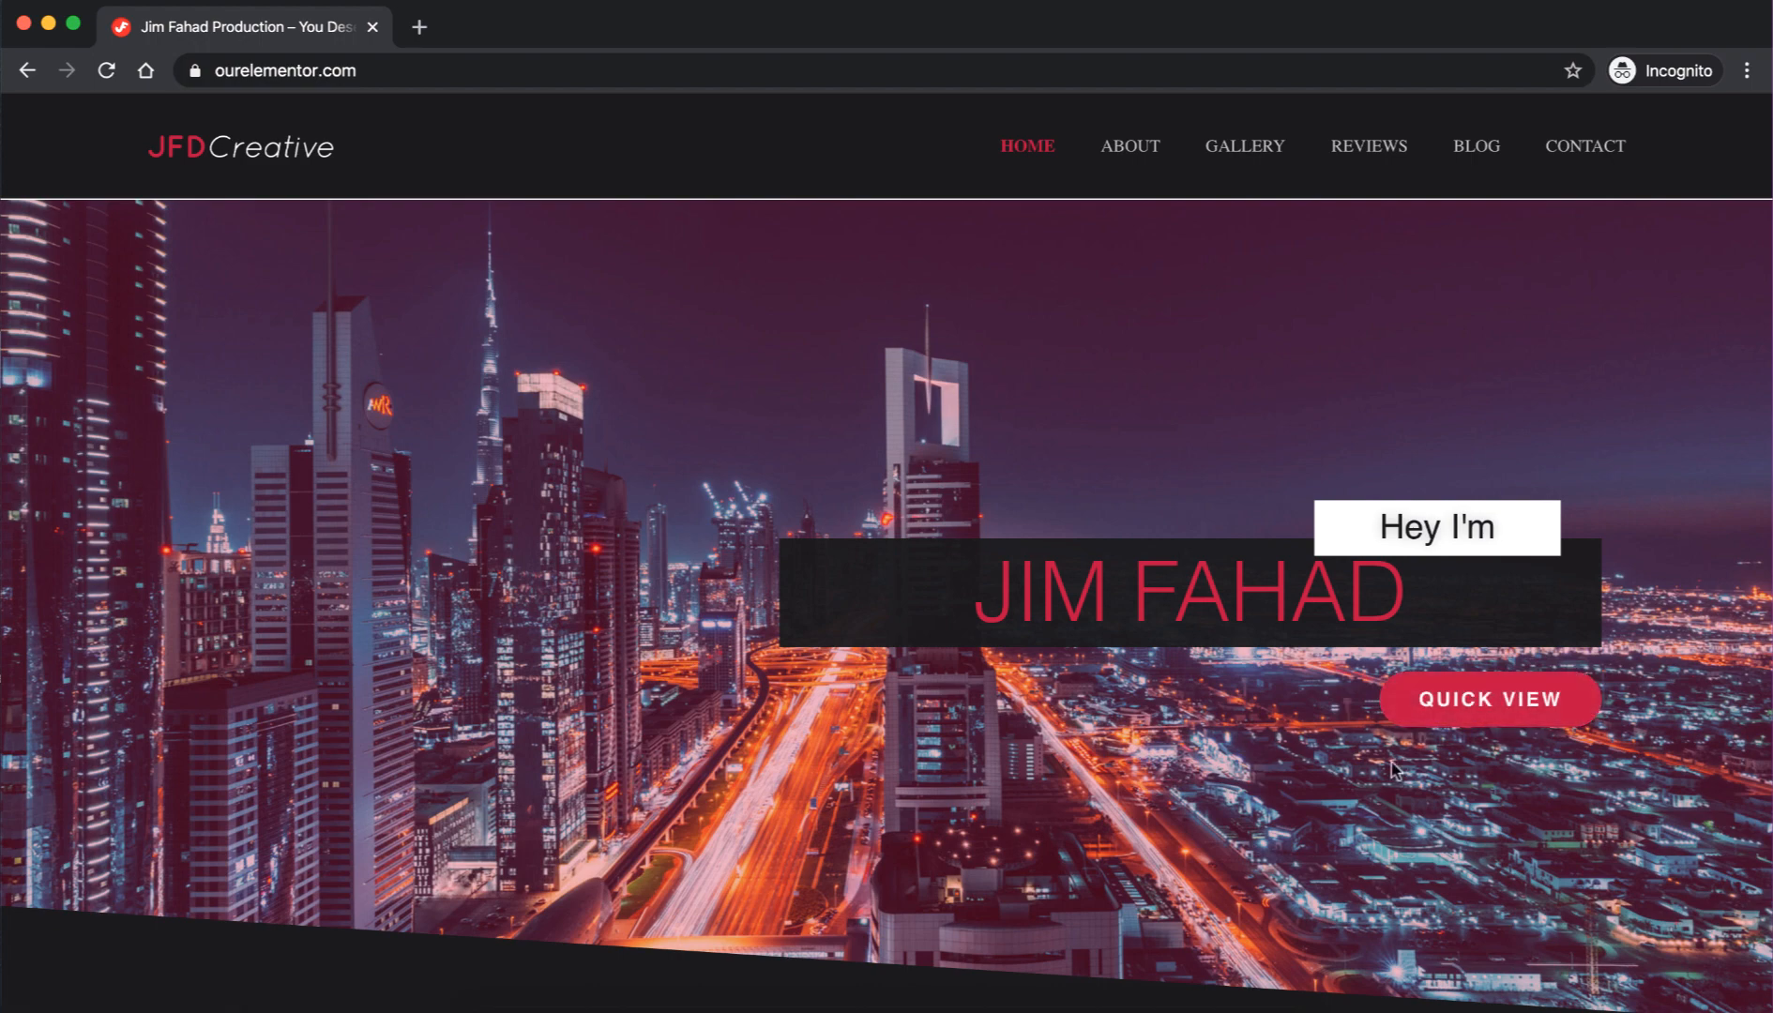
Step: Examine the About Me section of the homepage, including the biography text and the skill bars
{"action": "scroll", "coordinate": [1230, 776], "scroll_direction": "down", "scroll_amount": 10}
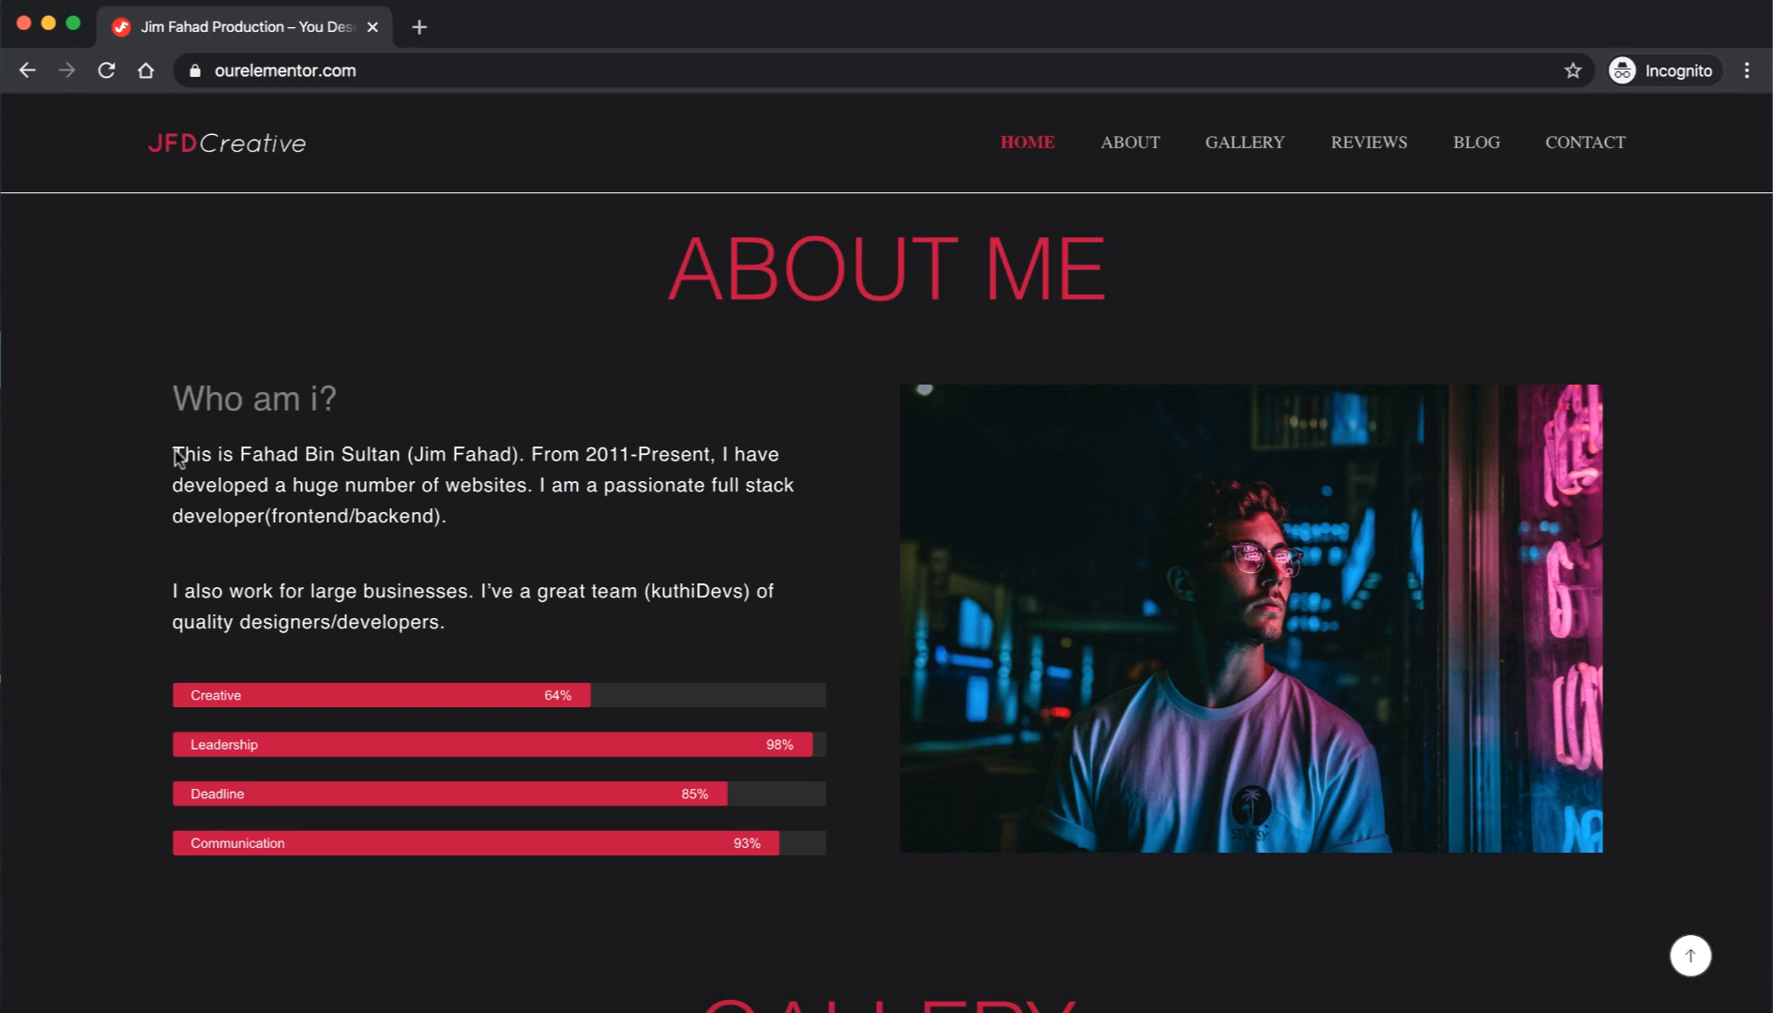
{"action": "left_click_drag", "start_coordinate": [175, 456], "coordinate": [511, 622]}
{"action": "left_click", "coordinate": [511, 623]}
{"action": "scroll", "coordinate": [864, 756], "scroll_direction": "down", "scroll_amount": 5}
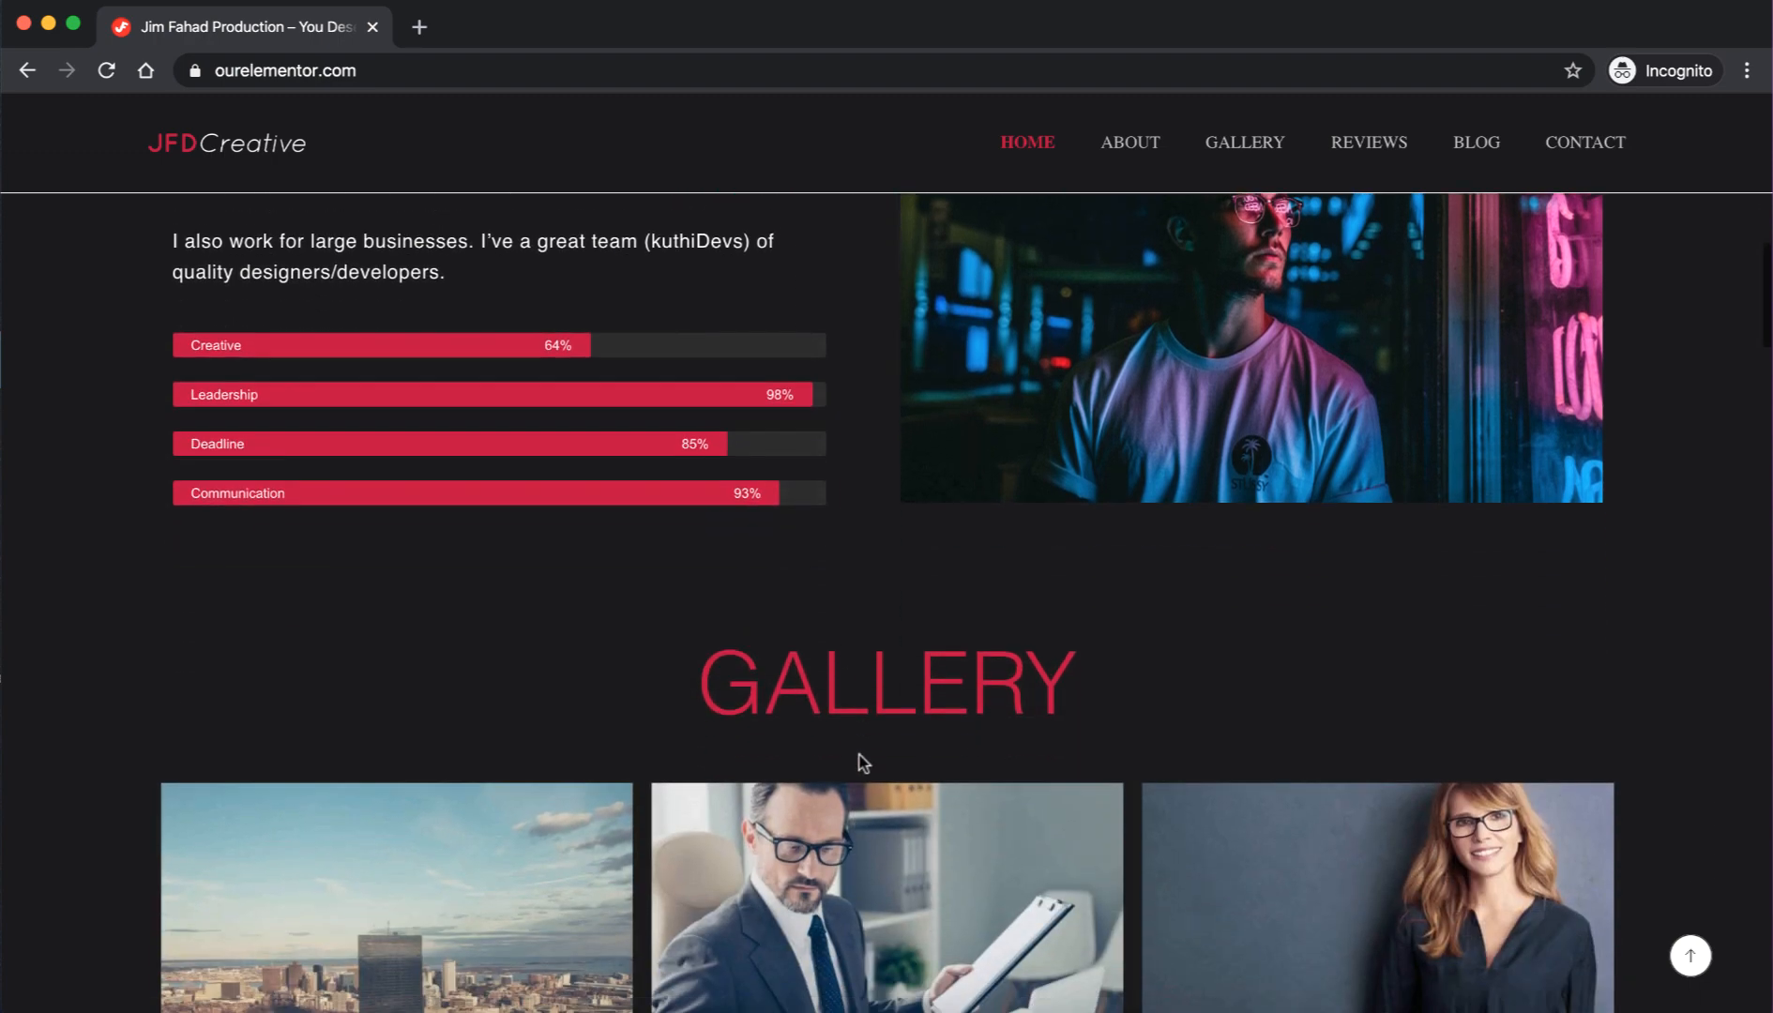
Step: Open the city skyline image in the Gallery section, browse forward to Gallery-Image-3 and close the image viewer
{"action": "scroll", "coordinate": [864, 760], "scroll_direction": "down", "scroll_amount": 3}
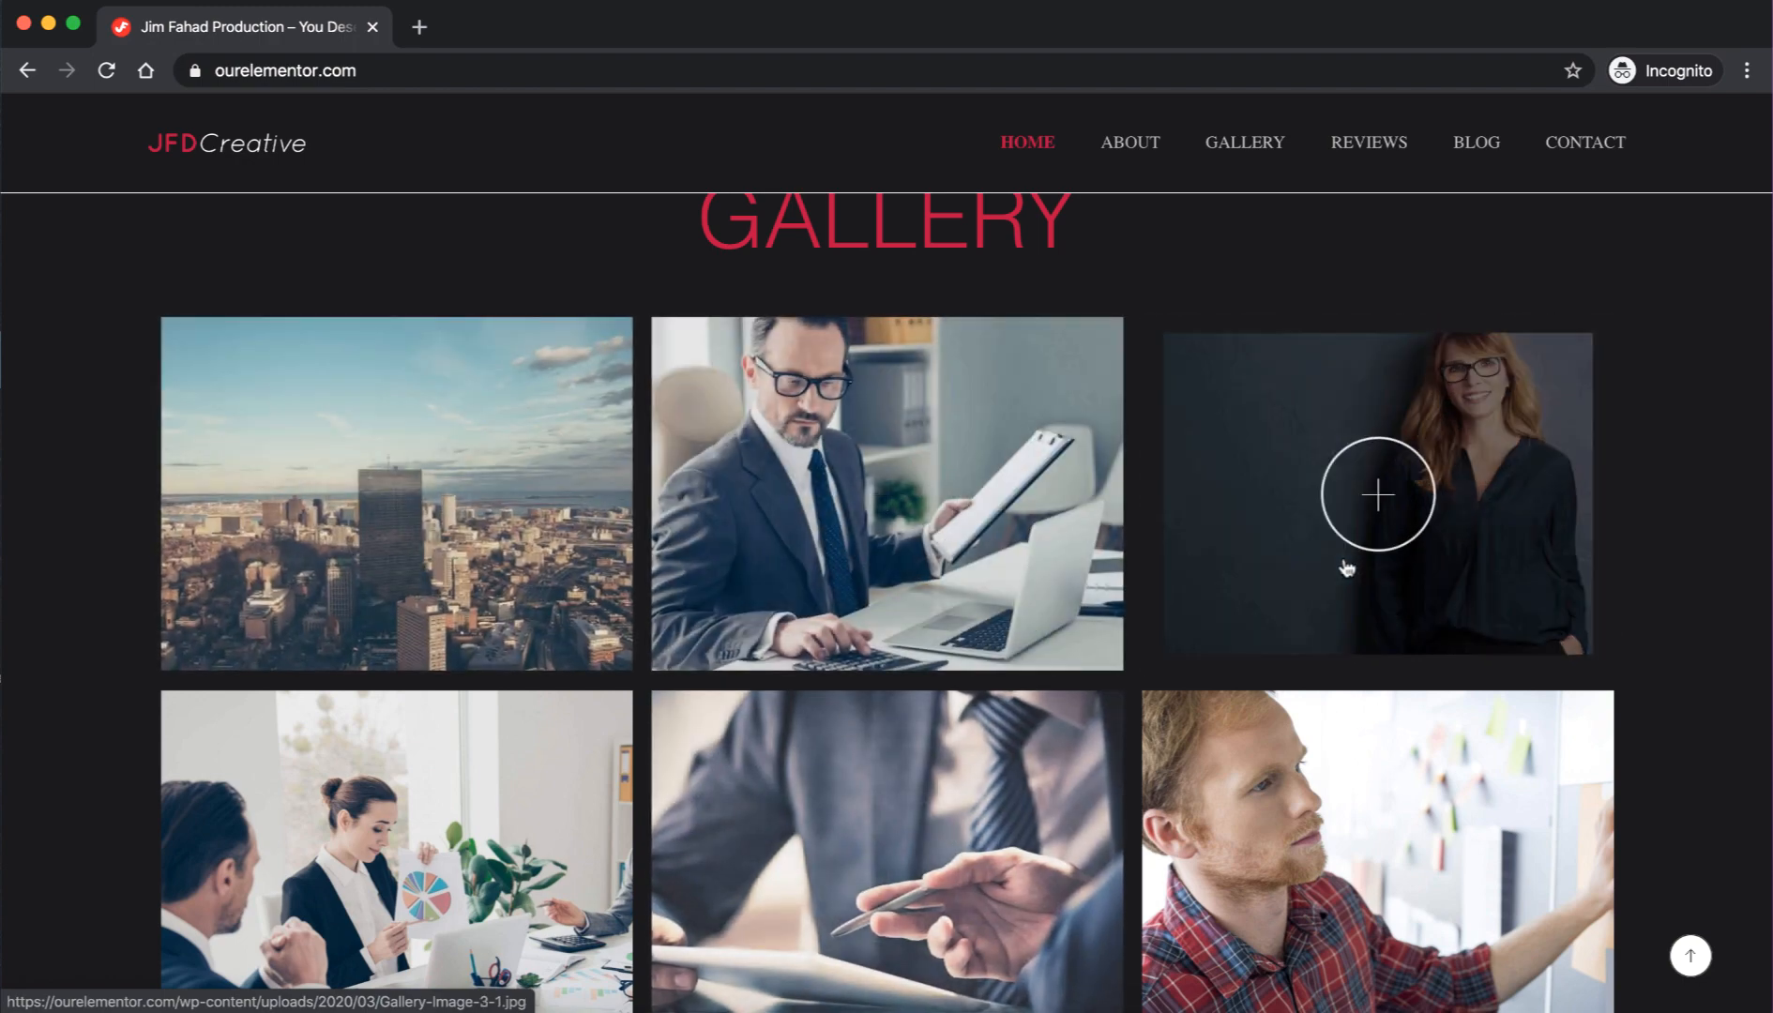
{"action": "scroll", "coordinate": [1346, 568], "scroll_direction": "up", "scroll_amount": 1}
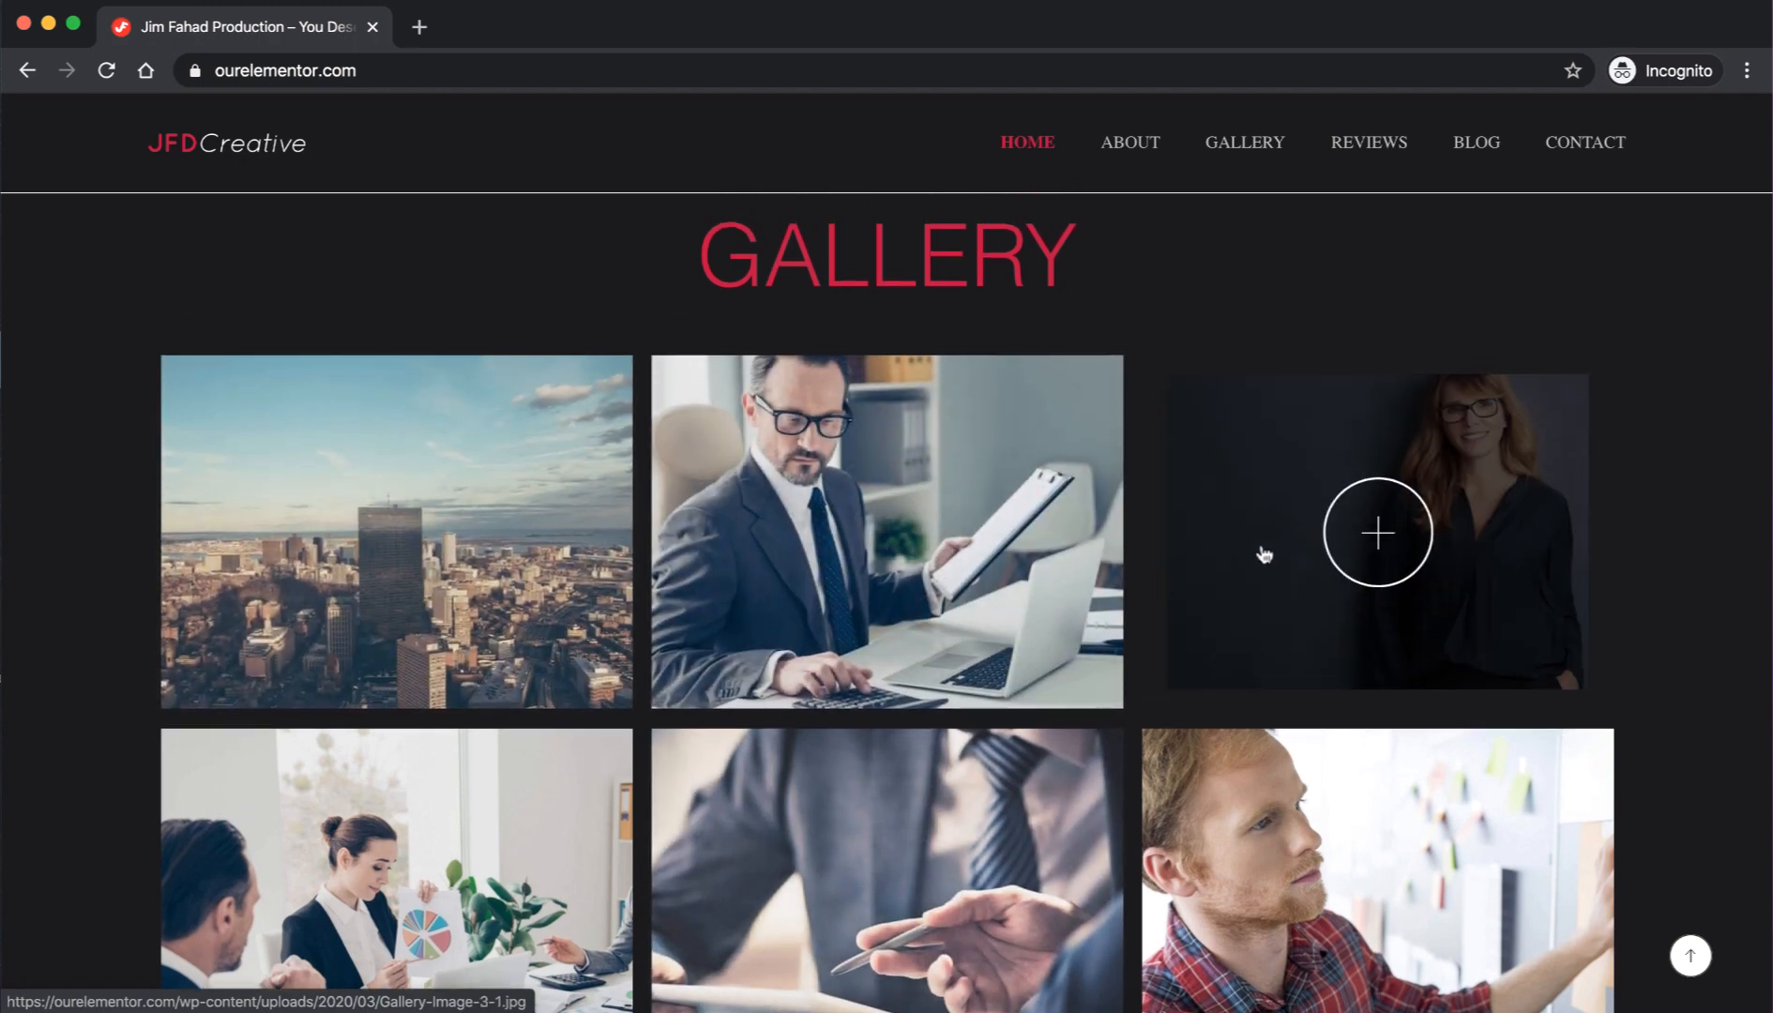
{"action": "scroll", "coordinate": [1262, 553], "scroll_direction": "down", "scroll_amount": 1}
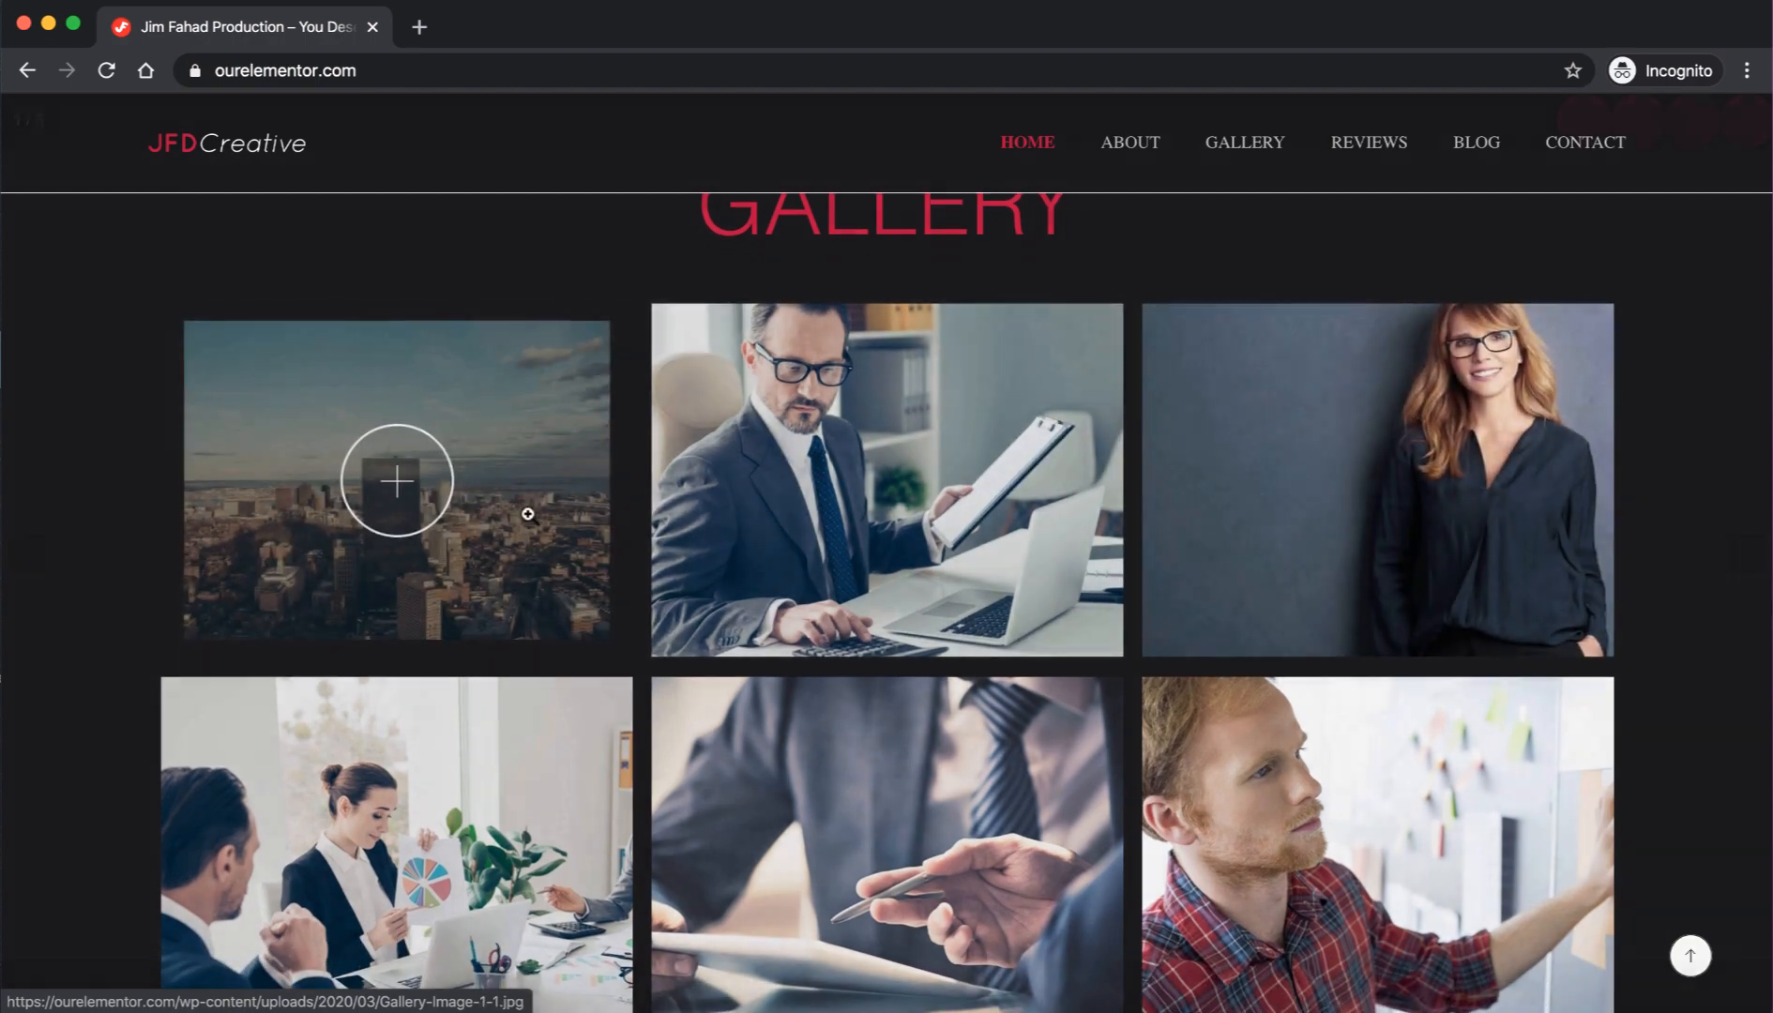
{"action": "left_click", "coordinate": [528, 514]}
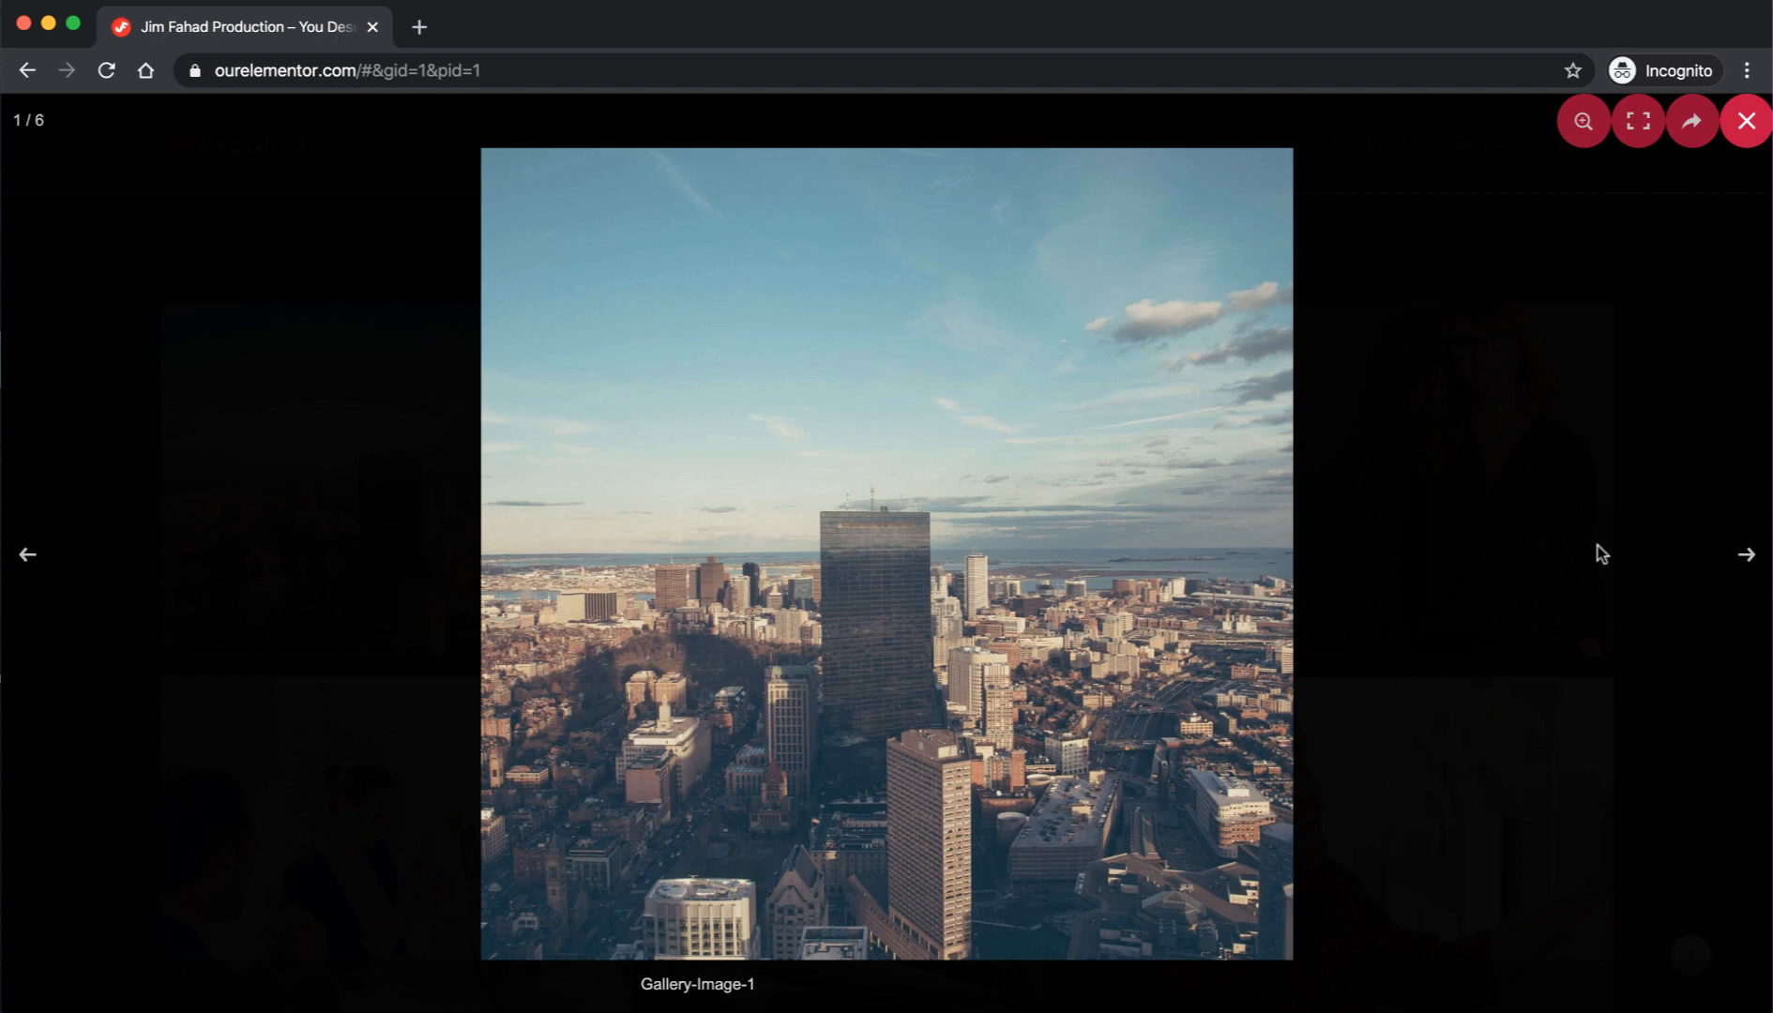
{"action": "left_click", "coordinate": [1731, 561]}
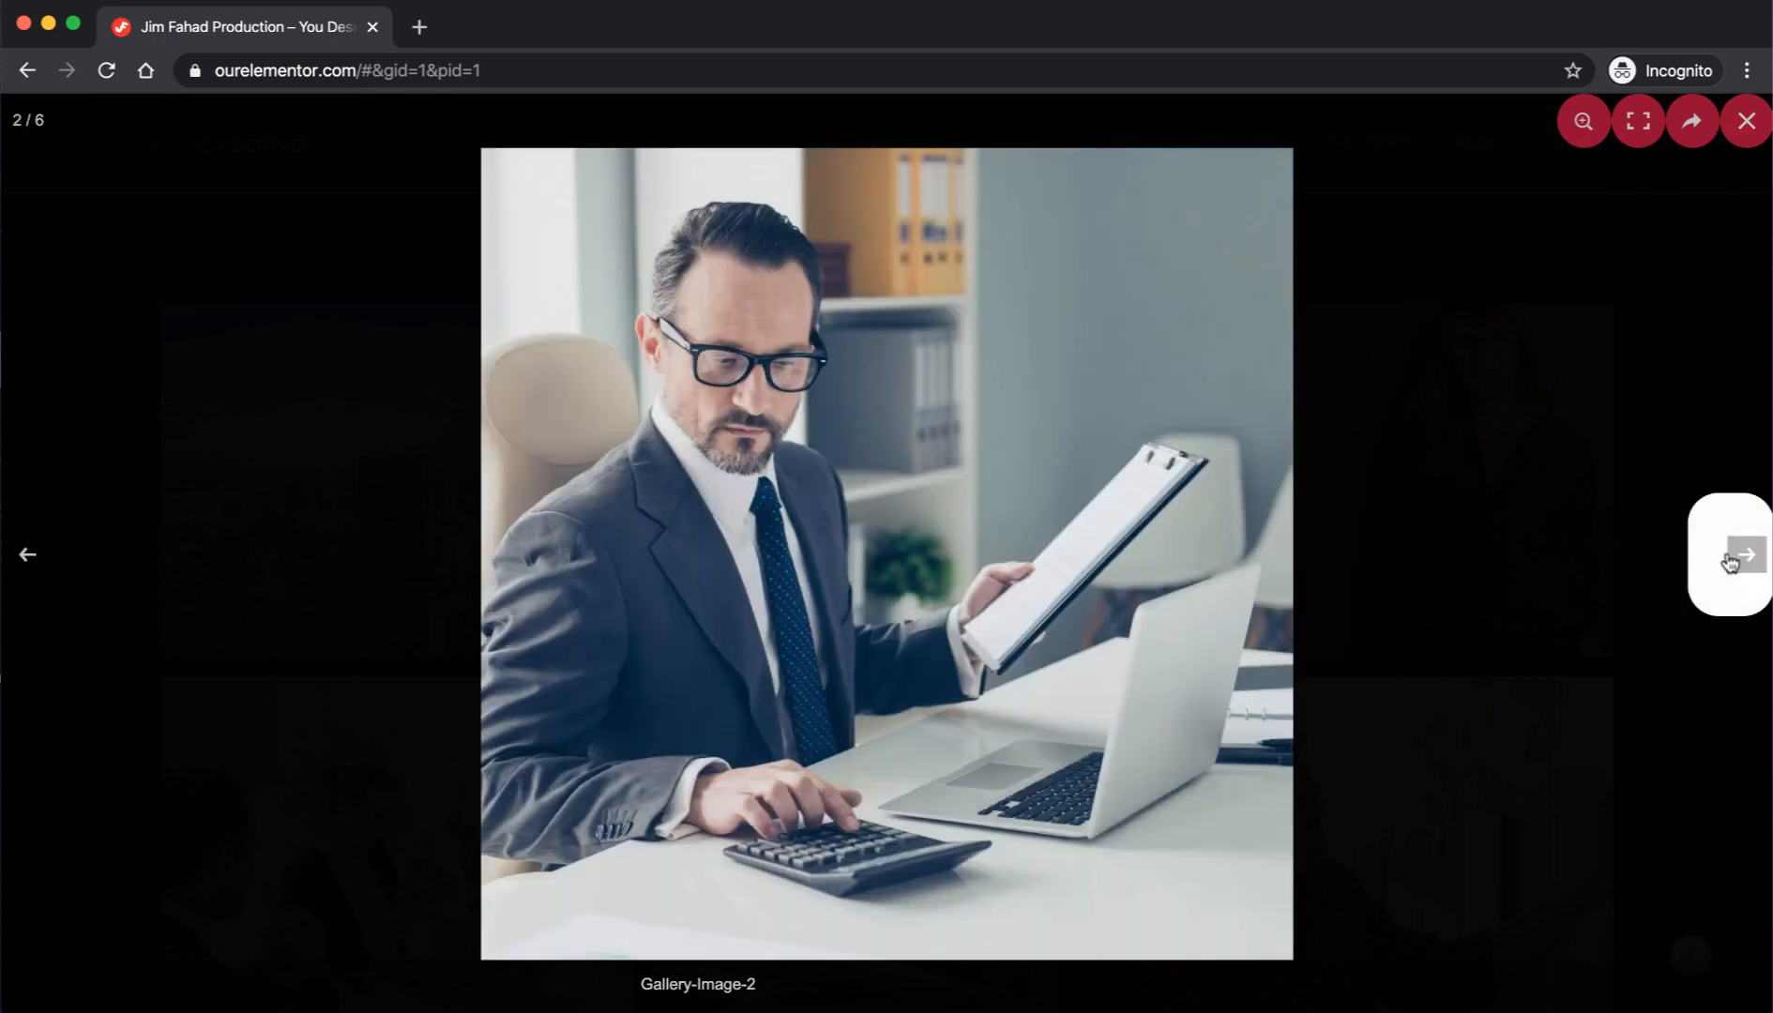
{"action": "left_click", "coordinate": [1731, 561]}
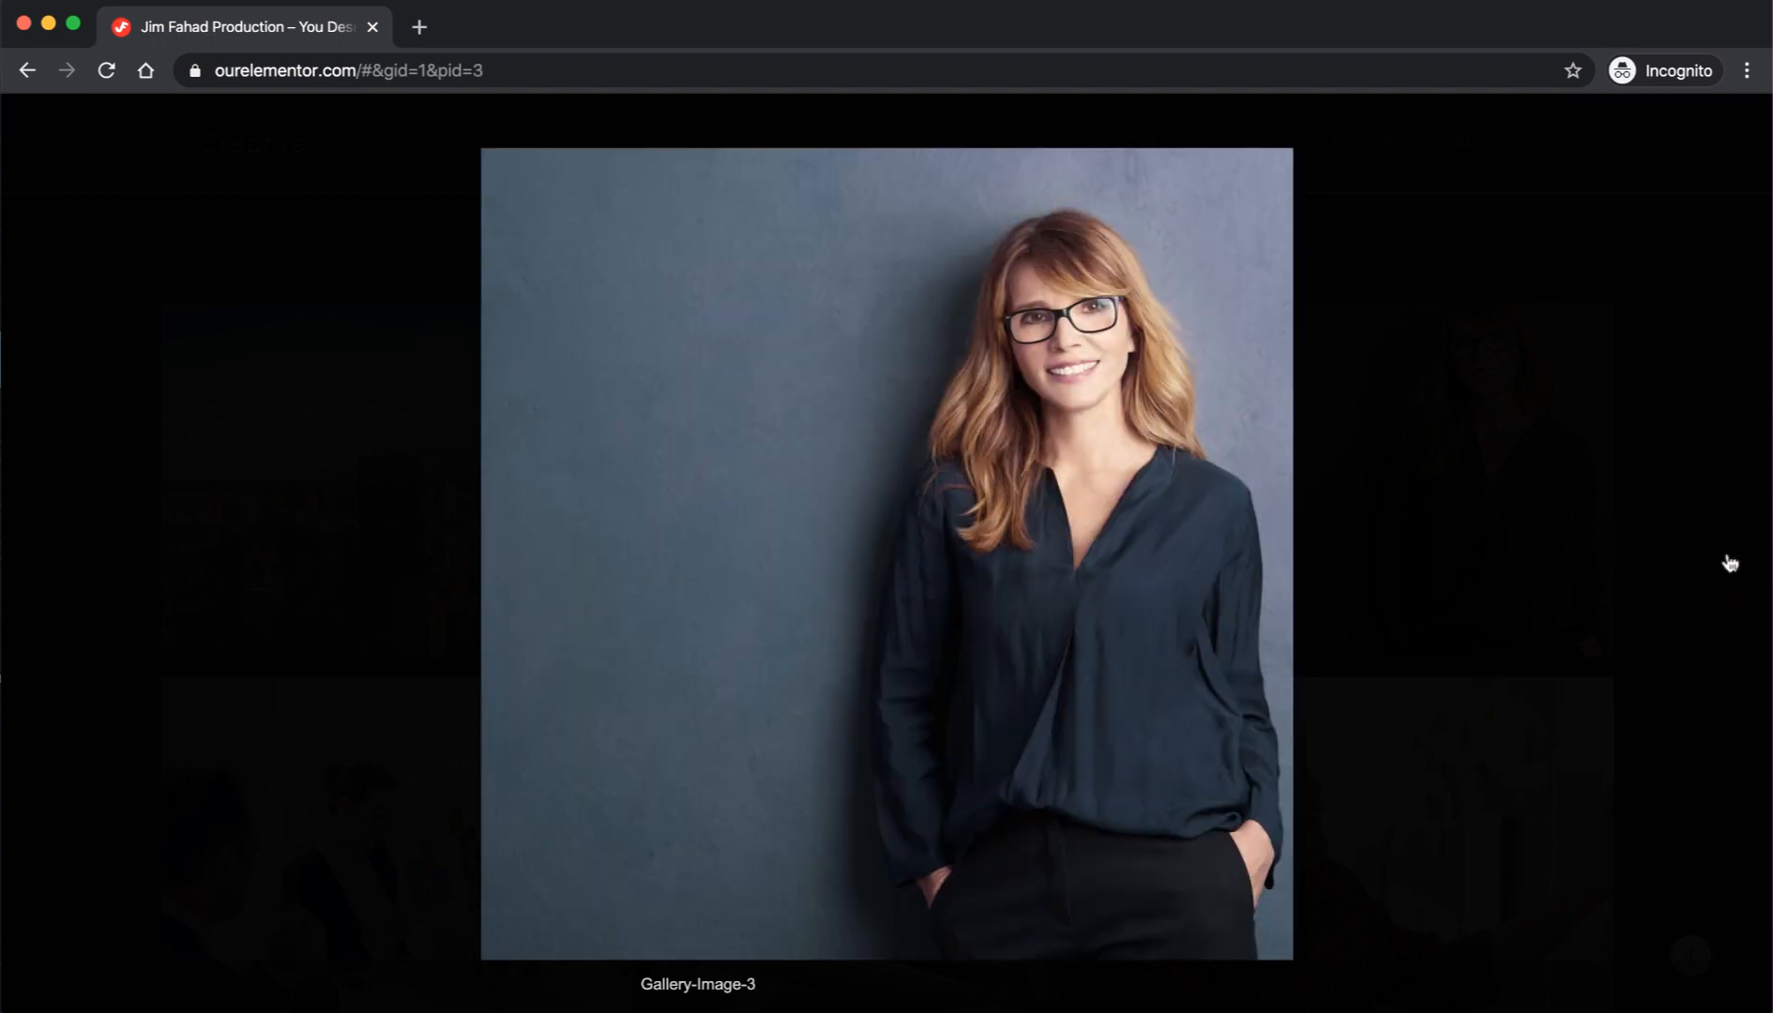
{"action": "key", "text": "Escape"}
Step: Examine the homepage's Achievements, Reviews, Recent Post and Work With sections
{"action": "scroll", "coordinate": [1361, 769], "scroll_direction": "down", "scroll_amount": 8}
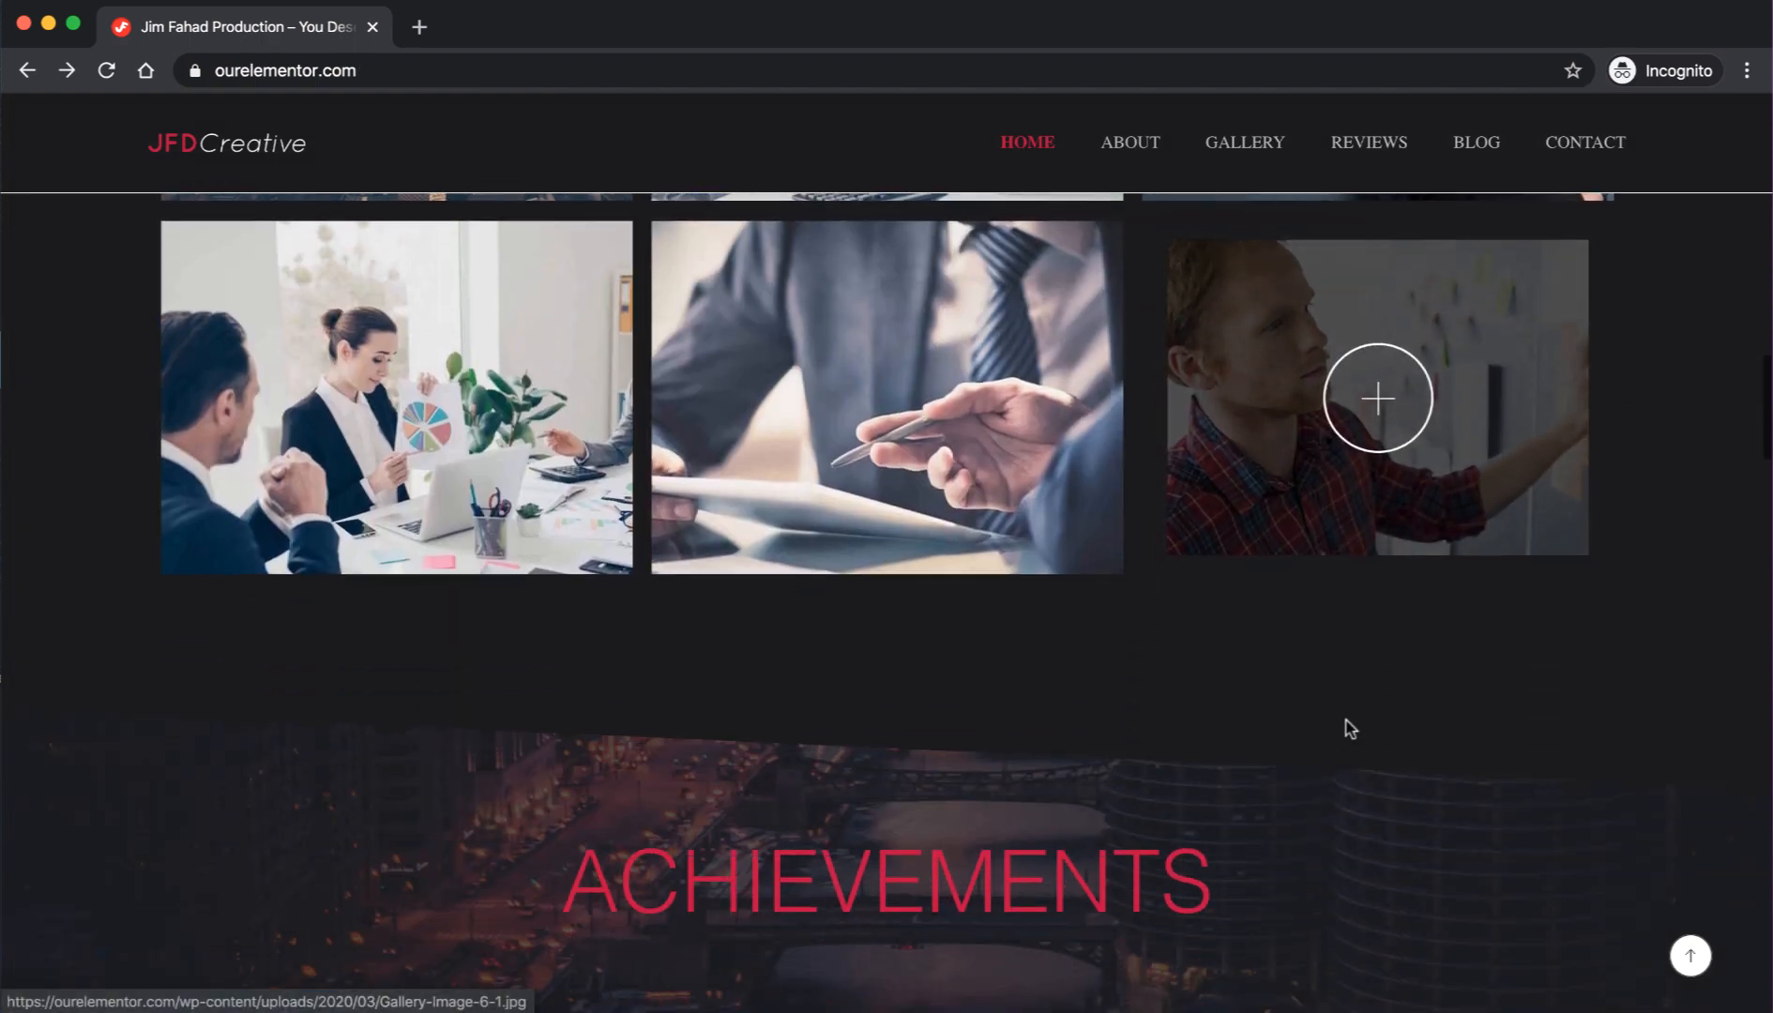
{"action": "scroll", "coordinate": [1346, 728], "scroll_direction": "down", "scroll_amount": 3}
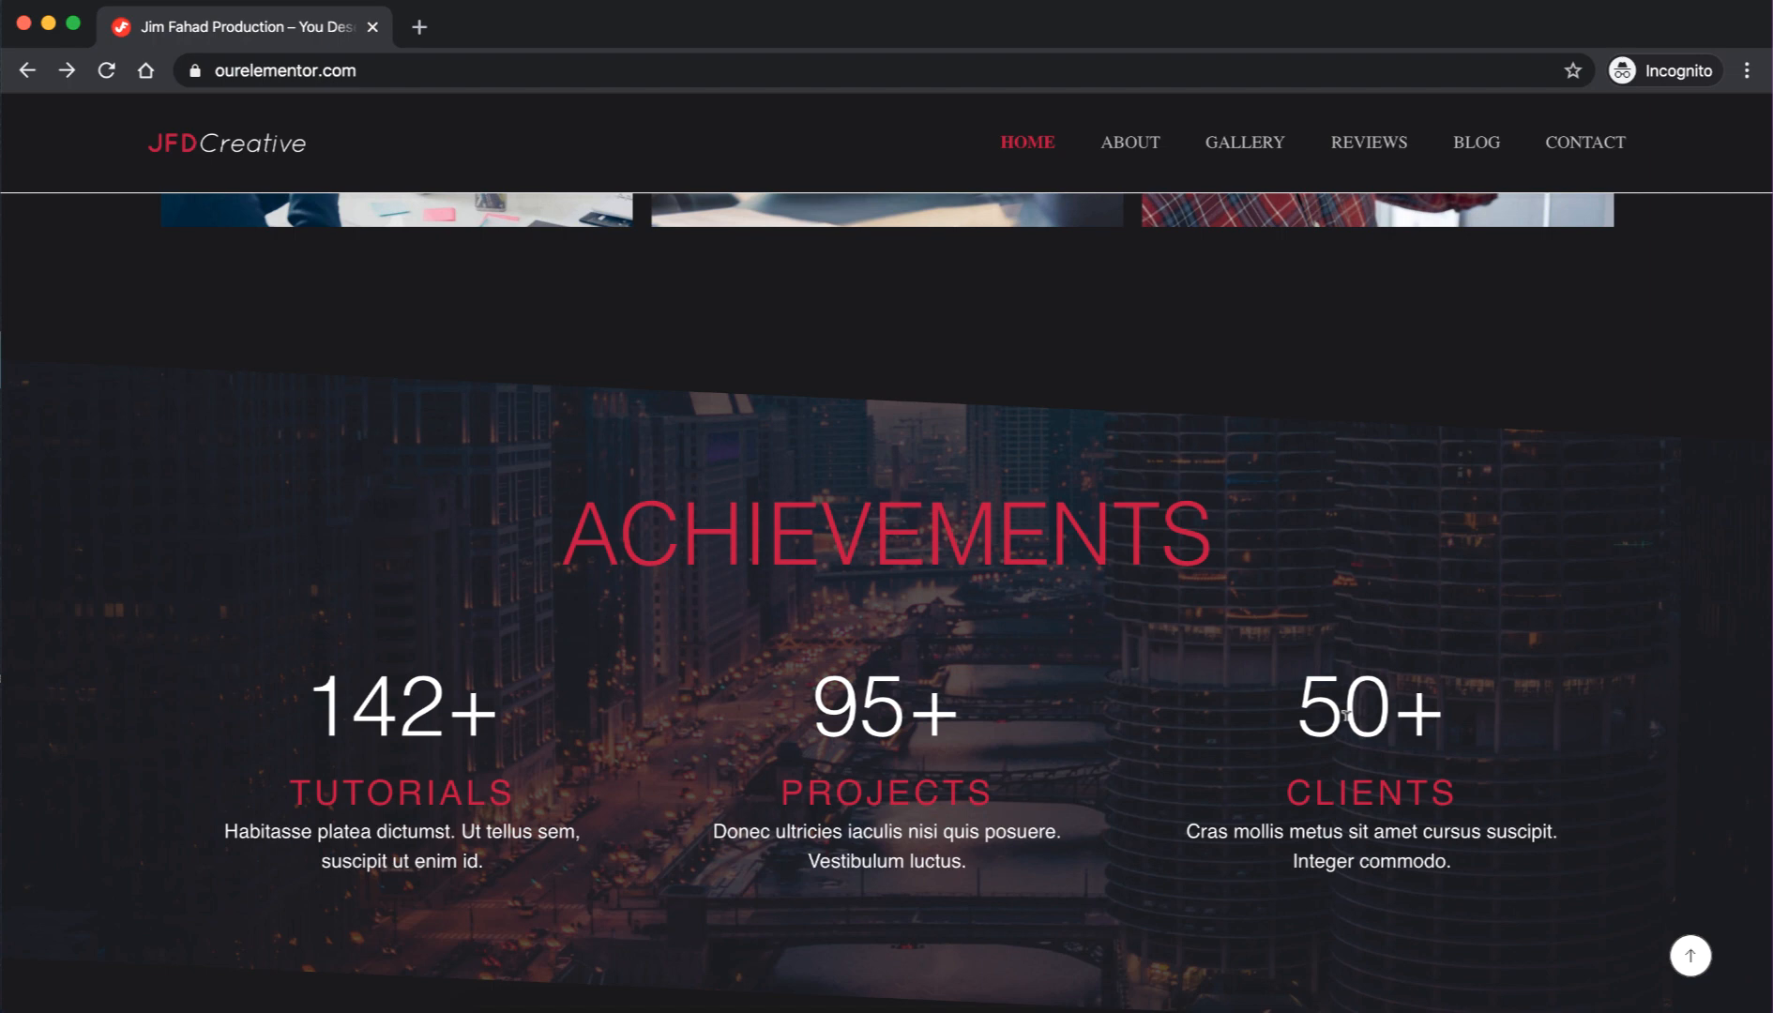
{"action": "scroll", "coordinate": [1346, 715], "scroll_direction": "down", "scroll_amount": 9}
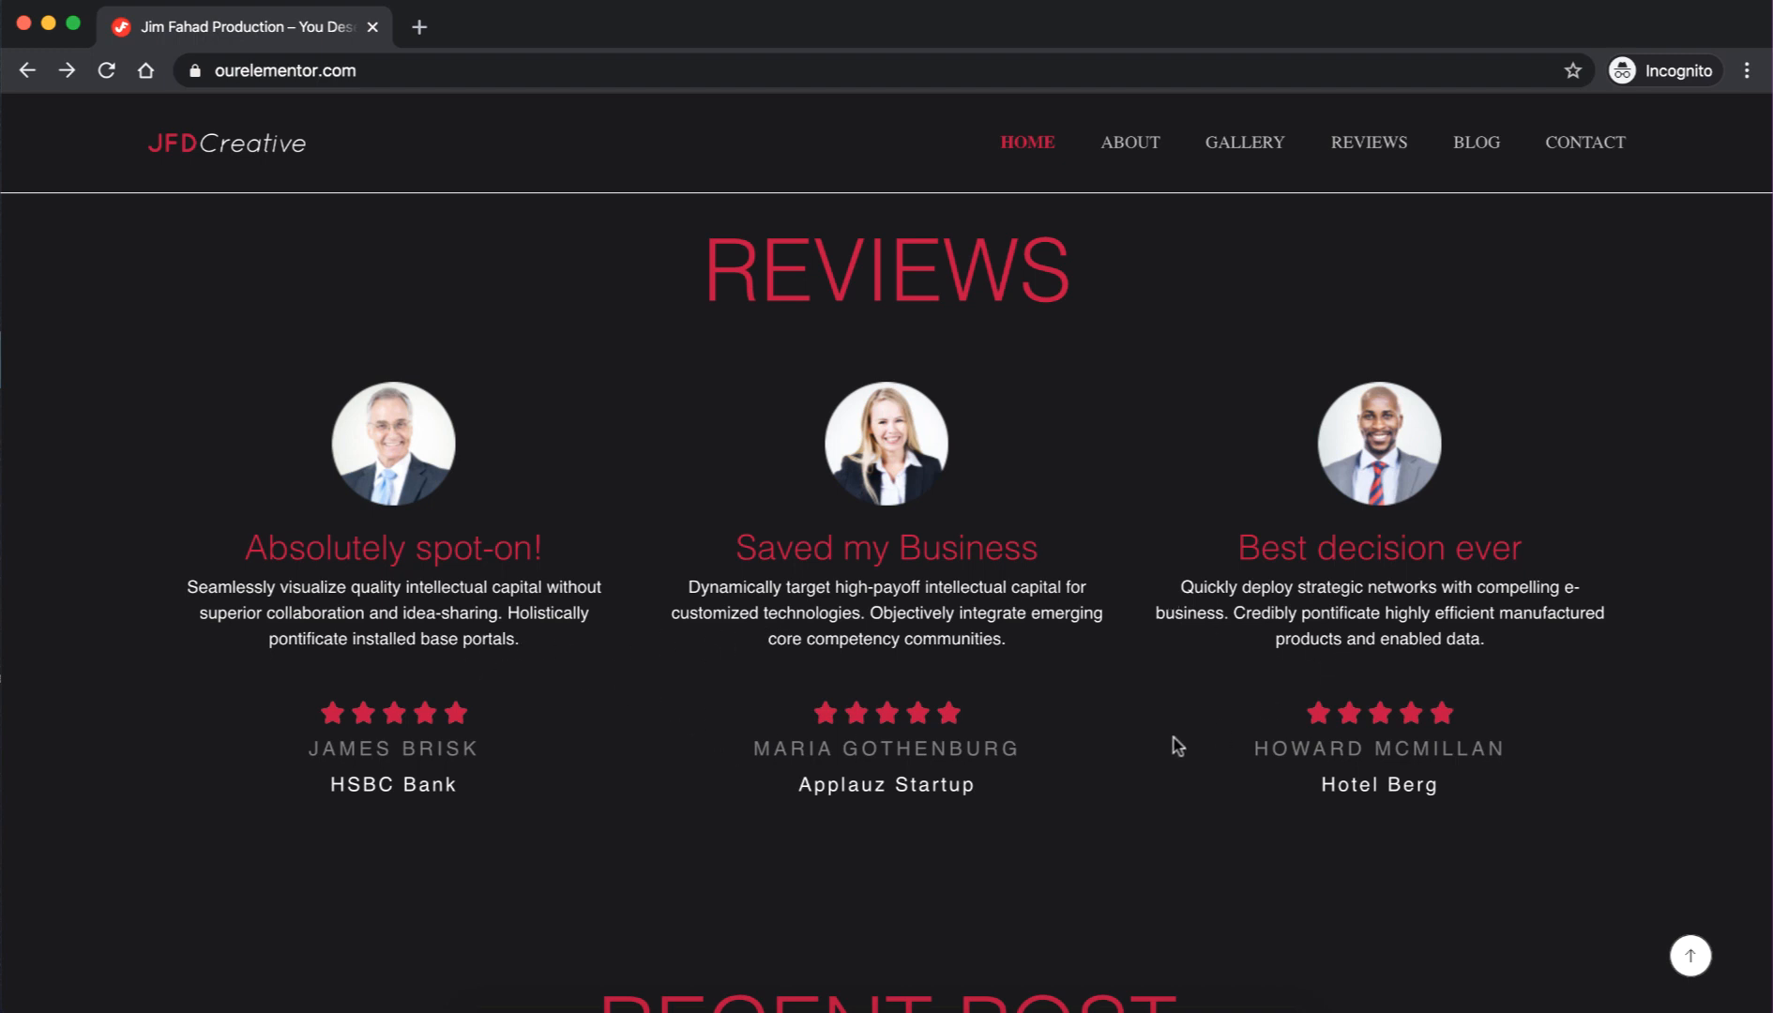
{"action": "scroll", "coordinate": [1174, 737], "scroll_direction": "down", "scroll_amount": 7}
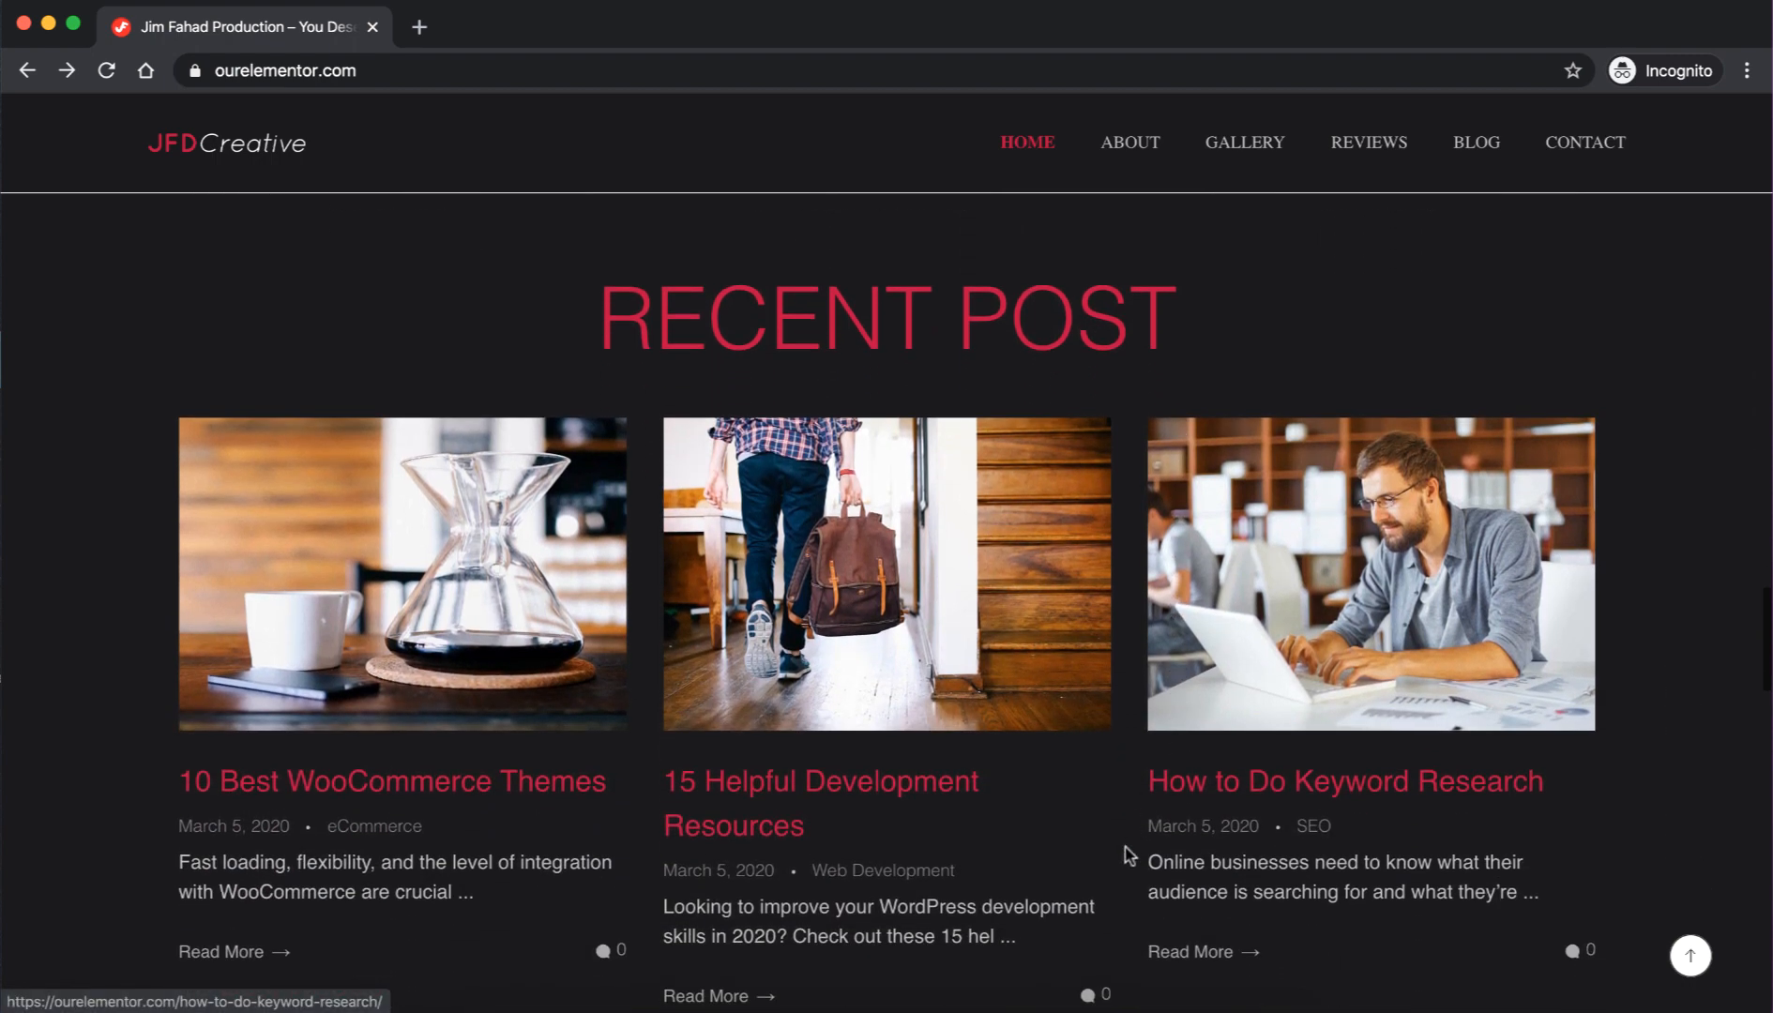
{"action": "scroll", "coordinate": [1130, 856], "scroll_direction": "down", "scroll_amount": 1}
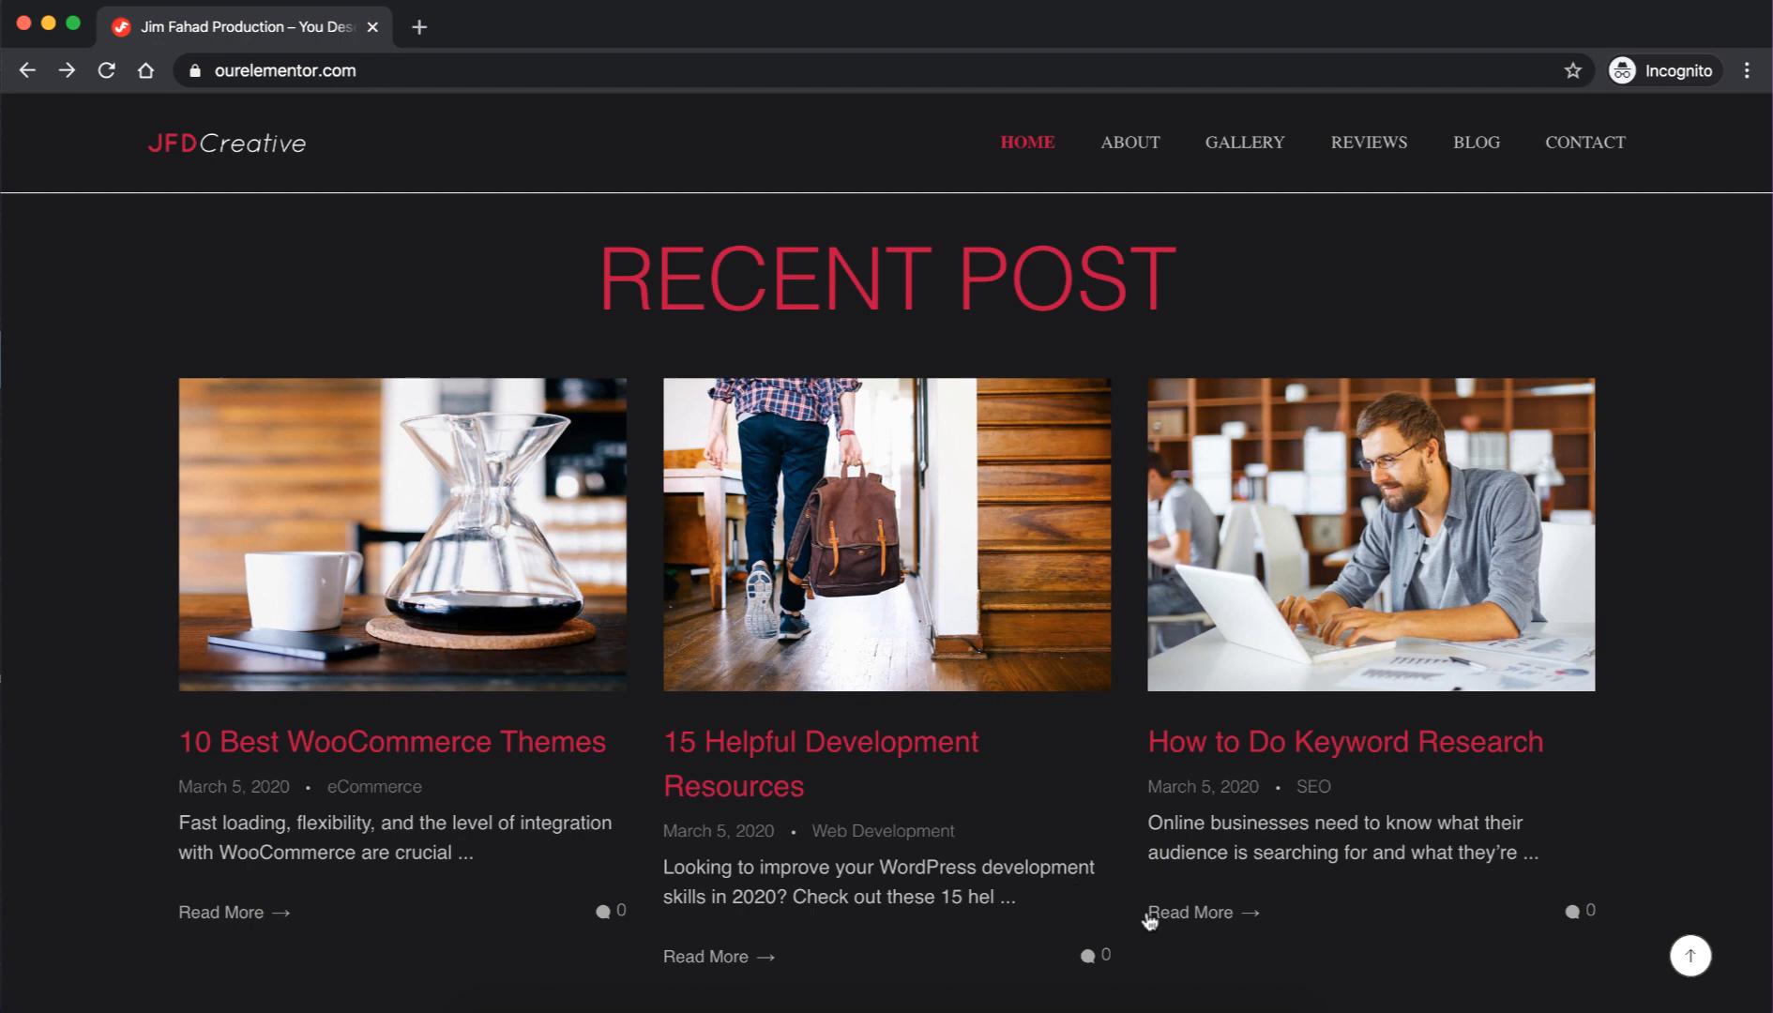
{"action": "scroll", "coordinate": [1150, 931], "scroll_direction": "down", "scroll_amount": 7}
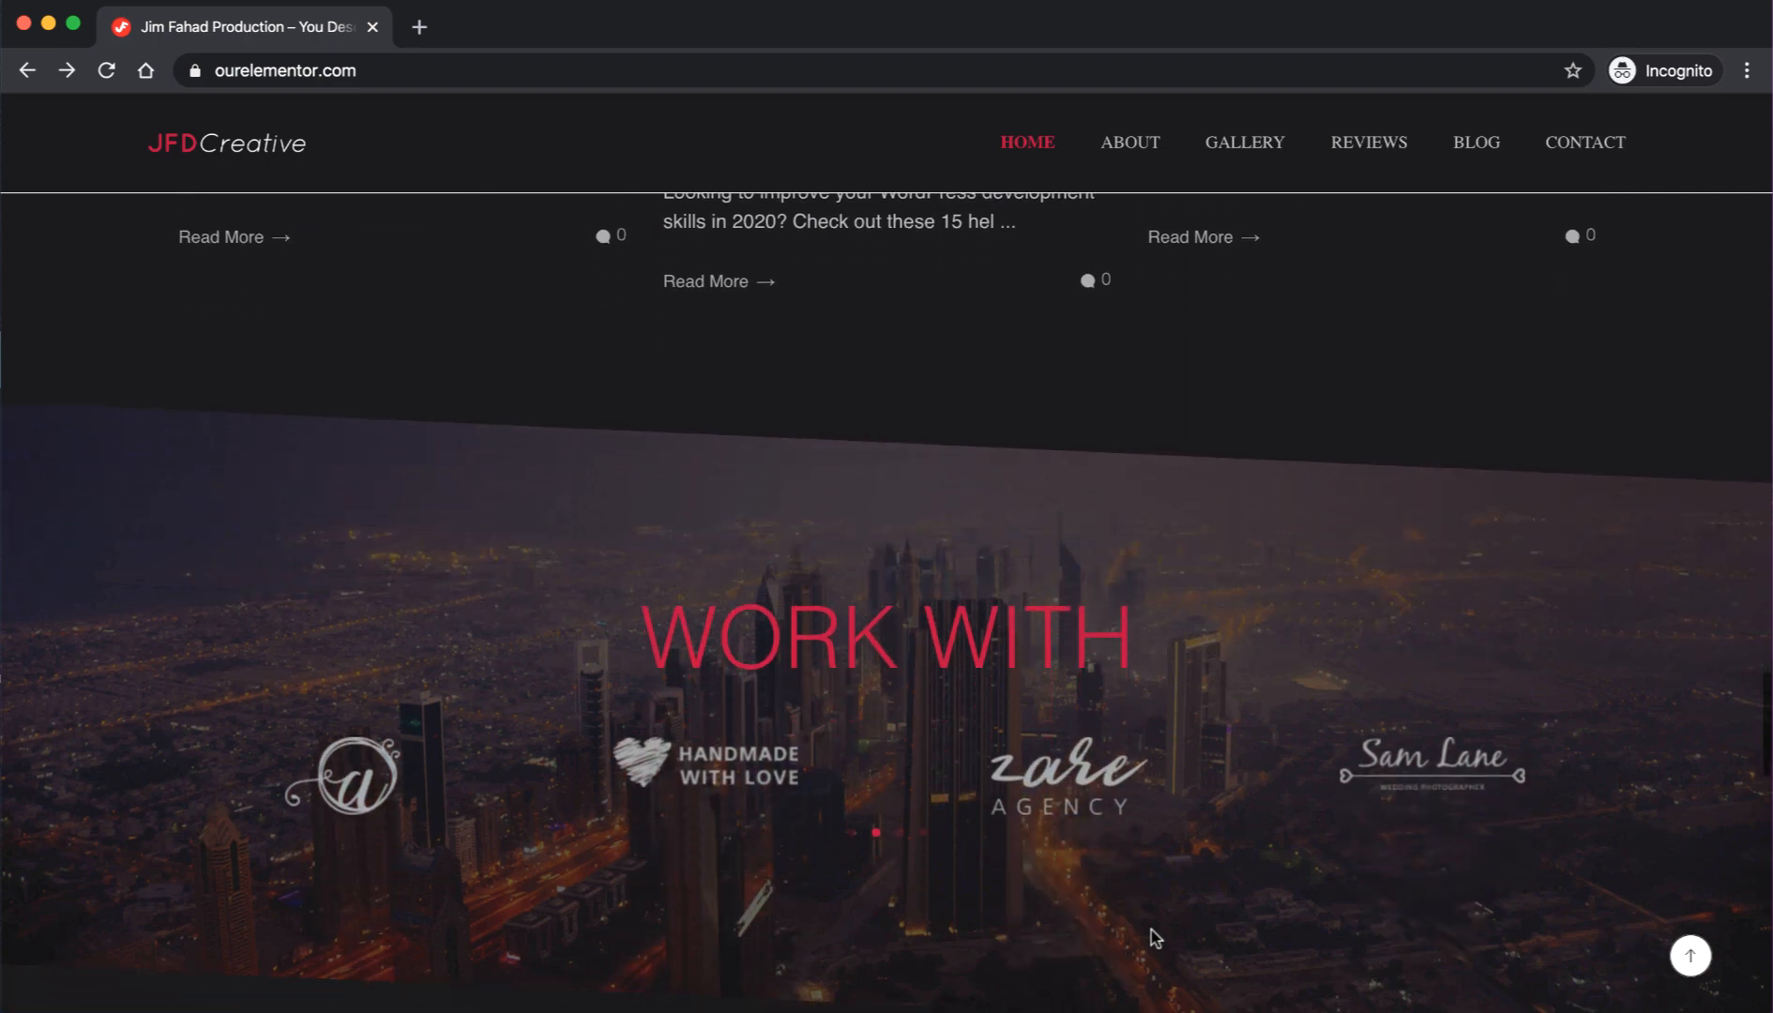
{"action": "scroll", "coordinate": [1156, 938], "scroll_direction": "down", "scroll_amount": 1}
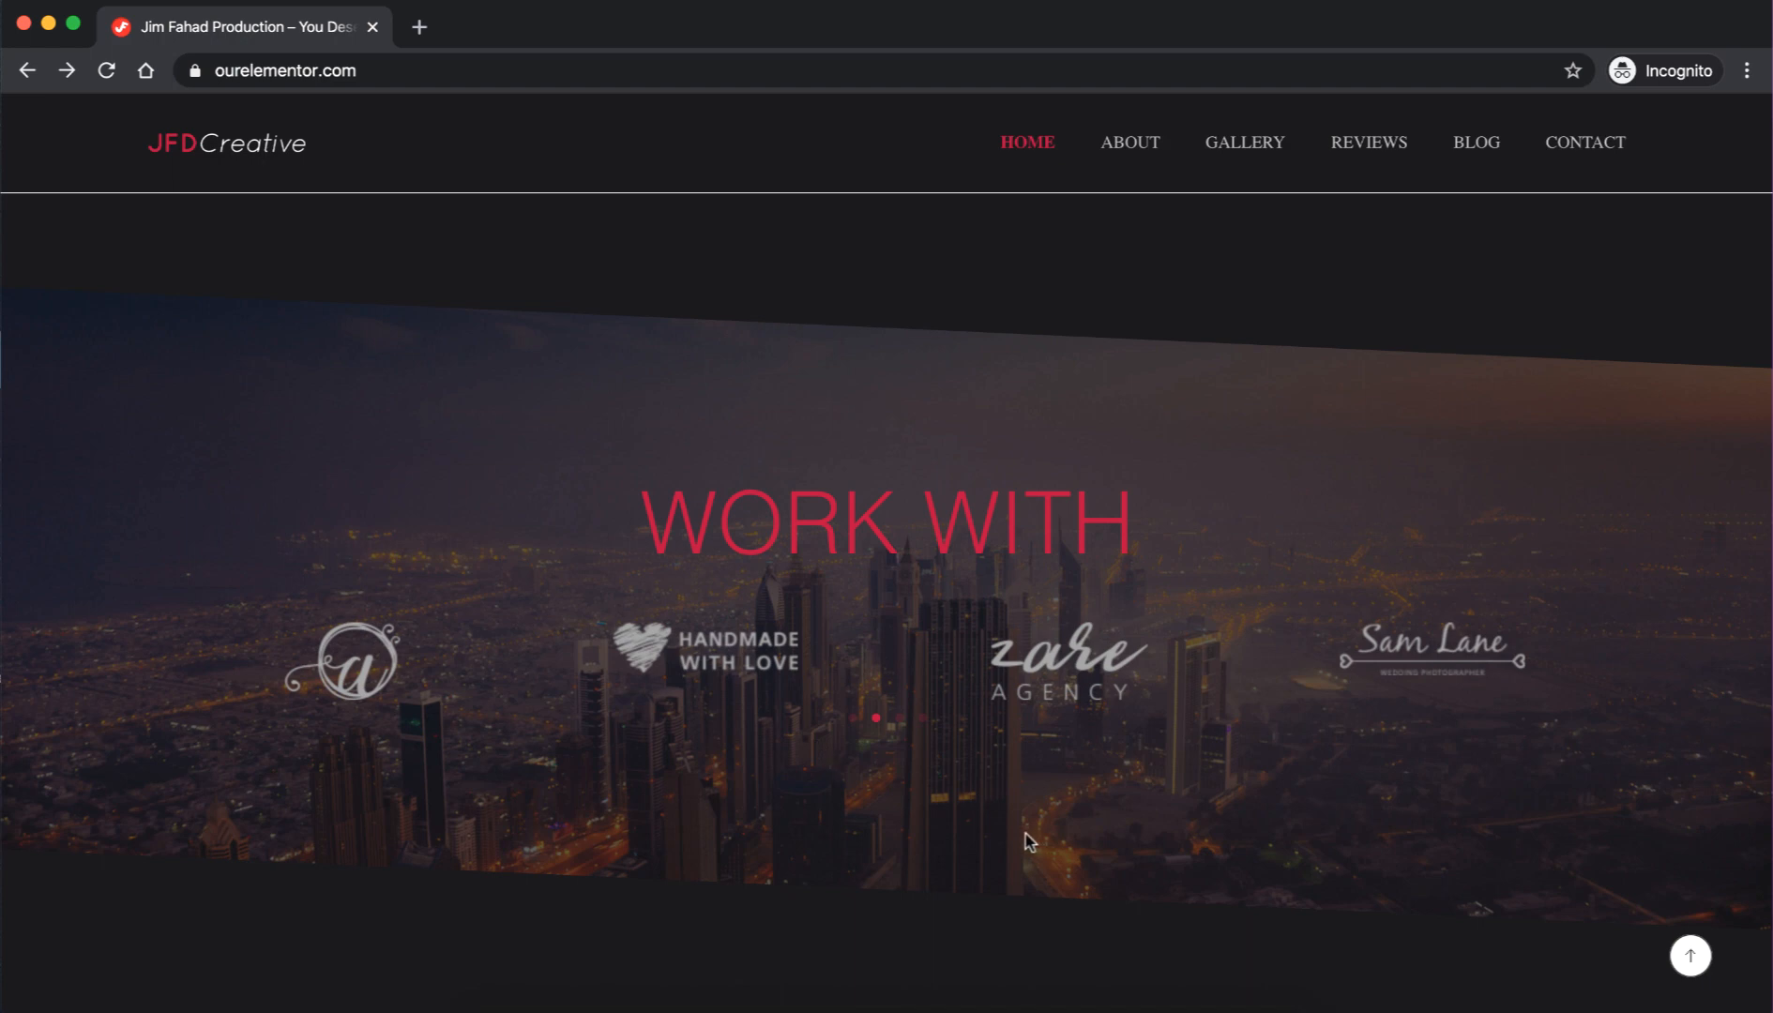
{"action": "scroll", "coordinate": [1026, 834], "scroll_direction": "down", "scroll_amount": 1}
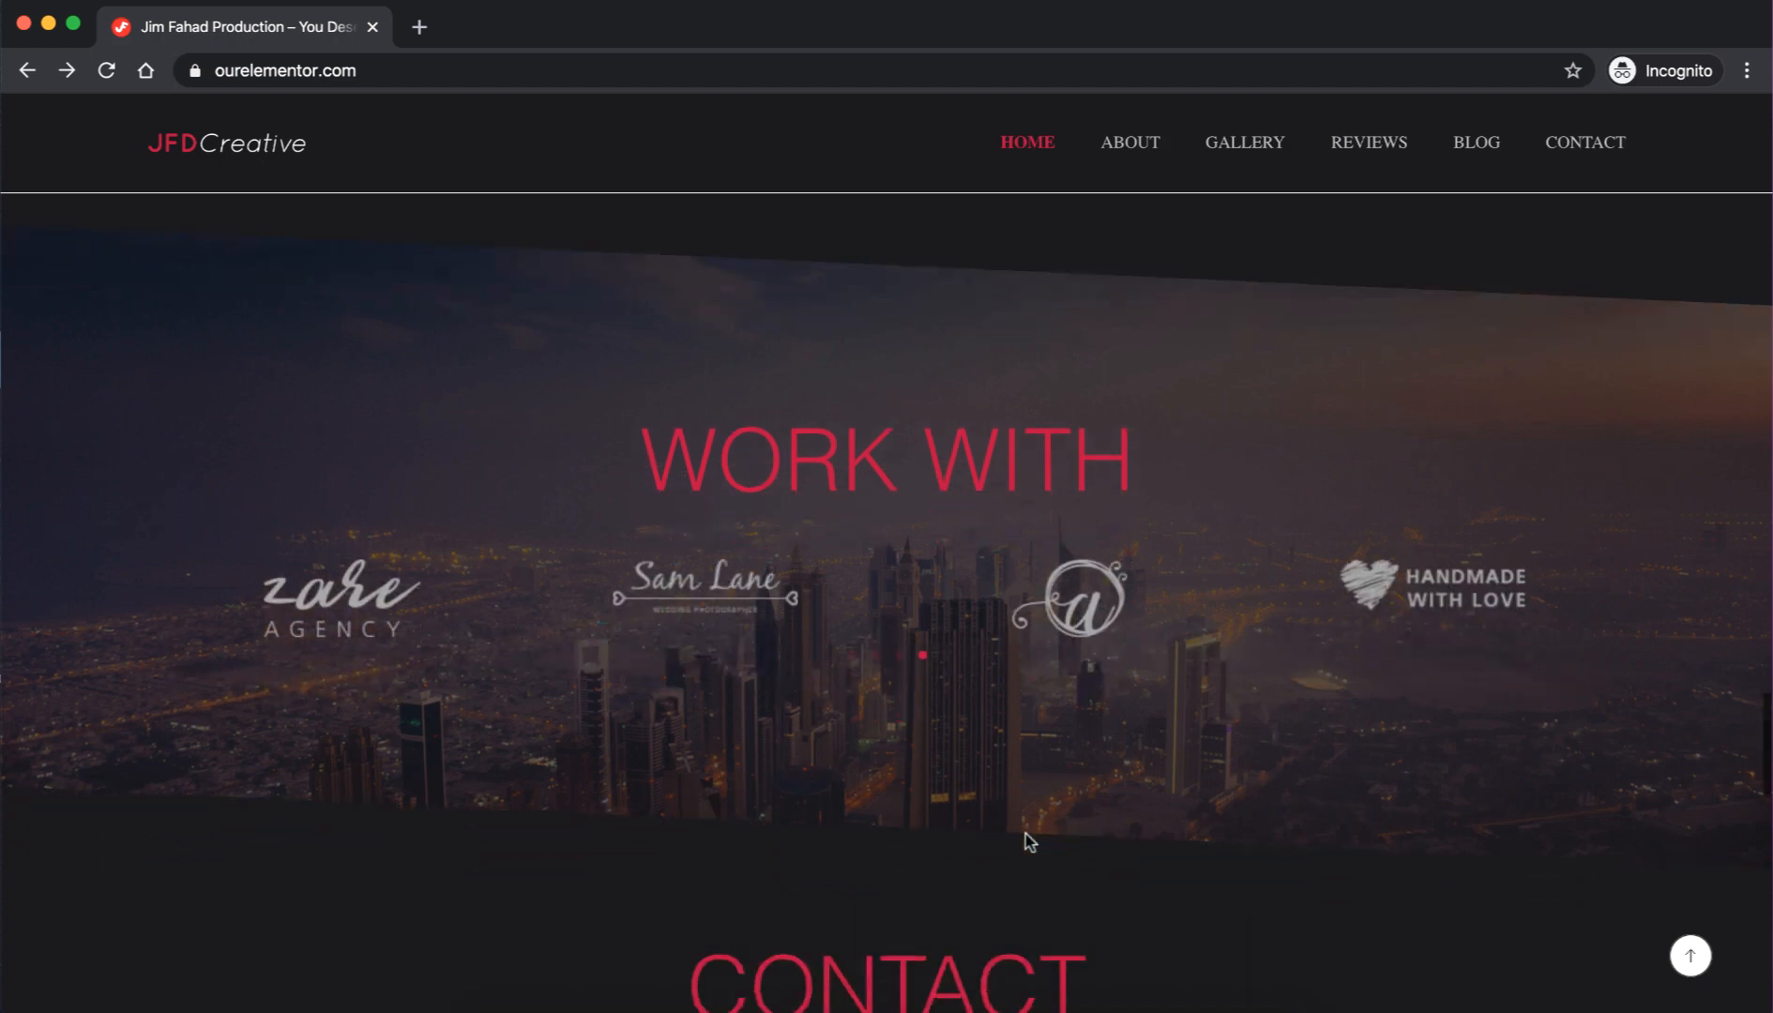
Step: Examine the Contact form and the footer with its Quick Contact, Instagram and Facebook blocks
{"action": "scroll", "coordinate": [1026, 834], "scroll_direction": "down", "scroll_amount": 8}
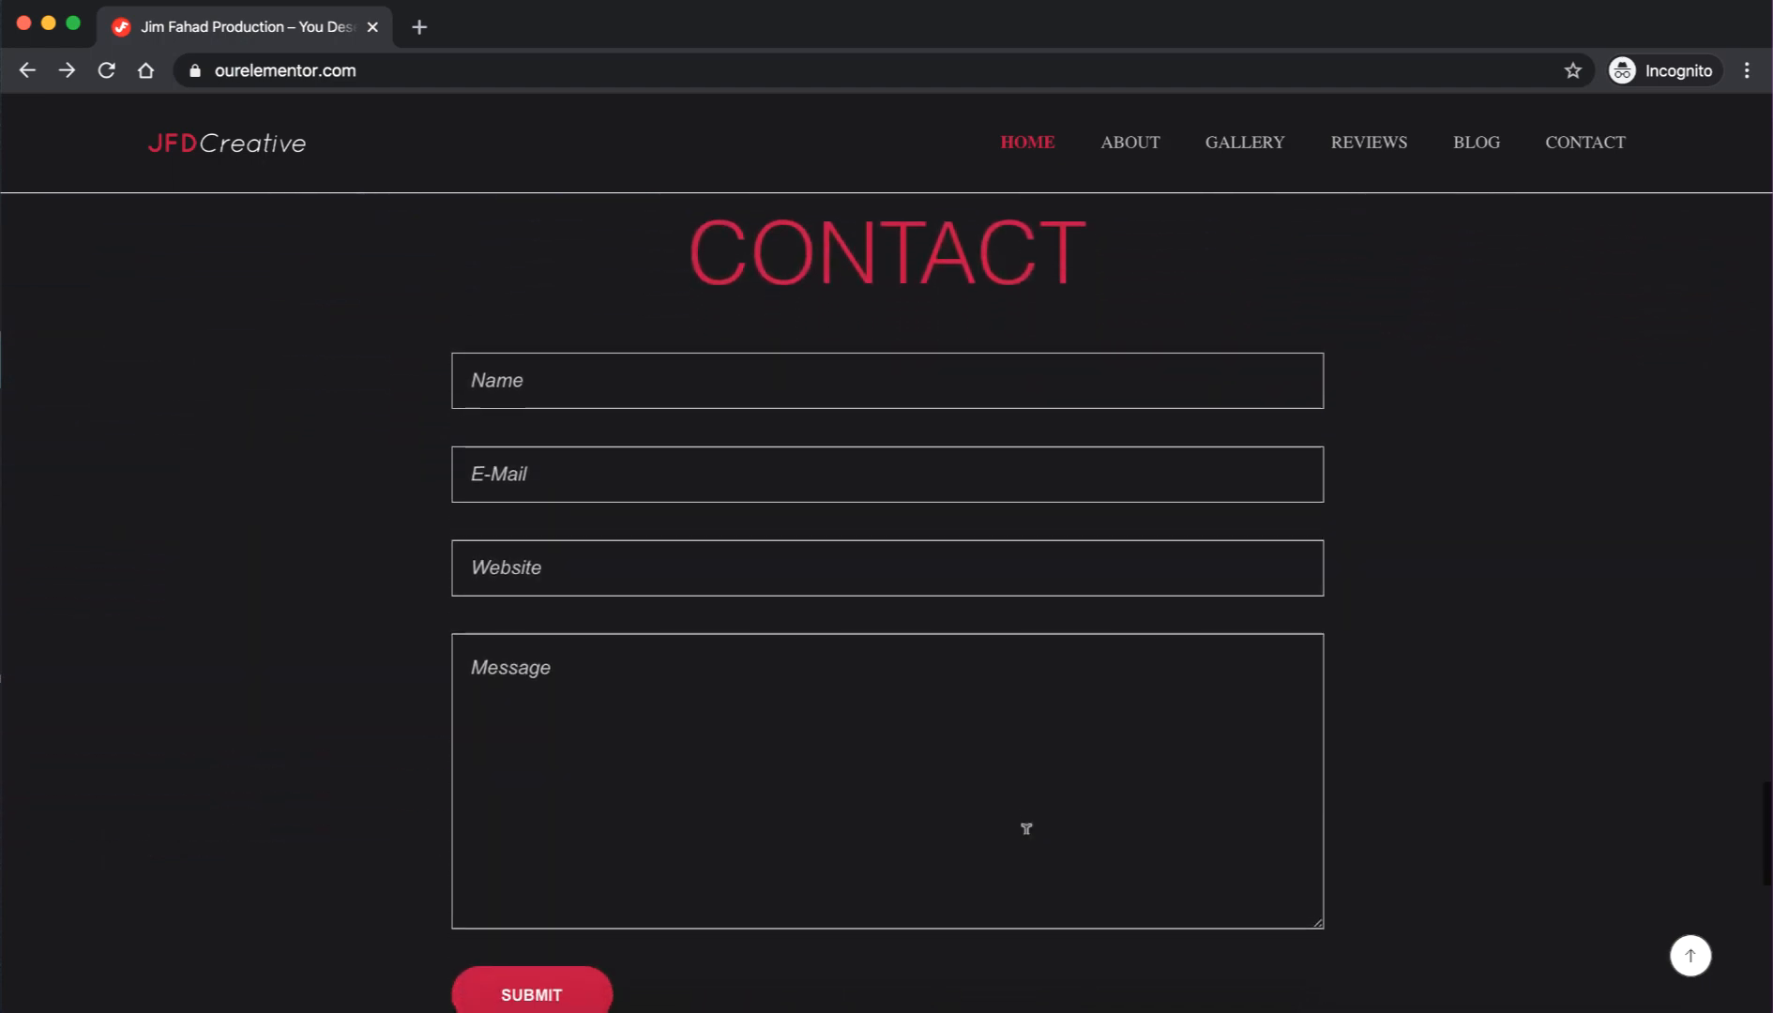
{"action": "scroll", "coordinate": [1027, 830], "scroll_direction": "down", "scroll_amount": 1}
{"action": "scroll", "coordinate": [1027, 829], "scroll_direction": "up", "scroll_amount": 1}
{"action": "scroll", "coordinate": [1026, 830], "scroll_direction": "down", "scroll_amount": 1}
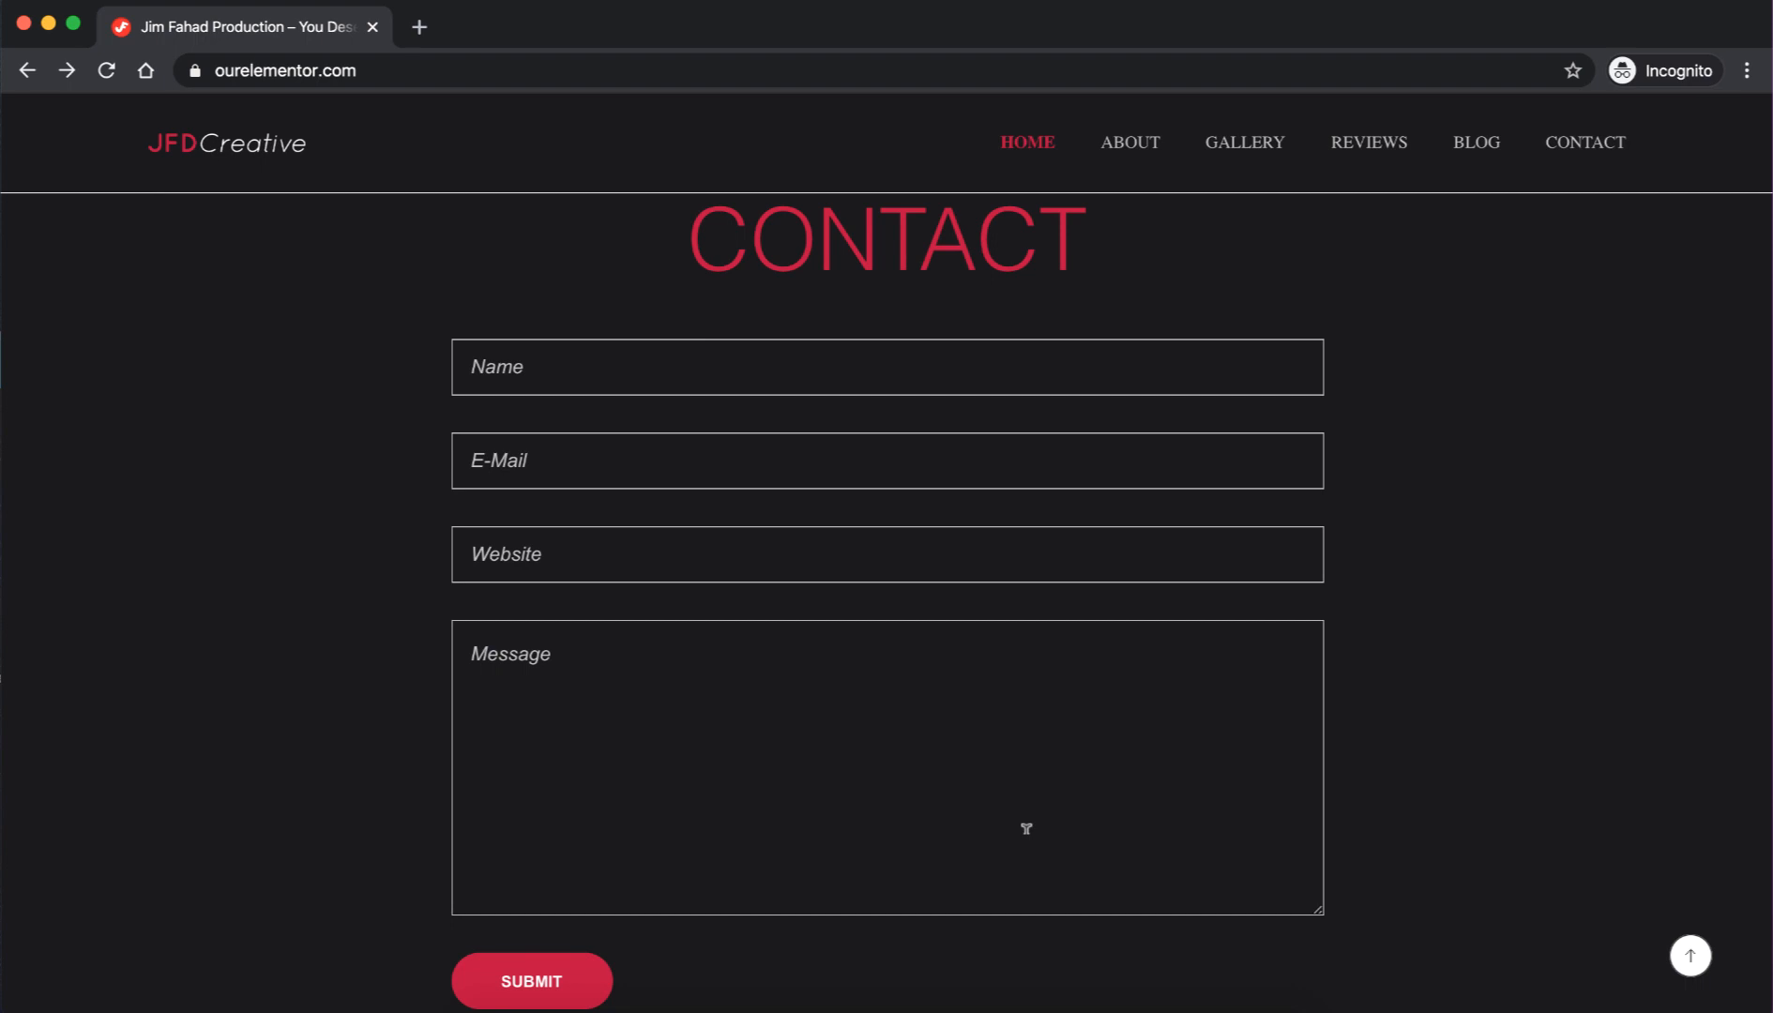
{"action": "scroll", "coordinate": [1026, 828], "scroll_direction": "down", "scroll_amount": 7}
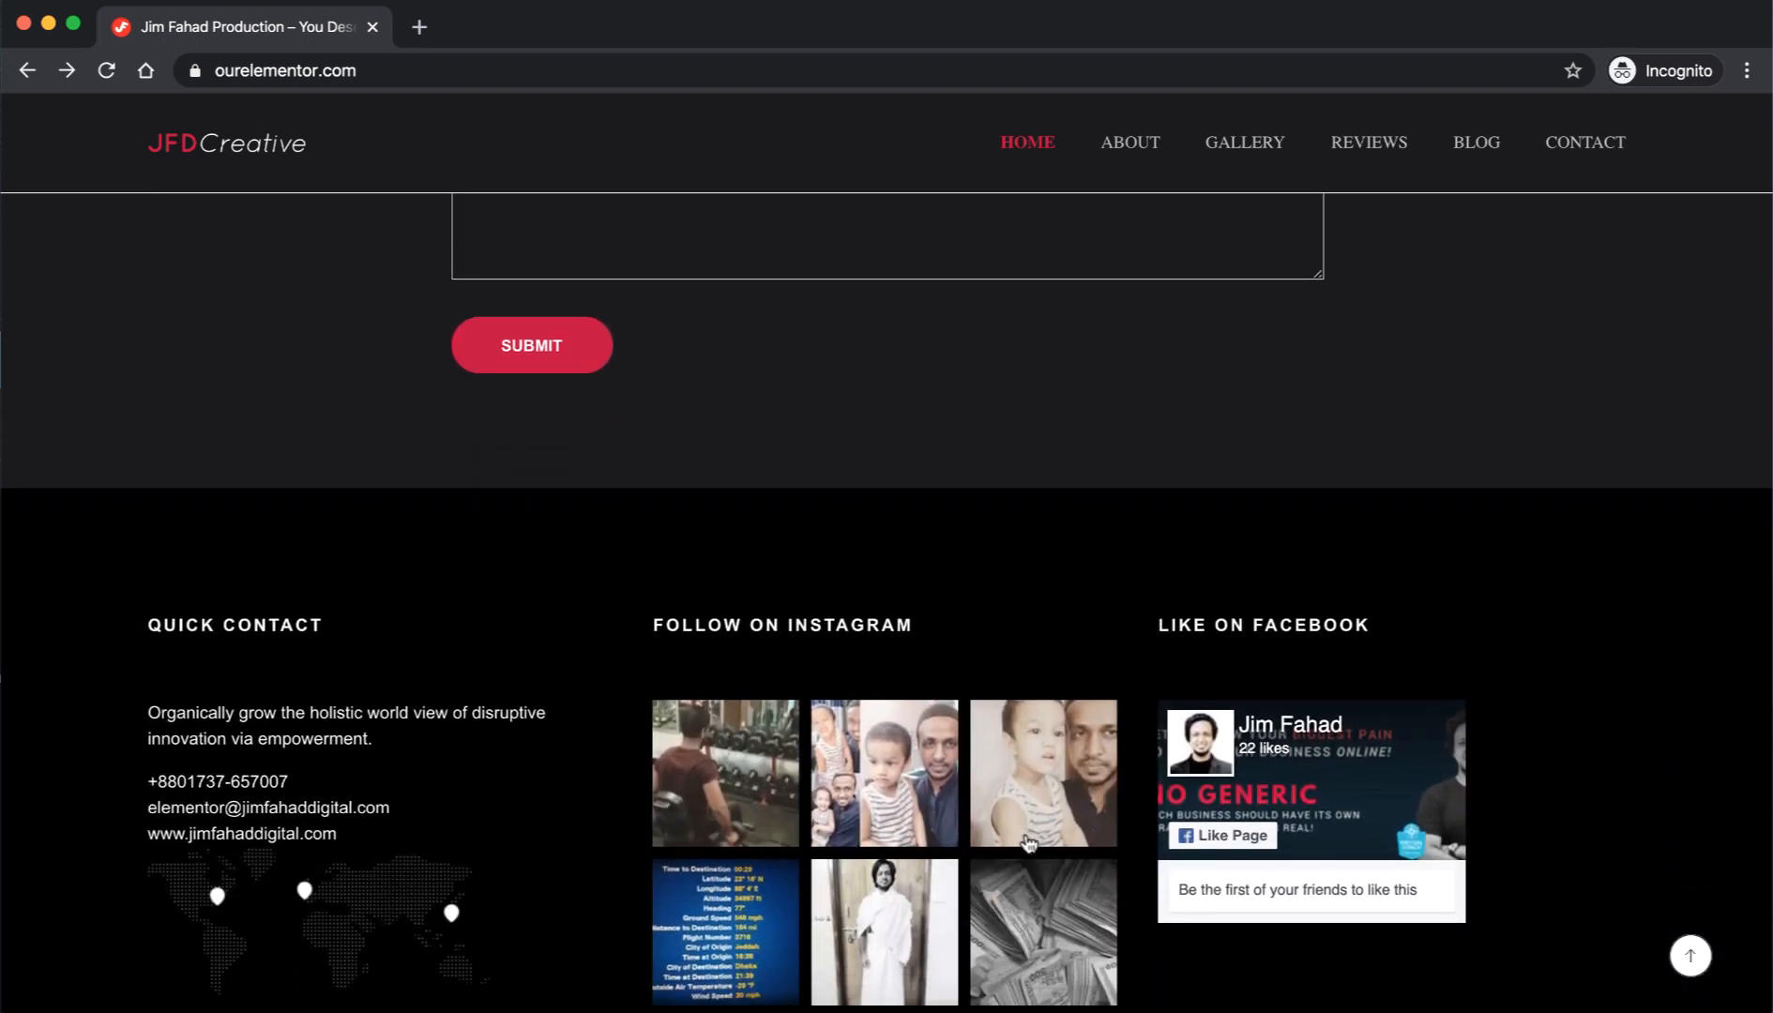
{"action": "scroll", "coordinate": [1029, 842], "scroll_direction": "down", "scroll_amount": 2}
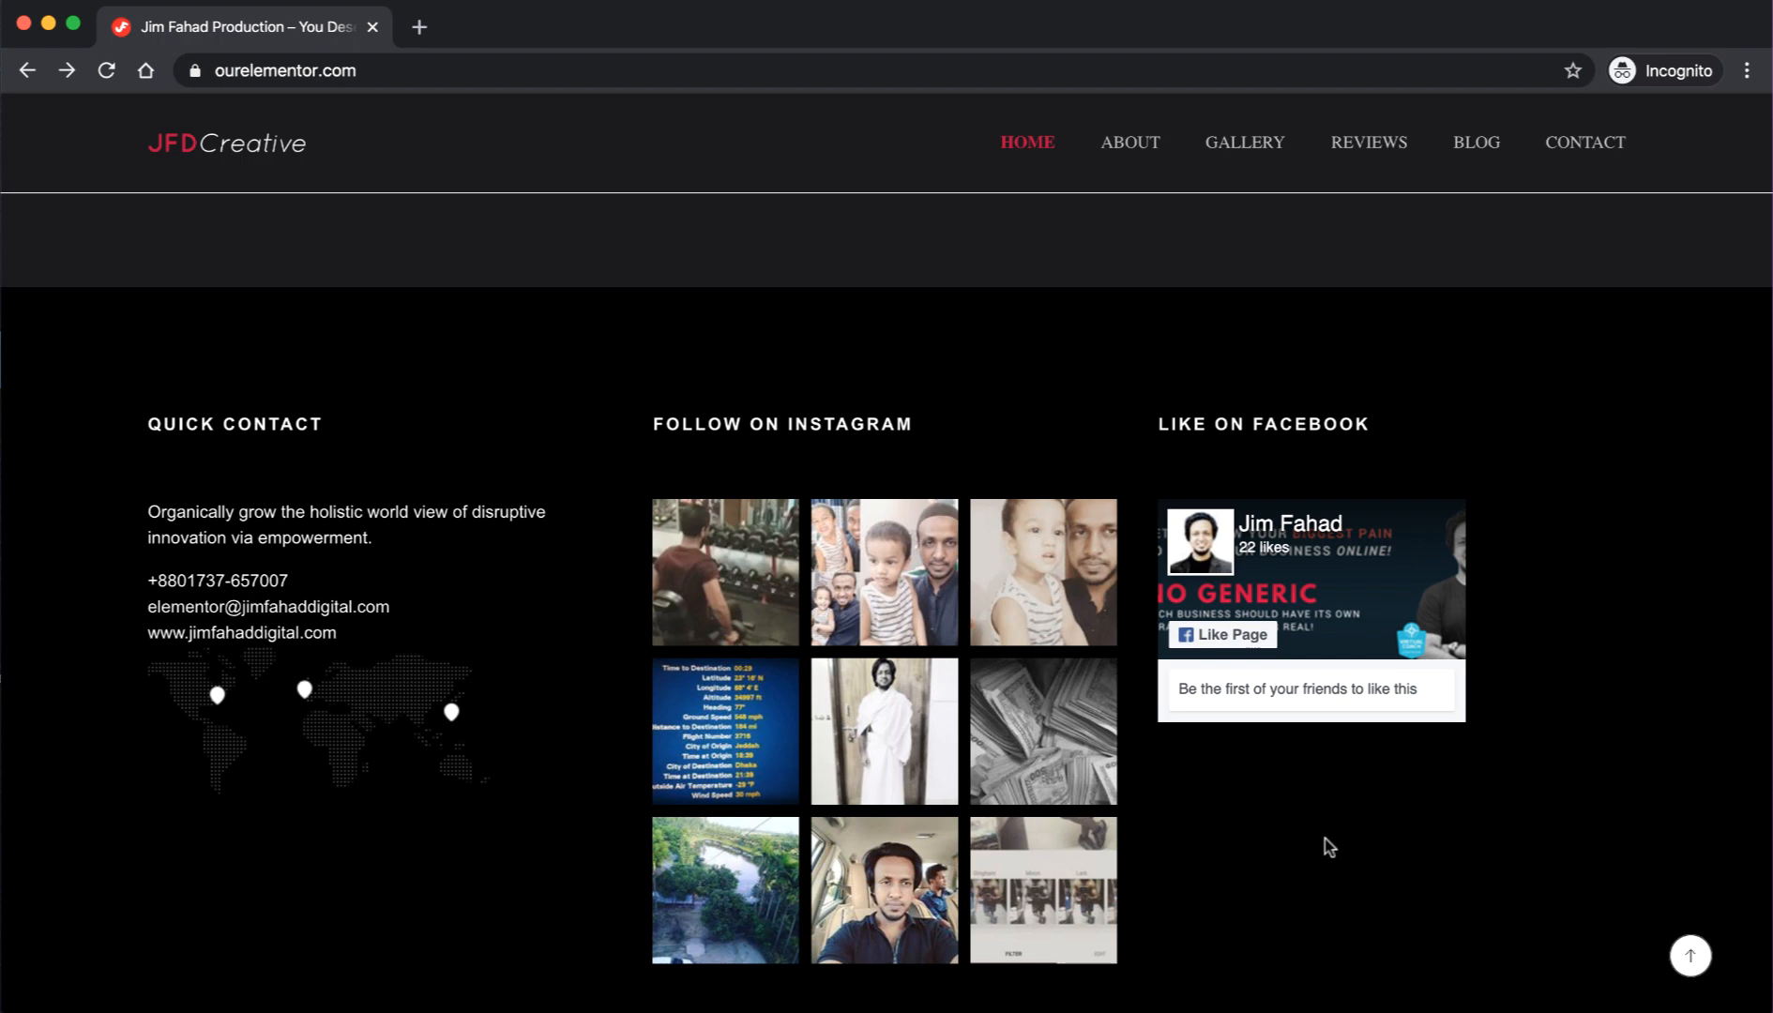
{"action": "scroll", "coordinate": [1325, 838], "scroll_direction": "down", "scroll_amount": 3}
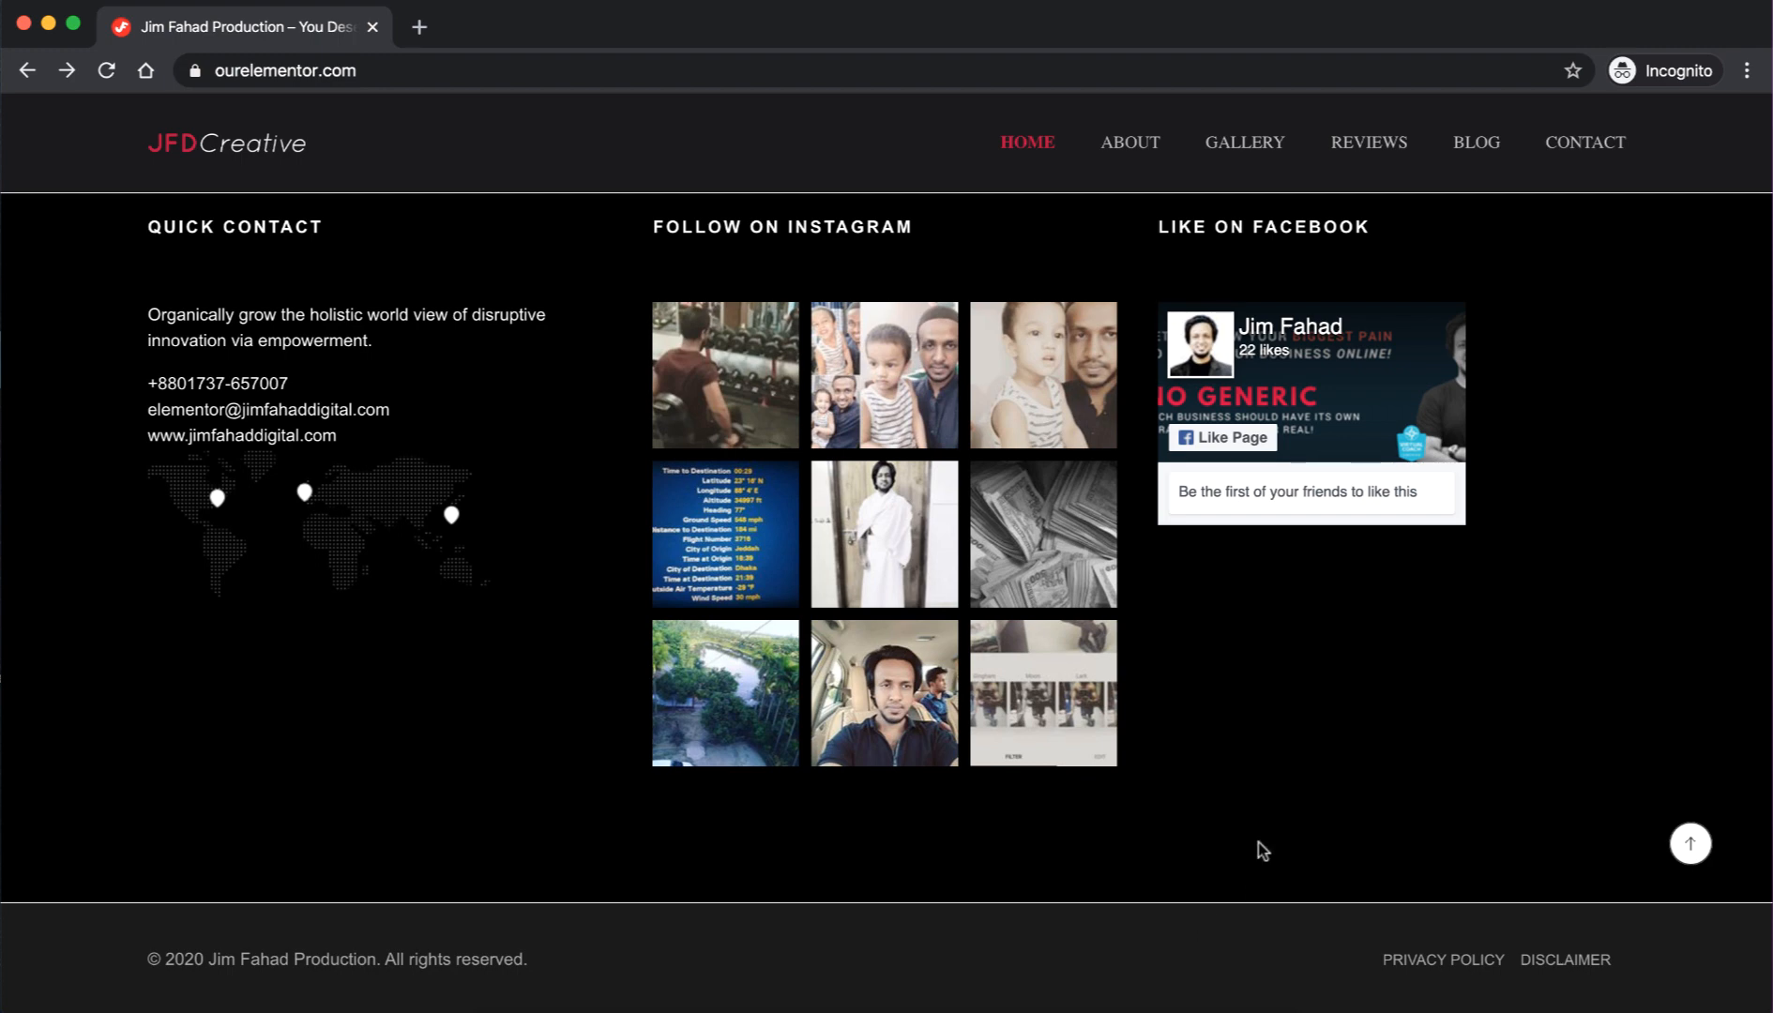
Step: Return to the start of the homepage and test the About, Gallery, Reviews and Contact navigation links
{"action": "left_click", "coordinate": [1706, 856]}
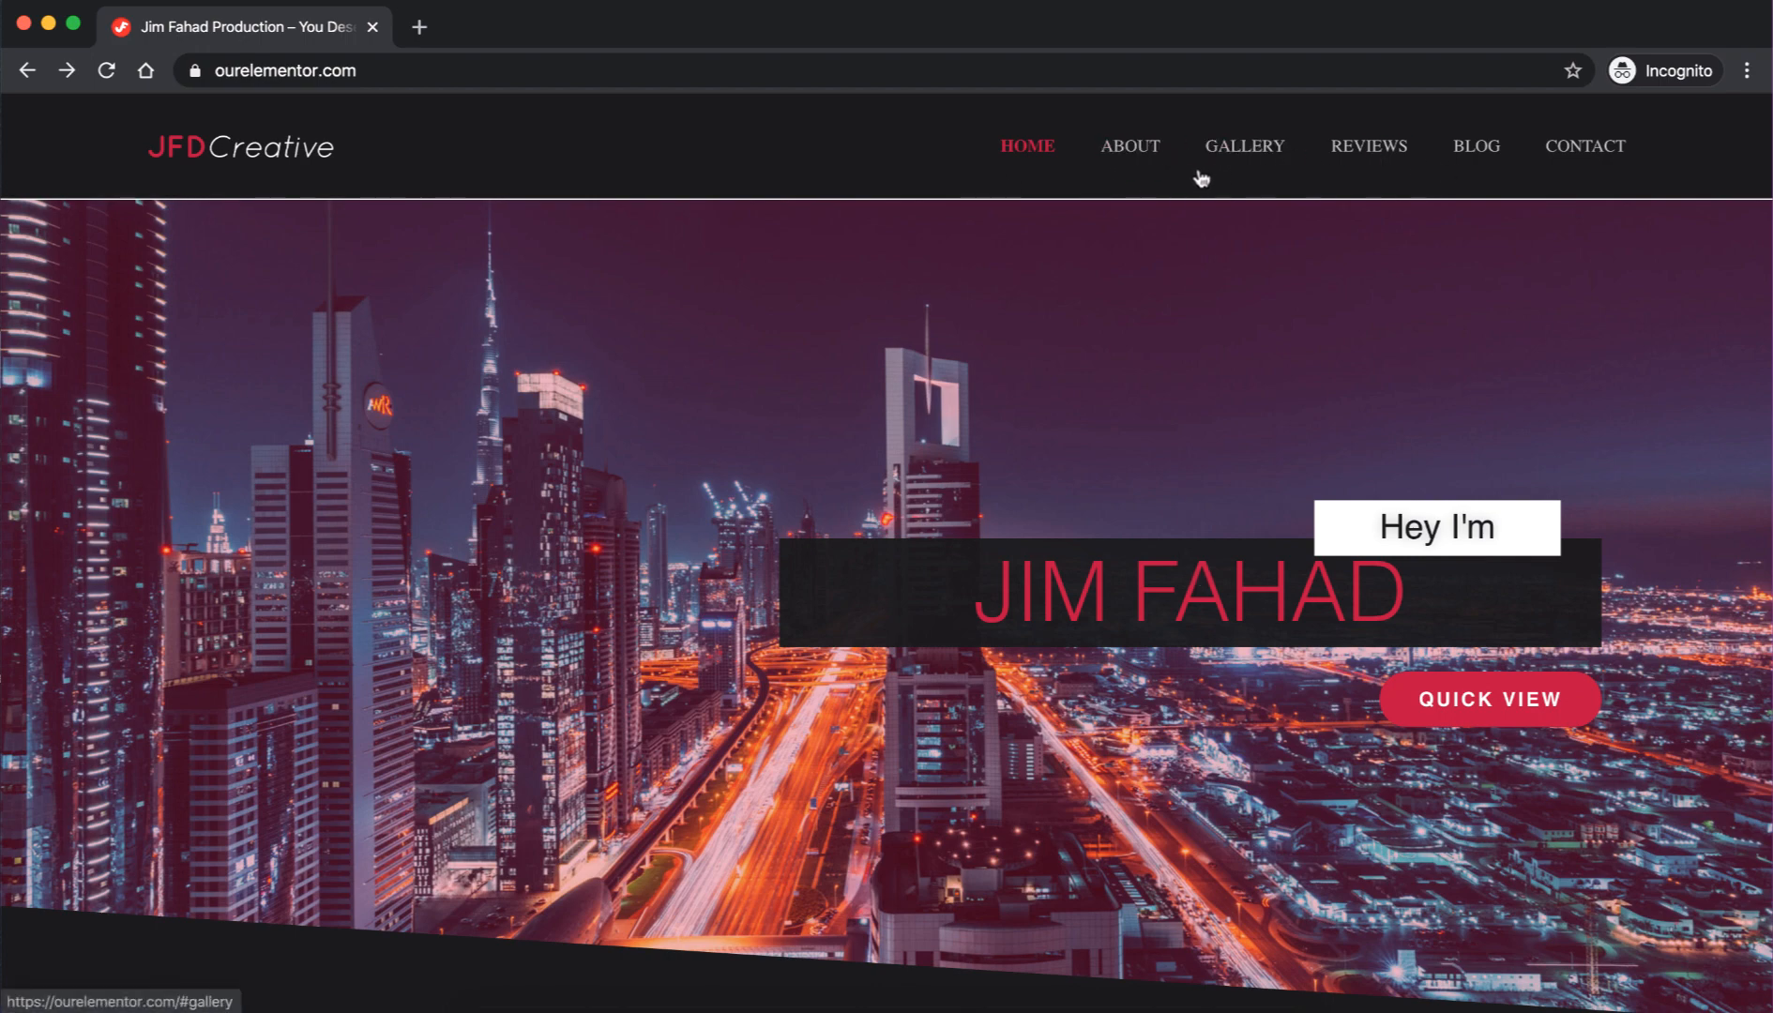
{"action": "left_click", "coordinate": [1149, 162]}
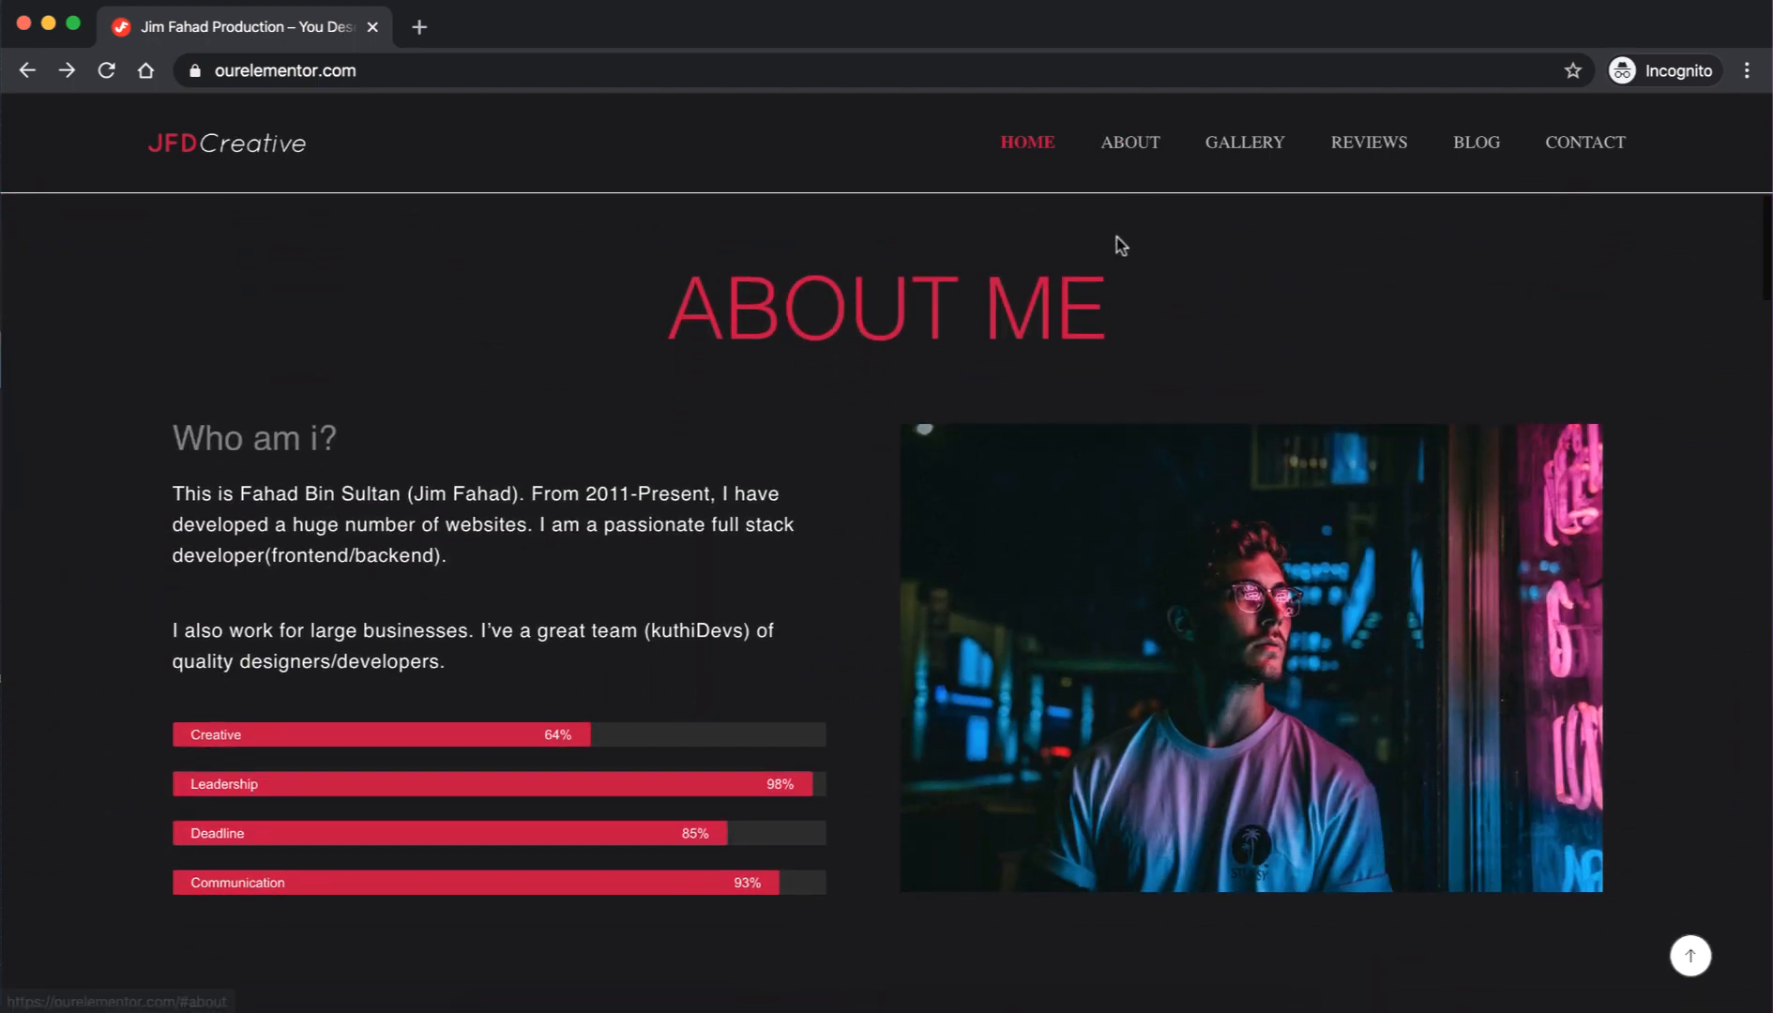
{"action": "left_click", "coordinate": [1243, 158]}
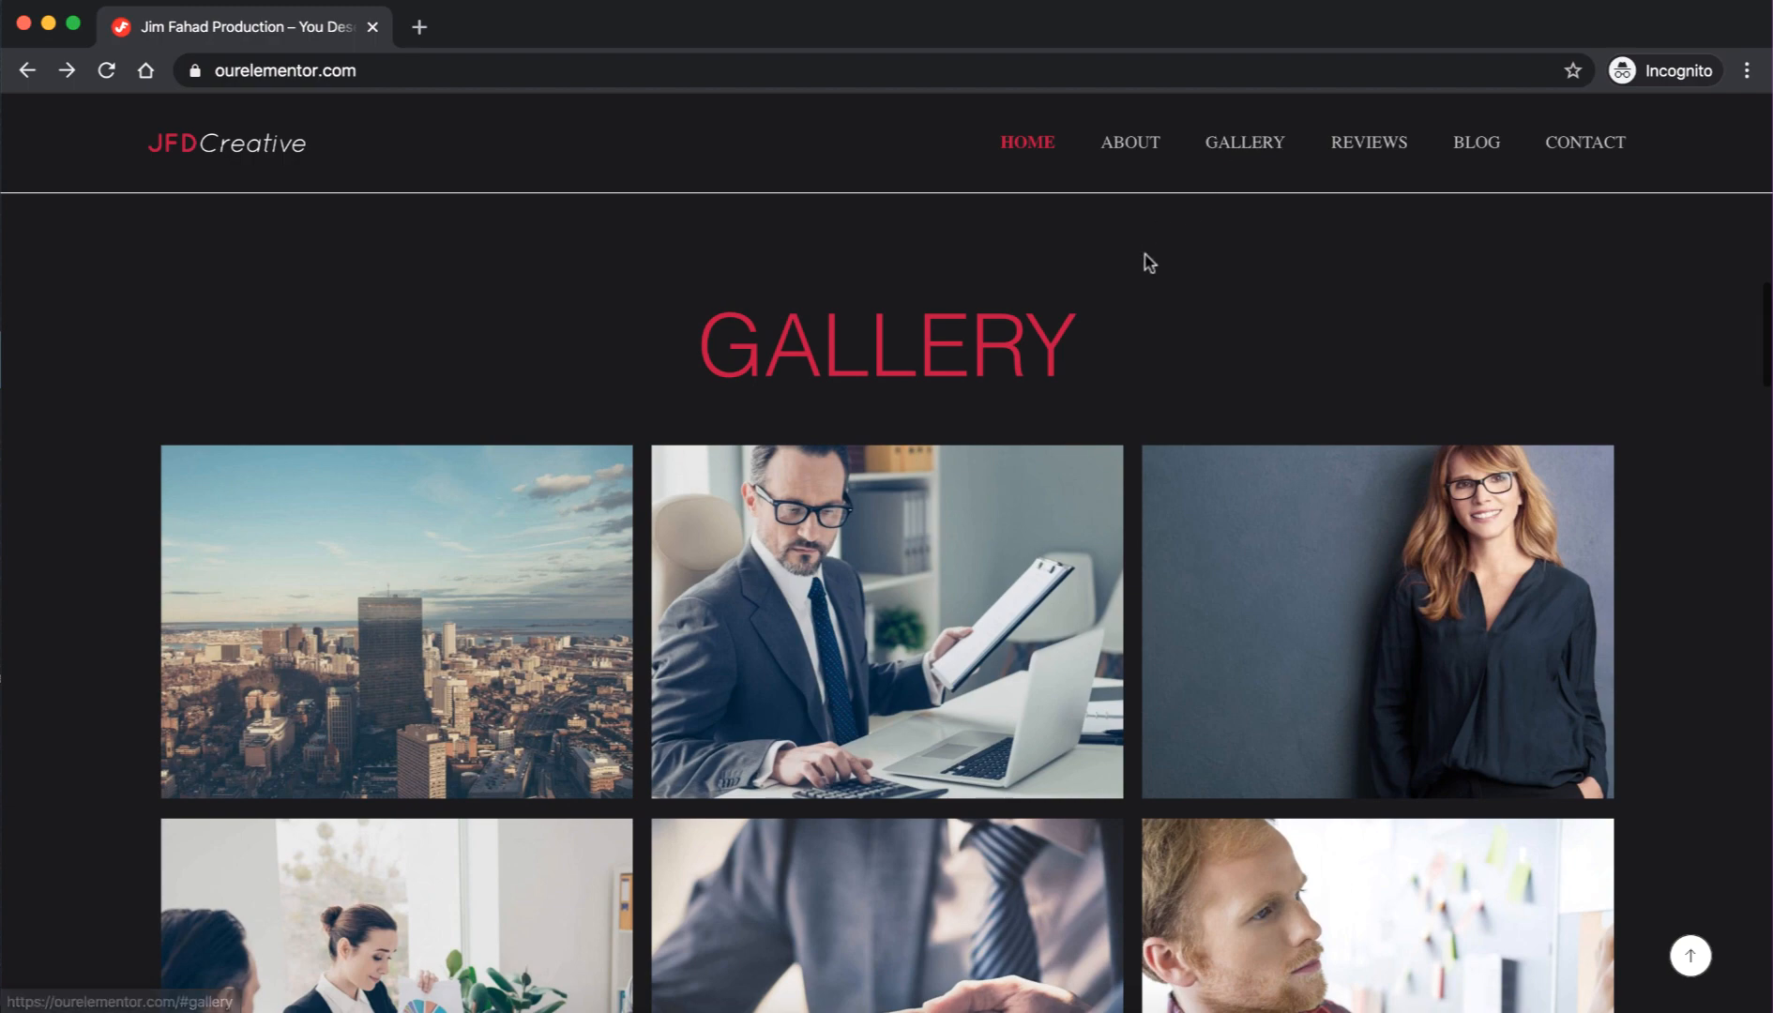
{"action": "left_click", "coordinate": [1358, 158]}
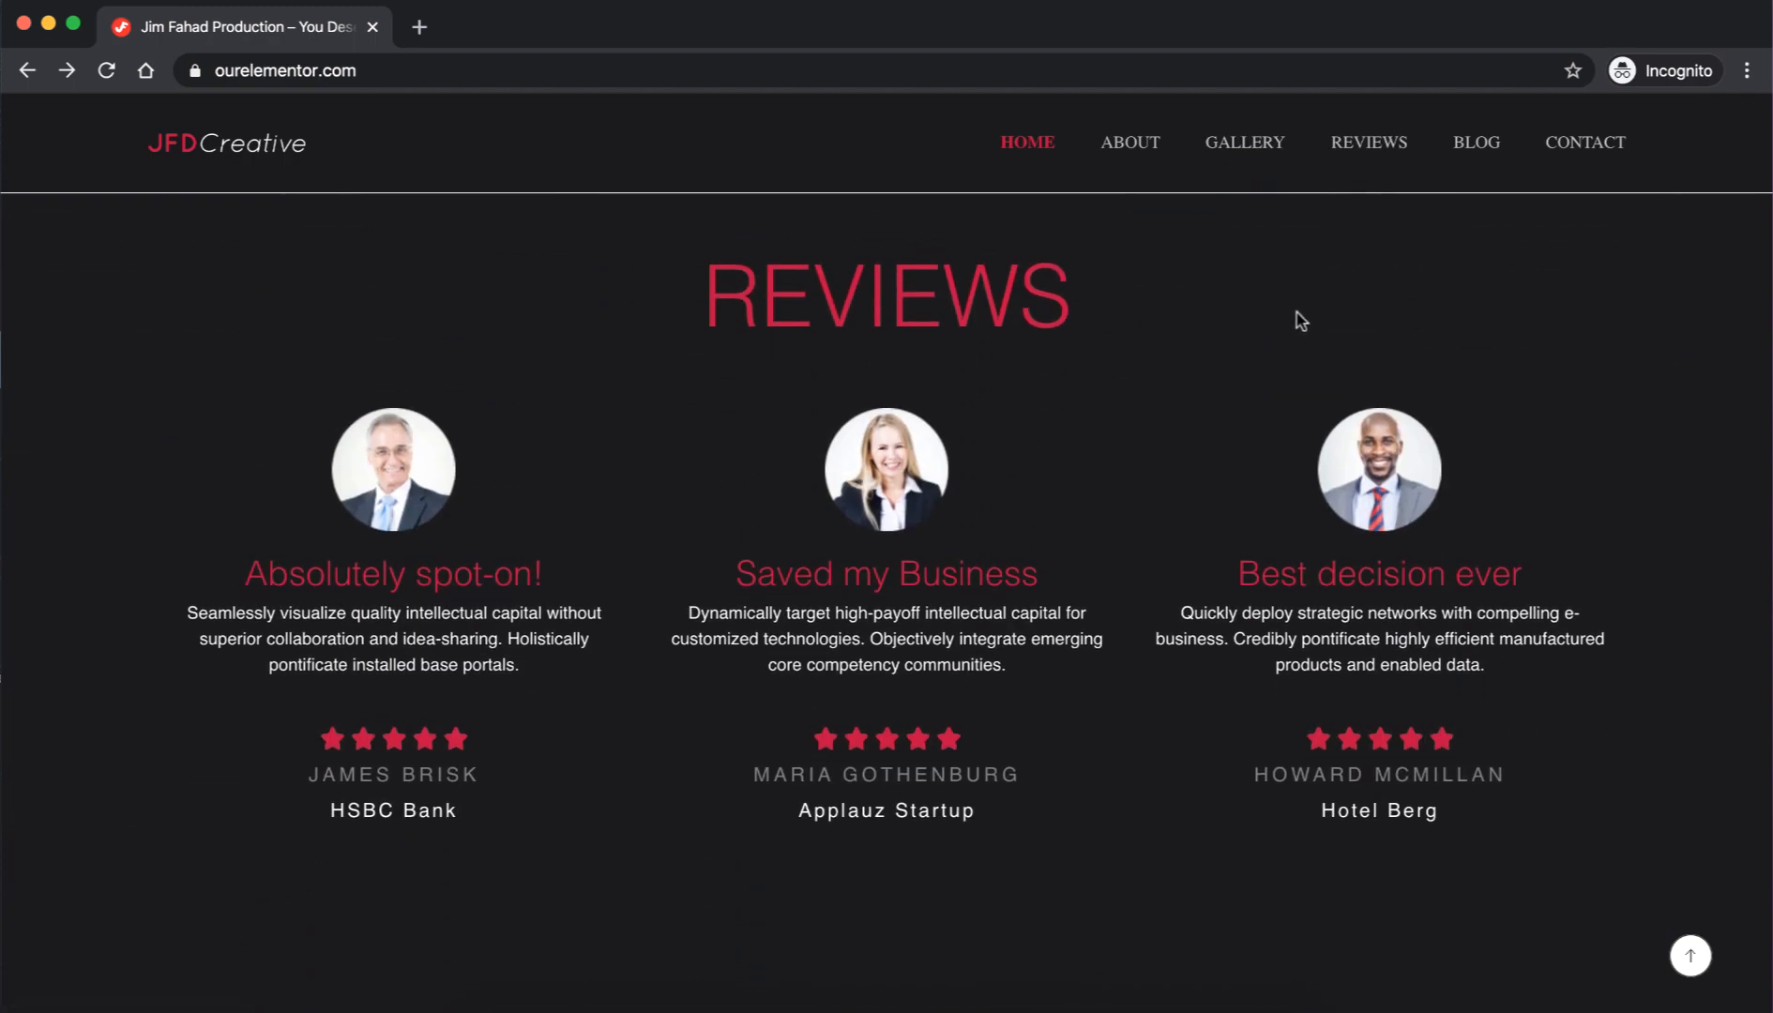
{"action": "left_click", "coordinate": [1580, 155]}
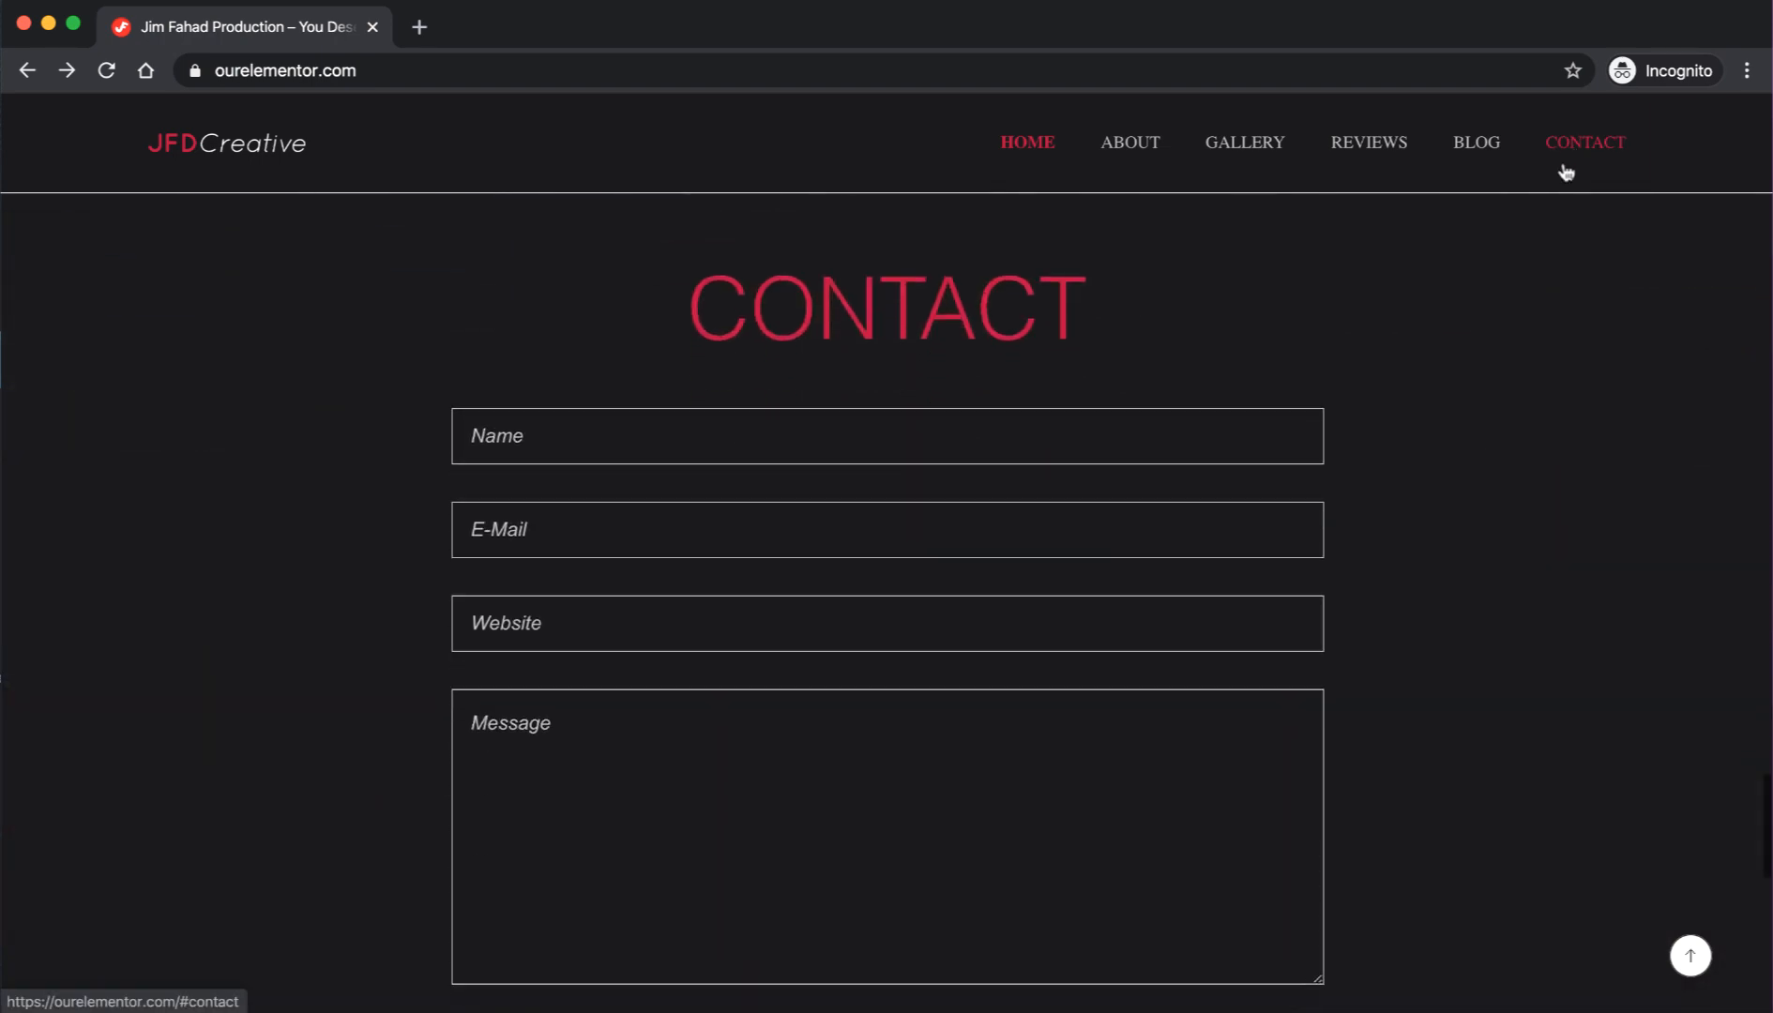
{"action": "scroll", "coordinate": [1440, 362], "scroll_direction": "down", "scroll_amount": 2}
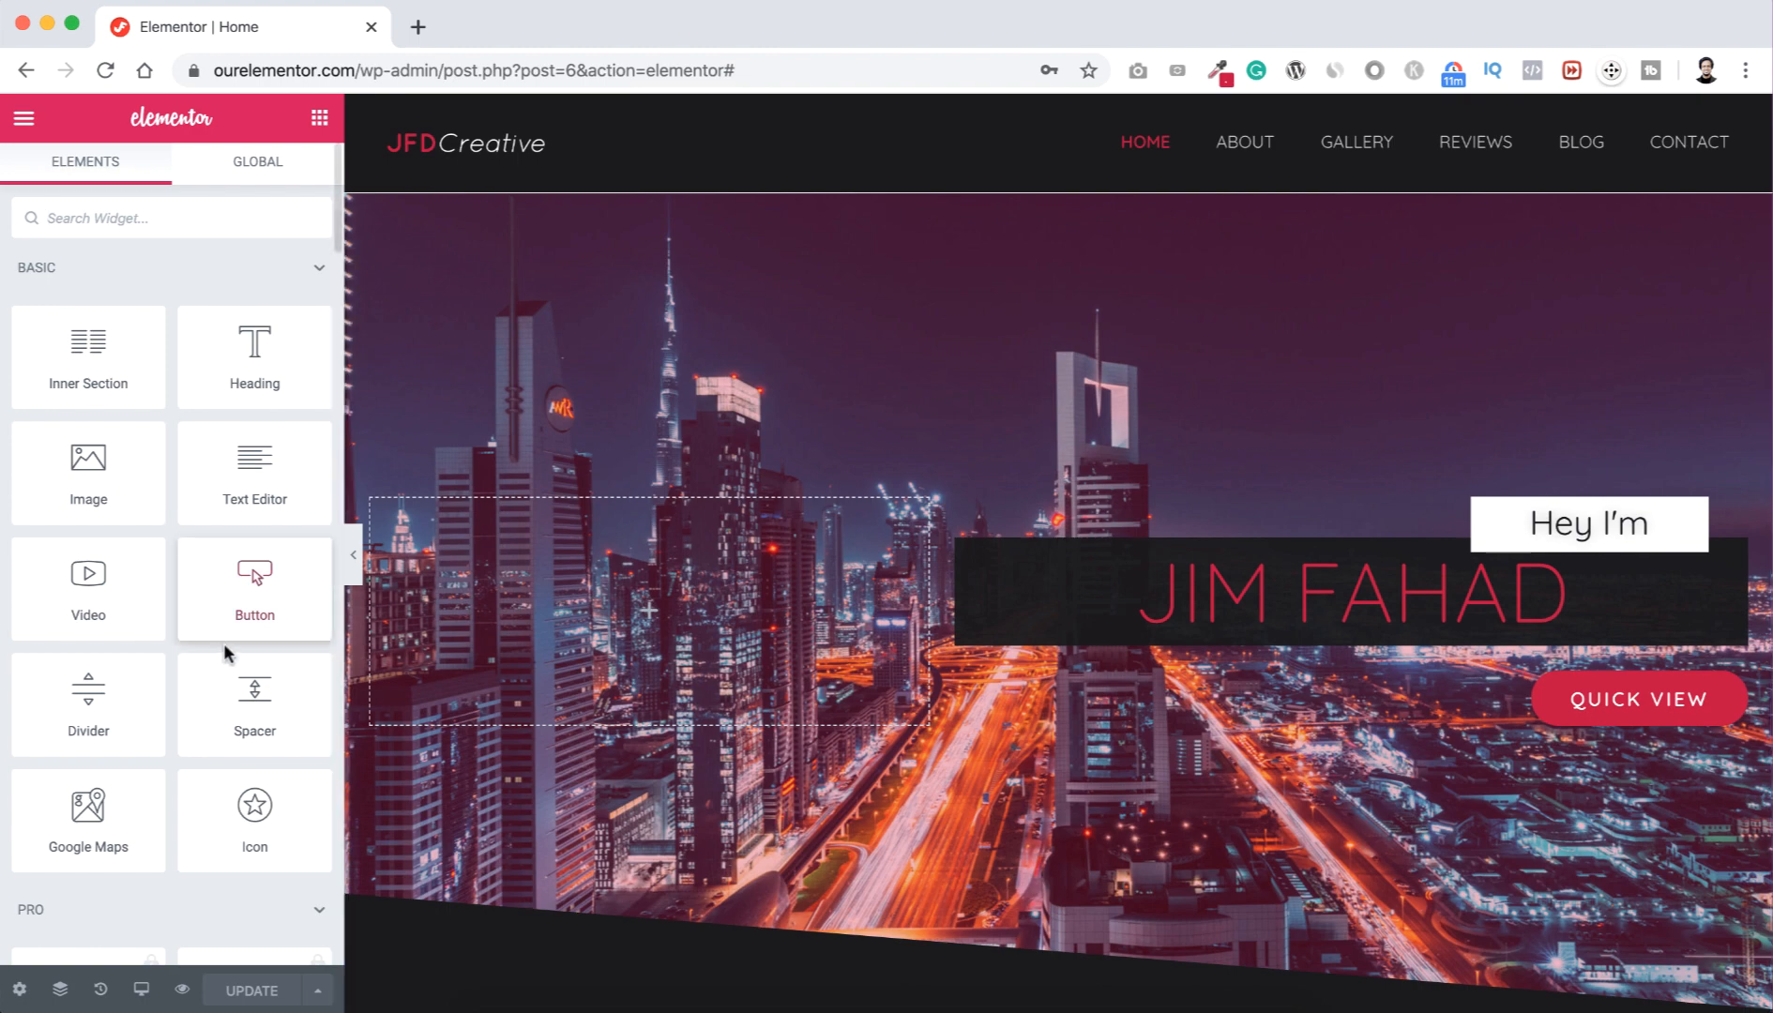
Step: Duplicate the Quick View button in the hero section and delete the copy
{"action": "scroll", "coordinate": [225, 653], "scroll_direction": "down", "scroll_amount": 10}
{"action": "scroll", "coordinate": [226, 653], "scroll_direction": "up", "scroll_amount": 10}
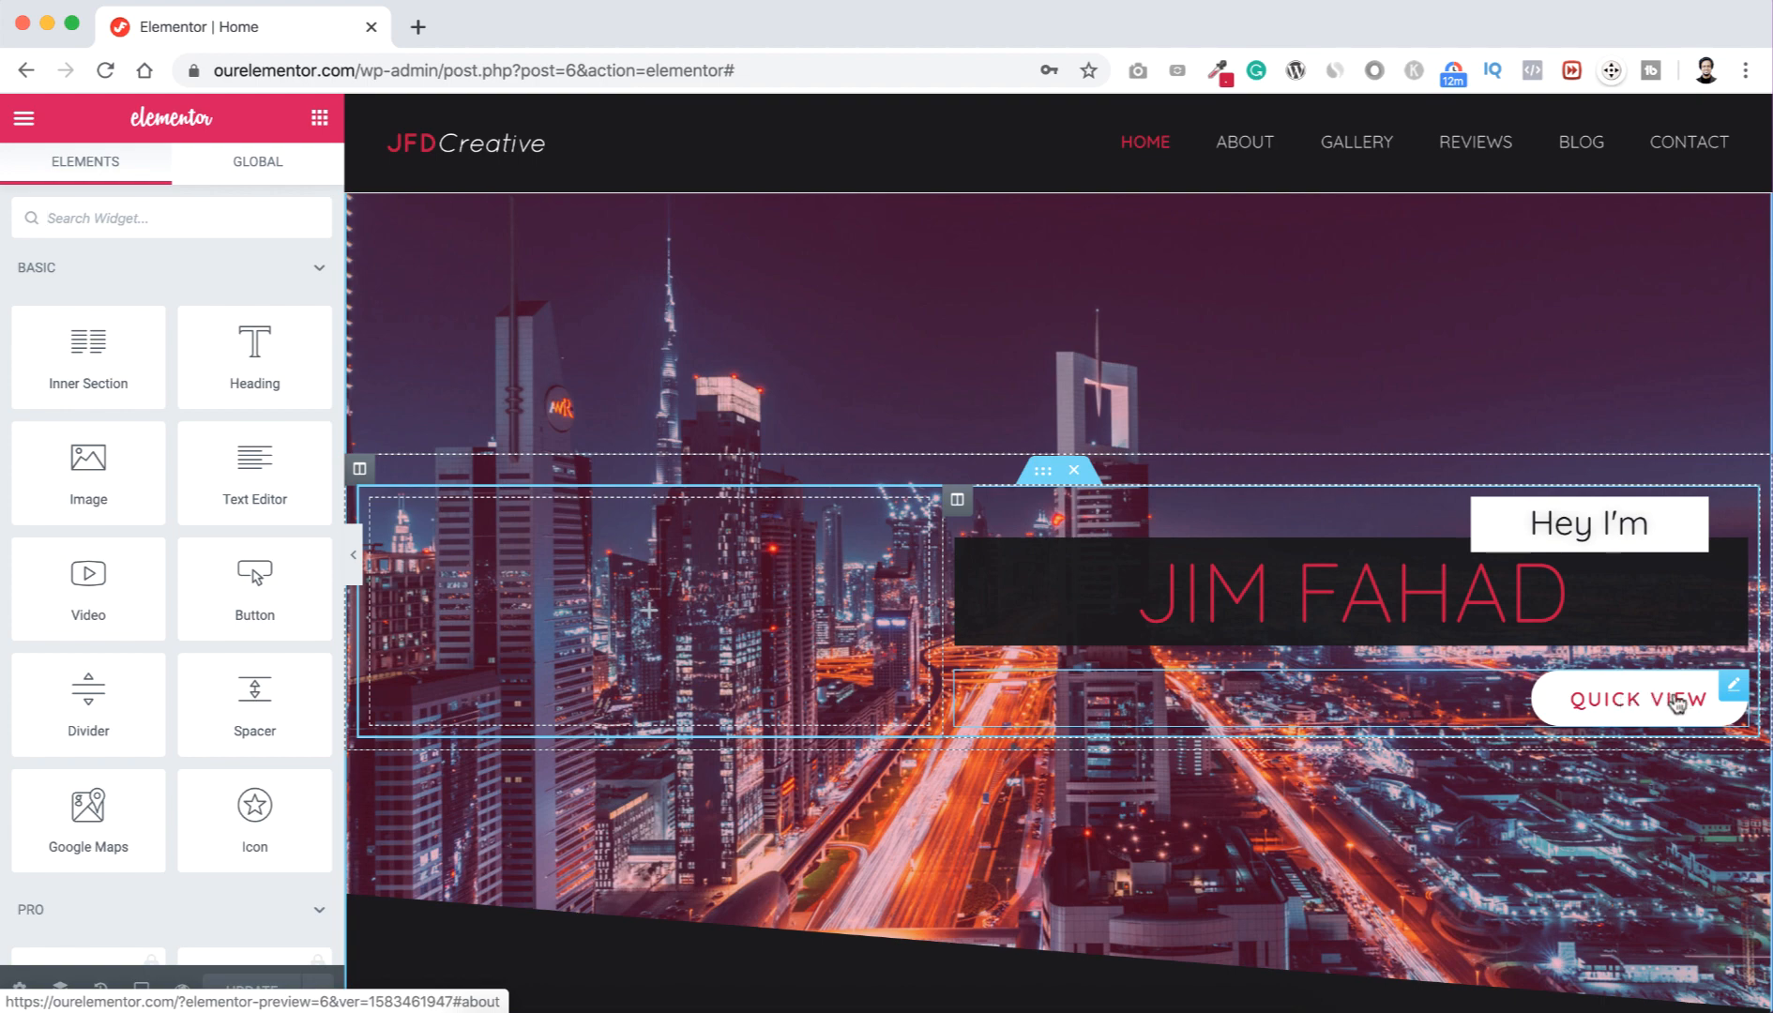
{"action": "right_click", "coordinate": [1740, 692]}
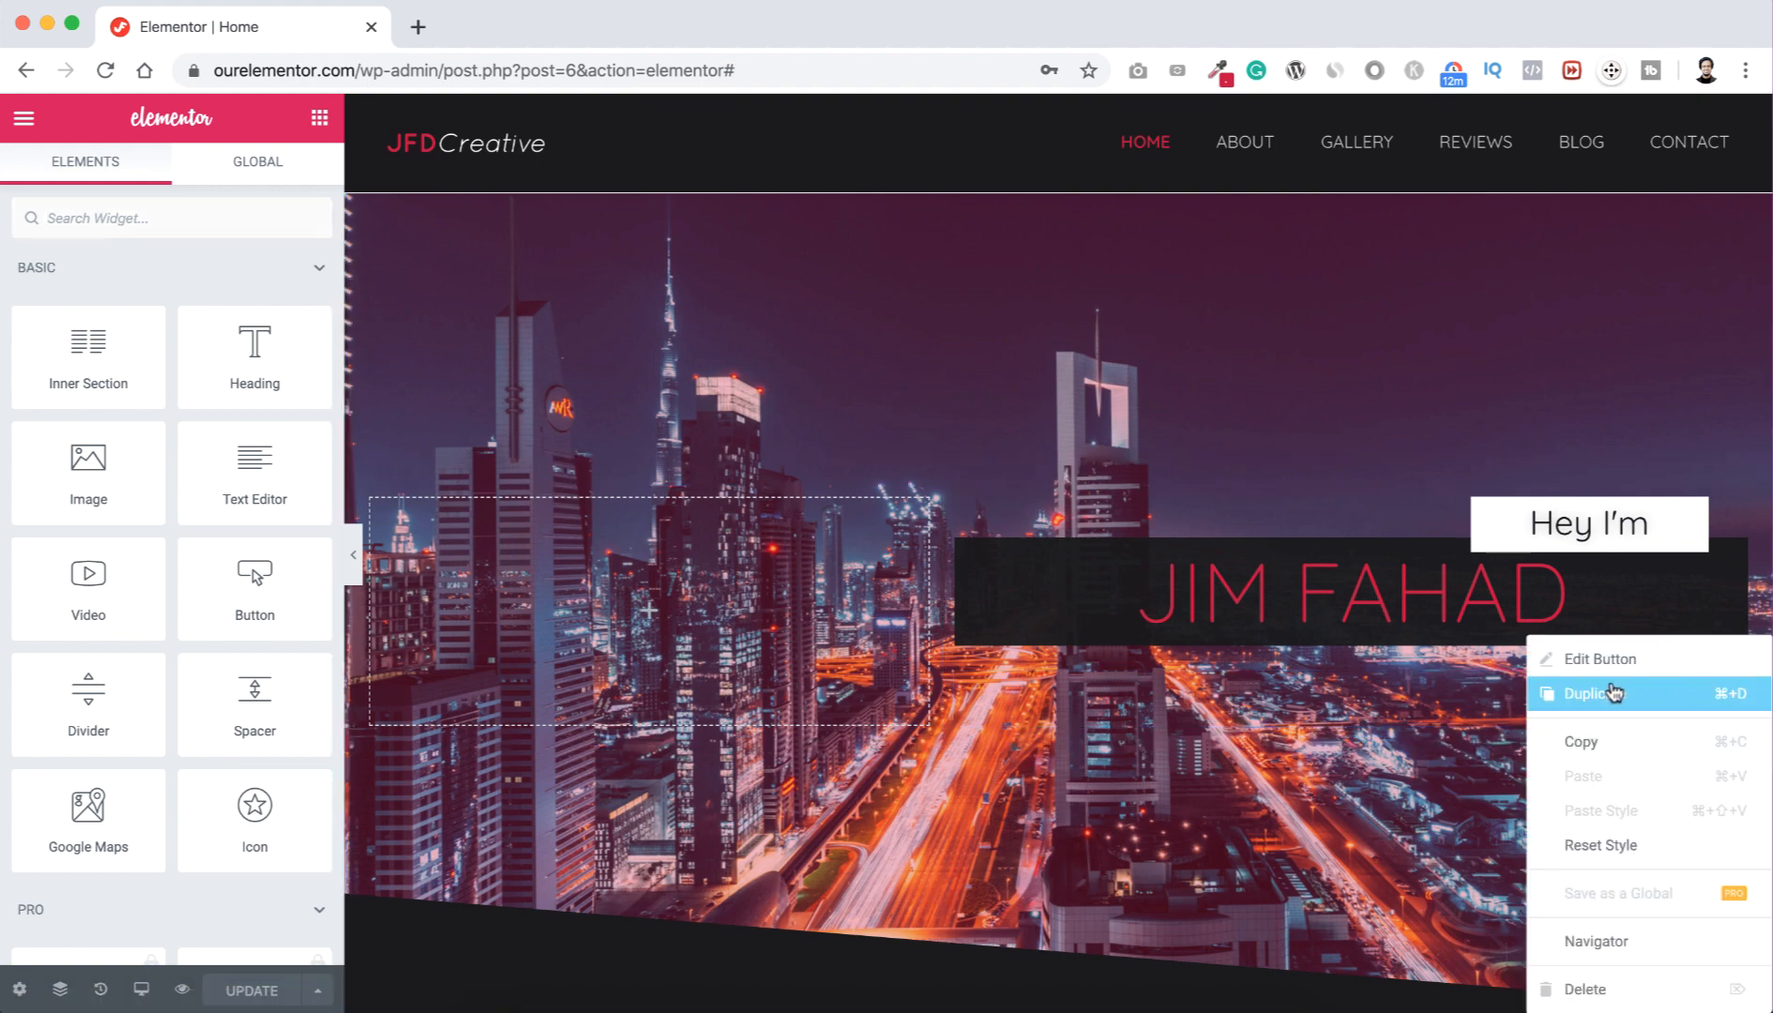
{"action": "left_click", "coordinate": [1644, 695]}
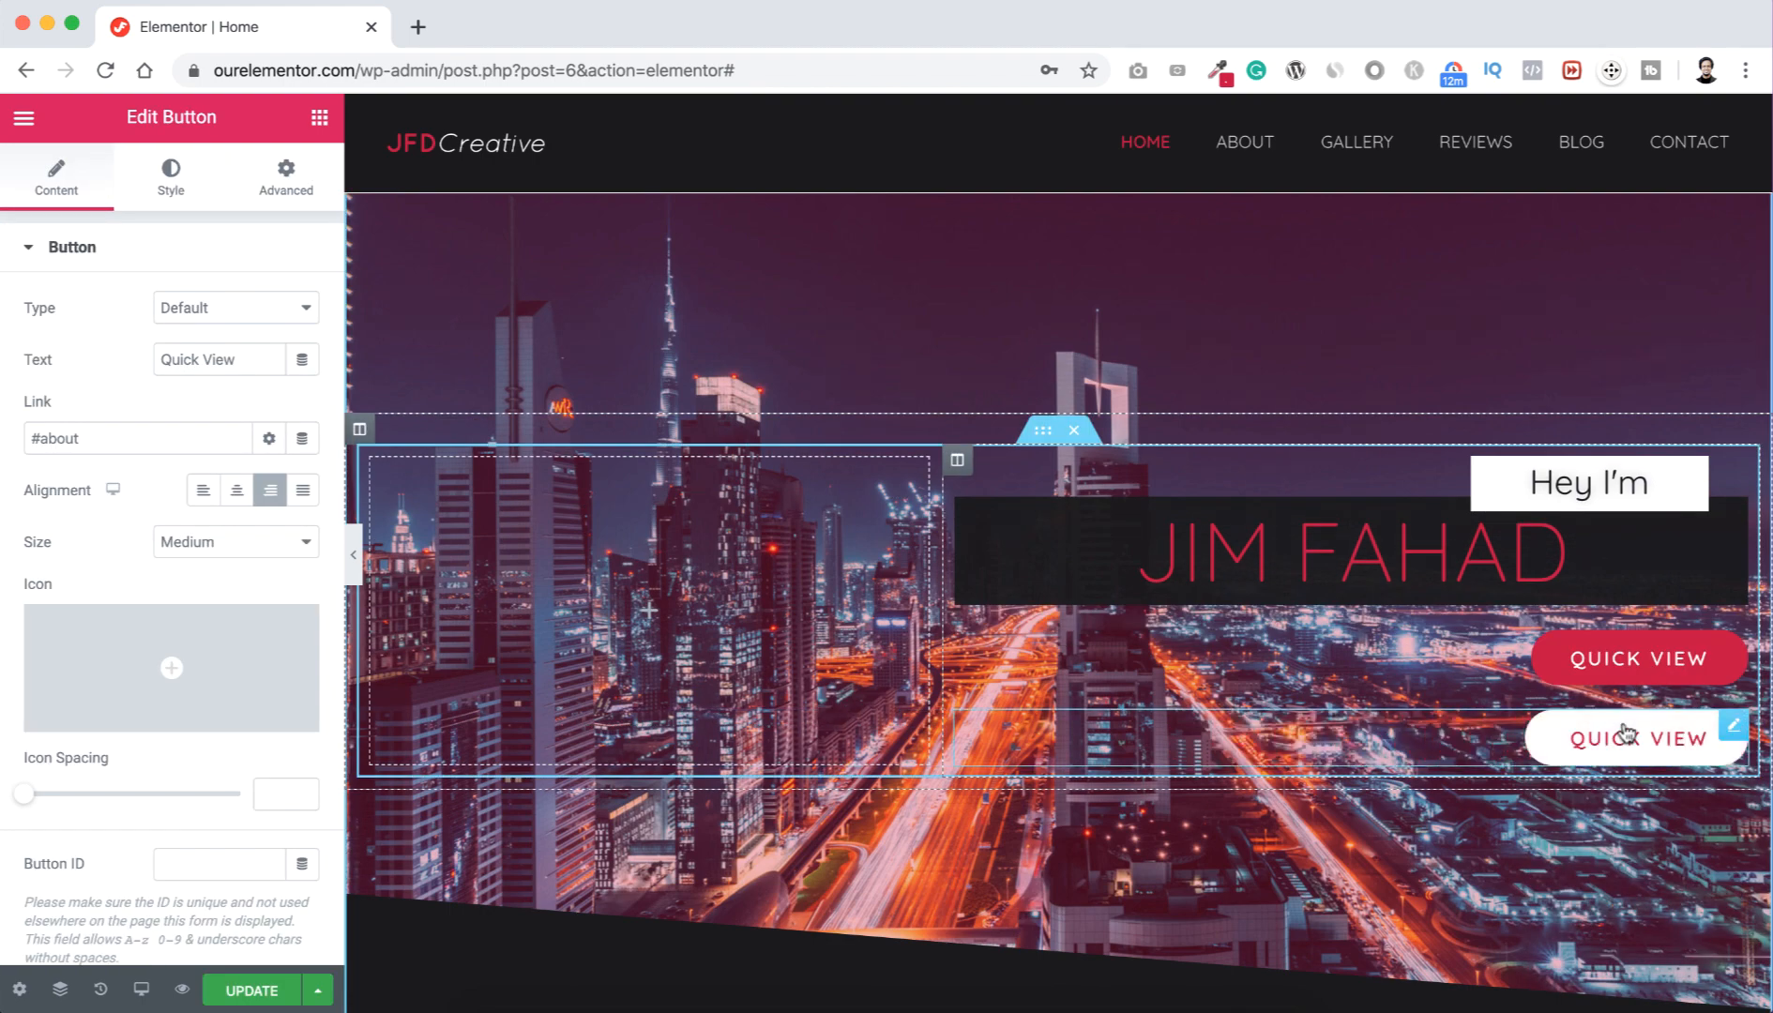
{"action": "right_click", "coordinate": [1729, 730]}
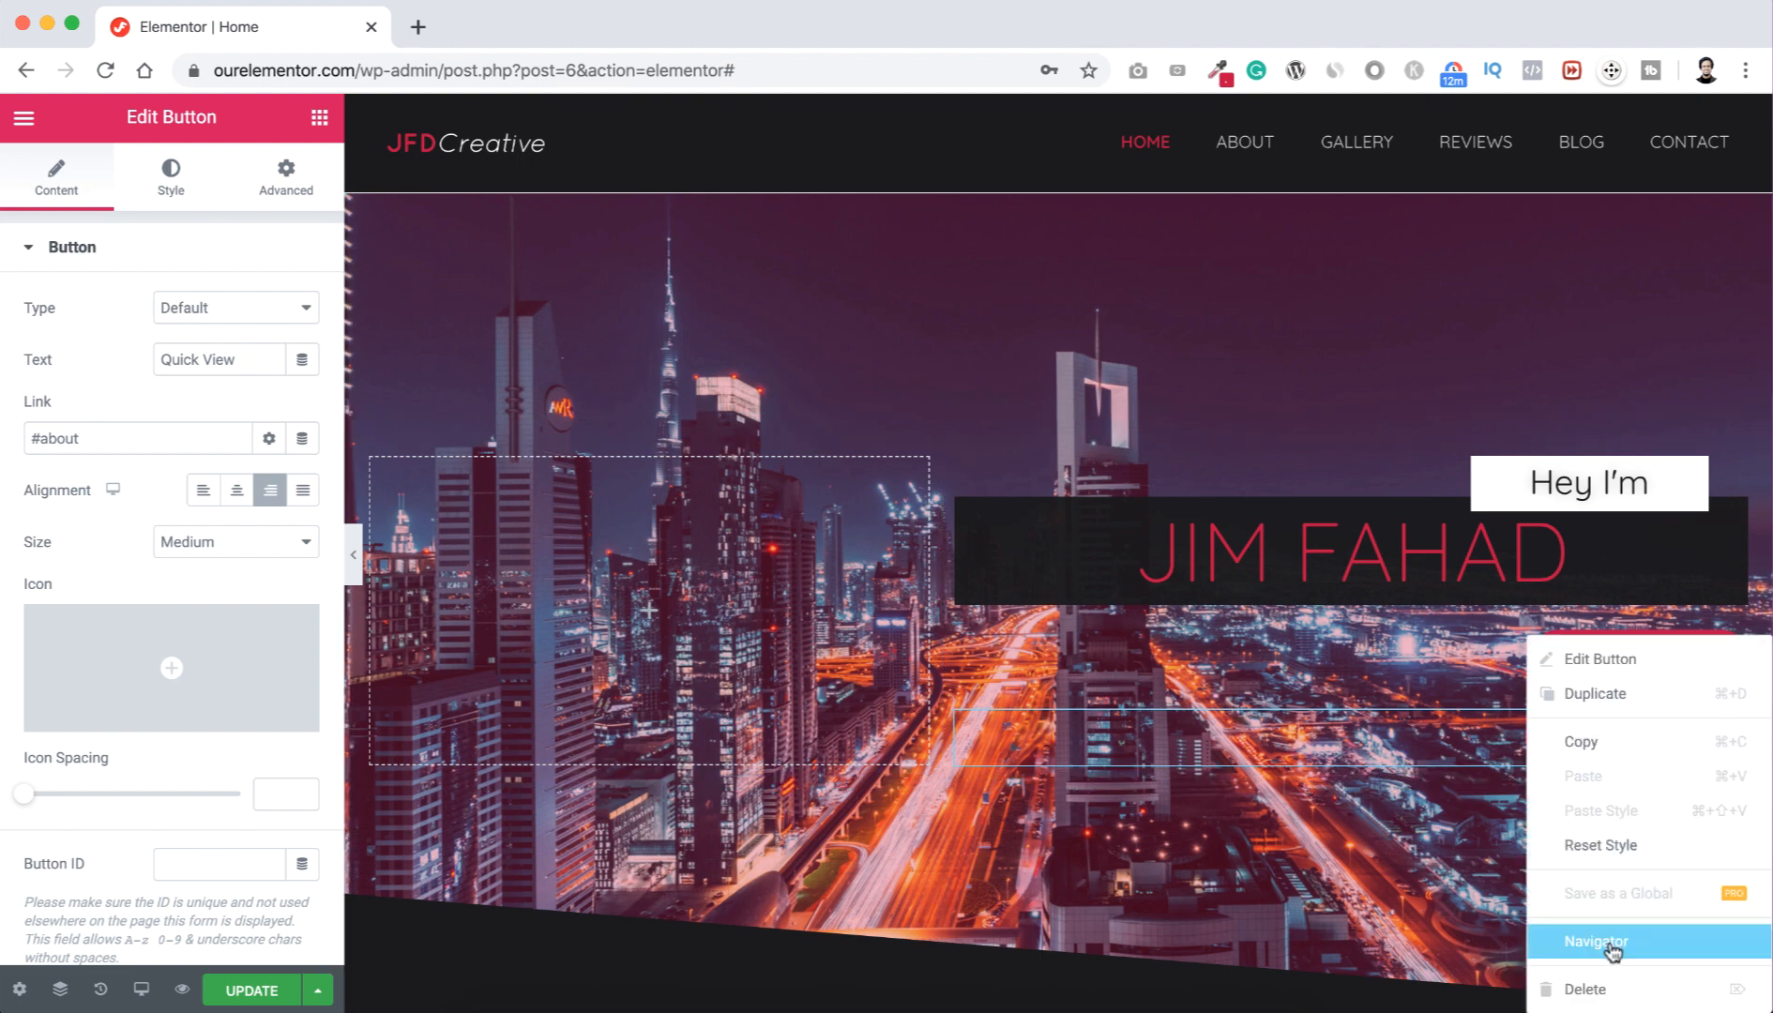
{"action": "left_click", "coordinate": [1586, 995]}
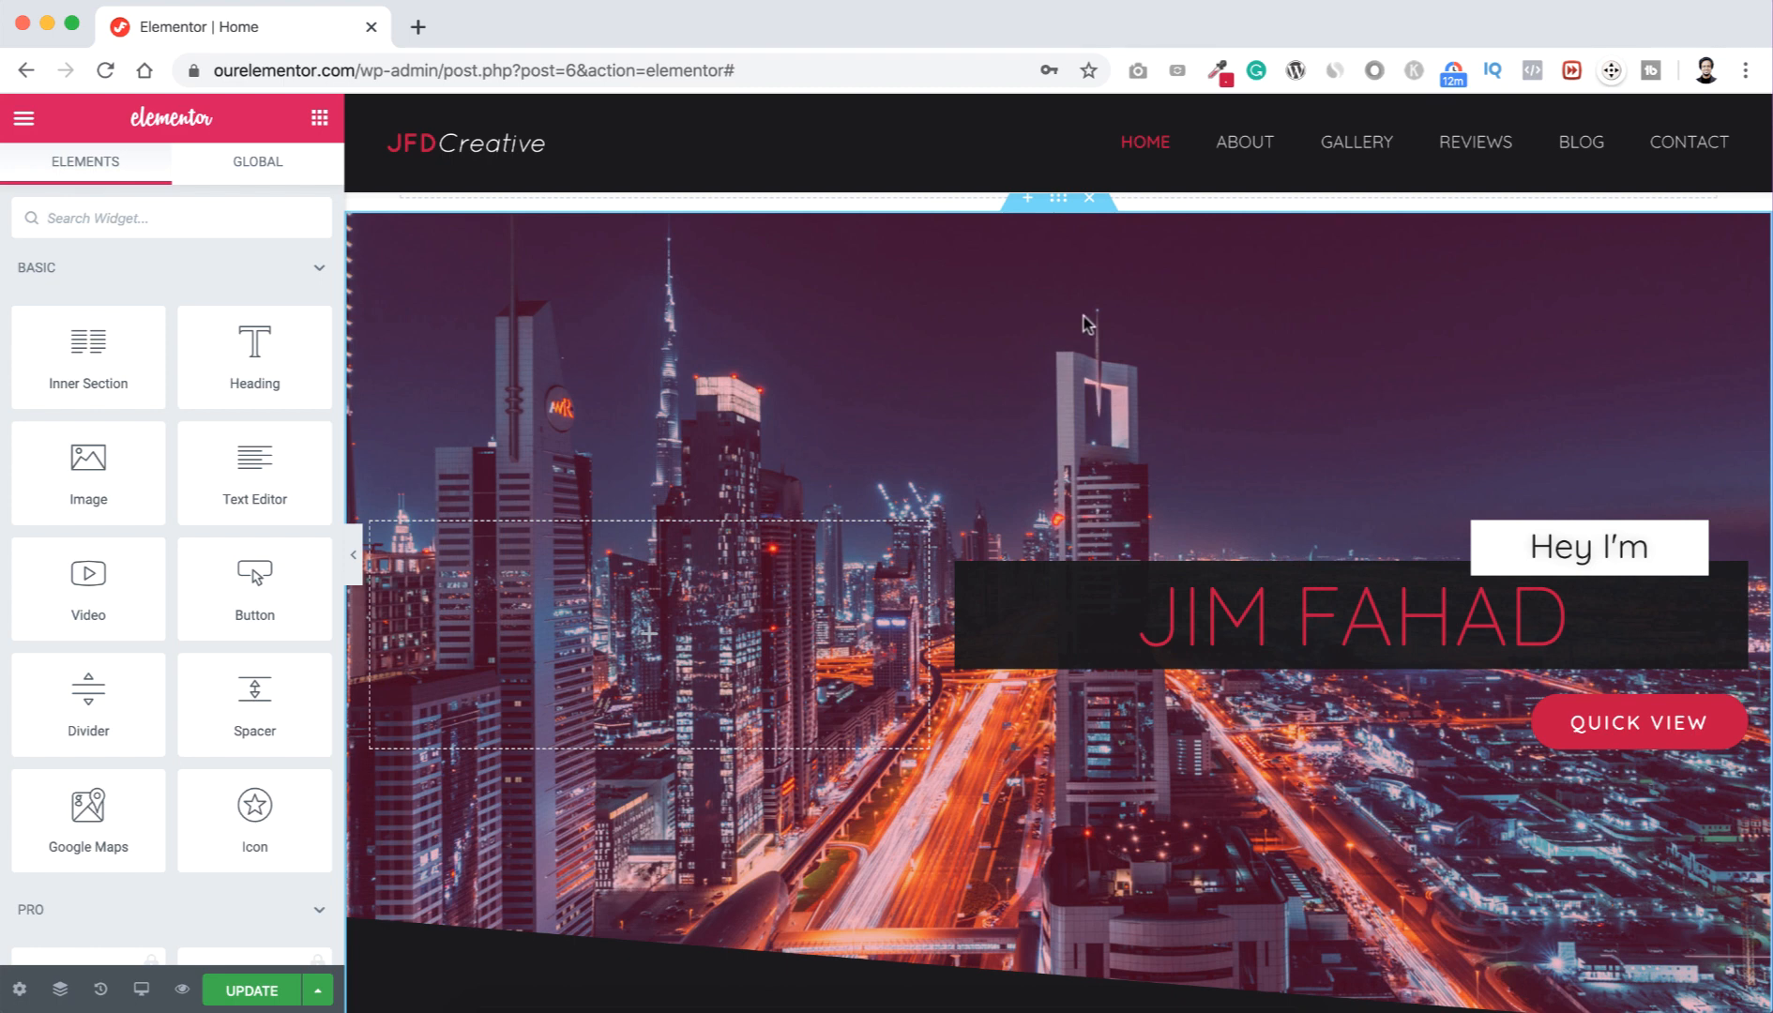
Step: Open the hero section's background style settings and set its background type to Video
{"action": "left_click", "coordinate": [1059, 199]}
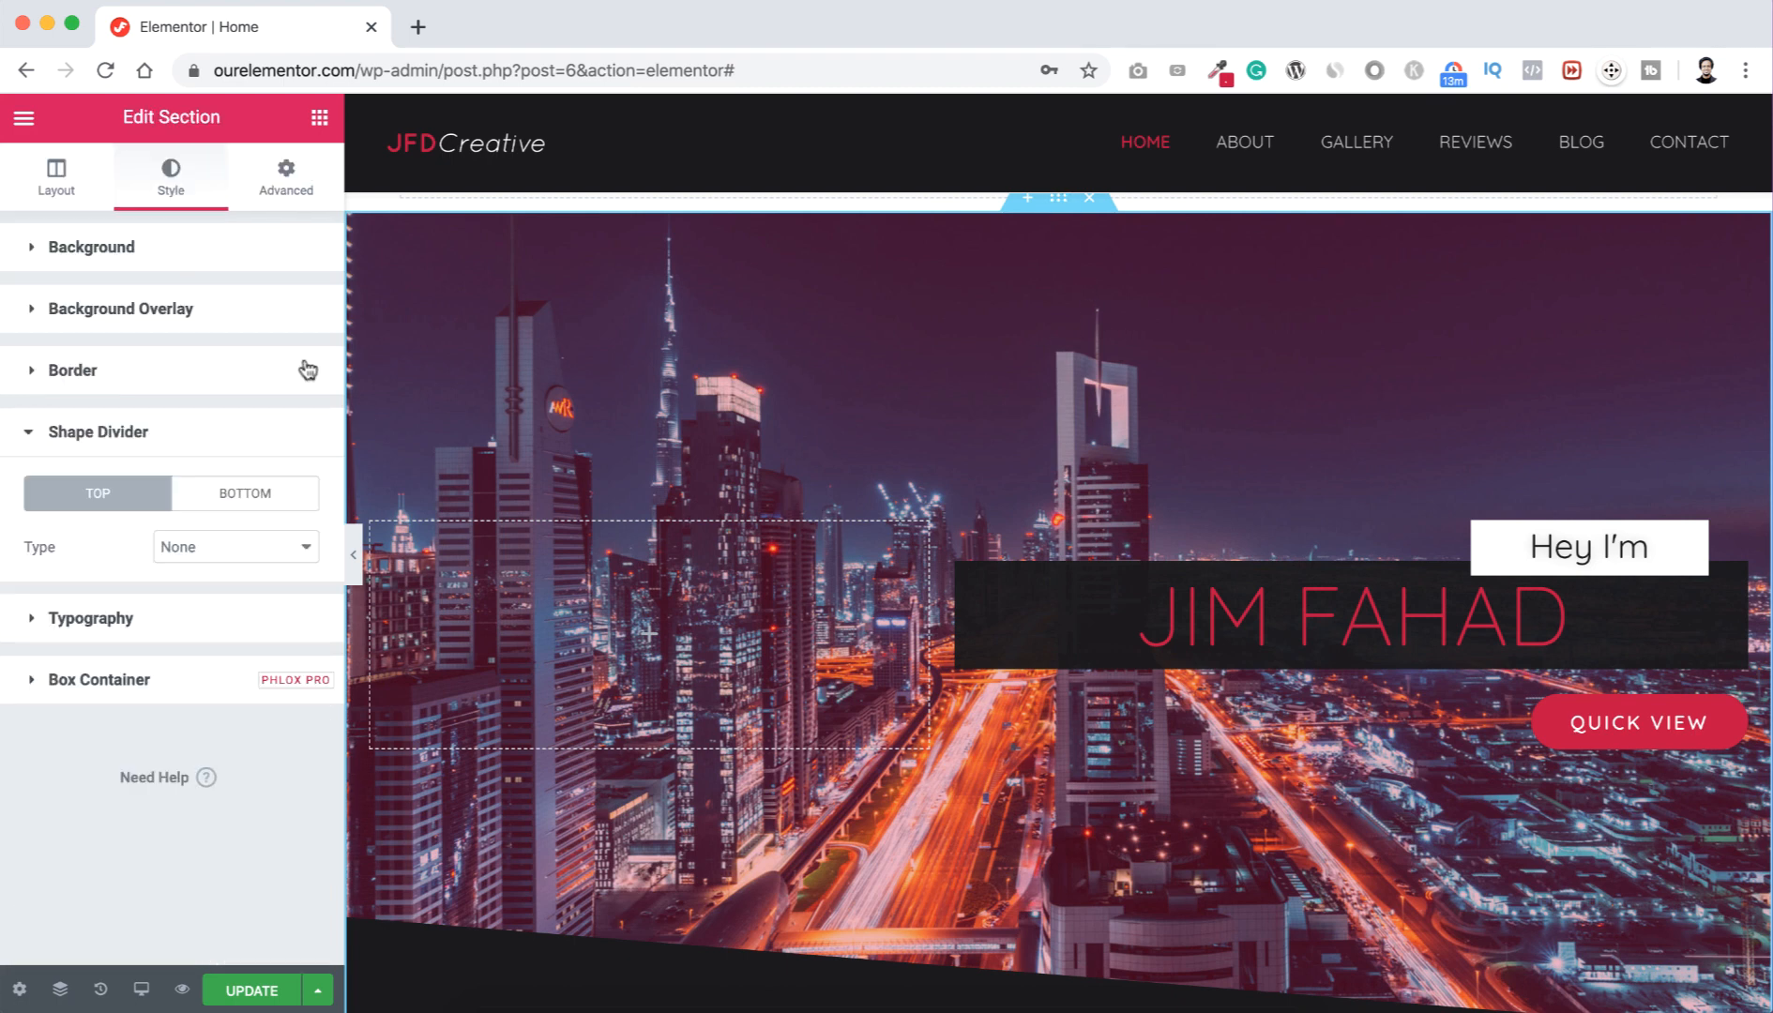
{"action": "left_click", "coordinate": [36, 250]}
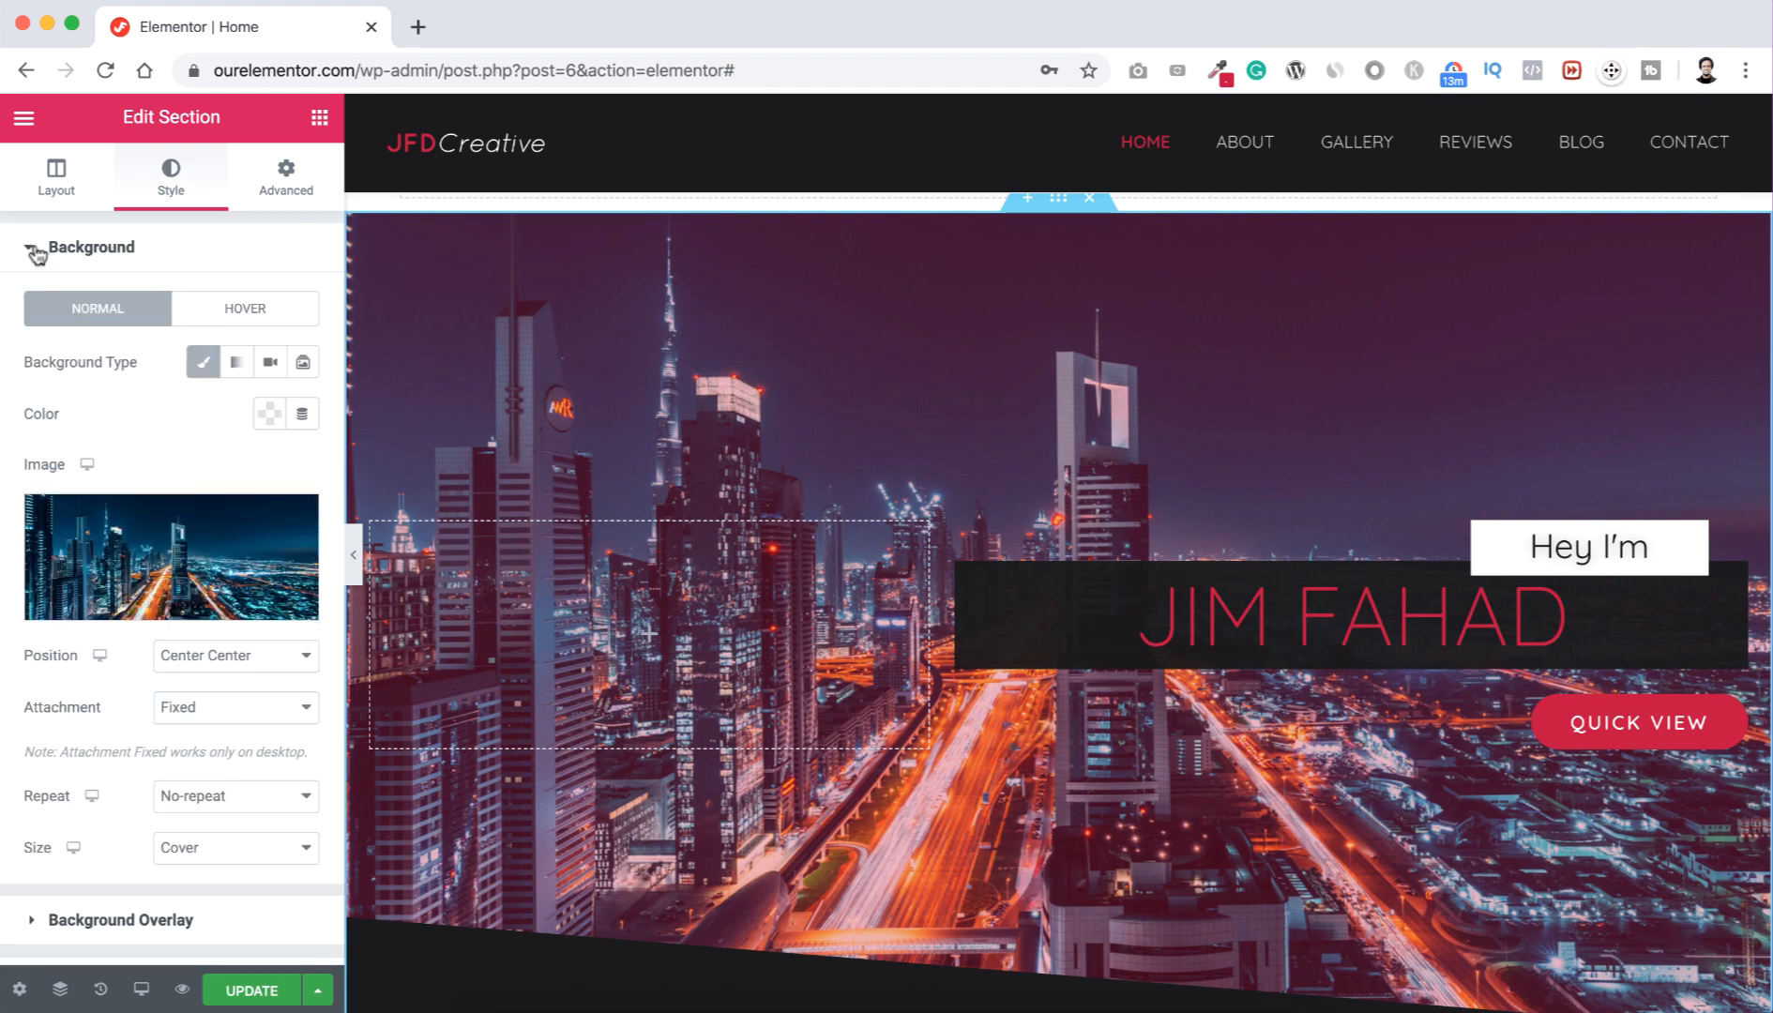
{"action": "left_click", "coordinate": [270, 366]}
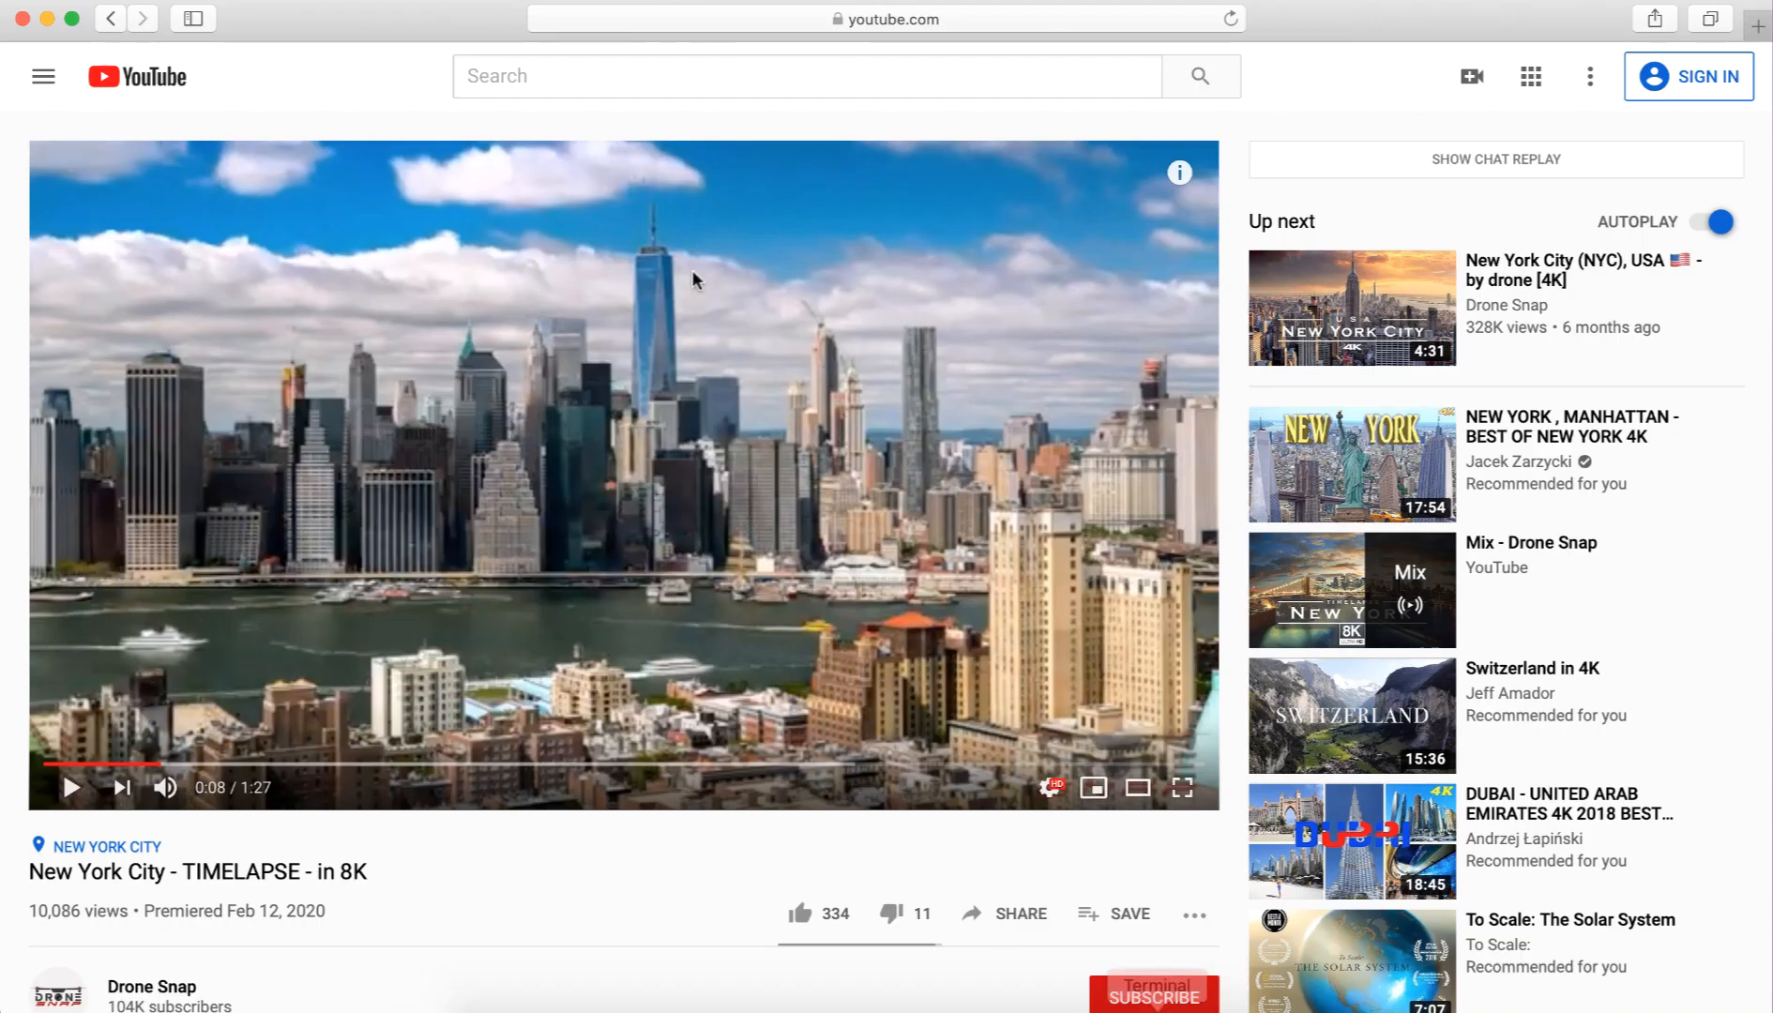
Step: Copy the YouTube address of the New York City timelapse video and use it as the hero background's video link
{"action": "left_click", "coordinate": [854, 21]}
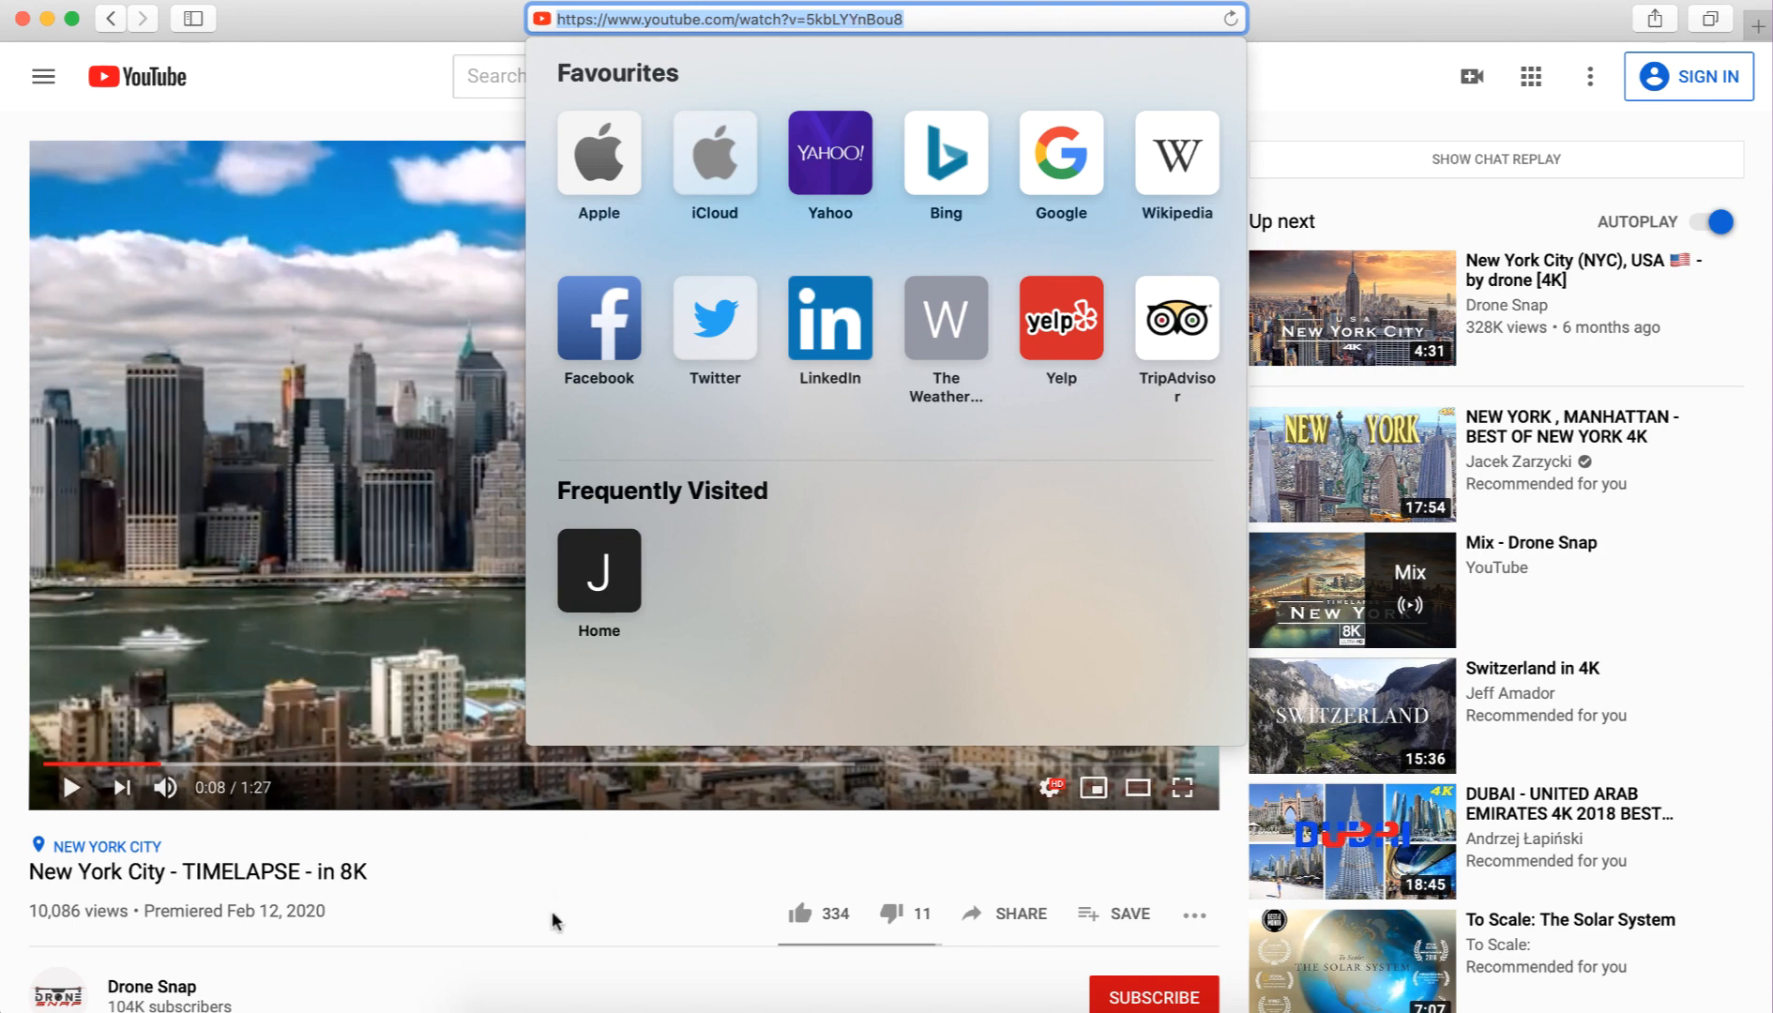
{"action": "left_click", "coordinate": [549, 1010]}
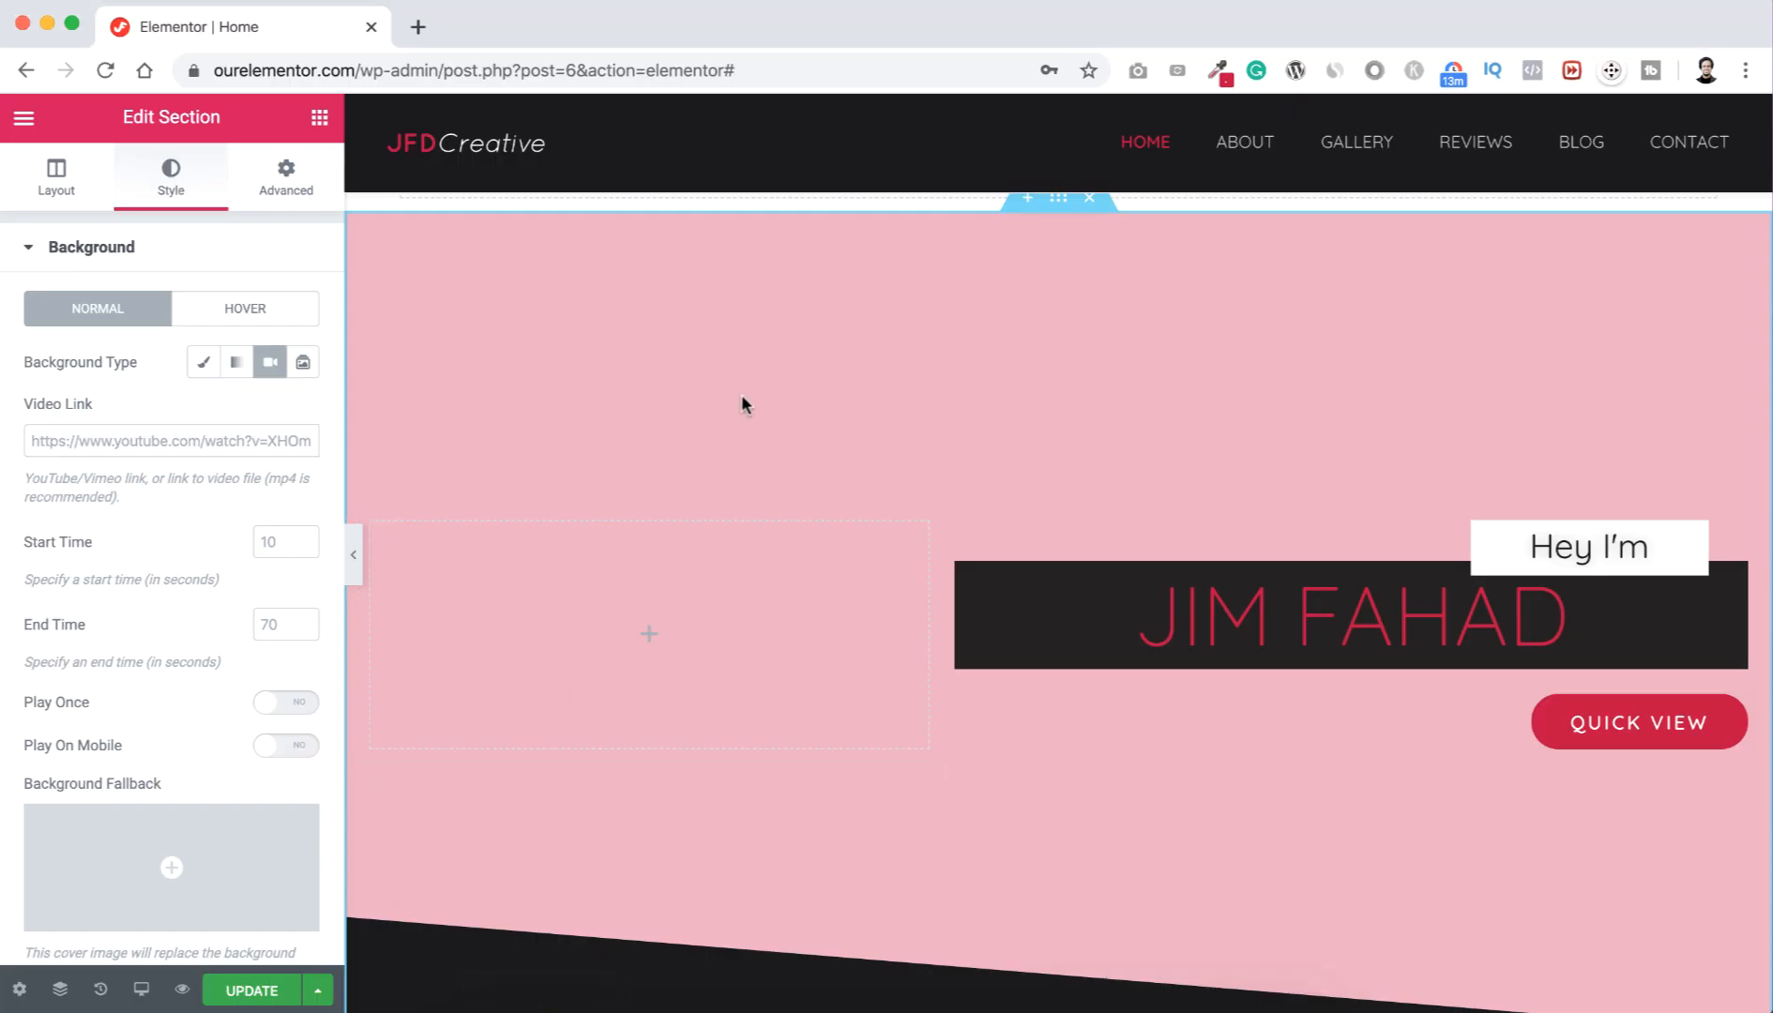
{"action": "left_click", "coordinate": [95, 439]}
{"action": "key", "text": "super+a"}
{"action": "type", "text": "https://www.youtube.com/watch?v=5kbLYYnBou8"}
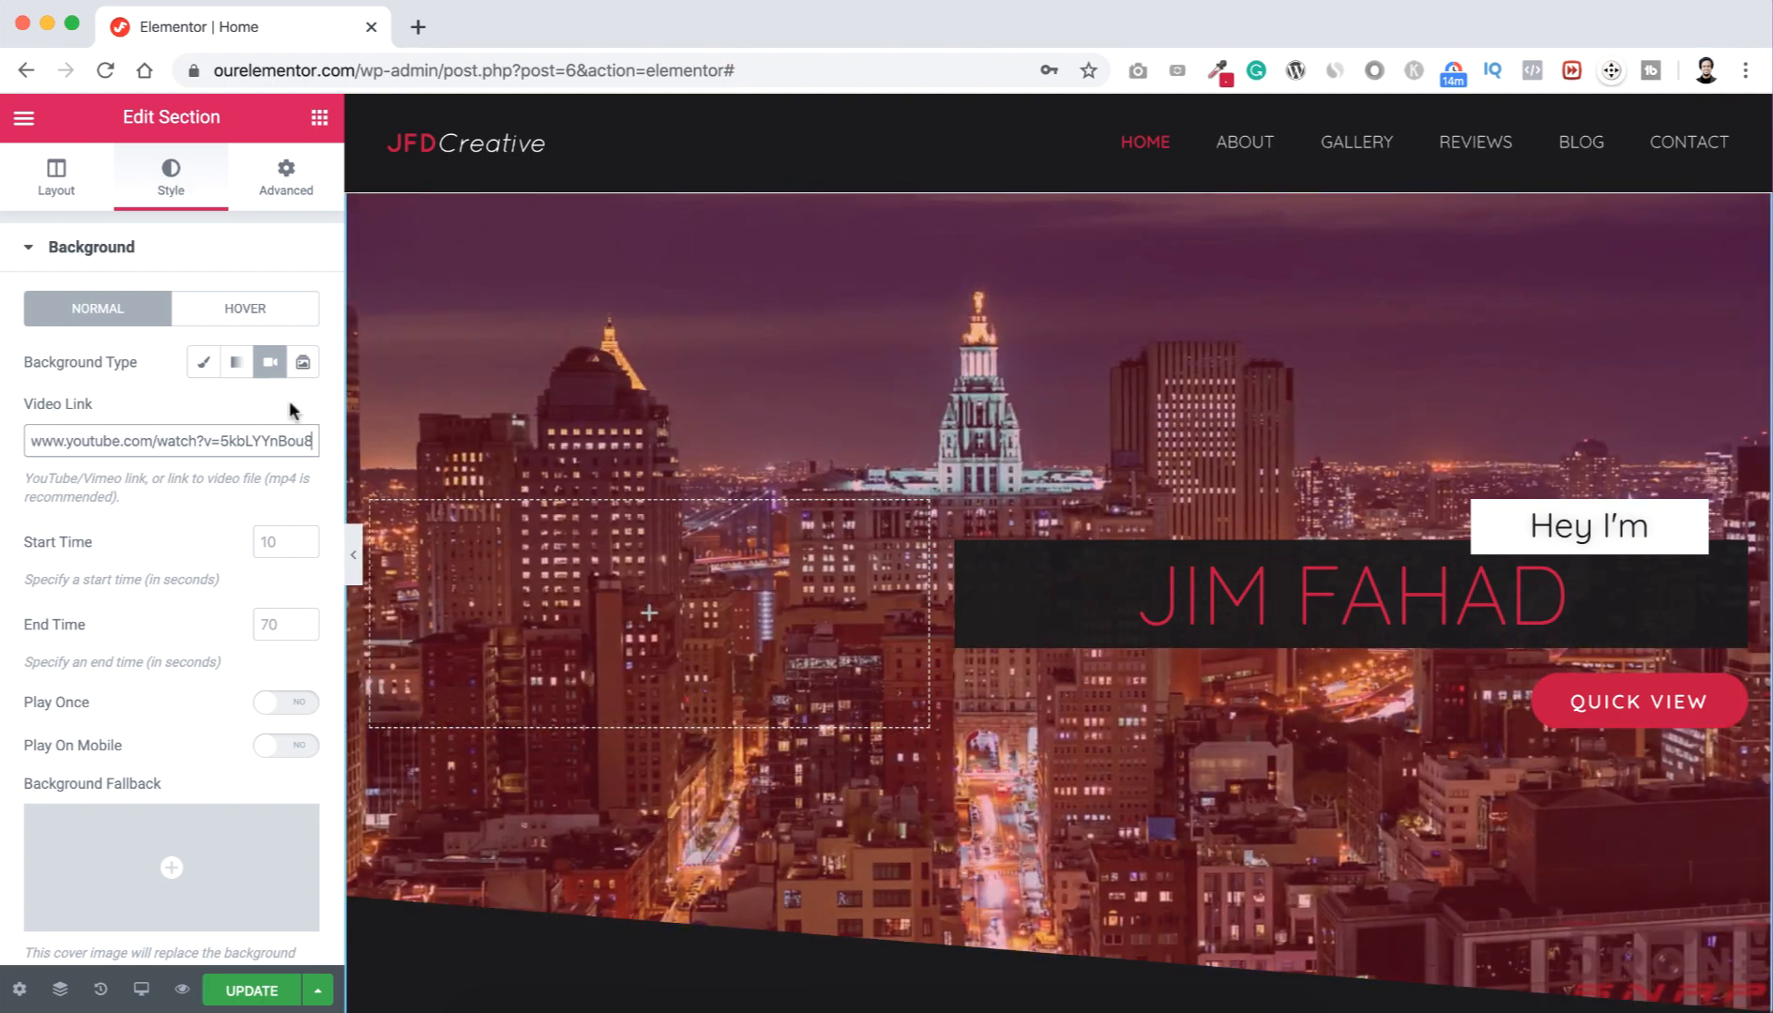
Step: Switch the hero section's background type back to Classic and view the section's lower edge
{"action": "left_click", "coordinate": [202, 367]}
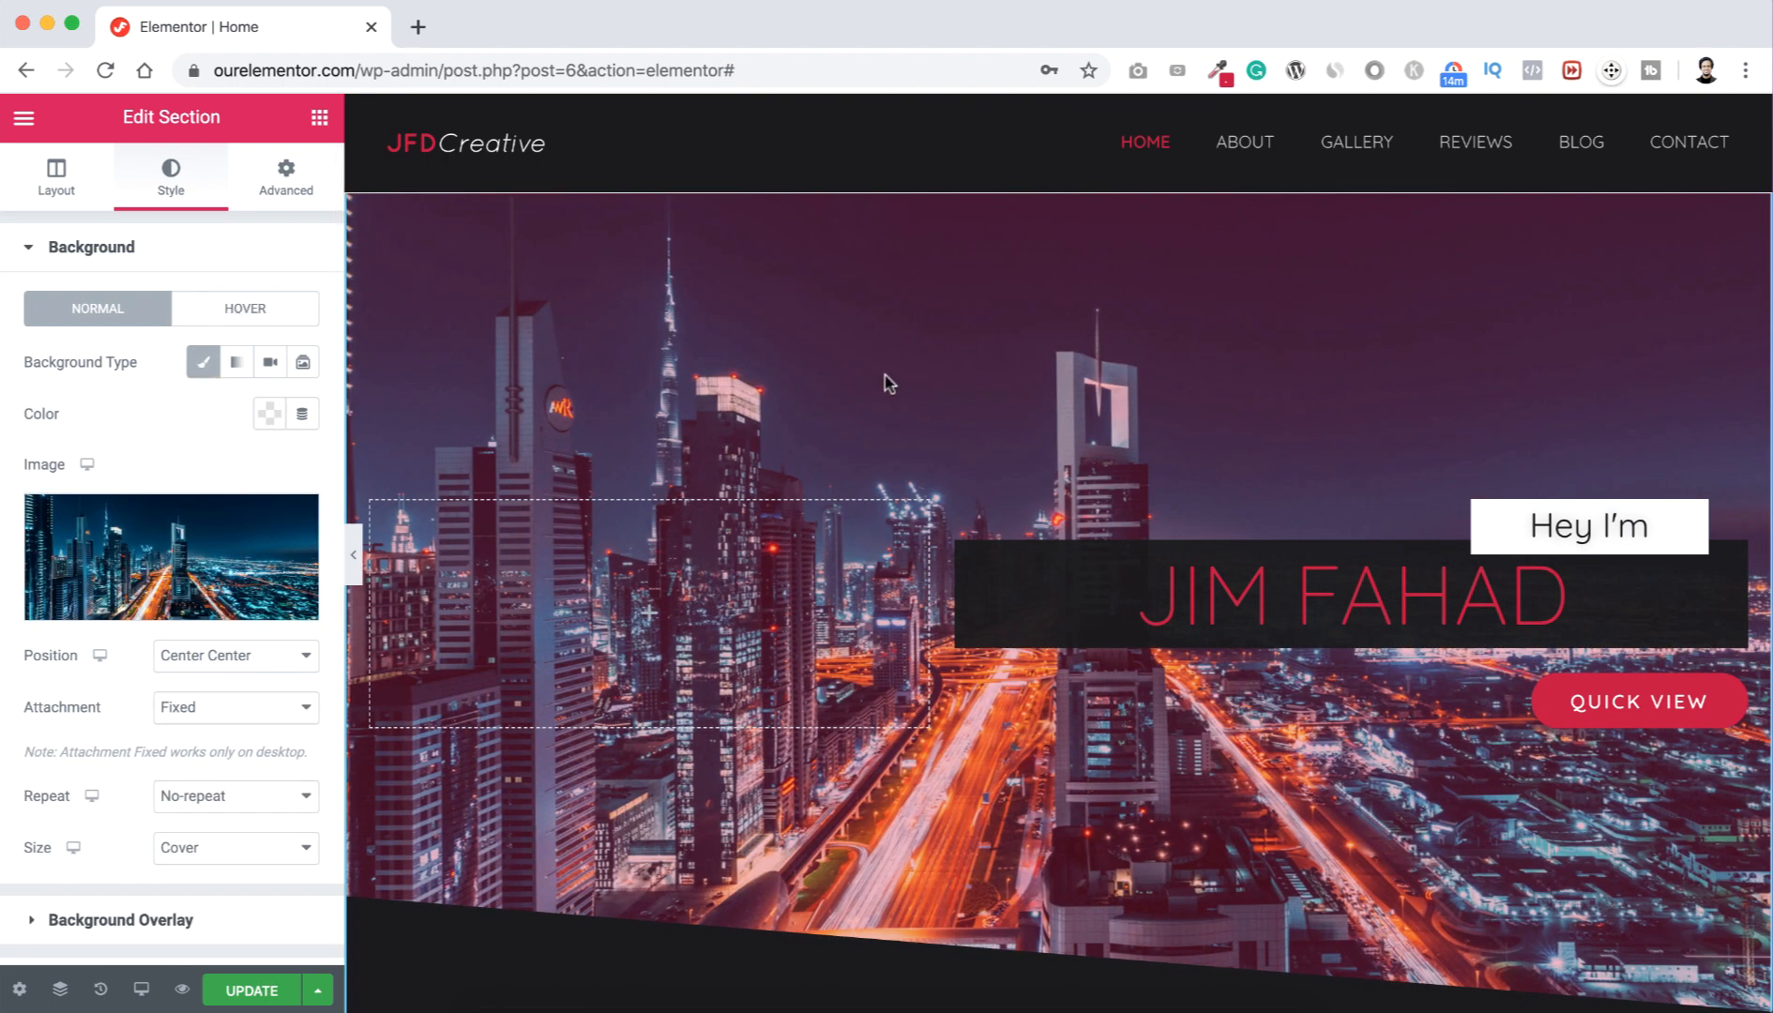
{"action": "scroll", "coordinate": [1057, 809], "scroll_direction": "down", "scroll_amount": 2}
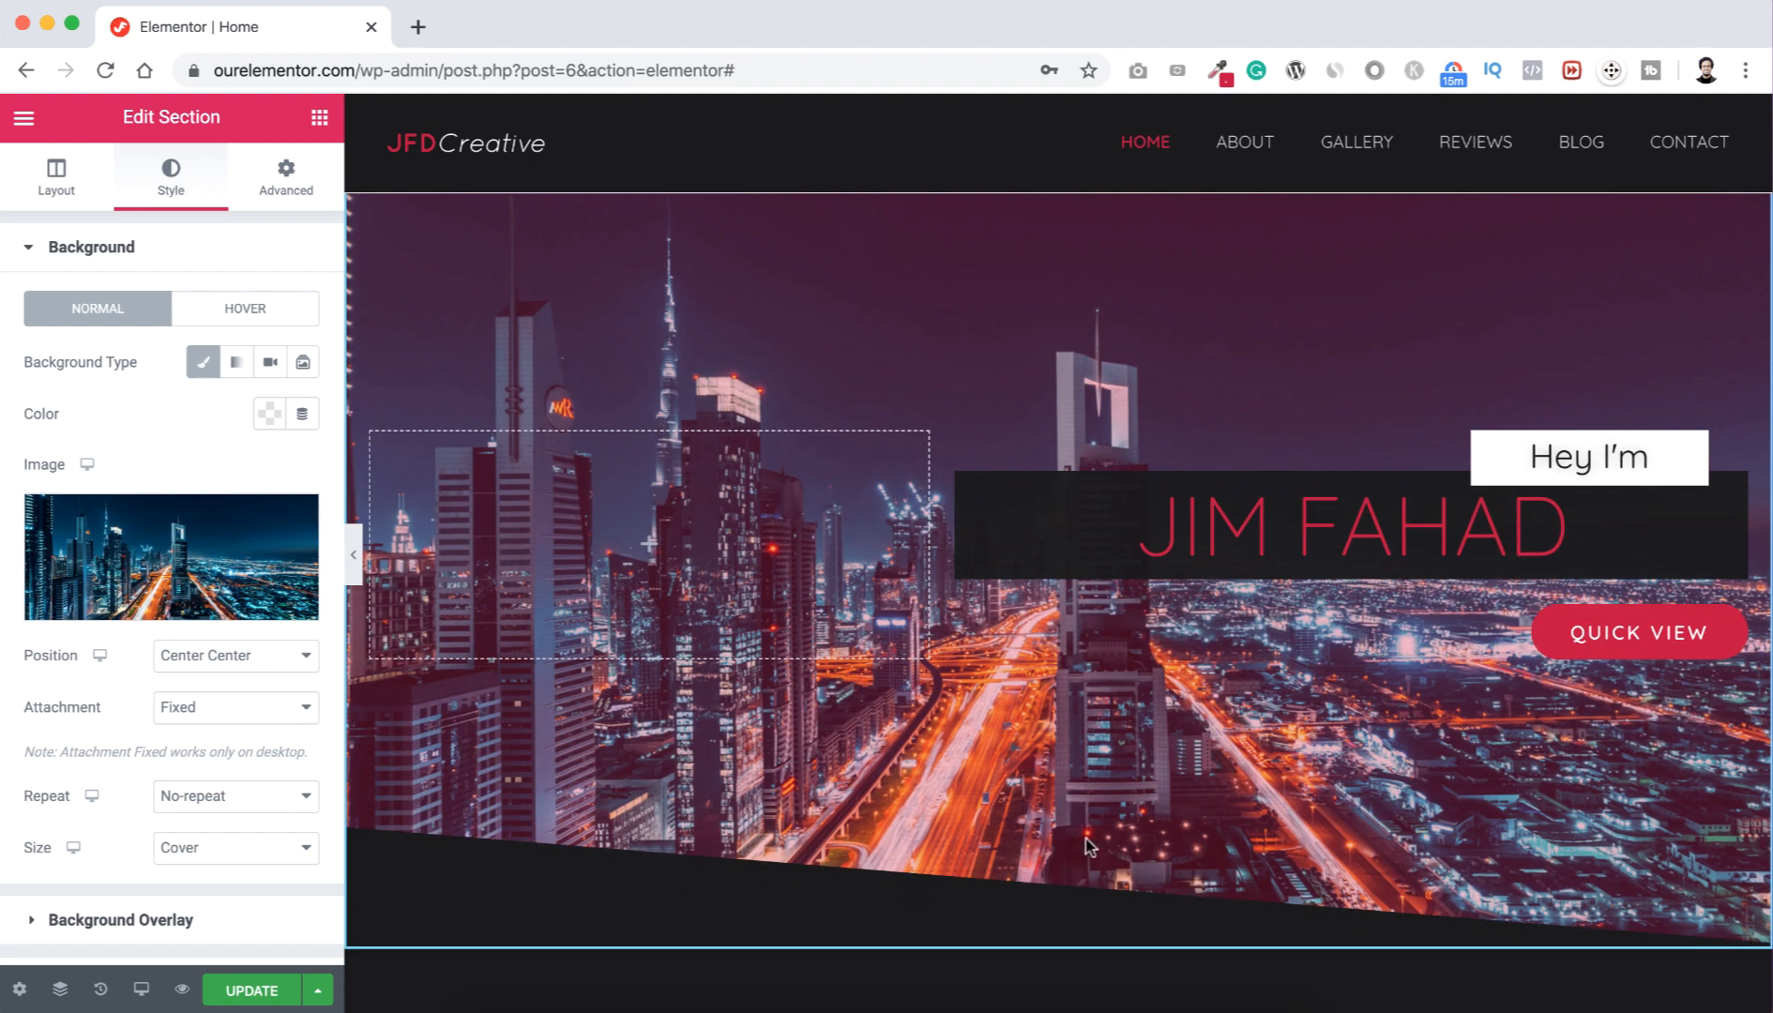
{"action": "scroll", "coordinate": [1011, 851], "scroll_direction": "down", "scroll_amount": 1}
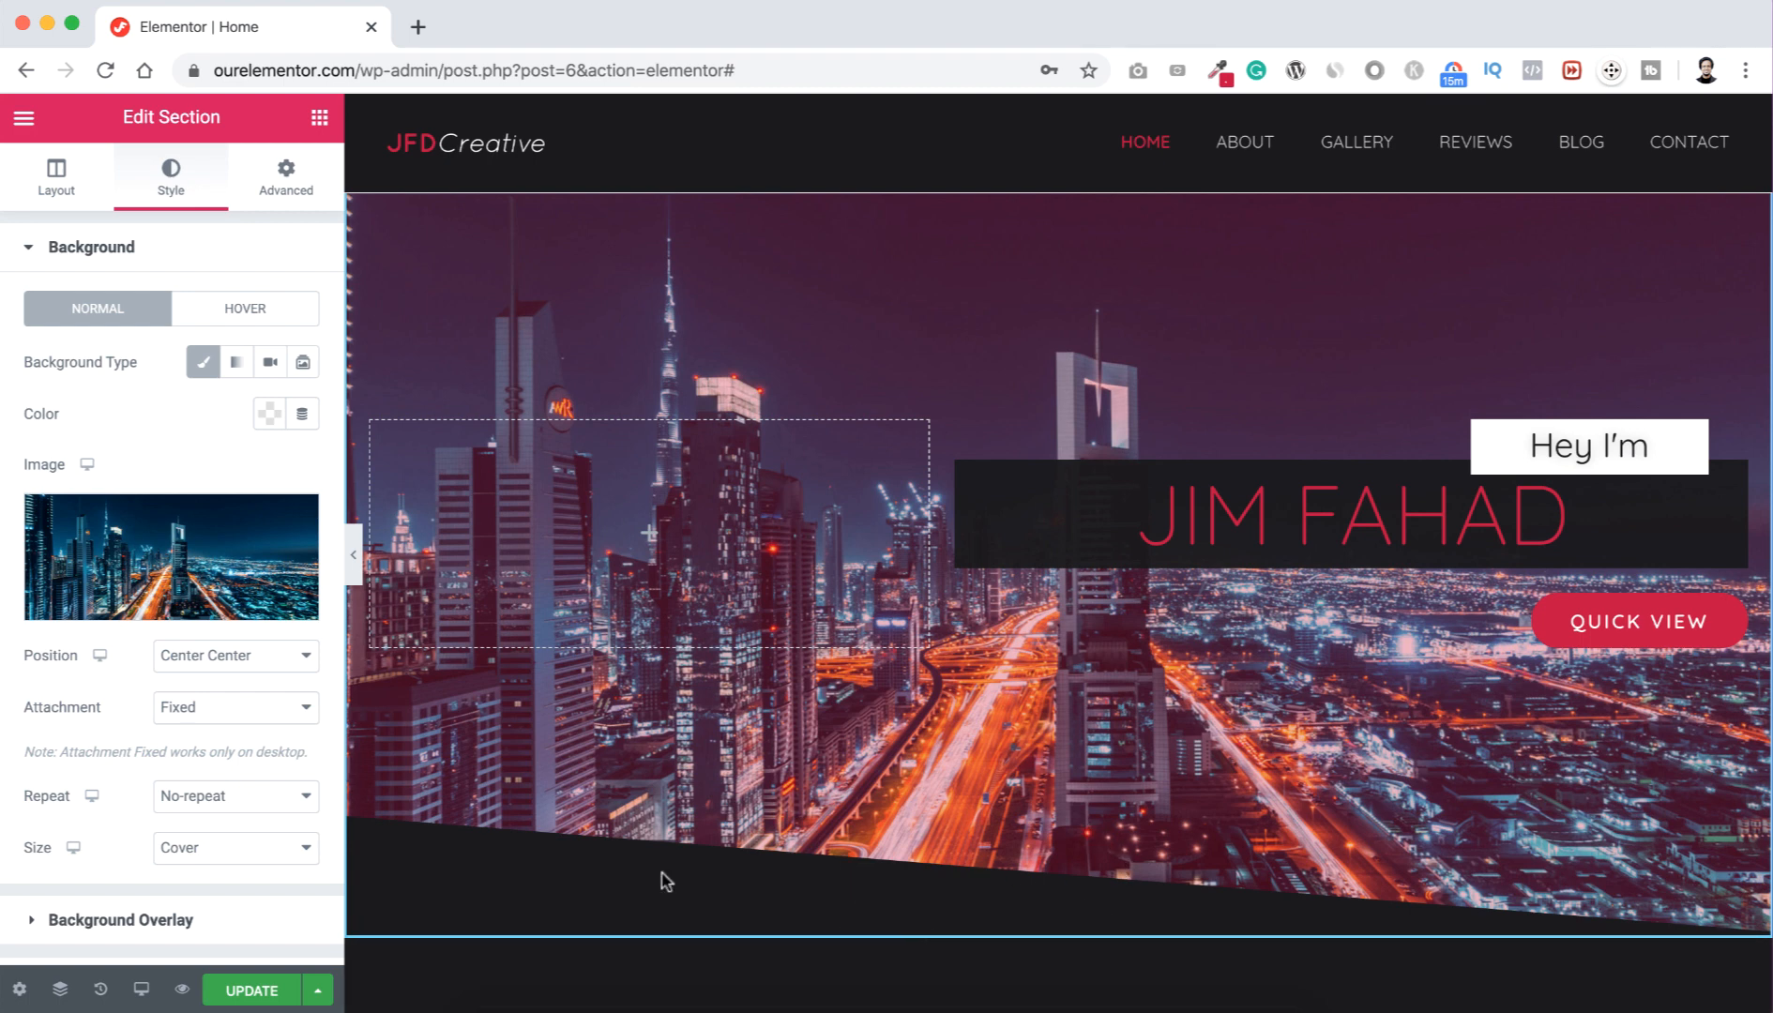
Step: Try the Curve and Drops types for the hero section's bottom shape divider
{"action": "scroll", "coordinate": [139, 838], "scroll_direction": "down", "scroll_amount": 3}
{"action": "scroll", "coordinate": [139, 837], "scroll_direction": "down", "scroll_amount": 1}
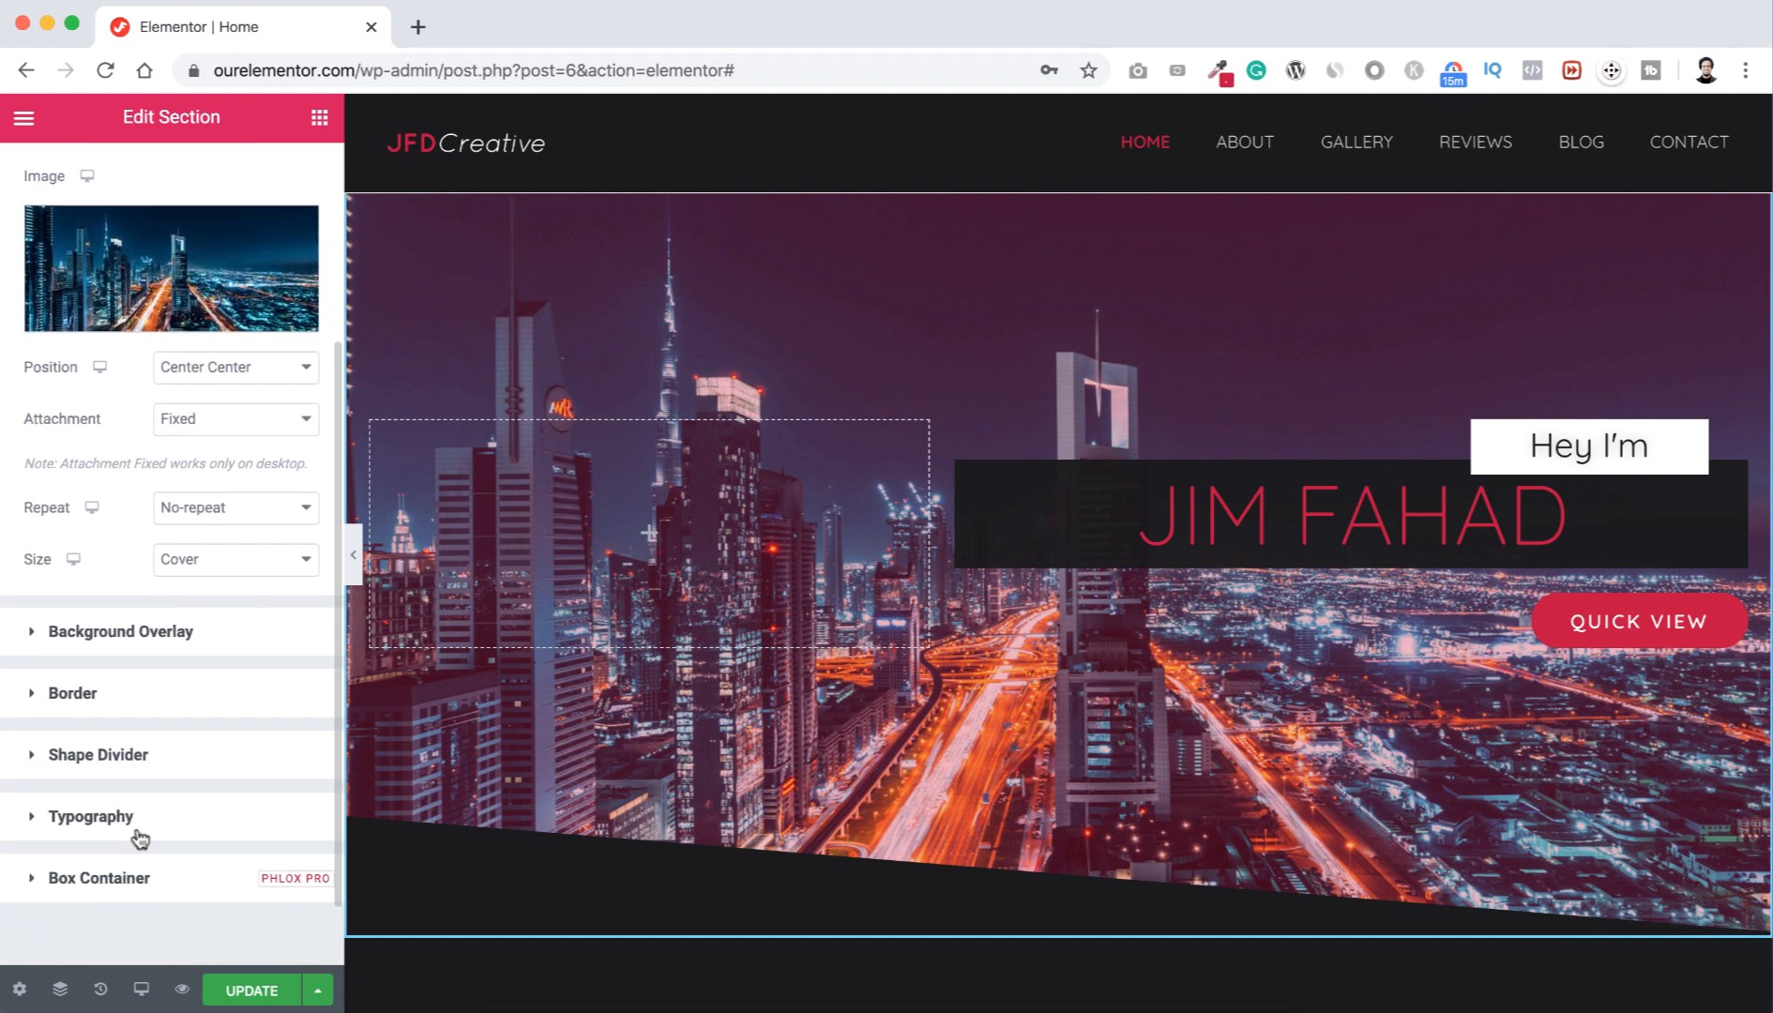
{"action": "left_click", "coordinate": [96, 760]}
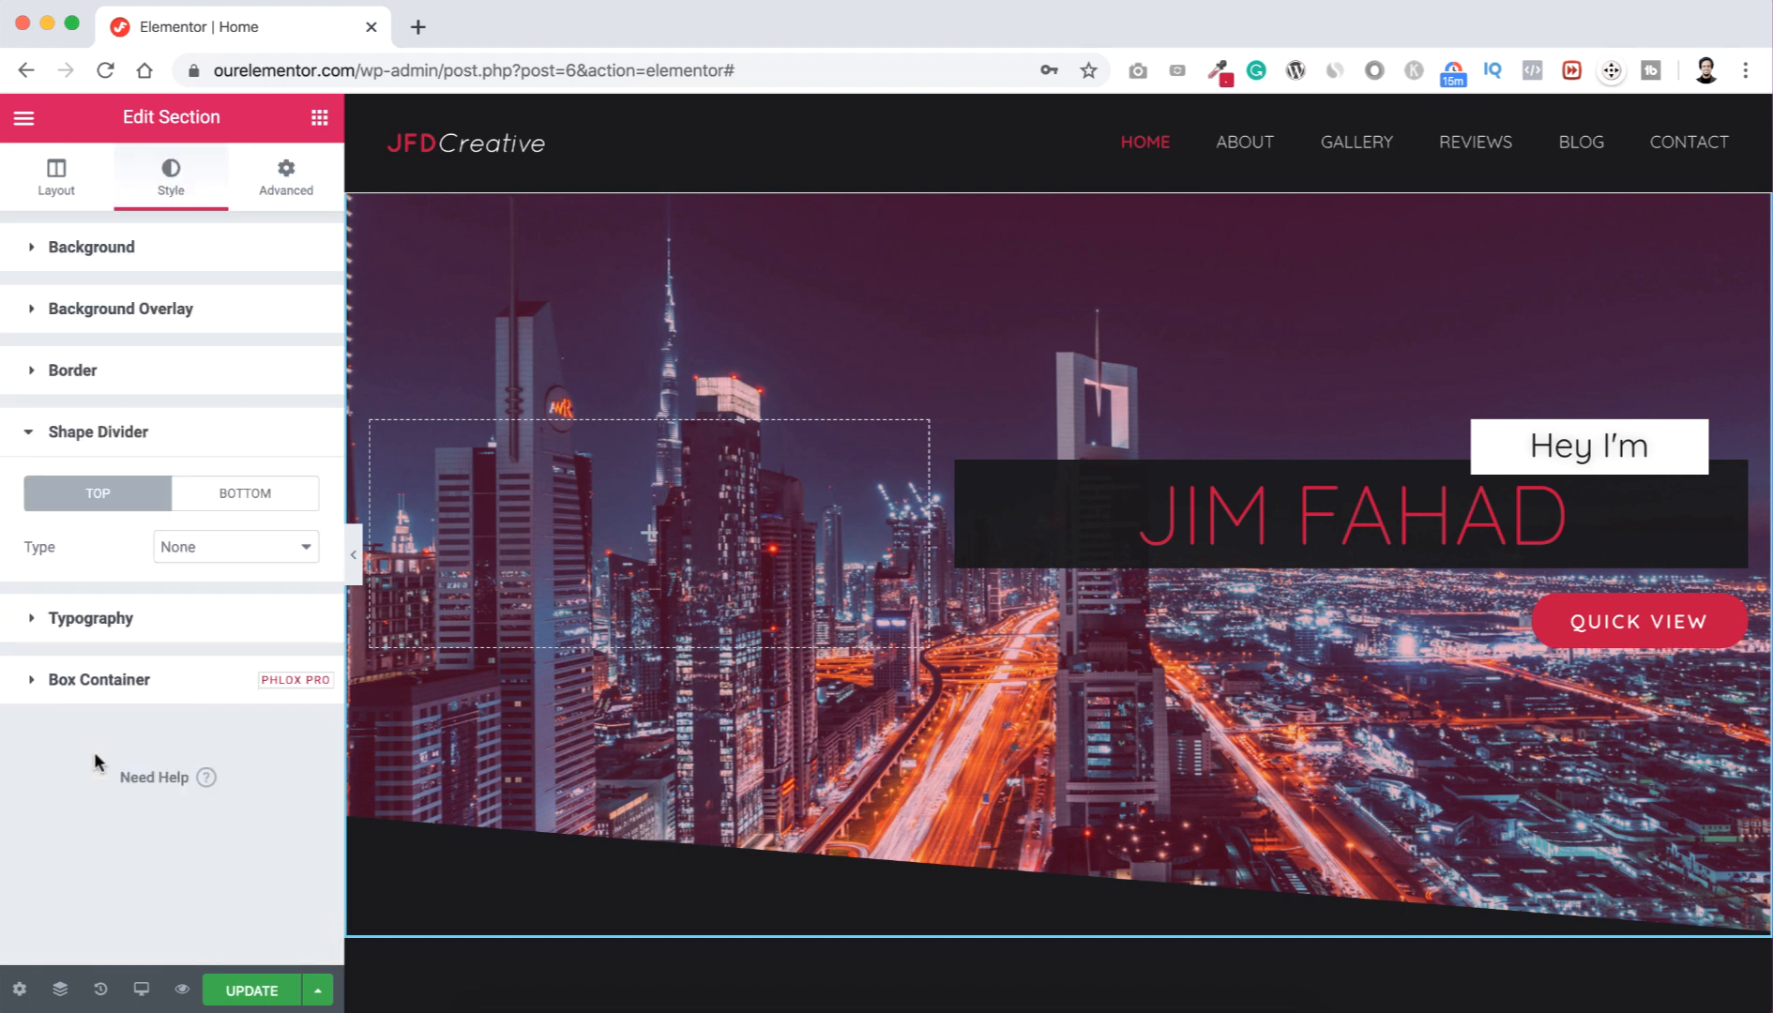
{"action": "left_click", "coordinate": [234, 498]}
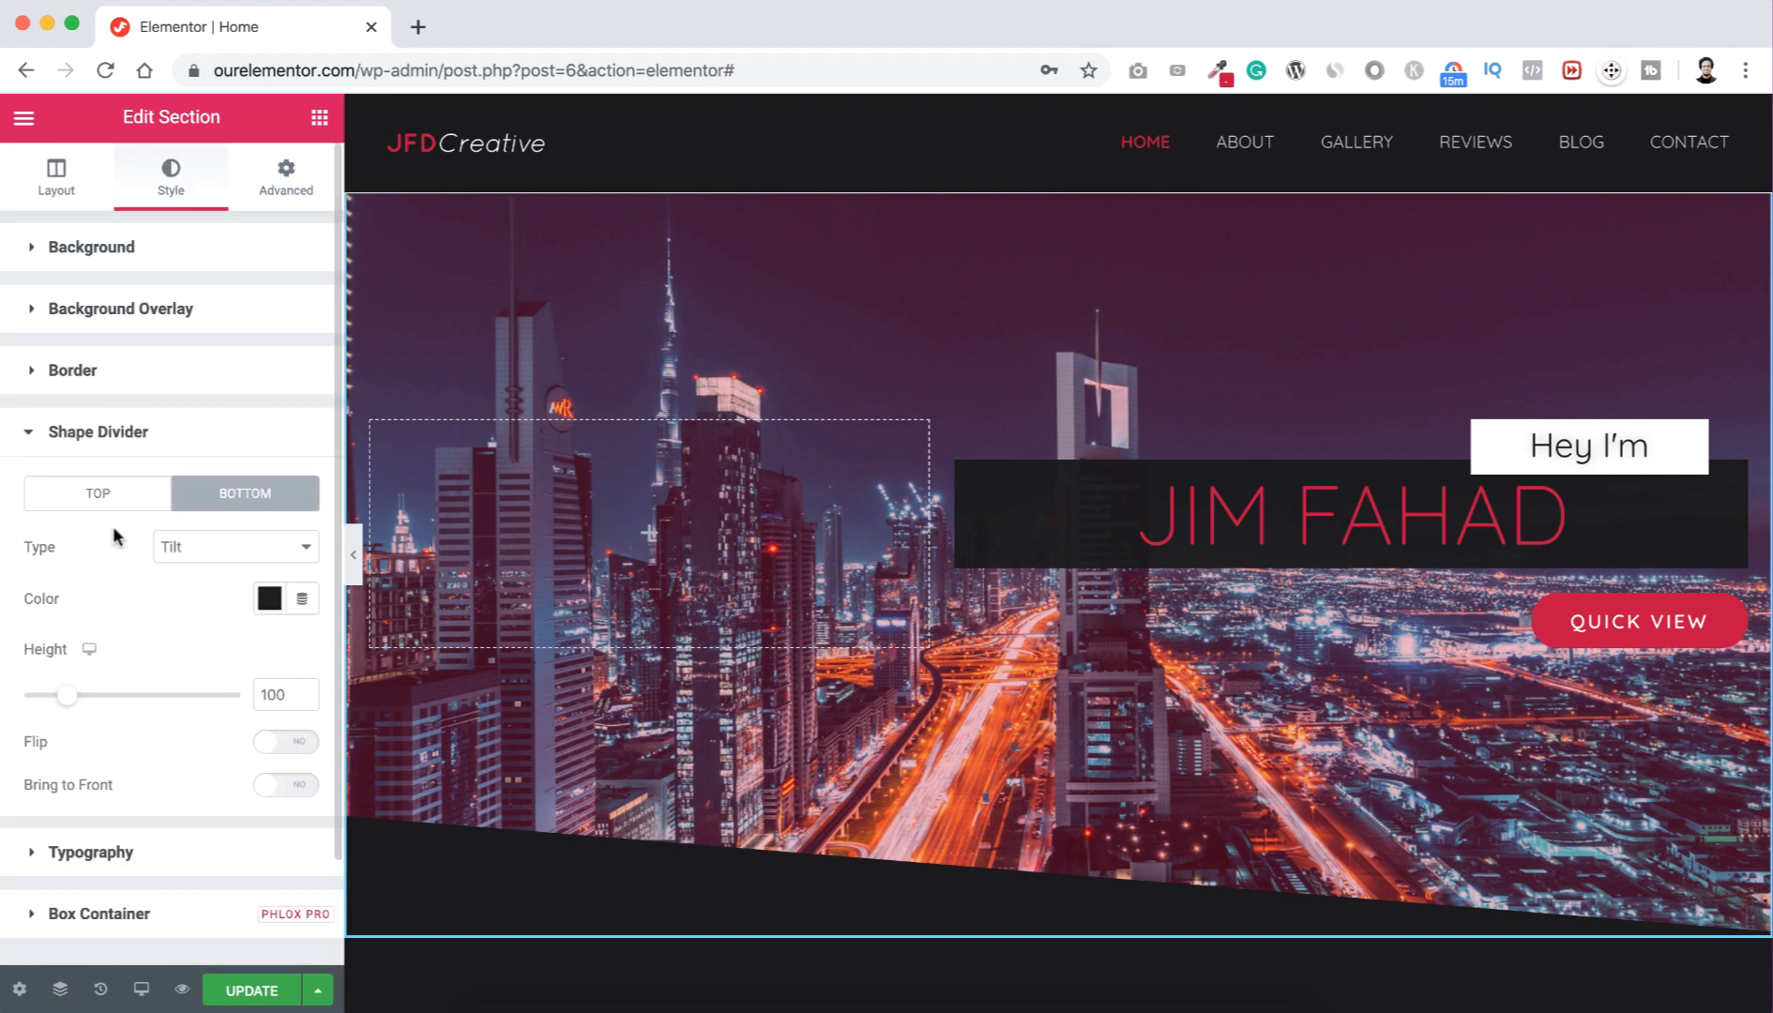
{"action": "left_click", "coordinate": [207, 555]}
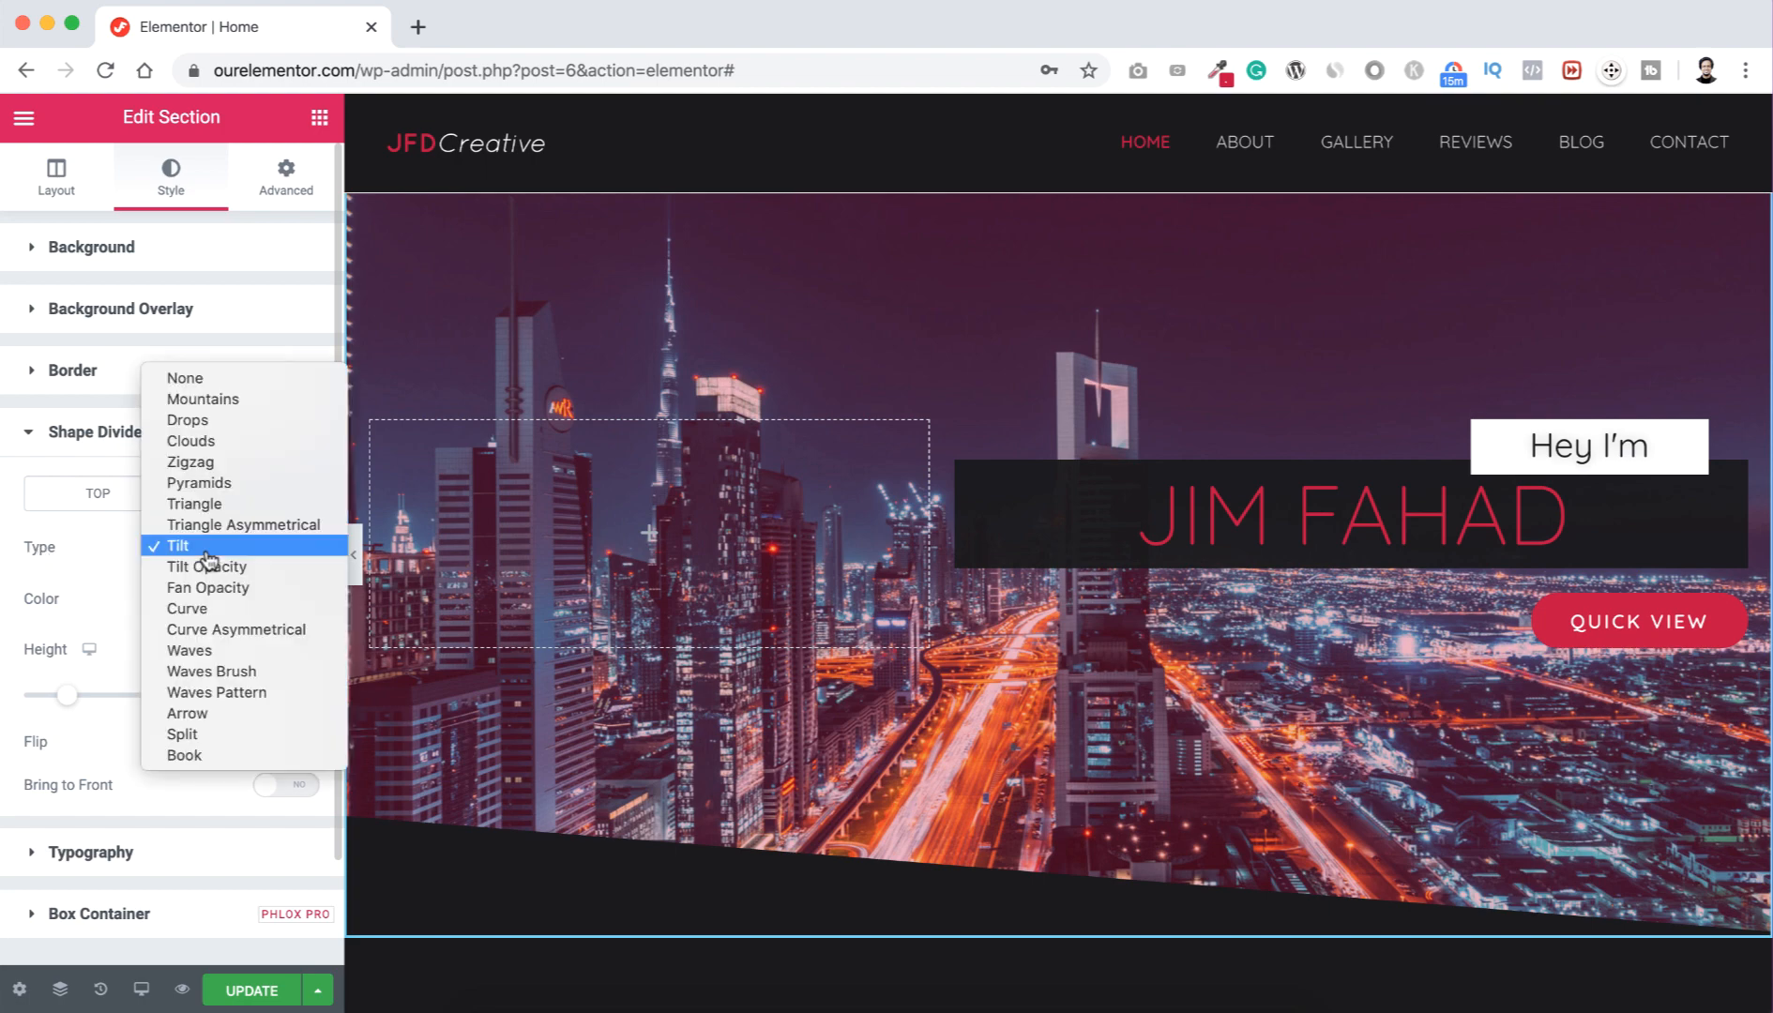
{"action": "left_click", "coordinate": [208, 610]}
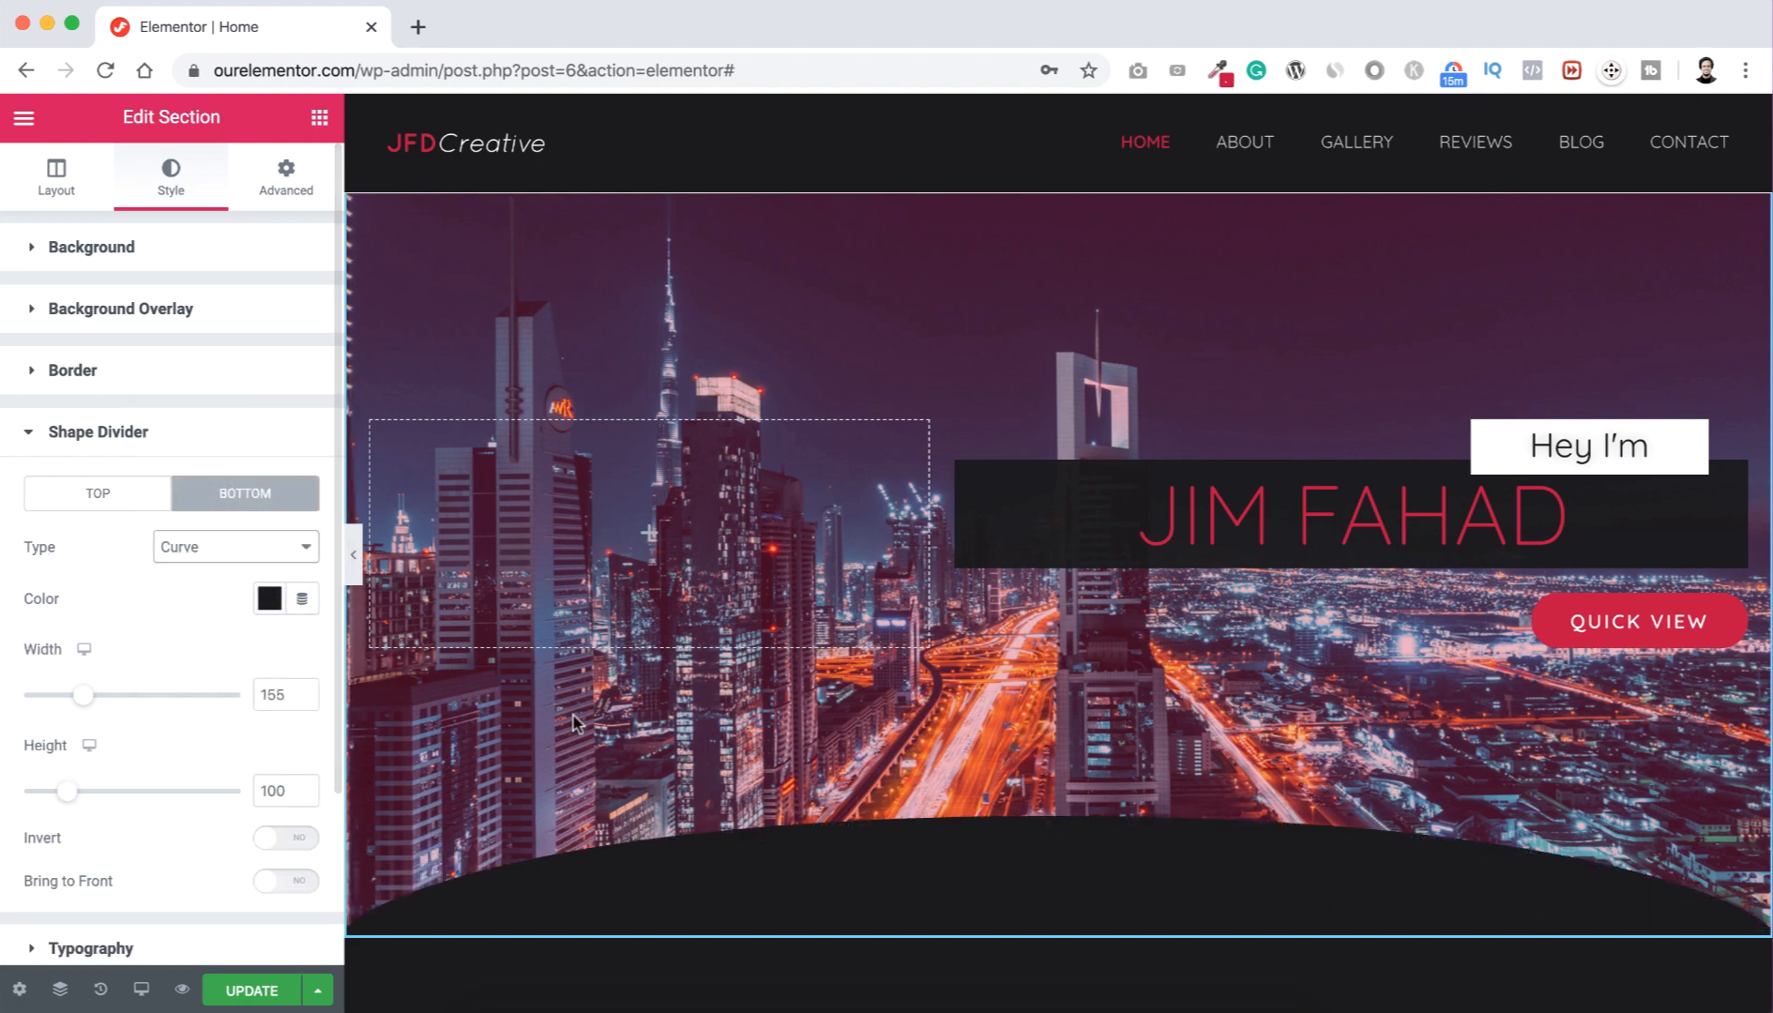
{"action": "scroll", "coordinate": [587, 737], "scroll_direction": "down", "scroll_amount": 2}
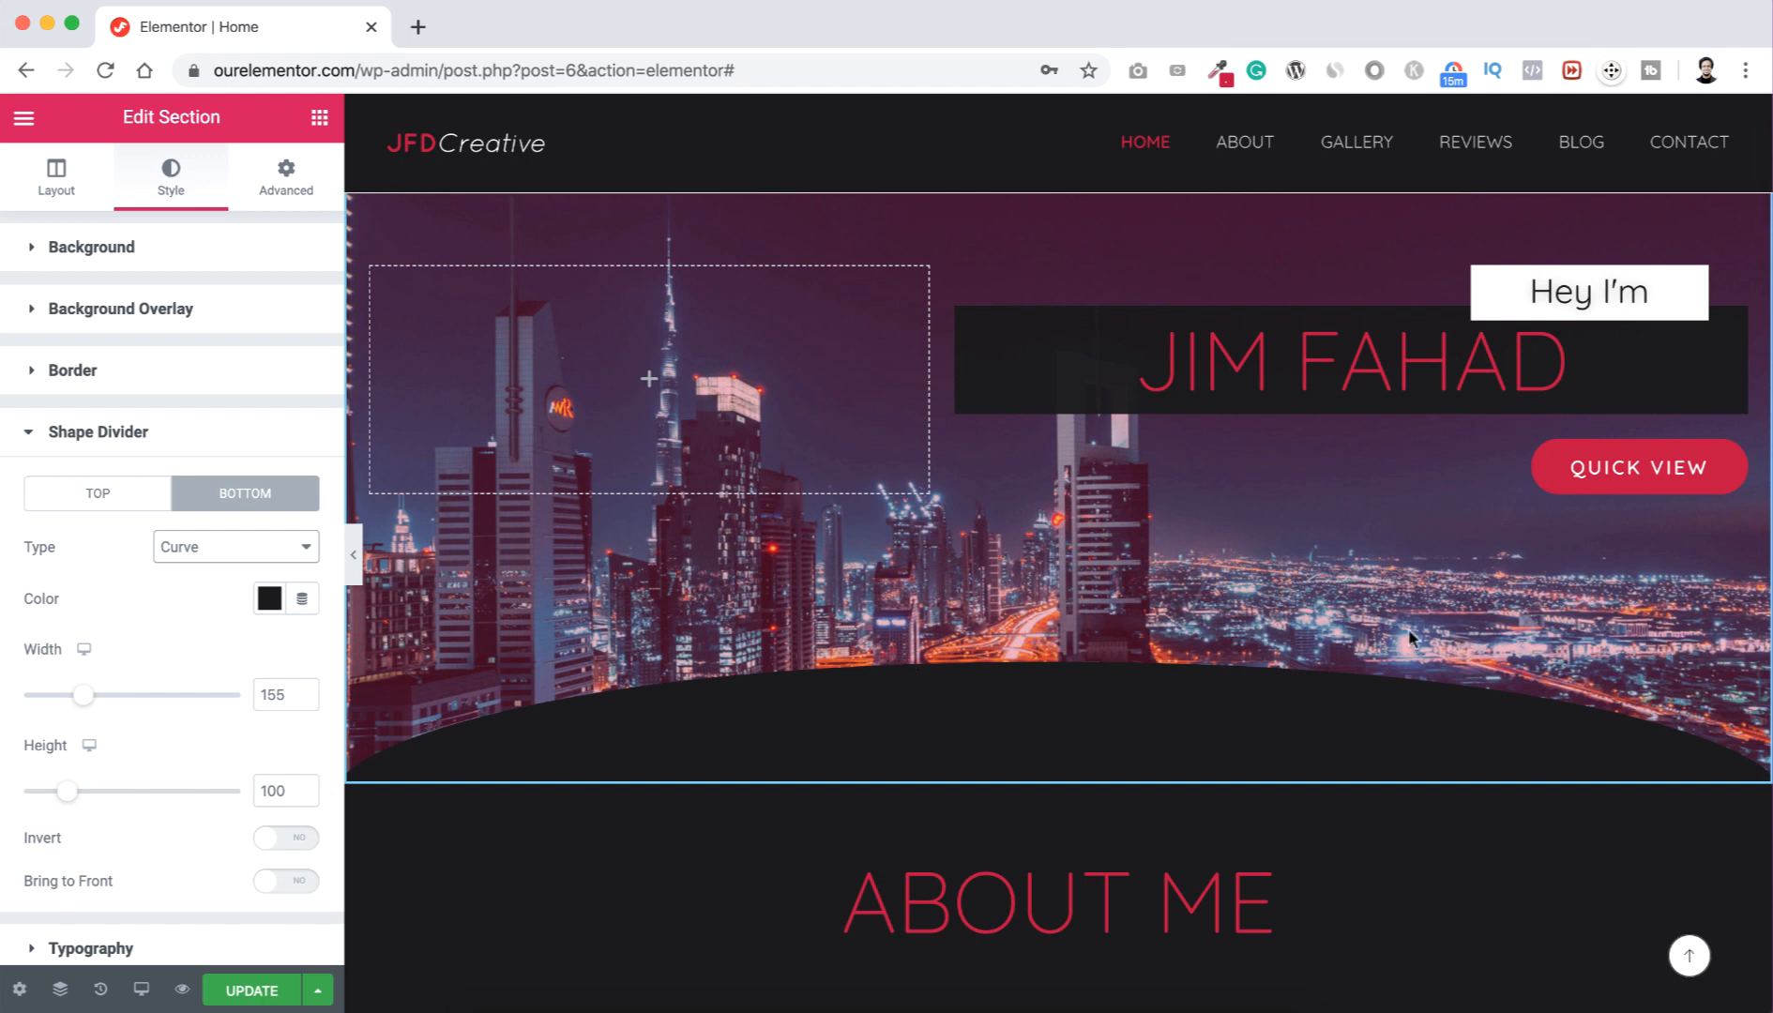
{"action": "left_click", "coordinate": [266, 554]}
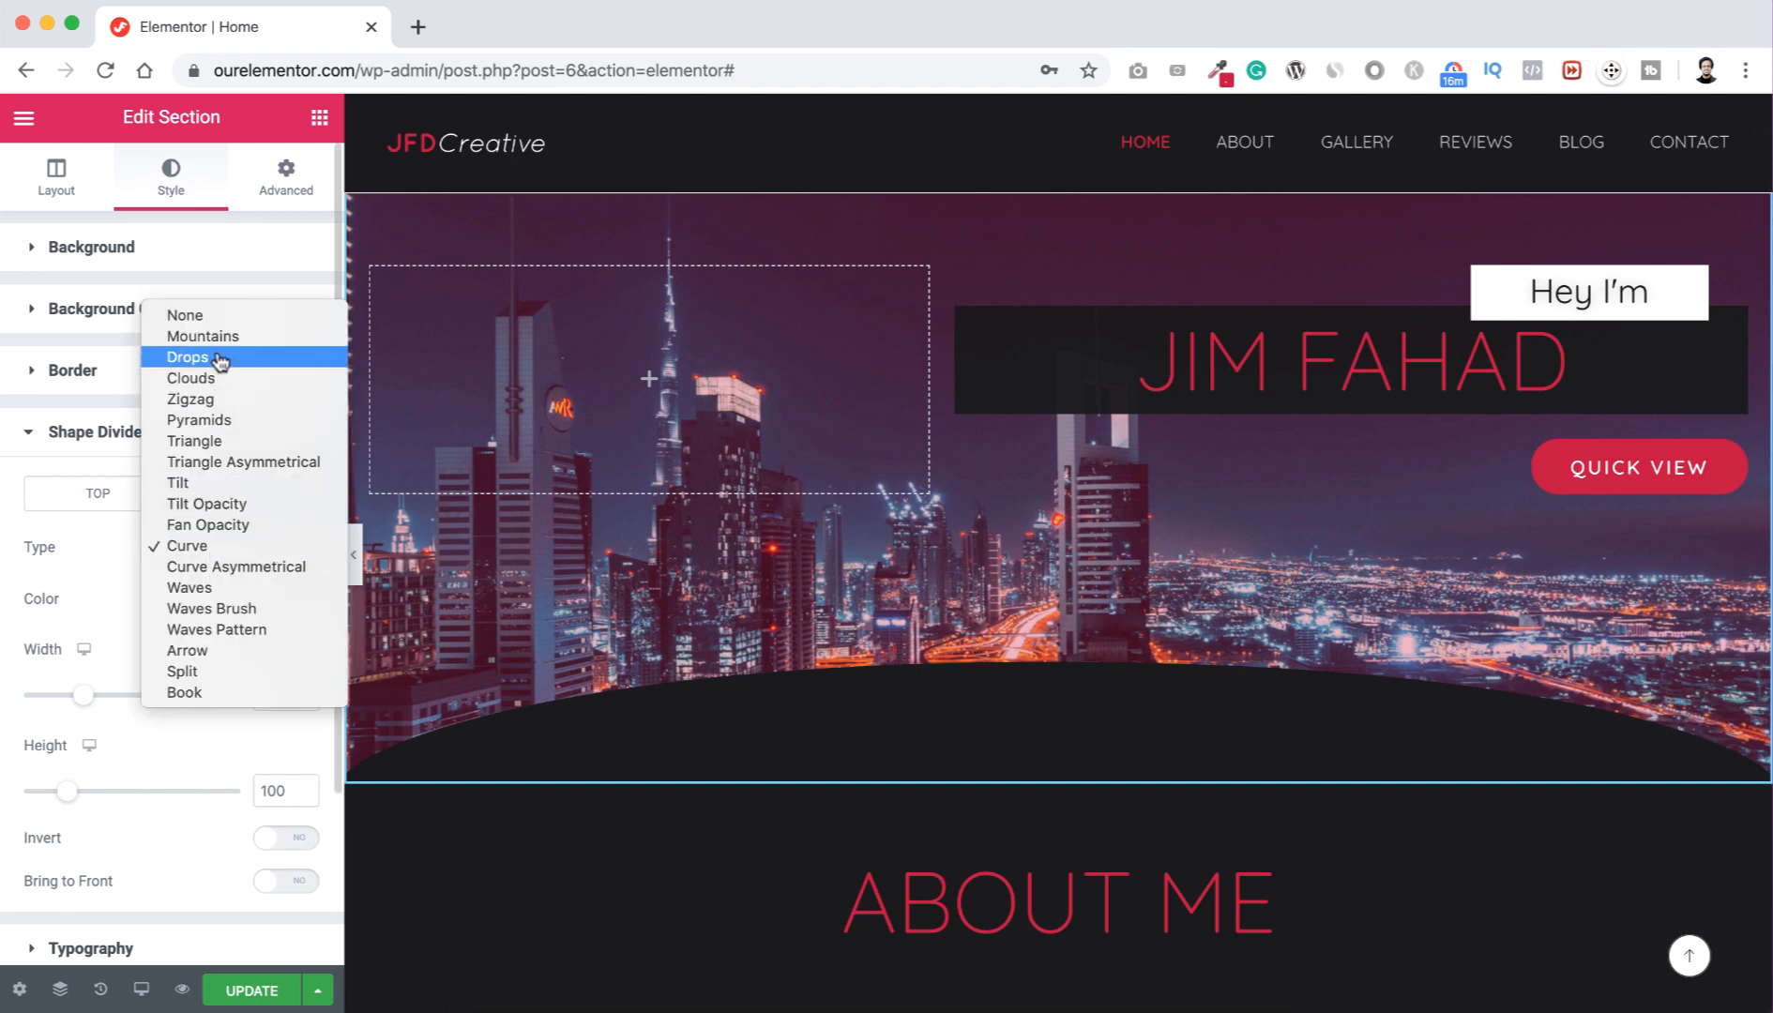
{"action": "left_click", "coordinate": [220, 361]}
Step: Set the hero section's bottom shape divider type to Mountains and check its edge above About Me
{"action": "left_click", "coordinate": [256, 540]}
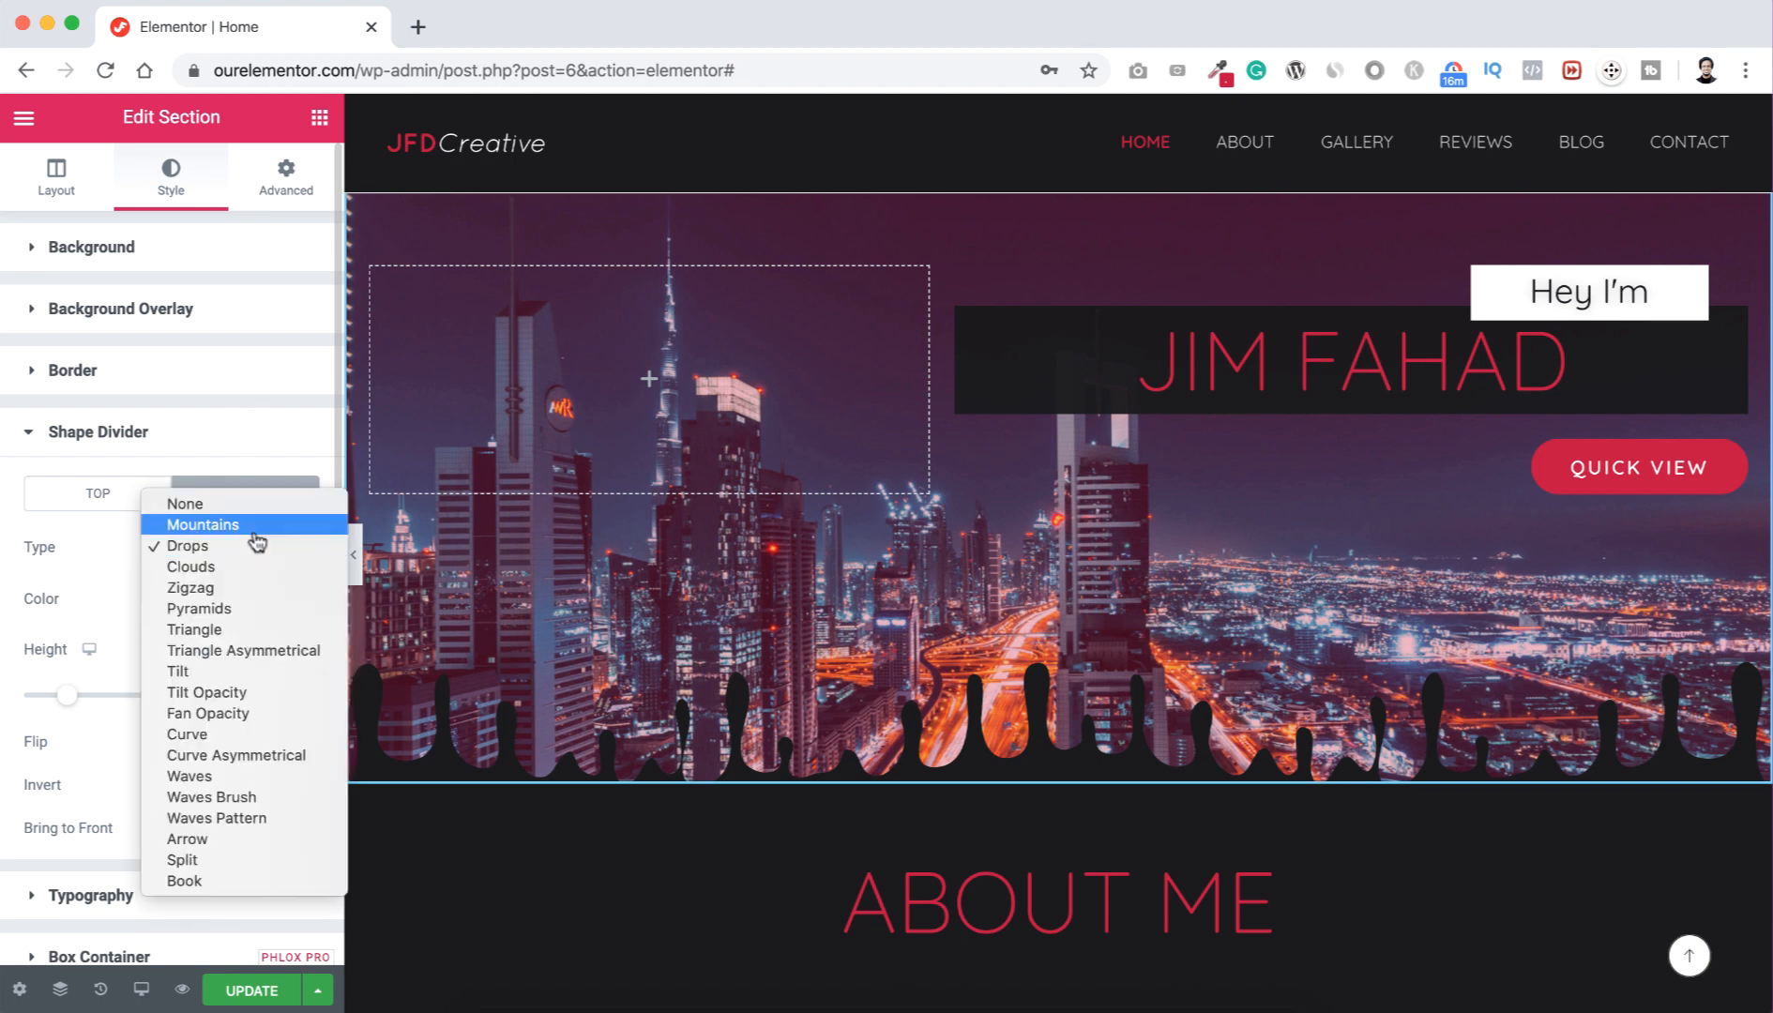
{"action": "key", "text": "Escape"}
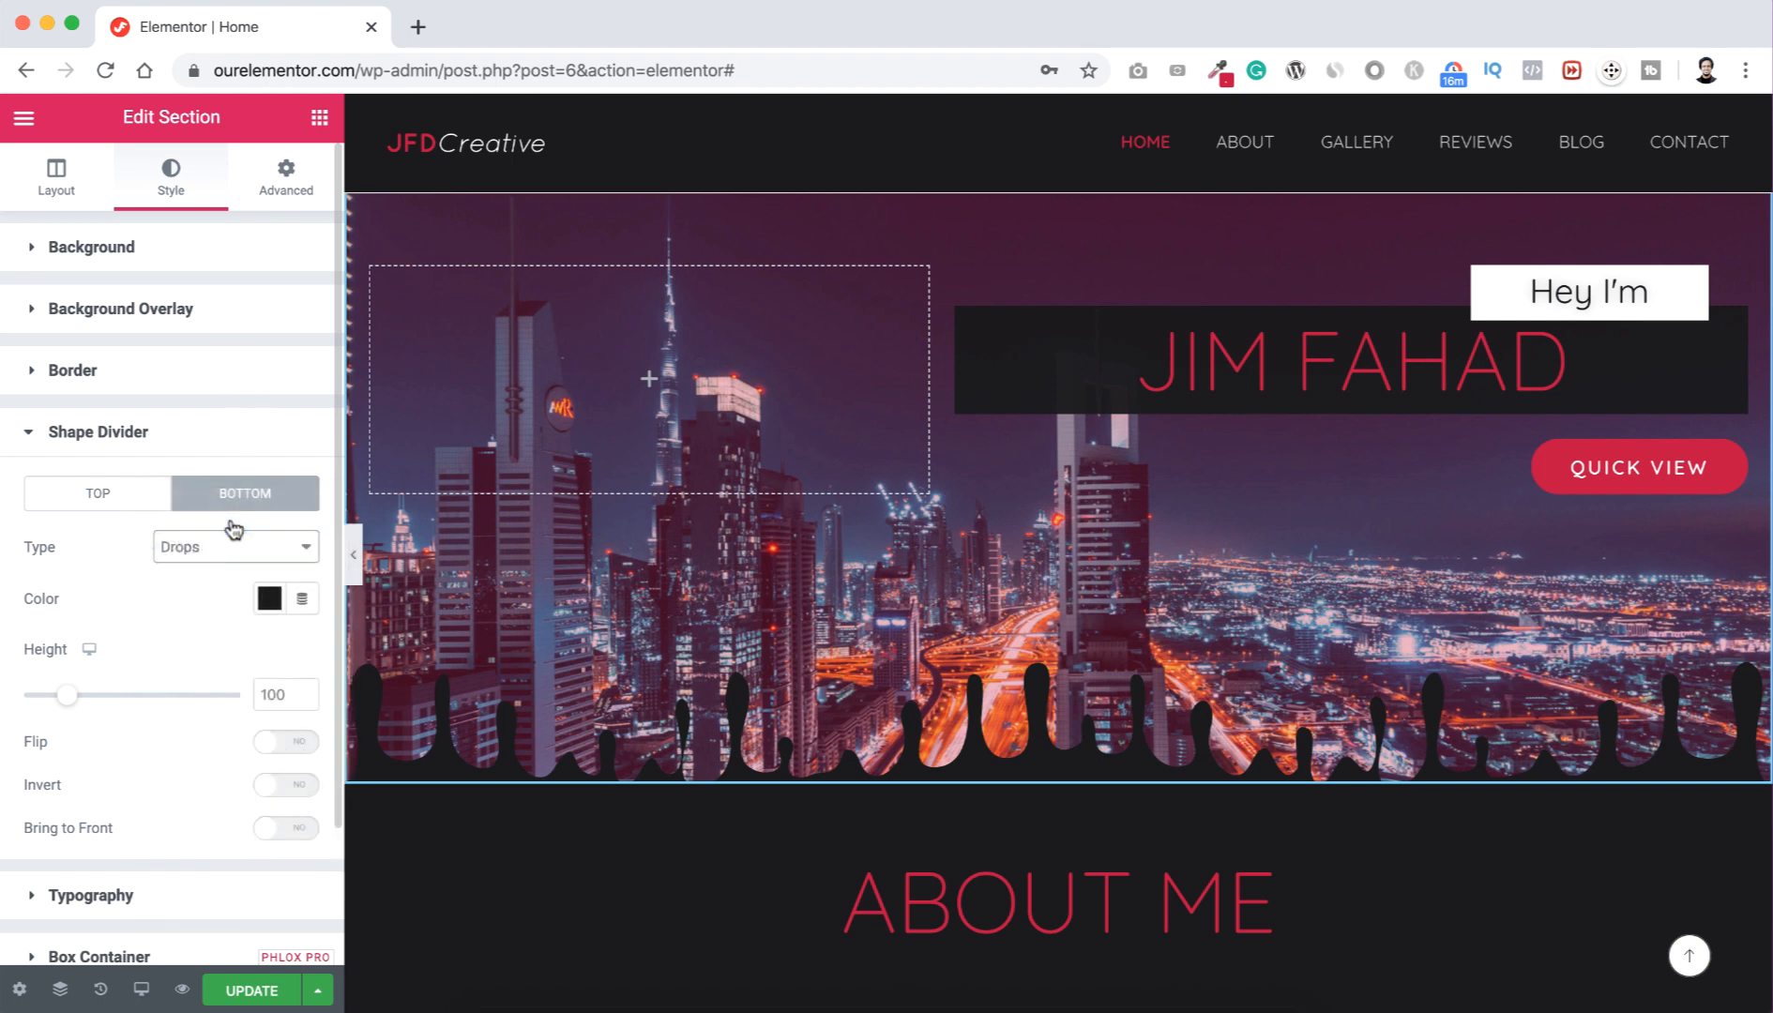
{"action": "left_click", "coordinate": [234, 530]}
{"action": "scroll", "coordinate": [610, 696], "scroll_direction": "up", "scroll_amount": 1}
{"action": "scroll", "coordinate": [635, 705], "scroll_direction": "down", "scroll_amount": 1}
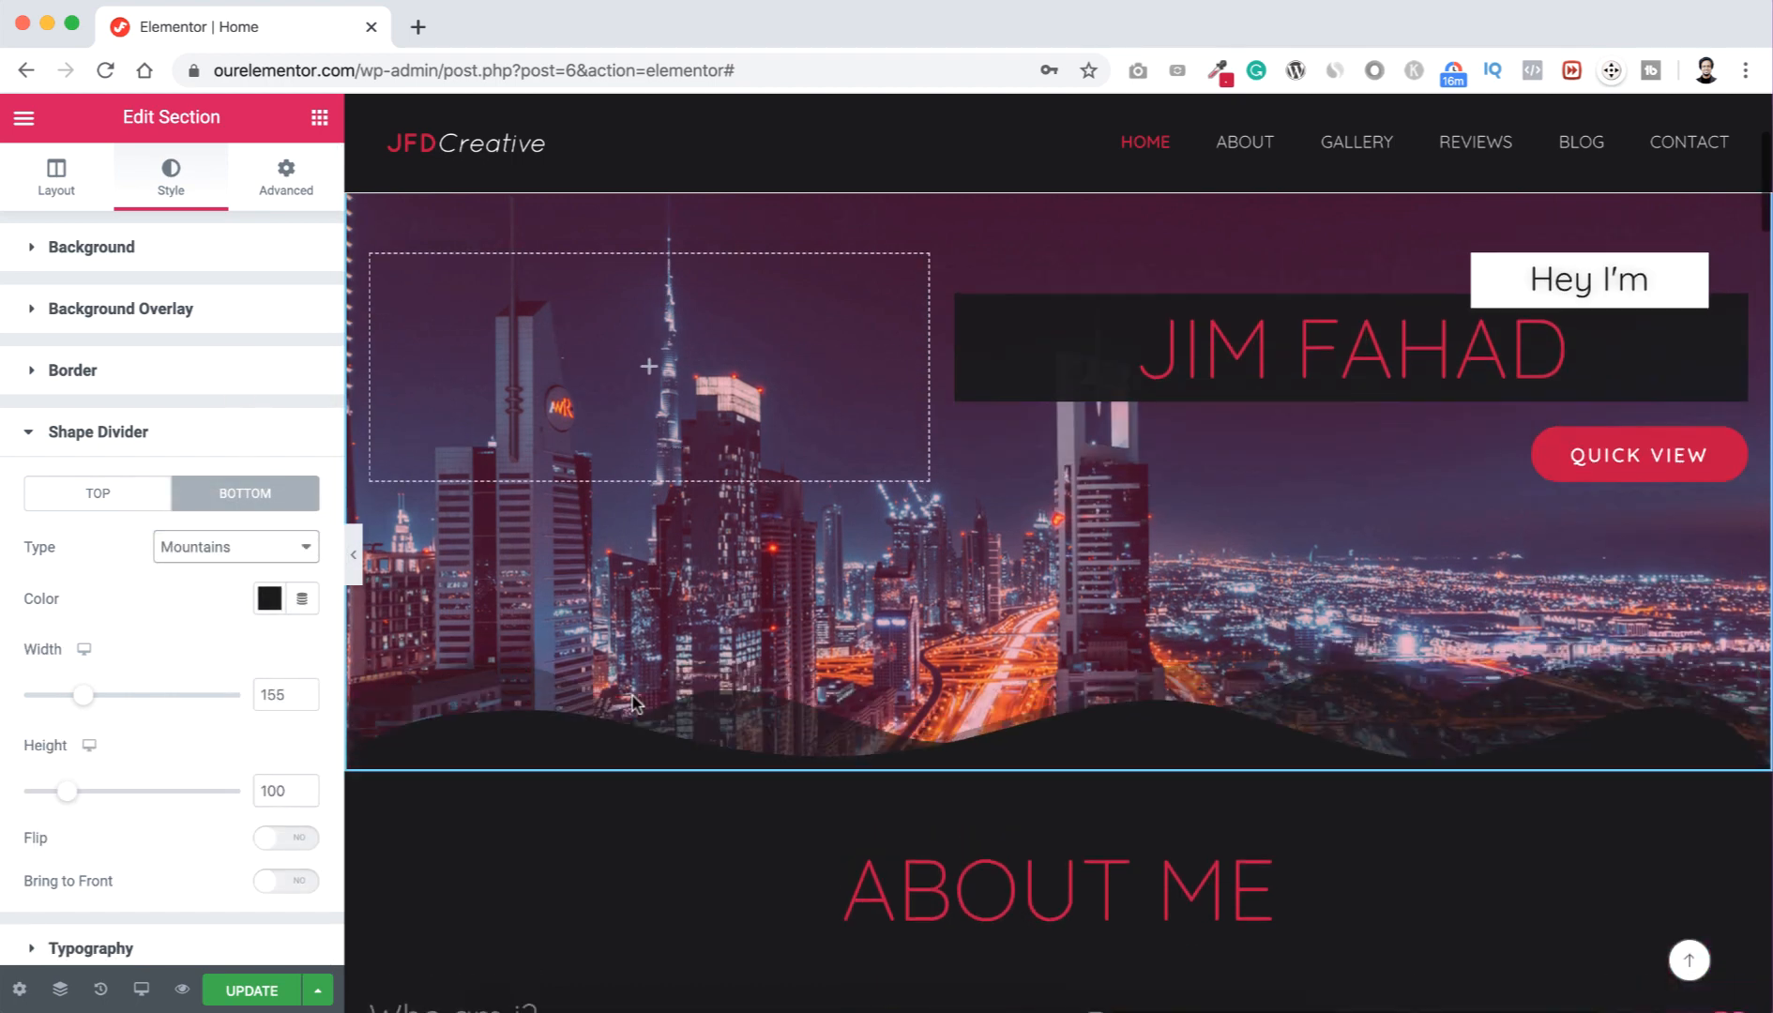
{"action": "scroll", "coordinate": [635, 705], "scroll_direction": "up", "scroll_amount": 1}
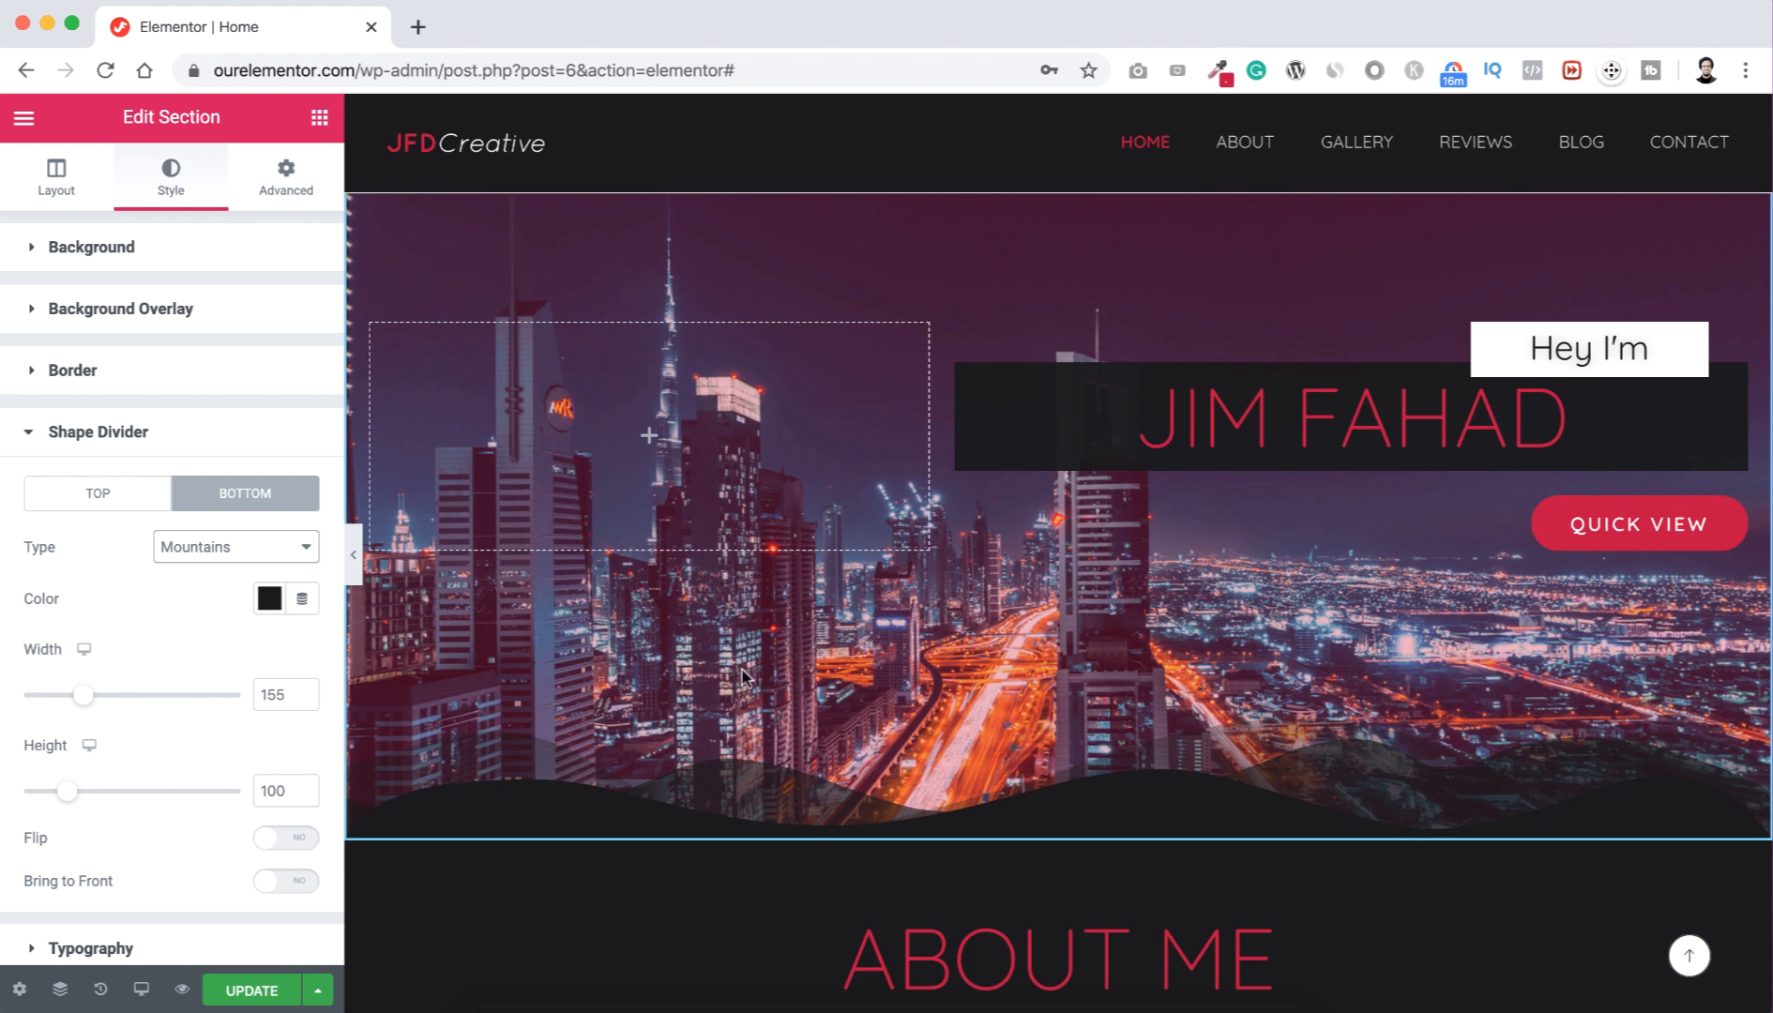
Step: Look through the About Me, Gallery and Achievements sections of the page in the editor
{"action": "scroll", "coordinate": [742, 671], "scroll_direction": "down", "scroll_amount": 8}
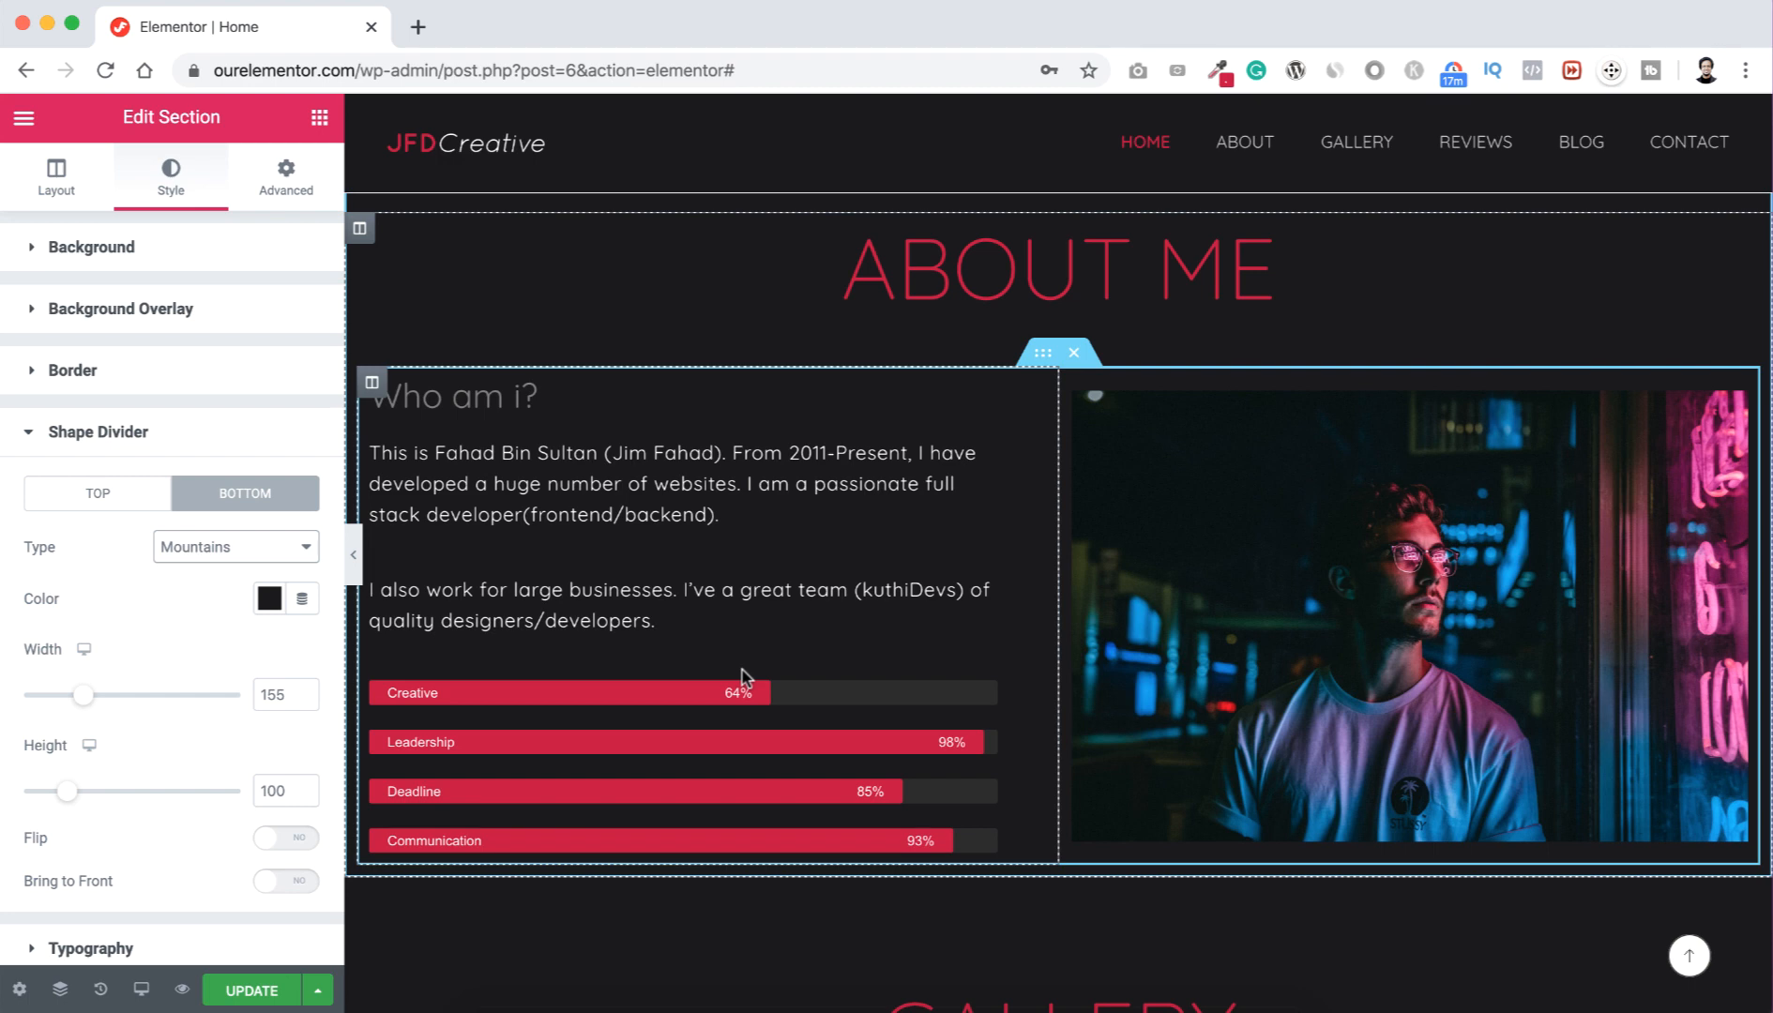
{"action": "scroll", "coordinate": [742, 670], "scroll_direction": "down", "scroll_amount": 7}
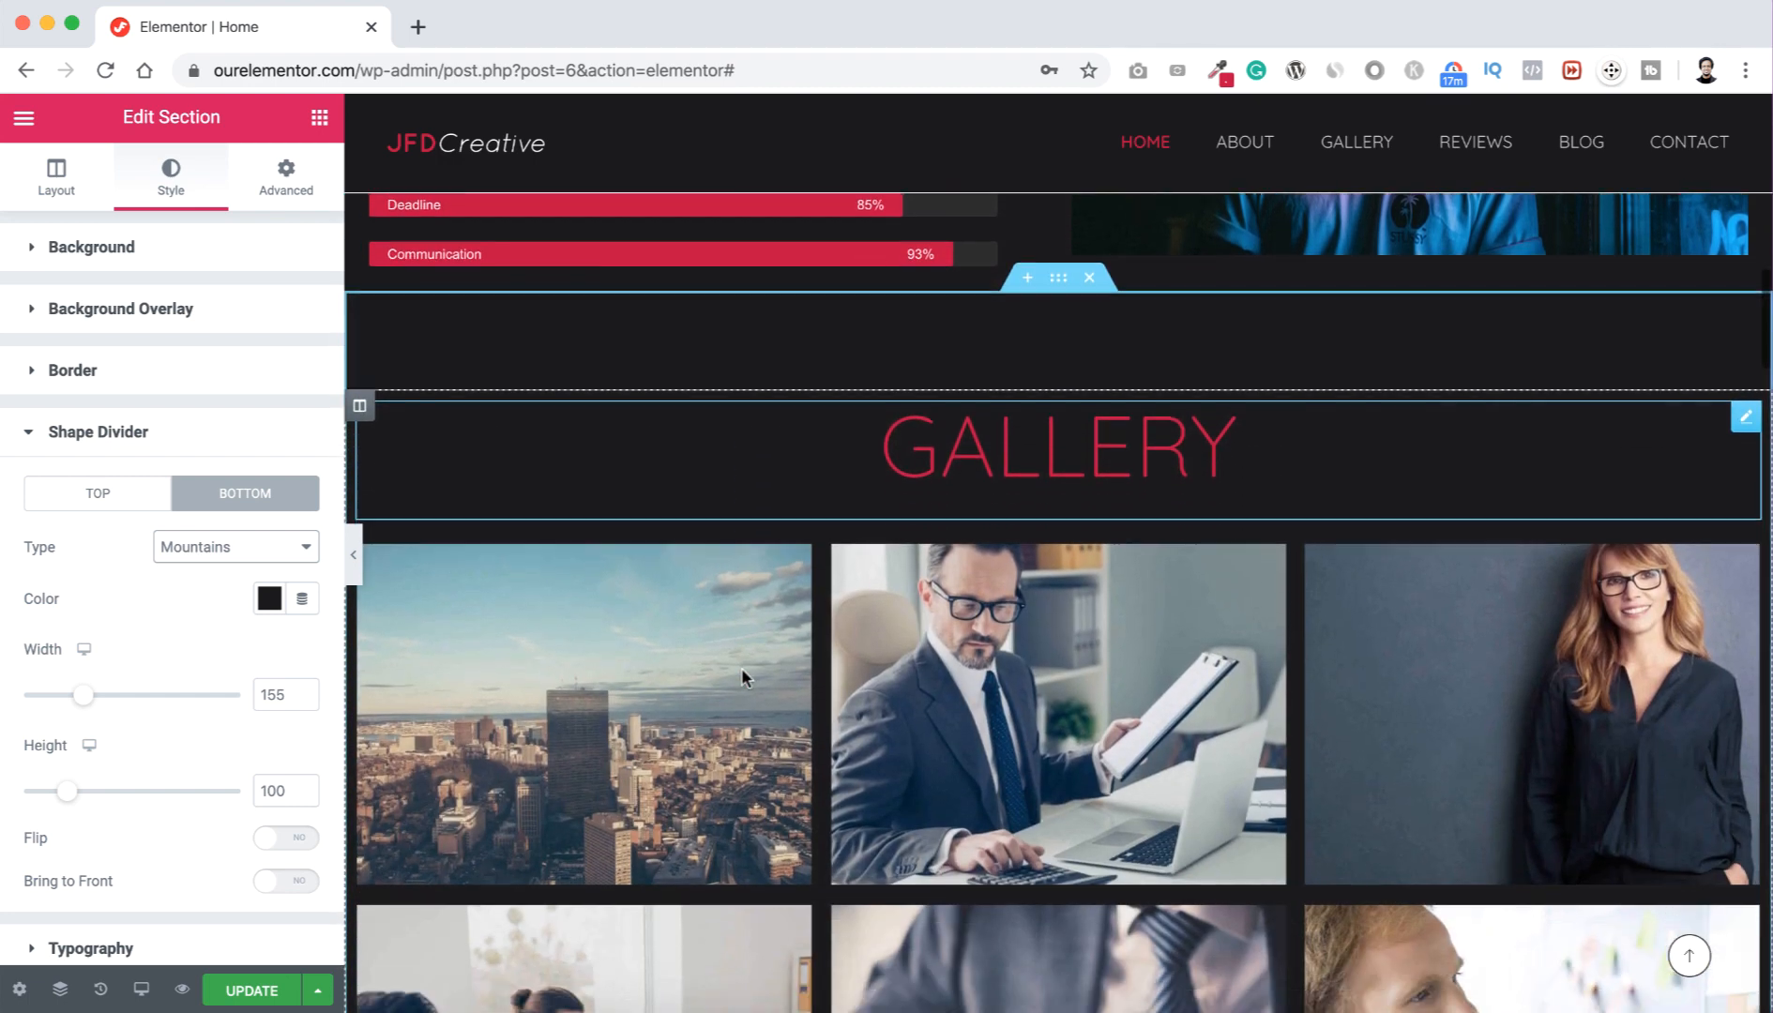
{"action": "scroll", "coordinate": [745, 679], "scroll_direction": "down", "scroll_amount": 7}
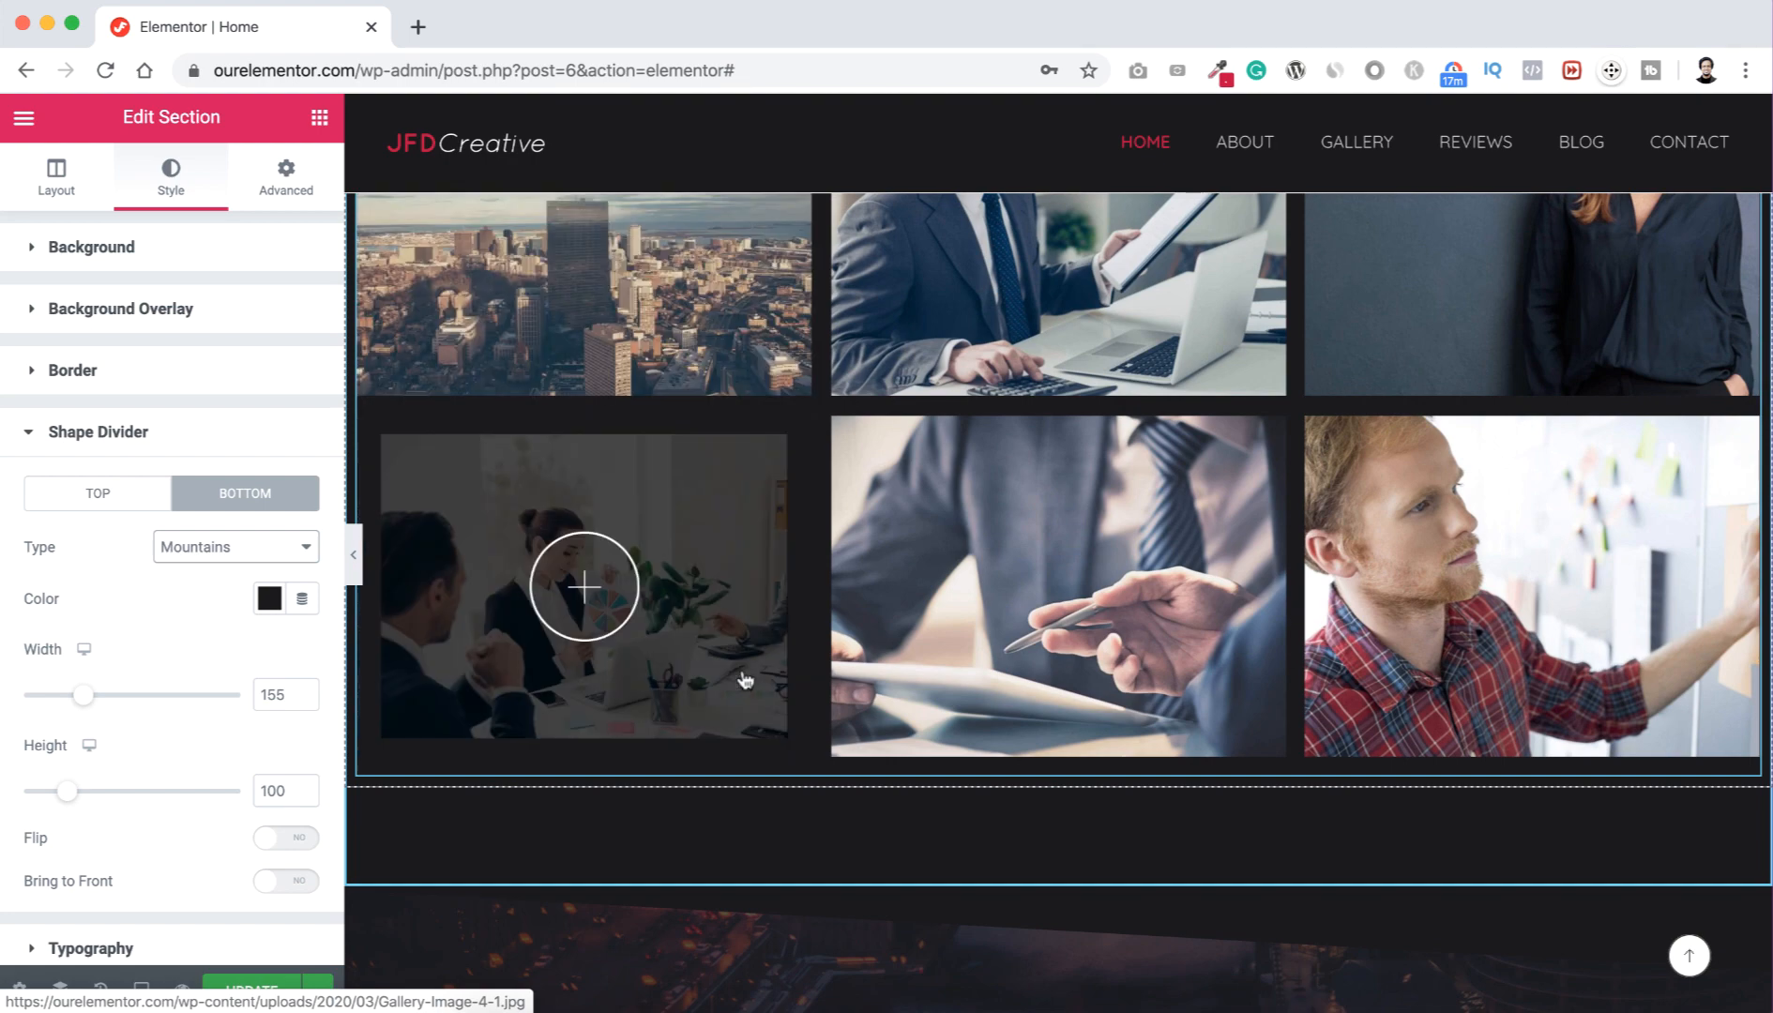
{"action": "scroll", "coordinate": [745, 679], "scroll_direction": "down", "scroll_amount": 4}
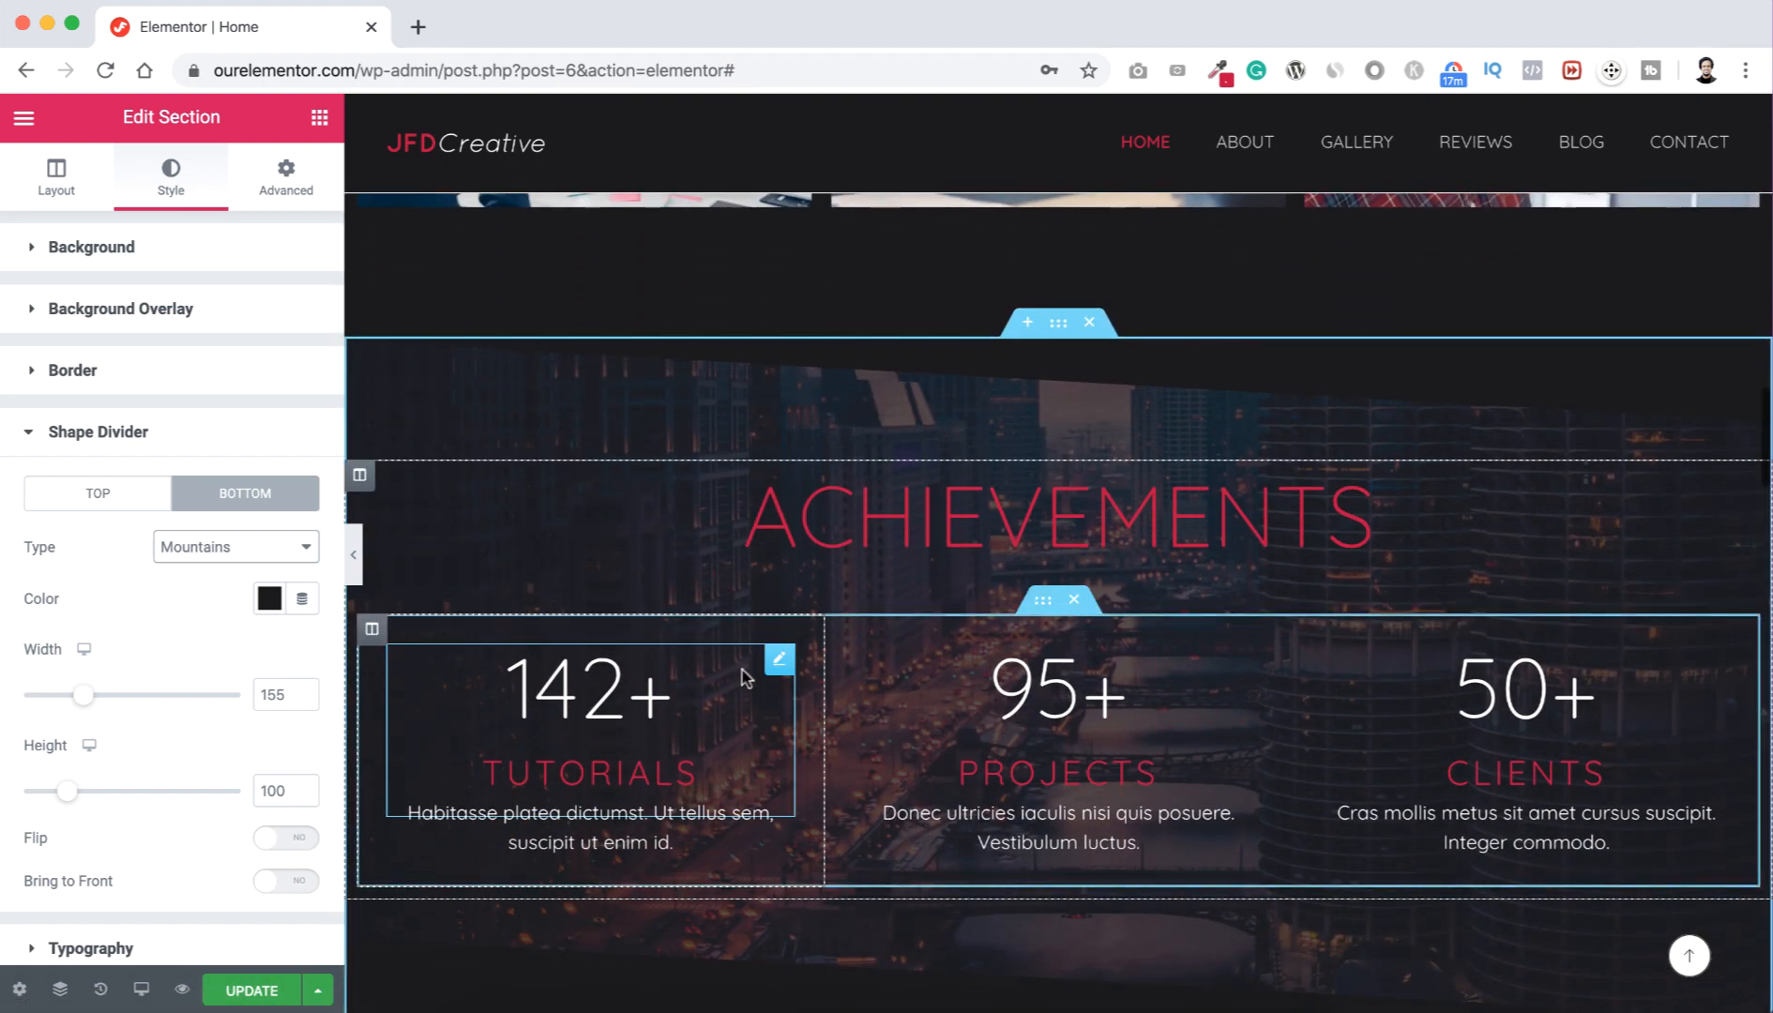
{"action": "scroll", "coordinate": [742, 670], "scroll_direction": "down", "scroll_amount": 4}
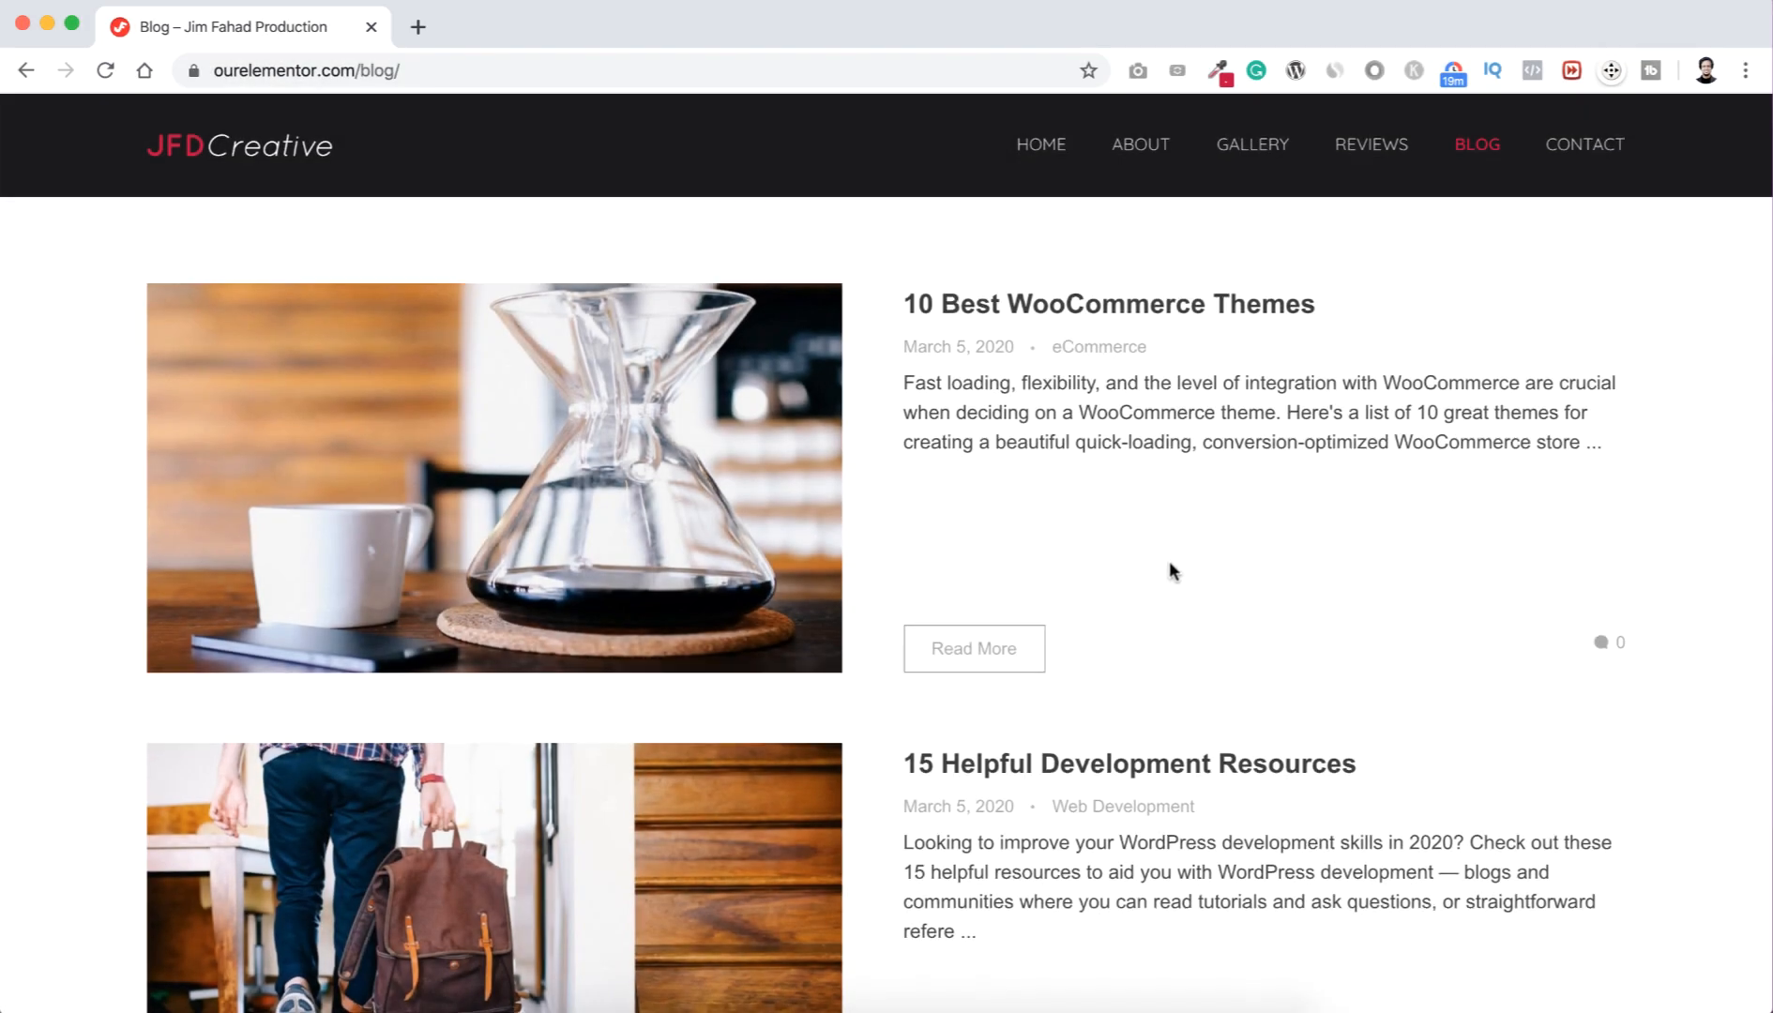
Step: Look over the Blog page's post list and open the post "10 Best WooCommerce Themes"
{"action": "scroll", "coordinate": [1169, 562], "scroll_direction": "down", "scroll_amount": 9}
{"action": "scroll", "coordinate": [1169, 562], "scroll_direction": "up", "scroll_amount": 7}
{"action": "scroll", "coordinate": [1169, 566], "scroll_direction": "up", "scroll_amount": 2}
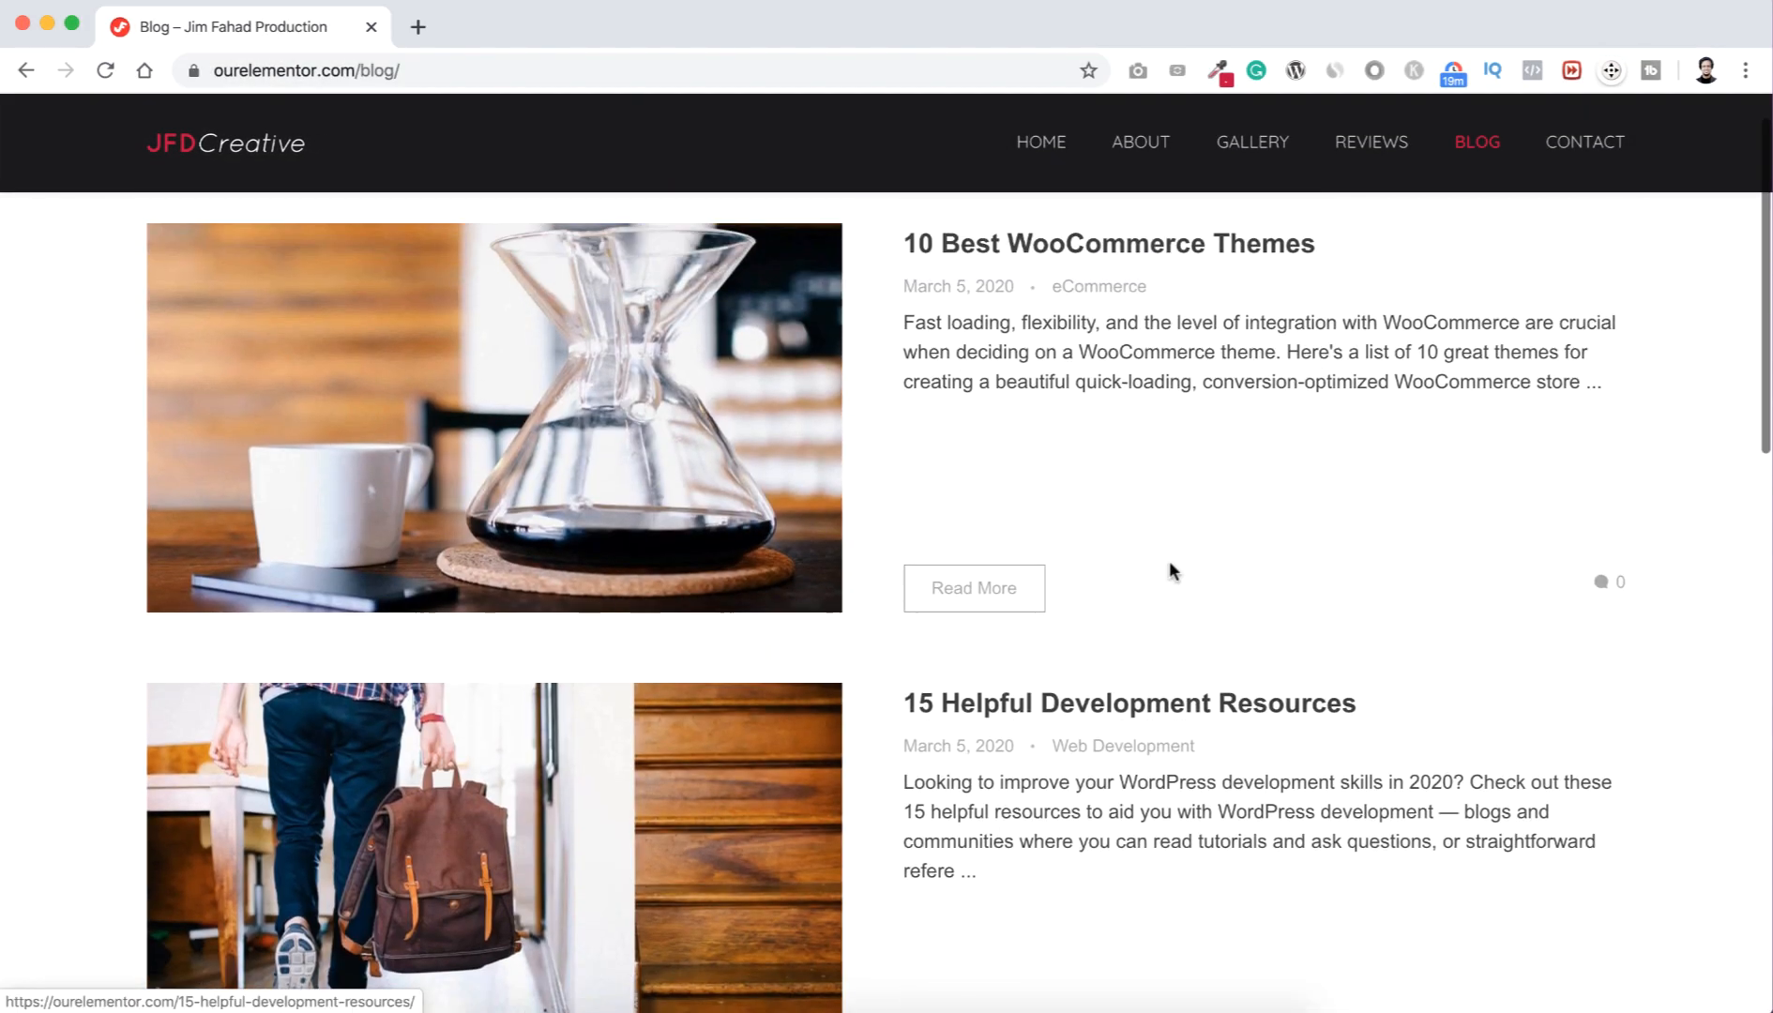
{"action": "left_click", "coordinate": [996, 660]}
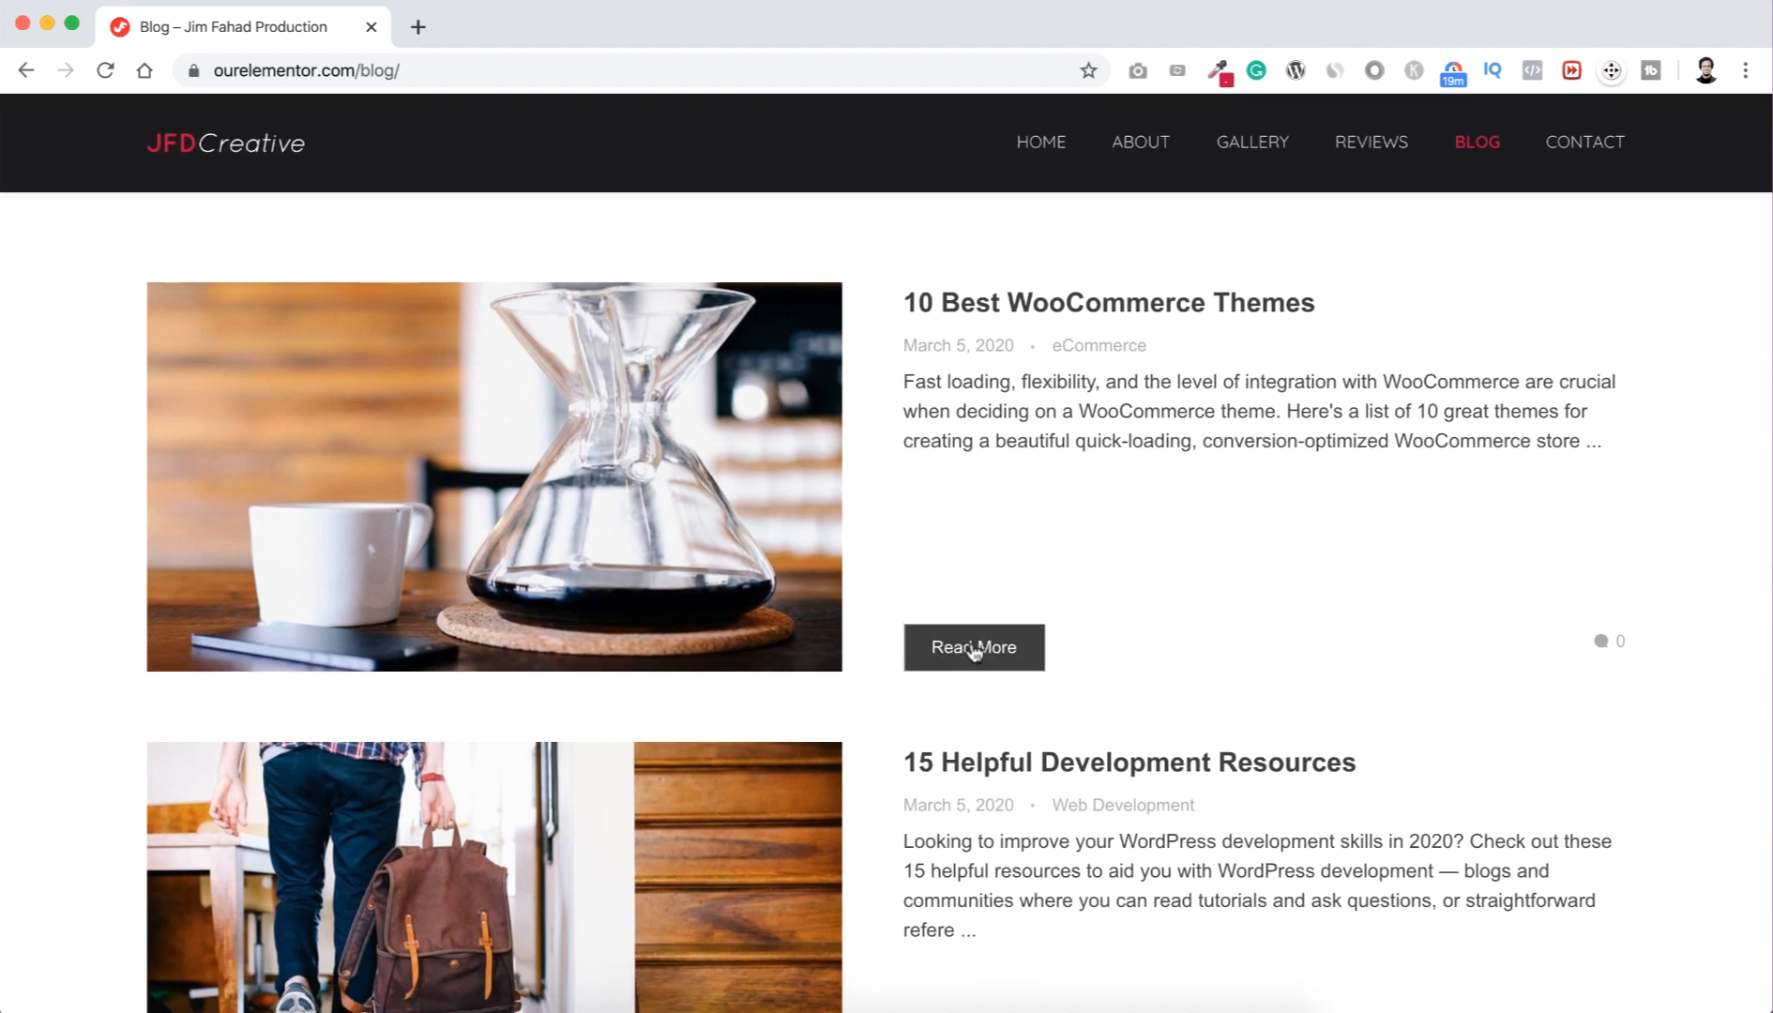
Step: Examine the "10 Best WooCommerce Themes" post from its title through Final Thoughts to the comment form
{"action": "scroll", "coordinate": [1164, 558], "scroll_direction": "down", "scroll_amount": 4}
{"action": "scroll", "coordinate": [1161, 556], "scroll_direction": "down", "scroll_amount": 20}
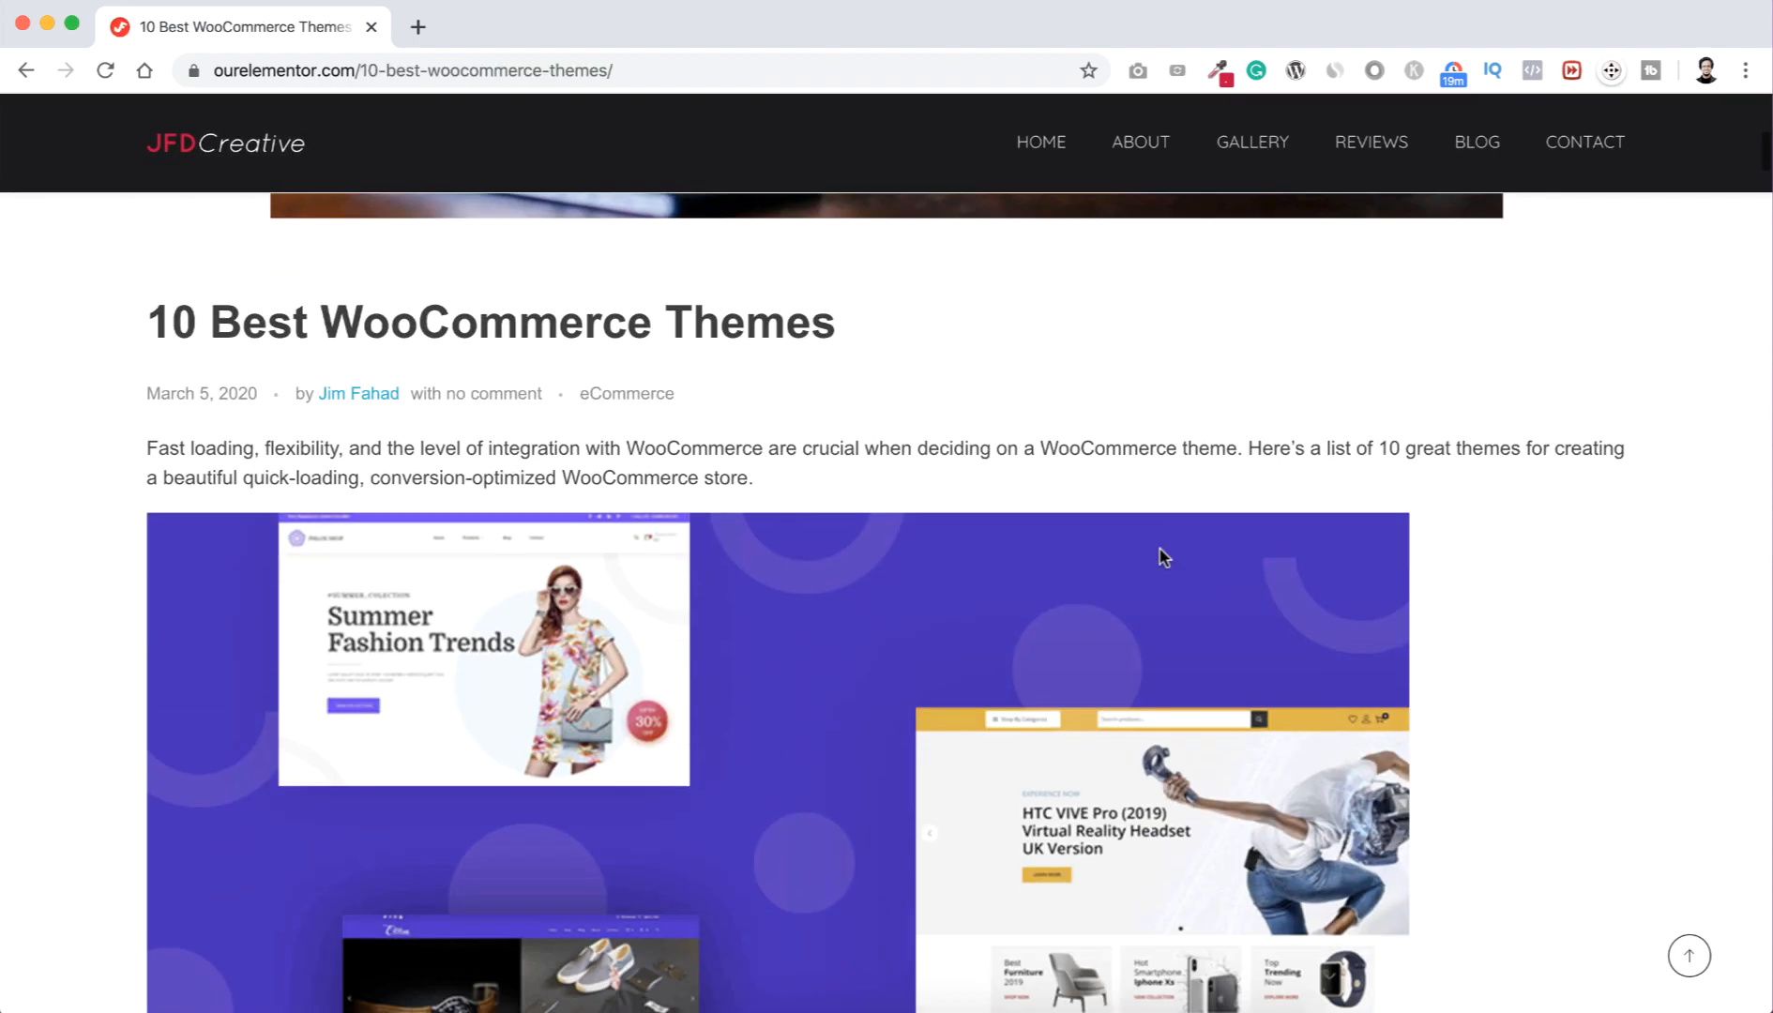
{"action": "scroll", "coordinate": [1160, 548], "scroll_direction": "down", "scroll_amount": 20}
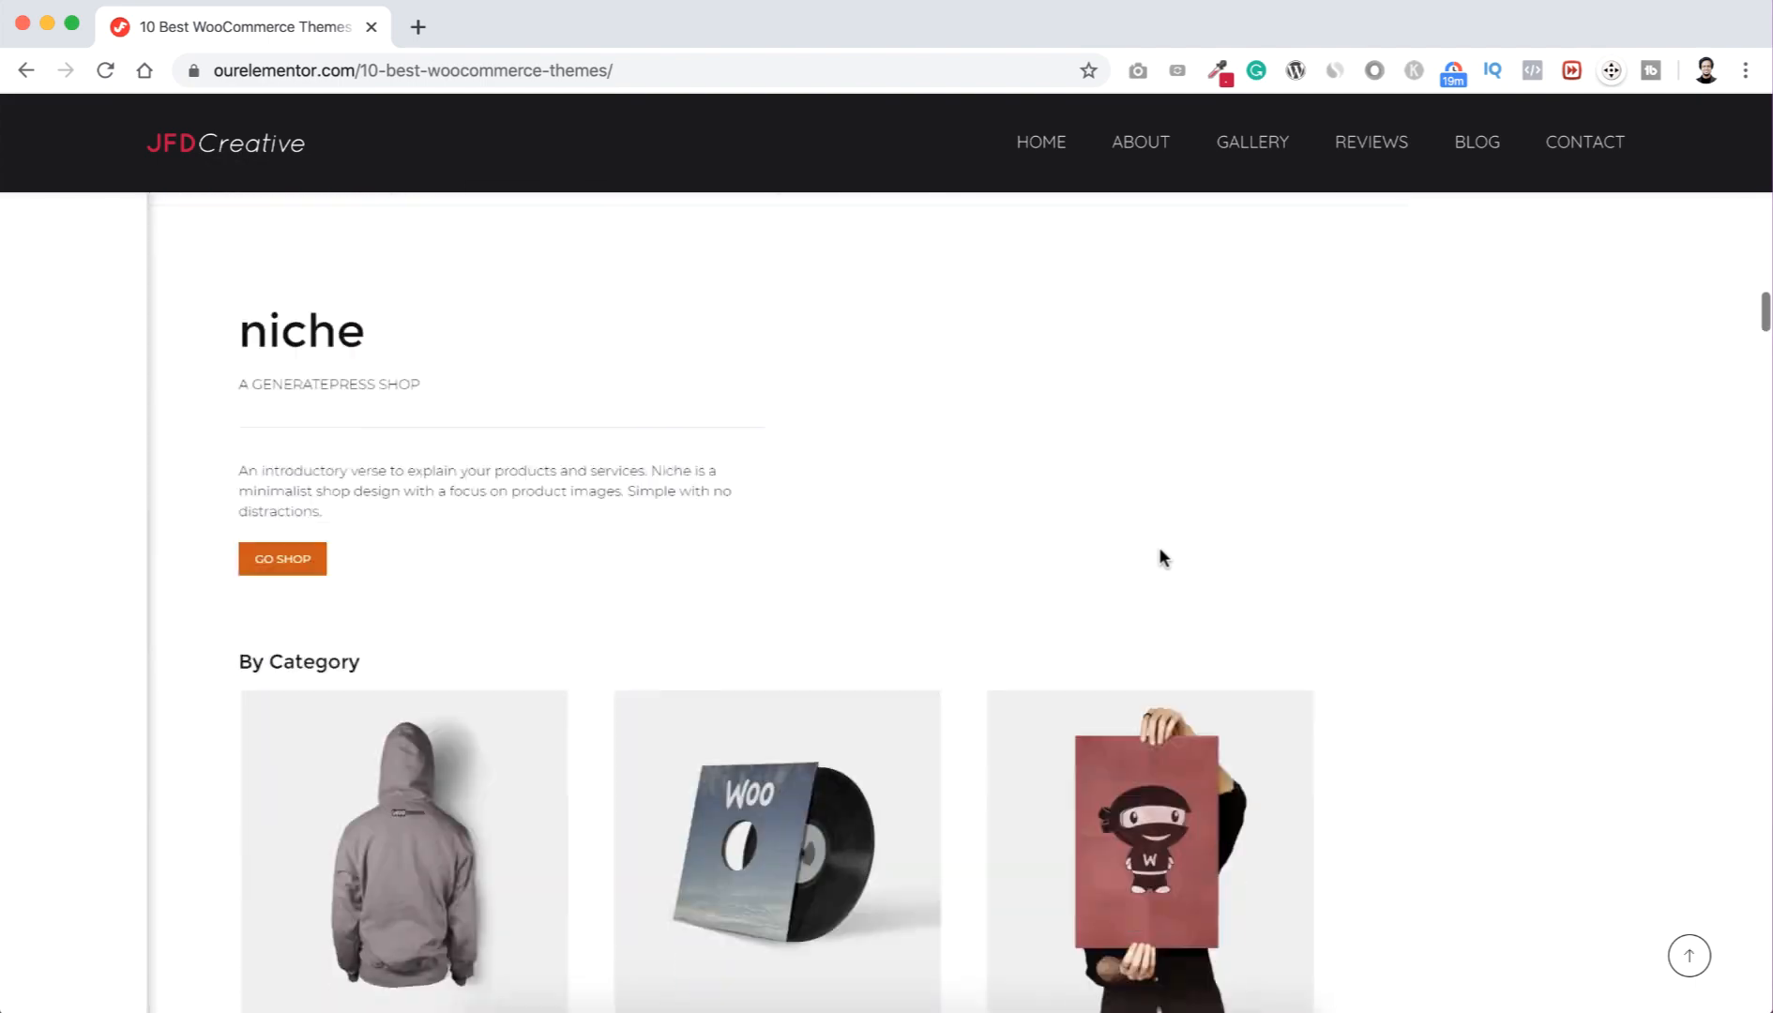
{"action": "scroll", "coordinate": [1161, 556], "scroll_direction": "down", "scroll_amount": 20}
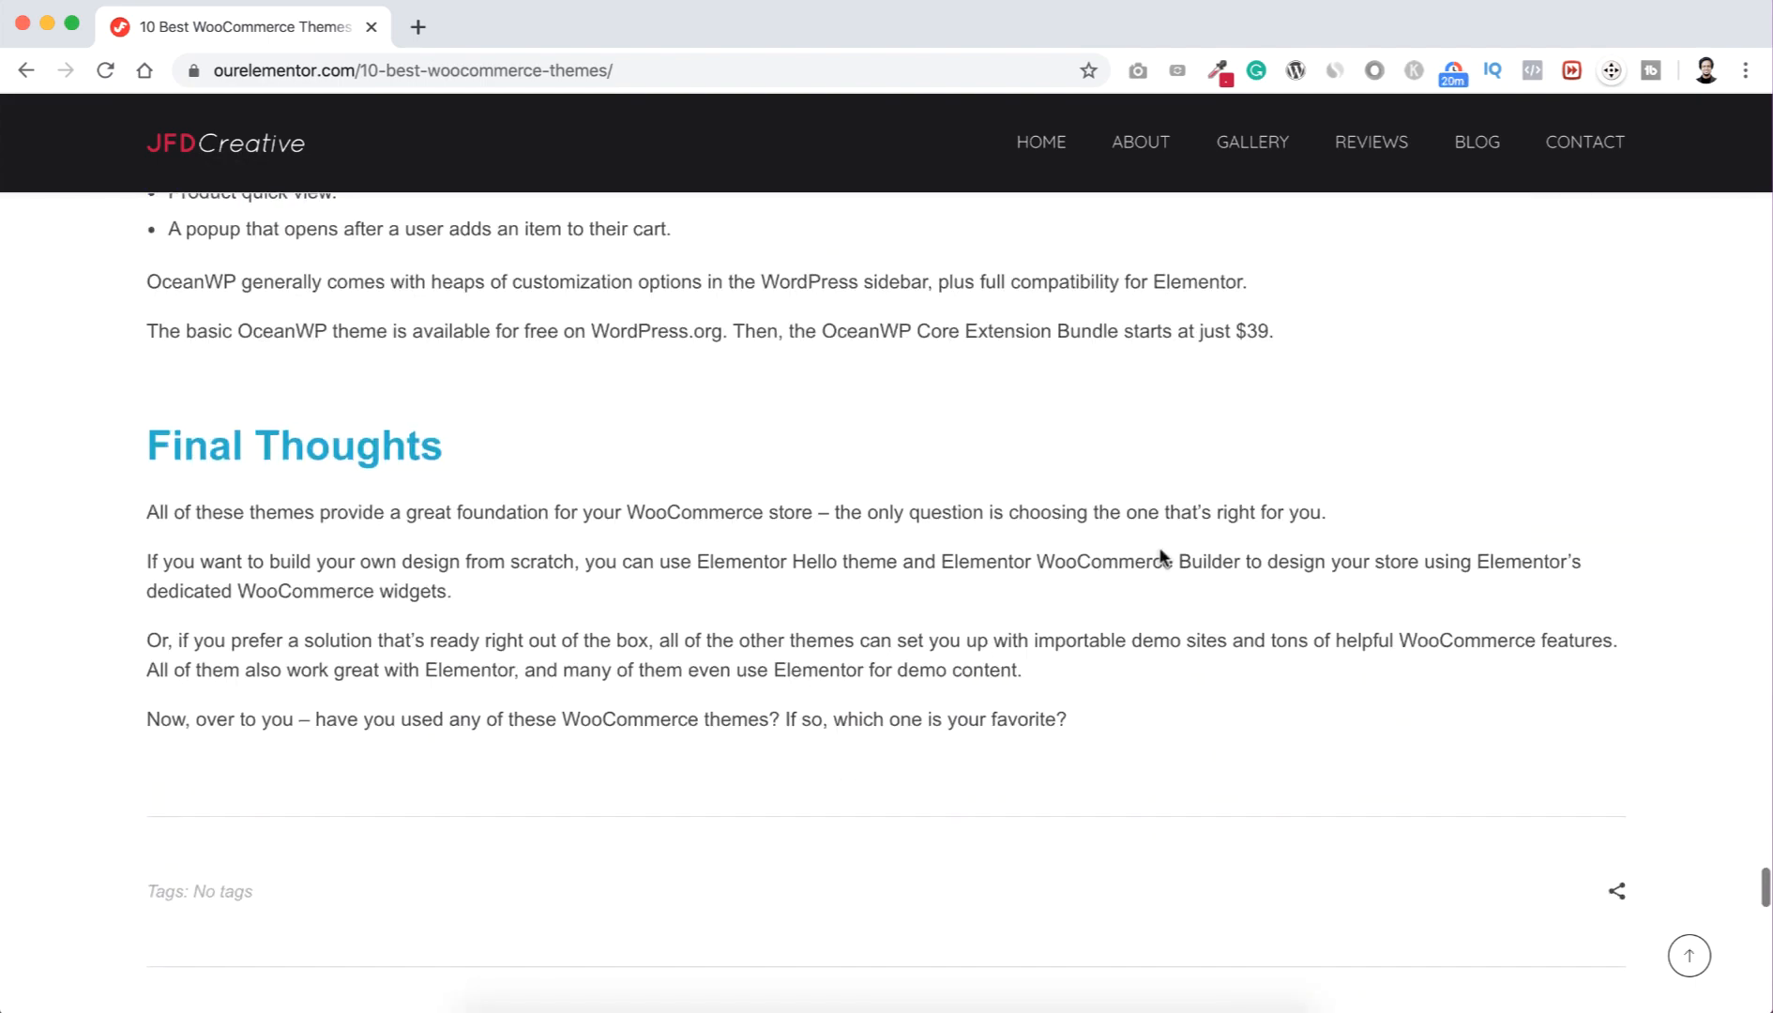
{"action": "scroll", "coordinate": [1160, 556], "scroll_direction": "down", "scroll_amount": 10}
{"action": "scroll", "coordinate": [1160, 558], "scroll_direction": "down", "scroll_amount": 7}
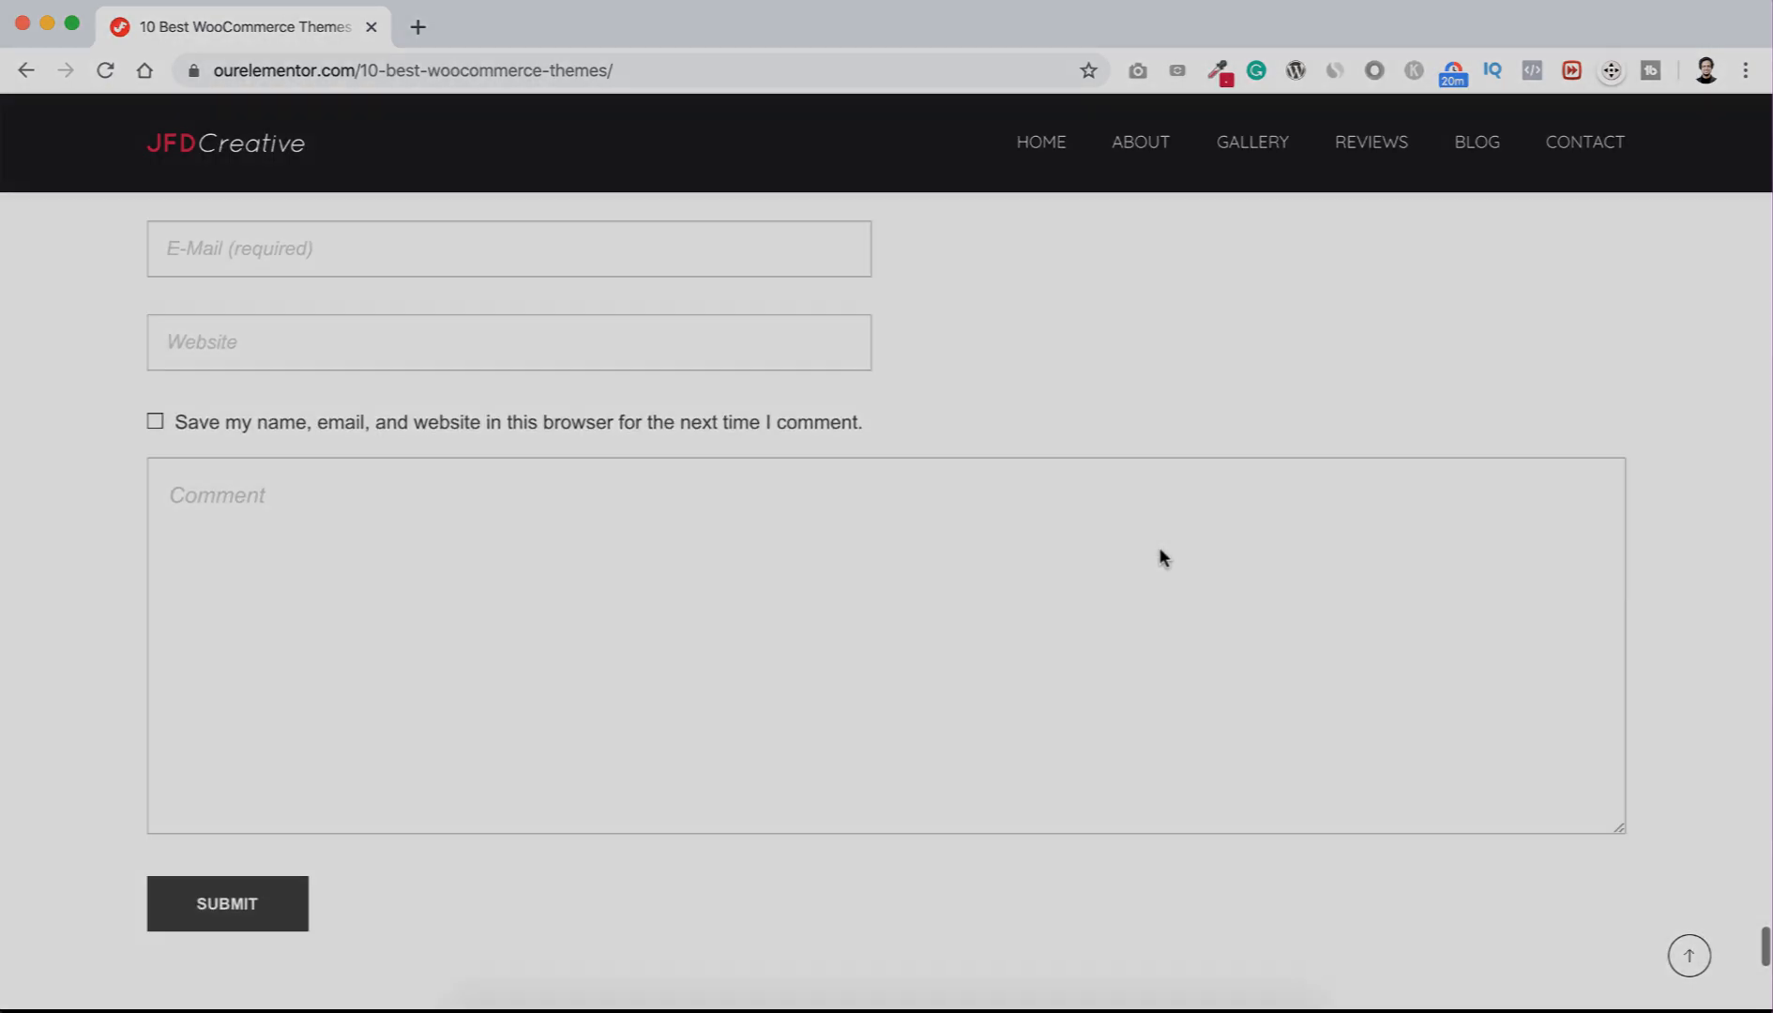
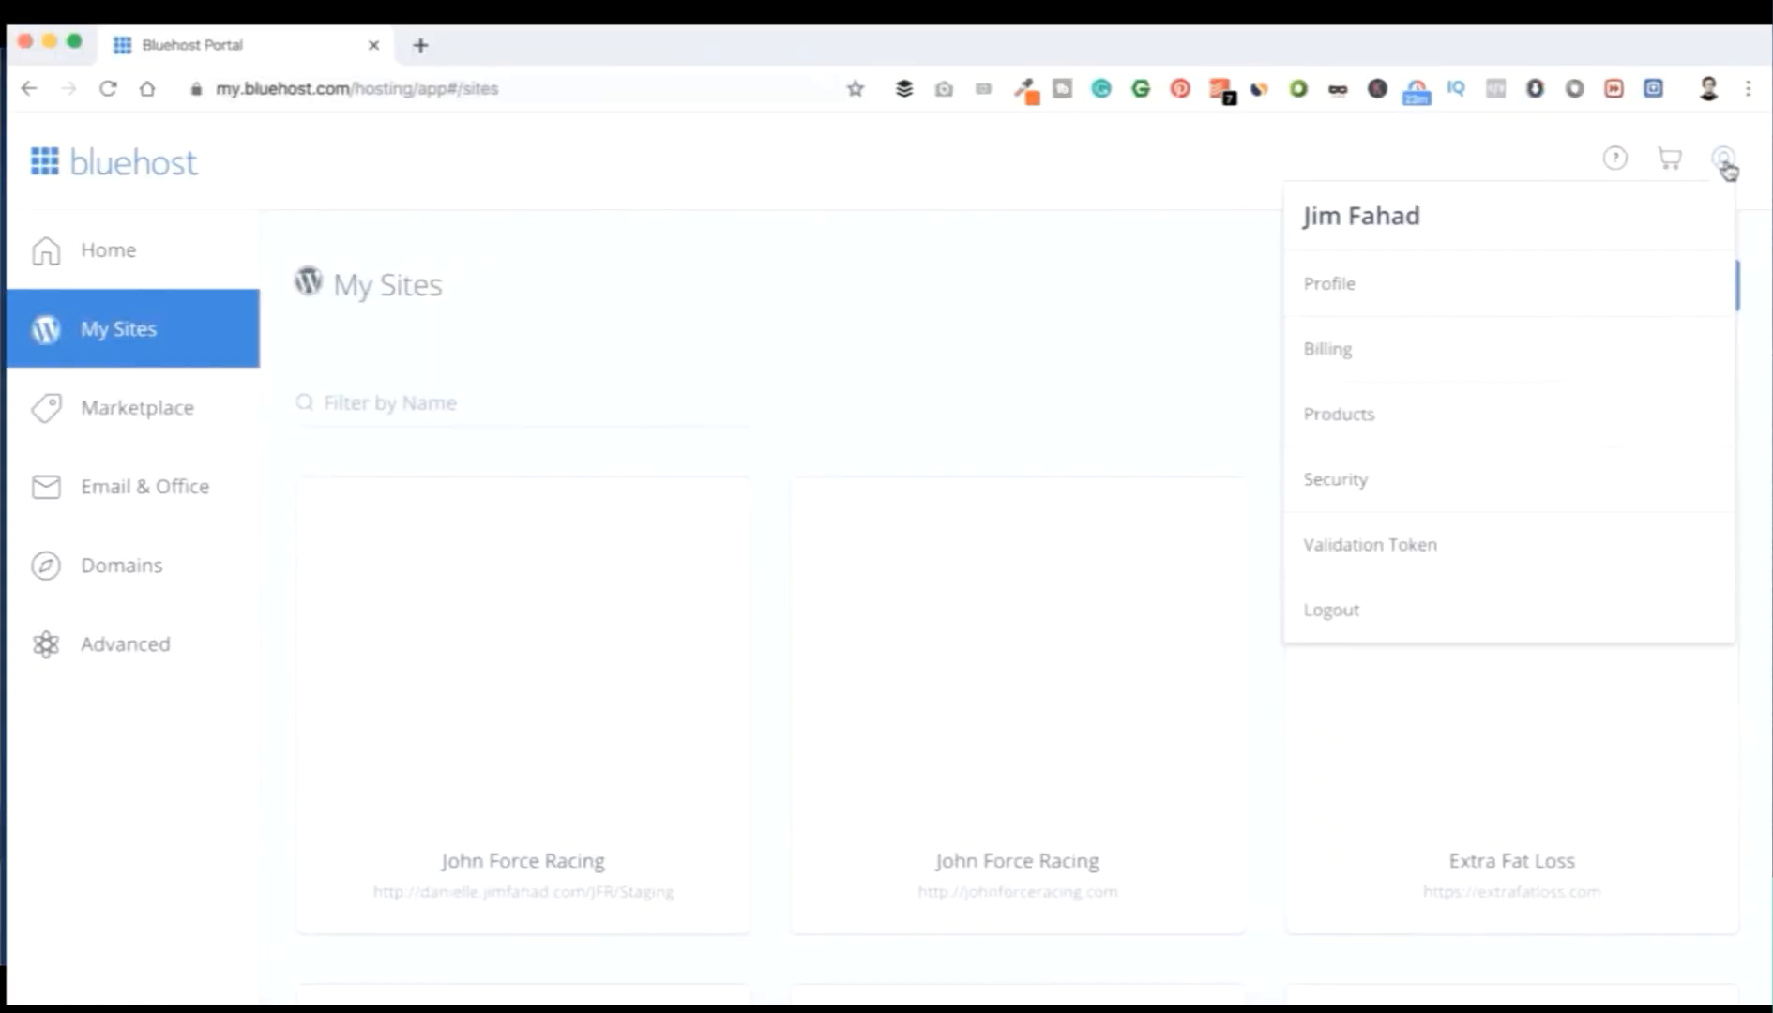
Step: Look through the WordPress sites listed under My Sites in the Bluehost portal
{"action": "left_click", "coordinate": [1729, 170]}
{"action": "scroll", "coordinate": [1228, 546], "scroll_direction": "down", "scroll_amount": 10}
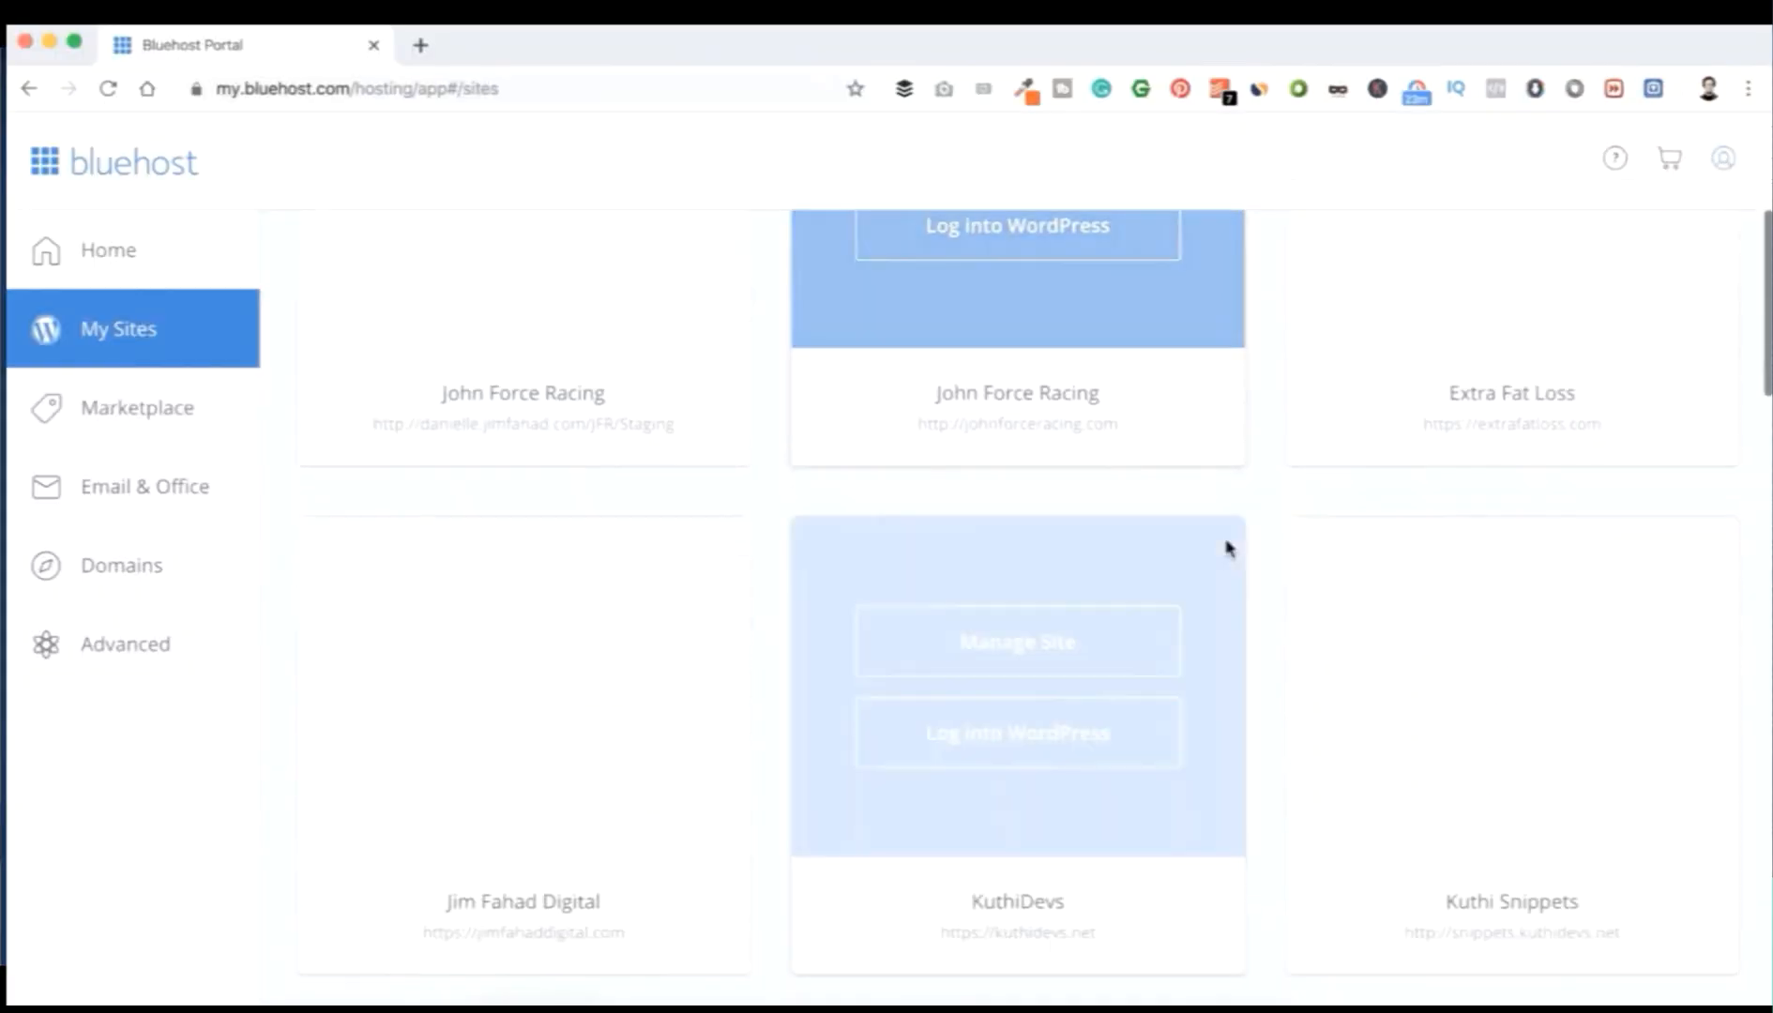
{"action": "scroll", "coordinate": [1227, 548], "scroll_direction": "down", "scroll_amount": 15}
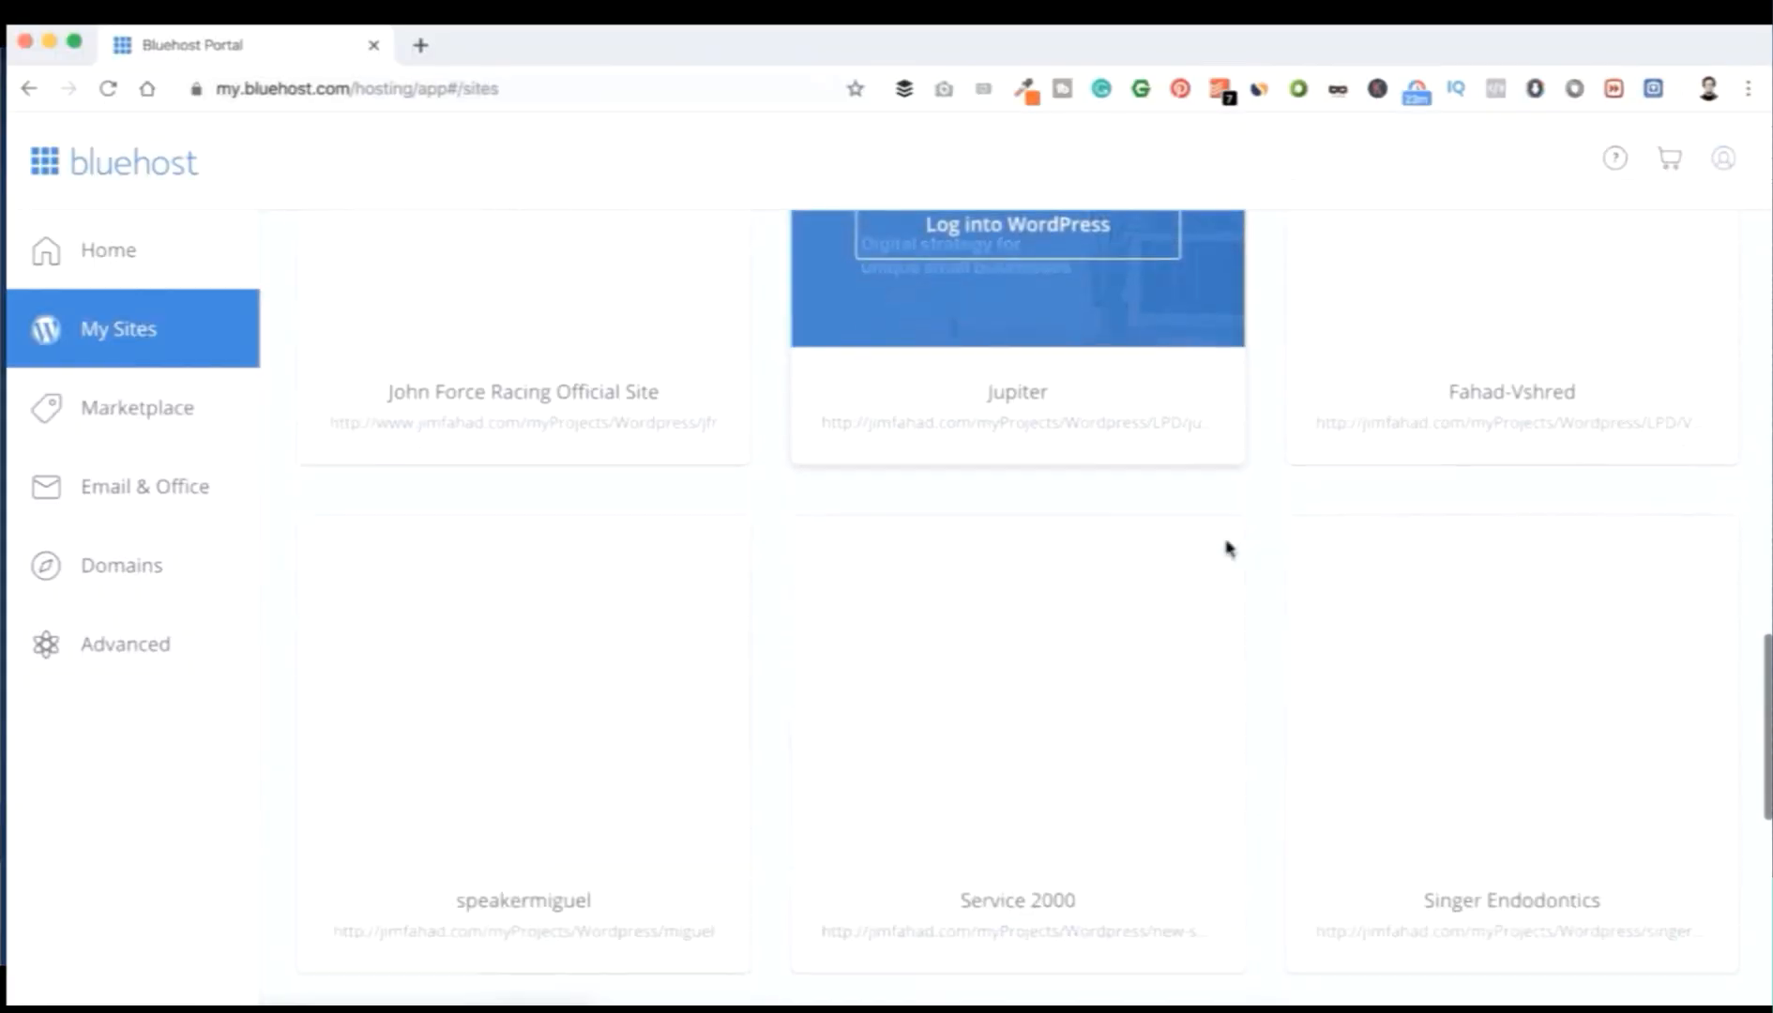
{"action": "scroll", "coordinate": [1227, 548], "scroll_direction": "up", "scroll_amount": 20}
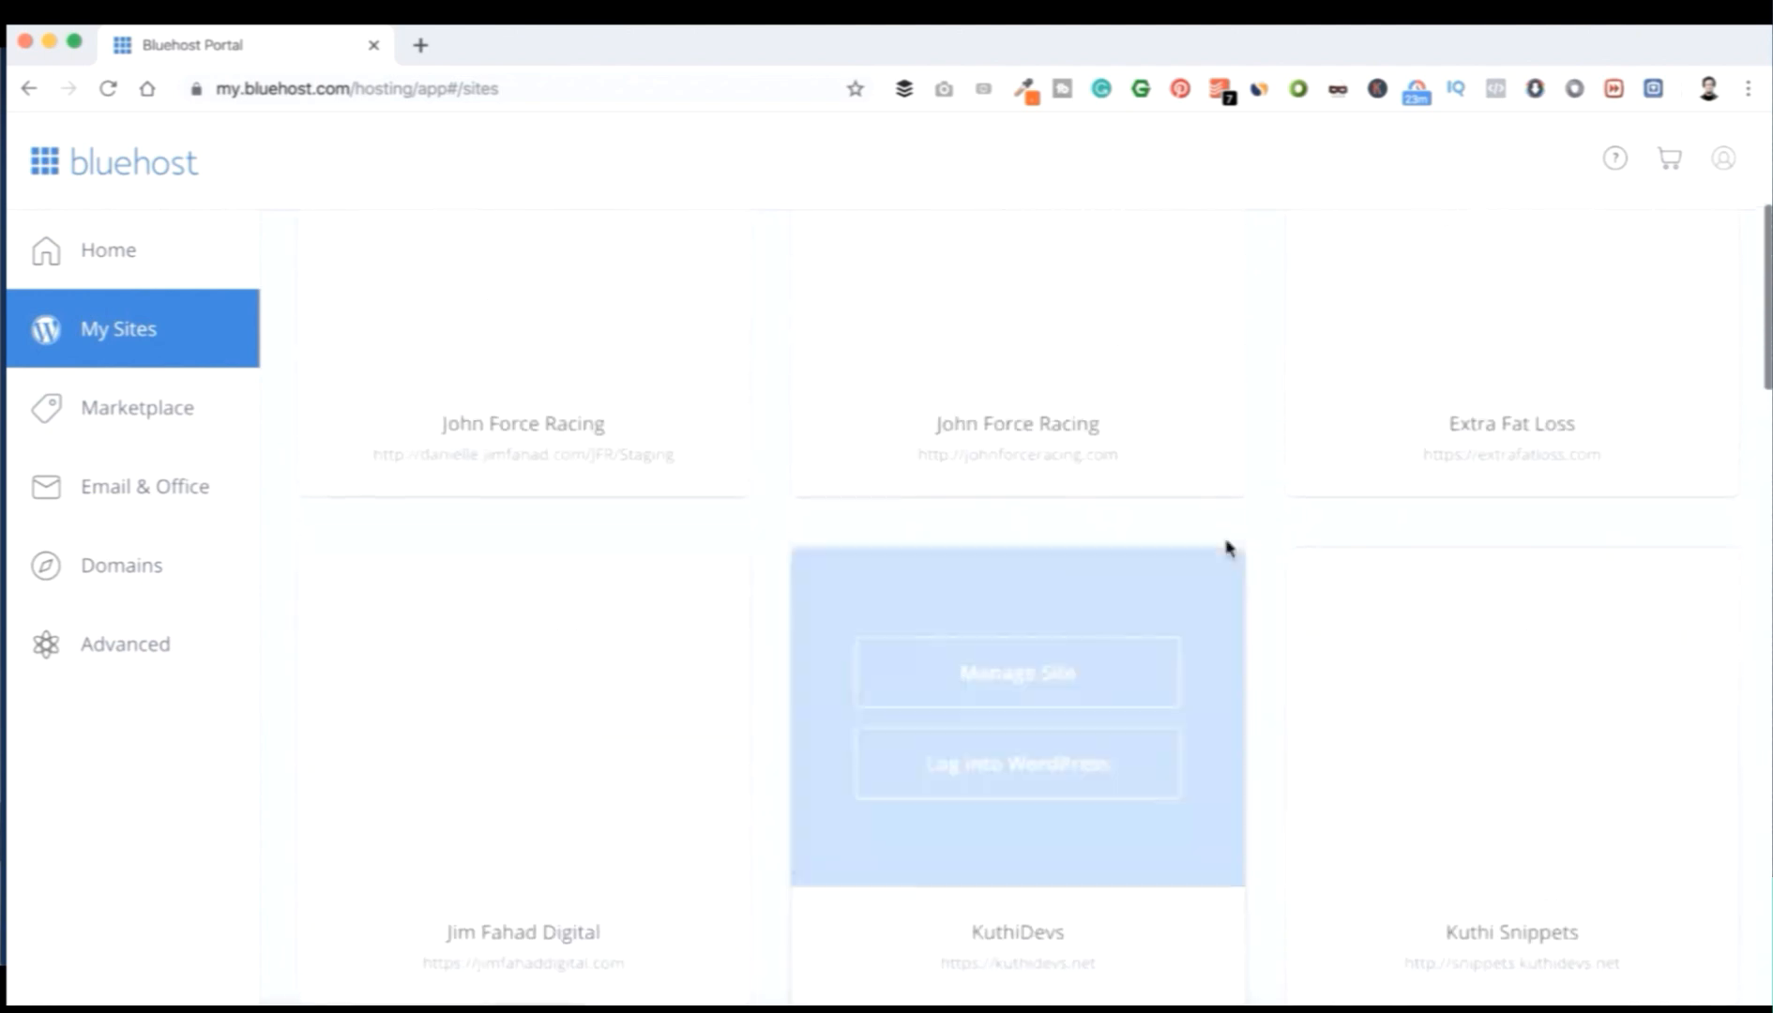
{"action": "scroll", "coordinate": [1227, 548], "scroll_direction": "down", "scroll_amount": 15}
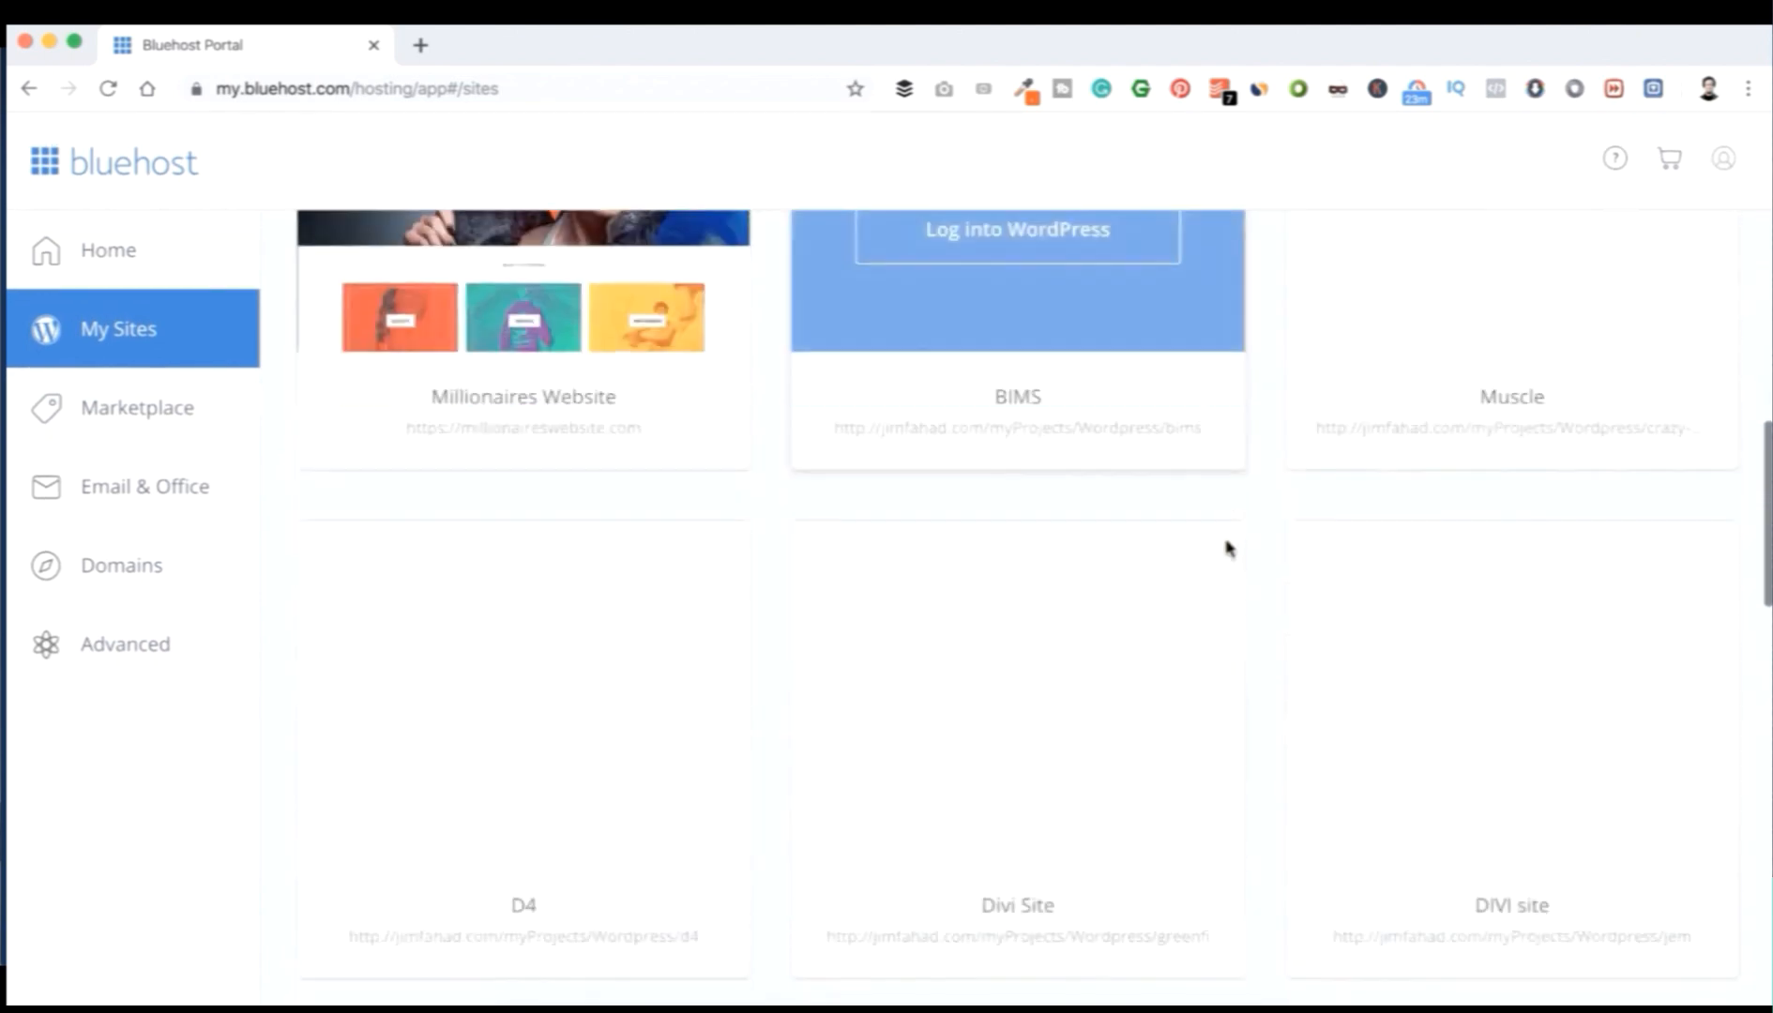
{"action": "scroll", "coordinate": [1227, 548], "scroll_direction": "down", "scroll_amount": 6}
{"action": "scroll", "coordinate": [1228, 548], "scroll_direction": "up", "scroll_amount": 7}
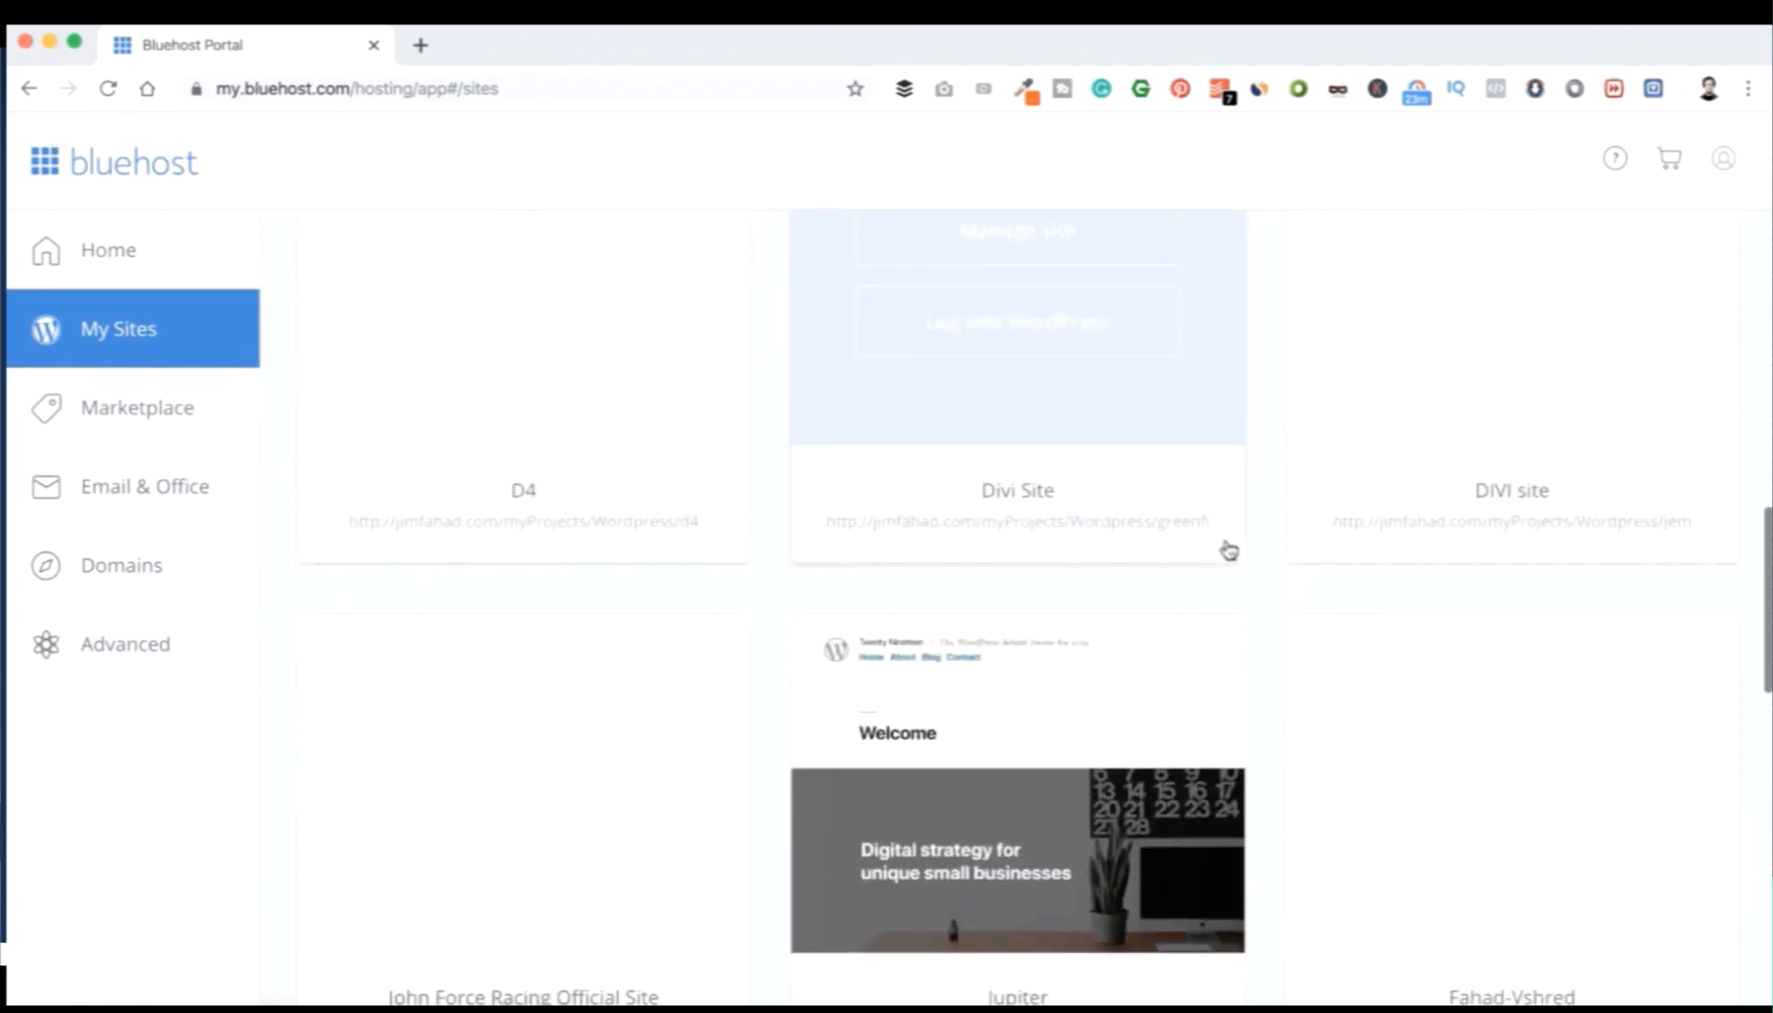
{"action": "scroll", "coordinate": [1227, 548], "scroll_direction": "down", "scroll_amount": 10}
{"action": "scroll", "coordinate": [1229, 550], "scroll_direction": "down", "scroll_amount": 8}
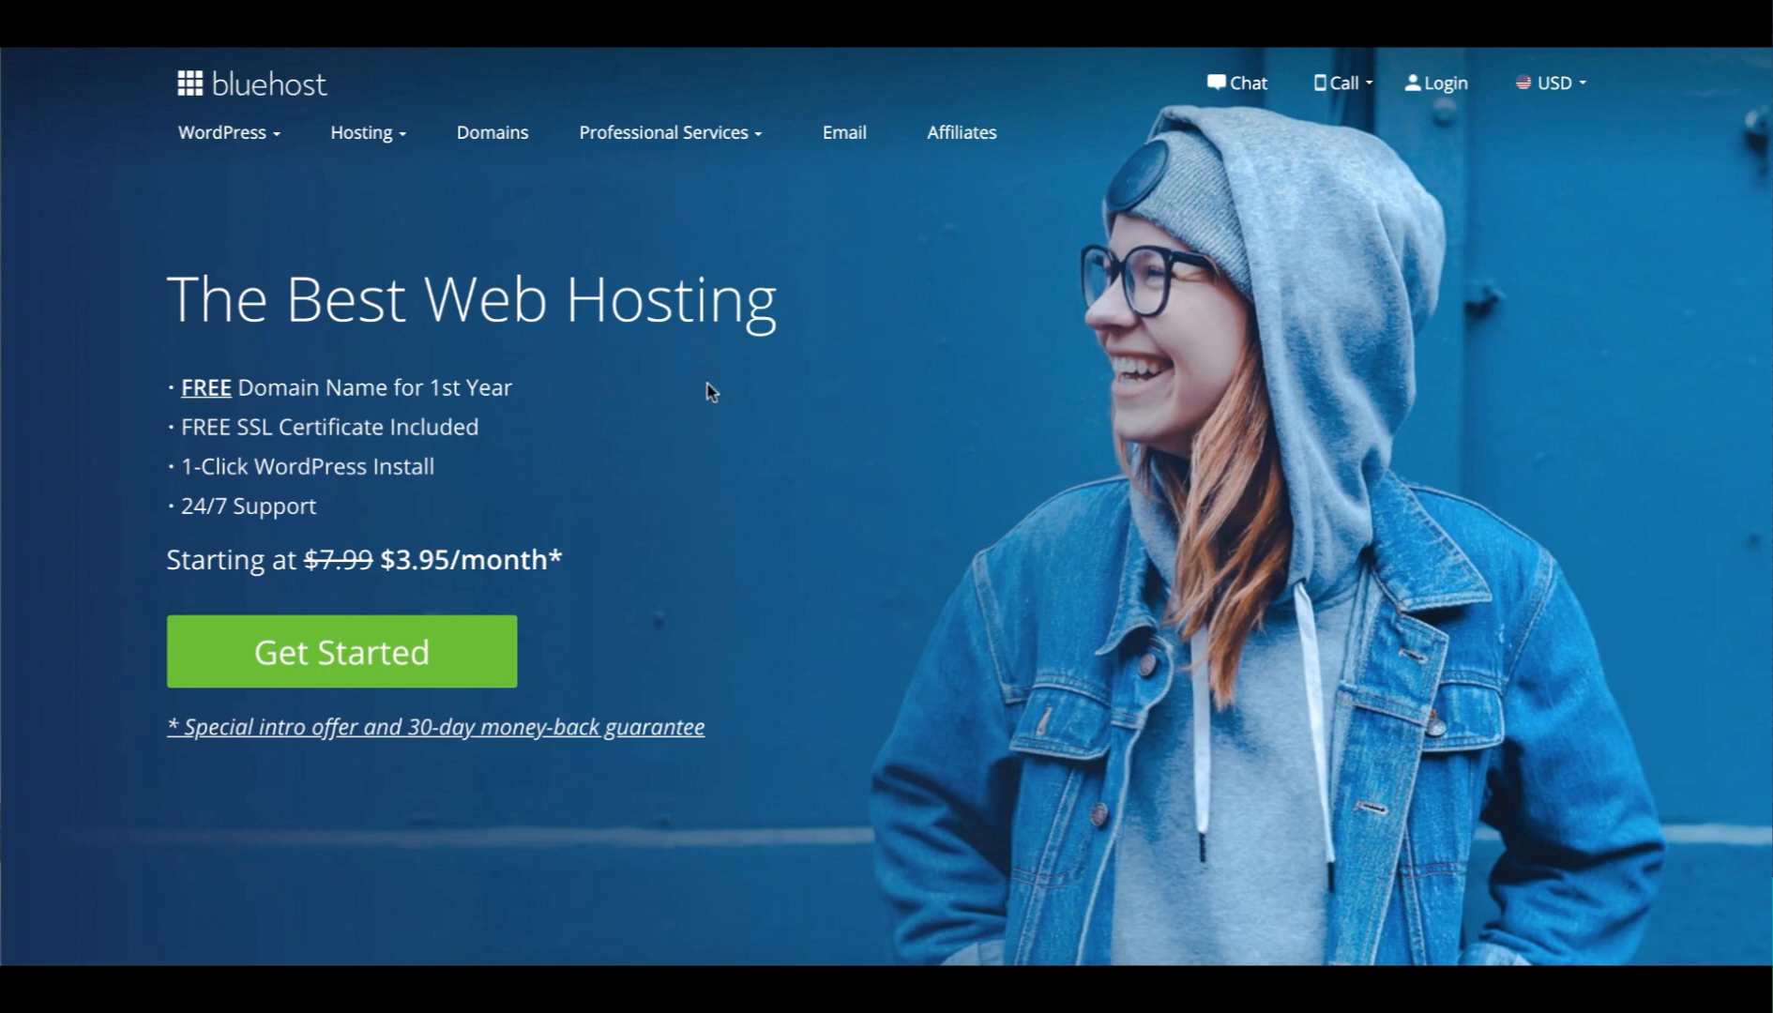
Step: Start a Bluehost hosting sign-up and select the Basic plan at $3.95/mo
{"action": "left_click", "coordinate": [436, 650]}
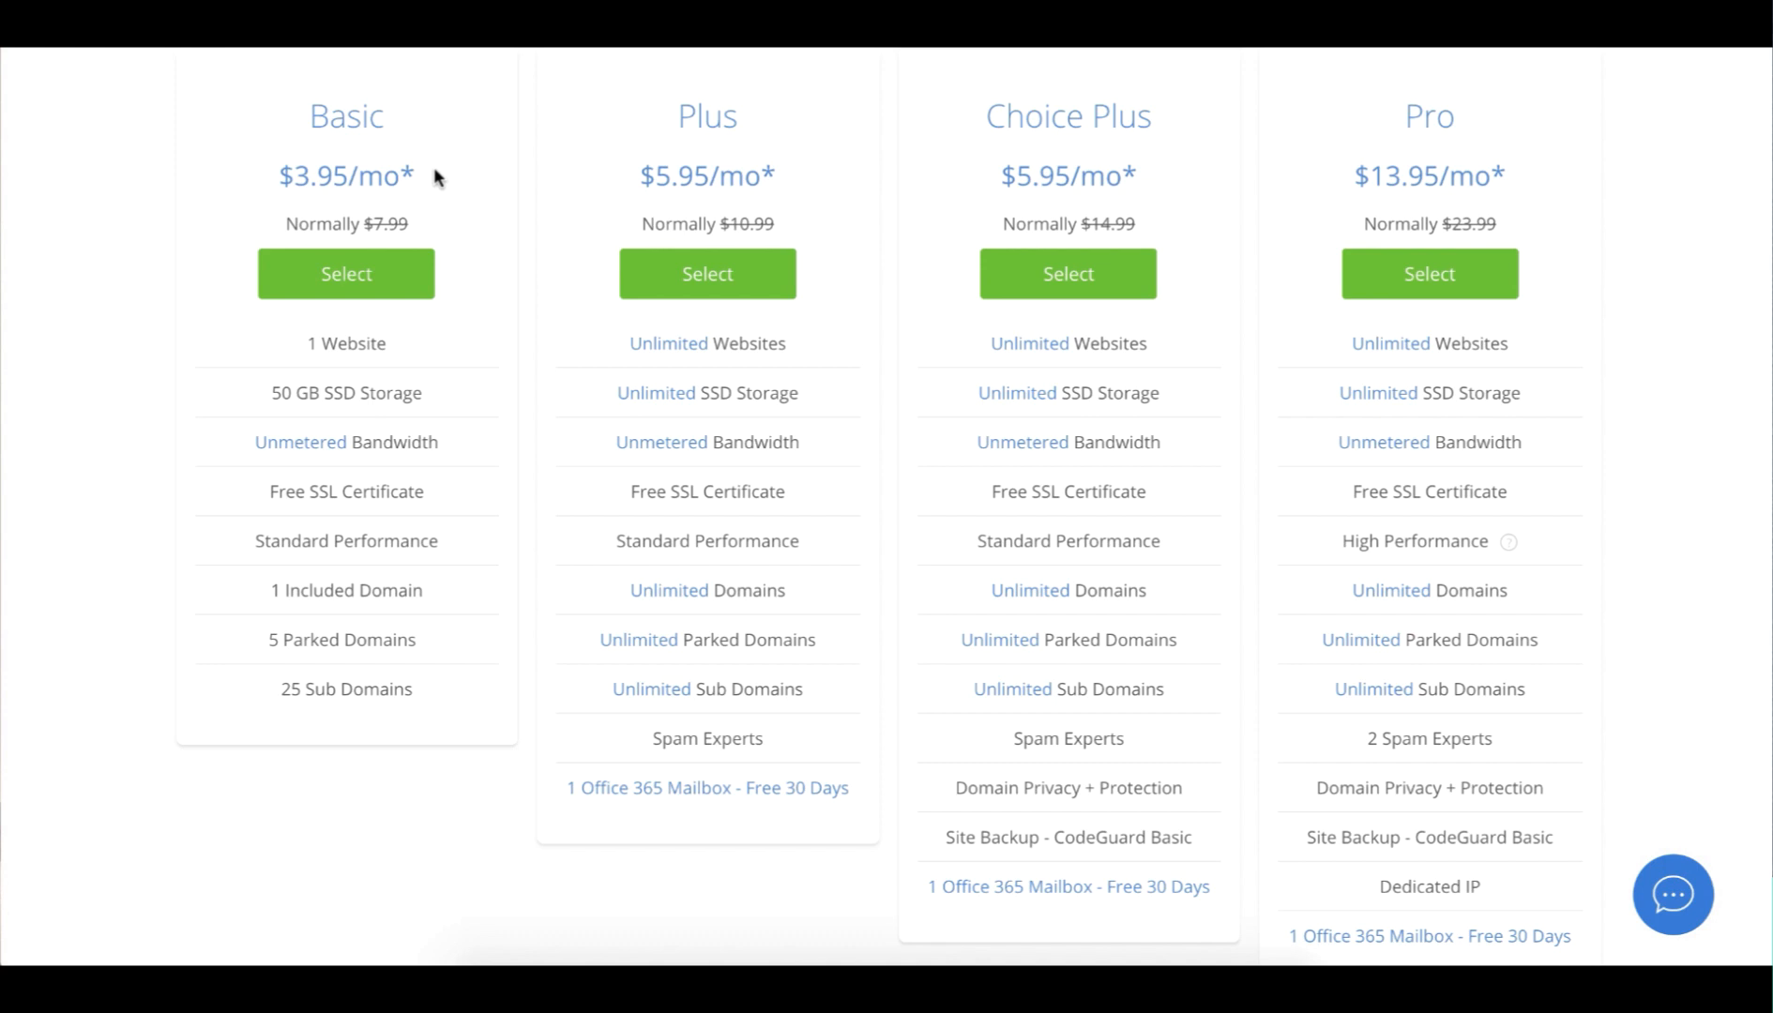
{"action": "left_click", "coordinate": [364, 275]}
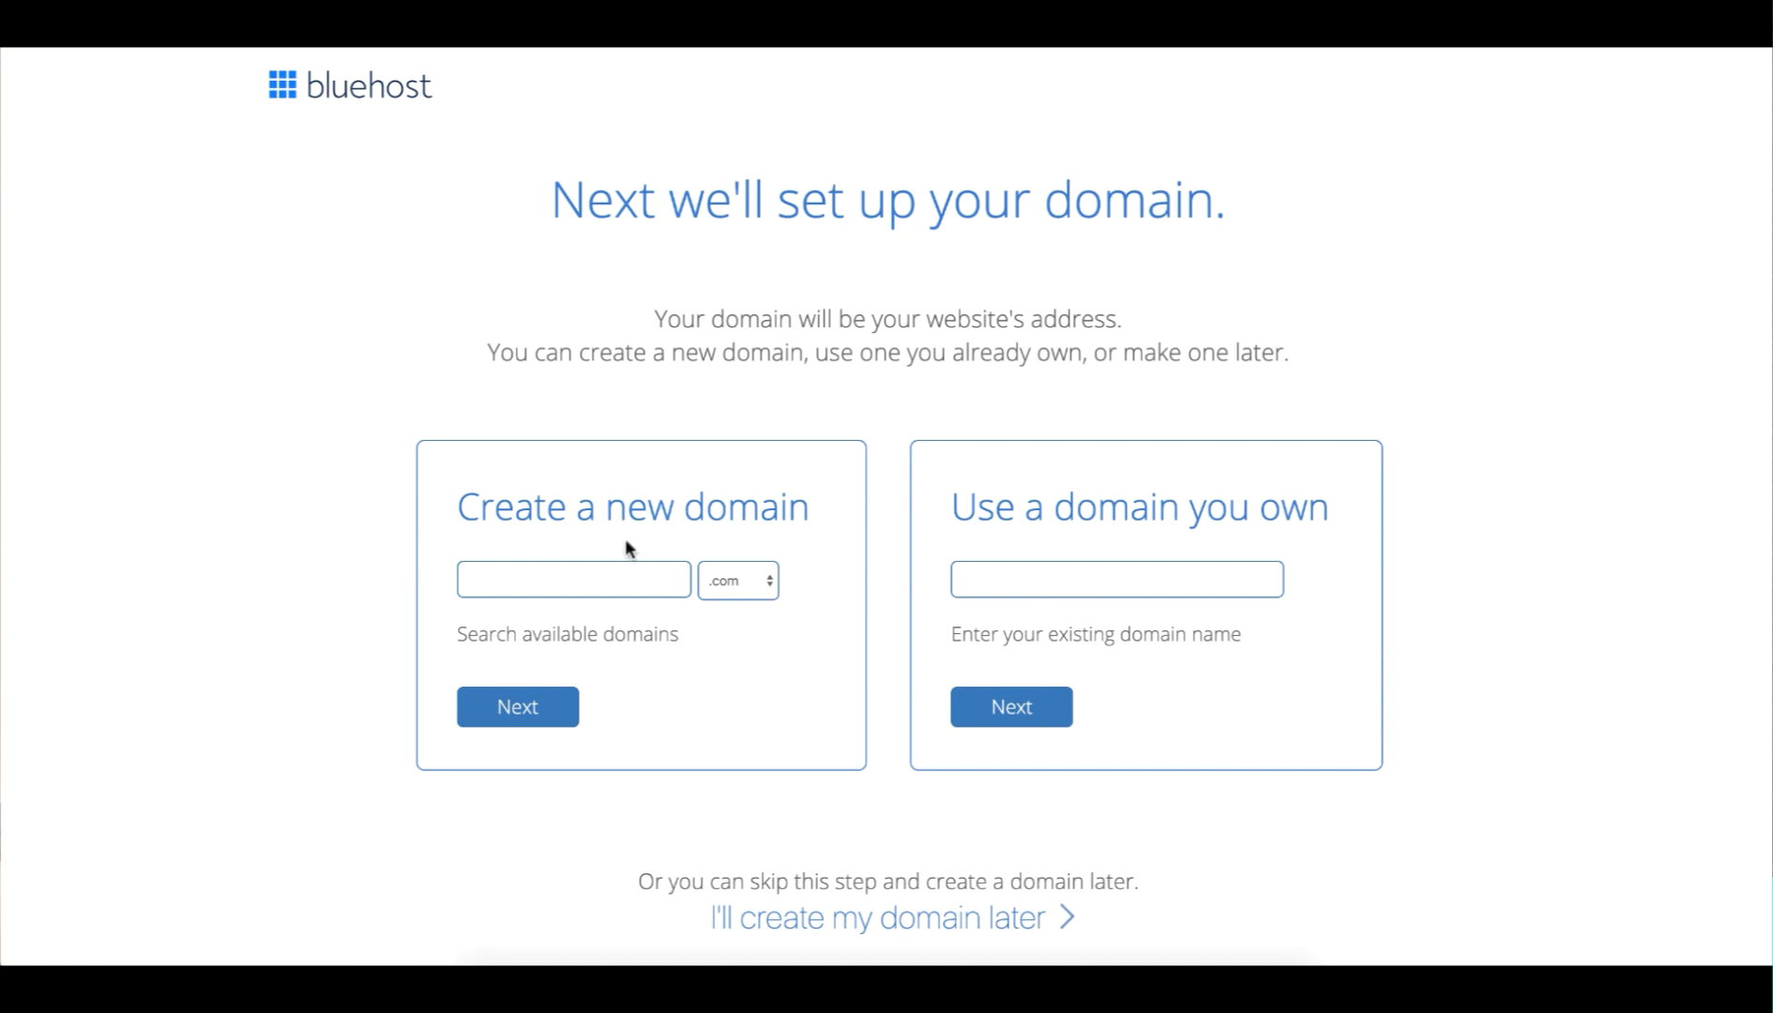
Step: Try to create the new domain apple.com and look over the available domain extensions
{"action": "left_click", "coordinate": [567, 577]}
{"action": "type", "text": "apple"}
{"action": "left_click", "coordinate": [533, 719]}
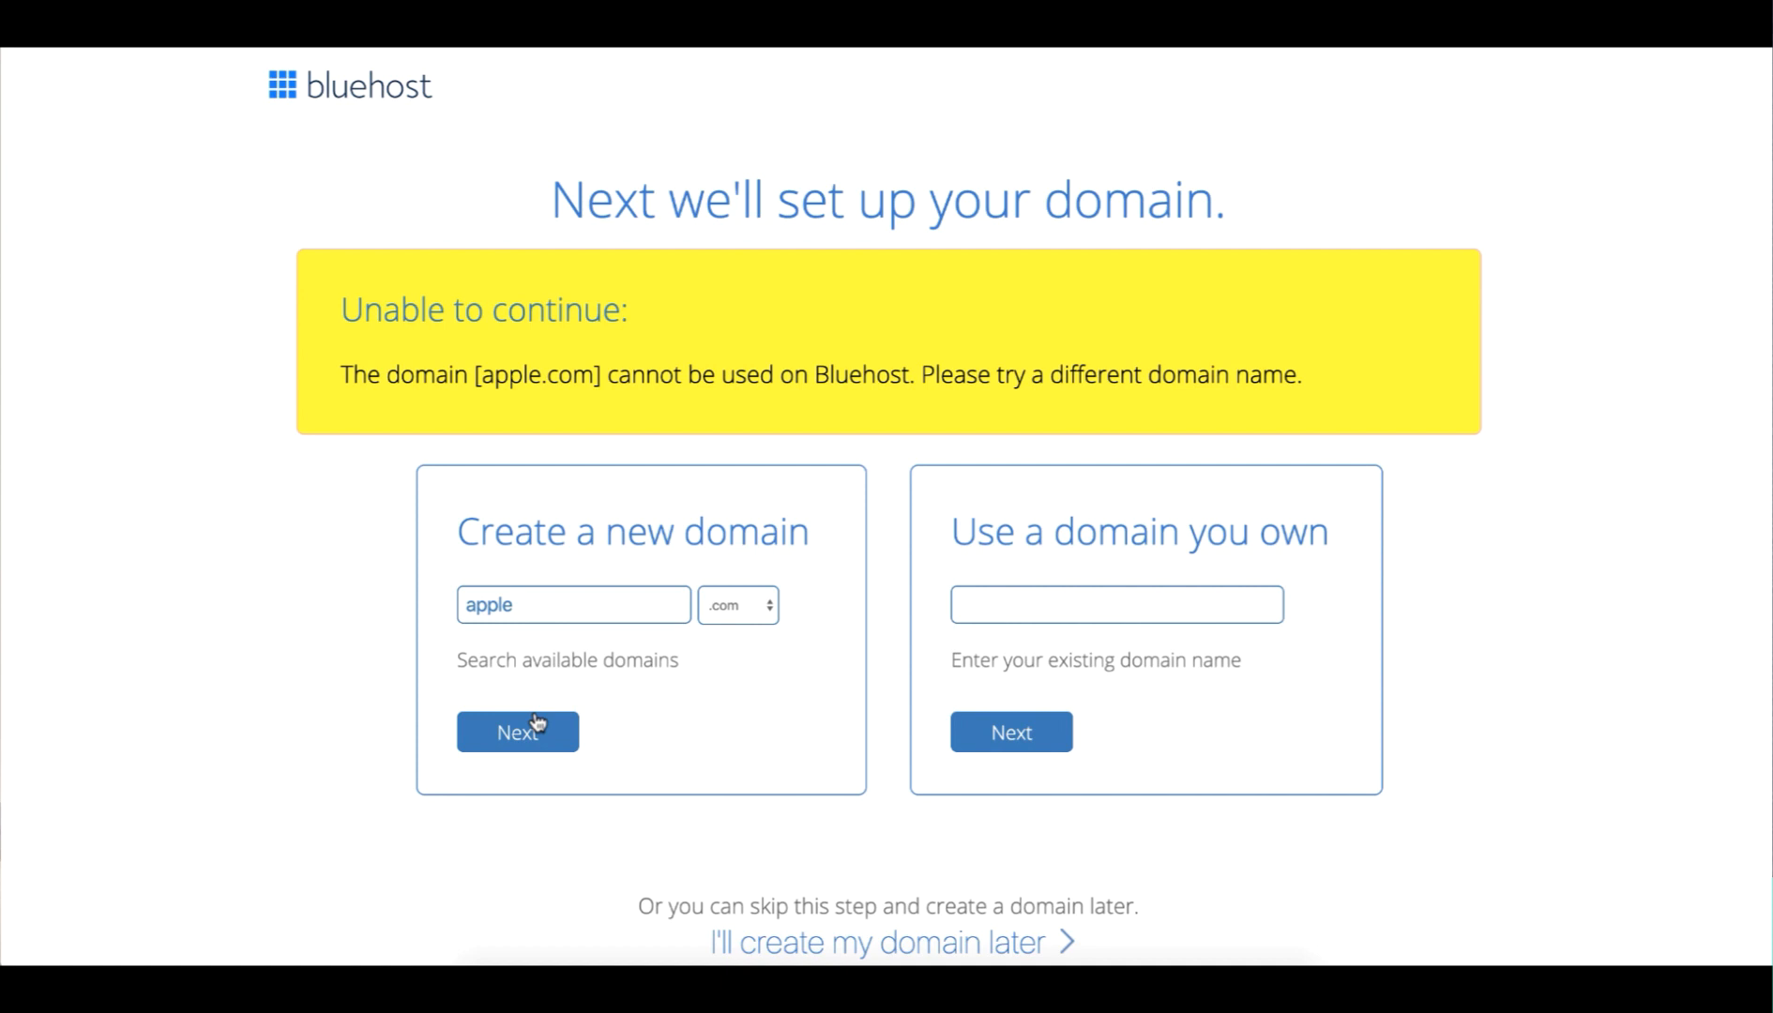
{"action": "left_click_drag", "start_coordinate": [514, 606], "coordinate": [457, 605]}
{"action": "left_click", "coordinate": [734, 605]}
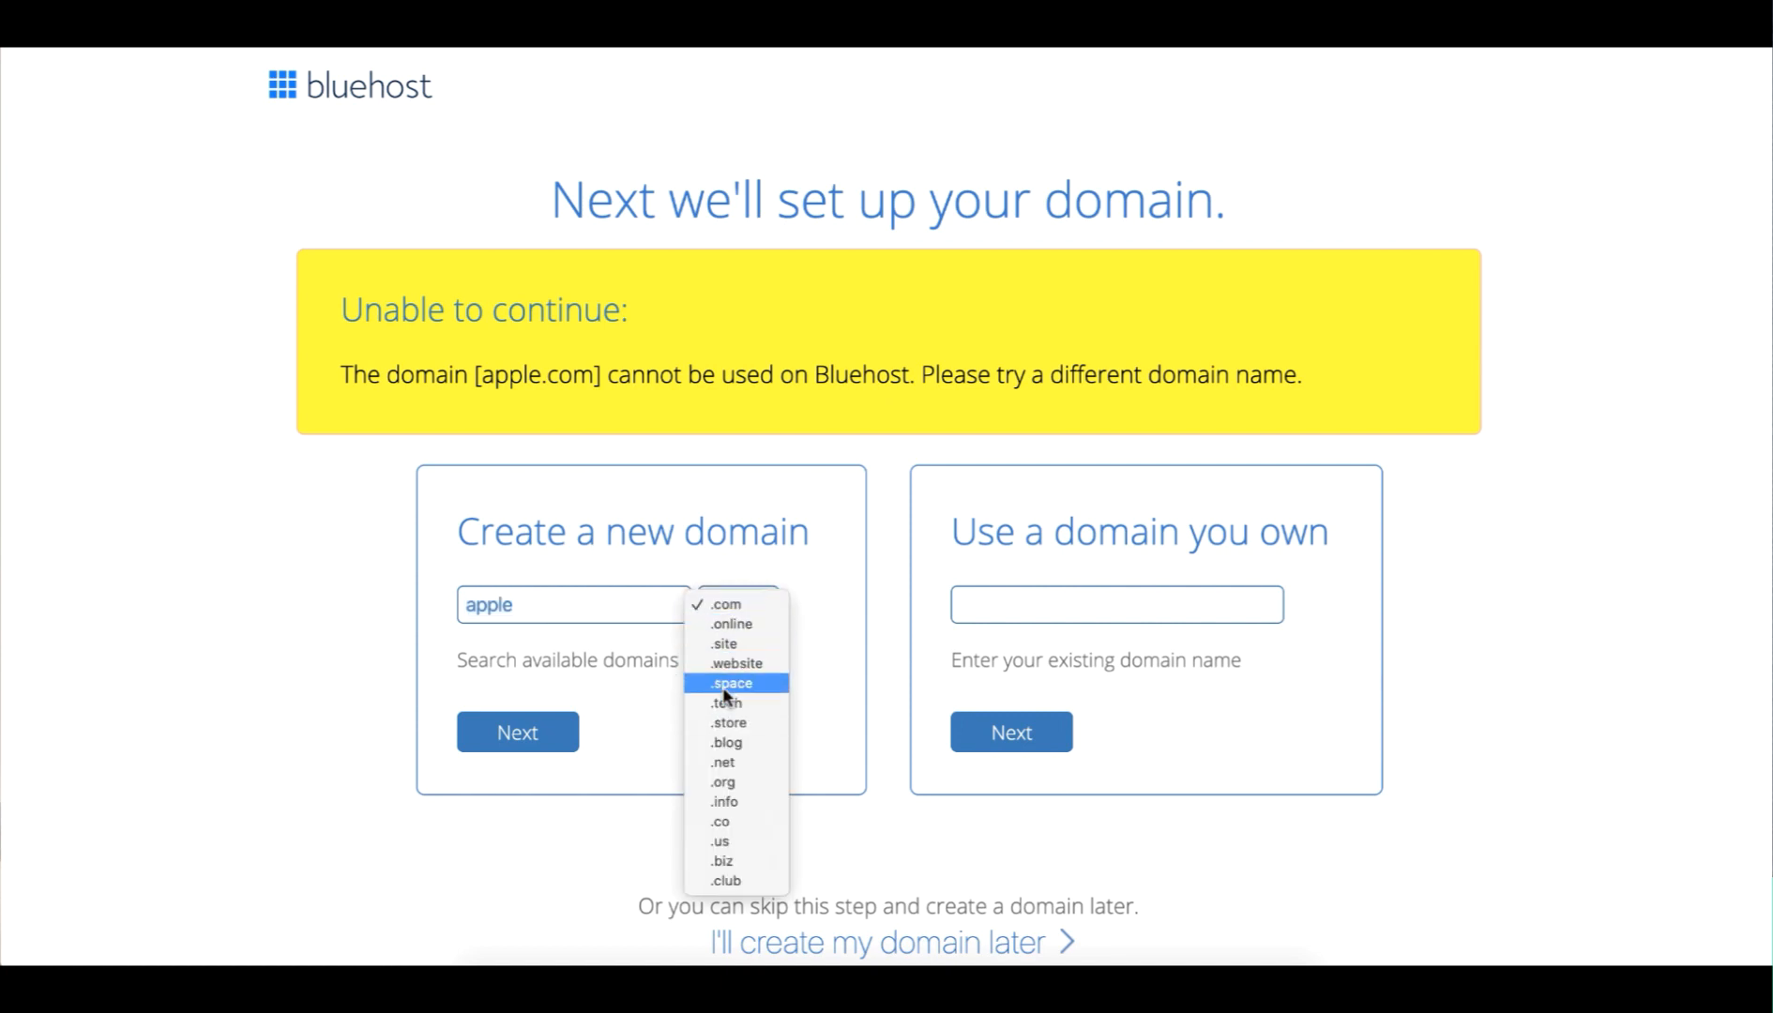
{"action": "left_click", "coordinate": [732, 612]}
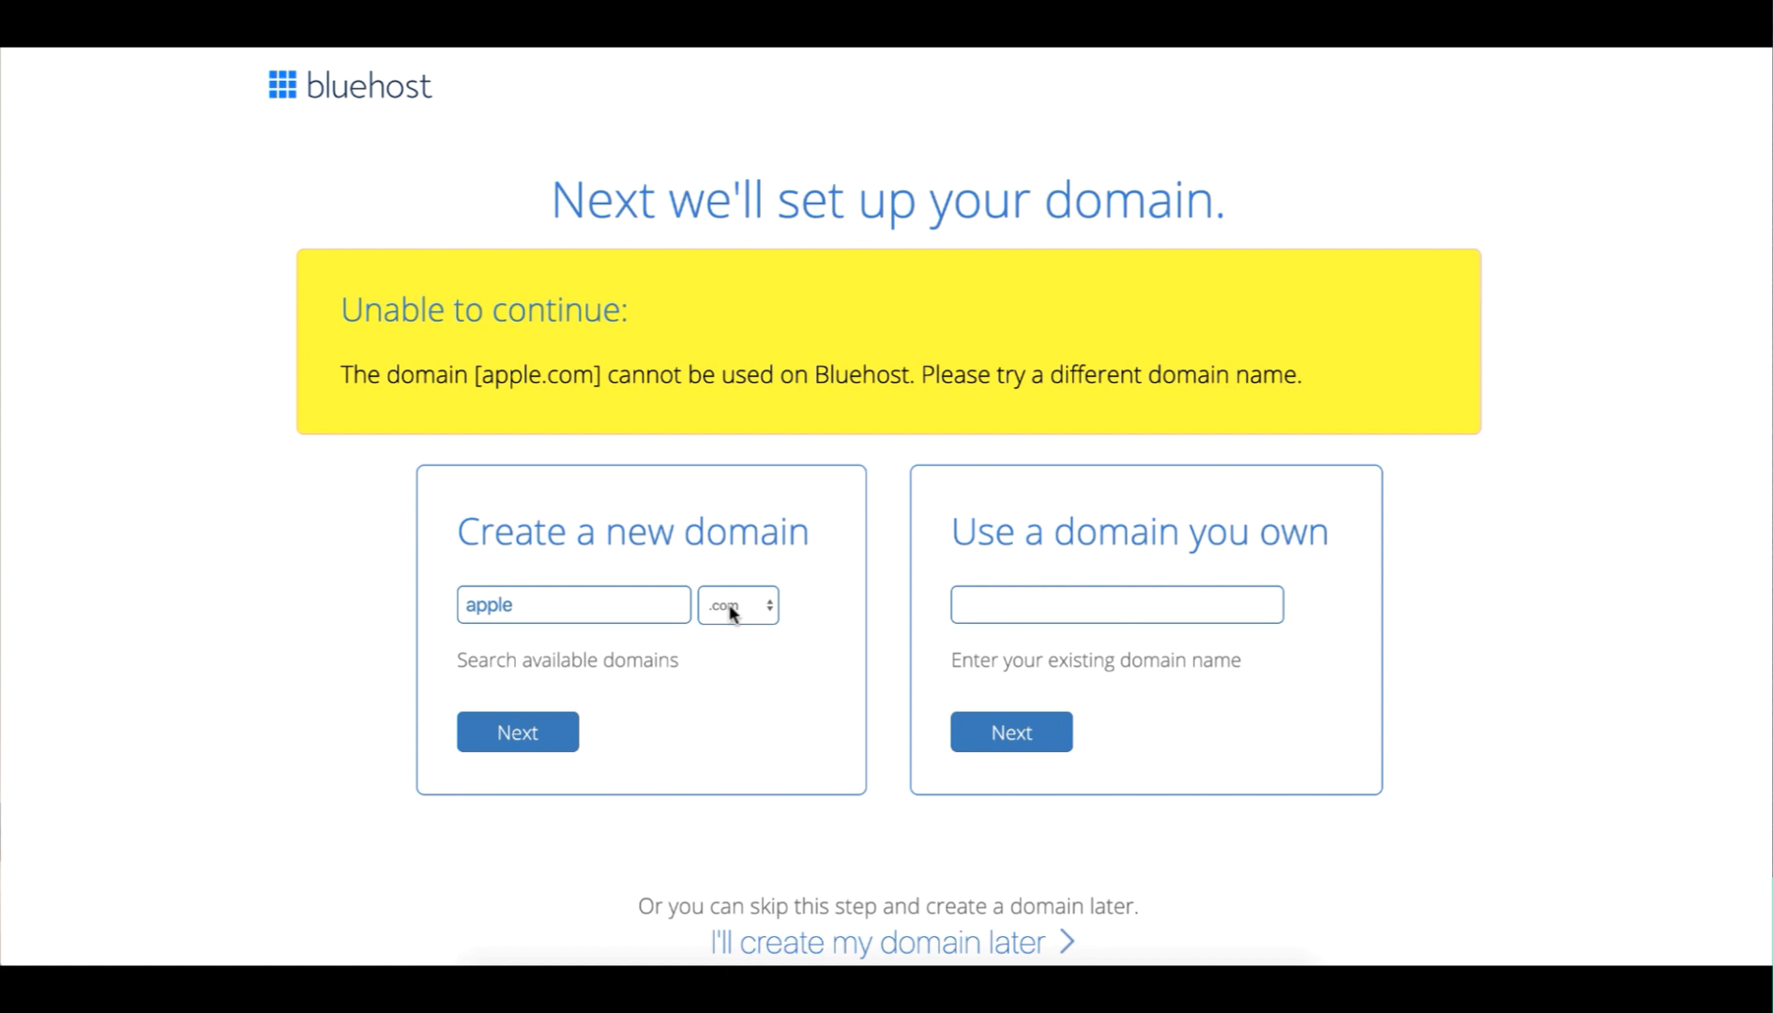
Step: Set the new domain name to ourelementor with the .com extension and continue to account creation
{"action": "double_click", "coordinate": [553, 604]}
{"action": "type", "text": "ou"}
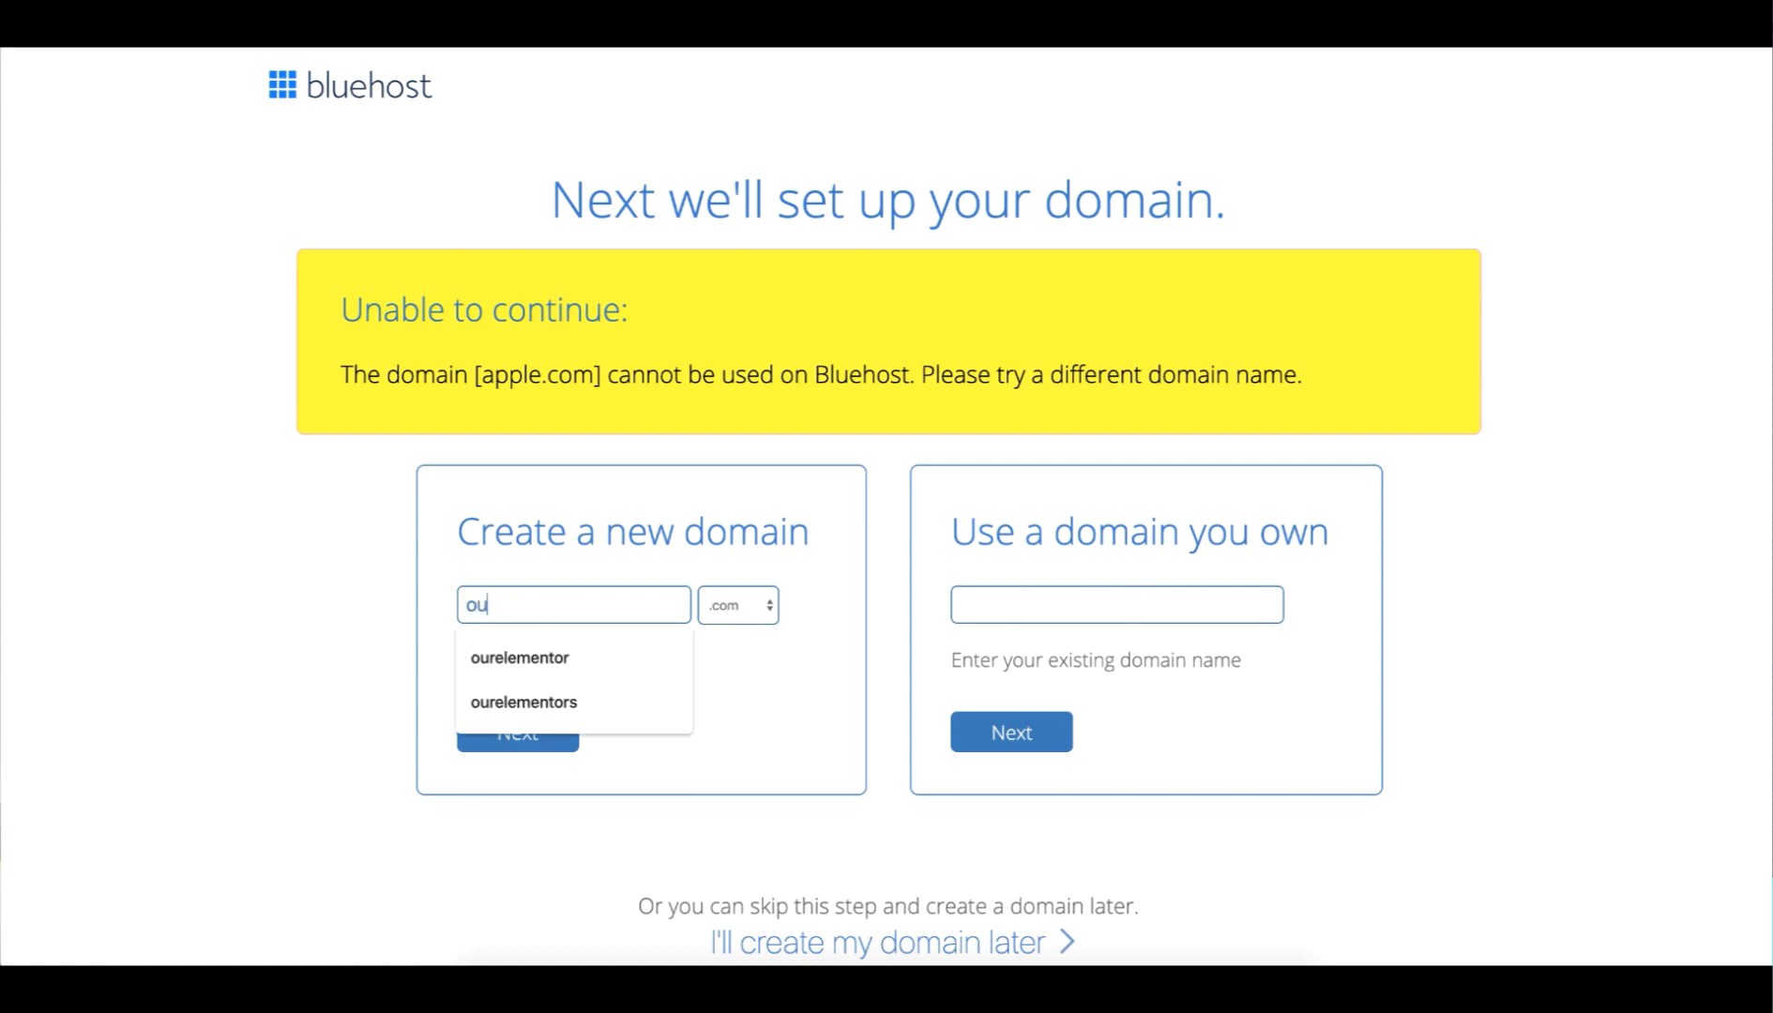
{"action": "type", "text": "relementor"}
{"action": "left_click", "coordinate": [416, 662]}
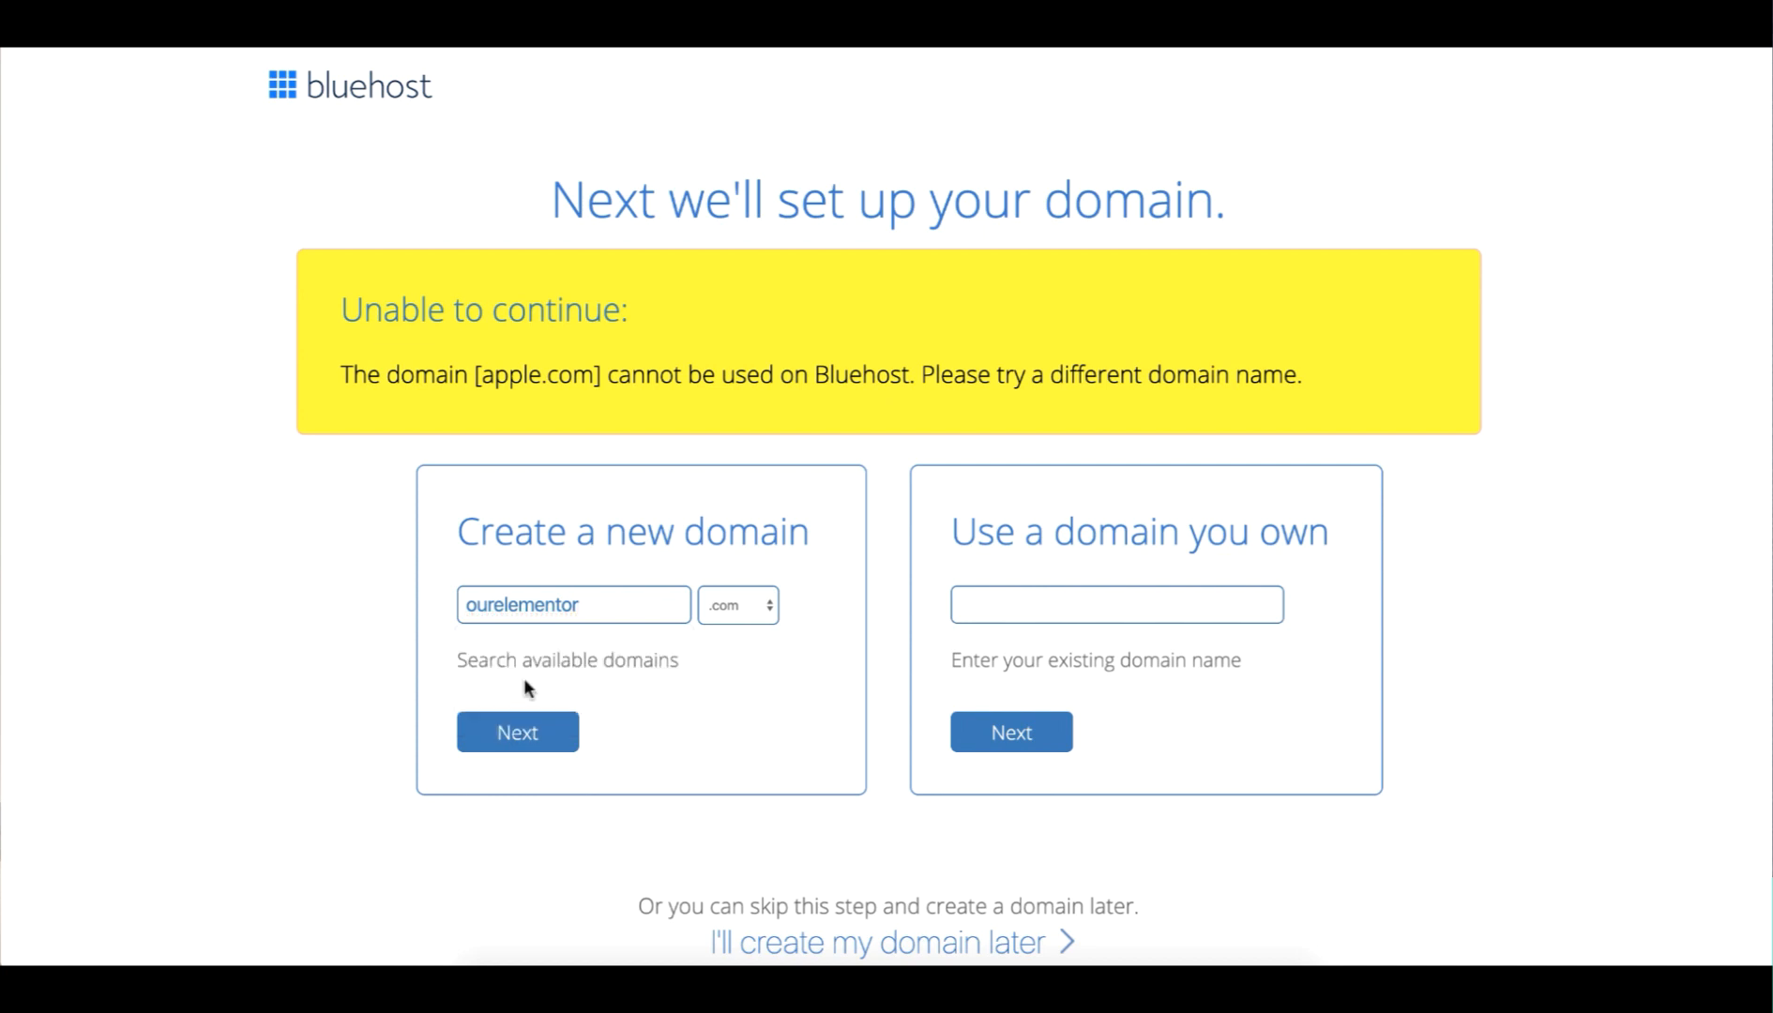
{"action": "left_click", "coordinate": [522, 730]}
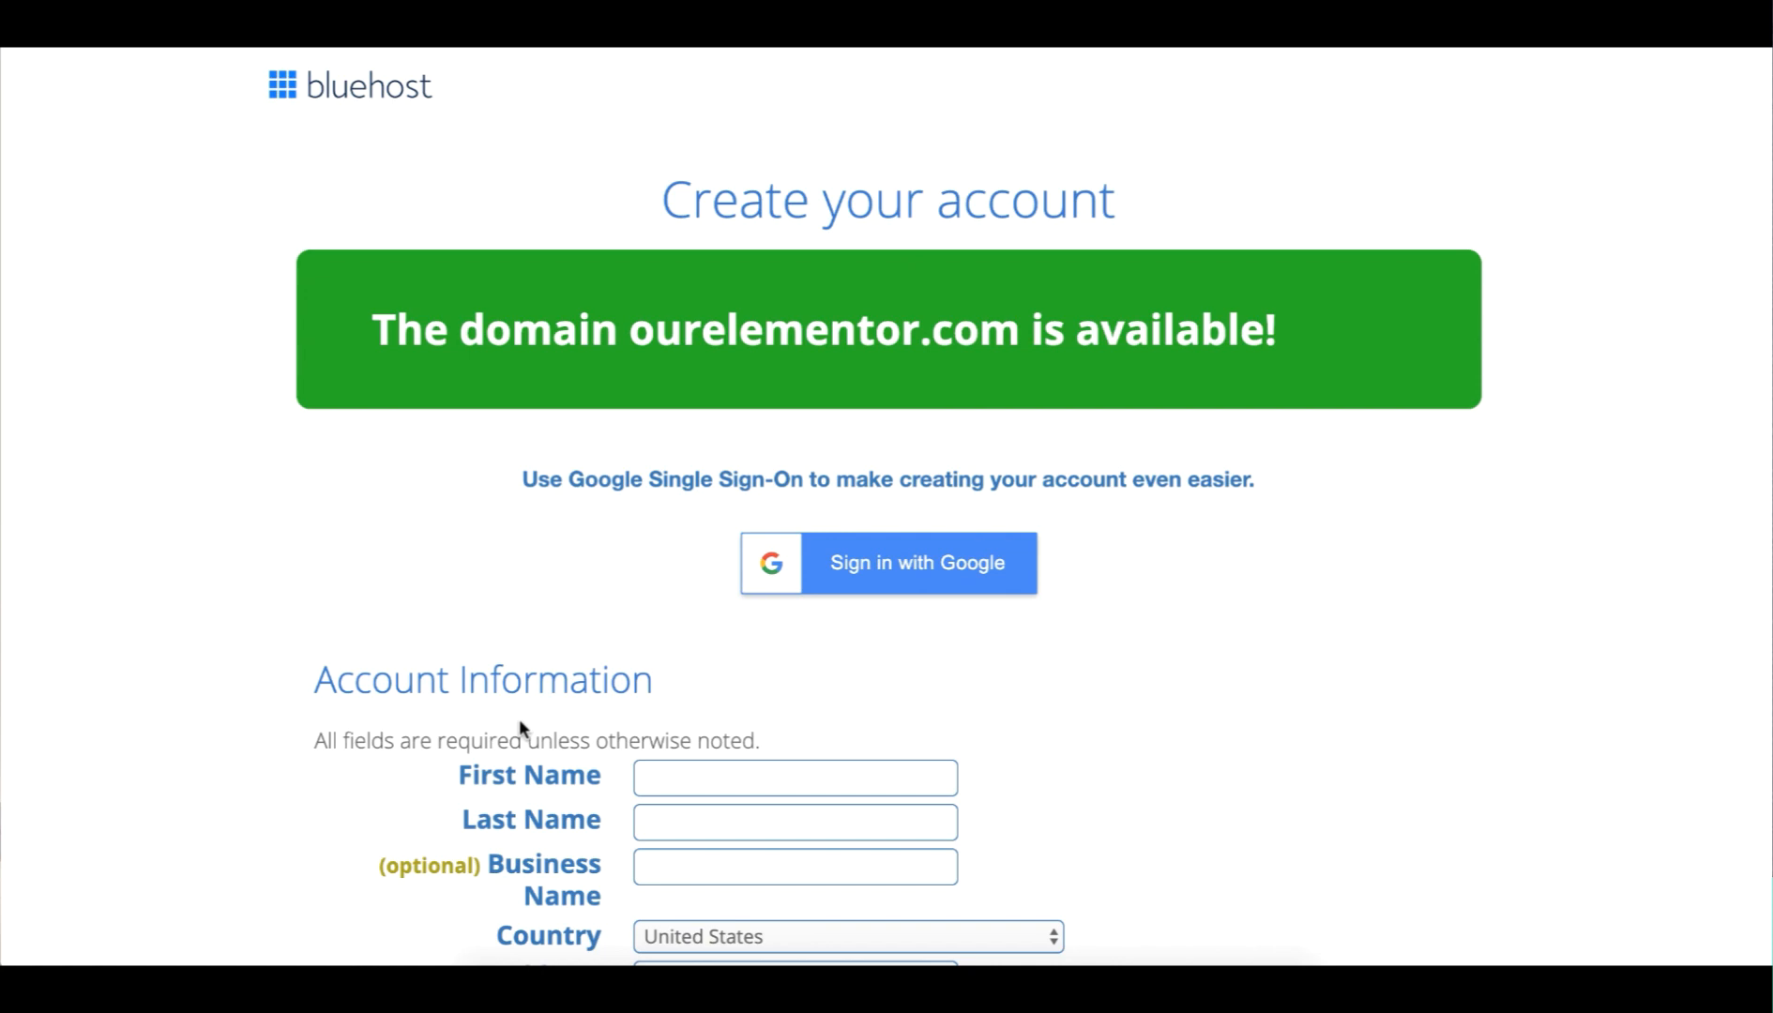
Step: Fill in the account information with the customer's first and last name, business name, country, postal address, phone number and email
{"action": "scroll", "coordinate": [520, 722], "scroll_direction": "down", "scroll_amount": 4}
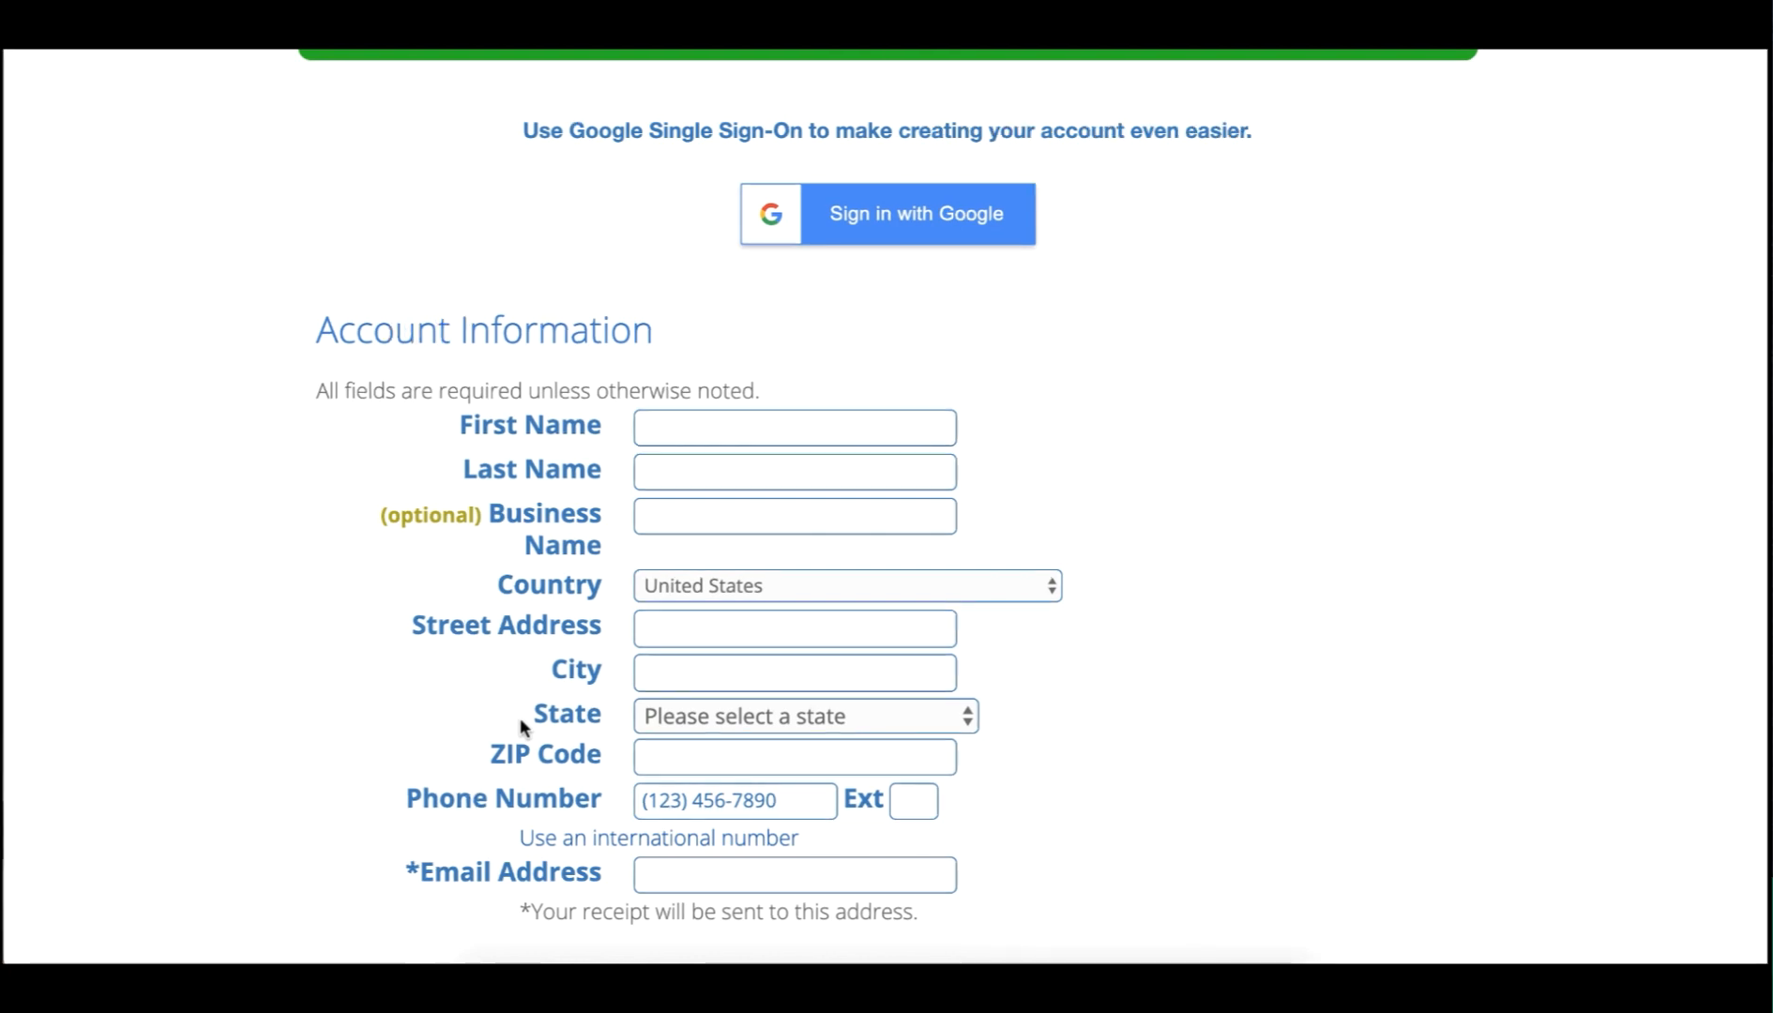
{"action": "left_click", "coordinate": [697, 432]}
{"action": "key", "text": "Tab"}
{"action": "key", "text": "Tab"}
{"action": "left_click", "coordinate": [735, 587]}
{"action": "left_click", "coordinate": [718, 626]}
{"action": "left_click", "coordinate": [741, 835]}
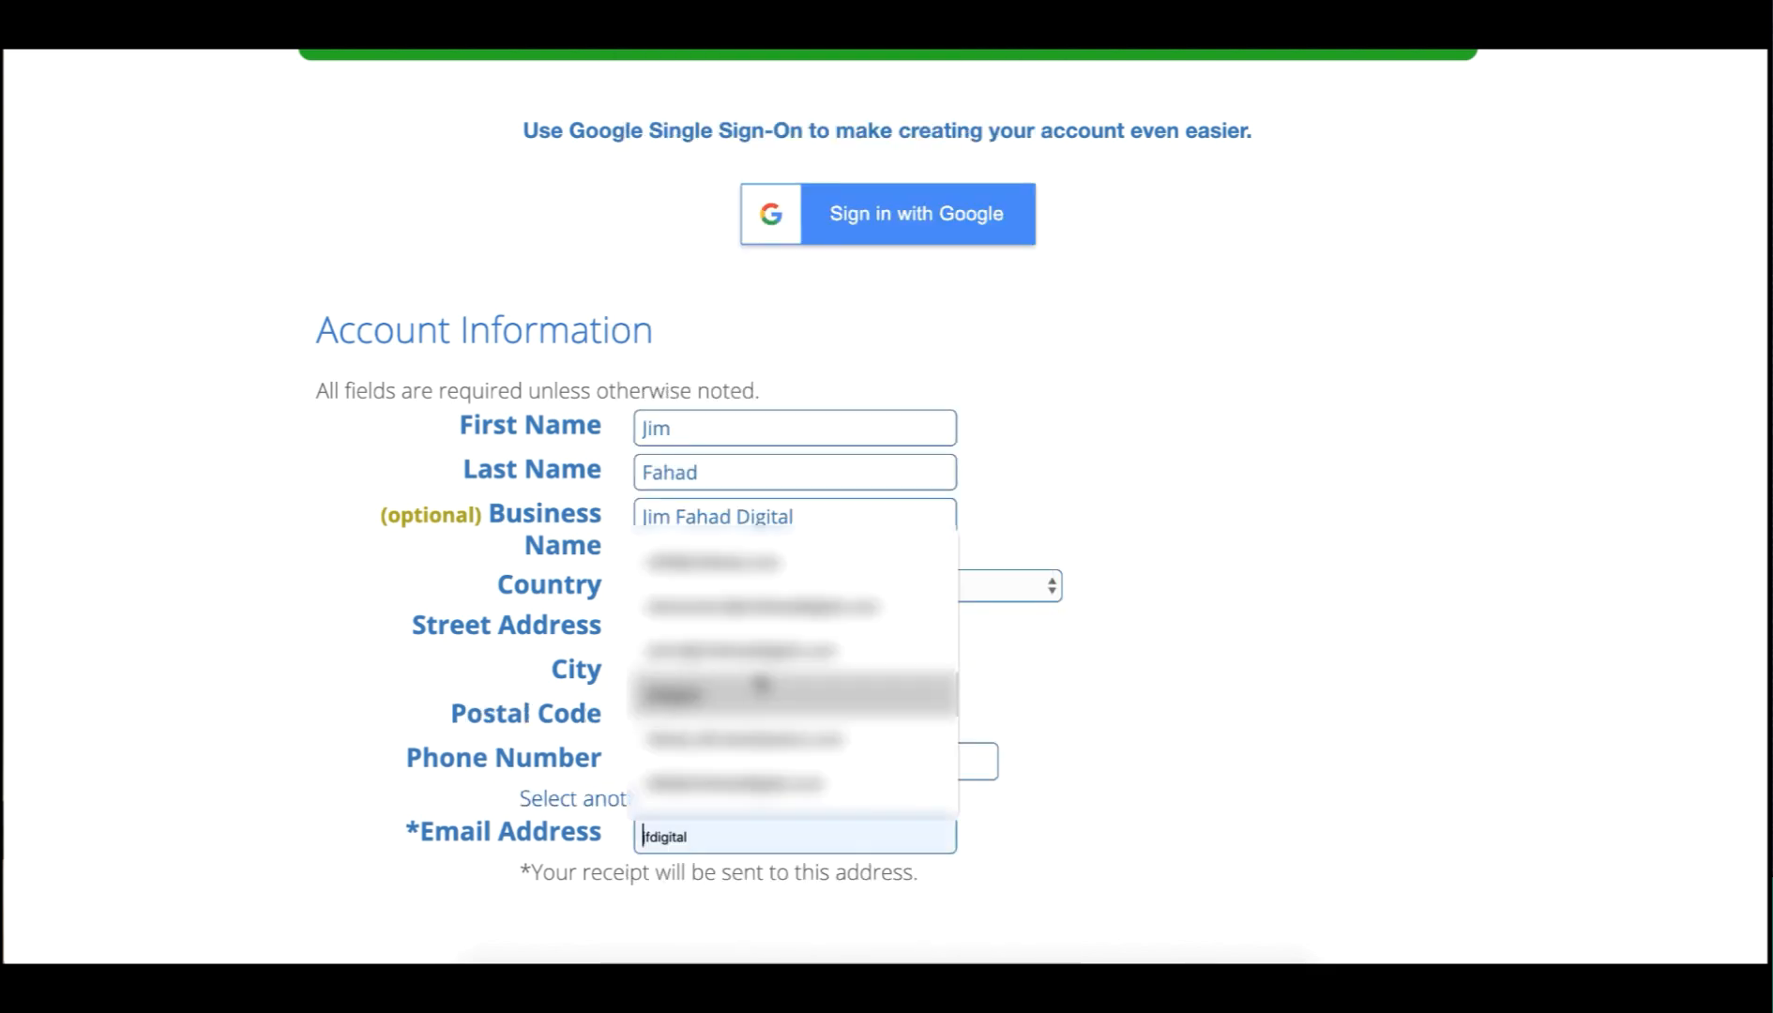
{"action": "left_click", "coordinate": [753, 681]}
{"action": "left_click", "coordinate": [818, 508]}
{"action": "left_click_drag", "start_coordinate": [818, 508], "coordinate": [628, 509]}
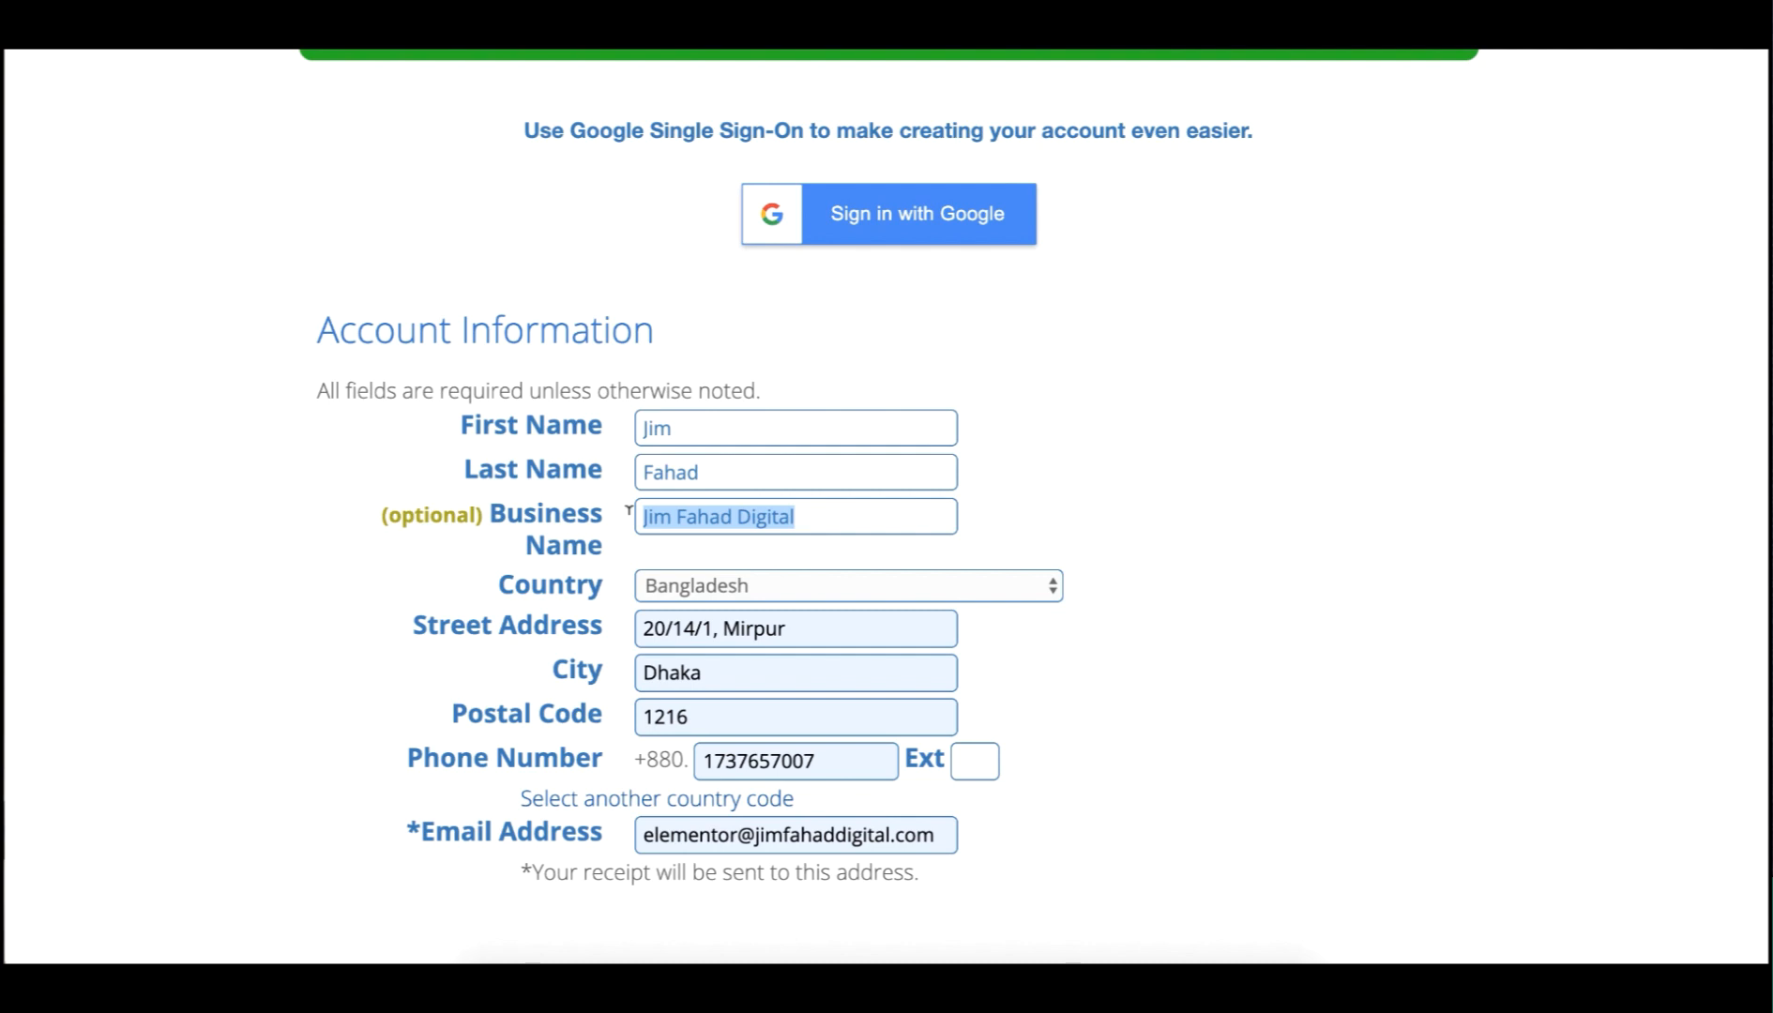
{"action": "left_click", "coordinate": [772, 516]}
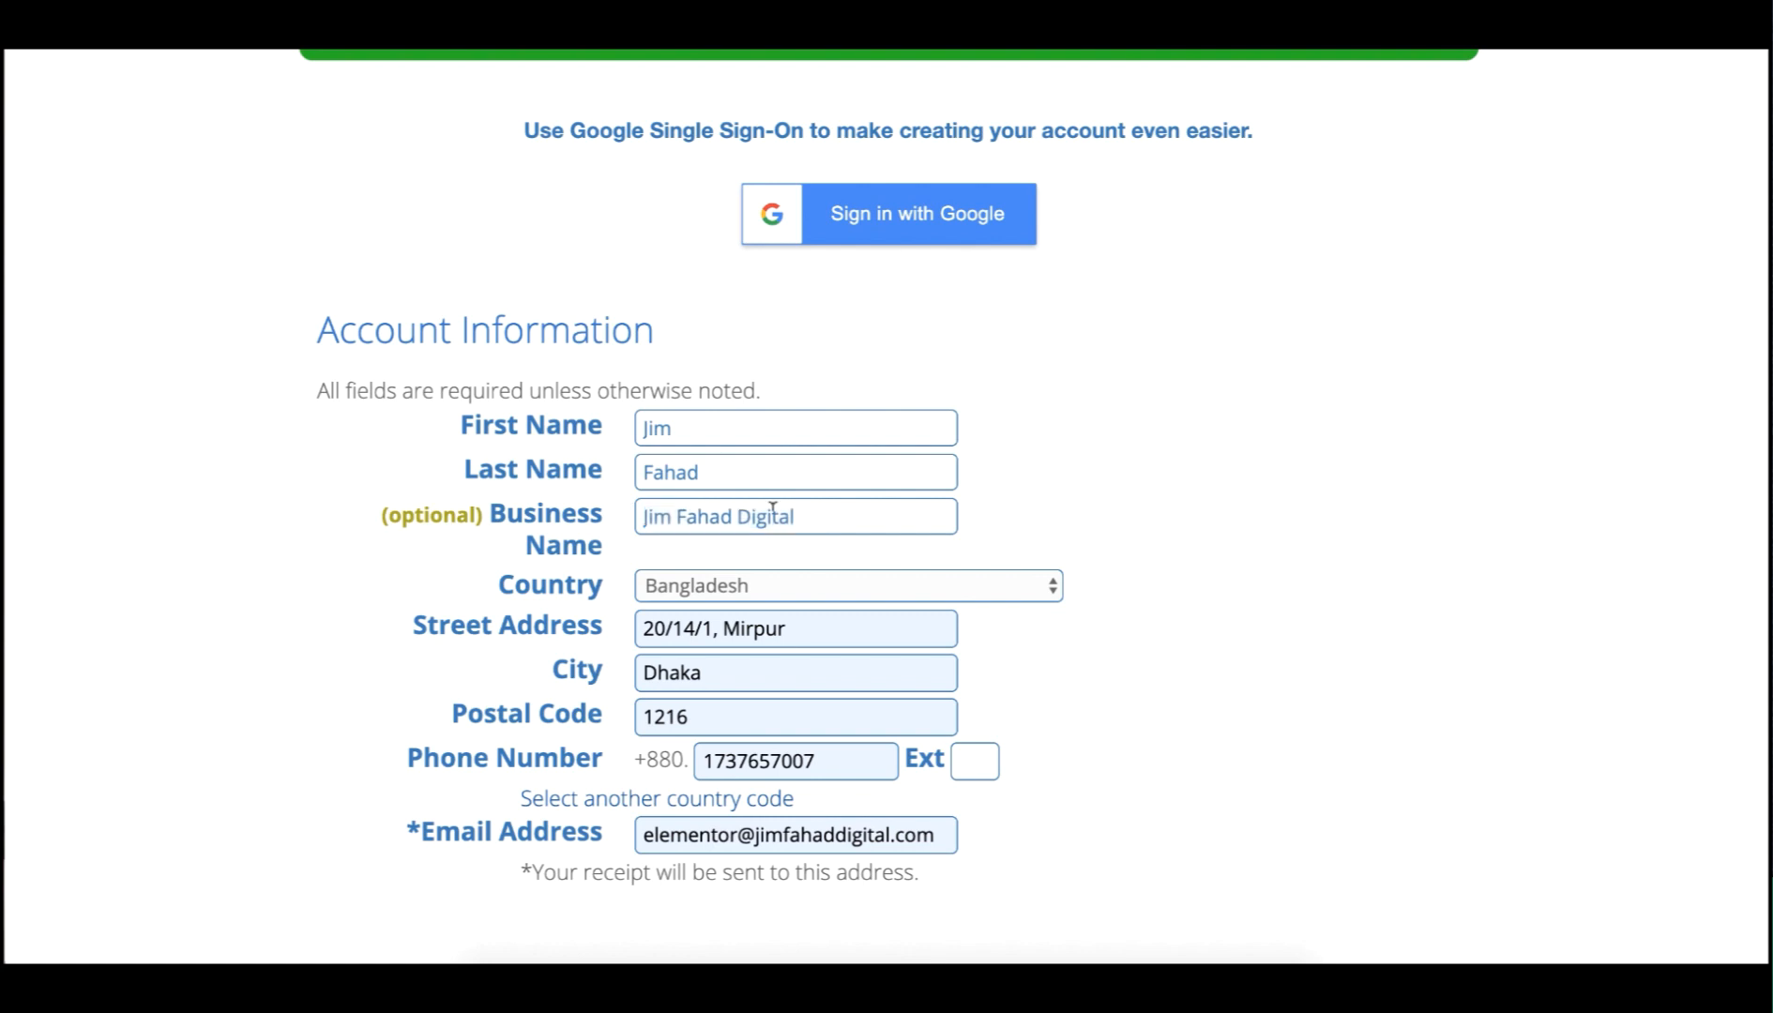
{"action": "left_click_drag", "start_coordinate": [784, 835], "coordinate": [676, 833]}
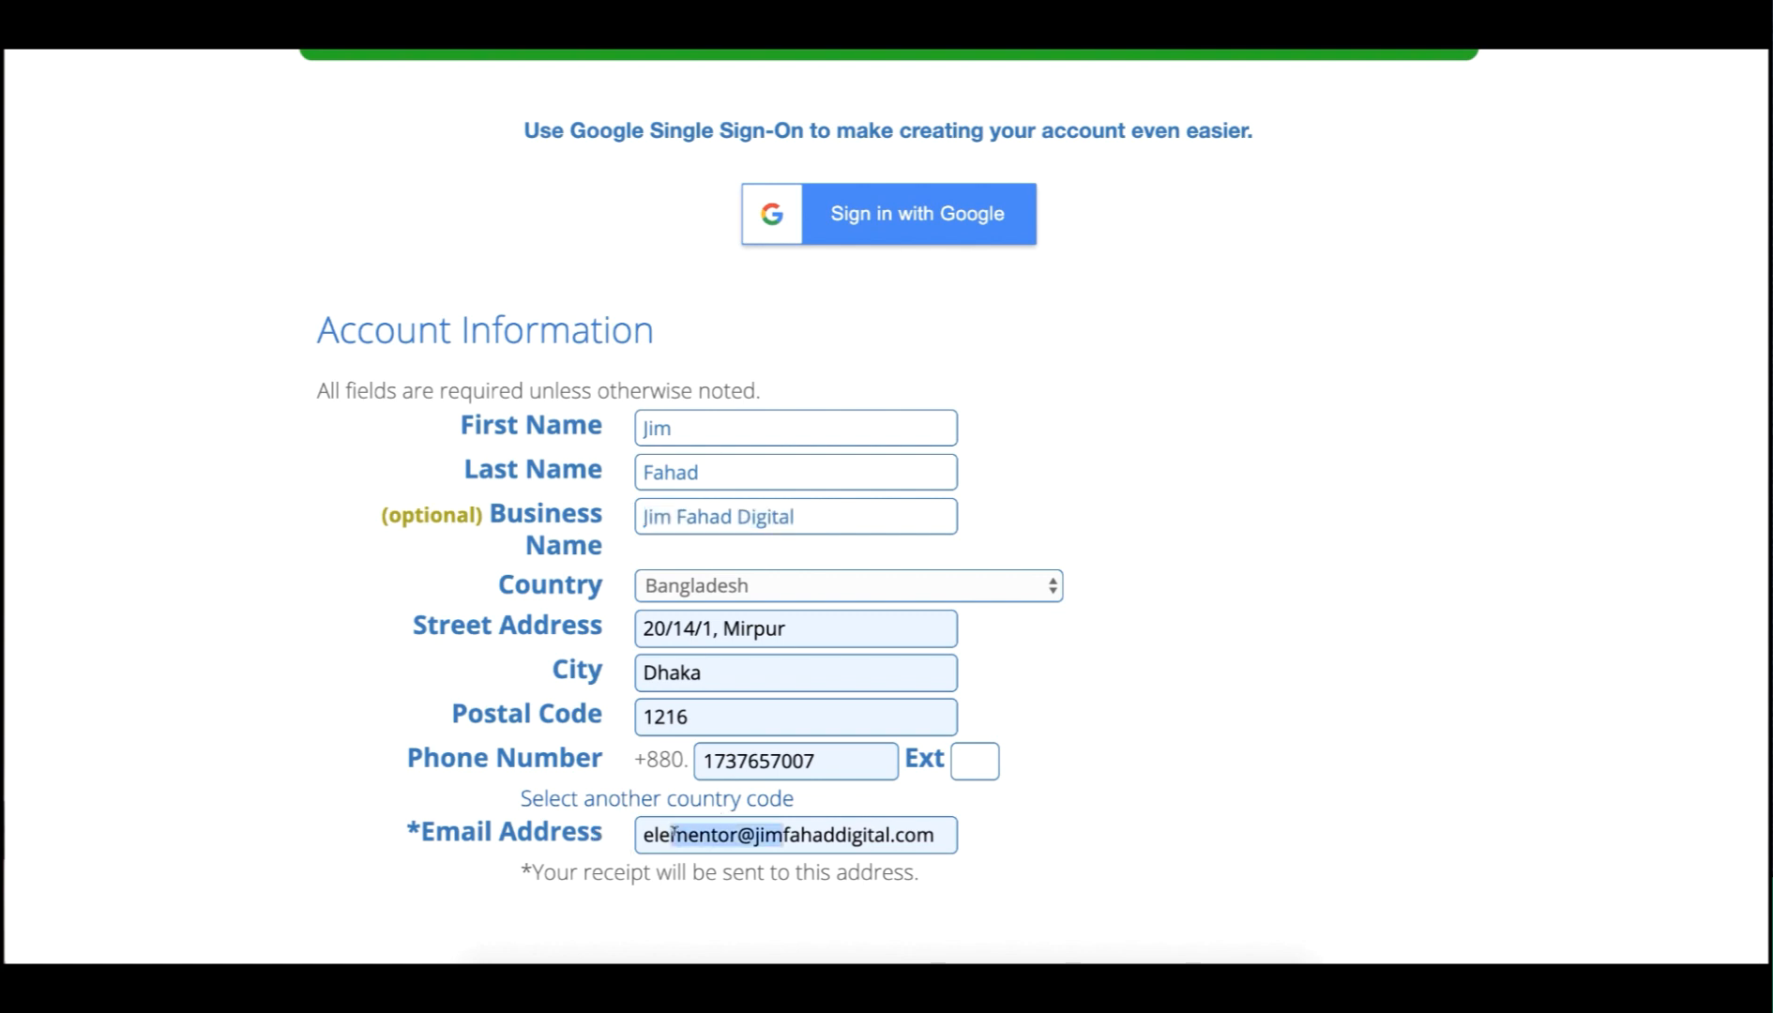
{"action": "left_click", "coordinate": [731, 833]}
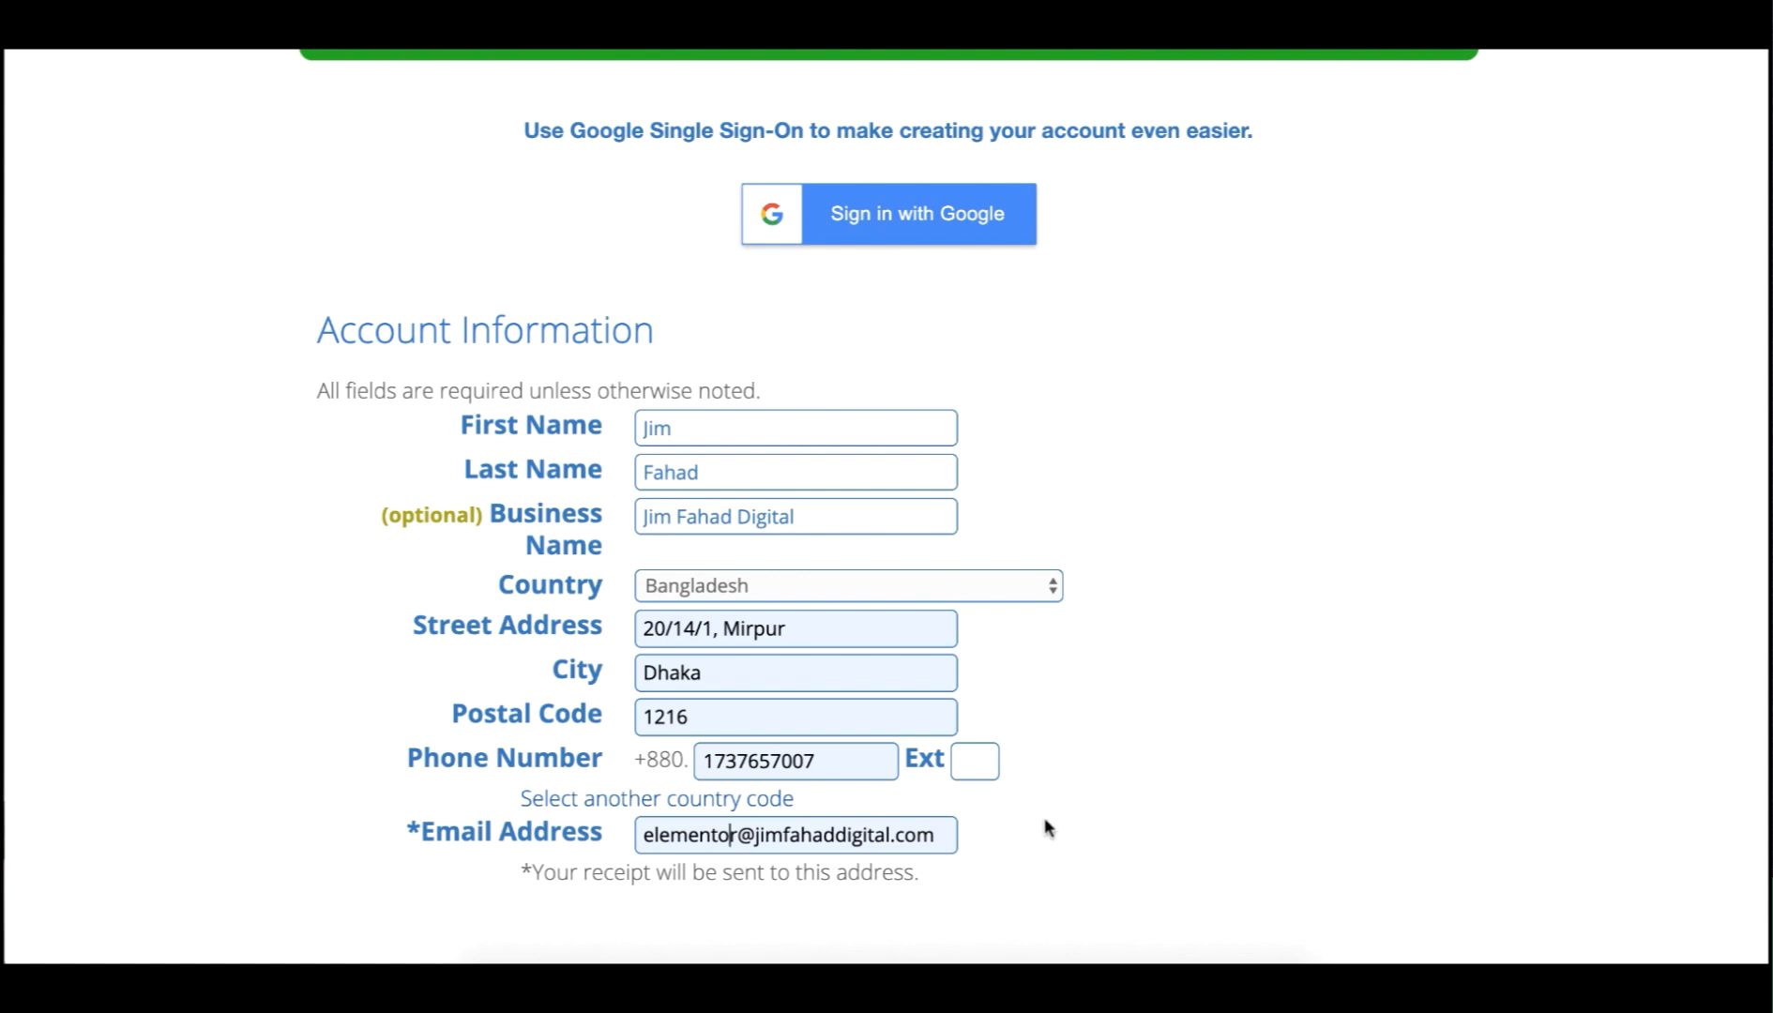
Step: Set the account plan to Basic 12 Month Price - $5.95/mo
{"action": "scroll", "coordinate": [1046, 825], "scroll_direction": "down", "scroll_amount": 5}
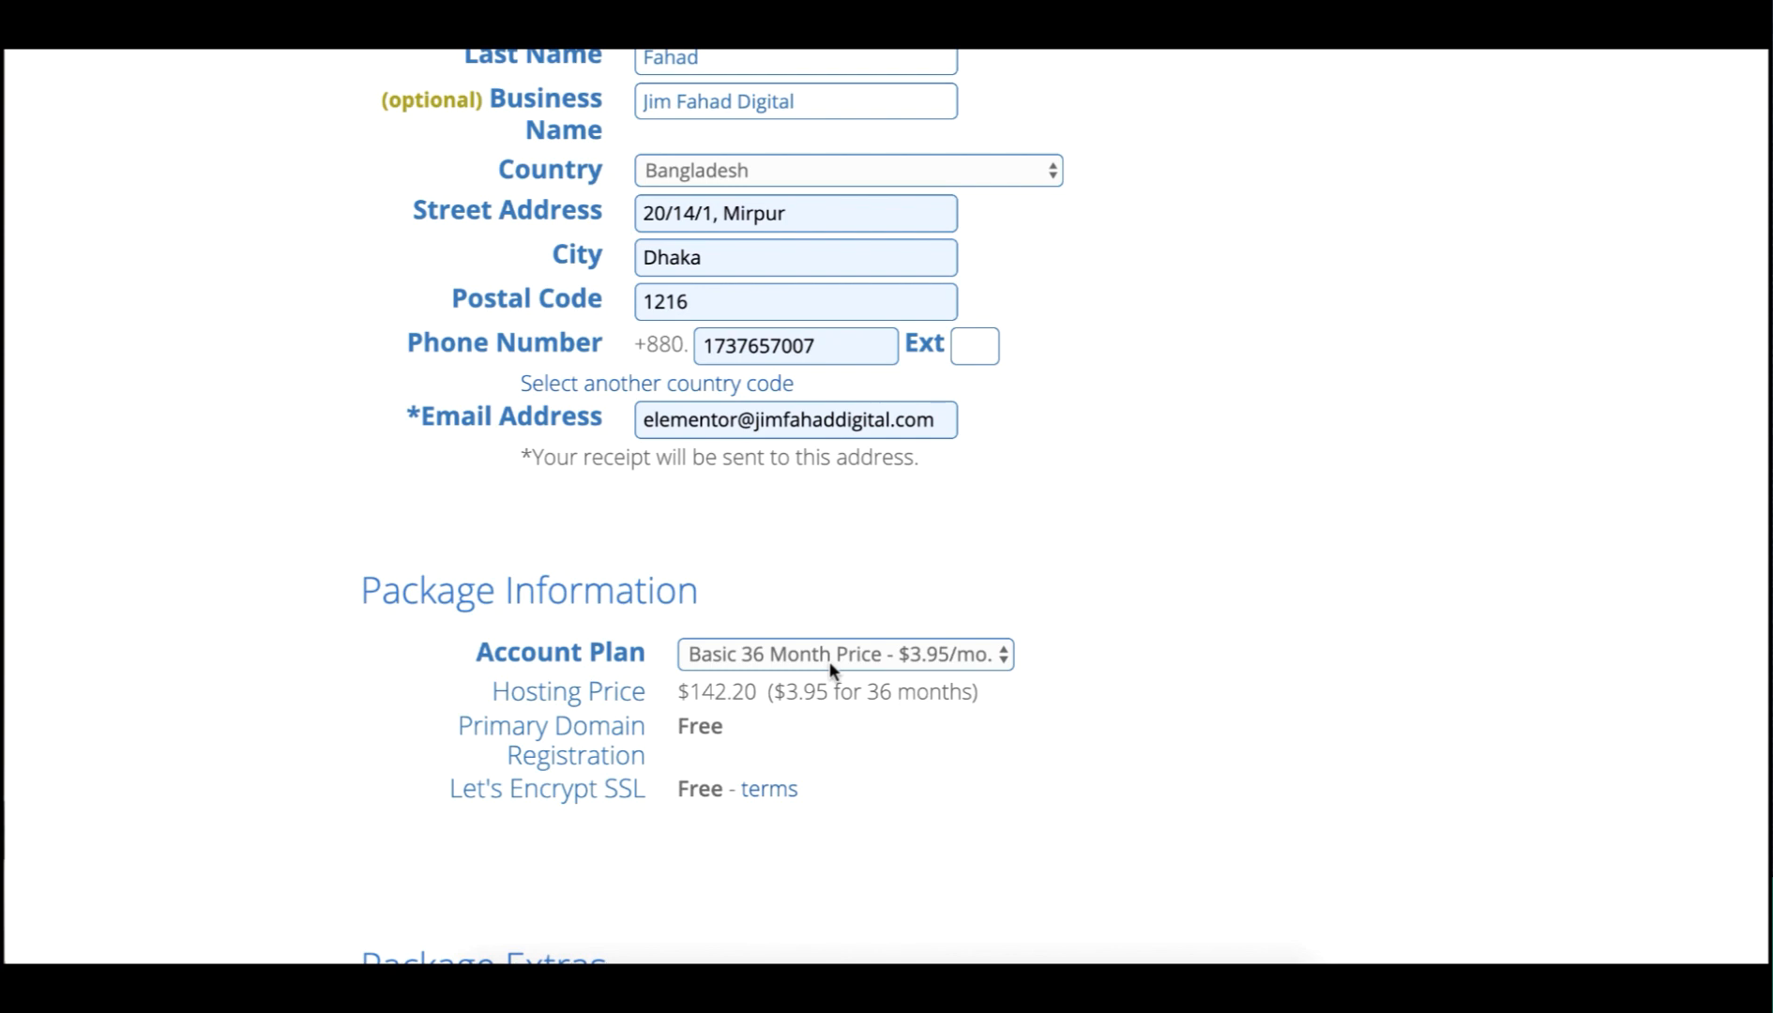
{"action": "left_click", "coordinate": [830, 656]}
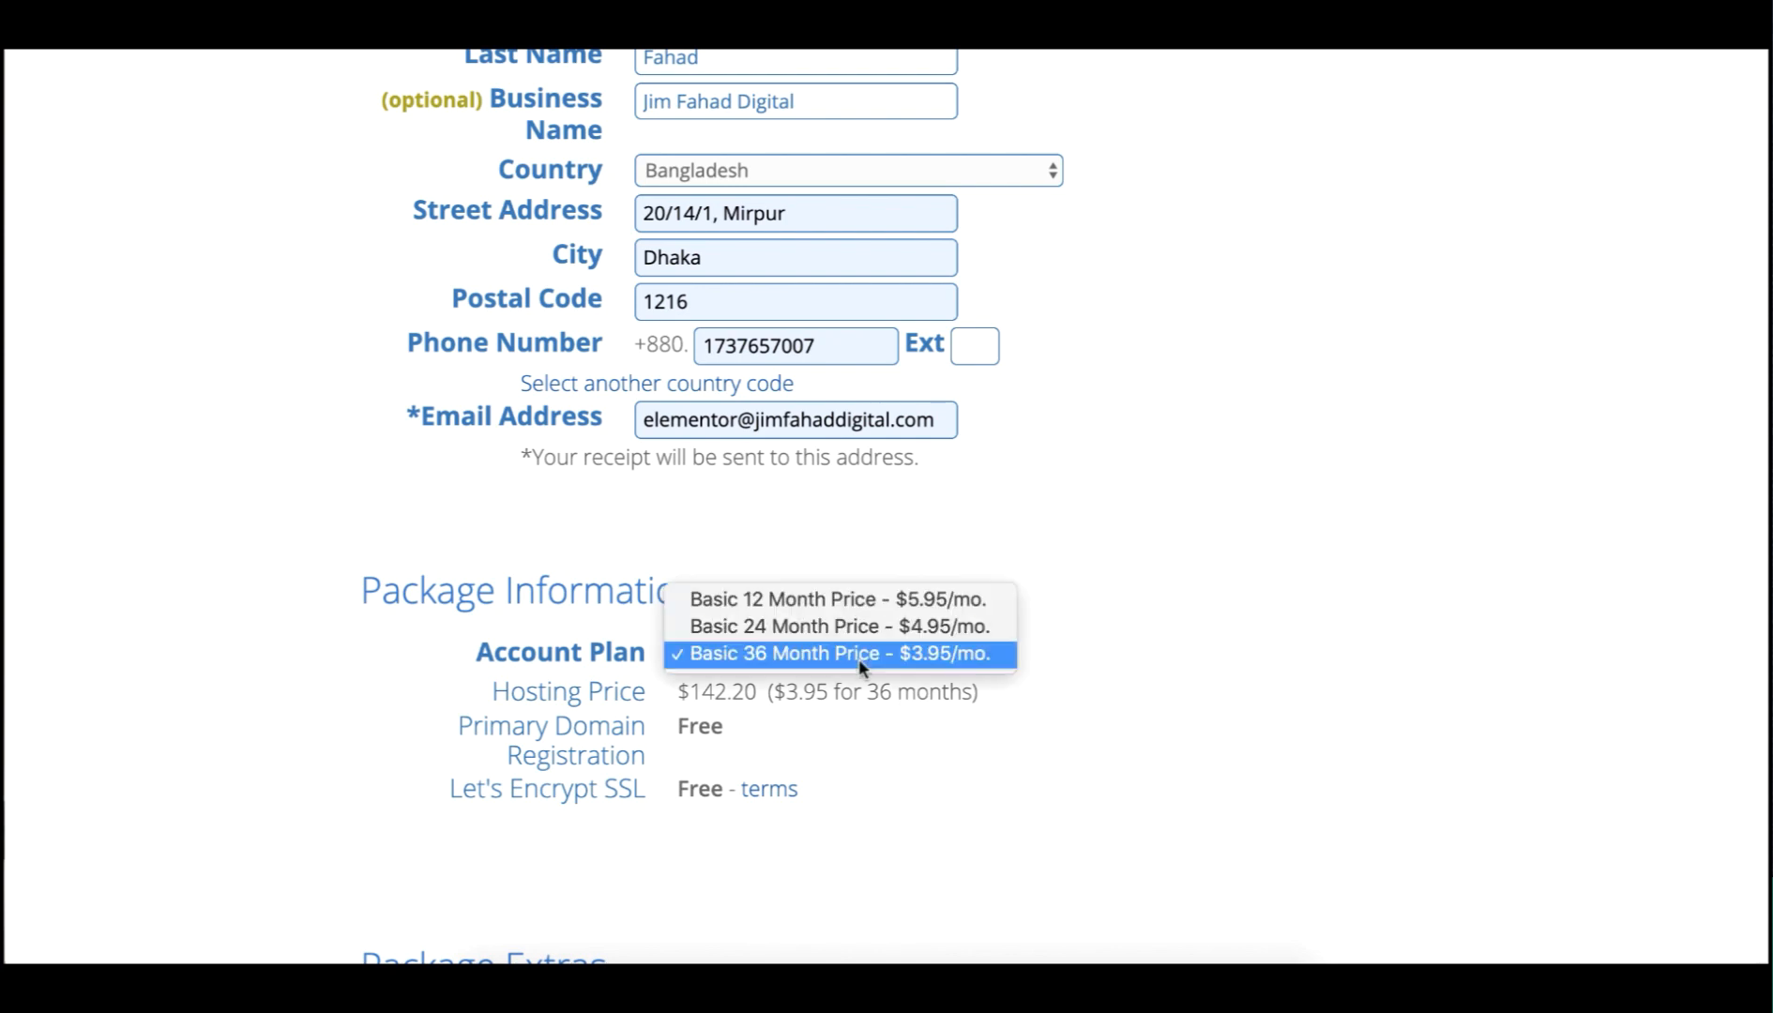
{"action": "left_click", "coordinate": [859, 602]}
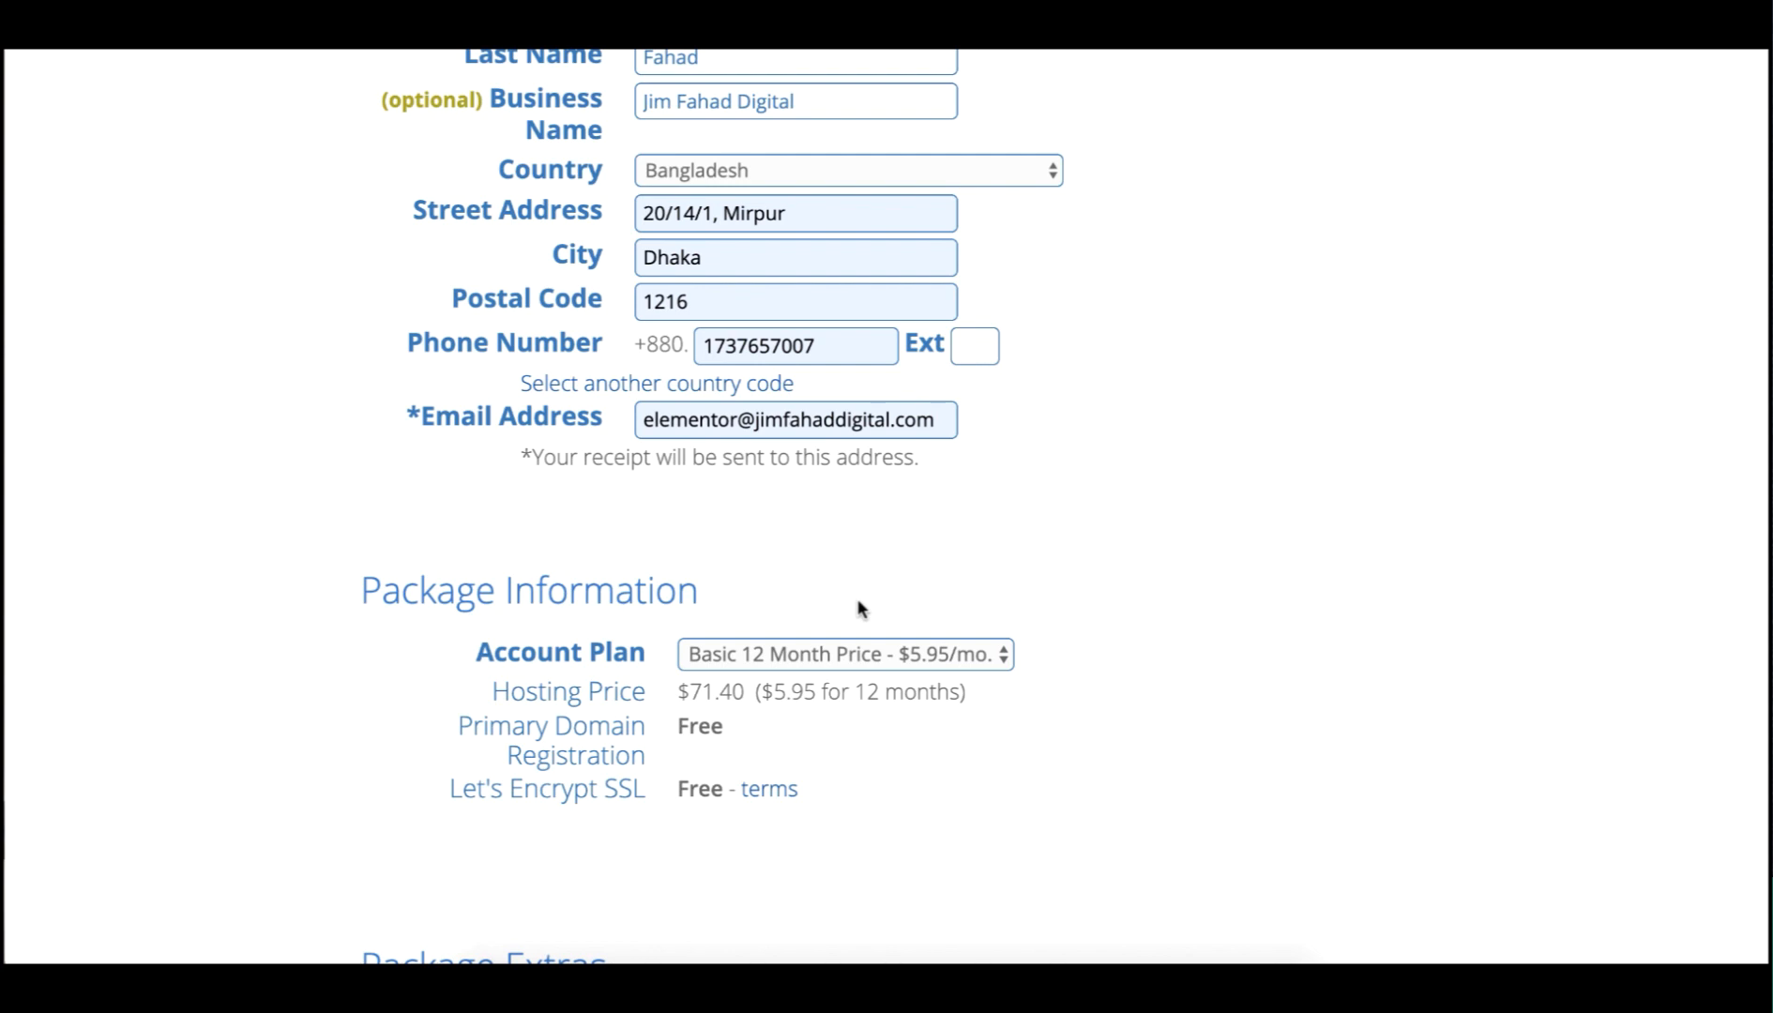
Step: Remove the Domain Privacy + Protection, Codeguard Basic and SiteLock Security - Essential package extras
{"action": "scroll", "coordinate": [861, 609], "scroll_direction": "down", "scroll_amount": 6}
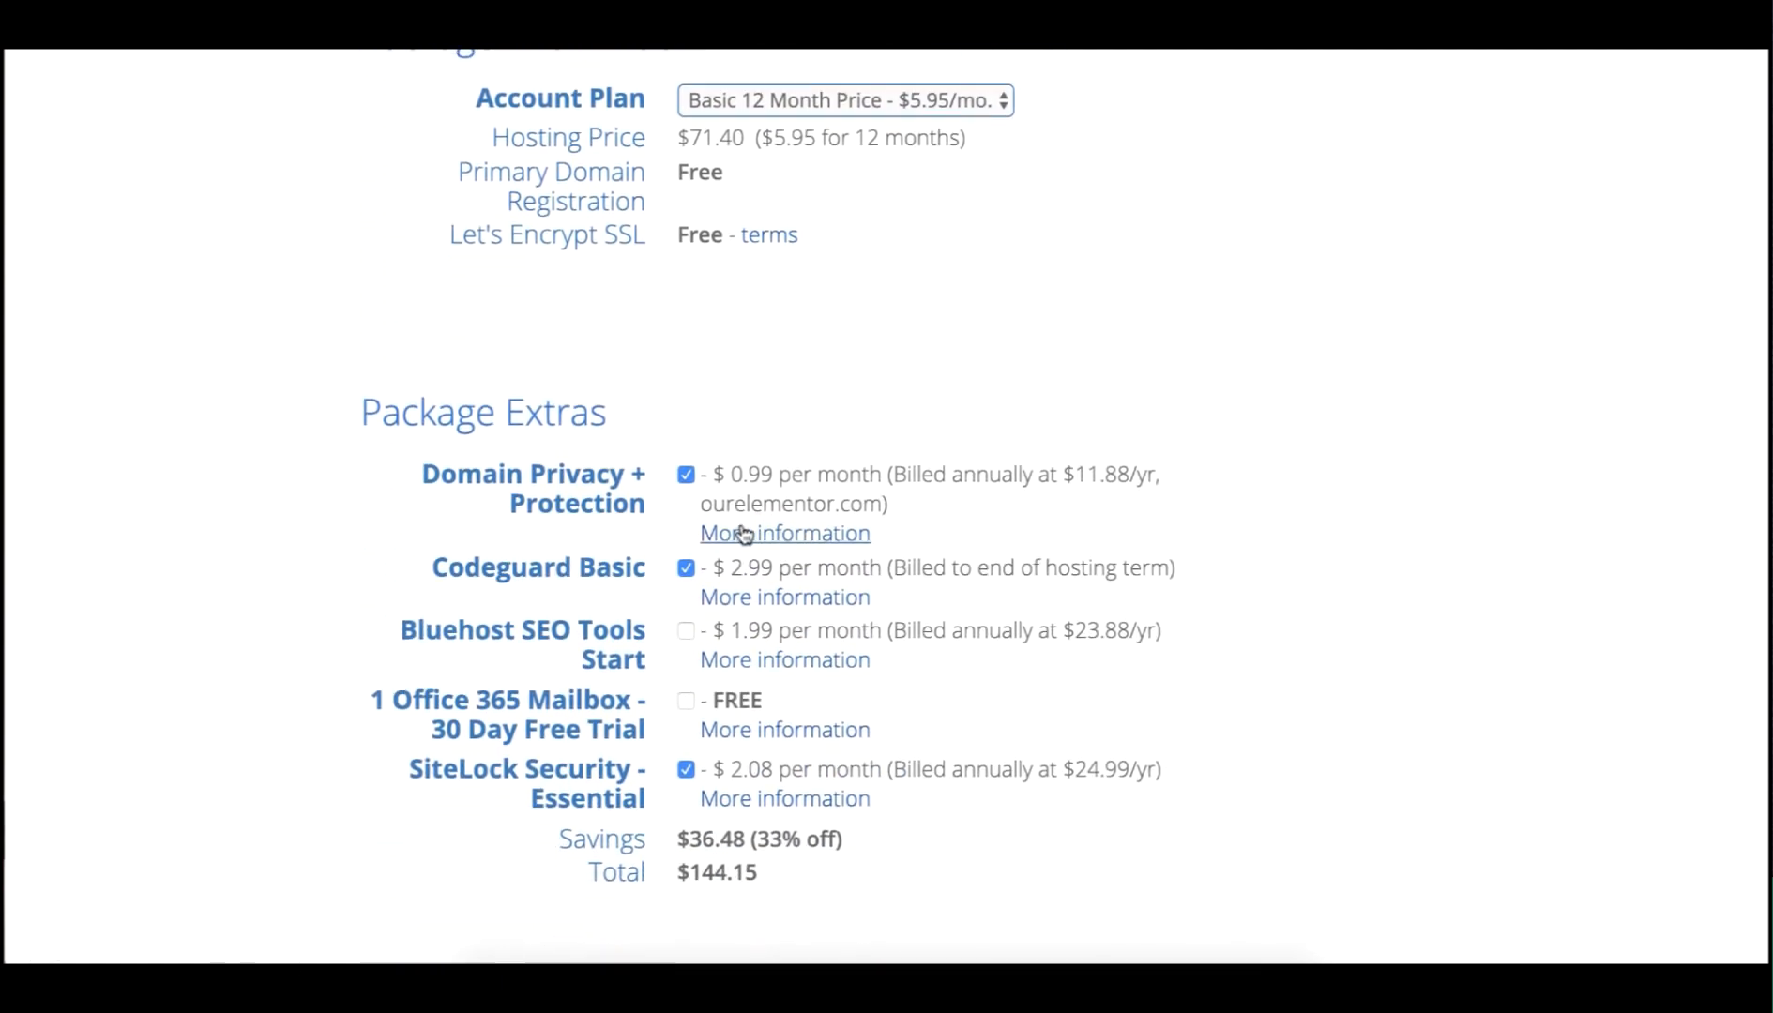
{"action": "left_click", "coordinate": [686, 474]}
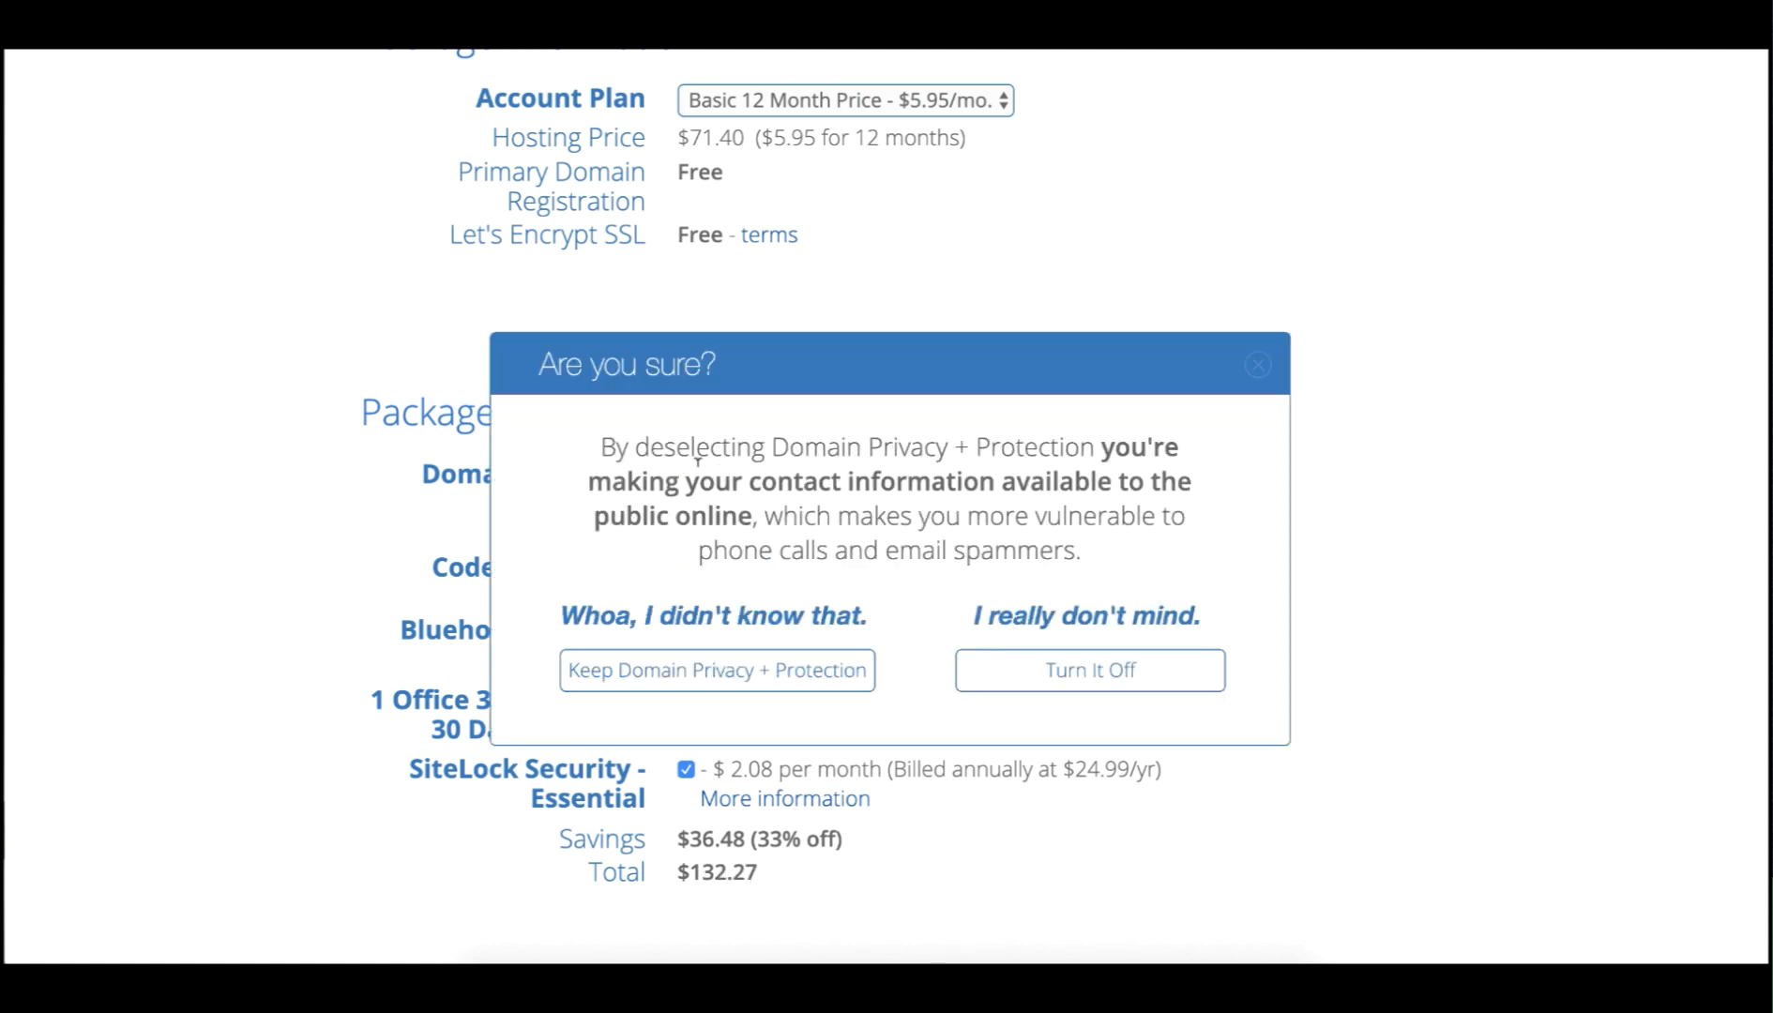
{"action": "left_click", "coordinate": [1048, 670]}
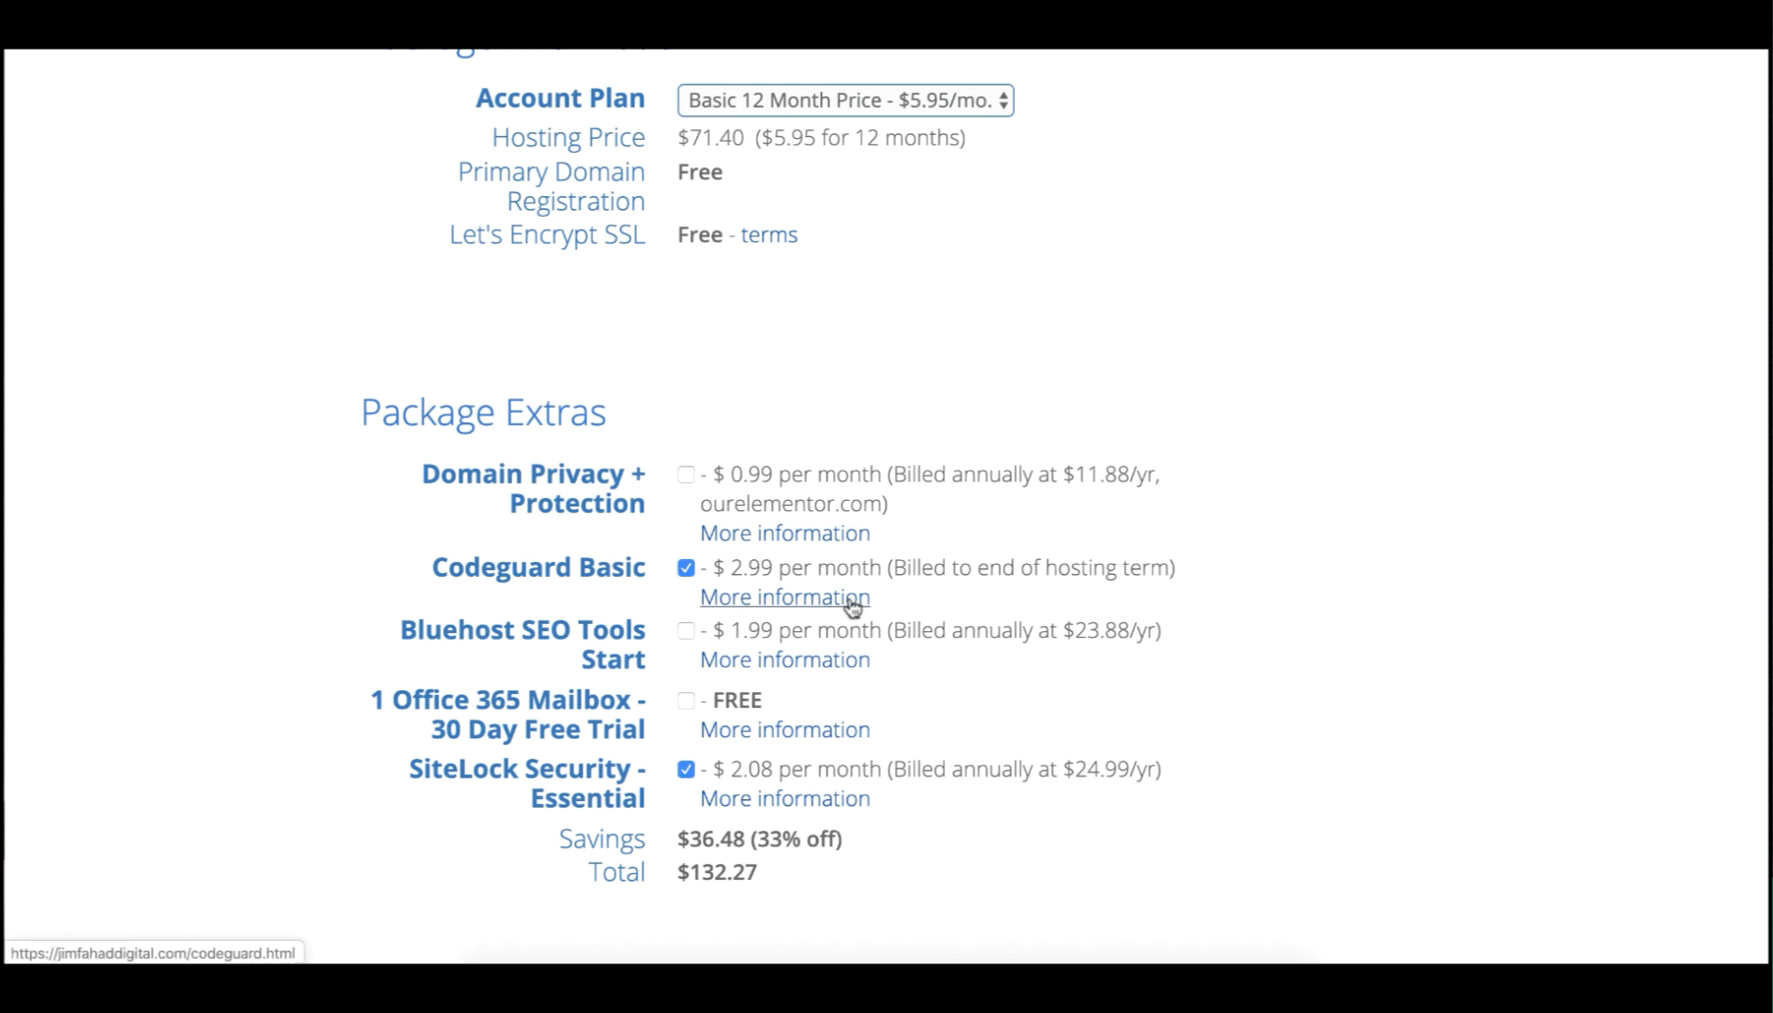
{"action": "left_click", "coordinate": [685, 569]}
{"action": "left_click", "coordinate": [684, 769]}
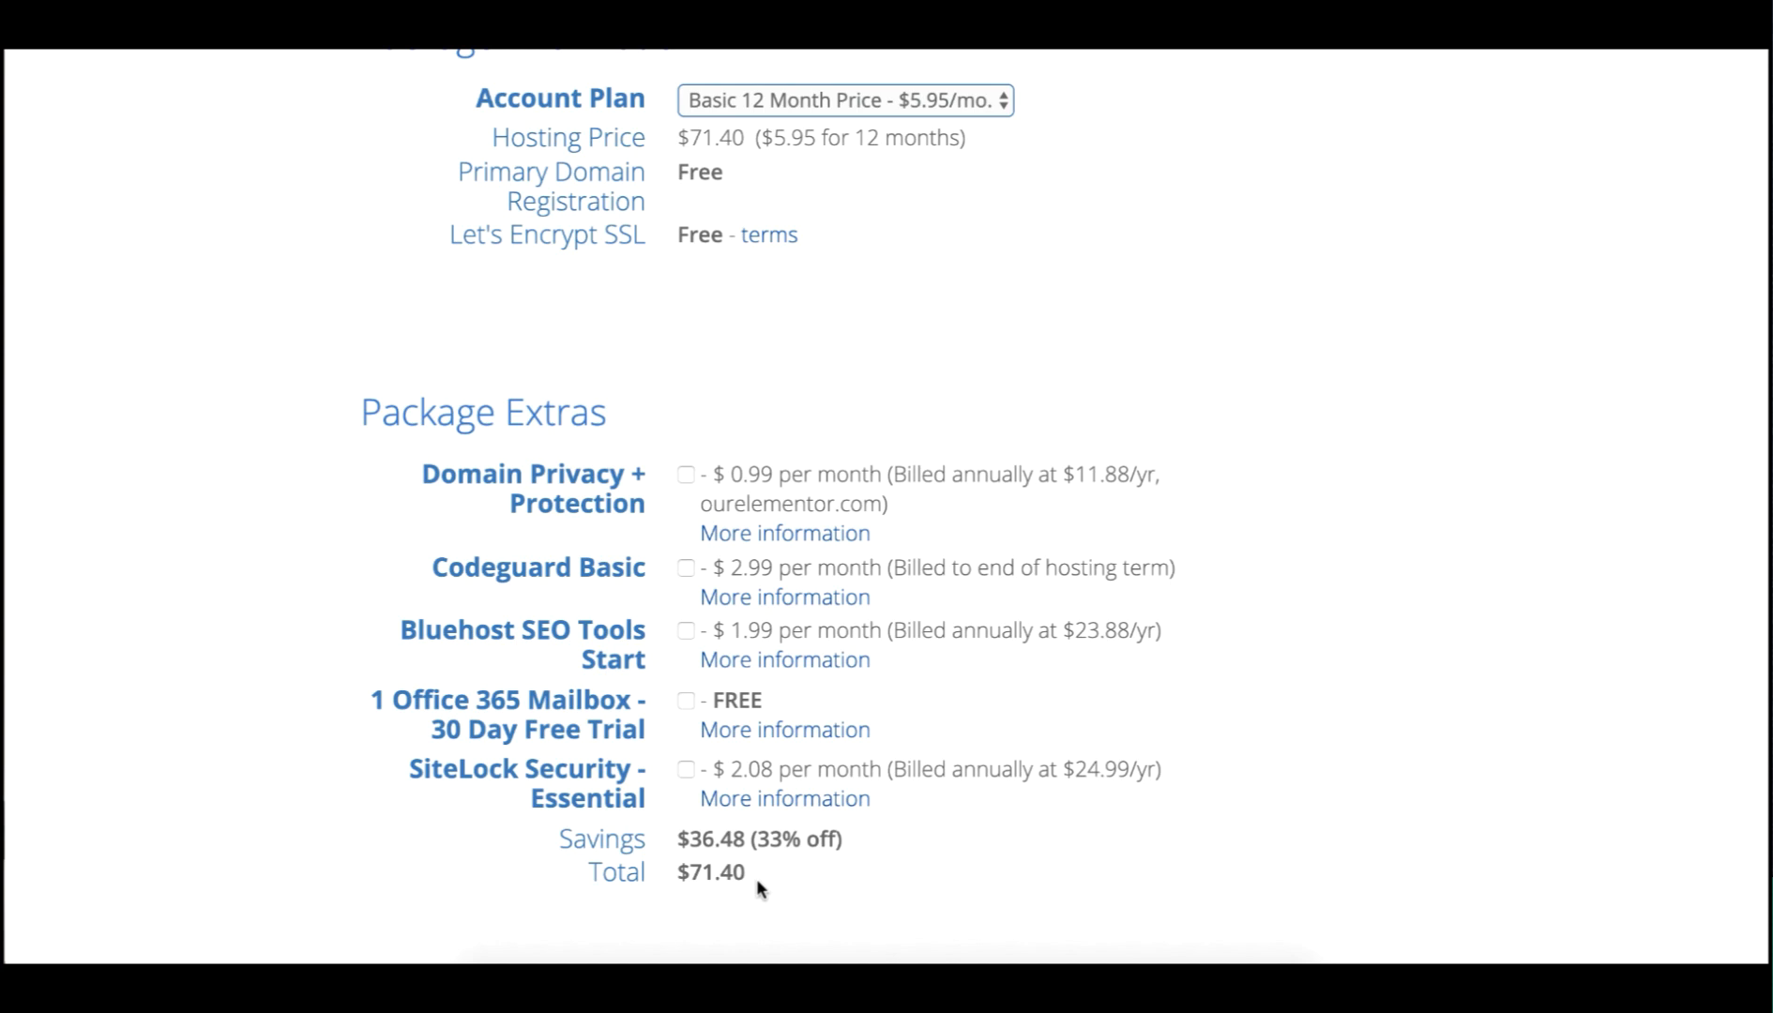
Step: Fill in the credit card number, CVV2 code and expiration date from the saved card, agree to the terms and submit the order
{"action": "scroll", "coordinate": [756, 879], "scroll_direction": "down", "scroll_amount": 8}
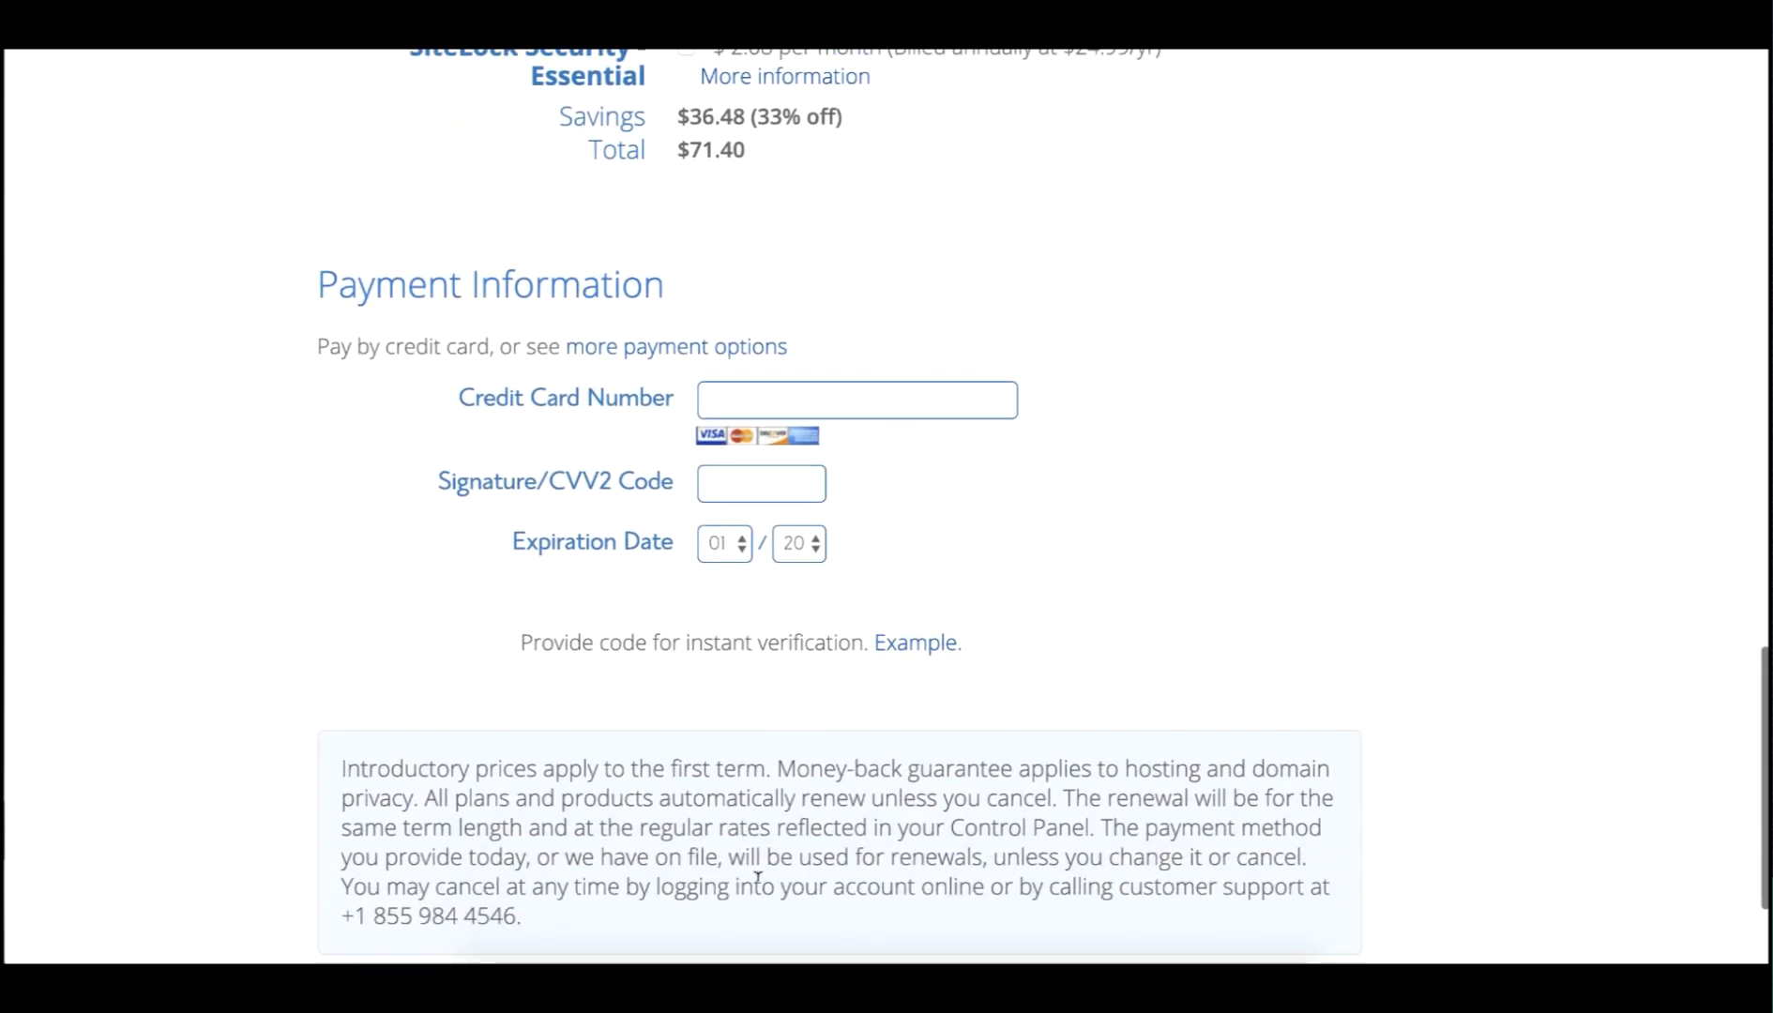
{"action": "scroll", "coordinate": [758, 878], "scroll_direction": "down", "scroll_amount": 2}
{"action": "left_click", "coordinate": [935, 218]}
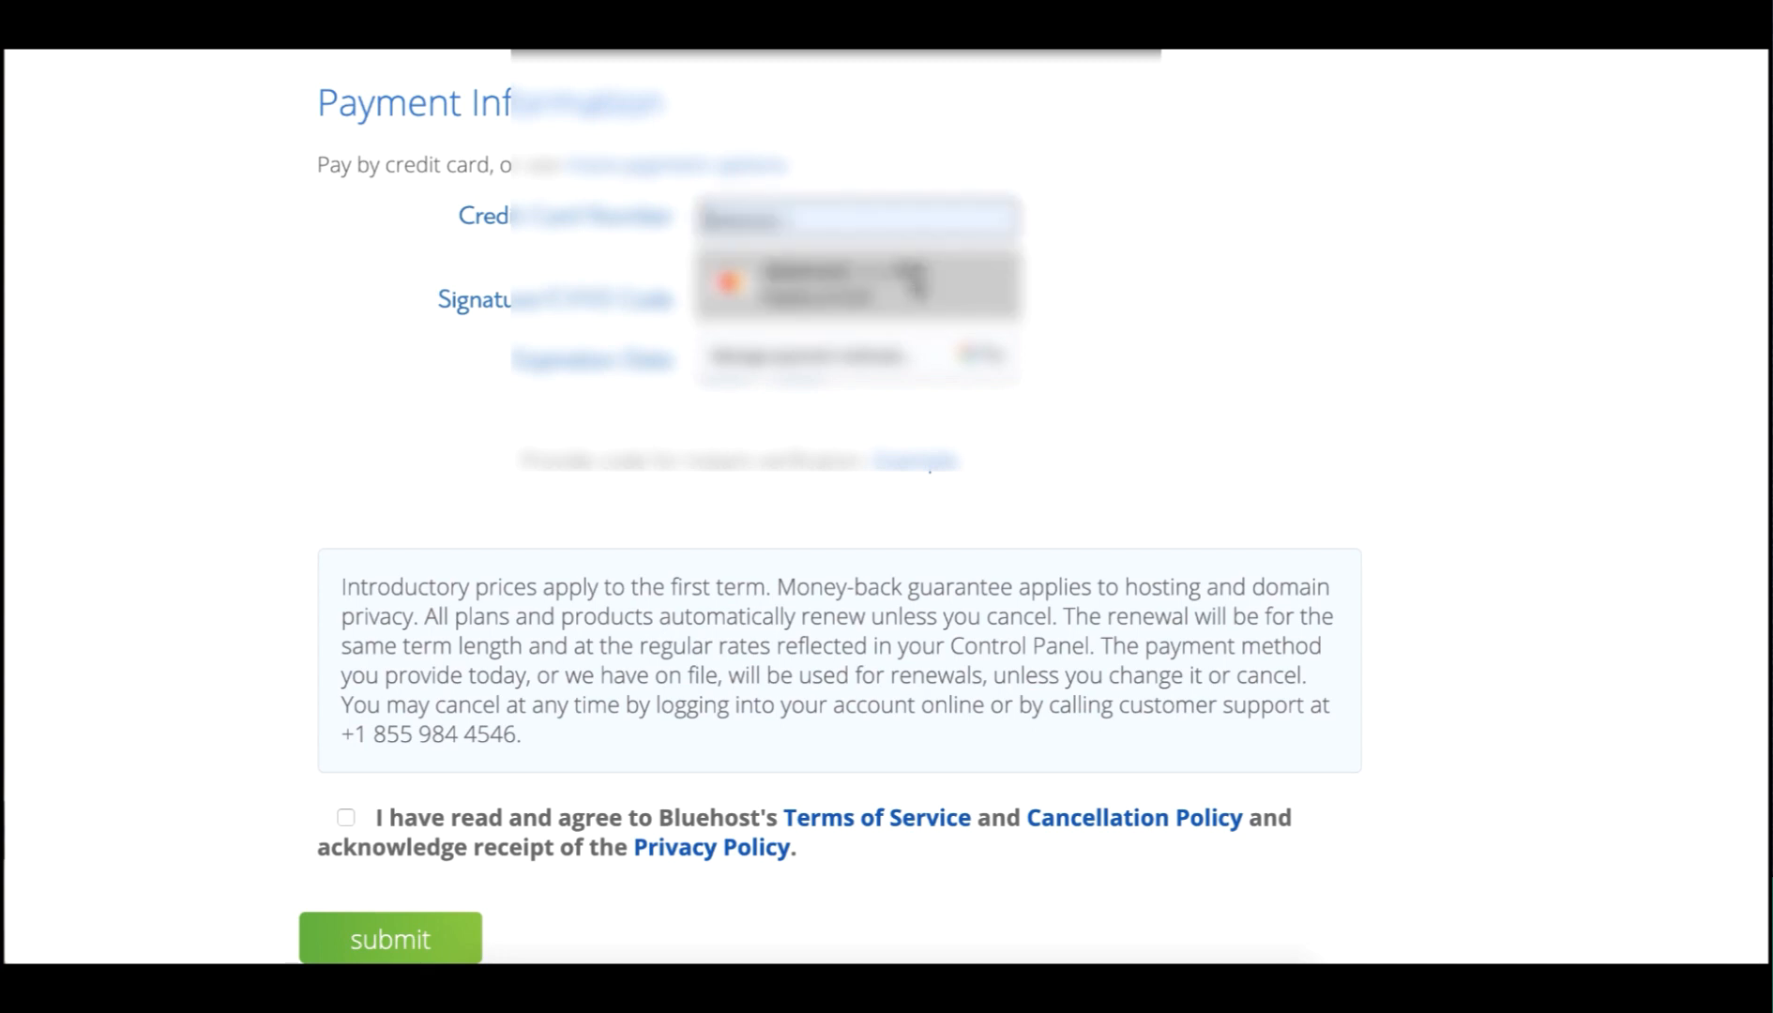
{"action": "left_click", "coordinate": [909, 272]}
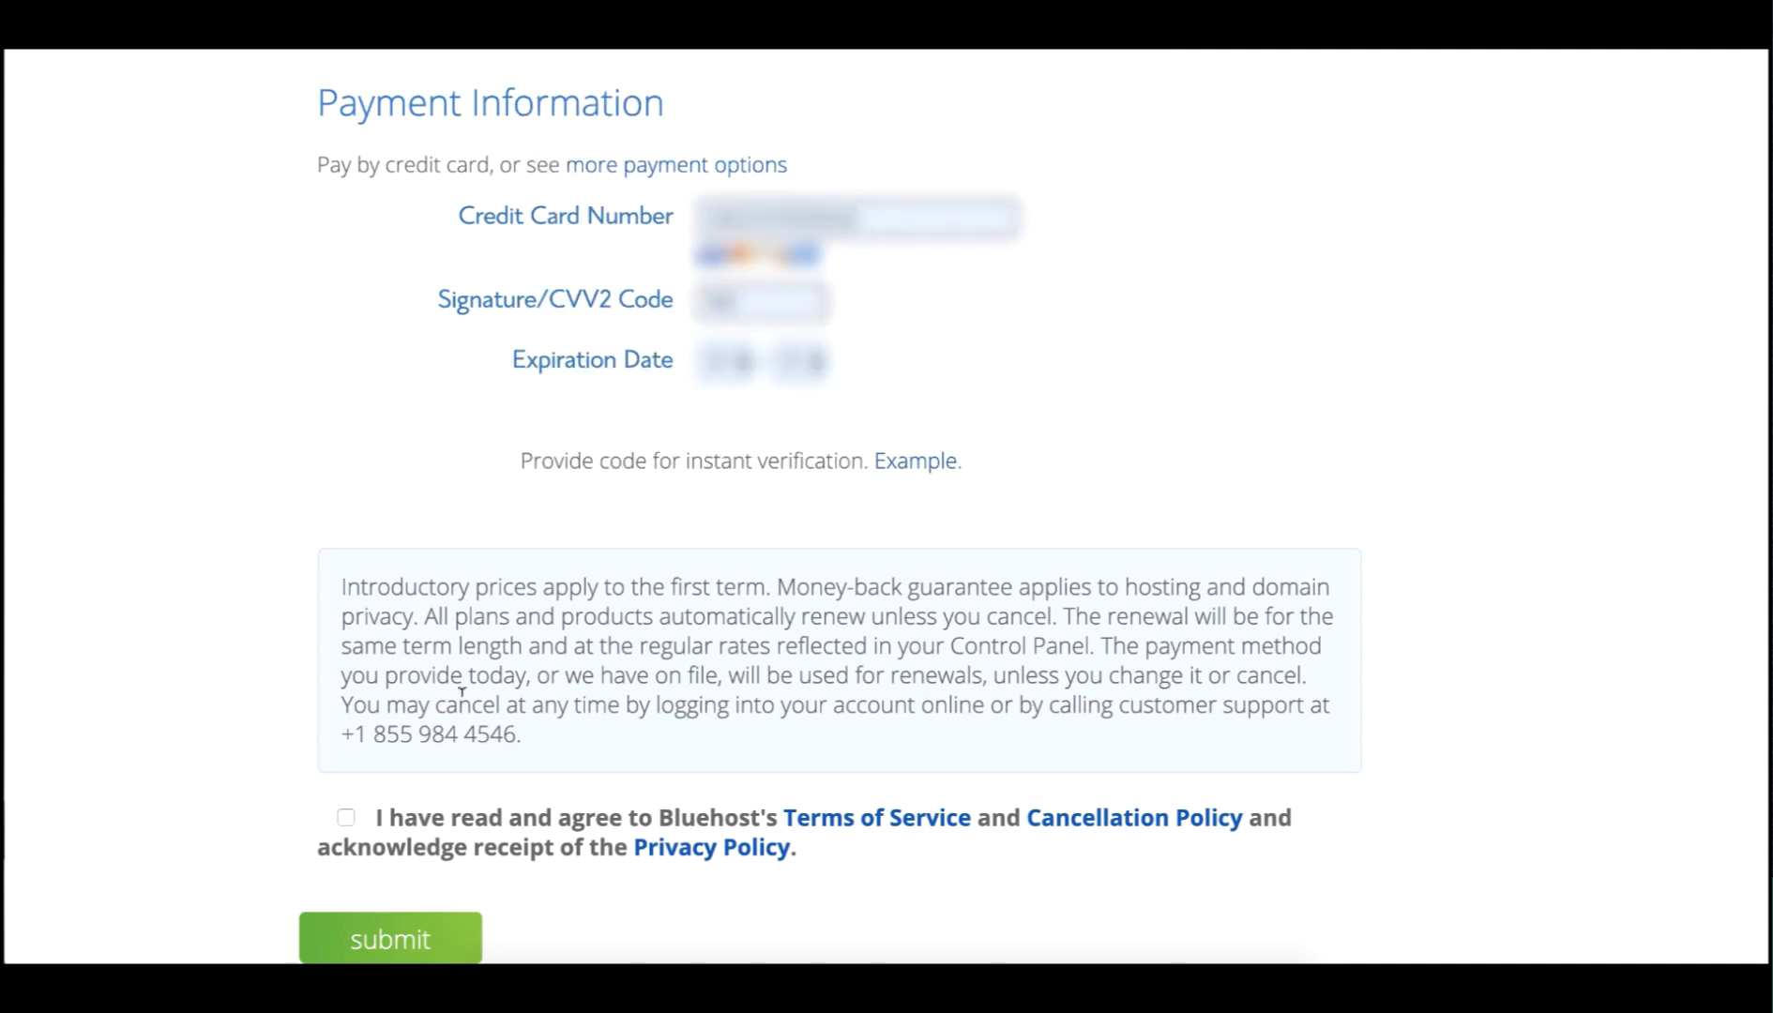
{"action": "left_click", "coordinate": [346, 817]}
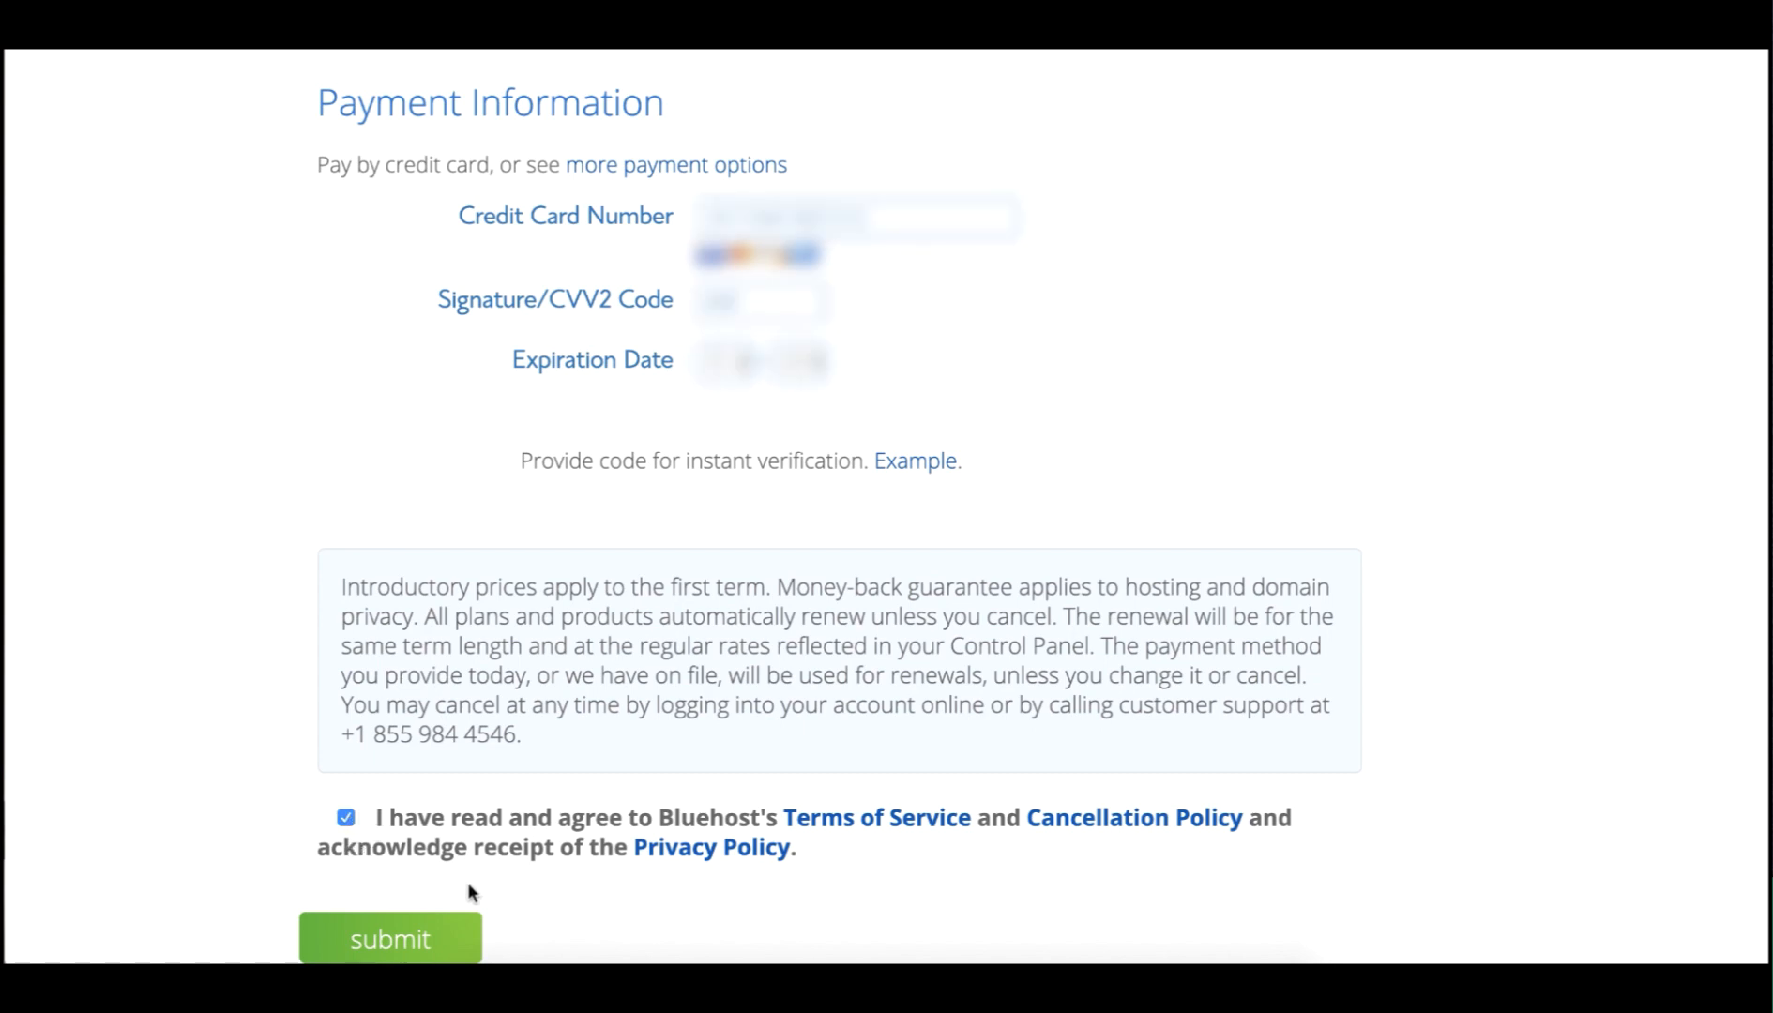
{"action": "left_click", "coordinate": [417, 934]}
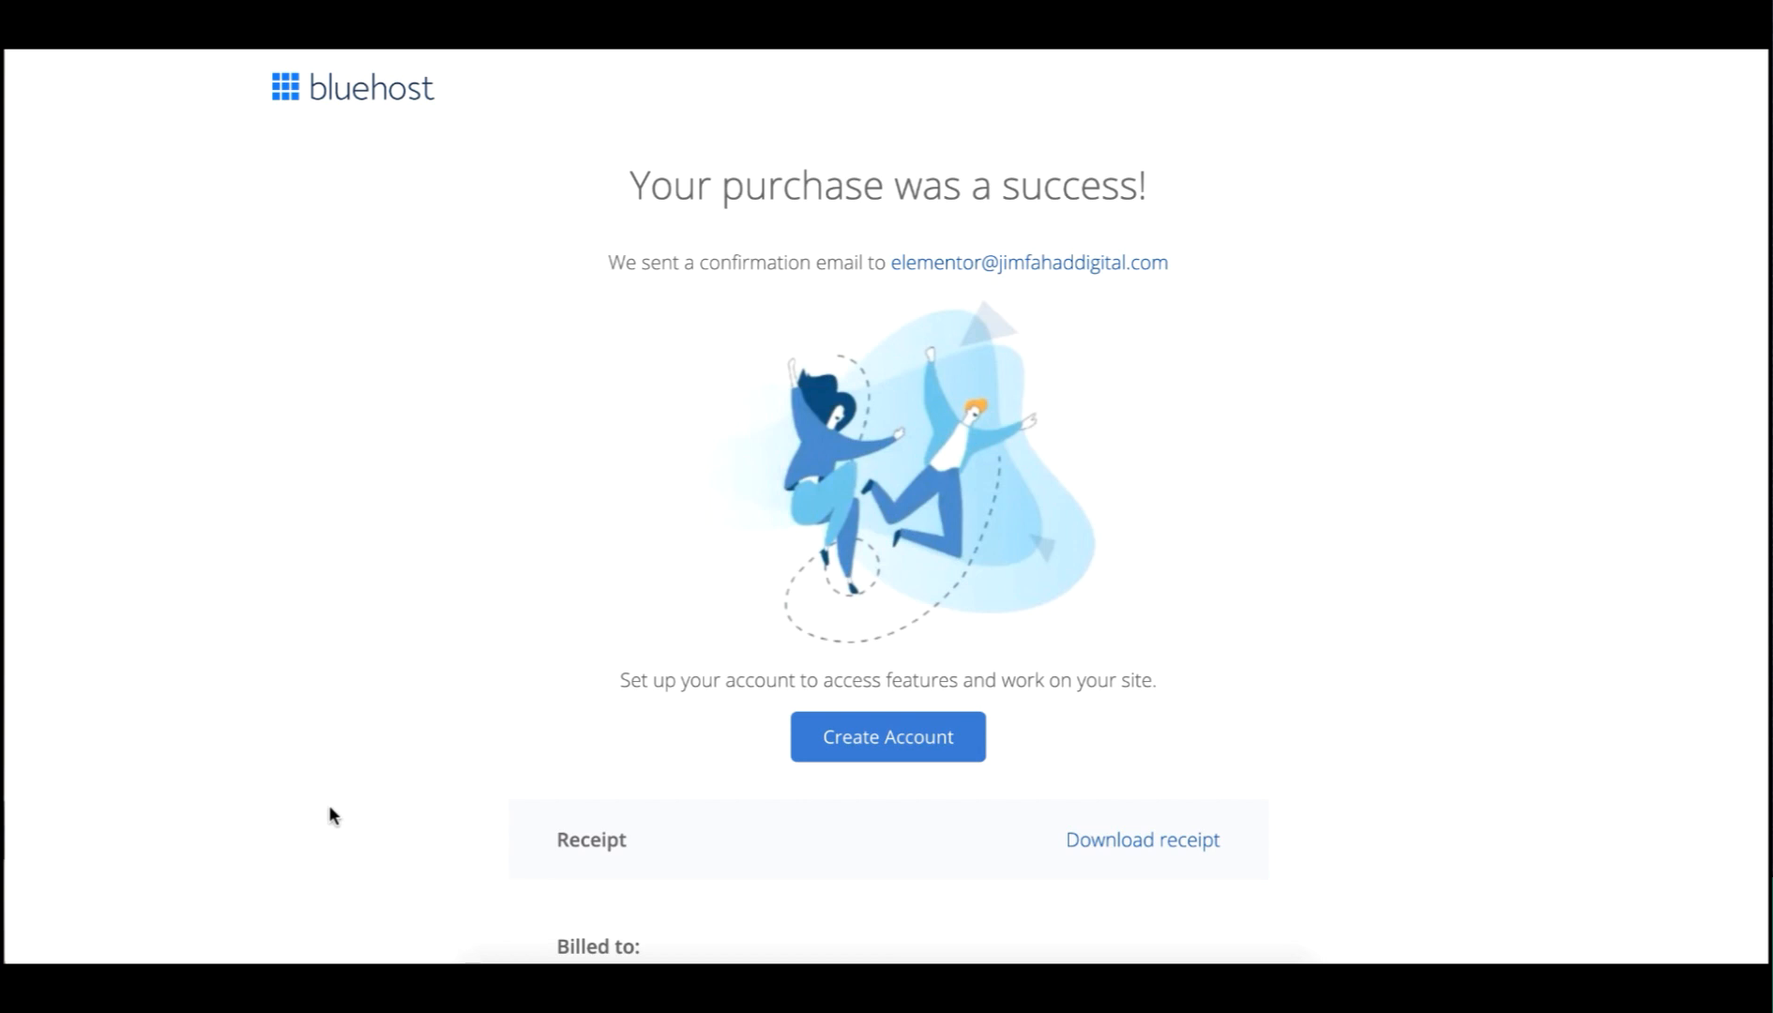
Step: Check the purchase receipt and open the account creation form for ourelementor.com
{"action": "scroll", "coordinate": [333, 816], "scroll_direction": "down", "scroll_amount": 7}
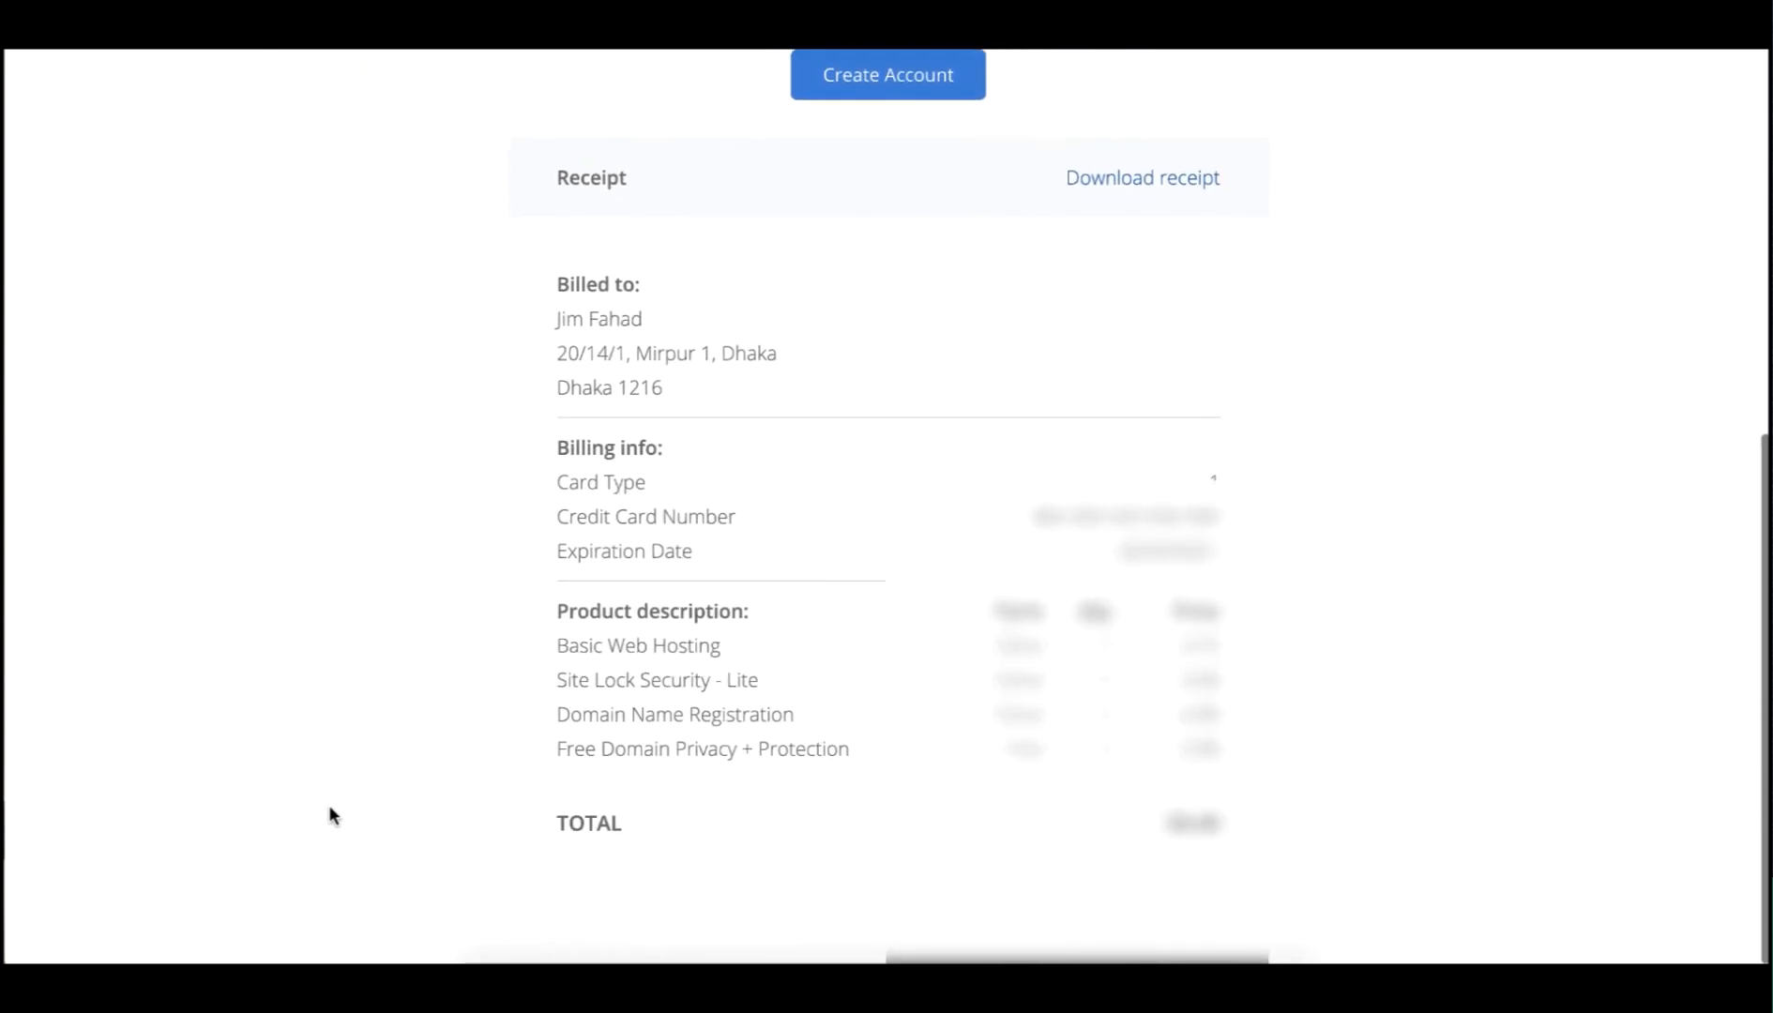
{"action": "scroll", "coordinate": [333, 816], "scroll_direction": "up", "scroll_amount": 7}
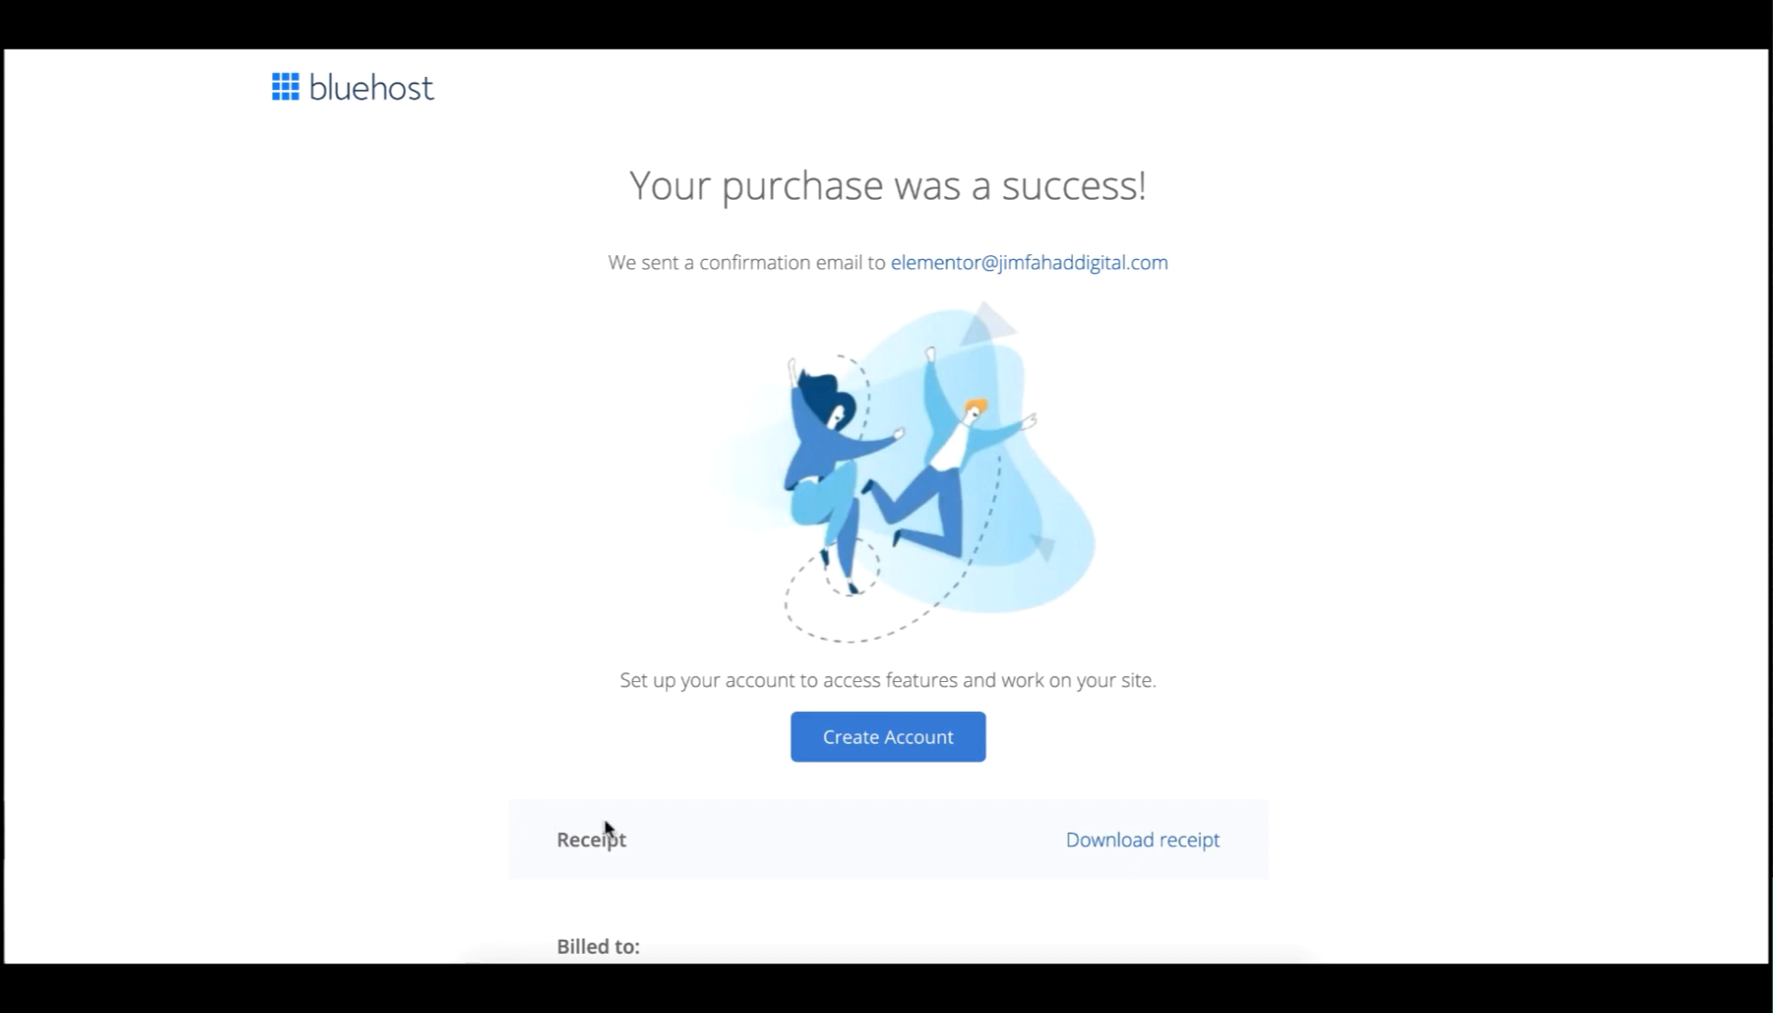
{"action": "left_click", "coordinate": [887, 741]}
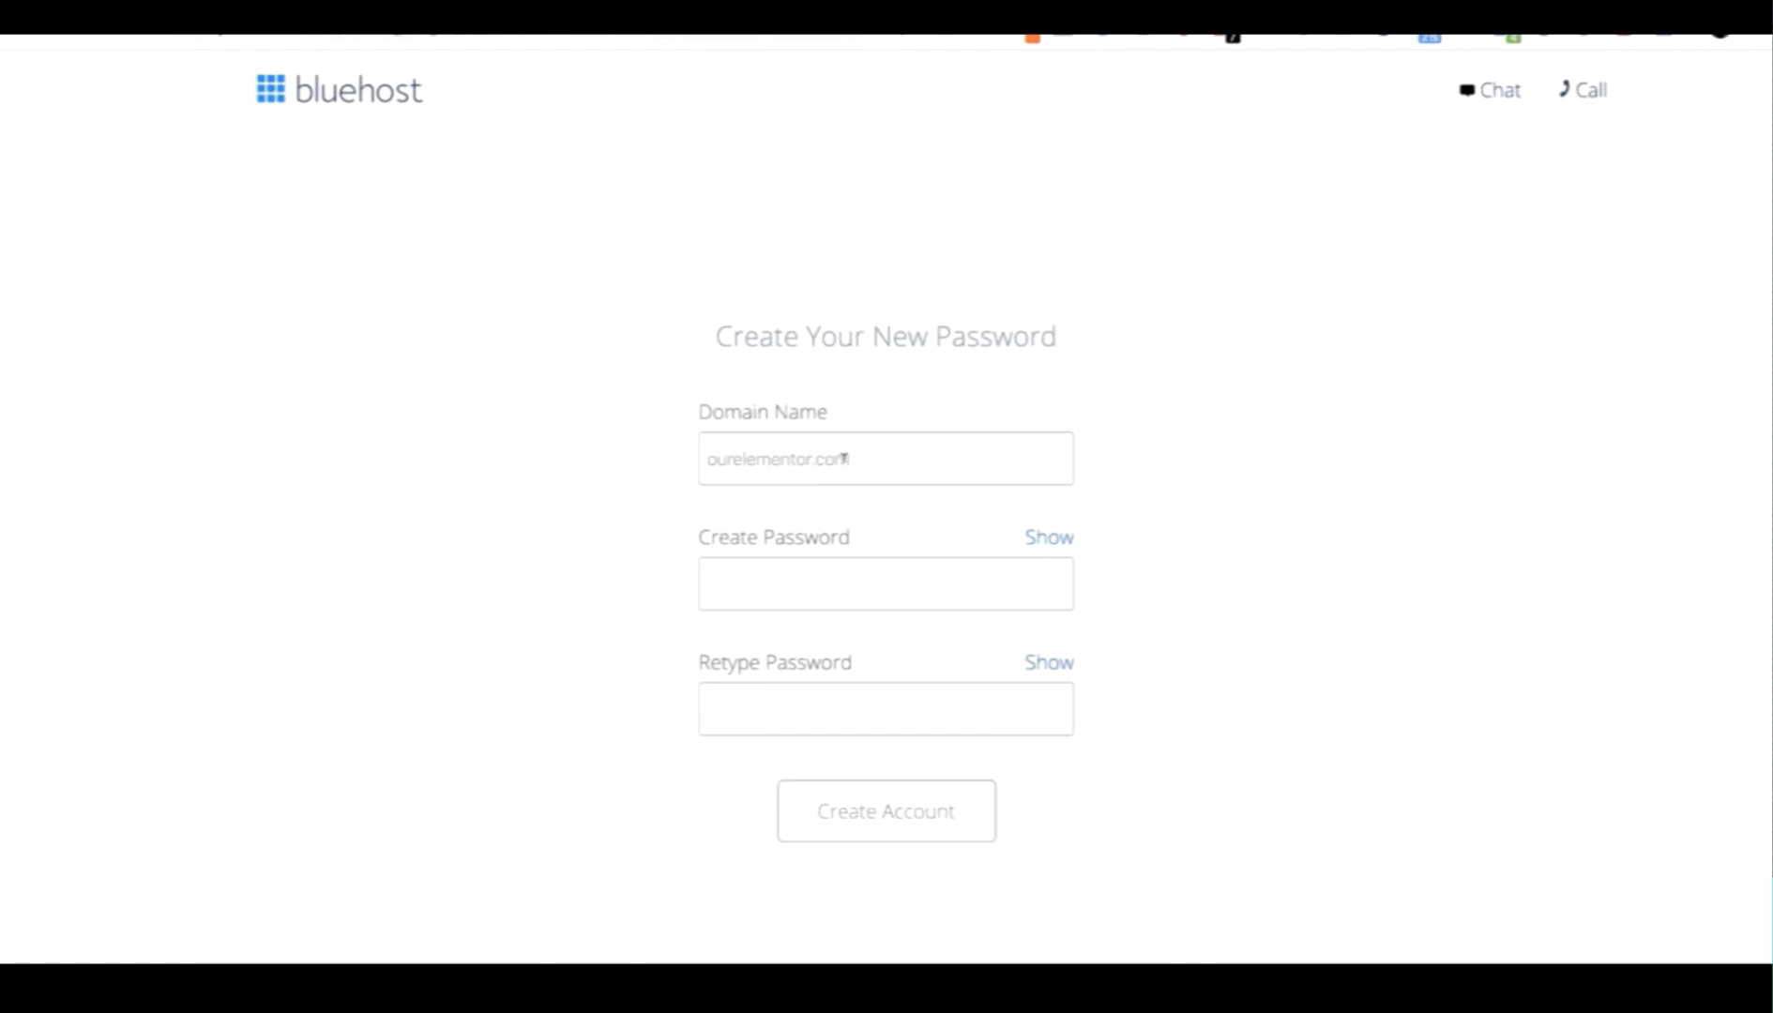
{"action": "left_click", "coordinate": [861, 457]}
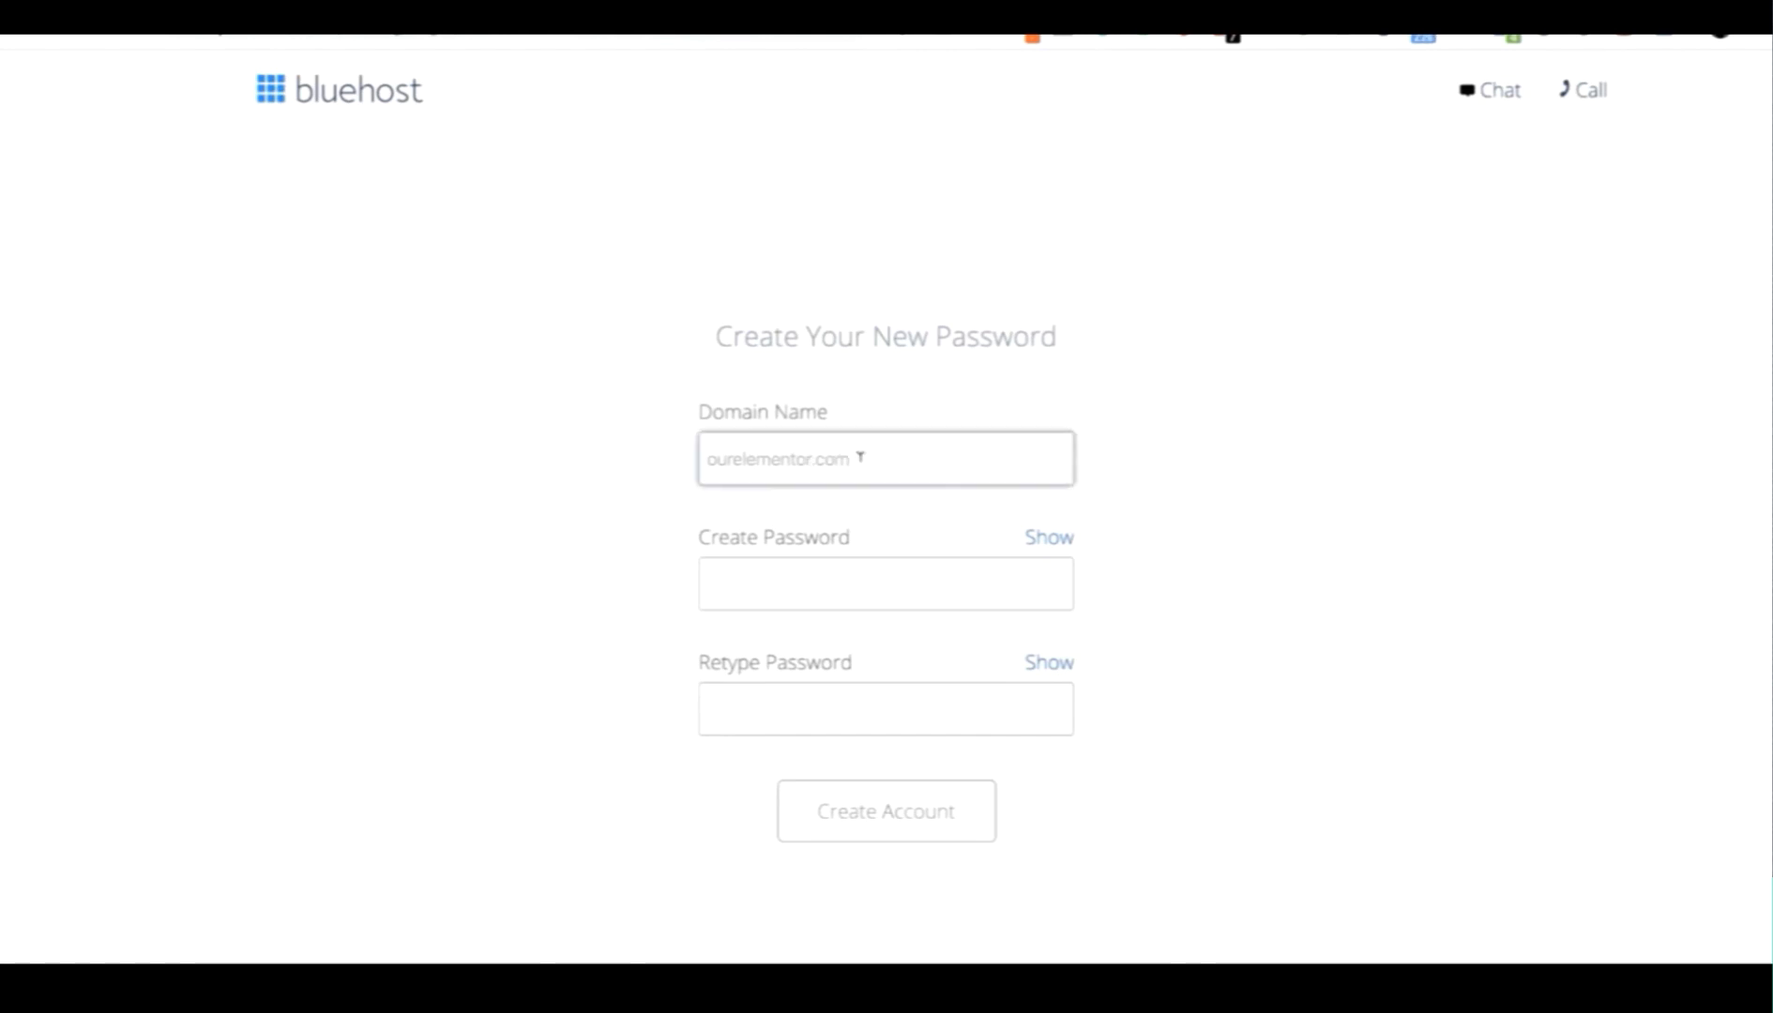
Step: Create and retype the account password for ourelementor.com, agree to the Privacy Policy and Terms of Service, and create the account
{"action": "left_click", "coordinate": [753, 582]}
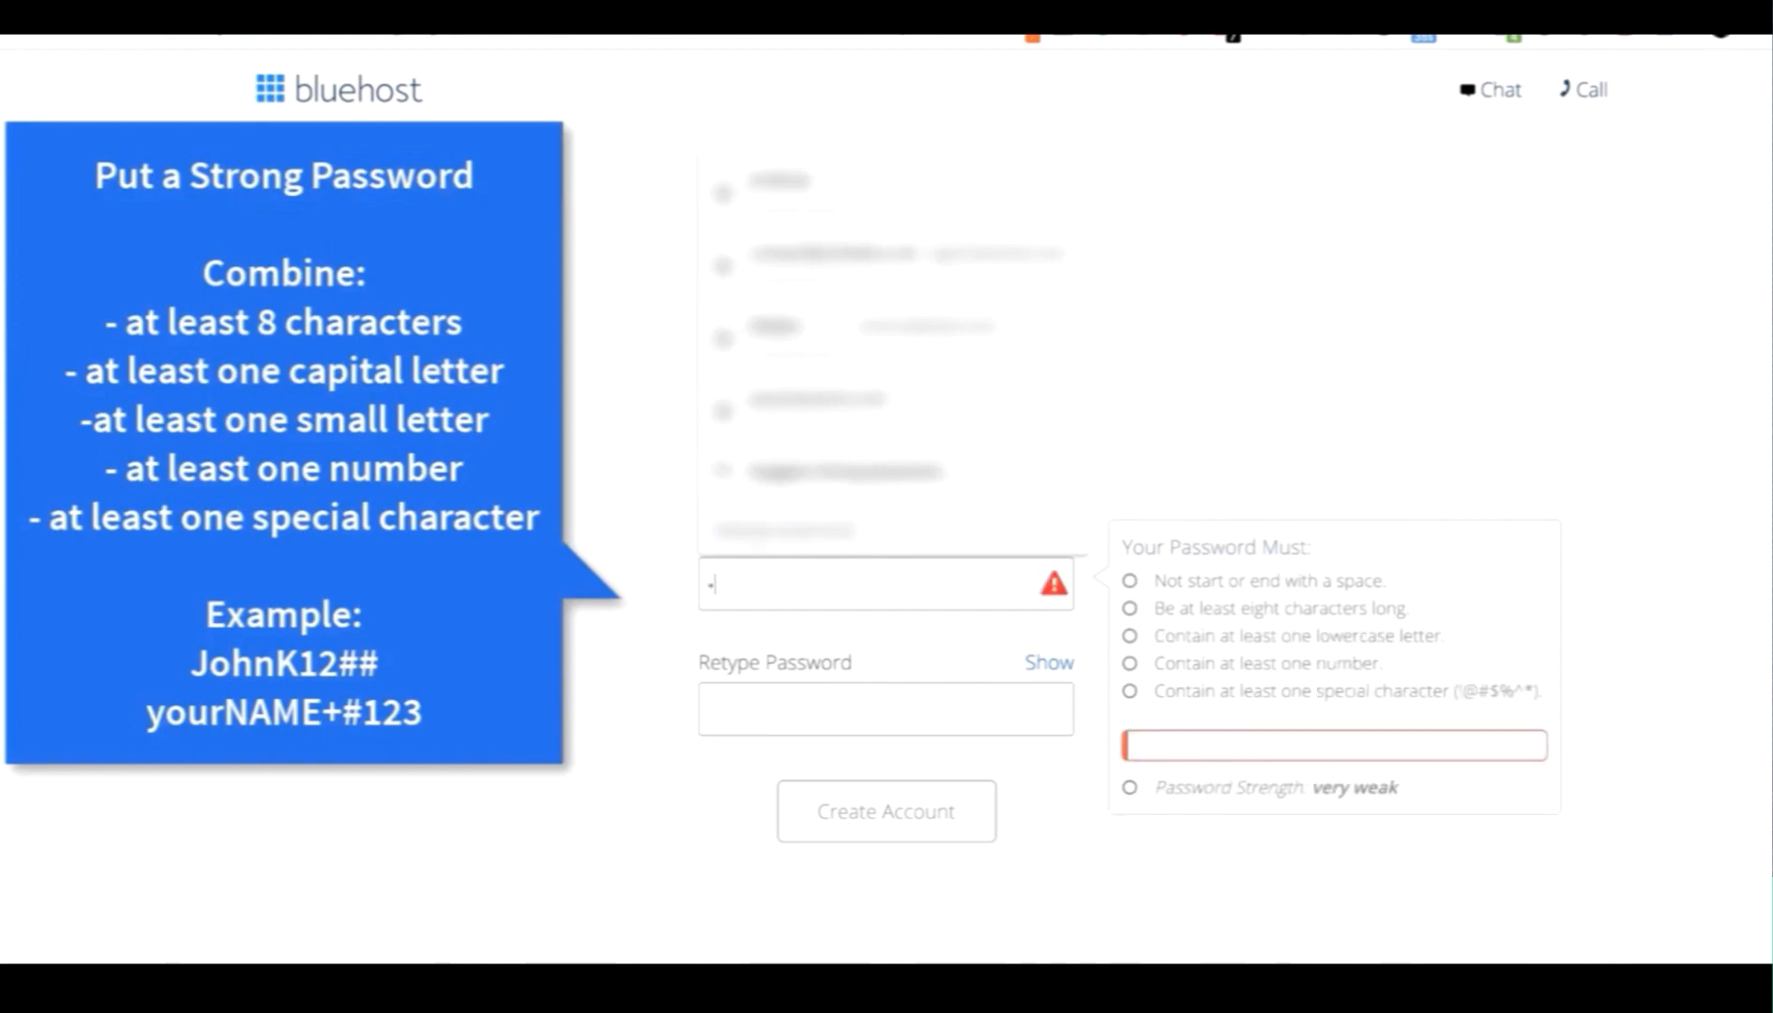
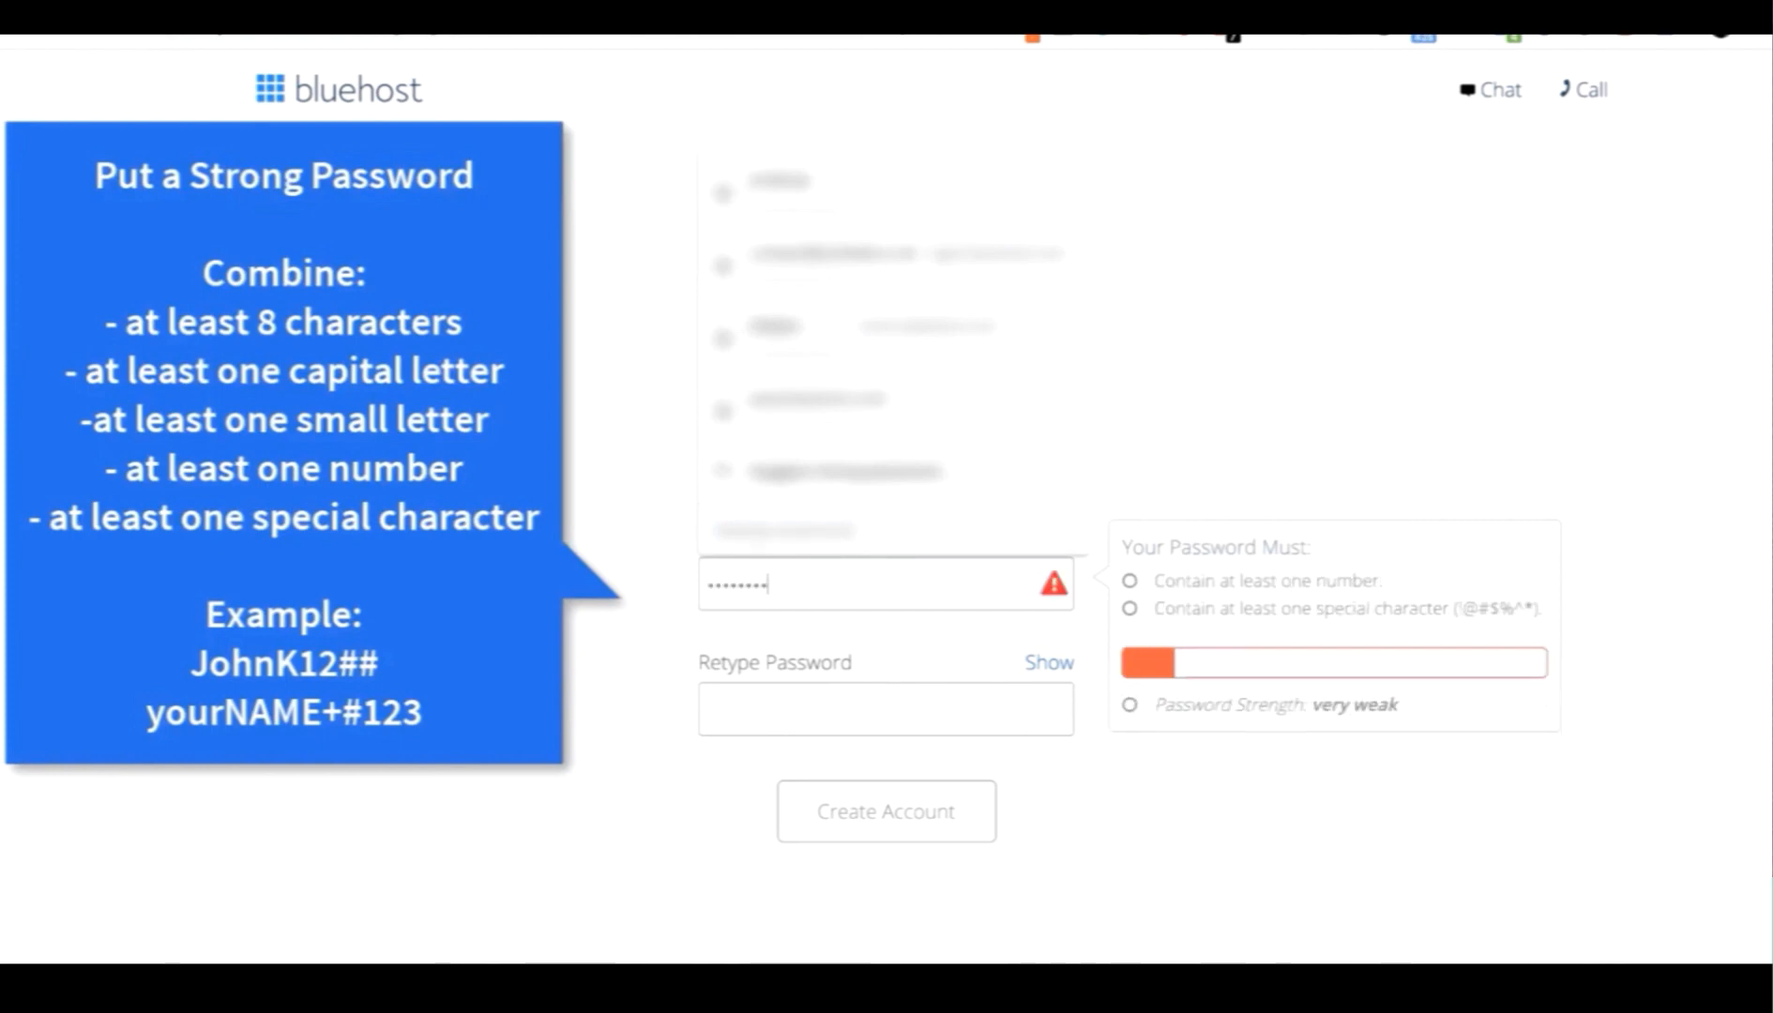
{"action": "left_click", "coordinate": [765, 689]}
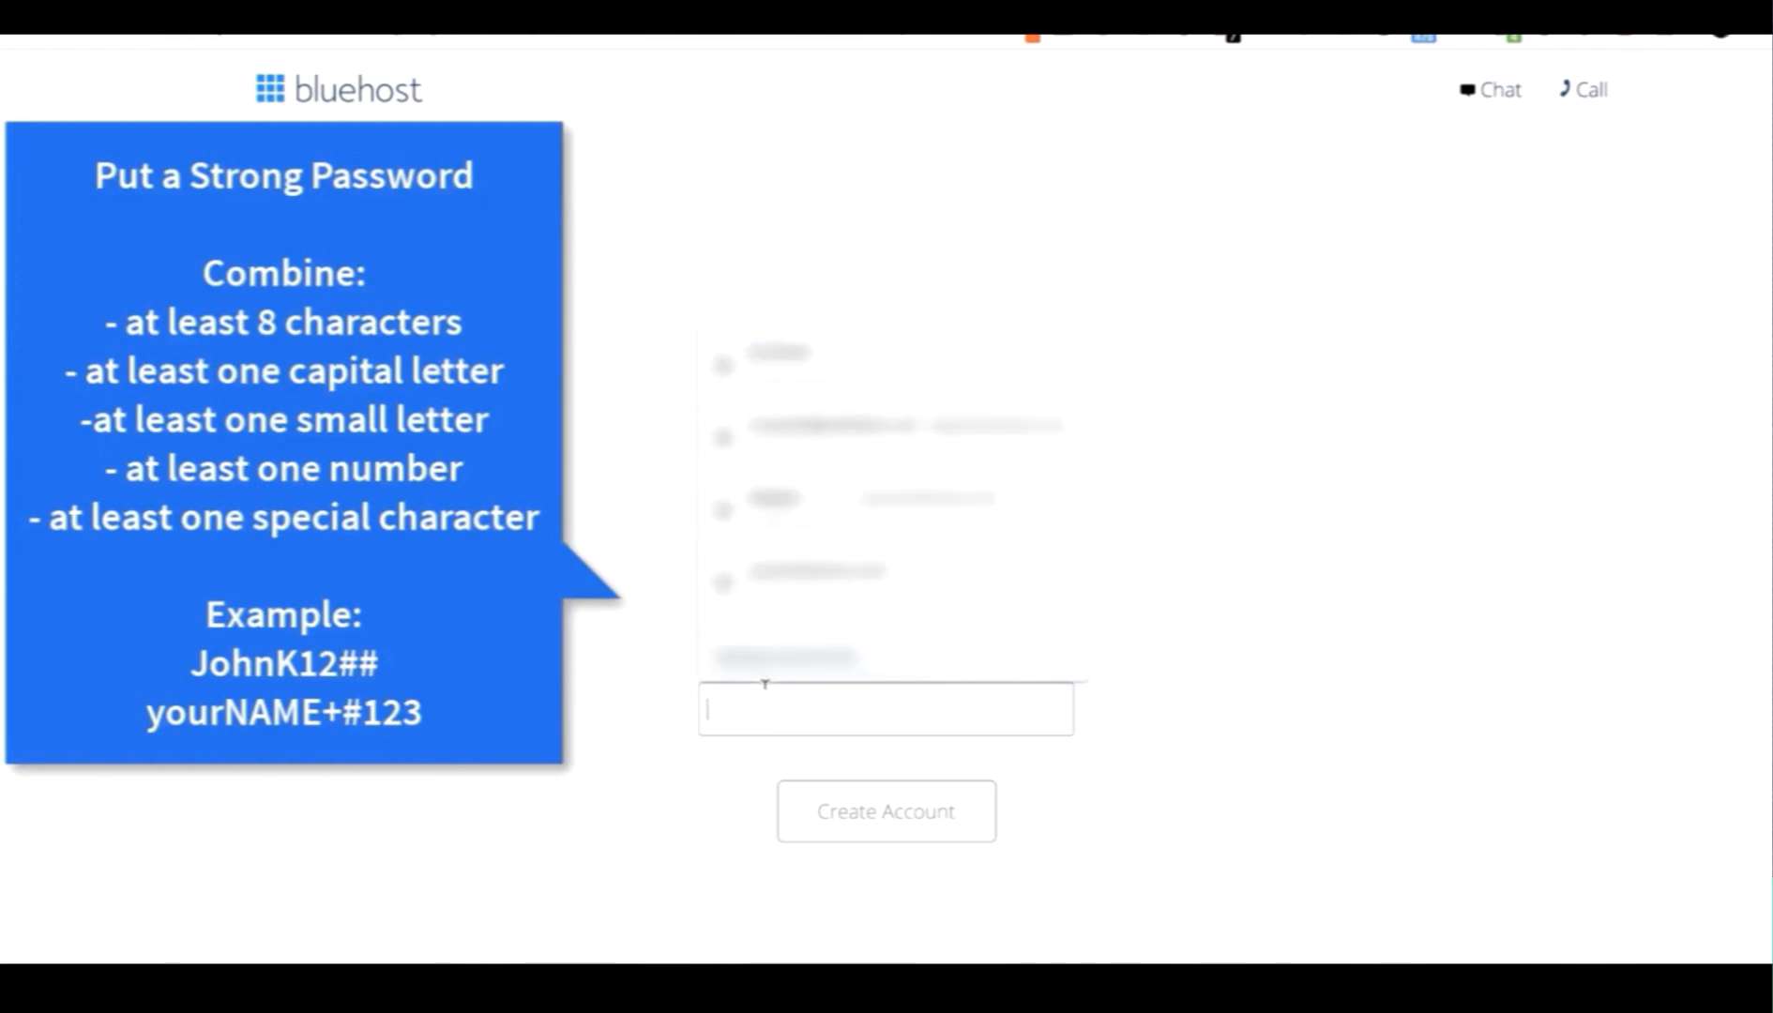
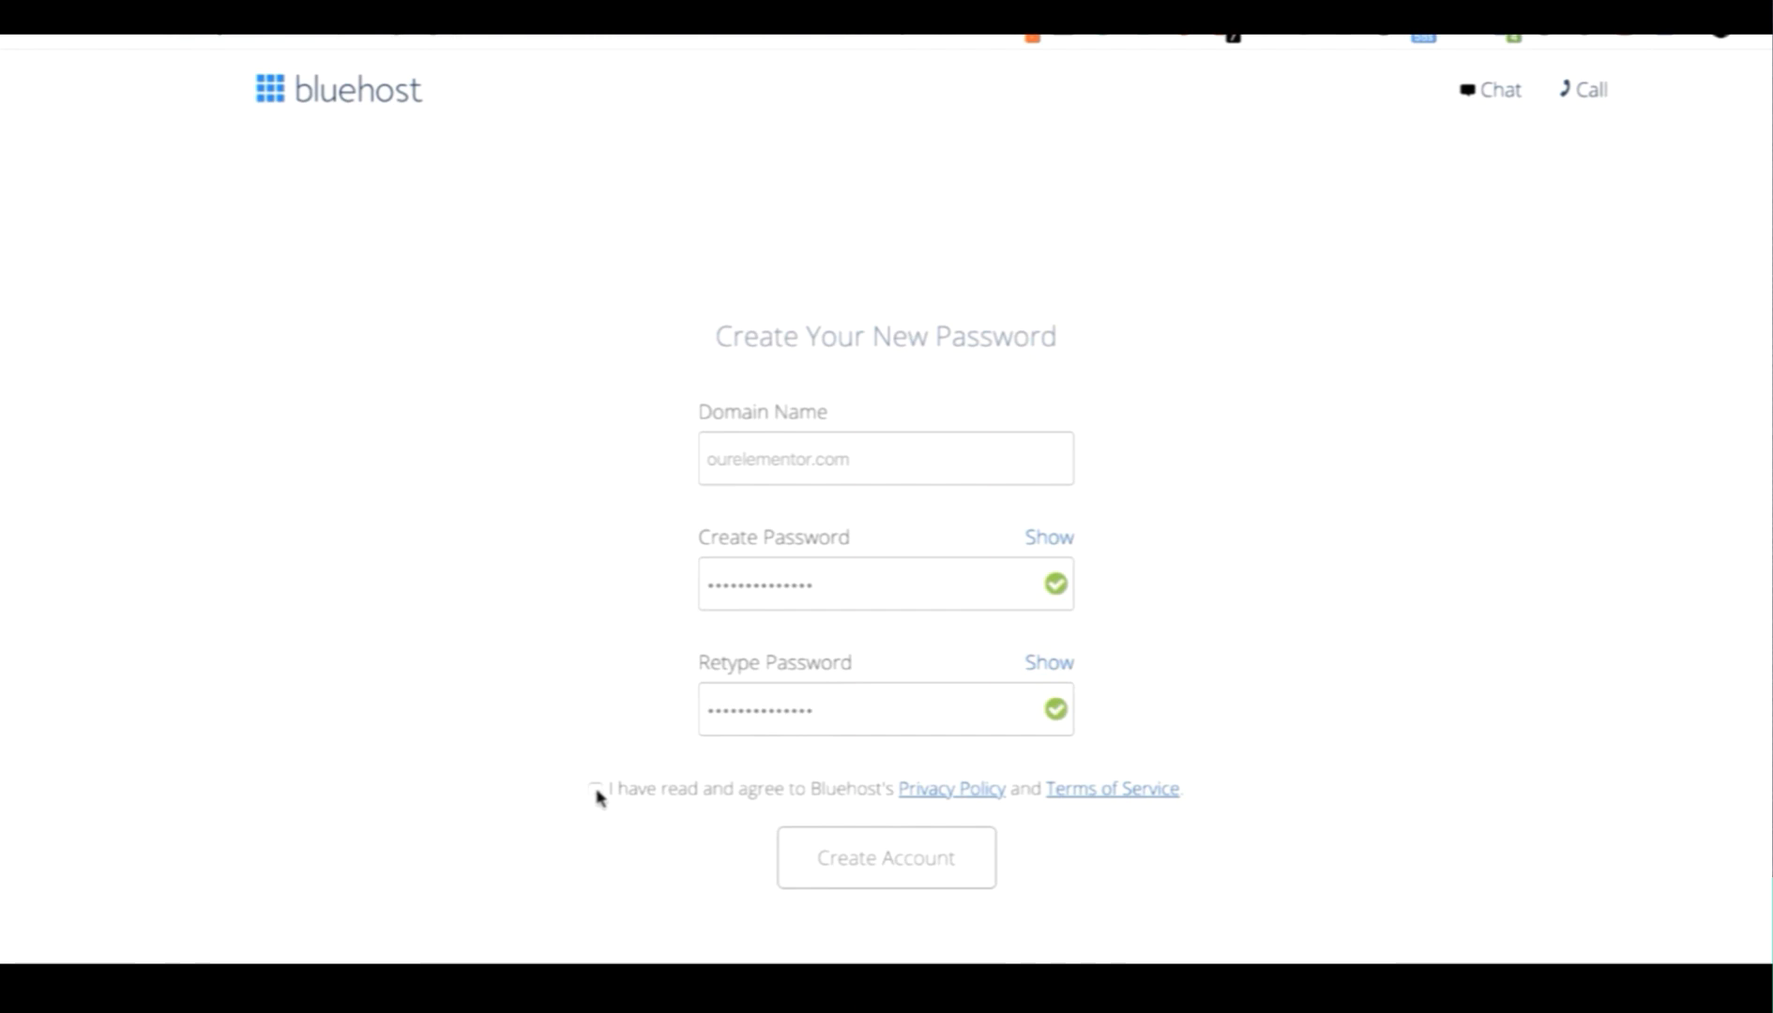
{"action": "left_click", "coordinate": [595, 793]}
{"action": "left_click", "coordinate": [831, 863]}
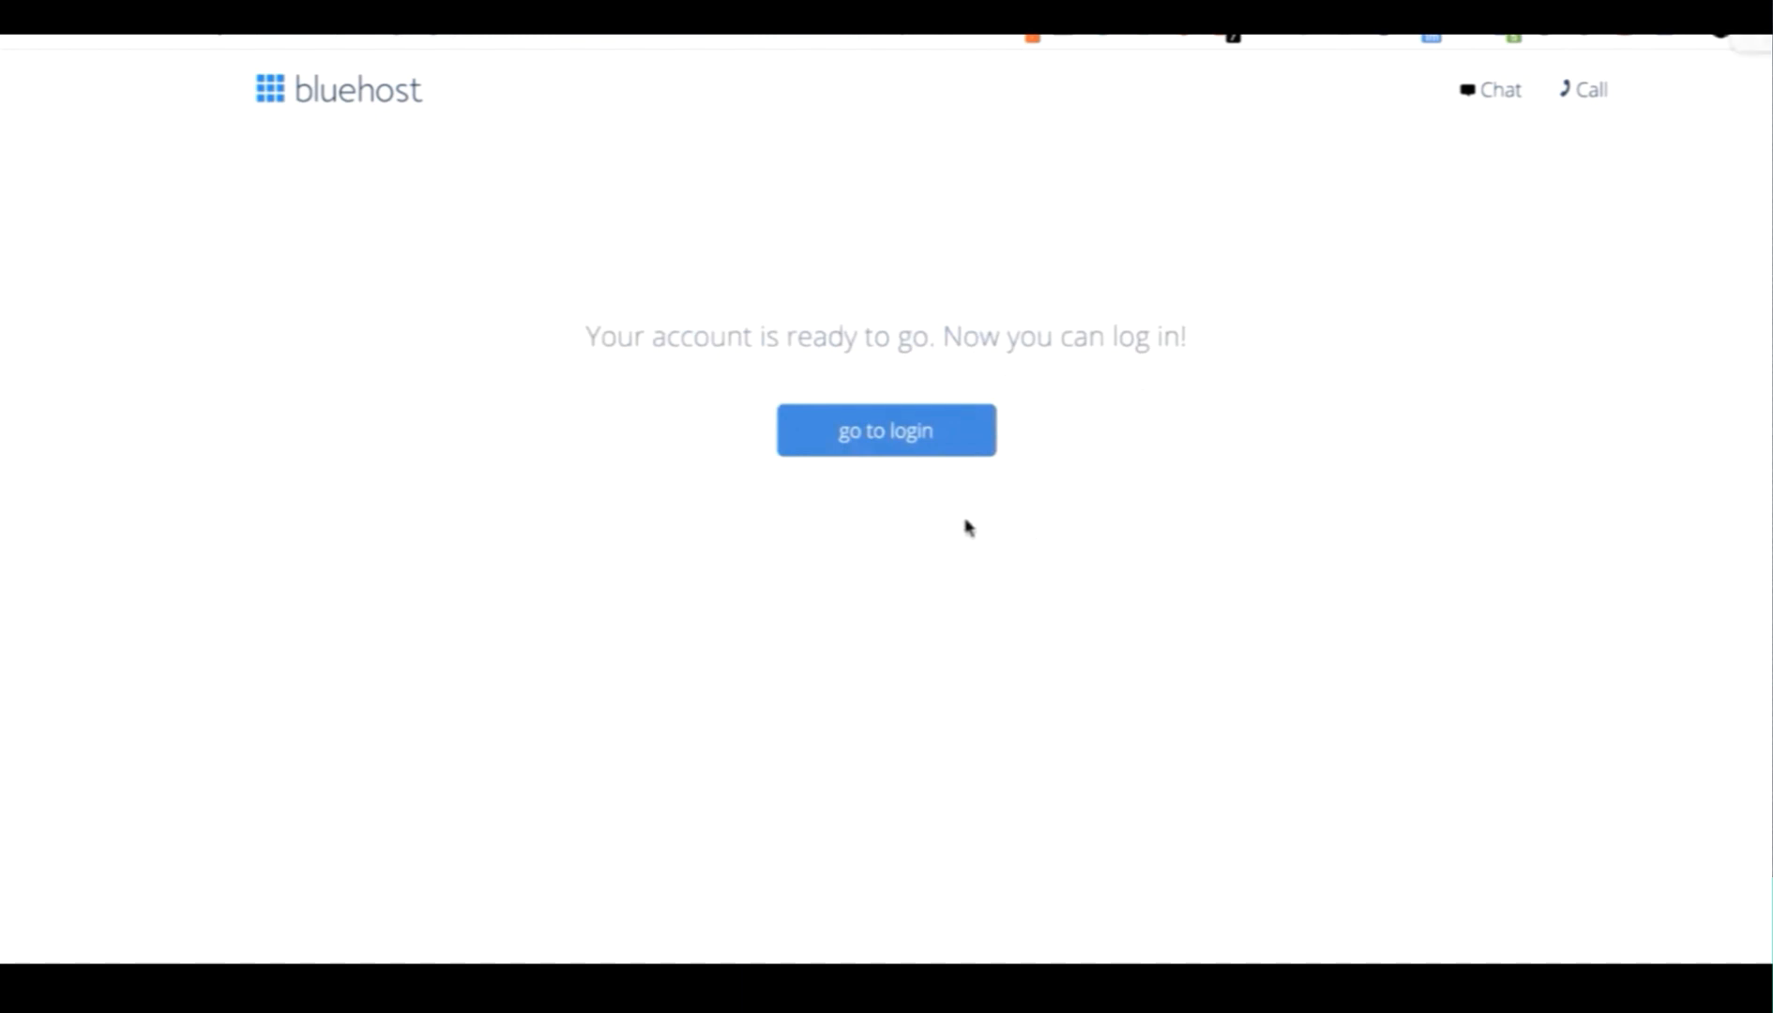
Step: Switch to the mail app, open Bluehost's WHOIS verification message for ourelementor.com and verify the email address
{"action": "left_click", "coordinate": [910, 441]}
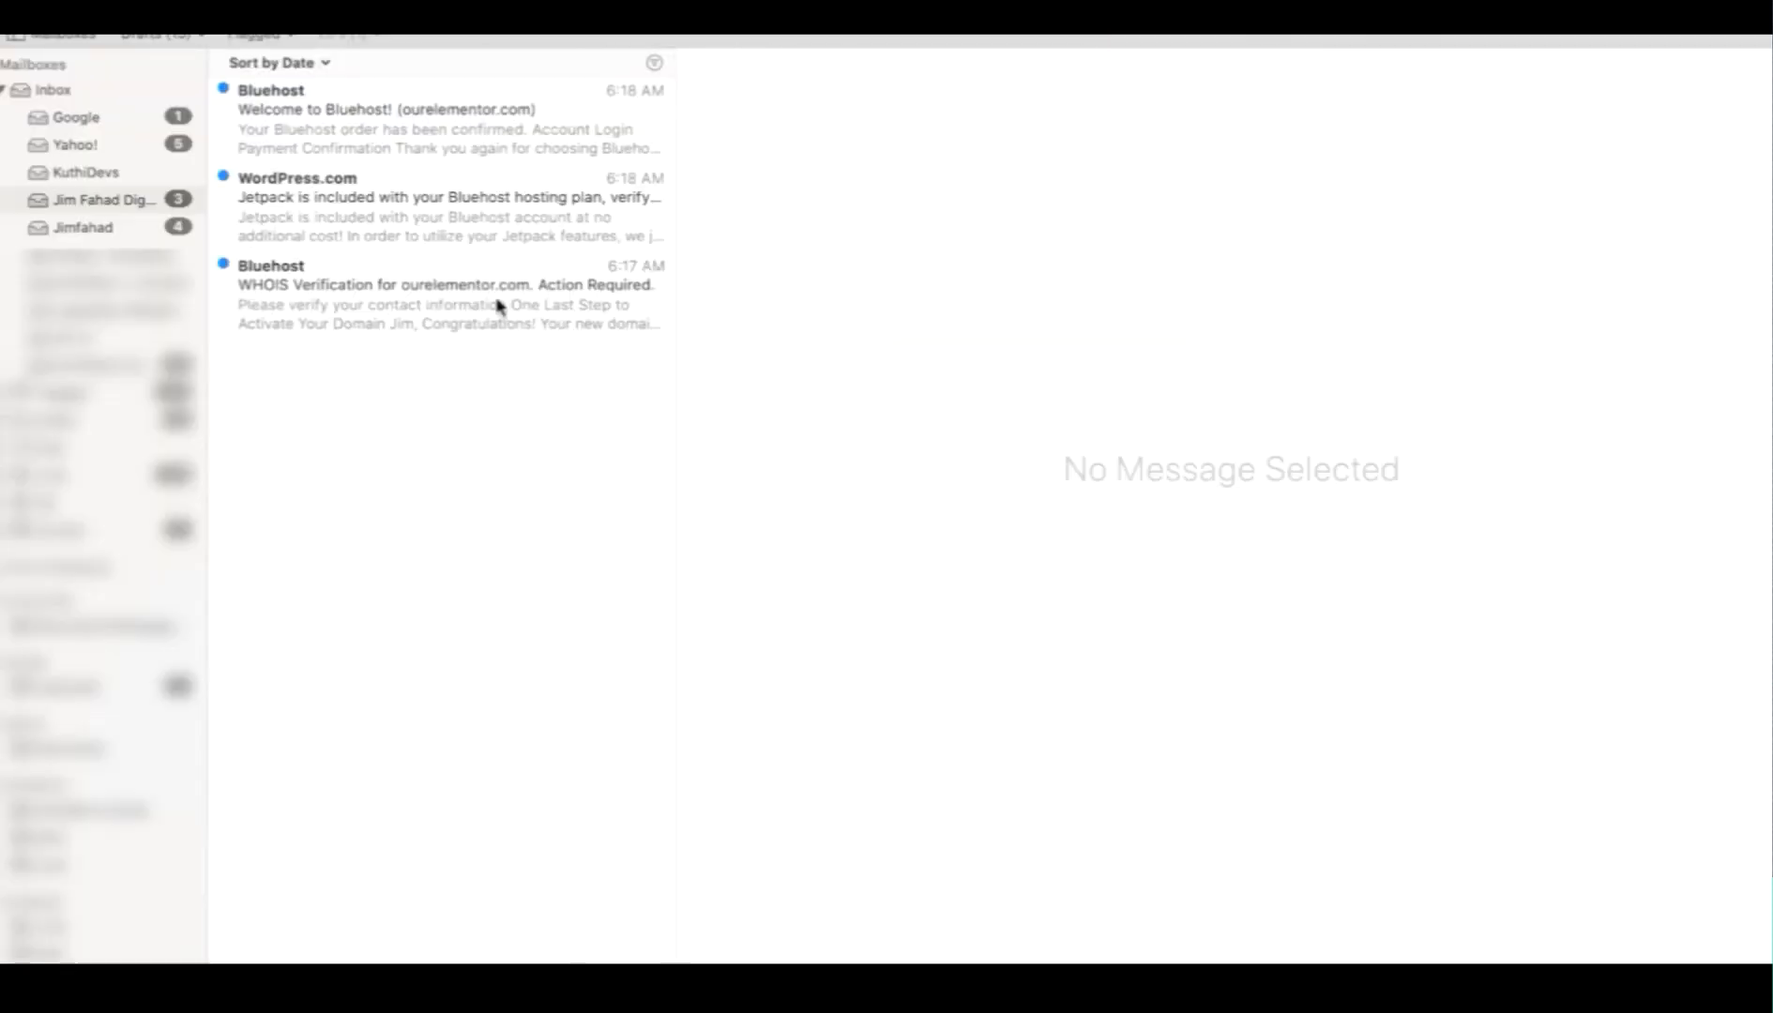
{"action": "left_click", "coordinate": [499, 304]}
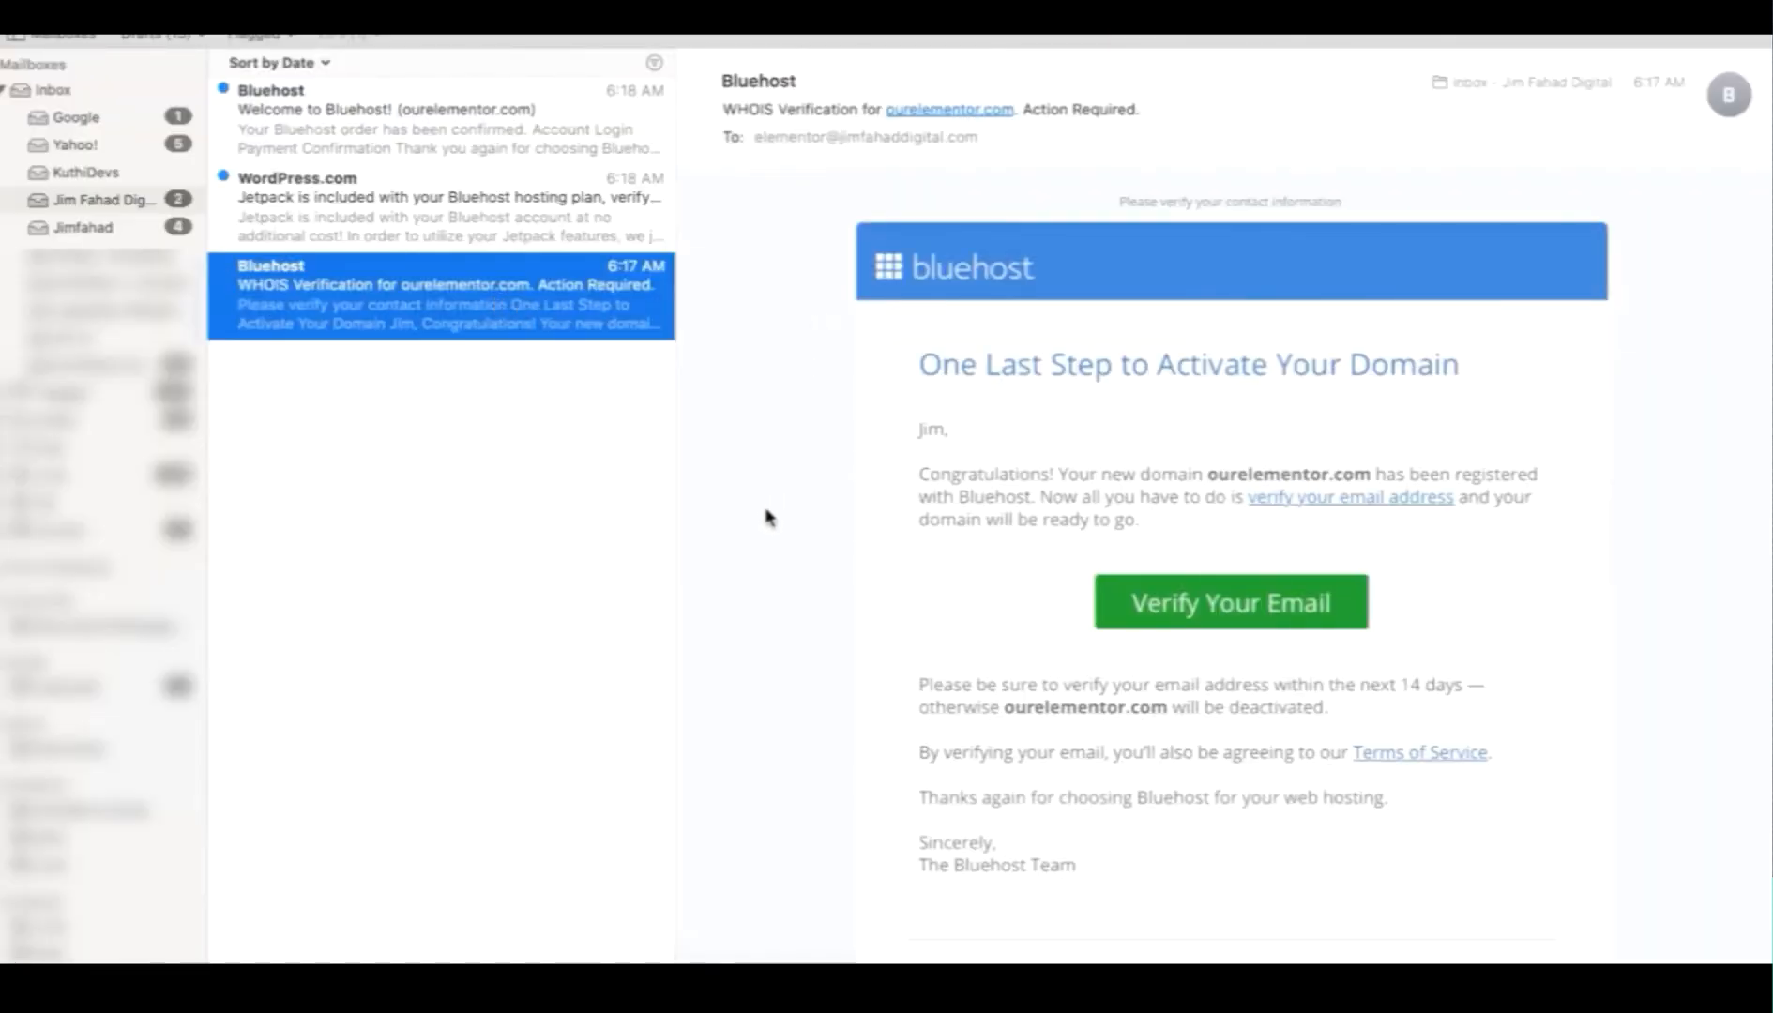
{"action": "left_click", "coordinate": [1190, 610]}
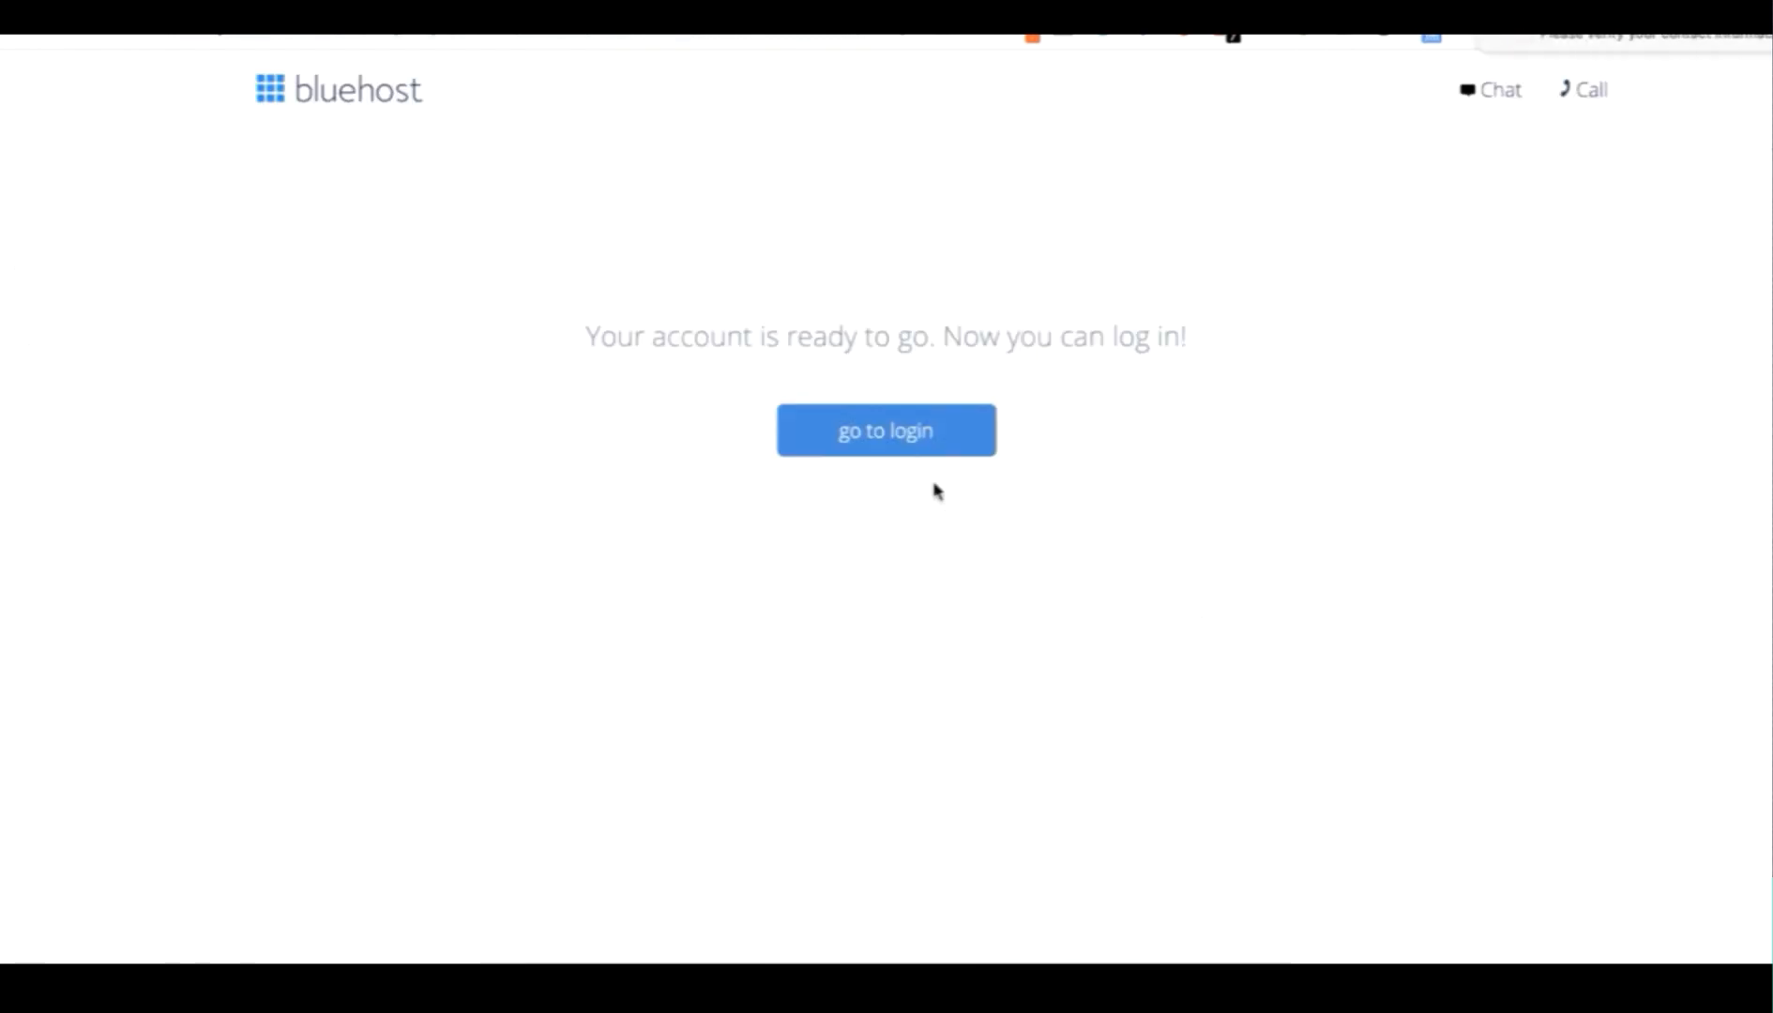
{"action": "left_click", "coordinate": [910, 437]}
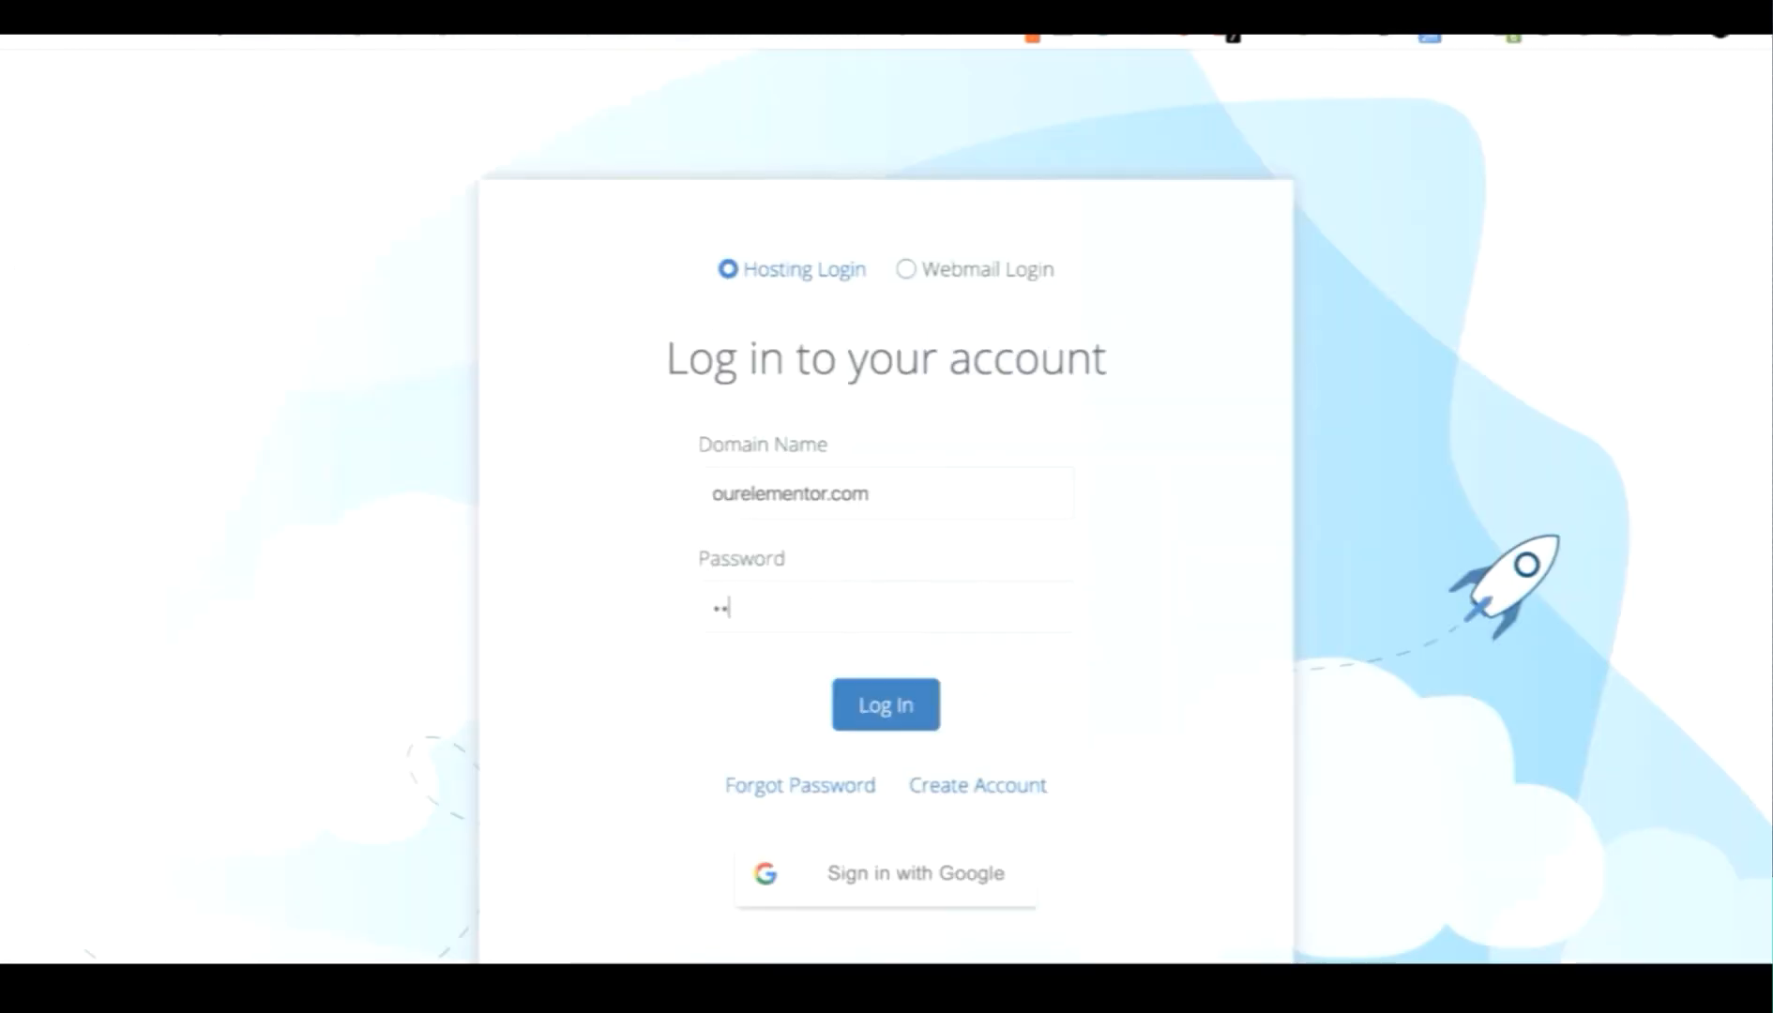
{"action": "type", "text": "•••••••••••••"}
{"action": "left_click", "coordinate": [878, 705]}
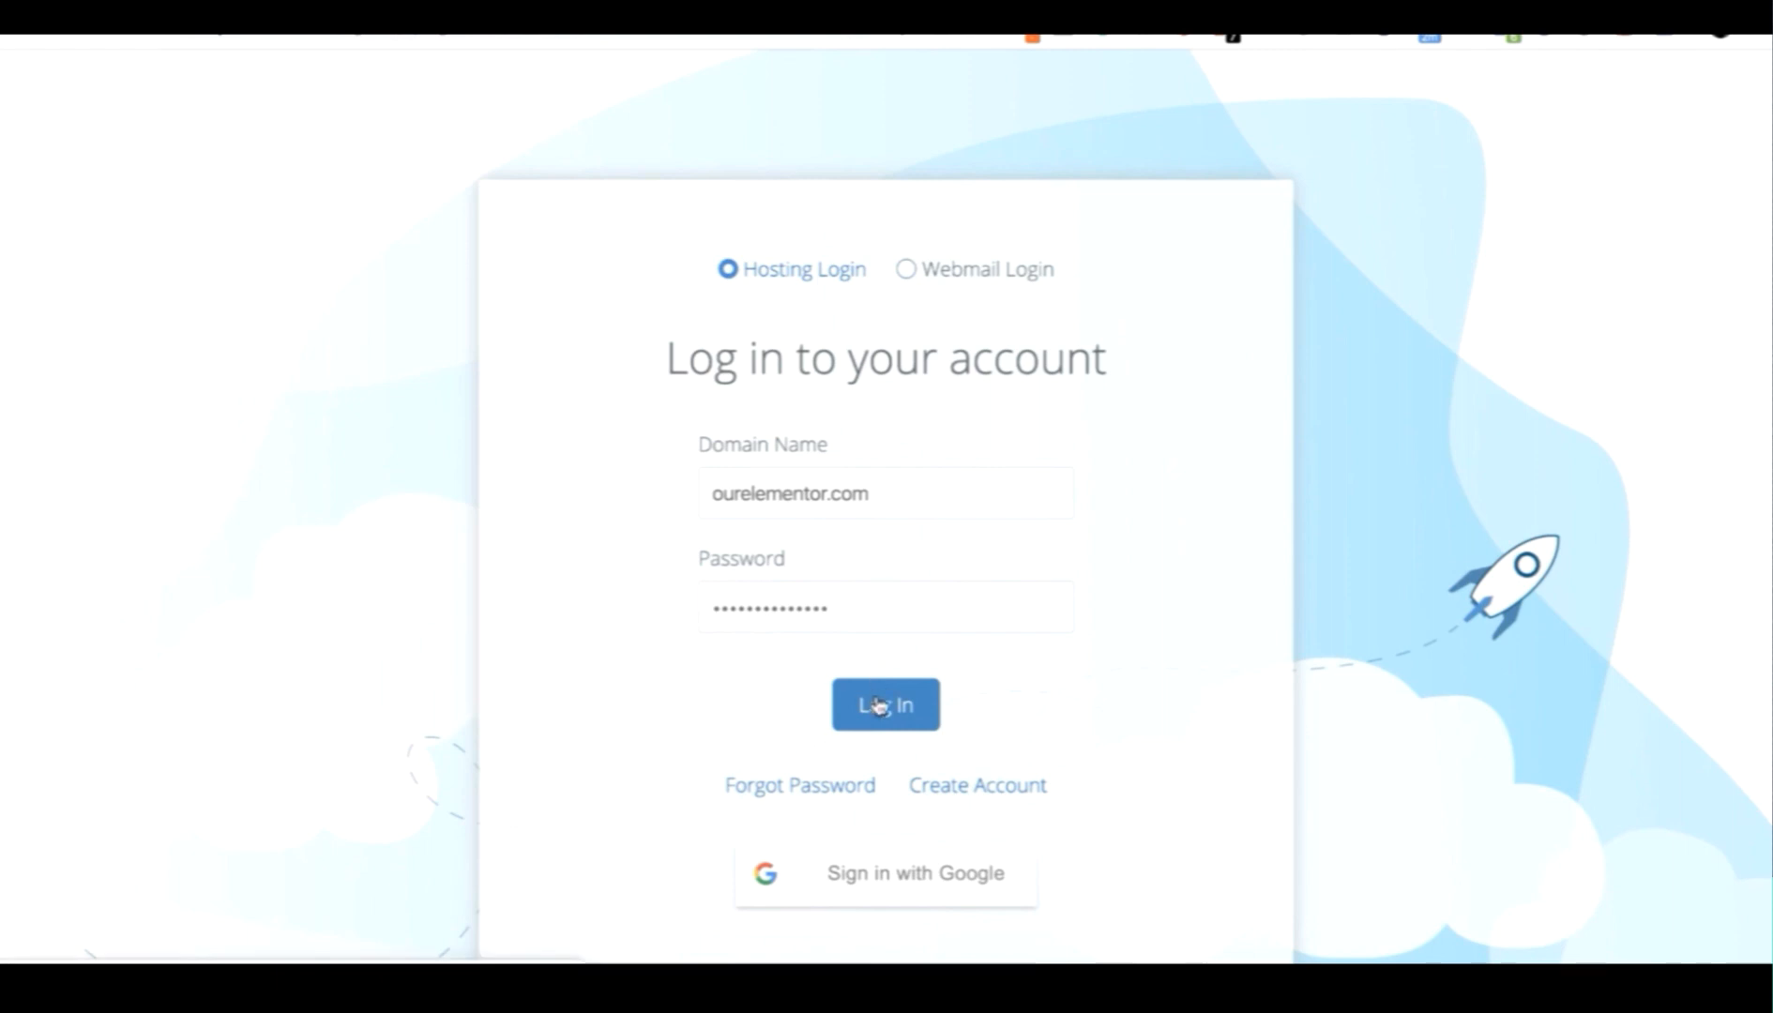
Step: Skip the guided website setup by stating that no website is being created
{"action": "scroll", "coordinate": [922, 559], "scroll_direction": "down", "scroll_amount": 1}
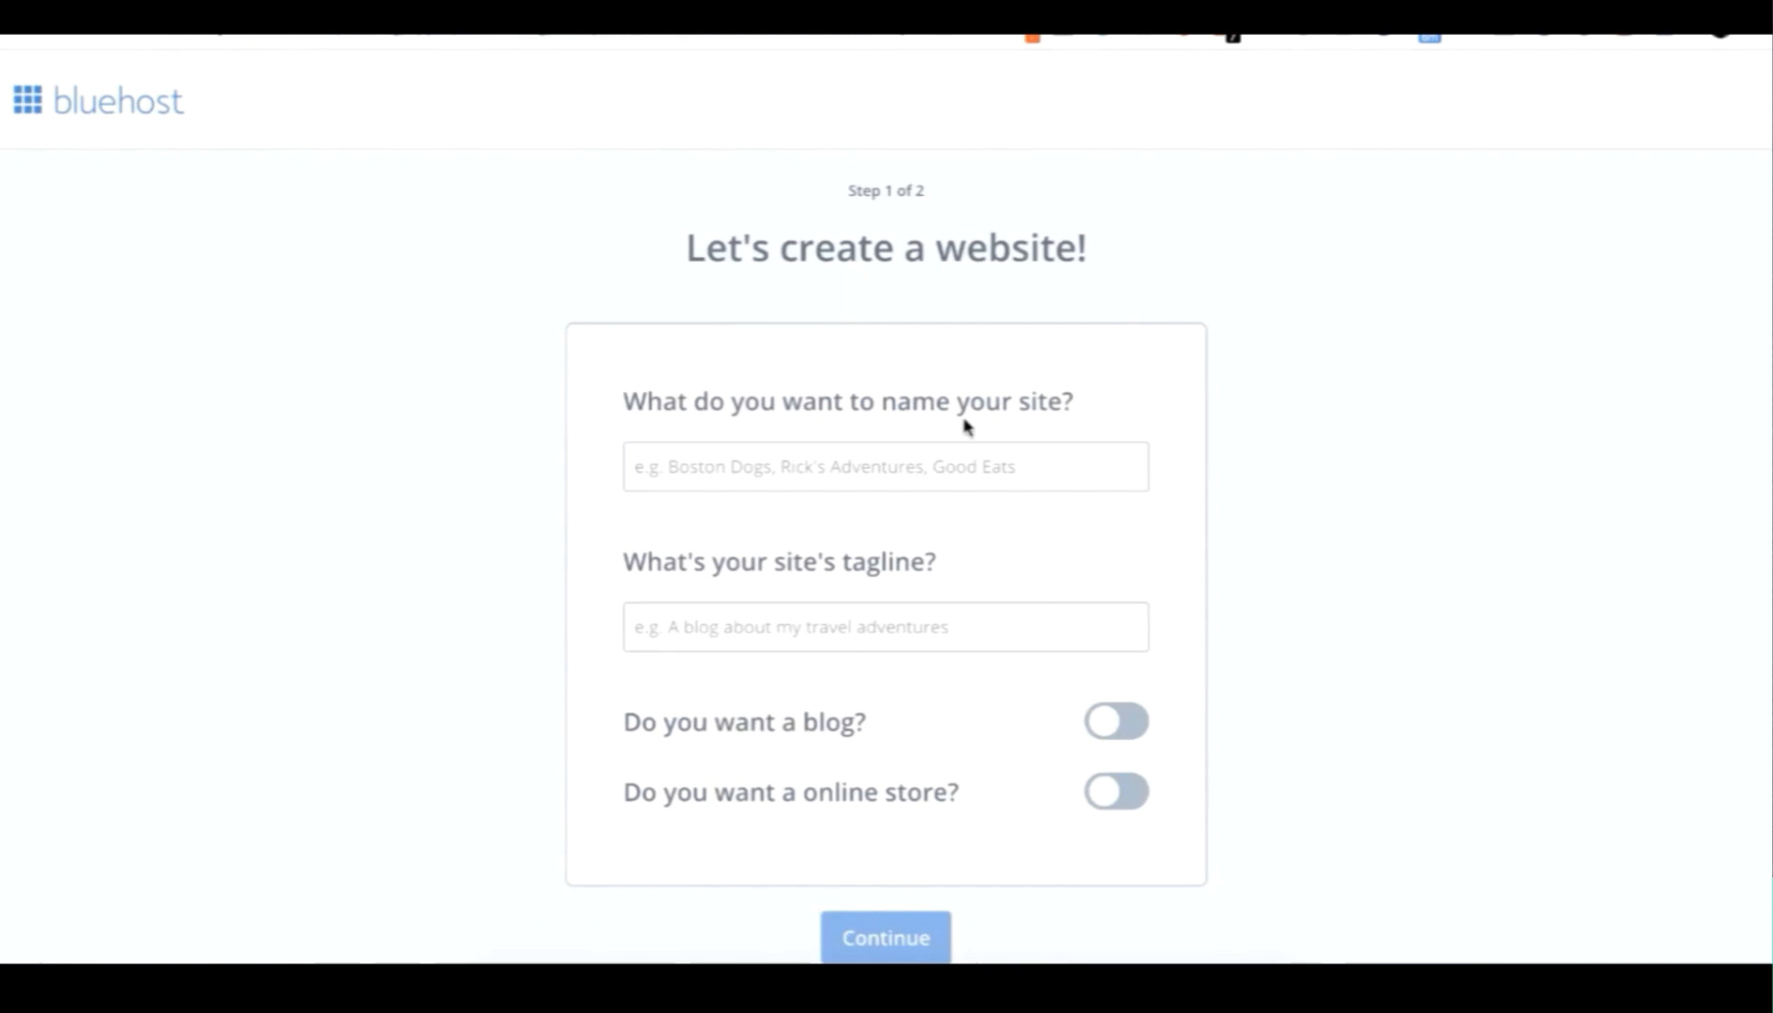
{"action": "scroll", "coordinate": [926, 562], "scroll_direction": "down", "scroll_amount": 1}
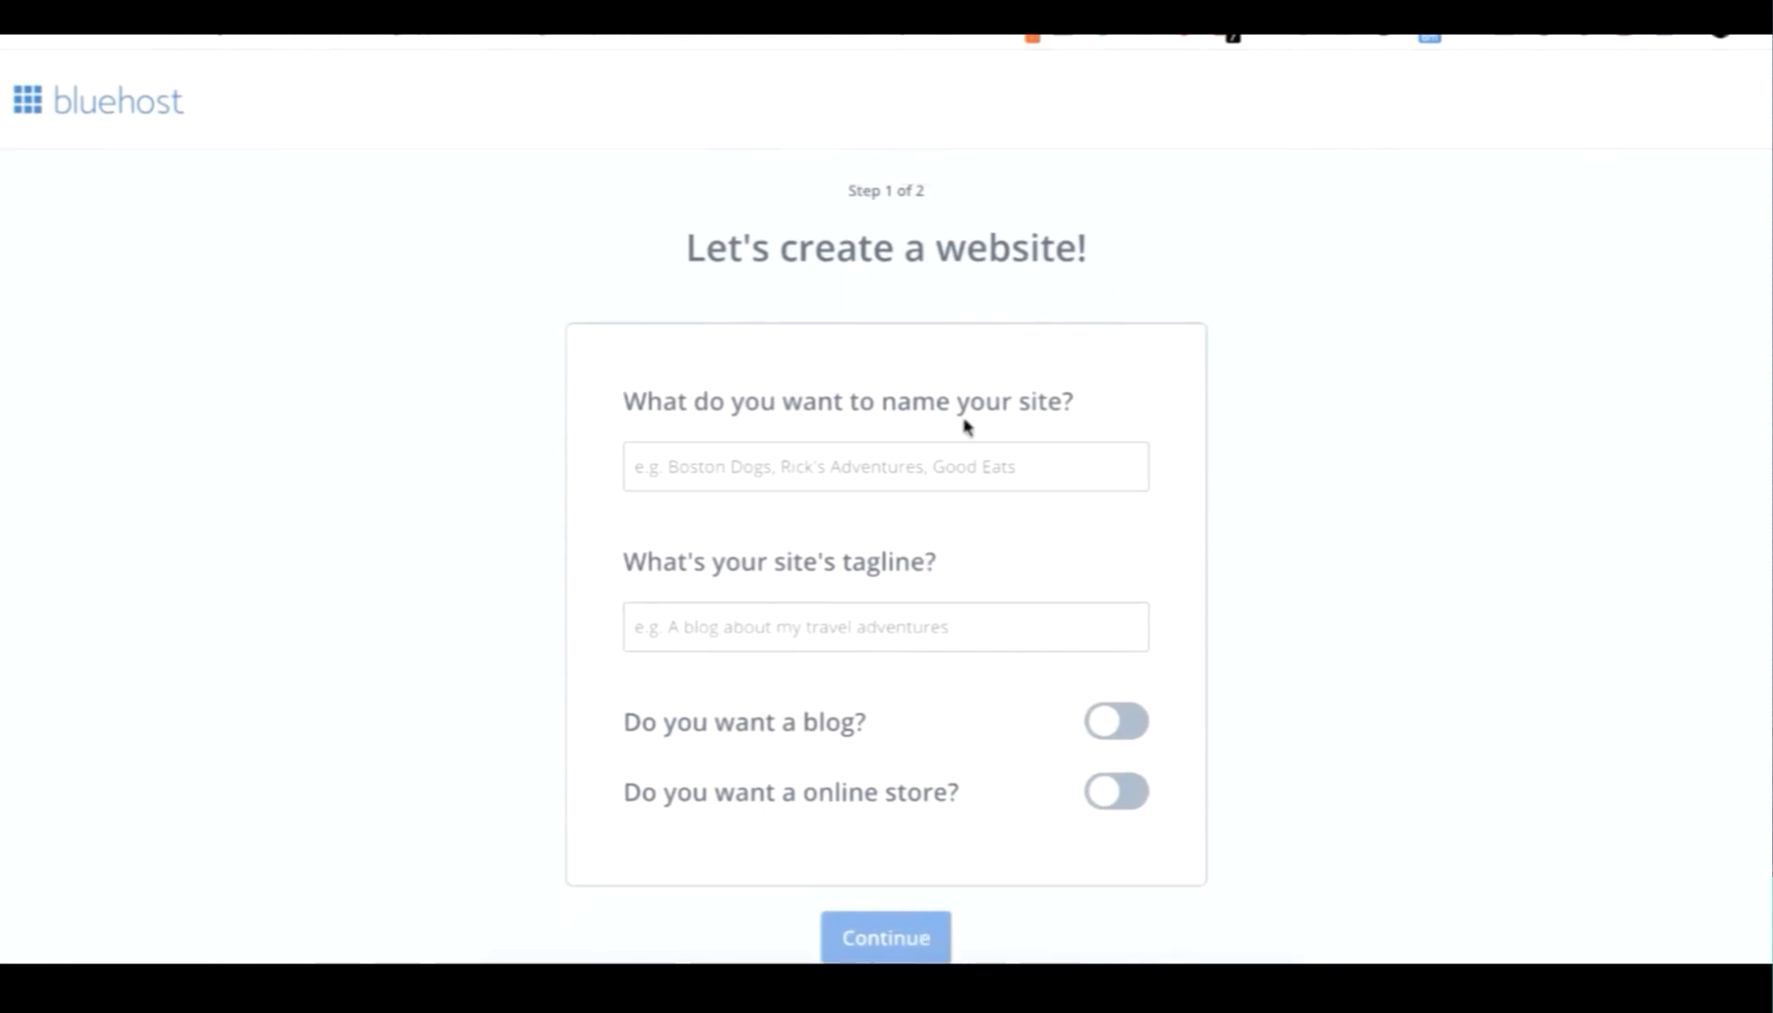
{"action": "scroll", "coordinate": [926, 562], "scroll_direction": "down", "scroll_amount": 1}
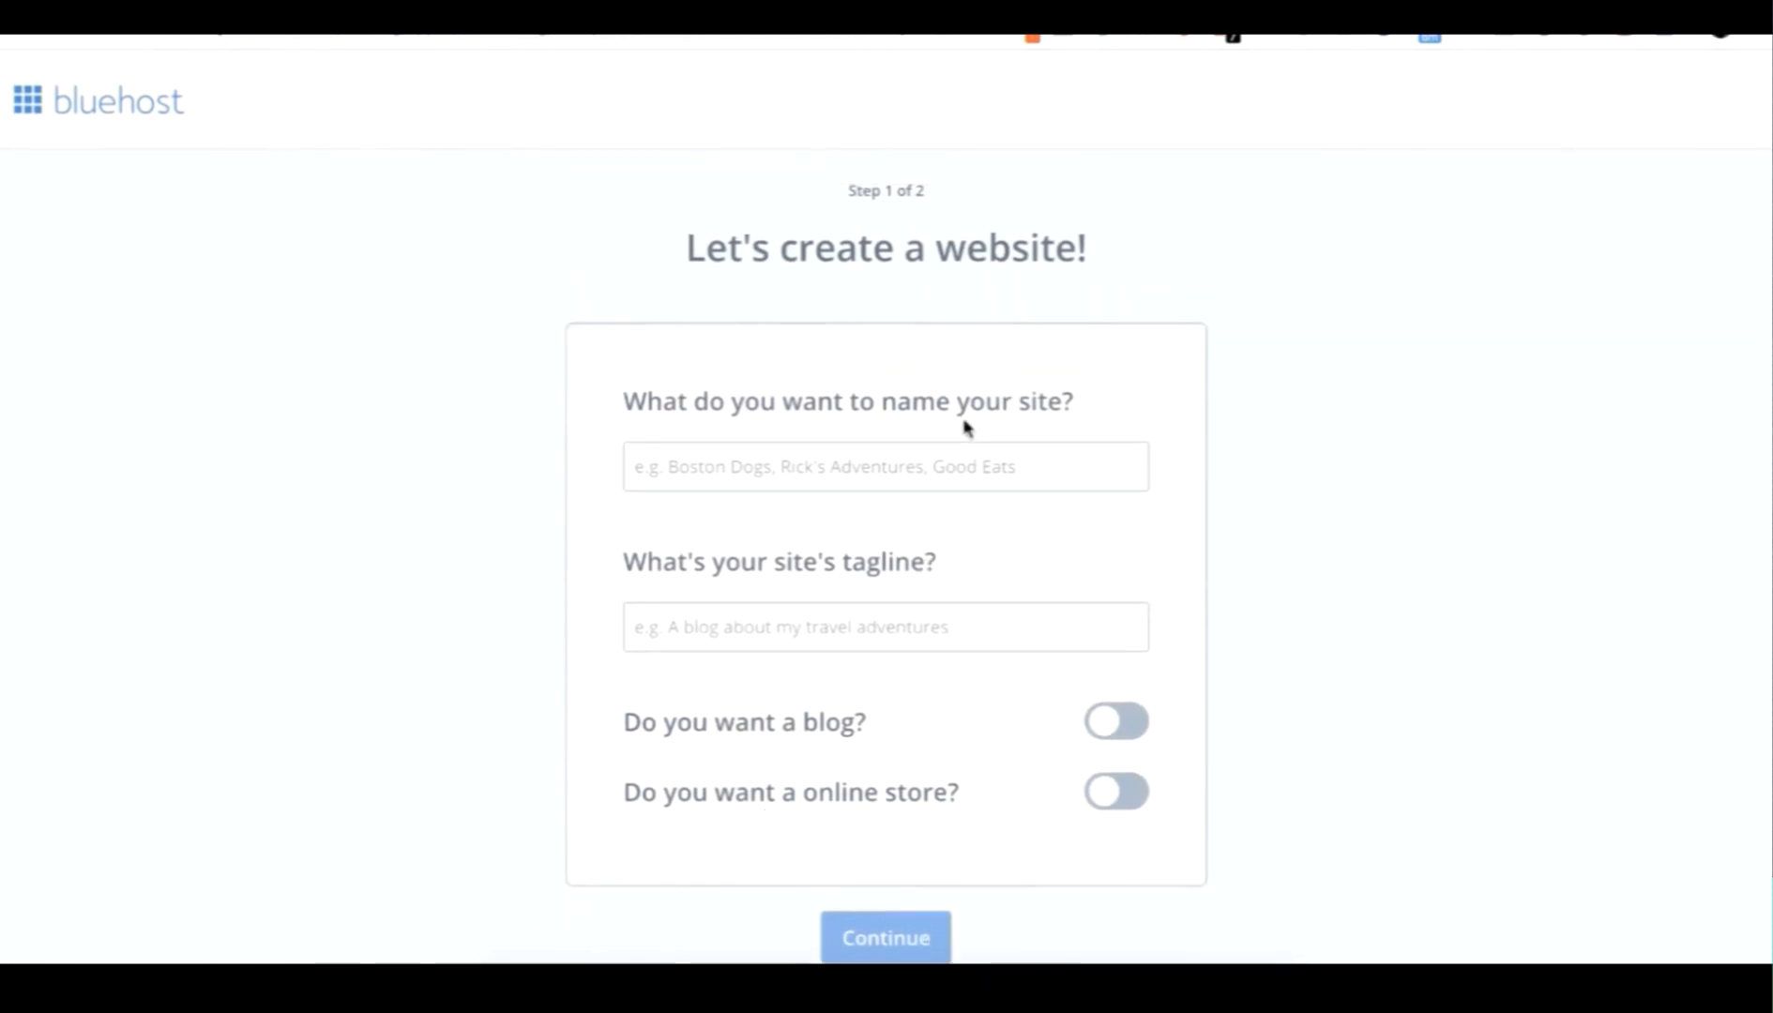
{"action": "scroll", "coordinate": [947, 488], "scroll_direction": "down", "scroll_amount": 1}
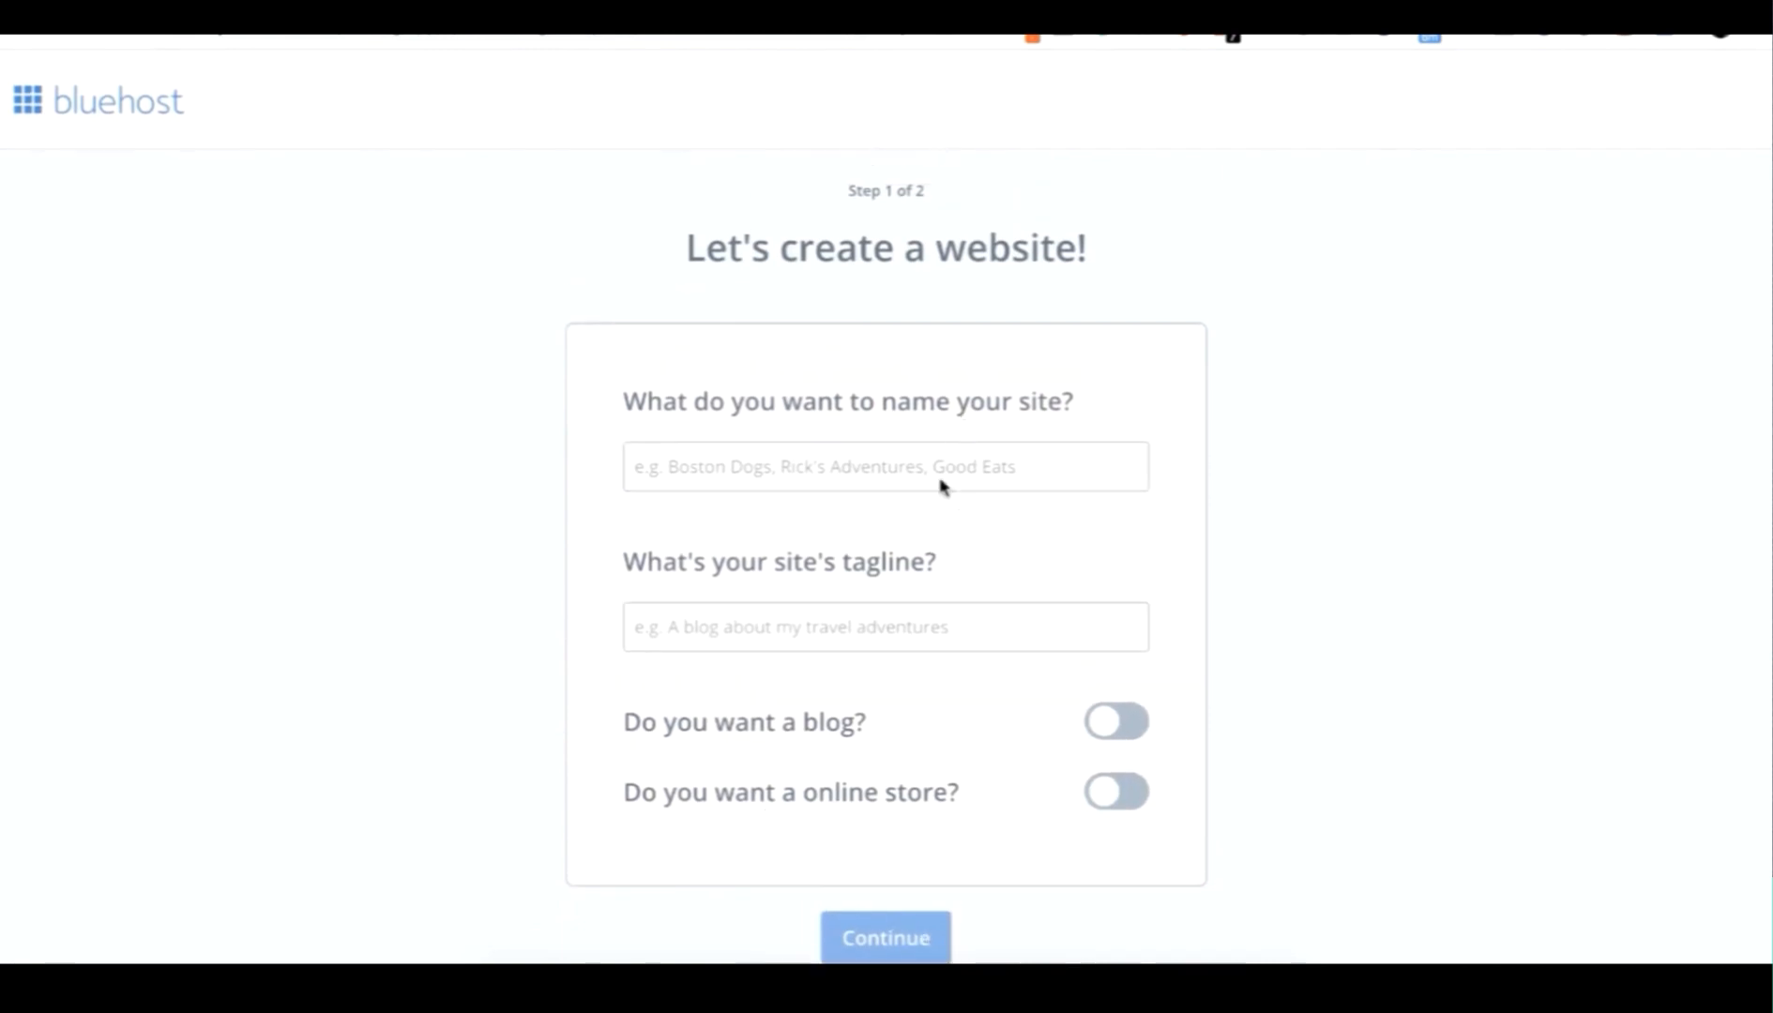
{"action": "scroll", "coordinate": [943, 486], "scroll_direction": "down", "scroll_amount": 1}
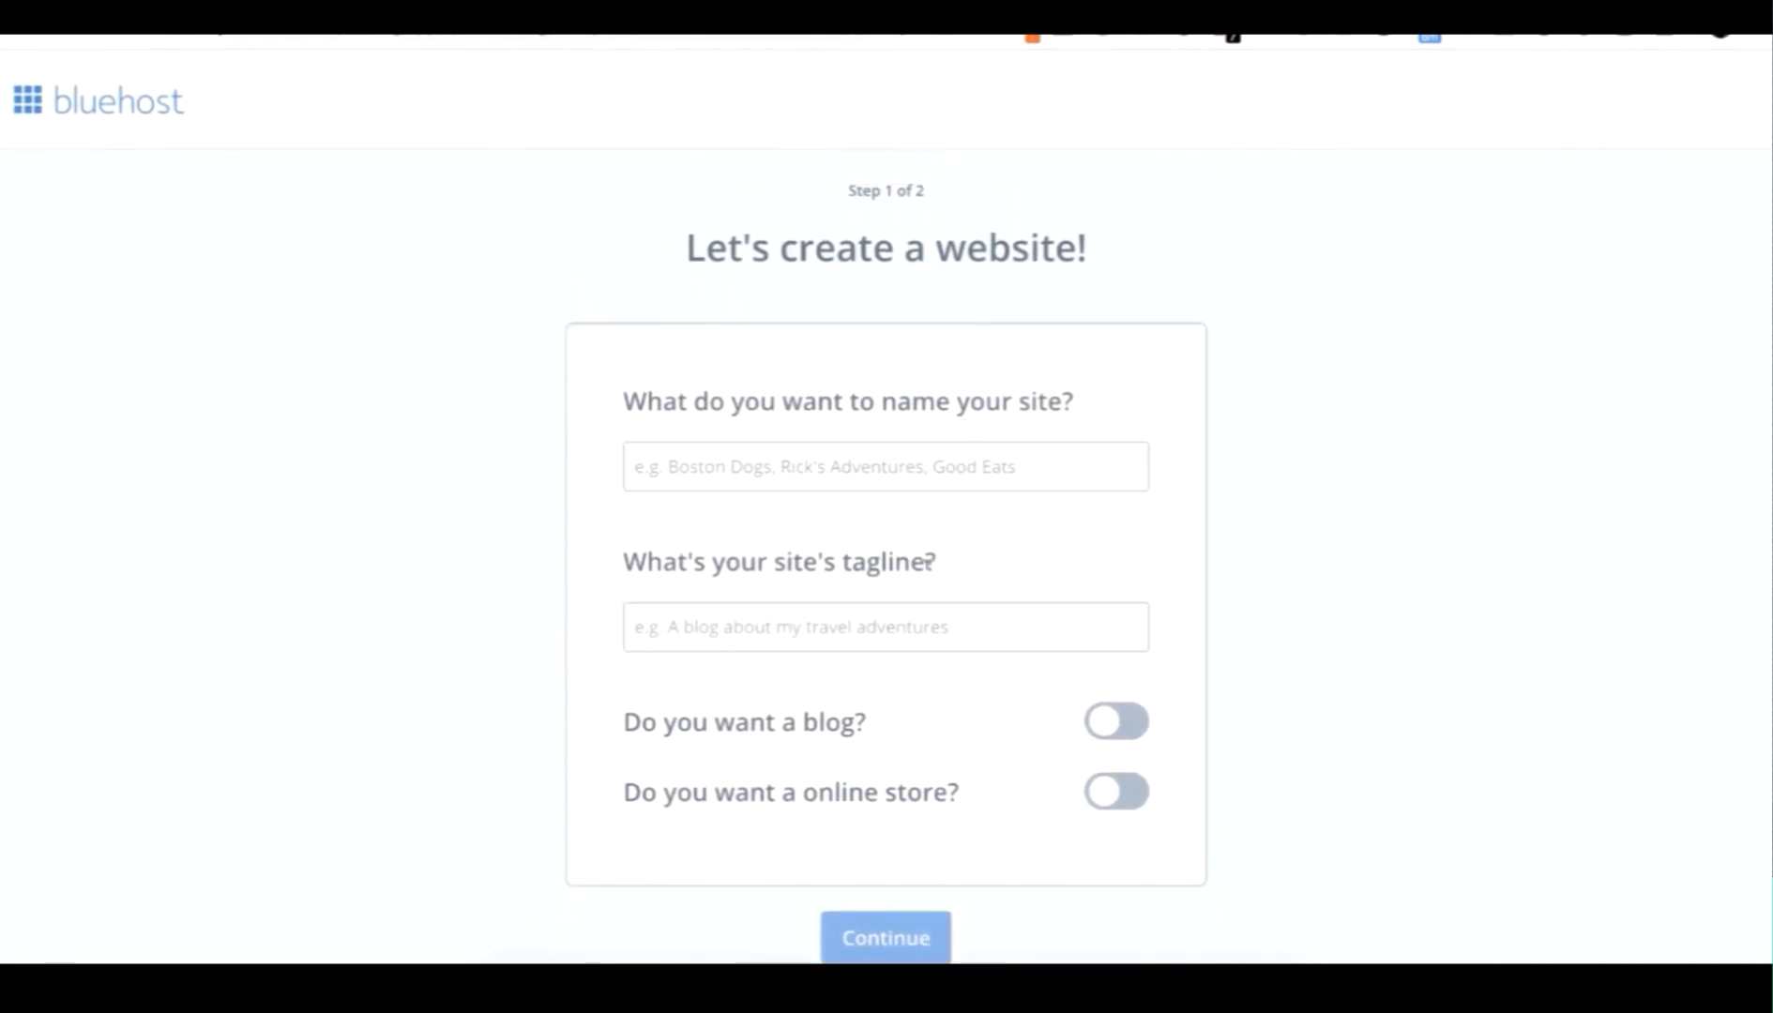
{"action": "scroll", "coordinate": [926, 562], "scroll_direction": "down", "scroll_amount": 1}
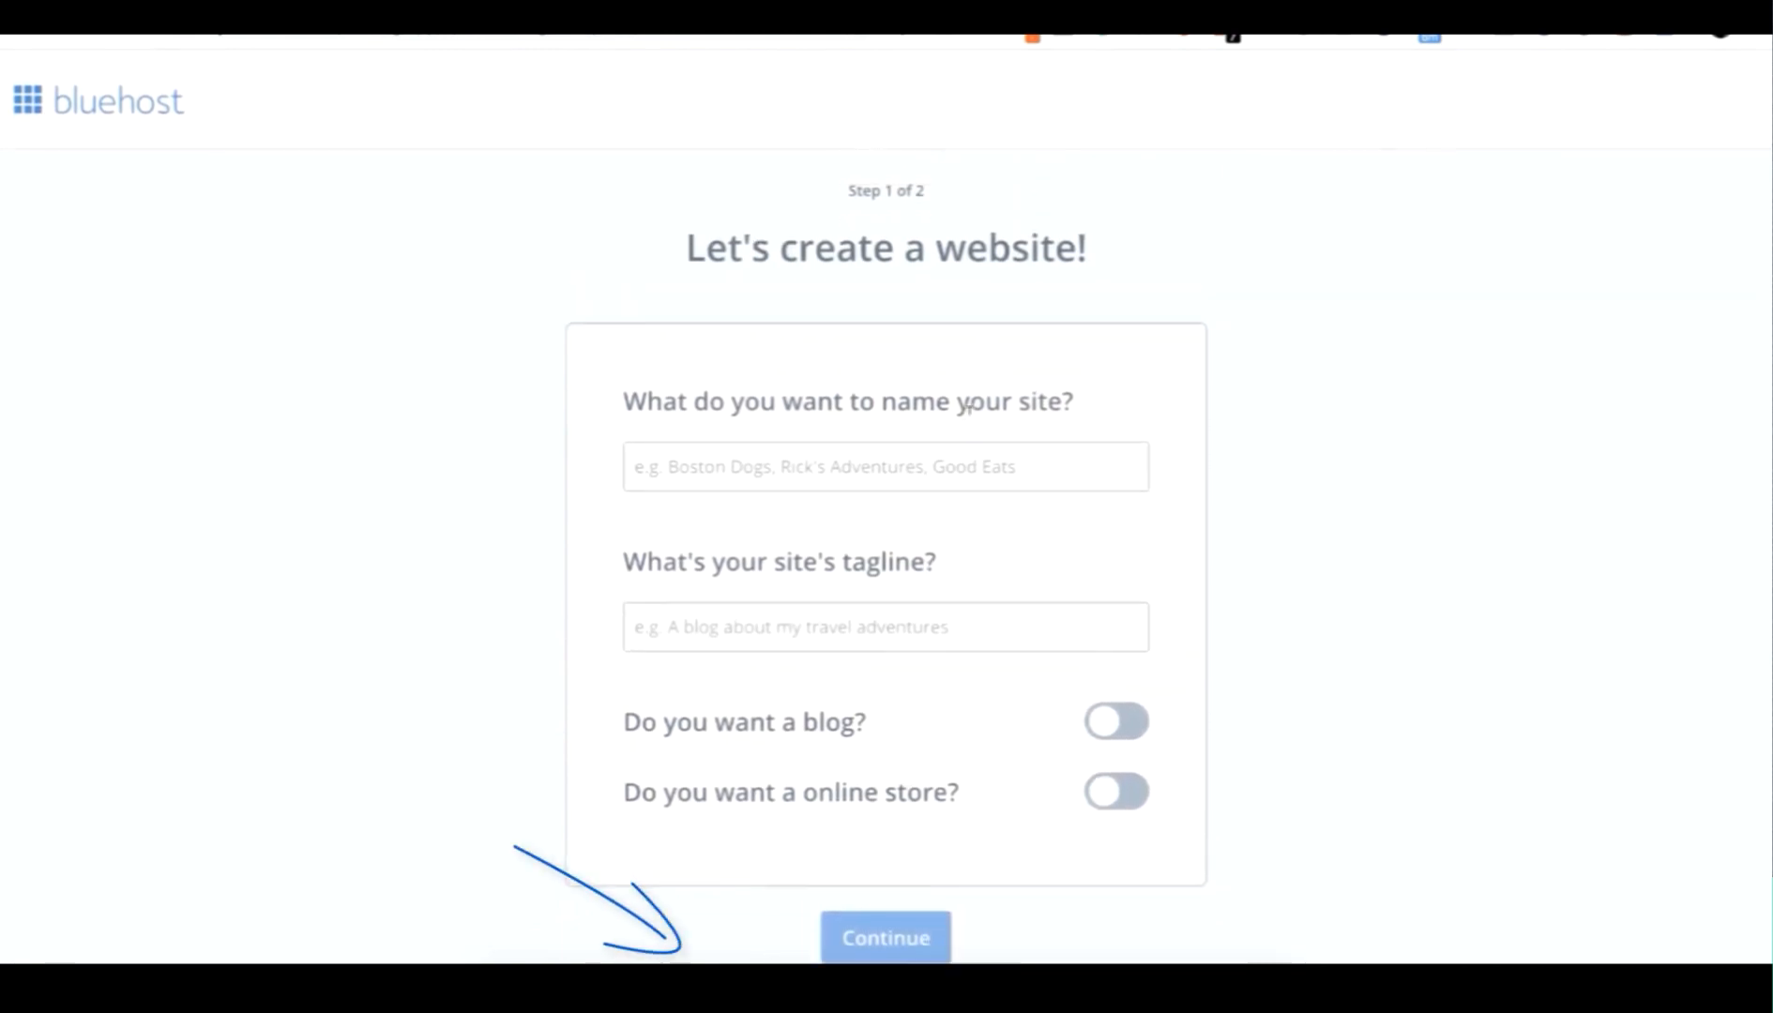
{"action": "scroll", "coordinate": [927, 564], "scroll_direction": "down", "scroll_amount": 1}
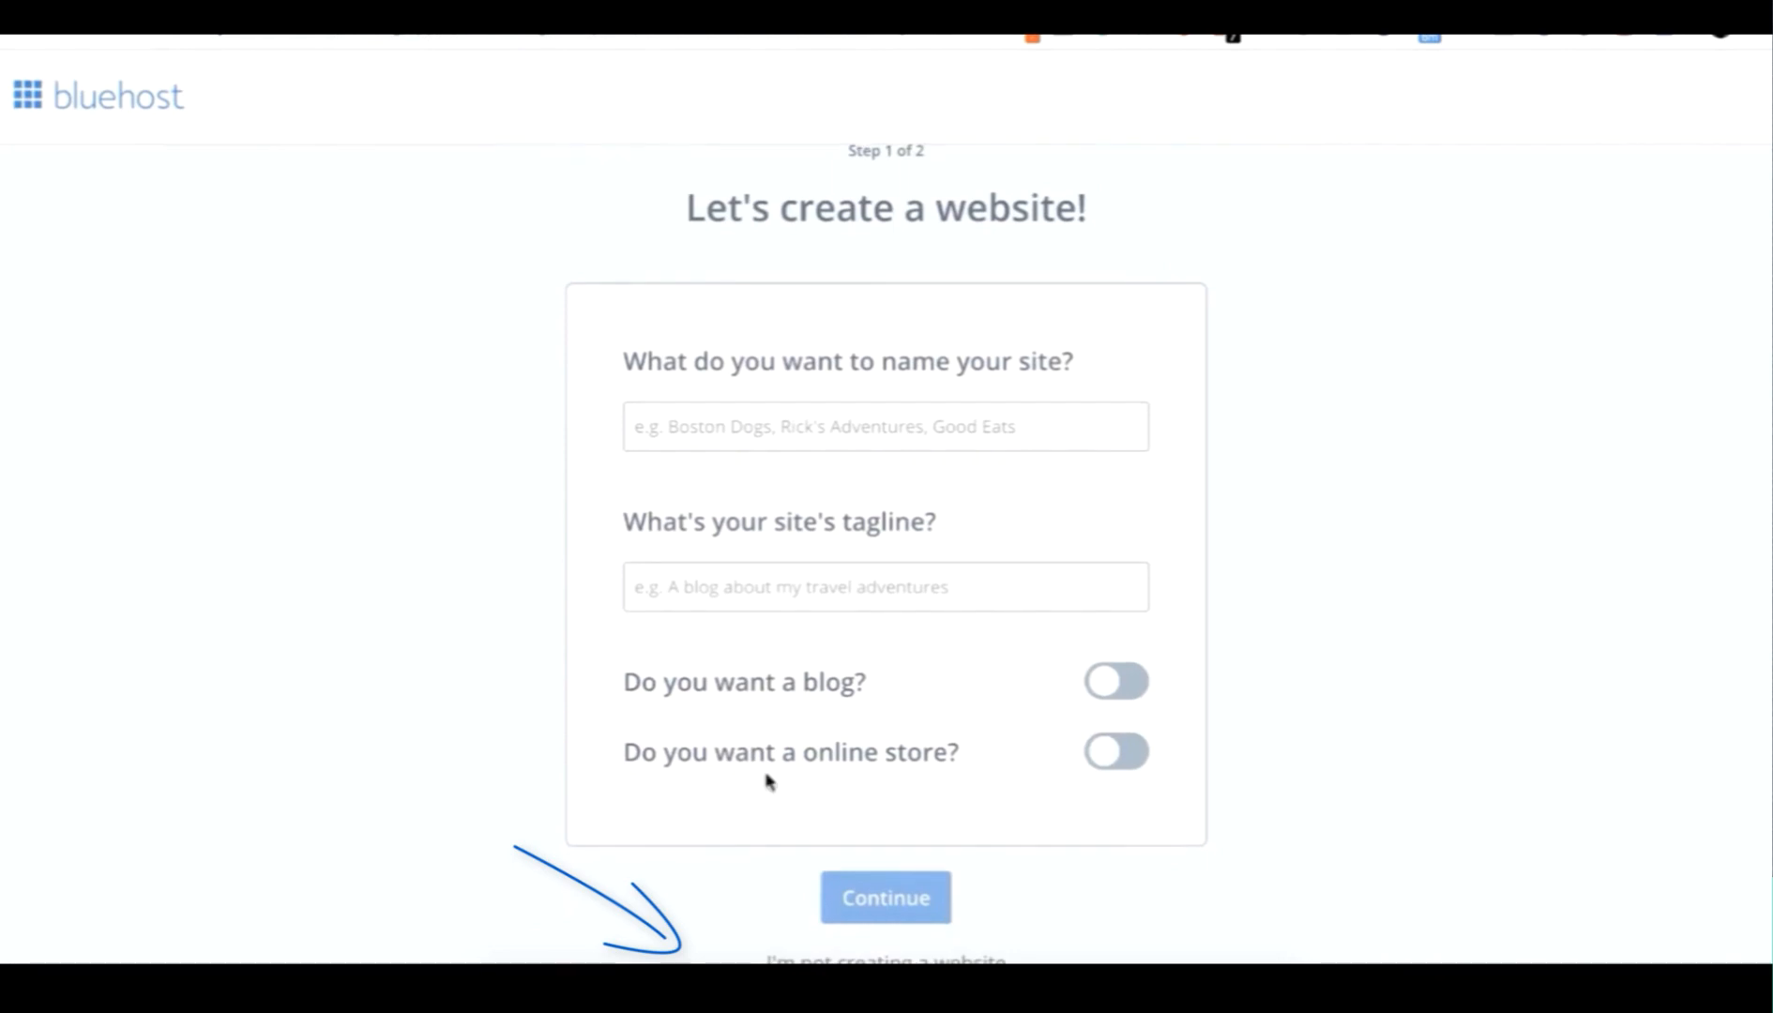
{"action": "left_click", "coordinate": [851, 954]}
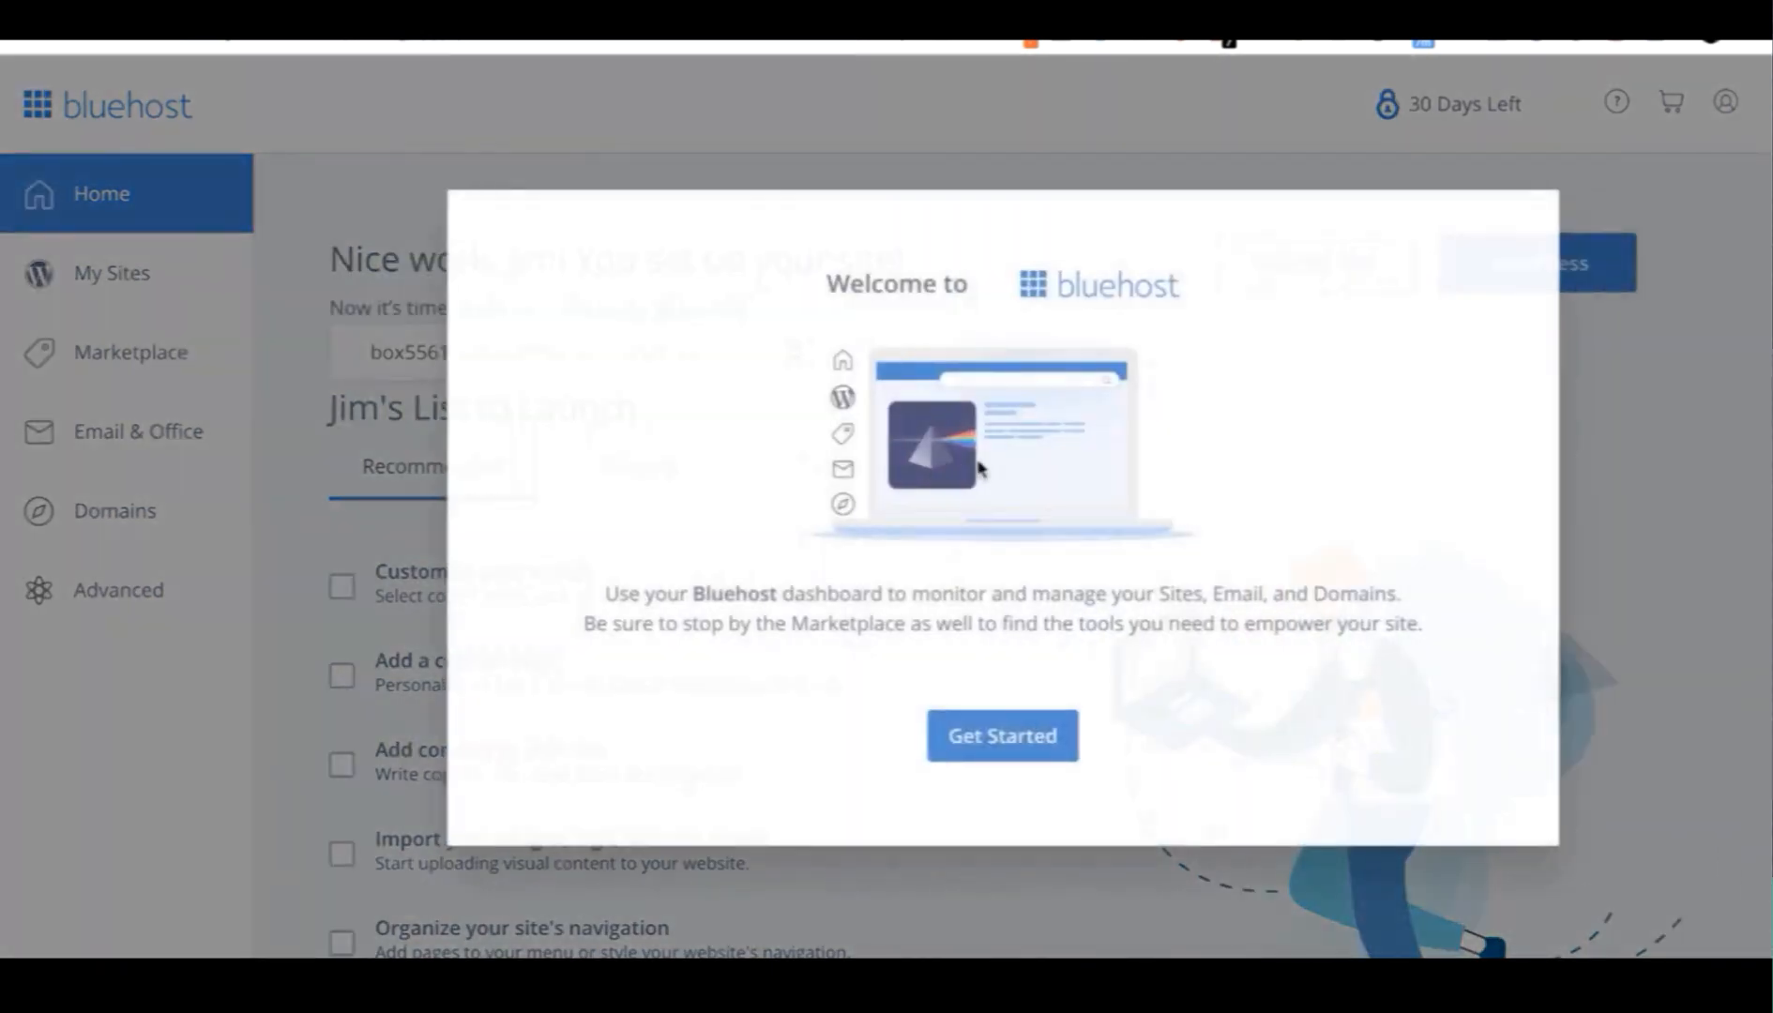
Step: Dismiss the welcome window and turn off Domain Privacy + Protection, confirming that no privacy is wanted
{"action": "left_click", "coordinate": [865, 746]}
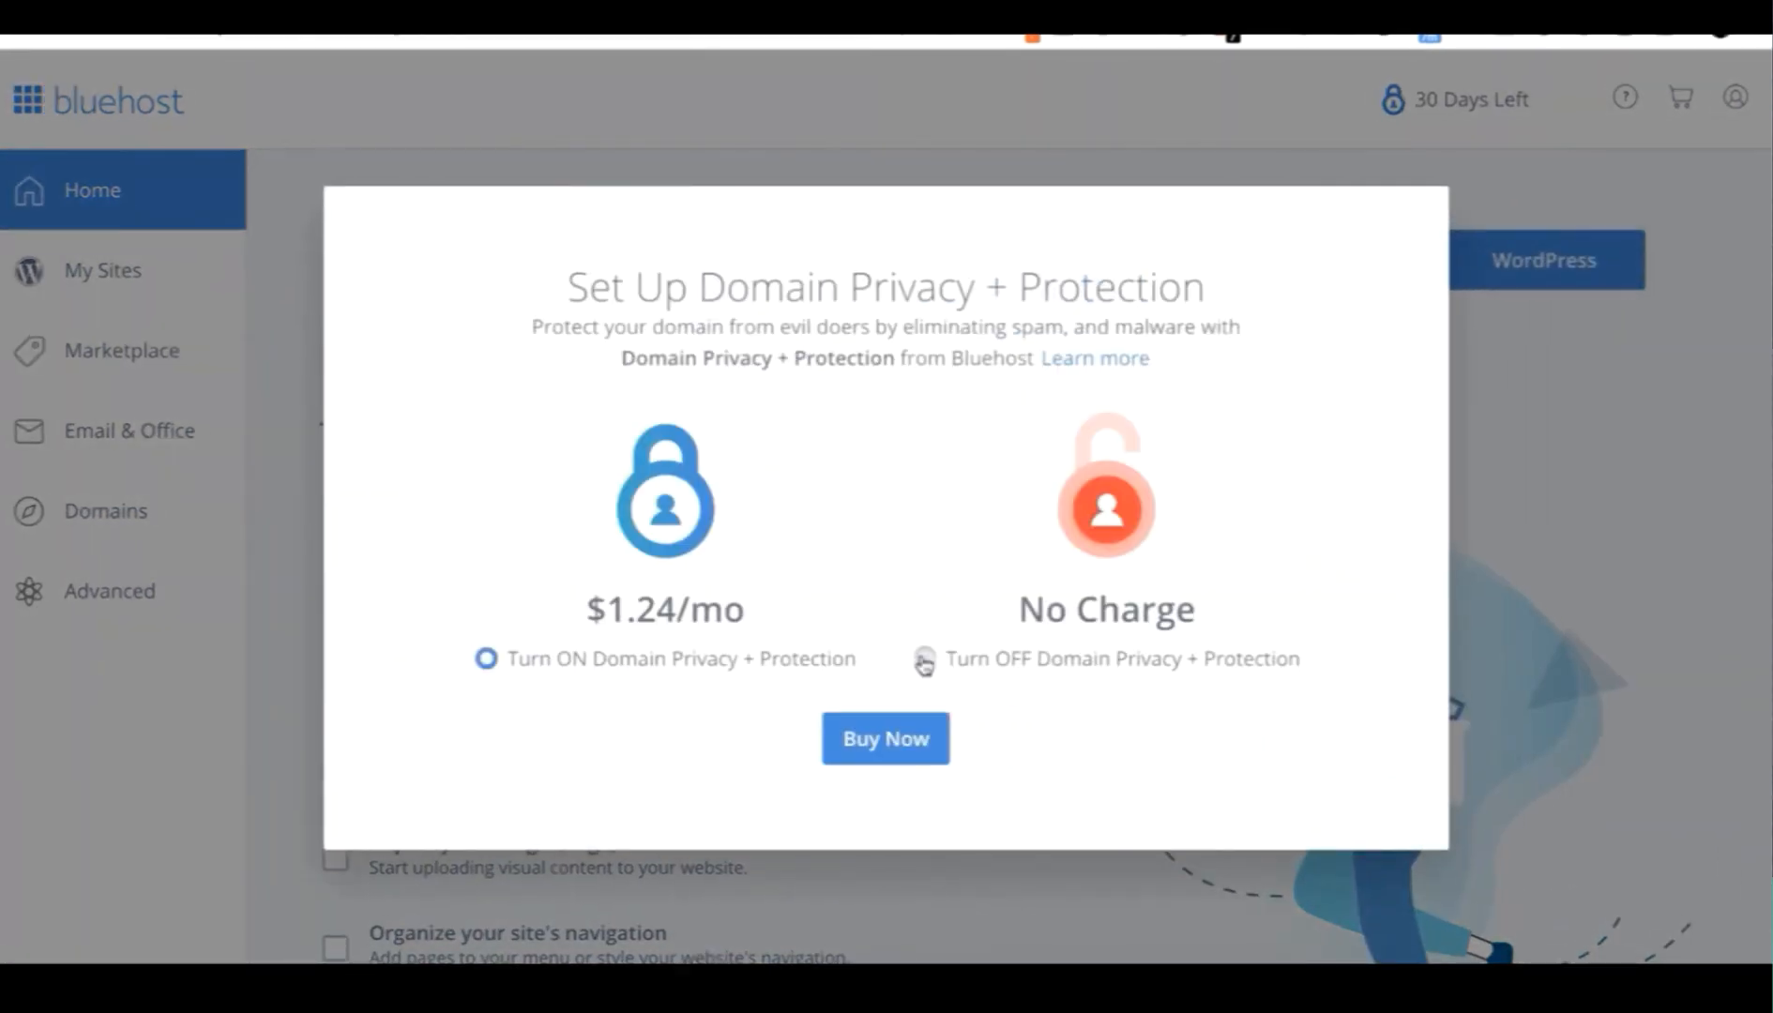
{"action": "left_click", "coordinate": [924, 659]}
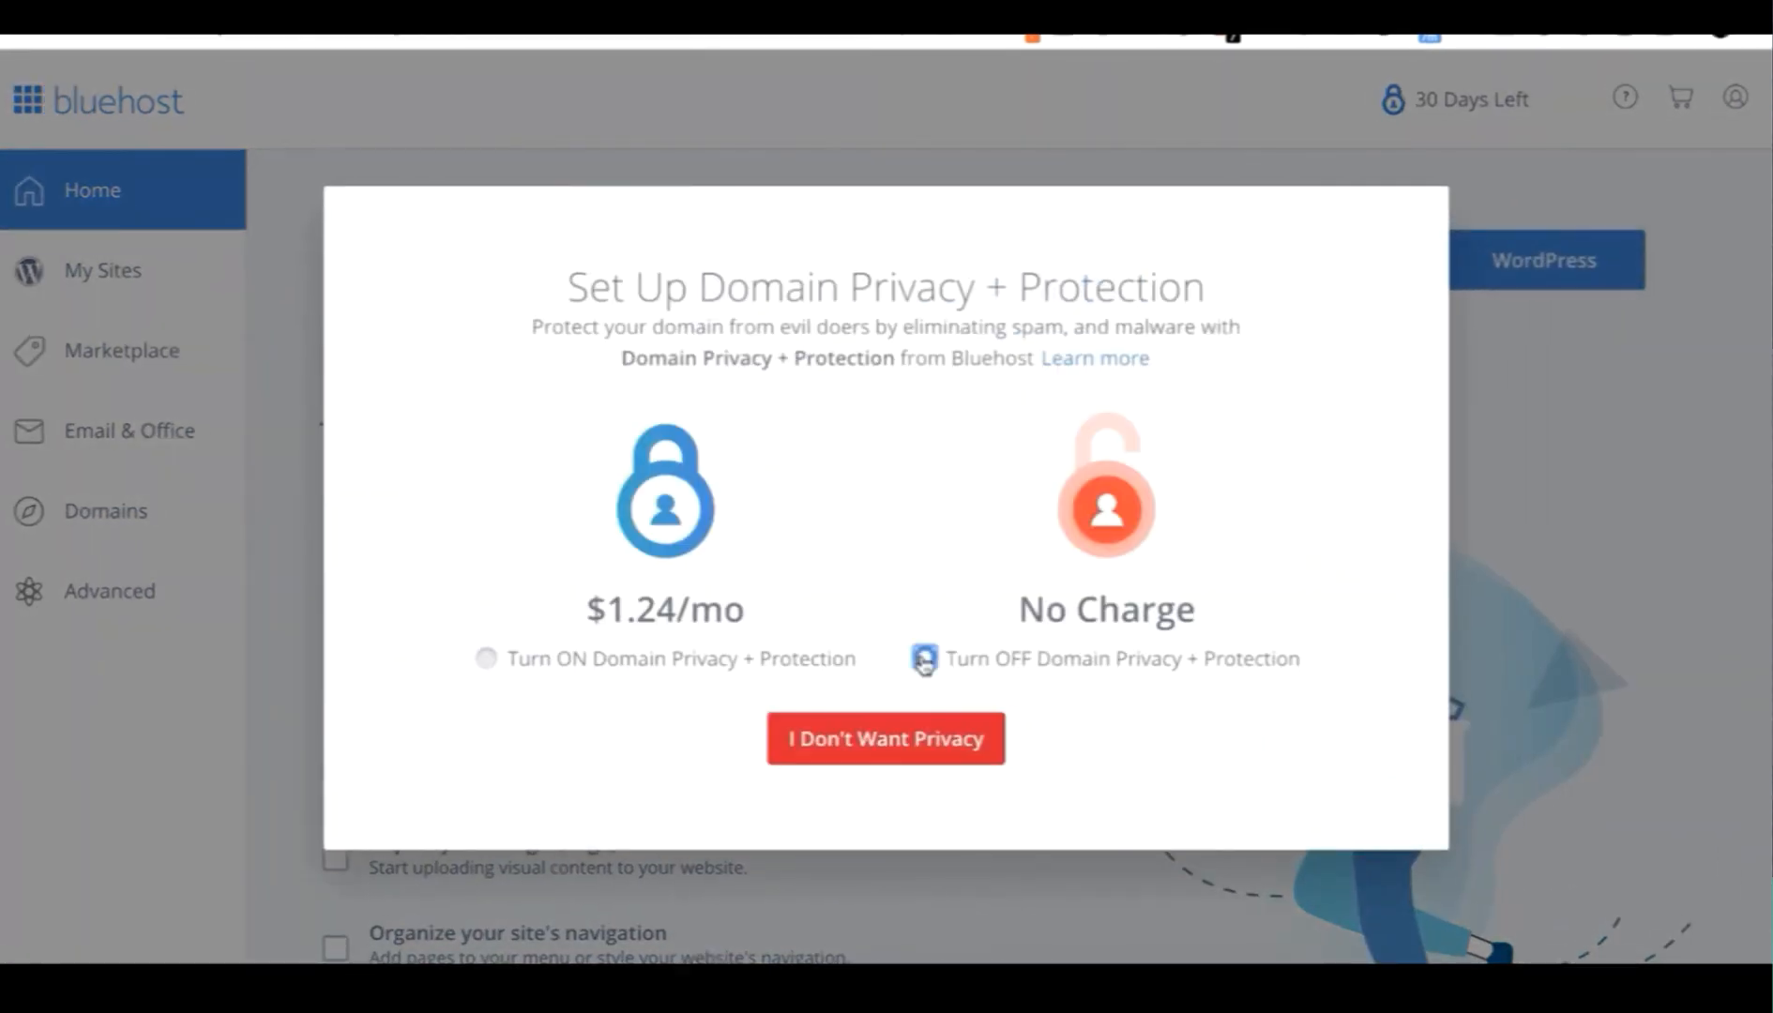
{"action": "left_click", "coordinate": [921, 741]}
{"action": "left_click", "coordinate": [816, 797]}
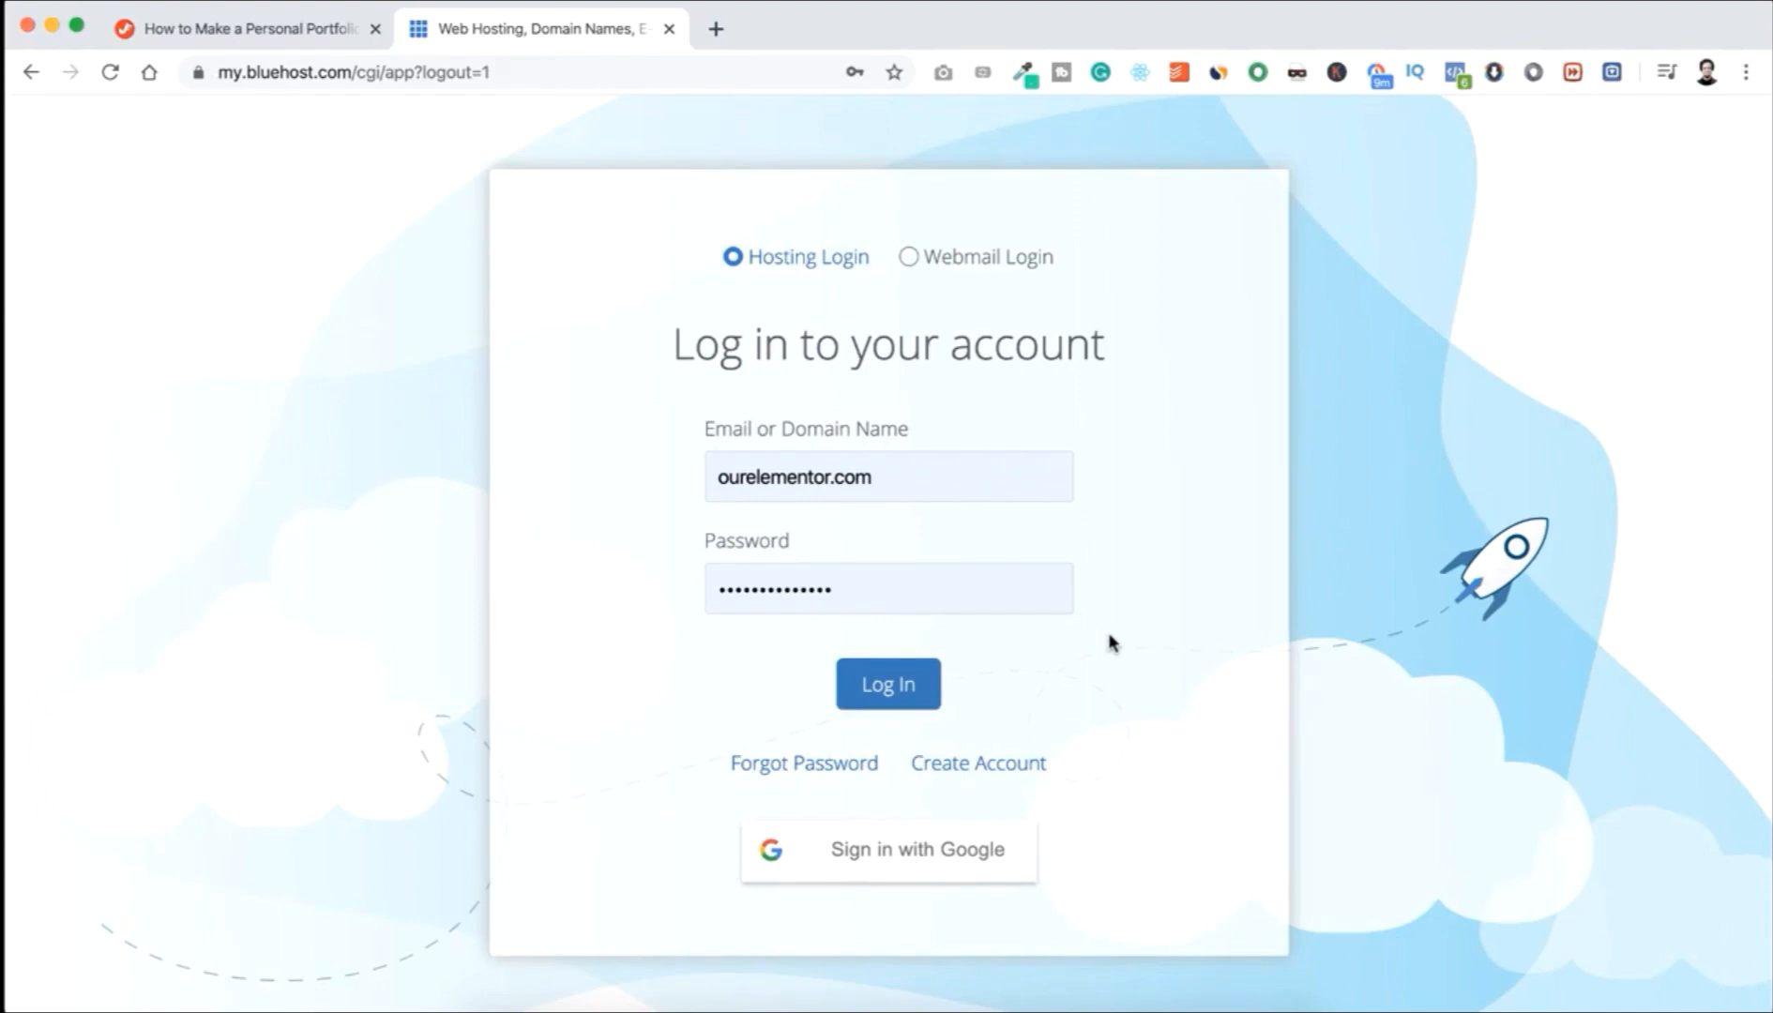
Step: Log in to the hosting account with the prefilled credentials and start creating a WordPress site from My Sites
{"action": "left_click", "coordinate": [907, 690]}
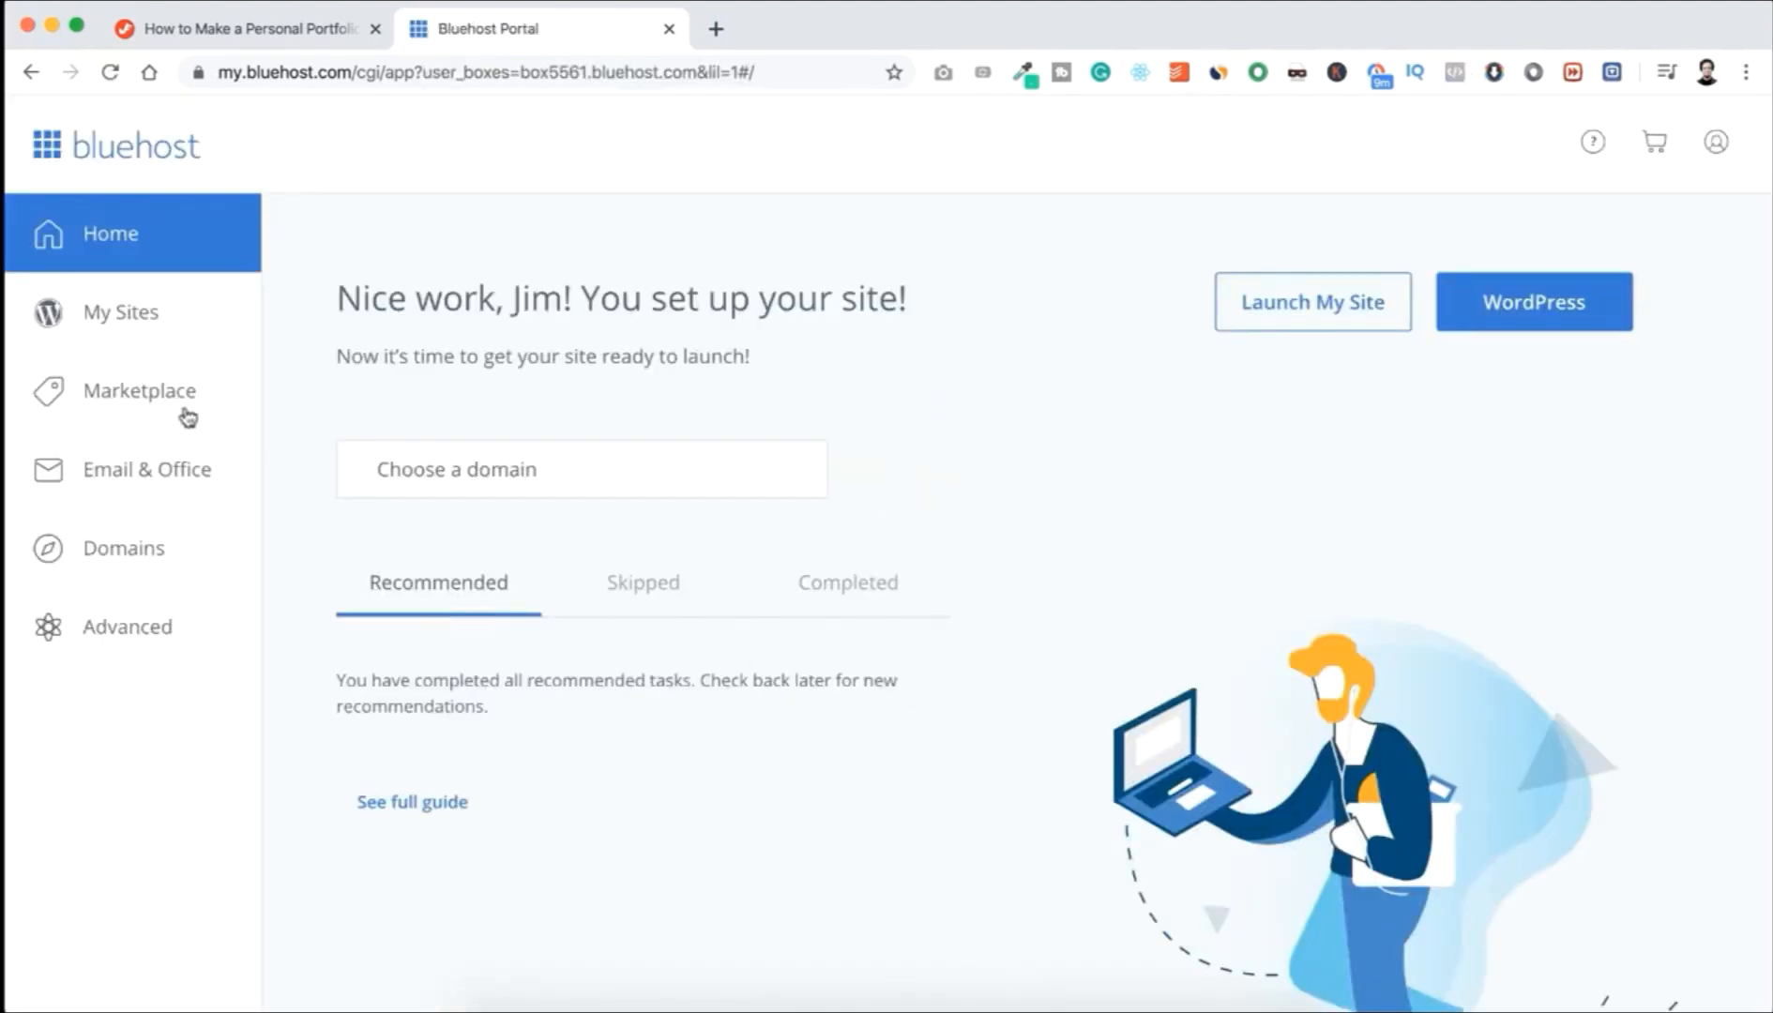
{"action": "left_click", "coordinate": [134, 314]}
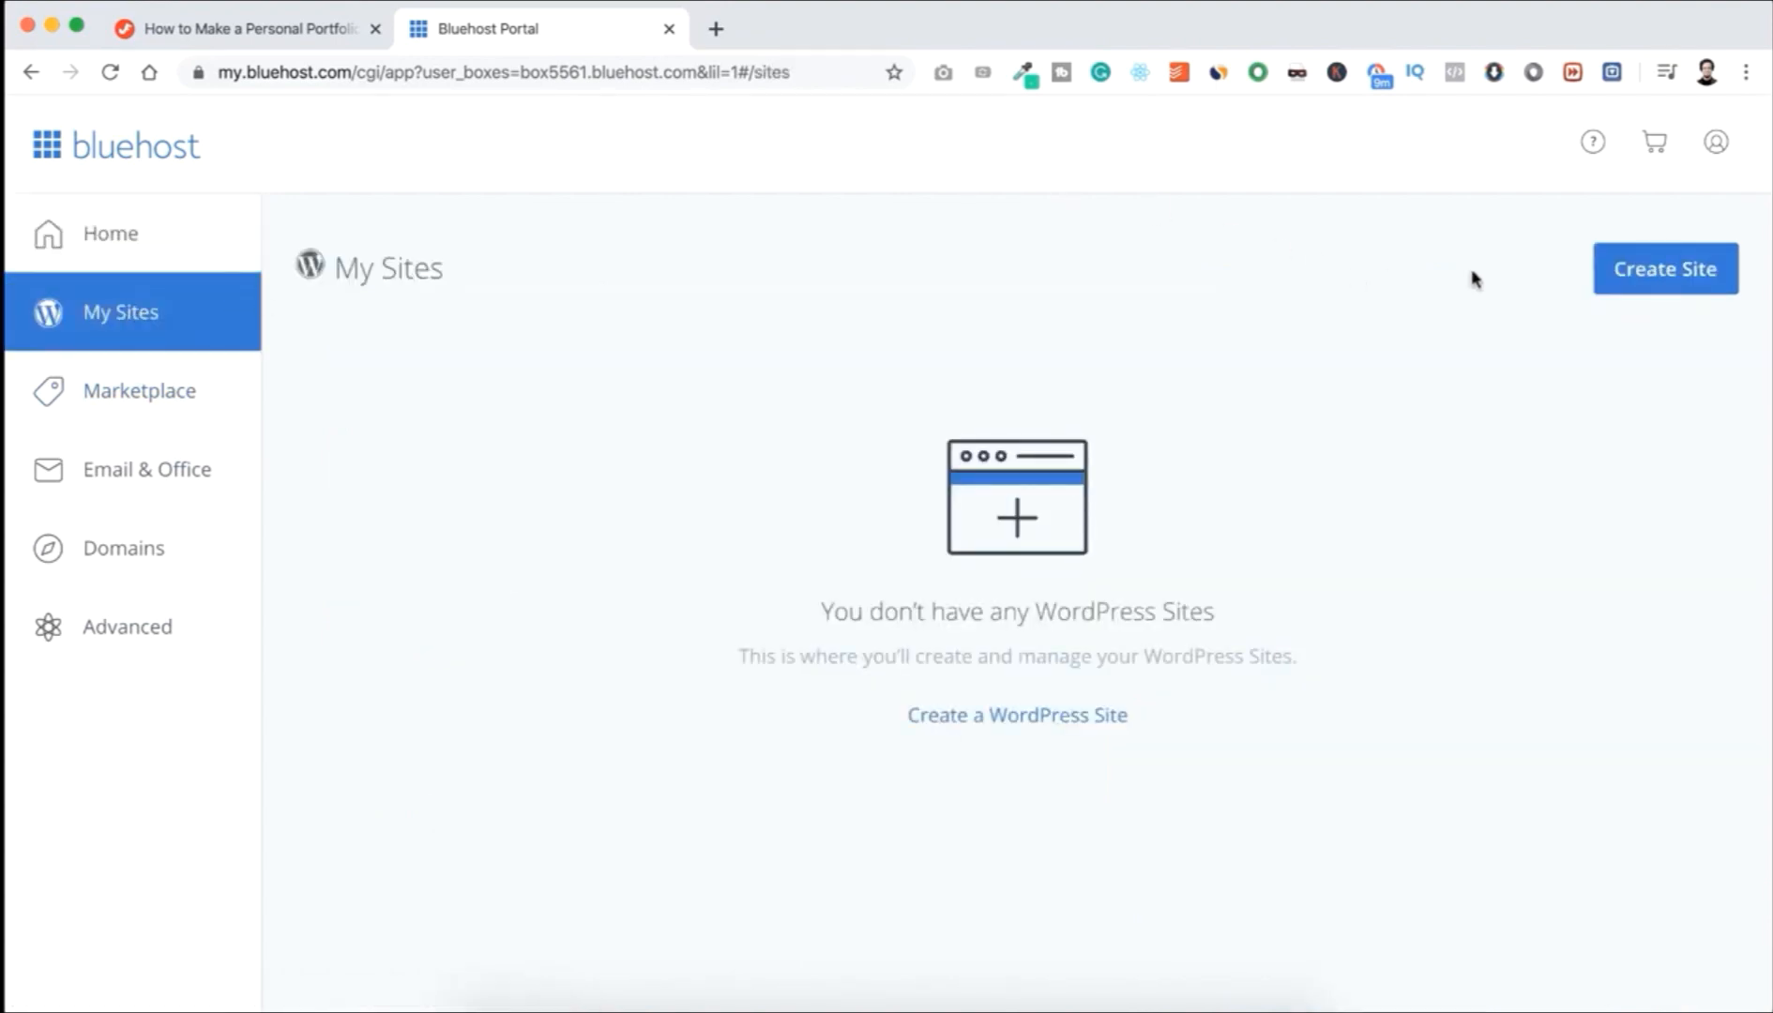
{"action": "left_click", "coordinate": [1029, 718]}
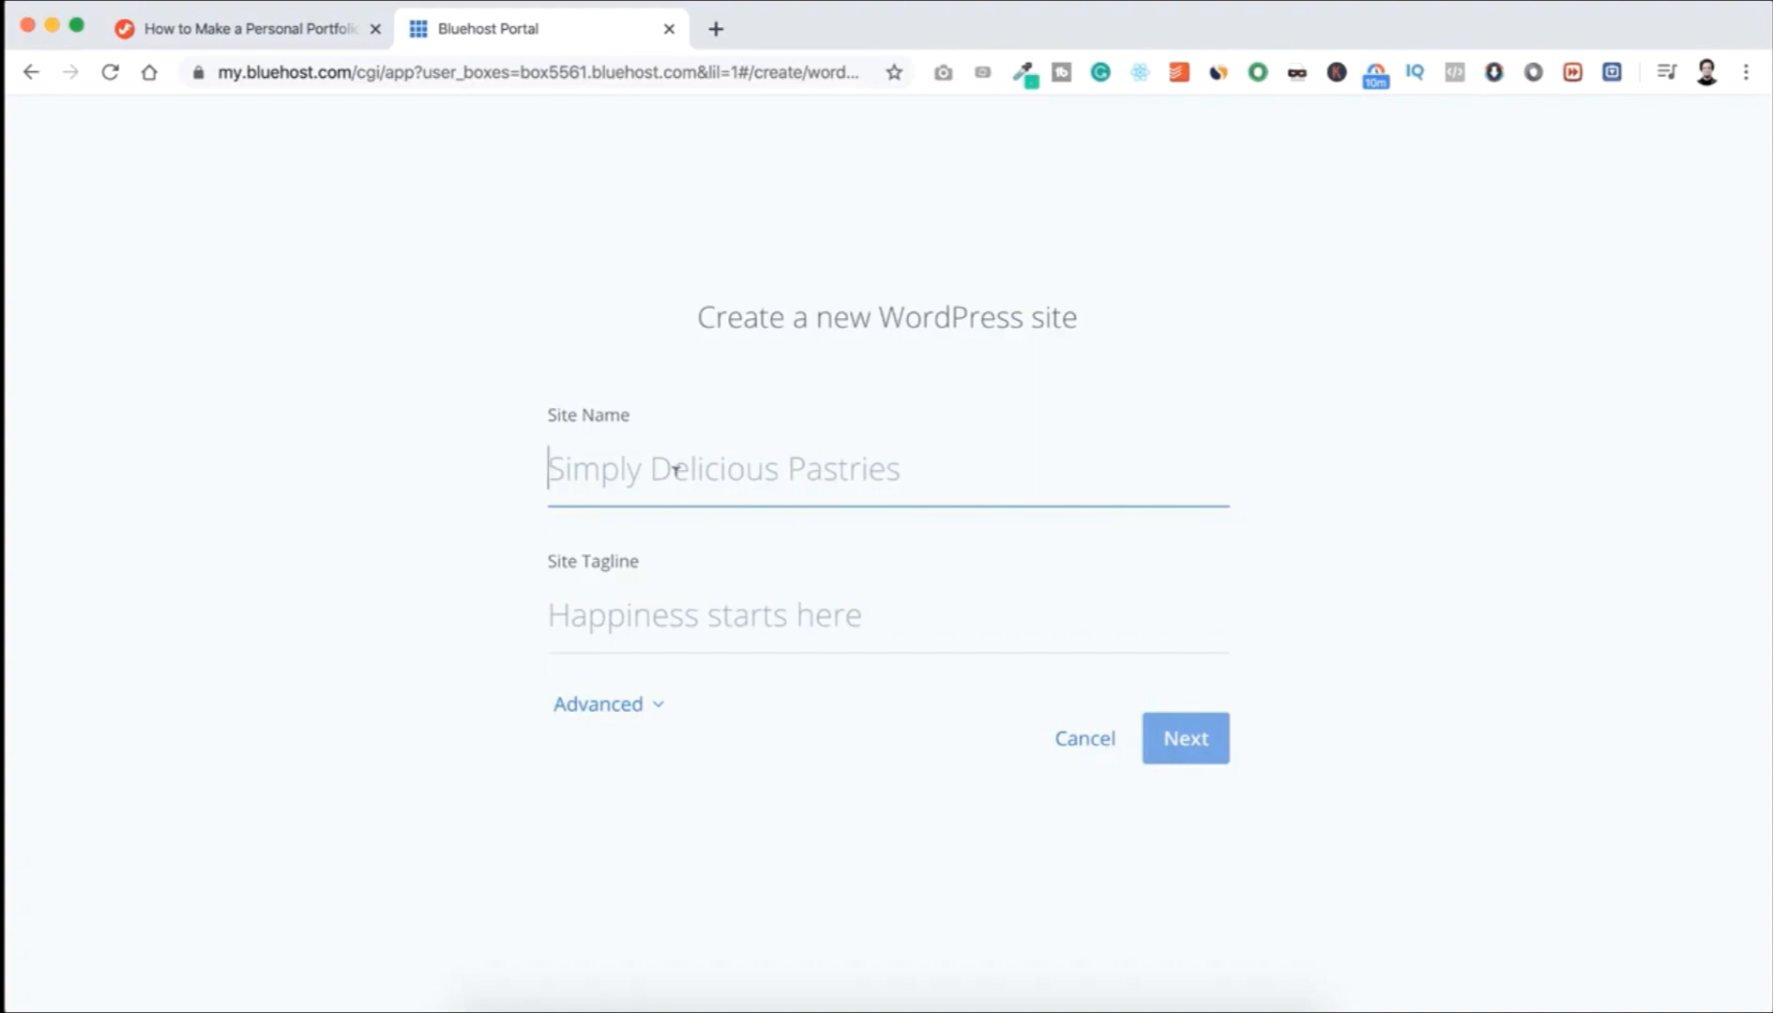
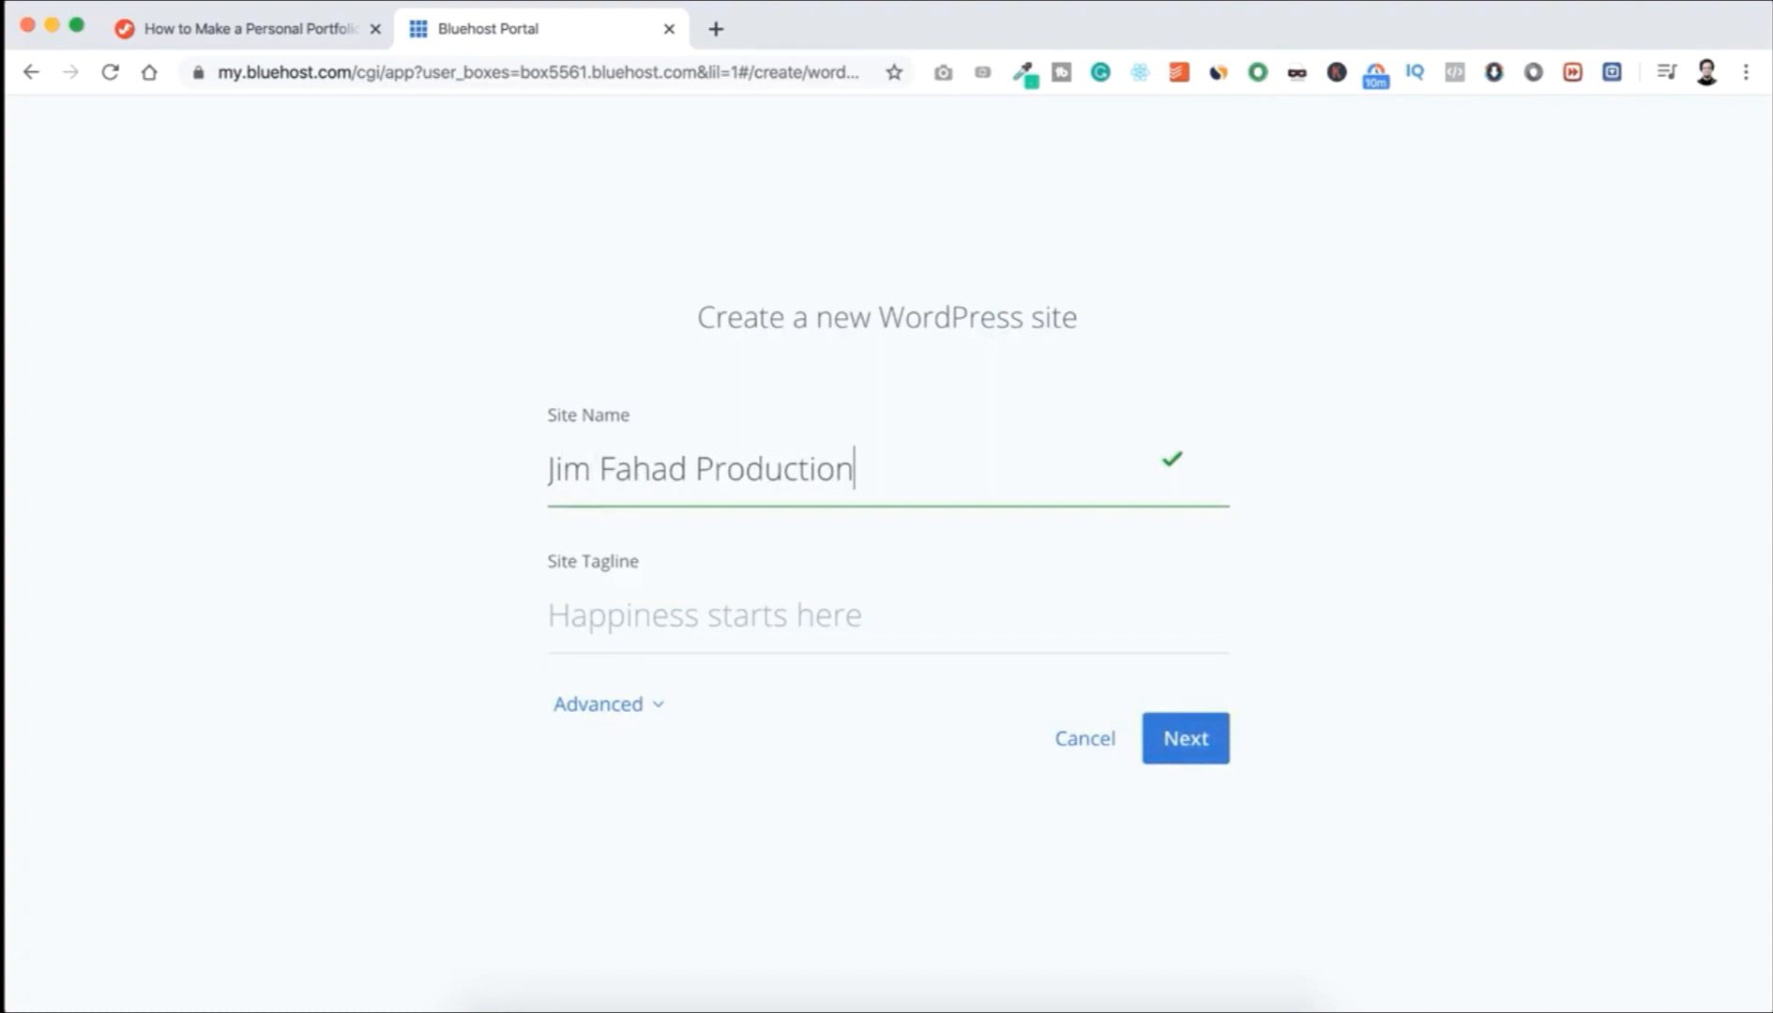
Step: Enter the production business's name as the site name and "You Deserve To Be Seen" as the site tagline
{"action": "key", "text": "Tab"}
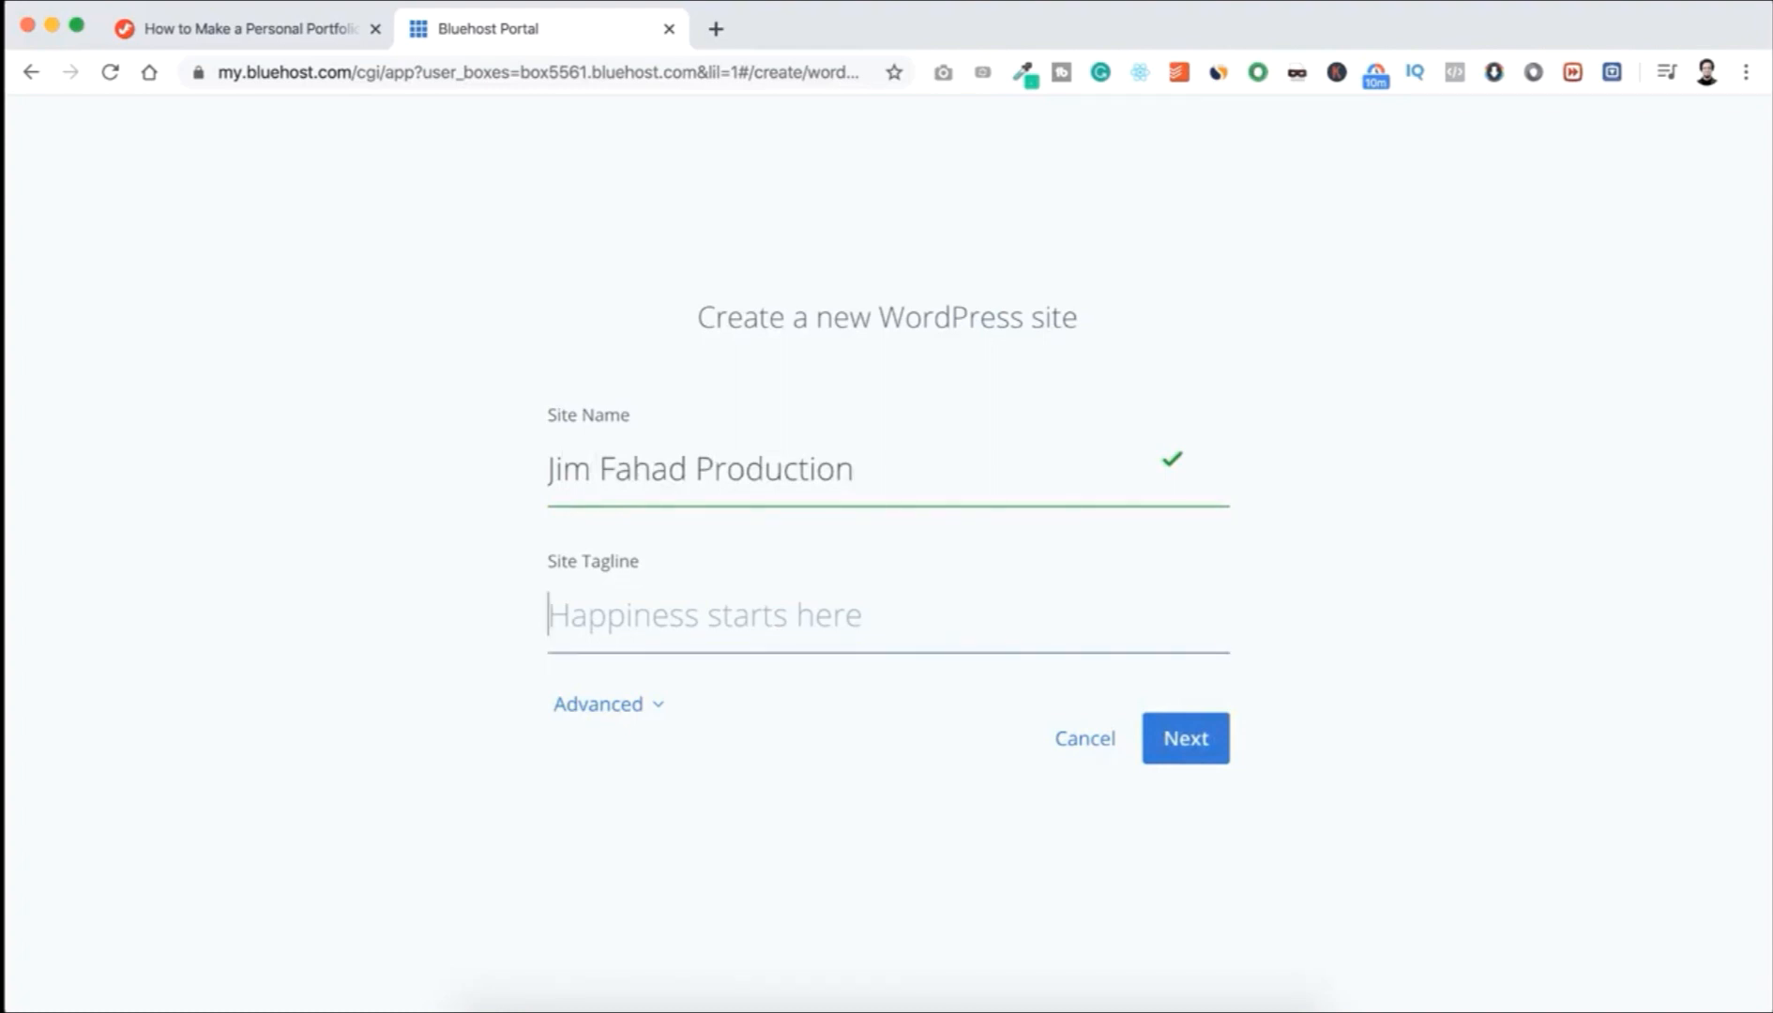
{"action": "type", "text": "You"}
{"action": "type", "text": "Deserve To Be Seen"}
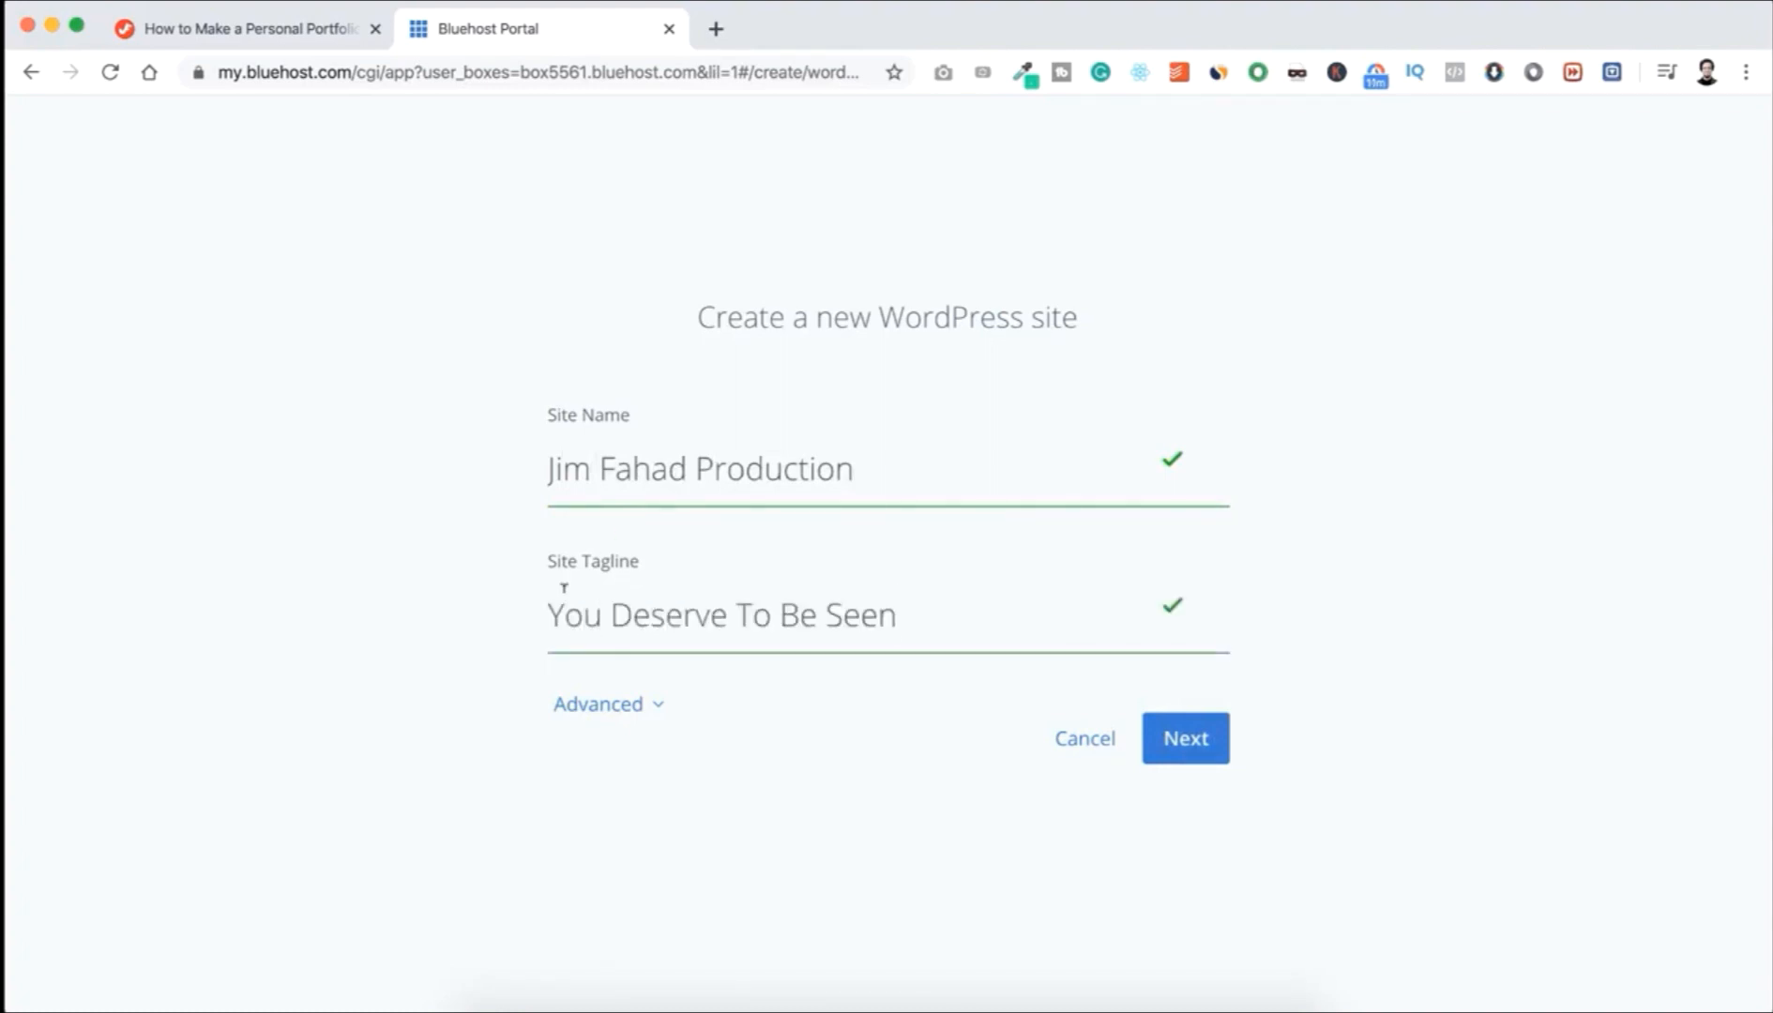
Step: Expand the site's advanced options and fill in the email address and the WordPress admin username
{"action": "left_click", "coordinate": [597, 712]}
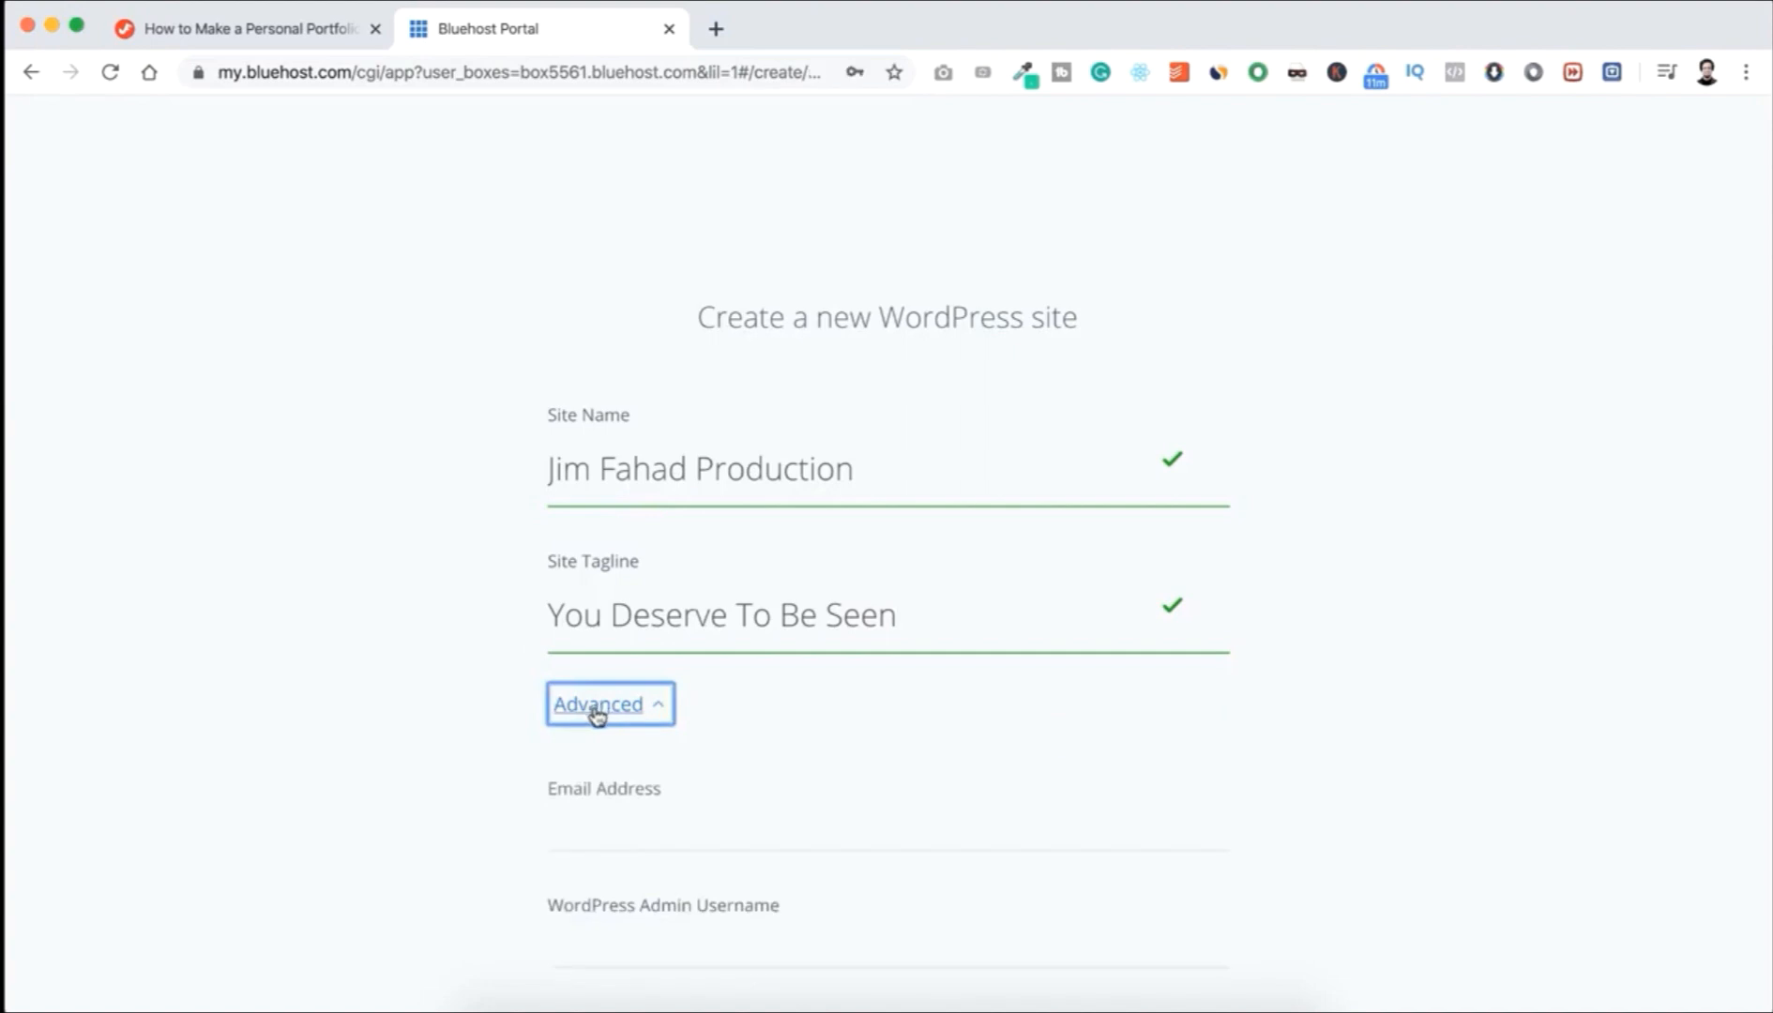
{"action": "scroll", "coordinate": [479, 795], "scroll_direction": "down", "scroll_amount": 5}
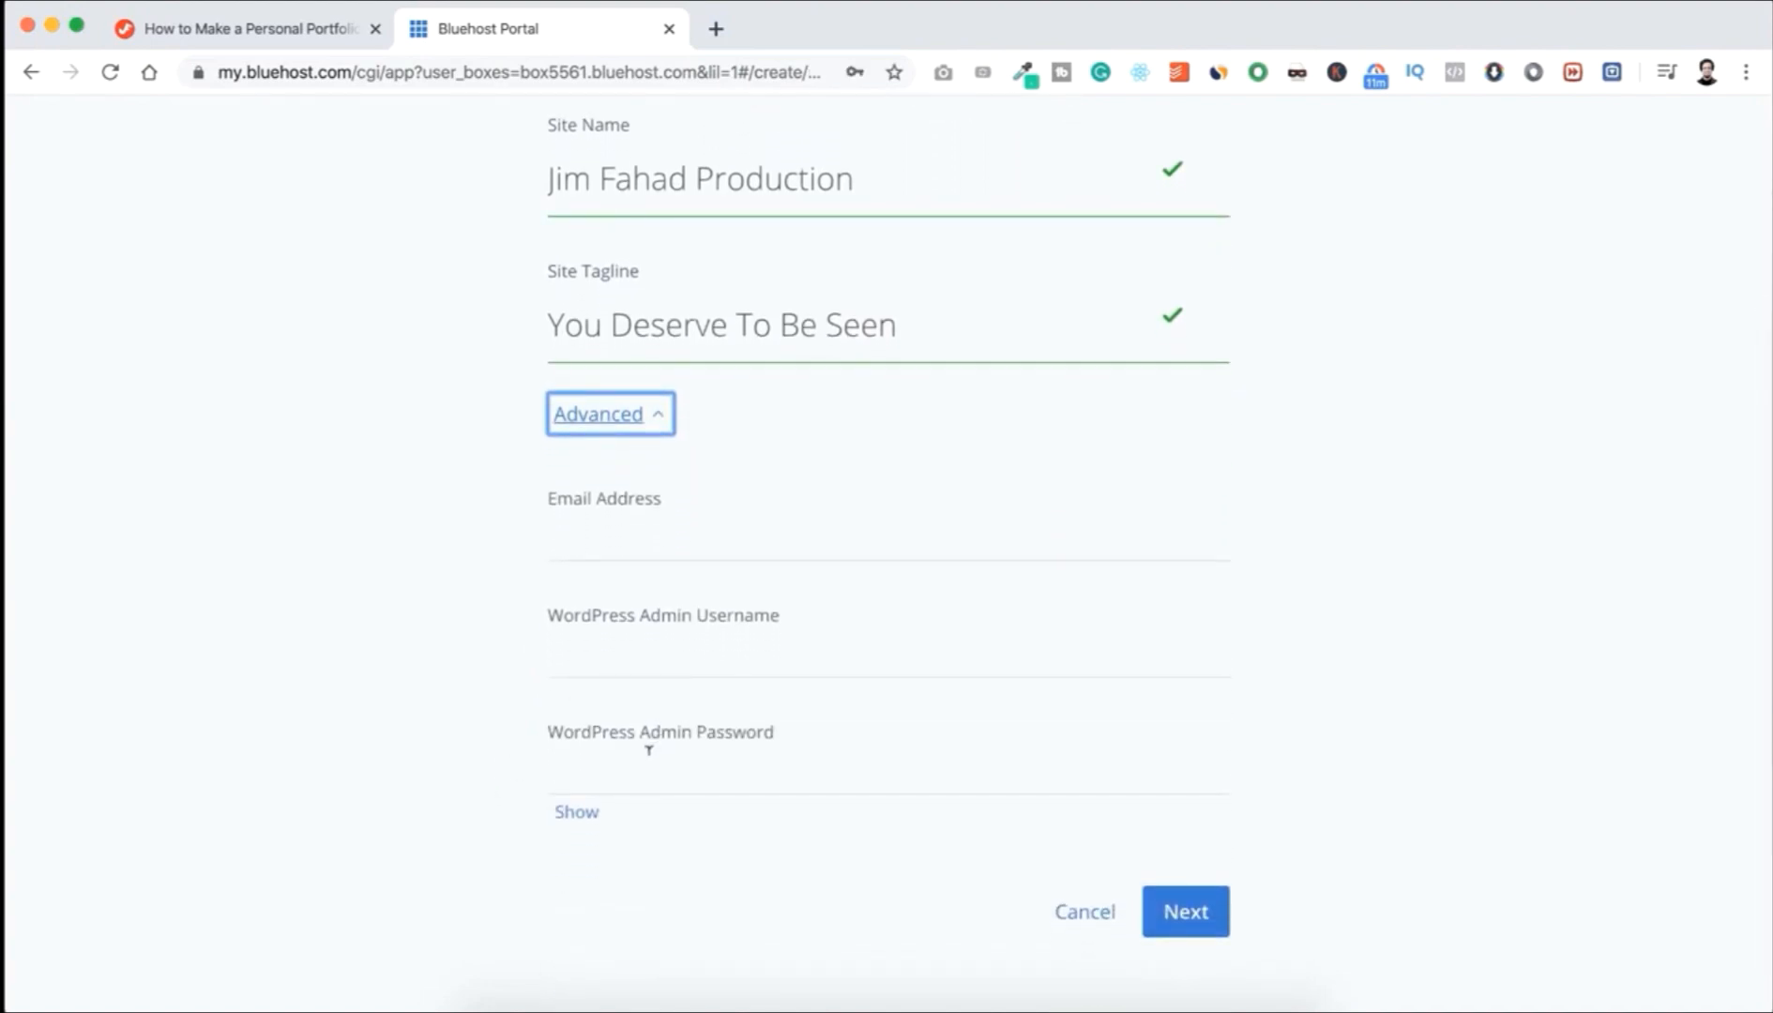
{"action": "left_click", "coordinate": [607, 536]}
{"action": "key", "text": "super+v"}
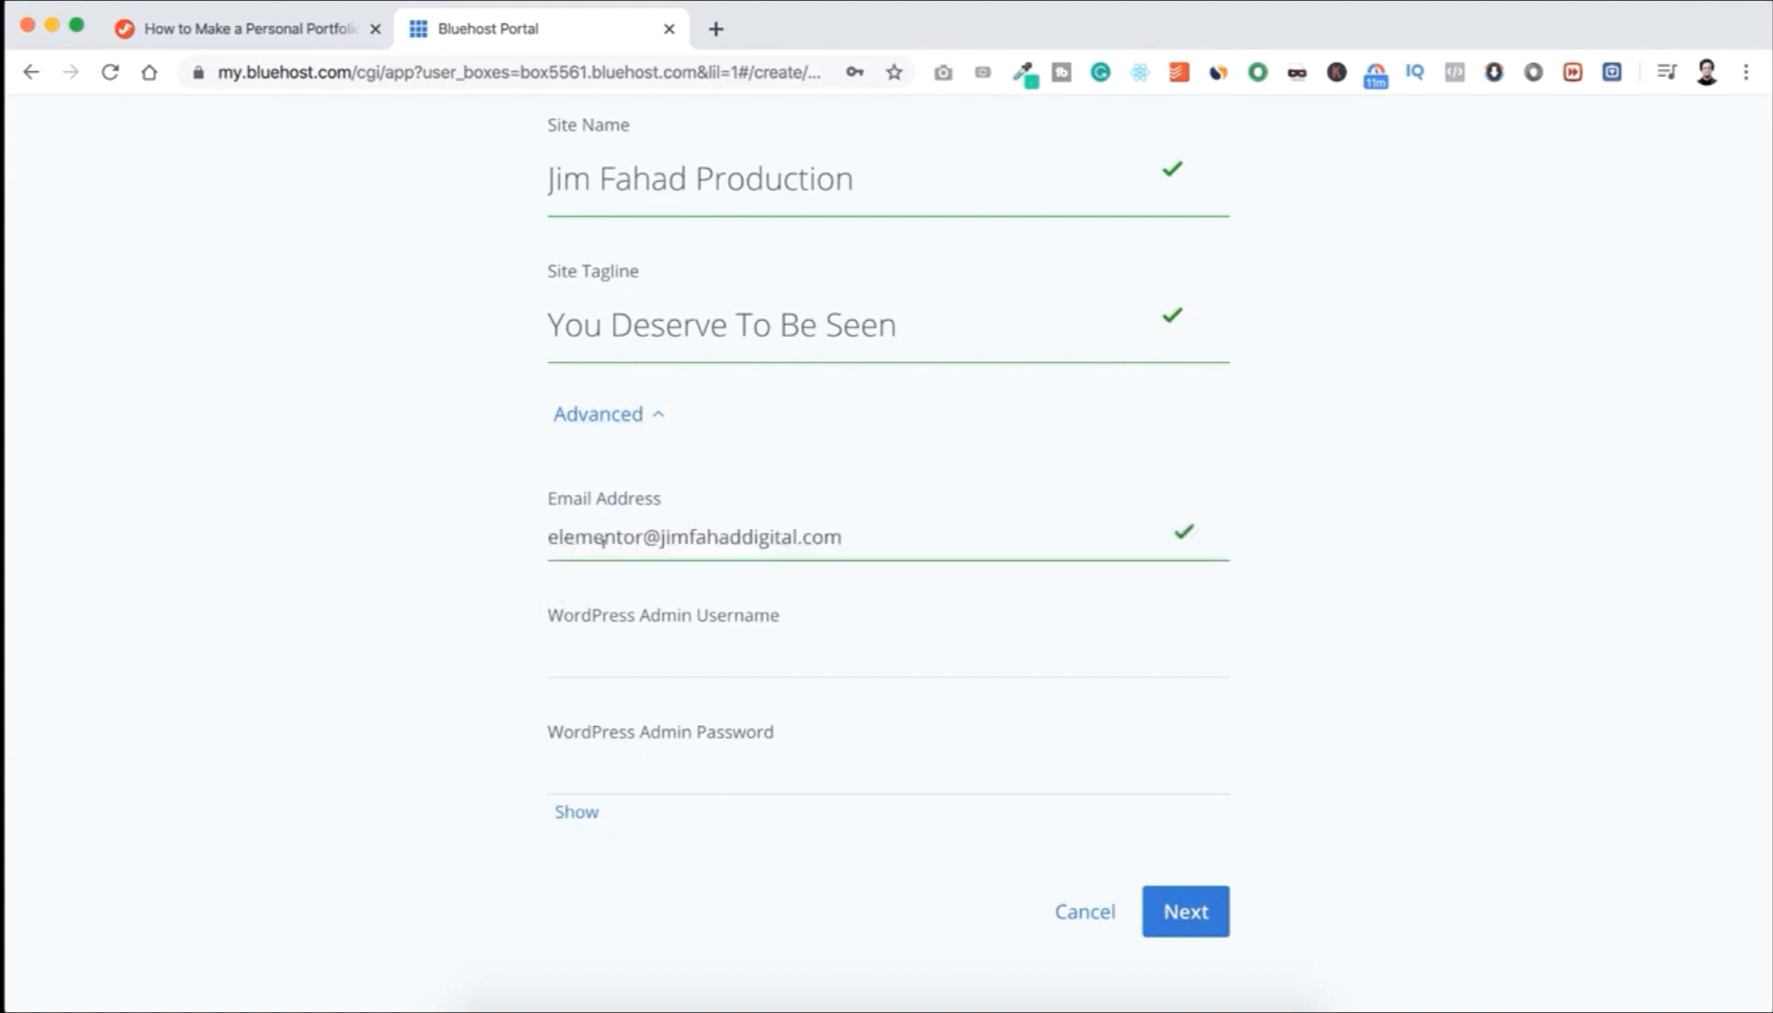
{"action": "left_click", "coordinate": [594, 647]}
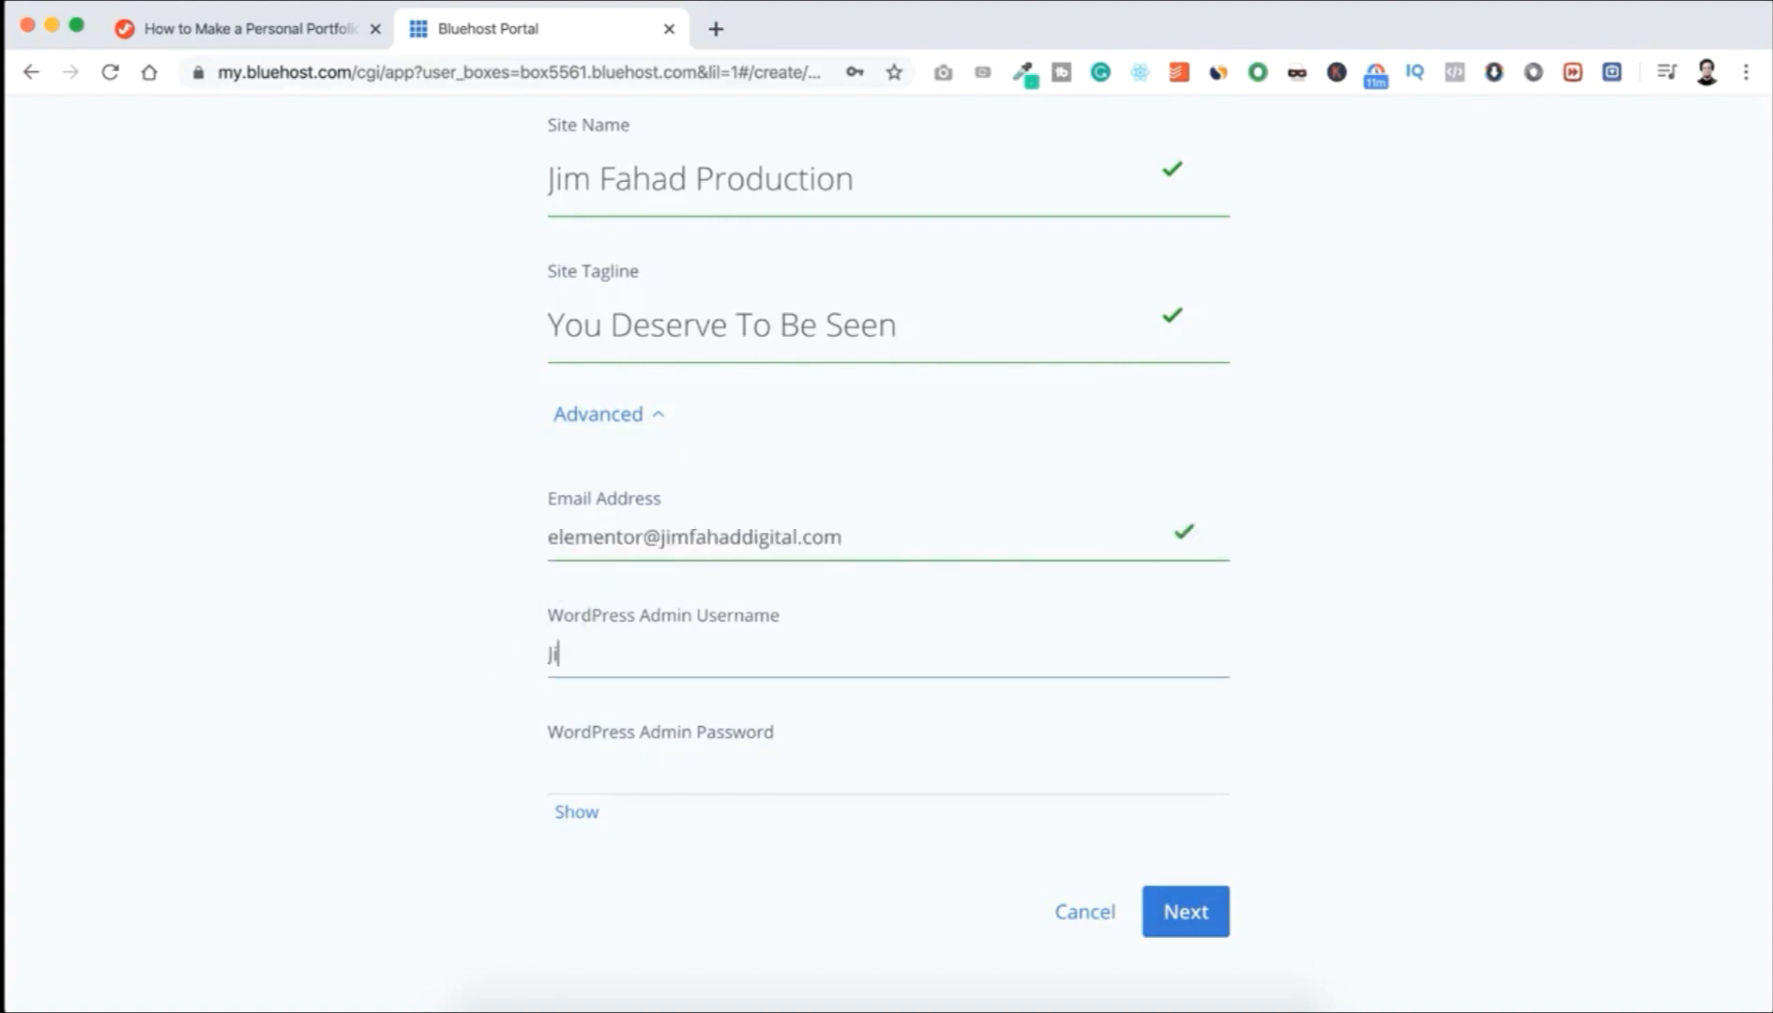
Step: Enter the WordPress admin password, reveal it to check it, and continue to the domain choice
{"action": "left_click", "coordinate": [584, 760]}
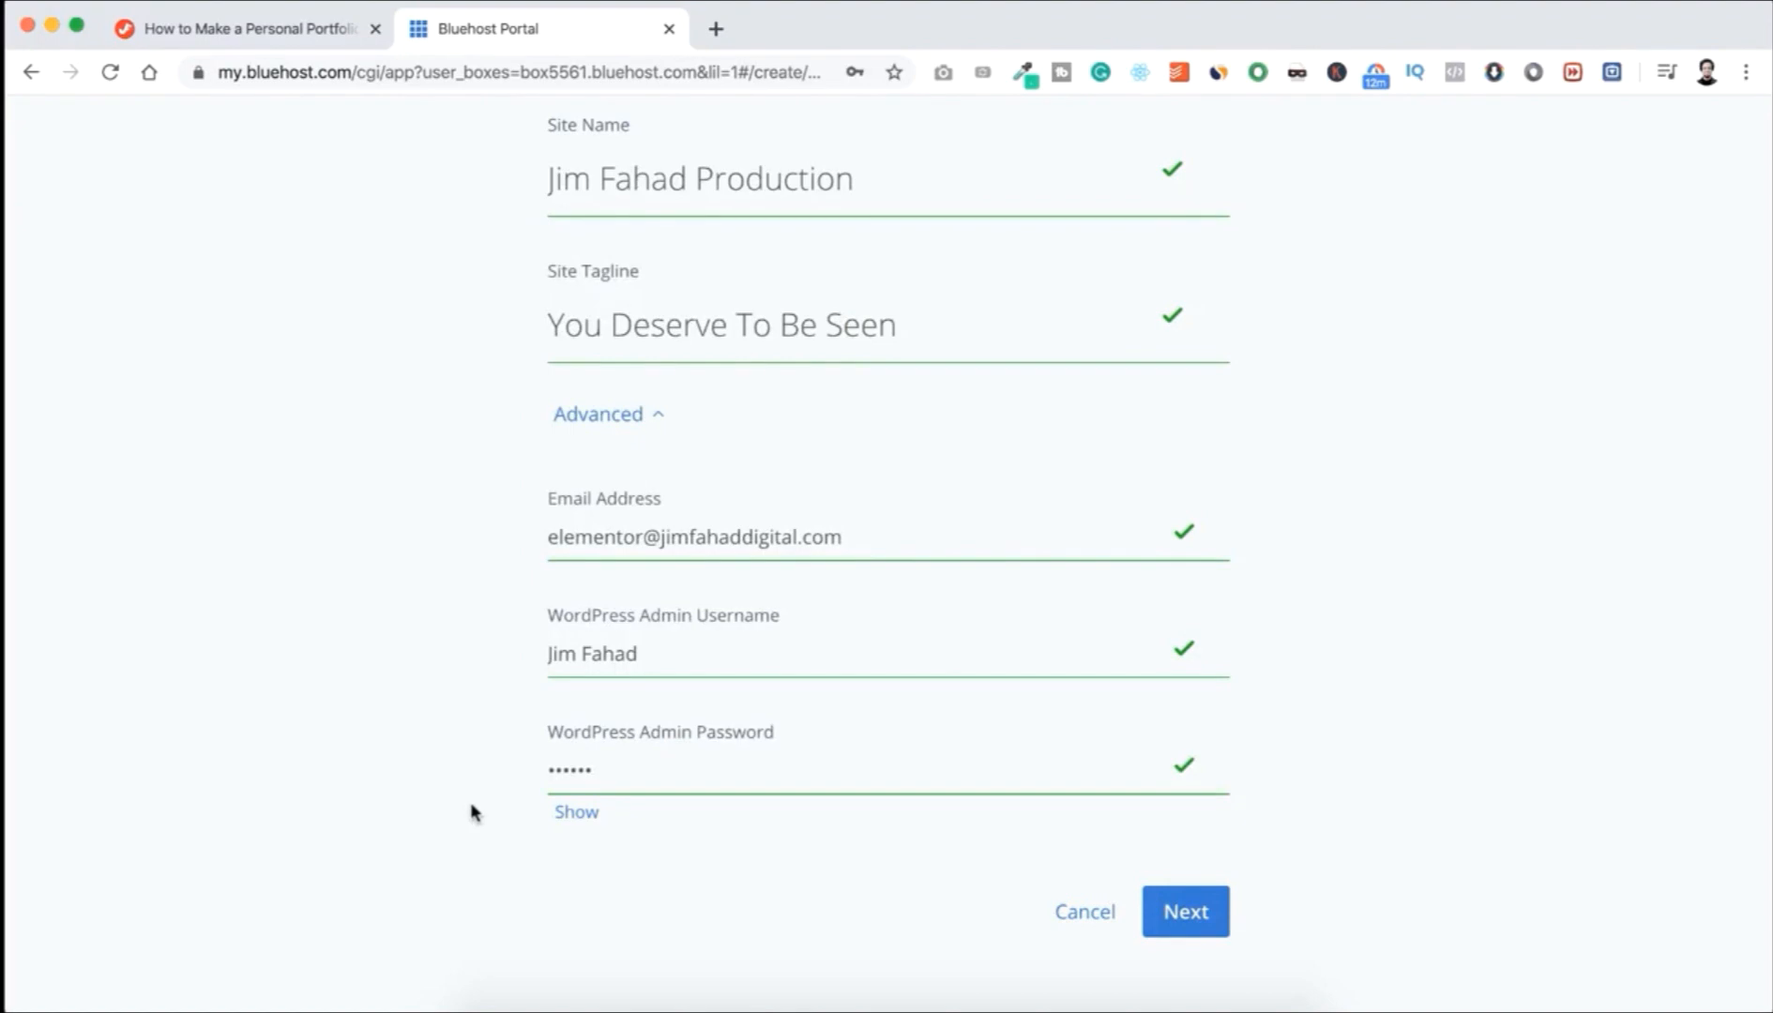
{"action": "left_click", "coordinate": [572, 813]}
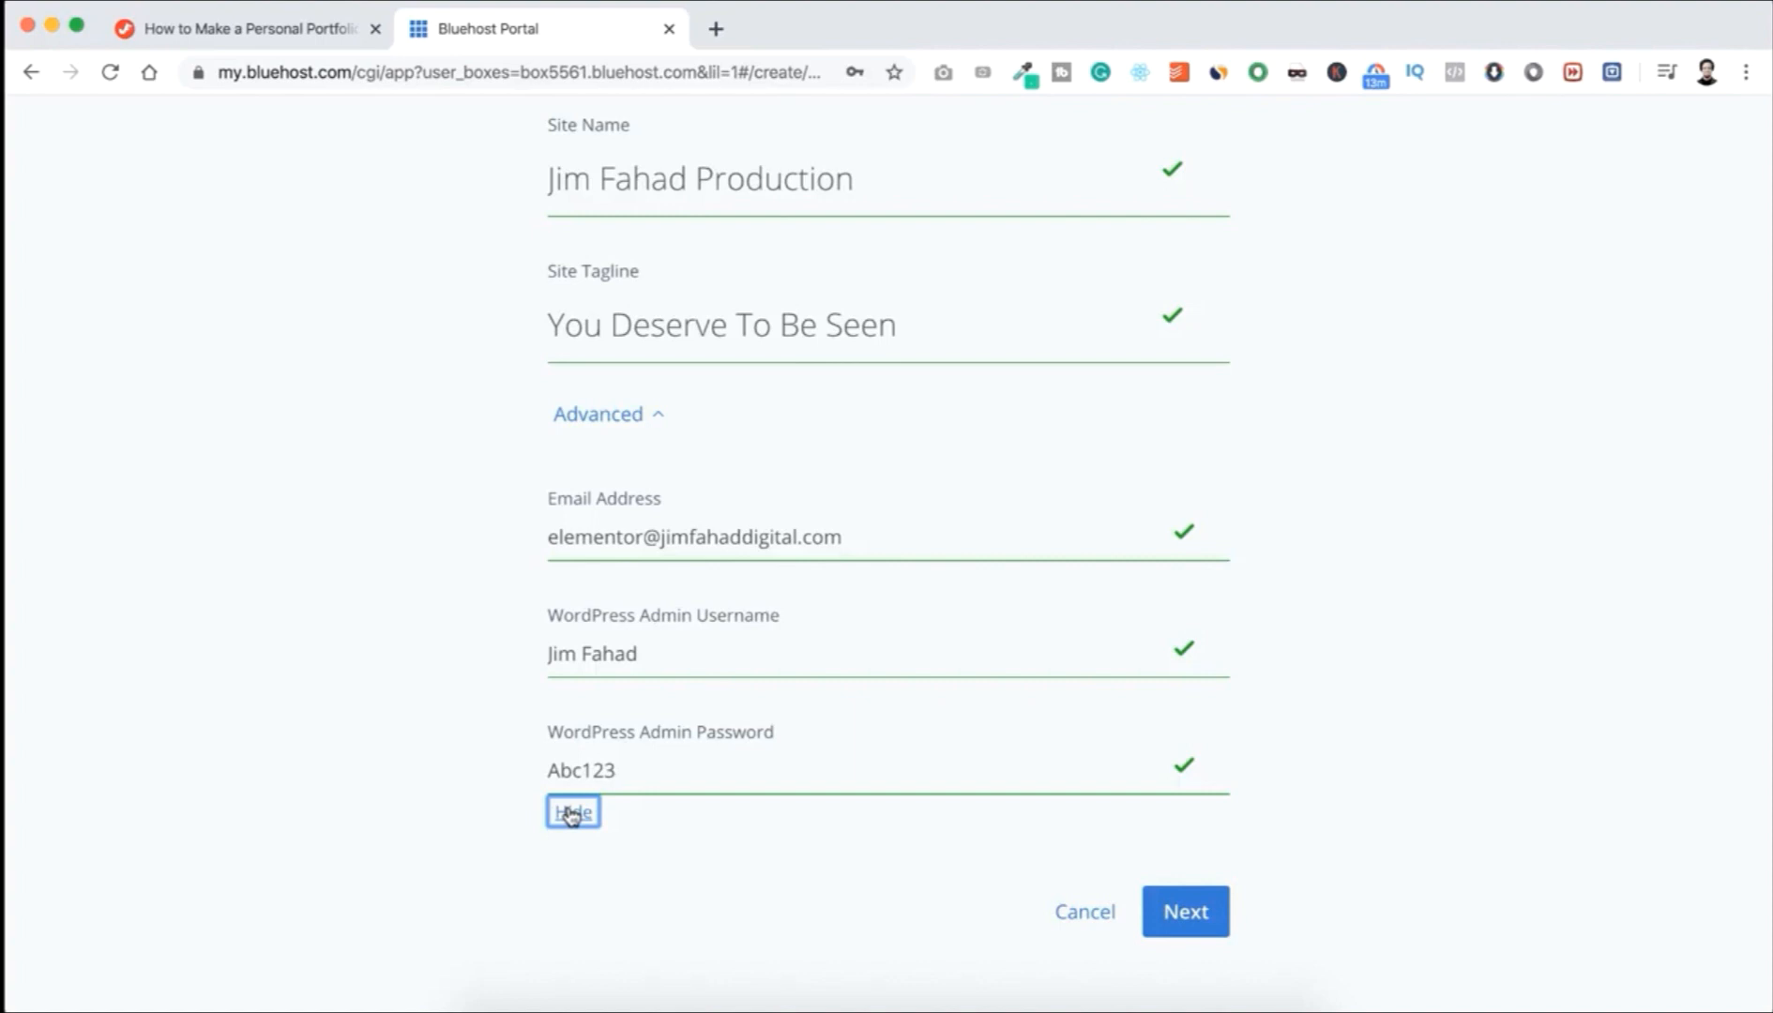
{"action": "left_click", "coordinate": [634, 823]}
{"action": "left_click", "coordinate": [1204, 899]}
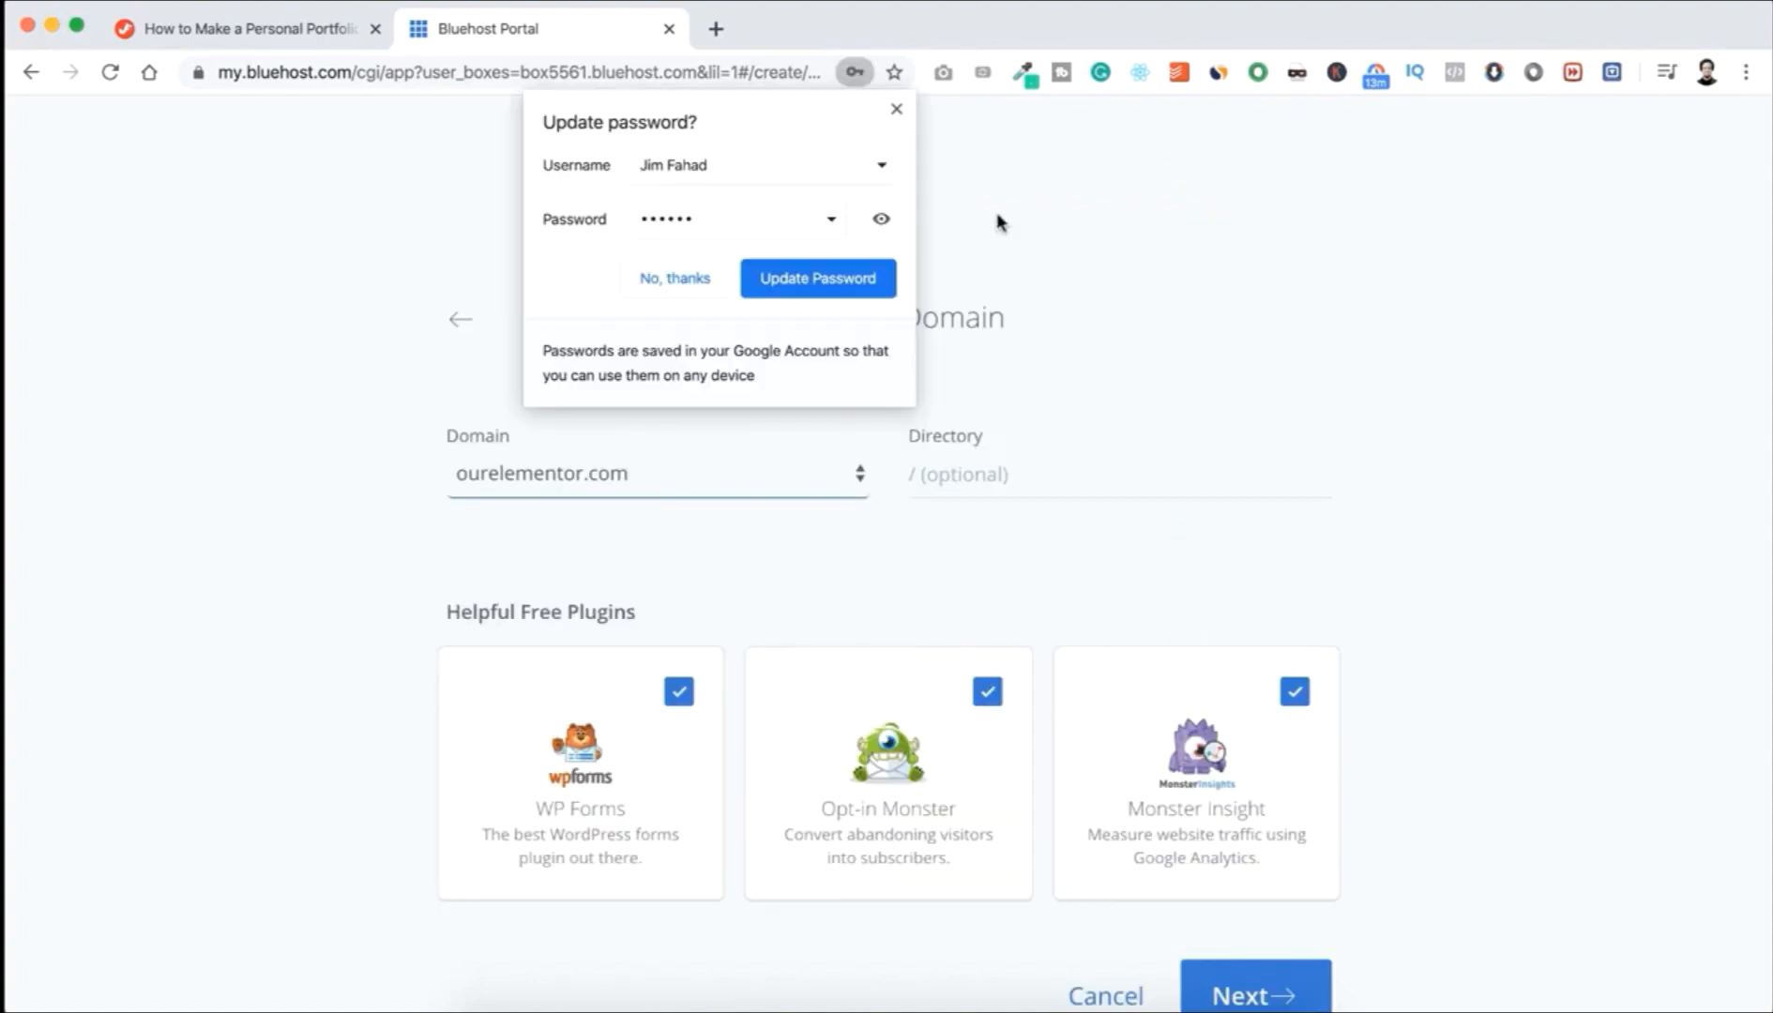
Step: Keep ourelementor.com without a directory, deselect the WP Forms, Opt-in Monster and Monster Insight plugins, and proceed with the WordPress installation
{"action": "left_click", "coordinate": [897, 112]}
{"action": "scroll", "coordinate": [926, 186], "scroll_direction": "down", "scroll_amount": 2}
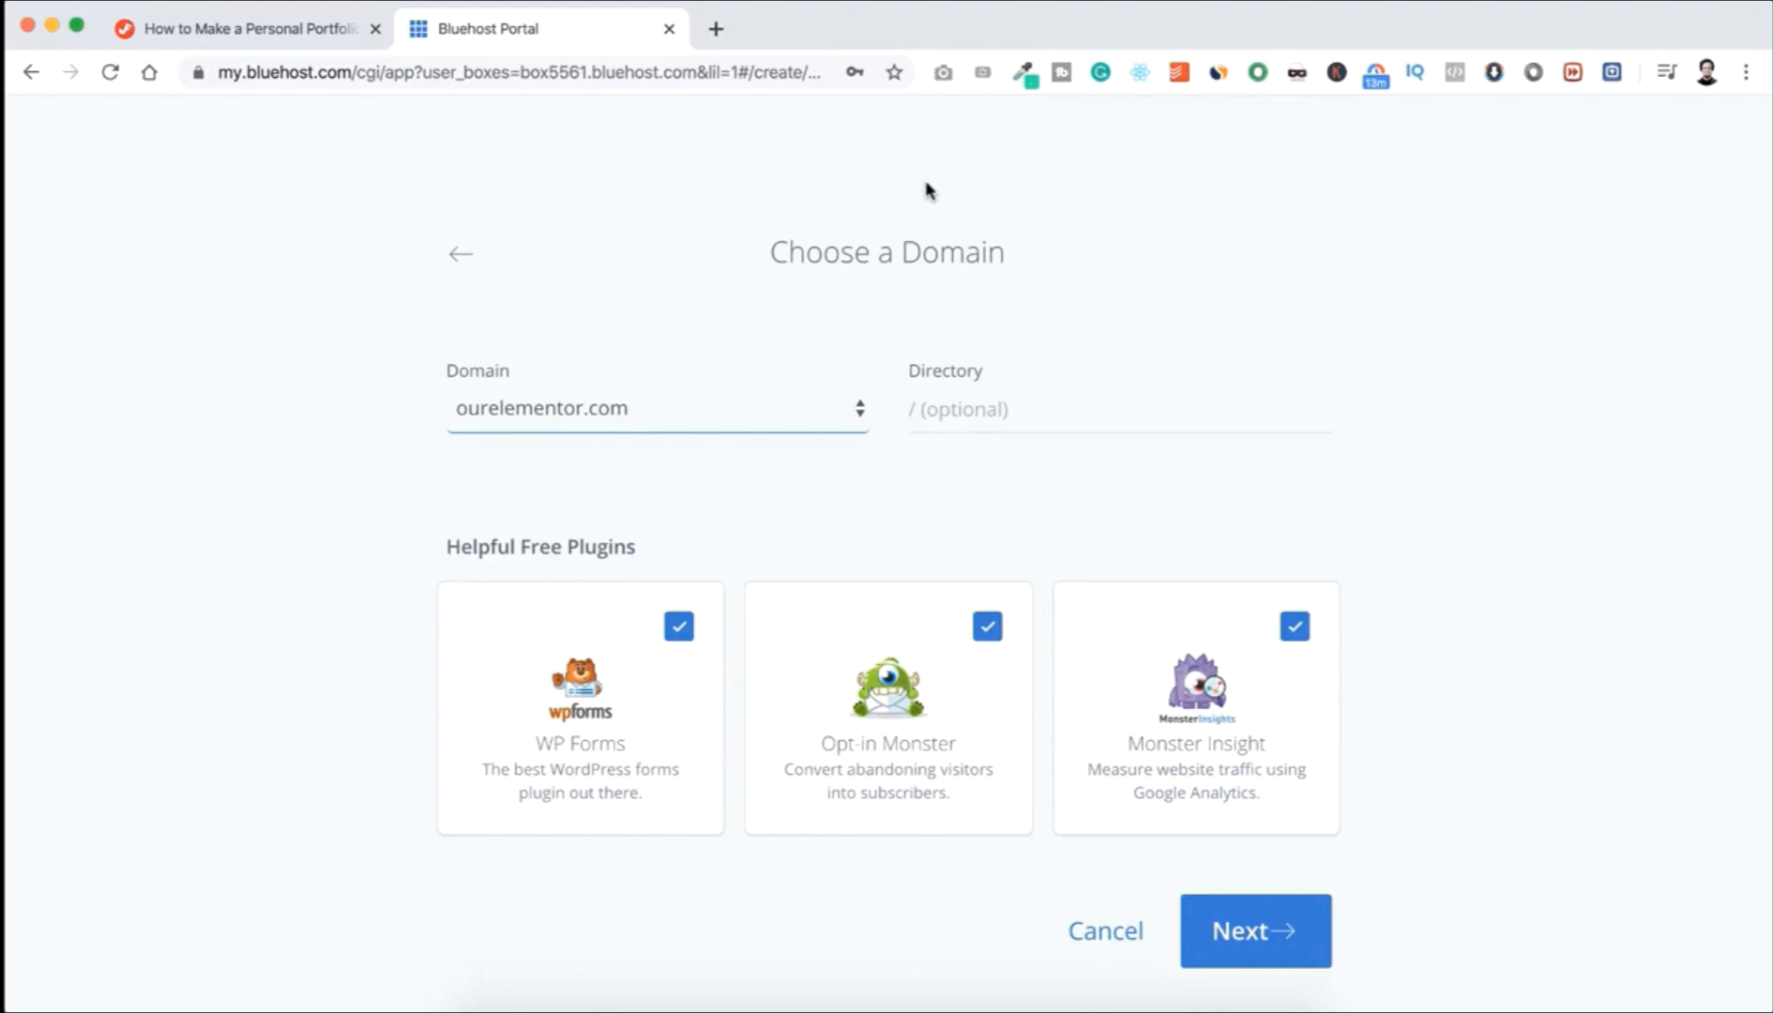
{"action": "left_click", "coordinate": [939, 398]}
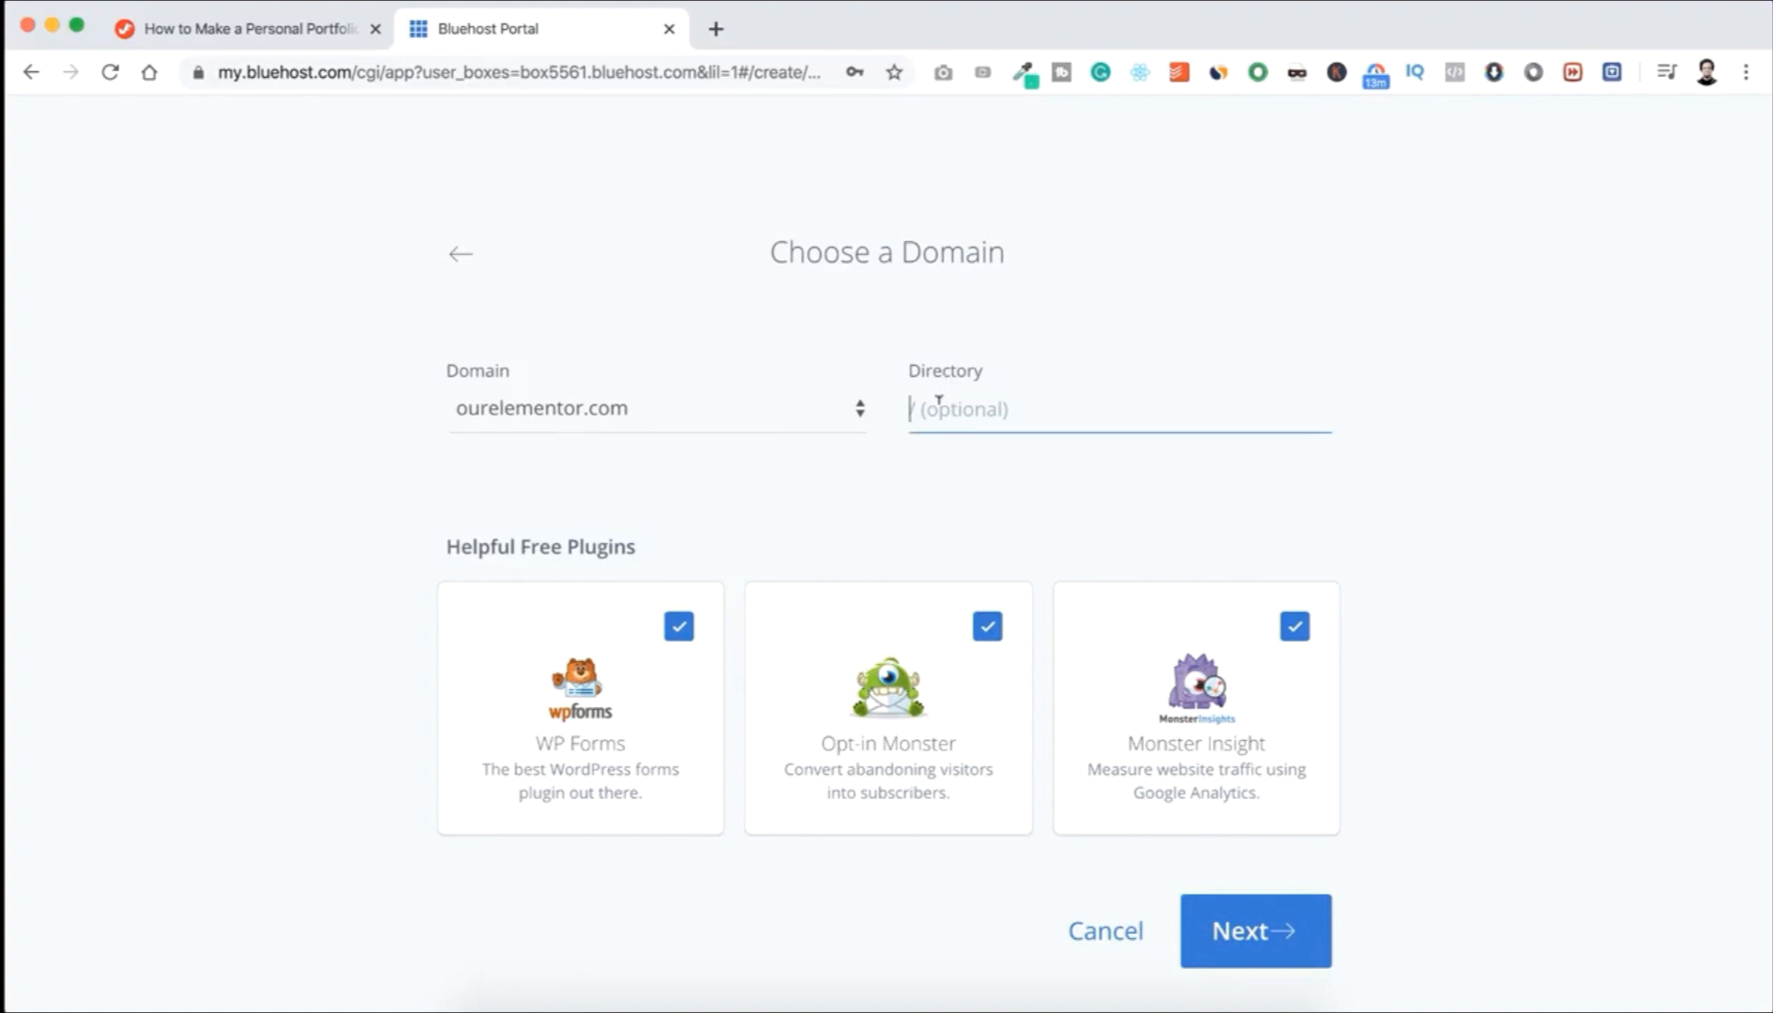
{"action": "left_click", "coordinate": [935, 464]}
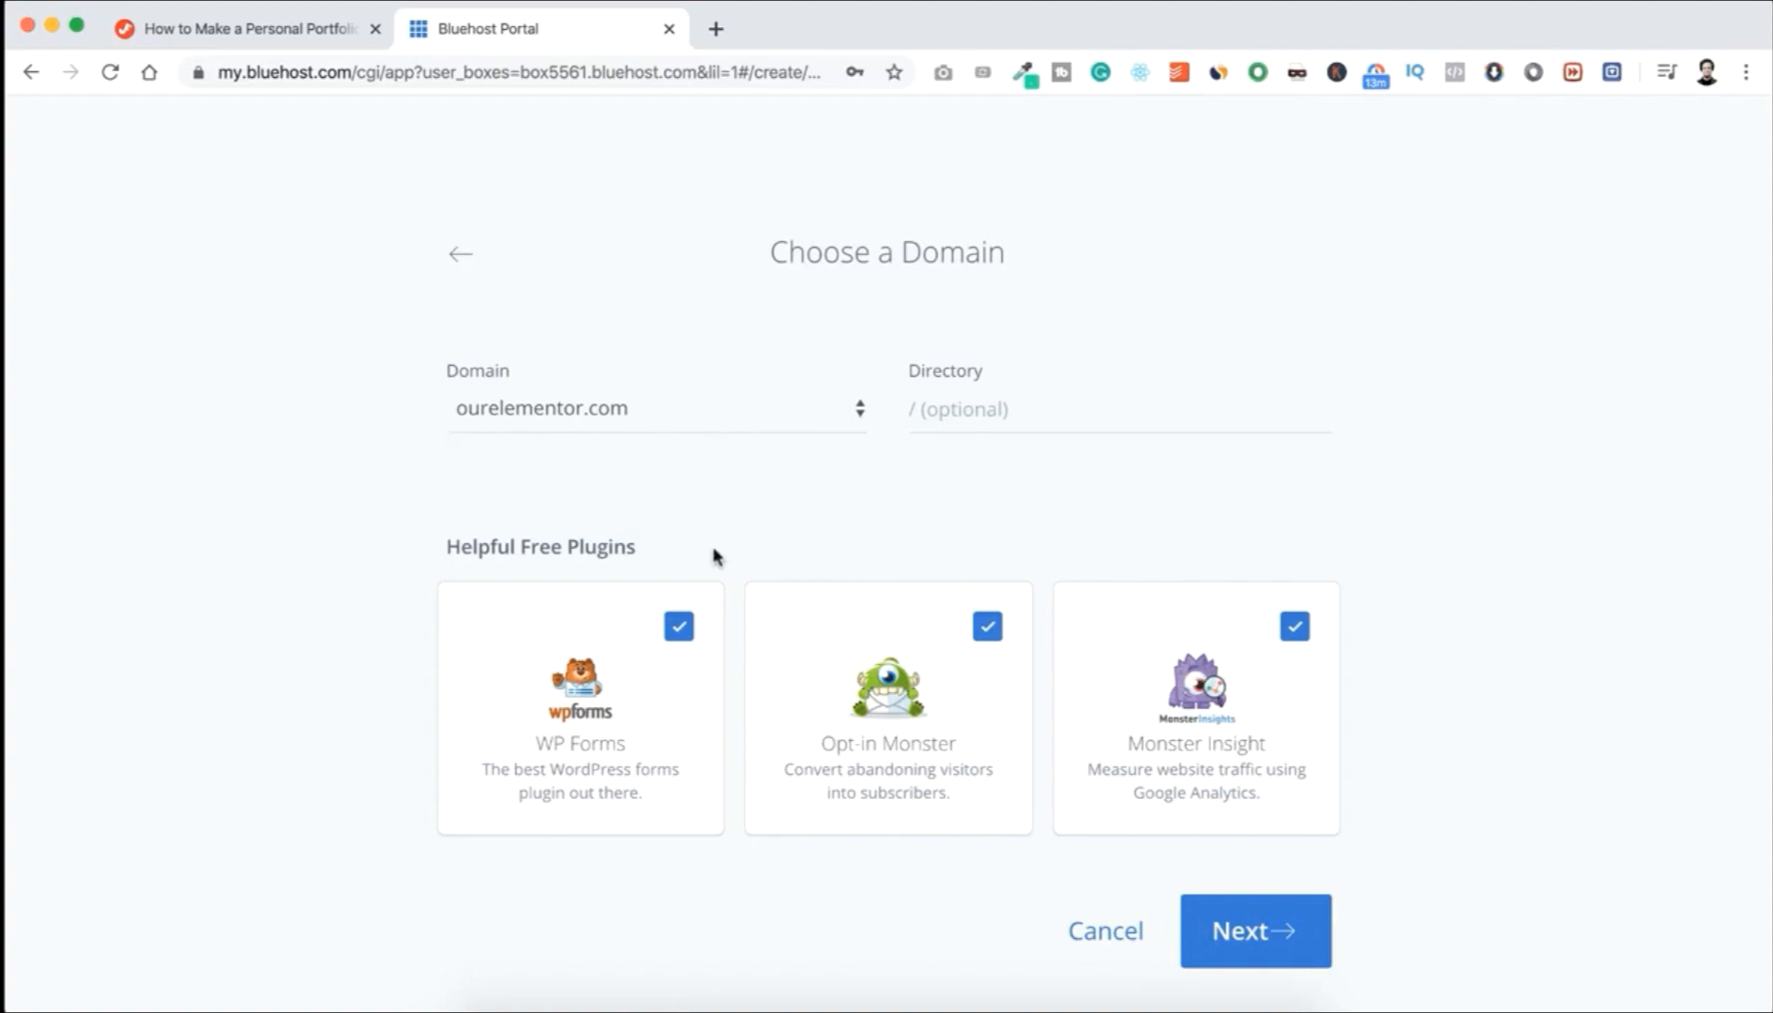
{"action": "left_click", "coordinate": [679, 627]}
{"action": "left_click", "coordinate": [987, 626]}
{"action": "left_click", "coordinate": [1295, 627]}
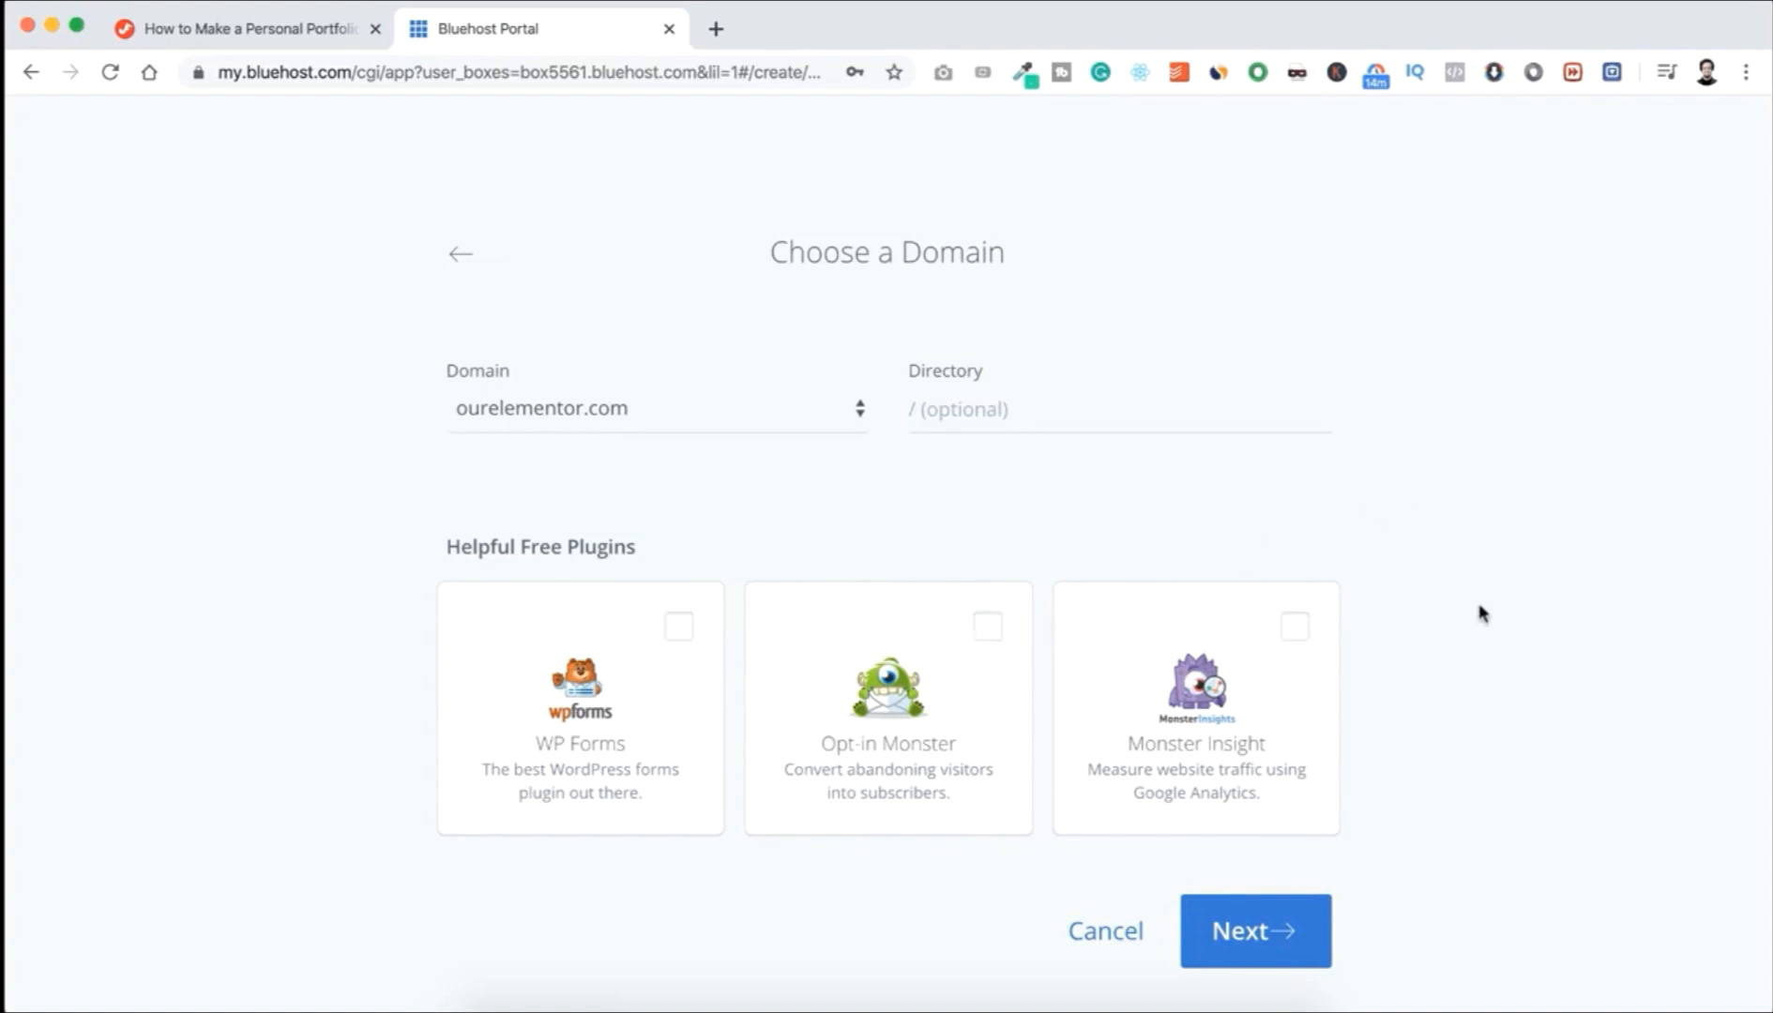
{"action": "left_click", "coordinate": [1237, 933]}
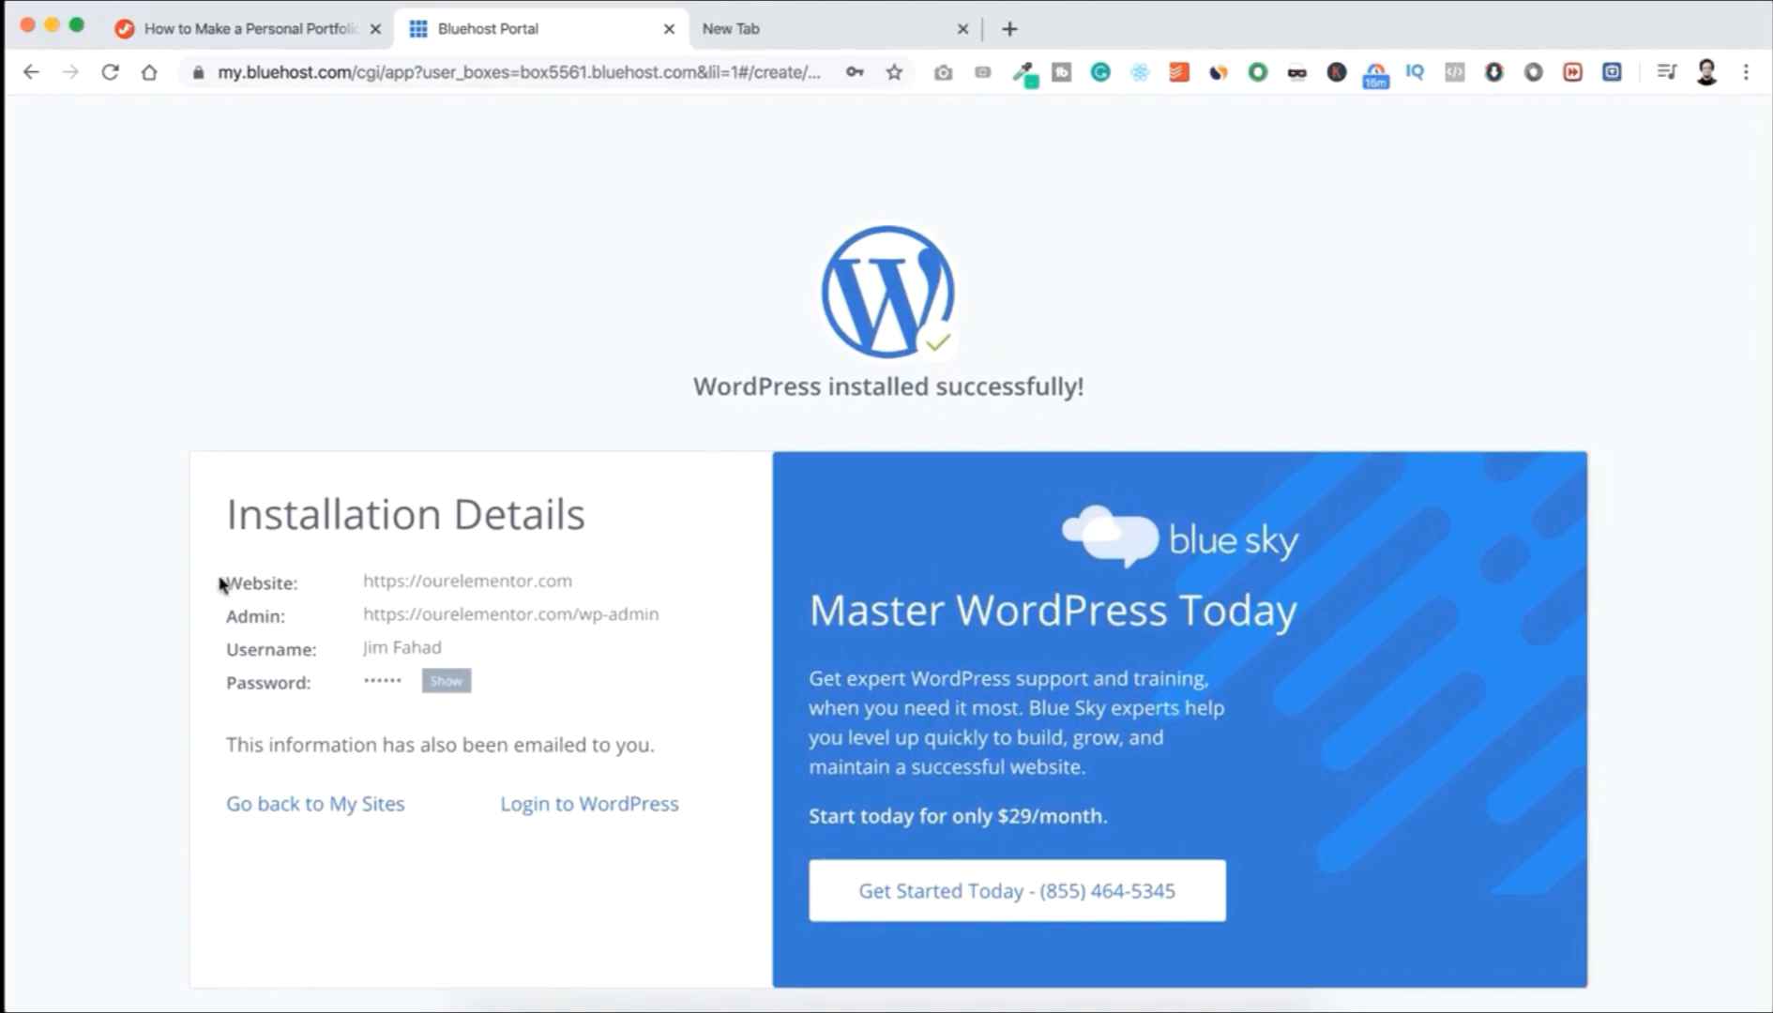
Step: Review the installation details and reveal the WordPress admin password to check it
{"action": "left_click_drag", "start_coordinate": [224, 582], "coordinate": [545, 664]}
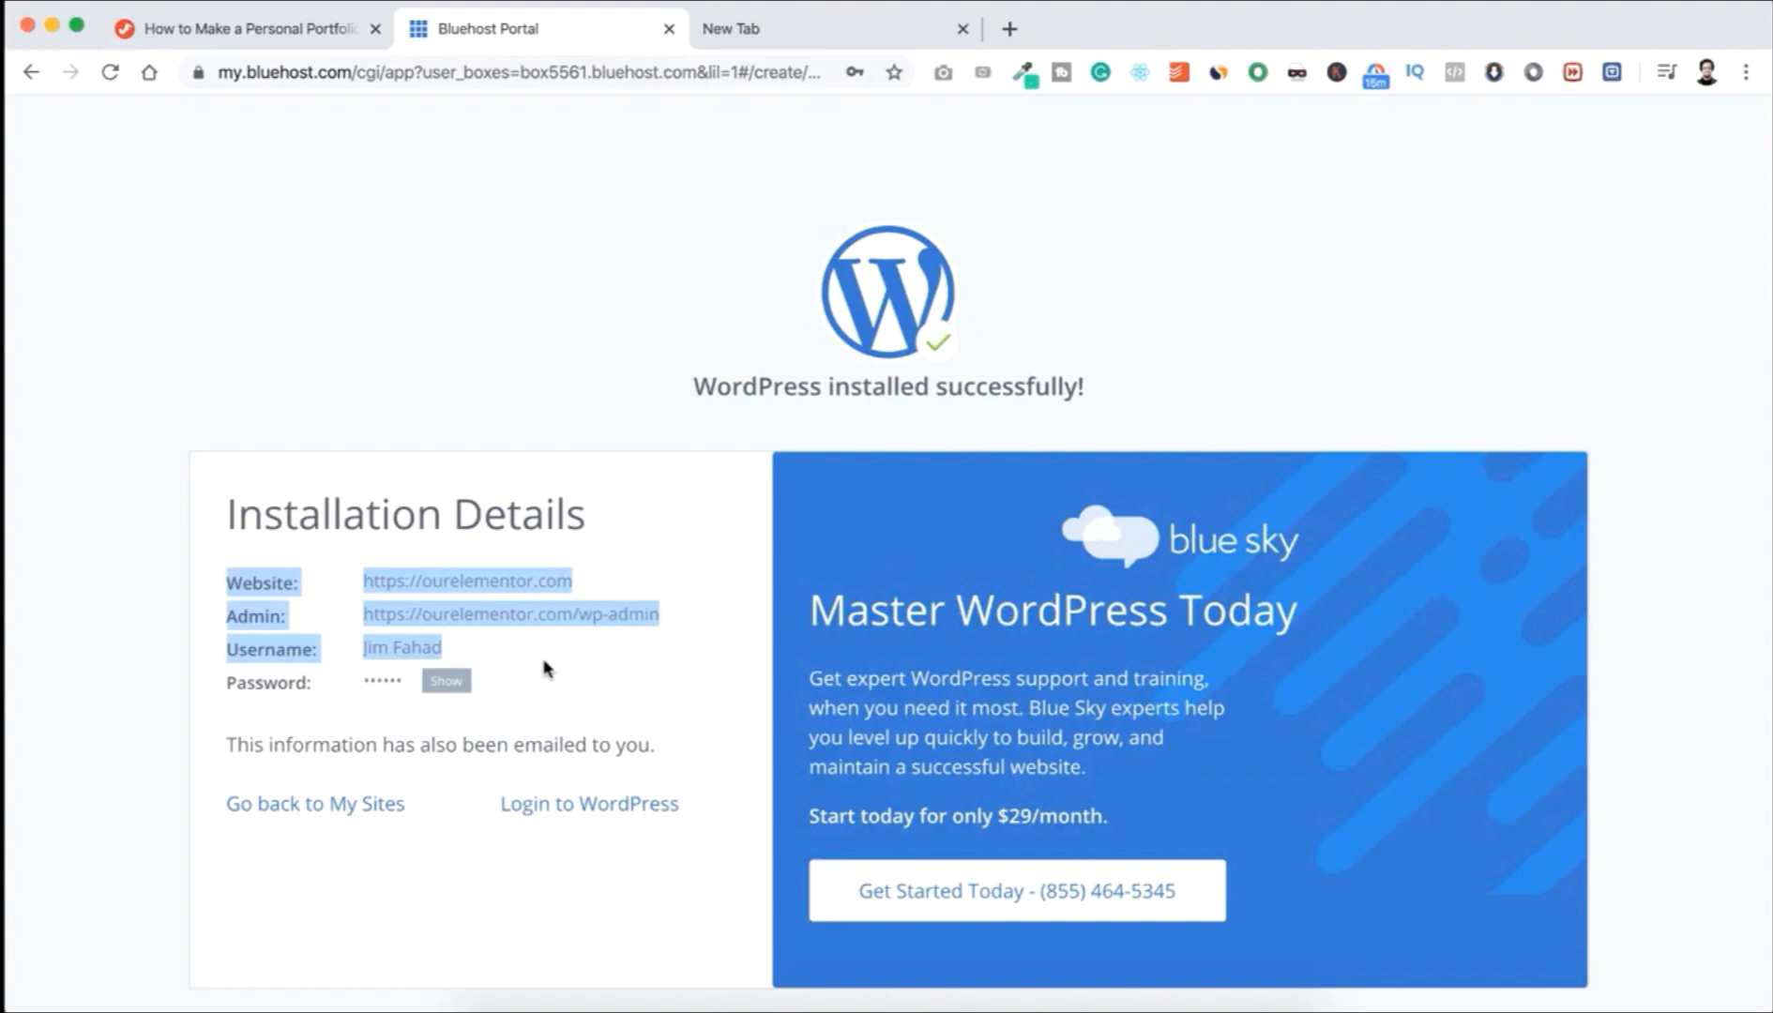
{"action": "left_click", "coordinate": [448, 681]}
{"action": "left_click_drag", "start_coordinate": [364, 681], "coordinate": [424, 684]}
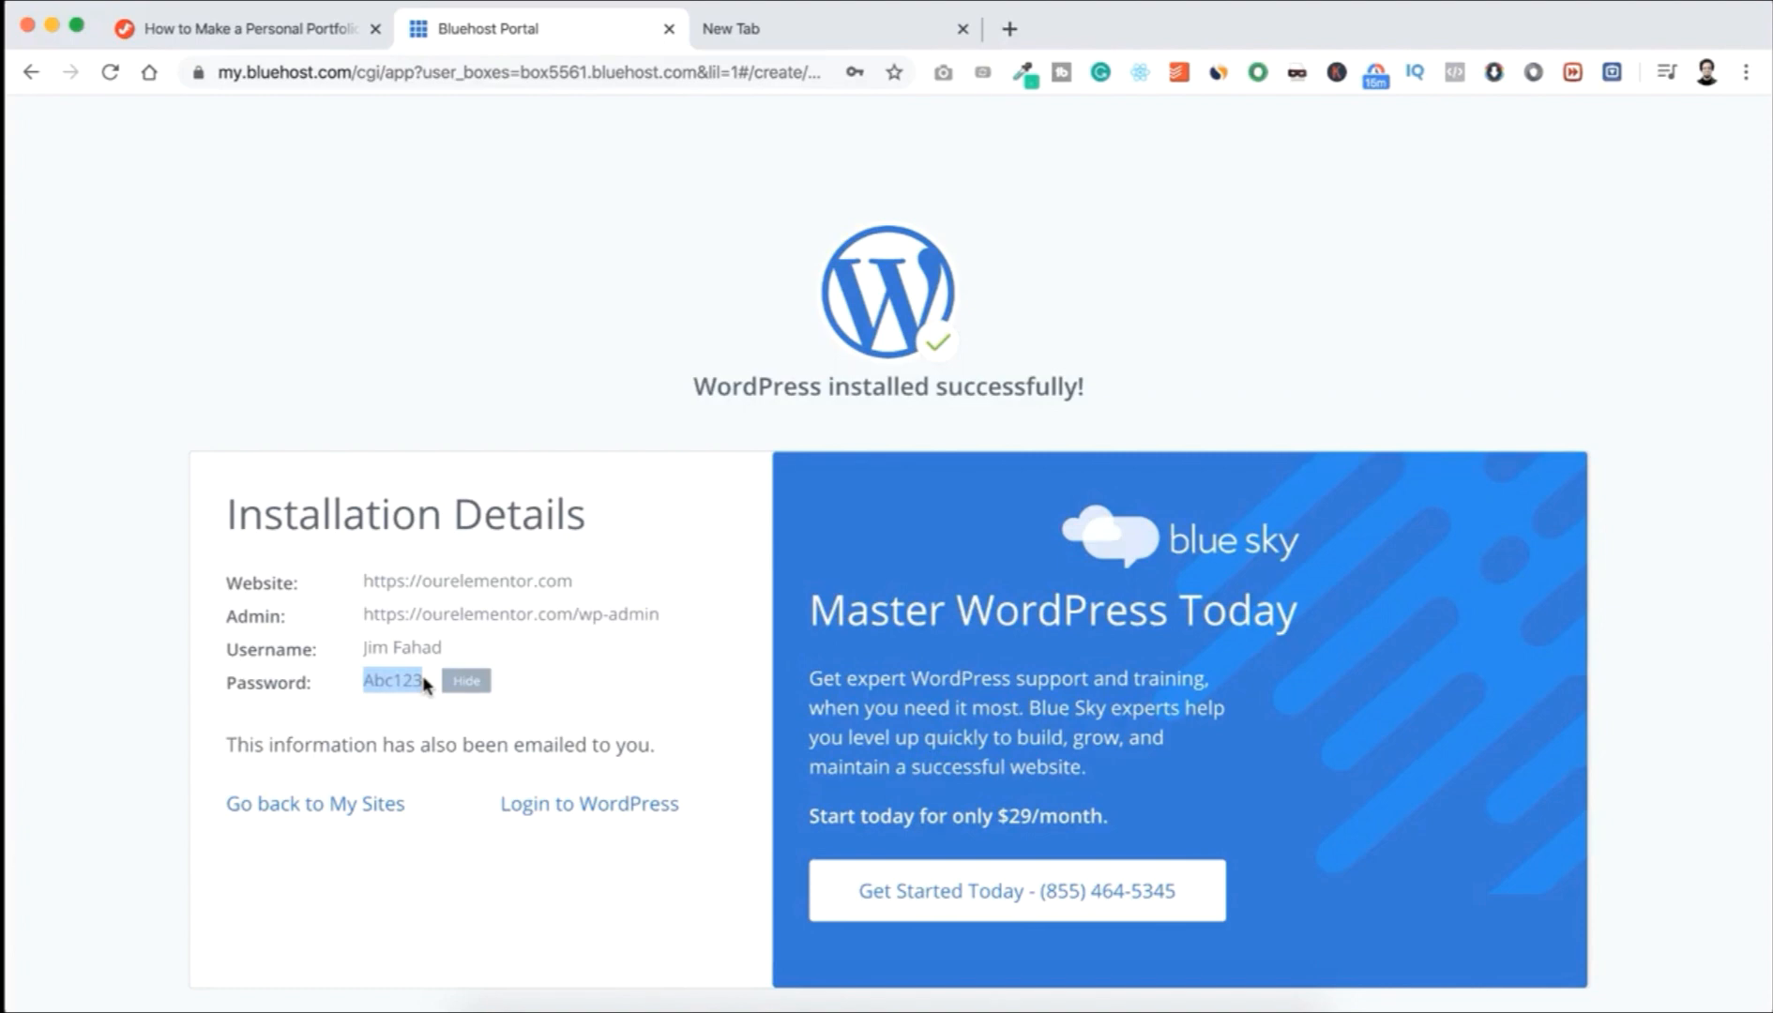
{"action": "left_click", "coordinate": [508, 670]}
Step: Load ourelementor.com/wp-admin in the empty browser tab
{"action": "left_click", "coordinate": [767, 30]}
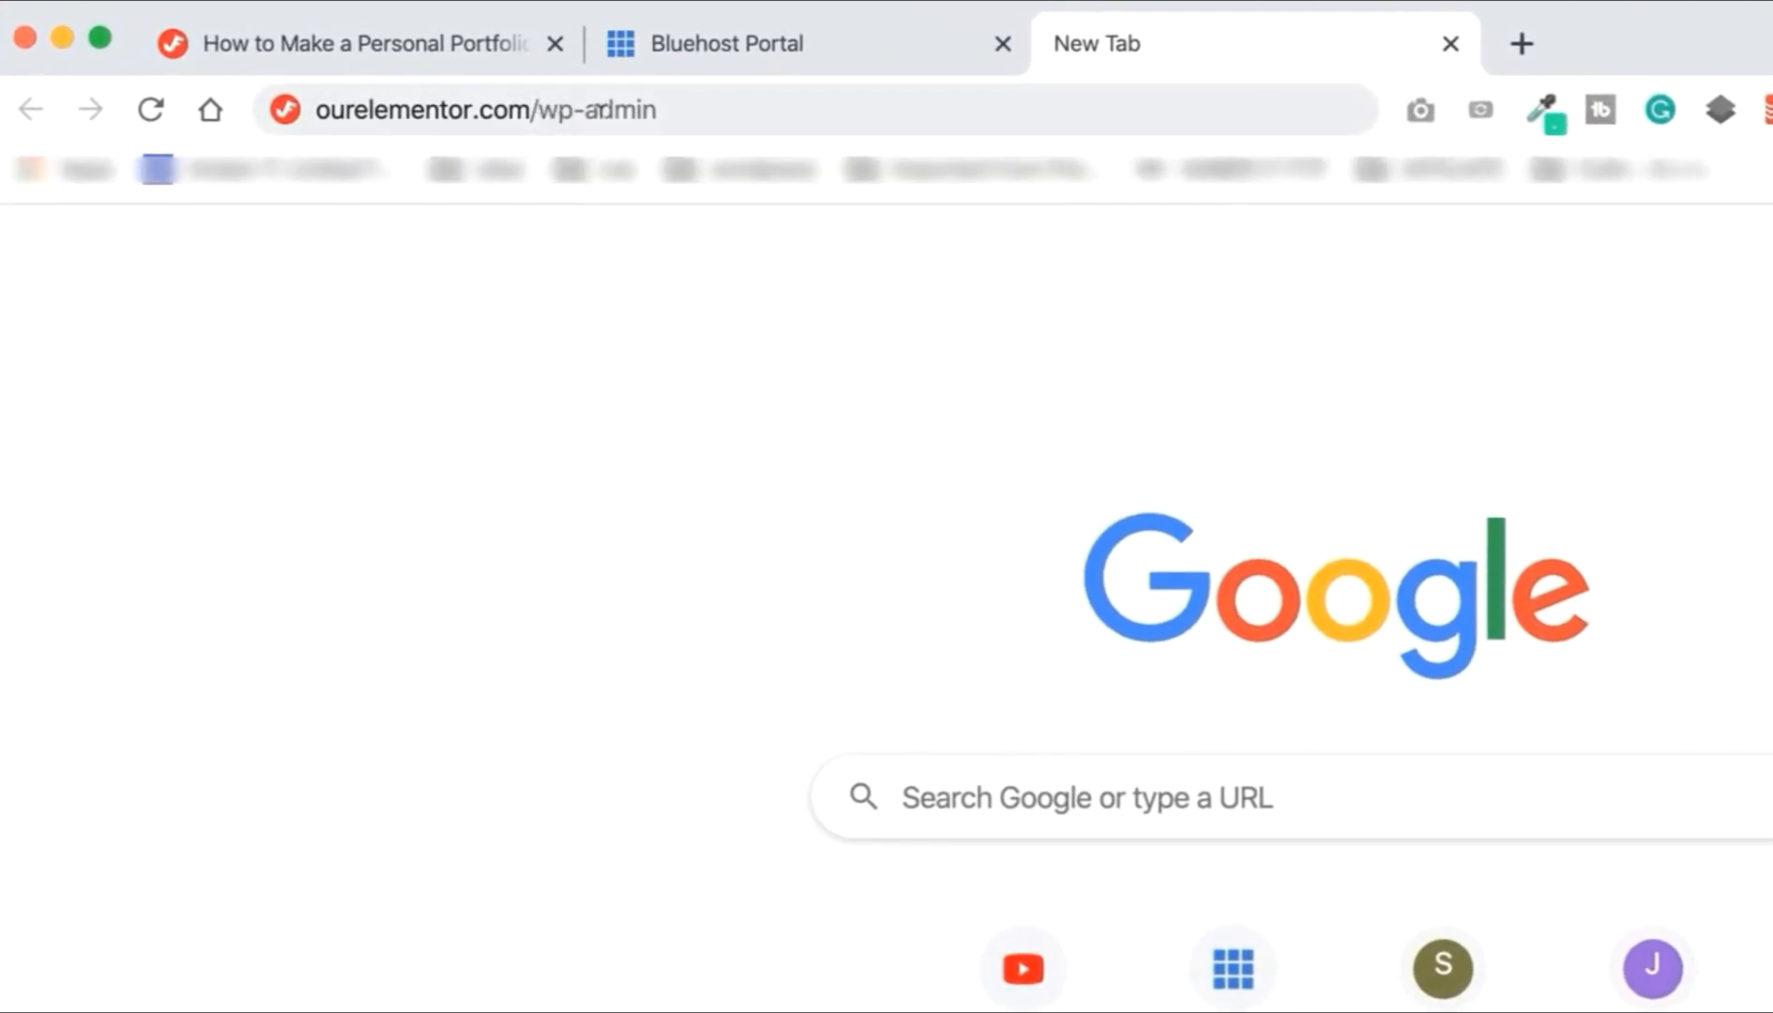
{"action": "left_click", "coordinate": [682, 106]}
{"action": "key", "text": "Return"}
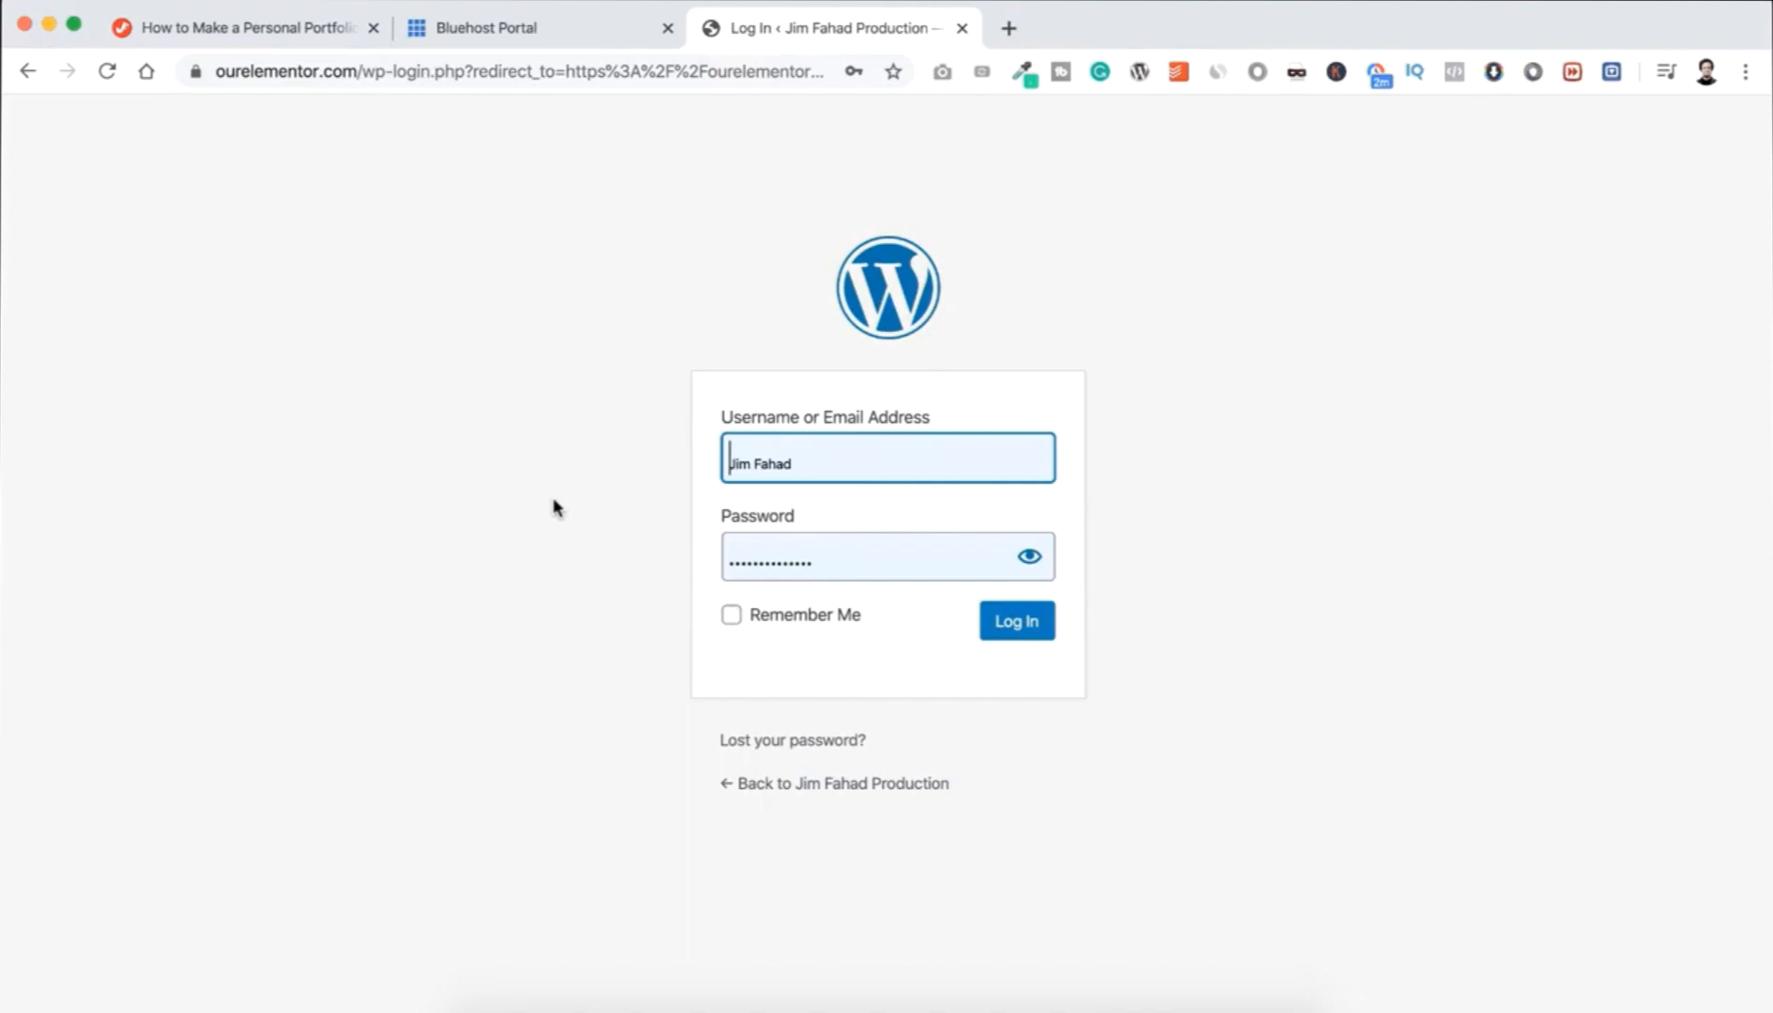
Step: Enter the WordPress admin username, replace the prefilled password with the account password, check it, and log in
{"action": "left_click", "coordinate": [807, 456]}
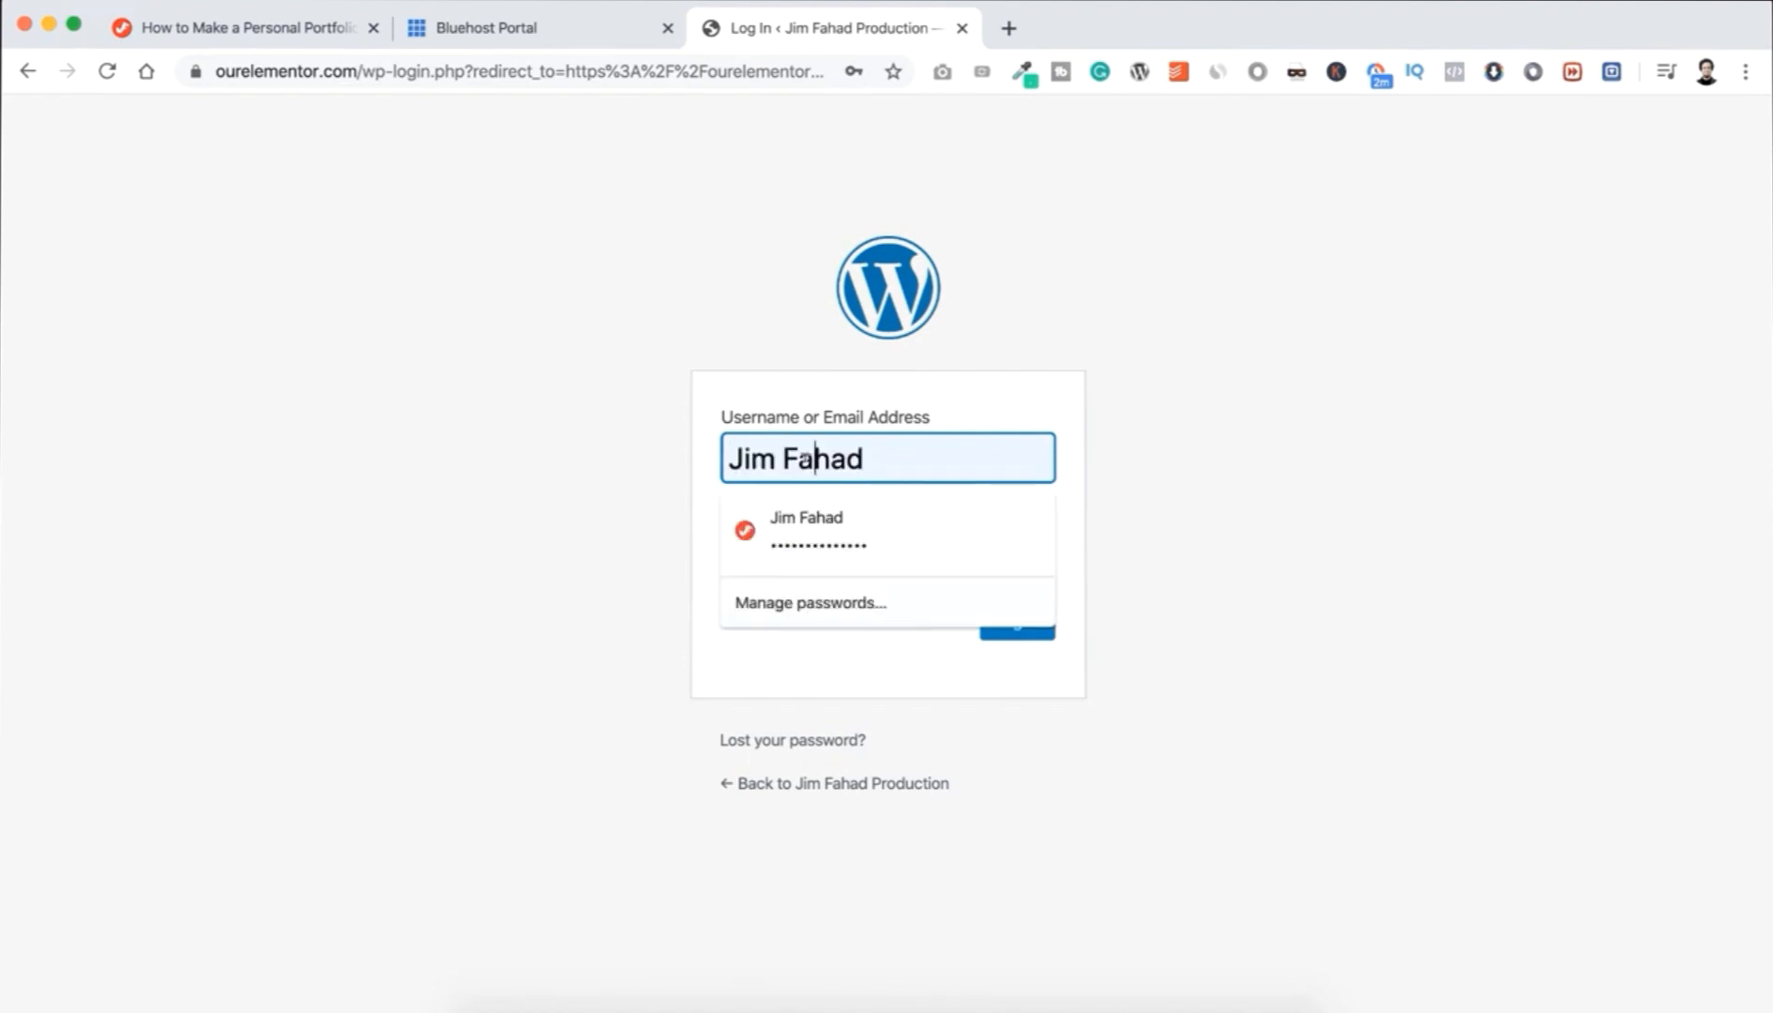
{"action": "left_click", "coordinate": [504, 467]}
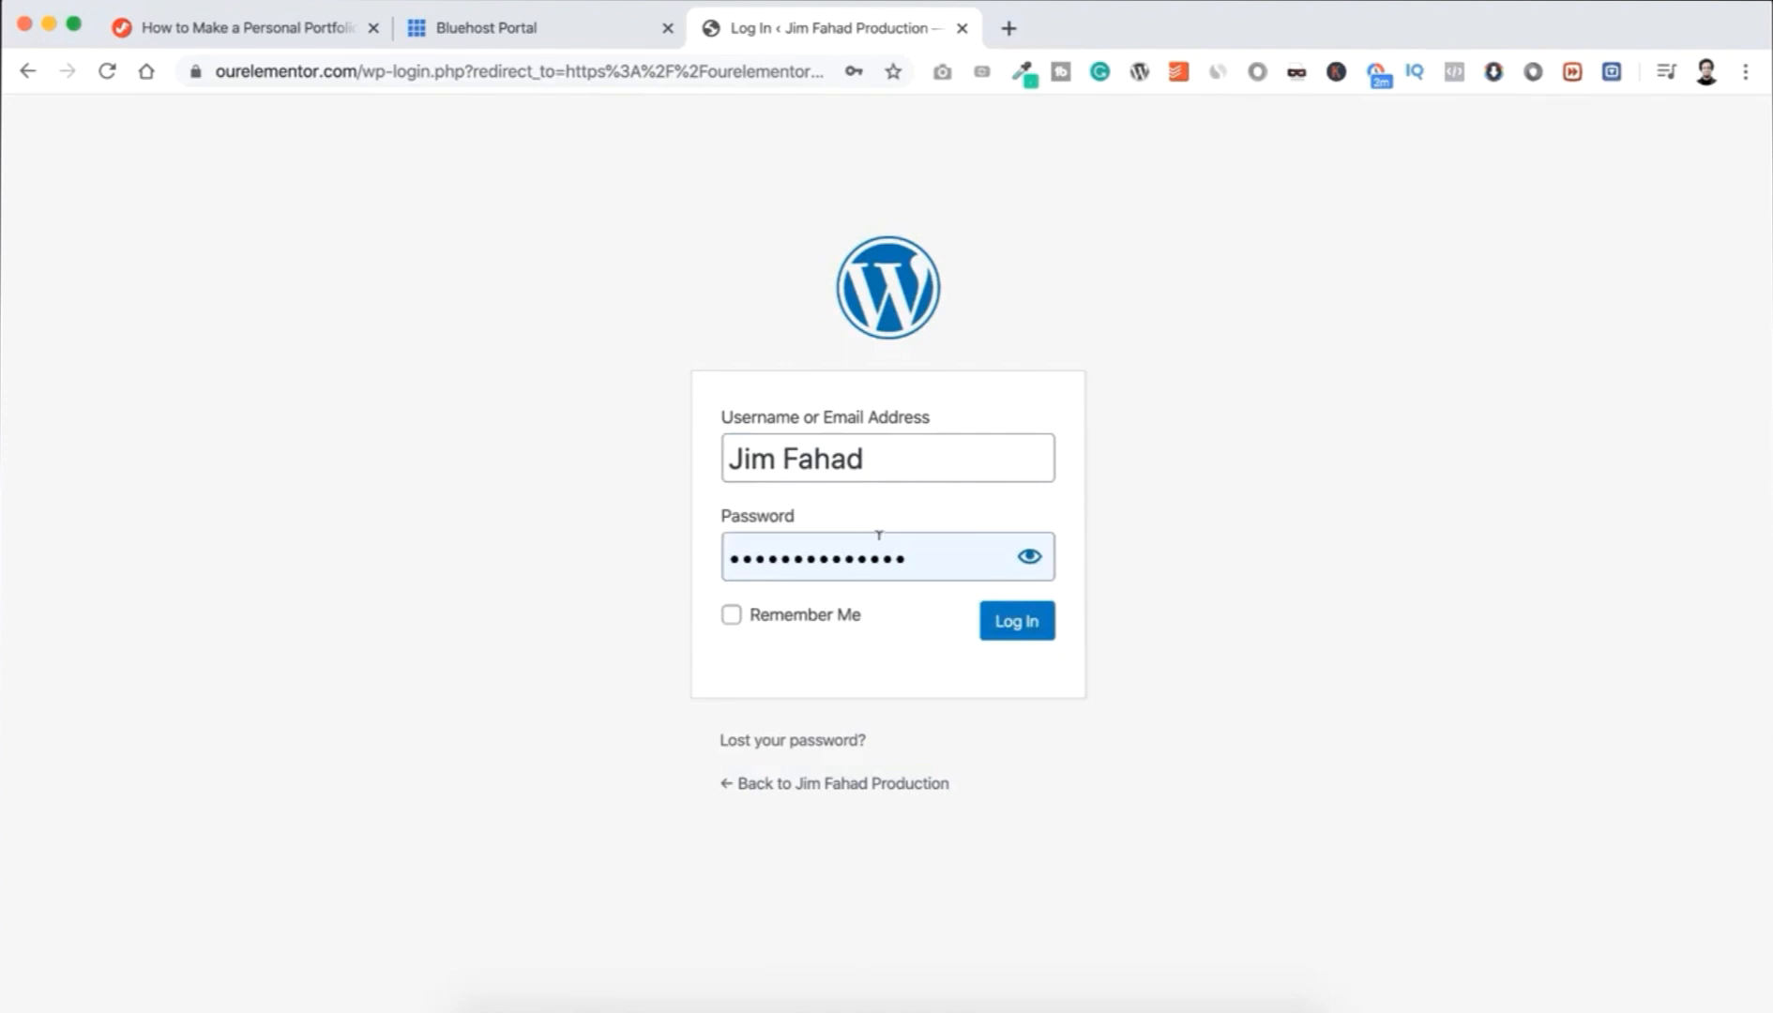
{"action": "left_click_drag", "start_coordinate": [915, 549], "coordinate": [682, 574]}
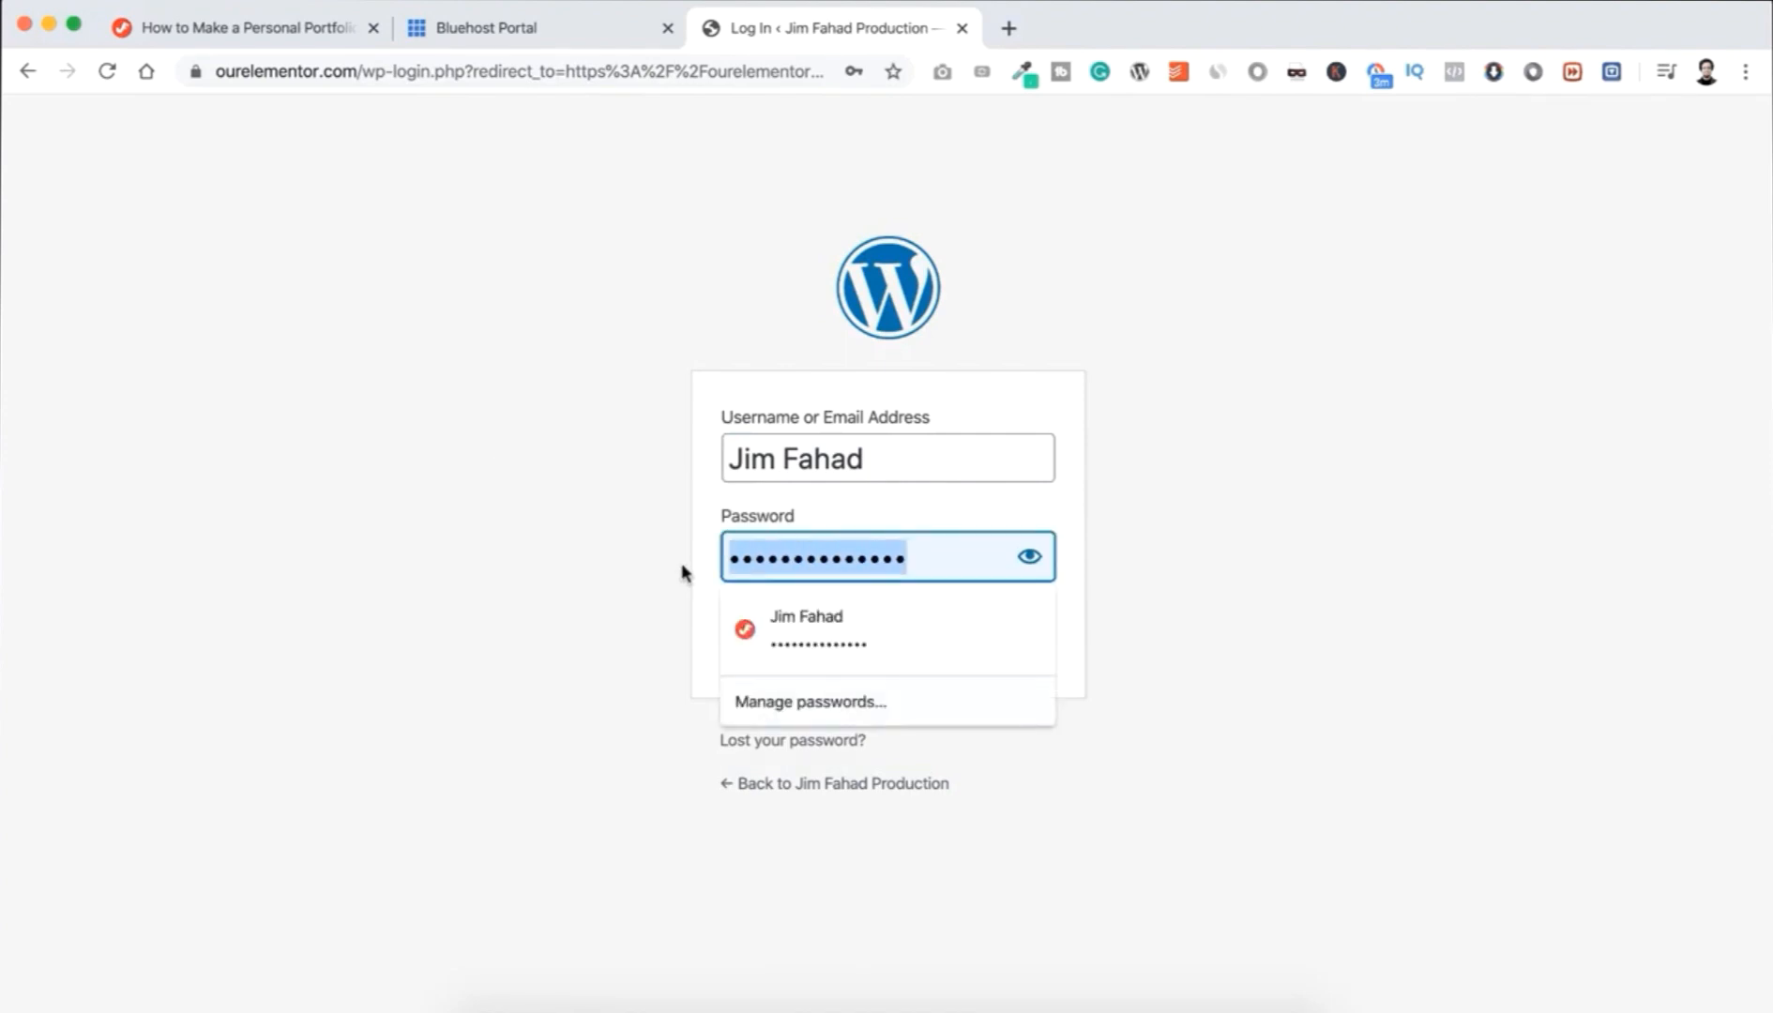
{"action": "type", "text": "******"}
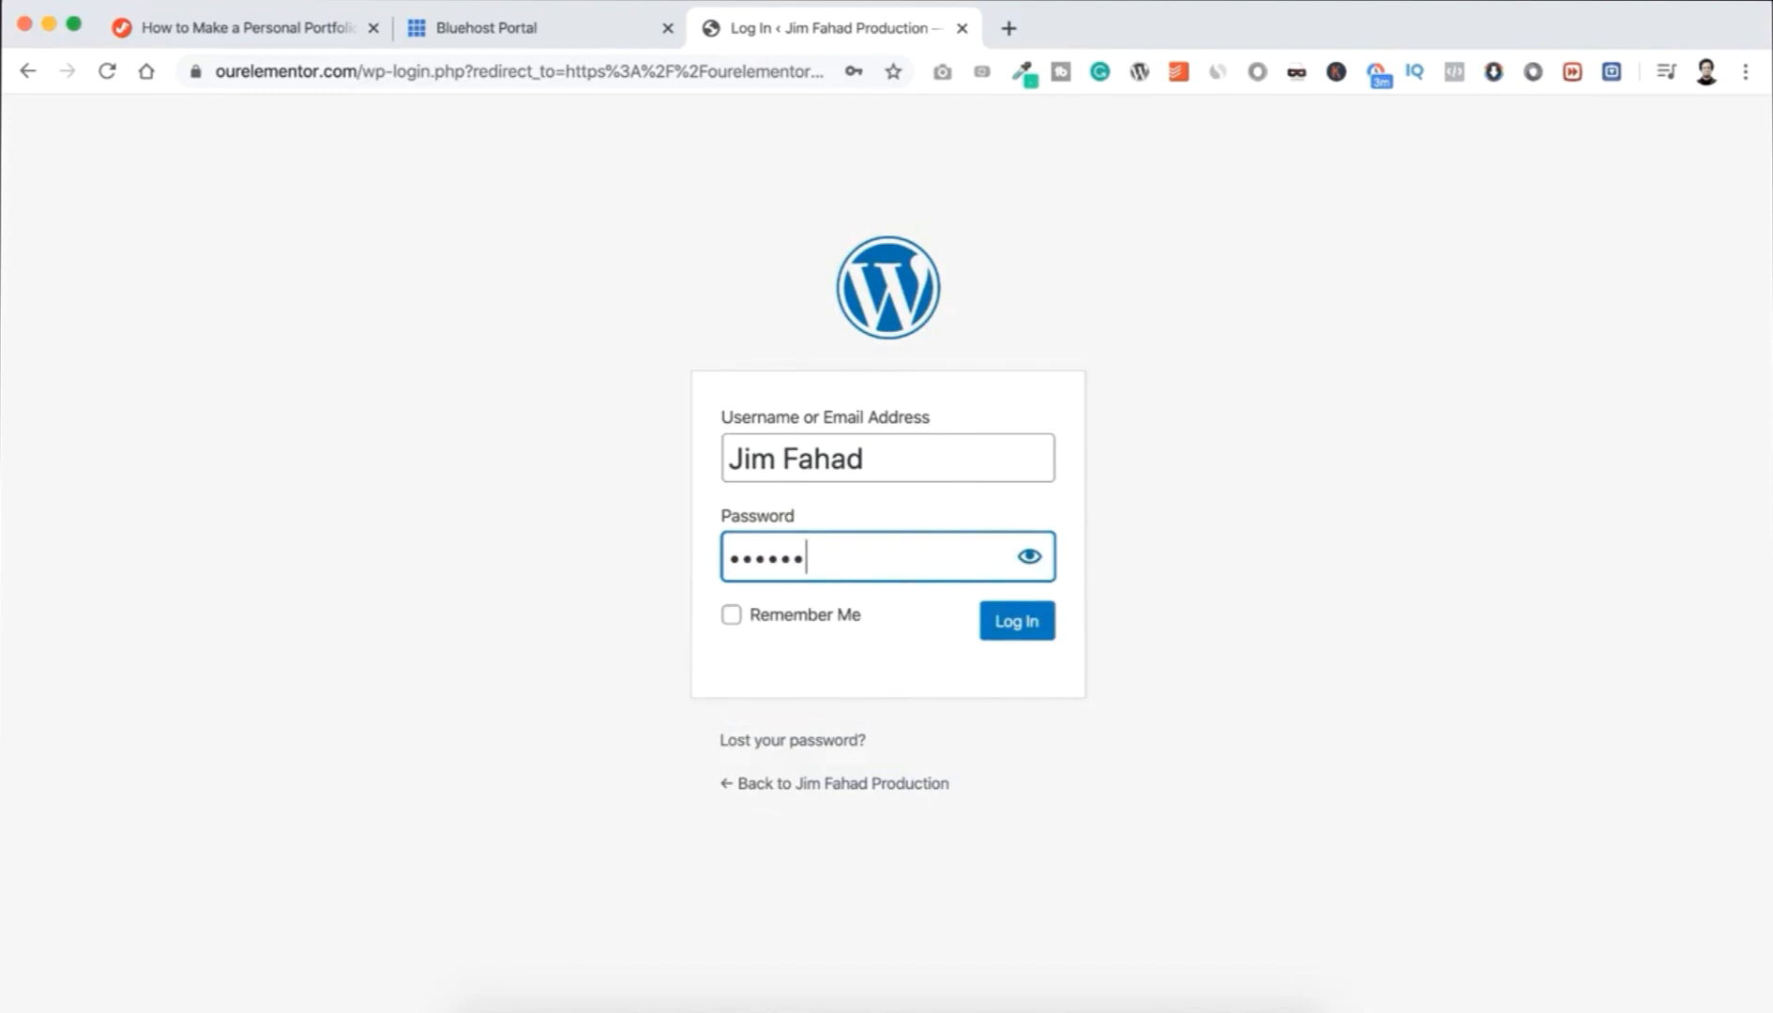
{"action": "left_click", "coordinate": [1025, 560]}
{"action": "left_click", "coordinate": [1019, 625]}
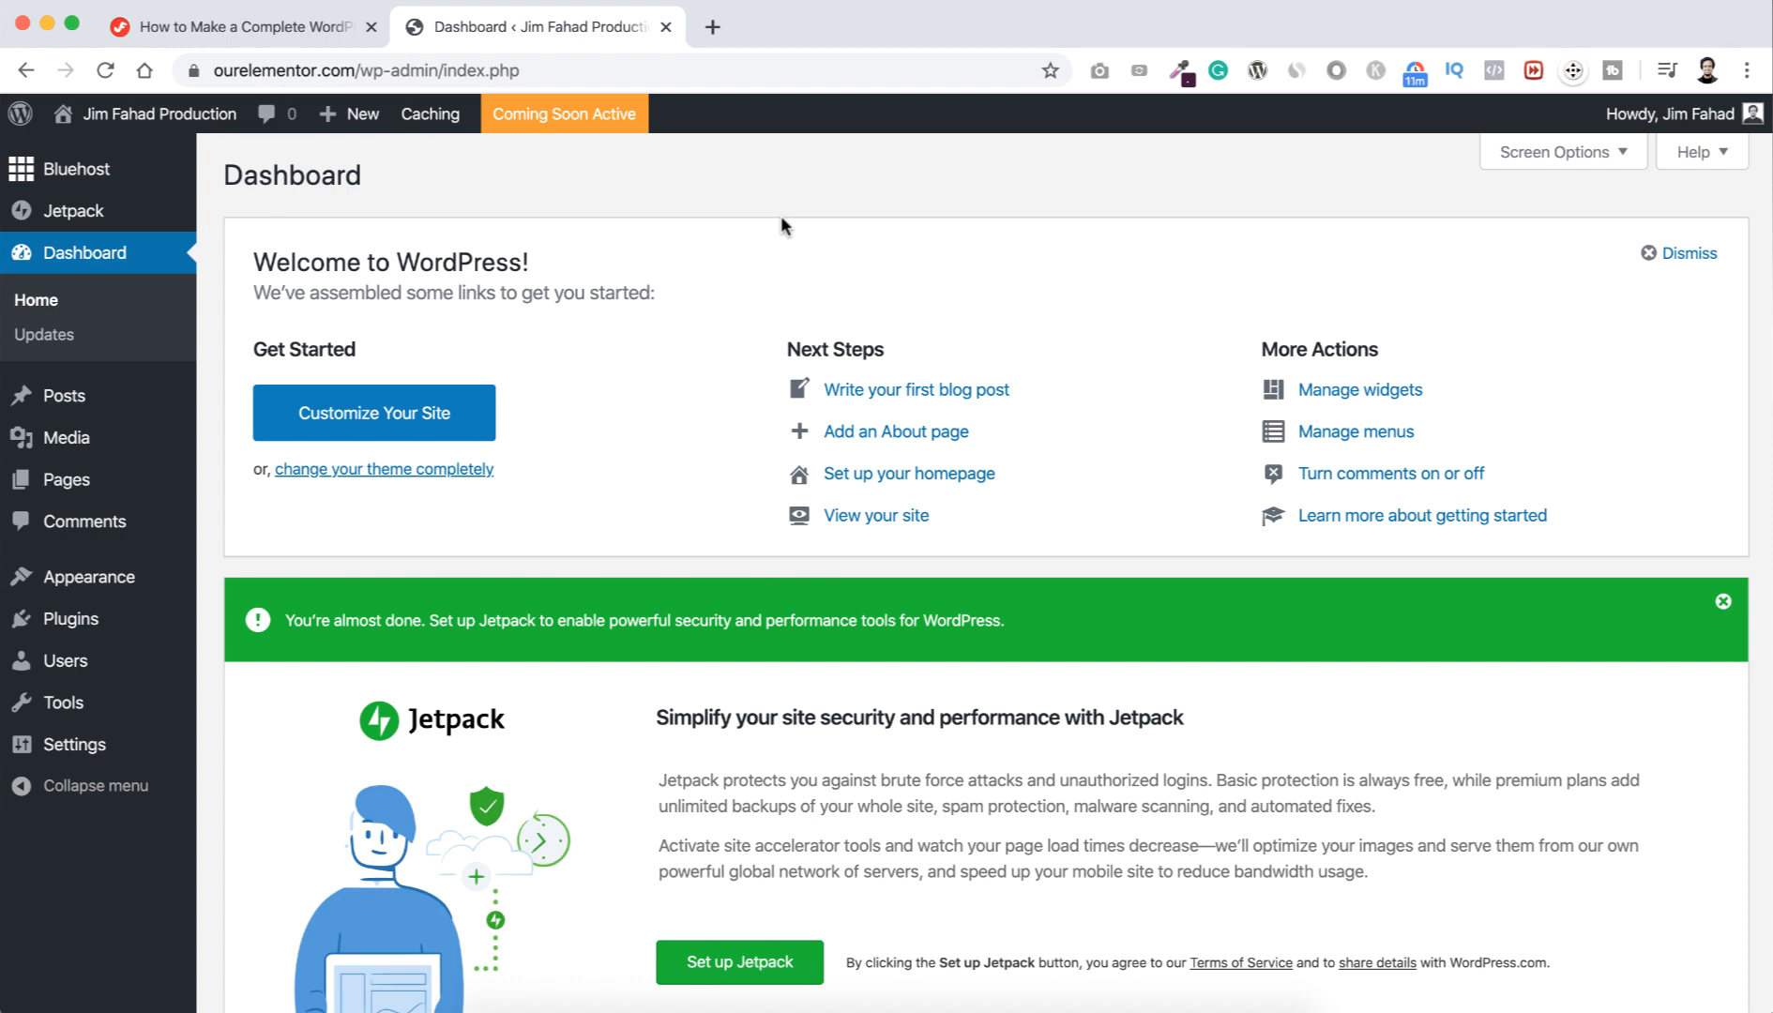
Step: Look over the WordPress dashboard and dismiss the welcome panel and the Jetpack setup notice
{"action": "scroll", "coordinate": [782, 219], "scroll_direction": "down", "scroll_amount": 10}
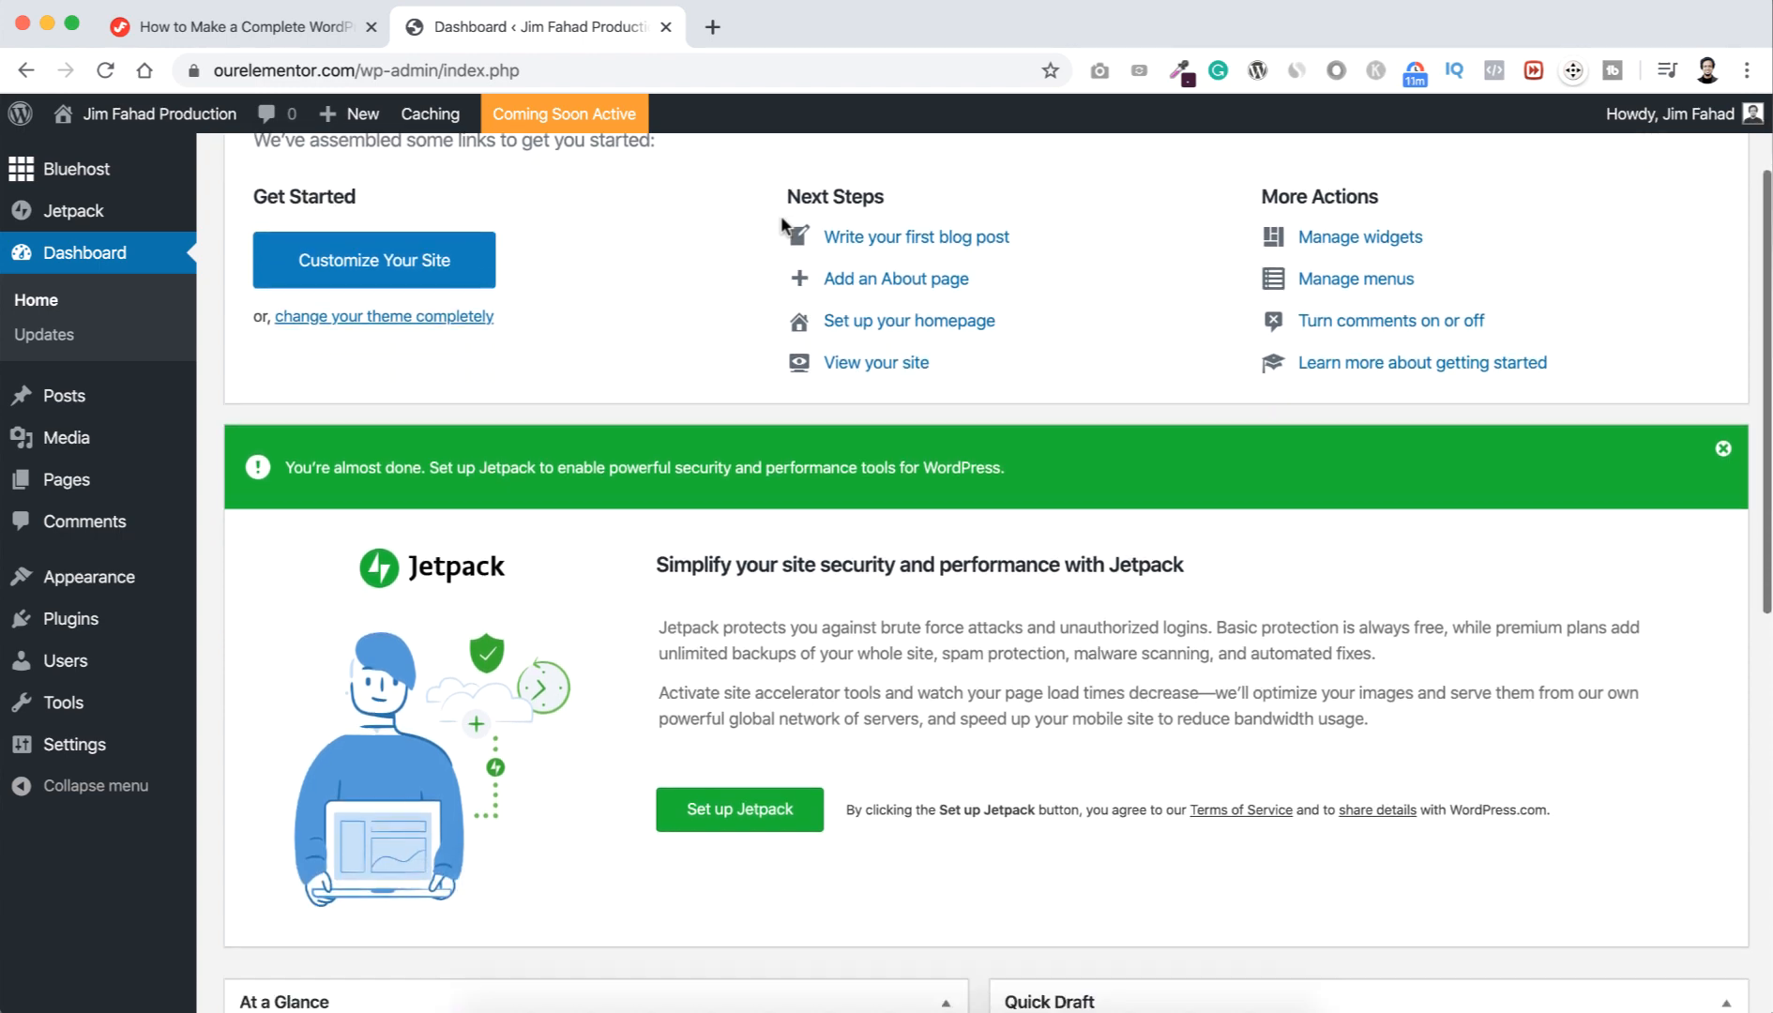
{"action": "scroll", "coordinate": [782, 218], "scroll_direction": "up", "scroll_amount": 4}
{"action": "scroll", "coordinate": [780, 215], "scroll_direction": "up", "scroll_amount": 6}
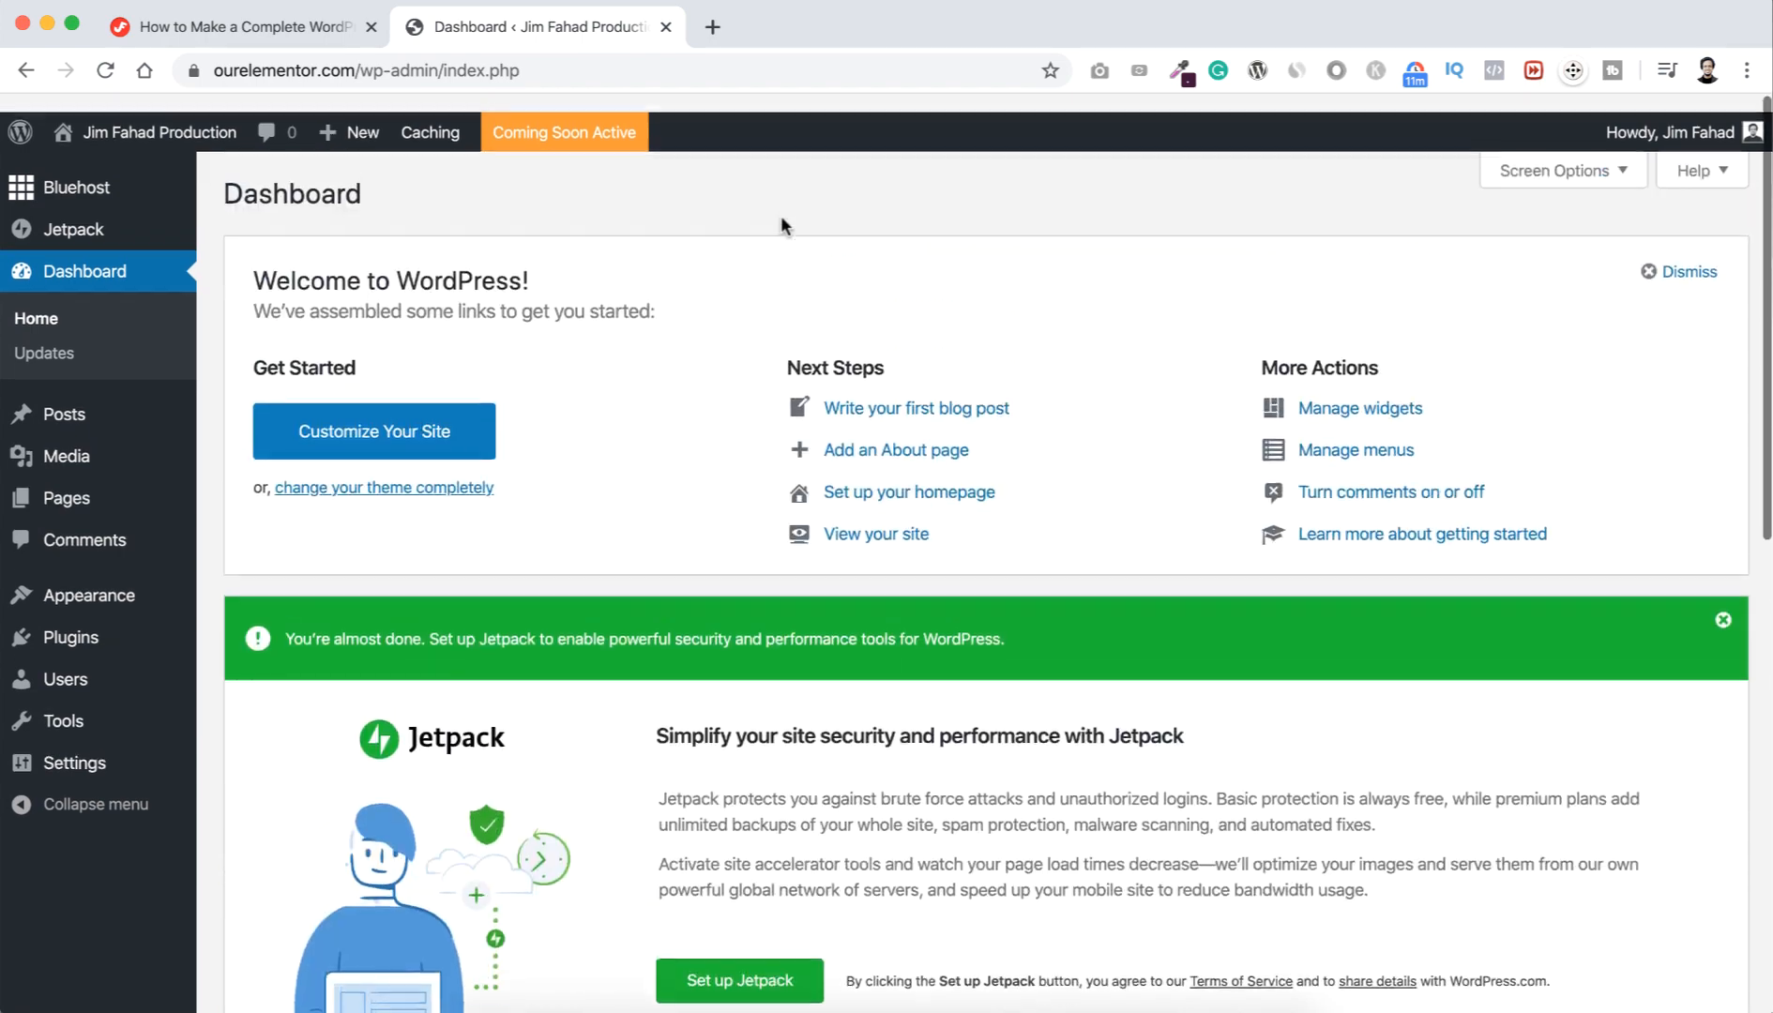
{"action": "scroll", "coordinate": [780, 214], "scroll_direction": "down", "scroll_amount": 5}
{"action": "scroll", "coordinate": [780, 215], "scroll_direction": "up", "scroll_amount": 5}
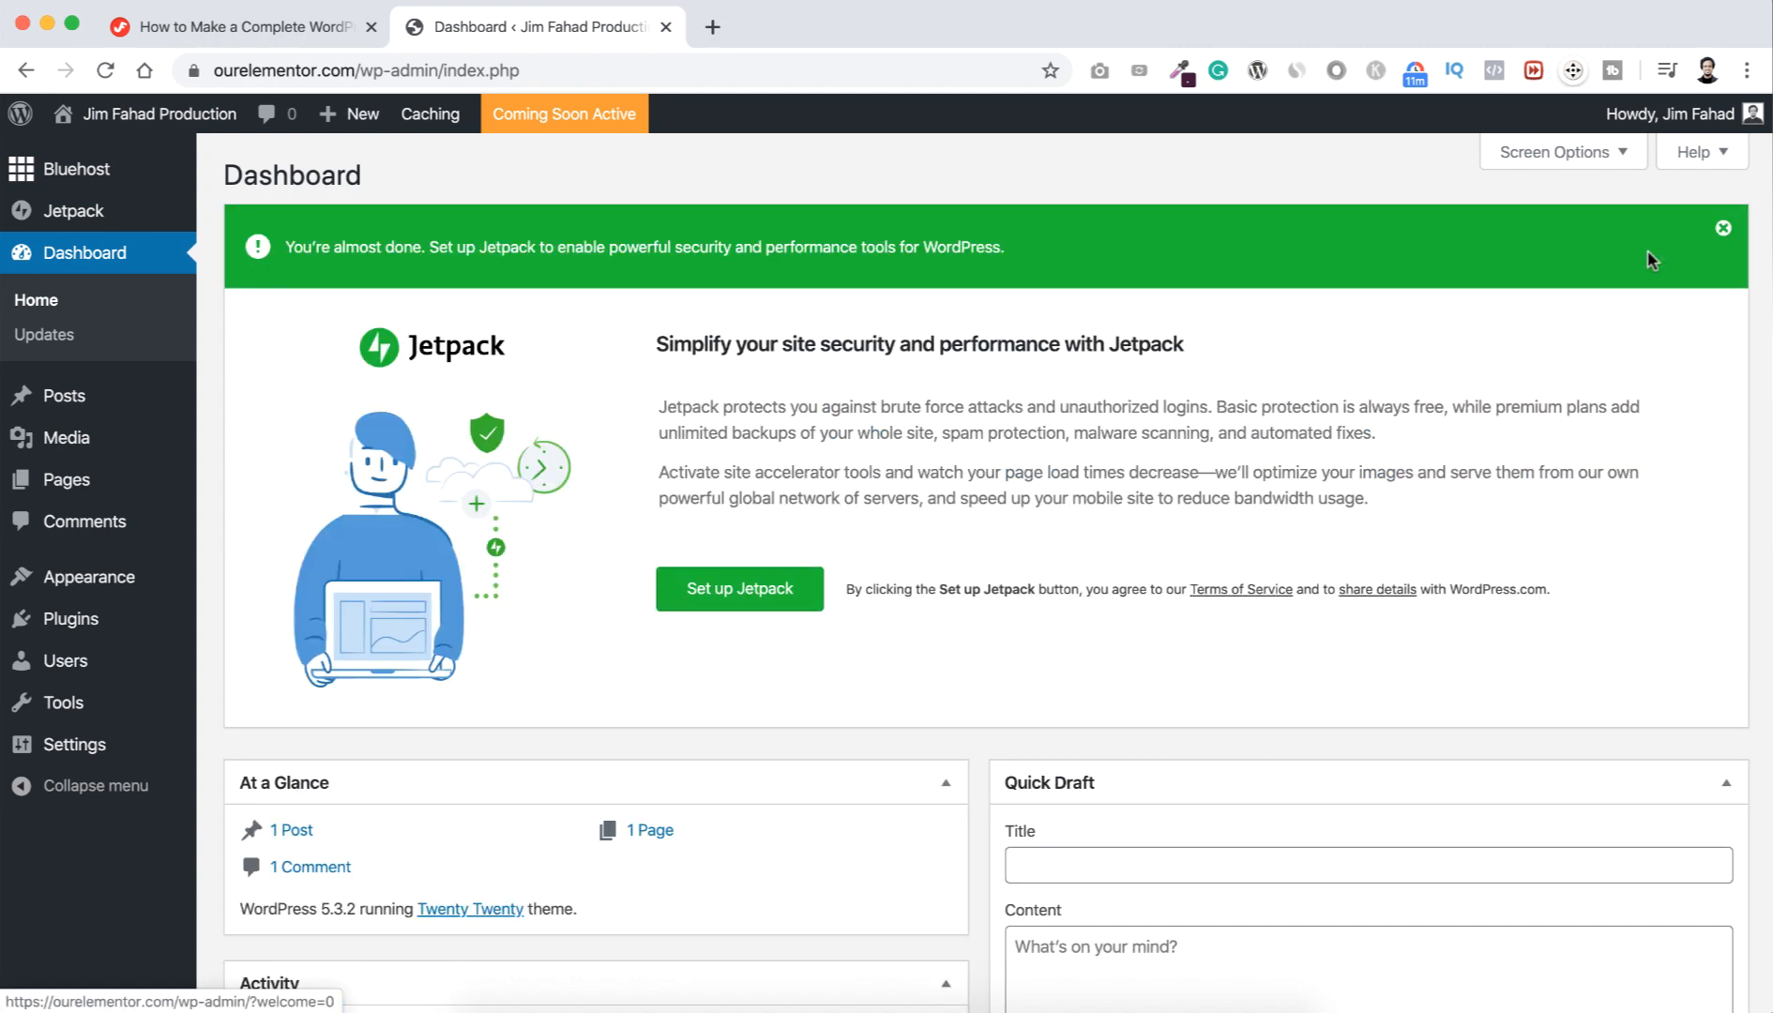
{"action": "left_click", "coordinate": [1723, 228]}
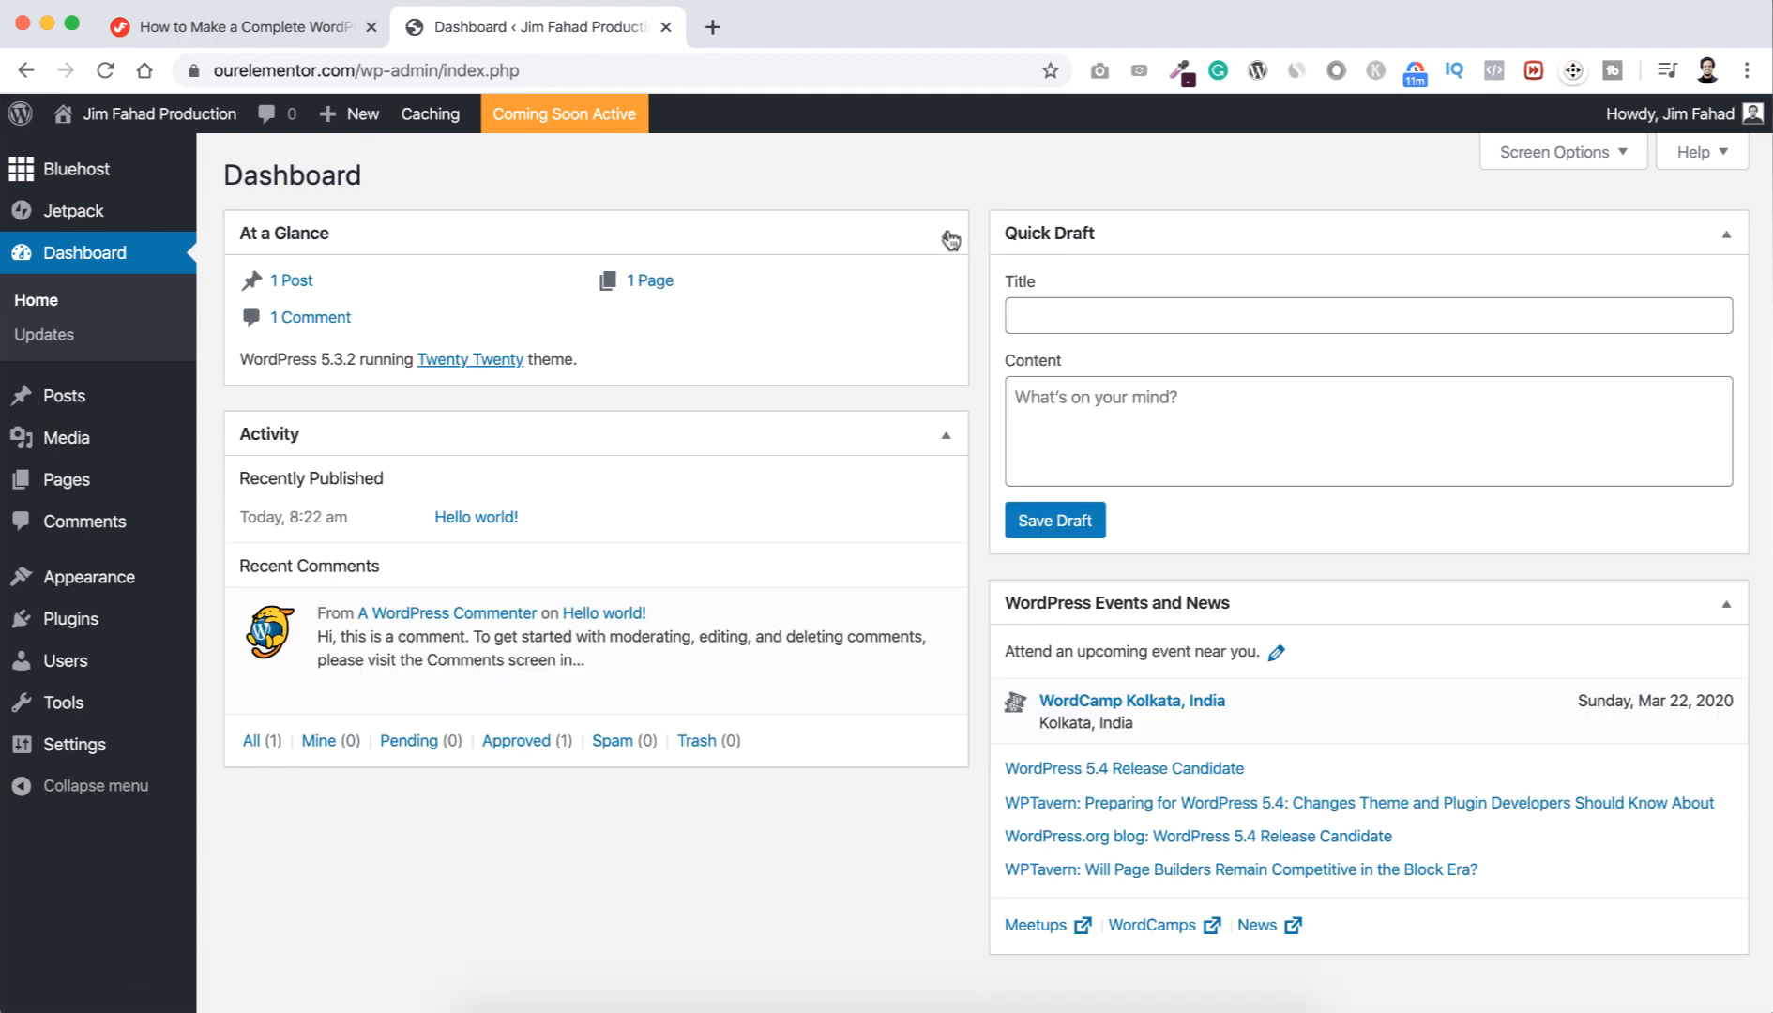
Step: Collapse the At a Glance, Activity, Quick Draft, and WordPress Events and News boxes on the dashboard
{"action": "left_click", "coordinate": [946, 235]}
{"action": "left_click", "coordinate": [946, 304]}
{"action": "left_click", "coordinate": [1724, 234]}
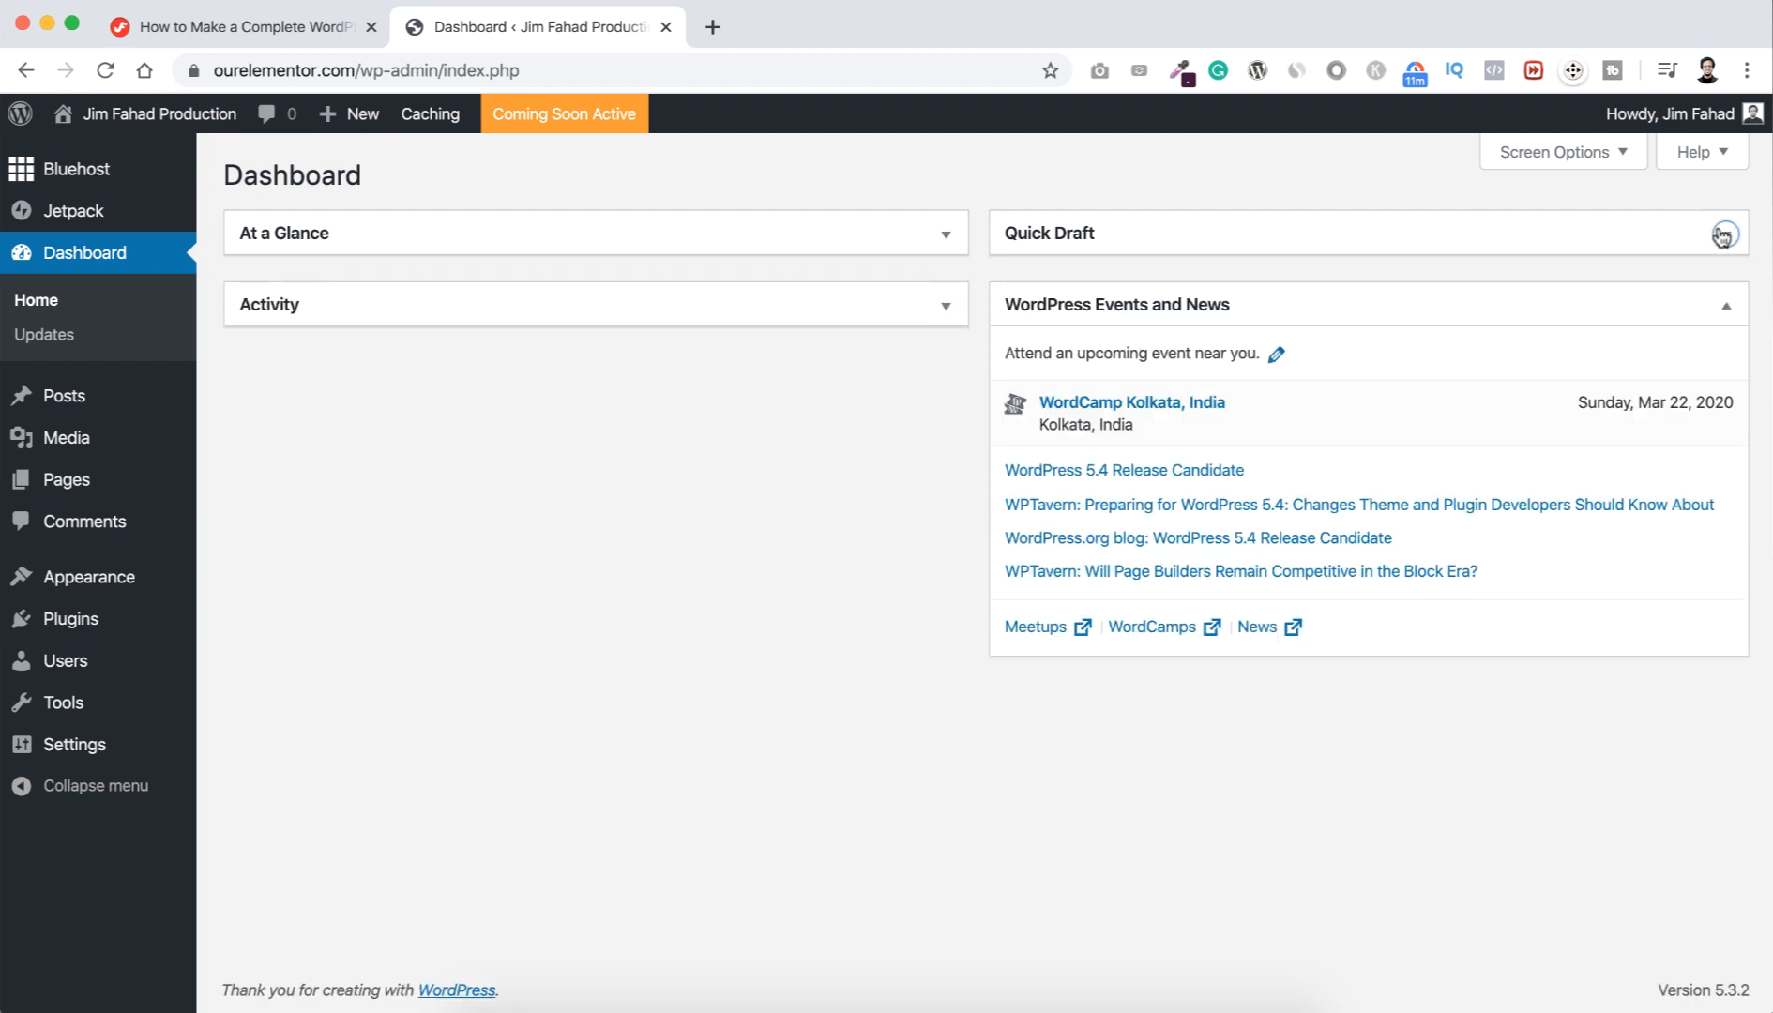
{"action": "left_click", "coordinate": [1724, 303]}
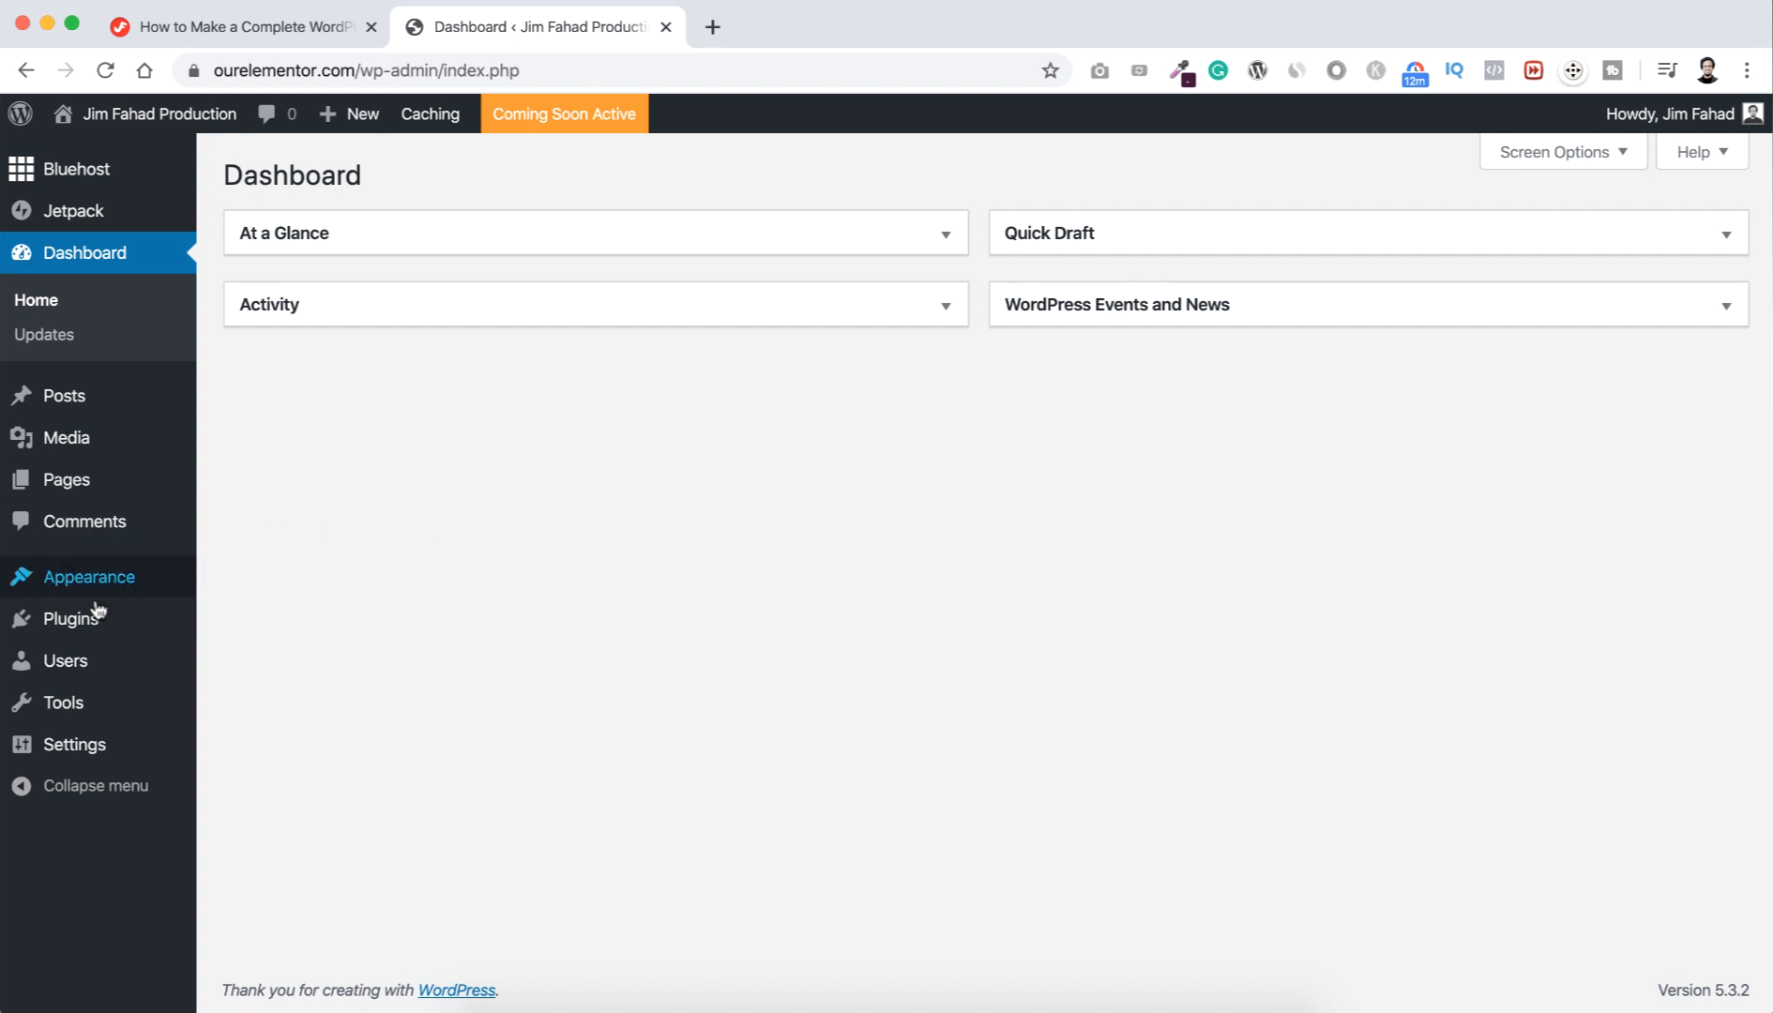
Step: In your user profile, replace the generated password with a custom new password, confirm the use of a weak password, and update the profile
{"action": "mouse_move", "coordinate": [75, 657]}
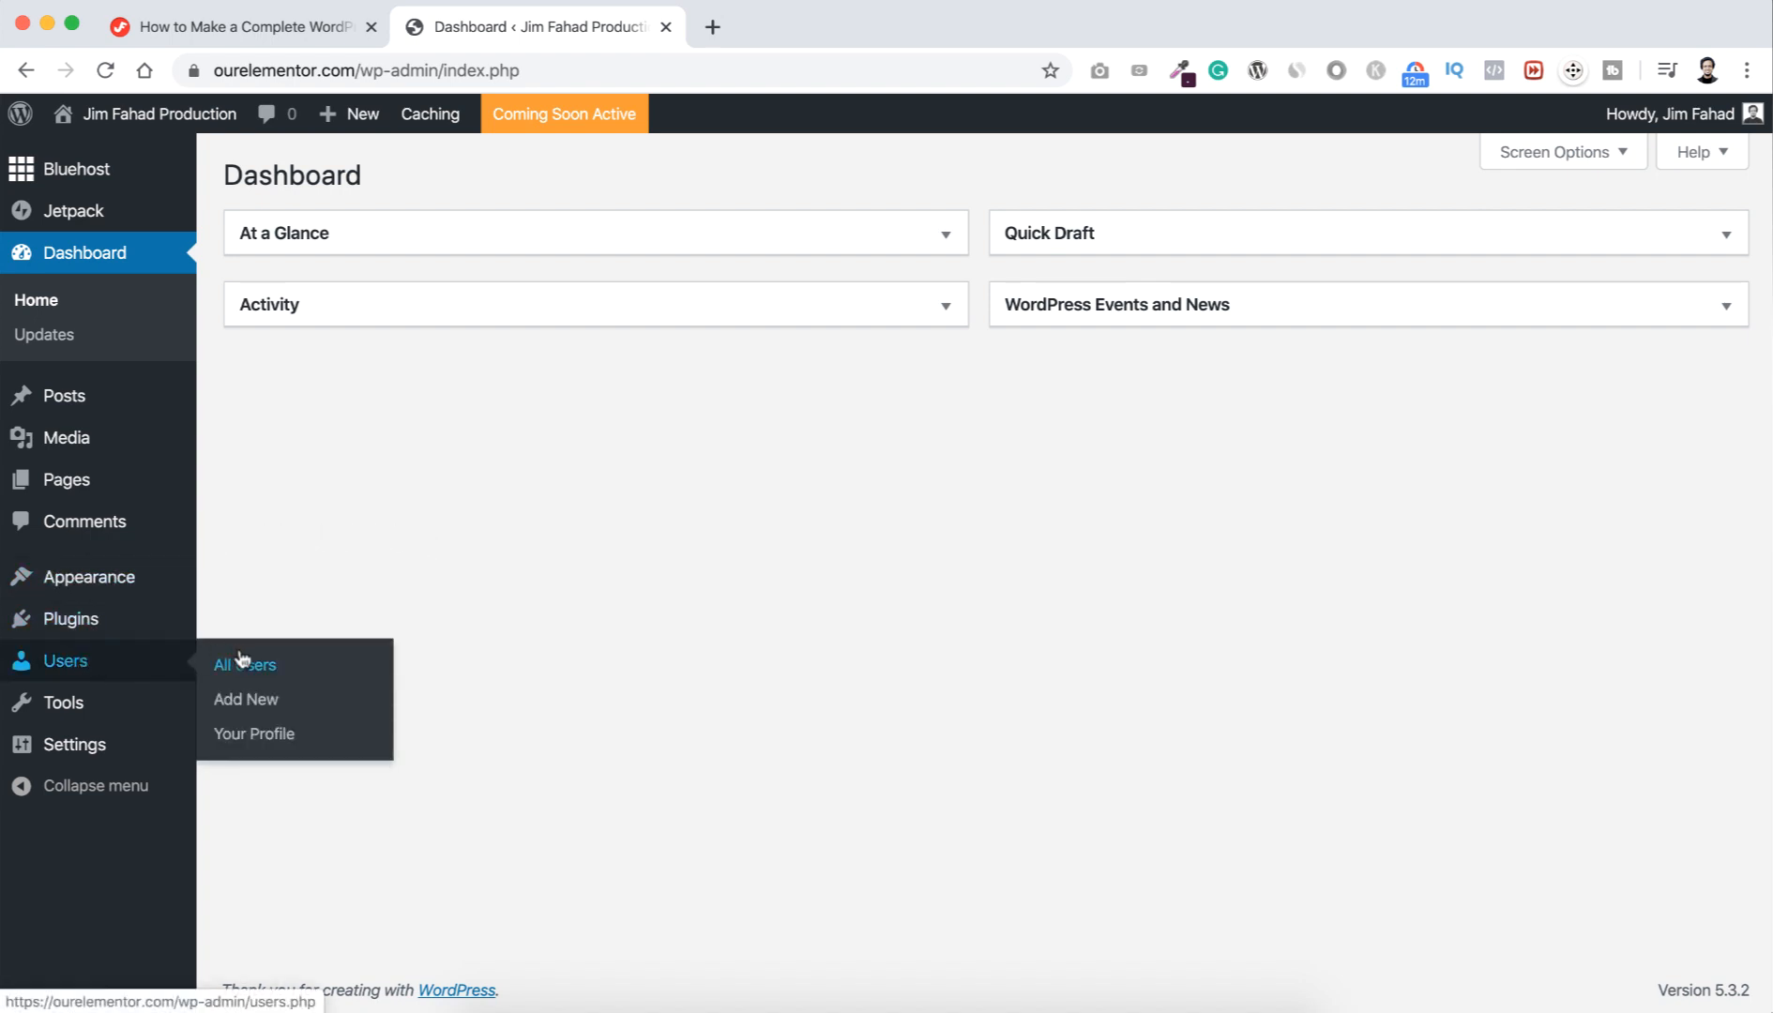
{"action": "left_click", "coordinate": [251, 736]}
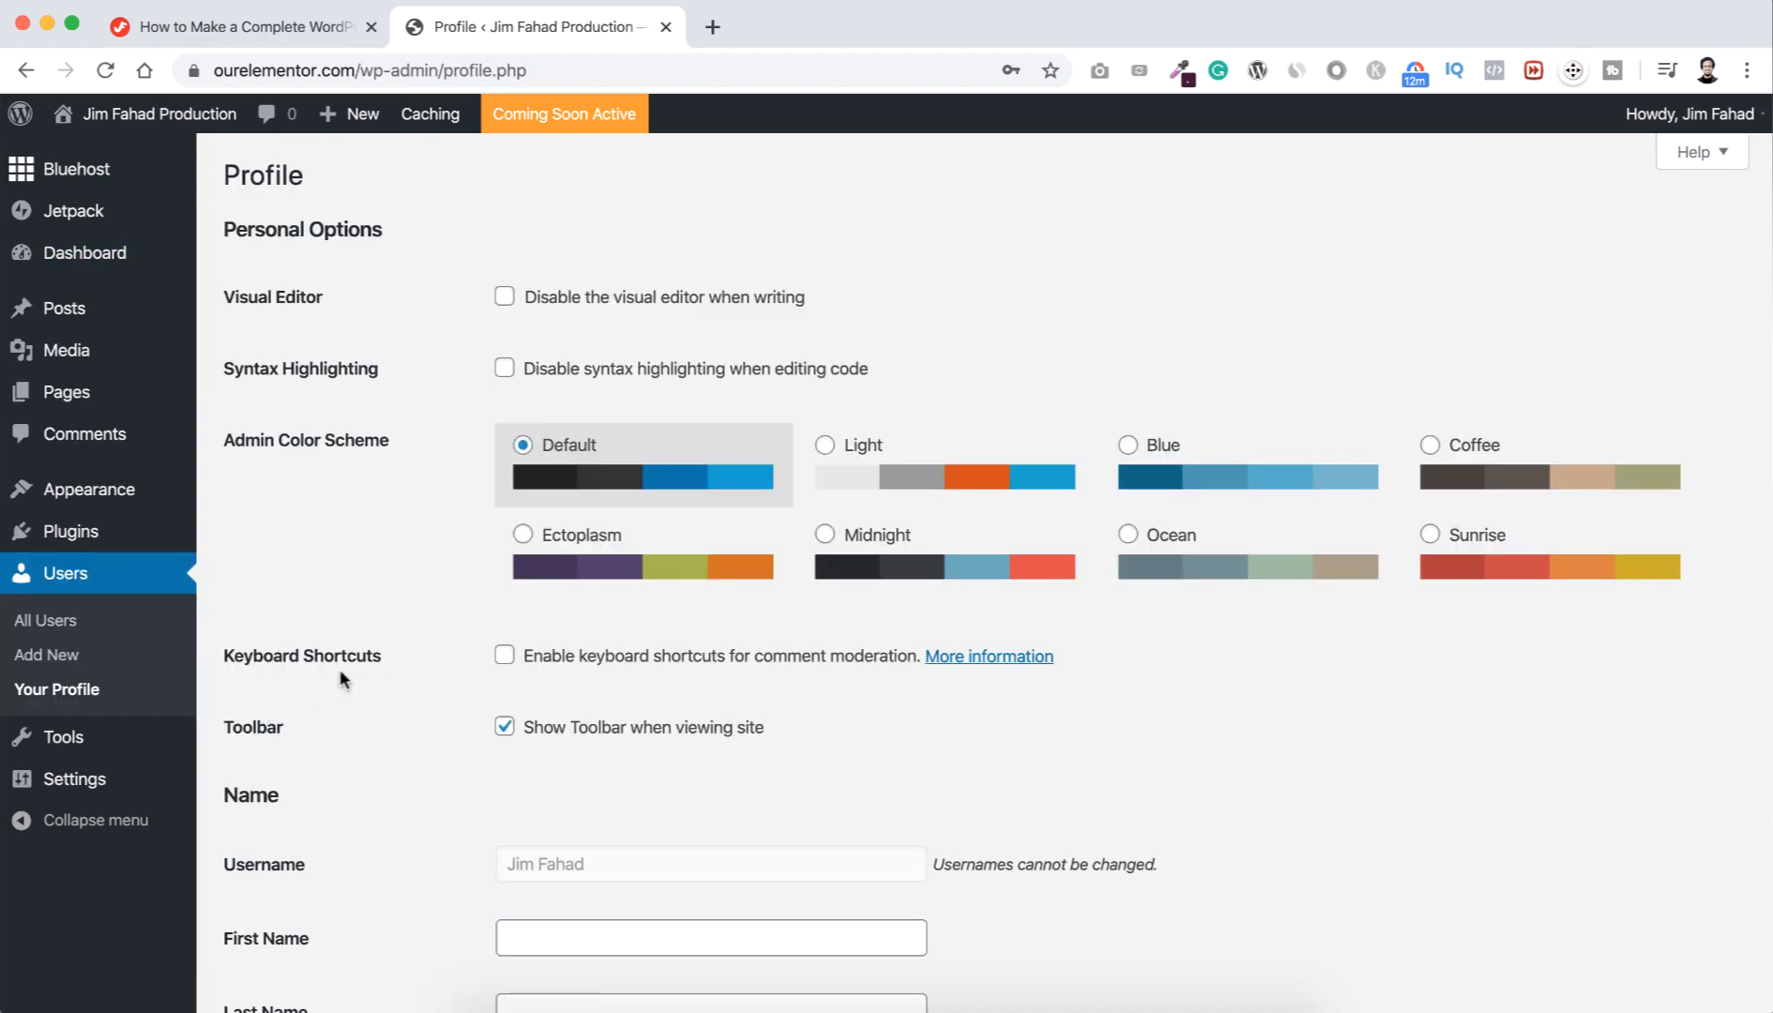
{"action": "scroll", "coordinate": [382, 668], "scroll_direction": "down", "scroll_amount": 10}
{"action": "scroll", "coordinate": [381, 669], "scroll_direction": "down", "scroll_amount": 2}
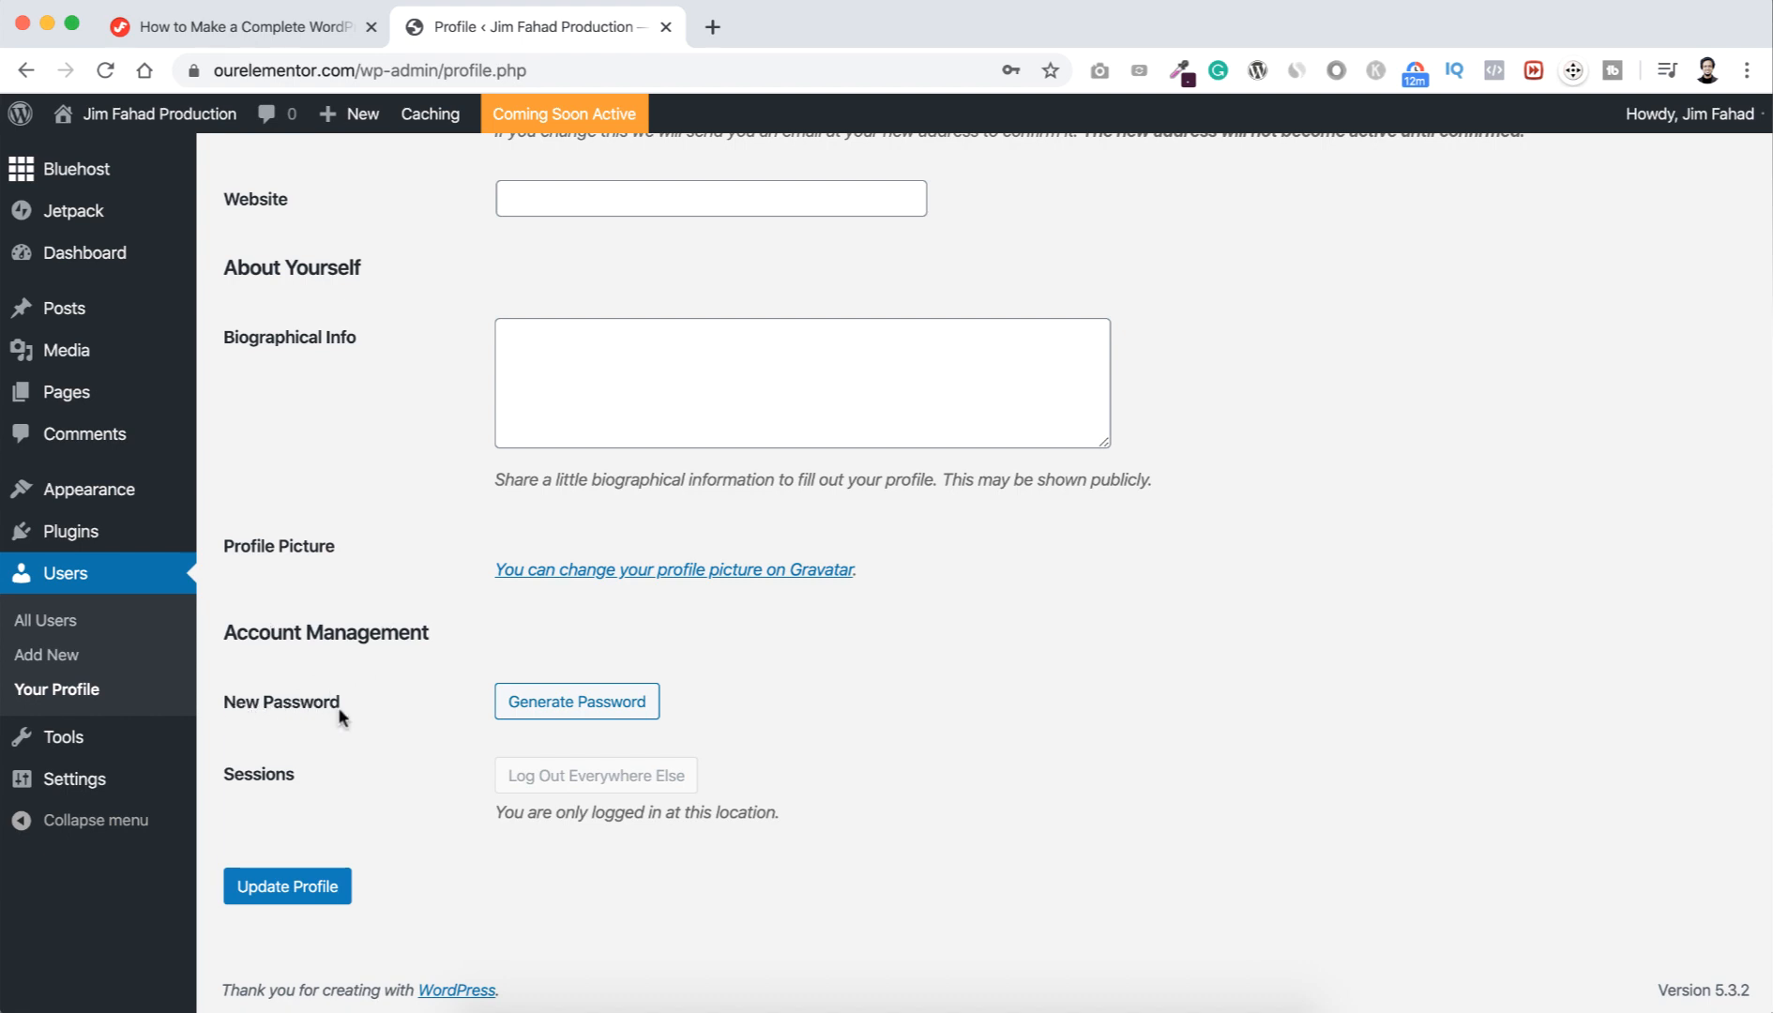
{"action": "left_click", "coordinate": [561, 708]}
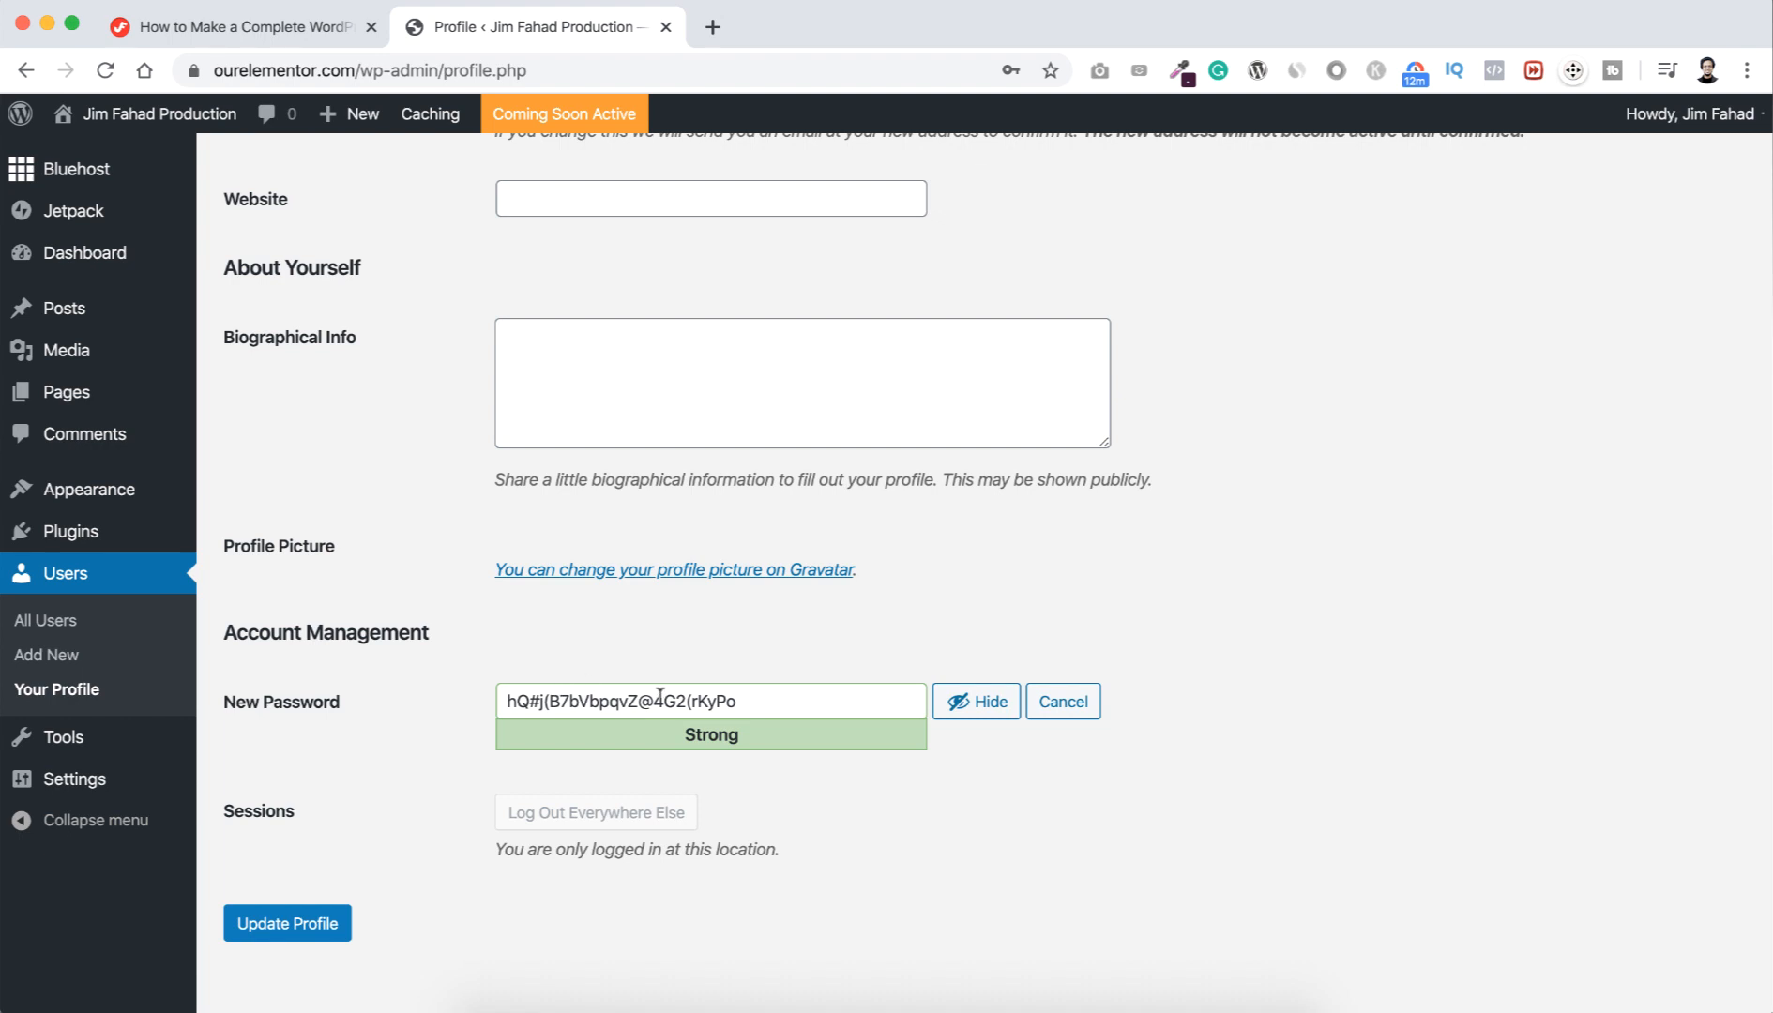
{"action": "left_click", "coordinate": [971, 704]}
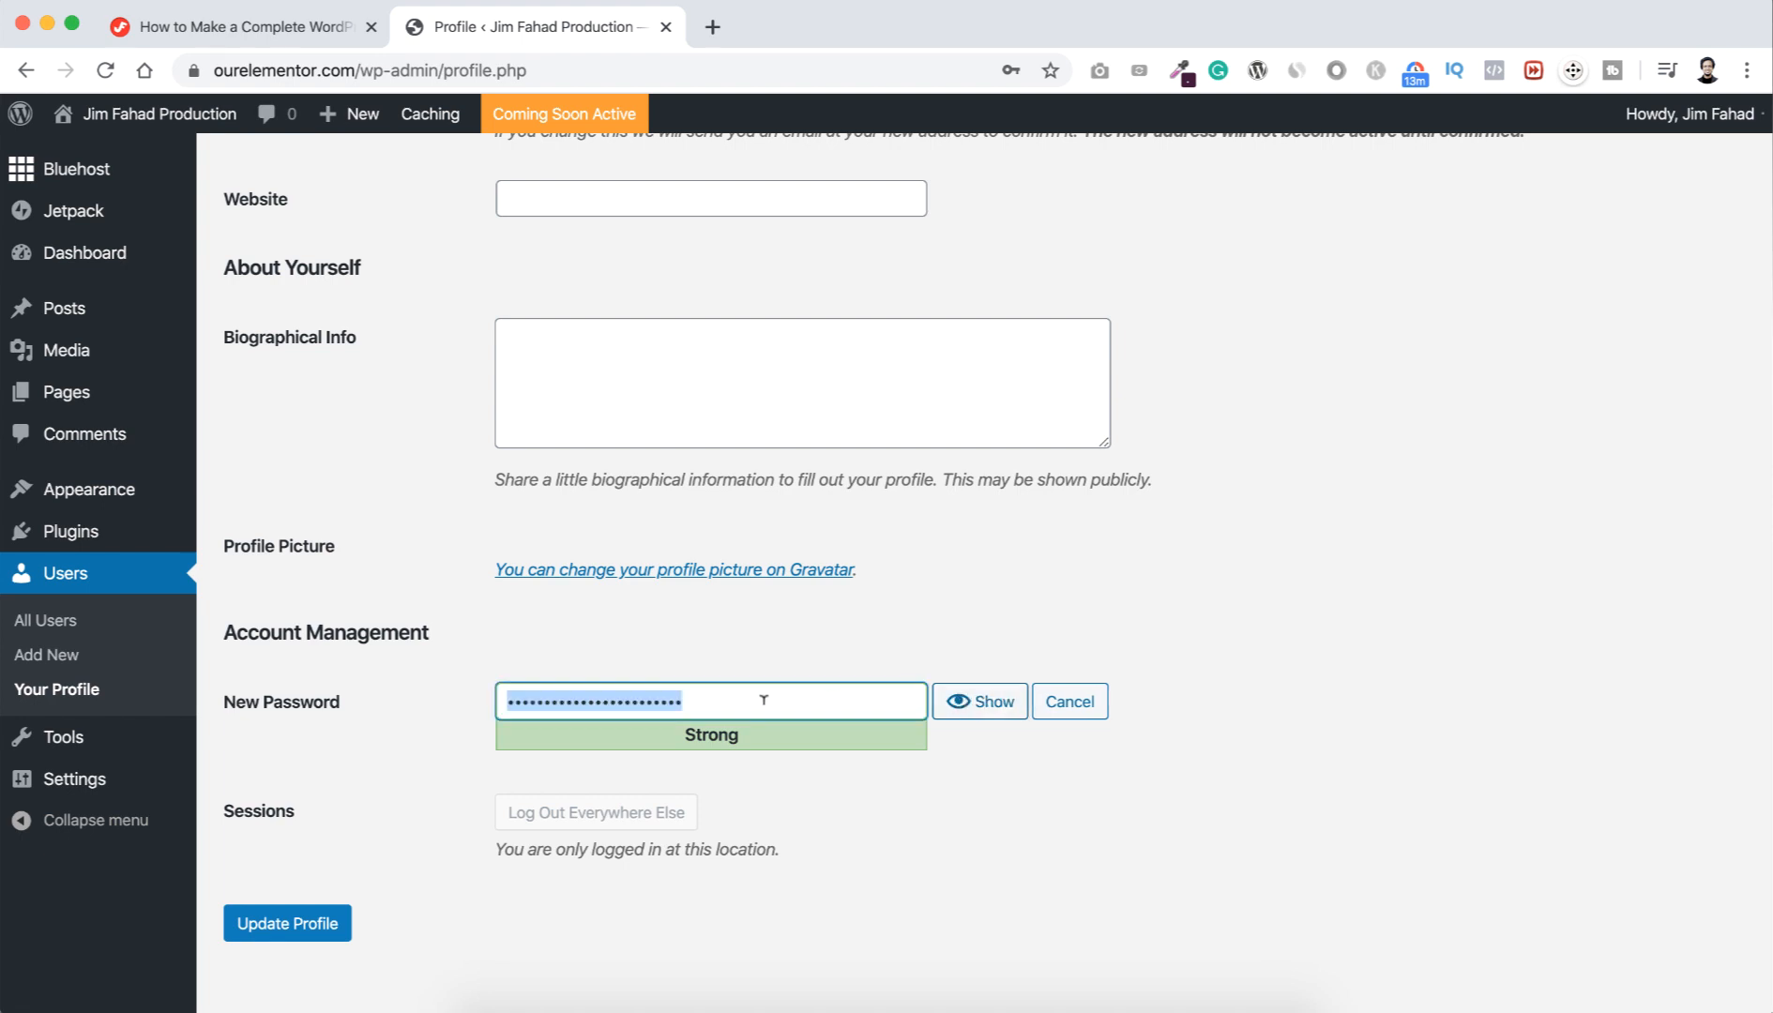
{"action": "type", "text": "••••••••••••••"}
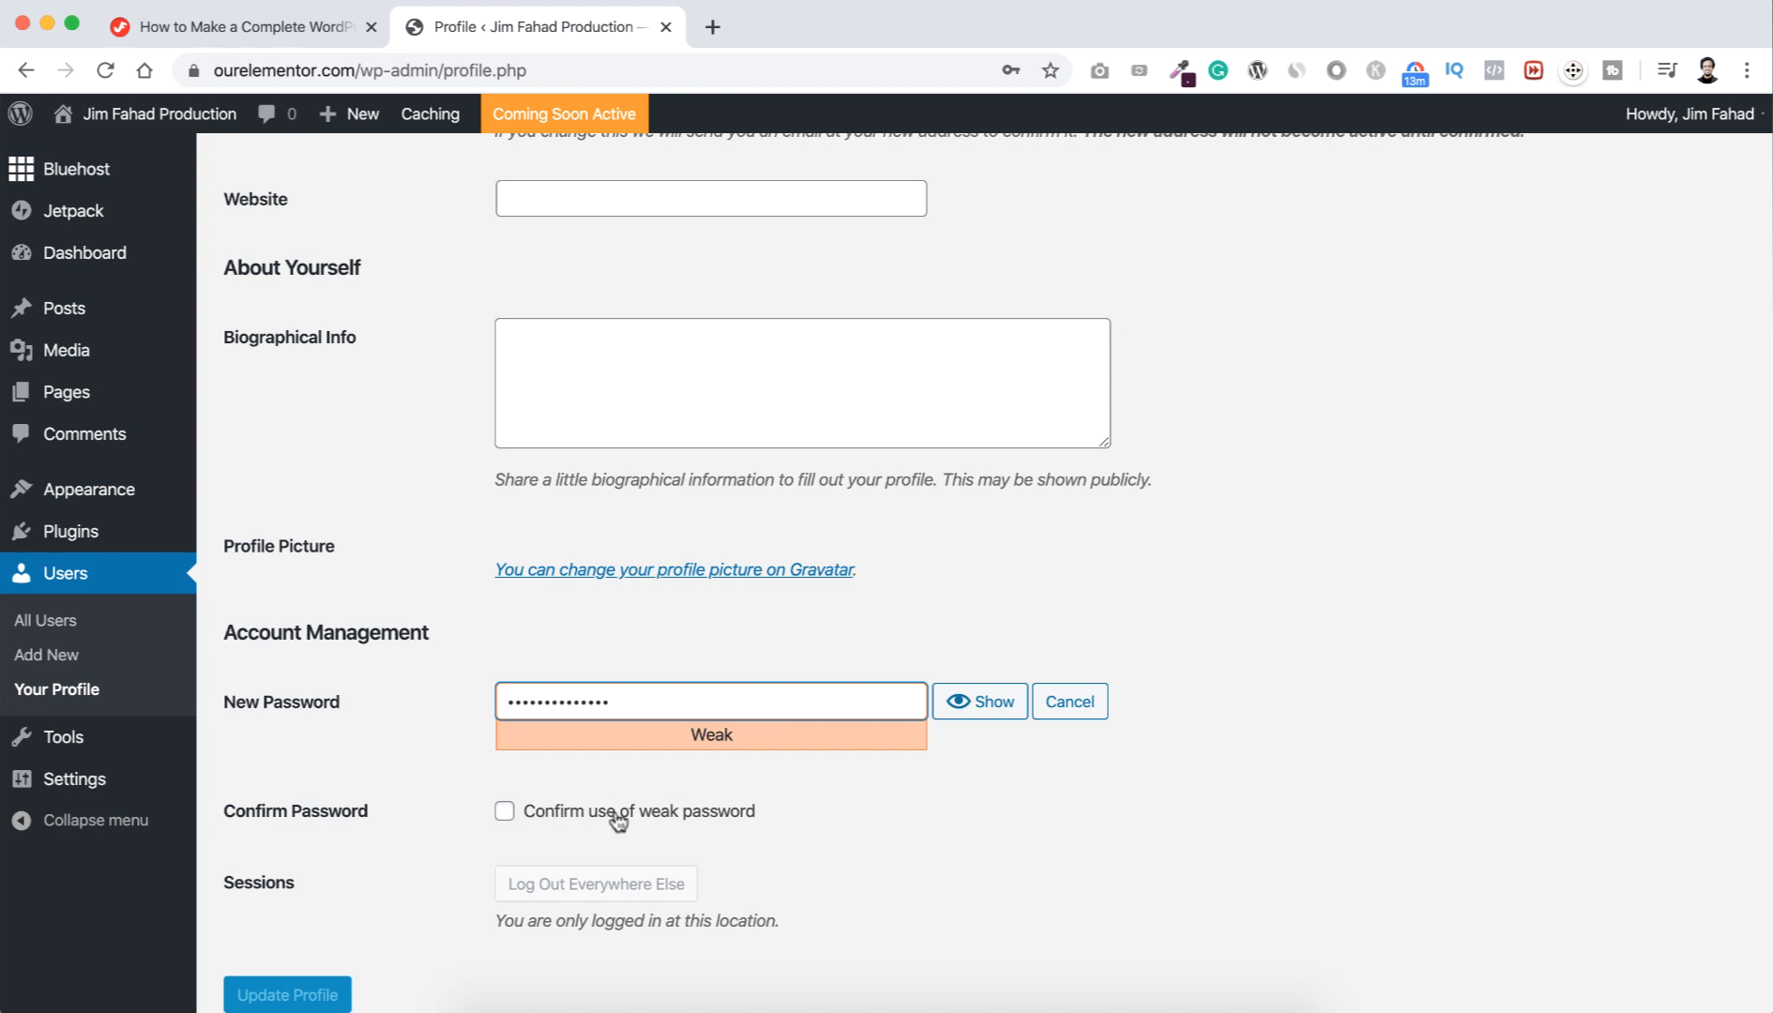
{"action": "left_click", "coordinate": [577, 819]}
{"action": "scroll", "coordinate": [400, 851], "scroll_direction": "down", "scroll_amount": 3}
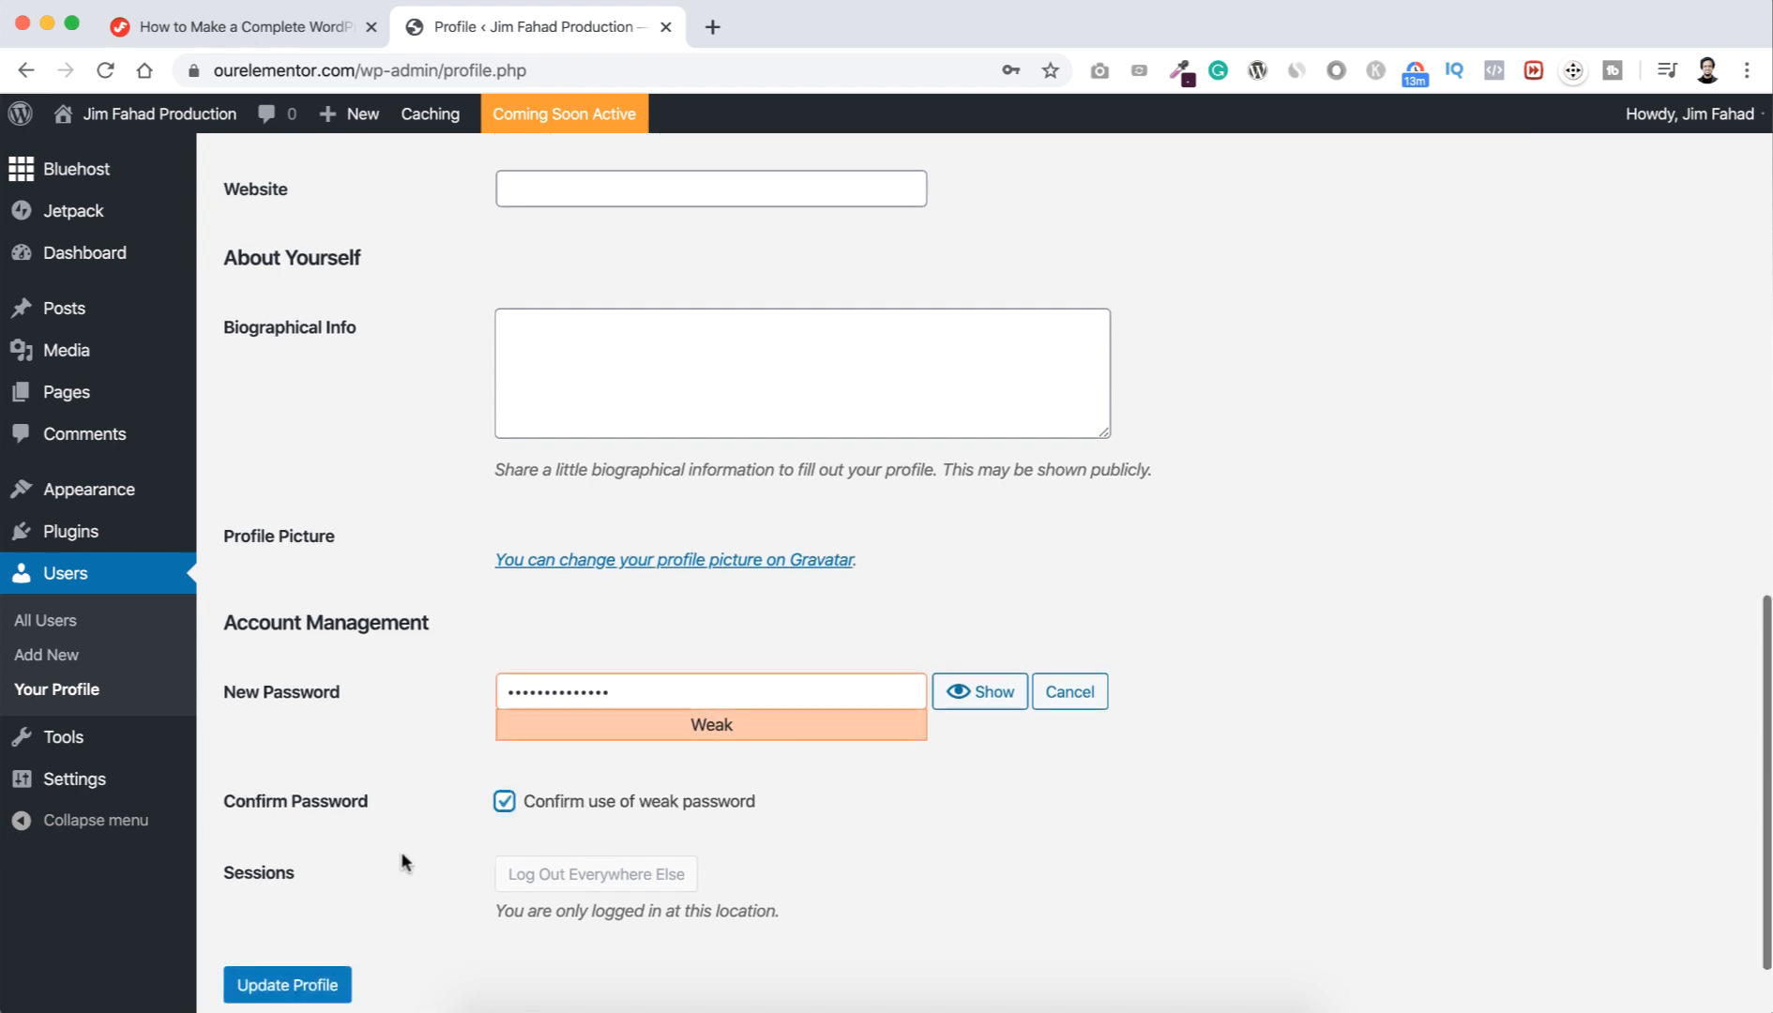
{"action": "left_click", "coordinate": [296, 896]}
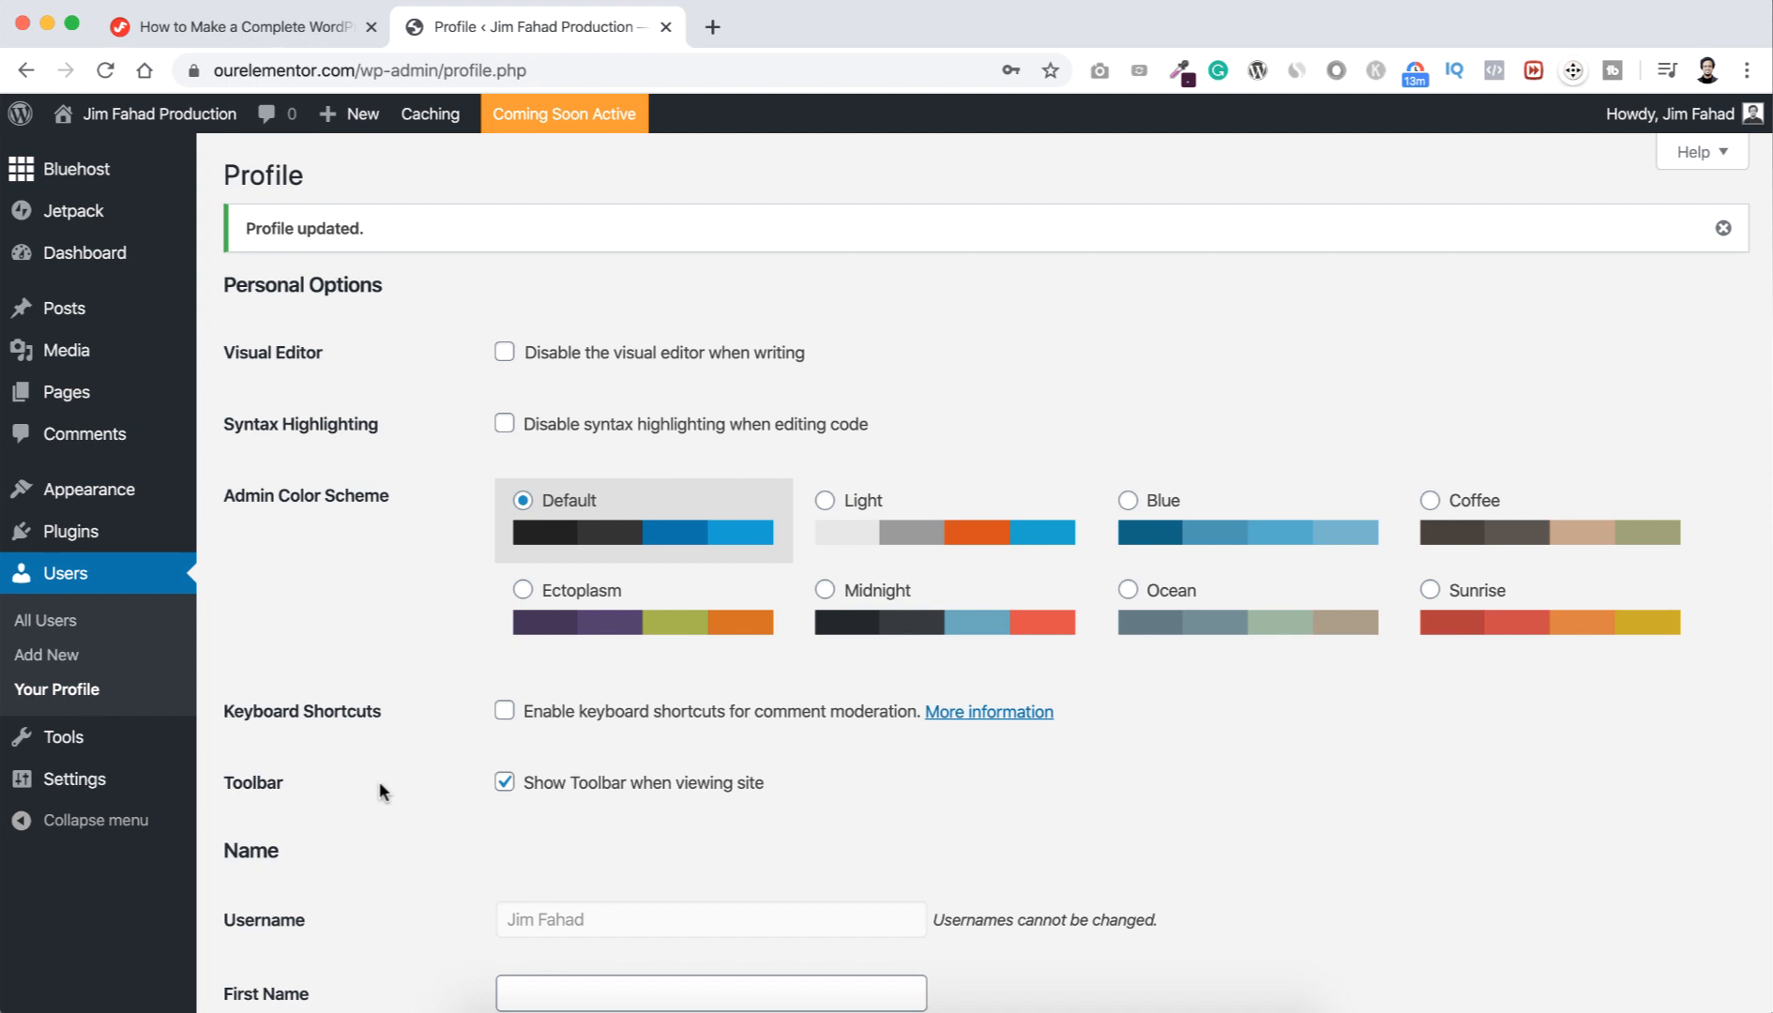
Step: Compare the Plain and Post name URL examples in the permalink settings, set the permalink structure to Post name, and save
{"action": "mouse_move", "coordinate": [87, 783]}
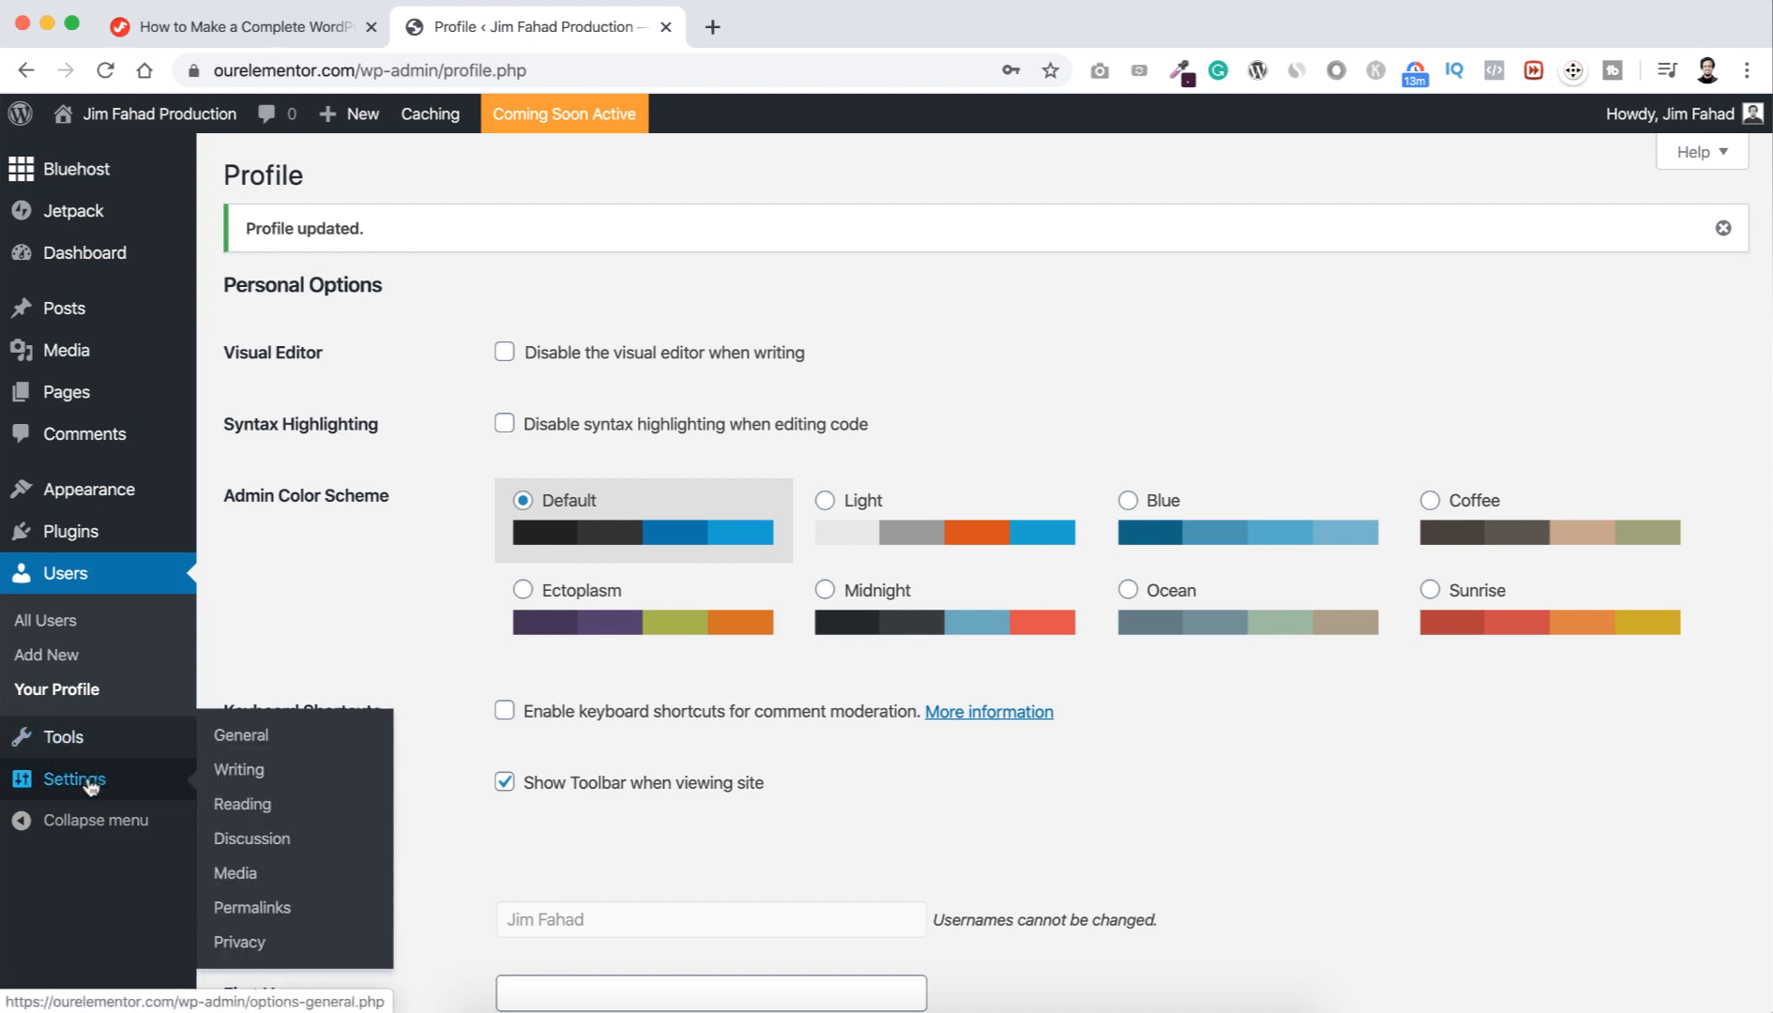
{"action": "left_click", "coordinate": [244, 907]}
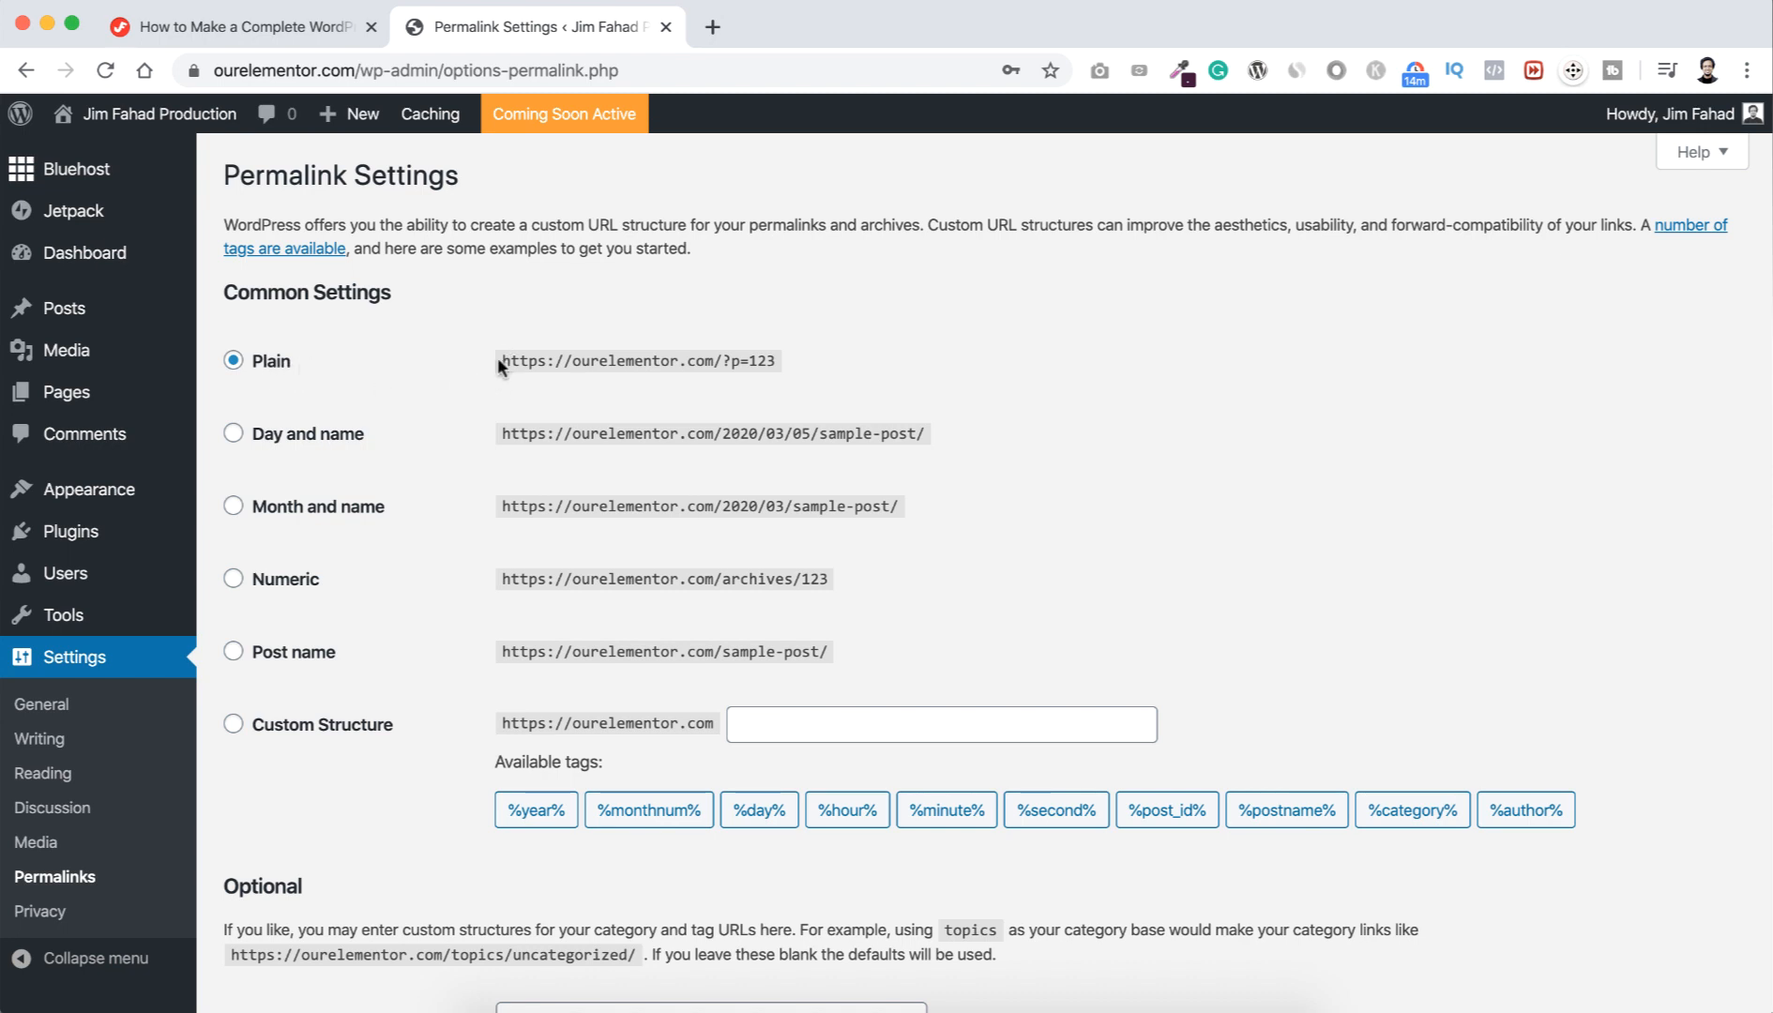
{"action": "left_click_drag", "start_coordinate": [498, 360], "coordinate": [775, 357]}
{"action": "left_click", "coordinate": [737, 357]}
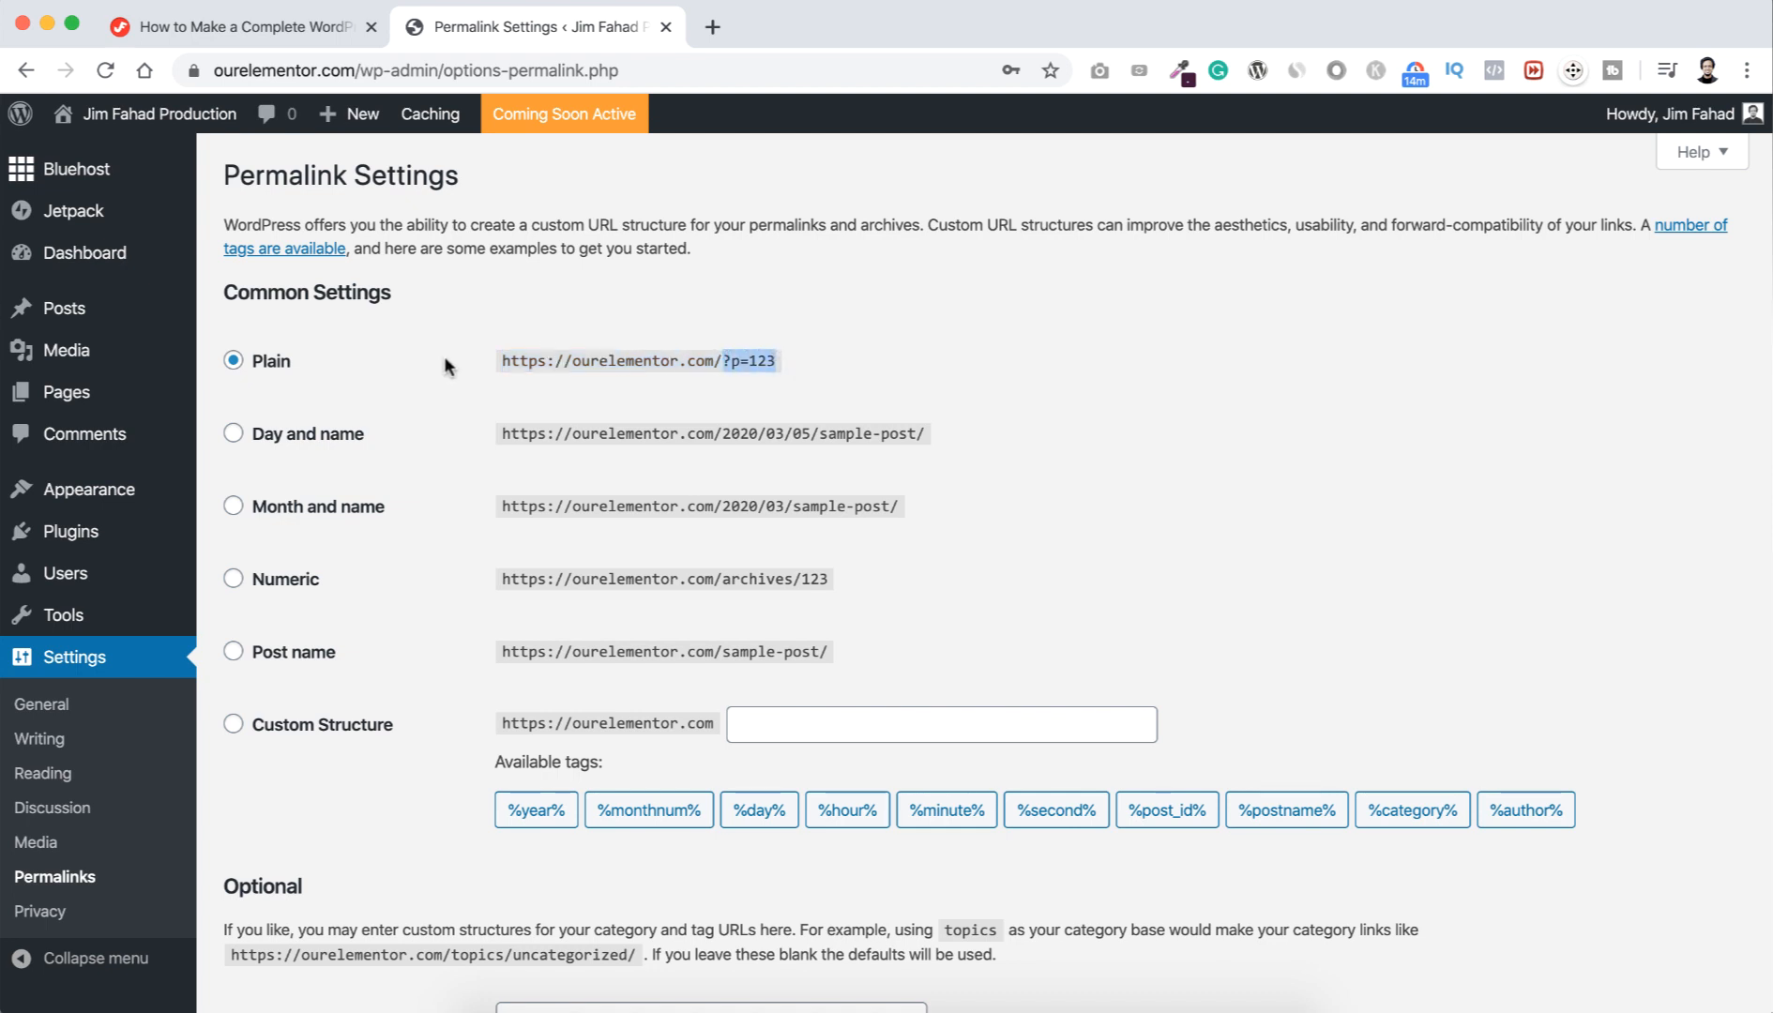
{"action": "left_click", "coordinate": [313, 655]}
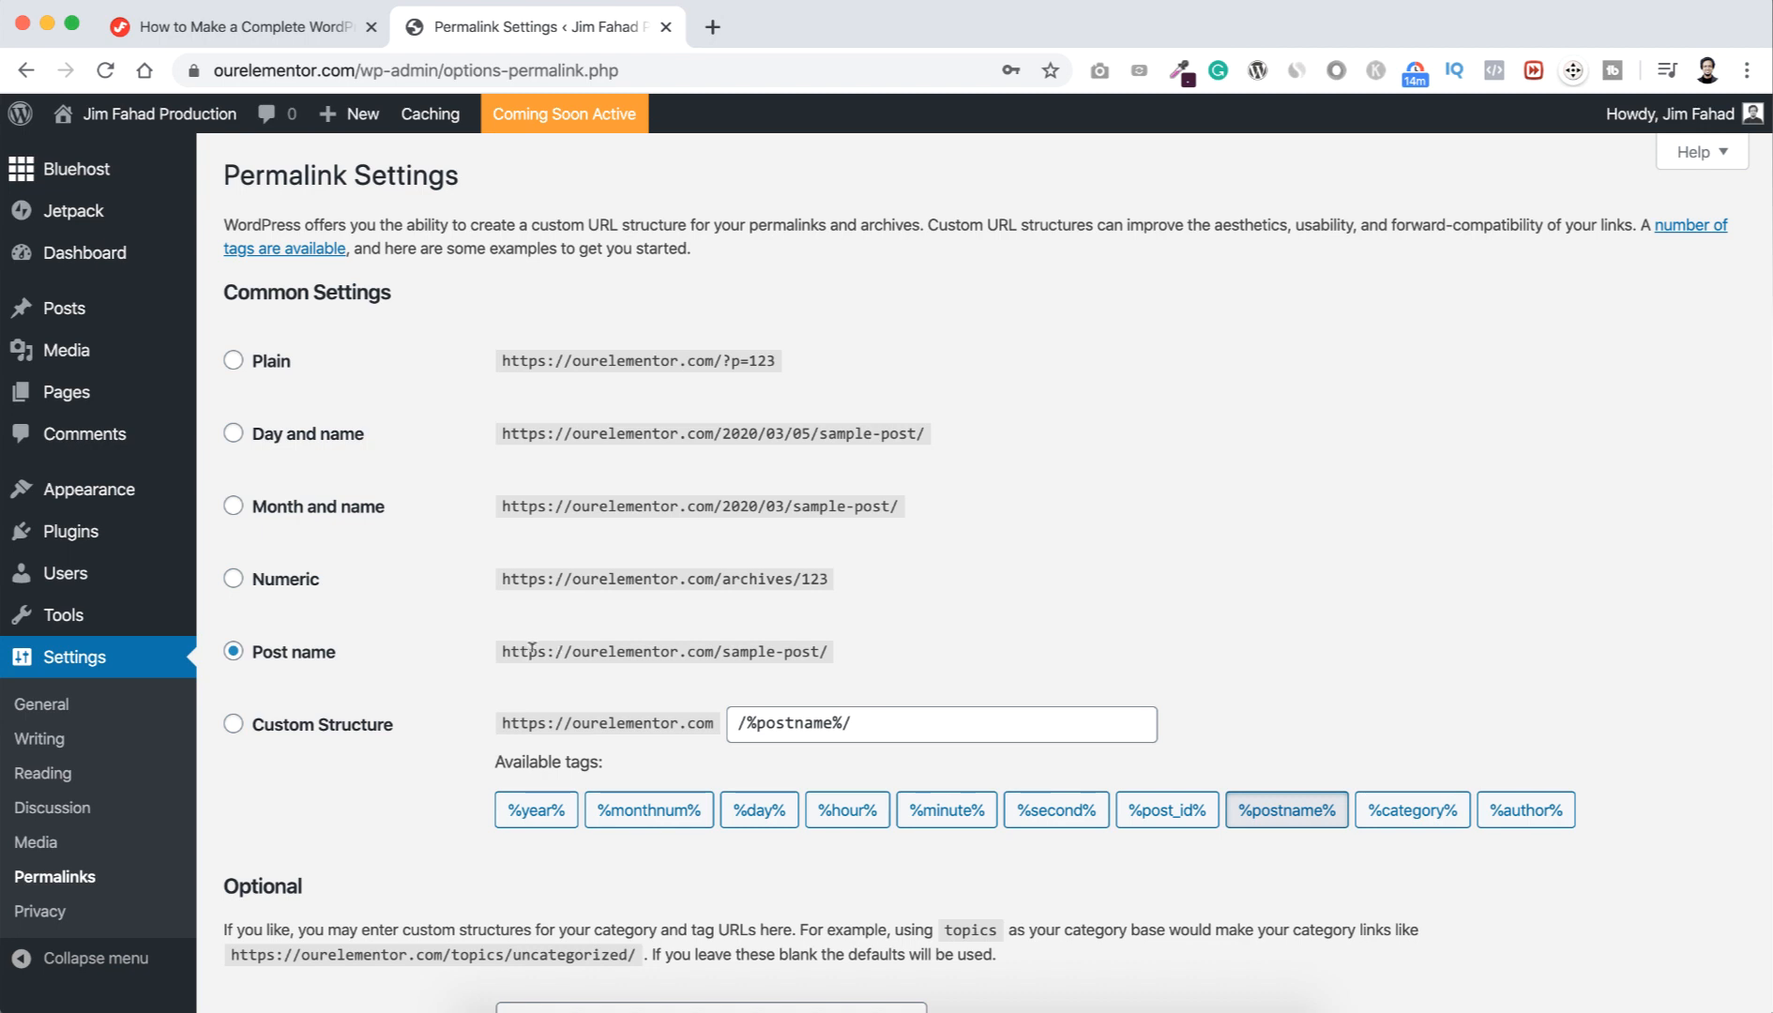
{"action": "left_click_drag", "start_coordinate": [531, 649], "coordinate": [822, 649]}
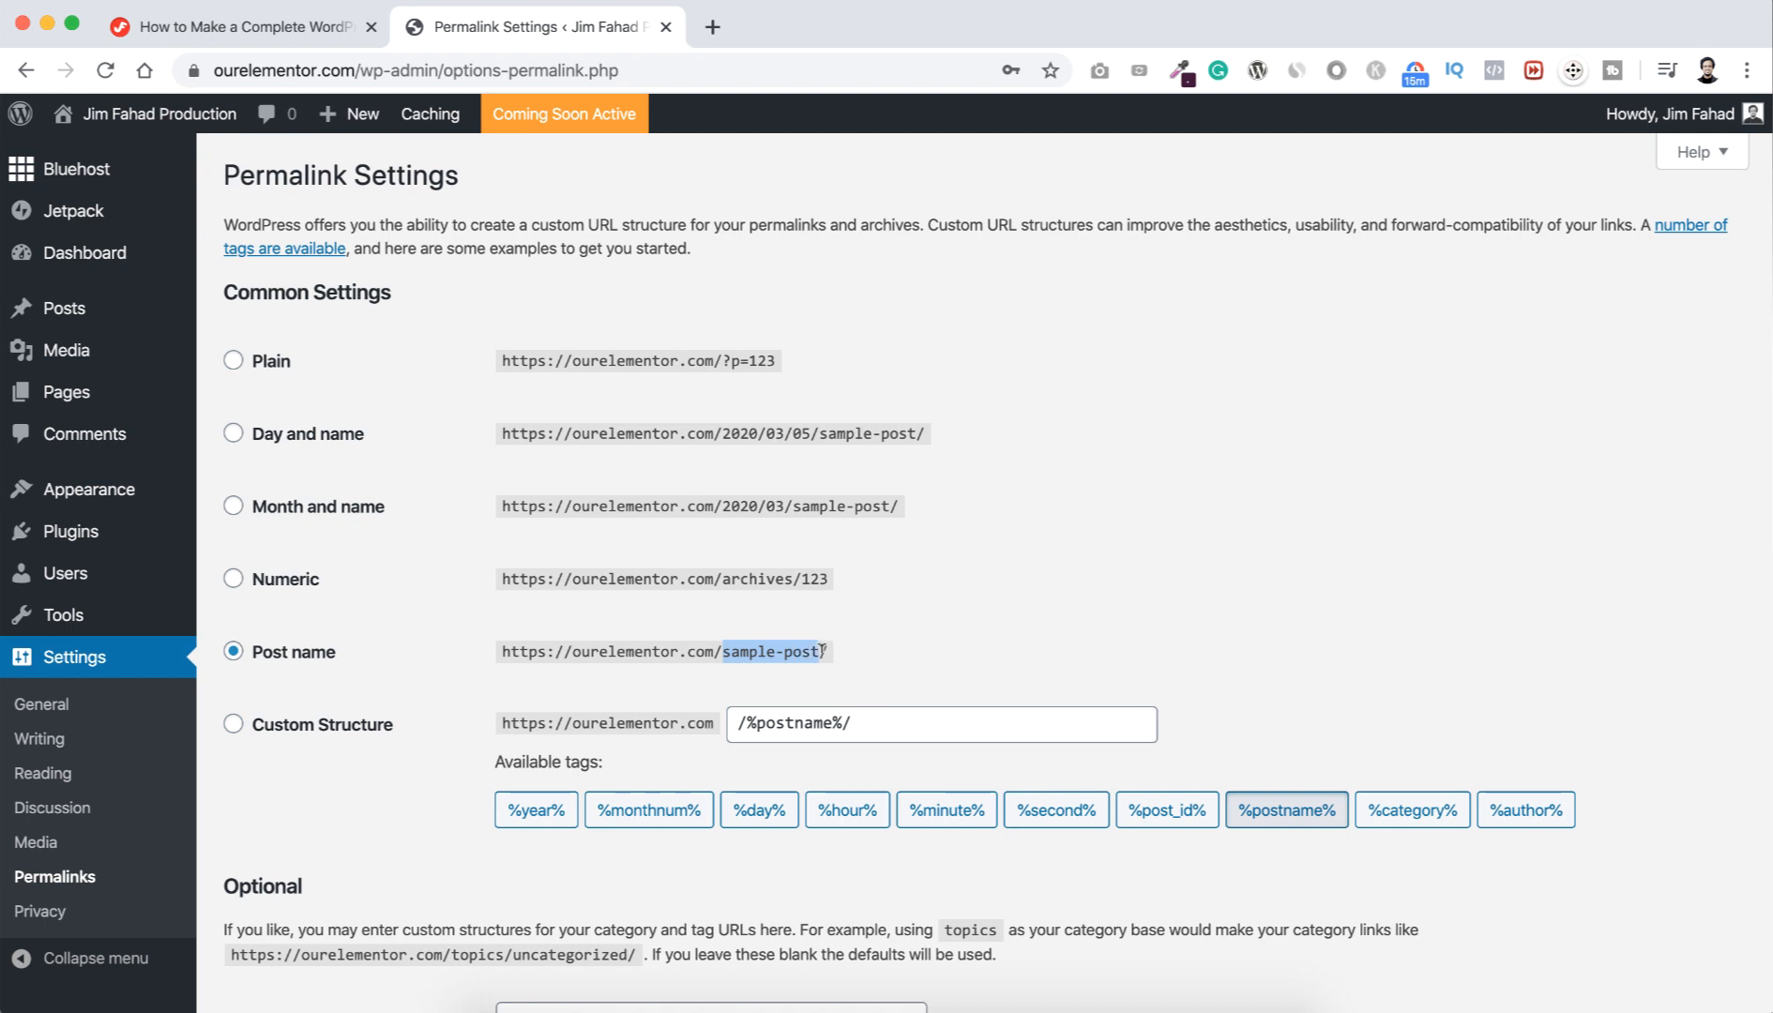
{"action": "left_click", "coordinate": [724, 358]}
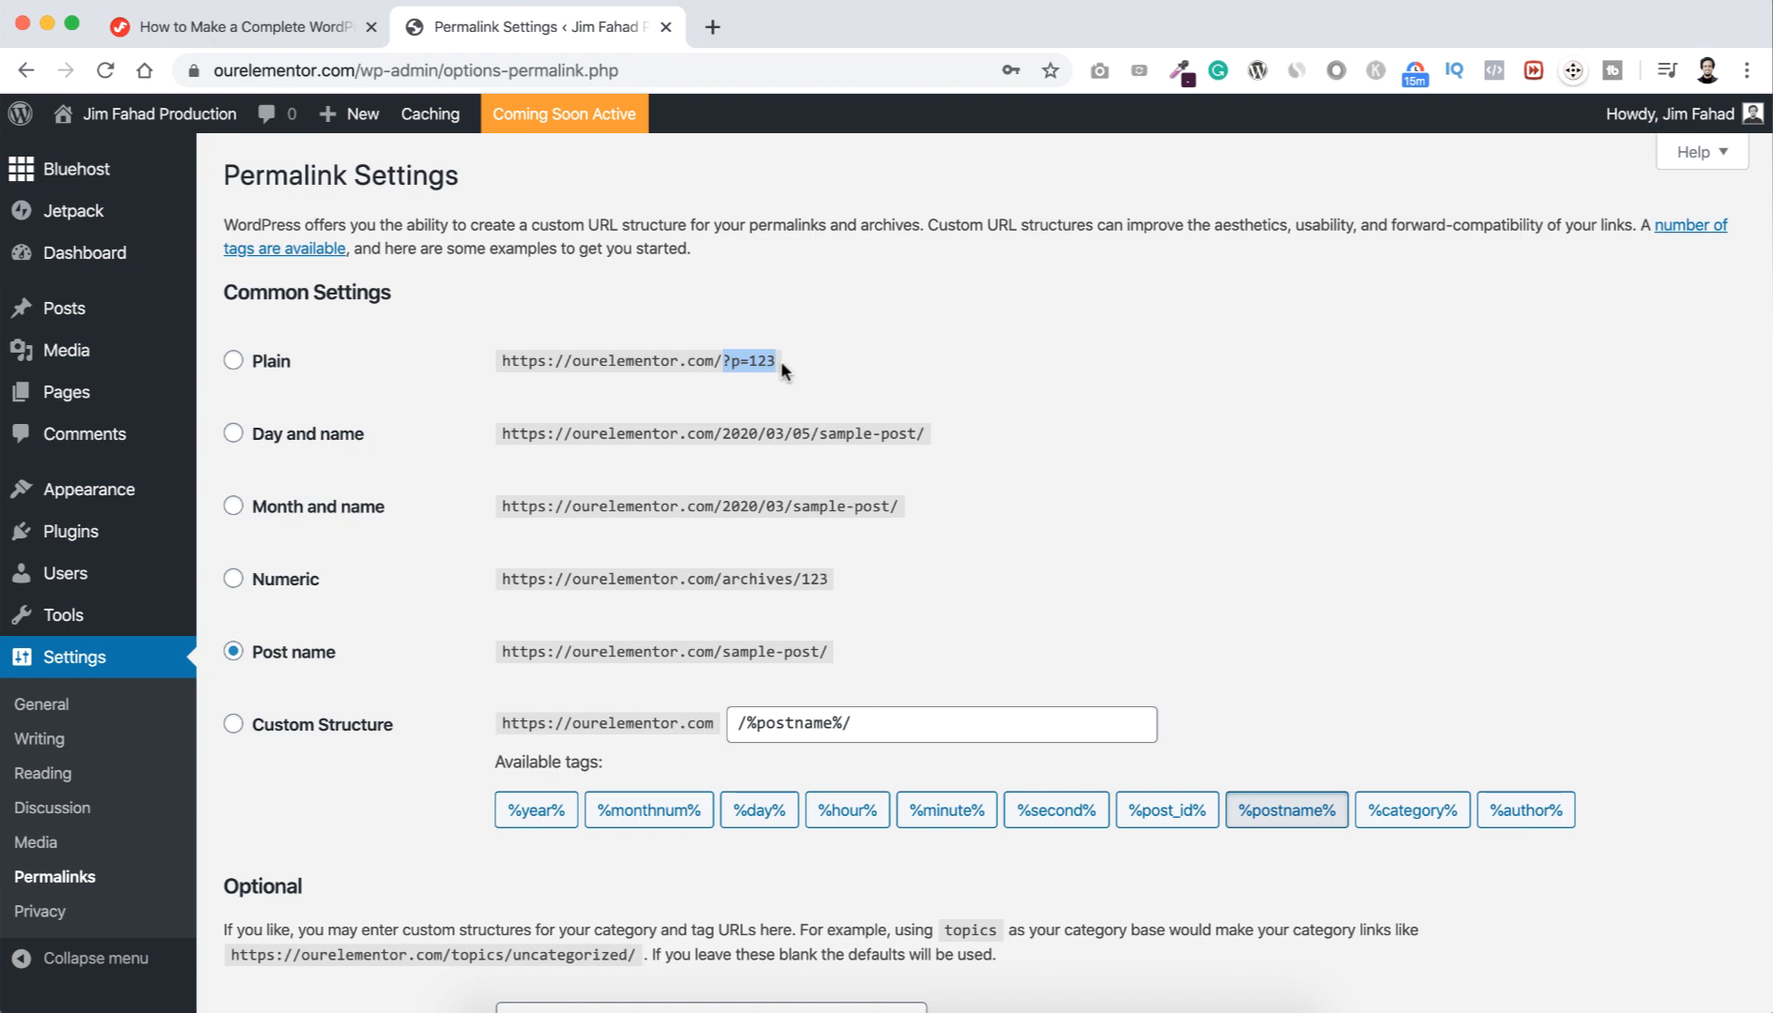
{"action": "scroll", "coordinate": [725, 430], "scroll_direction": "down", "scroll_amount": 3}
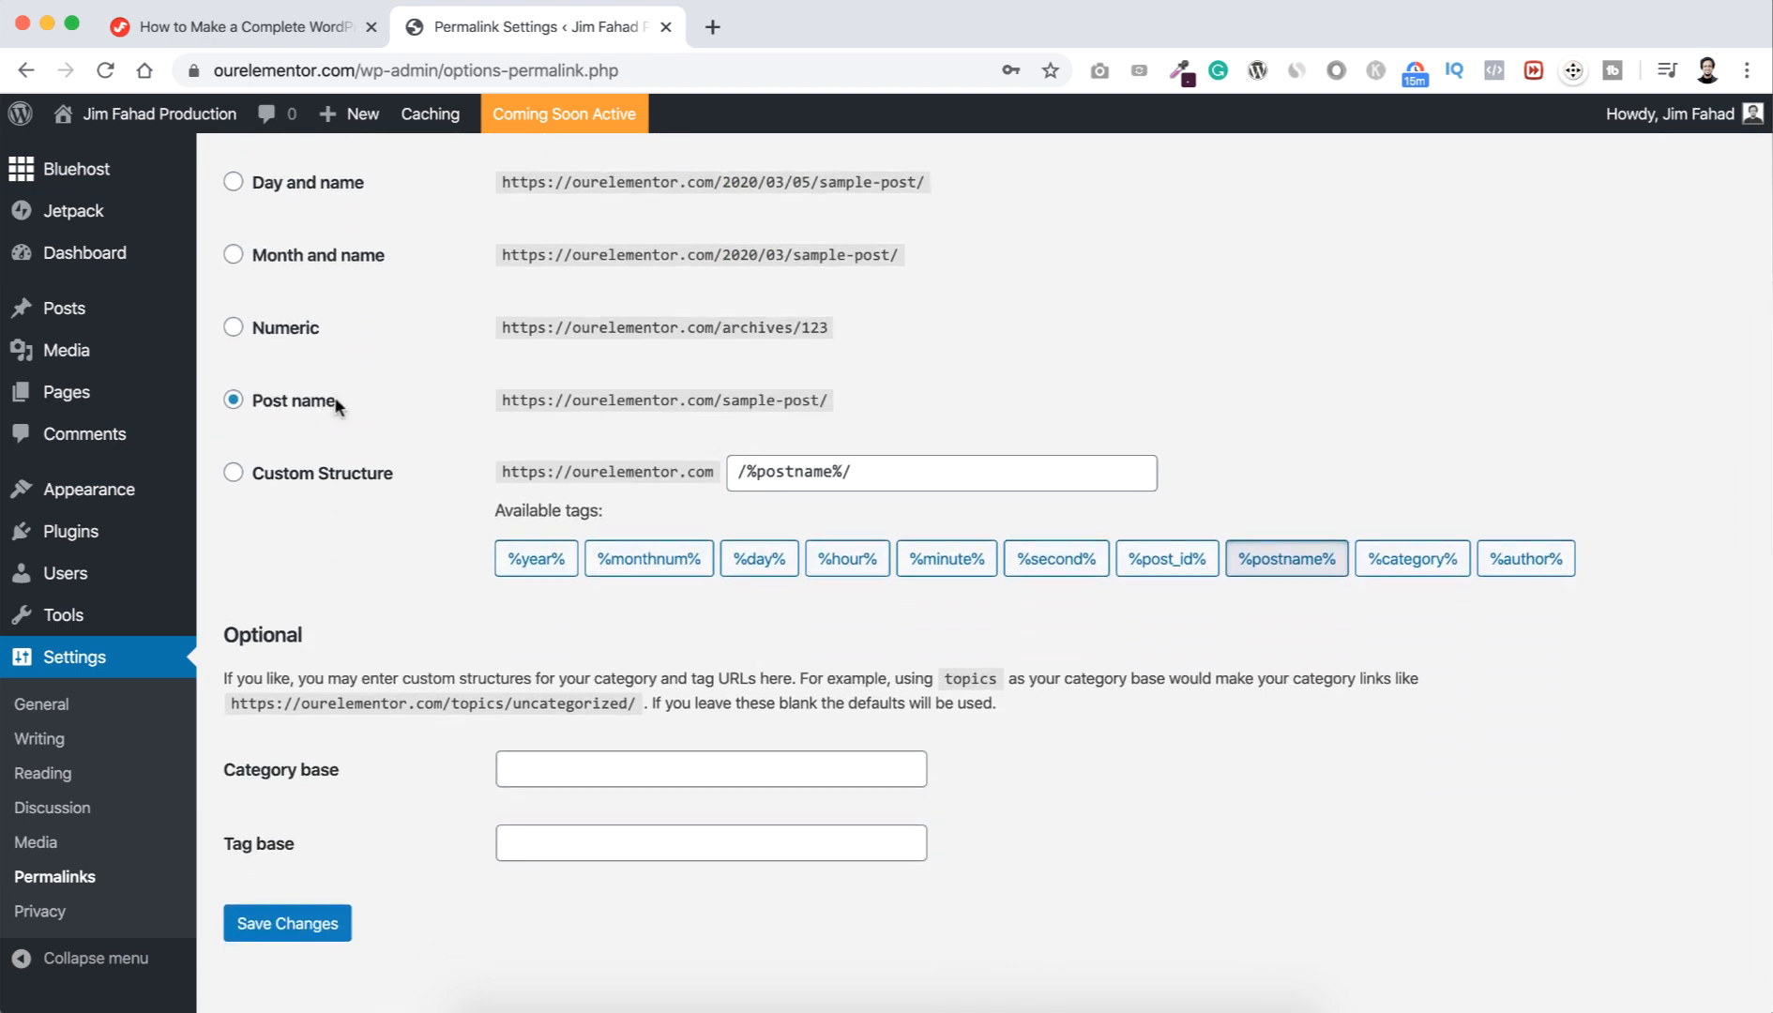
{"action": "scroll", "coordinate": [336, 406], "scroll_direction": "down", "scroll_amount": 1}
{"action": "left_click", "coordinate": [291, 888]}
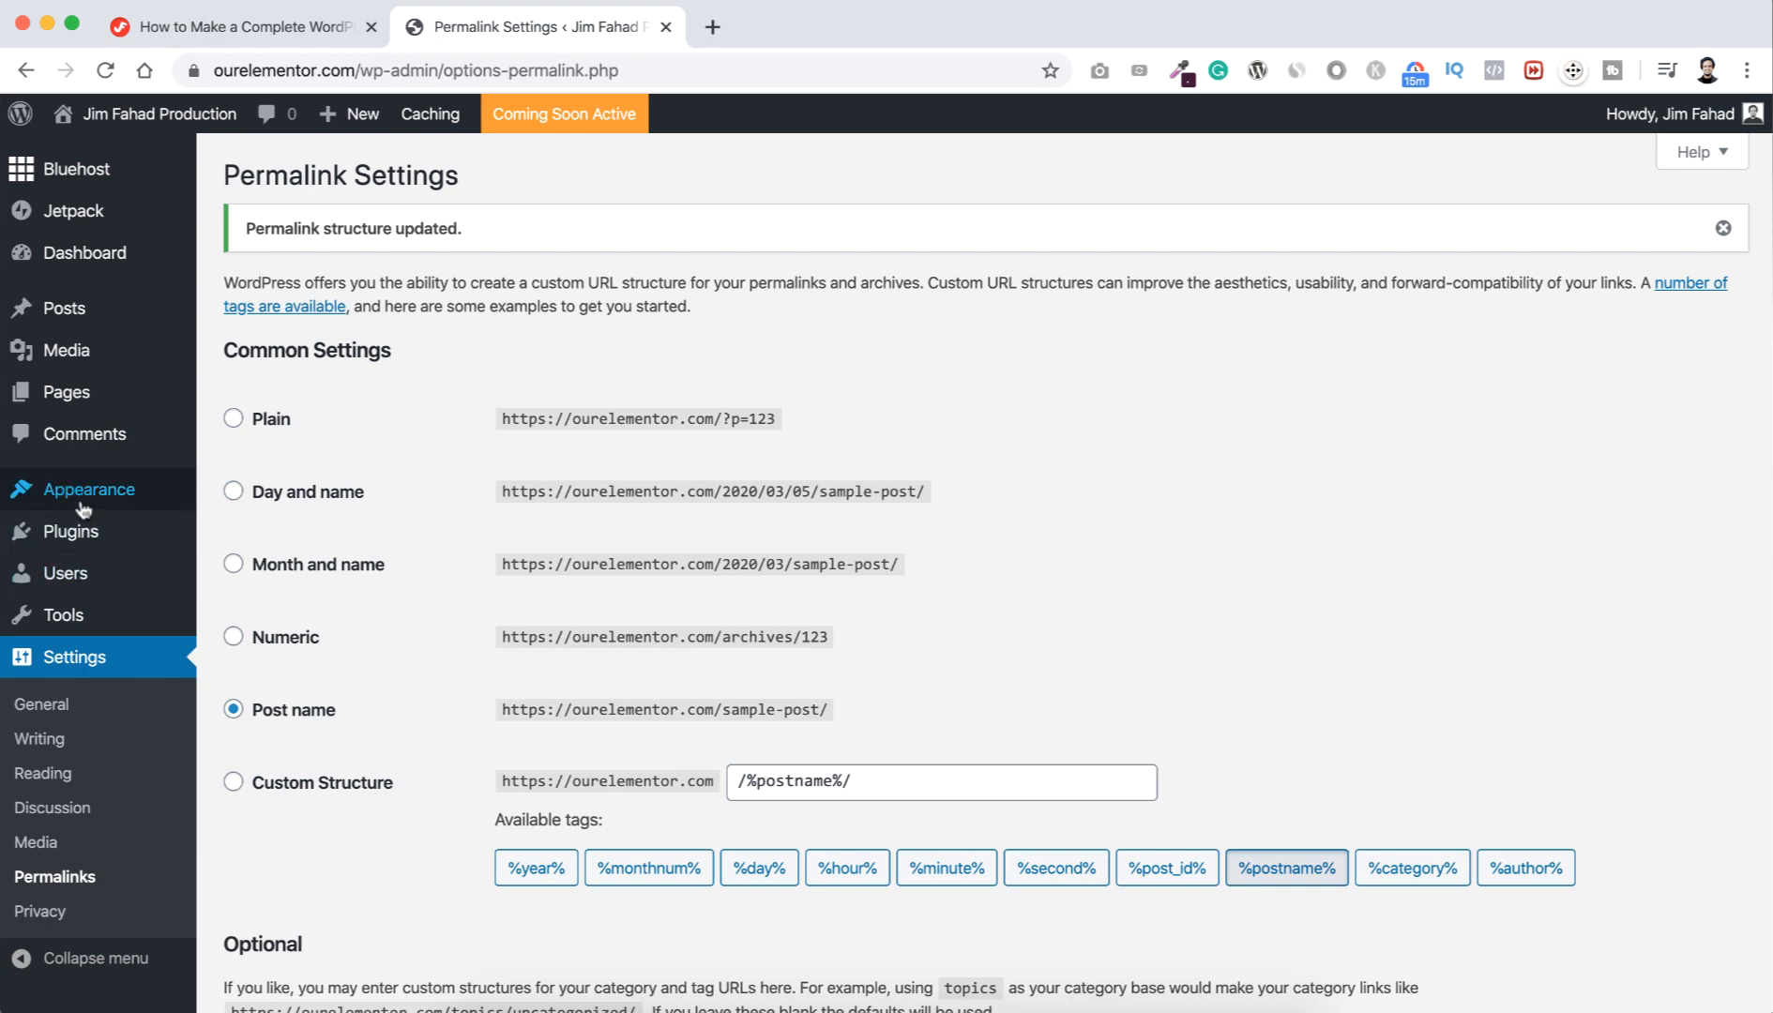
Step: Look over the installed themes, and browse the featured themes available for adding to the site
{"action": "mouse_move", "coordinate": [111, 499]}
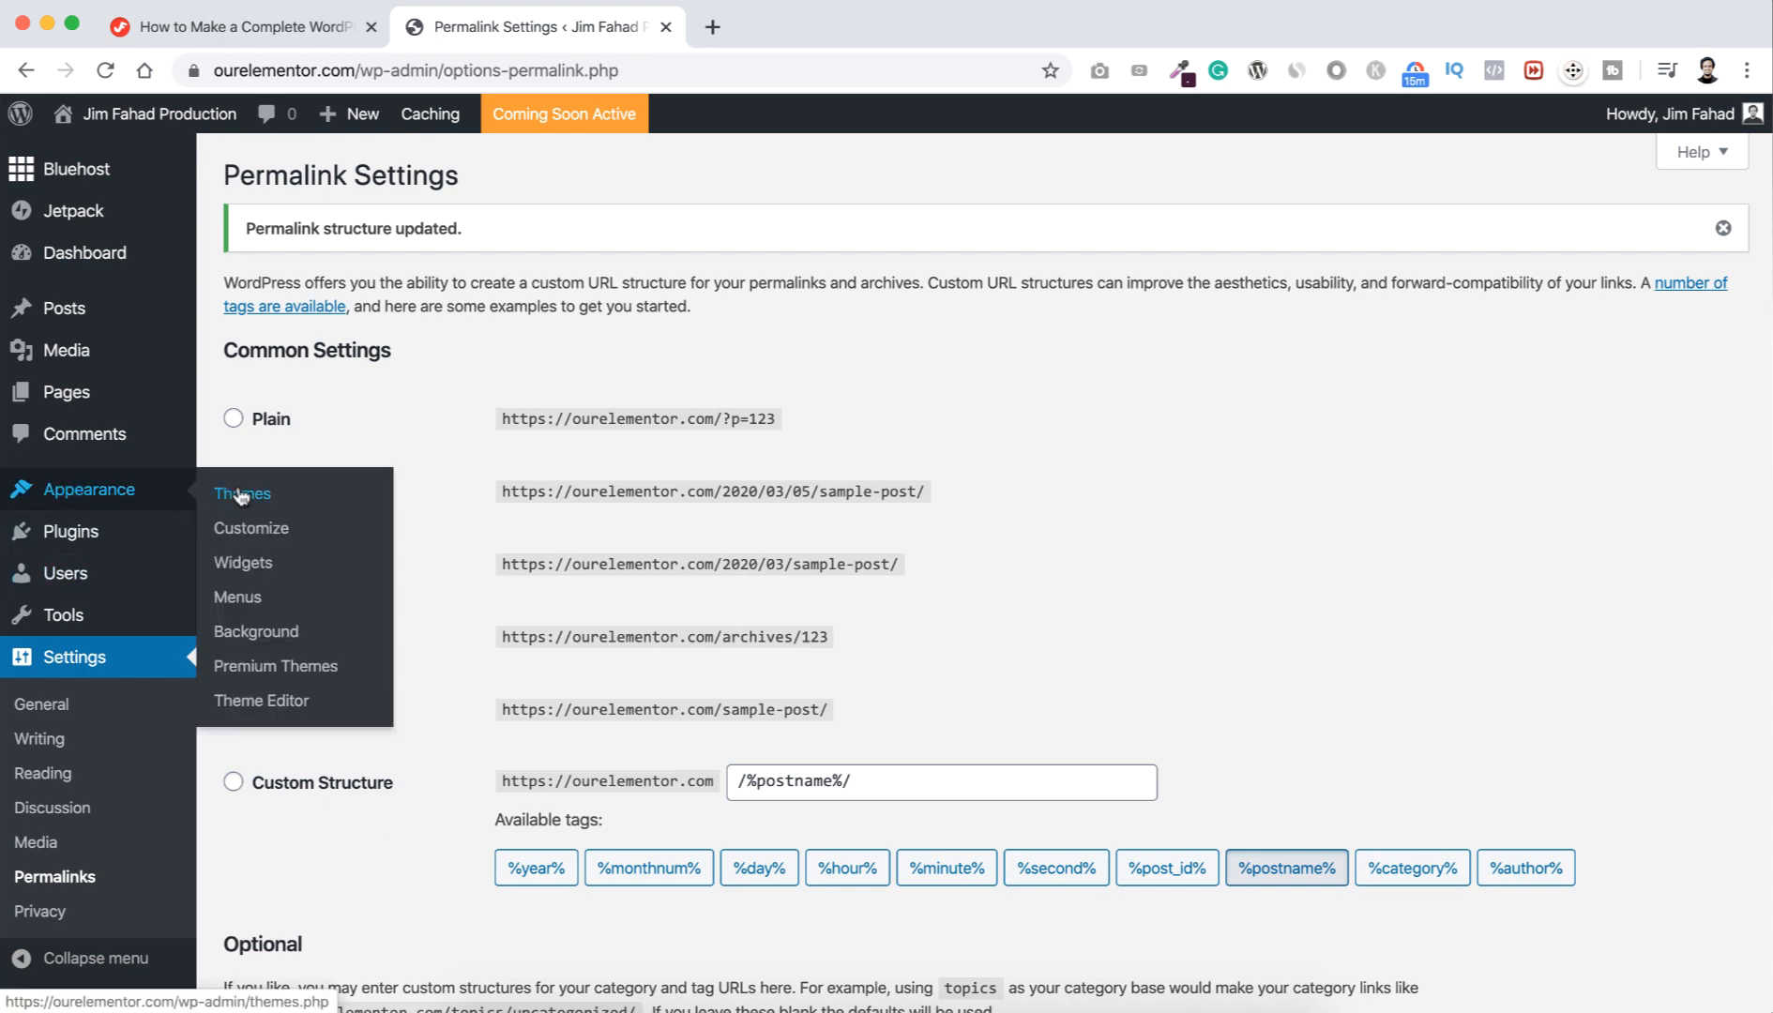
{"action": "left_click", "coordinate": [271, 496]}
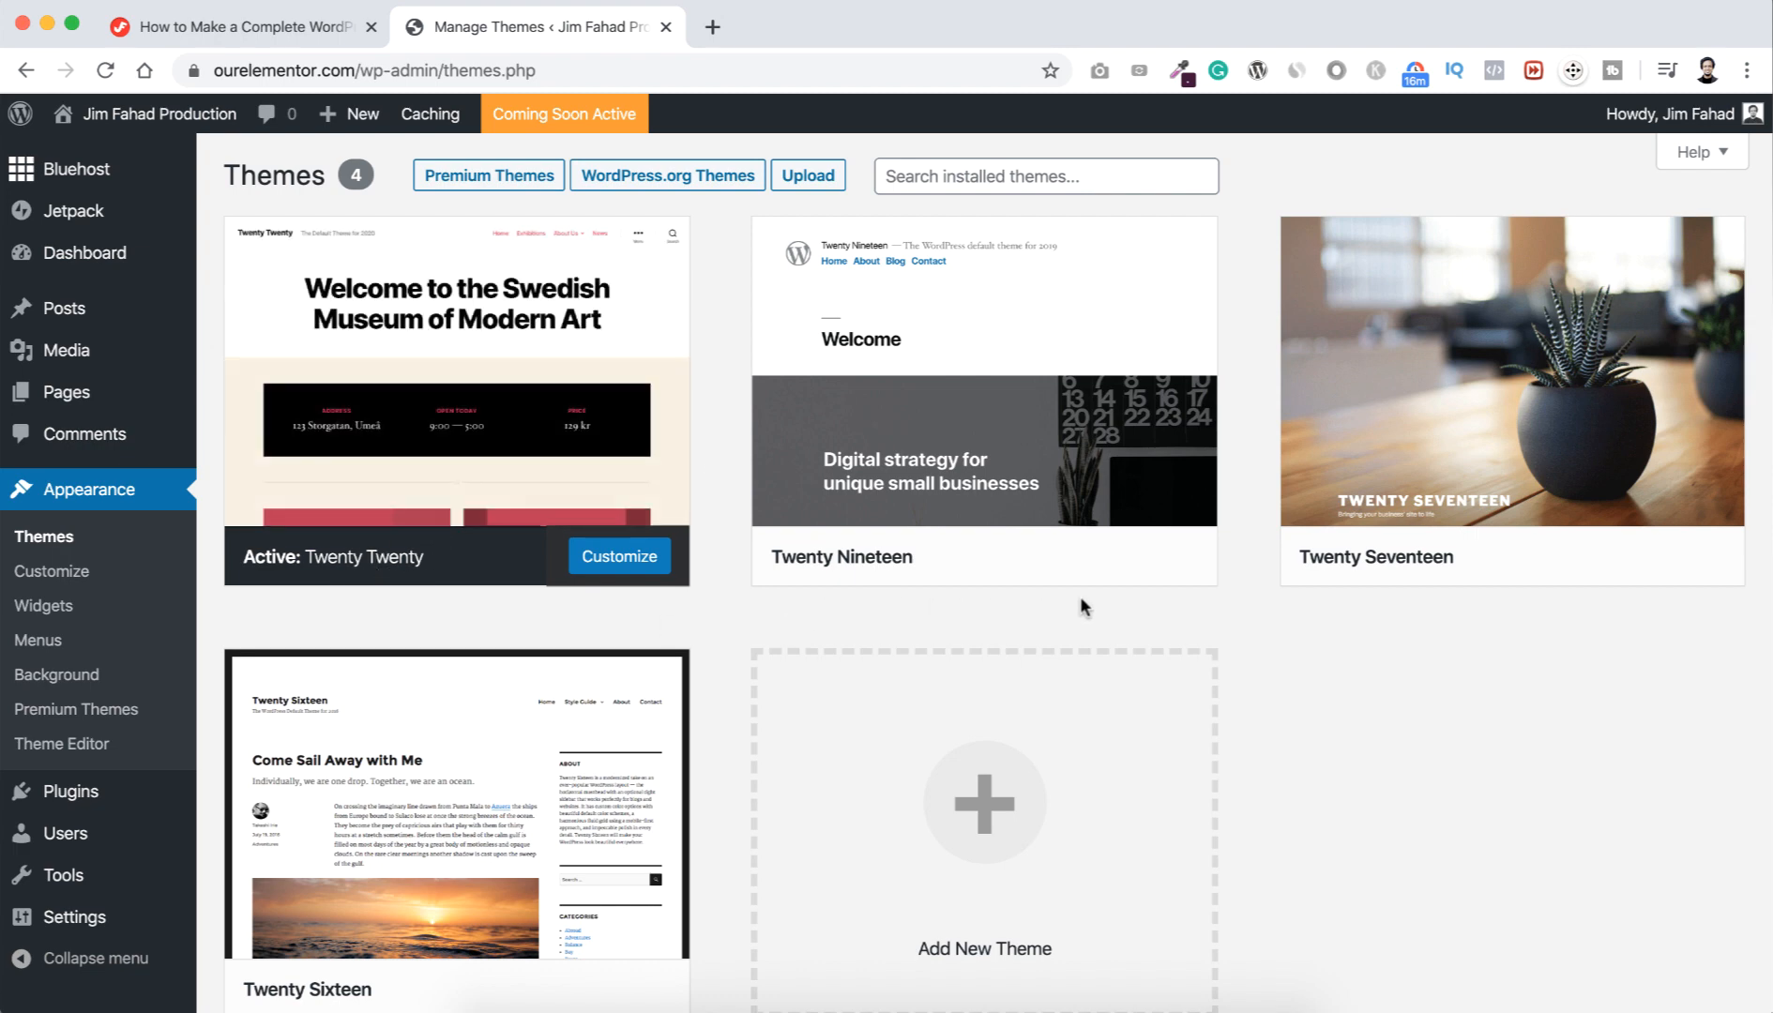
{"action": "scroll", "coordinate": [516, 722], "scroll_direction": "down", "scroll_amount": 2}
{"action": "scroll", "coordinate": [519, 692], "scroll_direction": "up", "scroll_amount": 1}
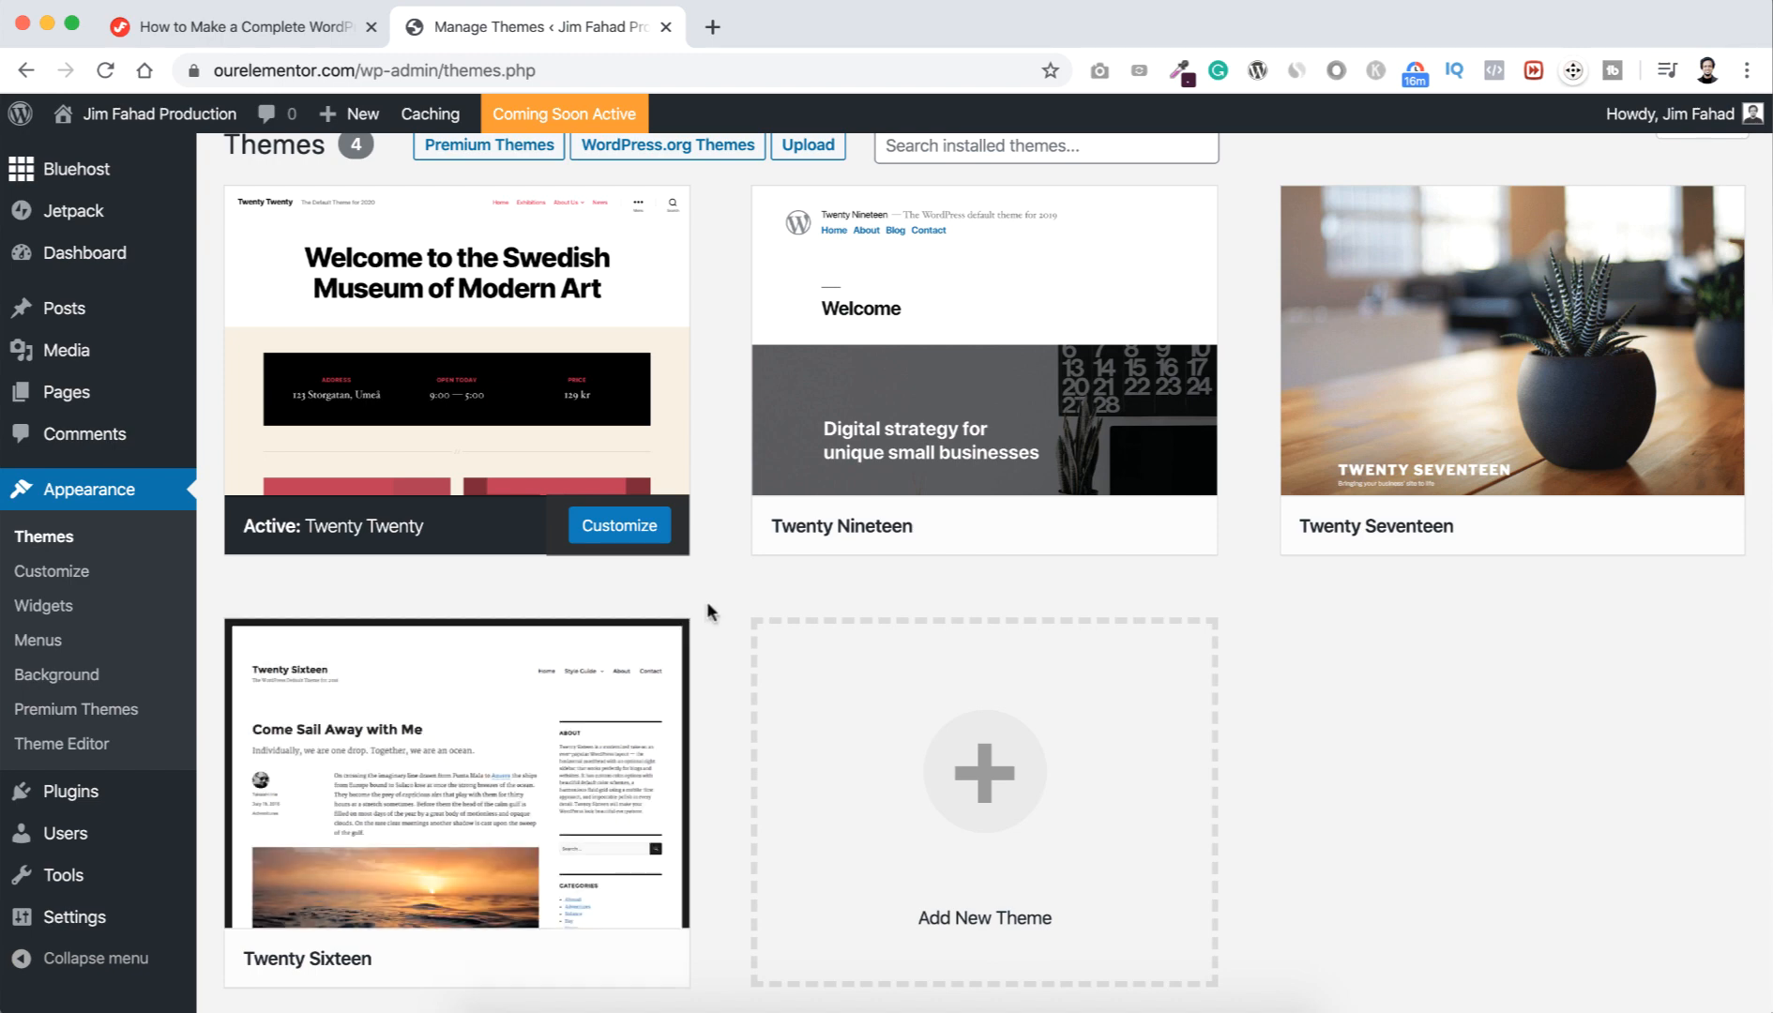
{"action": "scroll", "coordinate": [708, 608], "scroll_direction": "down", "scroll_amount": 1}
{"action": "scroll", "coordinate": [709, 608], "scroll_direction": "up", "scroll_amount": 1}
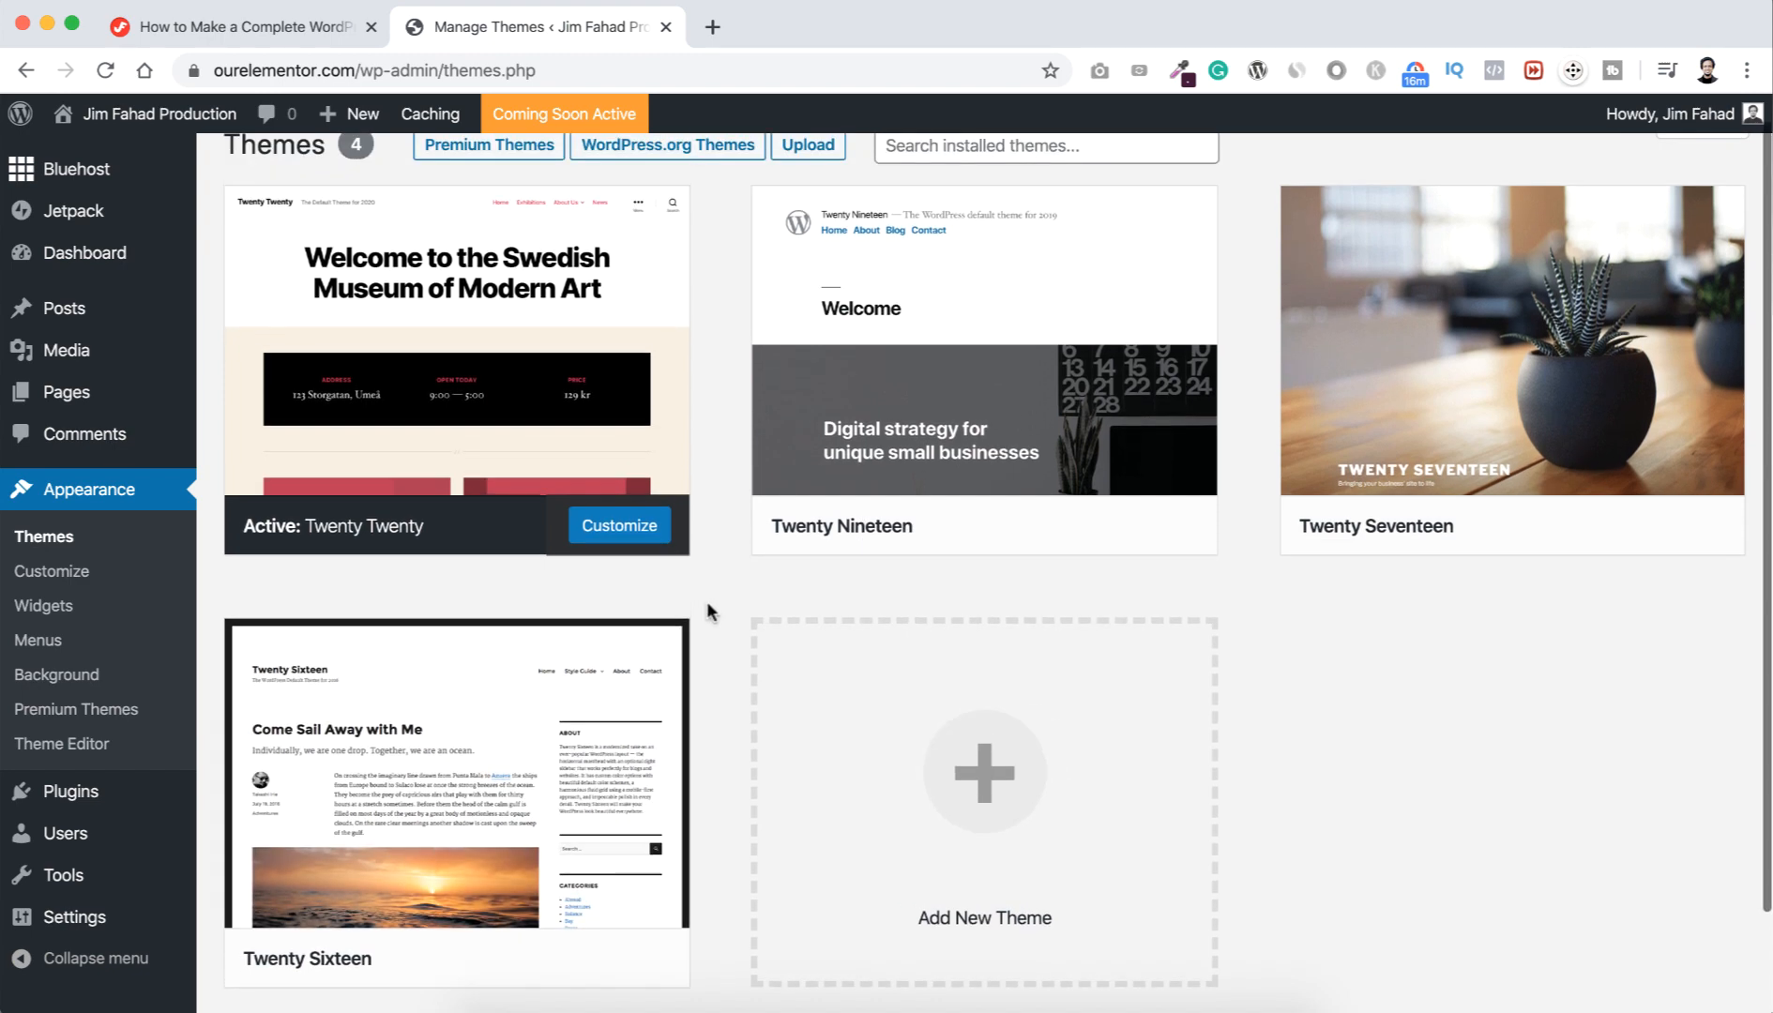
{"action": "scroll", "coordinate": [707, 608], "scroll_direction": "down", "scroll_amount": 2}
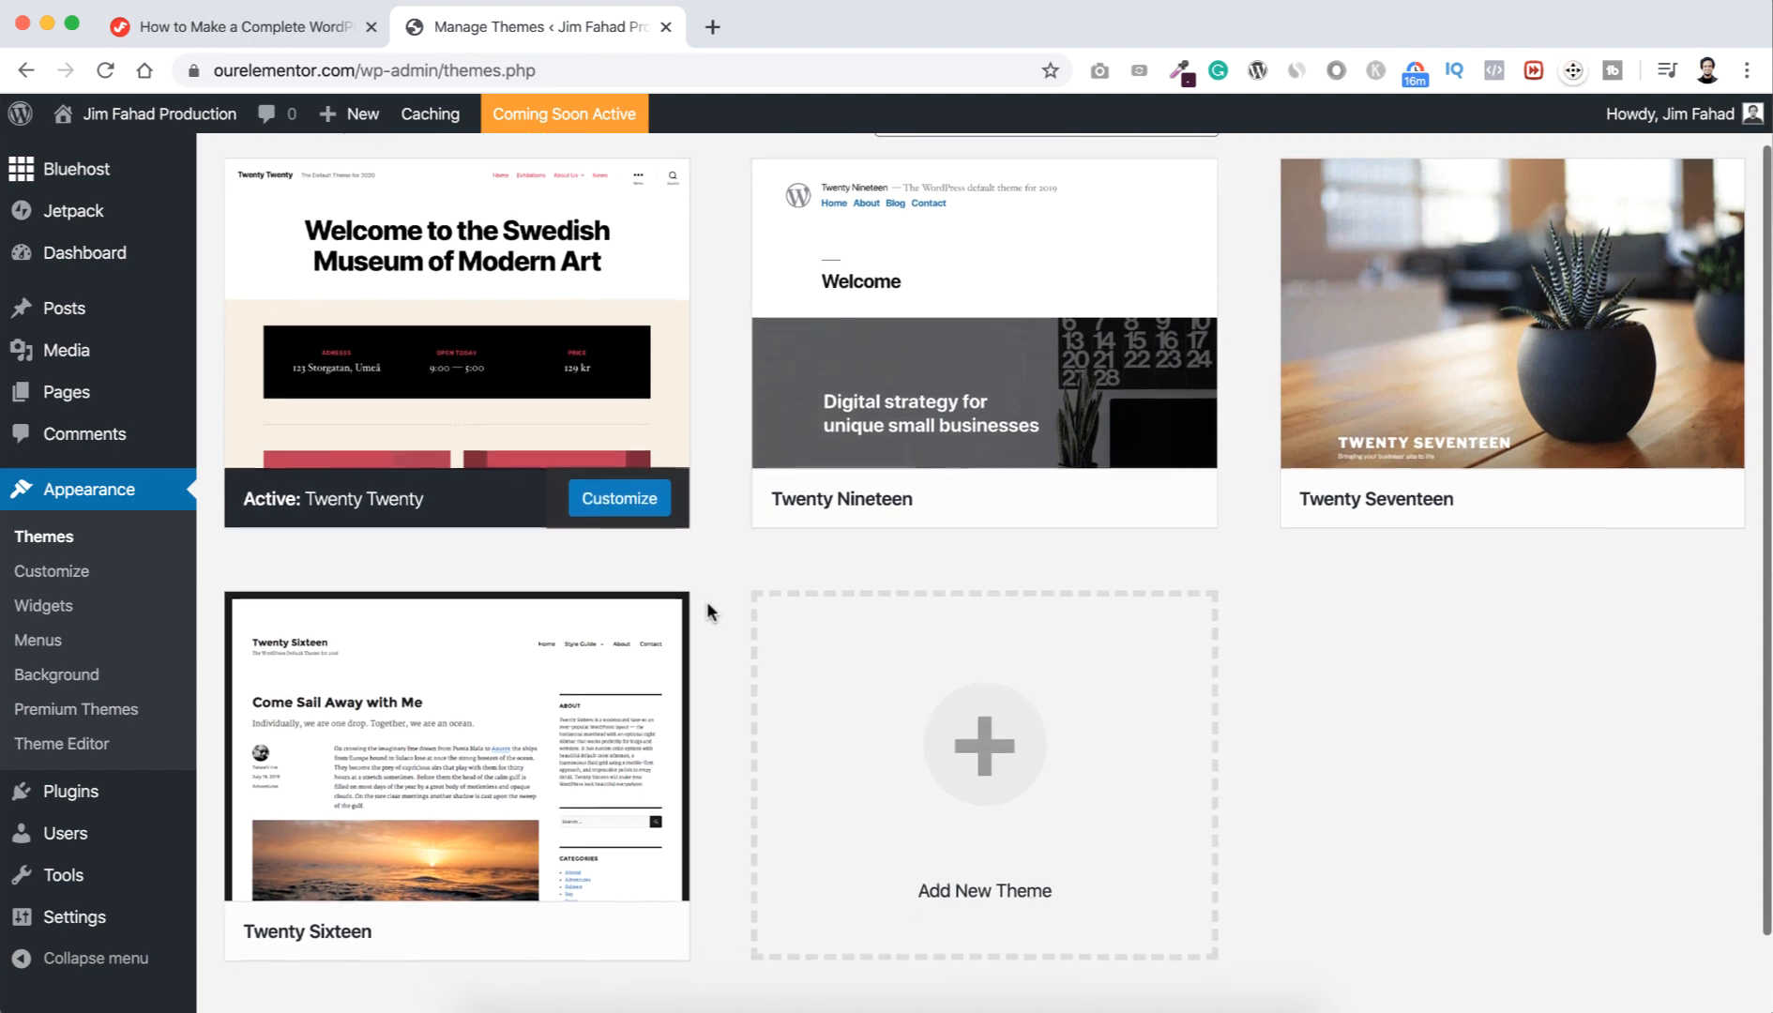
{"action": "left_click", "coordinate": [981, 749]}
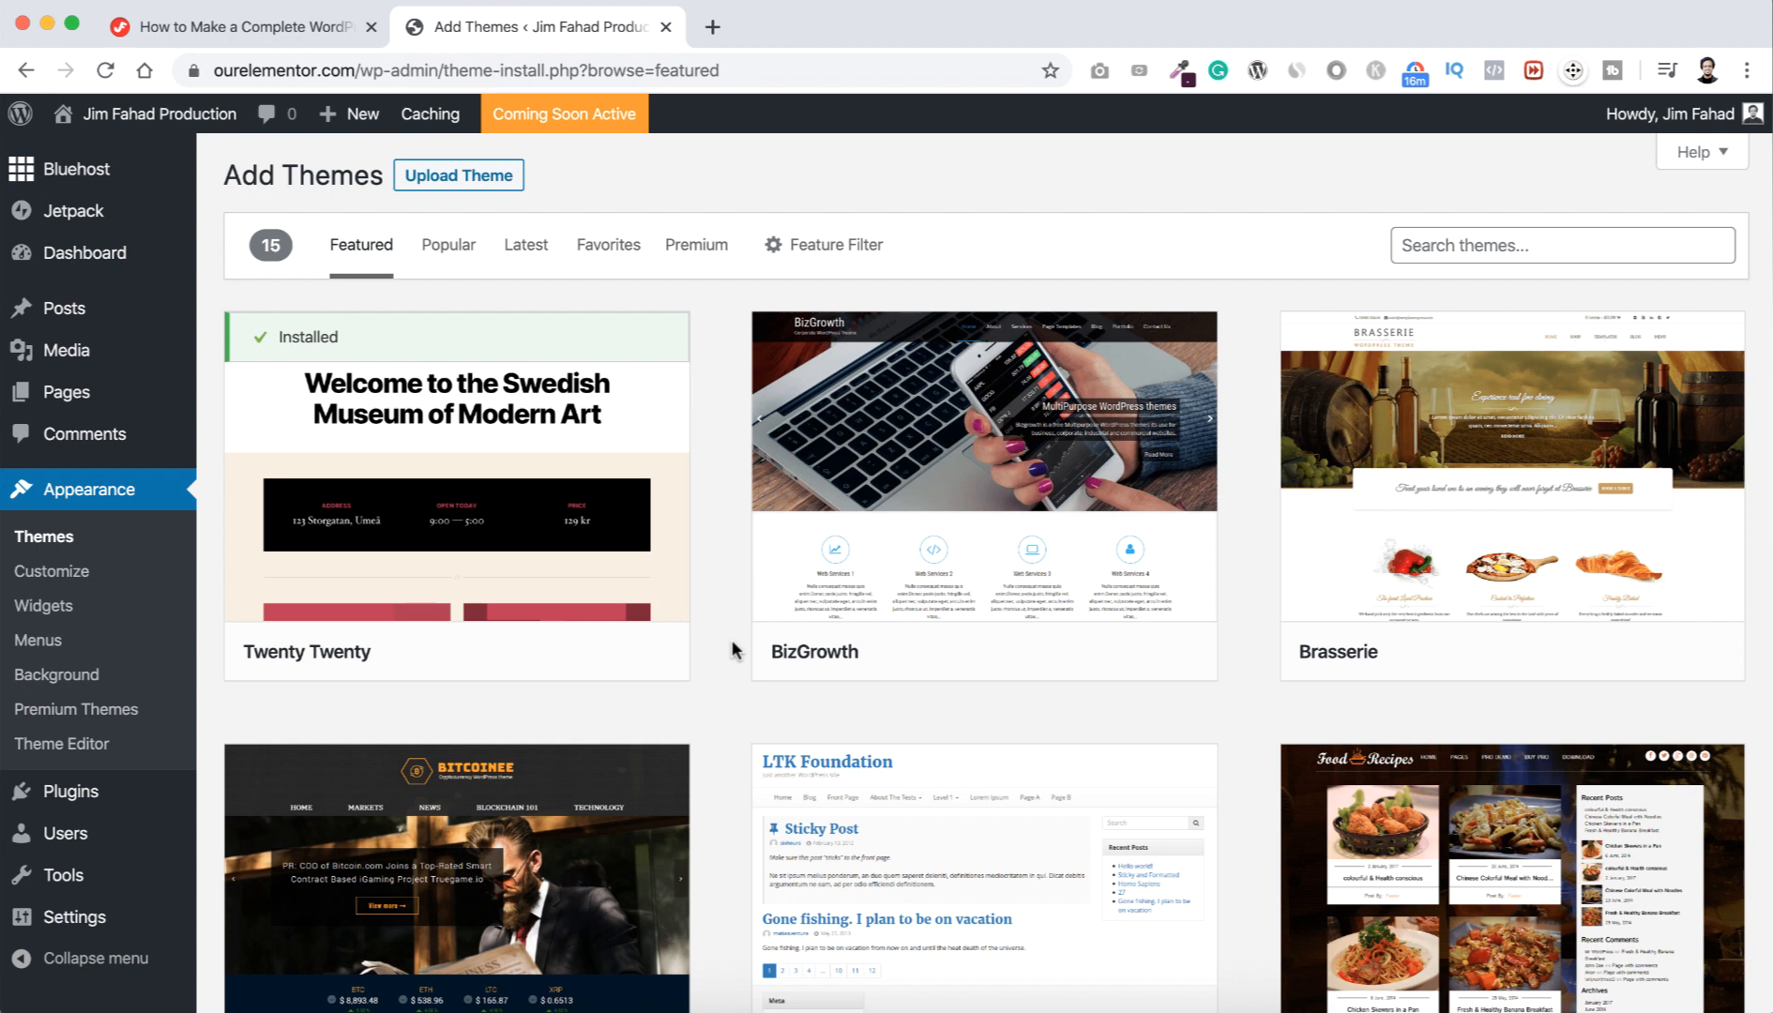
{"action": "scroll", "coordinate": [732, 650], "scroll_direction": "down", "scroll_amount": 9}
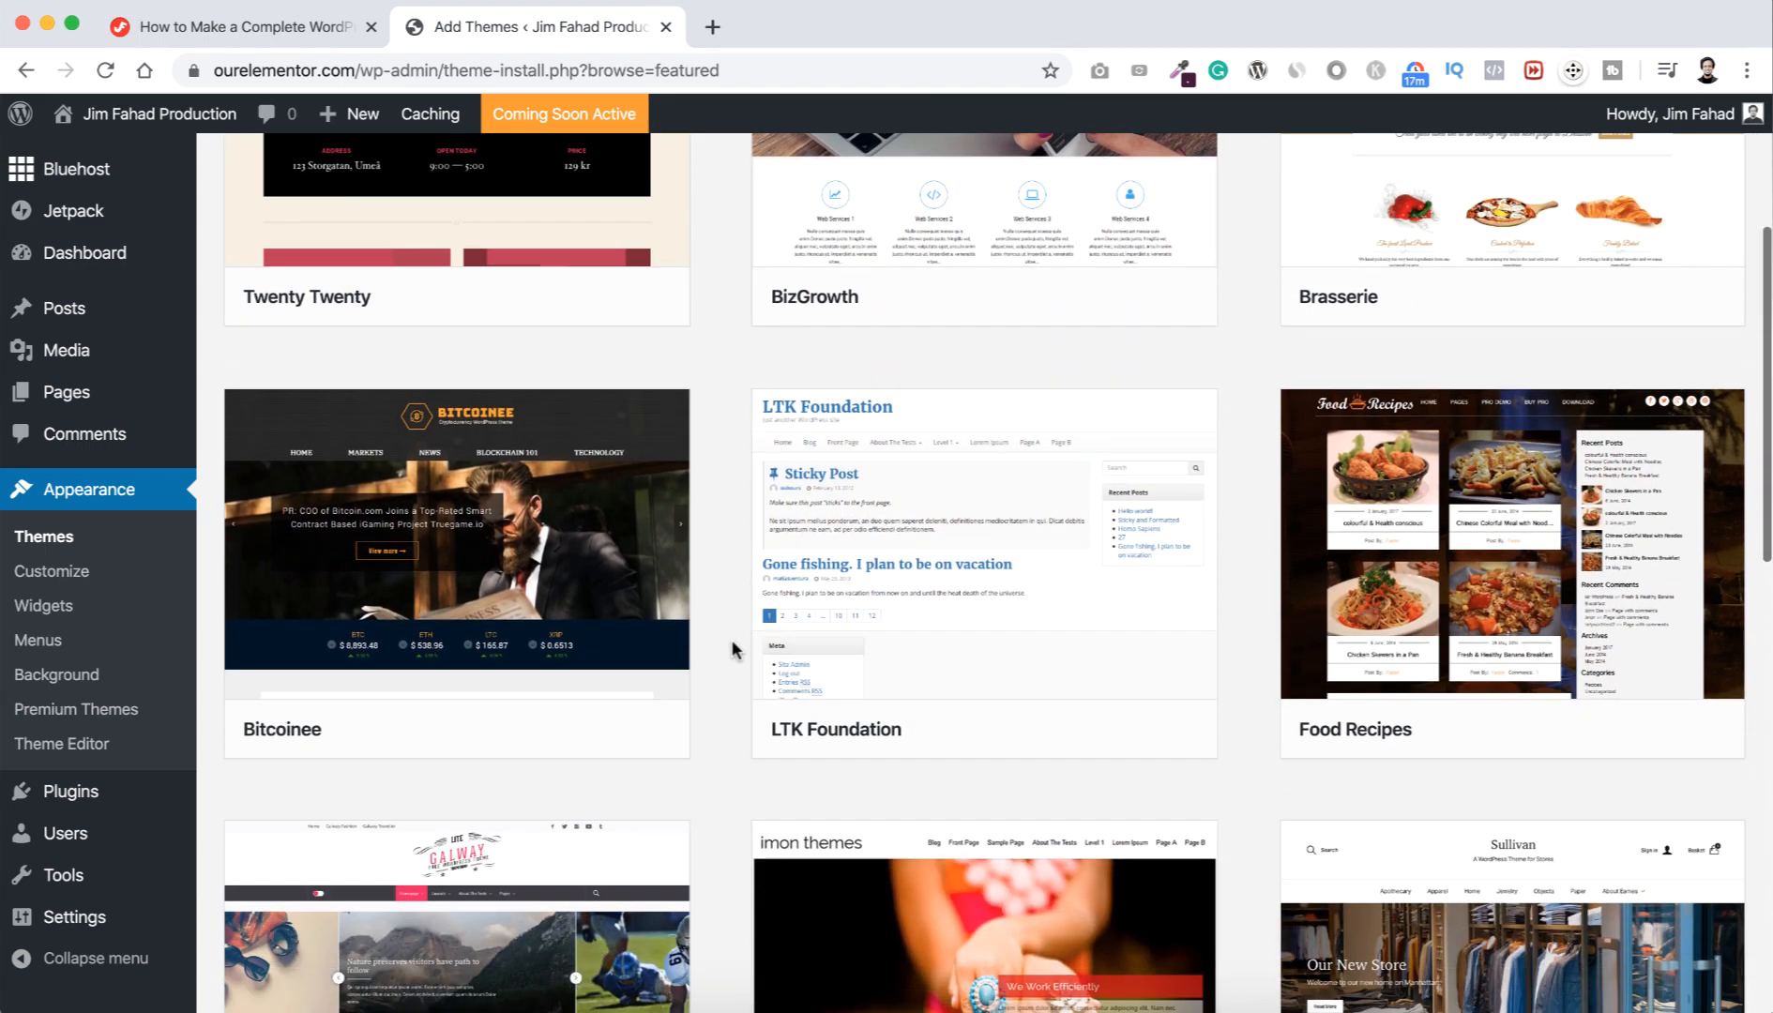
{"action": "scroll", "coordinate": [732, 650], "scroll_direction": "down", "scroll_amount": 5}
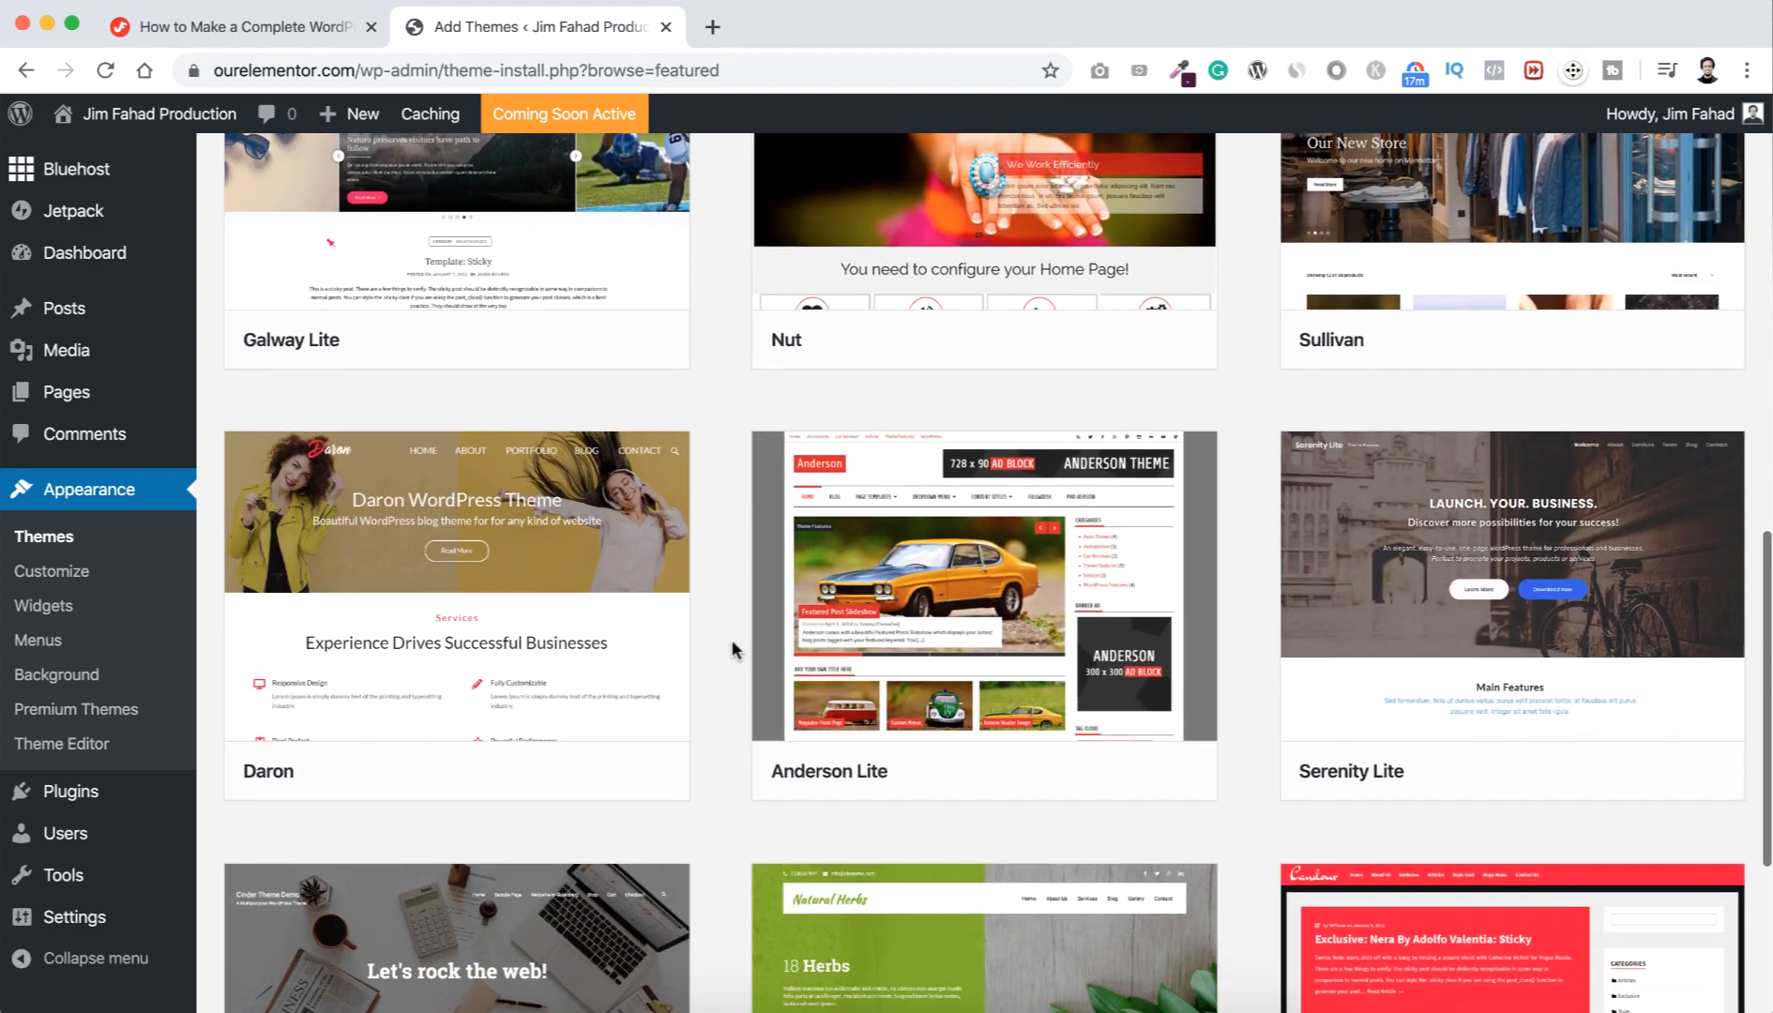
{"action": "scroll", "coordinate": [731, 650], "scroll_direction": "down", "scroll_amount": 4}
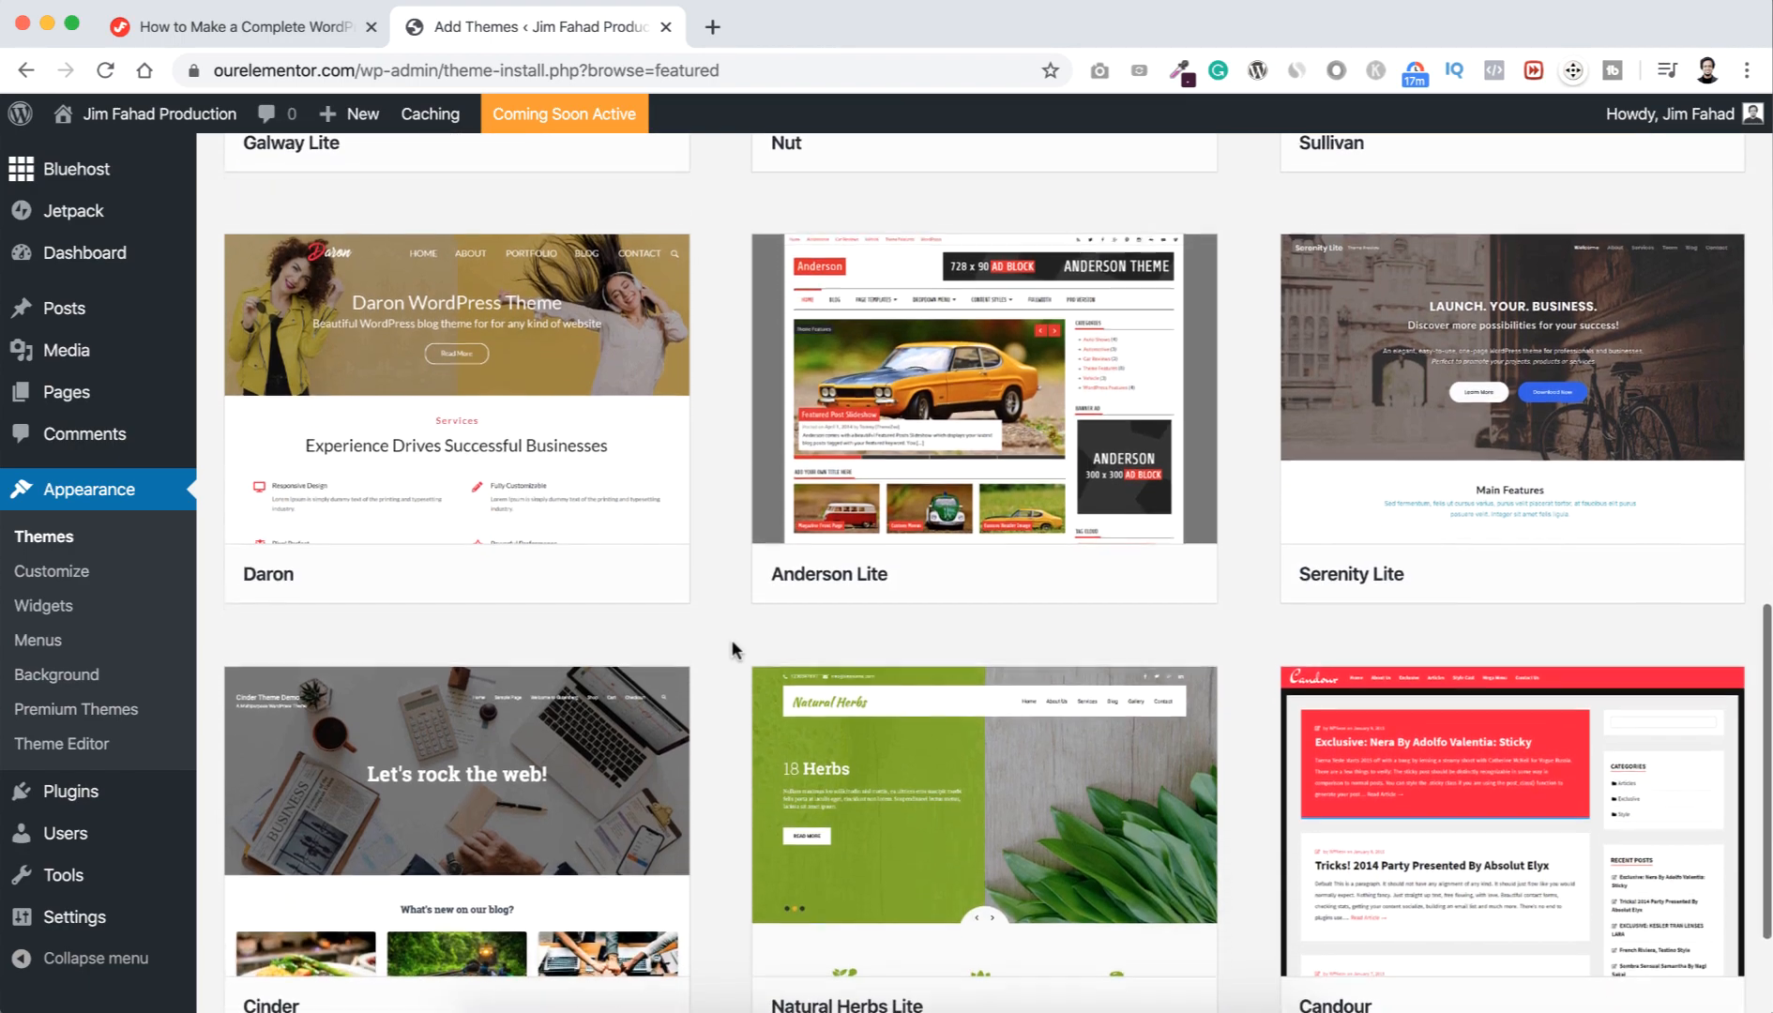
{"action": "scroll", "coordinate": [731, 648], "scroll_direction": "up", "scroll_amount": 15}
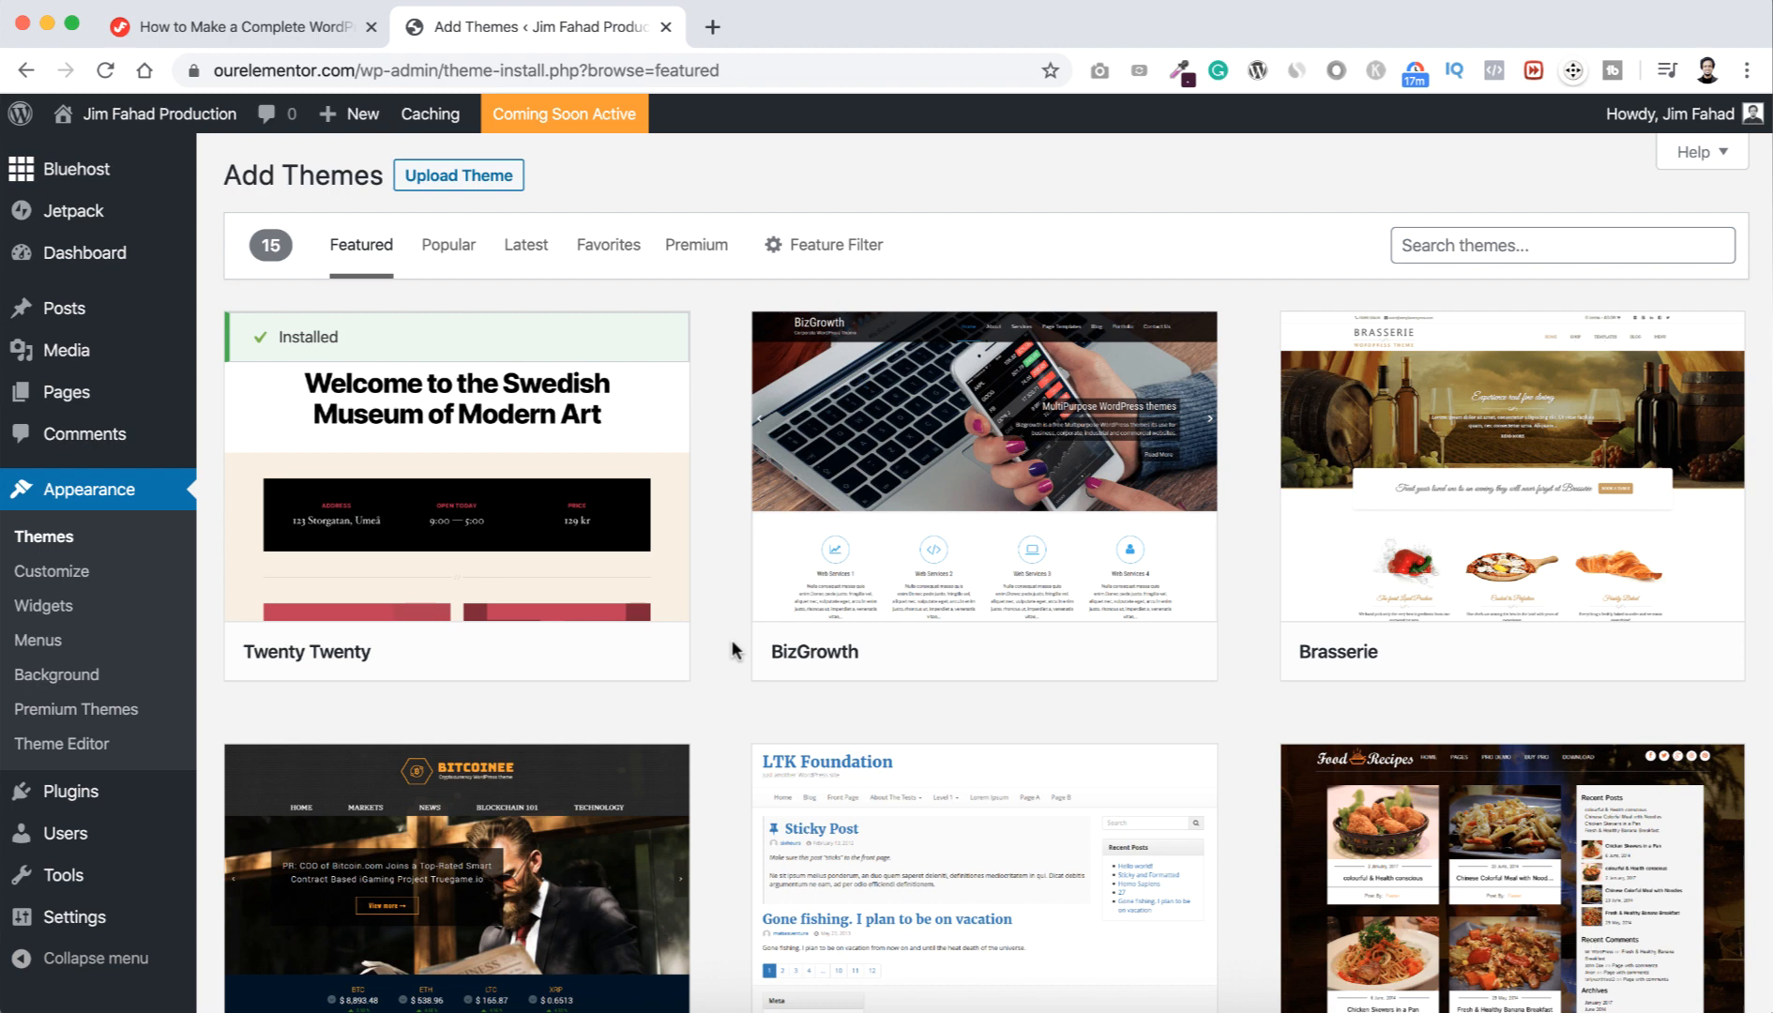
Step: Search the available themes for "phlox", and install and activate the PHLOX theme
{"action": "left_click", "coordinate": [1457, 237]}
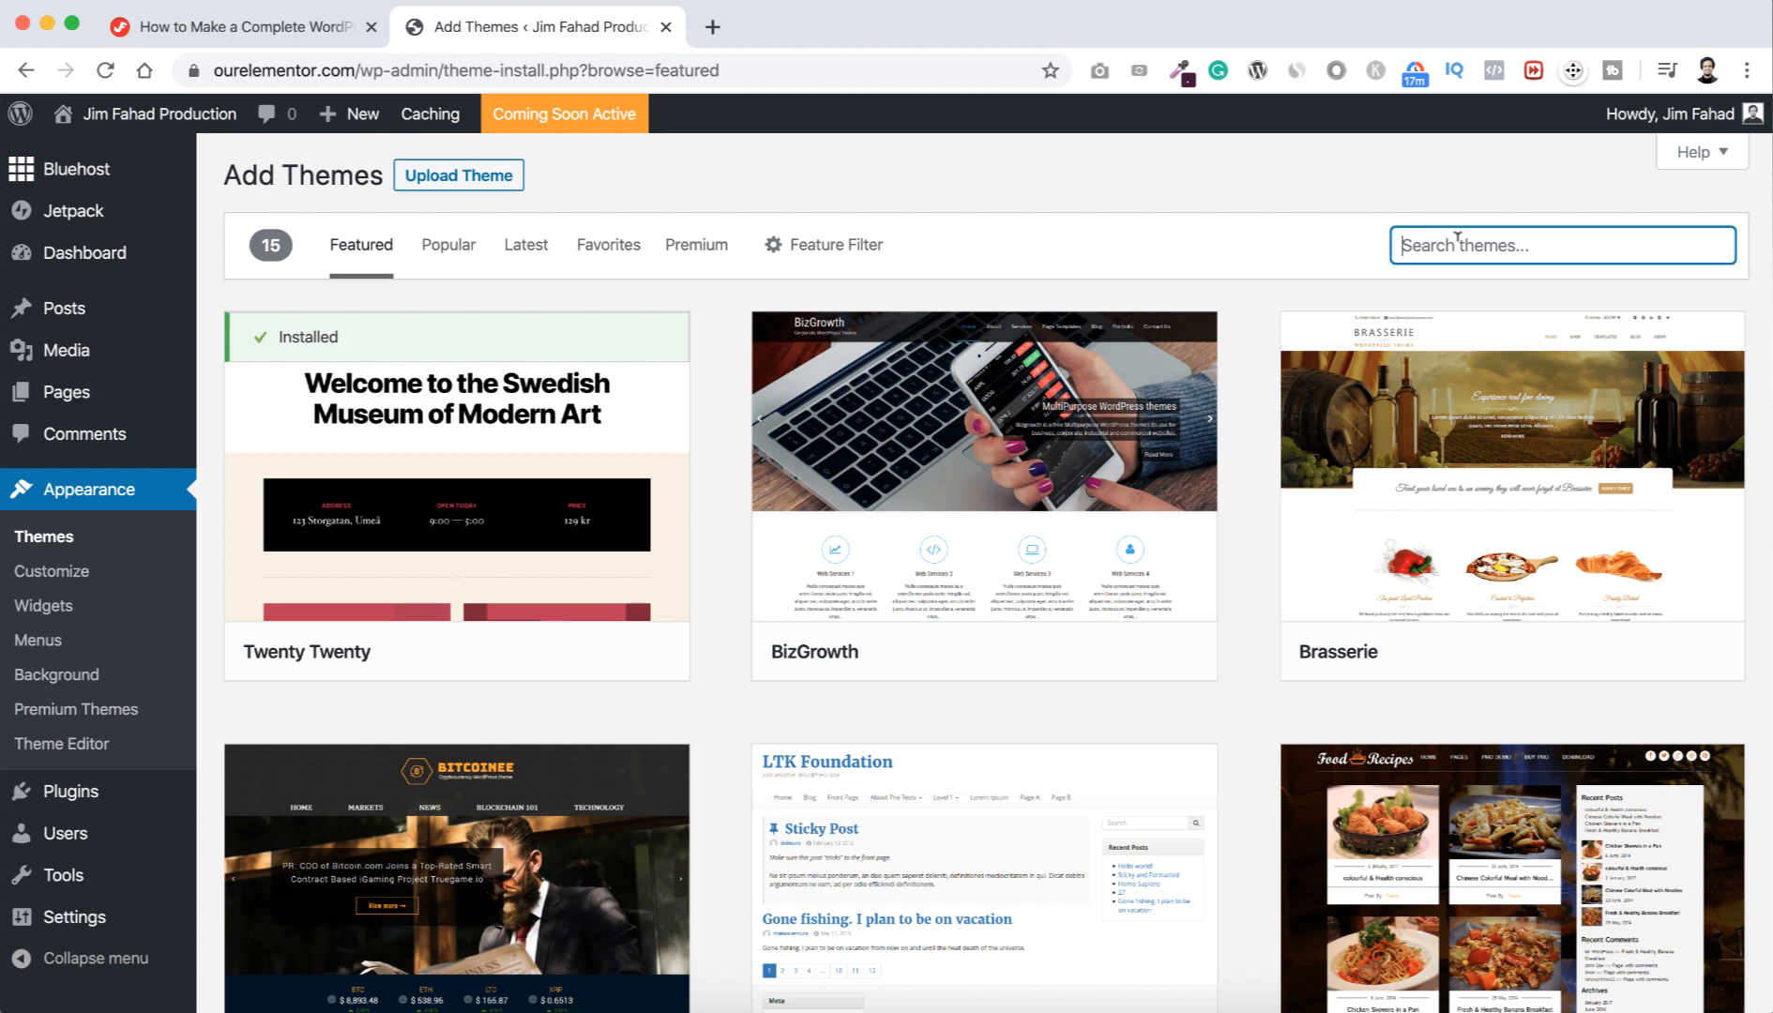
{"action": "type", "text": "phlox"}
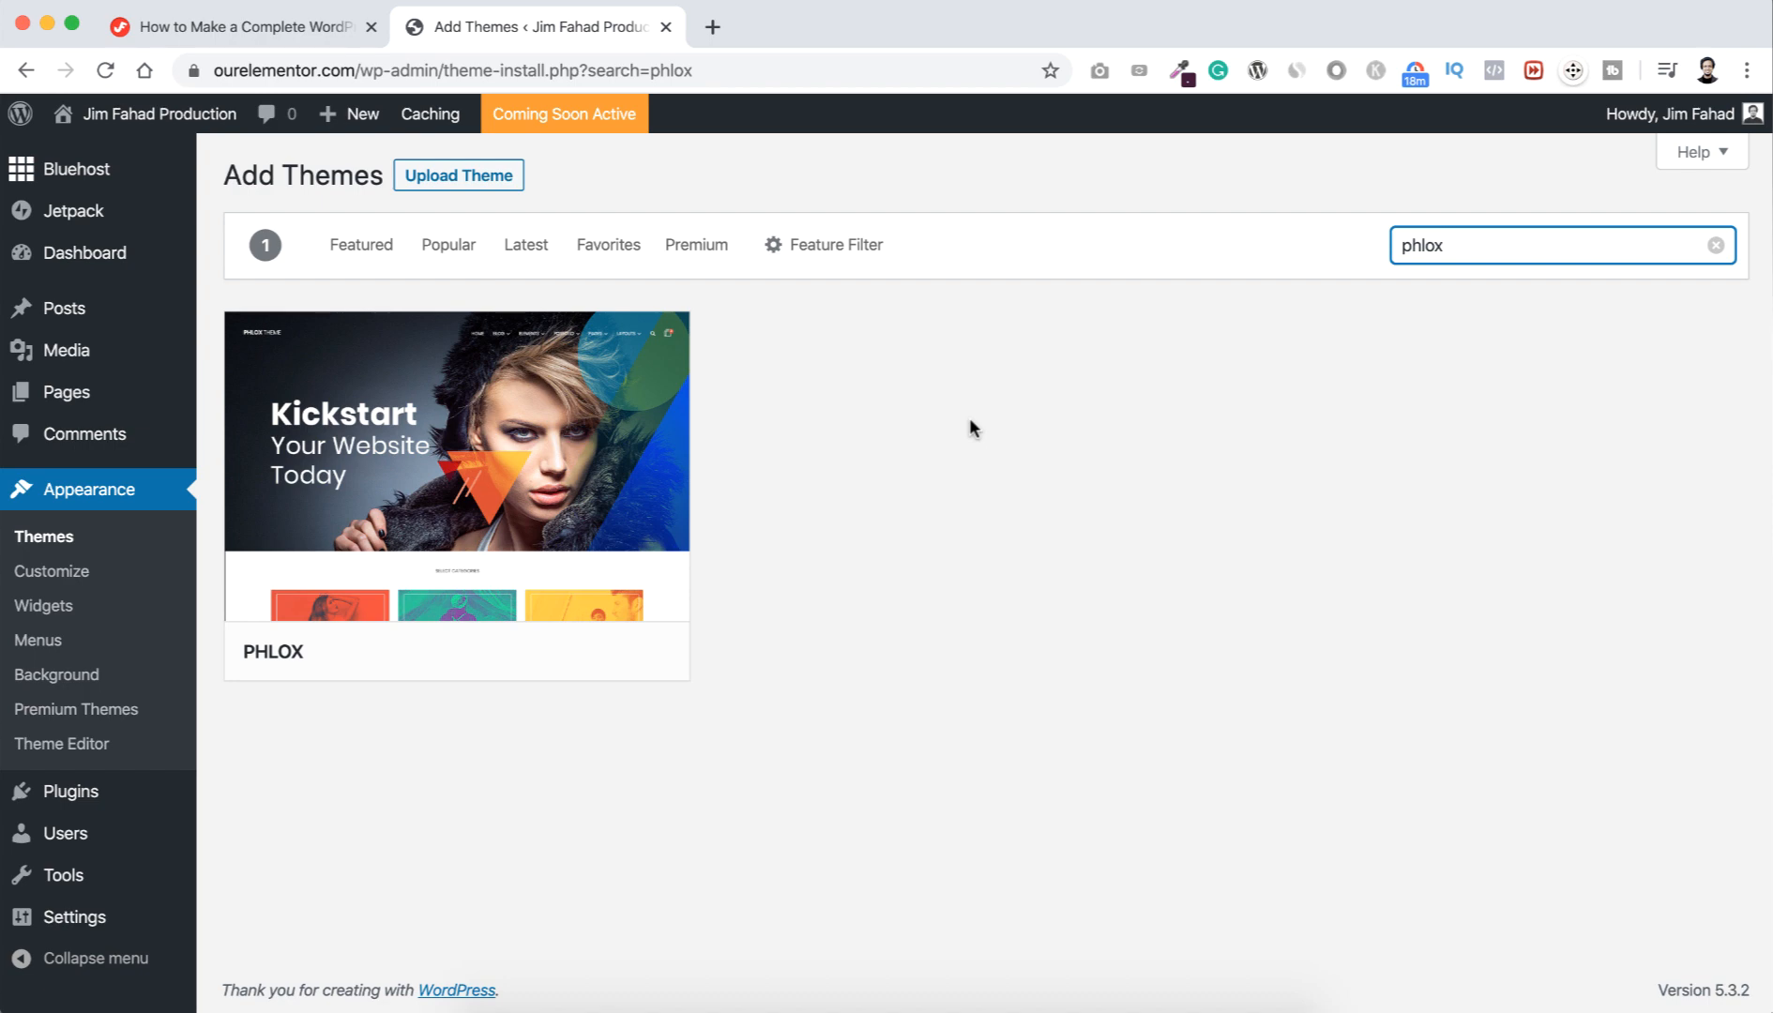
{"action": "mouse_move", "coordinate": [514, 424]}
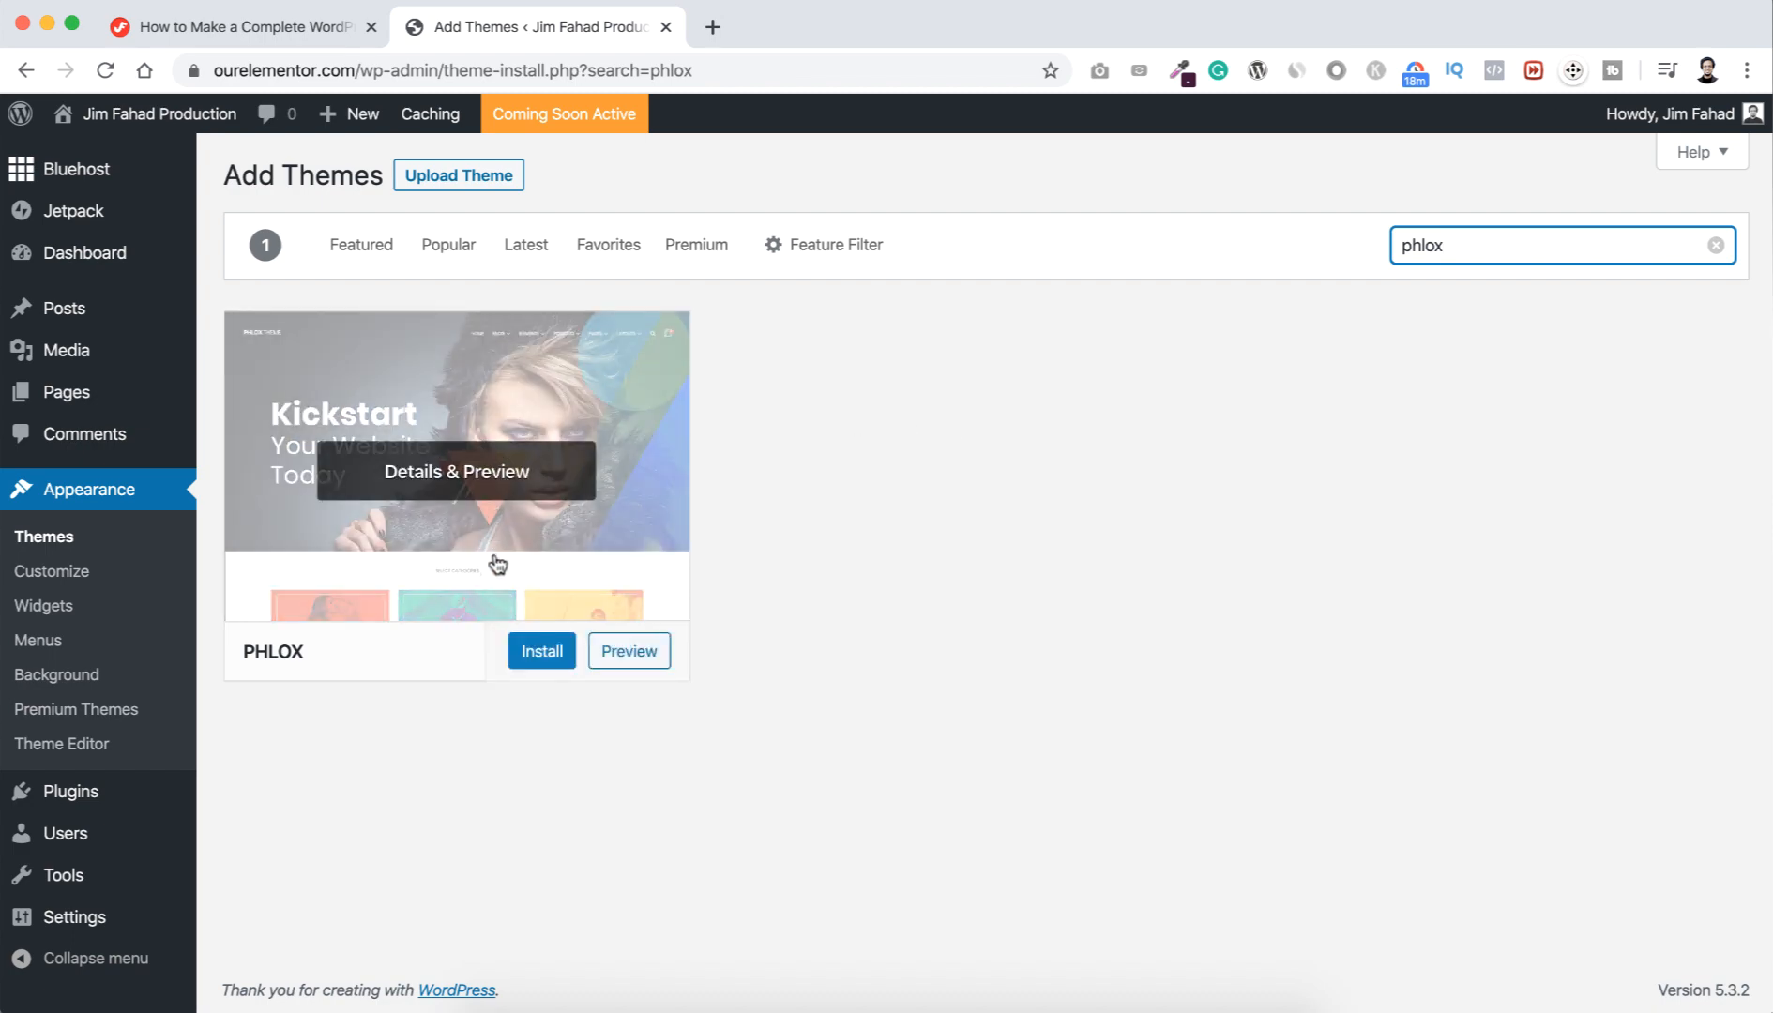
{"action": "left_click", "coordinate": [543, 655]}
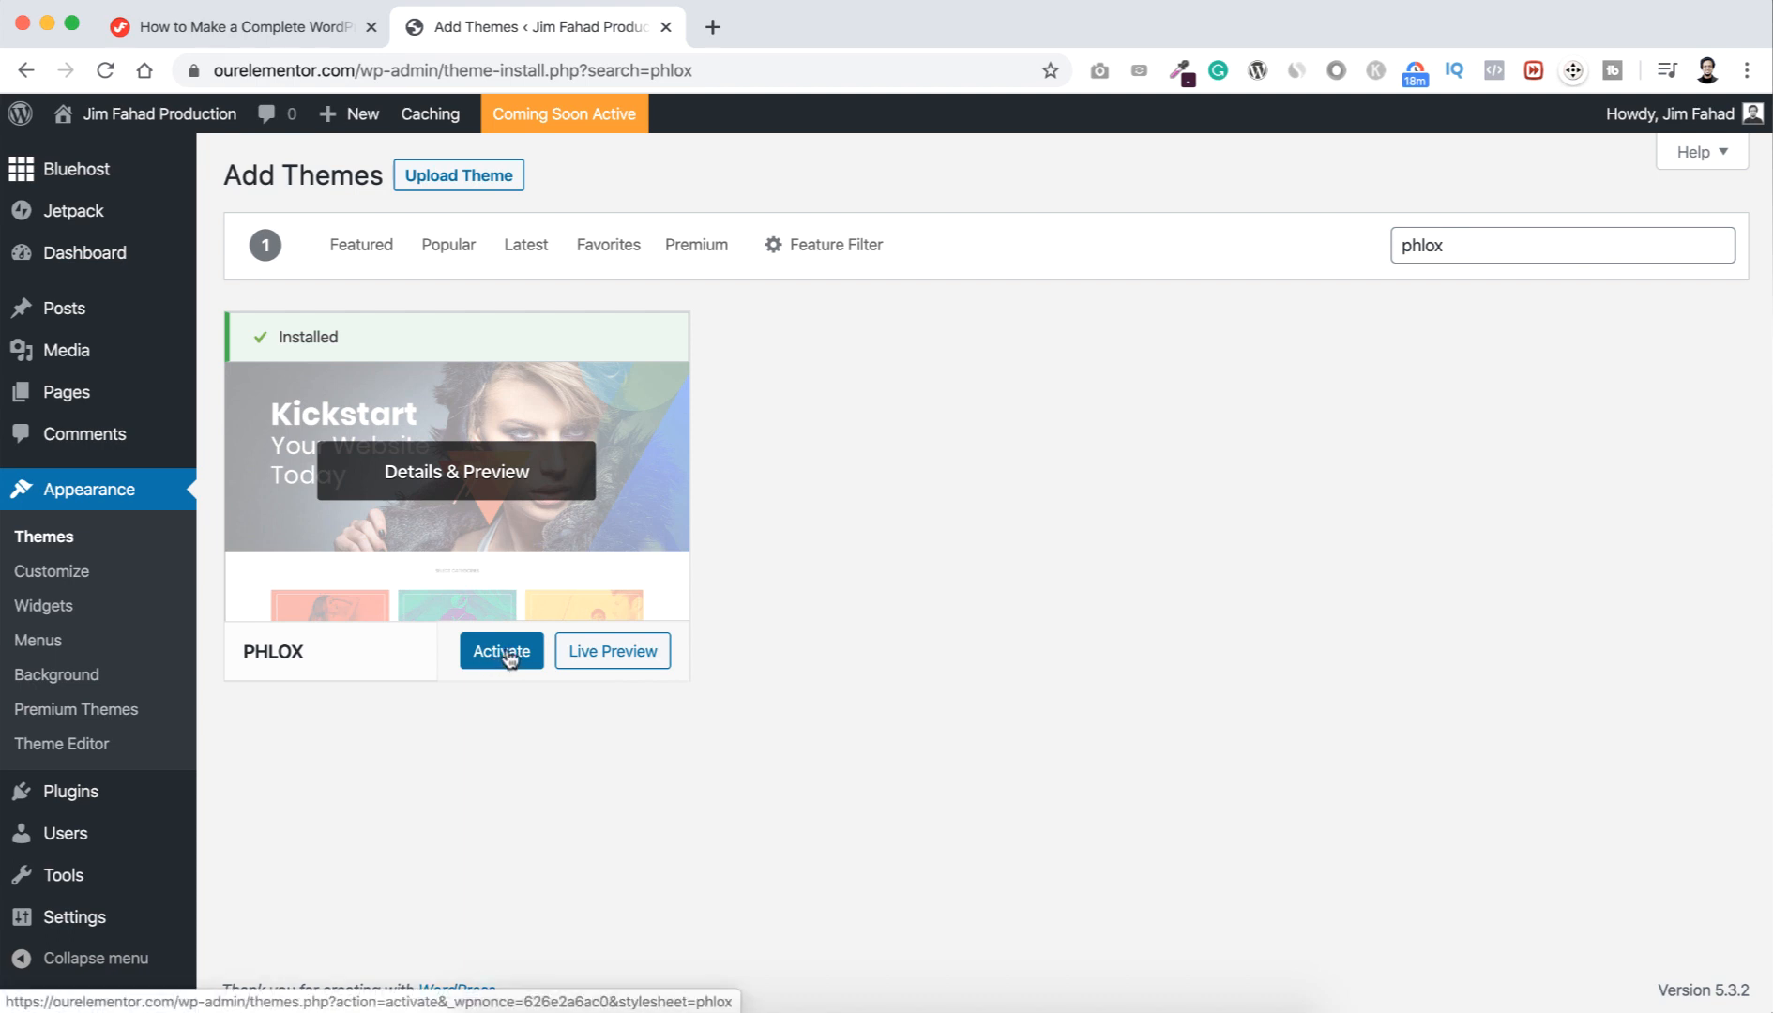
{"action": "left_click", "coordinate": [510, 654]}
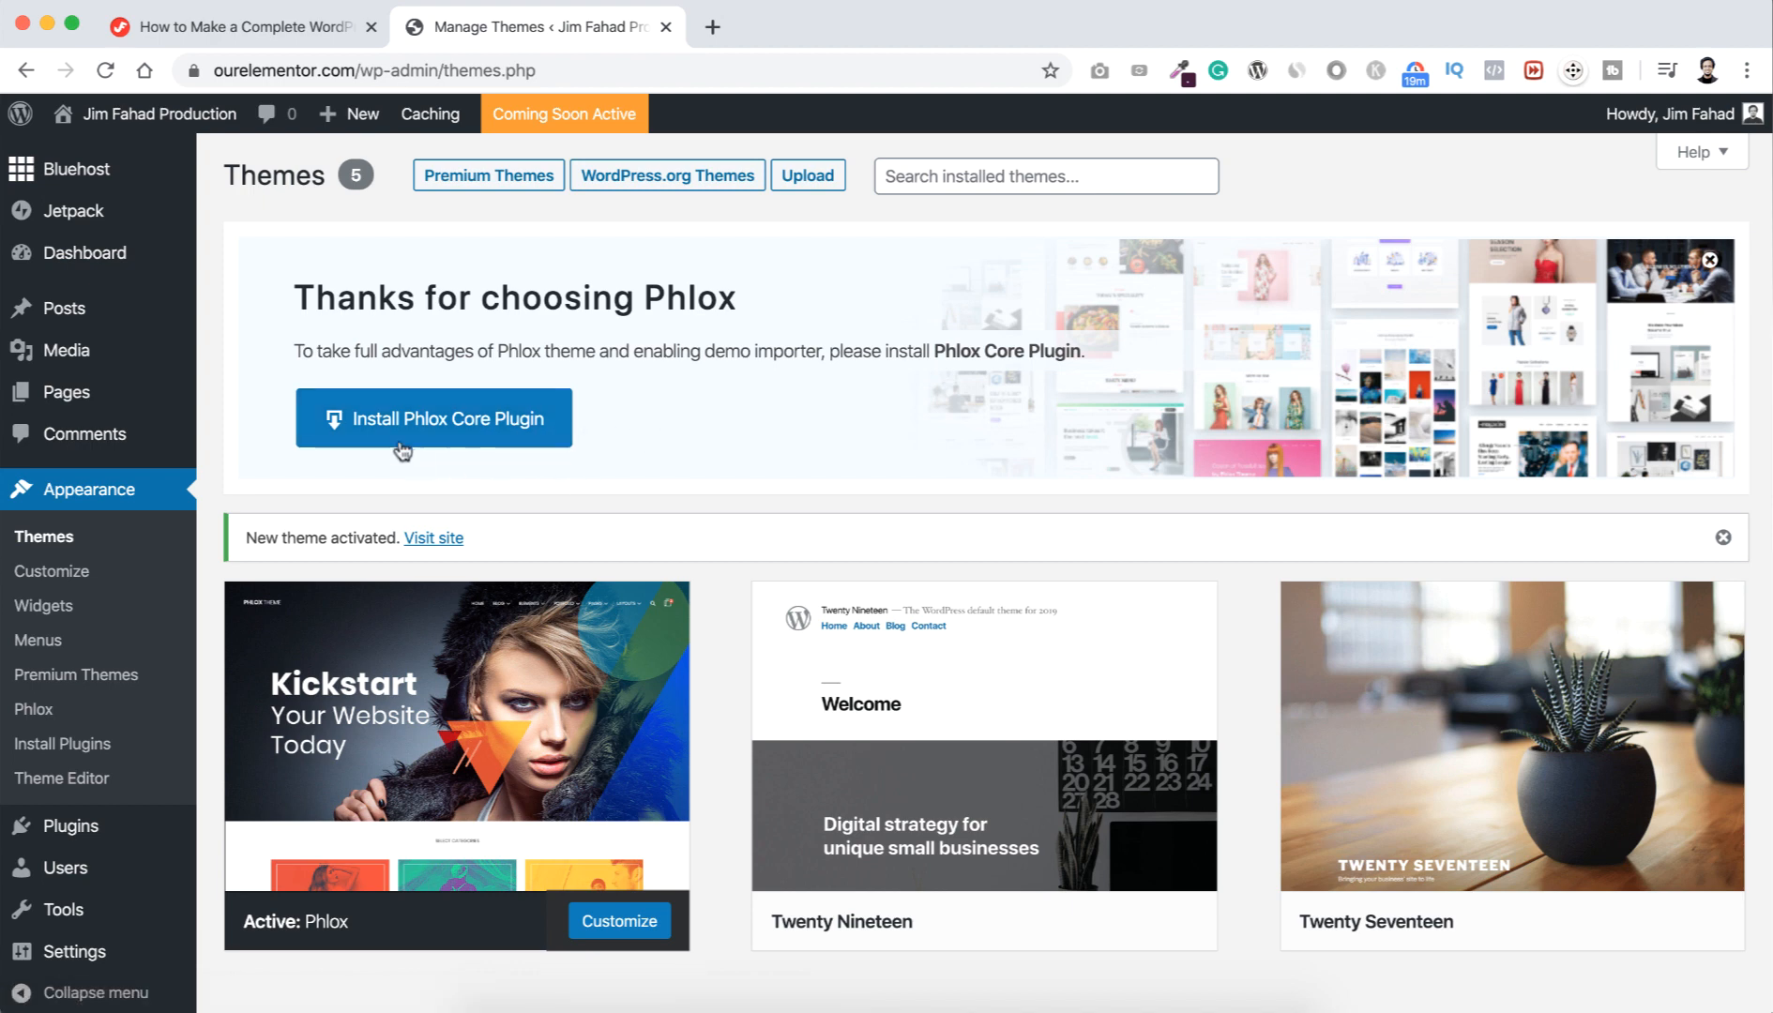
Step: Install the recommended Phlox Core Plugin and check the Phlox Core Elements entry among the installed plugins
{"action": "left_click", "coordinate": [477, 429]}
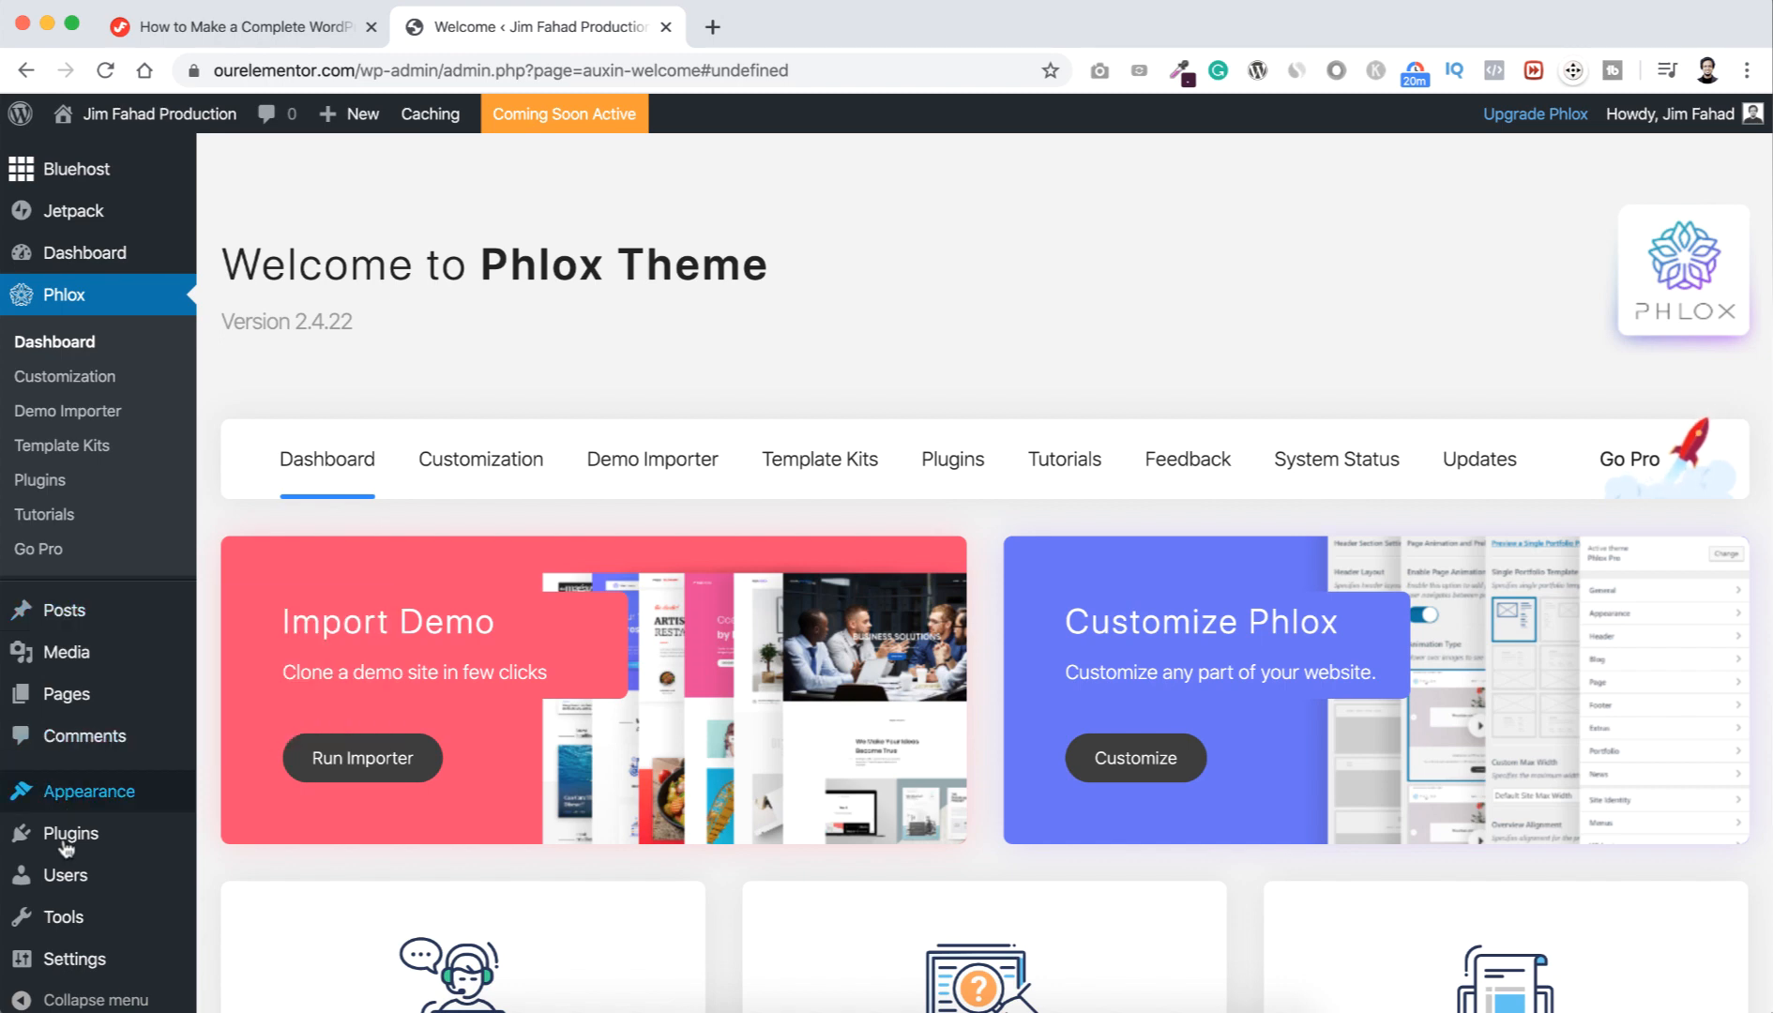
{"action": "mouse_move", "coordinate": [75, 835]}
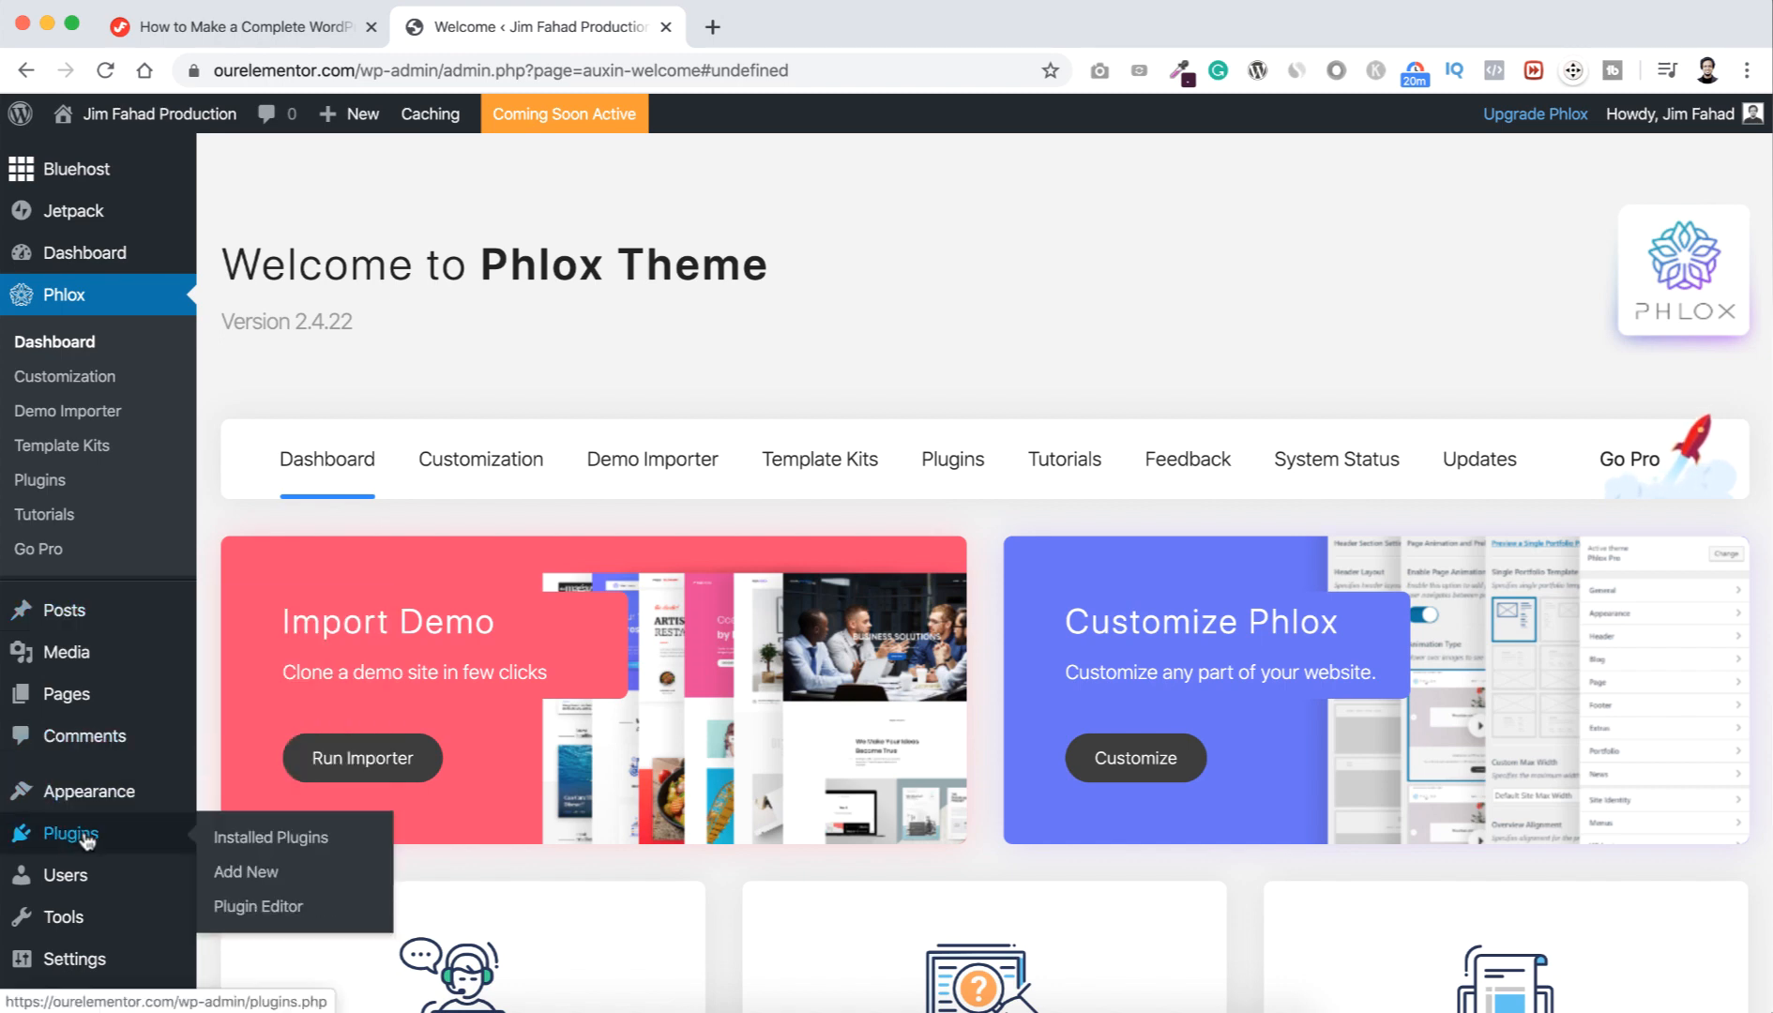
{"action": "left_click", "coordinate": [272, 838]}
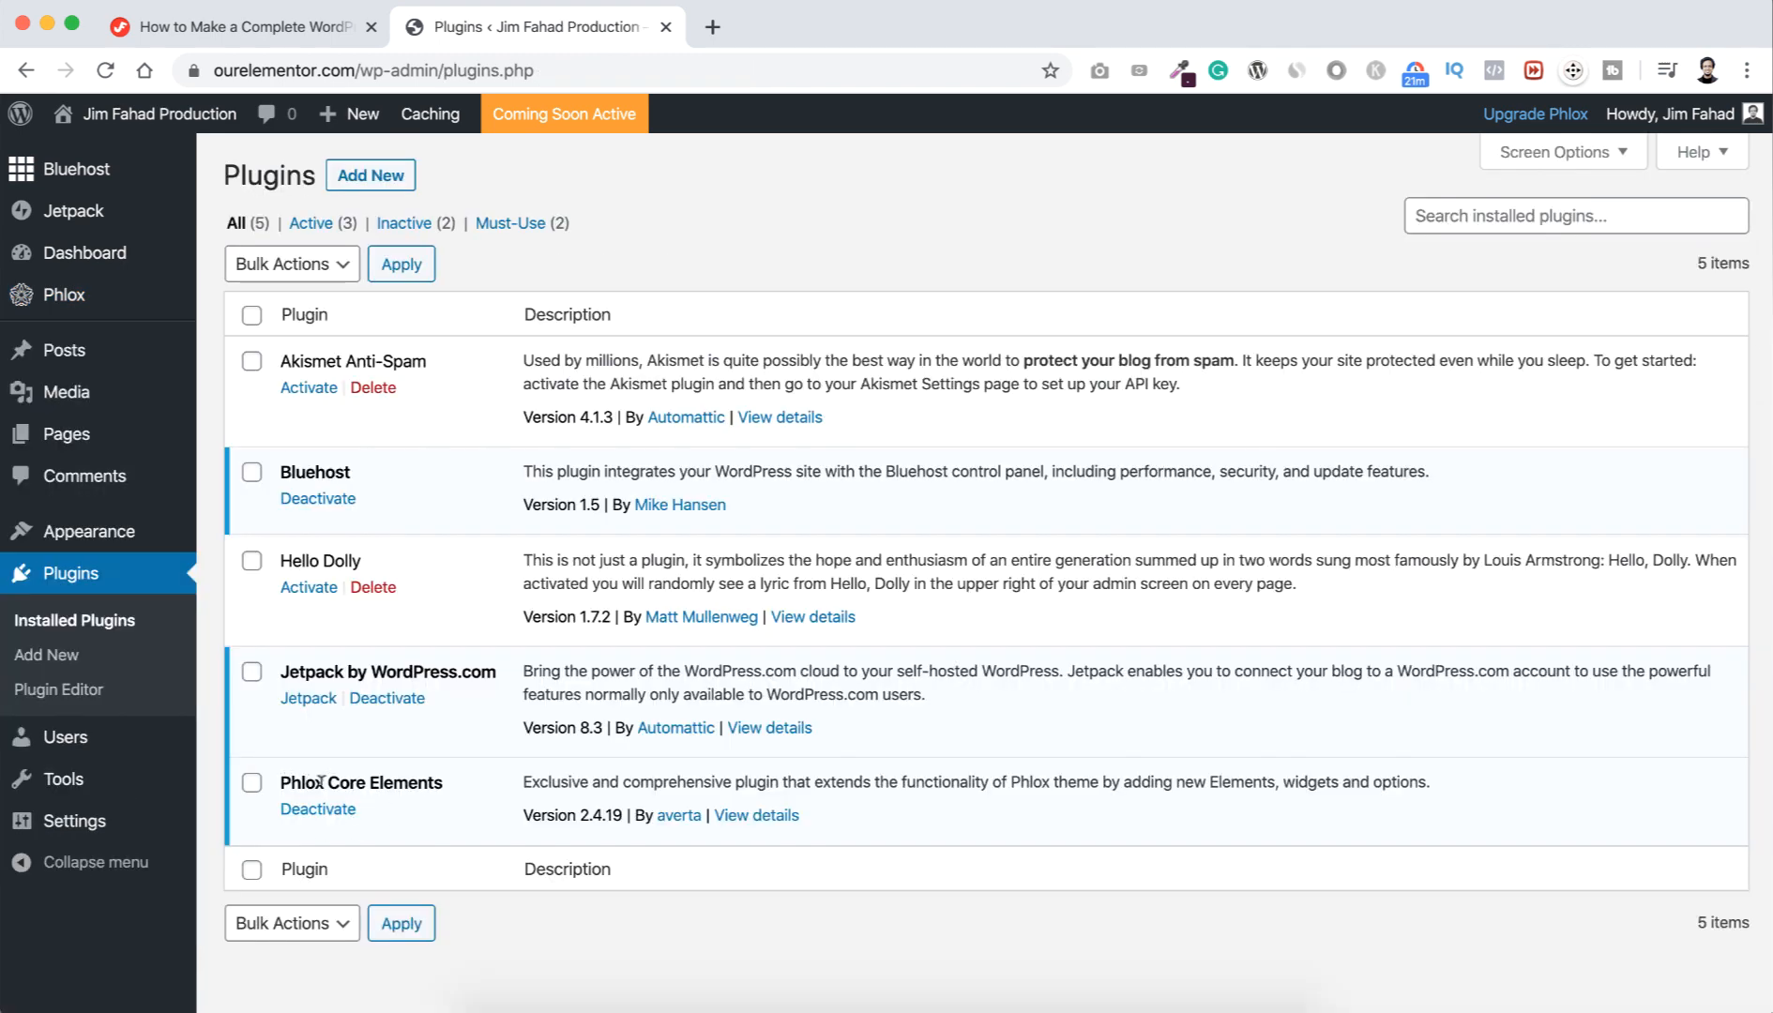
{"action": "left_click_drag", "start_coordinate": [279, 782], "coordinate": [390, 776]}
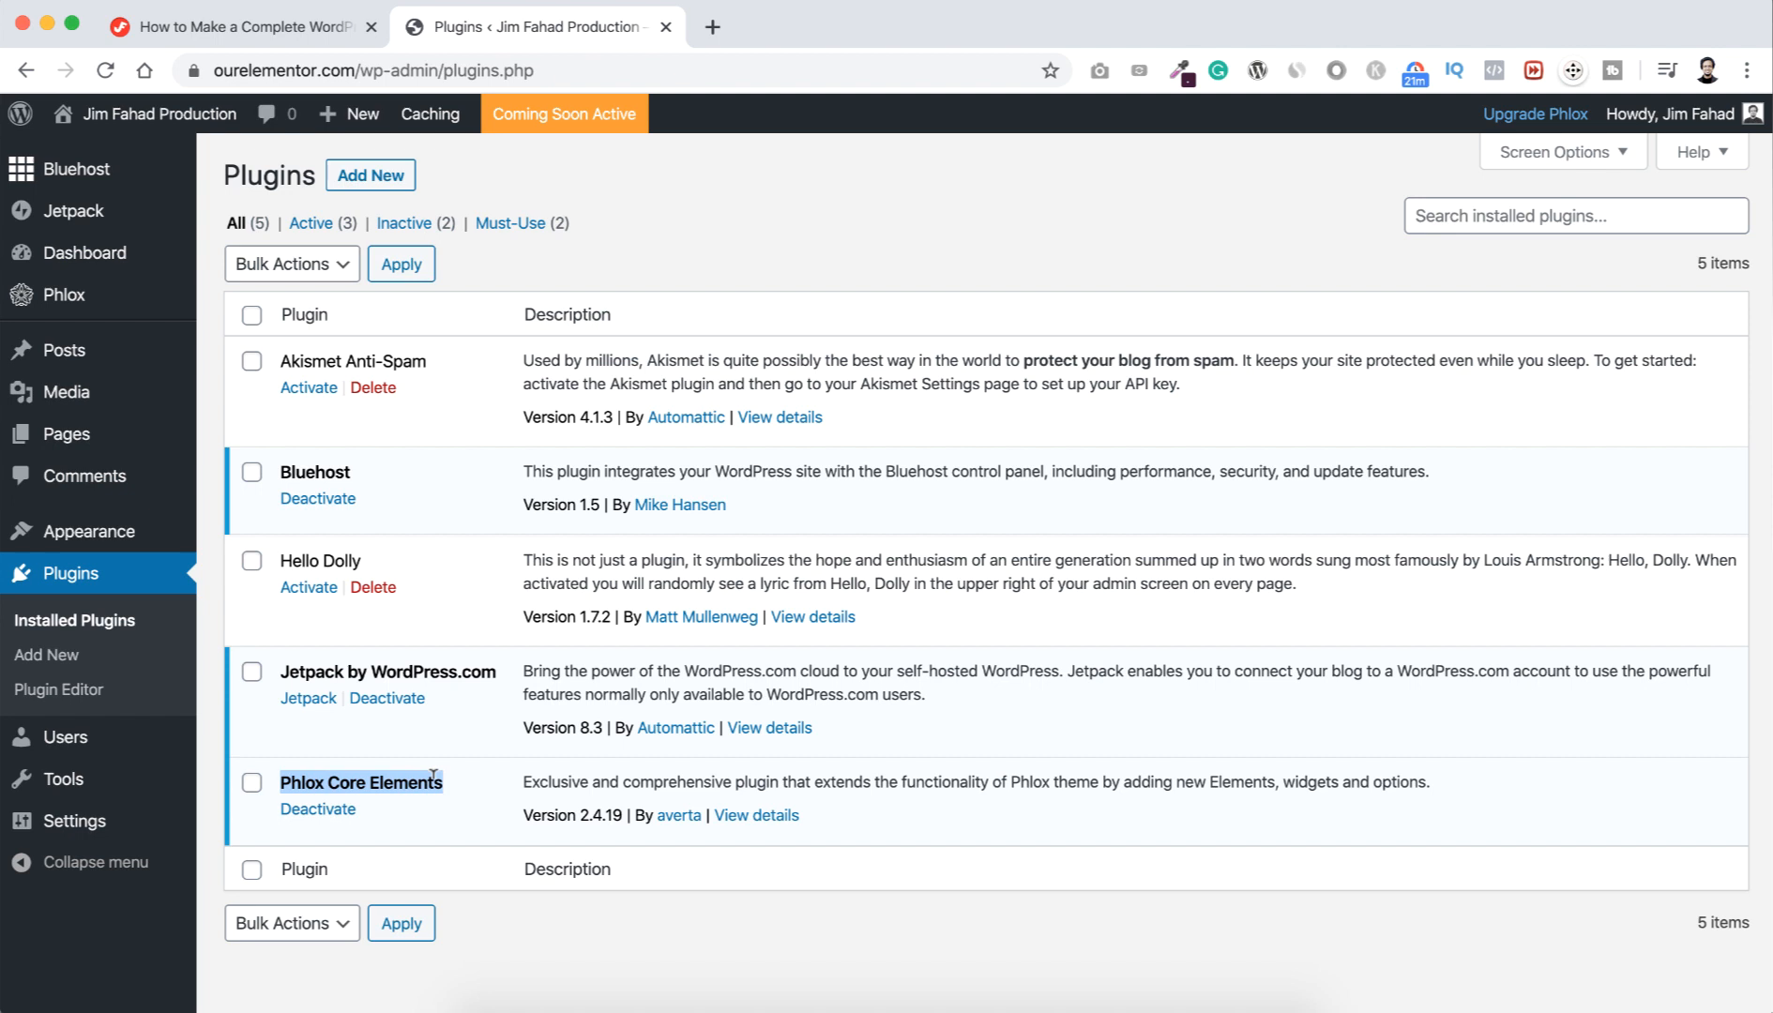
{"action": "left_click", "coordinate": [433, 775]}
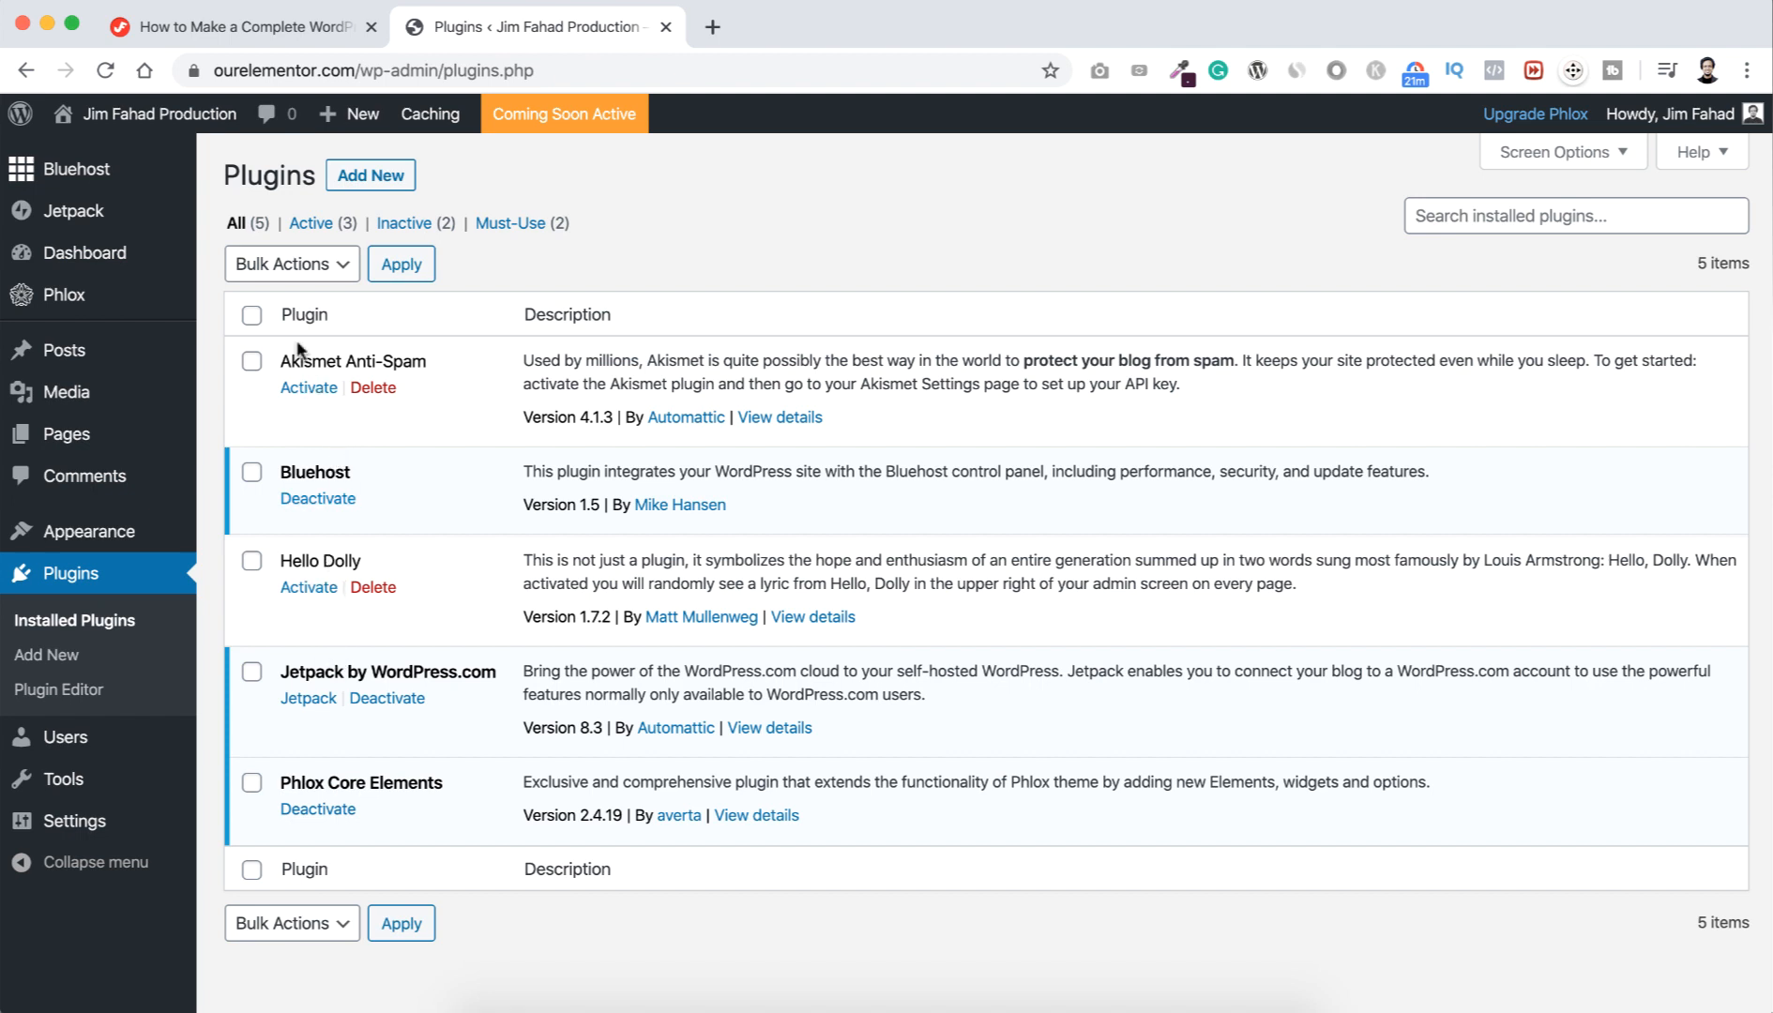
Step: Bulk deactivate all installed plugins except Phlox Core Elements
{"action": "left_click", "coordinate": [253, 317]}
{"action": "left_click", "coordinate": [252, 787]}
{"action": "left_click", "coordinate": [331, 268]}
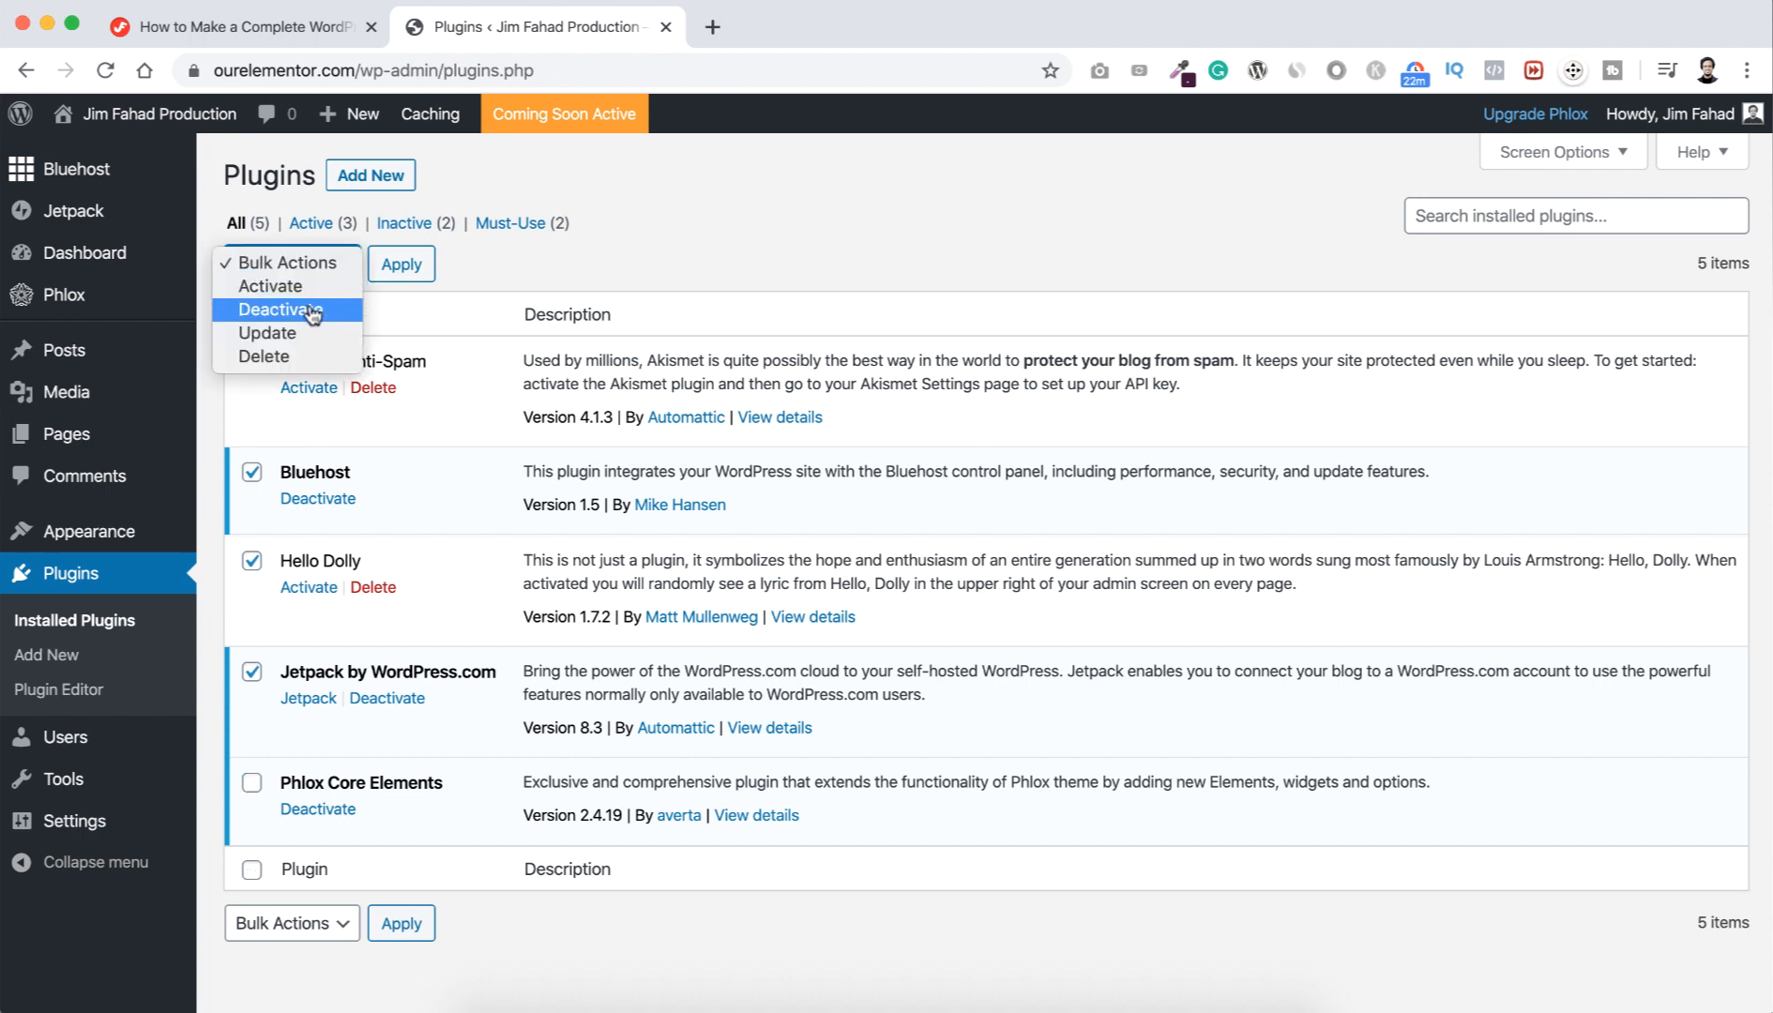
{"action": "left_click", "coordinate": [281, 310]}
{"action": "left_click", "coordinate": [401, 270]}
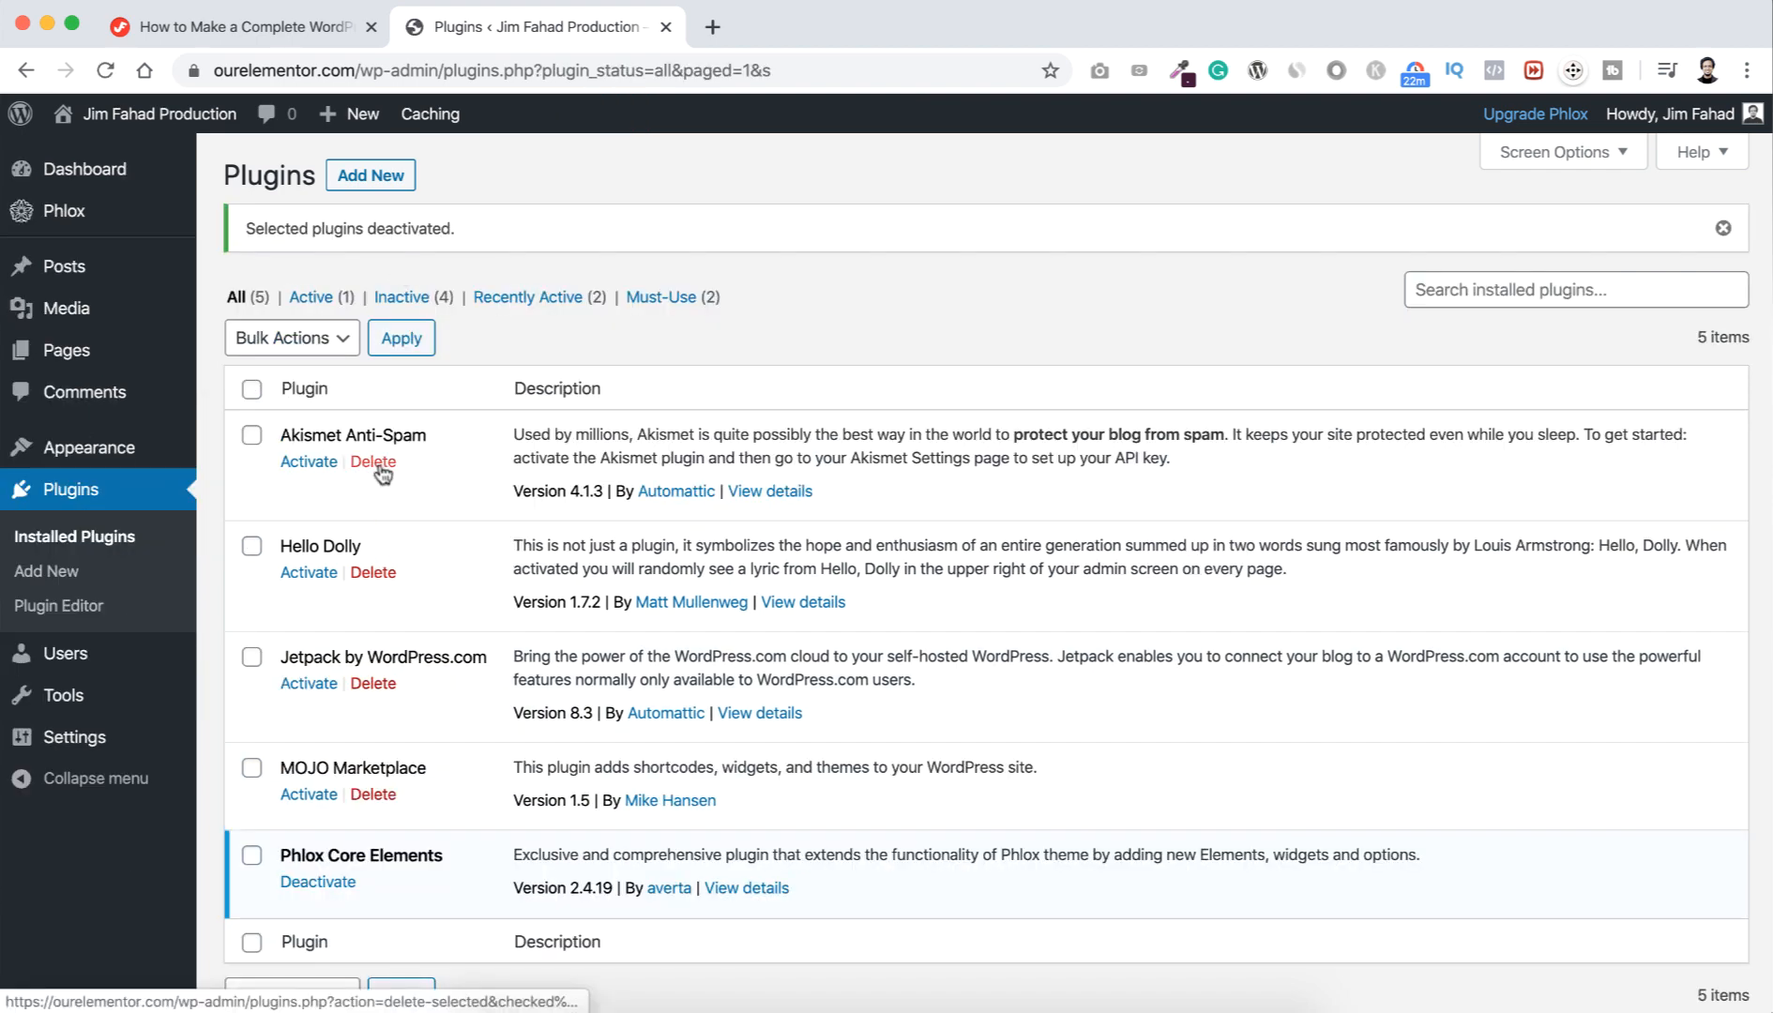
Step: Bulk delete the Akismet Anti-Spam, Hello Dolly, Jetpack, and MOJO Marketplace plugins, keeping Phlox Core Elements
{"action": "left_click", "coordinate": [252, 388]}
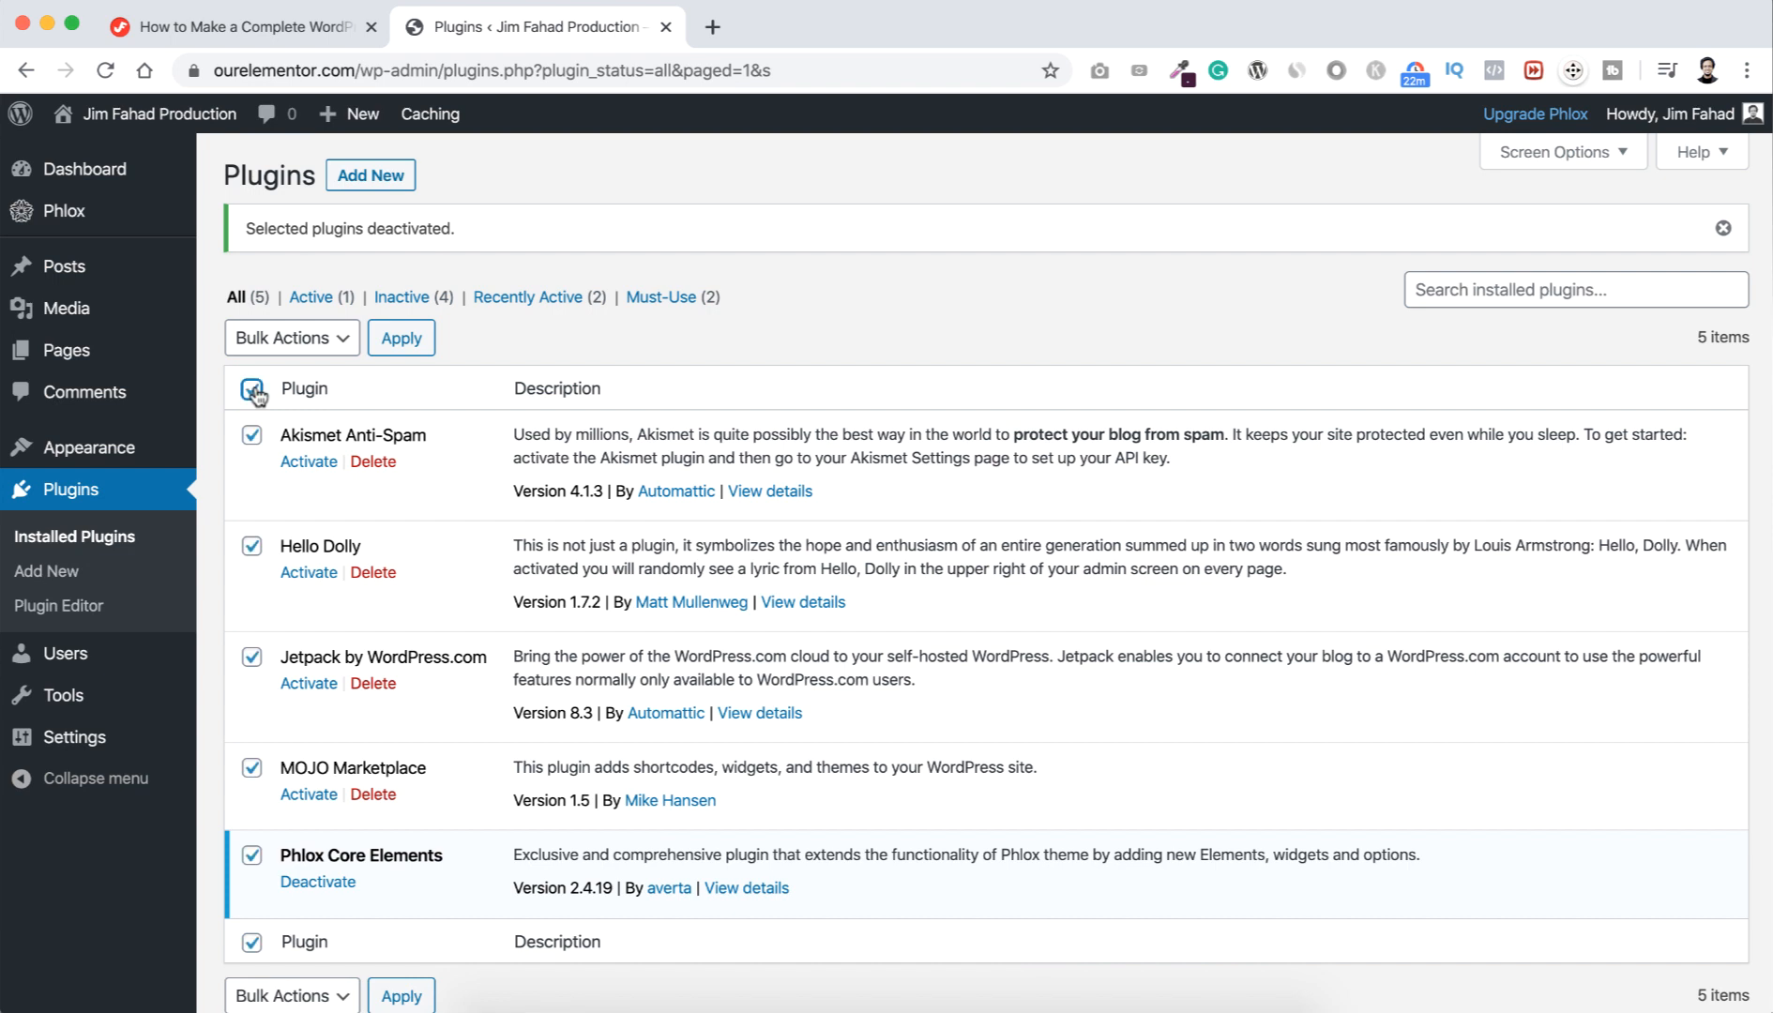
{"action": "left_click", "coordinate": [250, 857]}
{"action": "left_click", "coordinate": [334, 342]}
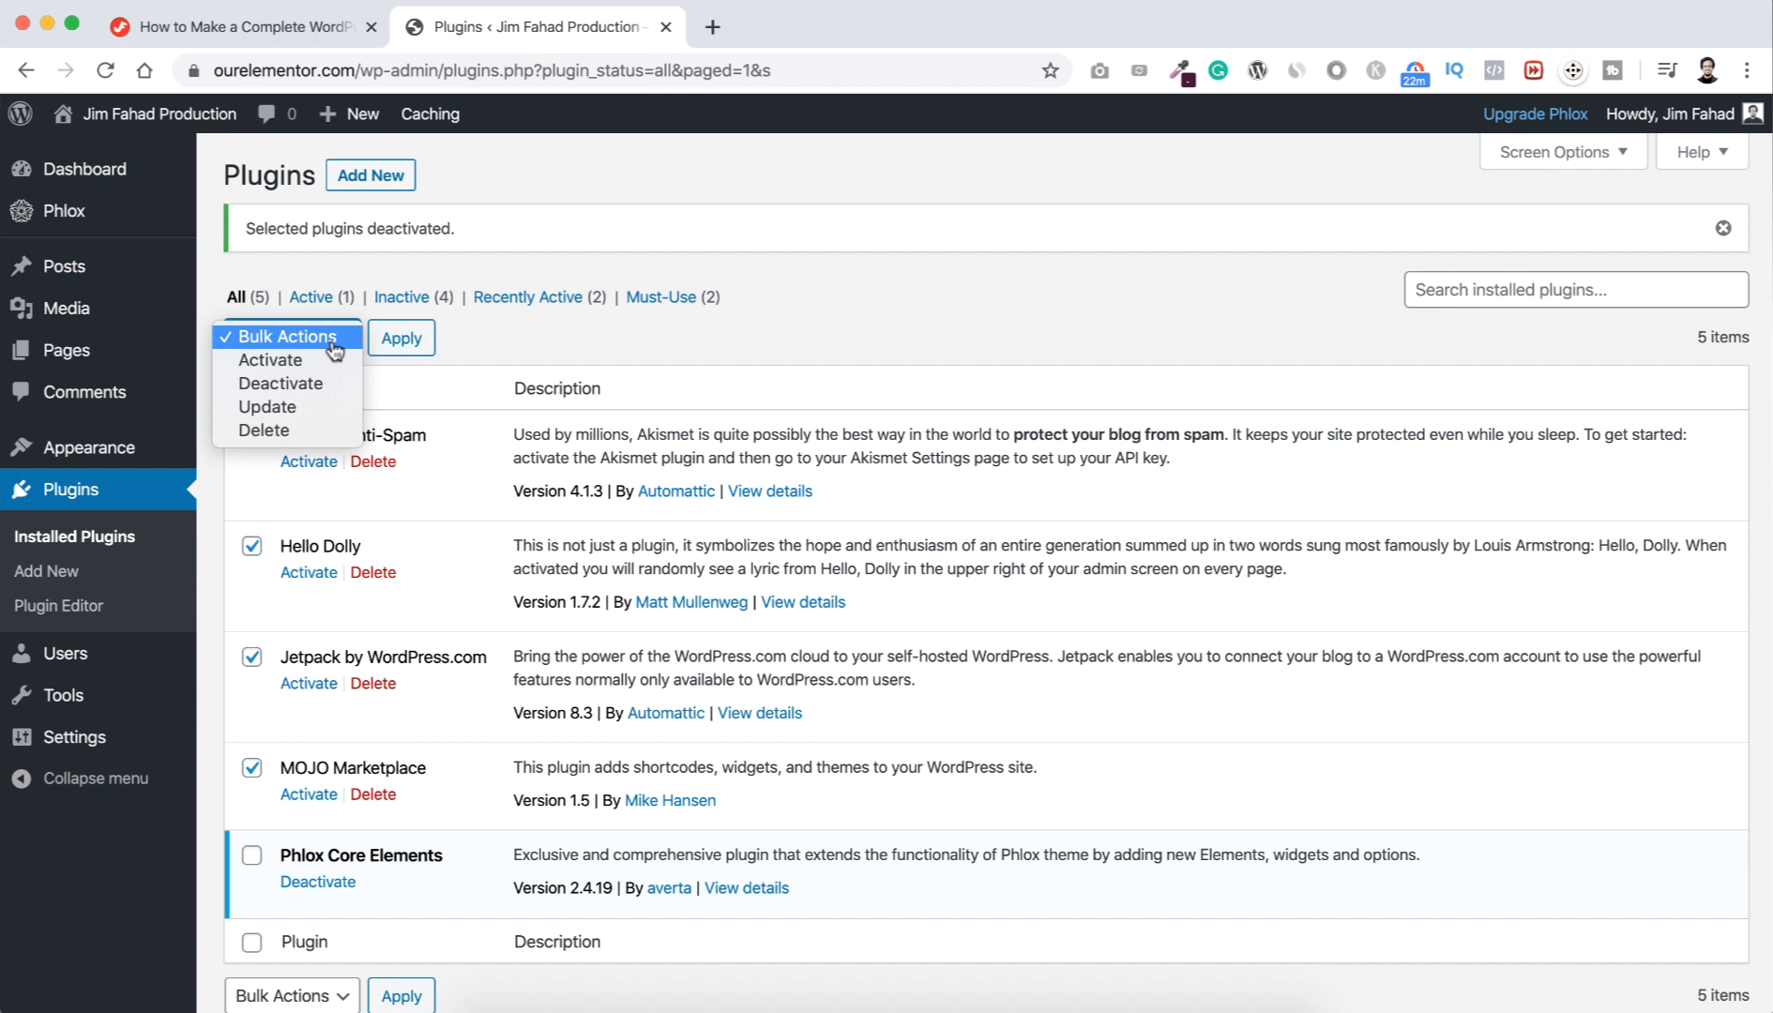
{"action": "left_click", "coordinate": [298, 431]}
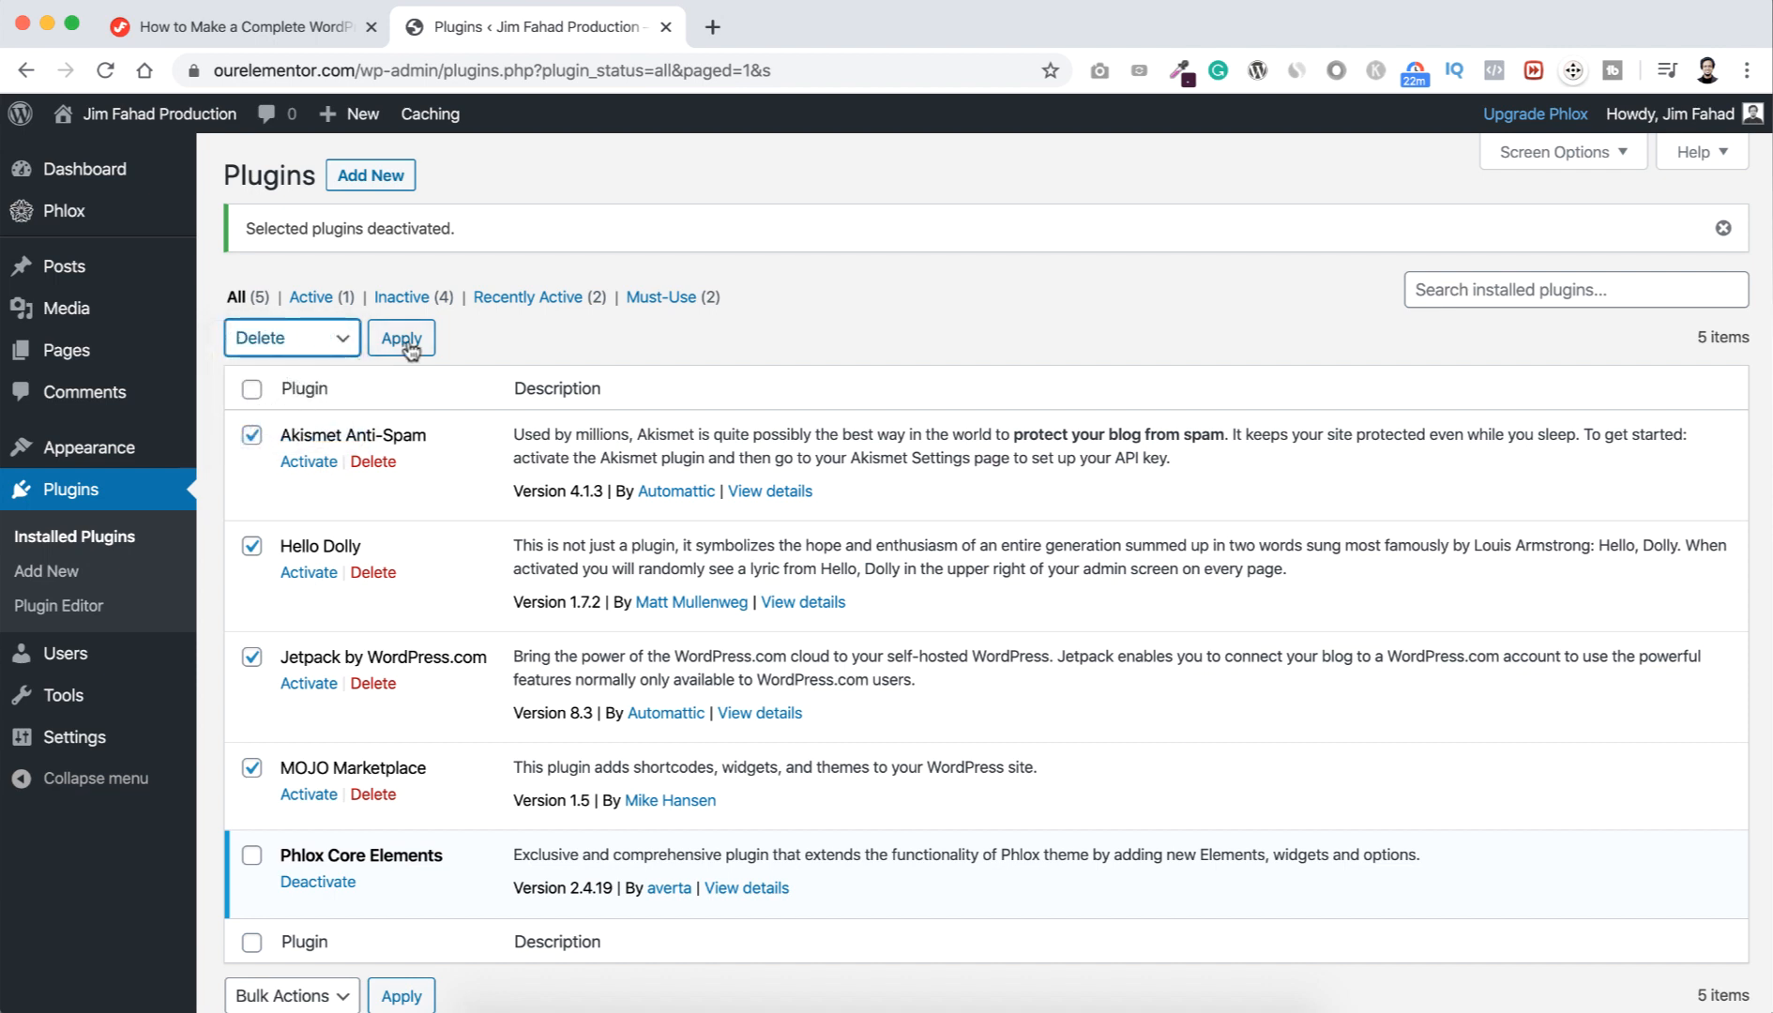
{"action": "left_click", "coordinate": [403, 341]}
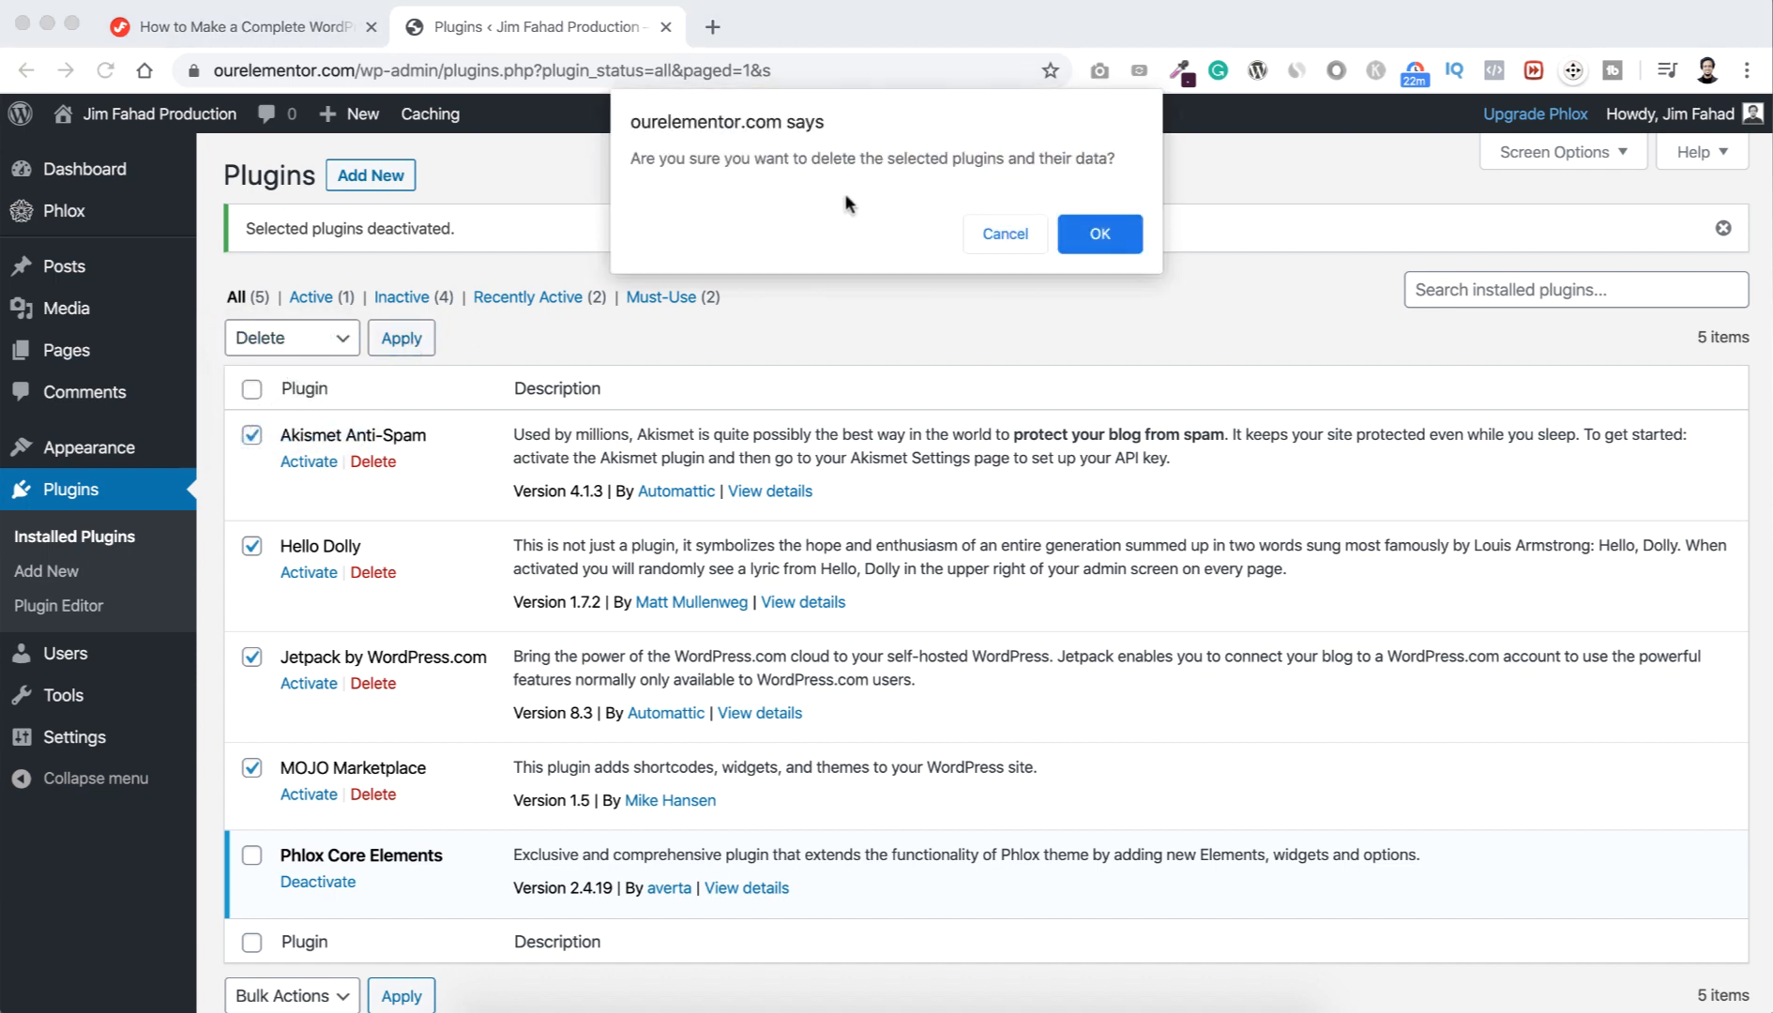
{"action": "left_click", "coordinate": [1107, 230]}
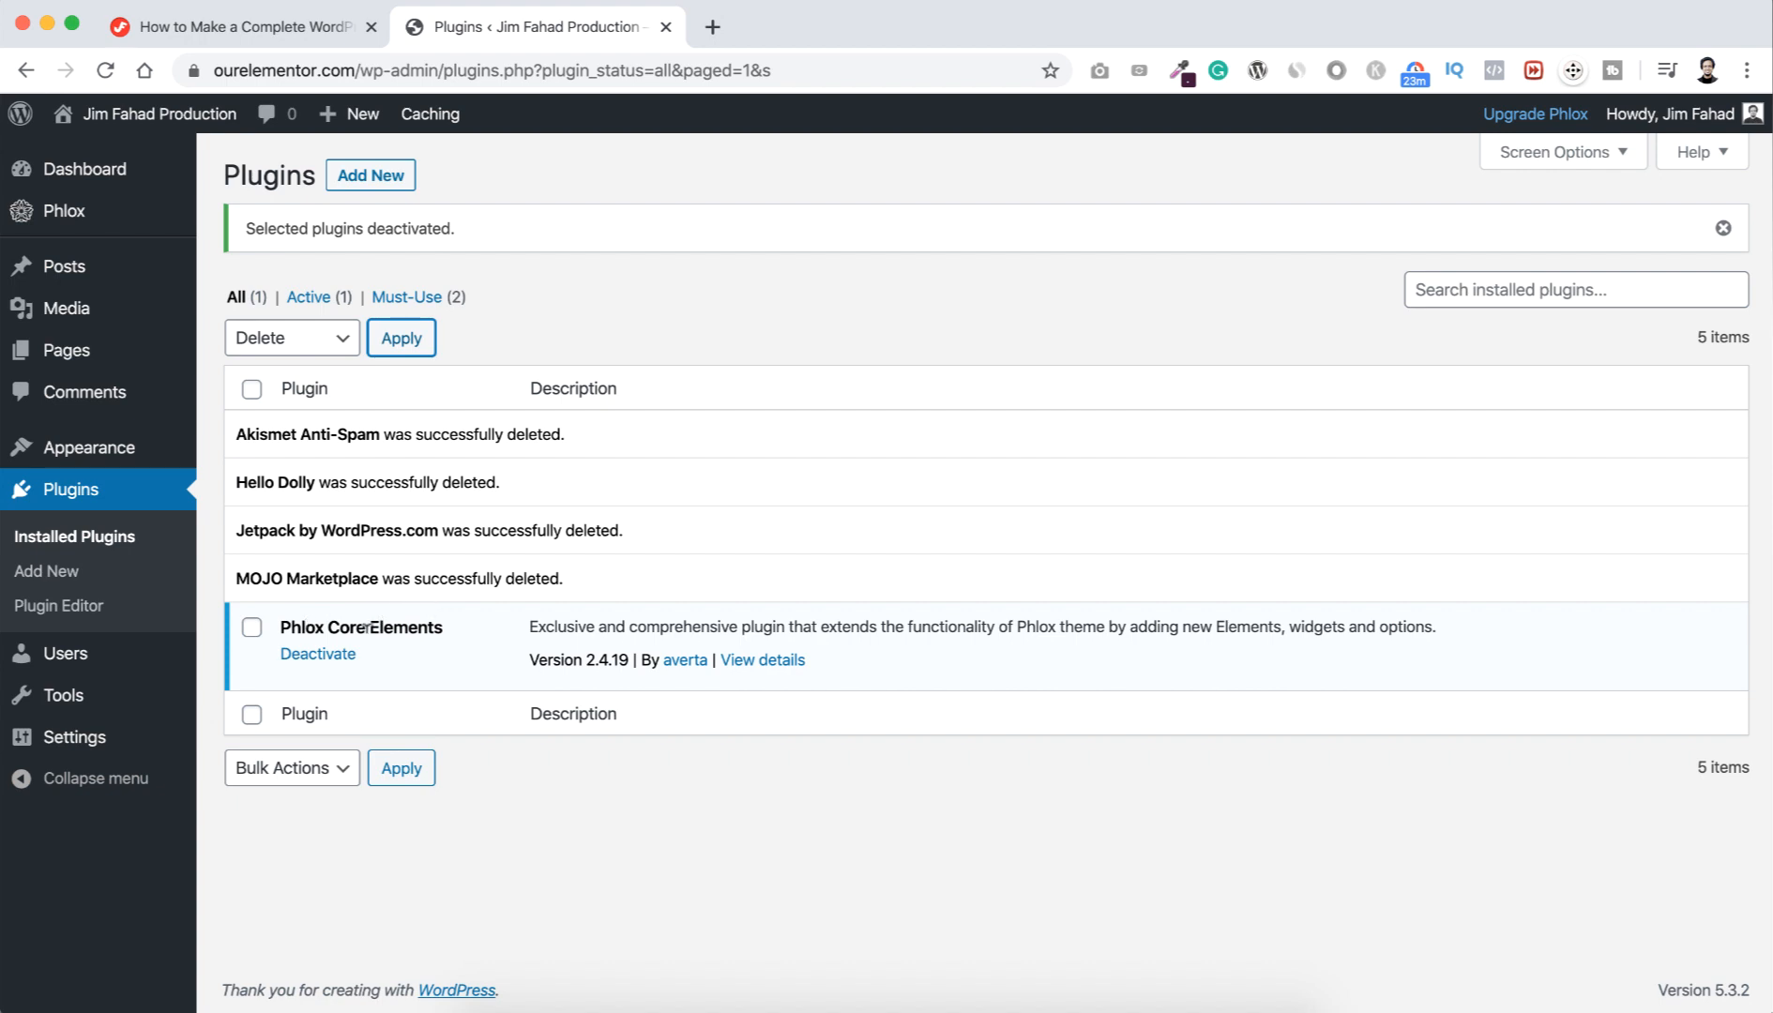
Step: Deactivate the Phlox Core Elements plugin and delete it together with its data
{"action": "left_click", "coordinate": [326, 657]}
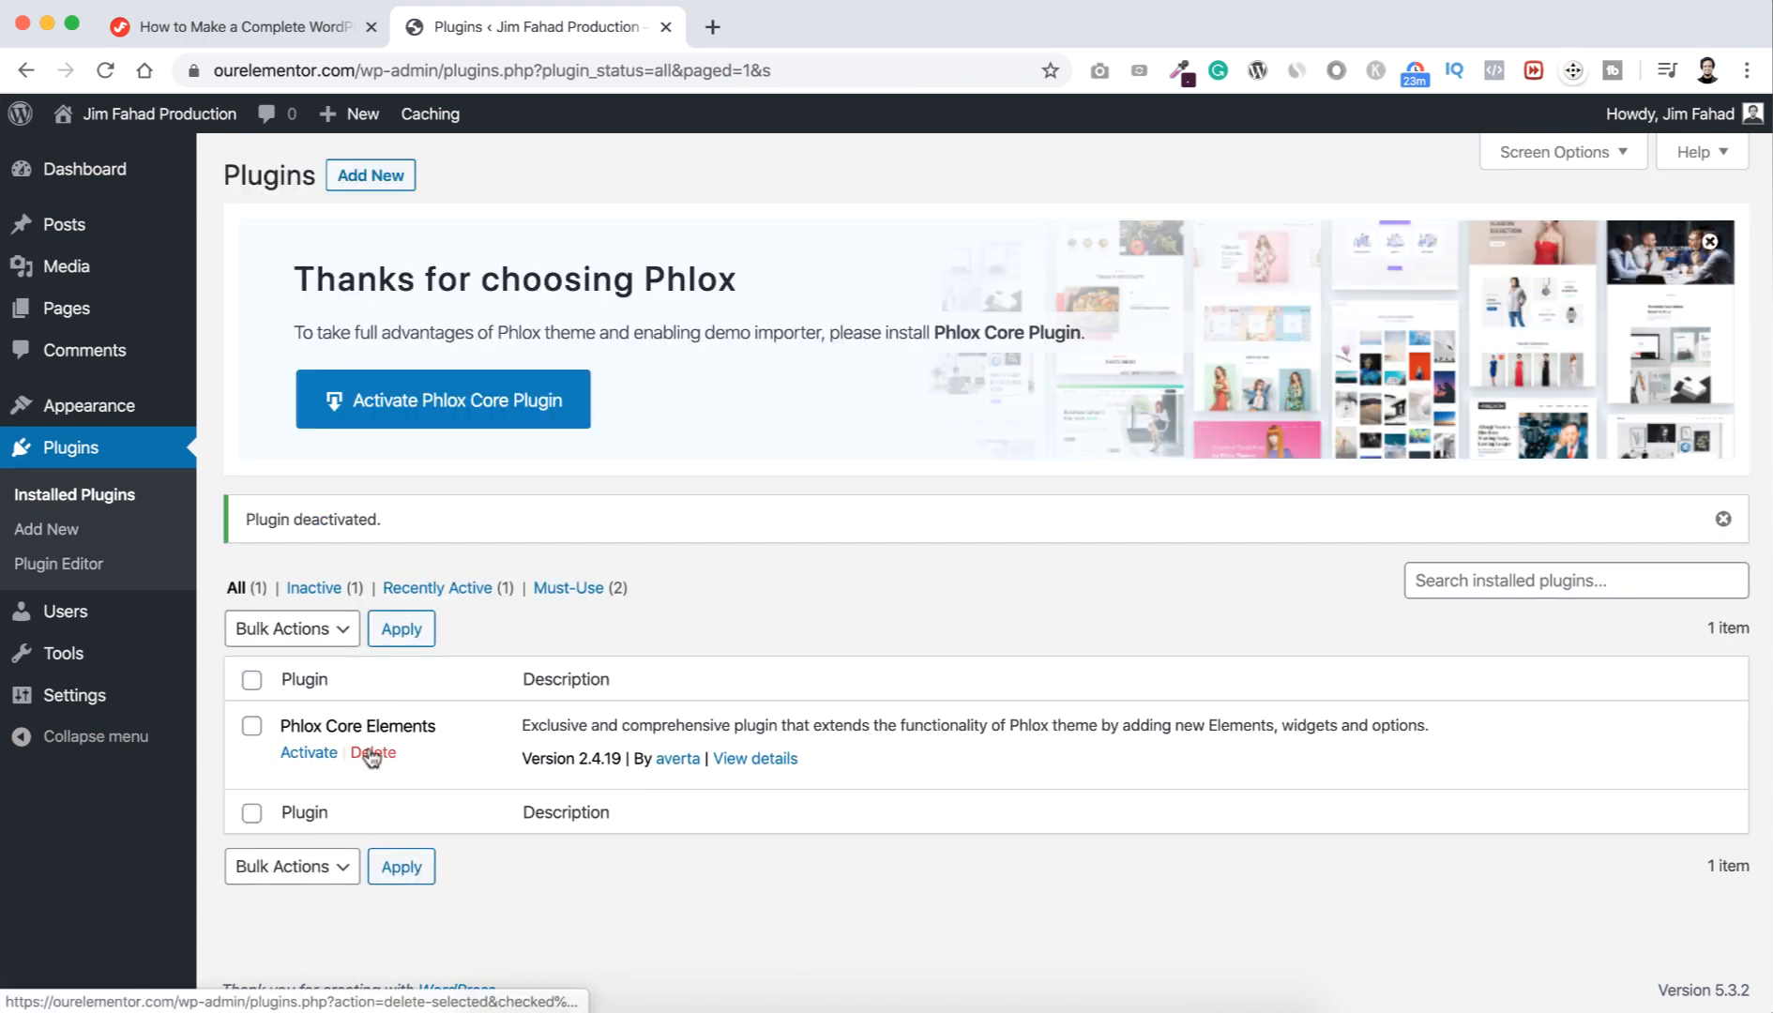
{"action": "left_click", "coordinate": [371, 753]}
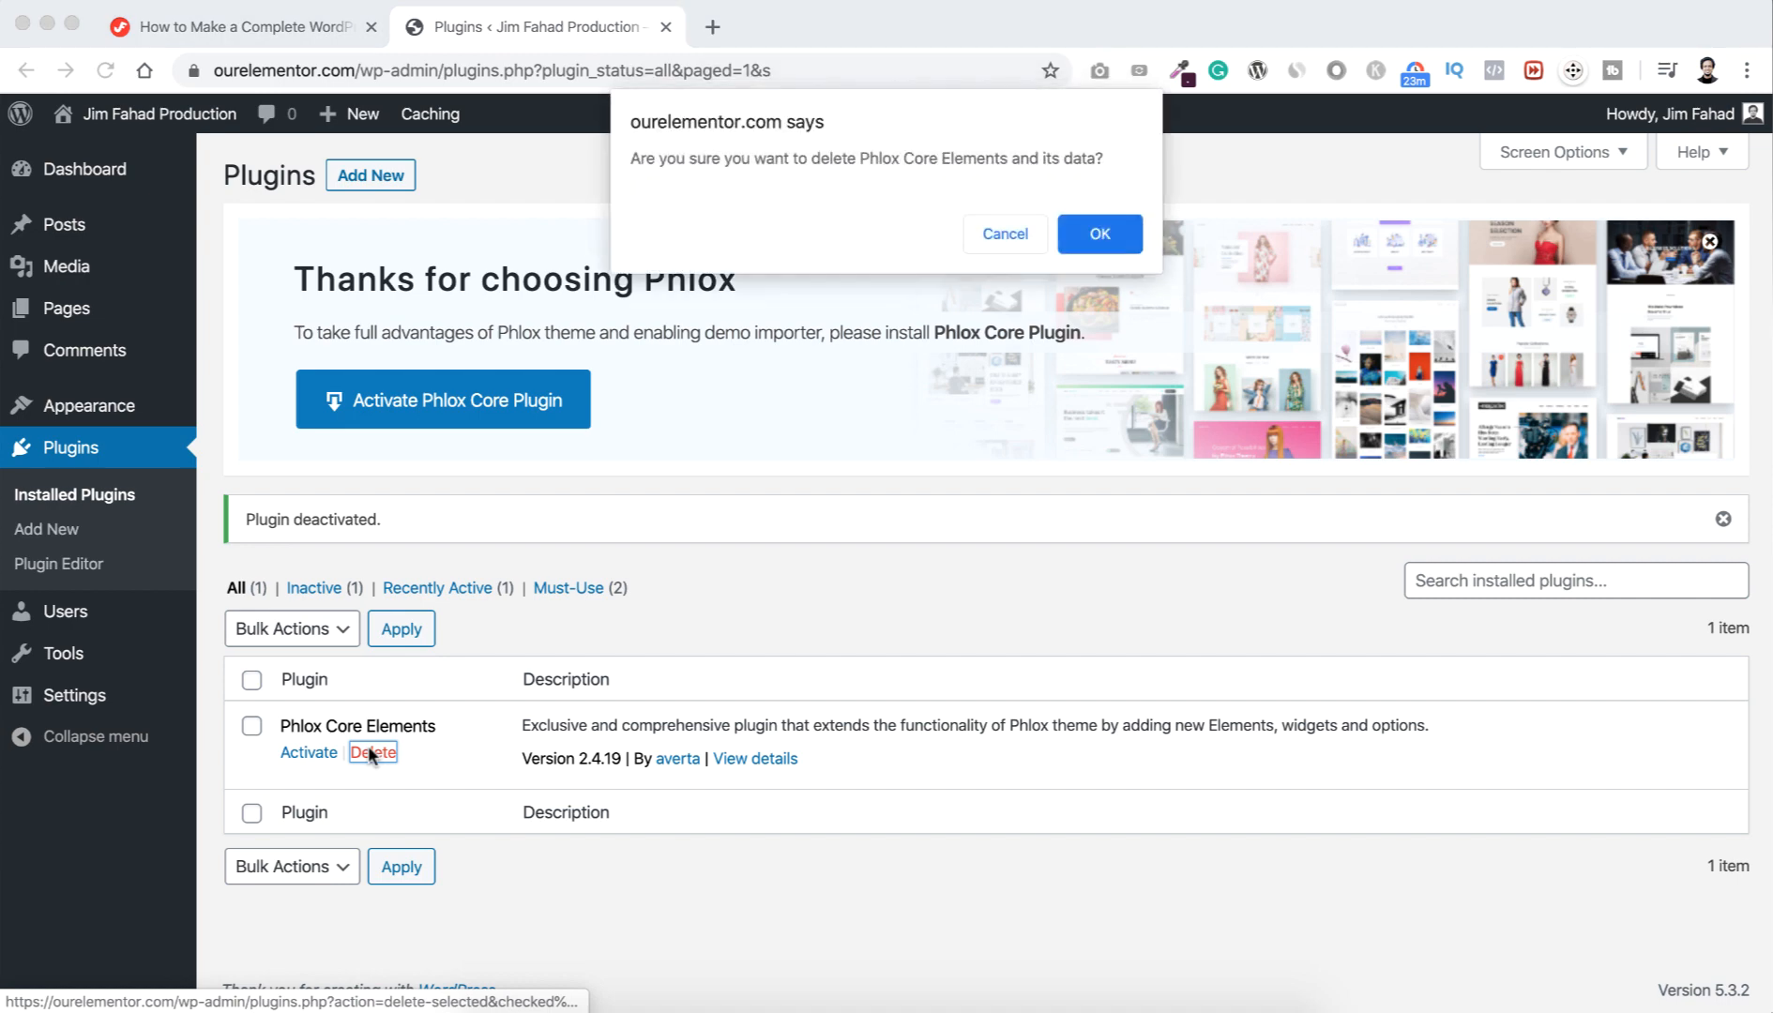
{"action": "left_click", "coordinate": [1100, 234]}
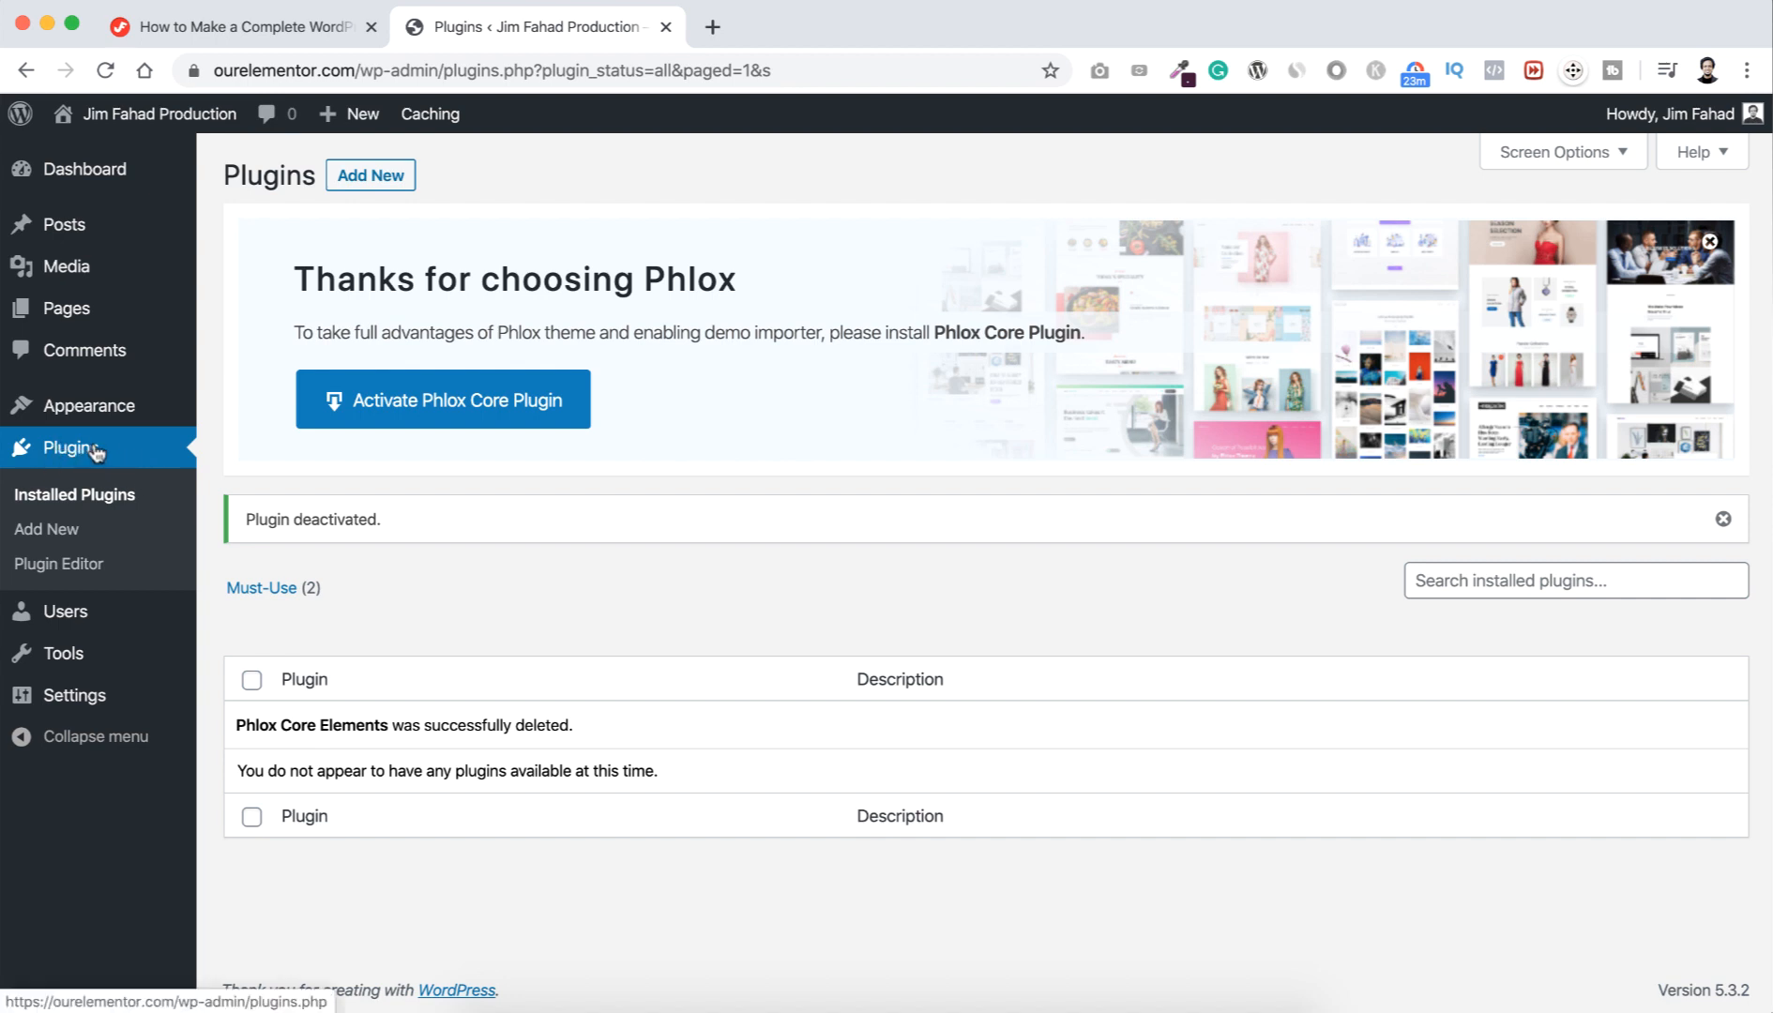
Step: Search the plugin directory for "phlox core", and install and activate Shortcodes and extra features for Phlox theme
{"action": "left_click", "coordinate": [68, 531]}
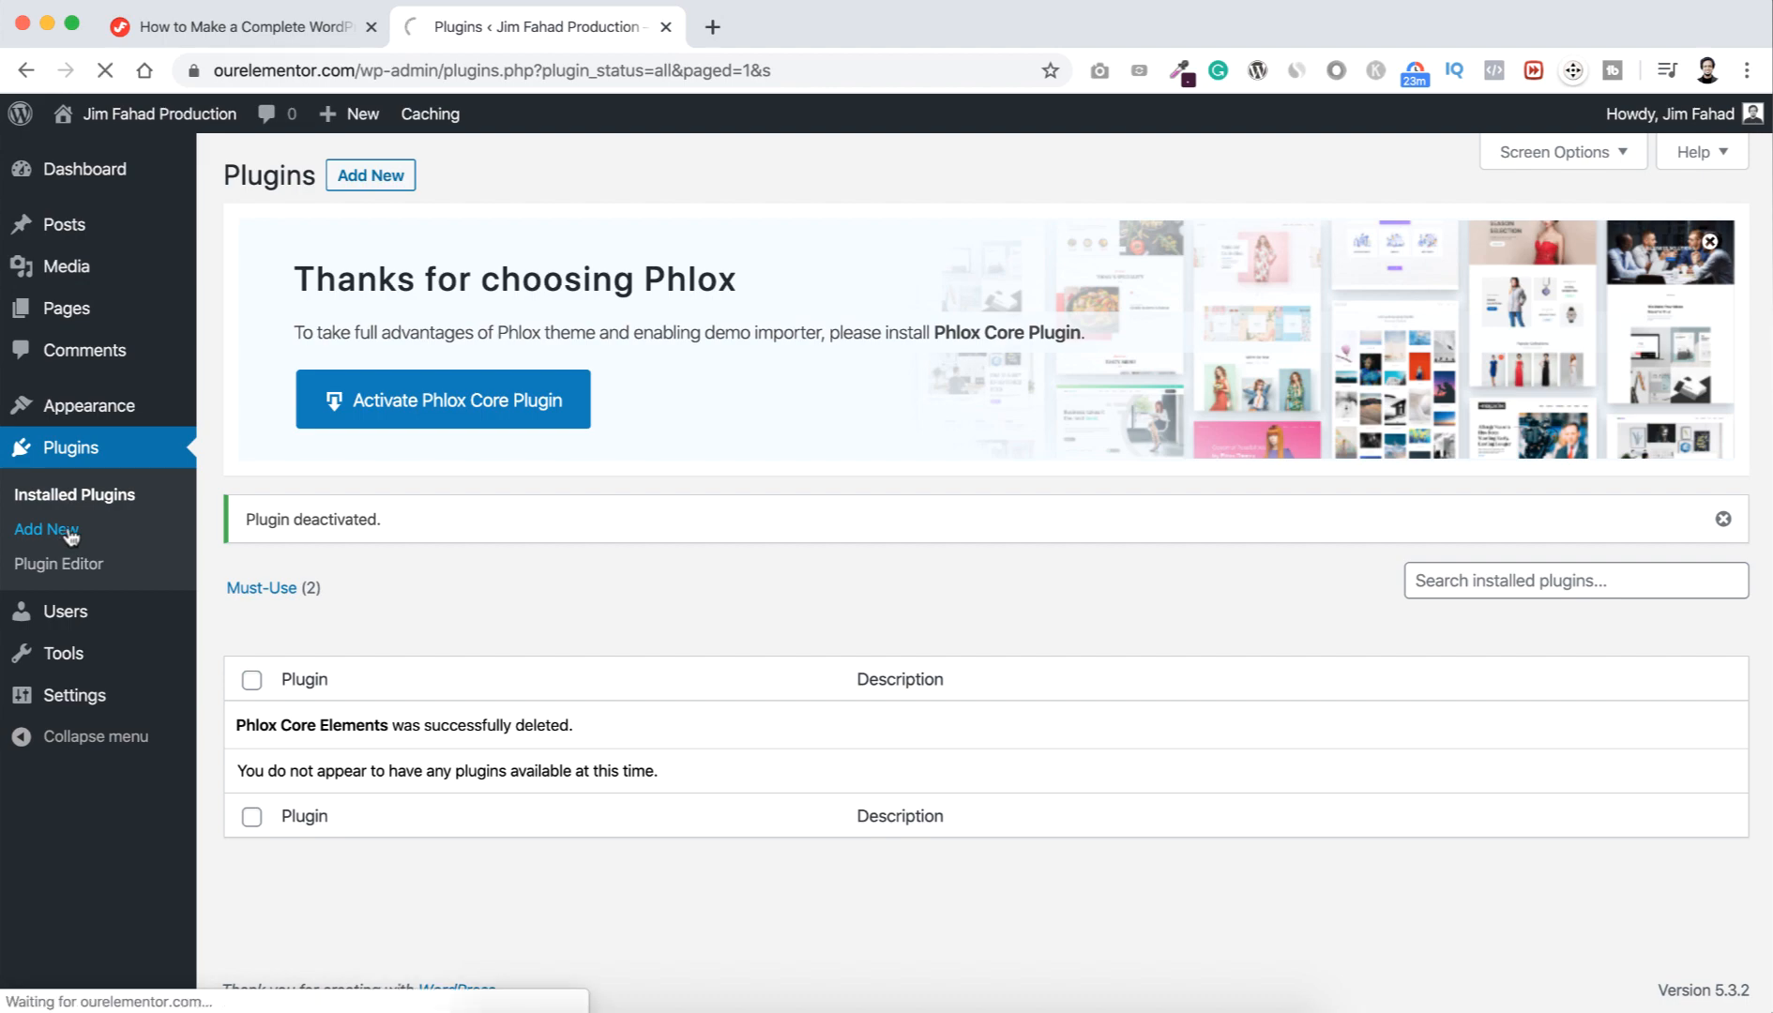
{"action": "scroll", "coordinate": [314, 470], "scroll_direction": "down", "scroll_amount": 3}
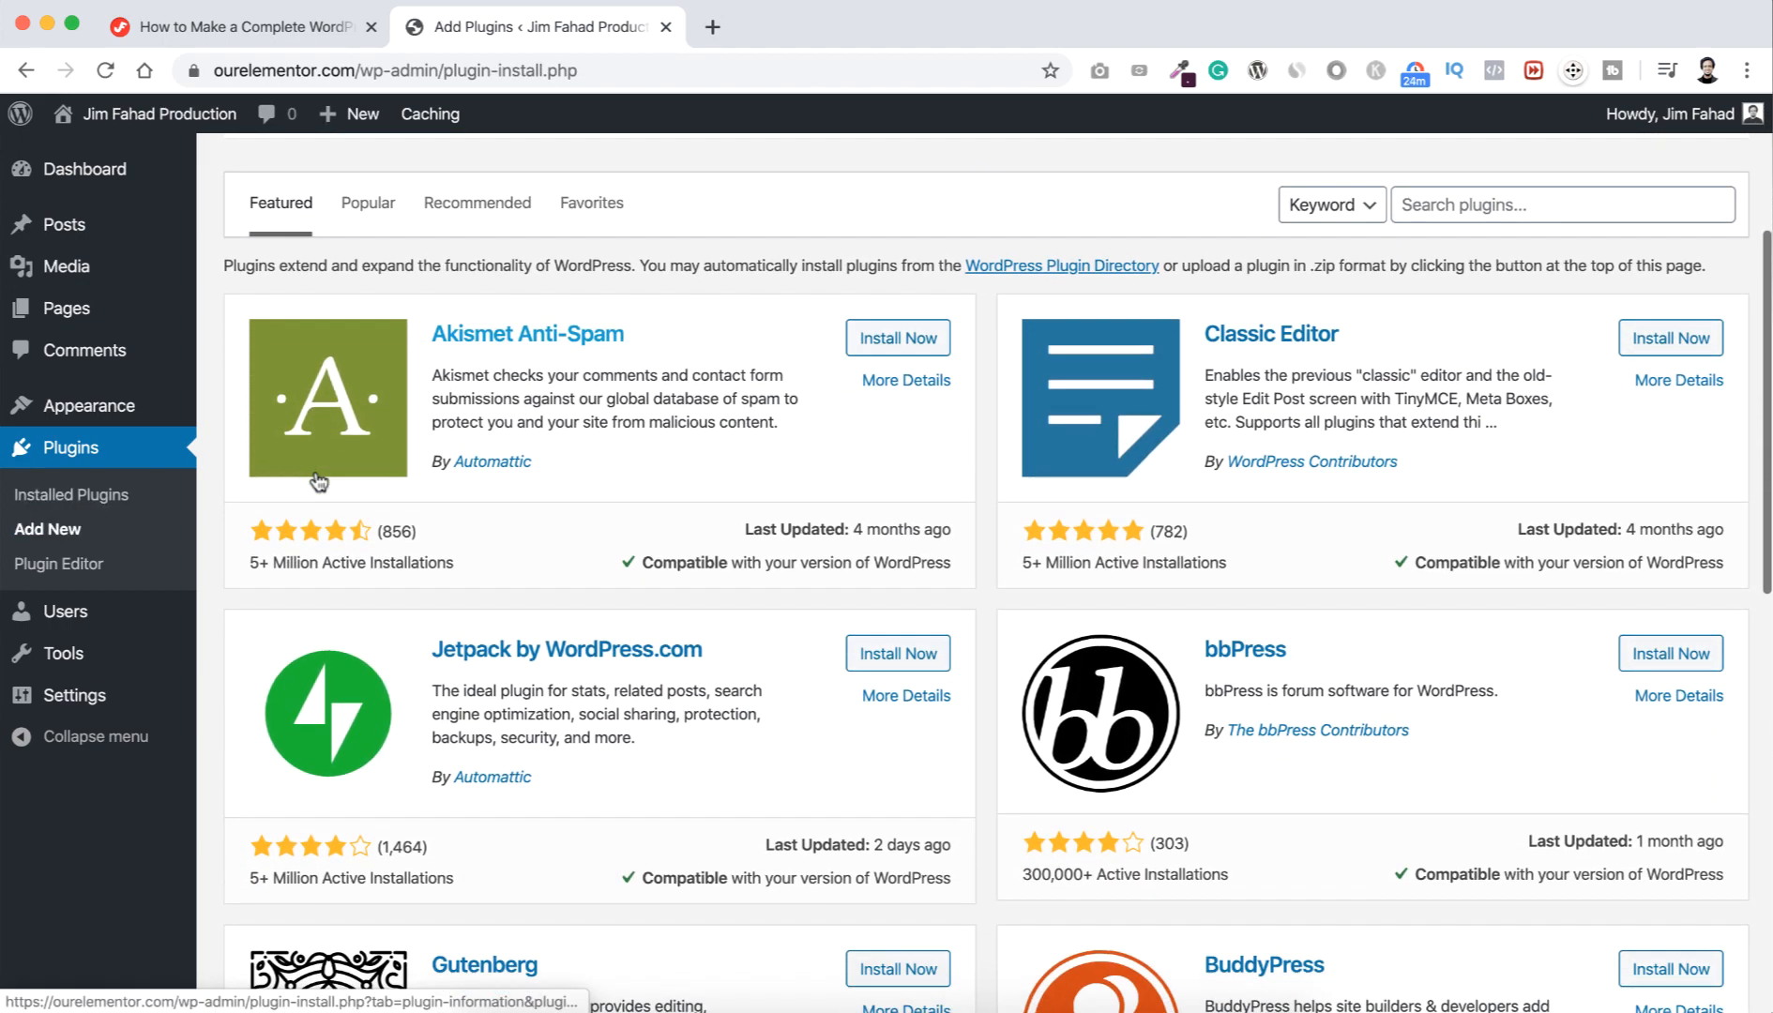
{"action": "scroll", "coordinate": [319, 481], "scroll_direction": "up", "scroll_amount": 5}
{"action": "scroll", "coordinate": [317, 477], "scroll_direction": "down", "scroll_amount": 1}
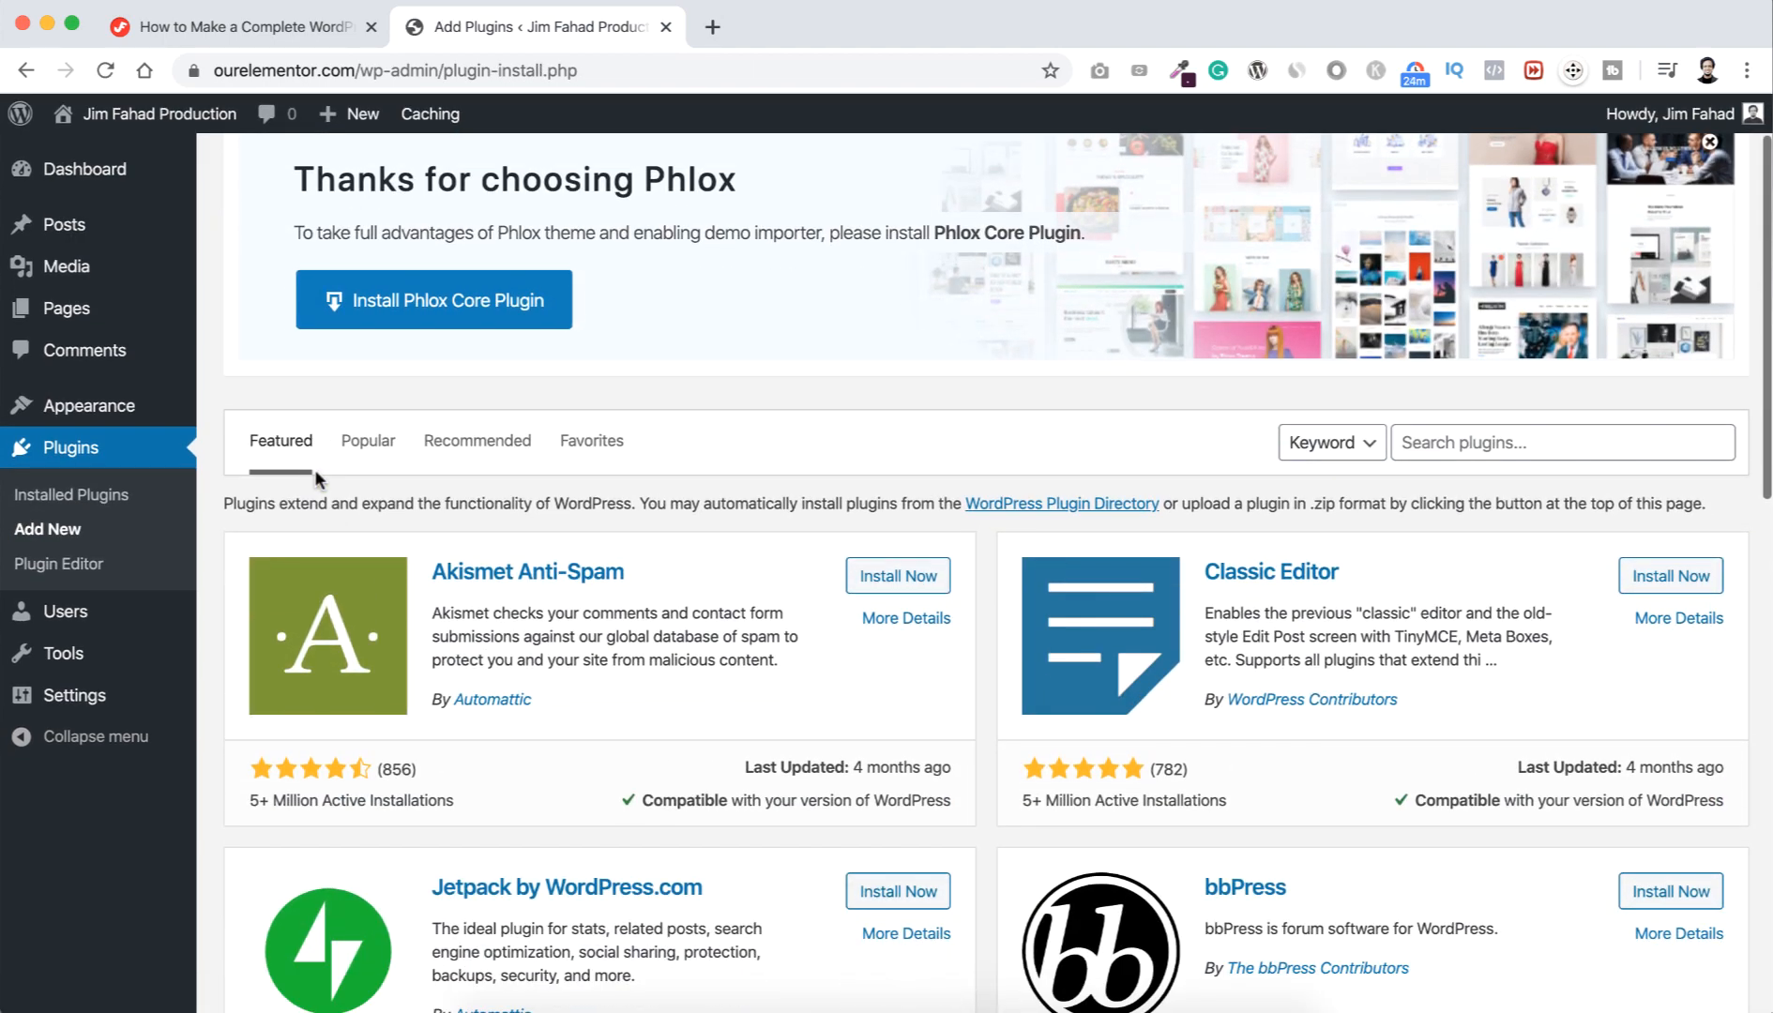
{"action": "left_click", "coordinate": [1477, 420]}
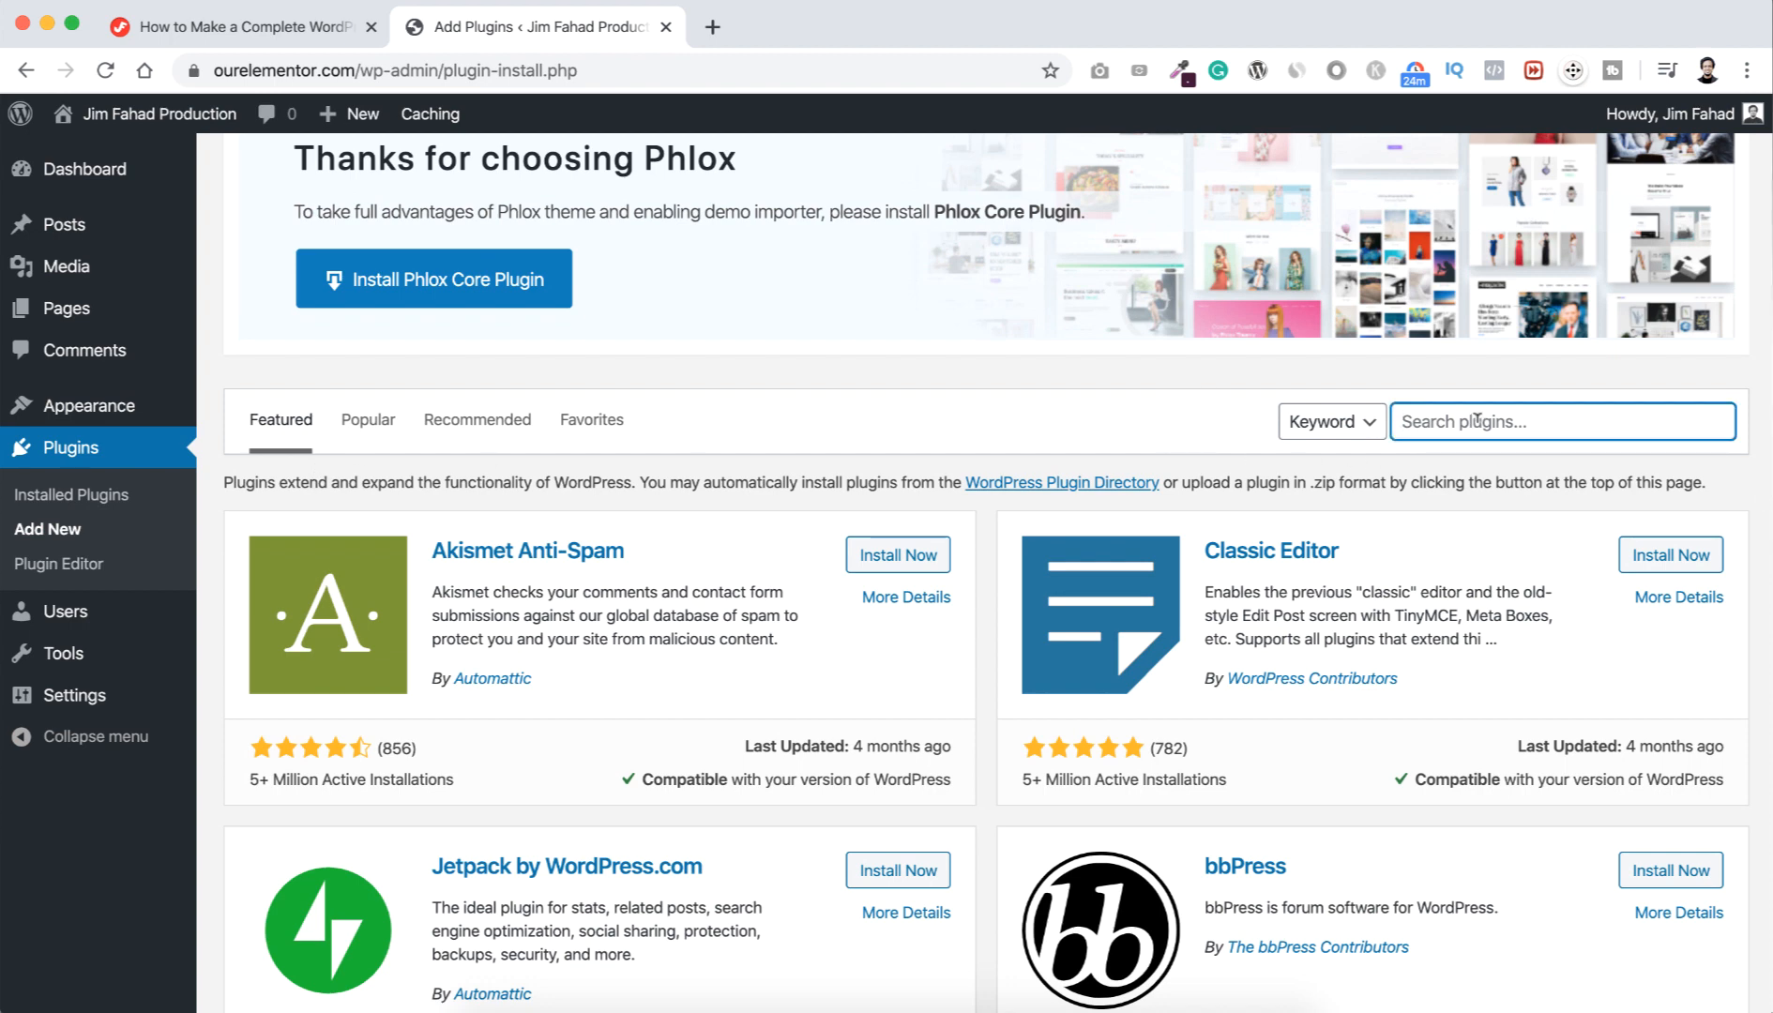
{"action": "type", "text": "p"}
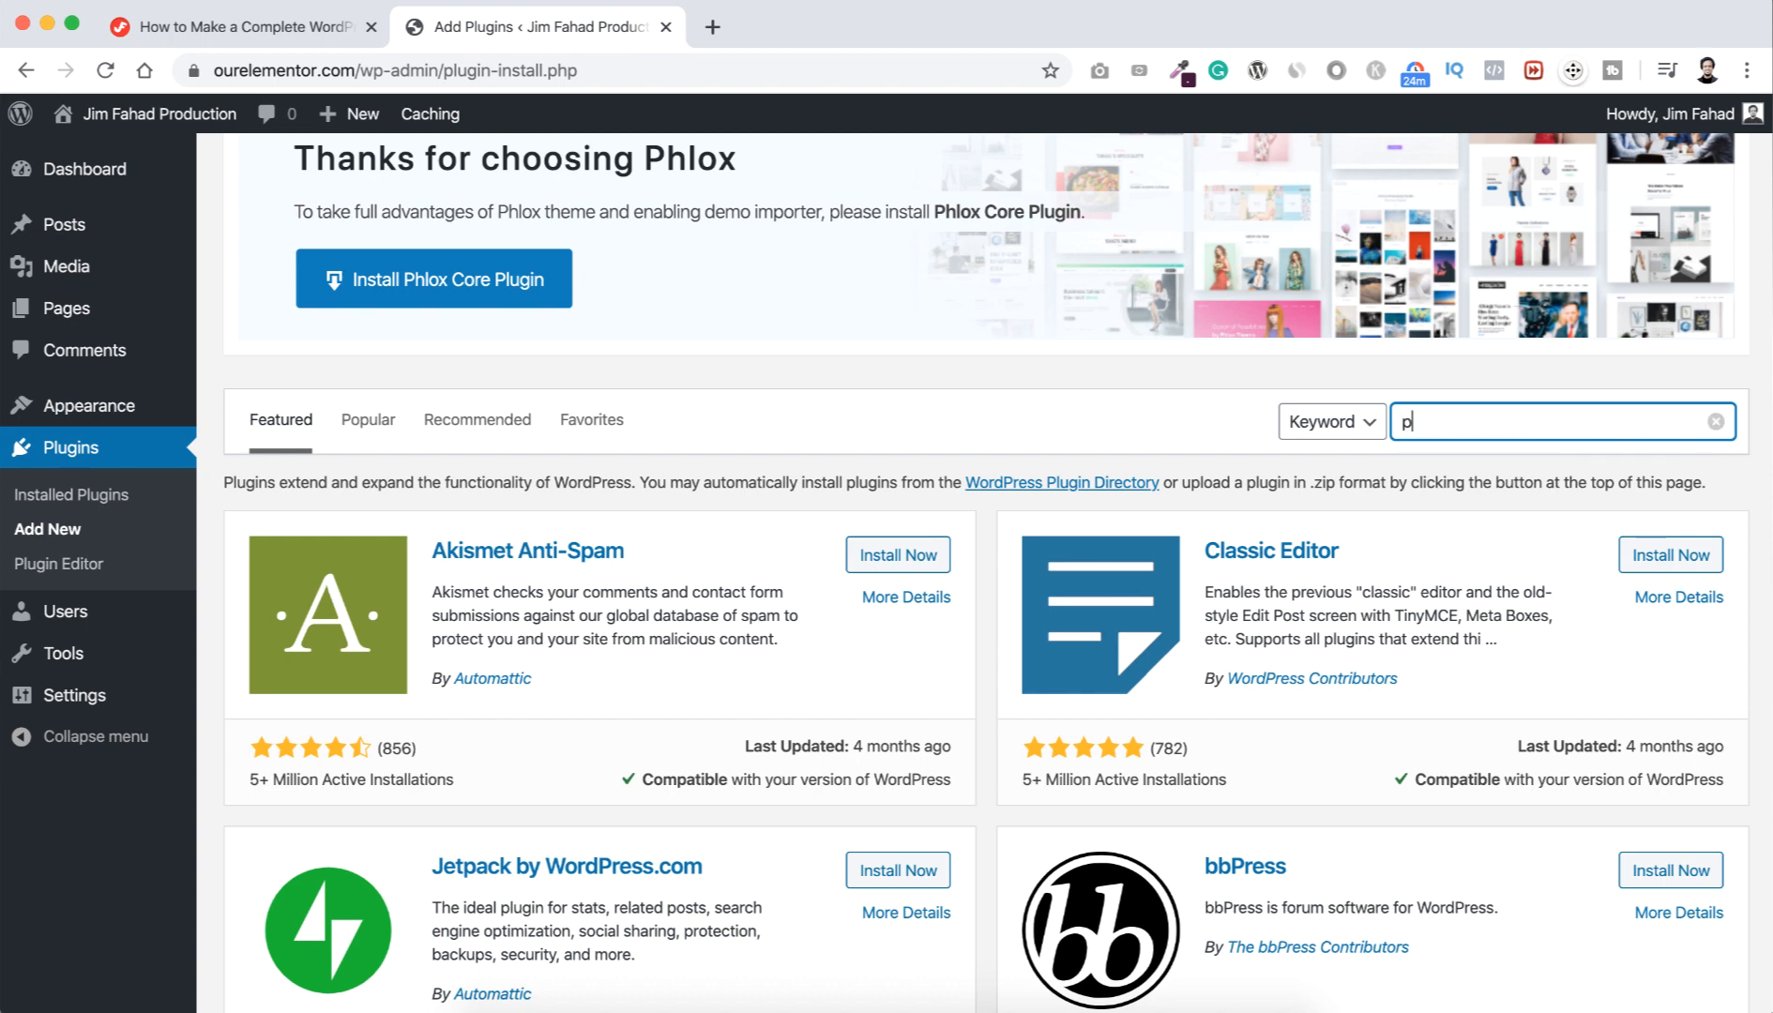
{"action": "type", "text": "hlox core"}
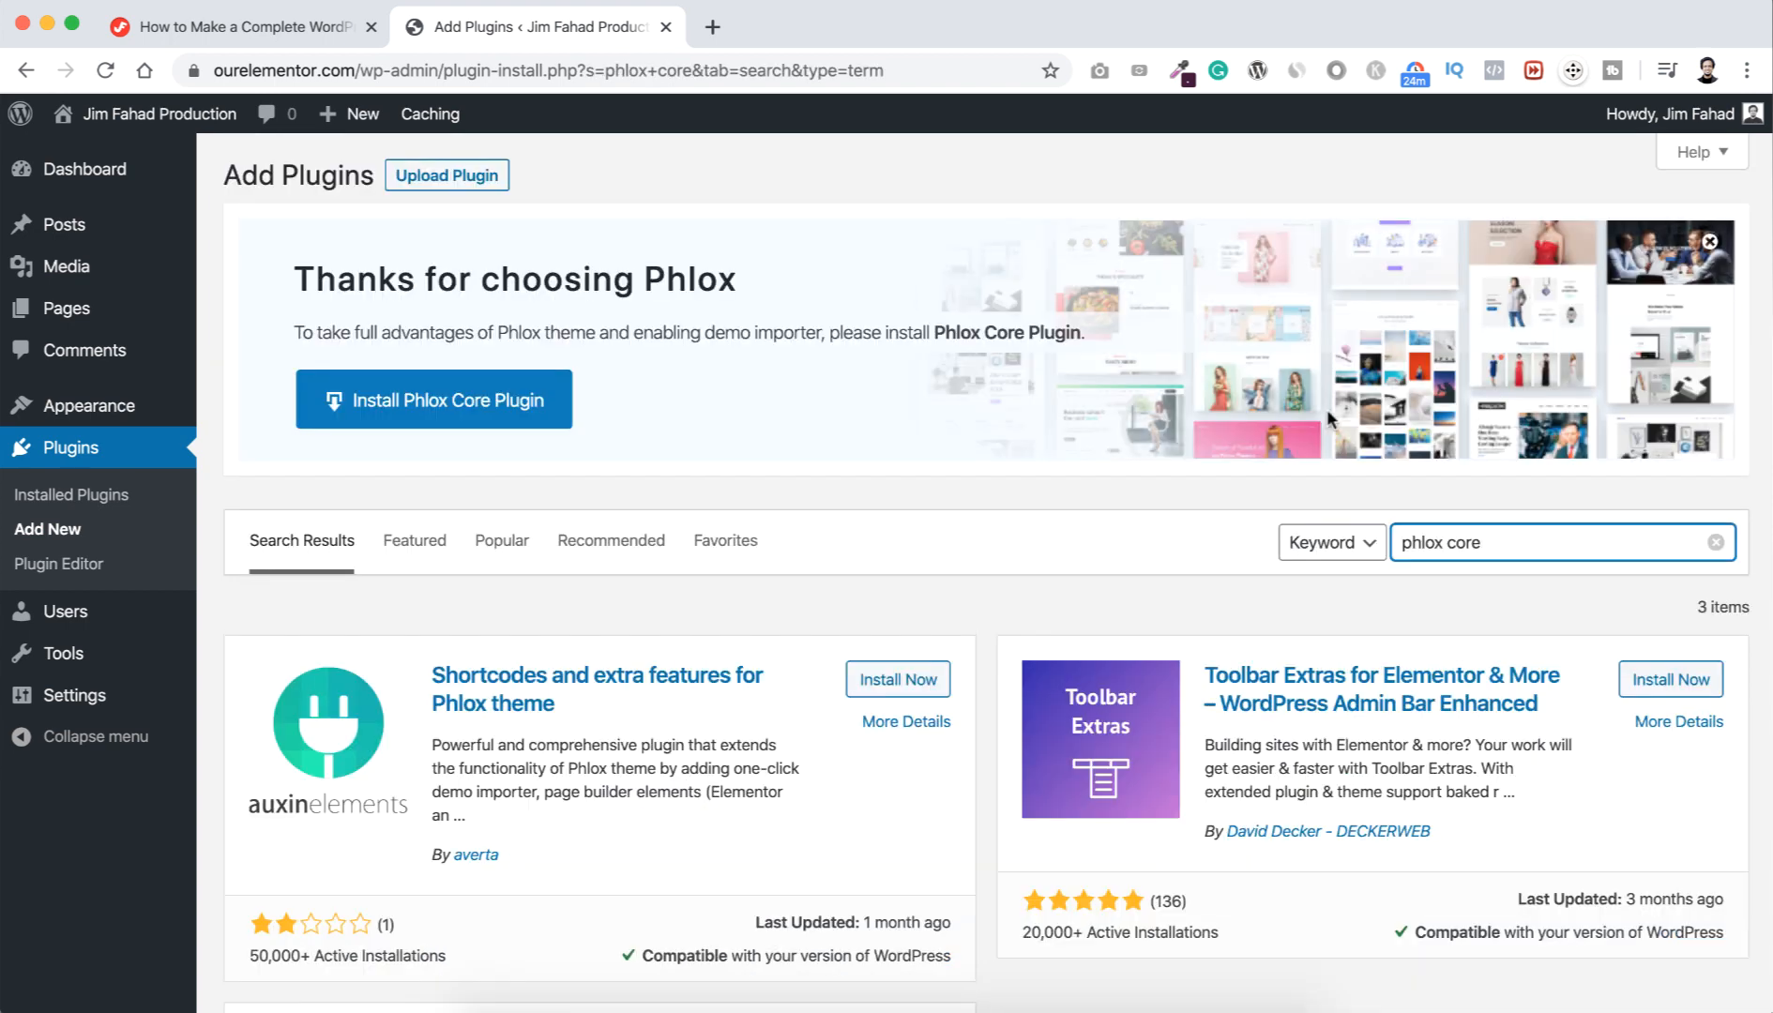
{"action": "scroll", "coordinate": [717, 656], "scroll_direction": "down", "scroll_amount": 1}
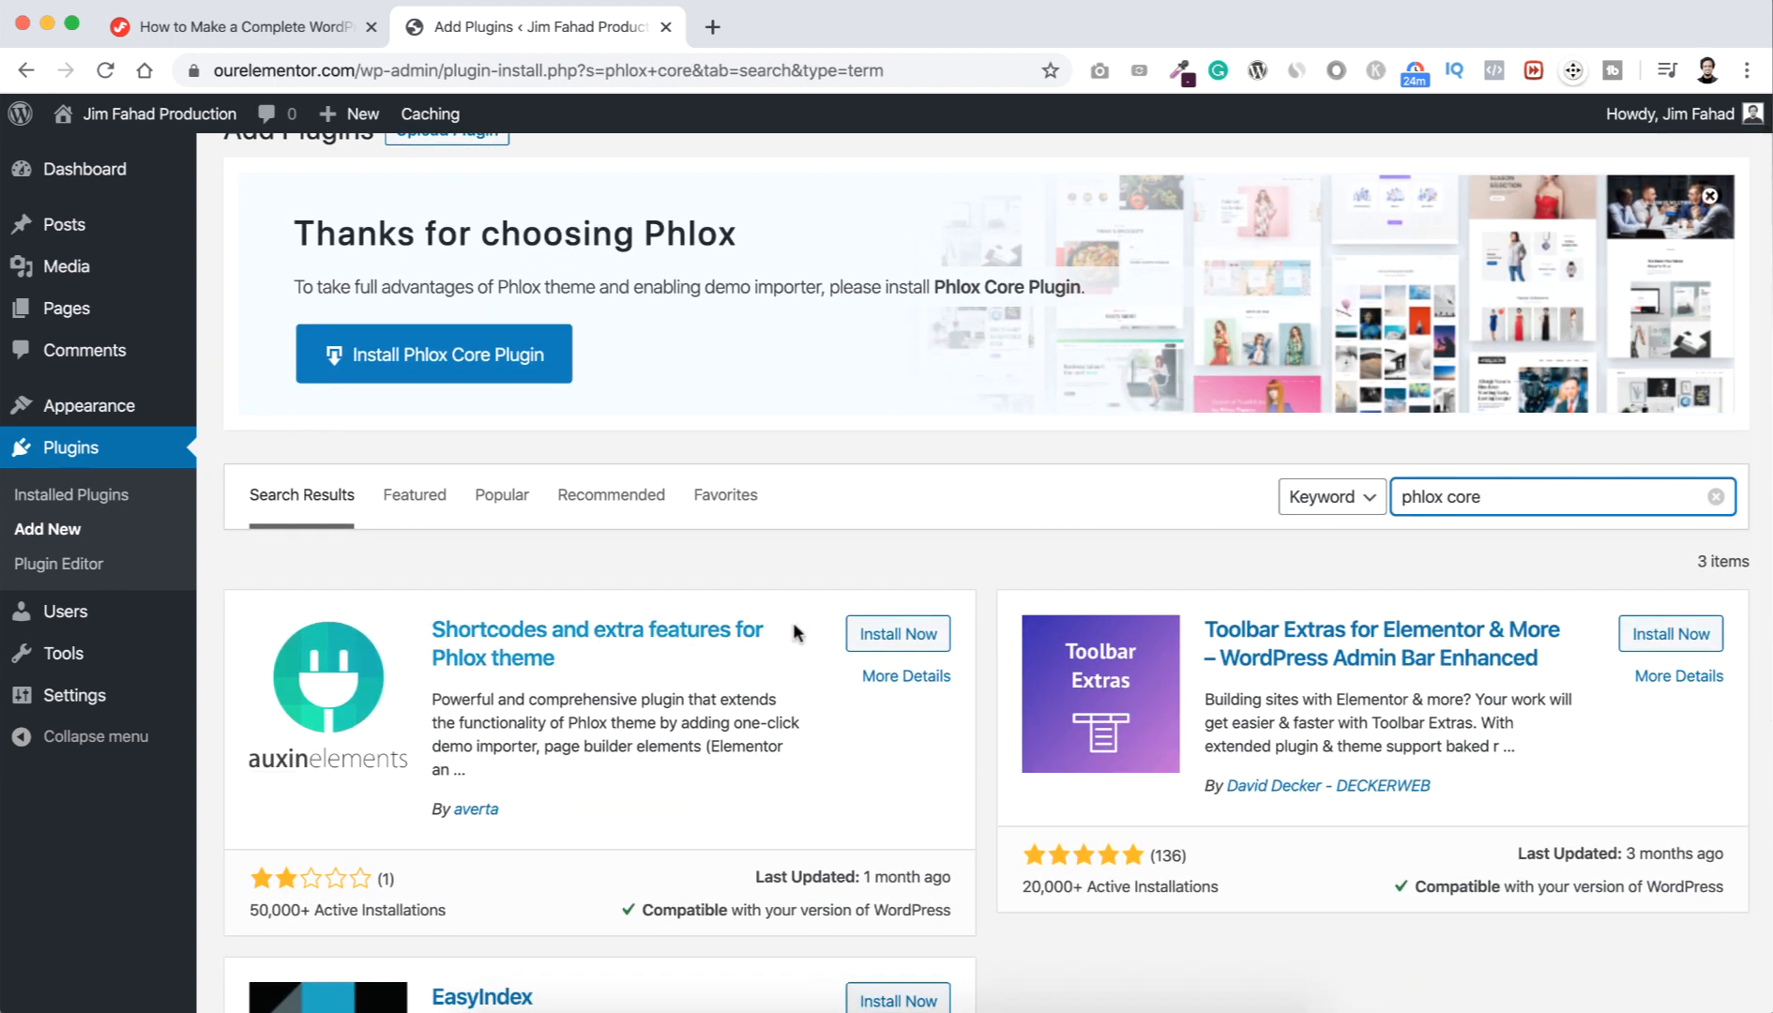
{"action": "left_click", "coordinate": [899, 635]}
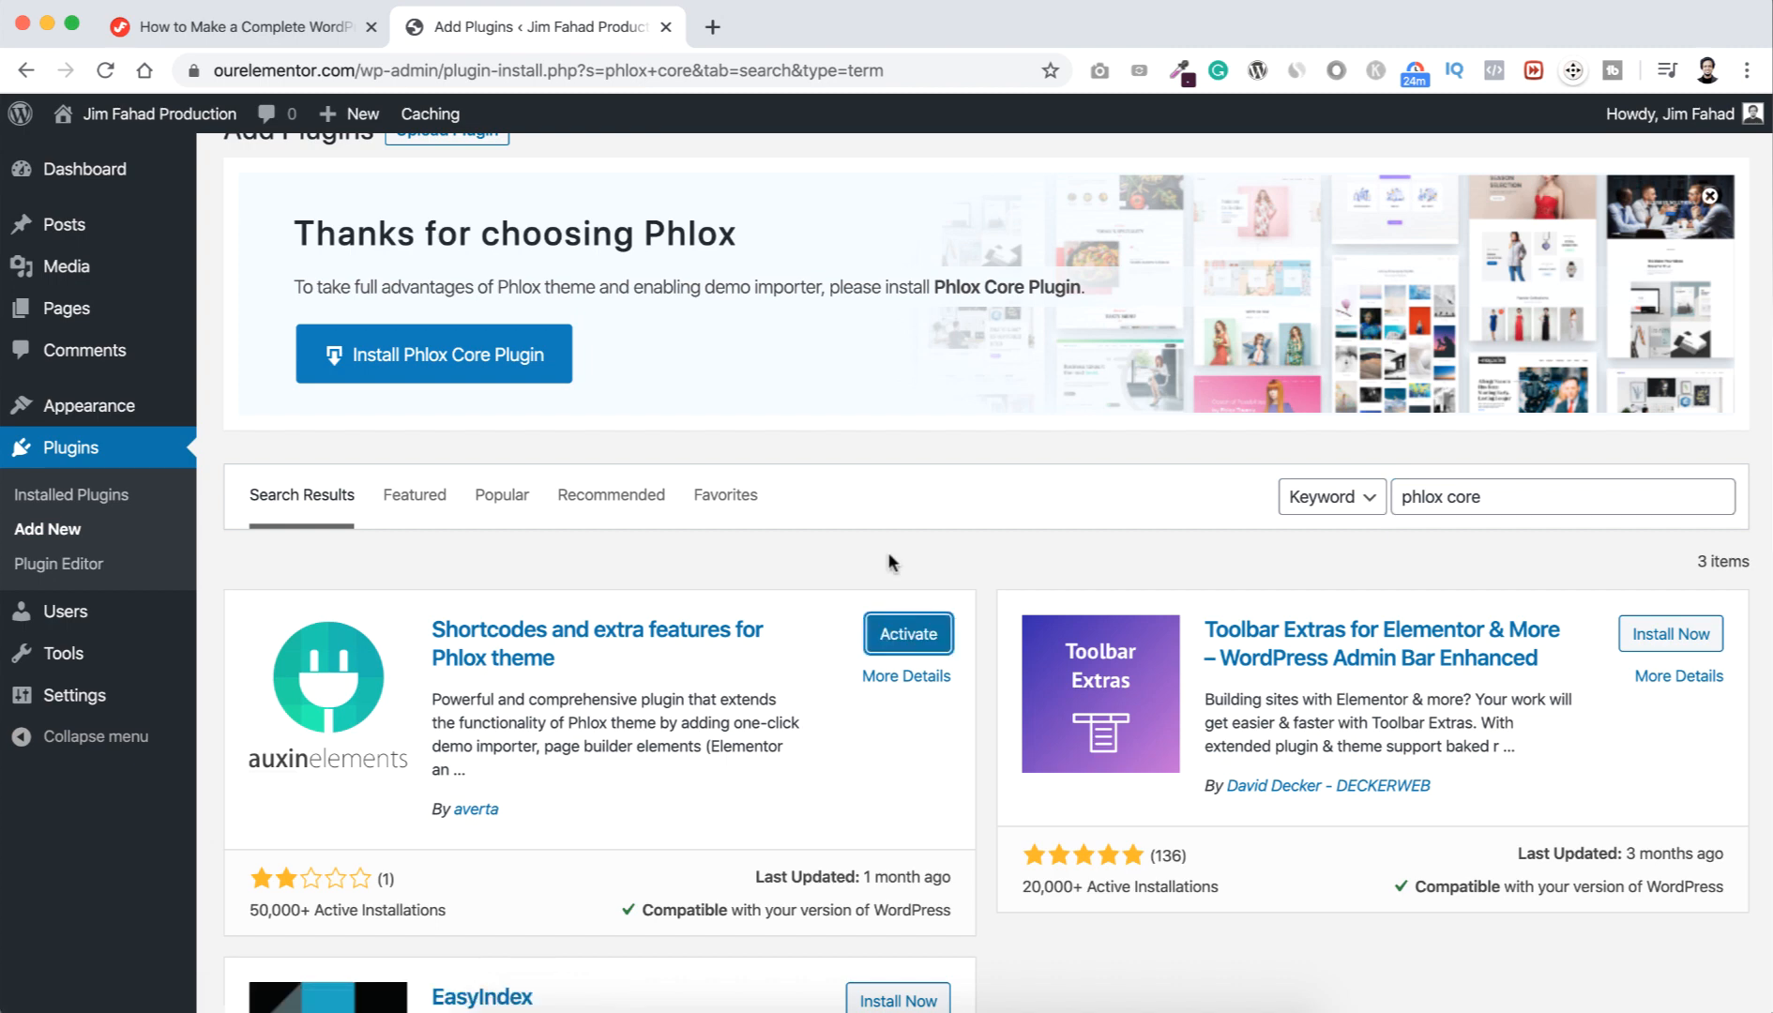
{"action": "left_click", "coordinate": [897, 631]}
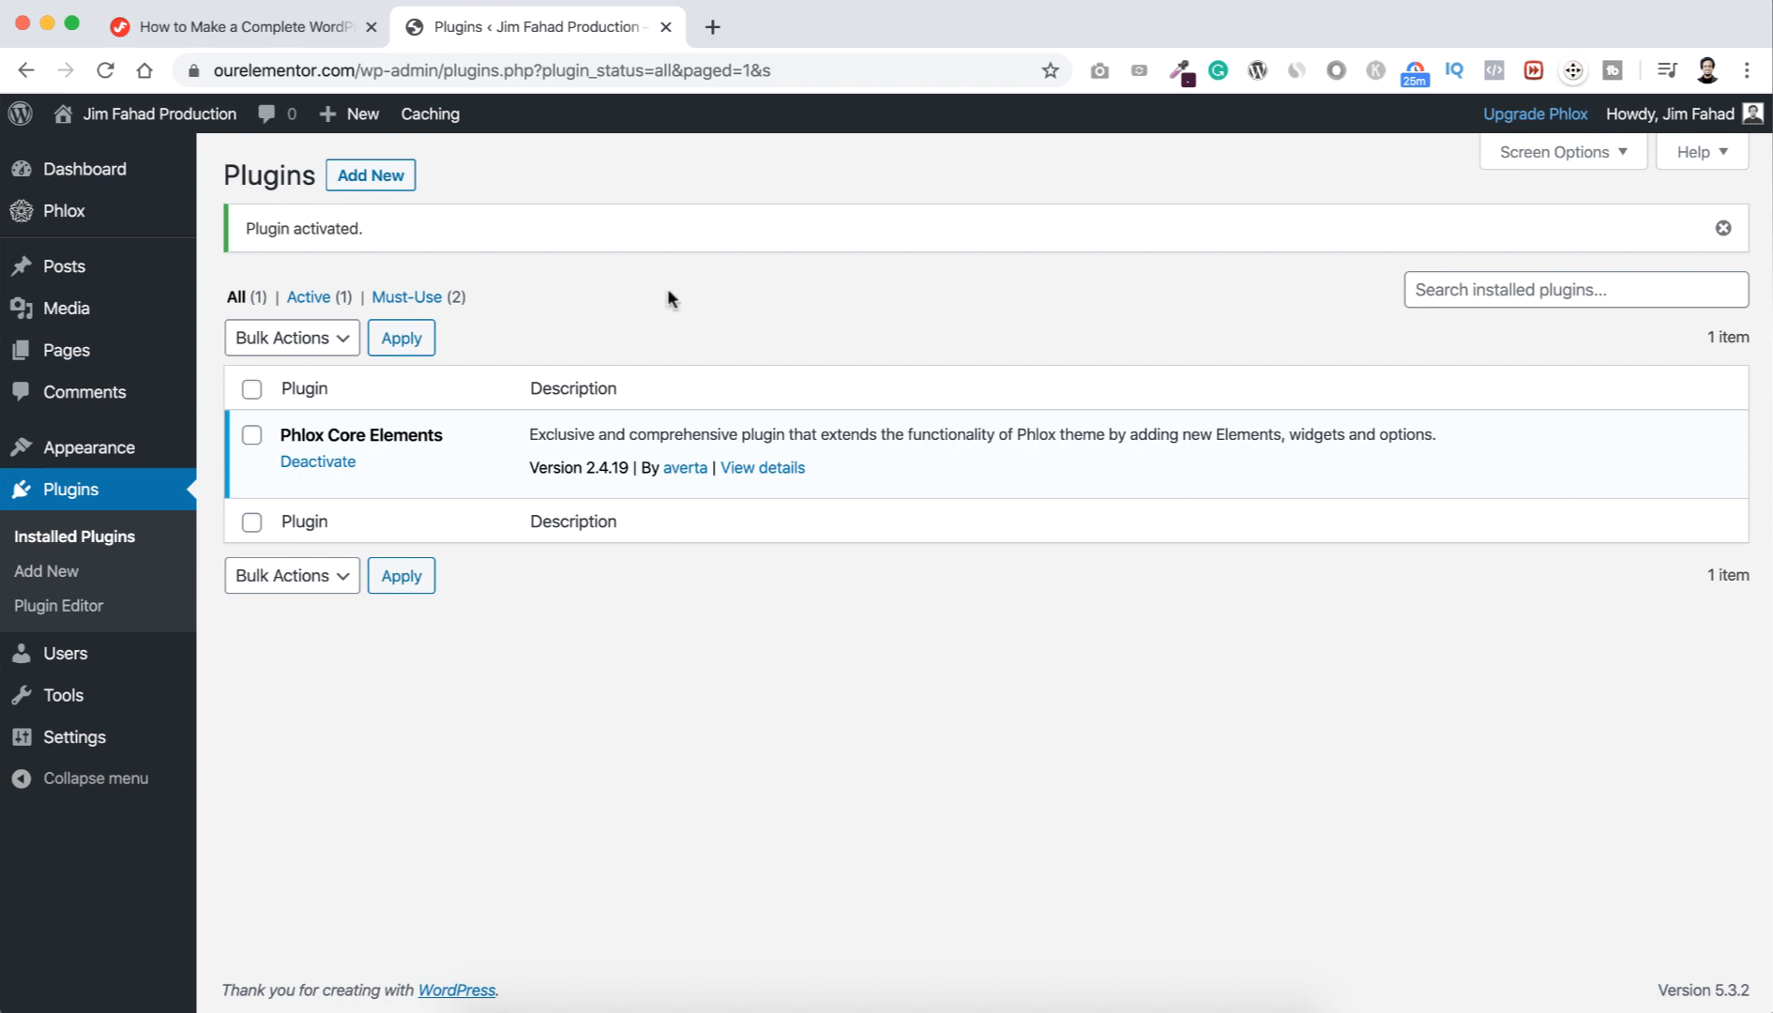
Step: Search the plugin directory for "classic" to find the Classic Editor plugin
{"action": "left_click", "coordinate": [64, 572]}
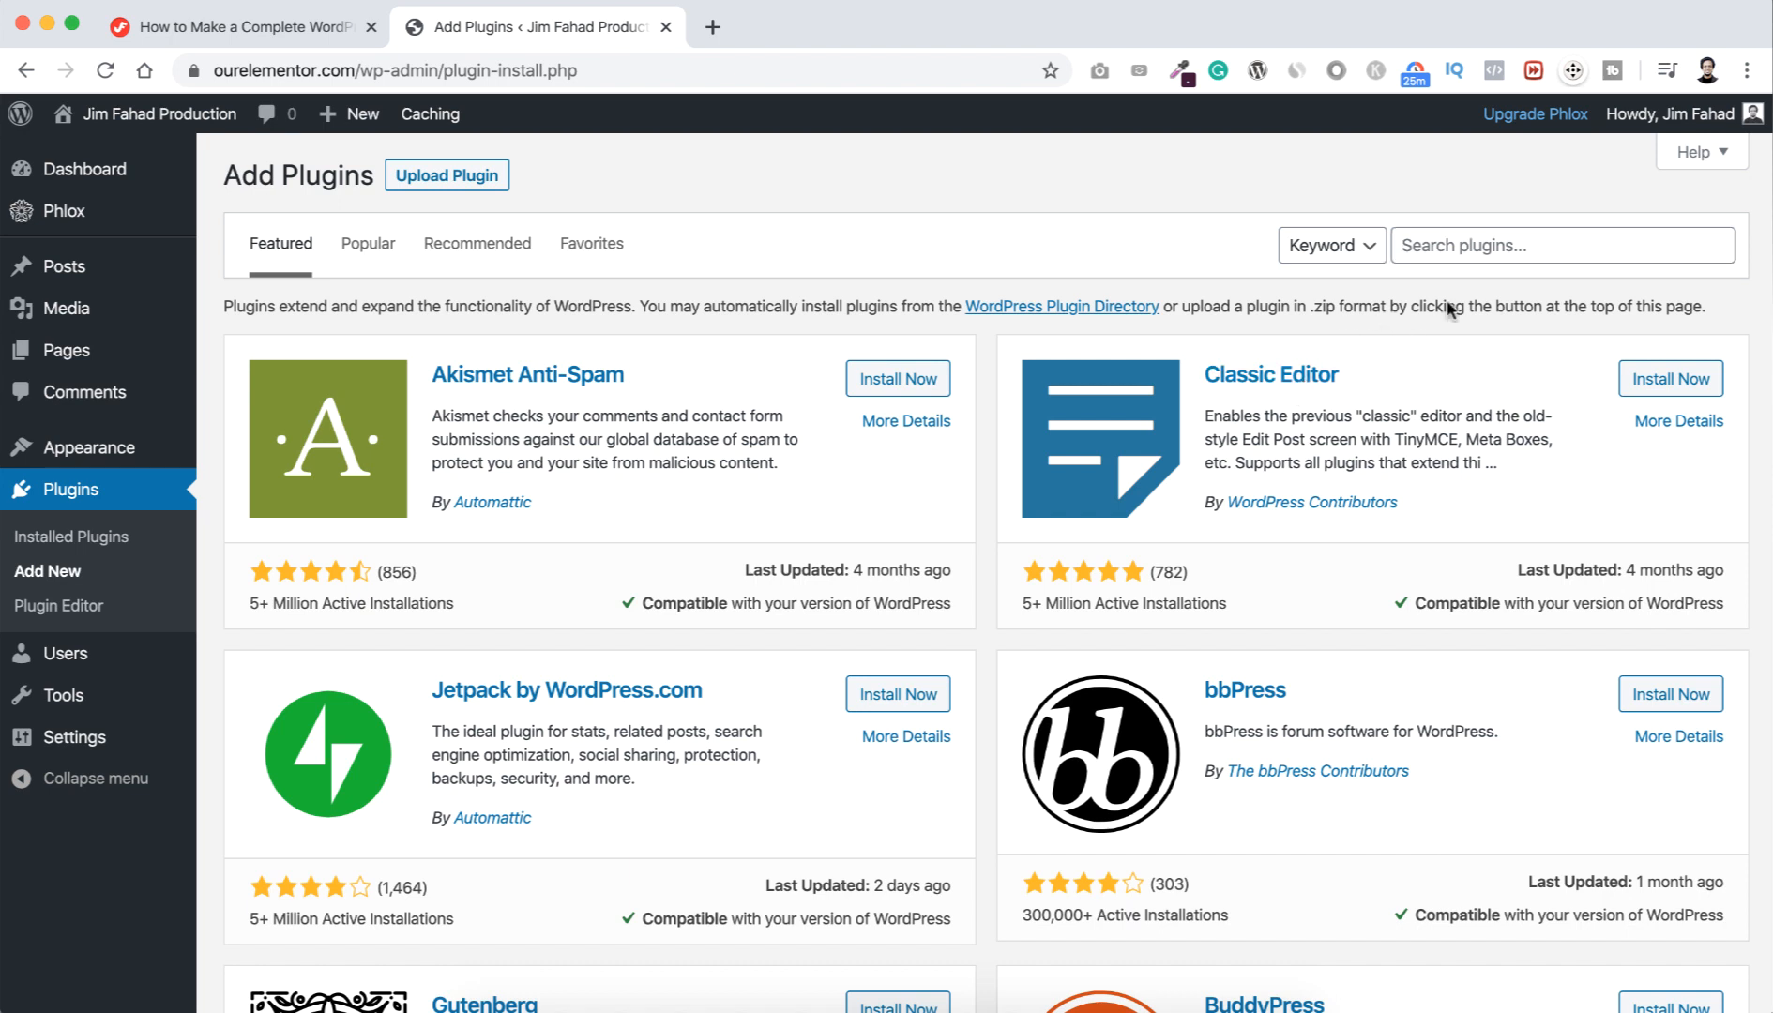
{"action": "left_click", "coordinate": [1451, 241]}
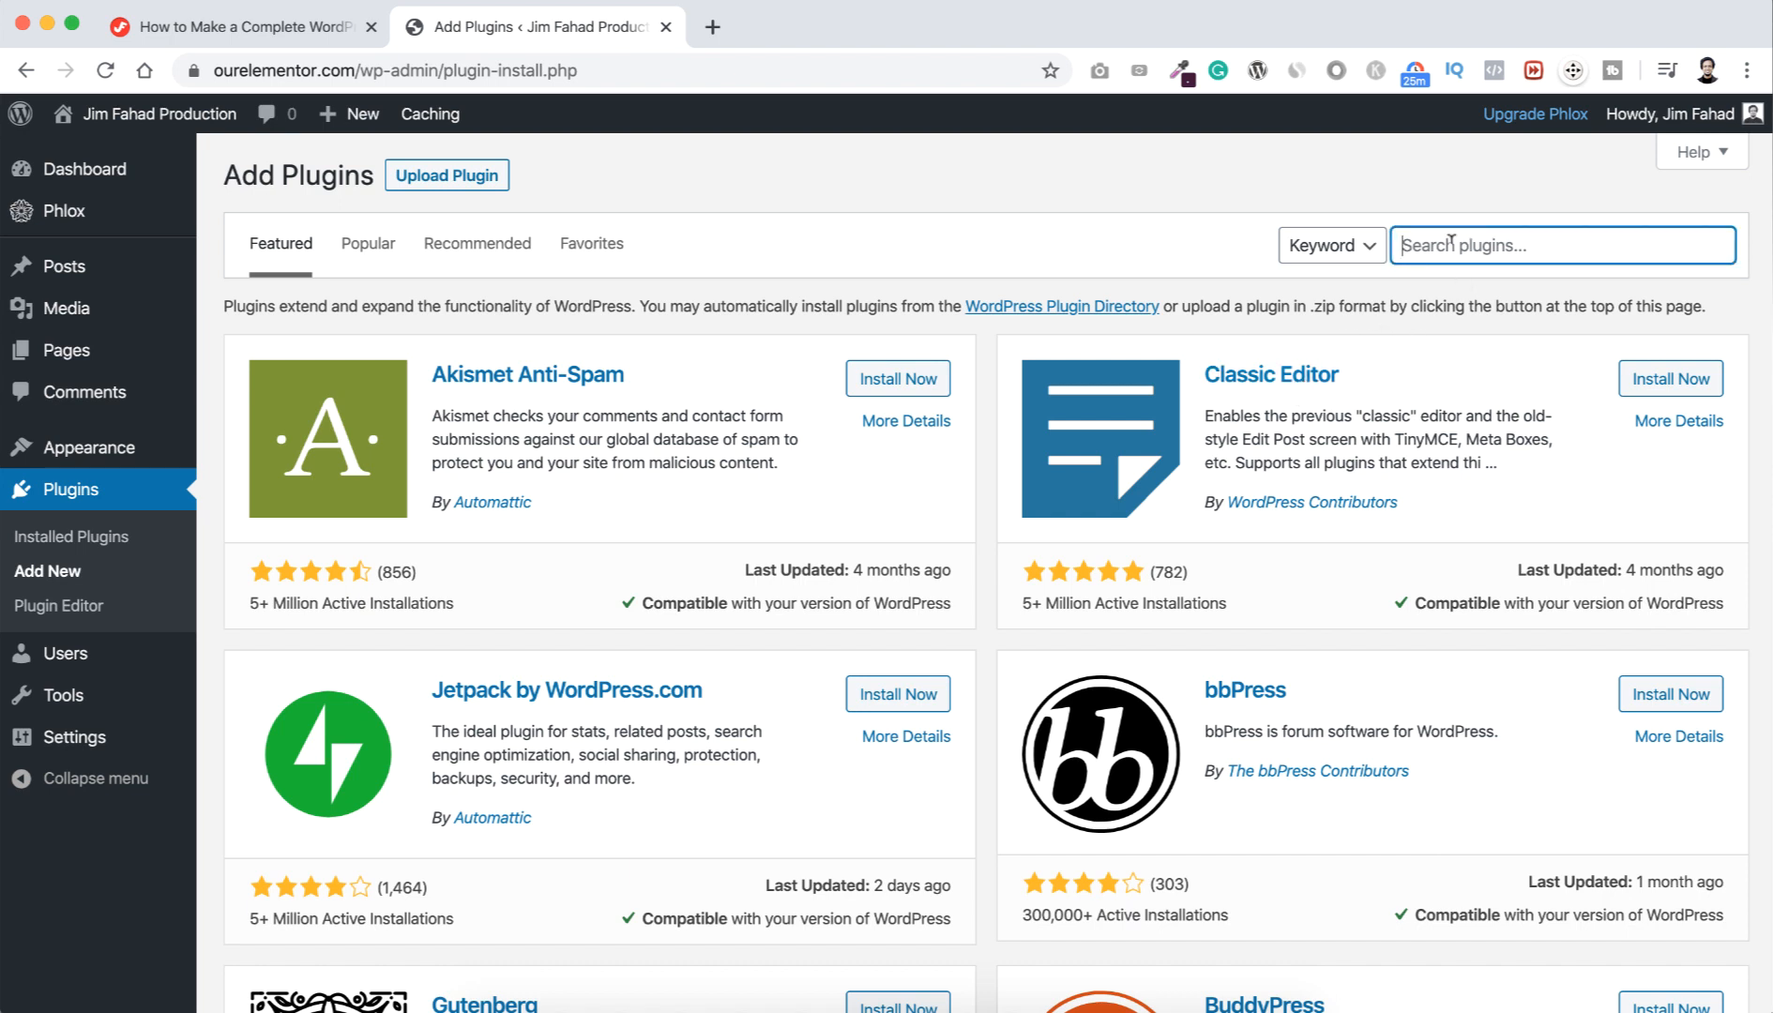
{"action": "type", "text": "classic"}
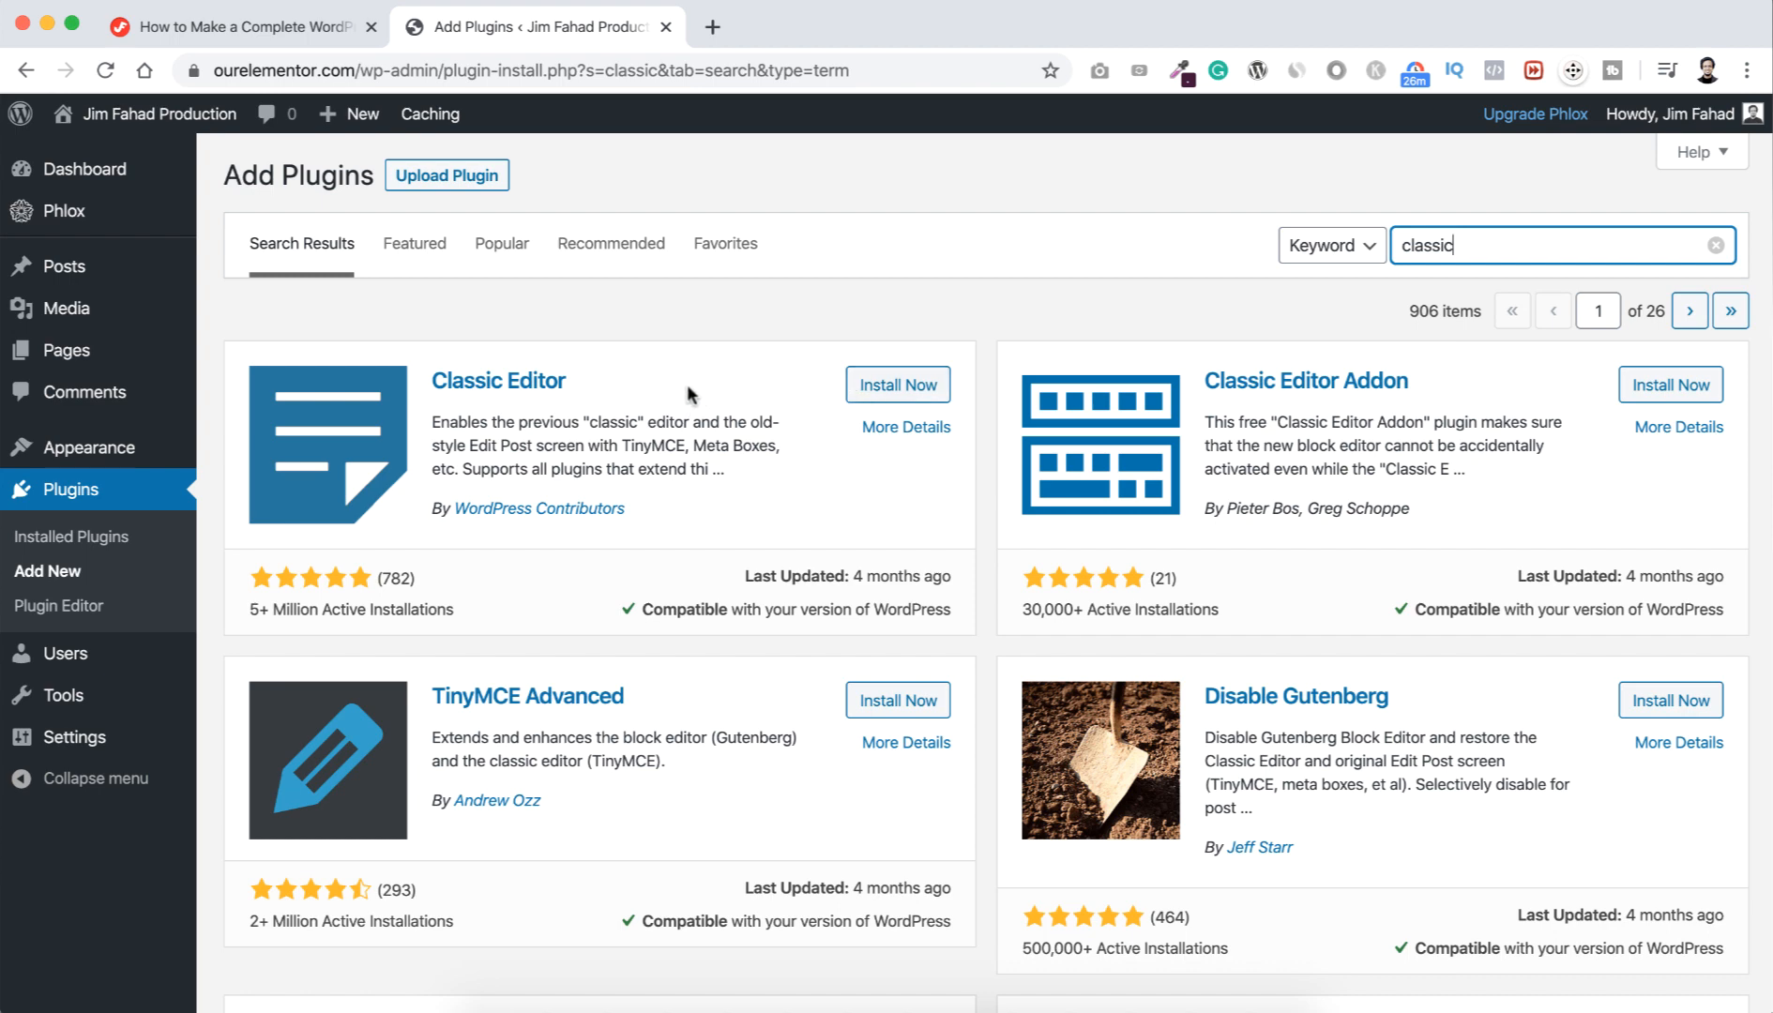
Step: Open the posts list in a new browser tab and view the "Hello world!" post in the block editor
{"action": "mouse_move", "coordinate": [105, 271]}
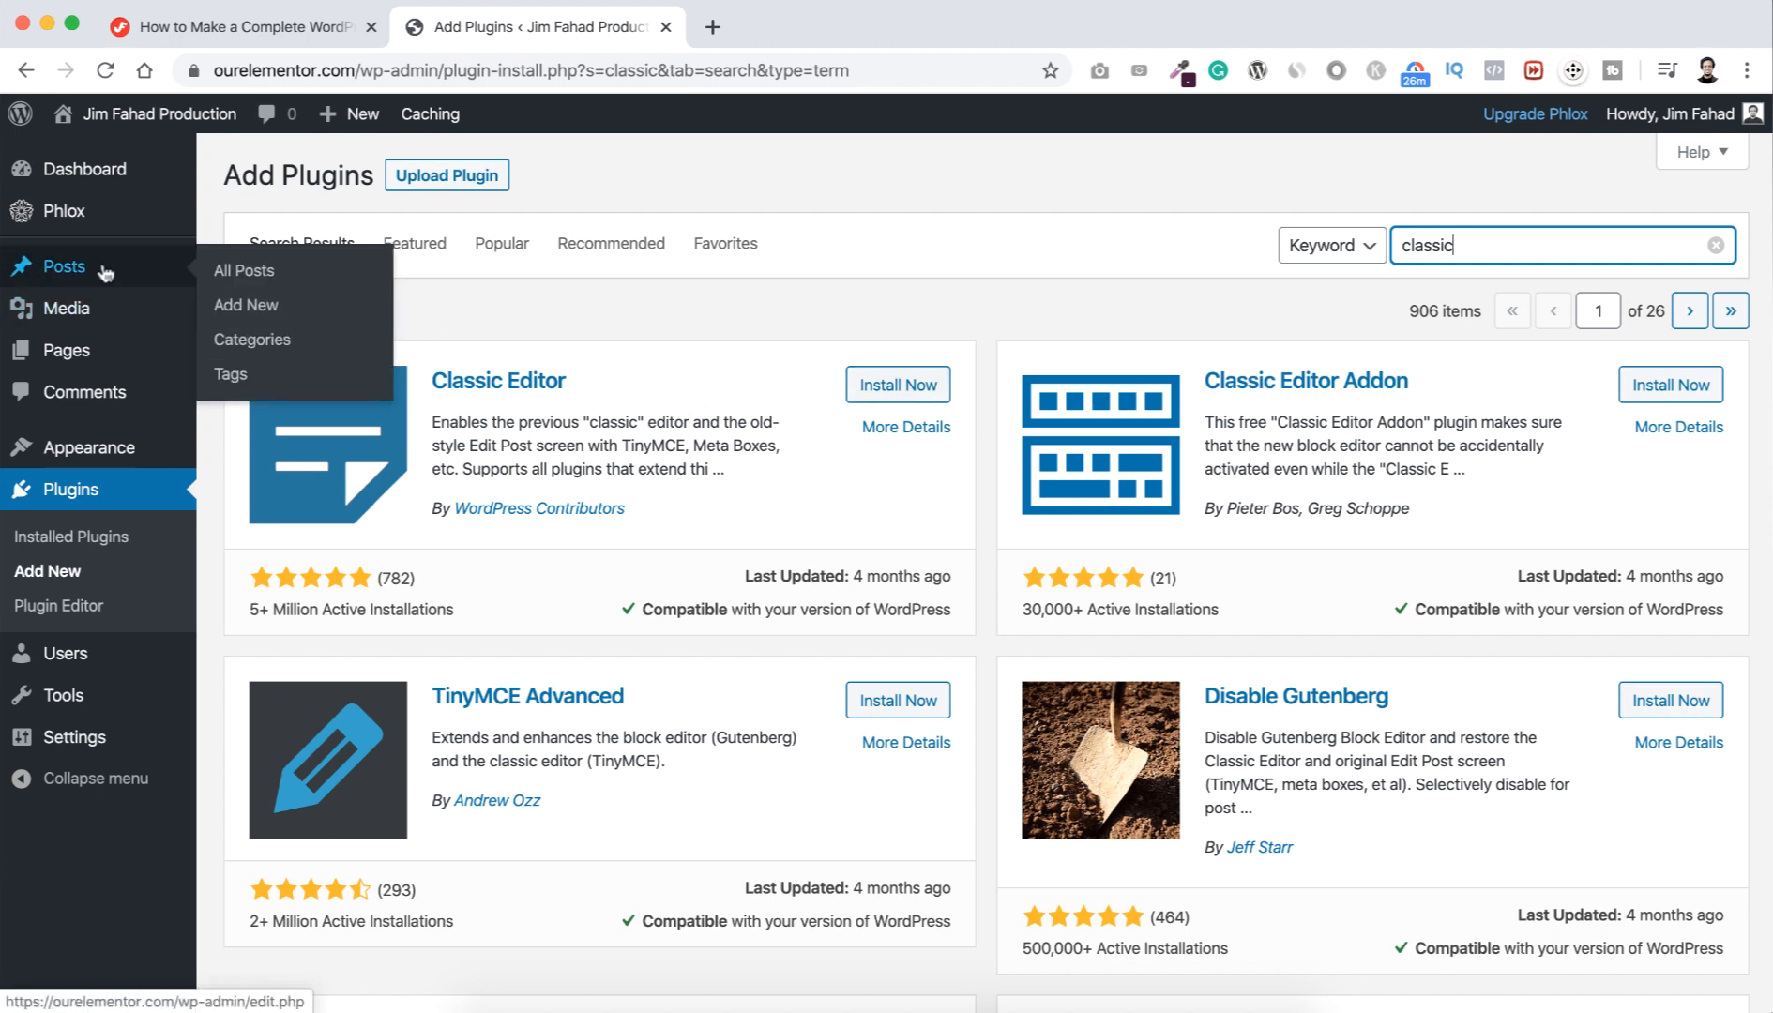
{"action": "right_click", "coordinate": [247, 273]}
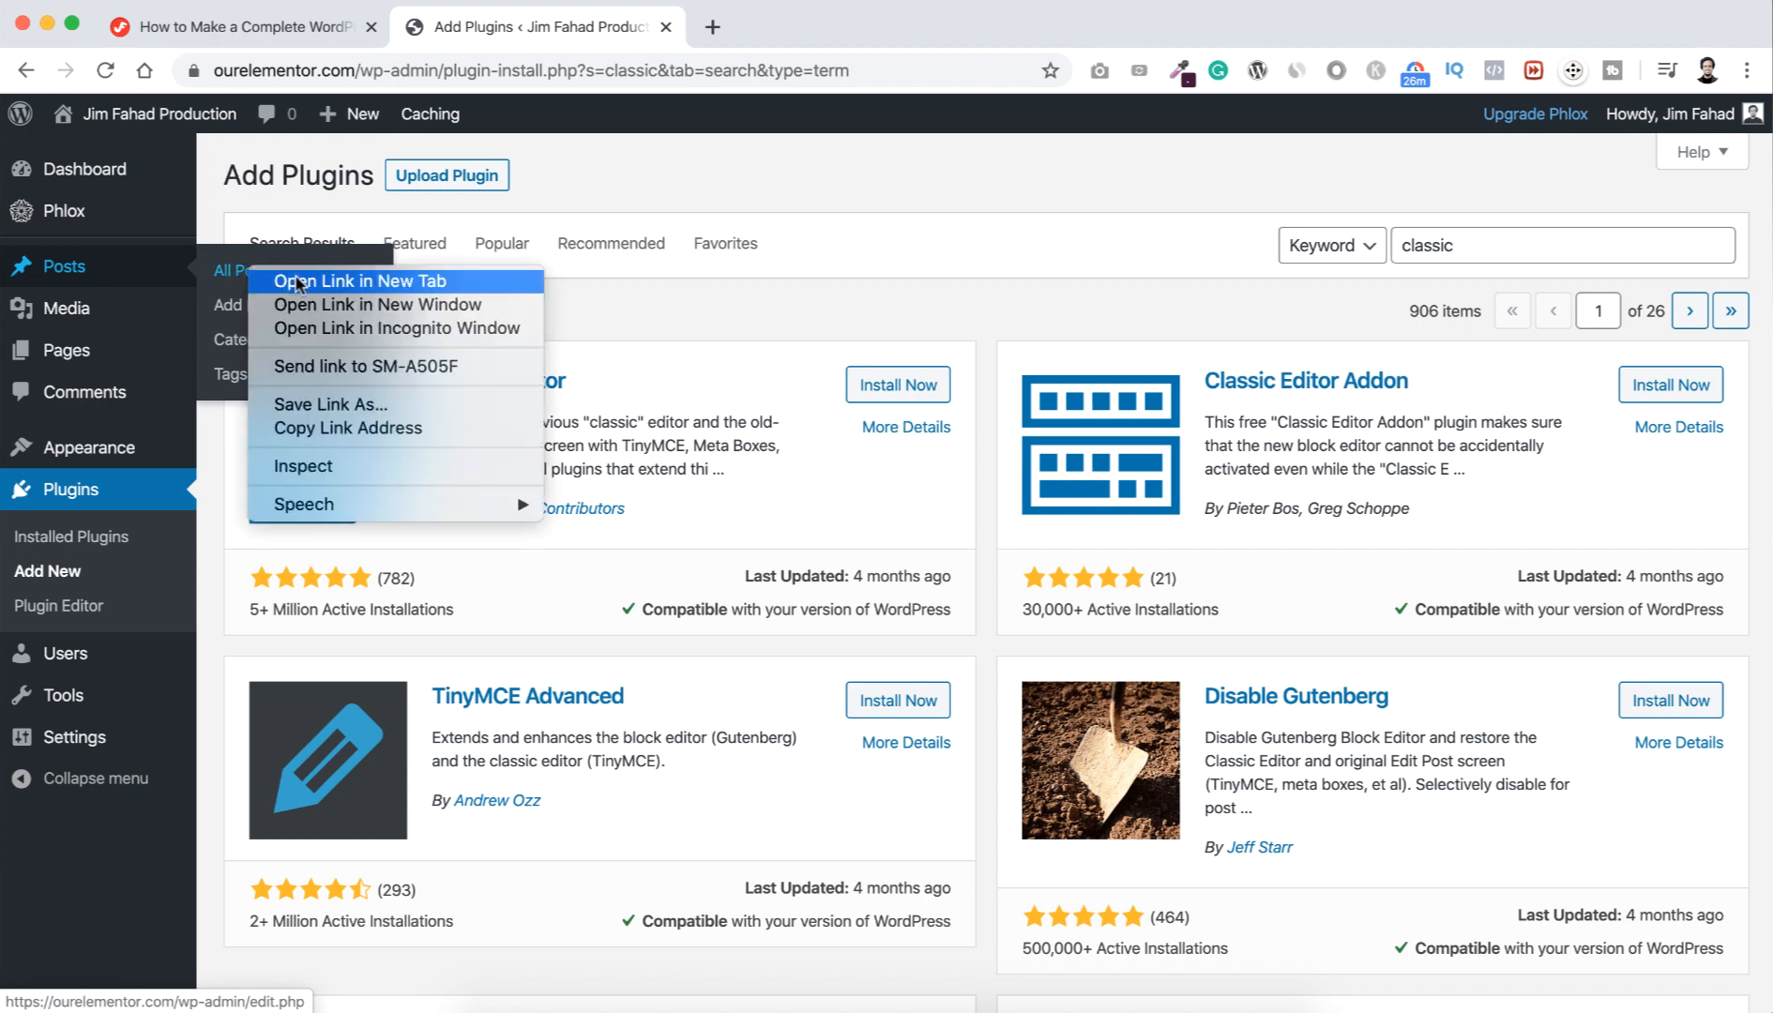
{"action": "left_click", "coordinate": [287, 279]}
{"action": "left_click", "coordinate": [761, 35]}
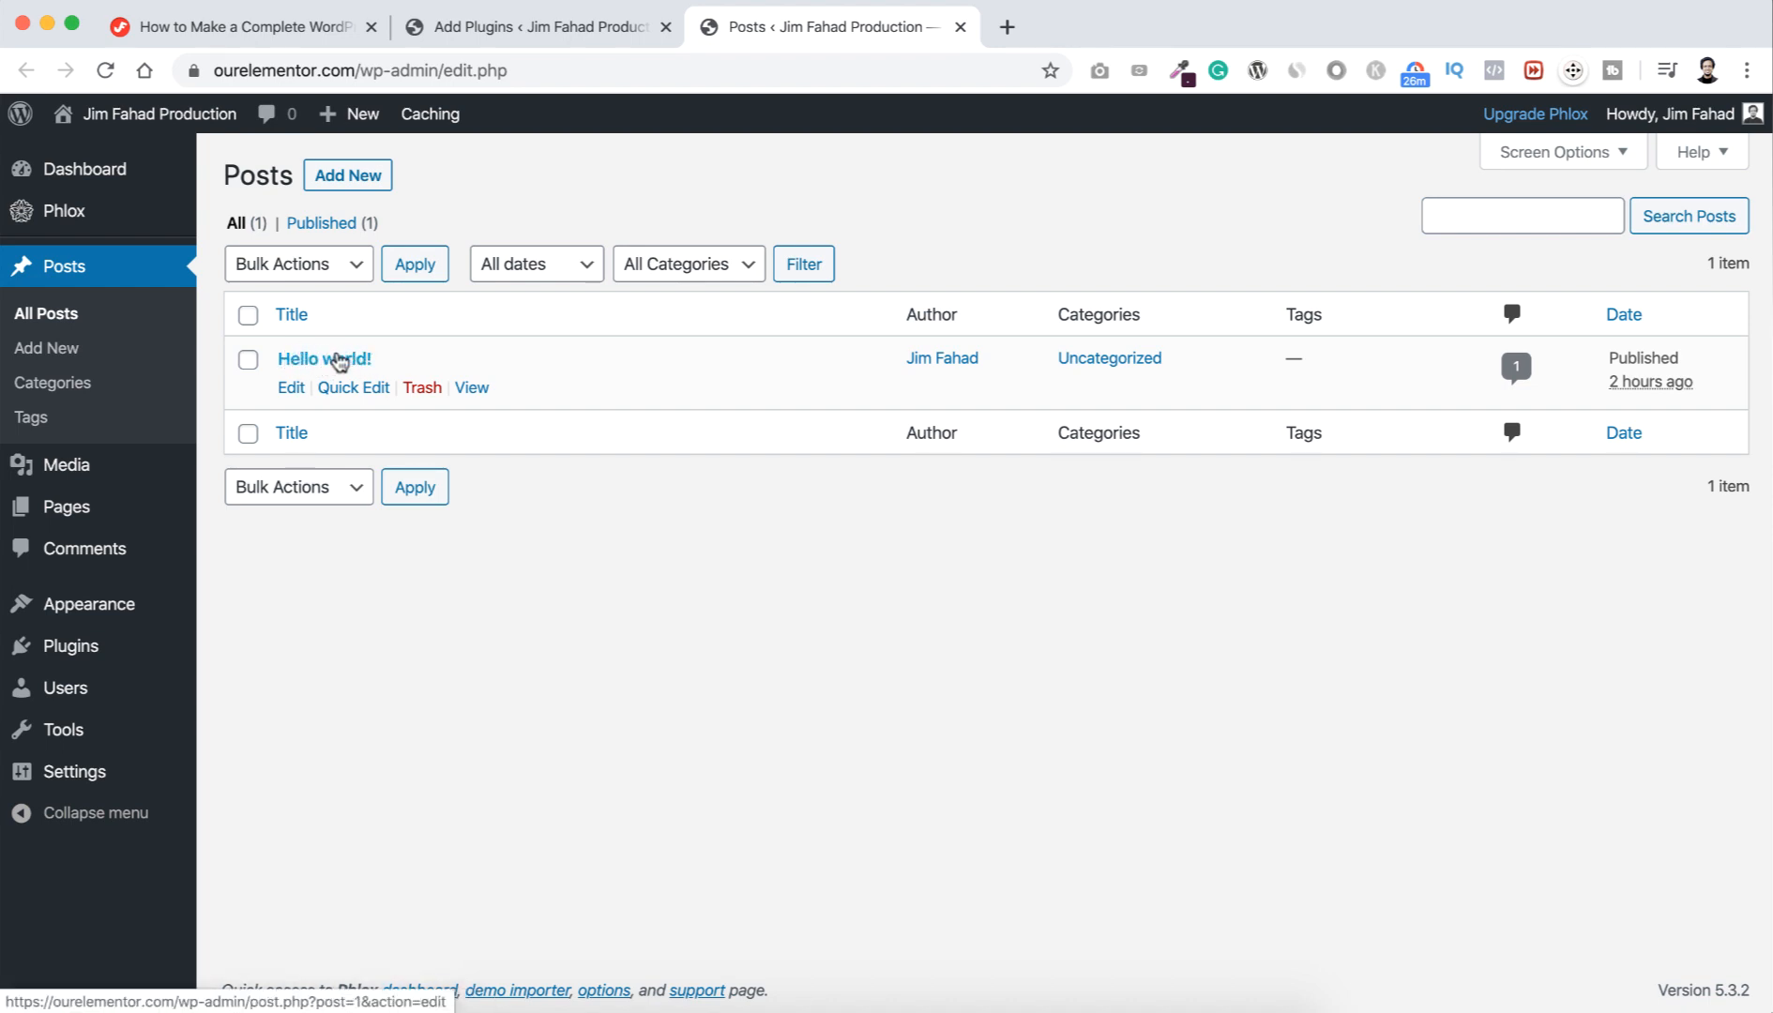
{"action": "left_click", "coordinate": [294, 388]}
{"action": "left_click", "coordinate": [720, 324]}
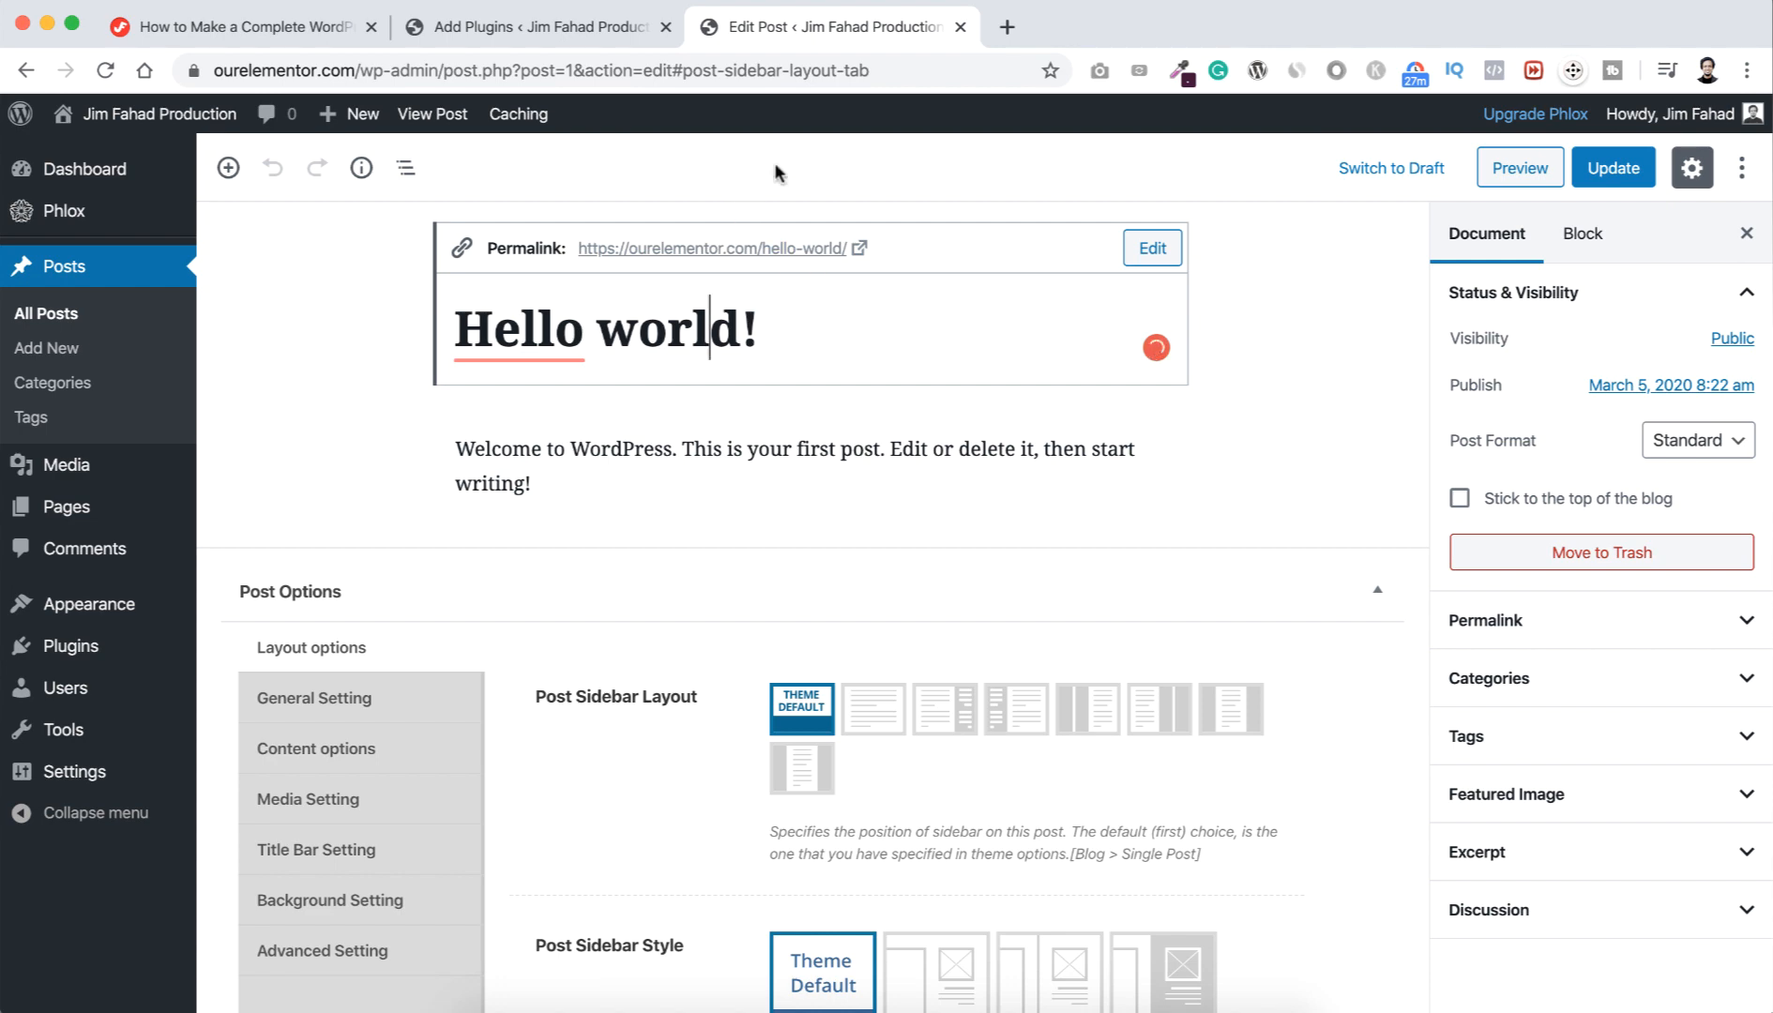
Step: Return to the plugin search results, and install and activate the Classic Editor plugin
{"action": "left_click", "coordinate": [573, 26]}
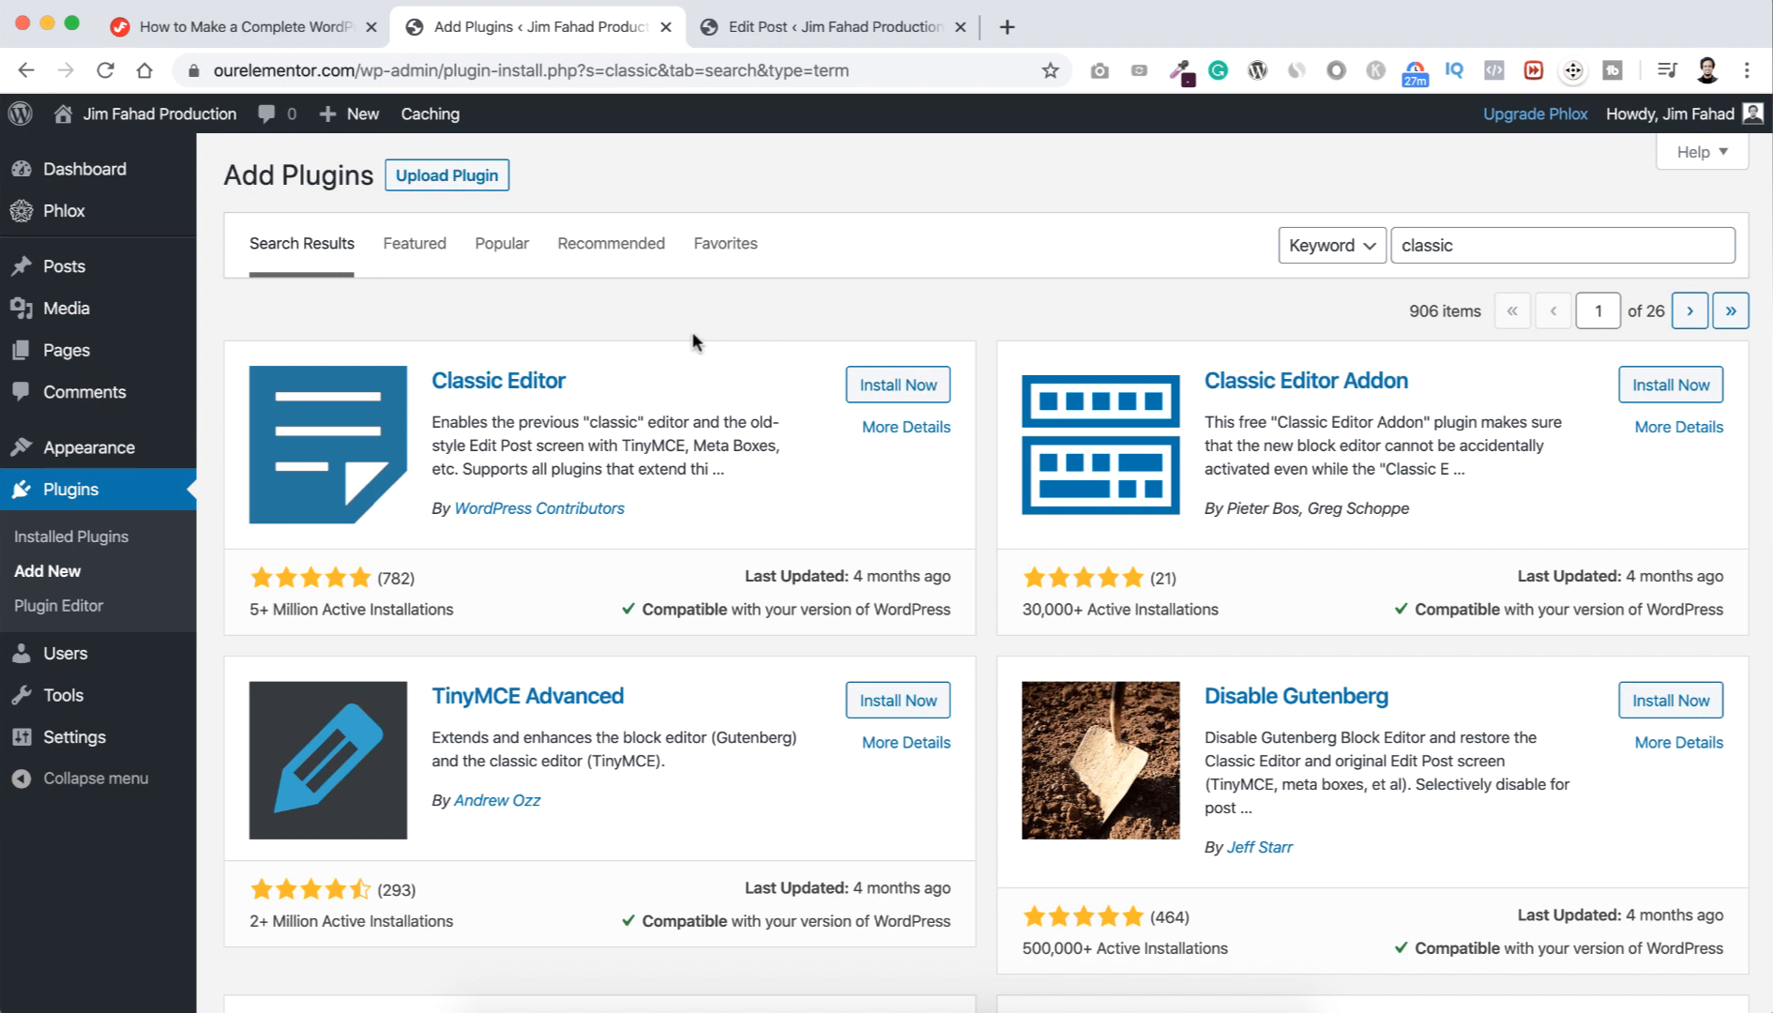
{"action": "left_click", "coordinate": [898, 387]}
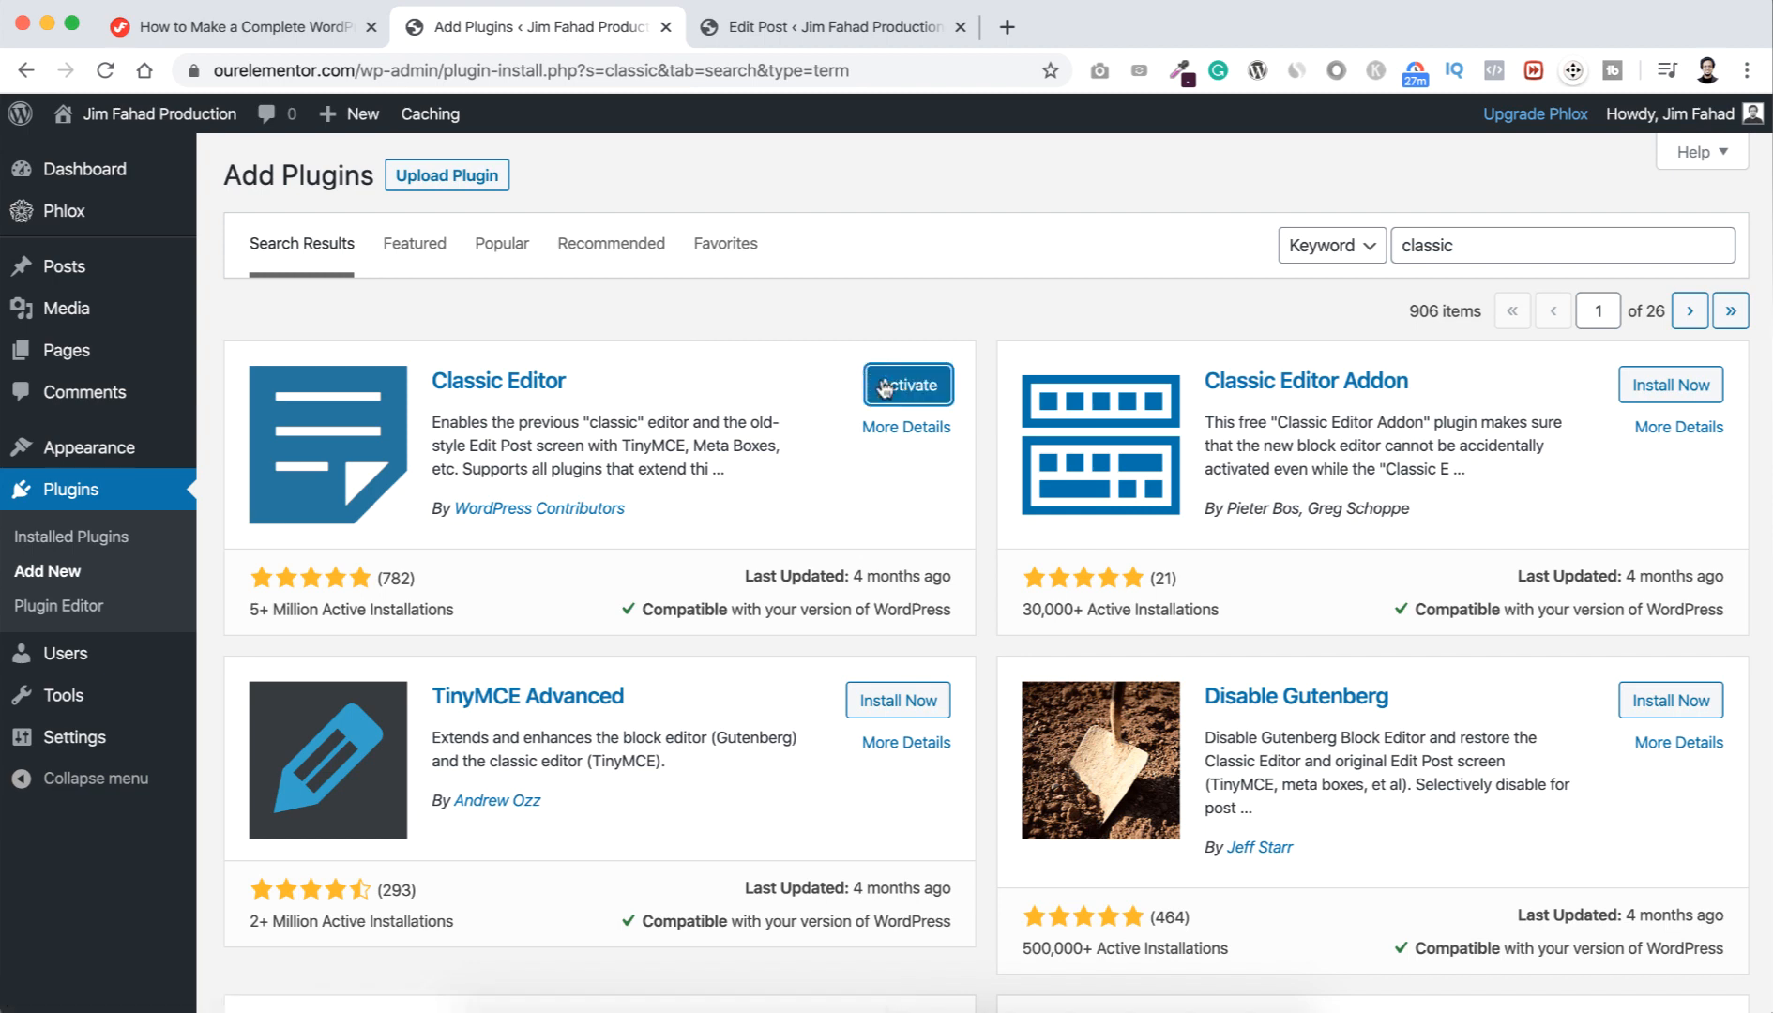
{"action": "left_click", "coordinate": [903, 387]}
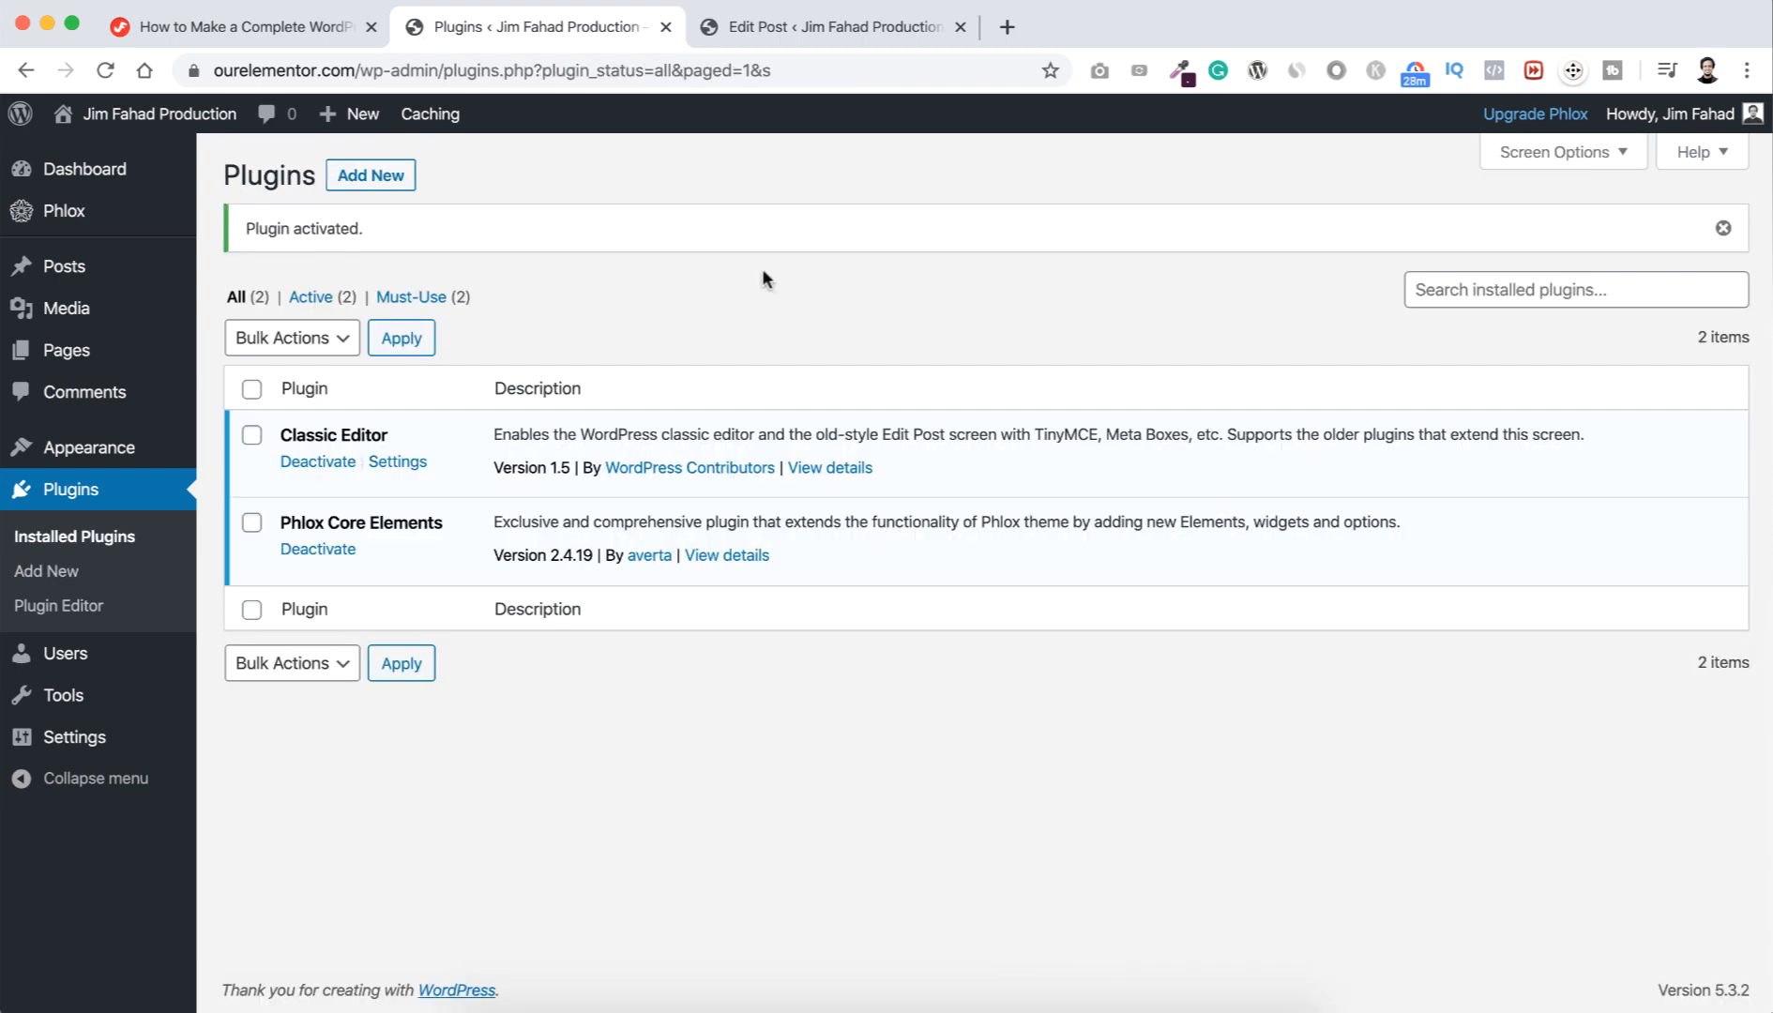
Step: Reload the "Hello world!" post editor, examine its title and content fields in the classic layout, and close that tab
{"action": "left_click", "coordinate": [791, 30]}
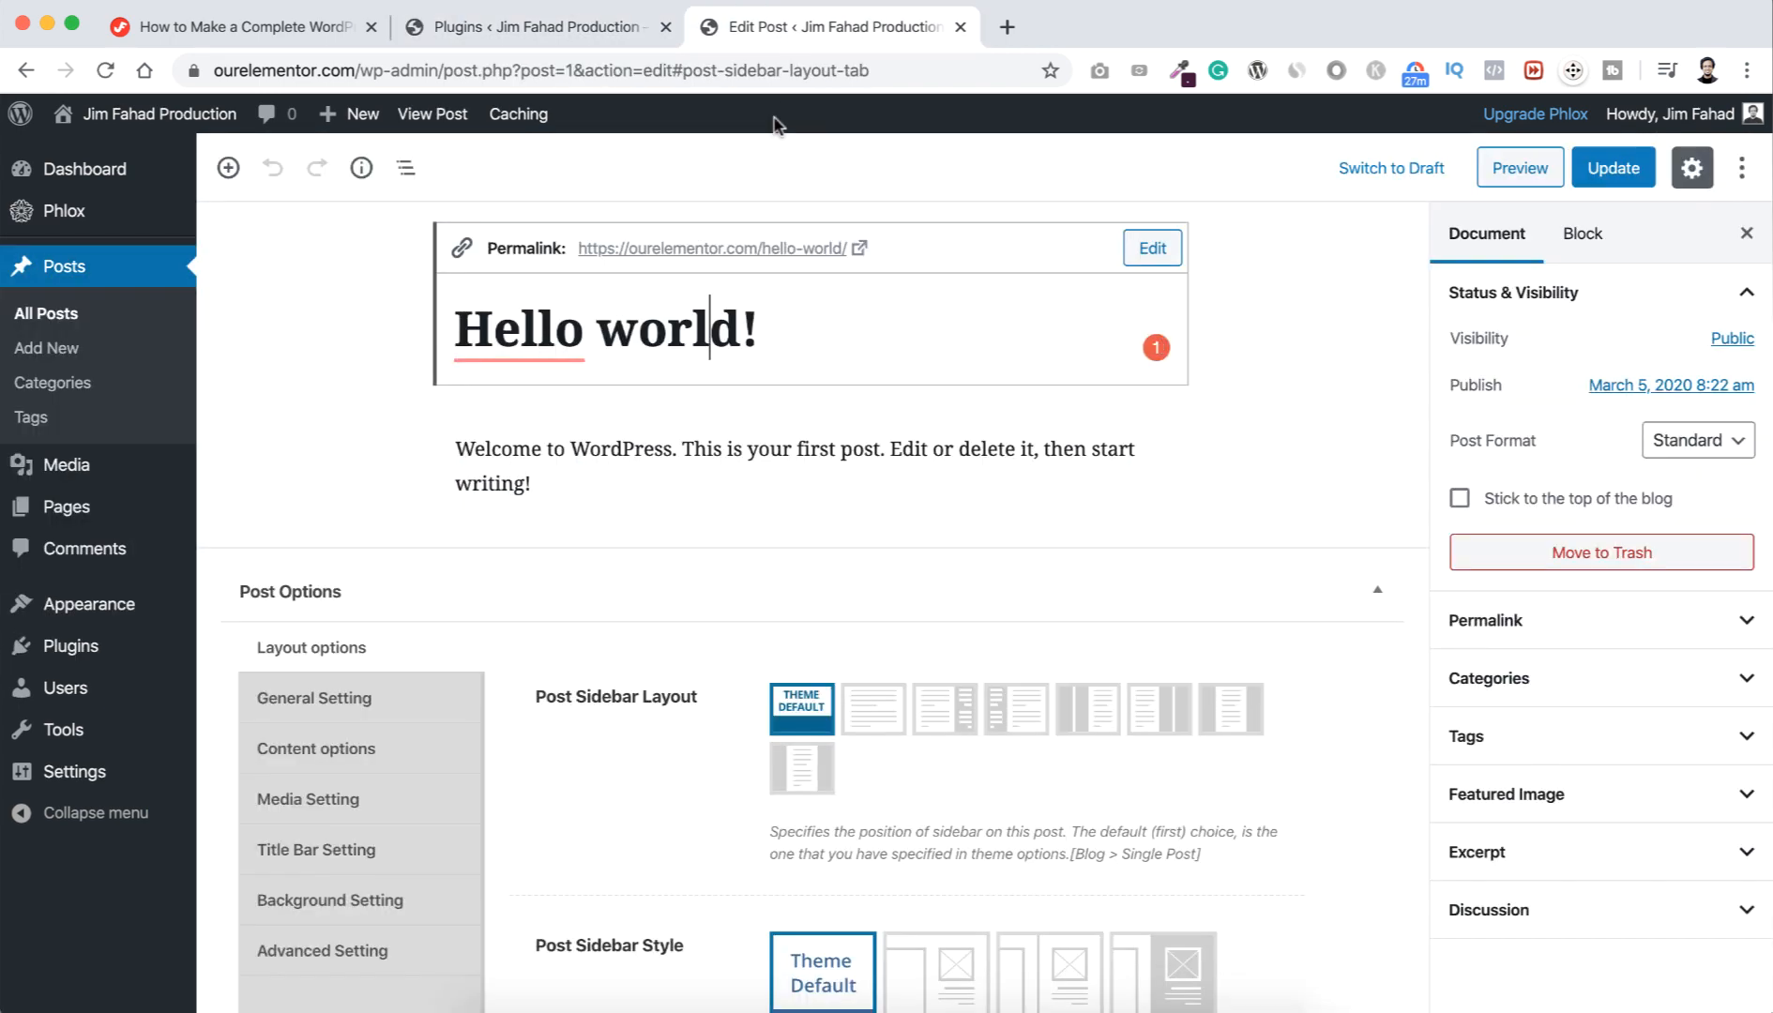
{"action": "left_click", "coordinate": [105, 71]}
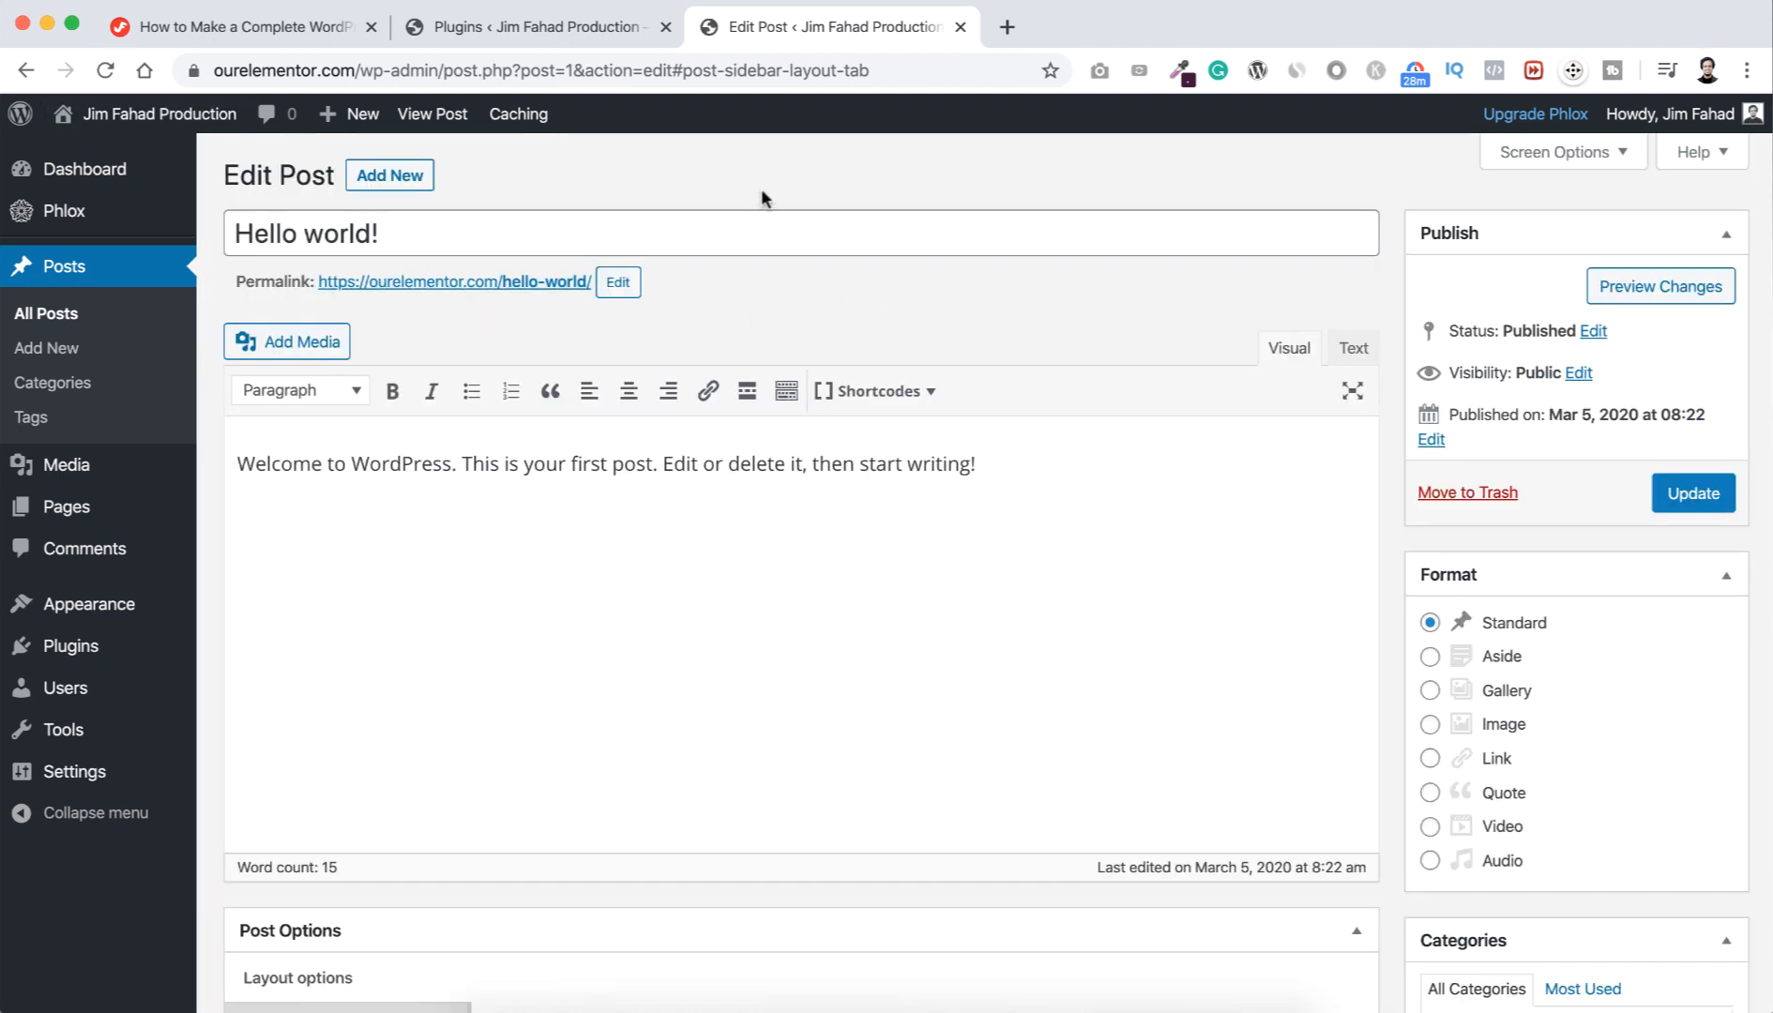
{"action": "left_click", "coordinate": [715, 226]}
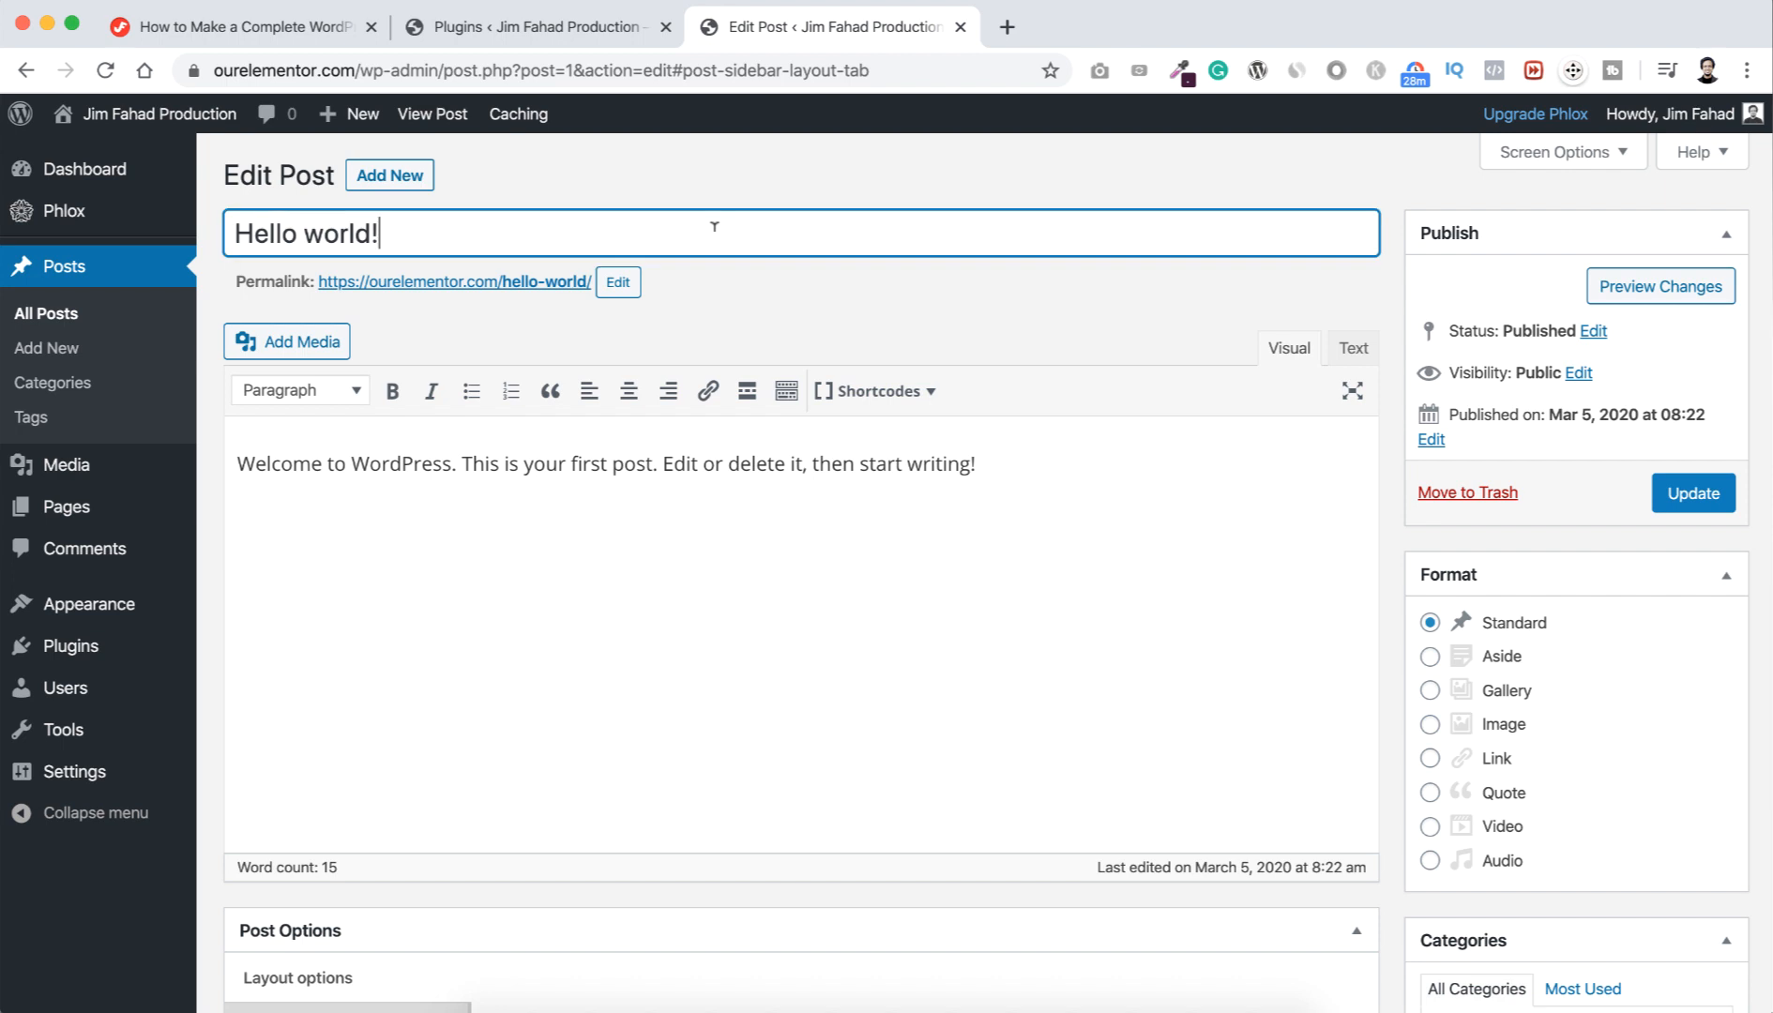
{"action": "left_click", "coordinate": [683, 462]}
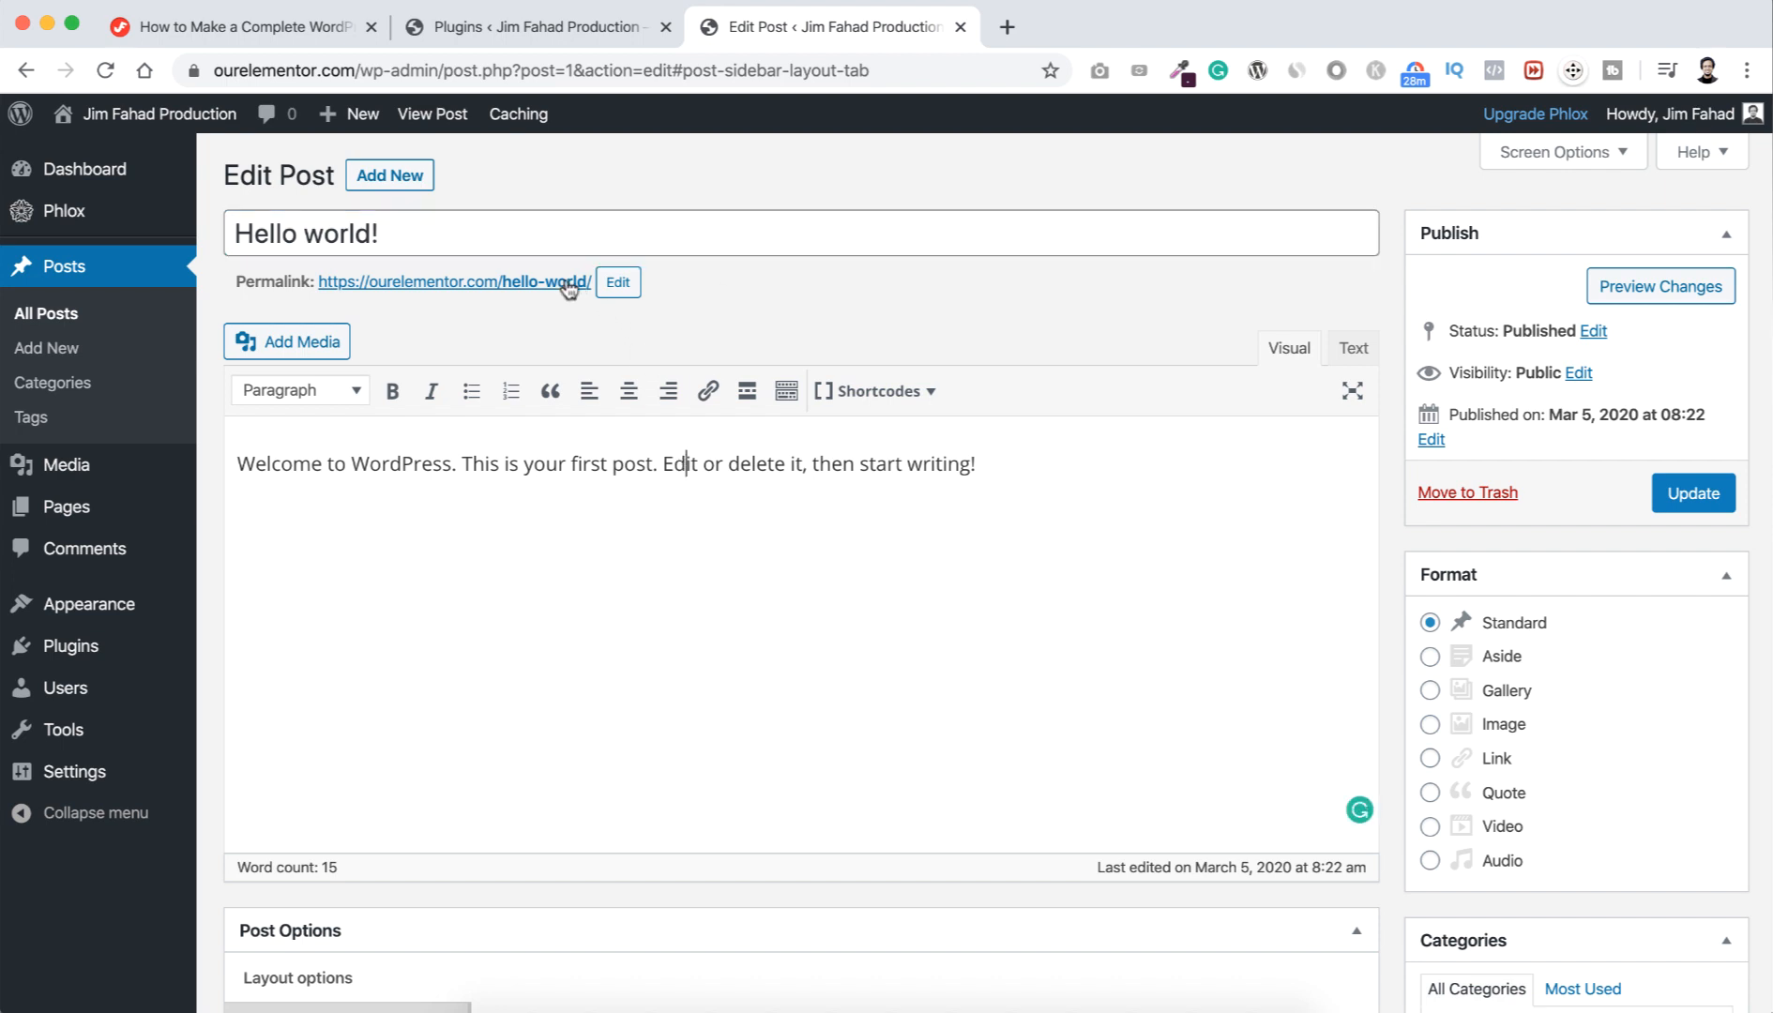
{"action": "left_click", "coordinate": [547, 239]}
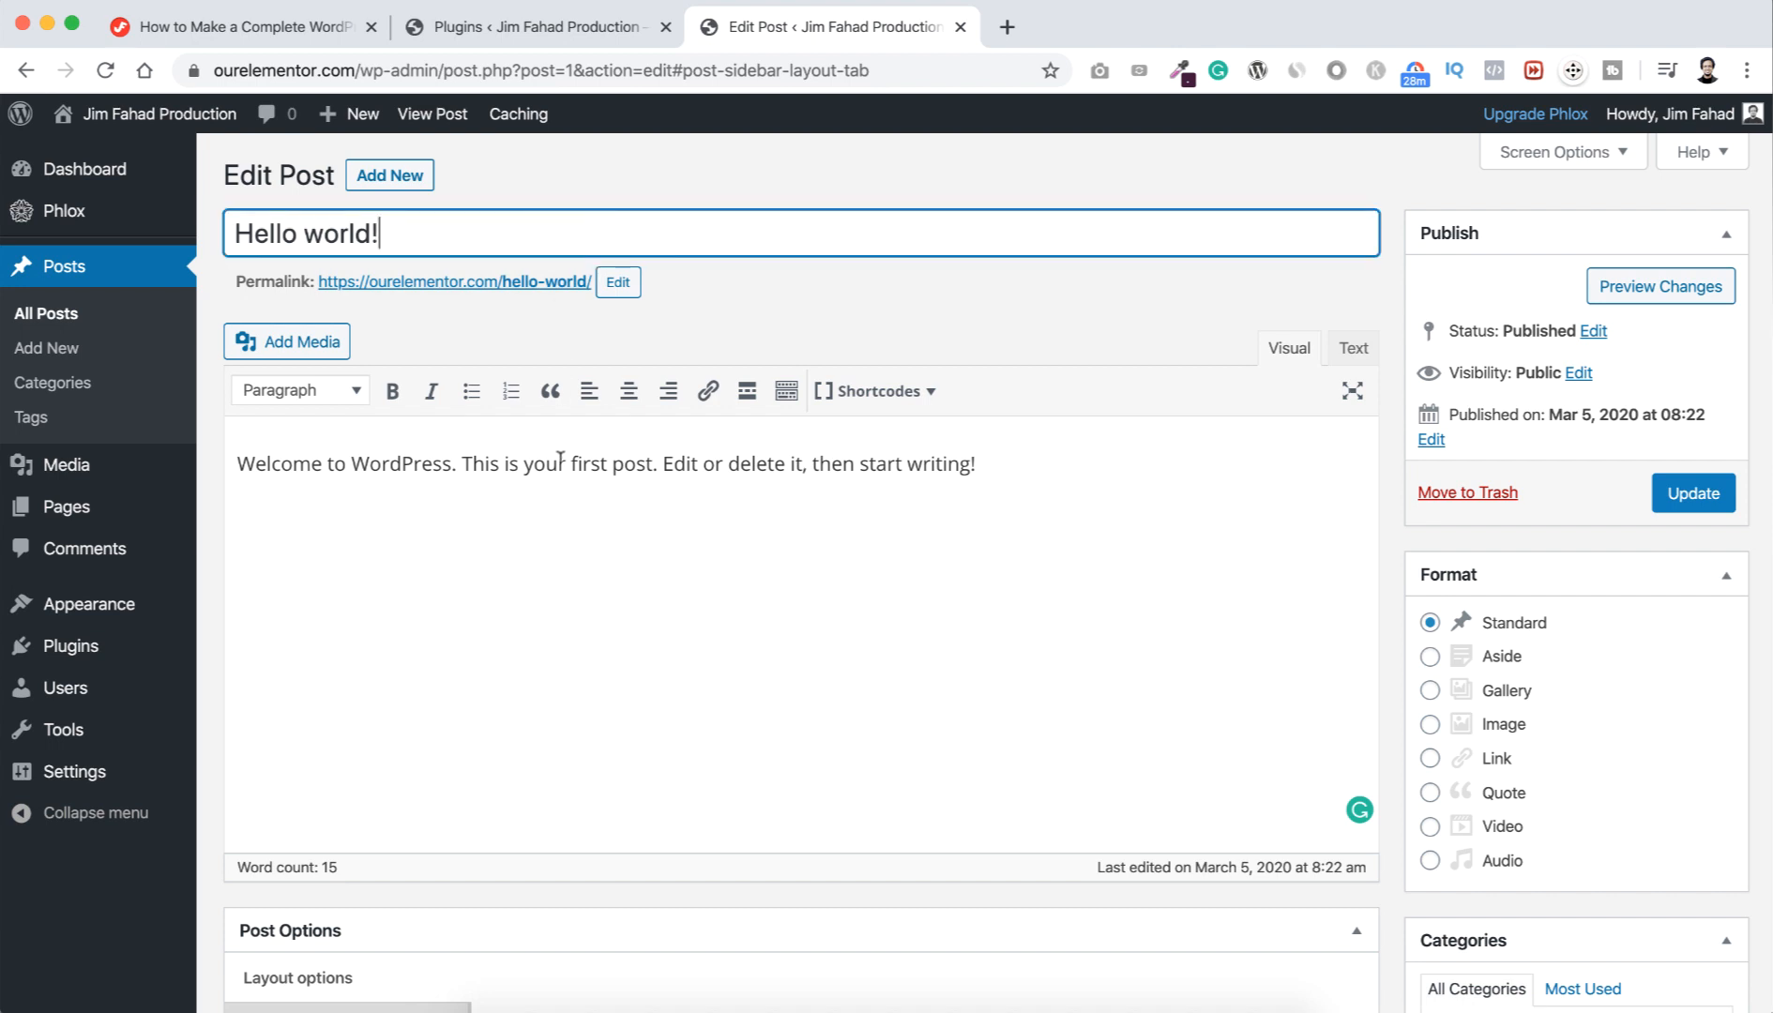
{"action": "left_click_drag", "start_coordinate": [518, 463], "coordinate": [614, 465]}
{"action": "left_click", "coordinate": [650, 466]}
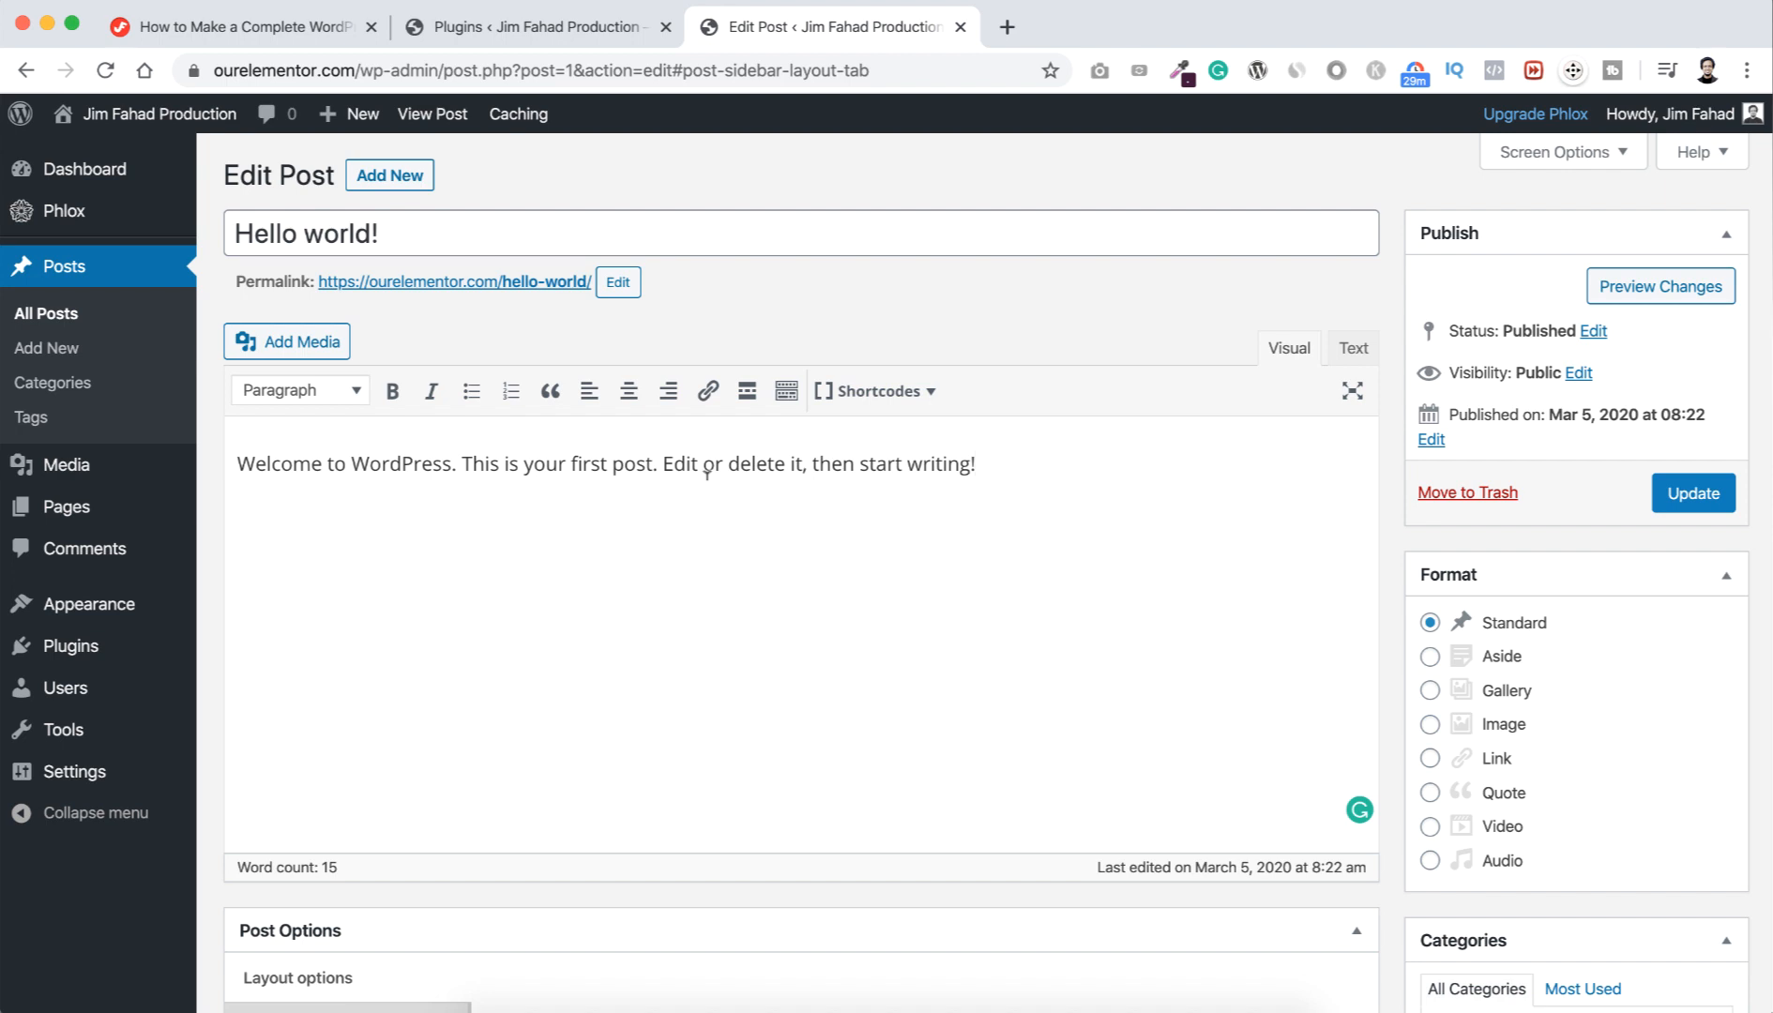
{"action": "key", "text": "super+w"}
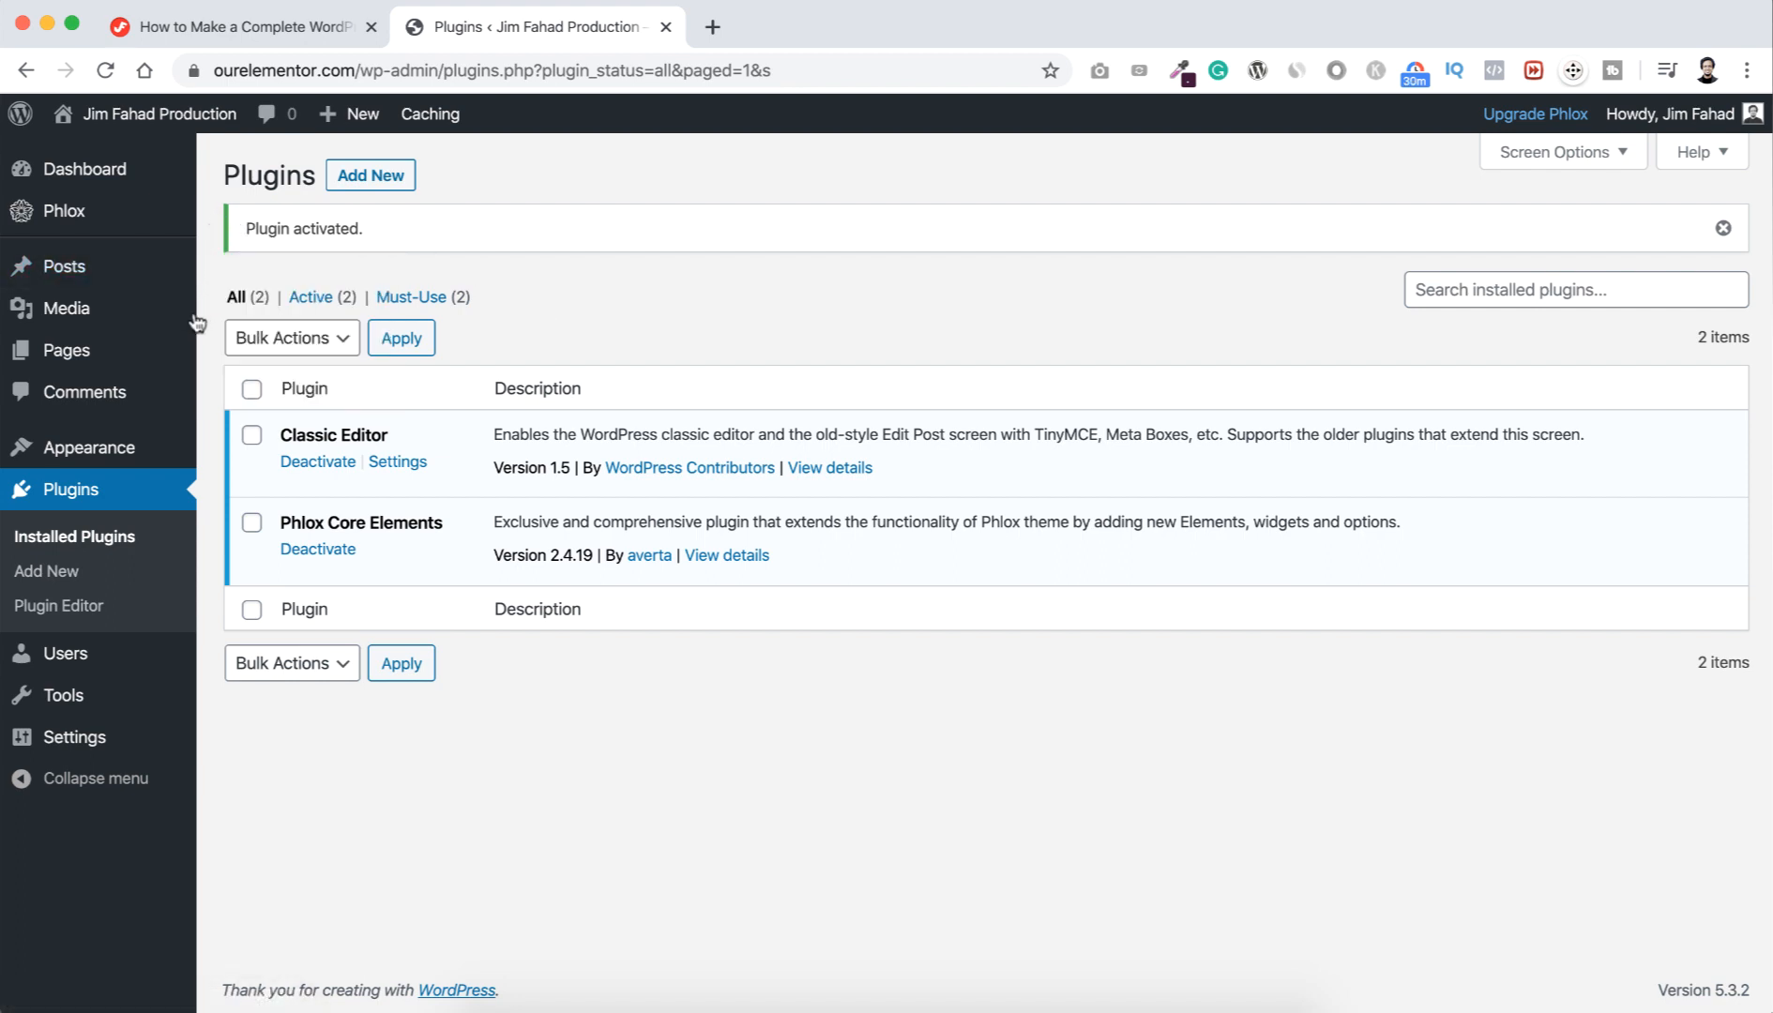
Step: Open the list of all pages and move the Sample Page to the trash
{"action": "mouse_move", "coordinate": [71, 359]}
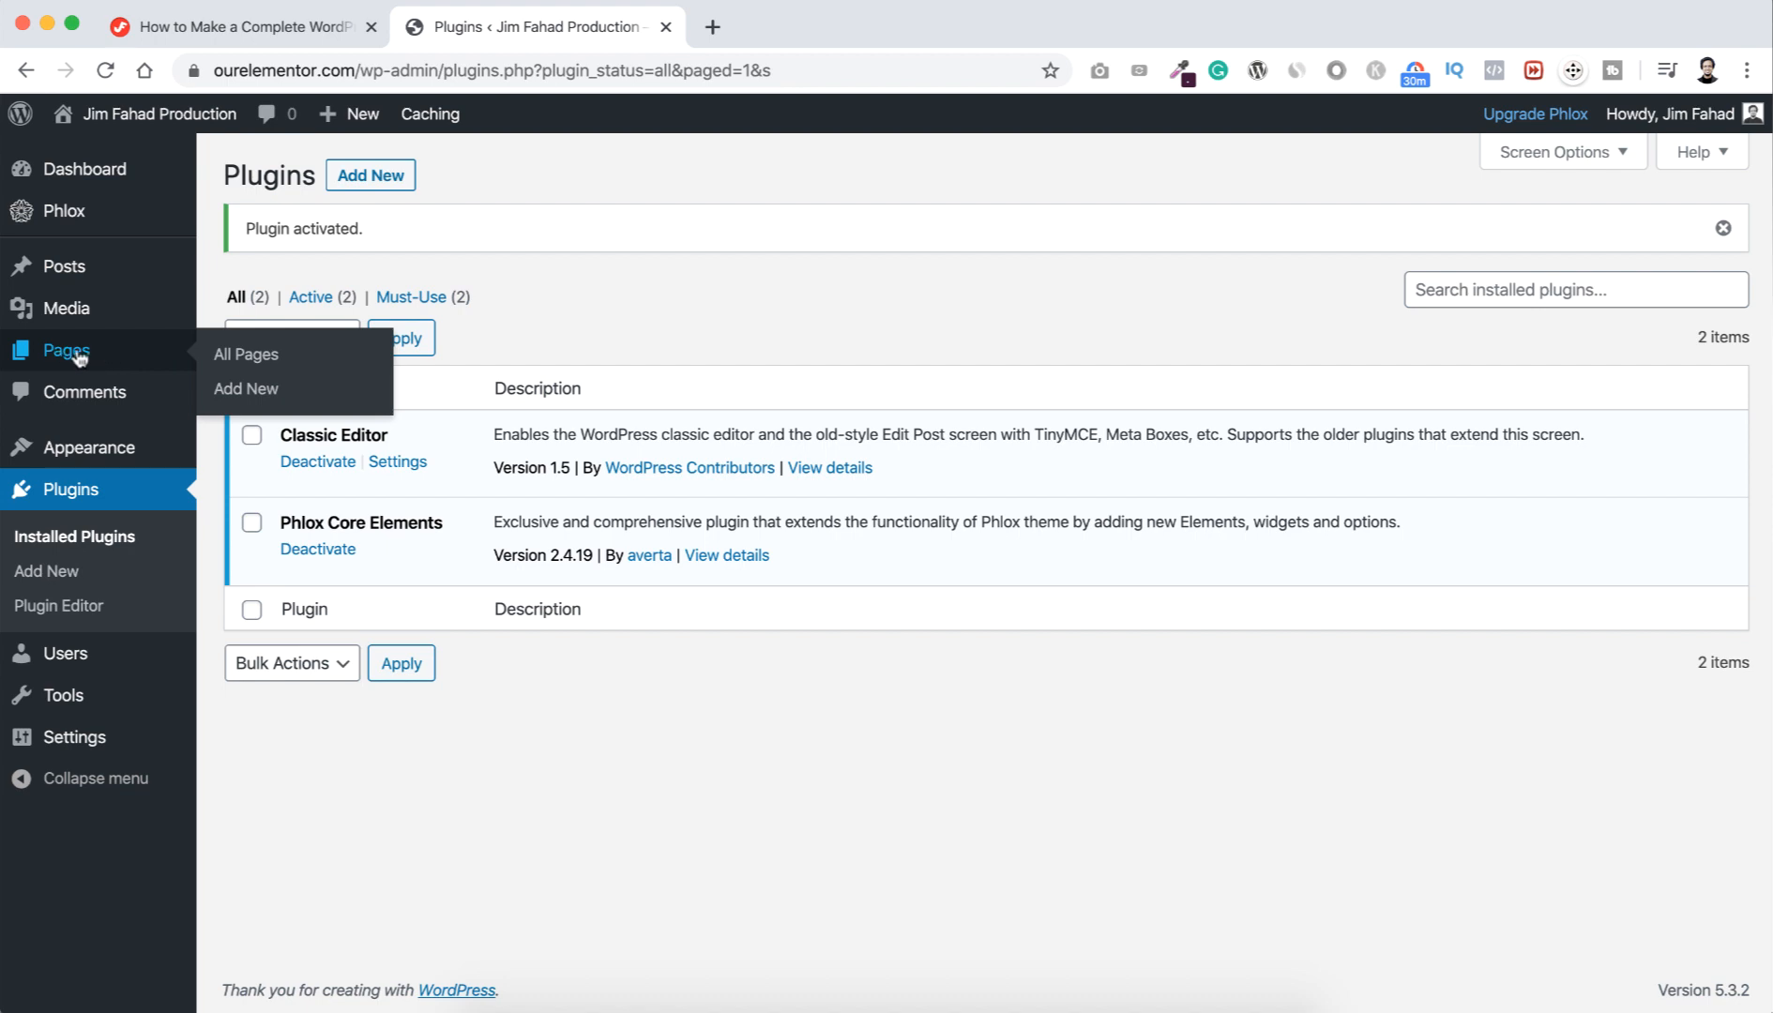
{"action": "left_click", "coordinate": [247, 362]}
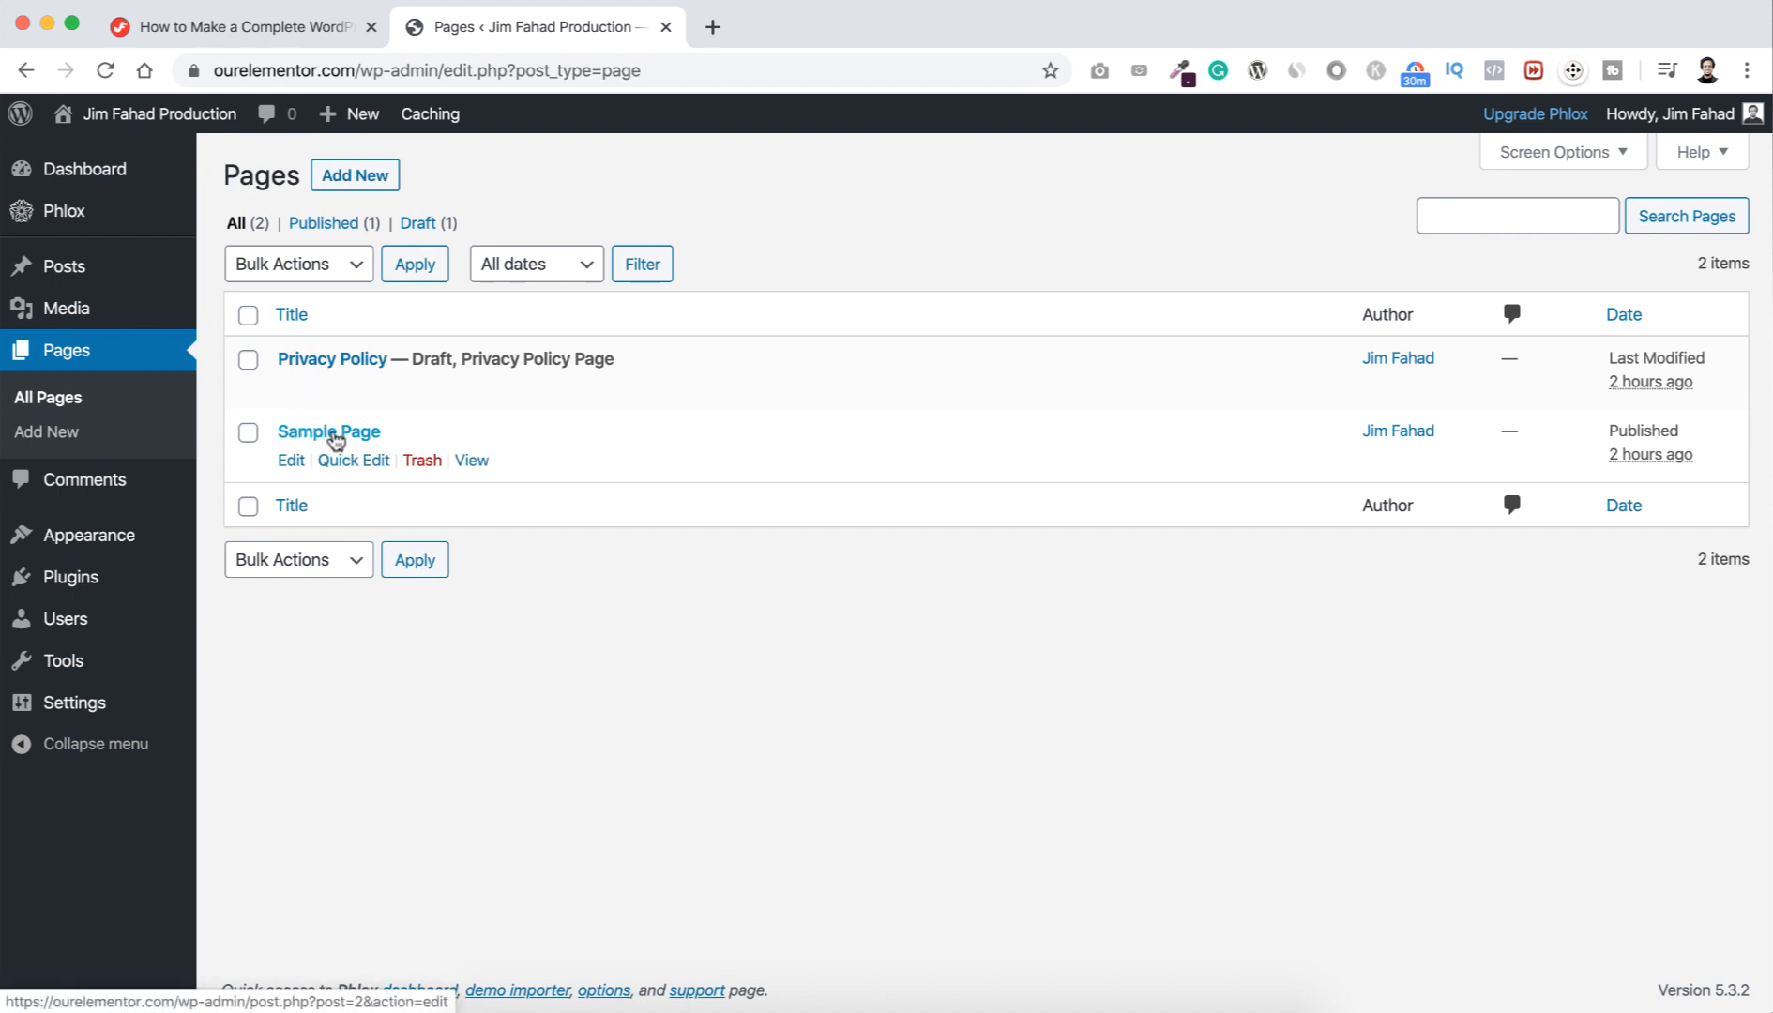
{"action": "left_click", "coordinate": [416, 461]}
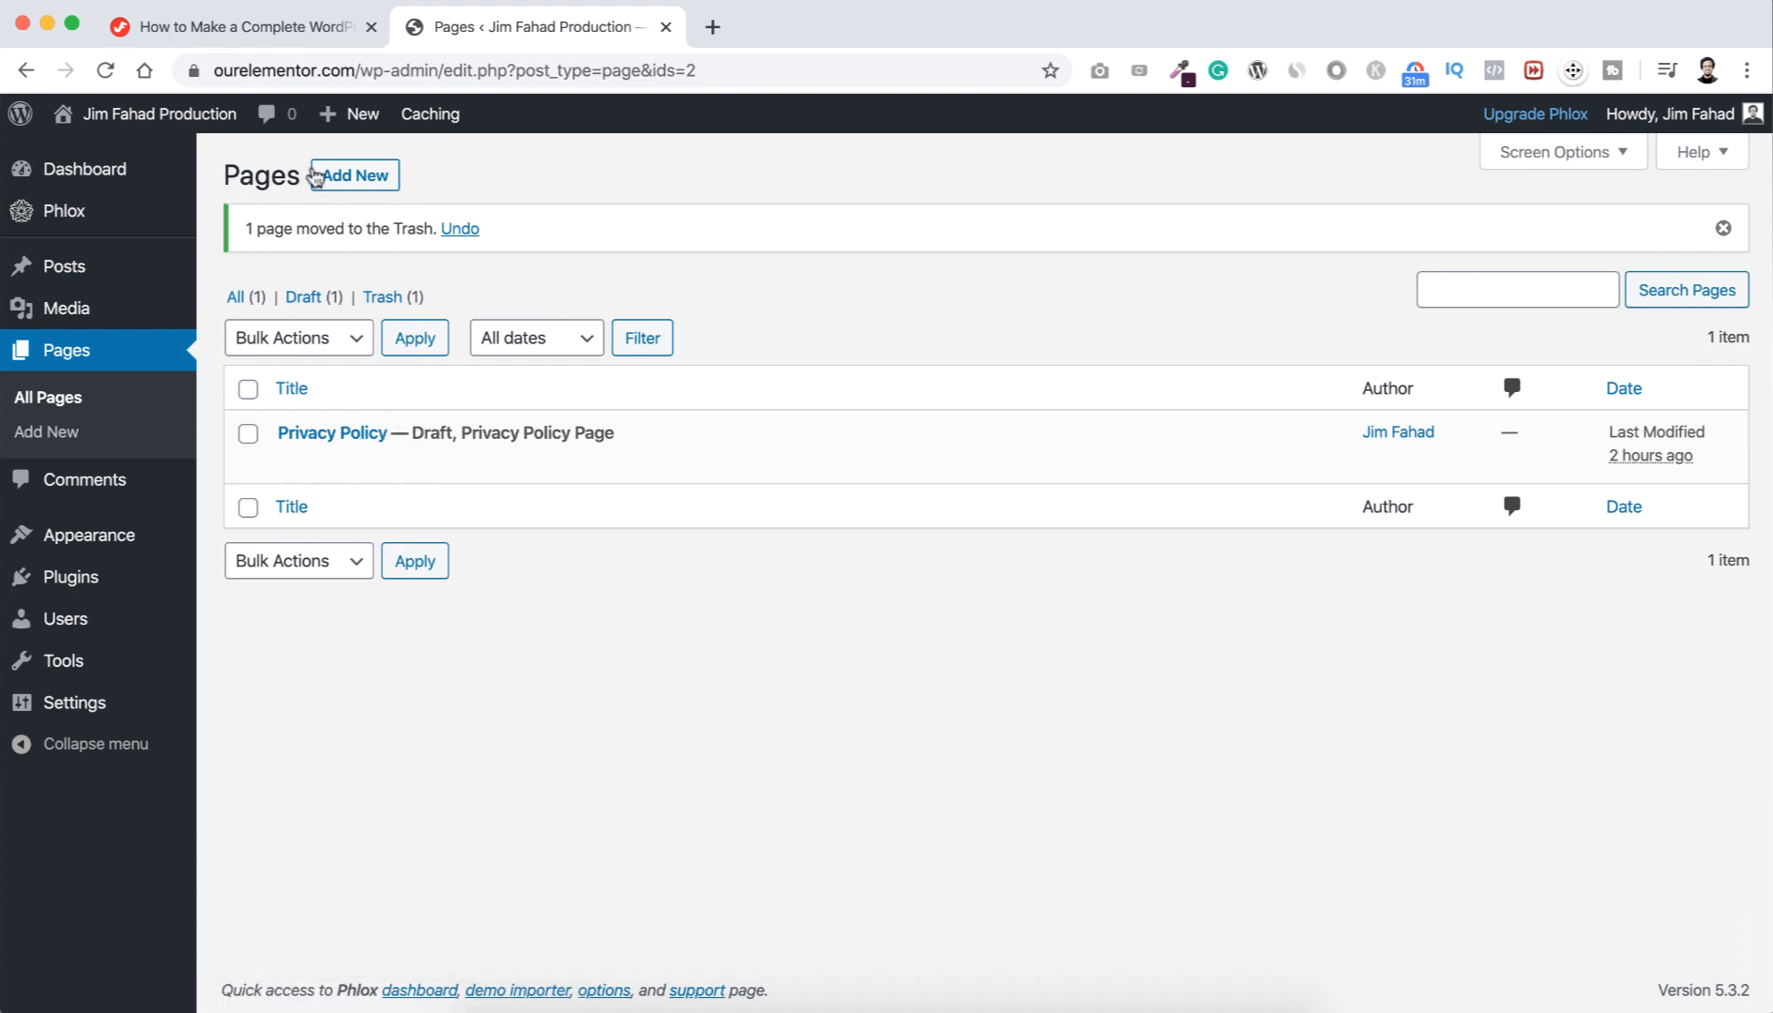
Step: Create a new page titled "Home" and publish it
{"action": "left_click", "coordinate": [366, 183]}
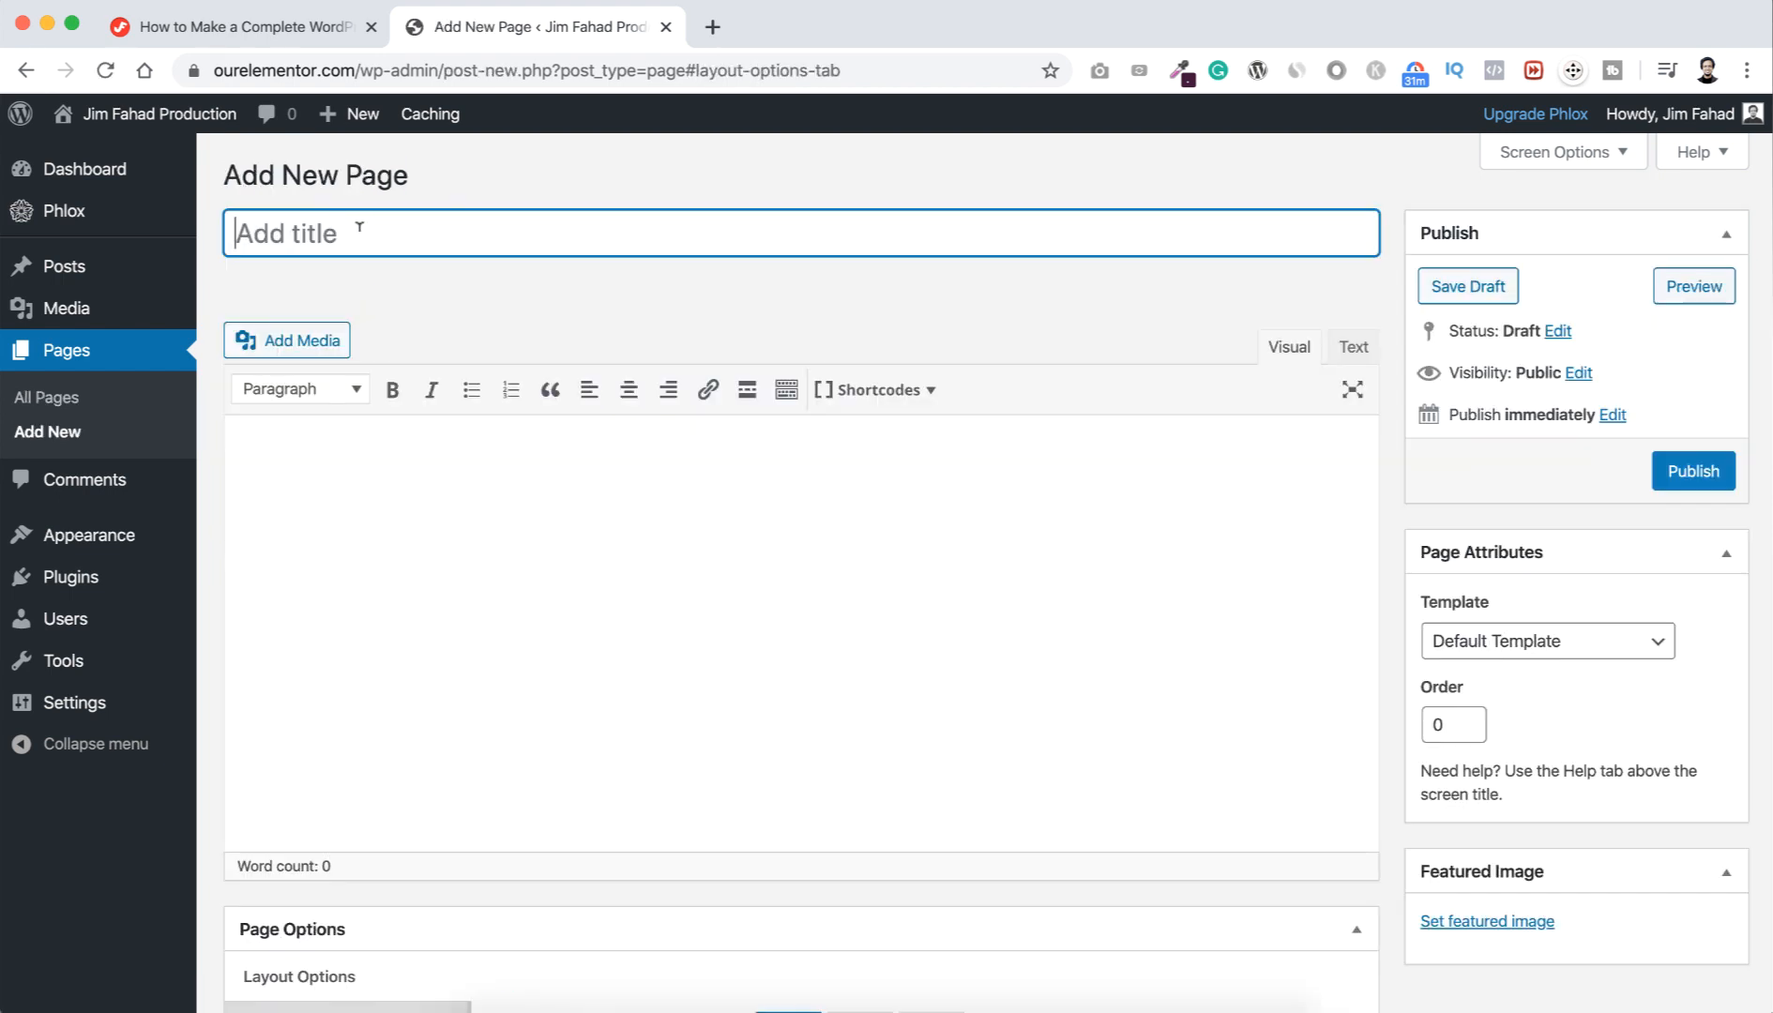
{"action": "type", "text": "Home"}
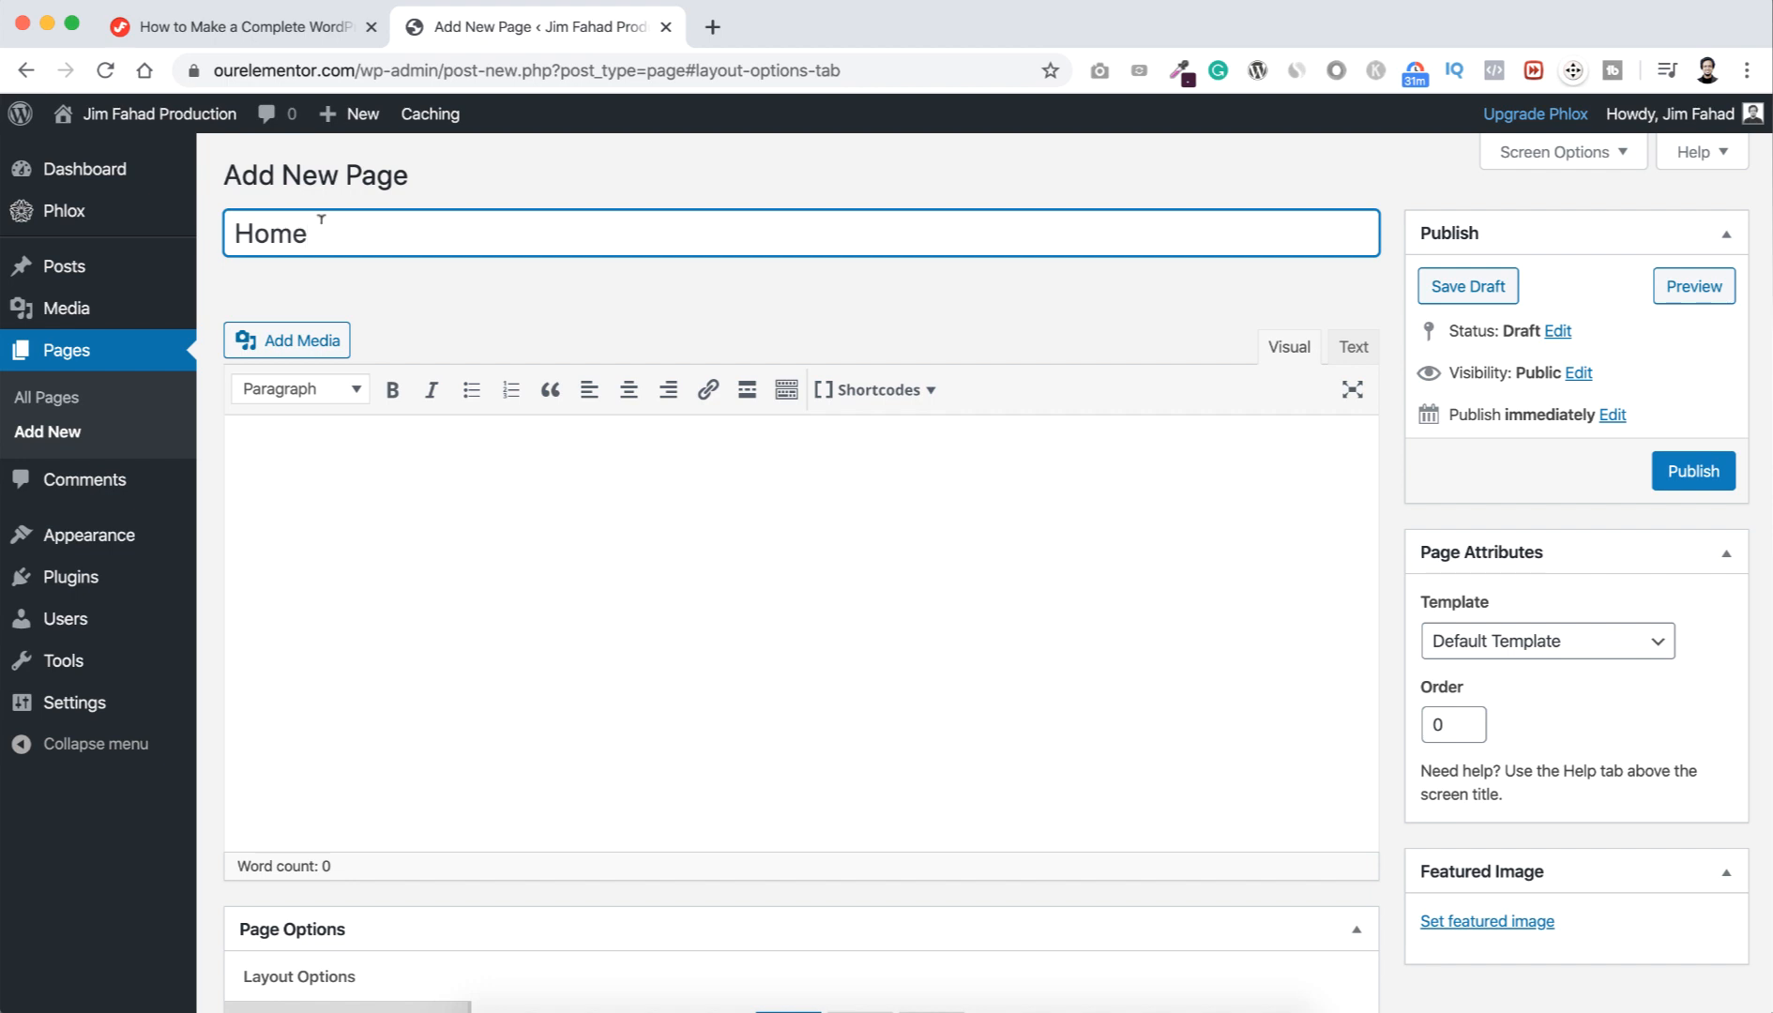
{"action": "left_click", "coordinate": [1693, 474]}
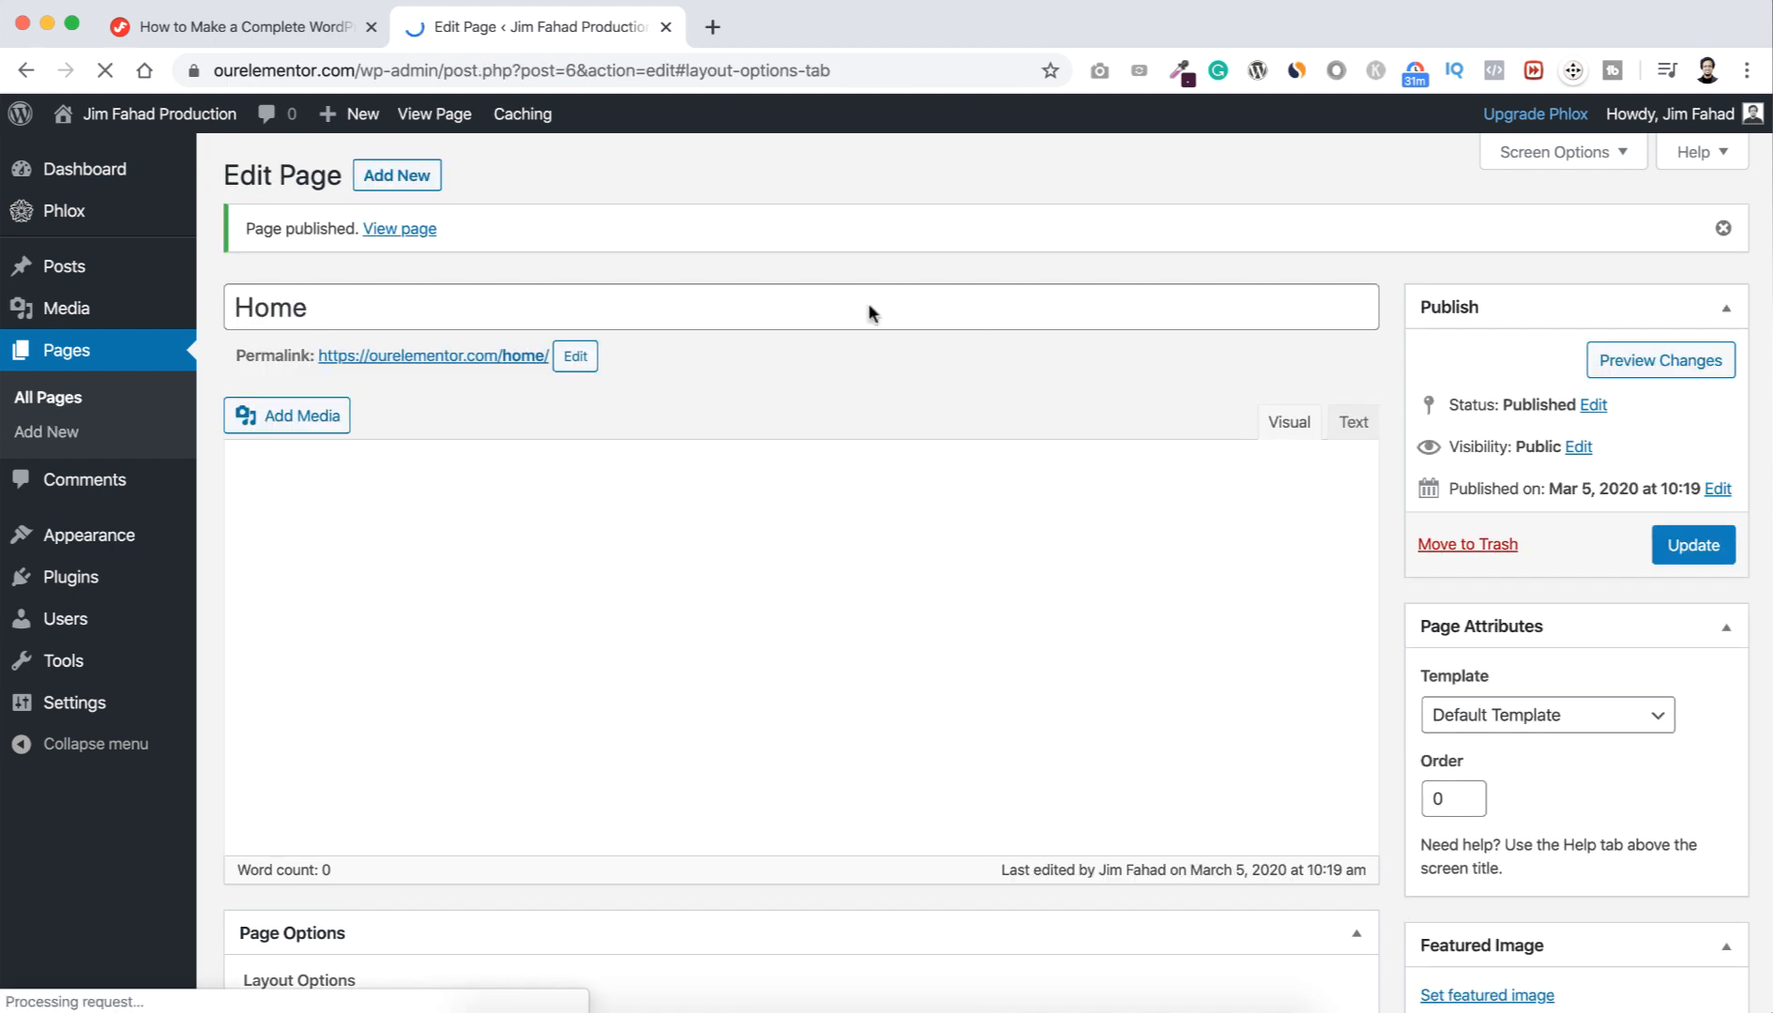
Step: Create another new page titled "Blog" and publish it
{"action": "left_click", "coordinate": [398, 178]}
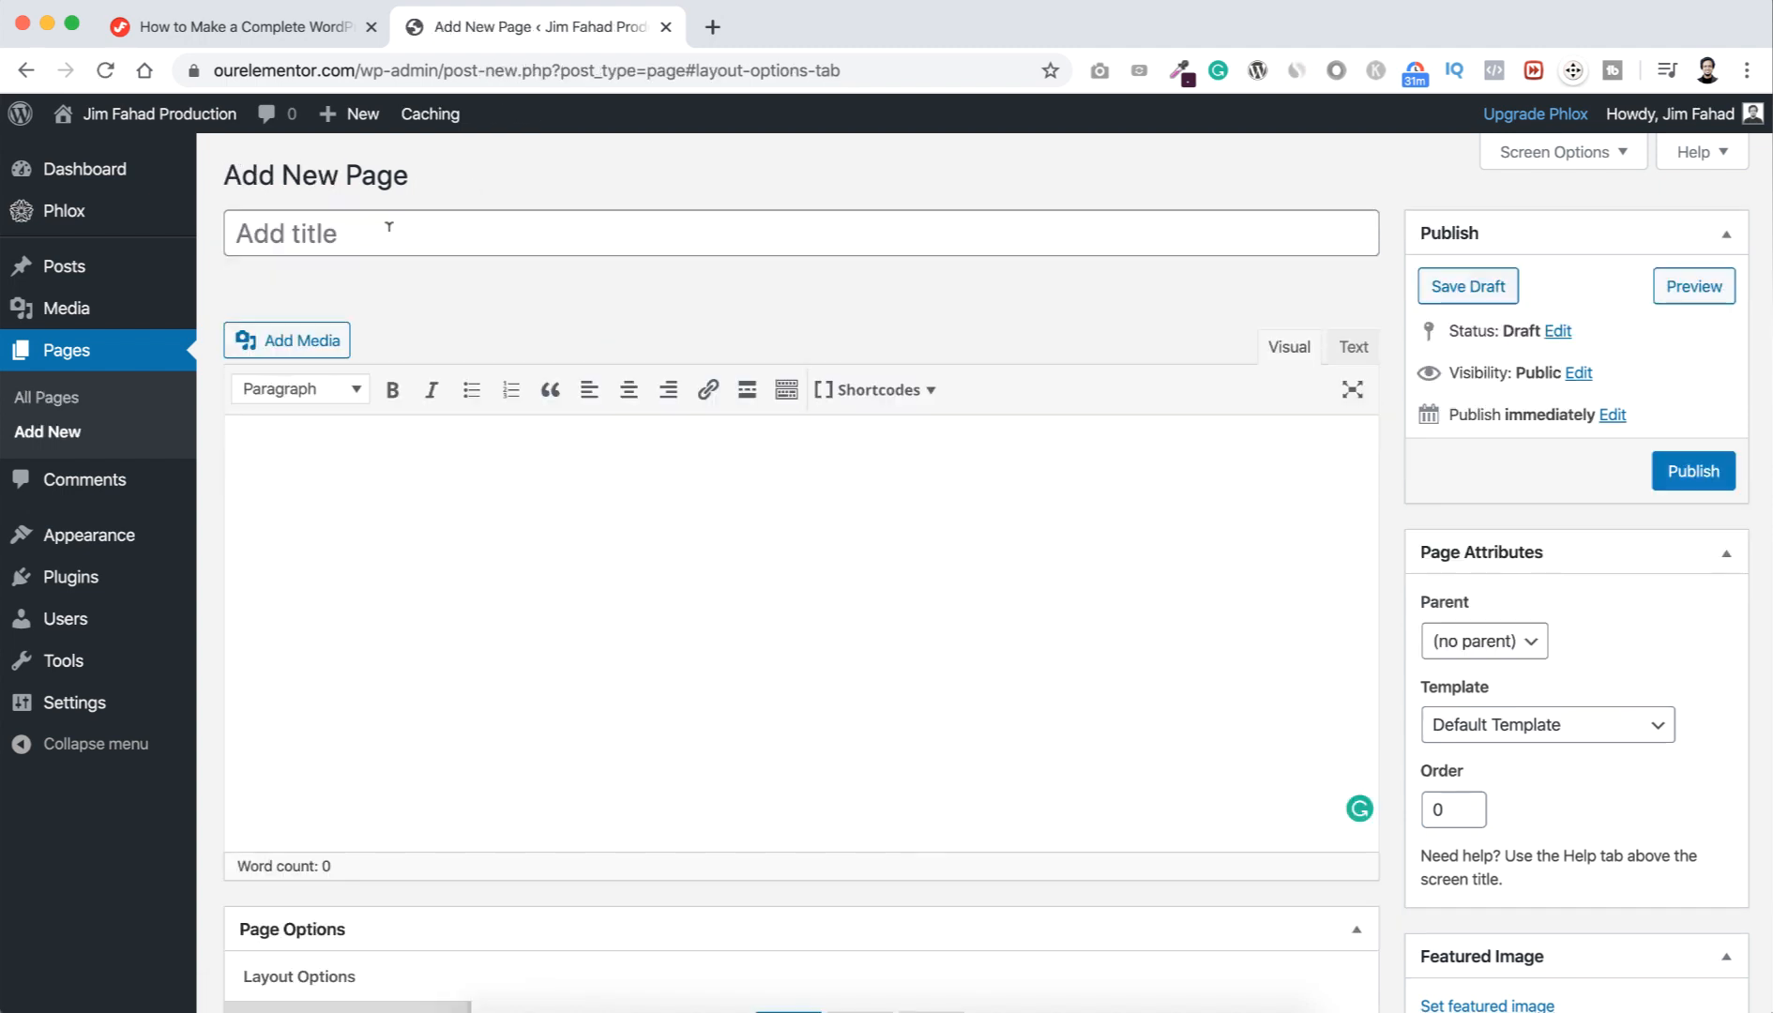
{"action": "type", "text": "Blog"}
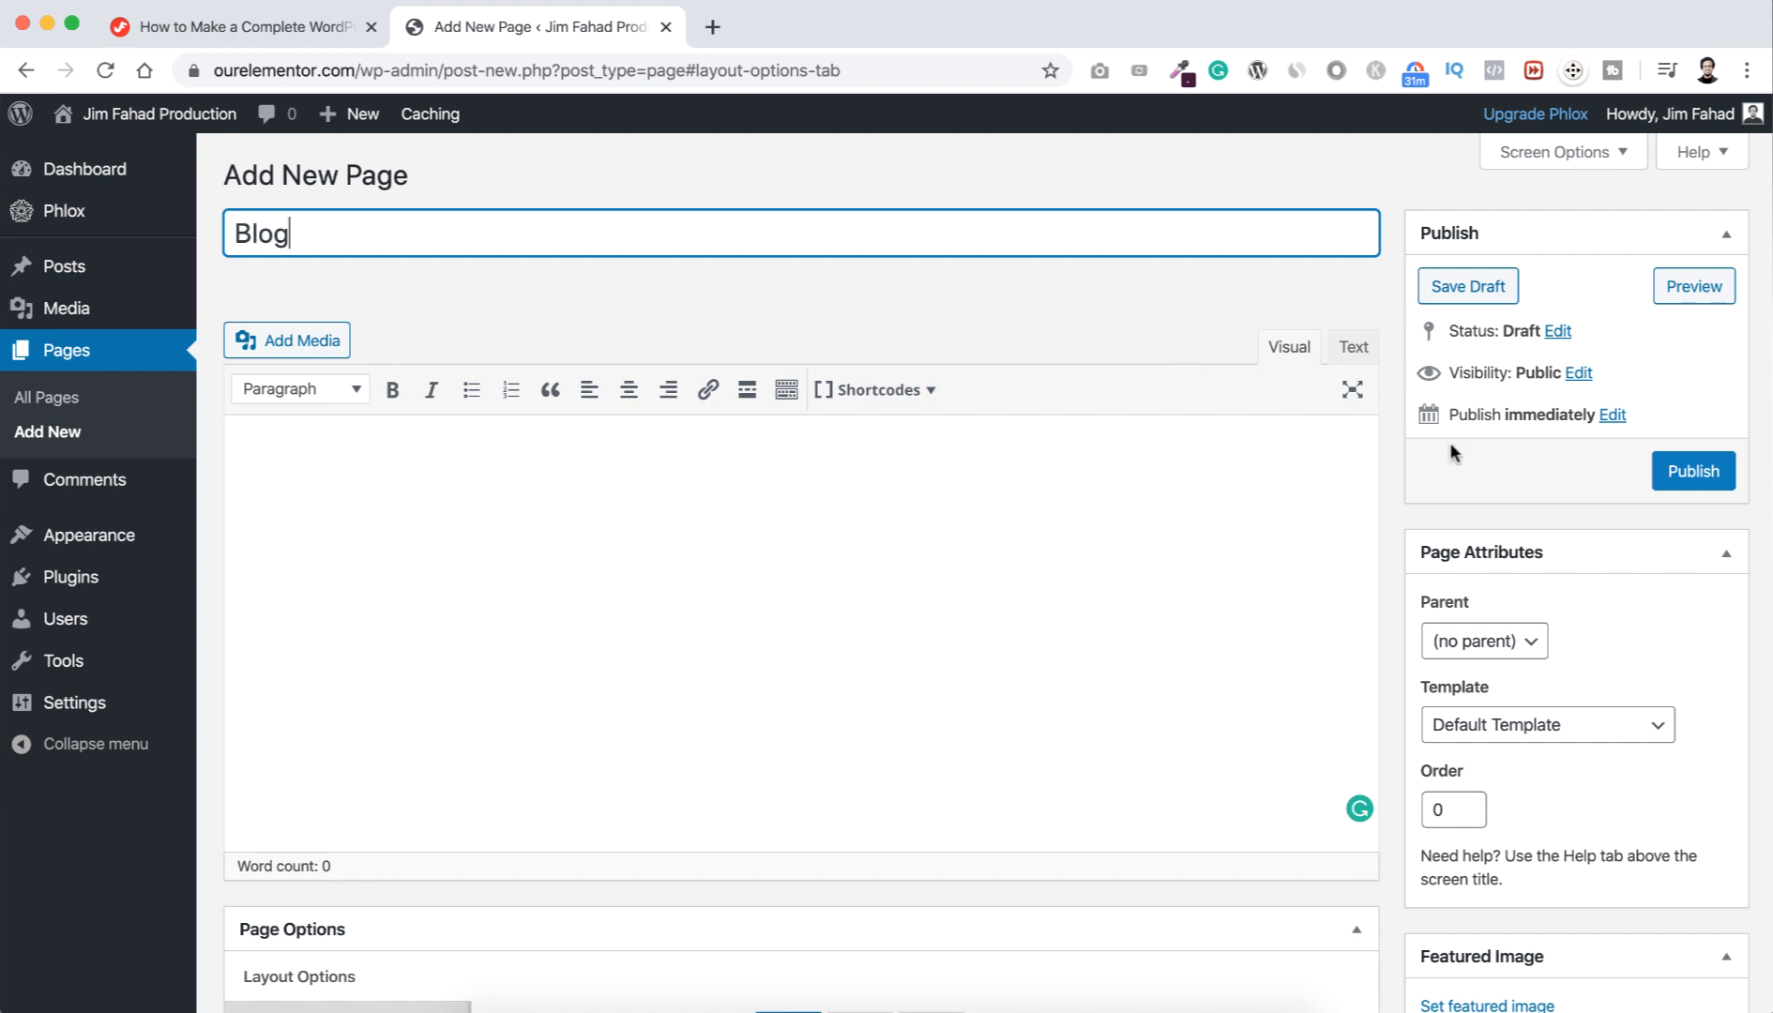
{"action": "left_click", "coordinate": [1692, 473]}
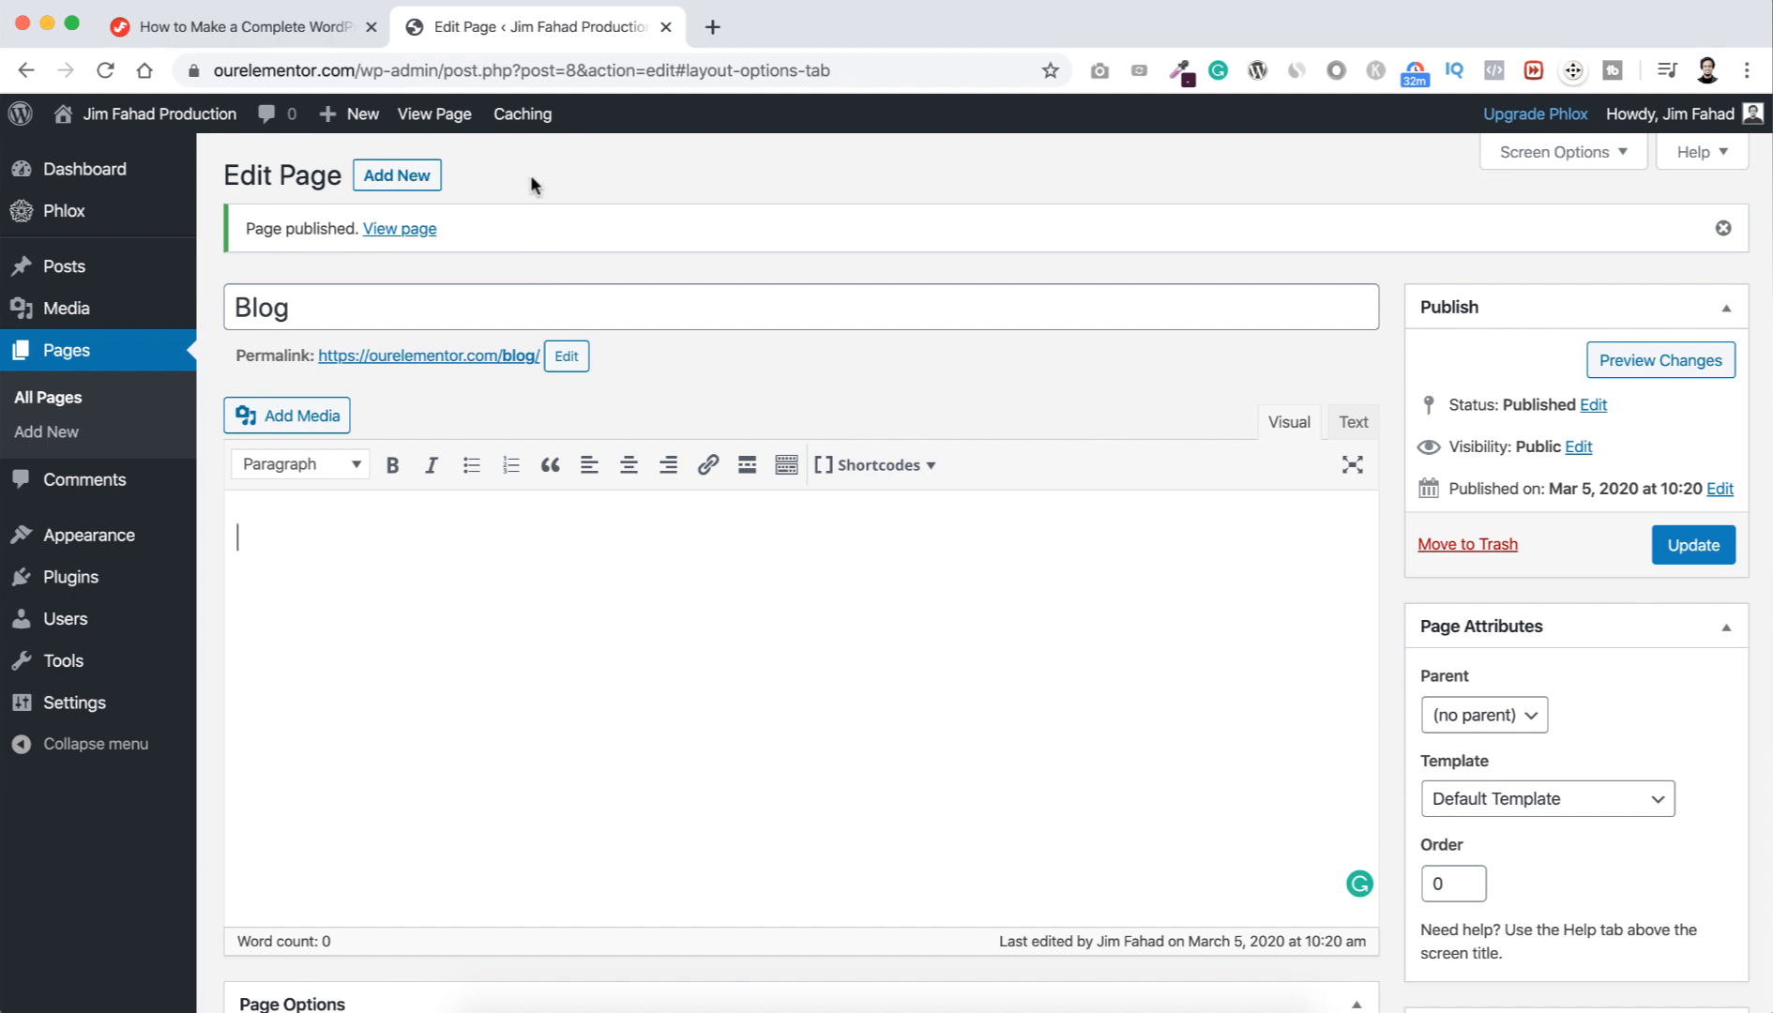
Step: Switch to the tutorial page and follow its "Get Elementor" link to the Elementor website
{"action": "left_click", "coordinate": [298, 31]}
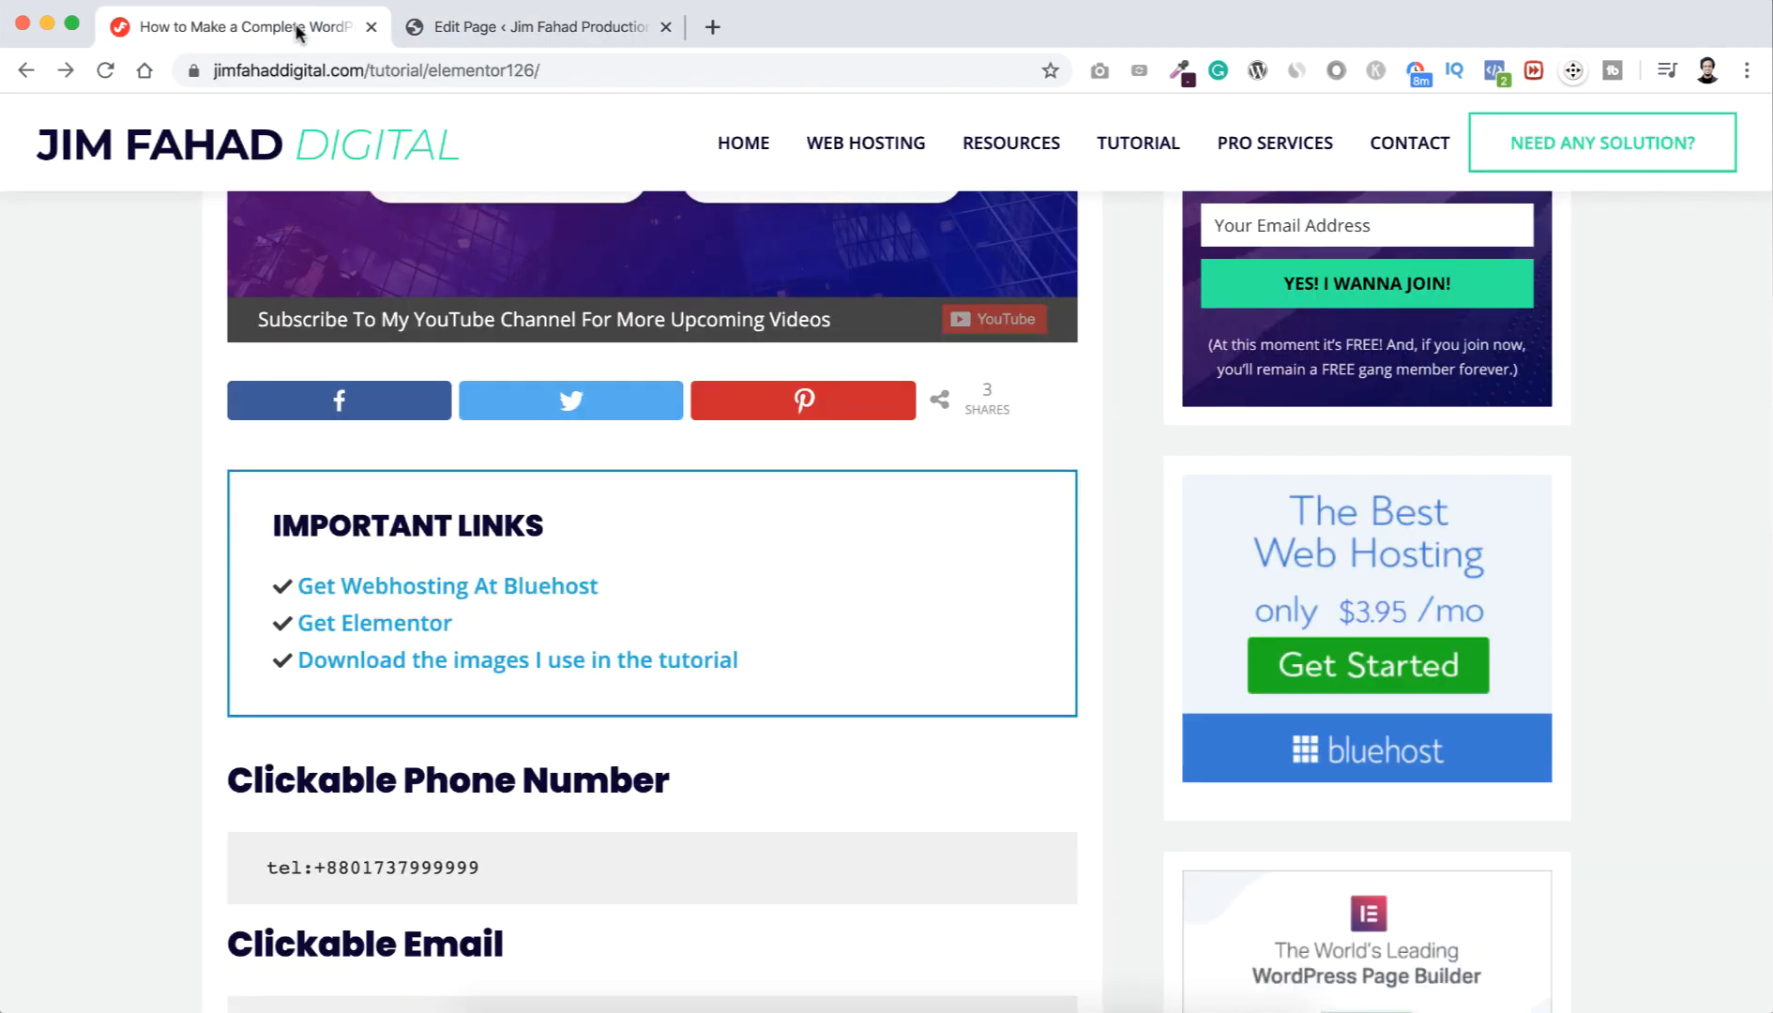
{"action": "scroll", "coordinate": [159, 376], "scroll_direction": "up", "scroll_amount": 2}
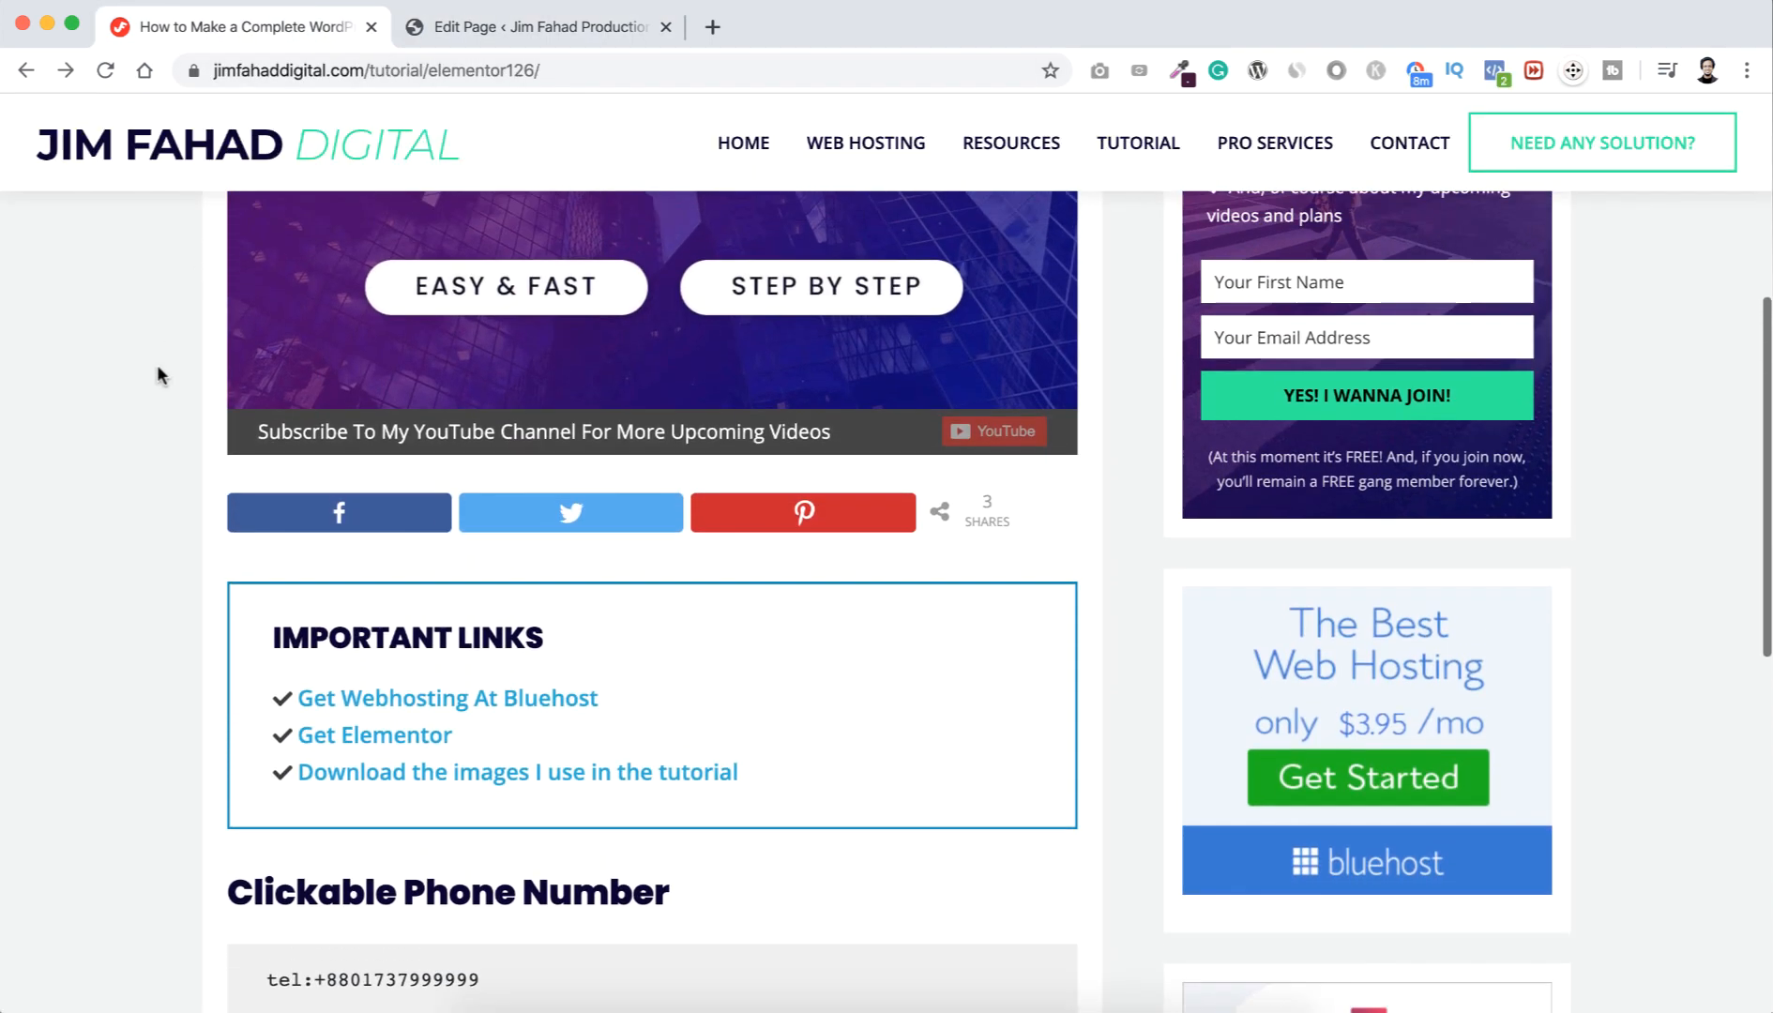
{"action": "scroll", "coordinate": [159, 376], "scroll_direction": "down", "scroll_amount": 3}
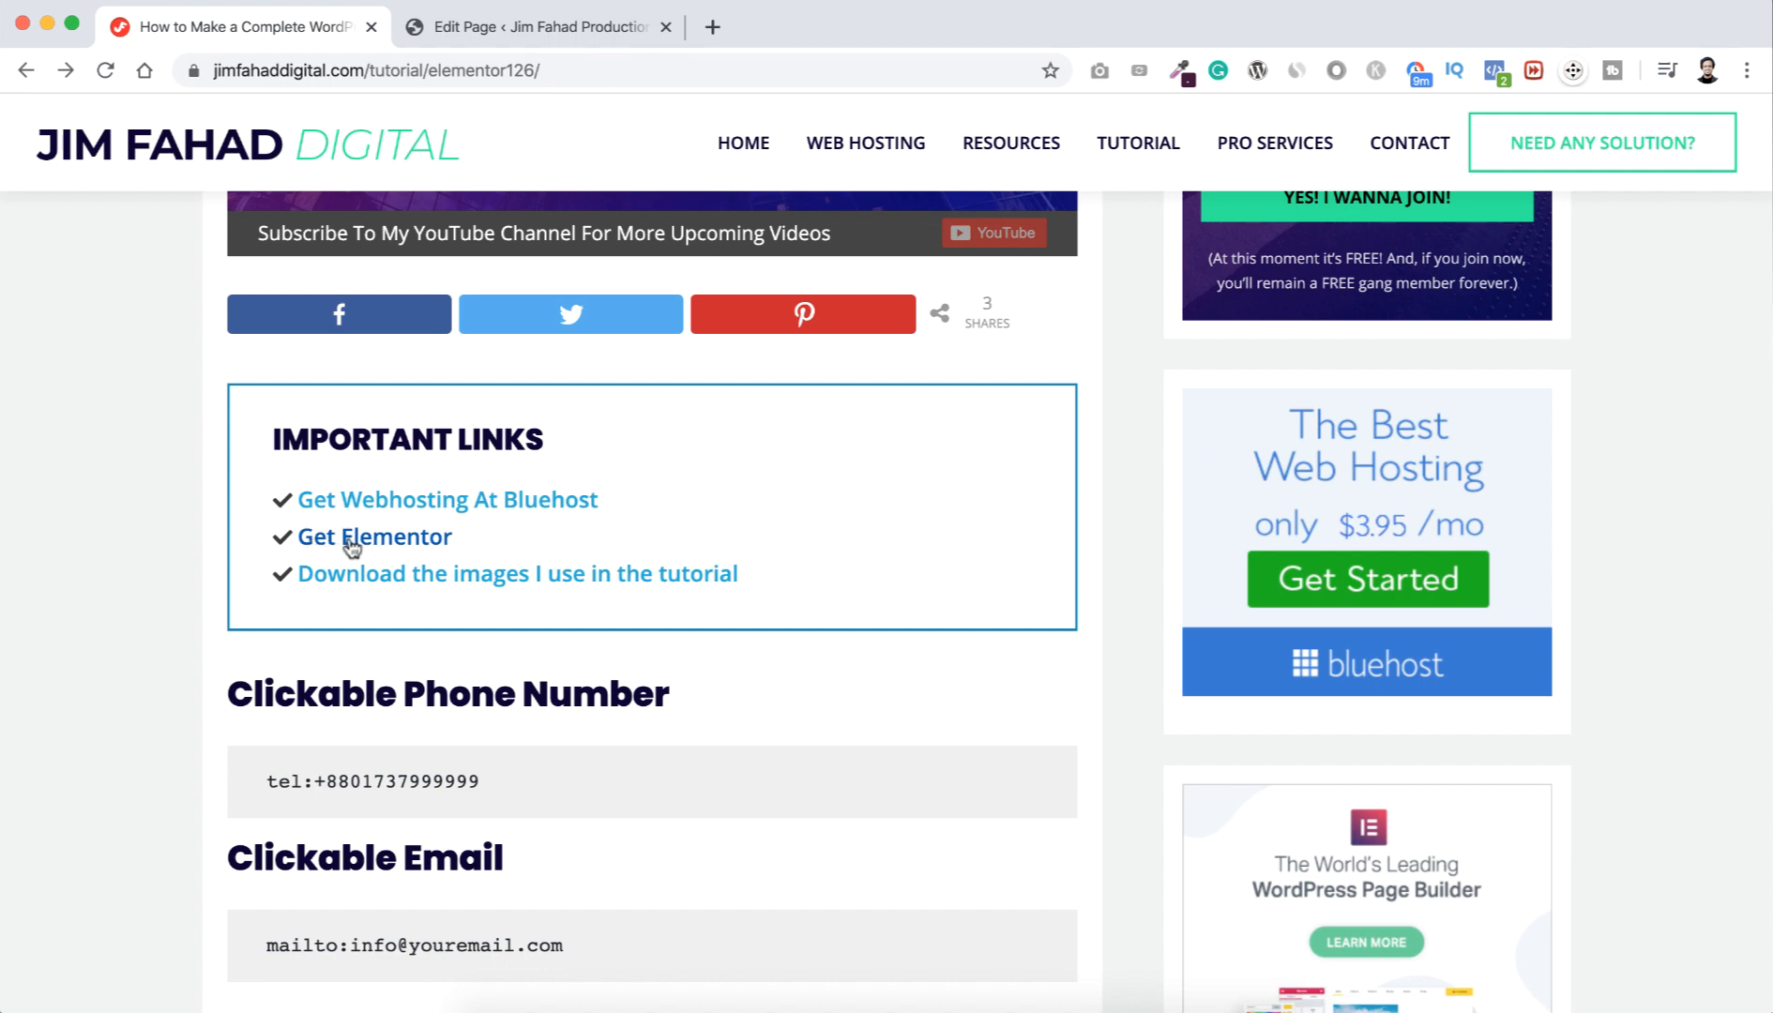
{"action": "left_click", "coordinate": [381, 547]}
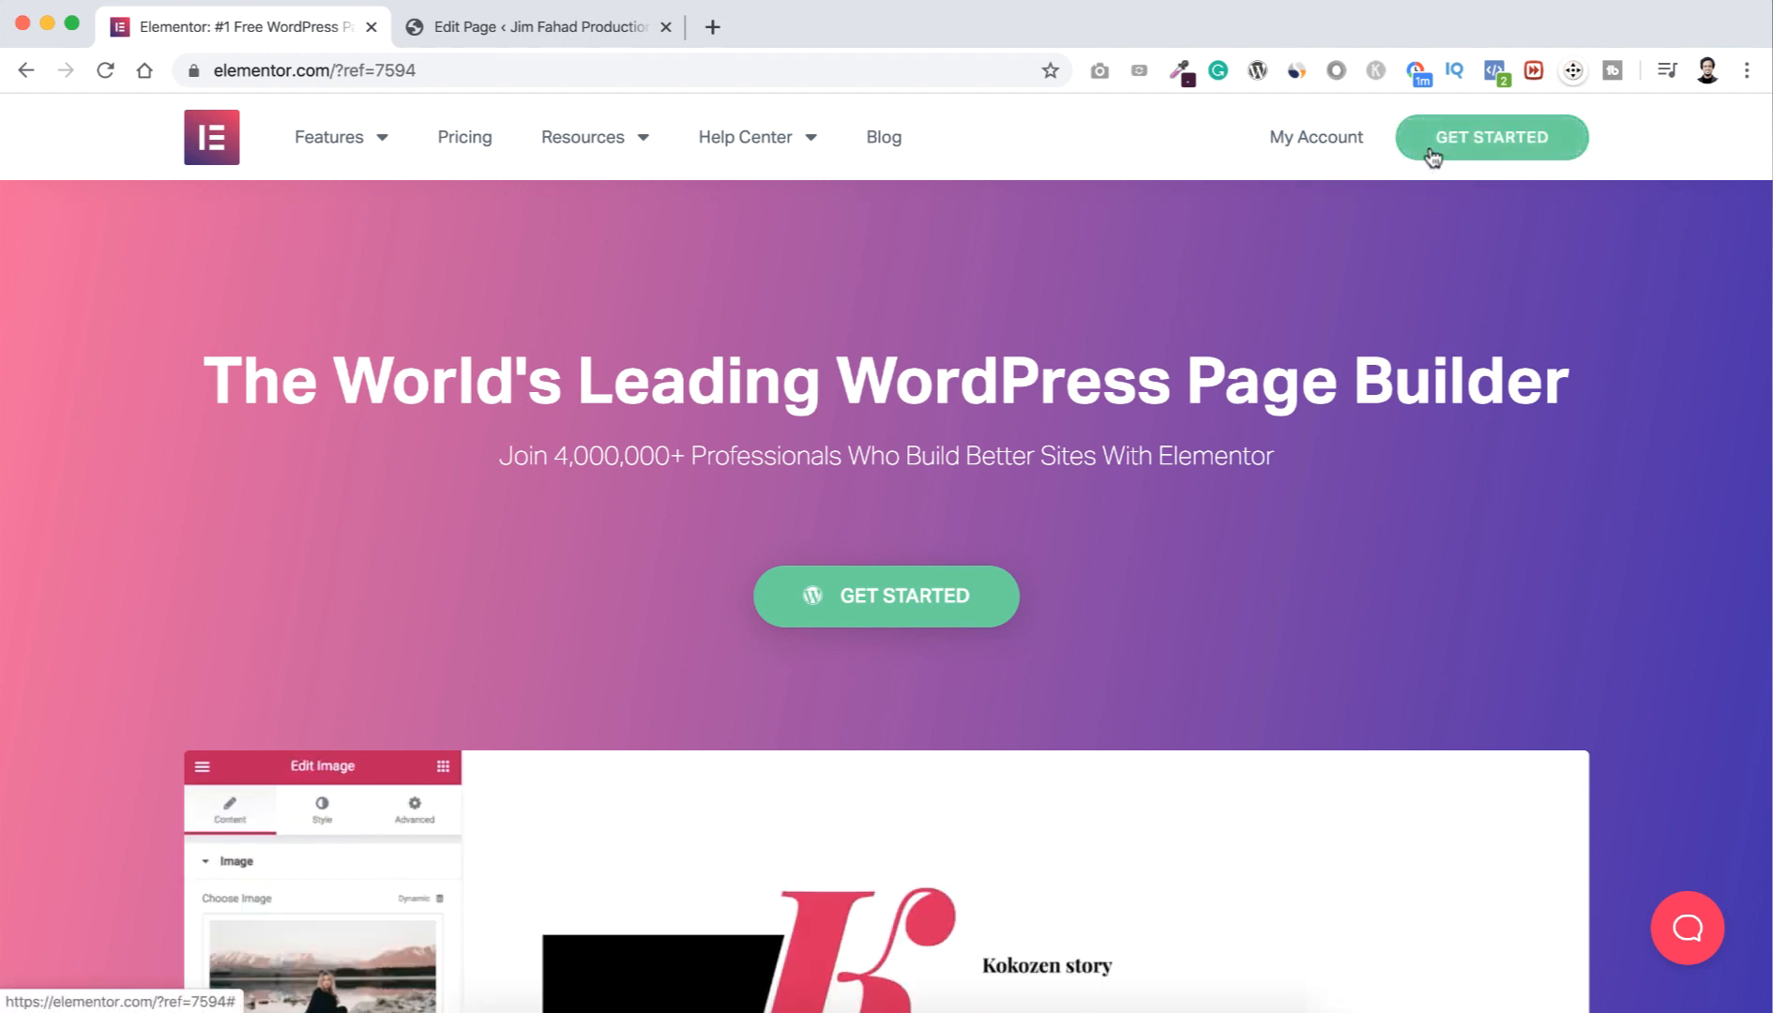
Step: Request the free Elementor download, fill in the contact's e-mail address, and submit the form to download the plugin archive
{"action": "left_click", "coordinate": [922, 609]}
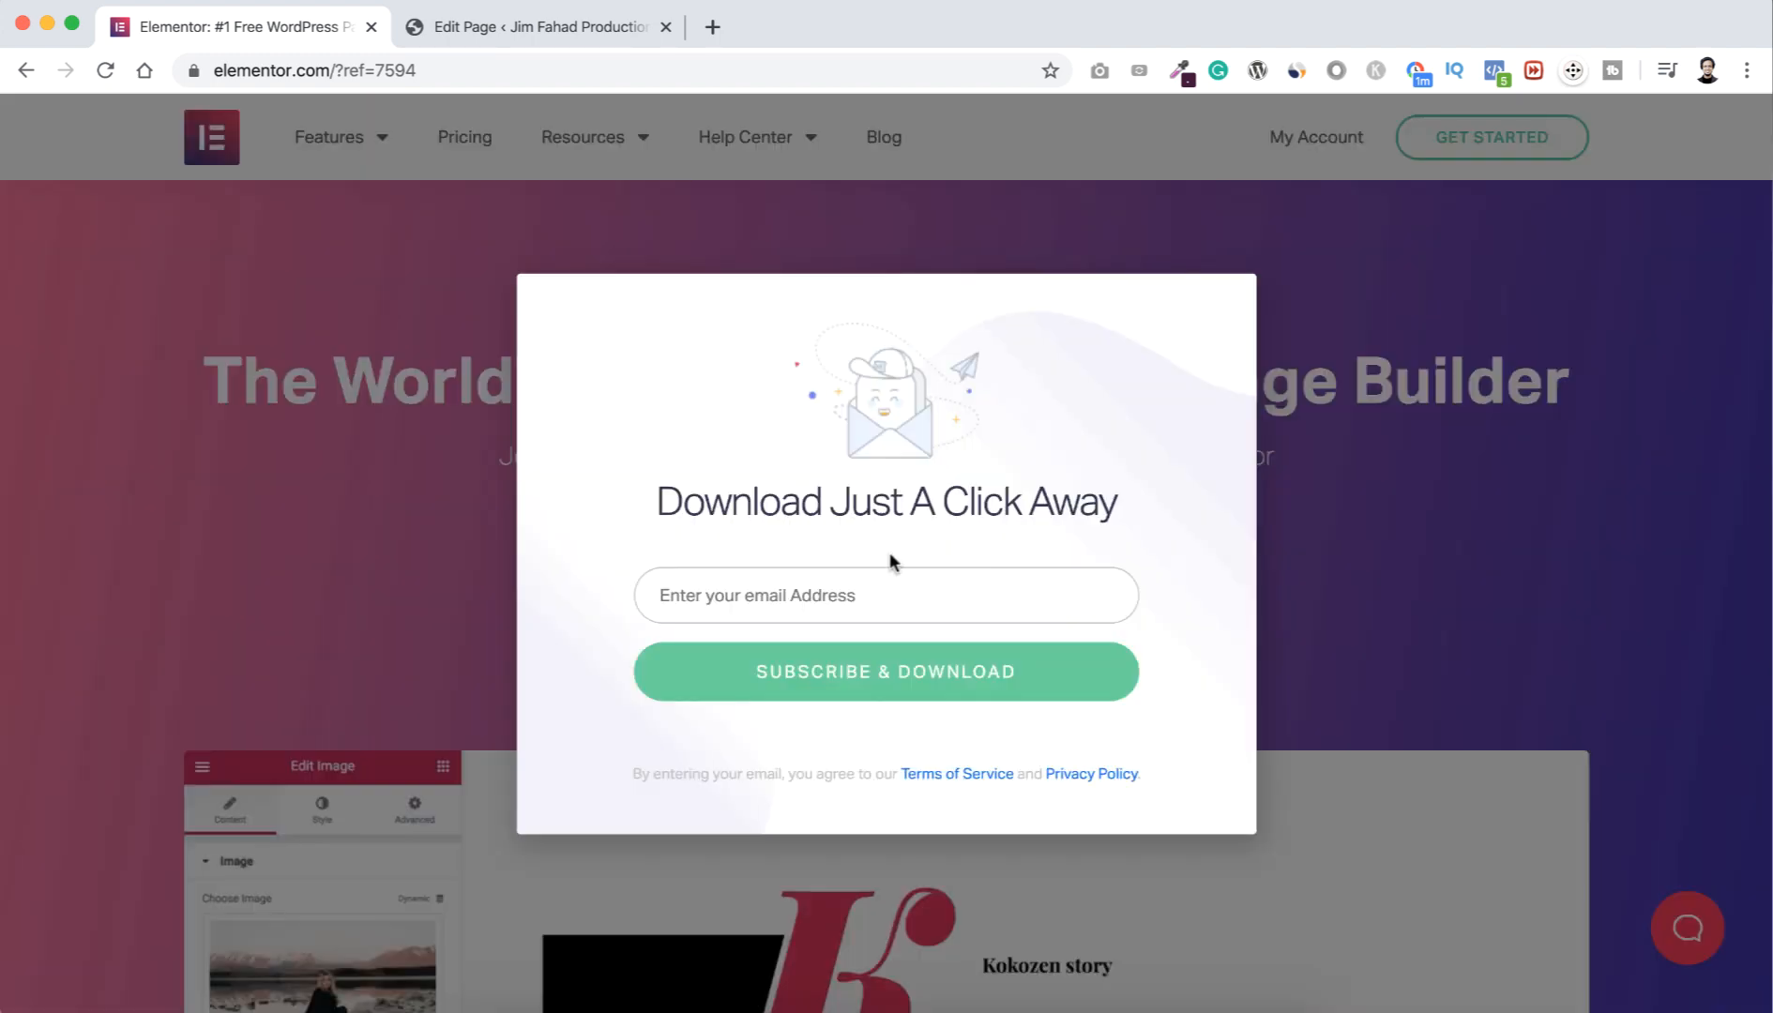
{"action": "left_click", "coordinate": [804, 594]}
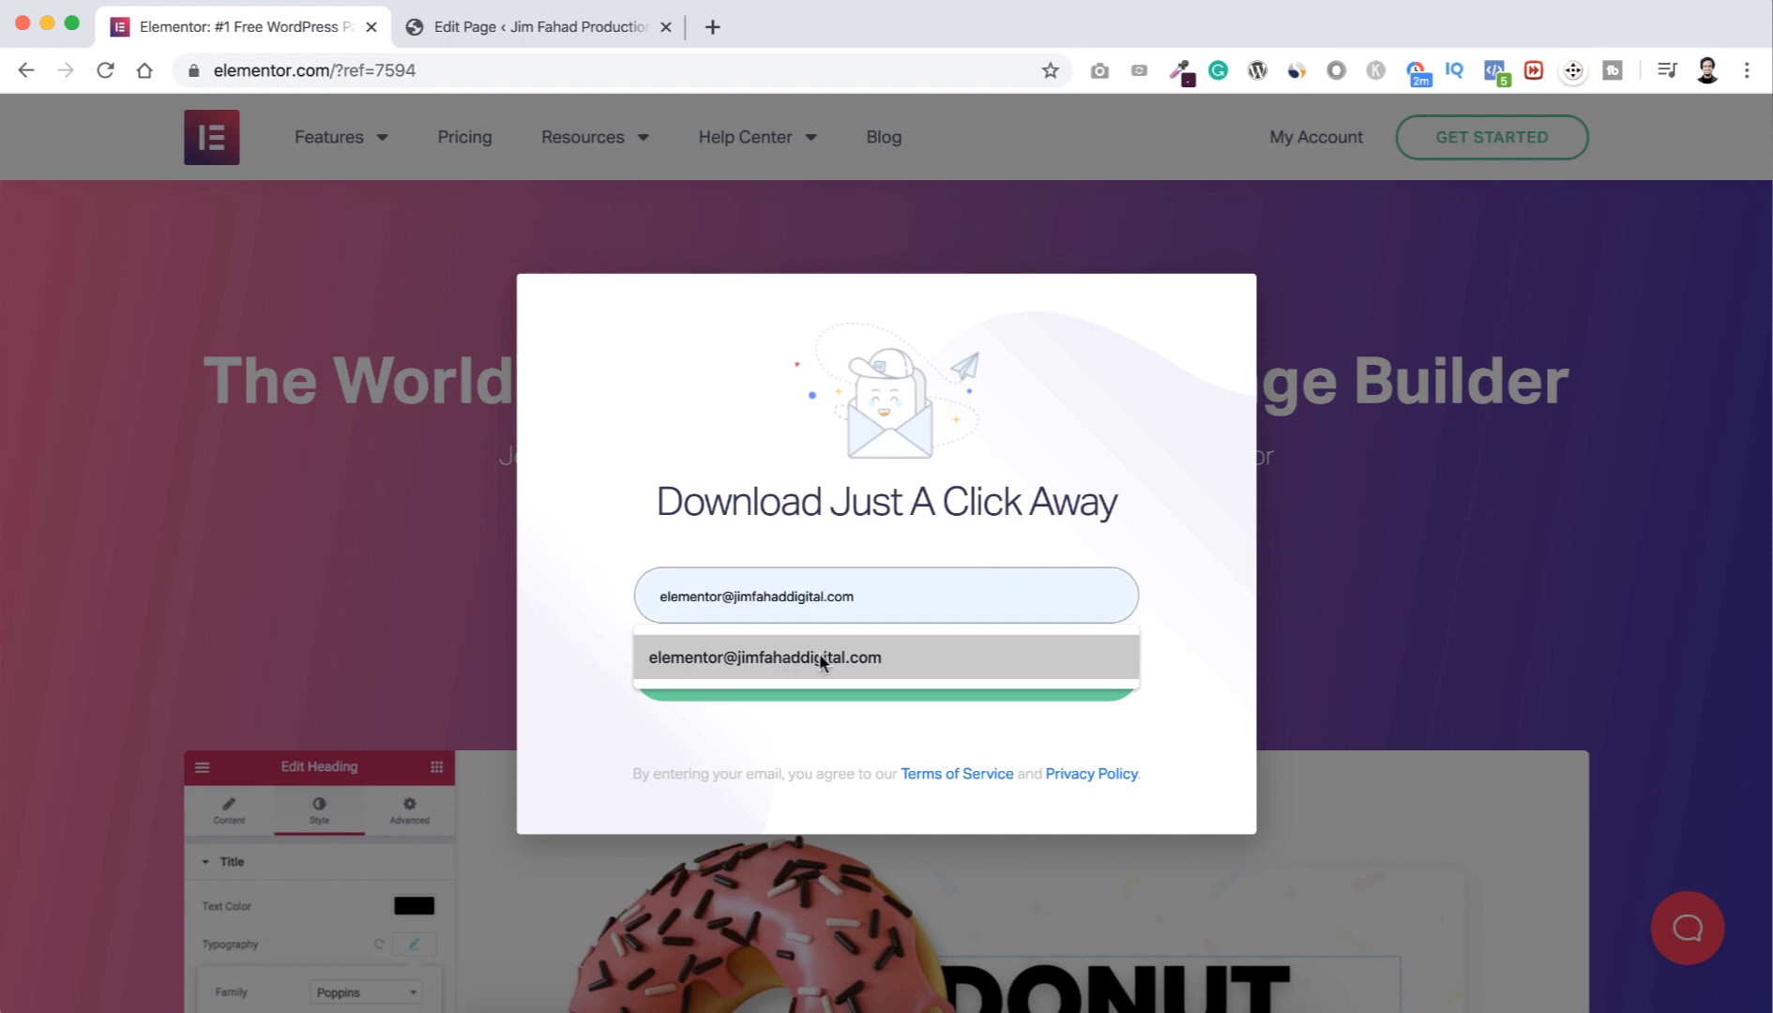
{"action": "left_click", "coordinate": [825, 653]}
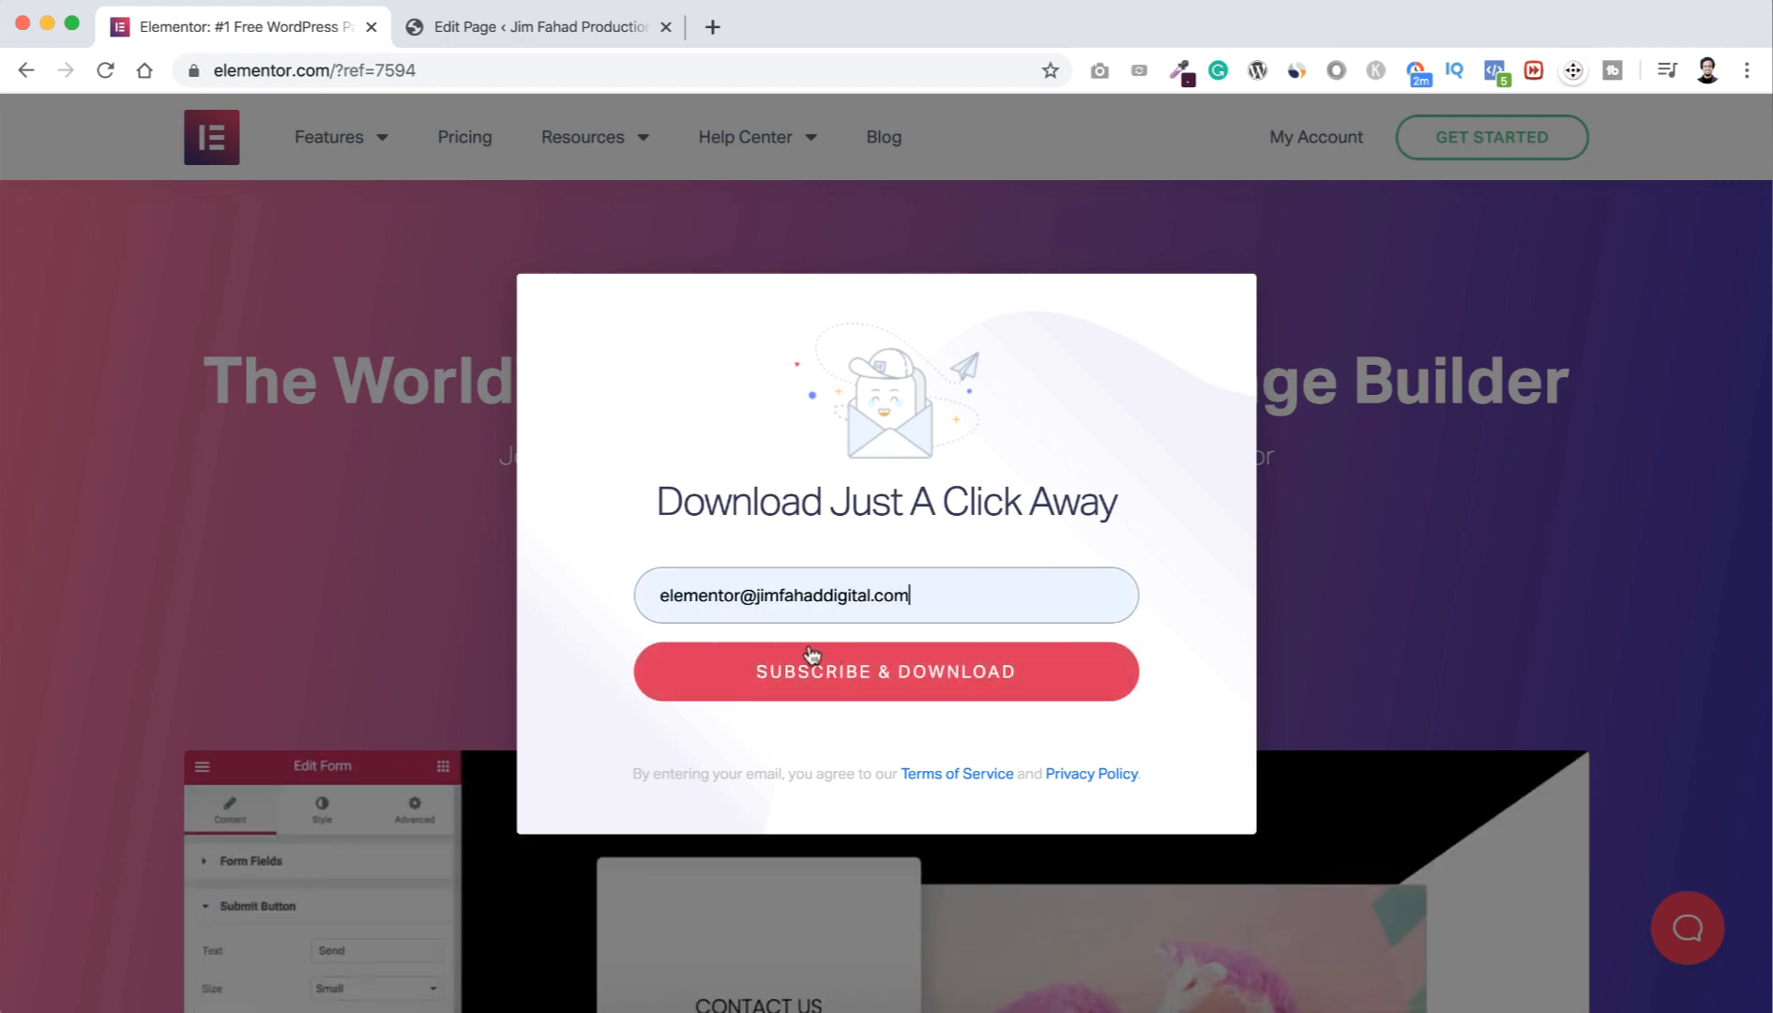
{"action": "left_click", "coordinate": [907, 676]}
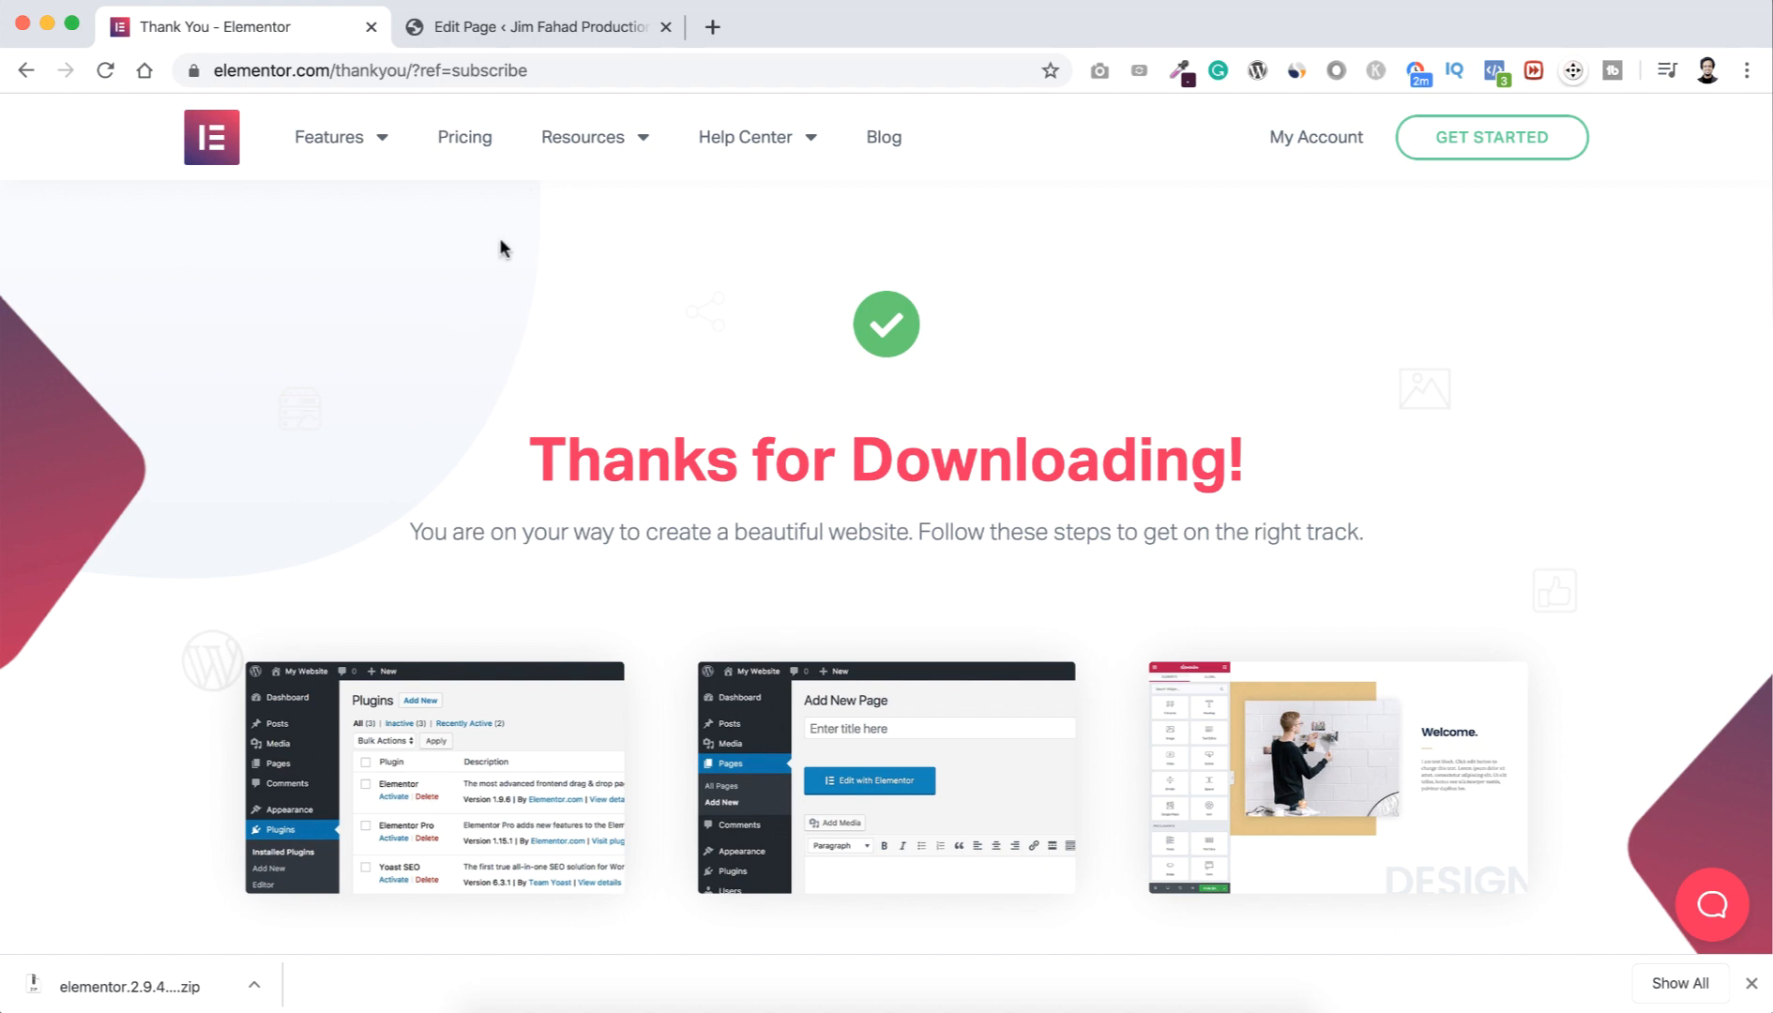
Step: Return to the WordPress dashboard, upload elementor.2.9.4.zip from the Desktop as a new plugin, and install and activate it
{"action": "left_click", "coordinate": [541, 28]}
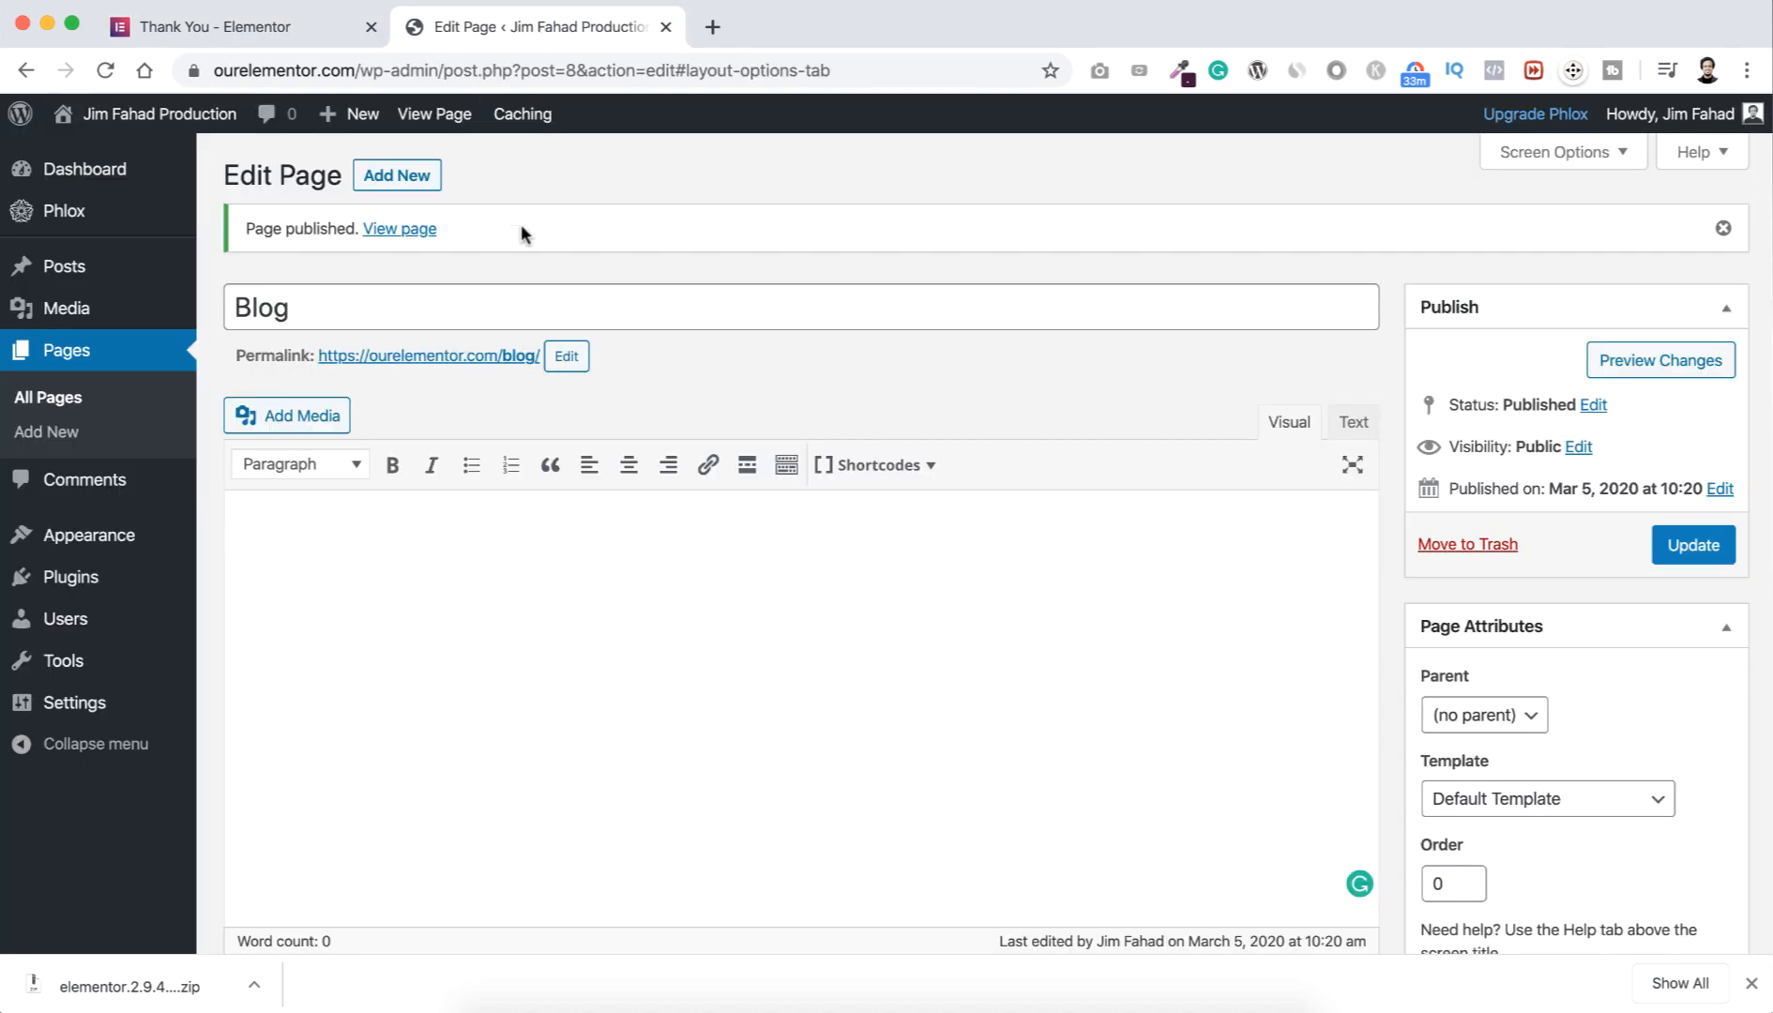
{"action": "mouse_move", "coordinate": [80, 579]}
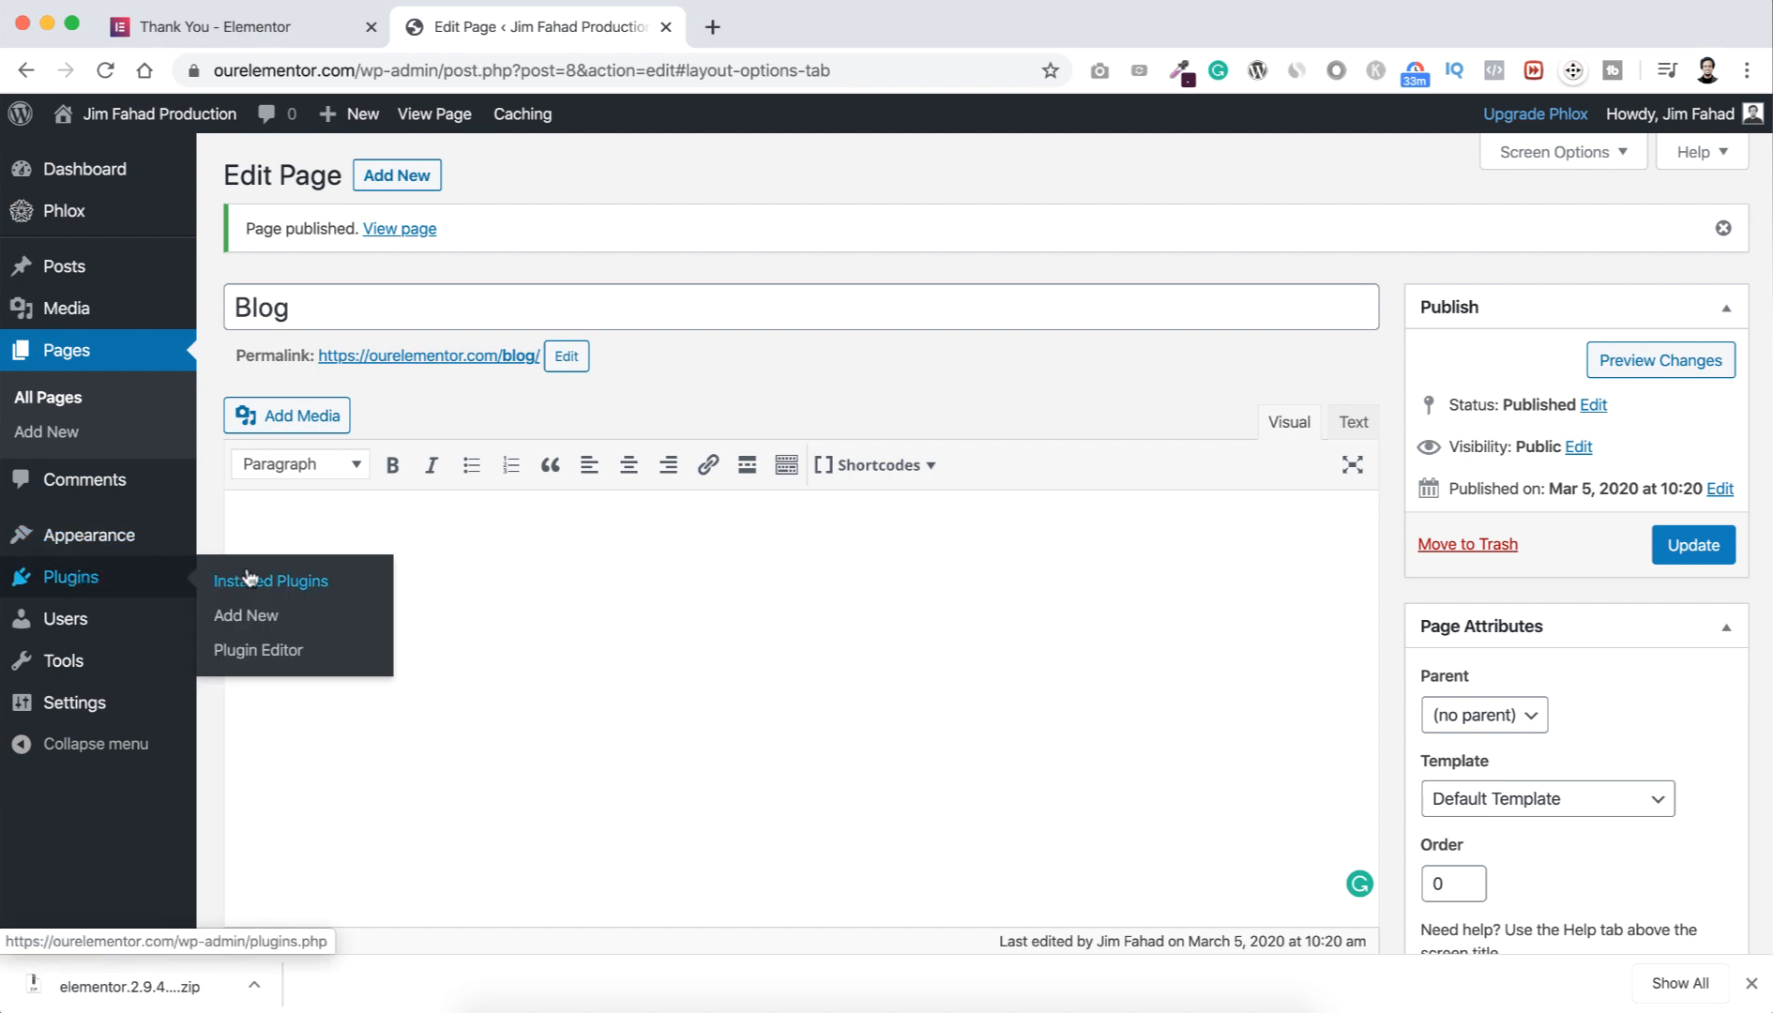
{"action": "left_click", "coordinate": [247, 617]}
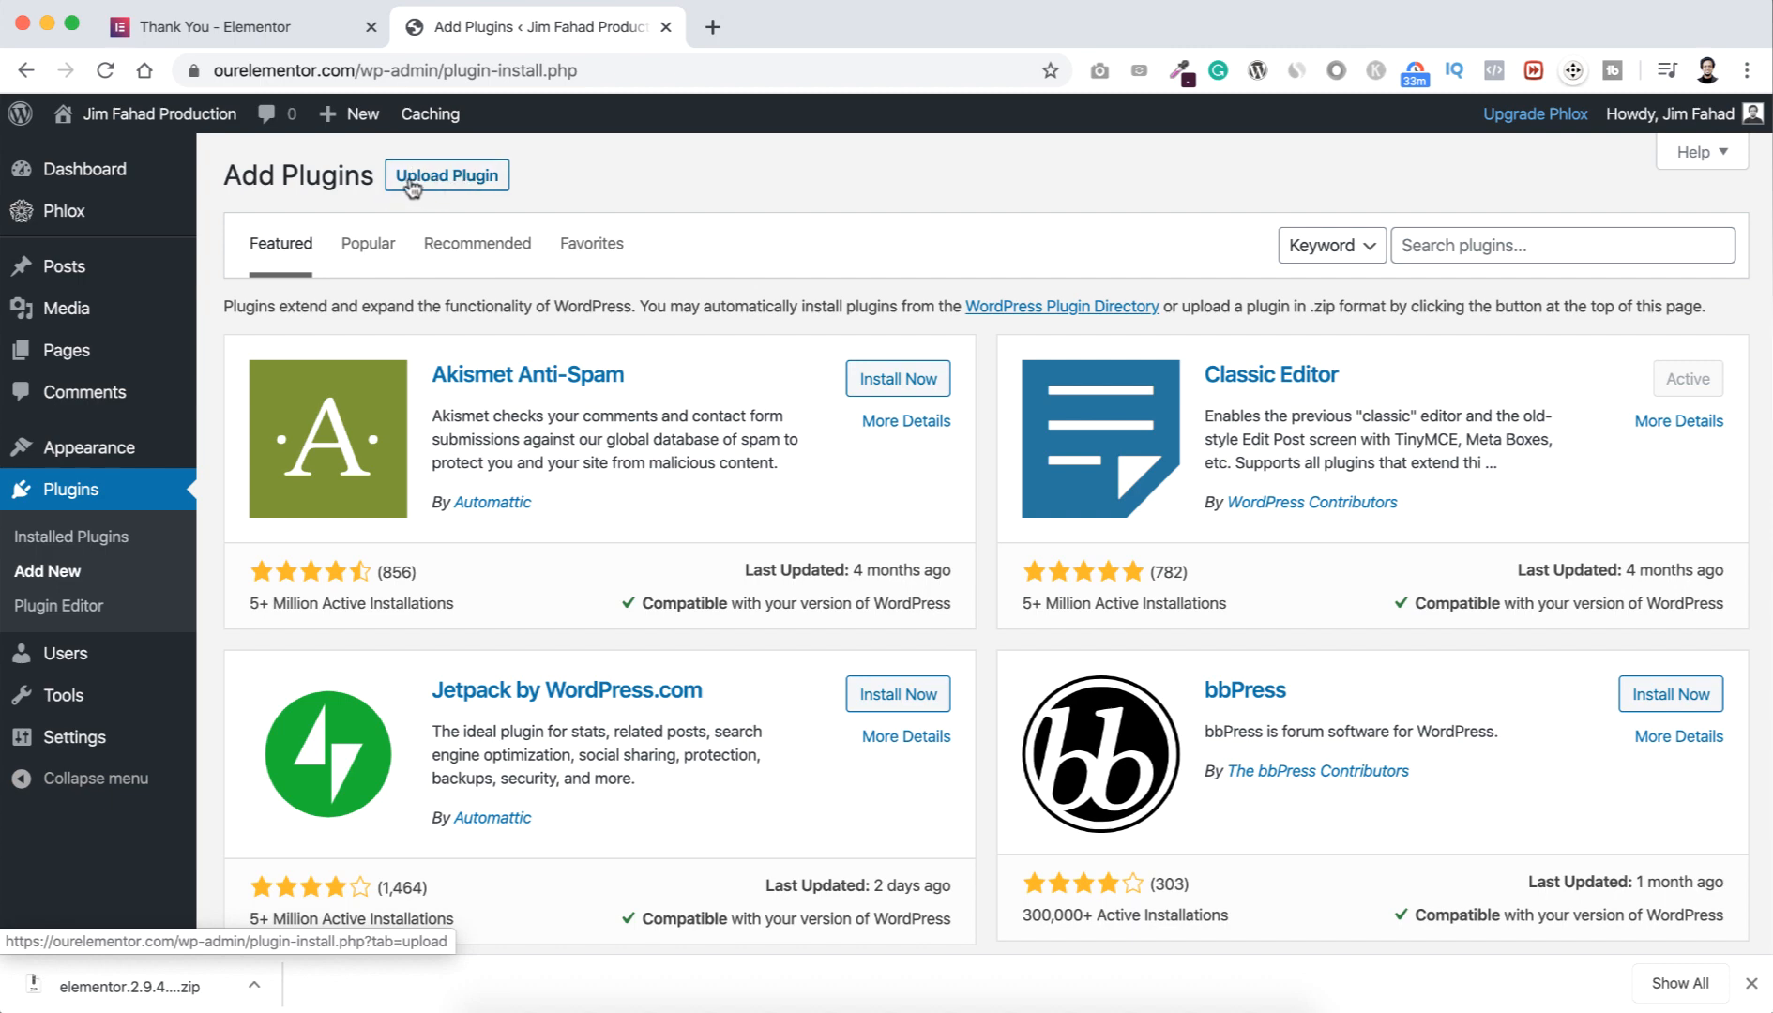
{"action": "left_click", "coordinate": [467, 178]}
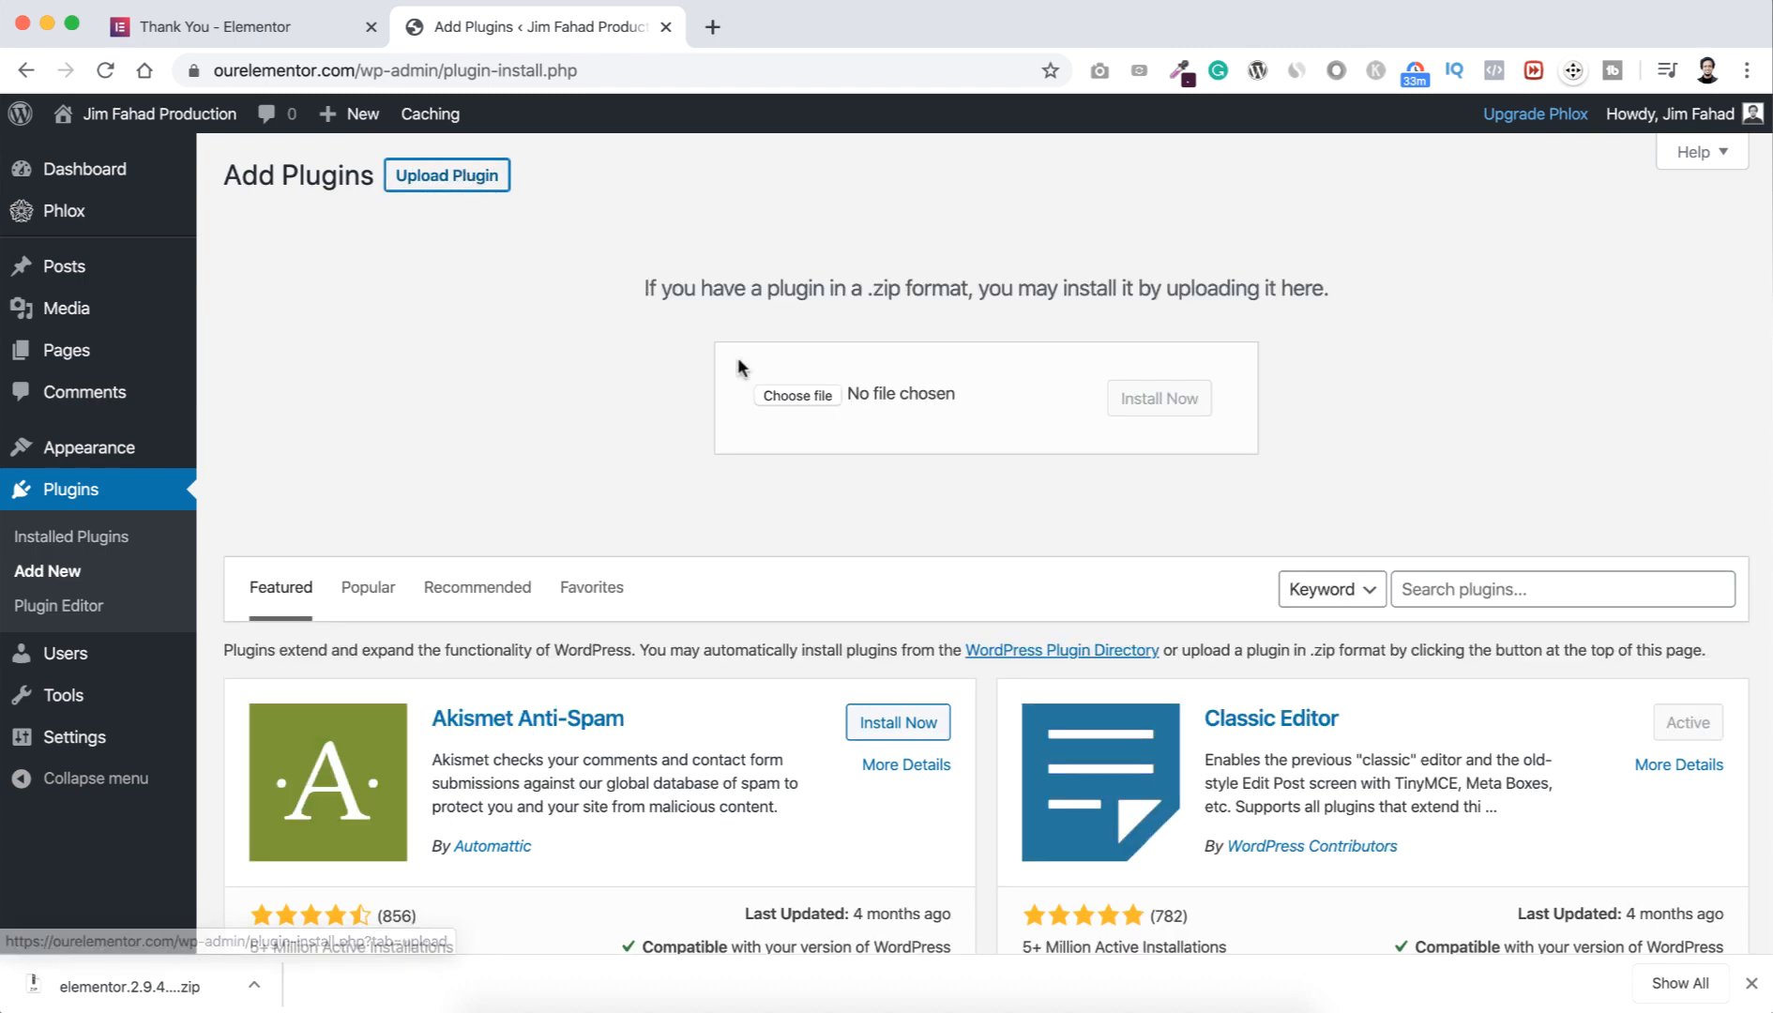
{"action": "left_click", "coordinate": [798, 396]}
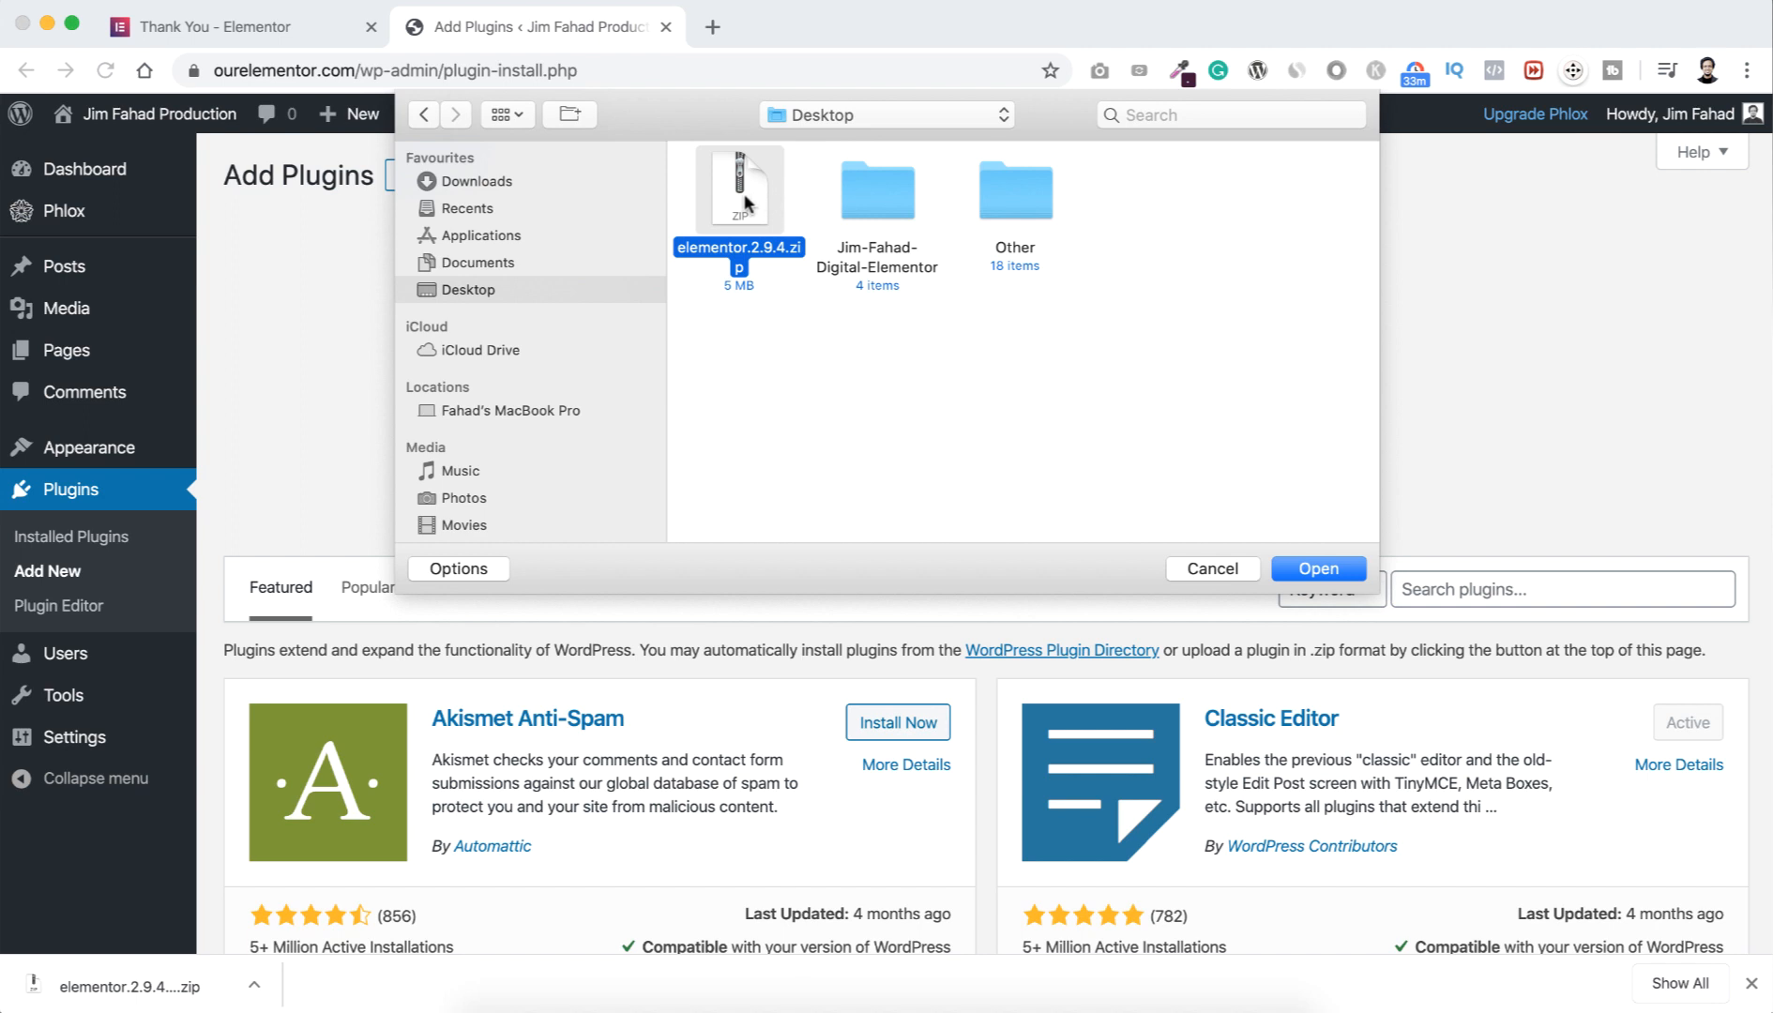
{"action": "left_click", "coordinate": [1318, 568]}
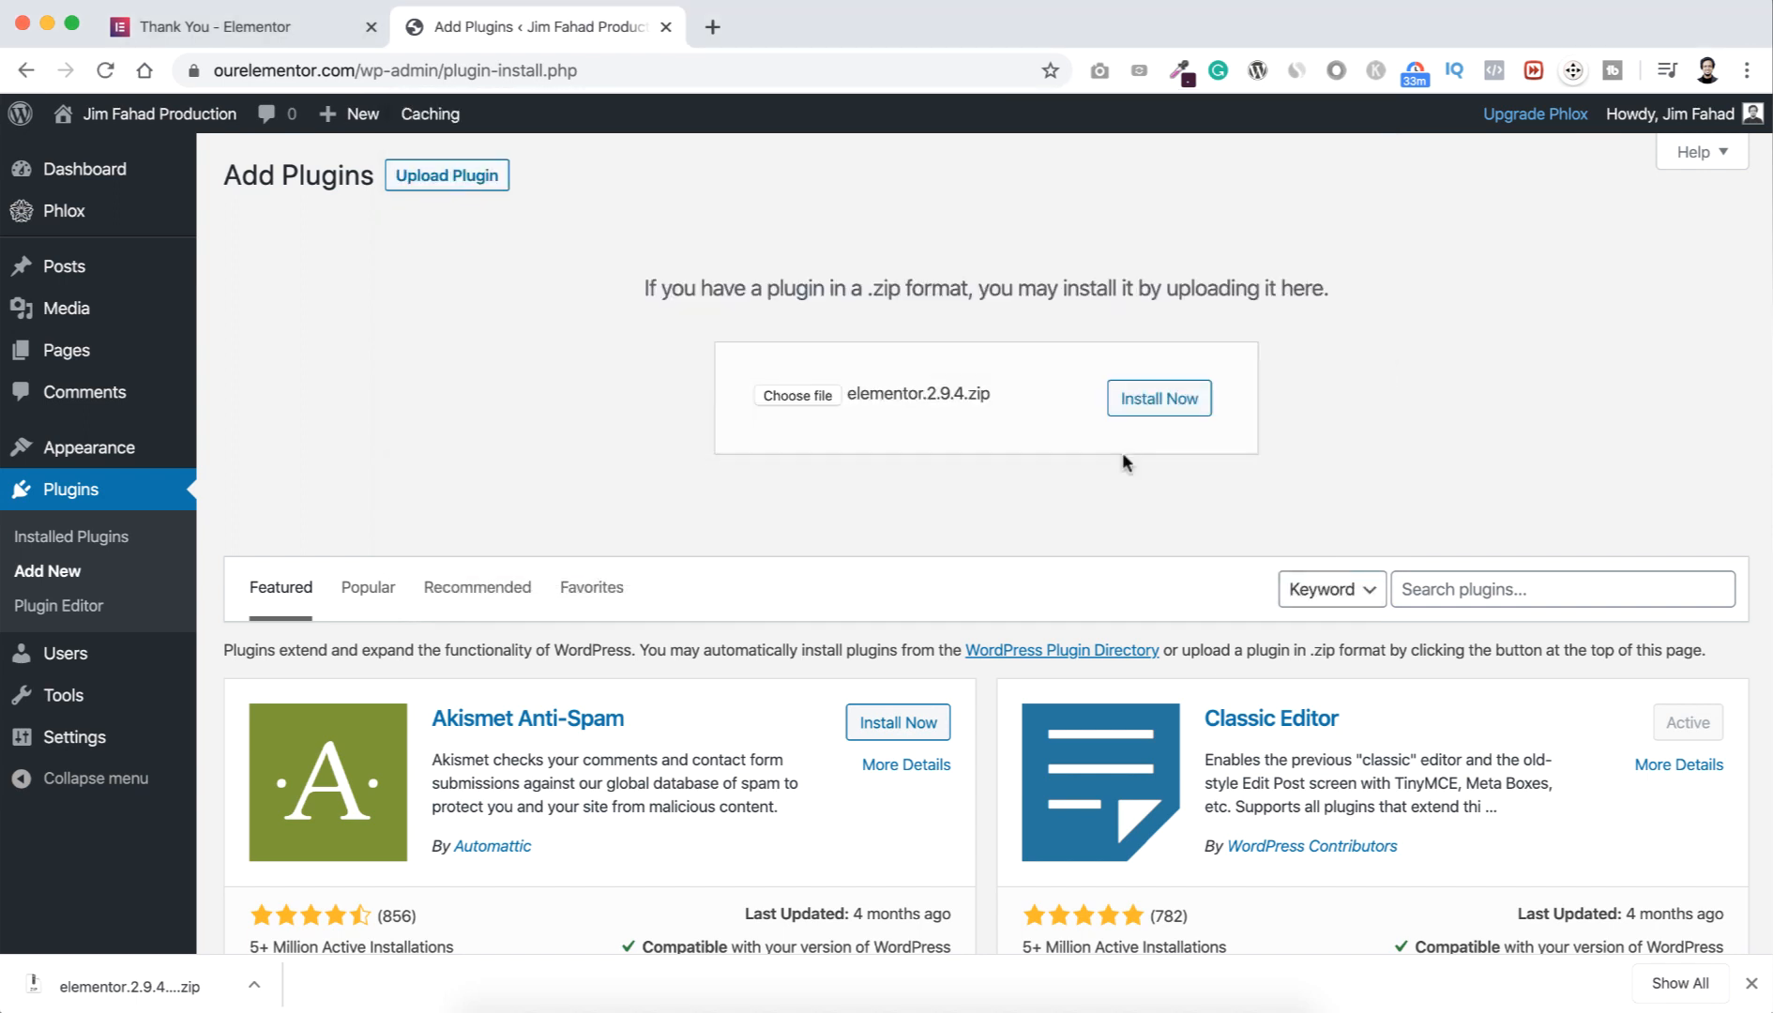
{"action": "left_click", "coordinate": [1152, 402]}
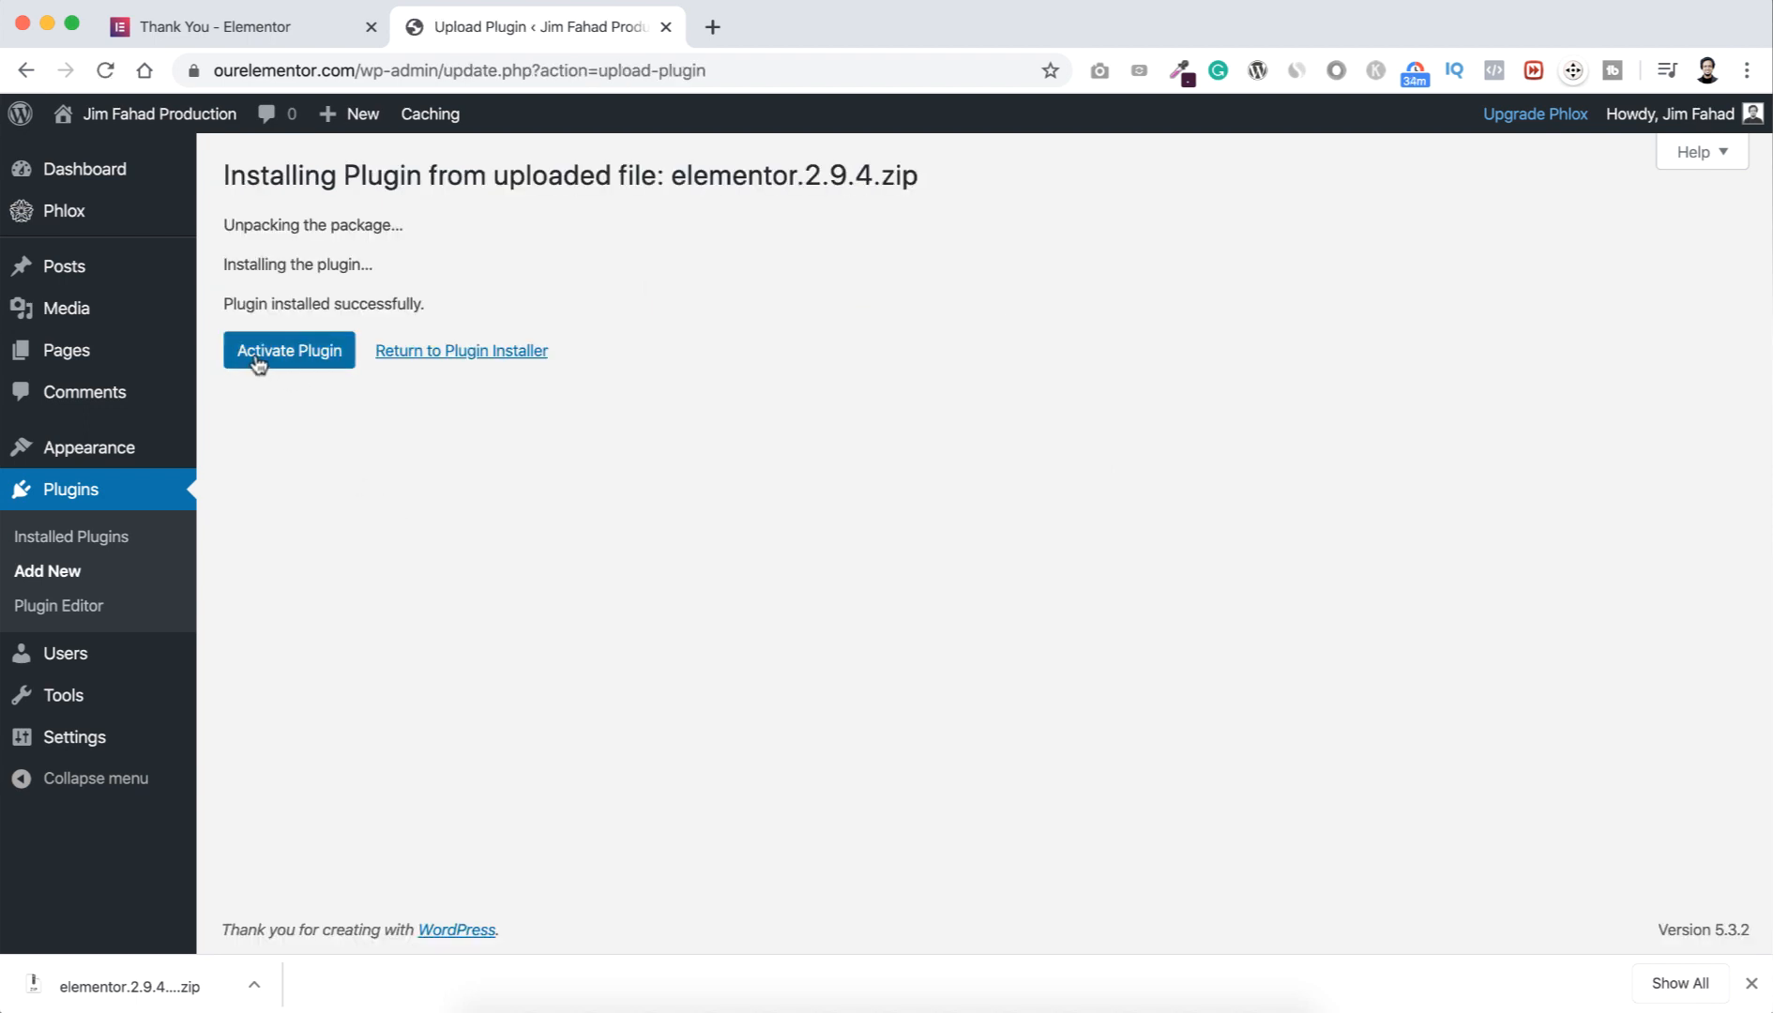
{"action": "left_click", "coordinate": [305, 361]}
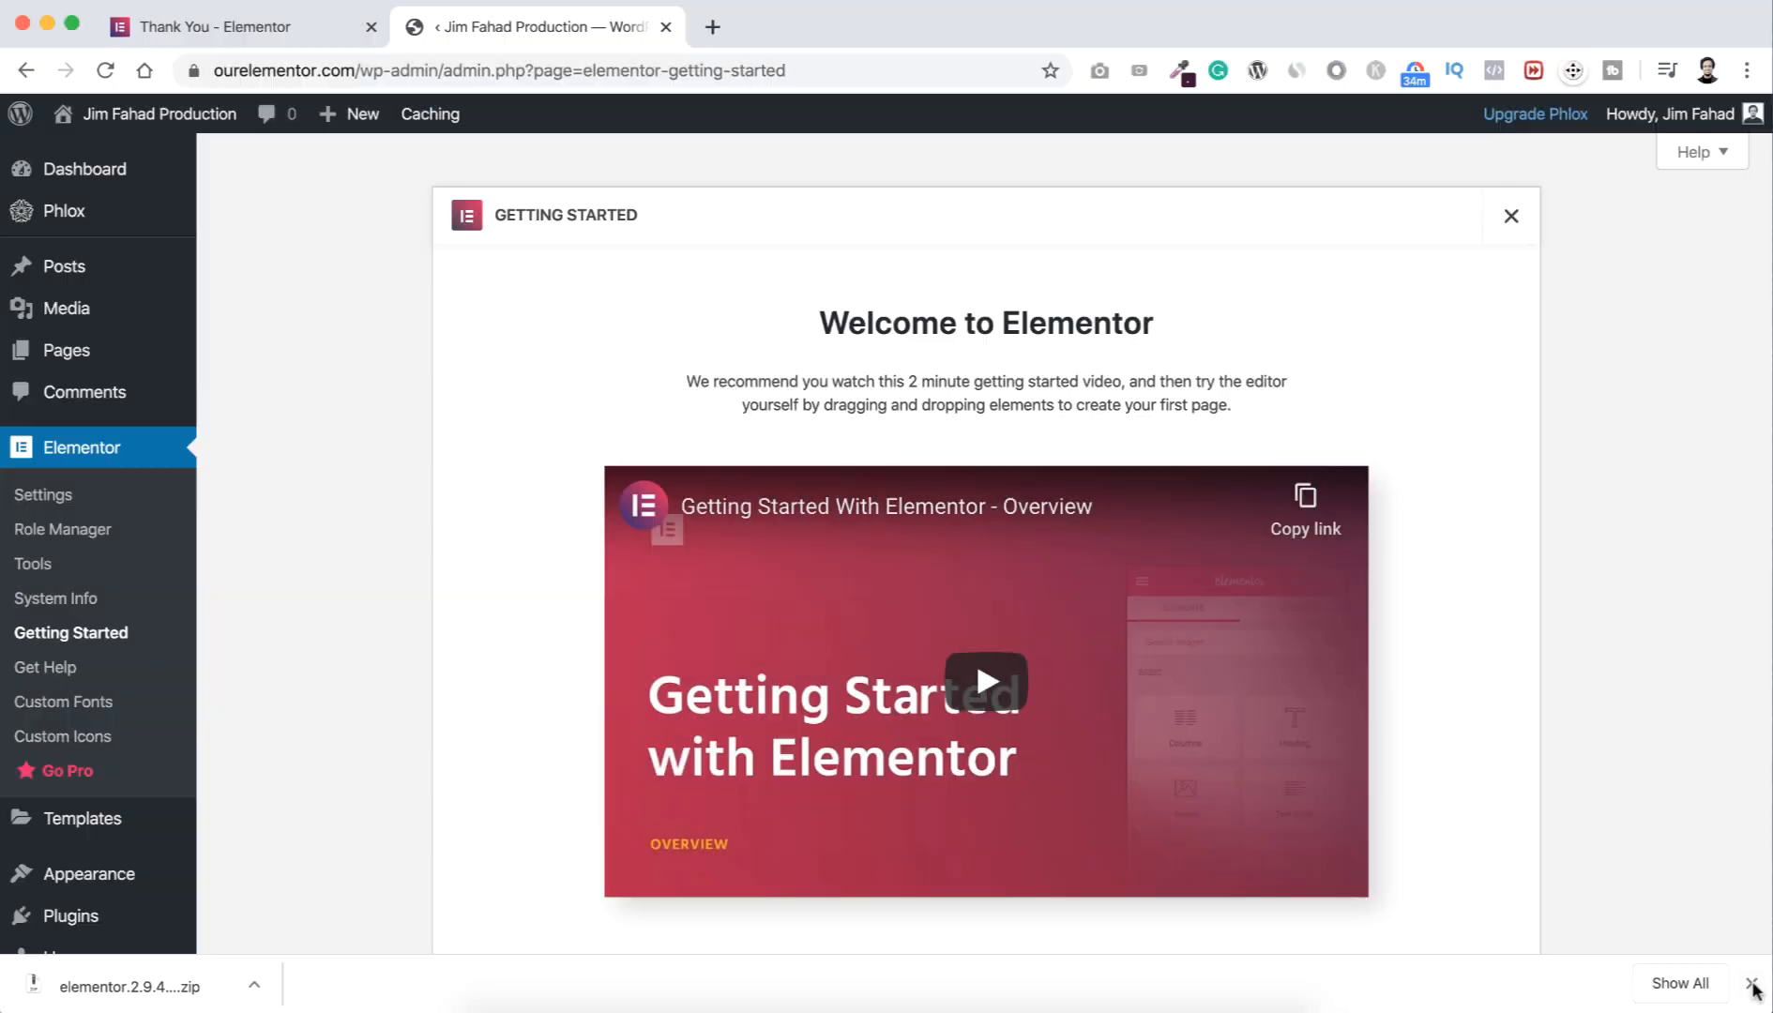
{"action": "left_click", "coordinate": [1754, 985]}
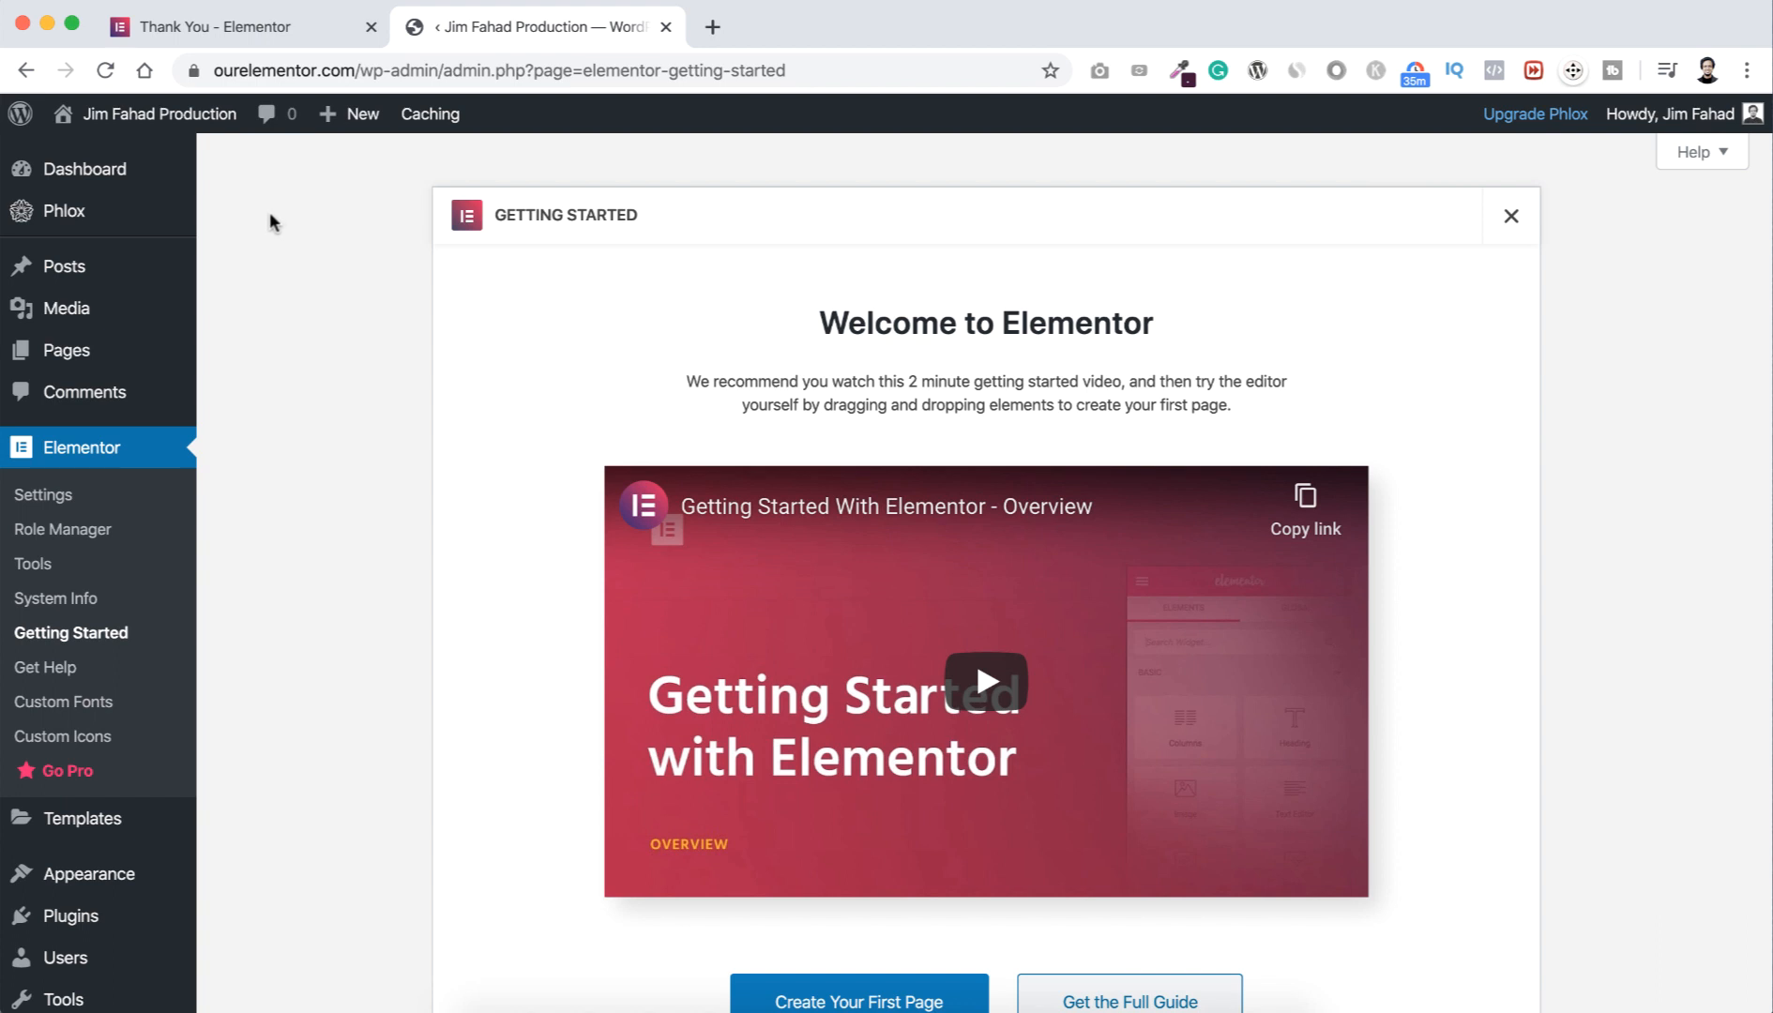
Step: Open the live site in a new tab and examine its front page
{"action": "mouse_move", "coordinate": [150, 118]}
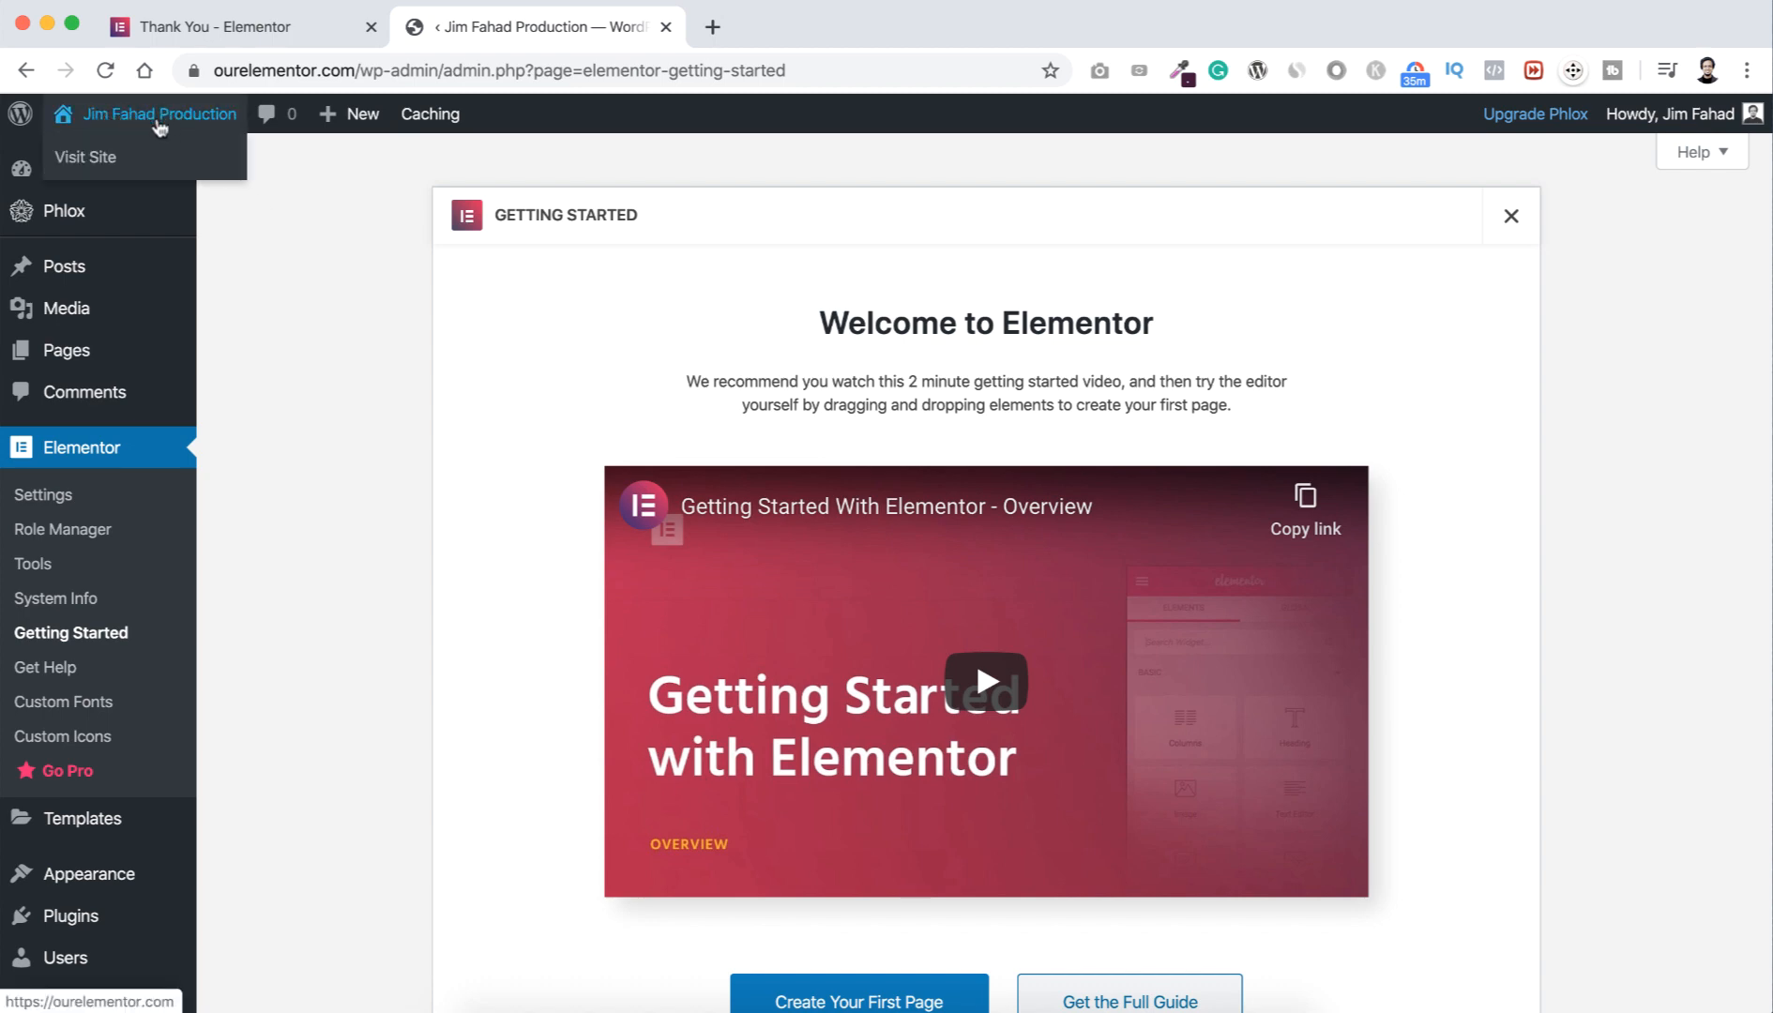
{"action": "right_click", "coordinate": [105, 159]}
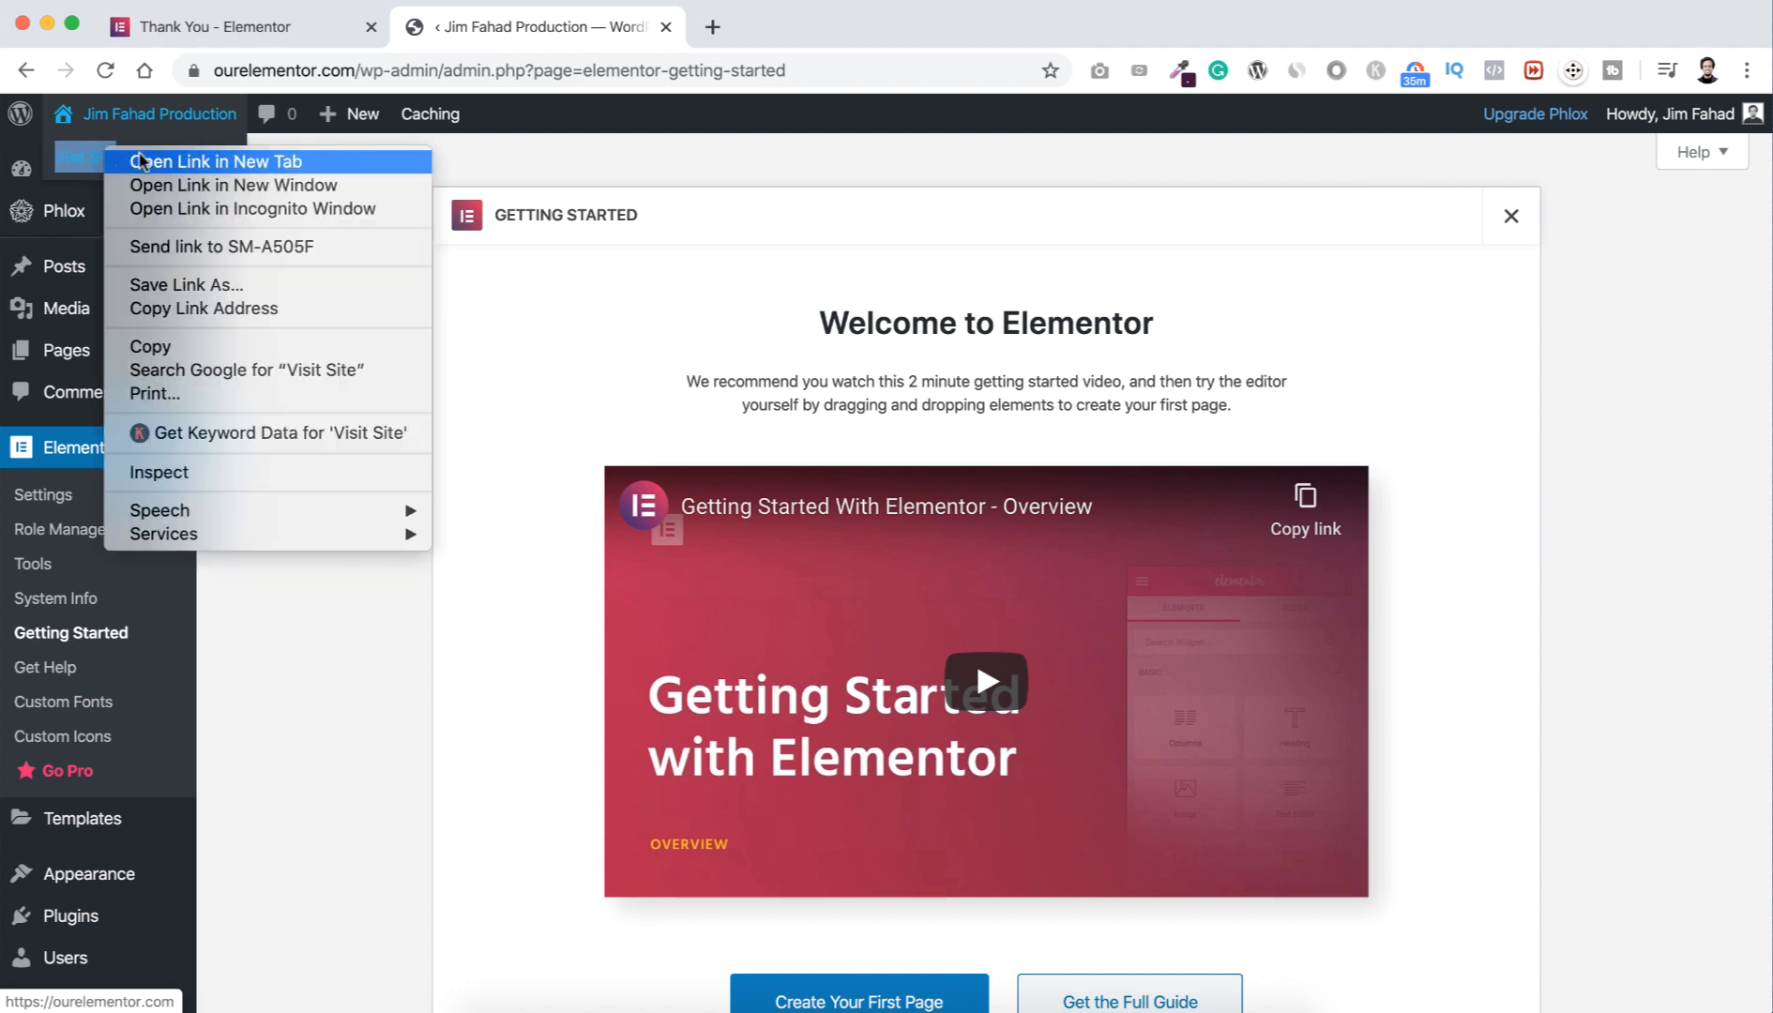
{"action": "left_click", "coordinate": [141, 164]}
{"action": "scroll", "coordinate": [759, 373], "scroll_direction": "down", "scroll_amount": 1}
{"action": "scroll", "coordinate": [758, 372], "scroll_direction": "up", "scroll_amount": 1}
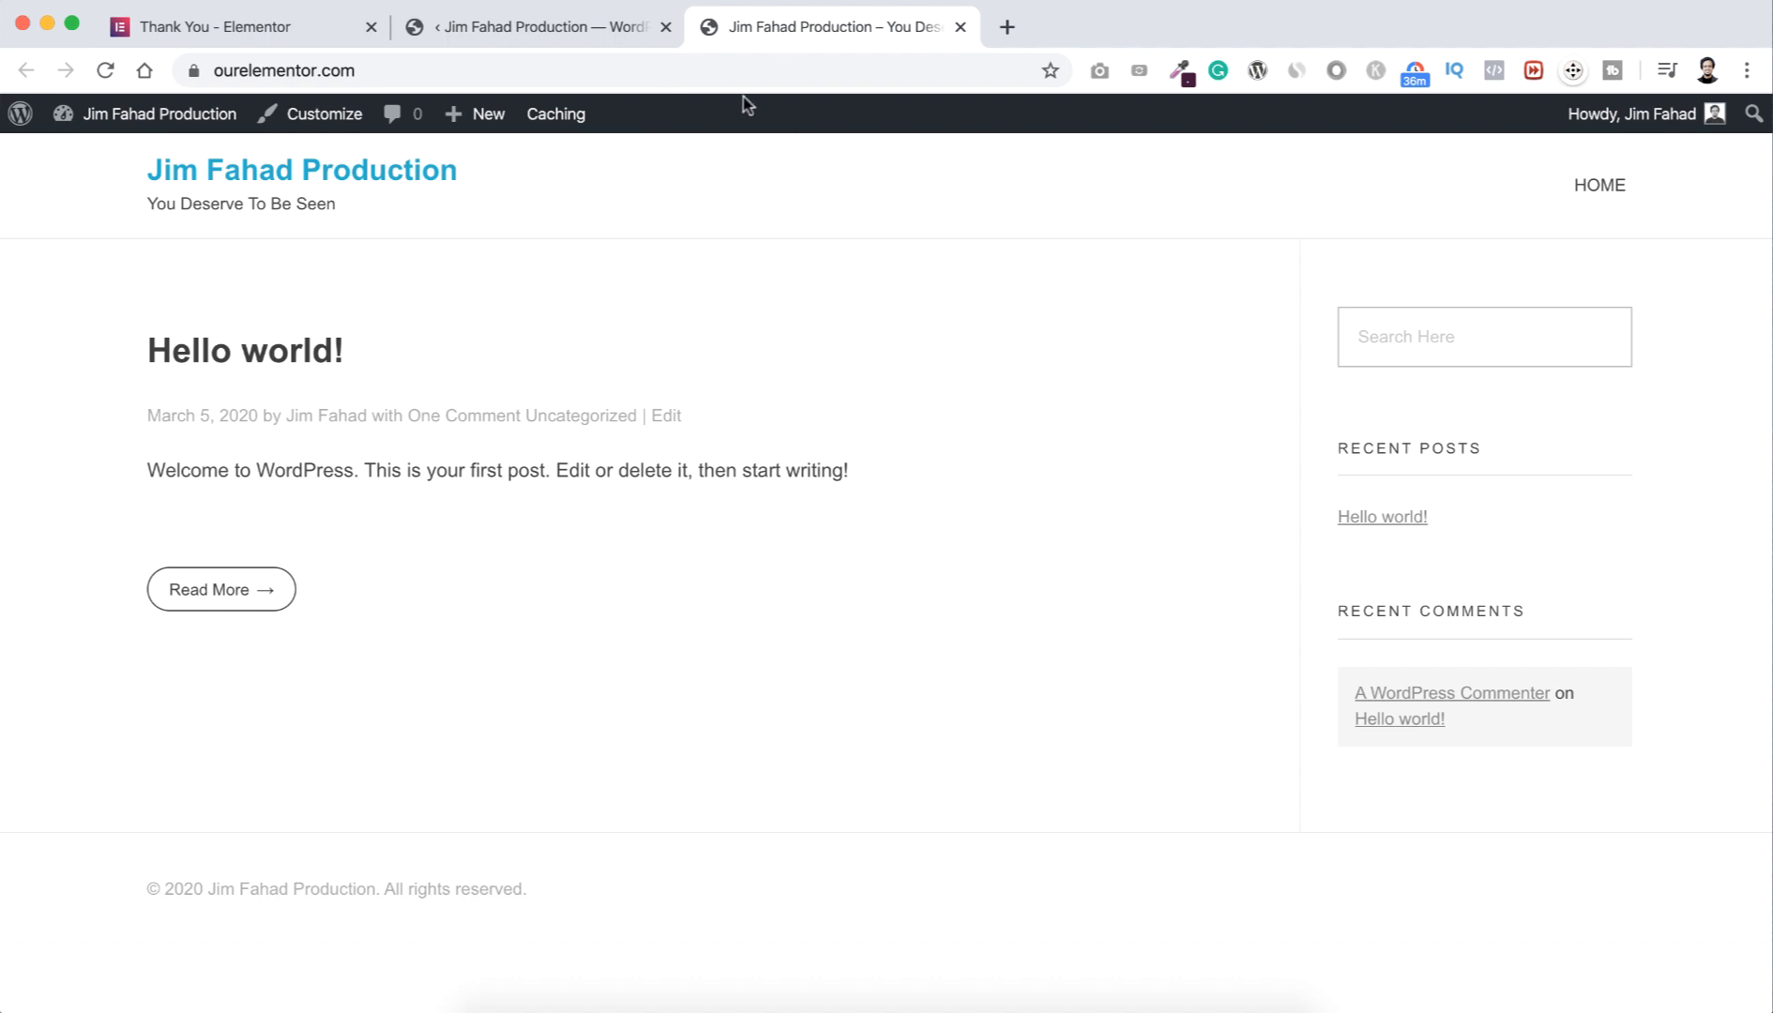
Step: Open the theme customizer for the site and look through its list of settings sections
{"action": "left_click", "coordinate": [308, 121]}
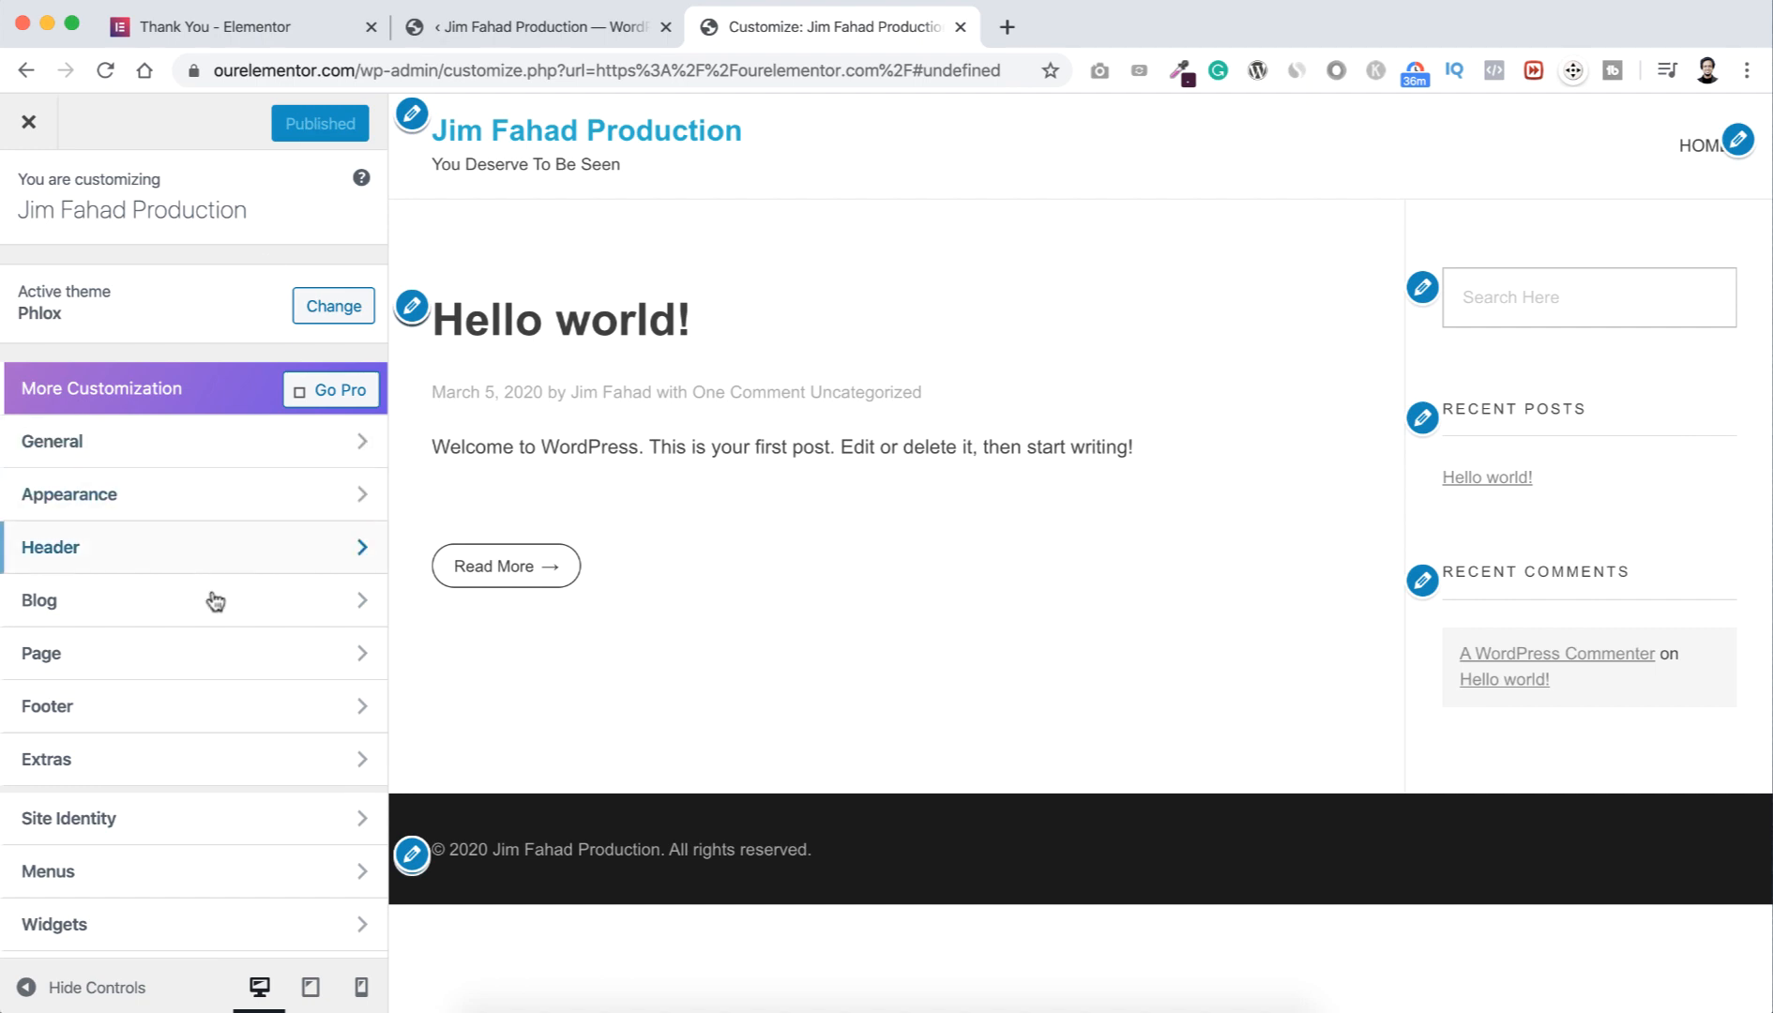
{"action": "scroll", "coordinate": [215, 602], "scroll_direction": "down", "scroll_amount": 2}
{"action": "scroll", "coordinate": [214, 602], "scroll_direction": "up", "scroll_amount": 2}
{"action": "scroll", "coordinate": [201, 661], "scroll_direction": "down", "scroll_amount": 2}
{"action": "scroll", "coordinate": [207, 663], "scroll_direction": "up", "scroll_amount": 2}
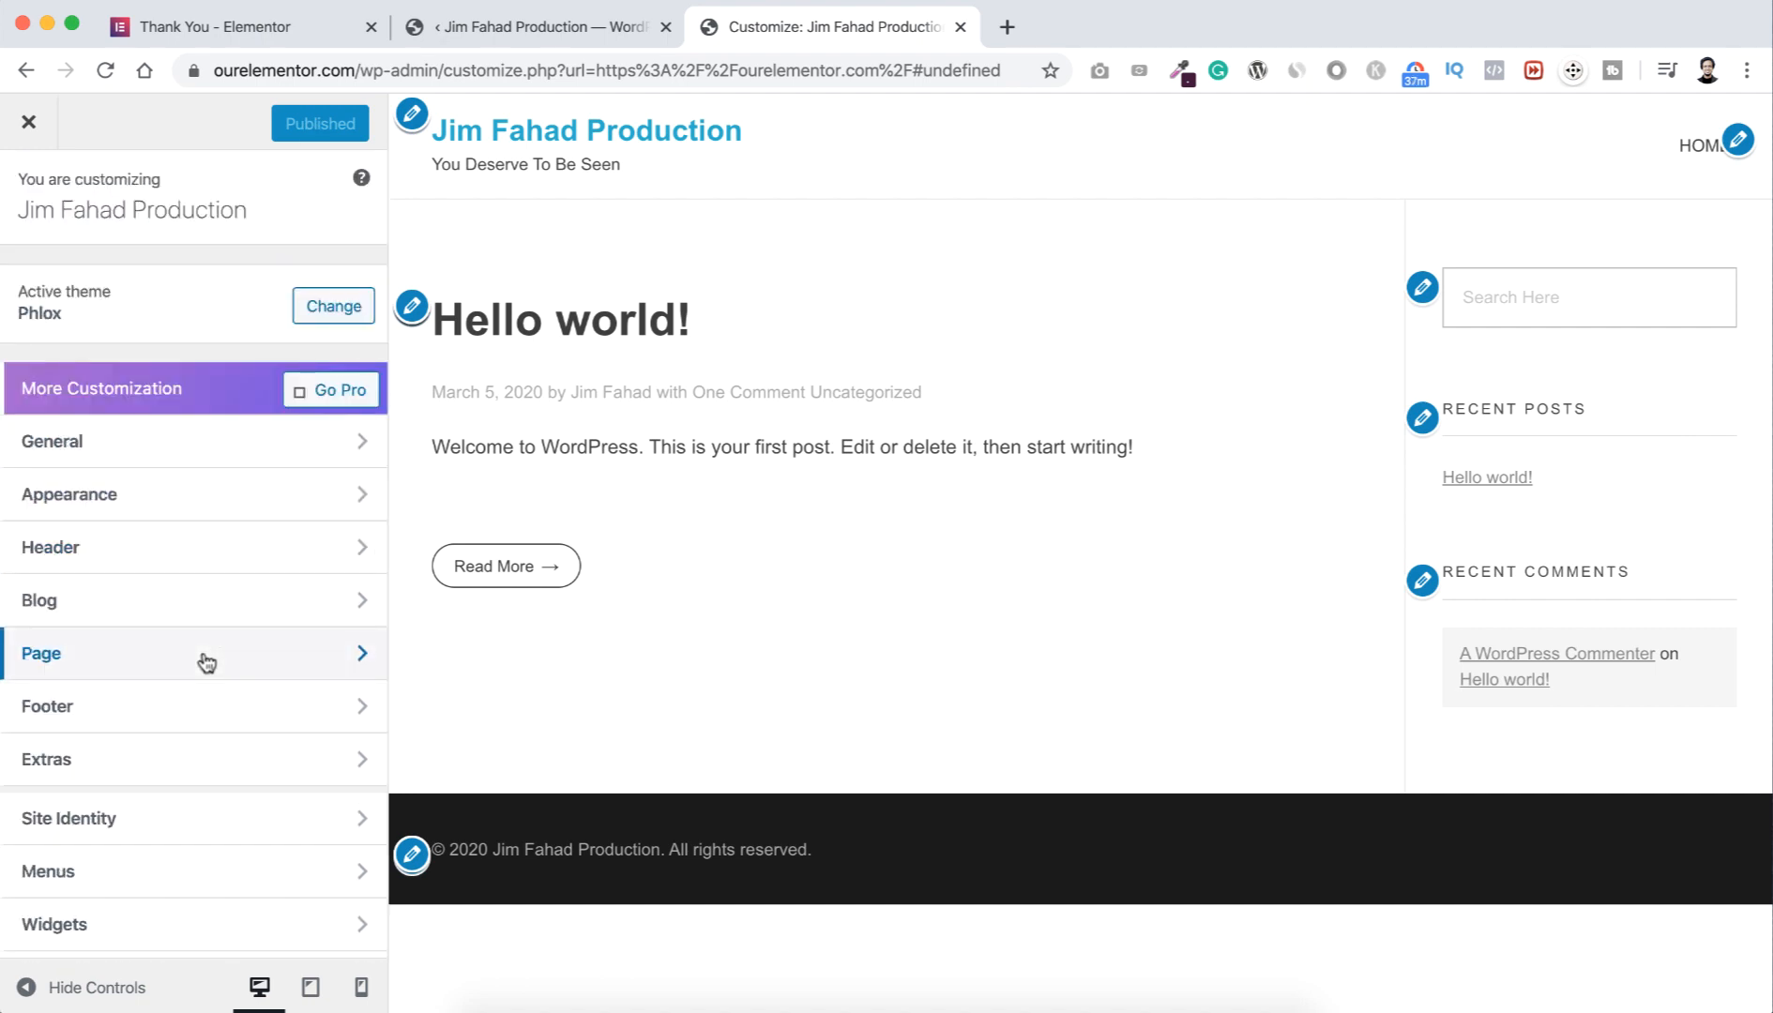
{"action": "scroll", "coordinate": [206, 663], "scroll_direction": "down", "scroll_amount": 2}
{"action": "scroll", "coordinate": [206, 663], "scroll_direction": "up", "scroll_amount": 2}
{"action": "scroll", "coordinate": [206, 663], "scroll_direction": "down", "scroll_amount": 2}
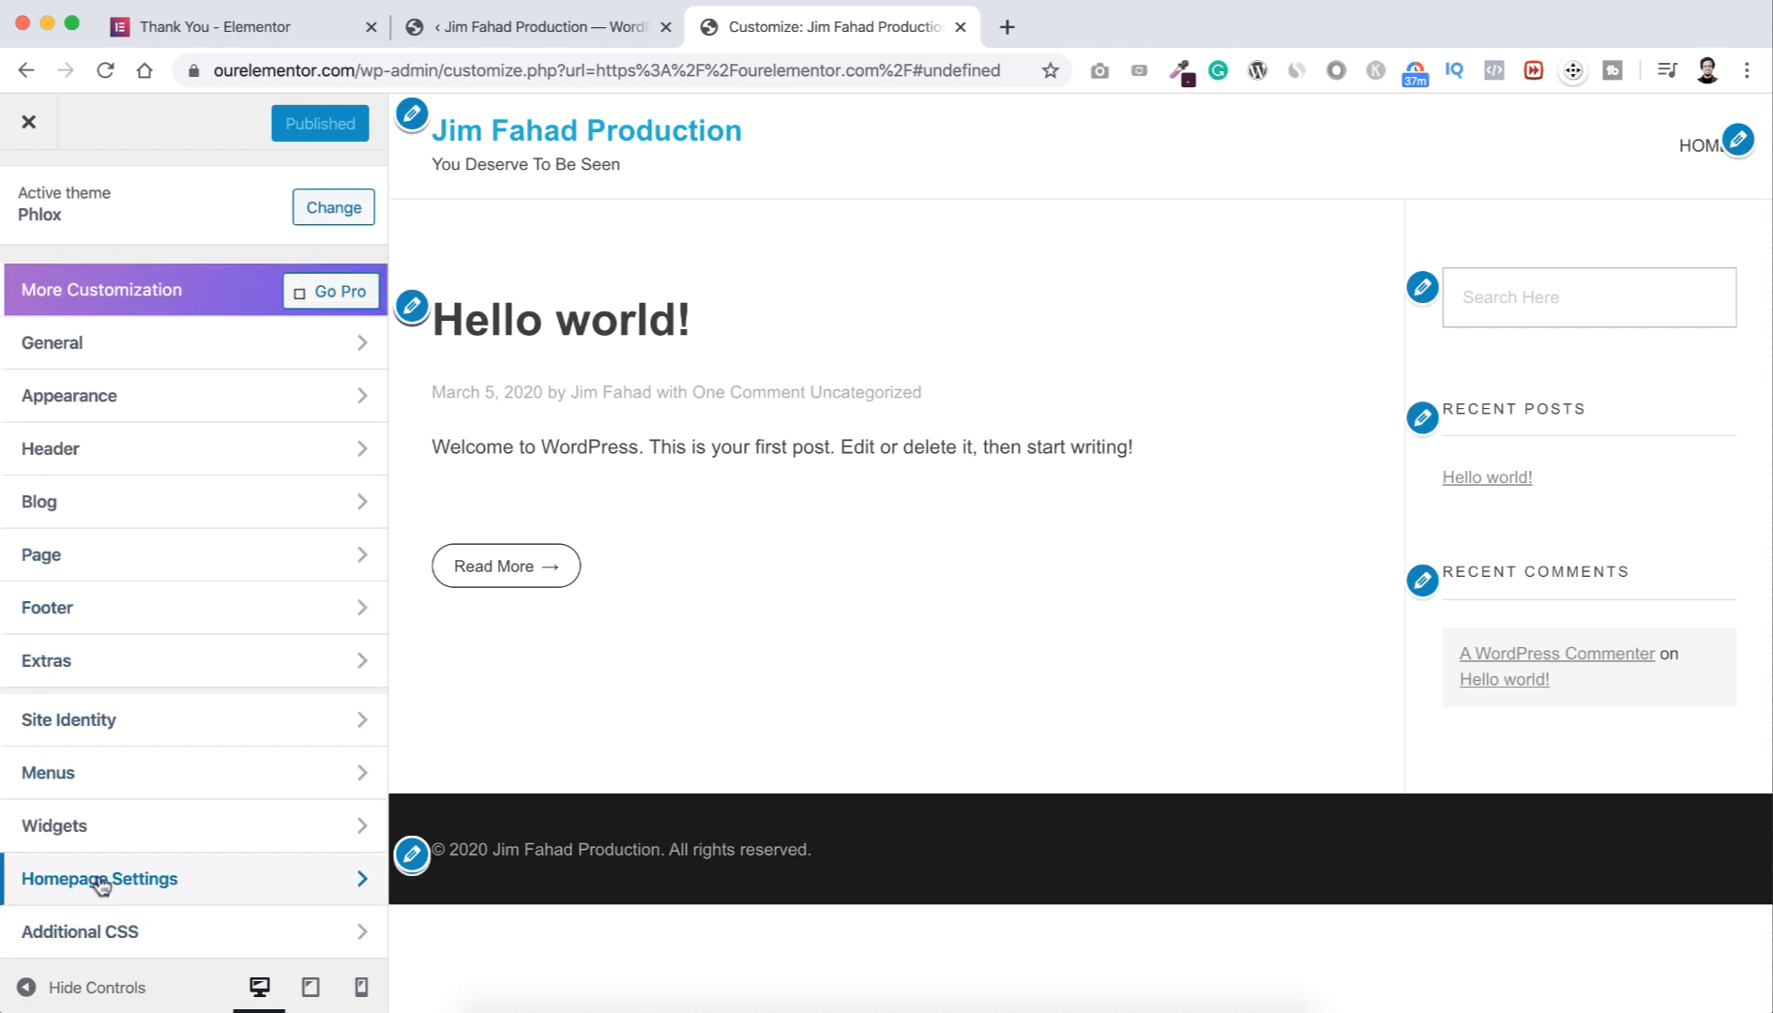
Step: In the homepage settings, display a static page with Home as the homepage and Blog as the posts page, and publish the change
{"action": "left_click", "coordinate": [220, 884]}
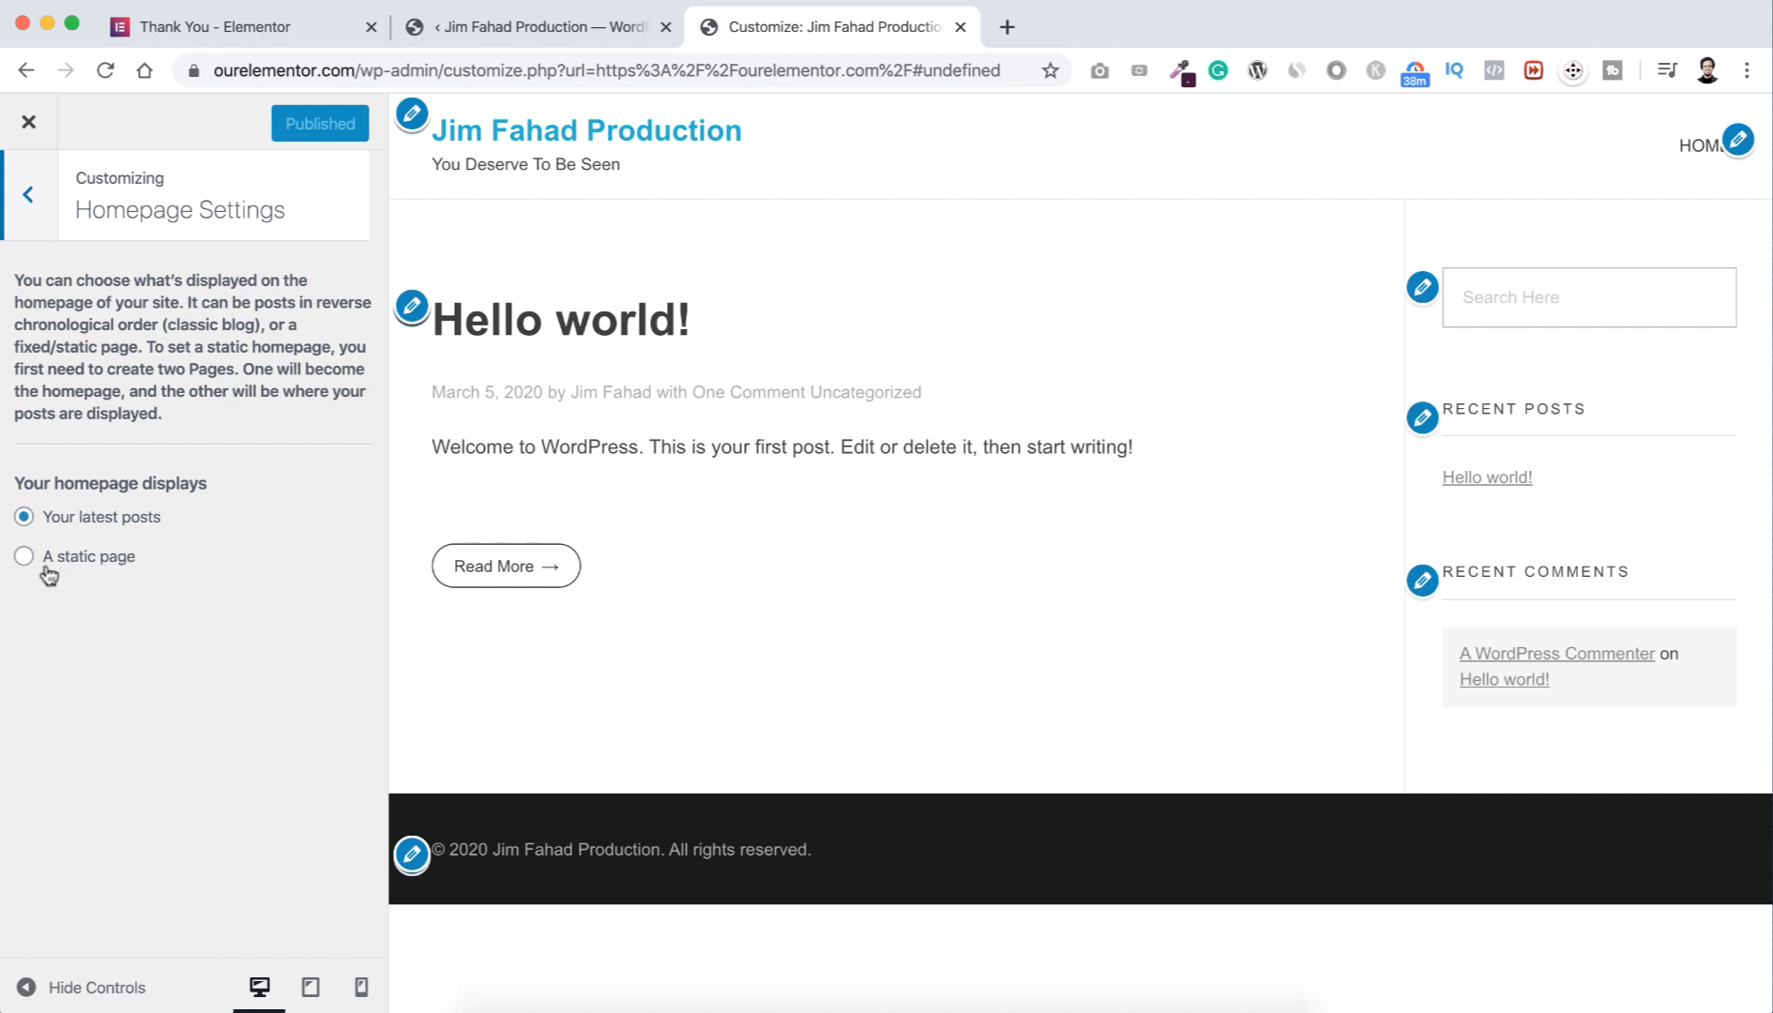
{"action": "left_click", "coordinate": [91, 562]}
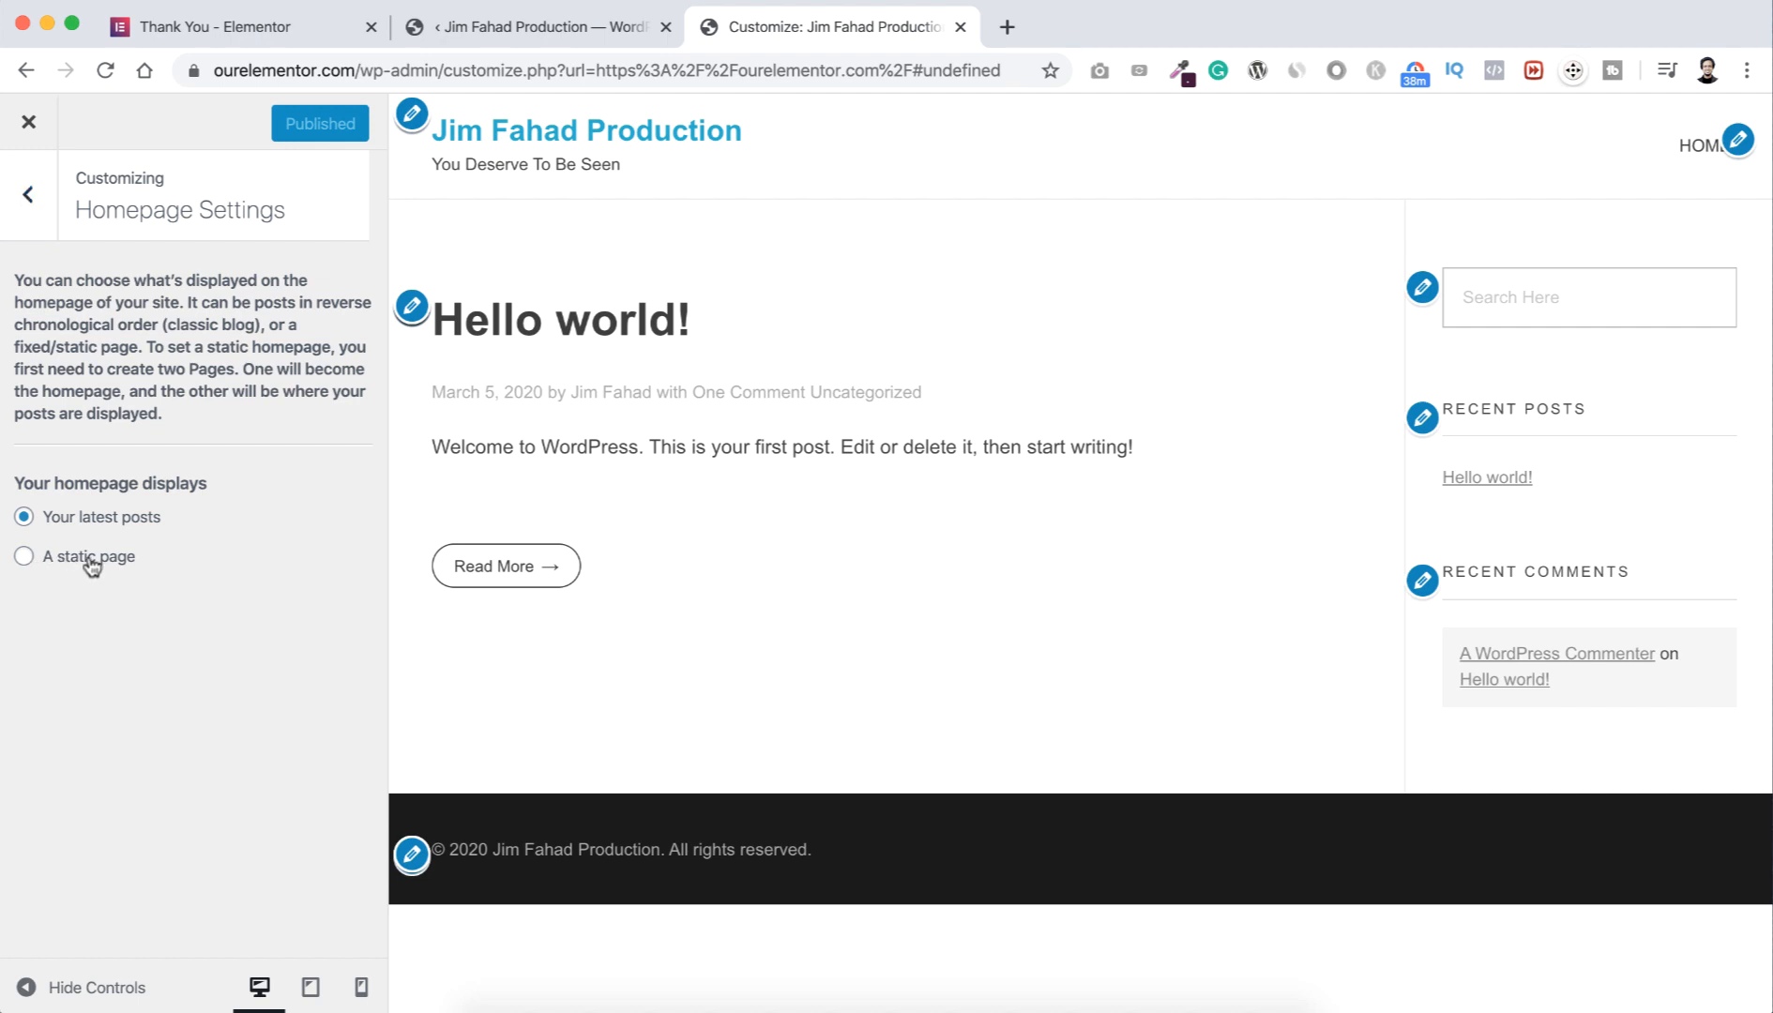
{"action": "left_click", "coordinate": [125, 654]}
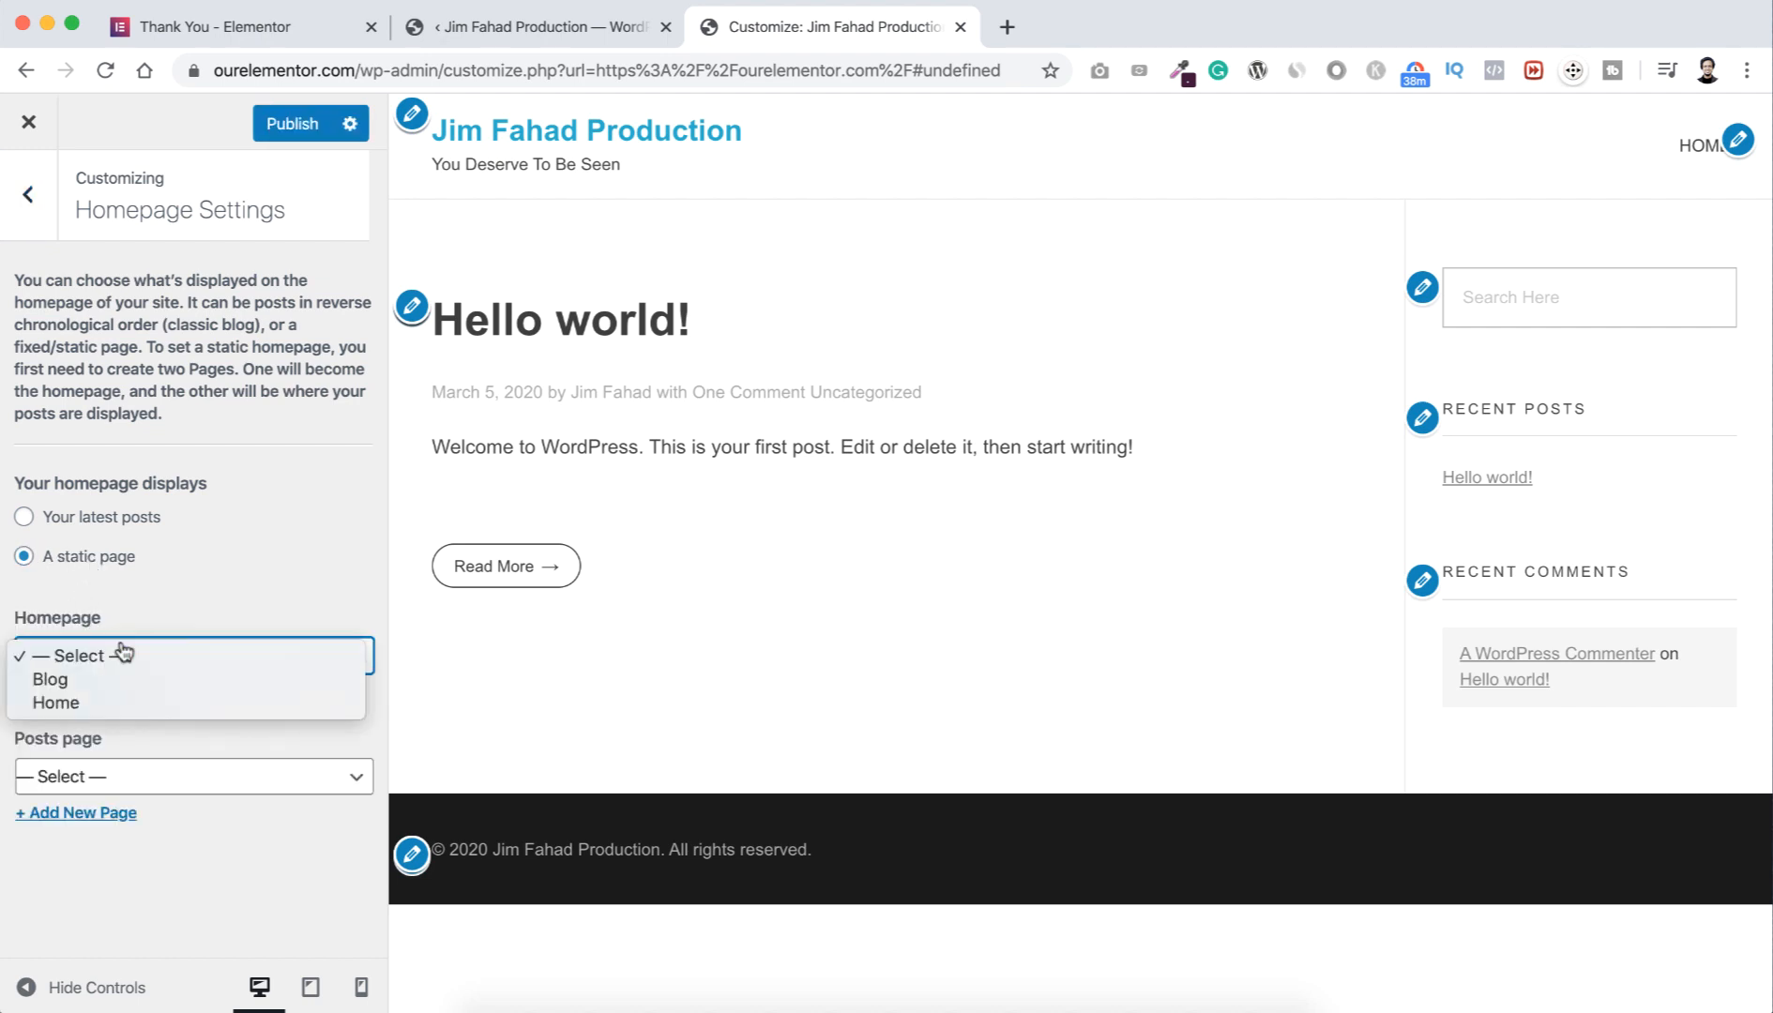
{"action": "left_click", "coordinate": [113, 705]}
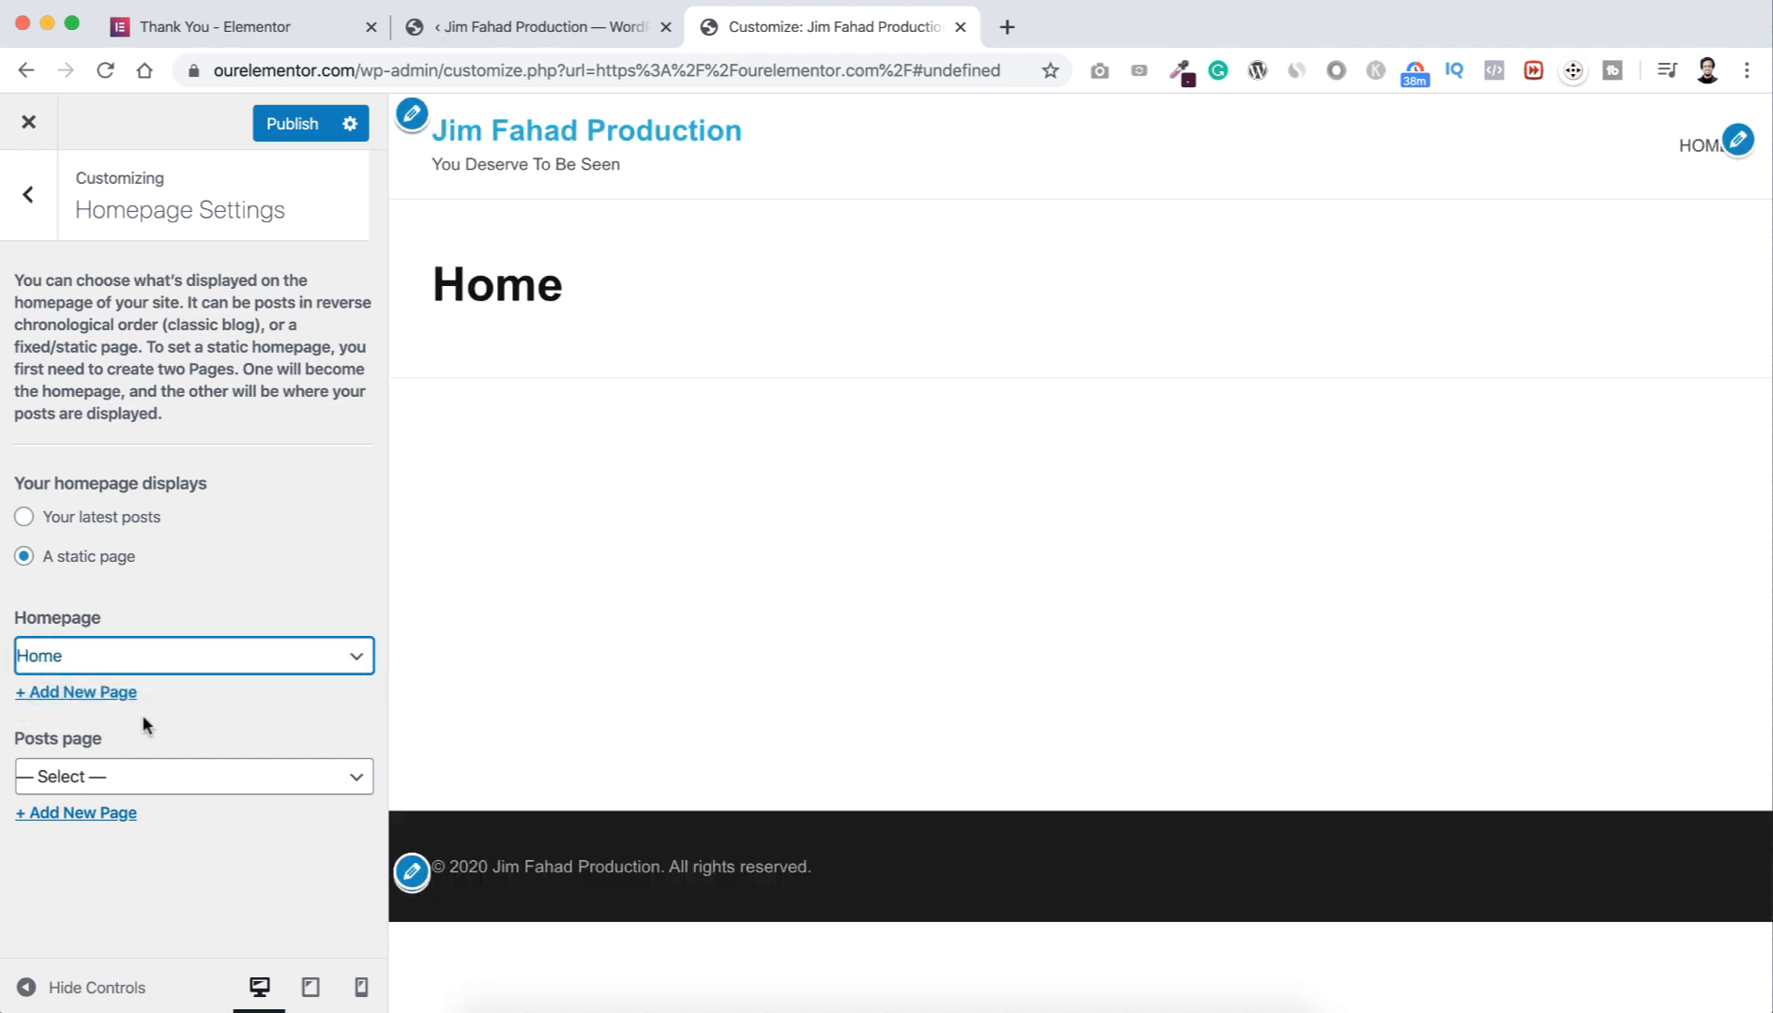
{"action": "left_click", "coordinate": [149, 775]}
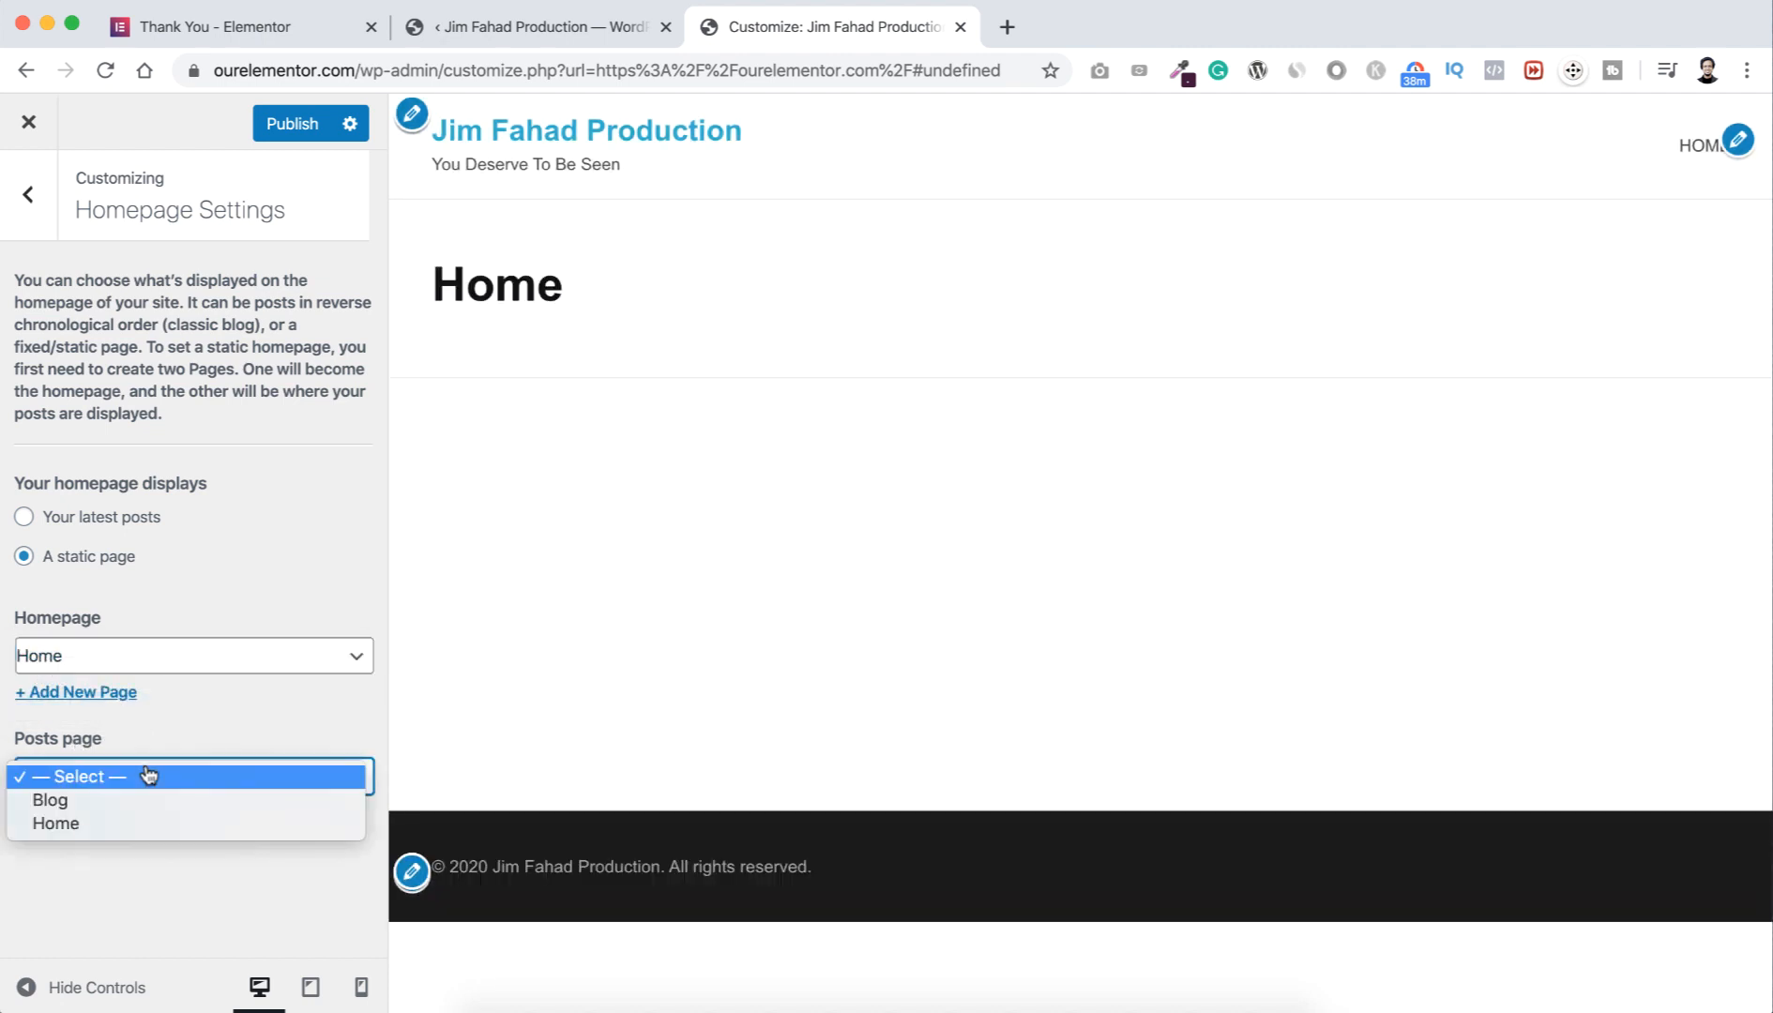
{"action": "left_click", "coordinate": [132, 802]}
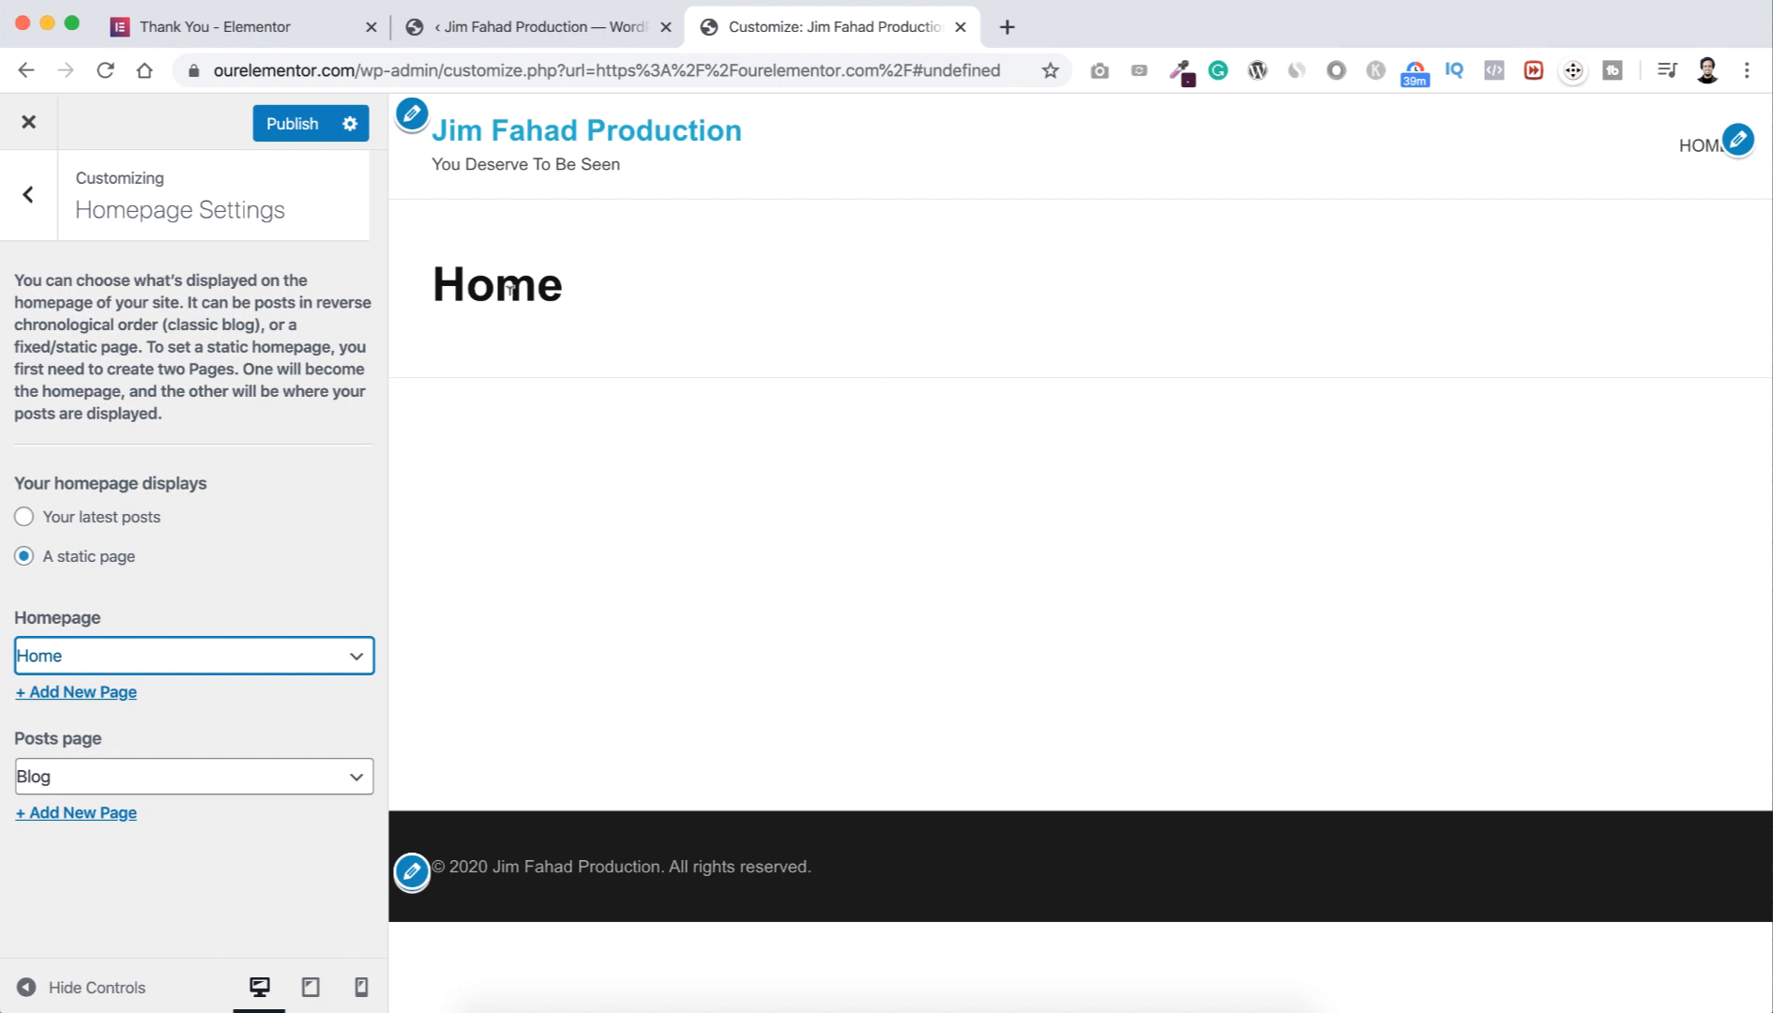
{"action": "left_click_drag", "start_coordinate": [439, 282], "coordinate": [648, 287]}
{"action": "left_click", "coordinate": [693, 279]}
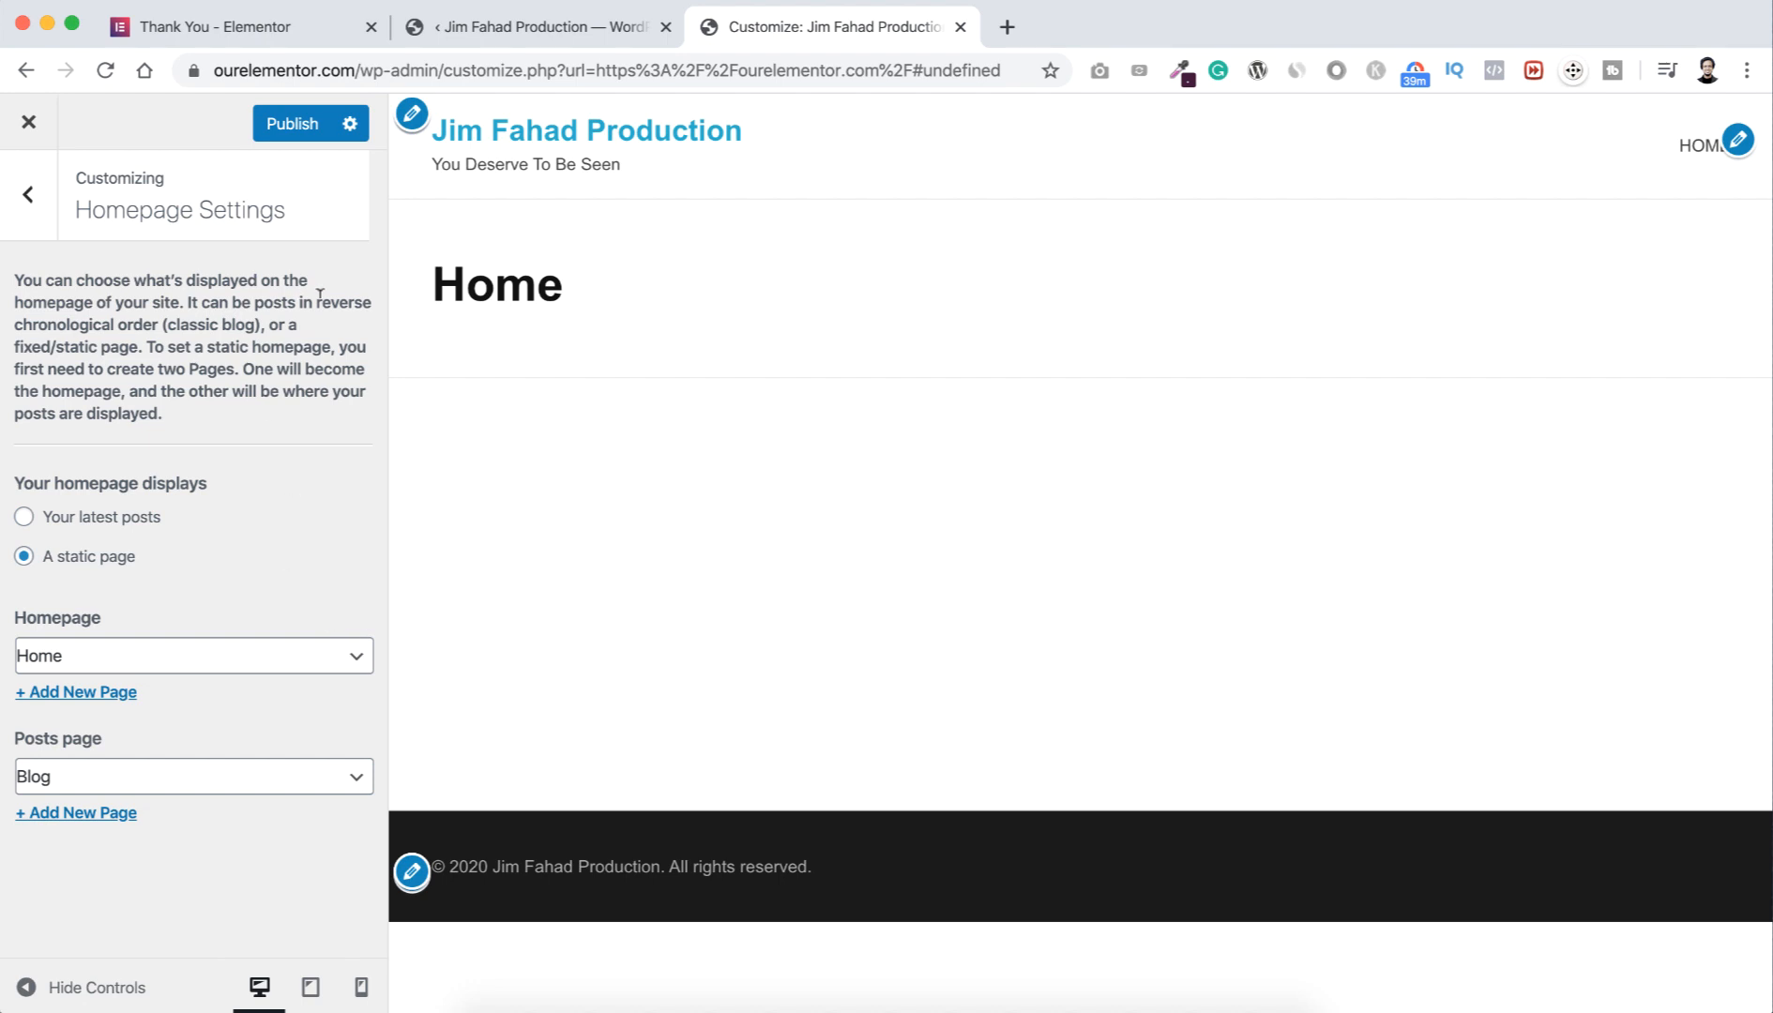
{"action": "left_click", "coordinate": [281, 124]}
Step: In the site identity settings, upload Jim-Fahad-Digital-Logo.png from the Tutorial 4 Images folder and use it as the site logo without cropping
{"action": "left_click", "coordinate": [28, 199]}
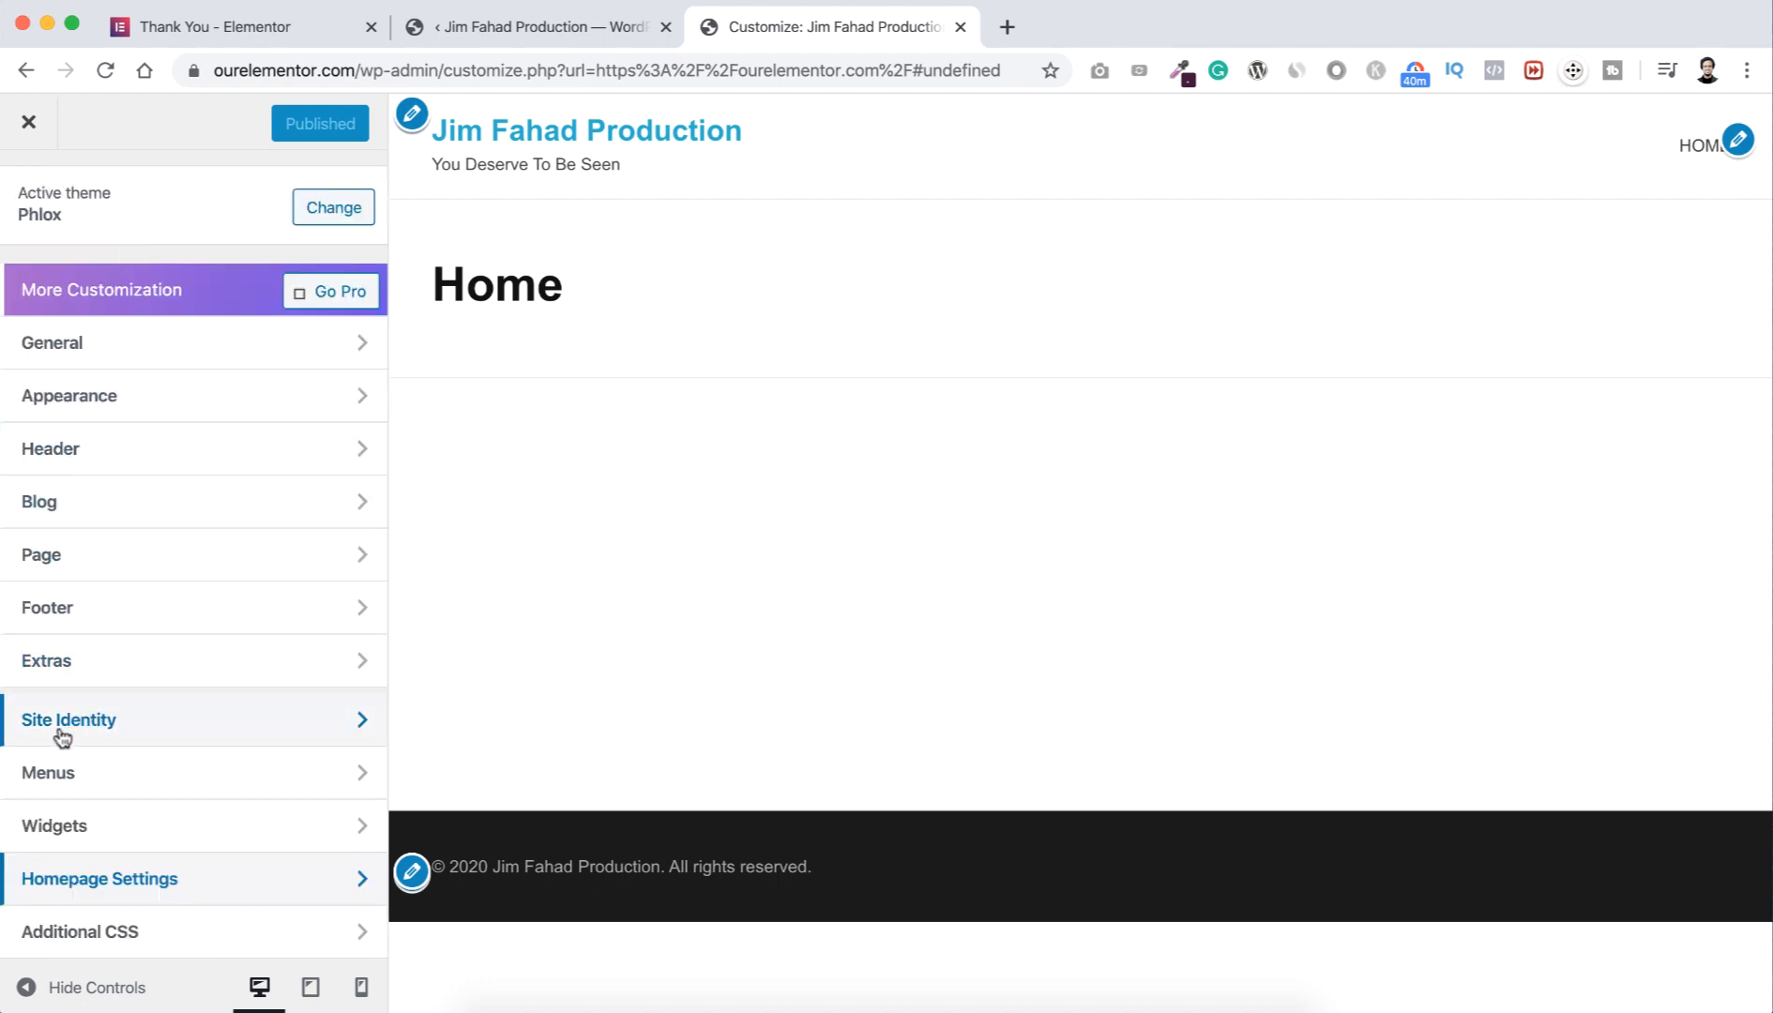
{"action": "left_click", "coordinate": [160, 728]}
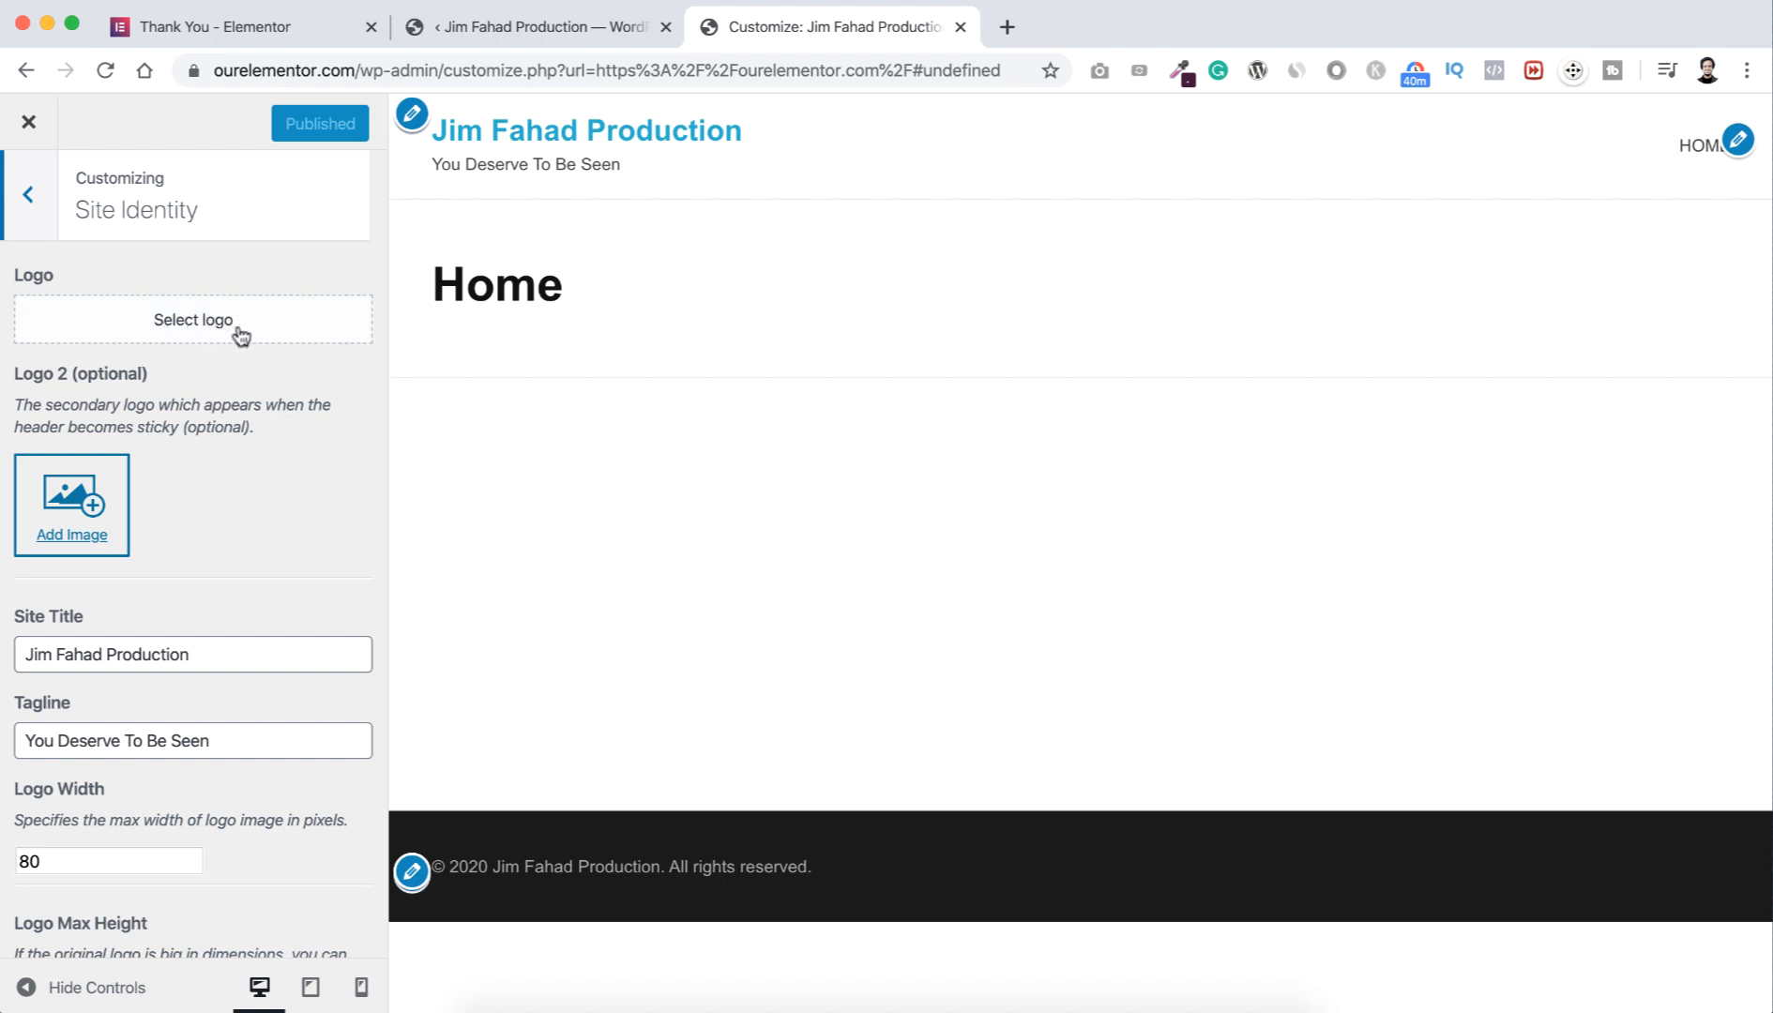
{"action": "left_click", "coordinate": [205, 328]}
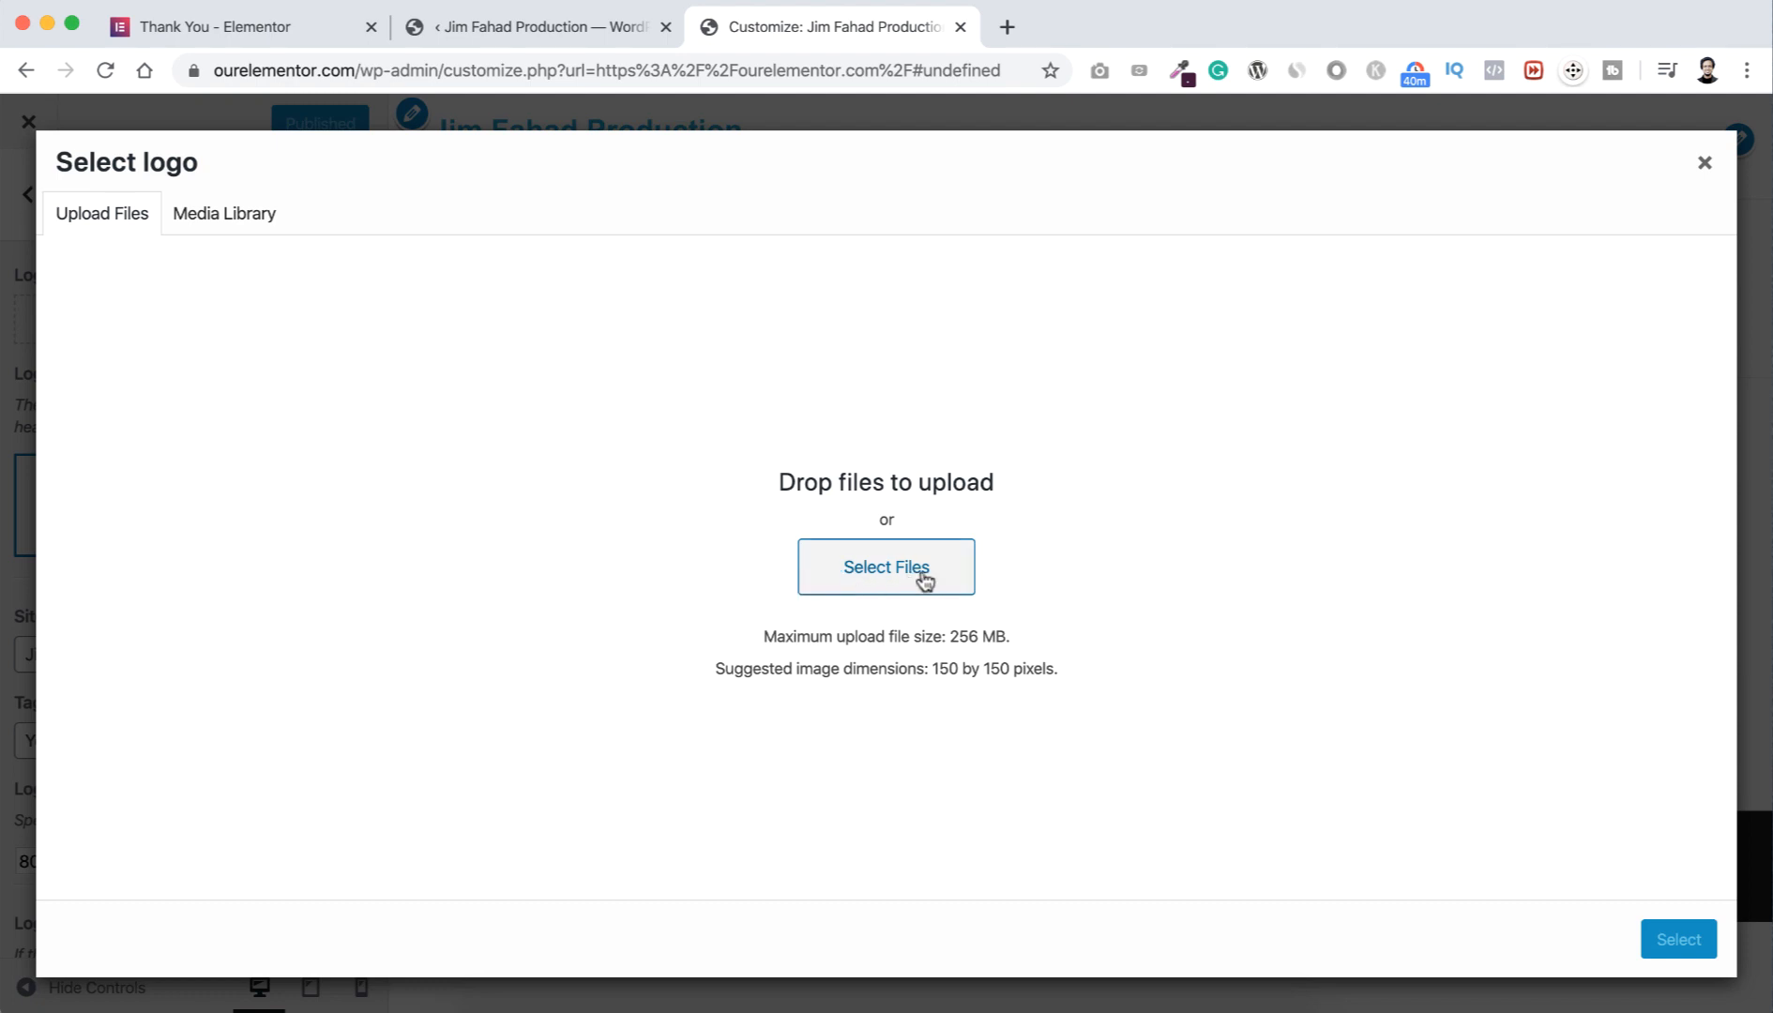
{"action": "left_click", "coordinate": [889, 570]}
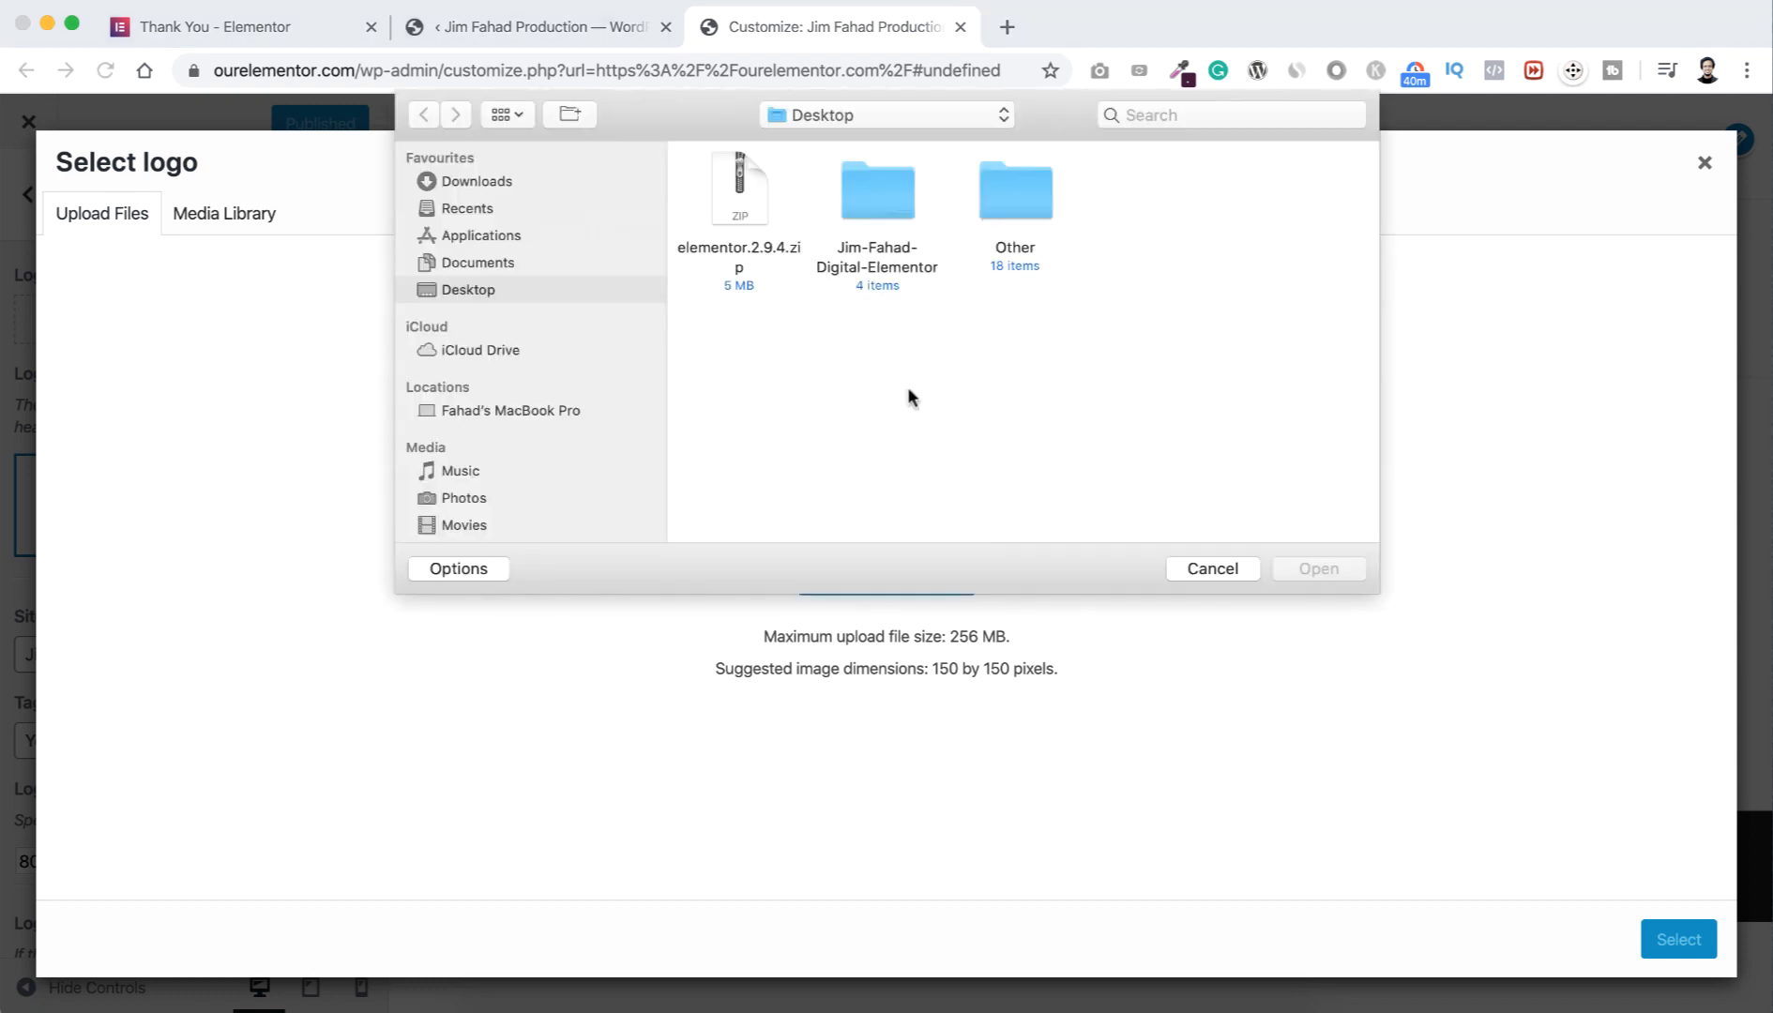
{"action": "double_click", "coordinate": [876, 194]}
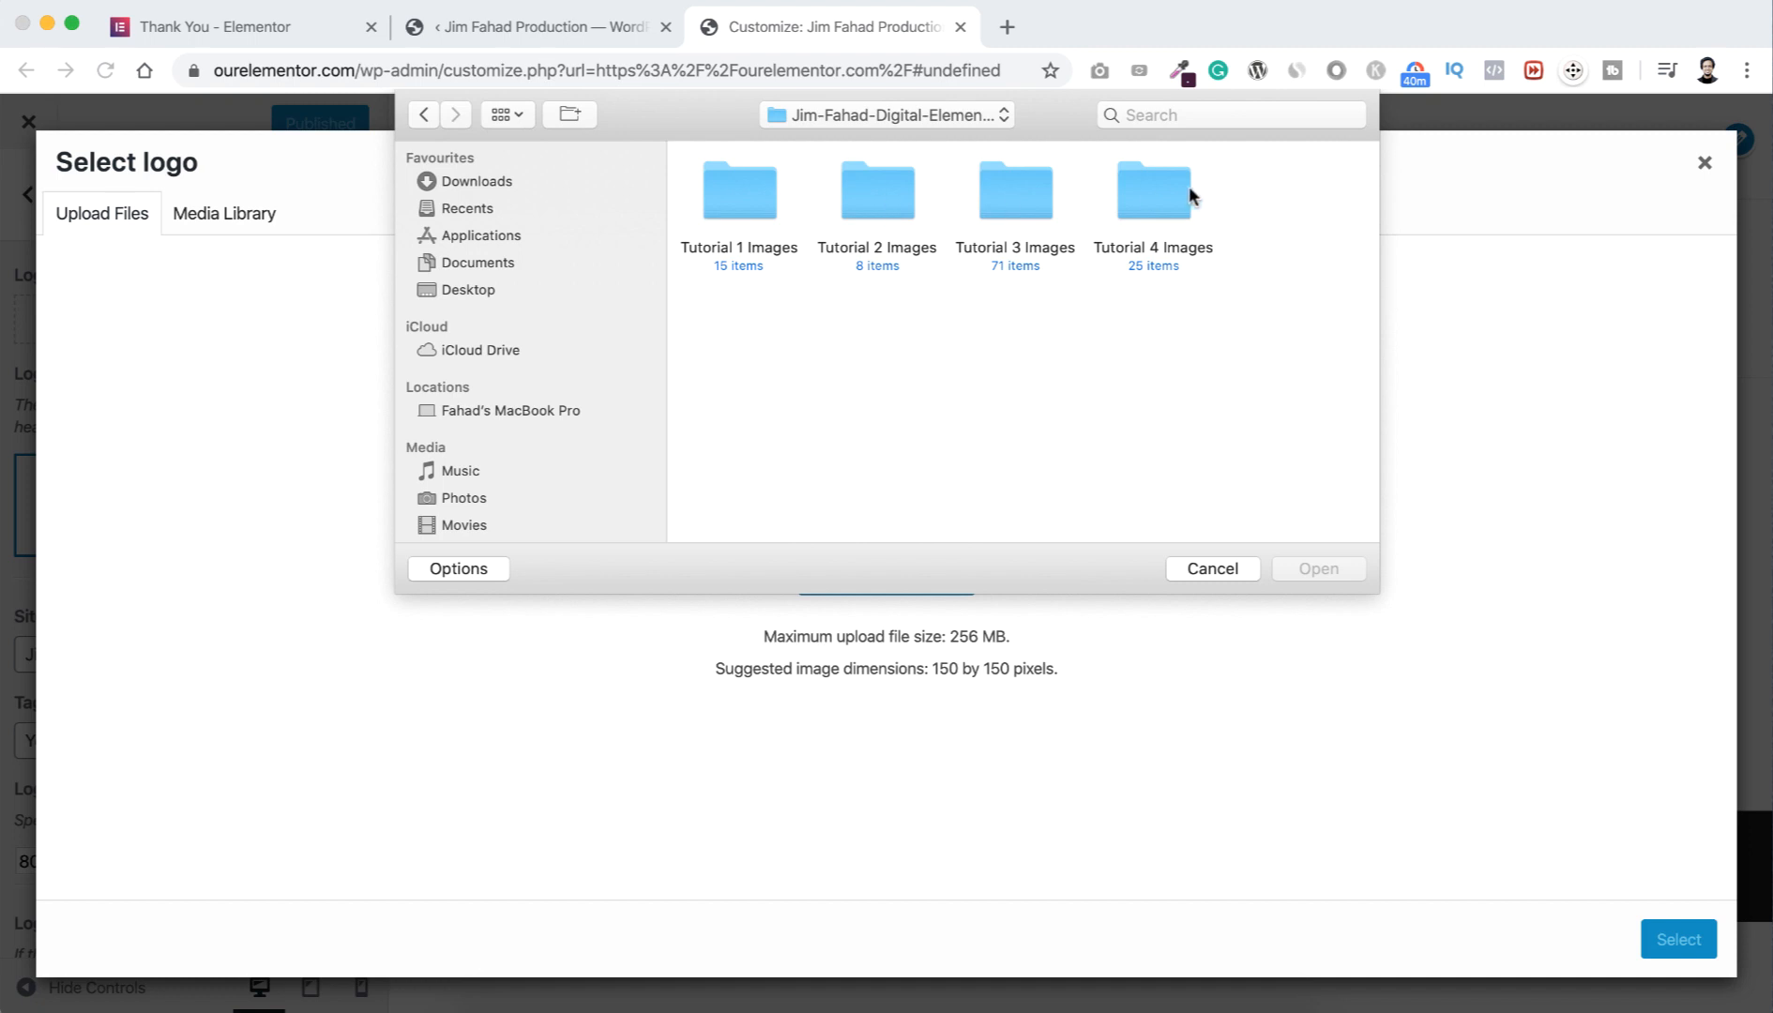
{"action": "double_click", "coordinate": [1152, 195]}
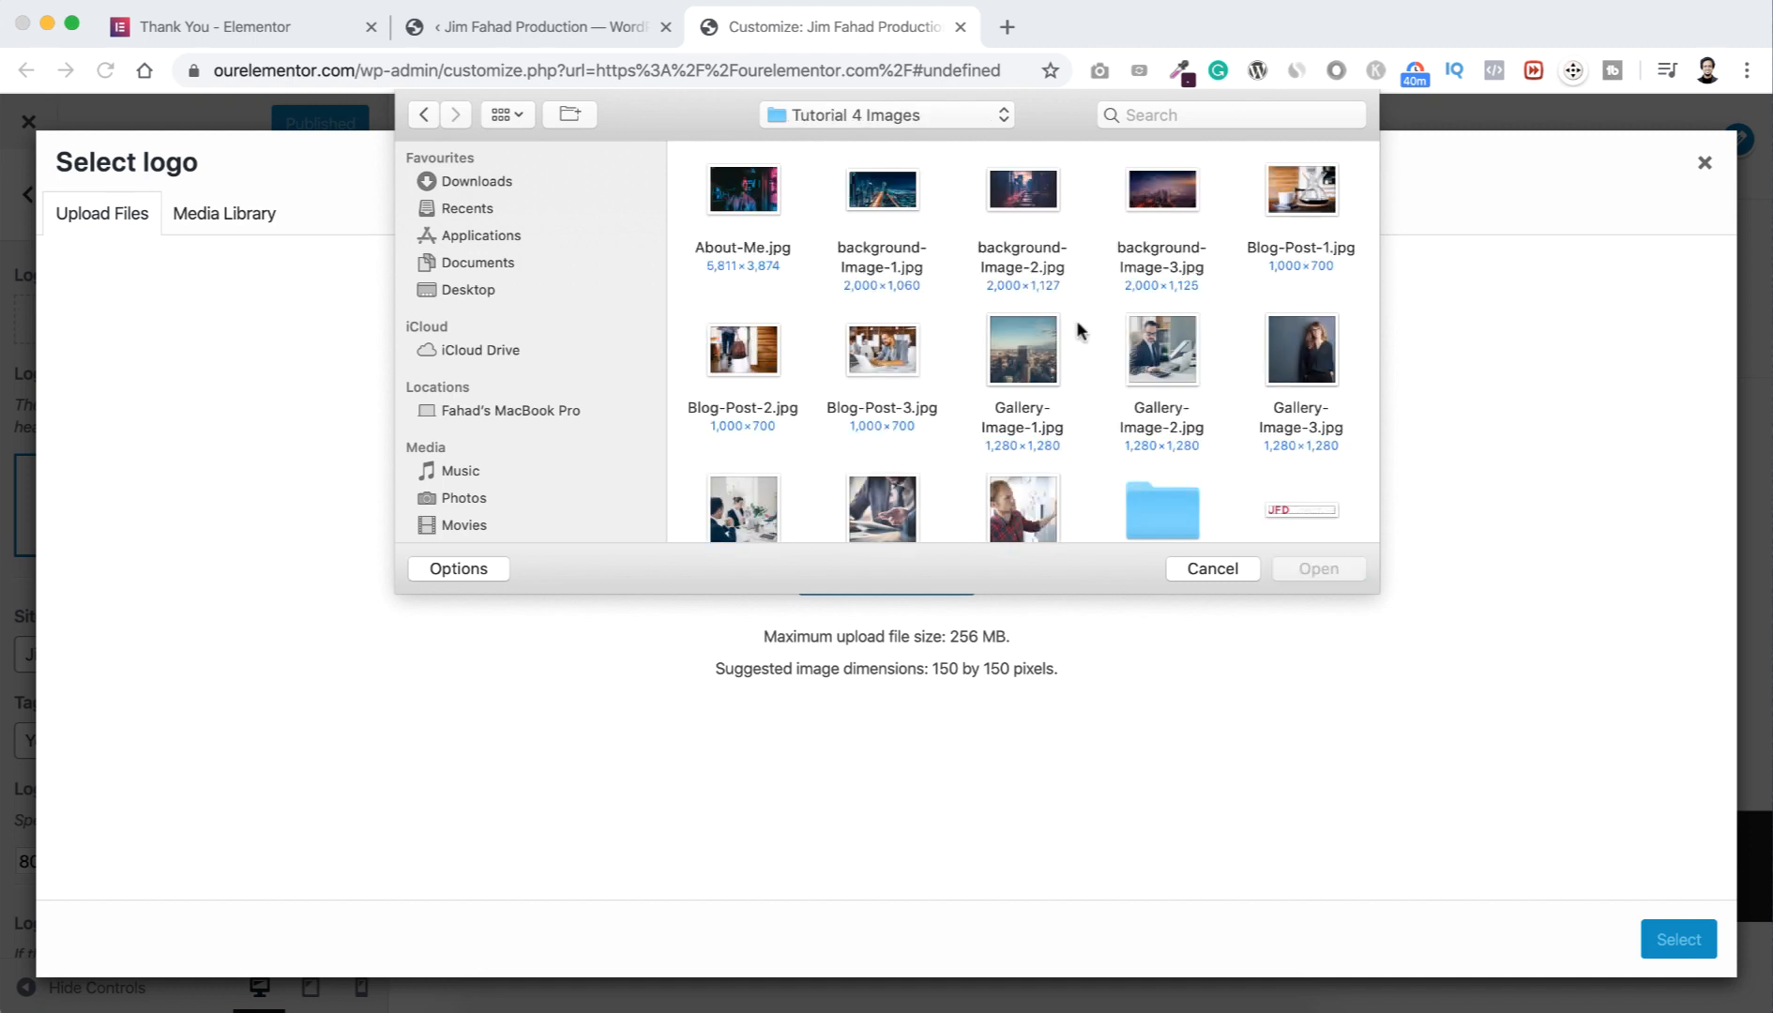
{"action": "scroll", "coordinate": [1079, 328], "scroll_direction": "down", "scroll_amount": 5}
{"action": "scroll", "coordinate": [1079, 328], "scroll_direction": "down", "scroll_amount": 2}
{"action": "left_click", "coordinate": [894, 427]}
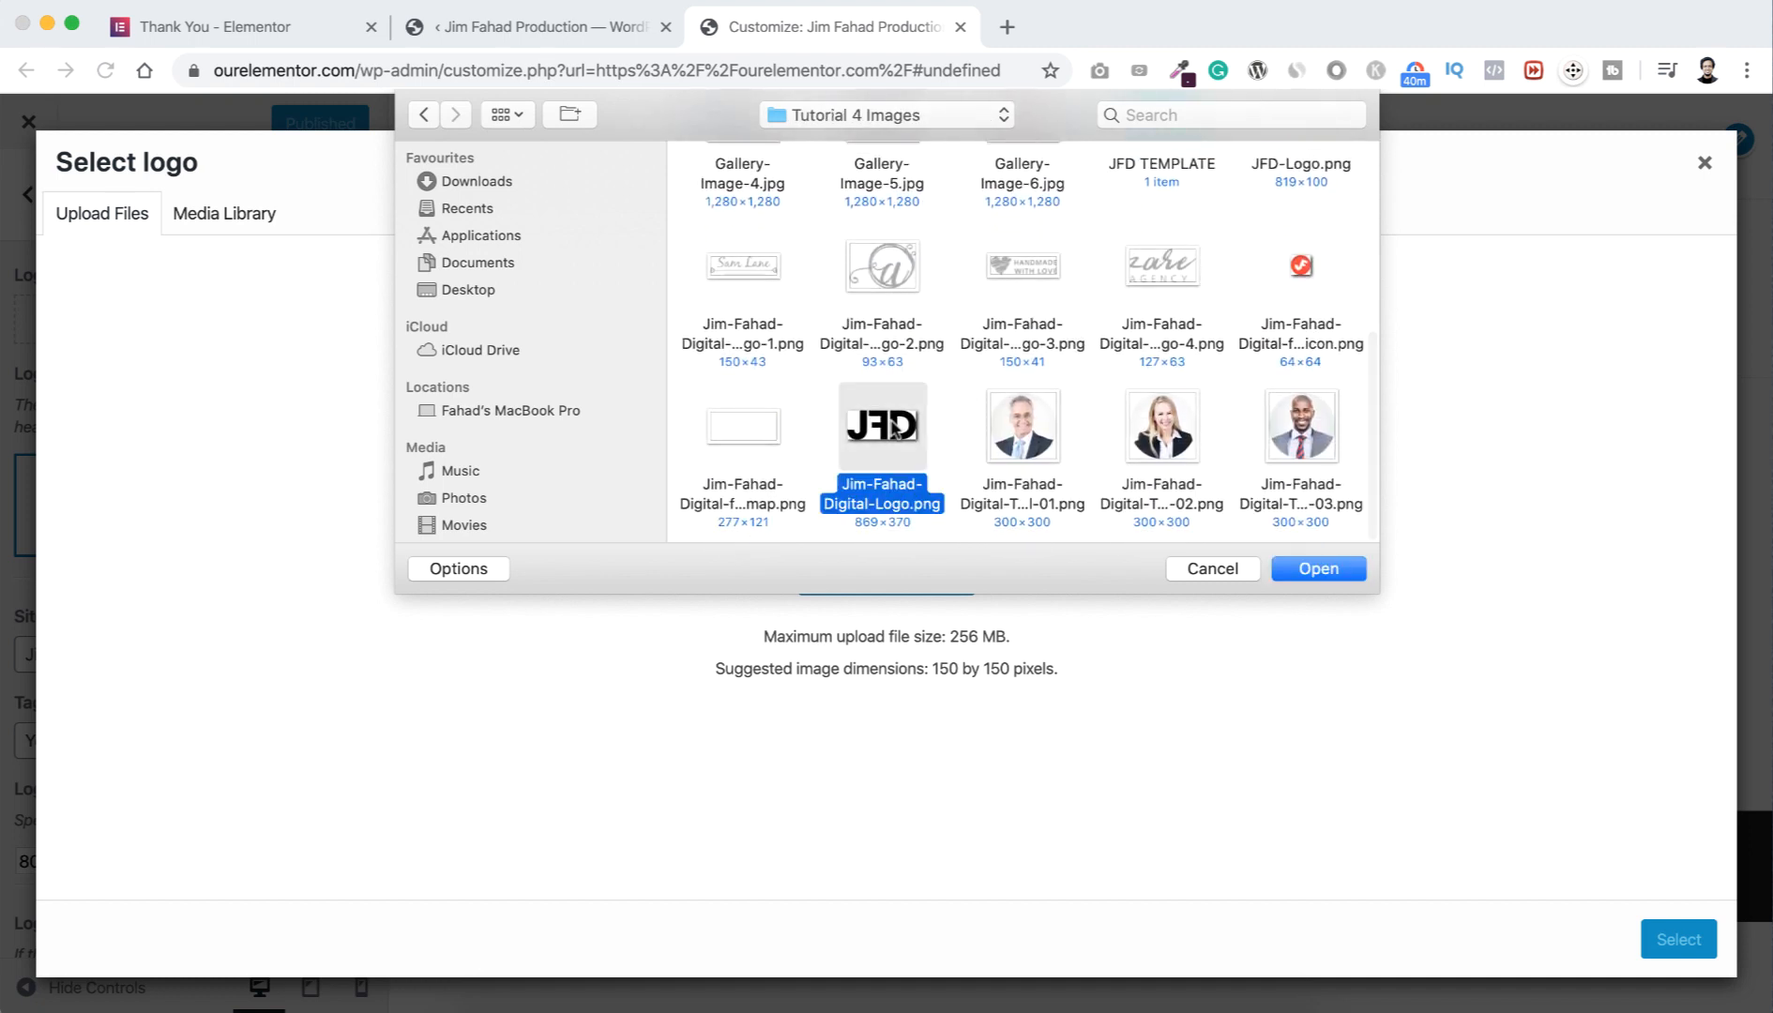
{"action": "left_click", "coordinate": [1318, 567]}
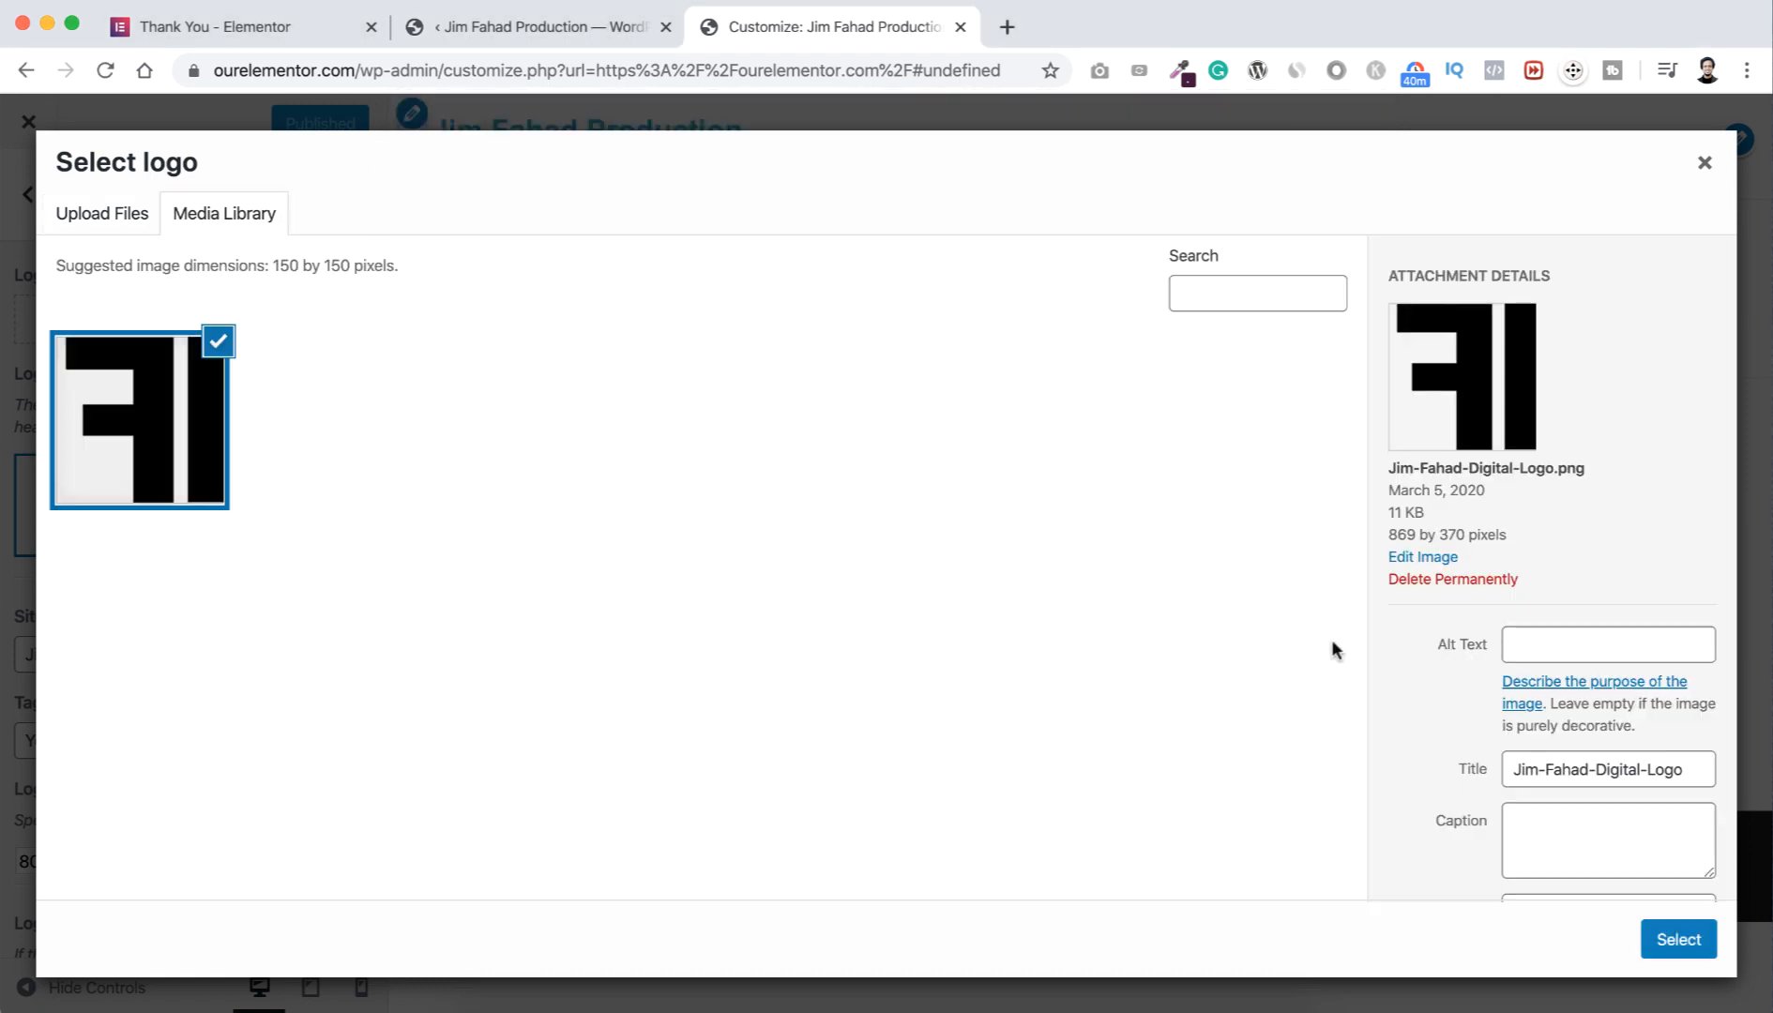
{"action": "left_click", "coordinate": [1676, 940]}
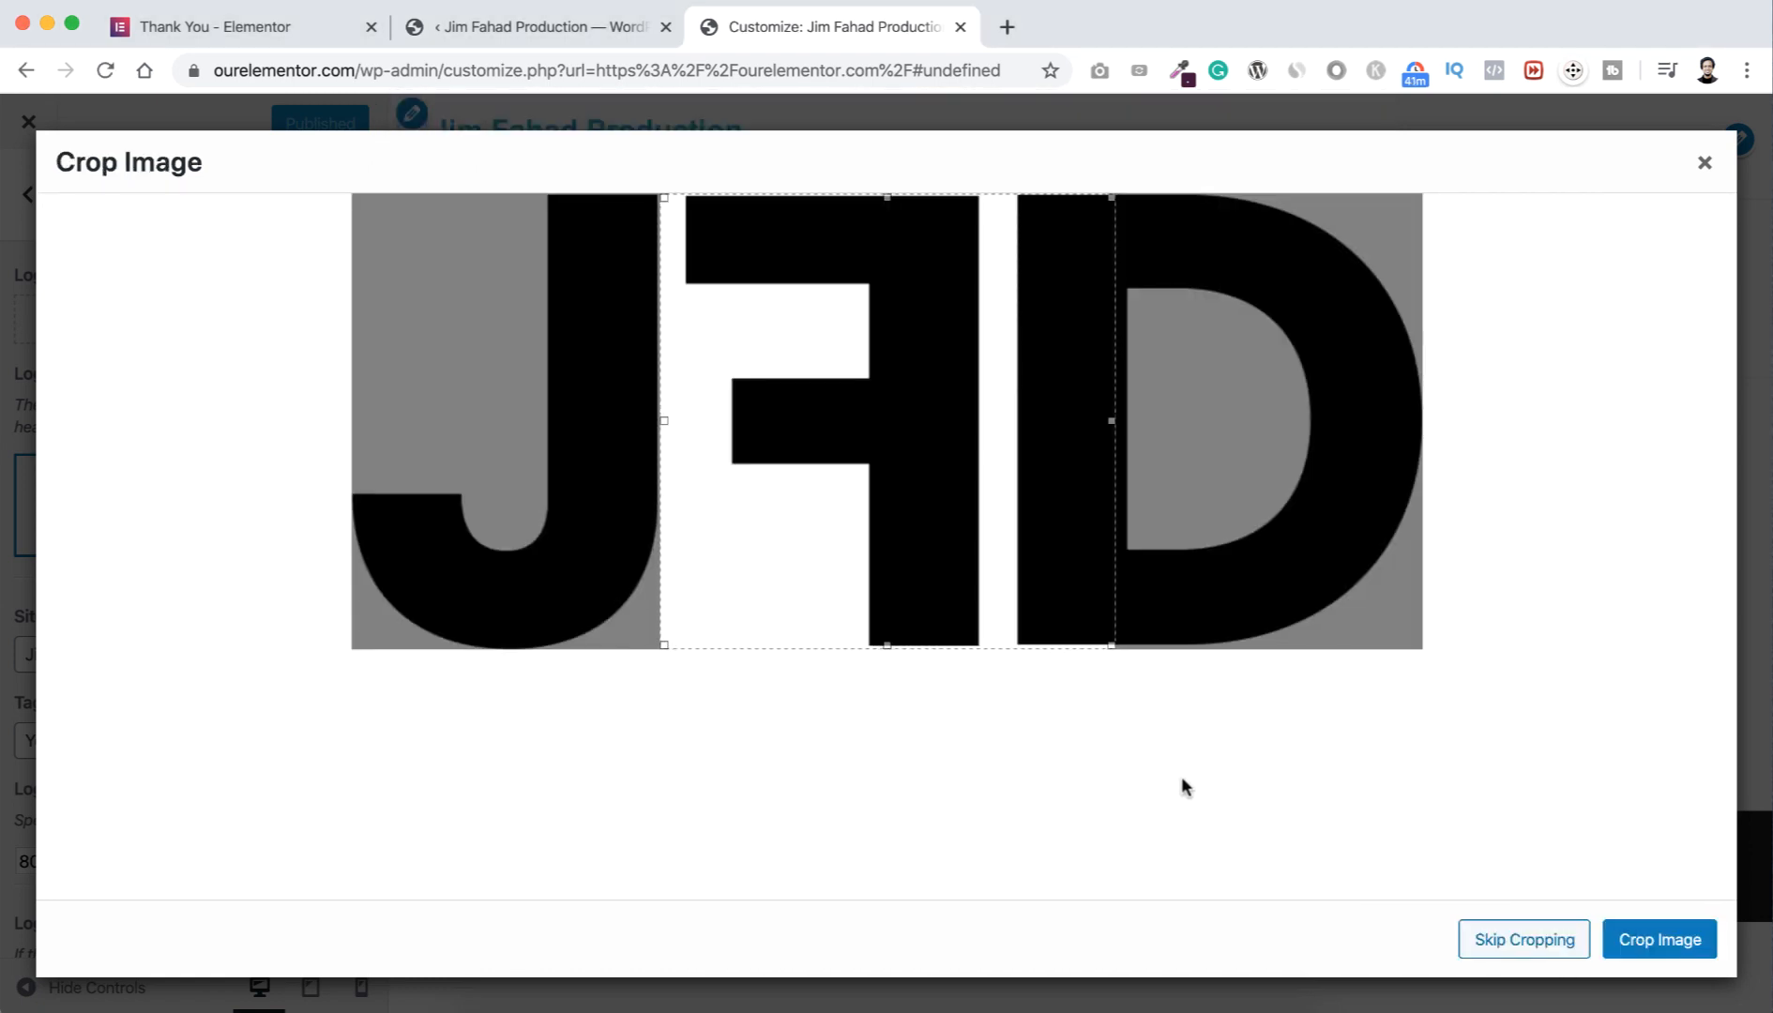
{"action": "left_click", "coordinate": [1498, 942]}
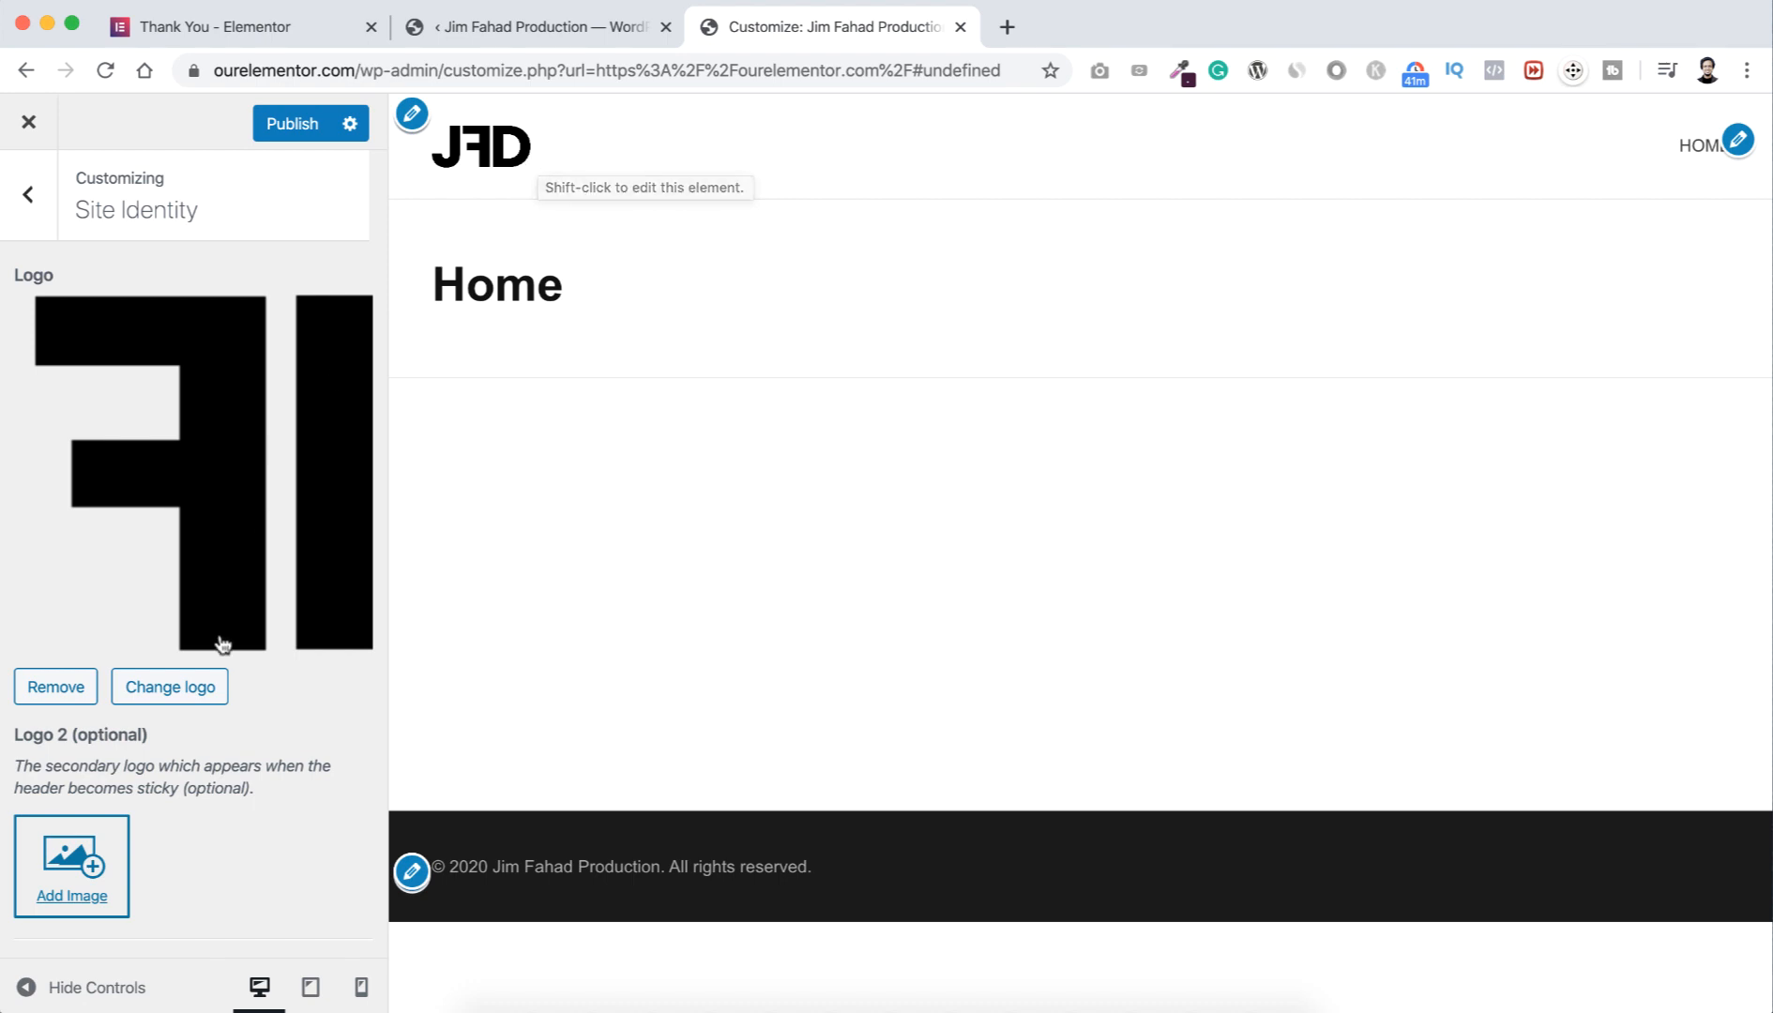
Step: Look through the site identity settings for the secondary logo, site title, tagline and logo width
{"action": "scroll", "coordinate": [229, 788], "scroll_direction": "down", "scroll_amount": 2}
{"action": "scroll", "coordinate": [229, 788], "scroll_direction": "down", "scroll_amount": 5}
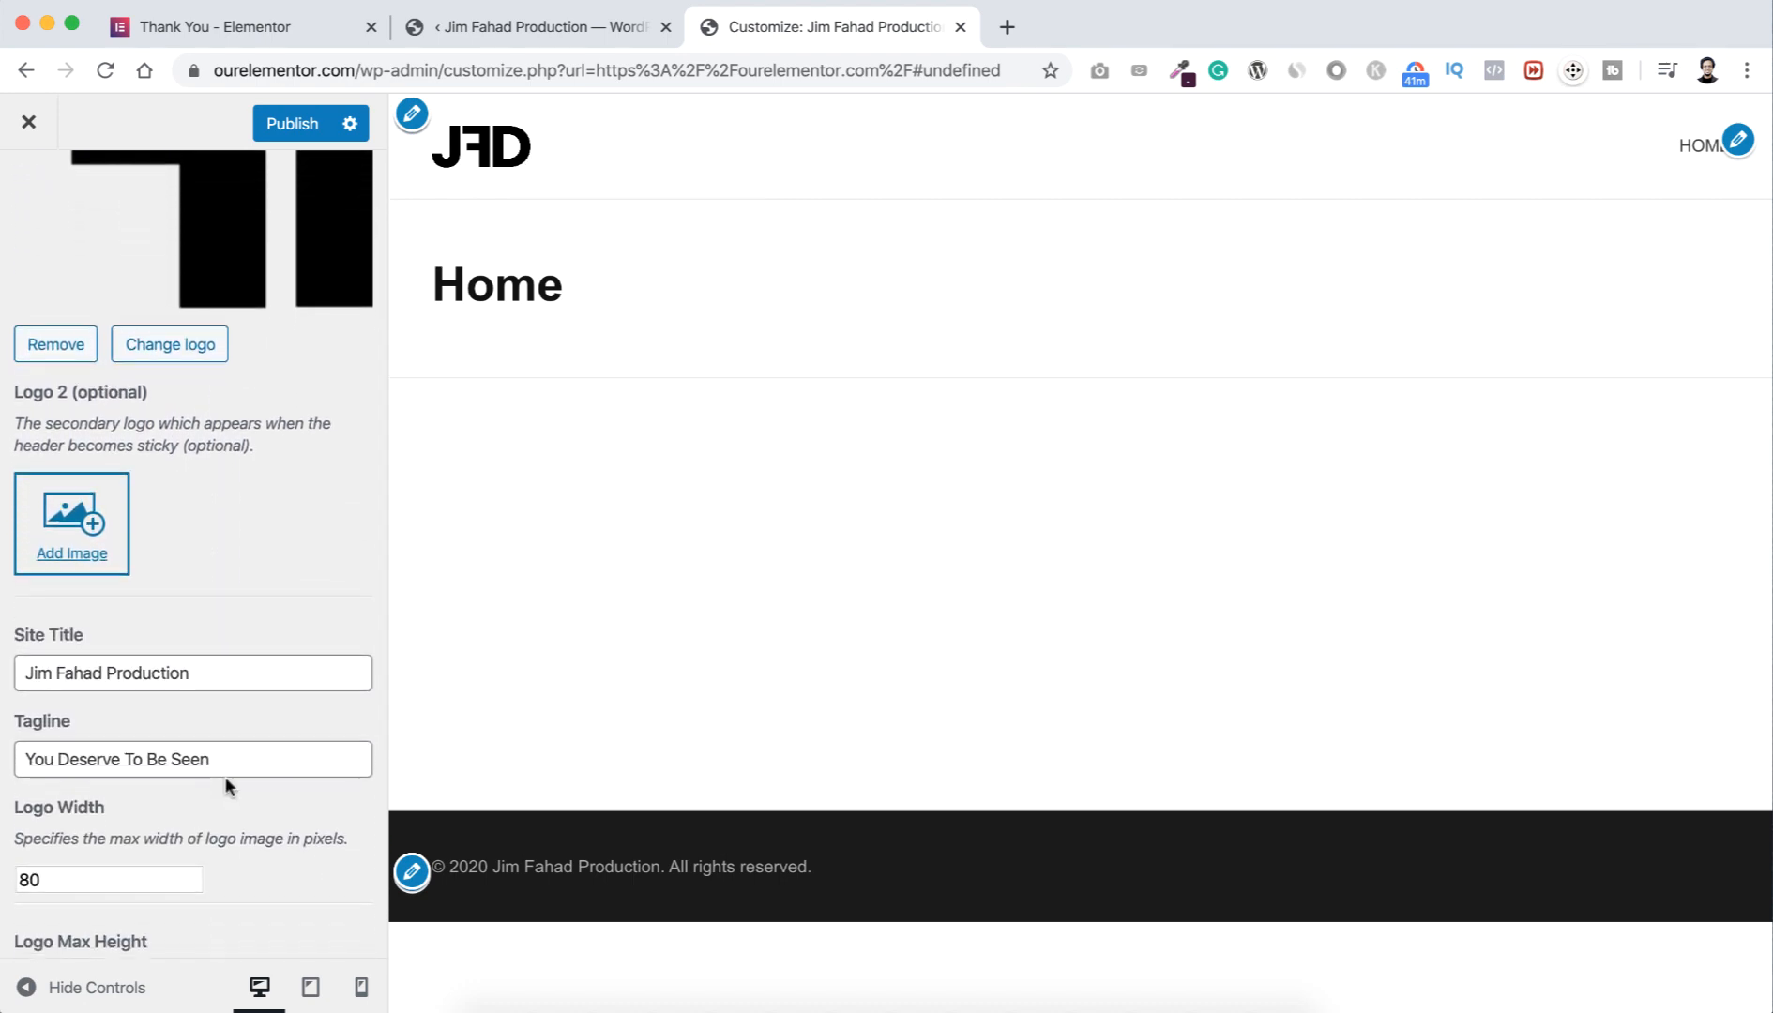
{"action": "scroll", "coordinate": [226, 786], "scroll_direction": "down", "scroll_amount": 2}
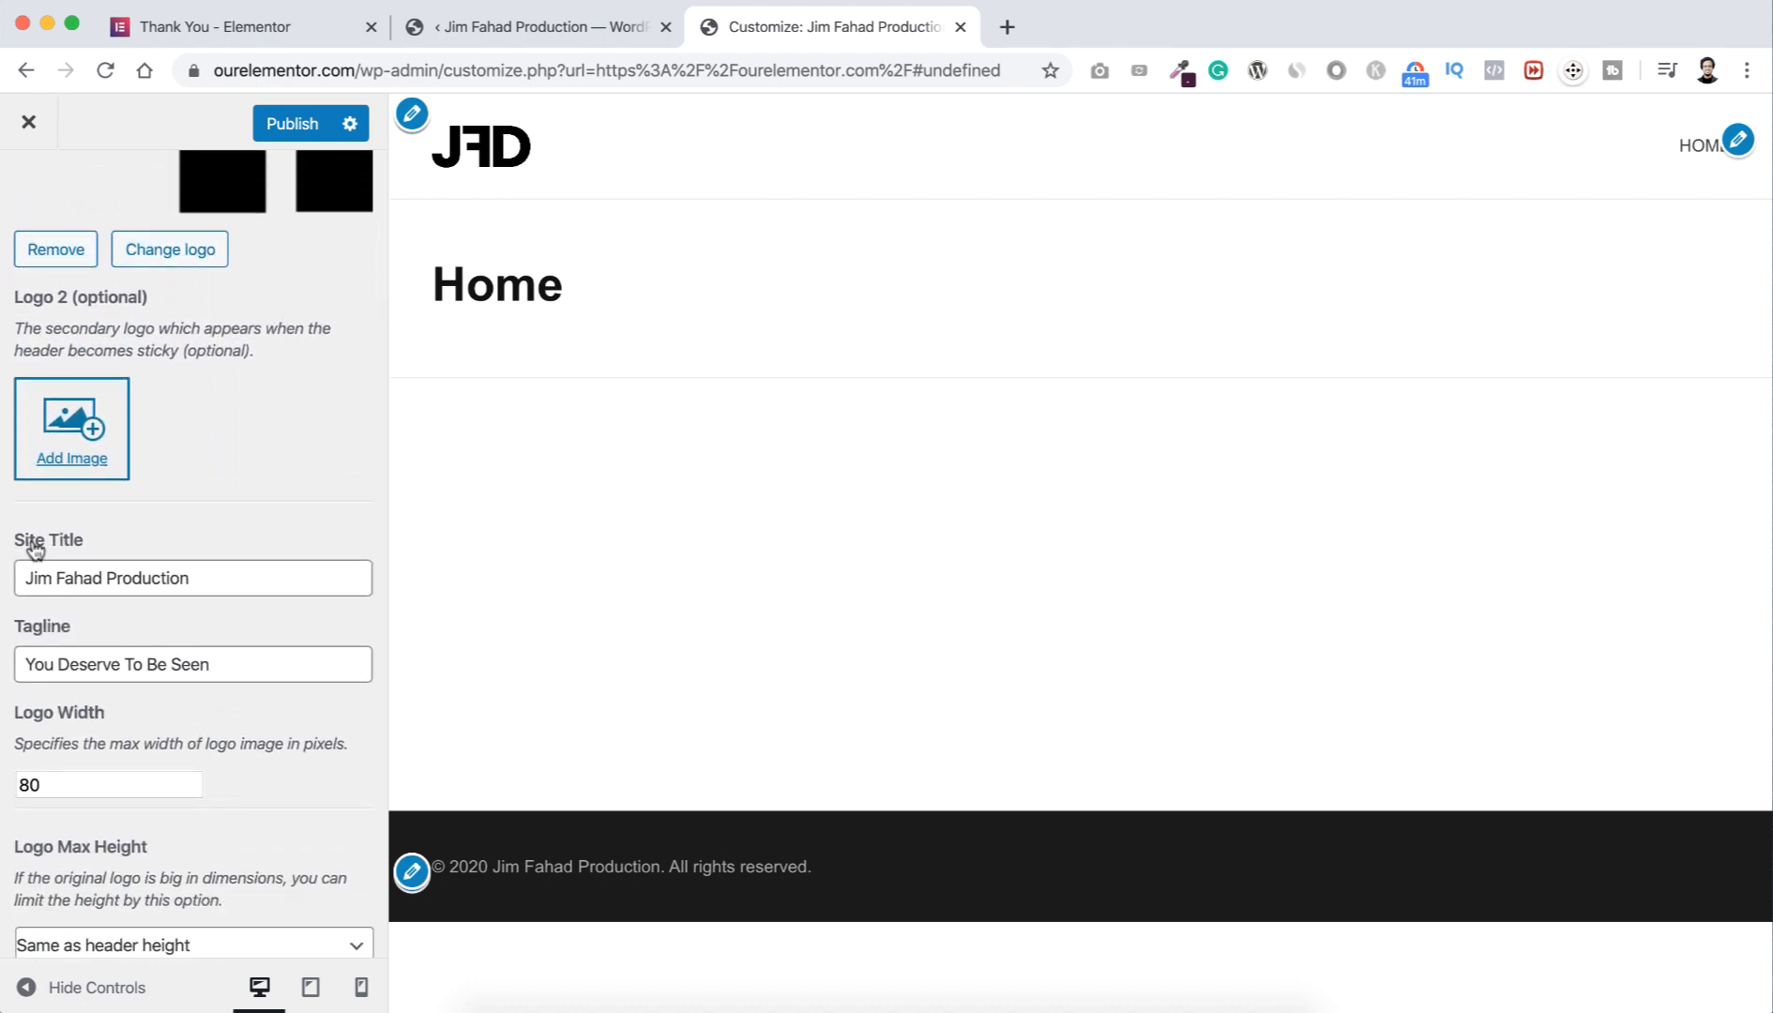
{"action": "scroll", "coordinate": [90, 643], "scroll_direction": "down", "scroll_amount": 2}
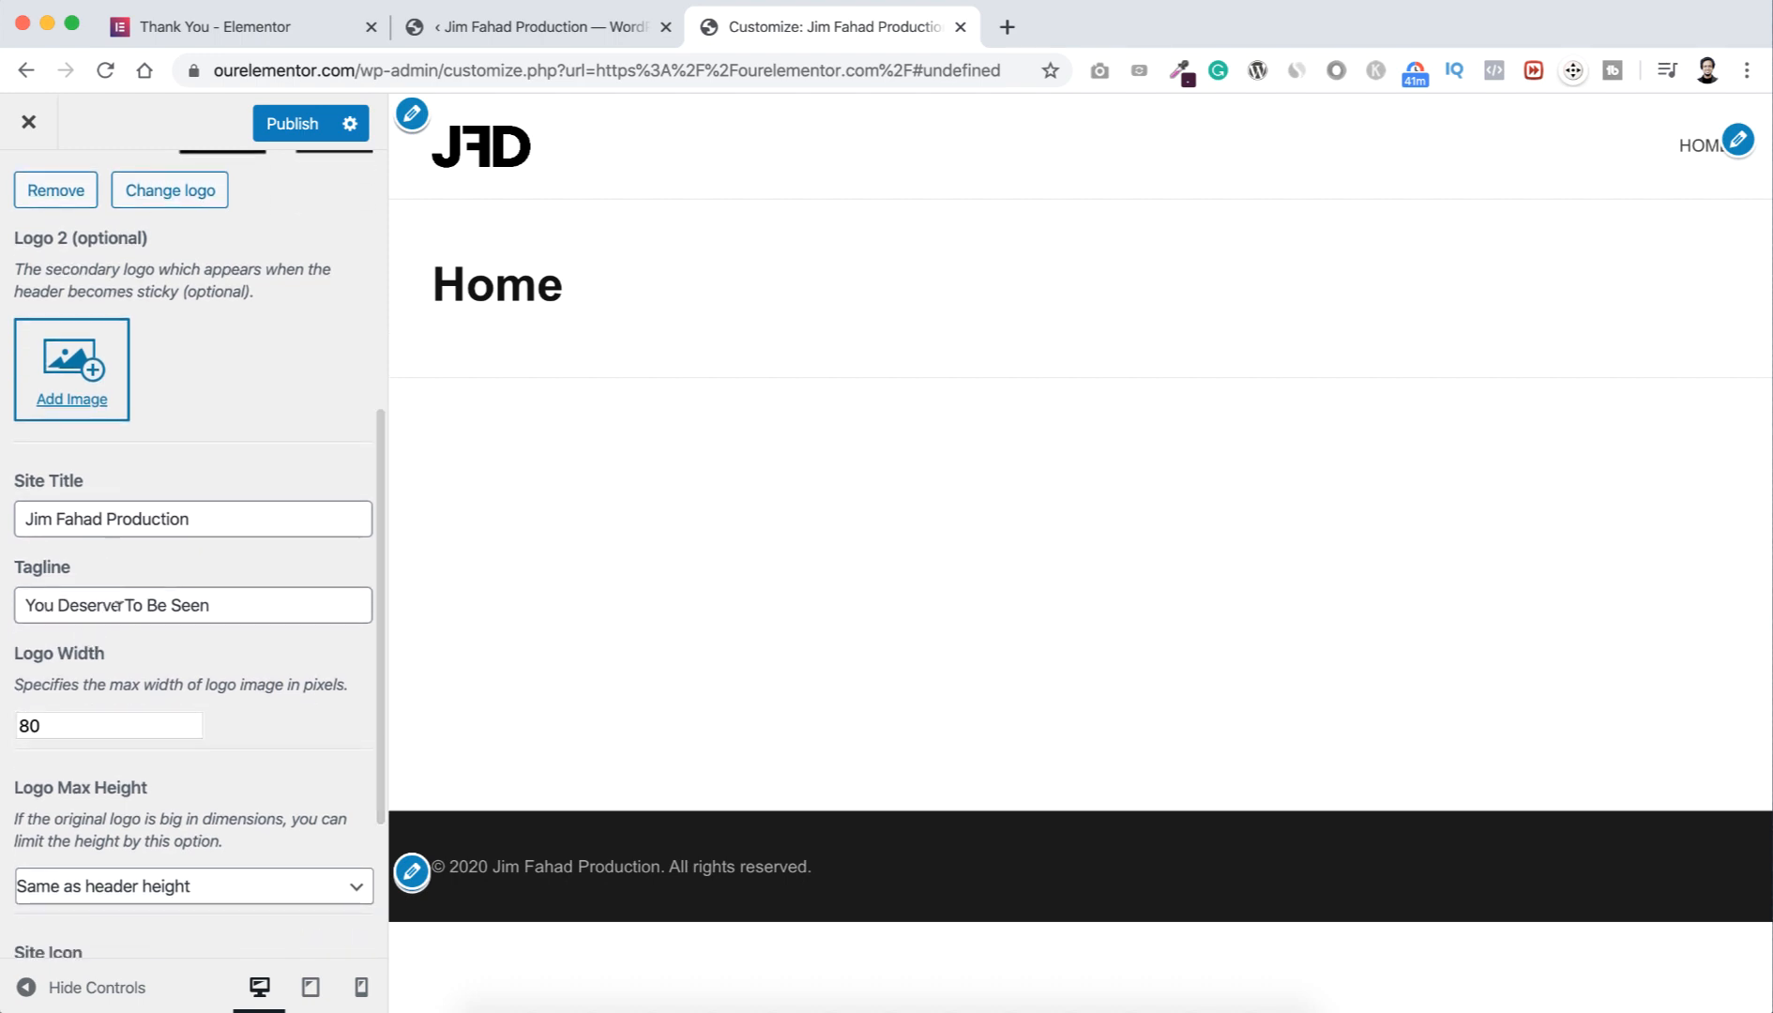
{"action": "scroll", "coordinate": [153, 663], "scroll_direction": "down", "scroll_amount": 2}
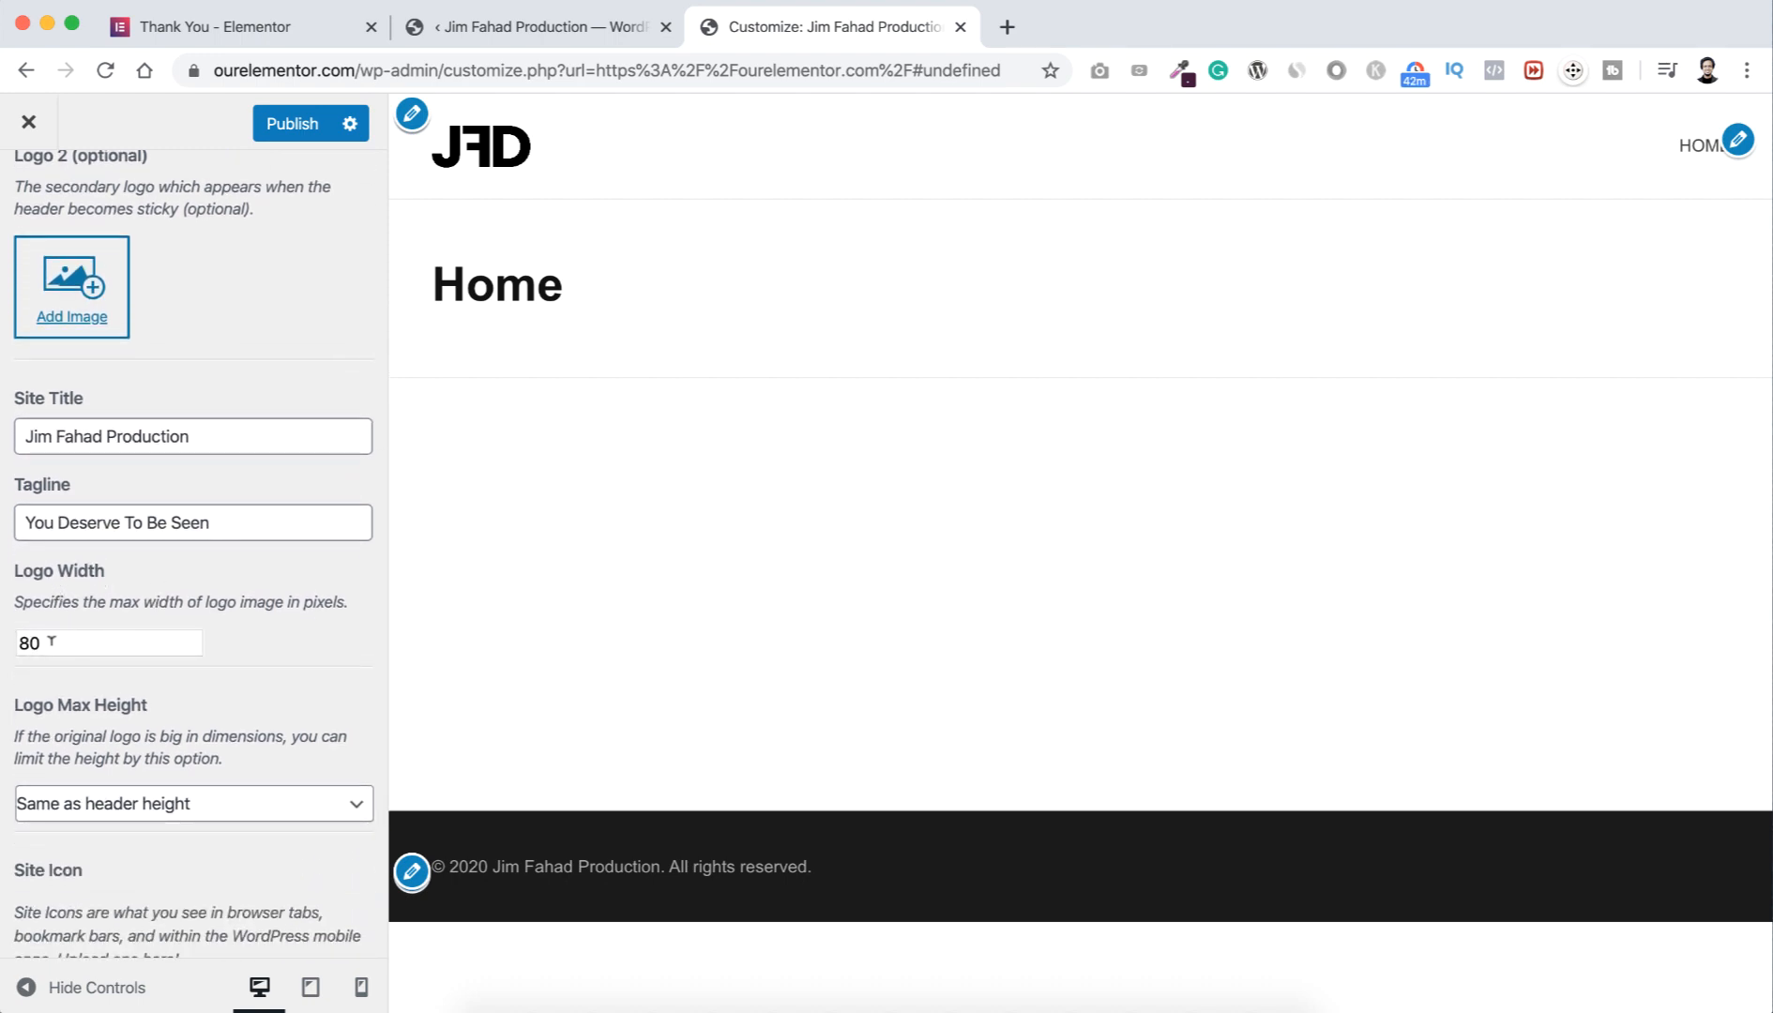
{"action": "left_click_drag", "start_coordinate": [51, 640], "coordinate": [17, 638]}
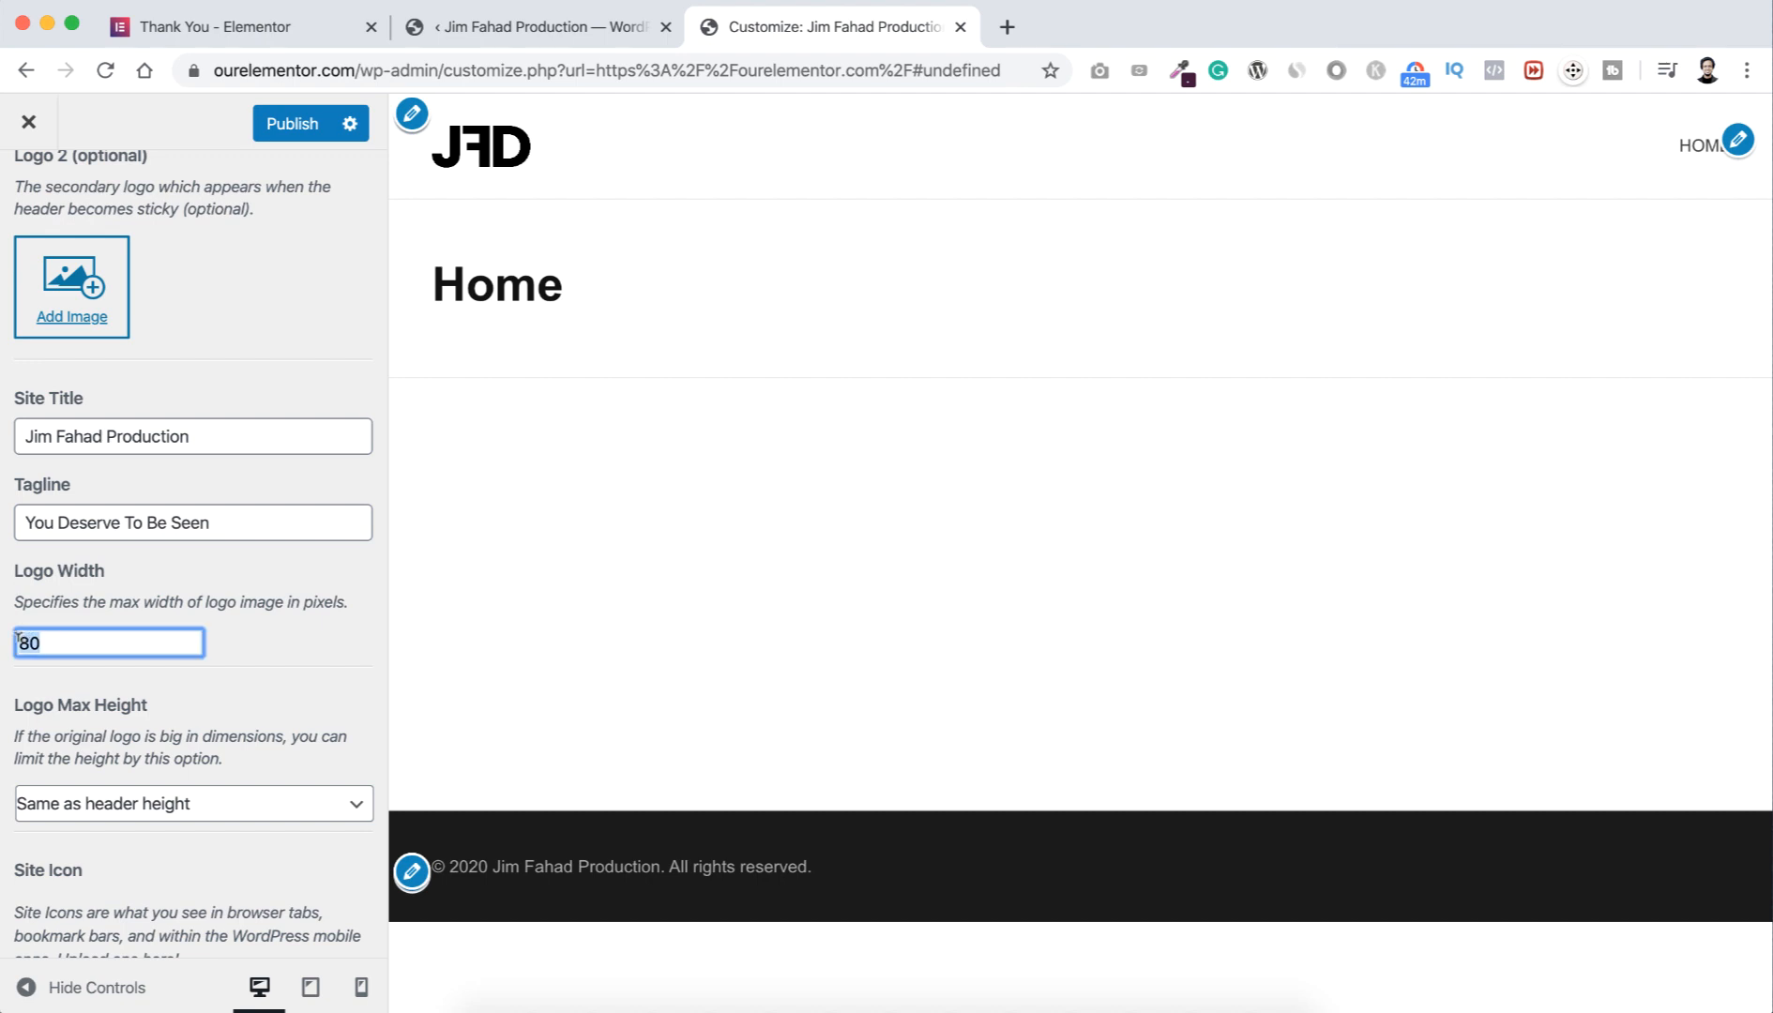
{"action": "left_click", "coordinate": [94, 673]}
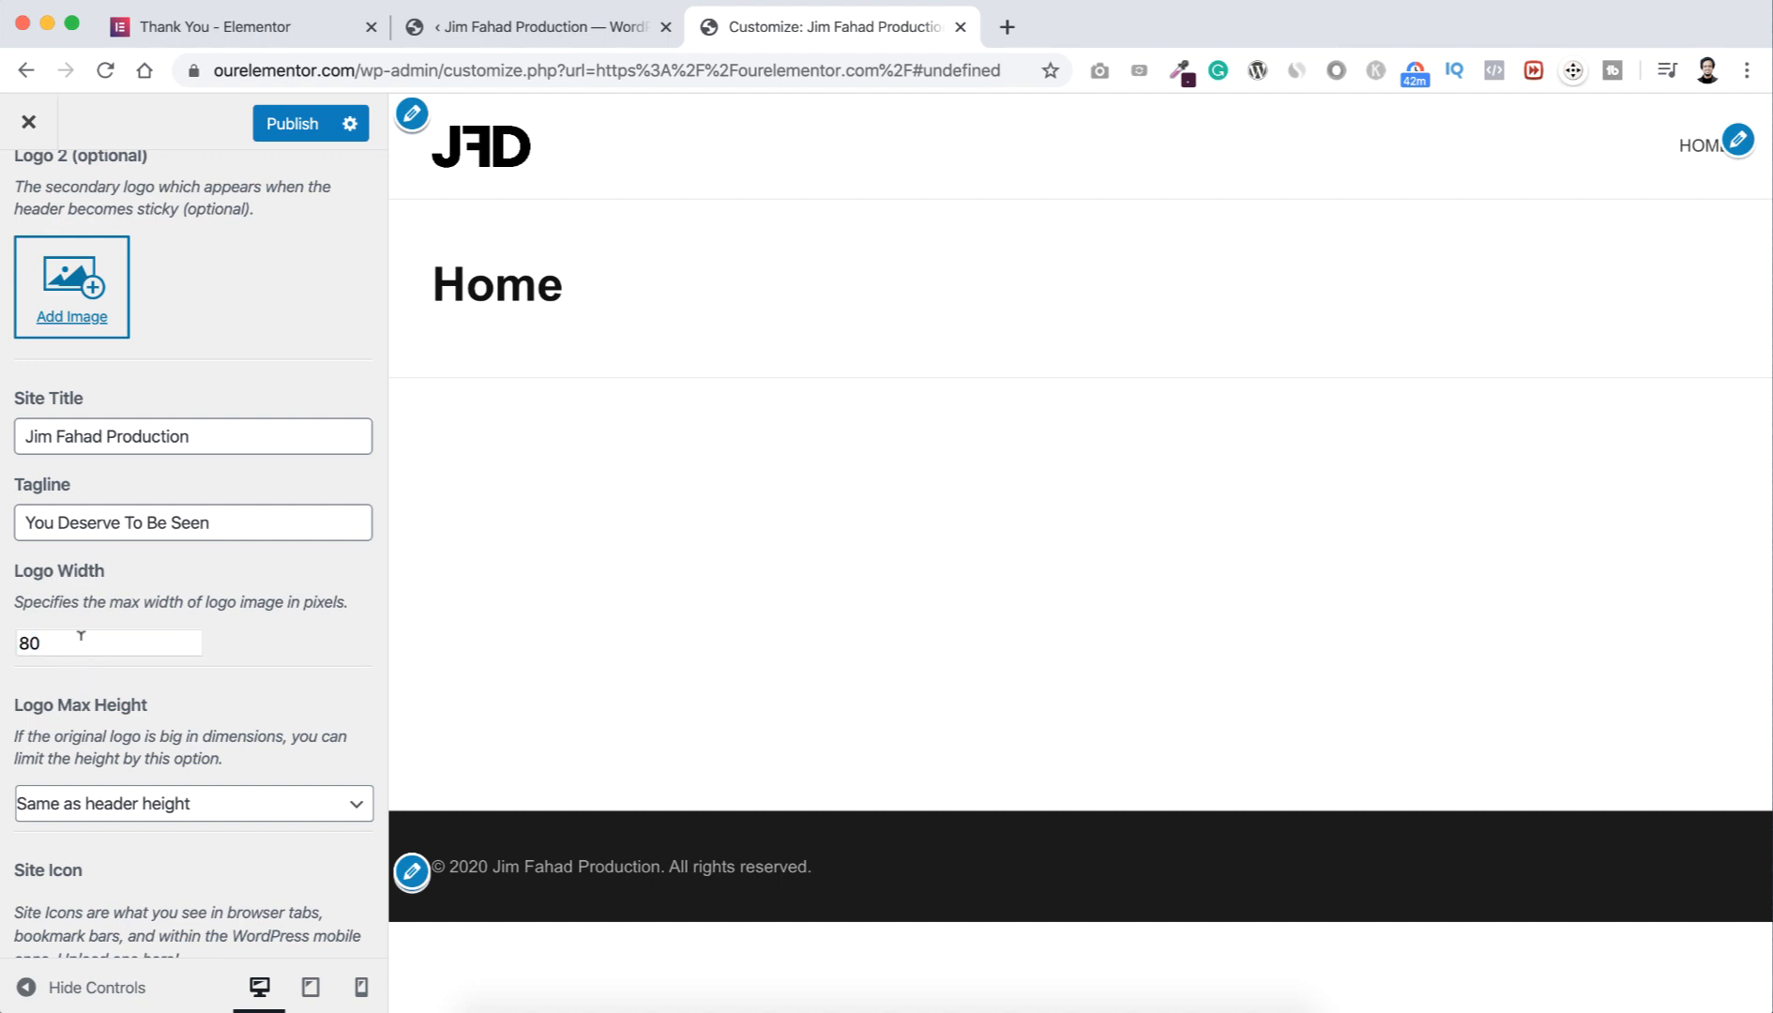
{"action": "left_click", "coordinate": [77, 631]}
{"action": "left_click", "coordinate": [88, 680]}
Step: Try the Specific size in pixel option for the logo's maximum height and switch back to Same as header height
{"action": "scroll", "coordinate": [88, 680], "scroll_direction": "down", "scroll_amount": 1}
{"action": "scroll", "coordinate": [88, 681], "scroll_direction": "down", "scroll_amount": 2}
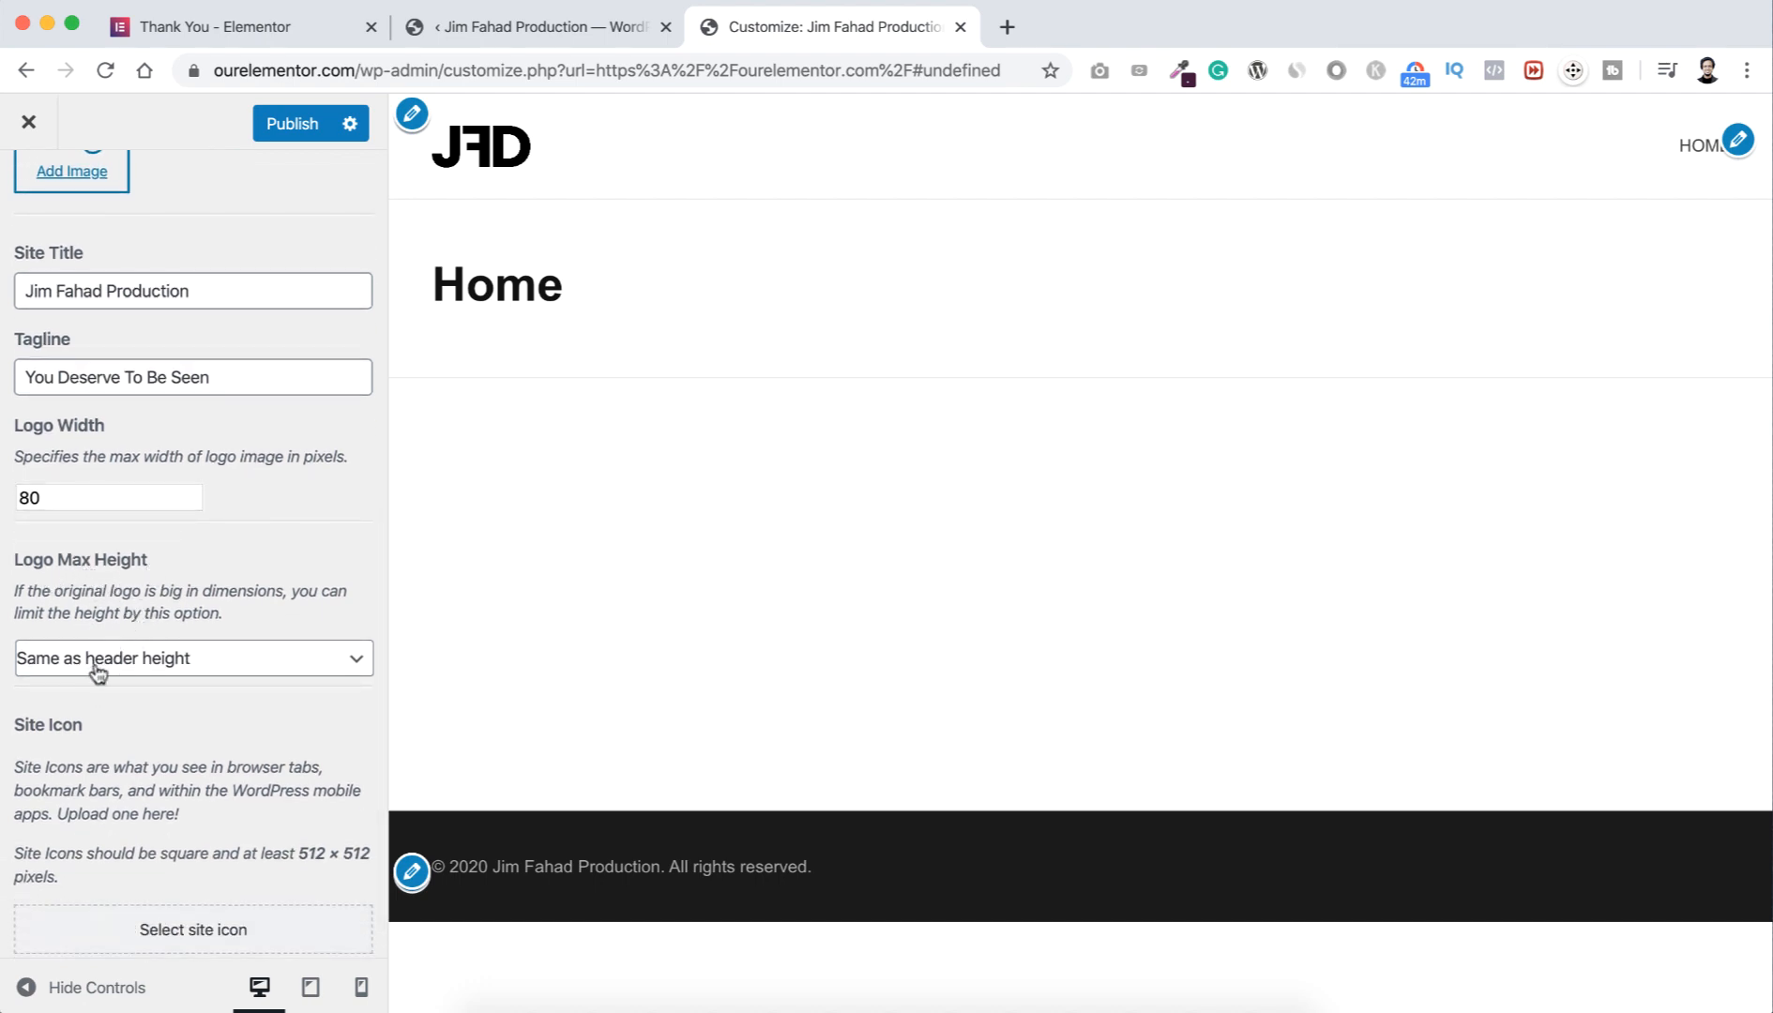
{"action": "left_click", "coordinate": [138, 664]}
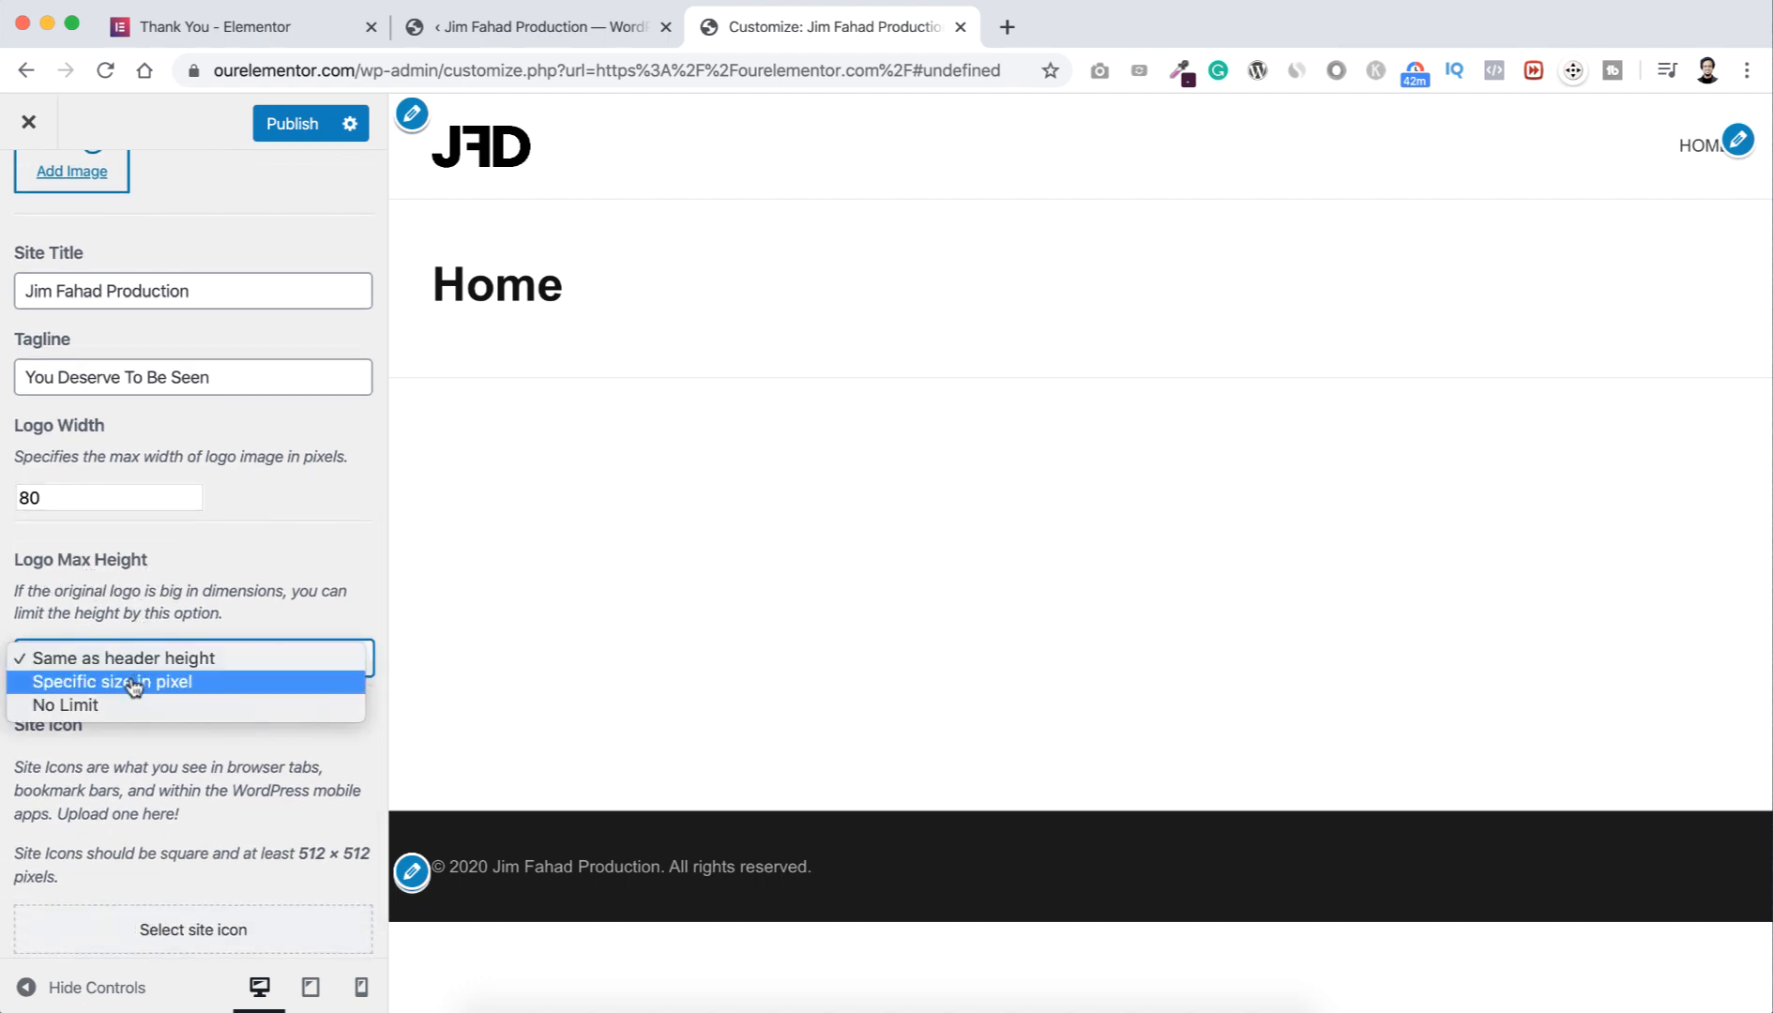
{"action": "left_click", "coordinate": [134, 683]}
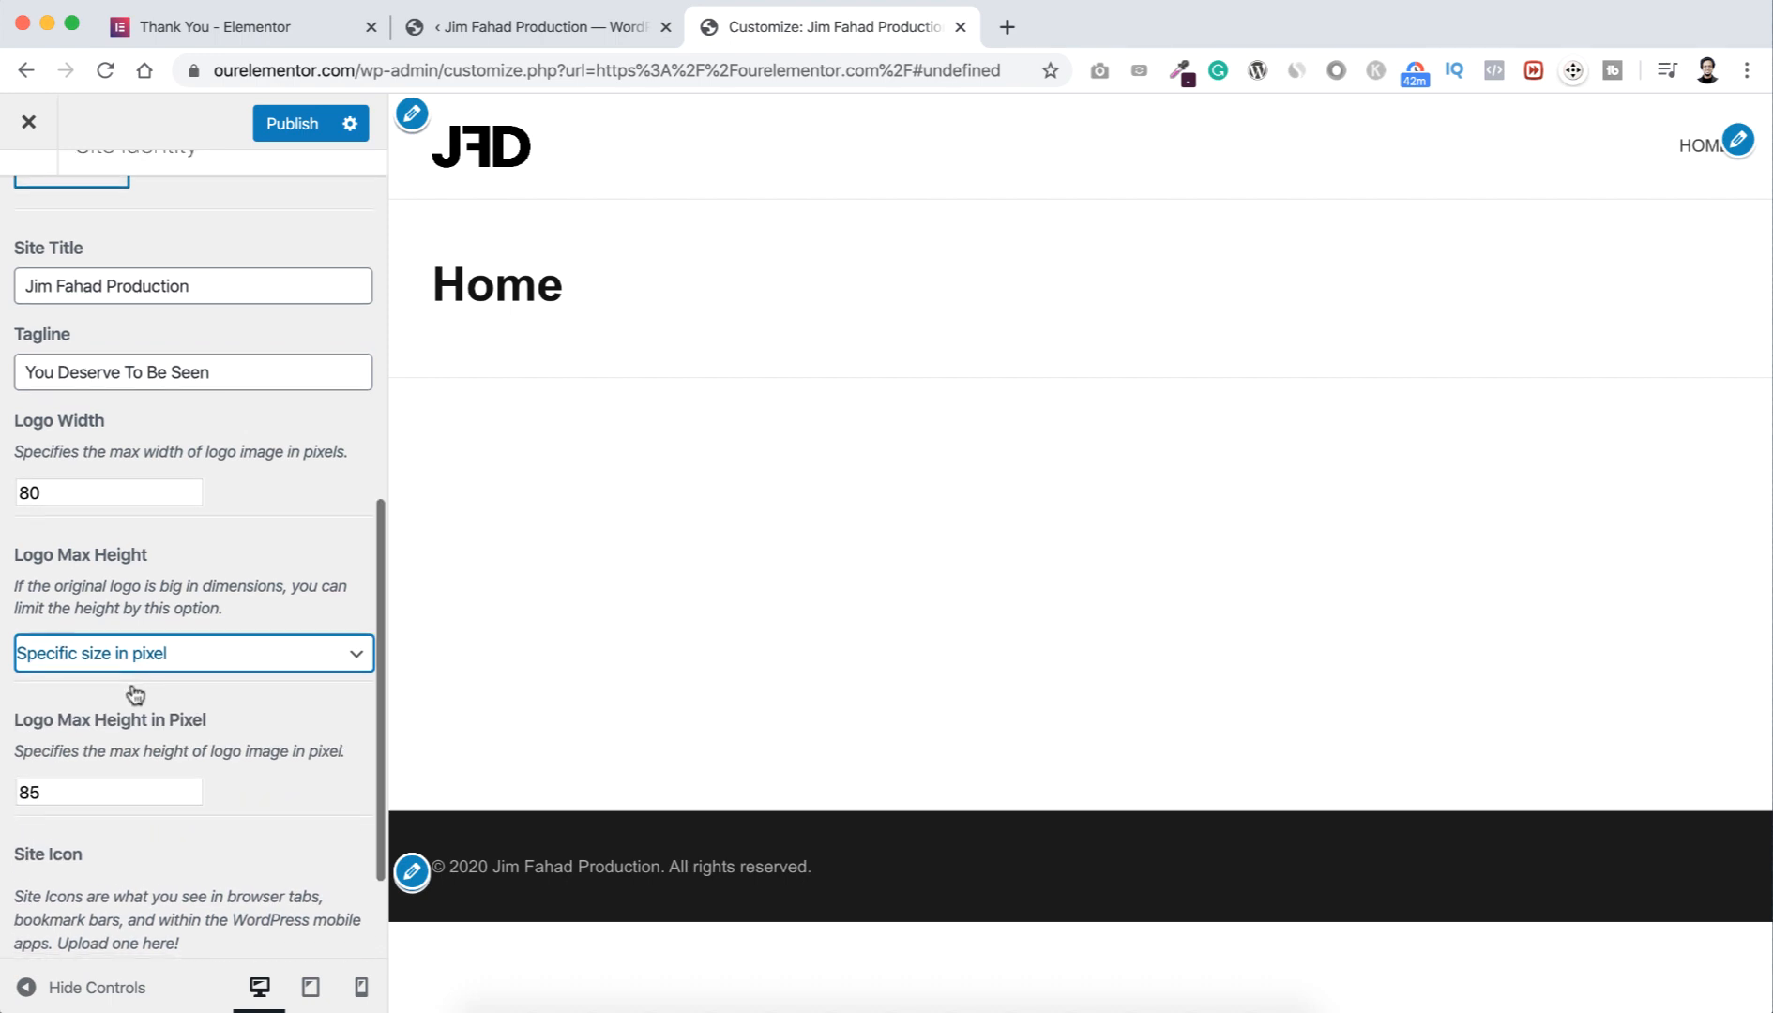
{"action": "scroll", "coordinate": [131, 693], "scroll_direction": "down", "scroll_amount": 2}
{"action": "left_click_drag", "start_coordinate": [46, 744], "coordinate": [12, 751]}
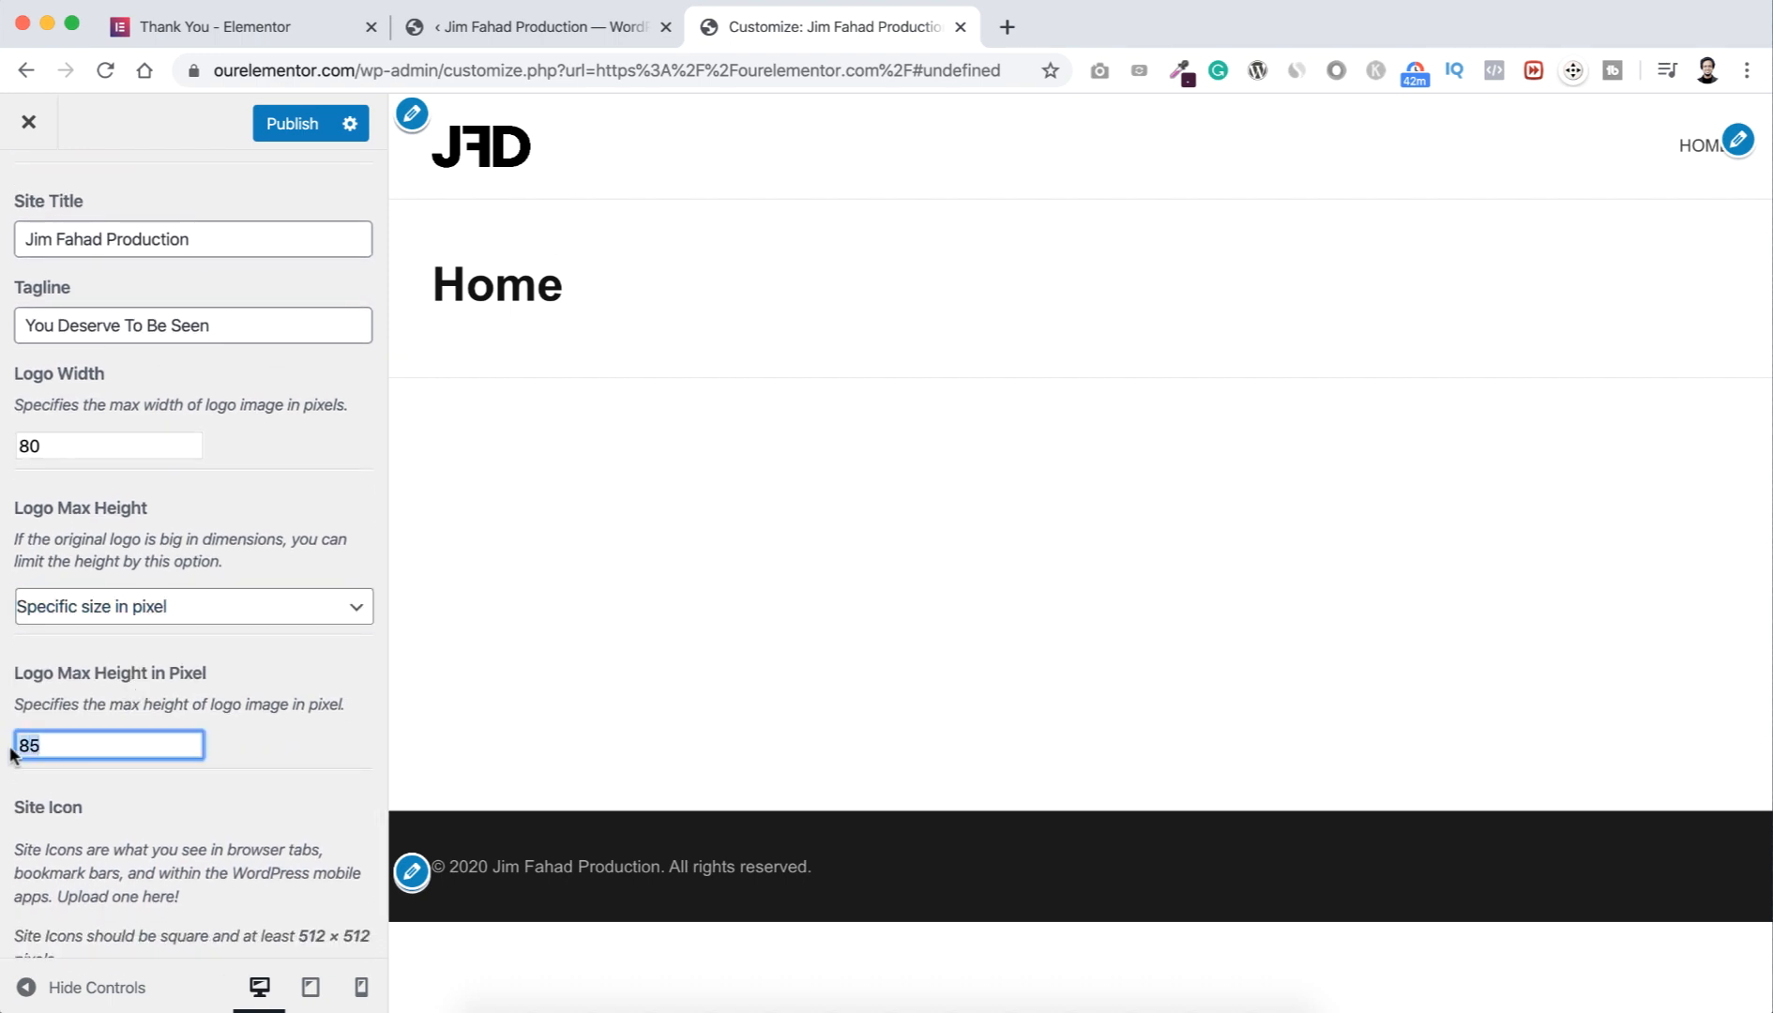
{"action": "left_click", "coordinate": [52, 738]}
{"action": "left_click", "coordinate": [109, 617]}
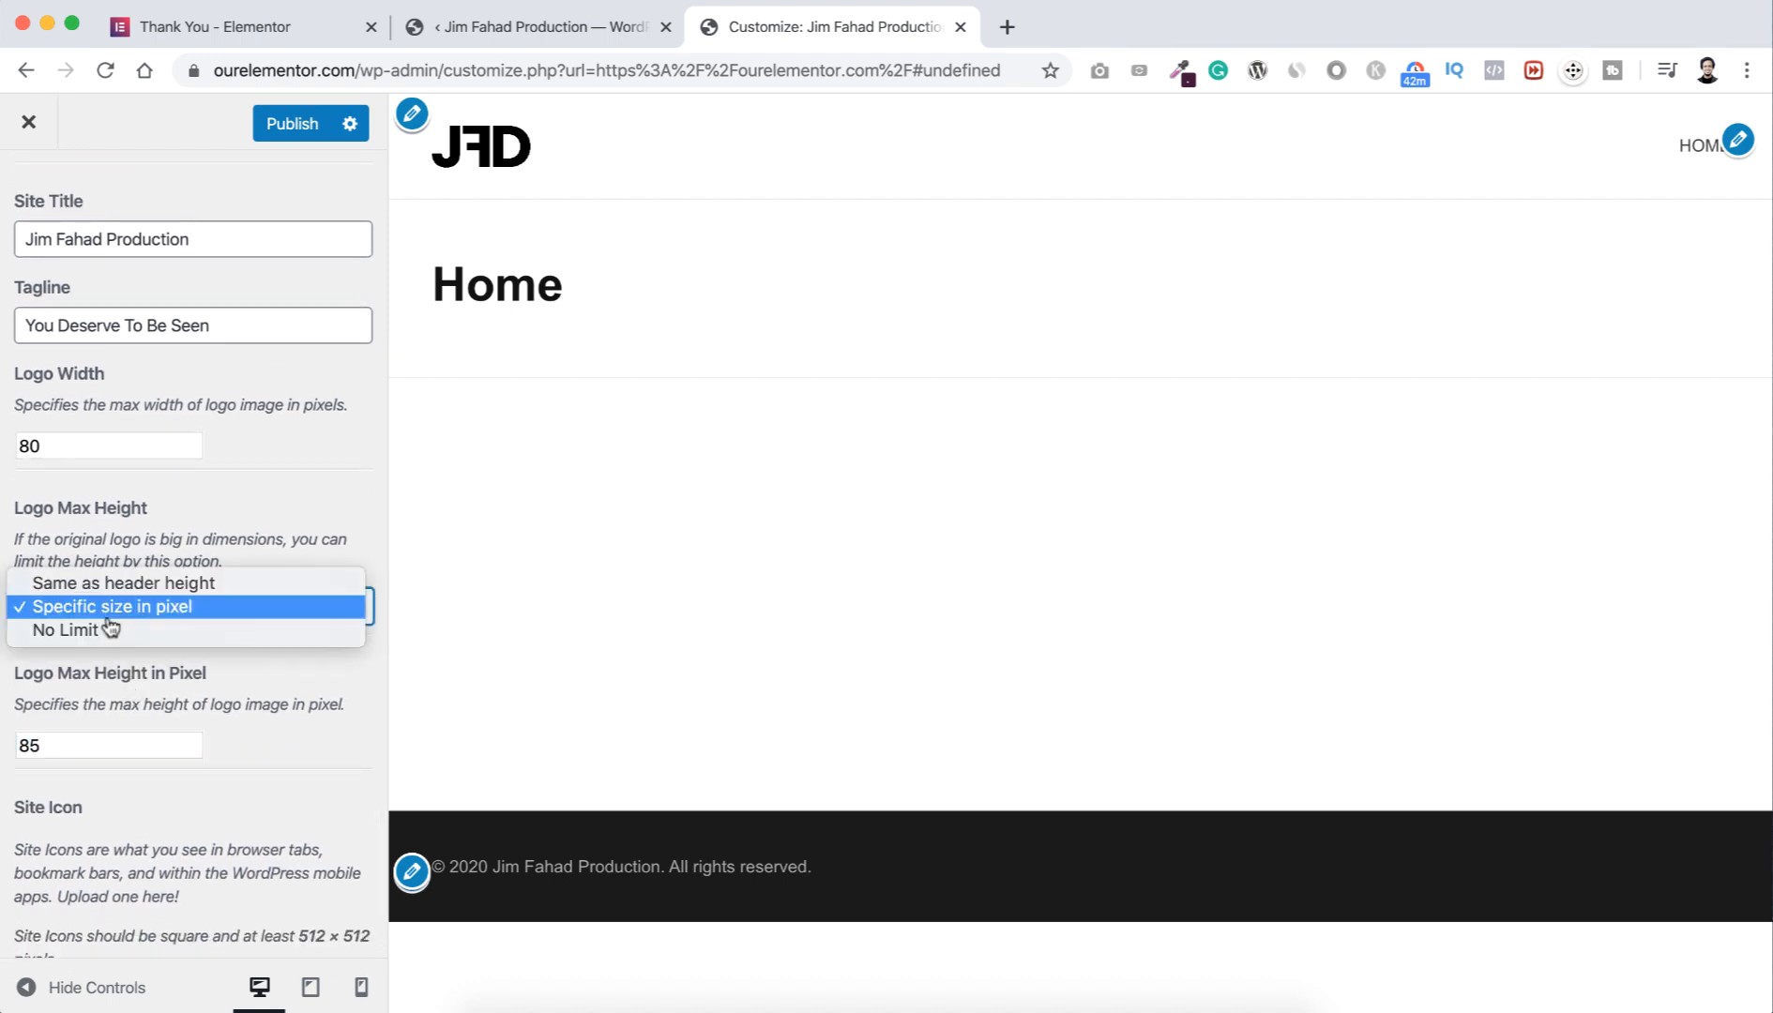
{"action": "left_click", "coordinate": [180, 585]}
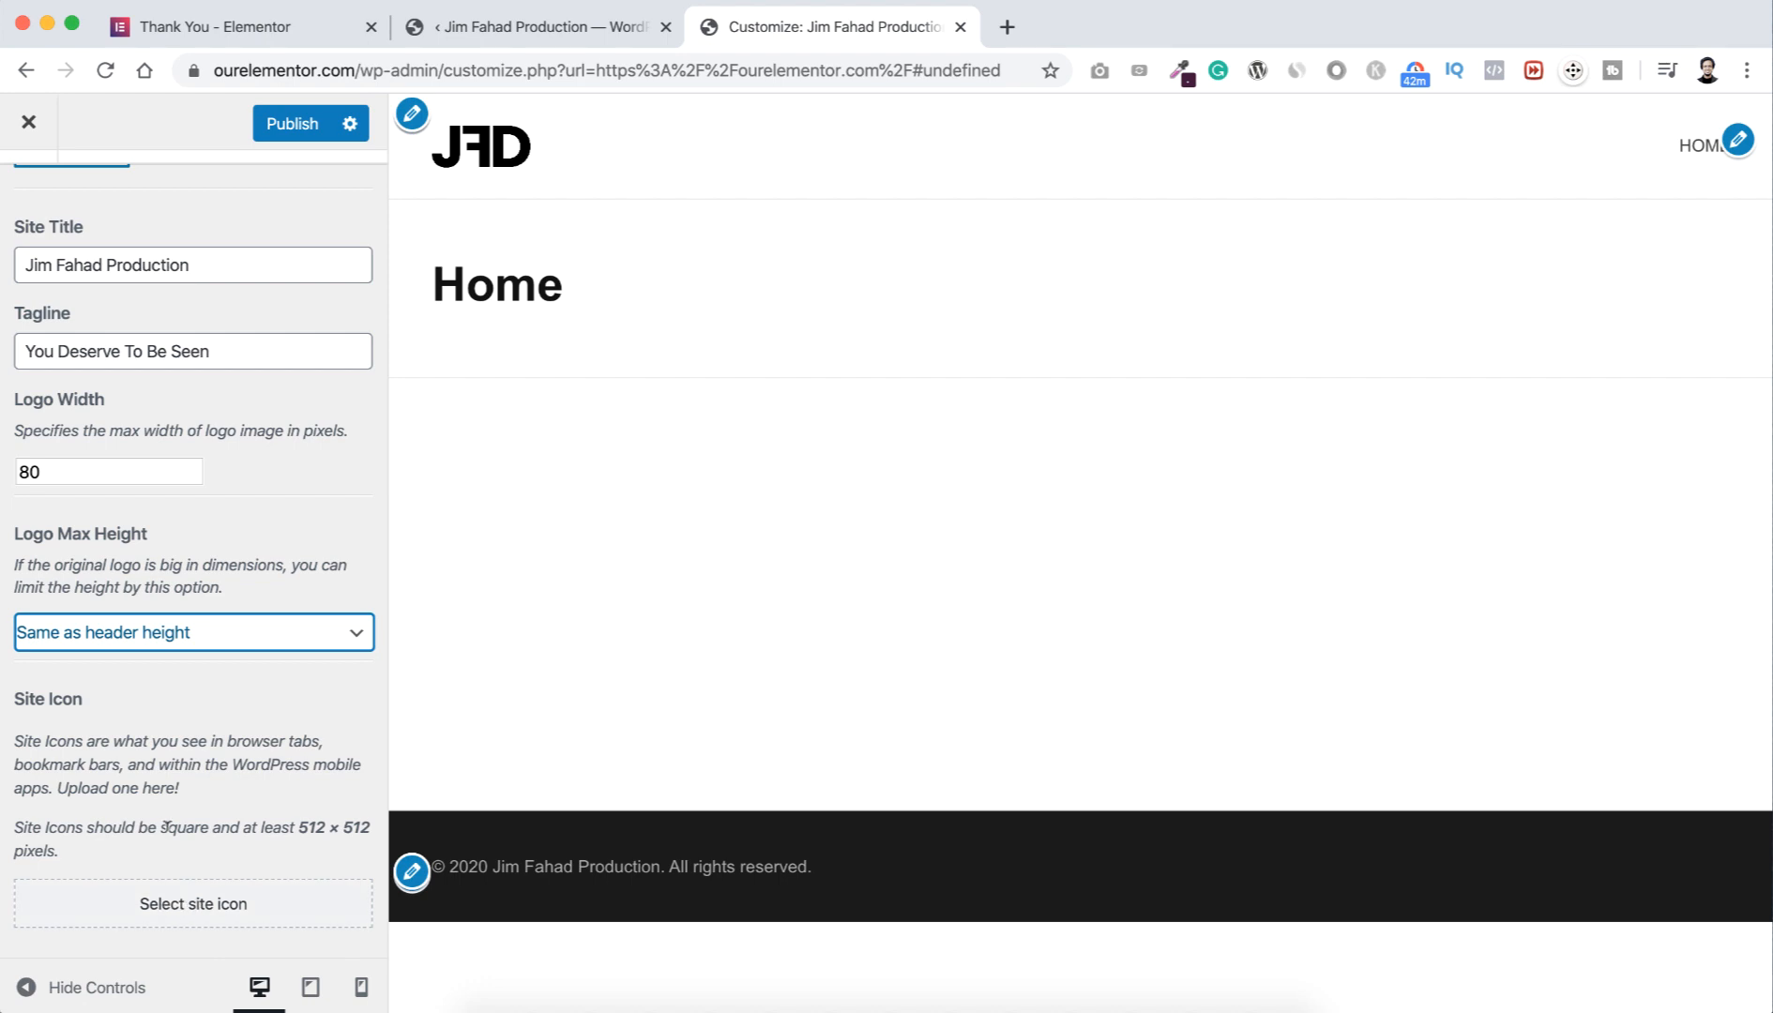
Step: Upload Jim-Fahad-Digital-favicon.png from the Tutorial 4 Images folder and use it as the site icon without cropping
{"action": "left_click", "coordinate": [251, 36]}
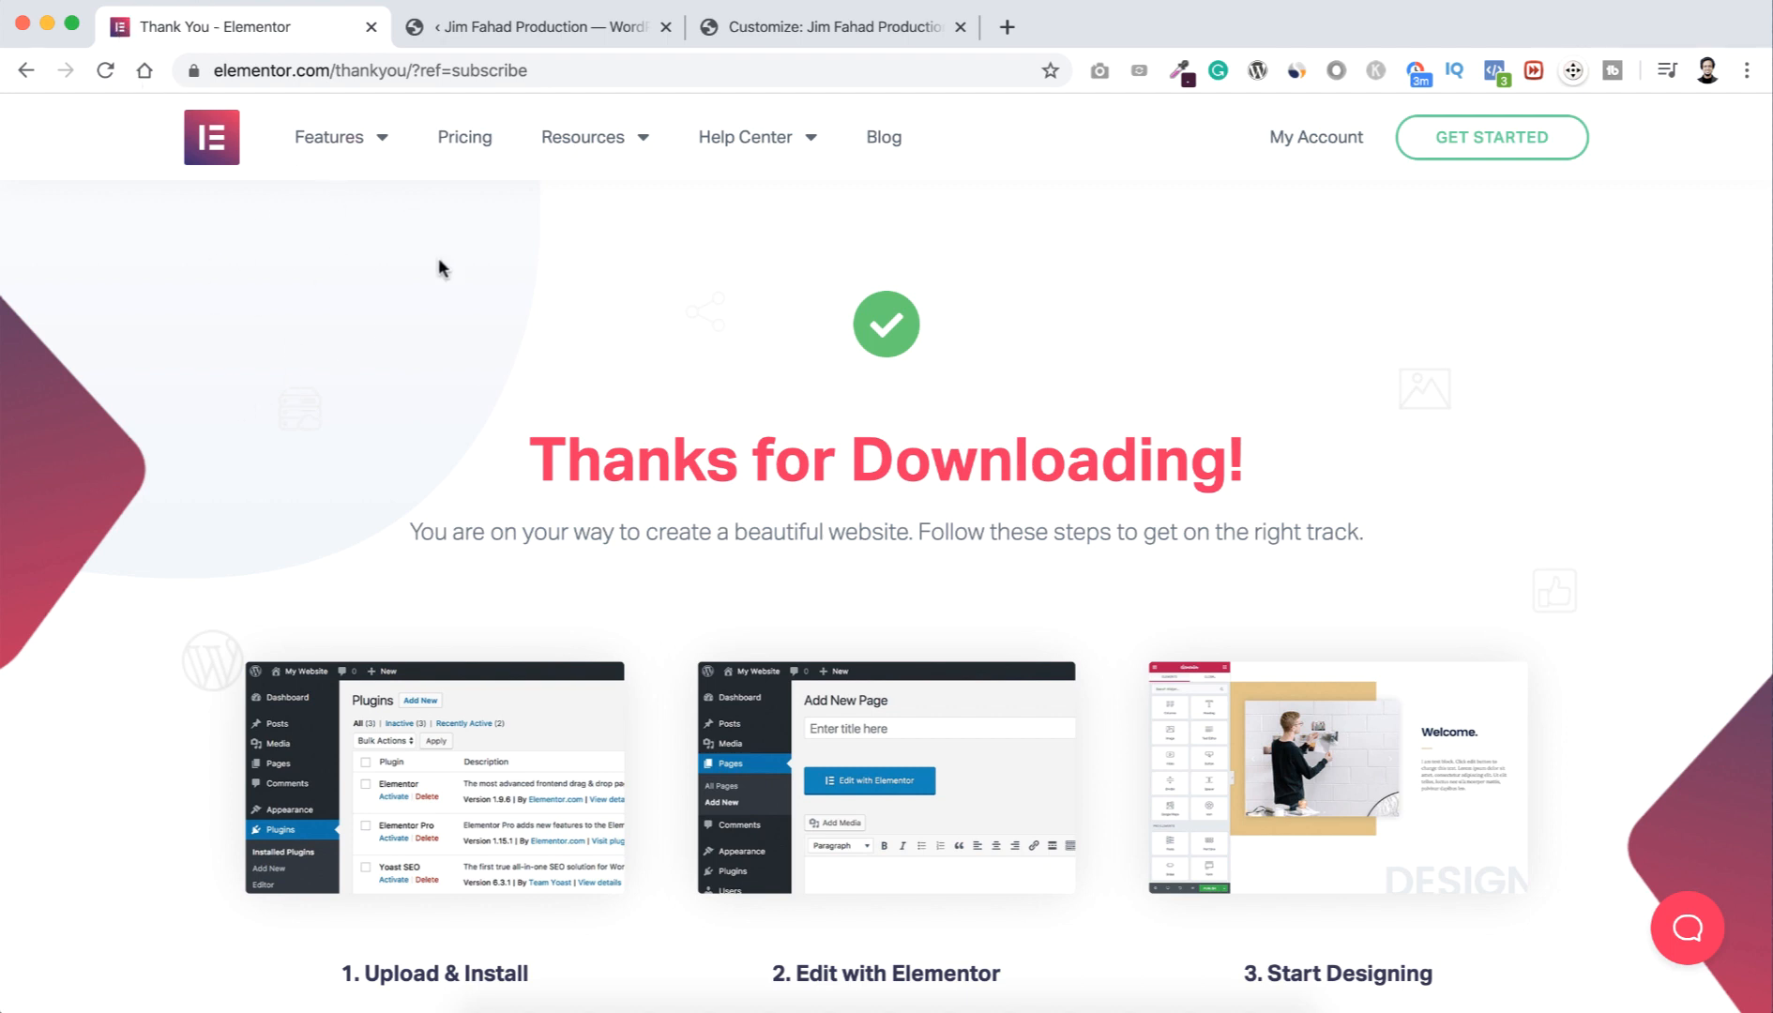
{"action": "left_click", "coordinate": [776, 26]}
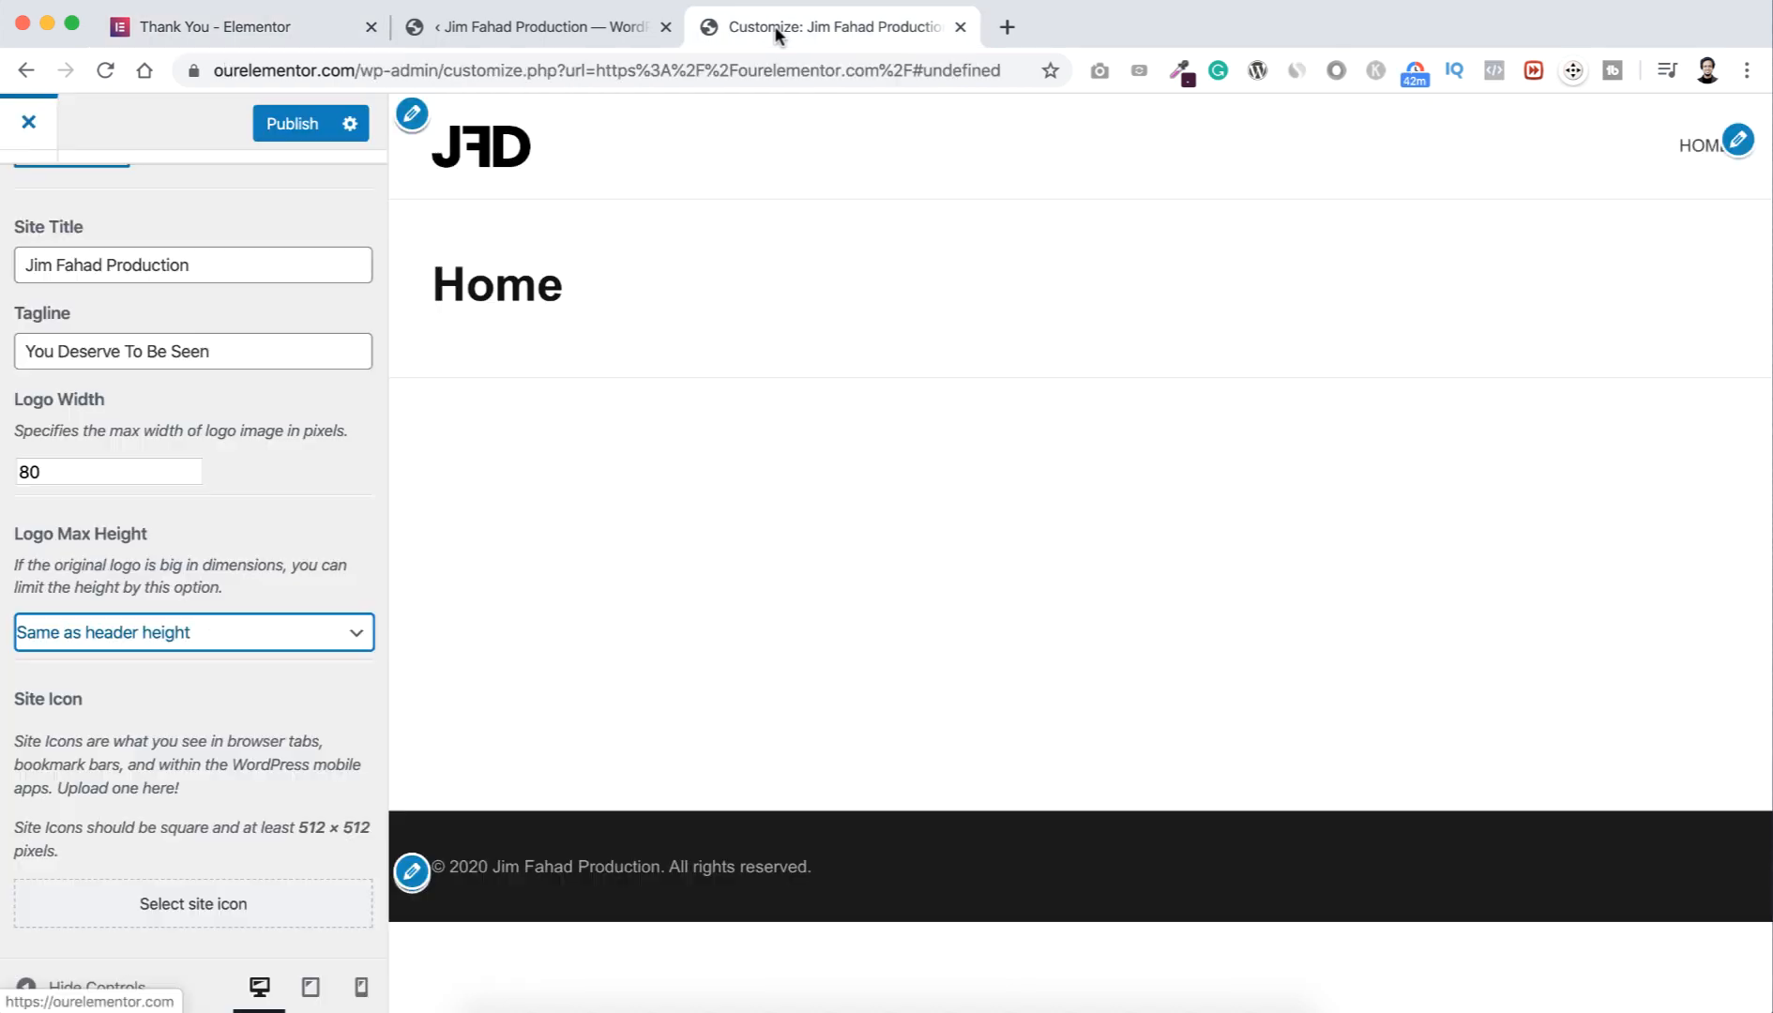
{"action": "left_click", "coordinate": [149, 906]}
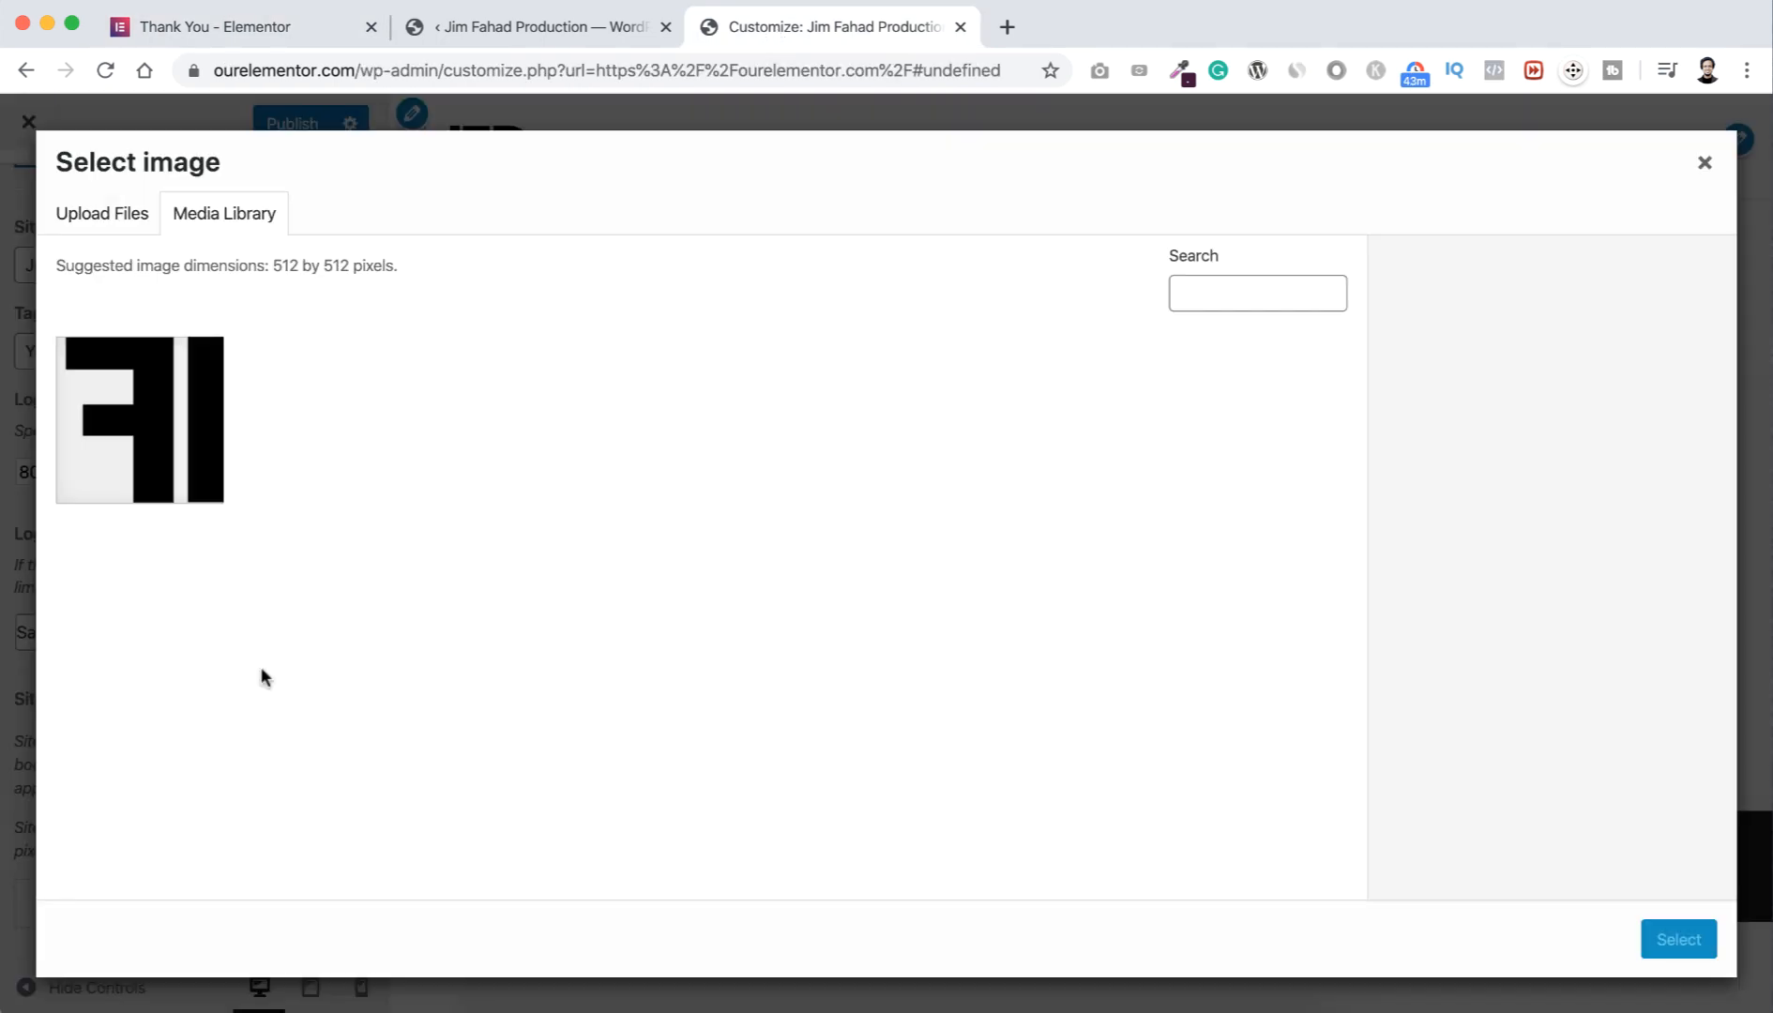
{"action": "left_click", "coordinate": [127, 218]}
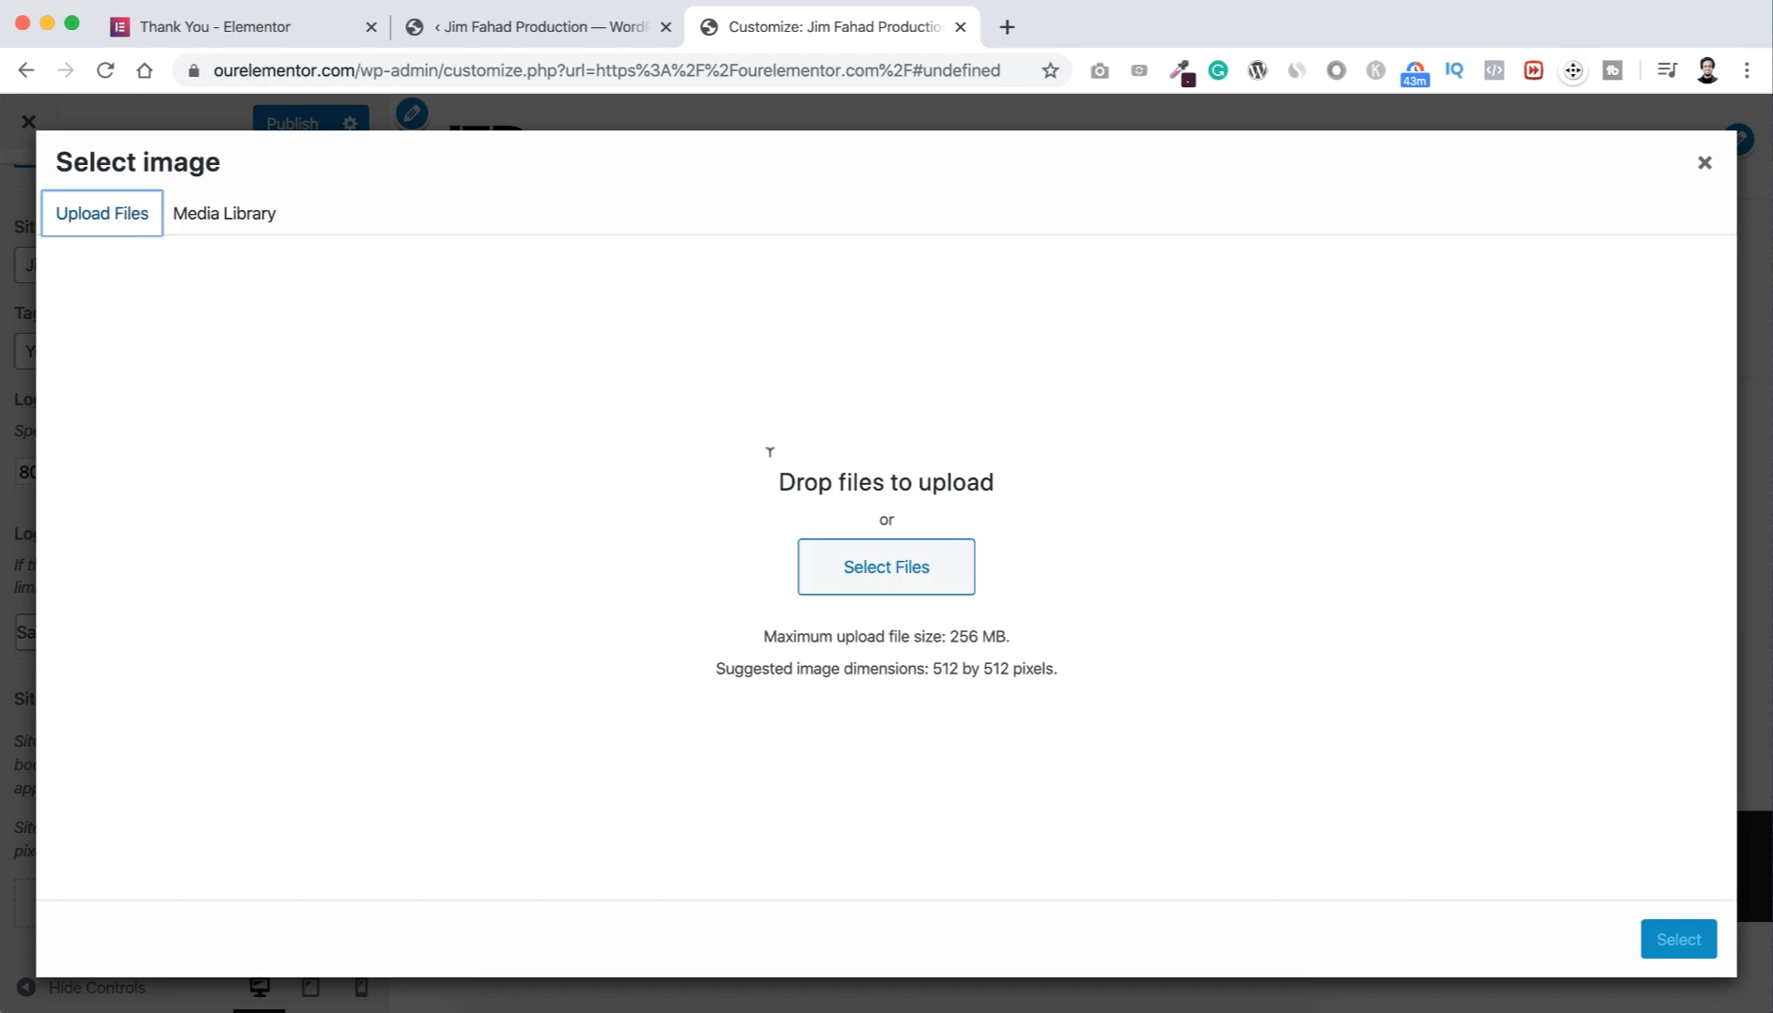
{"action": "left_click", "coordinate": [859, 575]}
{"action": "scroll", "coordinate": [922, 383], "scroll_direction": "down", "scroll_amount": 5}
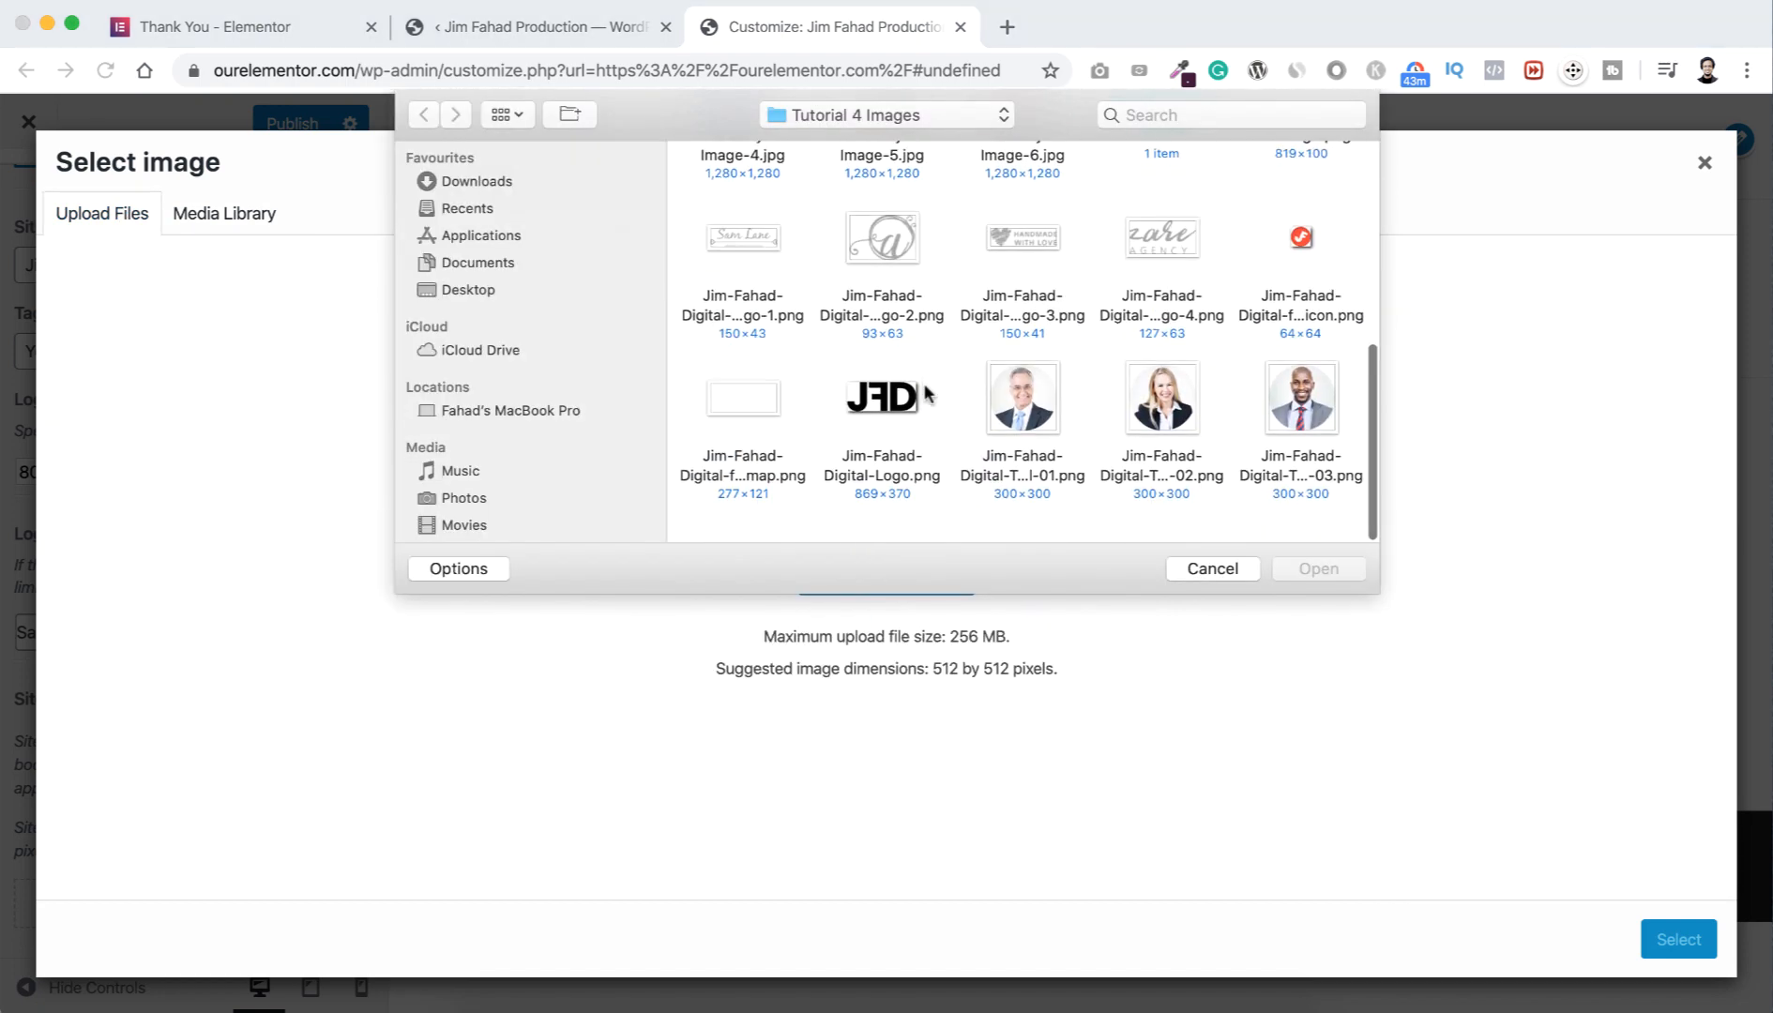
{"action": "left_click", "coordinate": [1302, 267]}
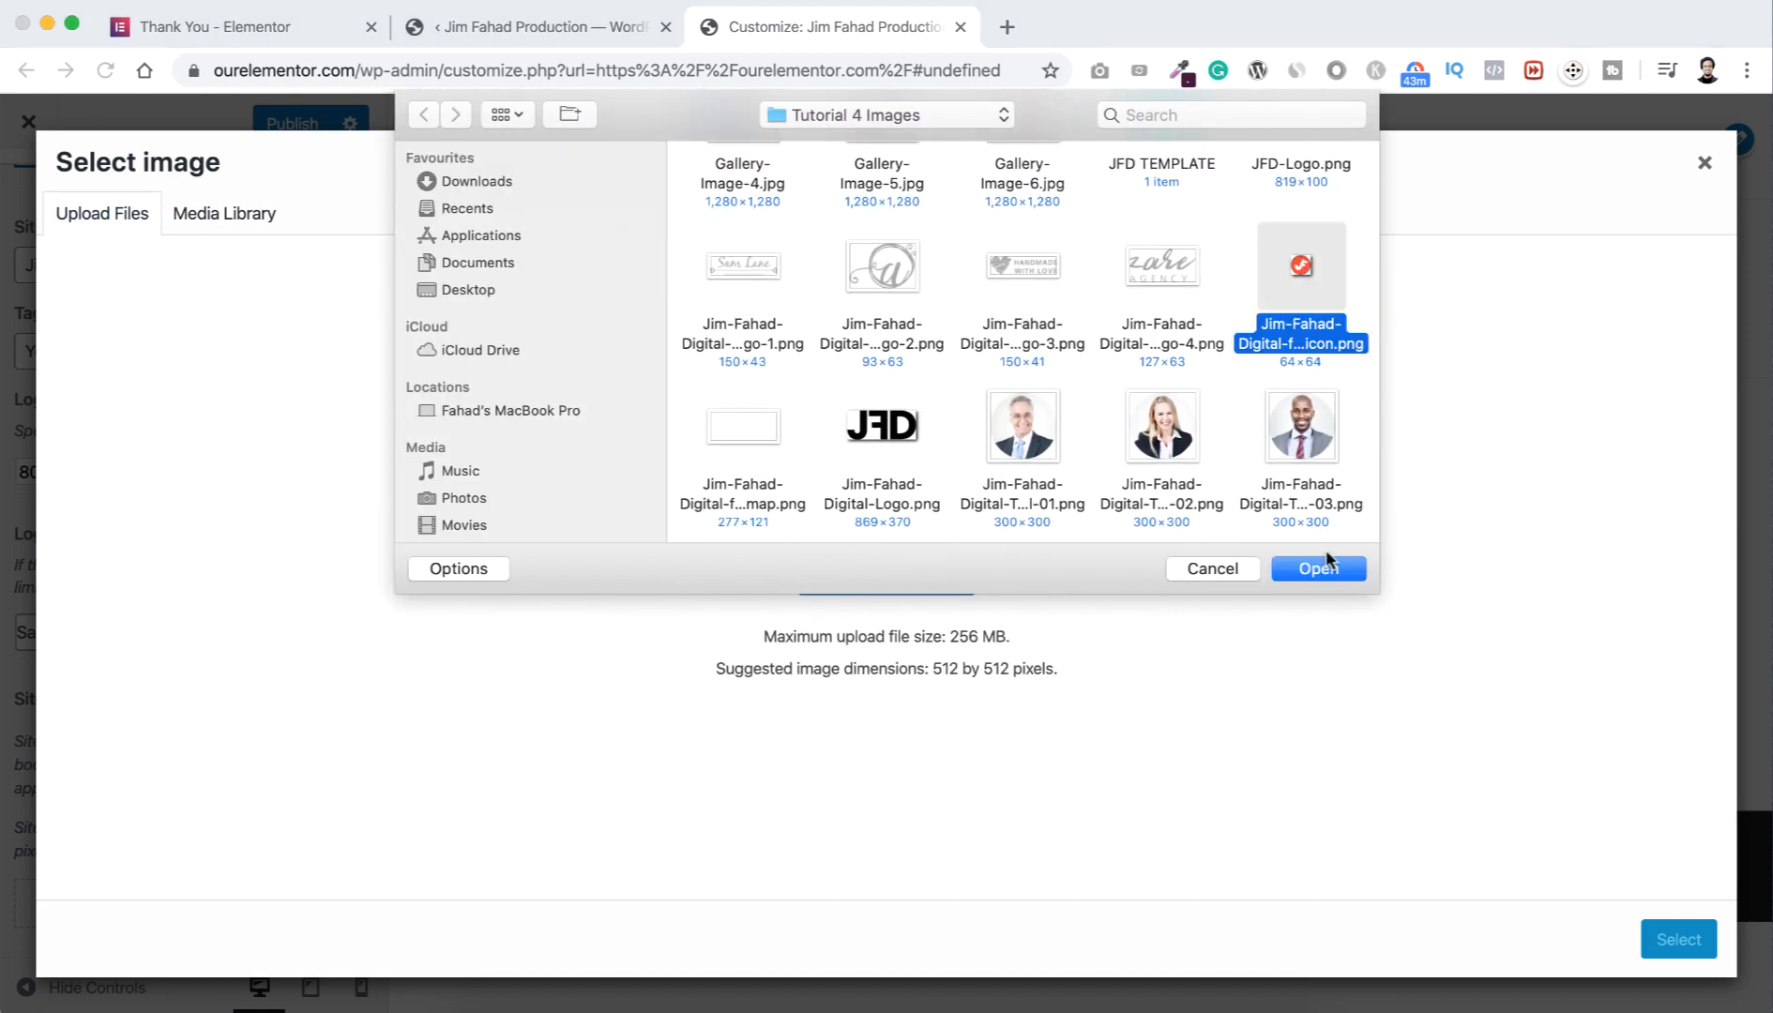
{"action": "left_click", "coordinate": [1321, 568]}
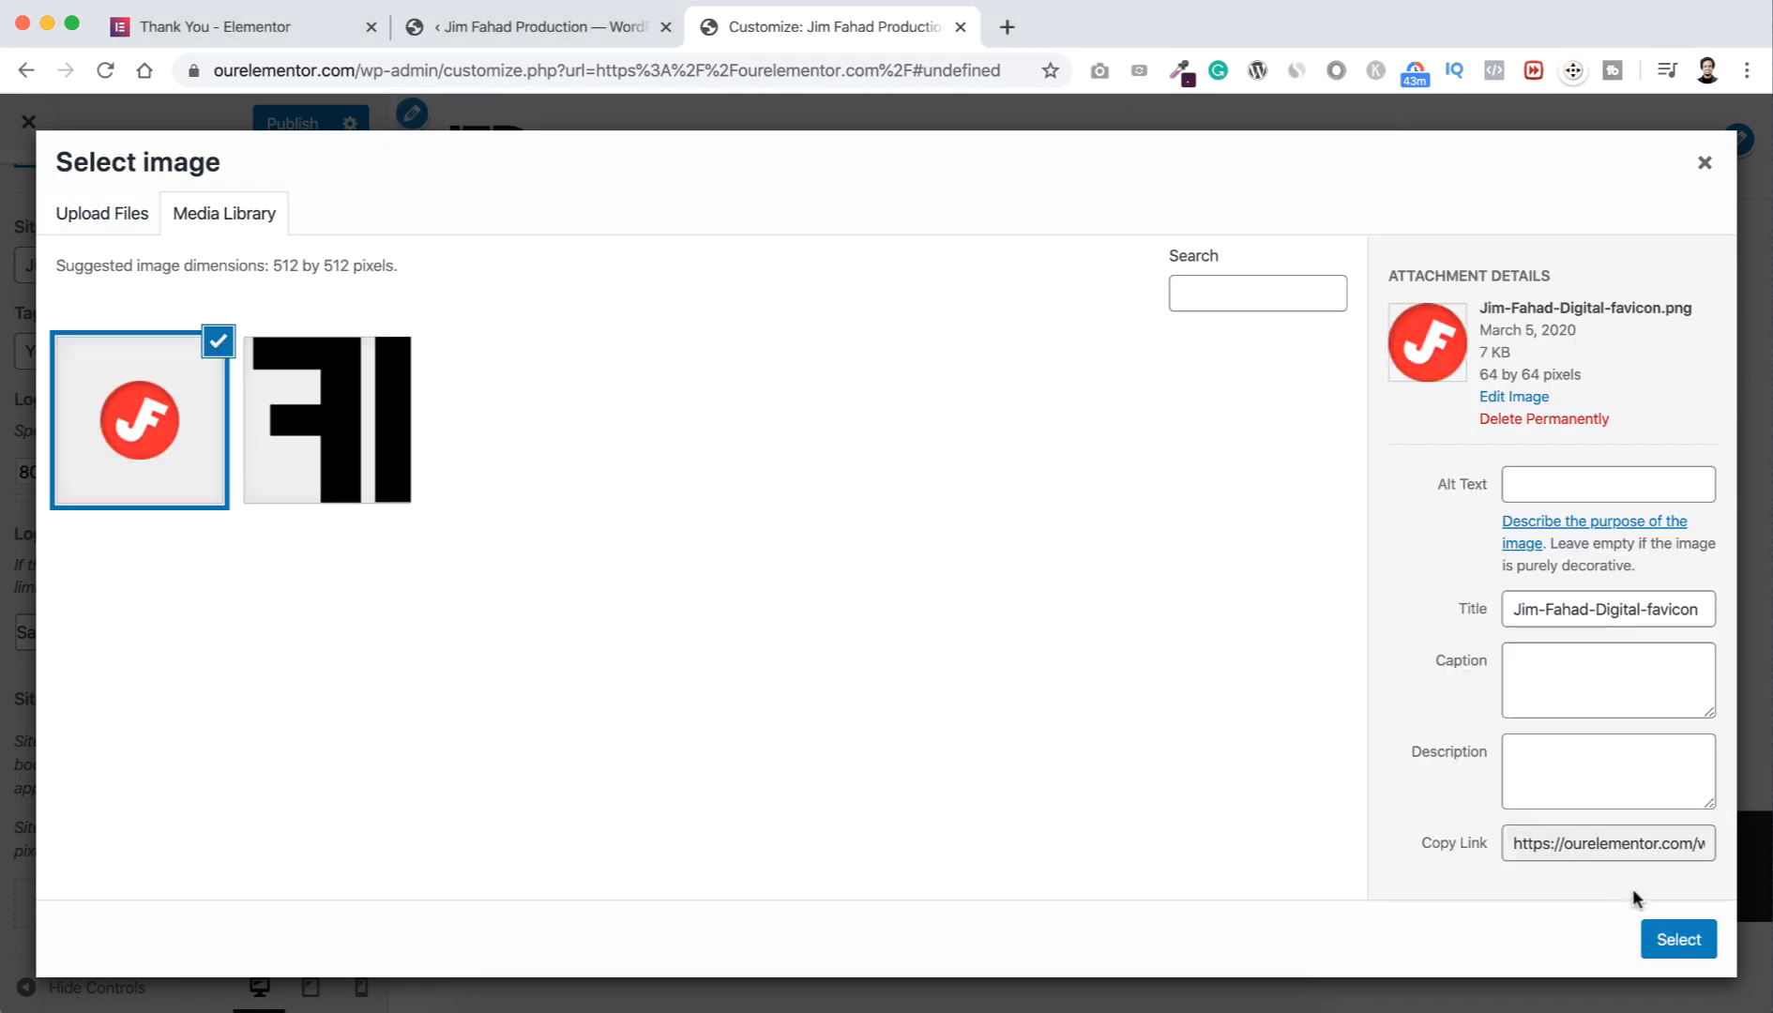
{"action": "left_click", "coordinate": [1663, 941]}
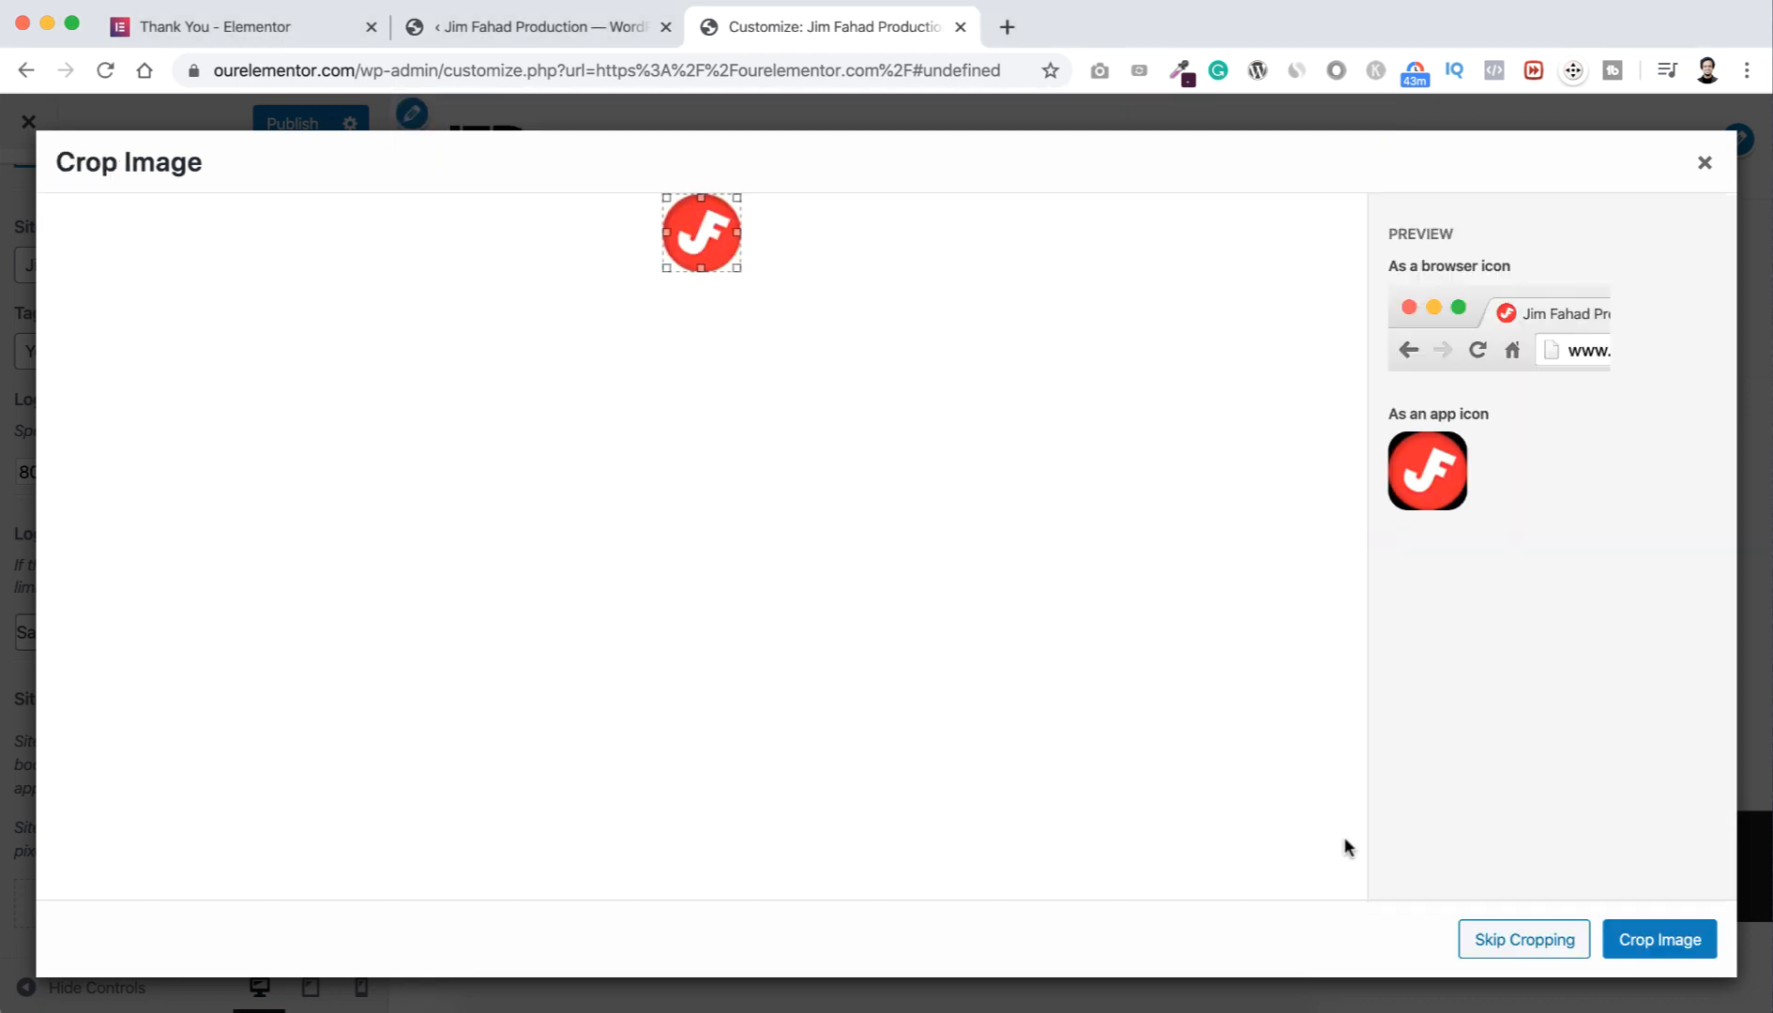
{"action": "left_click", "coordinate": [1515, 943]}
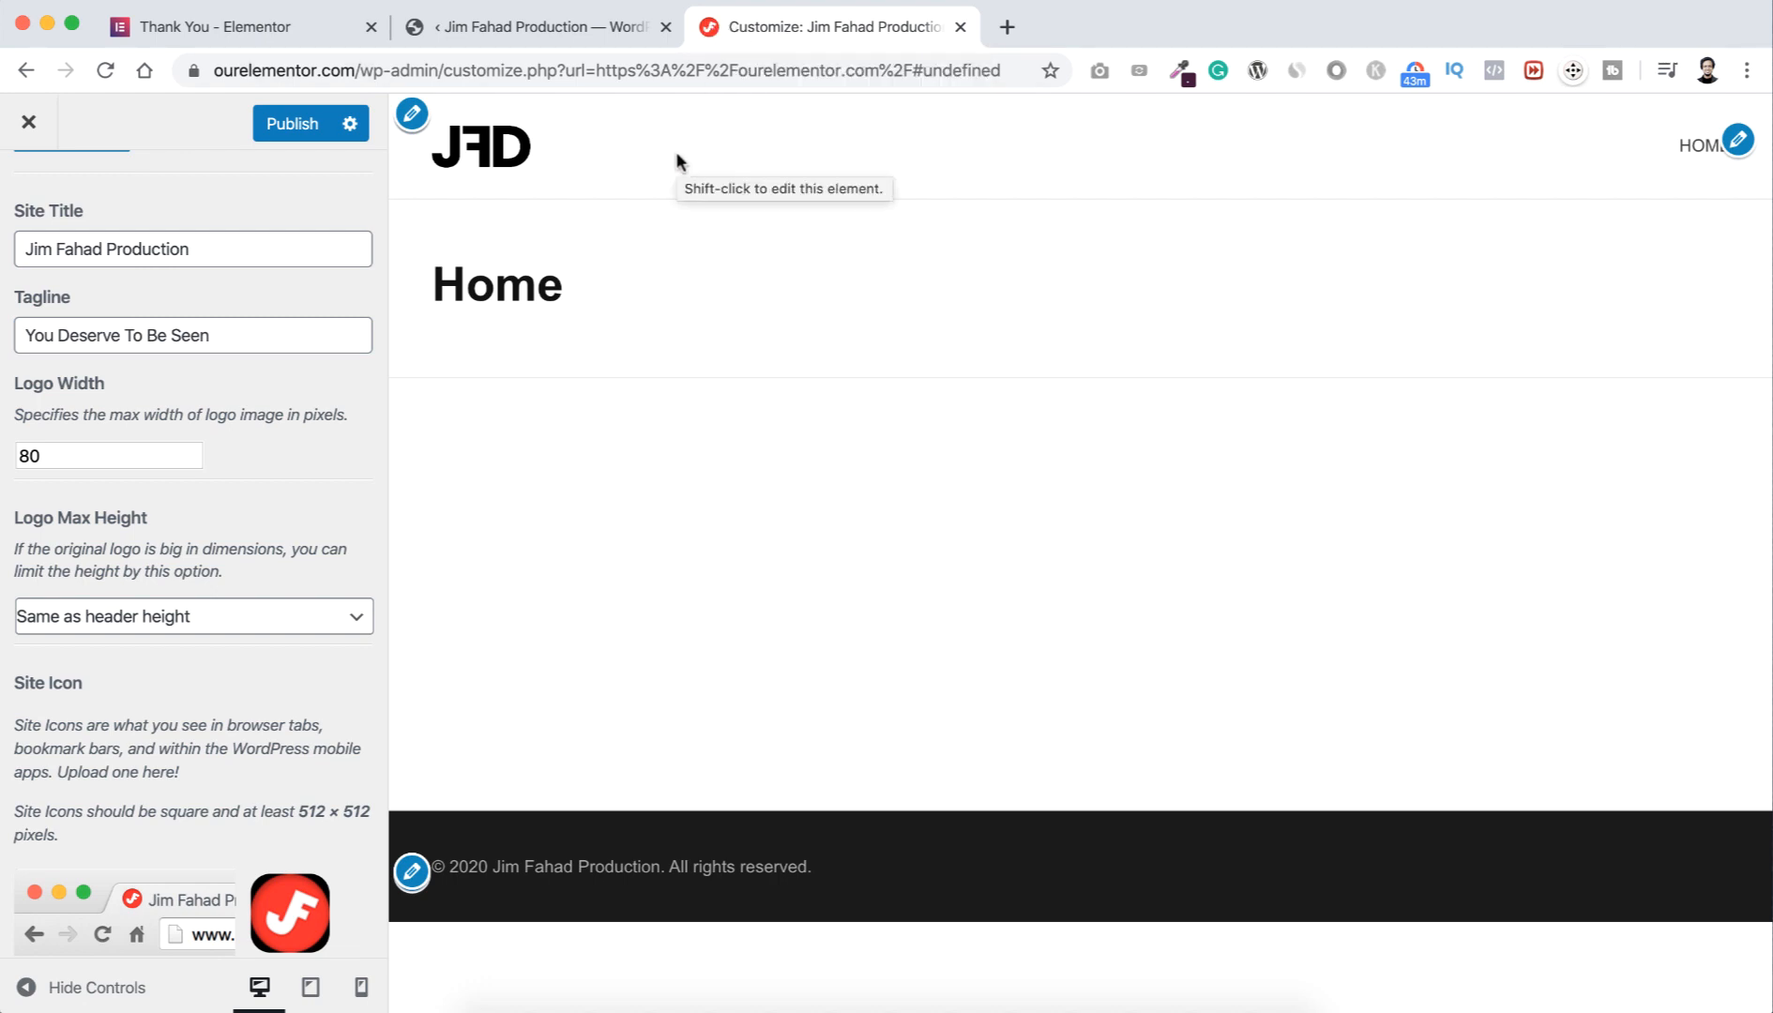
{"action": "scroll", "coordinate": [261, 726], "scroll_direction": "down", "scroll_amount": 2}
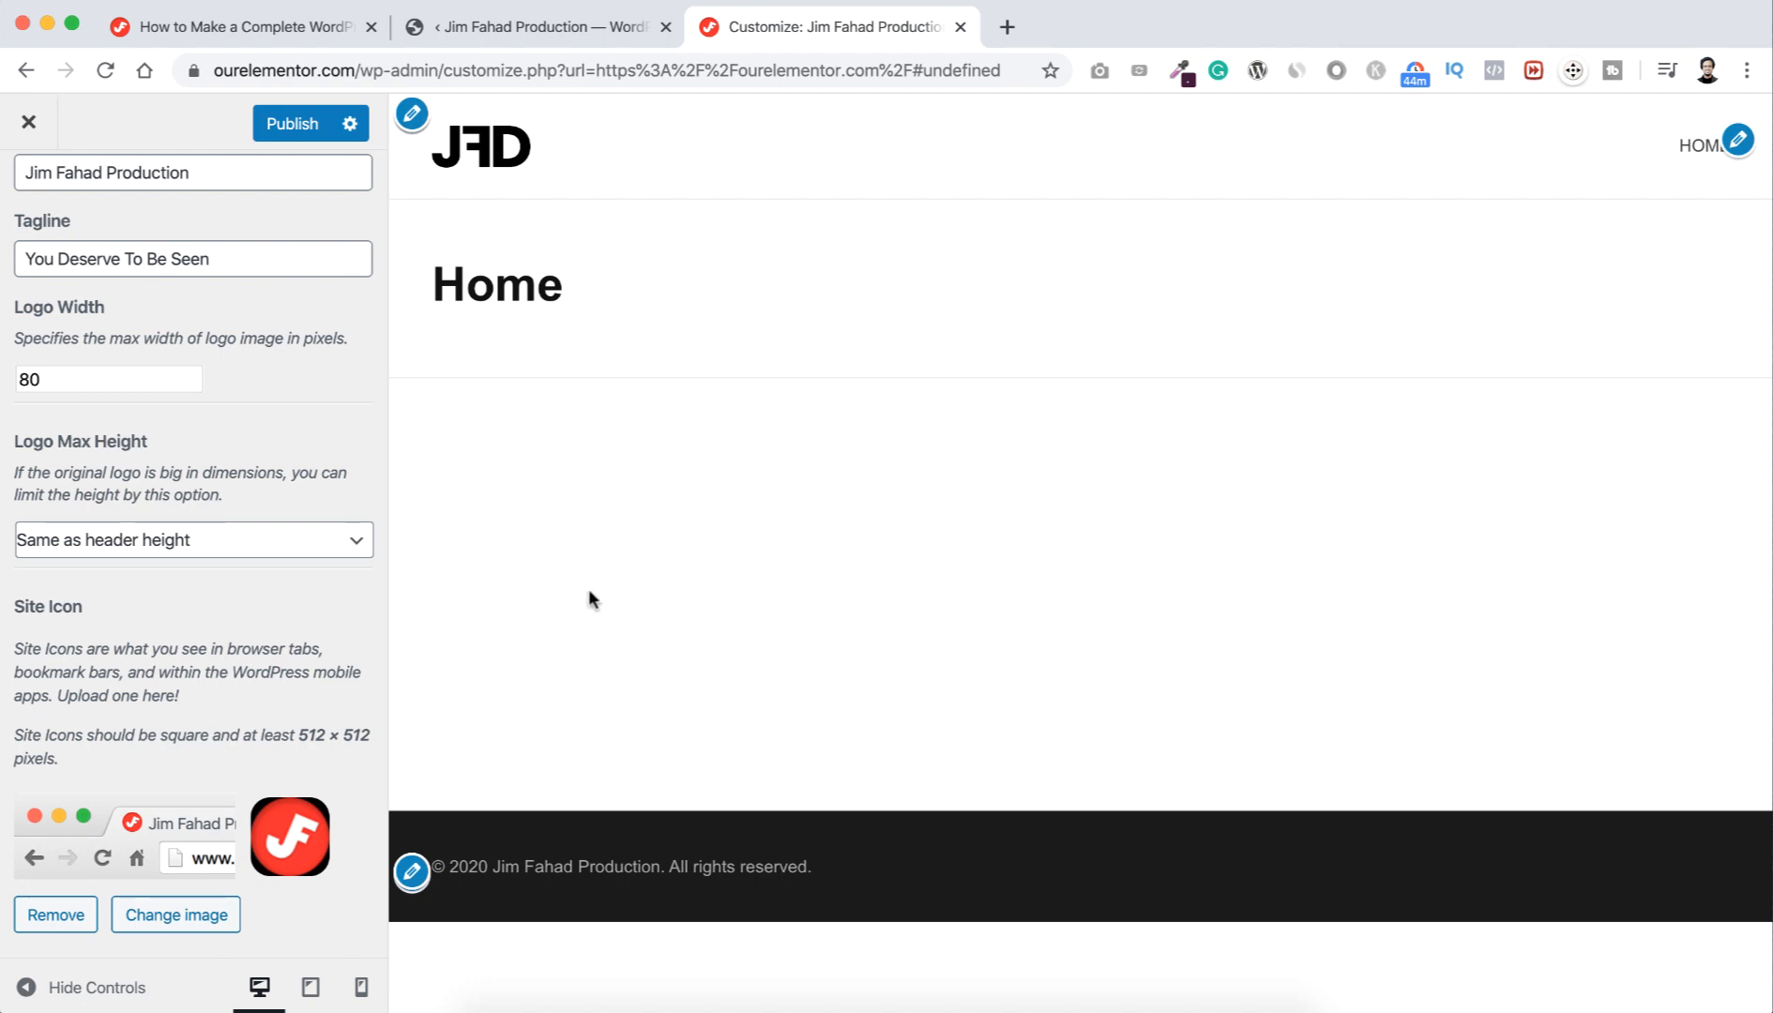
Step: Switch to the tutorial's web page to view its Important Links, and look over the Tutorial 4 Images folder in Finder
{"action": "left_click", "coordinate": [234, 26]}
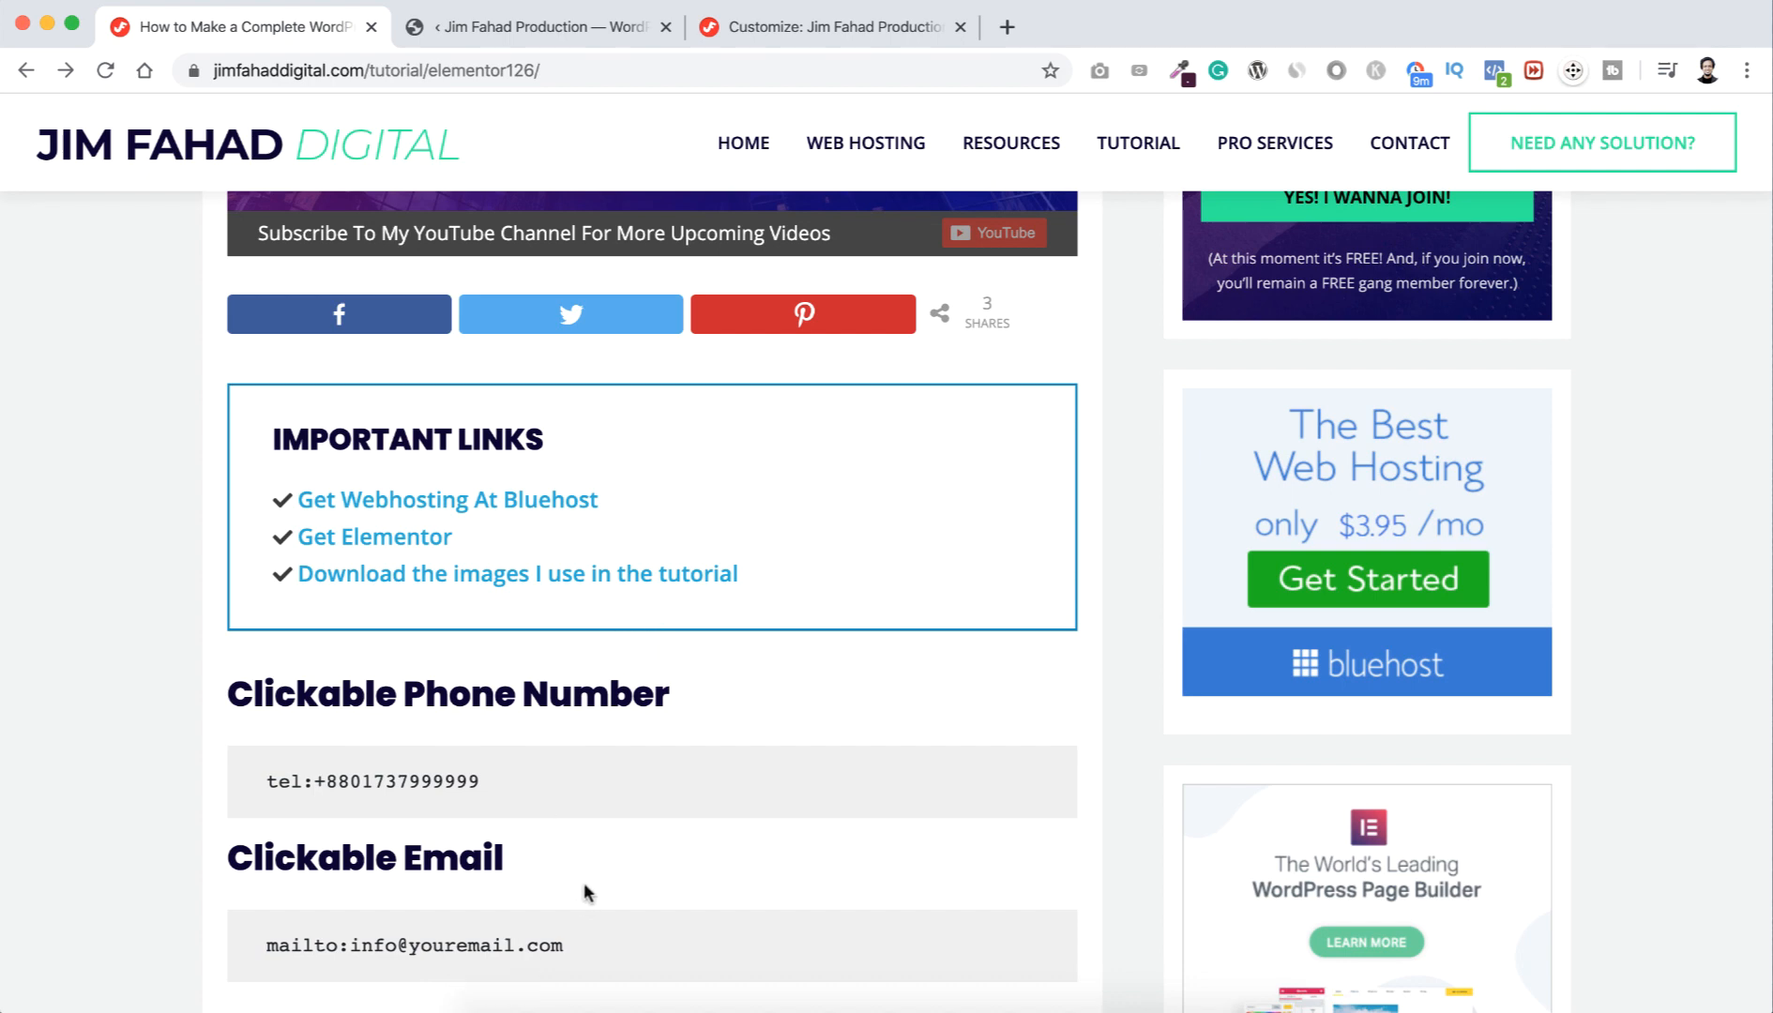
{"action": "left_click", "coordinate": [507, 999]}
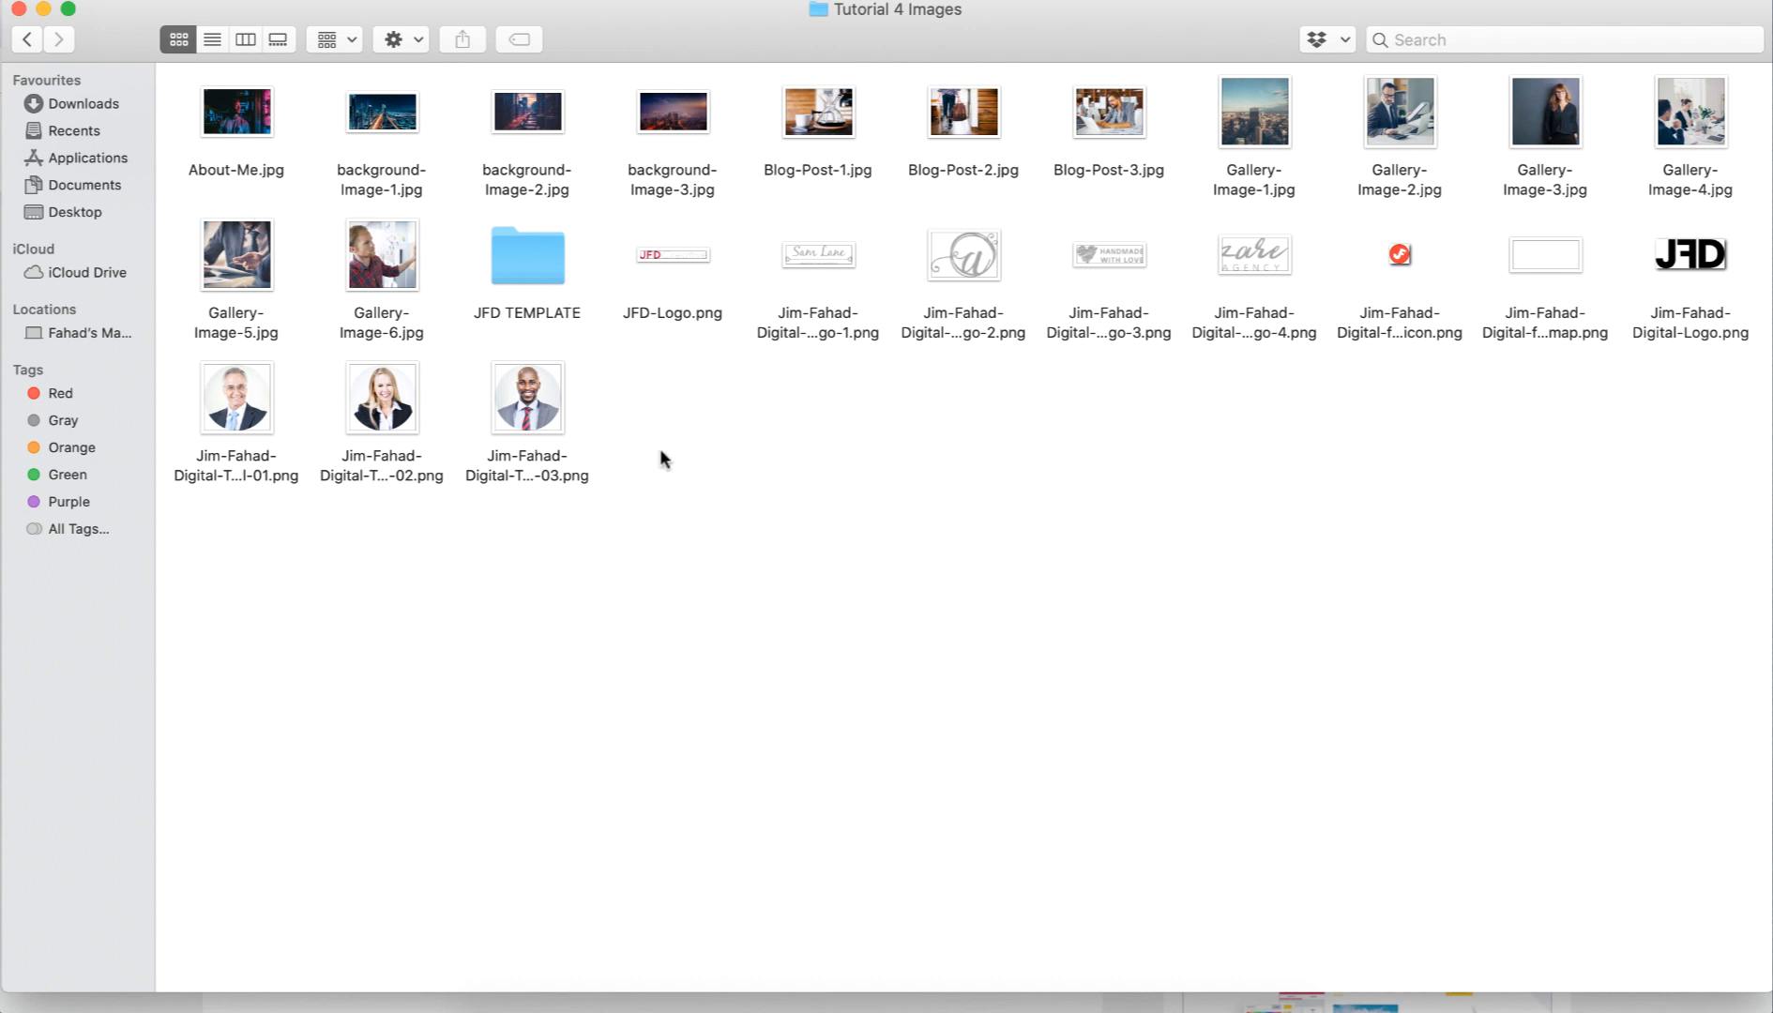
{"action": "left_click", "coordinate": [591, 1002]}
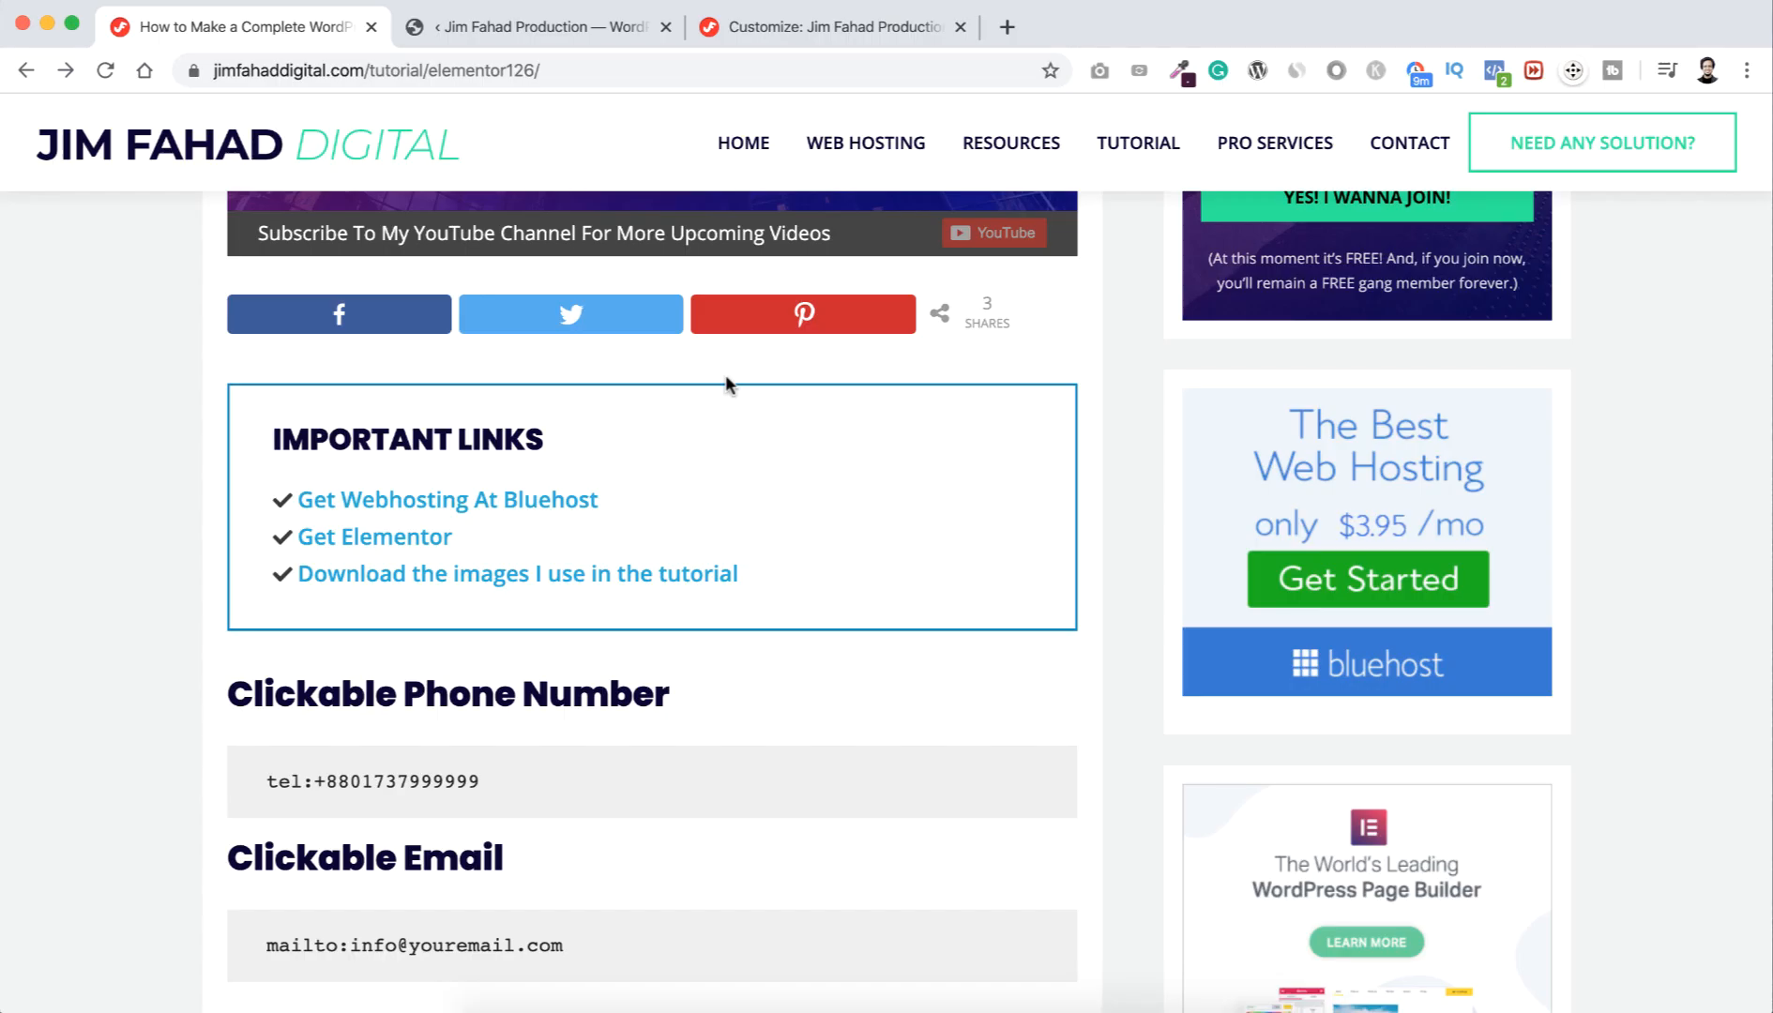
Step: Return to the theme customizer and publish the site identity changes with the new logo and site icon
{"action": "left_click", "coordinate": [799, 30]}
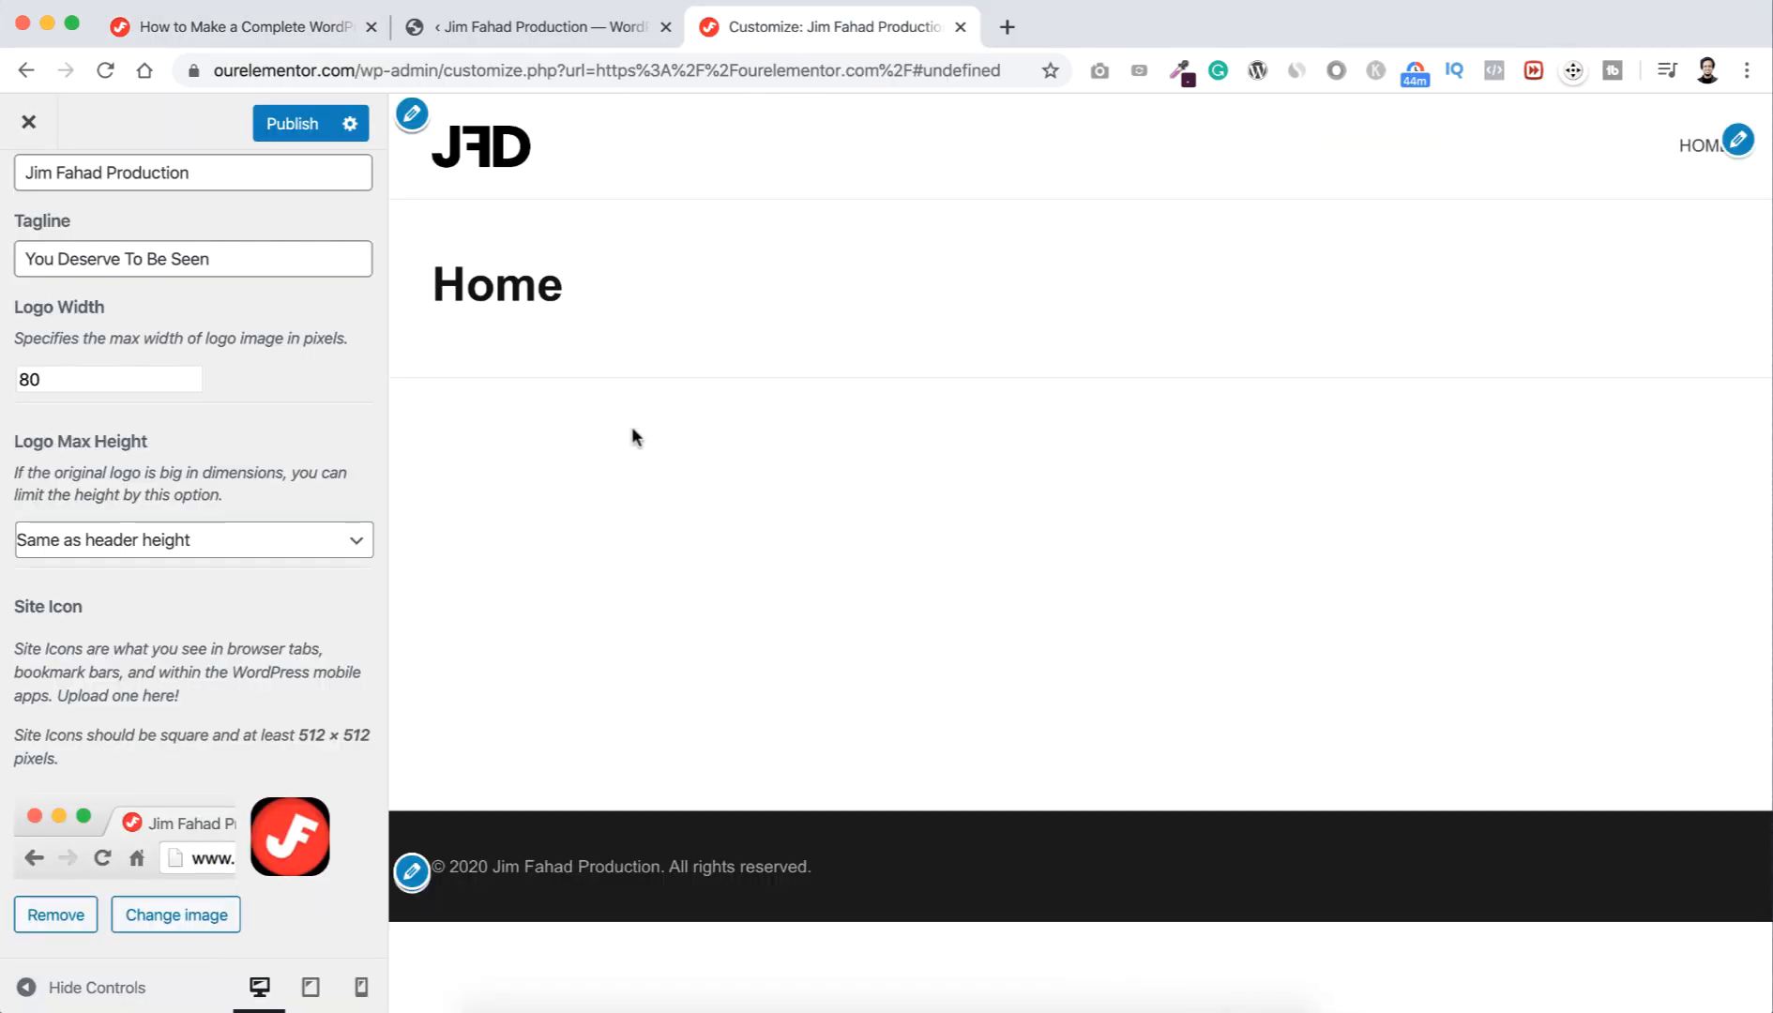
{"action": "scroll", "coordinate": [272, 407], "scroll_direction": "up", "scroll_amount": 10}
{"action": "left_click", "coordinate": [297, 126]}
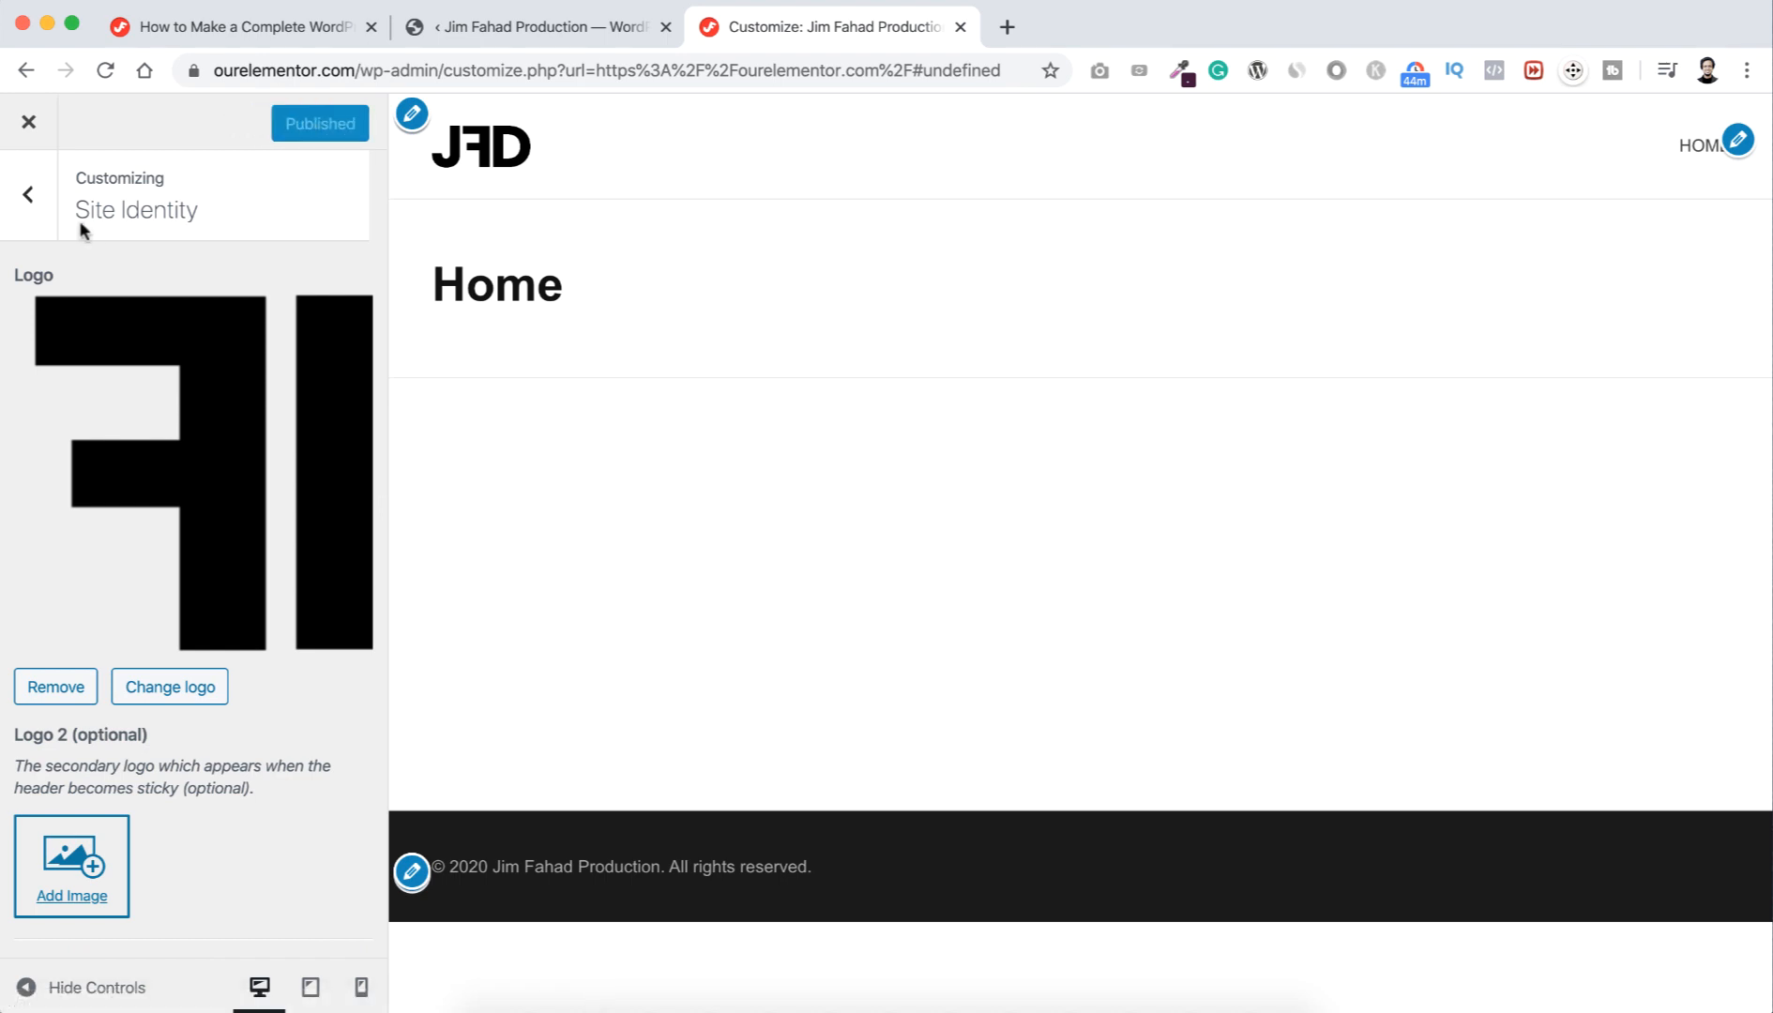
Step: Leave the site identity settings and start creating a new navigation menu, opening its name for entry
{"action": "left_click", "coordinate": [40, 208]}
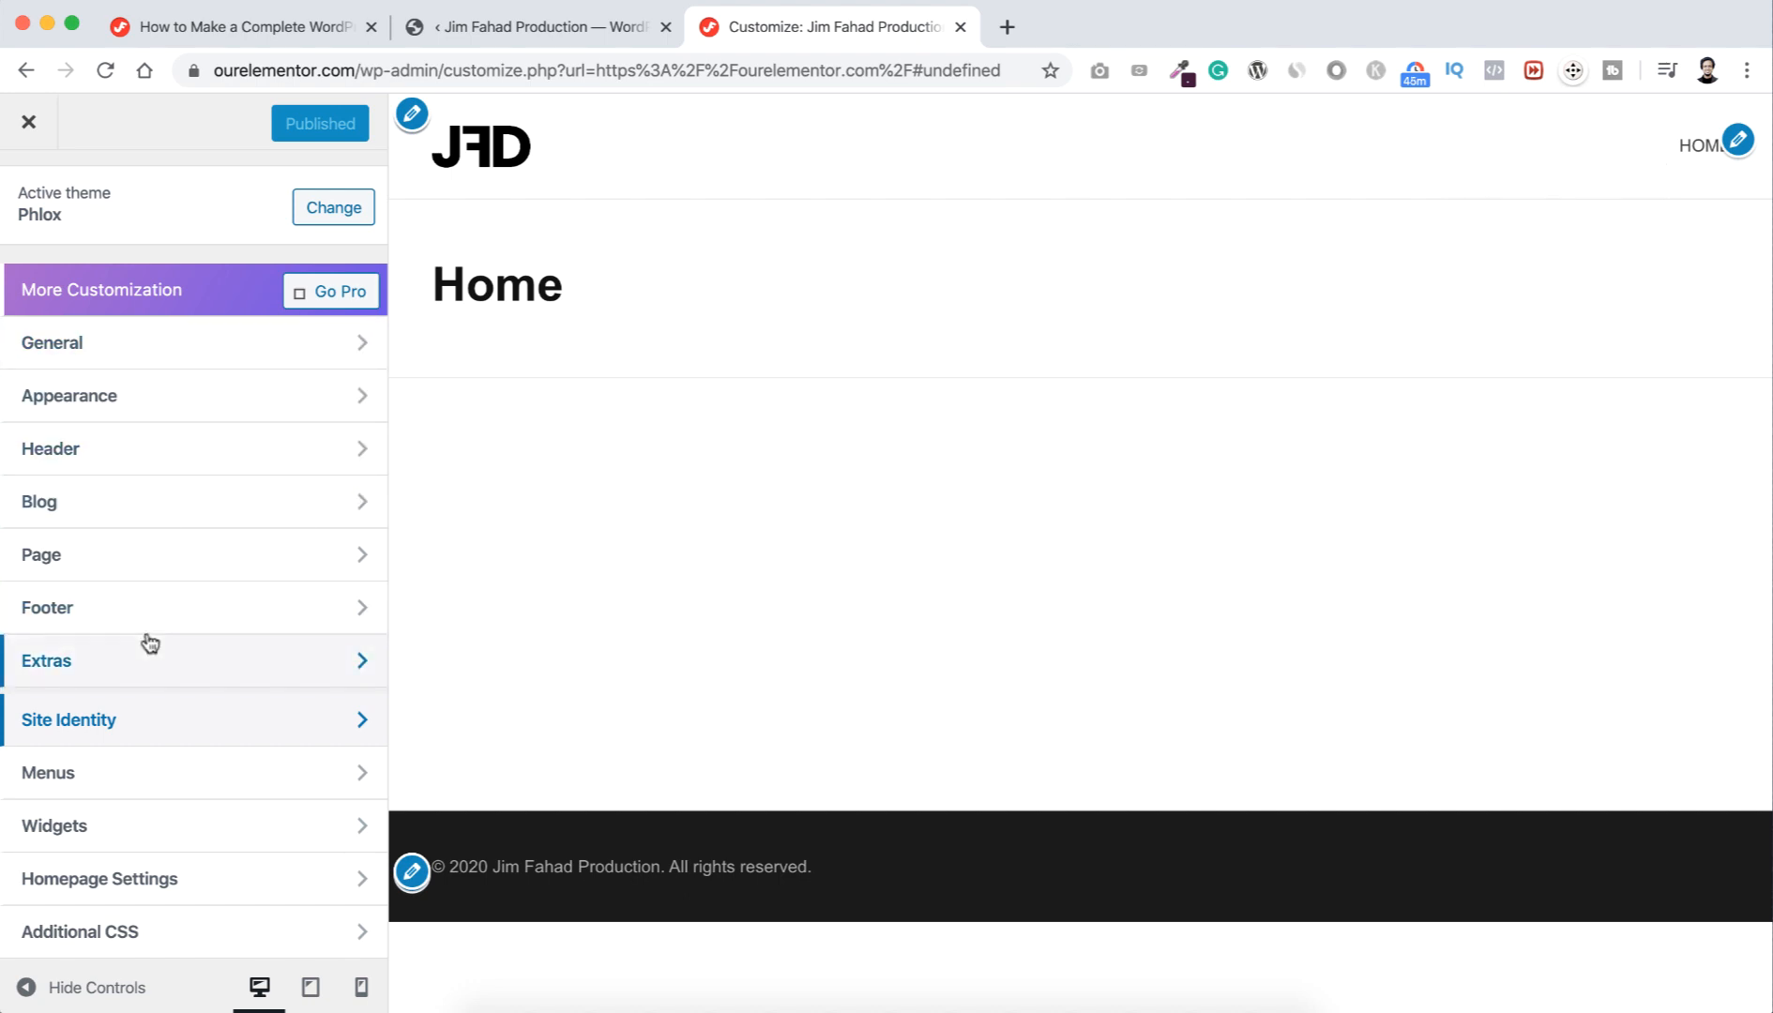
{"action": "left_click", "coordinate": [110, 784]}
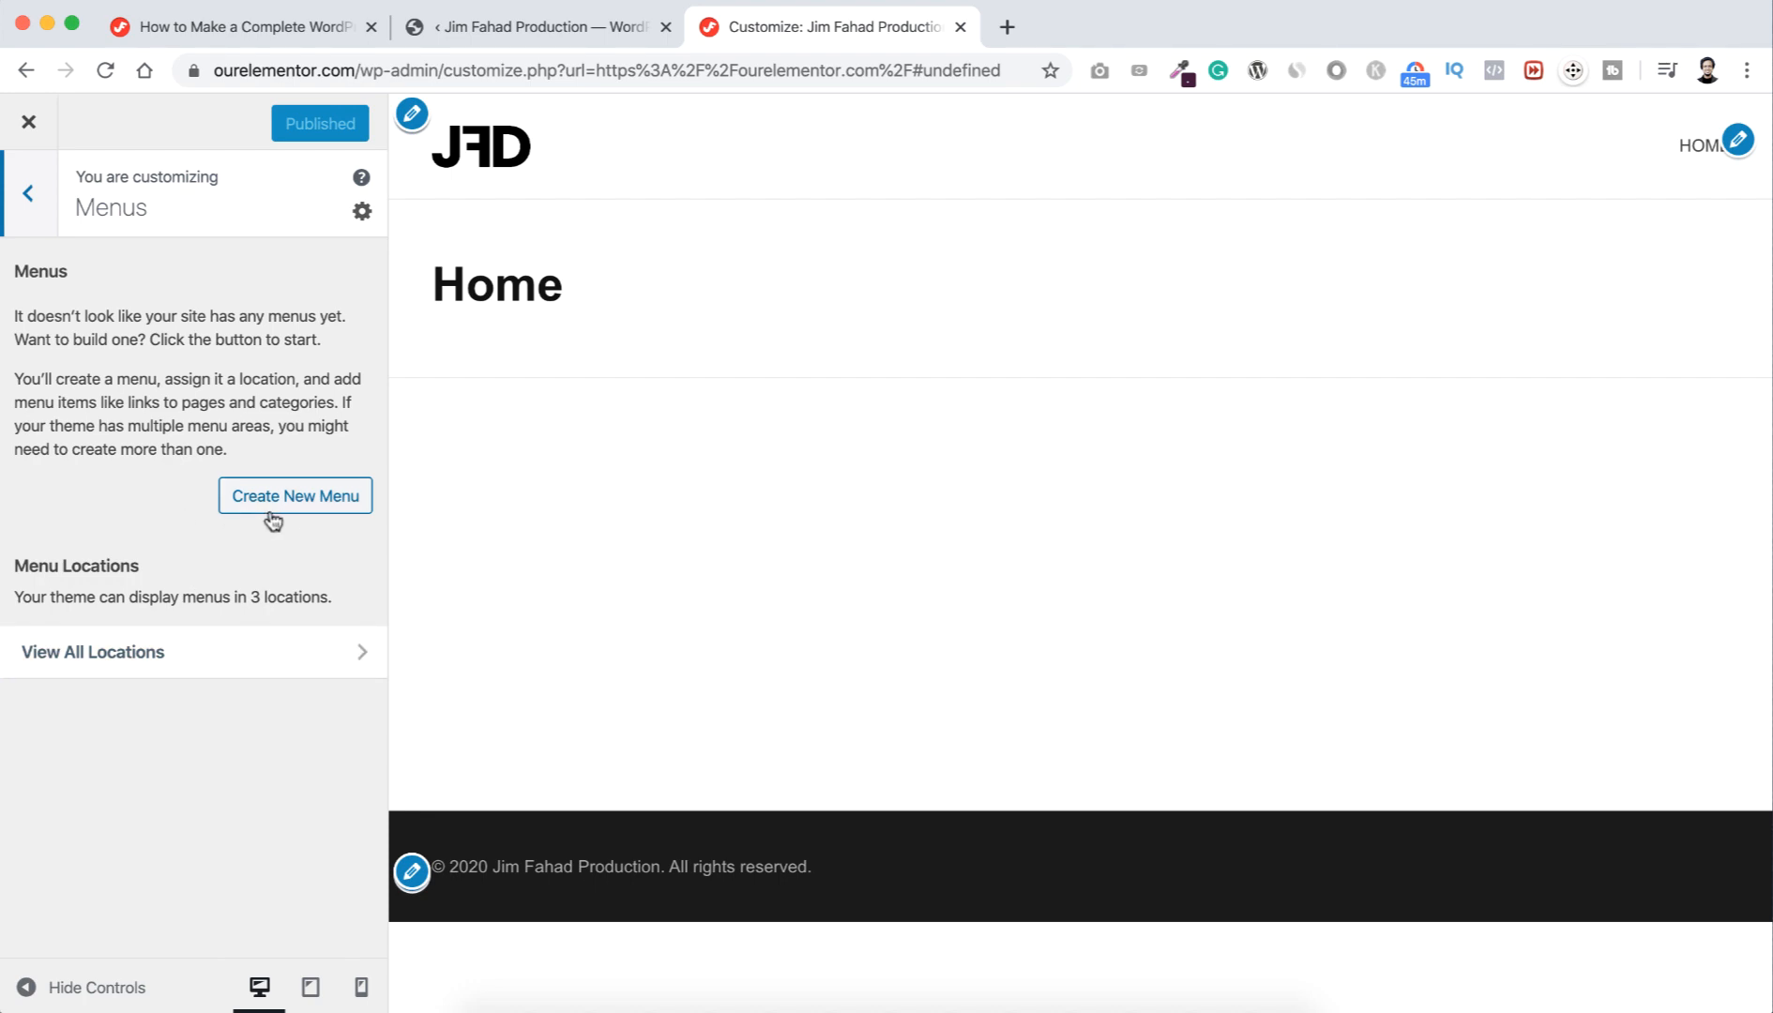
{"action": "left_click", "coordinate": [307, 503]}
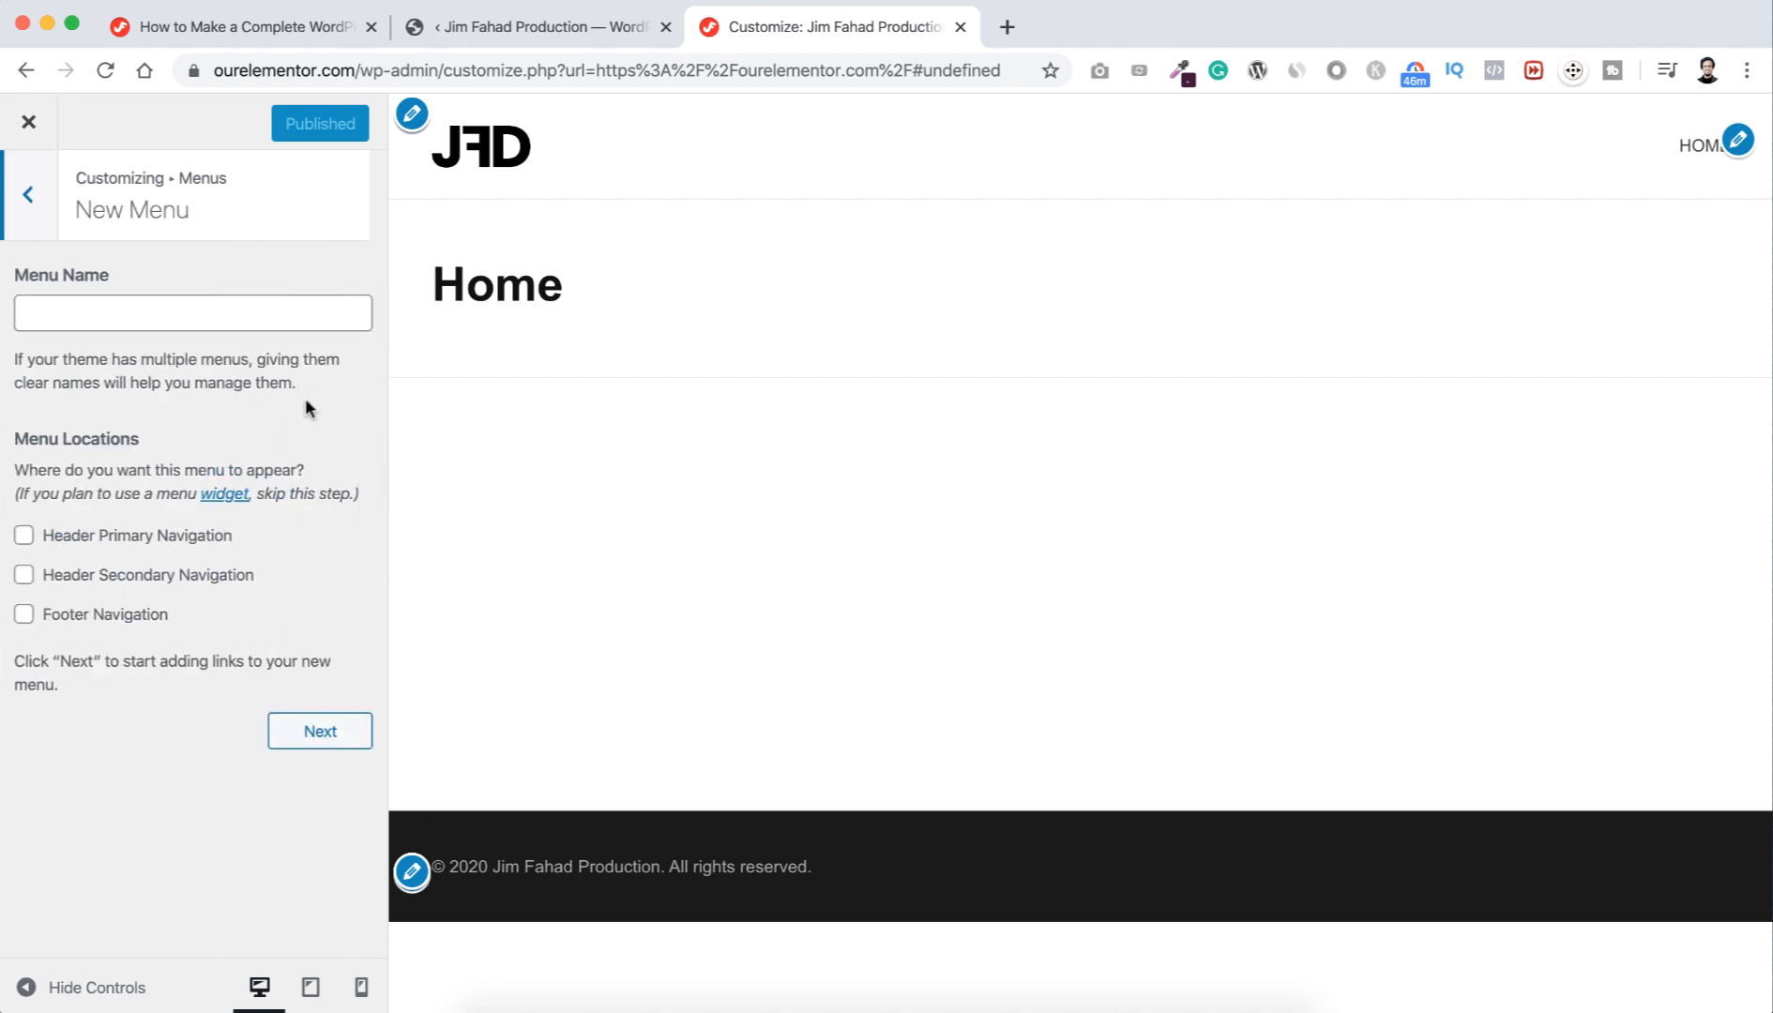
{"action": "left_click", "coordinate": [213, 312]}
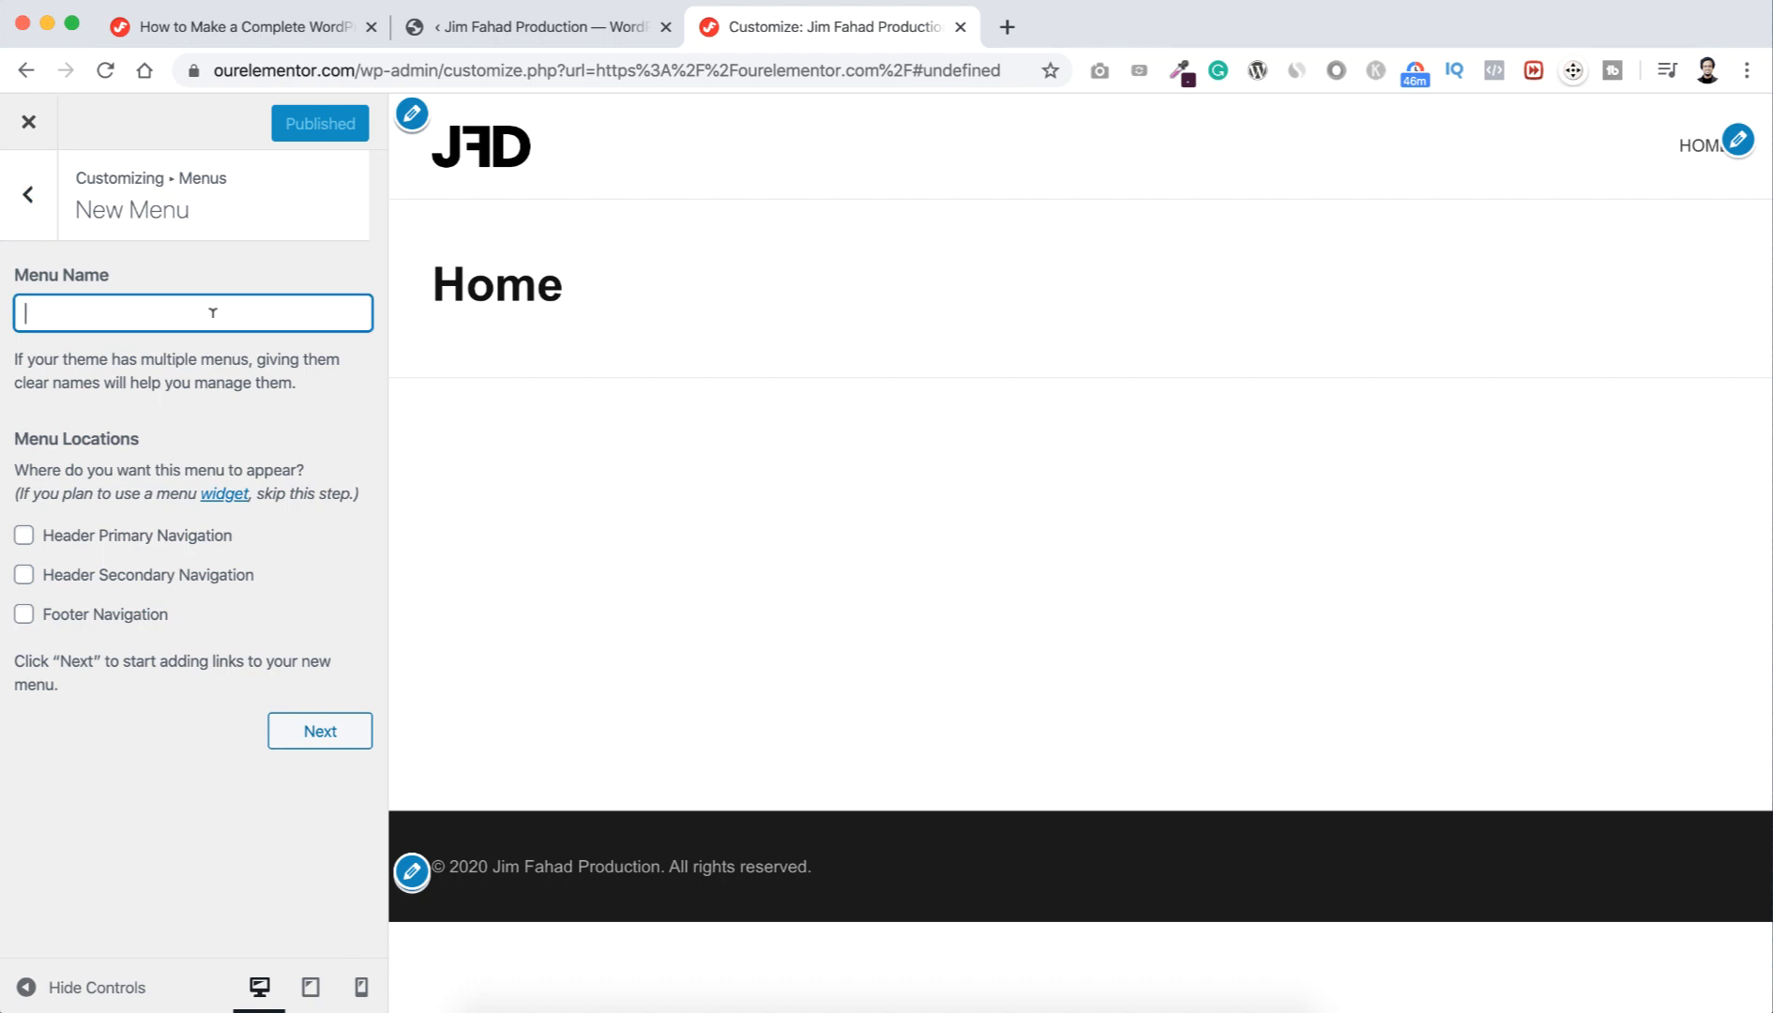
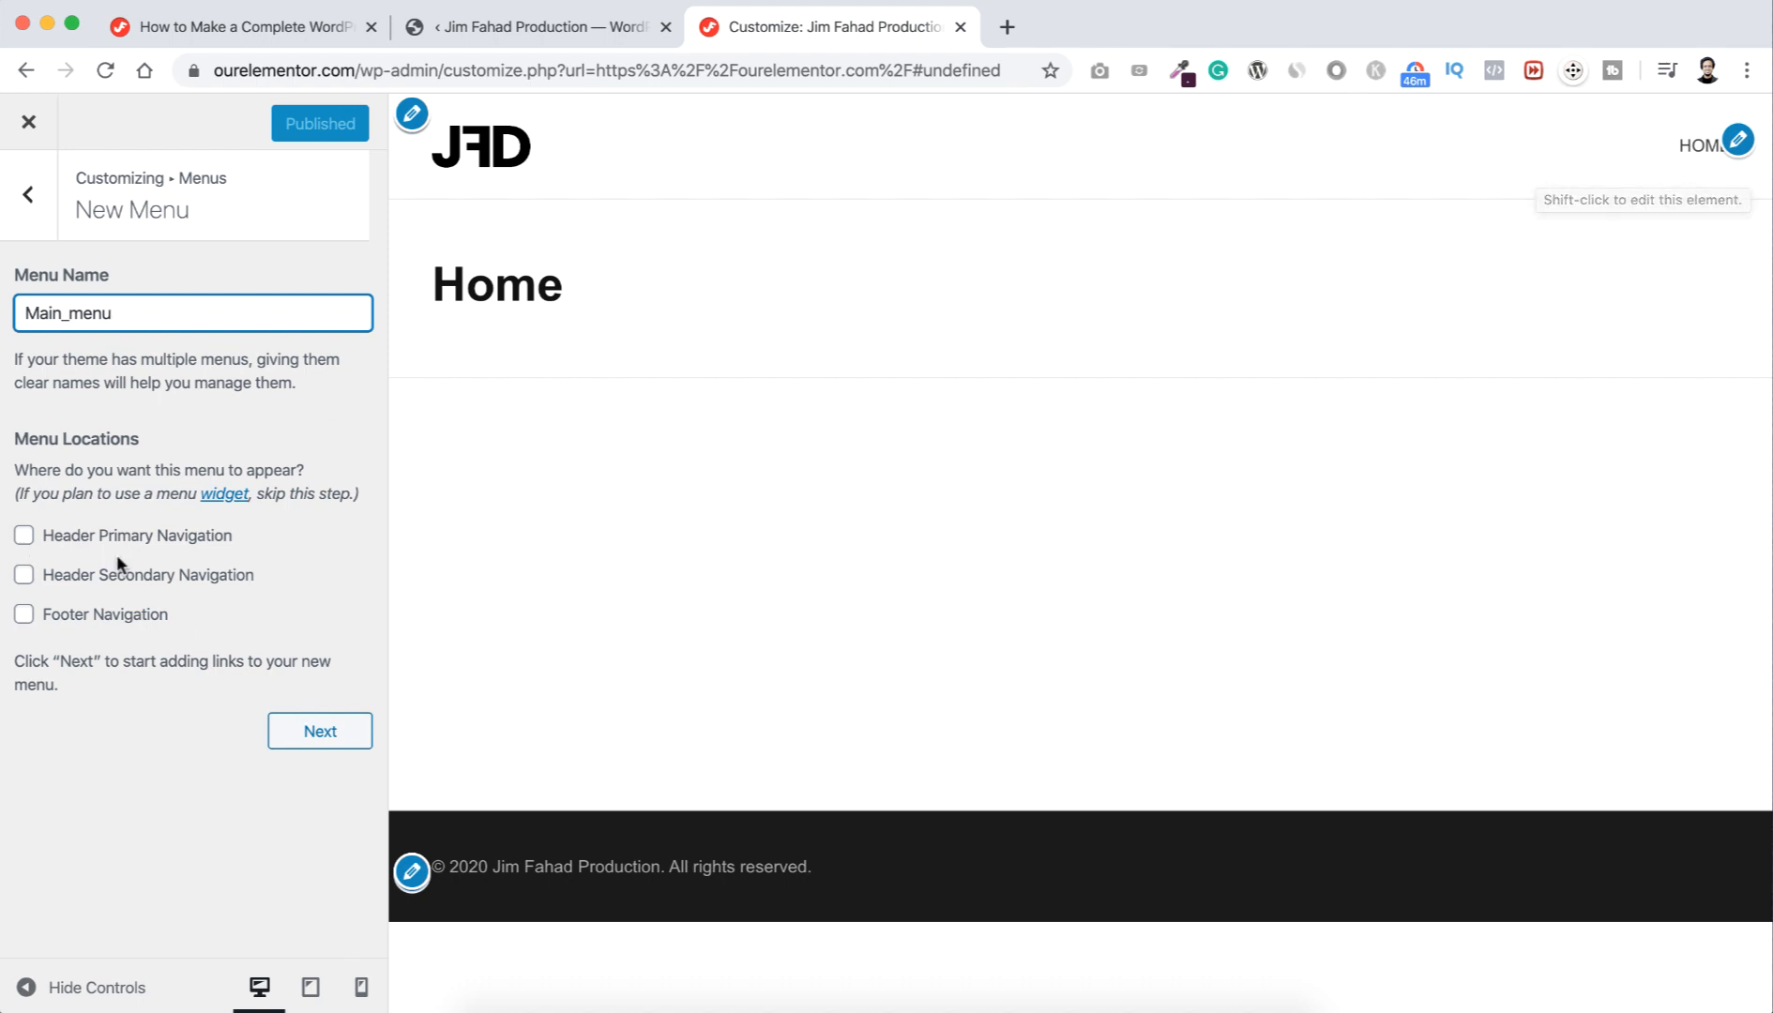
Step: Assign Main_menu to the Header Primary Navigation location and add the Home and Blog pages to it
{"action": "left_click", "coordinate": [24, 536]}
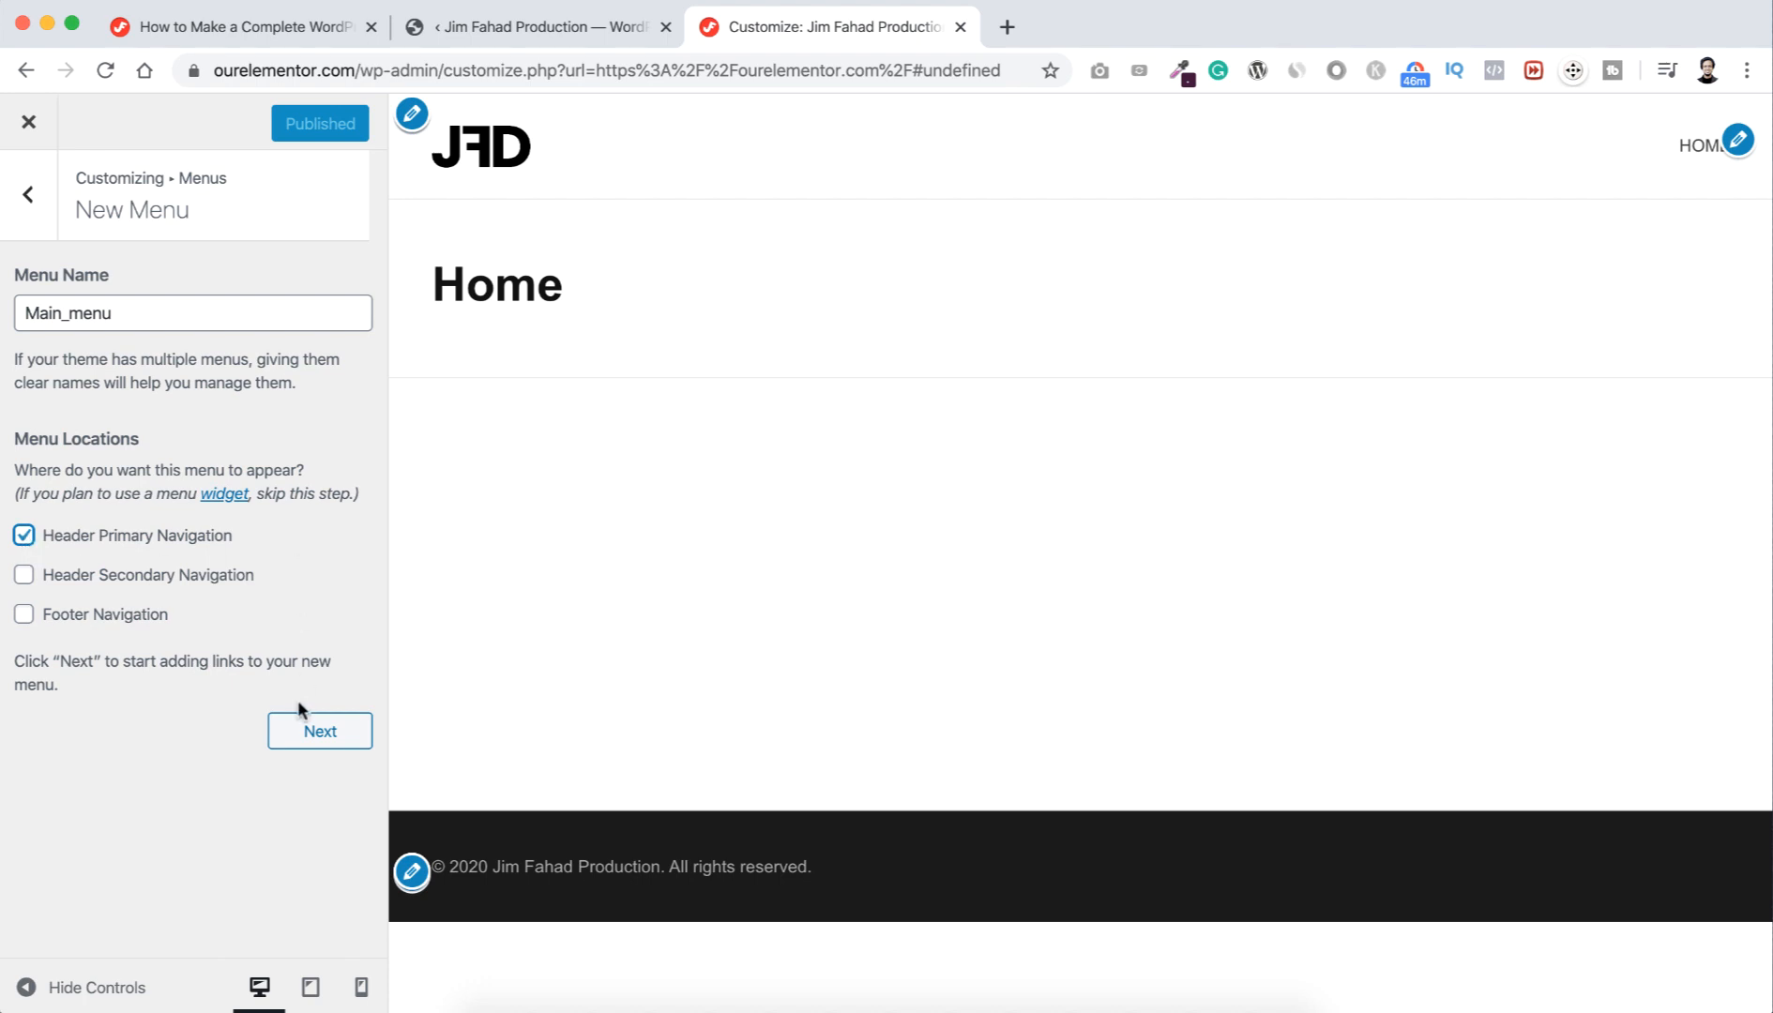
{"action": "left_click", "coordinate": [315, 731]}
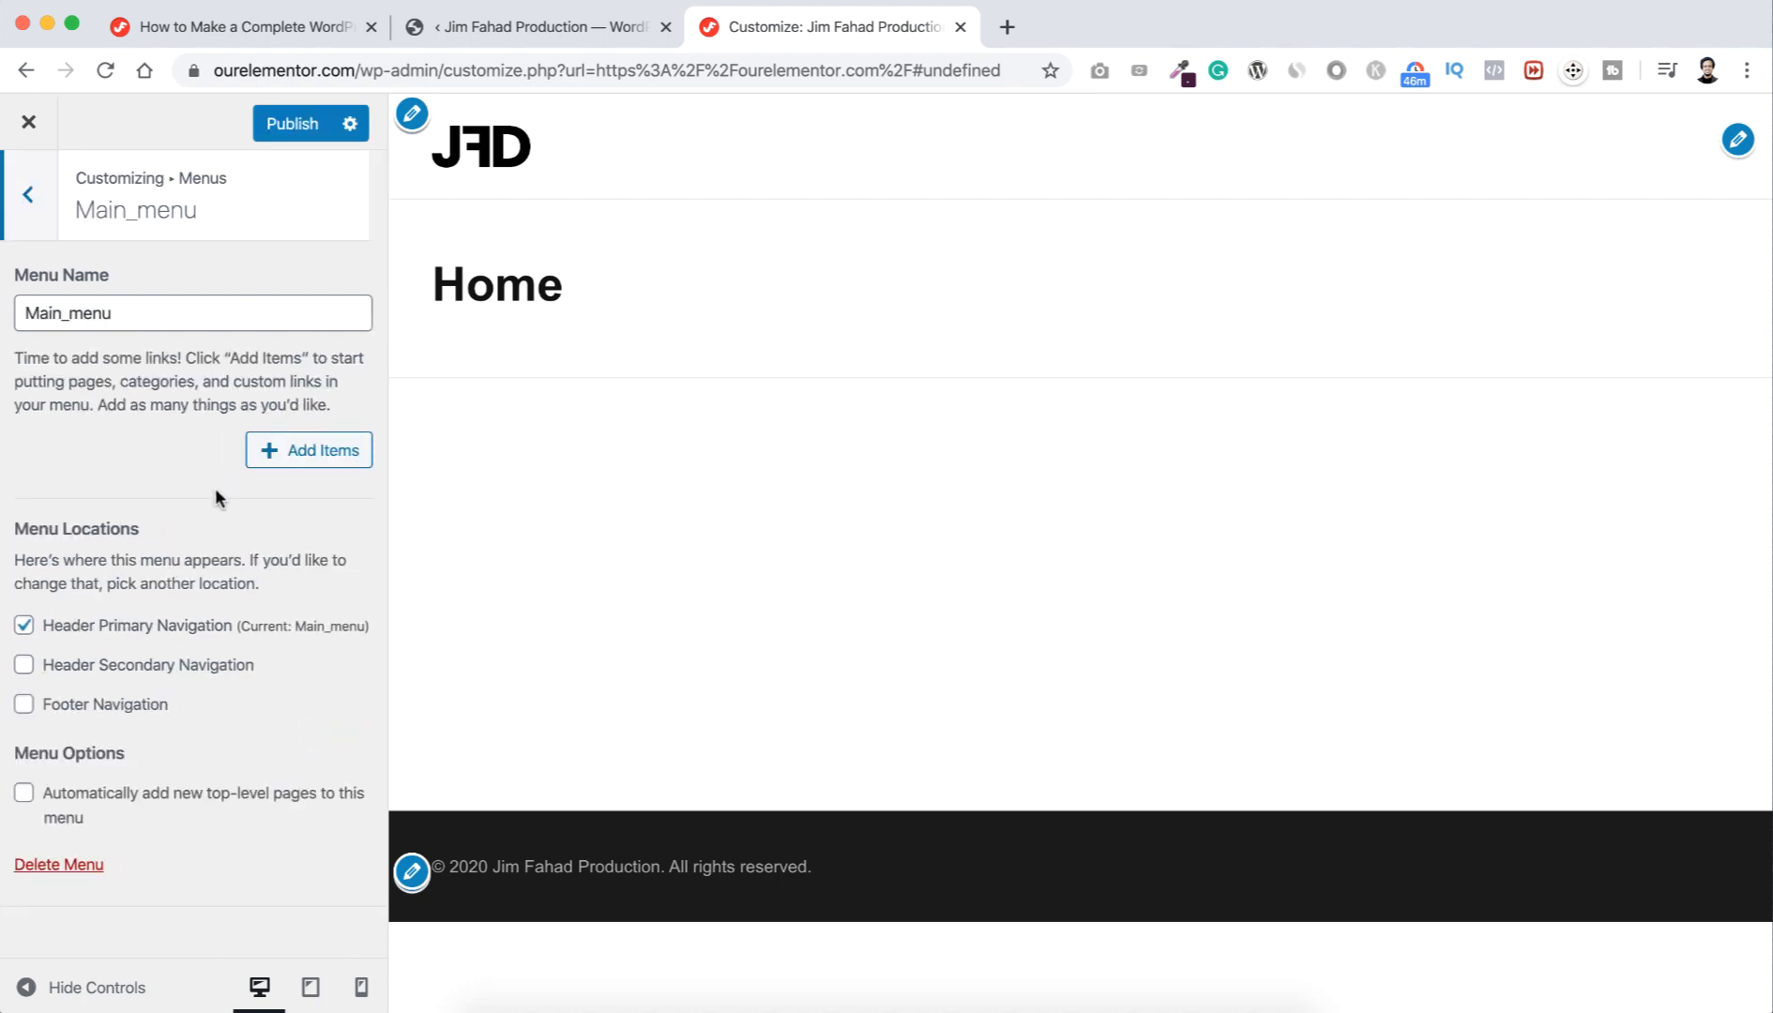
{"action": "left_click", "coordinate": [287, 453]}
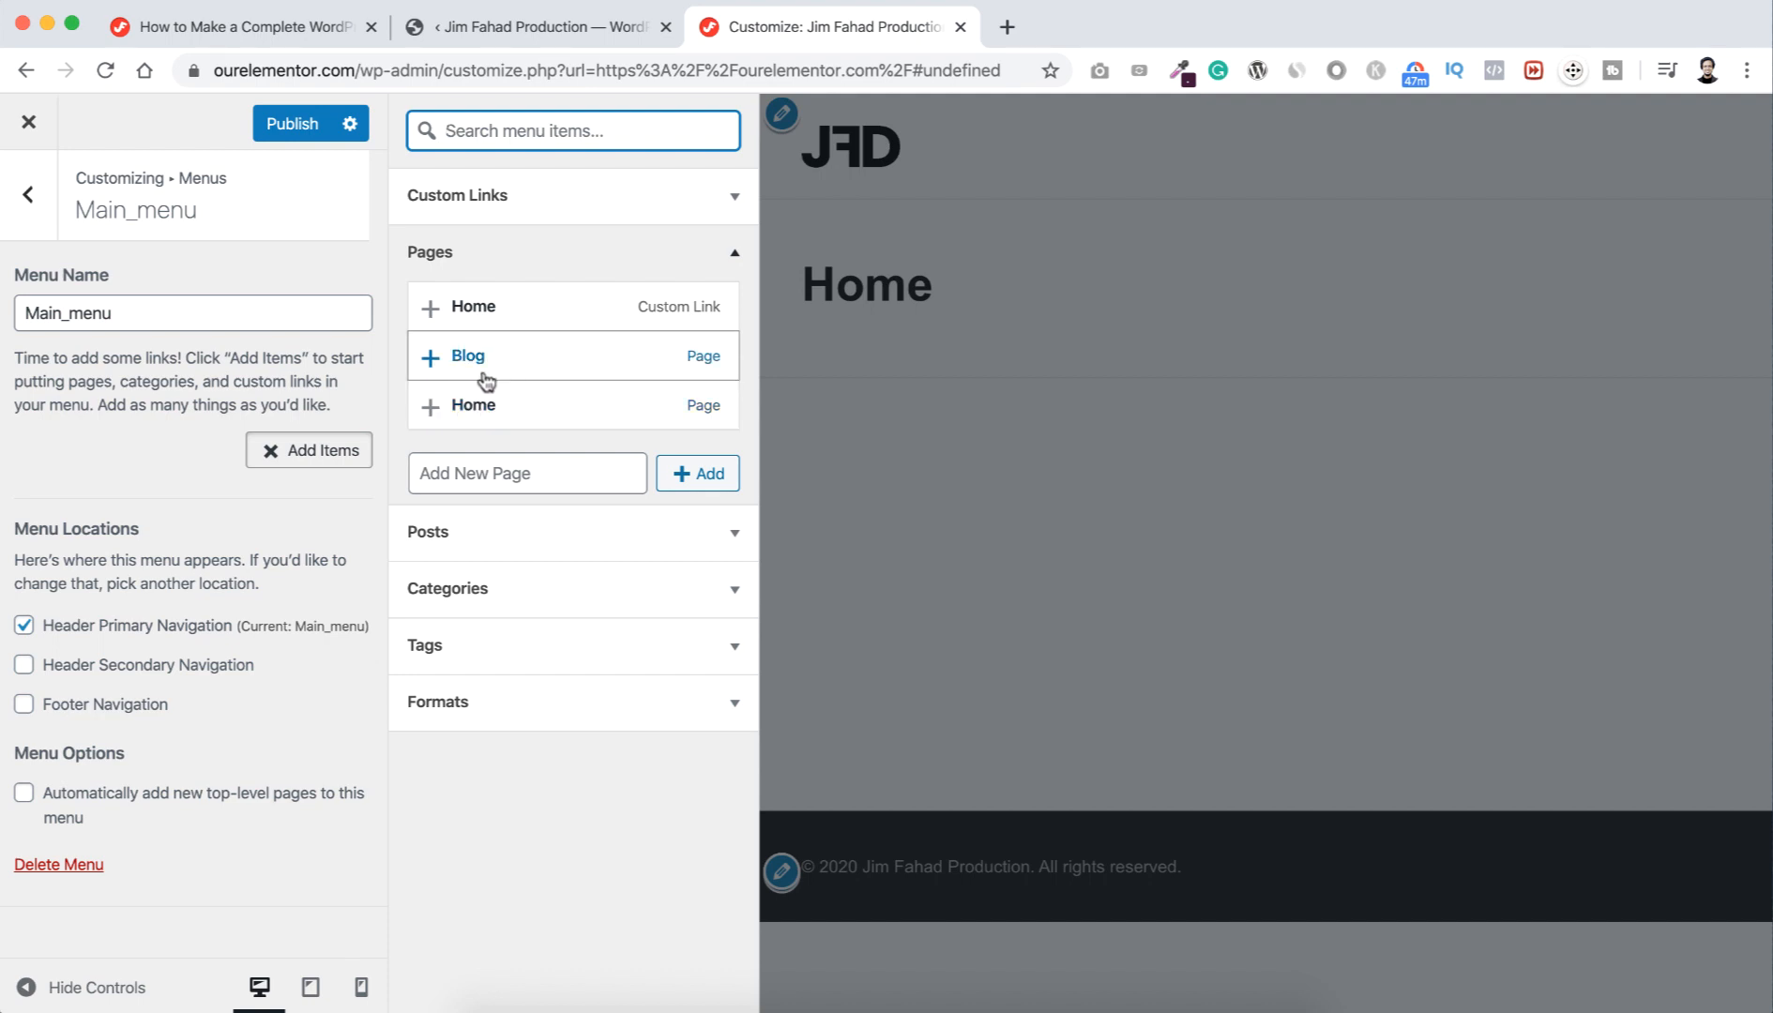
{"action": "left_click", "coordinate": [432, 409]}
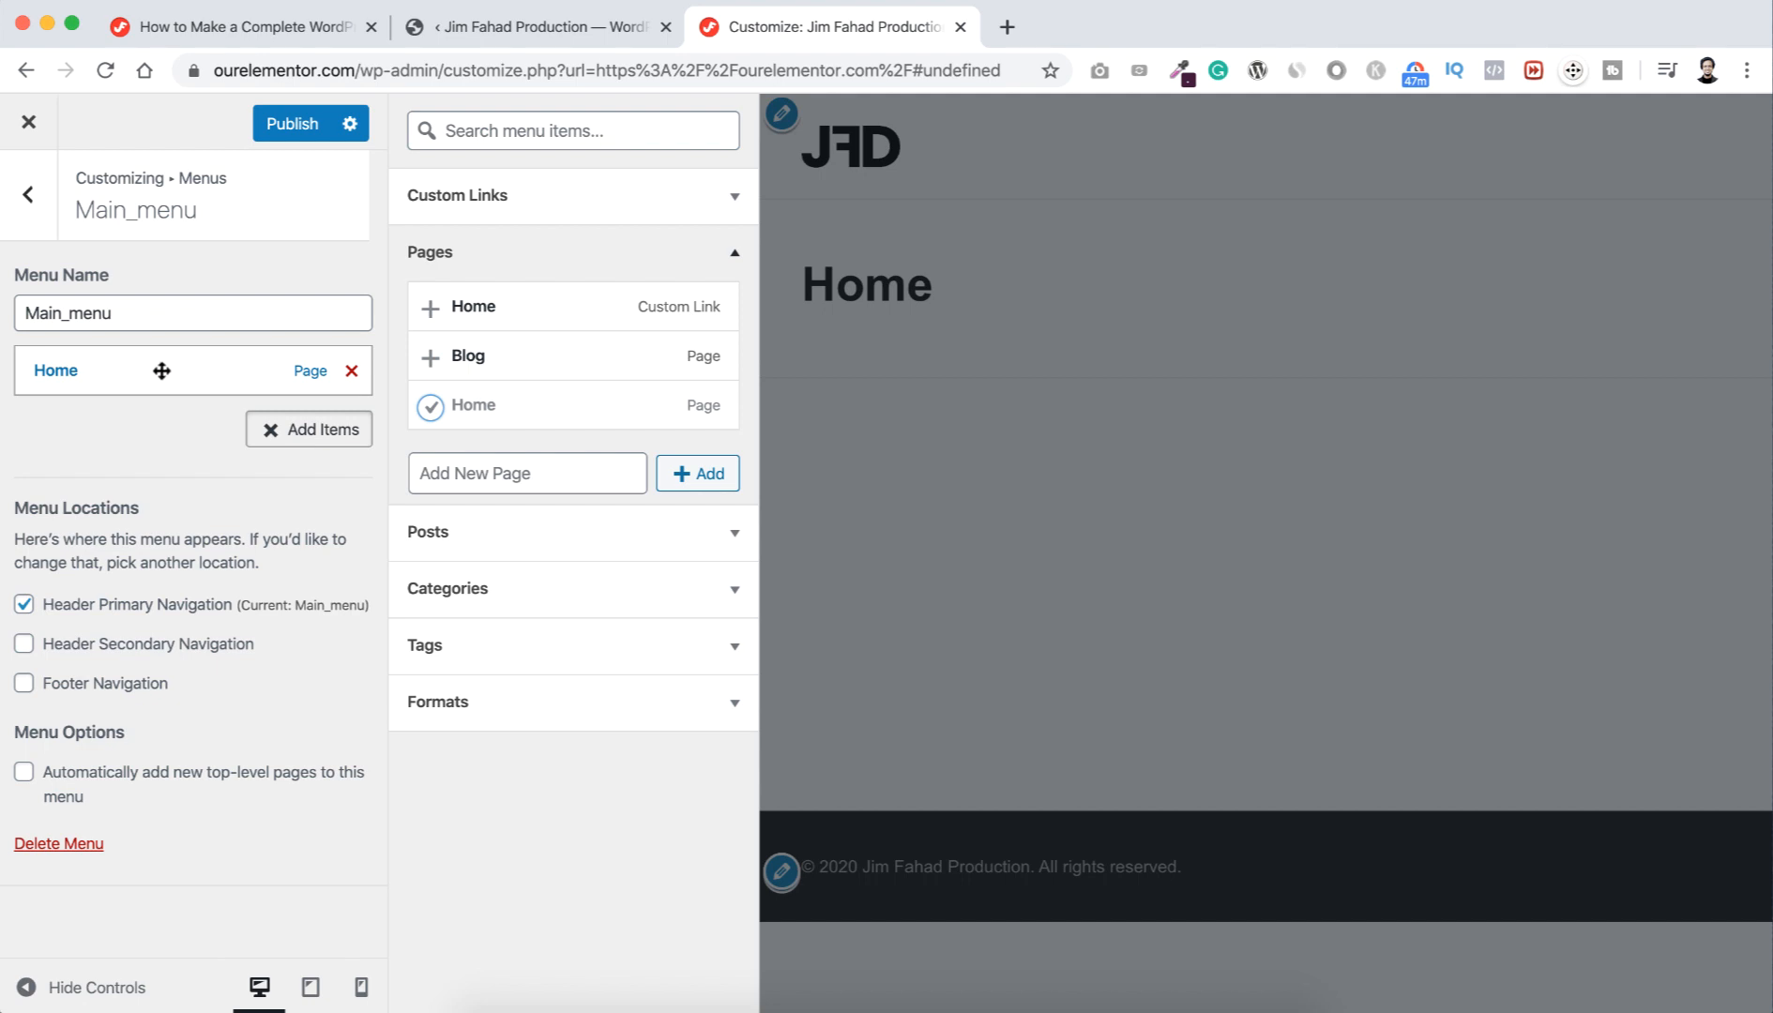
{"action": "left_click", "coordinate": [431, 359]}
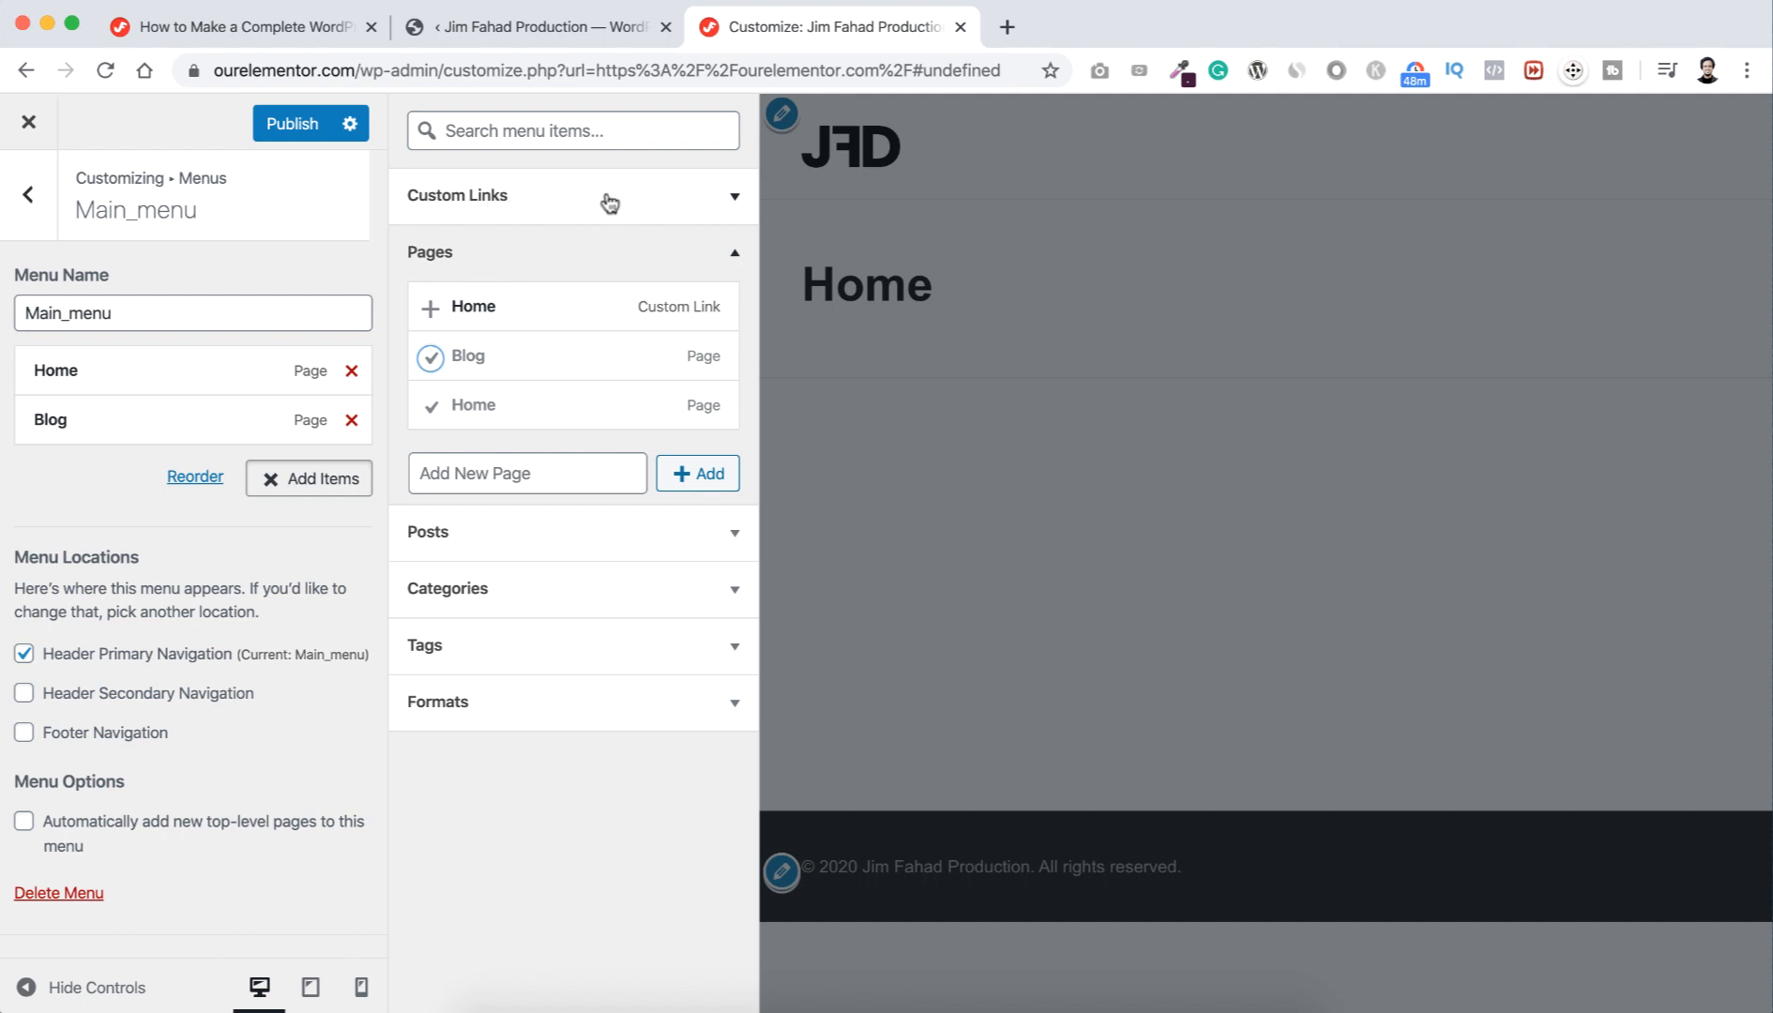
Step: Add a custom link with the URL # and the link text About to the menu
{"action": "left_click", "coordinate": [708, 204]}
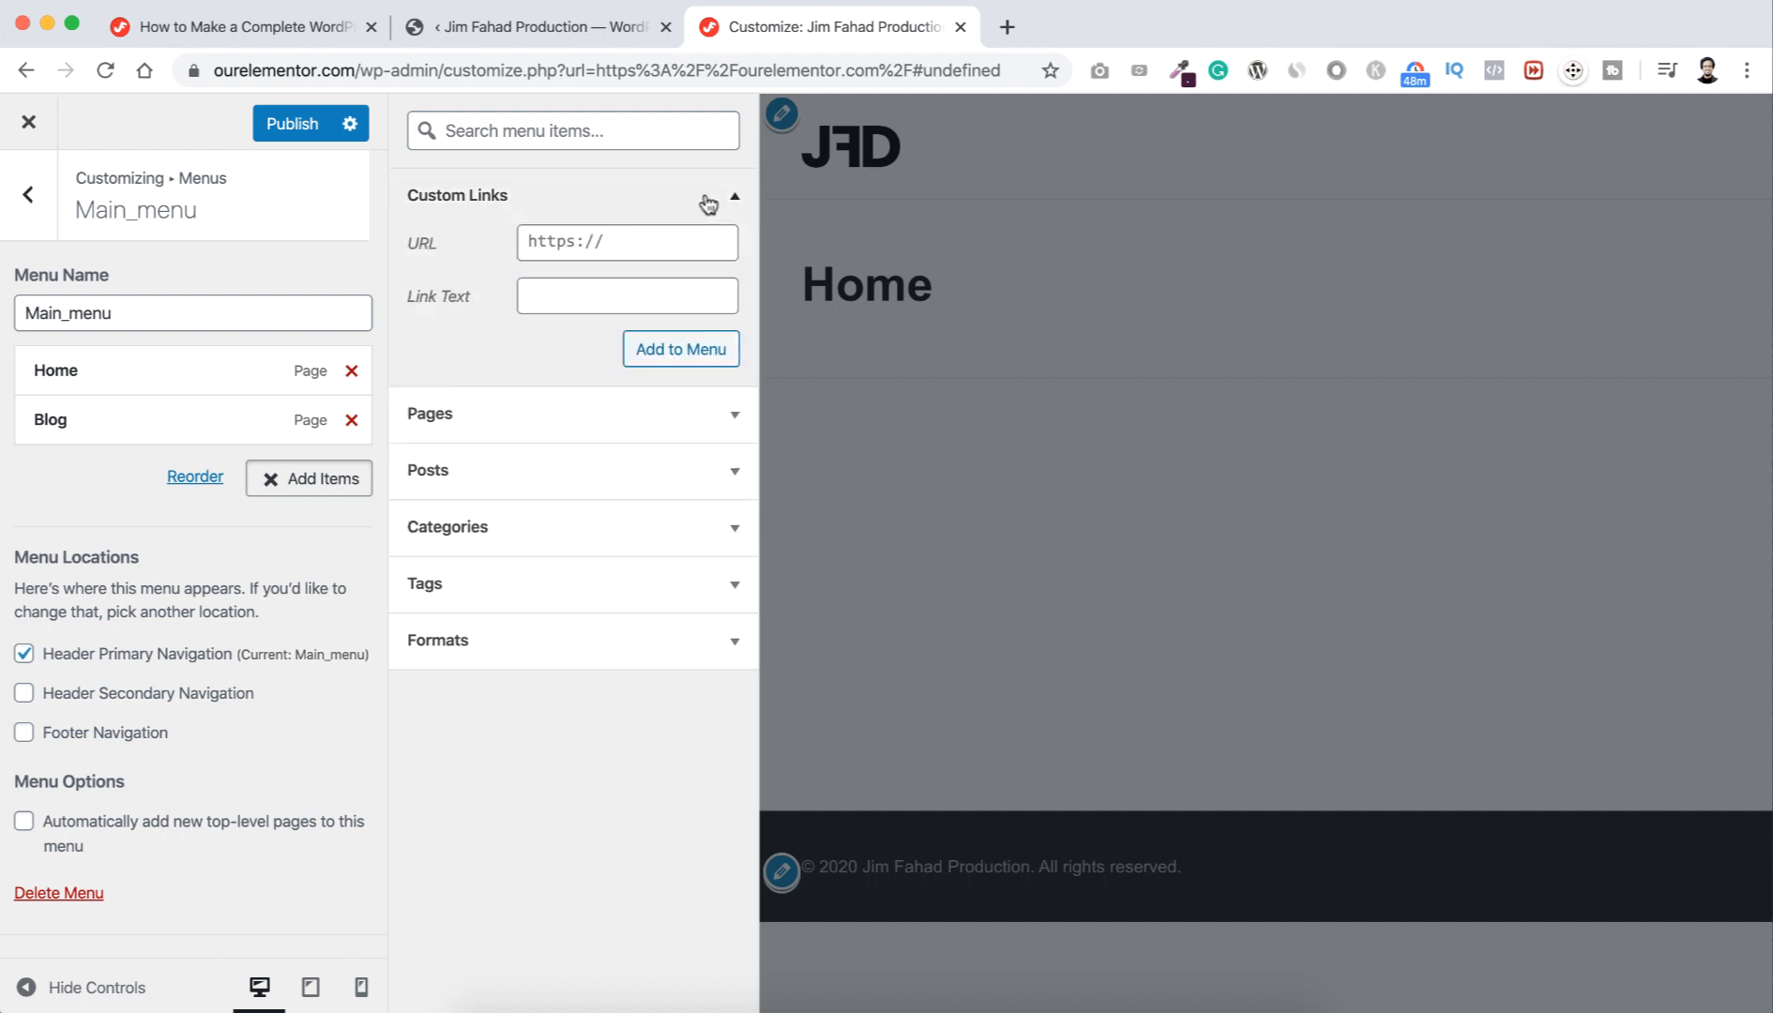
{"action": "left_click", "coordinate": [573, 235]}
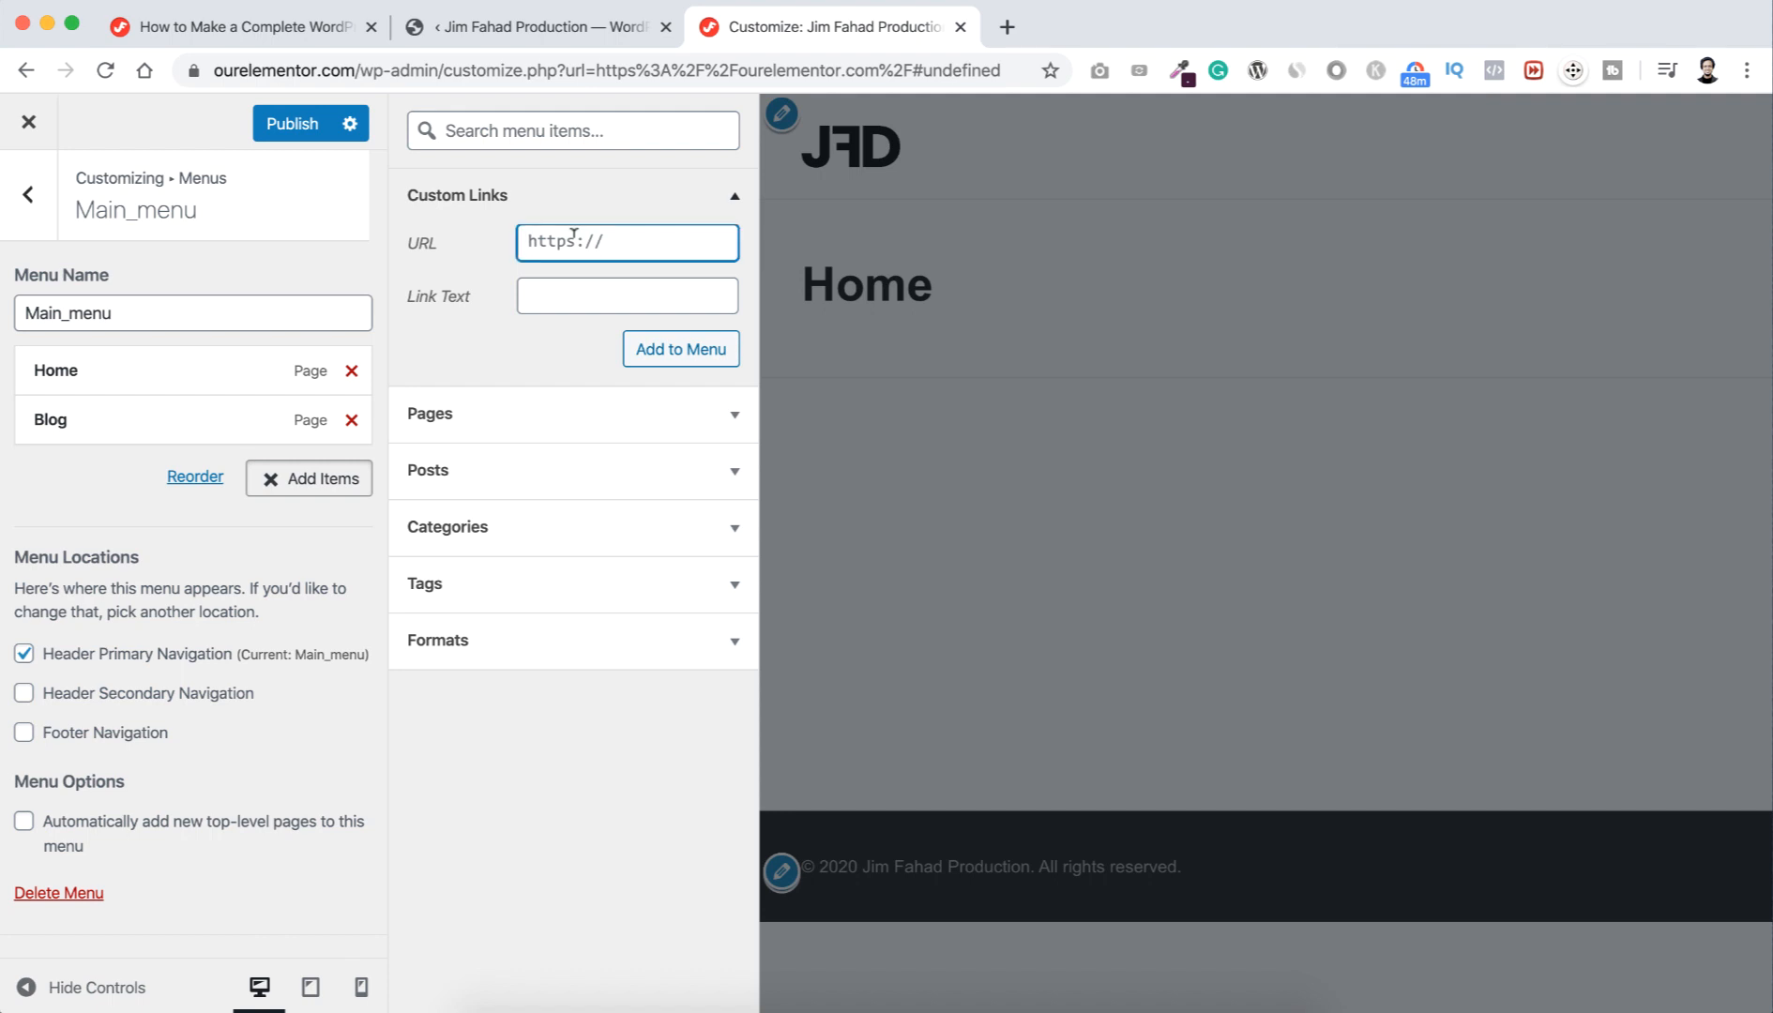
{"action": "type", "text": "#"}
{"action": "left_click", "coordinate": [533, 292]}
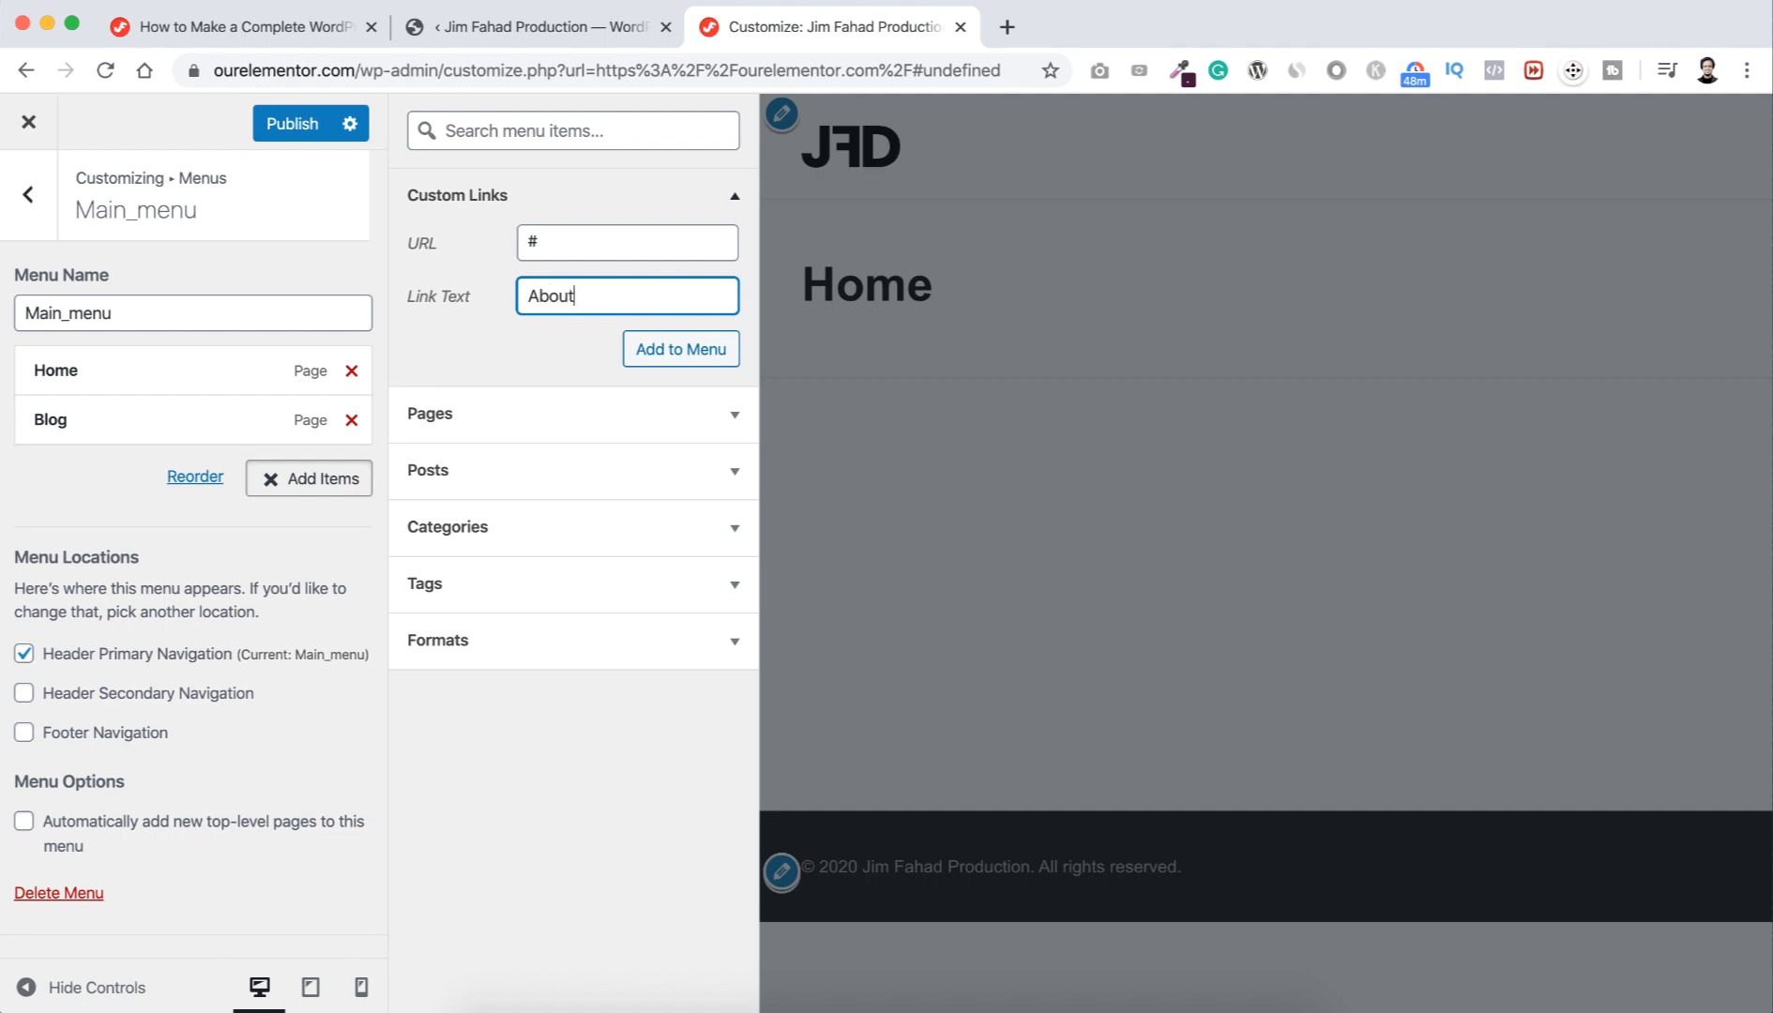
{"action": "left_click", "coordinate": [667, 349]}
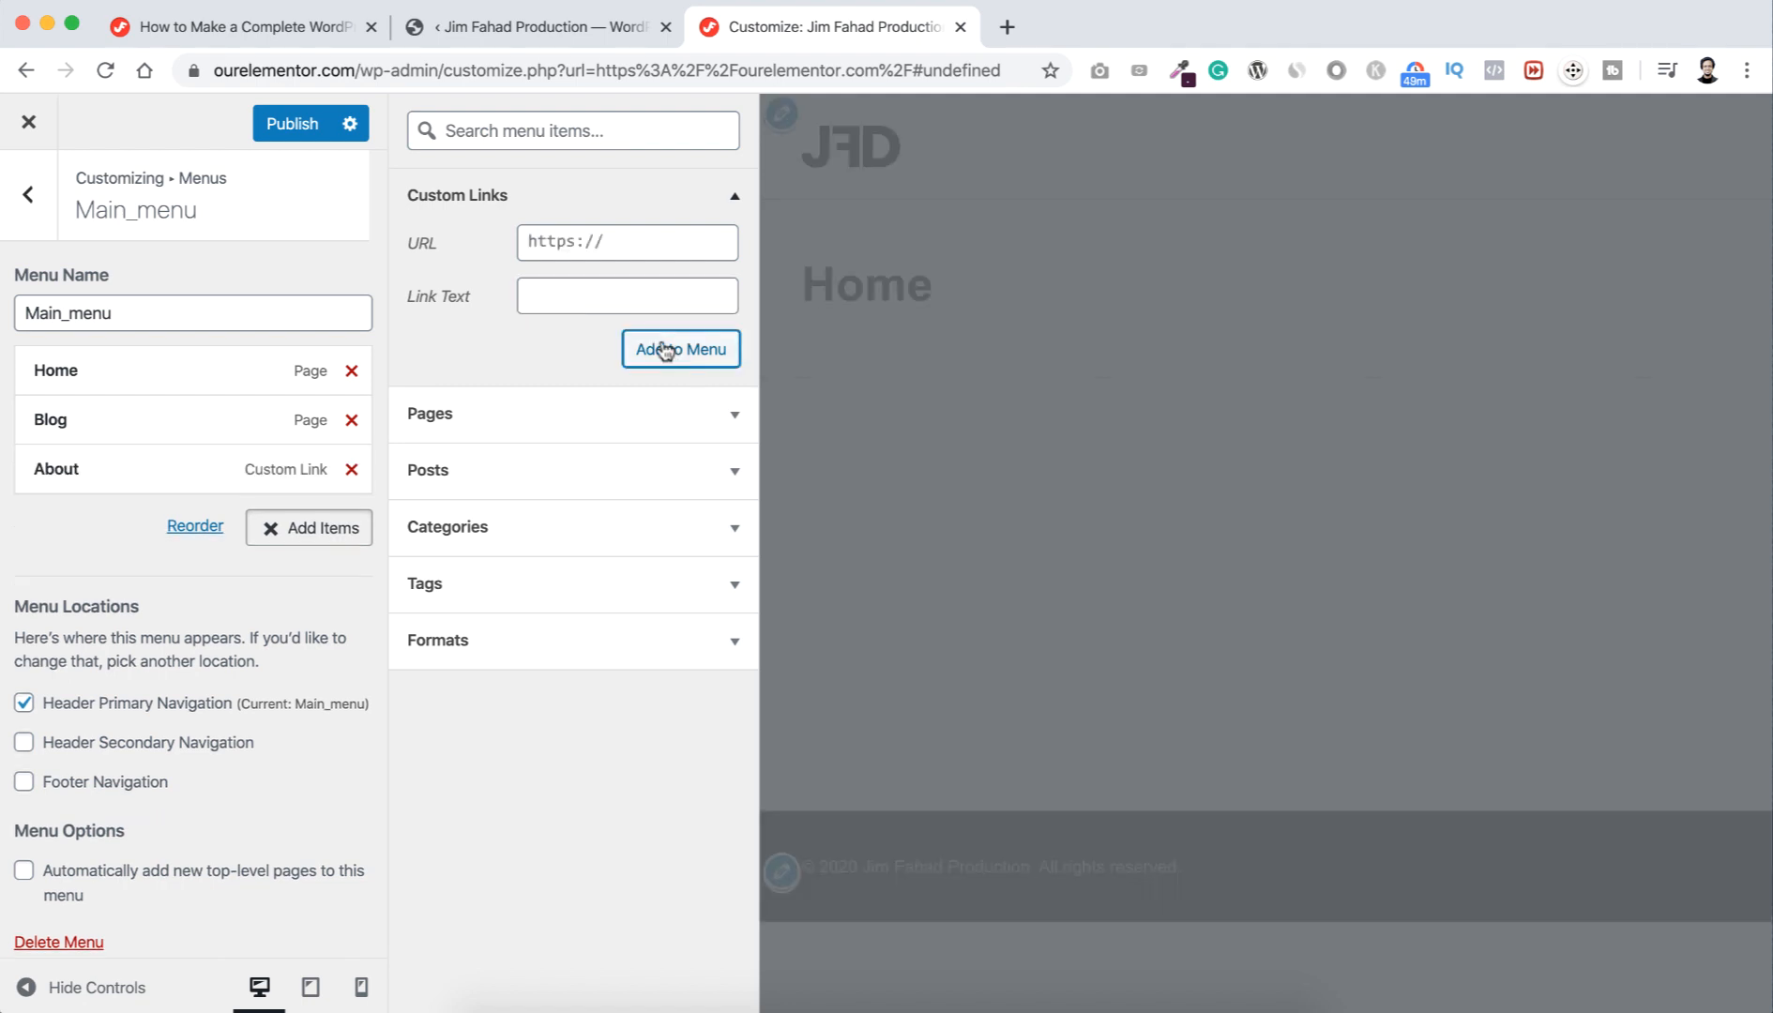
Step: Add a custom link with the URL # and the link text Gallery to the menu
{"action": "left_click", "coordinate": [600, 244]}
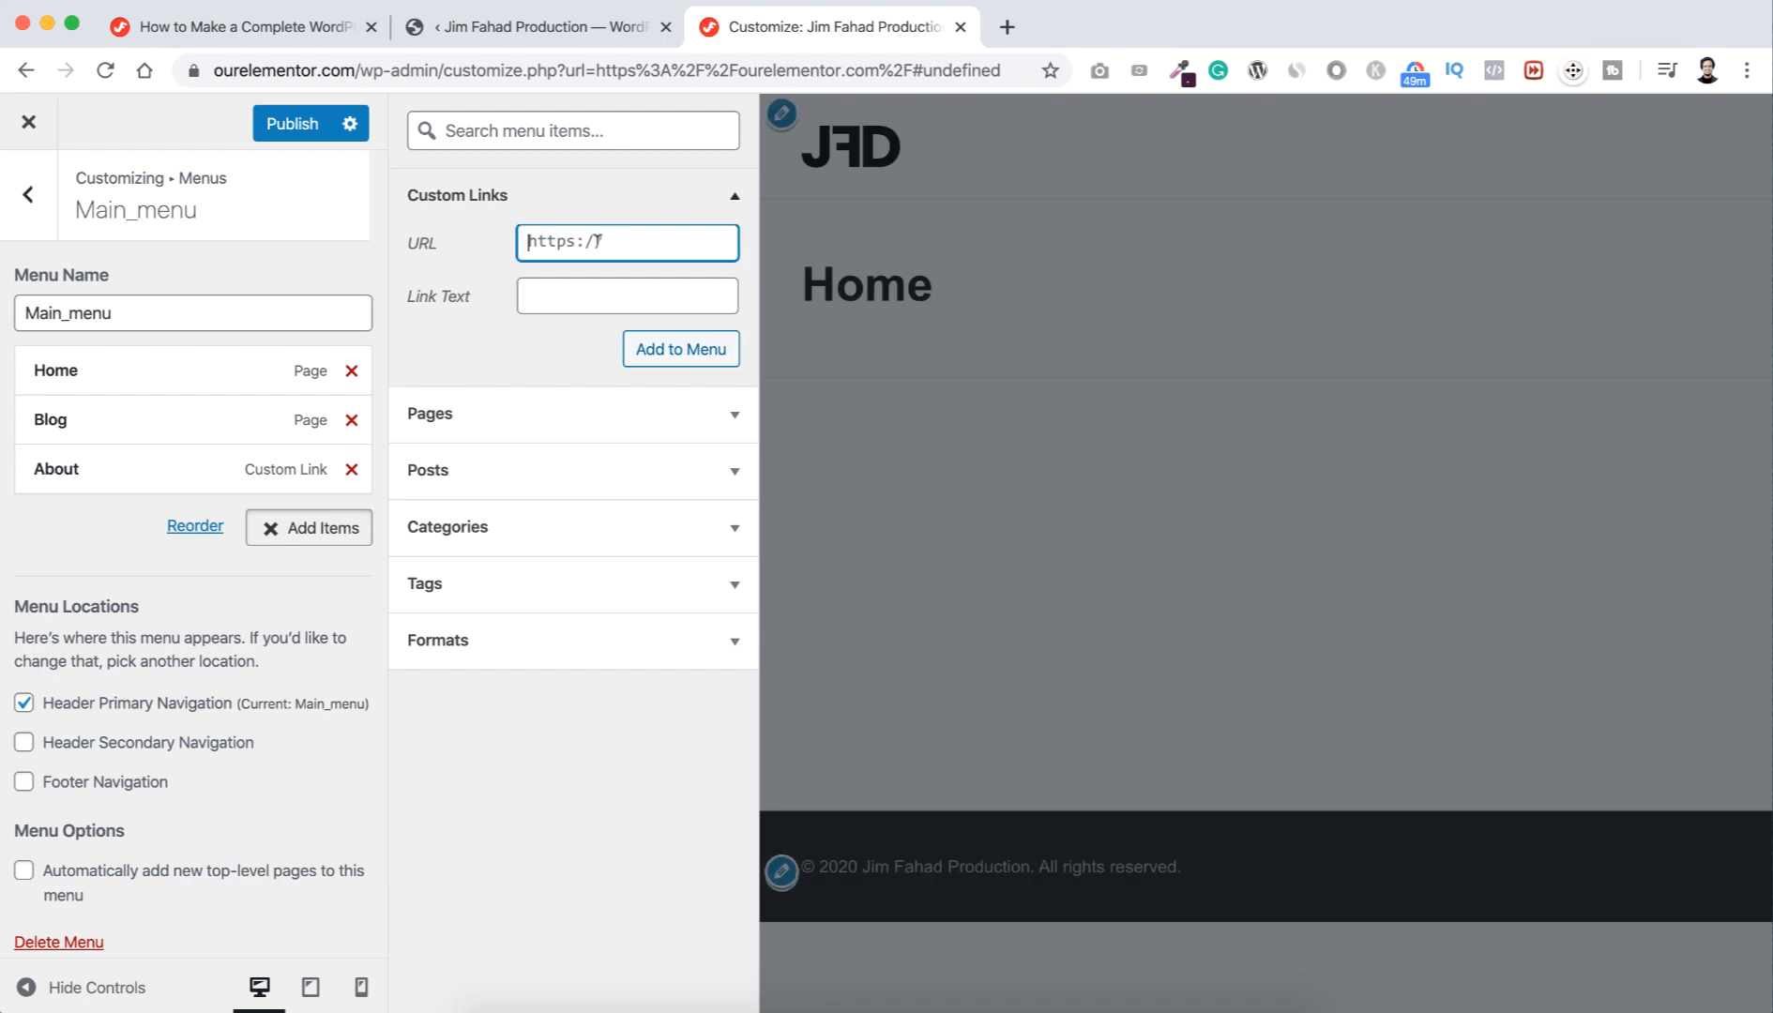
{"action": "key", "text": "super+a"}
{"action": "type", "text": "#"}
{"action": "left_click", "coordinate": [576, 291]}
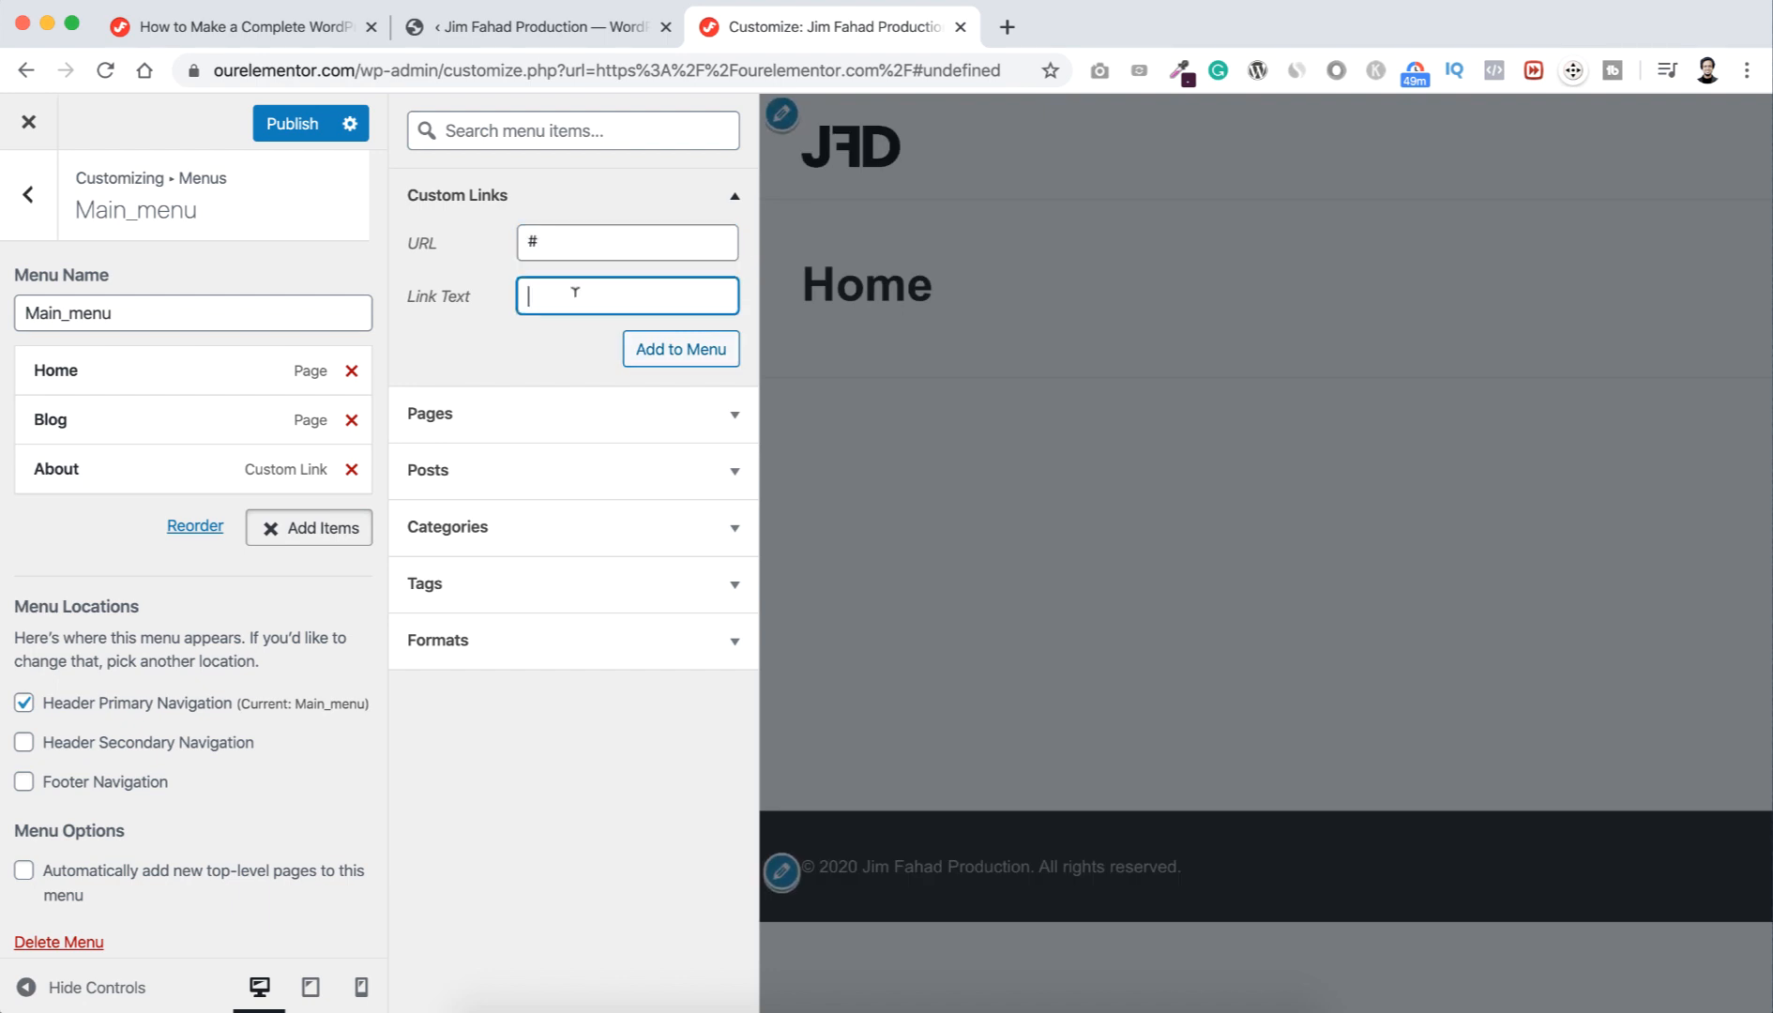
{"action": "left_click", "coordinate": [638, 352]}
Step: Add a custom link with the URL # and the link text Reviews to the menu
{"action": "key", "text": "super+a"}
{"action": "type", "text": "#"}
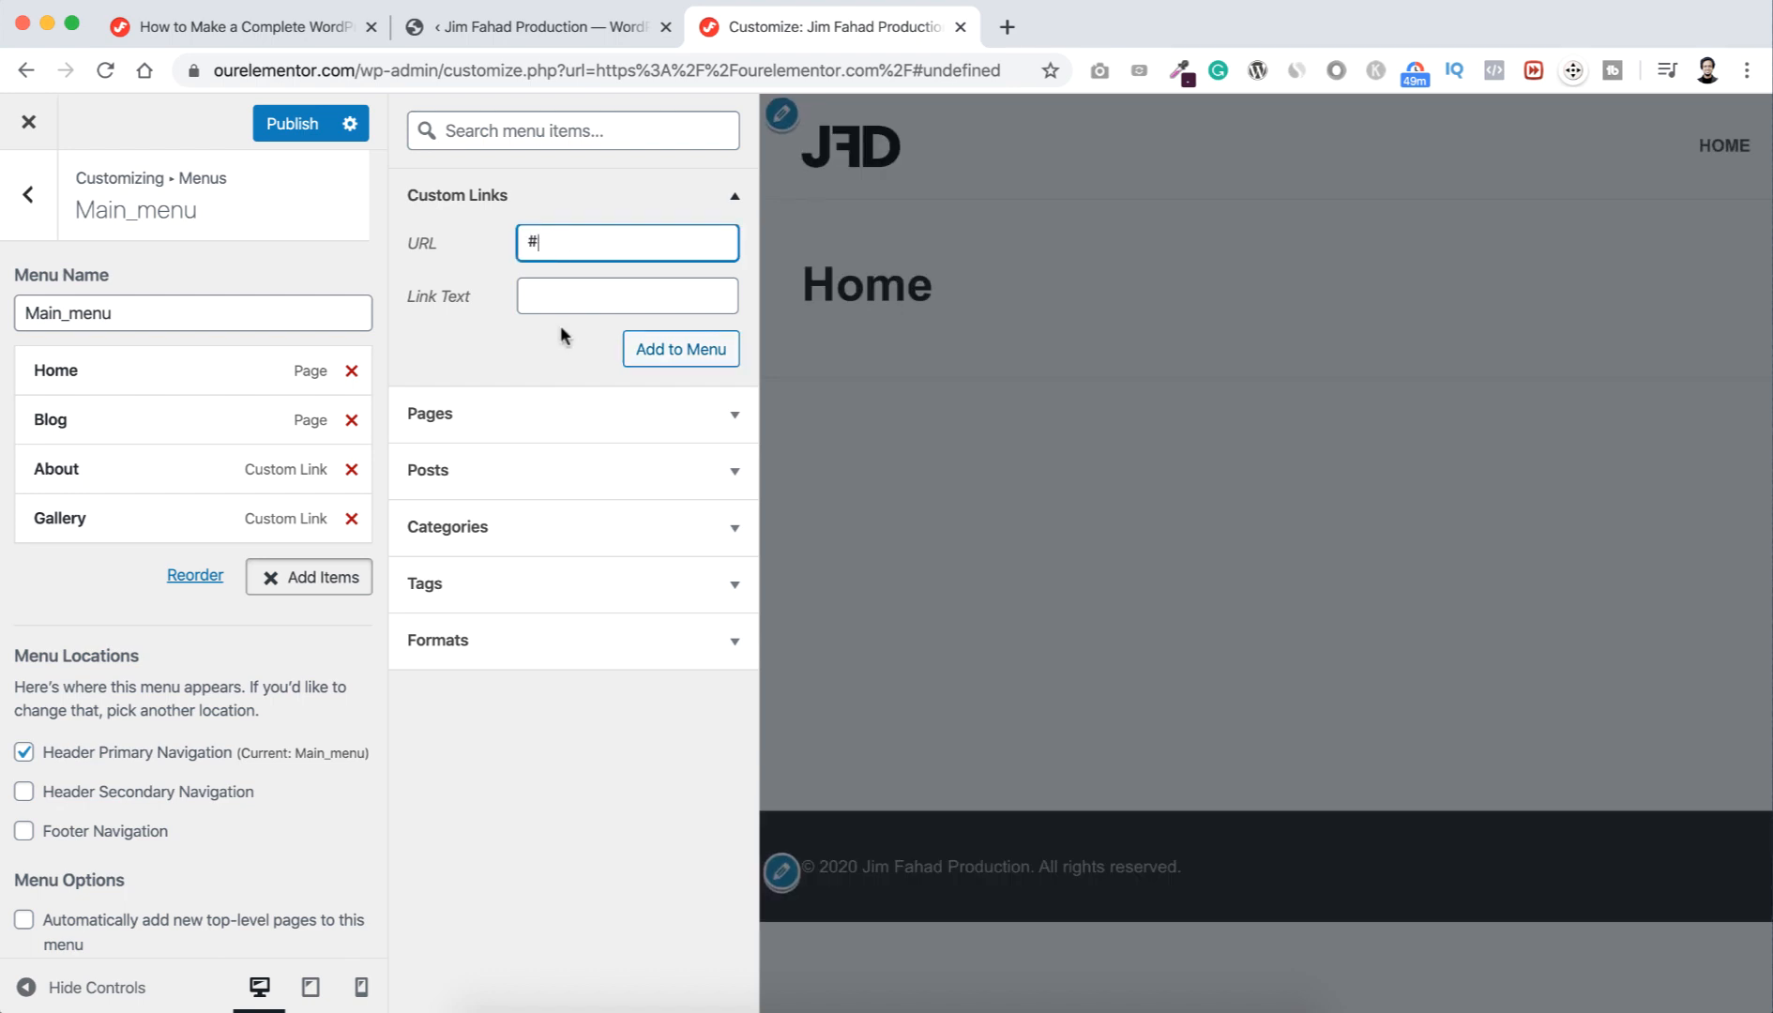
{"action": "left_click", "coordinate": [561, 294]}
{"action": "type", "text": "Reviews"}
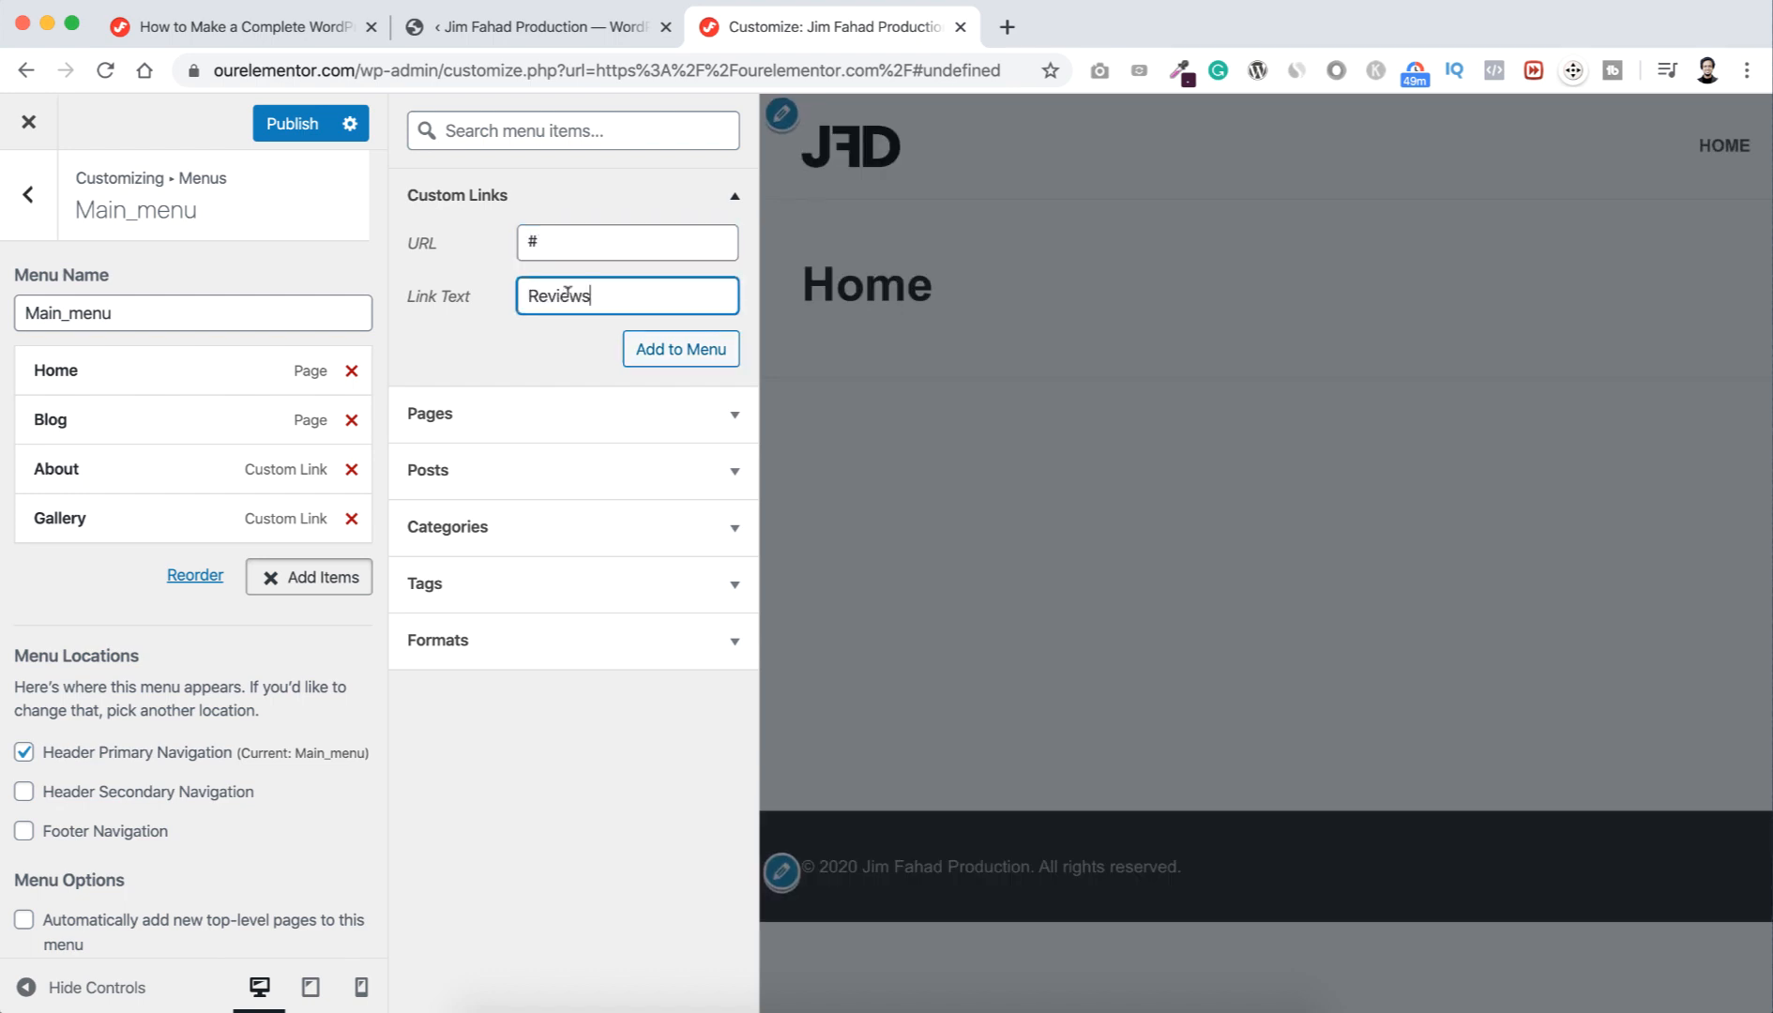
{"action": "left_click", "coordinate": [669, 366]}
Step: Add a custom link with the URL # and the link text Contact to the menu
{"action": "left_click", "coordinate": [548, 239]}
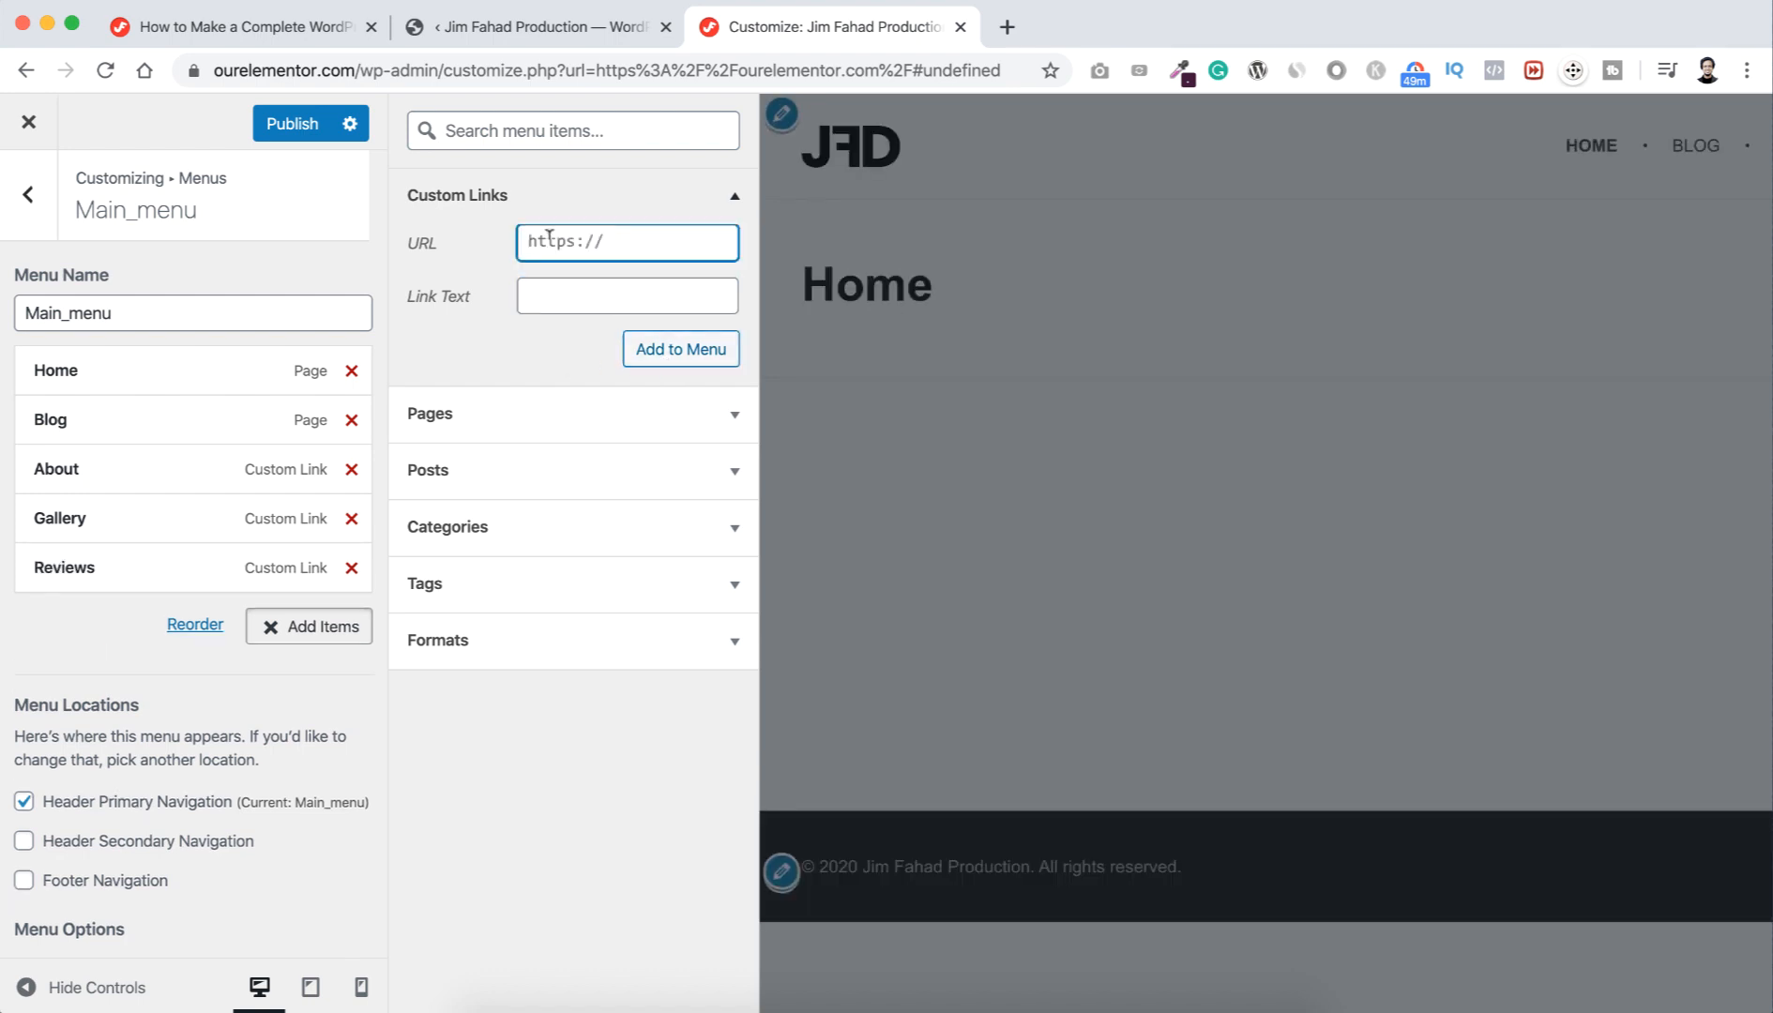
{"action": "type", "text": "#"}
{"action": "key", "text": "Tab"}
{"action": "type", "text": "Contact"}
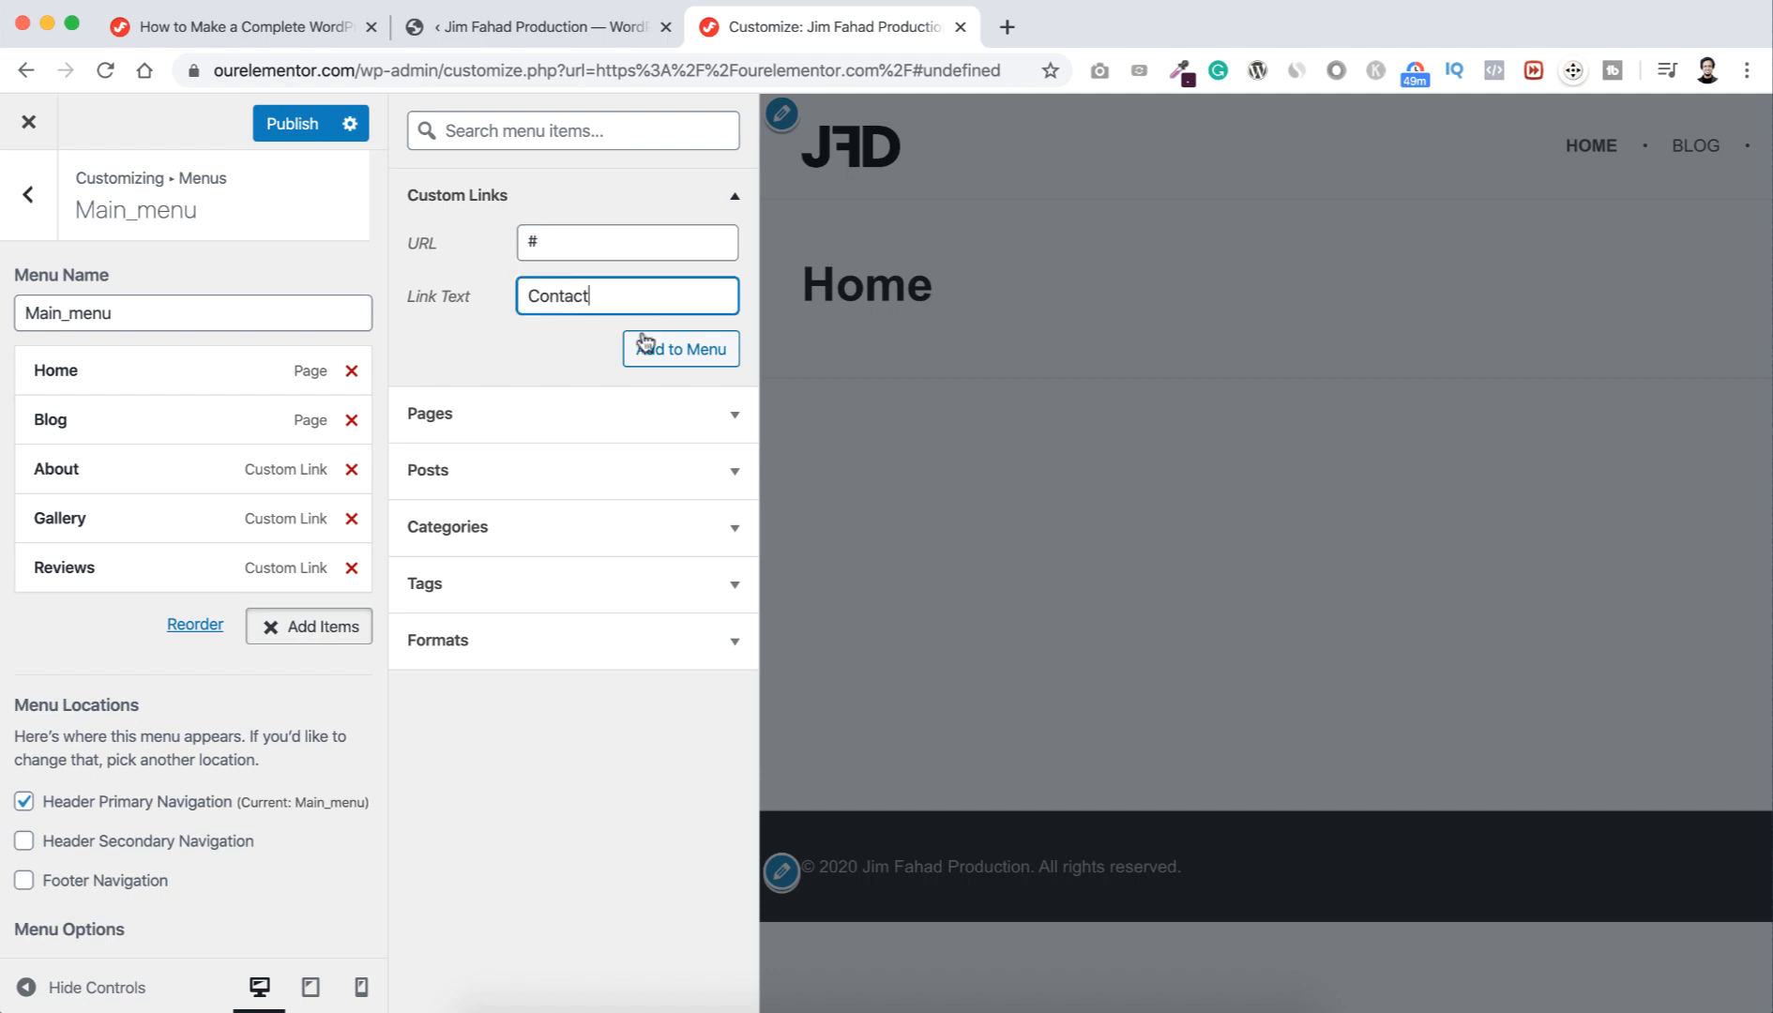
{"action": "left_click", "coordinate": [645, 345]}
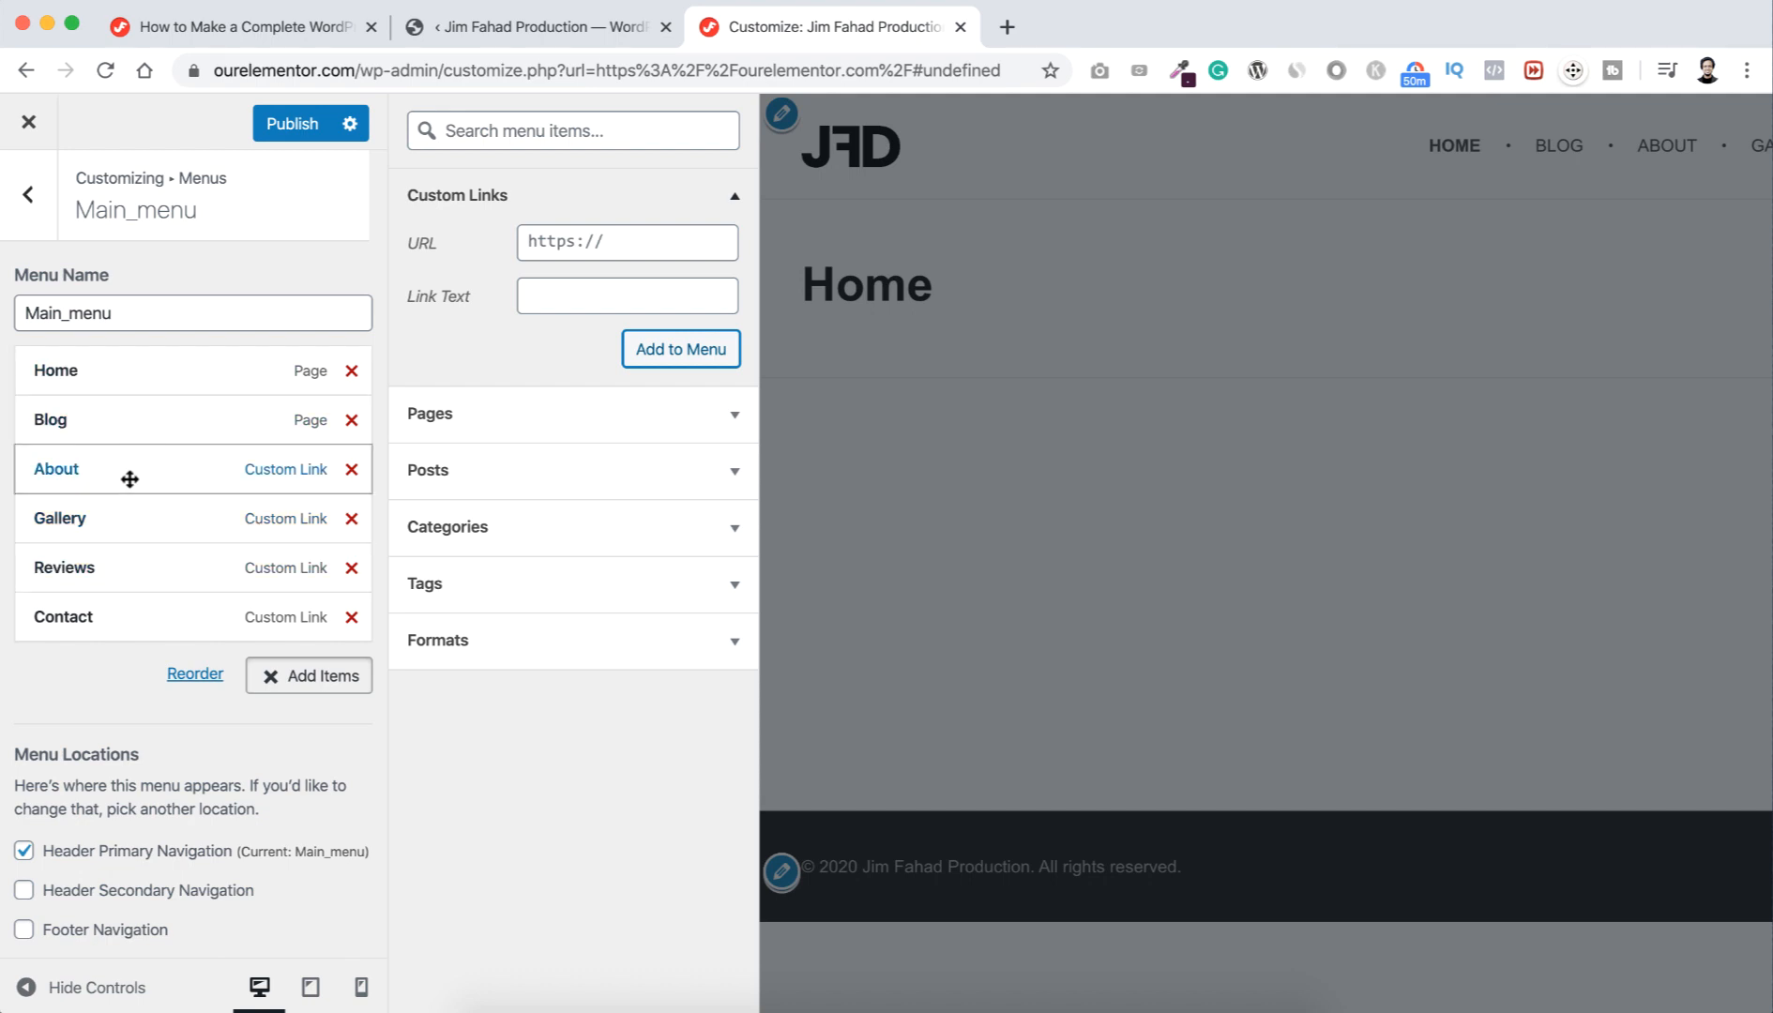
Step: Reorder the menu items to Home, About, Gallery, Reviews, Blog, Contact and publish the menu
{"action": "left_click_drag", "start_coordinate": [130, 480], "coordinate": [126, 423]}
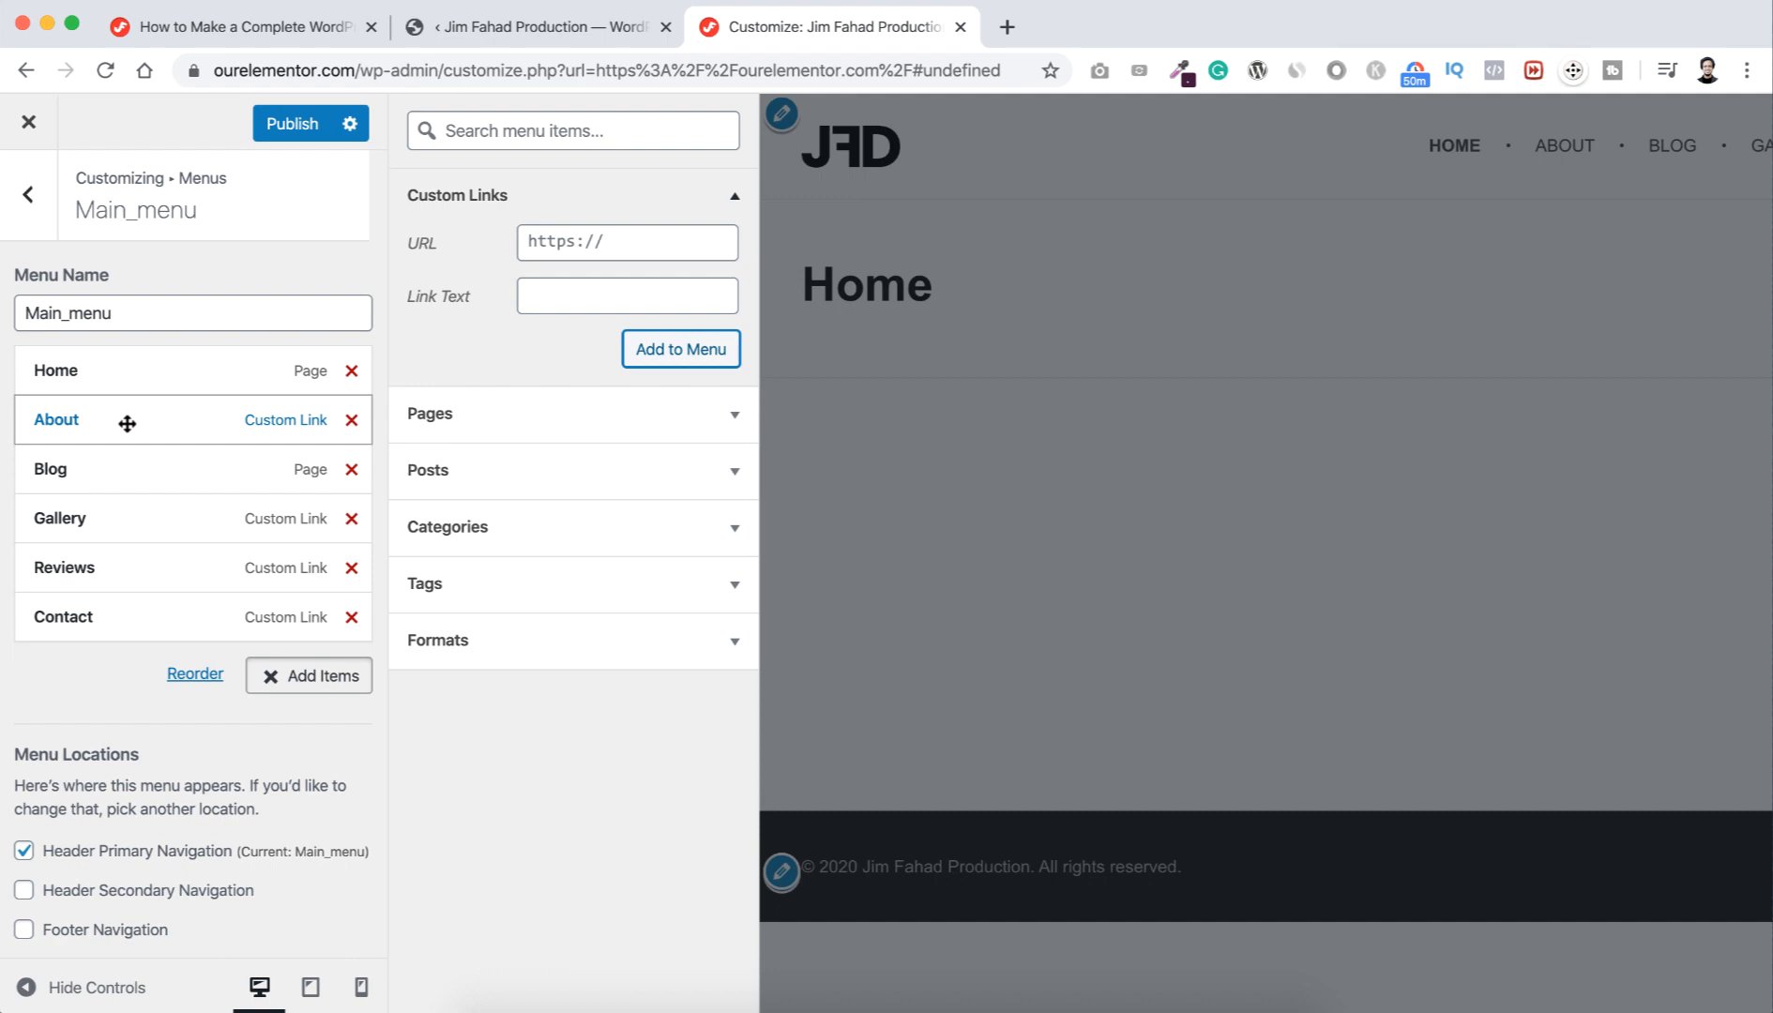
{"action": "left_click_drag", "start_coordinate": [107, 519], "coordinate": [102, 474]}
{"action": "left_click_drag", "start_coordinate": [90, 566], "coordinate": [88, 516]}
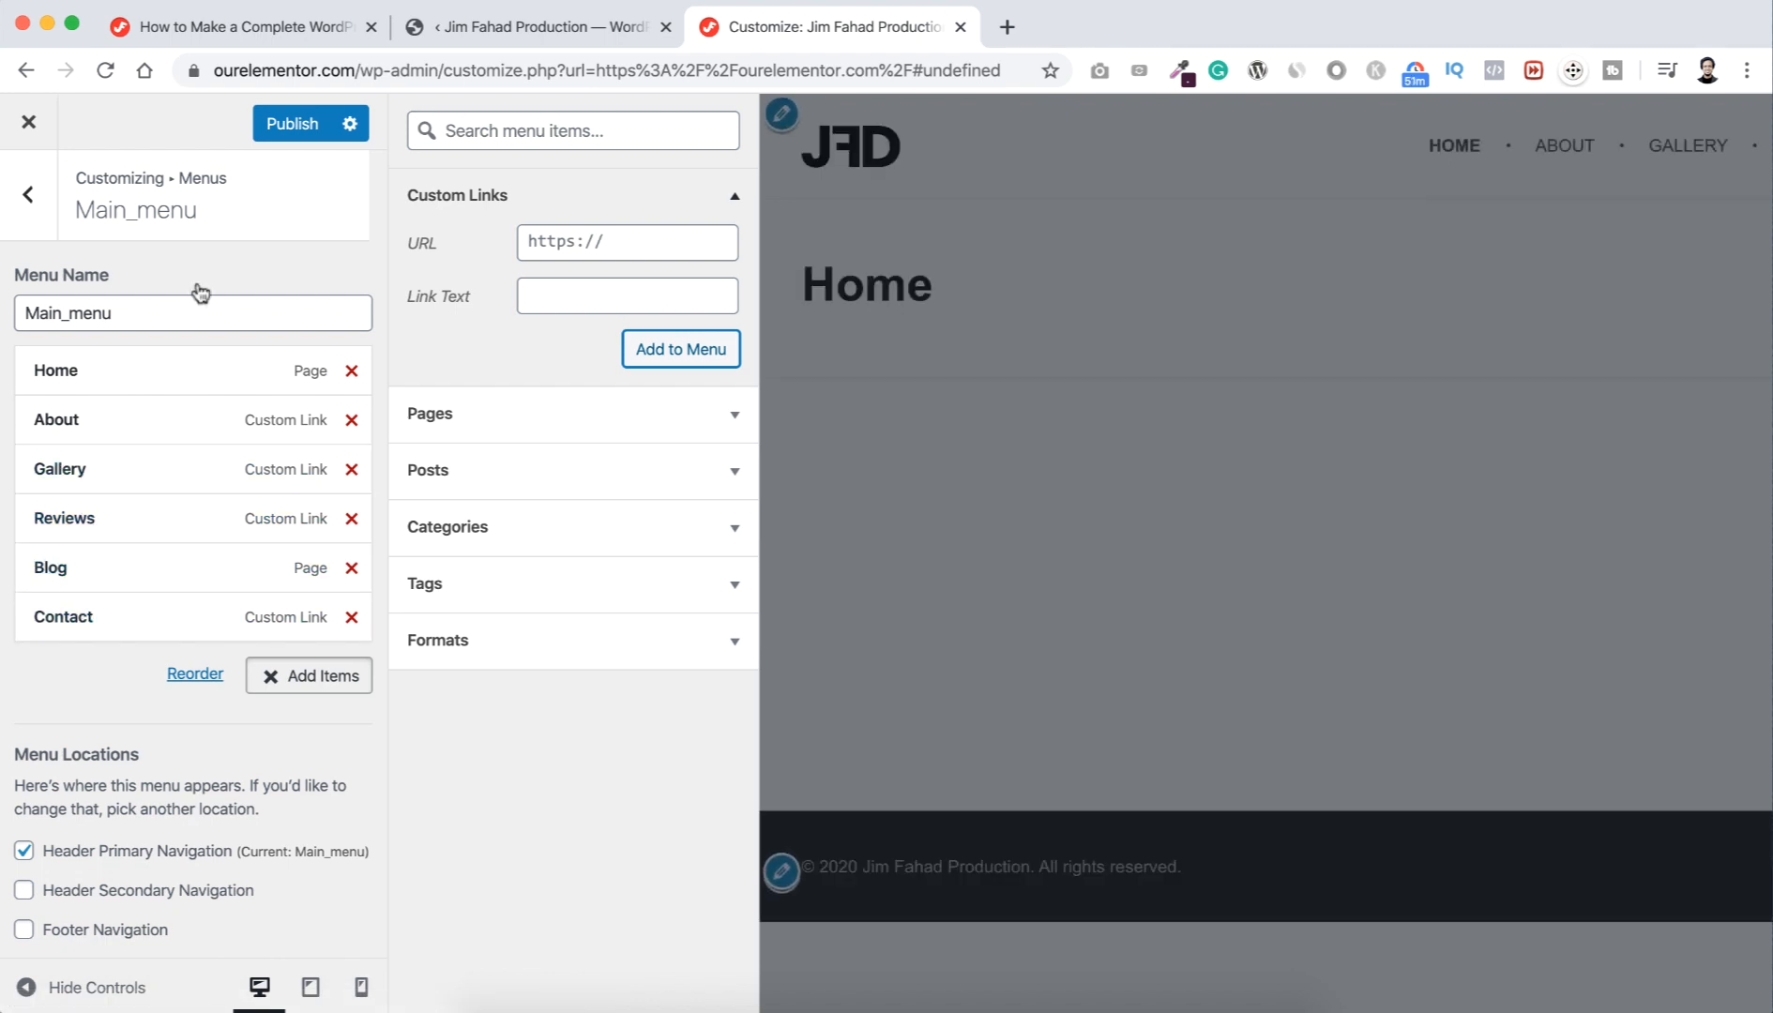
{"action": "left_click", "coordinate": [288, 128]}
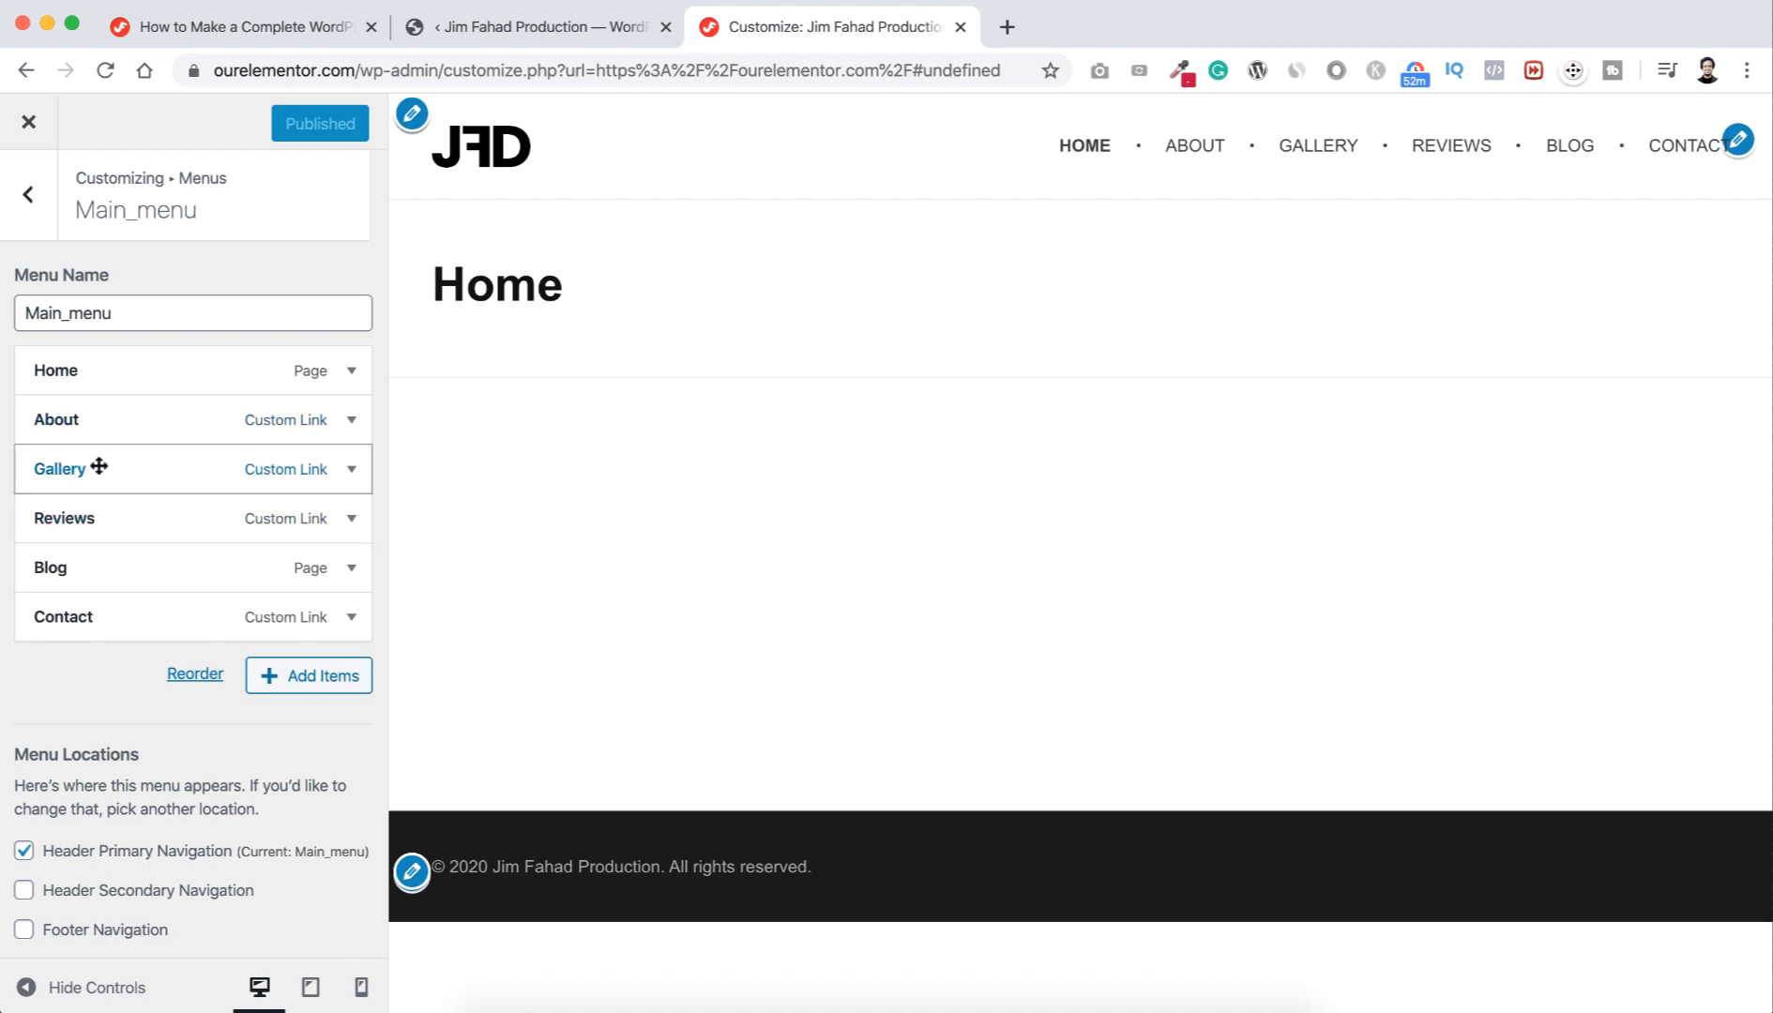
Step: Try nesting Gallery and Reviews under About as submenu items, restore them to the top level and publish
{"action": "left_click_drag", "start_coordinate": [62, 470], "coordinate": [94, 519]}
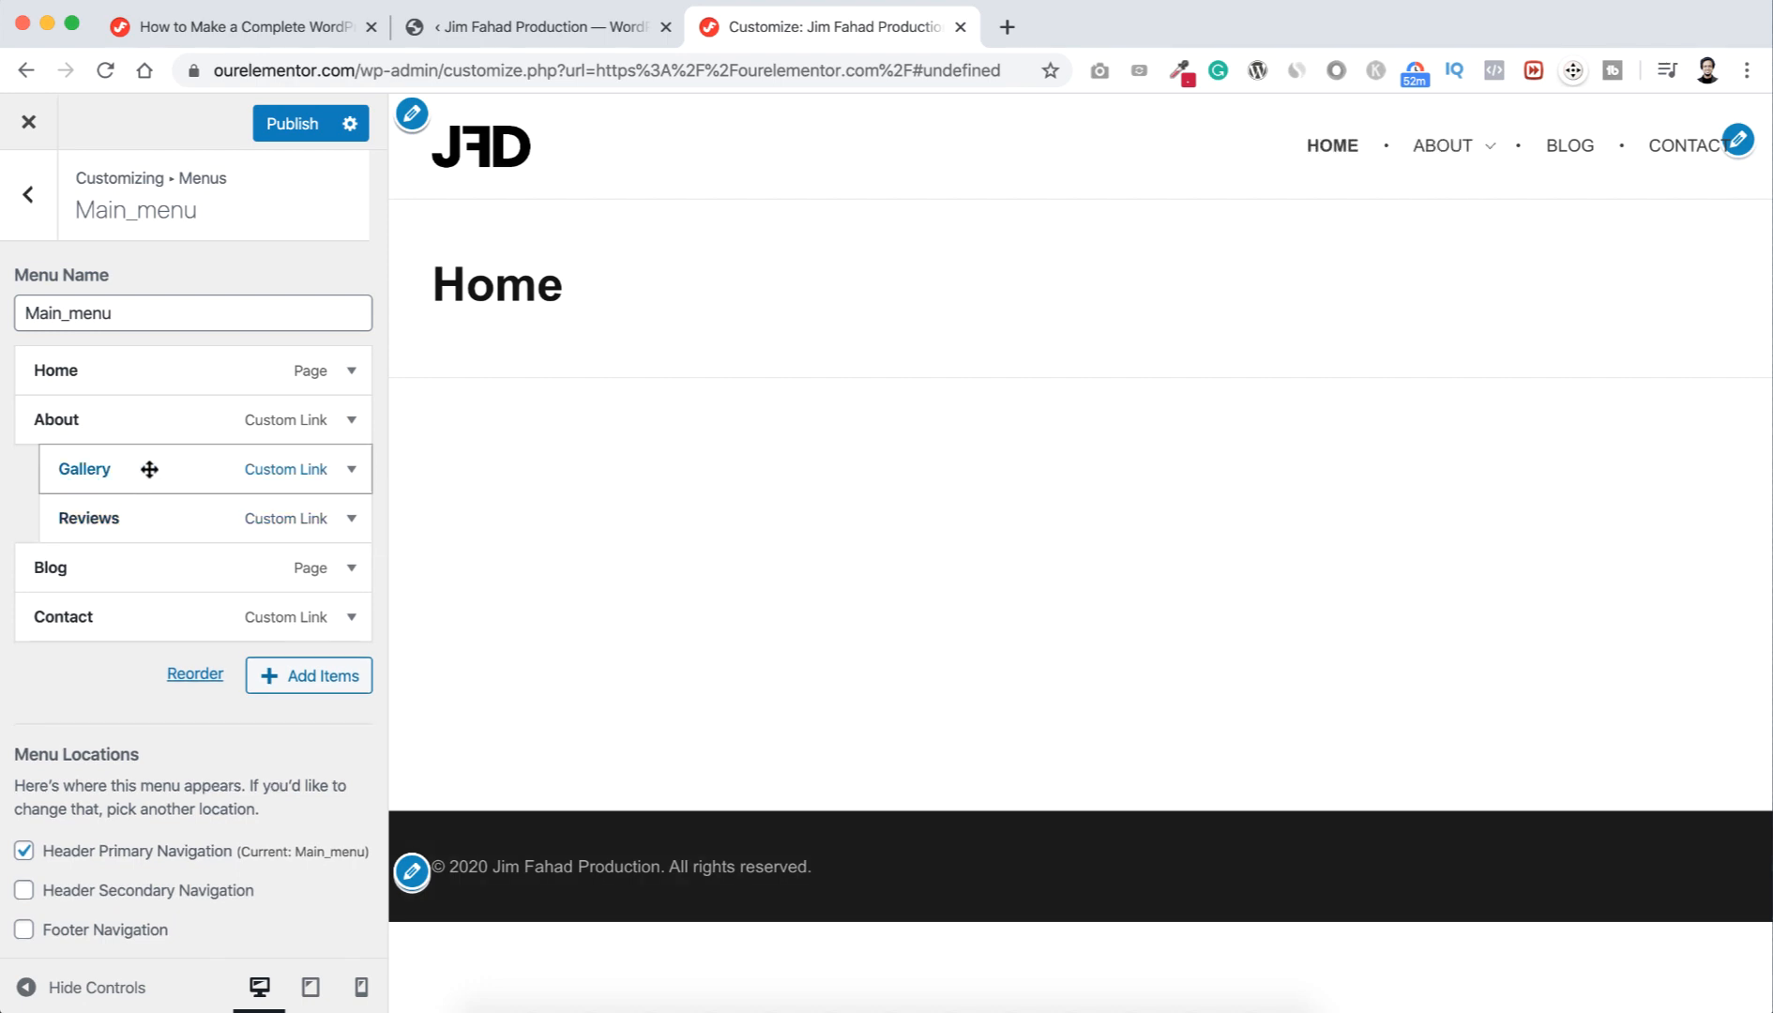
{"action": "mouse_move", "coordinate": [1465, 155]}
{"action": "left_click_drag", "start_coordinate": [184, 473], "coordinate": [126, 477]}
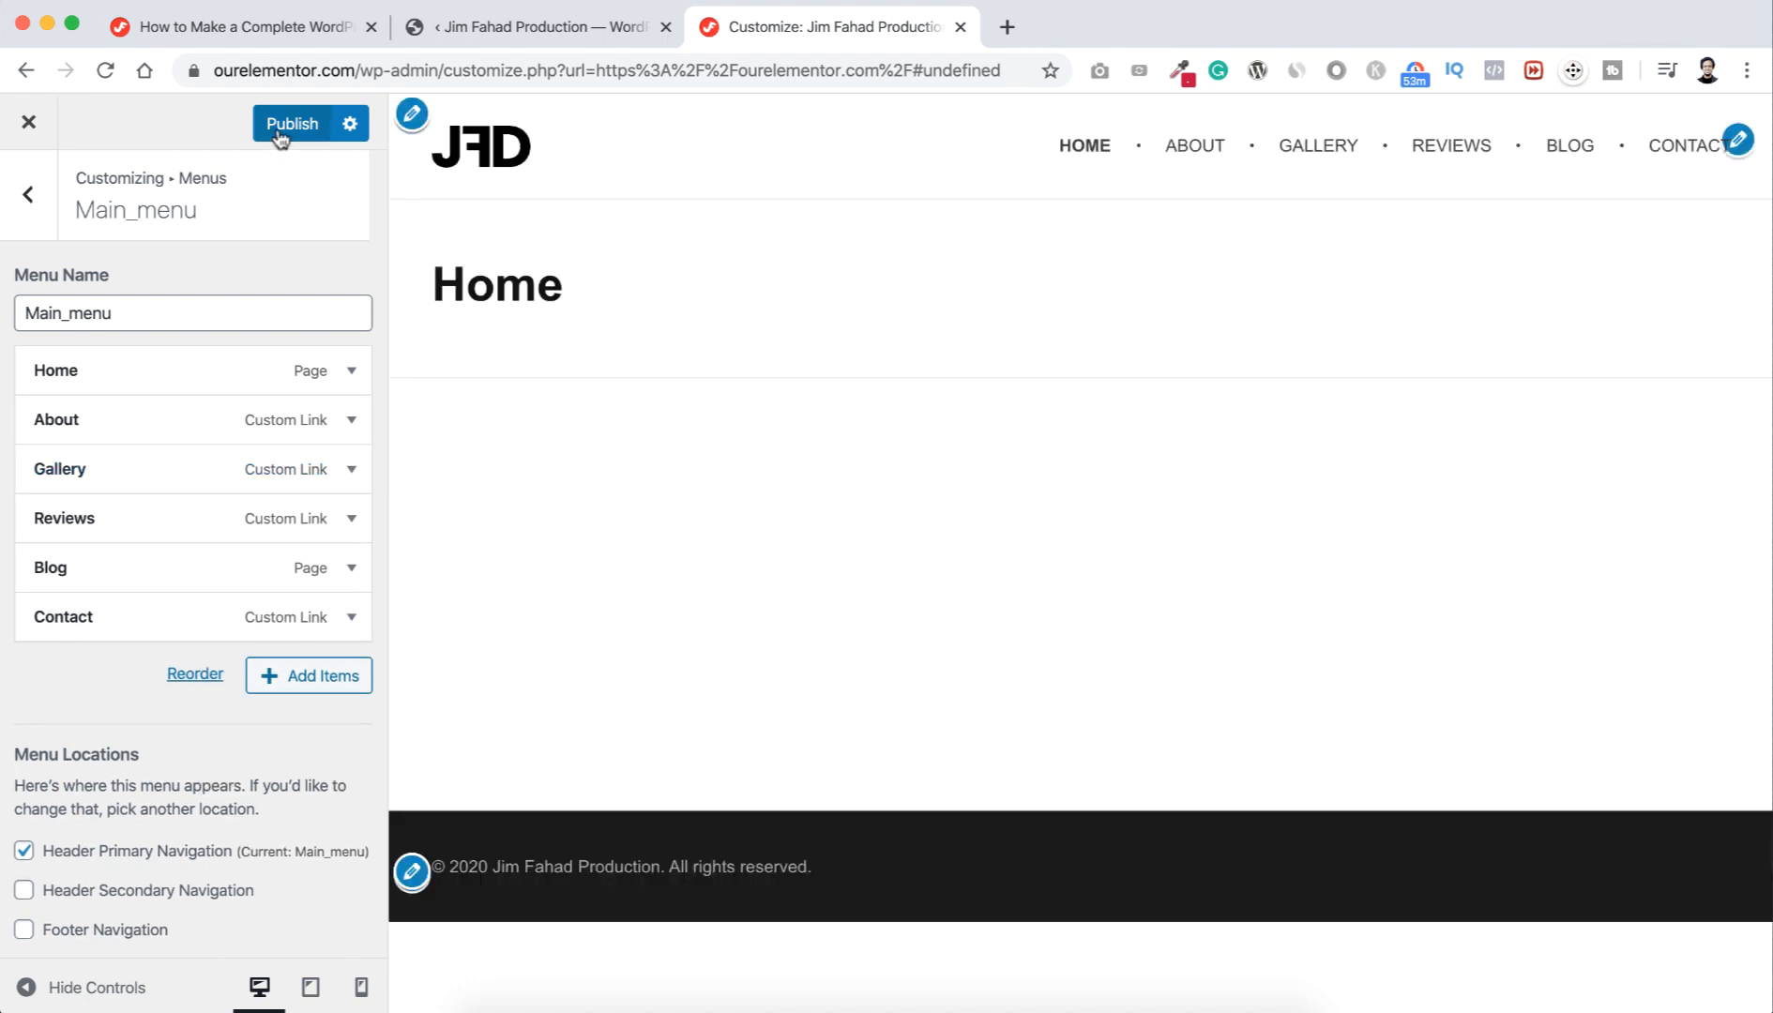
{"action": "left_click", "coordinate": [279, 132]}
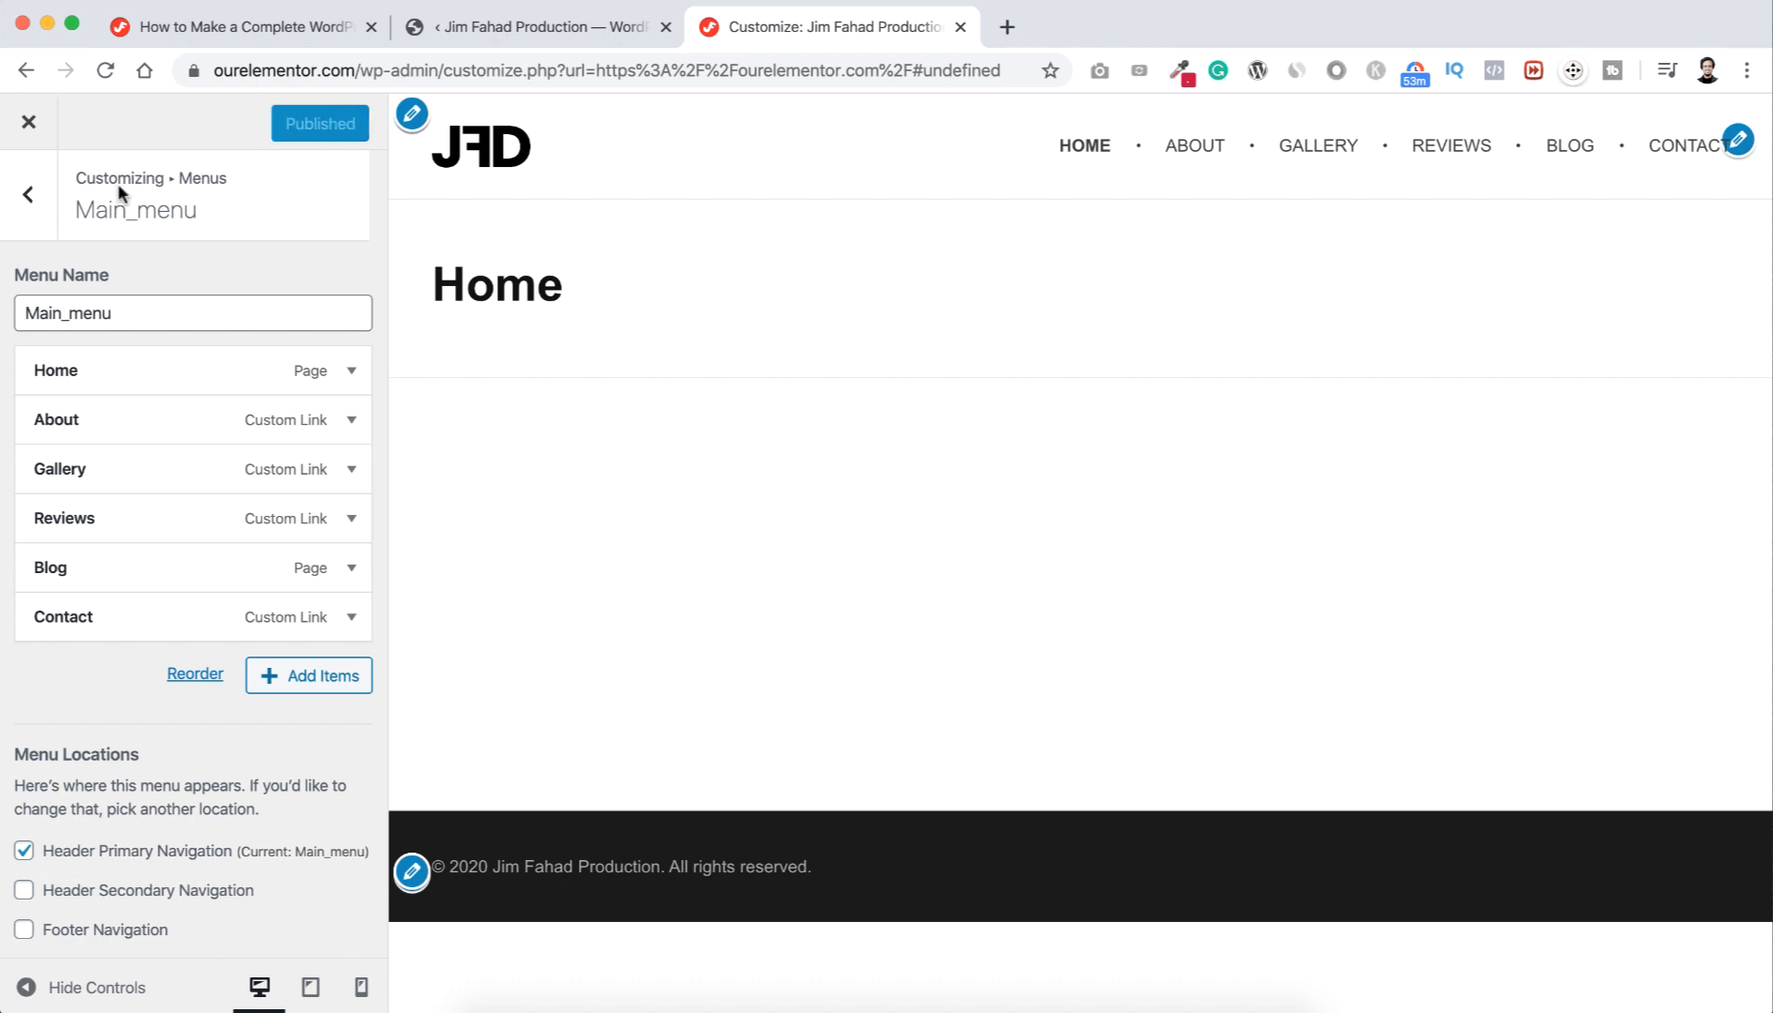
Step: Leave the menu settings and open the theme's Header Section settings
{"action": "left_click", "coordinate": [41, 201]}
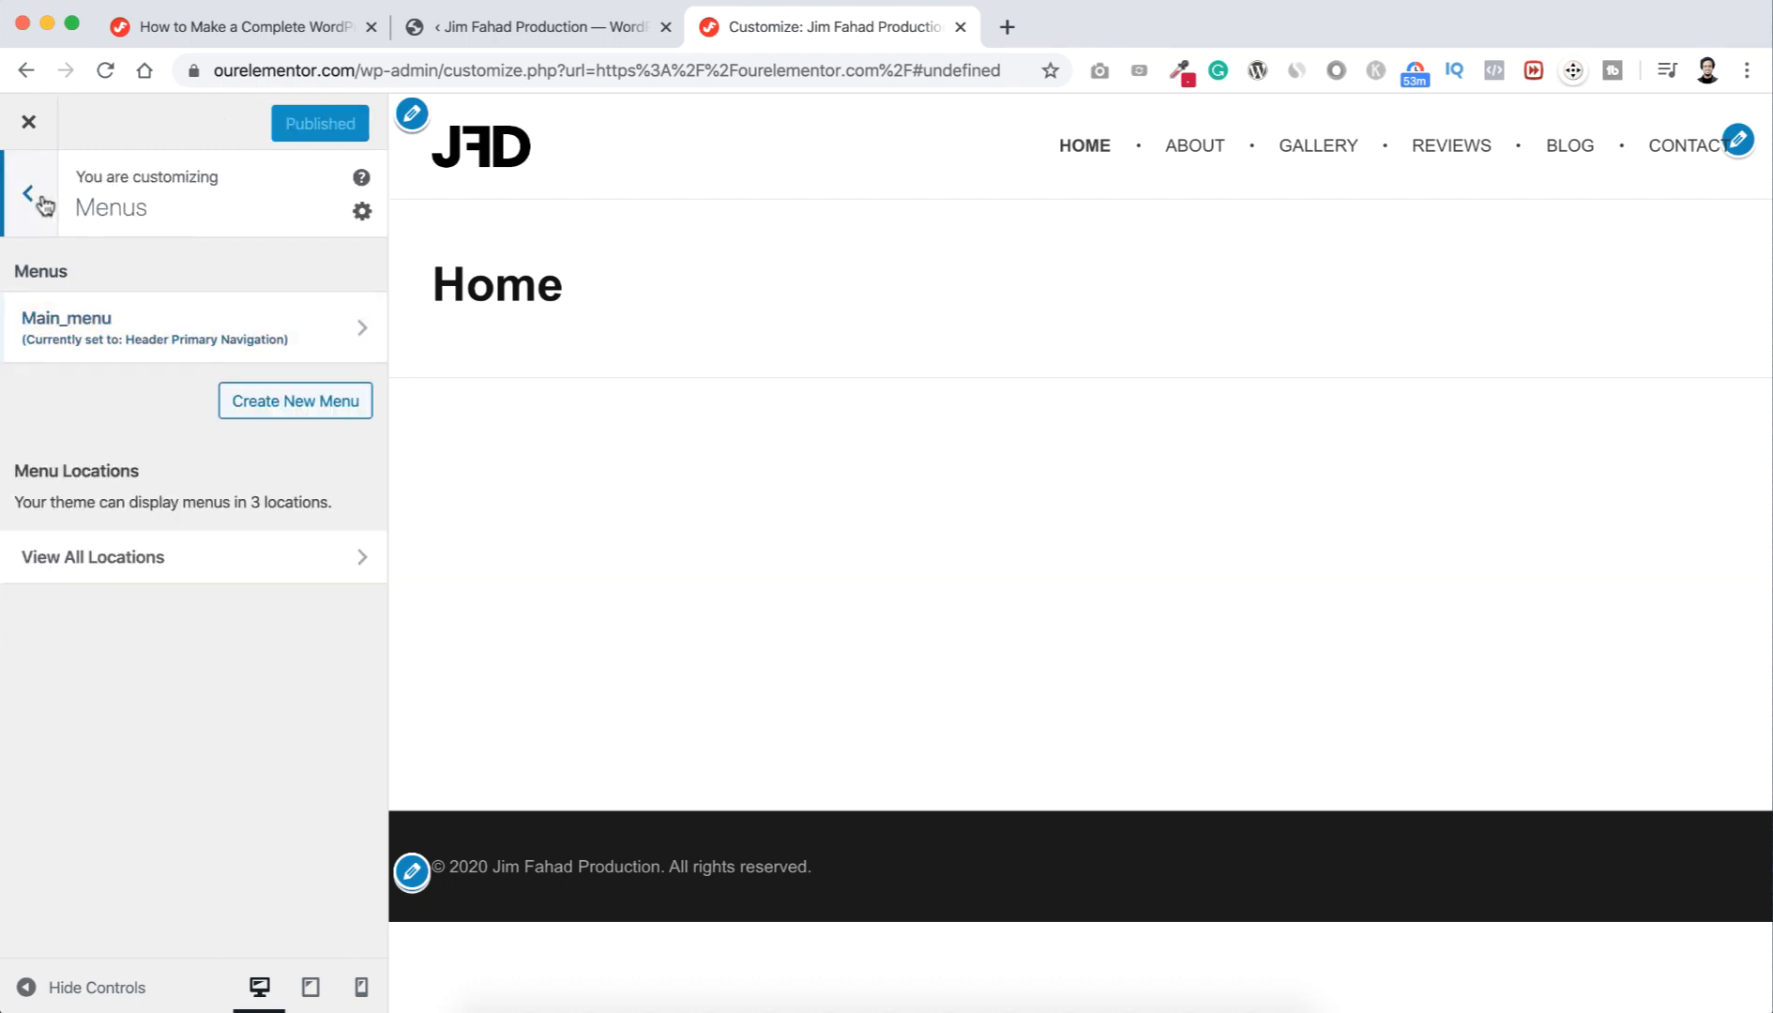
{"action": "left_click", "coordinate": [42, 199]}
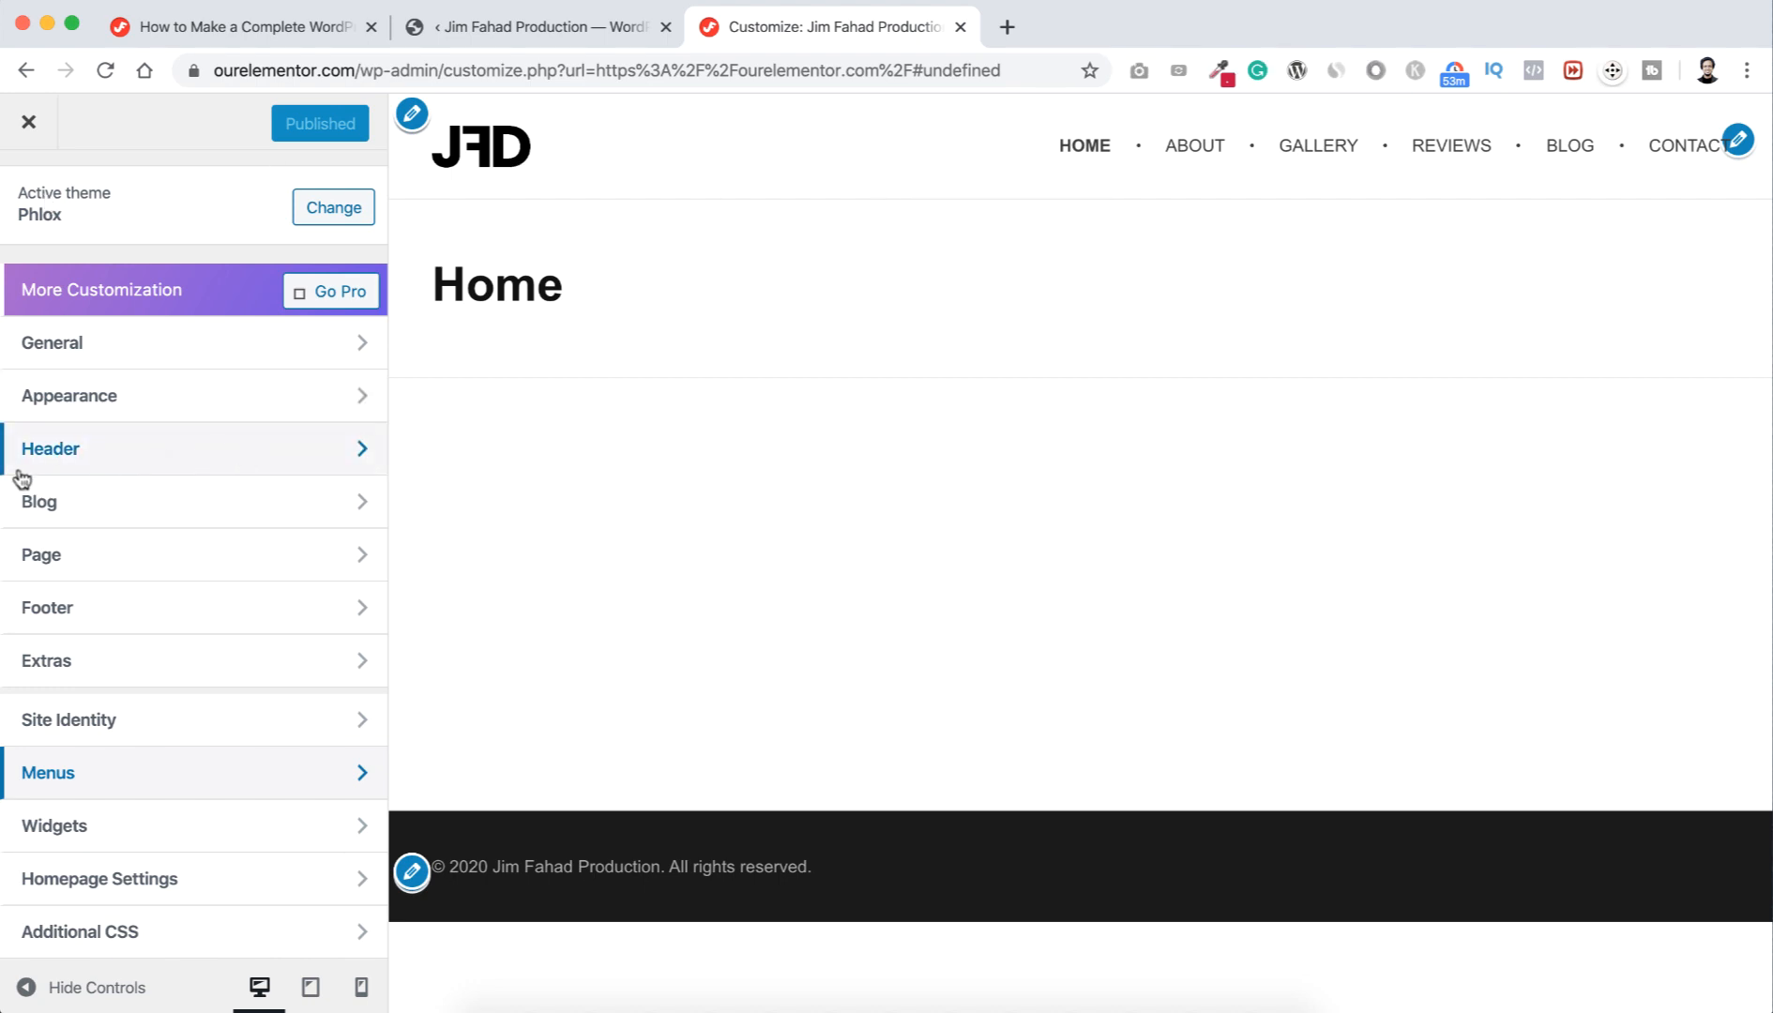
{"action": "left_click", "coordinate": [150, 457]}
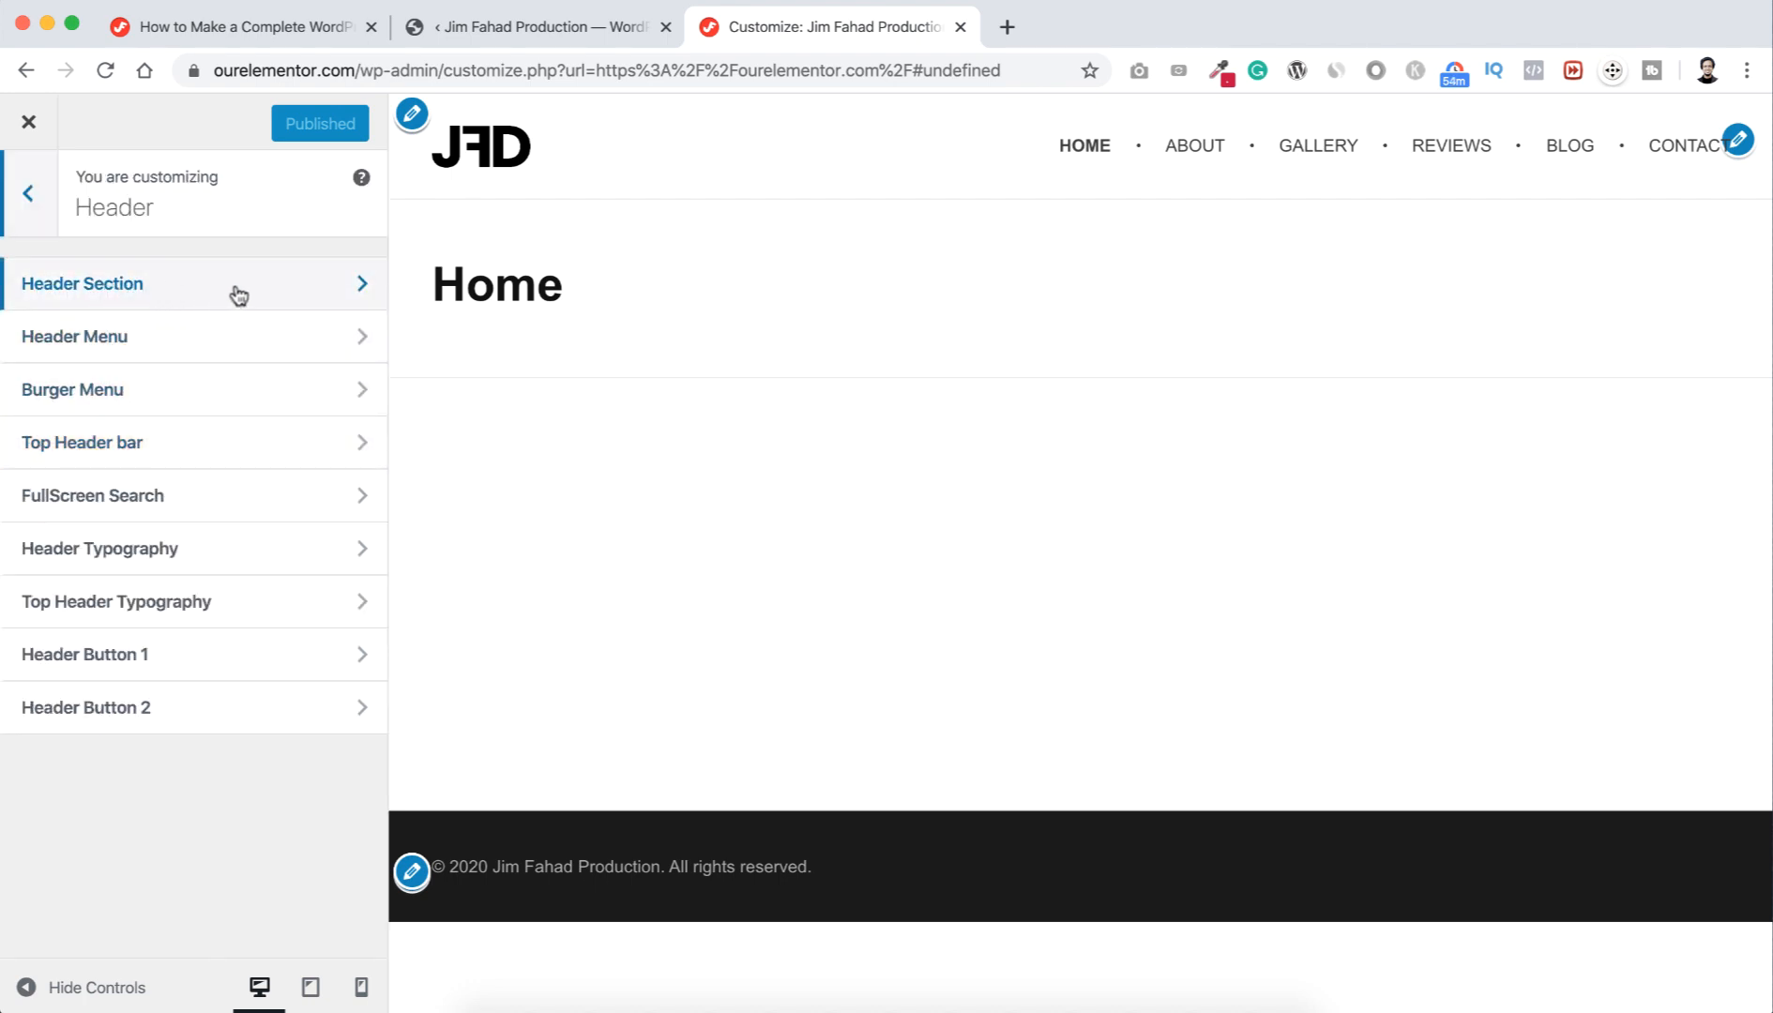
{"action": "left_click", "coordinate": [181, 294]}
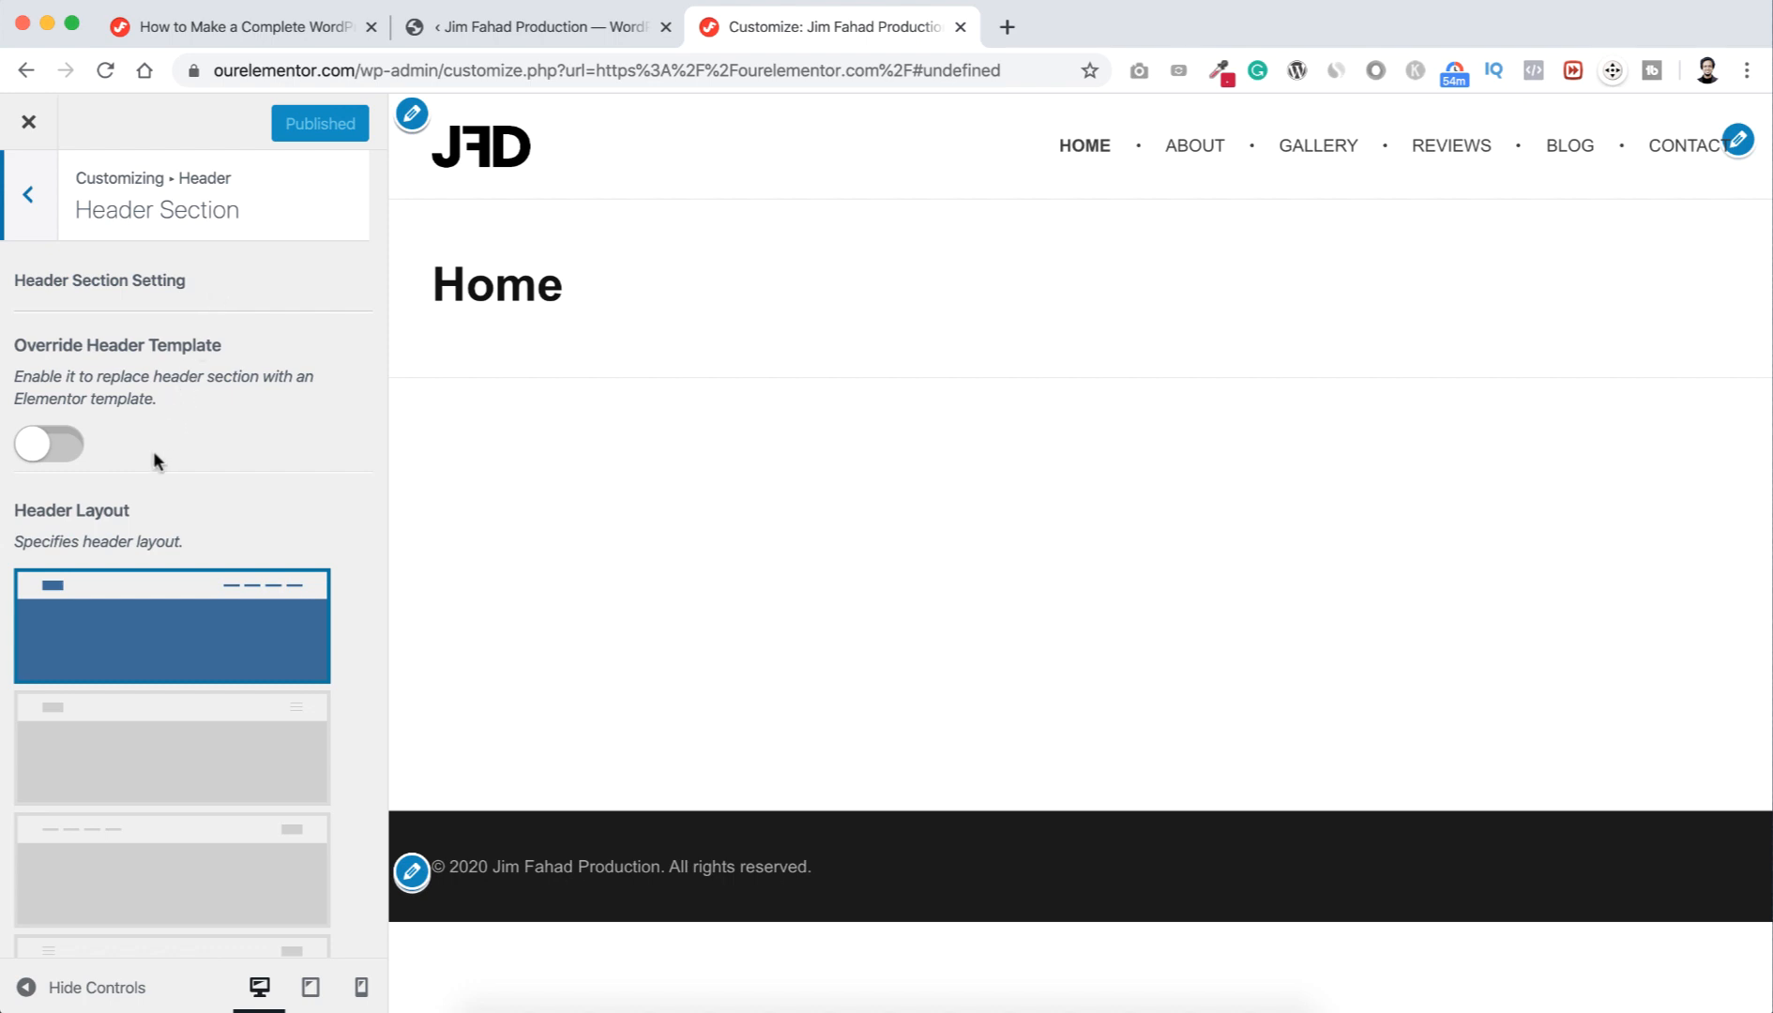
Step: Try the header layout that puts the menu before the logo, and switch back to the original logo-first layout
{"action": "scroll", "coordinate": [143, 563], "scroll_direction": "down", "scroll_amount": 1}
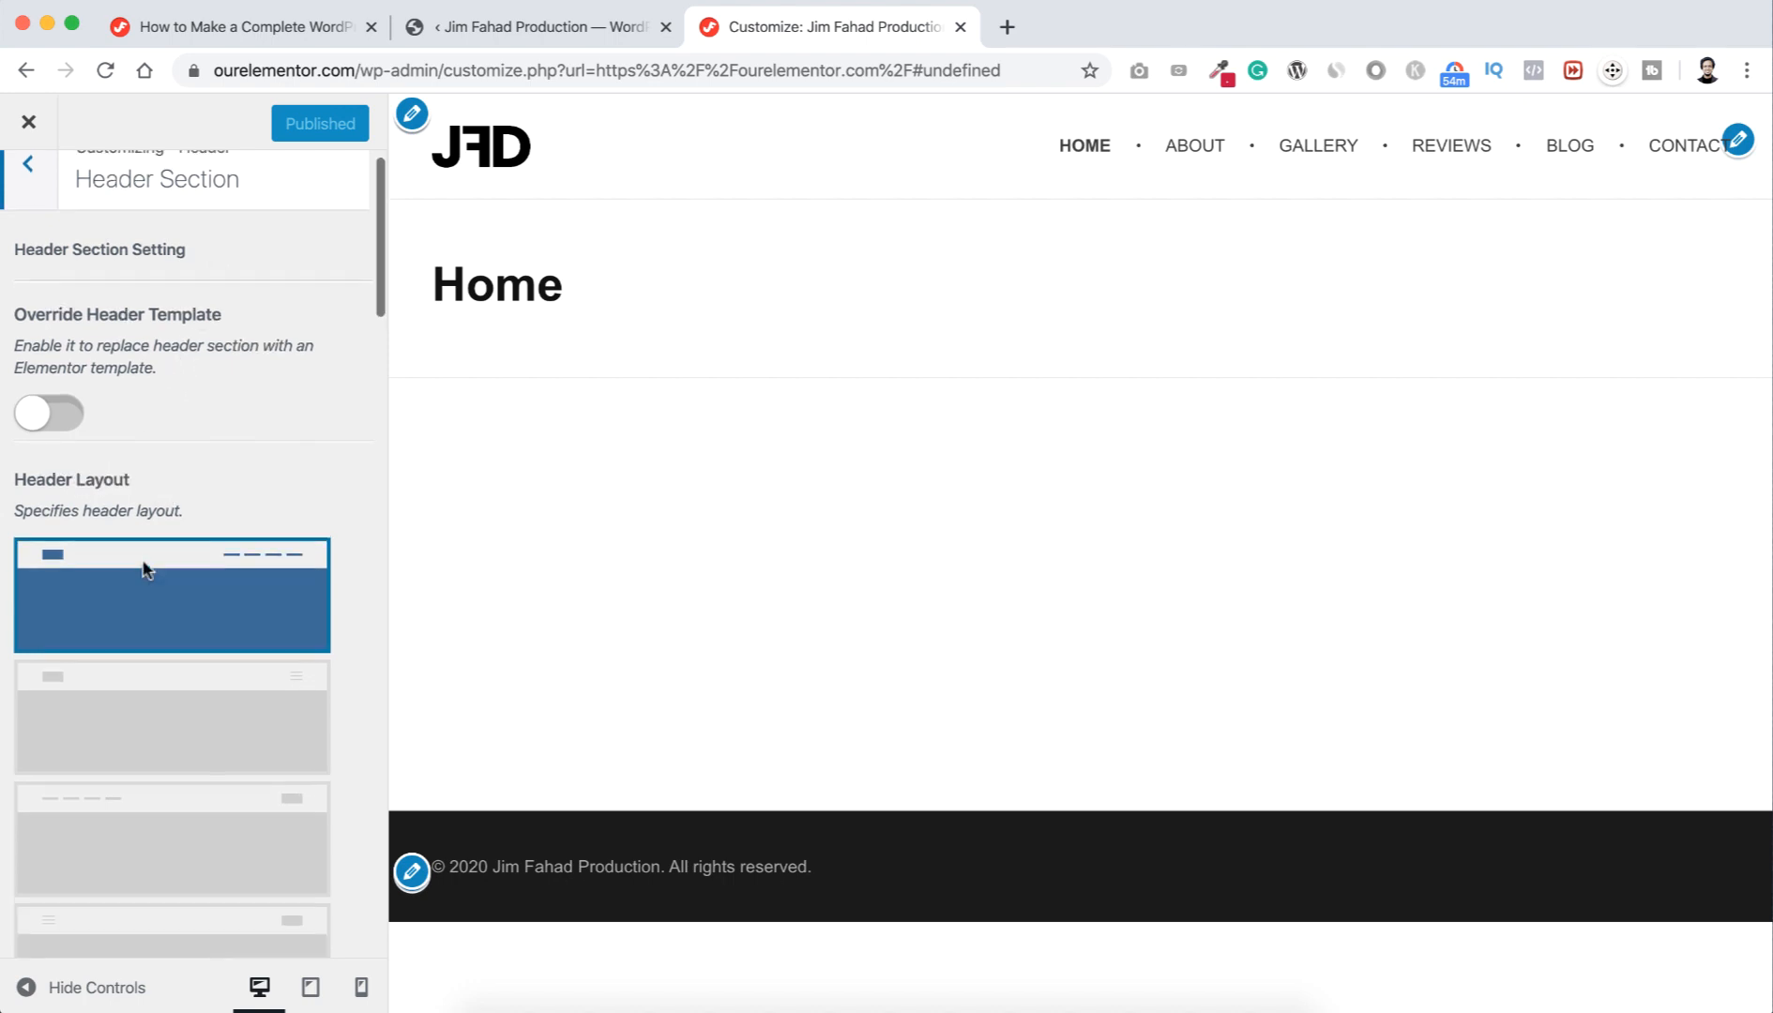
{"action": "scroll", "coordinate": [144, 568], "scroll_direction": "down", "scroll_amount": 2}
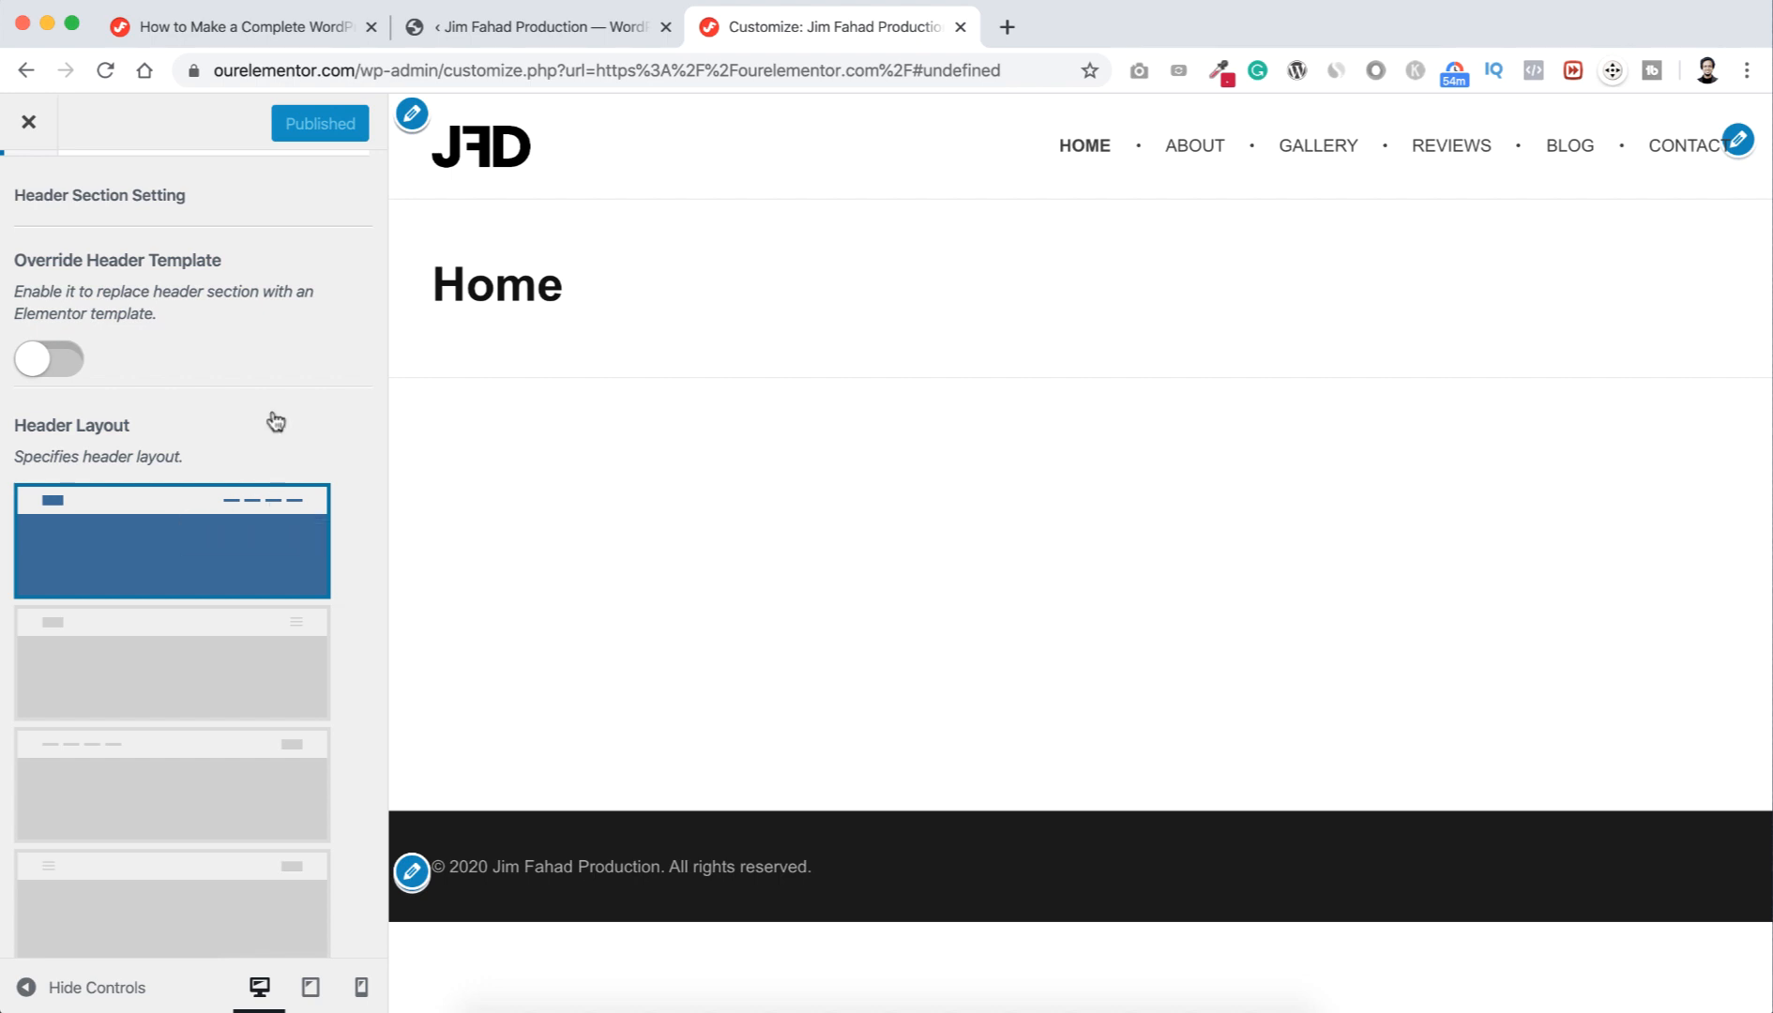
{"action": "scroll", "coordinate": [272, 421], "scroll_direction": "down", "scroll_amount": 3}
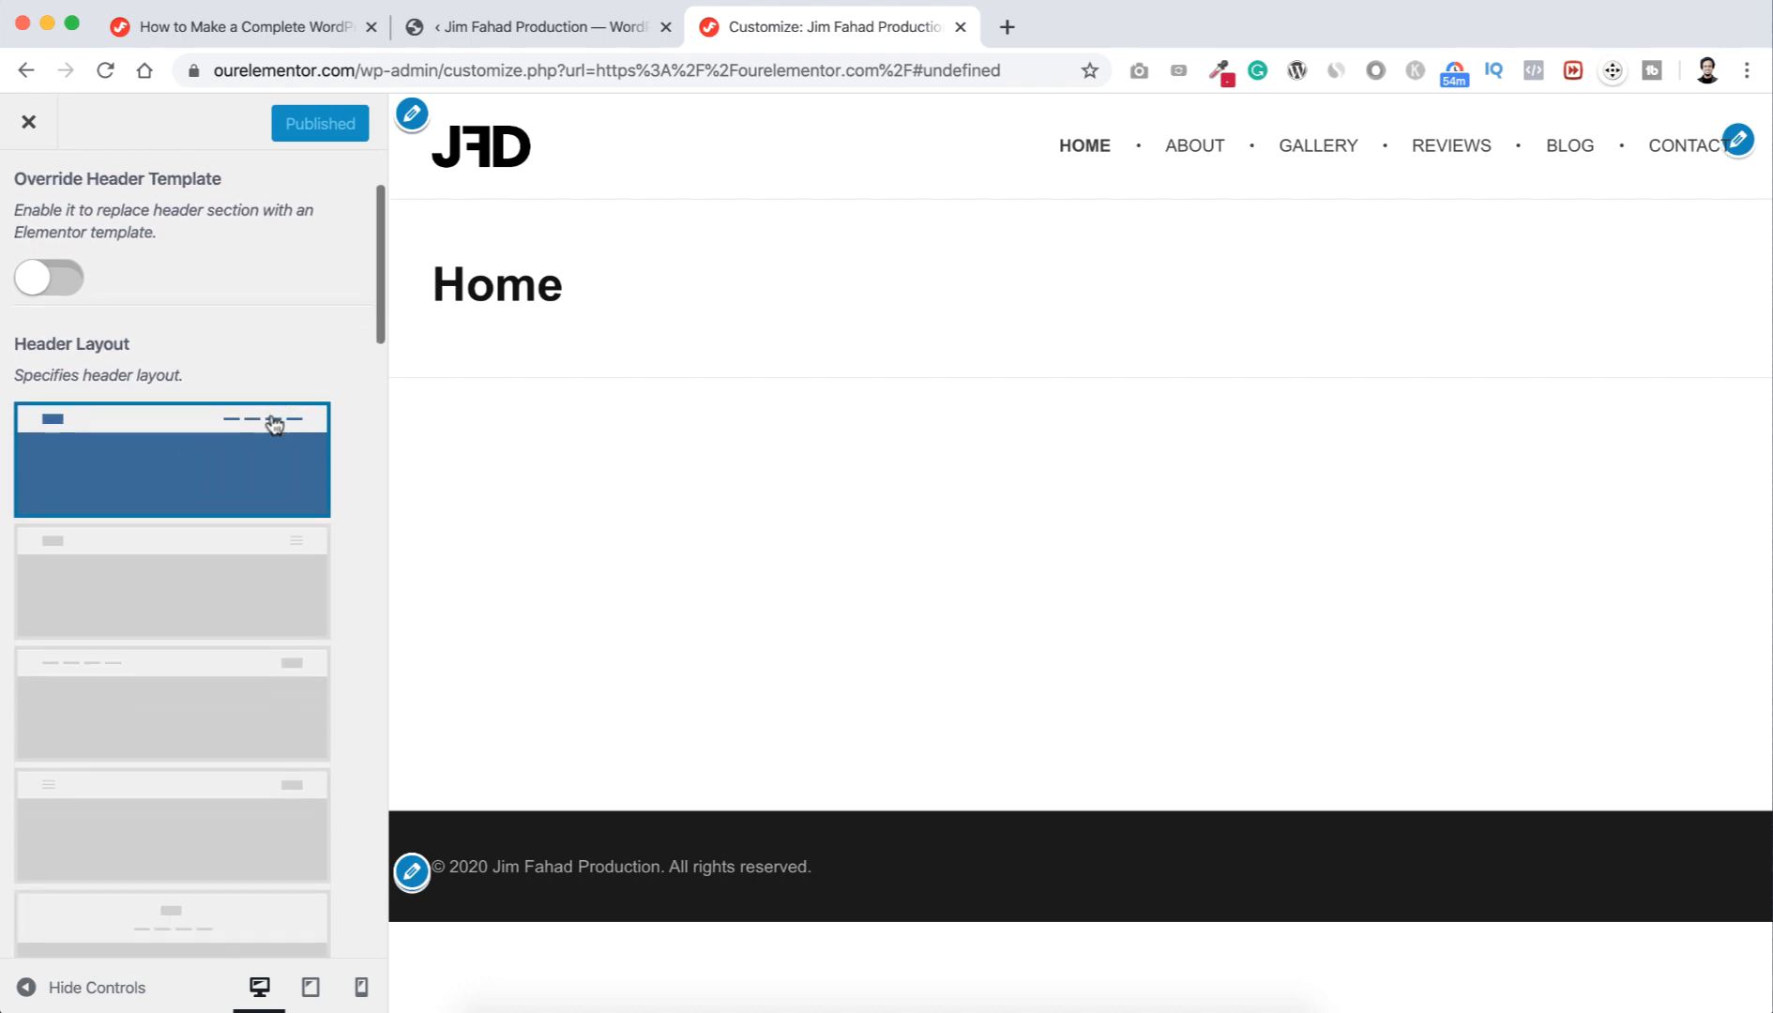
{"action": "left_click", "coordinate": [167, 697]}
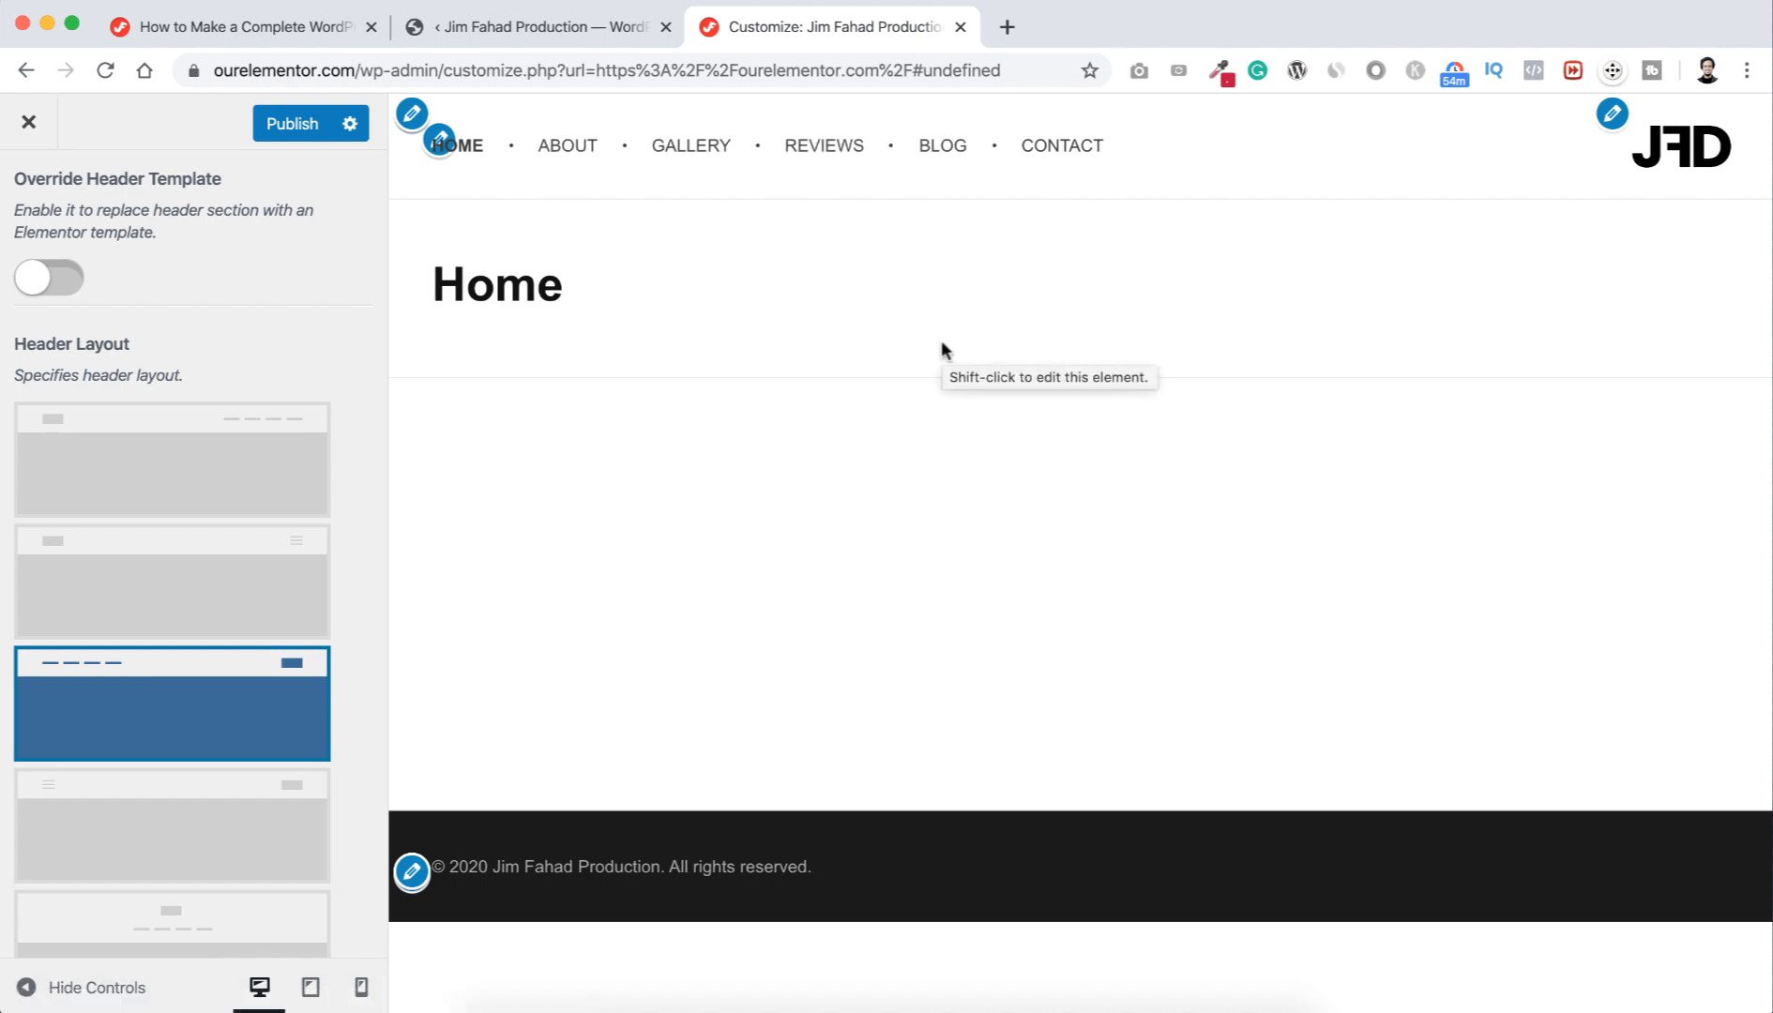
{"action": "left_click", "coordinate": [225, 454]}
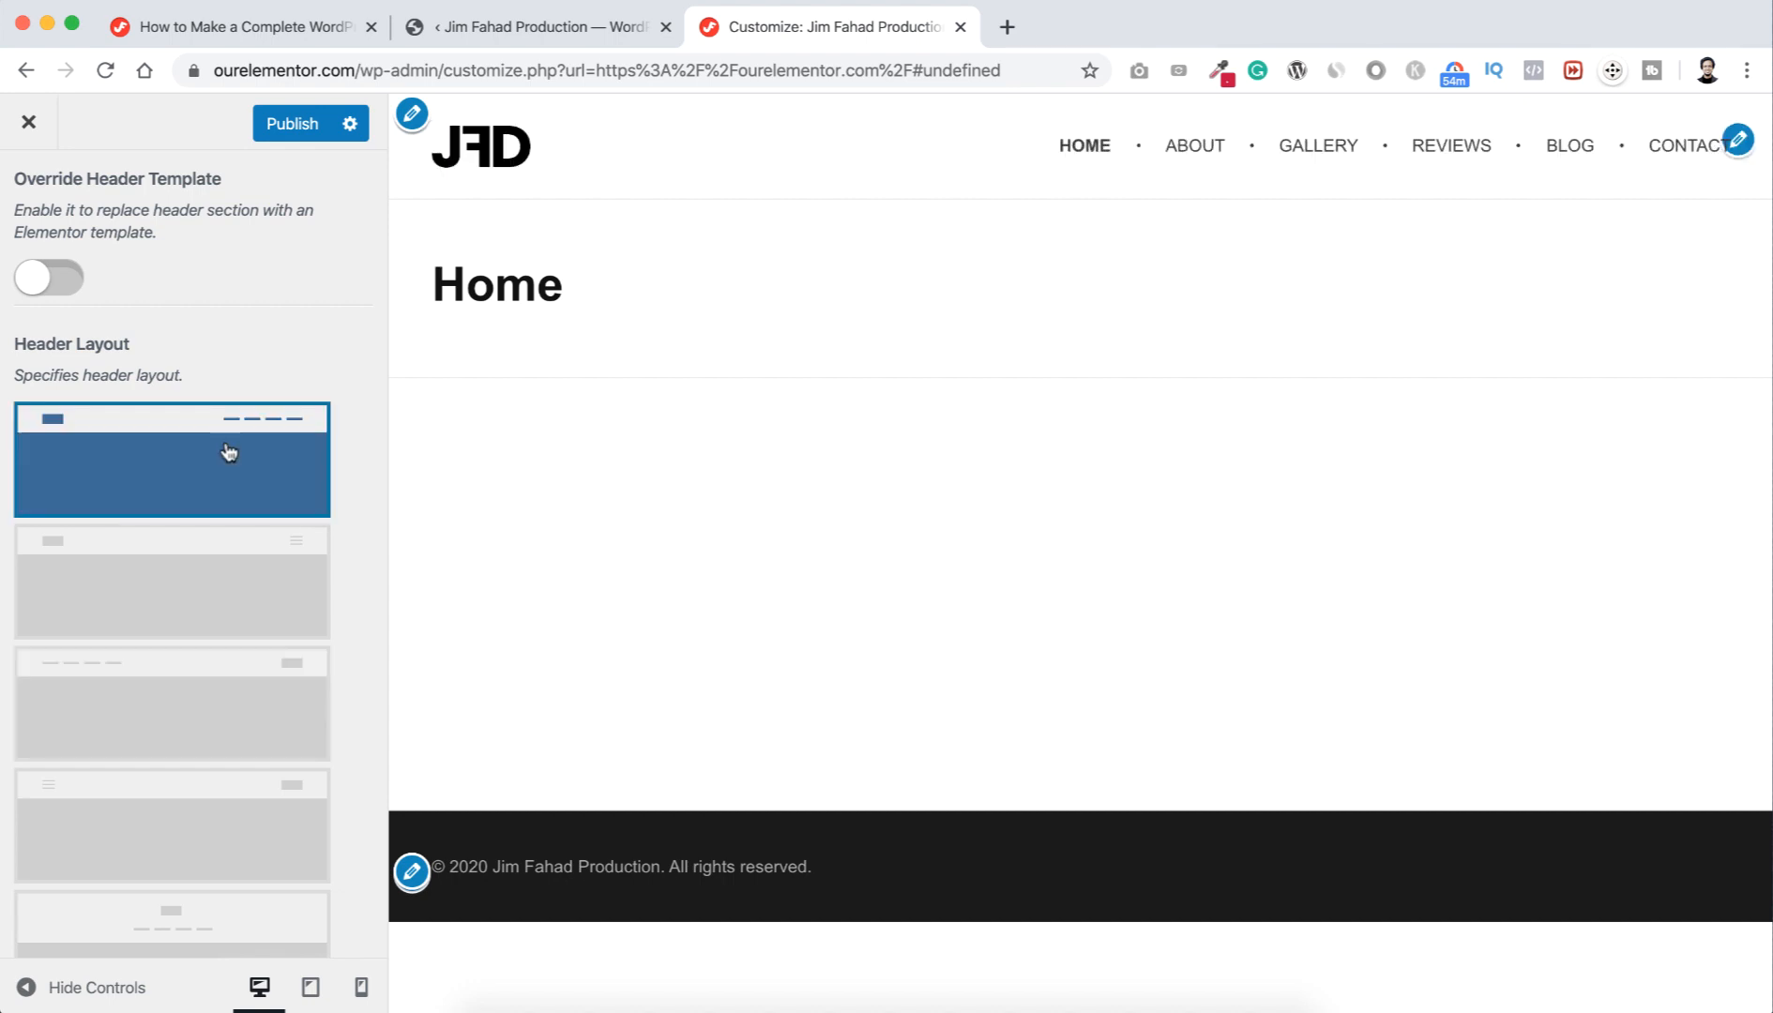
Step: Try hiding the header logo, show it again, and turn off the border below the header
{"action": "scroll", "coordinate": [205, 671], "scroll_direction": "down", "scroll_amount": 10}
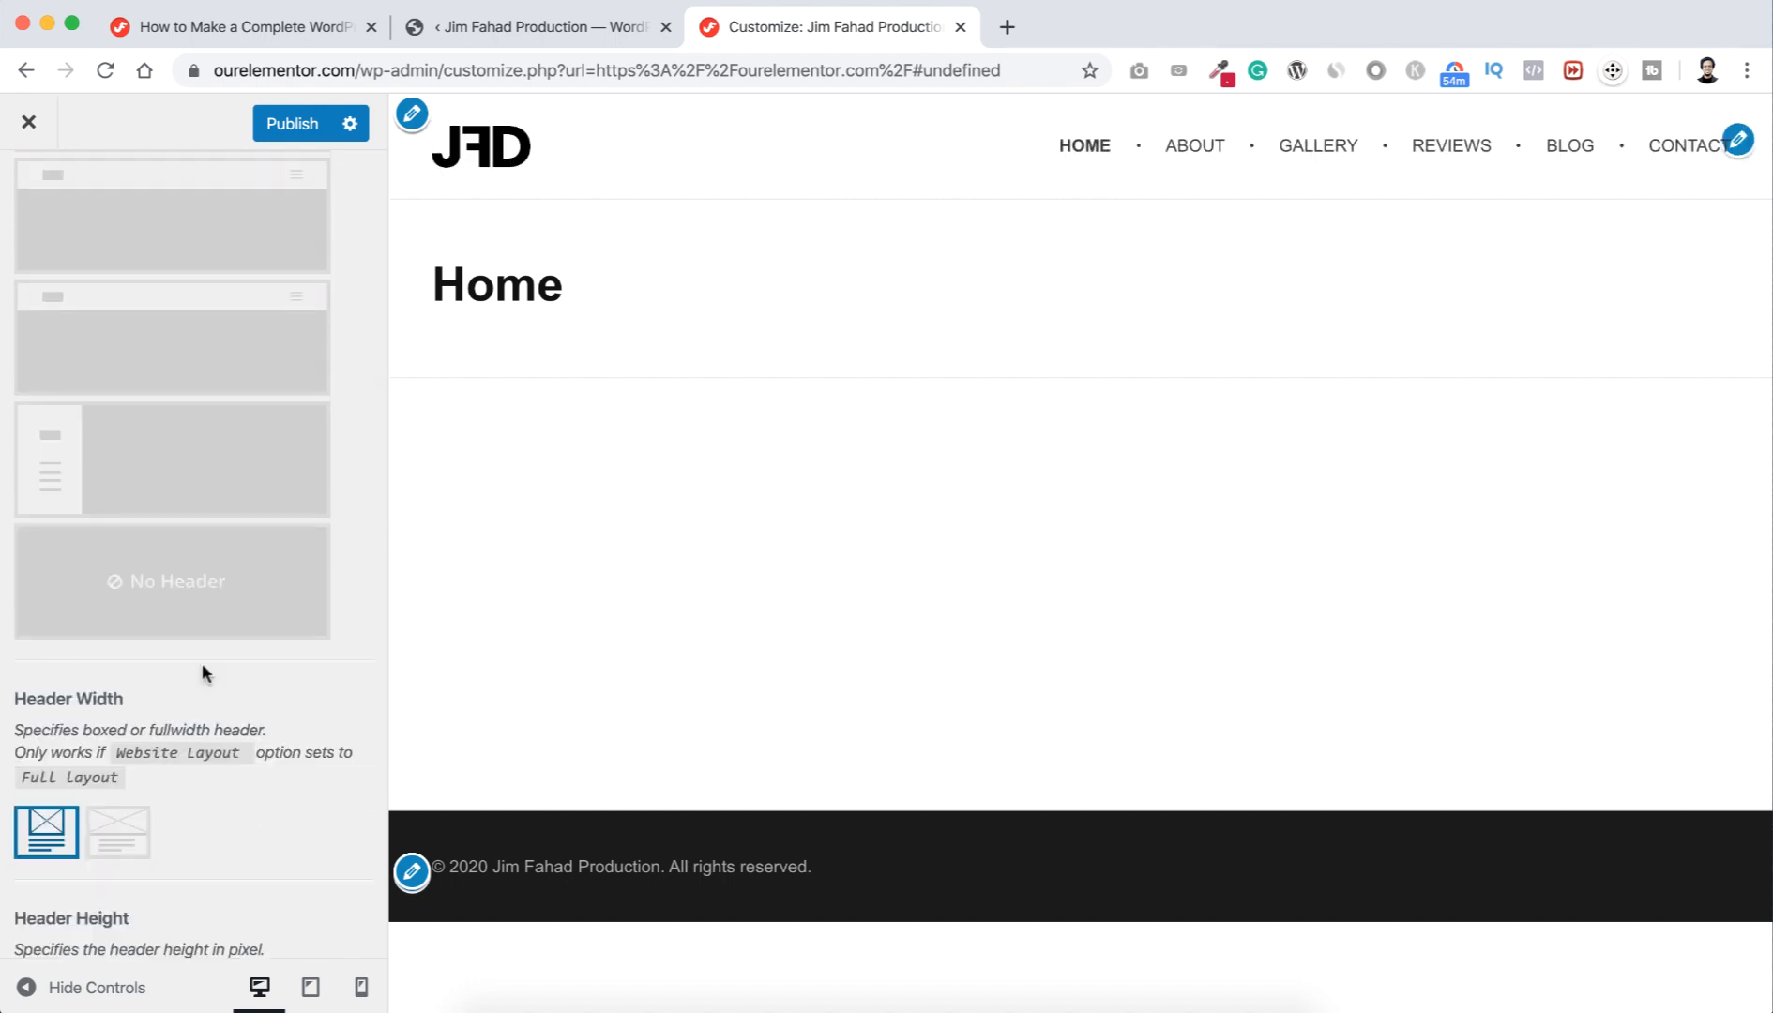
{"action": "scroll", "coordinate": [202, 663], "scroll_direction": "down", "scroll_amount": 5}
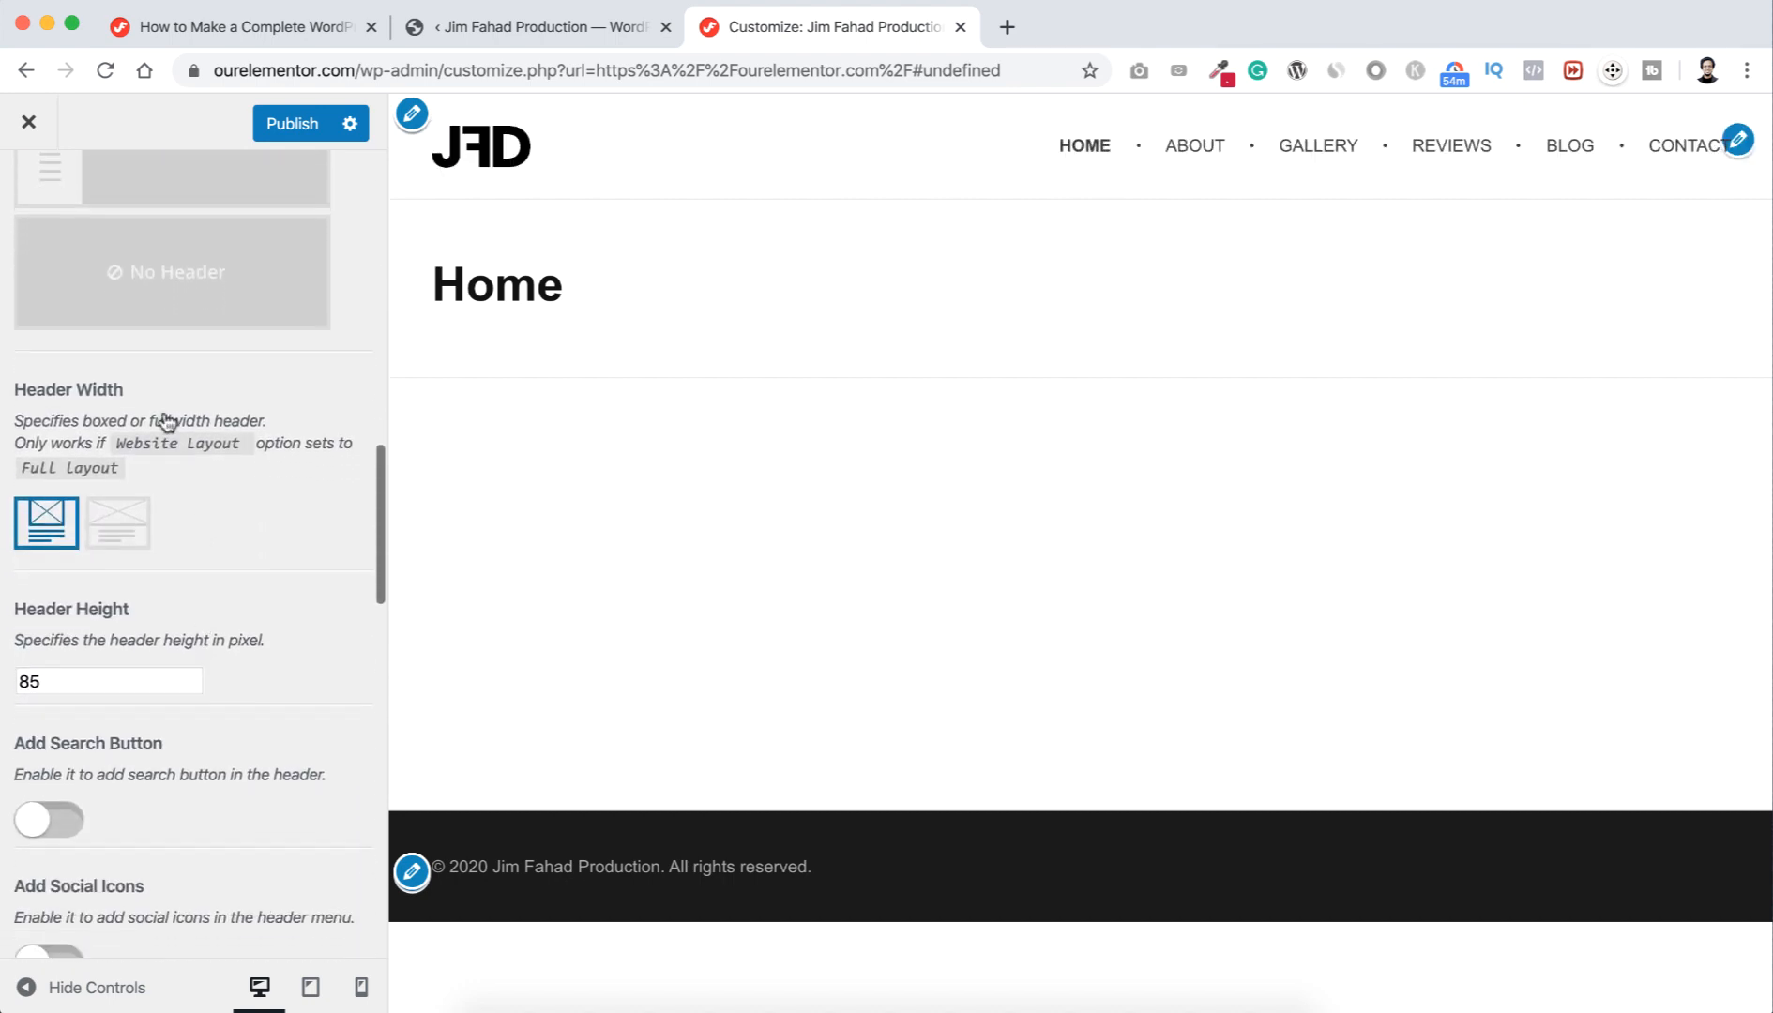
{"action": "scroll", "coordinate": [141, 511], "scroll_direction": "down", "scroll_amount": 3}
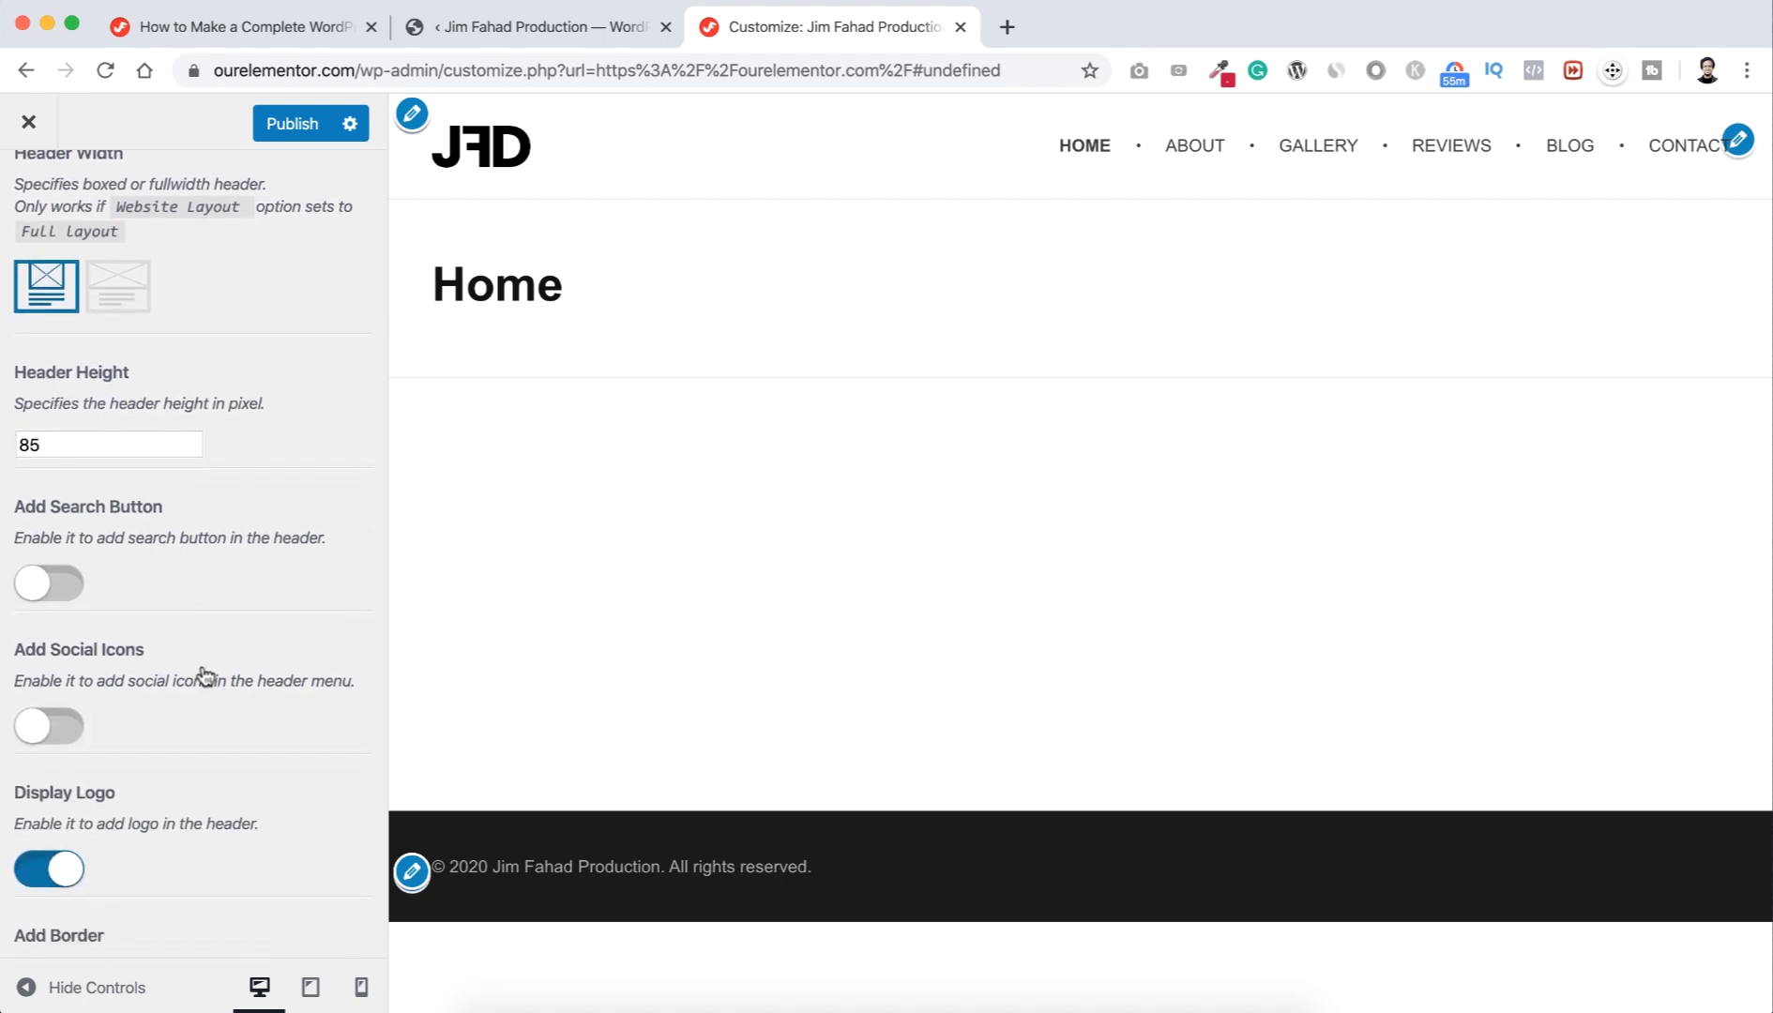
{"action": "scroll", "coordinate": [189, 713], "scroll_direction": "down", "scroll_amount": 4}
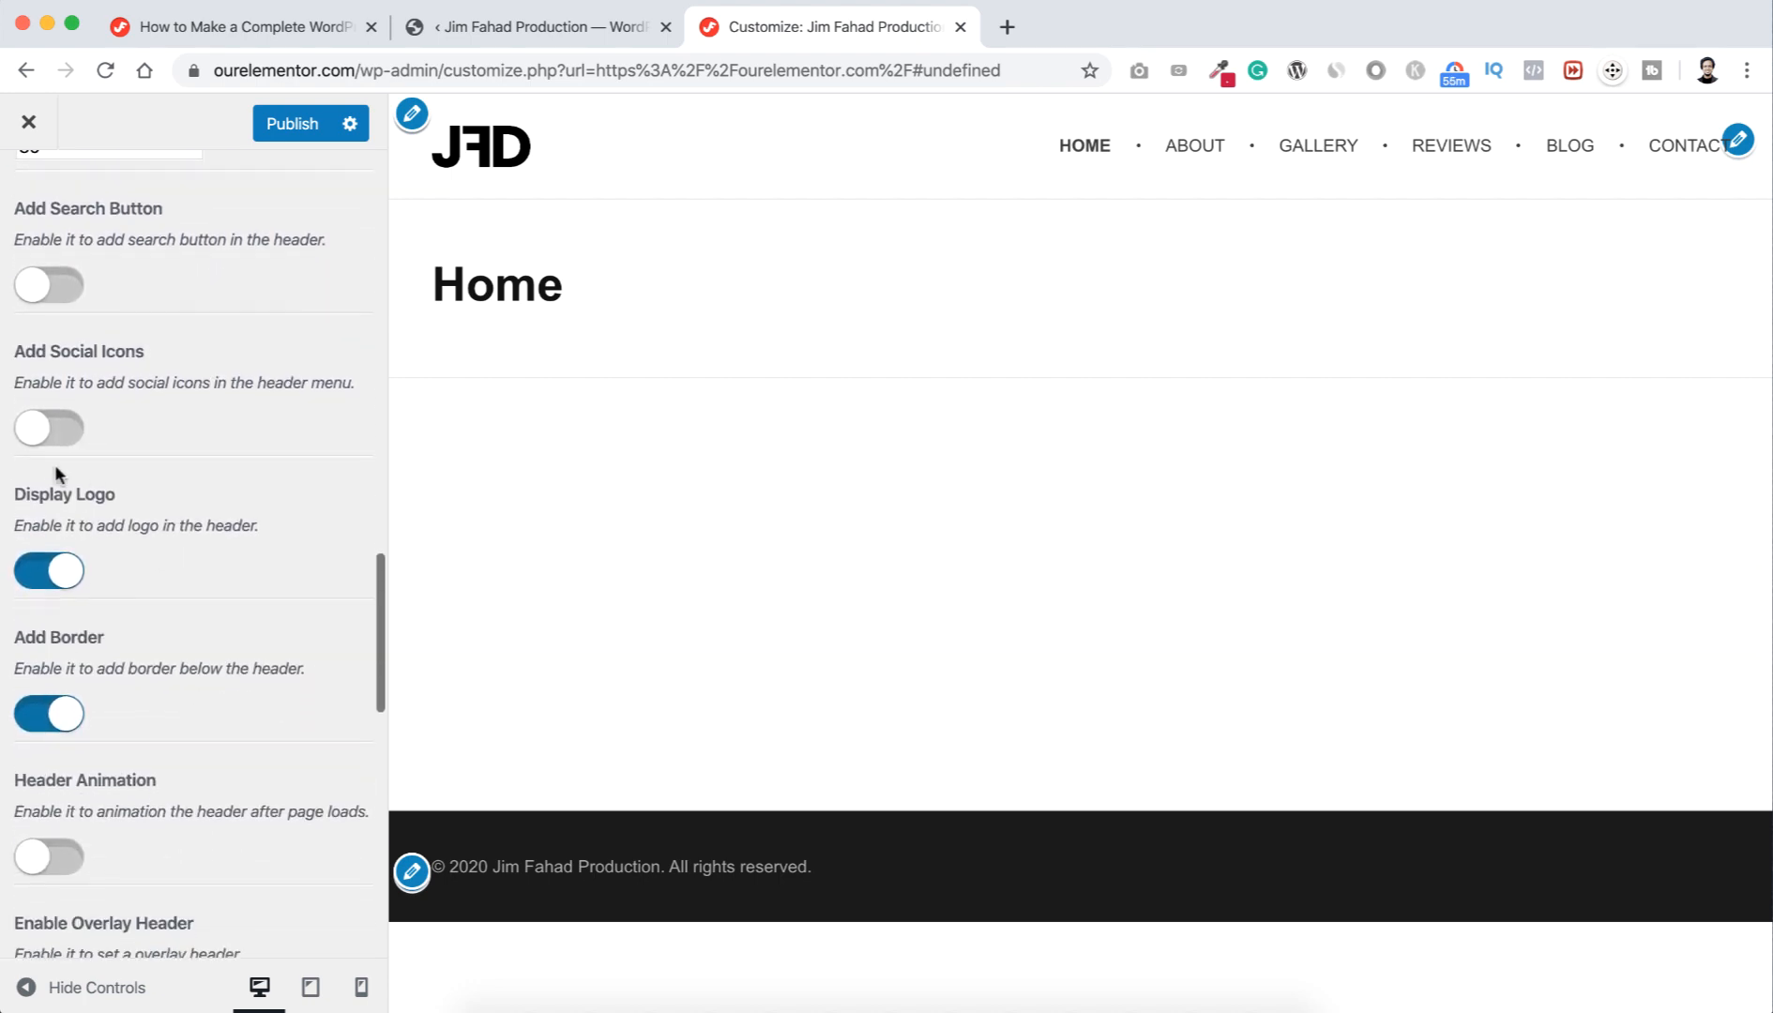
{"action": "left_click", "coordinate": [42, 572]}
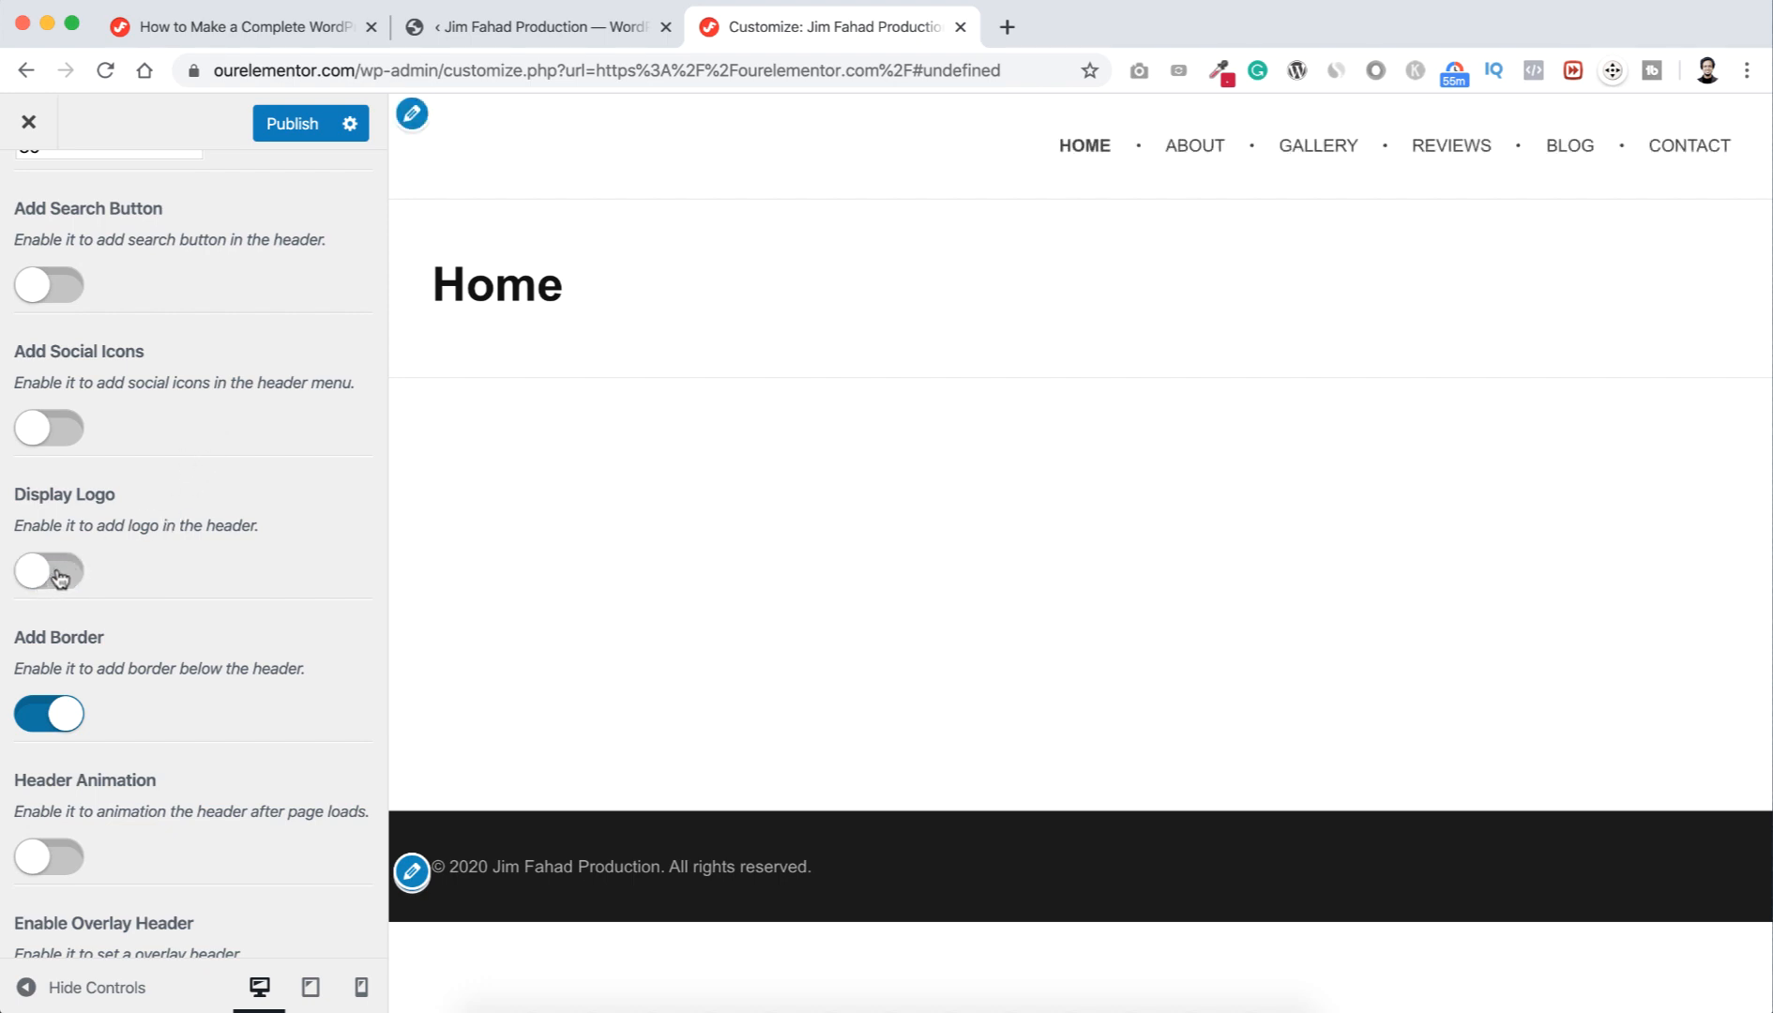
{"action": "left_click", "coordinate": [63, 578]}
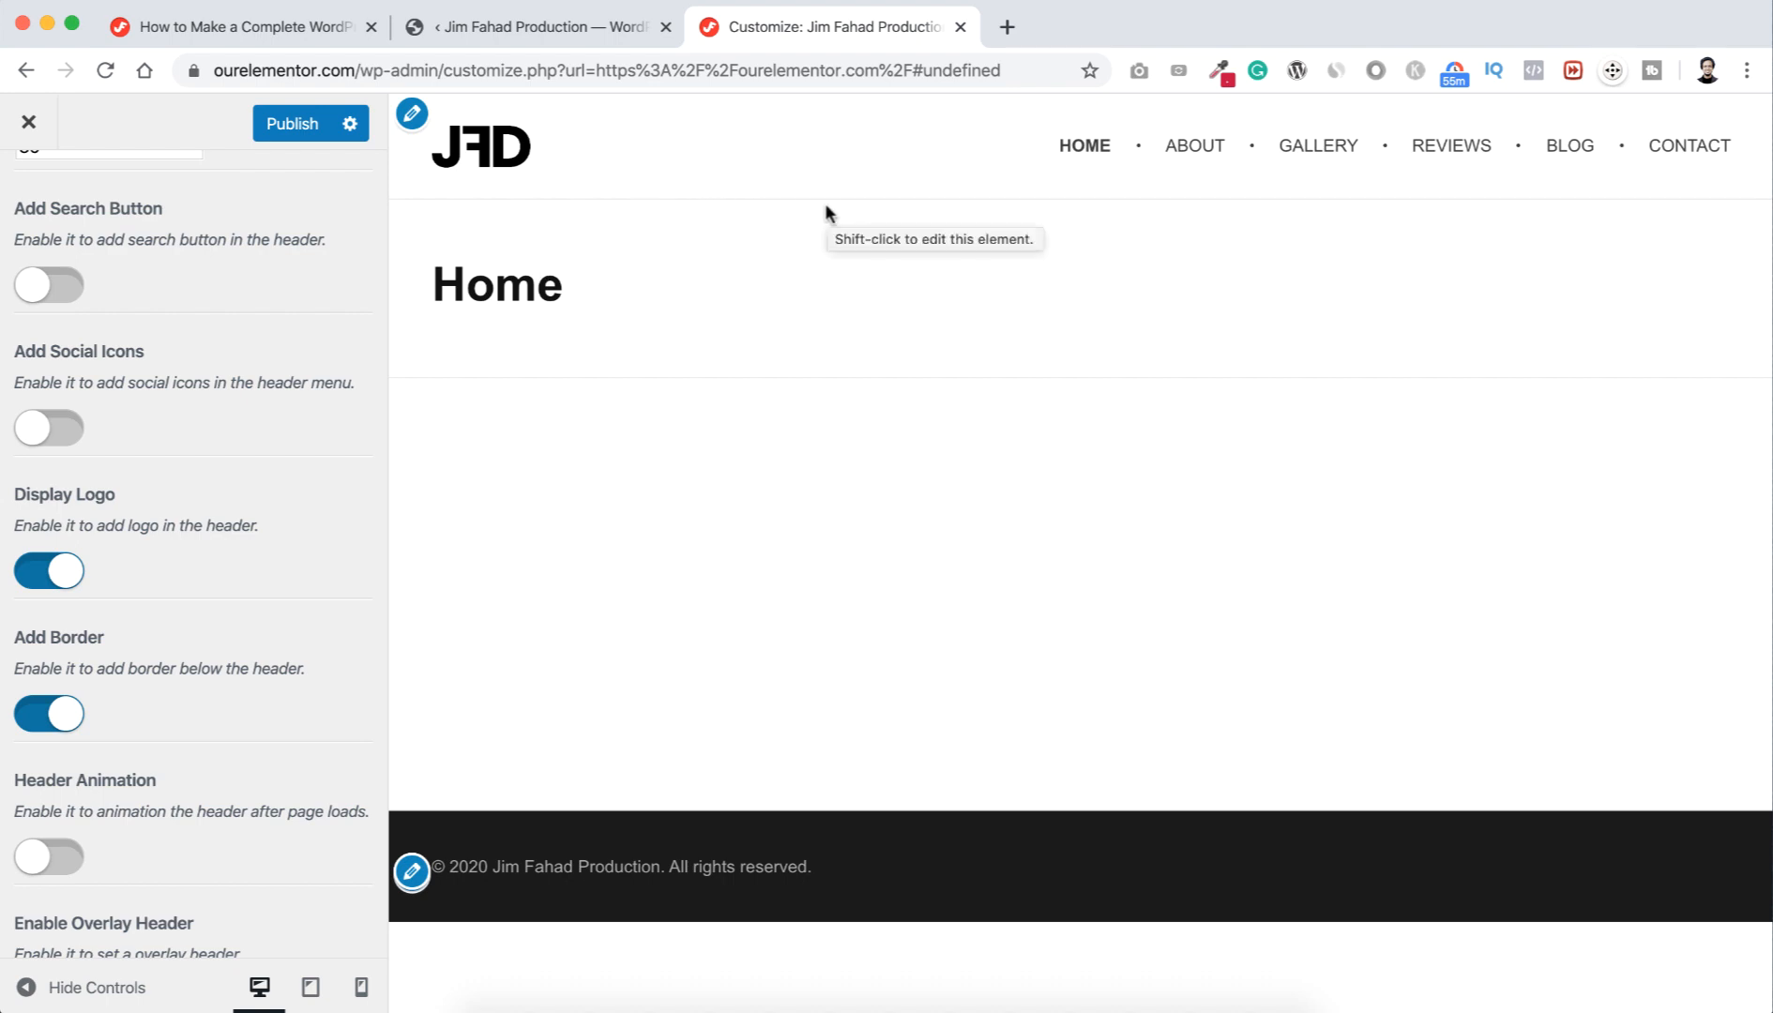
{"action": "left_click", "coordinate": [52, 702]}
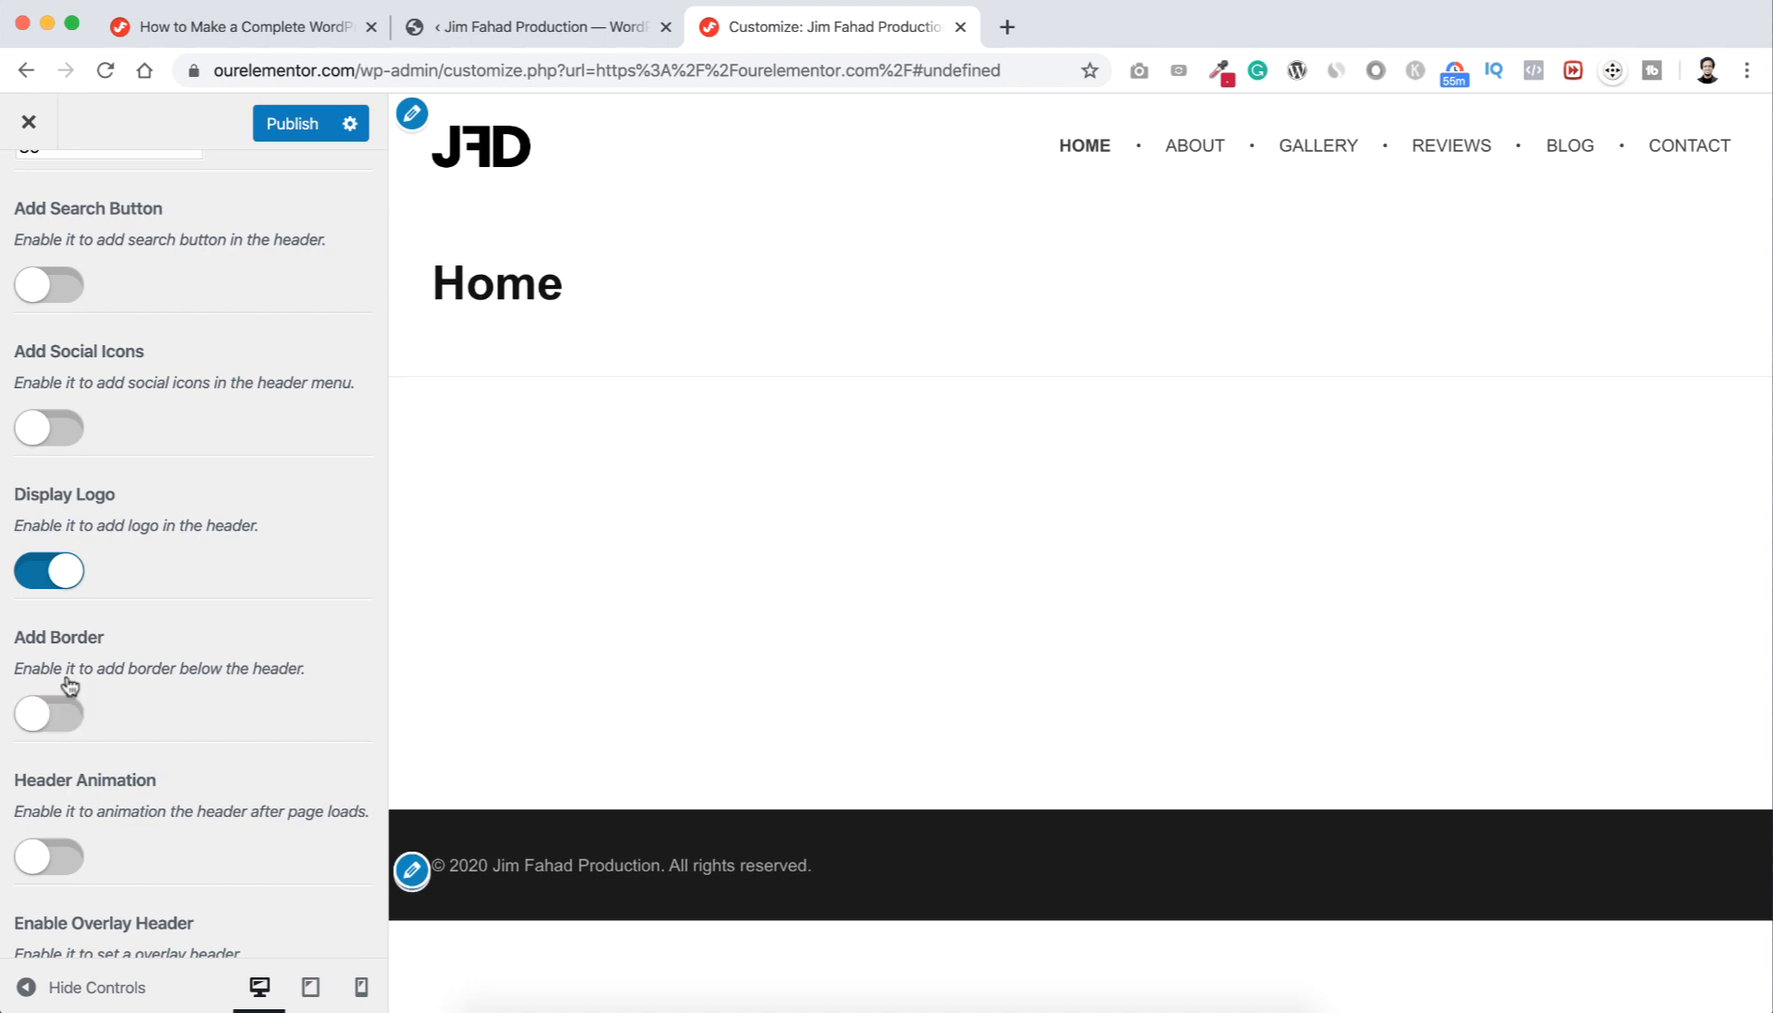
Step: Set the header background color to the near-black #1a1a1c and apply it
{"action": "scroll", "coordinate": [163, 759], "scroll_direction": "down", "scroll_amount": 5}
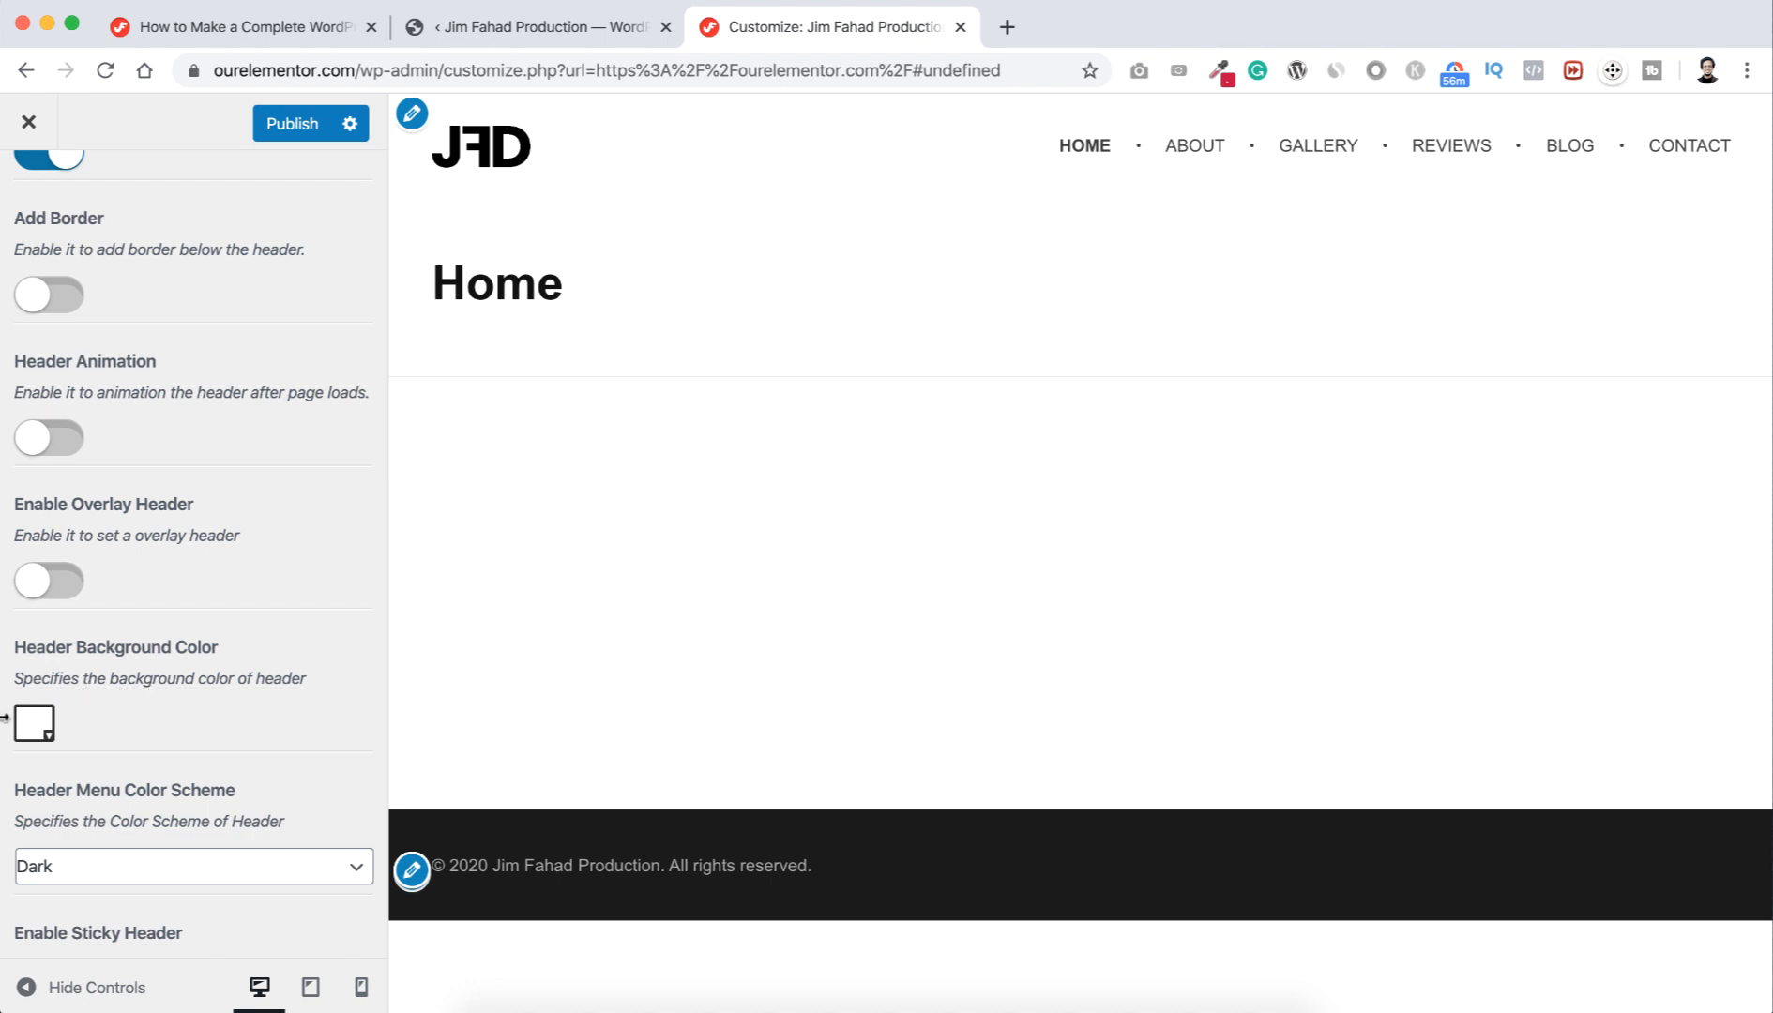
{"action": "left_click", "coordinate": [33, 724]}
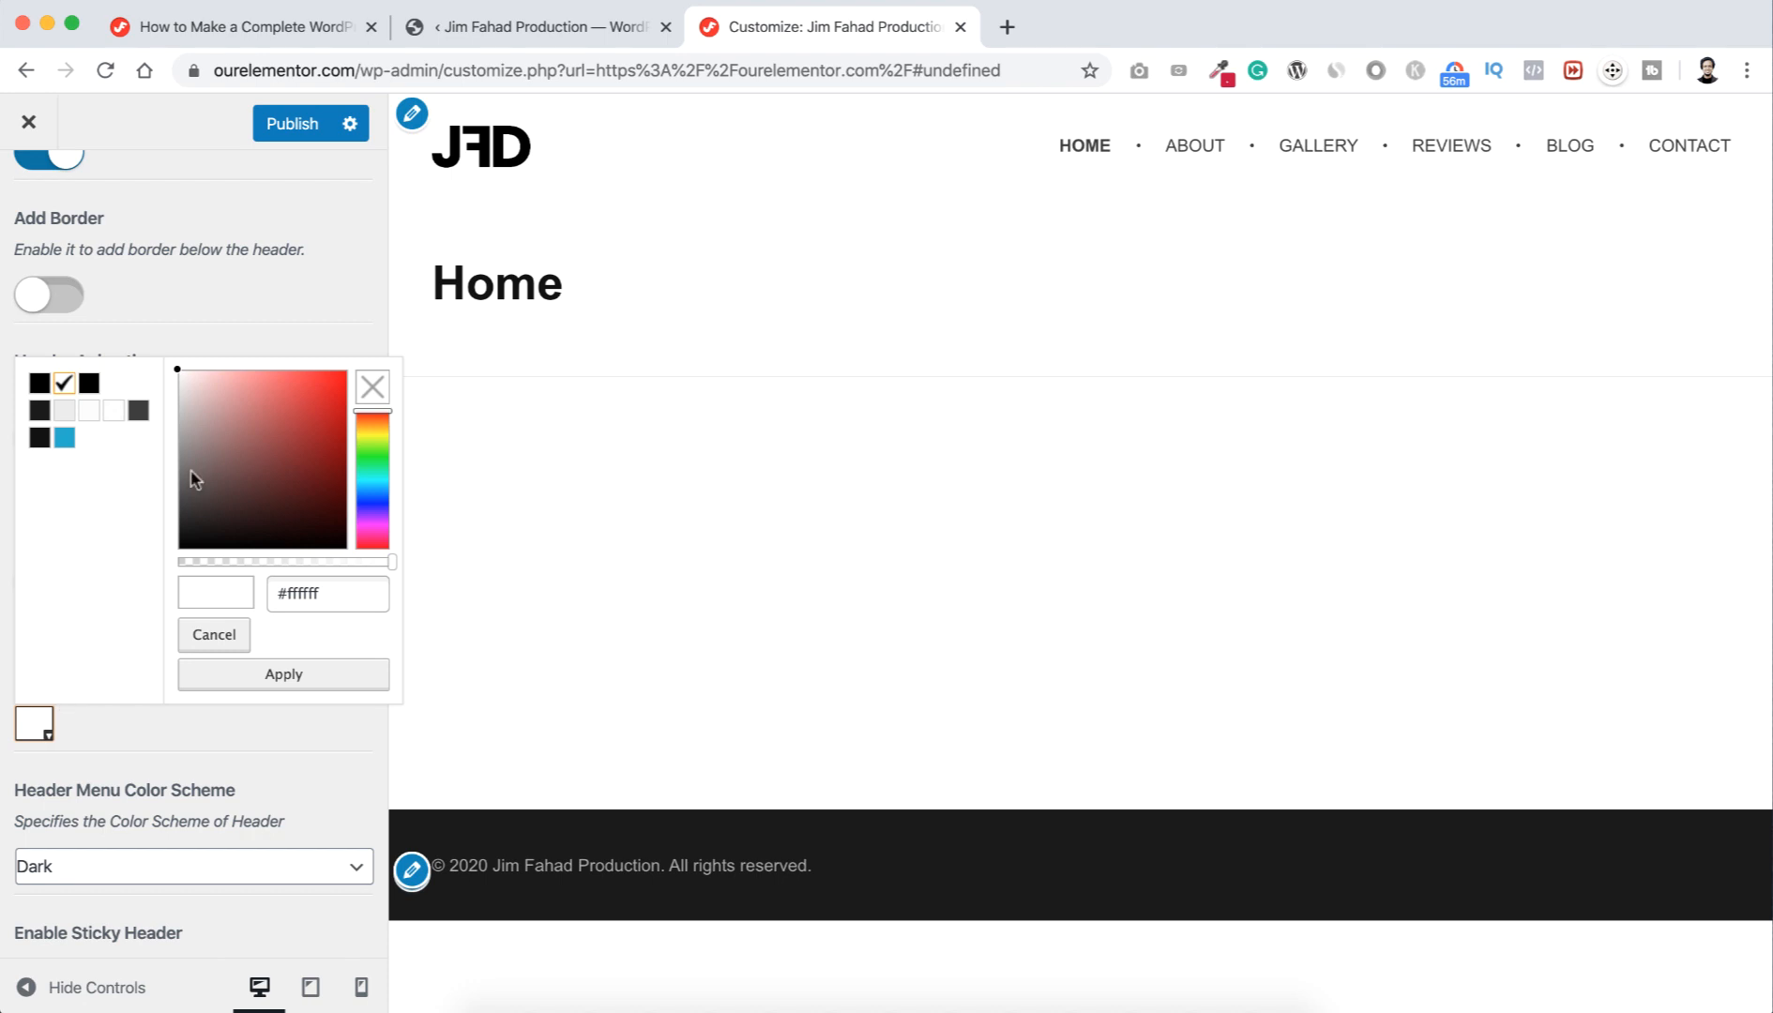
{"action": "mouse_move", "coordinate": [209, 511]}
{"action": "left_mouse_down"}
{"action": "mouse_move", "coordinate": [186, 527]}
{"action": "mouse_move", "coordinate": [212, 521]}
{"action": "mouse_move", "coordinate": [325, 378]}
{"action": "left_mouse_up"}
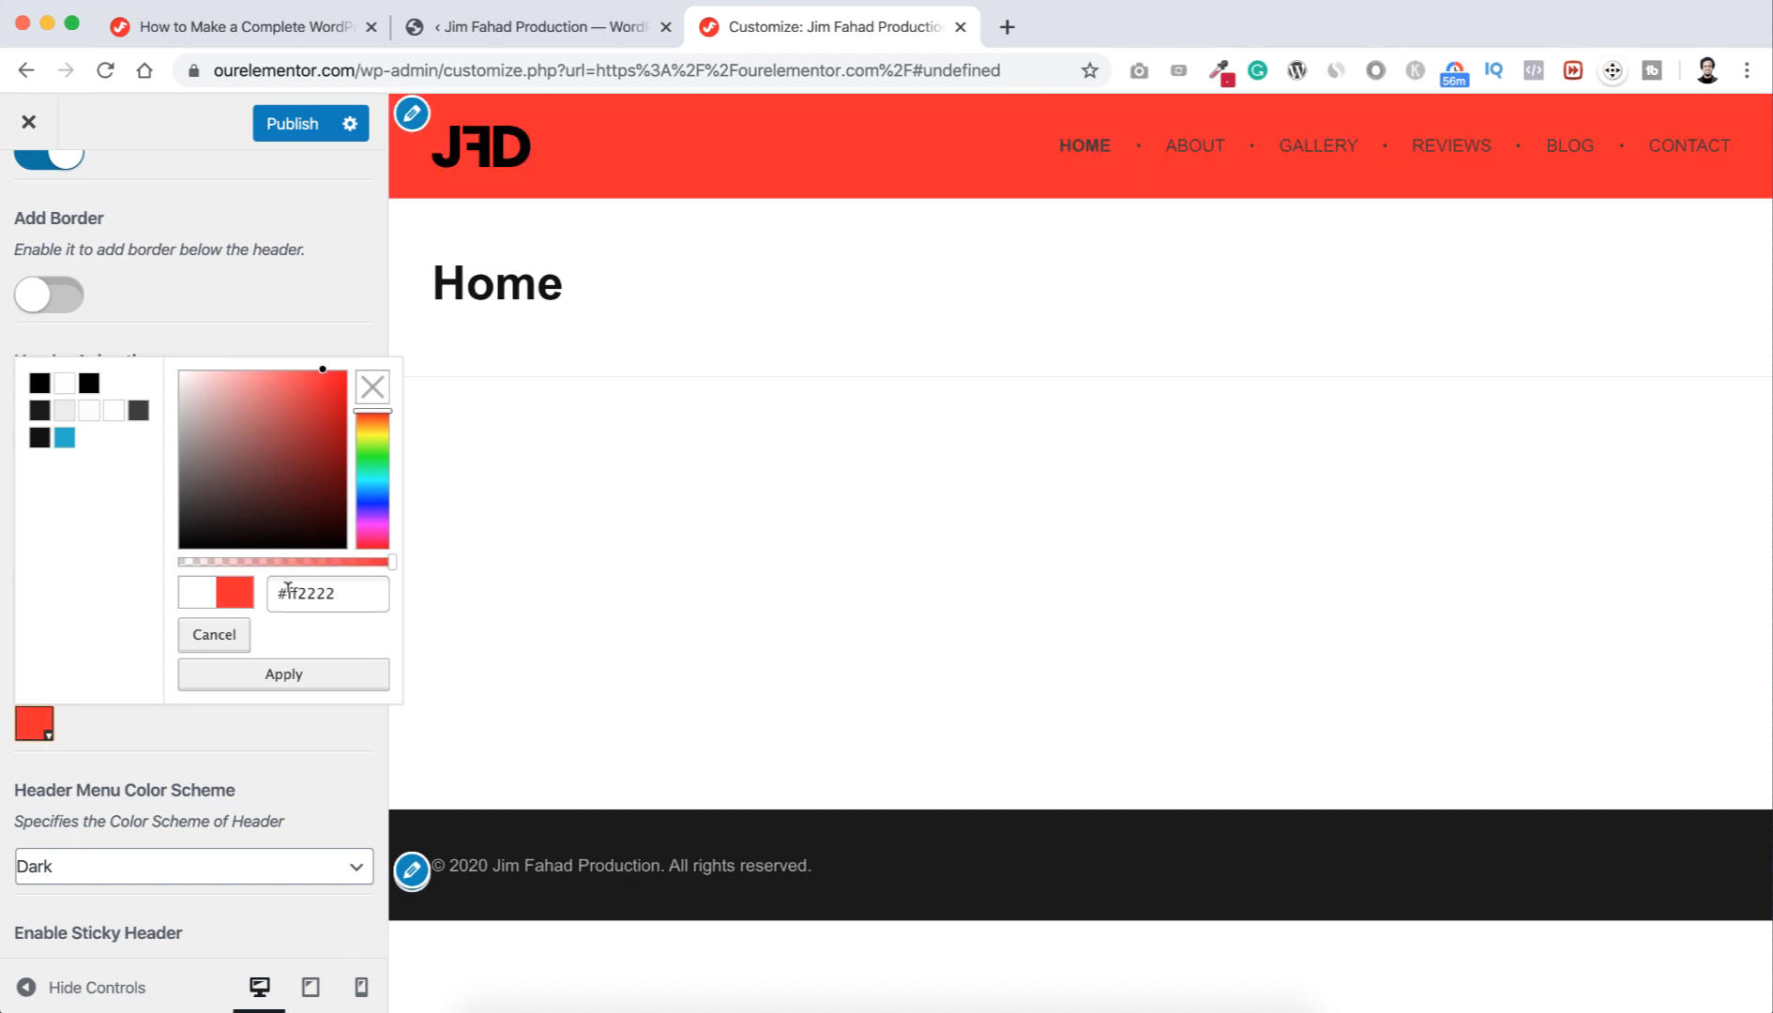
{"action": "left_click_drag", "start_coordinate": [288, 591], "coordinate": [344, 591]}
{"action": "type", "text": "1a1a1c"}
{"action": "left_click", "coordinate": [283, 675]}
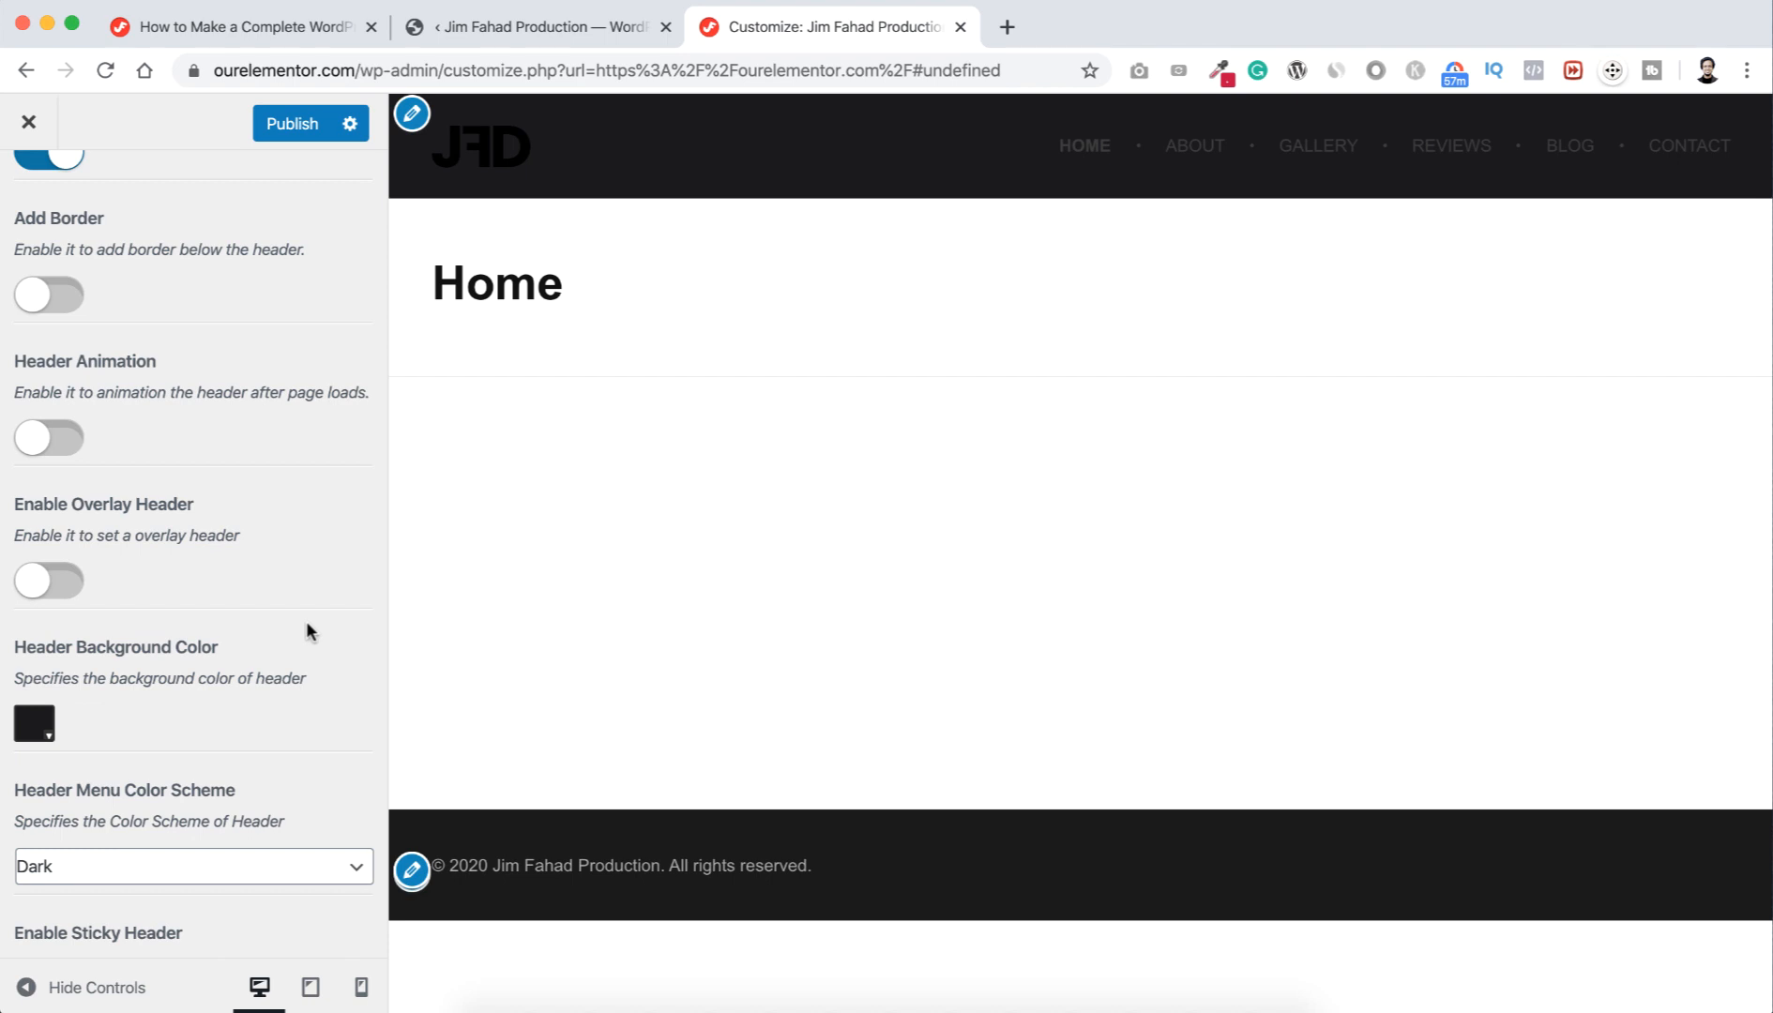
Step: Set the sticky header background color to #1a1a1a and apply it
{"action": "scroll", "coordinate": [306, 623], "scroll_direction": "down", "scroll_amount": 5}
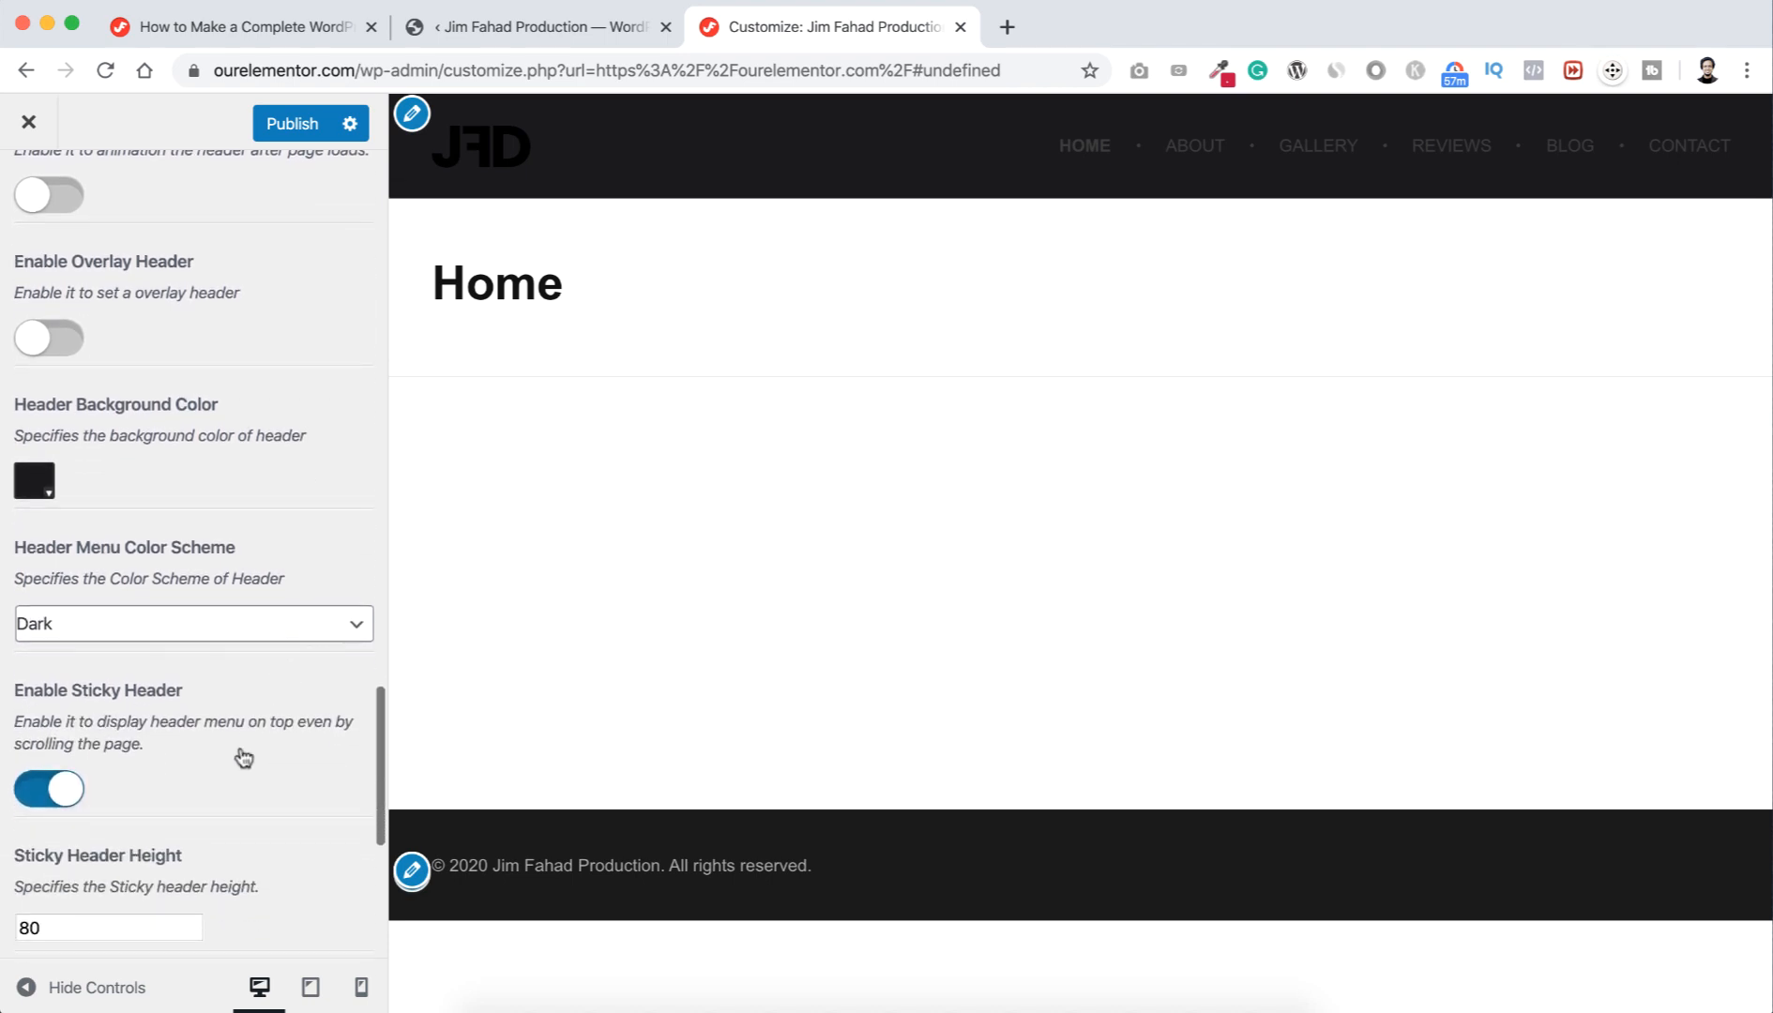
{"action": "scroll", "coordinate": [239, 745], "scroll_direction": "down", "scroll_amount": 4}
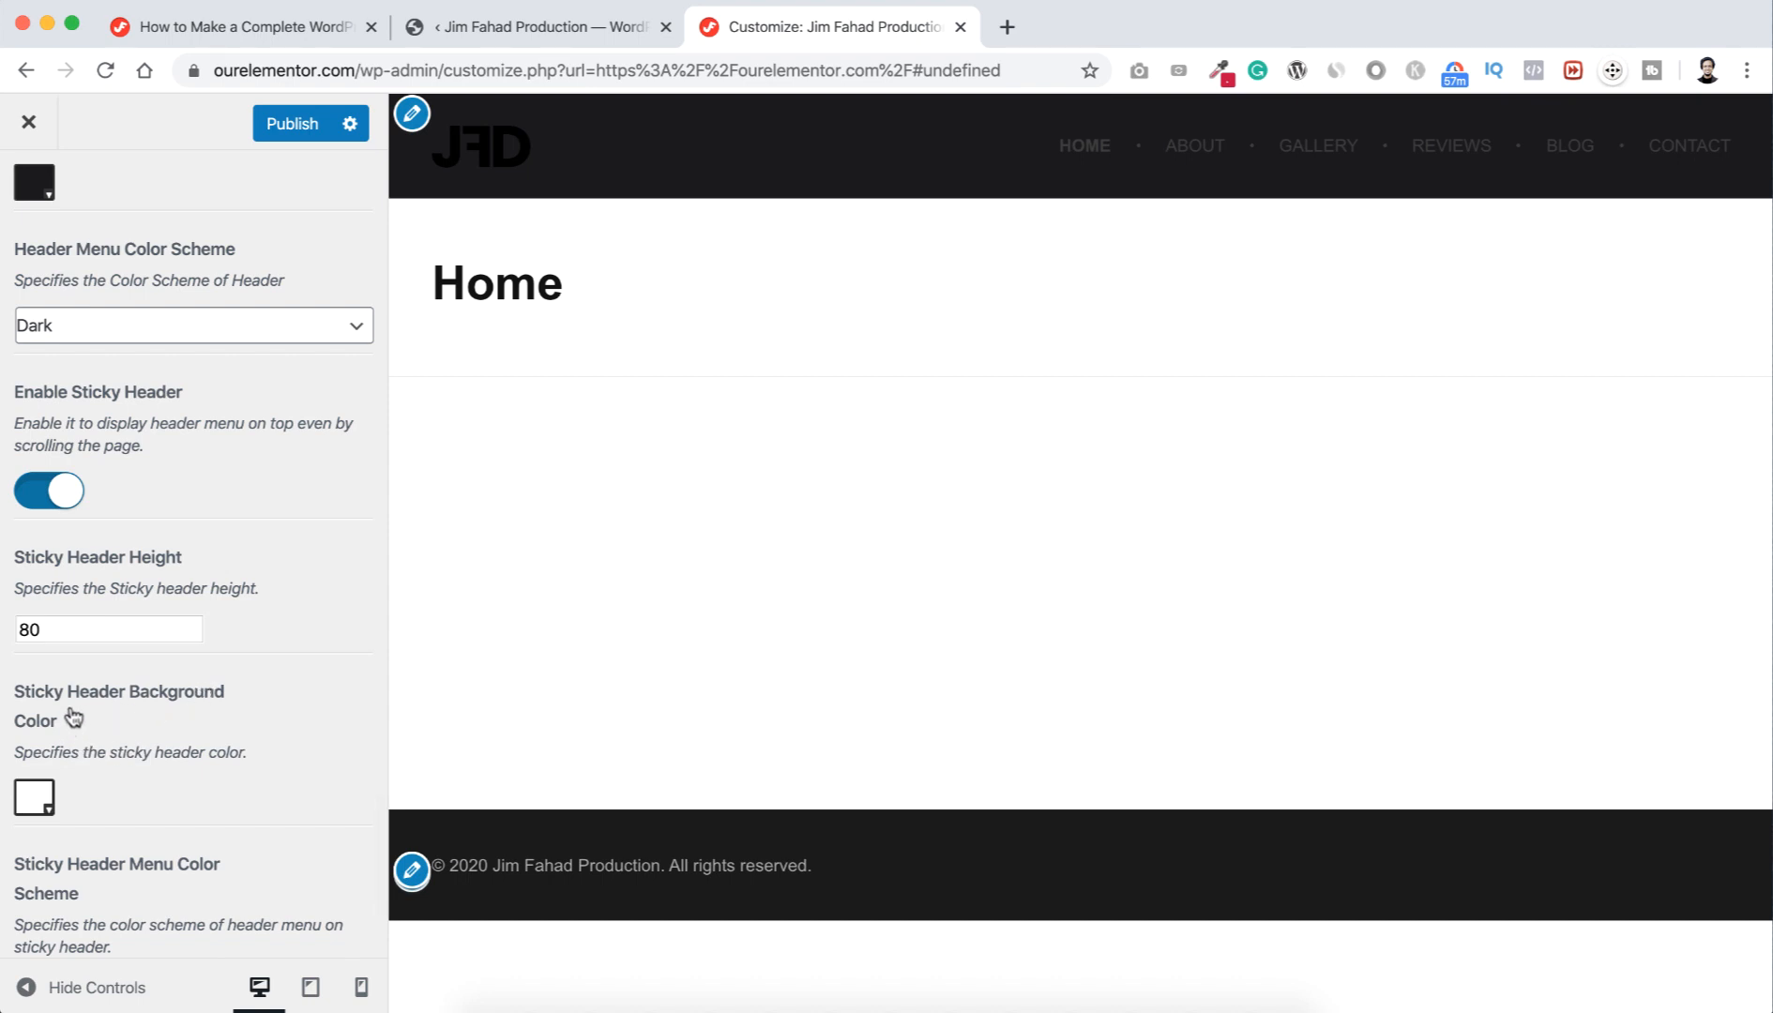
{"action": "left_click", "coordinate": [34, 797]}
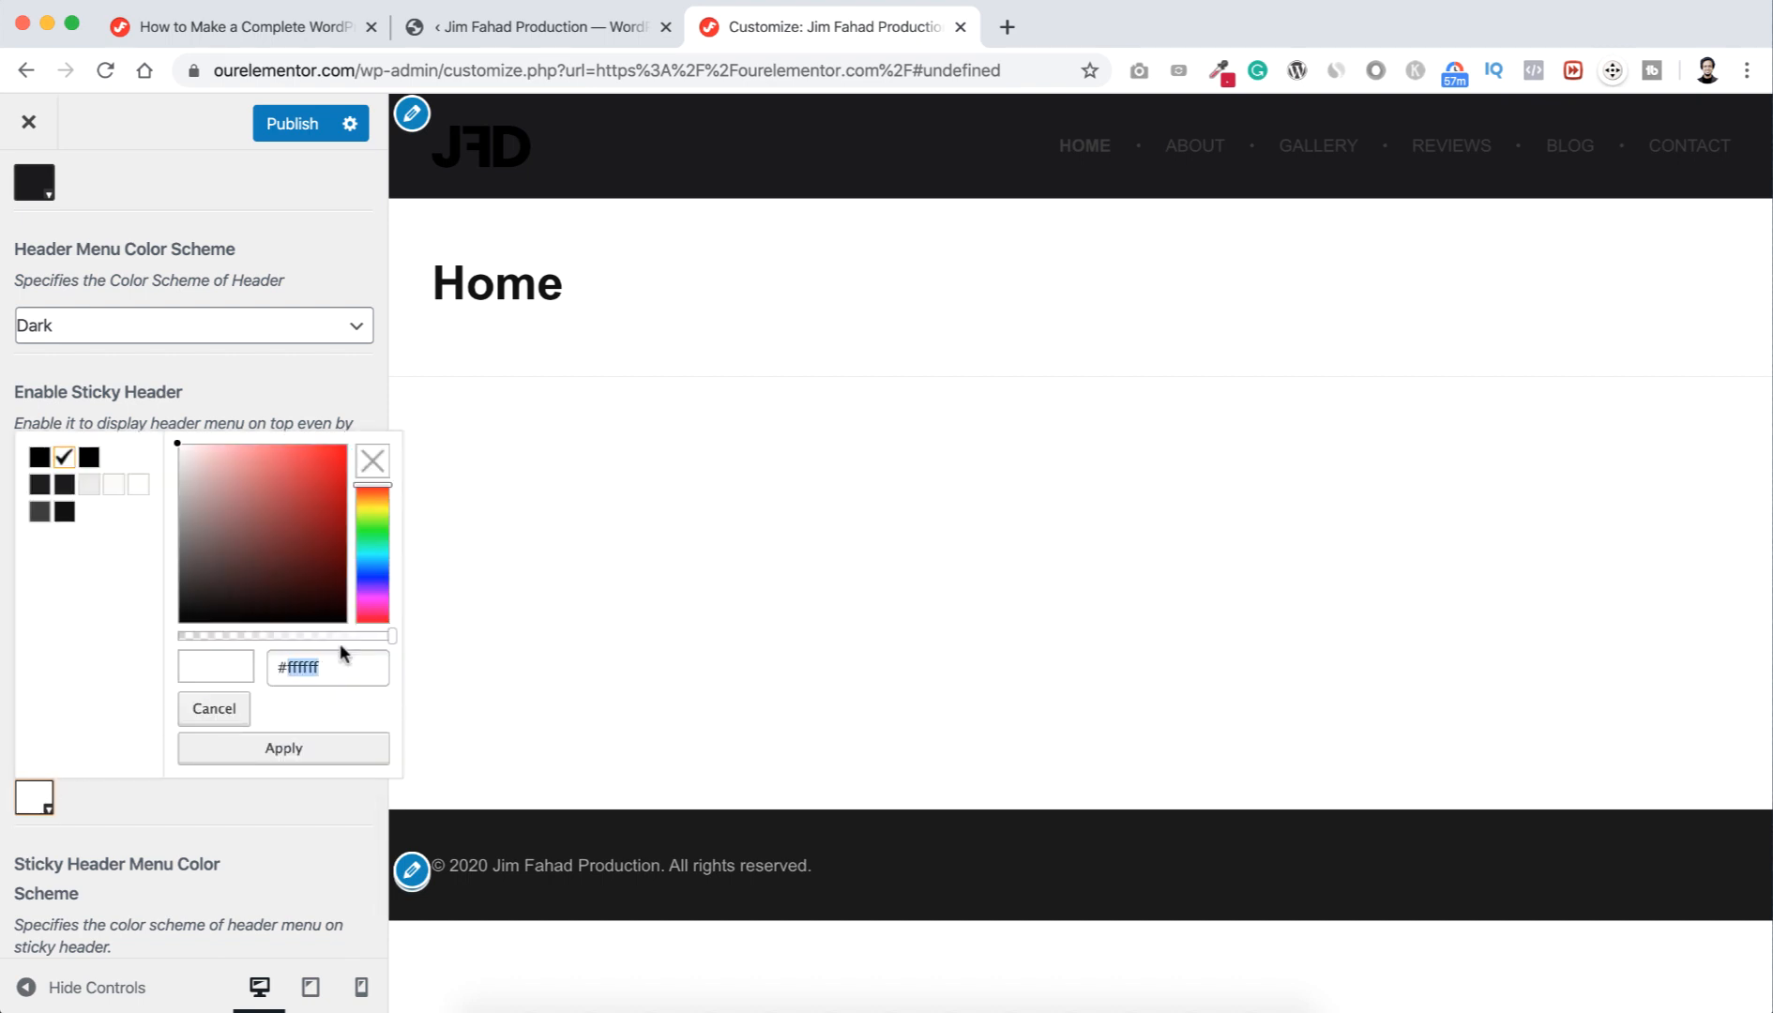
{"action": "type", "text": "1a1a1"}
{"action": "type", "text": "a"}
{"action": "left_click", "coordinate": [306, 750]}
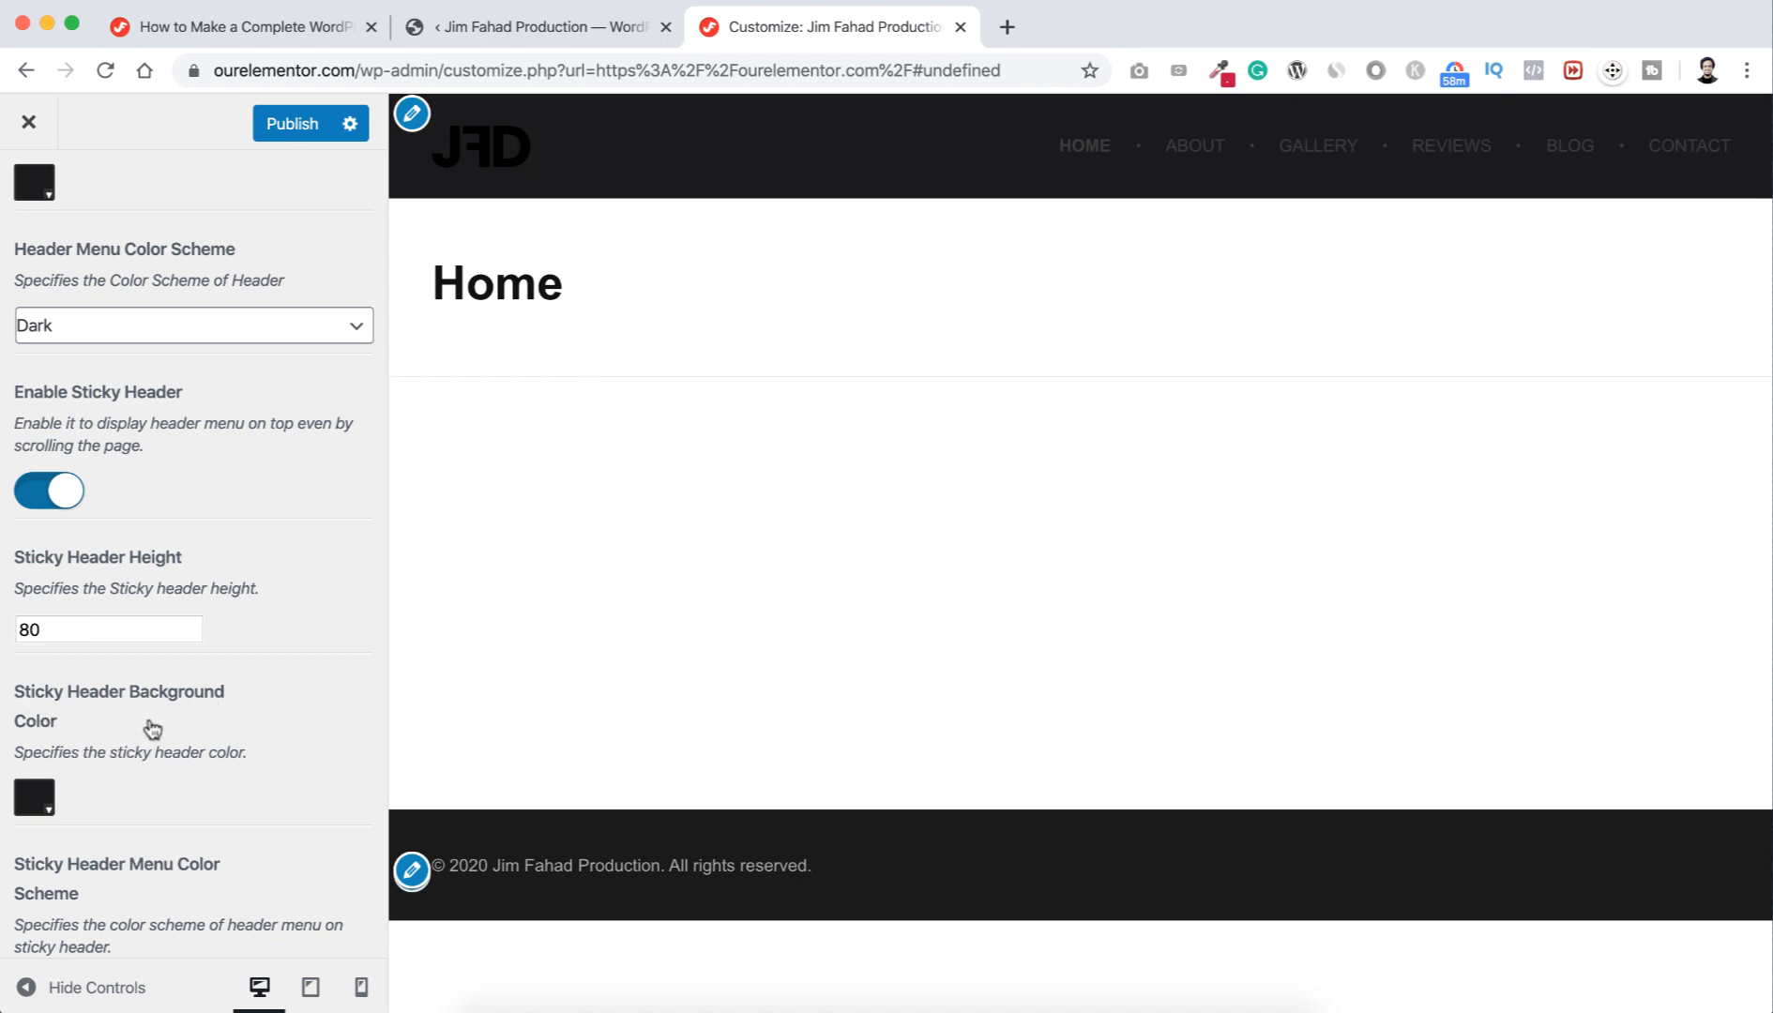
Step: Leave the Header Section settings and open the Header Typography settings
{"action": "scroll", "coordinate": [182, 491], "scroll_direction": "up", "scroll_amount": 10}
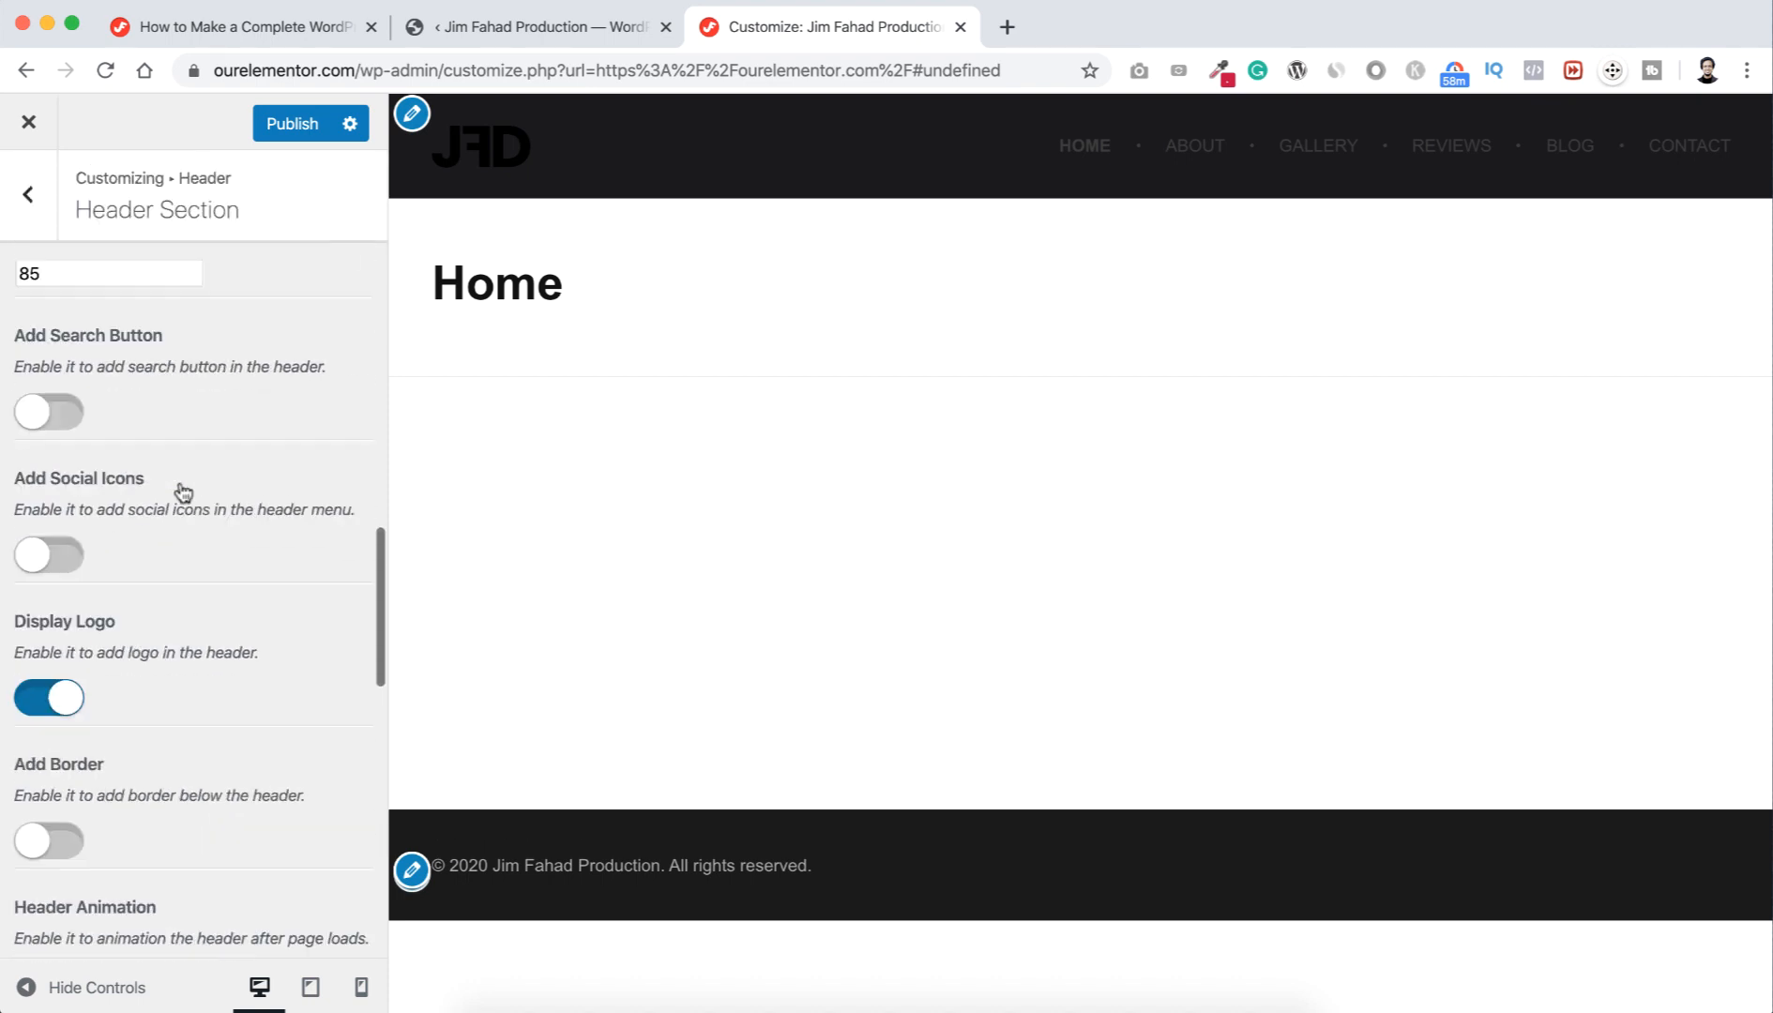
{"action": "left_click", "coordinate": [30, 184]}
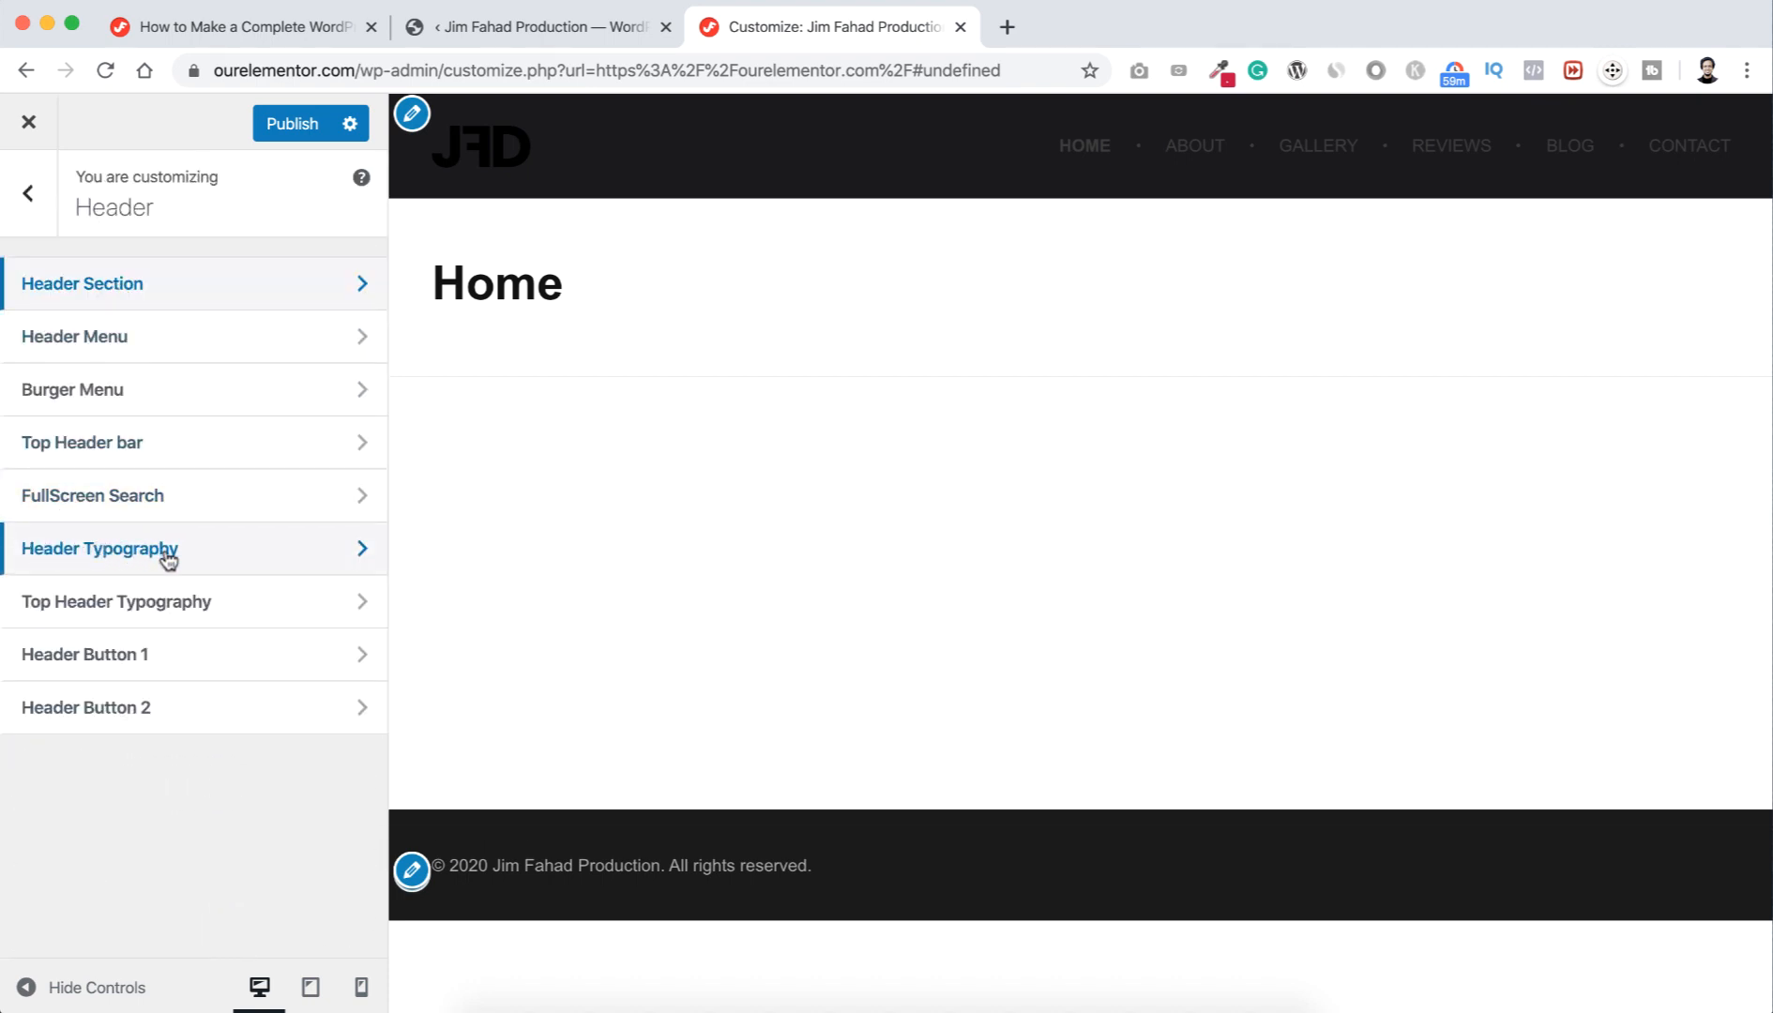
{"action": "left_click", "coordinate": [163, 559]}
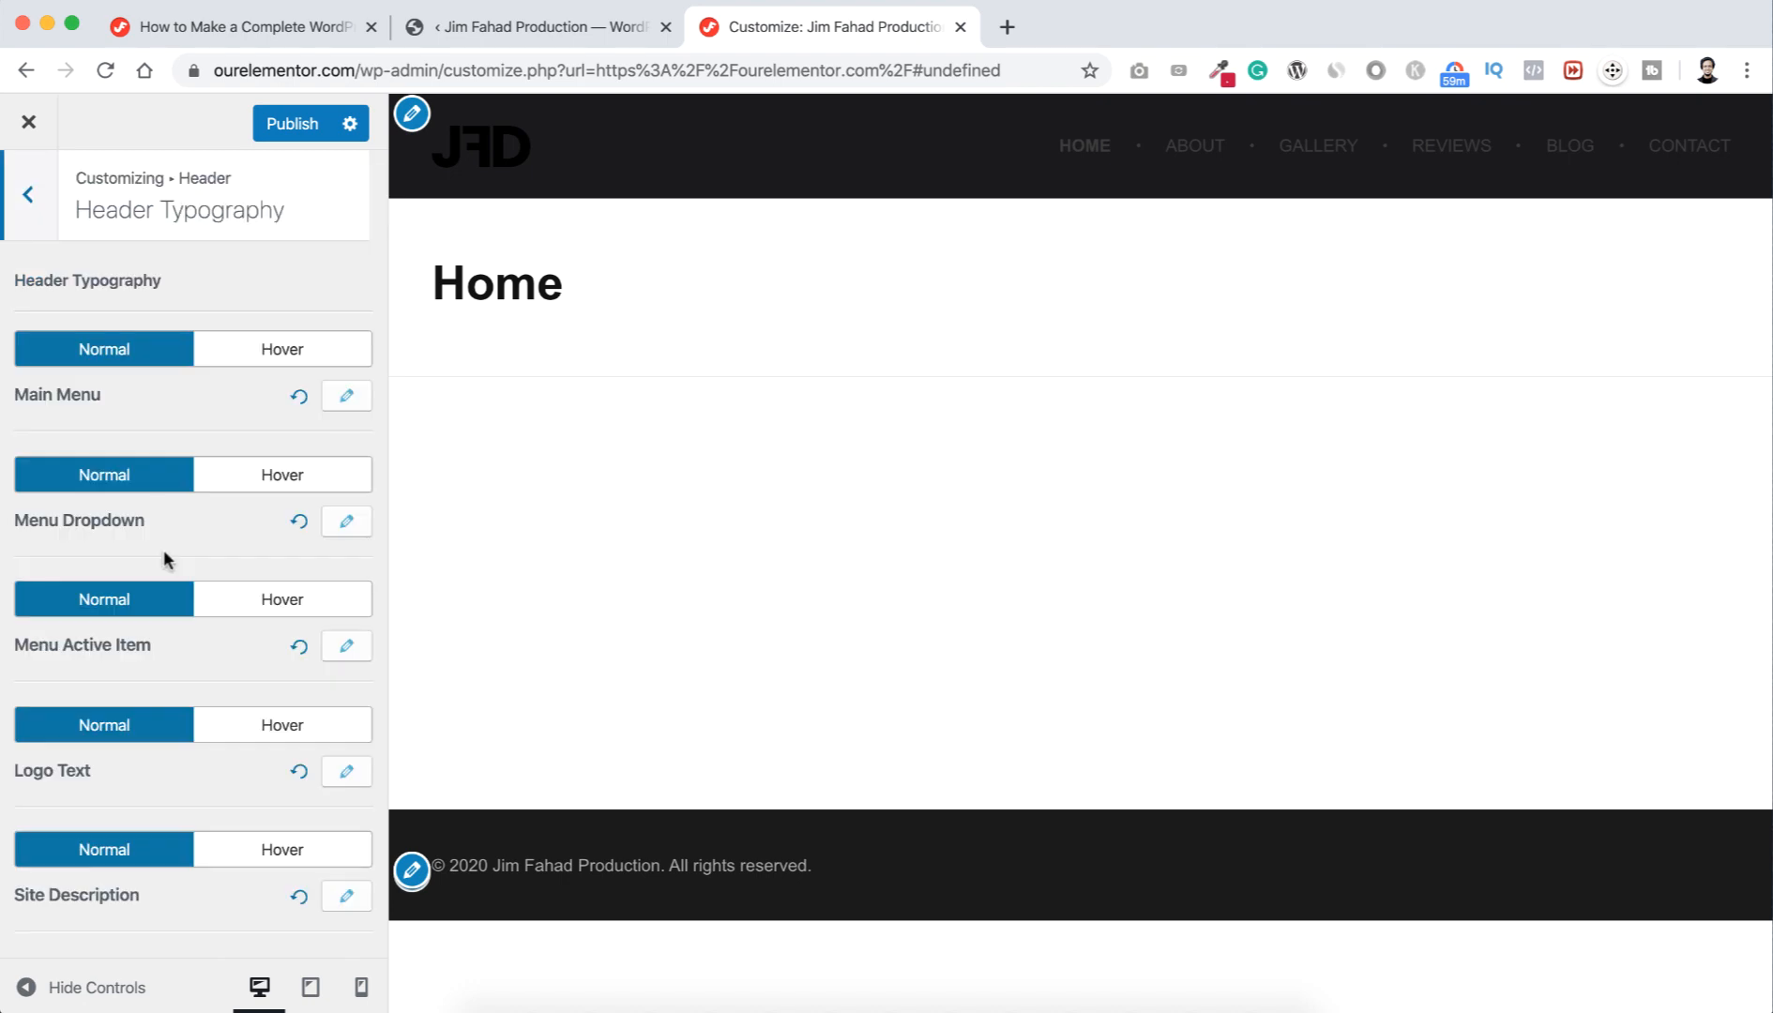
{"action": "double_click", "coordinate": [30, 394]}
{"action": "left_click_drag", "start_coordinate": [70, 389], "coordinate": [98, 392]}
{"action": "left_click", "coordinate": [168, 394]}
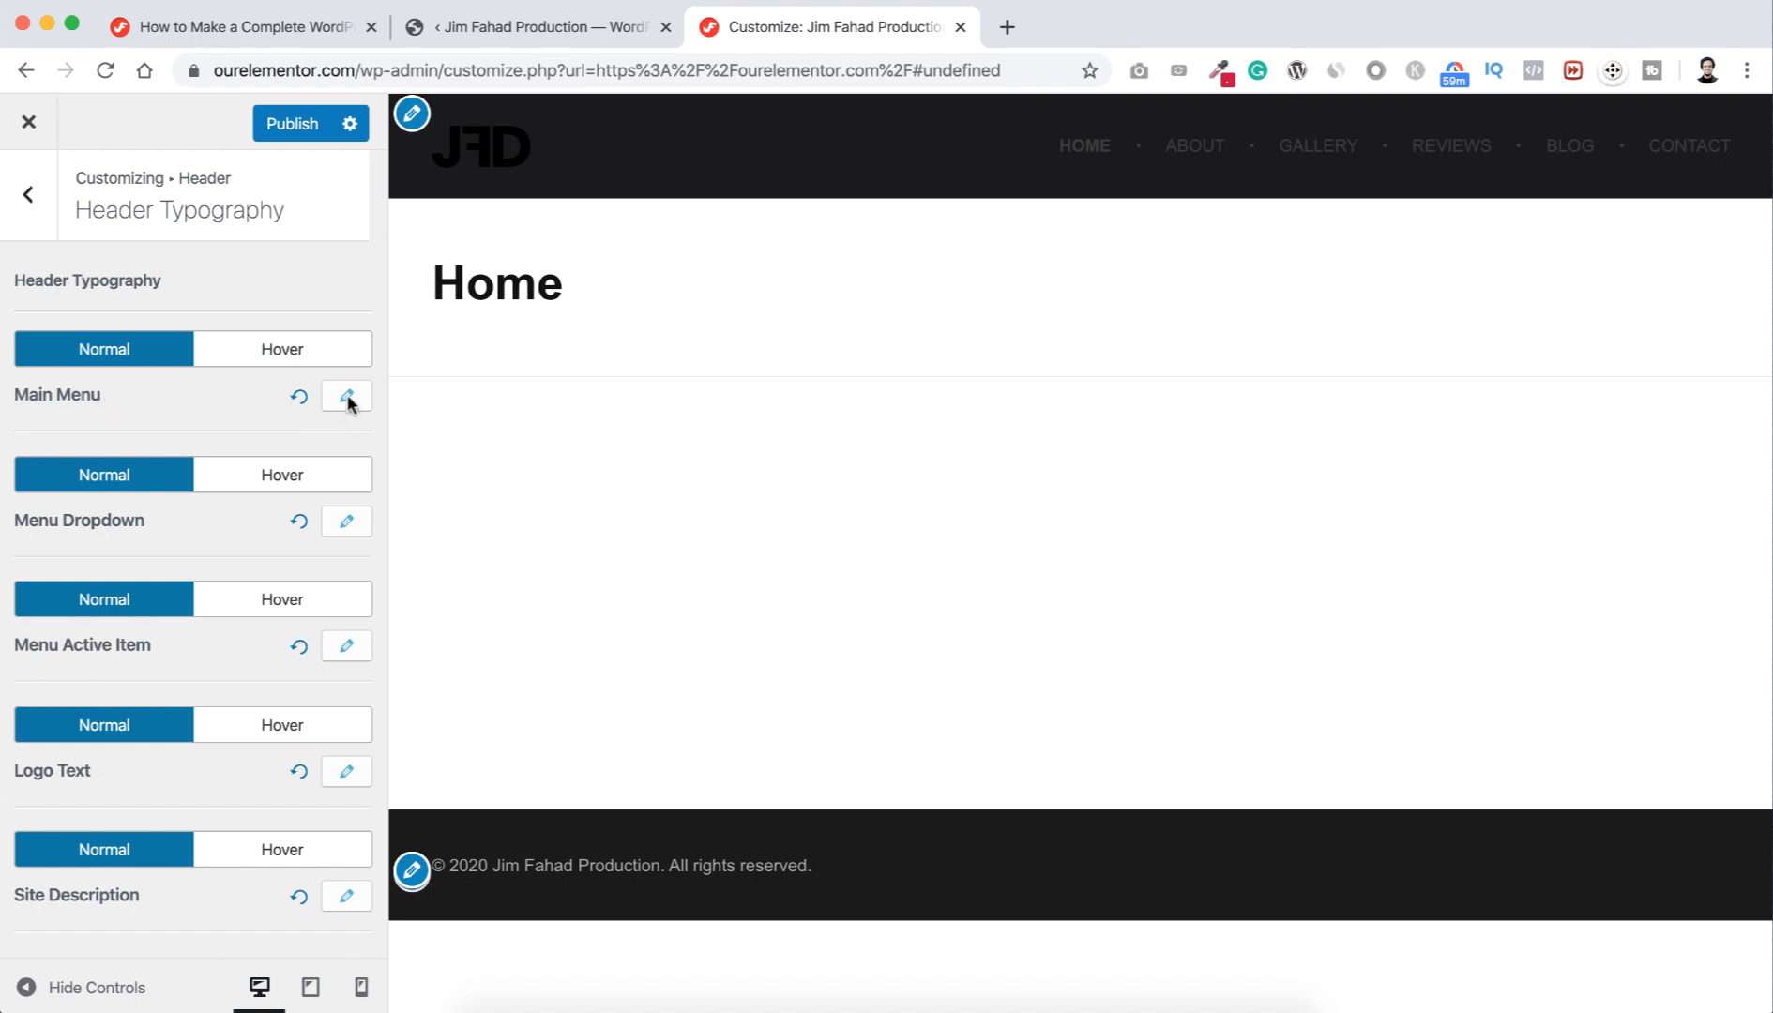
Step: Set the main menu's normal-state font family to Quicksand
{"action": "left_click", "coordinate": [348, 395]}
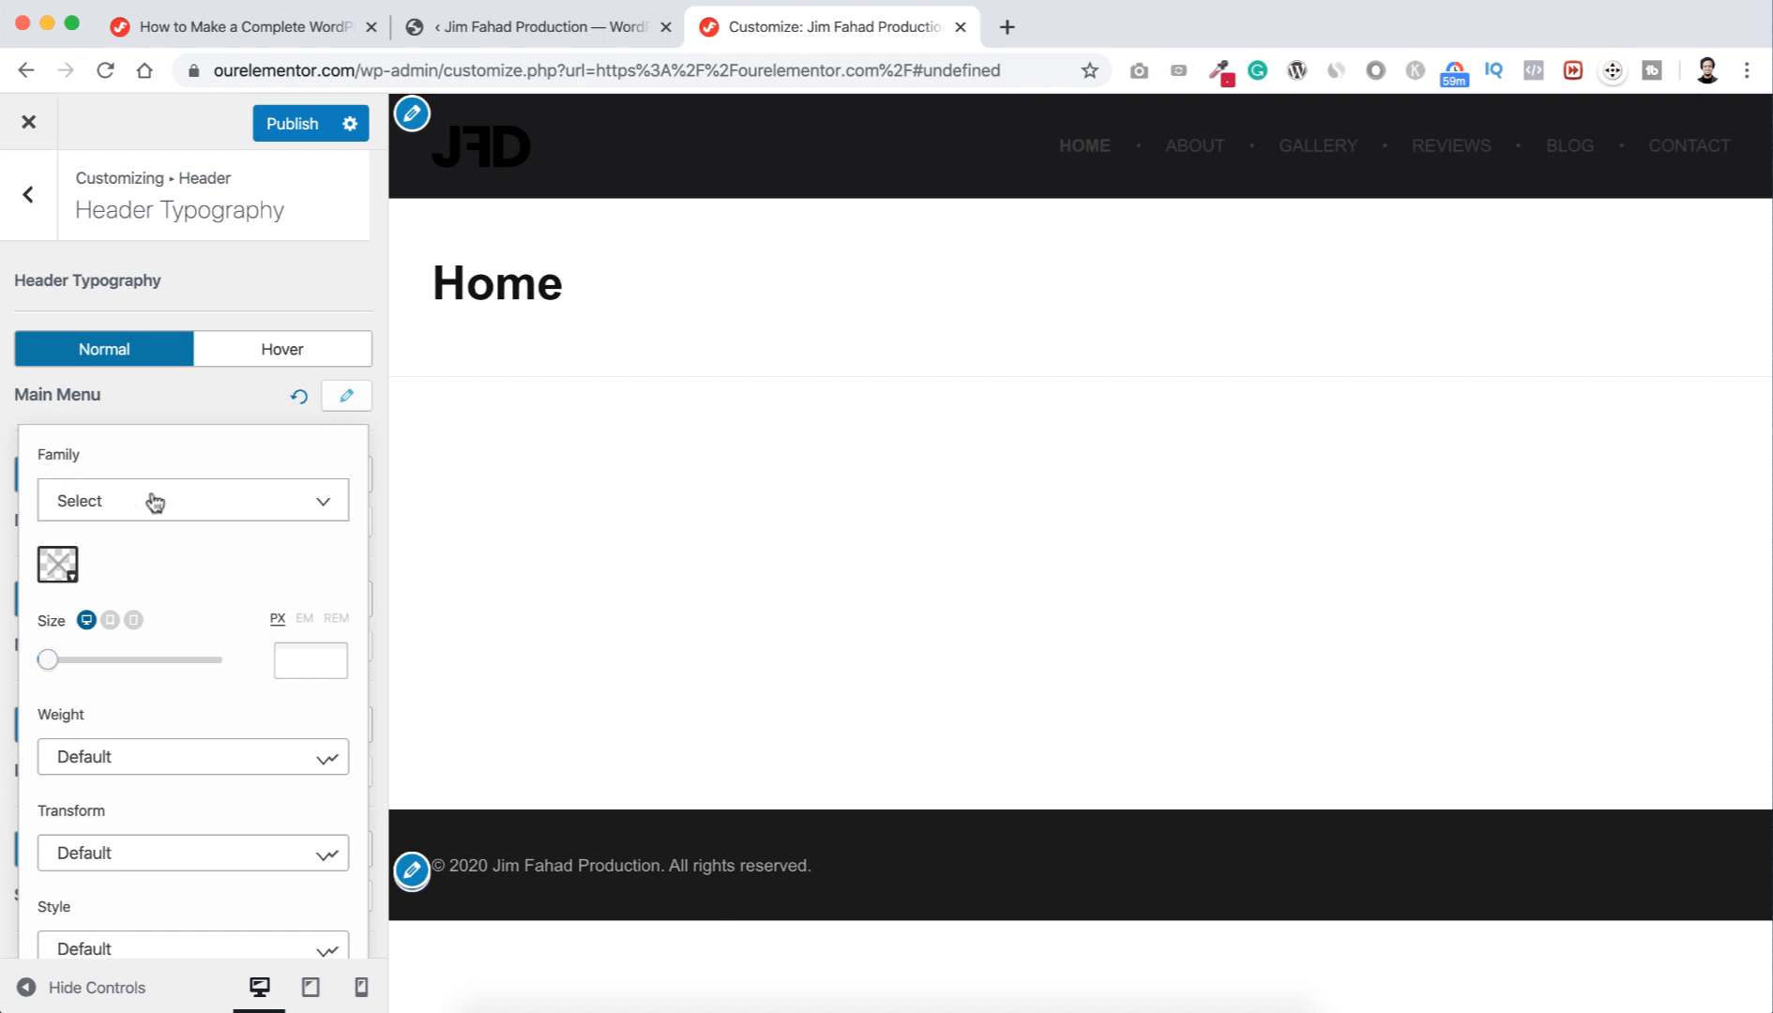
{"action": "left_click", "coordinate": [180, 511]}
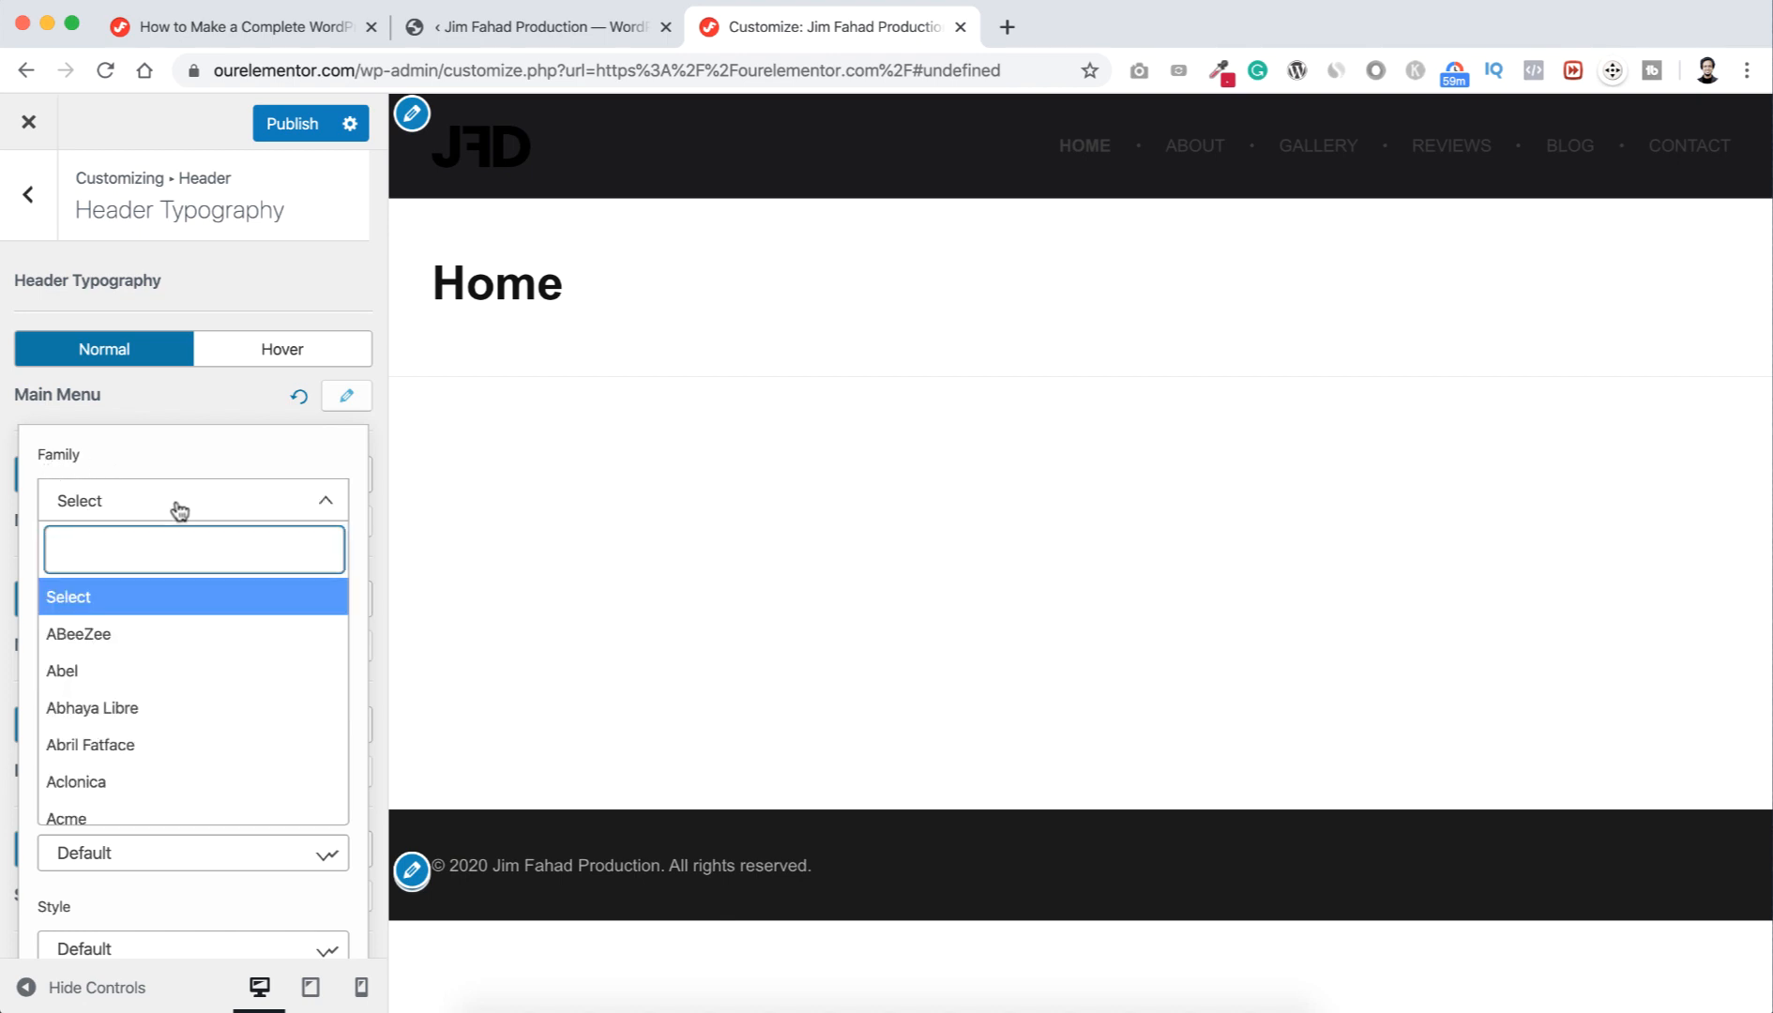
{"action": "type", "text": "quicksa"}
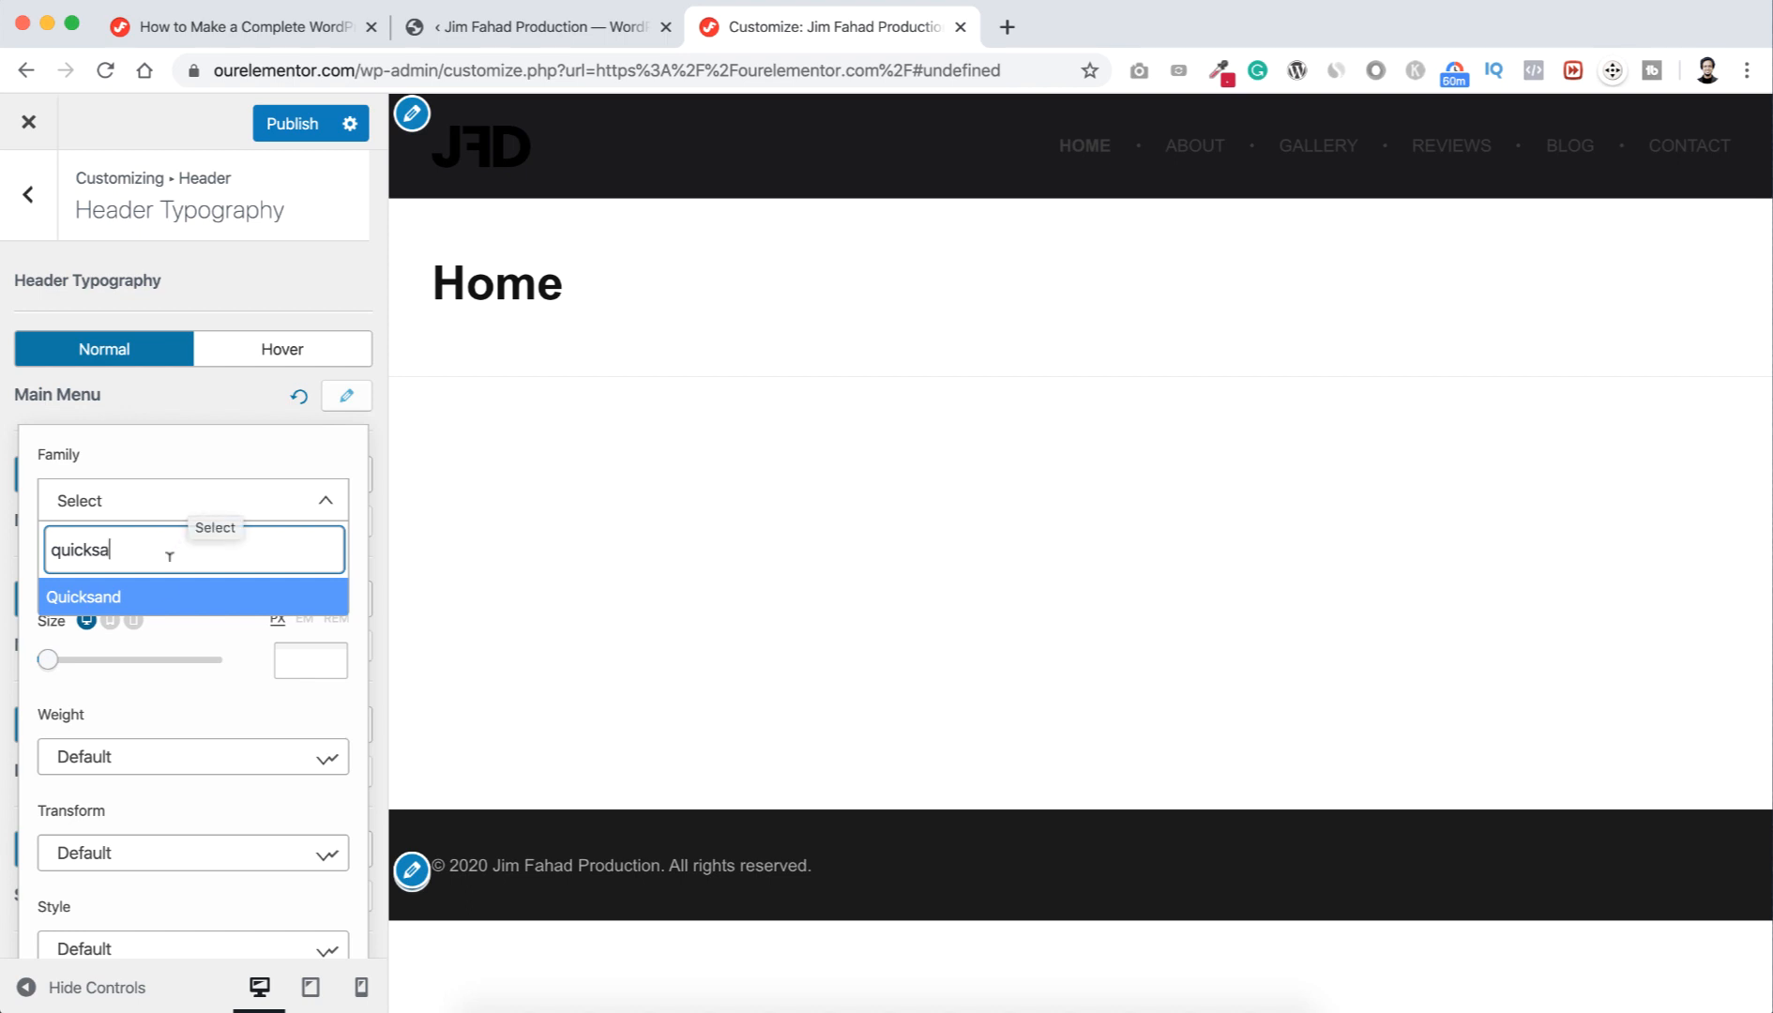
{"action": "left_click", "coordinate": [170, 602]}
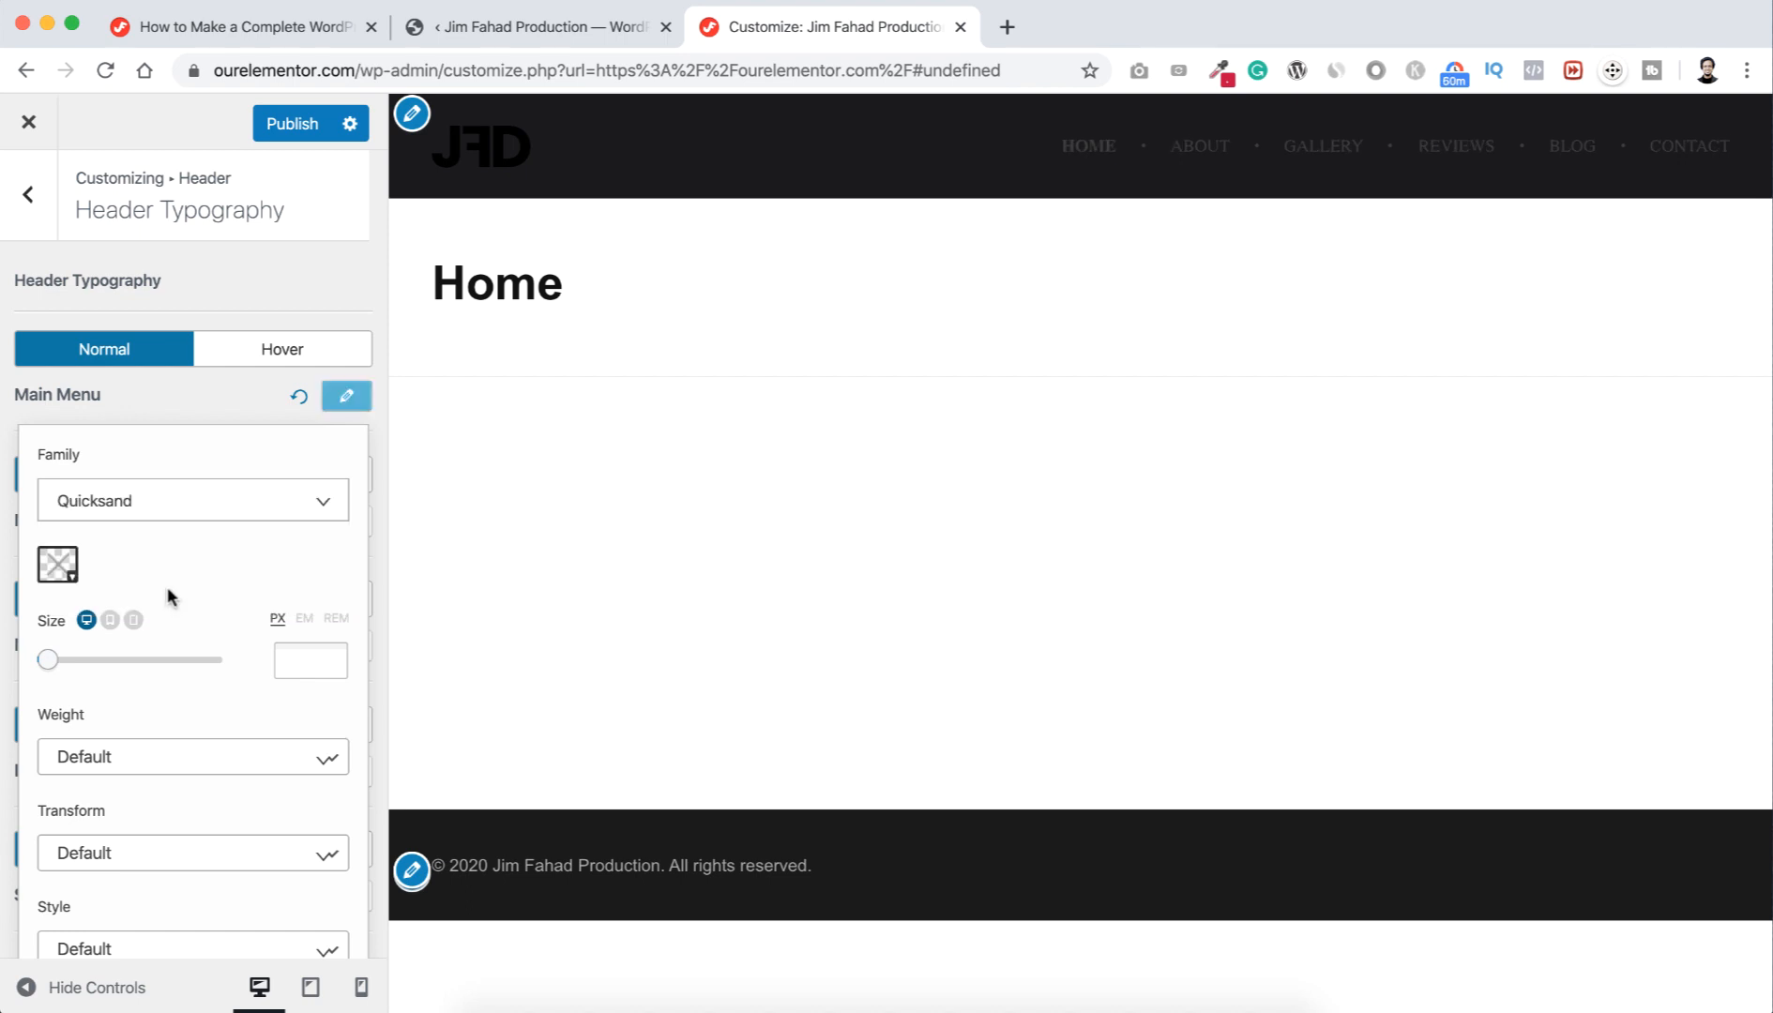
Step: Give the main menu text a light grey color in its normal state and close its typography options
{"action": "left_click", "coordinate": [60, 566]}
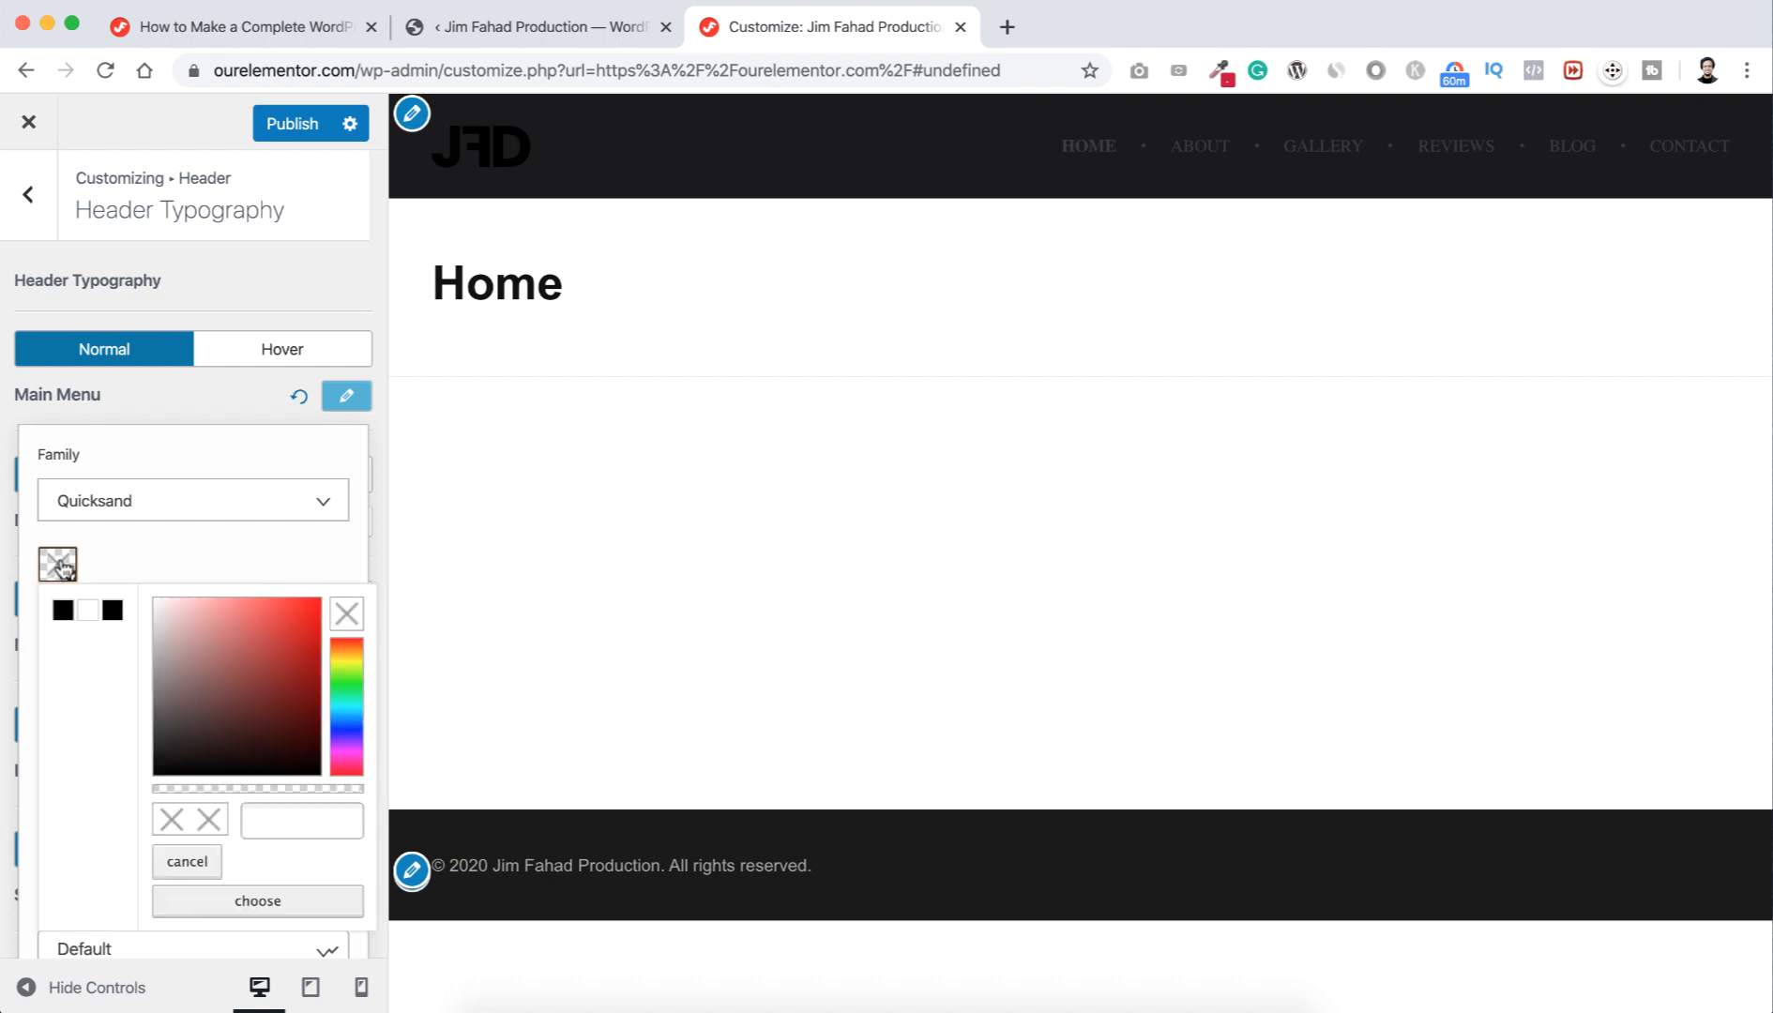
{"action": "left_click", "coordinate": [166, 612]}
{"action": "mouse_move", "coordinate": [165, 610]}
{"action": "left_mouse_down"}
{"action": "mouse_move", "coordinate": [150, 605]}
{"action": "mouse_move", "coordinate": [155, 647]}
{"action": "left_mouse_up"}
{"action": "left_click", "coordinate": [156, 626]}
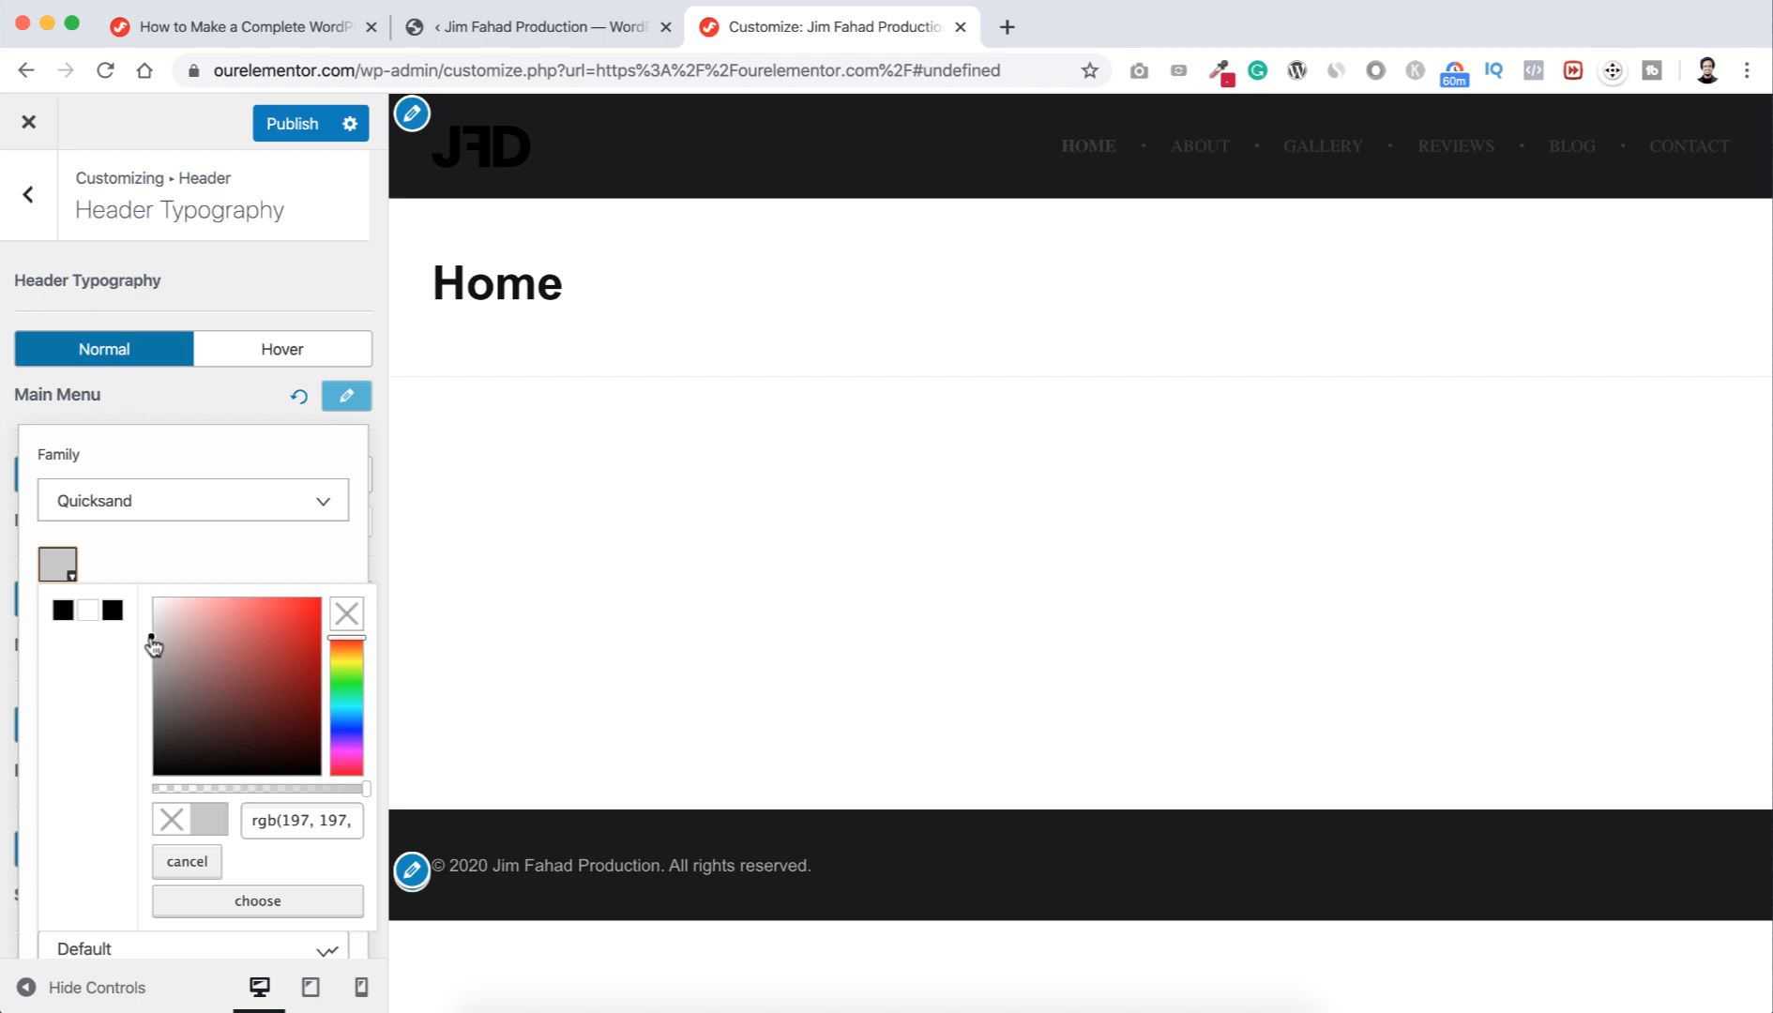
{"action": "left_click", "coordinate": [246, 902]}
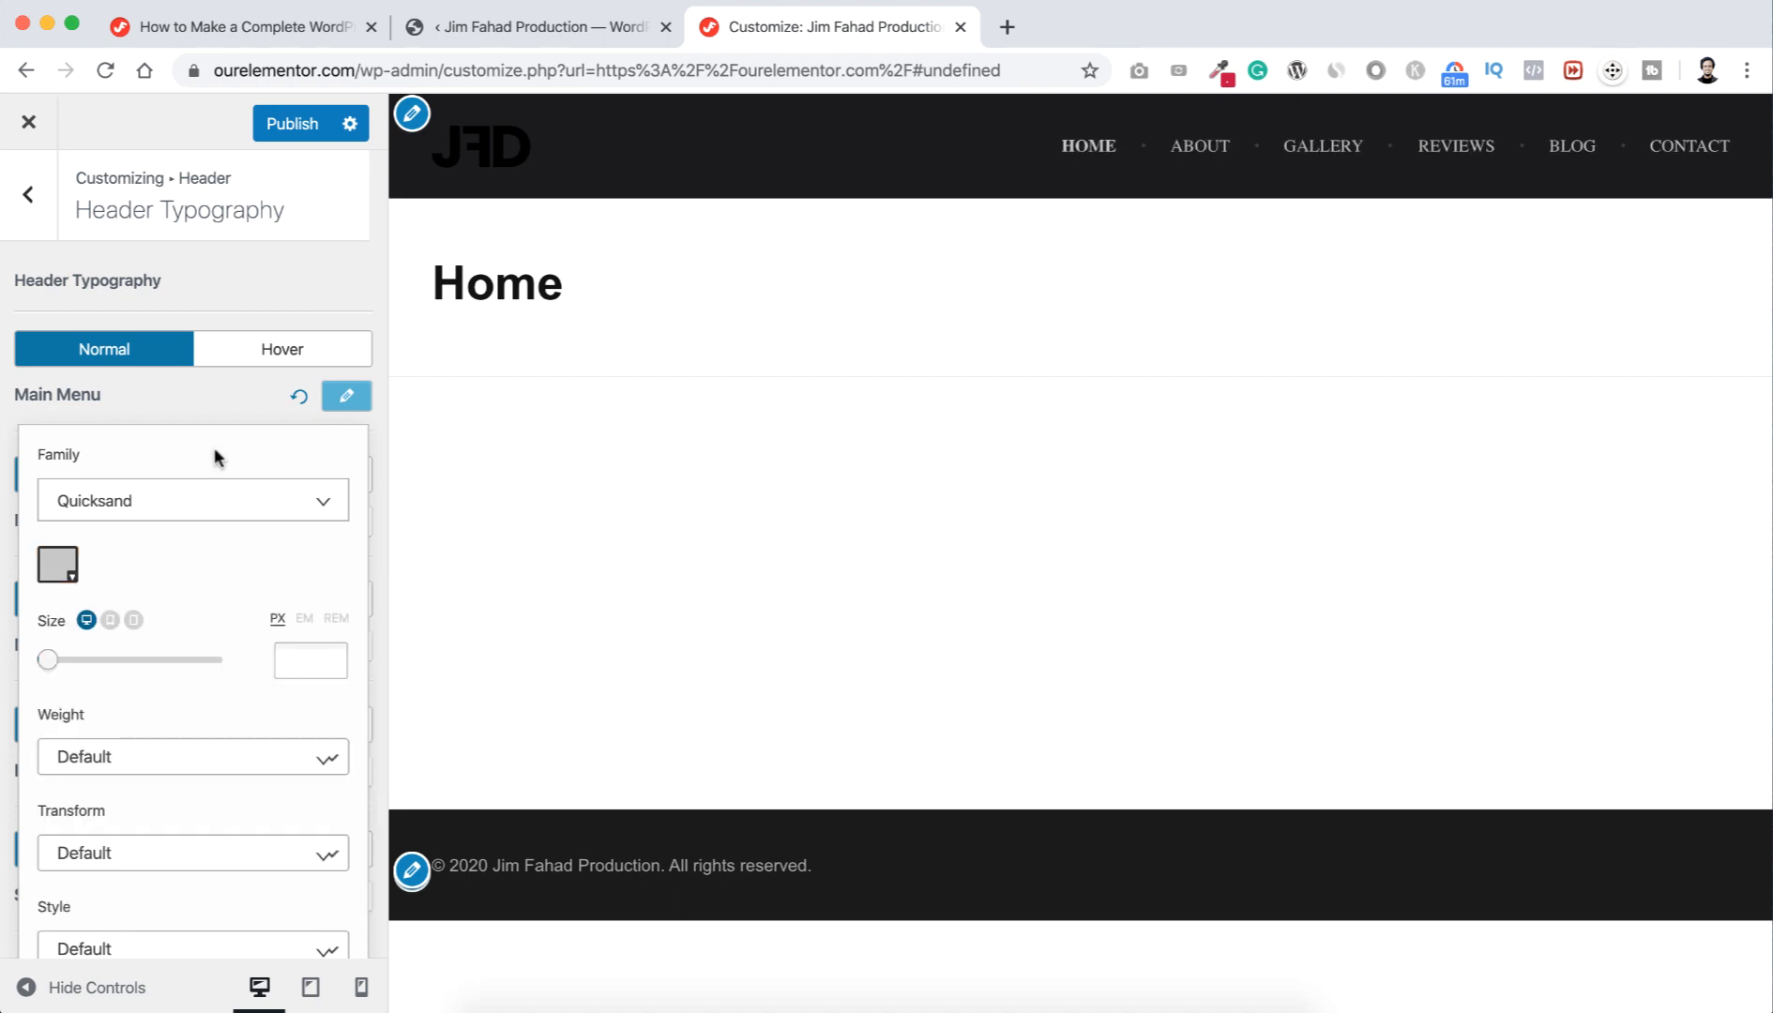
{"action": "left_click", "coordinate": [201, 402]}
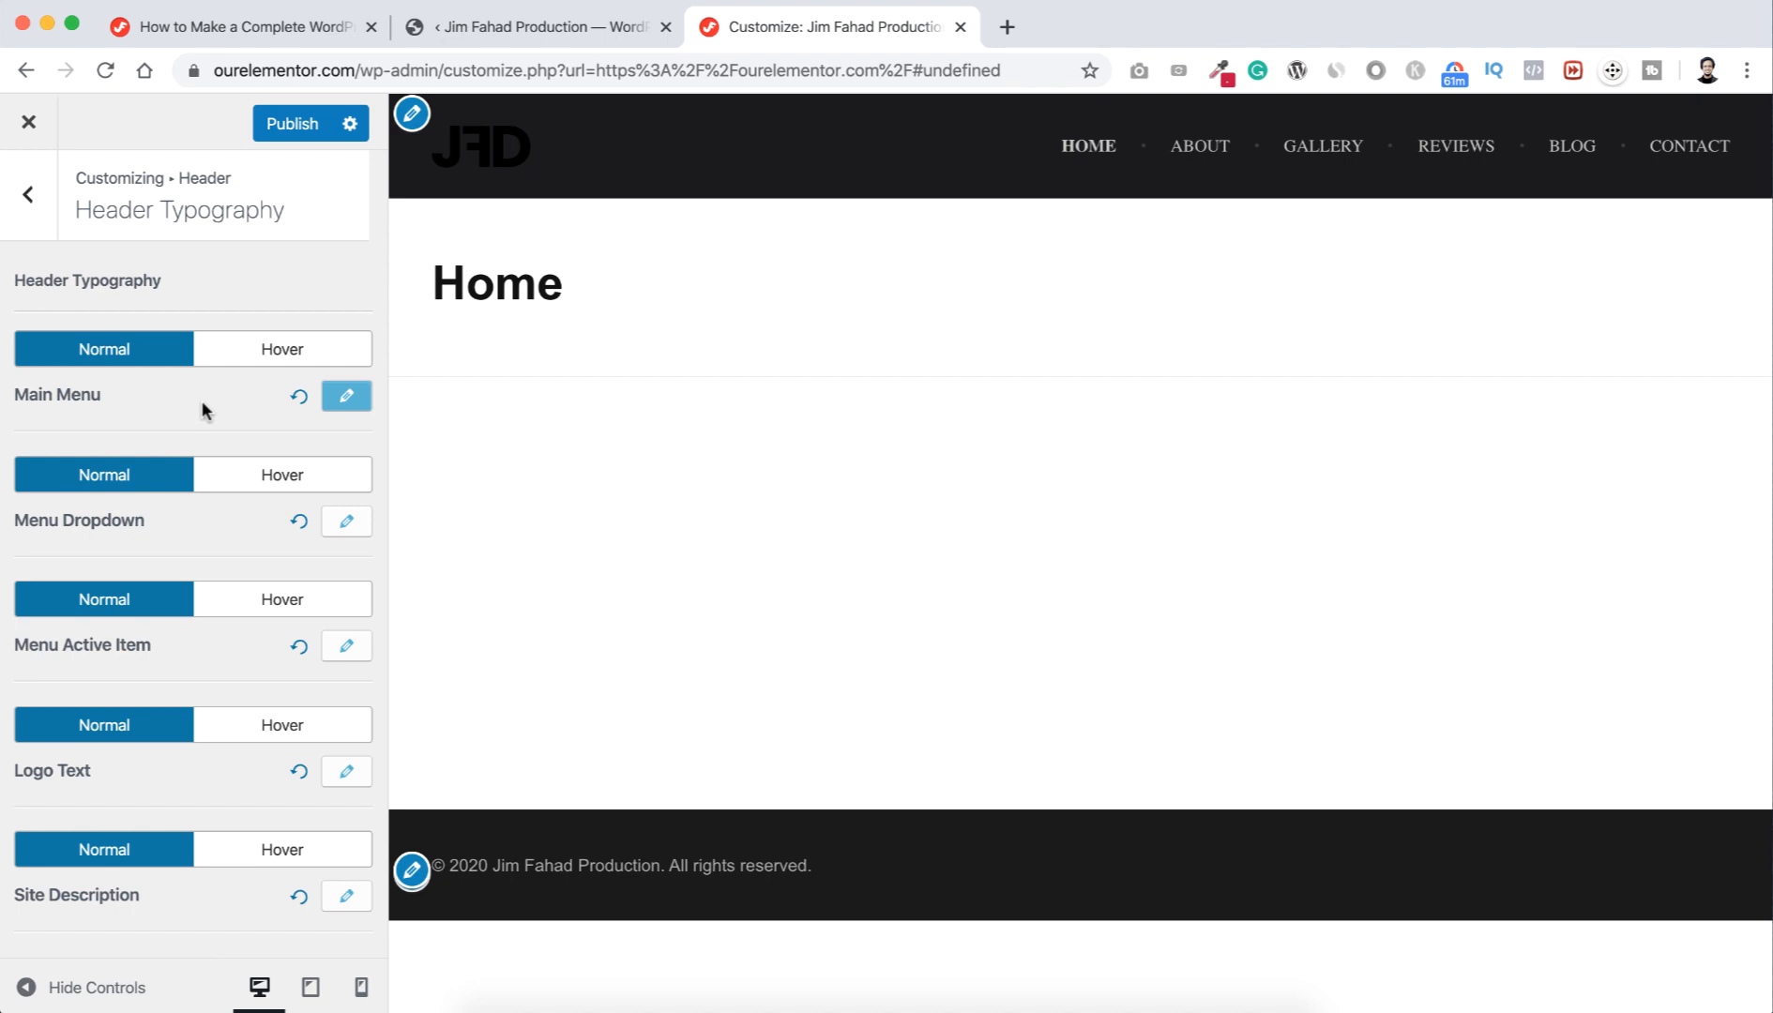
Step: Set the main menu's hover text color to the crimson #c3063f and close its typography options
{"action": "left_click", "coordinate": [284, 350]}
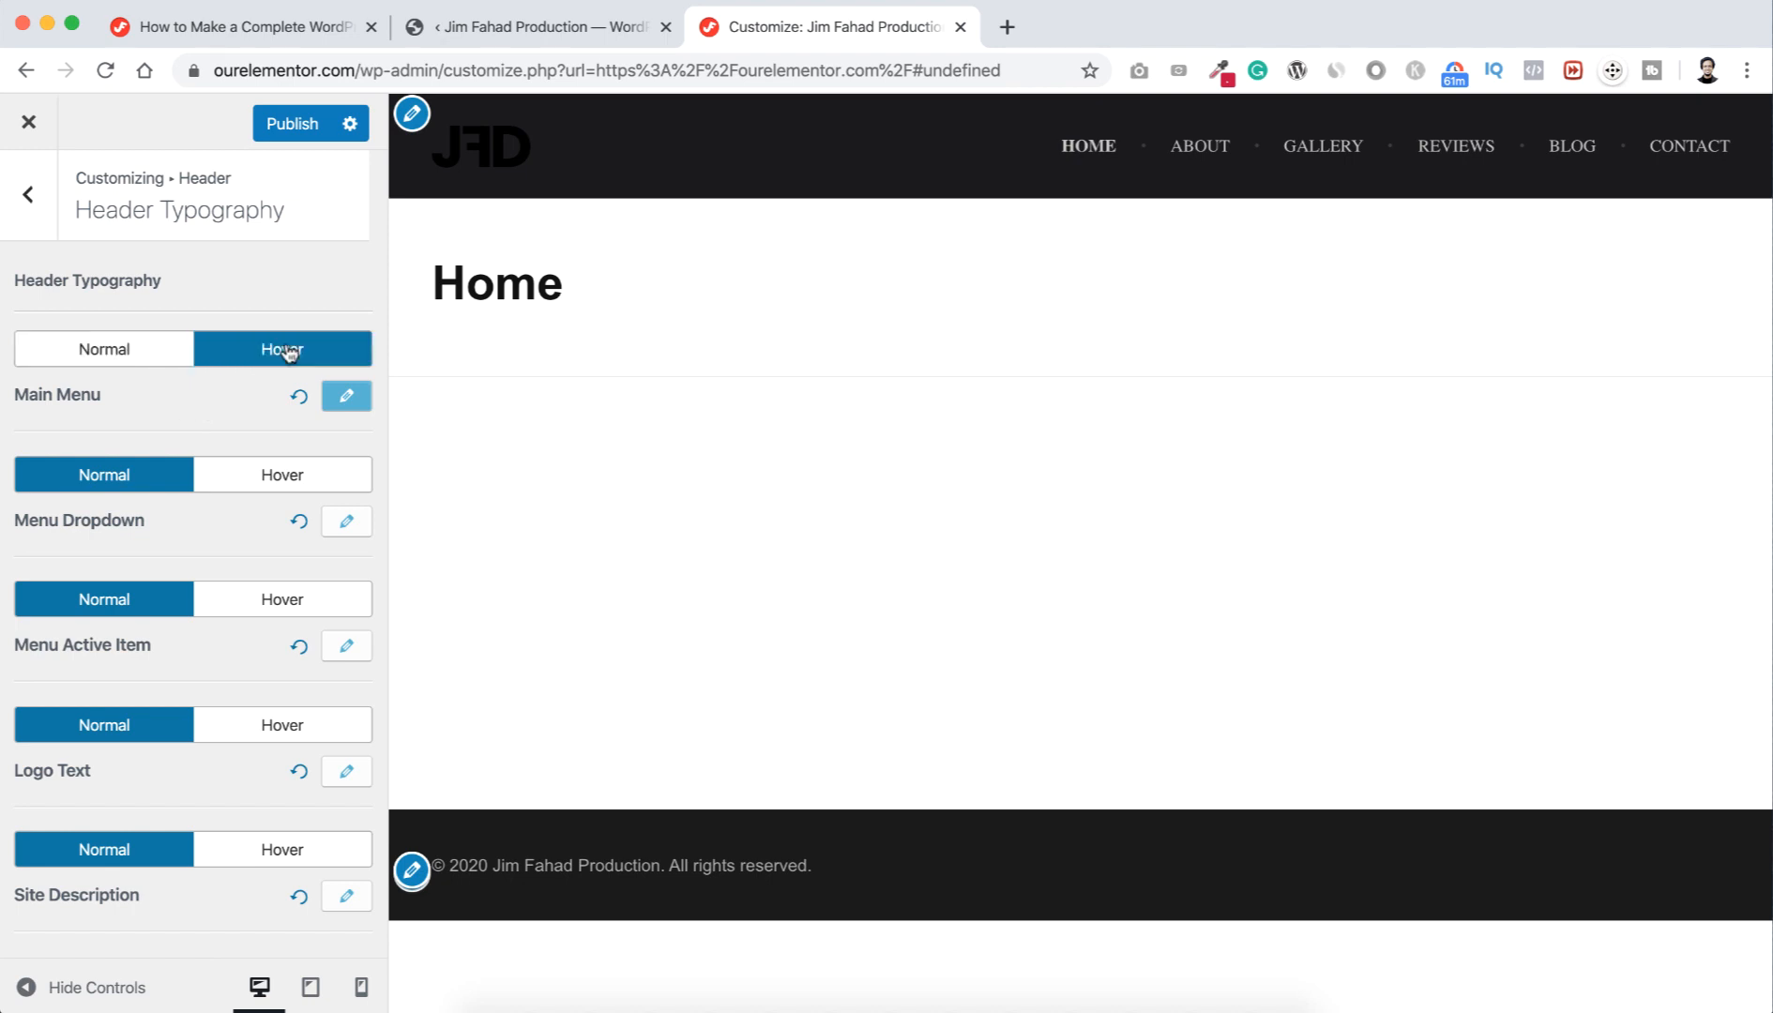
{"action": "left_click", "coordinate": [343, 398]}
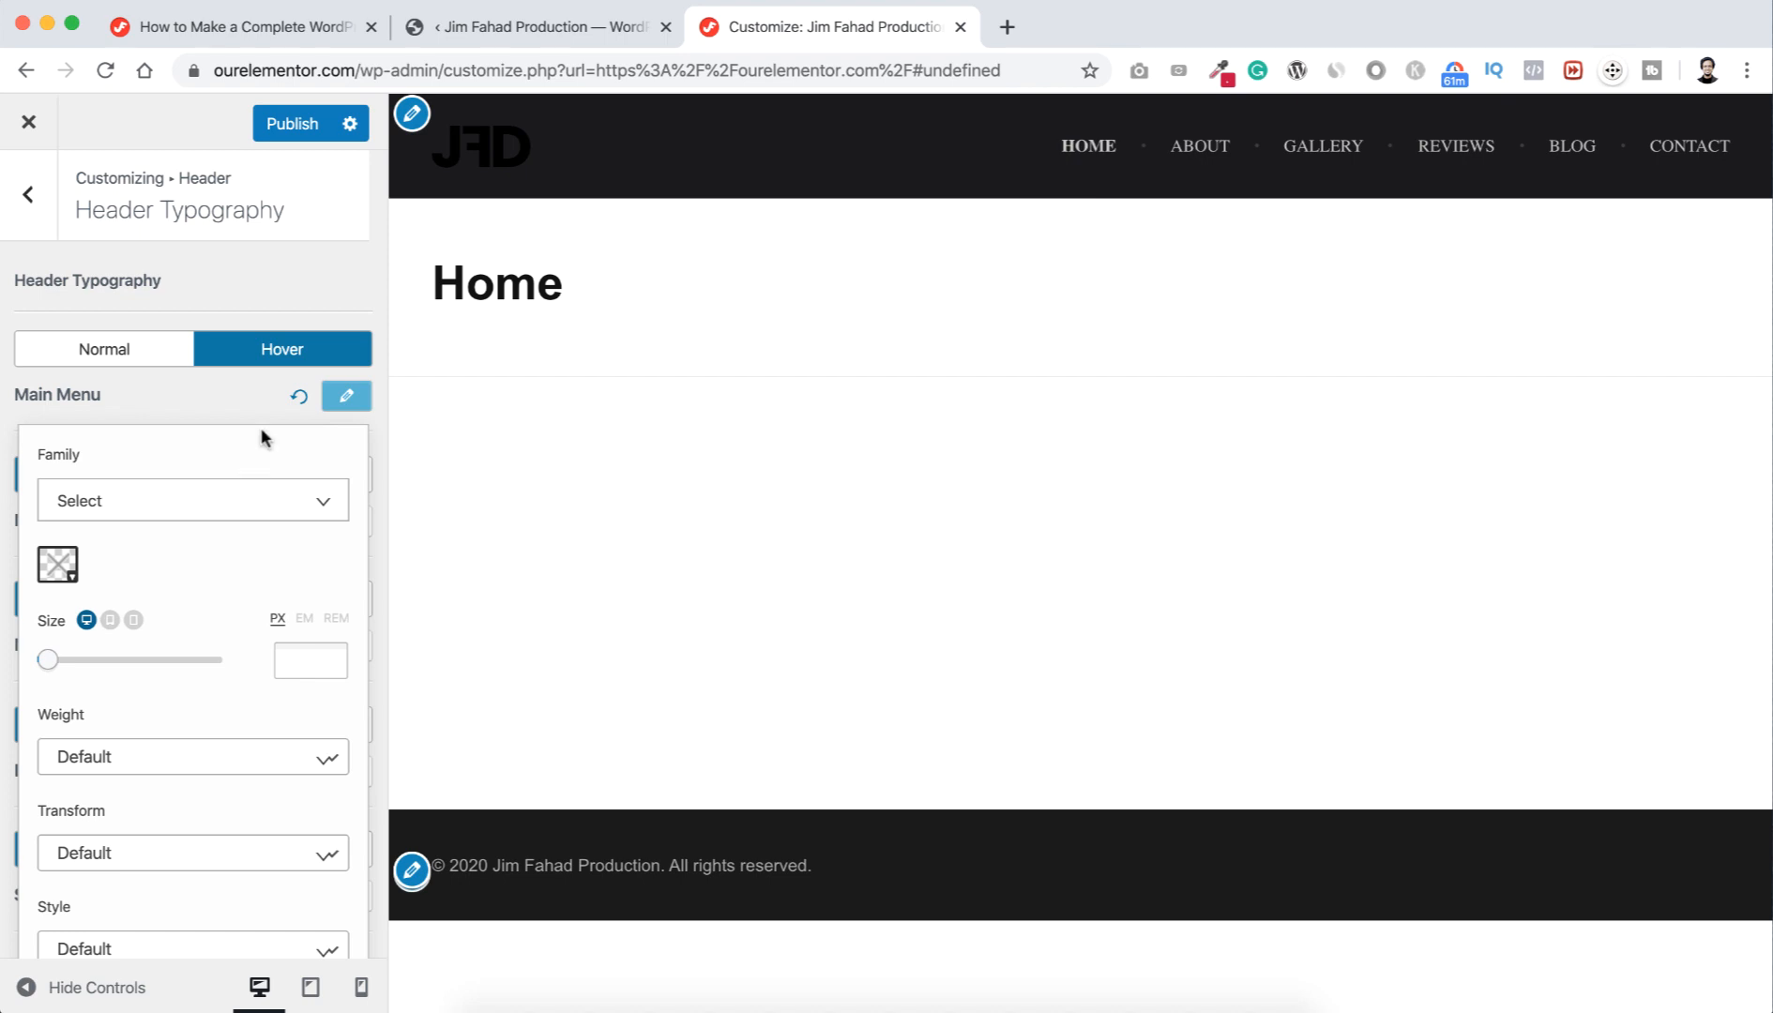
{"action": "left_click", "coordinate": [67, 564]}
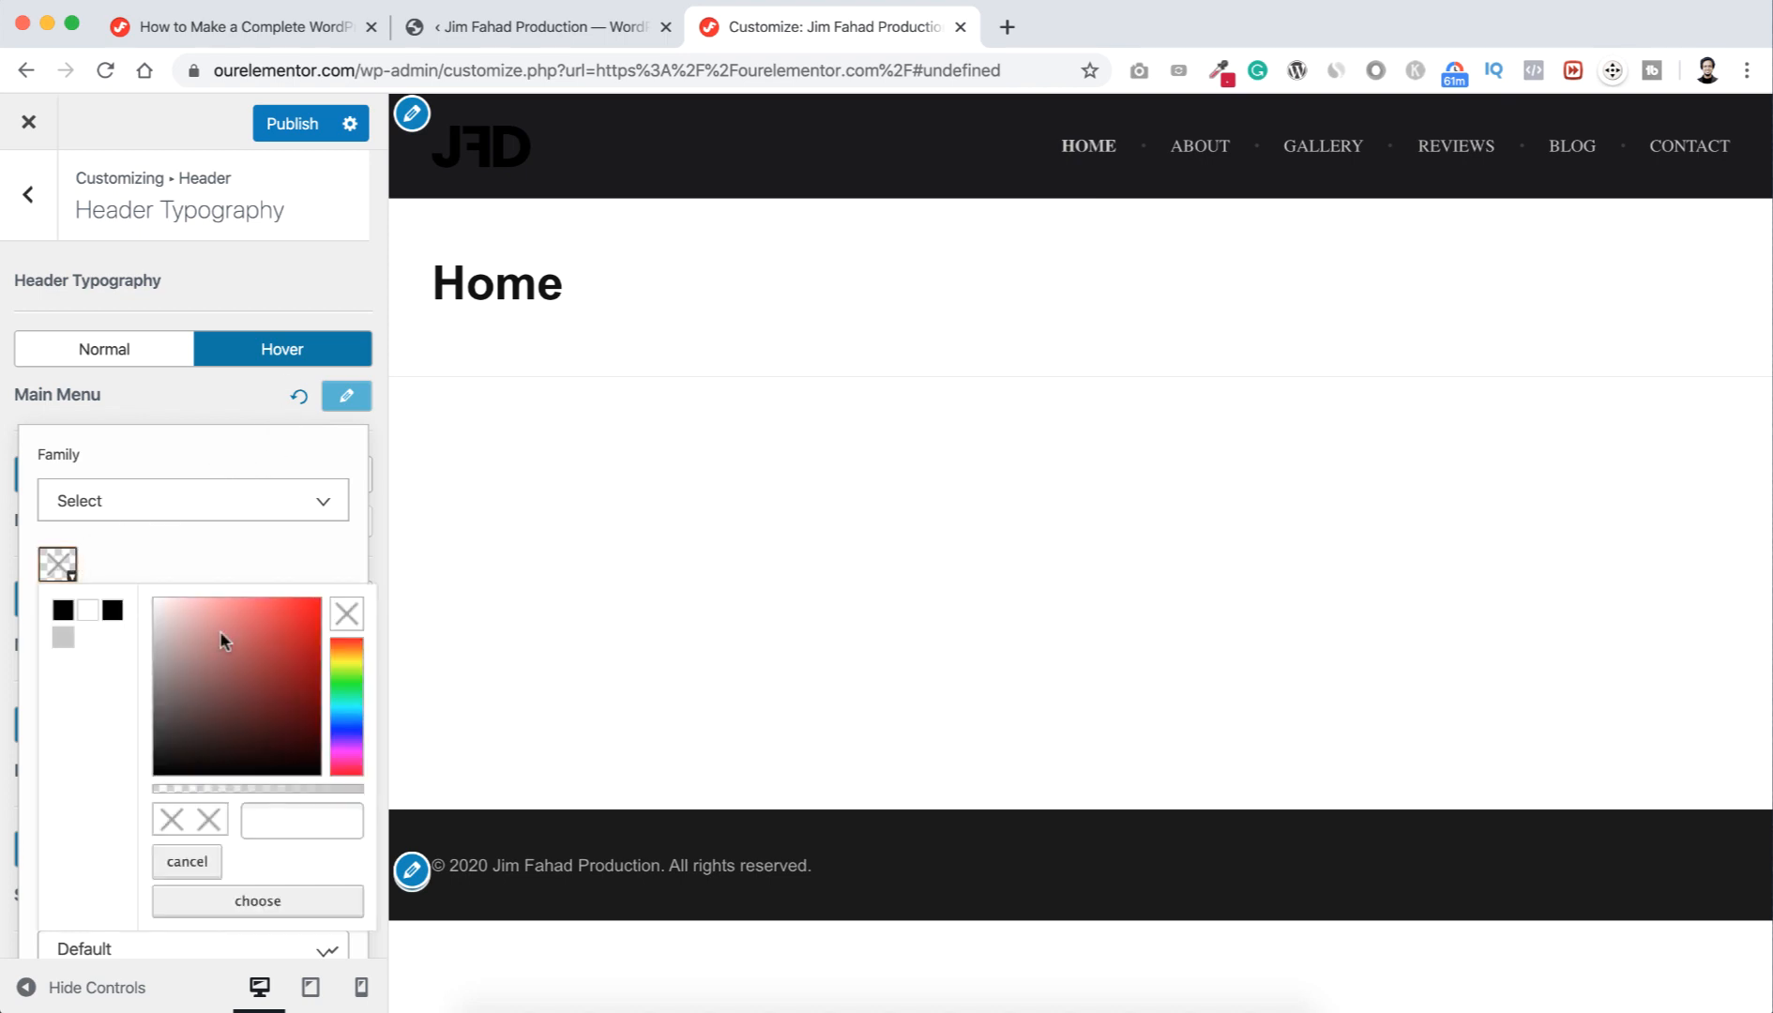
{"action": "left_click_drag", "start_coordinate": [289, 665], "coordinate": [314, 646]}
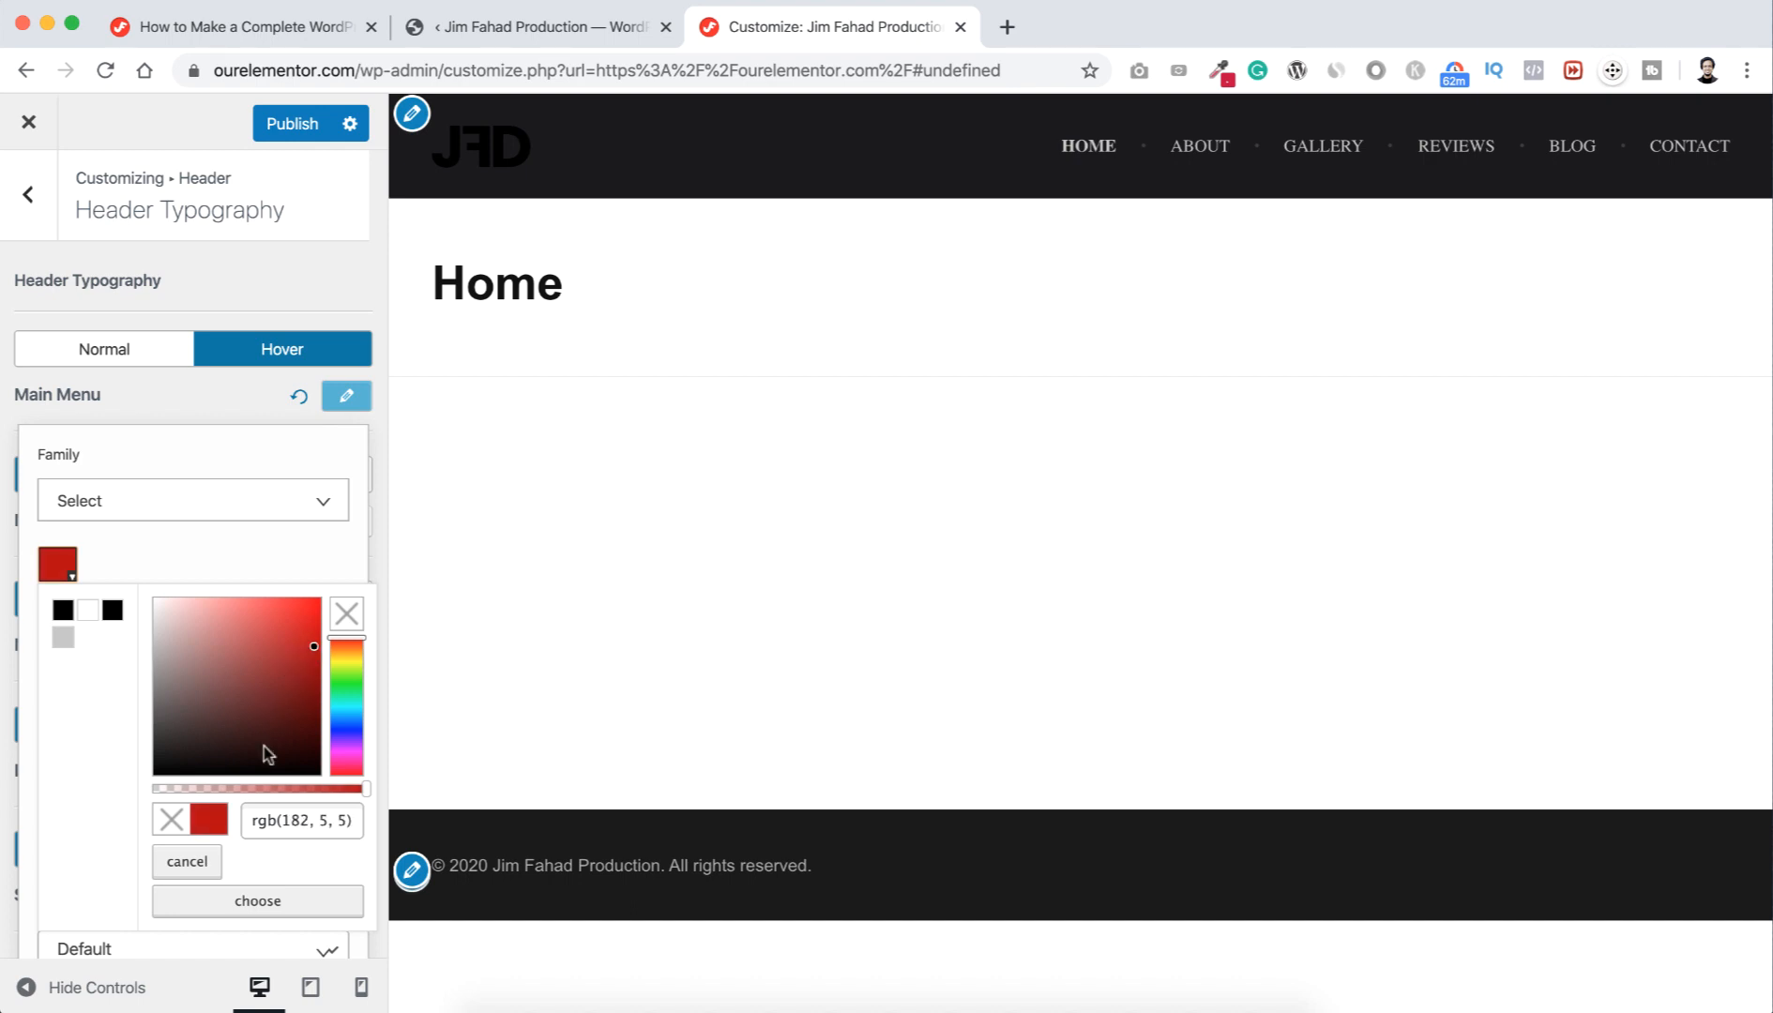
{"action": "left_click", "coordinate": [269, 816]}
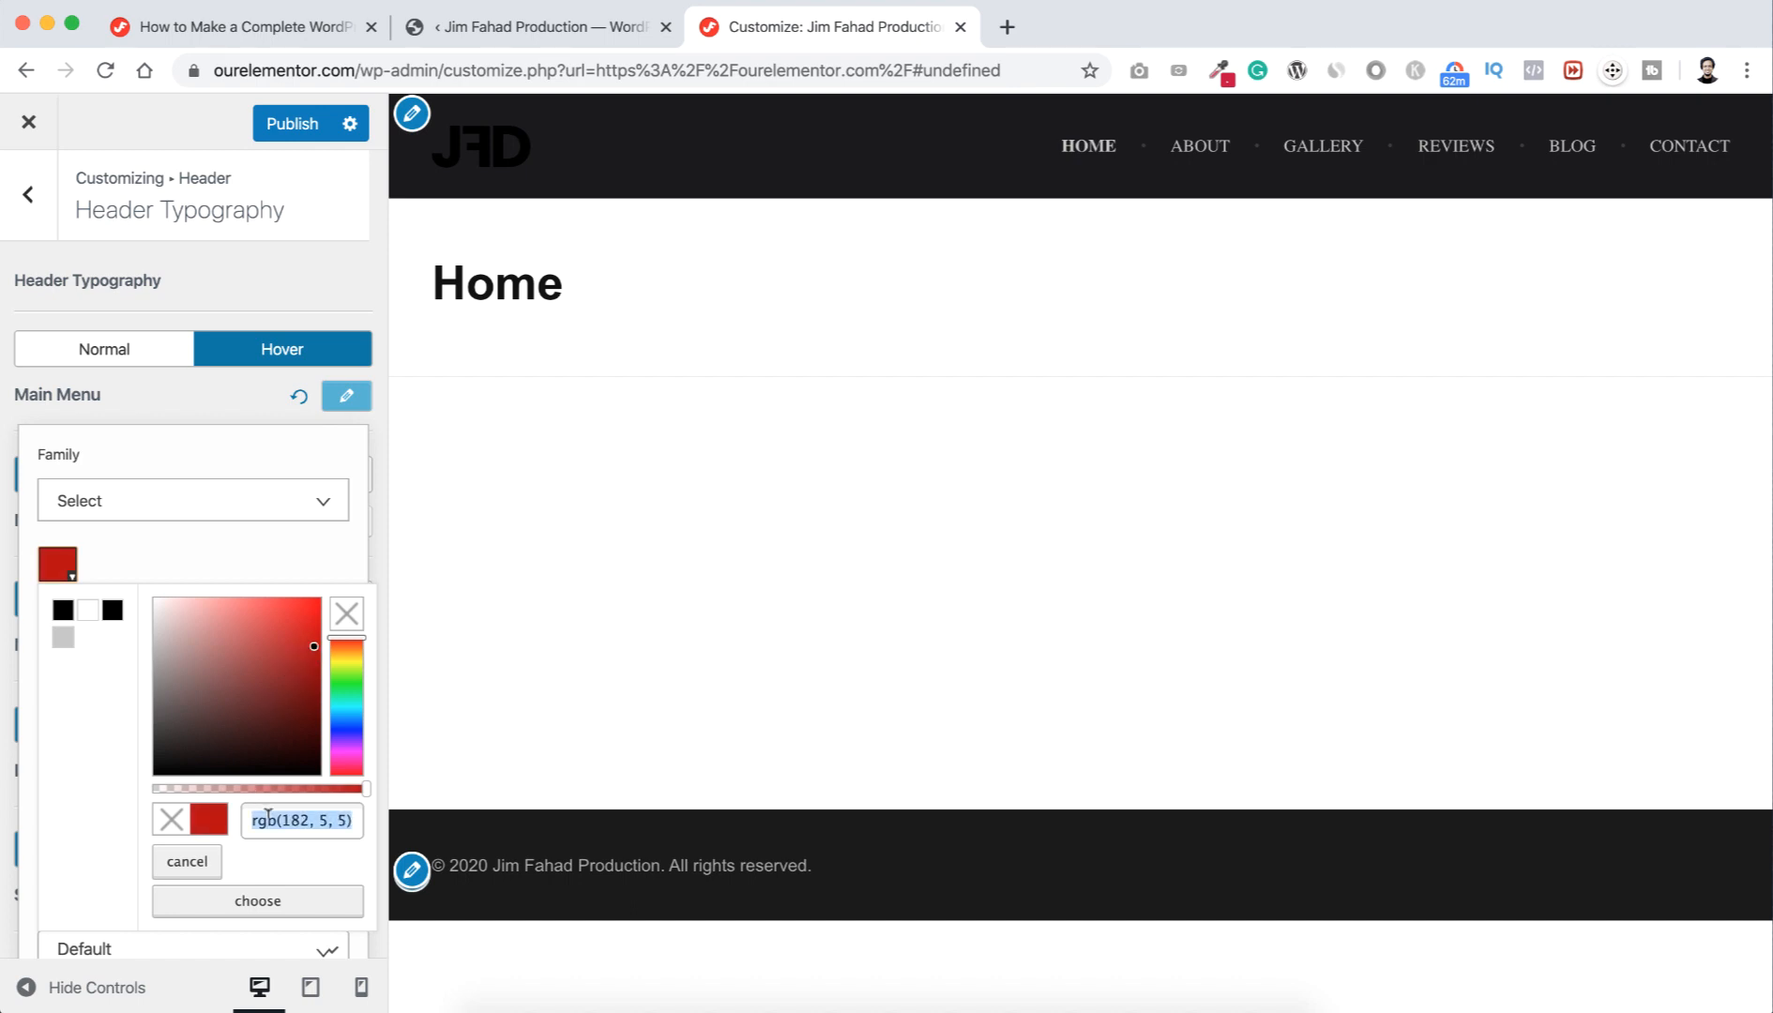
{"action": "type", "text": "#c30"}
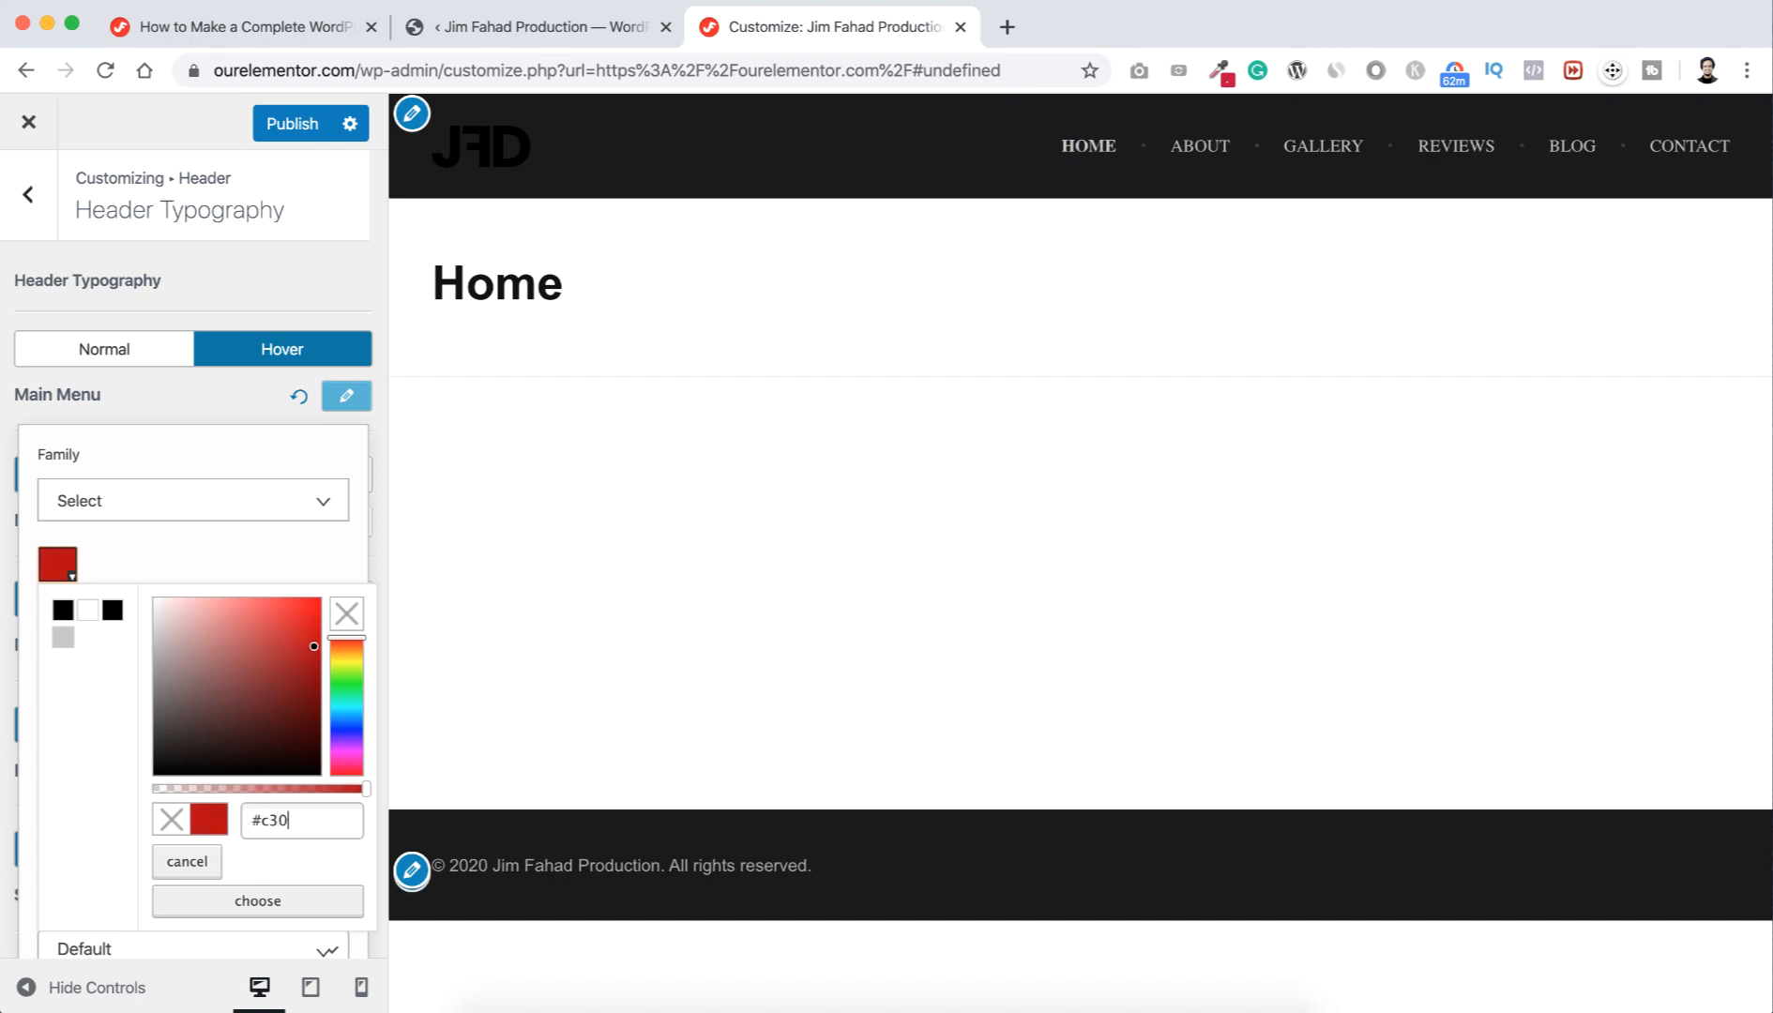
{"action": "type", "text": "63f"}
{"action": "left_click", "coordinate": [256, 901]}
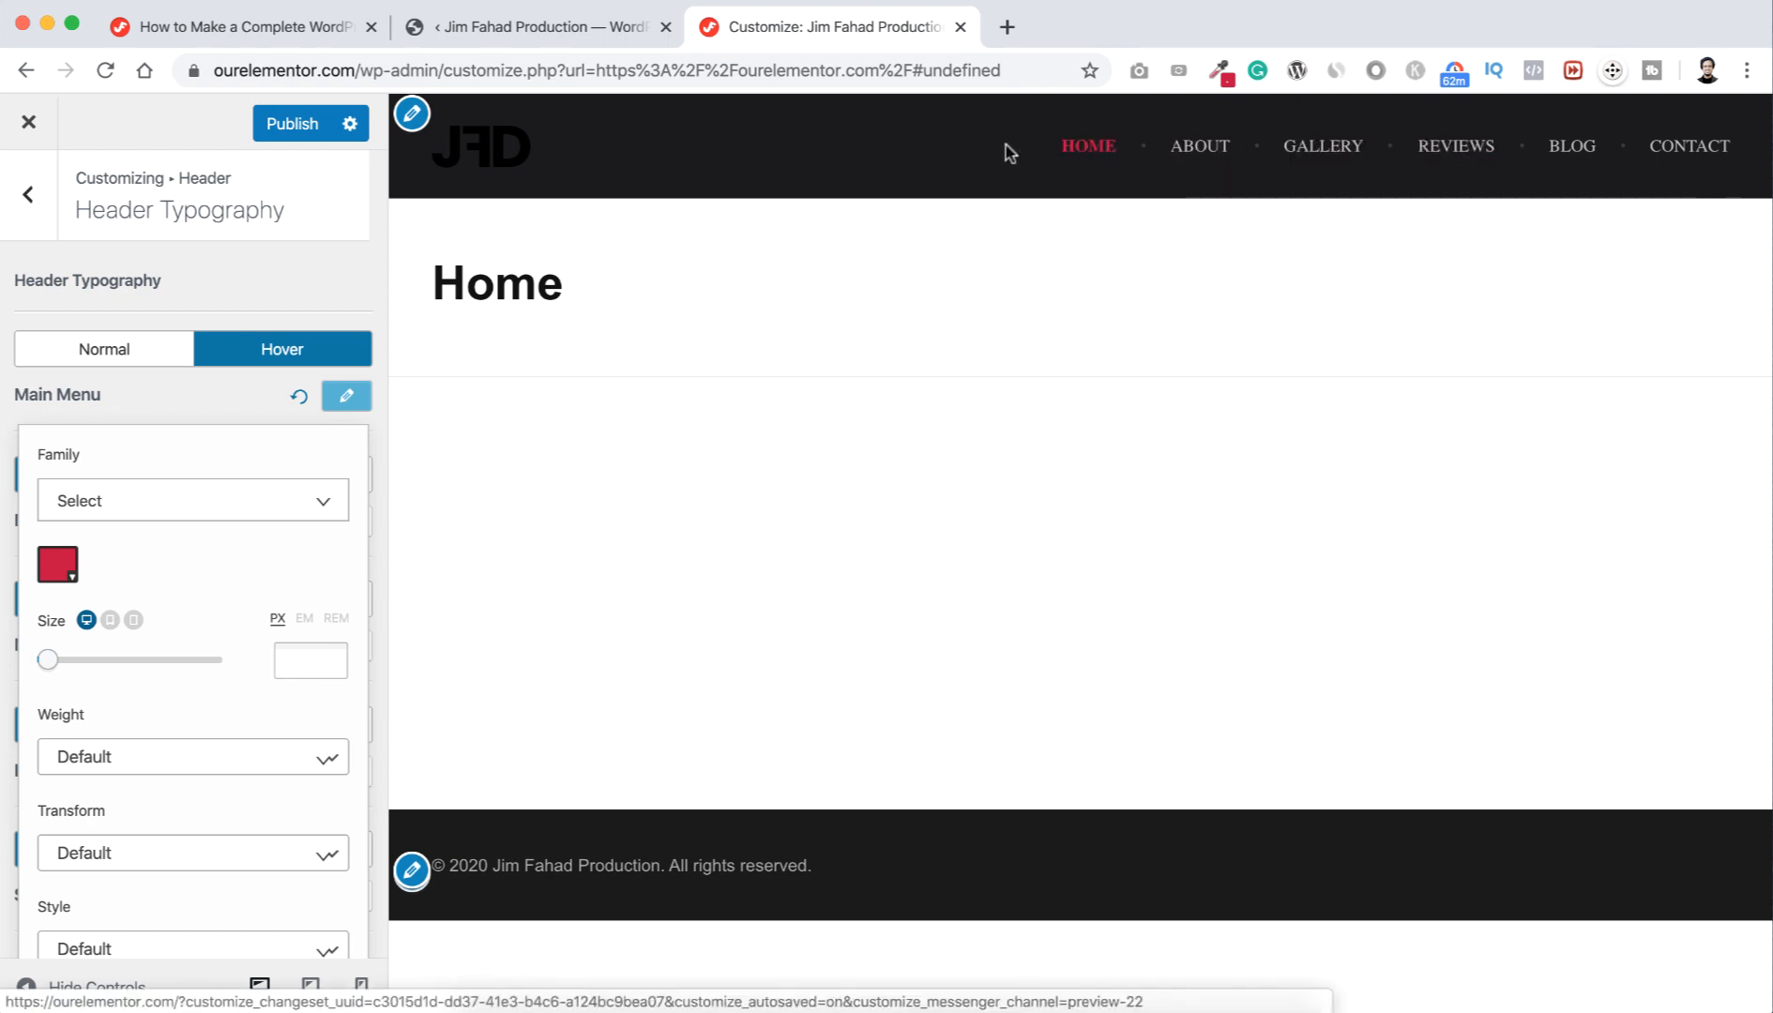
{"action": "left_click", "coordinate": [188, 396]}
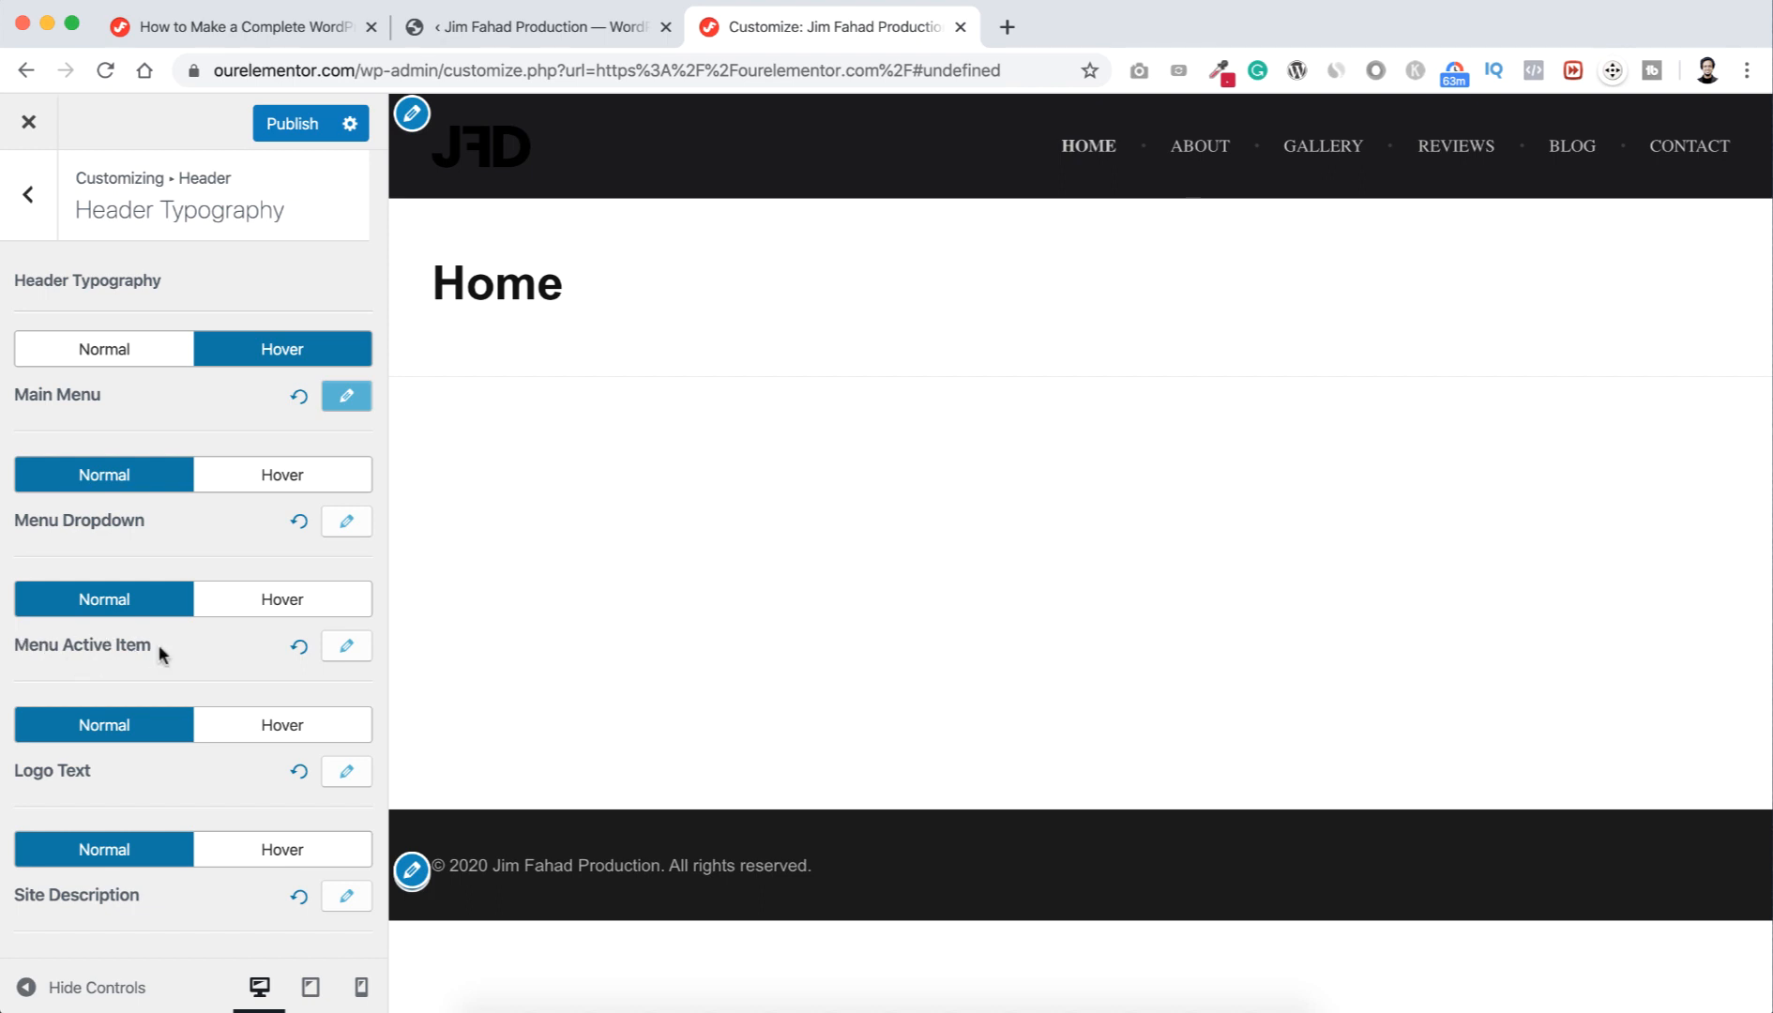
Step: Give the active menu item's text the saved crimson color in its normal state and close its typography options
{"action": "left_click", "coordinate": [345, 645]}
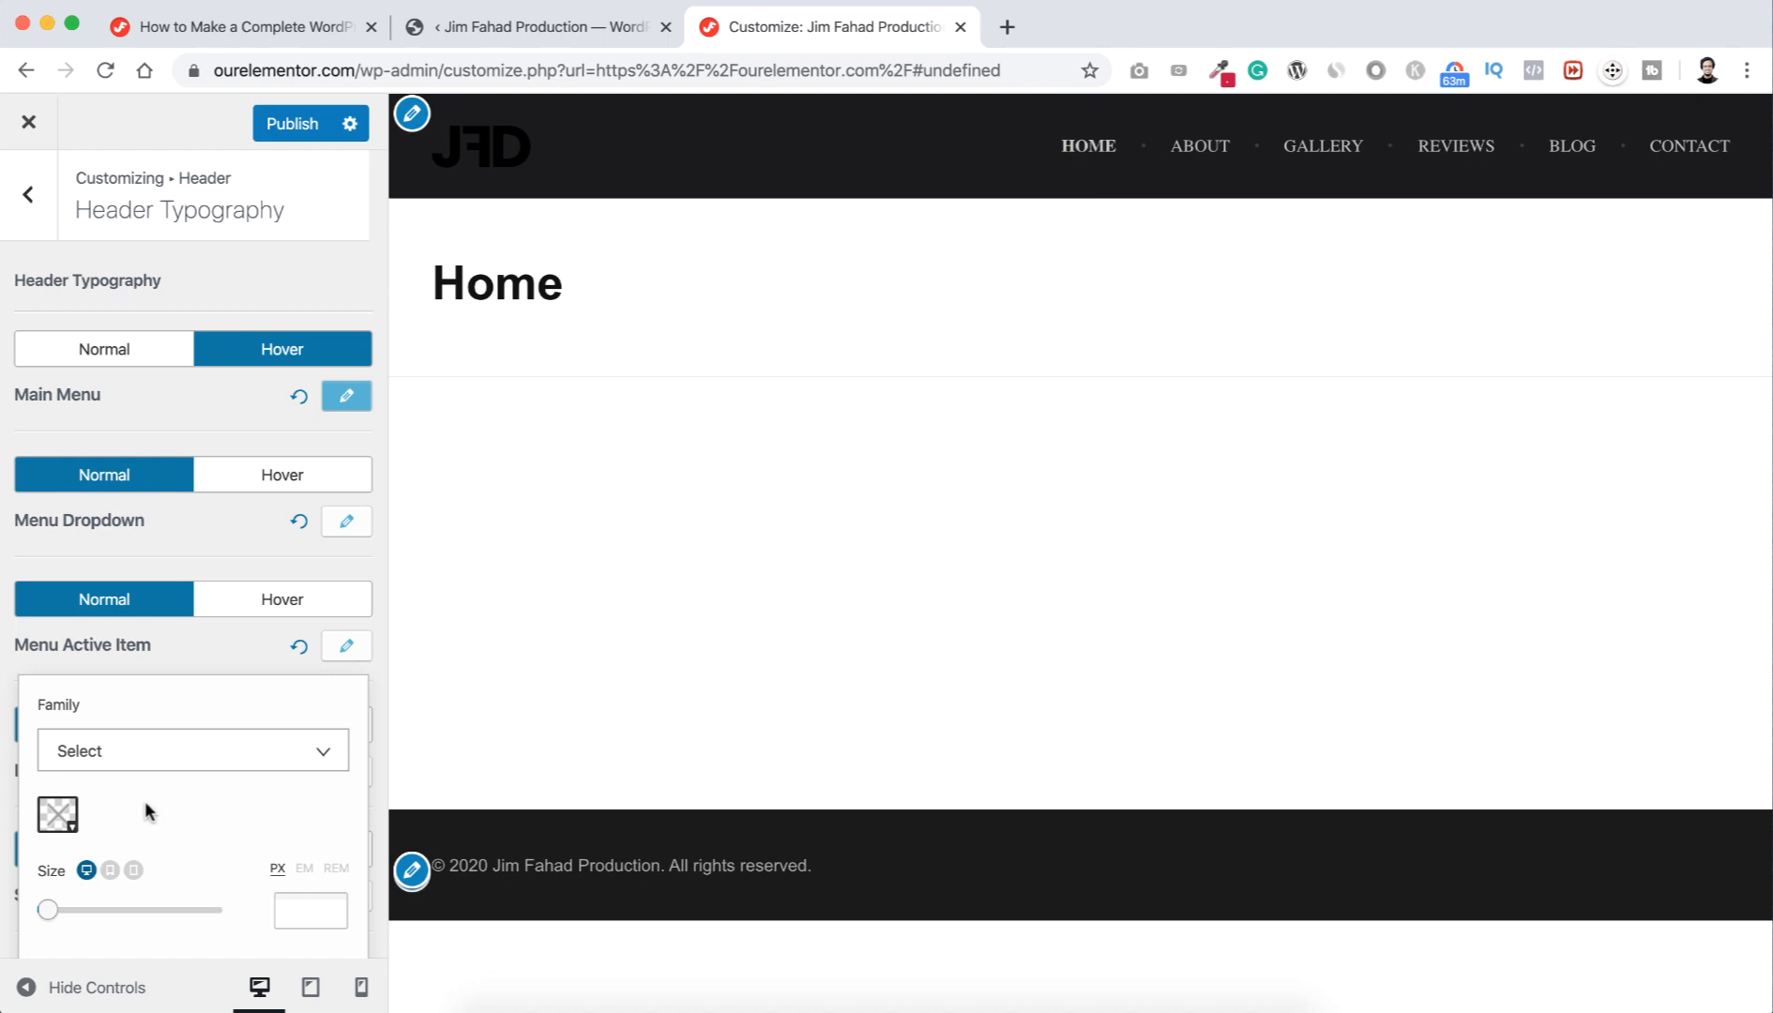
{"action": "left_click", "coordinate": [57, 818]}
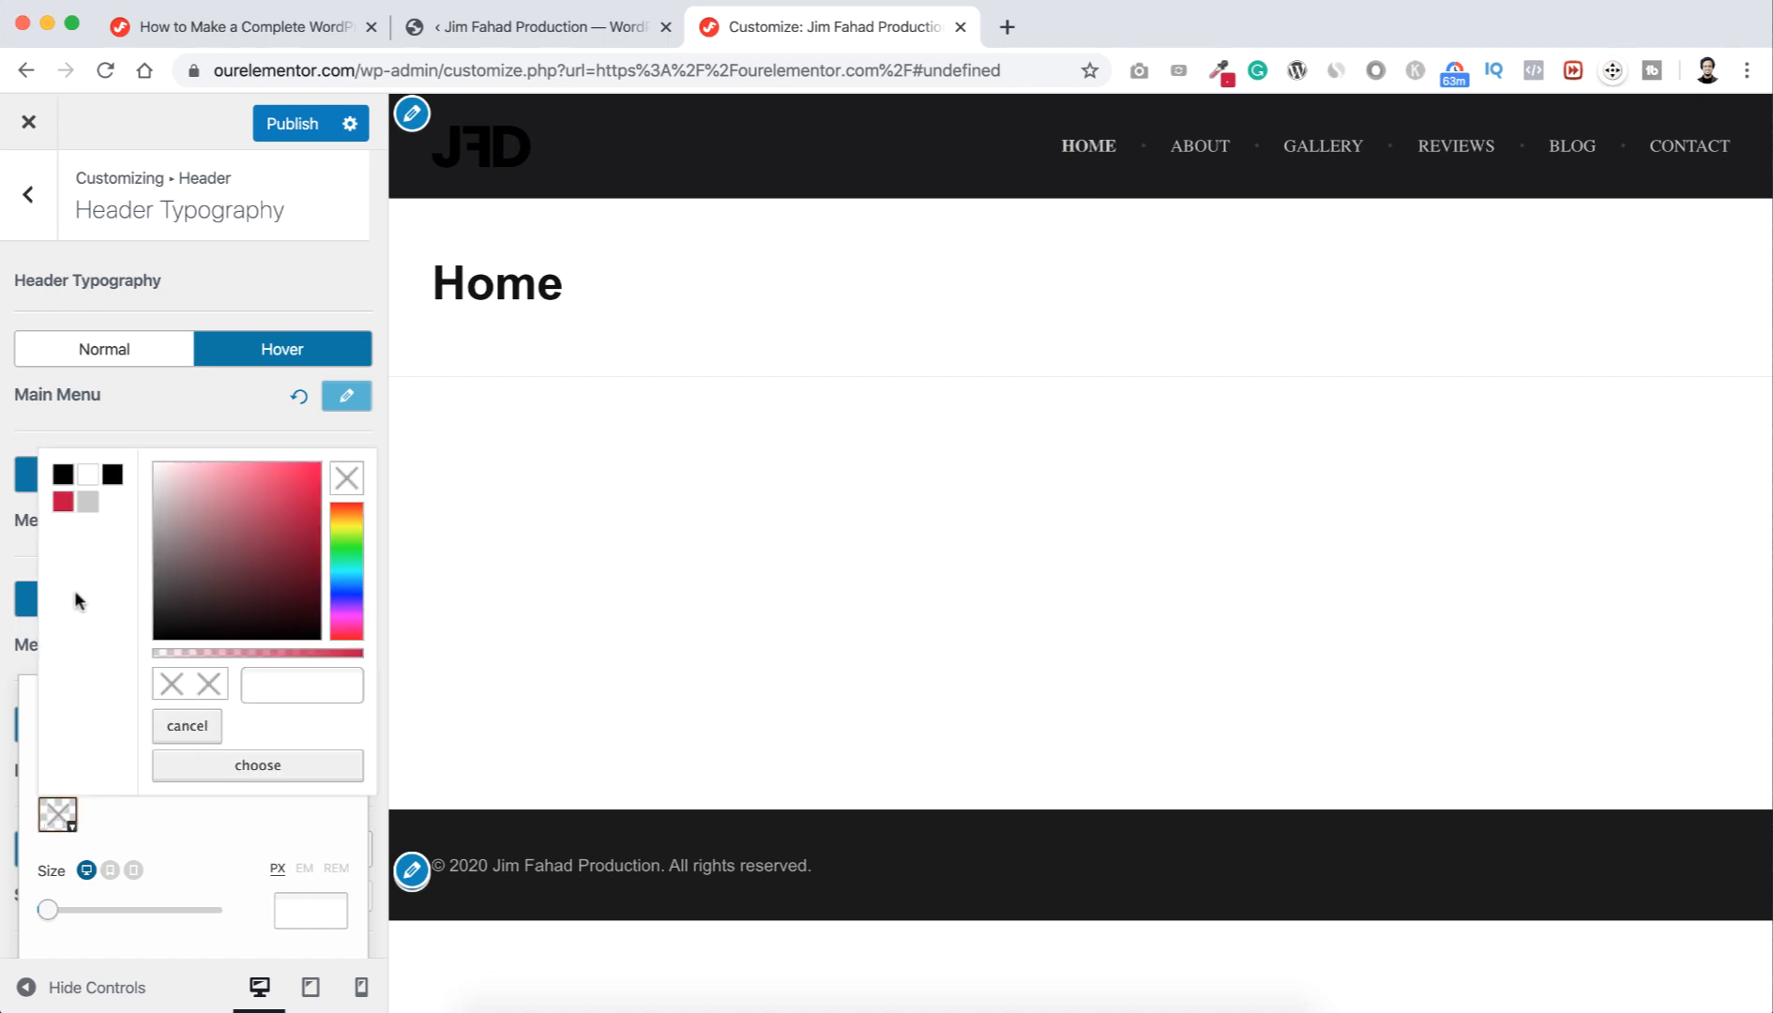
{"action": "left_click", "coordinate": [62, 506]}
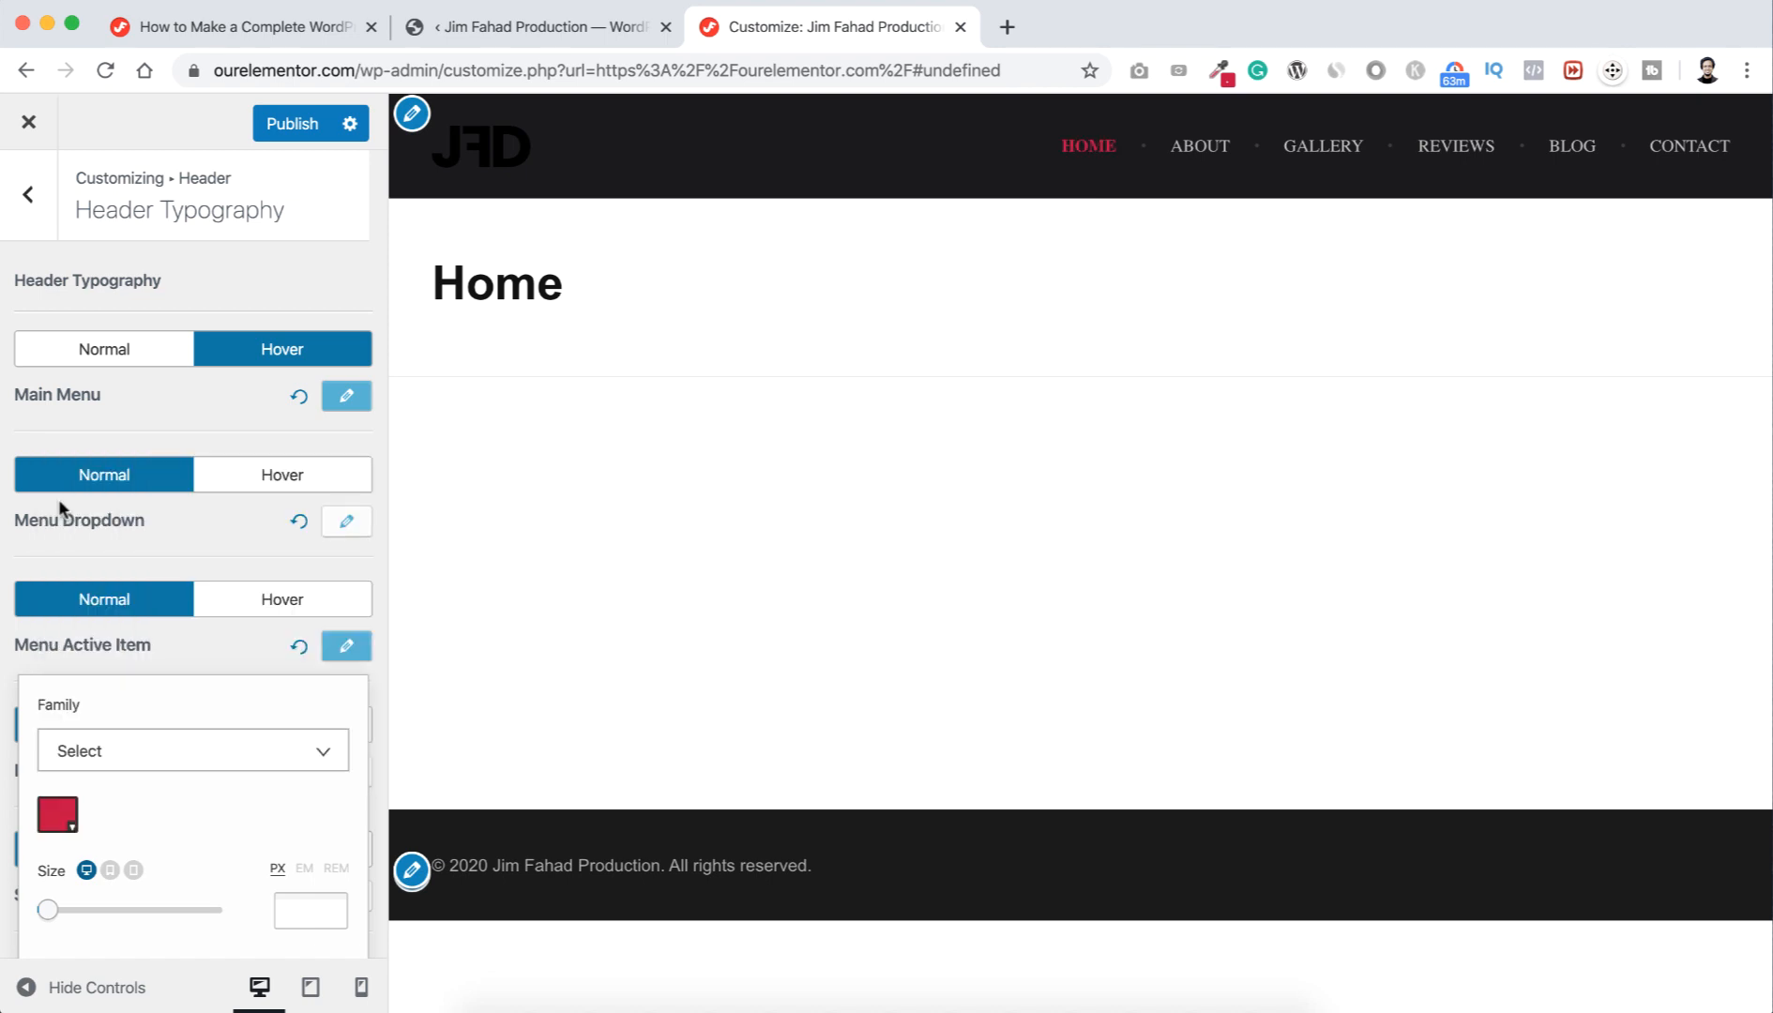
{"action": "left_click", "coordinate": [98, 558]}
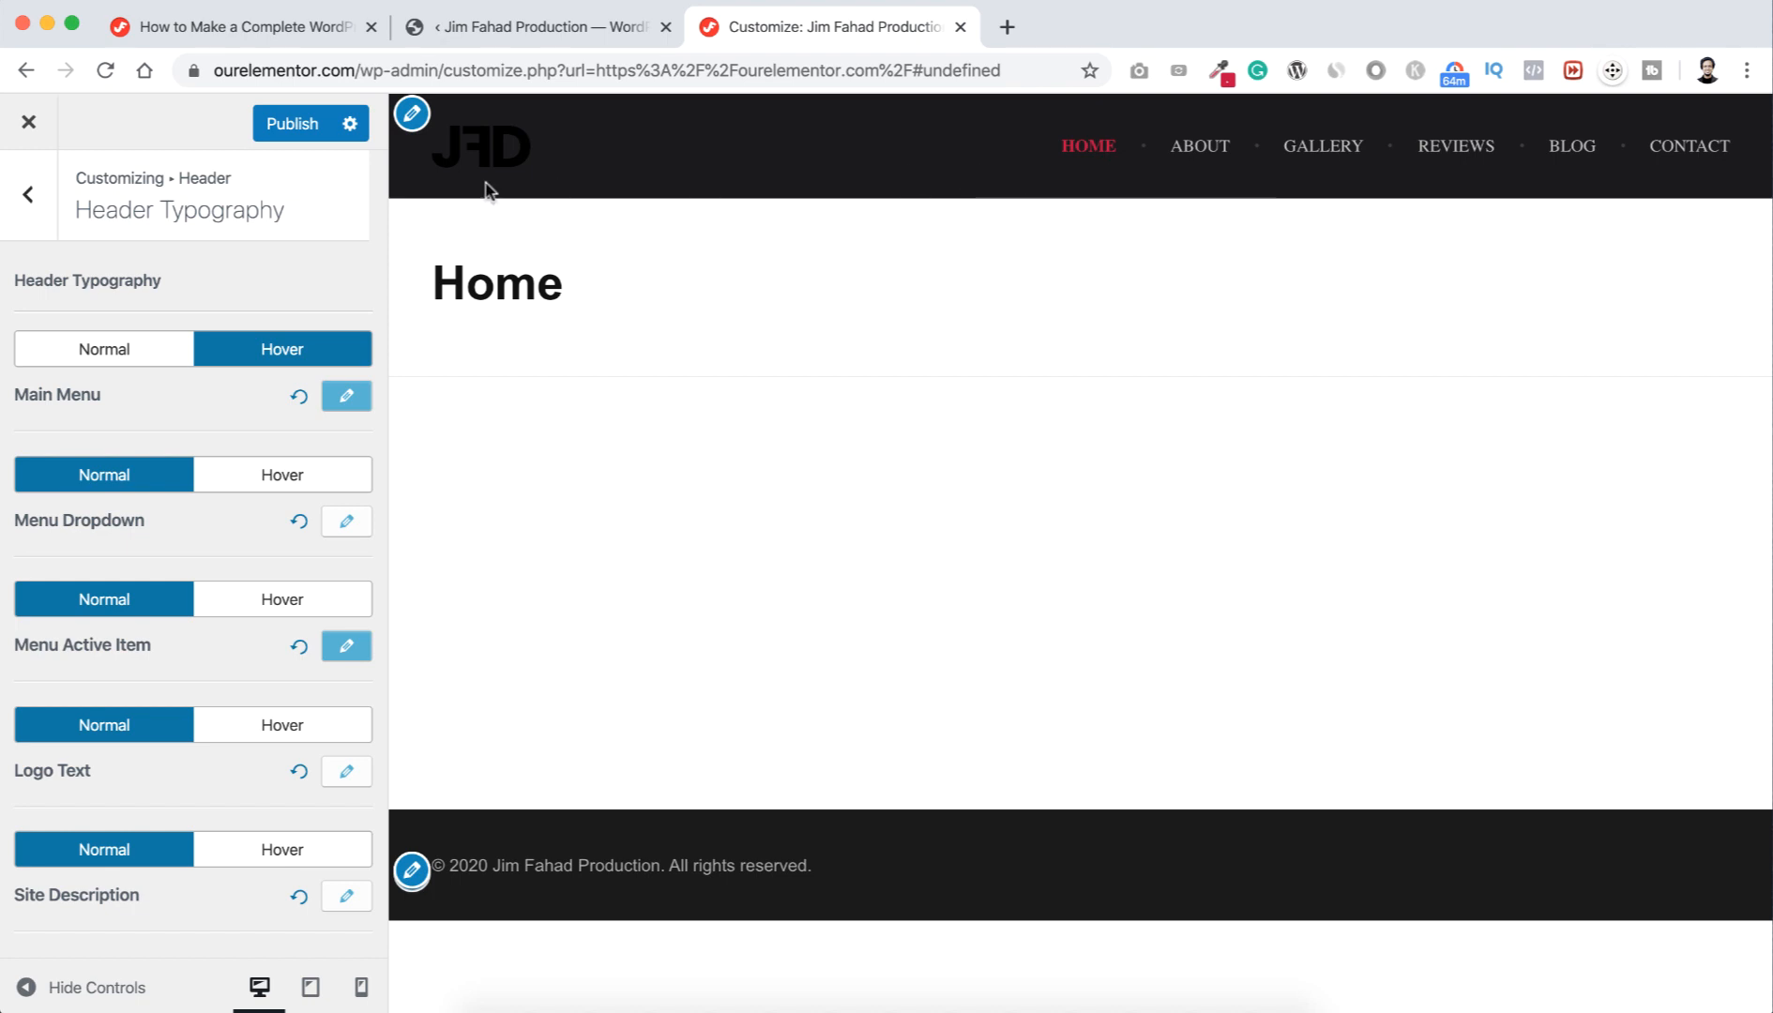
Step: Turn off the splitter symbol between menu items in the Header Menu settings and return to the main customizer list
{"action": "left_click", "coordinate": [28, 195]}
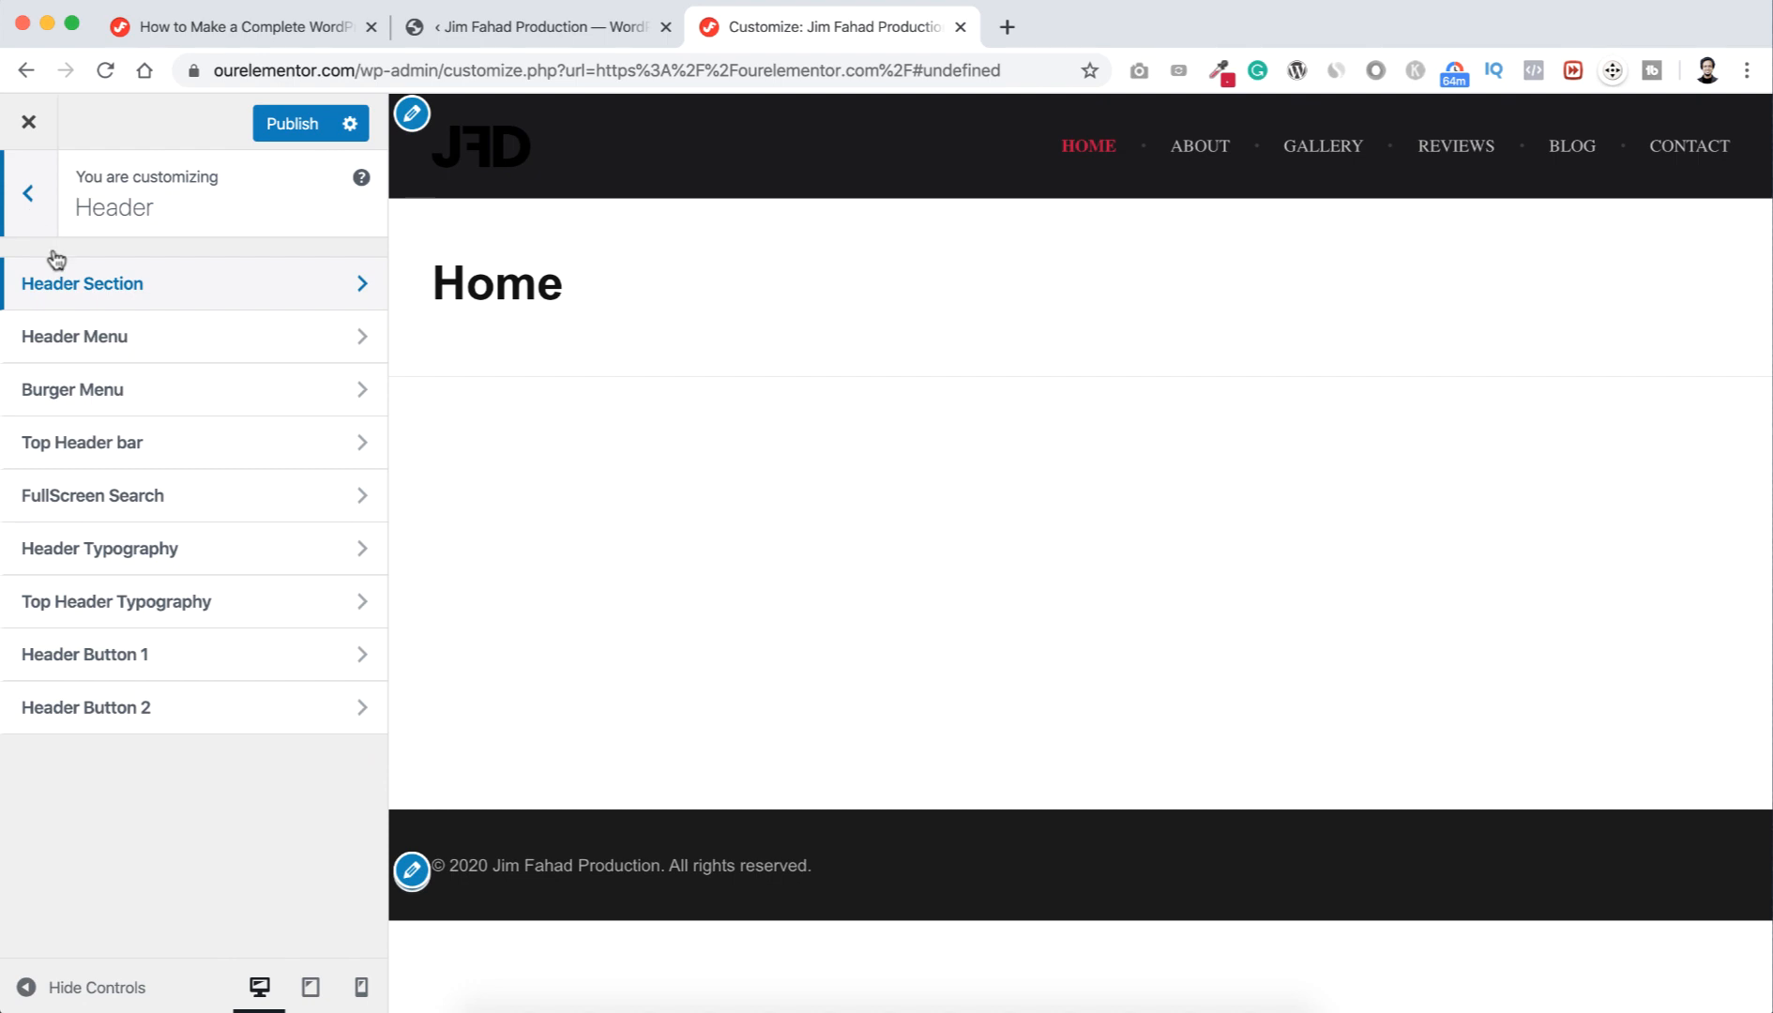
{"action": "left_click", "coordinate": [154, 348]}
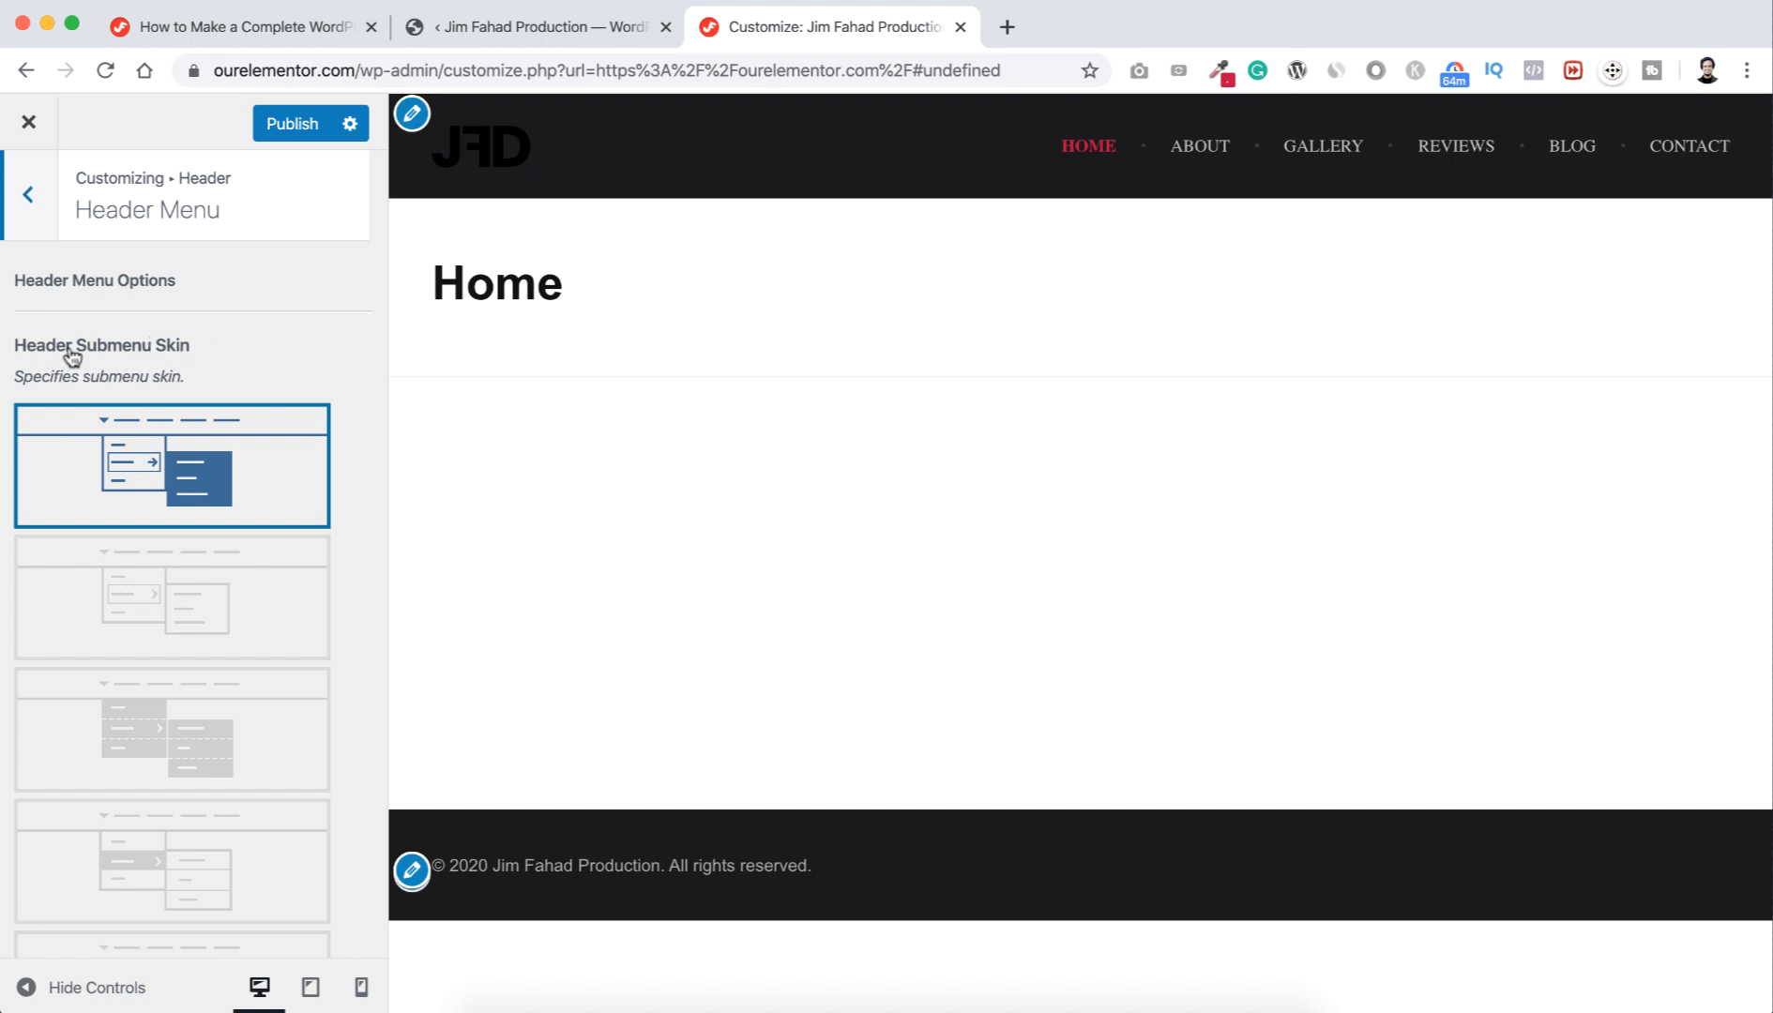
{"action": "scroll", "coordinate": [158, 580], "scroll_direction": "down", "scroll_amount": 5}
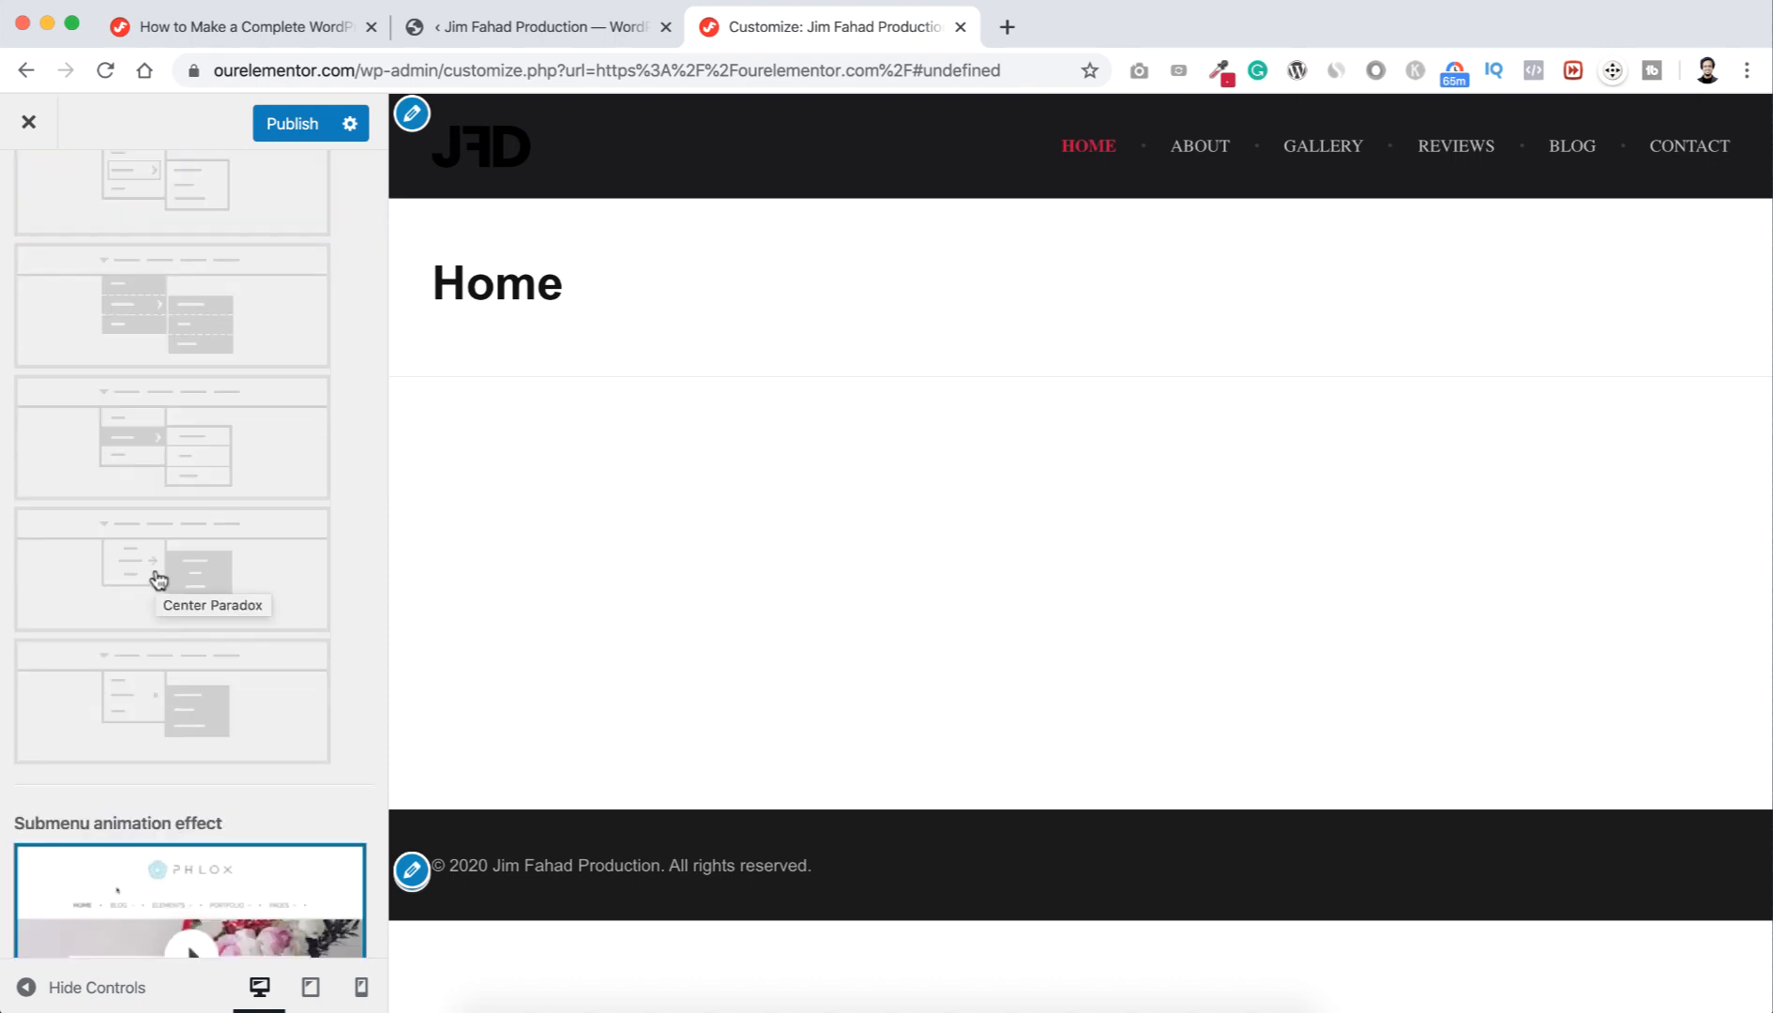
{"action": "scroll", "coordinate": [158, 580], "scroll_direction": "down", "scroll_amount": 6}
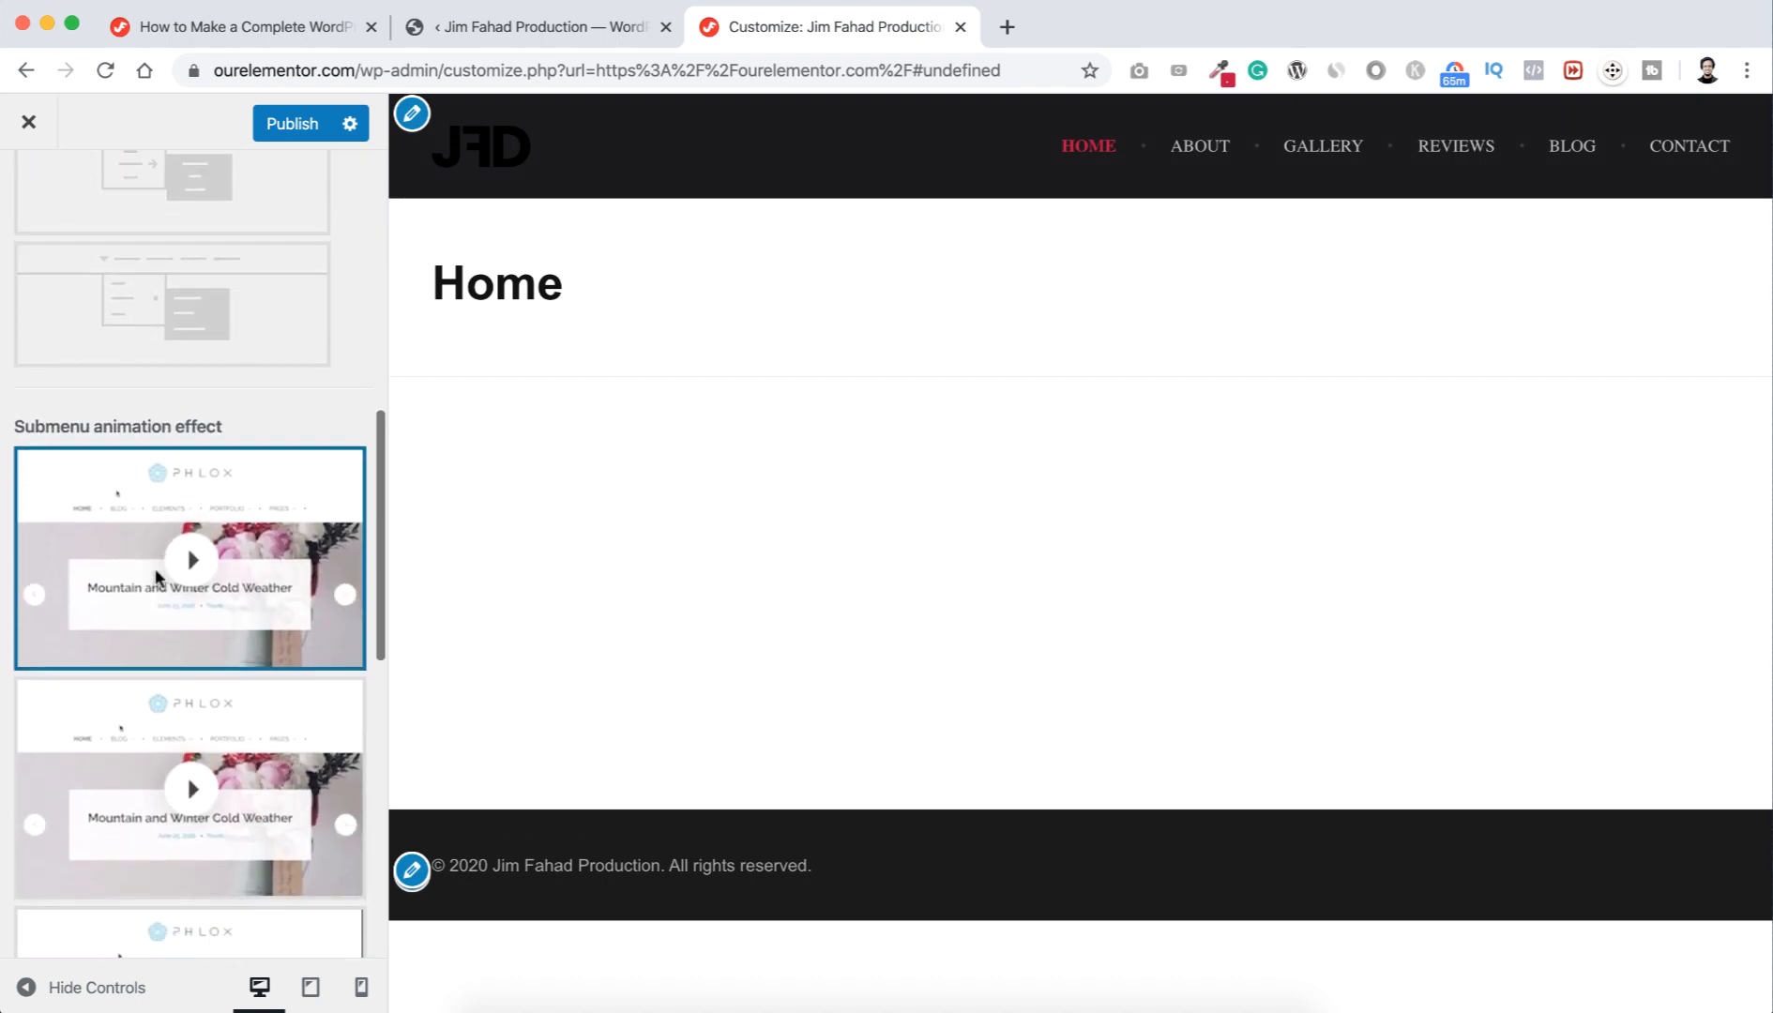
{"action": "scroll", "coordinate": [158, 579], "scroll_direction": "down", "scroll_amount": 6}
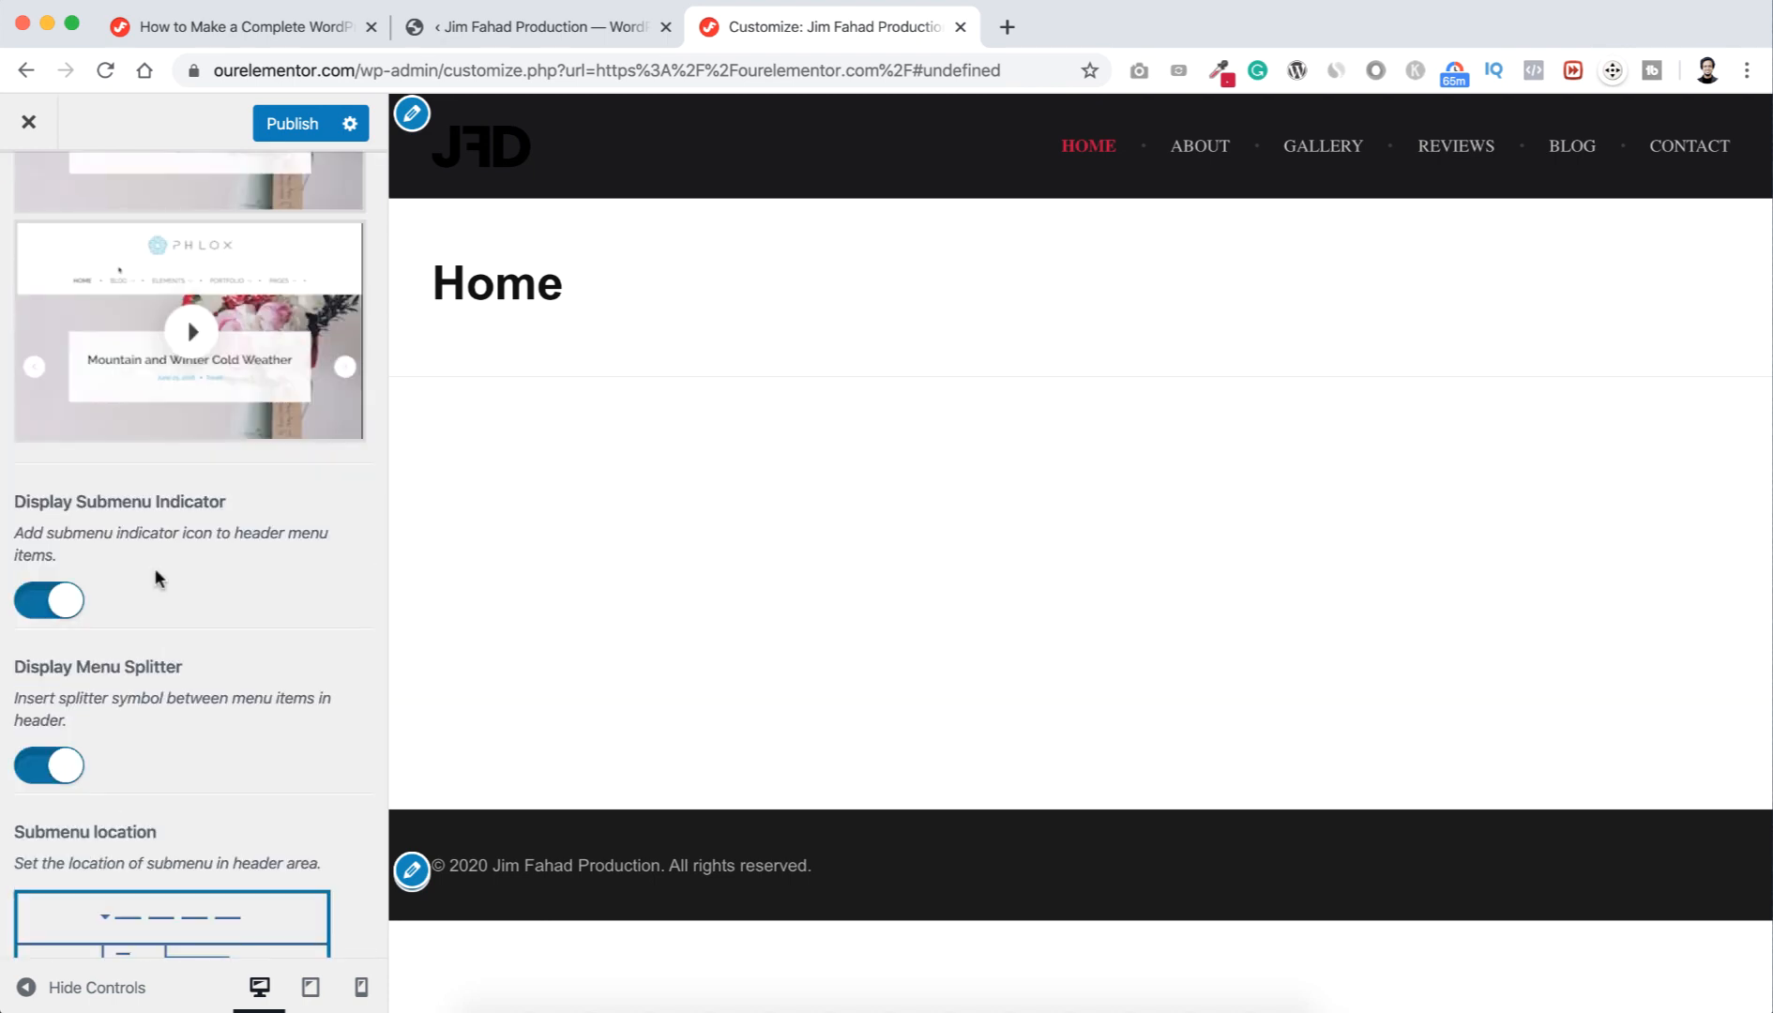
{"action": "scroll", "coordinate": [156, 578], "scroll_direction": "down", "scroll_amount": 2}
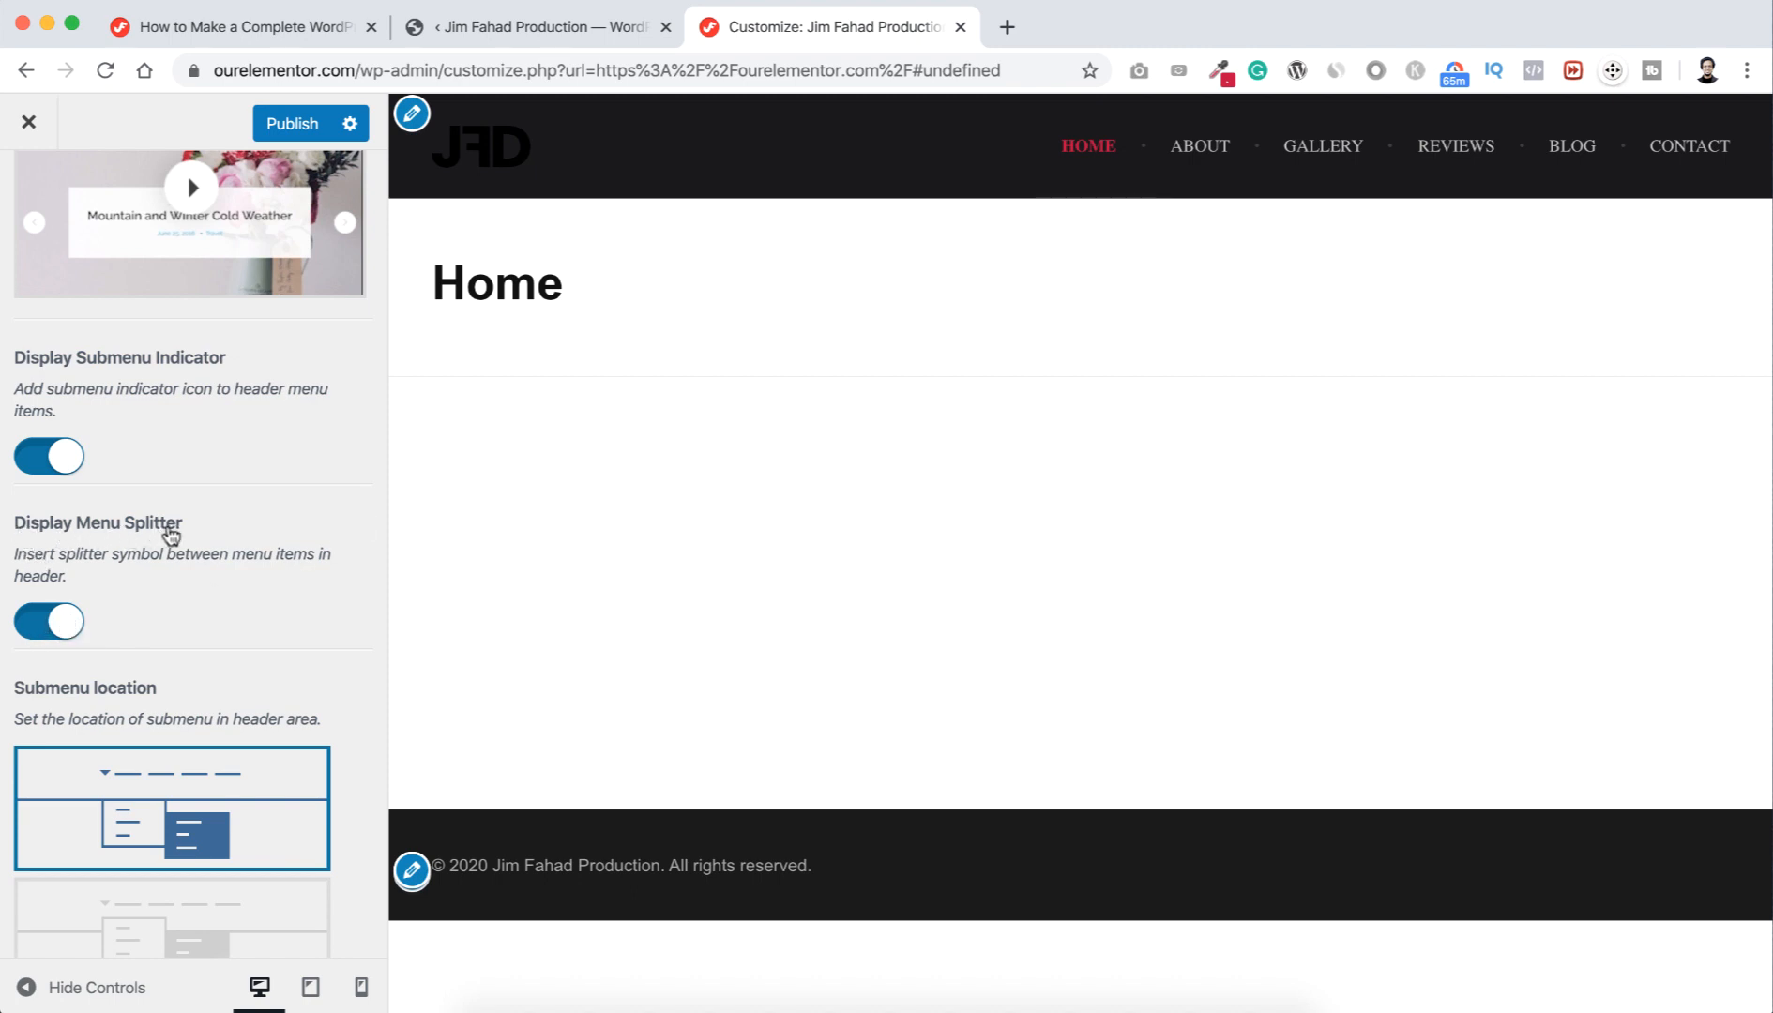
{"action": "left_click", "coordinate": [49, 624]}
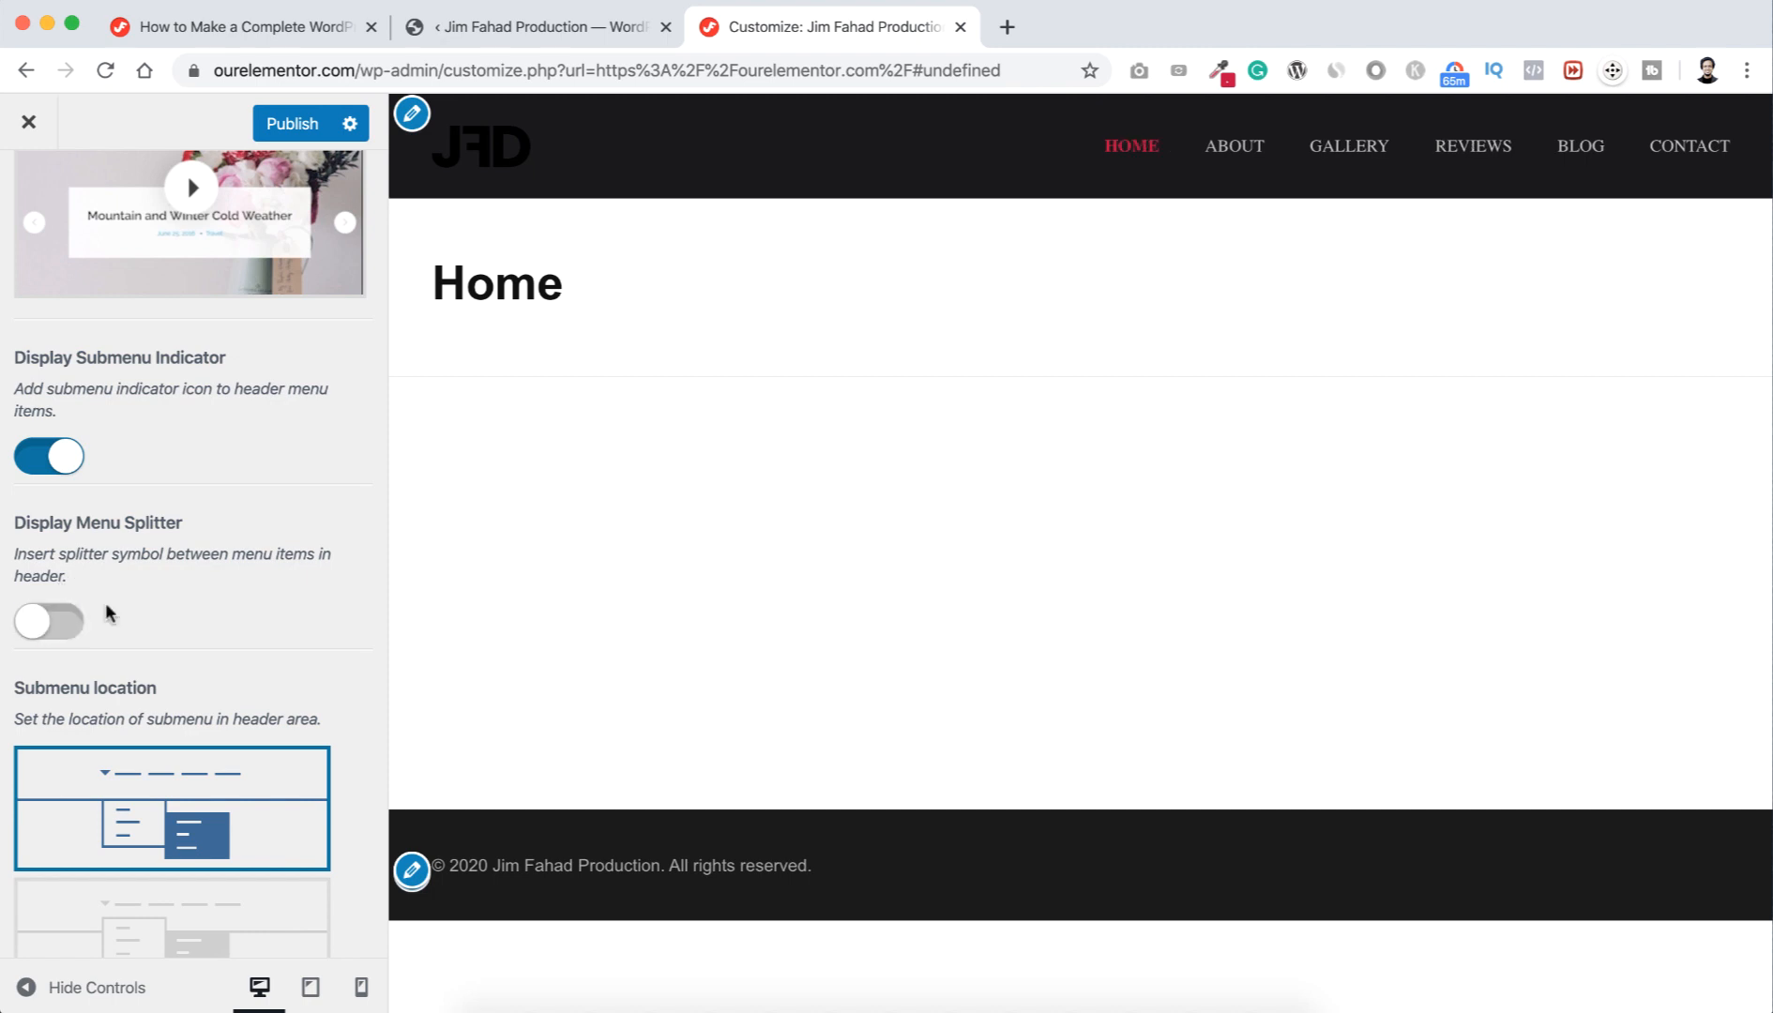
{"action": "scroll", "coordinate": [183, 420], "scroll_direction": "up", "scroll_amount": 5}
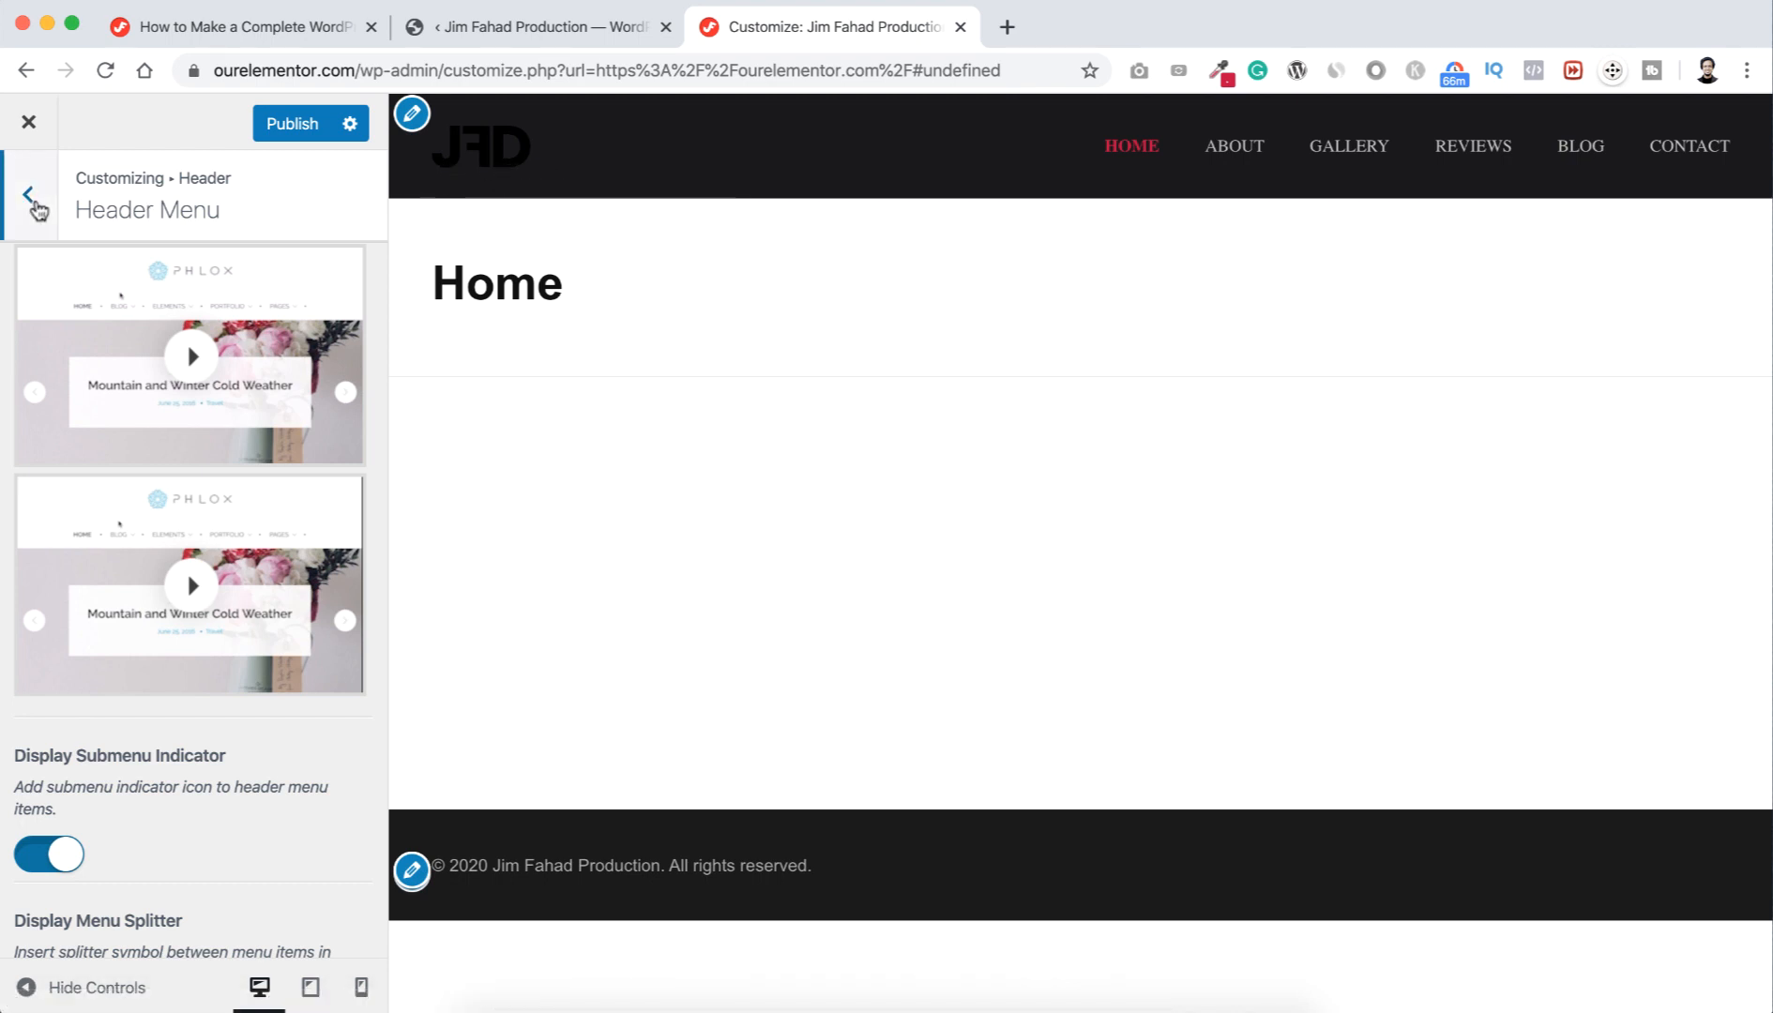
{"action": "left_click", "coordinate": [31, 197]}
{"action": "left_click", "coordinate": [34, 201]}
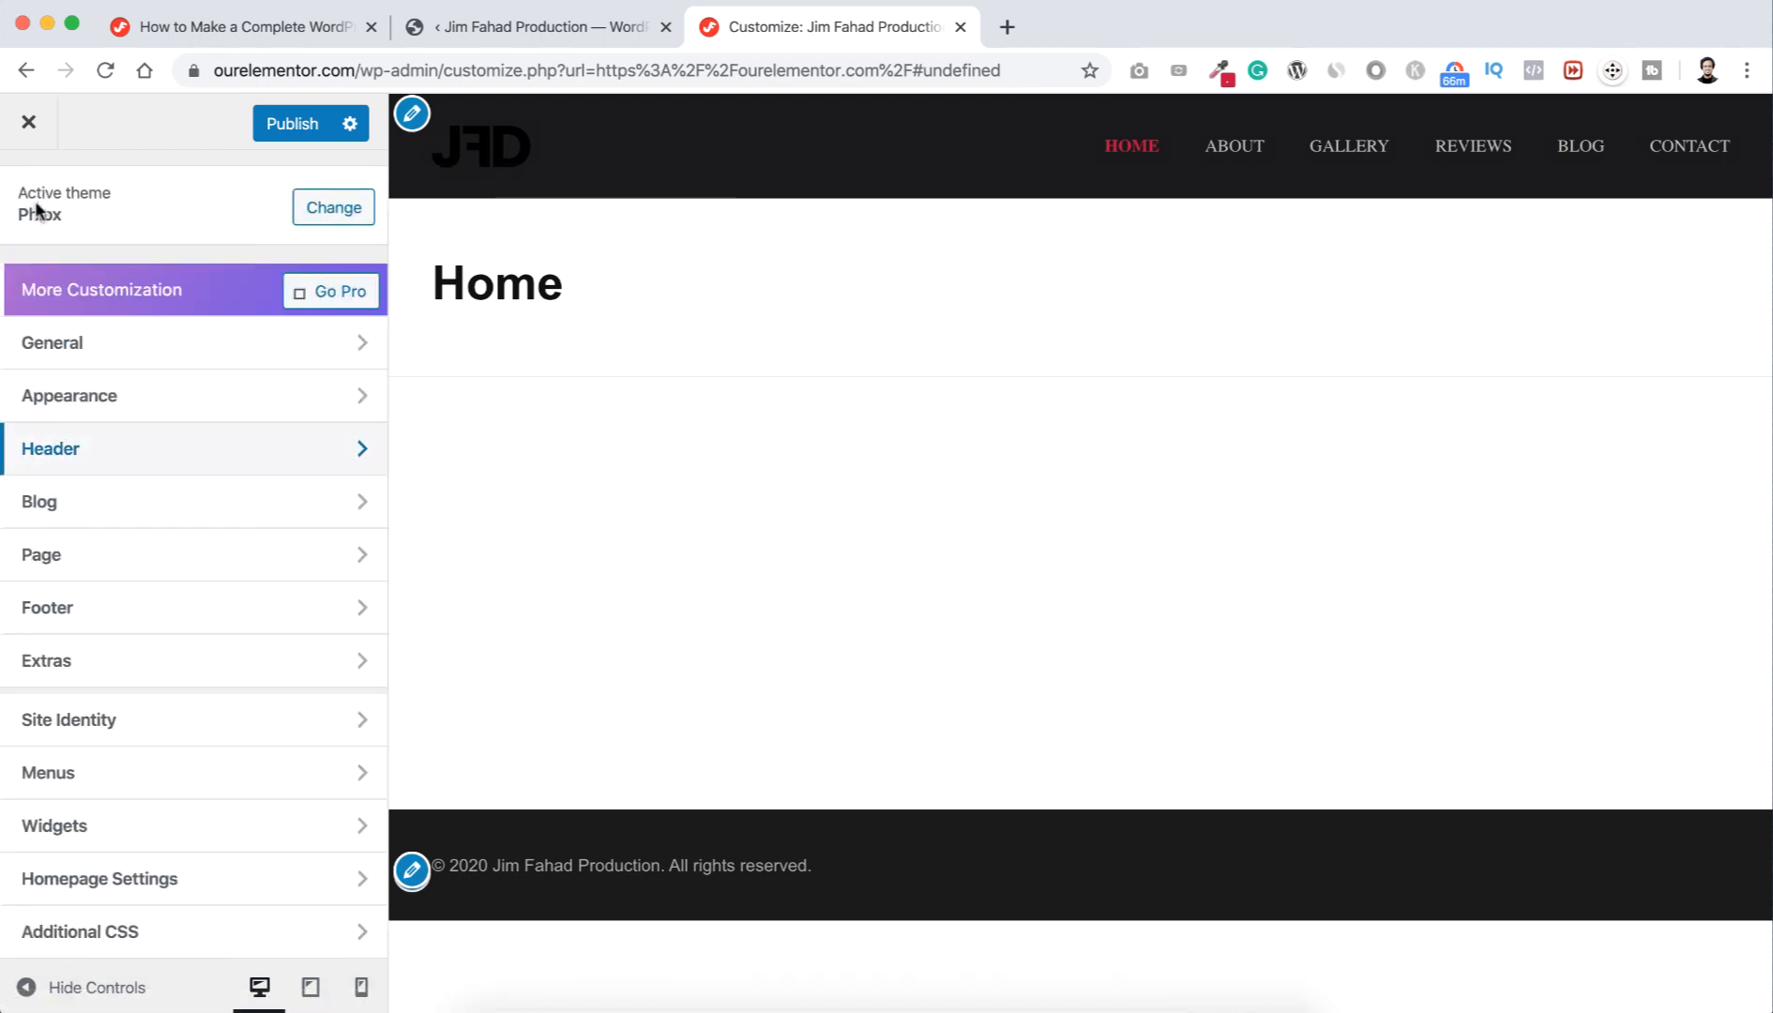
Step: Replace the site logo with an uploaded JFD-Logo.png from the Tutorial 4 Images folder, skip cropping, and publish the changes
{"action": "left_click", "coordinate": [130, 720]}
{"action": "left_click", "coordinate": [170, 694]}
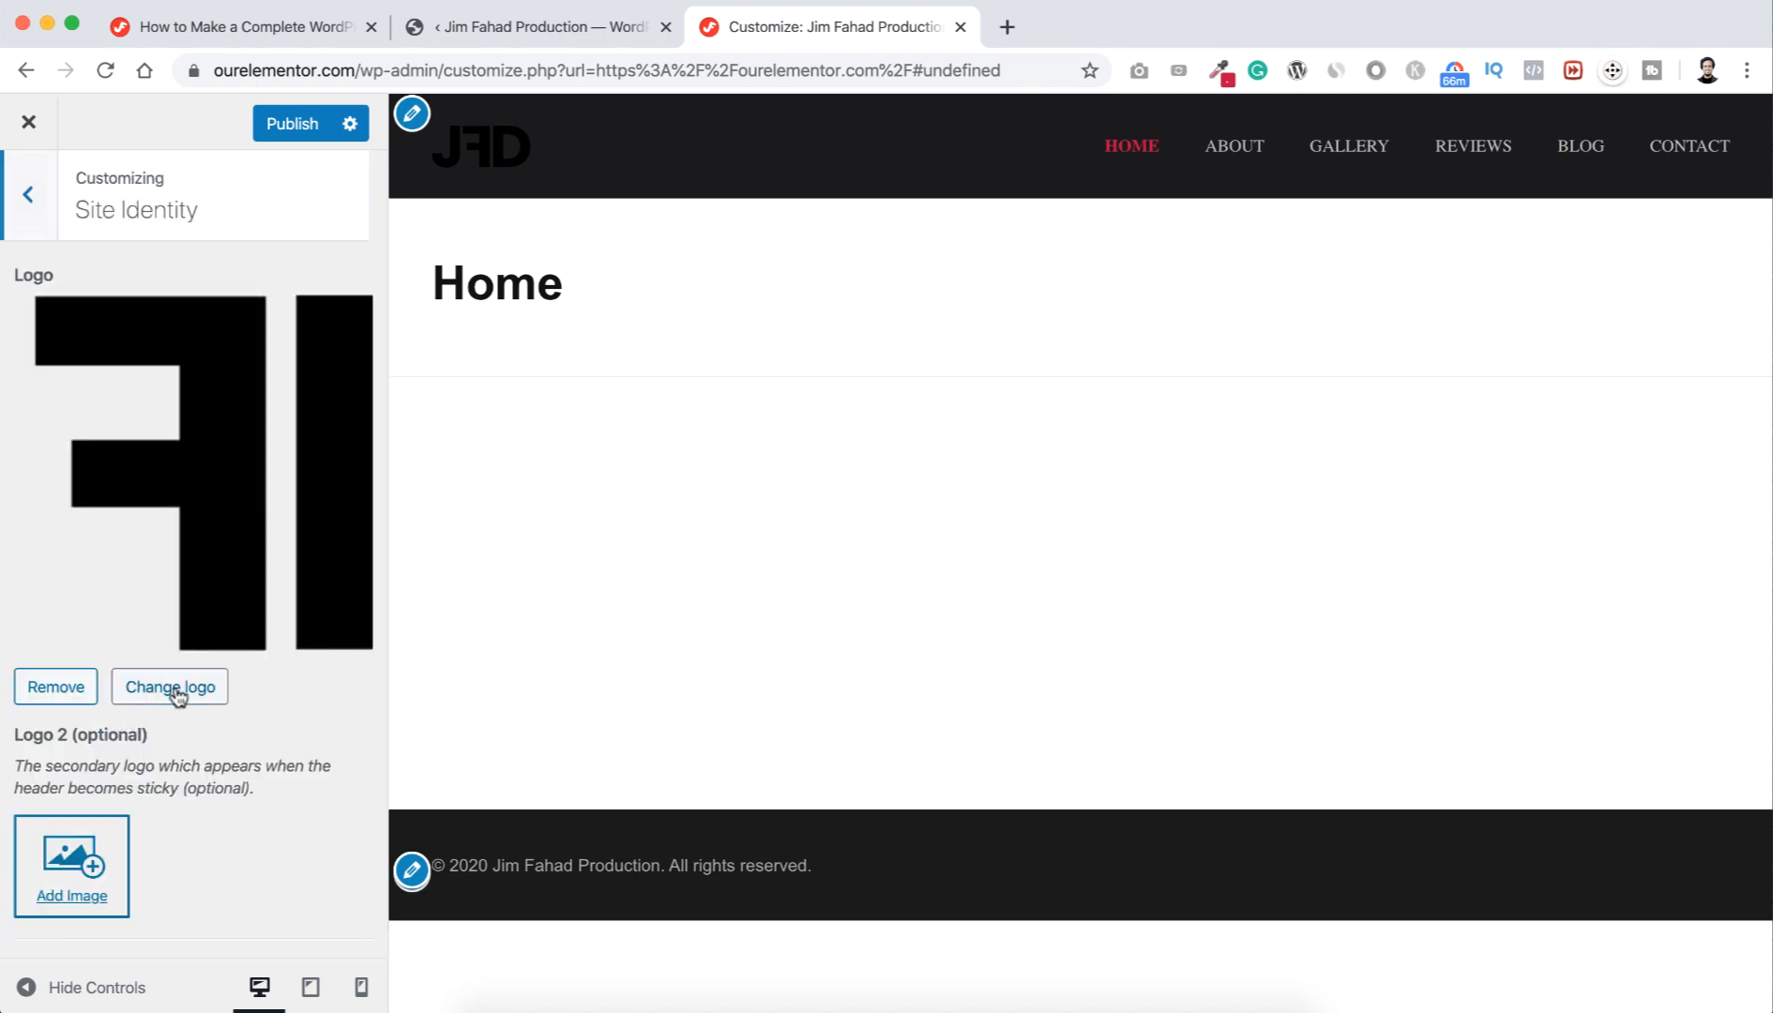
{"action": "left_click", "coordinate": [99, 222]}
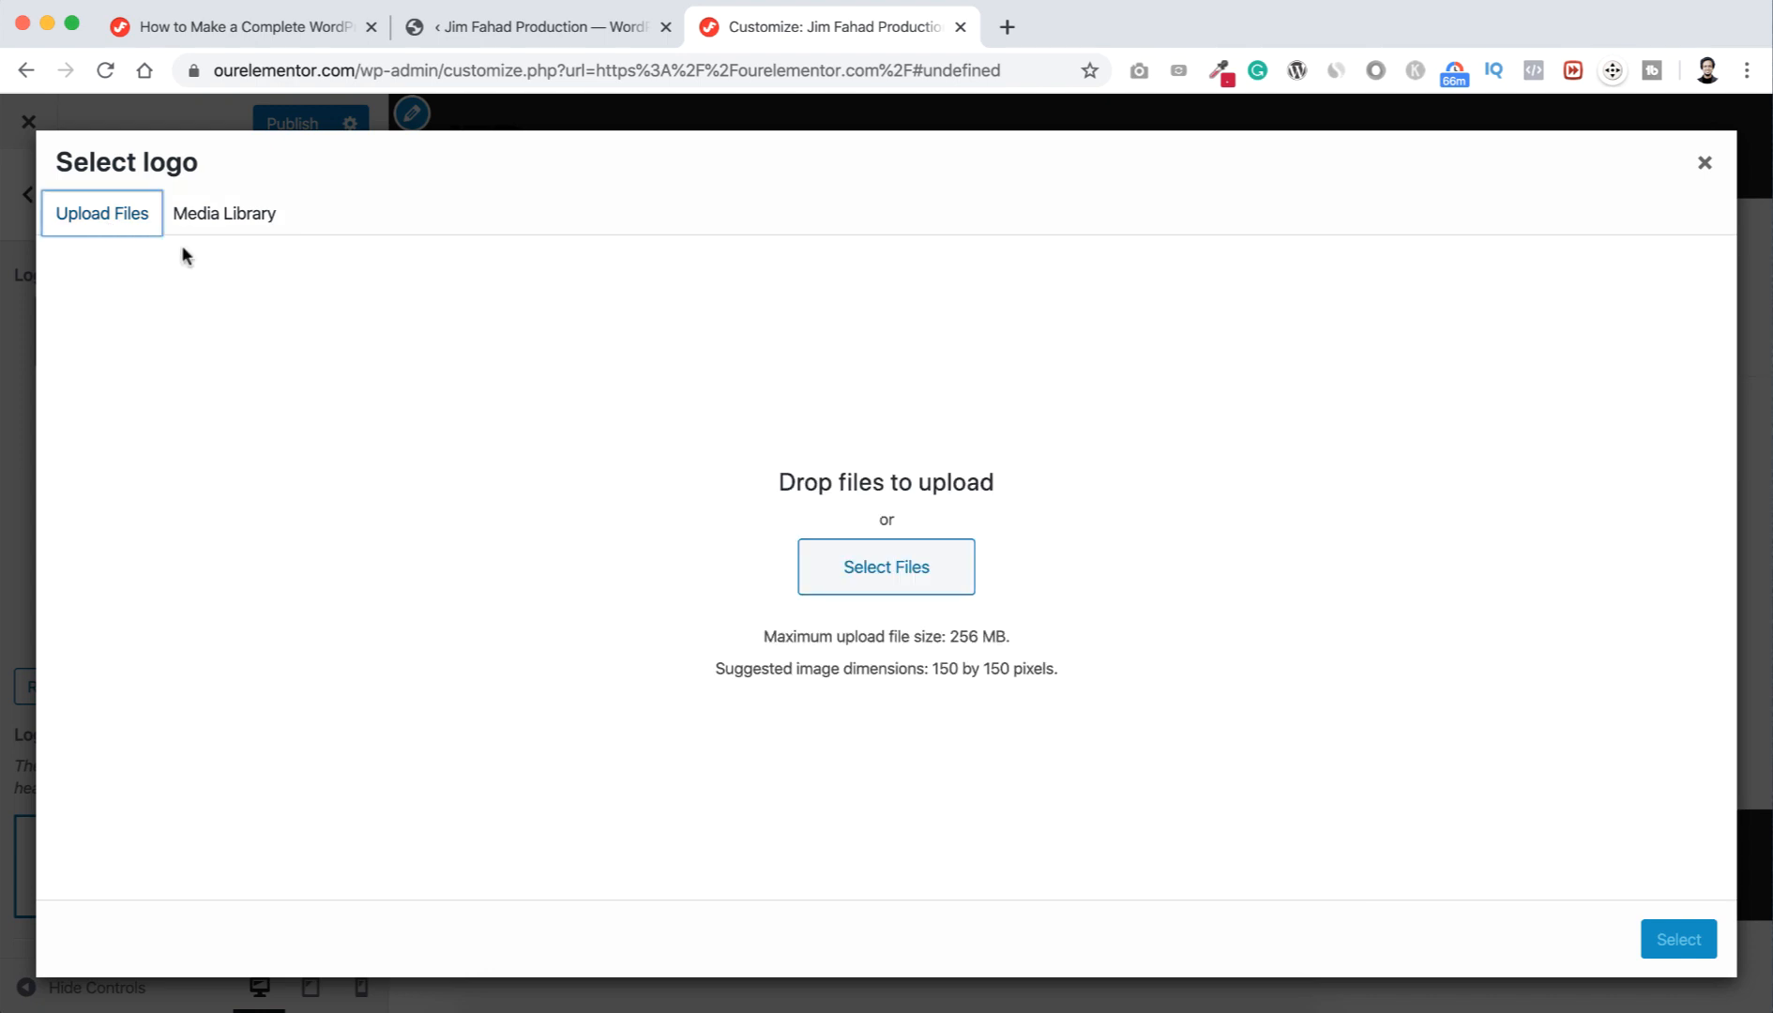
{"action": "left_click", "coordinate": [850, 590]}
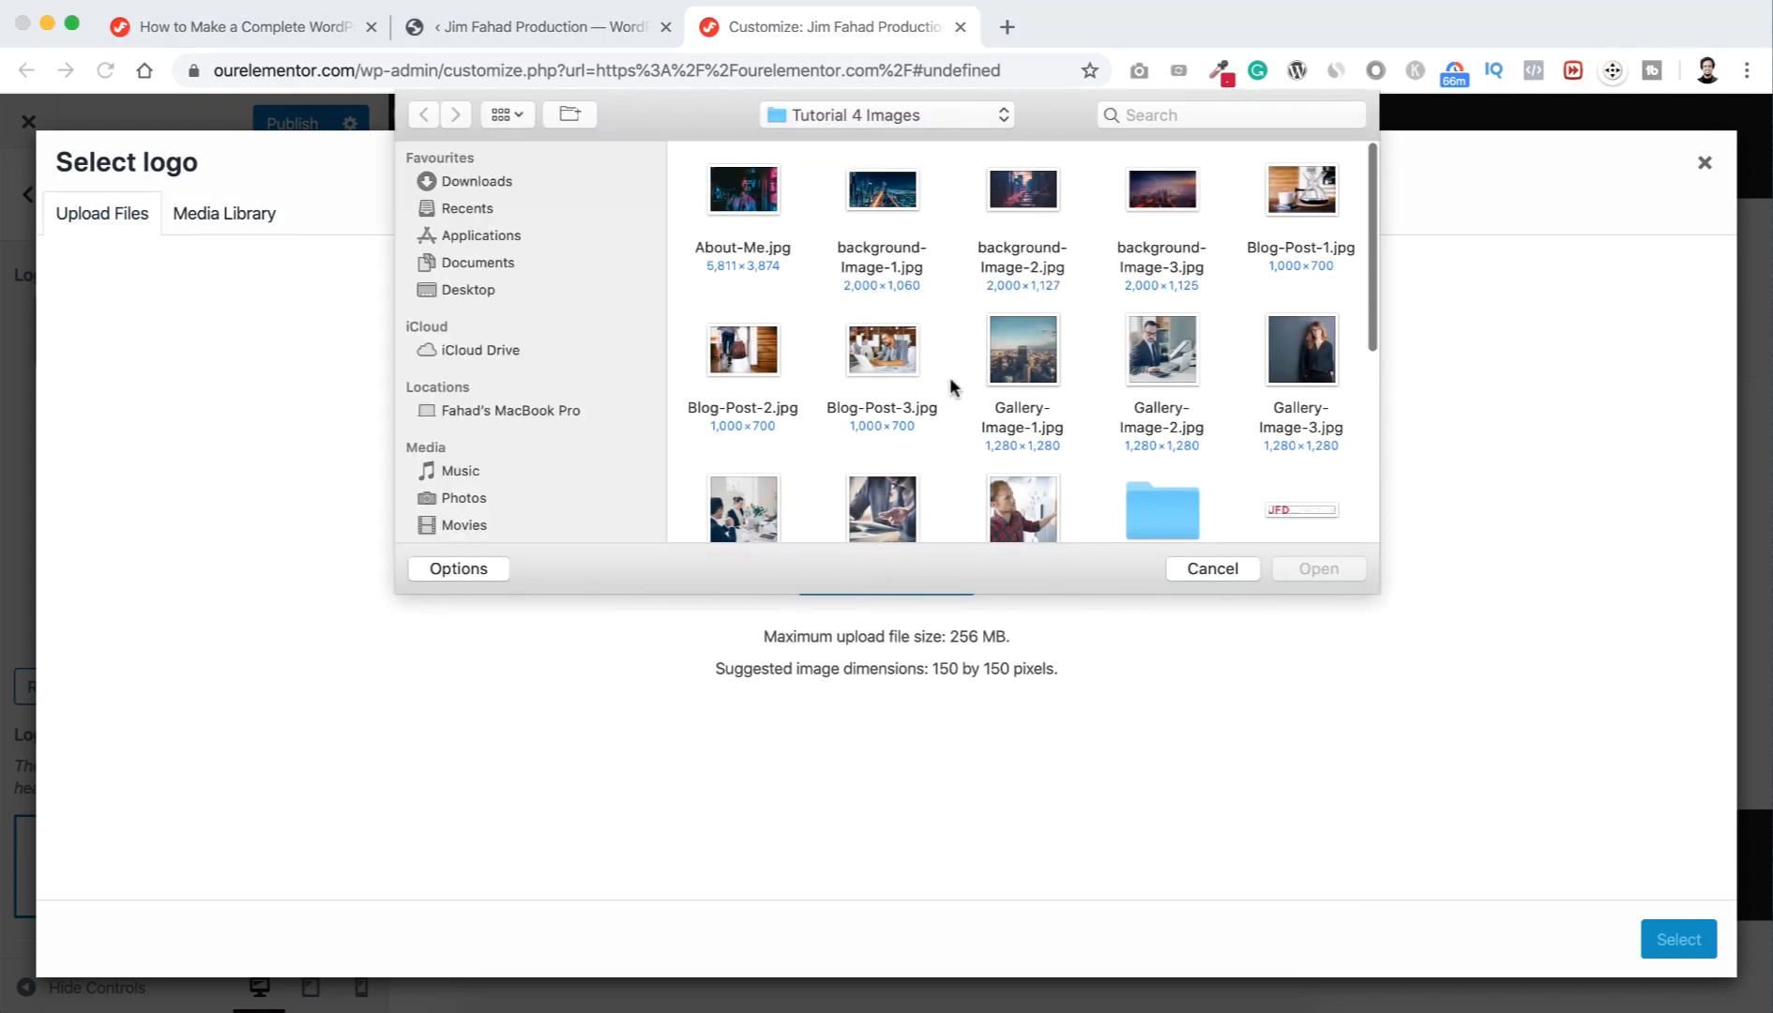
{"action": "scroll", "coordinate": [955, 383], "scroll_direction": "down", "scroll_amount": 3}
{"action": "left_click", "coordinate": [1288, 392]}
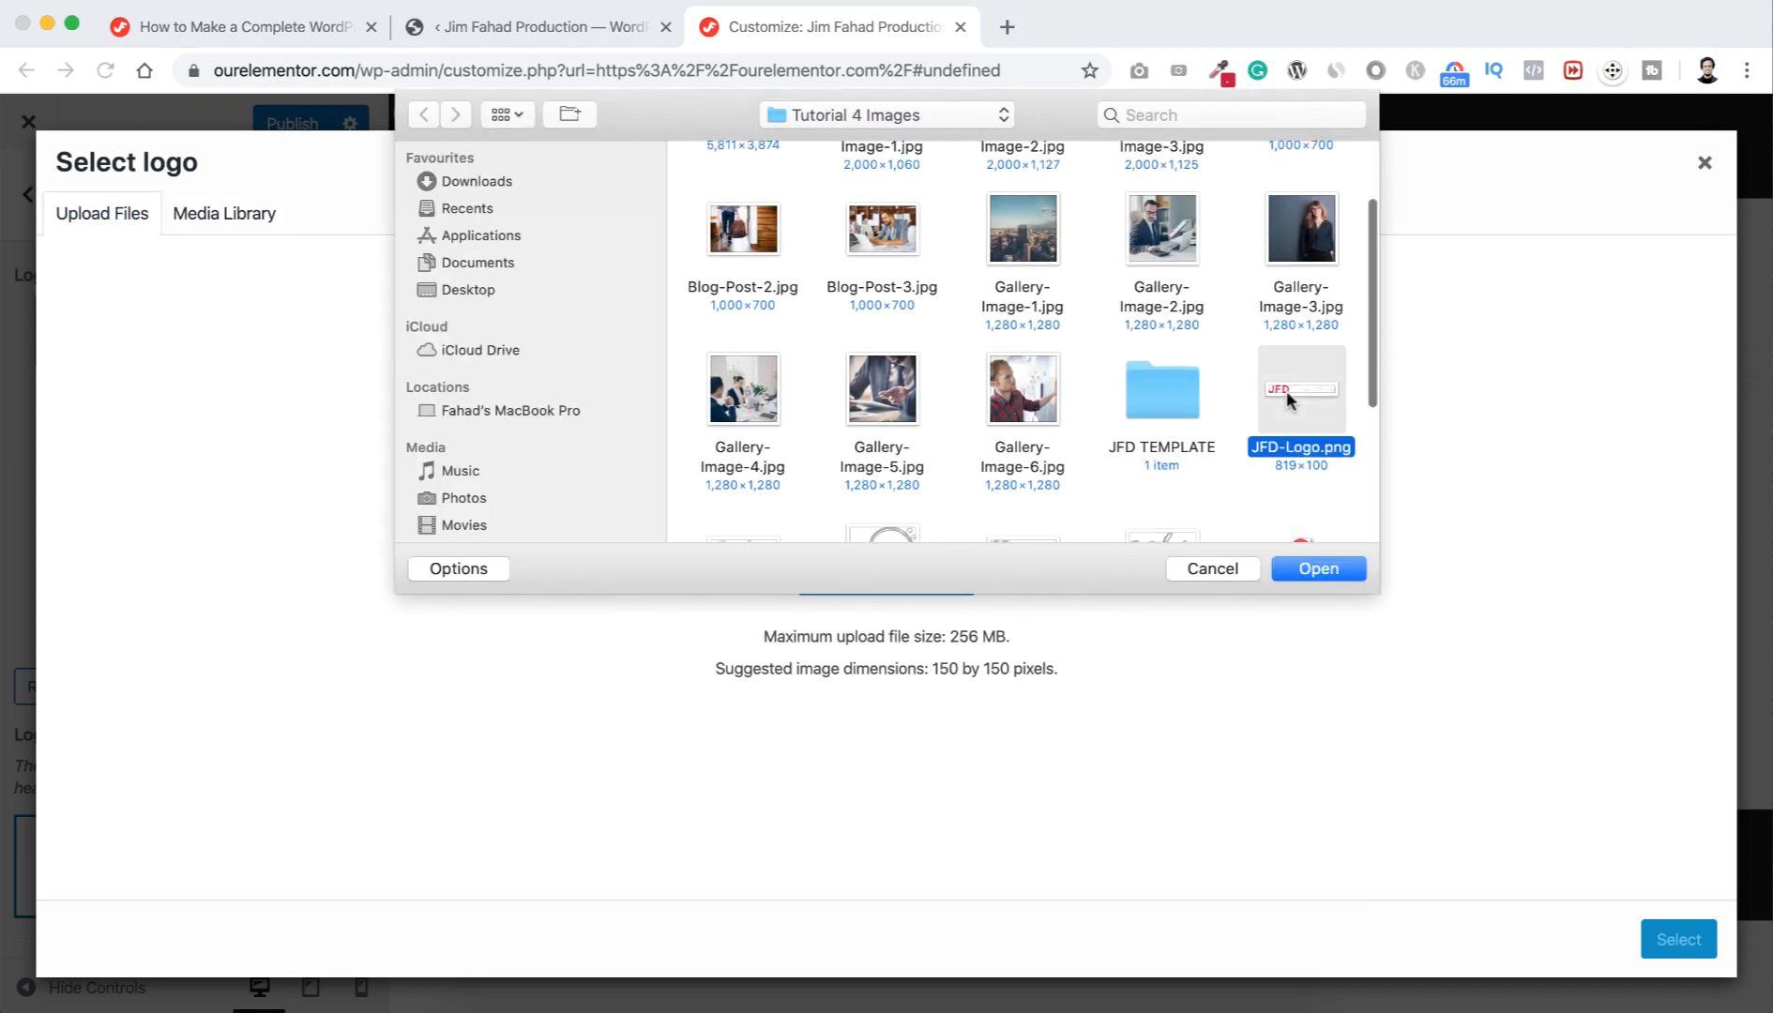
{"action": "left_click", "coordinate": [1307, 569]}
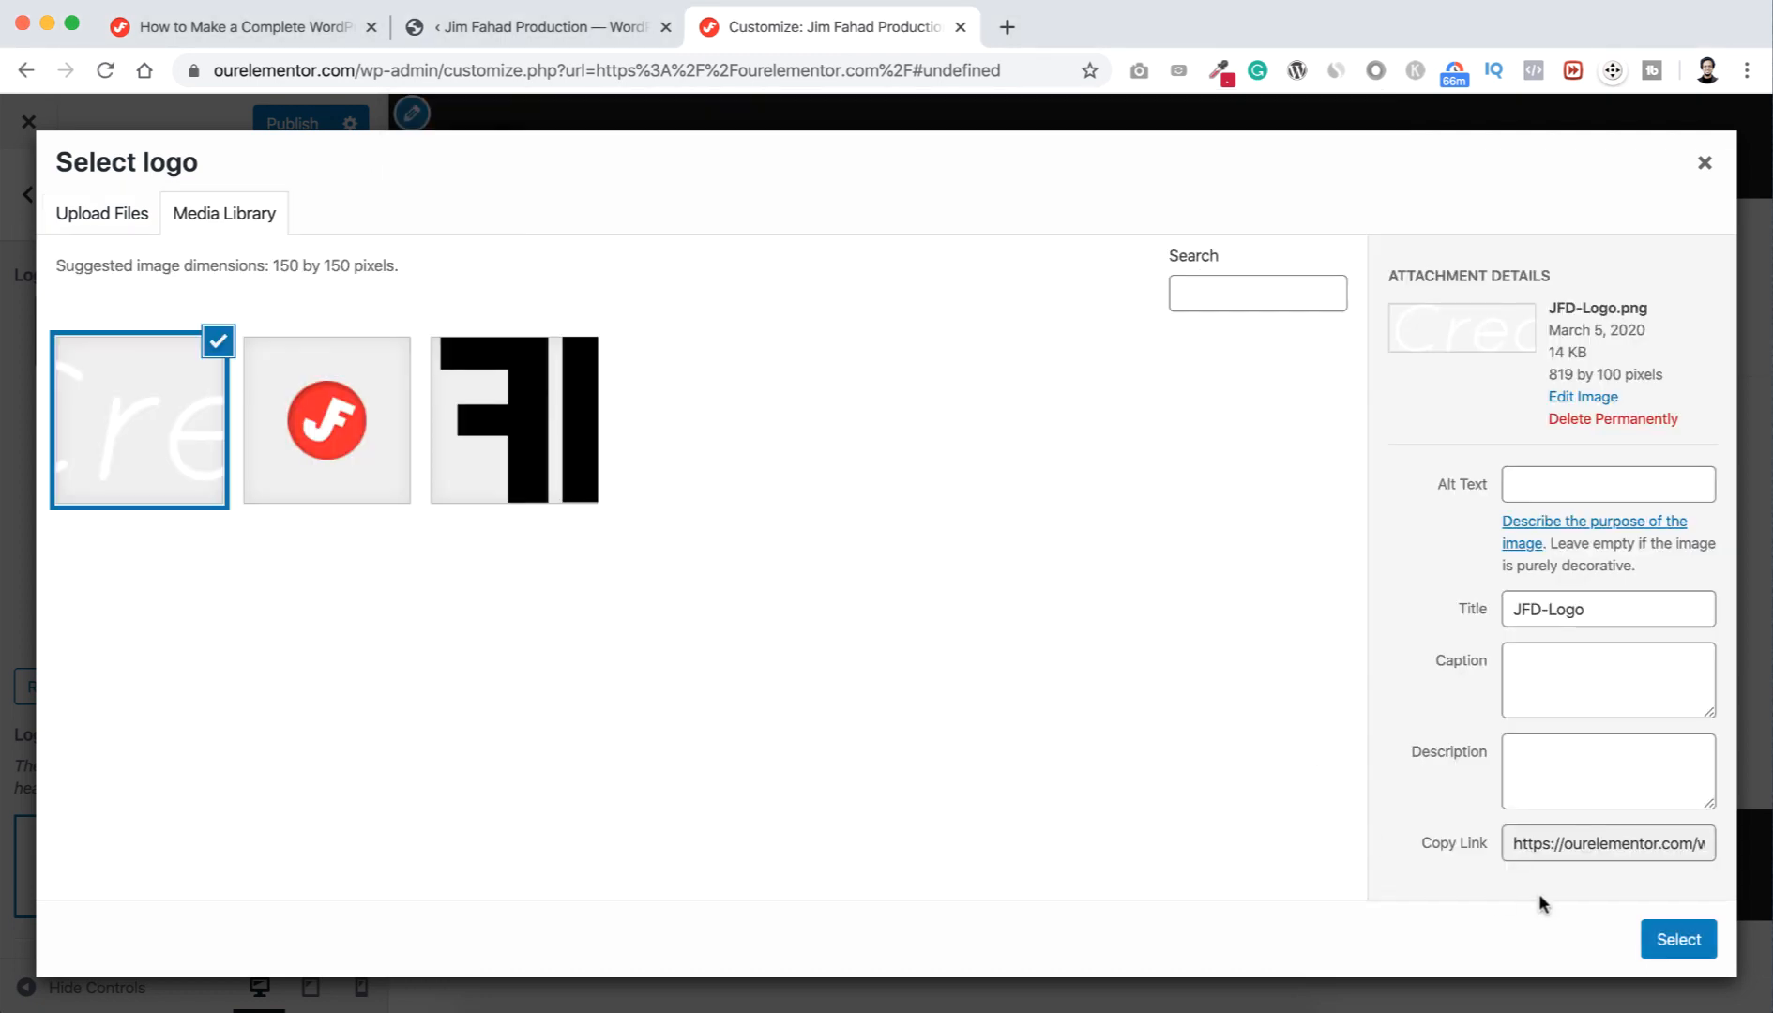
{"action": "left_click", "coordinate": [1676, 941]}
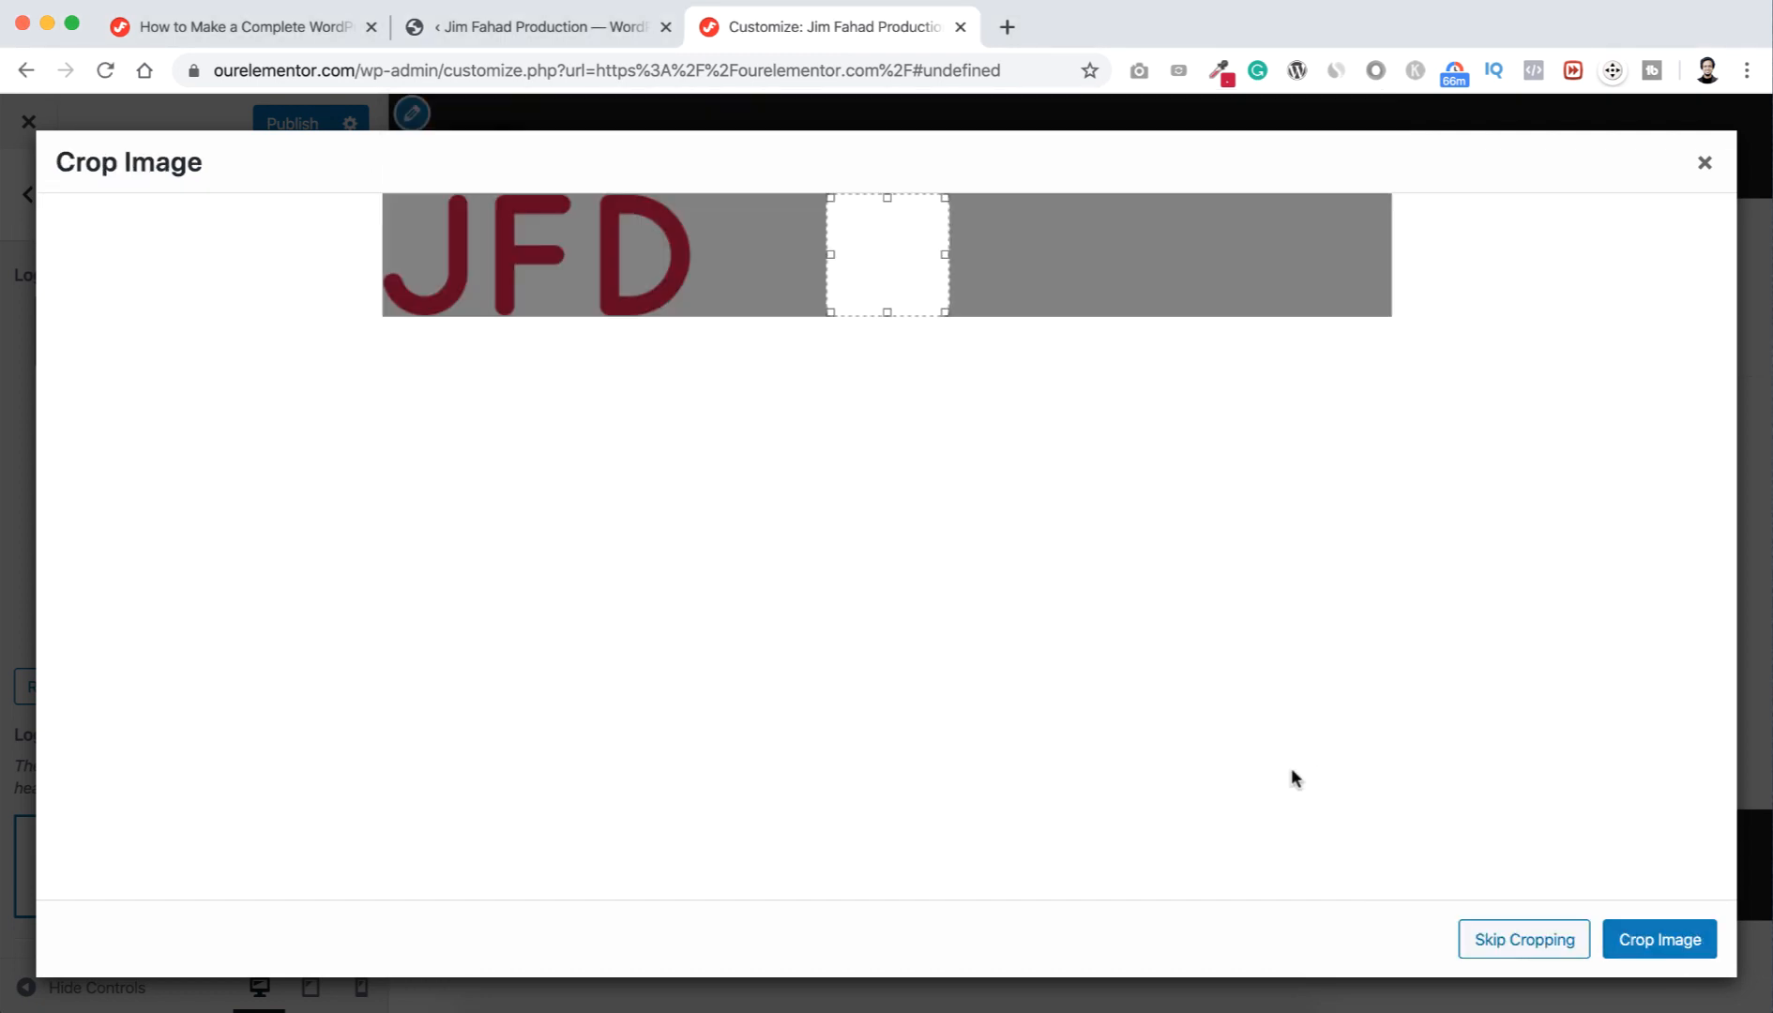
{"action": "left_click", "coordinate": [1478, 939]}
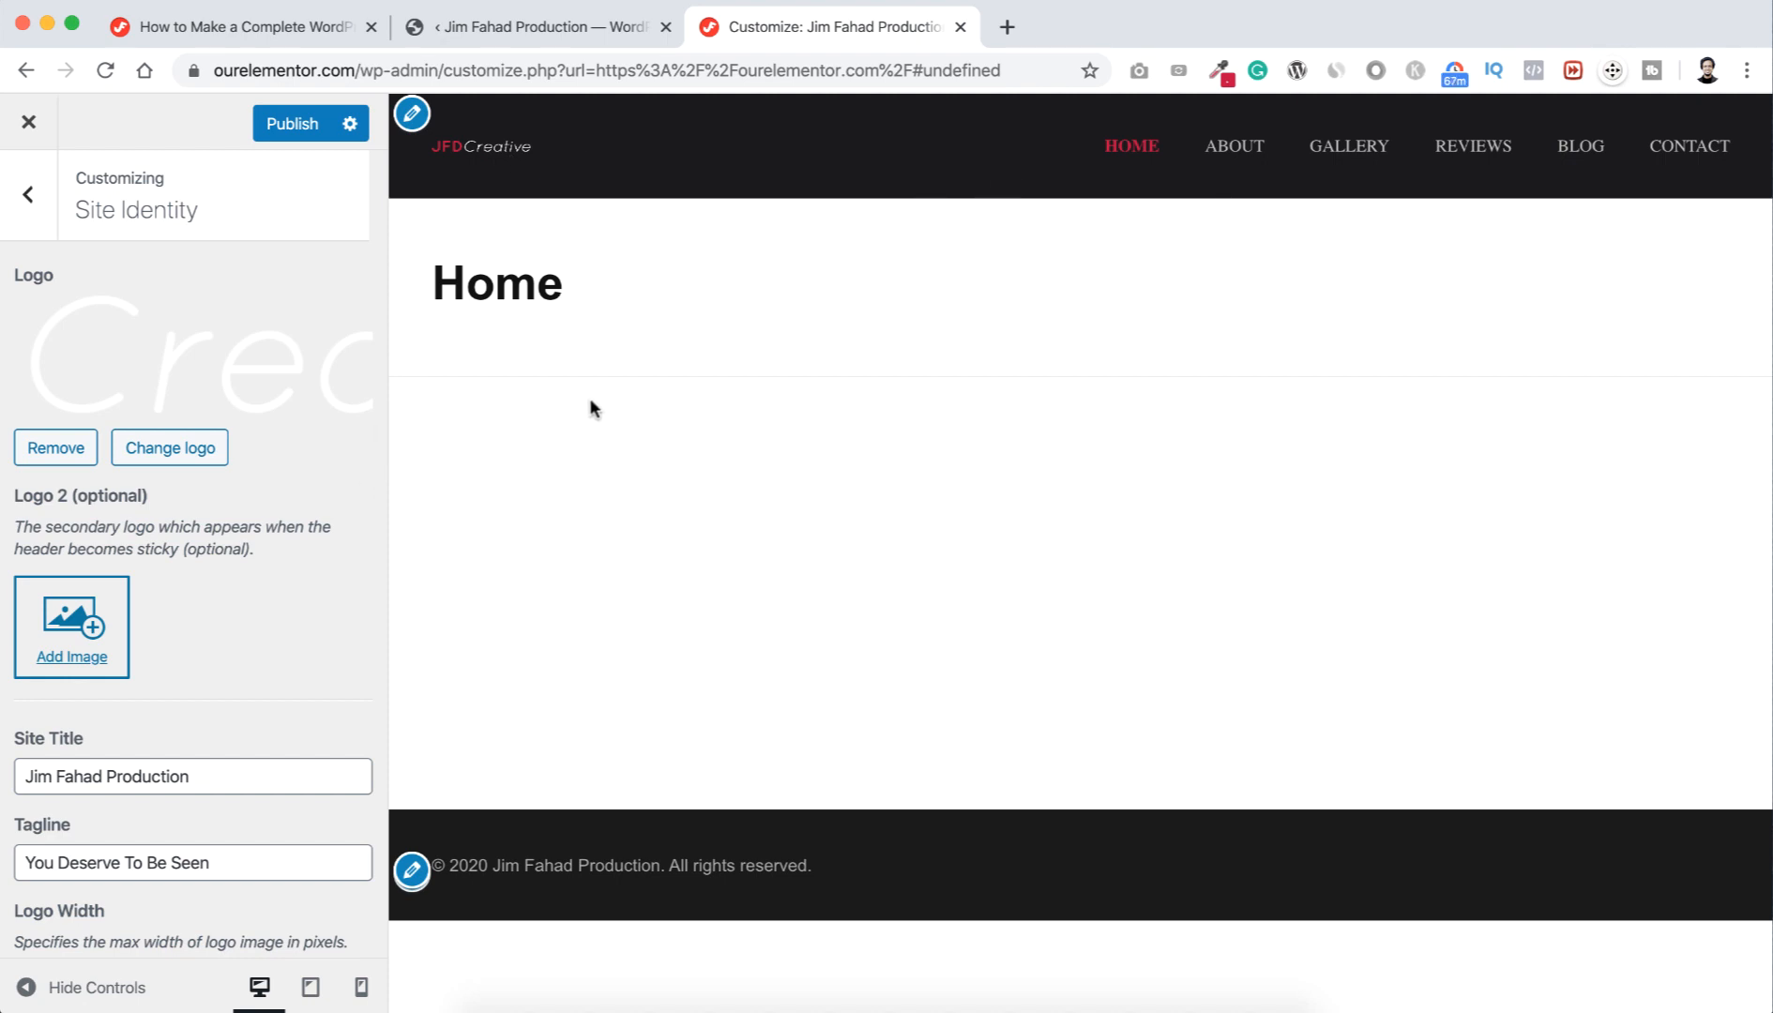
{"action": "left_click", "coordinate": [287, 127]}
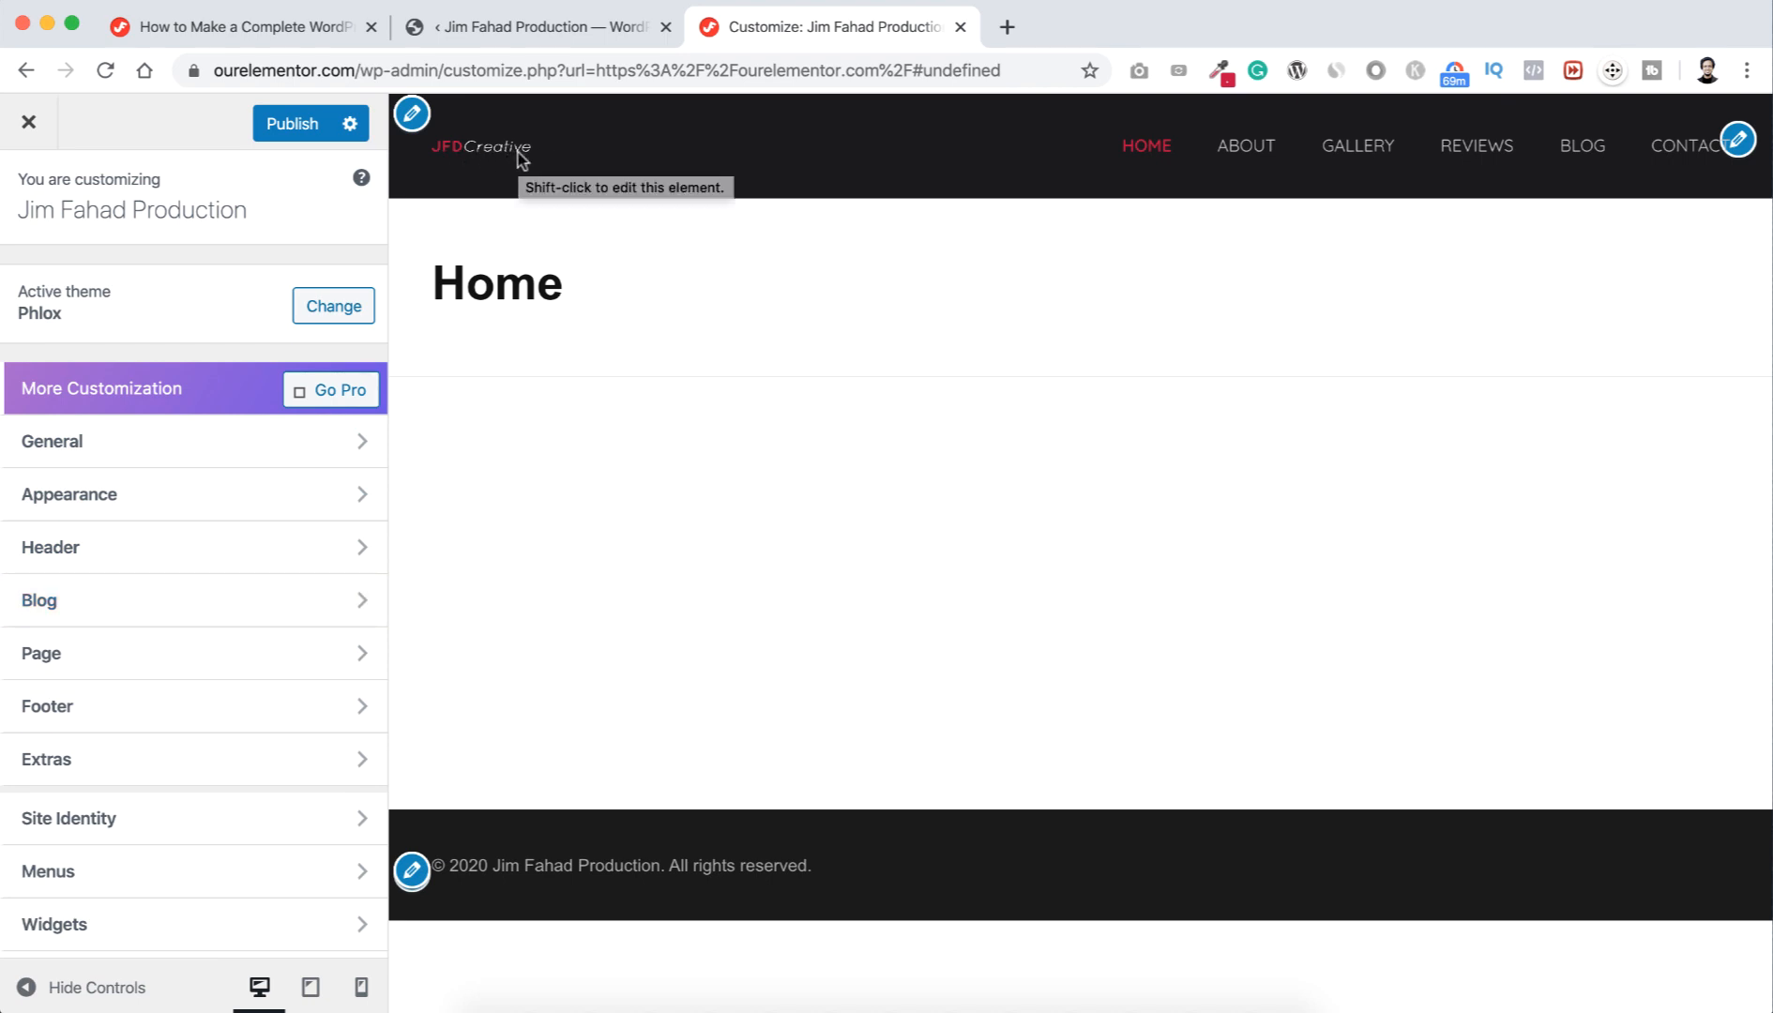
Step: Set the logo width to 150 pixels in the Site Identity settings and publish the change
{"action": "left_click", "coordinate": [178, 818]}
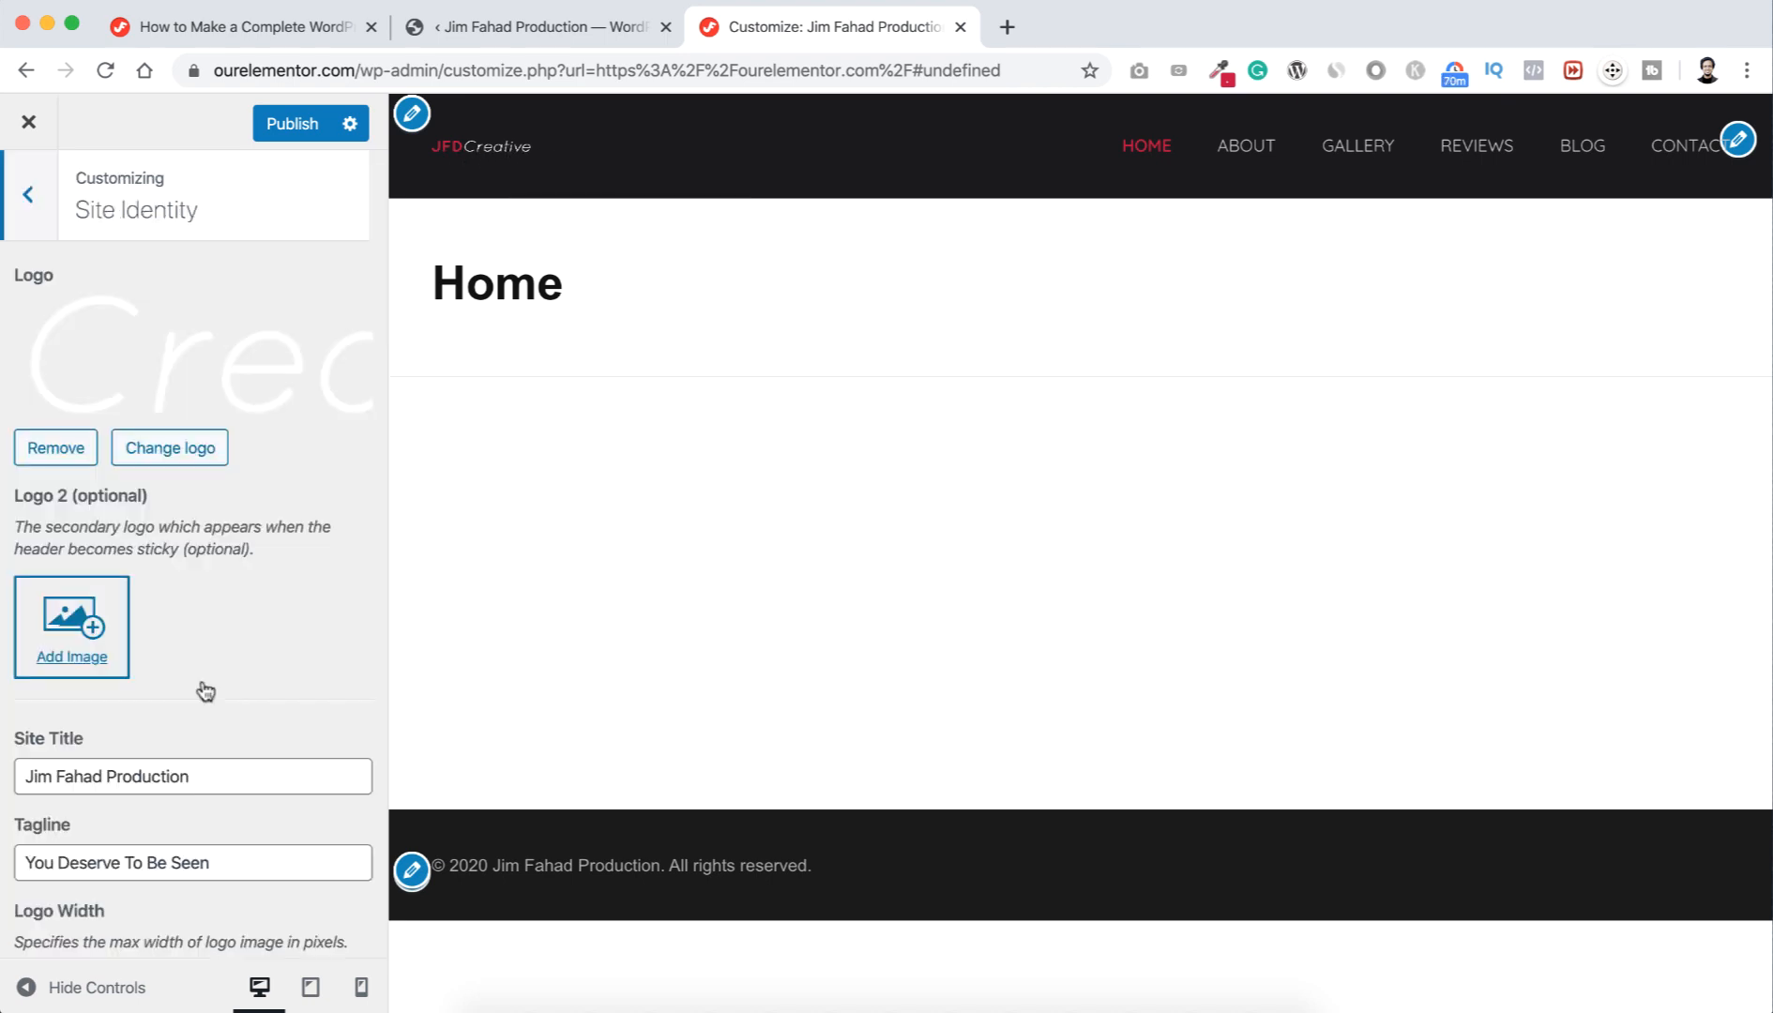
{"action": "scroll", "coordinate": [205, 691], "scroll_direction": "down", "scroll_amount": 3}
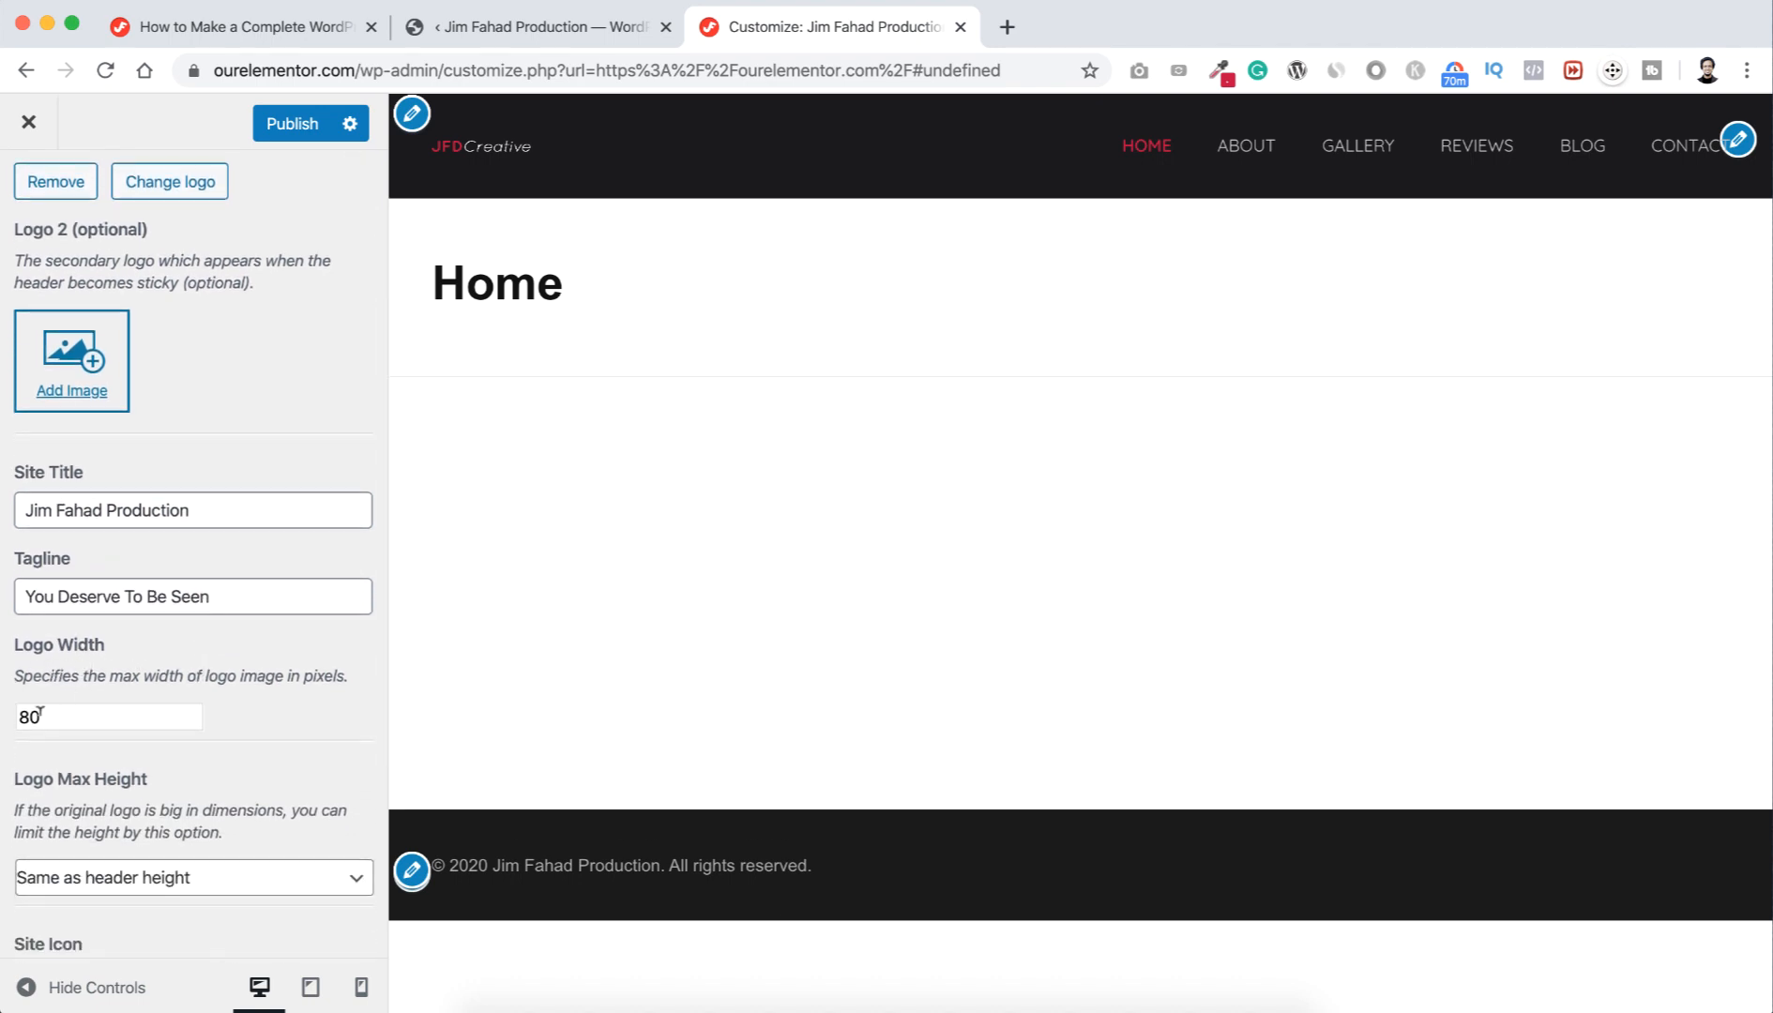
{"action": "double_click", "coordinate": [53, 710]}
{"action": "type", "text": "1"}
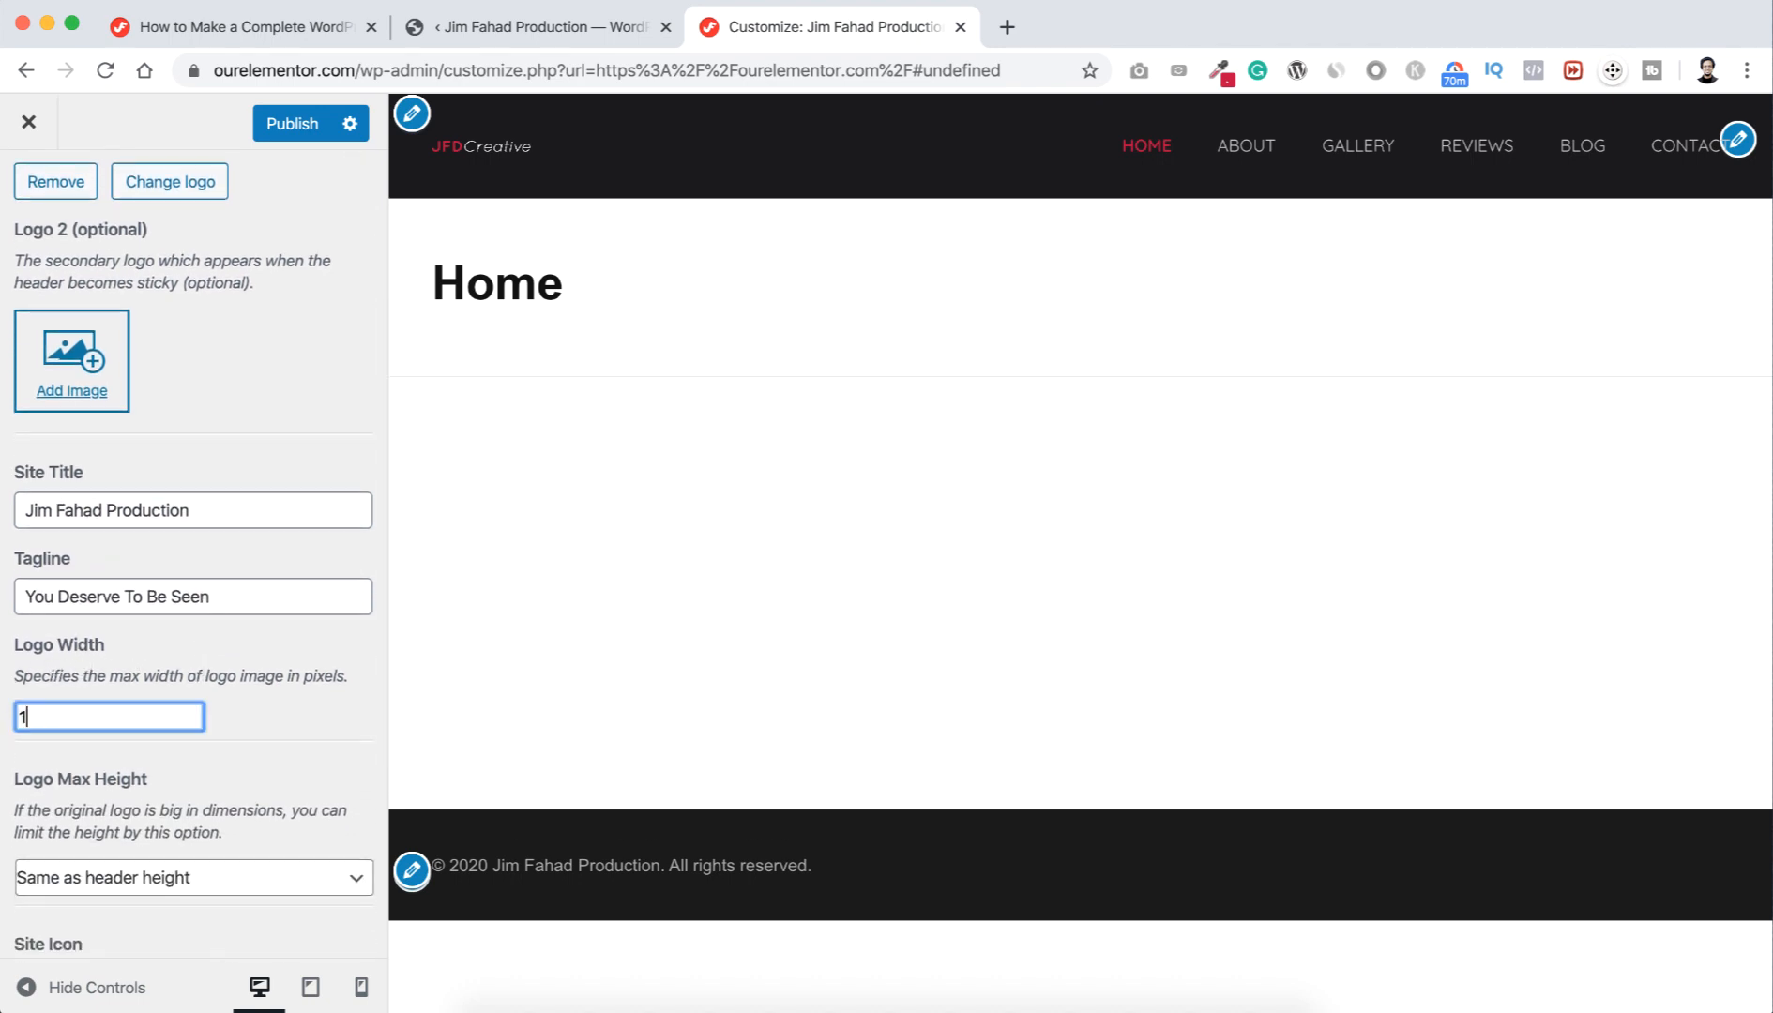
{"action": "type", "text": "50"}
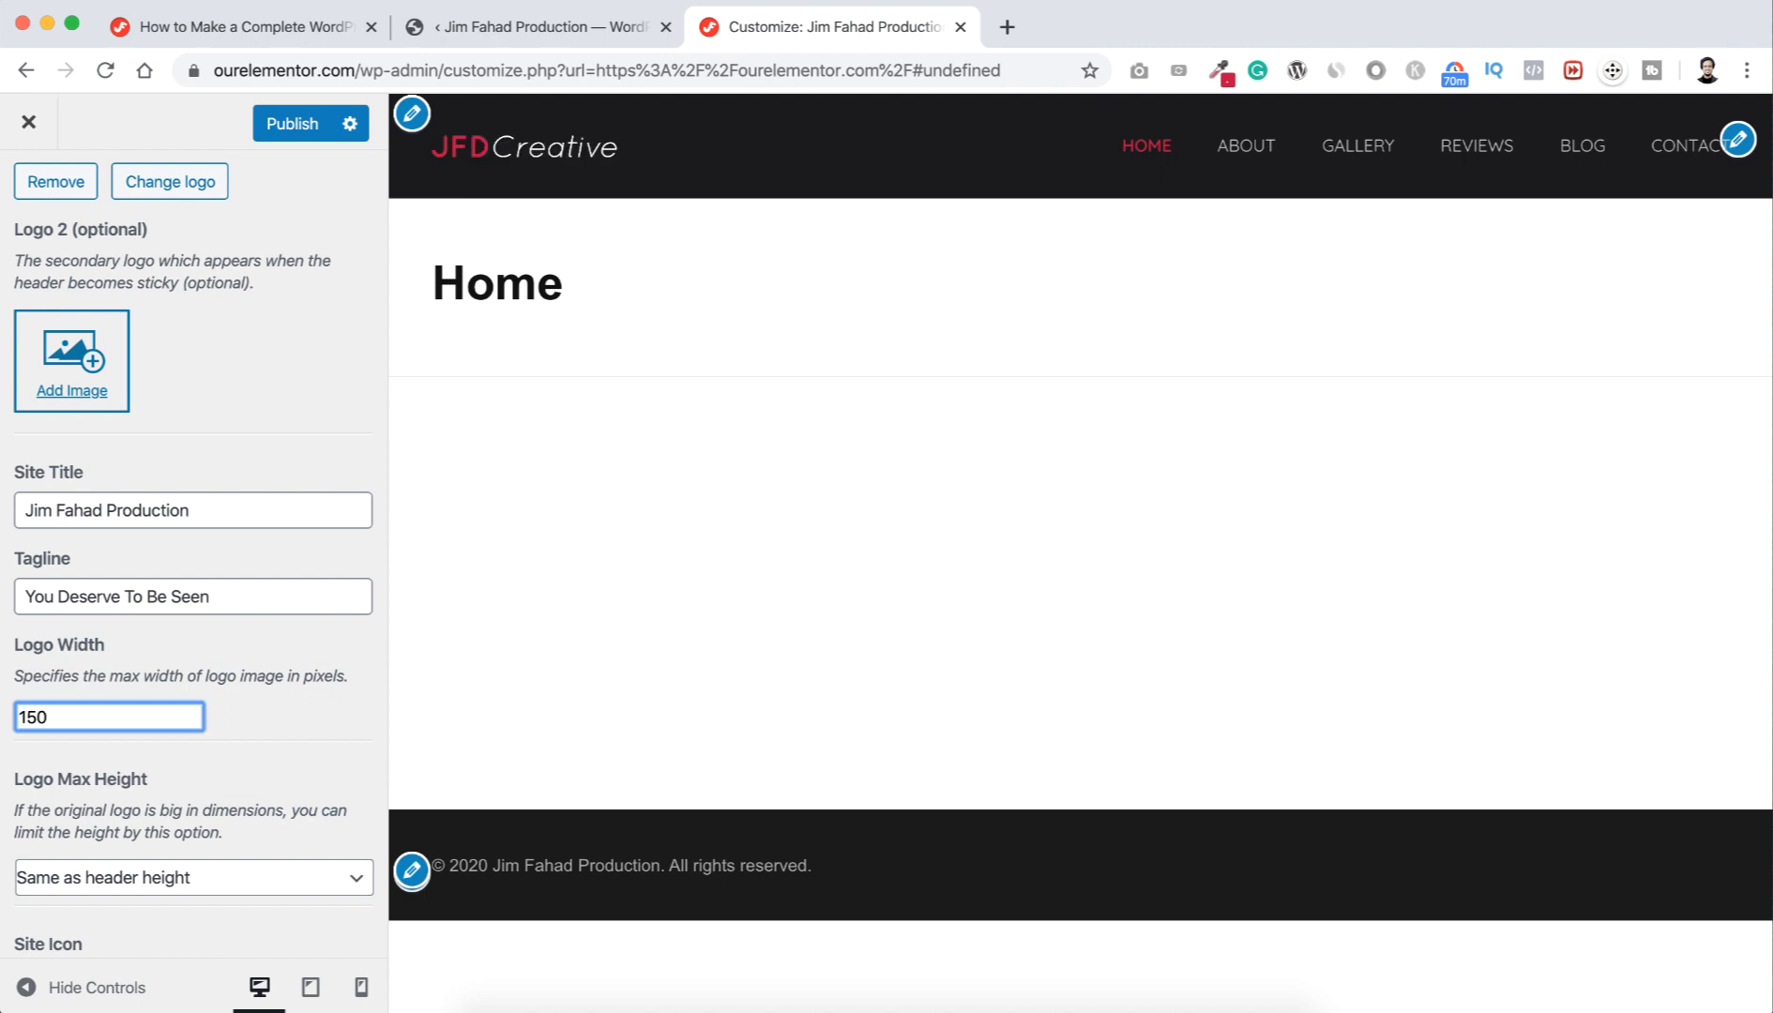
{"action": "left_click", "coordinate": [291, 131]}
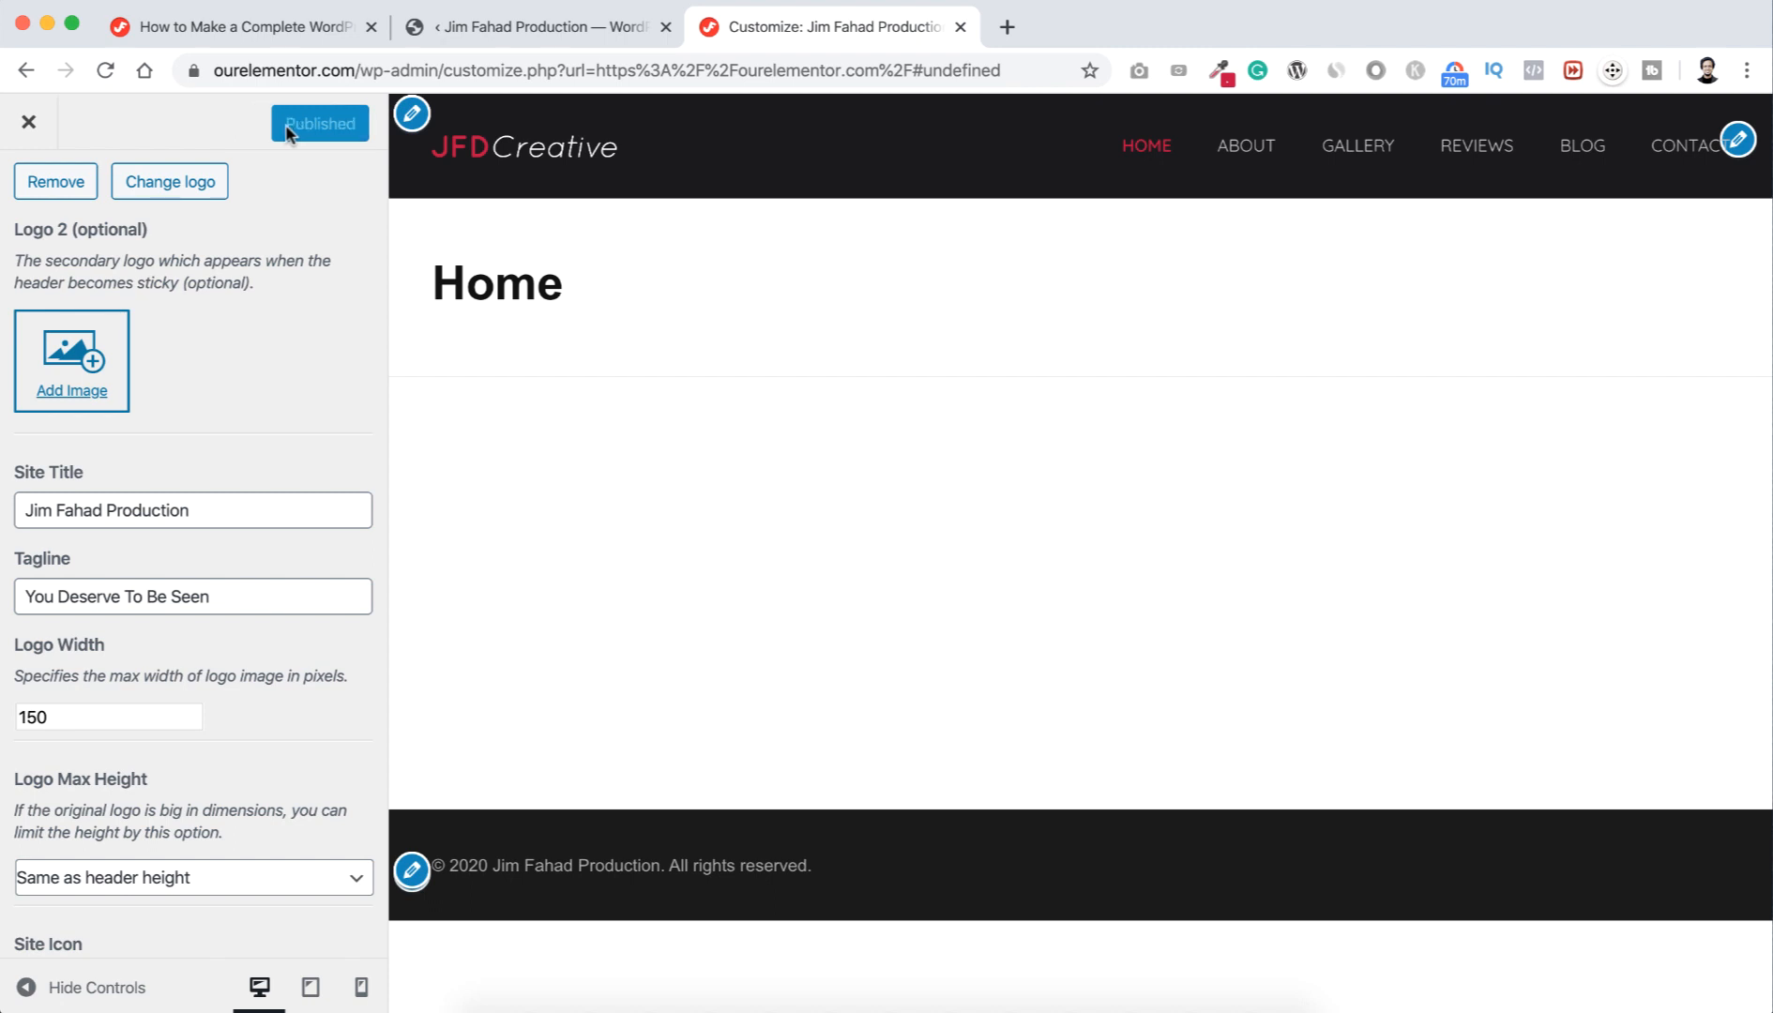
Step: Leave the customizer and open the Home page for editing with Elementor
{"action": "left_click", "coordinate": [31, 127]}
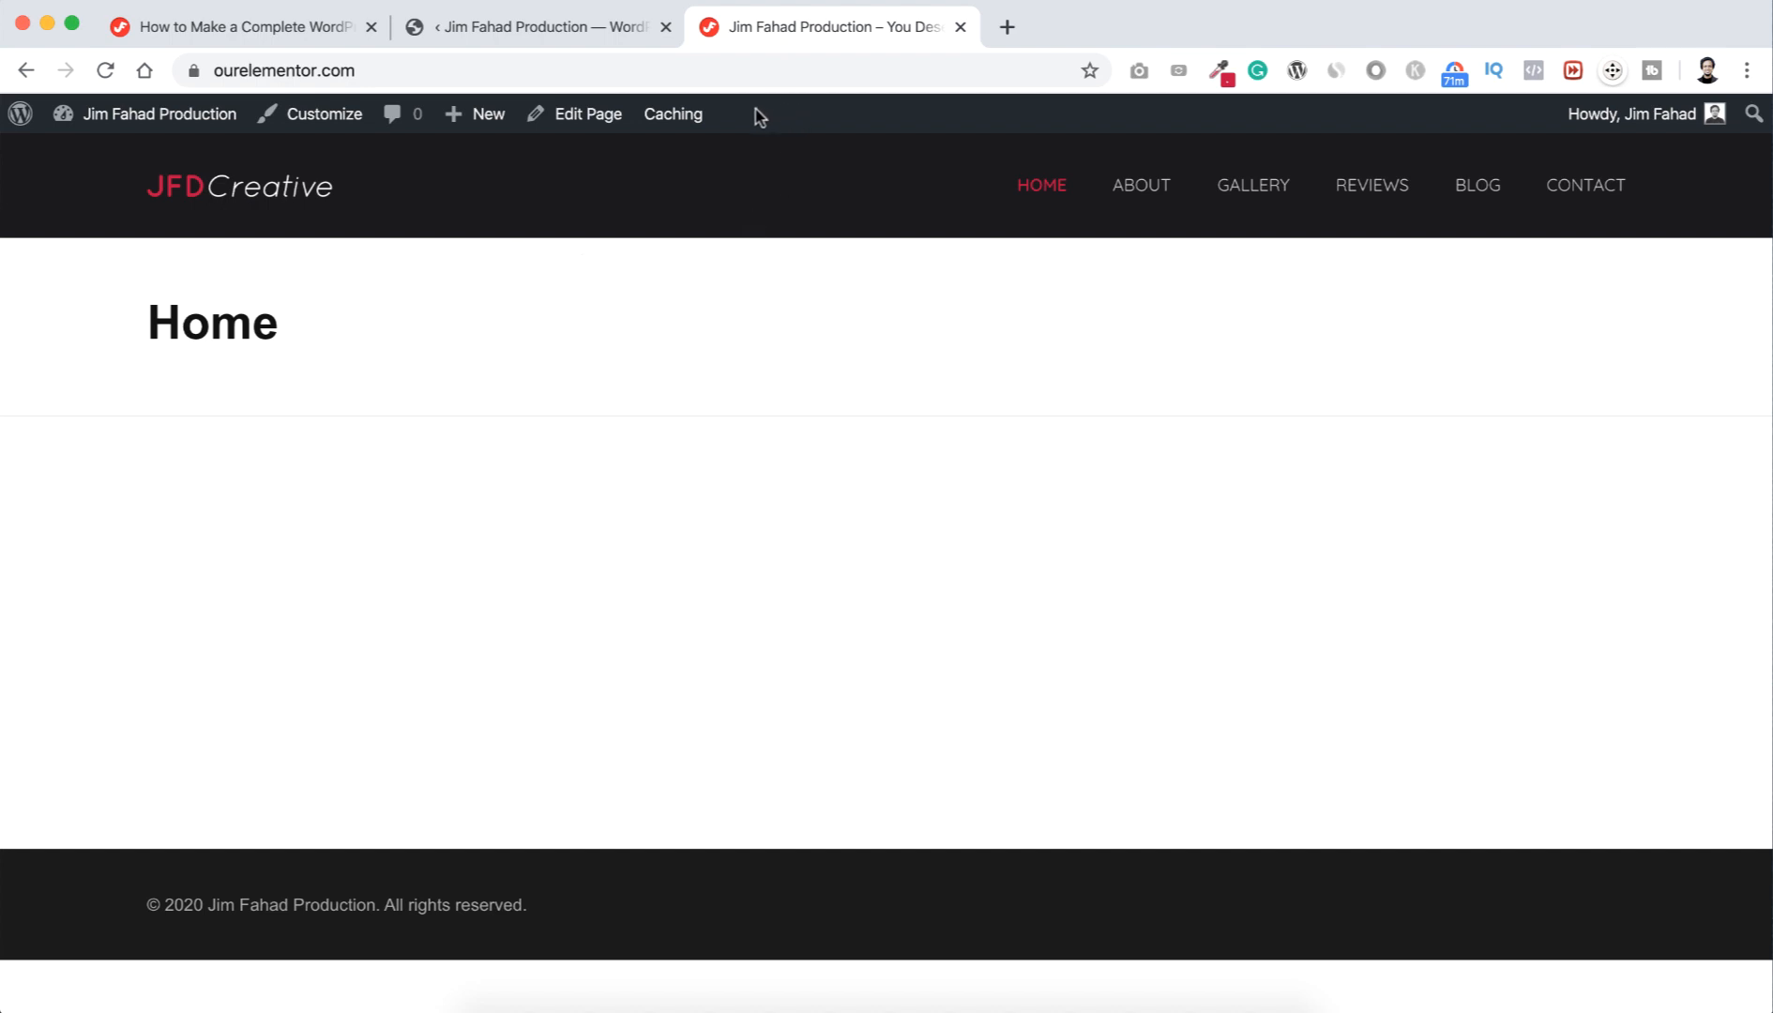
{"action": "left_click", "coordinate": [576, 118]}
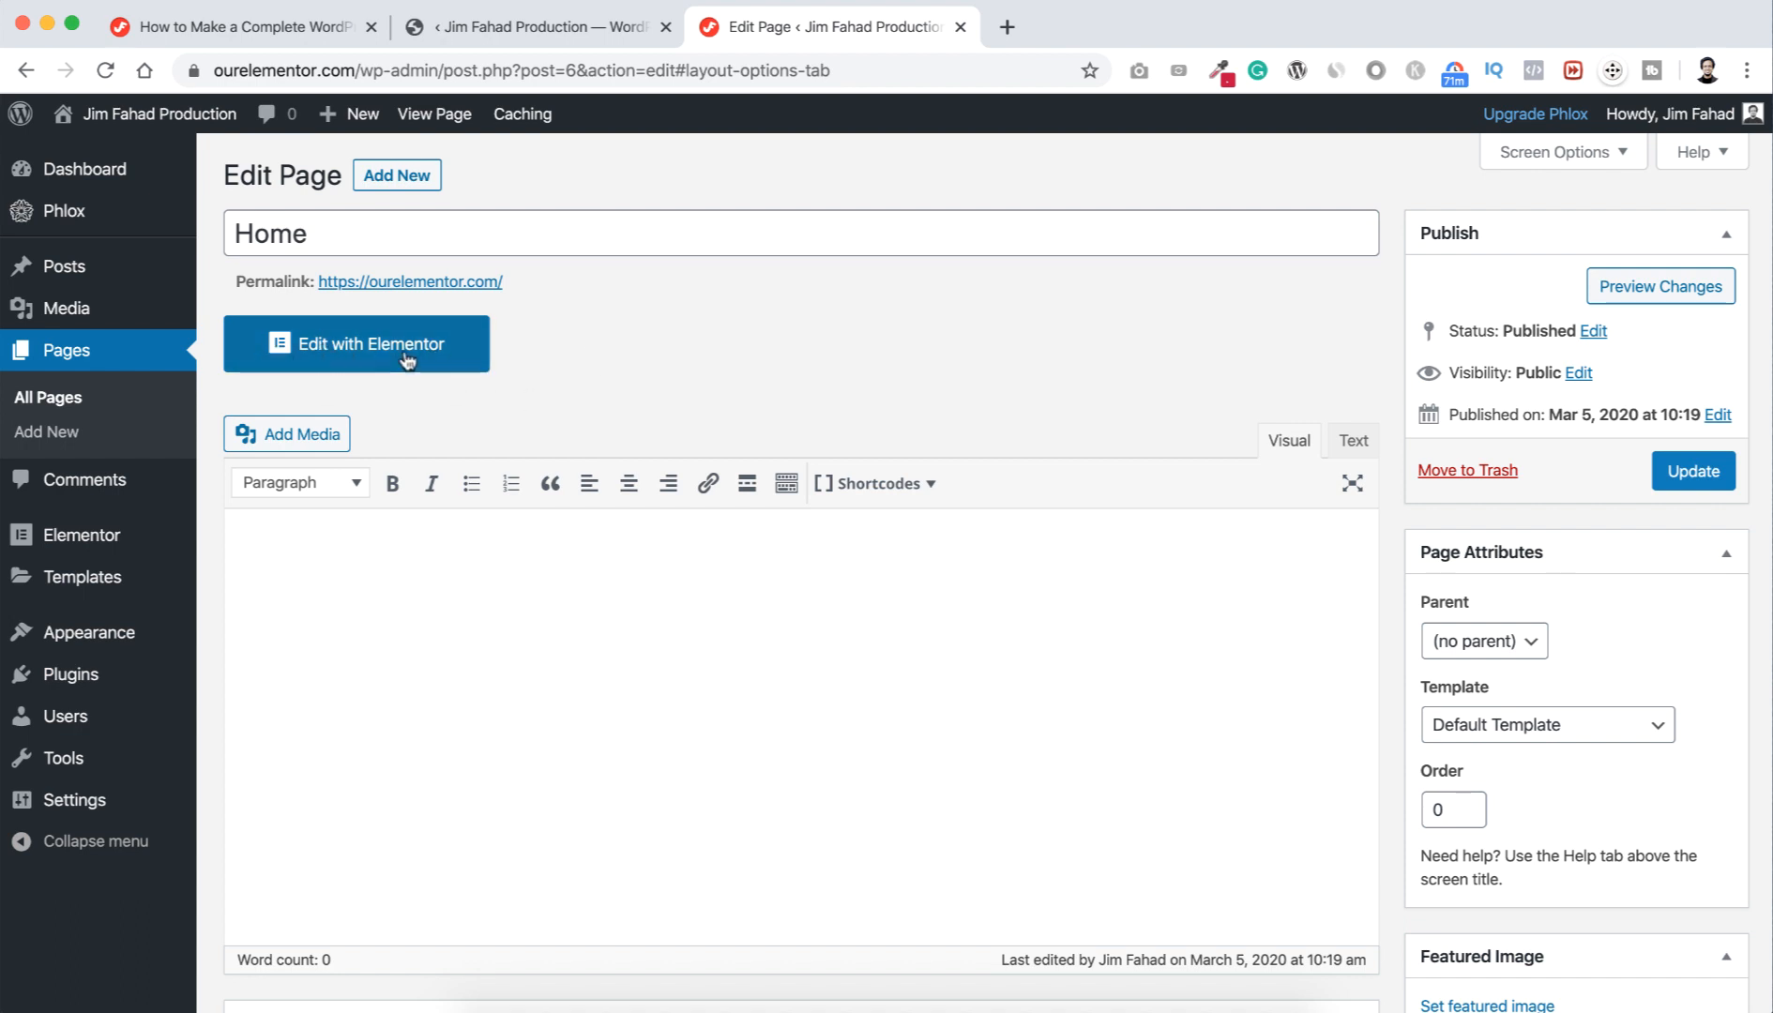
{"action": "left_click", "coordinate": [340, 355]}
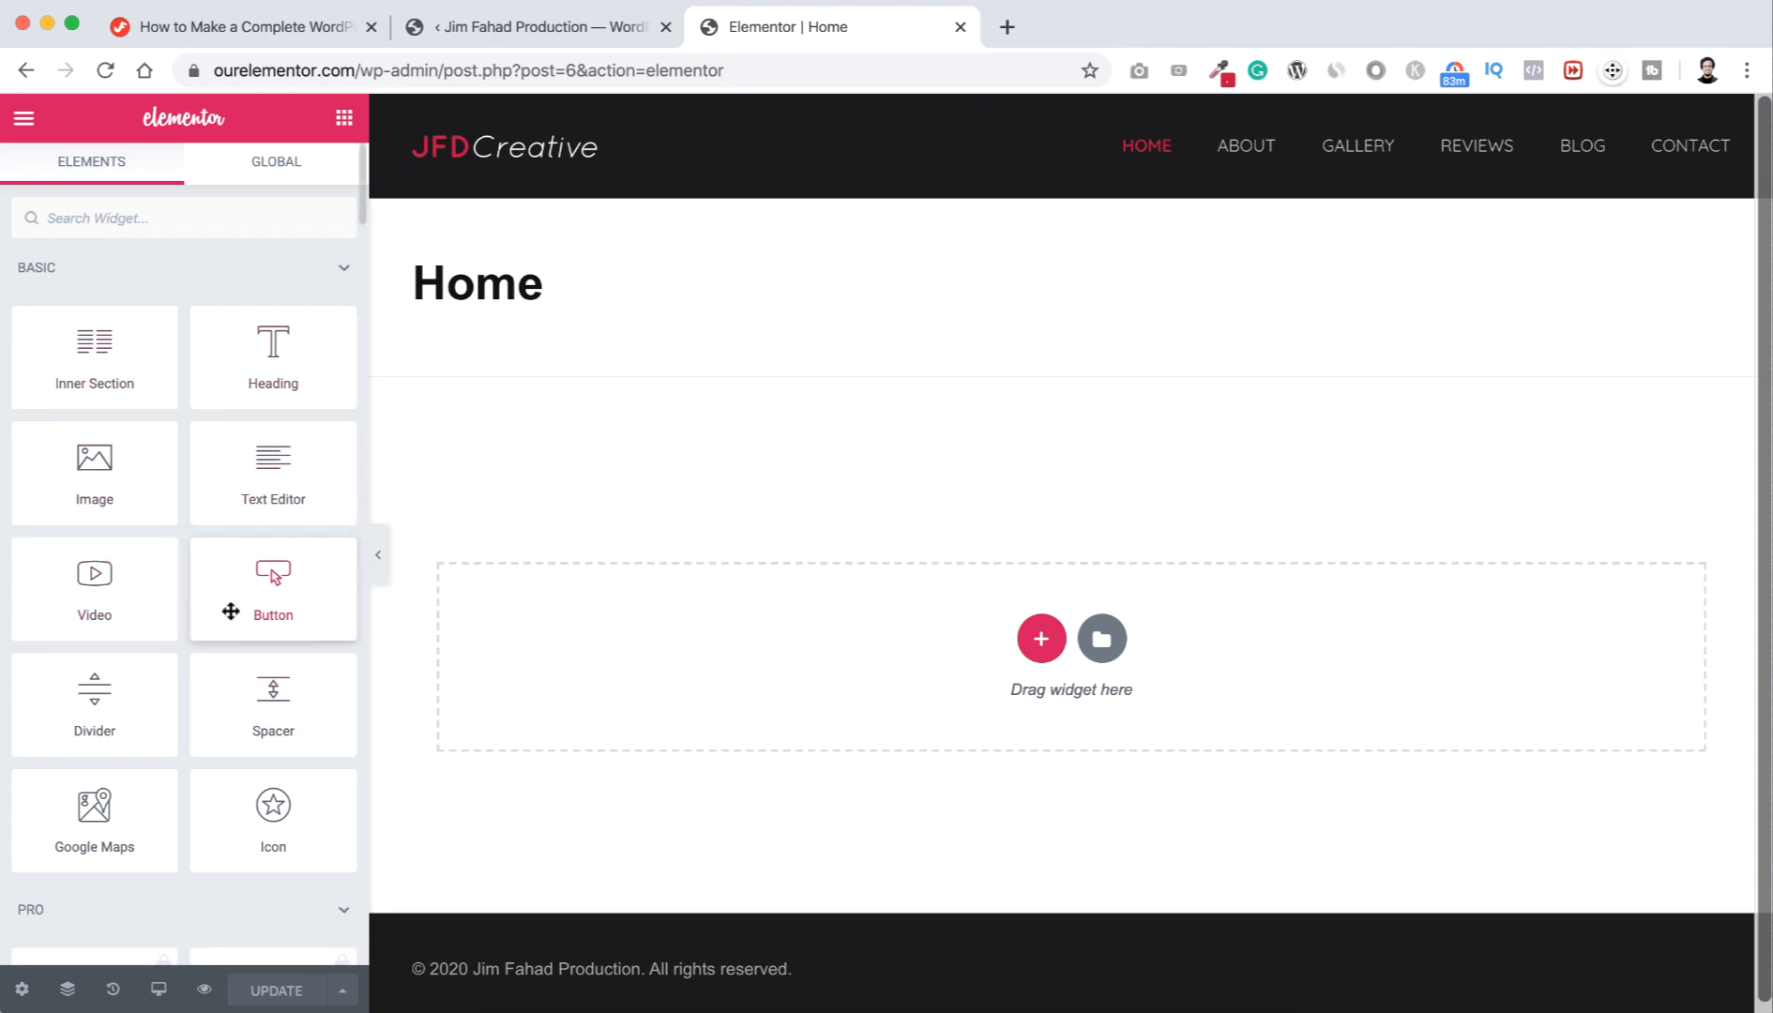
Step: Look through the available Elementor widgets from Basic to the Phlox group, collapsing the Pro category along the way
{"action": "scroll", "coordinate": [230, 616], "scroll_direction": "down", "scroll_amount": 9}
{"action": "scroll", "coordinate": [230, 616], "scroll_direction": "up", "scroll_amount": 10}
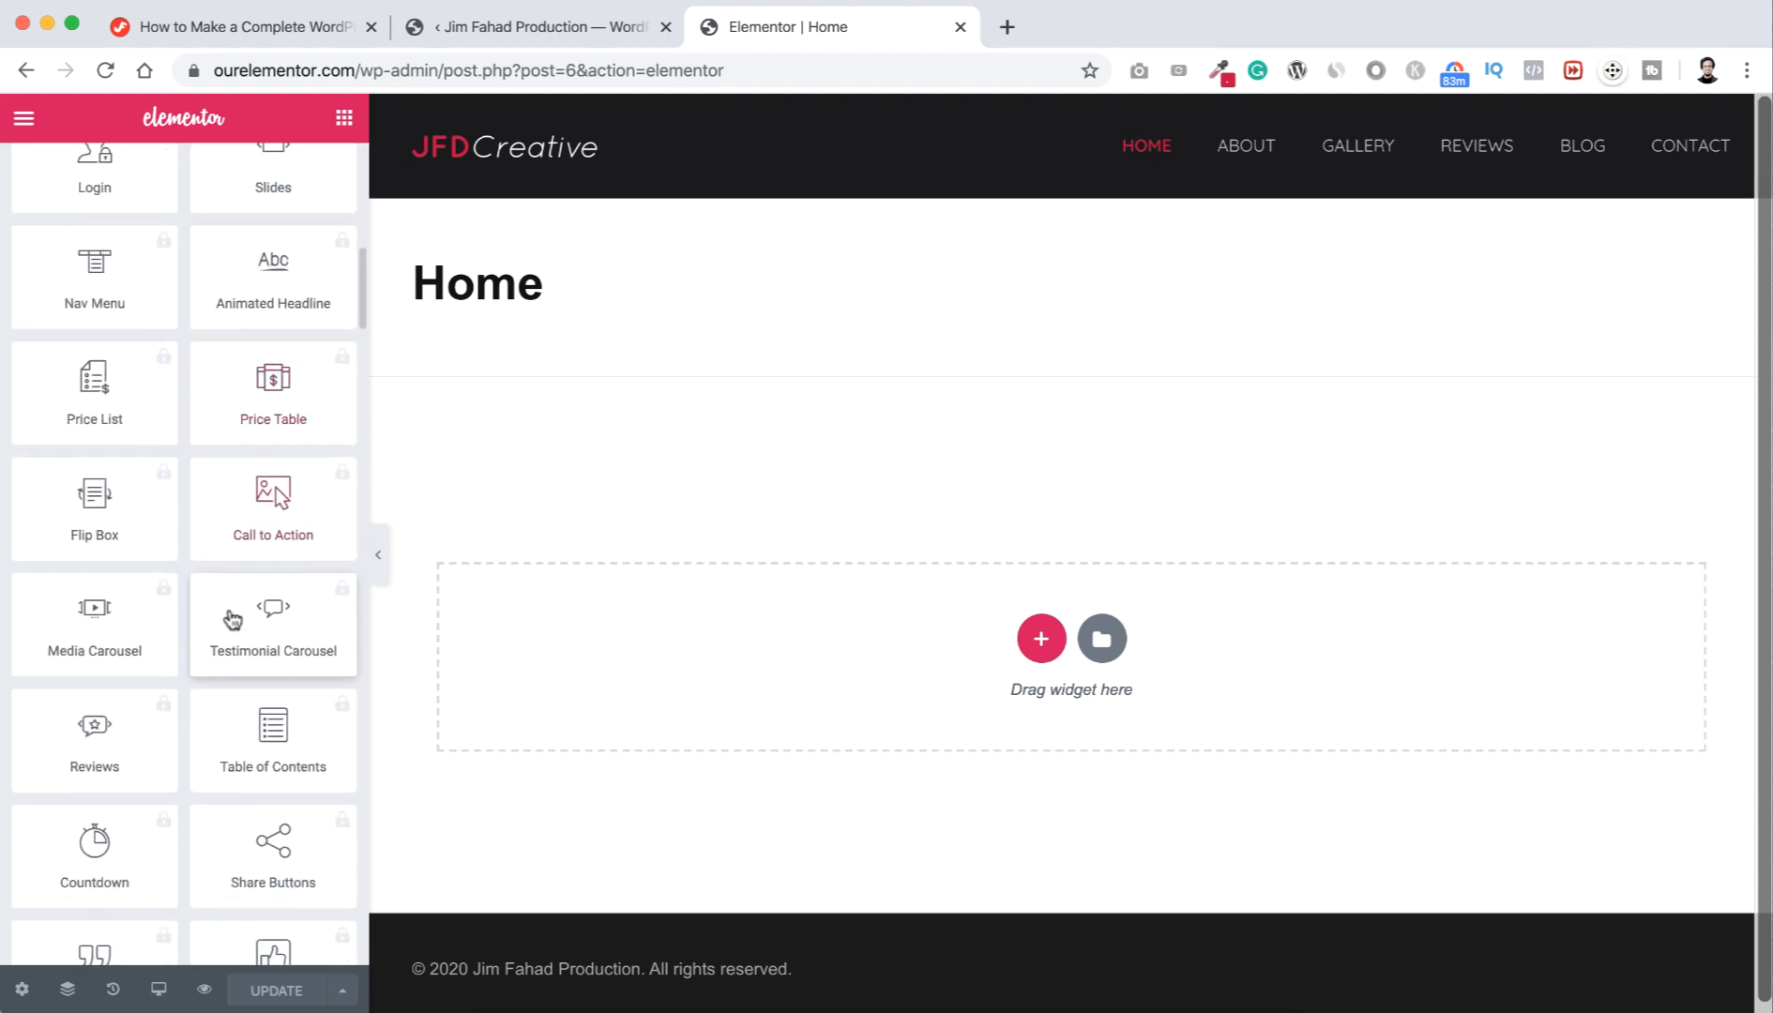
{"action": "scroll", "coordinate": [230, 611], "scroll_direction": "up", "scroll_amount": 1}
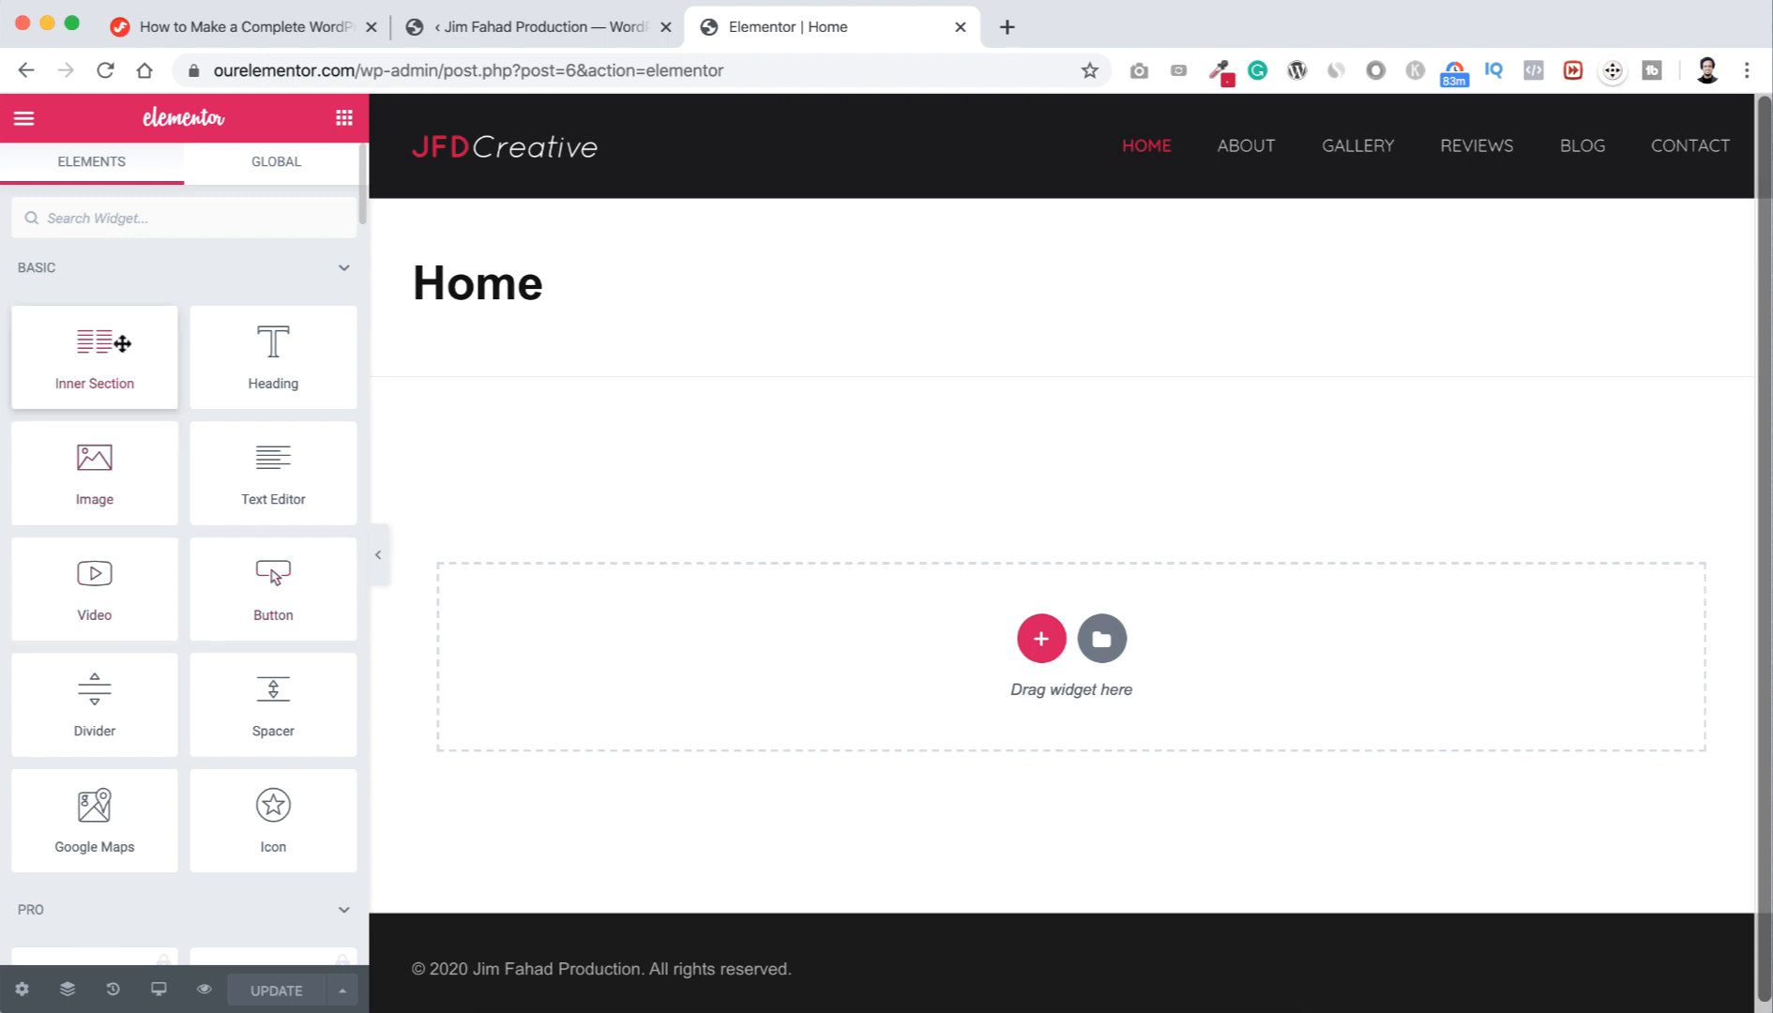
{"action": "scroll", "coordinate": [190, 641], "scroll_direction": "down", "scroll_amount": 1}
{"action": "scroll", "coordinate": [190, 643], "scroll_direction": "down", "scroll_amount": 5}
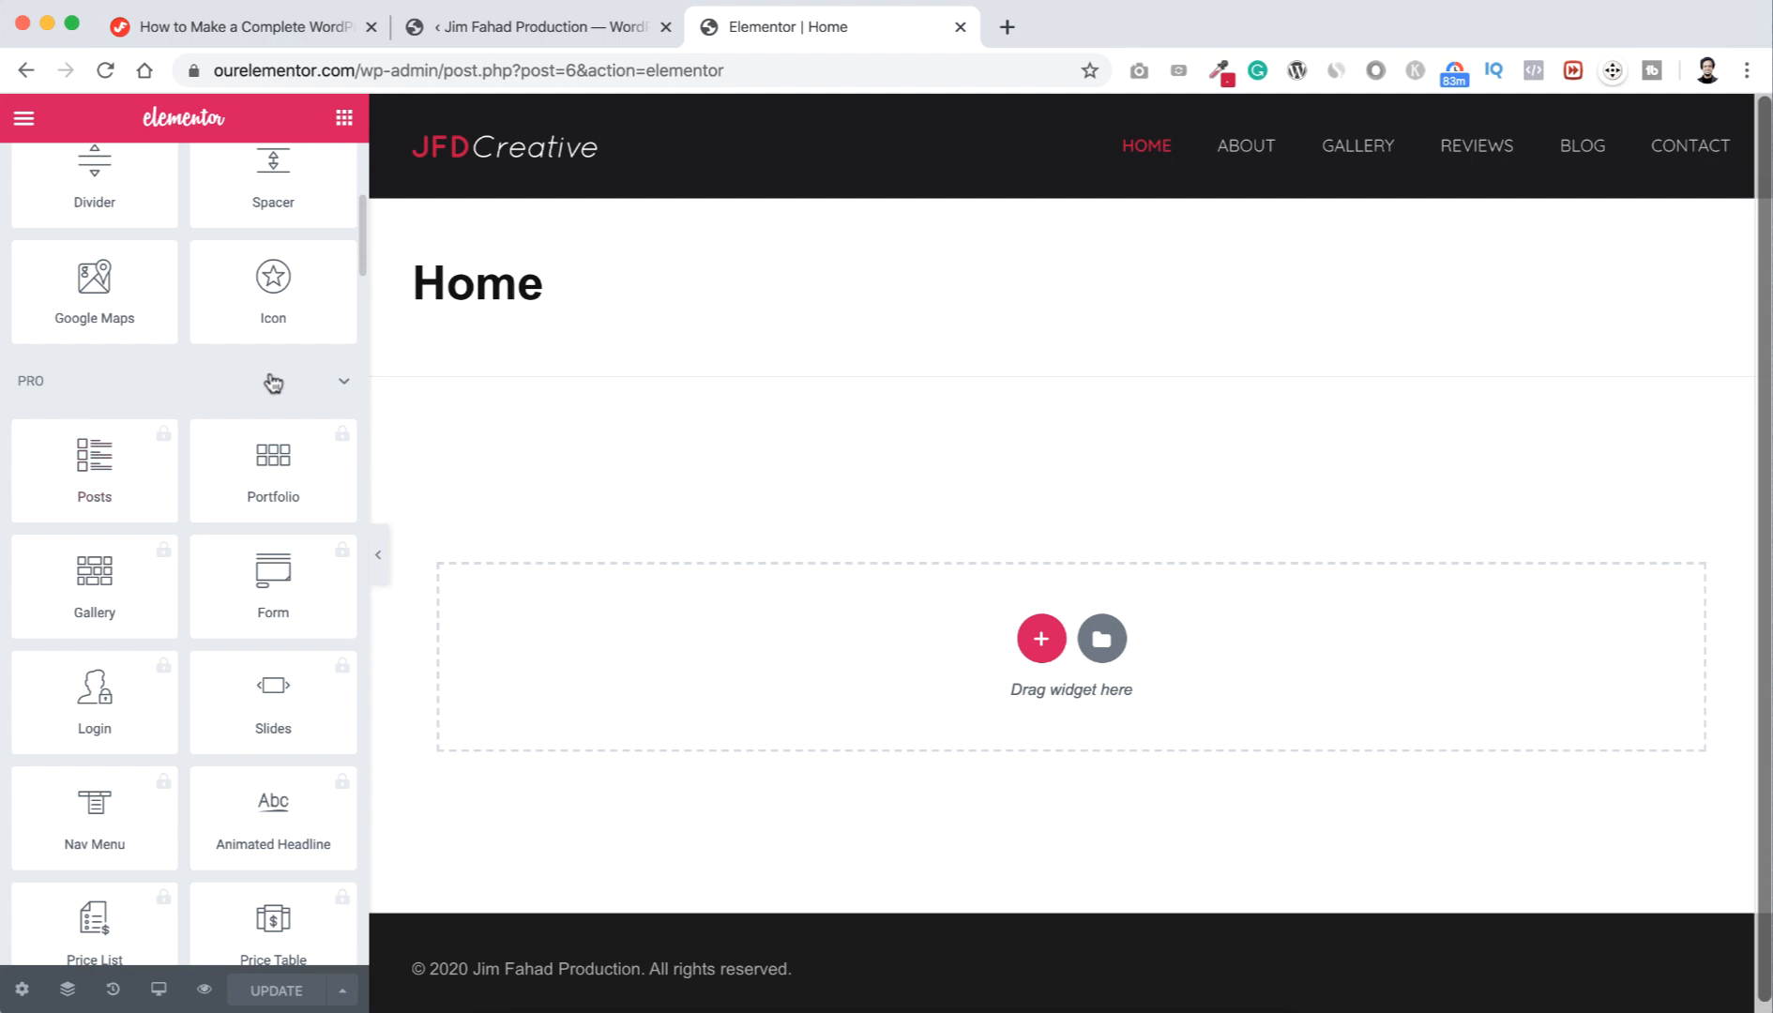
{"action": "left_click", "coordinate": [273, 382]}
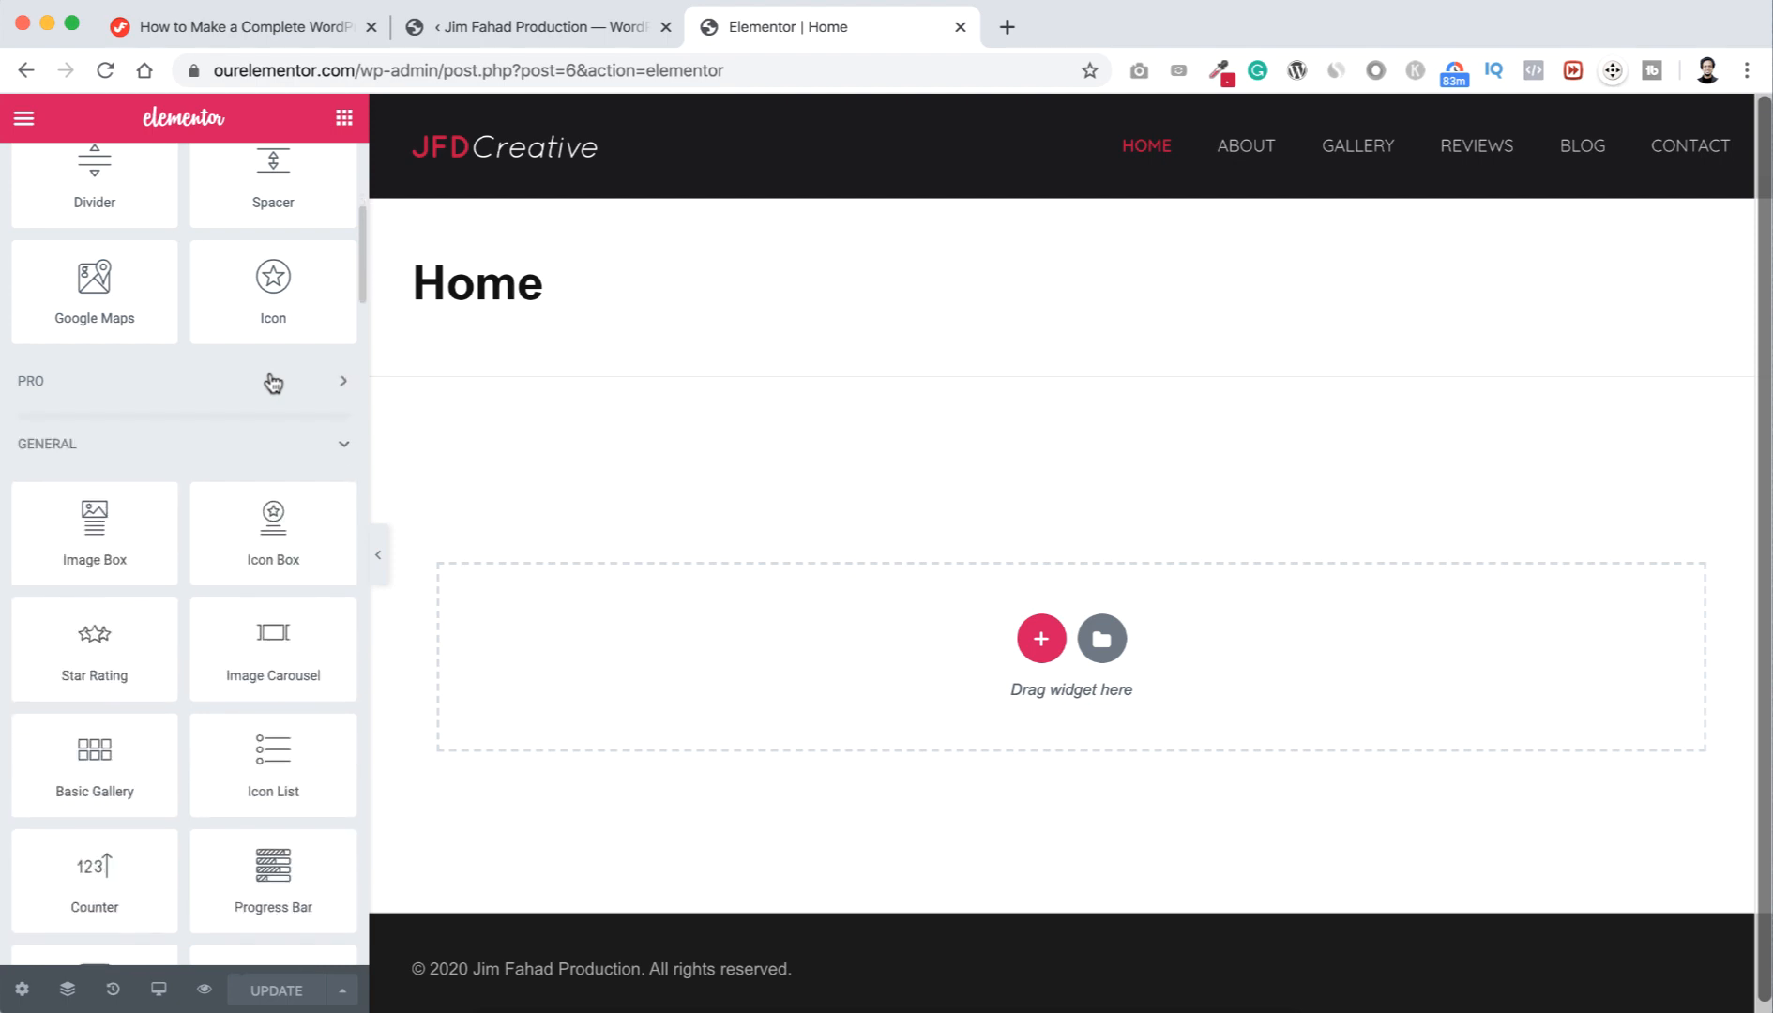
{"action": "scroll", "coordinate": [206, 630], "scroll_direction": "down", "scroll_amount": 5}
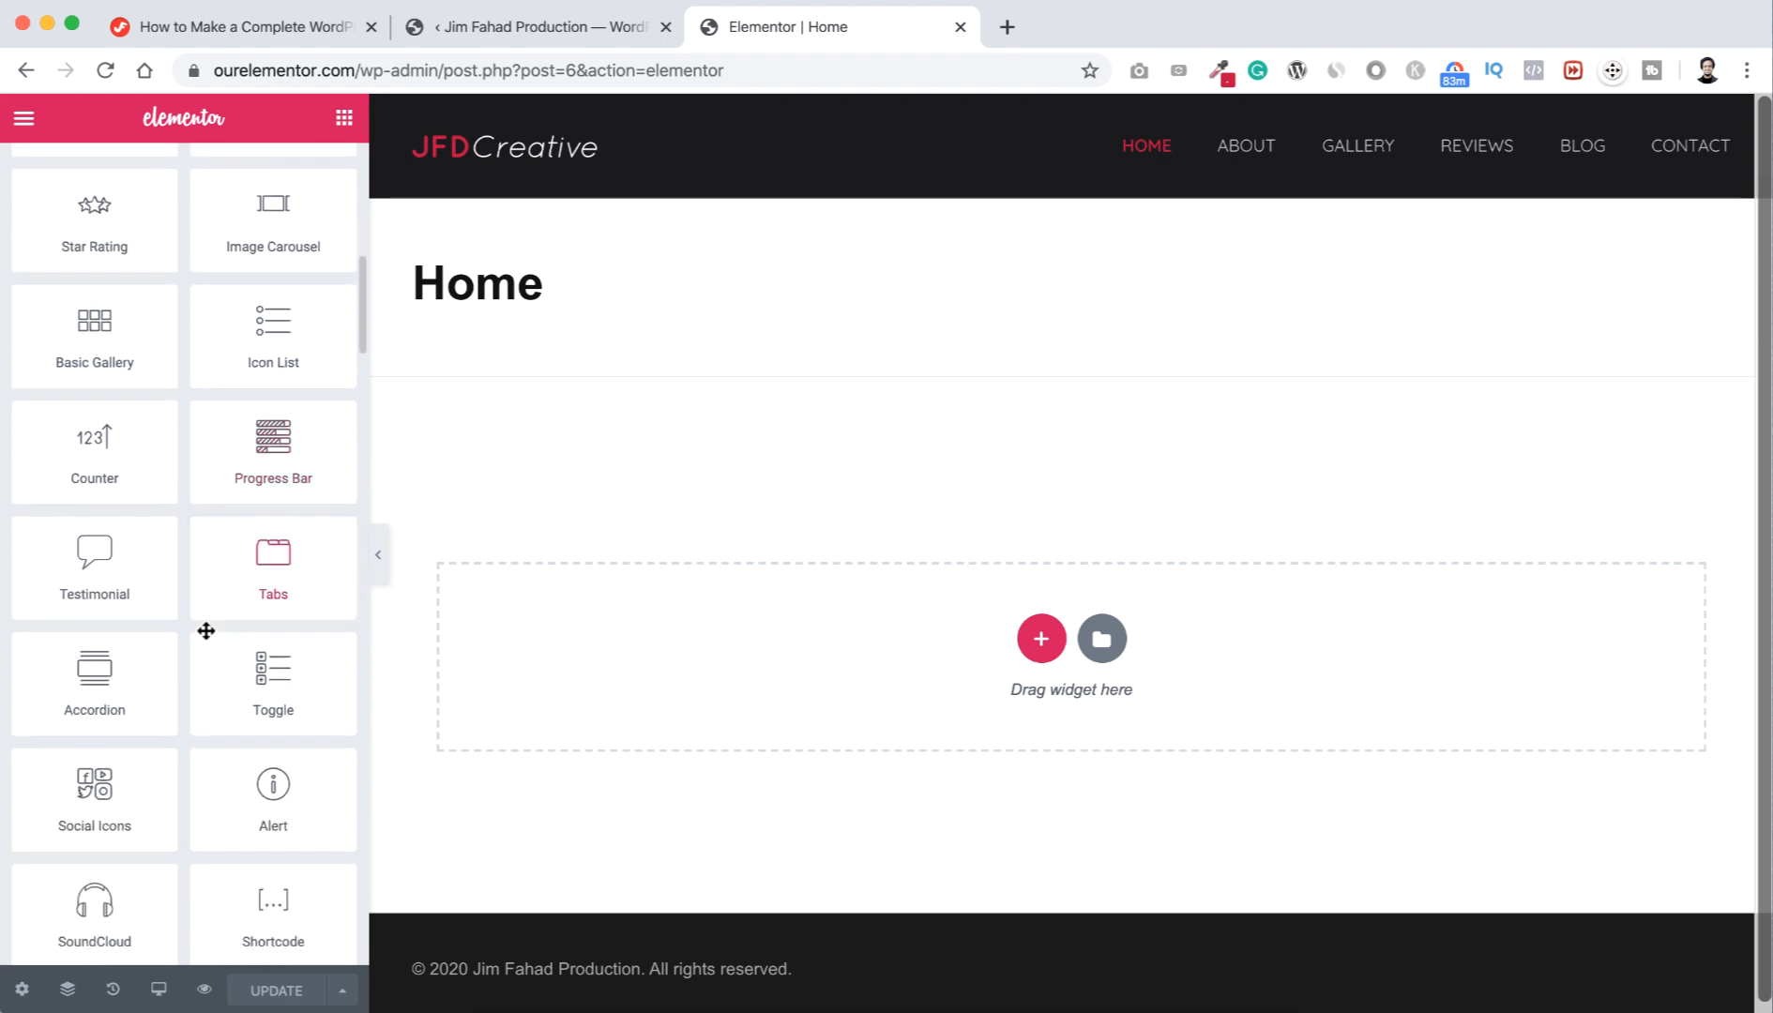
{"action": "scroll", "coordinate": [206, 631], "scroll_direction": "down", "scroll_amount": 6}
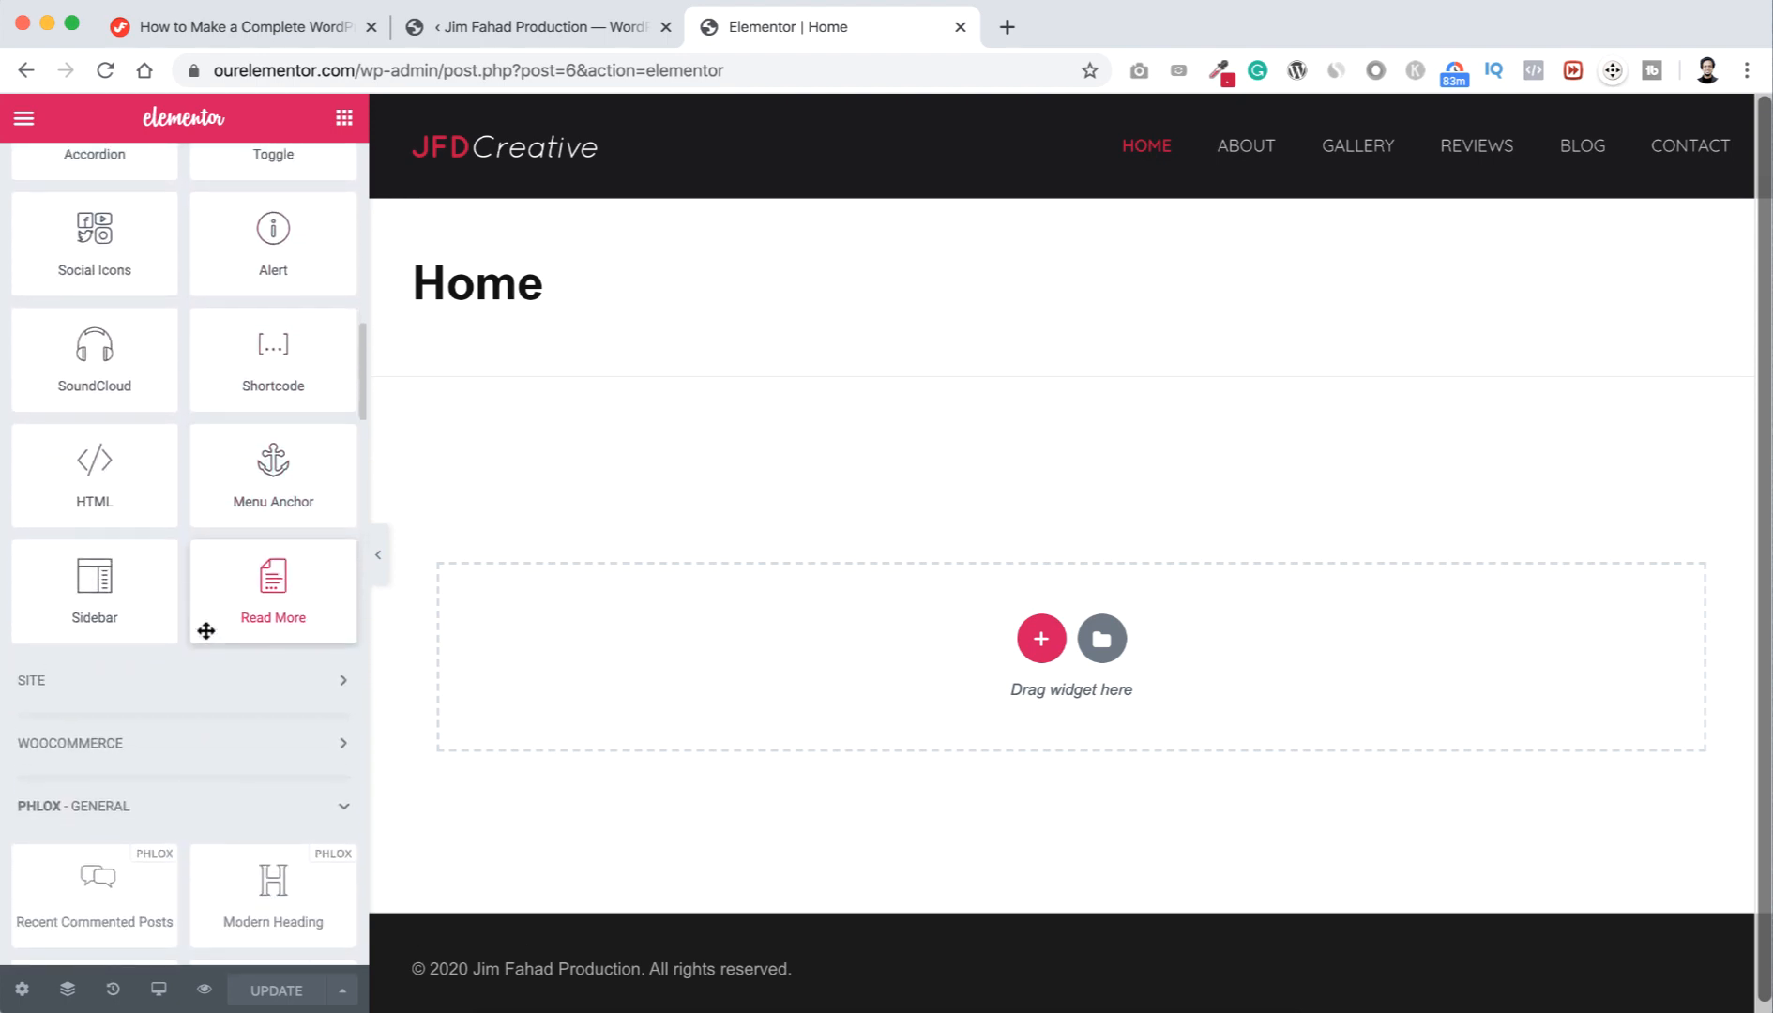
Step: Look through the Phlox general and Phlox posts widgets, and return to the Basic widgets
{"action": "scroll", "coordinate": [206, 630], "scroll_direction": "down", "scroll_amount": 5}
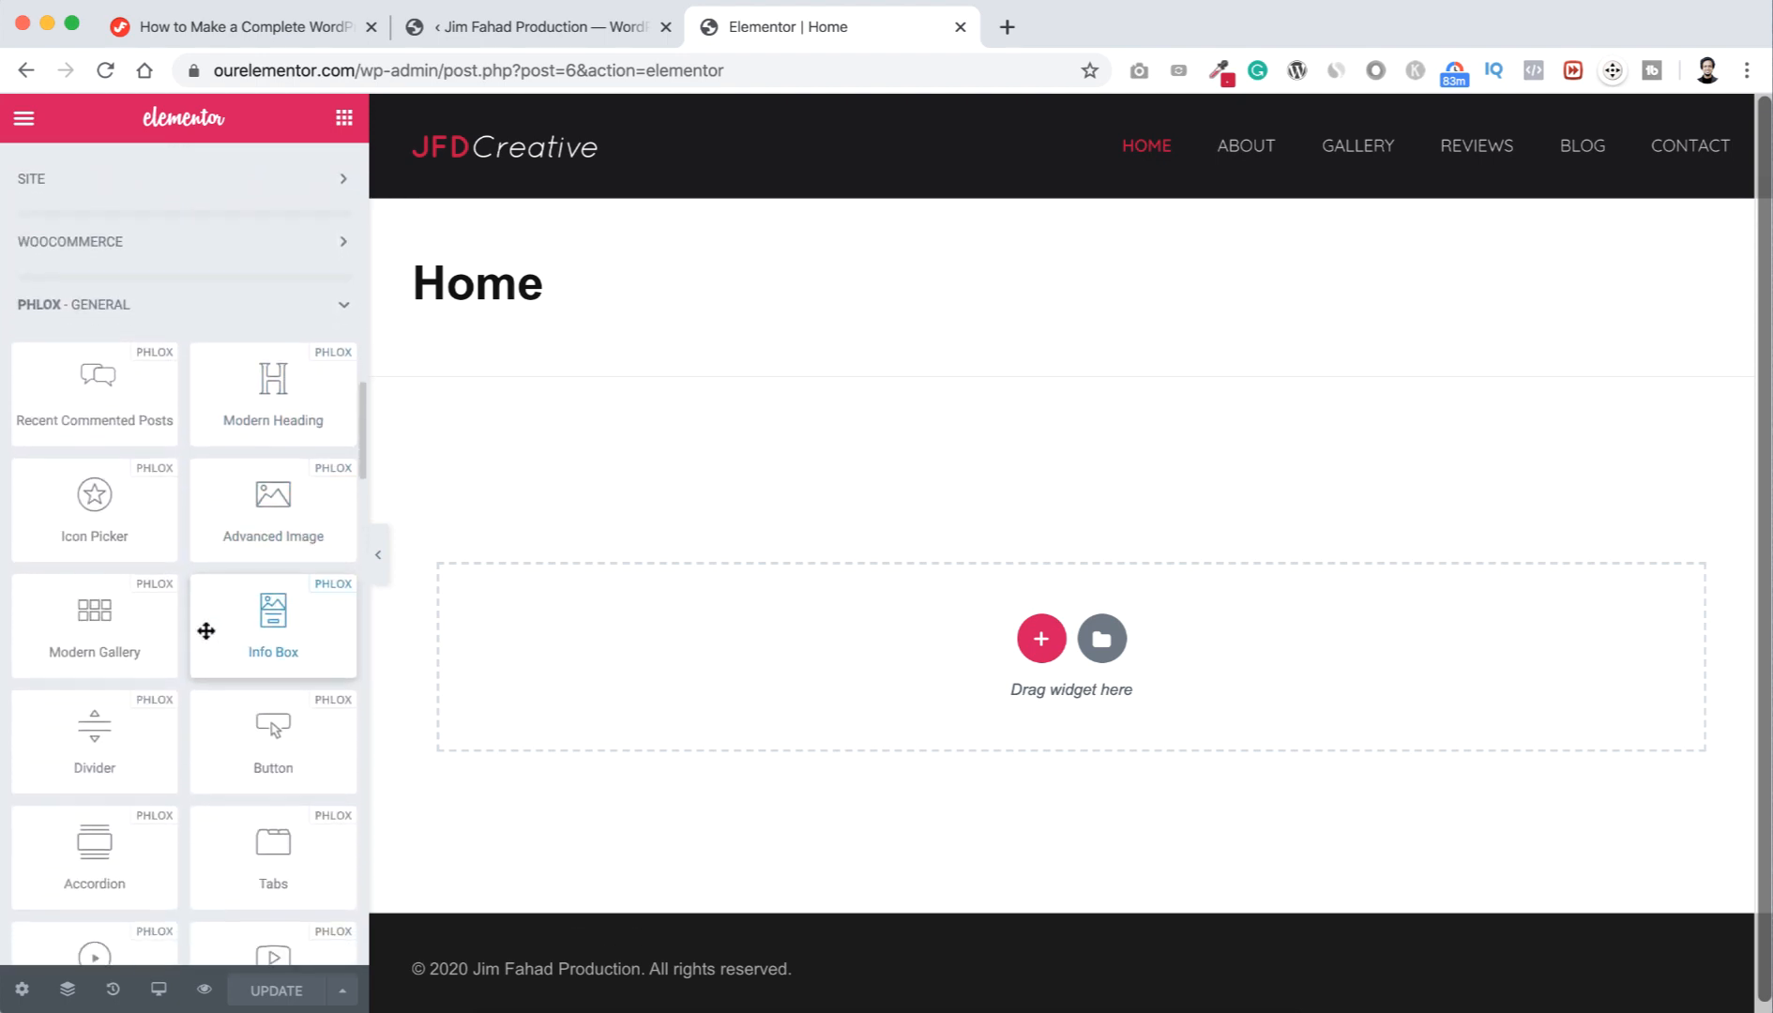
{"action": "scroll", "coordinate": [206, 630], "scroll_direction": "down", "scroll_amount": 5}
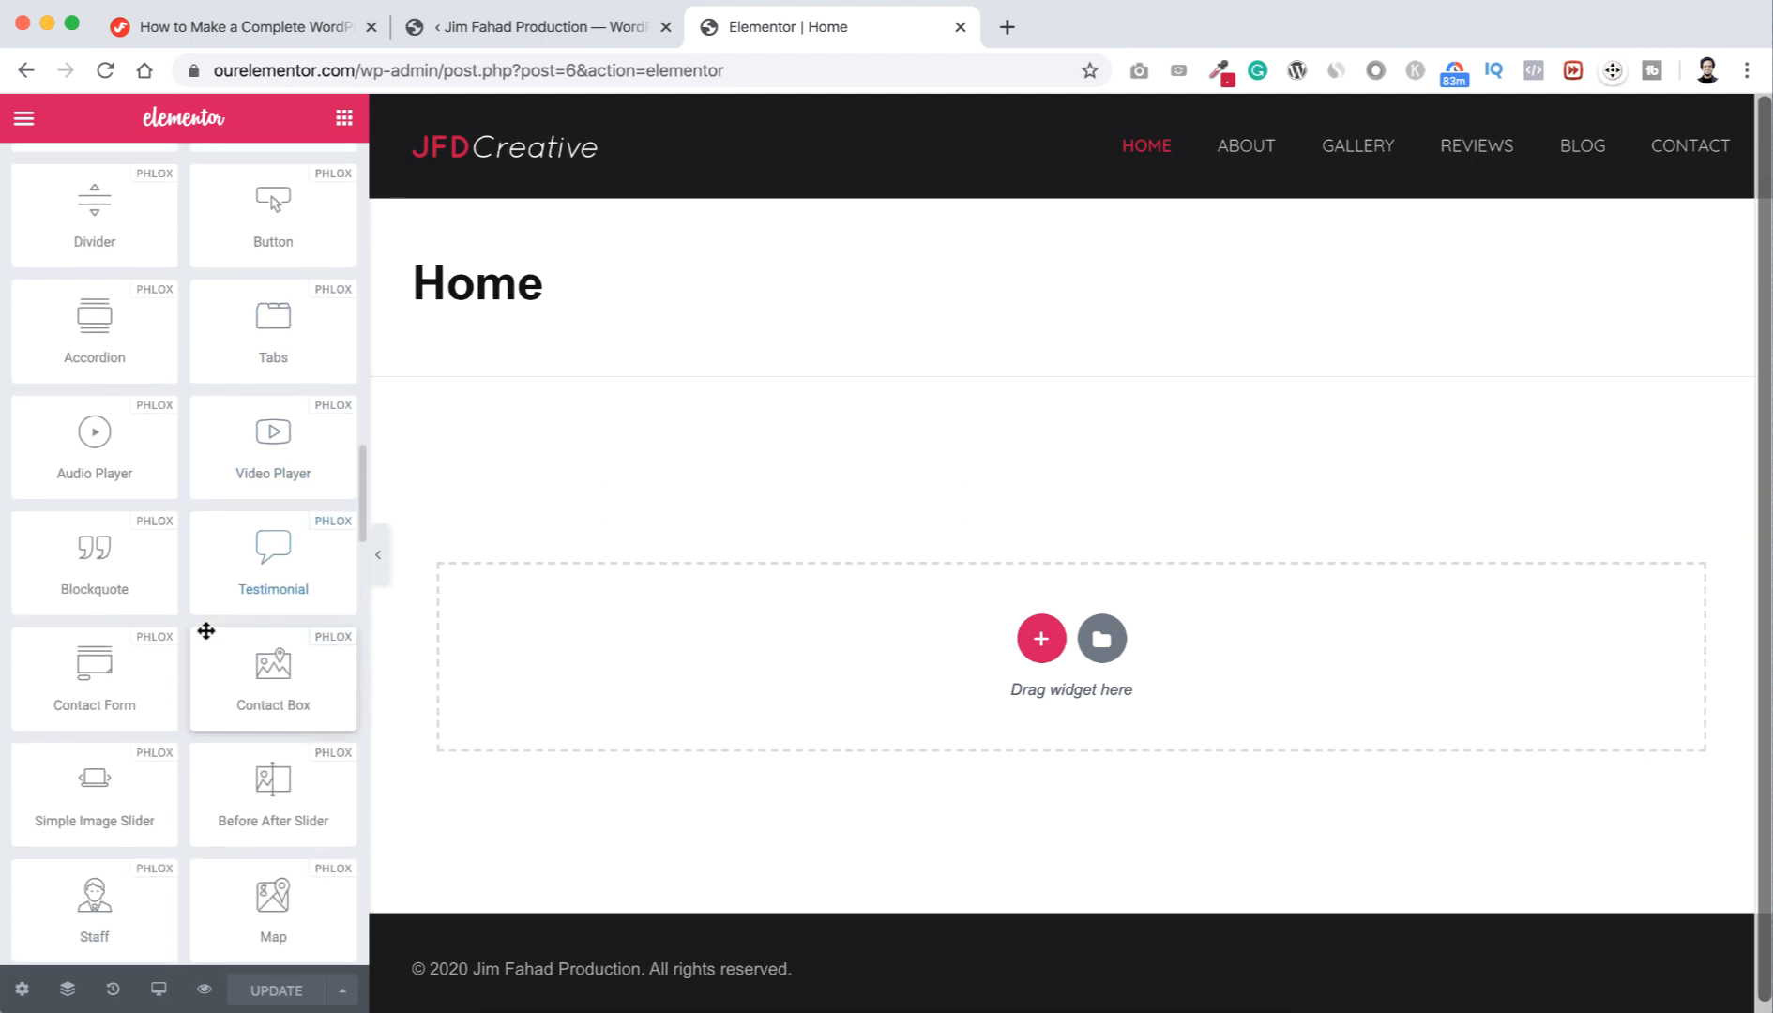
{"action": "scroll", "coordinate": [205, 631], "scroll_direction": "down", "scroll_amount": 2}
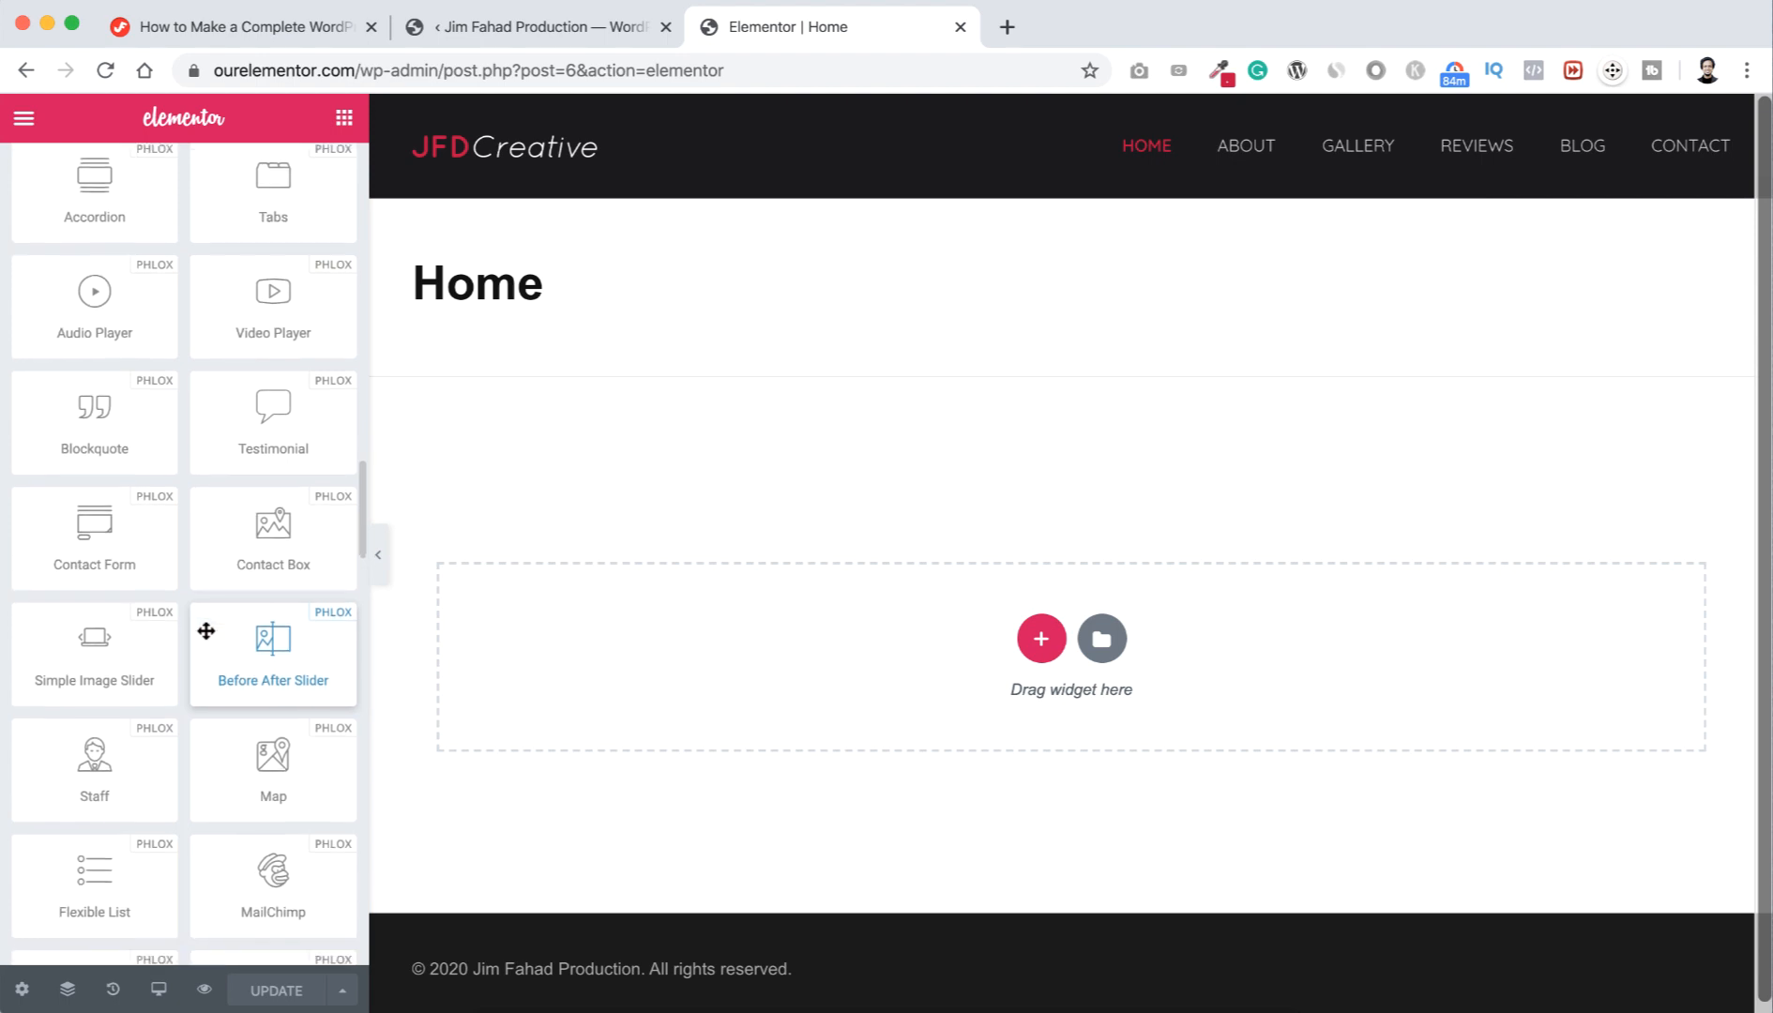
{"action": "scroll", "coordinate": [206, 631], "scroll_direction": "down", "scroll_amount": 6}
{"action": "scroll", "coordinate": [207, 630], "scroll_direction": "down", "scroll_amount": 1}
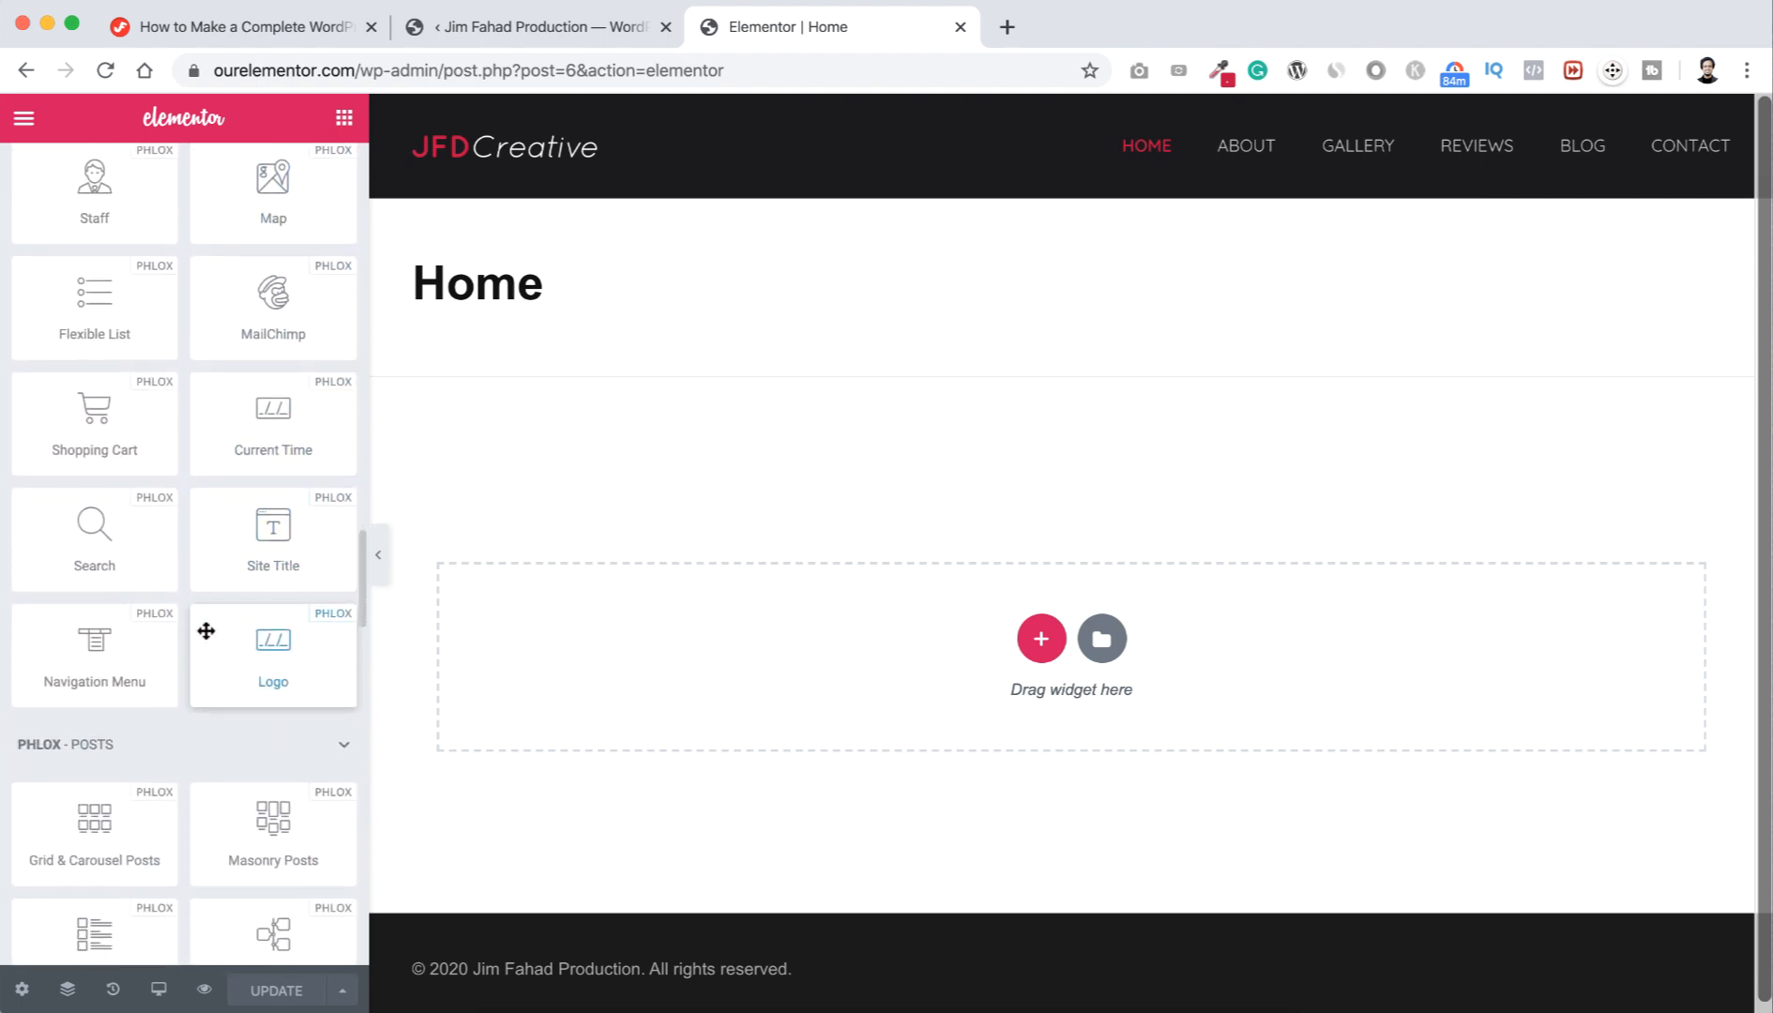
{"action": "scroll", "coordinate": [207, 631], "scroll_direction": "down", "scroll_amount": 7}
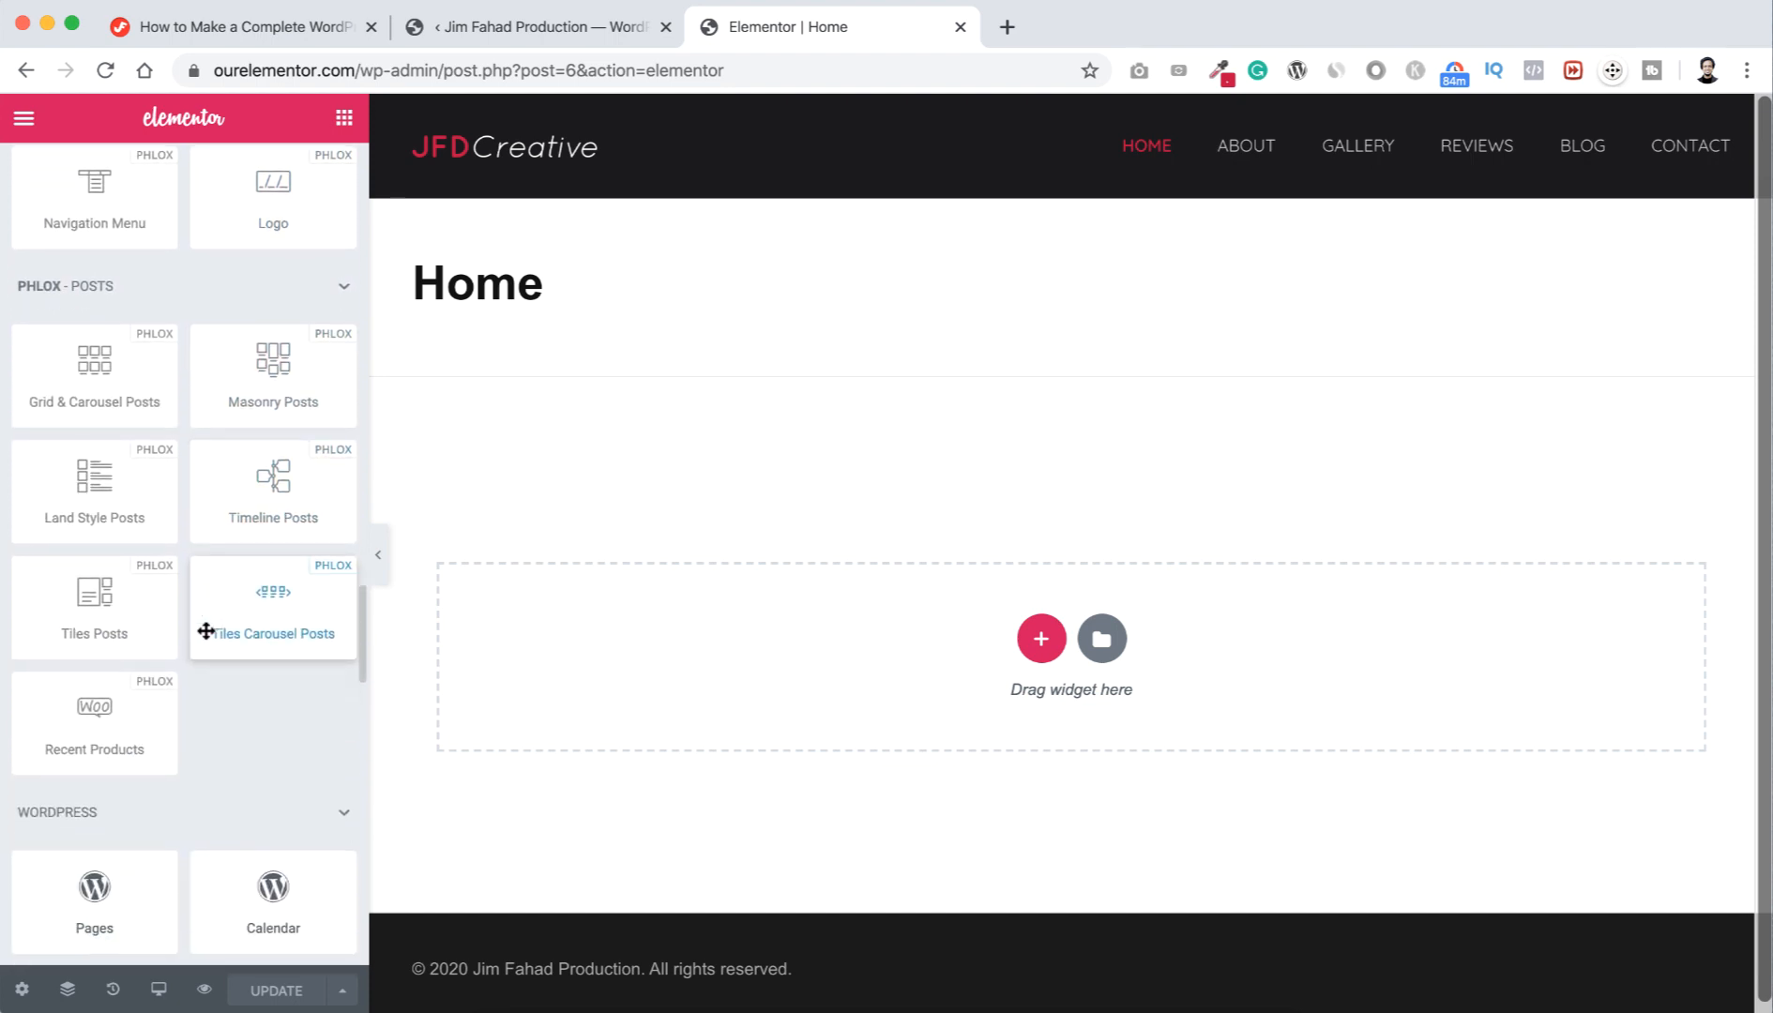
{"action": "scroll", "coordinate": [215, 587], "scroll_direction": "up", "scroll_amount": 15}
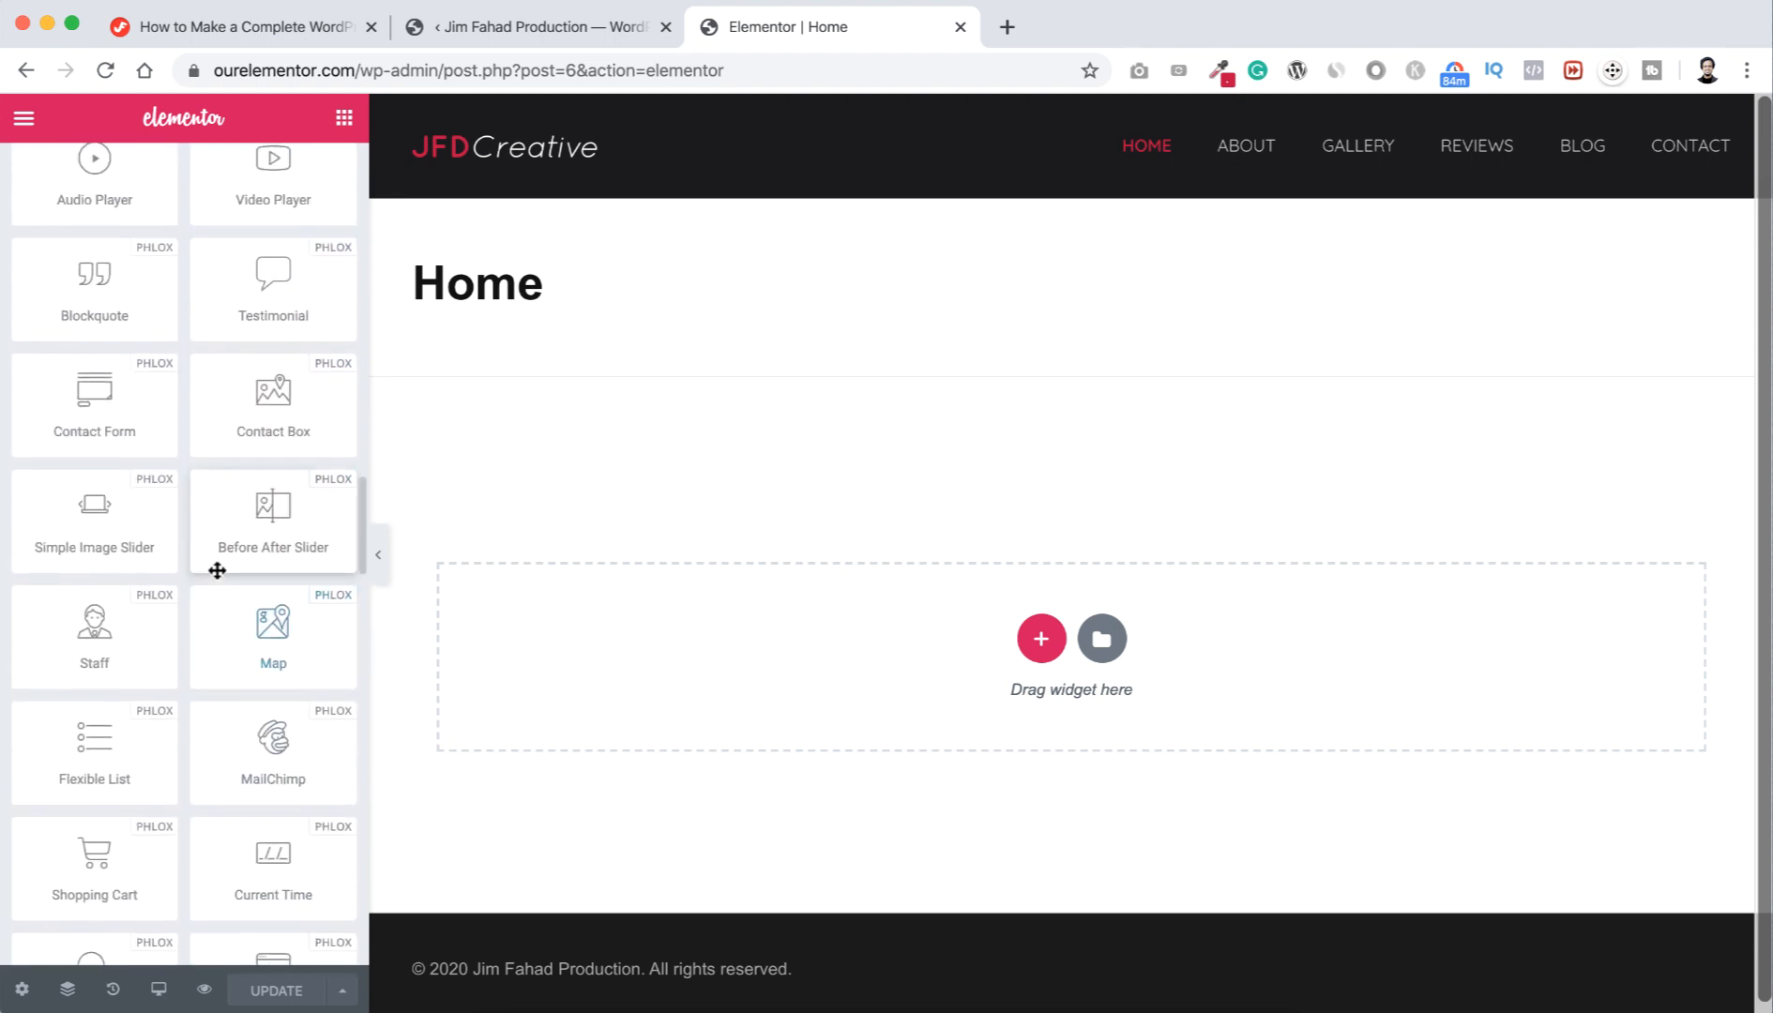
{"action": "scroll", "coordinate": [216, 571], "scroll_direction": "up", "scroll_amount": 12}
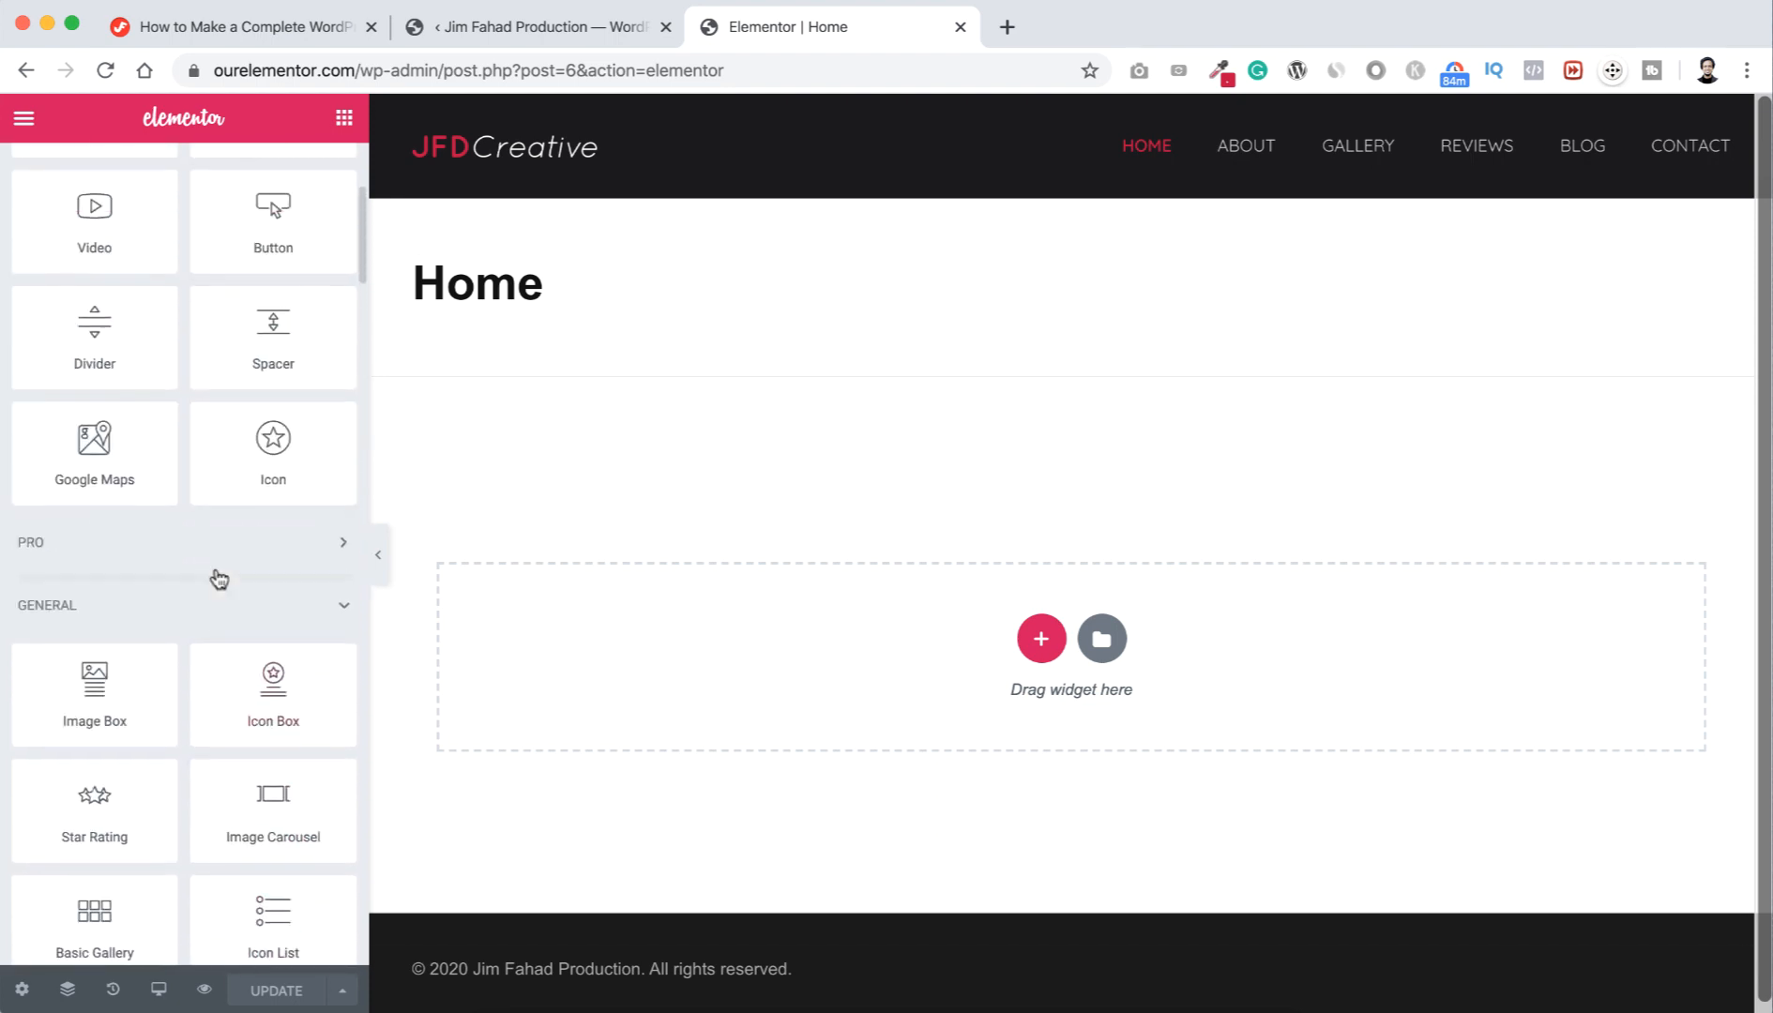
{"action": "scroll", "coordinate": [216, 570], "scroll_direction": "up", "scroll_amount": 3}
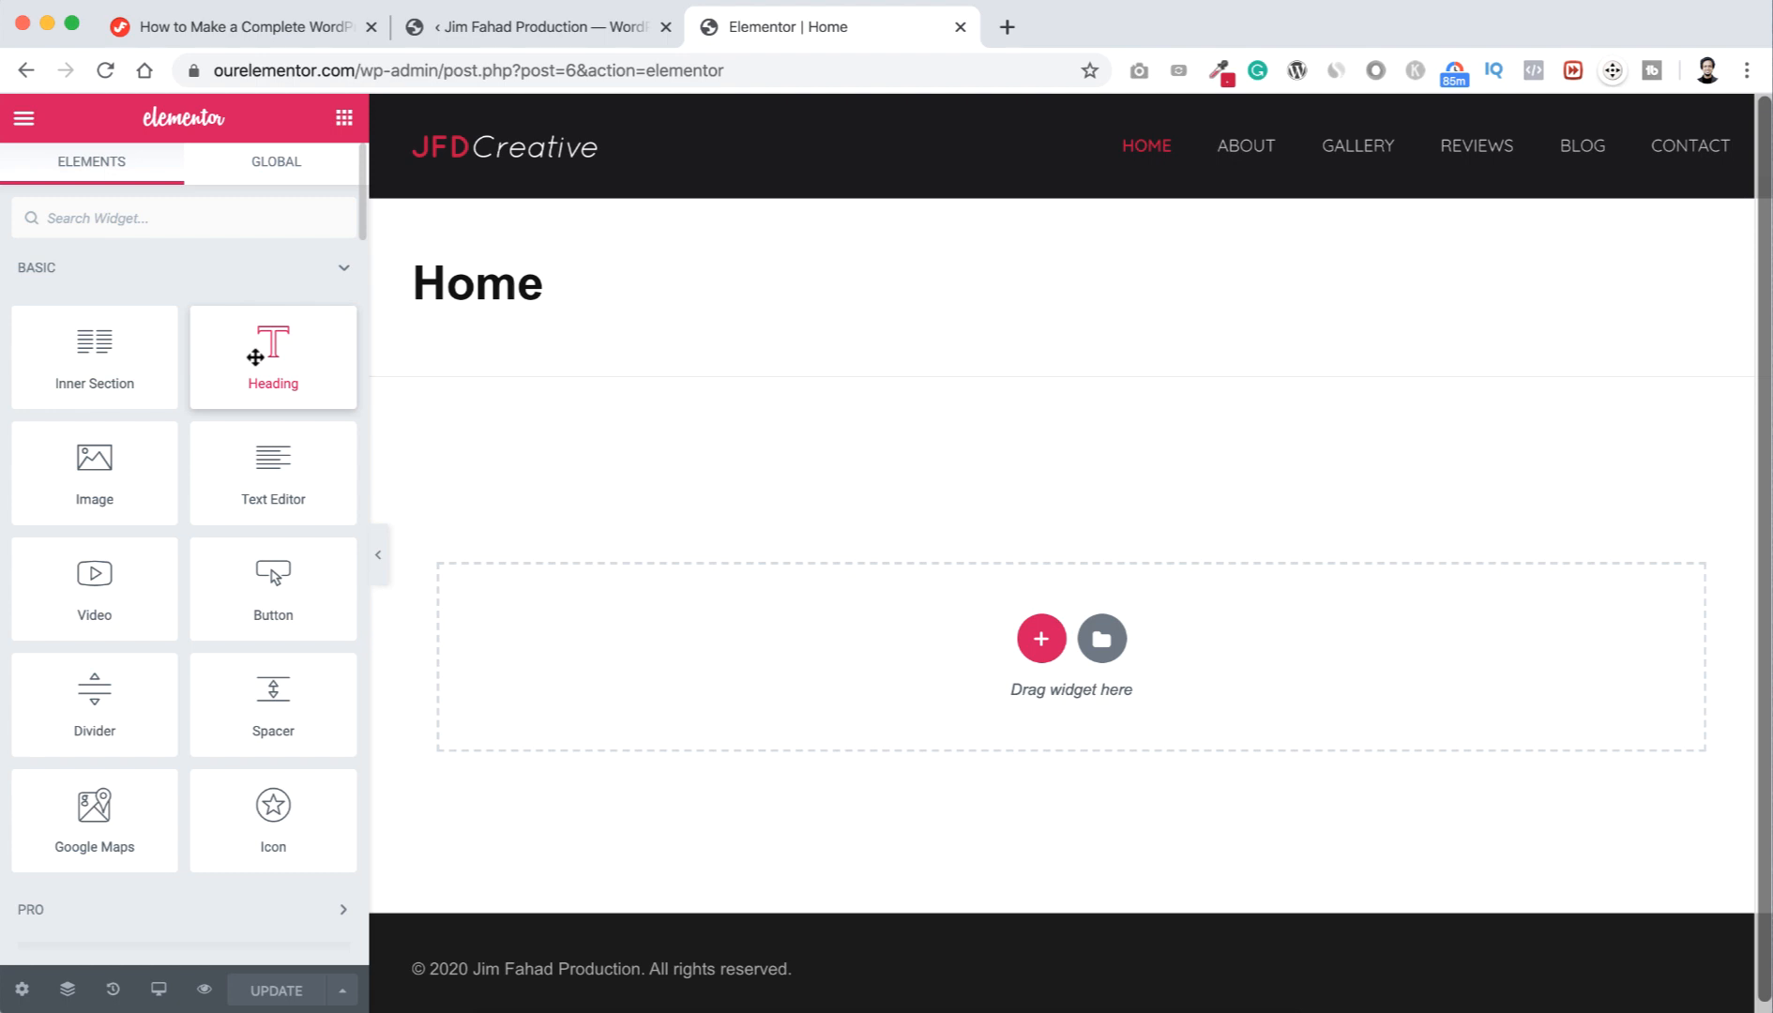
Step: Try out a Heading widget in the page's empty drop area, and delete it from the canvas
{"action": "left_click_drag", "start_coordinate": [247, 349], "coordinate": [795, 617]}
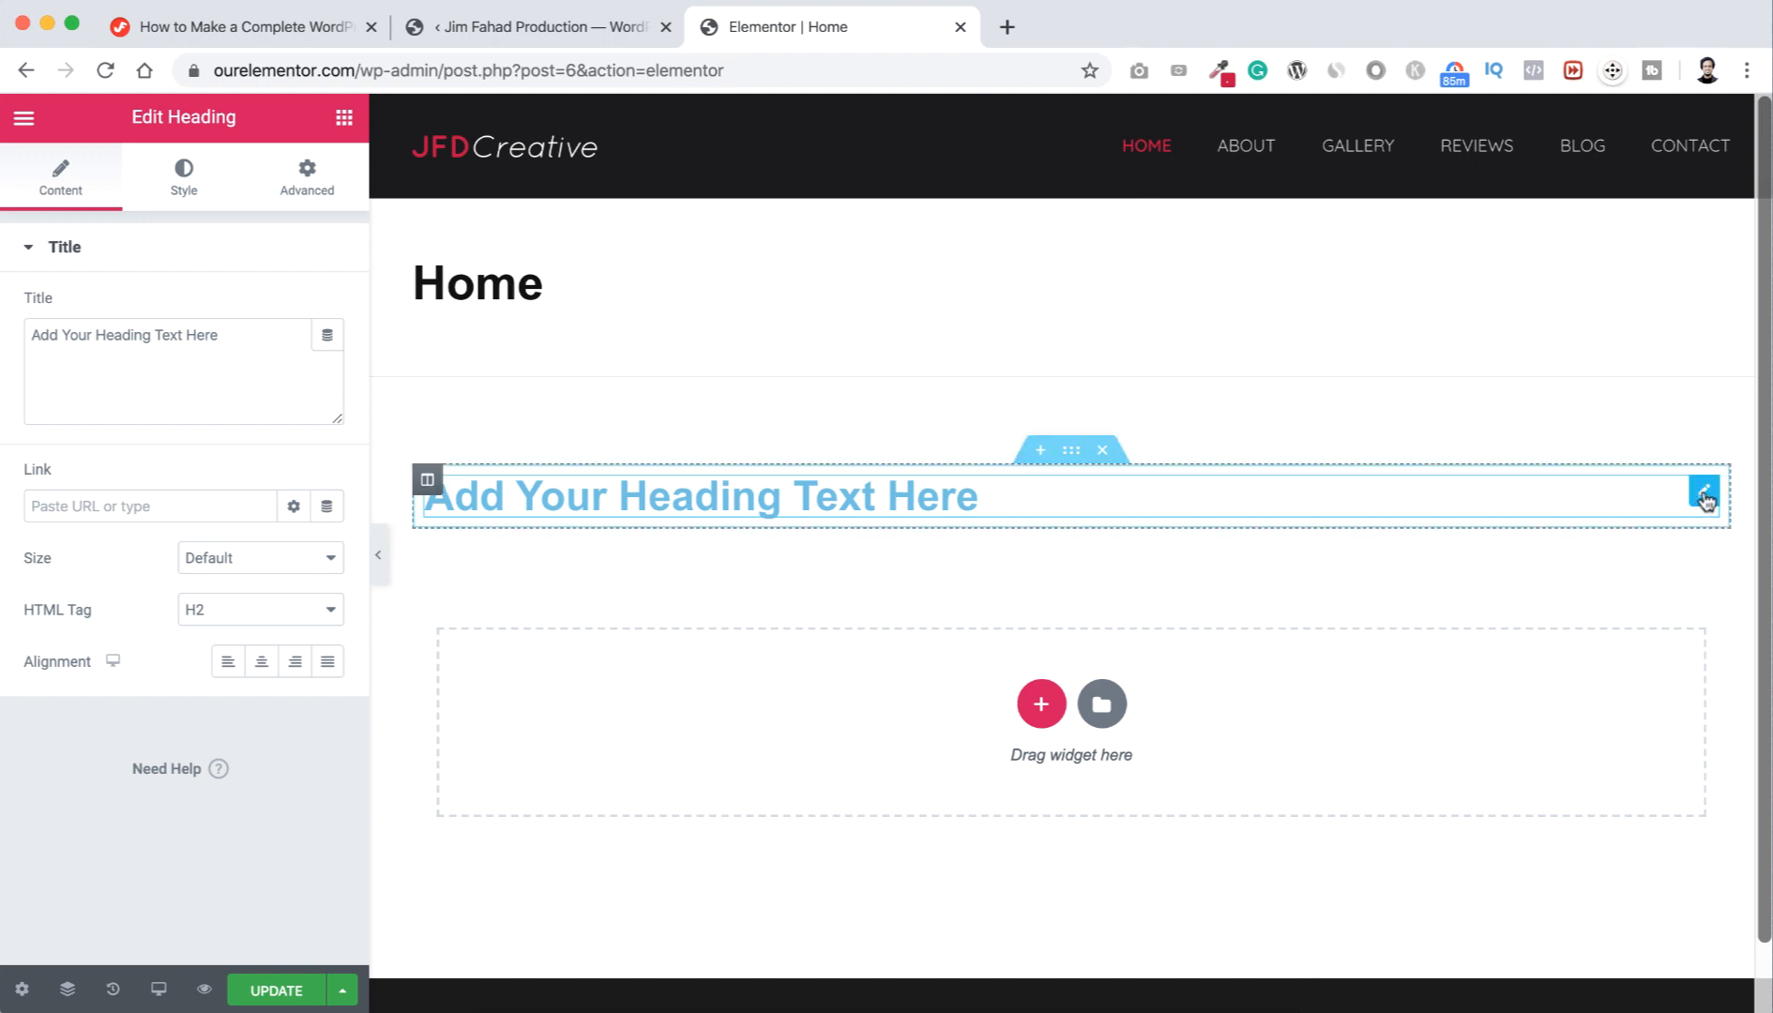
{"action": "right_click", "coordinate": [1704, 501]}
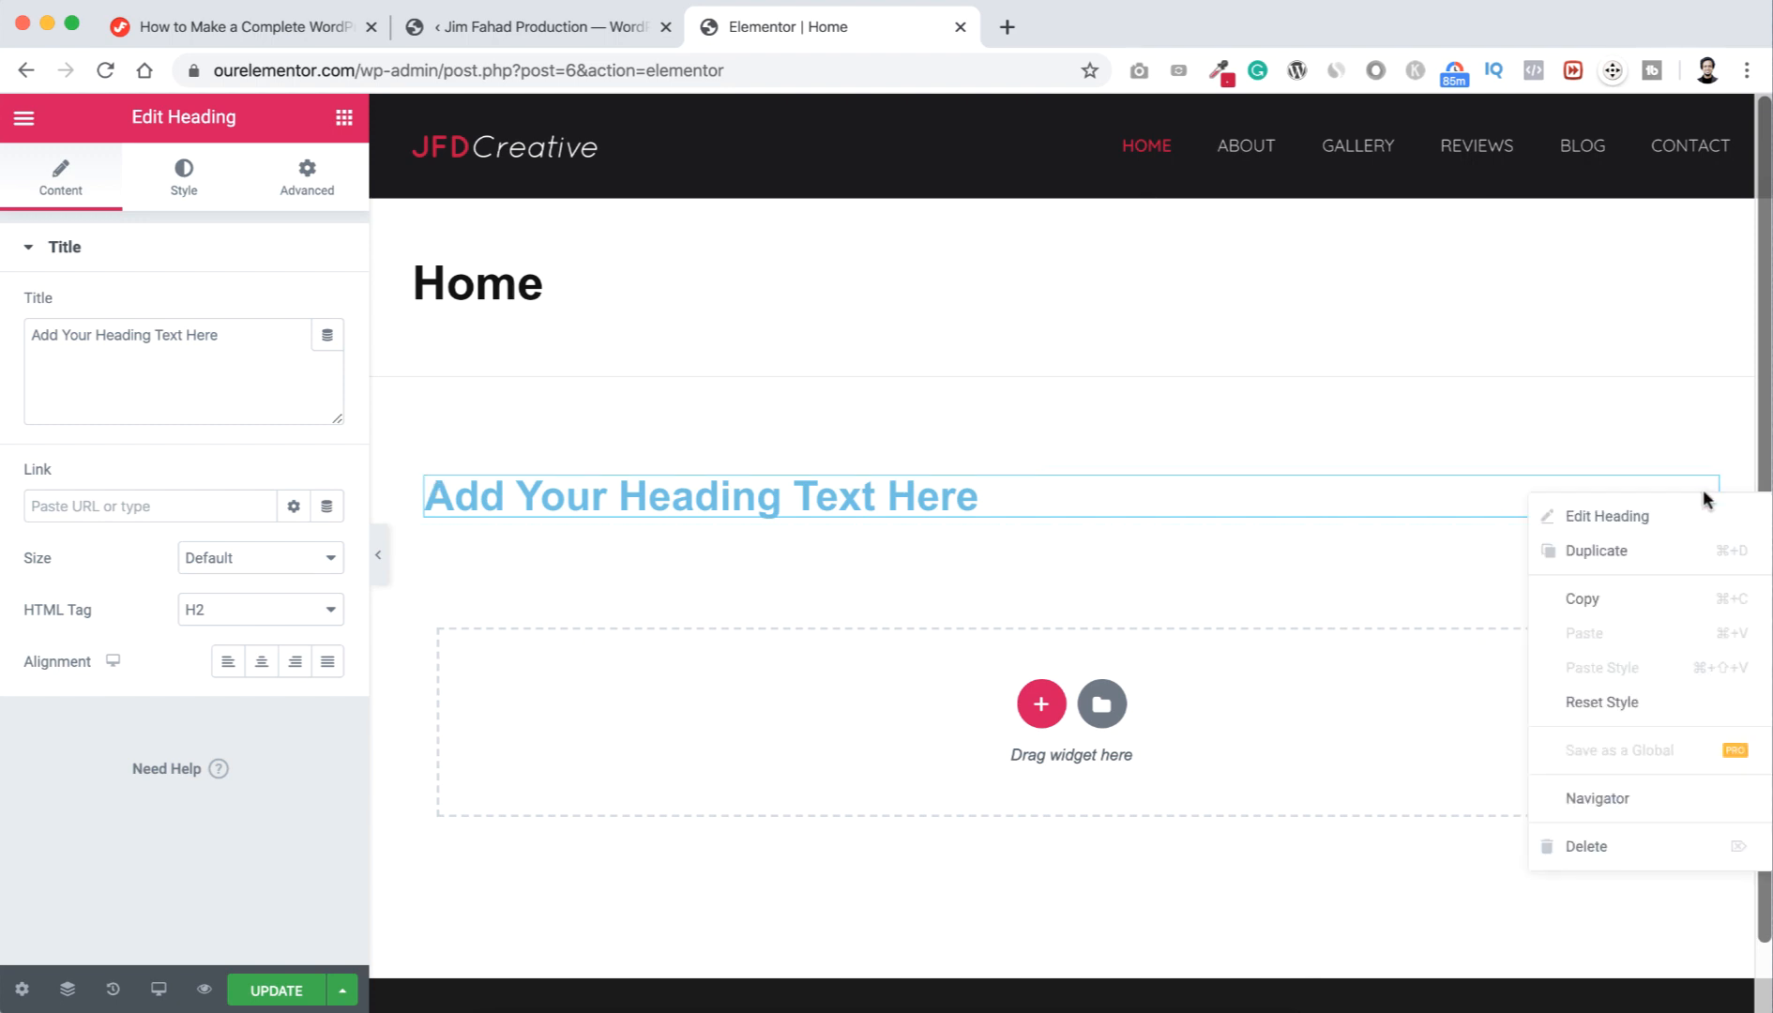
{"action": "left_click", "coordinate": [1618, 846]}
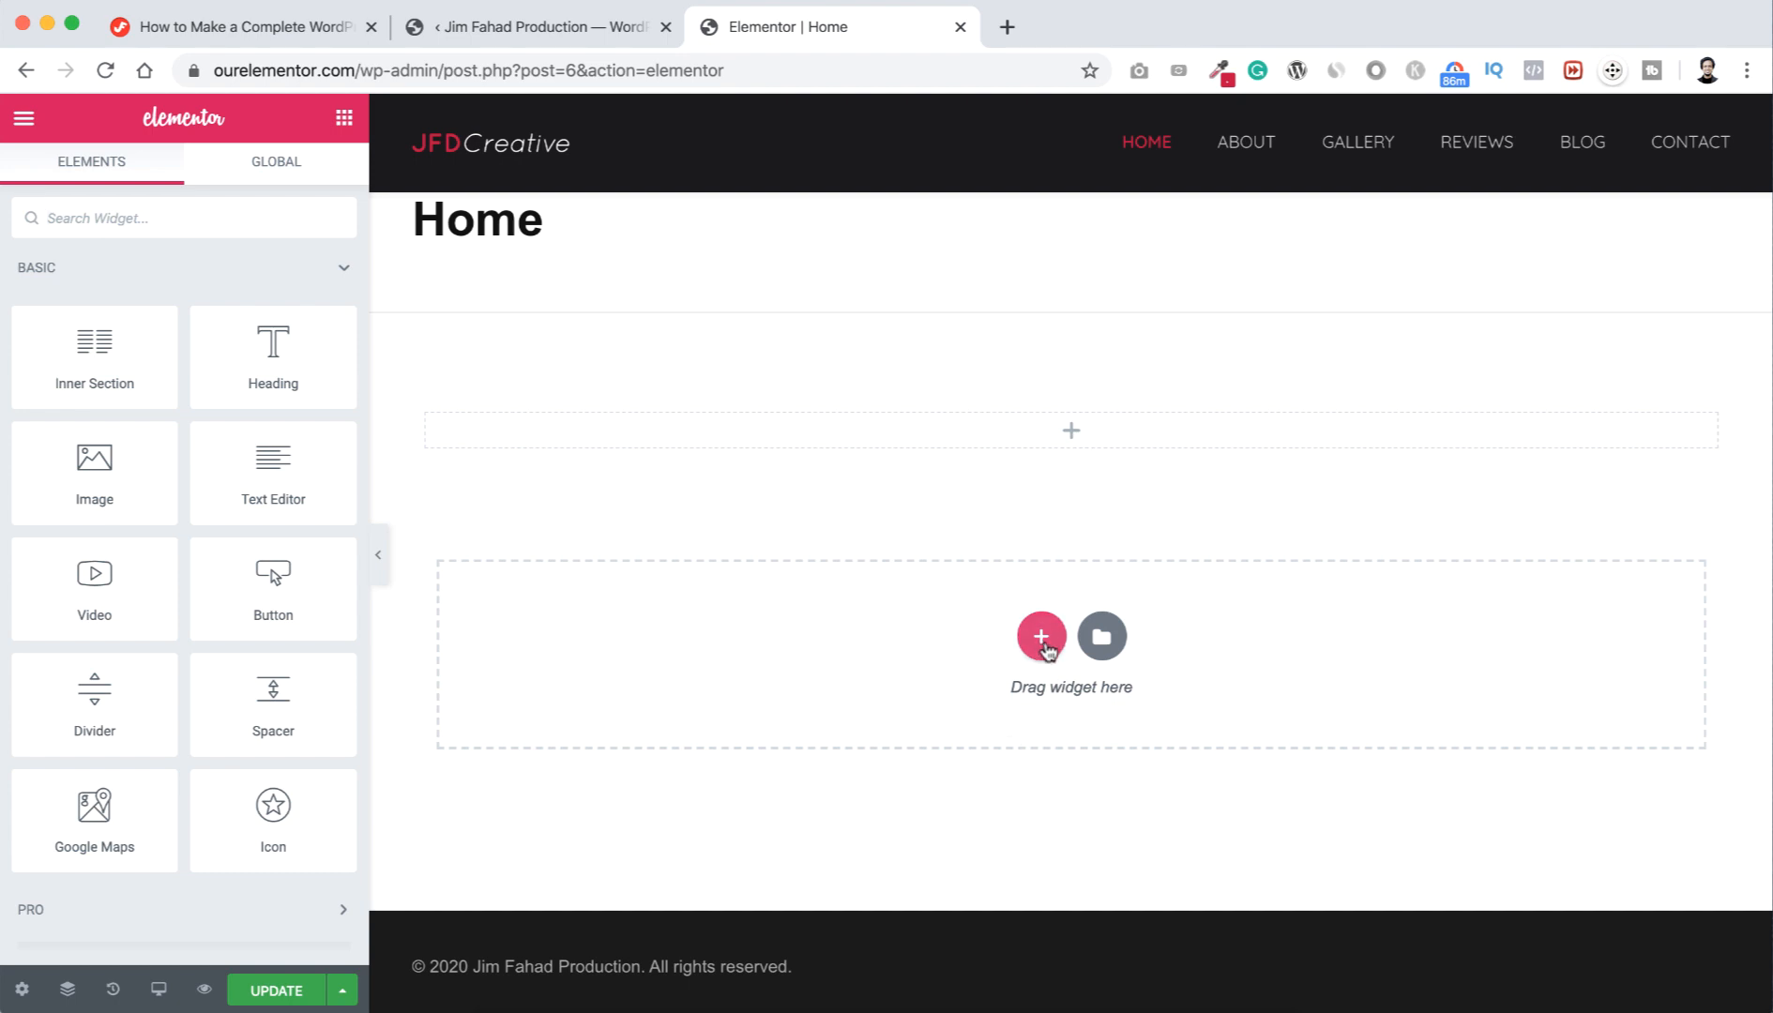
Step: Add a single-column section and give it a classic background in light pink, #FDB2B2
{"action": "left_click", "coordinate": [1041, 637]}
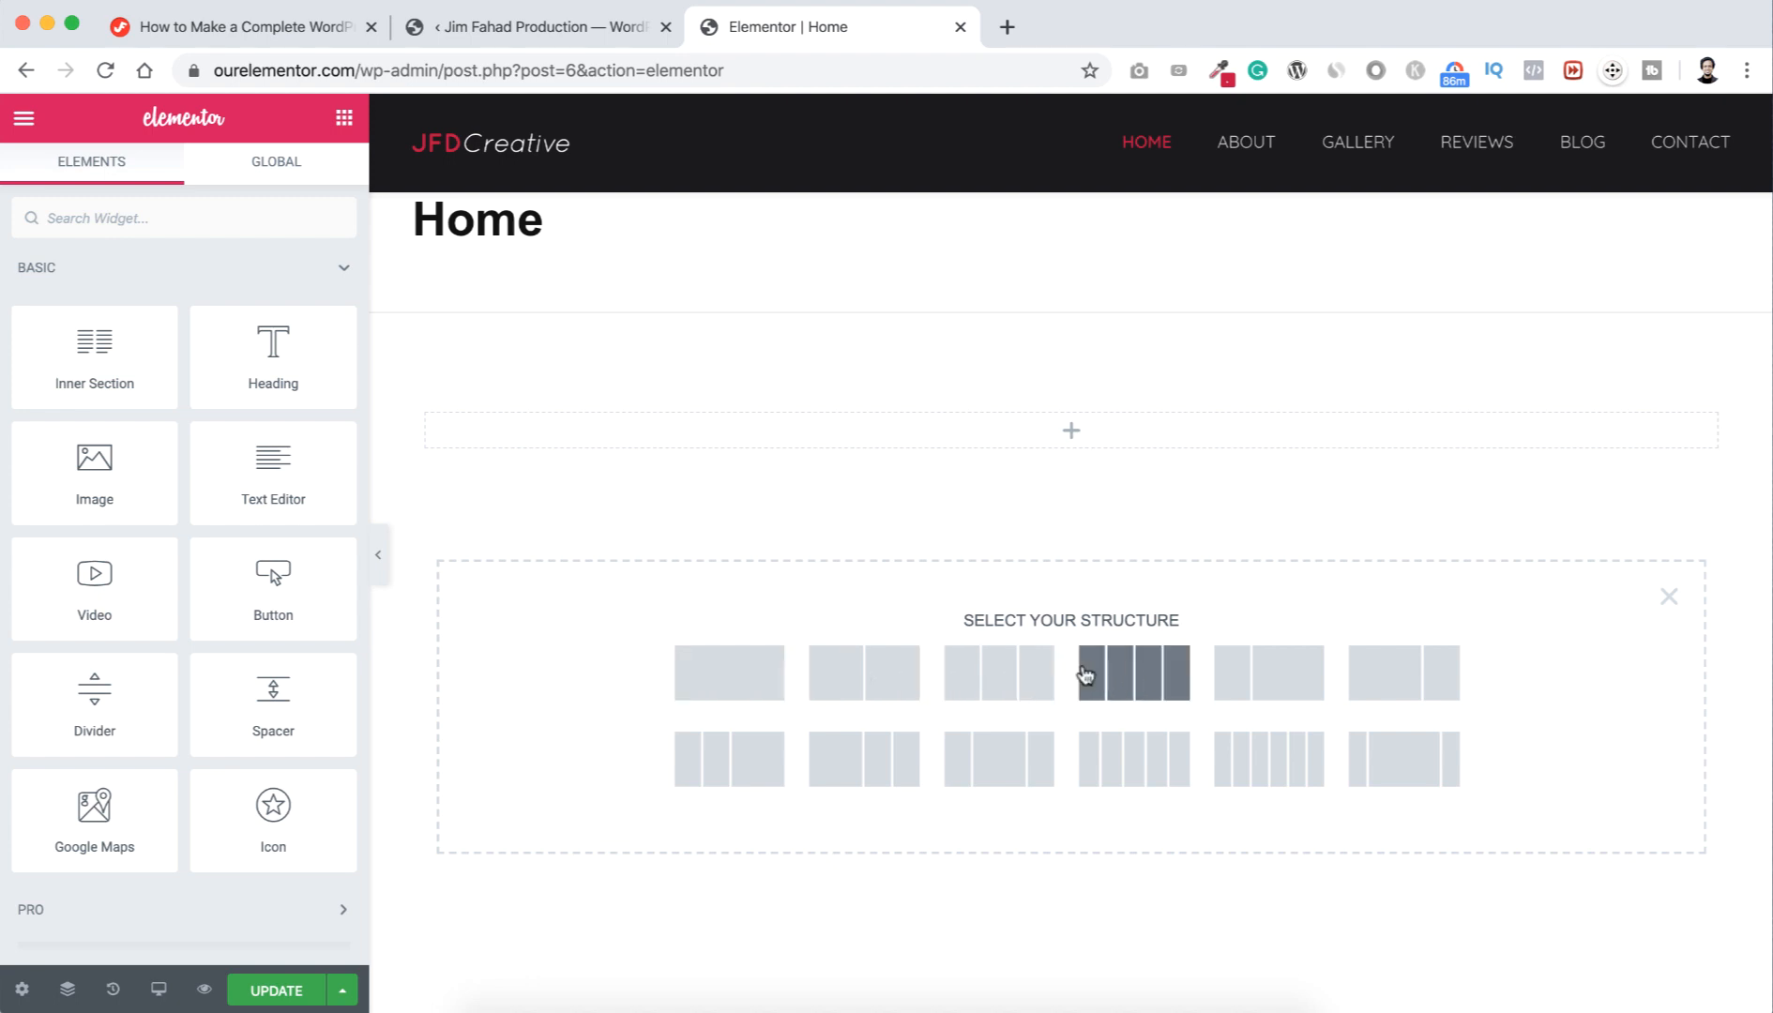
{"action": "left_click", "coordinate": [742, 685]}
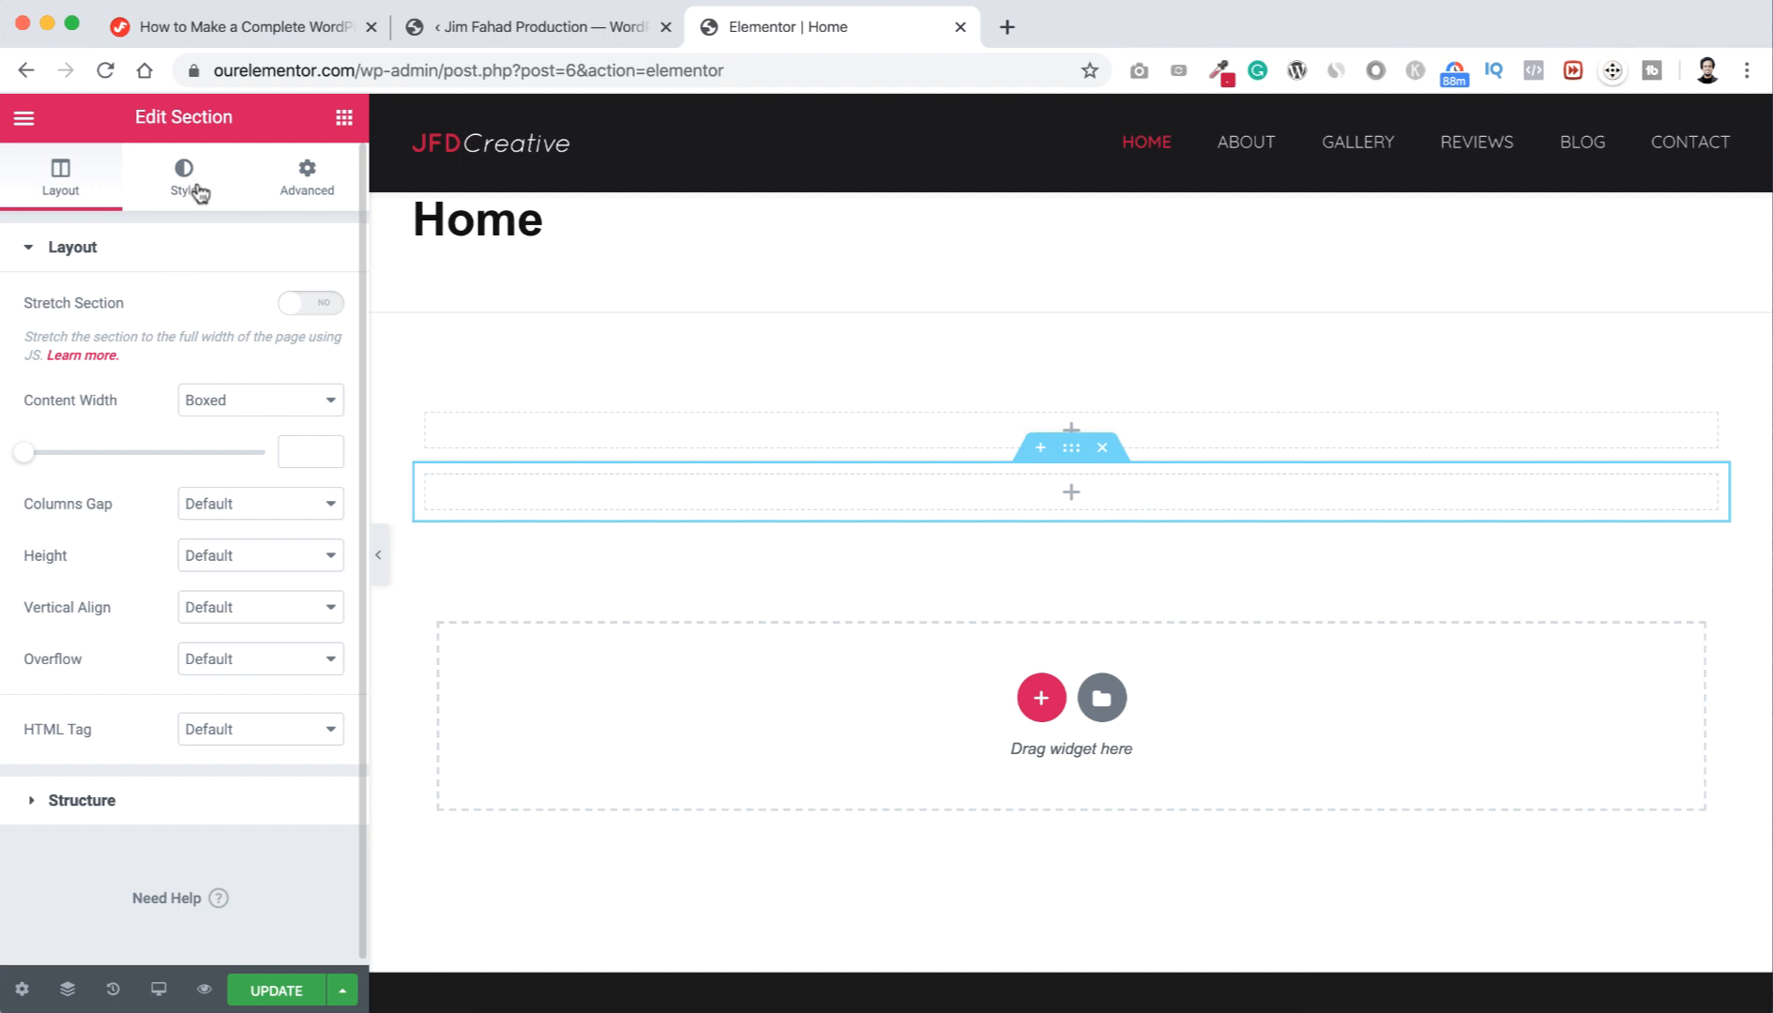
{"action": "left_click", "coordinate": [189, 190]}
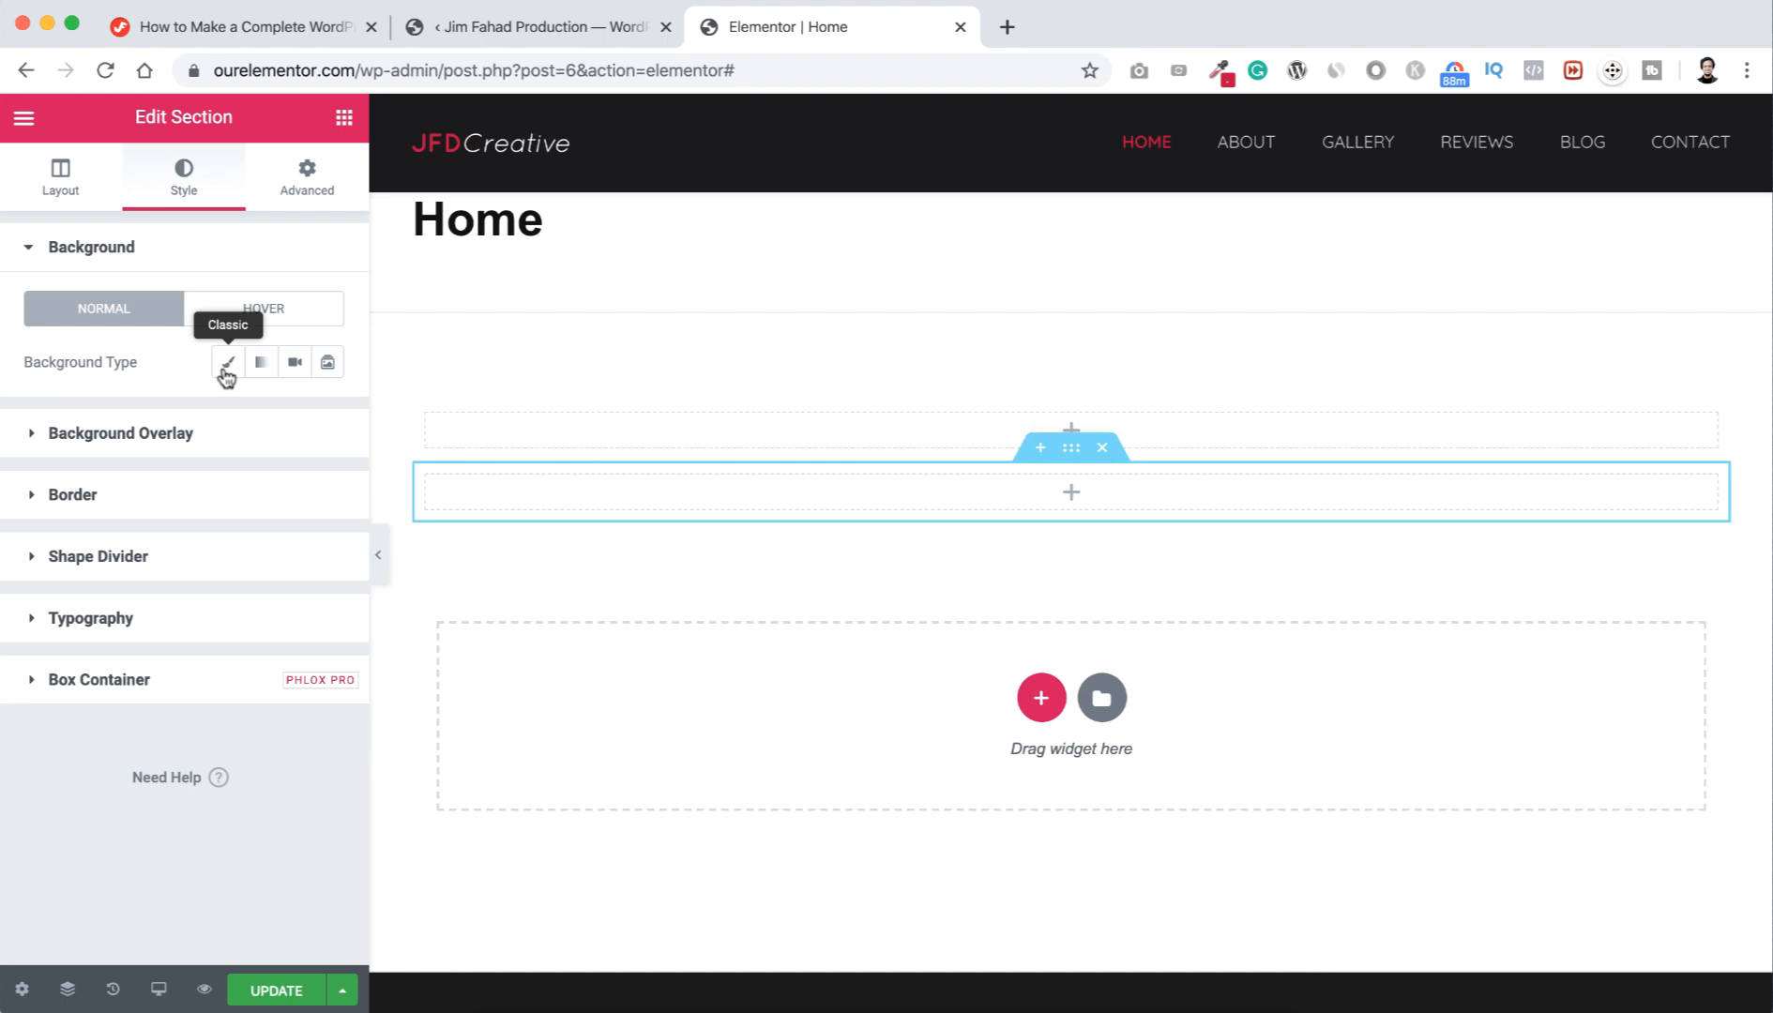
{"action": "left_click", "coordinate": [228, 373]}
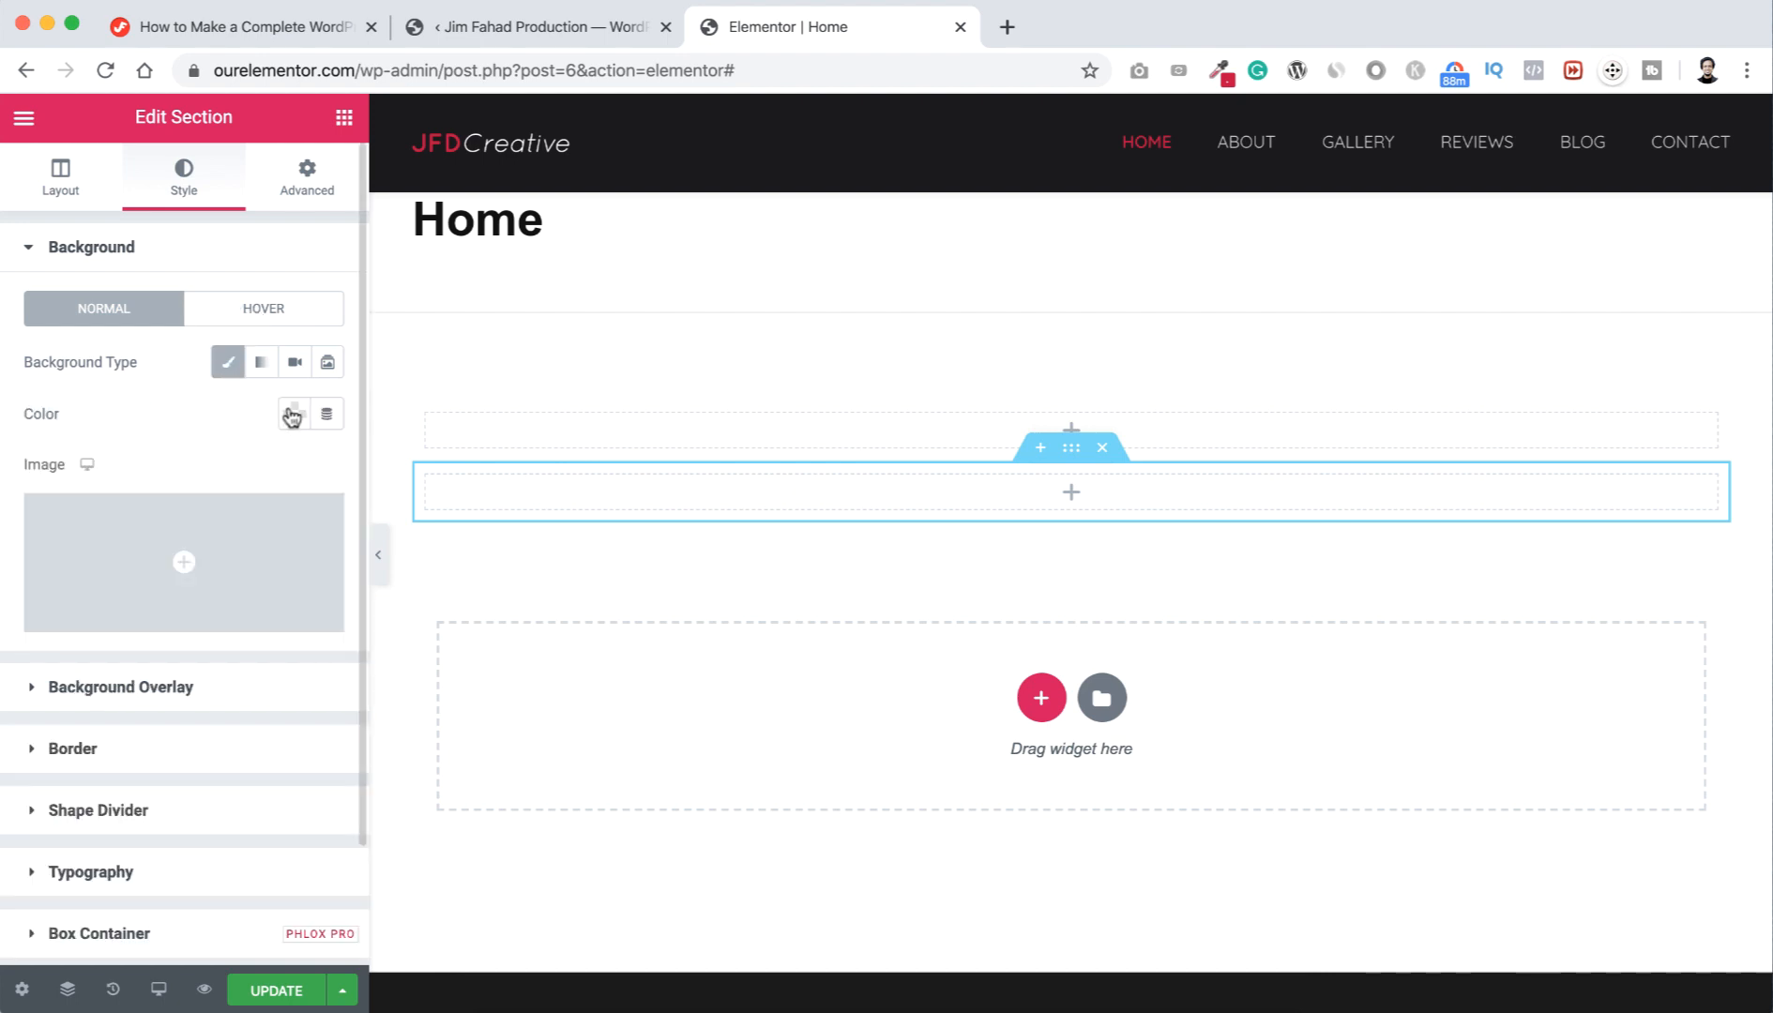
{"action": "left_click", "coordinate": [294, 414]}
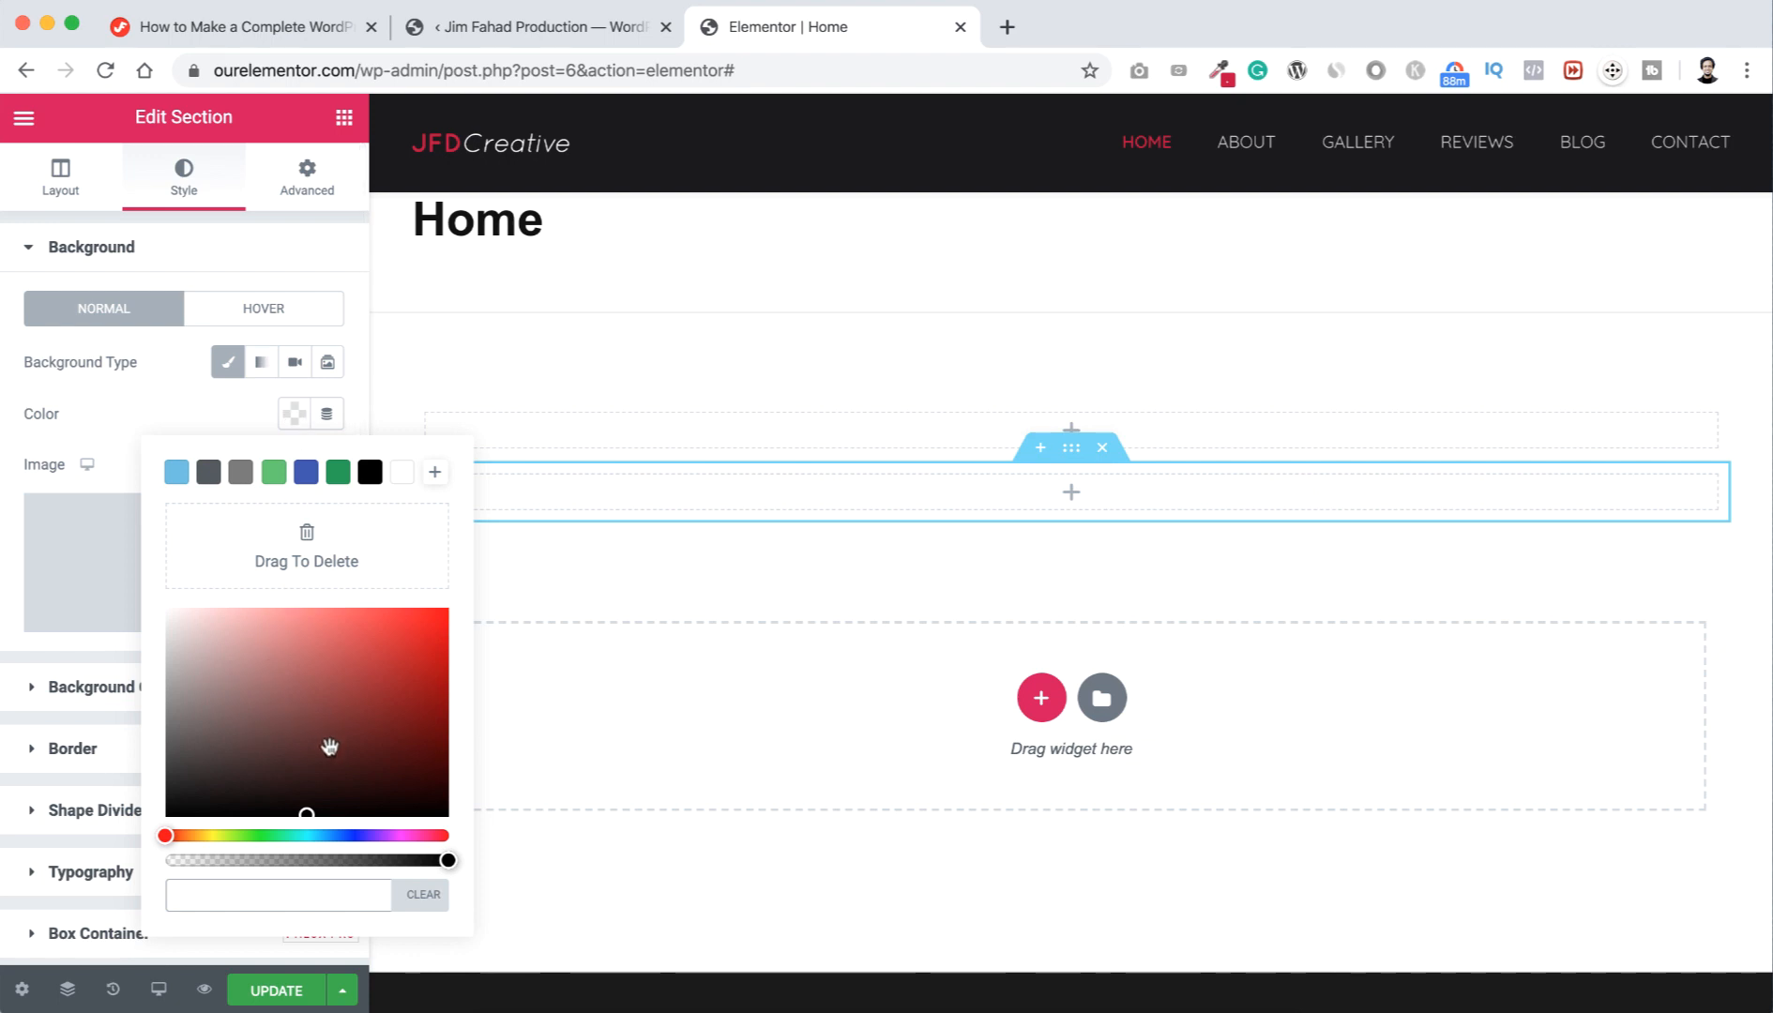
{"action": "left_click", "coordinate": [295, 699]}
{"action": "left_click_drag", "start_coordinate": [296, 699], "coordinate": [250, 610]}
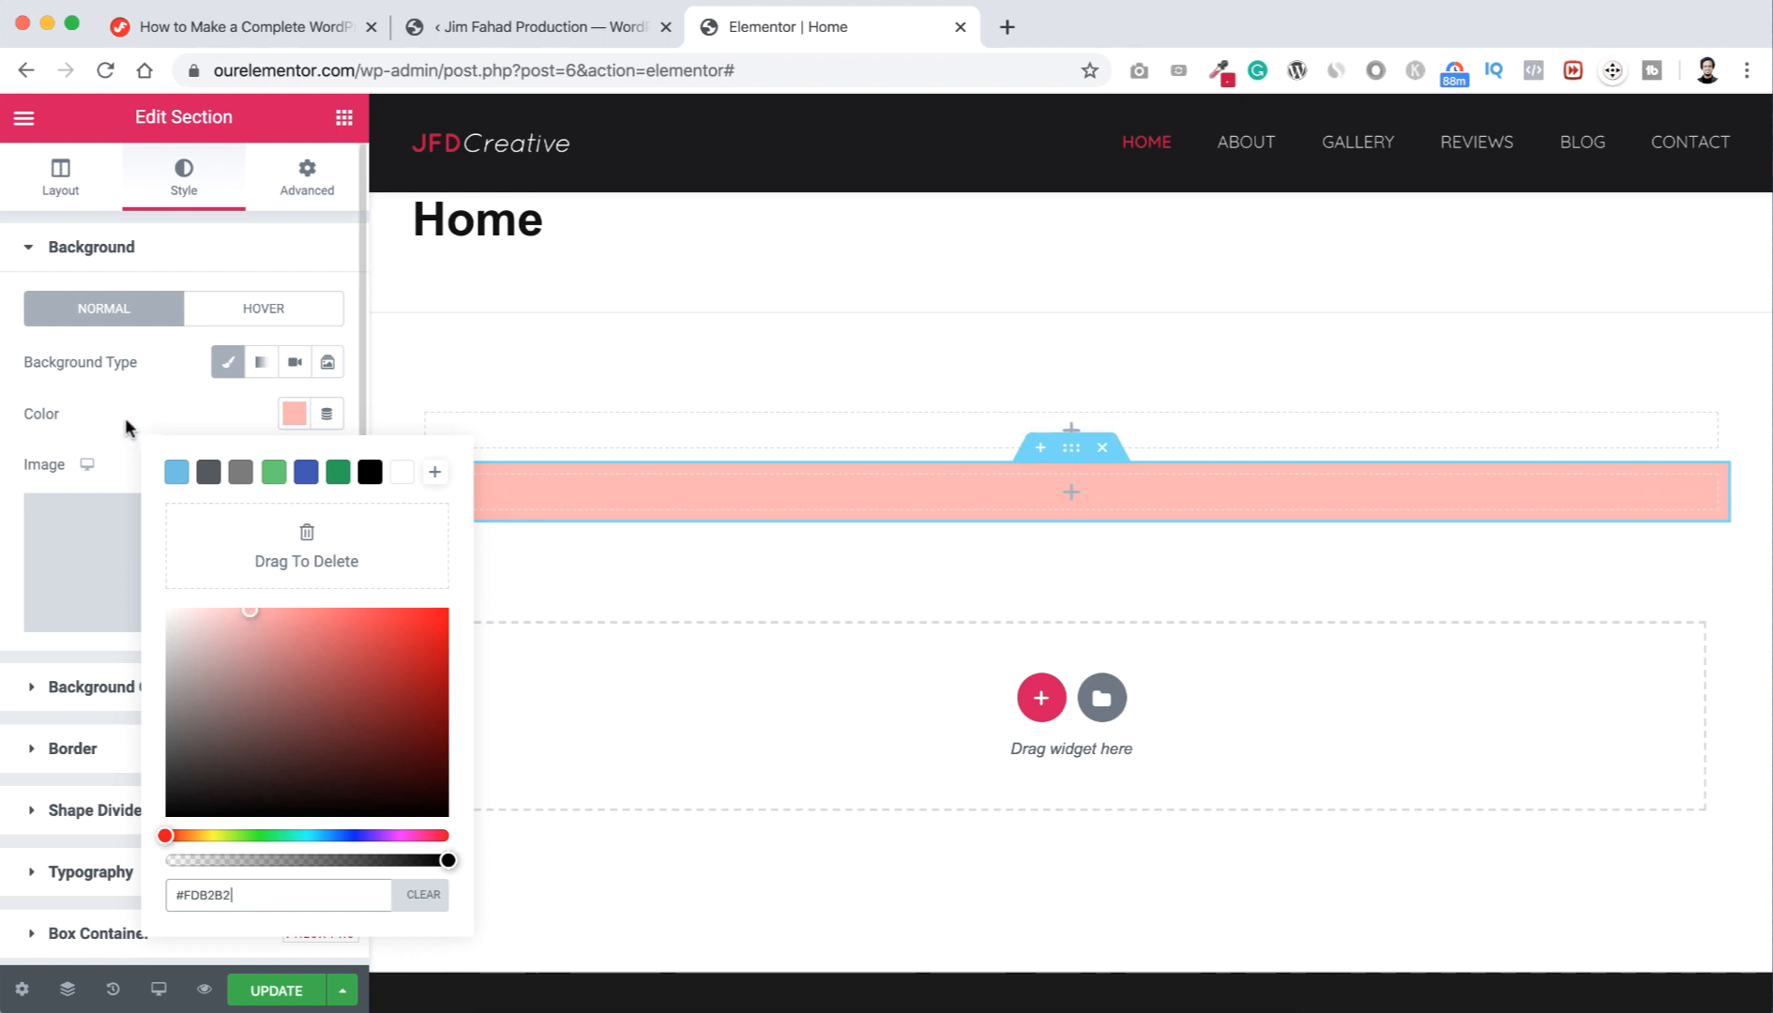
{"action": "left_click", "coordinate": [131, 424]}
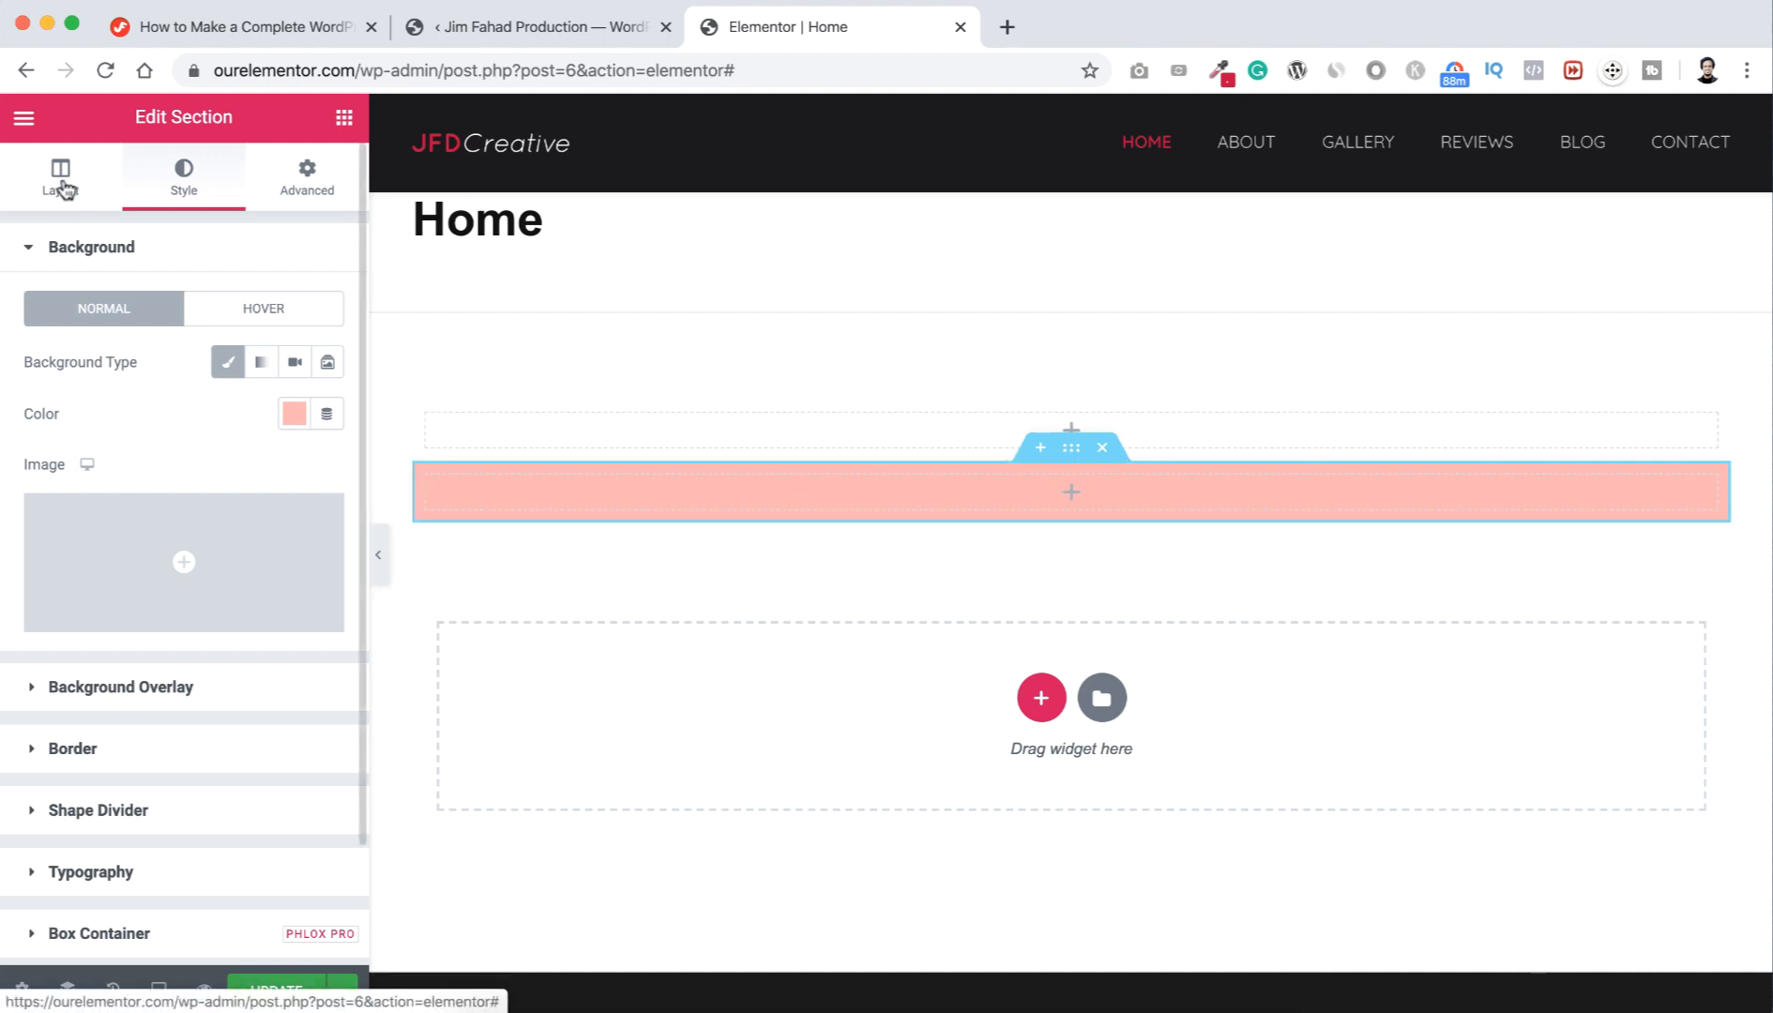
Step: Change the pink section's height option to Min Height in its layout settings
{"action": "left_click", "coordinate": [60, 187]}
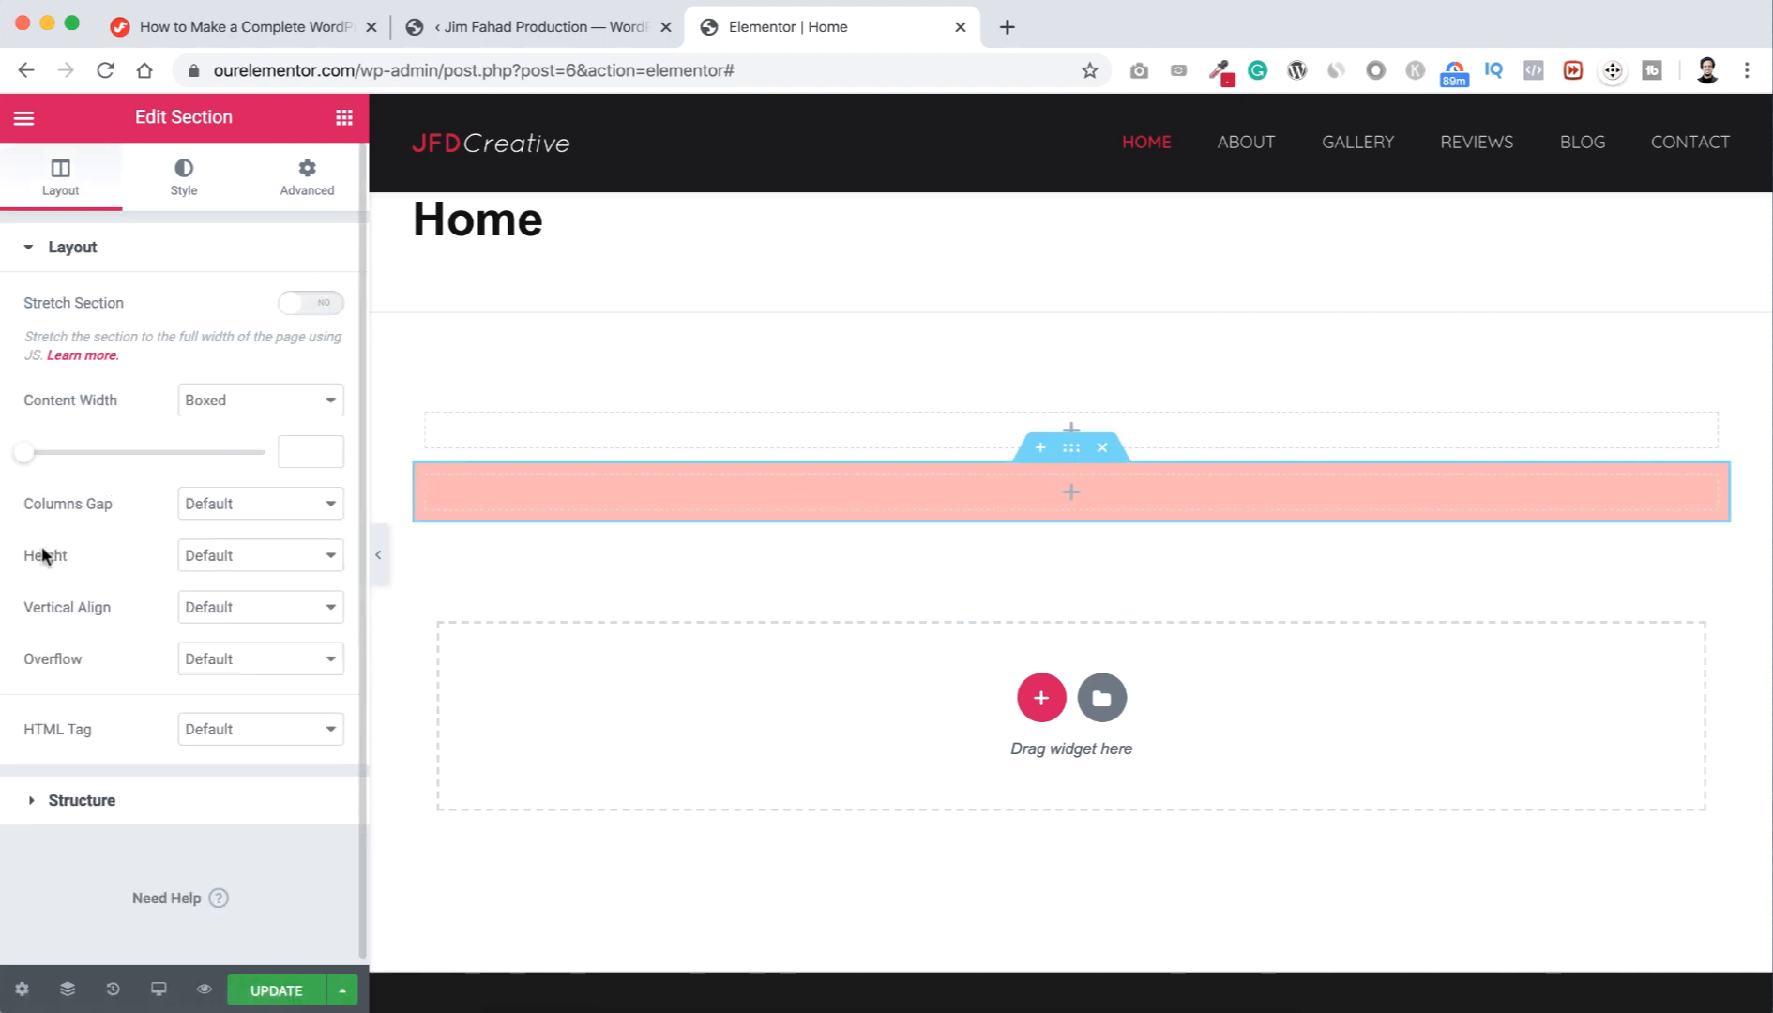
{"action": "left_click", "coordinate": [216, 558]}
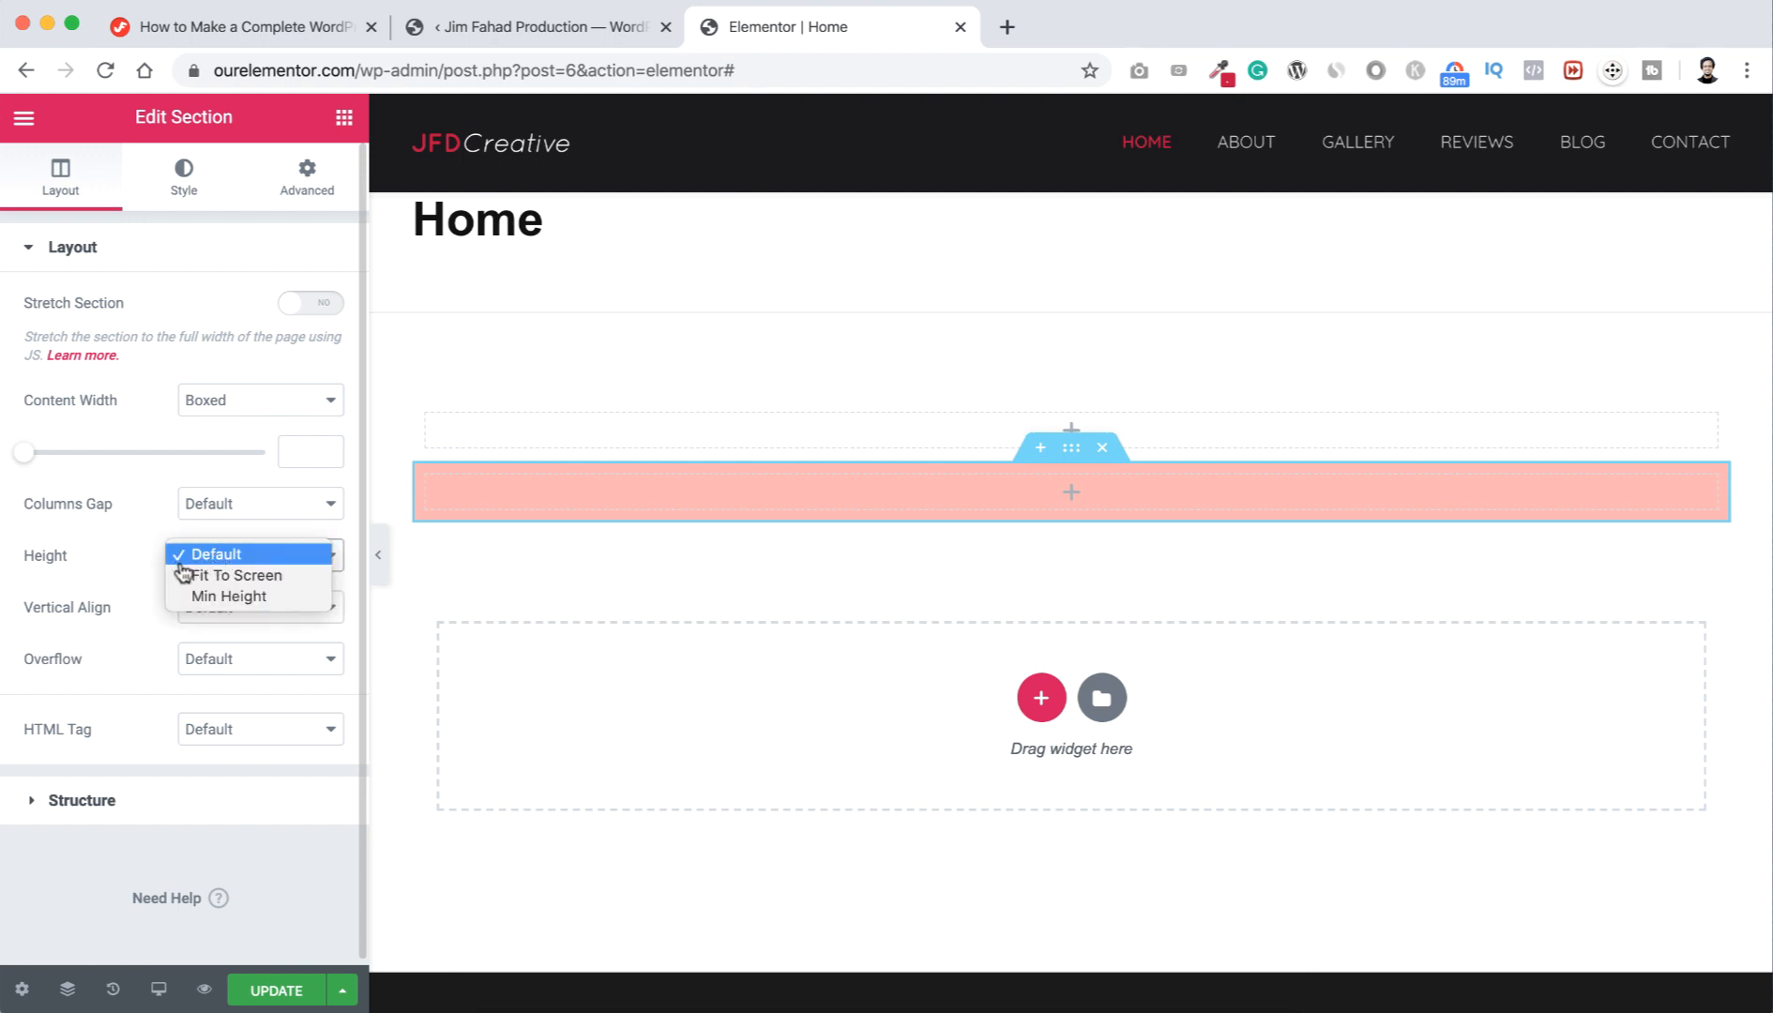
{"action": "left_click", "coordinate": [224, 597]}
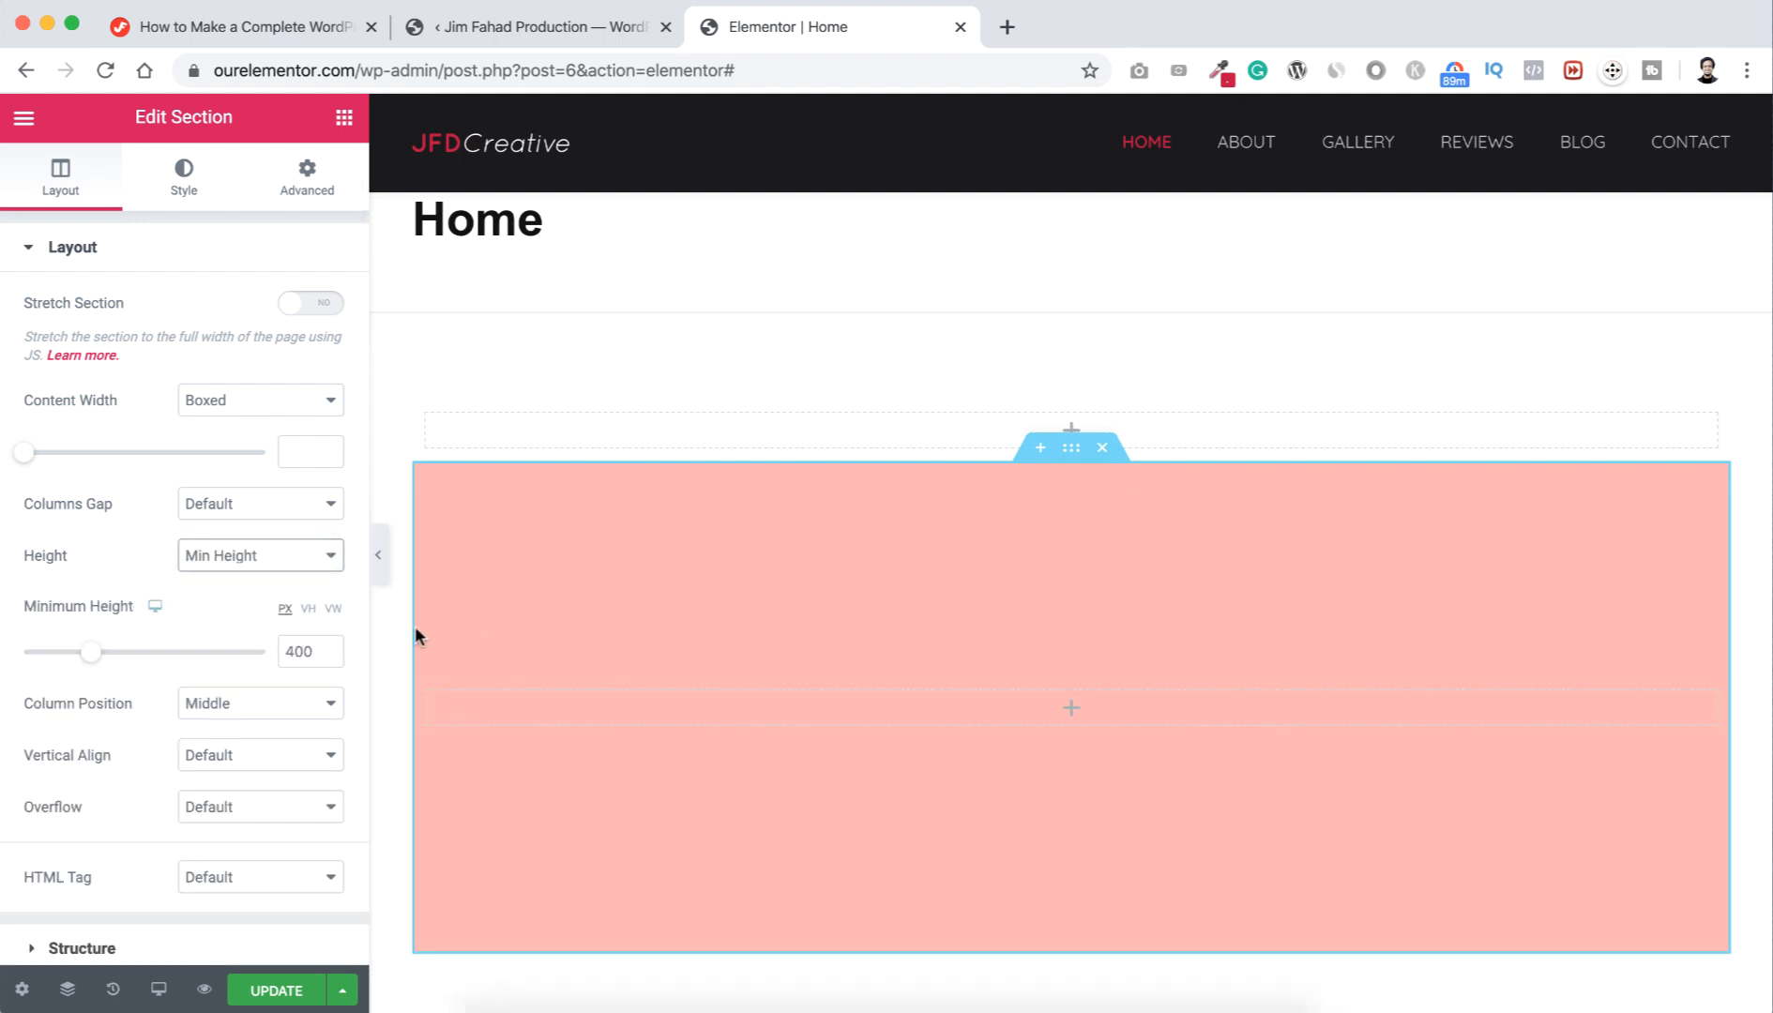
{"action": "scroll", "coordinate": [583, 657], "scroll_direction": "down", "scroll_amount": 2}
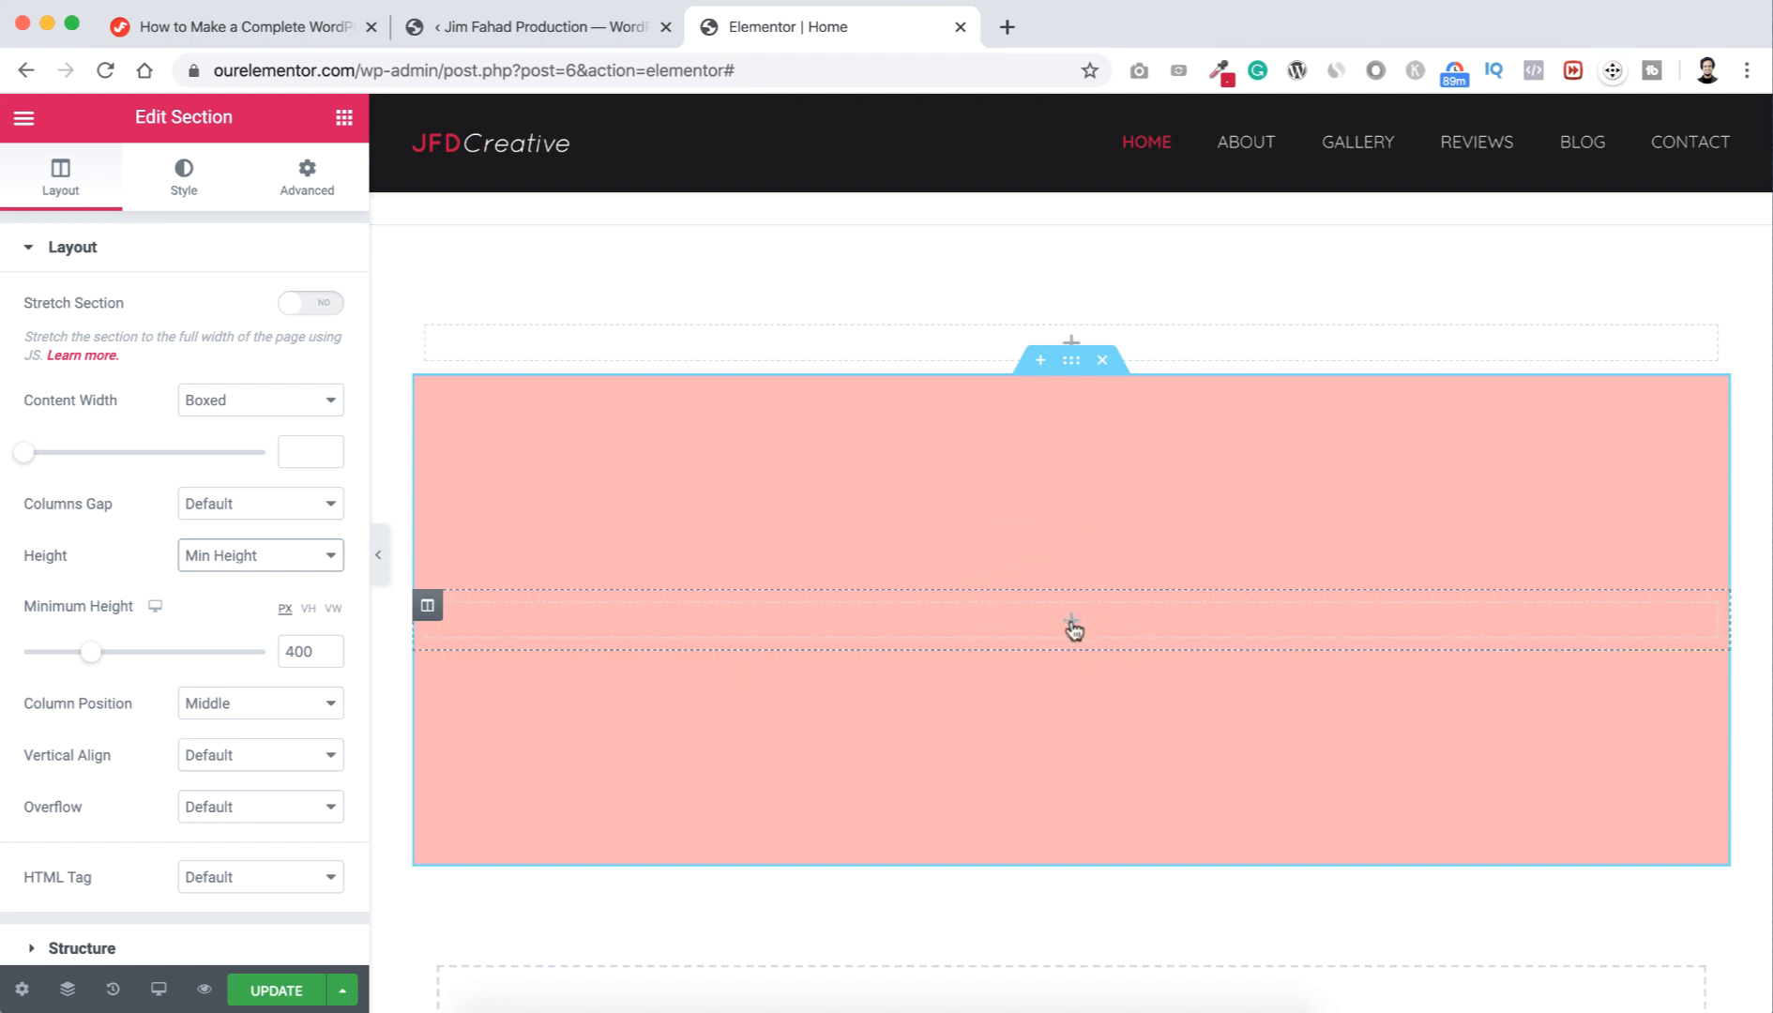
Step: Place a two-column inner section inside the pink section and add a Heading widget to its left column
{"action": "left_click", "coordinate": [344, 125]}
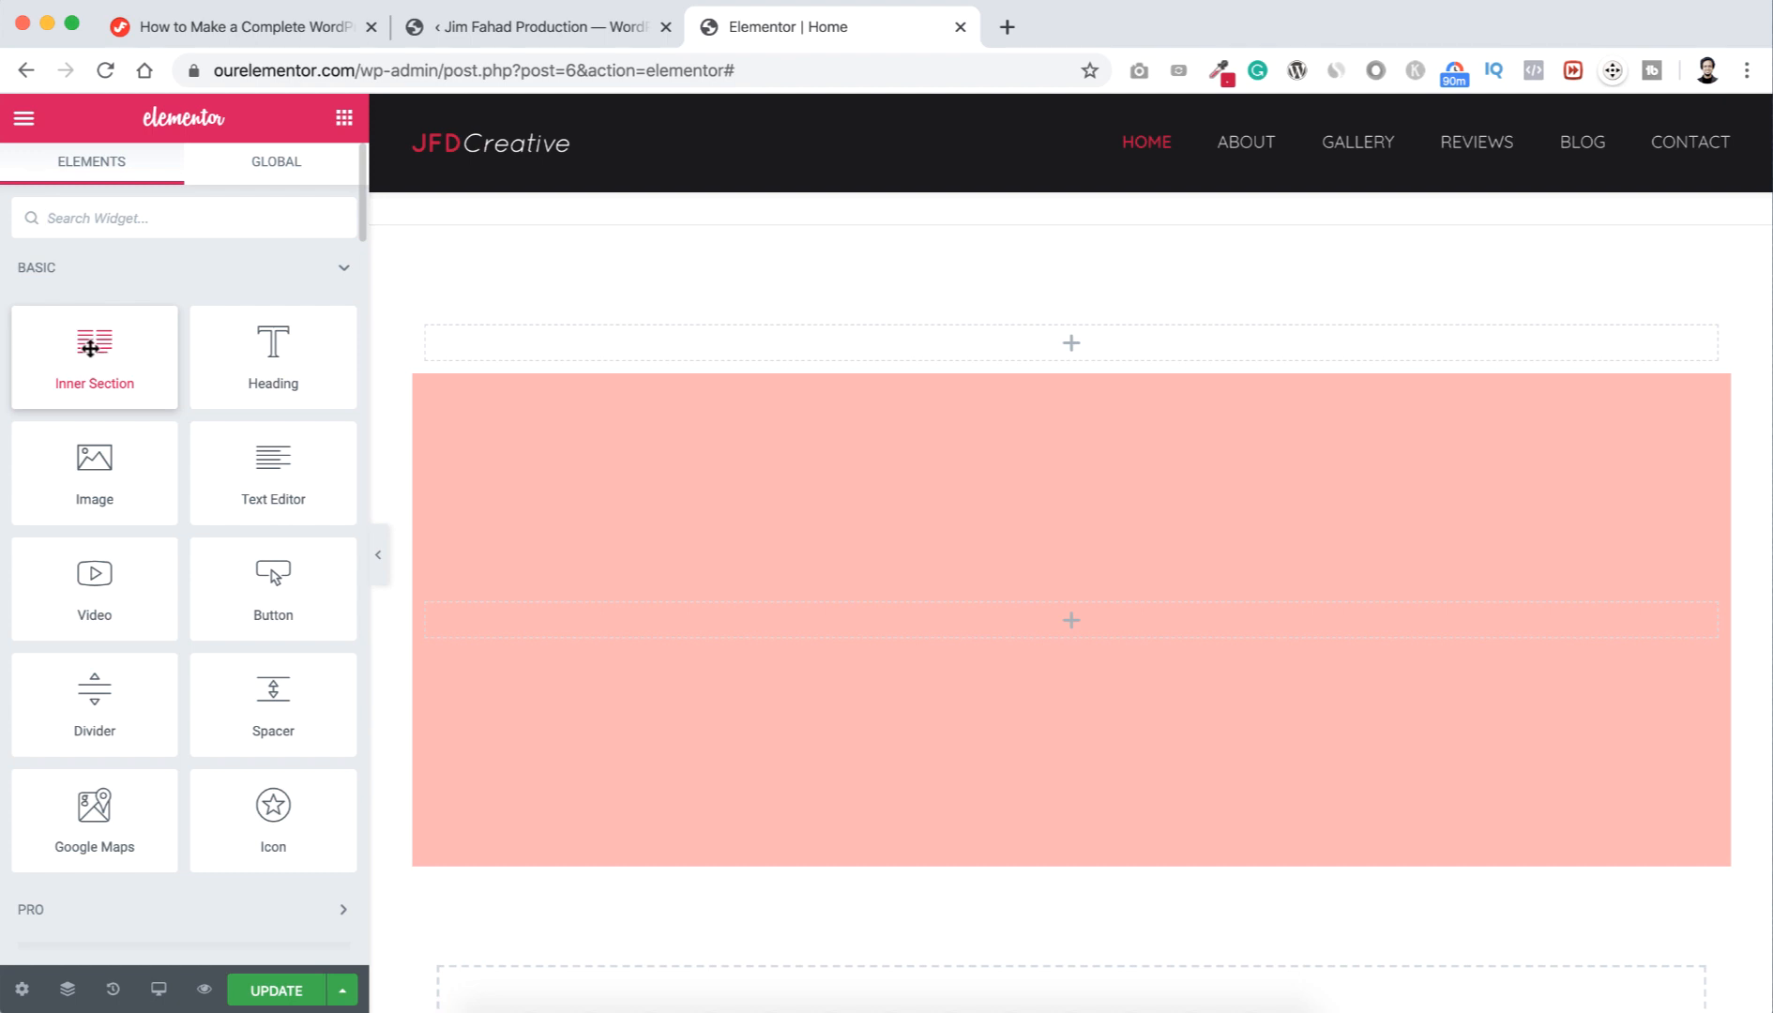
{"action": "left_click_drag", "start_coordinate": [90, 348], "coordinate": [1012, 609]}
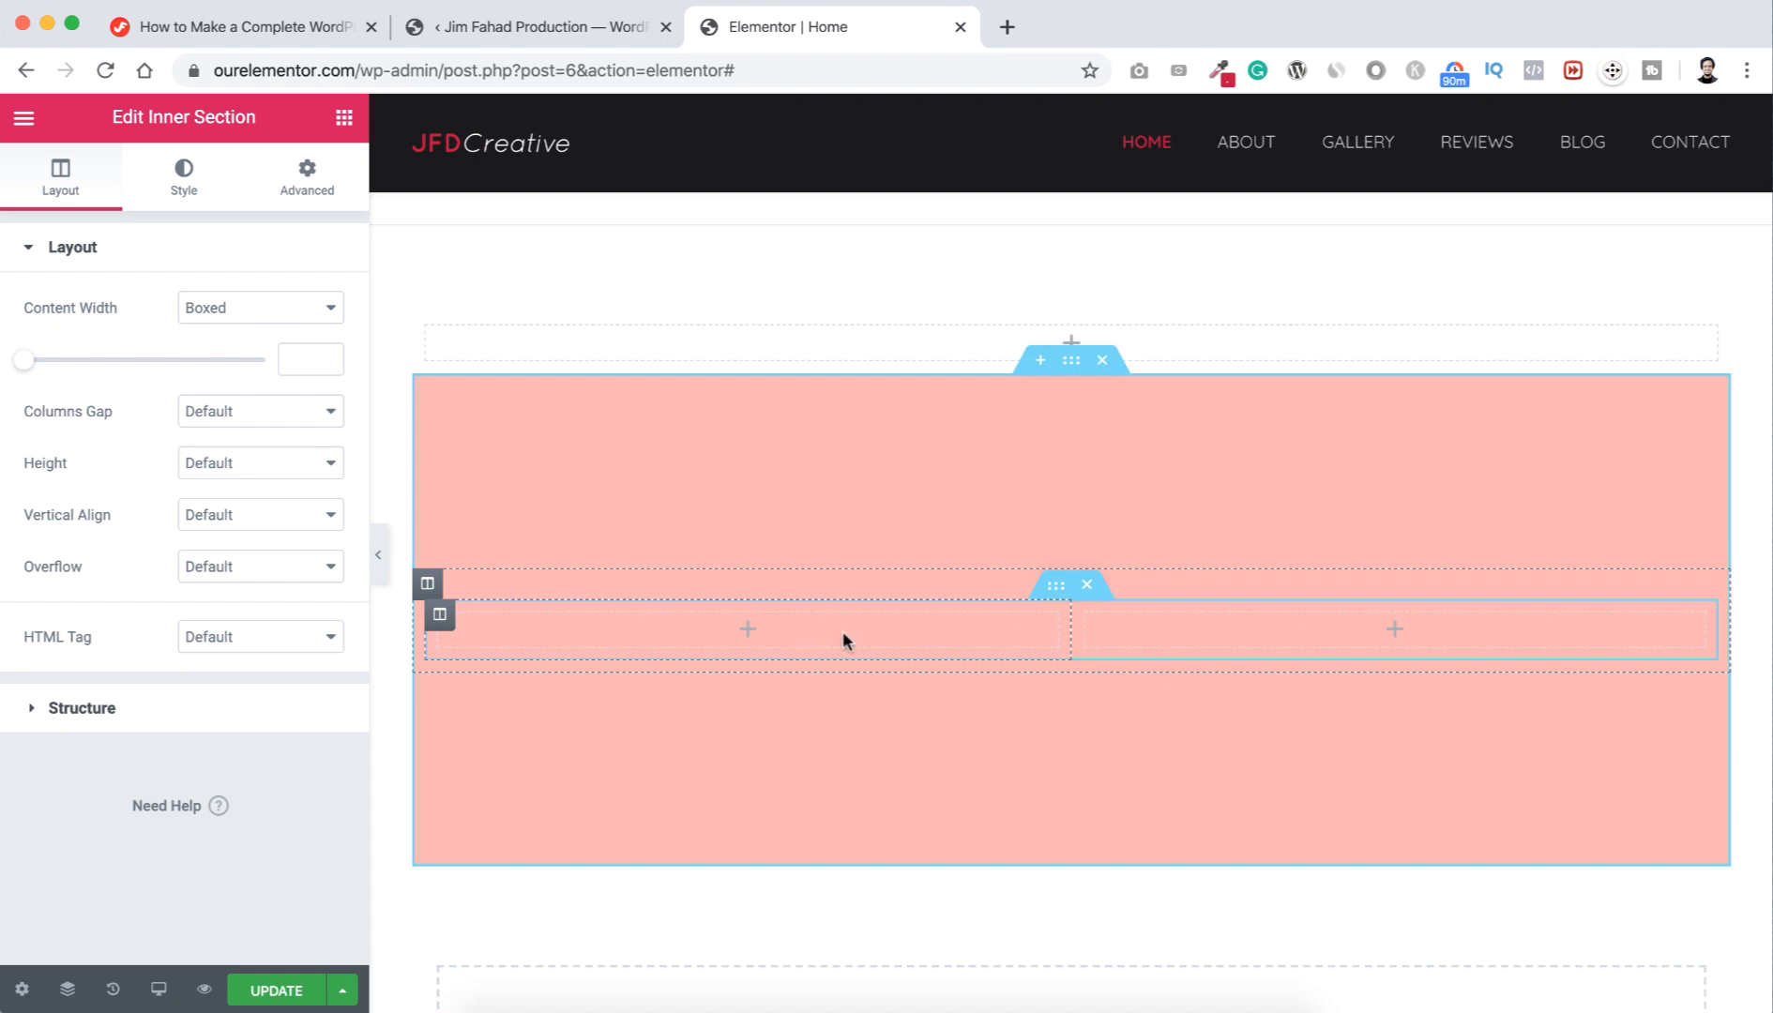
{"action": "left_click", "coordinate": [756, 636]}
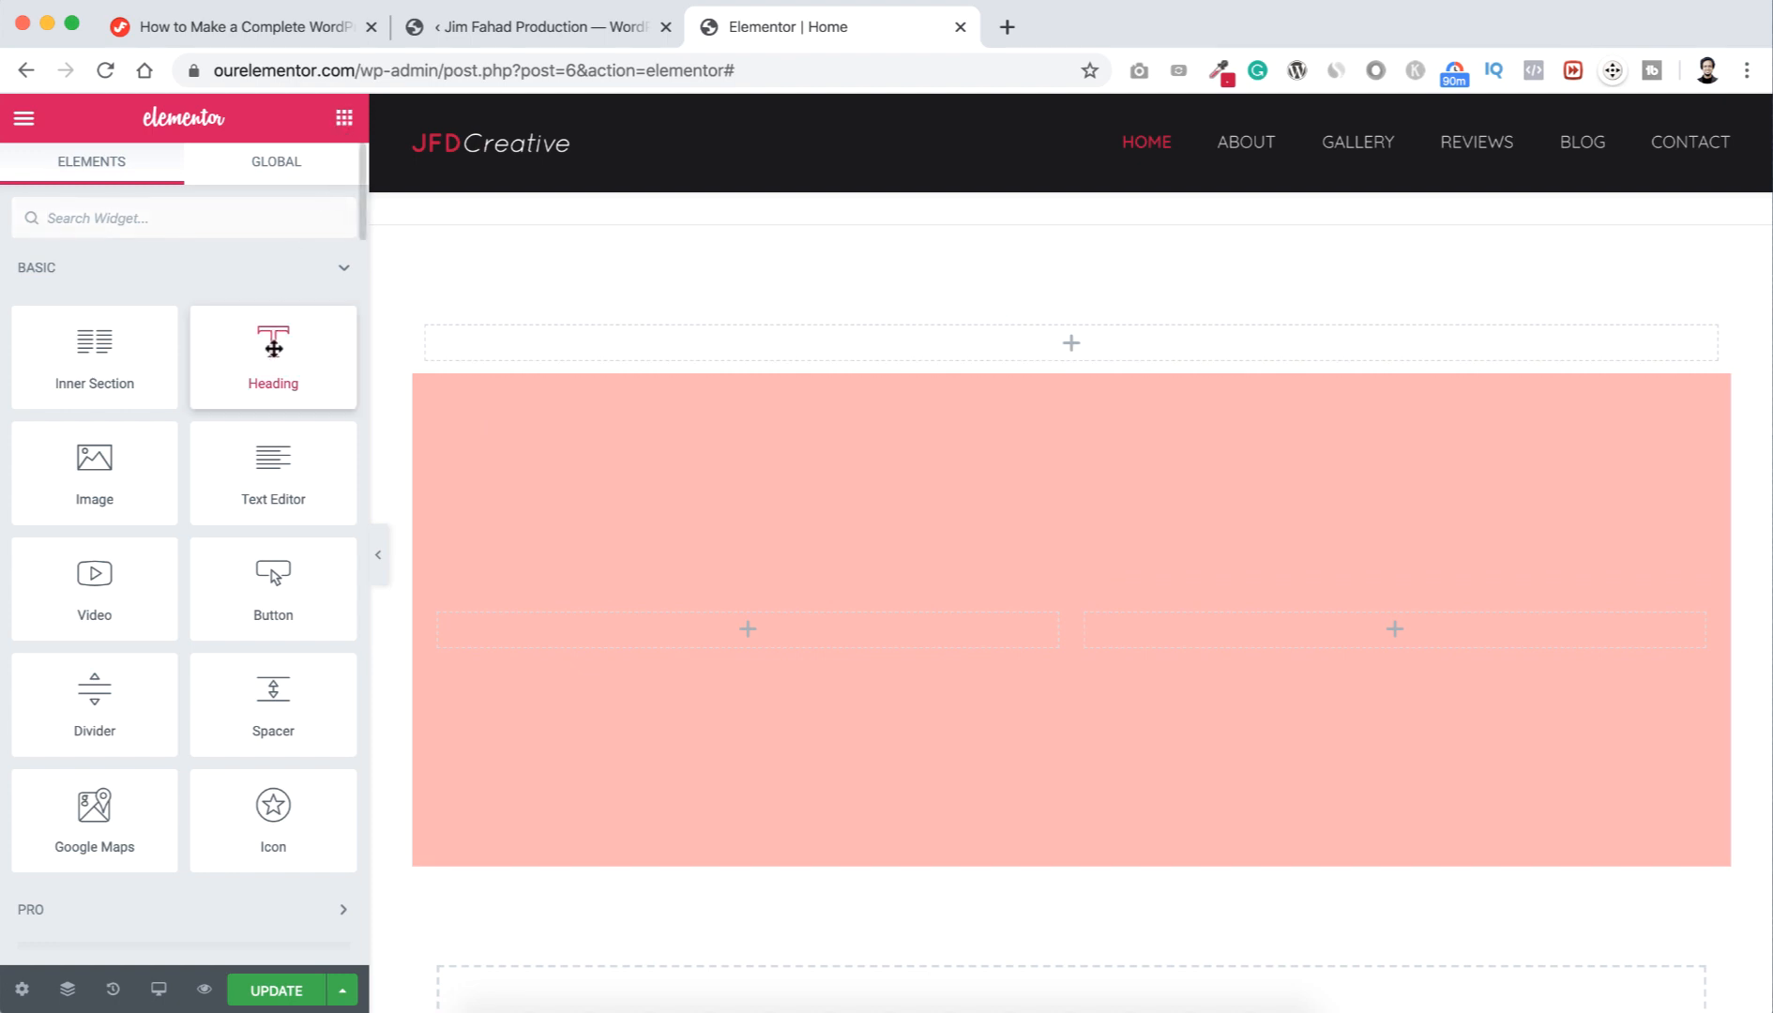
{"action": "left_click_drag", "start_coordinate": [268, 345], "coordinate": [721, 621]}
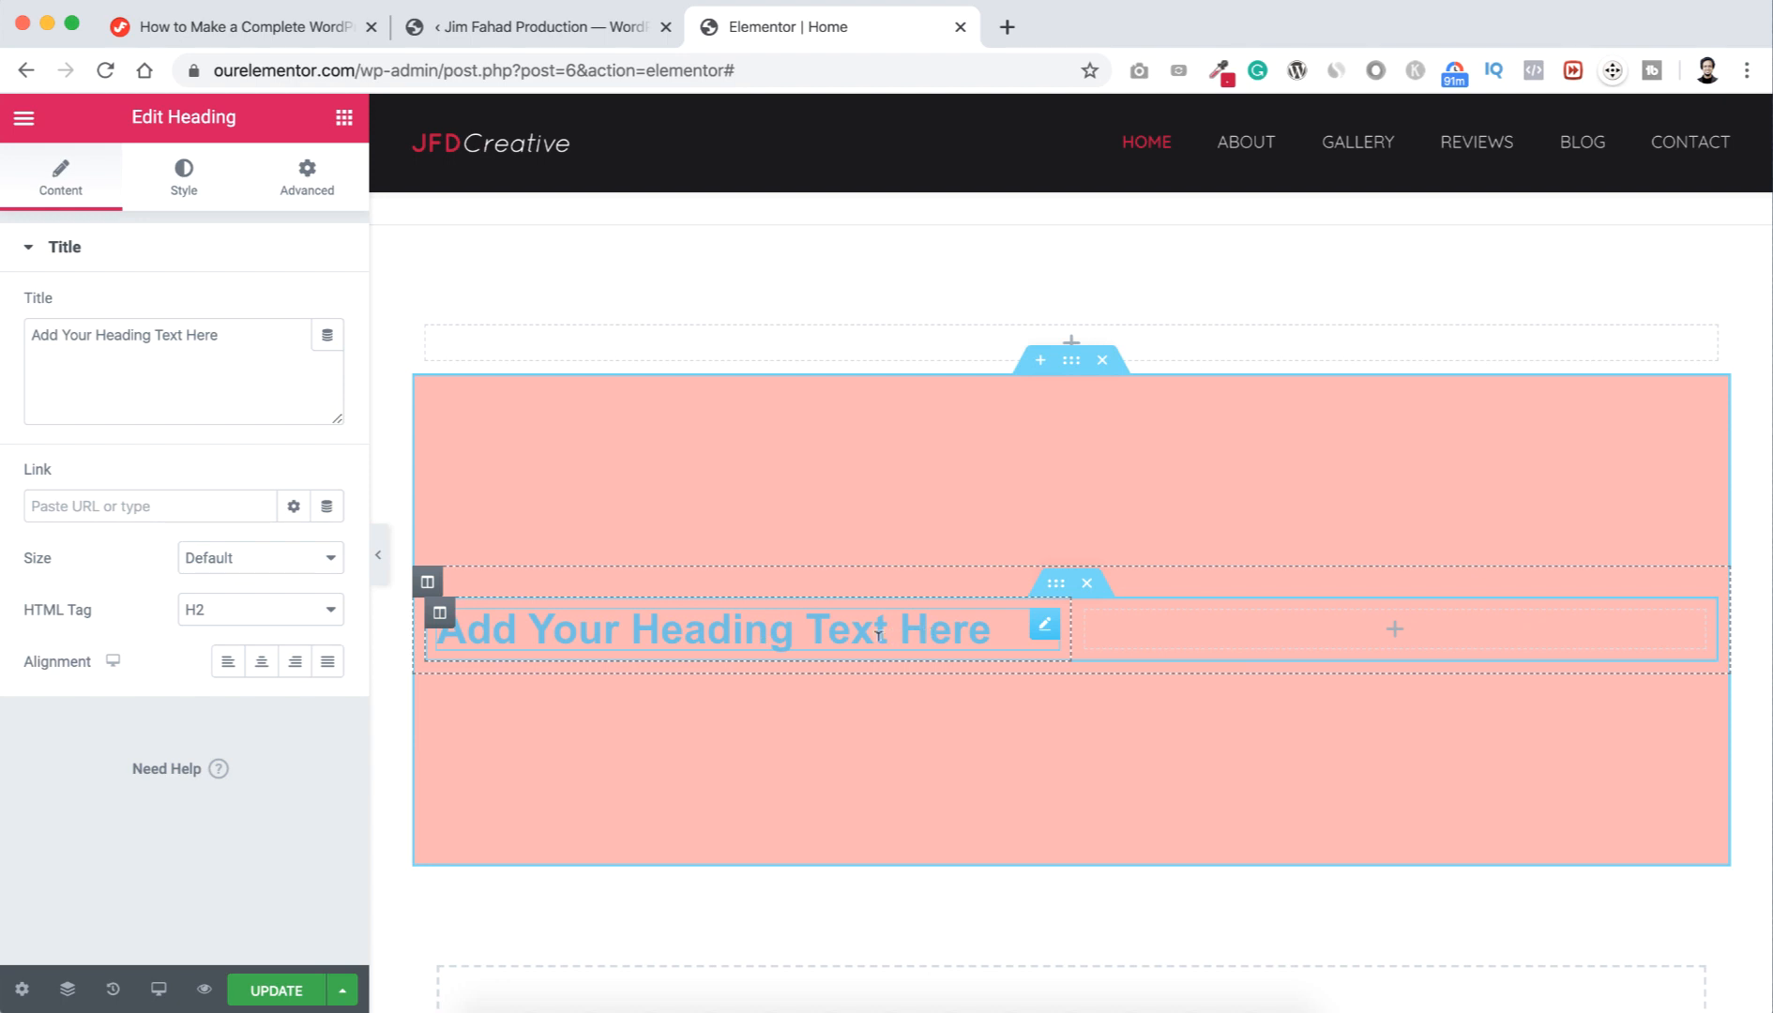
Step: Replace the heading's placeholder title with "My Name is" followed by the site owner's full name
{"action": "left_click", "coordinate": [251, 338]}
{"action": "key", "text": "super+a"}
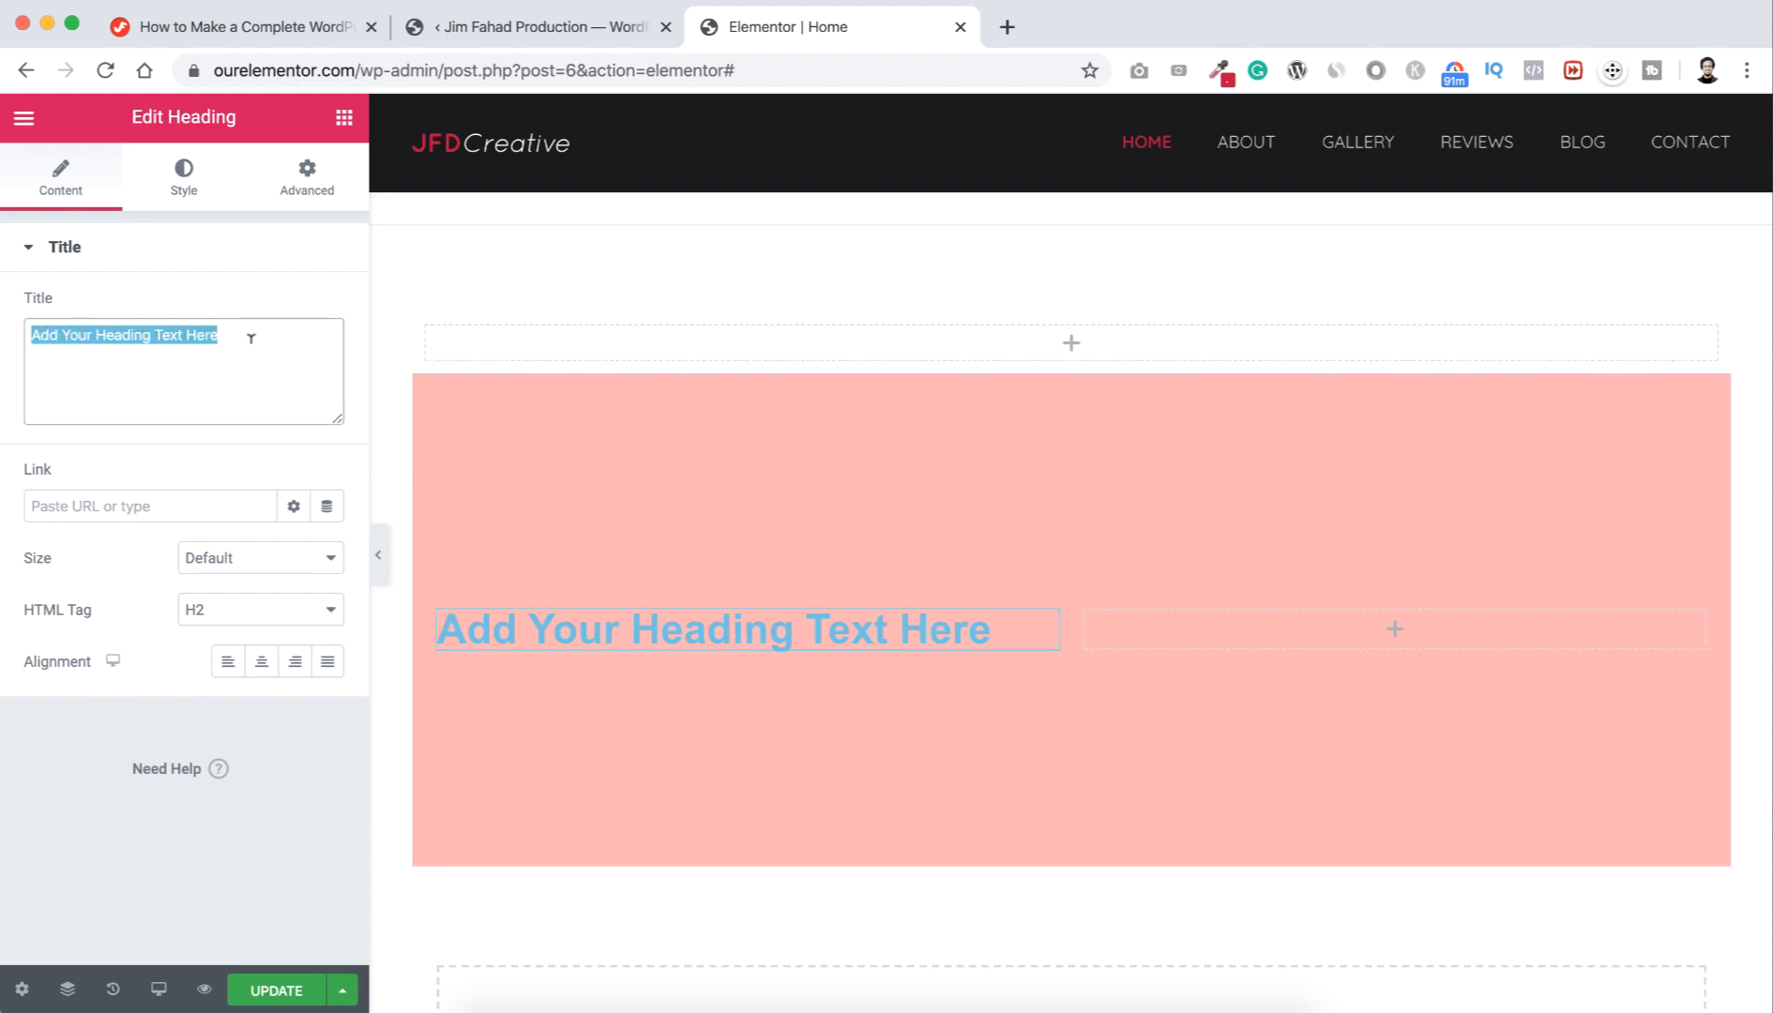
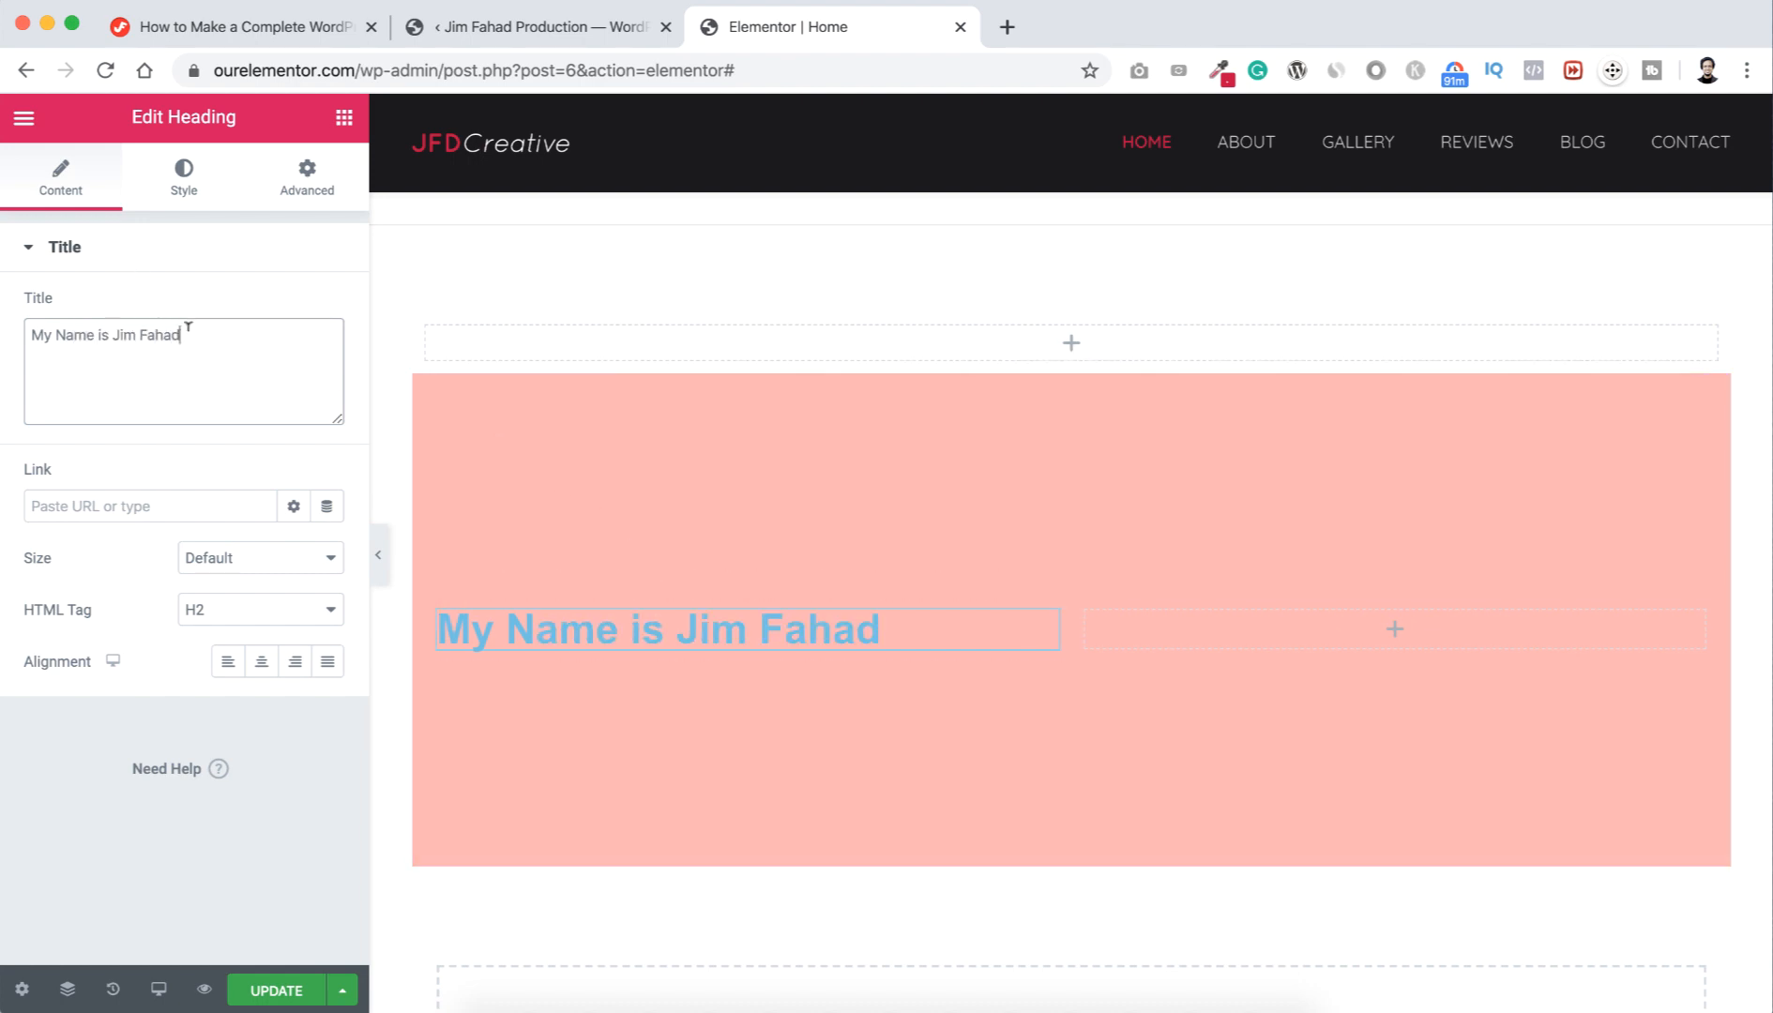
{"action": "left_click", "coordinate": [825, 625]}
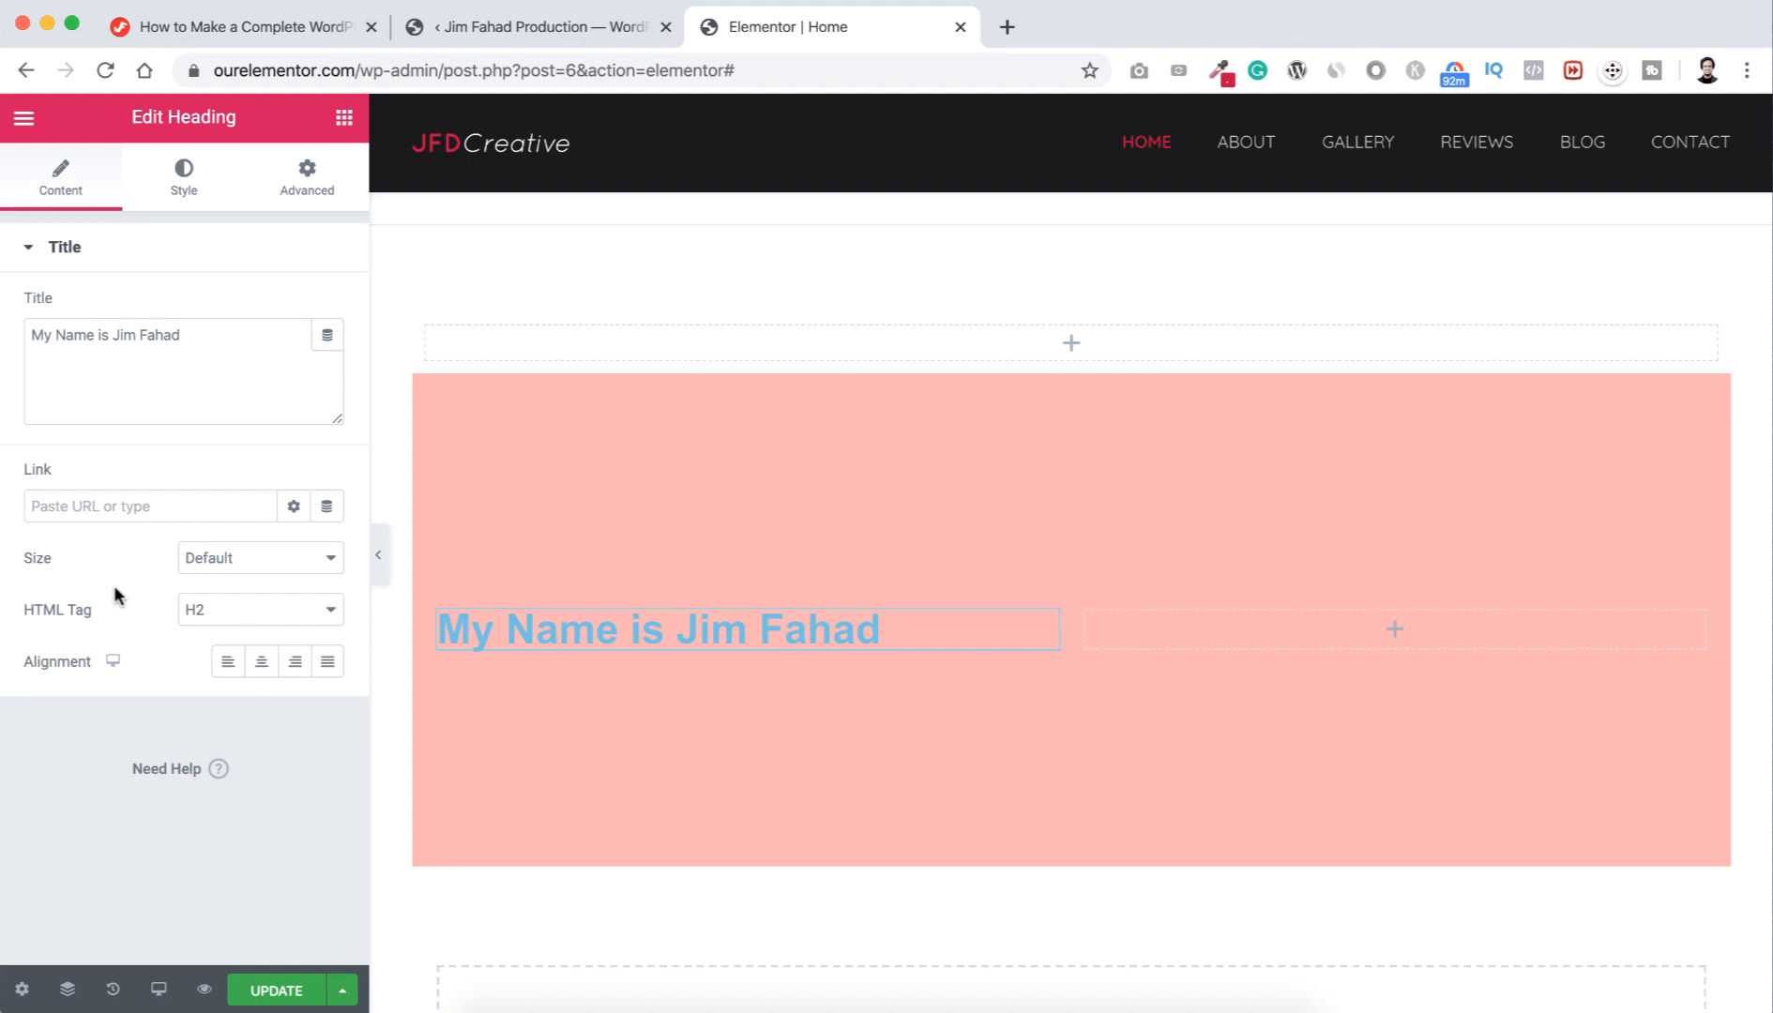
Step: Try H3 and H1 as the heading's HTML tag, and settle on H3
{"action": "left_click", "coordinate": [222, 616]}
{"action": "left_click", "coordinate": [219, 626]}
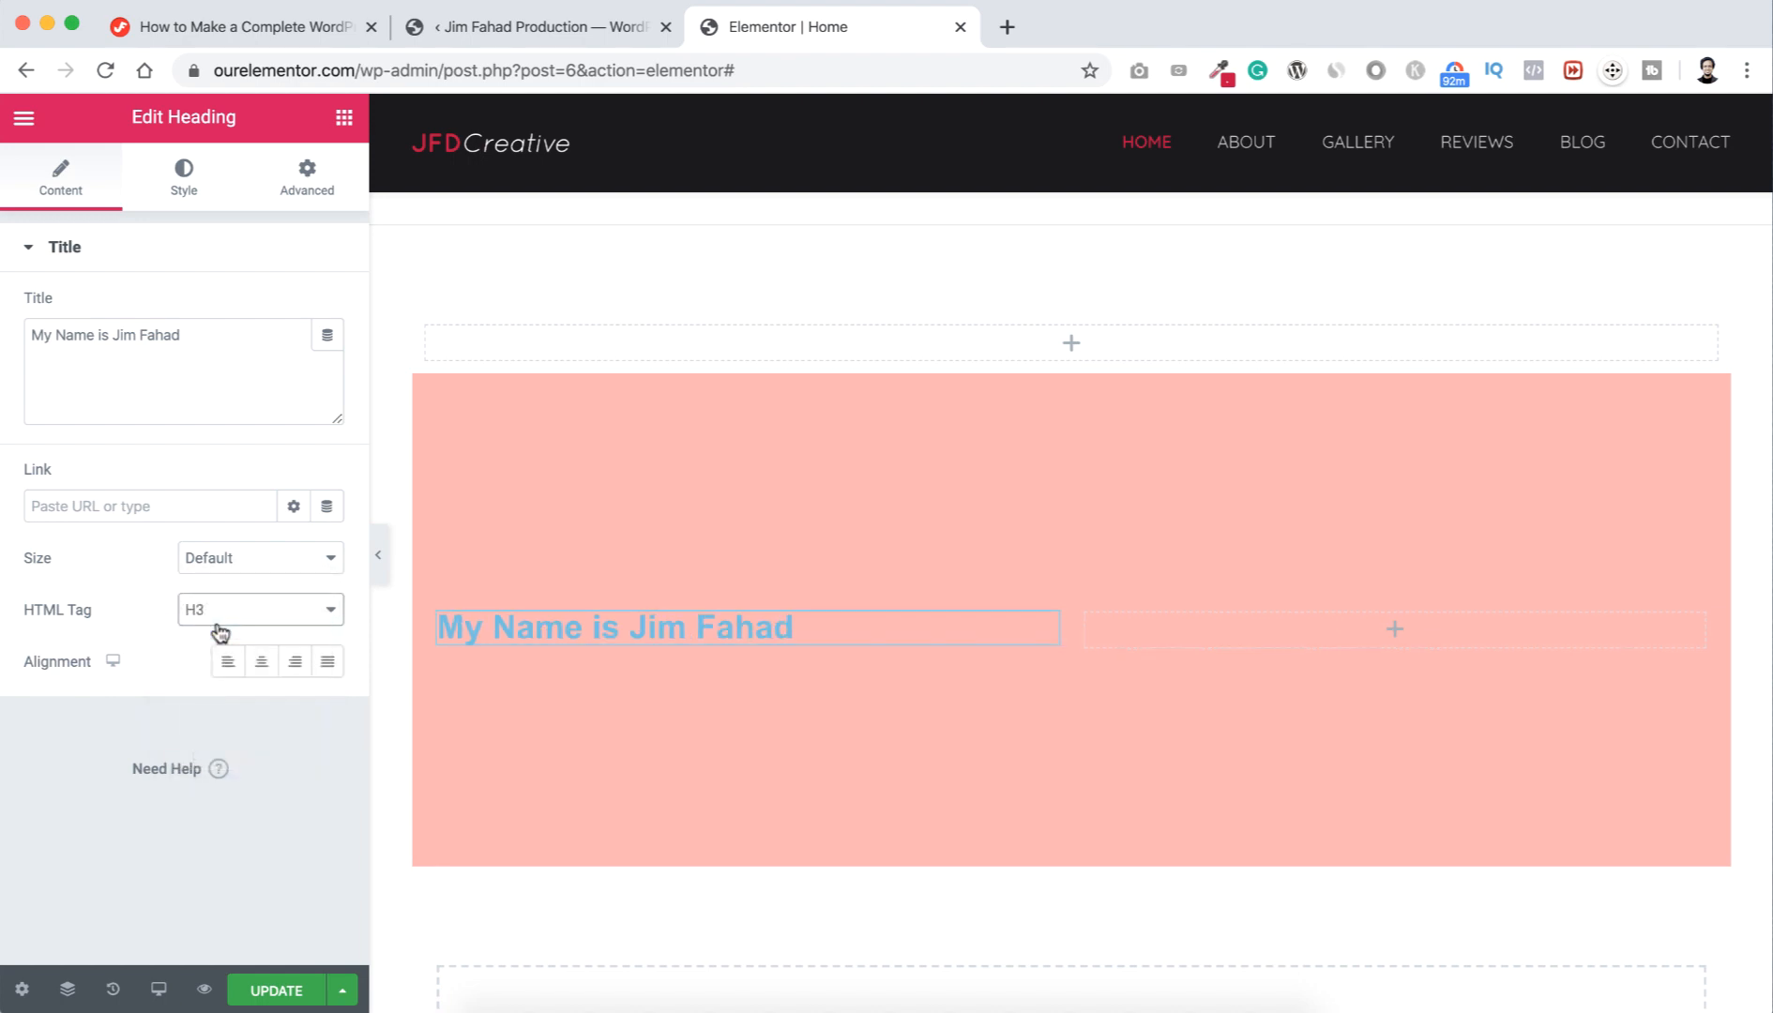
{"action": "left_click", "coordinate": [259, 612]}
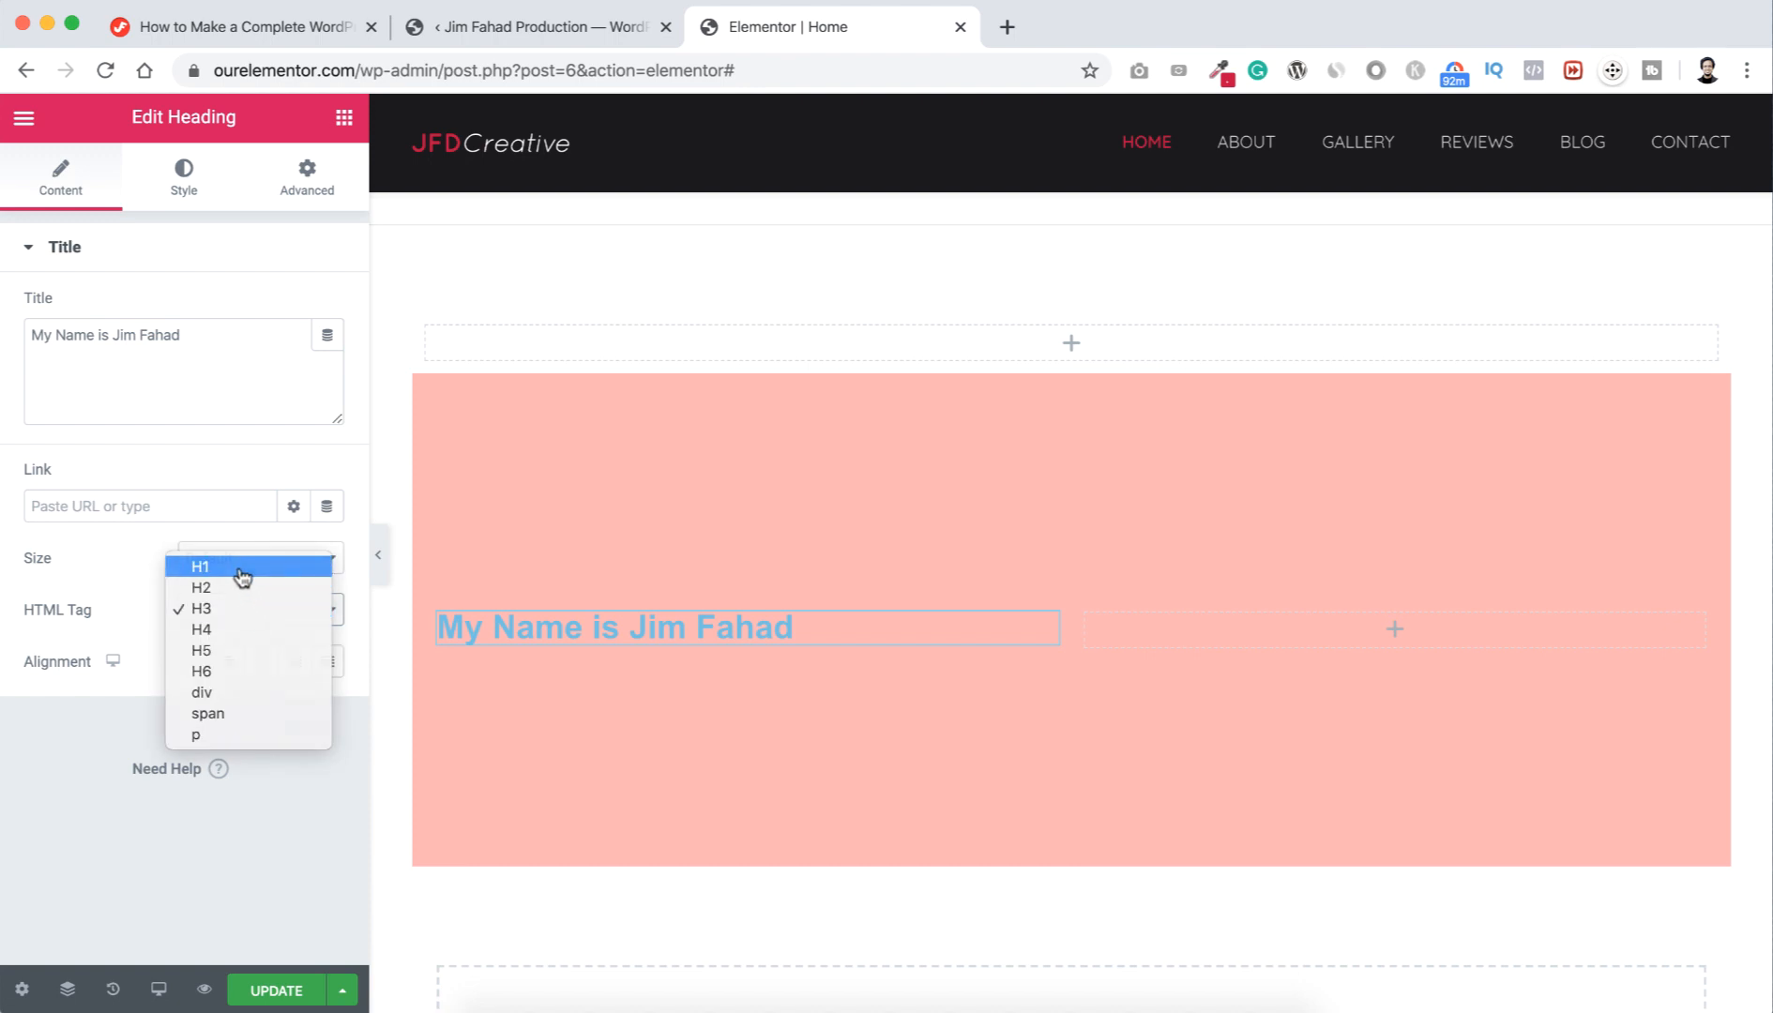
{"action": "left_click", "coordinate": [243, 570]}
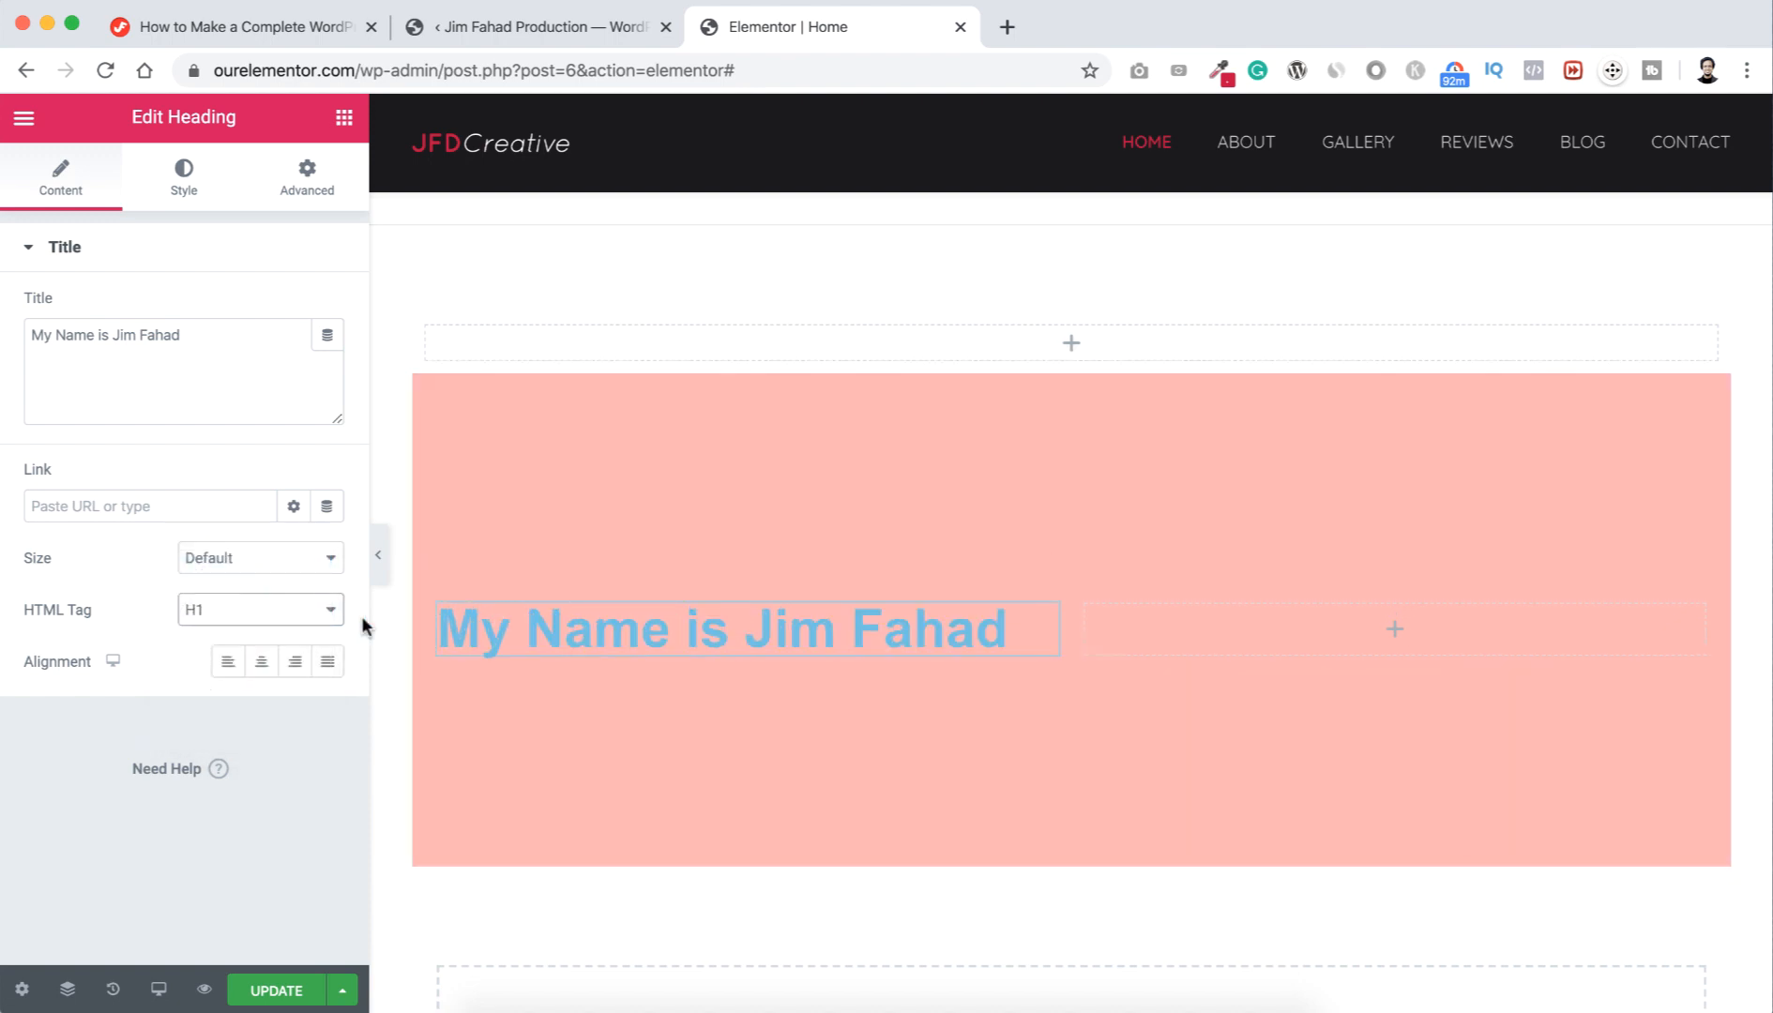
{"action": "left_click", "coordinate": [324, 616]}
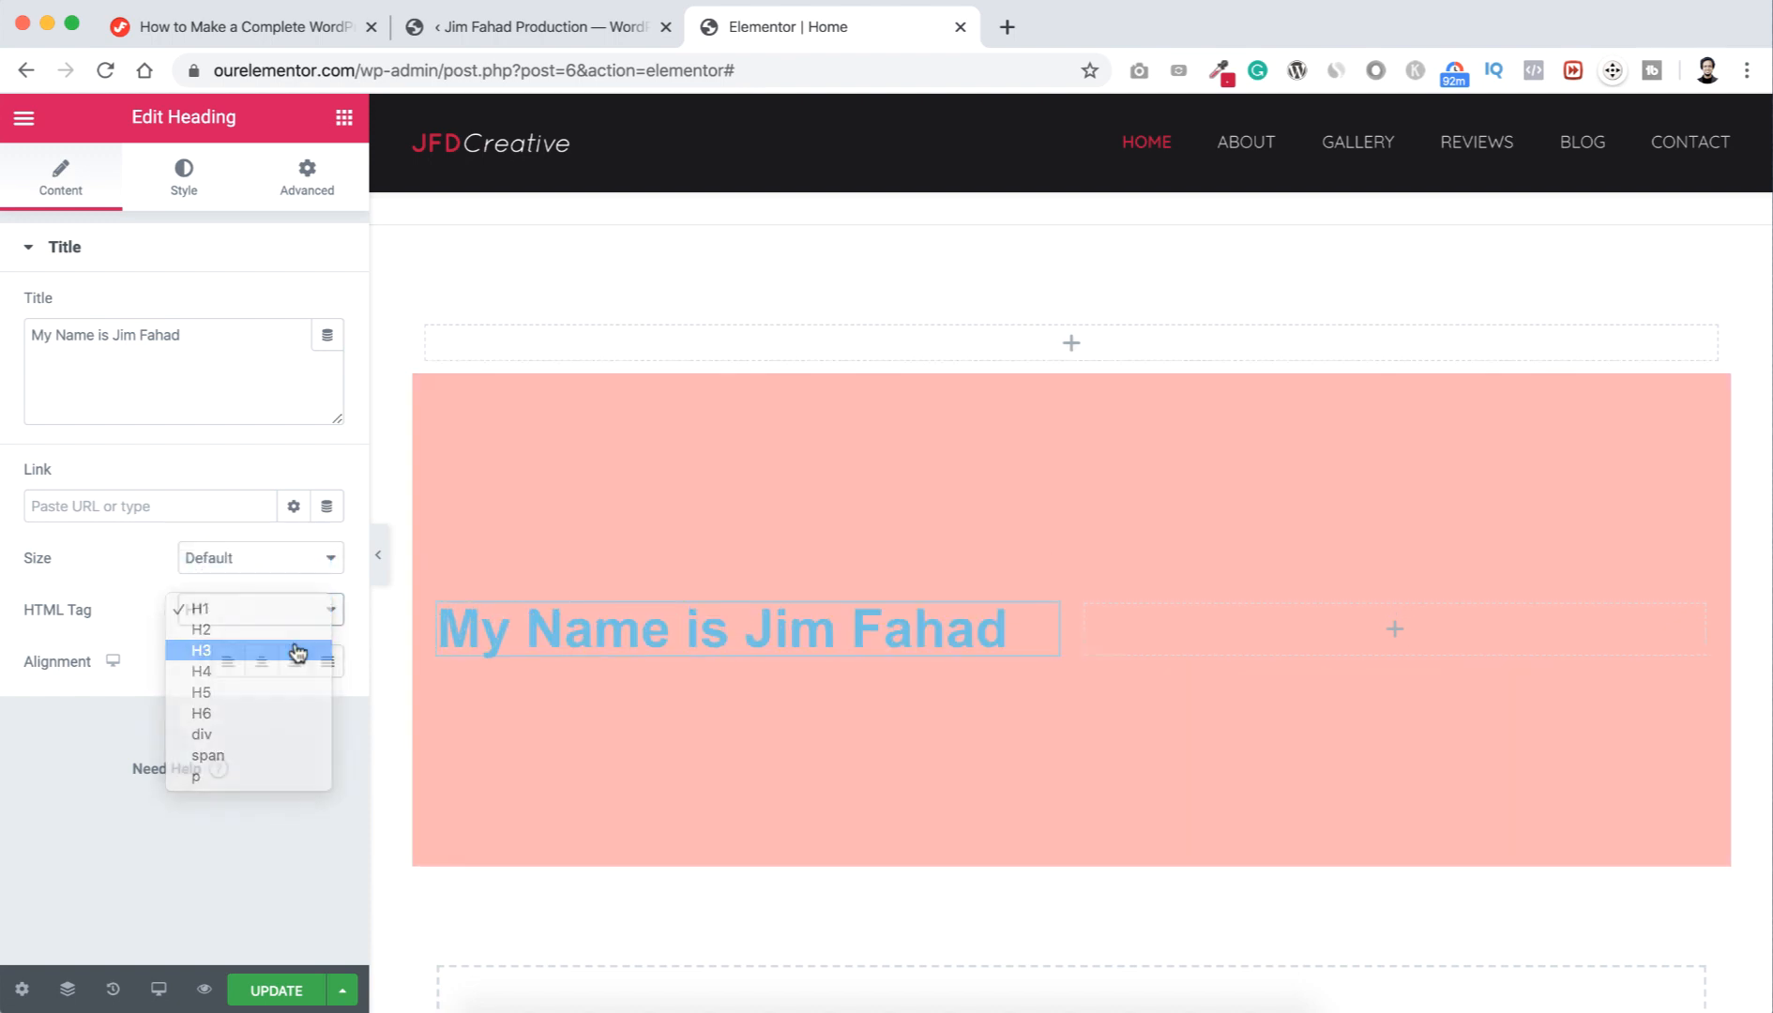
{"action": "left_click", "coordinate": [297, 651]}
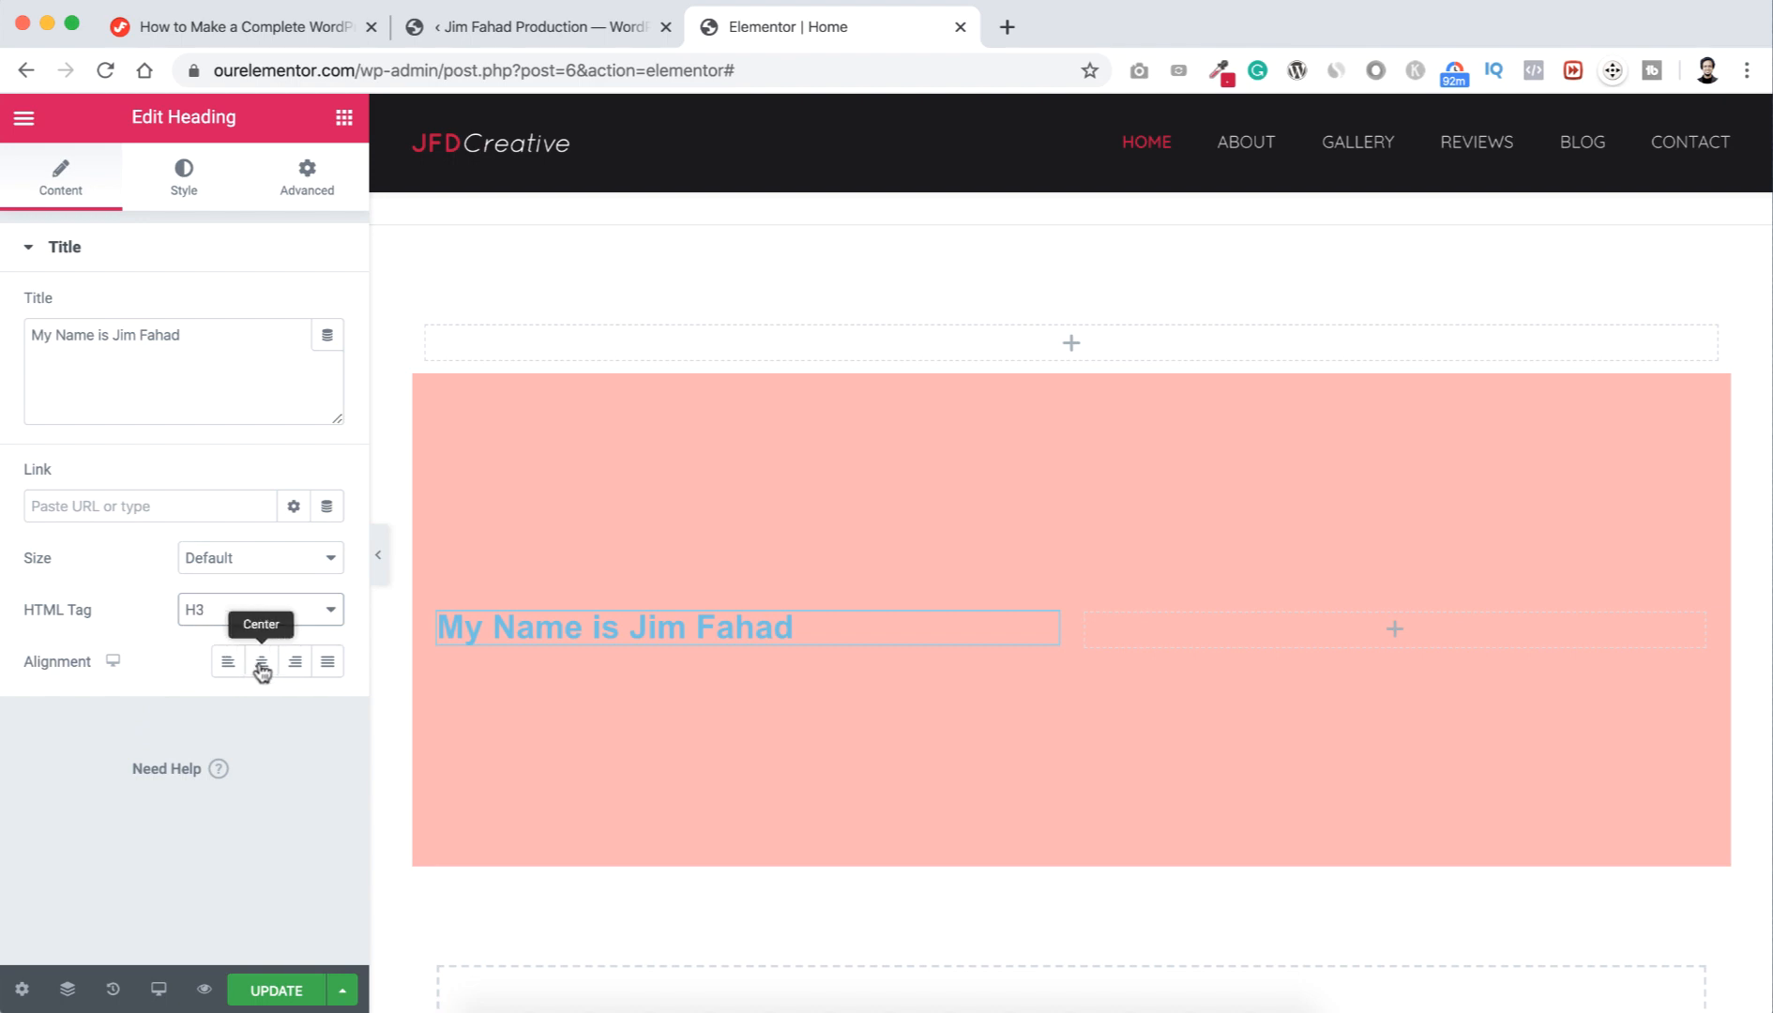
Step: Try center and right alignment for the heading, and settle on left alignment
{"action": "left_click", "coordinate": [261, 664]}
{"action": "left_click", "coordinate": [288, 668]}
{"action": "left_click", "coordinate": [261, 664]}
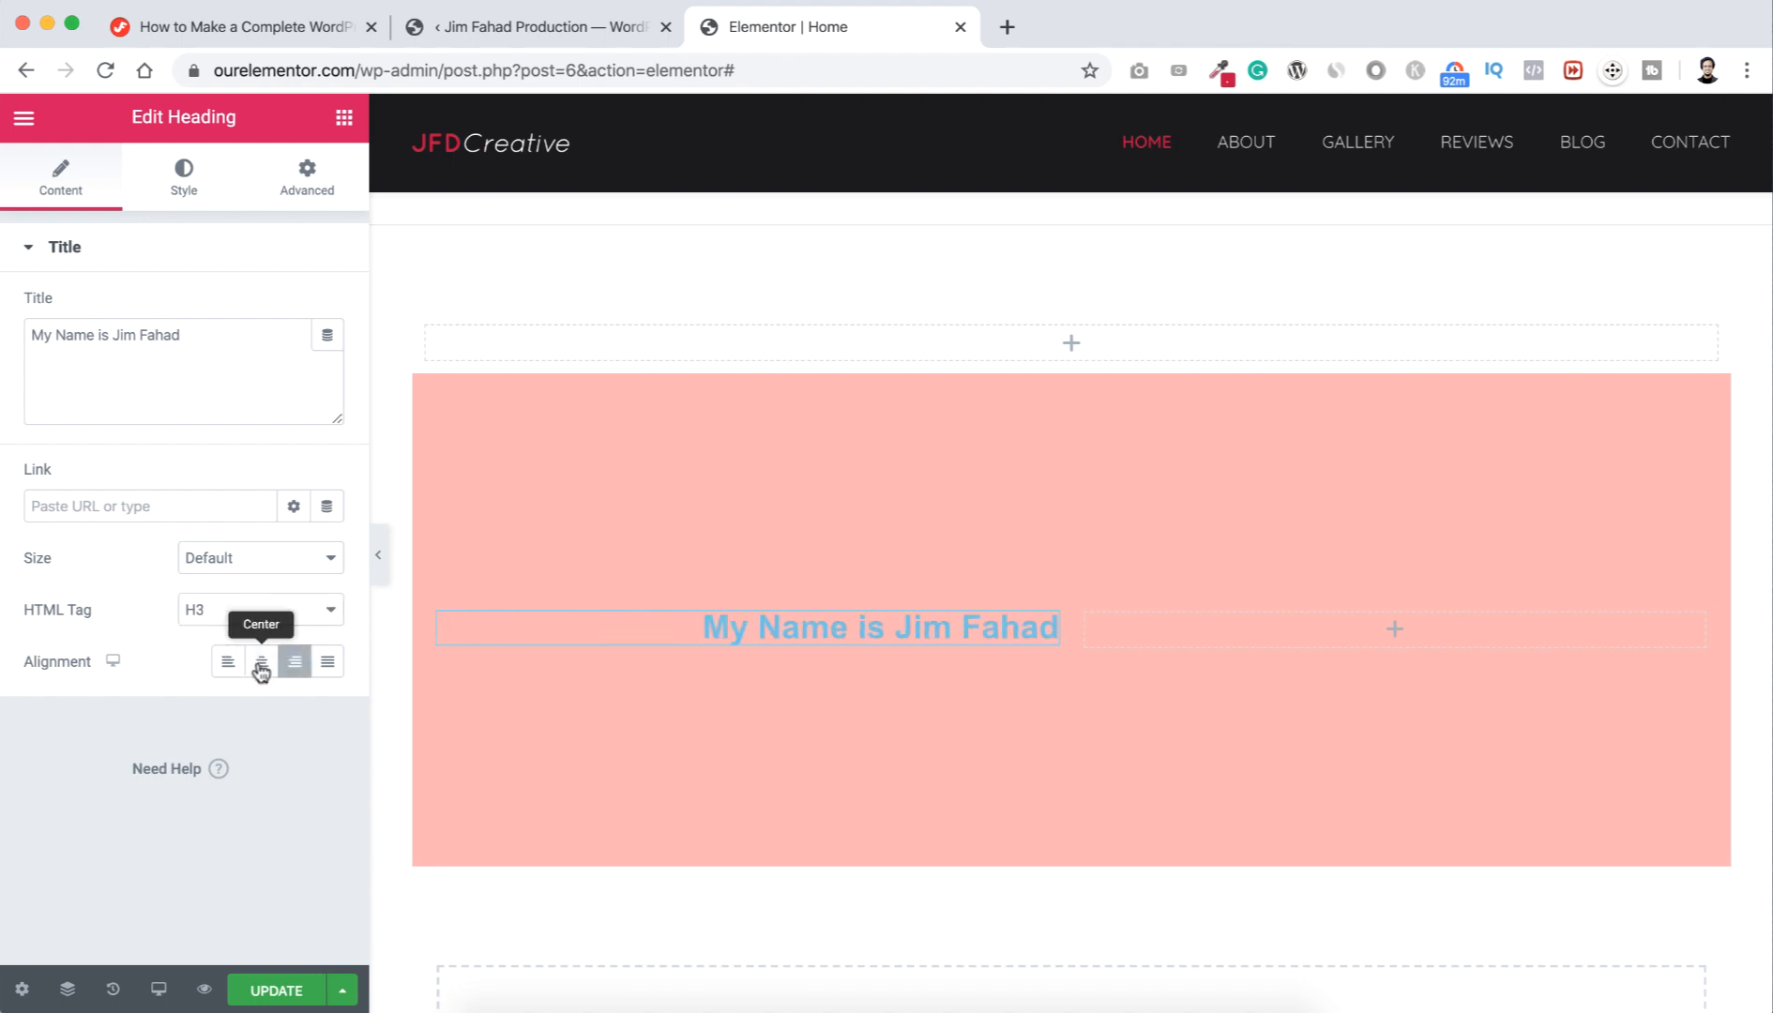
{"action": "left_click", "coordinate": [228, 664]}
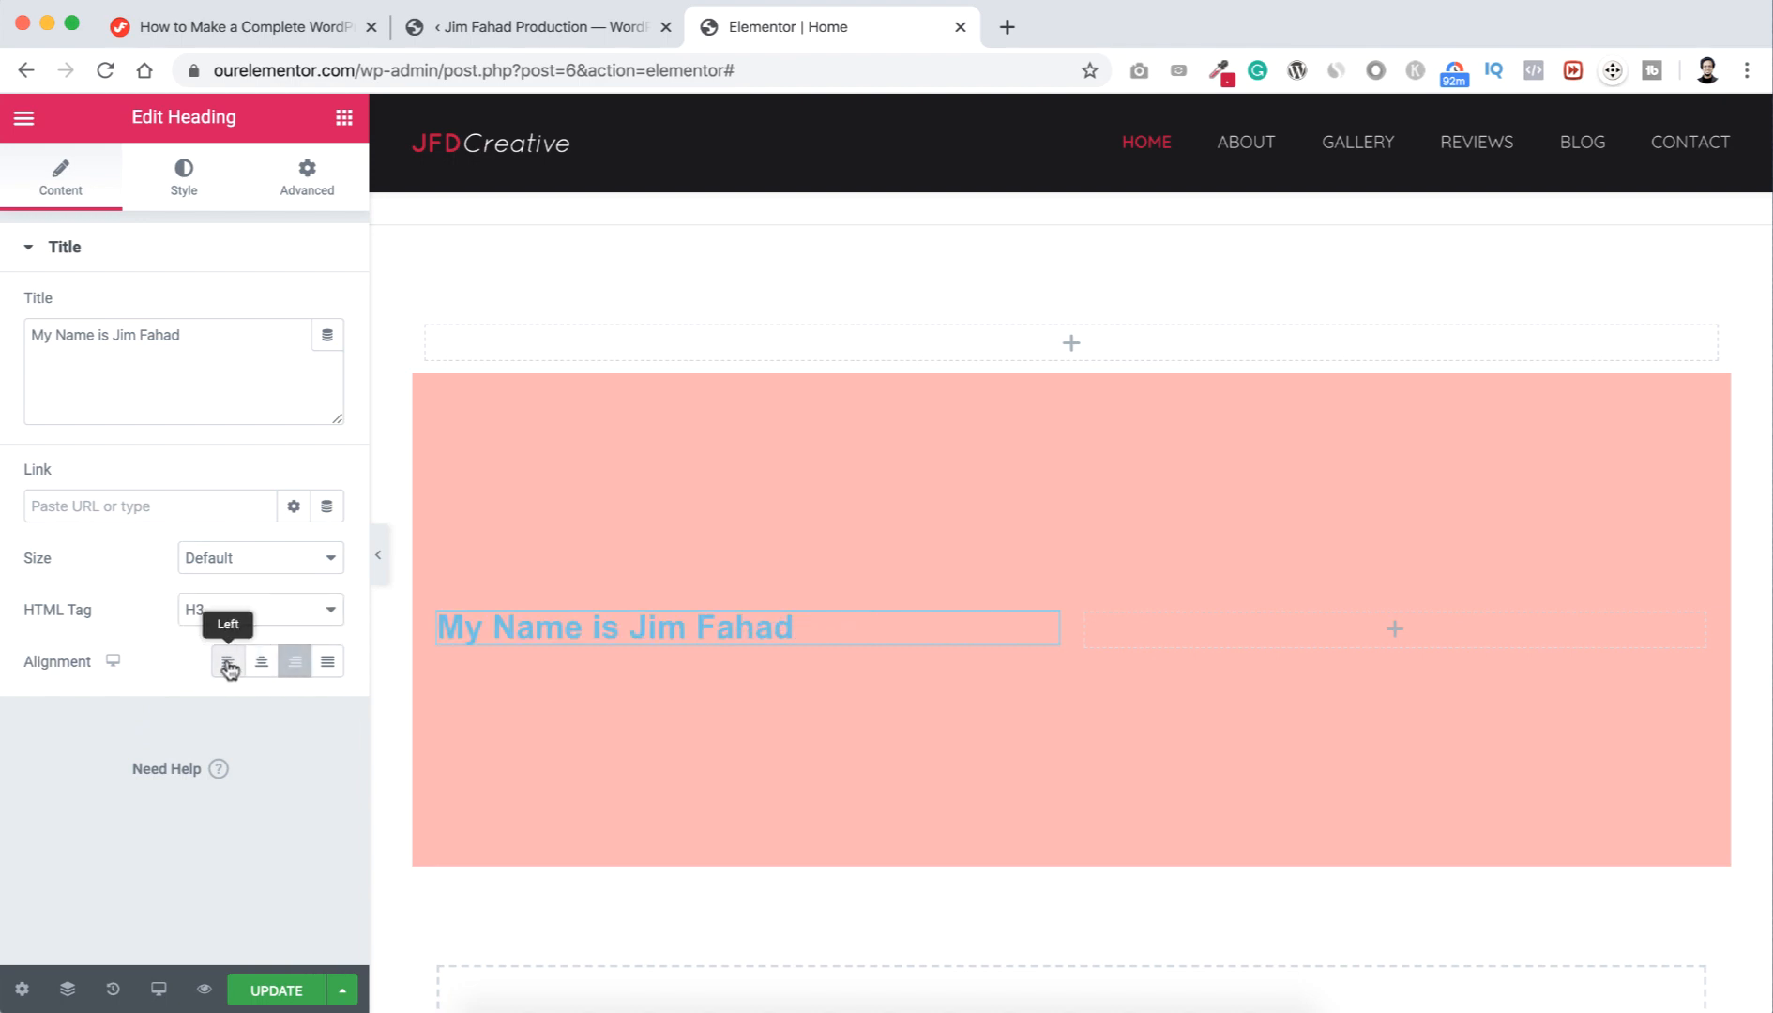
Step: Set the heading's text color to near-black #020101 in its style settings
{"action": "left_click", "coordinate": [186, 181]}
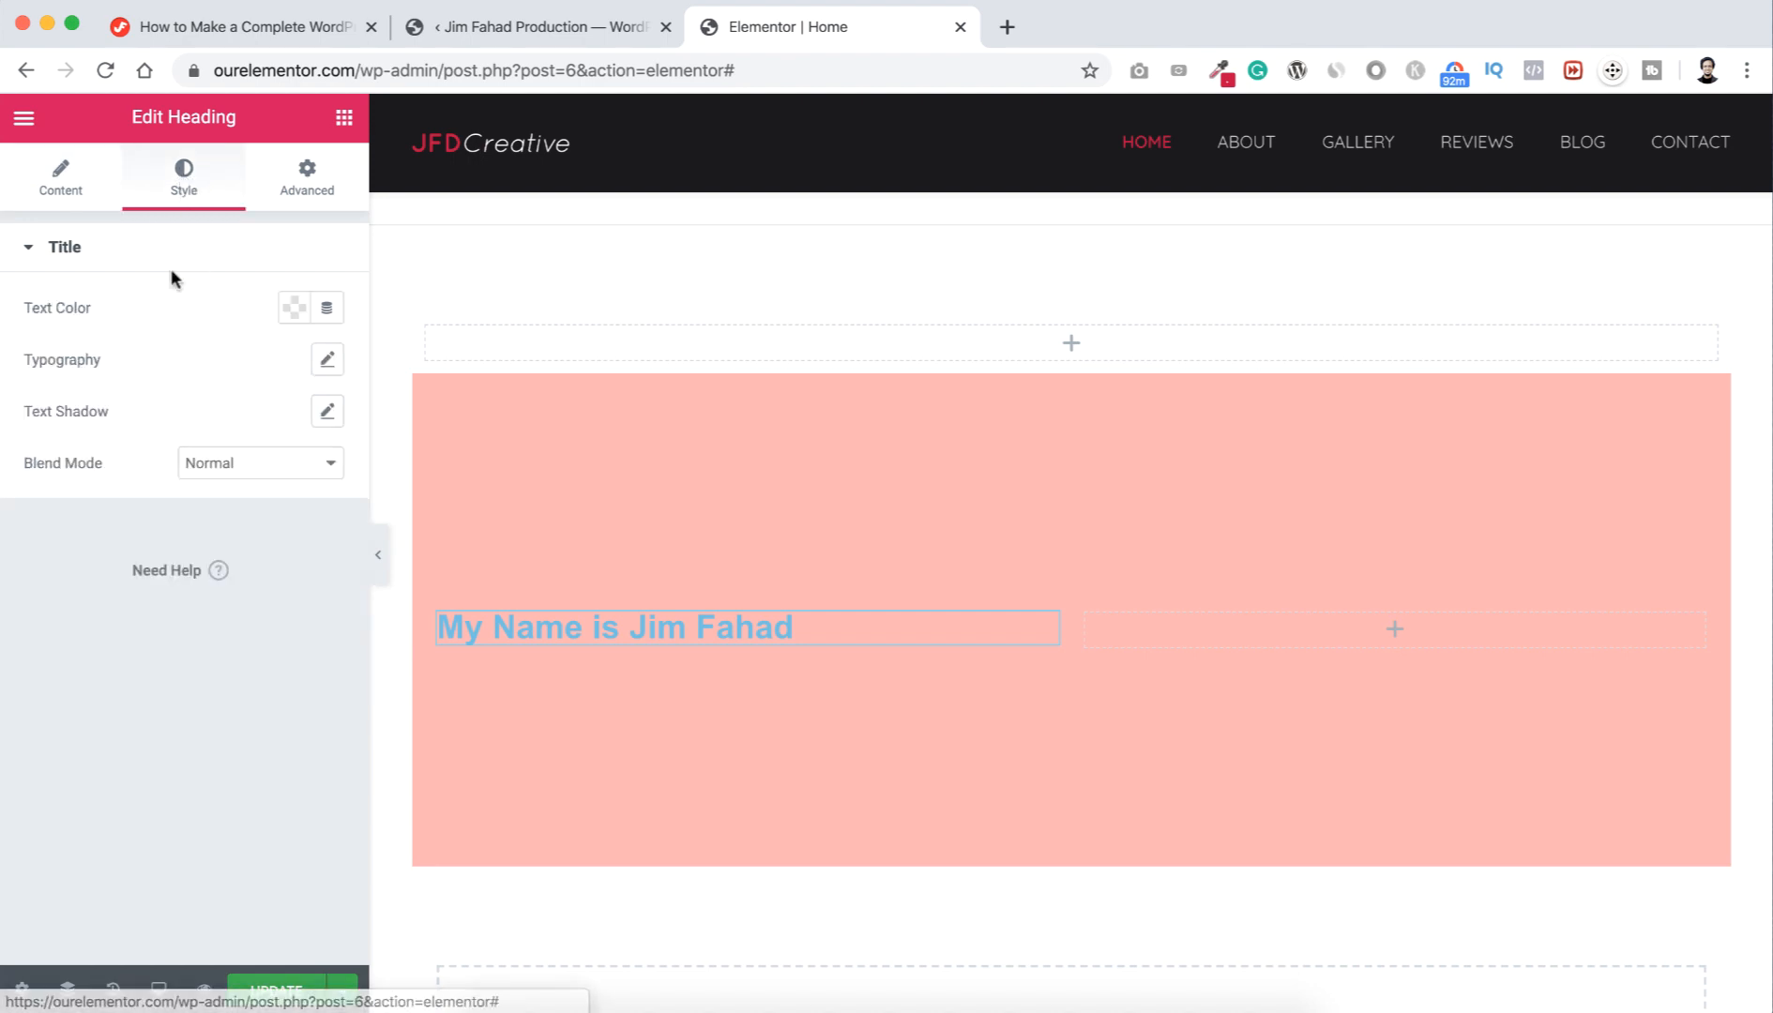
{"action": "left_click", "coordinate": [294, 309]}
{"action": "left_click_drag", "start_coordinate": [230, 525], "coordinate": [181, 611]}
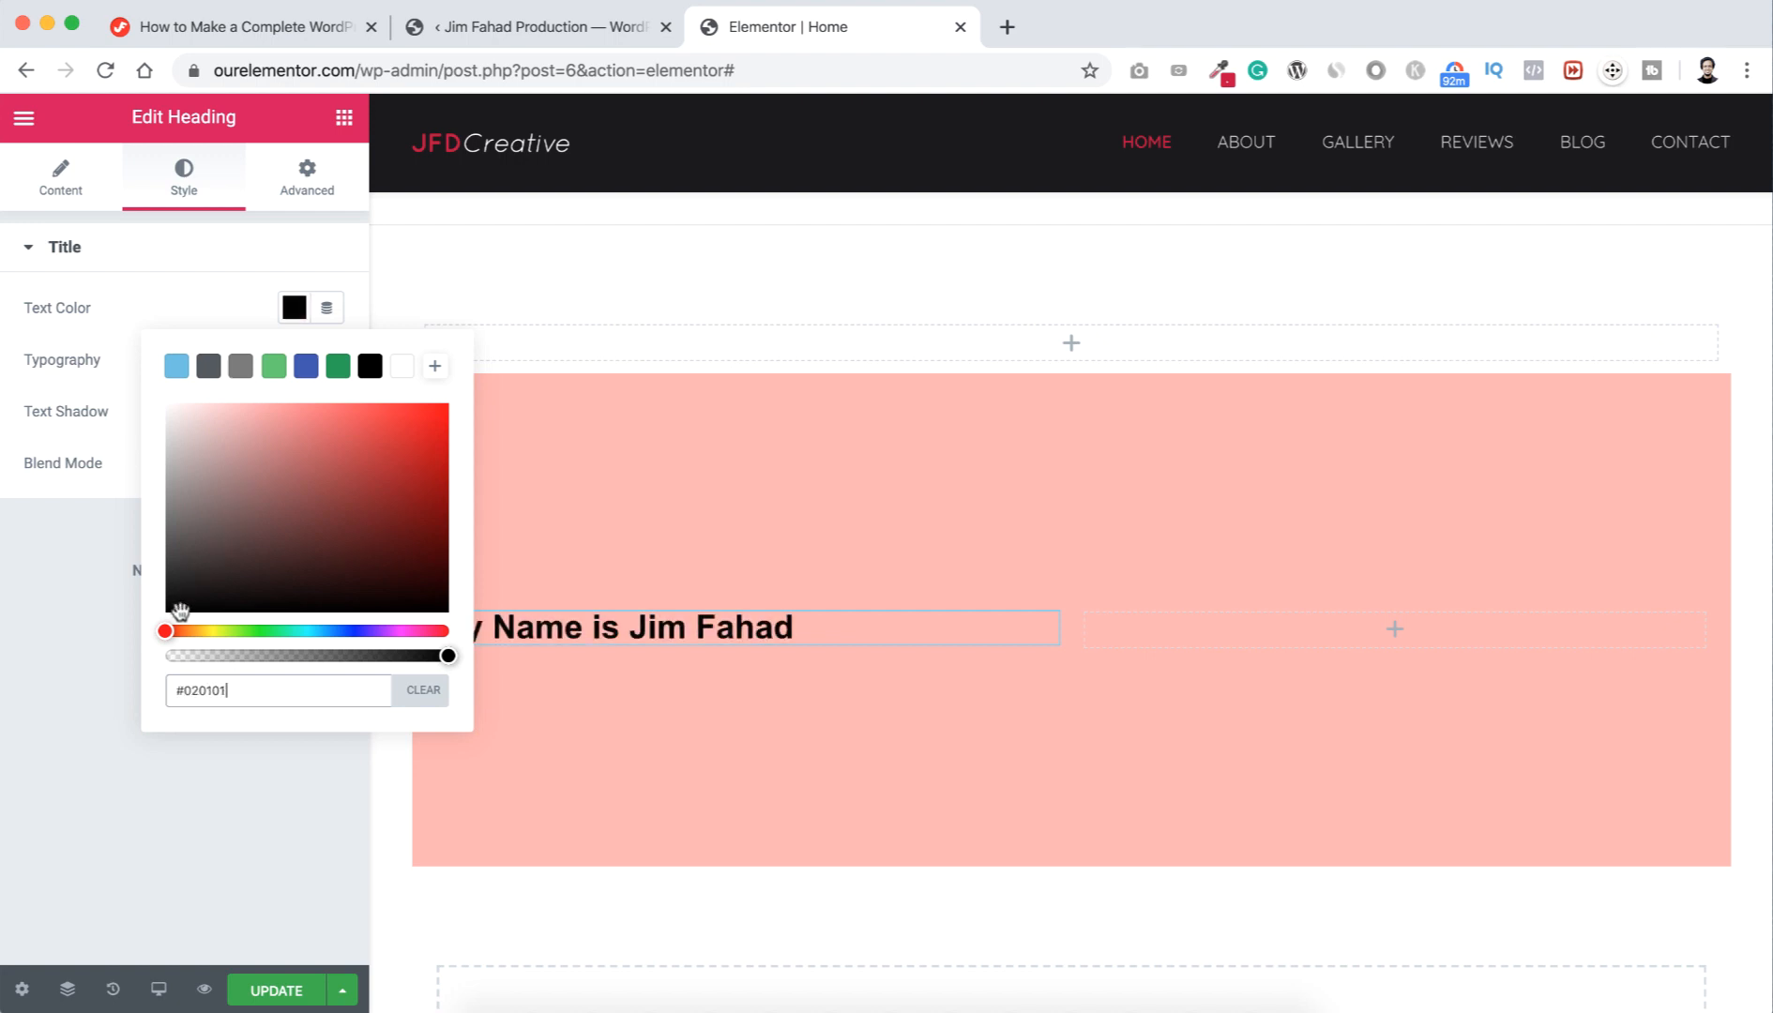
{"action": "left_click", "coordinate": [87, 596]}
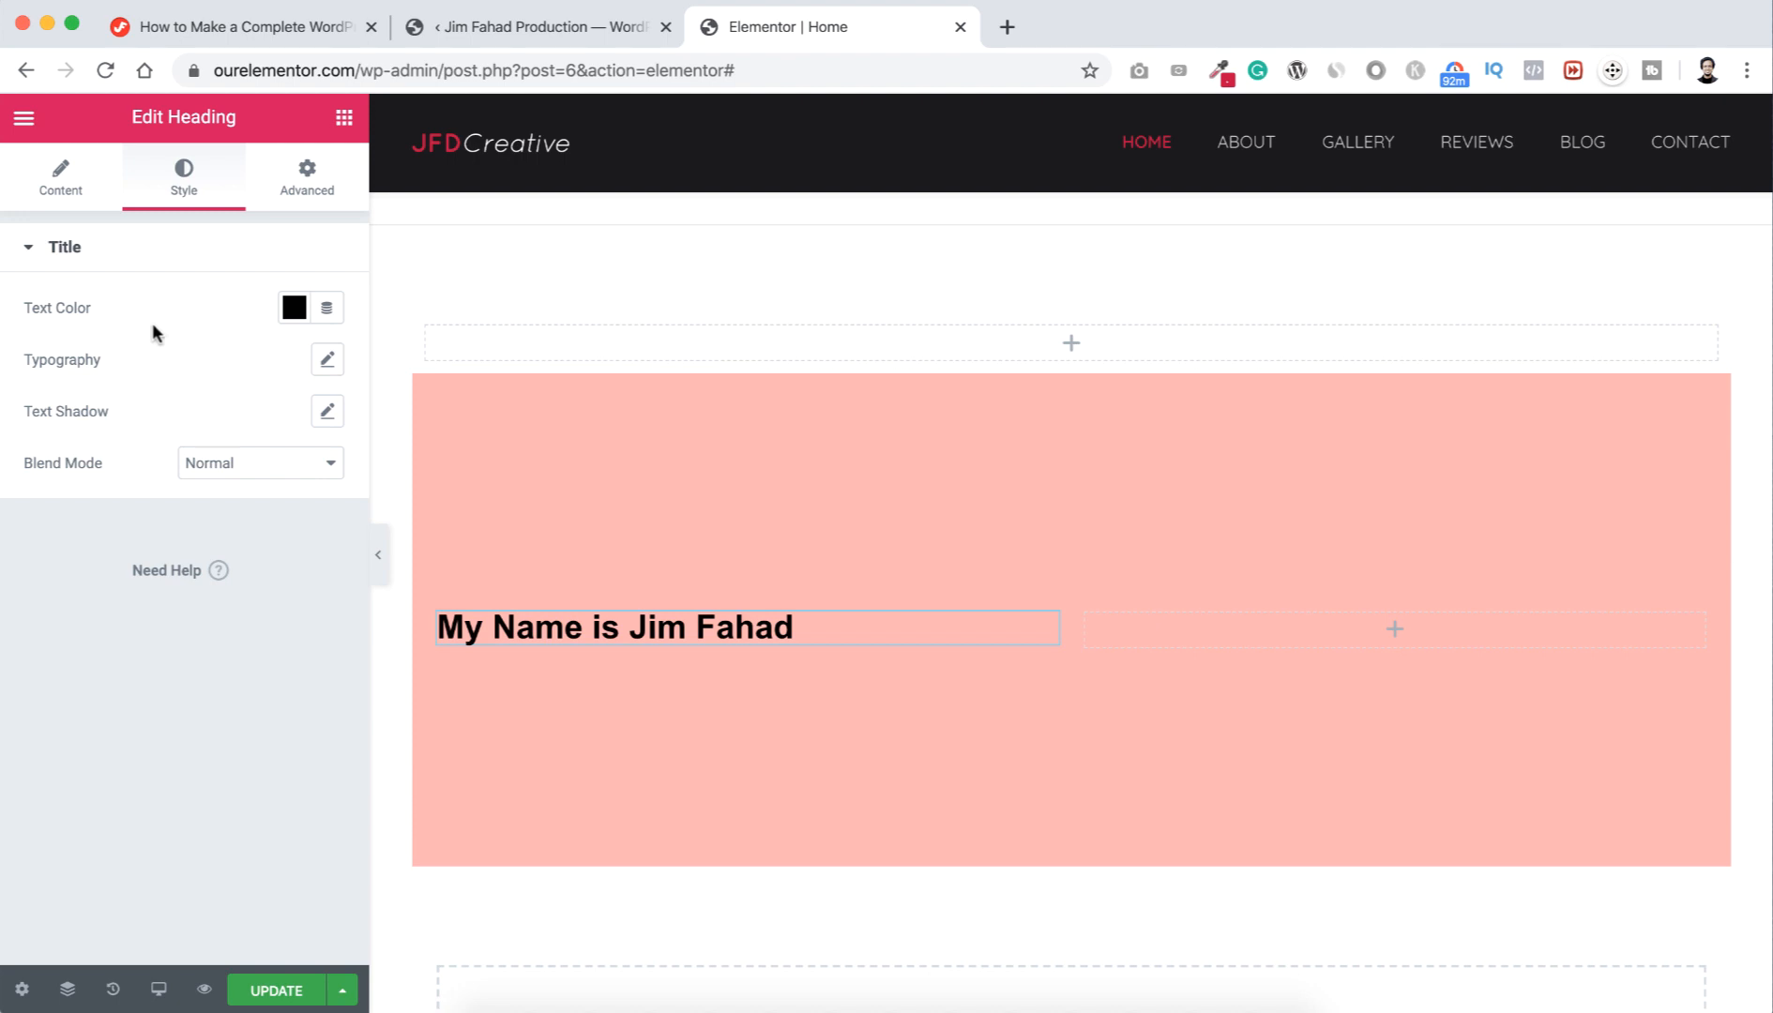
Step: Try Arial as the heading's font family, settle on Quicksand, and set the font size to 35 px
{"action": "left_click", "coordinate": [329, 366]}
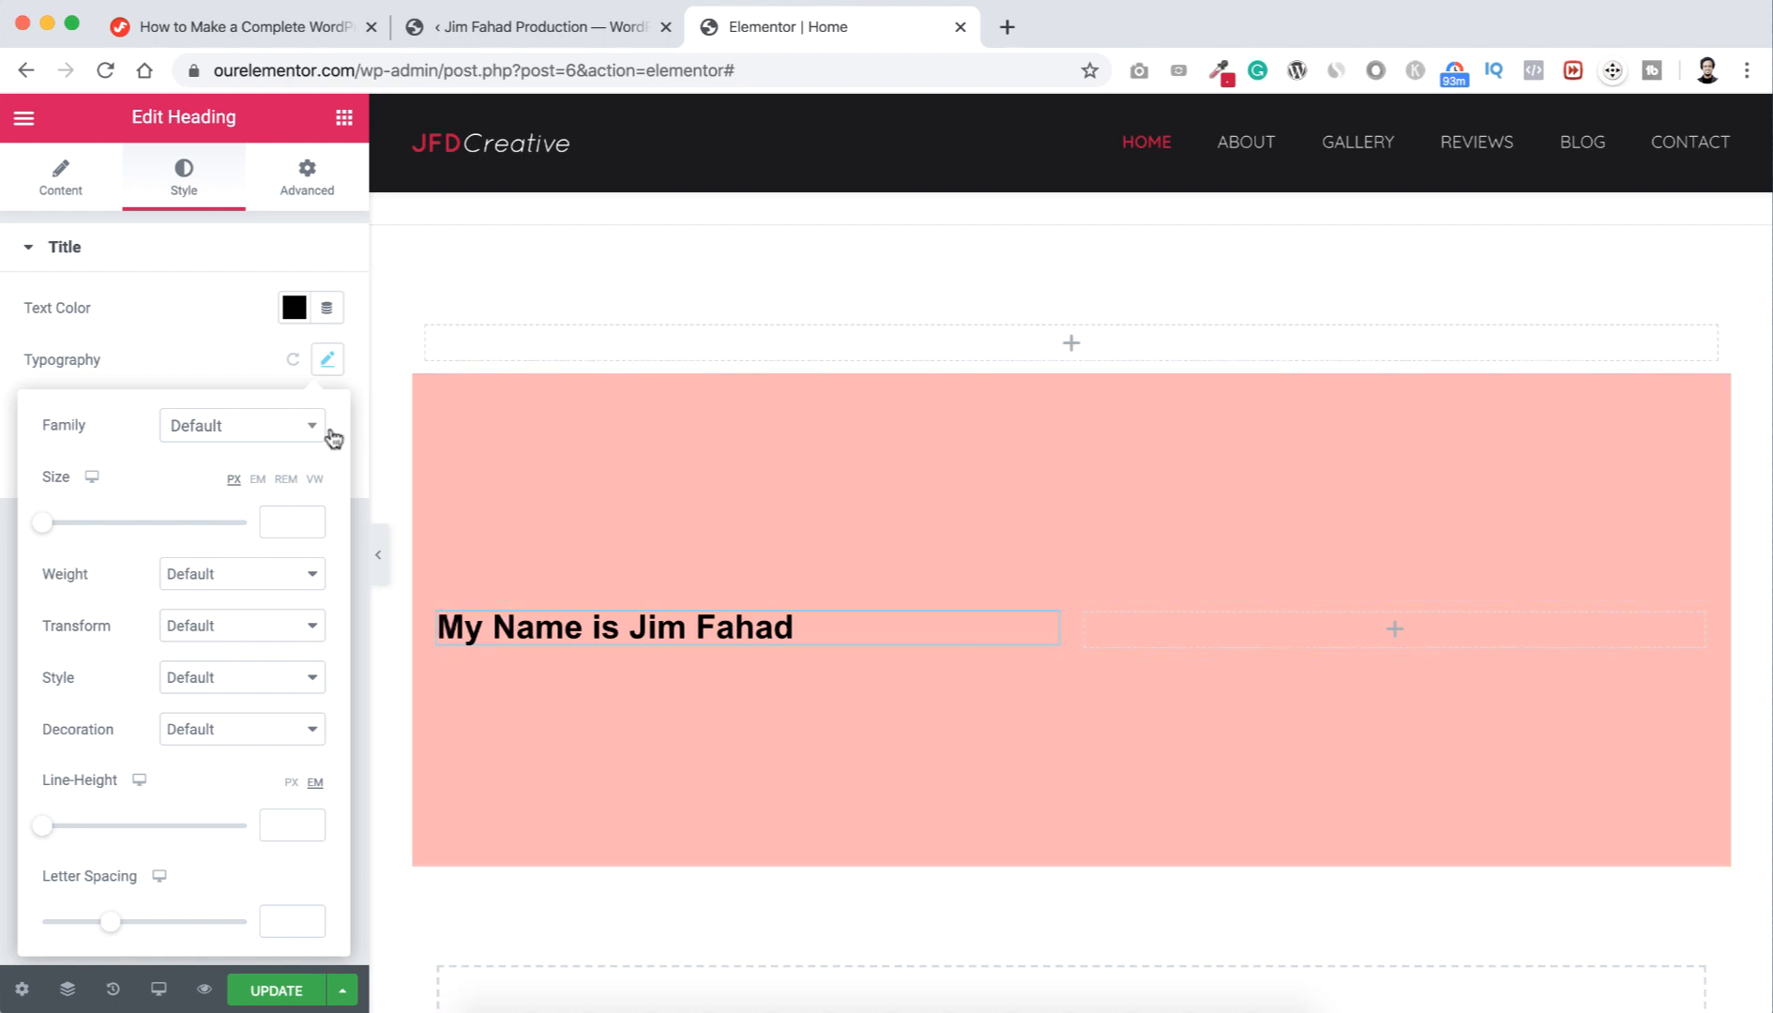
{"action": "left_click", "coordinate": [221, 427]}
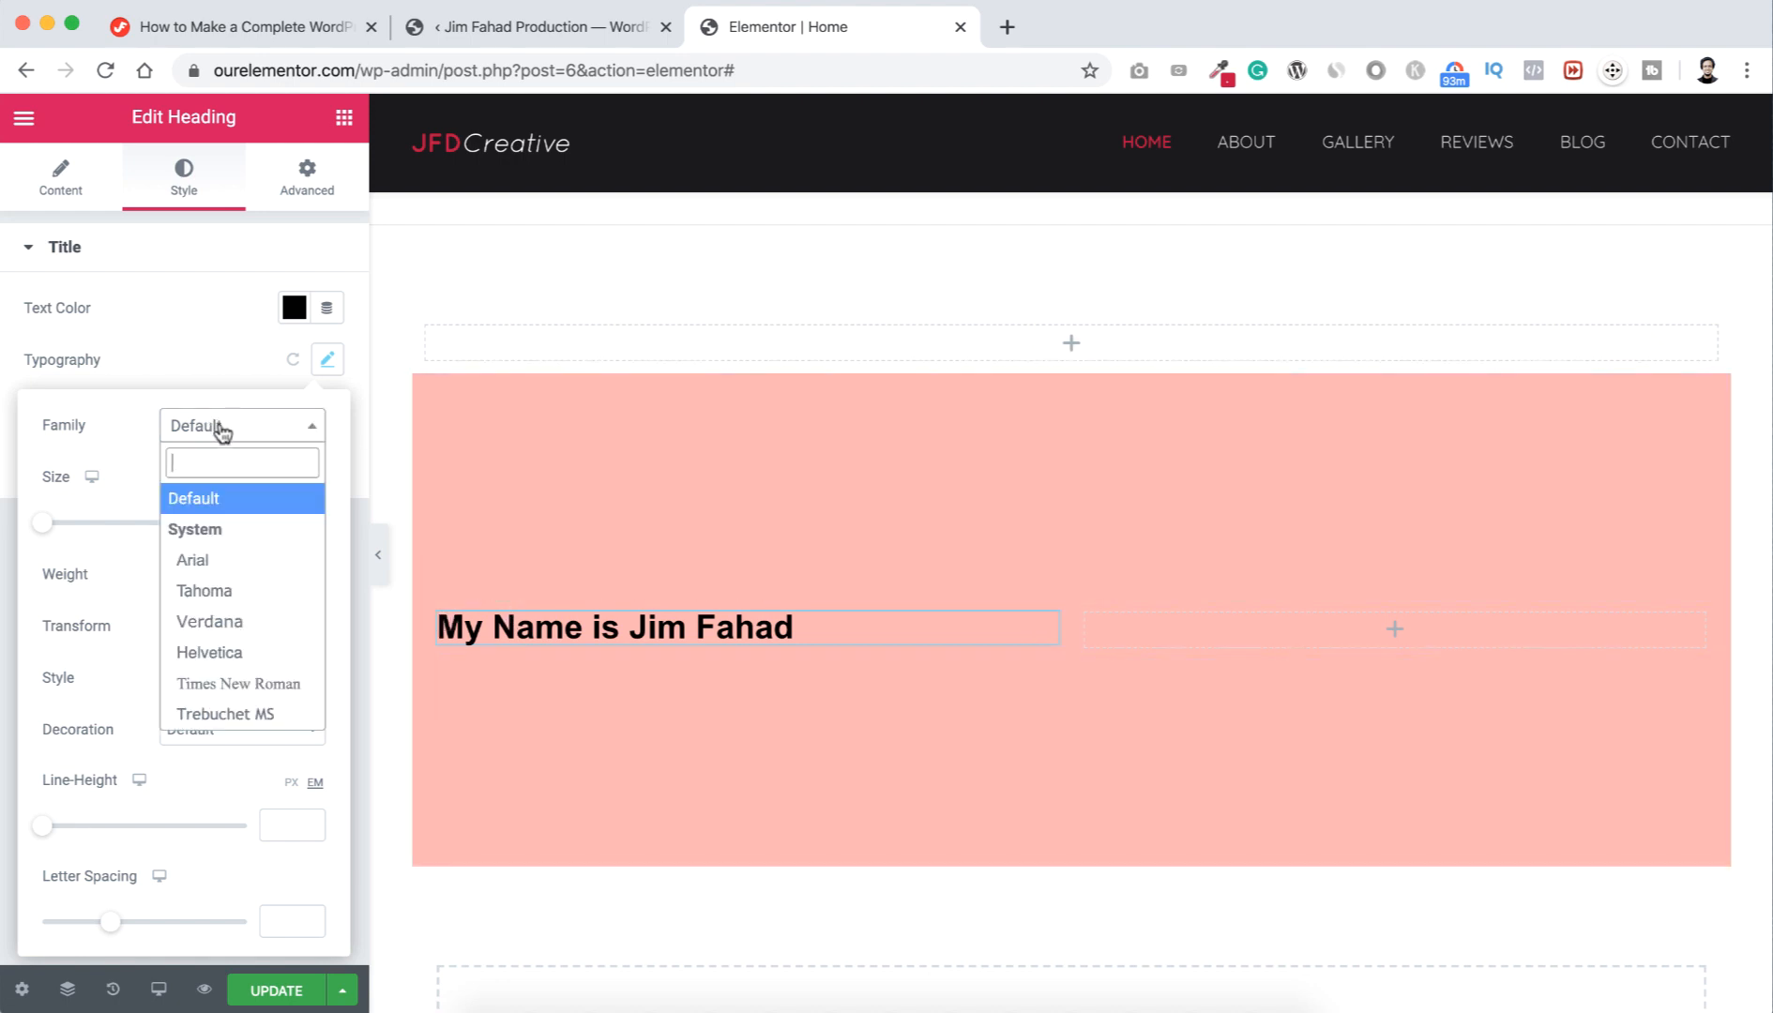
{"action": "left_click", "coordinate": [223, 569]}
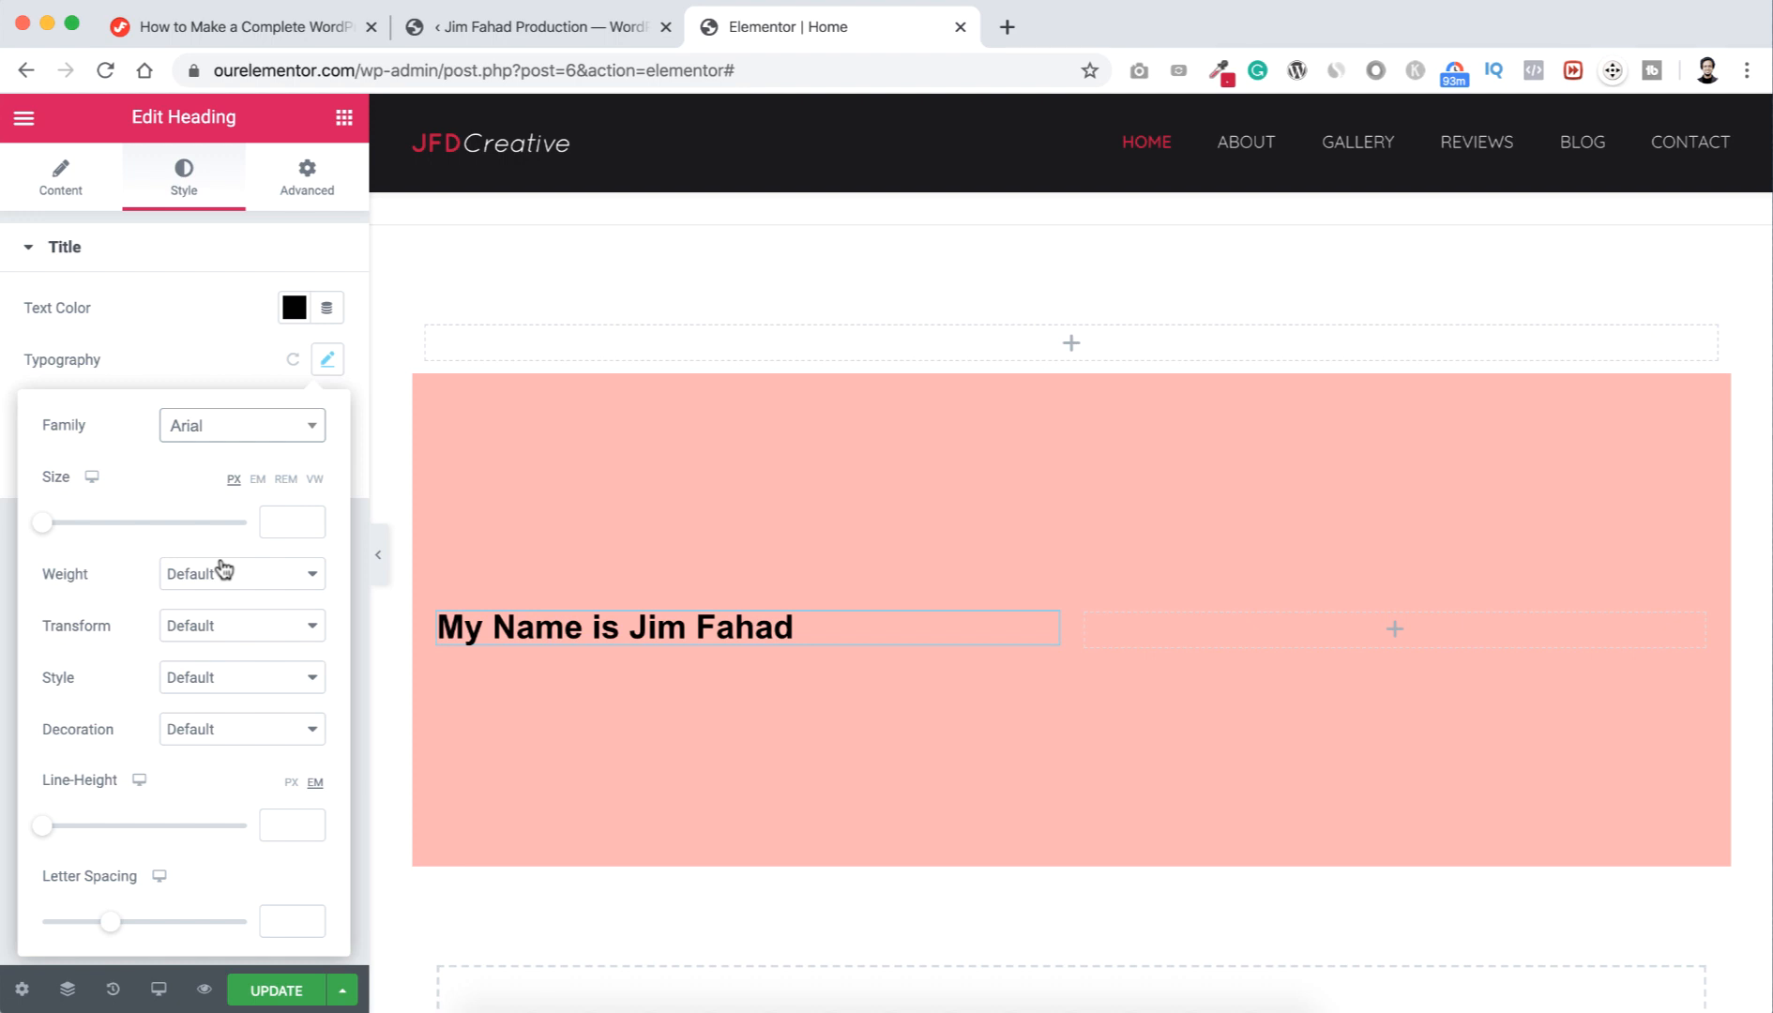
{"action": "left_click", "coordinate": [242, 440]}
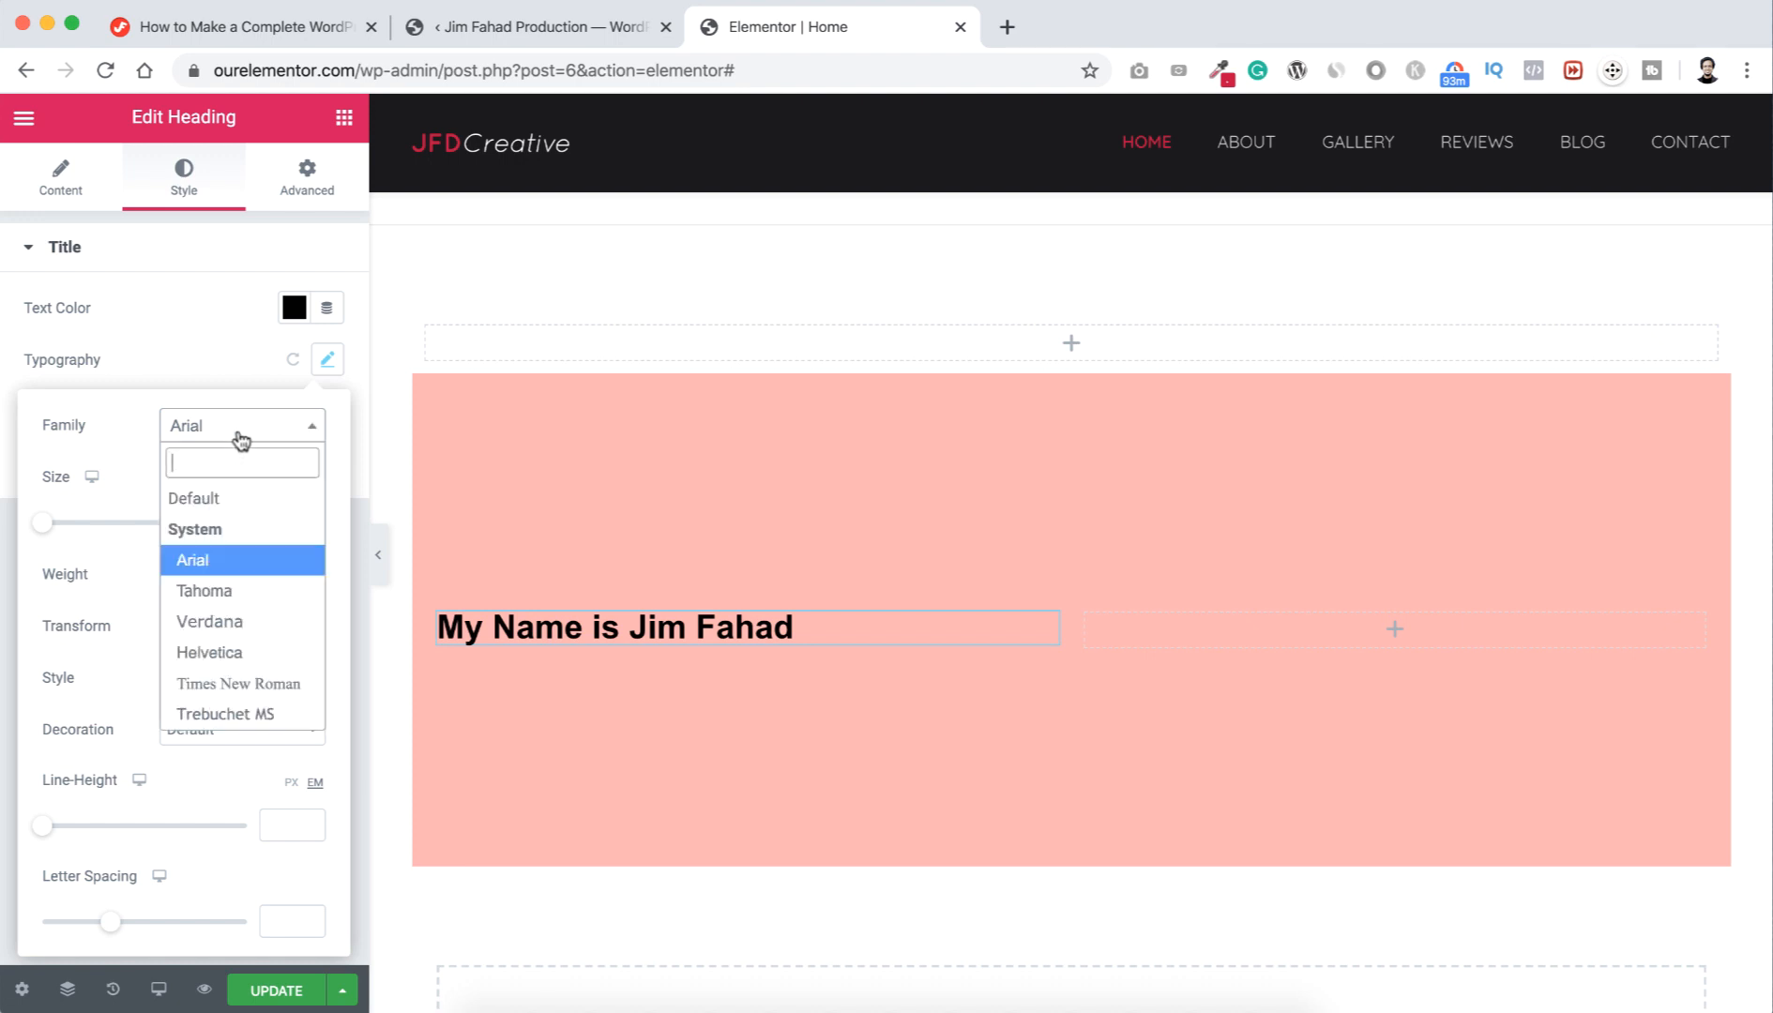
{"action": "type", "text": "quick"}
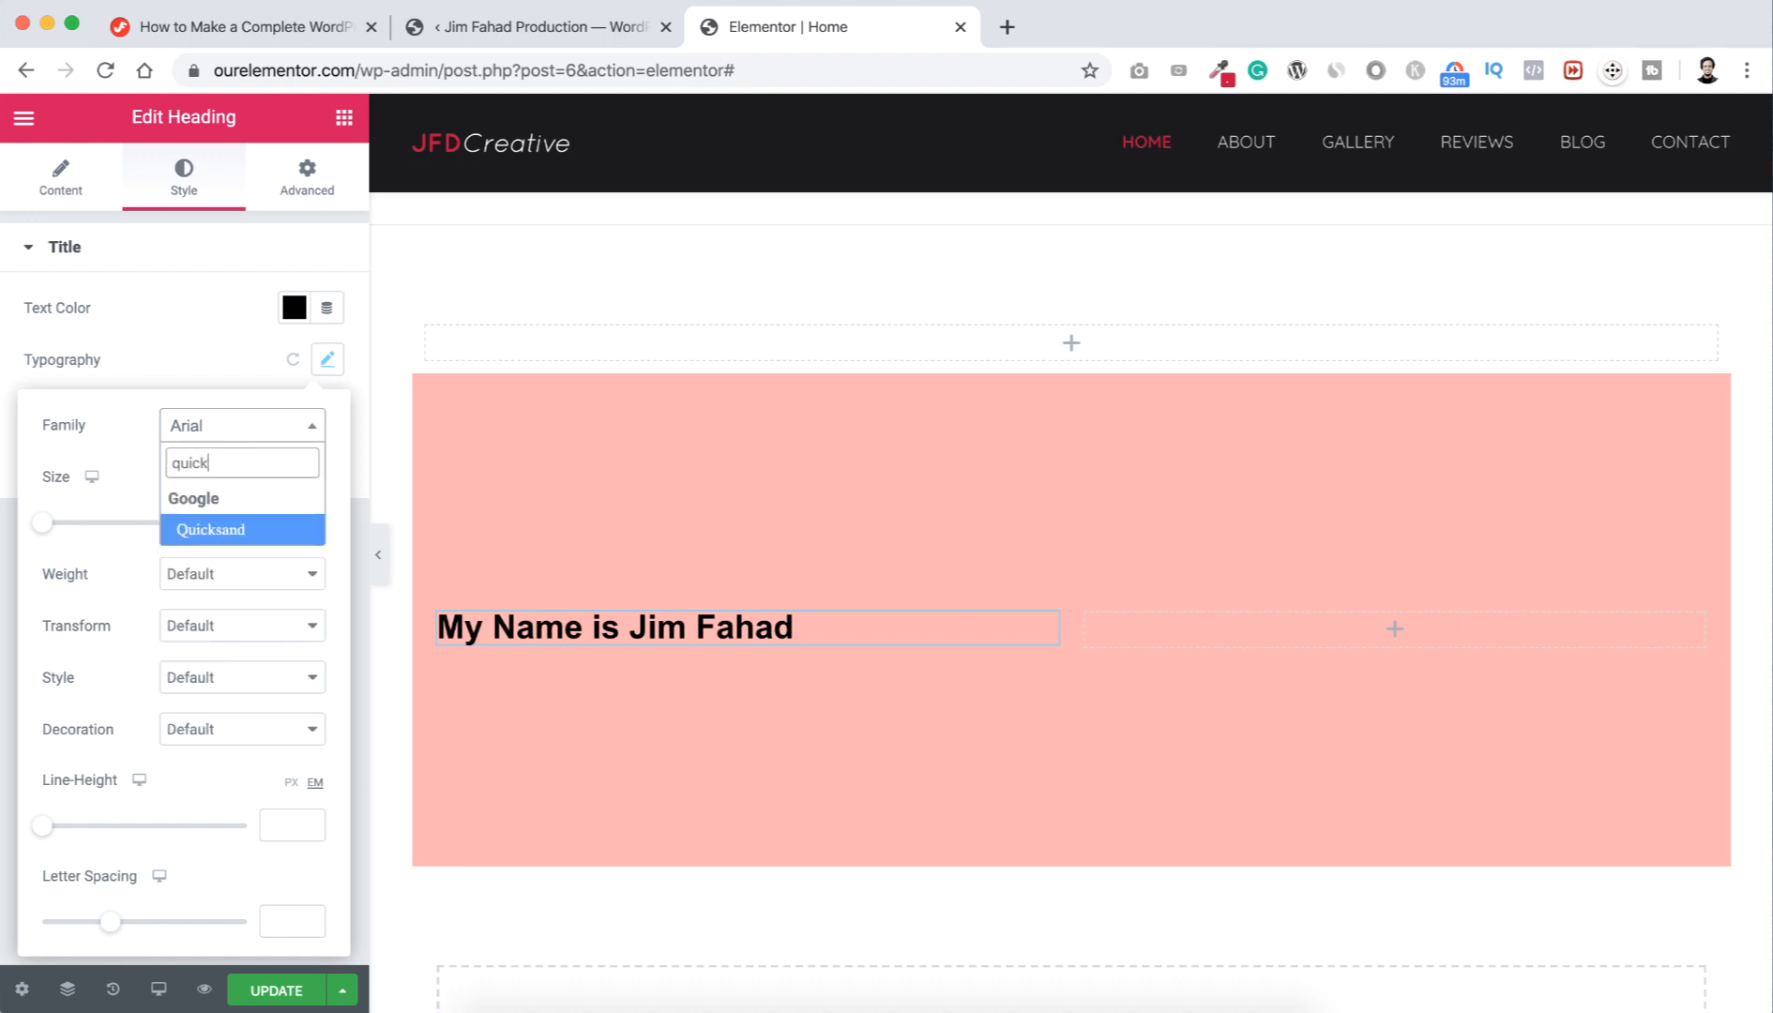
{"action": "left_click", "coordinate": [229, 531]}
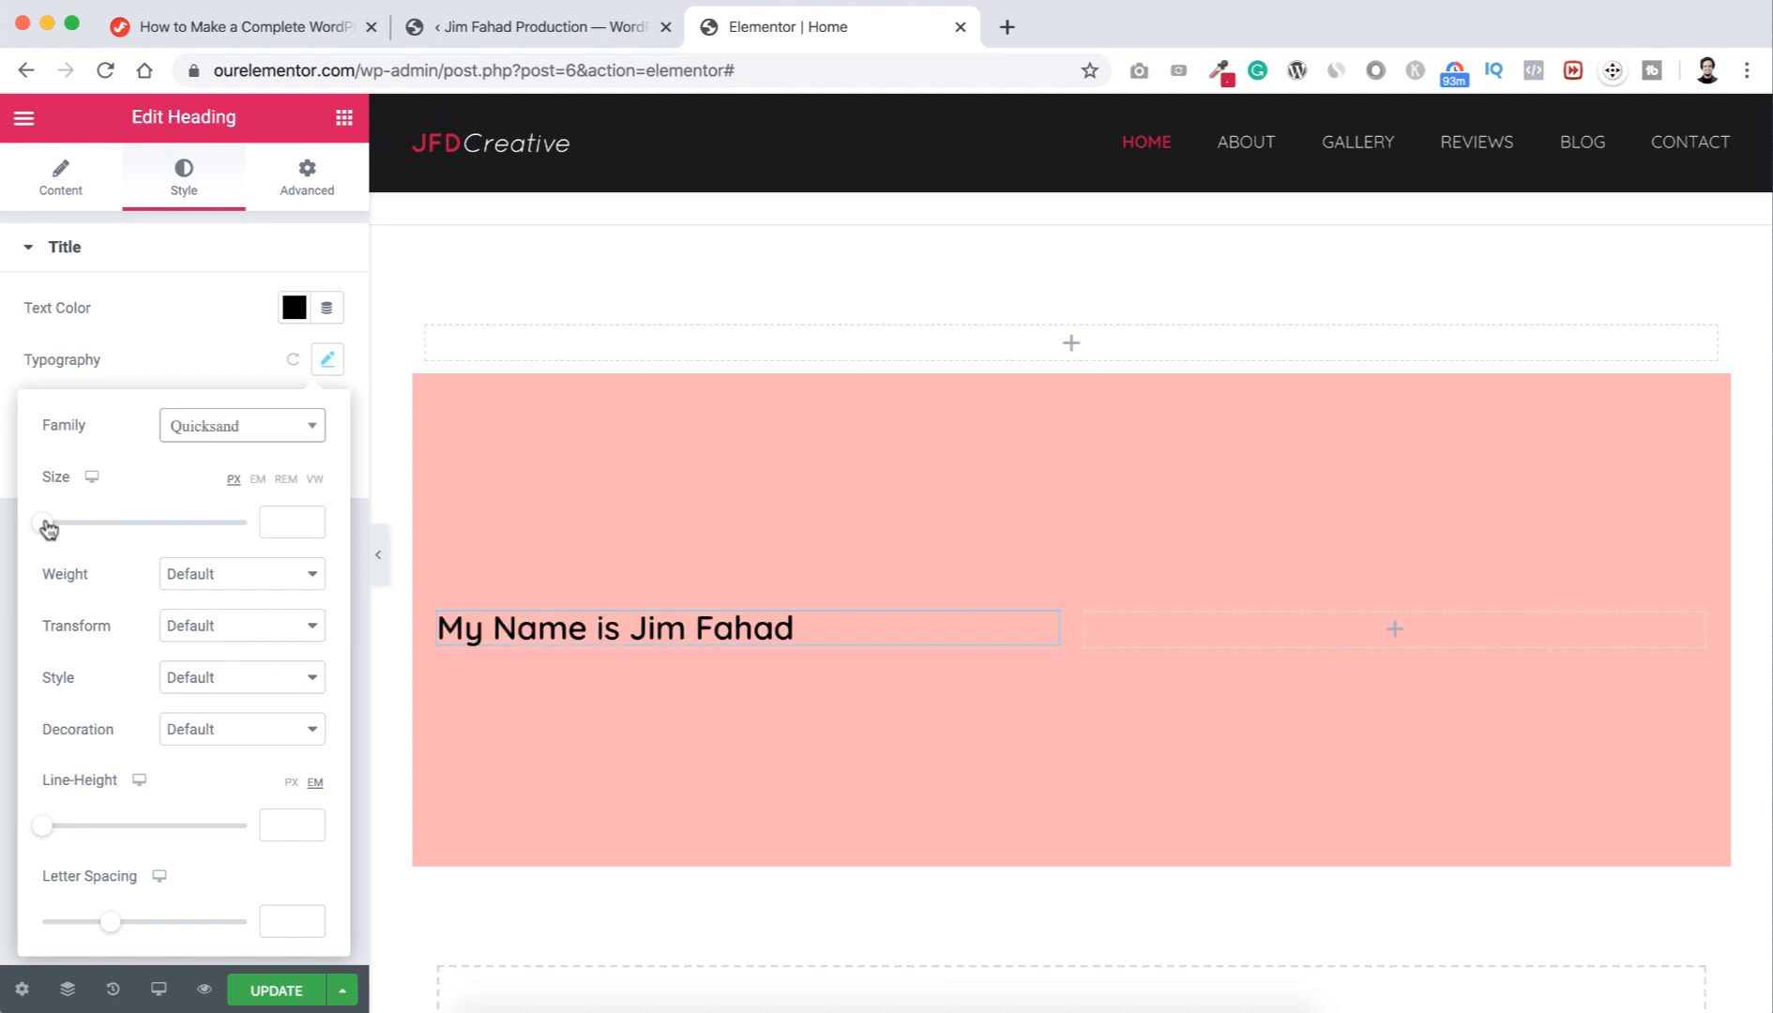
{"action": "mouse_move", "coordinate": [52, 527]}
{"action": "left_mouse_down"}
{"action": "mouse_move", "coordinate": [125, 529]}
{"action": "mouse_move", "coordinate": [81, 533]}
{"action": "left_mouse_up"}
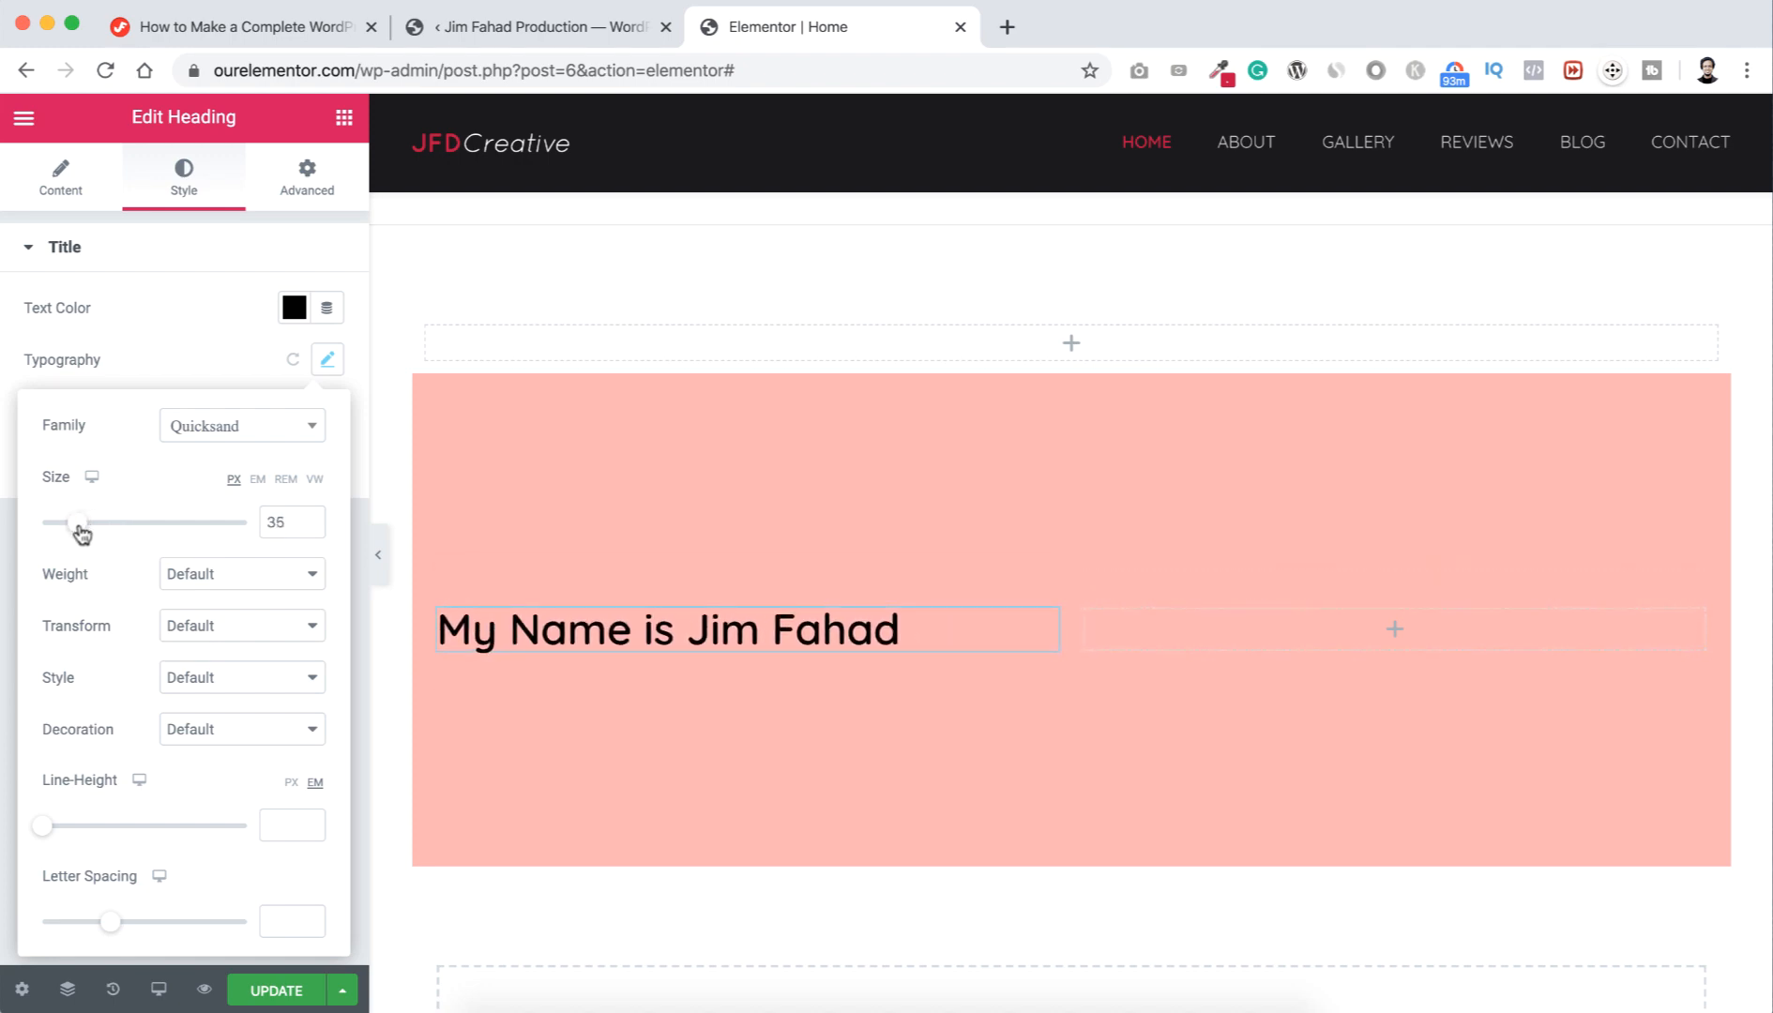
Step: Set the heading's font weight to 200 and its text transform to Uppercase
{"action": "left_click", "coordinate": [186, 574]}
{"action": "left_click", "coordinate": [193, 492]}
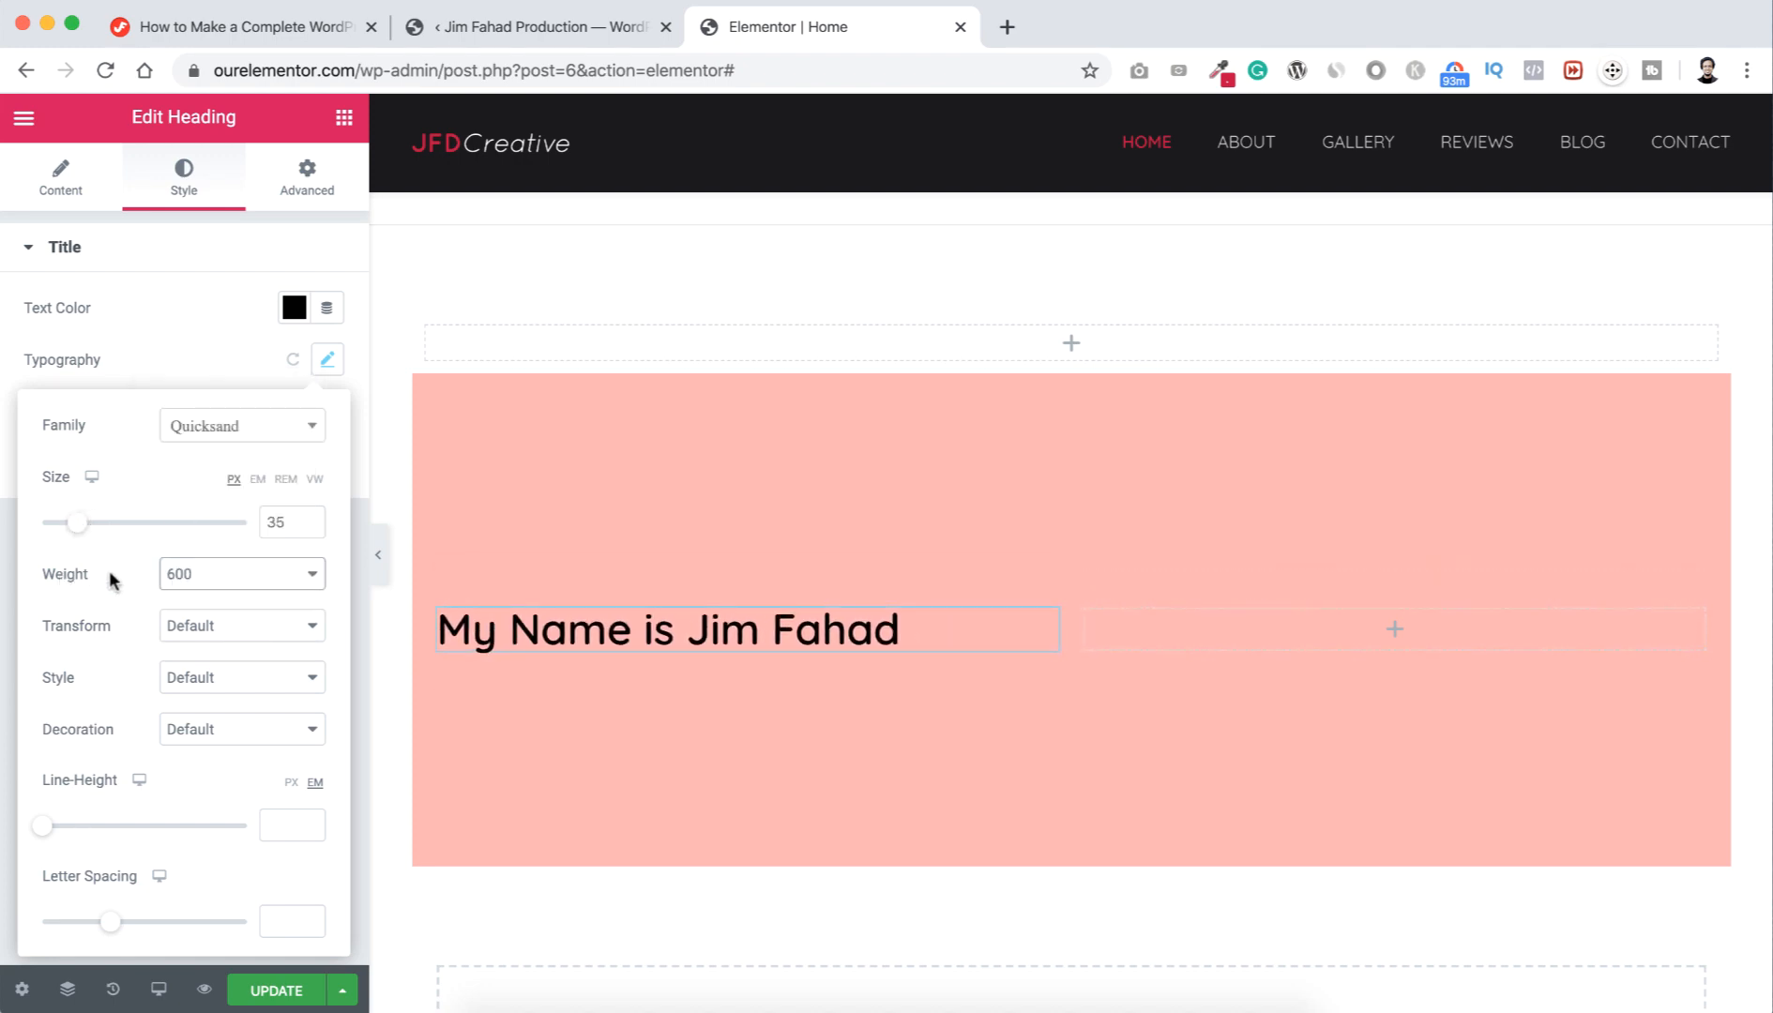
{"action": "left_click", "coordinate": [170, 576]}
{"action": "left_click", "coordinate": [186, 492]}
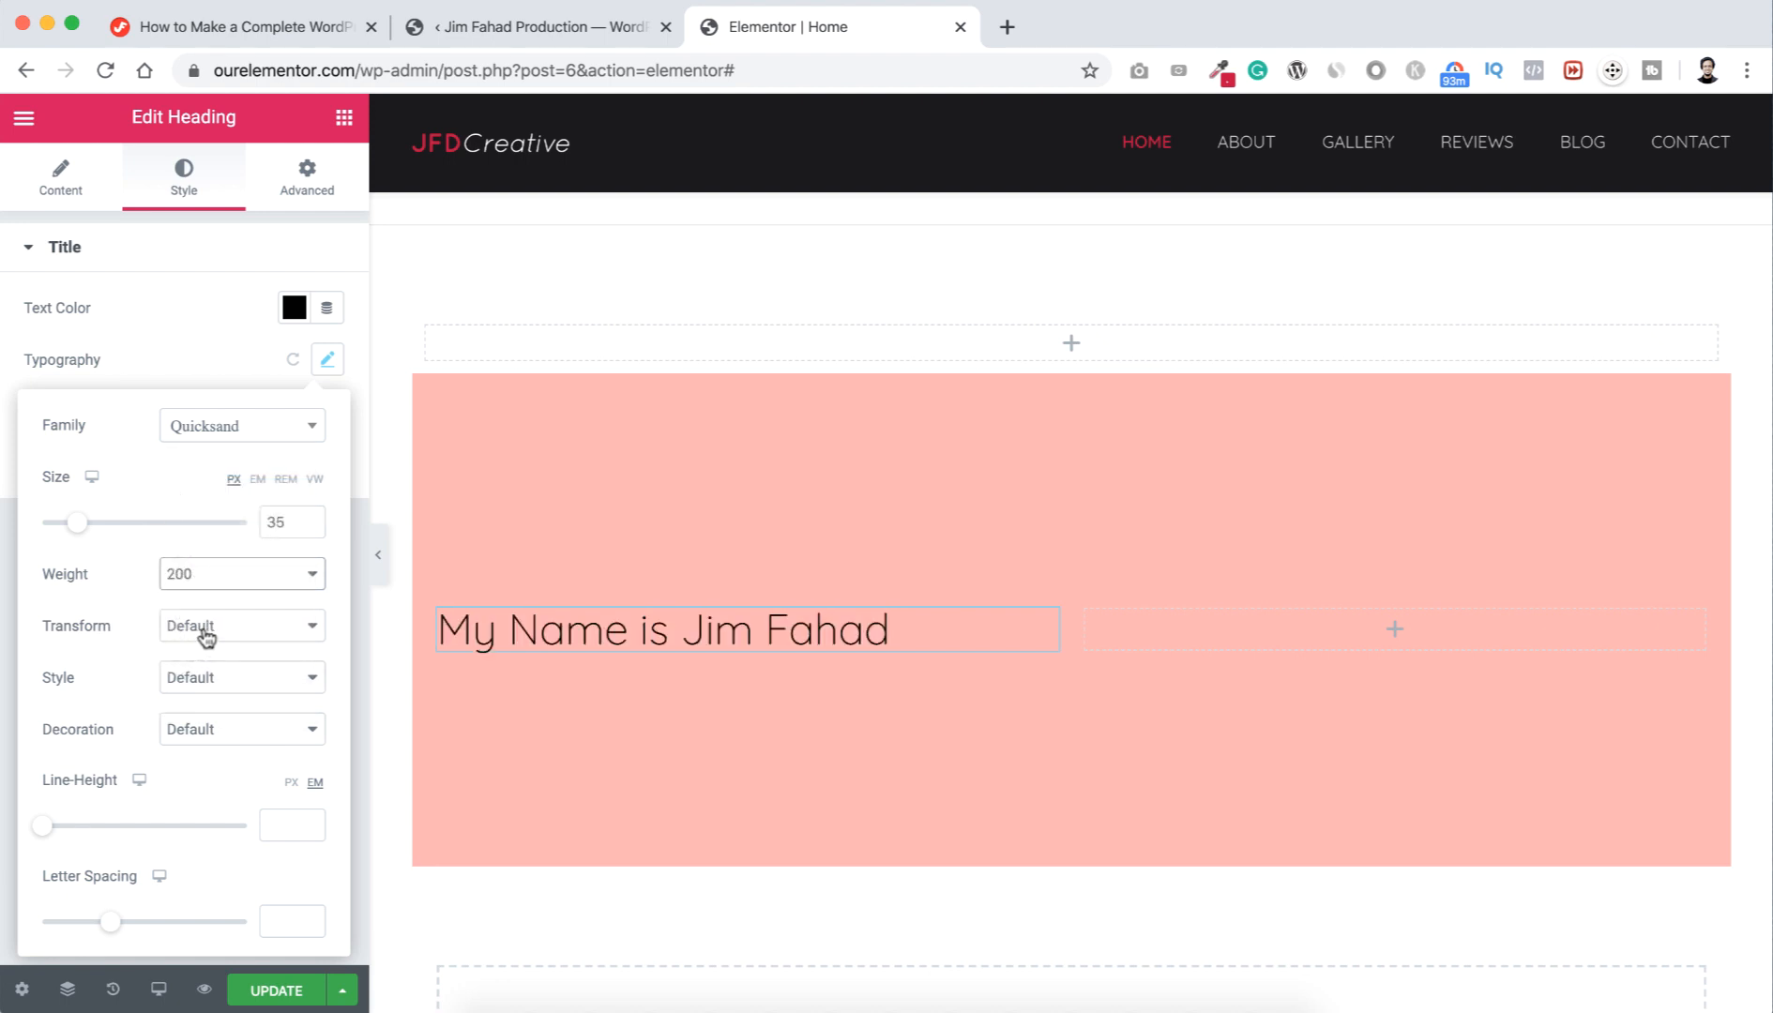
{"action": "left_click", "coordinate": [207, 637]}
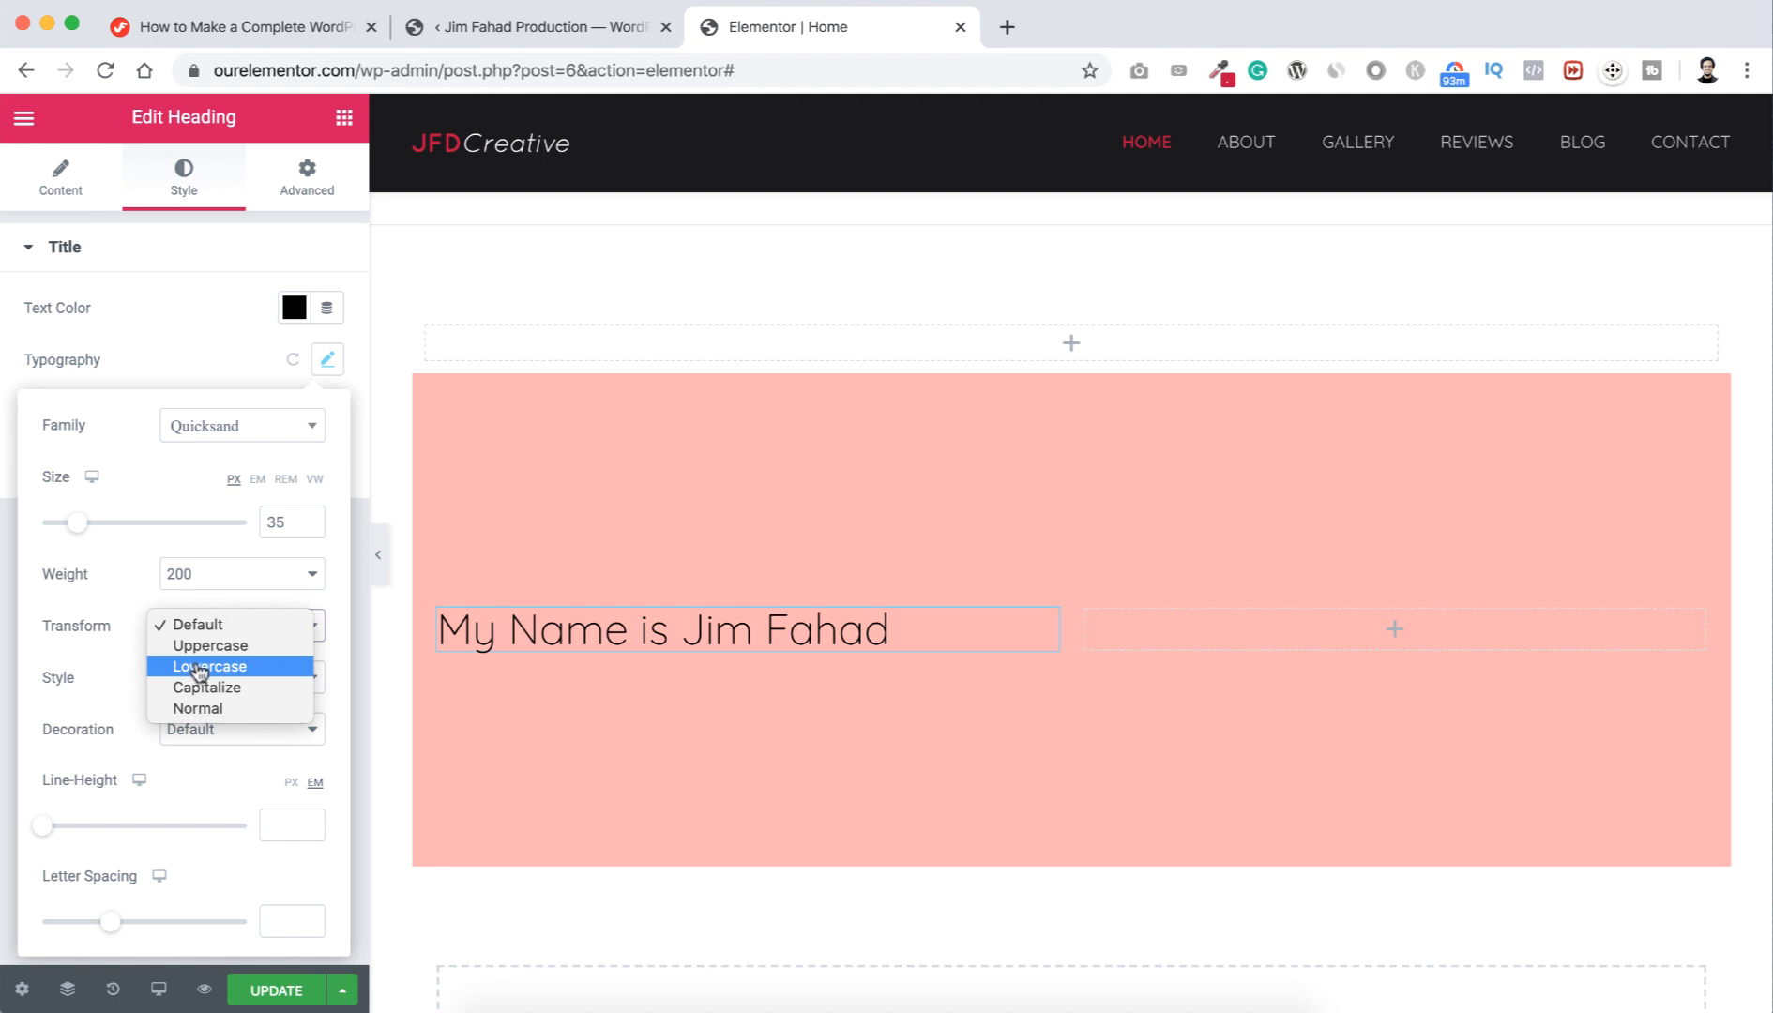
{"action": "left_click", "coordinate": [204, 646]}
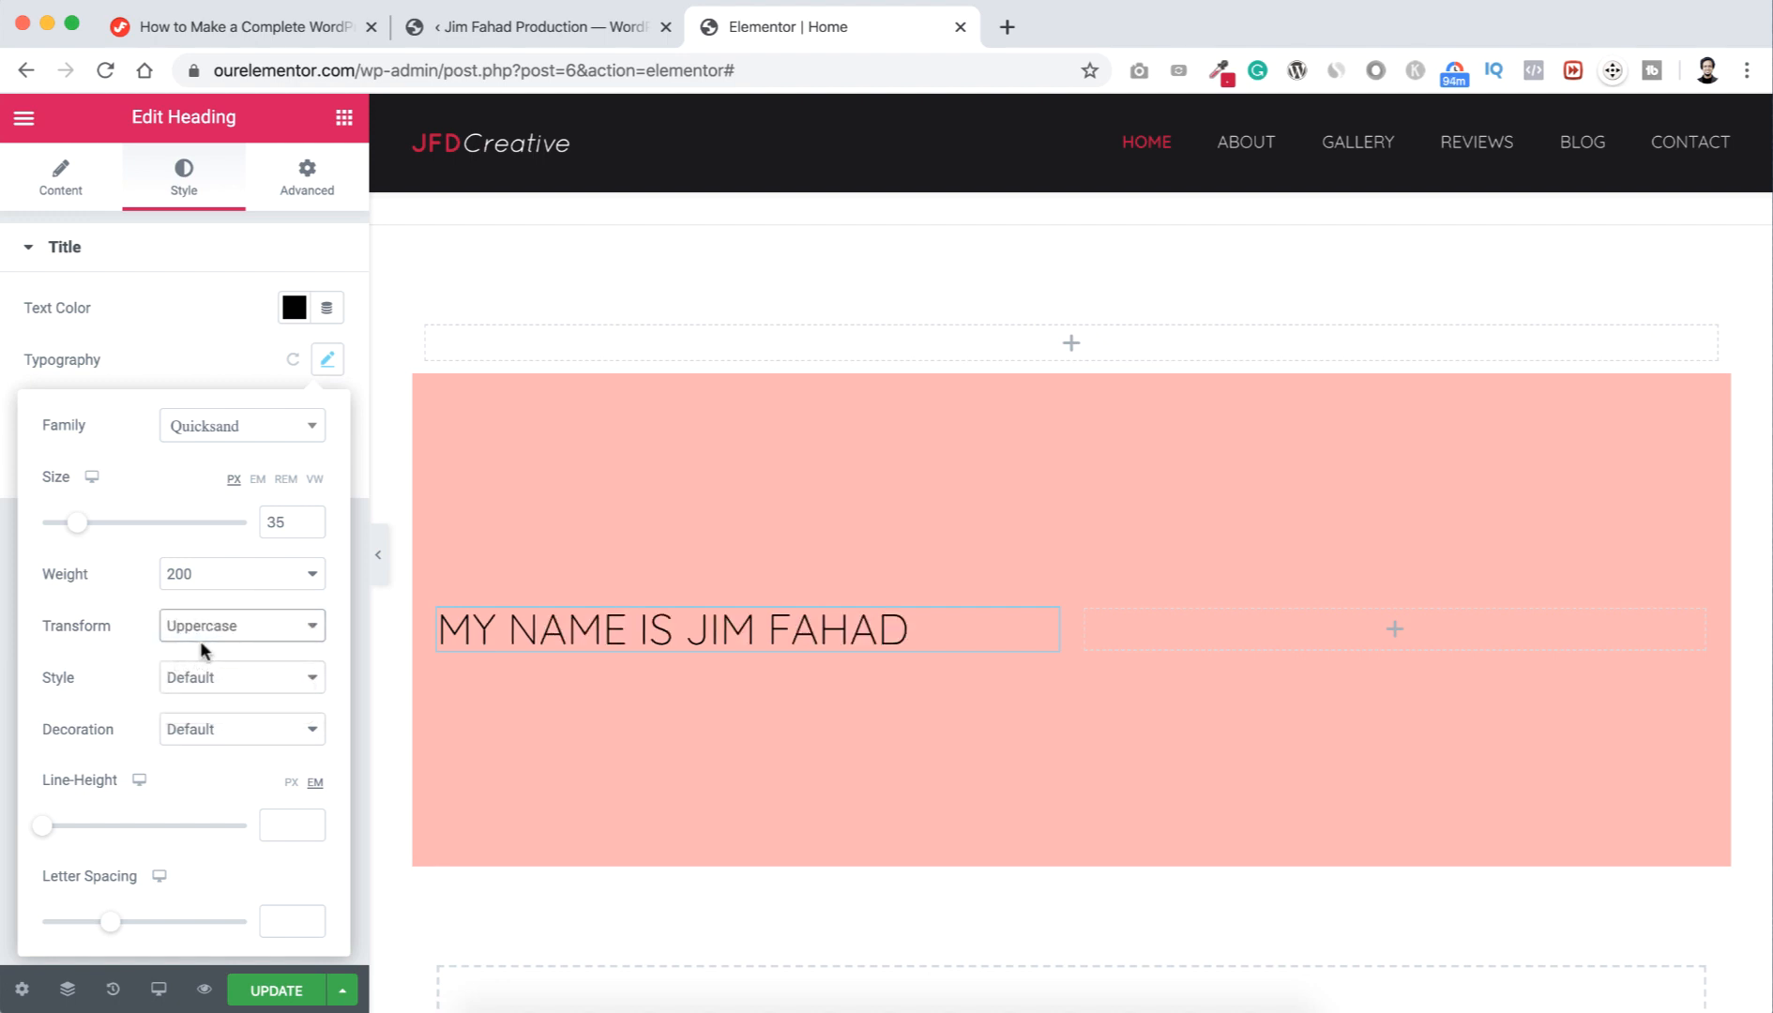
Step: Set the heading's line height to 0.9 em and its letter spacing to 1.2
{"action": "mouse_move", "coordinate": [48, 826]}
{"action": "left_mouse_down"}
{"action": "mouse_move", "coordinate": [142, 827]}
{"action": "mouse_move", "coordinate": [61, 827]}
{"action": "left_mouse_up"}
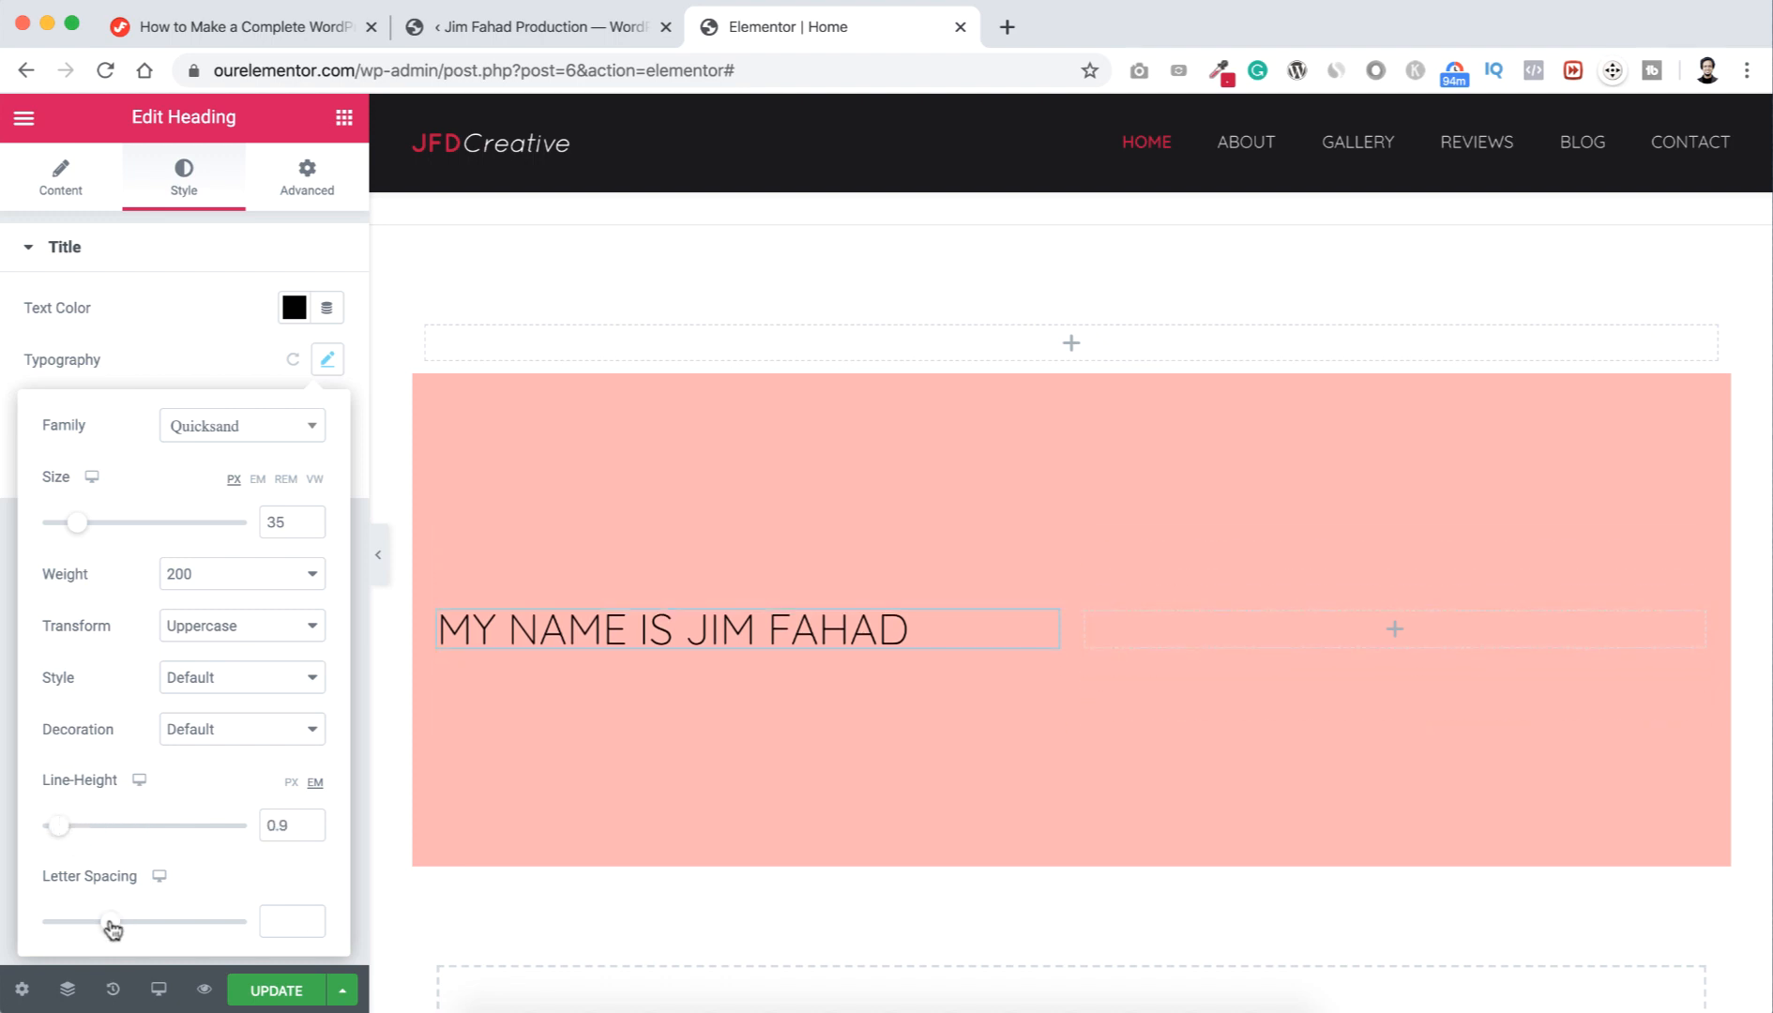
{"action": "mouse_move", "coordinate": [112, 927]}
{"action": "left_mouse_down"}
{"action": "mouse_move", "coordinate": [181, 929]}
{"action": "mouse_move", "coordinate": [71, 927]}
{"action": "mouse_move", "coordinate": [128, 929]}
{"action": "left_mouse_up"}
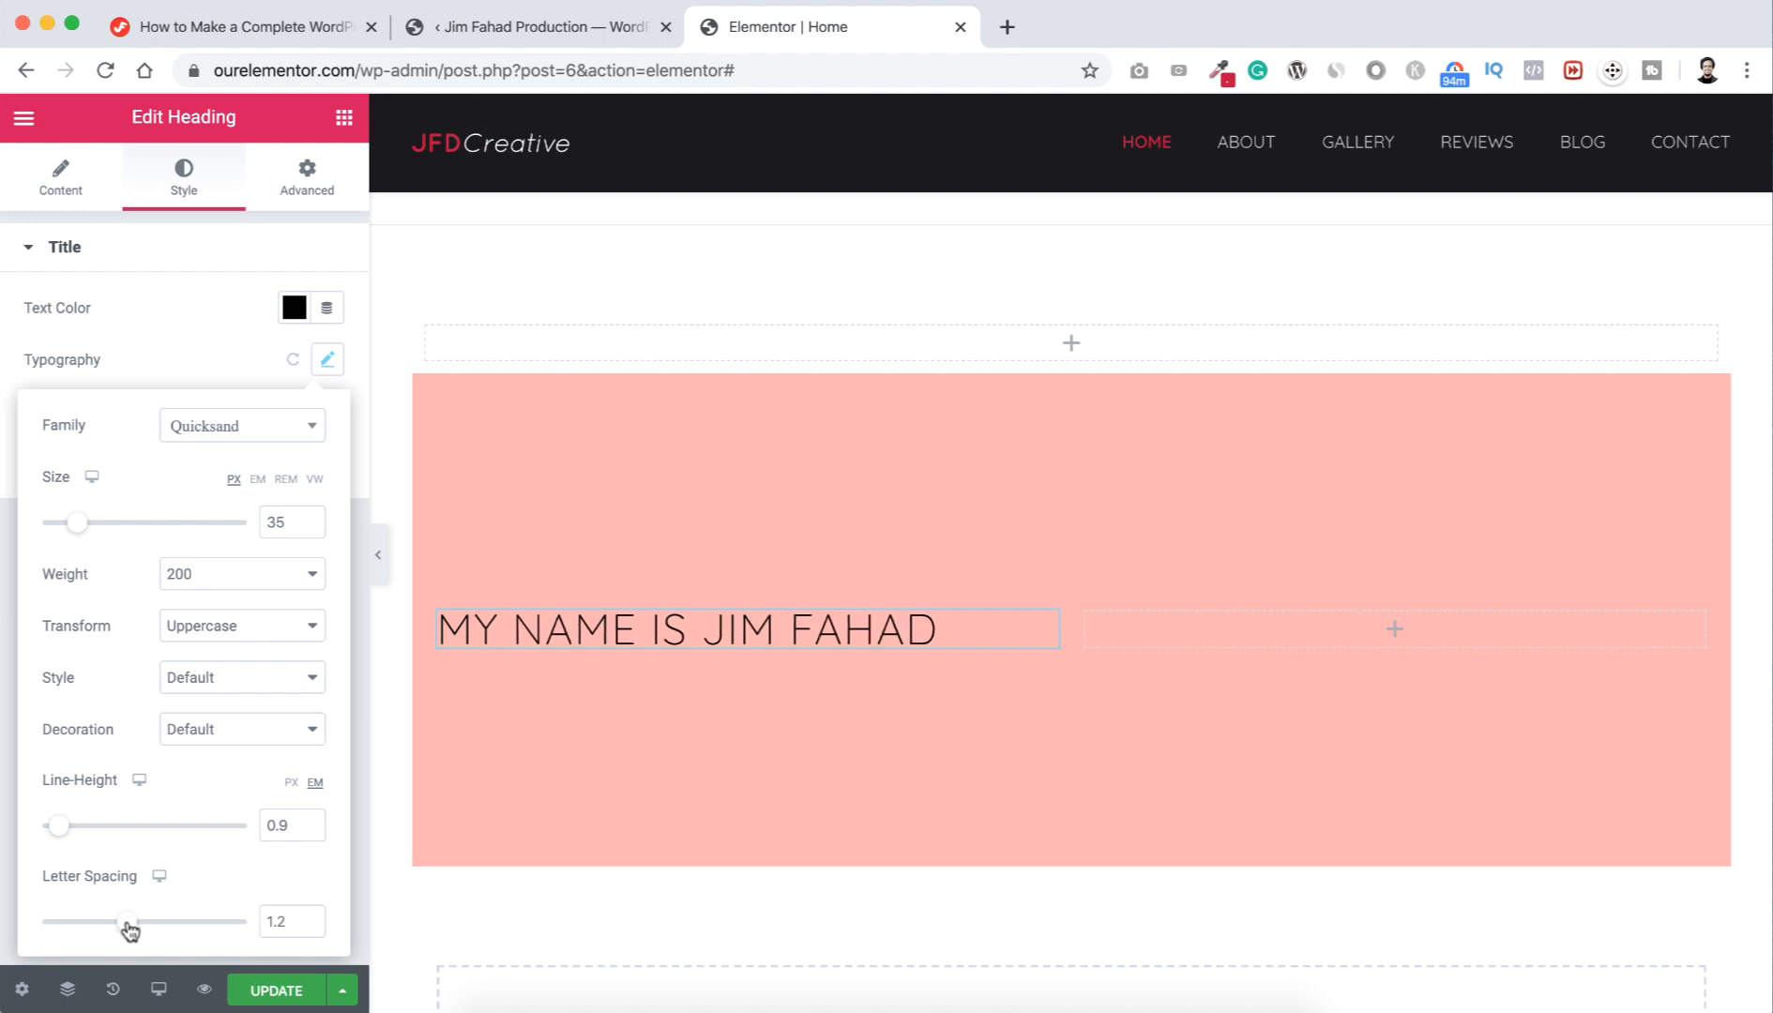
{"action": "left_click", "coordinate": [180, 328]}
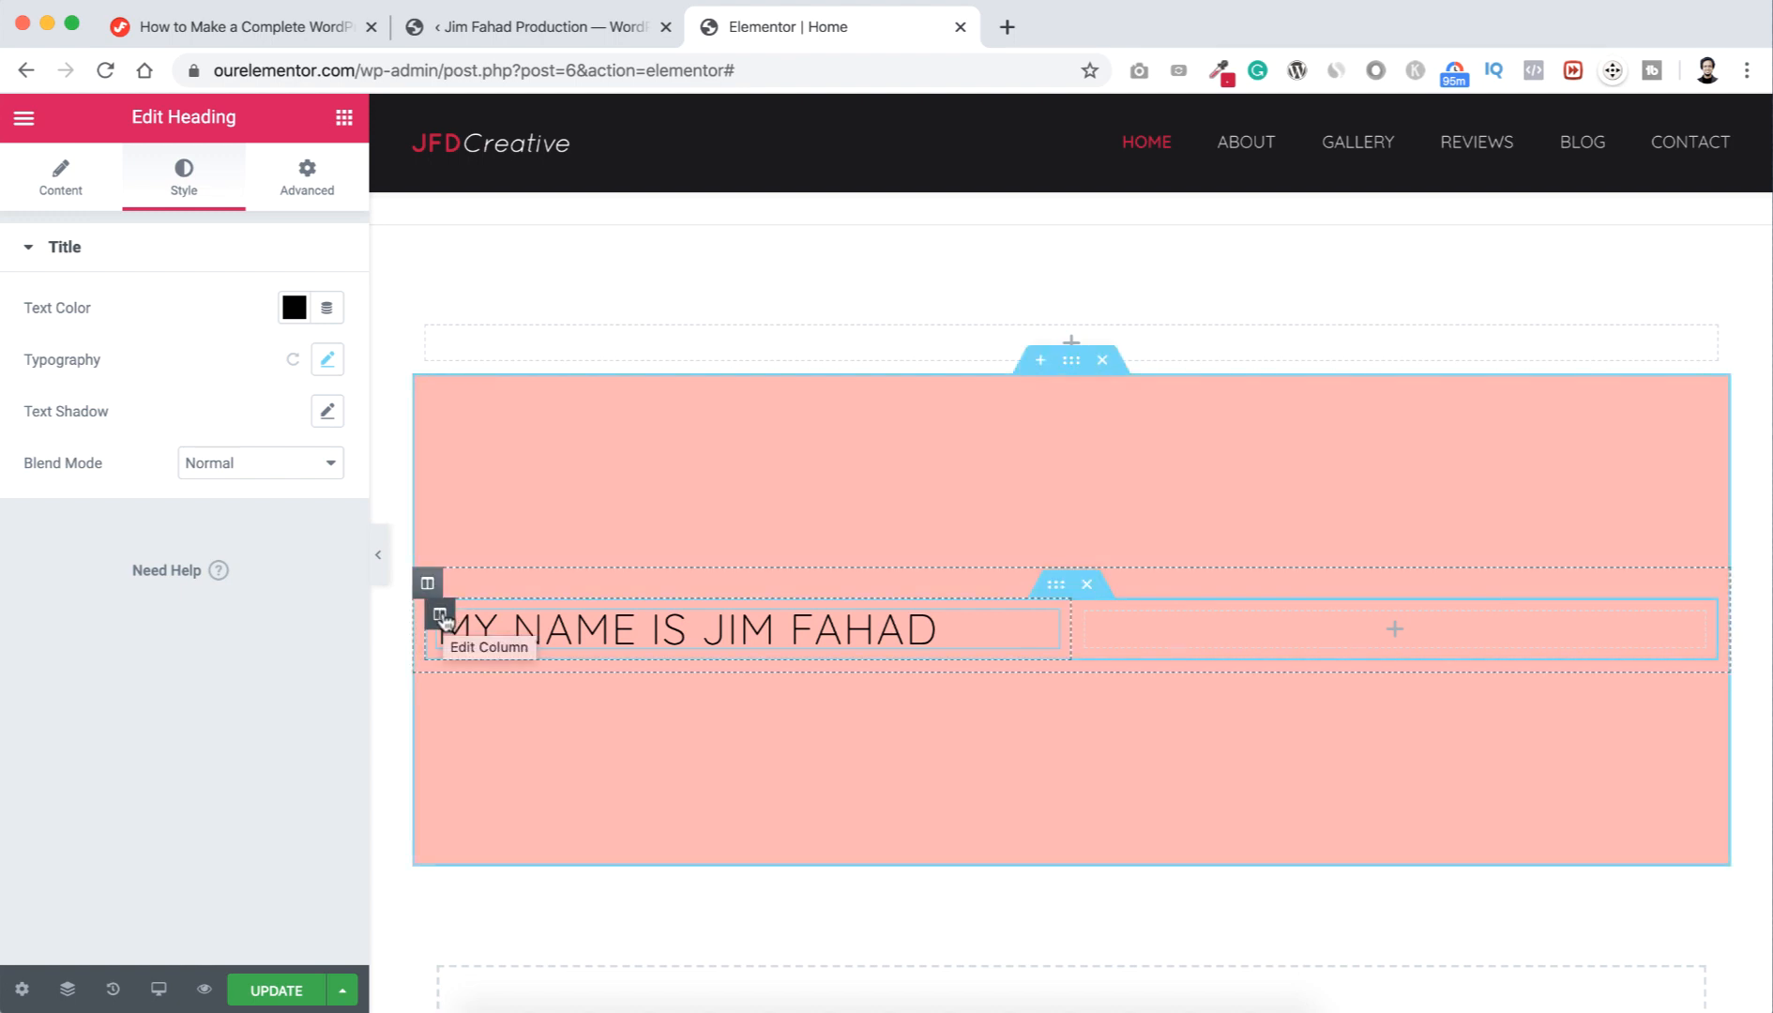
Step: Give the inner section's left column a classic background in white, #FFFFFF
{"action": "left_click", "coordinate": [440, 616]}
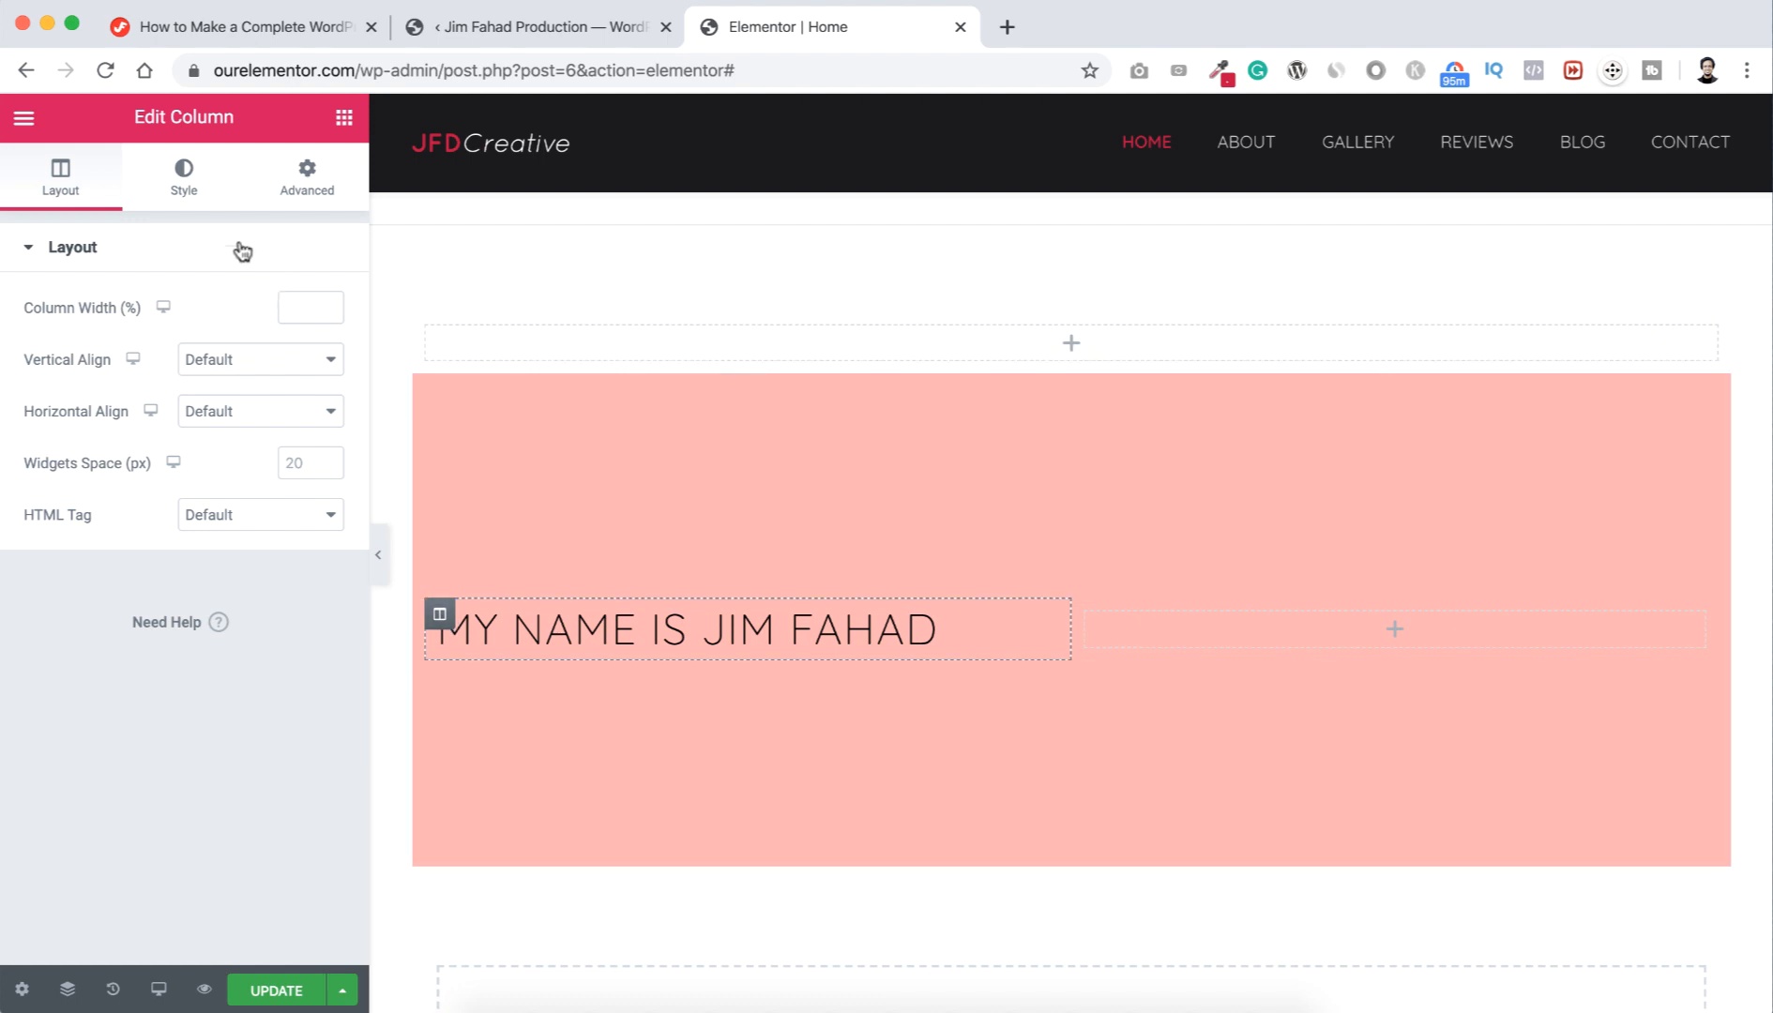
{"action": "left_click", "coordinate": [190, 186]}
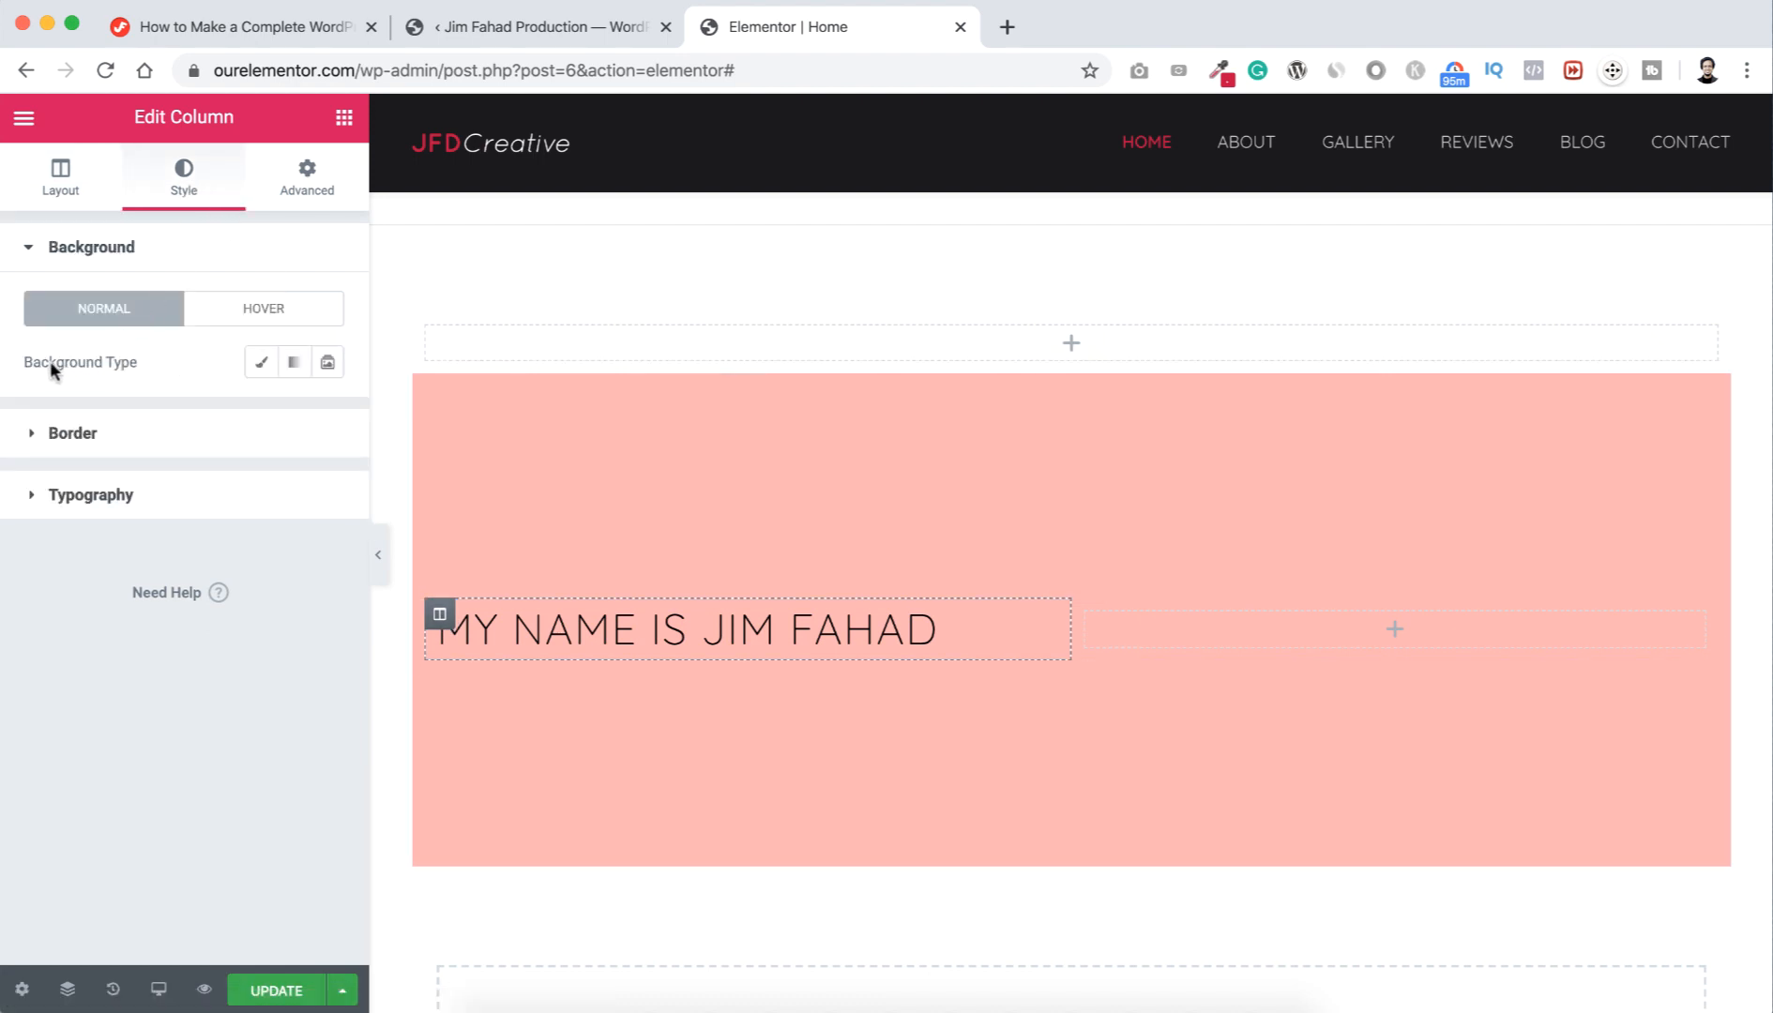
{"action": "left_click", "coordinate": [261, 366]}
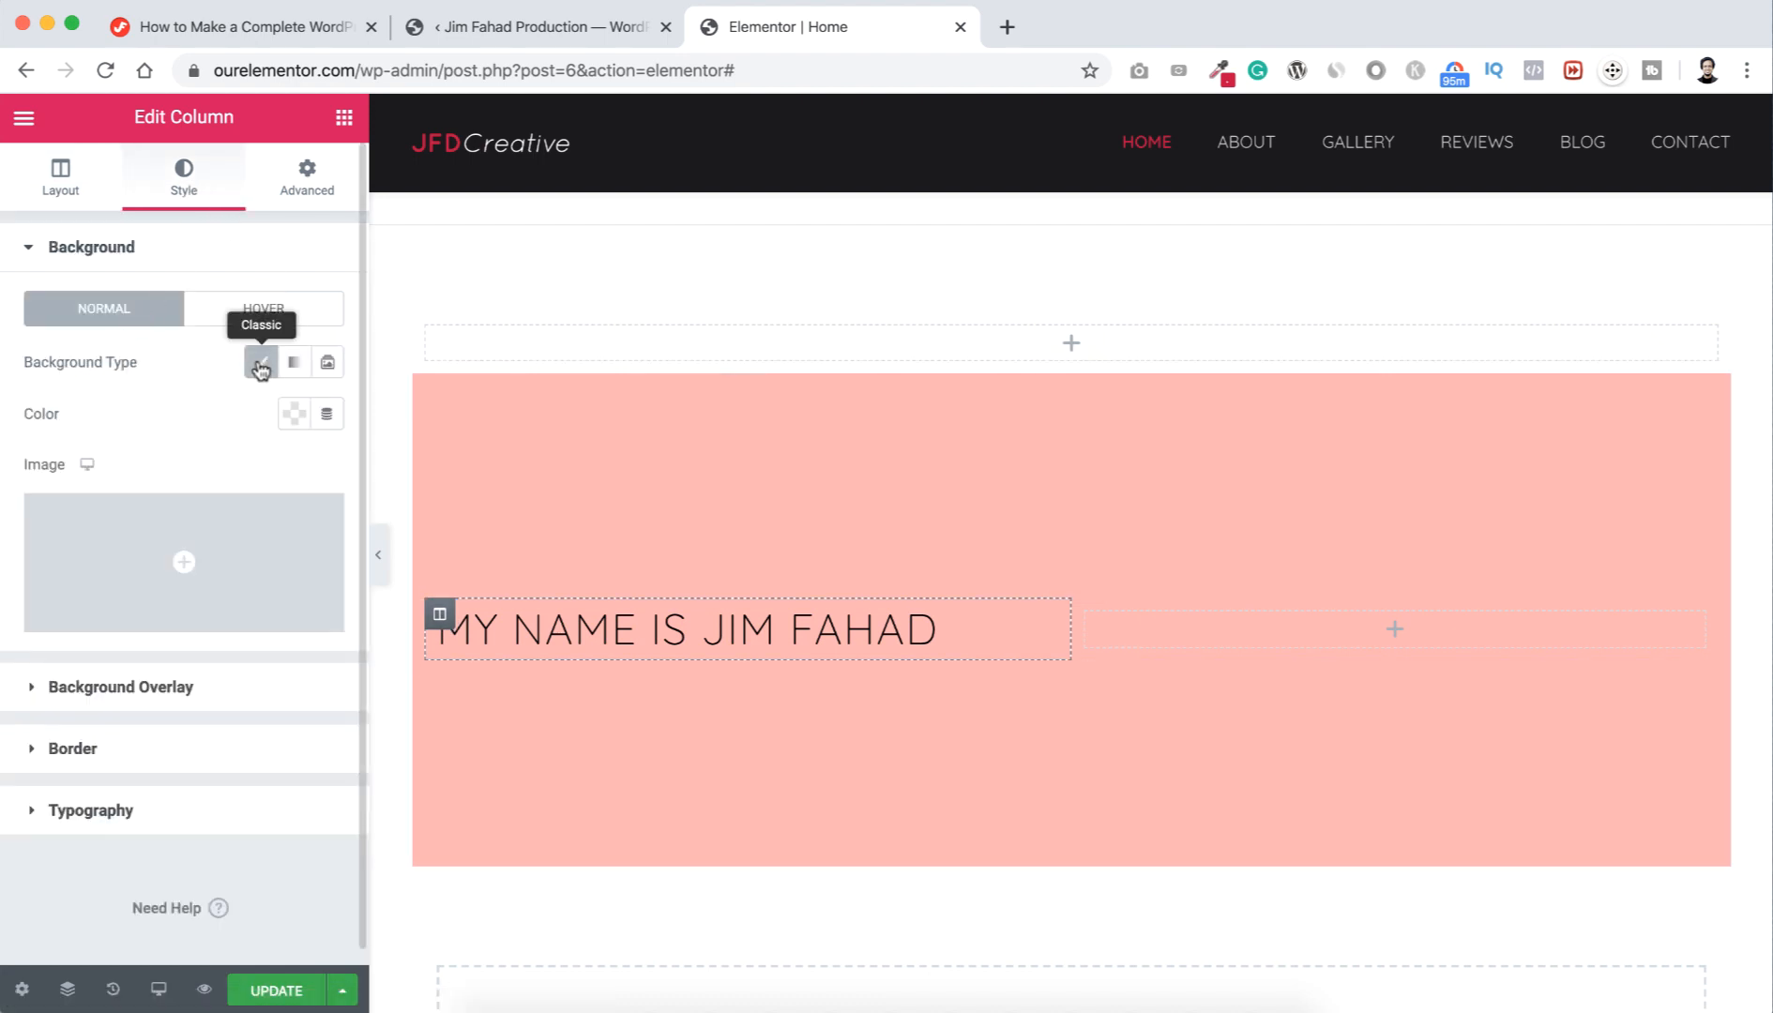
{"action": "left_click", "coordinate": [293, 414]}
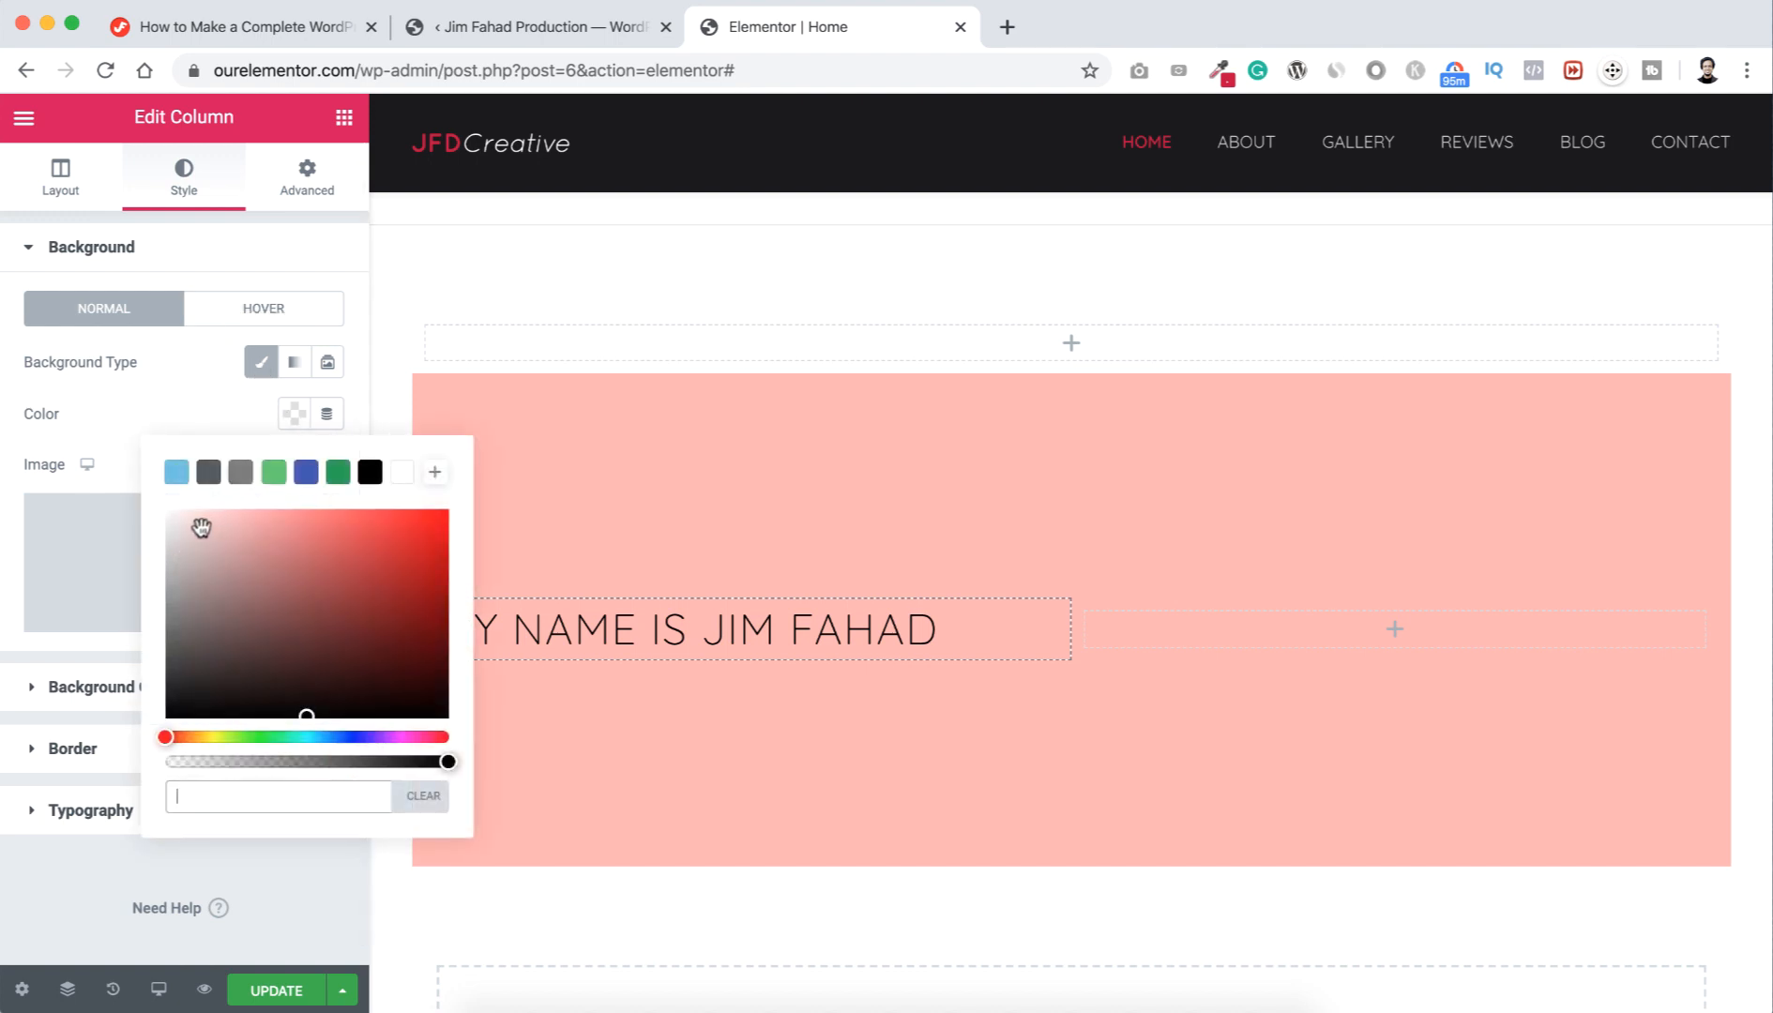
{"action": "left_click_drag", "start_coordinate": [198, 527], "coordinate": [165, 511]}
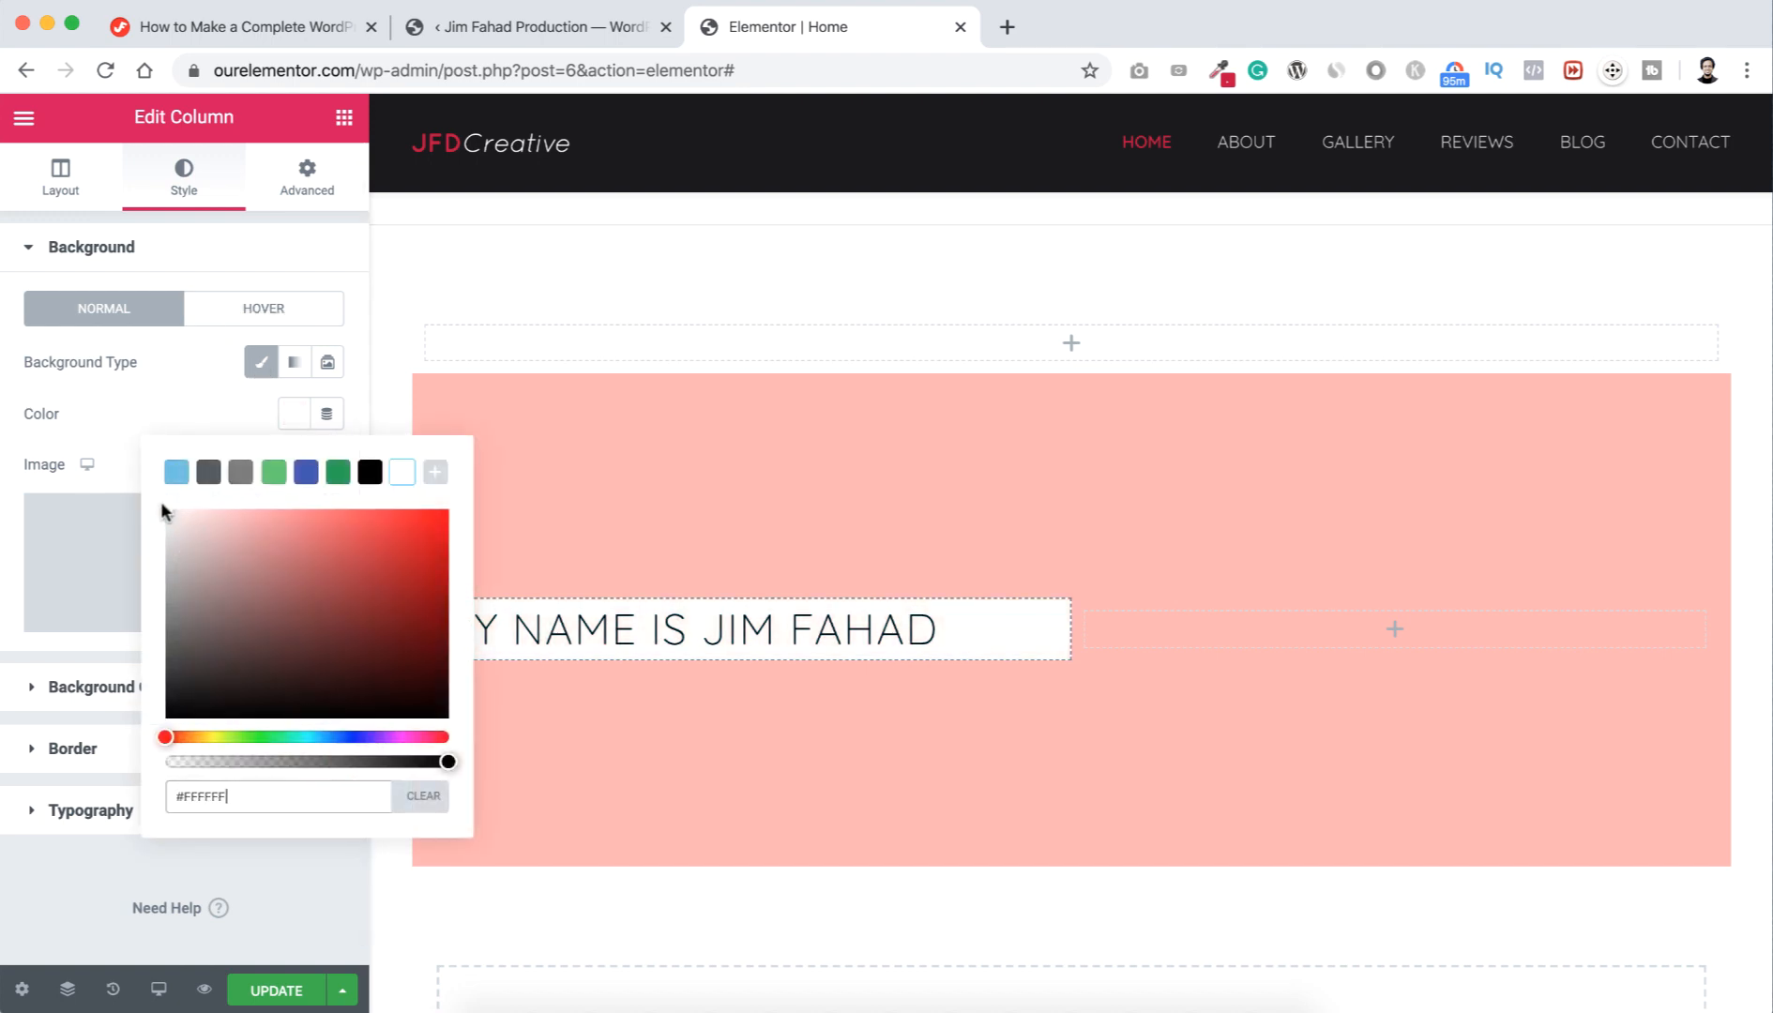
{"action": "left_click", "coordinate": [147, 426]}
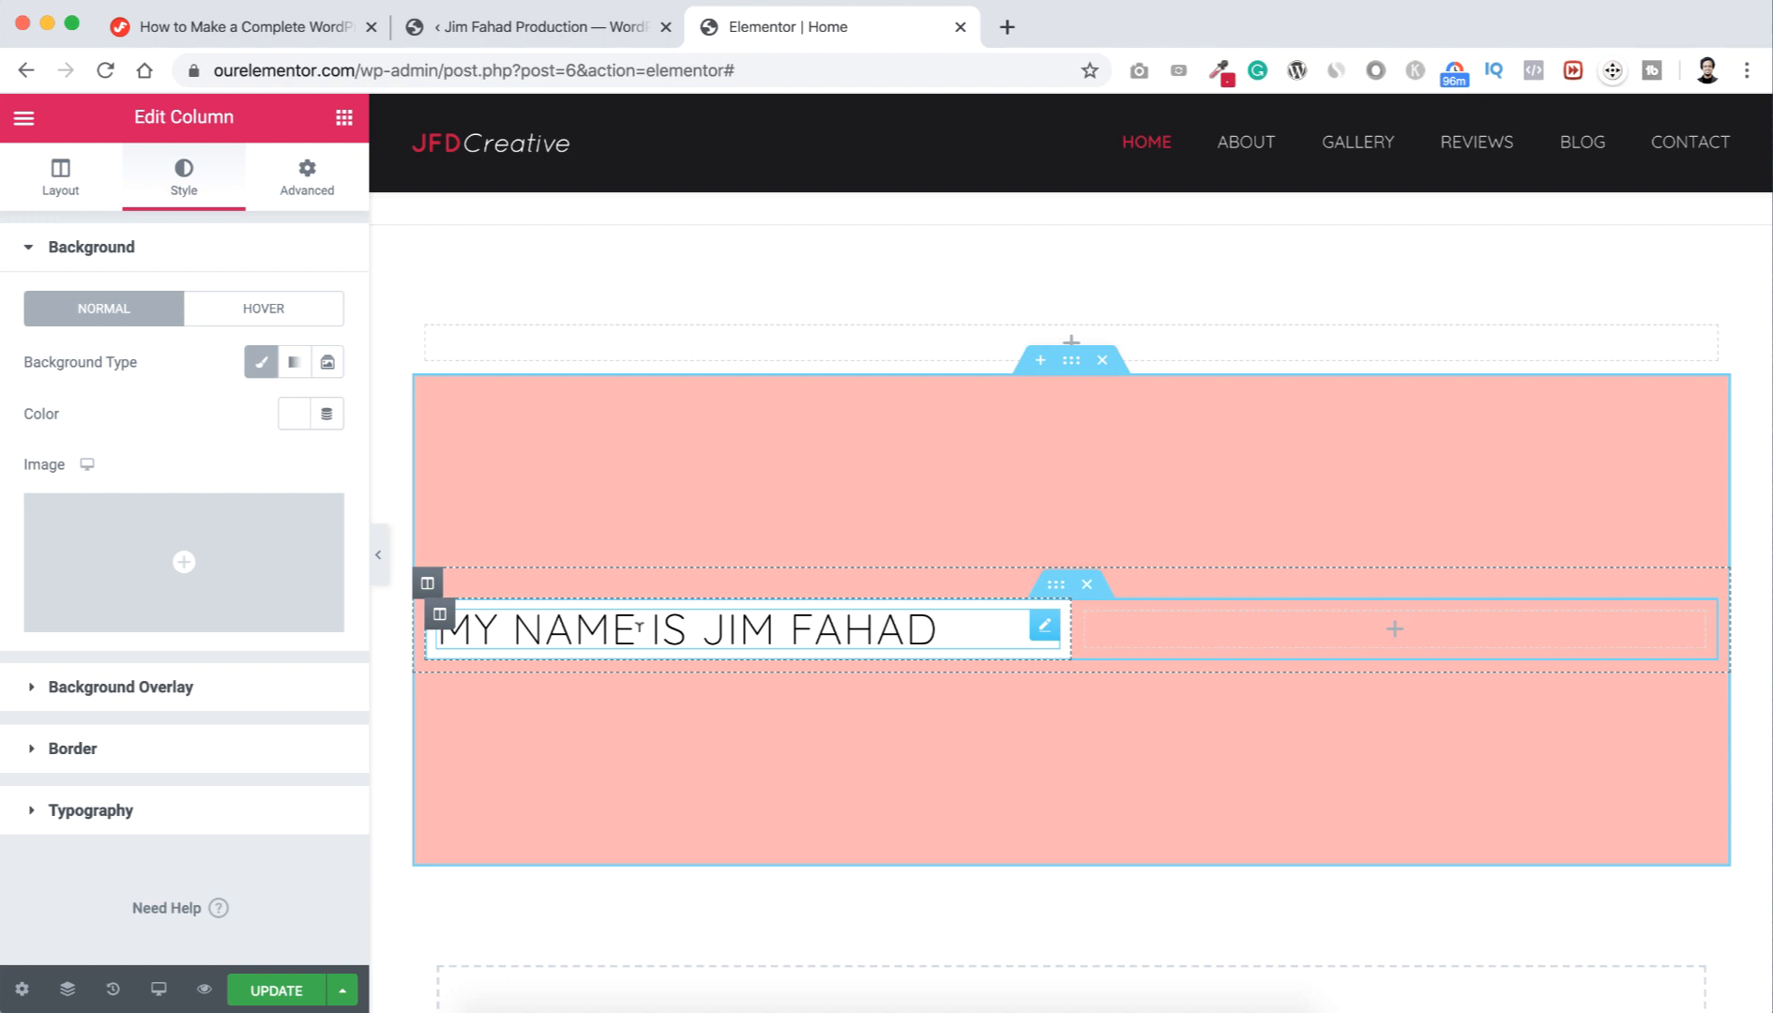
Step: Add a Button widget below the heading and align it left after trying center and right alignment
{"action": "left_click", "coordinate": [344, 119]}
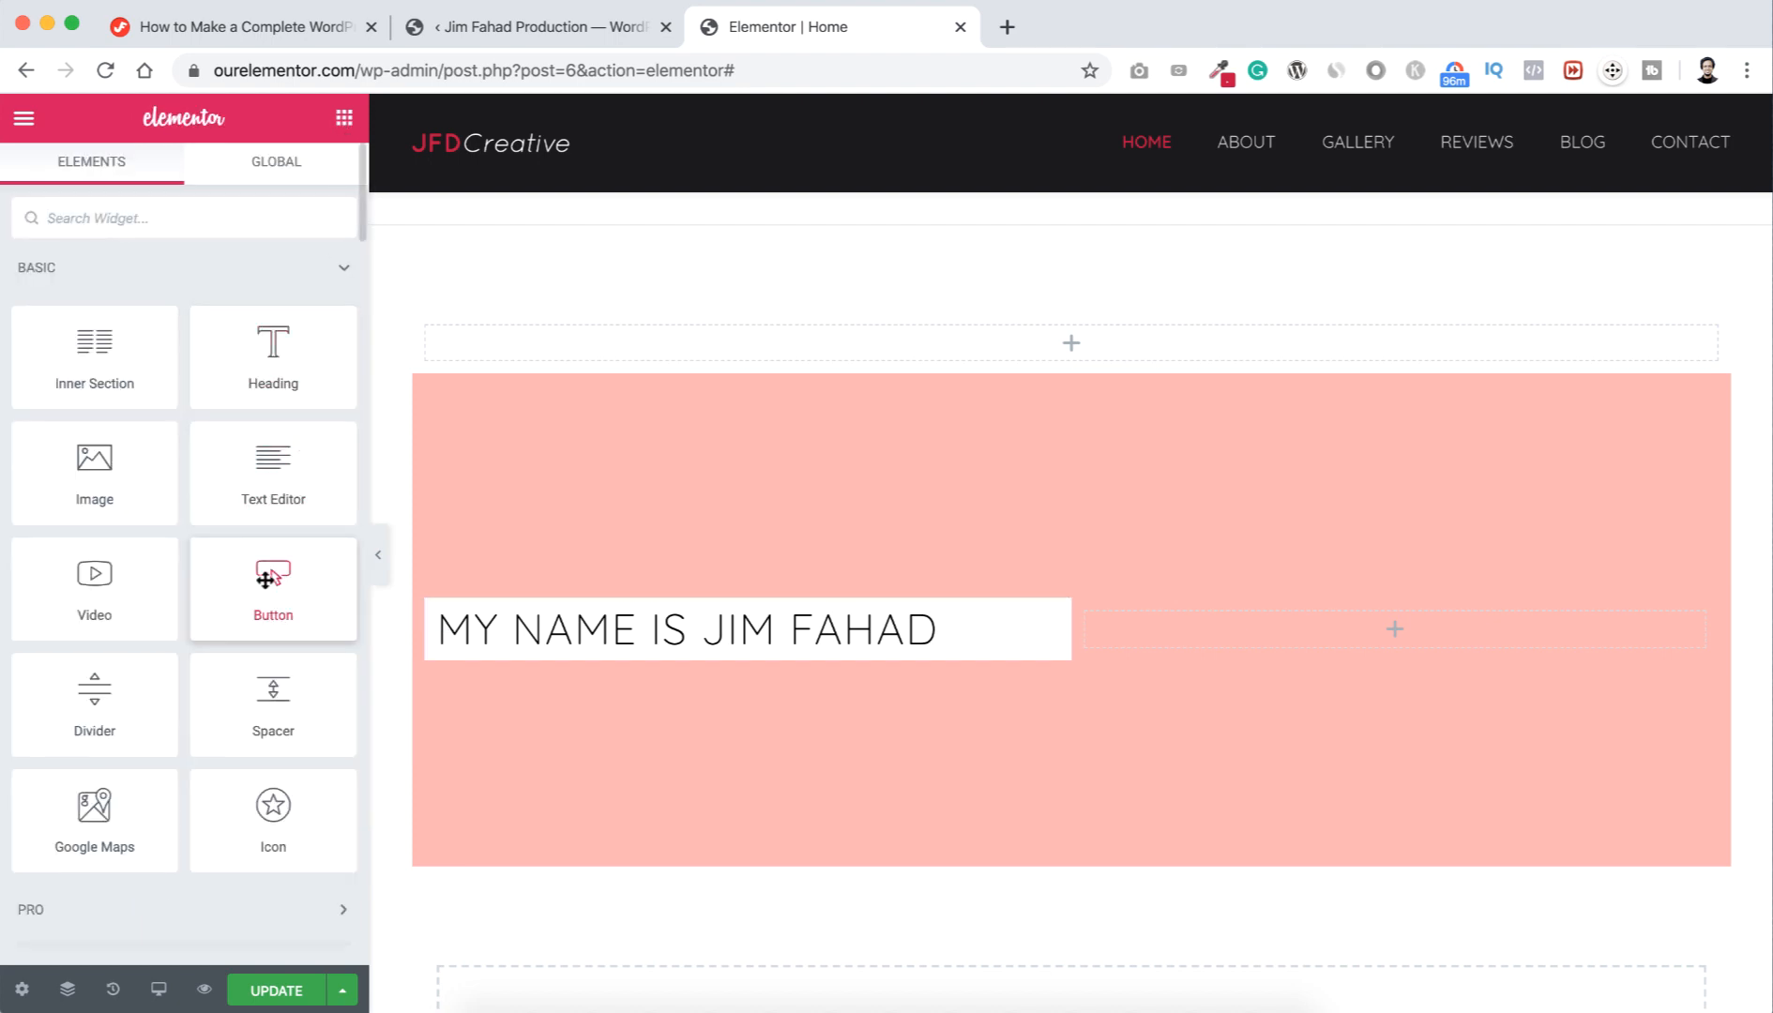
{"action": "left_click_drag", "start_coordinate": [265, 578], "coordinate": [597, 653]}
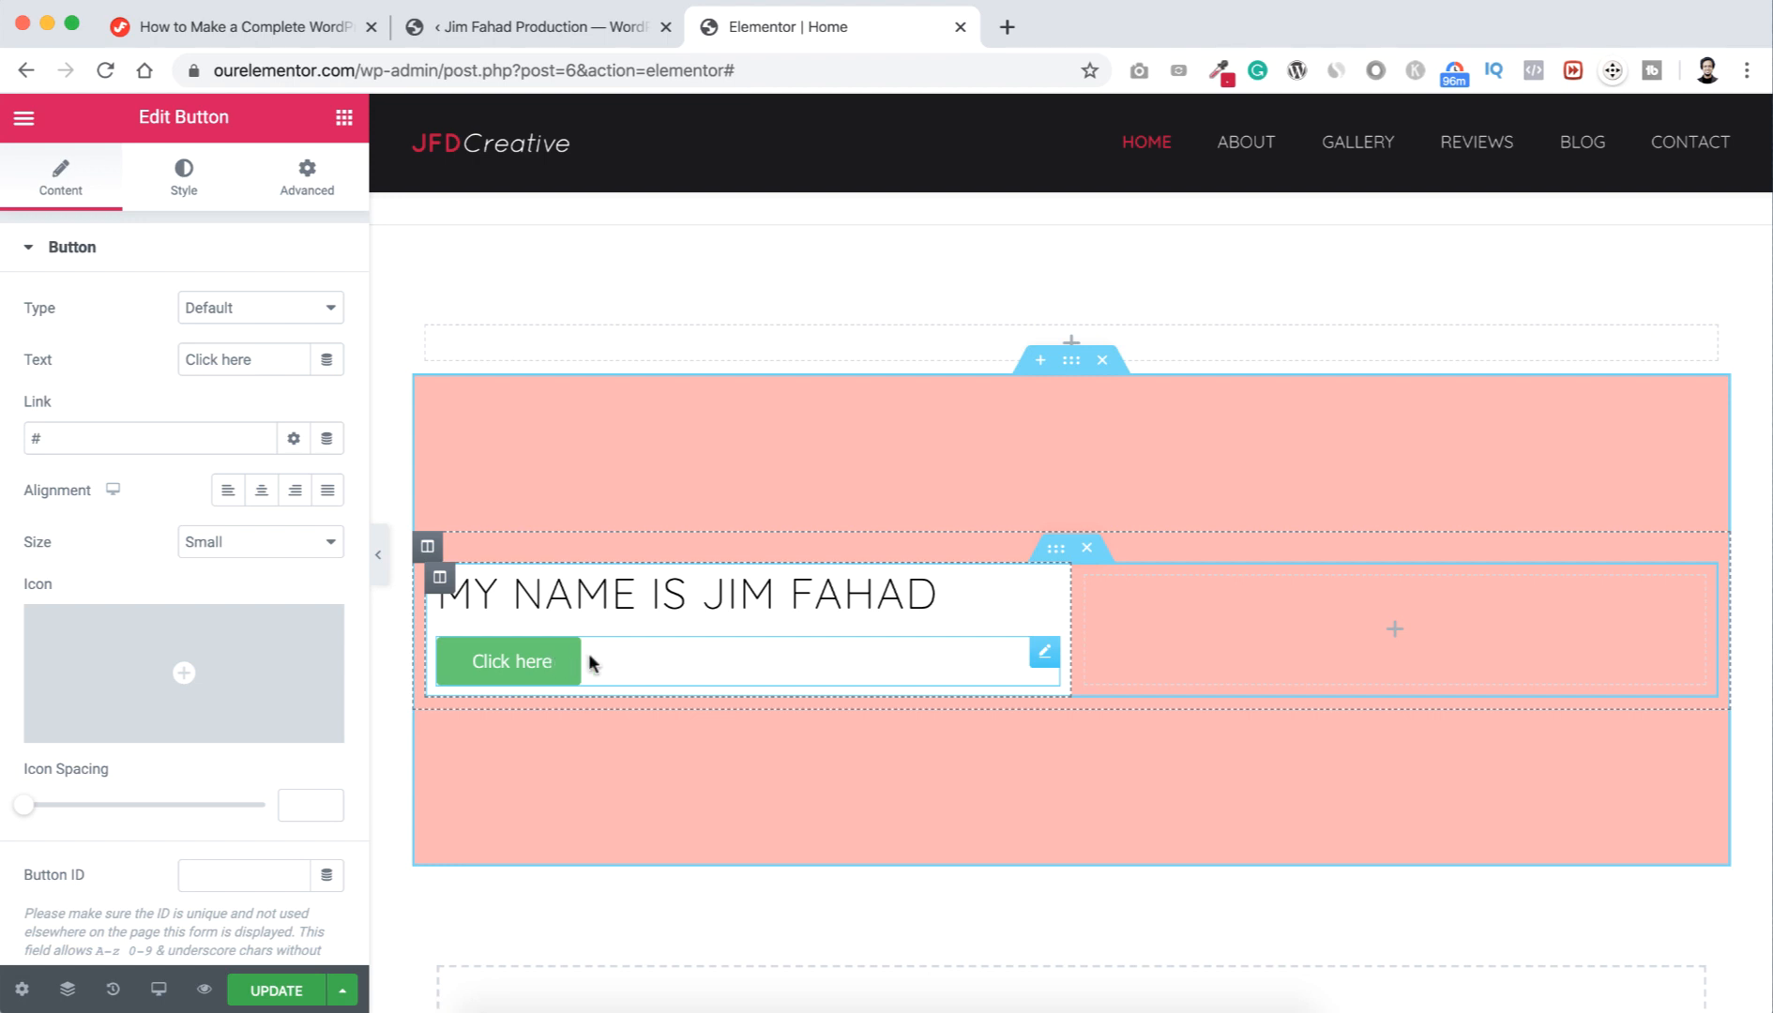
{"action": "left_click", "coordinate": [261, 497]}
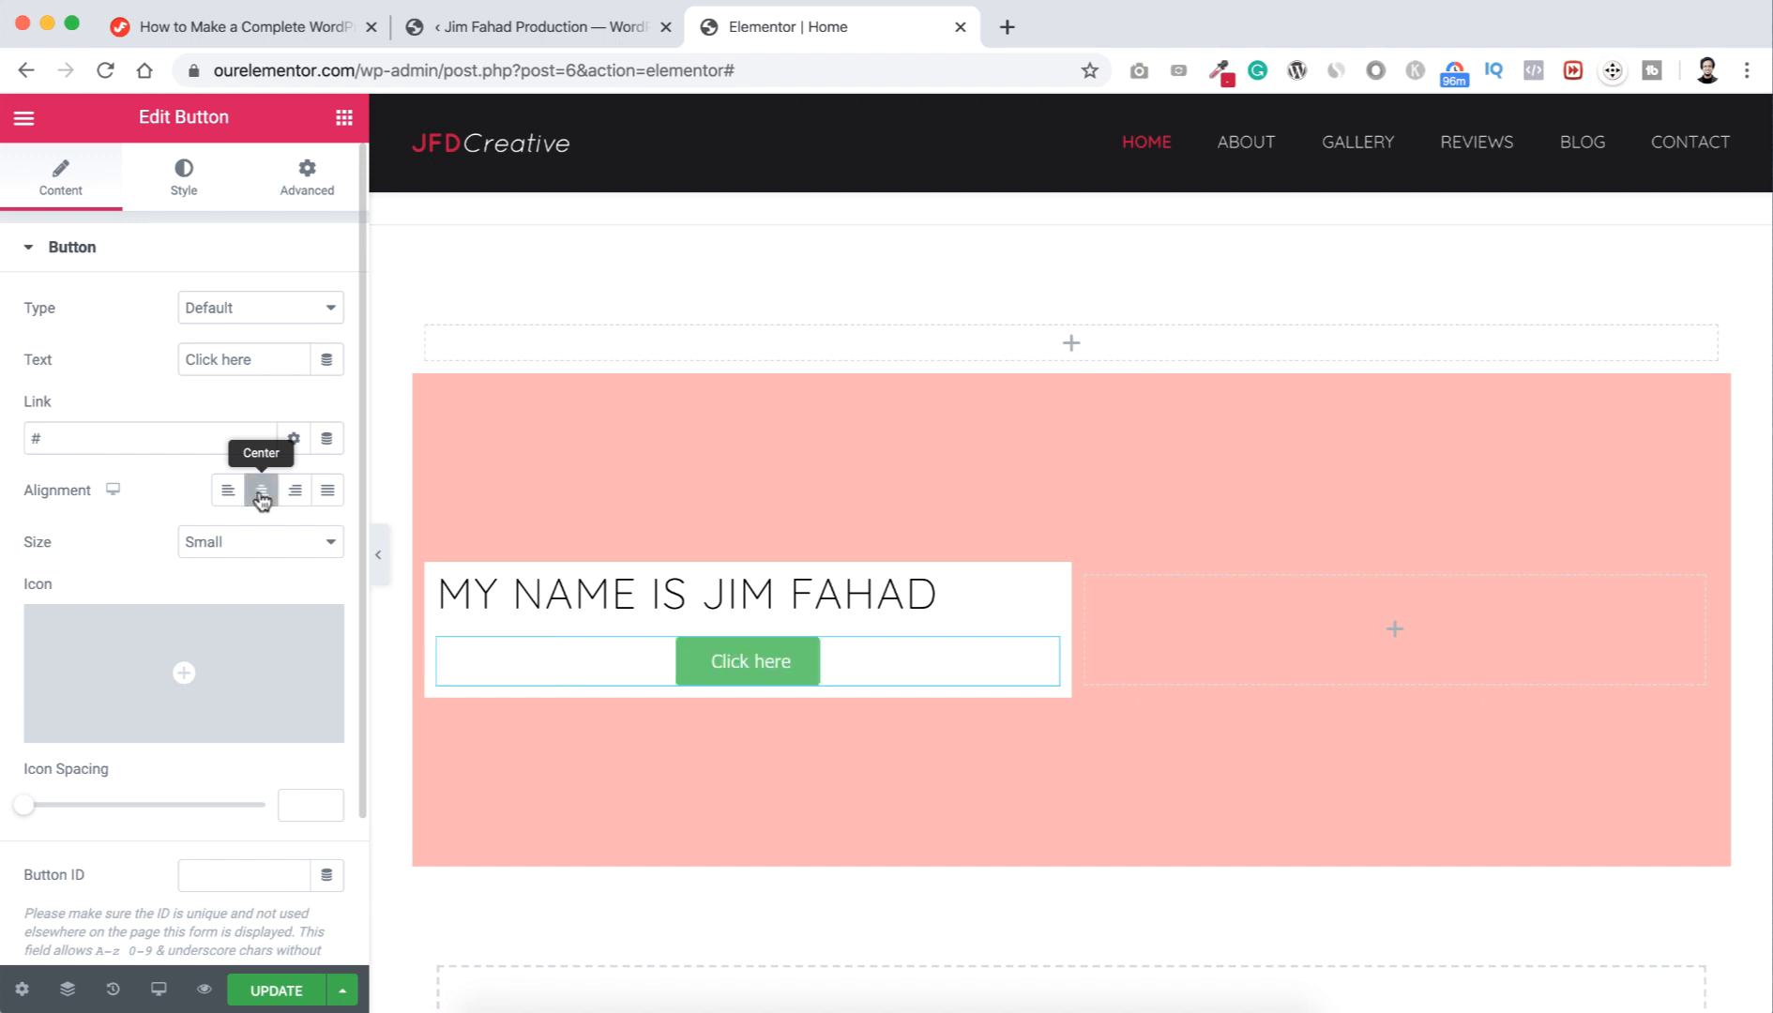
{"action": "left_click", "coordinate": [291, 497]}
{"action": "left_click", "coordinate": [227, 493]}
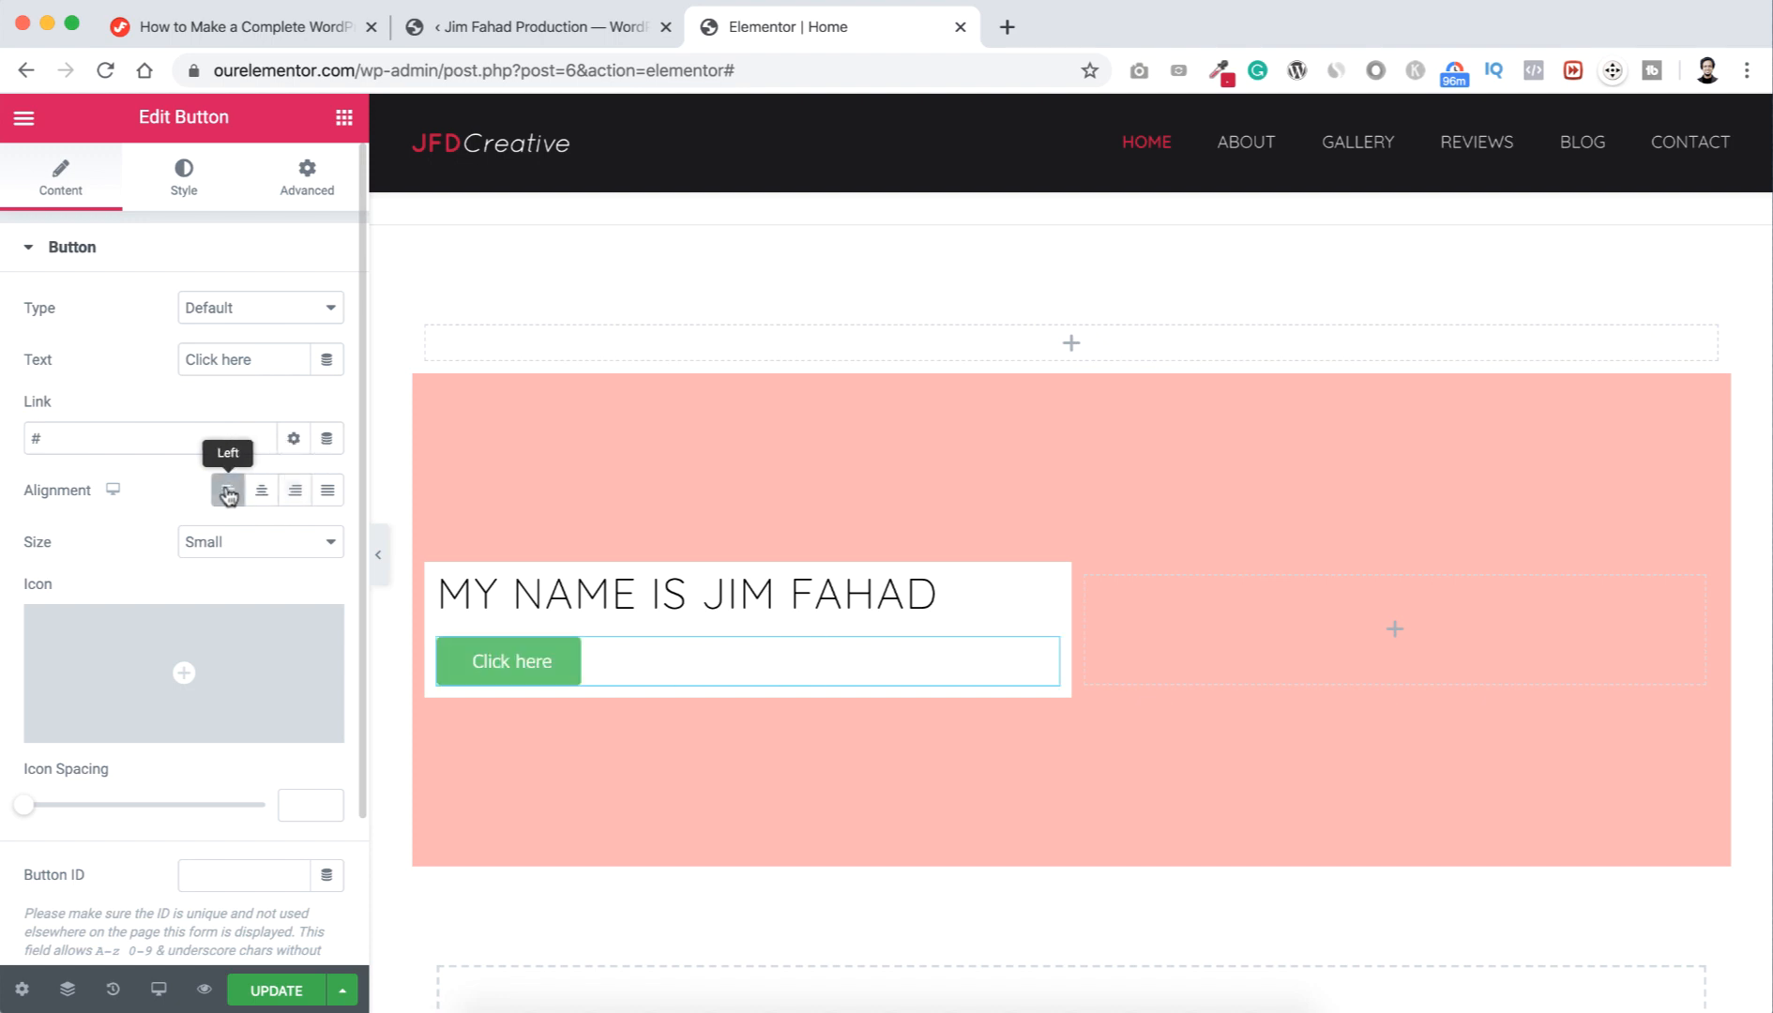
Step: Try the Extra Small and Medium sizes for the button, and return it to Small
{"action": "left_click", "coordinate": [199, 542]}
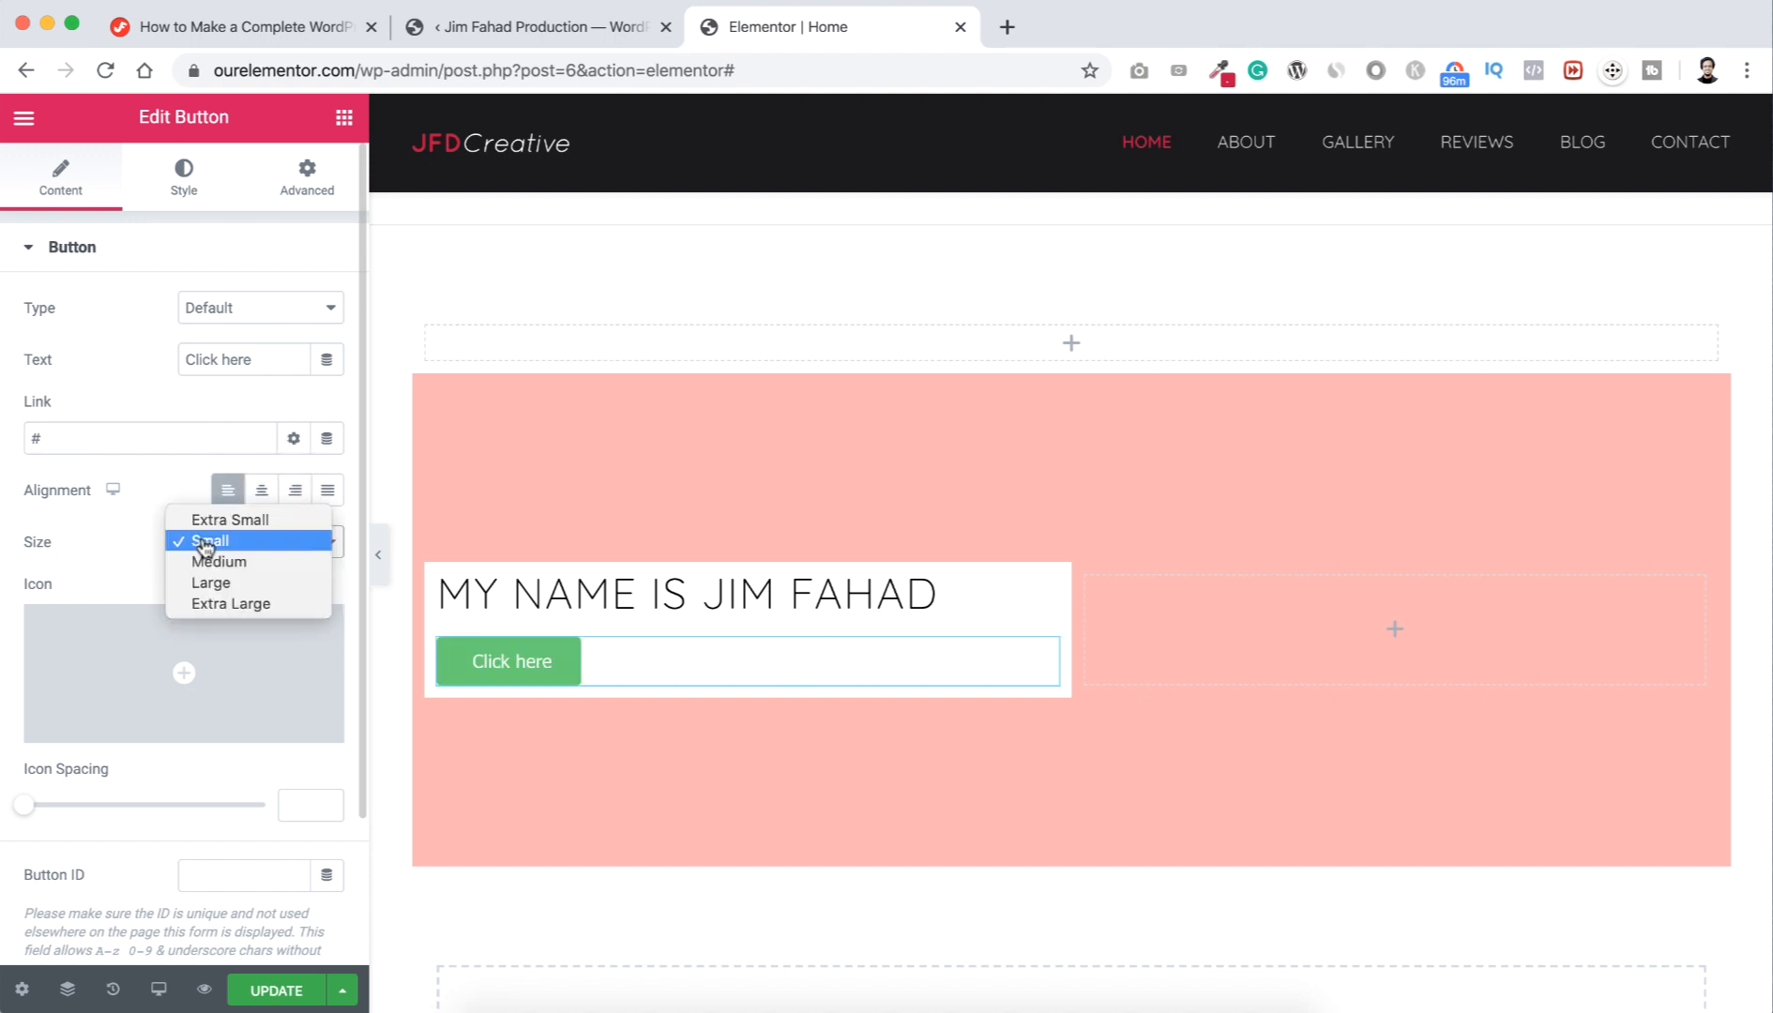
{"action": "left_click", "coordinate": [214, 522]}
{"action": "left_click", "coordinate": [216, 542]}
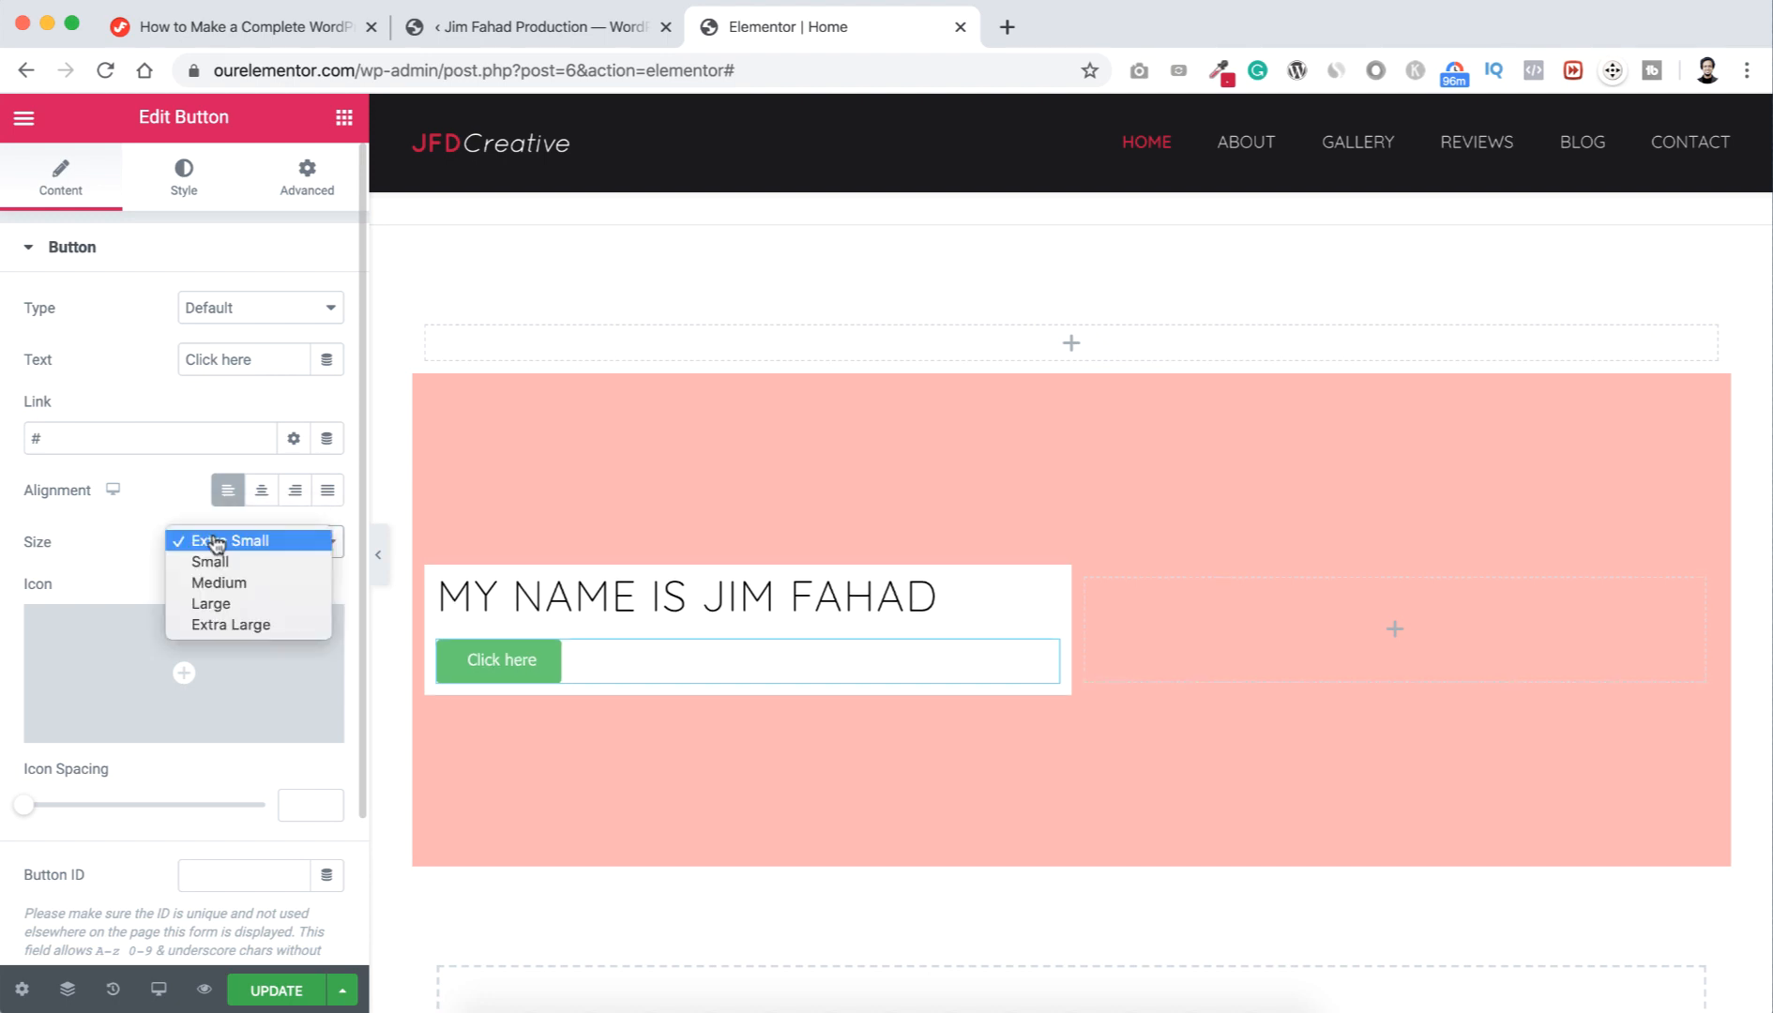
{"action": "left_click", "coordinate": [219, 583]}
{"action": "left_click", "coordinate": [221, 552]}
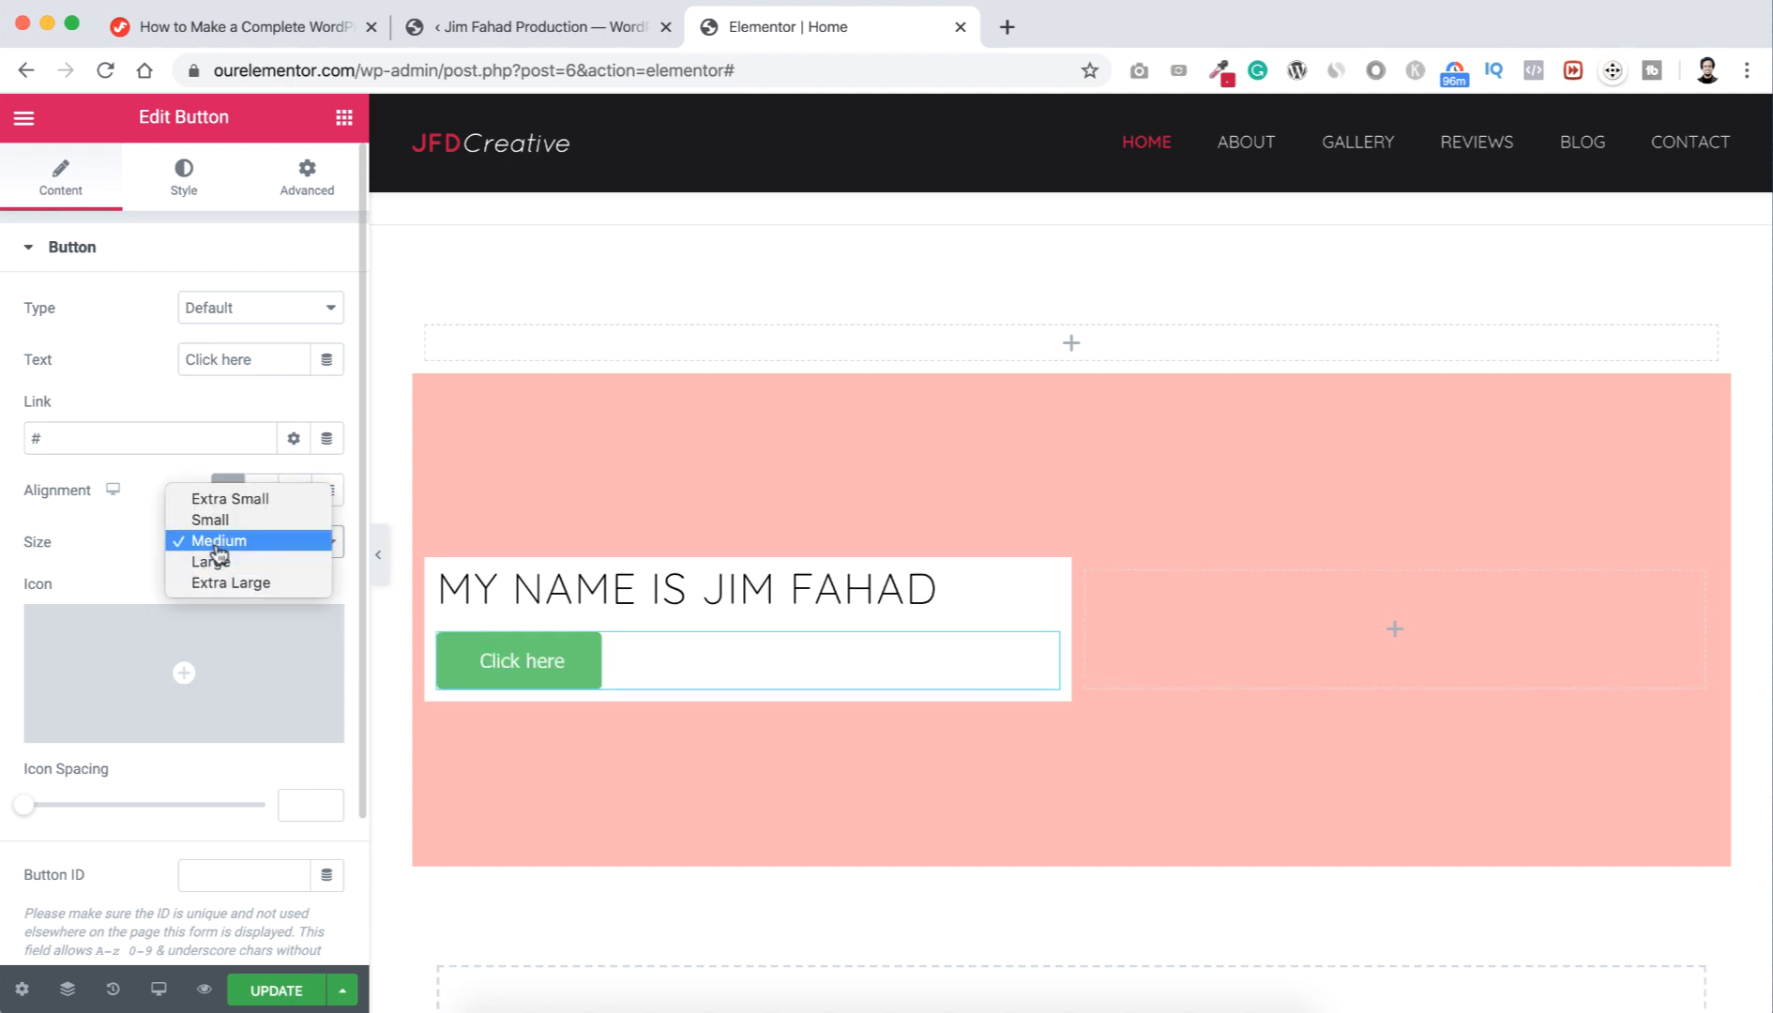
{"action": "left_click", "coordinate": [213, 520]}
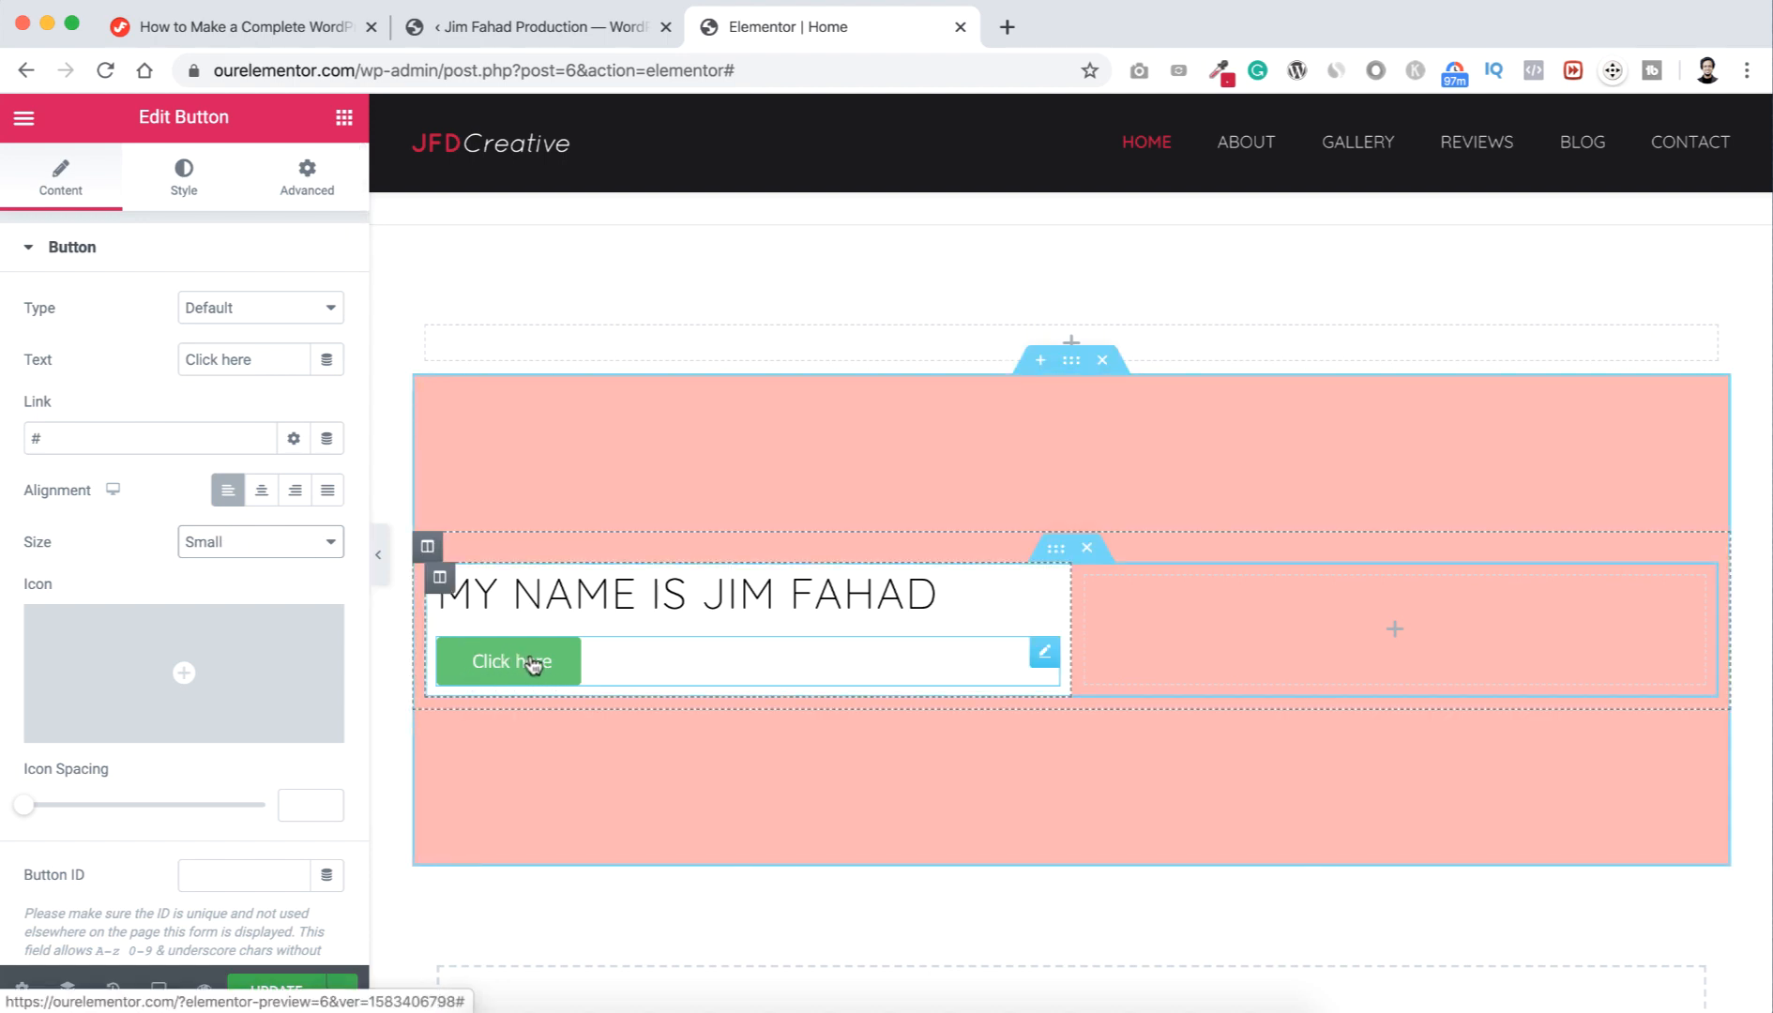
Step: Replace the button's text with "Contact Us" and keep # as its link
{"action": "left_click_drag", "start_coordinate": [266, 358], "coordinate": [173, 361]}
{"action": "type", "text": "Contact Us"}
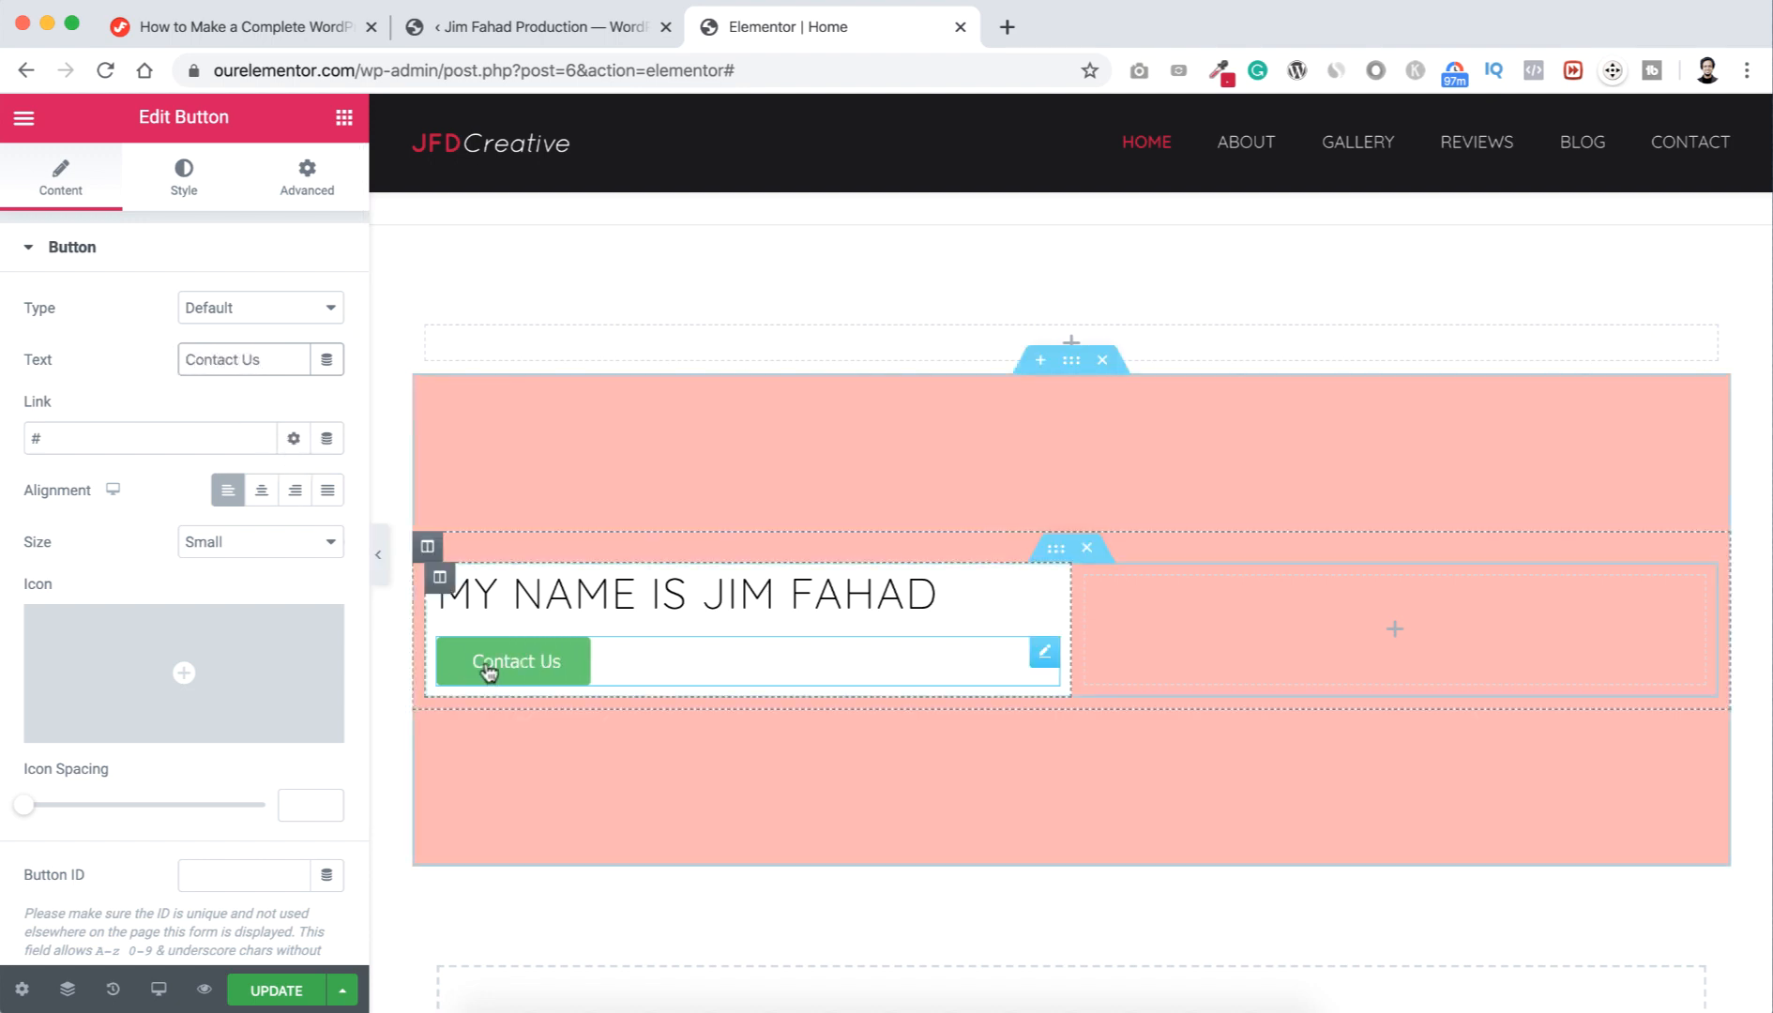
{"action": "left_click", "coordinate": [98, 437]}
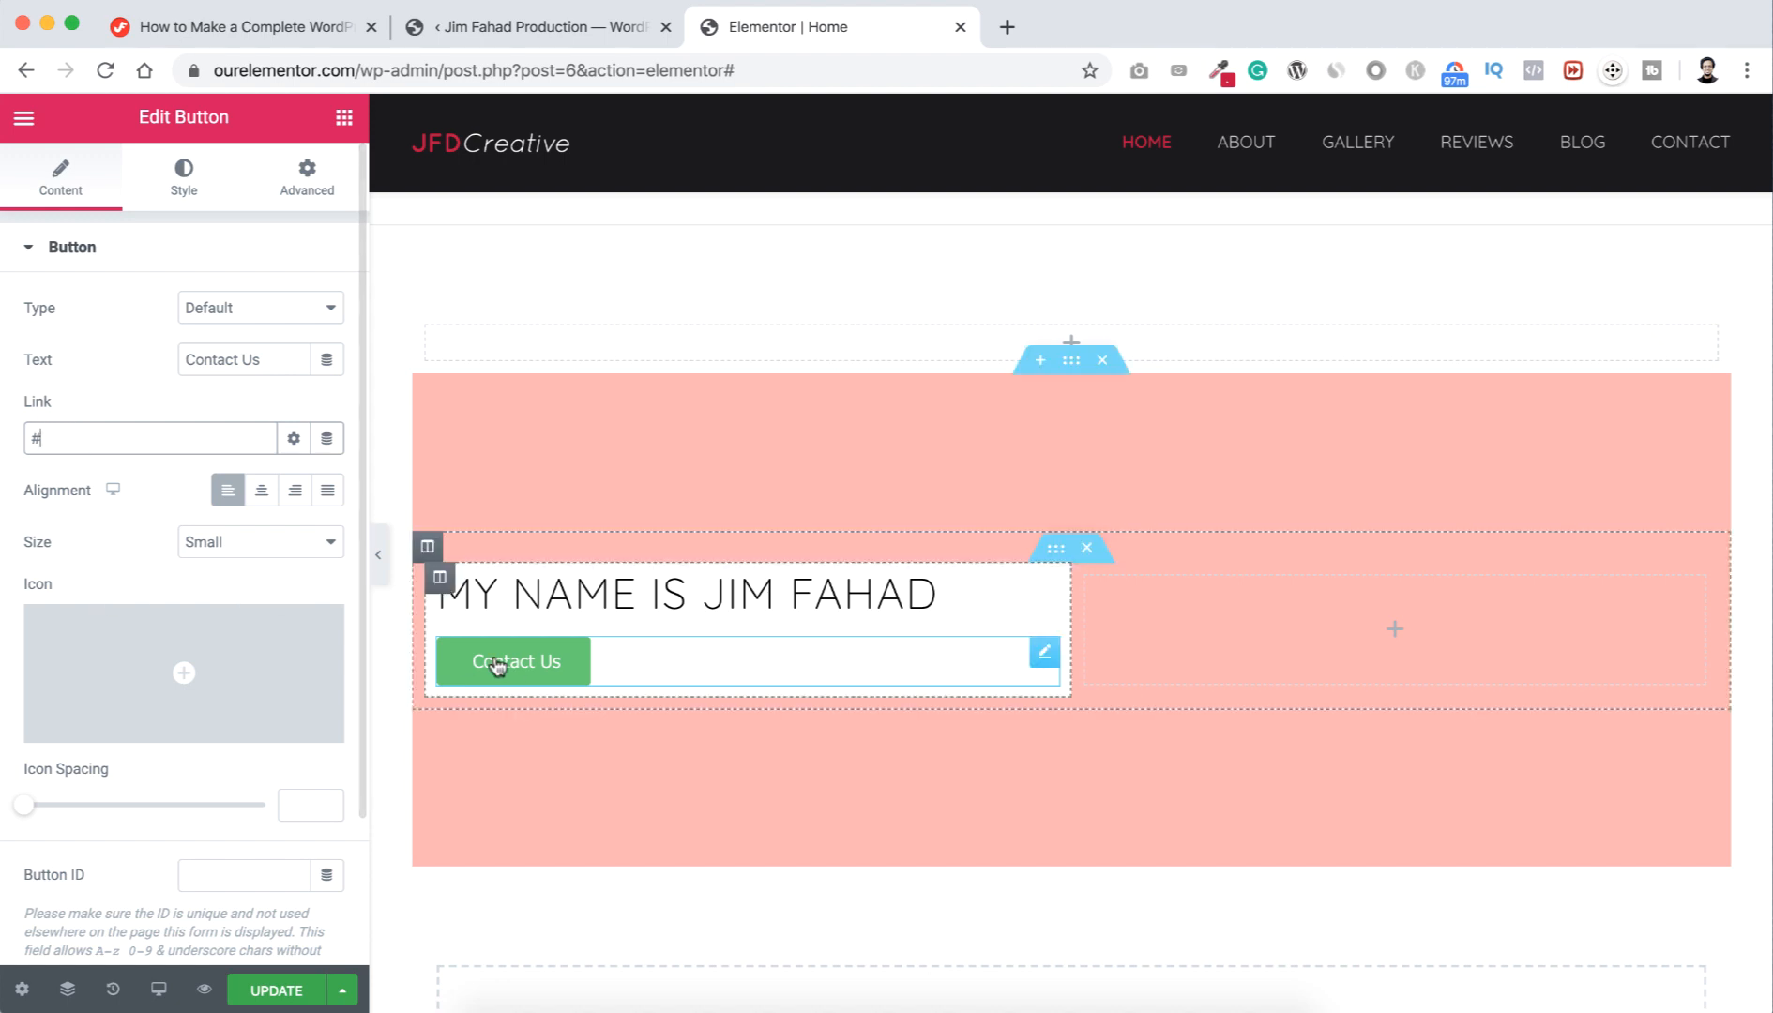
Step: Add the Bell icon from the icon library to the Contact Us button and set its position to After
{"action": "mouse_move", "coordinate": [191, 663]}
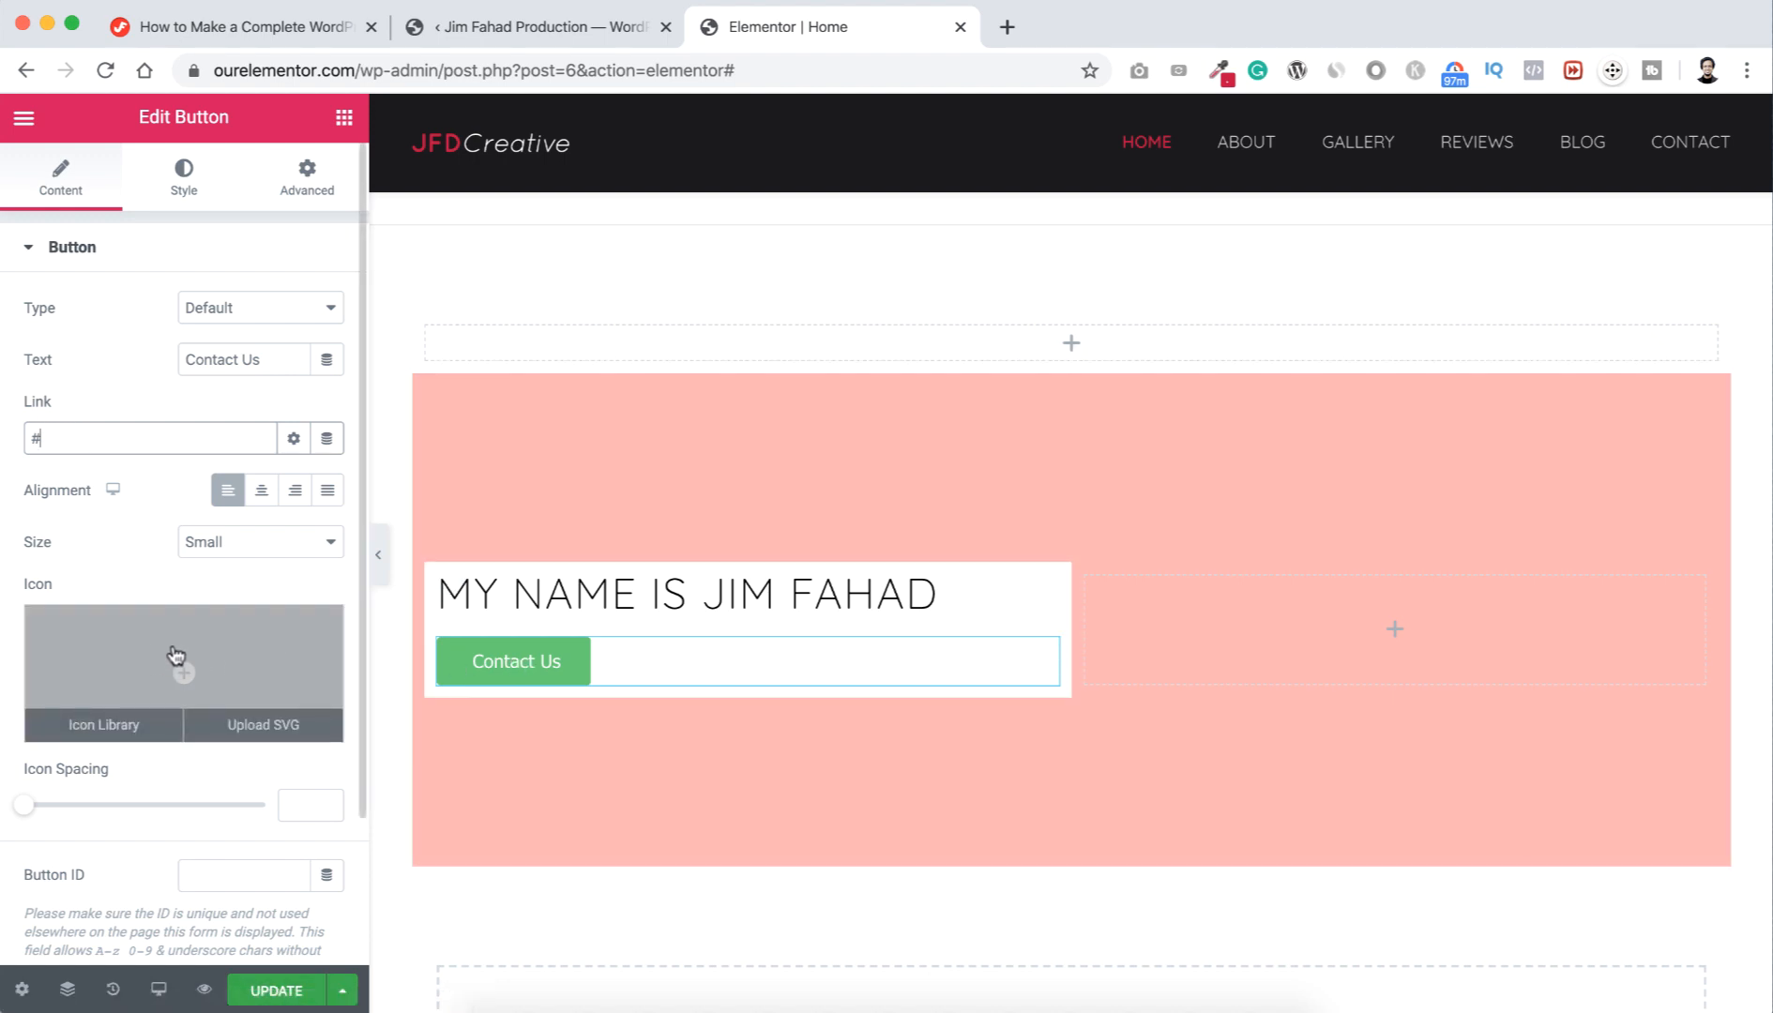
{"action": "left_click", "coordinate": [185, 671]}
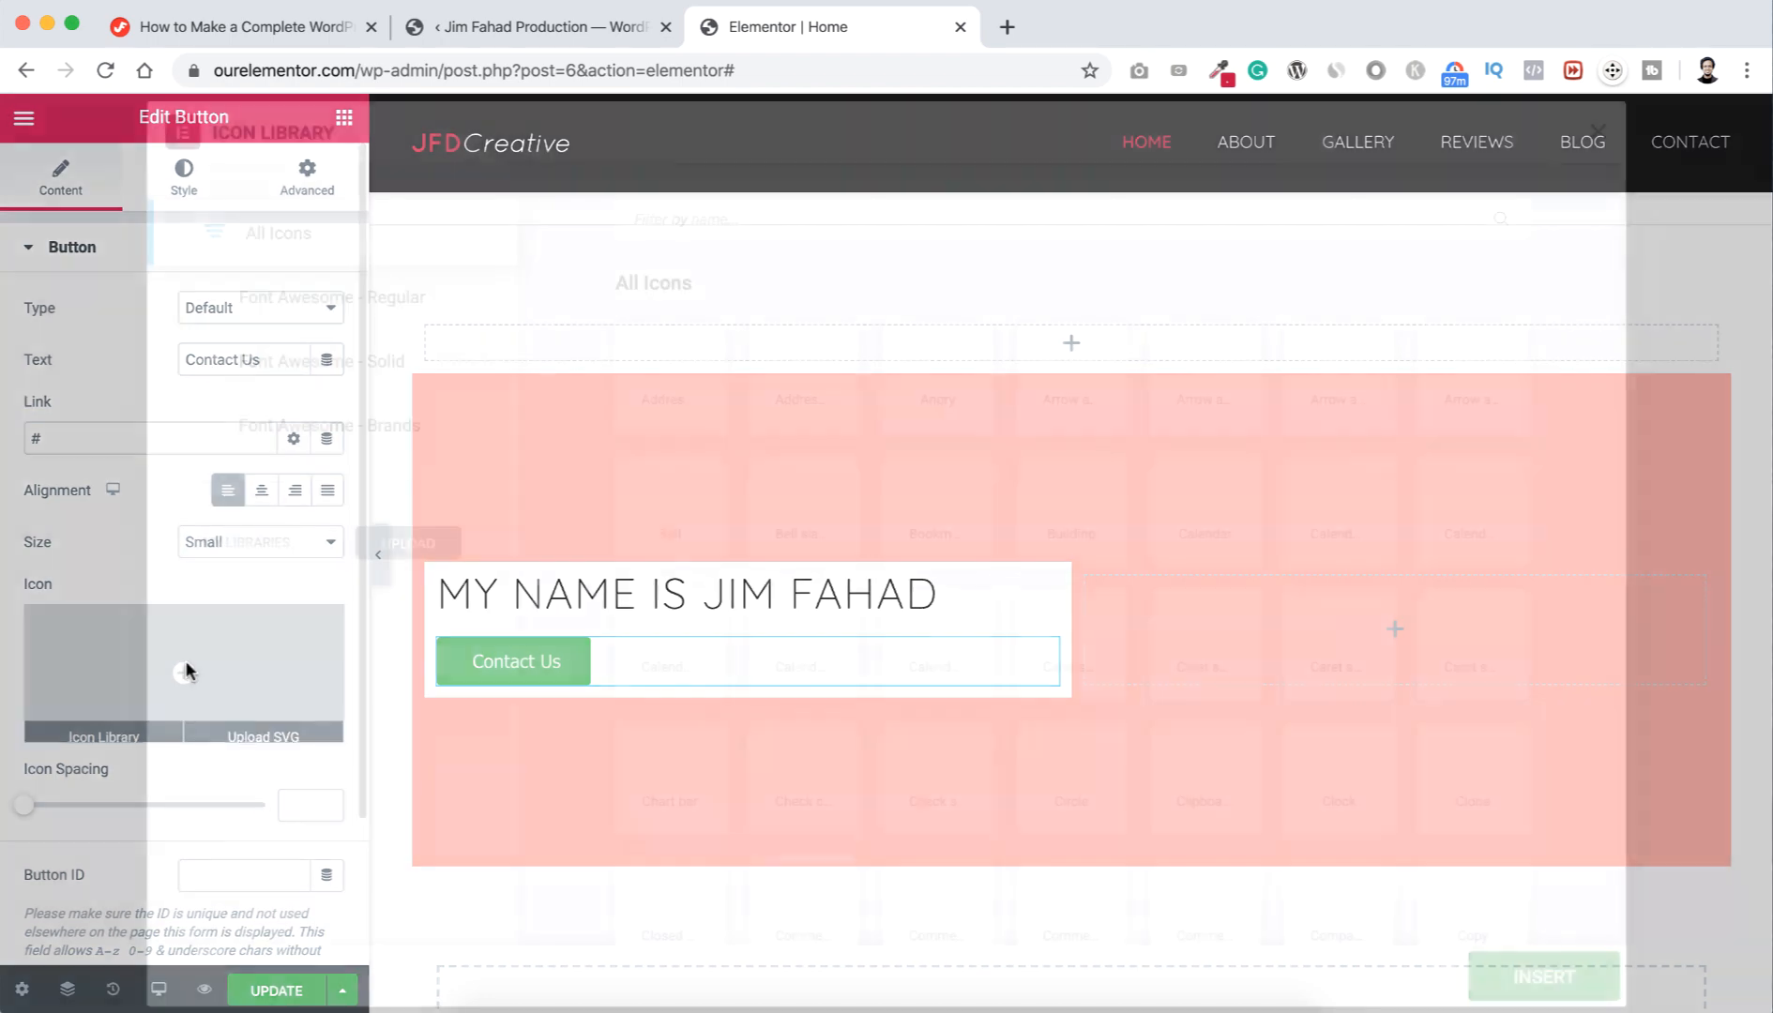
{"action": "scroll", "coordinate": [716, 657], "scroll_direction": "down", "scroll_amount": 4}
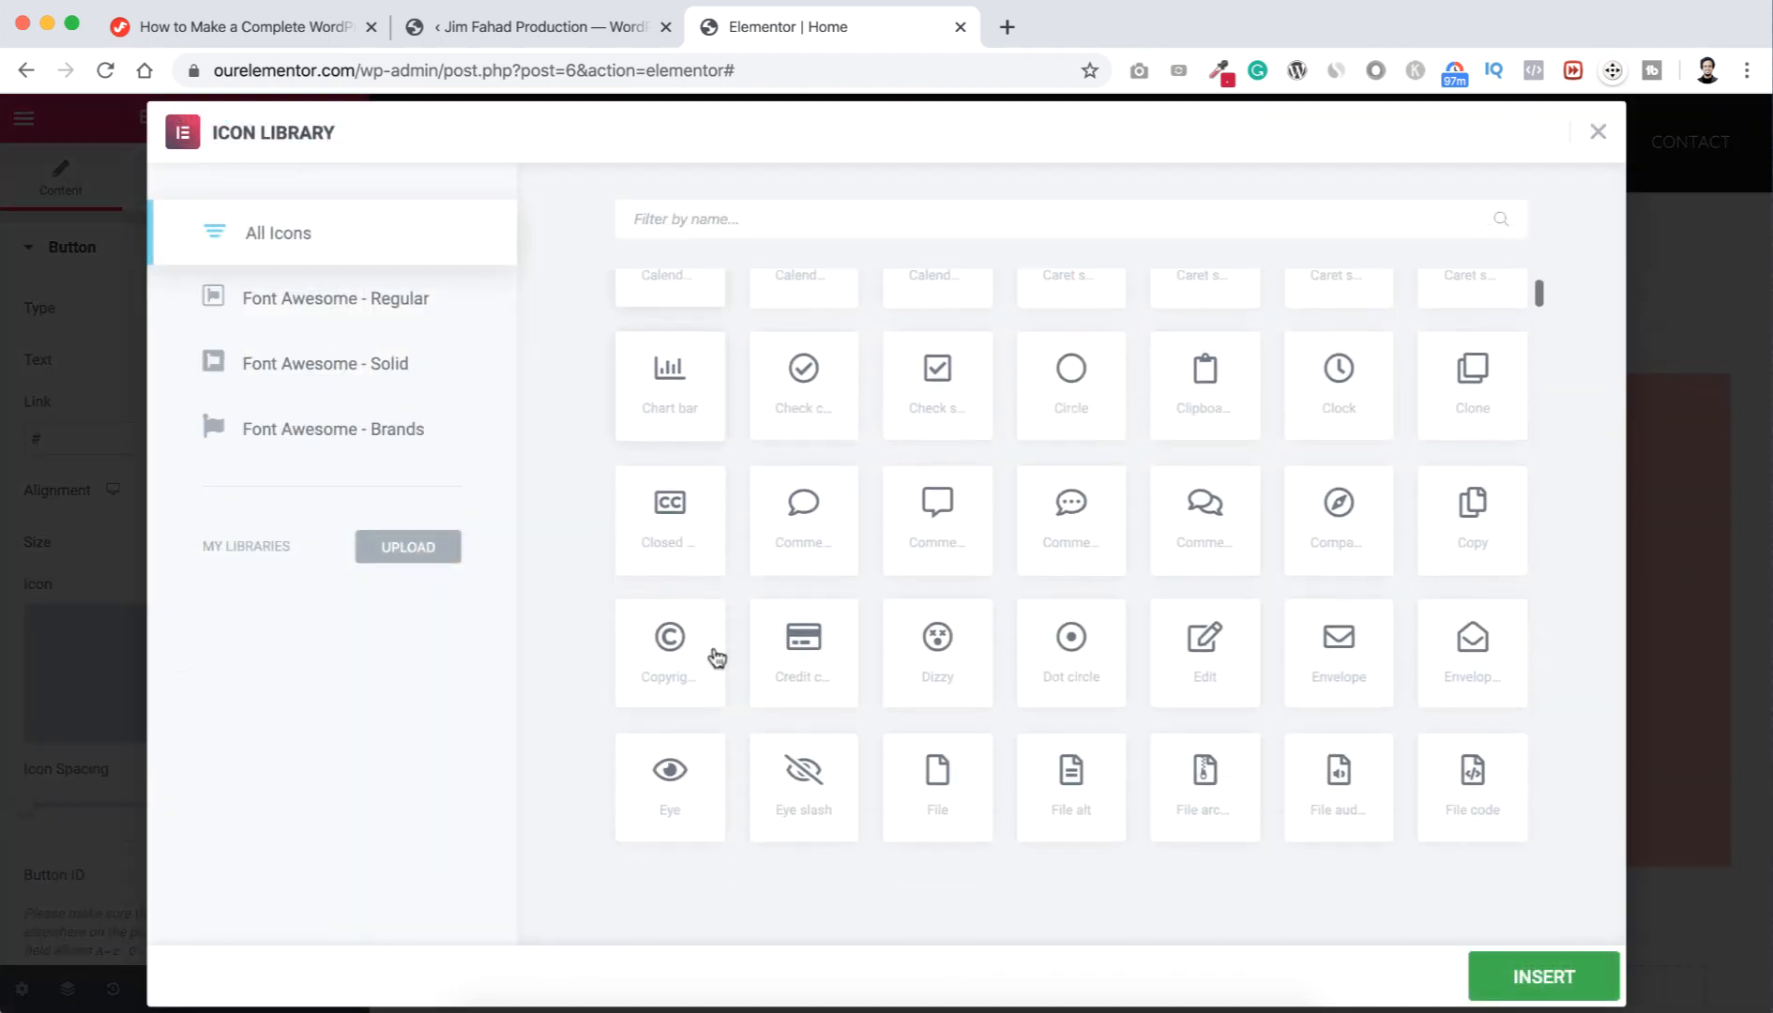
{"action": "scroll", "coordinate": [716, 657], "scroll_direction": "up", "scroll_amount": 2}
{"action": "scroll", "coordinate": [717, 566], "scroll_direction": "up", "scroll_amount": 1}
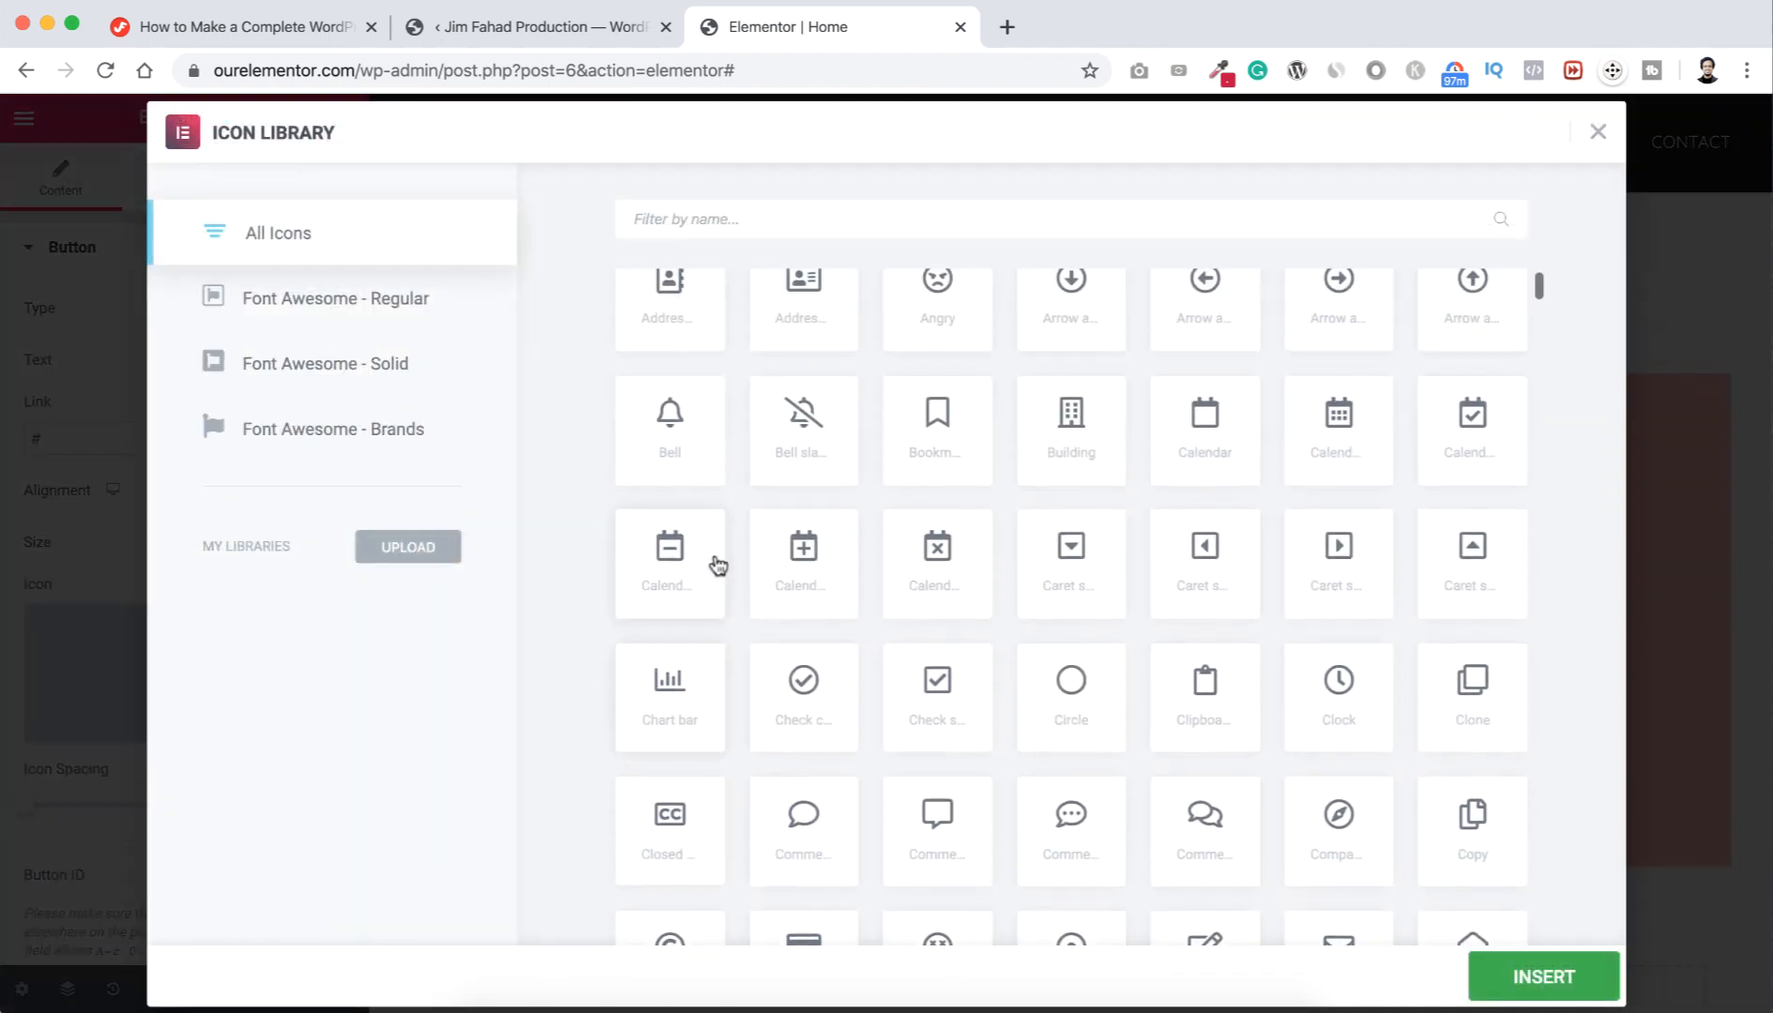
{"action": "left_click", "coordinate": [675, 422]}
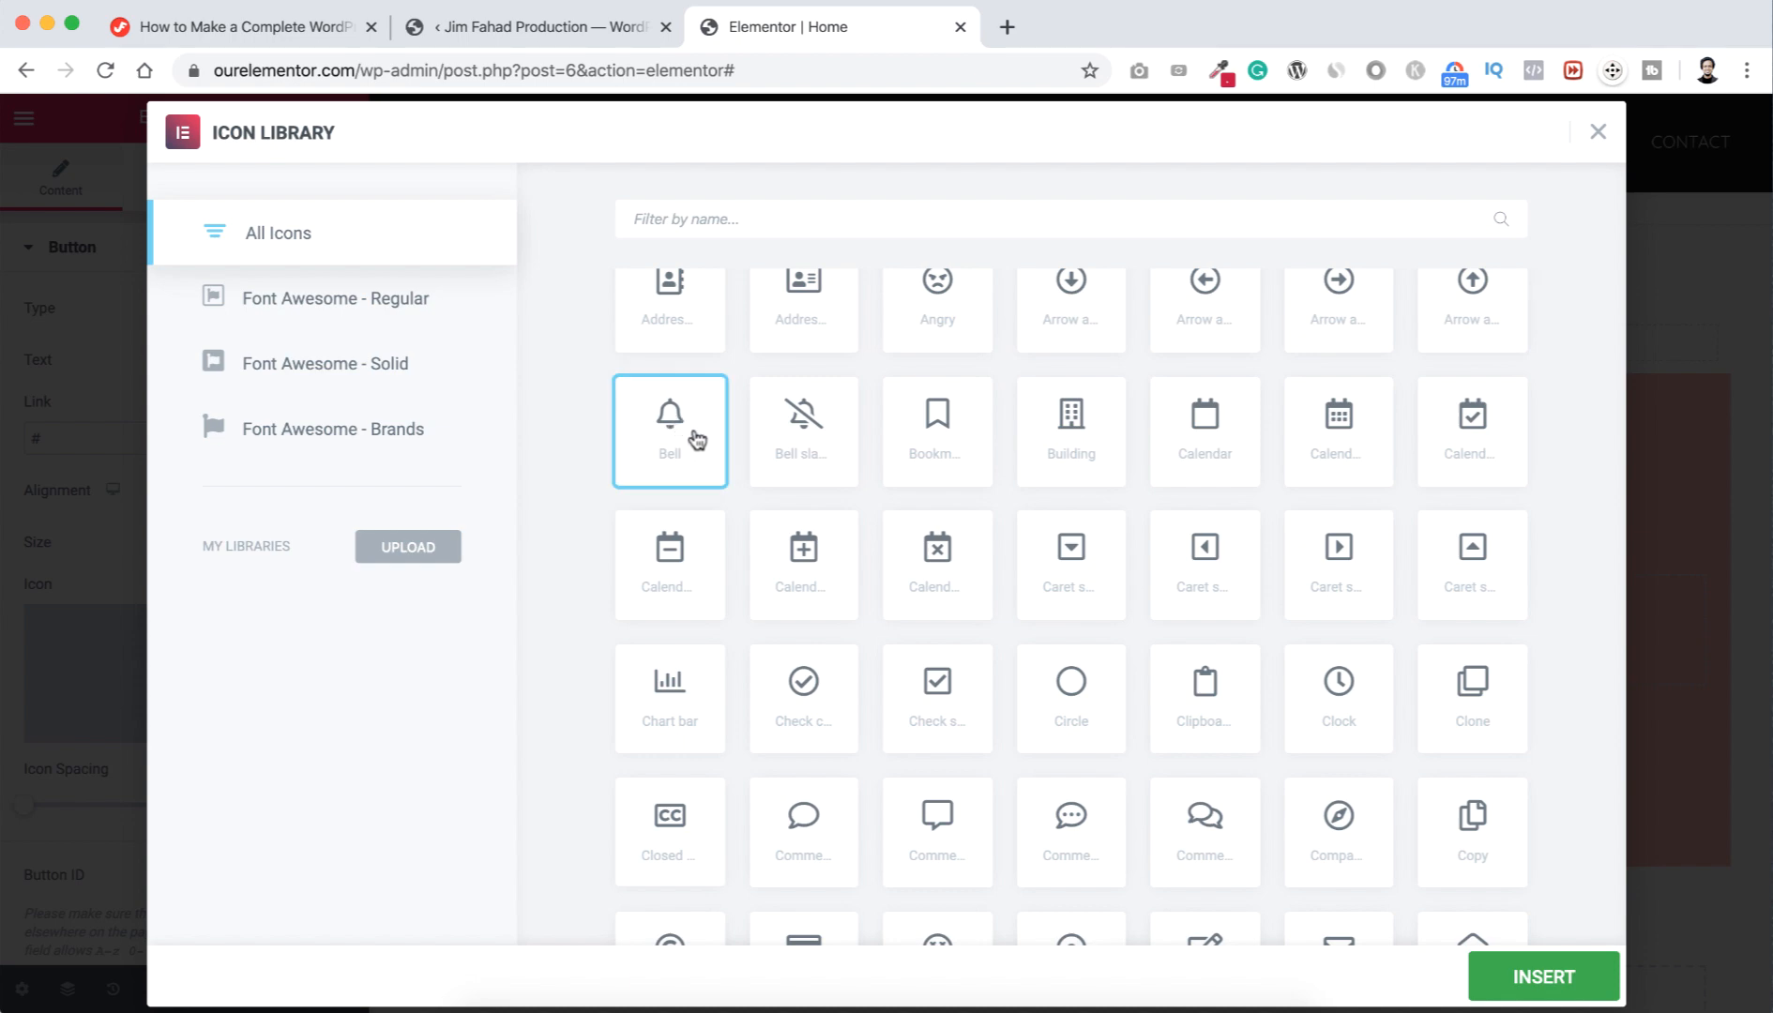
{"action": "left_click", "coordinate": [1501, 967]}
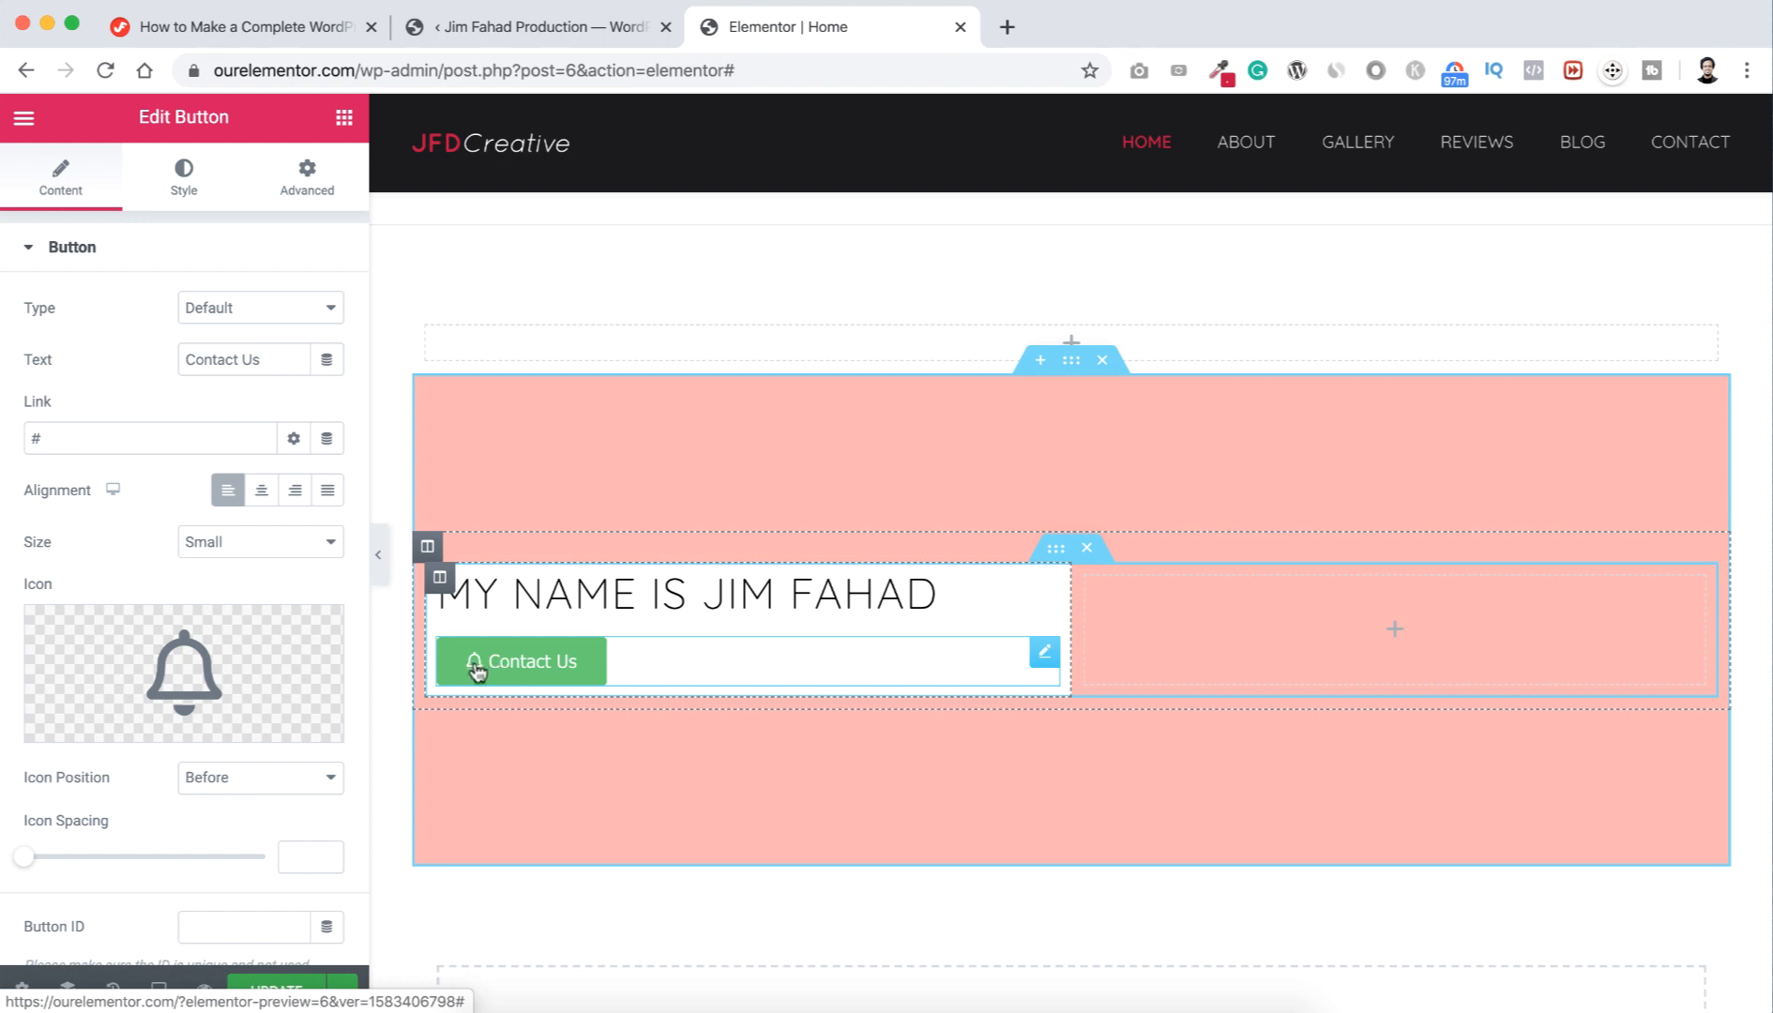
{"action": "left_click", "coordinate": [261, 784]}
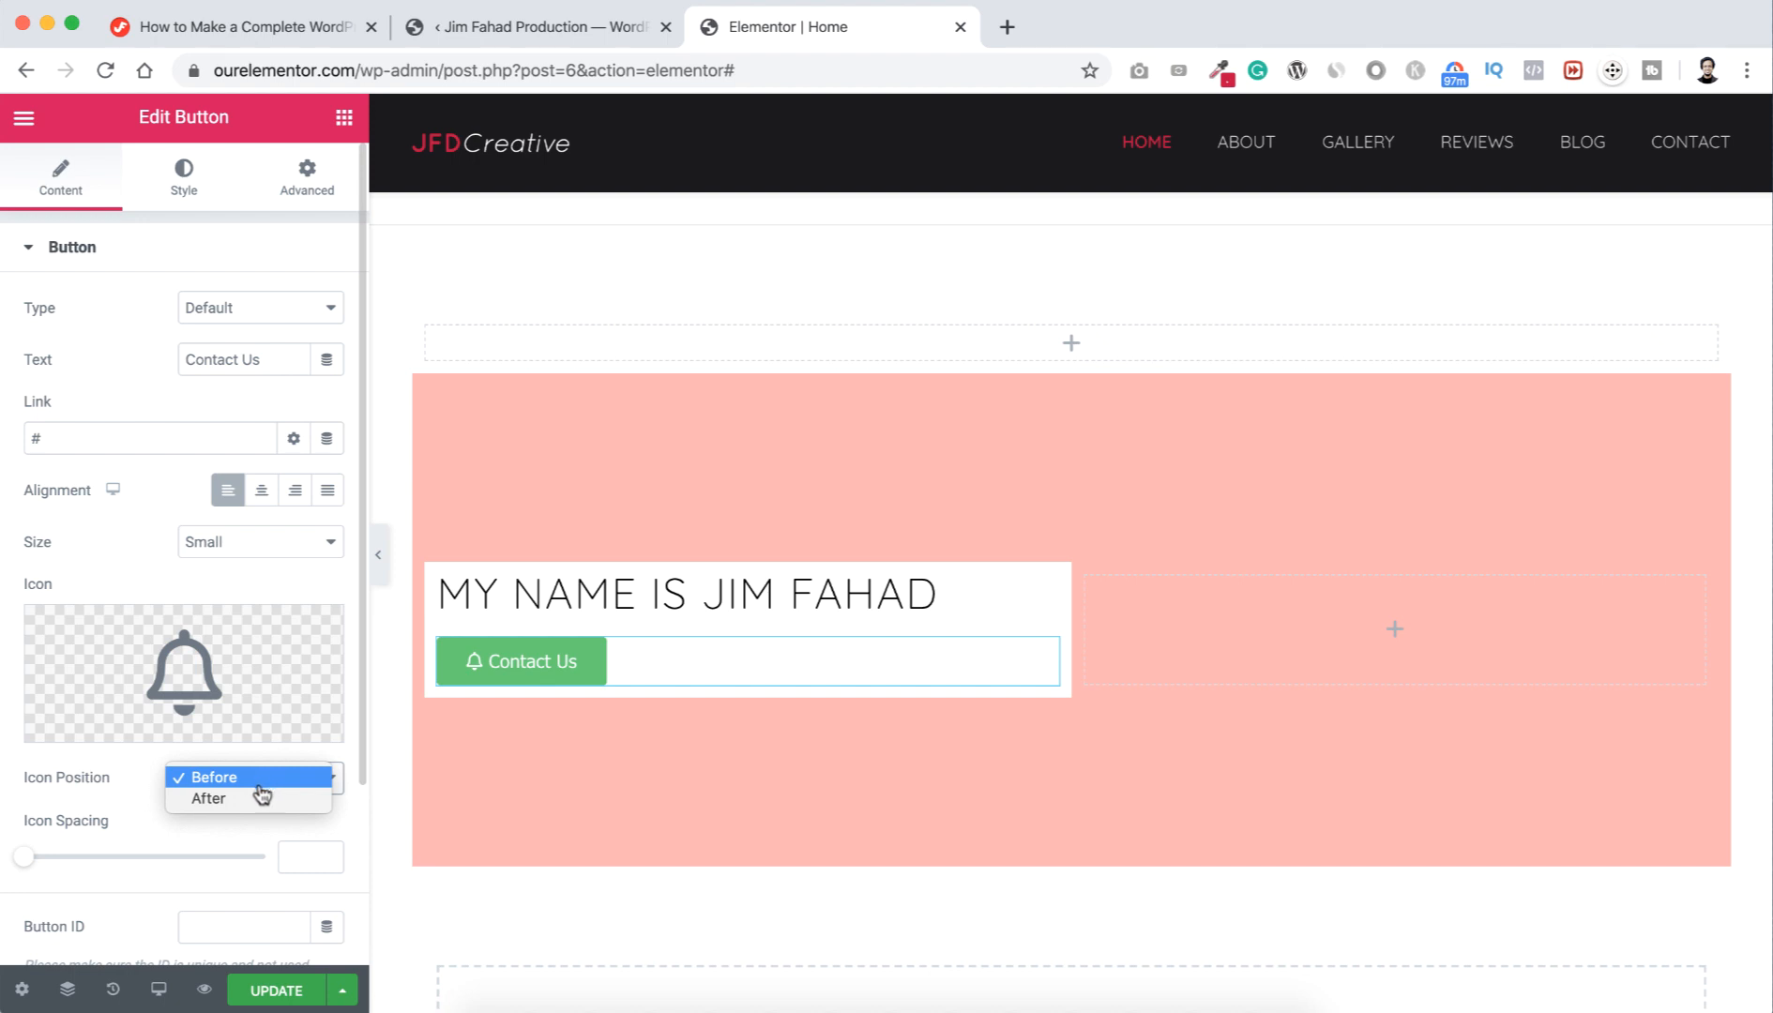
{"action": "left_click", "coordinate": [250, 800]}
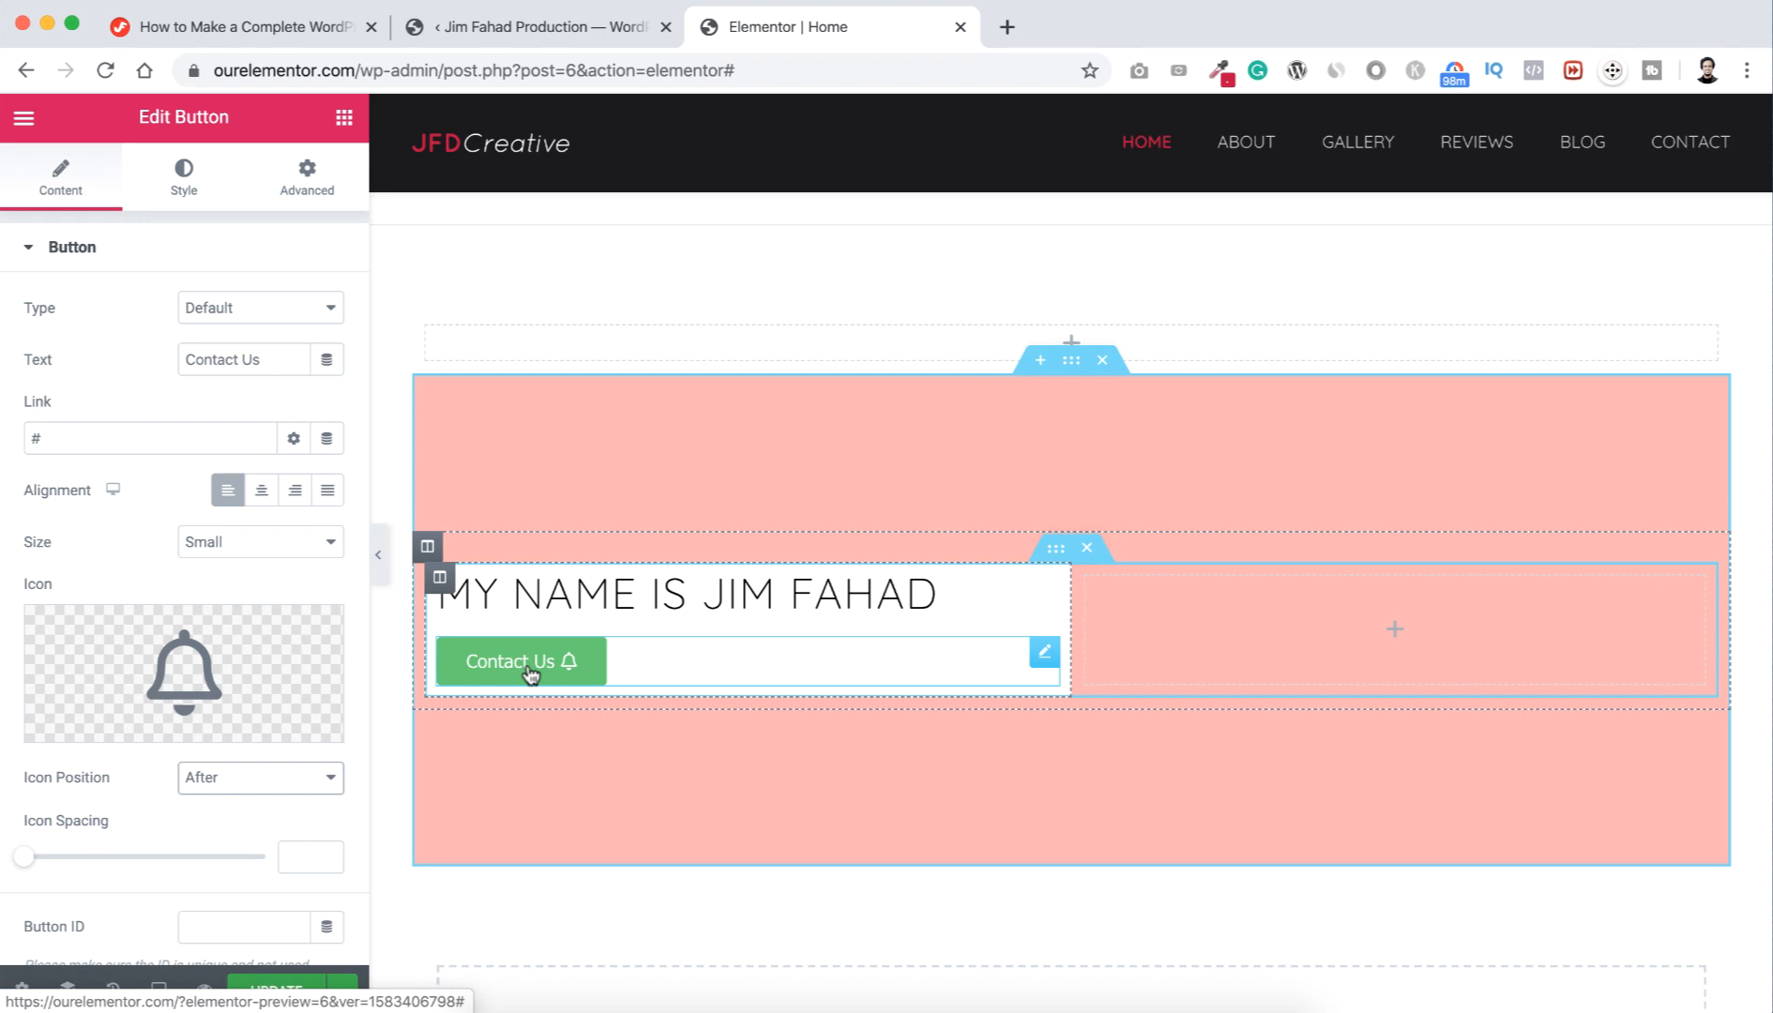
Step: Set the button's normal background colour to red, #FB4646, and its border radius to 25 px on all corners
{"action": "left_click", "coordinate": [186, 180]}
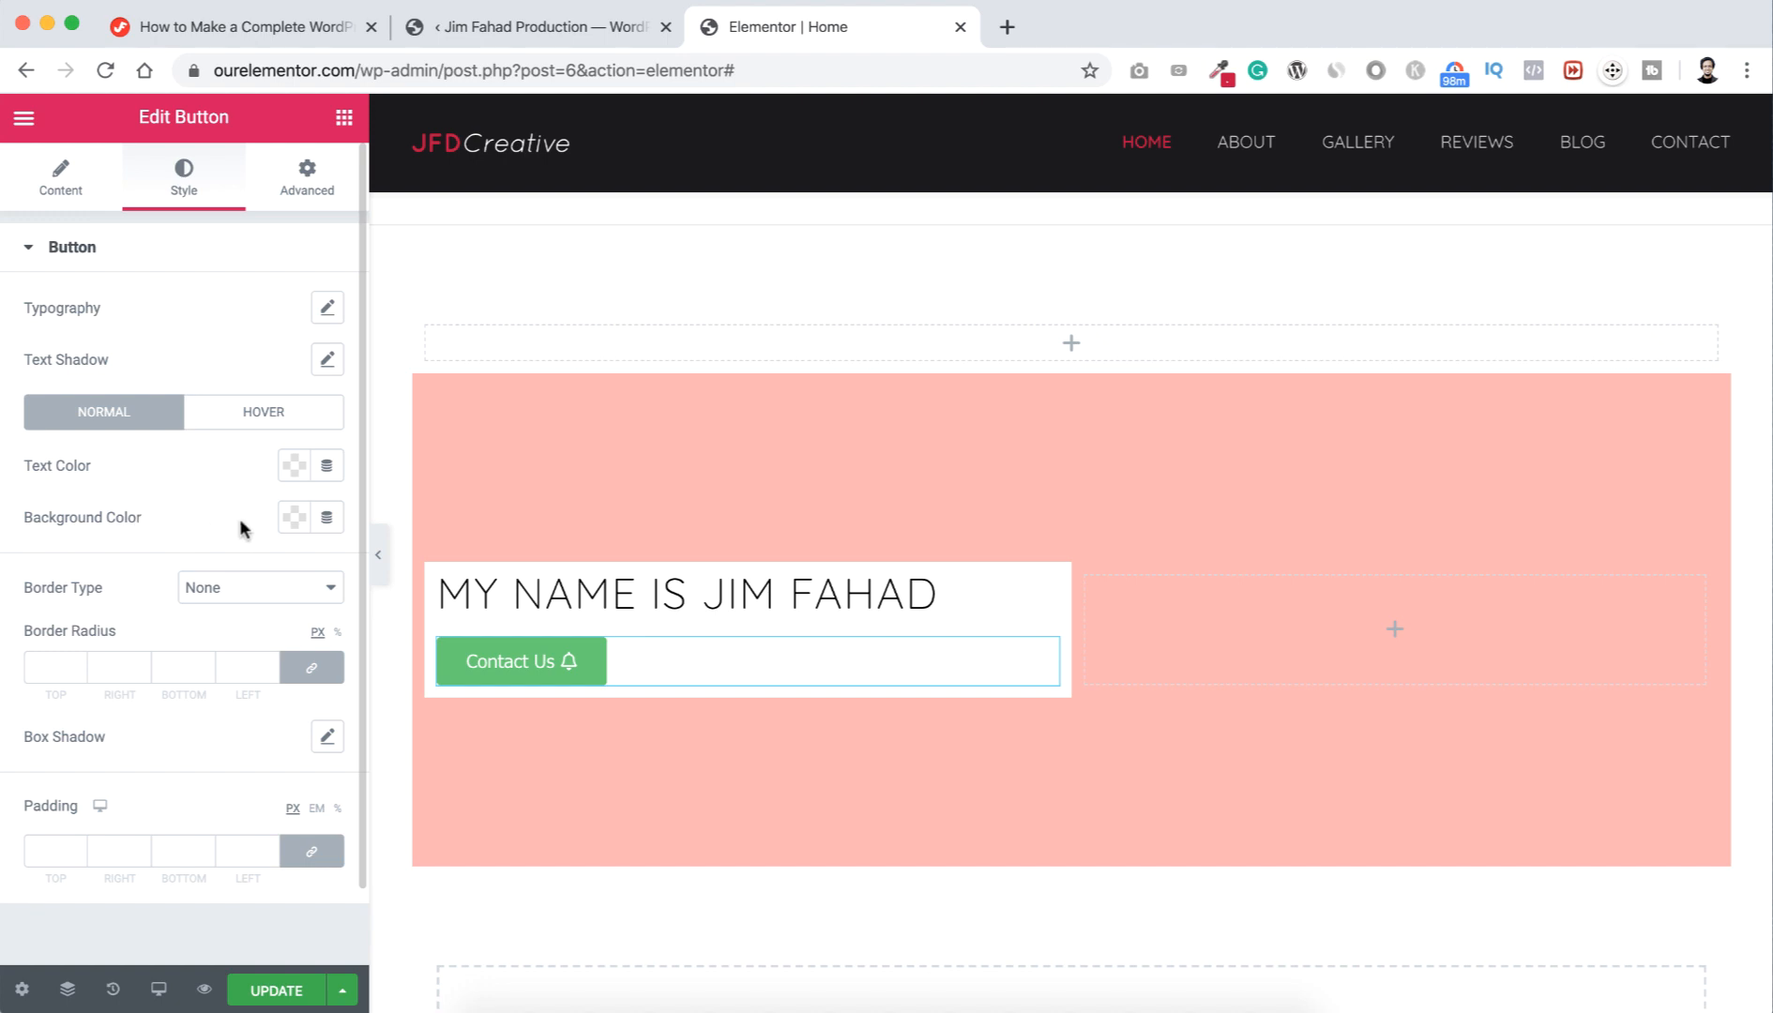
{"action": "left_click", "coordinate": [293, 519]}
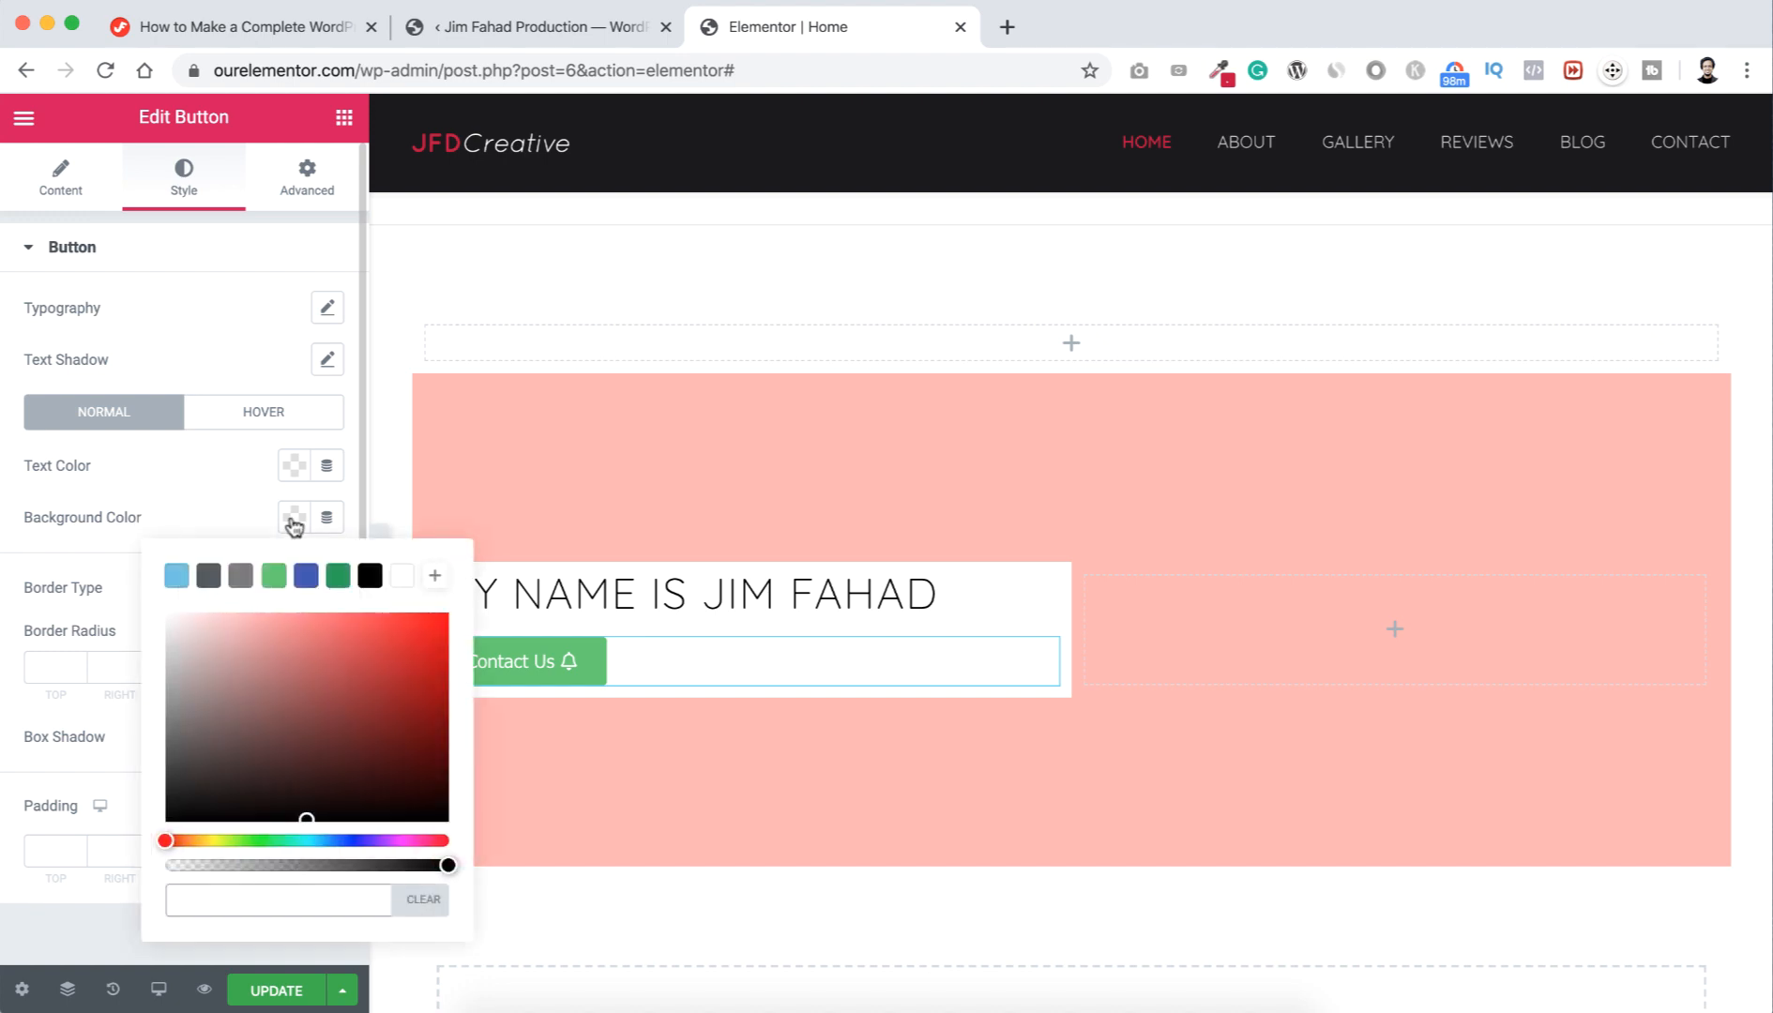
{"action": "left_click_drag", "start_coordinate": [343, 664], "coordinate": [370, 618]}
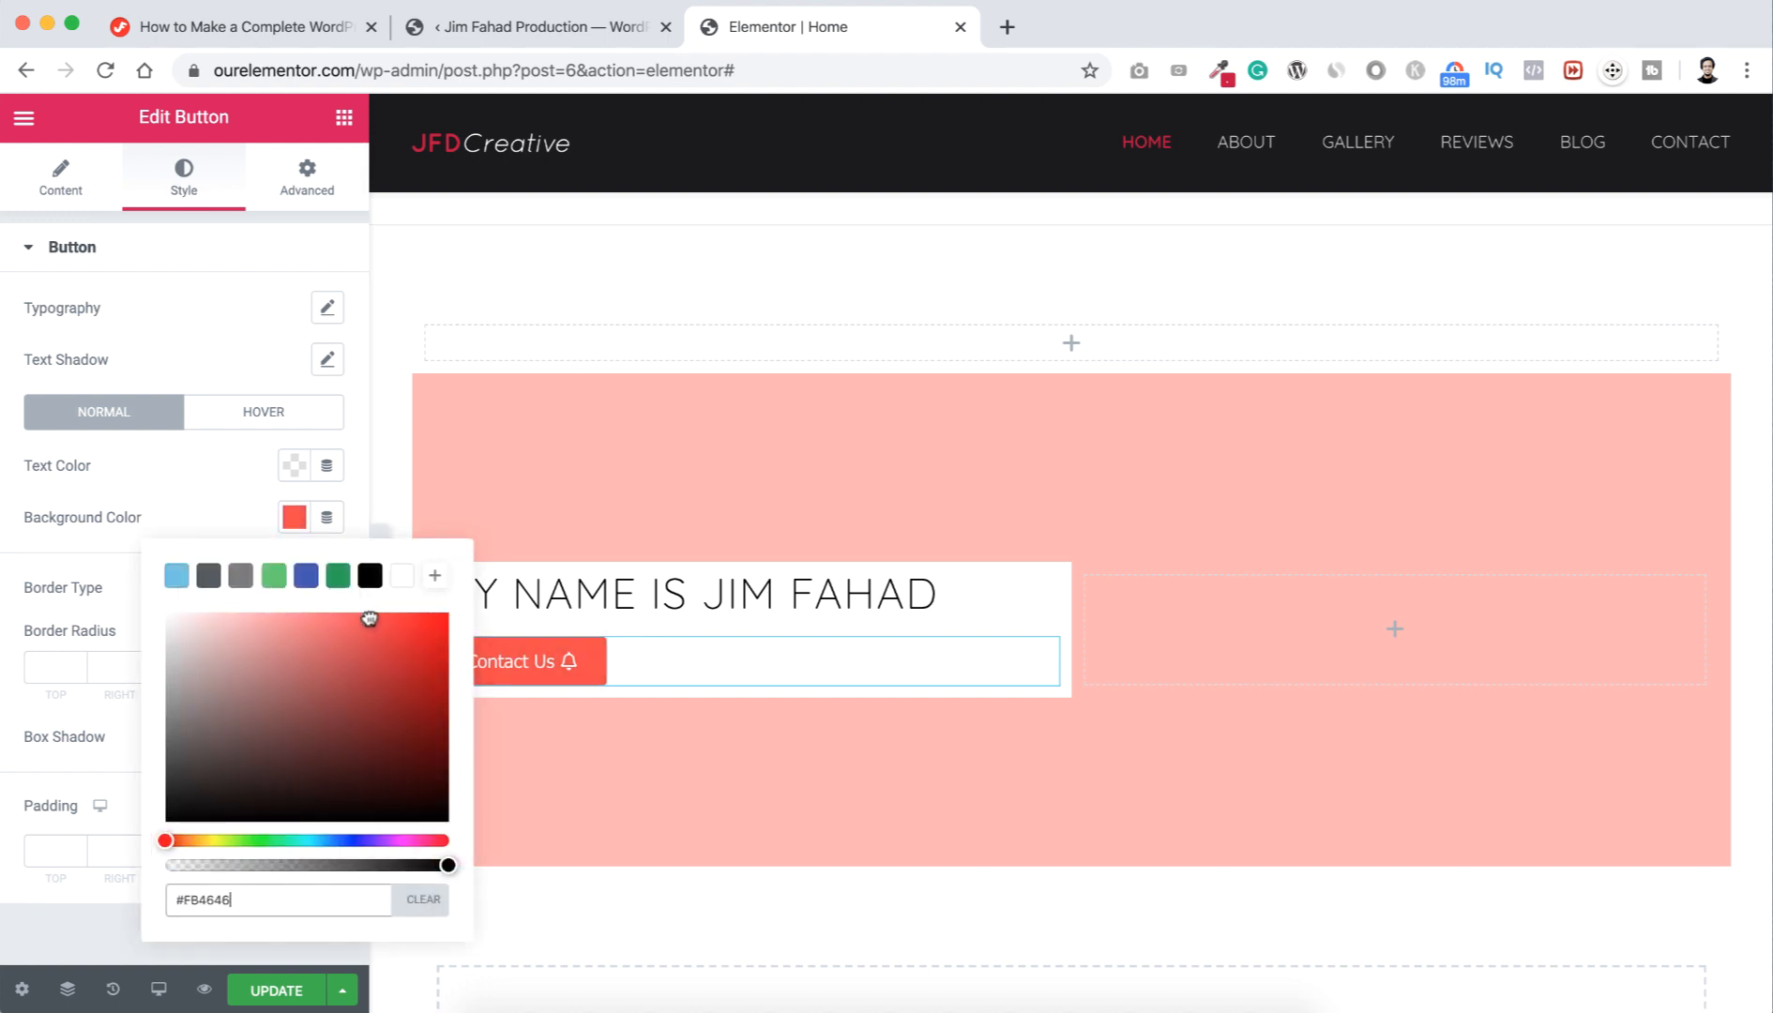
{"action": "left_click", "coordinate": [225, 513]}
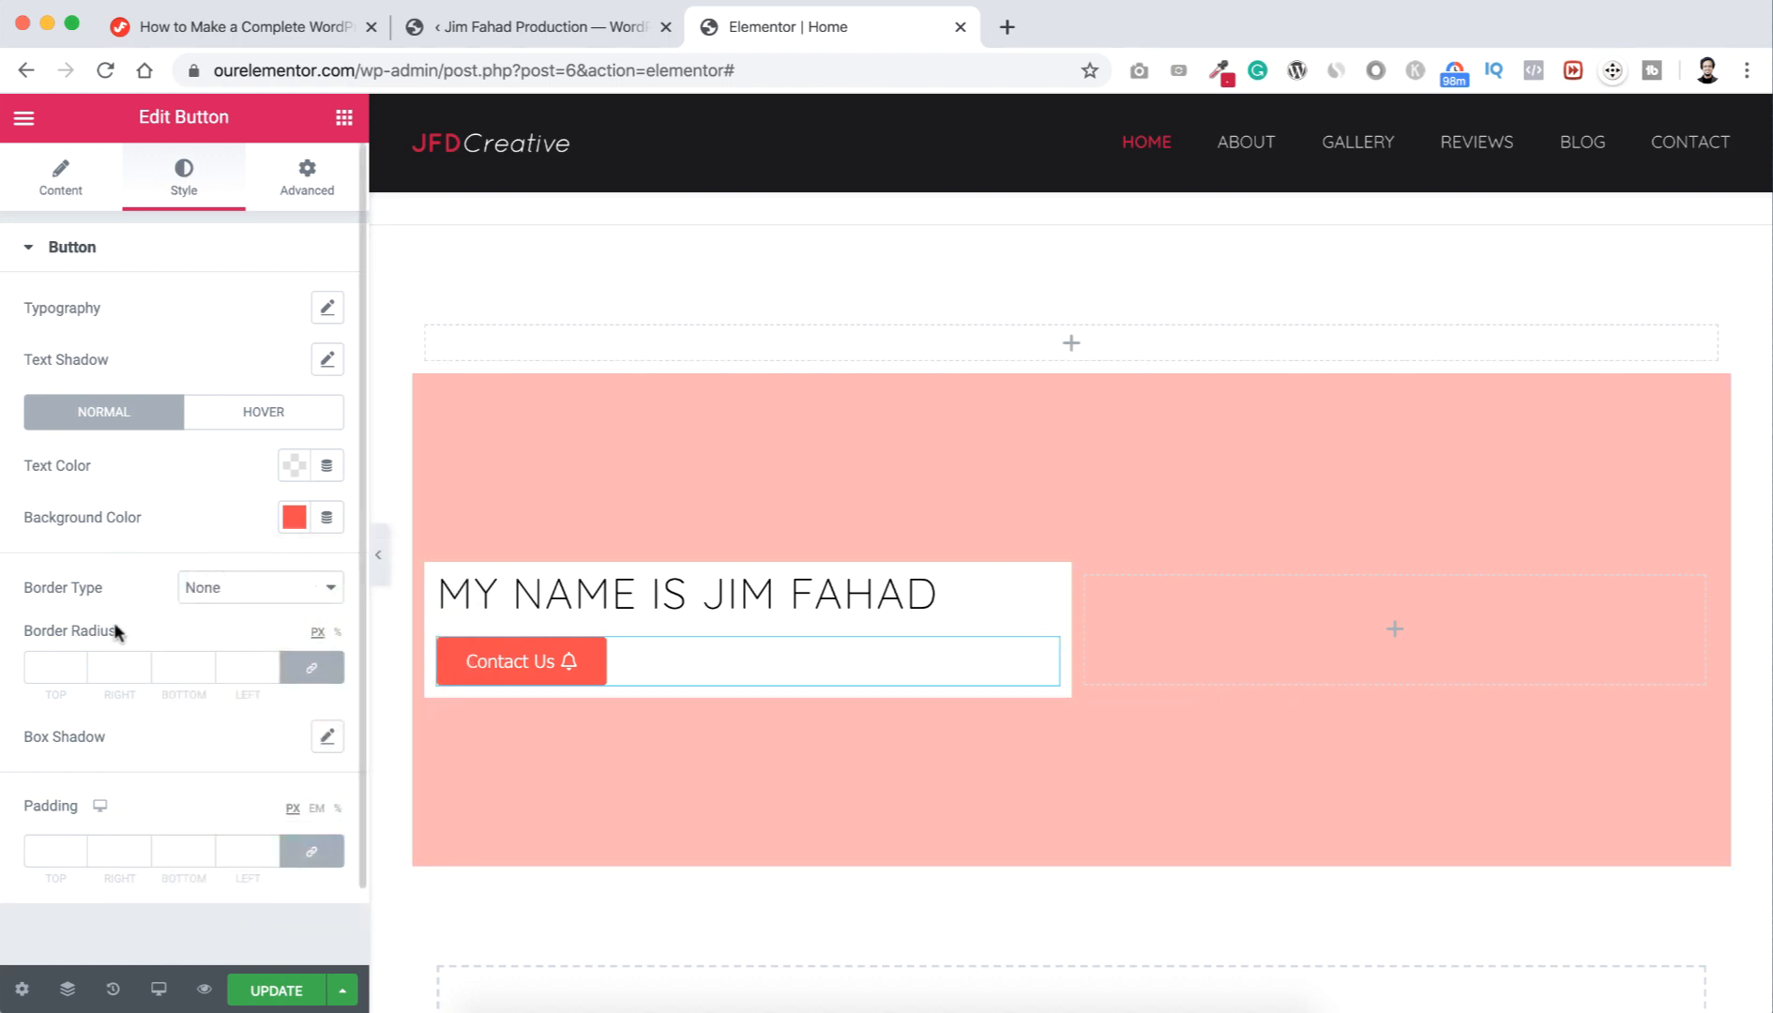
{"action": "left_click", "coordinate": [52, 659]}
{"action": "type", "text": "25"}
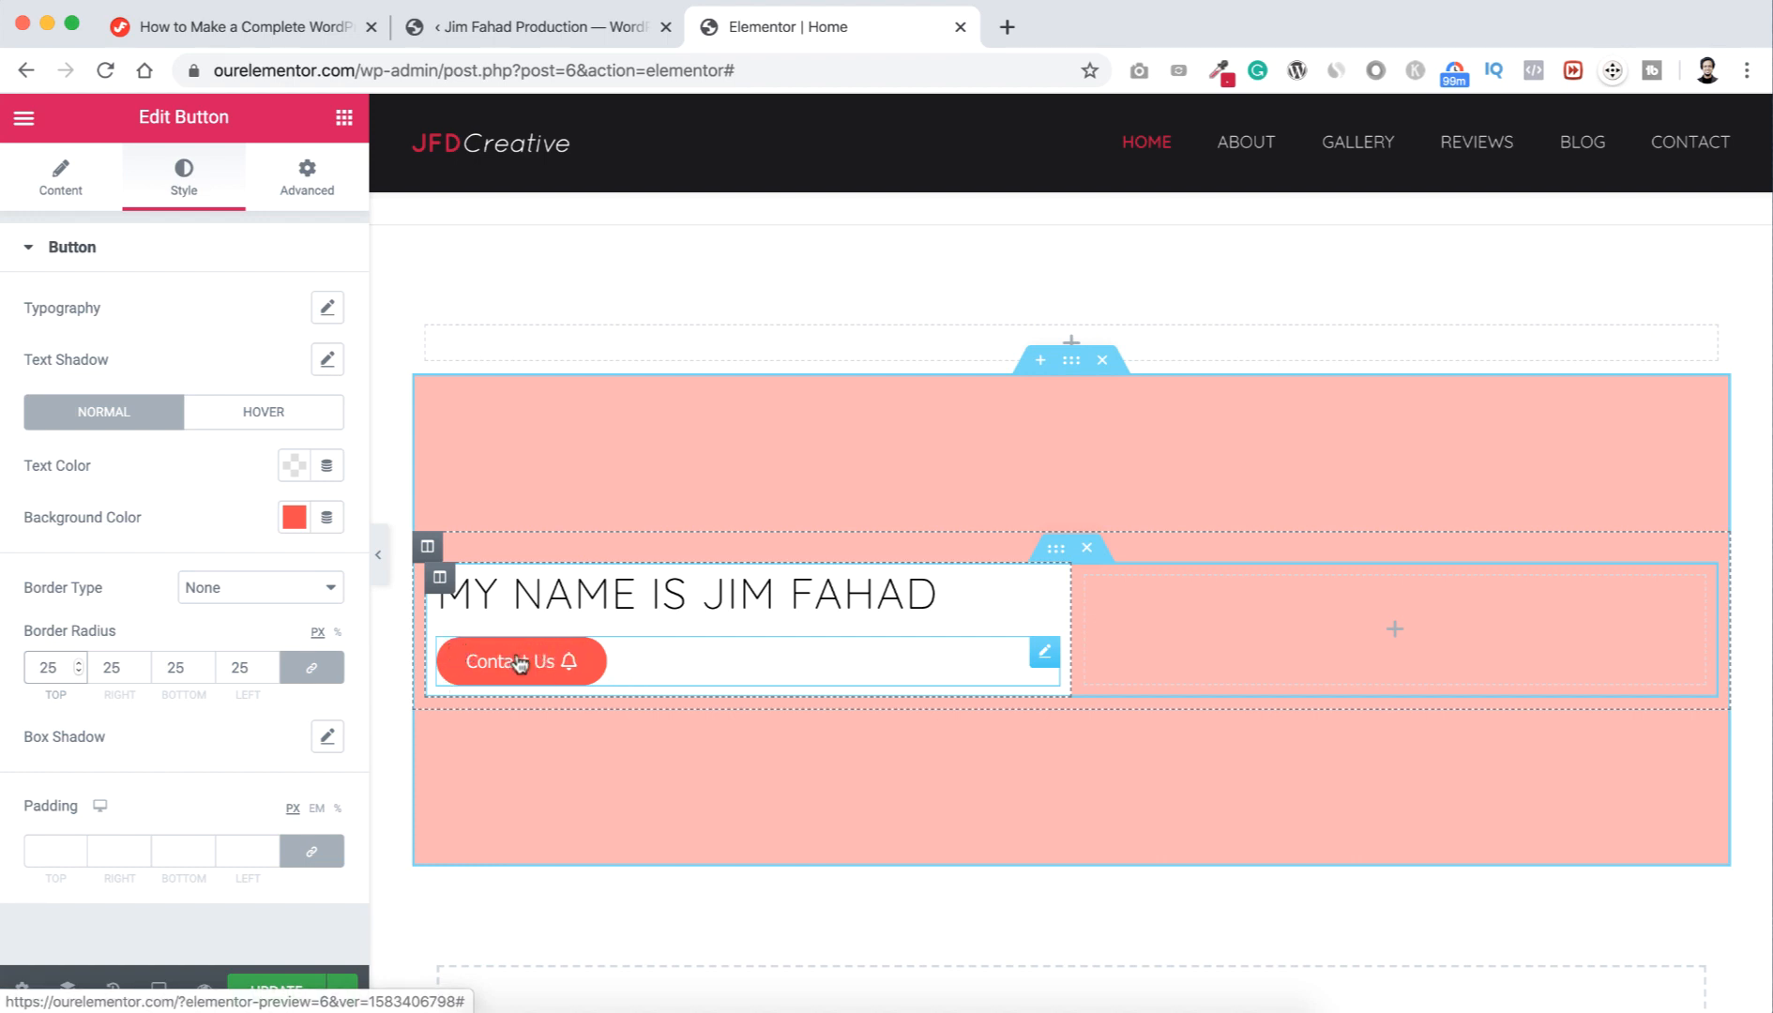
Step: Set the button's hover background colour to black, #000000
{"action": "left_click", "coordinate": [263, 414]}
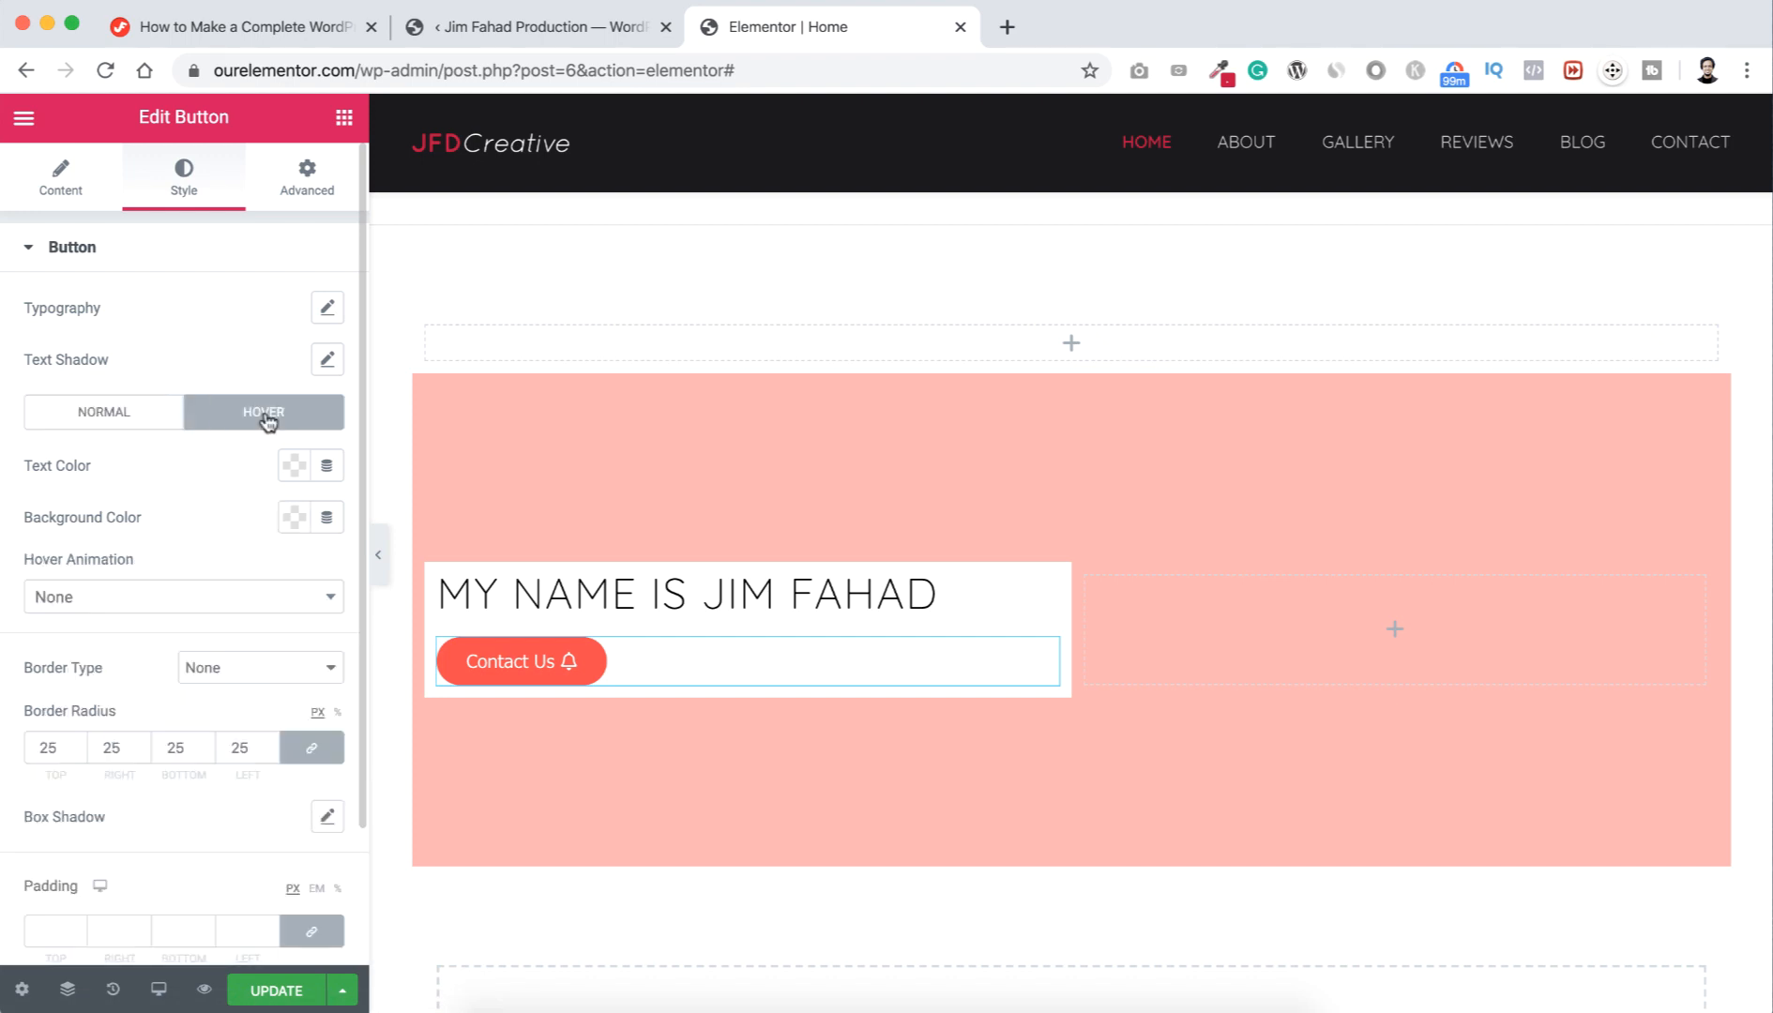
{"action": "left_click", "coordinate": [292, 516]}
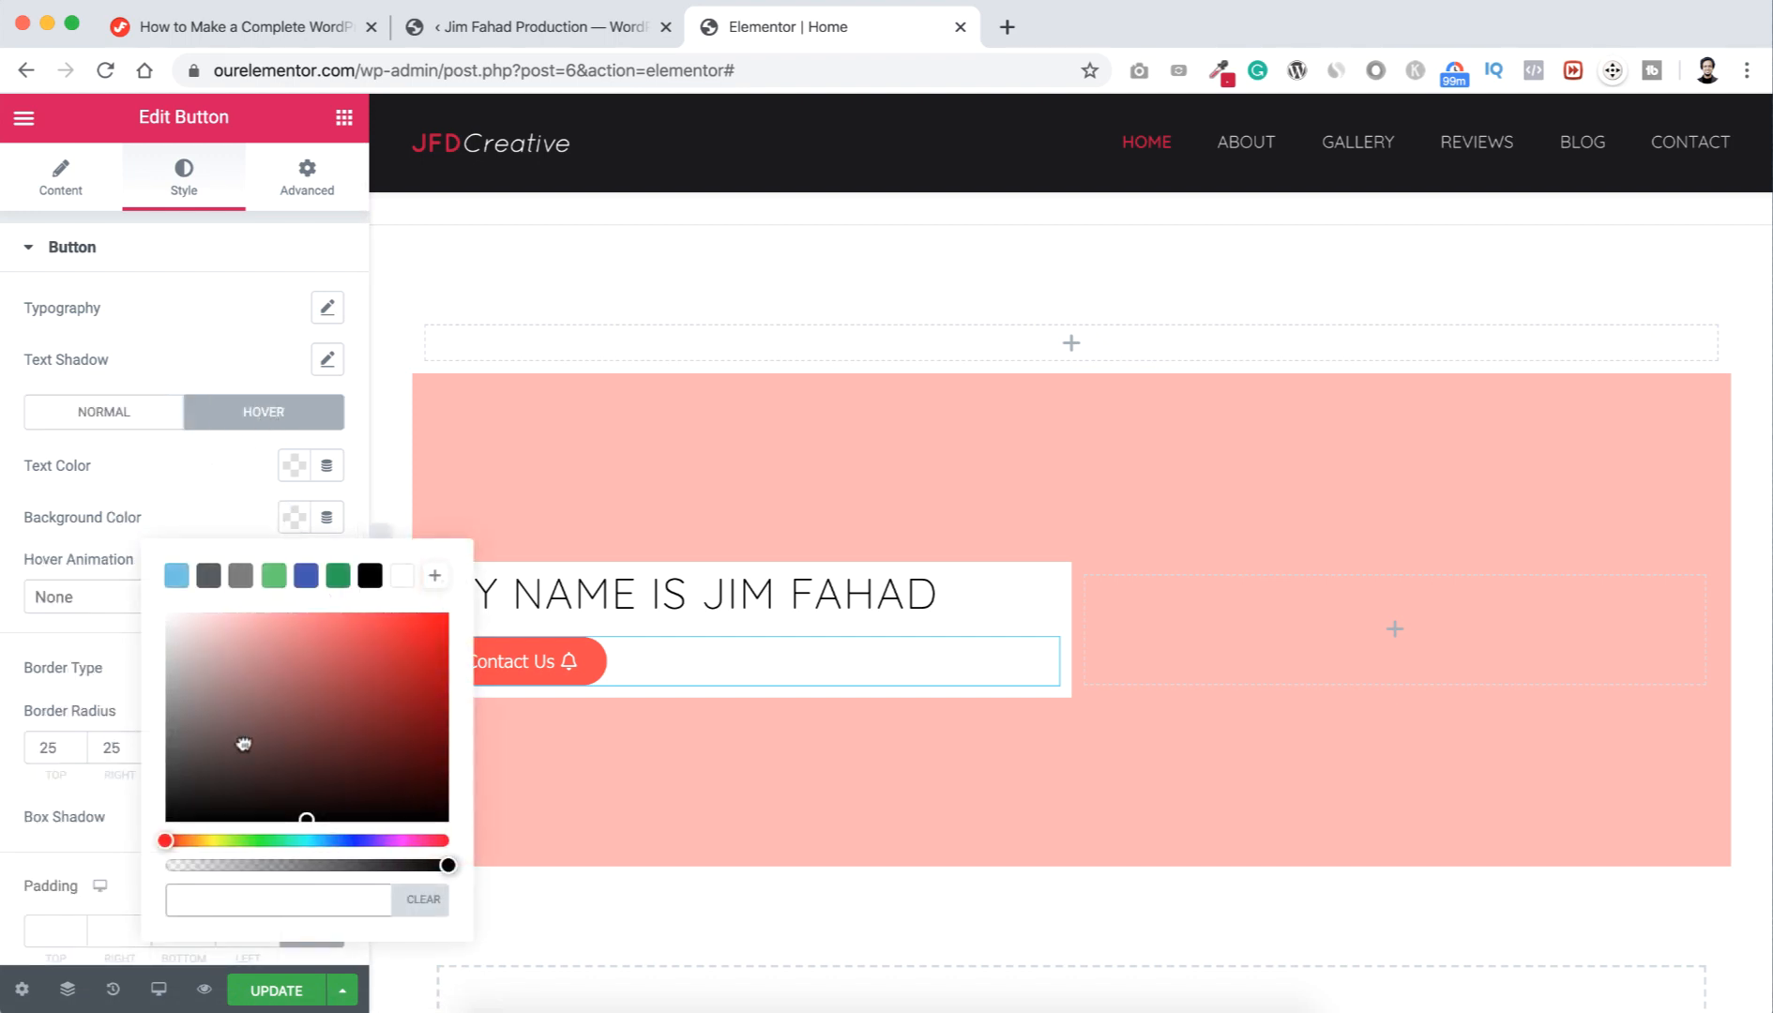
{"action": "left_click", "coordinate": [238, 820]}
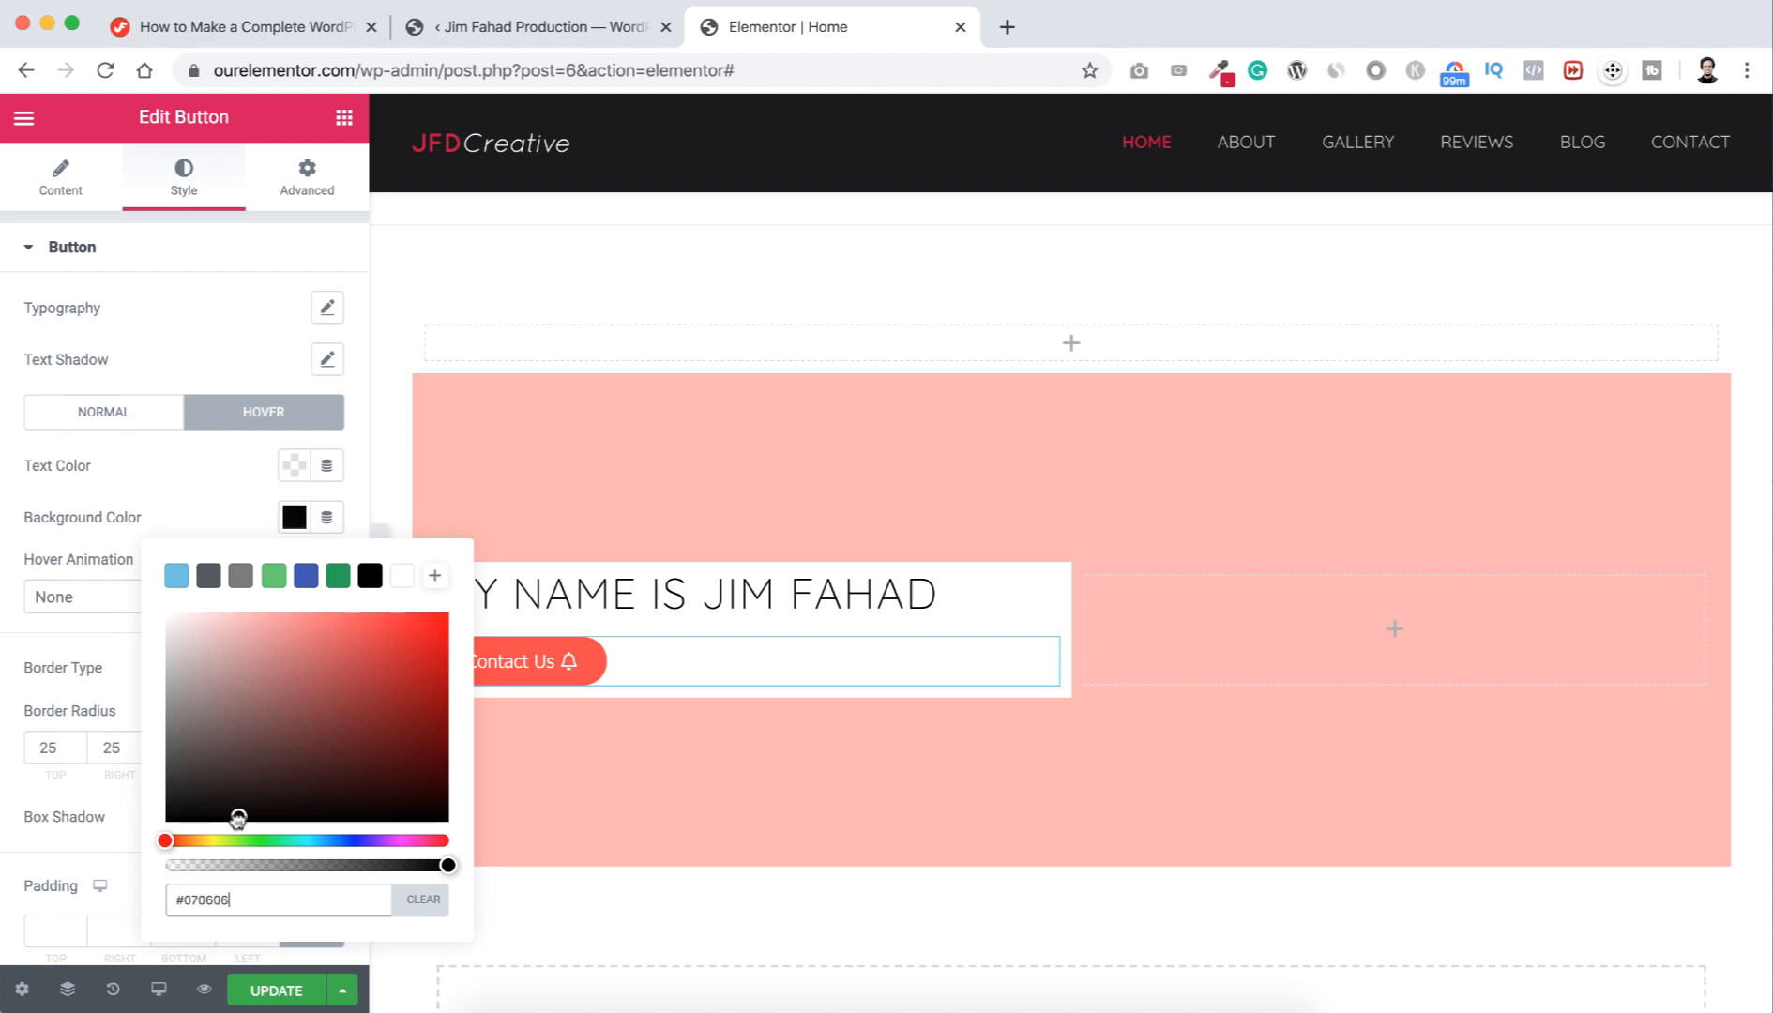
{"action": "left_click", "coordinate": [200, 506]}
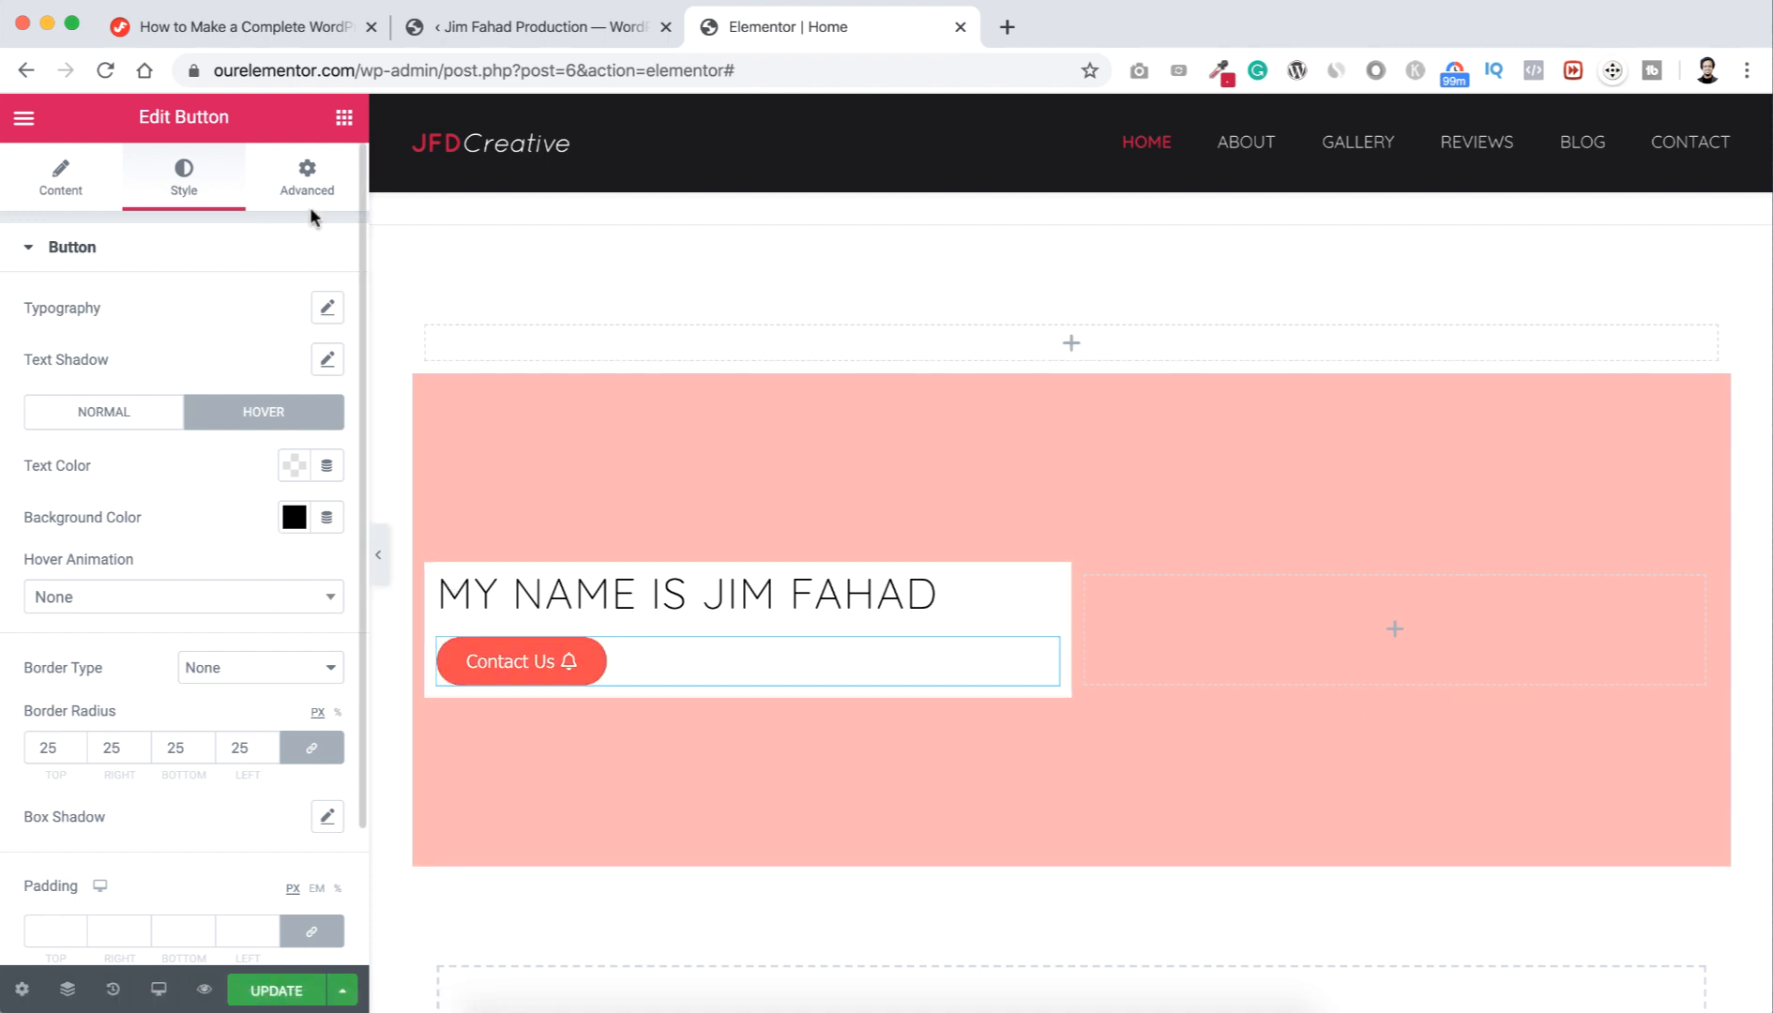
Step: Add a Text Editor widget below the Contact Us button and make its text colour red
{"action": "left_click", "coordinate": [345, 119]}
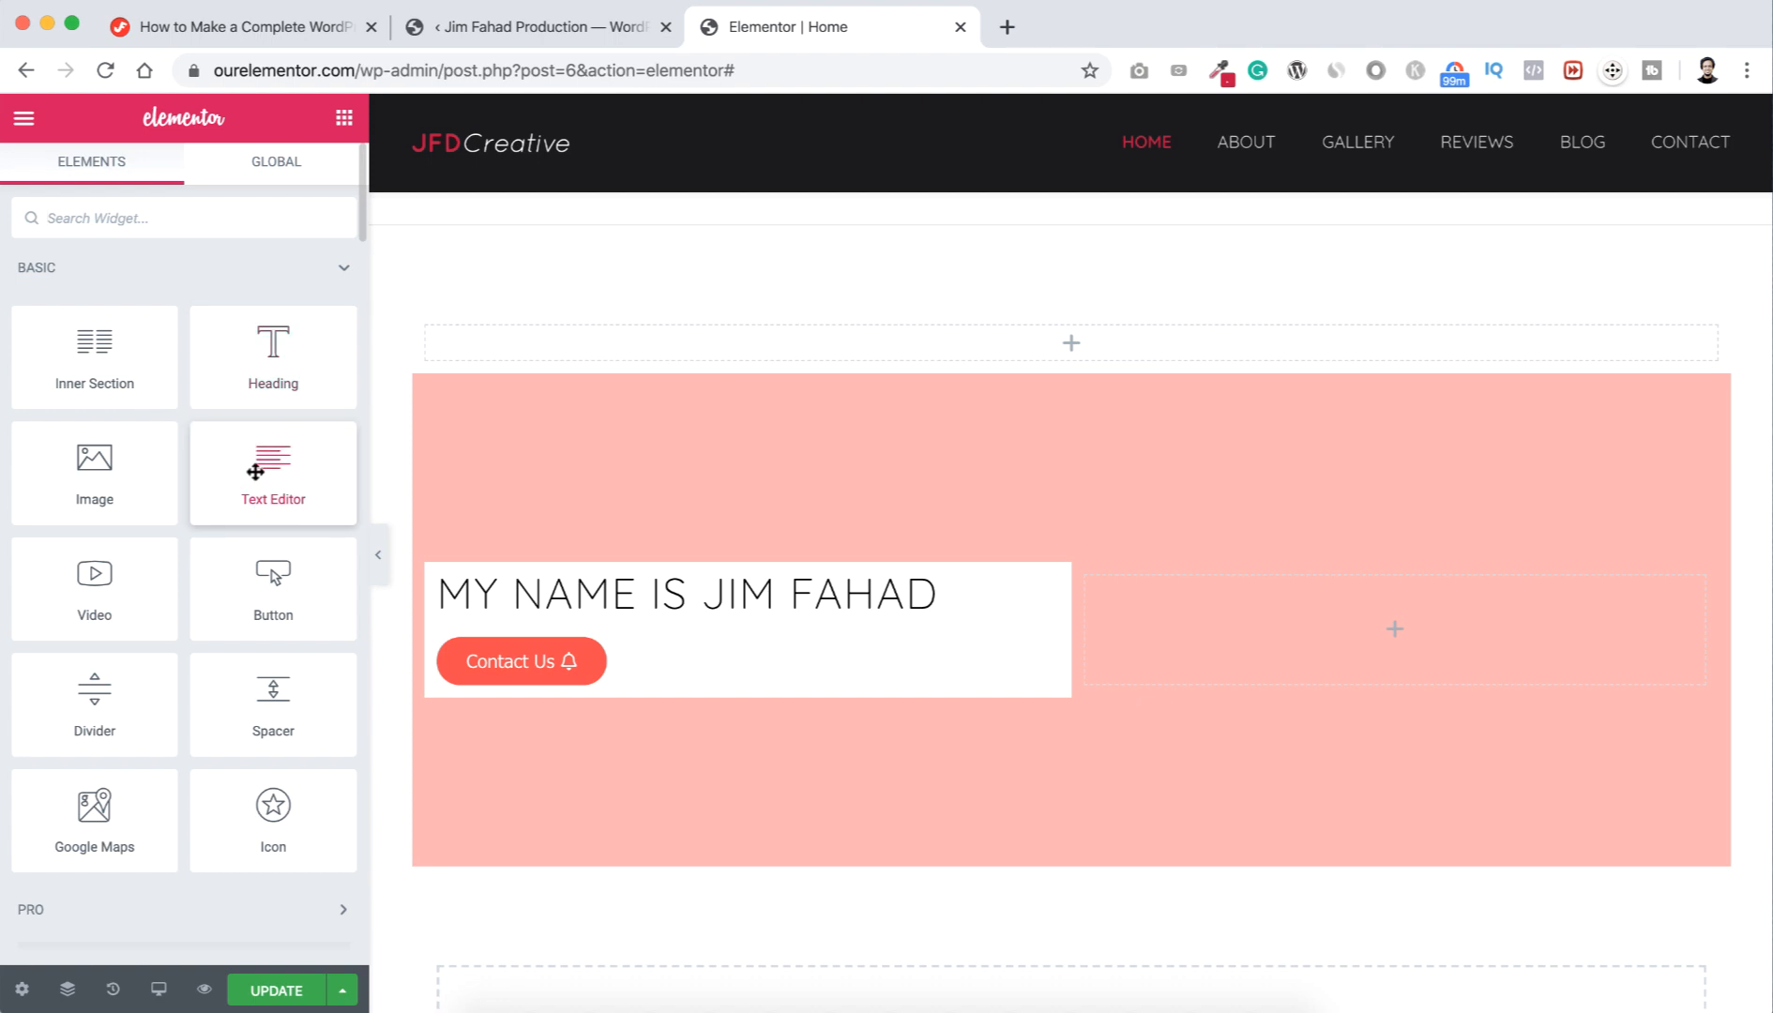
{"action": "left_click_drag", "start_coordinate": [267, 473], "coordinate": [533, 675]}
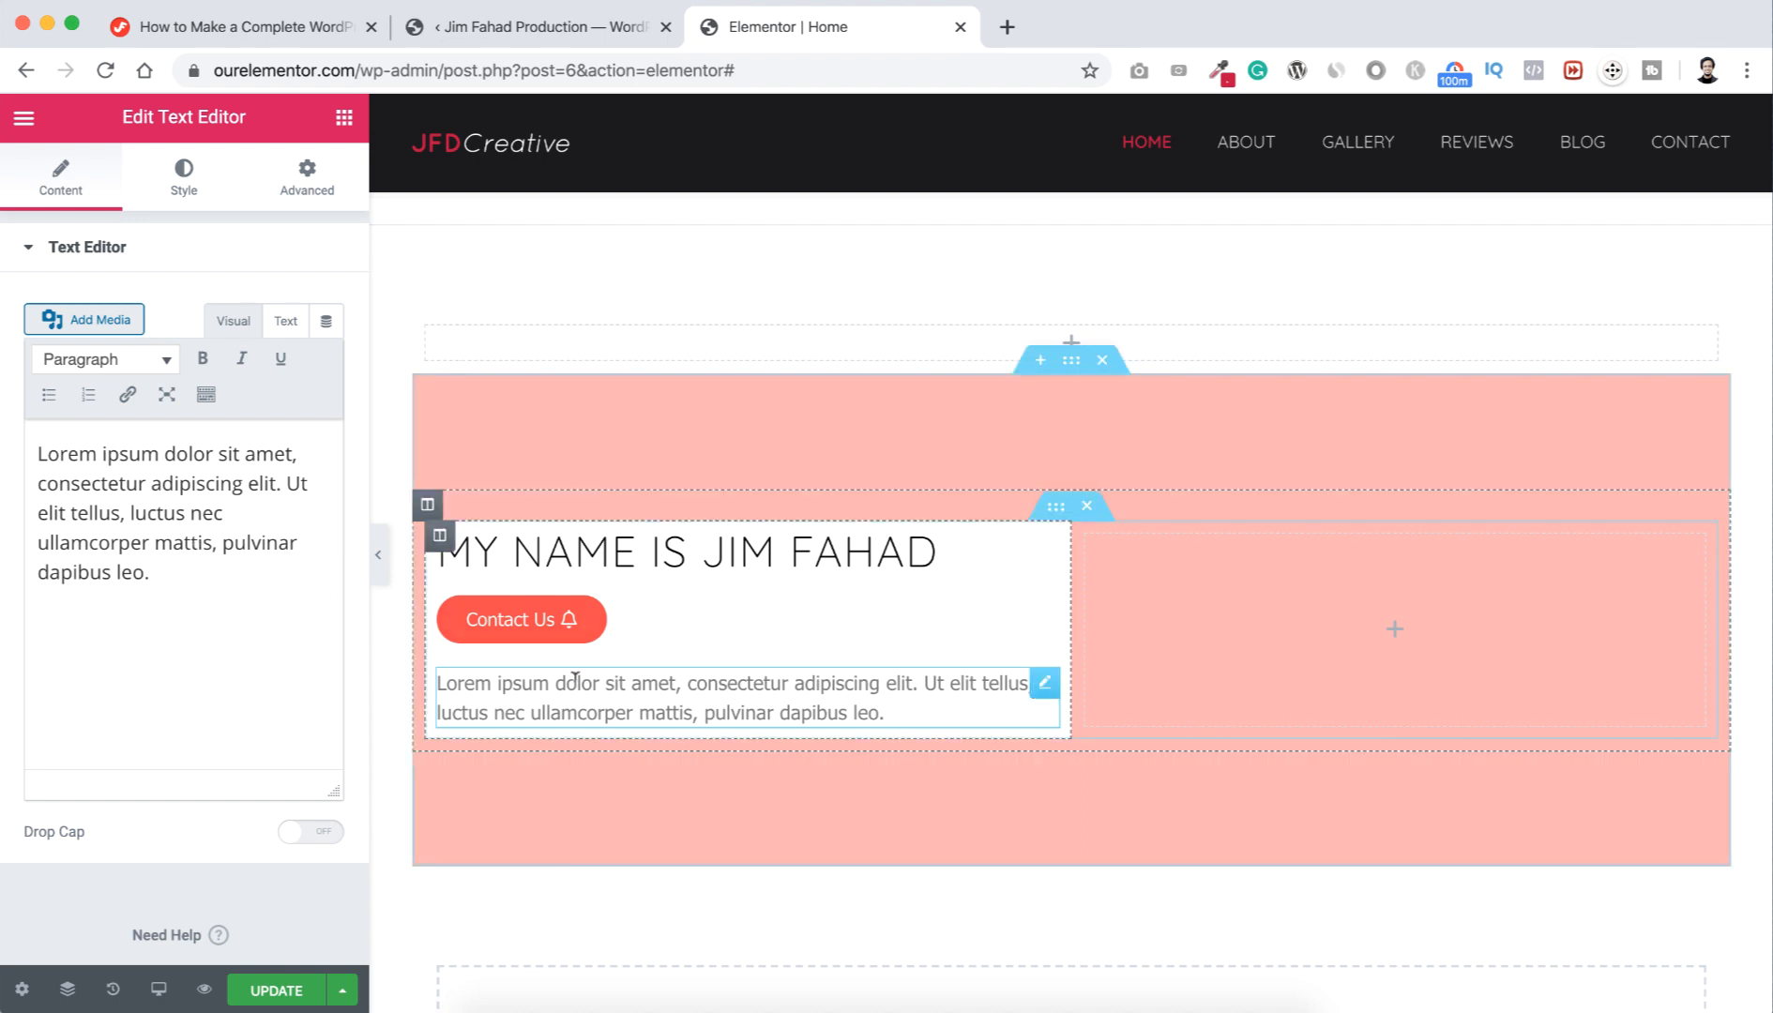
{"action": "left_click", "coordinate": [190, 176]}
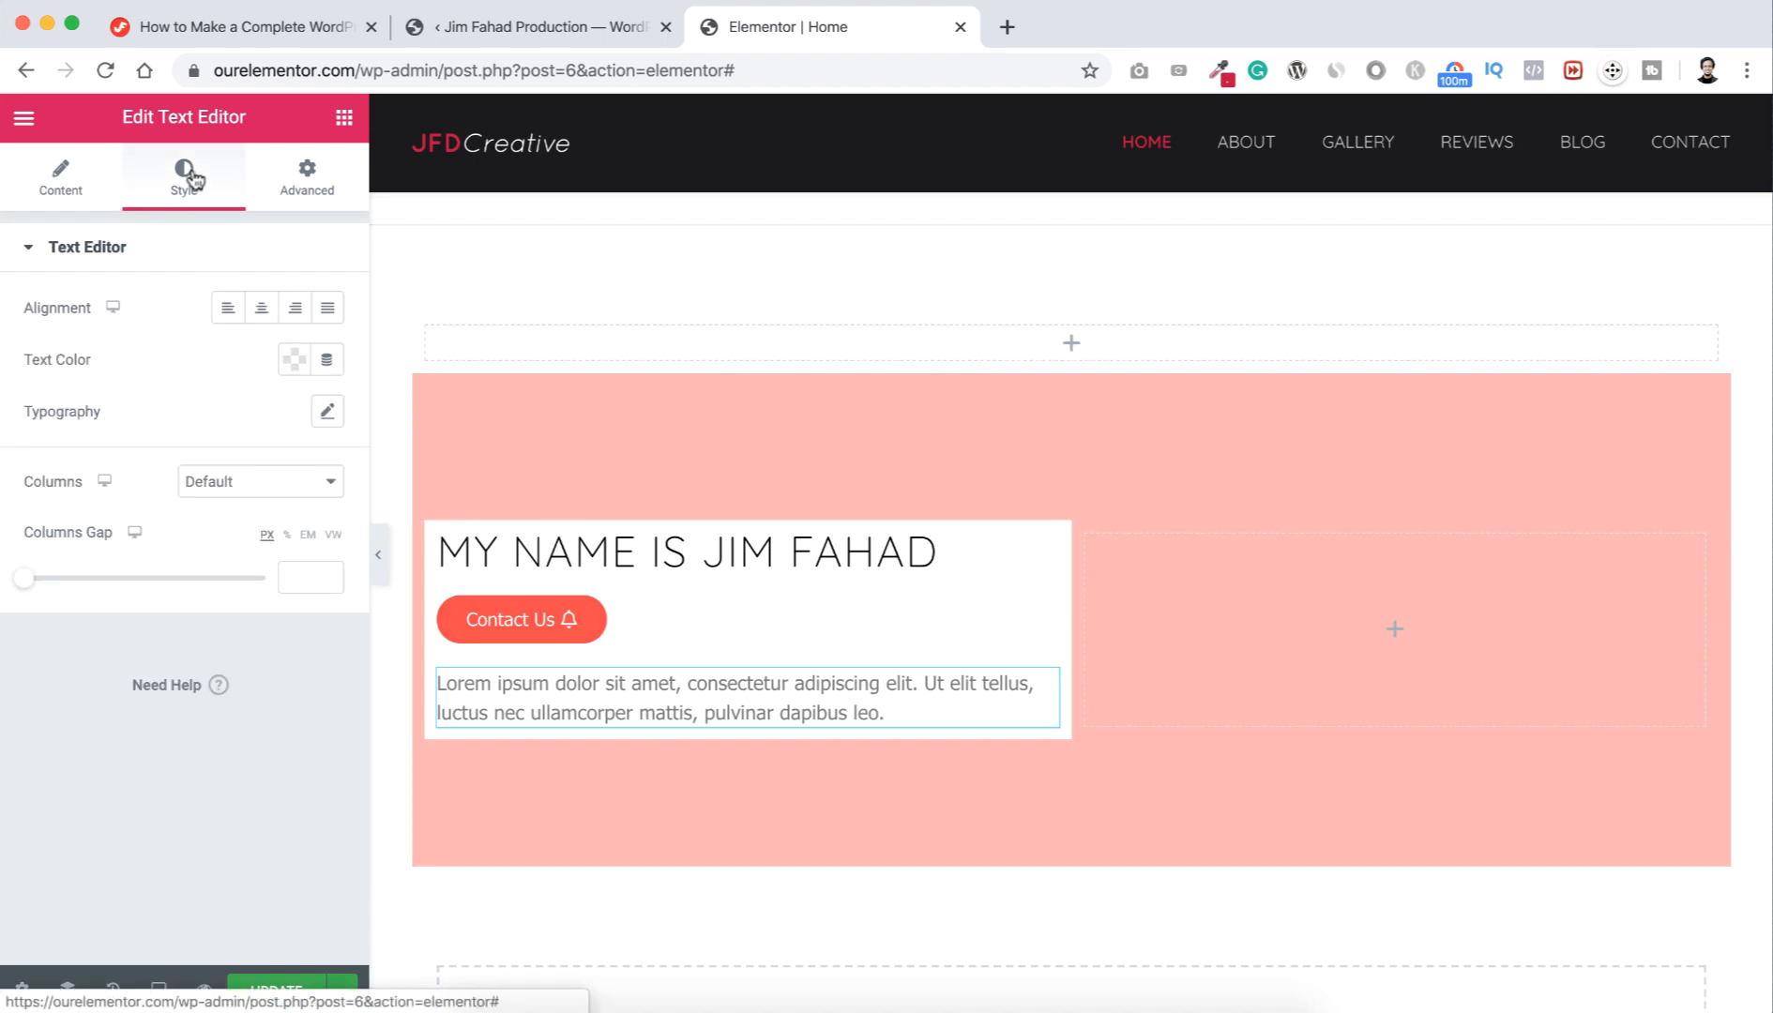
{"action": "left_click", "coordinate": [294, 359]}
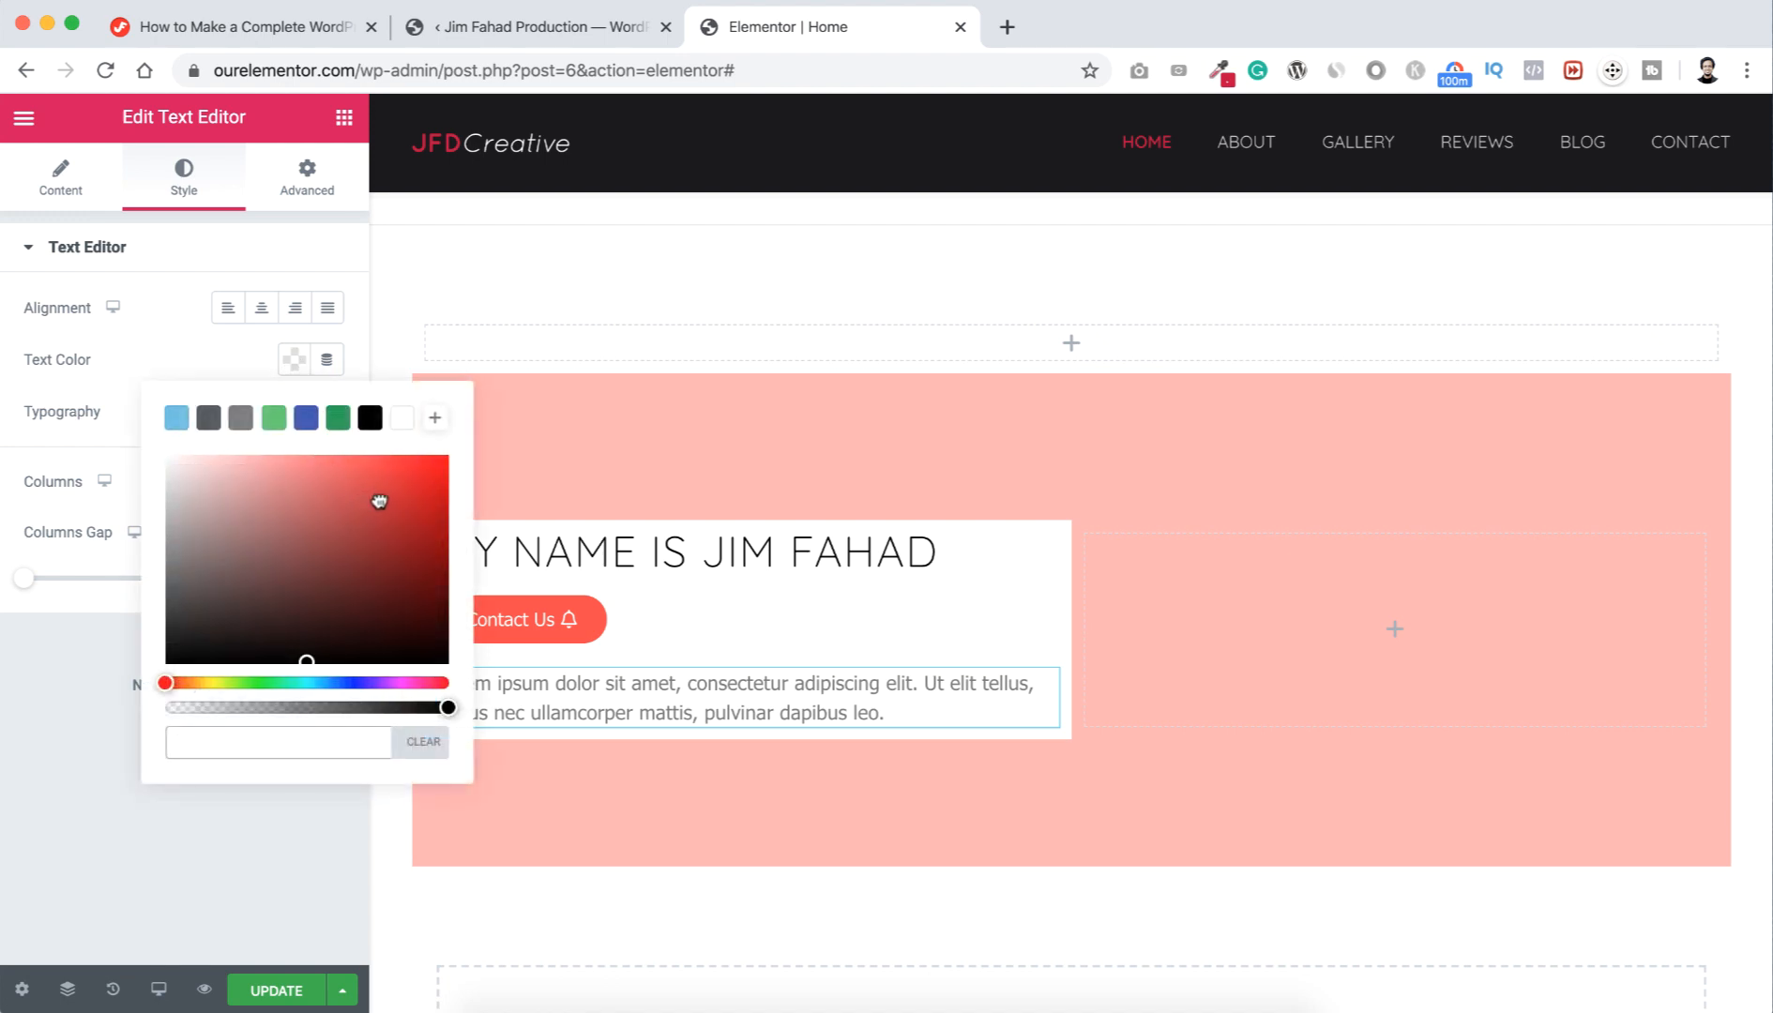
{"action": "left_click_drag", "start_coordinate": [380, 498], "coordinate": [391, 457]}
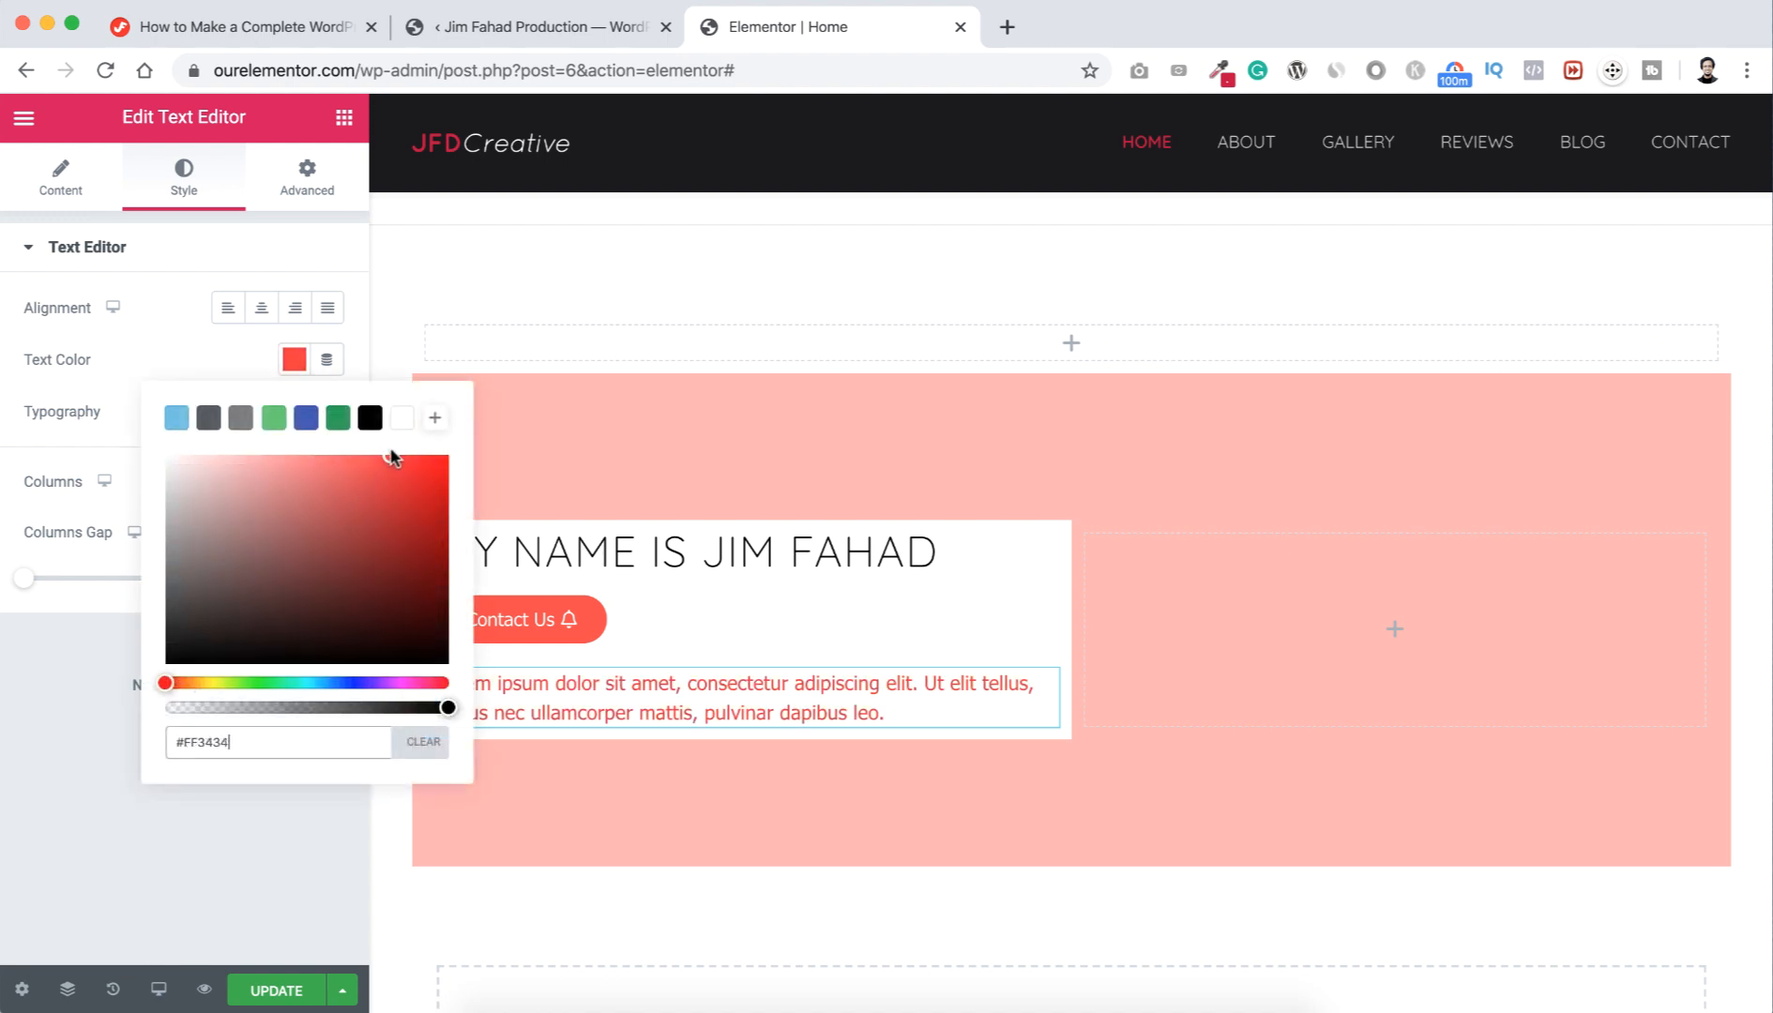
{"action": "left_click", "coordinate": [212, 347]}
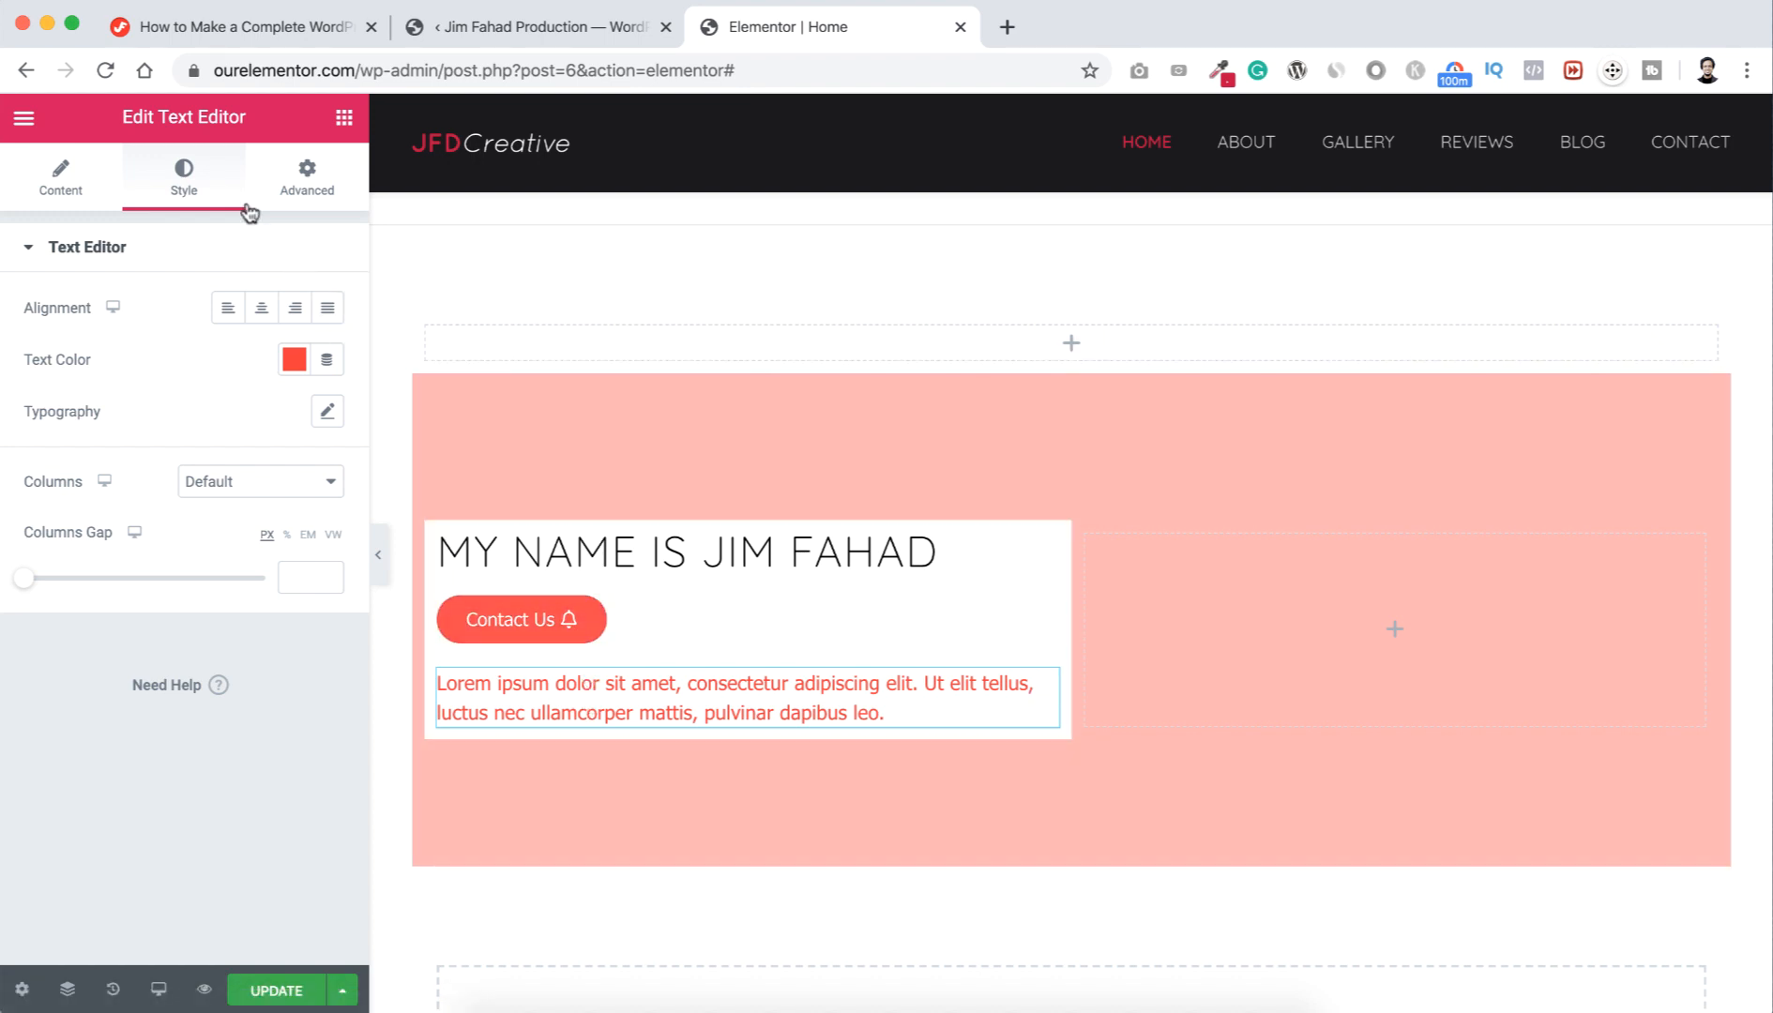
Step: Set the text widget's padding to 20 px on all sides
{"action": "left_click", "coordinate": [317, 182]}
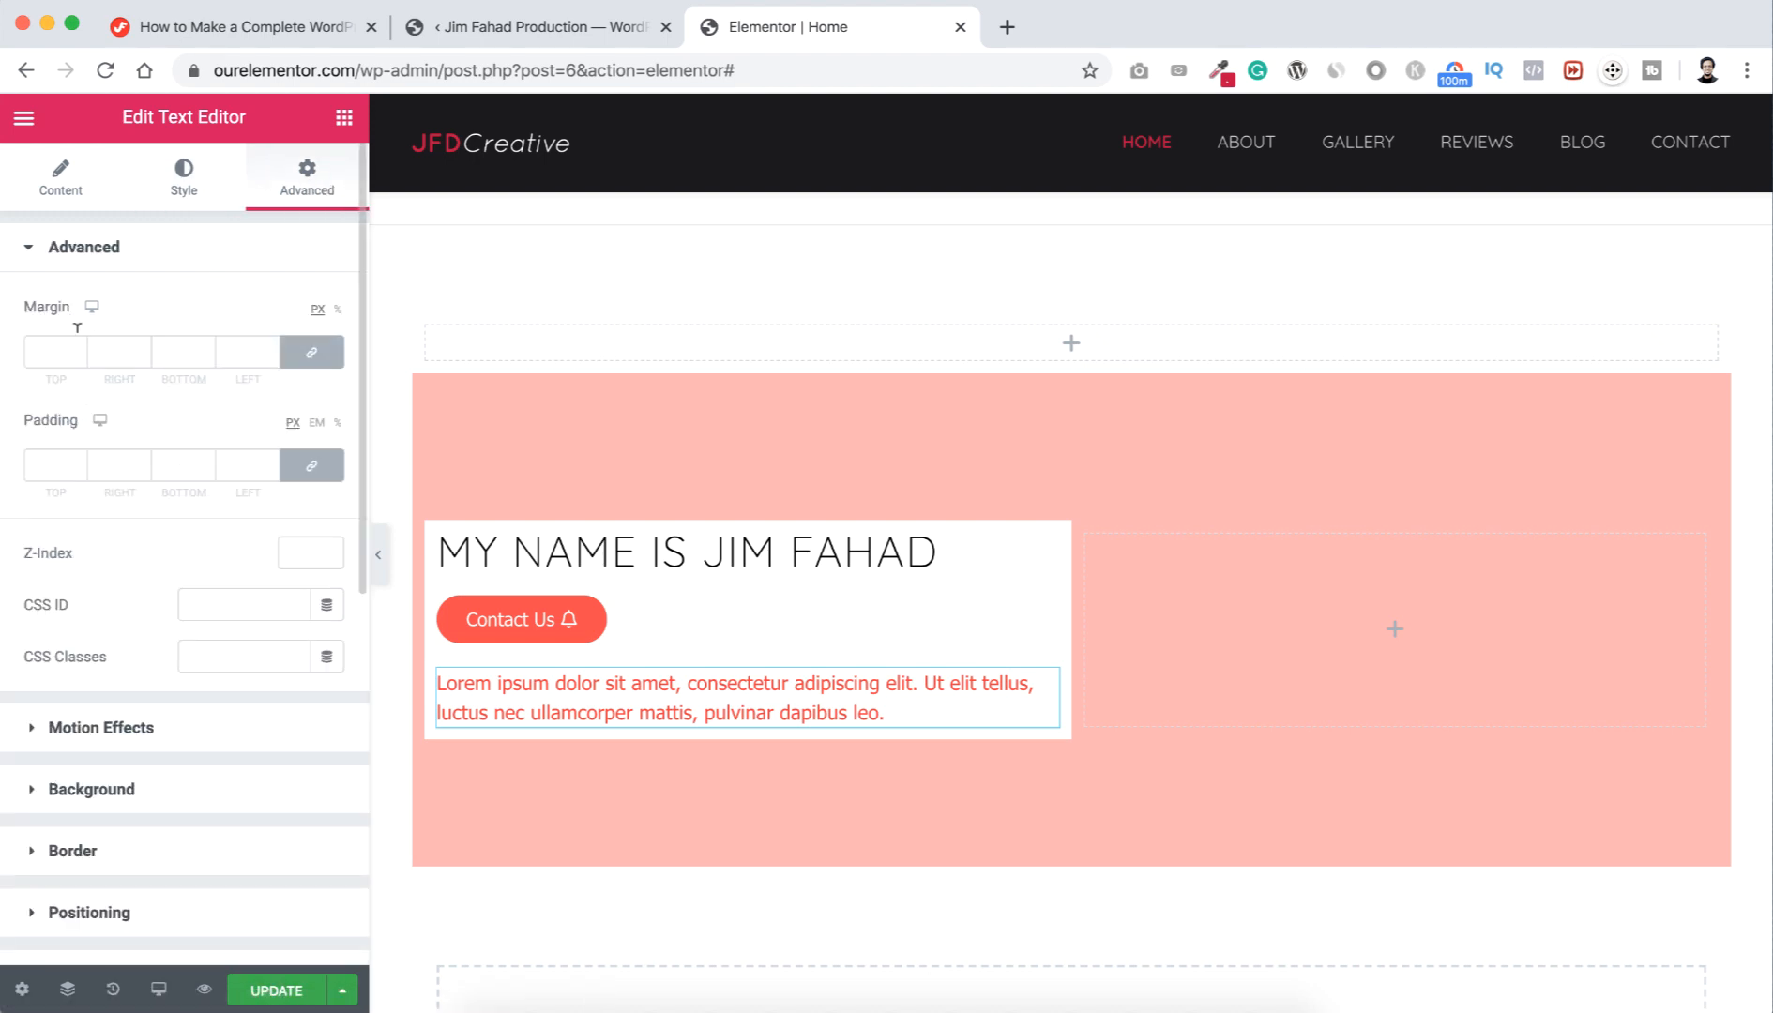
{"action": "left_click", "coordinate": [52, 461]}
{"action": "type", "text": "20"}
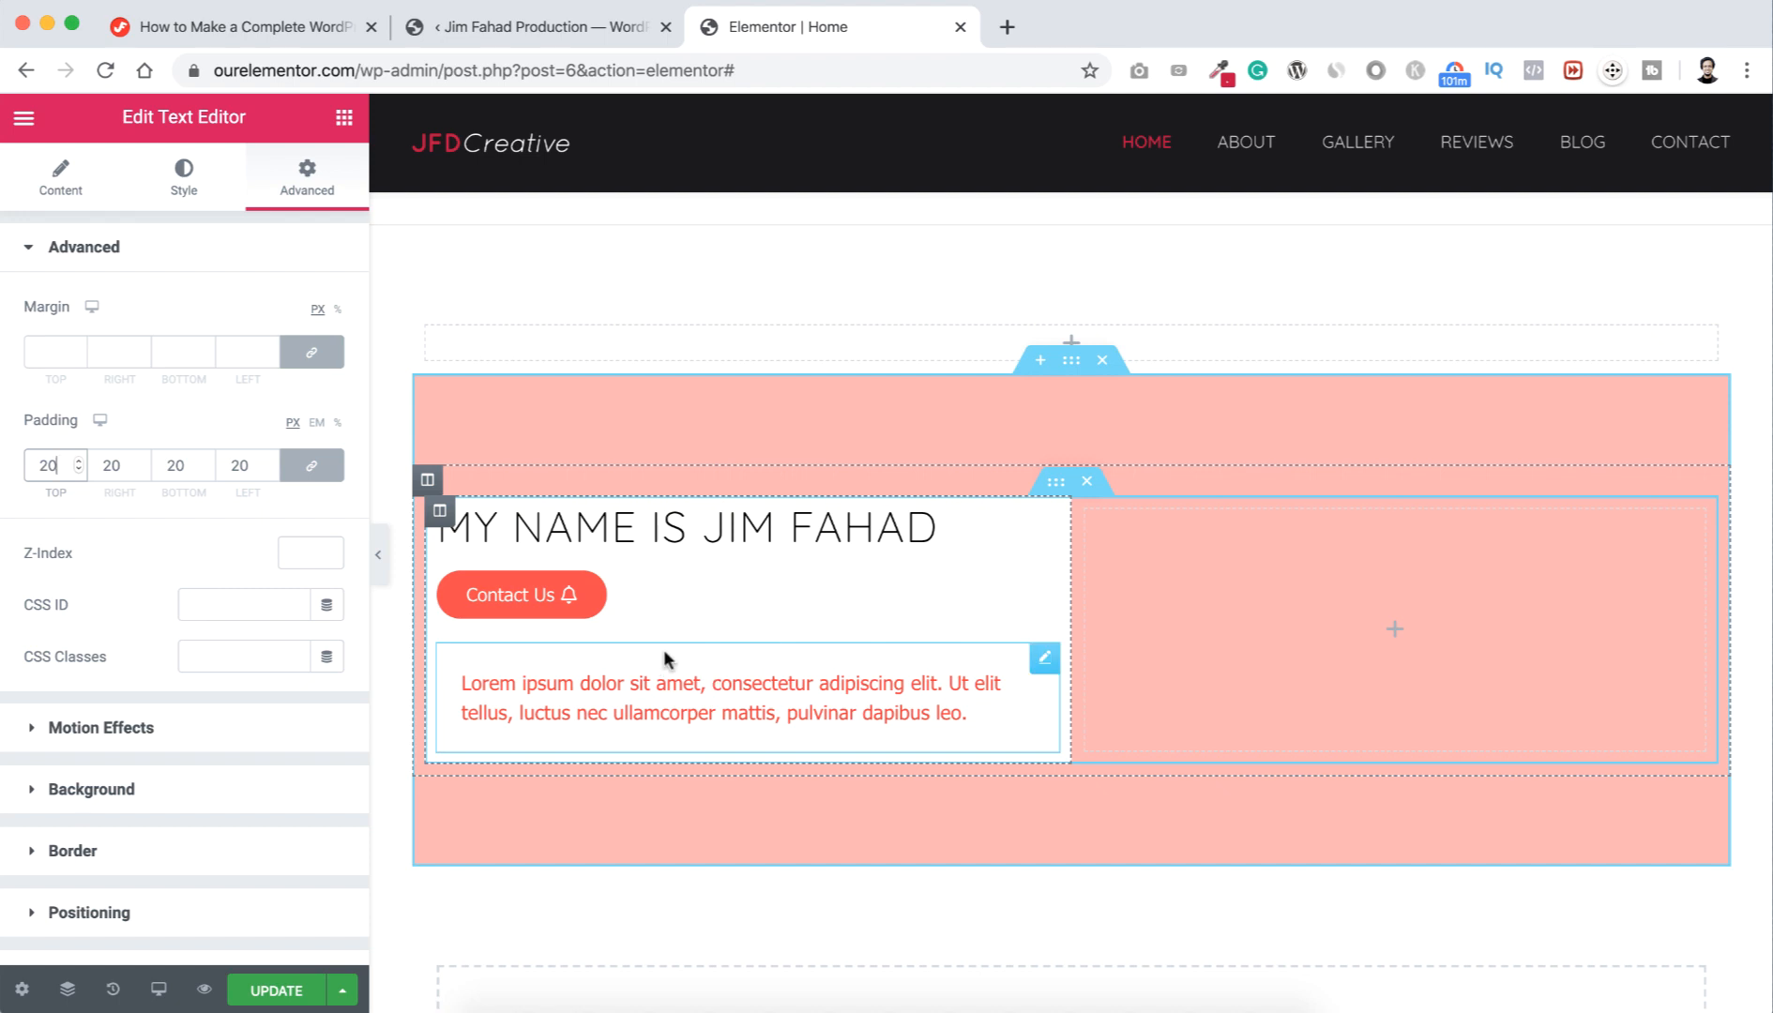
Step: Set the padding of the white inner column to 30 px on all sides
{"action": "left_click", "coordinate": [441, 514]}
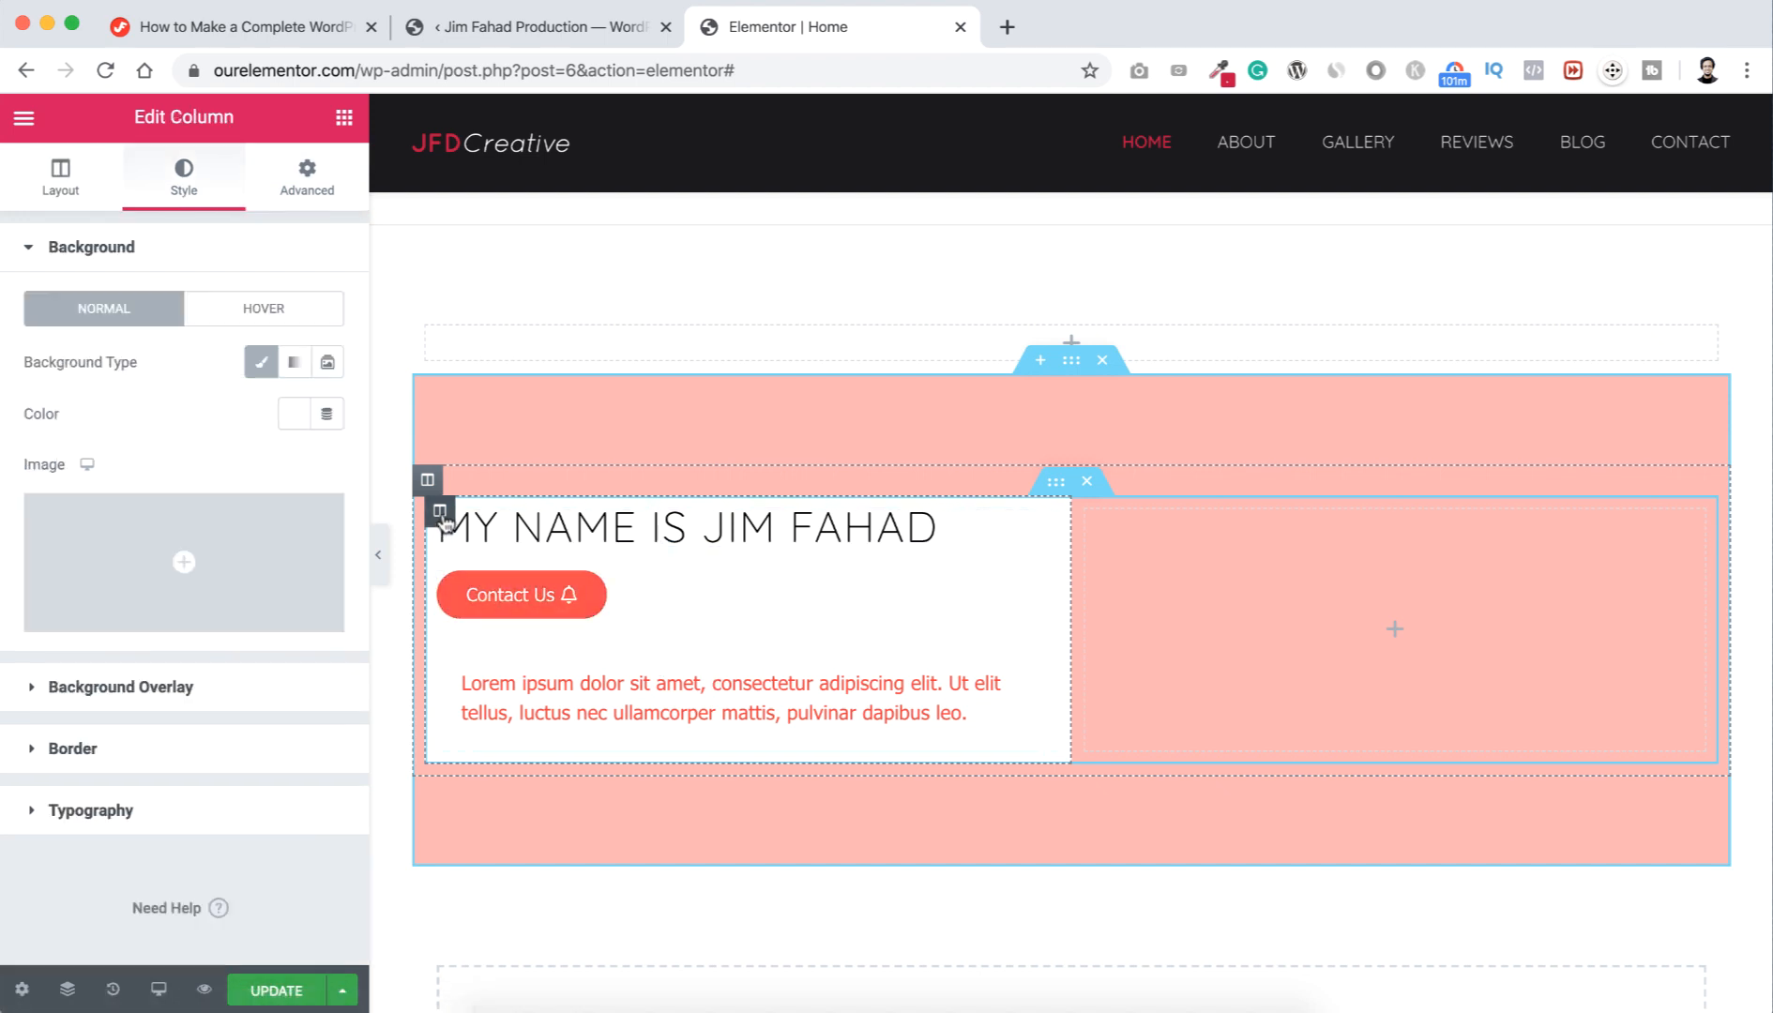
{"action": "left_click", "coordinate": [310, 180]}
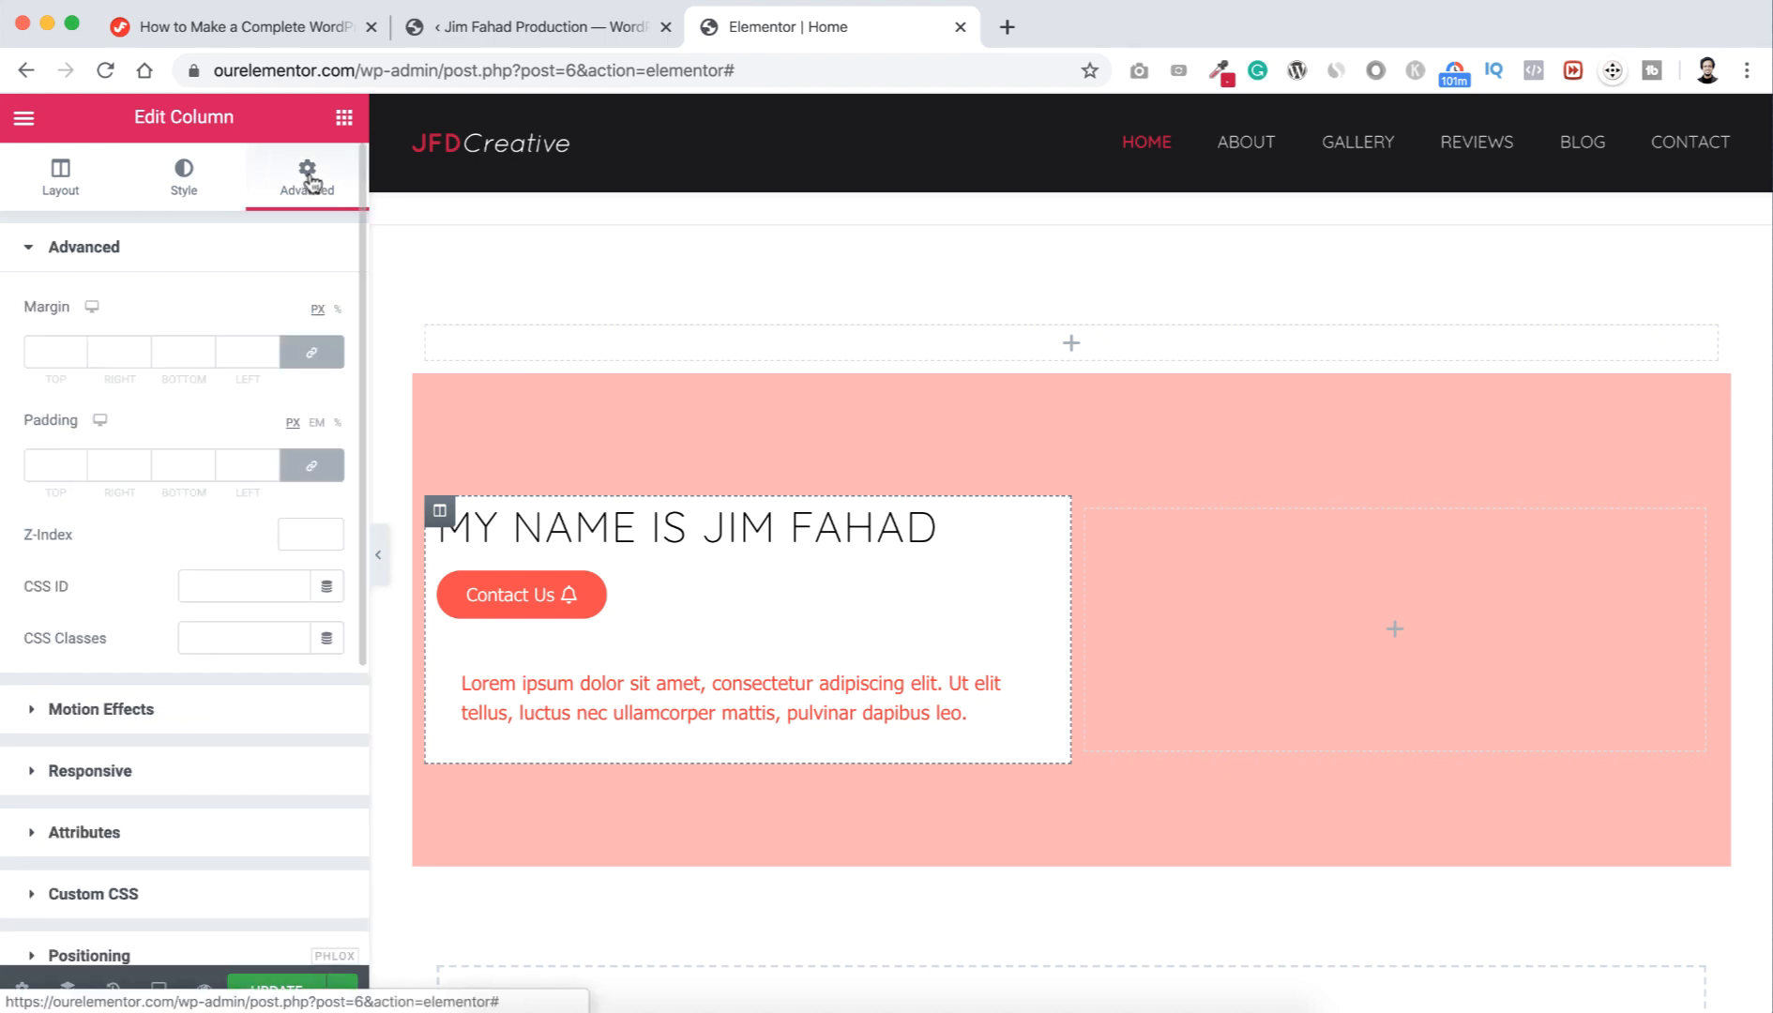
{"action": "left_click", "coordinate": [52, 459]}
{"action": "type", "text": "30"}
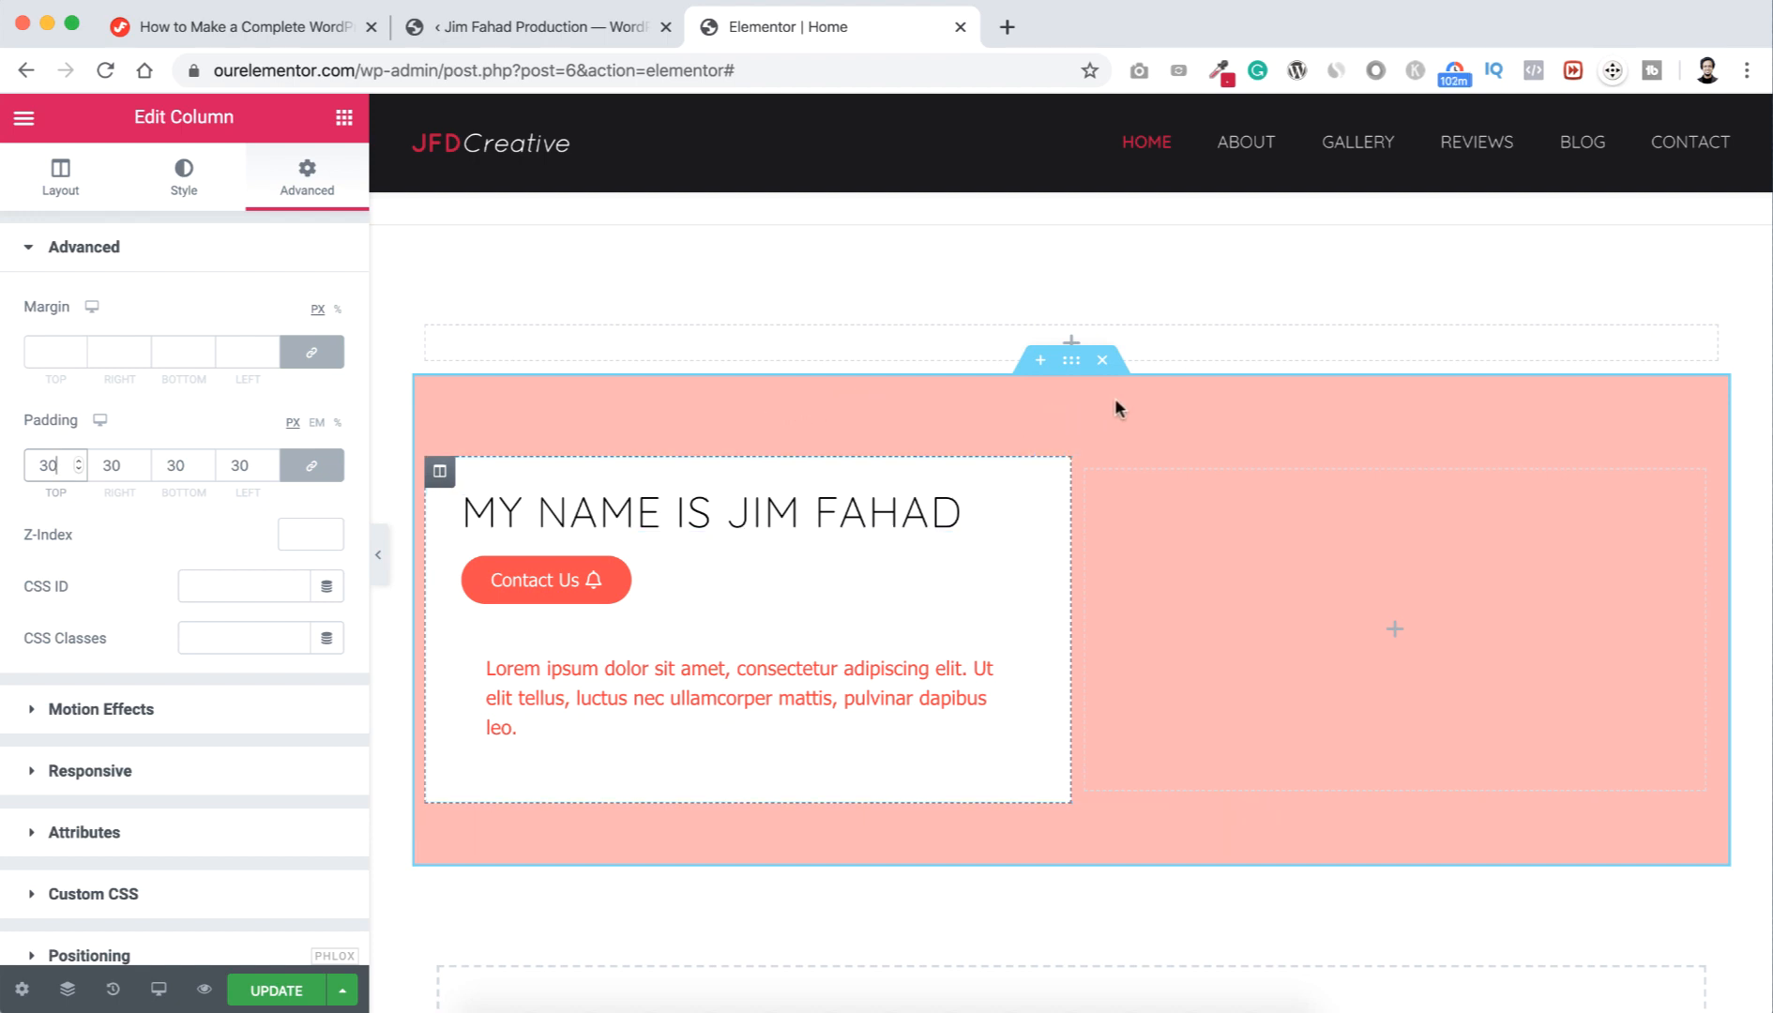
Step: Upload background-Image-1.jpg from the Tutorial 4 Images folder and insert it as the outer section's background image
{"action": "left_click", "coordinate": [1072, 362]}
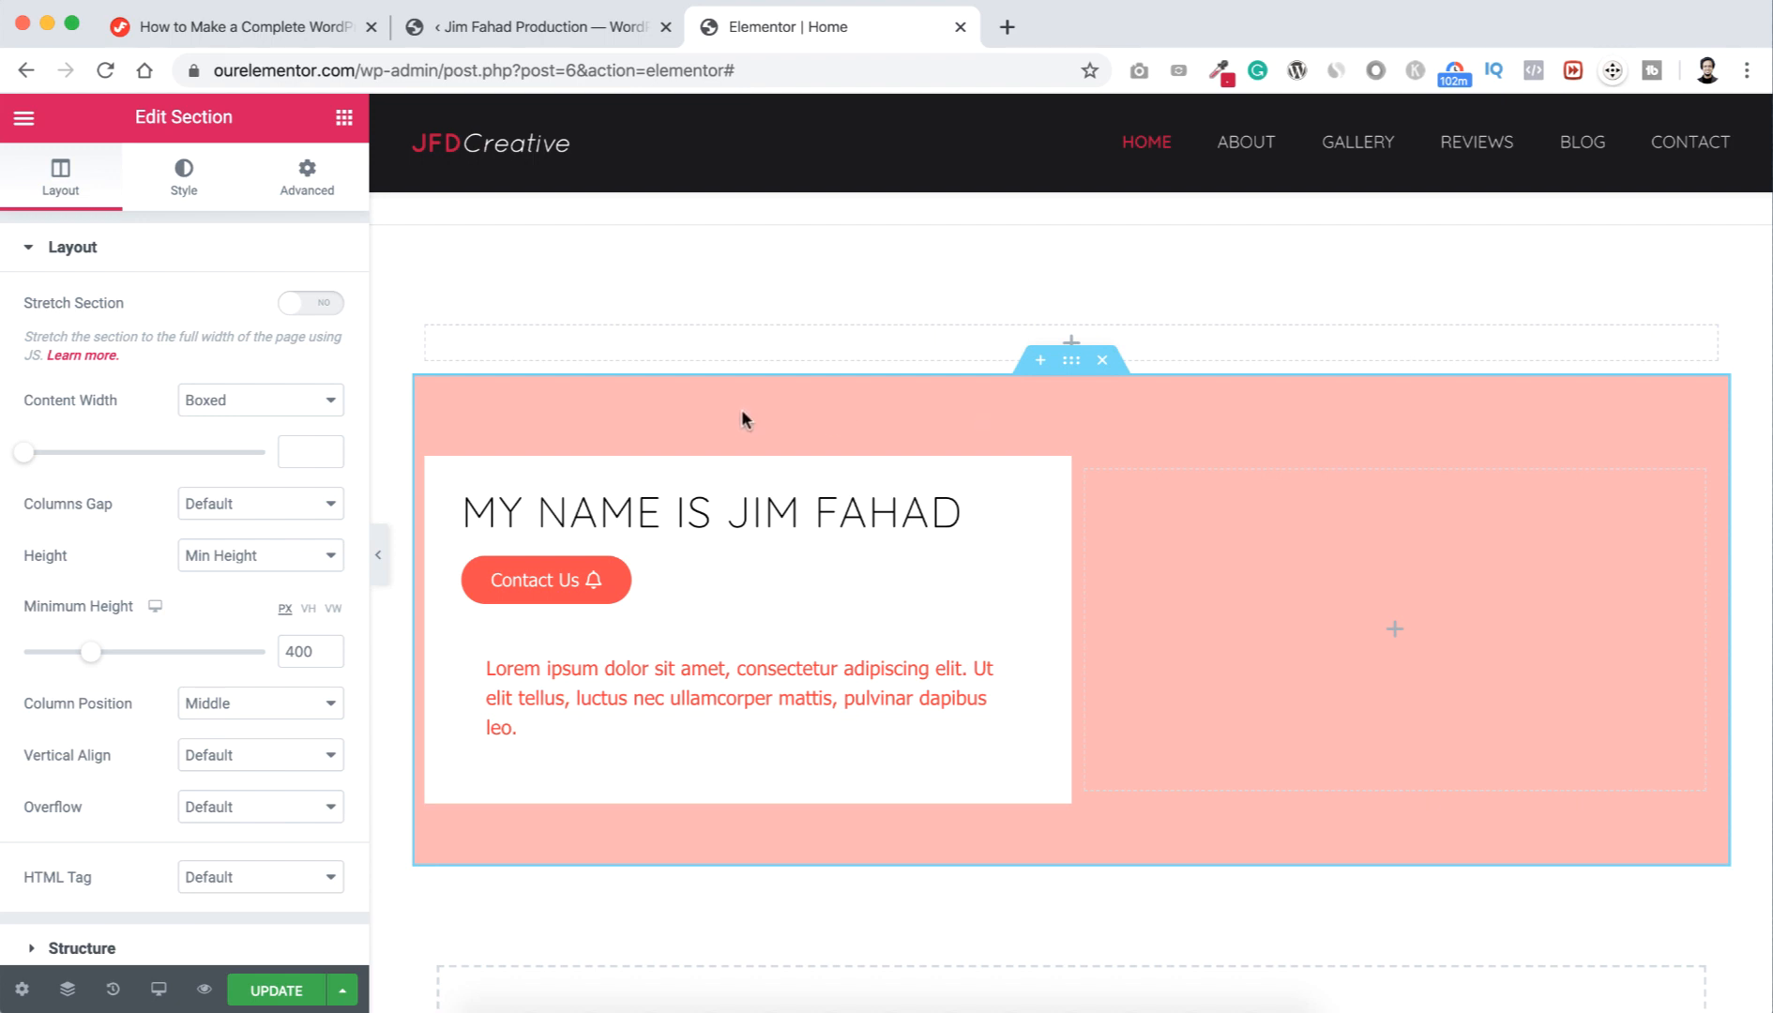
{"action": "left_click", "coordinate": [185, 180]}
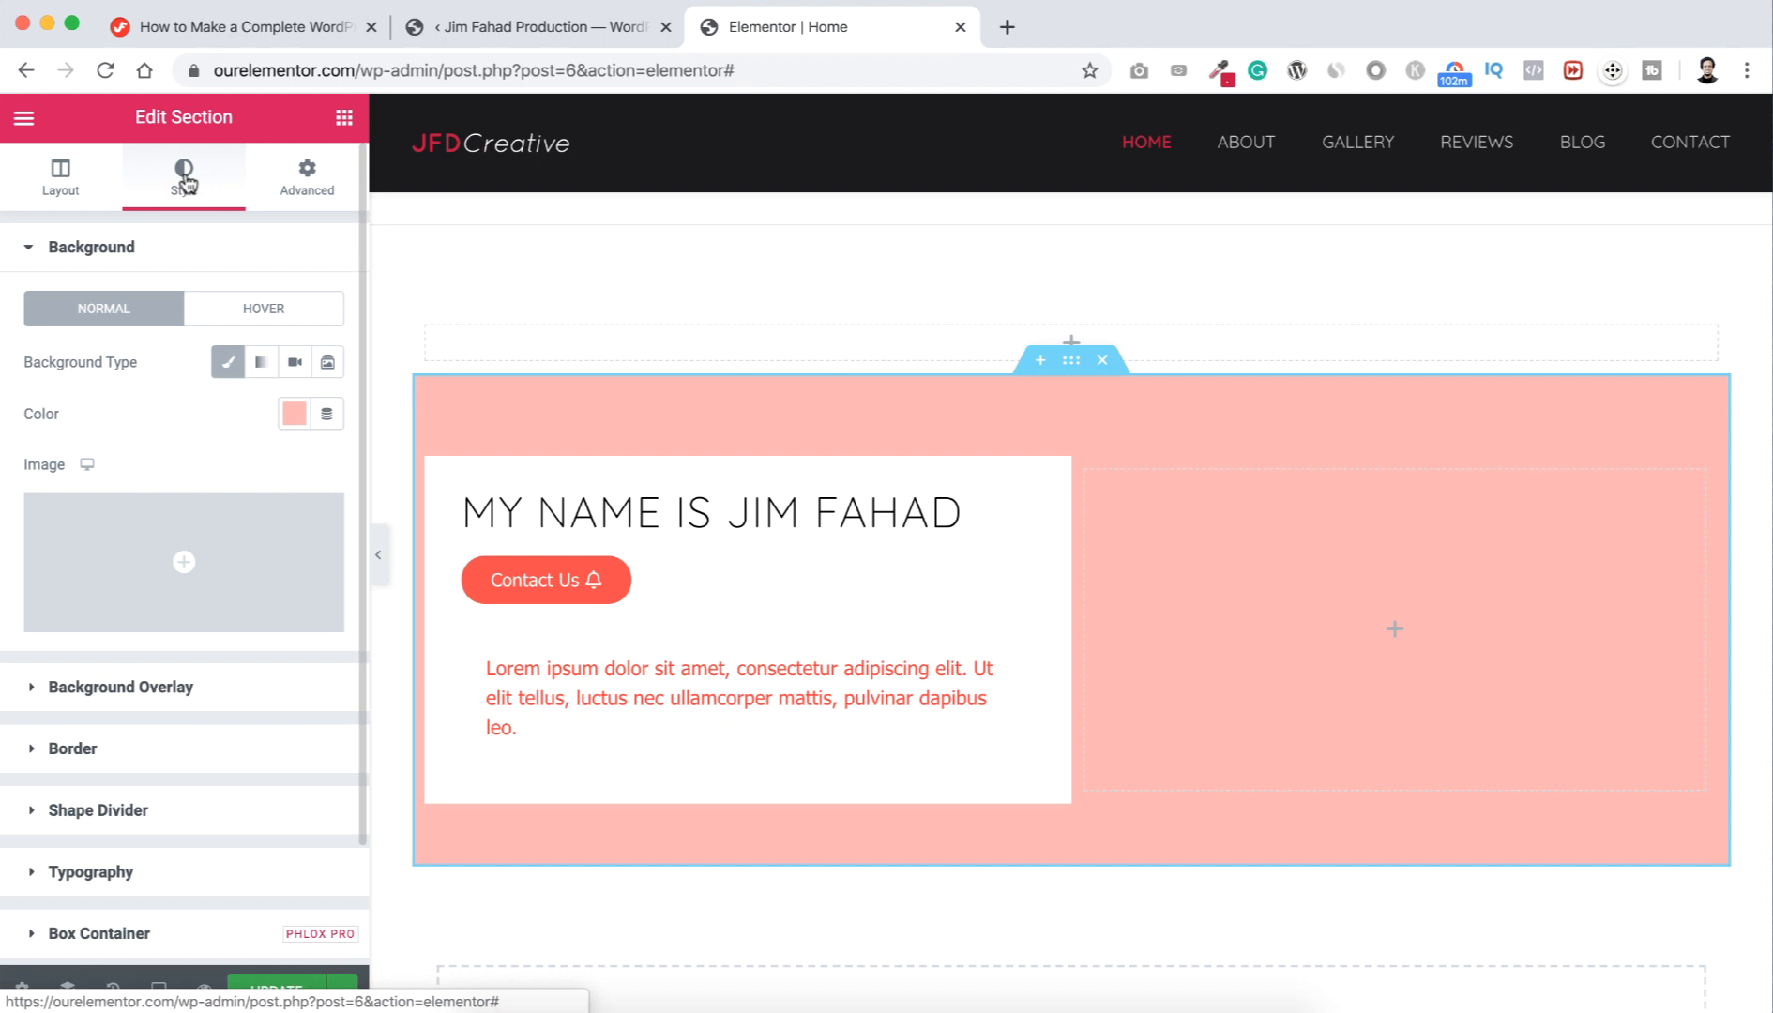
{"action": "left_click", "coordinate": [188, 563]}
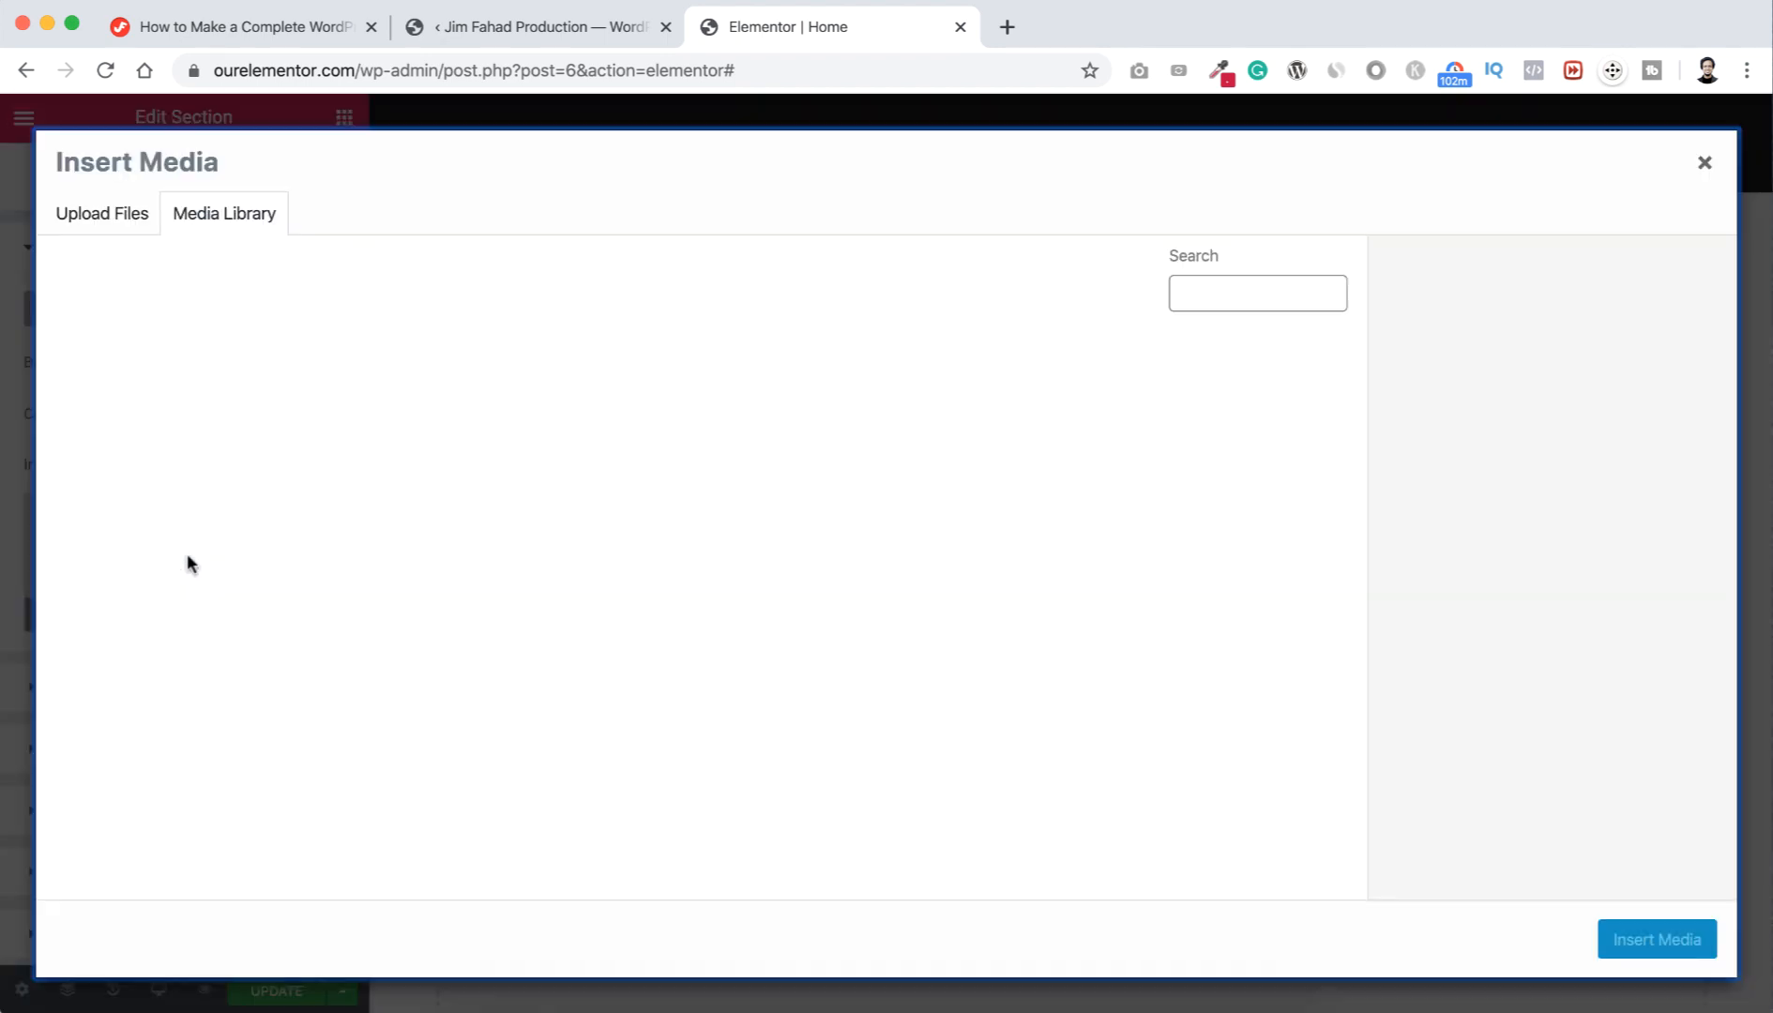
{"action": "left_click", "coordinate": [104, 215]}
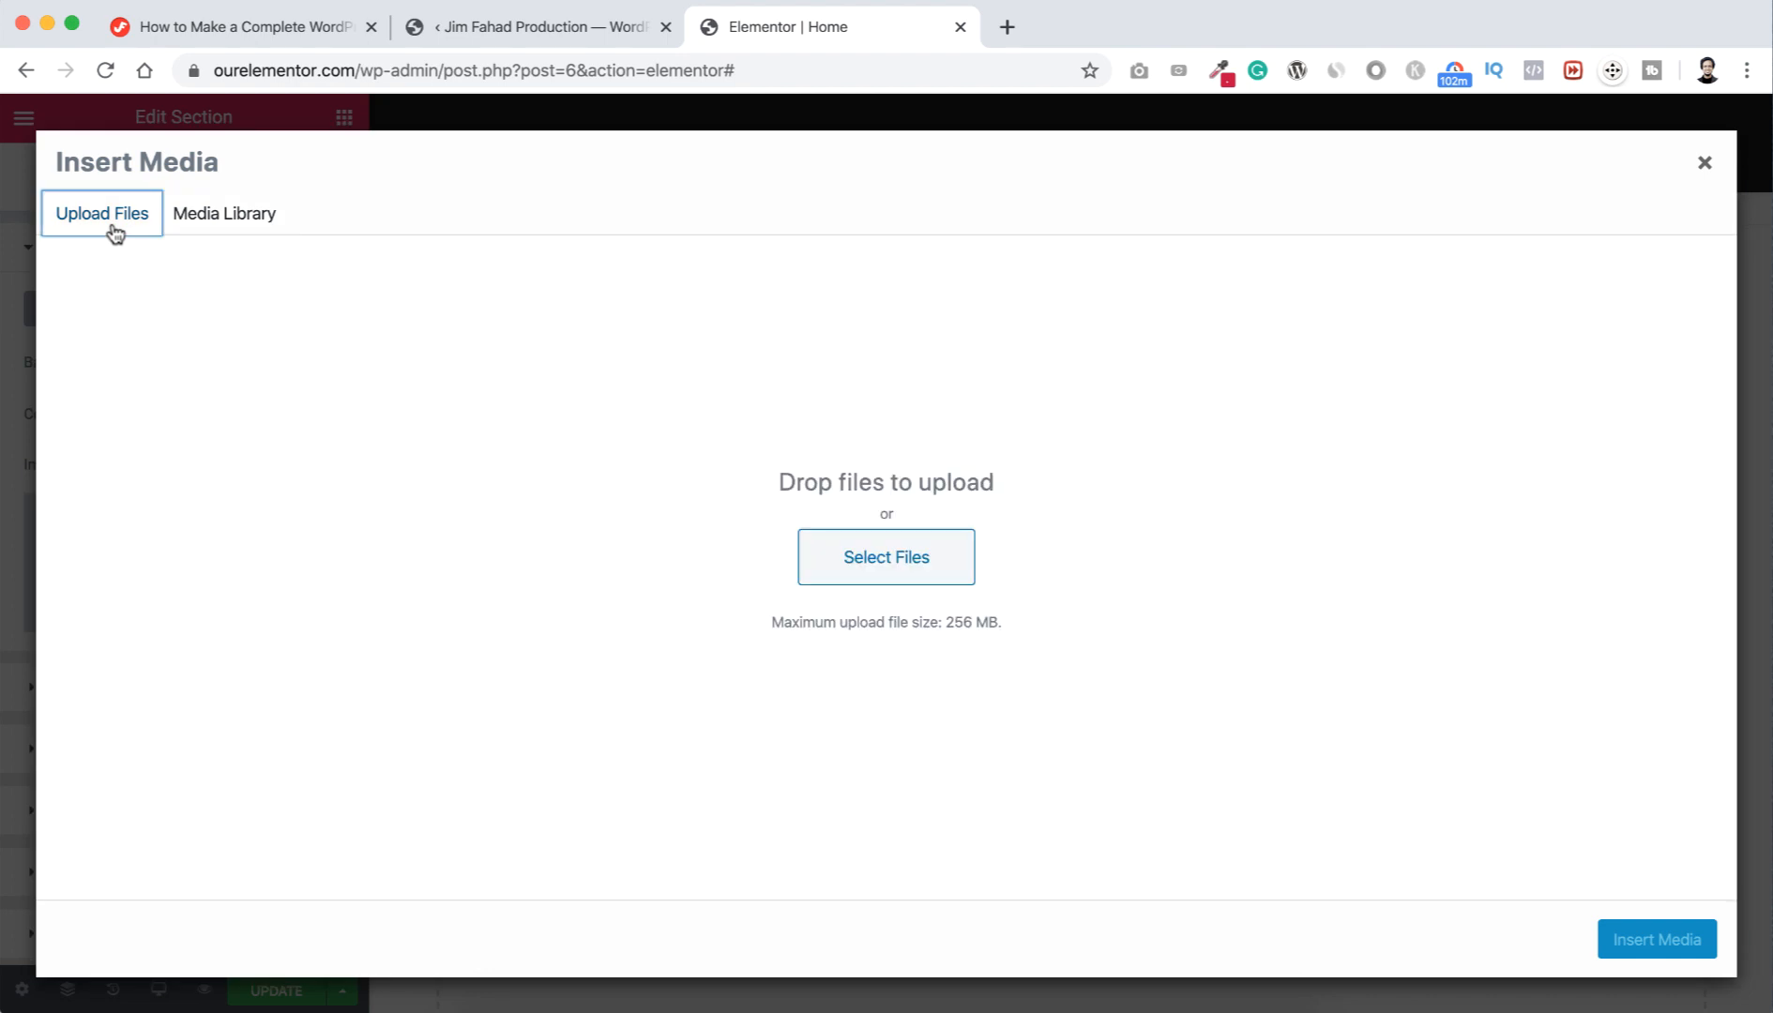
{"action": "left_click", "coordinate": [860, 556]}
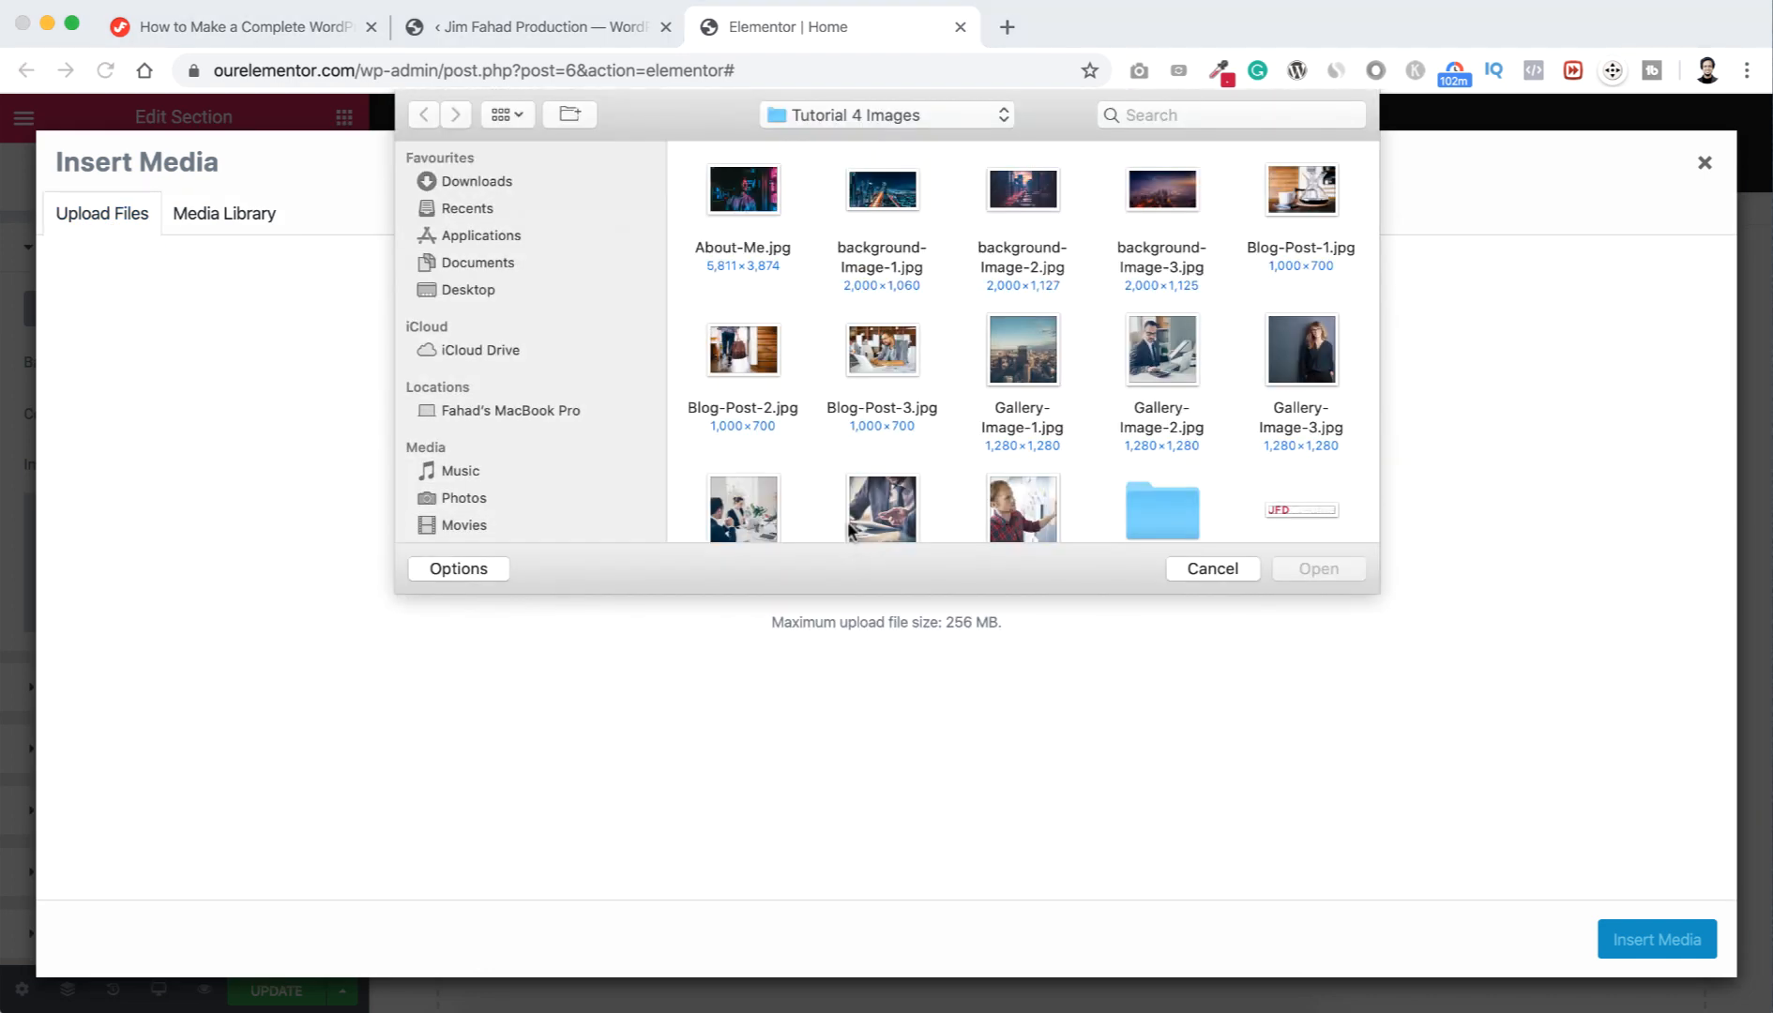
{"action": "left_click", "coordinate": [864, 210]}
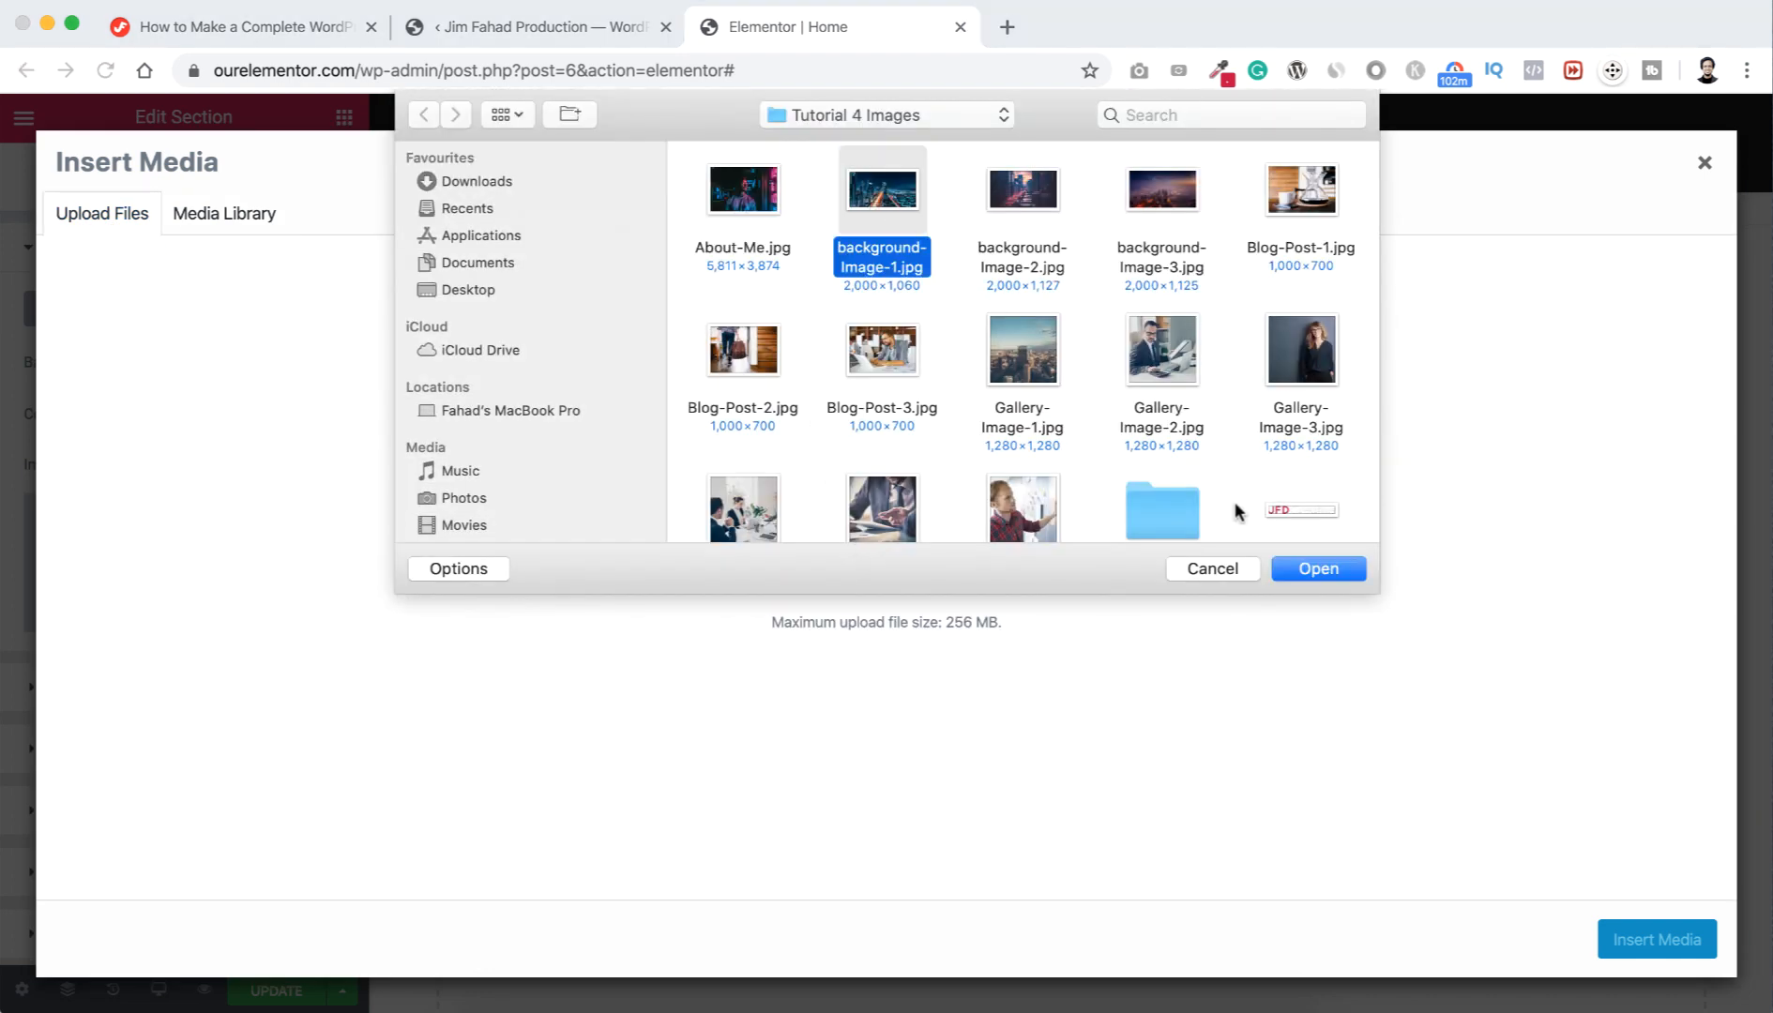
{"action": "left_click", "coordinate": [1310, 568]}
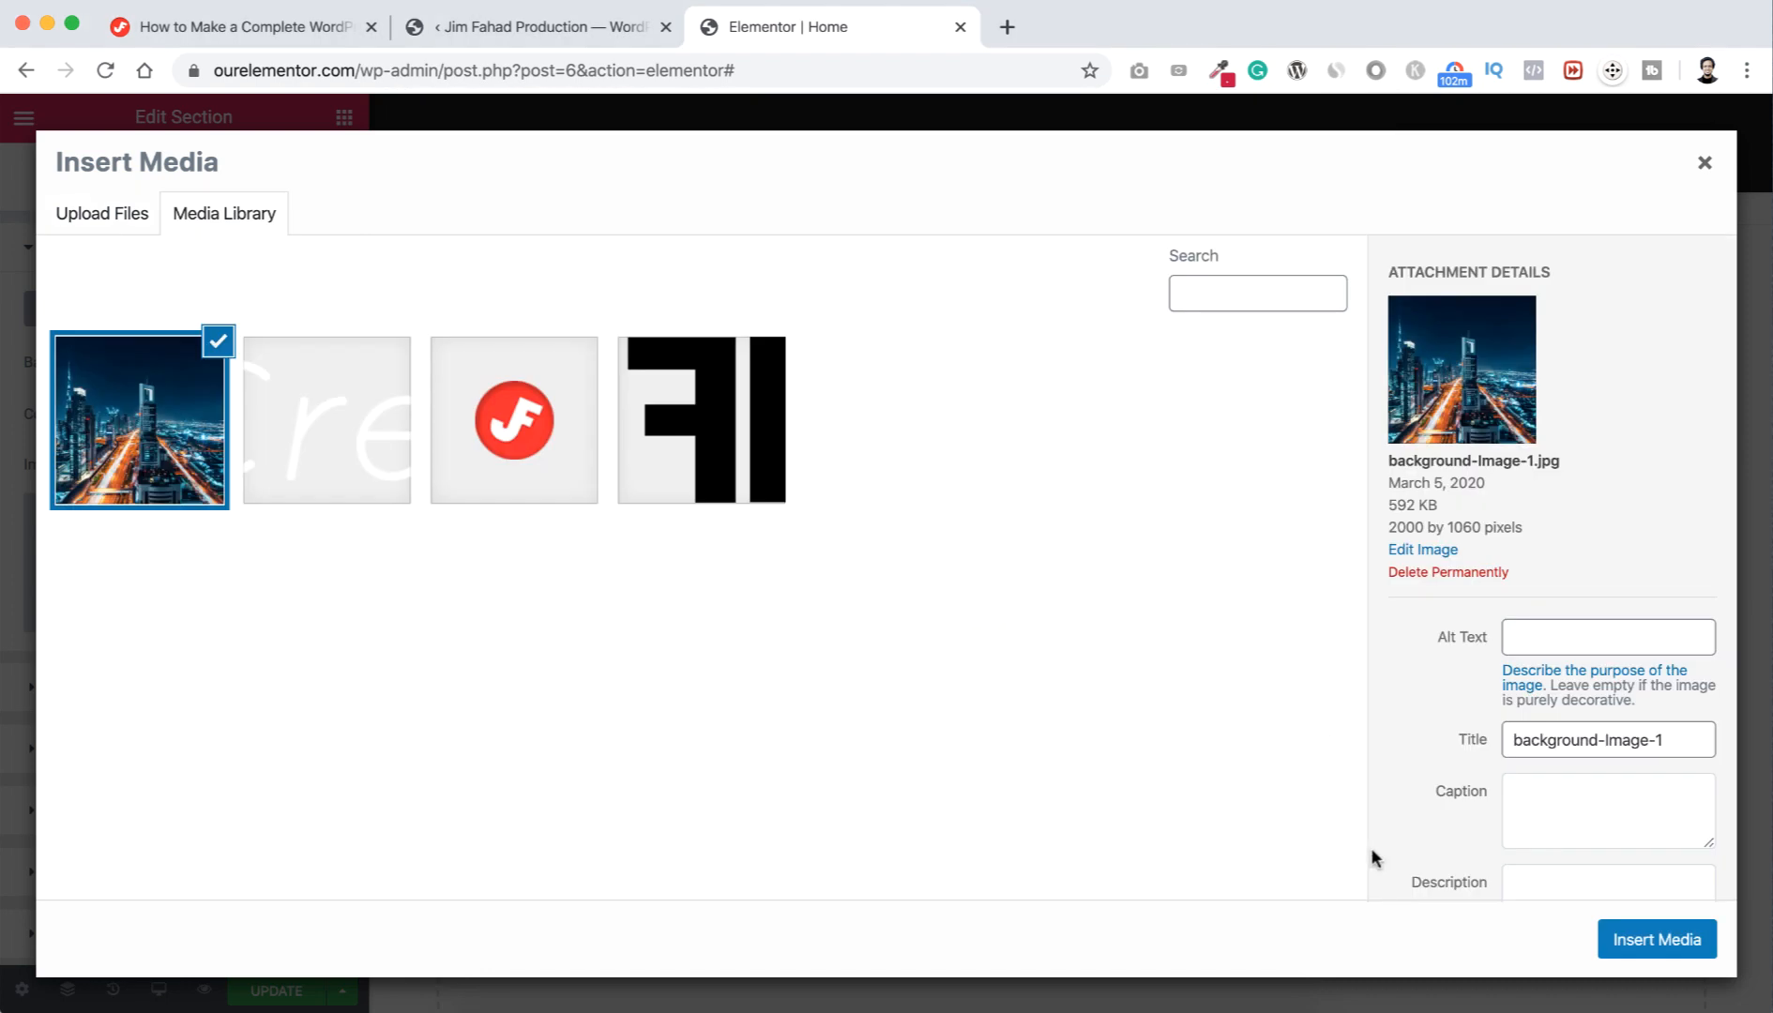
{"action": "left_click", "coordinate": [1676, 941]}
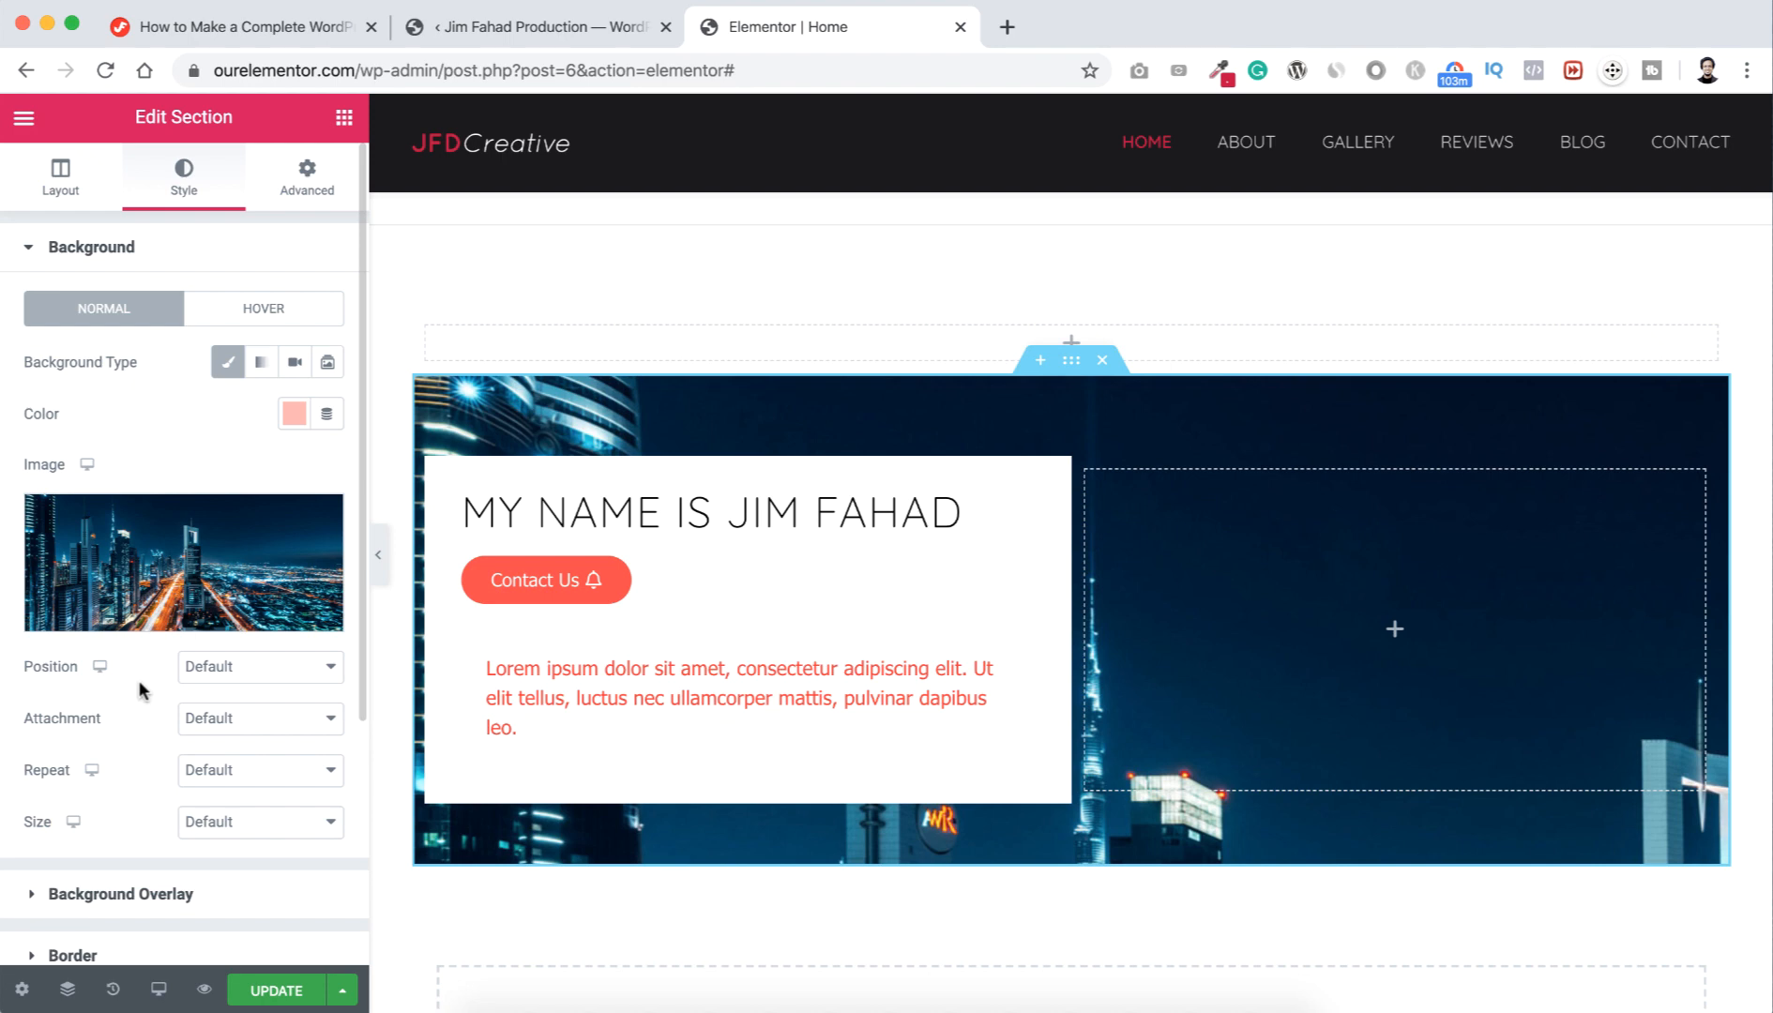
Step: Set the section's background image to Center Center position, Fixed attachment, No-repeat and Cover size
{"action": "left_click", "coordinate": [218, 668]}
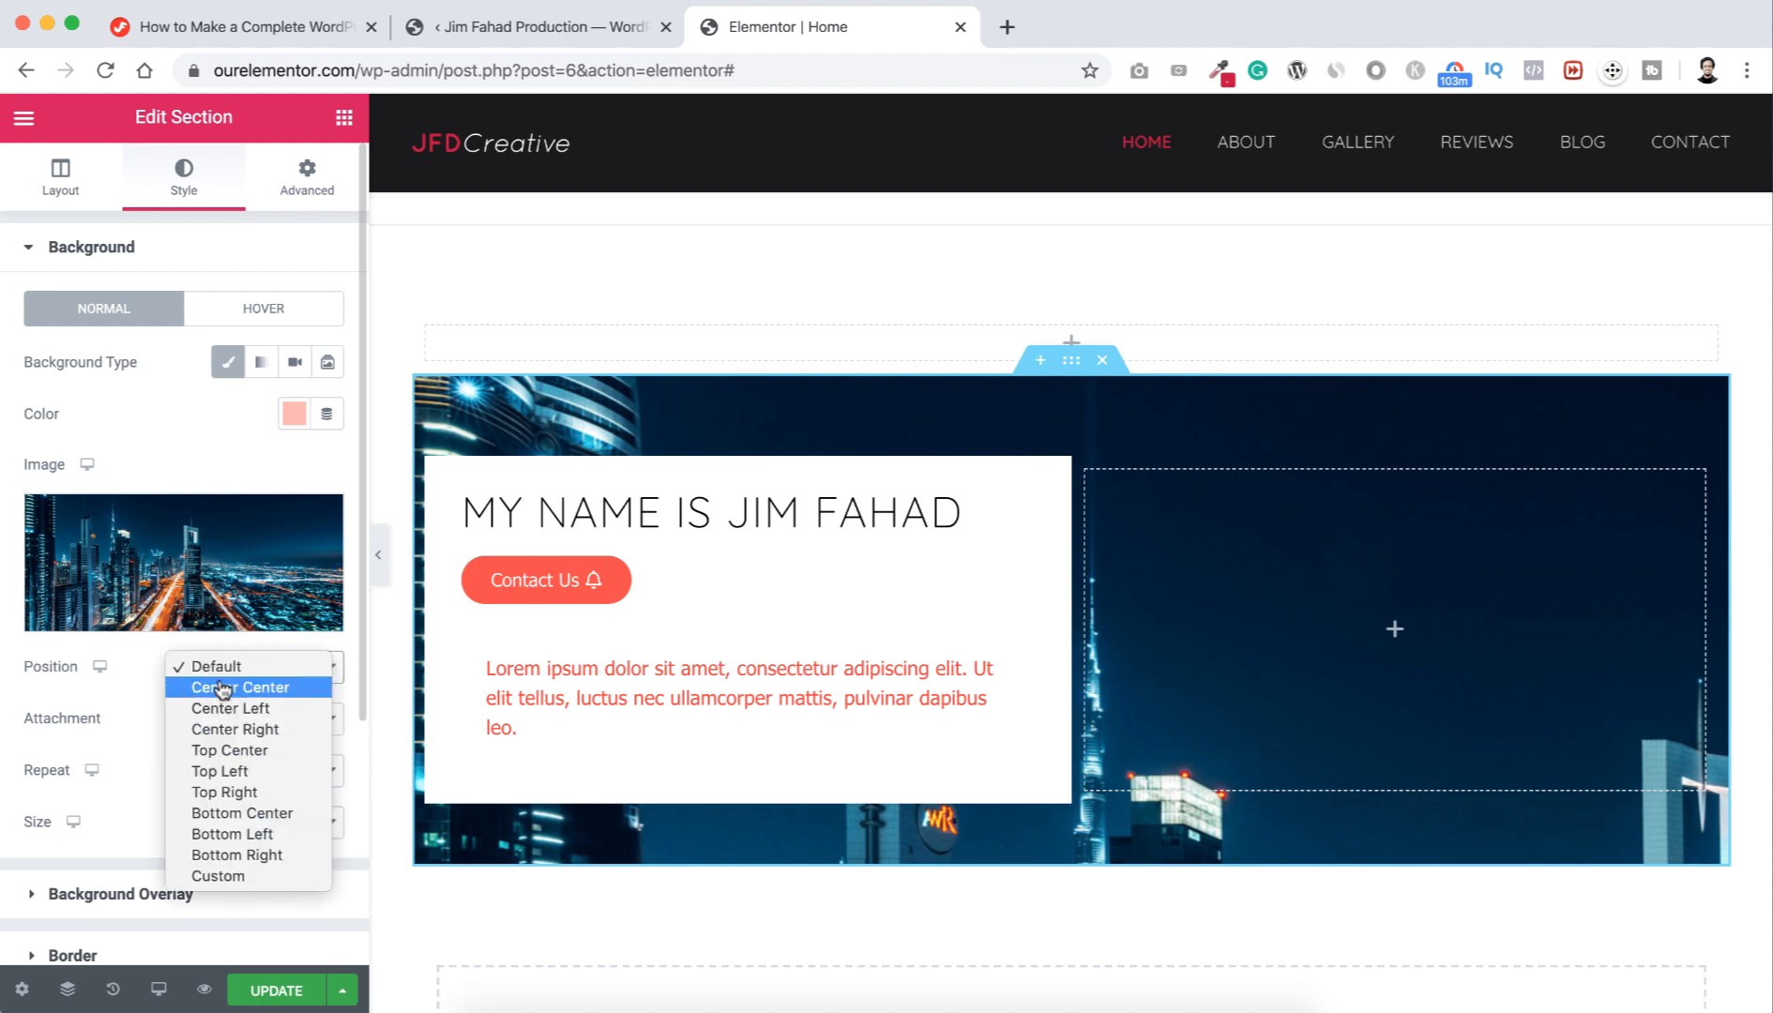
{"action": "left_click", "coordinate": [221, 688]}
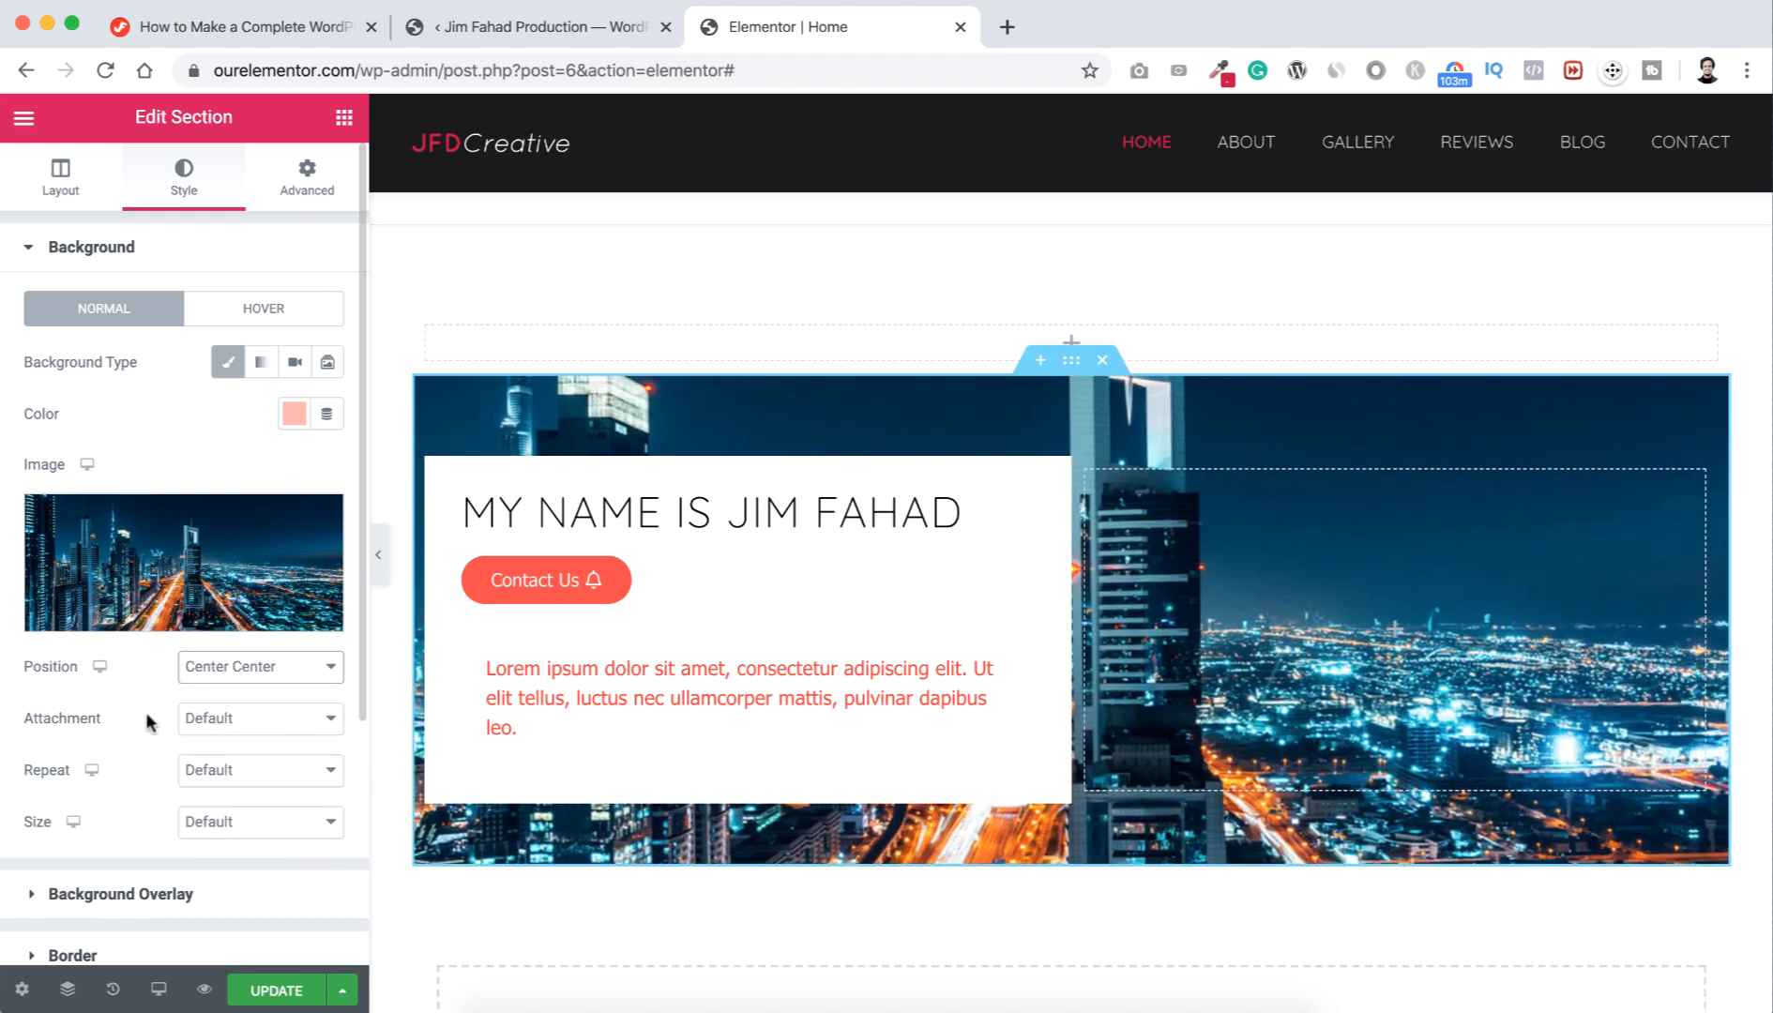
{"action": "left_click", "coordinate": [214, 721]}
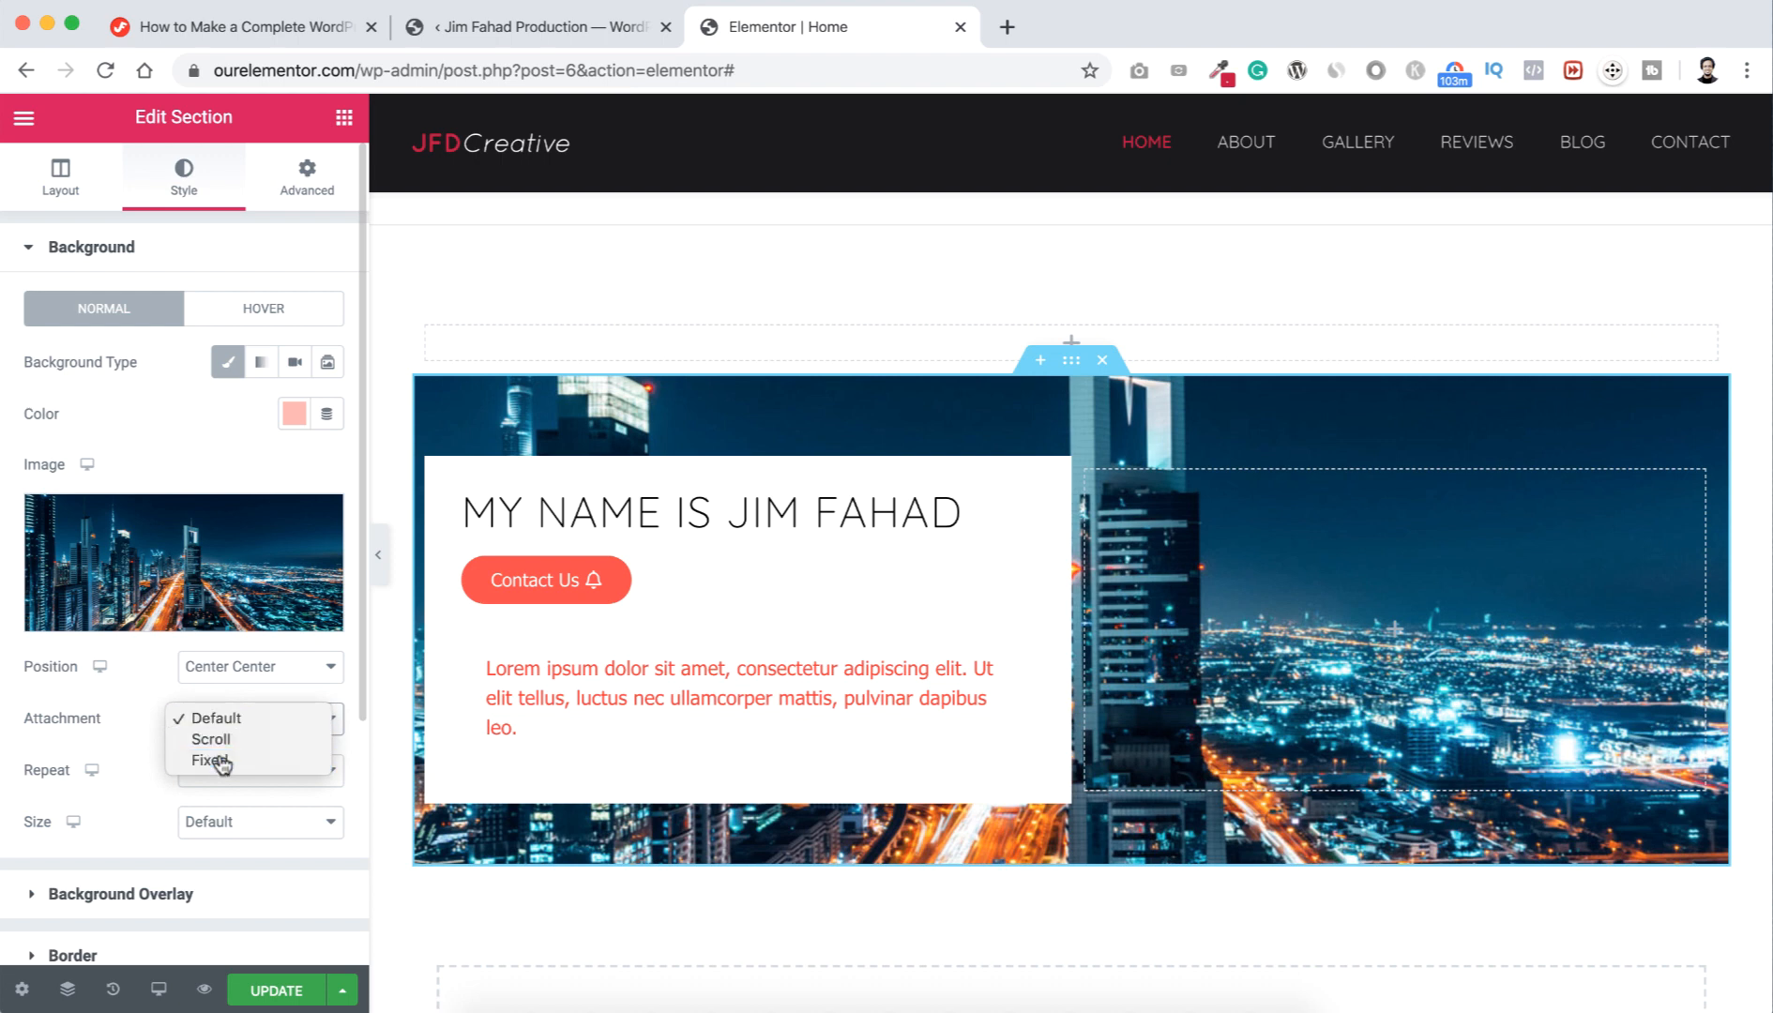
{"action": "left_click", "coordinate": [223, 762]}
{"action": "left_click", "coordinate": [205, 809]}
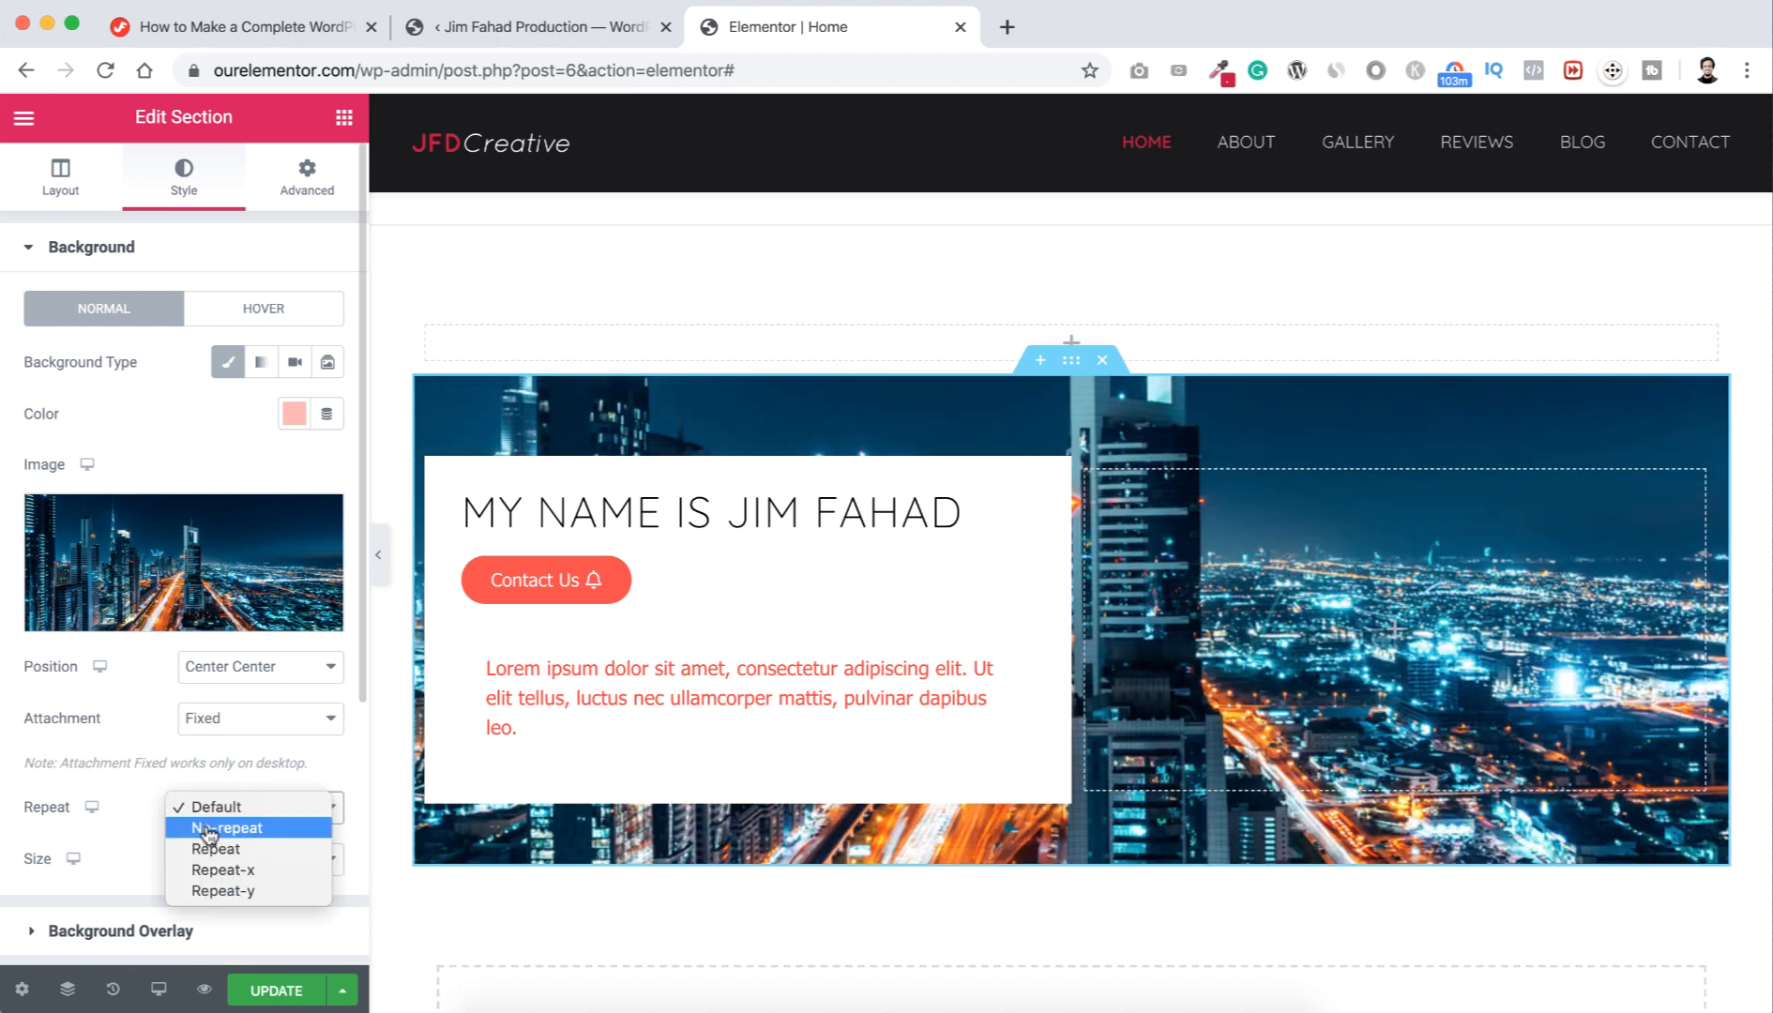
{"action": "left_click", "coordinate": [208, 830]}
{"action": "left_click", "coordinate": [218, 859]}
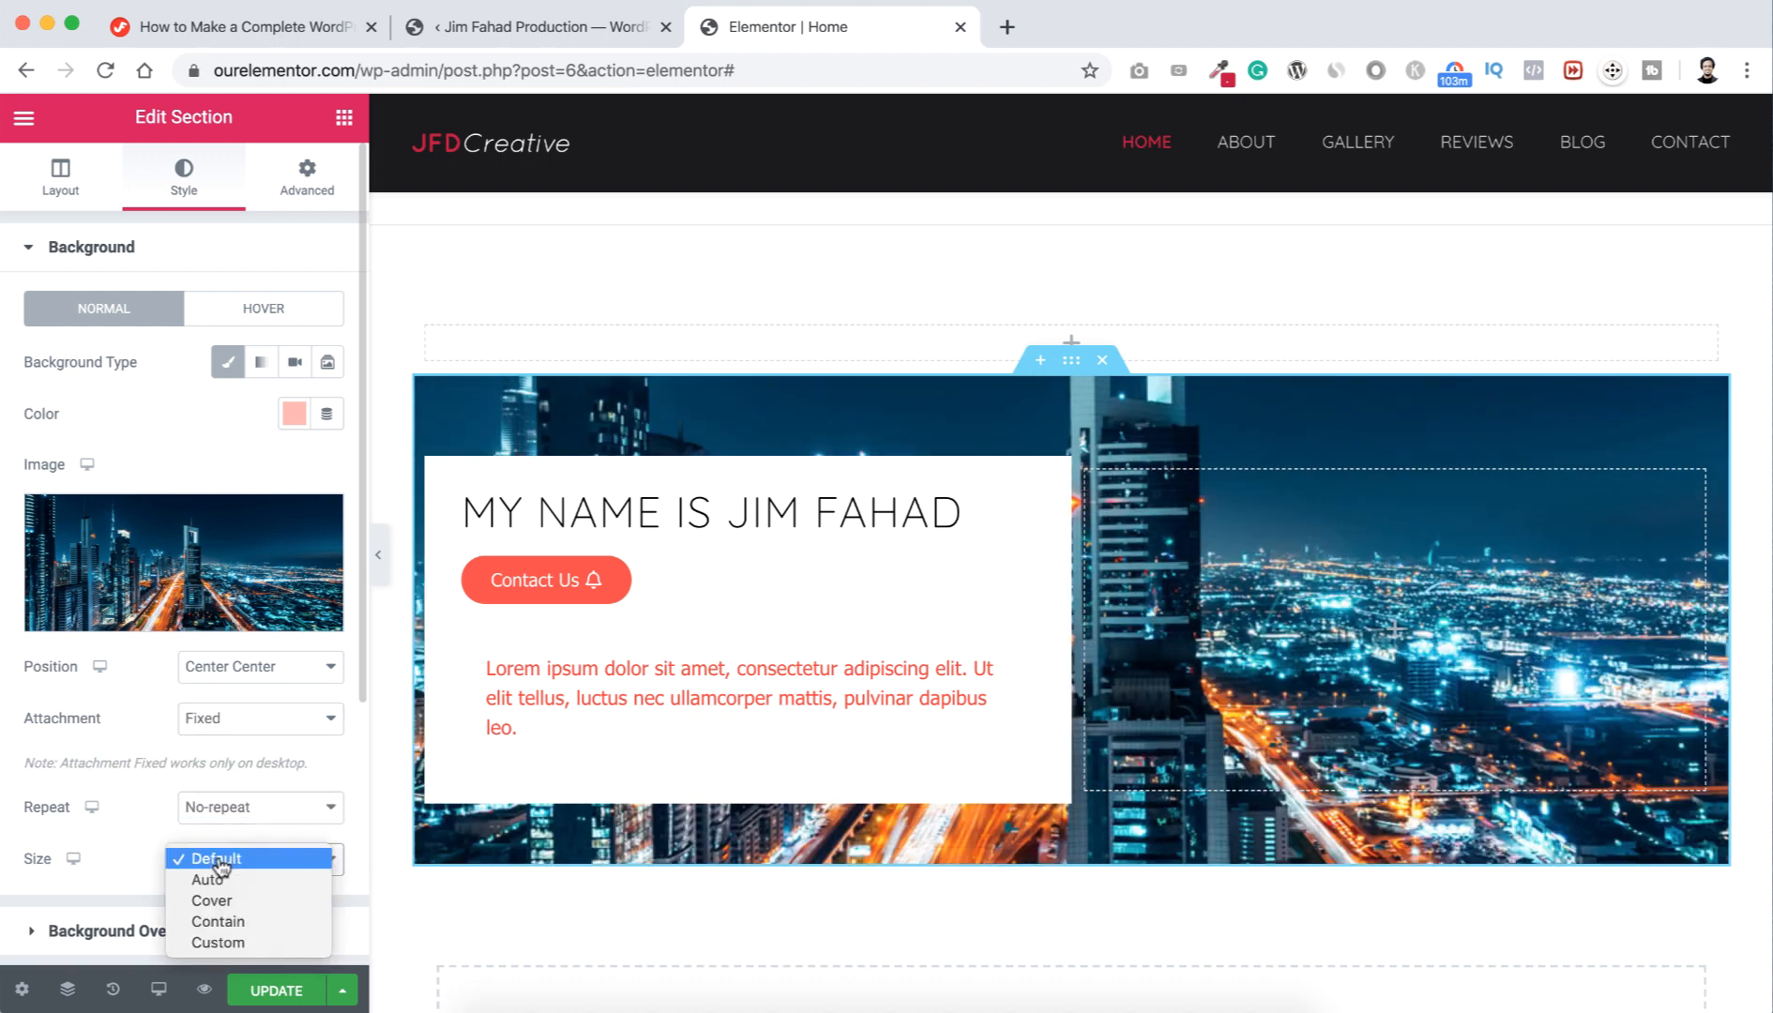
{"action": "left_click", "coordinate": [214, 902]}
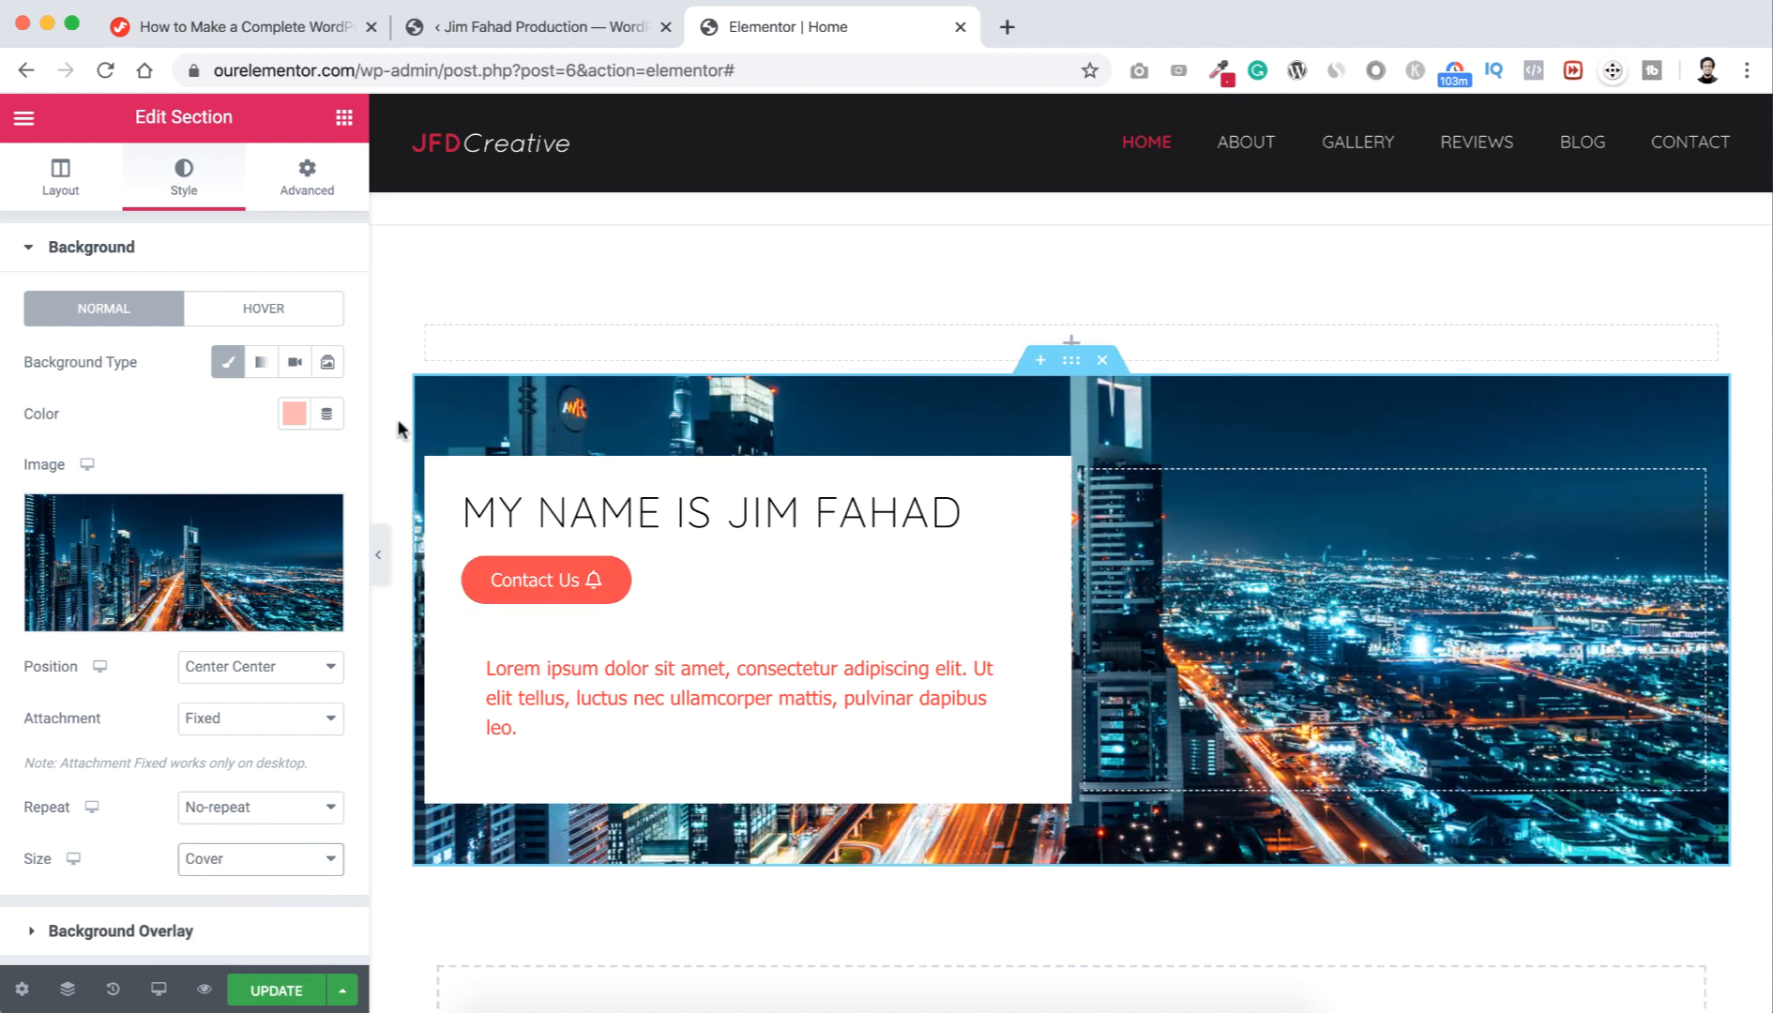
Step: Stretch the outer section to the full width of the page
{"action": "left_click", "coordinate": [66, 178]}
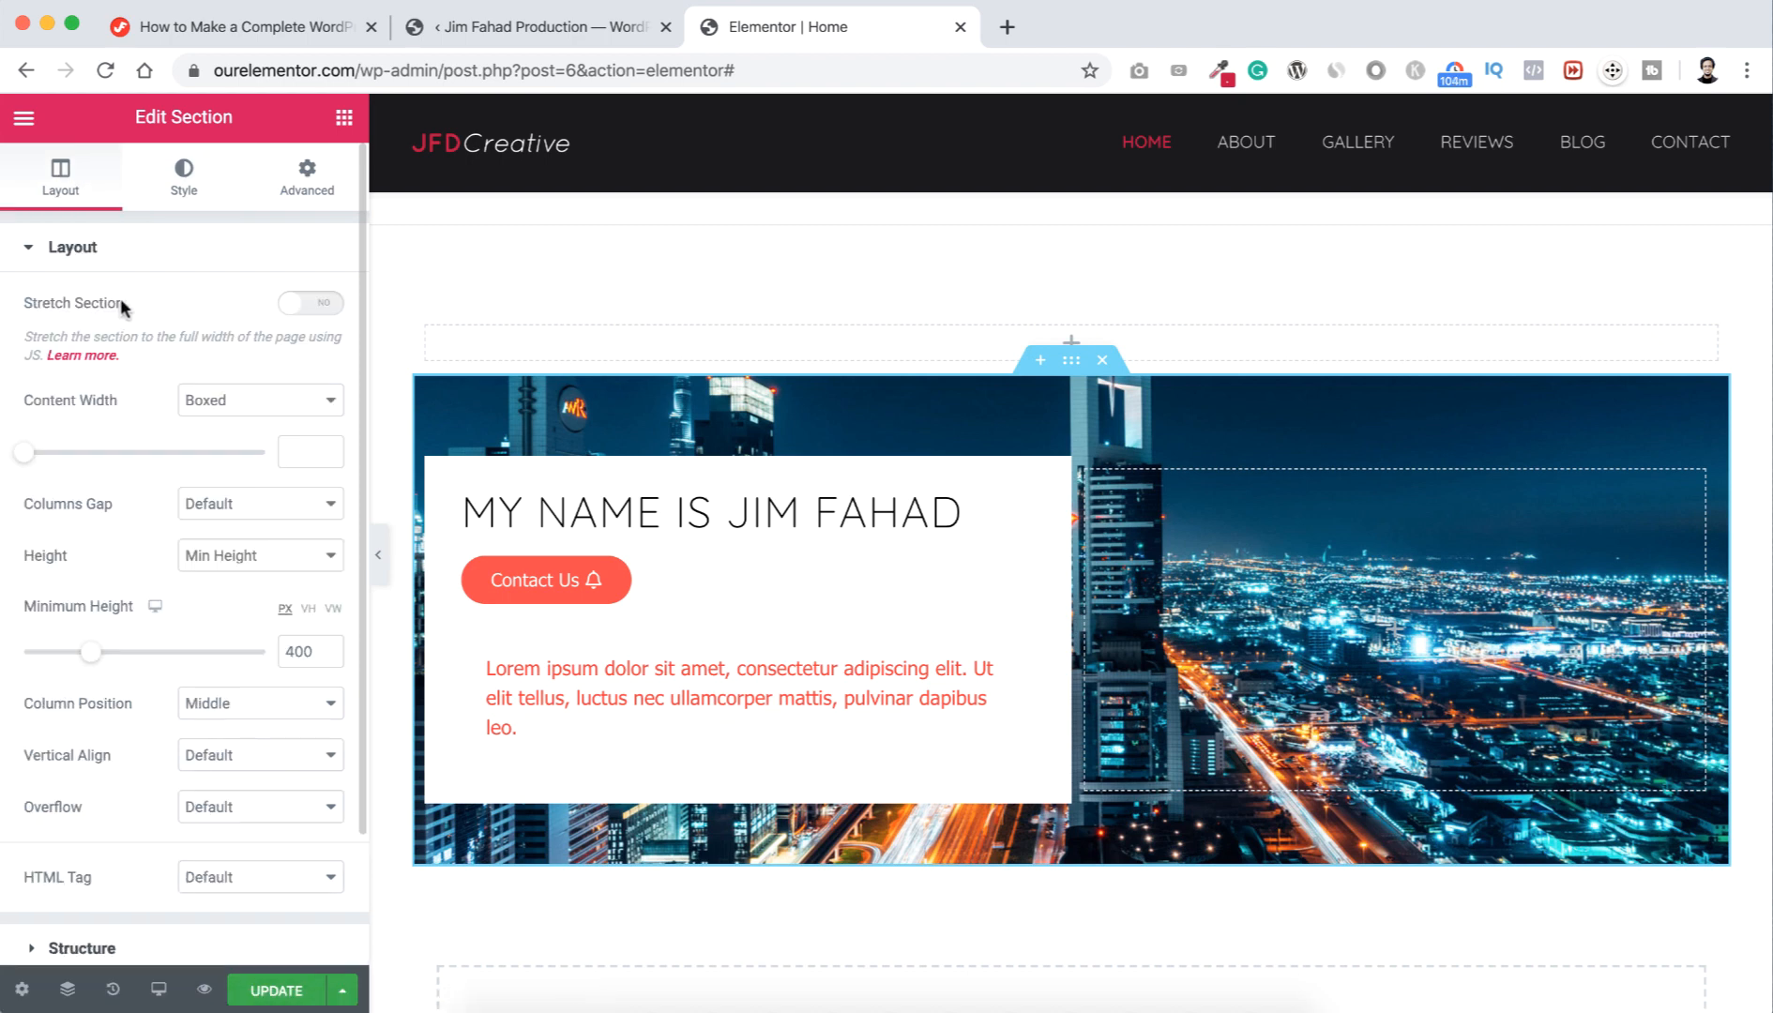
{"action": "left_click", "coordinate": [319, 303]}
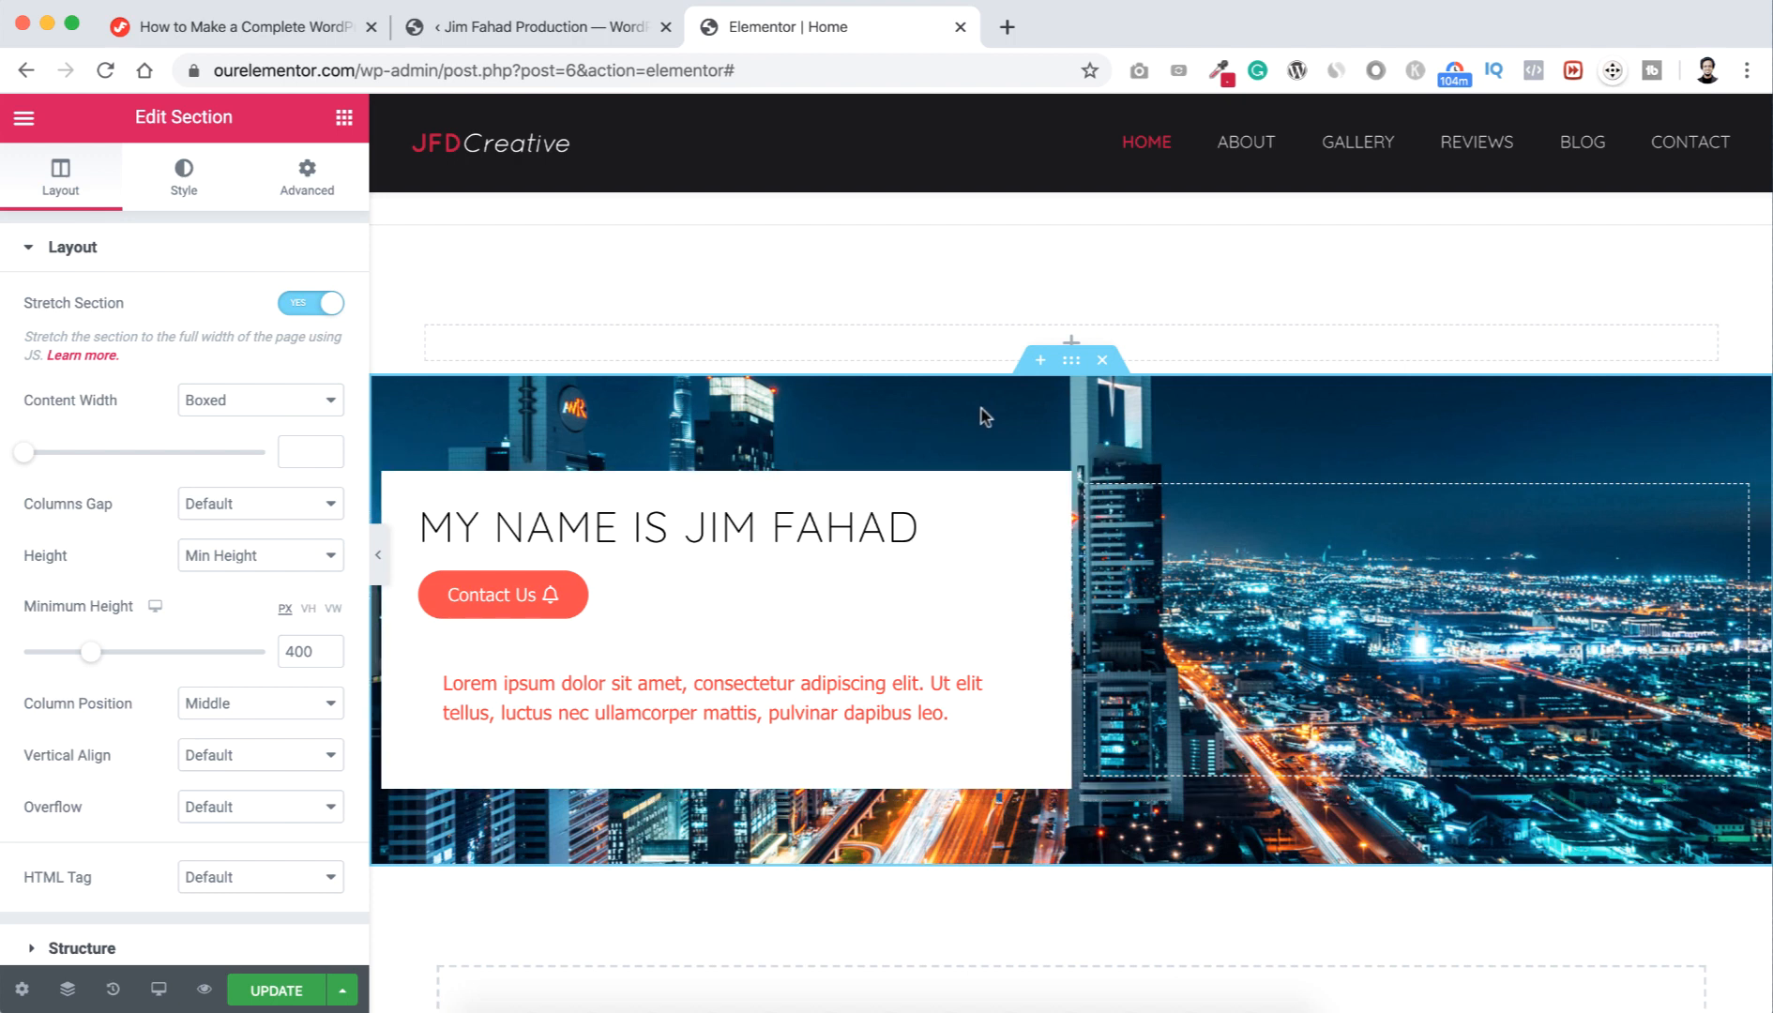
Step: Add a classic background overlay to the section in black (#000000)
{"action": "left_click", "coordinate": [188, 188]}
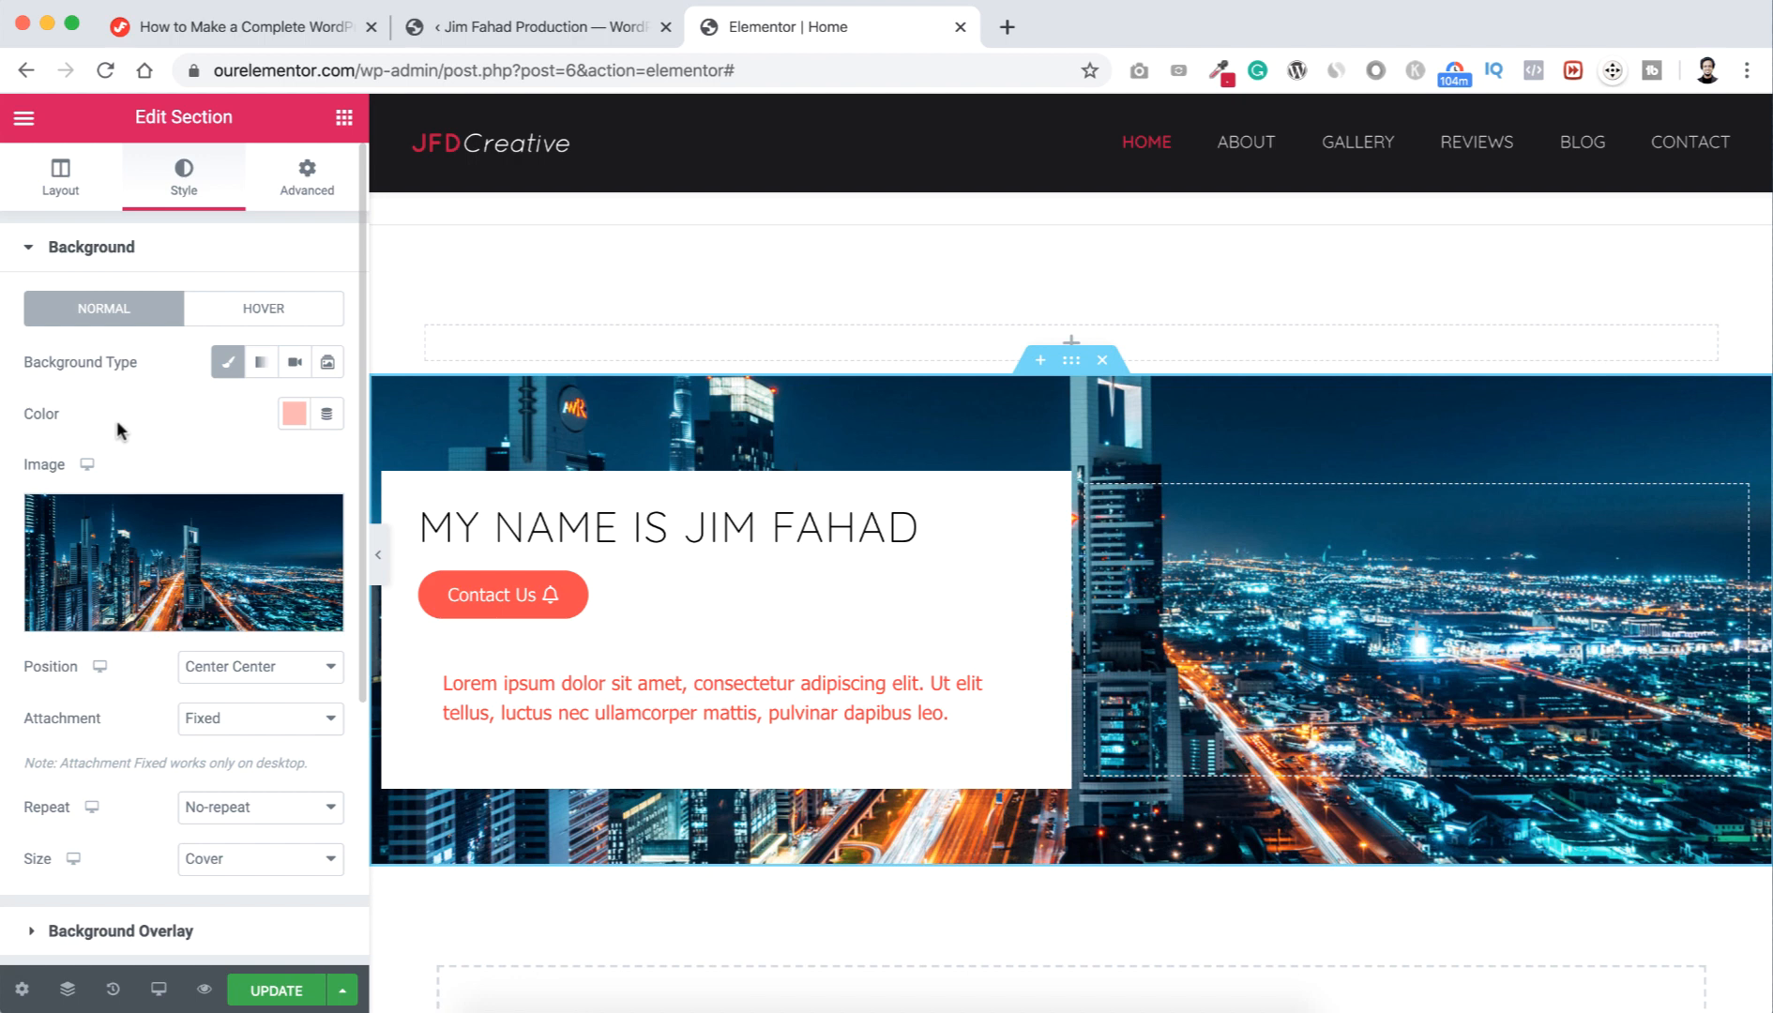
{"action": "scroll", "coordinate": [117, 422], "scroll_direction": "down", "scroll_amount": 5}
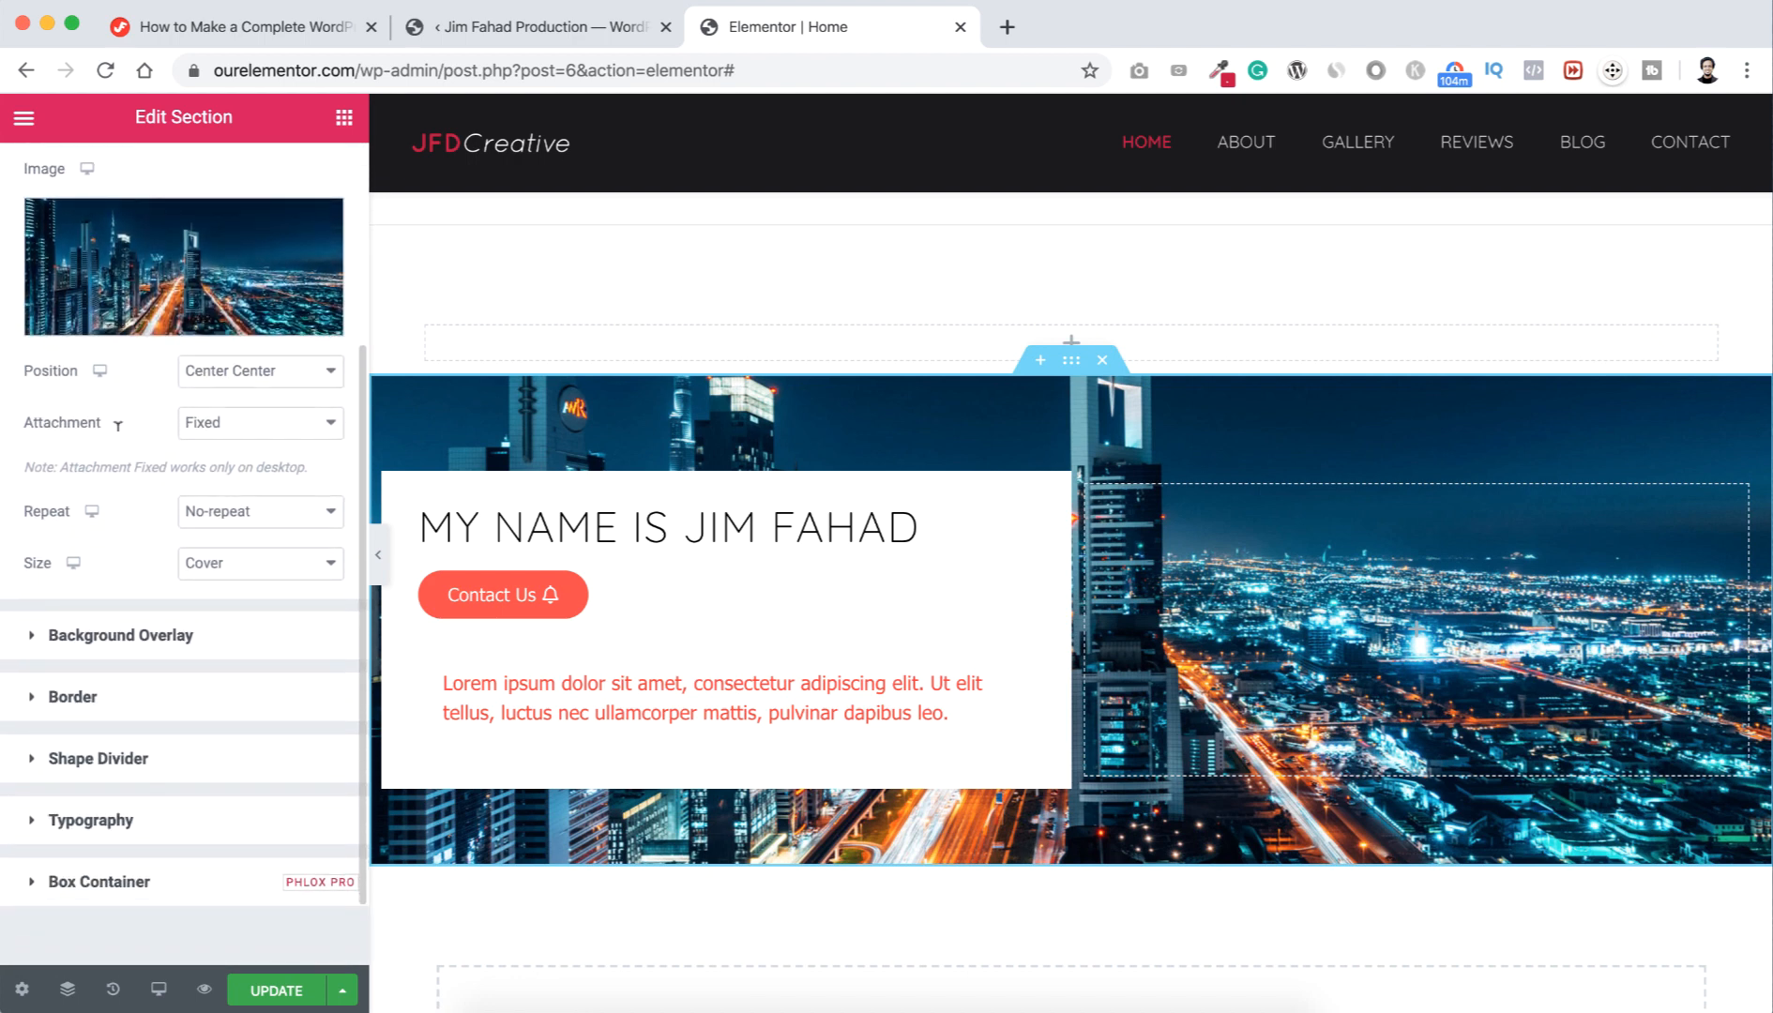
{"action": "left_click", "coordinate": [37, 637]}
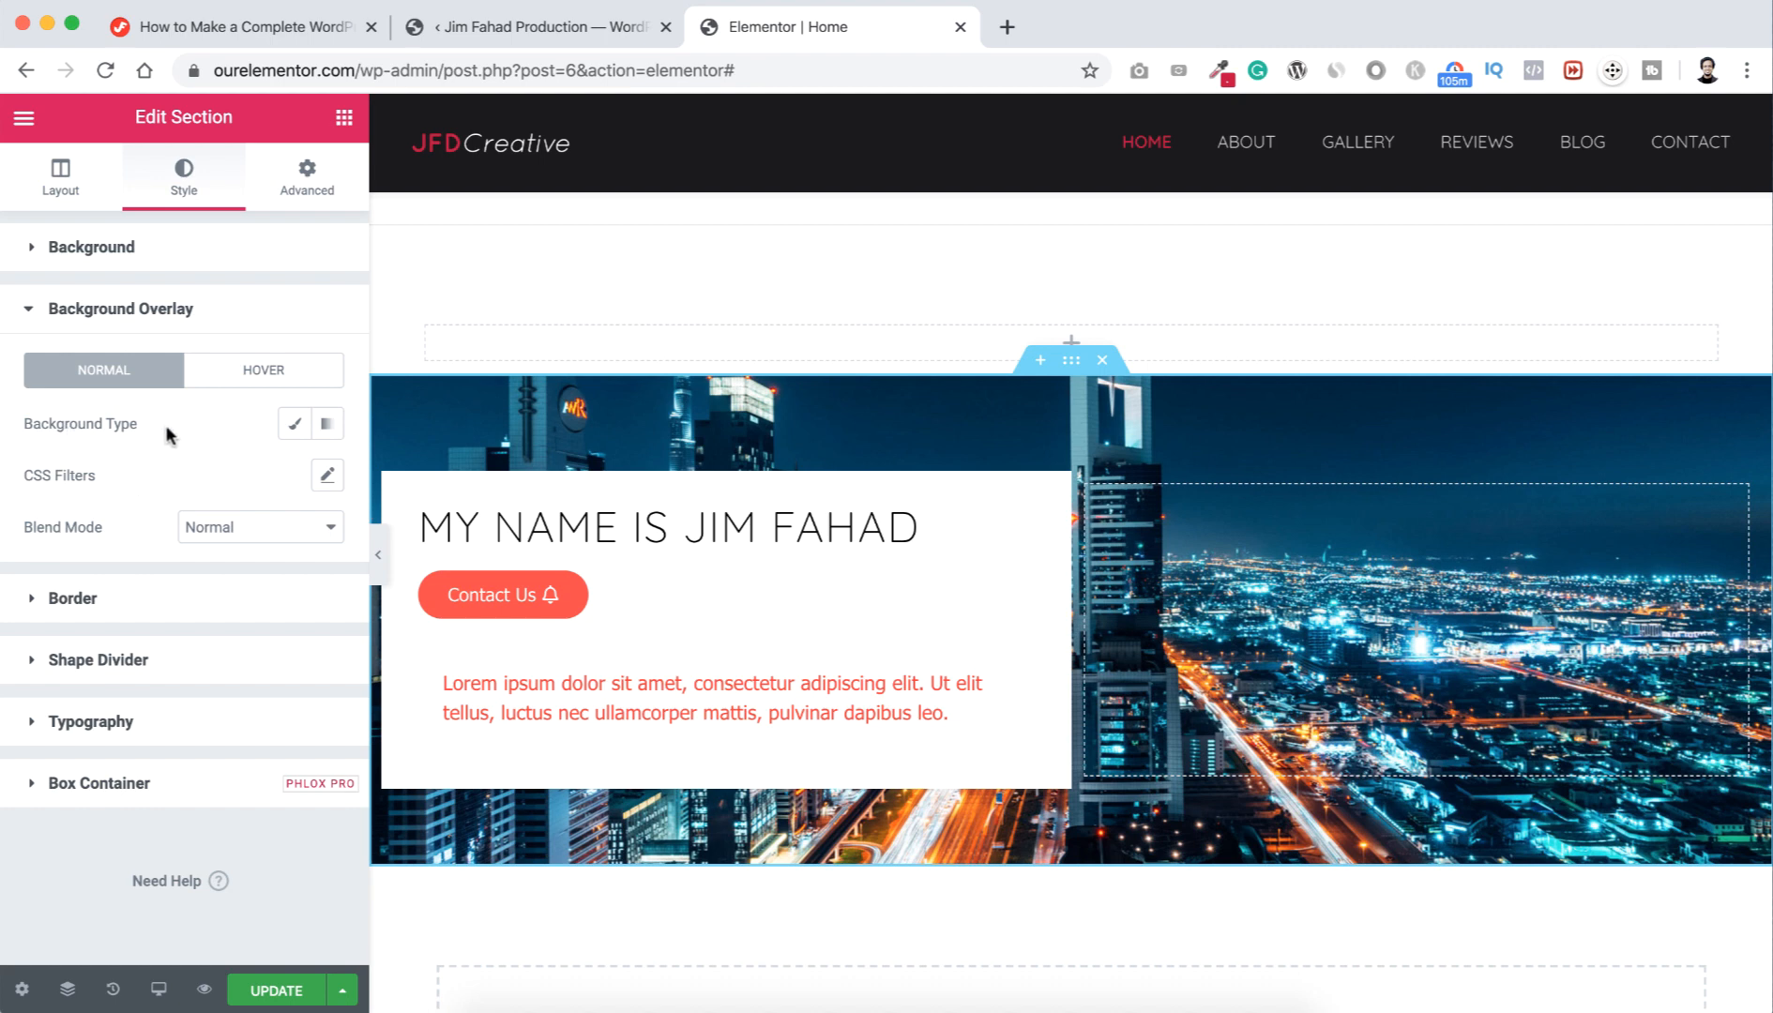
{"action": "left_click", "coordinate": [289, 429]}
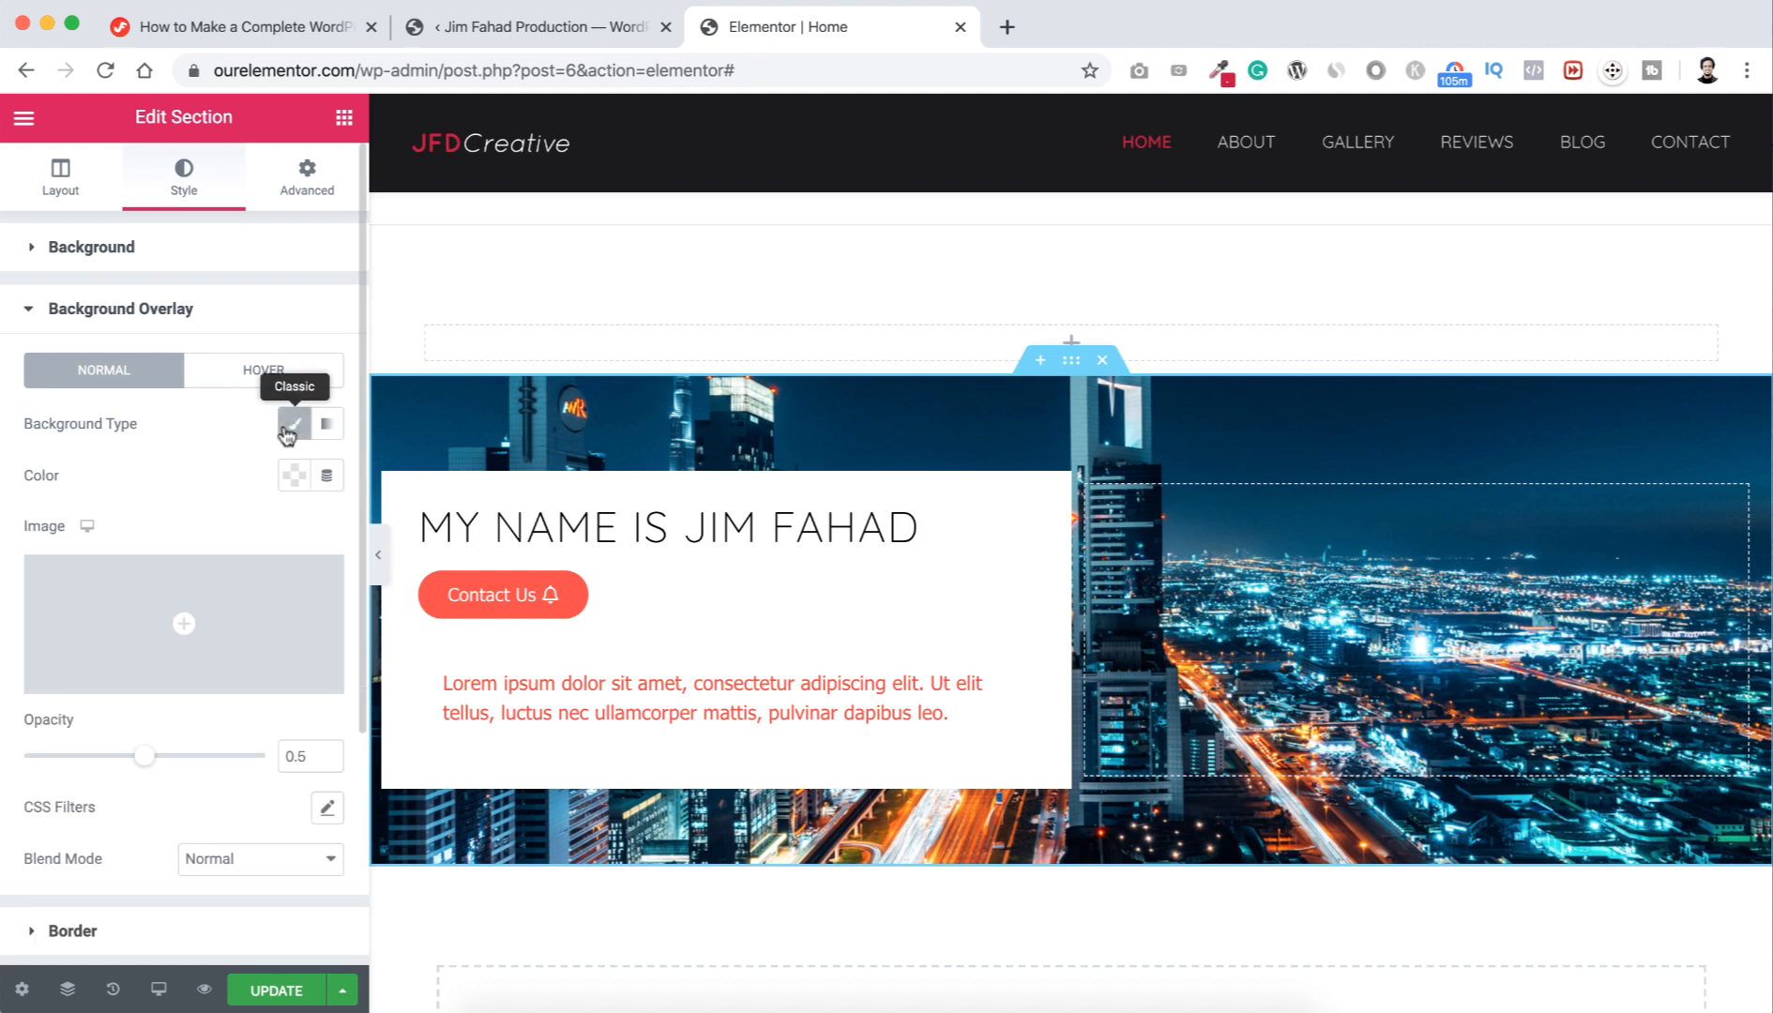
{"action": "left_click", "coordinate": [293, 476]}
{"action": "left_click_drag", "start_coordinate": [233, 657], "coordinate": [230, 786]}
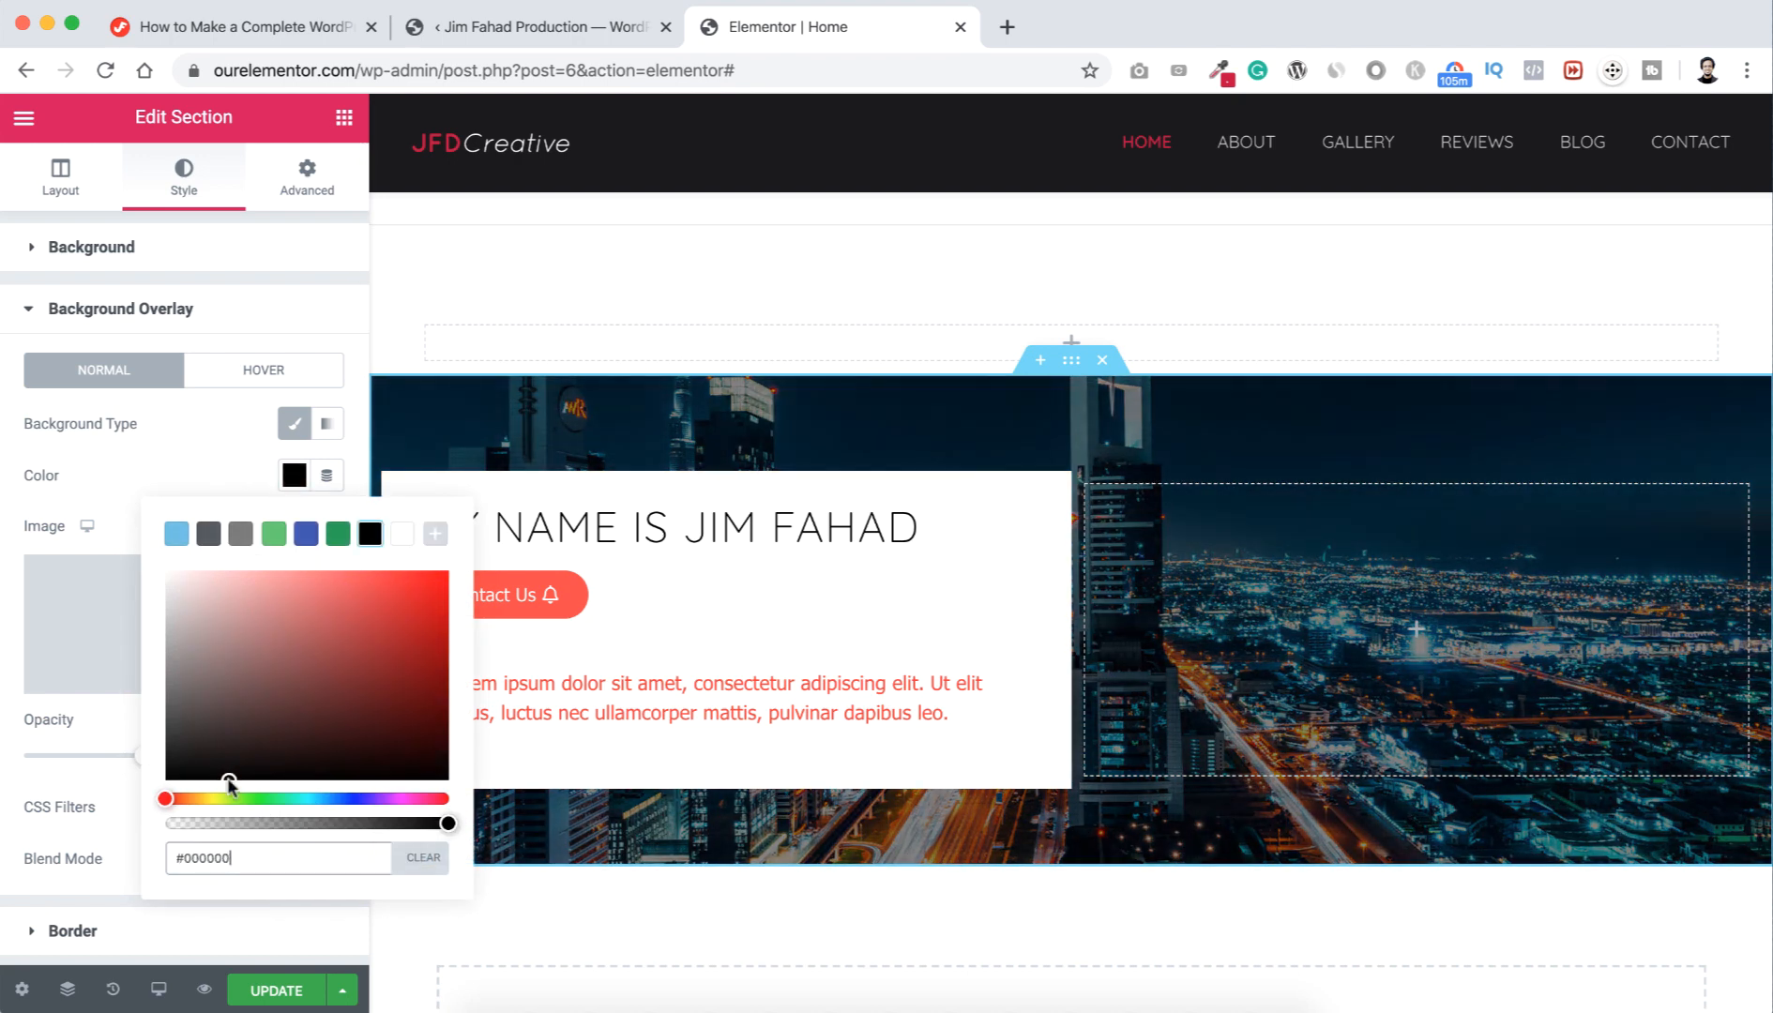
{"action": "left_click", "coordinate": [114, 497]}
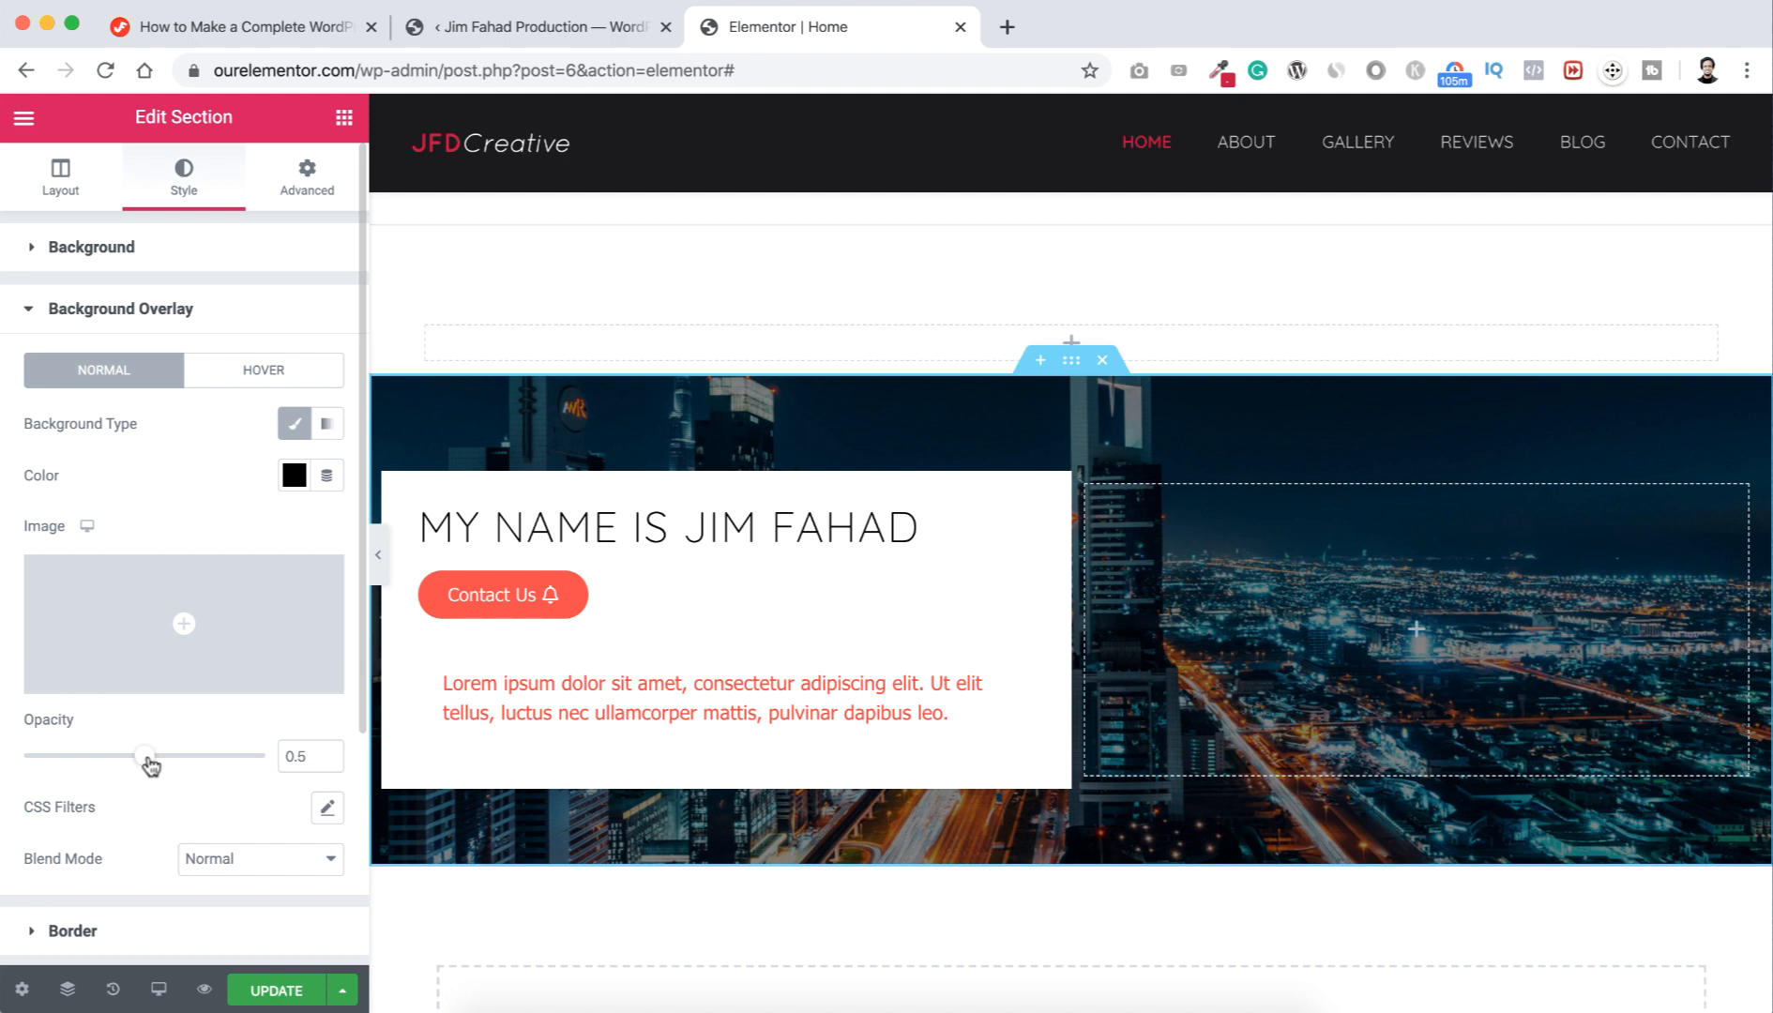
Step: Try a darker and a lighter background overlay, and set its opacity to 0.53
{"action": "left_click_drag", "start_coordinate": [148, 764], "coordinate": [256, 766]}
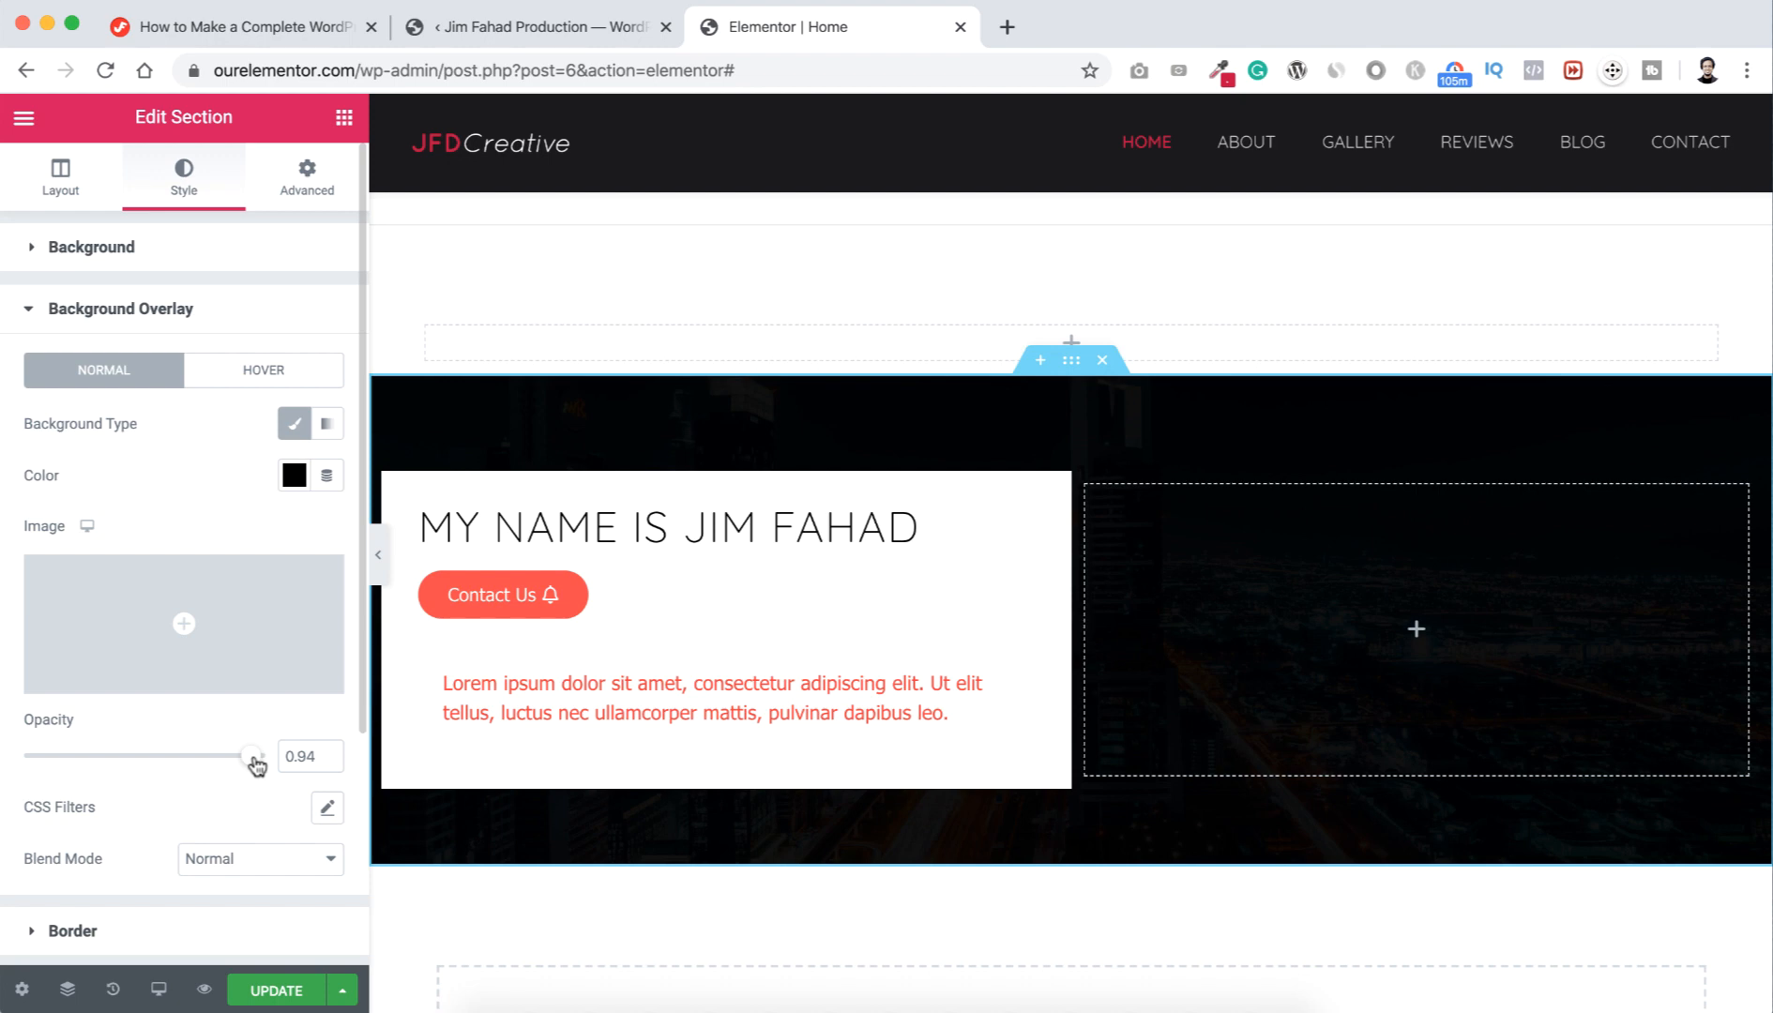
{"action": "left_click_drag", "start_coordinate": [256, 764], "coordinate": [31, 760]}
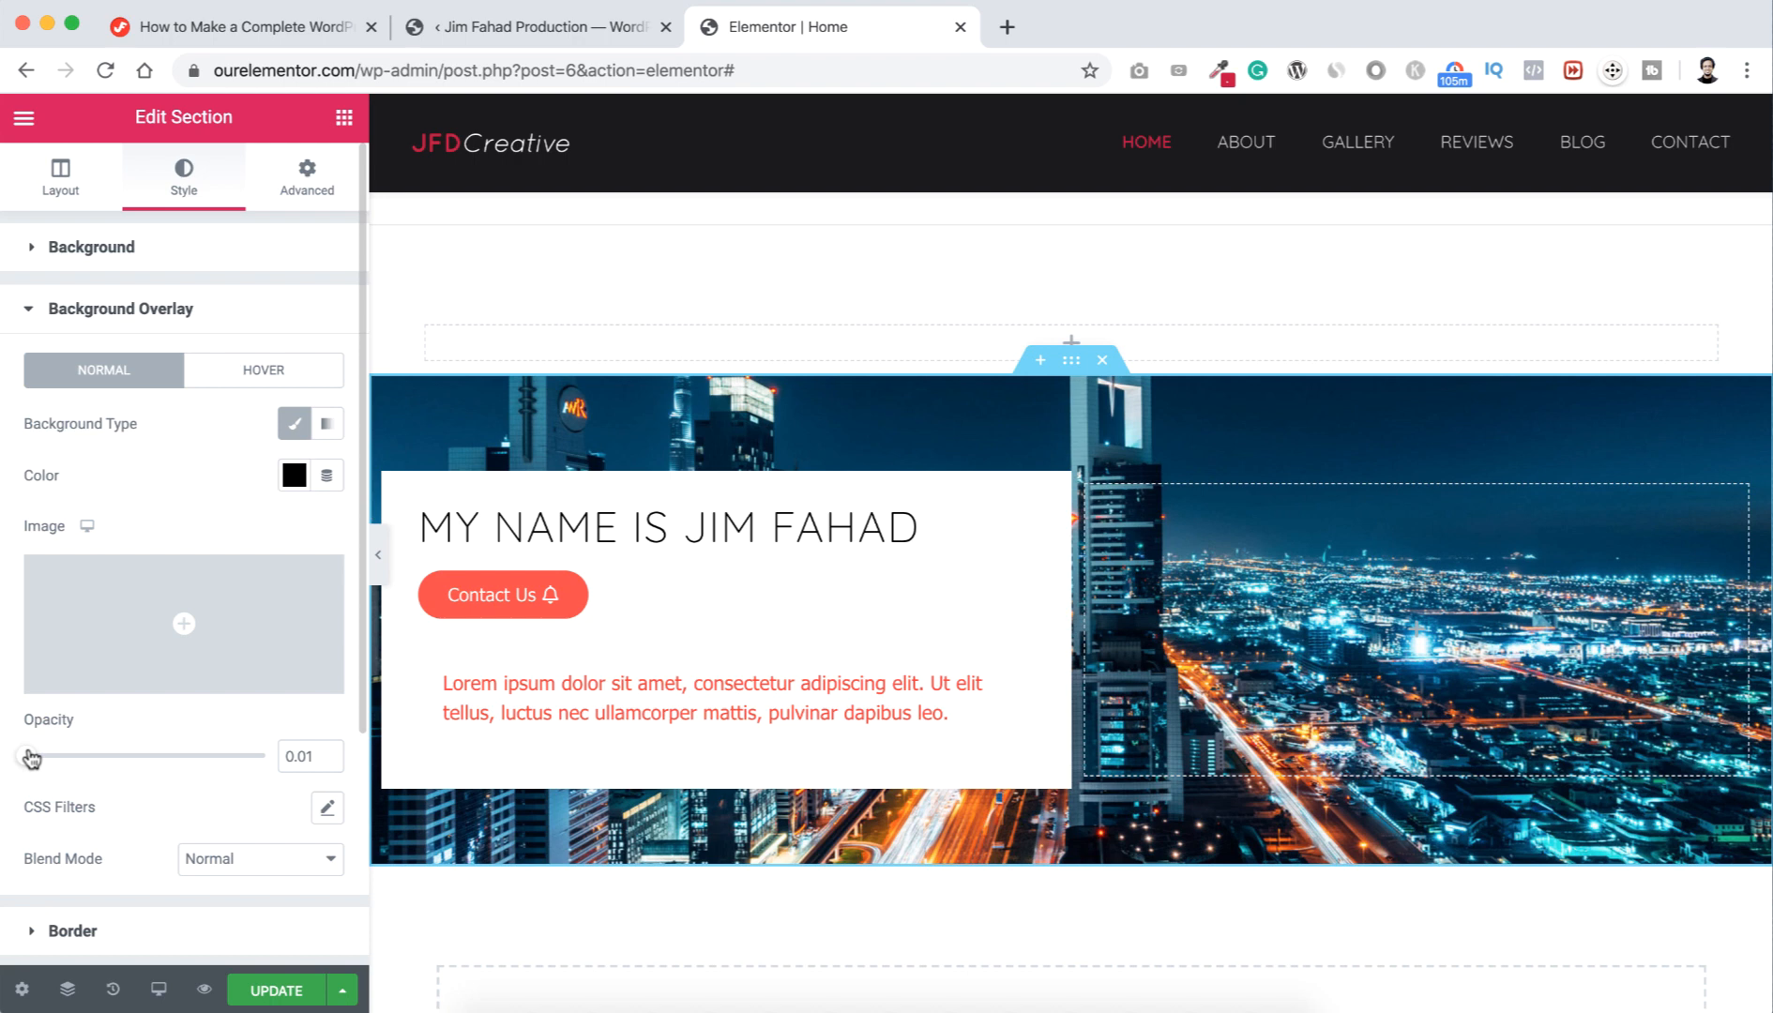
{"action": "left_click_drag", "start_coordinate": [31, 760], "coordinate": [155, 757]}
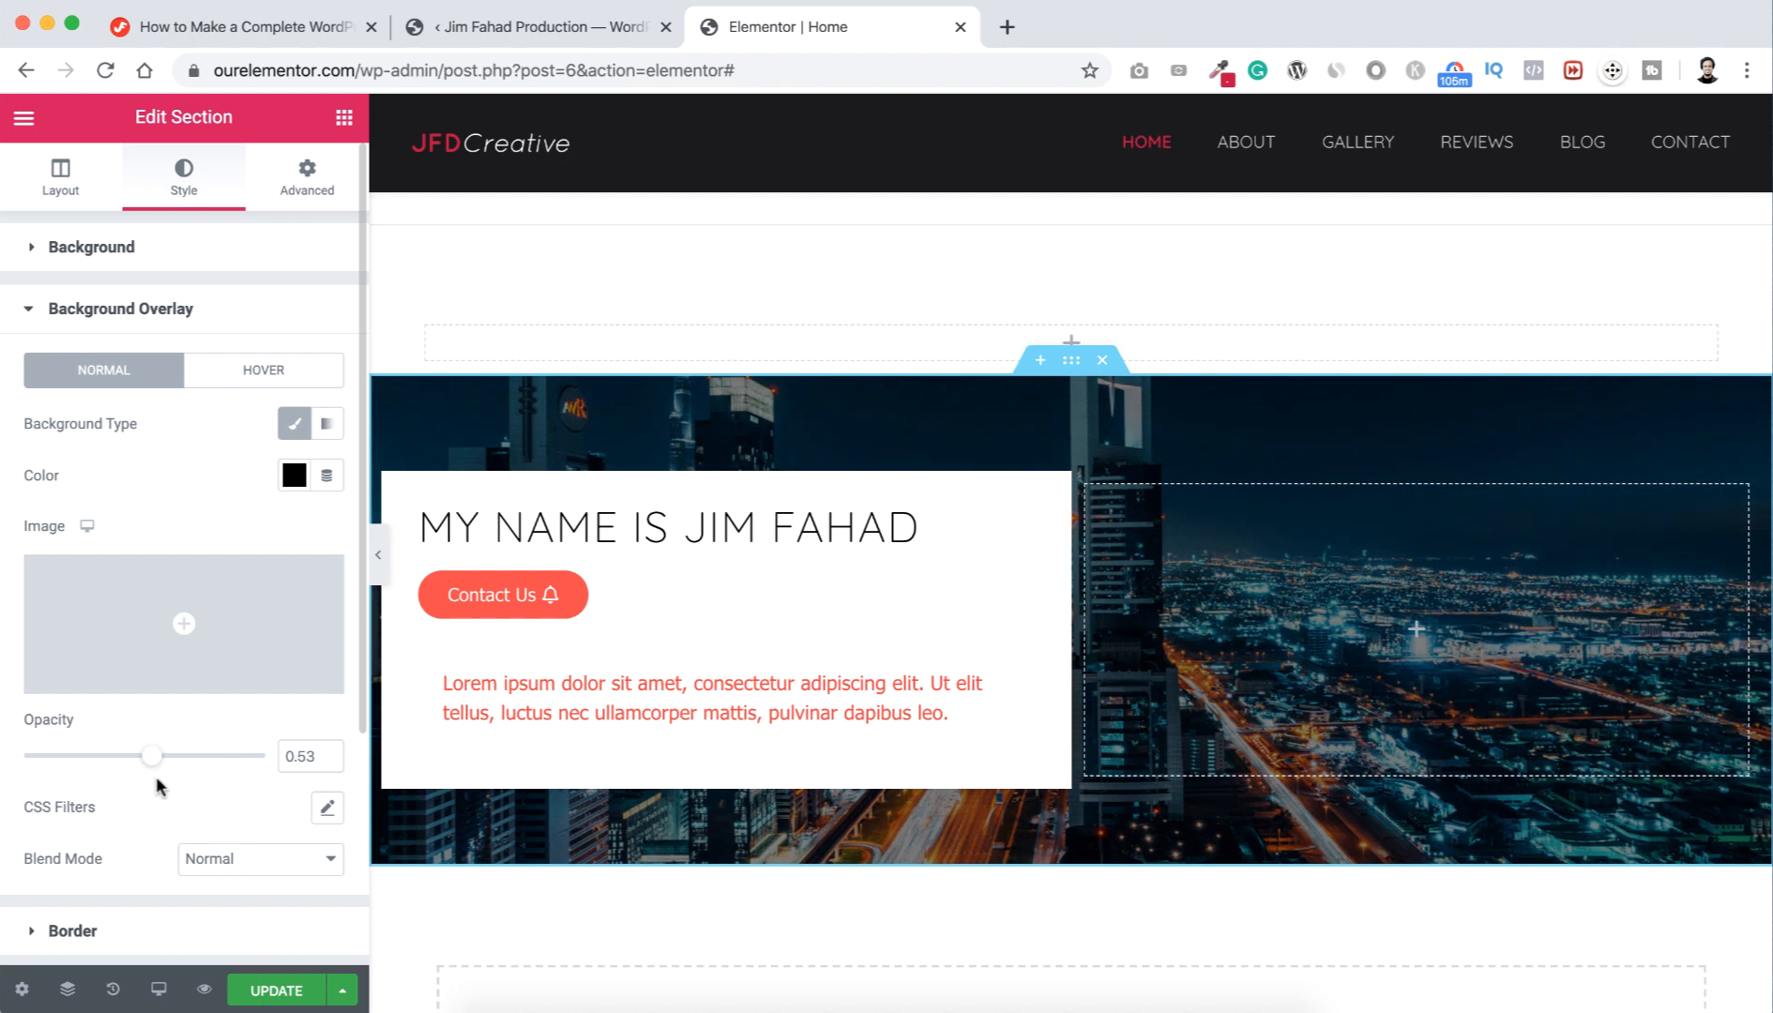
Step: Add a Curve shape divider at the section's top edge with height 54 and the light red colour #FF5858
{"action": "scroll", "coordinate": [154, 779], "scroll_direction": "down", "scroll_amount": 4}
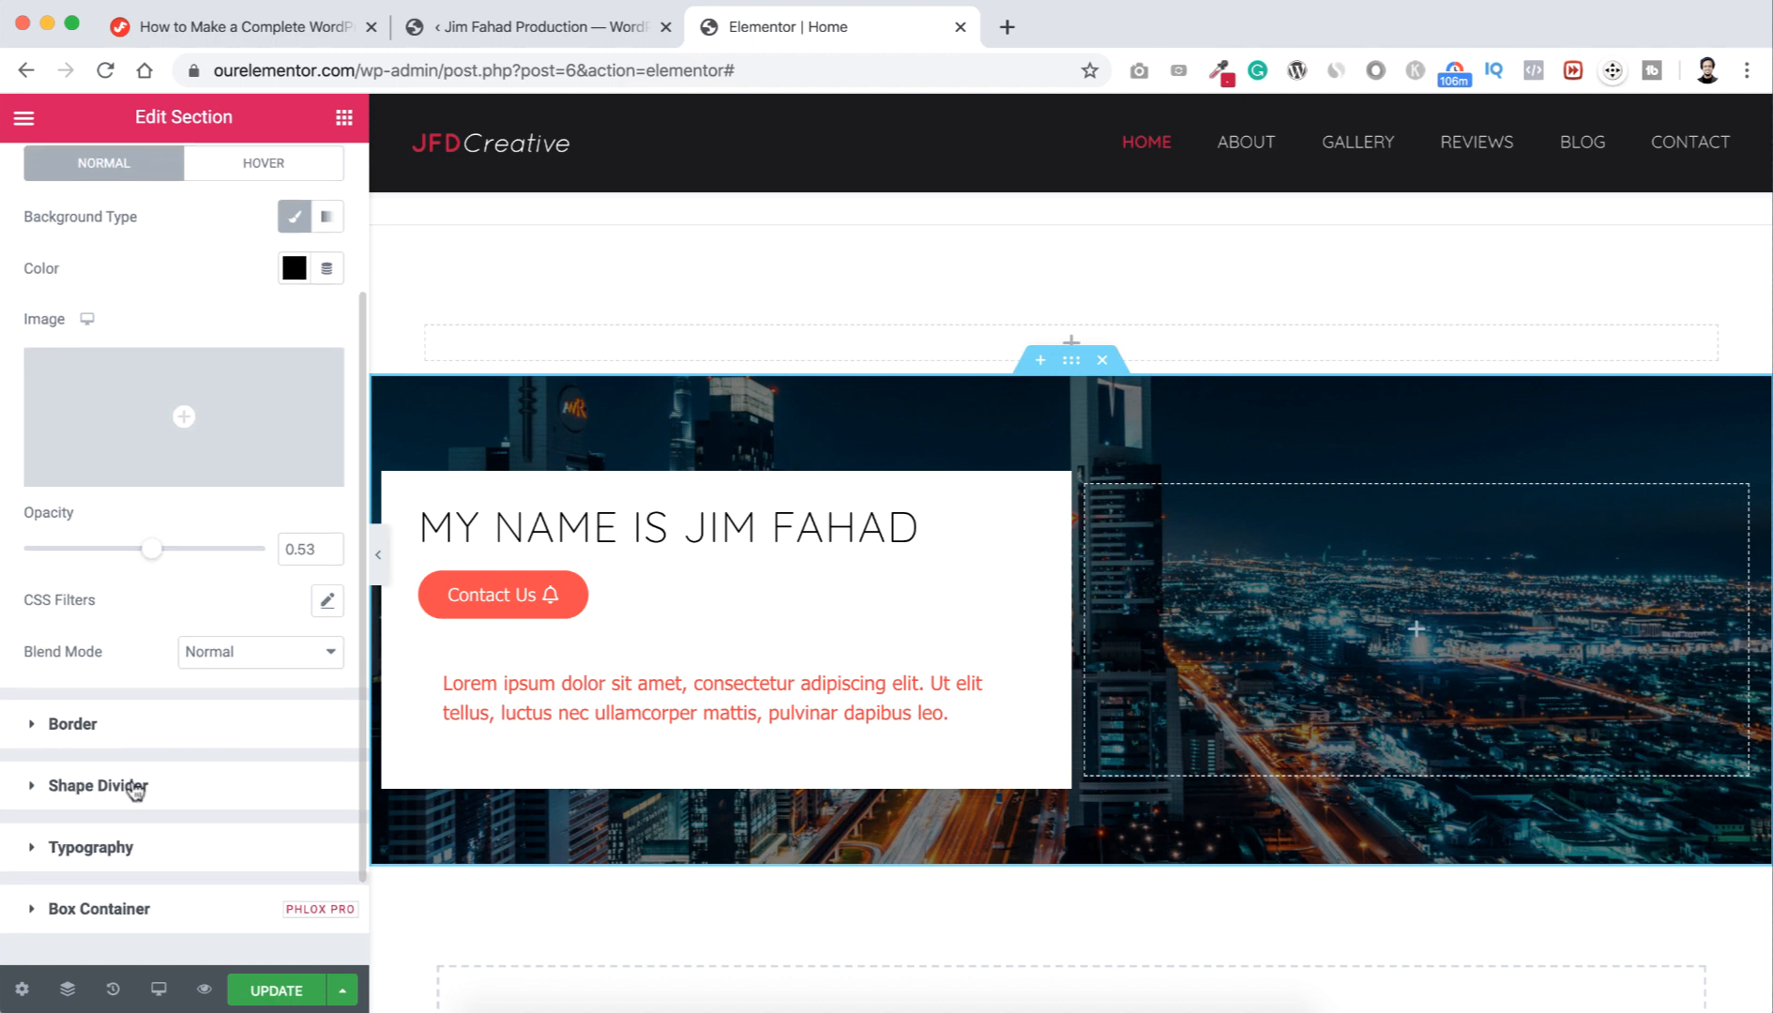
{"action": "left_click", "coordinate": [39, 790]}
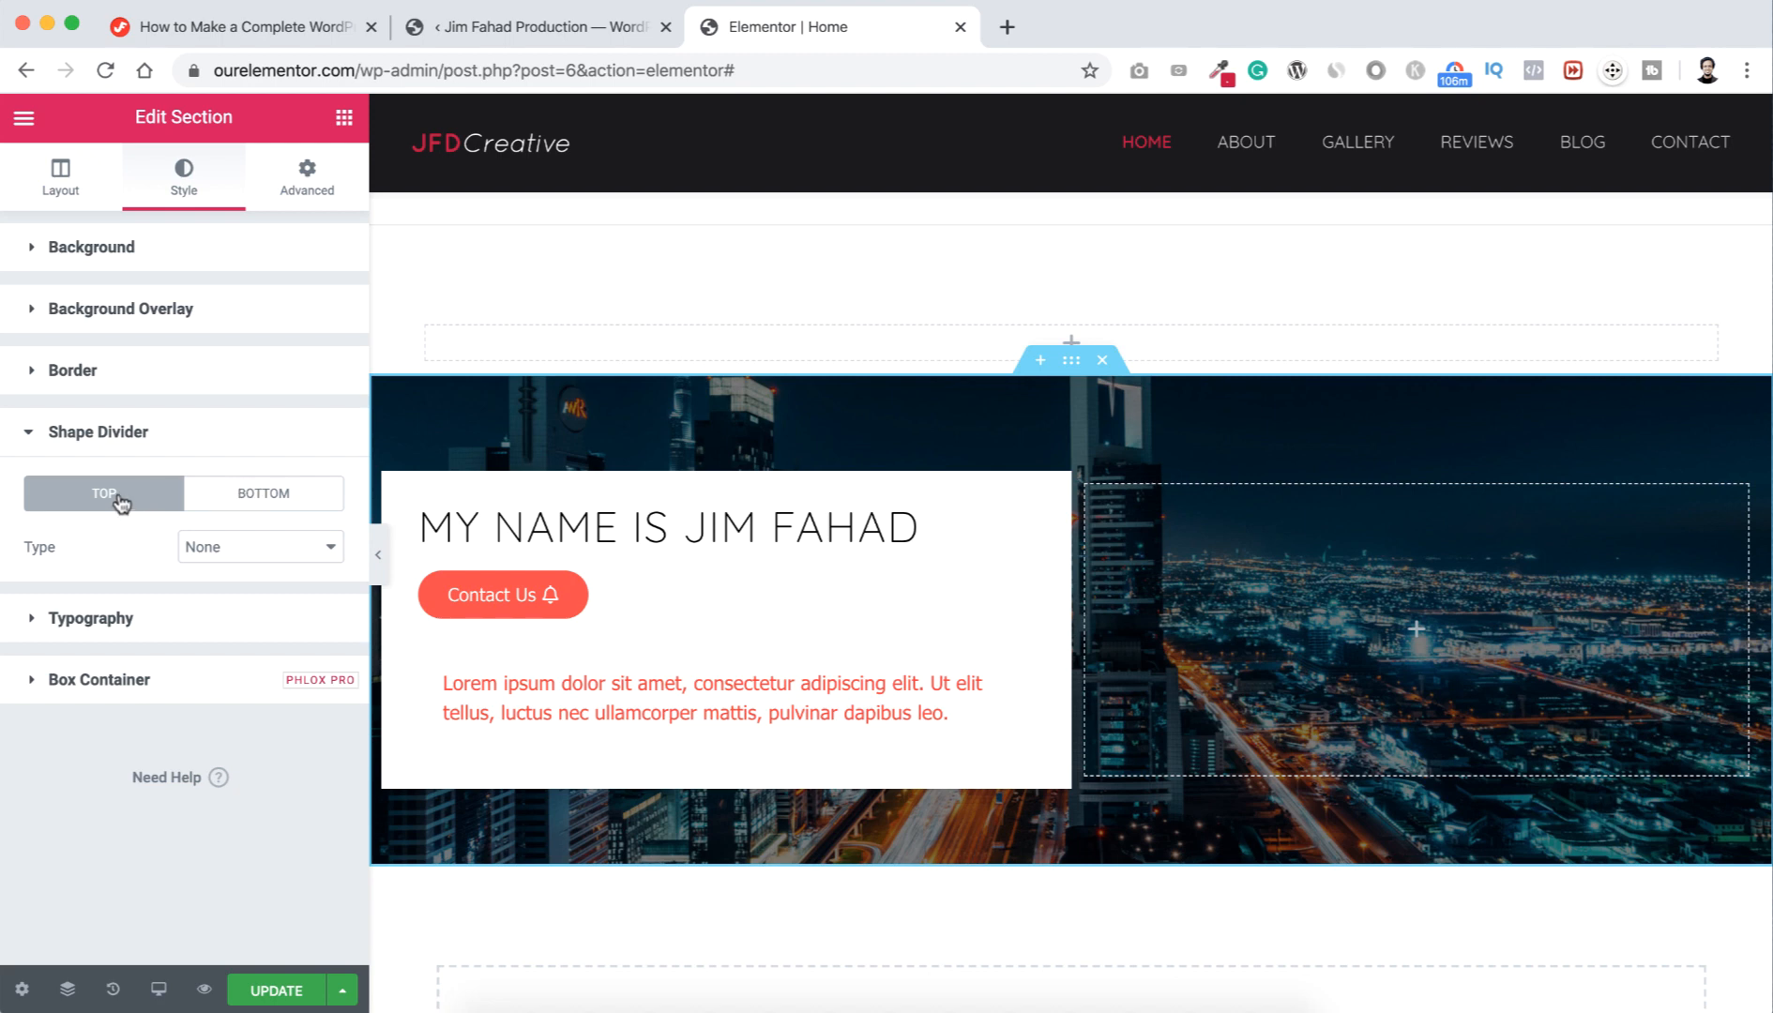
{"action": "left_click", "coordinate": [216, 554]}
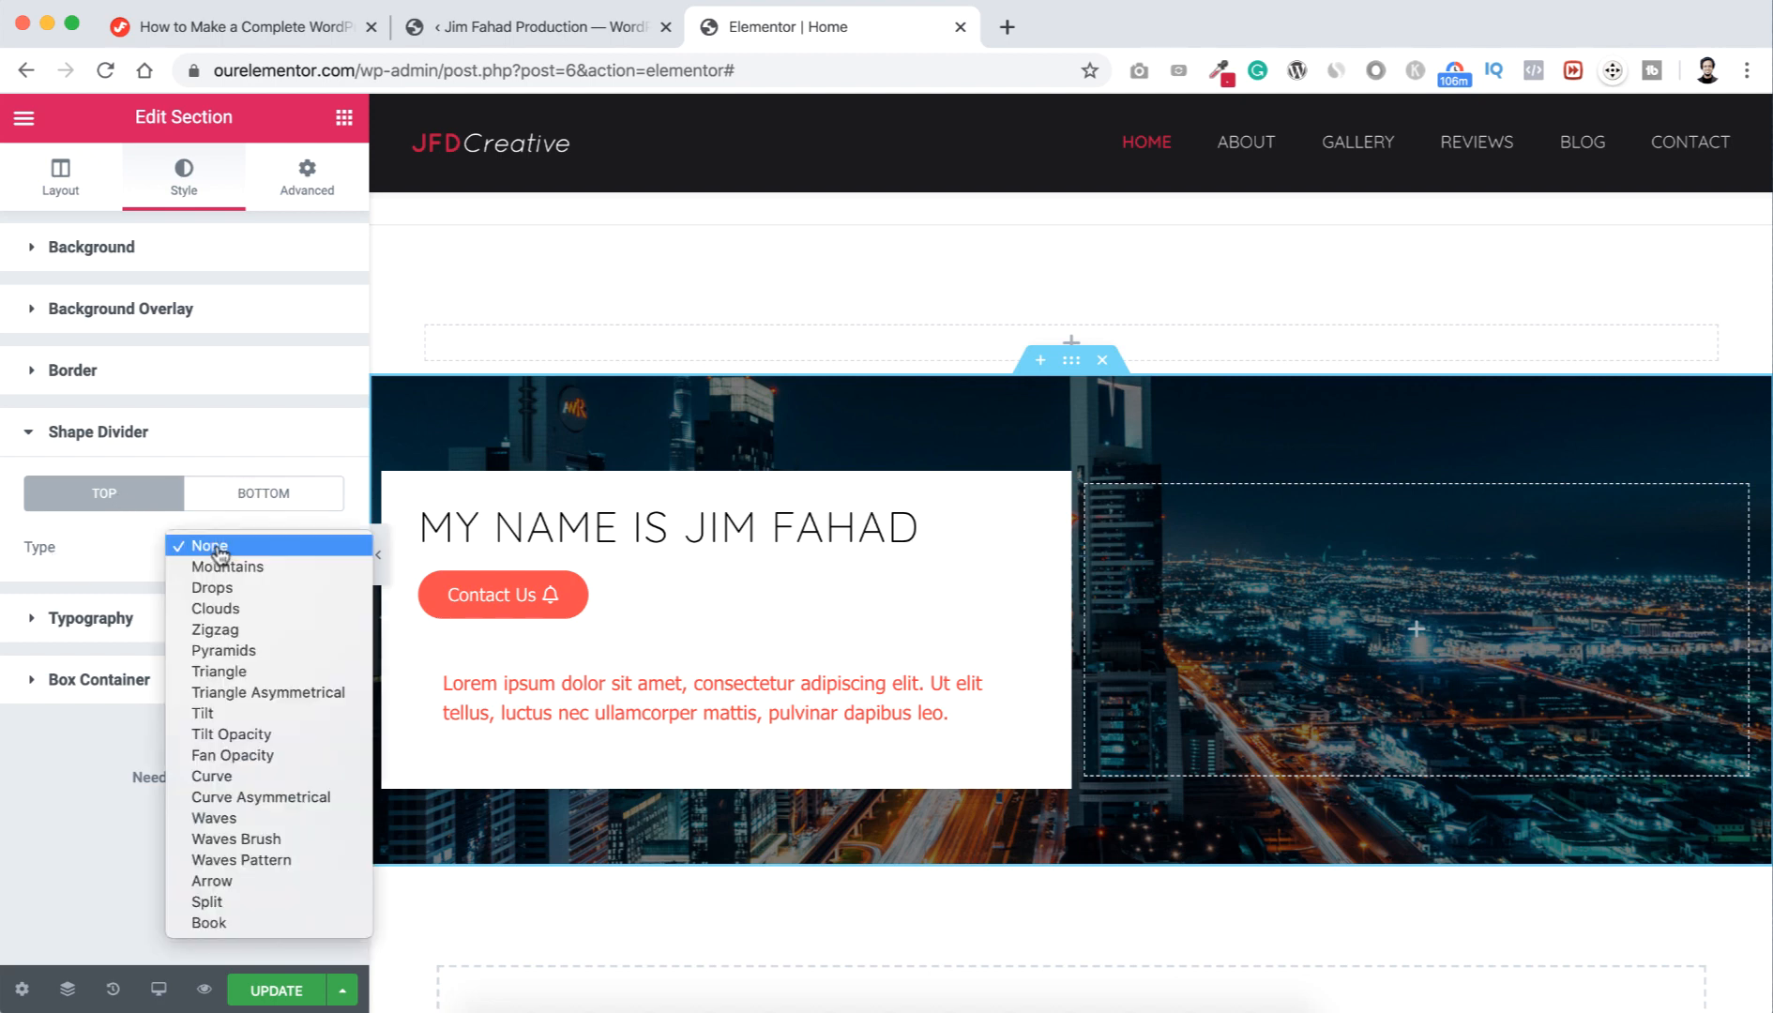
{"action": "left_click", "coordinate": [232, 777]}
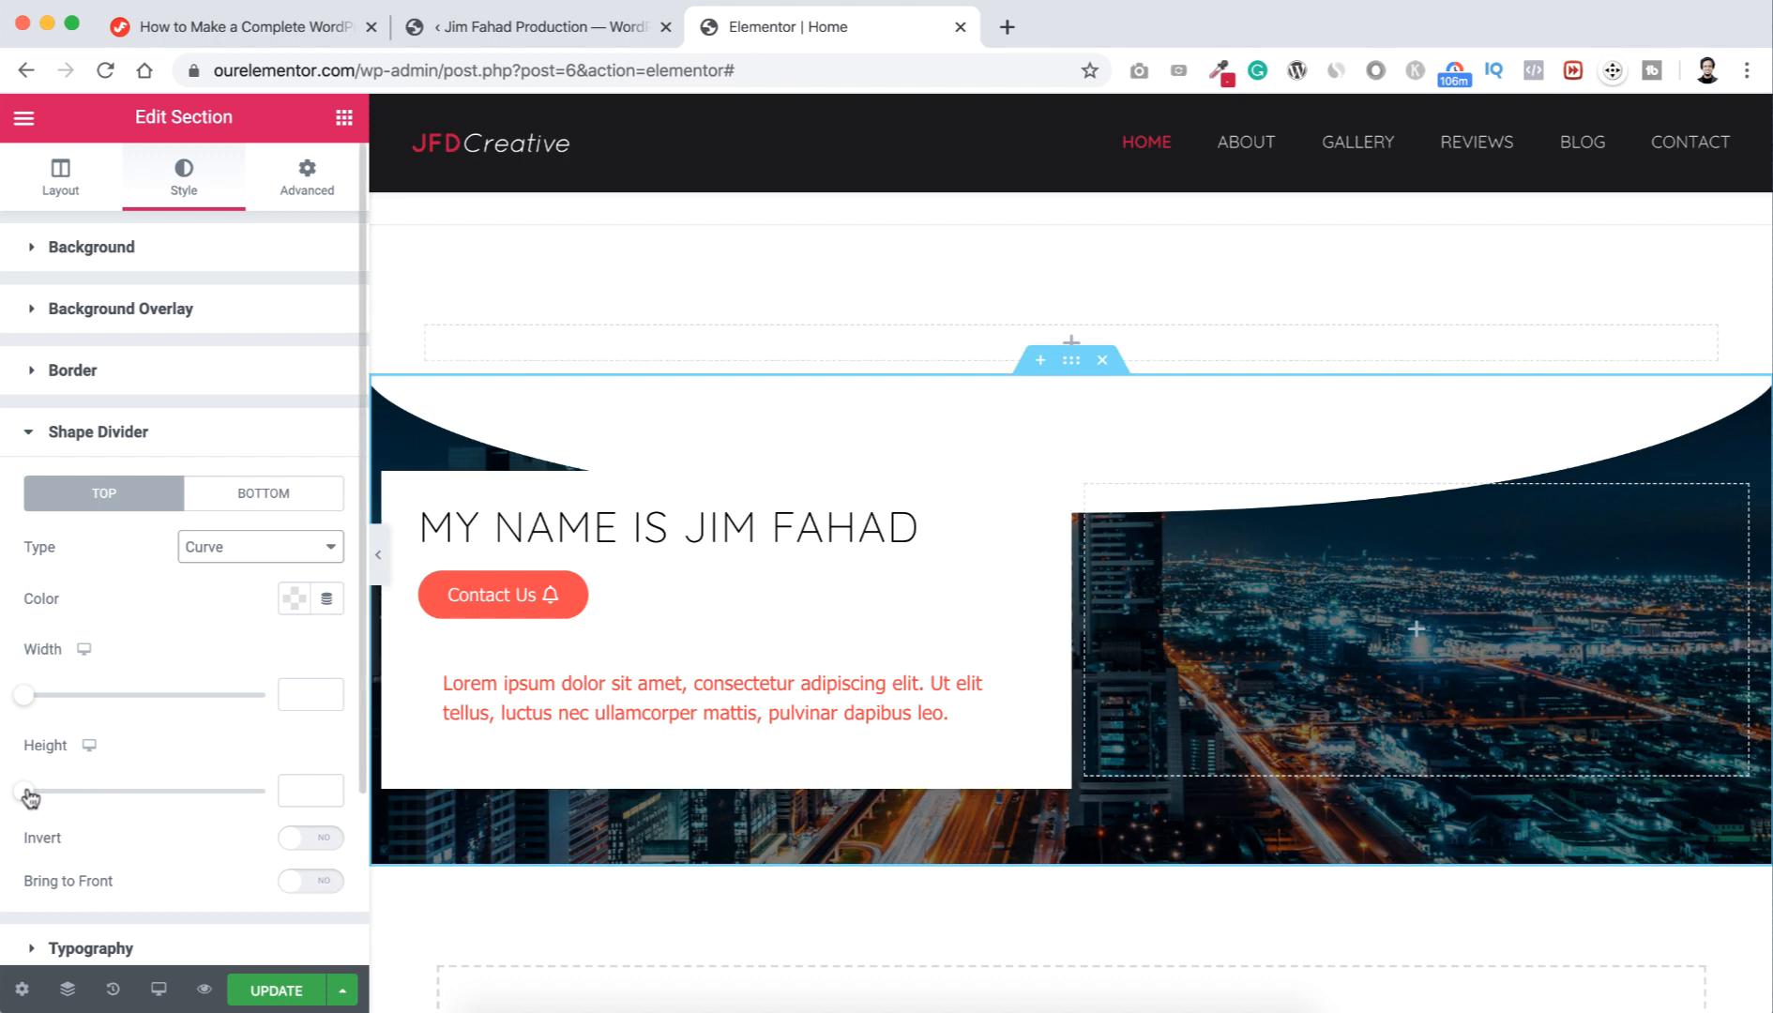
{"action": "left_click_drag", "start_coordinate": [31, 798], "coordinate": [56, 804]}
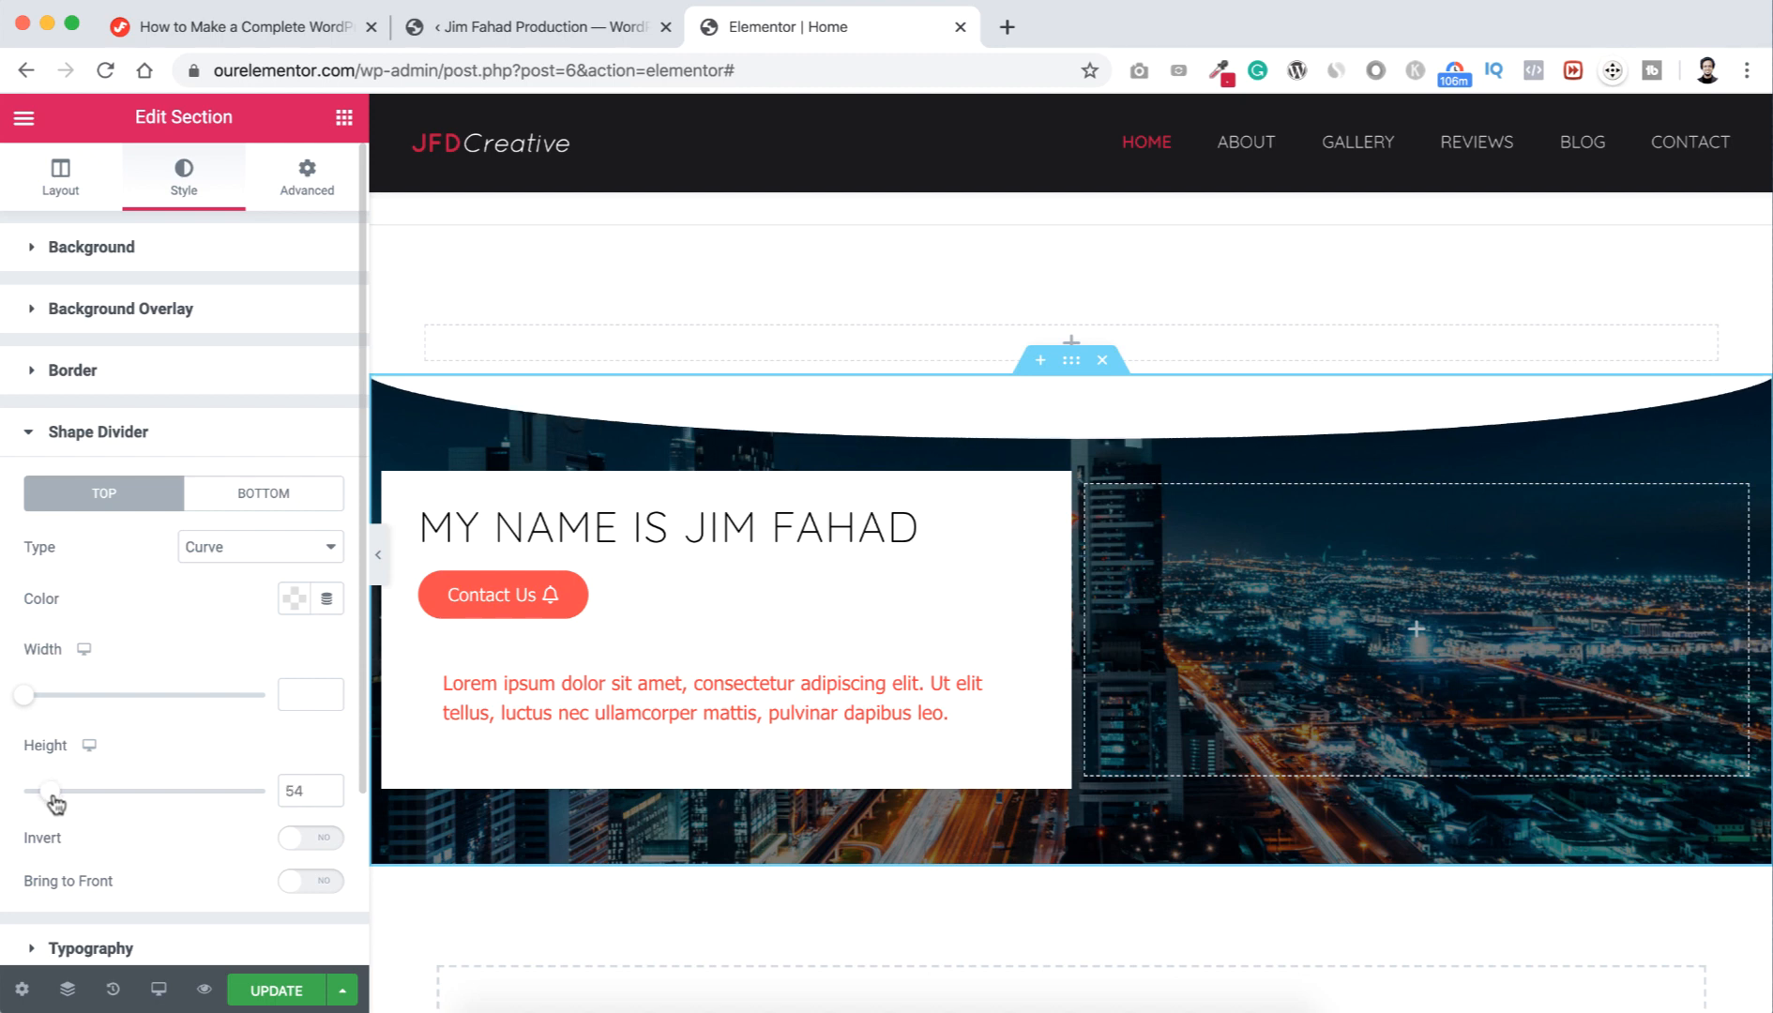
{"action": "left_click", "coordinate": [293, 599]}
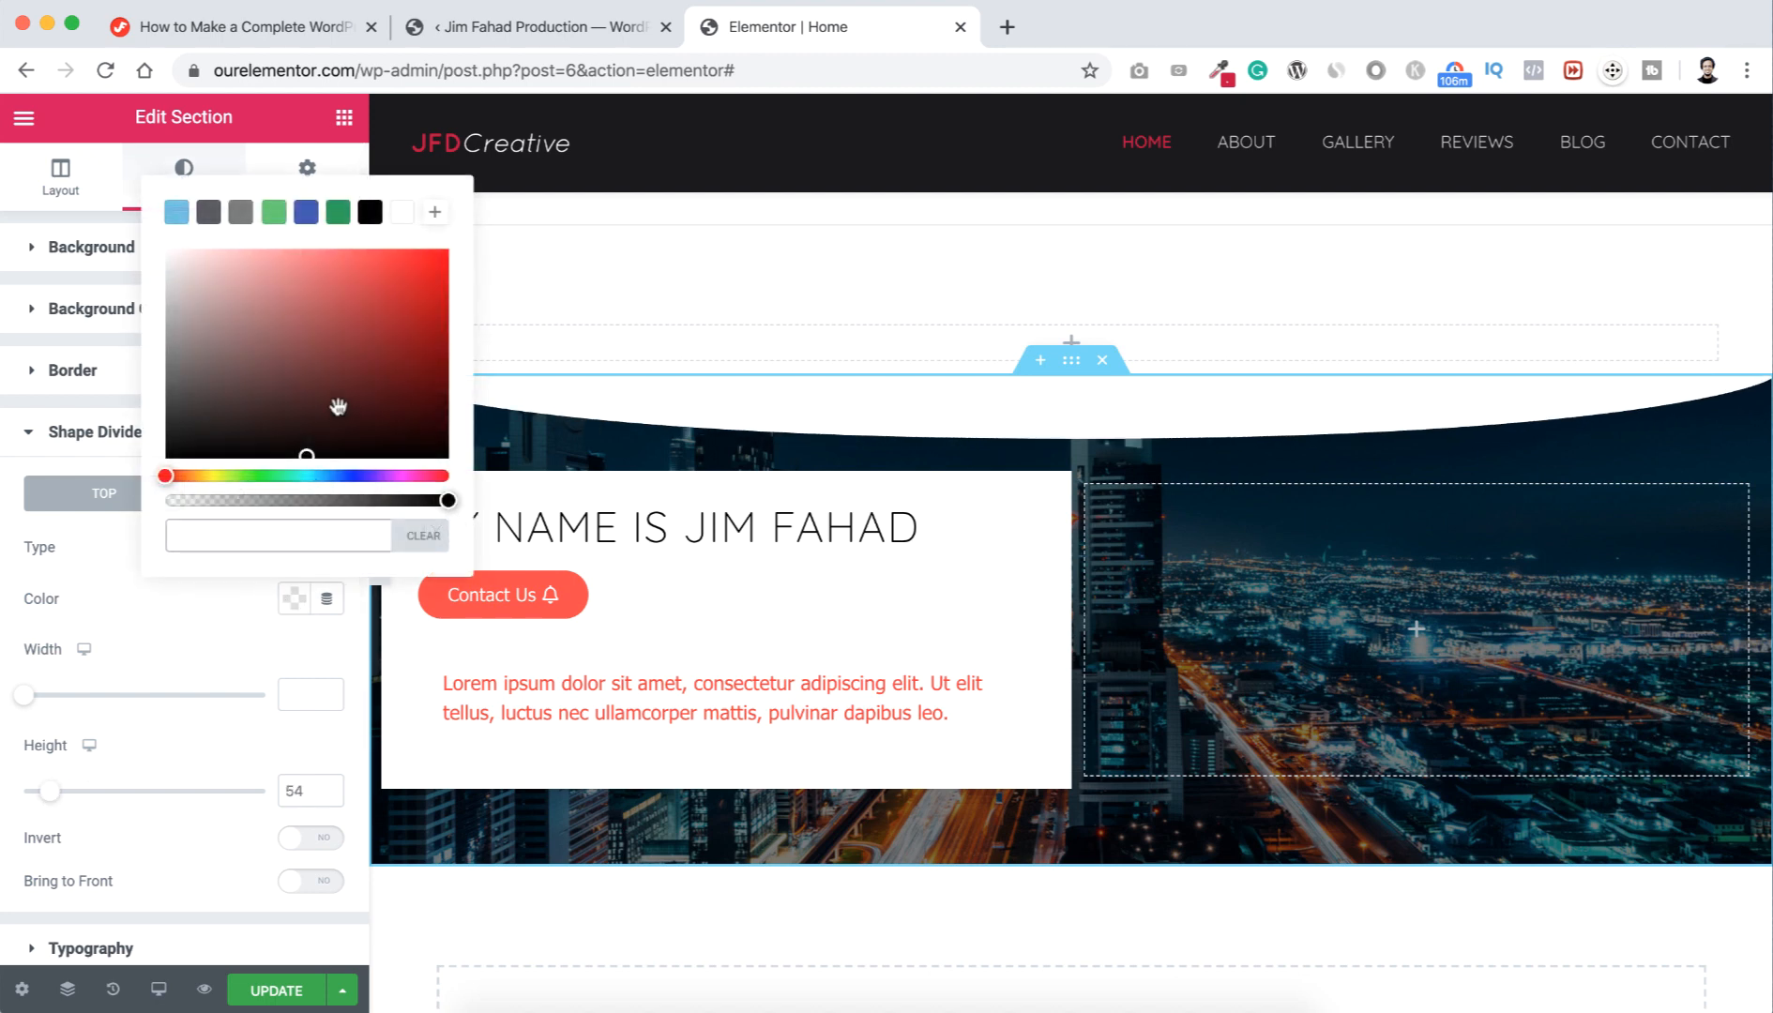
{"action": "left_click_drag", "start_coordinate": [367, 319], "coordinate": [354, 251]}
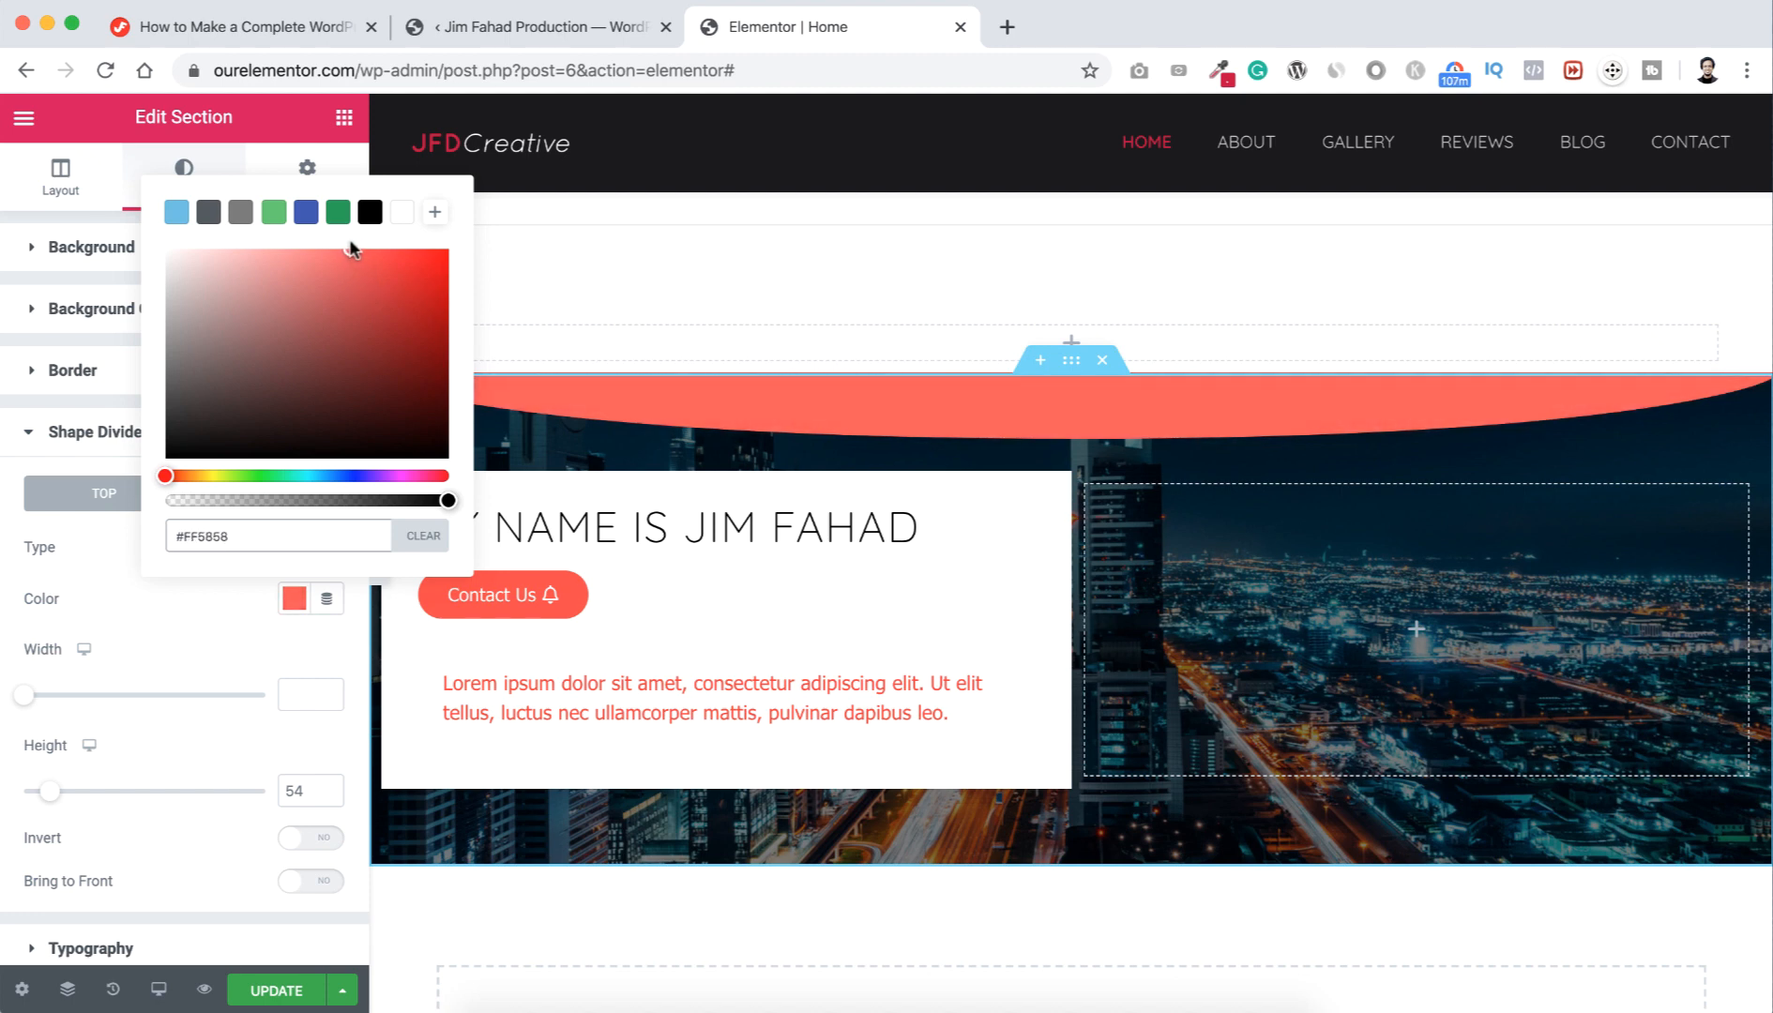
{"action": "left_click", "coordinate": [200, 608]}
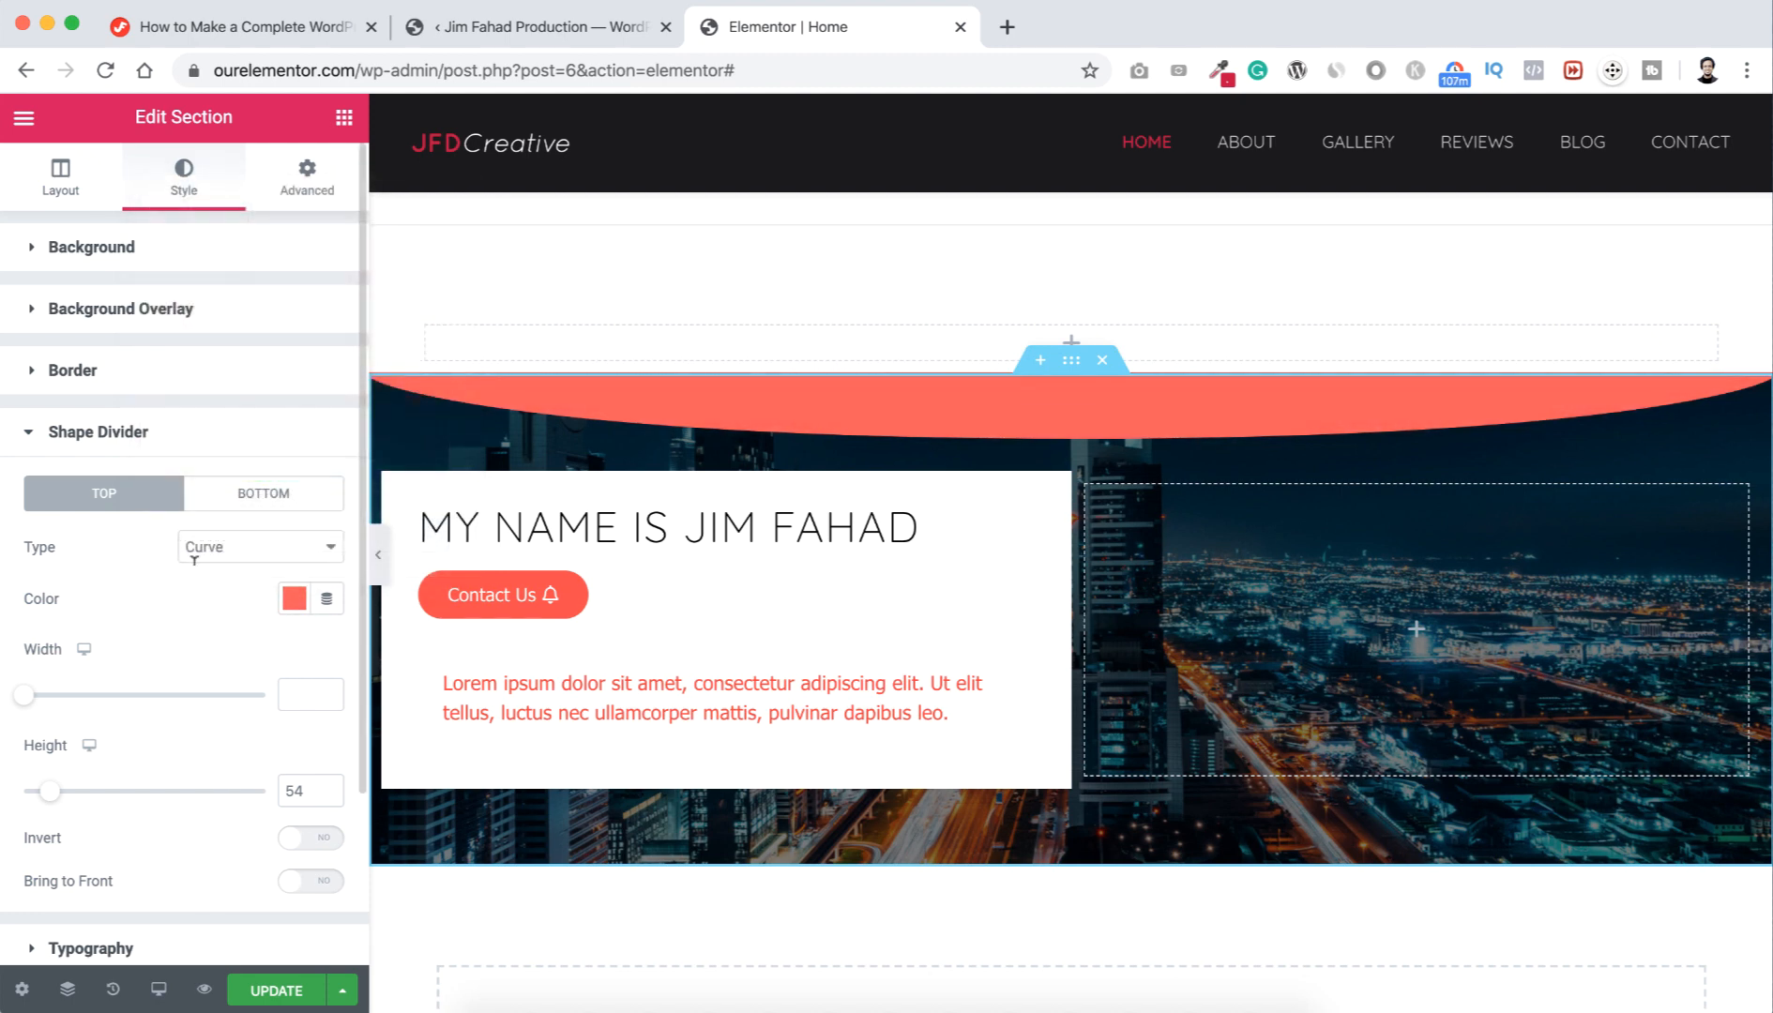
Step: Add a flipped Tilt shape divider at the section's bottom edge with height 43
{"action": "left_click", "coordinate": [268, 494]}
{"action": "left_click", "coordinate": [201, 548]}
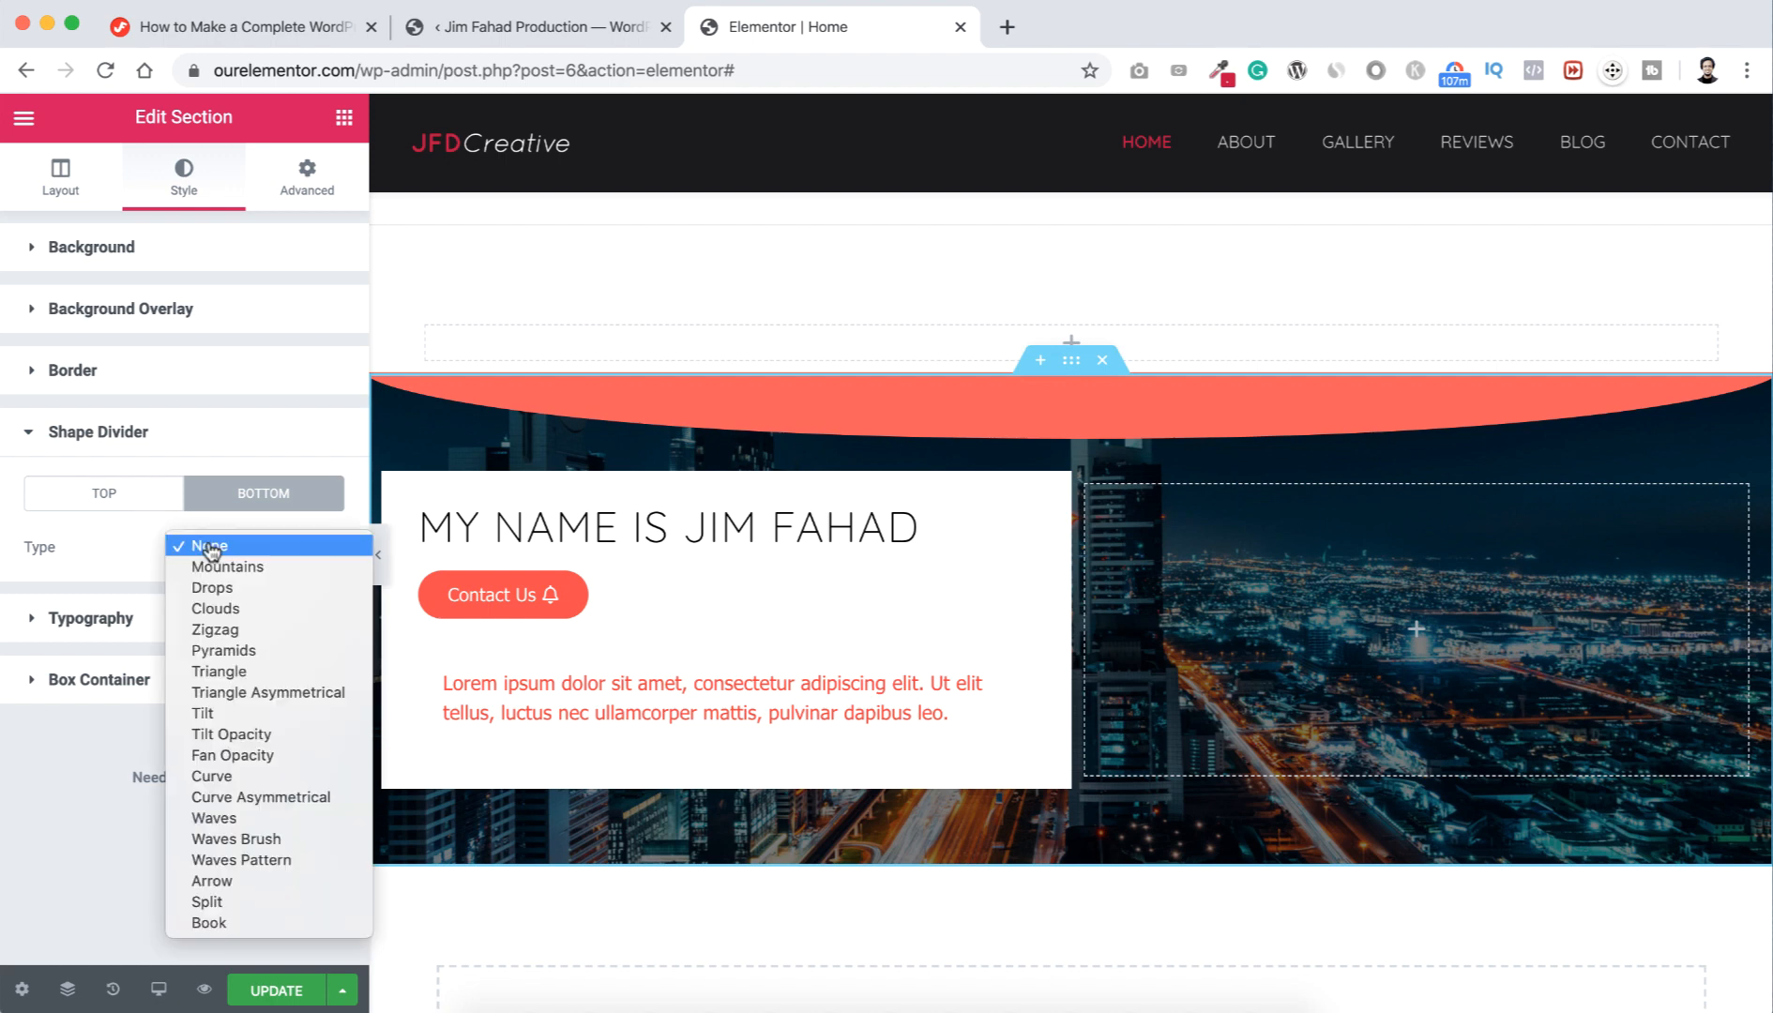
{"action": "left_click", "coordinate": [210, 713]}
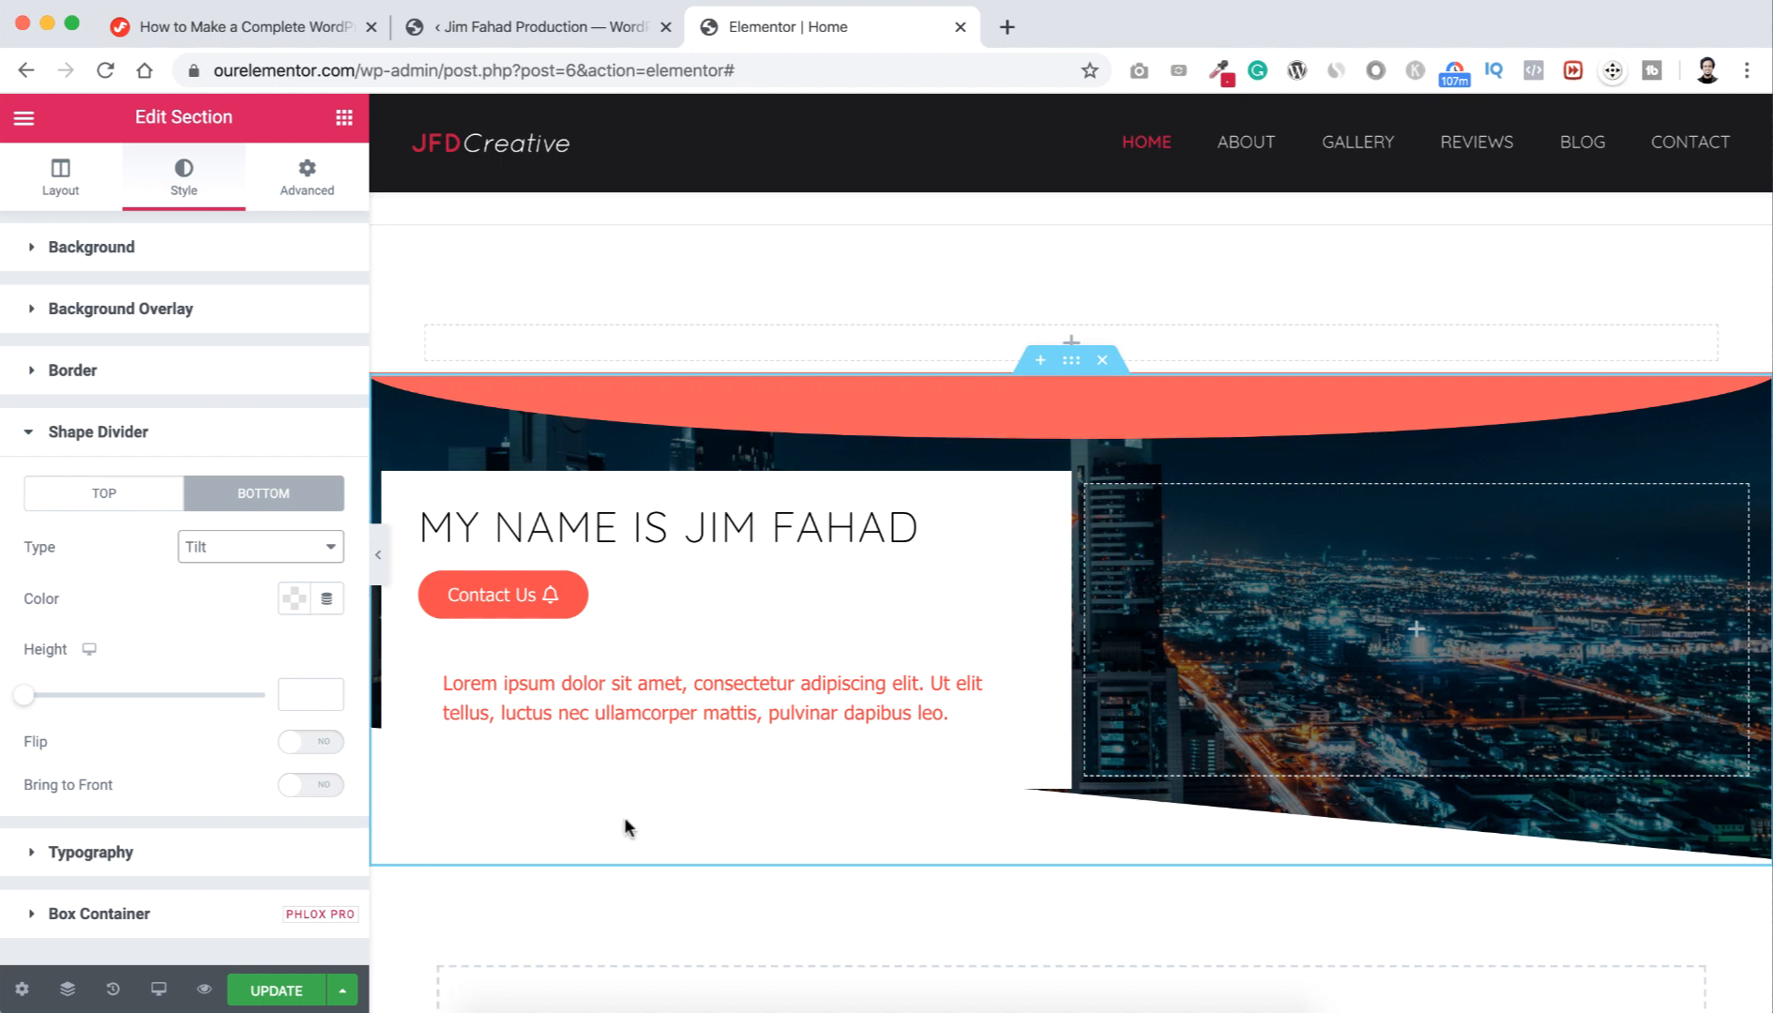
{"action": "left_click", "coordinate": [324, 748]}
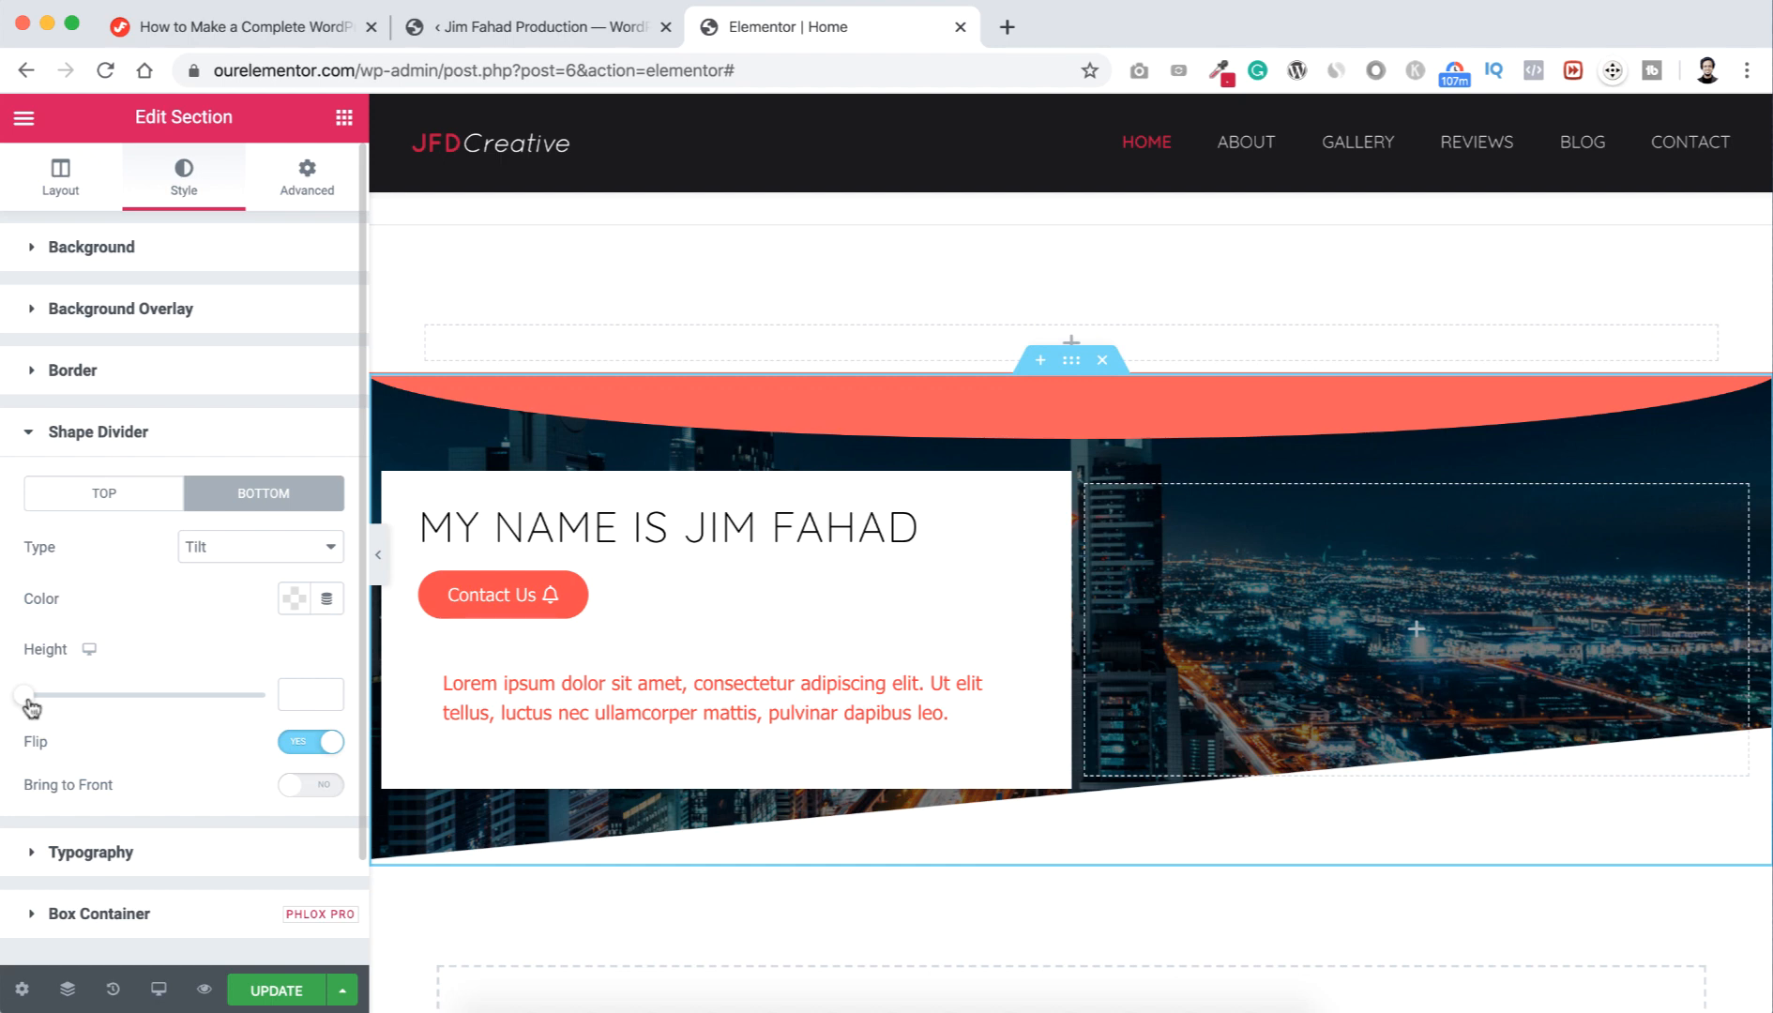
{"action": "left_click_drag", "start_coordinate": [28, 704], "coordinate": [49, 707]}
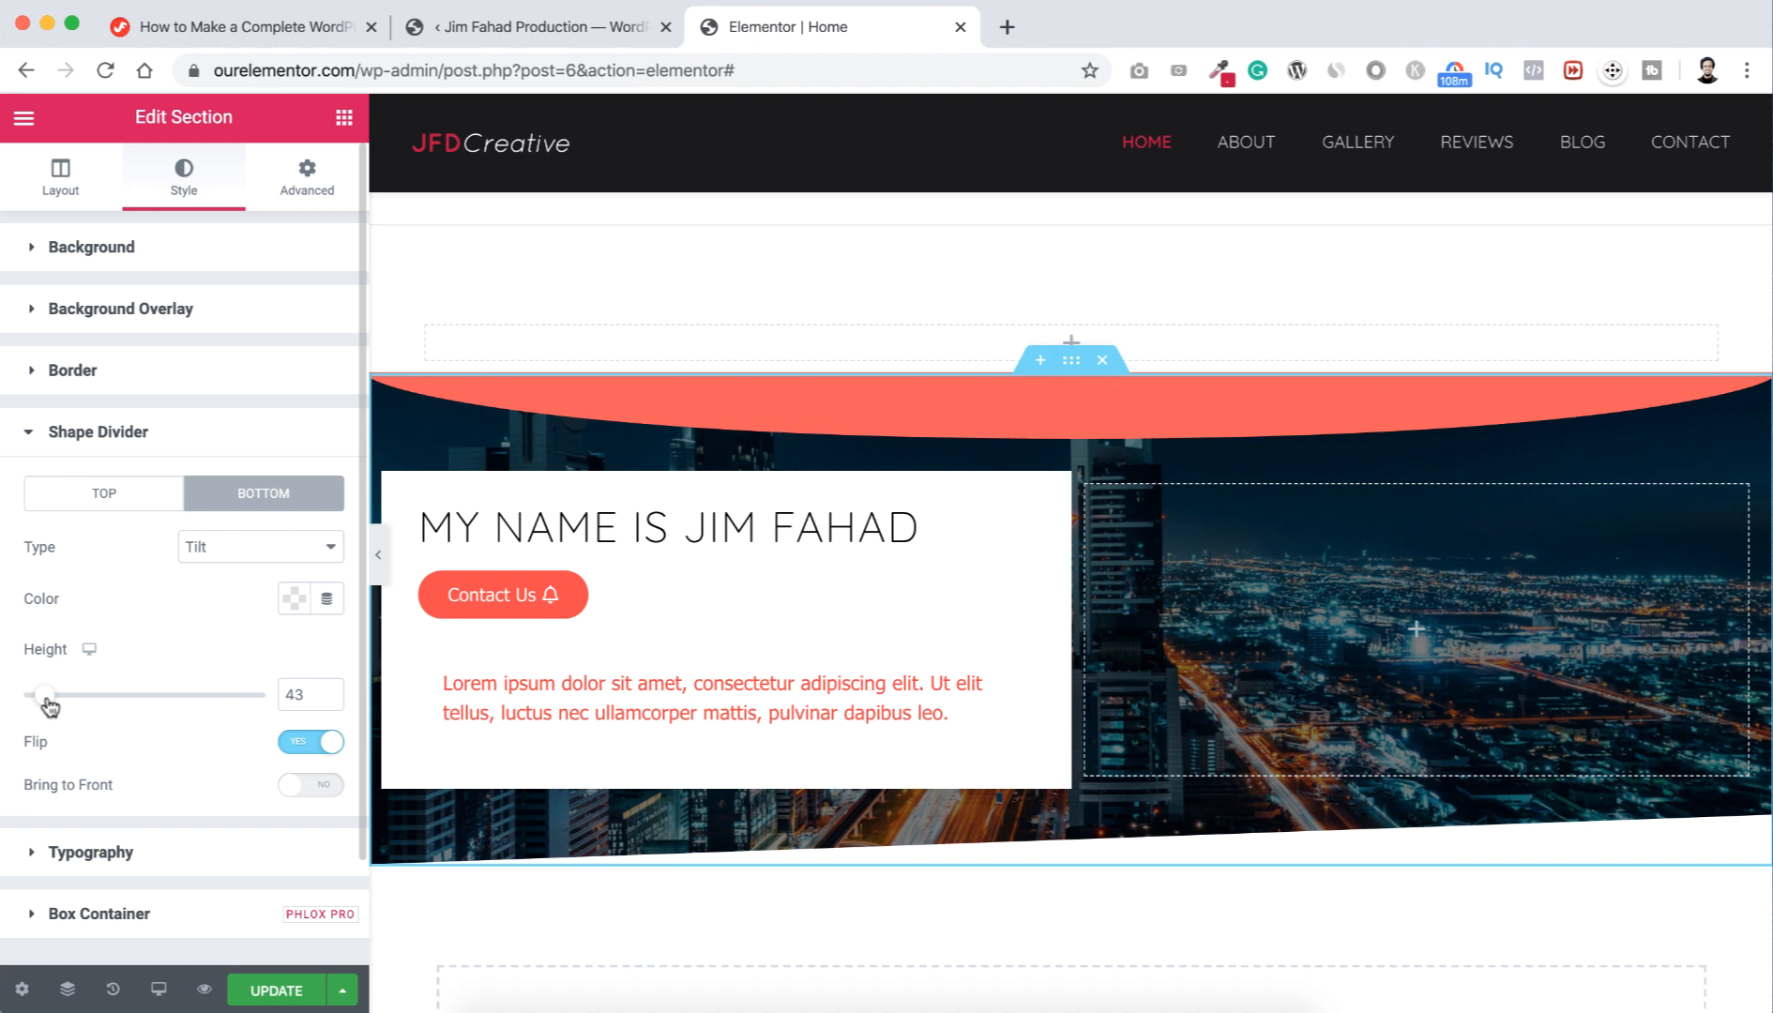
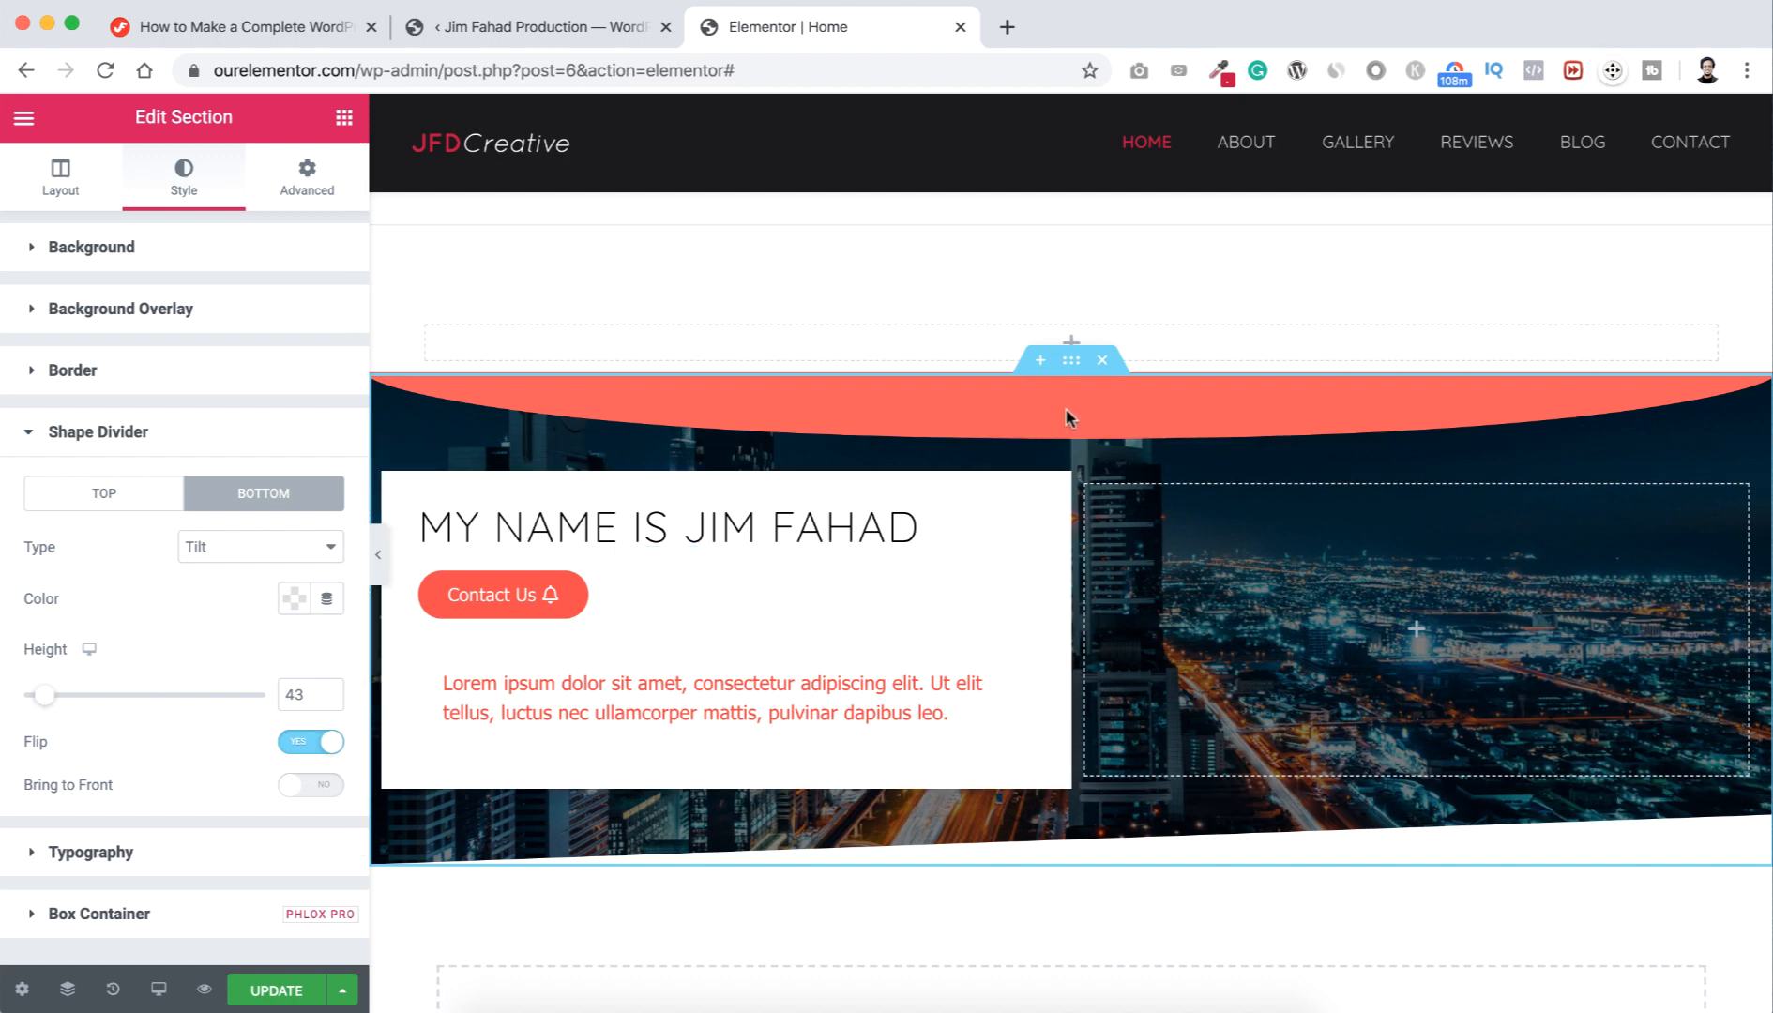
Step: Delete the practice section from the Home page and import JFD-Template.json from the JFD TEMPLATE folder into My Templates
{"action": "left_click", "coordinate": [1104, 362]}
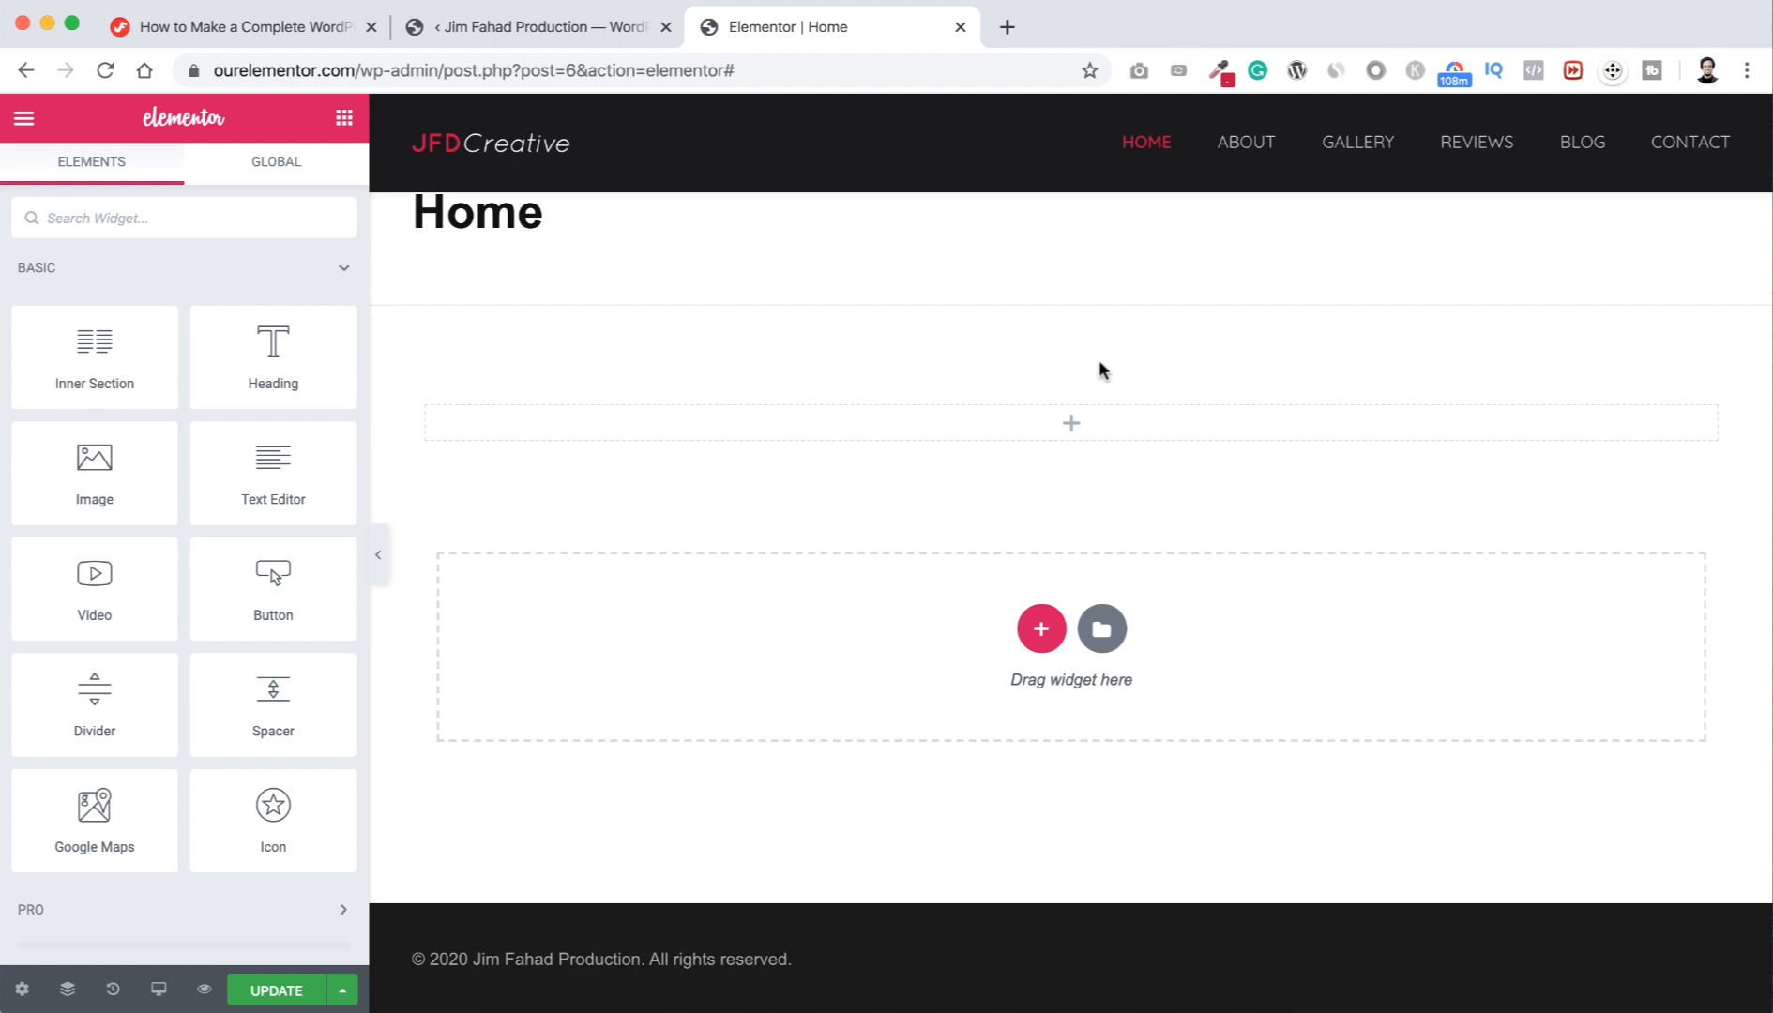
{"action": "left_click", "coordinate": [1102, 637]}
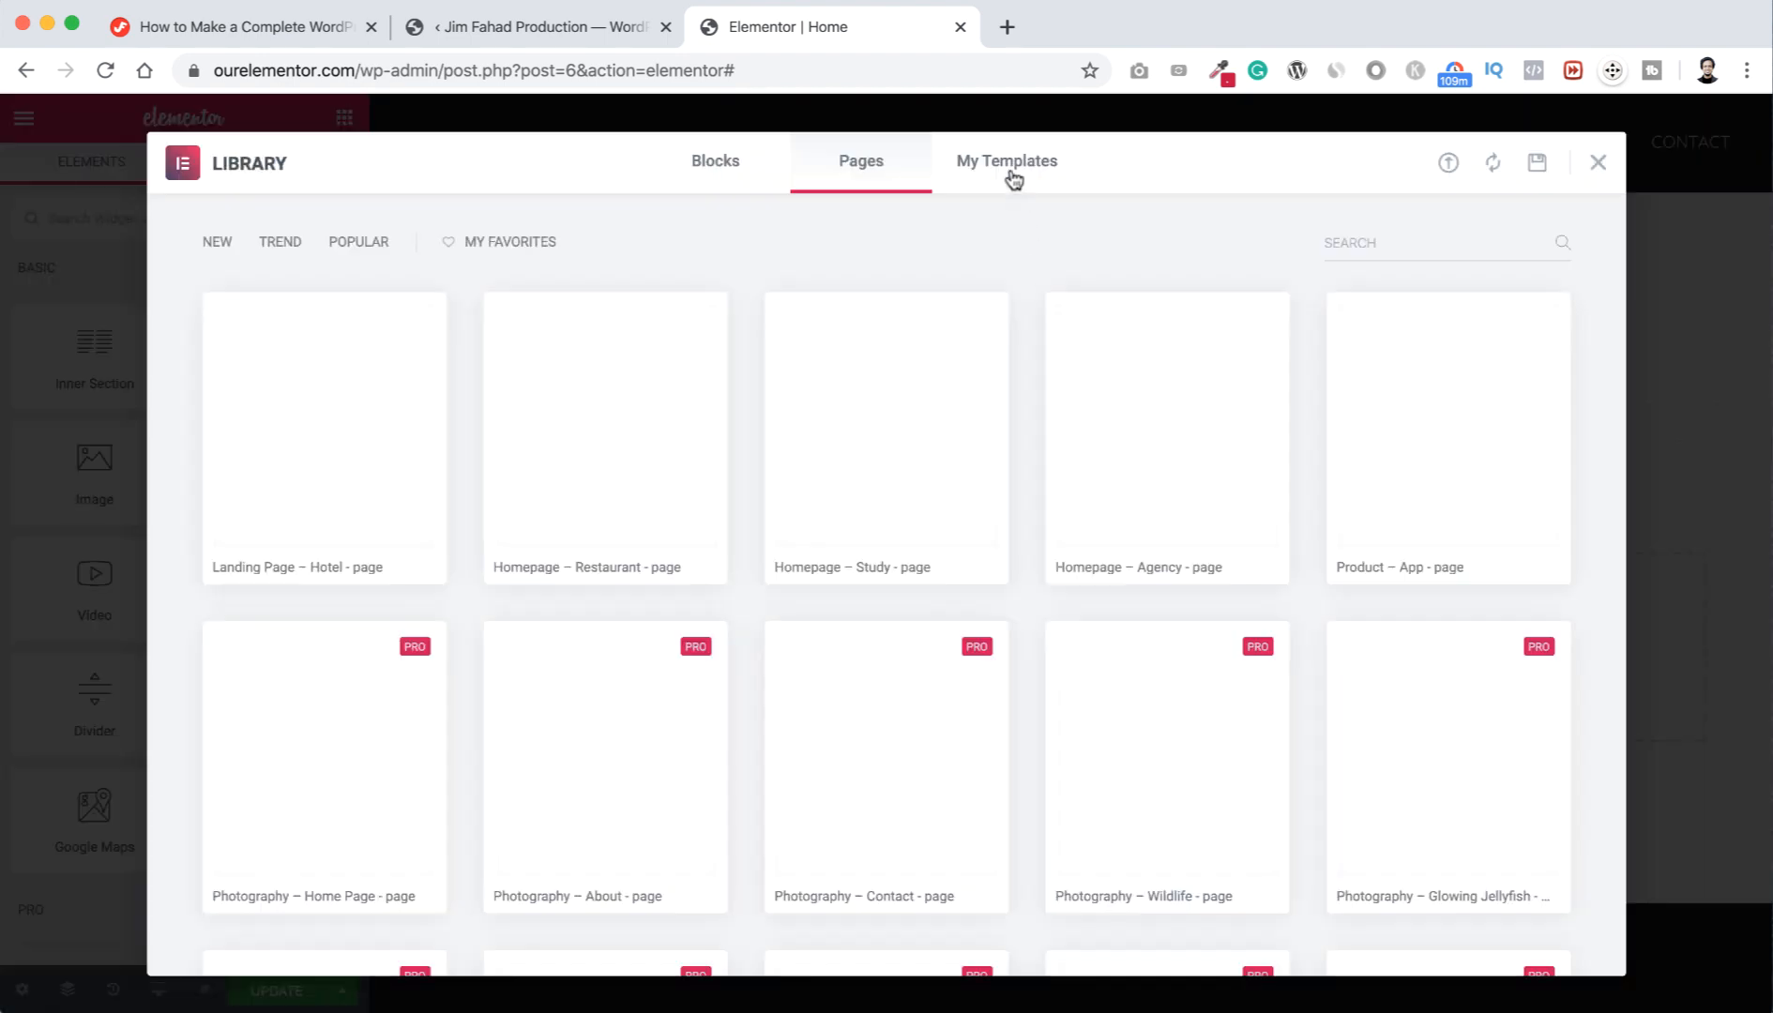
{"action": "left_click", "coordinate": [1013, 178]}
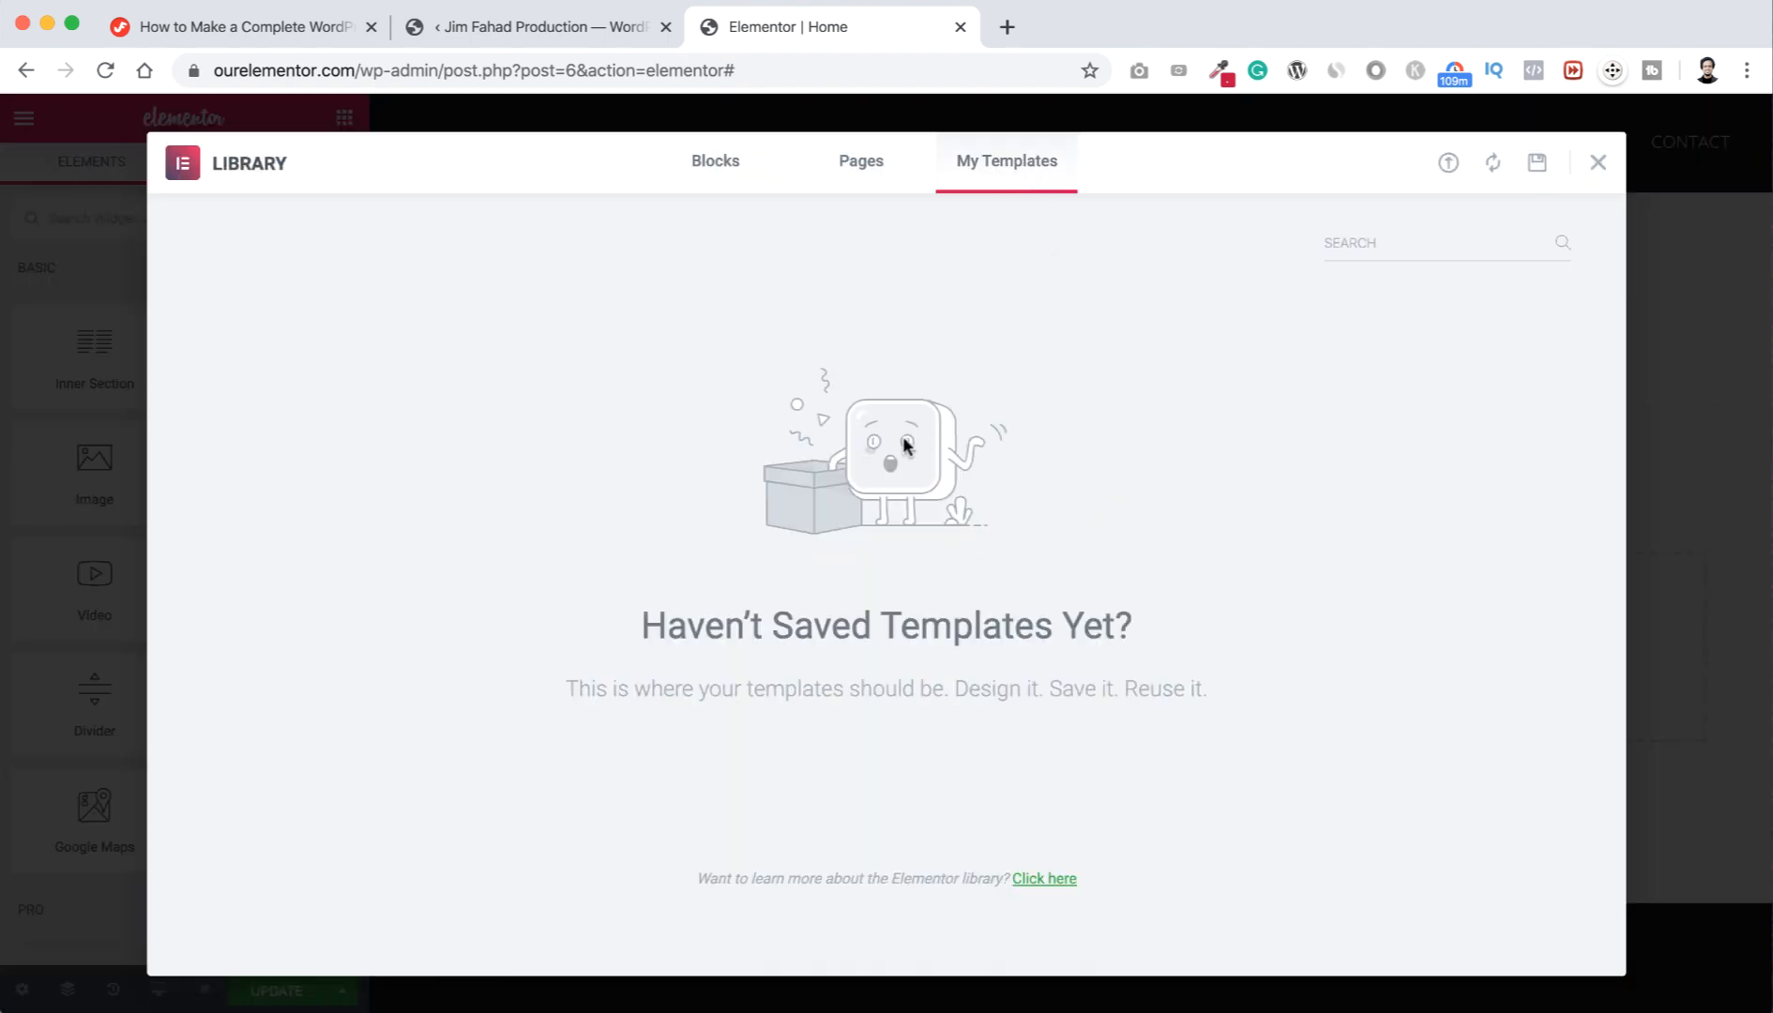
{"action": "left_click", "coordinate": [1449, 166]}
{"action": "left_click", "coordinate": [919, 692]}
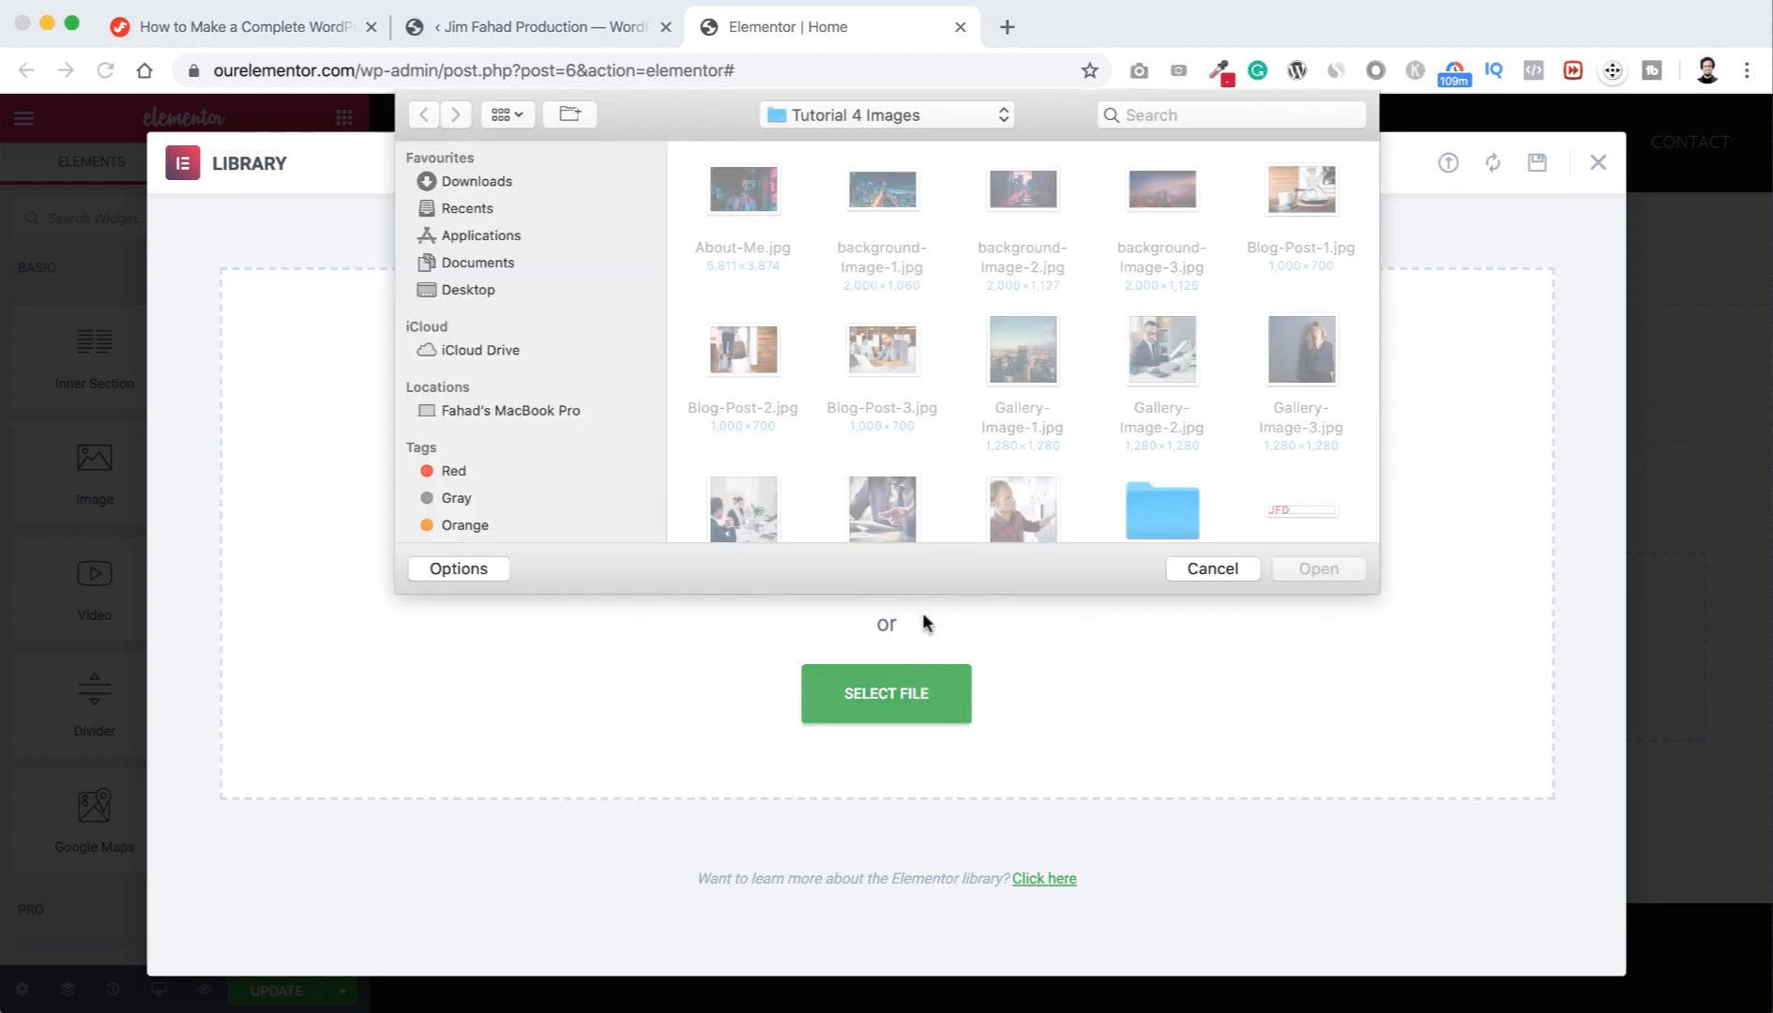
{"action": "scroll", "coordinate": [976, 437], "scroll_direction": "down", "scroll_amount": 3}
{"action": "scroll", "coordinate": [975, 437], "scroll_direction": "down", "scroll_amount": 1}
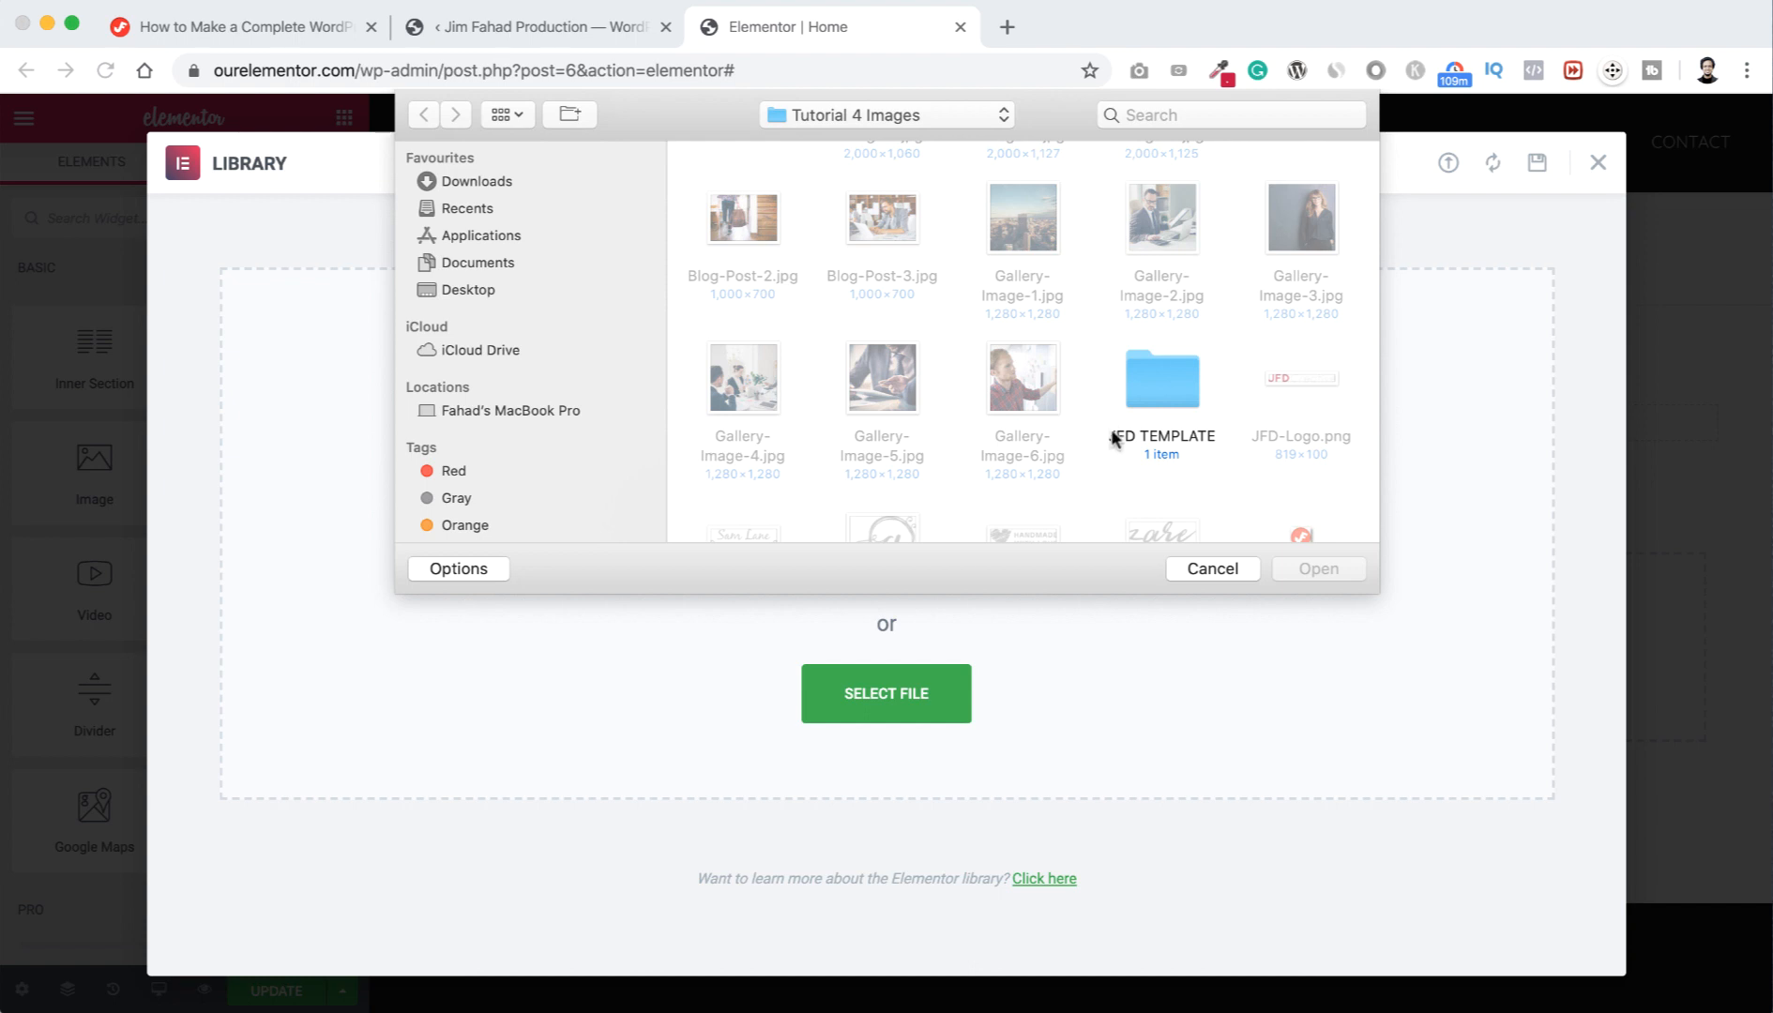
{"action": "double_click", "coordinate": [1158, 378]}
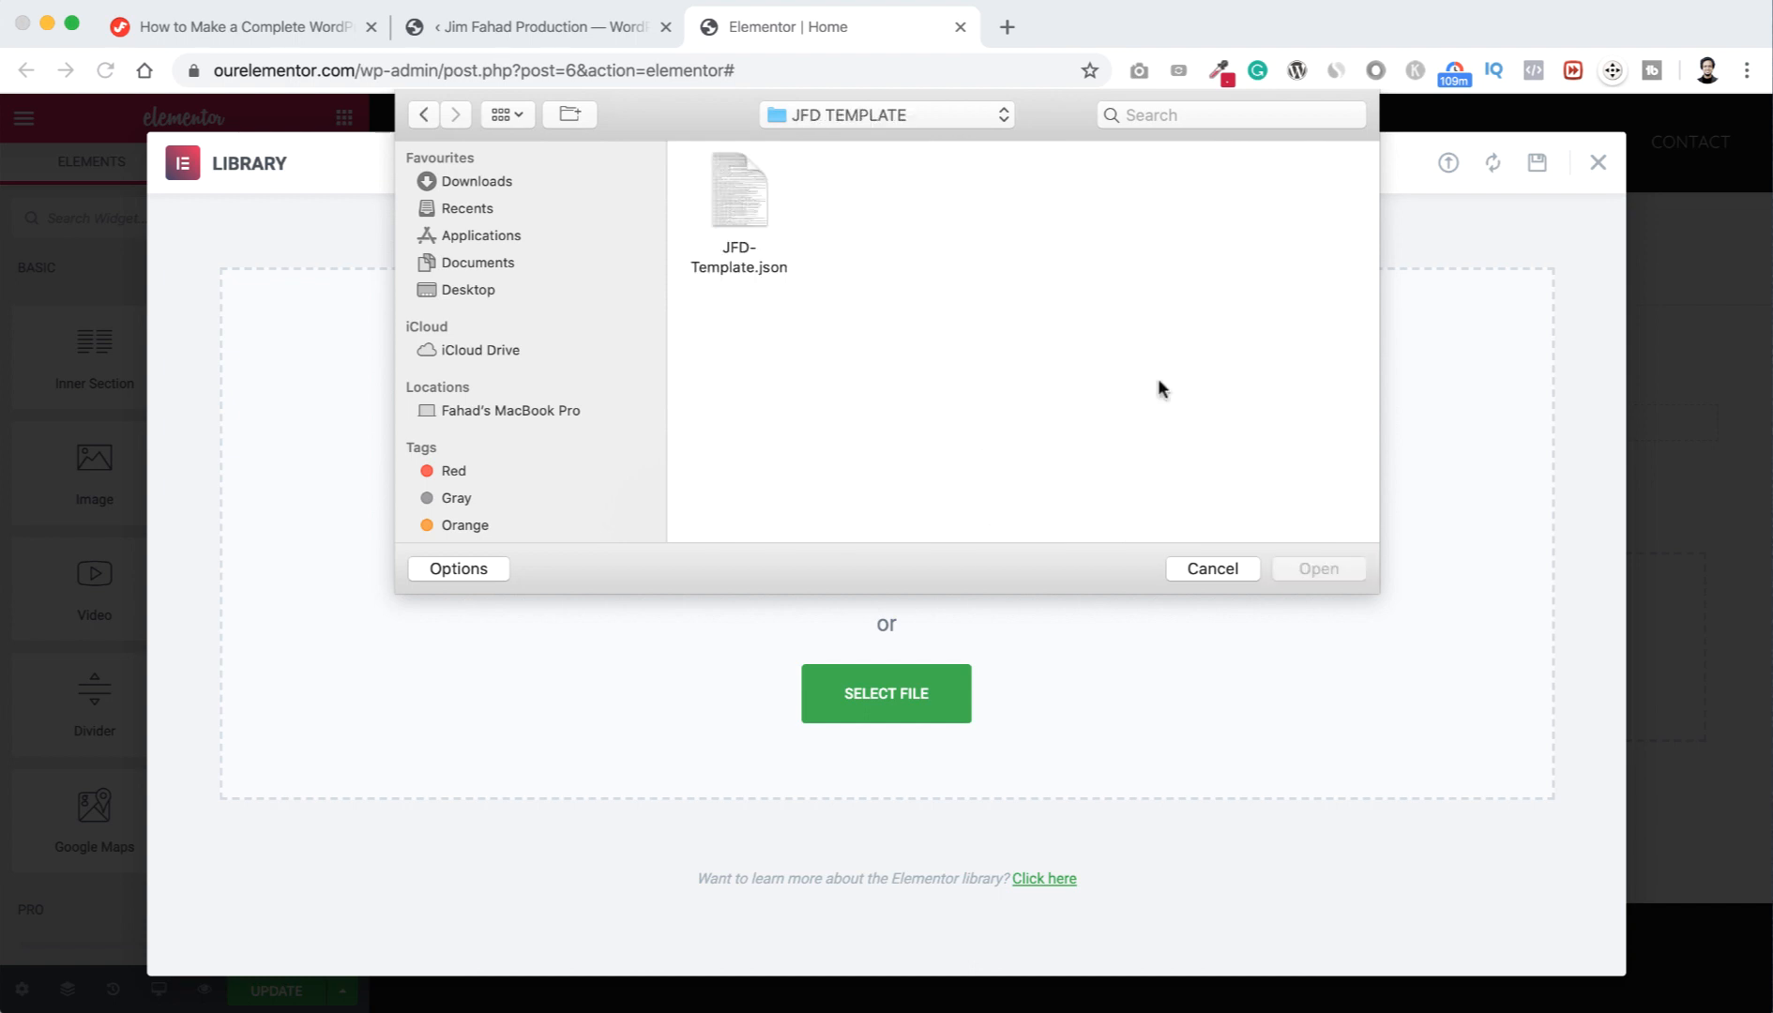
{"action": "left_click", "coordinate": [741, 203]}
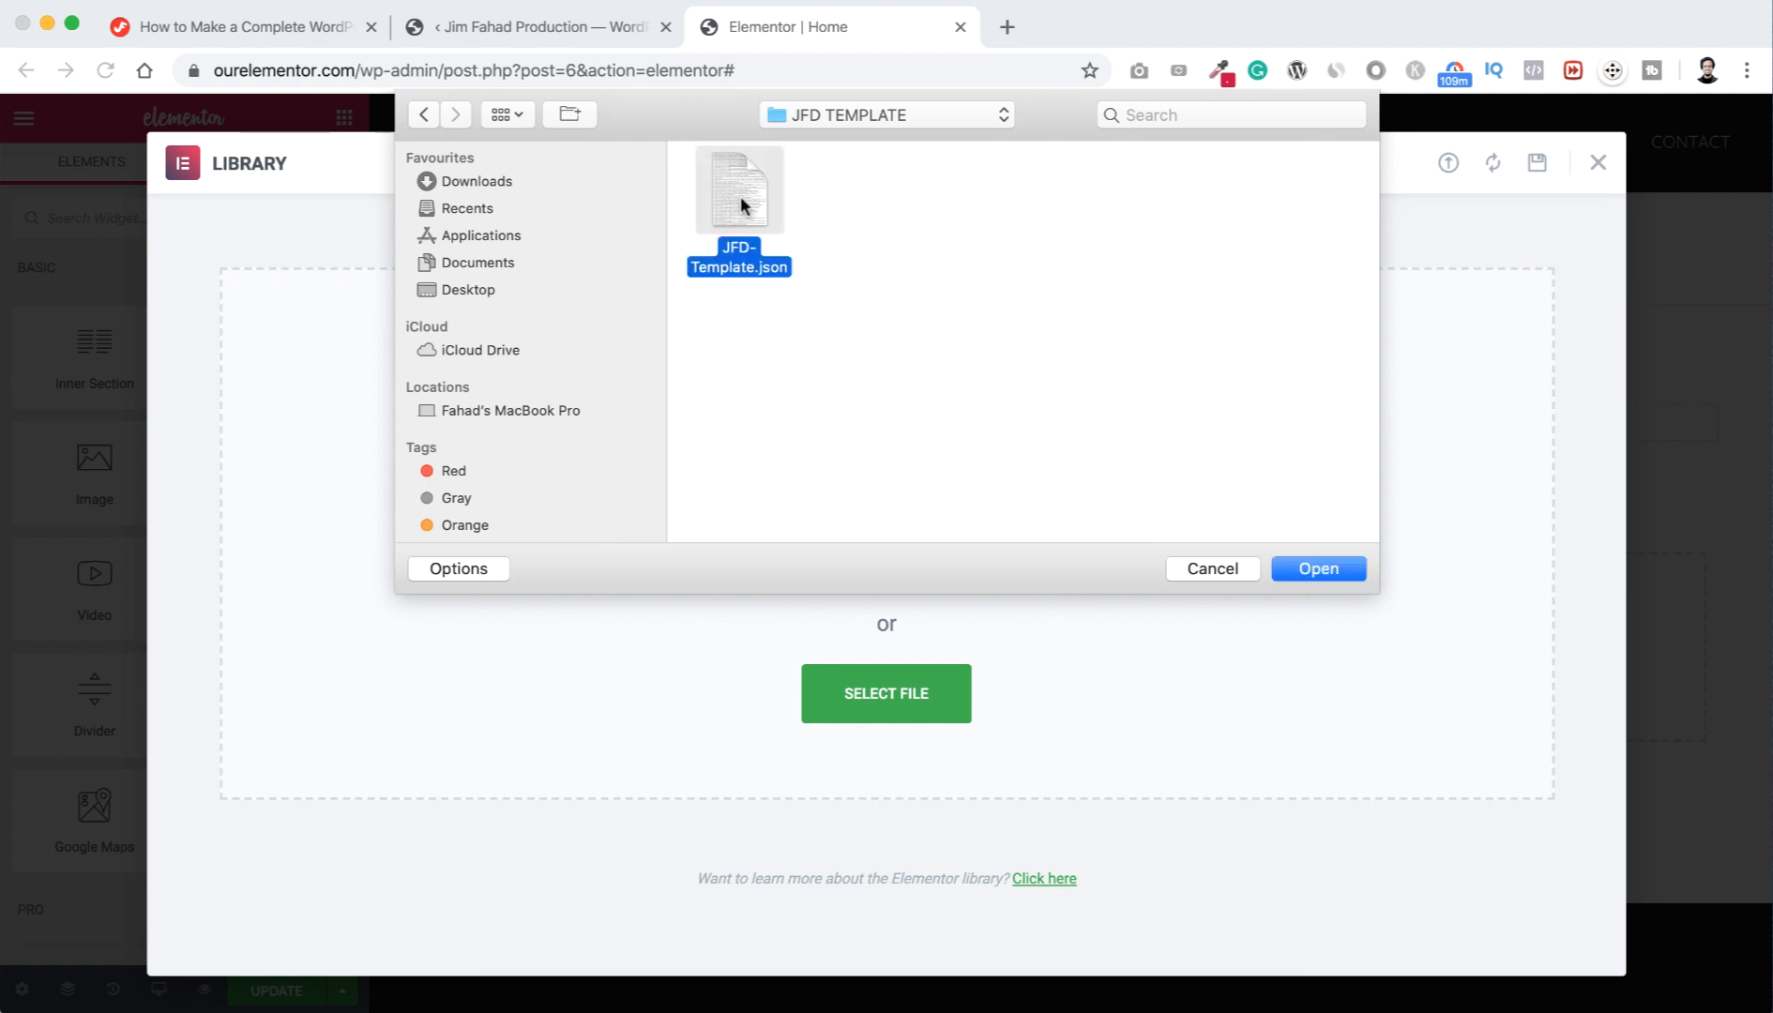
{"action": "left_click", "coordinate": [1311, 571]}
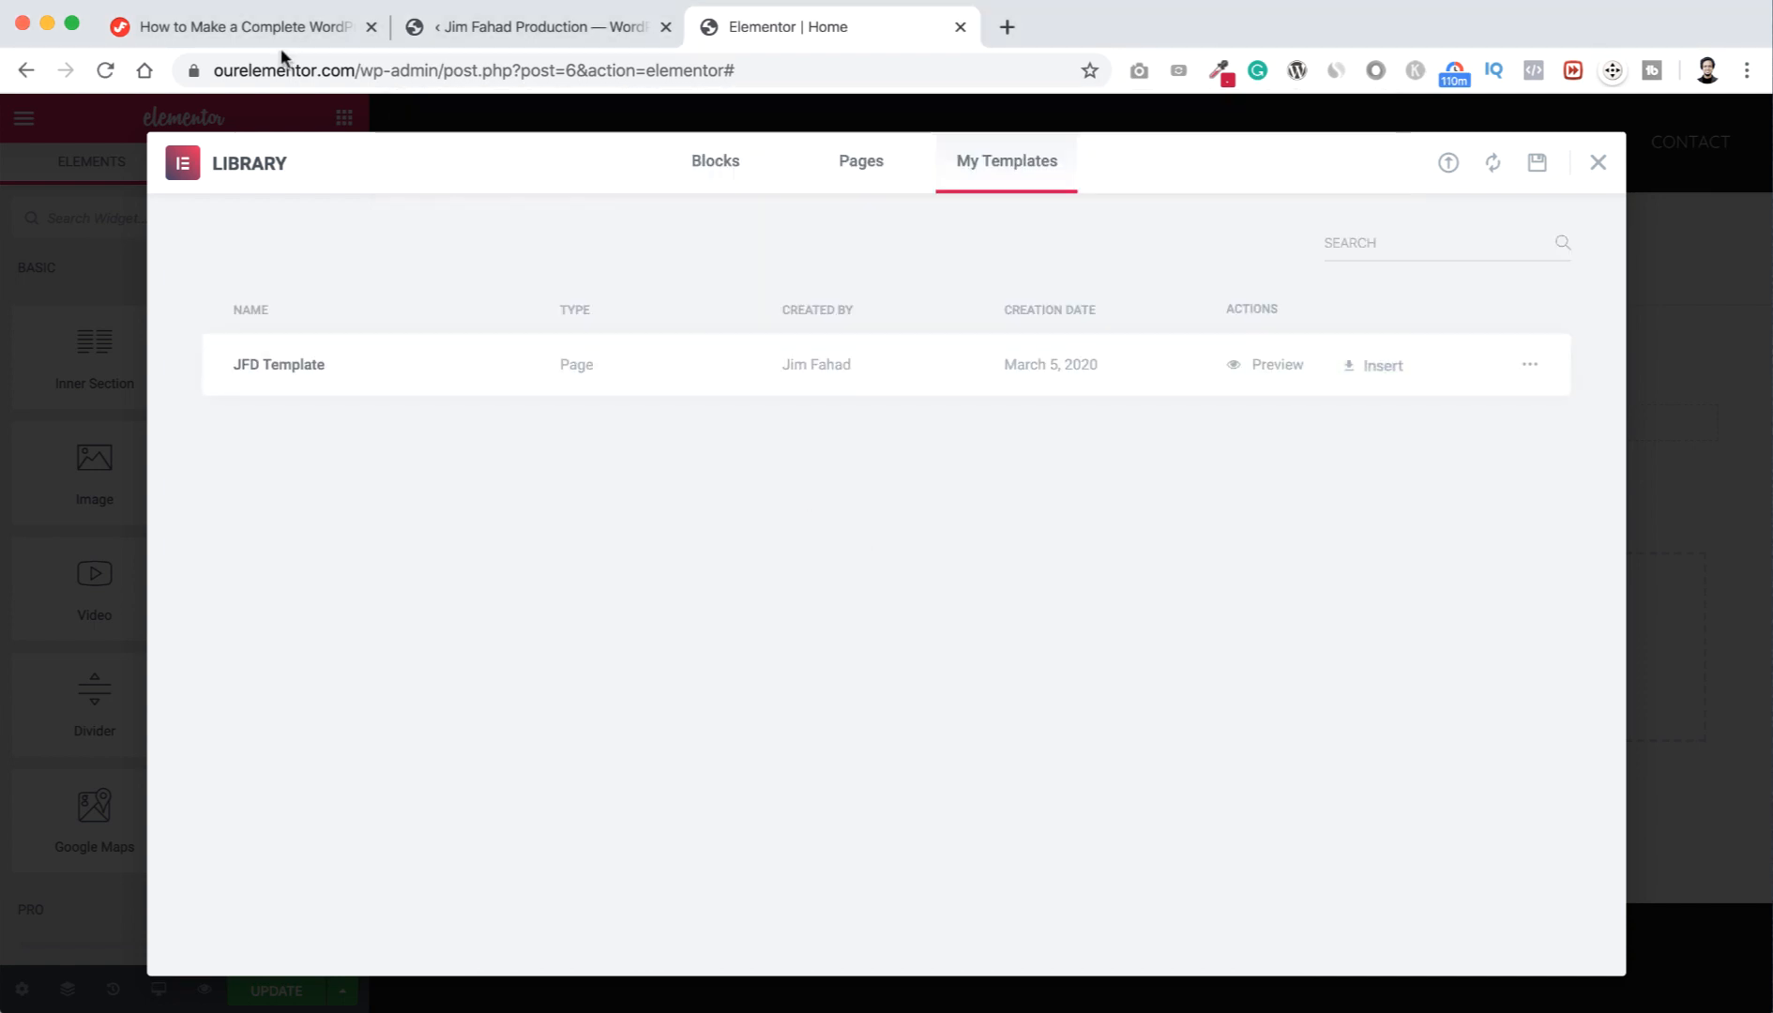
Step: Insert the imported JFD Template into the Home page
{"action": "left_click", "coordinate": [261, 26]}
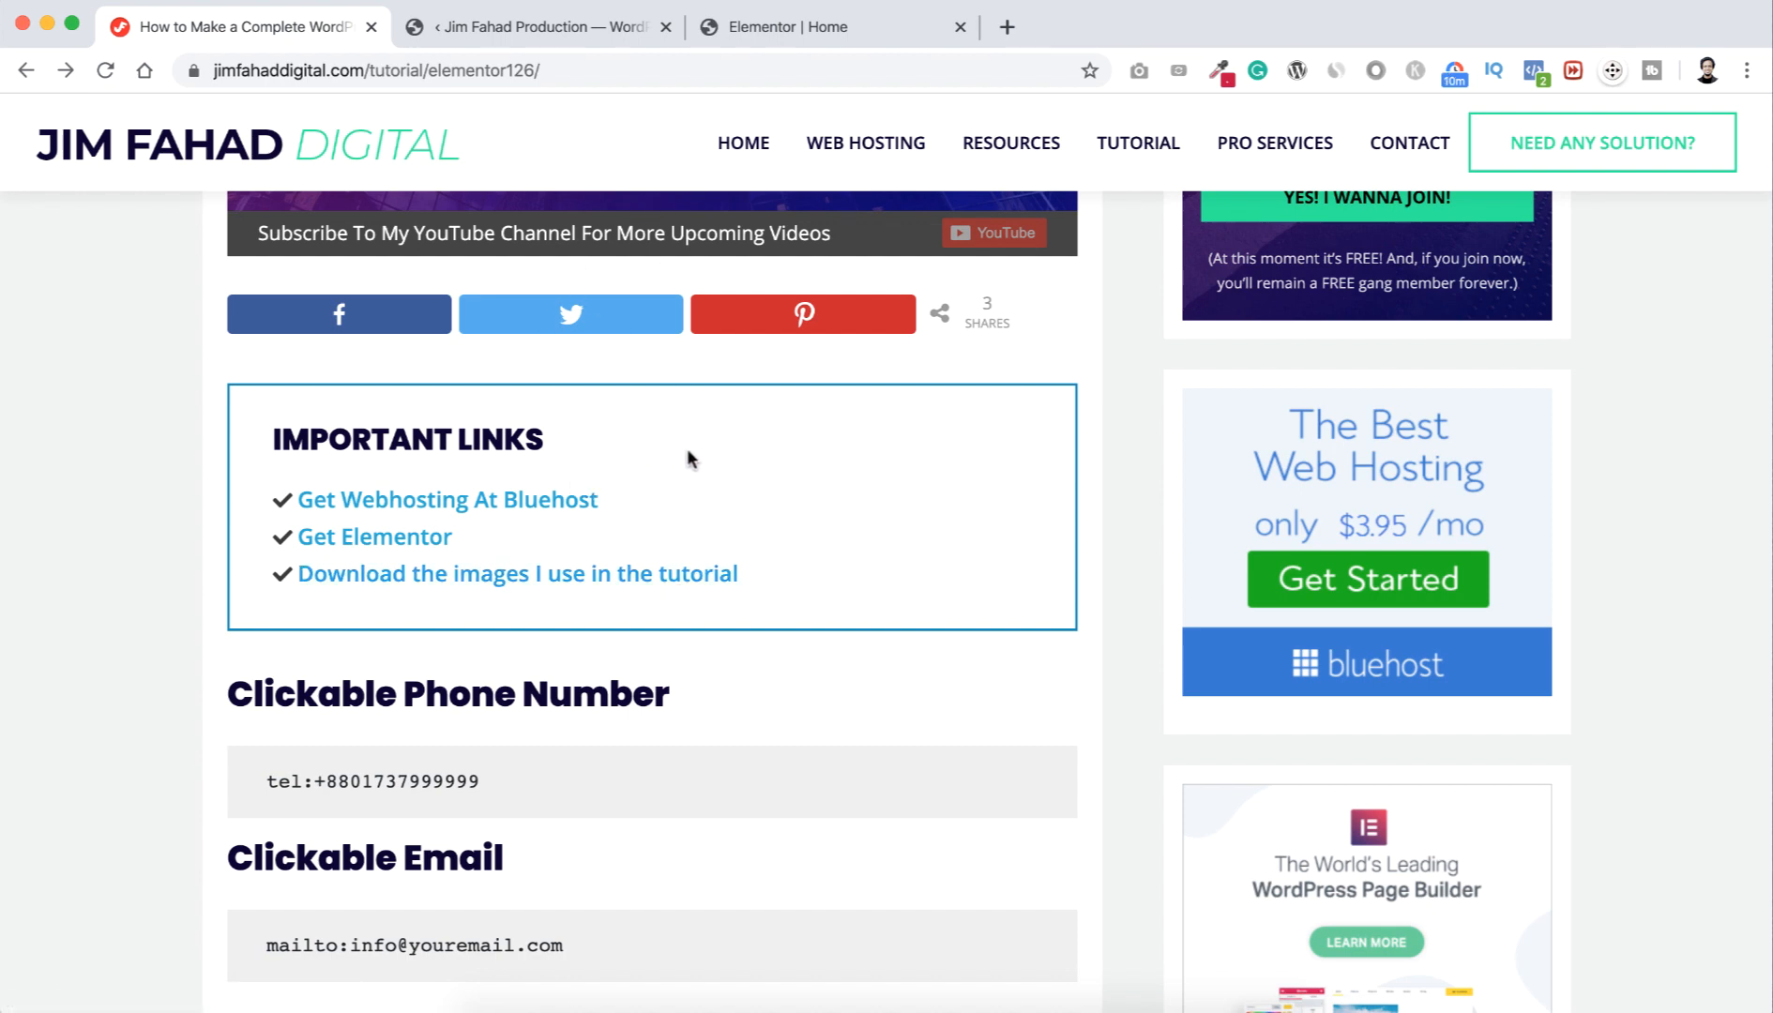
{"action": "left_click", "coordinate": [788, 28]}
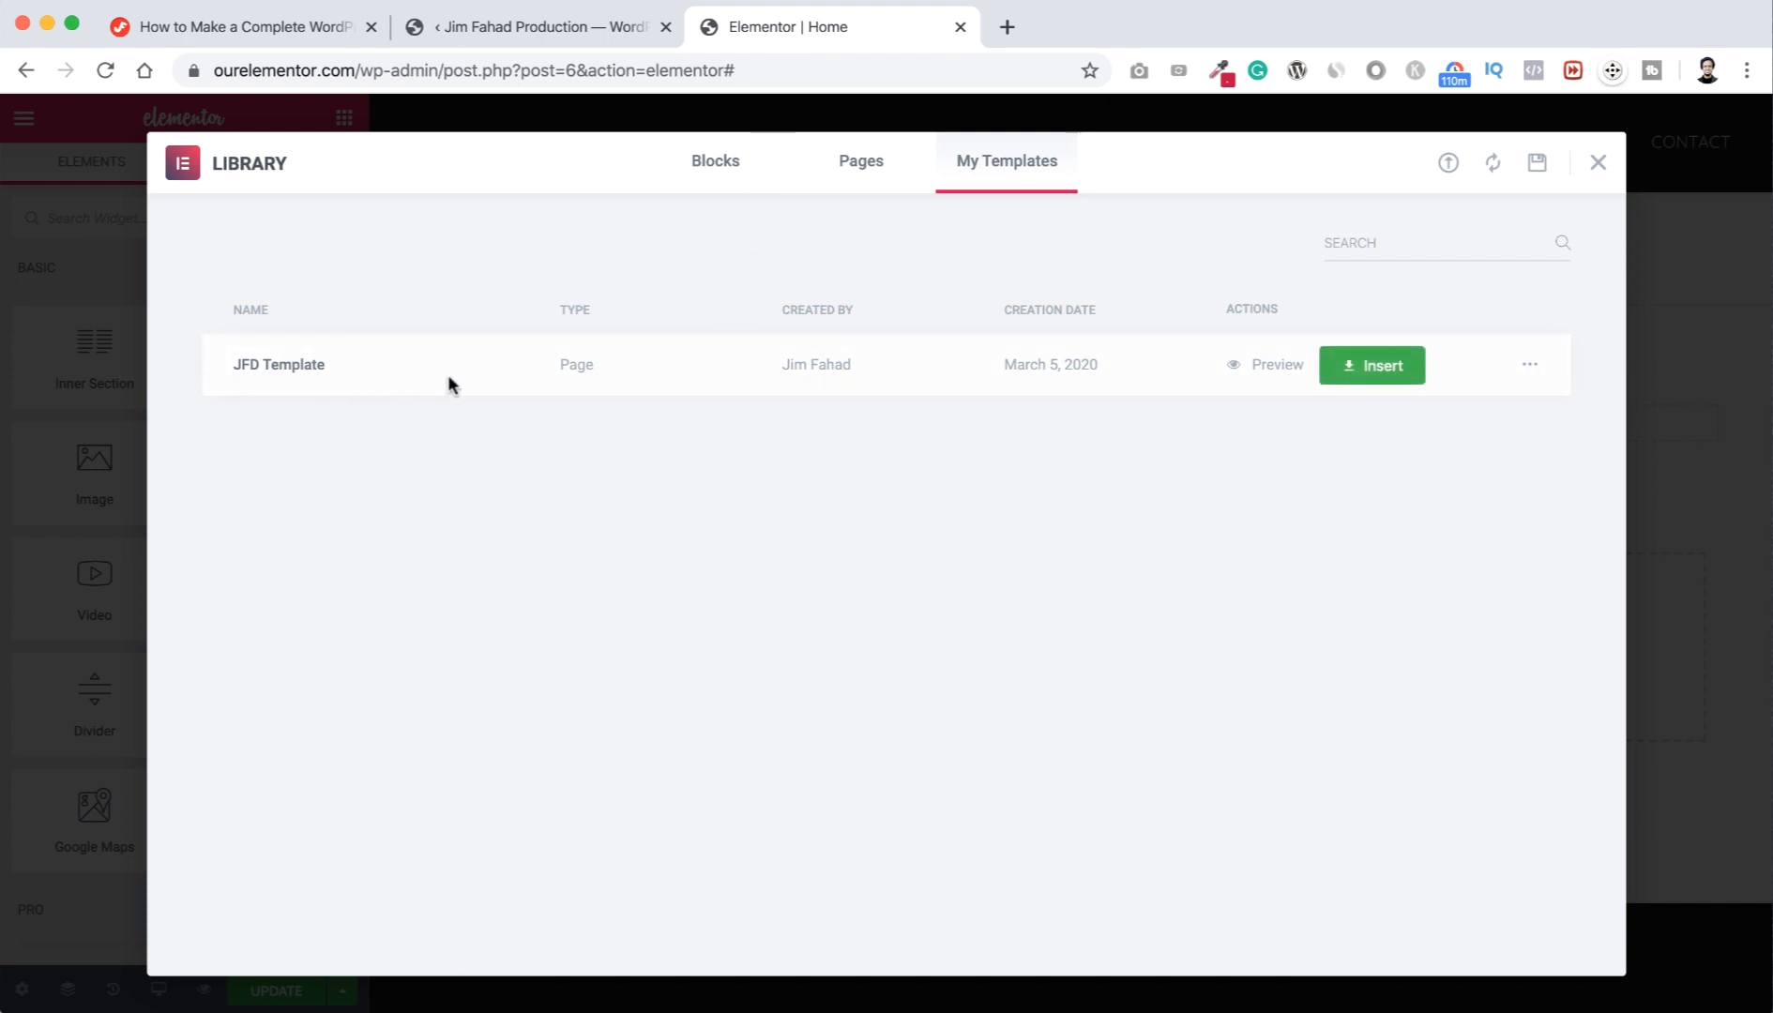
{"action": "left_click", "coordinate": [1374, 370]}
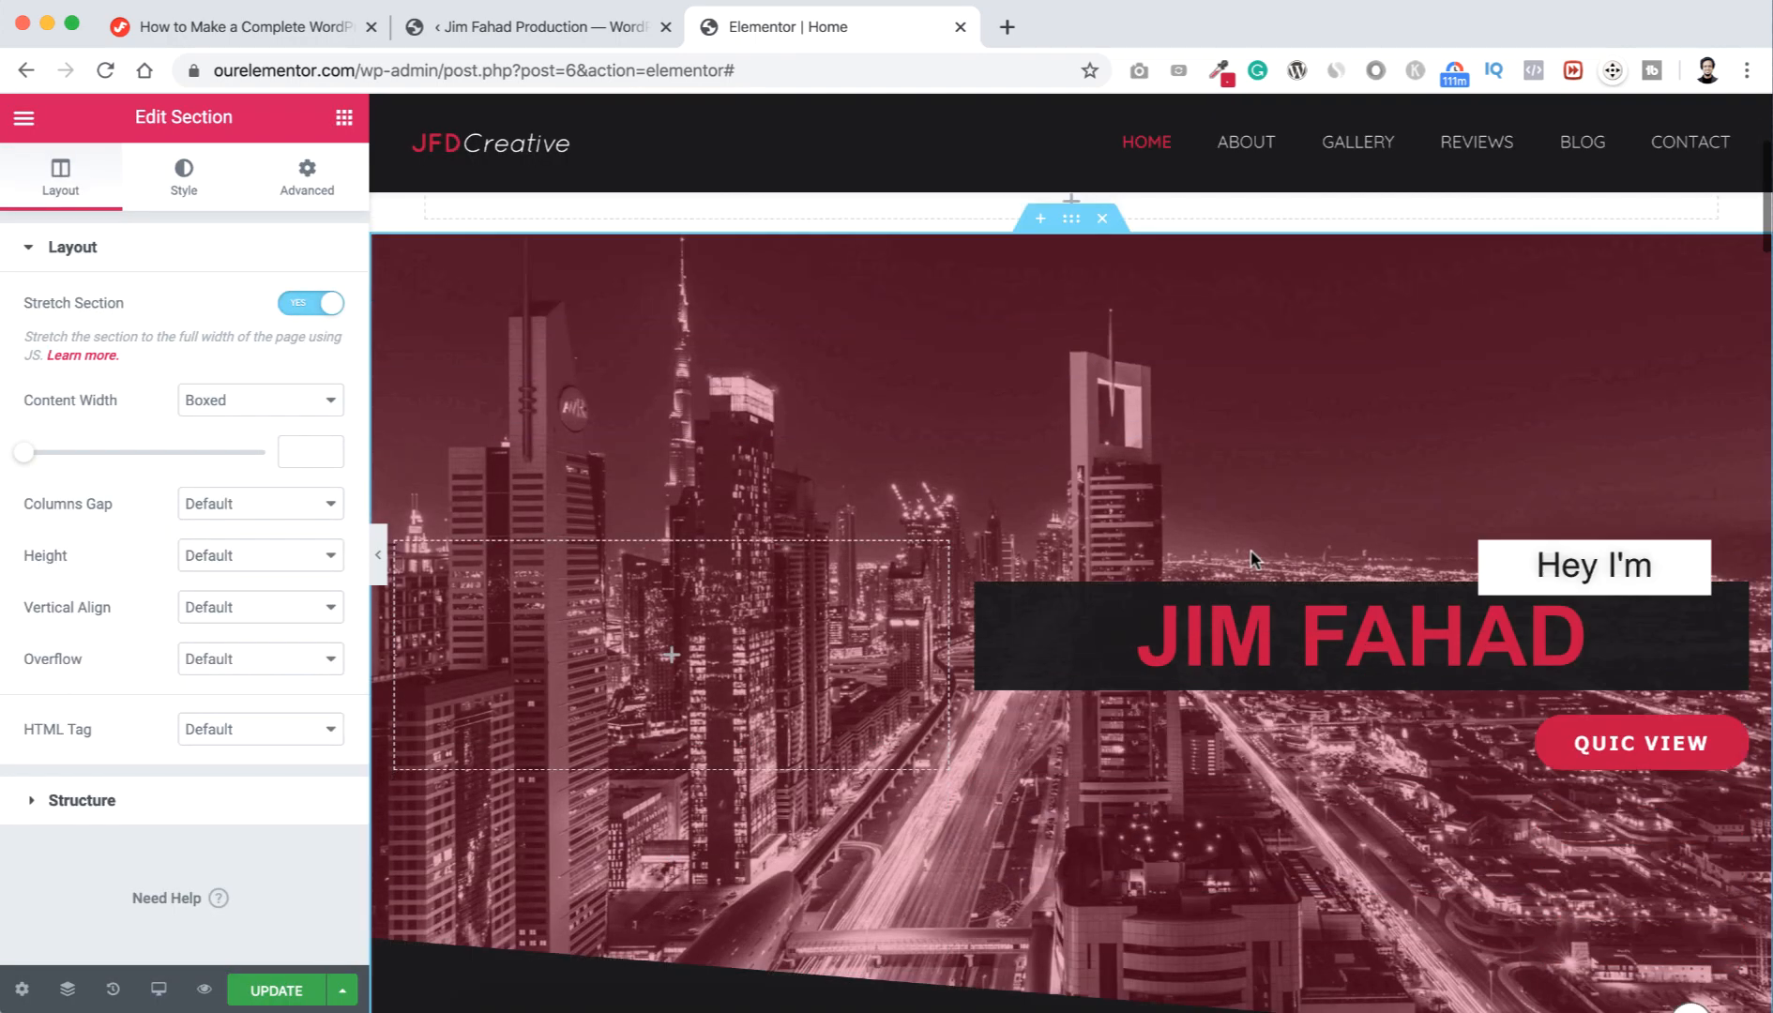
Step: Examine the inserted template's sections from the hero through About, gallery, counters, reviews, recent posts and client logos to the contact form
{"action": "scroll", "coordinate": [1252, 546], "scroll_direction": "down", "scroll_amount": 15}
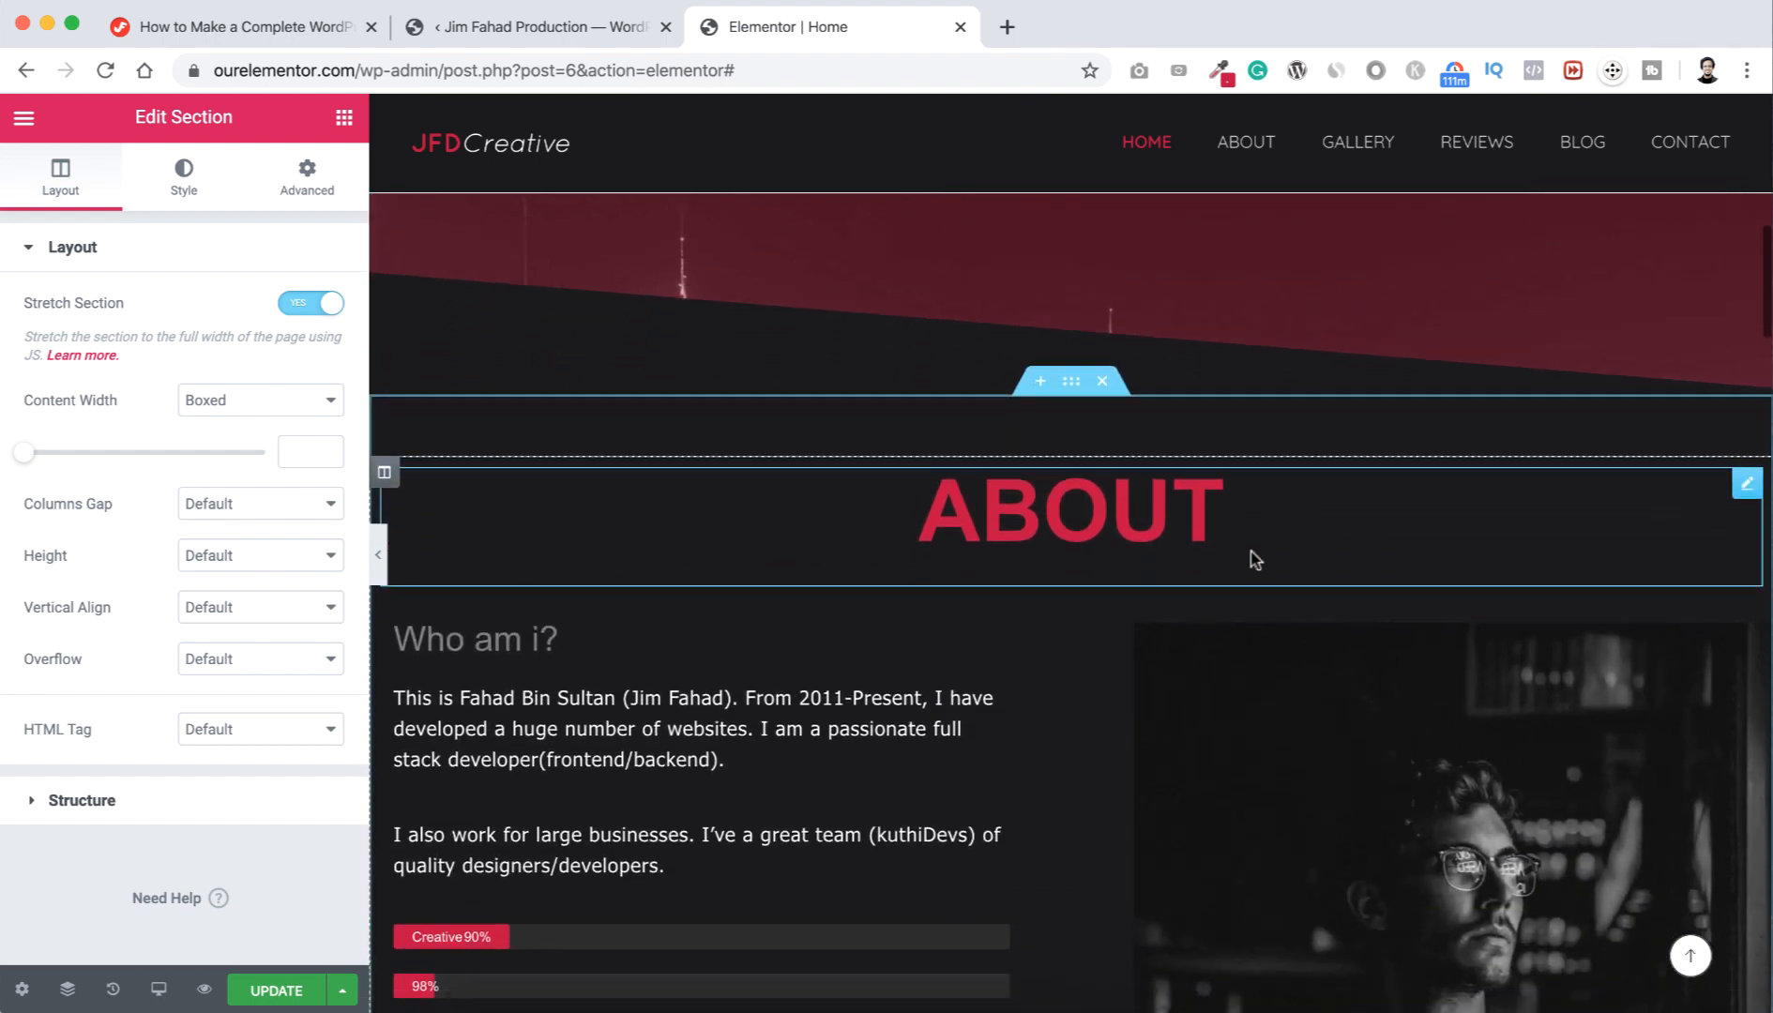
{"action": "scroll", "coordinate": [1251, 546], "scroll_direction": "down", "scroll_amount": 12}
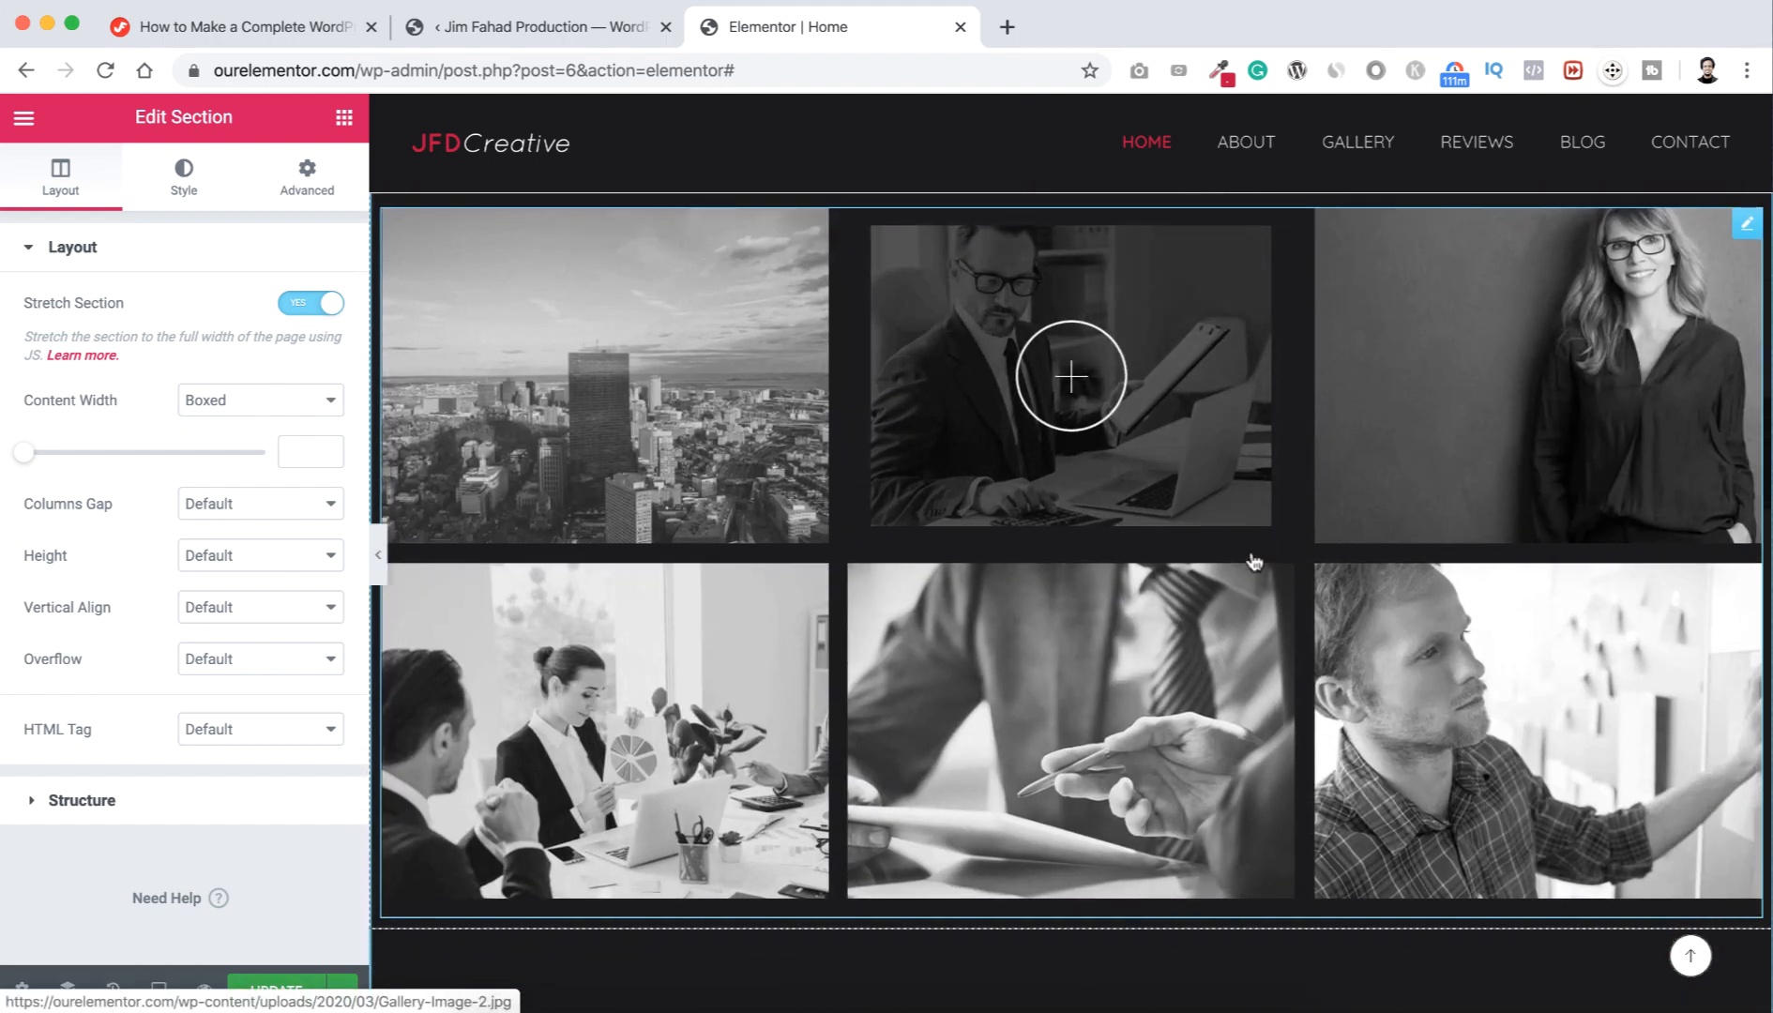
{"action": "scroll", "coordinate": [1255, 559], "scroll_direction": "down", "scroll_amount": 10}
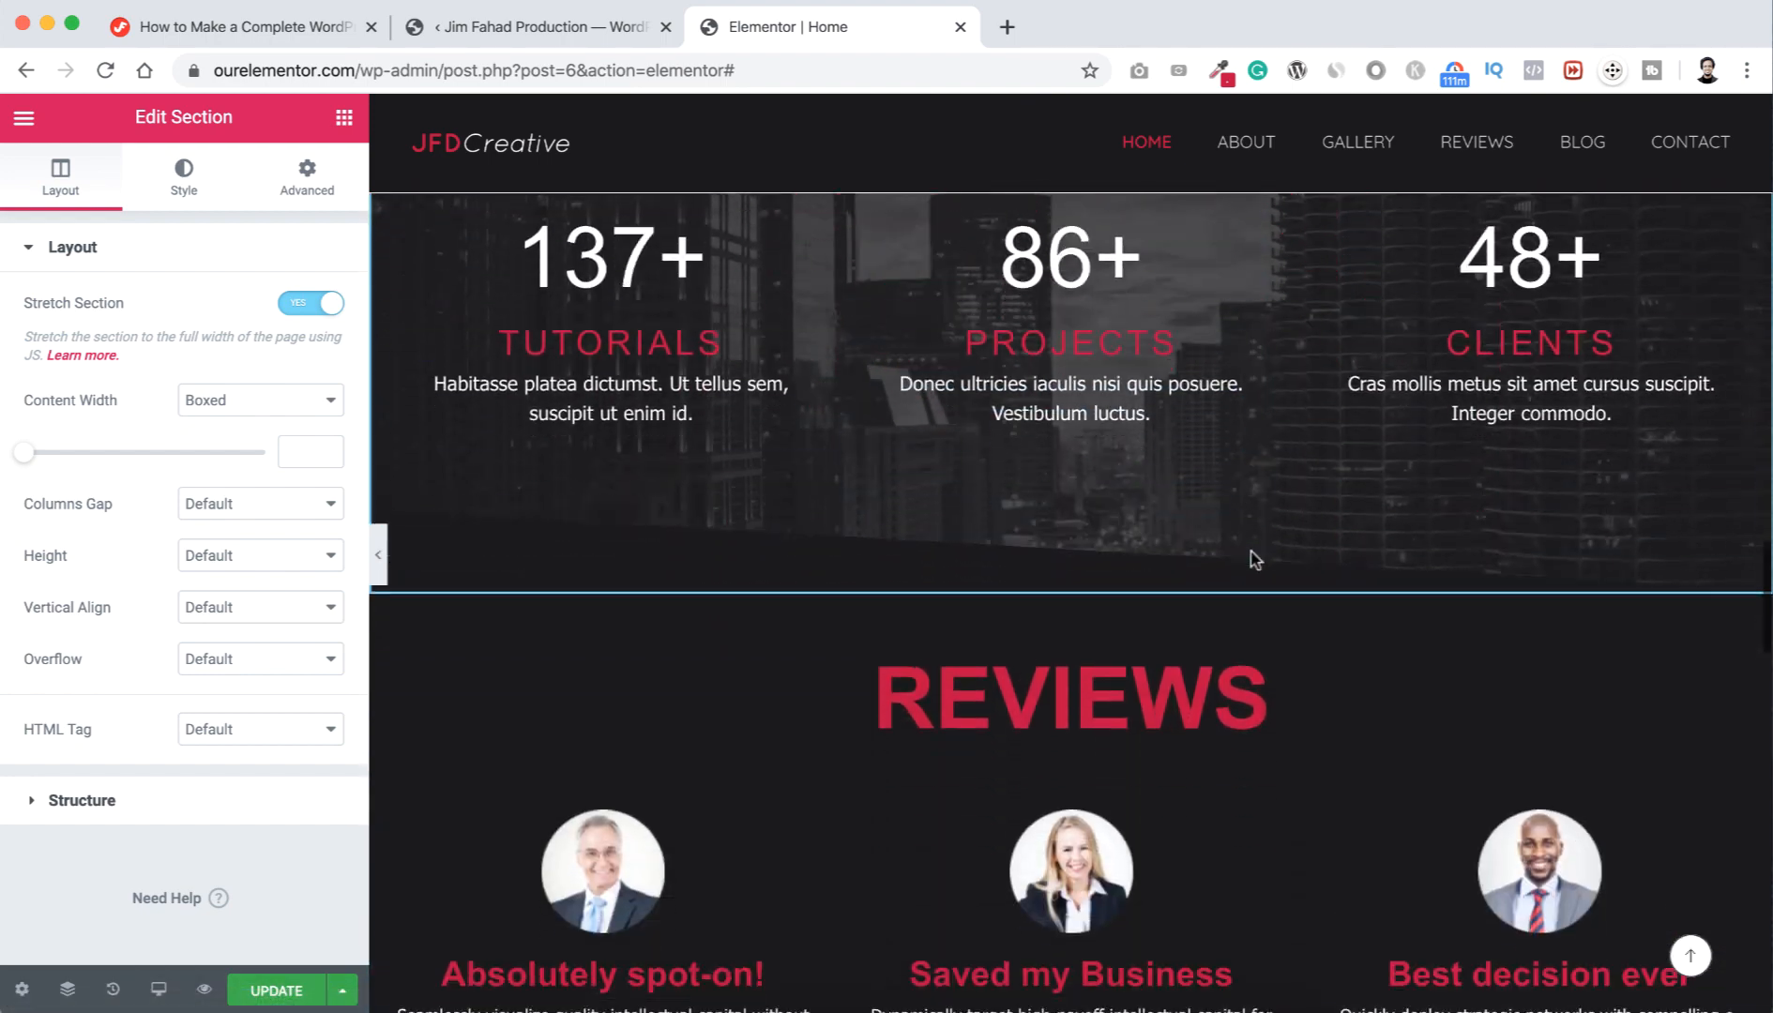
{"action": "scroll", "coordinate": [1254, 559], "scroll_direction": "down", "scroll_amount": 9}
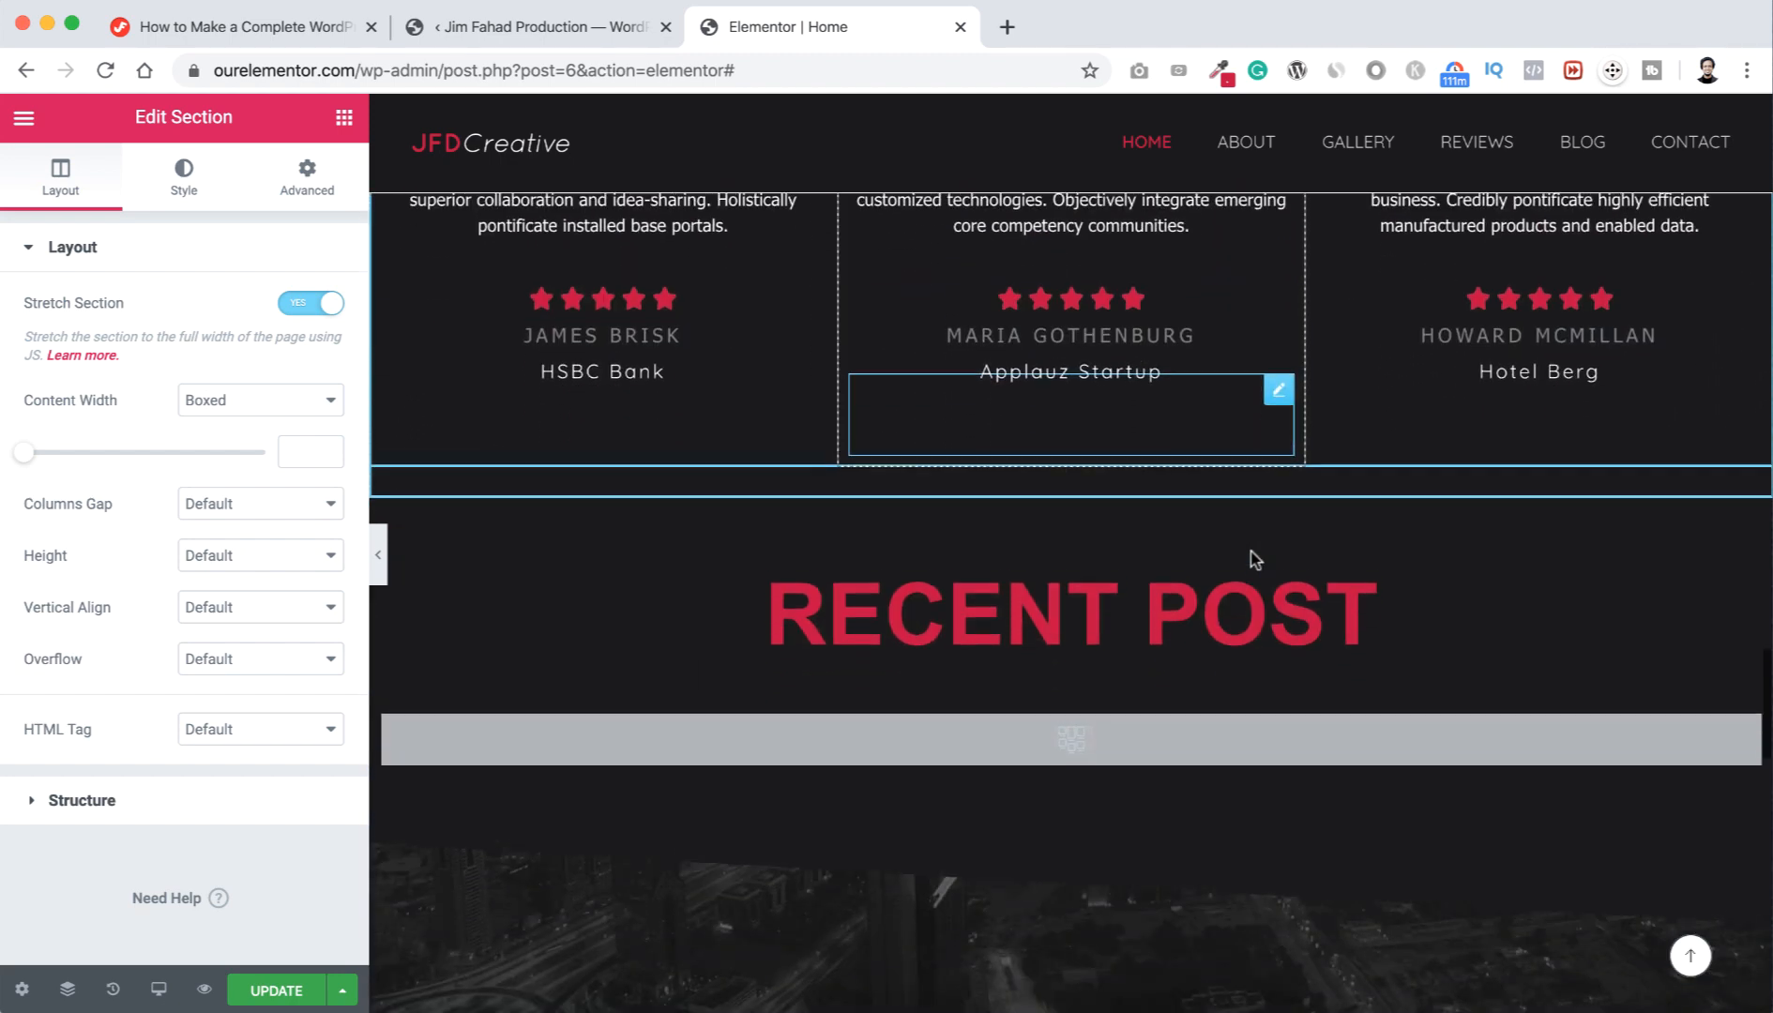
{"action": "scroll", "coordinate": [1254, 559], "scroll_direction": "down", "scroll_amount": 5}
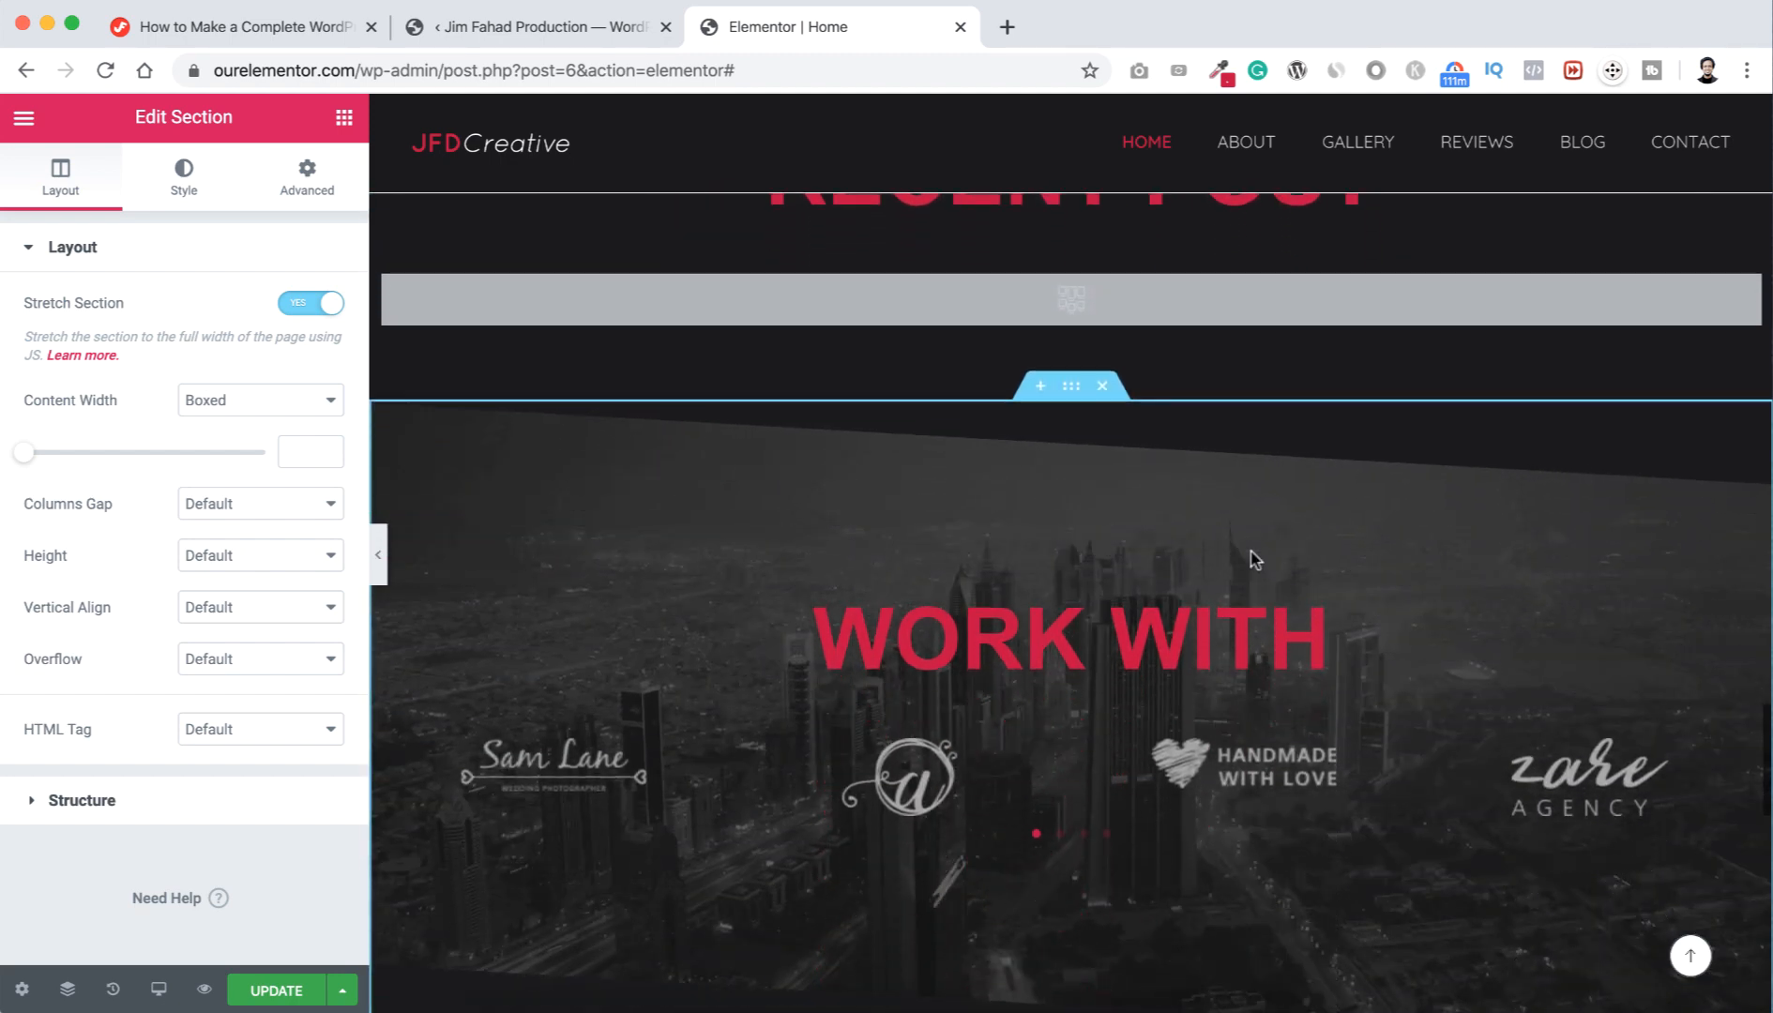
{"action": "scroll", "coordinate": [1252, 560], "scroll_direction": "down", "scroll_amount": 9}
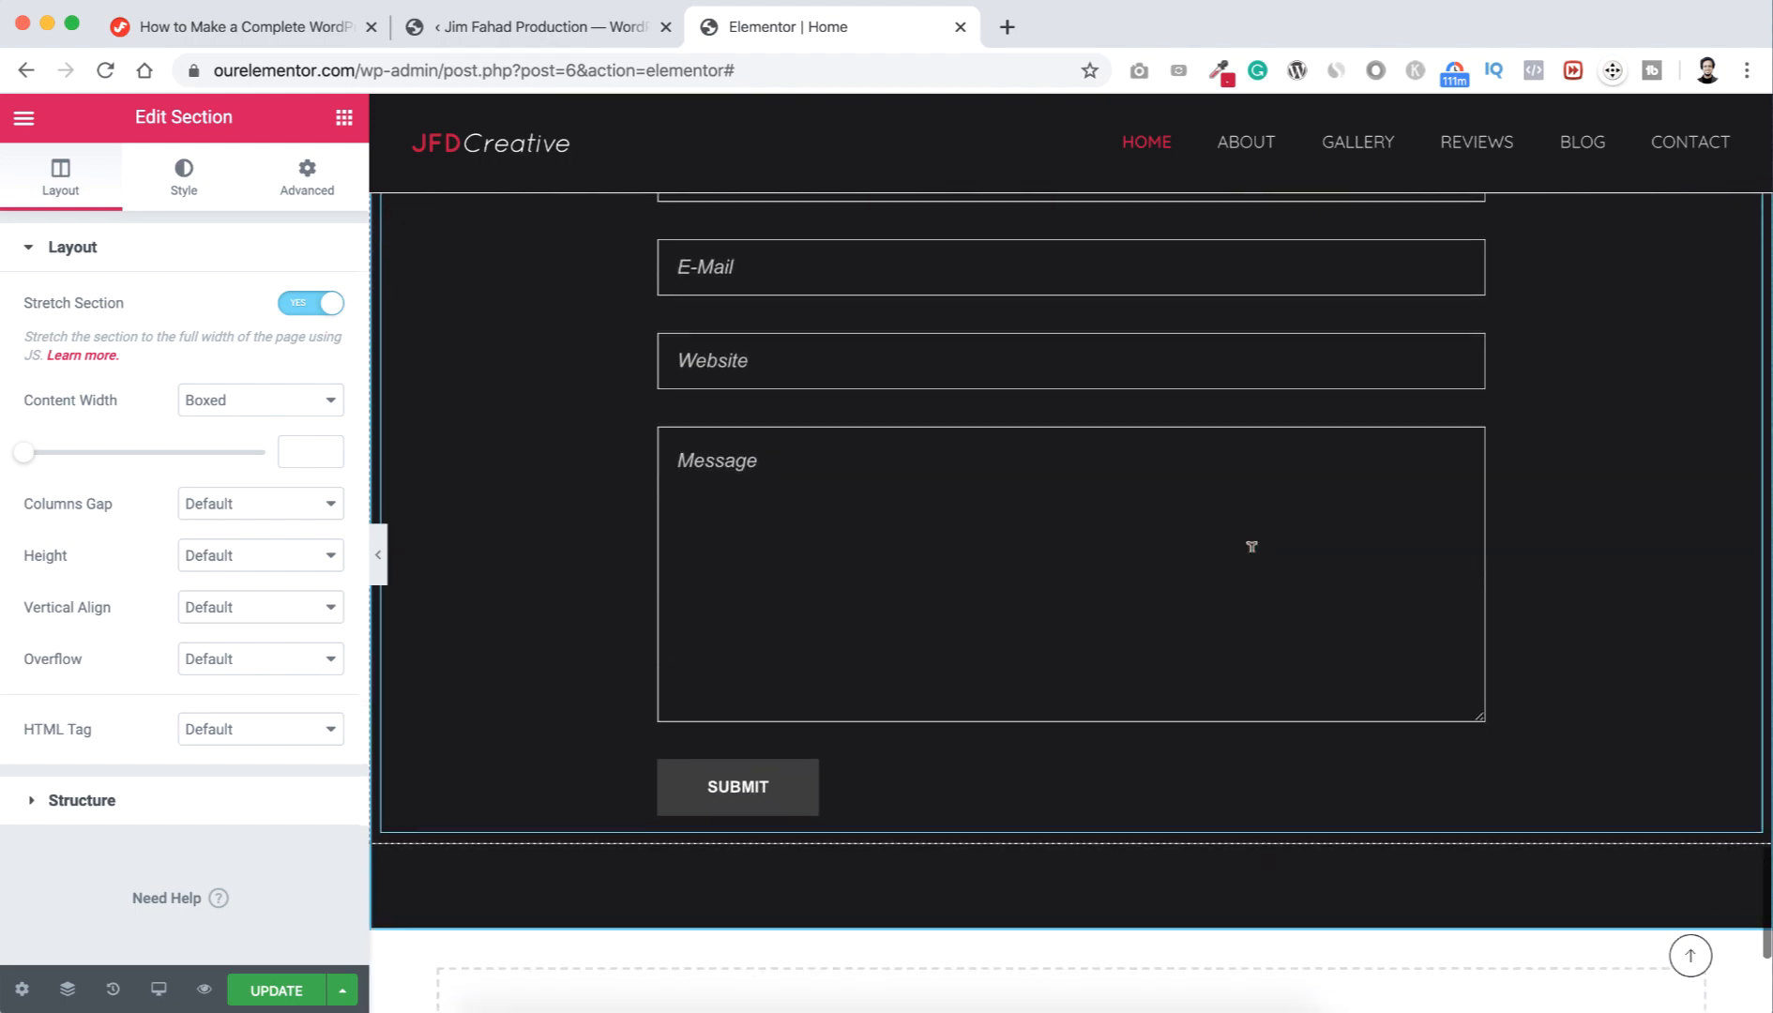
{"action": "scroll", "coordinate": [1252, 547], "scroll_direction": "up", "scroll_amount": 14}
{"action": "scroll", "coordinate": [1255, 559], "scroll_direction": "up", "scroll_amount": 20}
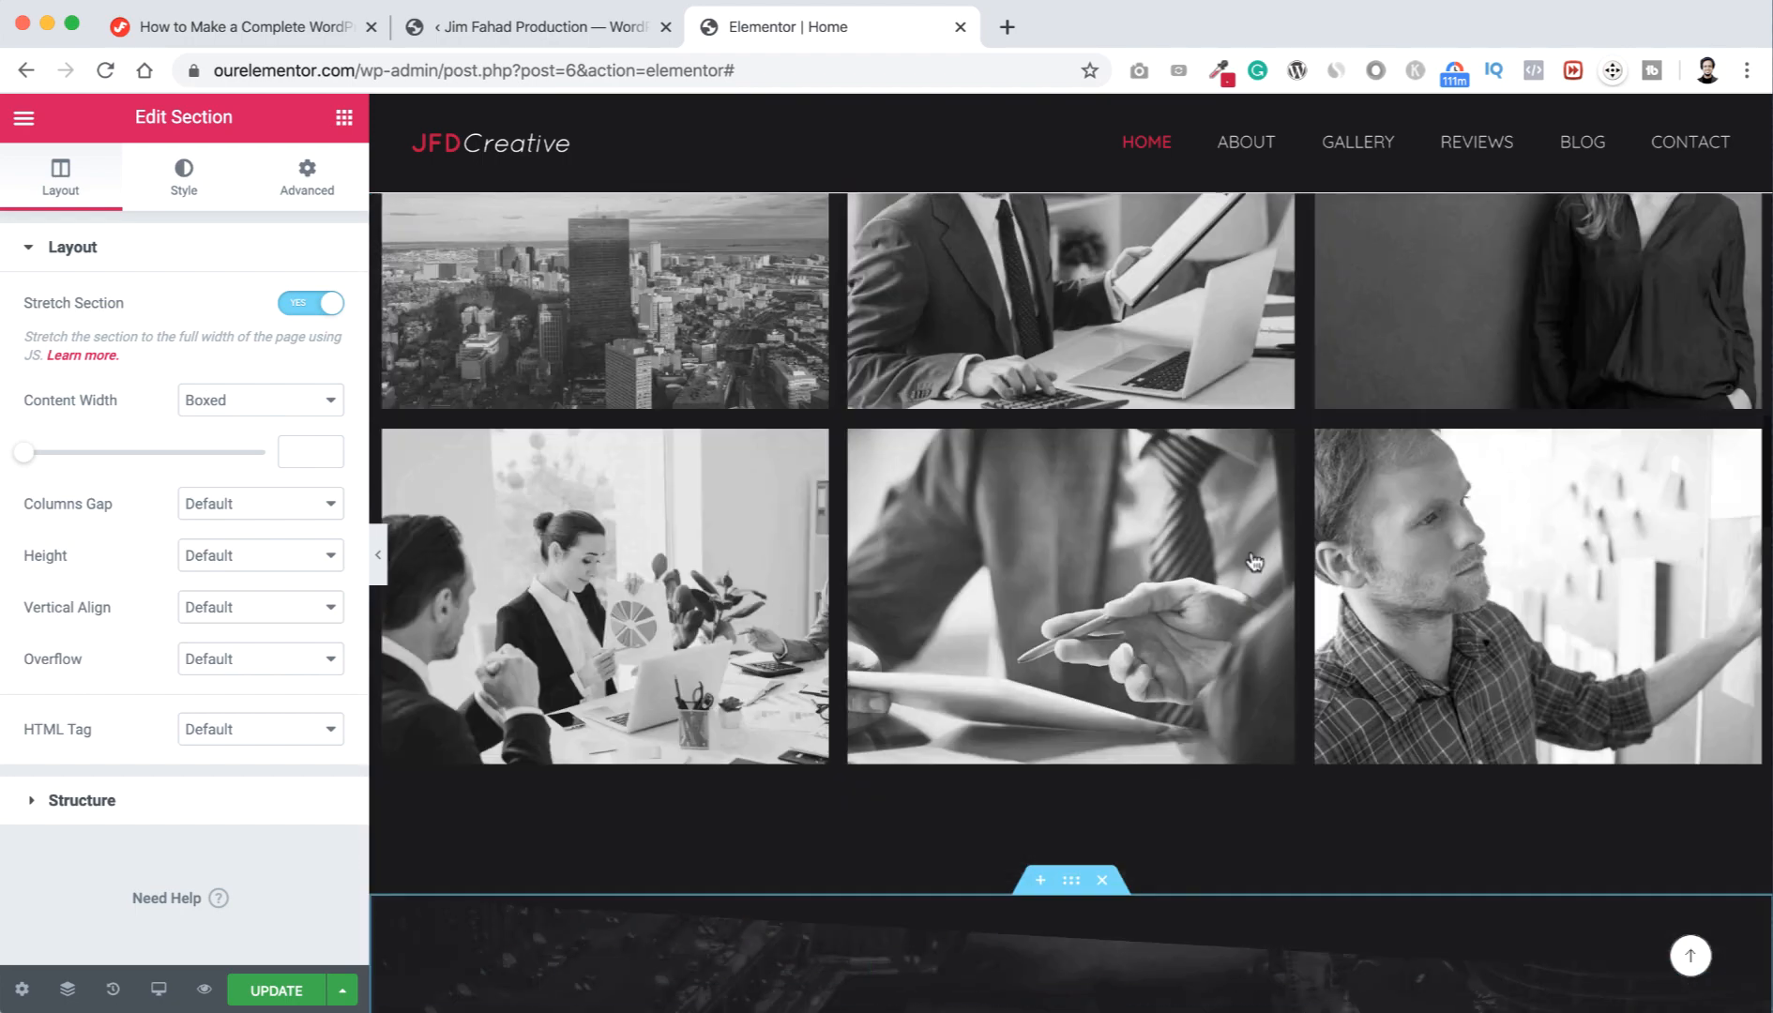
{"action": "scroll", "coordinate": [1272, 389], "scroll_direction": "up", "scroll_amount": 2}
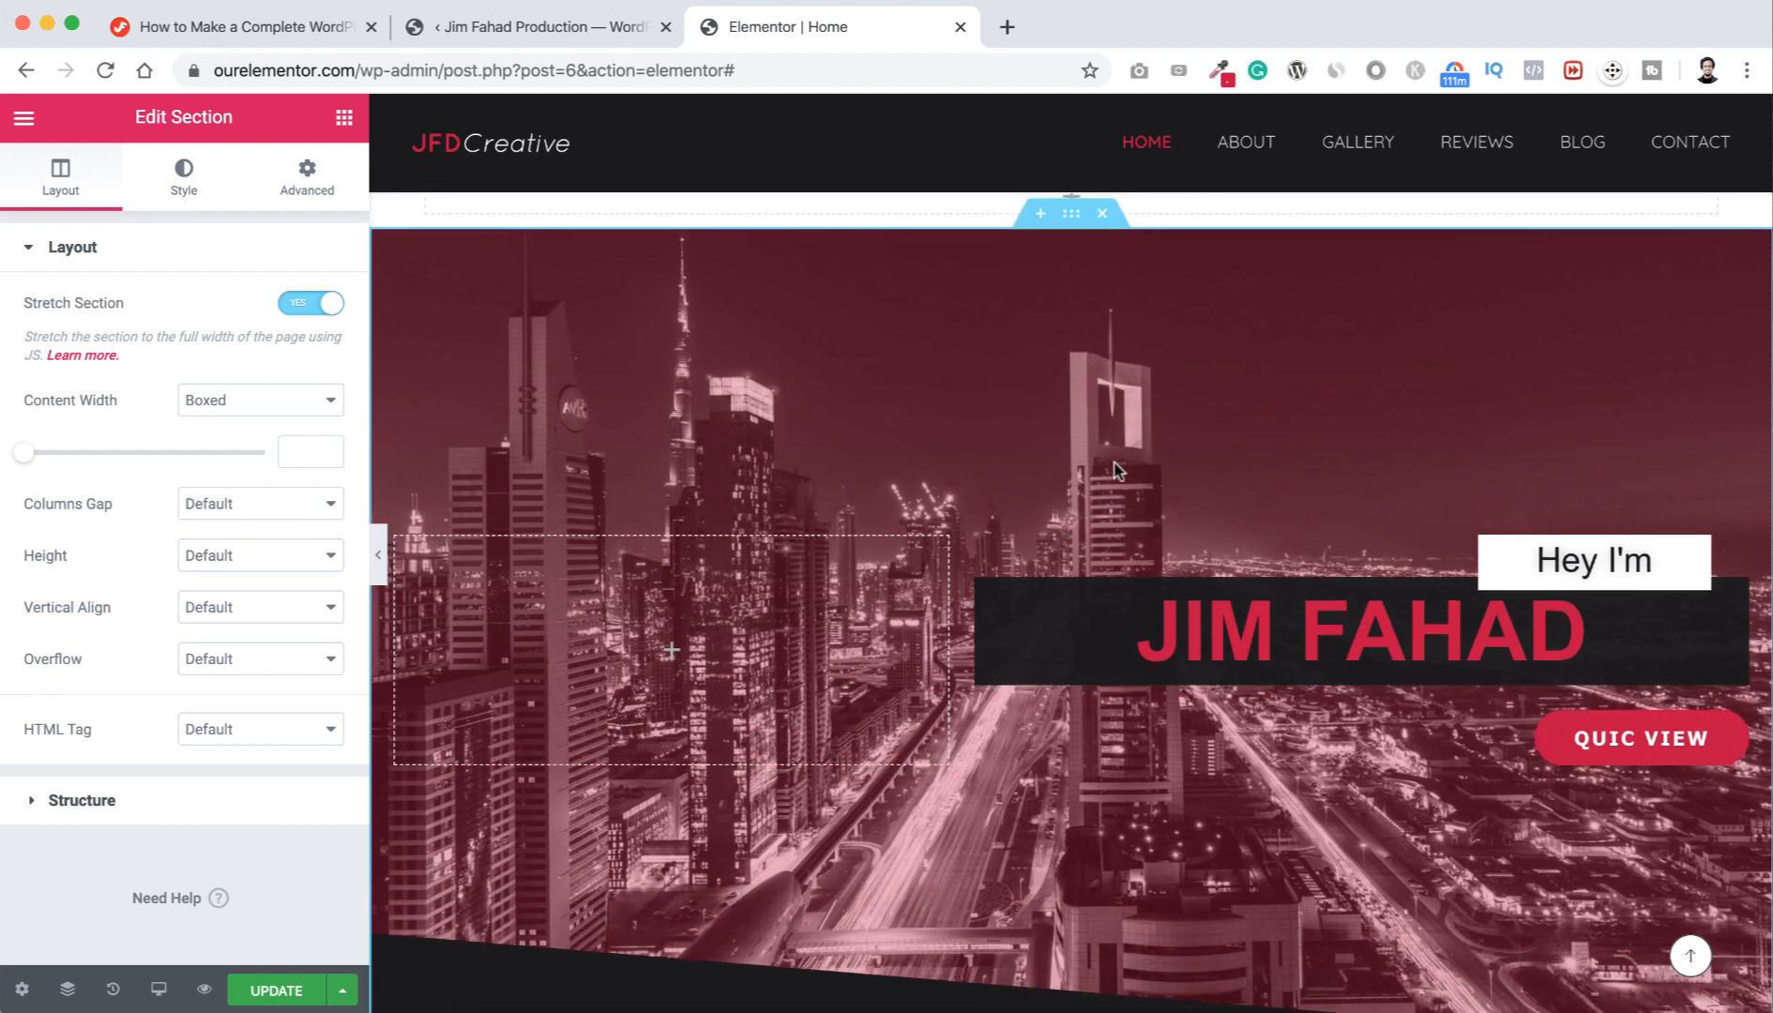
{"action": "scroll", "coordinate": [1088, 375], "scroll_direction": "up", "scroll_amount": 2}
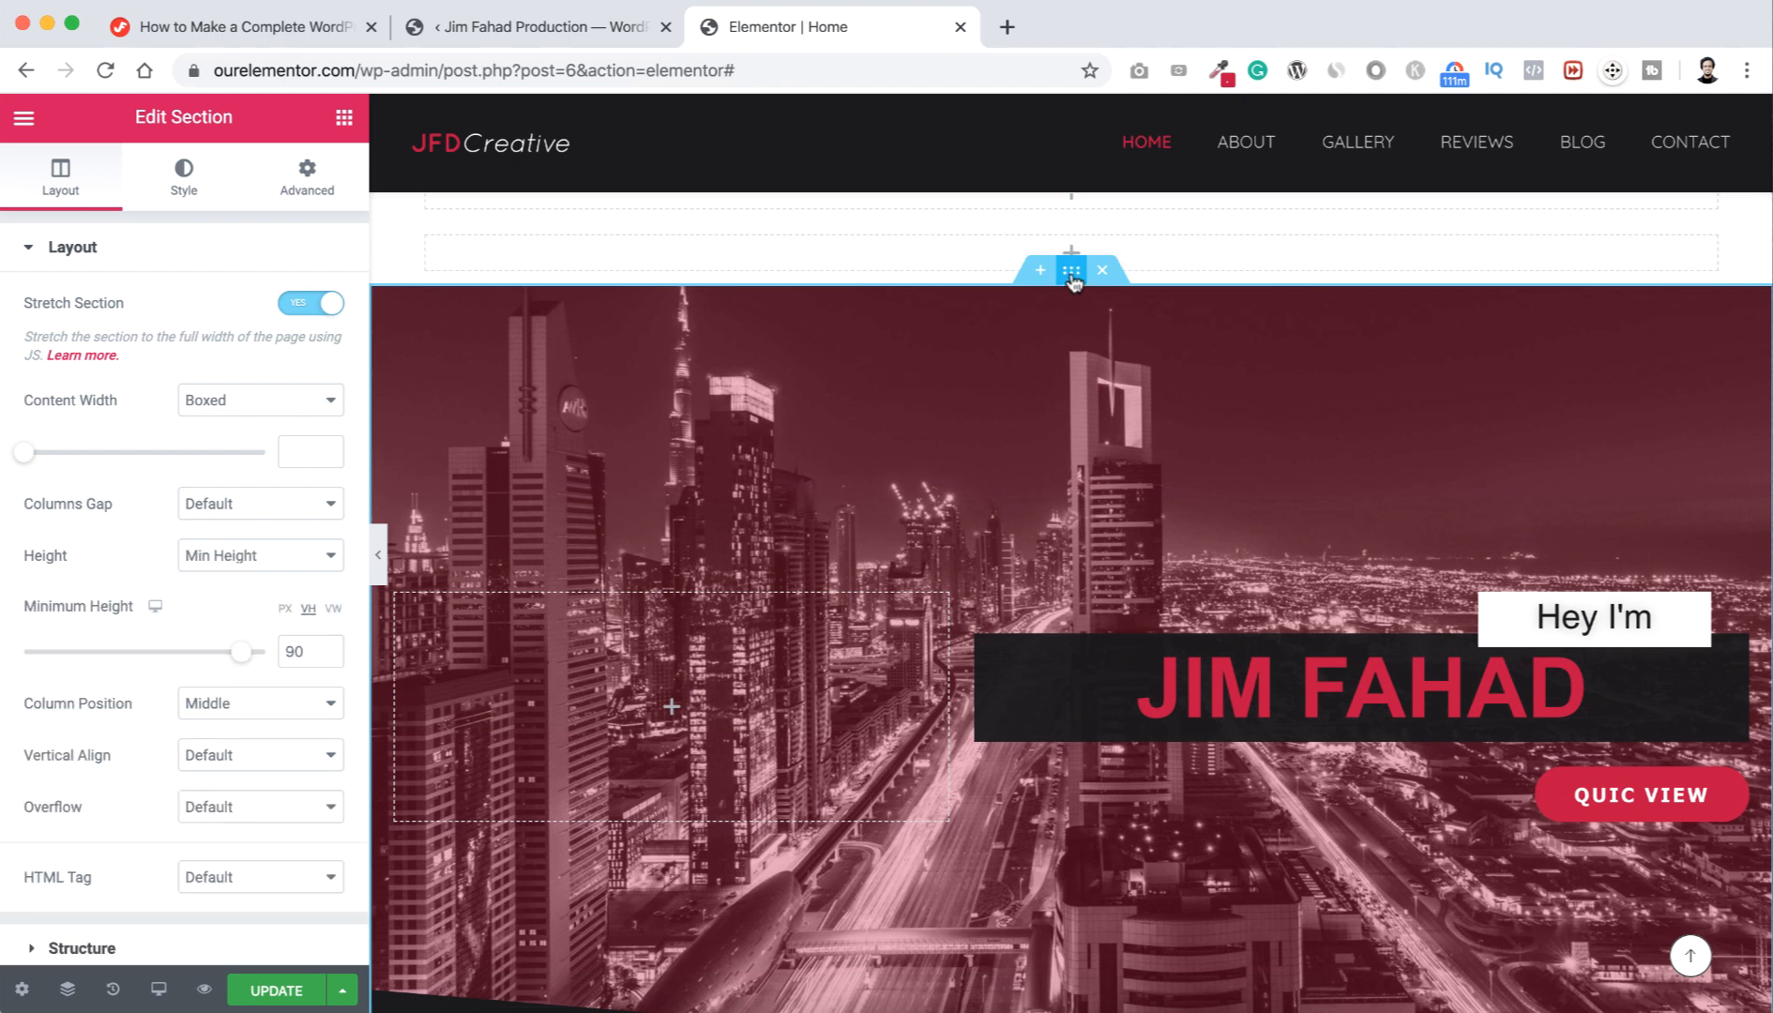
Step: Upload background-Image-1.jpg from the Tutorial 4 Images folder and set it as the hero section's background image
{"action": "left_click", "coordinate": [186, 188]}
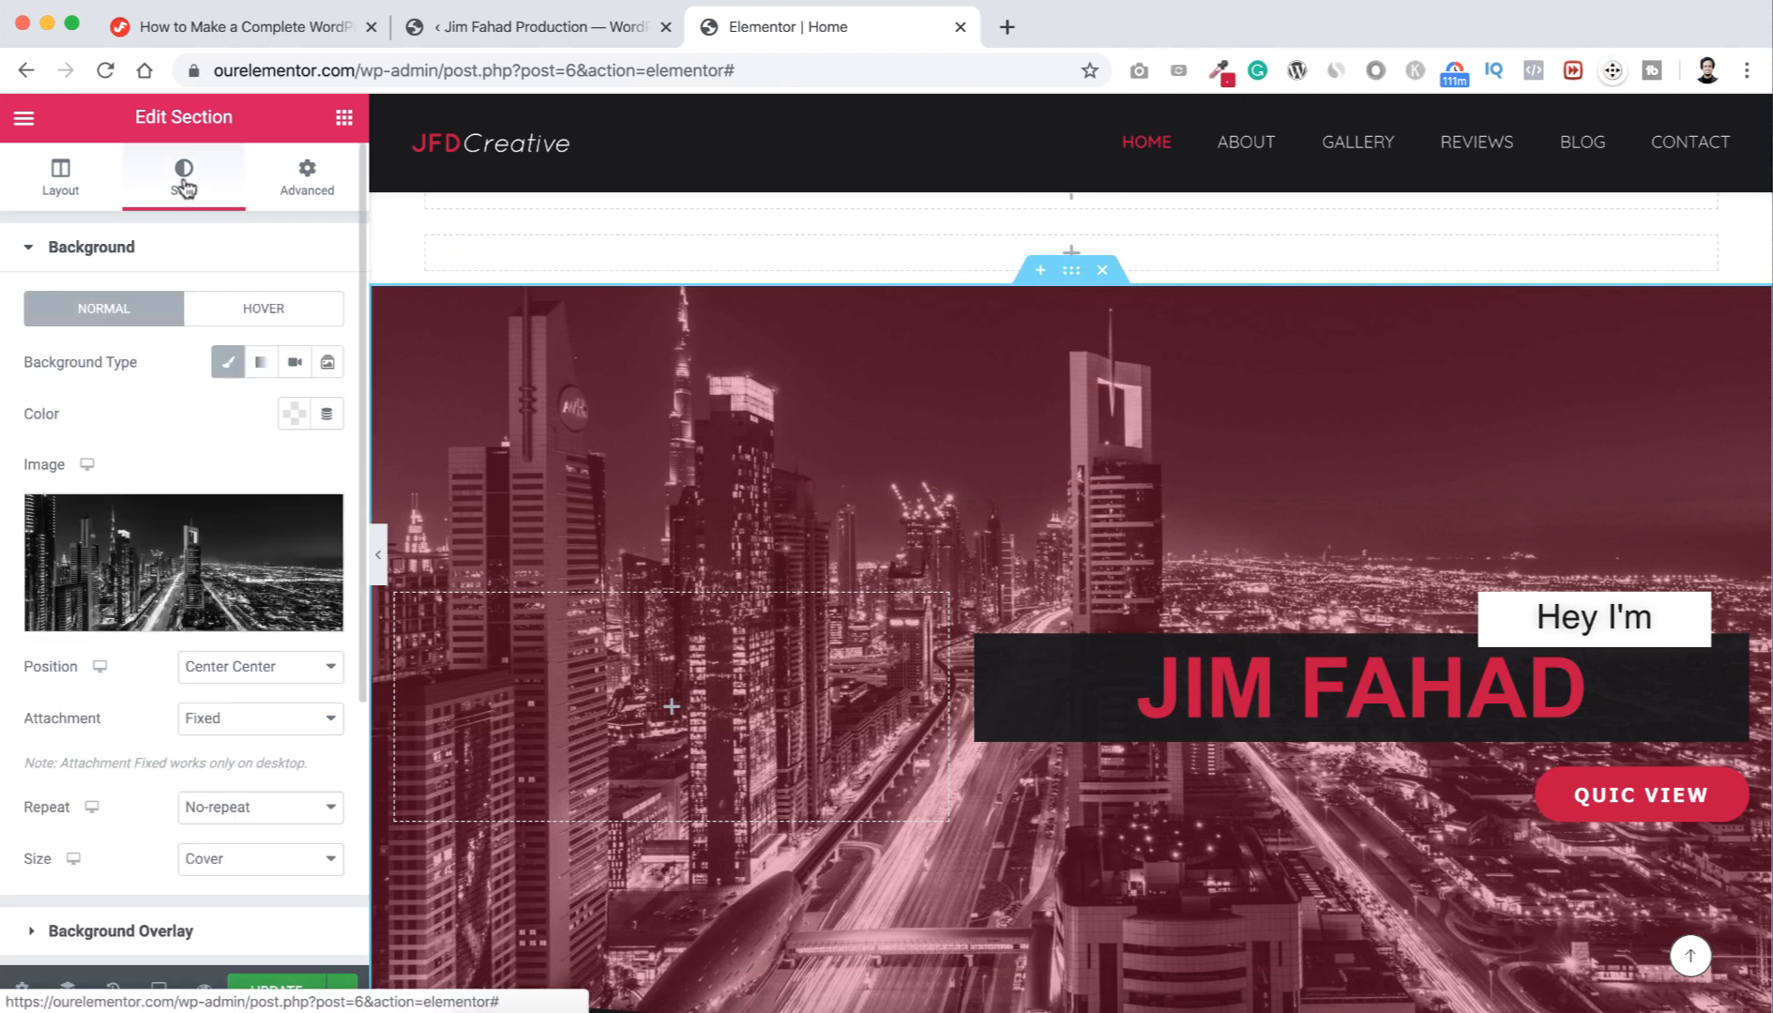
{"action": "mouse_move", "coordinate": [167, 612]}
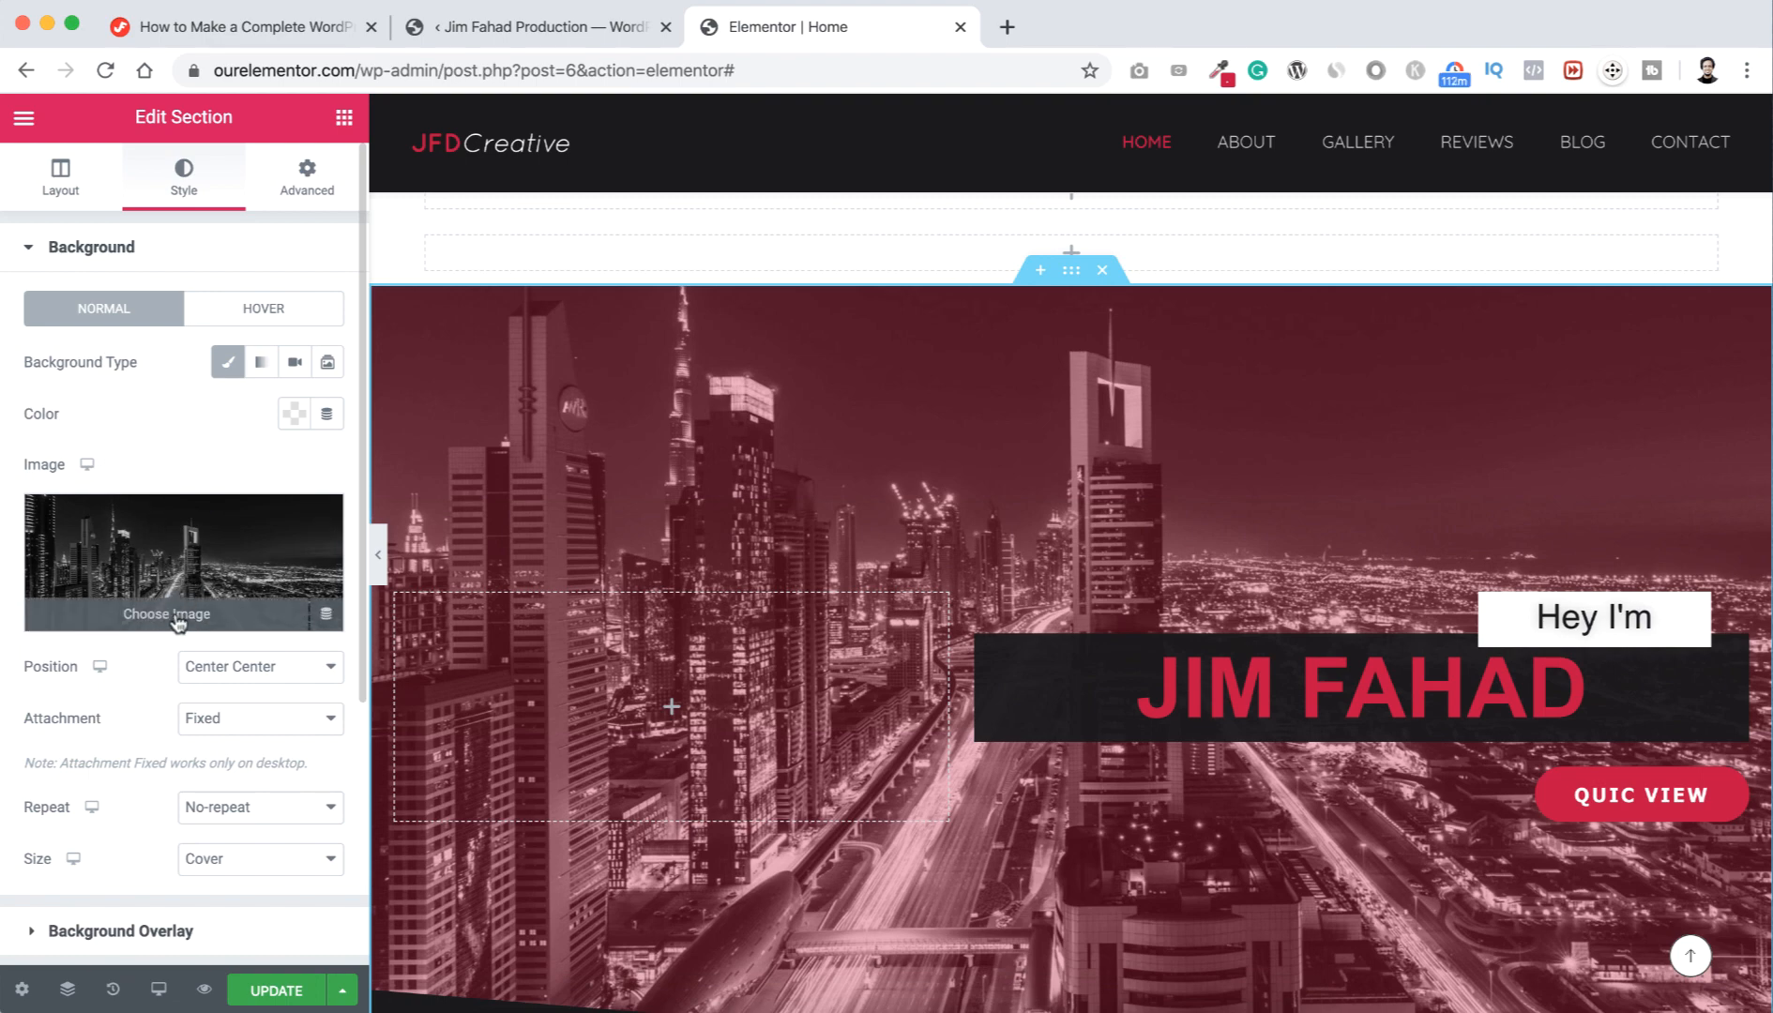
{"action": "left_click", "coordinate": [175, 616]}
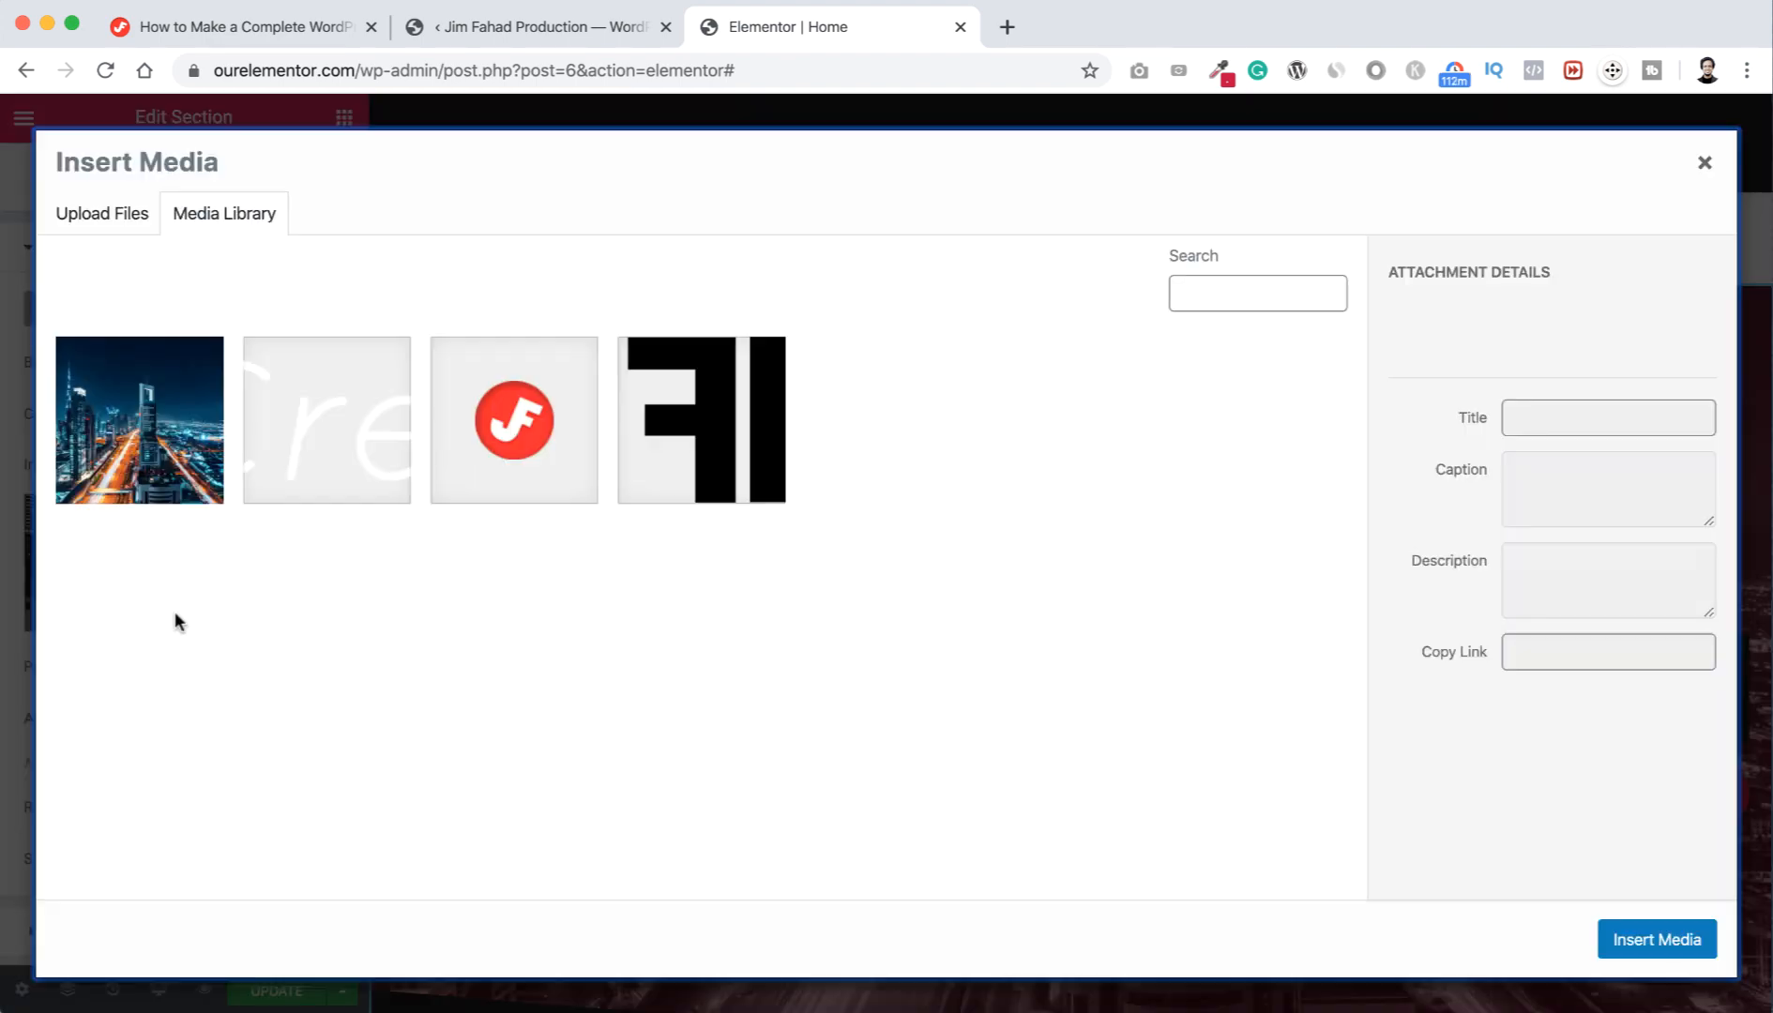
{"action": "left_click", "coordinate": [119, 224]}
{"action": "left_click", "coordinate": [819, 544]}
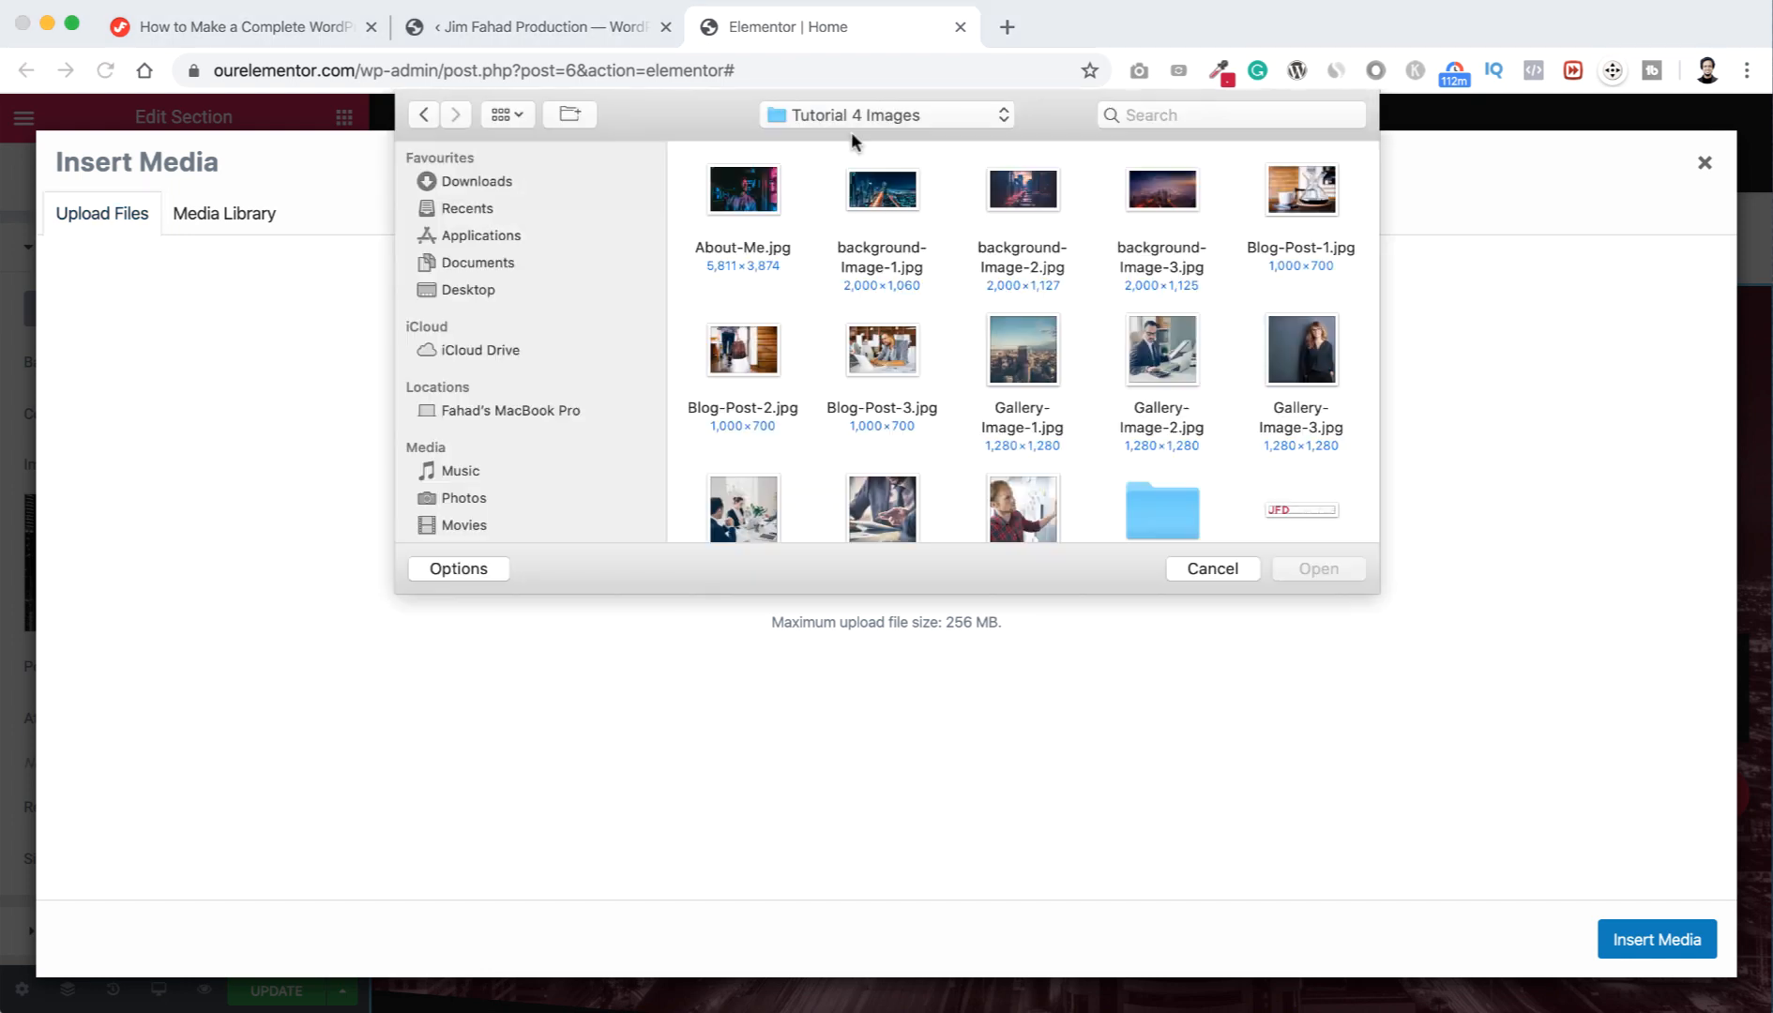
{"action": "left_click", "coordinate": [883, 198]}
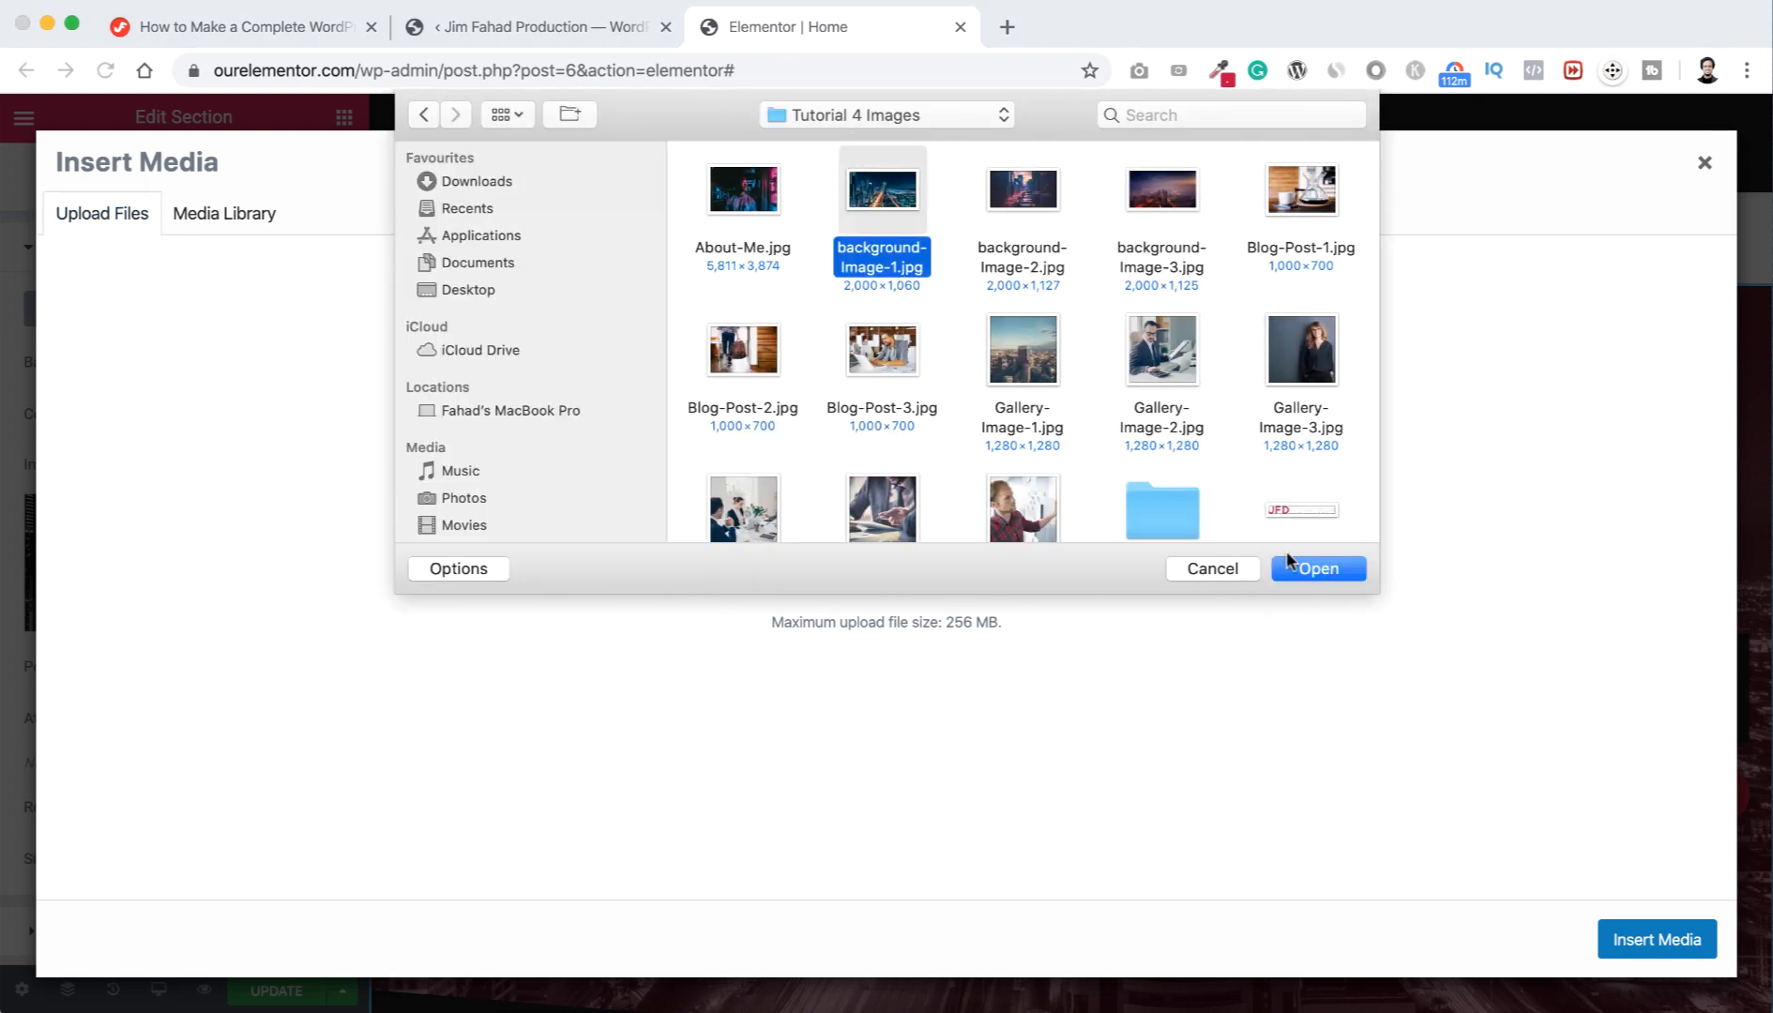
{"action": "left_click", "coordinate": [1317, 569]}
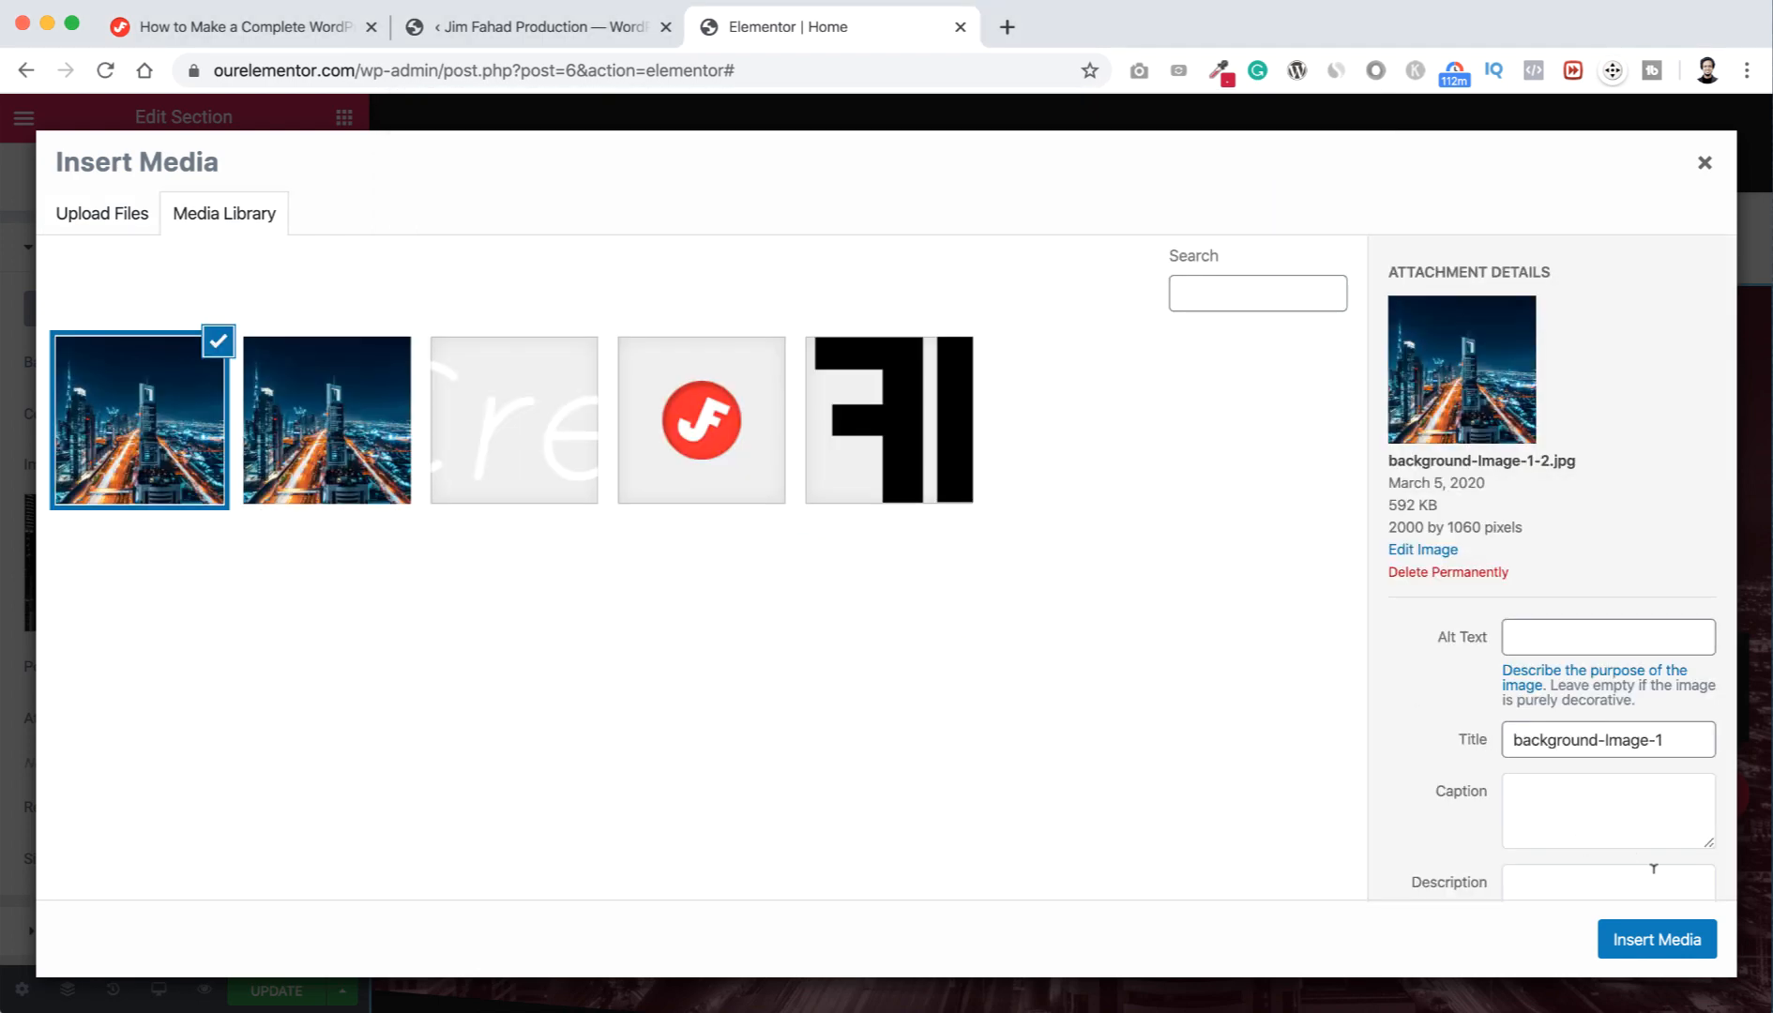
{"action": "left_click", "coordinate": [1665, 939]}
{"action": "scroll", "coordinate": [1147, 431], "scroll_direction": "down", "scroll_amount": 2}
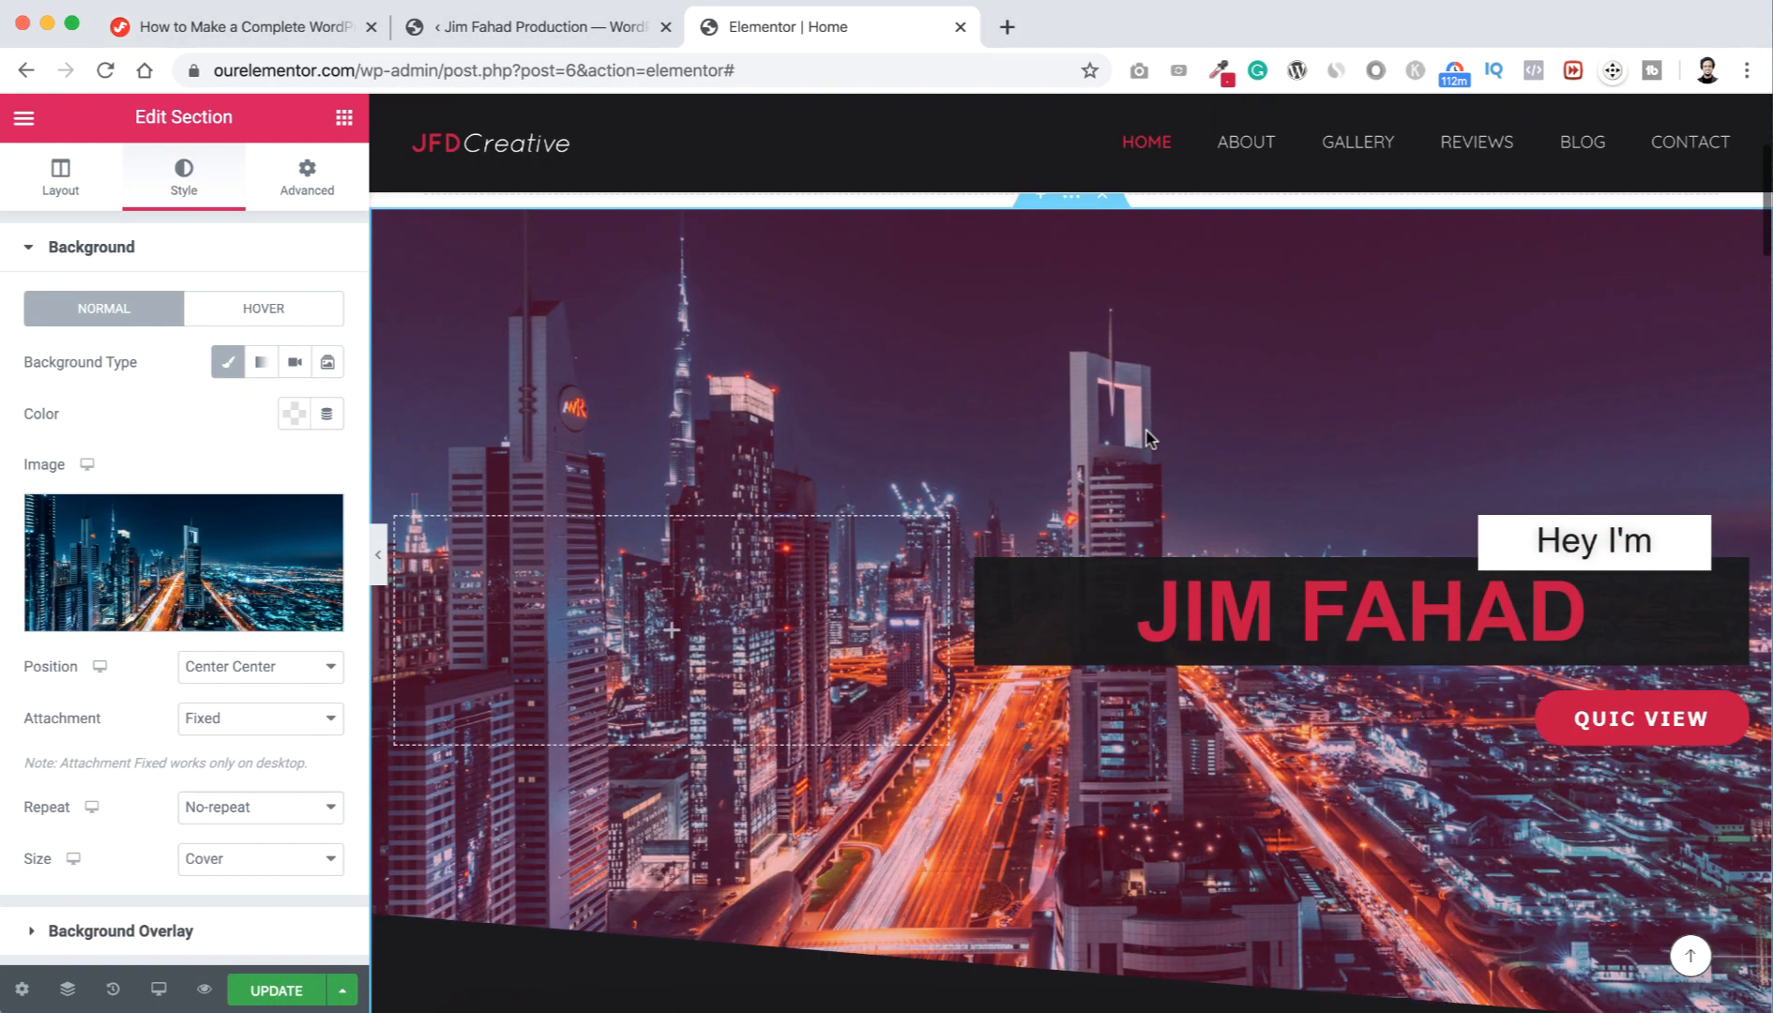
{"action": "scroll", "coordinate": [1147, 431], "scroll_direction": "down", "scroll_amount": 1}
{"action": "scroll", "coordinate": [1148, 430], "scroll_direction": "up", "scroll_amount": 1}
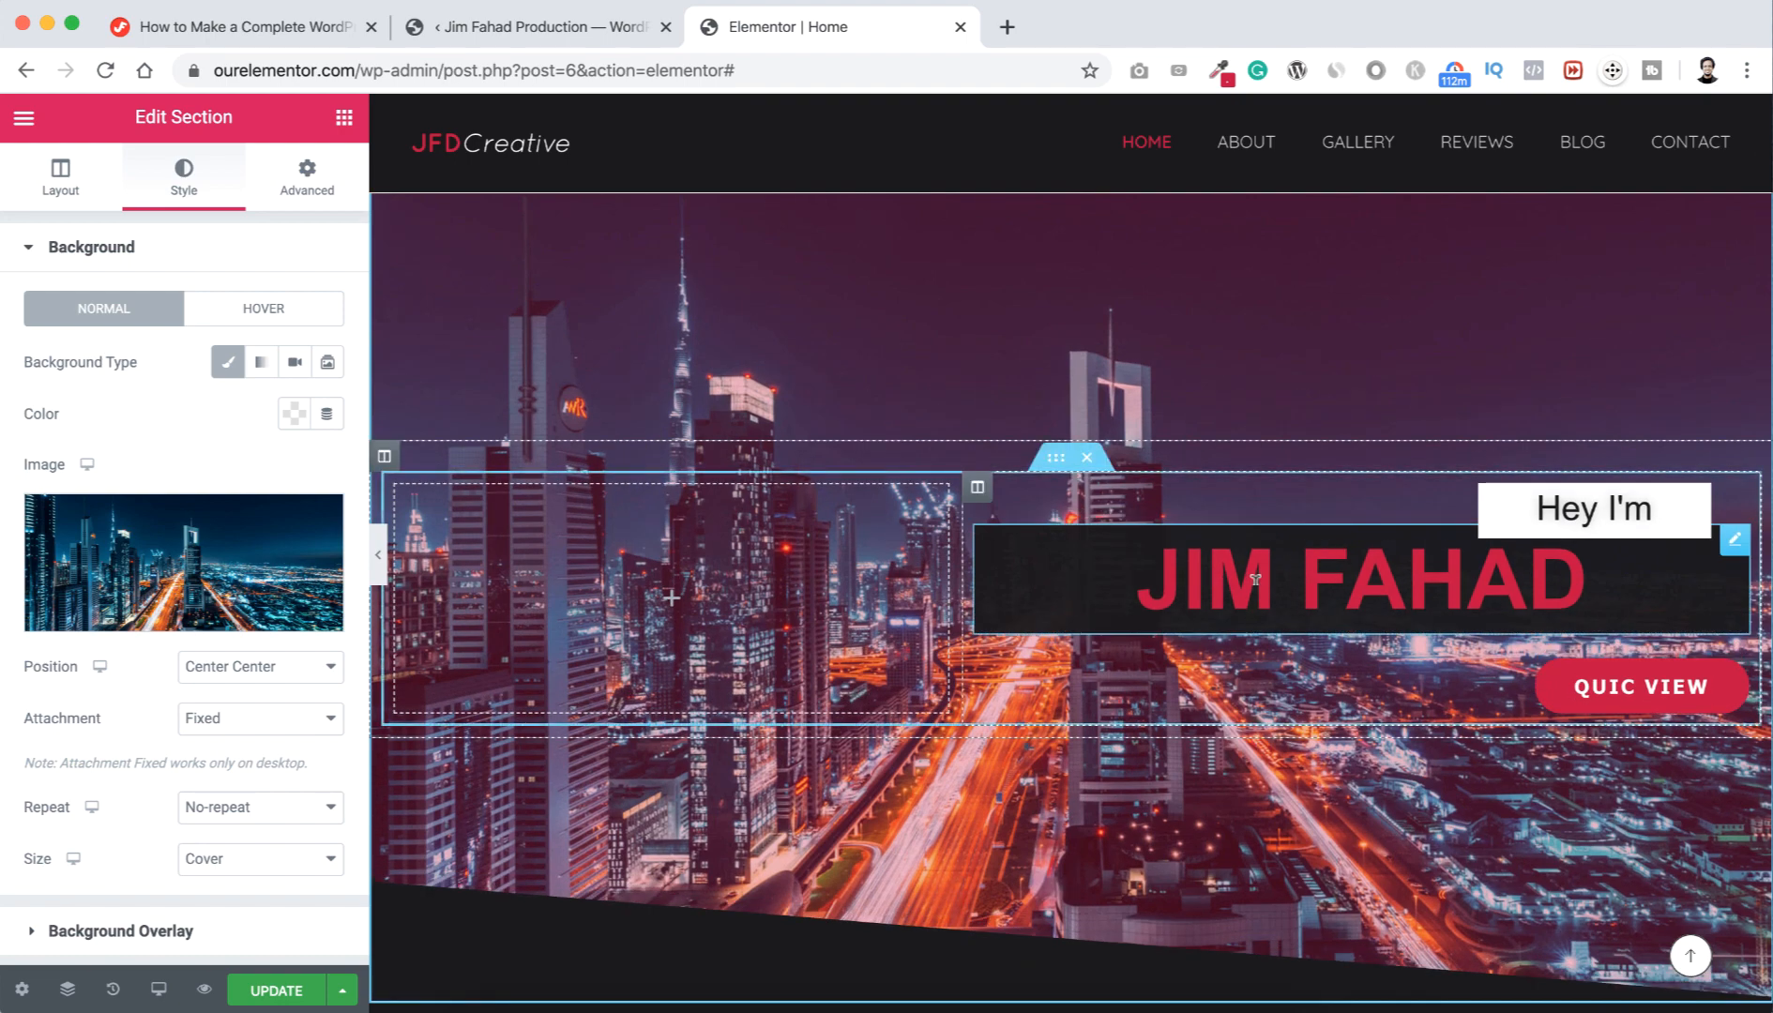
Step: Try replacing the hero section's large name heading with a placeholder full name
{"action": "left_click", "coordinate": [1369, 579]}
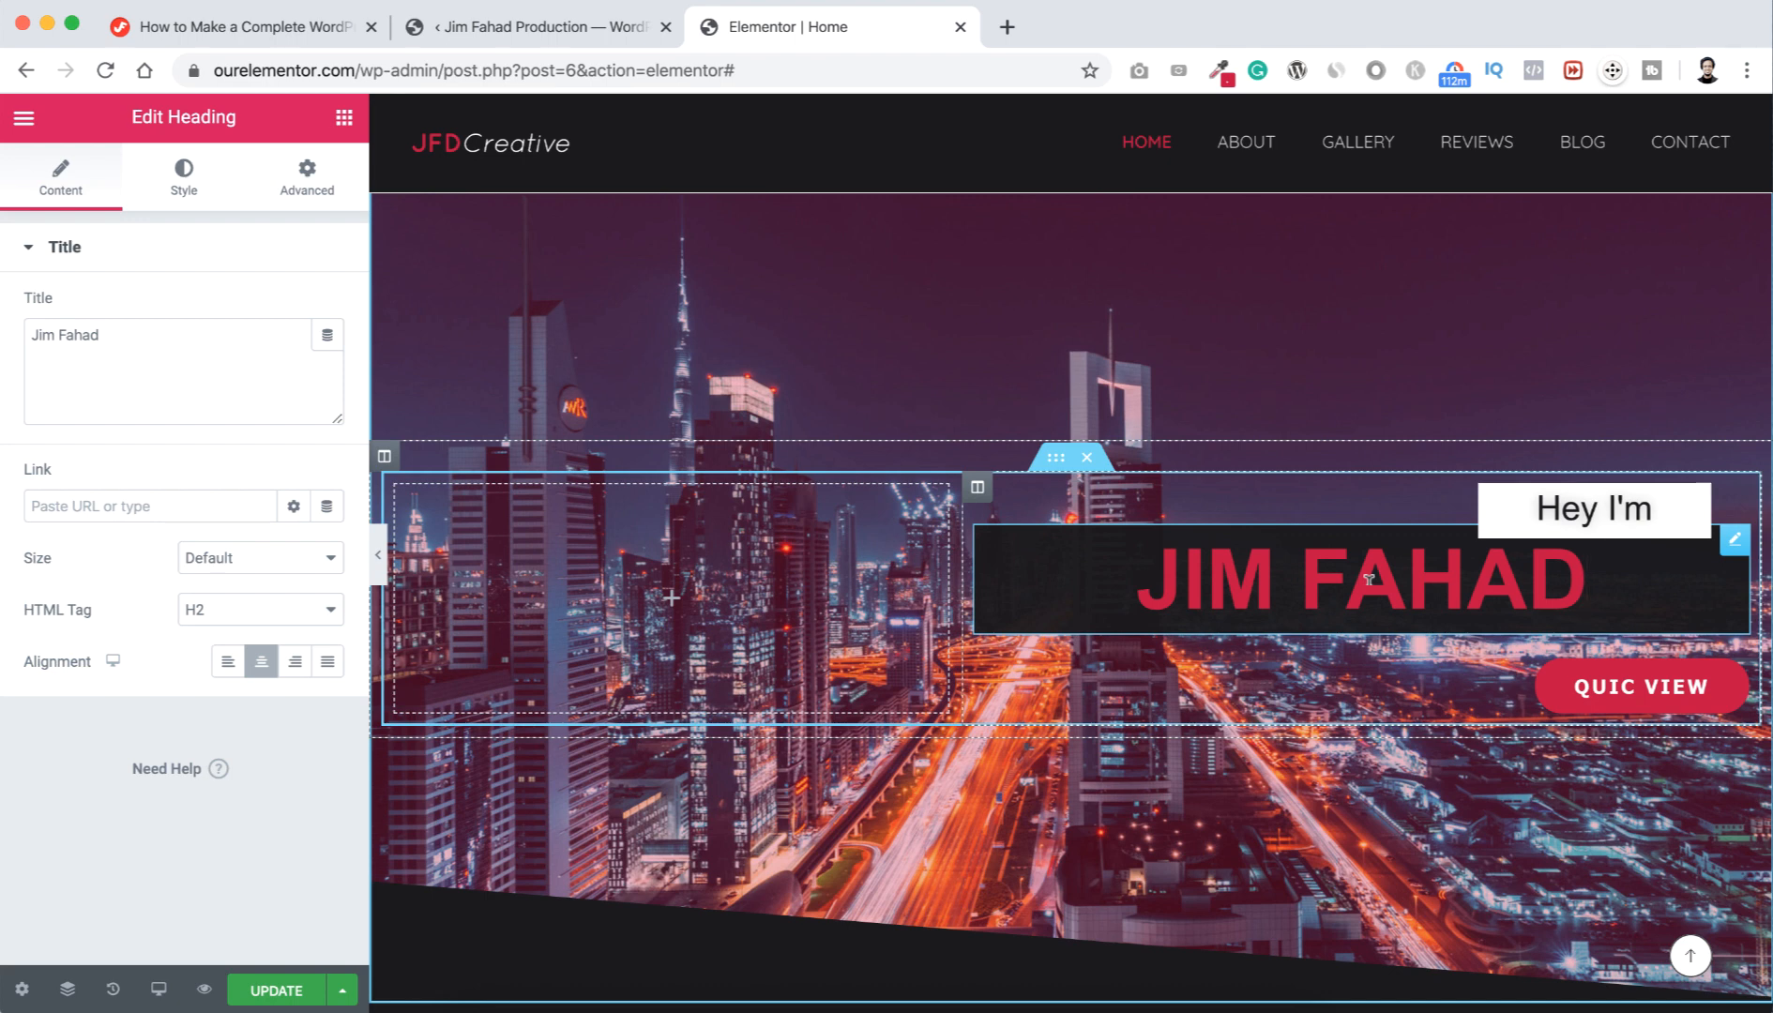
{"action": "key", "text": "BackSpace"}
{"action": "key", "text": "BackSpace"}
{"action": "key", "text": "BackSpace"}
{"action": "key", "text": "BackSpace"}
{"action": "key", "text": "BackSpace"}
{"action": "key", "text": "BackSpace"}
{"action": "key", "text": "BackSpace"}
{"action": "key", "text": "BackSpace"}
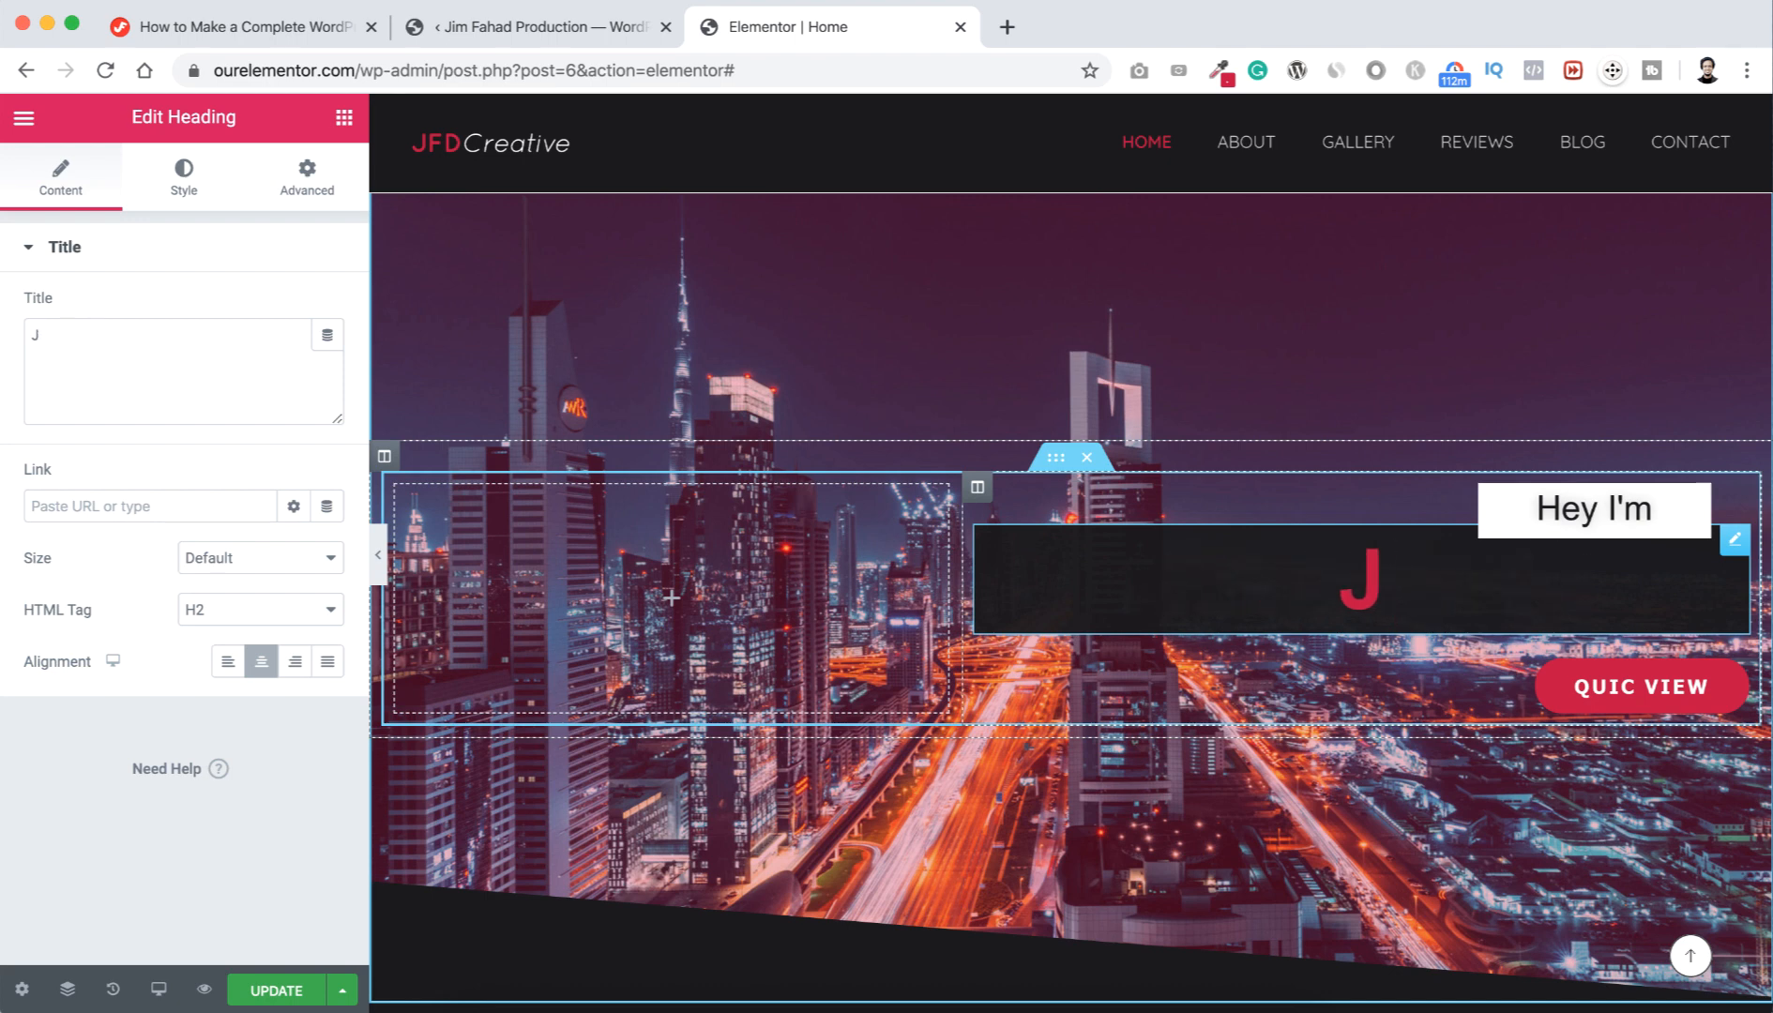
{"action": "type", "text": "ohn"}
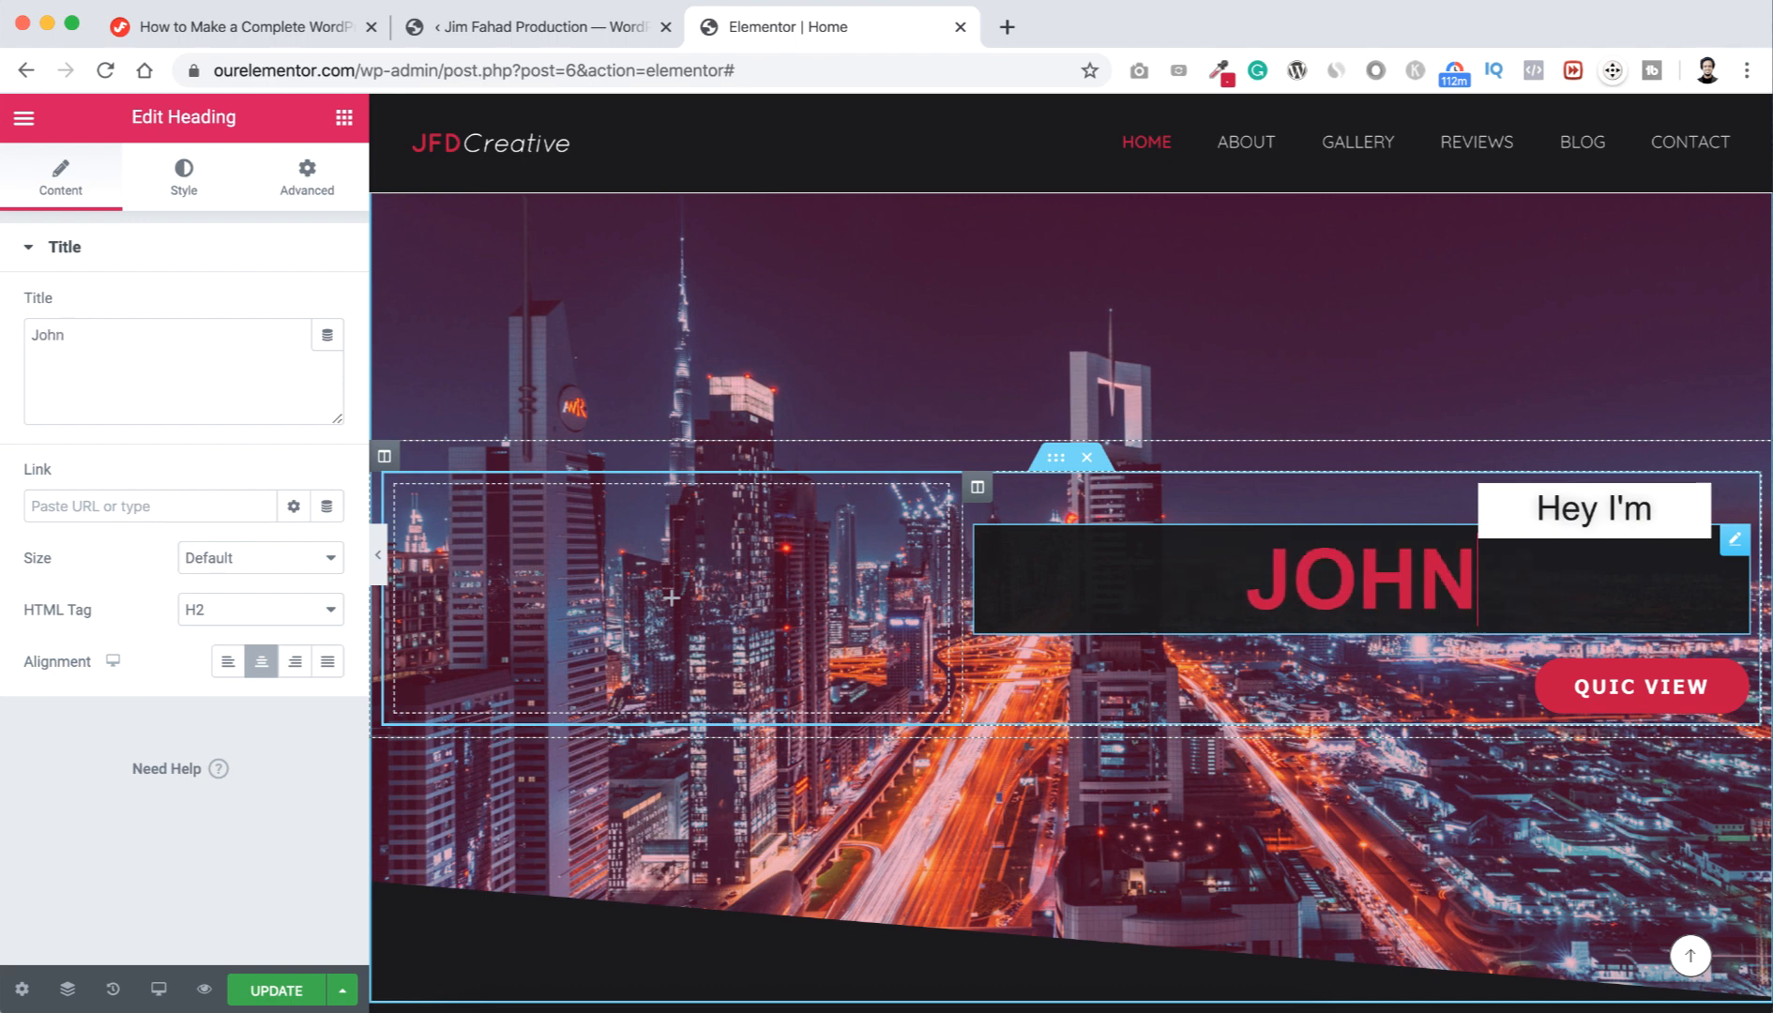
{"action": "type", "text": " doe"}
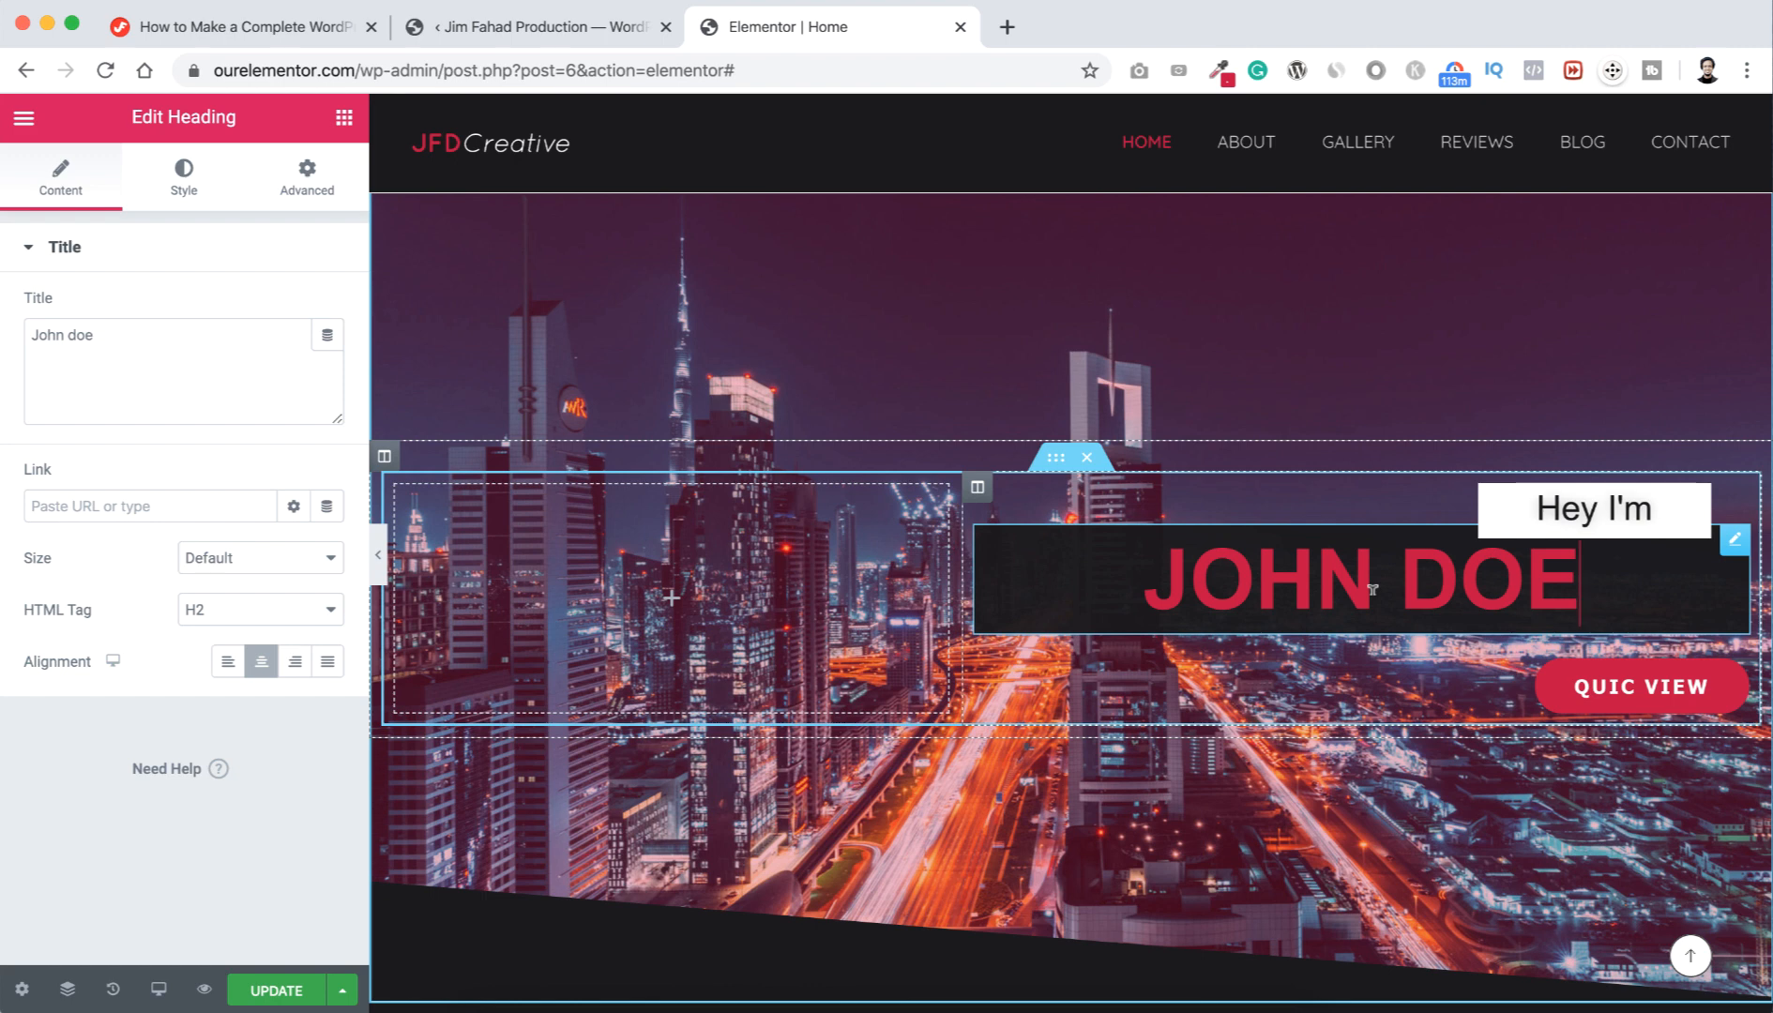
Step: Change the hero name heading to "Michael Jackson" and widen its column until the name fits on one line
{"action": "left_click_drag", "start_coordinate": [1584, 578], "coordinate": [1091, 577]}
{"action": "type", "text": "Mich"}
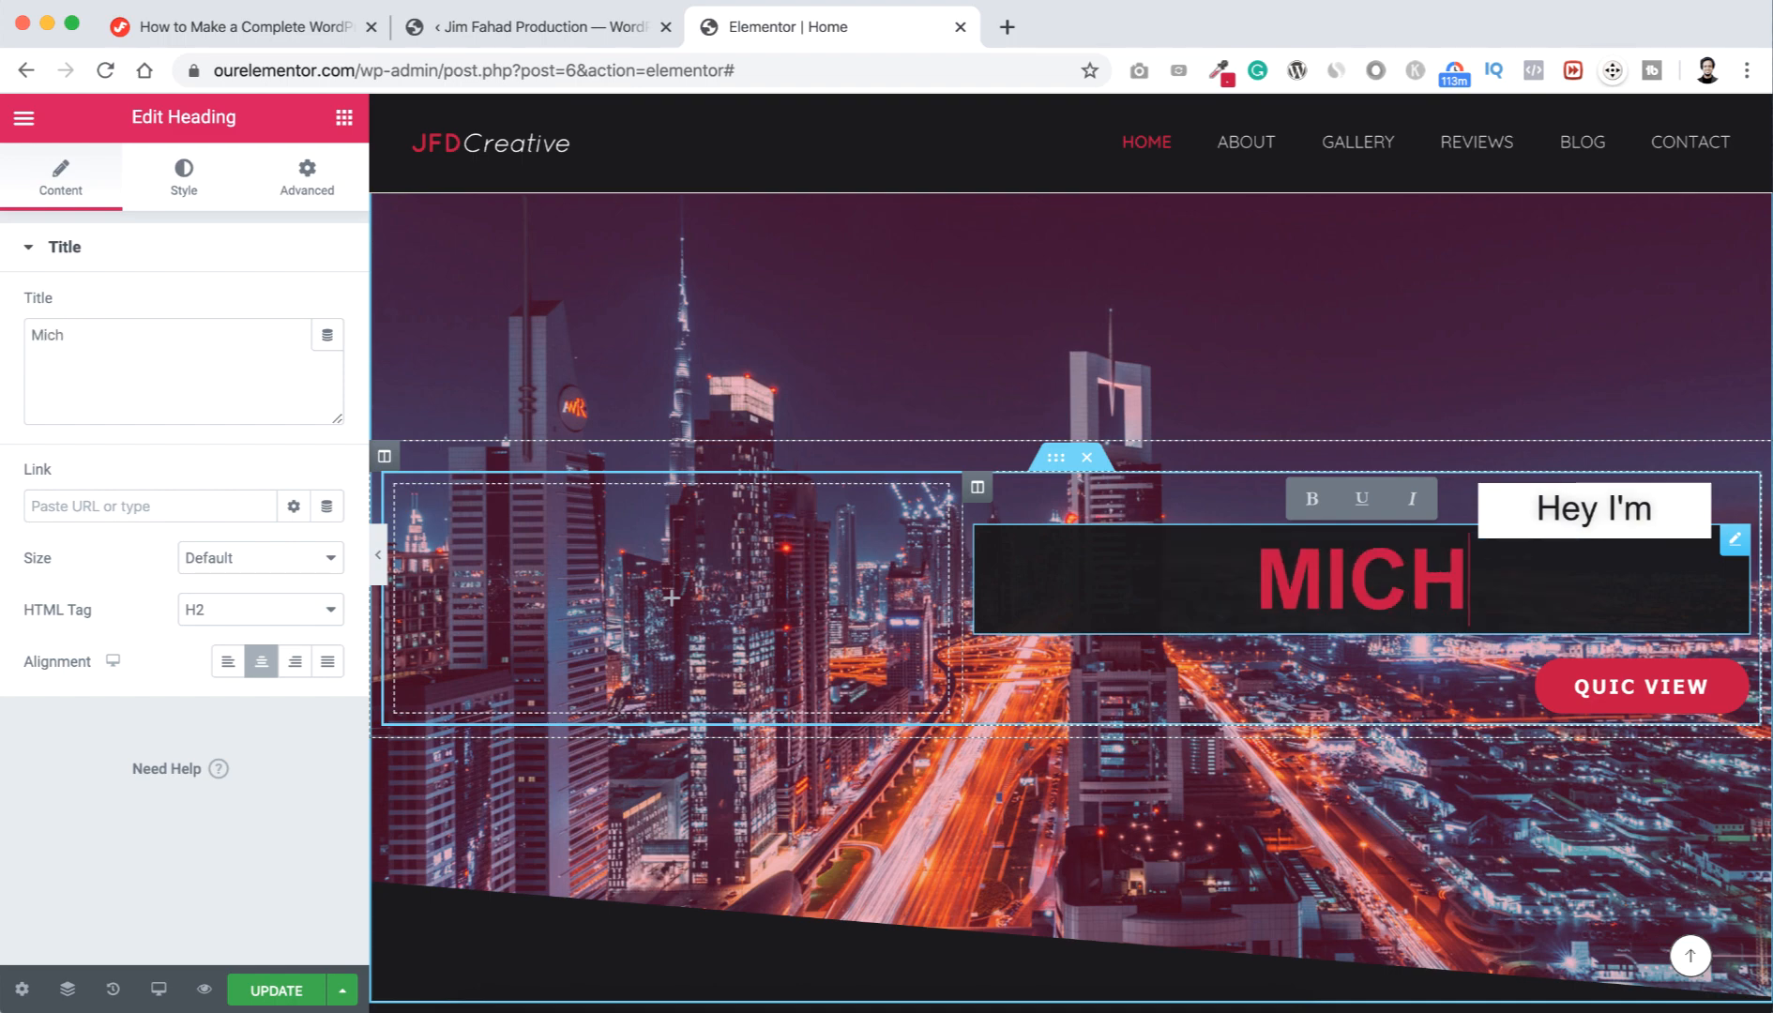
{"action": "type", "text": "ael Jackson"}
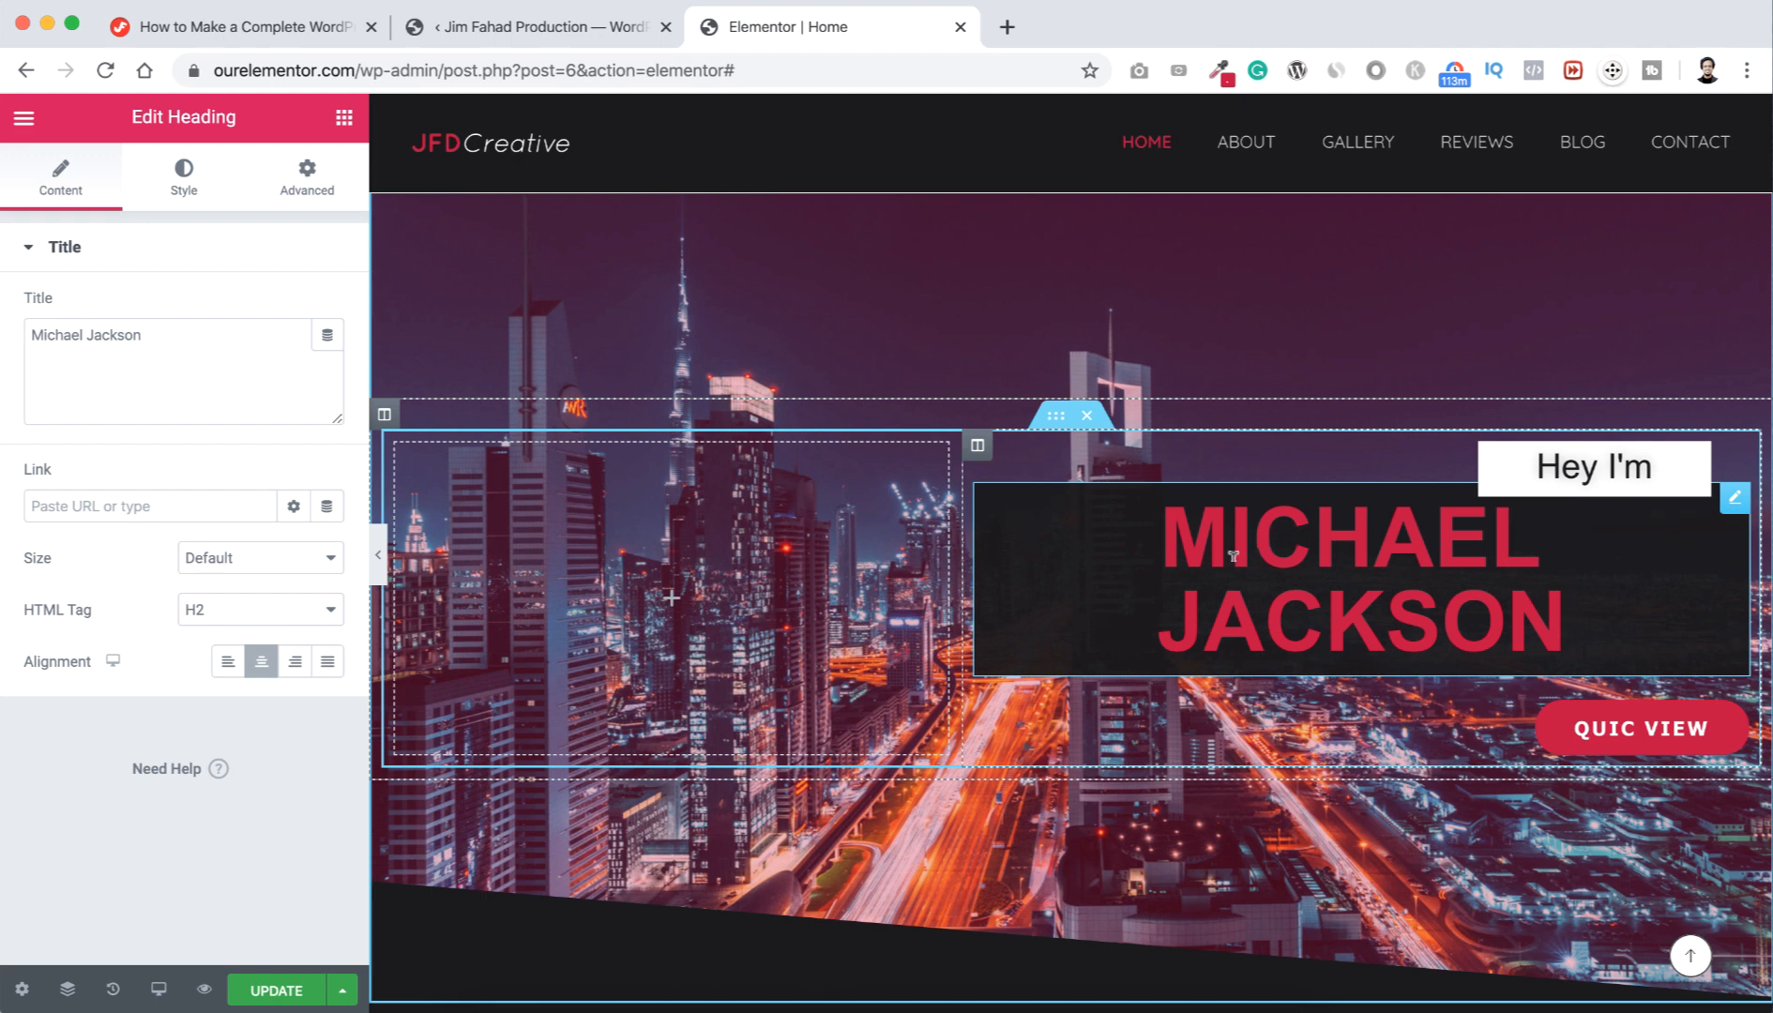
{"action": "left_click", "coordinate": [959, 601]}
{"action": "left_click_drag", "start_coordinate": [956, 600], "coordinate": [863, 597]}
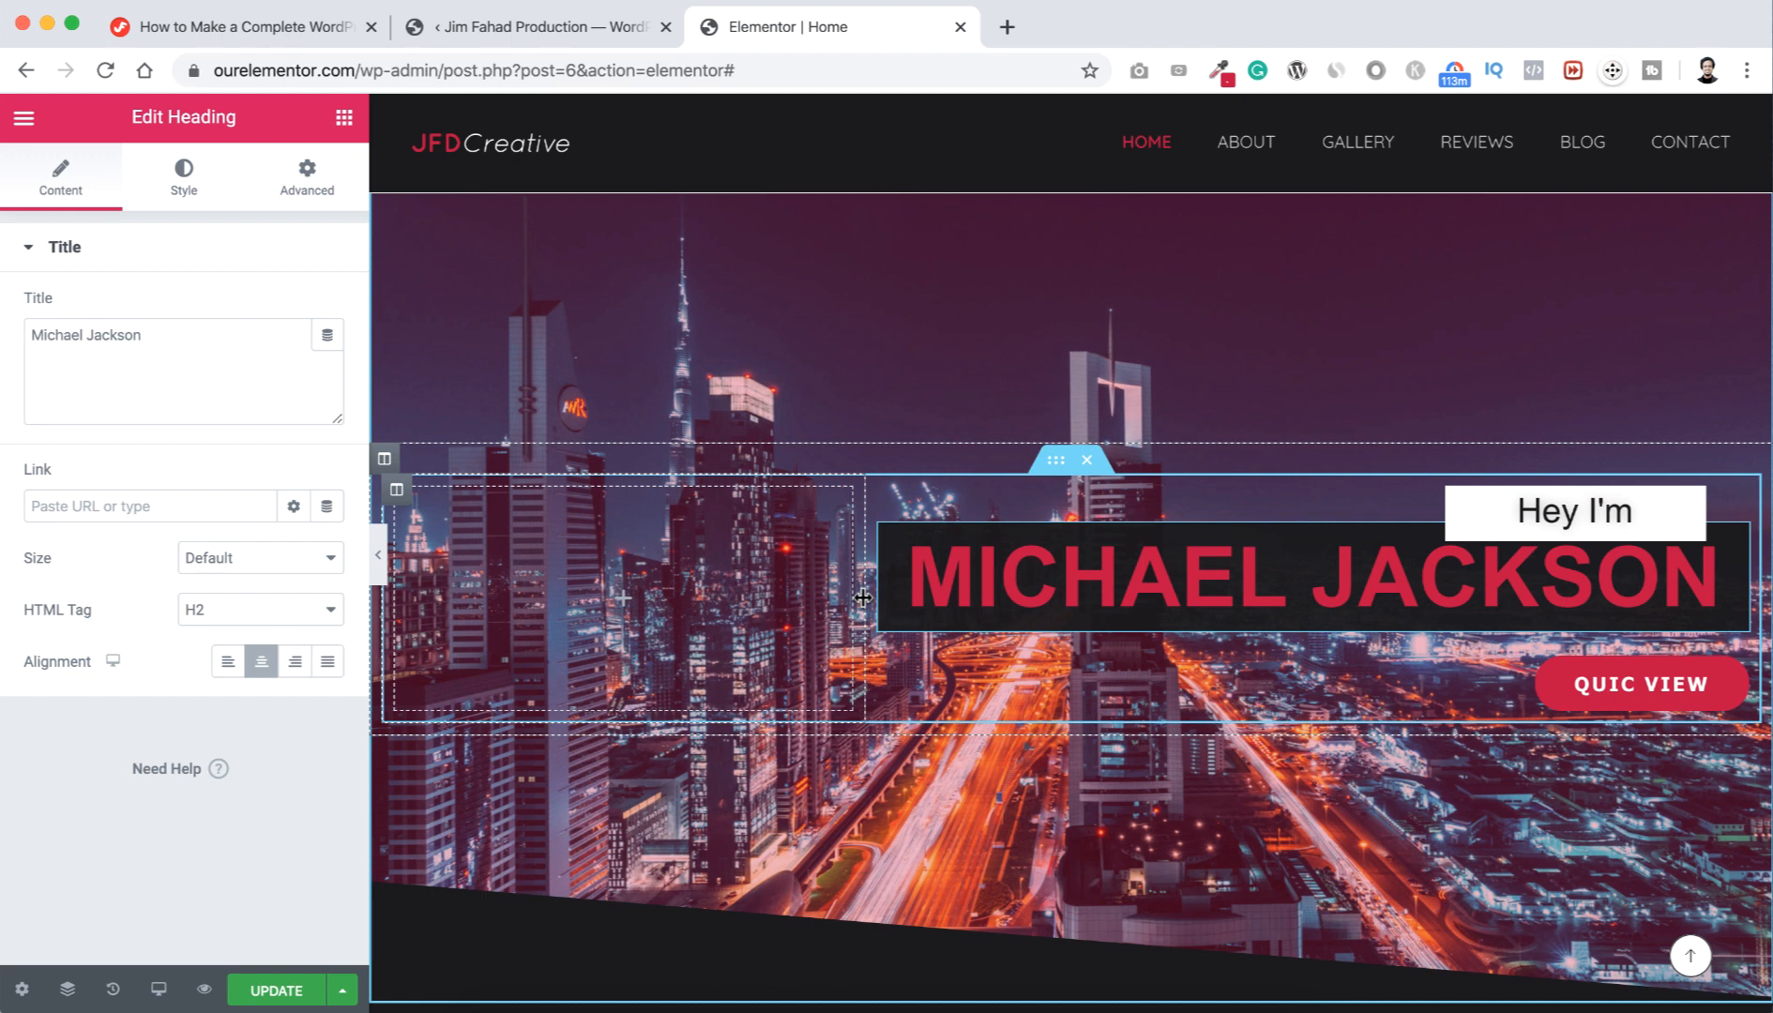
Step: Replace the hero name heading with the site owner's name and narrow its column to fit the shorter text
{"action": "triple_click", "coordinate": [1096, 571]}
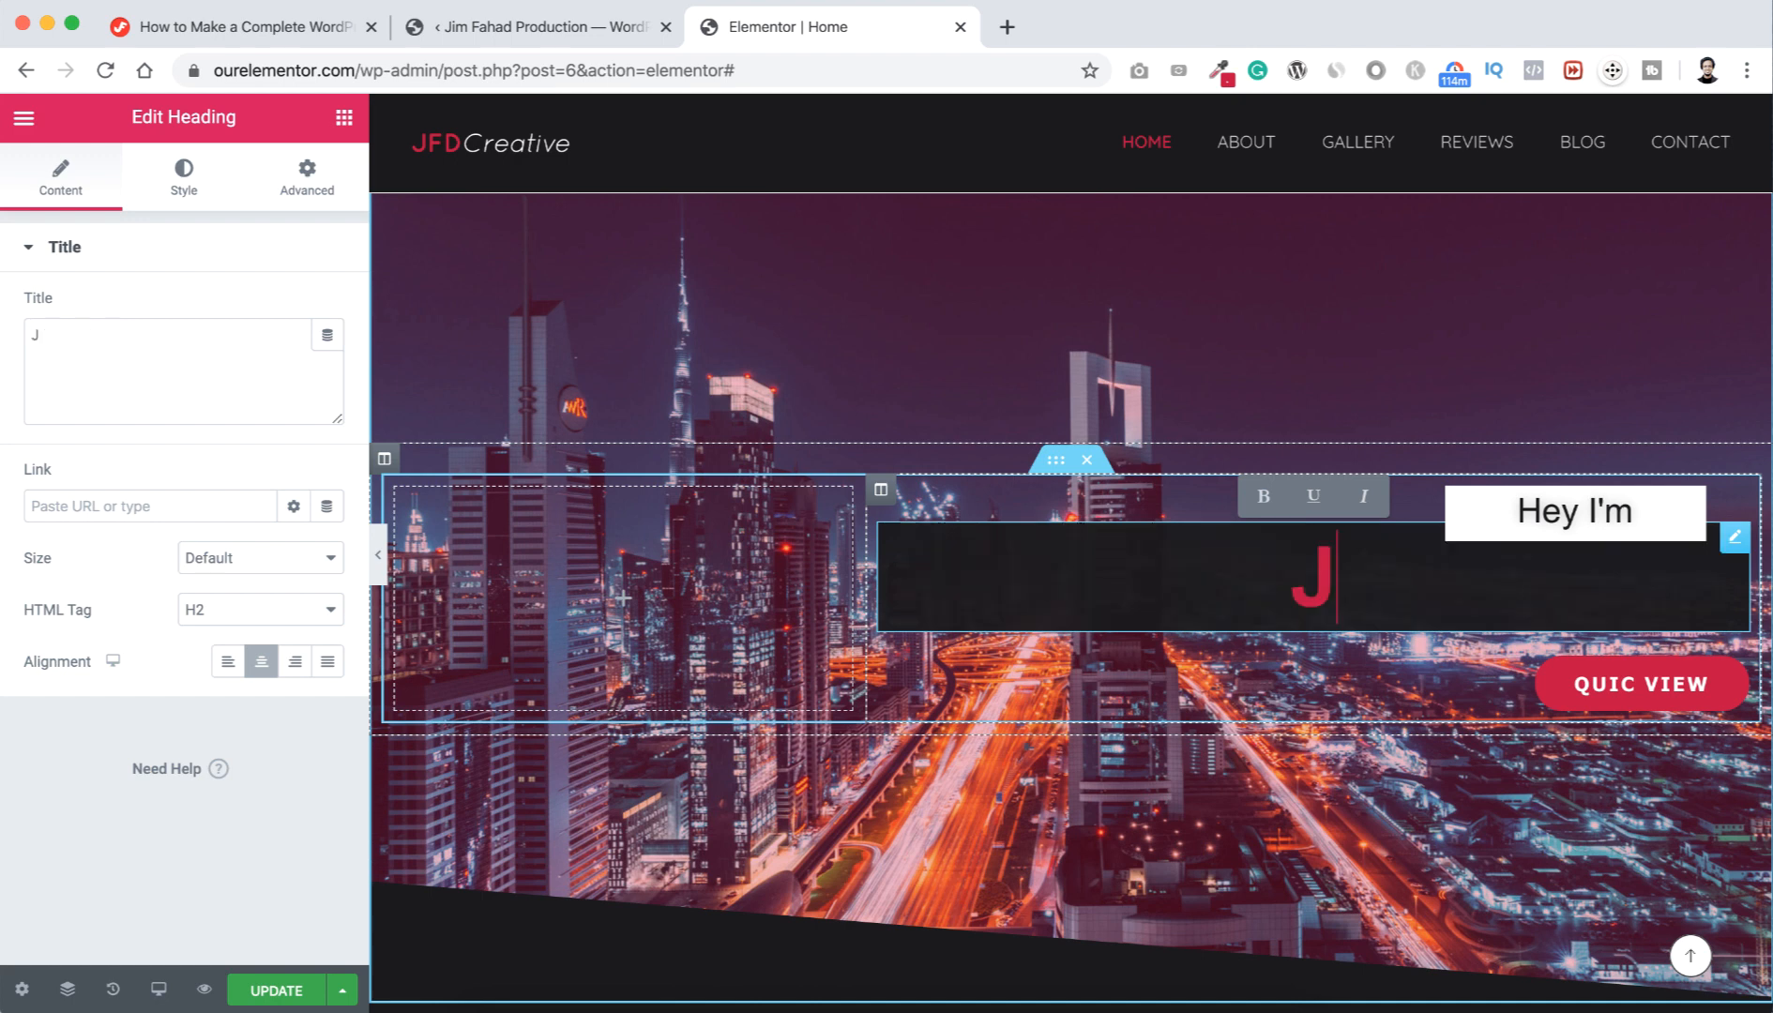
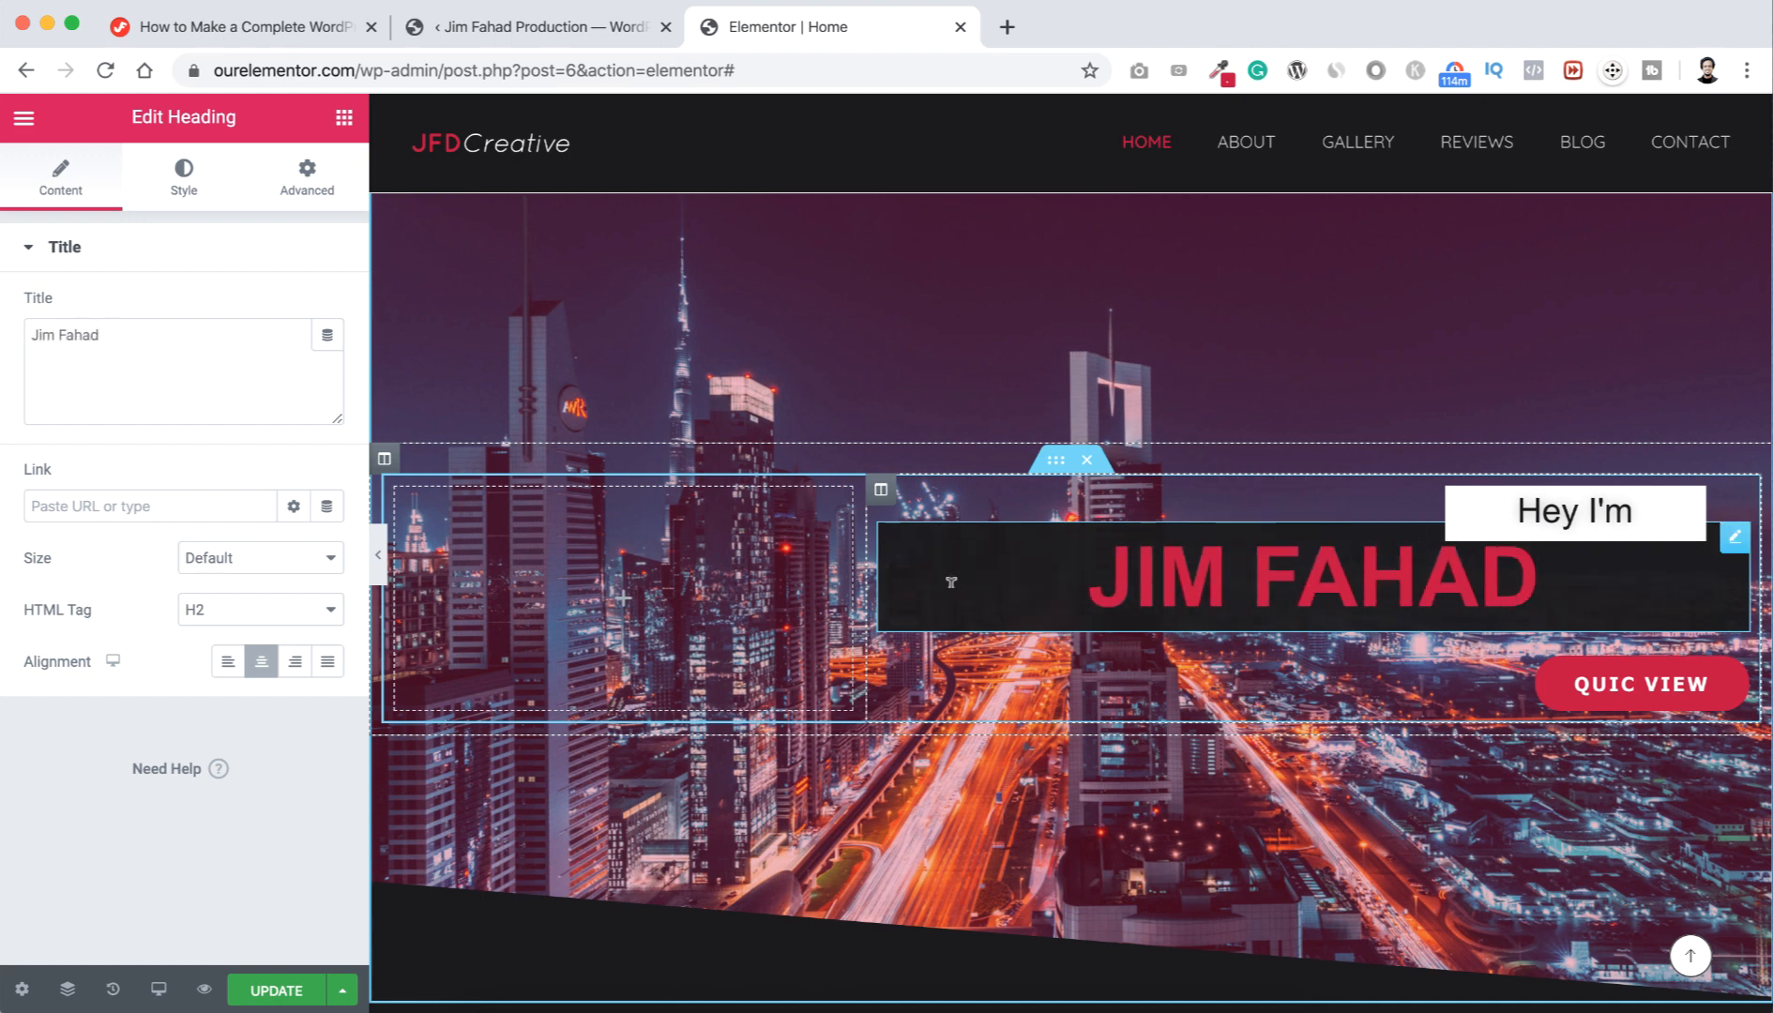
{"action": "left_click_drag", "start_coordinate": [863, 592], "coordinate": [955, 608]}
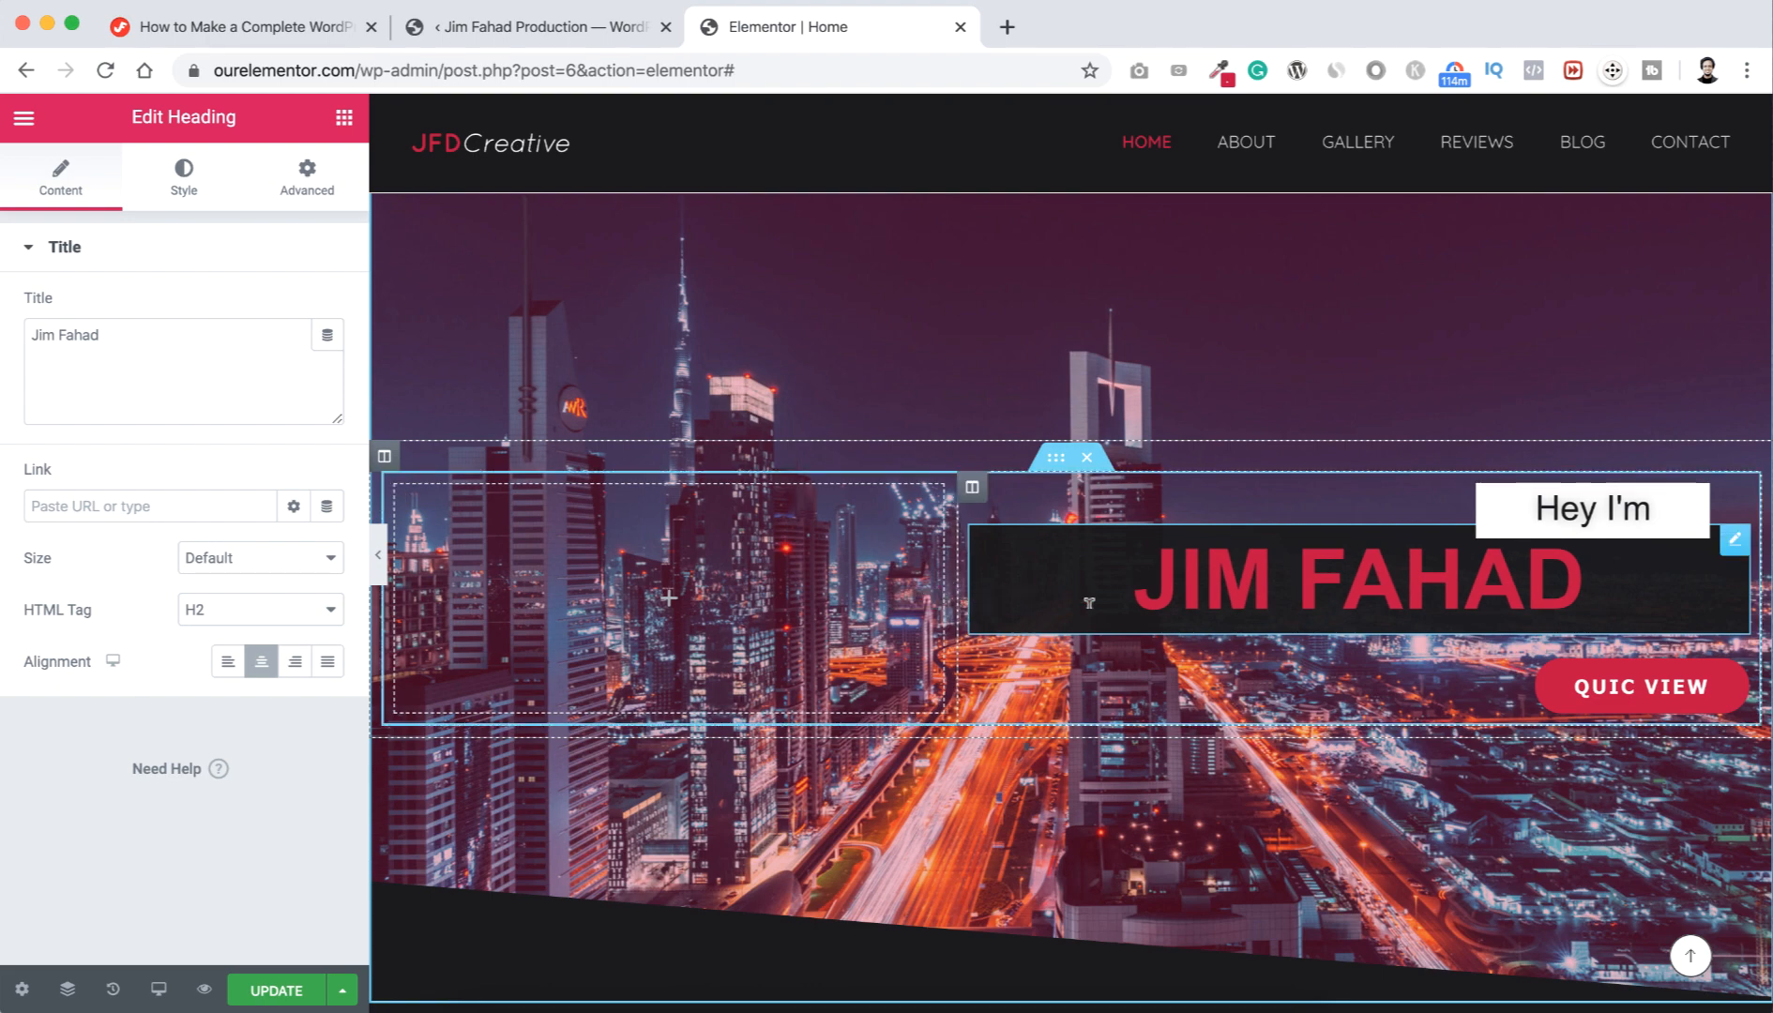
Step: Correct the hero button's text to "Quick View"
{"action": "scroll", "coordinate": [1314, 671], "scroll_direction": "down", "scroll_amount": 1}
{"action": "scroll", "coordinate": [1317, 678], "scroll_direction": "down", "scroll_amount": 1}
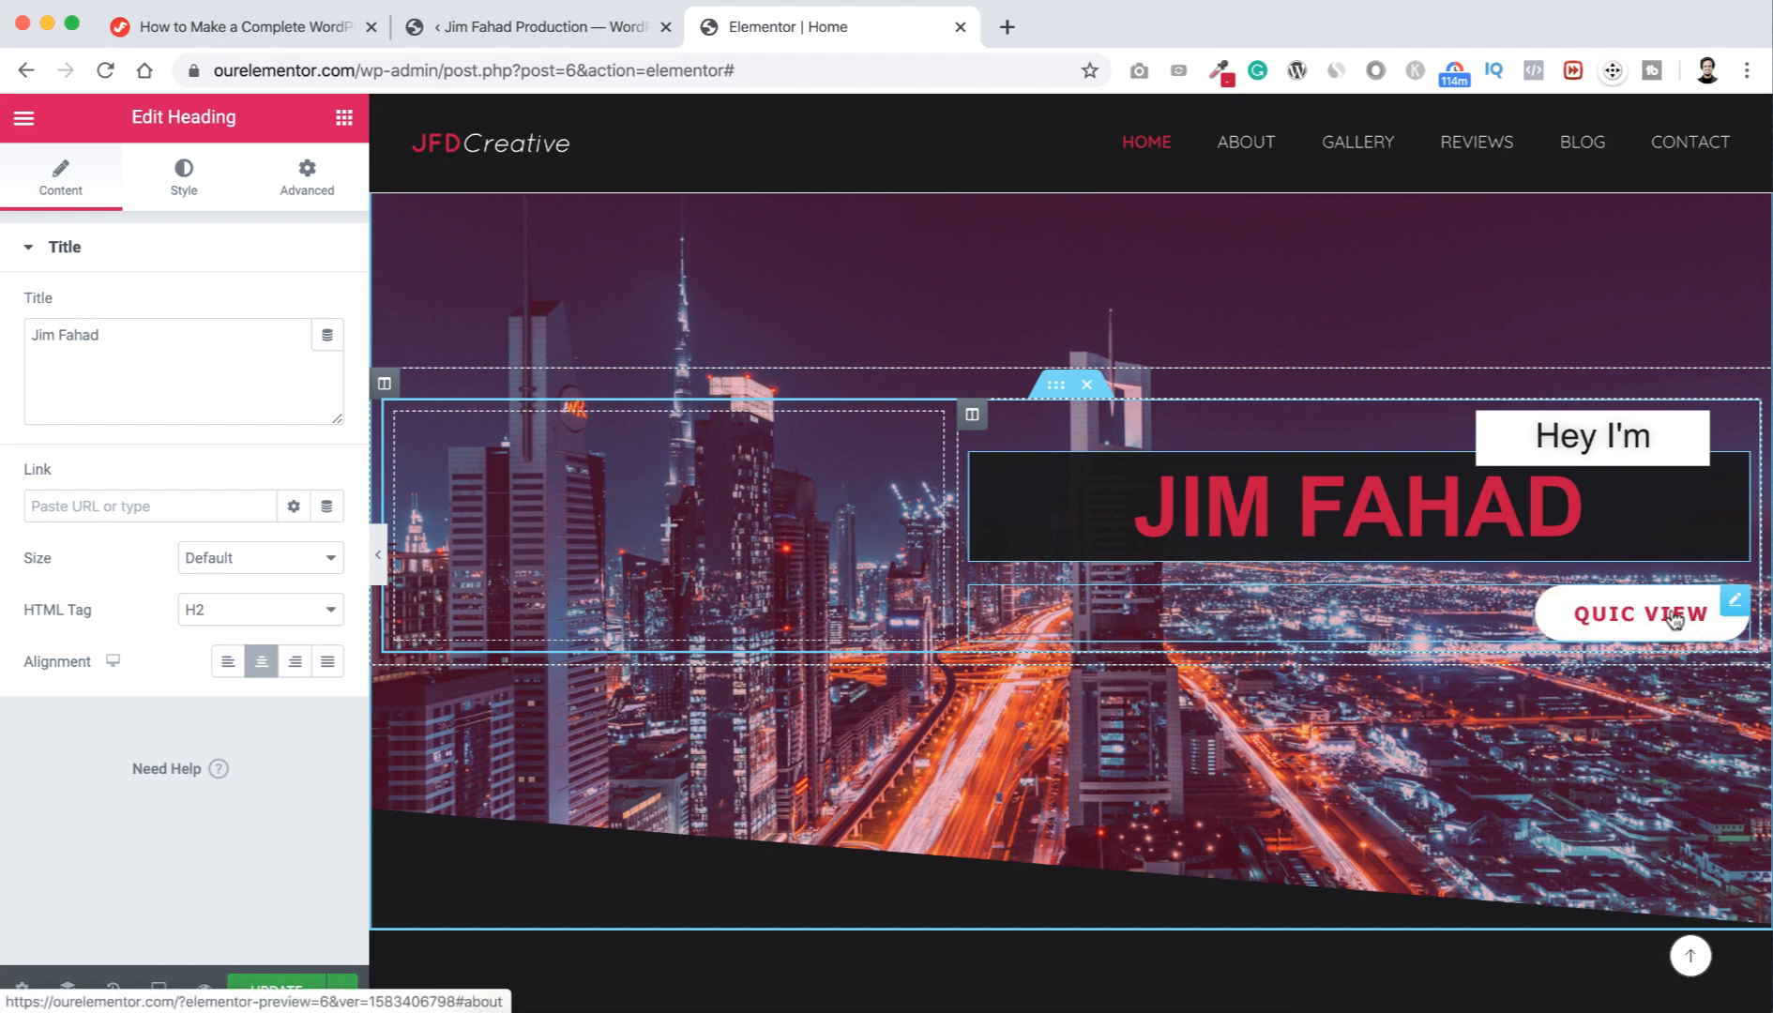
{"action": "left_click", "coordinate": [1735, 601]}
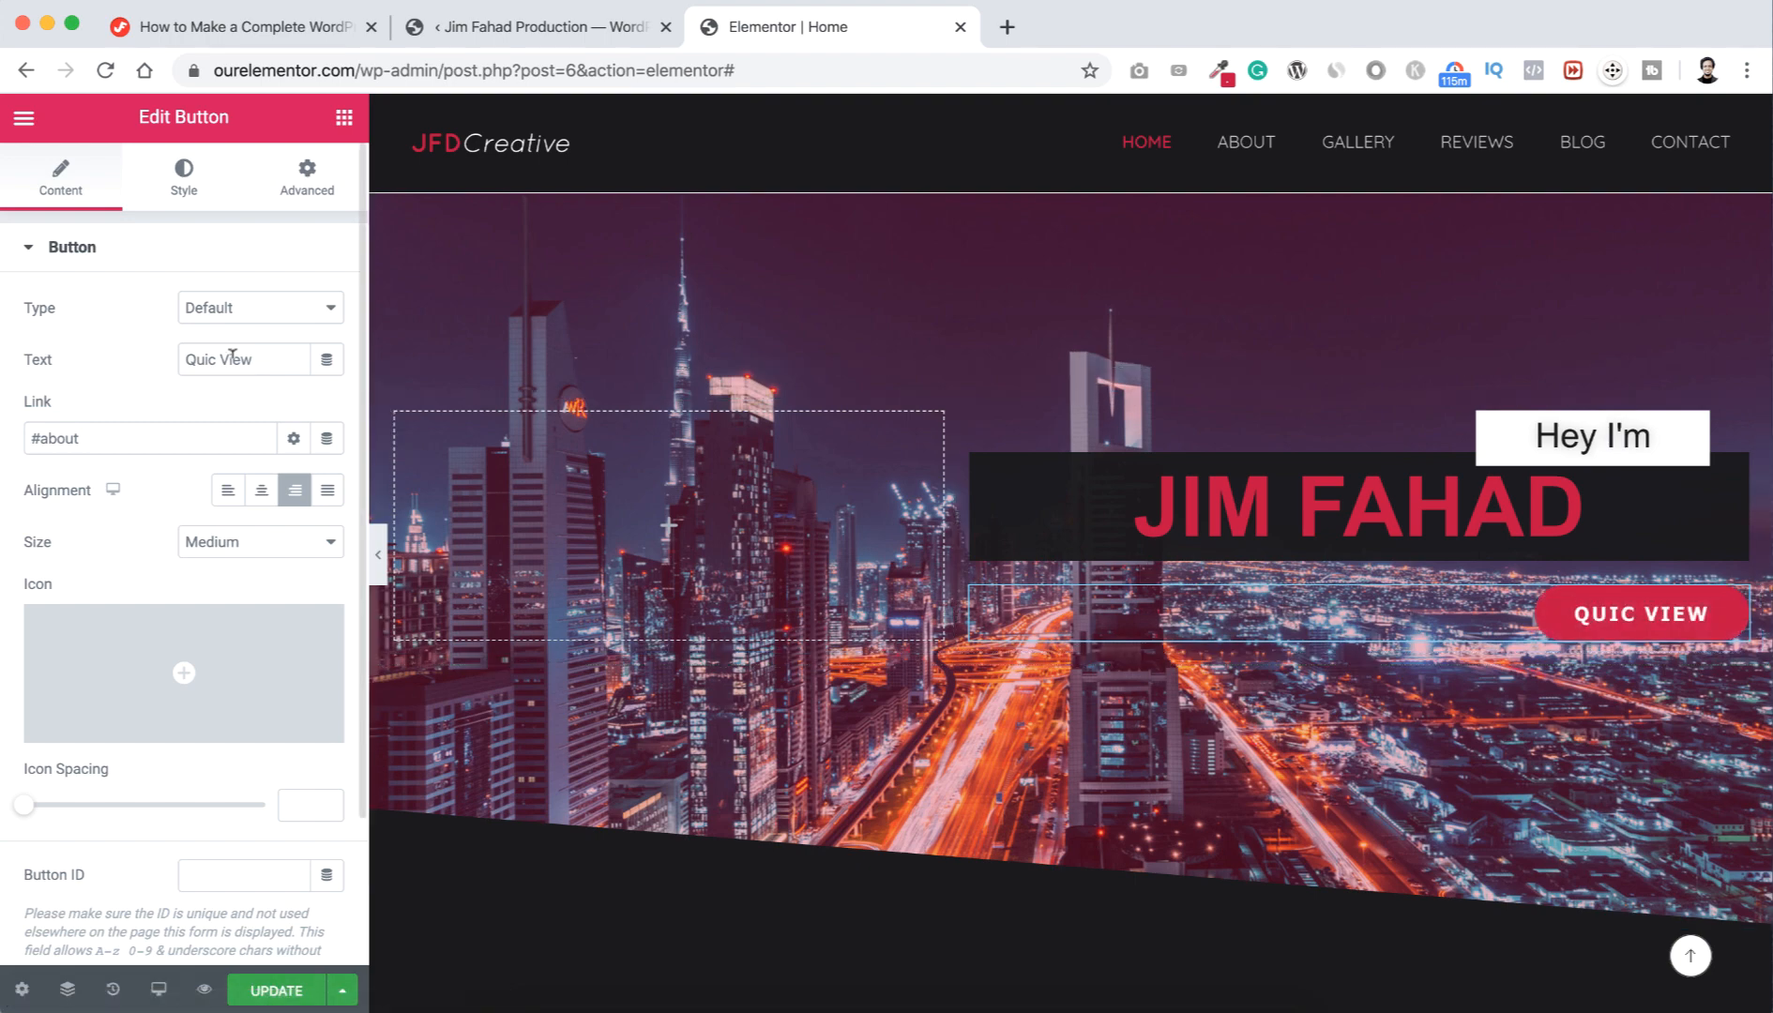
{"action": "left_click_drag", "start_coordinate": [255, 359], "coordinate": [217, 351]}
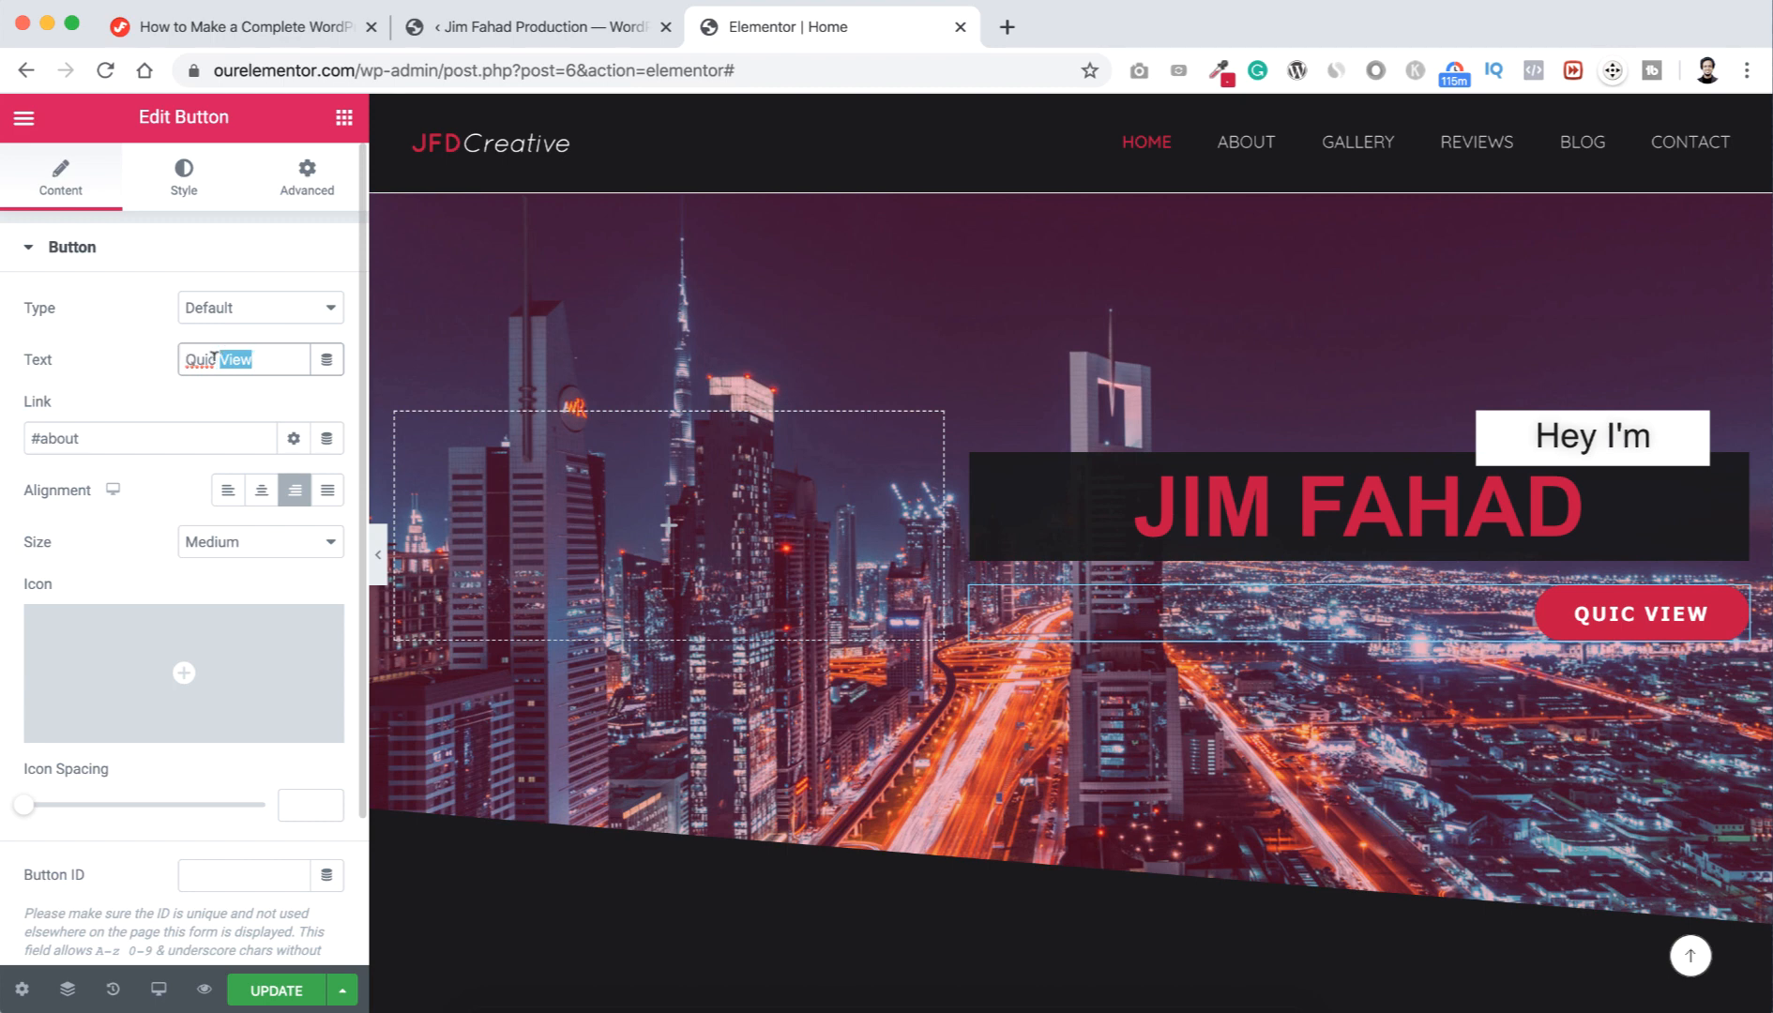
{"action": "left_click", "coordinate": [218, 359]}
{"action": "type", "text": "k"}
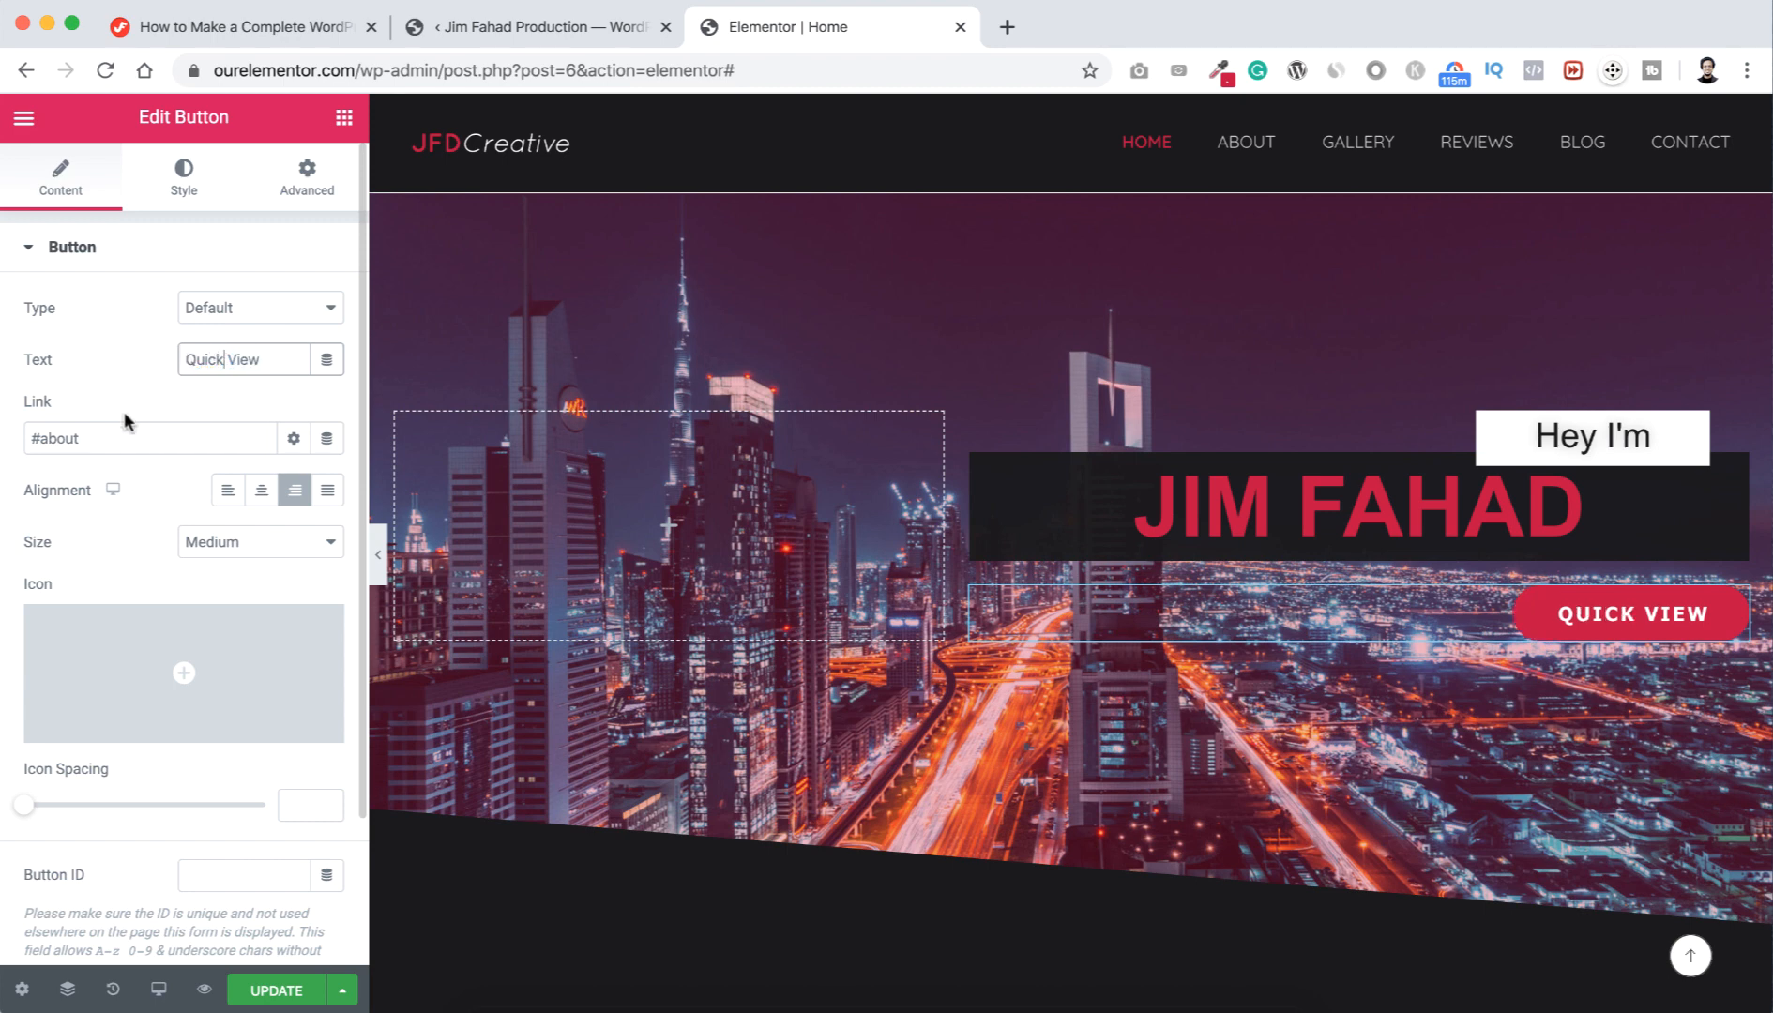
Step: Try left and centre alignment on the hero's Quick View button, and return it to right alignment
{"action": "left_click_drag", "start_coordinate": [100, 431], "coordinate": [143, 431]}
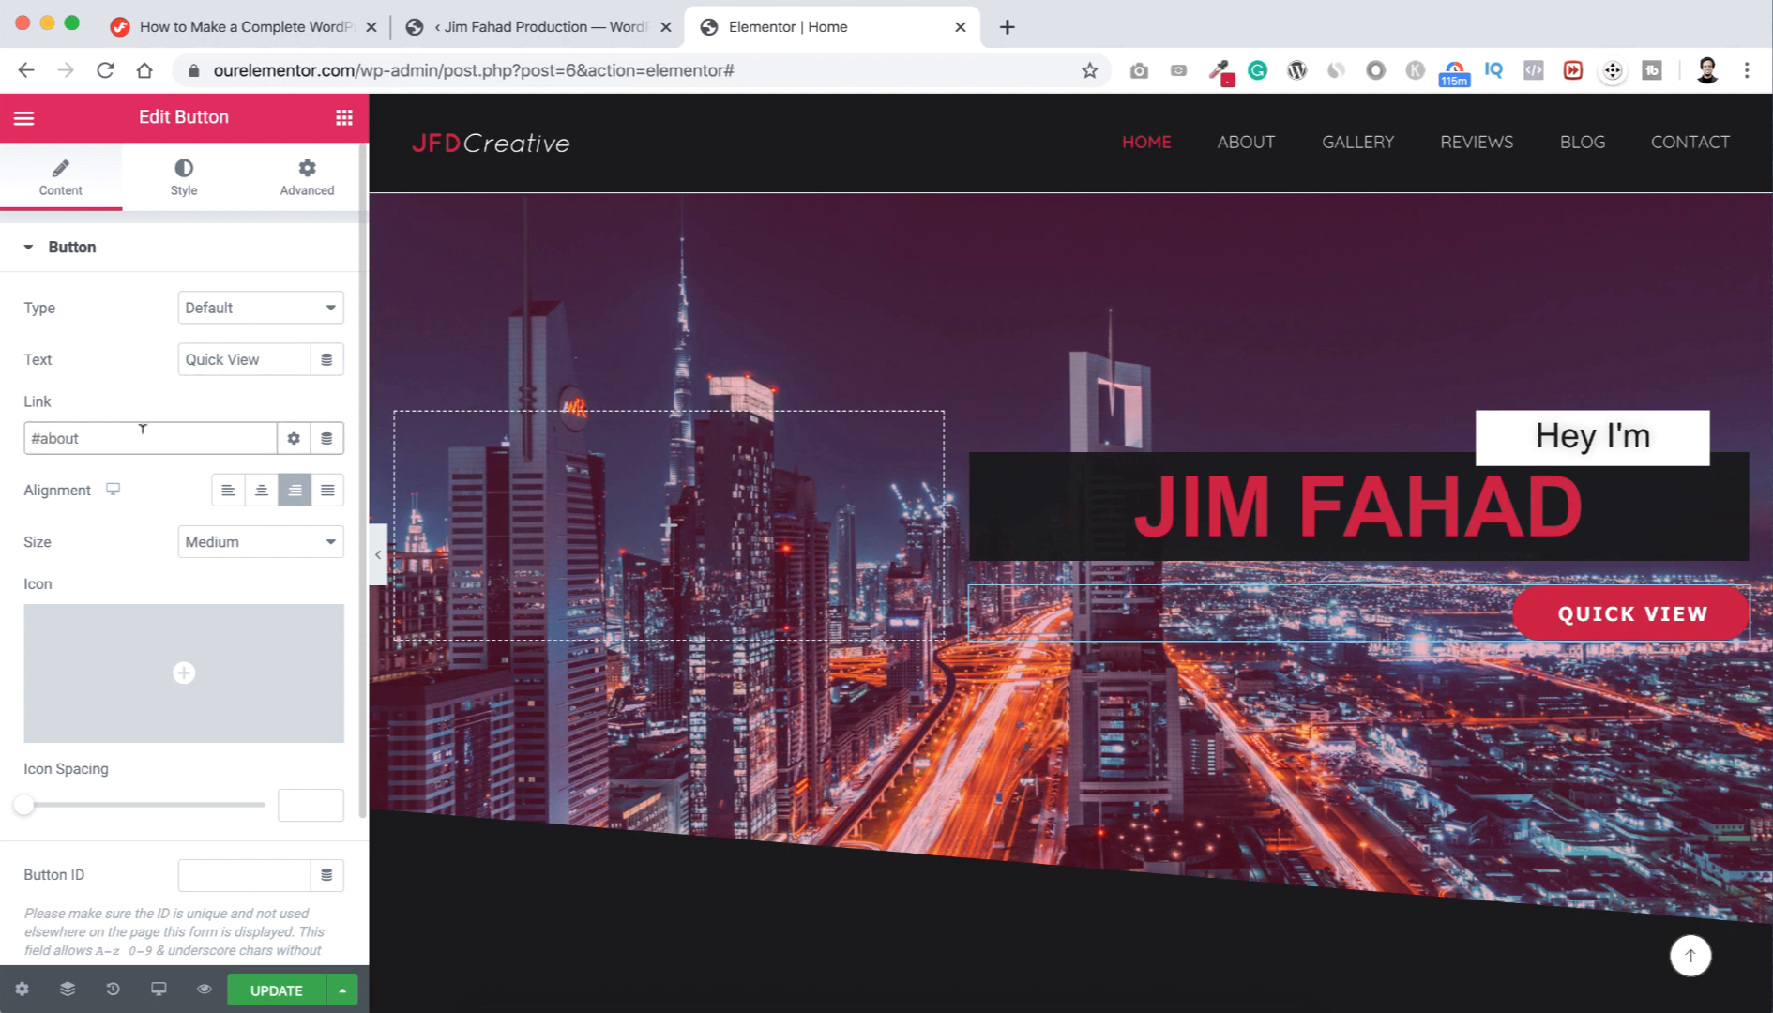
{"action": "left_click", "coordinate": [227, 490]}
{"action": "left_click", "coordinate": [249, 493]}
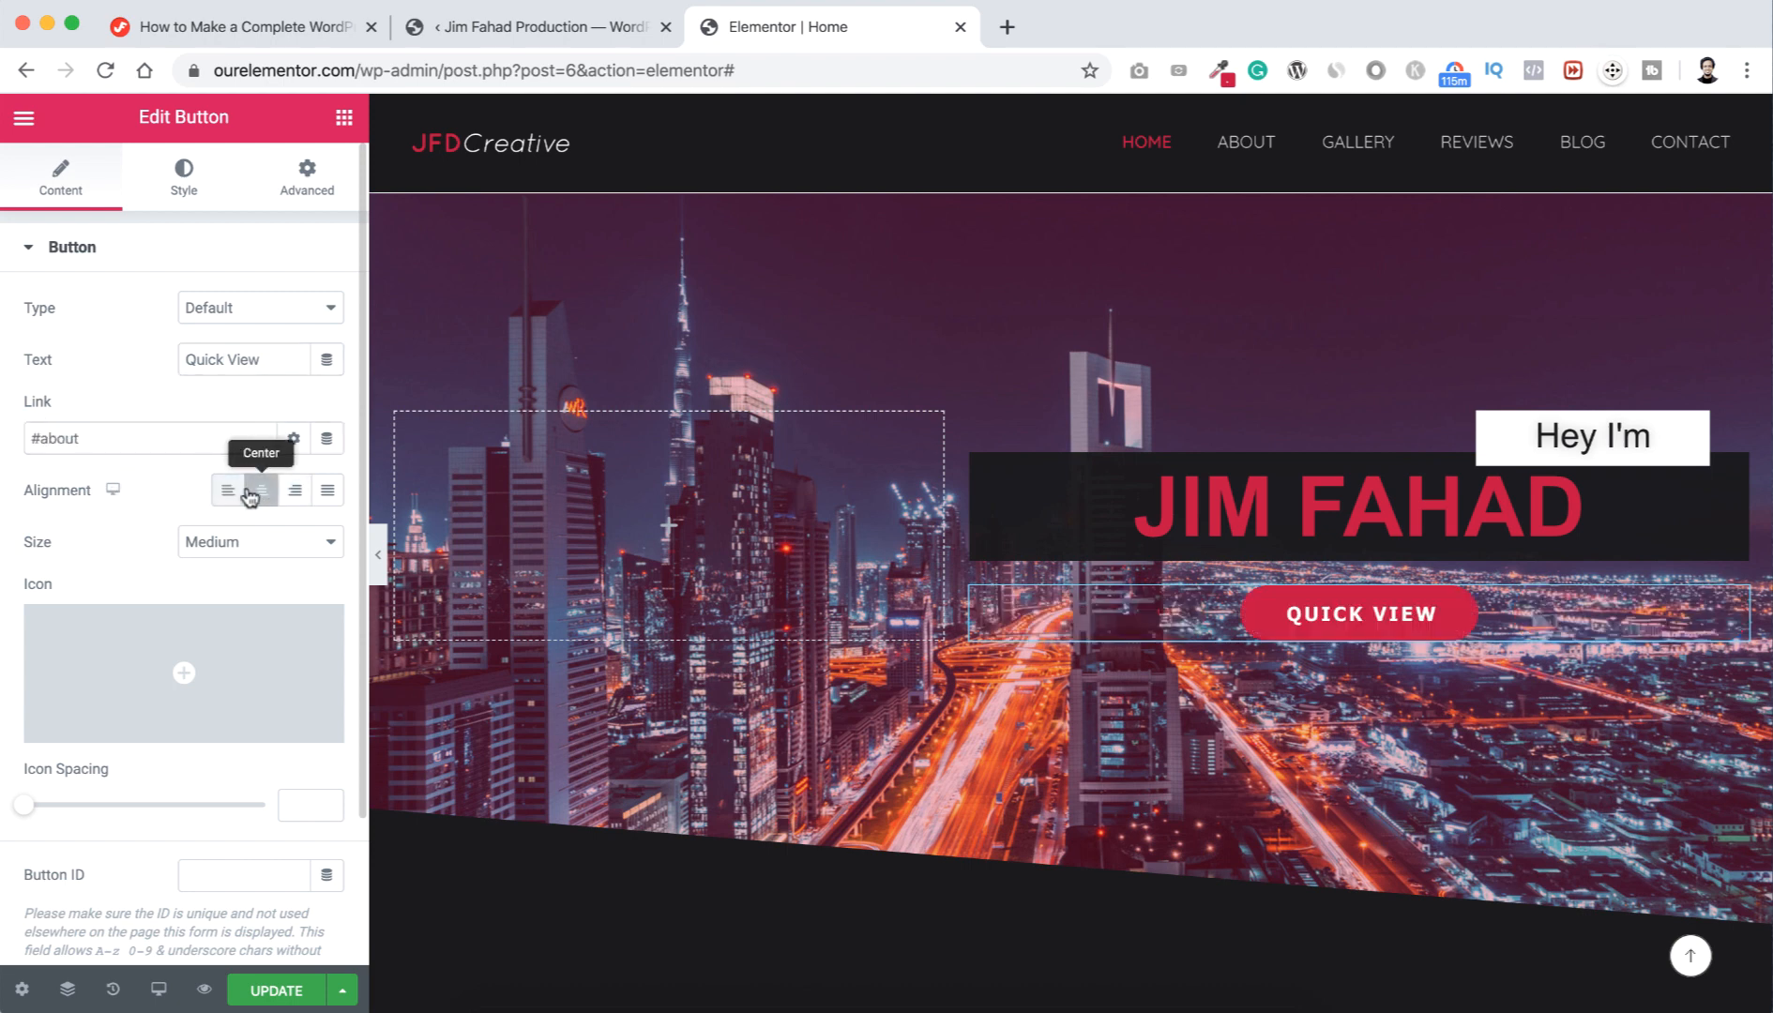
{"action": "left_click", "coordinate": [297, 491]}
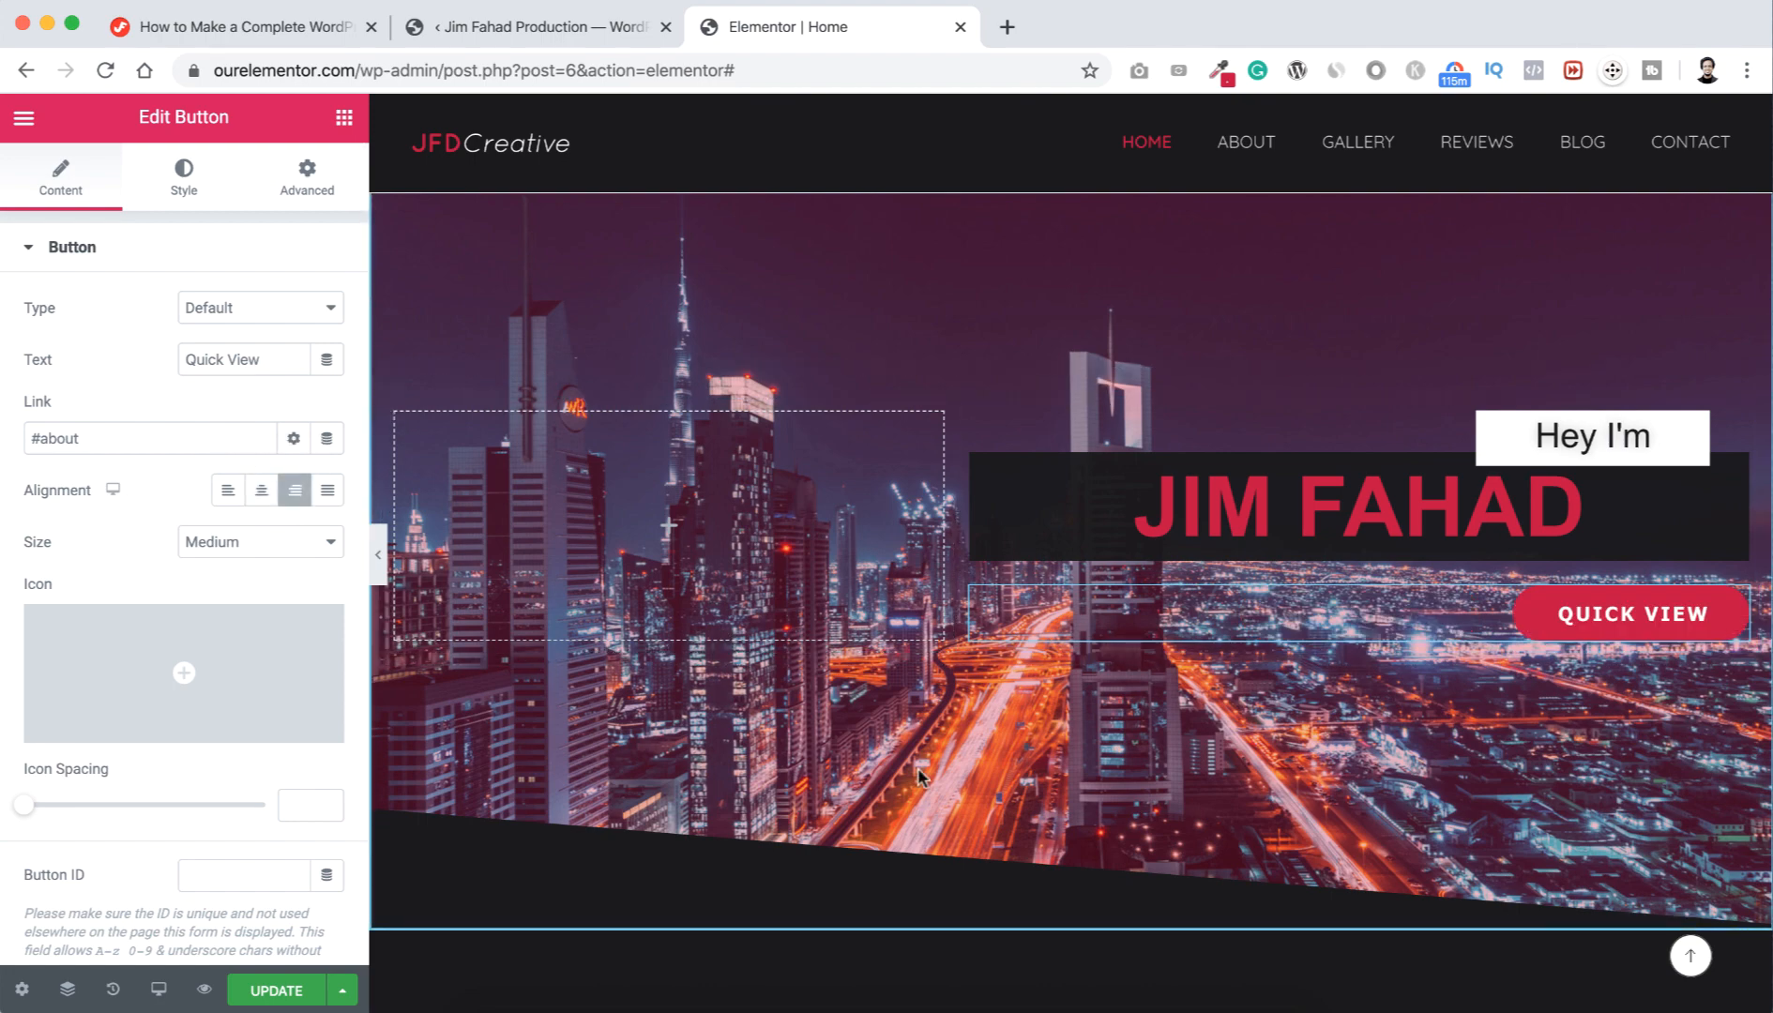
Step: Examine the fonts used across the hero and About sections, including headings, body text and button
{"action": "scroll", "coordinate": [921, 776], "scroll_direction": "down", "scroll_amount": 3}
{"action": "scroll", "coordinate": [920, 776], "scroll_direction": "down", "scroll_amount": 4}
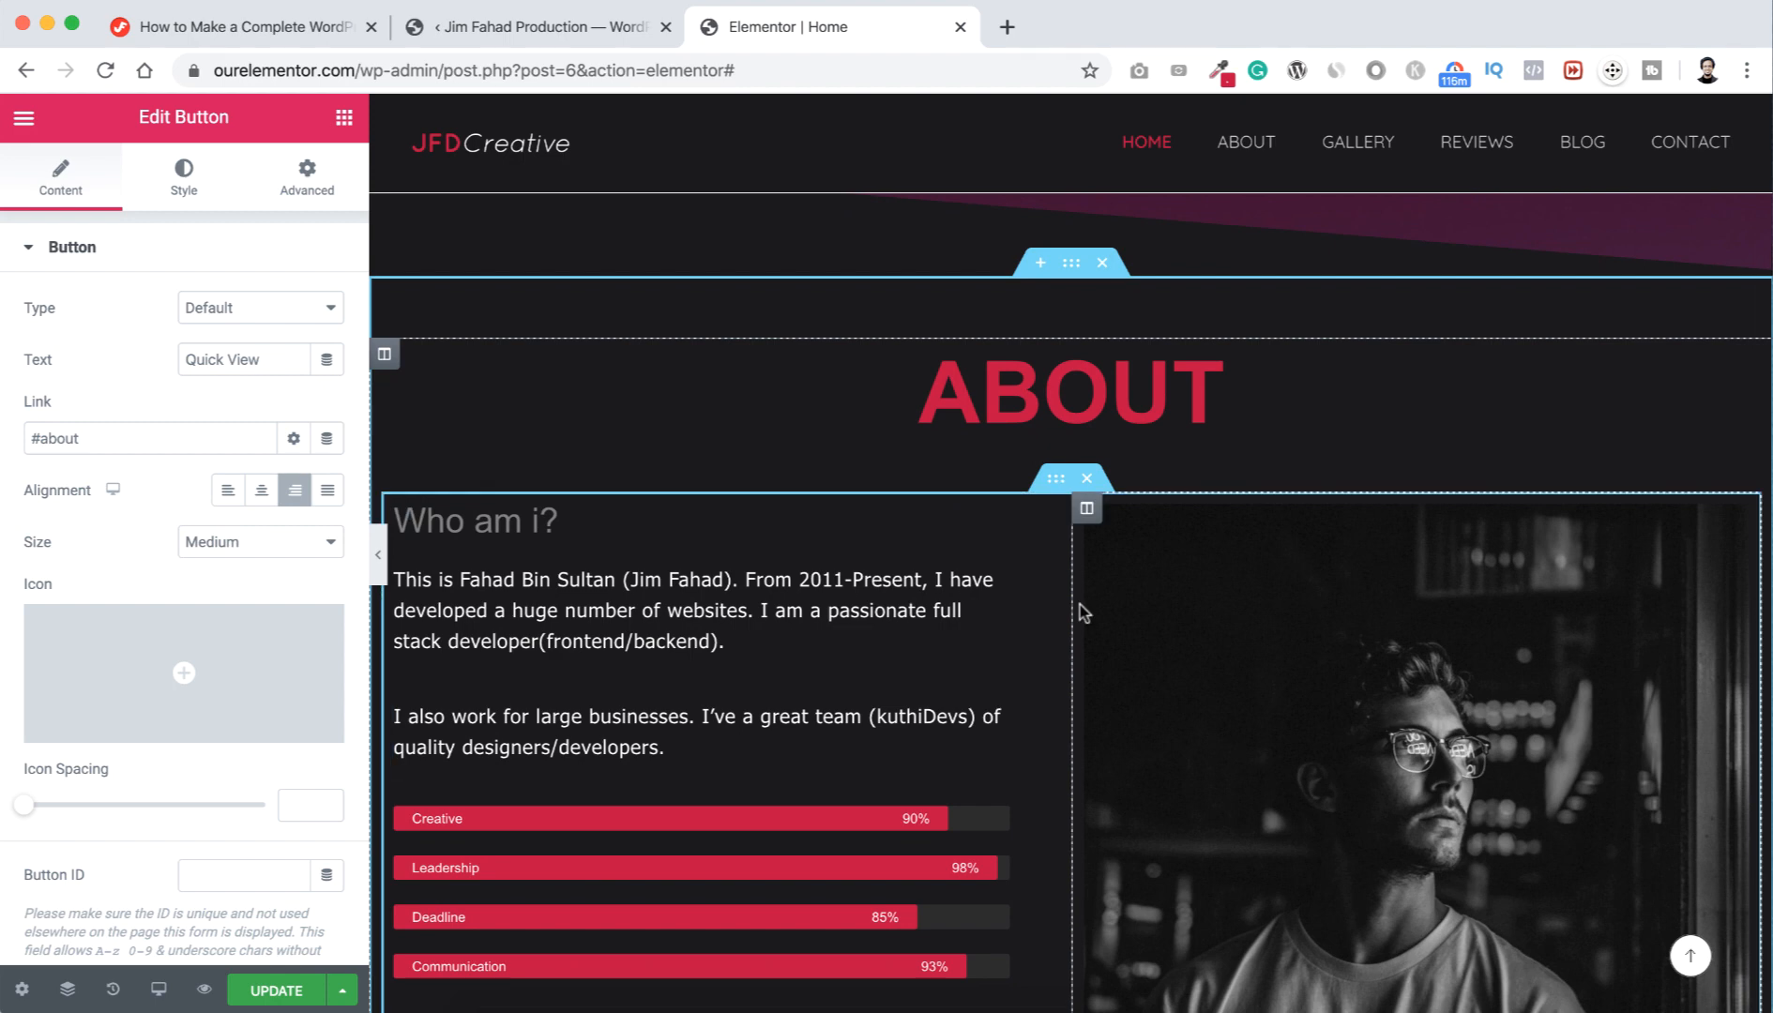
{"action": "scroll", "coordinate": [1081, 608], "scroll_direction": "down", "scroll_amount": 1}
{"action": "scroll", "coordinate": [1081, 605], "scroll_direction": "up", "scroll_amount": 4}
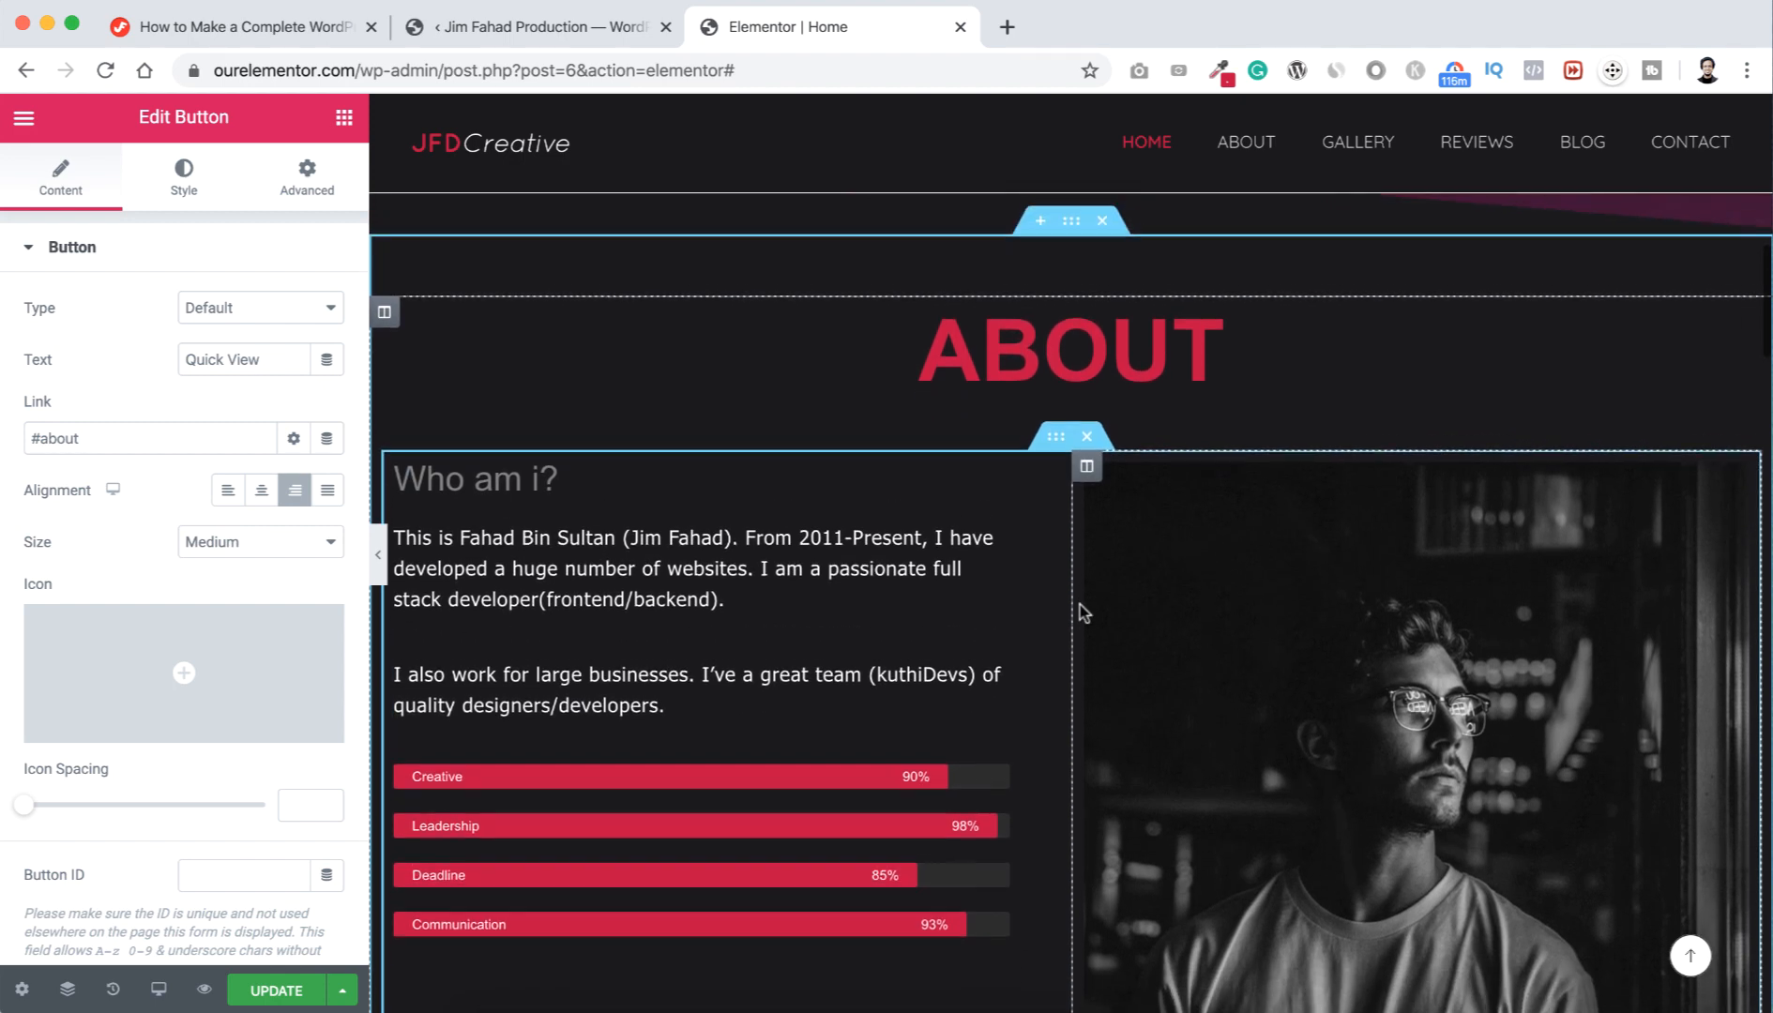
{"action": "scroll", "coordinate": [1058, 495], "scroll_direction": "up", "scroll_amount": 2}
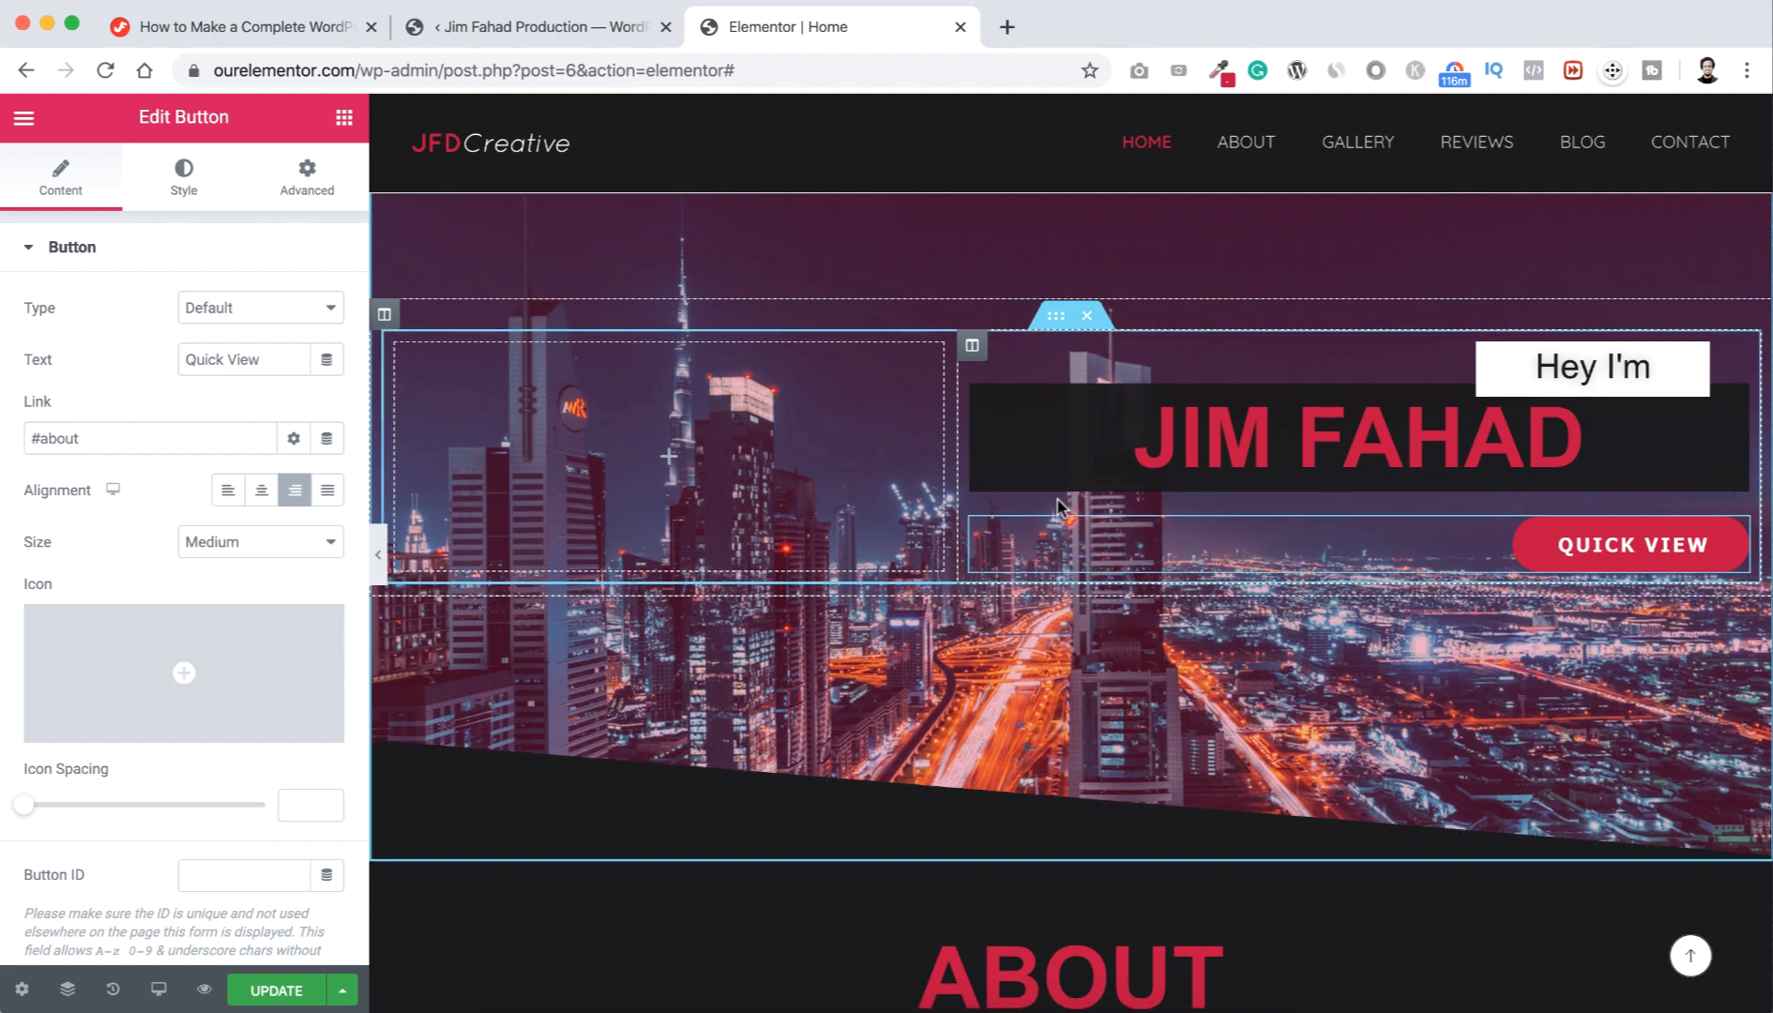
{"action": "scroll", "coordinate": [1058, 507], "scroll_direction": "down", "scroll_amount": 1}
{"action": "scroll", "coordinate": [1021, 610], "scroll_direction": "down", "scroll_amount": 2}
{"action": "scroll", "coordinate": [1021, 610], "scroll_direction": "down", "scroll_amount": 5}
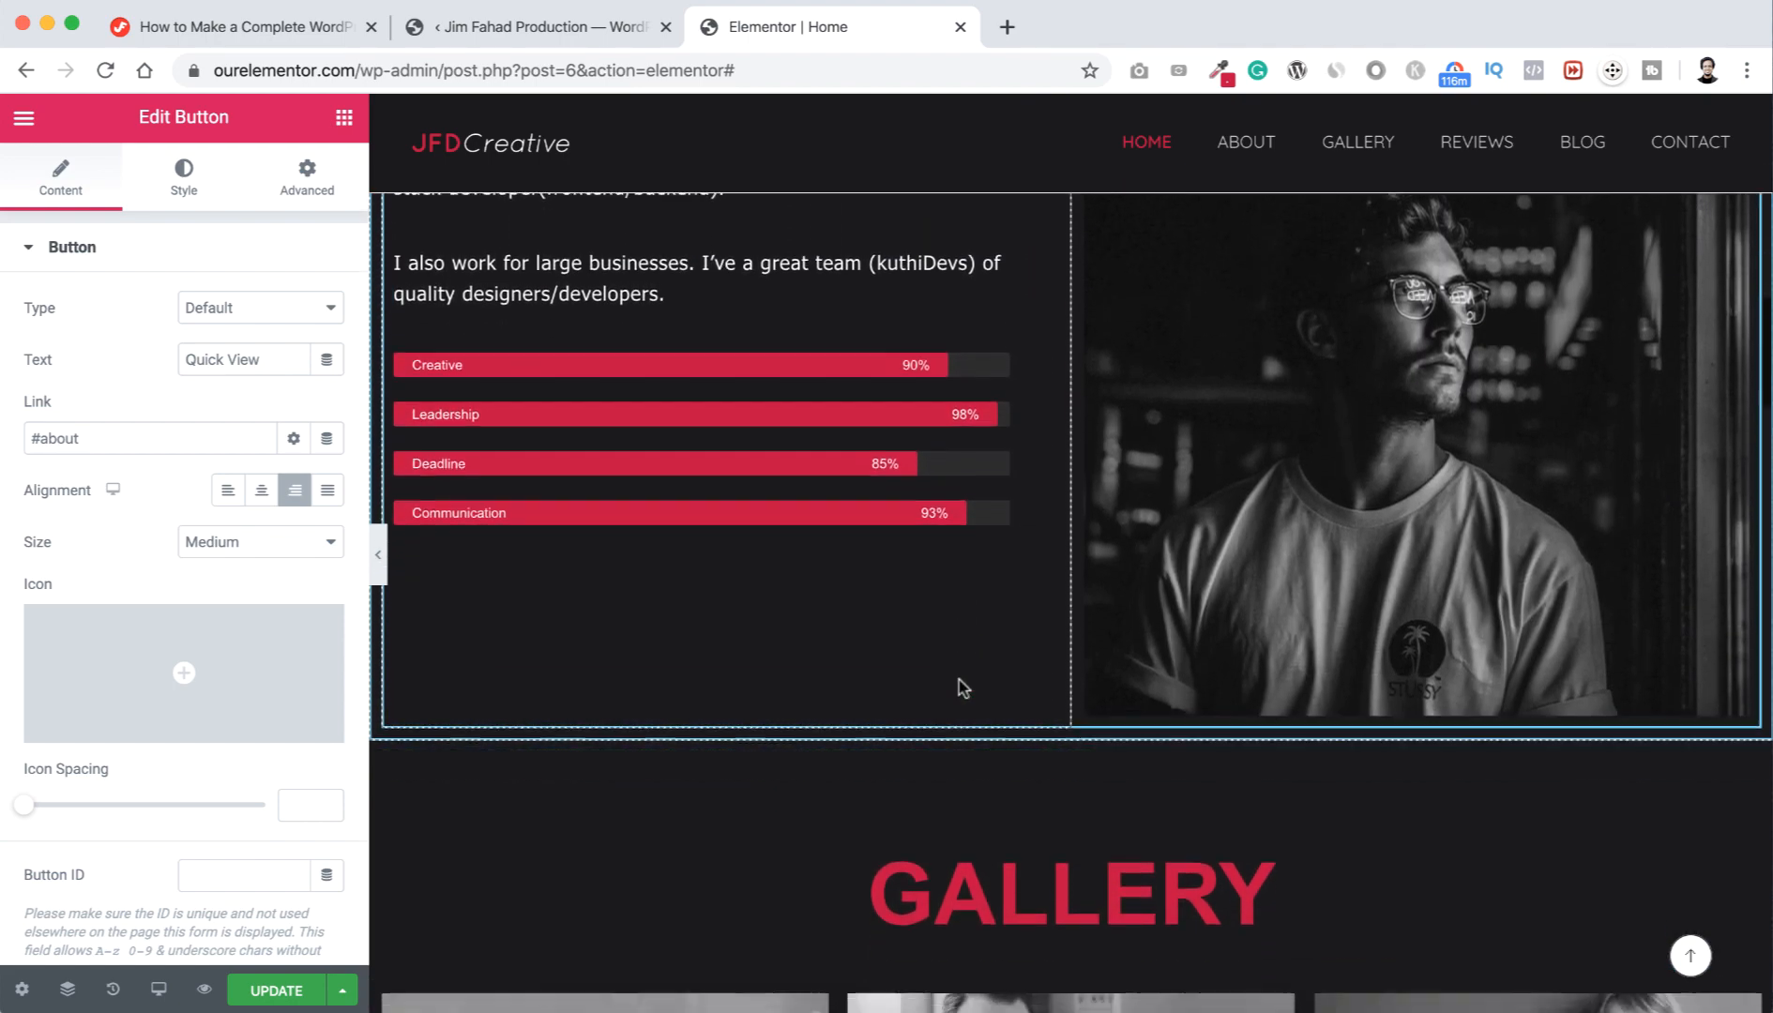
{"action": "scroll", "coordinate": [959, 684], "scroll_direction": "up", "scroll_amount": 7}
{"action": "scroll", "coordinate": [959, 680], "scroll_direction": "up", "scroll_amount": 1}
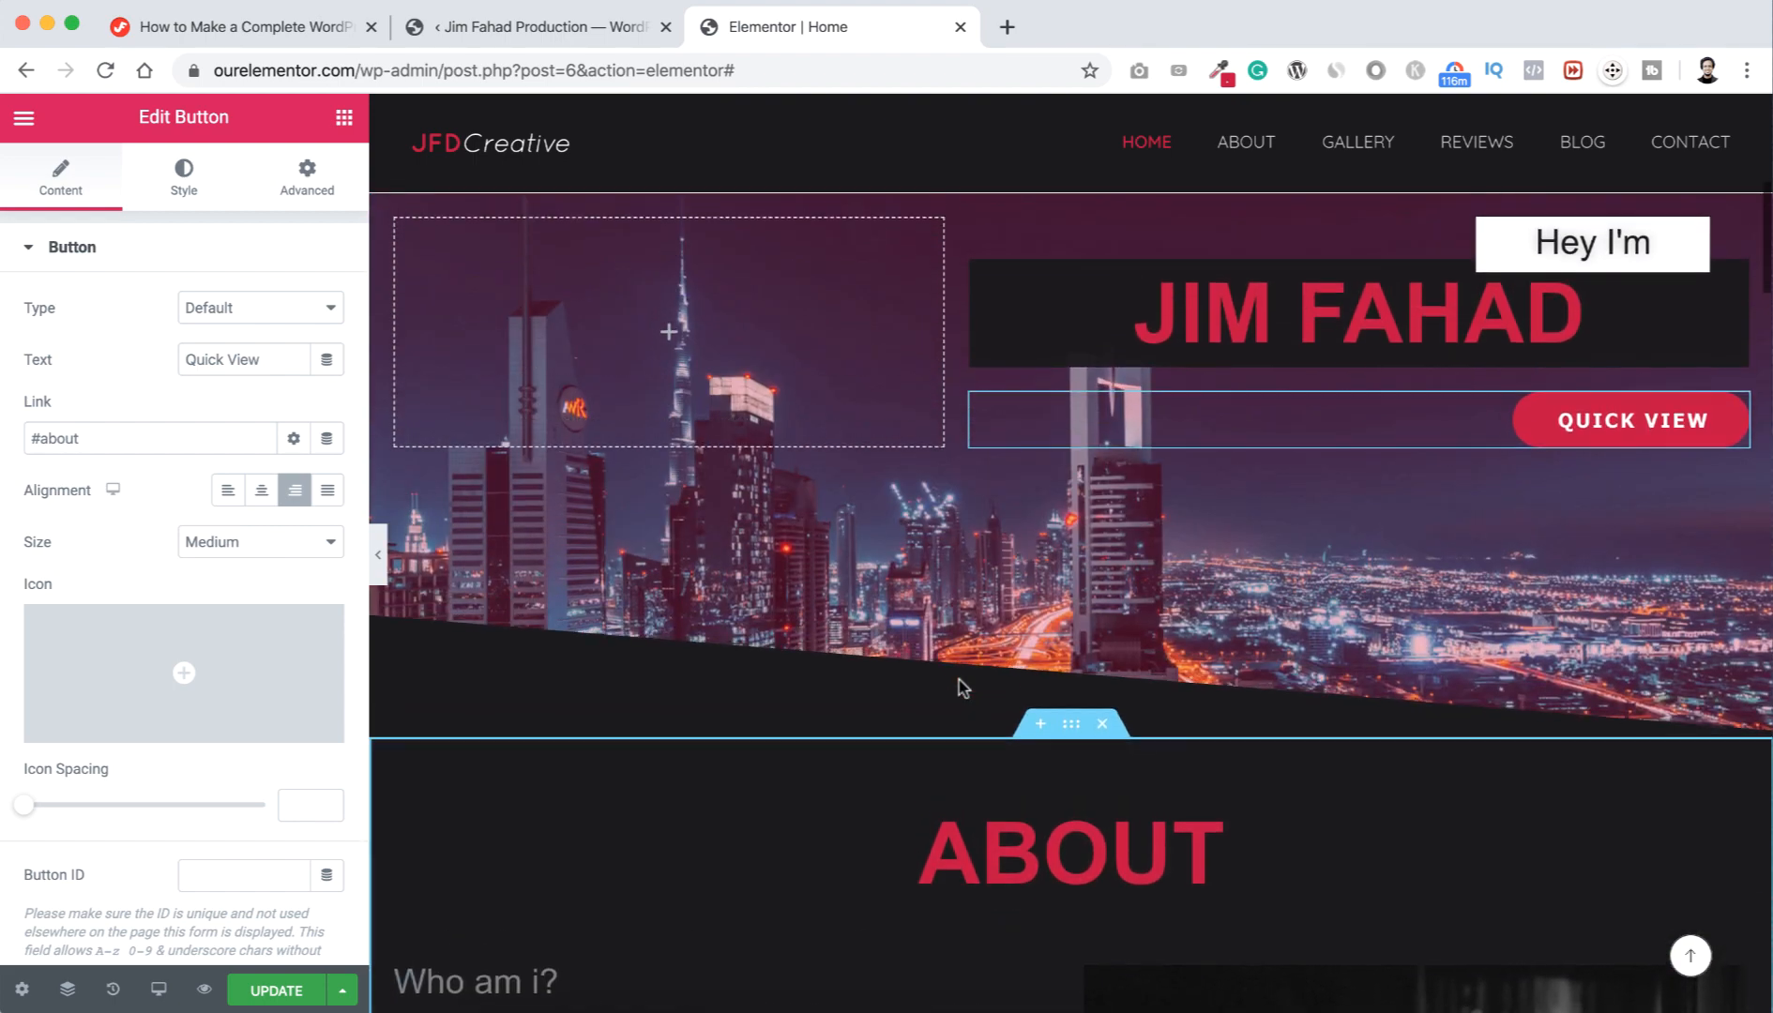
{"action": "scroll", "coordinate": [958, 679], "scroll_direction": "up", "scroll_amount": 2}
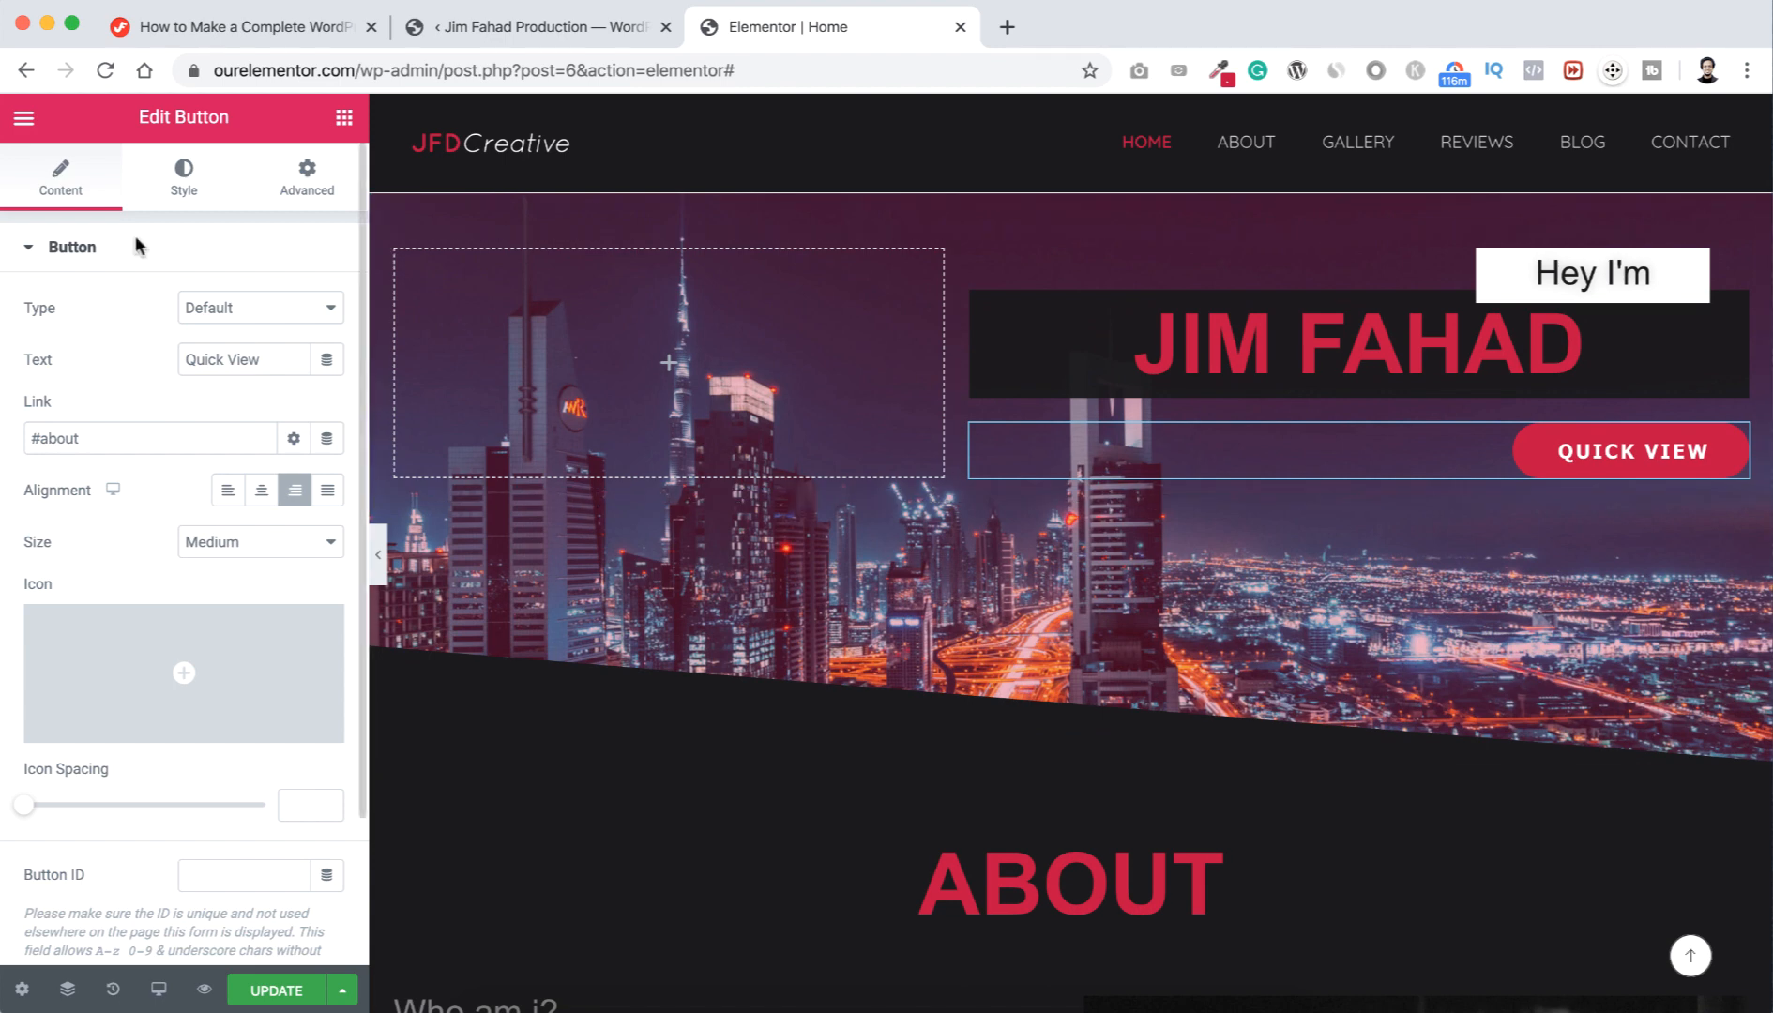
Step: Set the default Primary Headline font to Quicksand with weight 100
{"action": "left_click", "coordinate": [24, 120]}
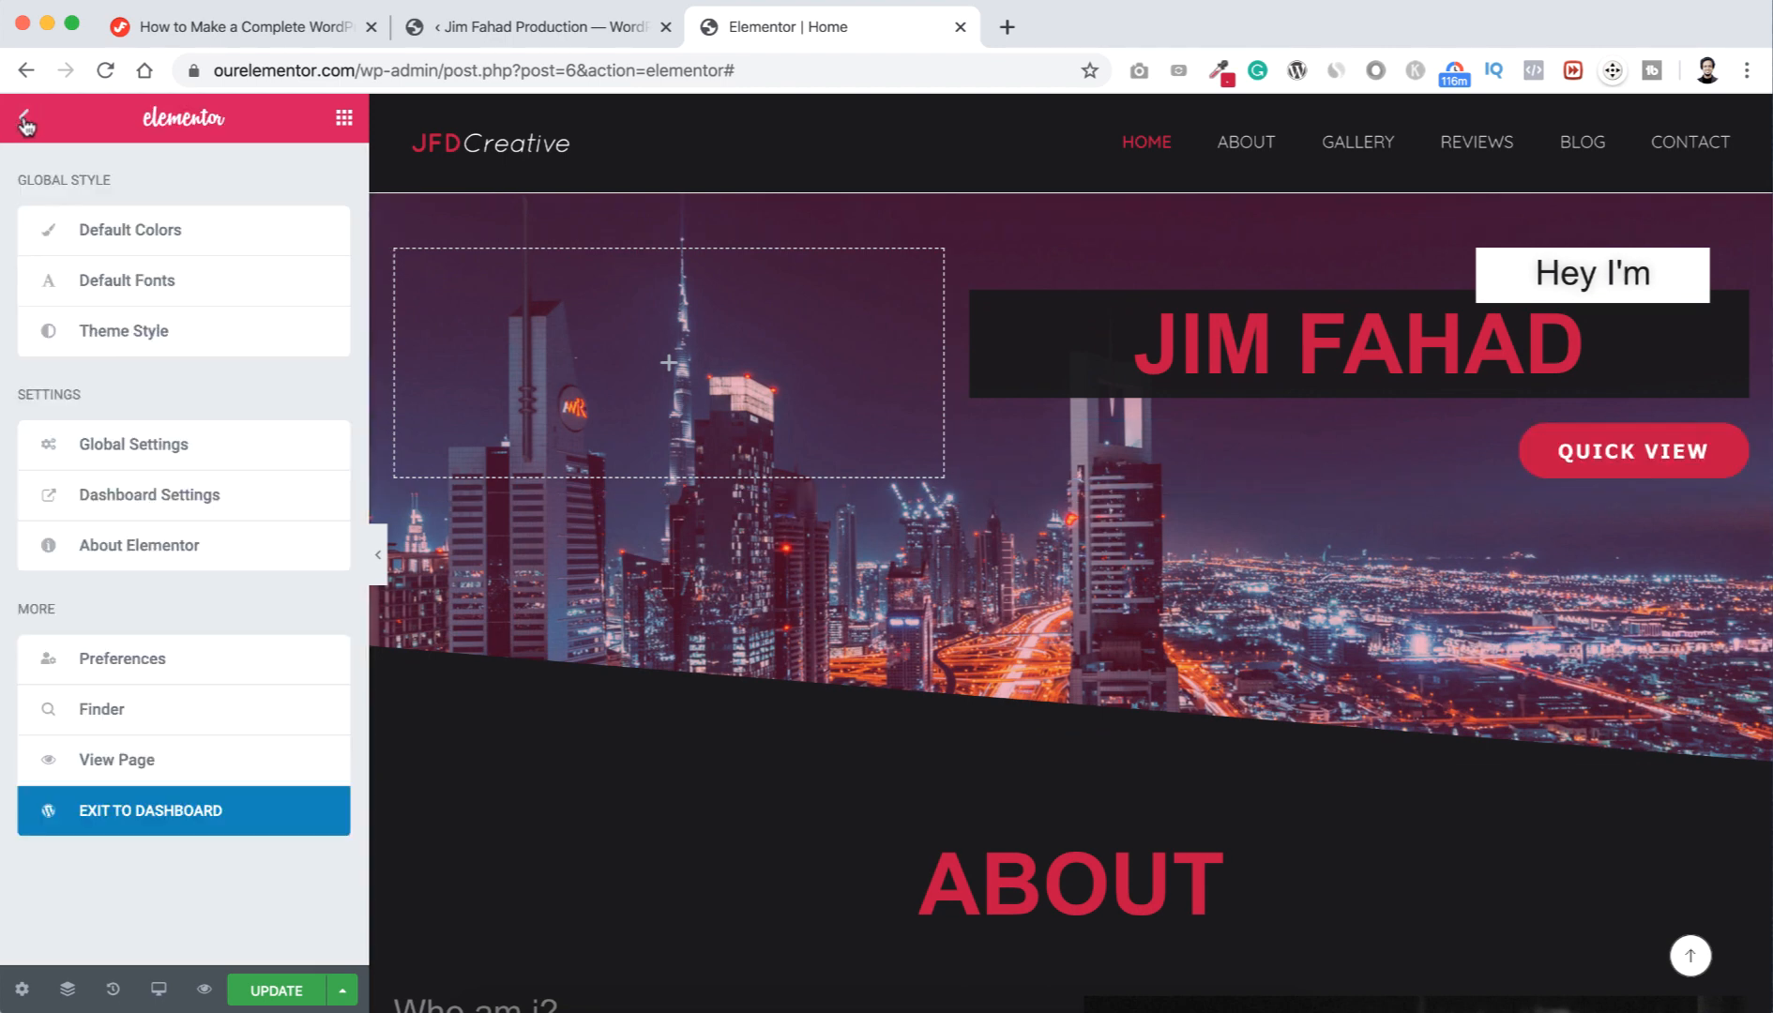
{"action": "left_click", "coordinate": [148, 290]}
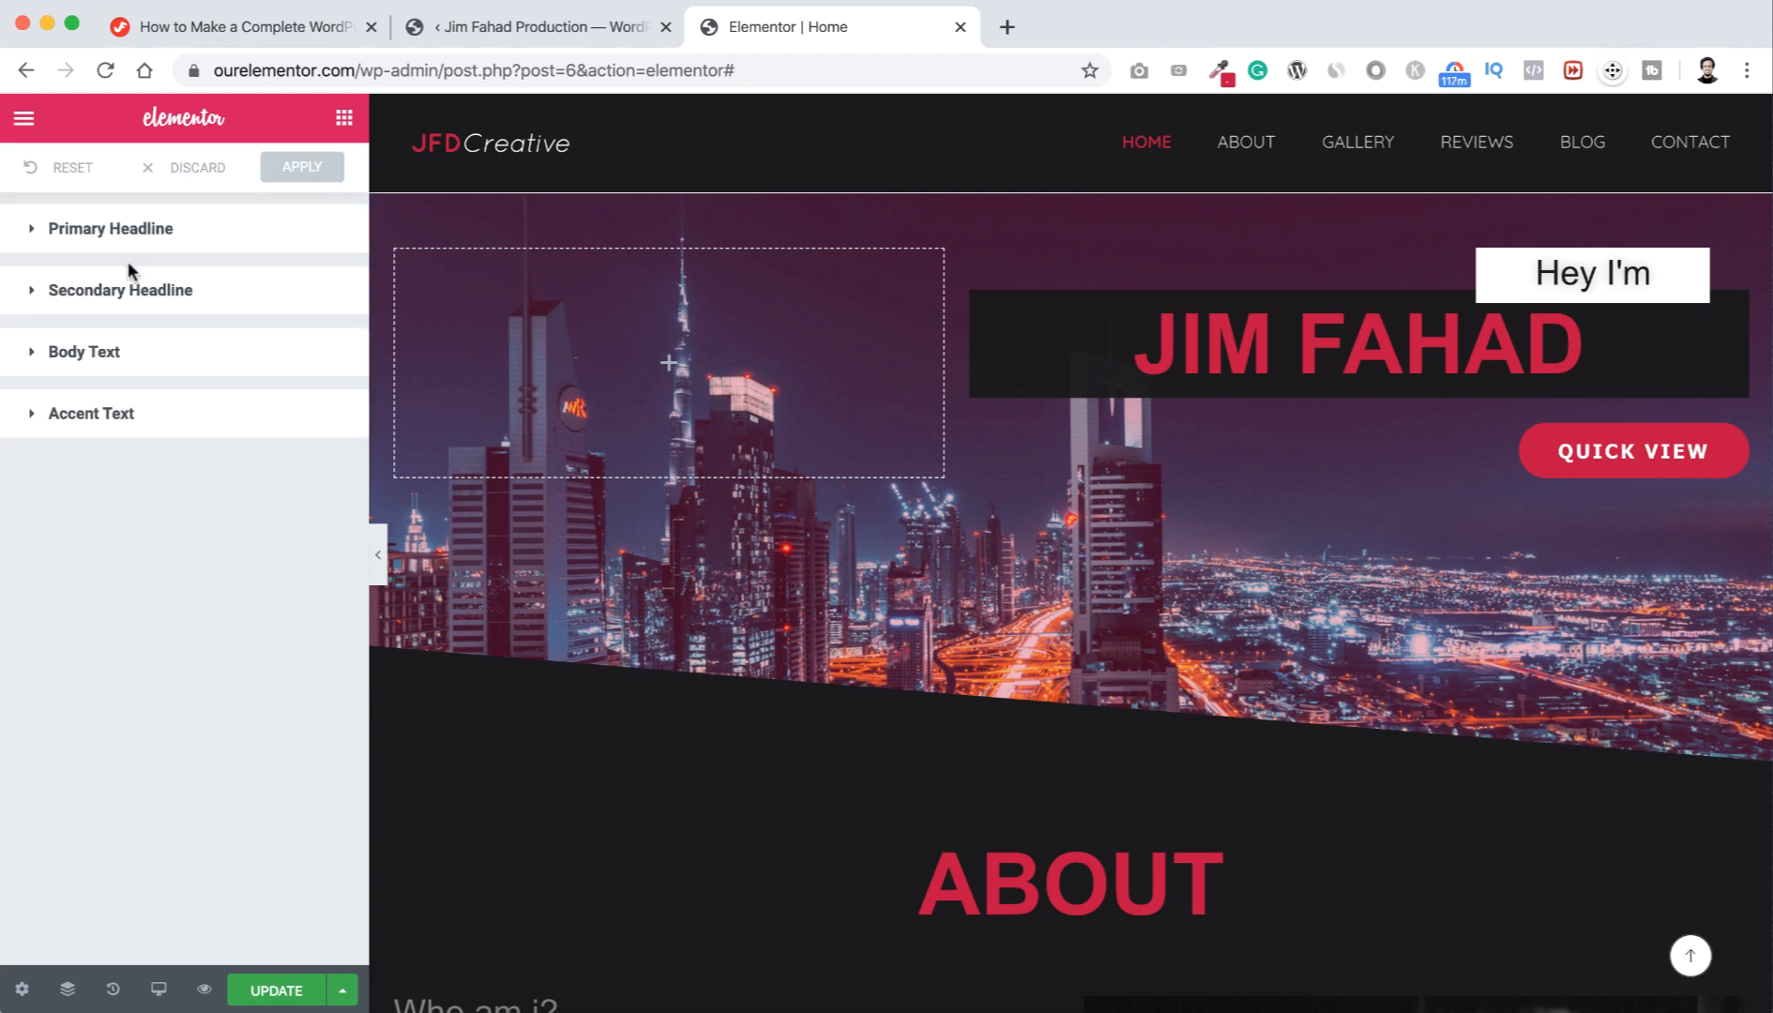
{"action": "left_click", "coordinate": [39, 231]}
{"action": "left_click", "coordinate": [248, 296]}
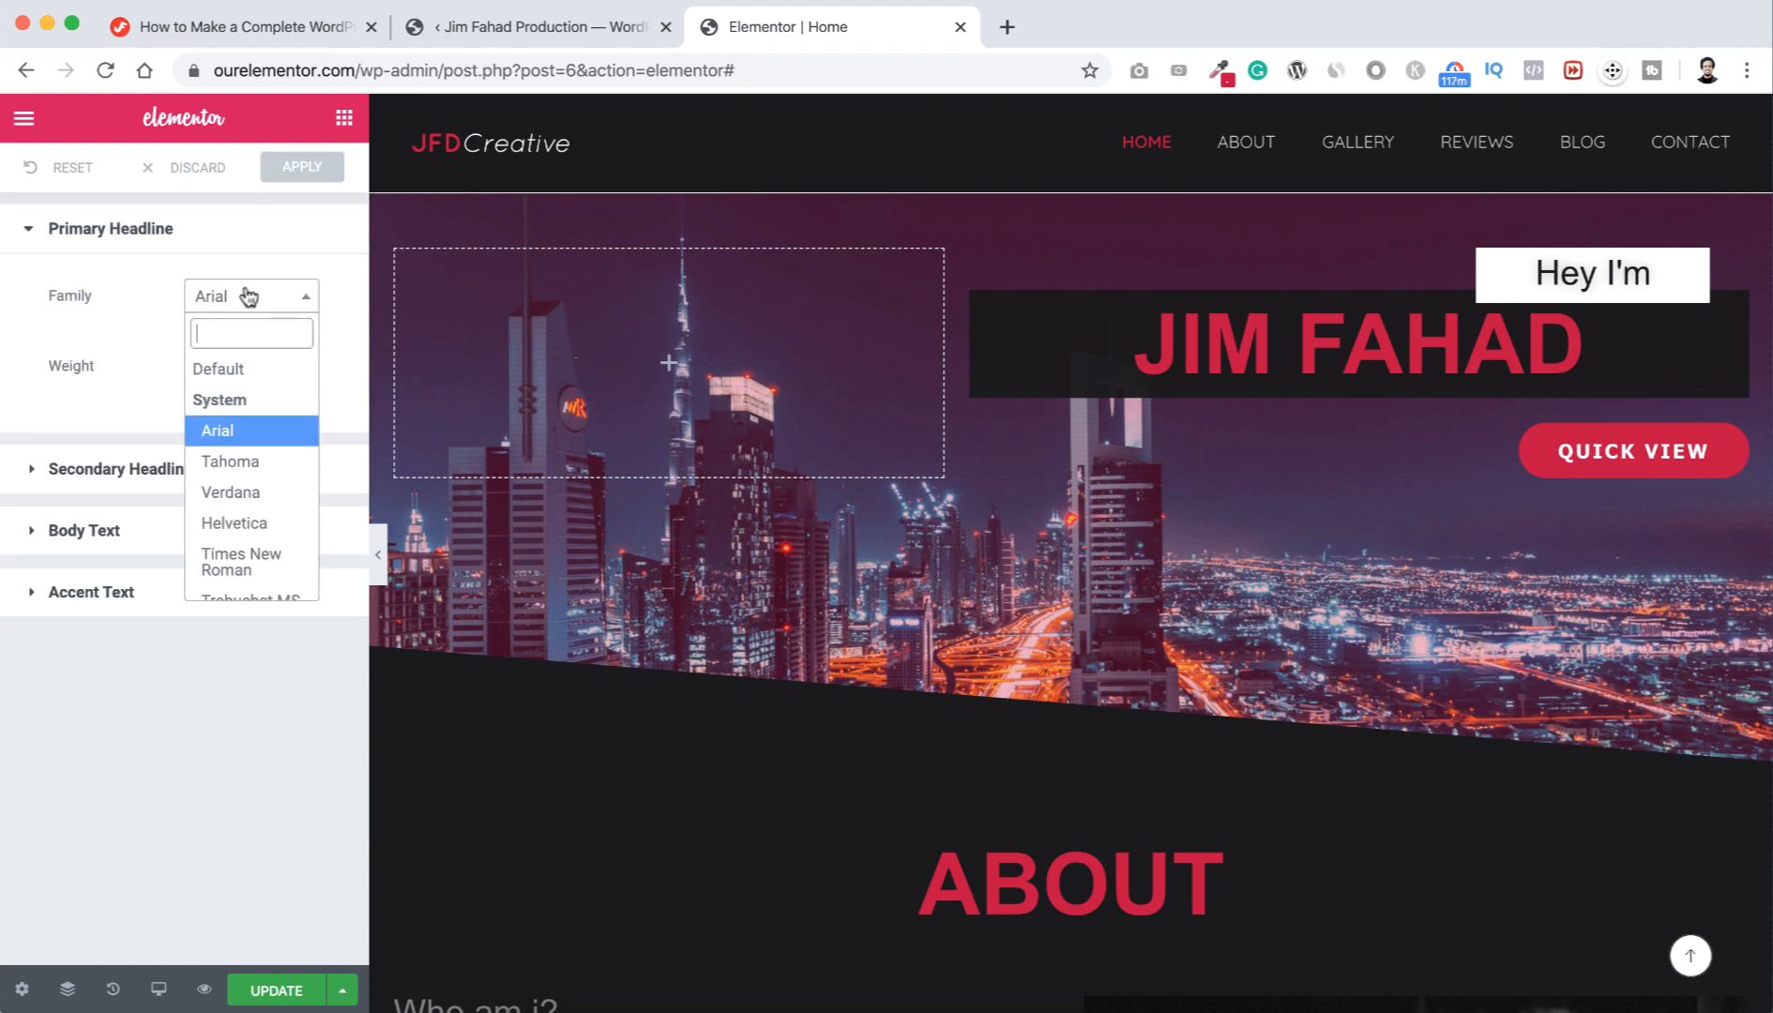
{"action": "type", "text": "quicks"}
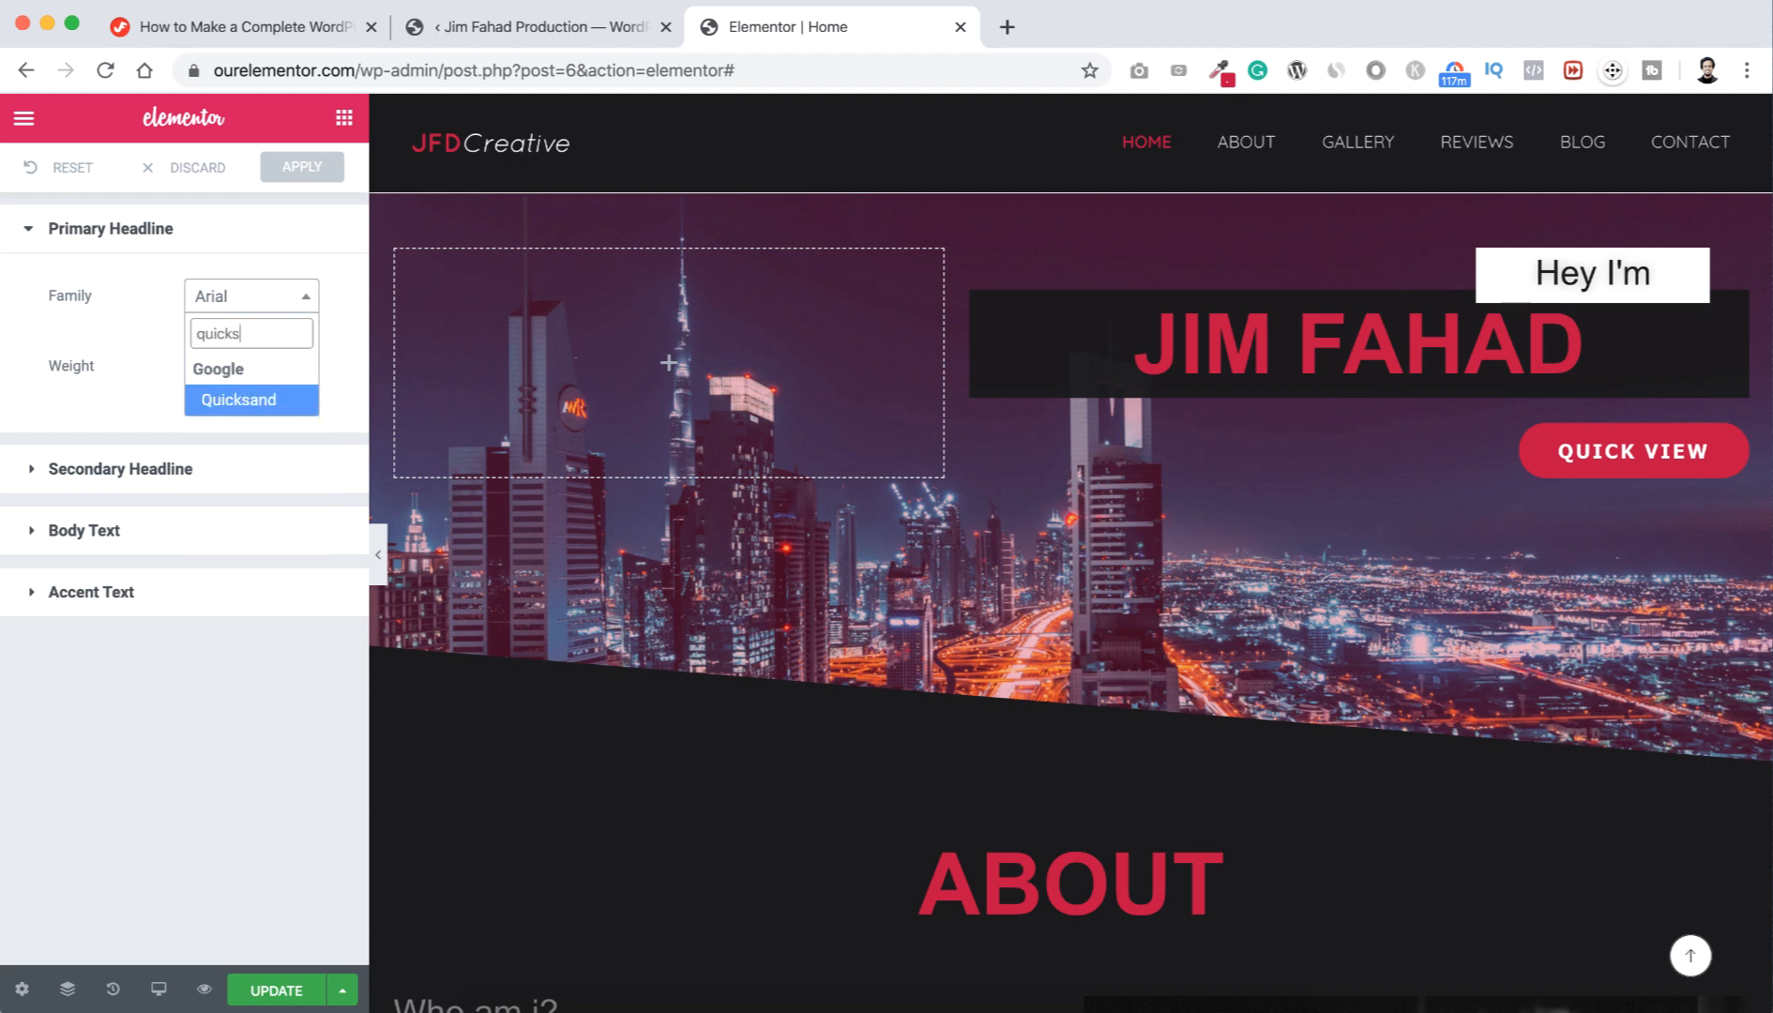
{"action": "left_click", "coordinate": [253, 399]}
{"action": "left_click", "coordinate": [251, 402]}
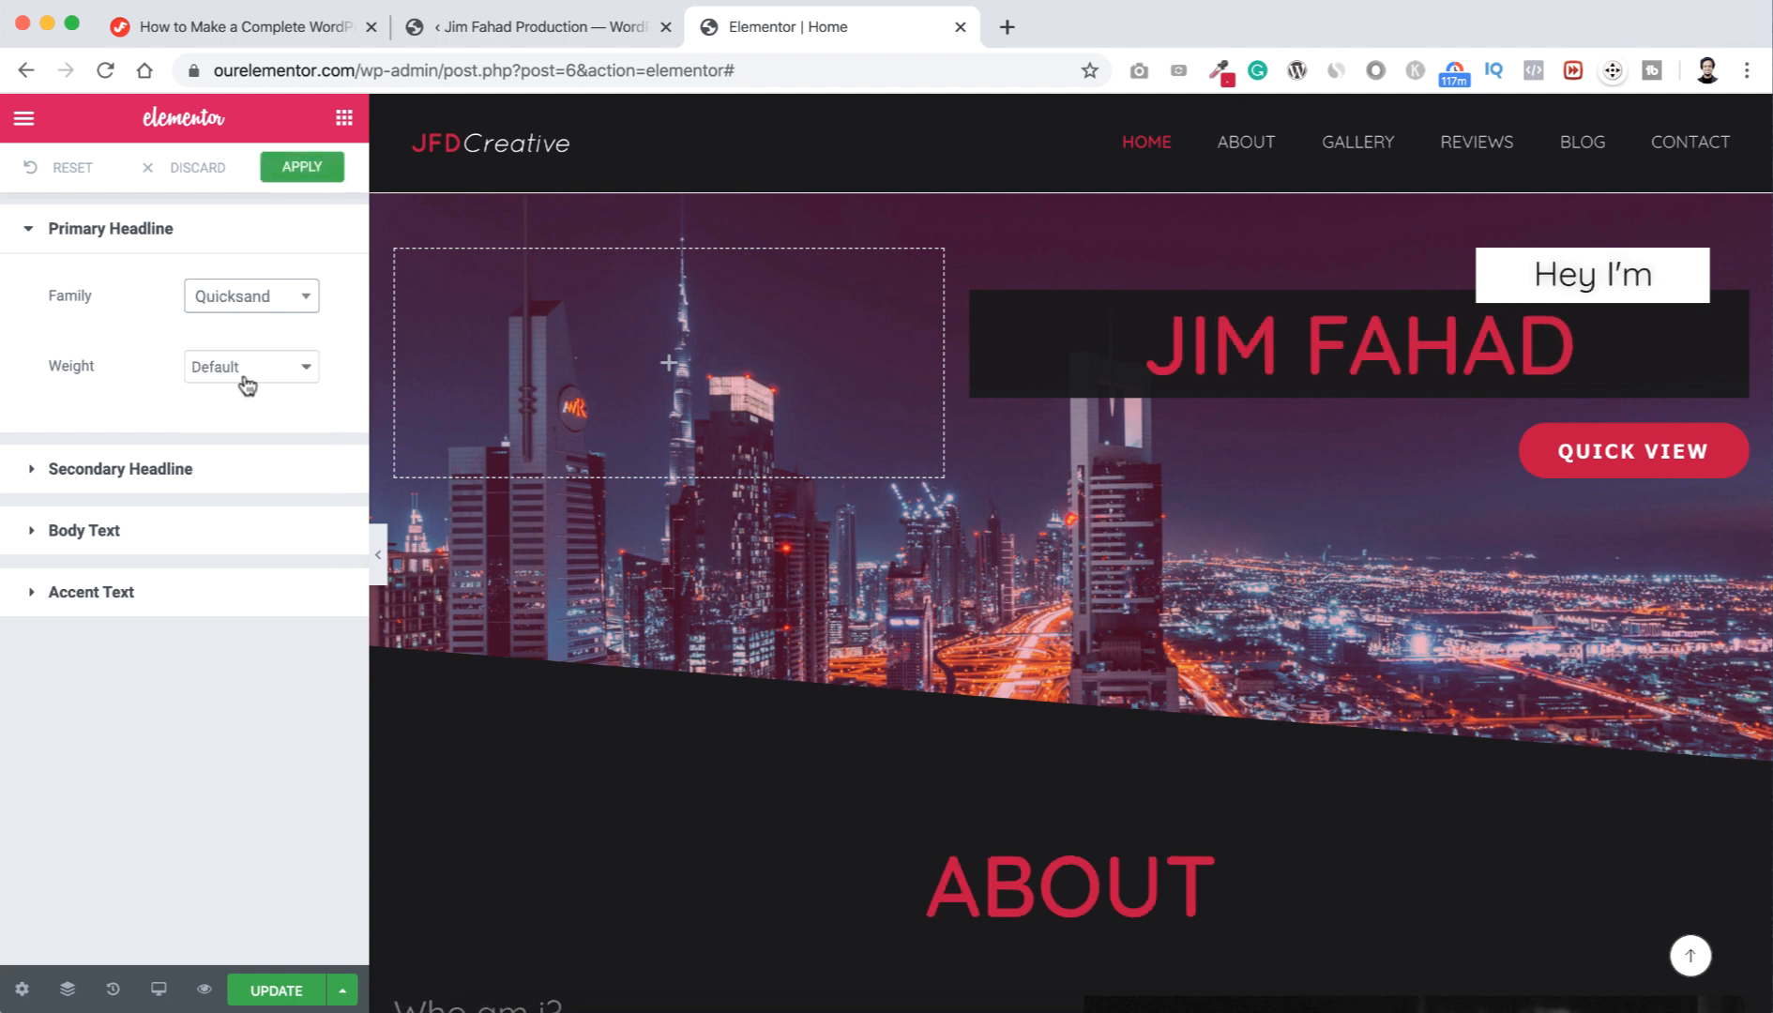
{"action": "left_click", "coordinate": [244, 367]}
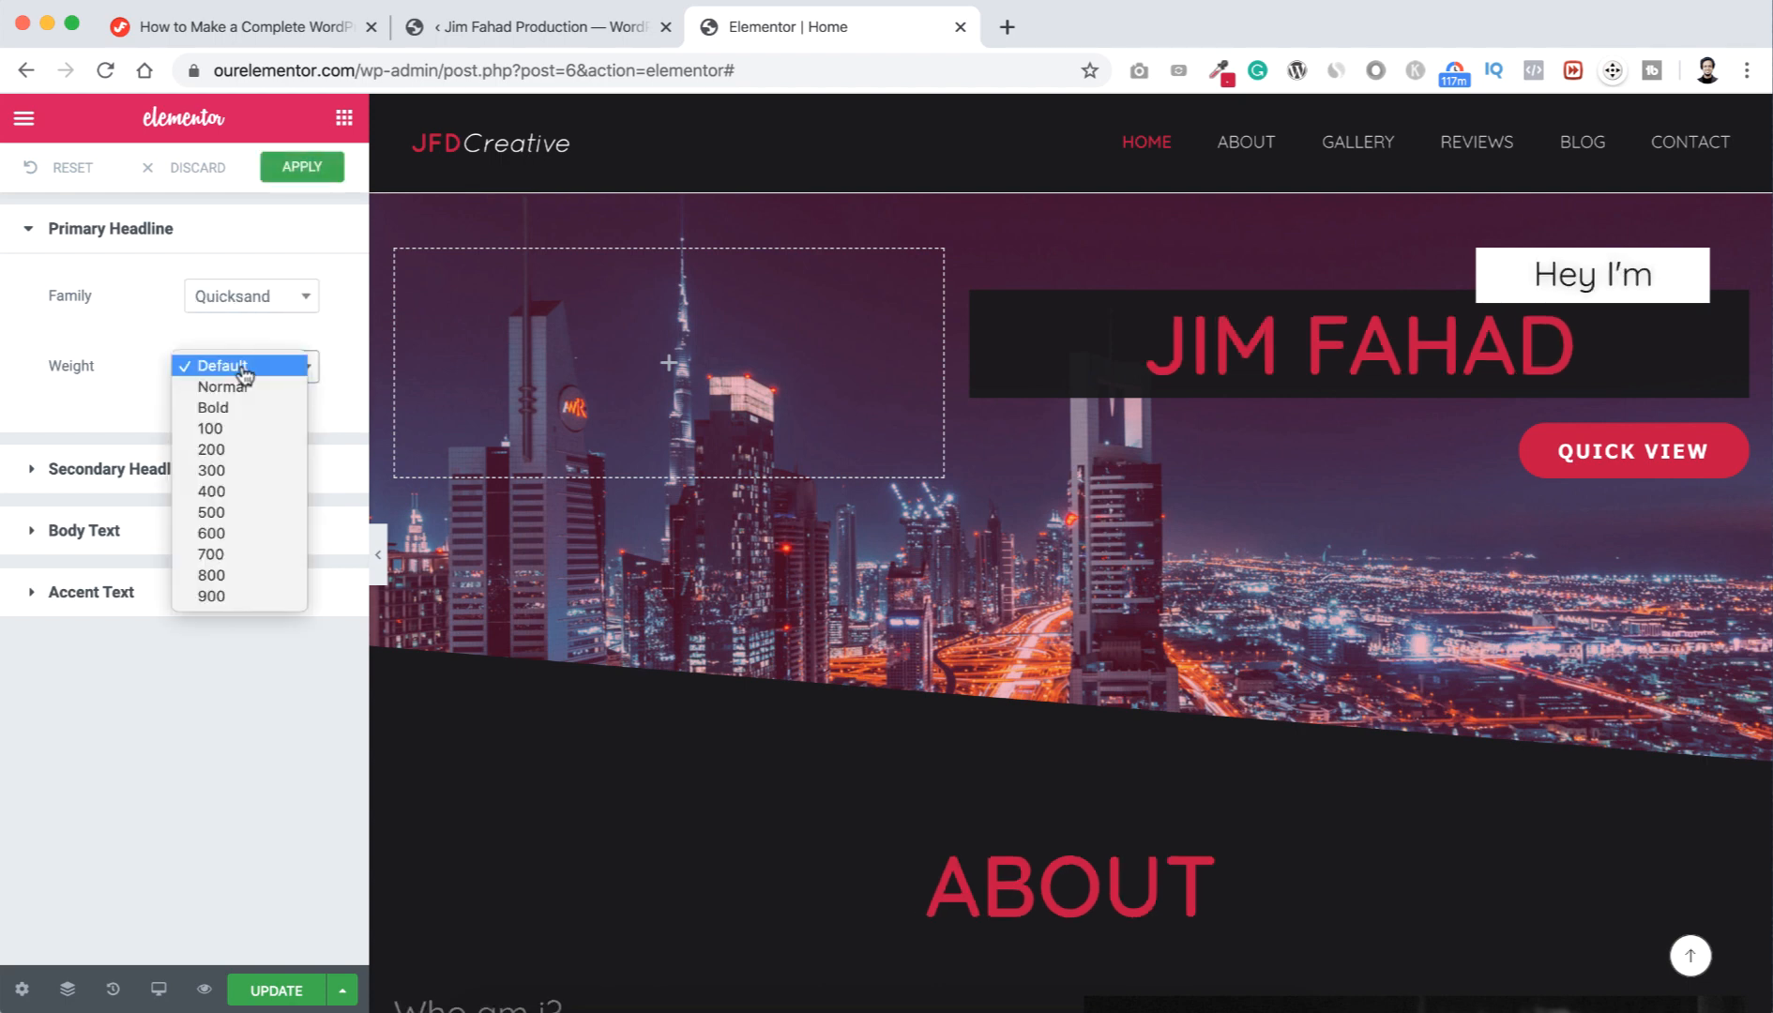
{"action": "left_click", "coordinate": [230, 430]}
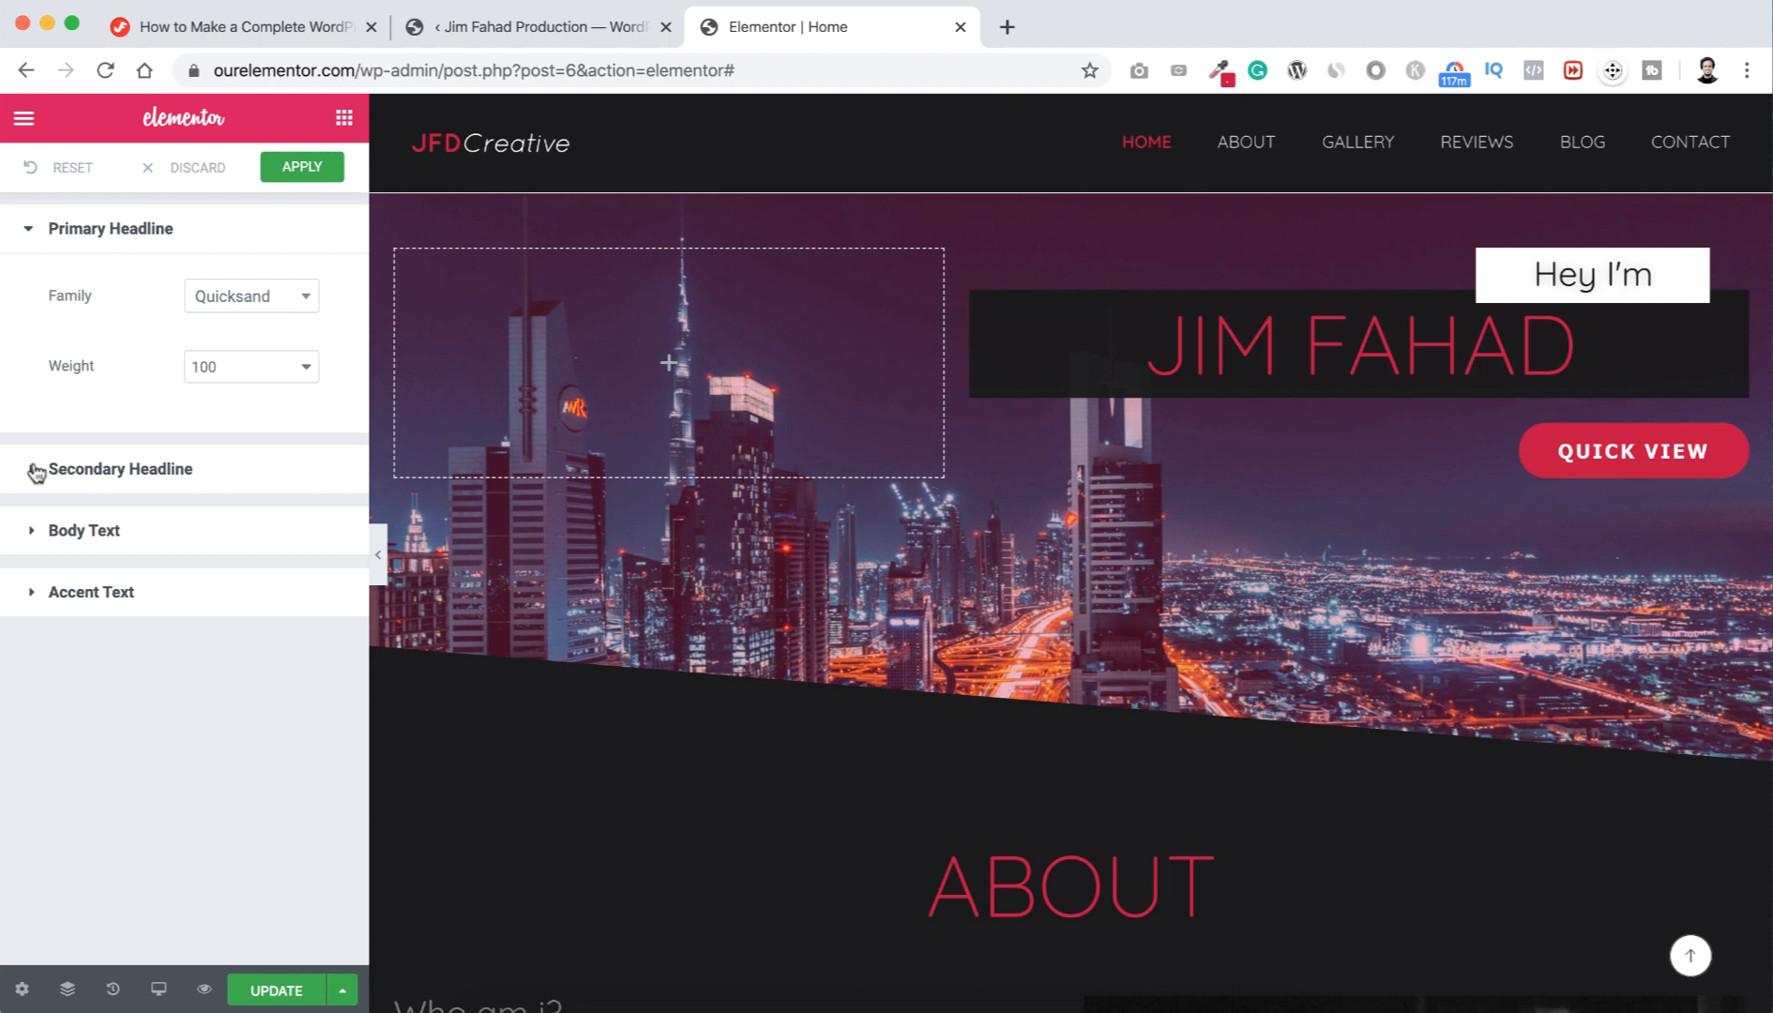
Step: Set the default Secondary Headline font to Quicksand with weight 100
{"action": "left_click", "coordinate": [67, 474]}
{"action": "left_click", "coordinate": [210, 535]}
{"action": "type", "text": "quicks"}
{"action": "left_click", "coordinate": [237, 638]}
{"action": "left_click", "coordinate": [230, 607]}
{"action": "left_click", "coordinate": [202, 673]}
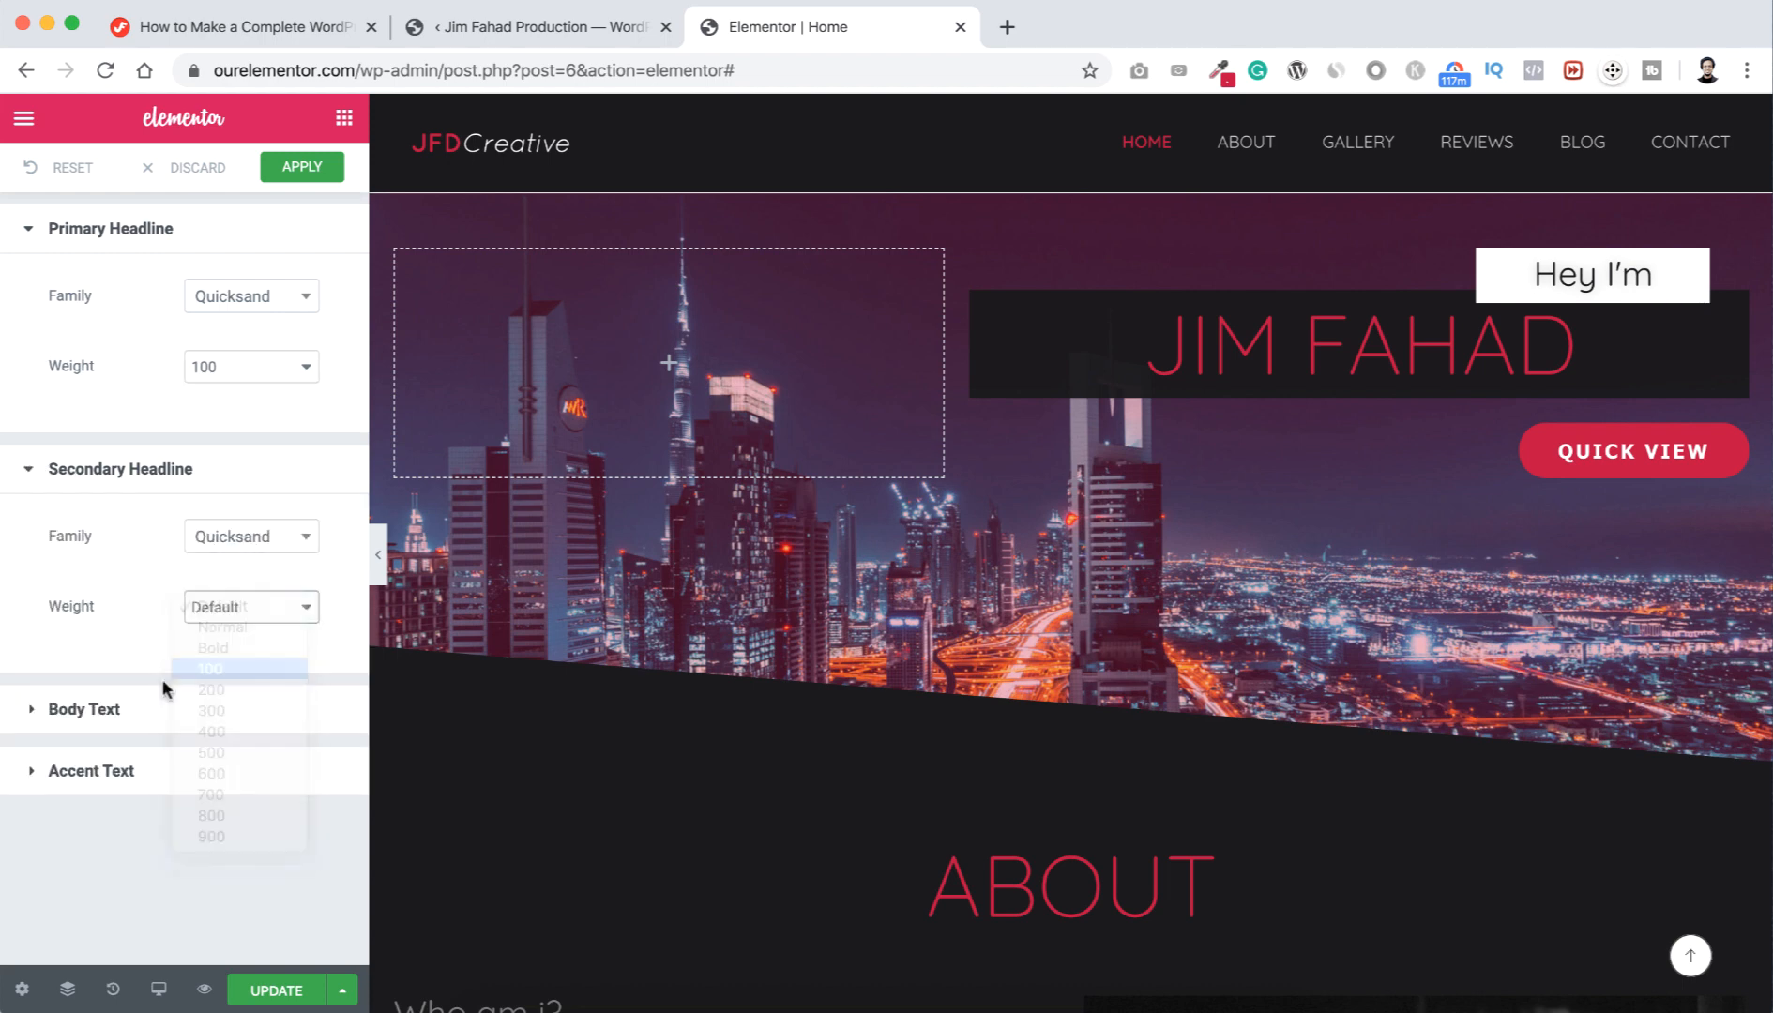
Step: Set the default Body Text font to Quicksand with weight 100
{"action": "left_click", "coordinate": [162, 708]}
{"action": "scroll", "coordinate": [250, 710], "scroll_direction": "down", "scroll_amount": 1}
{"action": "left_click", "coordinate": [264, 769]}
{"action": "type", "text": "quicks"}
{"action": "left_click", "coordinate": [230, 732]}
{"action": "left_click", "coordinate": [251, 837]}
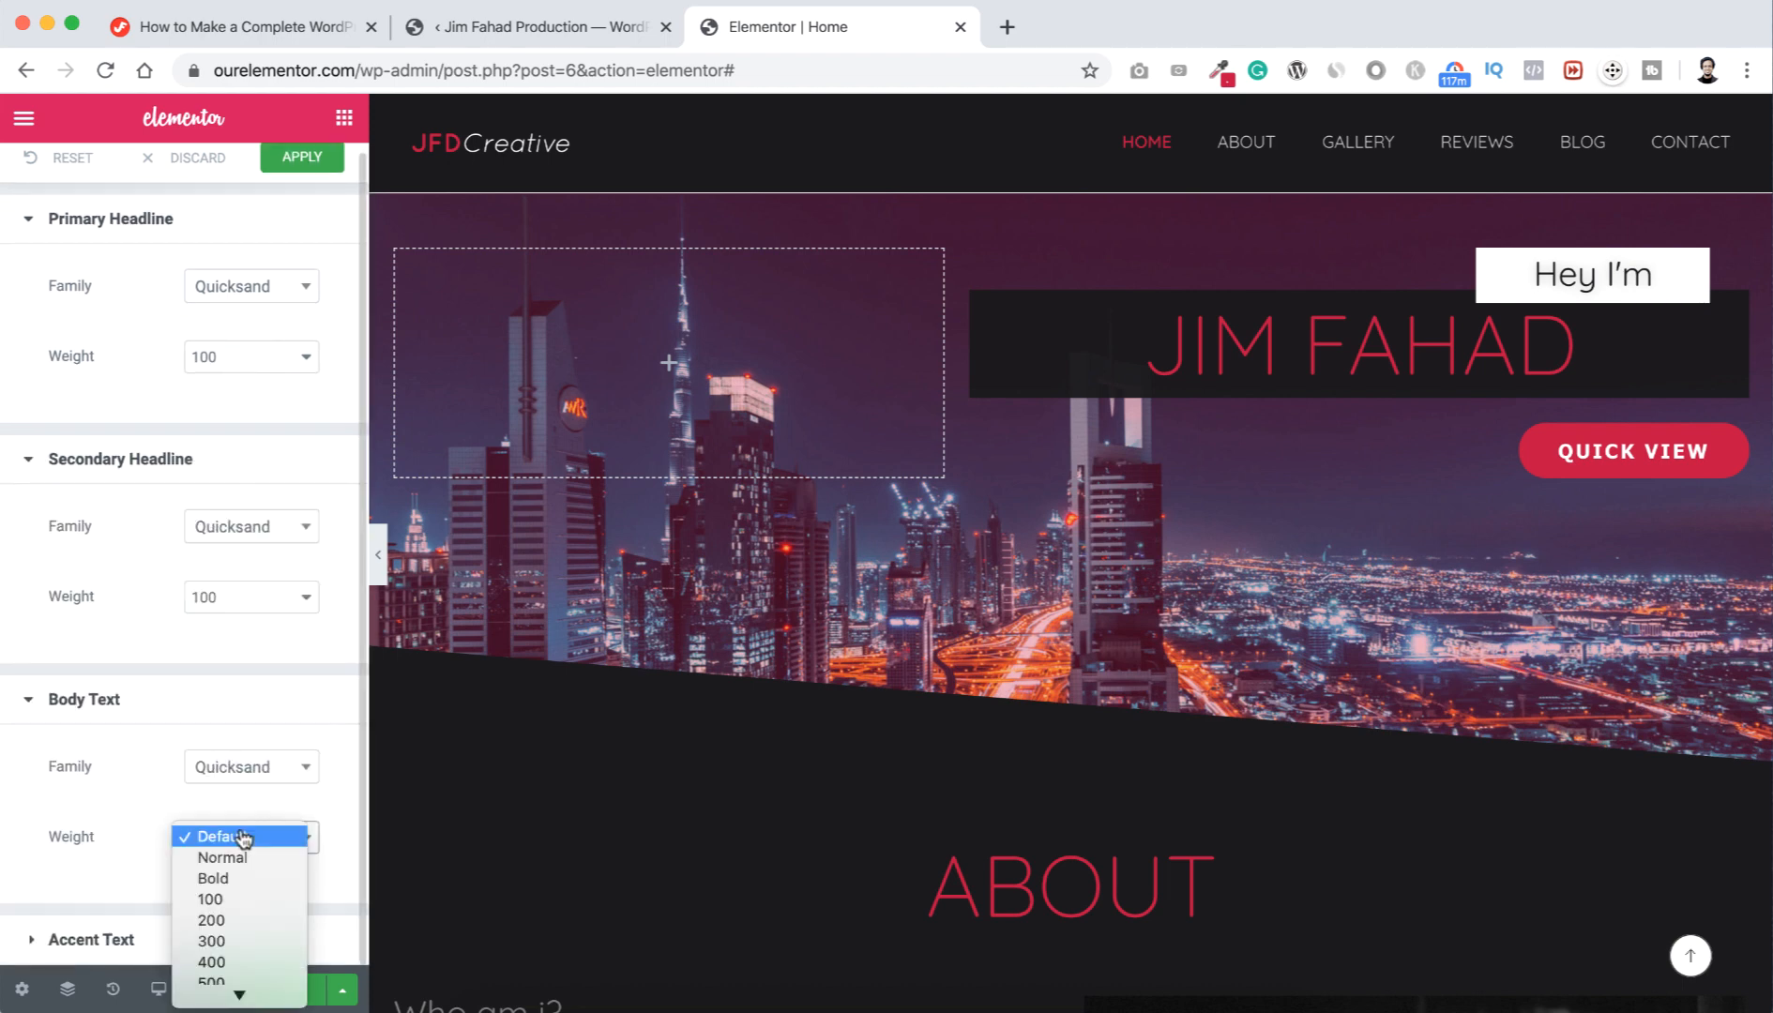
{"action": "left_click", "coordinate": [235, 903]}
Step: Set the default Accent Text font to Quicksand with weight 100
{"action": "left_click", "coordinate": [129, 948]}
{"action": "scroll", "coordinate": [129, 949], "scroll_direction": "down", "scroll_amount": 2}
{"action": "left_click", "coordinate": [242, 833]}
{"action": "type", "text": "quicks"}
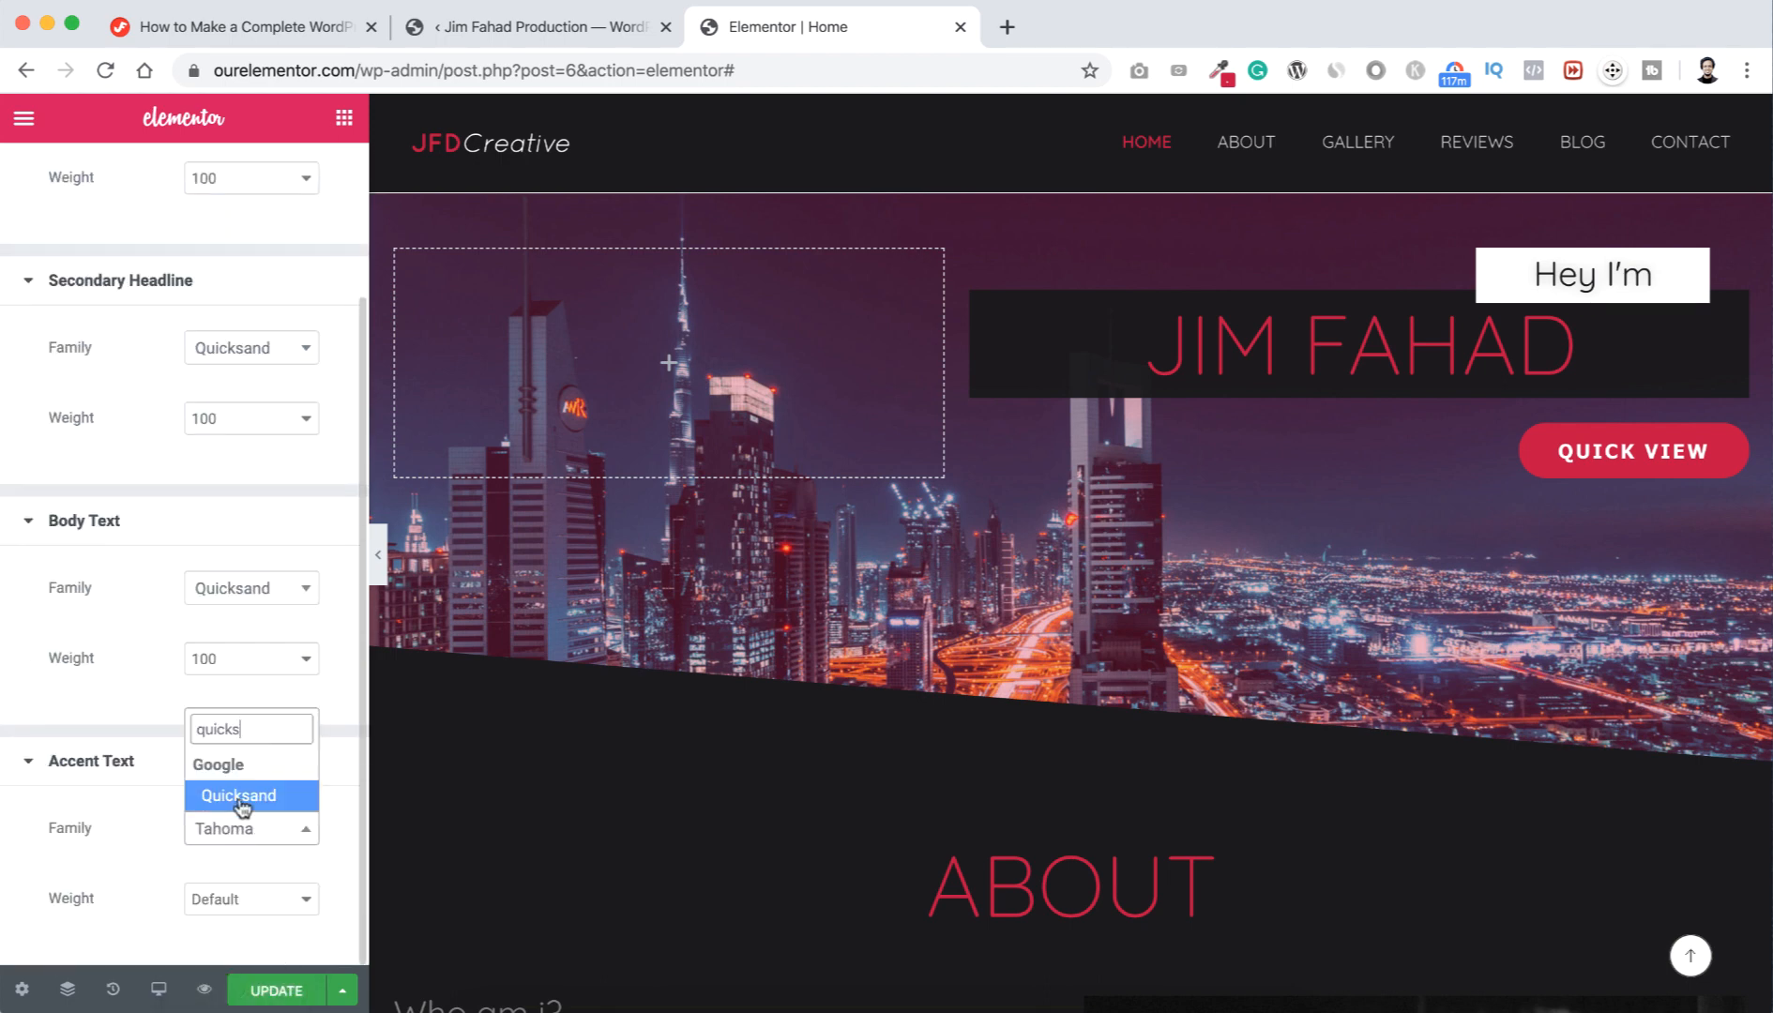
{"action": "left_click", "coordinate": [242, 801]}
{"action": "left_click", "coordinate": [245, 902]}
{"action": "left_click", "coordinate": [244, 777]}
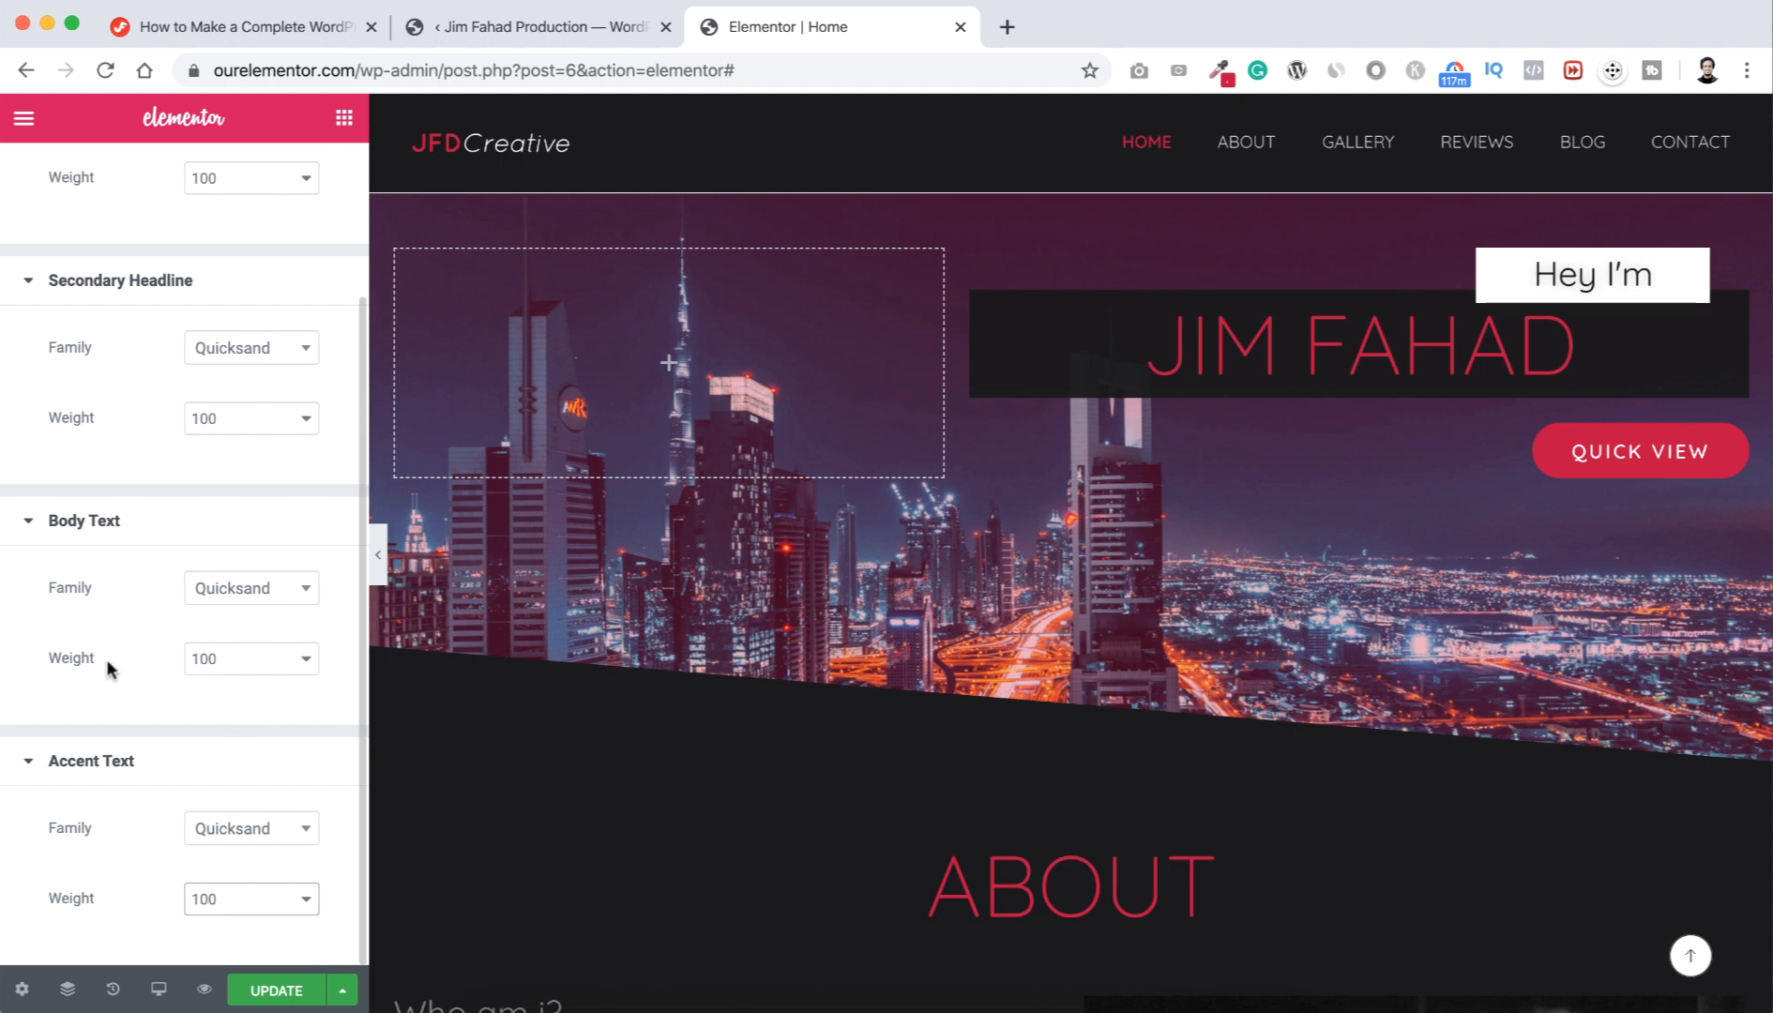
Step: Change the About section's heading to "about Me" after trying "about Us"
{"action": "scroll", "coordinate": [600, 638], "scroll_direction": "up", "scroll_amount": 3}
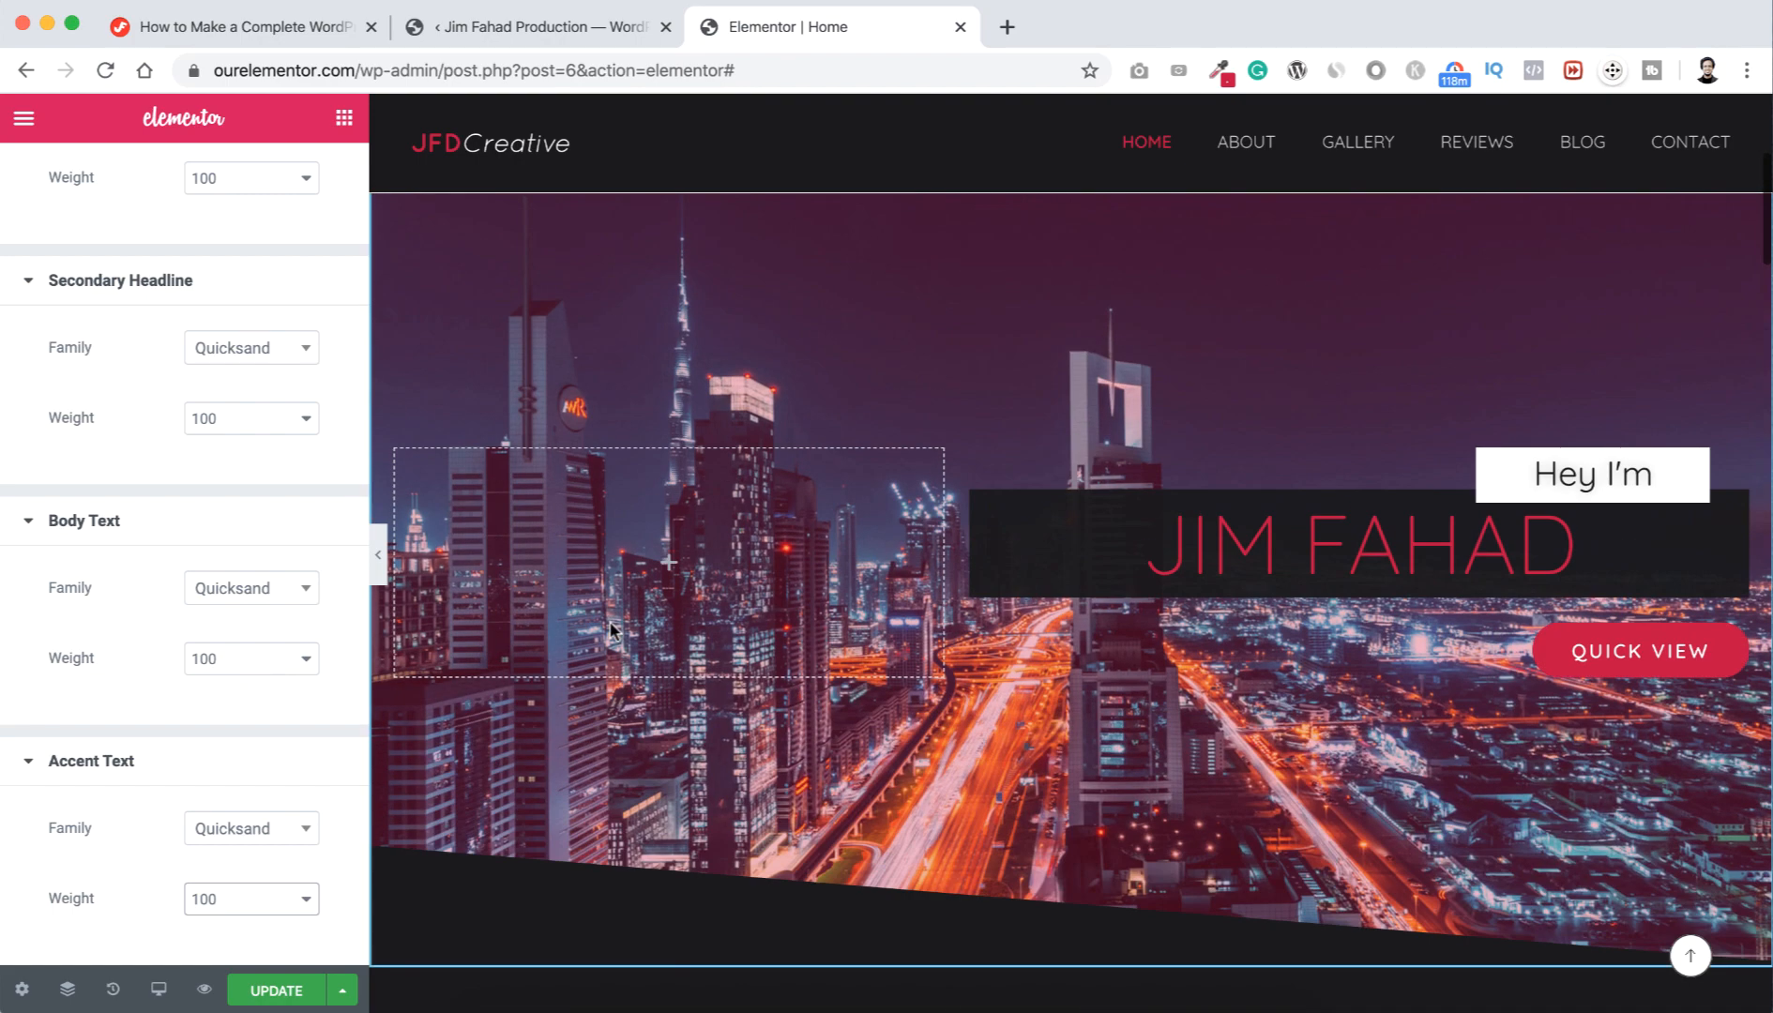
{"action": "scroll", "coordinate": [610, 625], "scroll_direction": "down", "scroll_amount": 8}
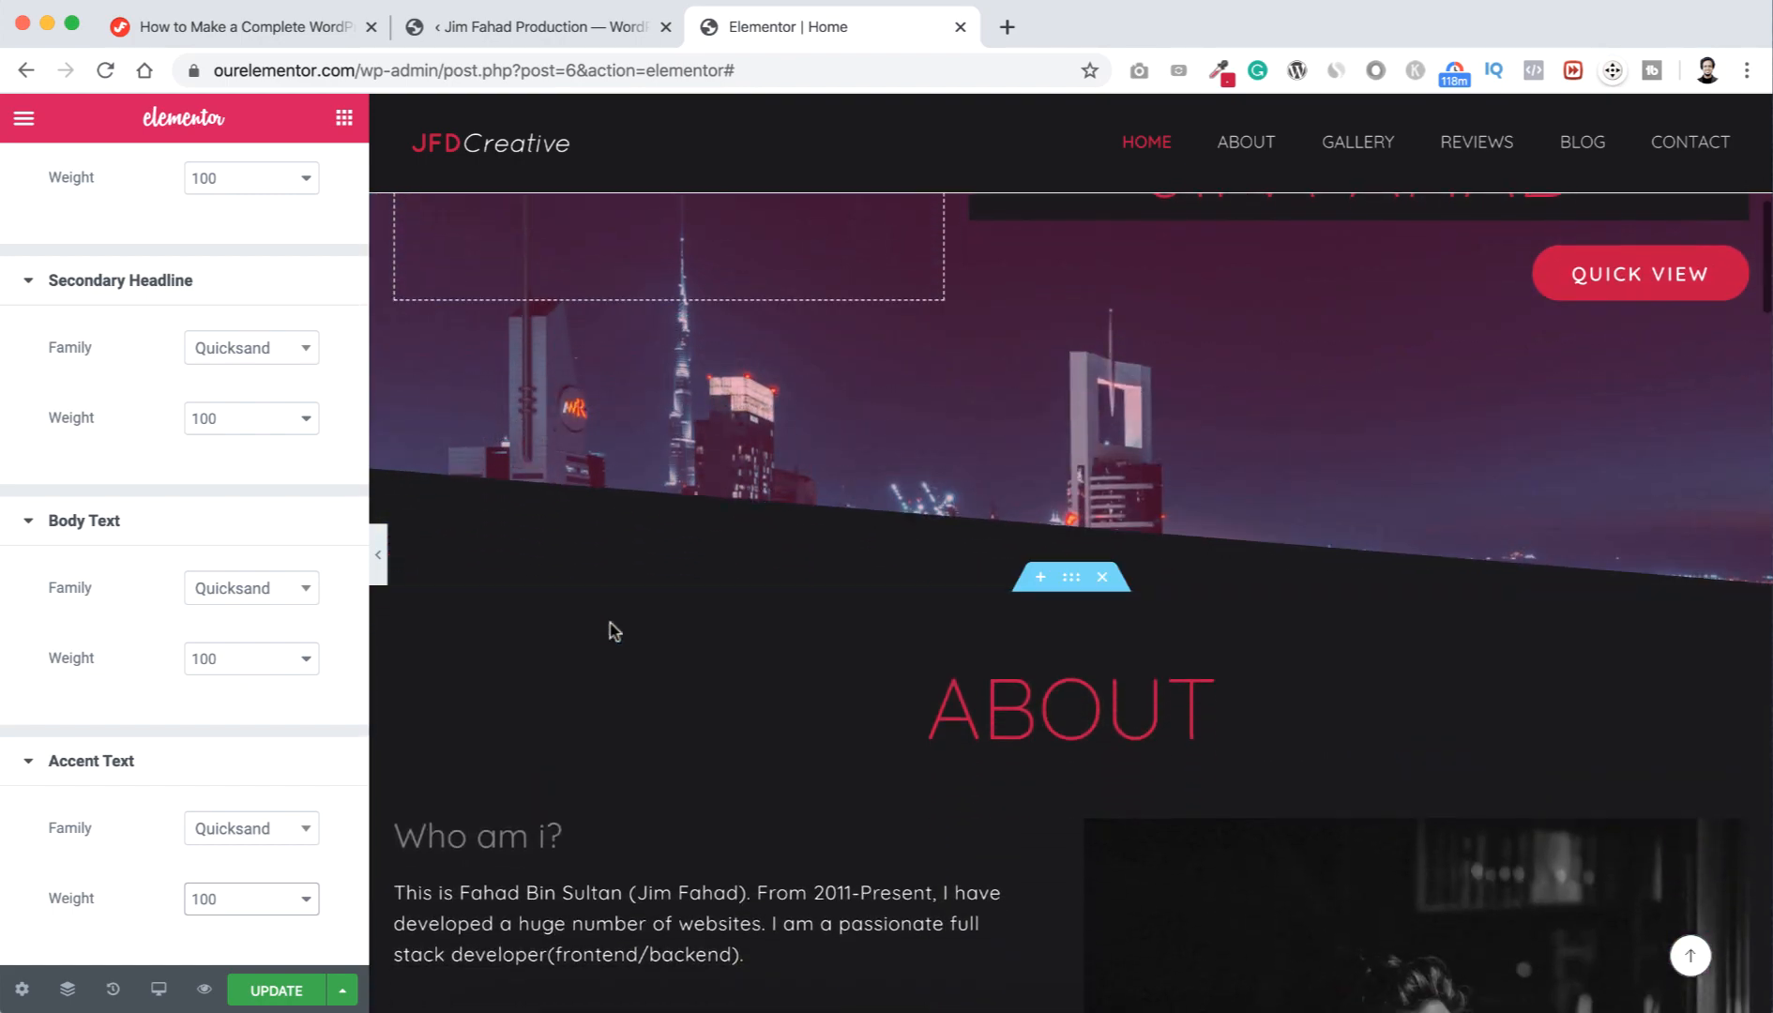
{"action": "scroll", "coordinate": [610, 623], "scroll_direction": "down", "scroll_amount": 1}
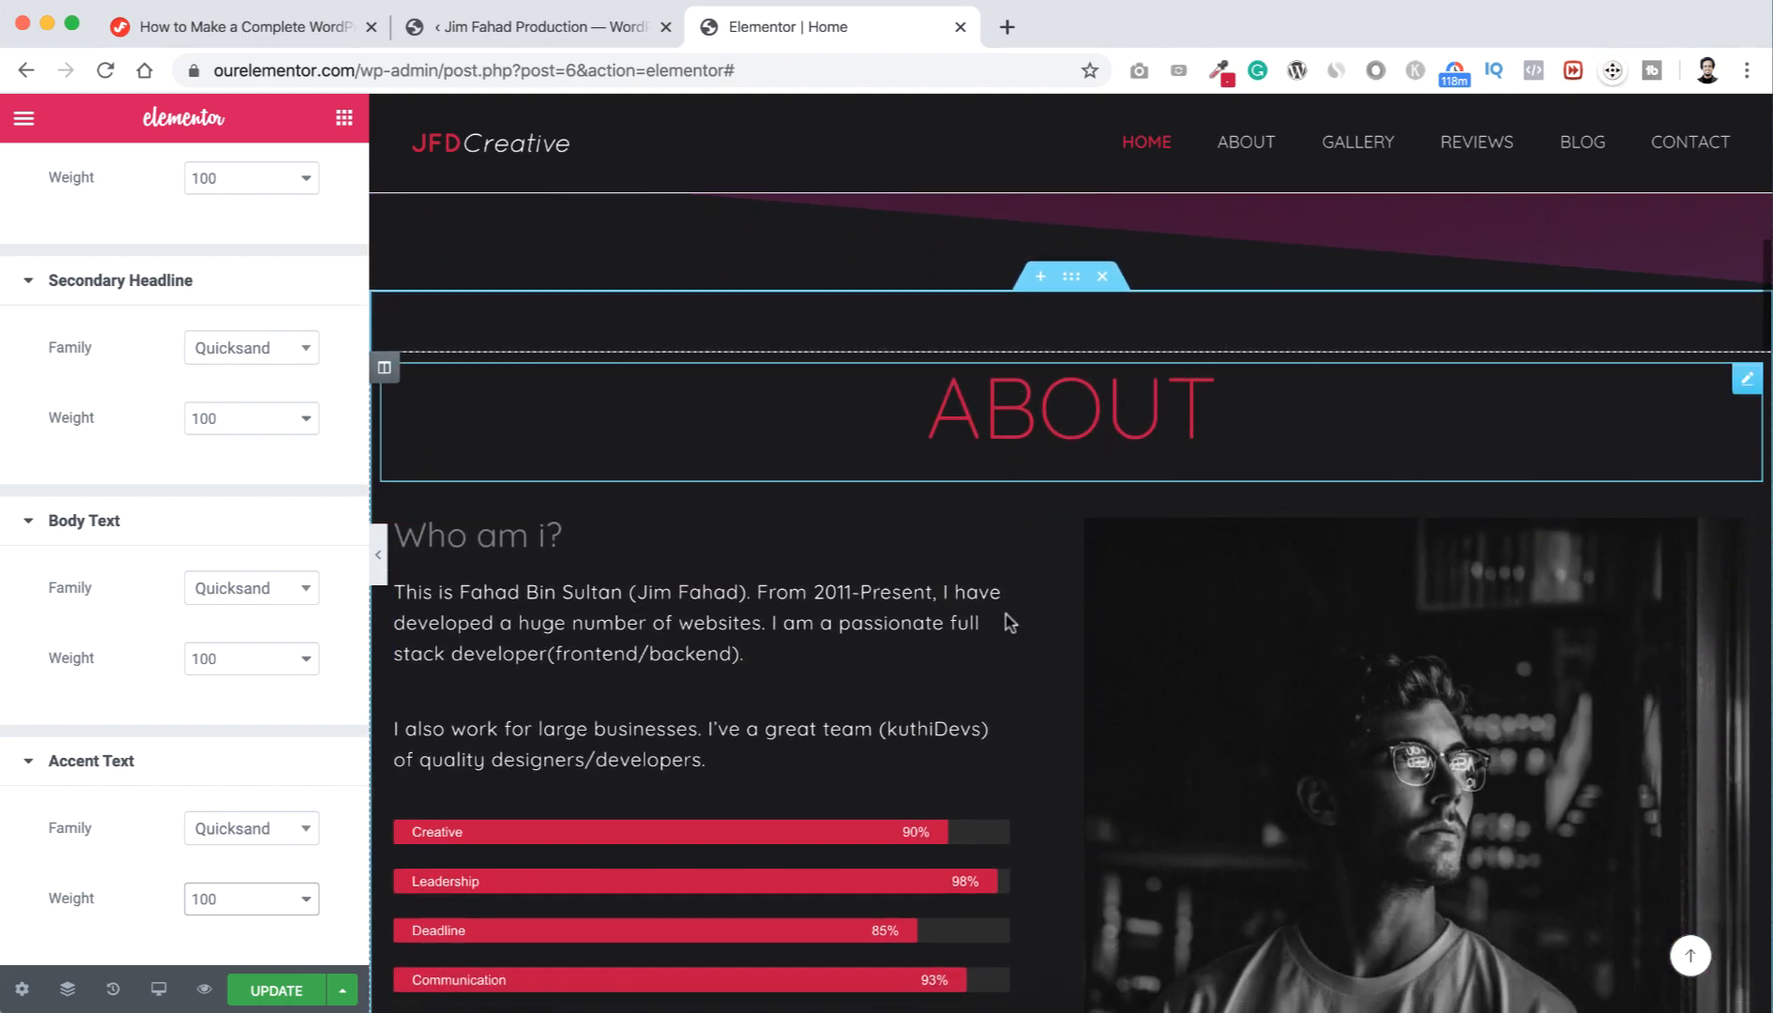
{"action": "scroll", "coordinate": [989, 420], "scroll_direction": "down", "scroll_amount": 1}
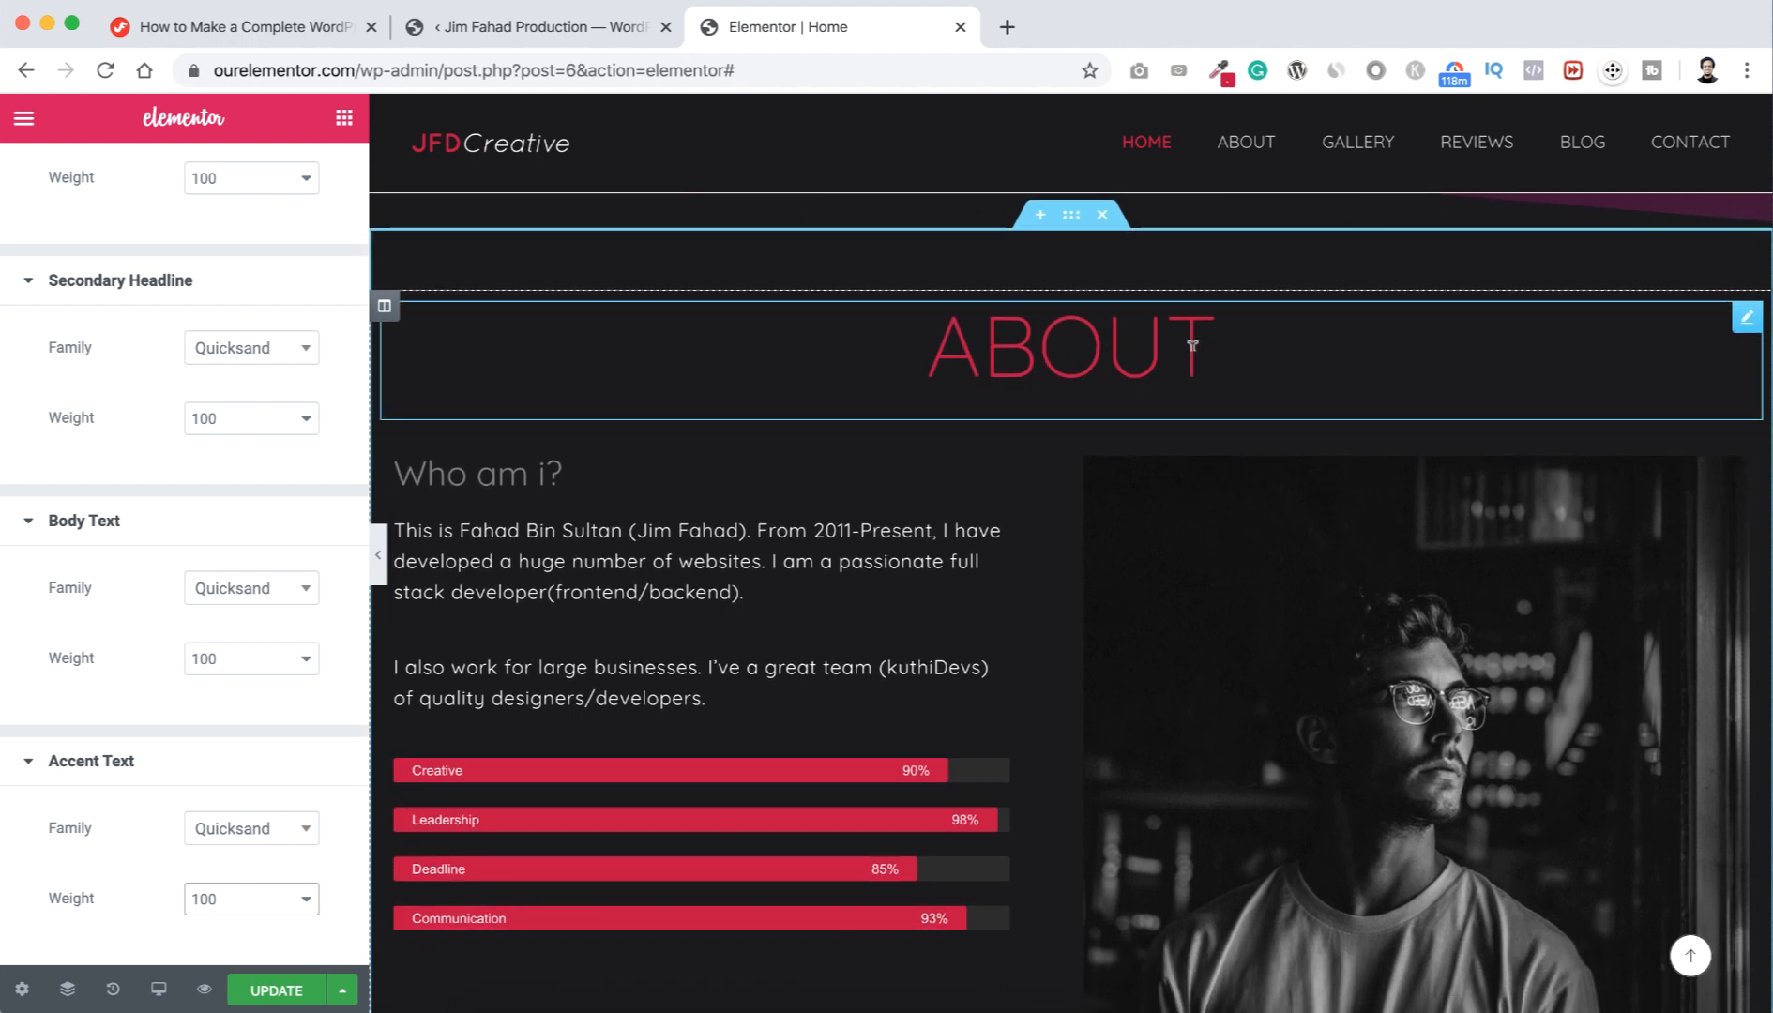
{"action": "left_click", "coordinate": [1747, 320]}
{"action": "left_click", "coordinate": [175, 332]}
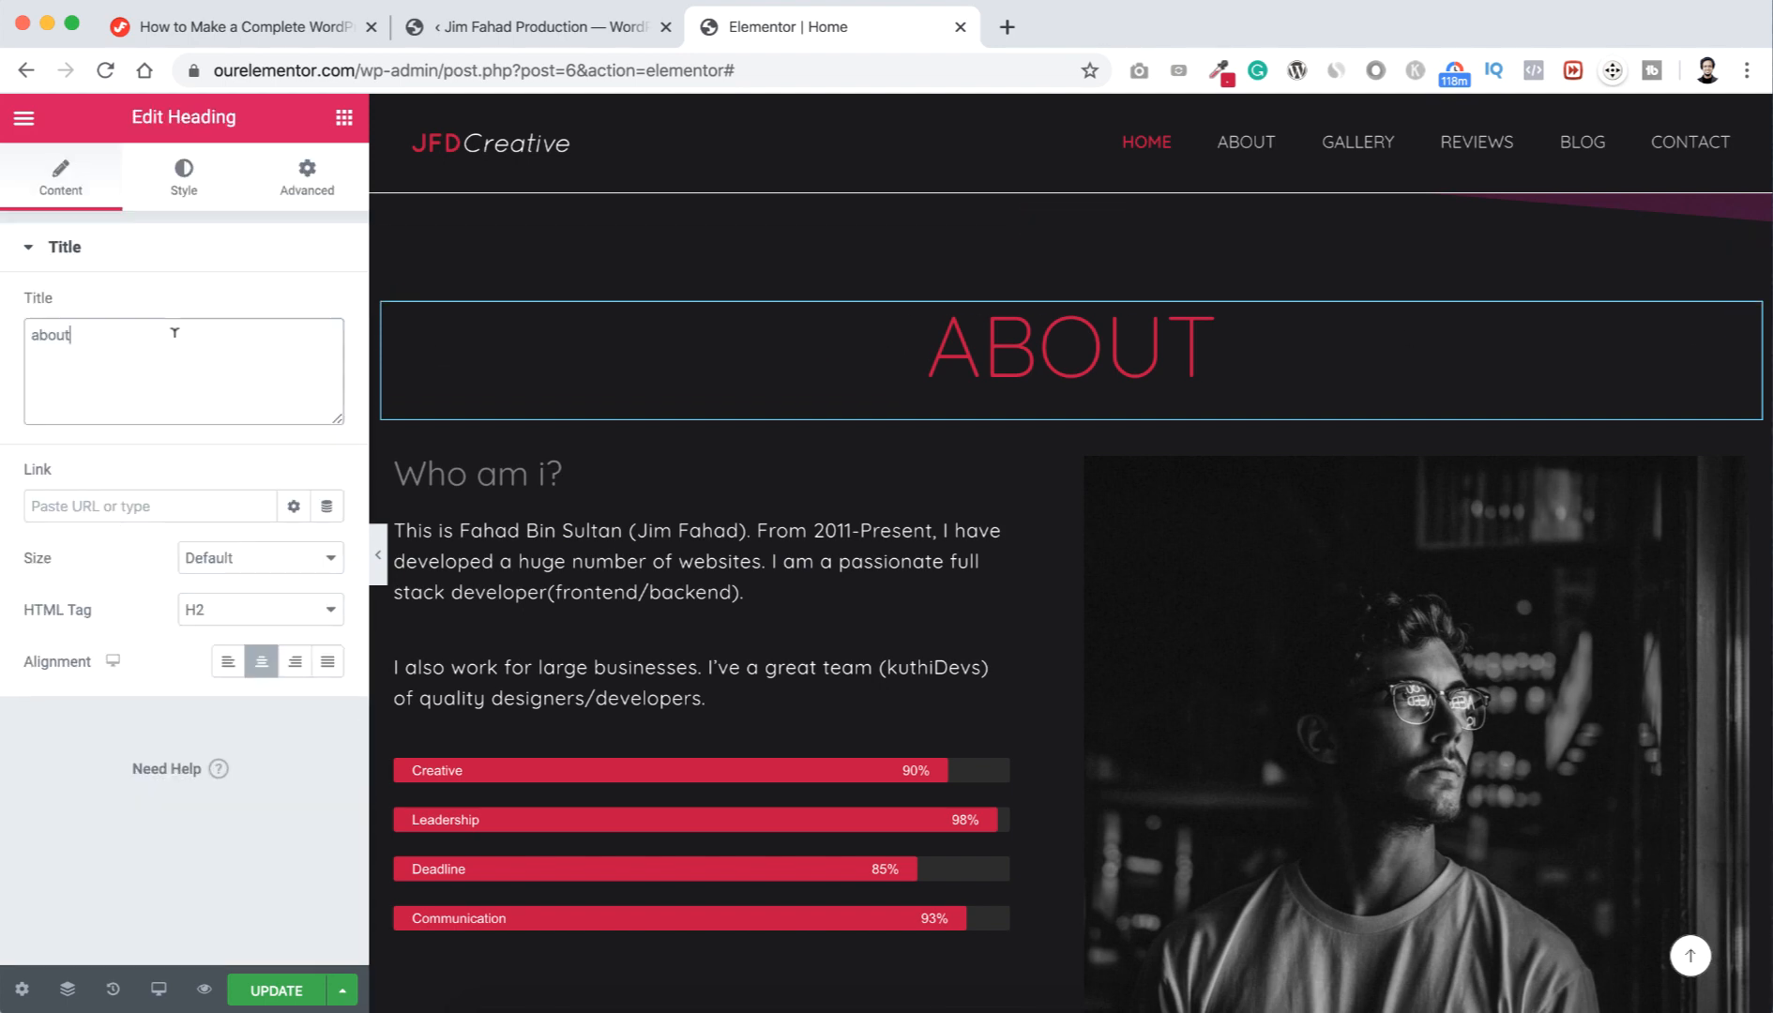
{"action": "type", "text": "us"}
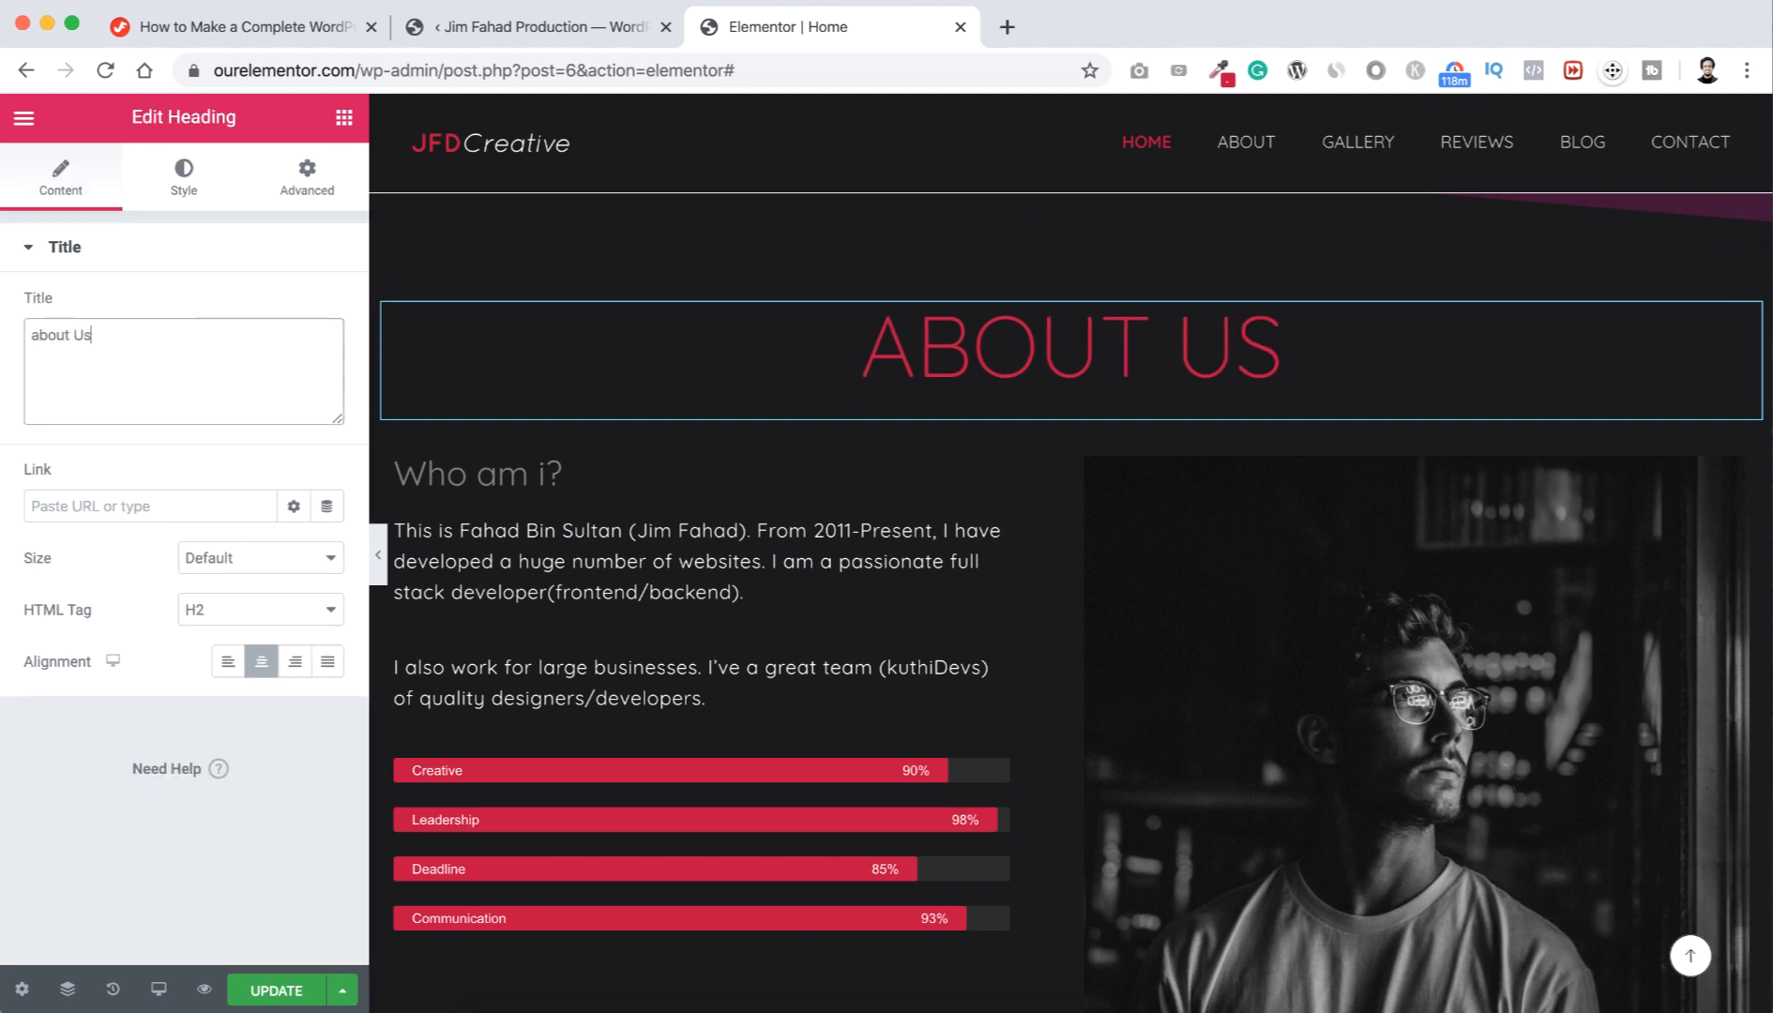
{"action": "key", "text": "BackSpace"}
{"action": "key", "text": "BackSpace"}
{"action": "key", "text": "BackSpace"}
{"action": "type", "text": "Me"}
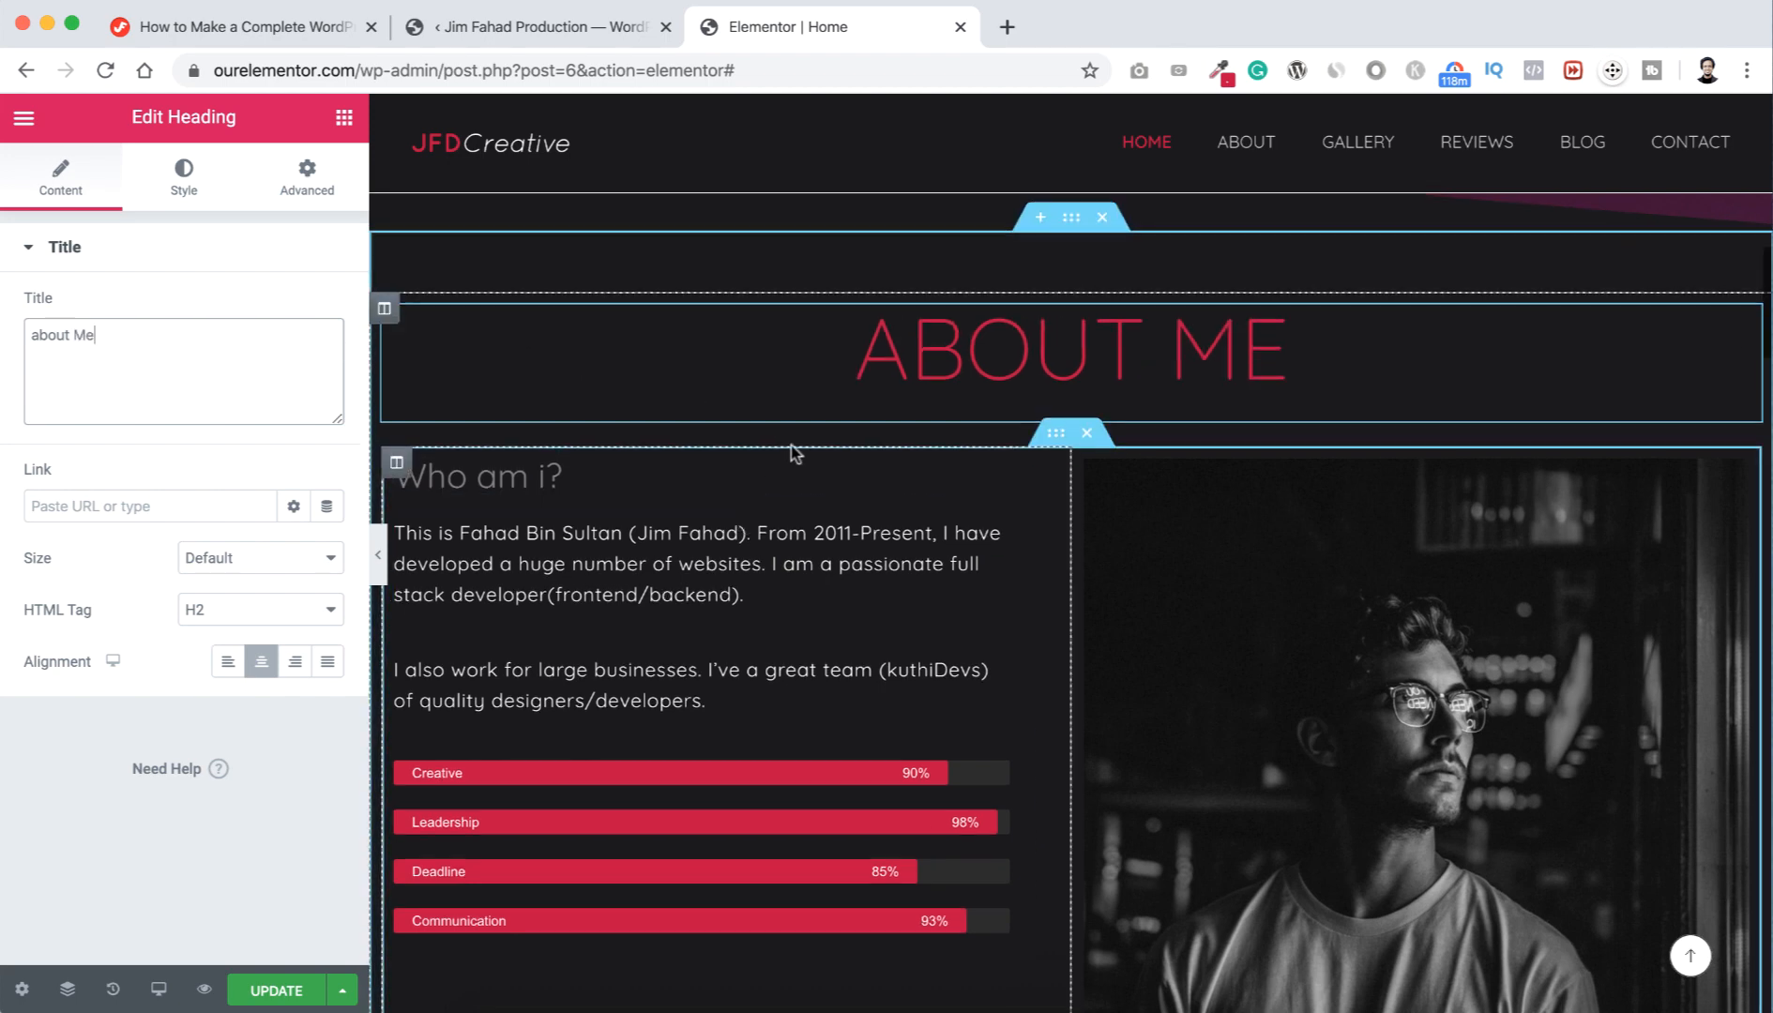
{"action": "scroll", "coordinate": [758, 565], "scroll_direction": "down", "scroll_amount": 2}
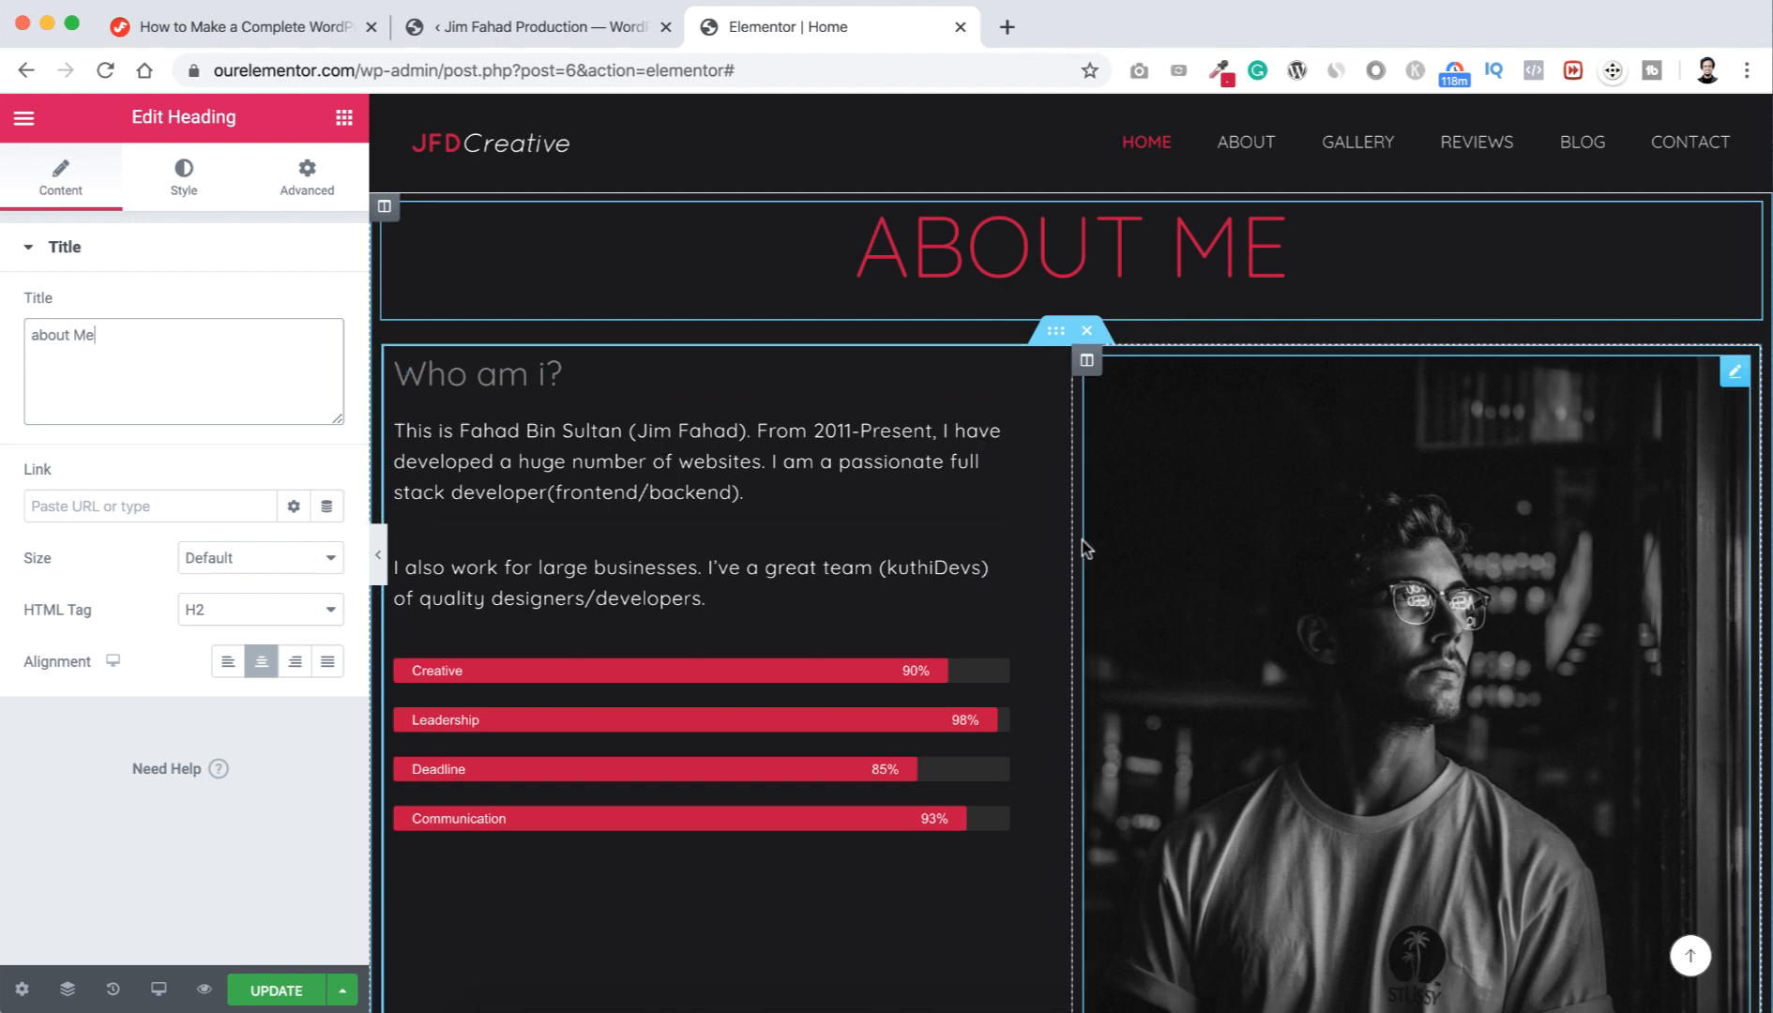
Step: Open the About section's photo for replacement and upload all the image files from the Tutorial 4 Images folder
{"action": "scroll", "coordinate": [1126, 526], "scroll_direction": "down", "scroll_amount": 2}
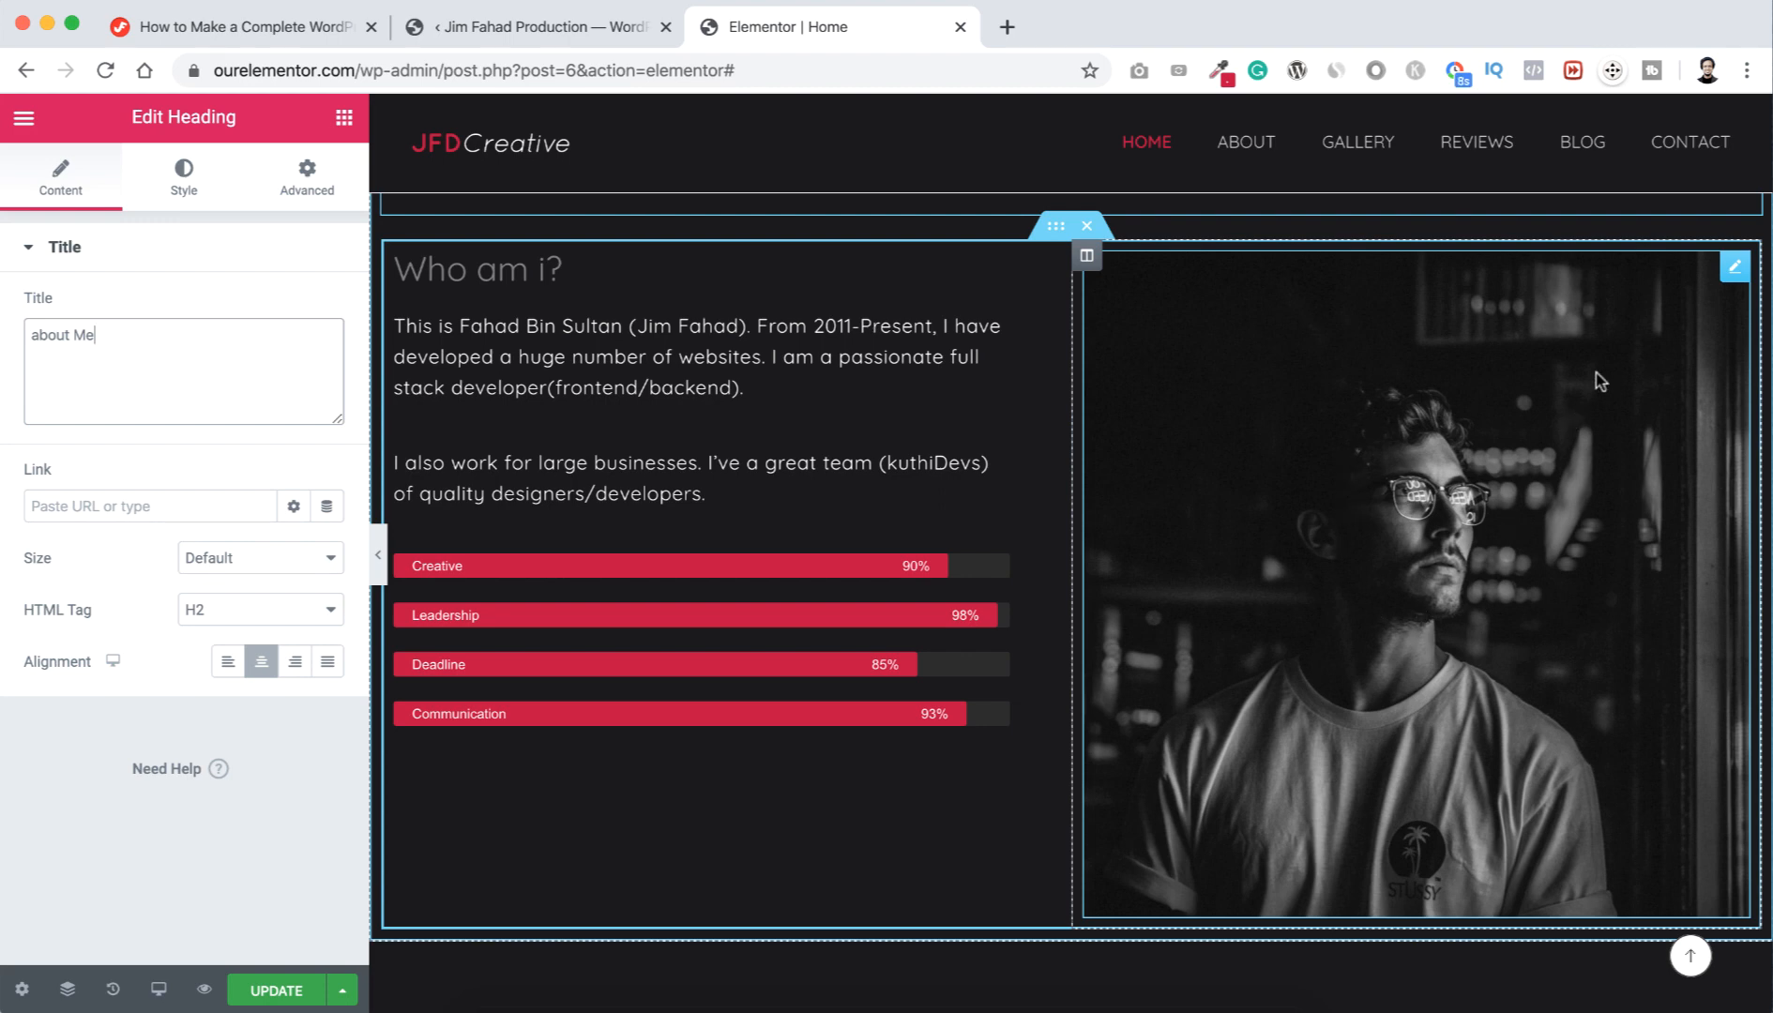
{"action": "left_click", "coordinate": [1735, 269]}
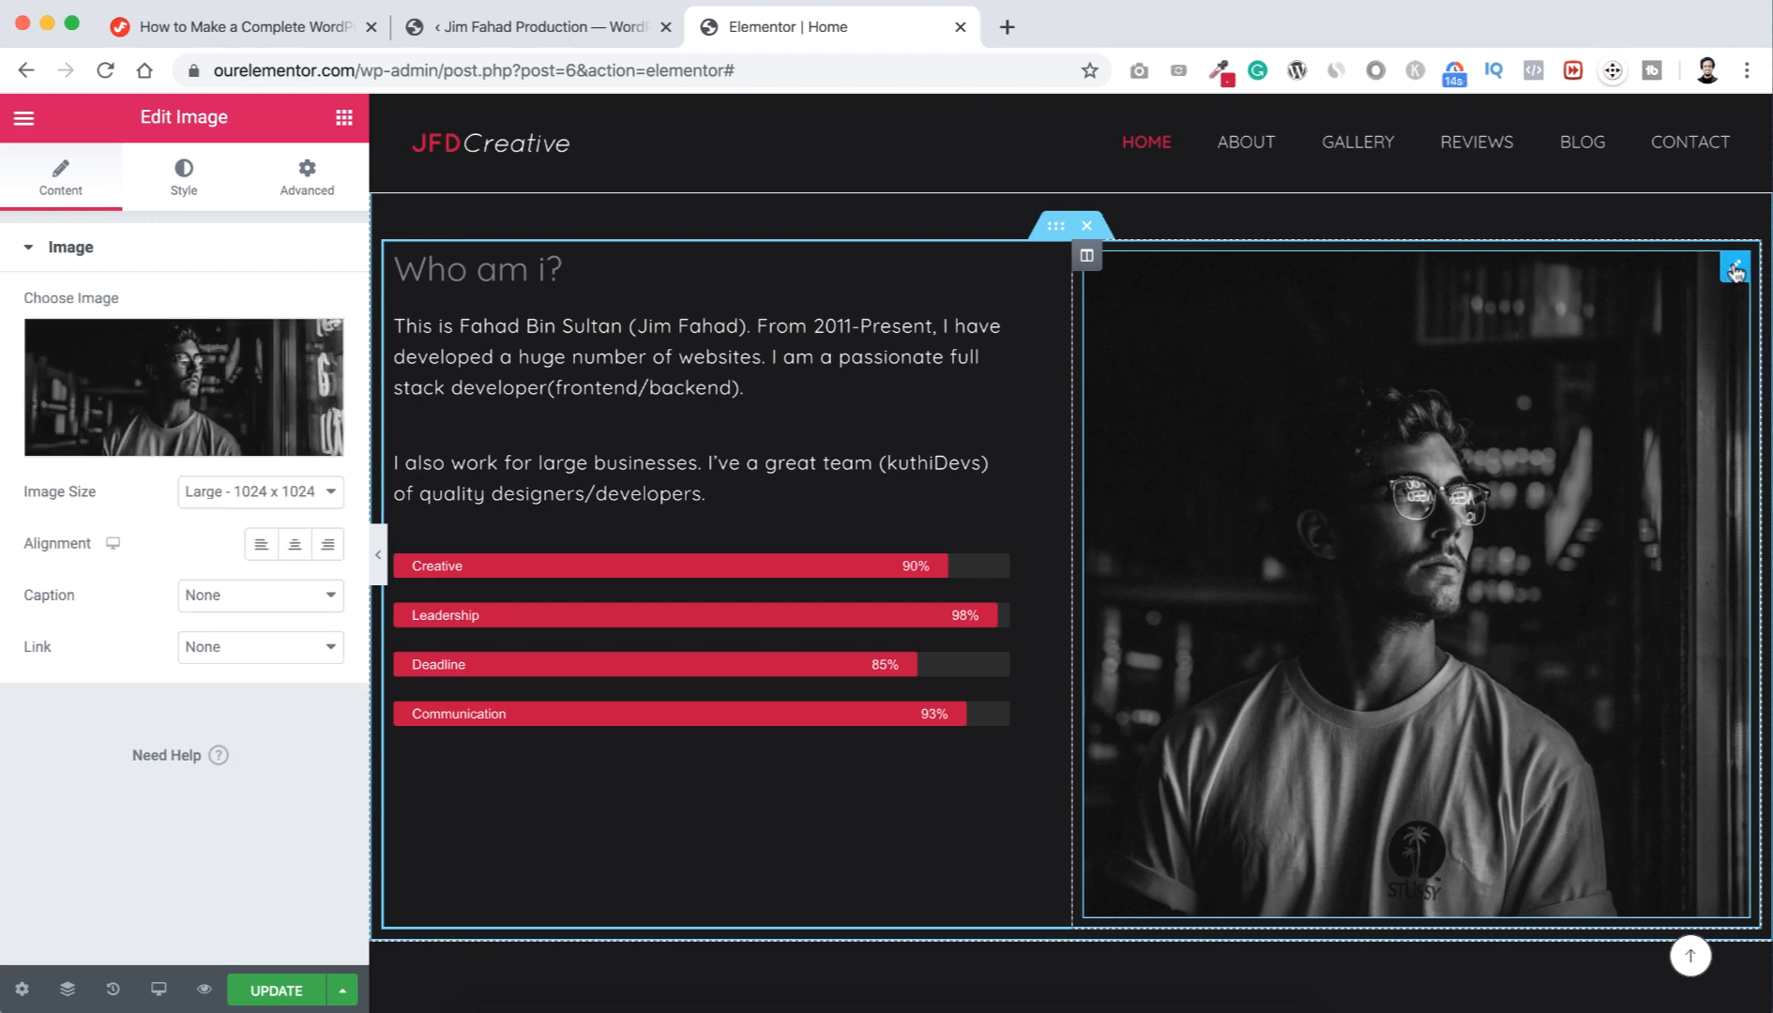
{"action": "left_click", "coordinate": [173, 441]}
{"action": "left_click", "coordinate": [114, 212]}
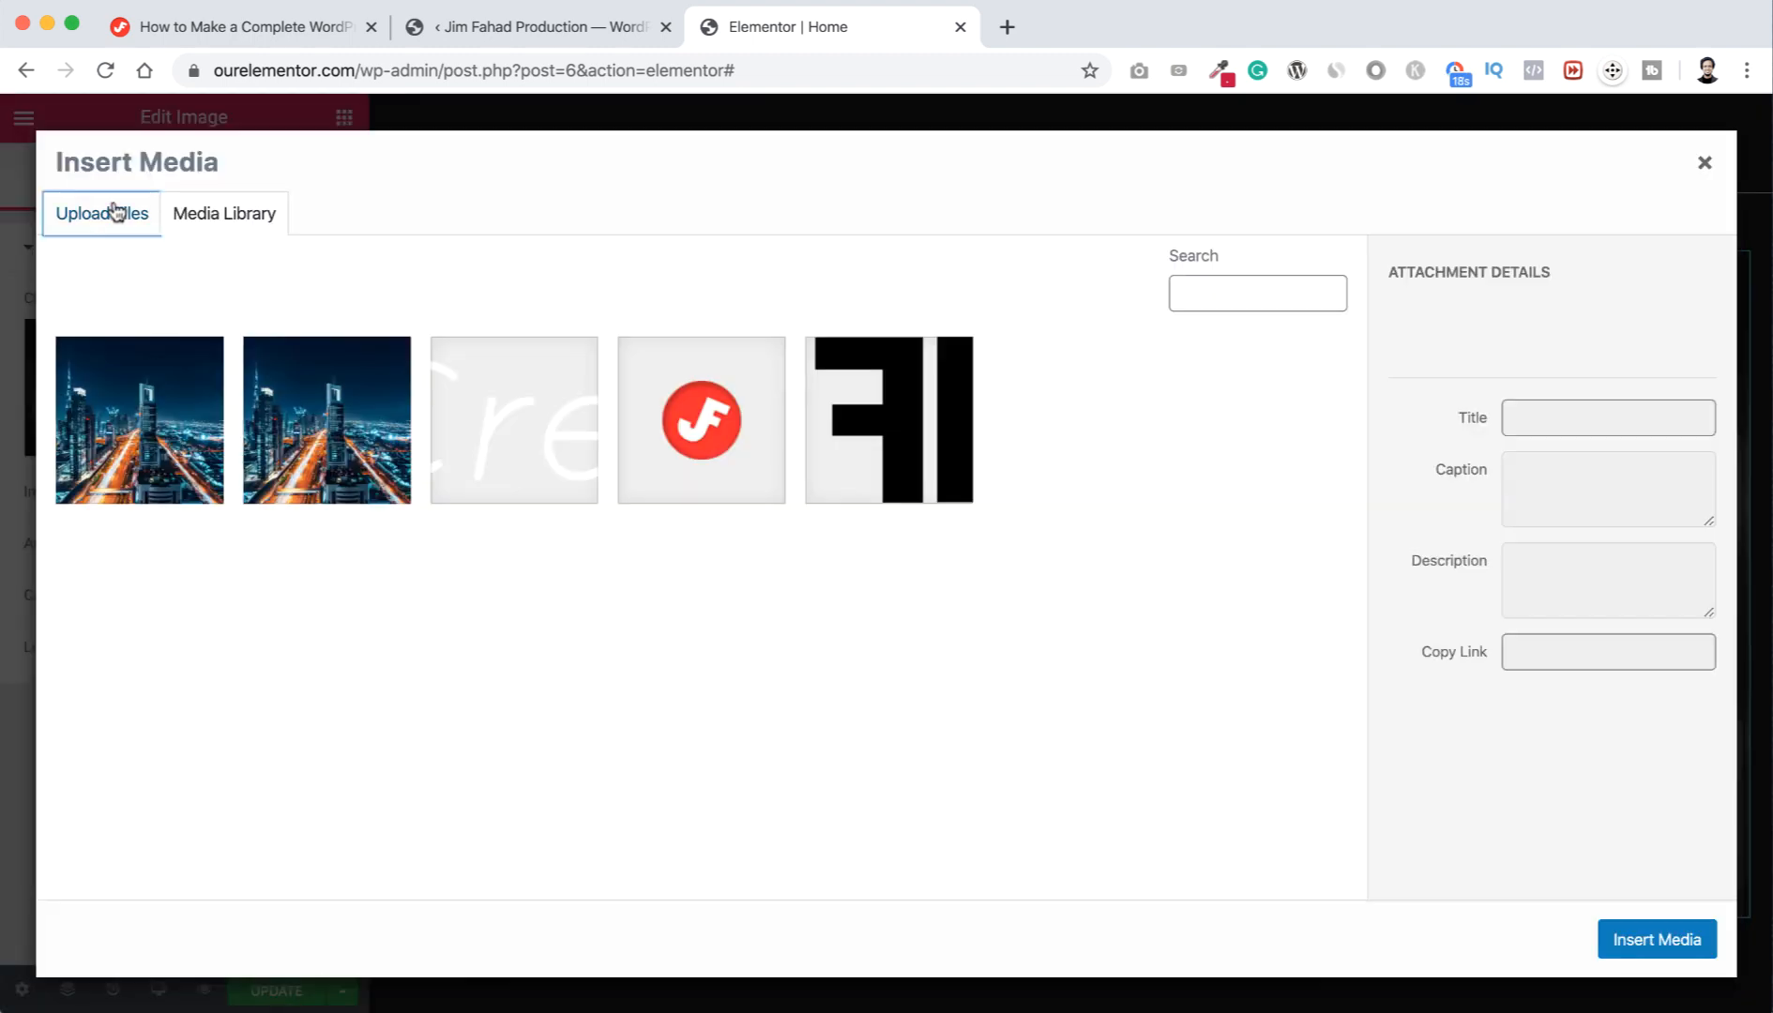
{"action": "left_click", "coordinate": [865, 564]}
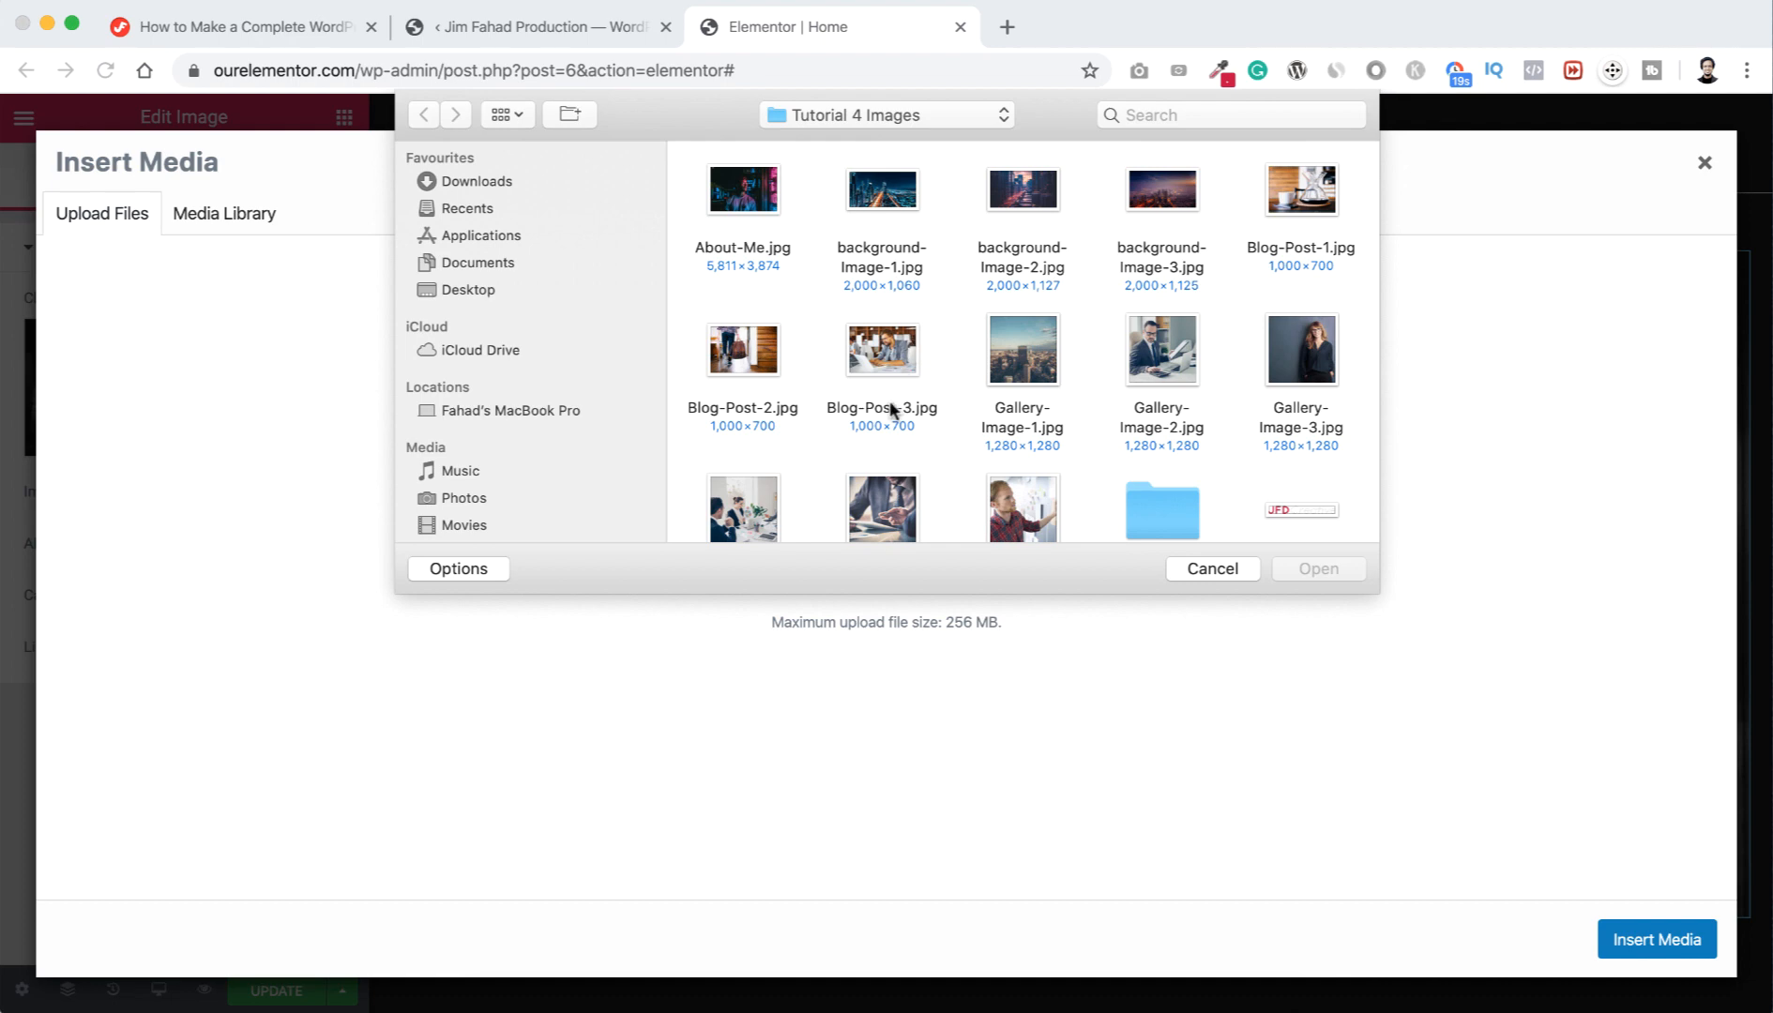
{"action": "scroll", "coordinate": [893, 408], "scroll_direction": "down", "scroll_amount": 5}
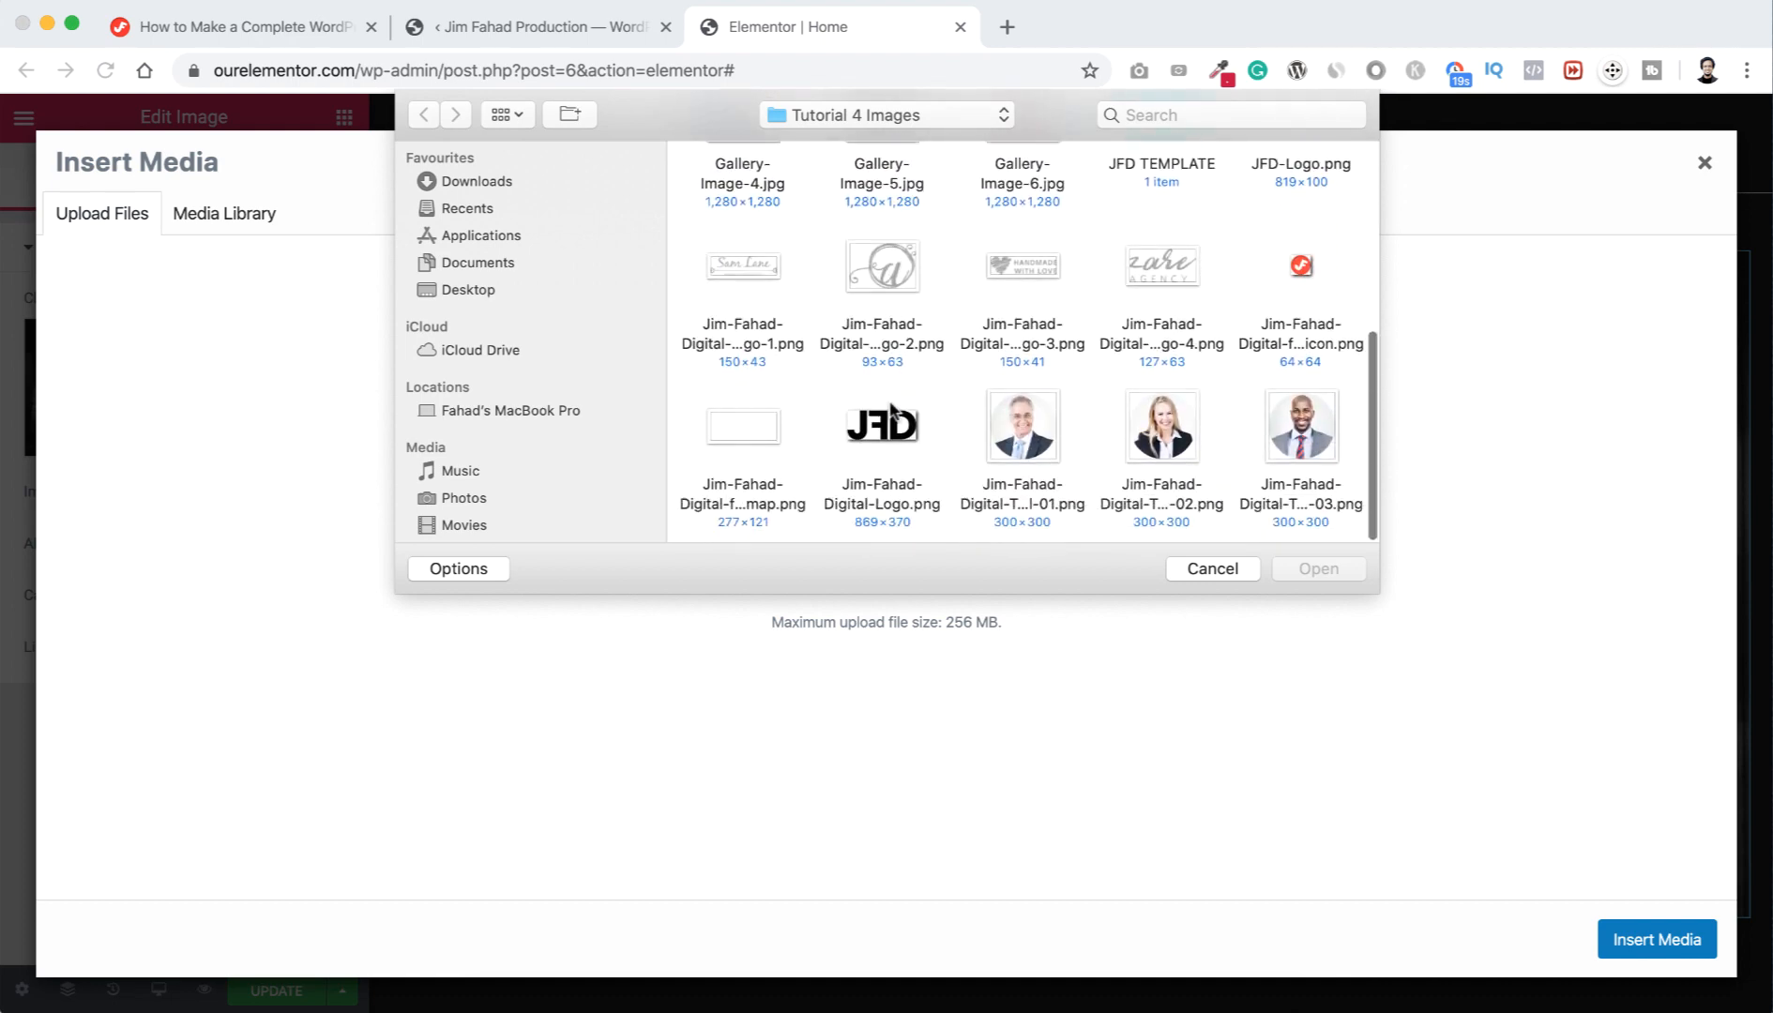
{"action": "scroll", "coordinate": [890, 404], "scroll_direction": "up", "scroll_amount": 5}
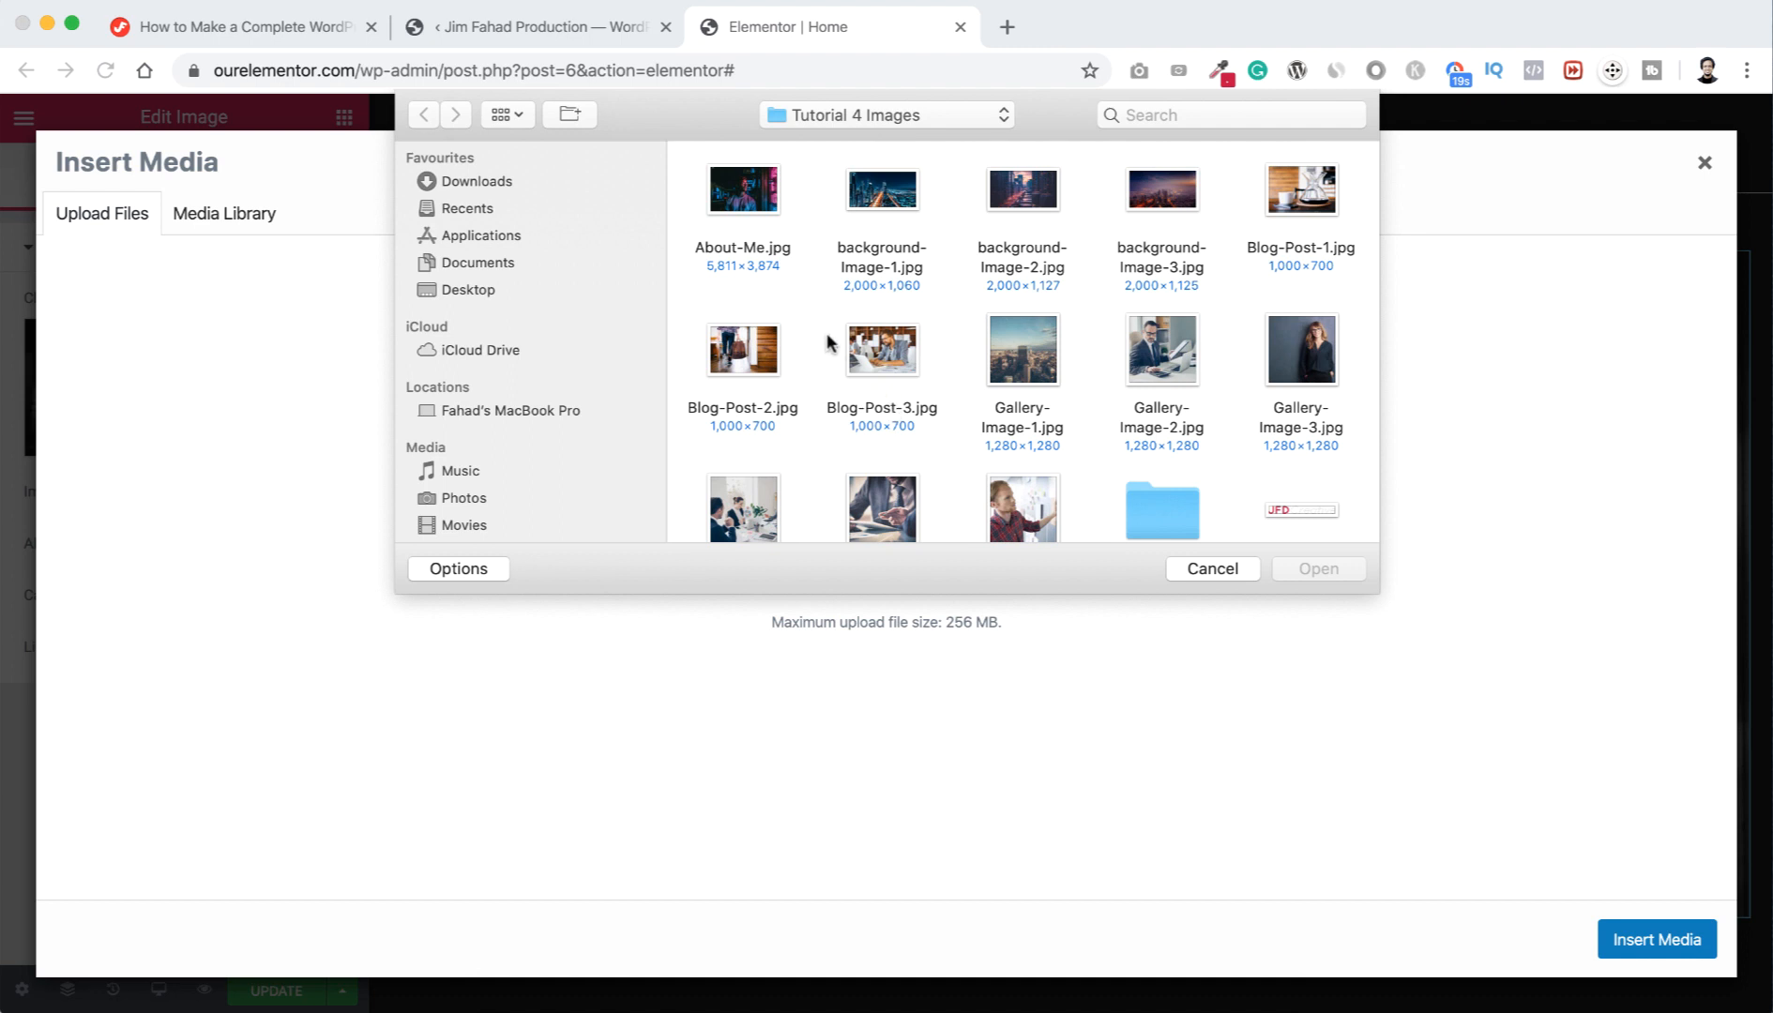
{"action": "key", "text": "super+a"}
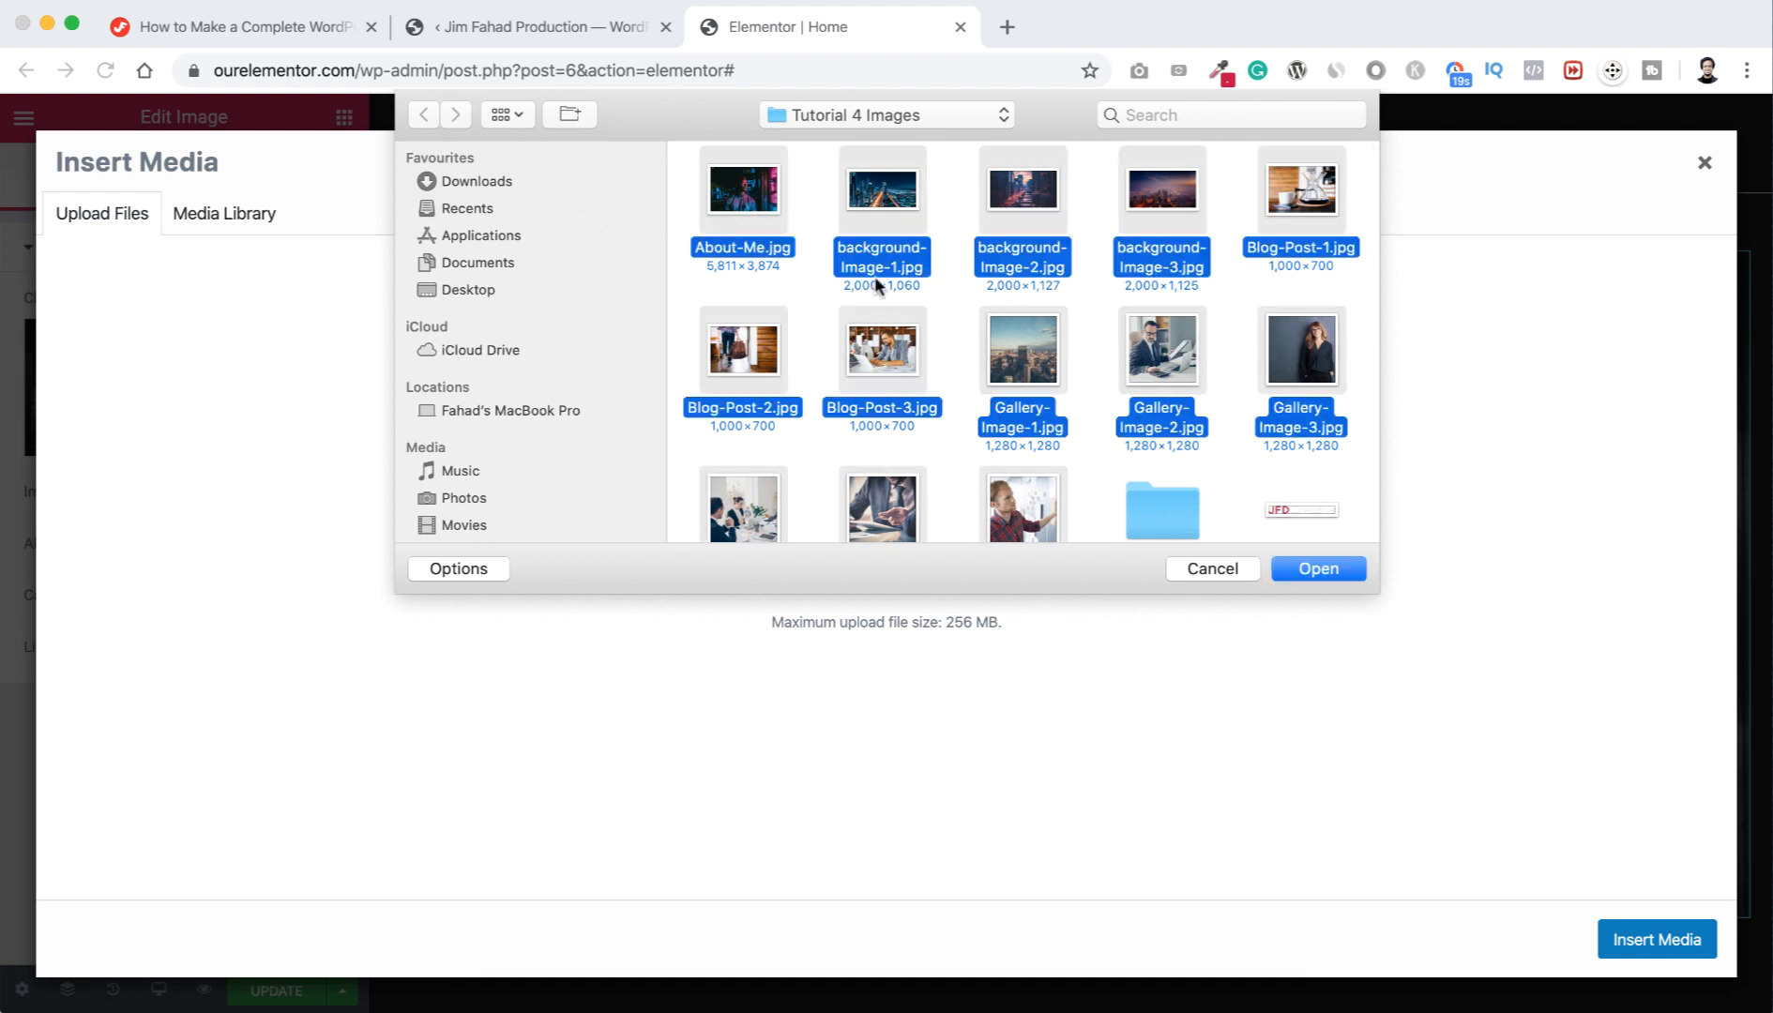
{"action": "left_click", "coordinate": [1317, 569]}
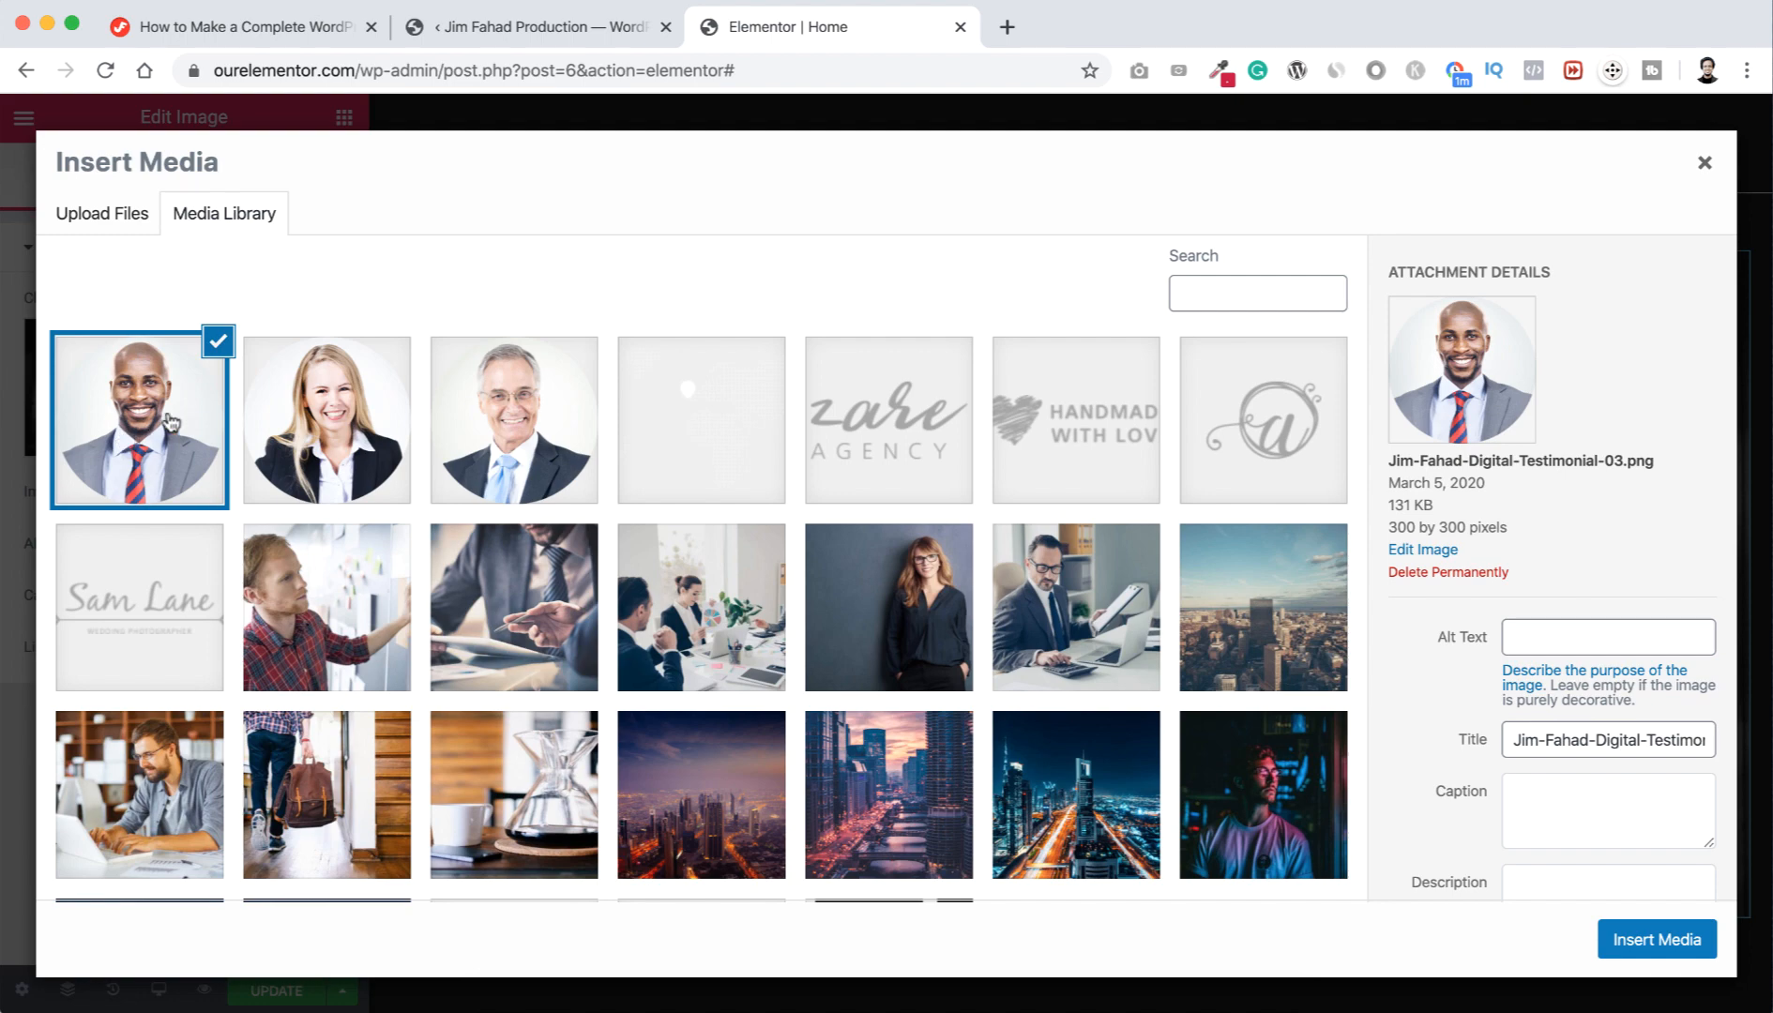
Step: Replace the About section's photo with the uploaded About-Me image, leaving the testimonial portrait deselected
{"action": "left_click", "coordinate": [169, 422]}
{"action": "scroll", "coordinate": [804, 522], "scroll_direction": "down", "scroll_amount": 2}
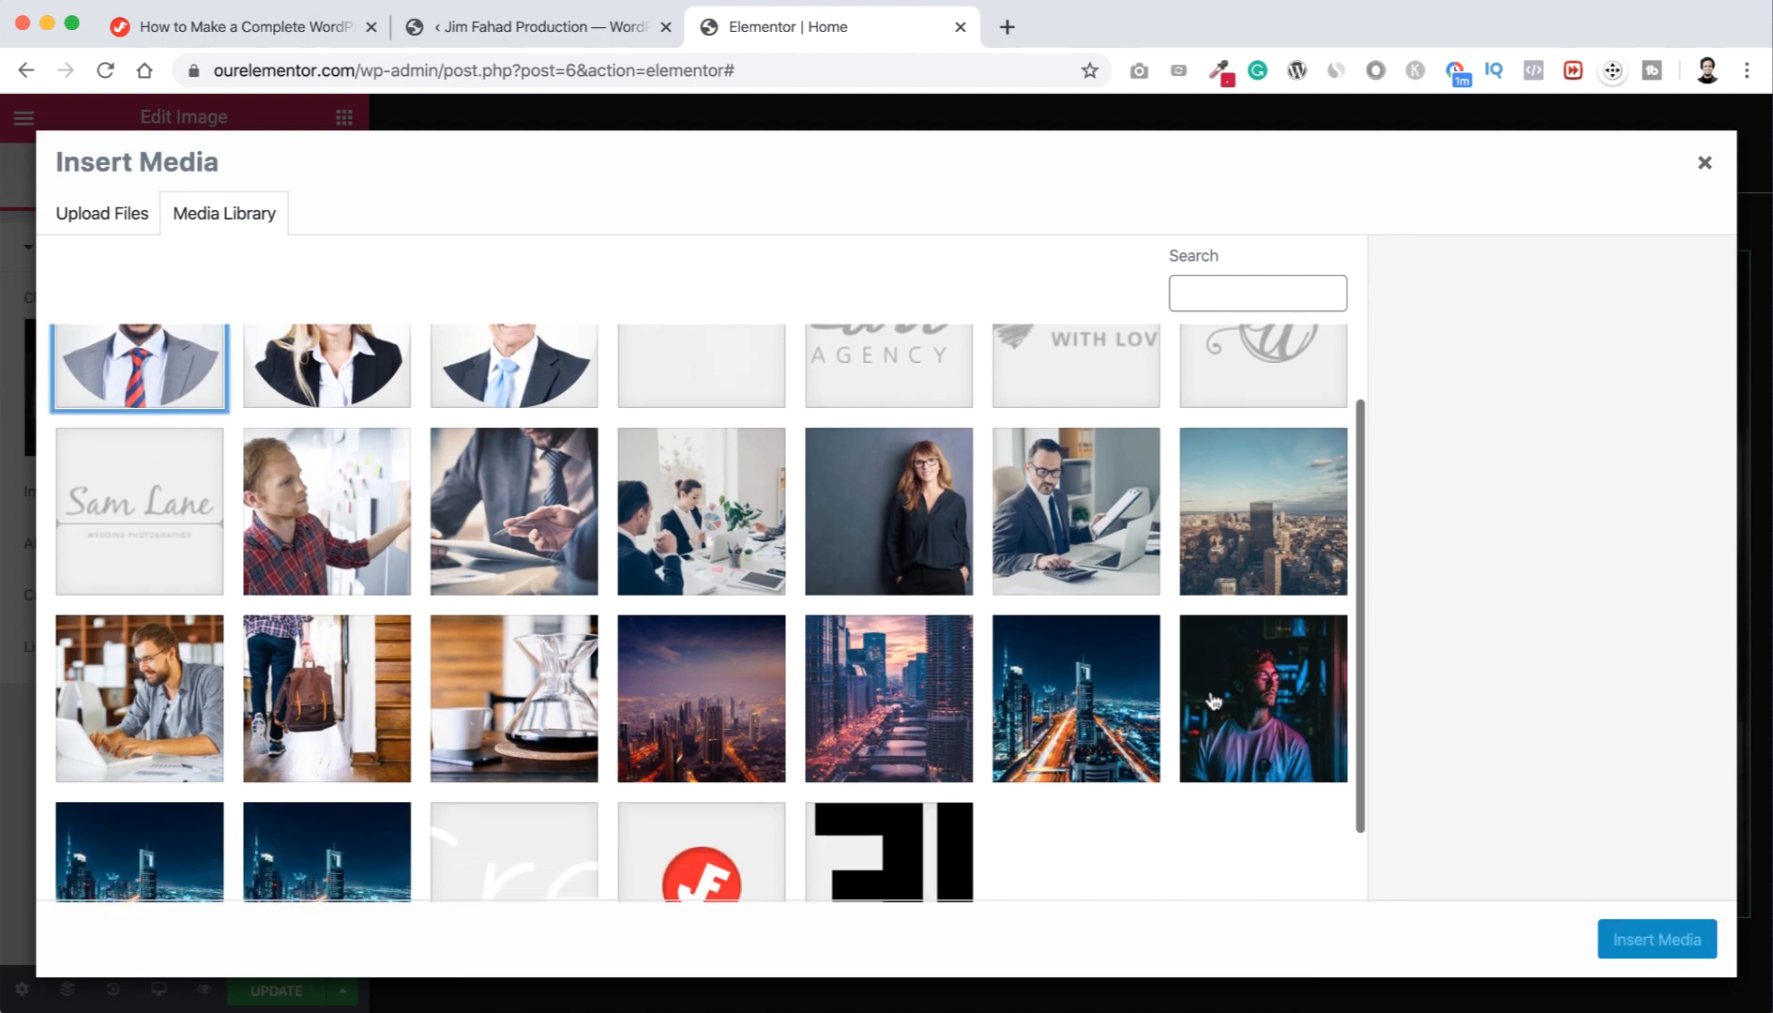
{"action": "left_click", "coordinate": [1287, 702]}
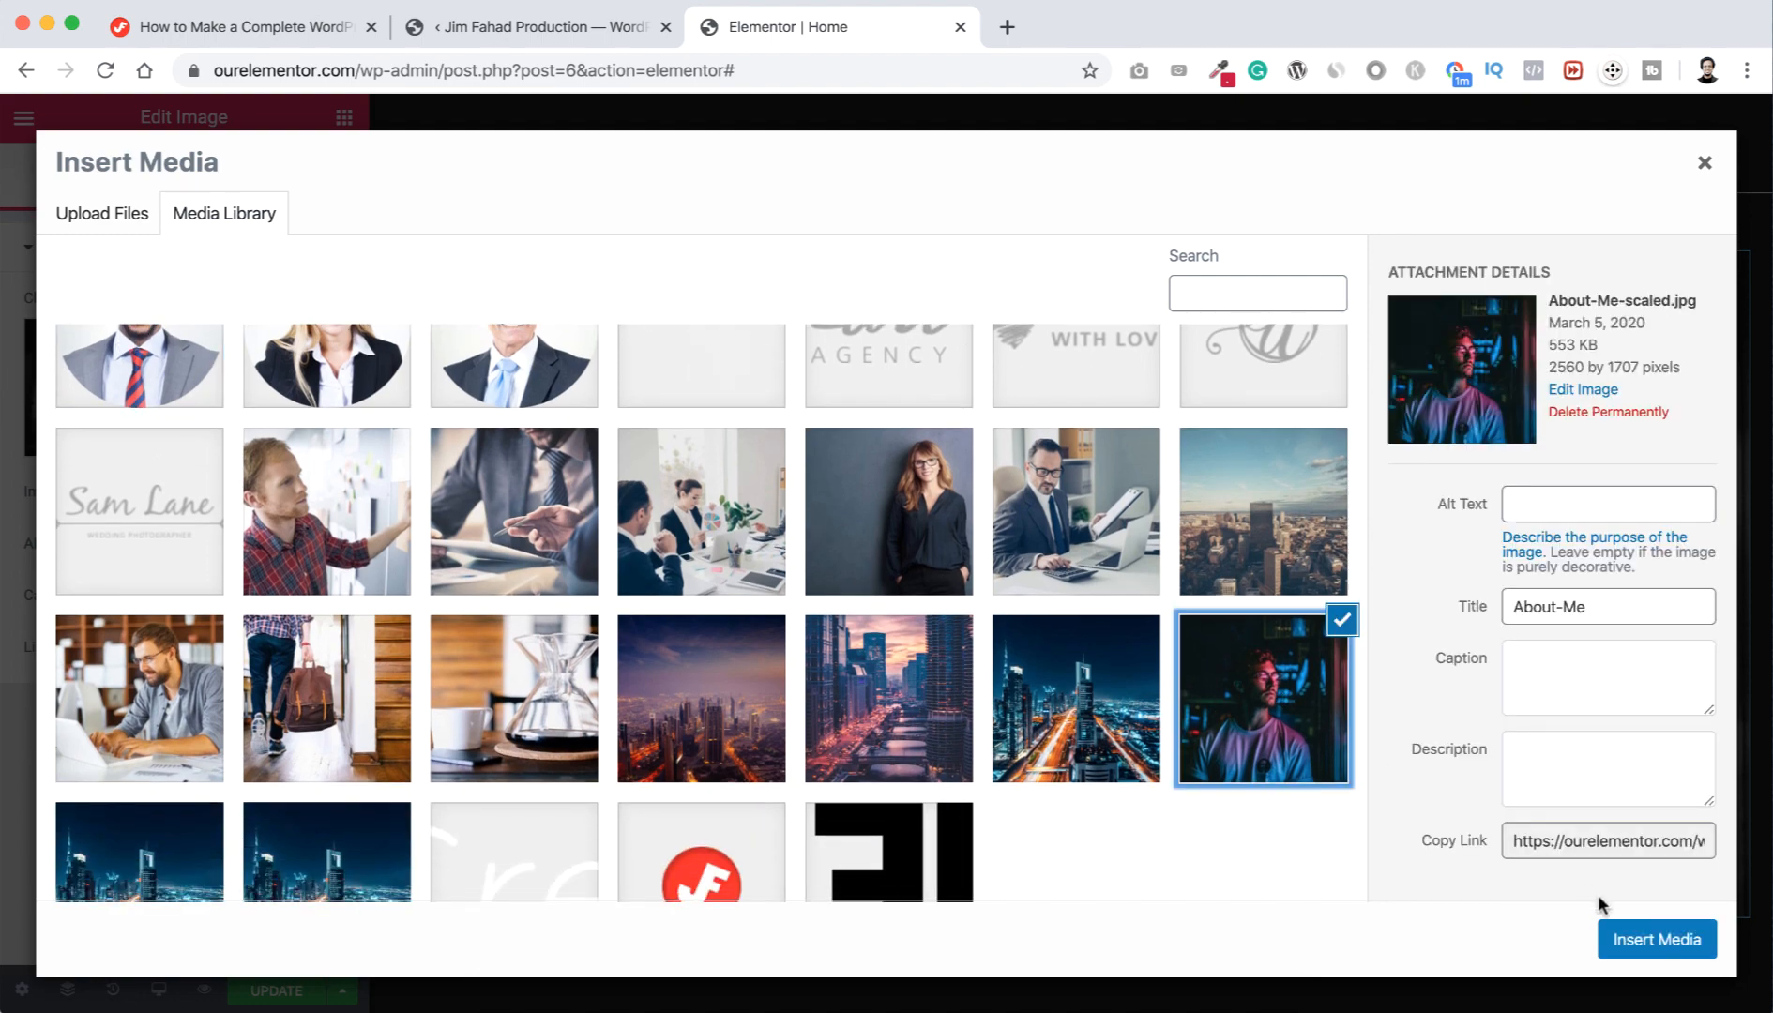
{"action": "left_click", "coordinate": [1628, 938]}
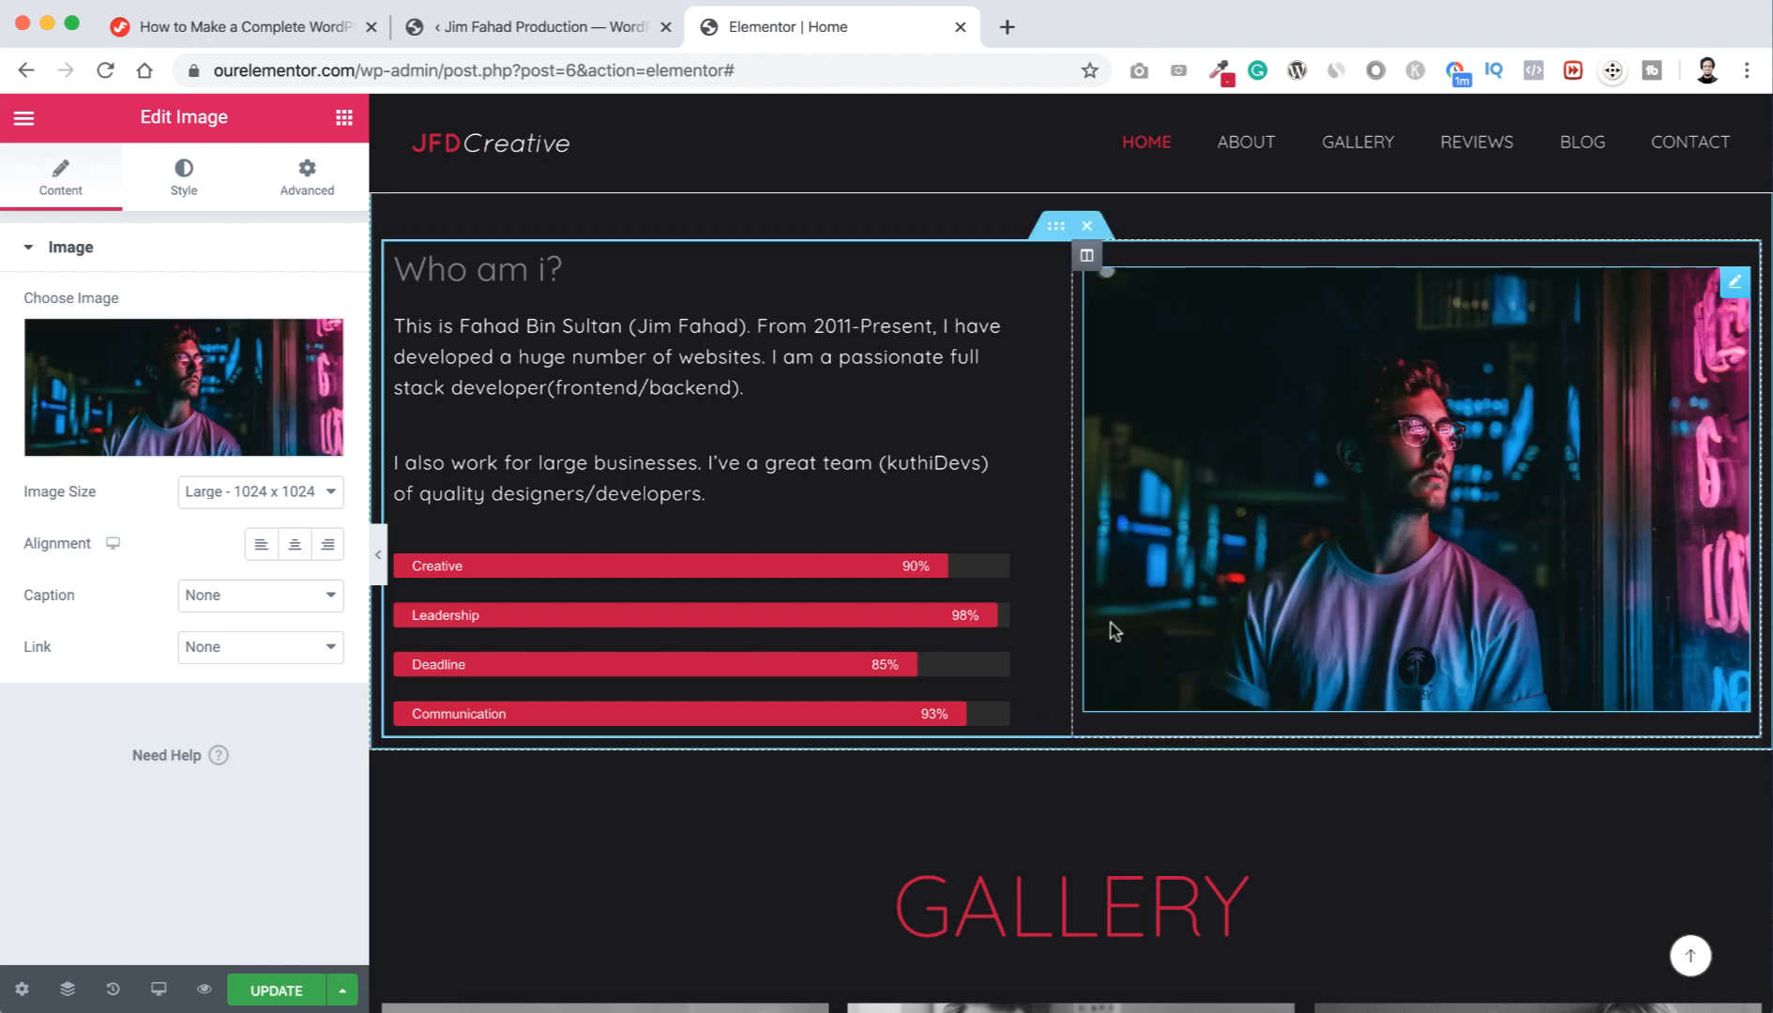
Step: Try the About section's image column before the text column, and move it back after the text
{"action": "scroll", "coordinate": [1161, 540], "scroll_direction": "up", "scroll_amount": 2}
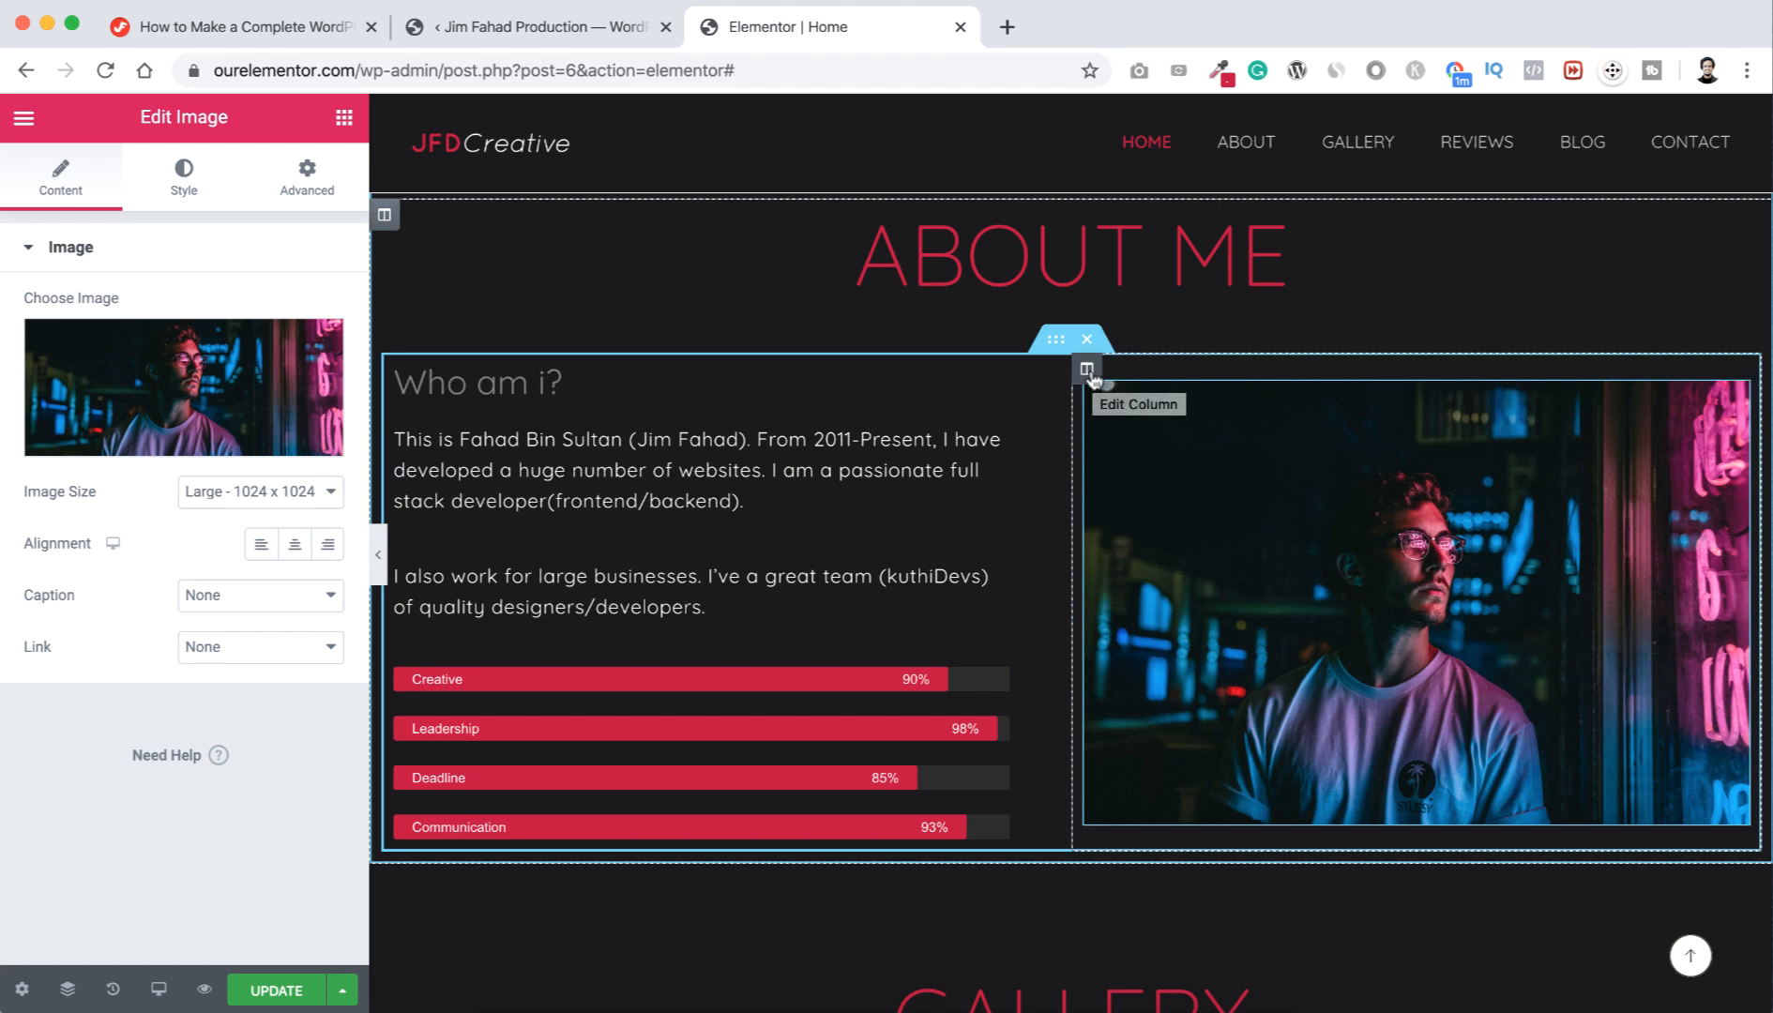
{"action": "left_click_drag", "start_coordinate": [1092, 377], "coordinate": [524, 398]}
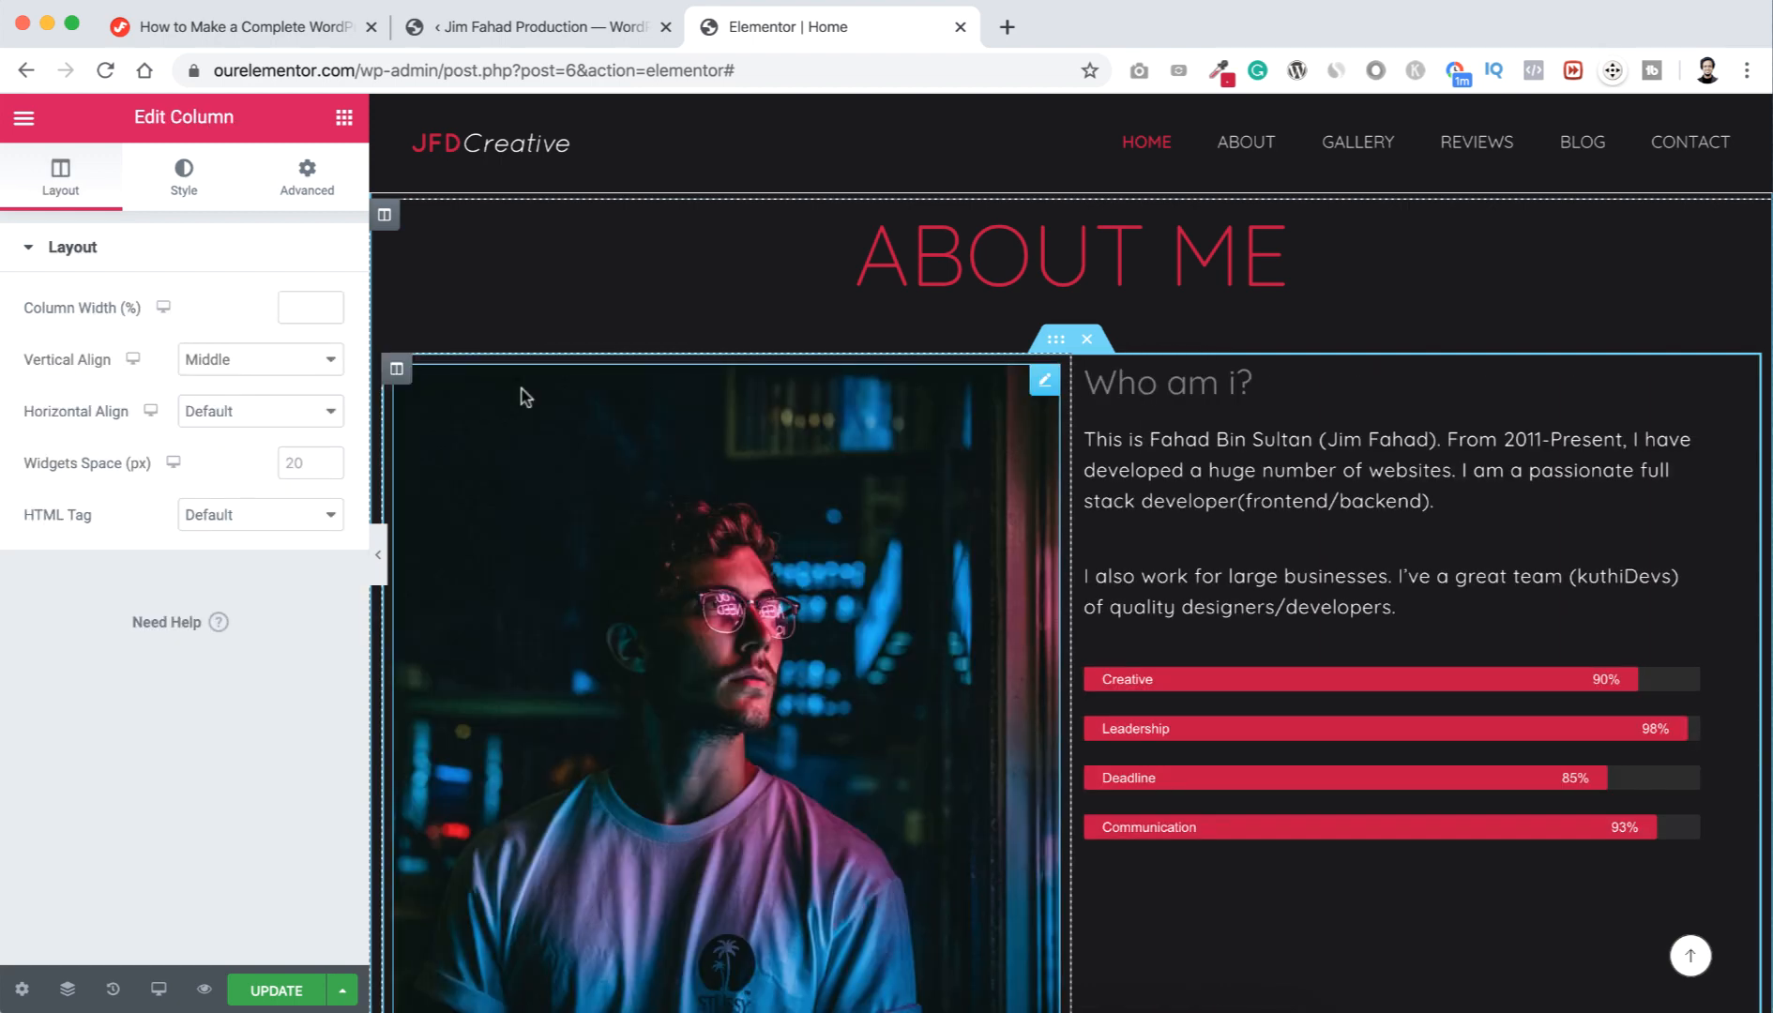
{"action": "scroll", "coordinate": [523, 398], "scroll_direction": "down", "scroll_amount": 2}
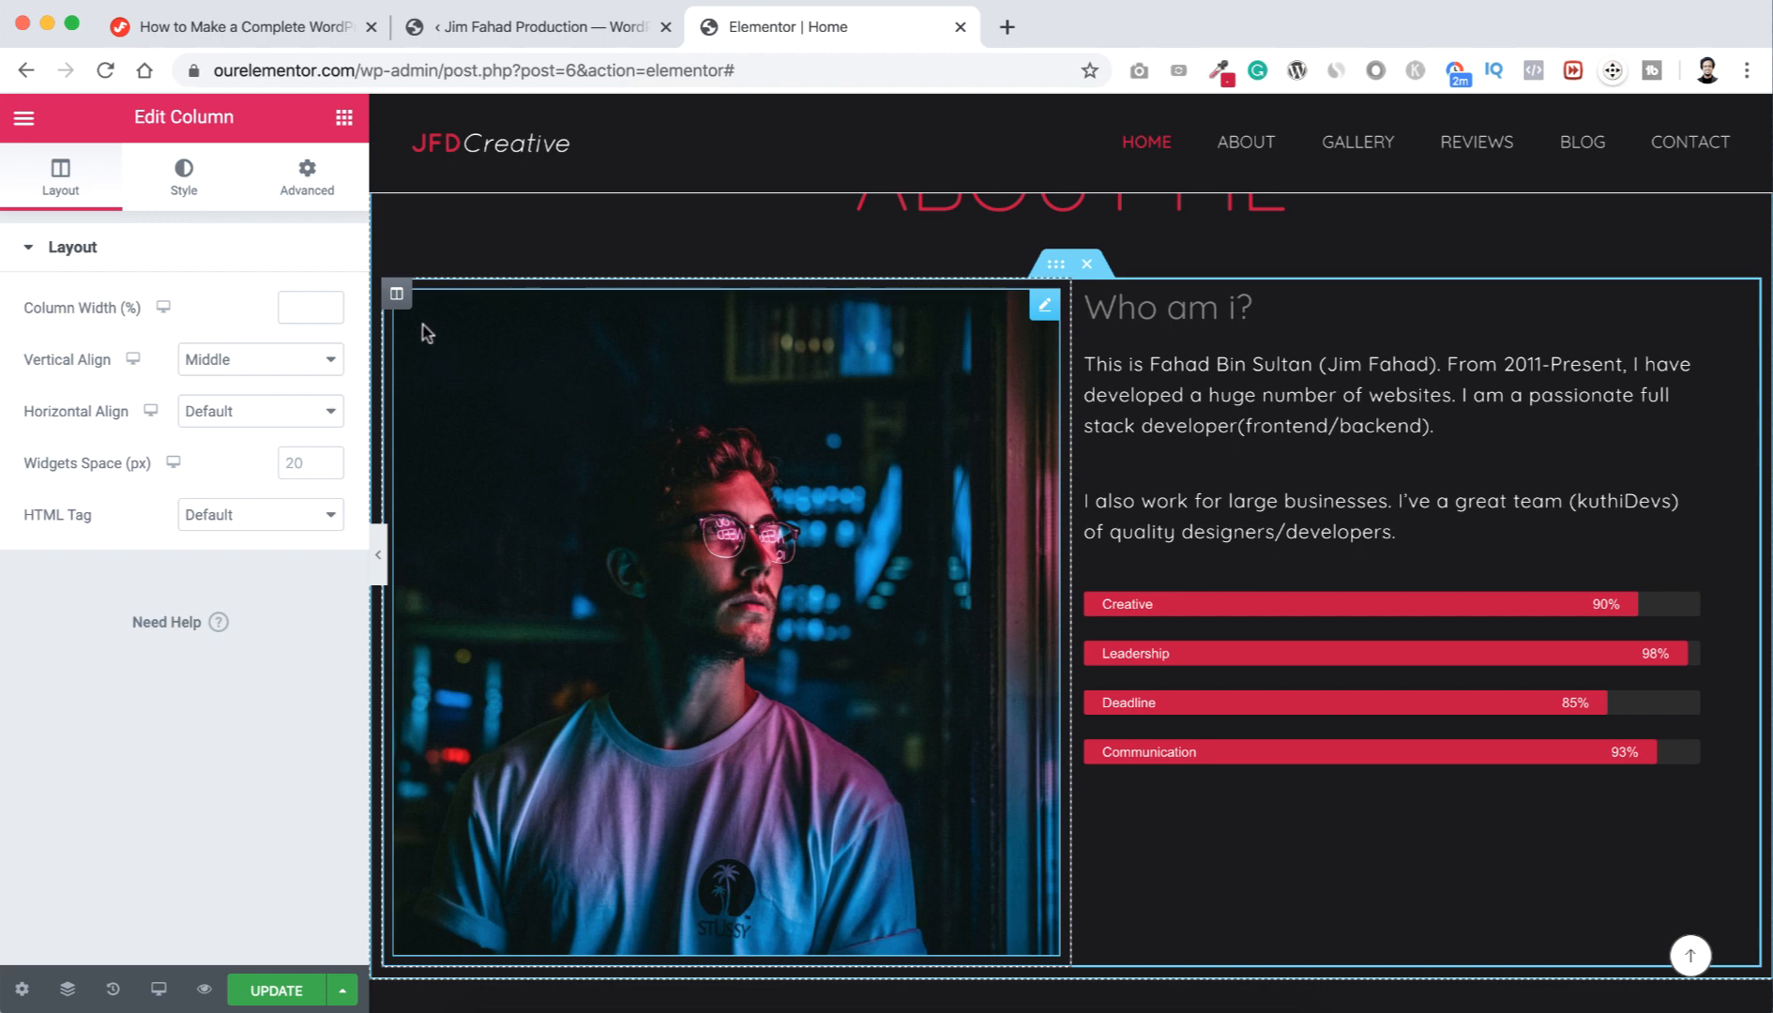
{"action": "left_click_drag", "start_coordinate": [396, 293], "coordinate": [1111, 305]}
Step: Set the Creative progress bar's percentage to 64 in the About section
{"action": "scroll", "coordinate": [954, 878], "scroll_direction": "down", "scroll_amount": 1}
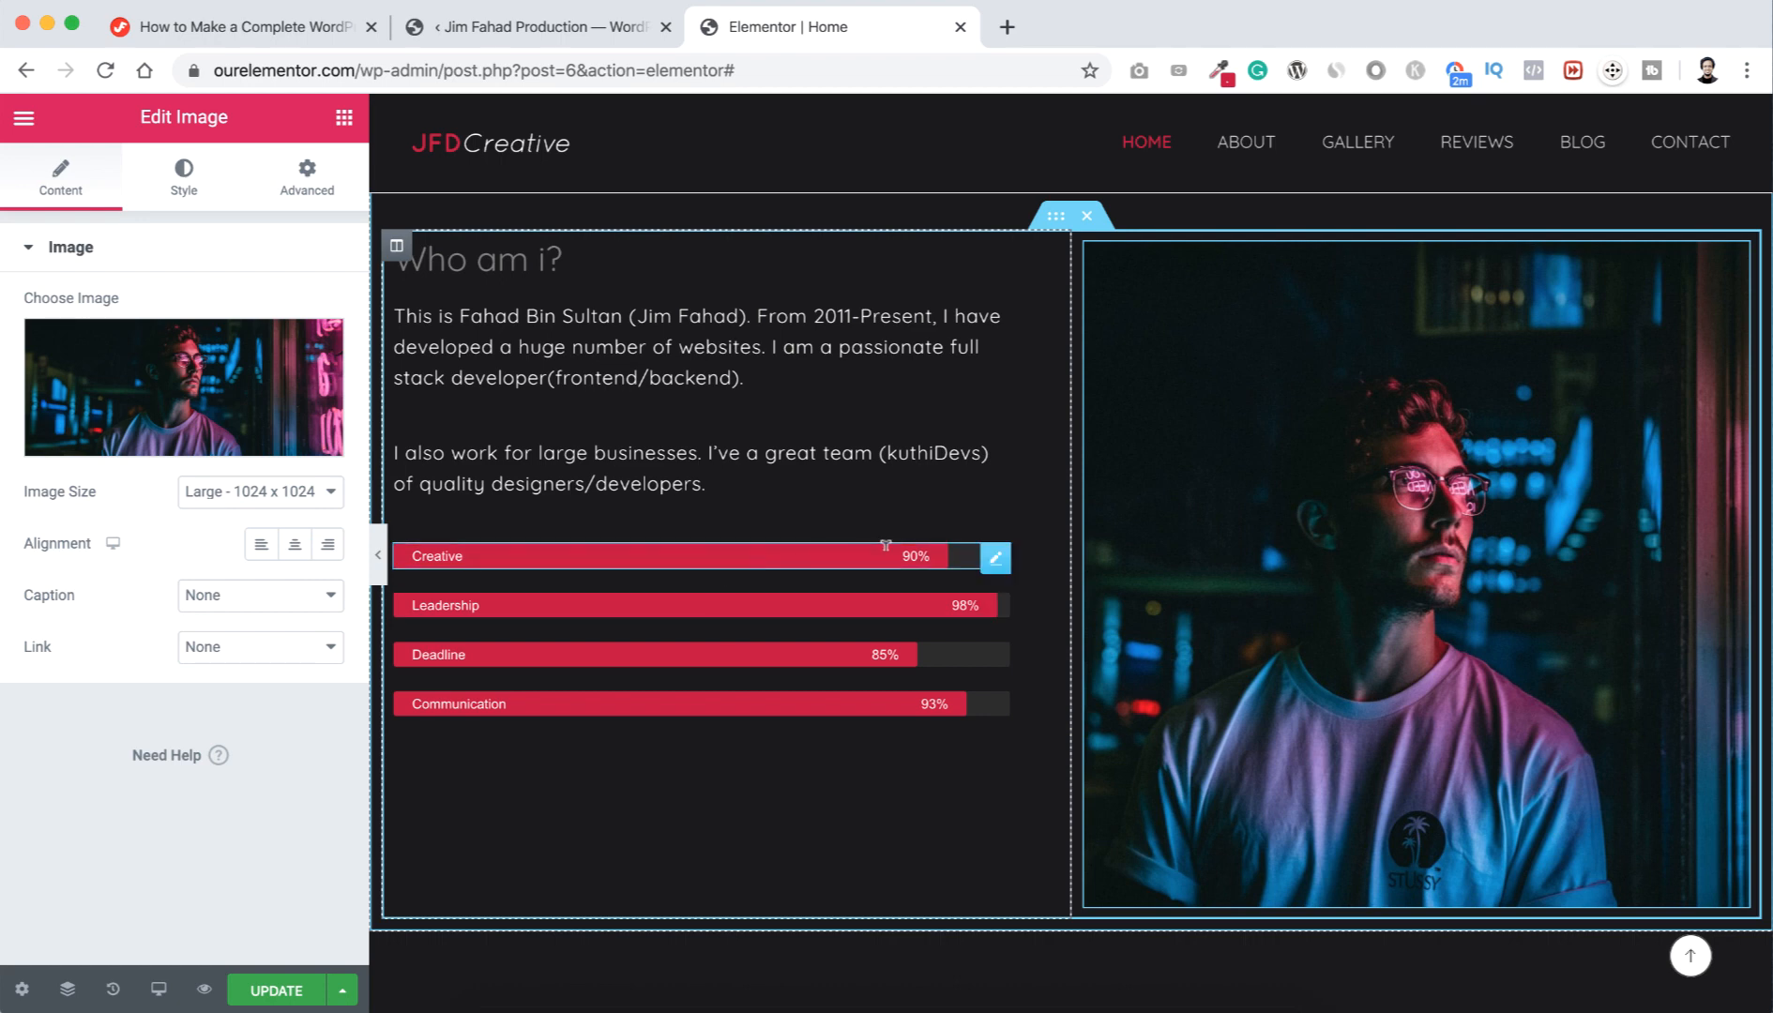
{"action": "left_click", "coordinate": [996, 560]}
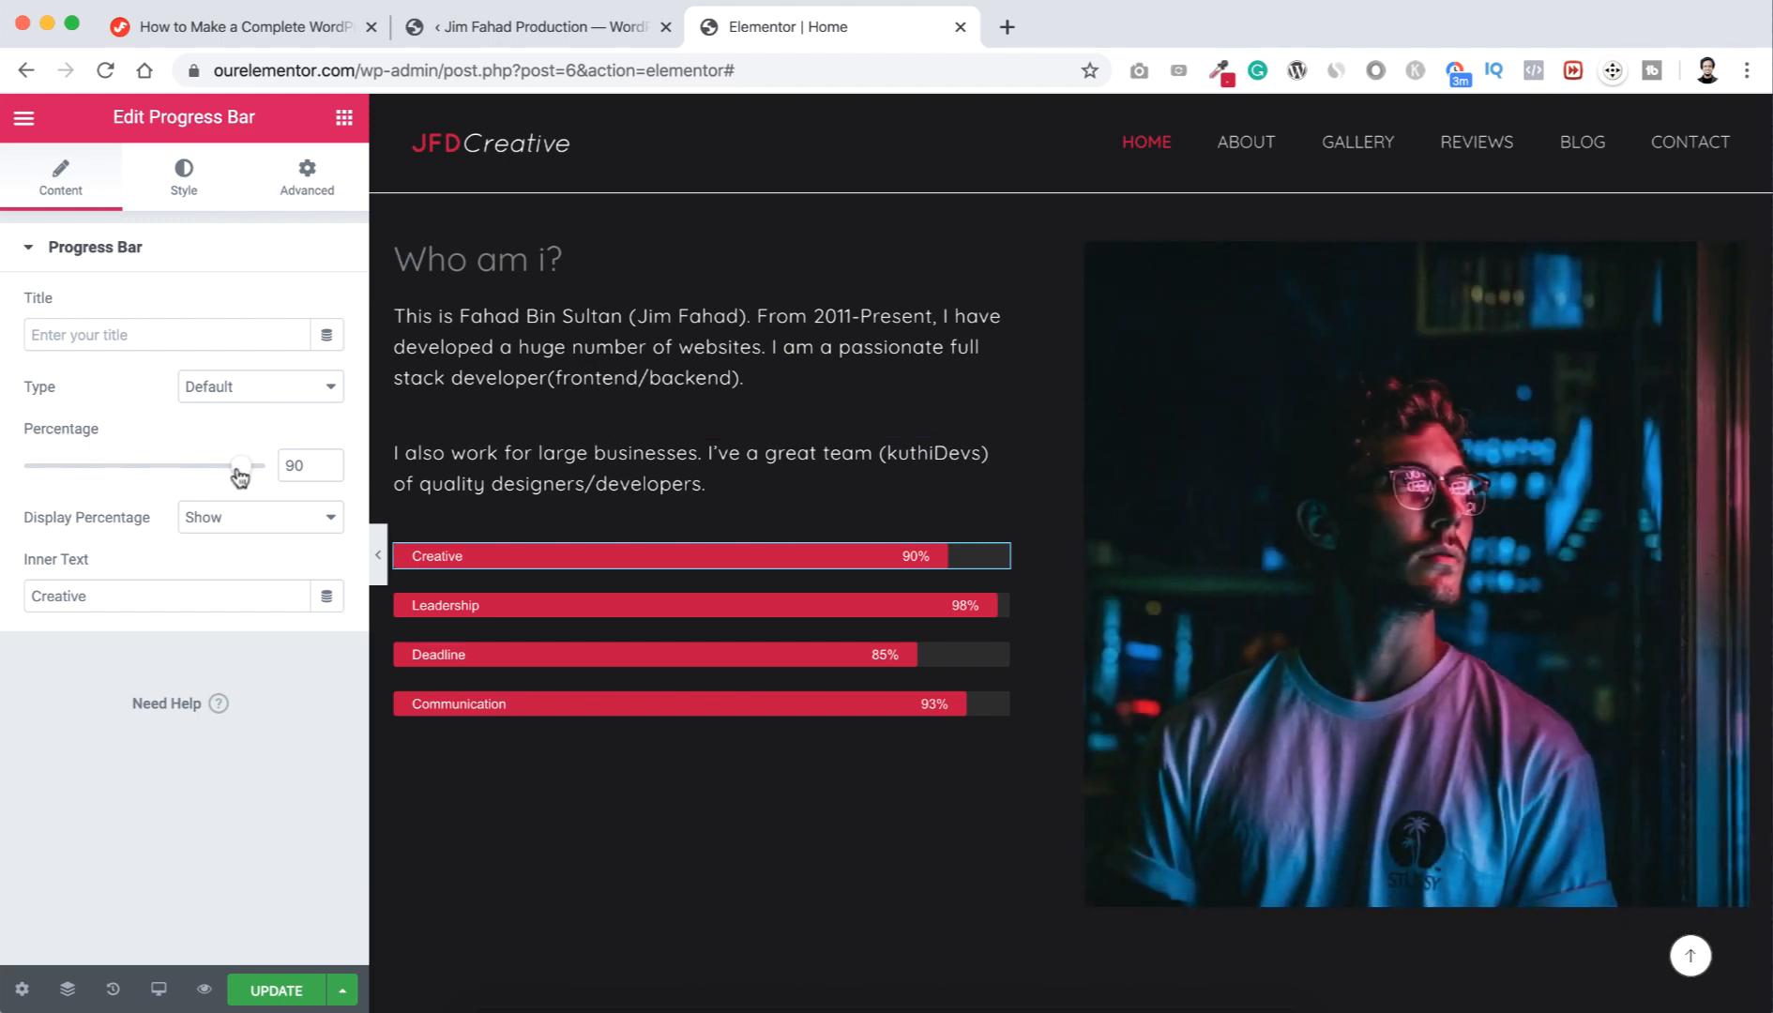
{"action": "left_click_drag", "start_coordinate": [236, 468], "coordinate": [173, 471]}
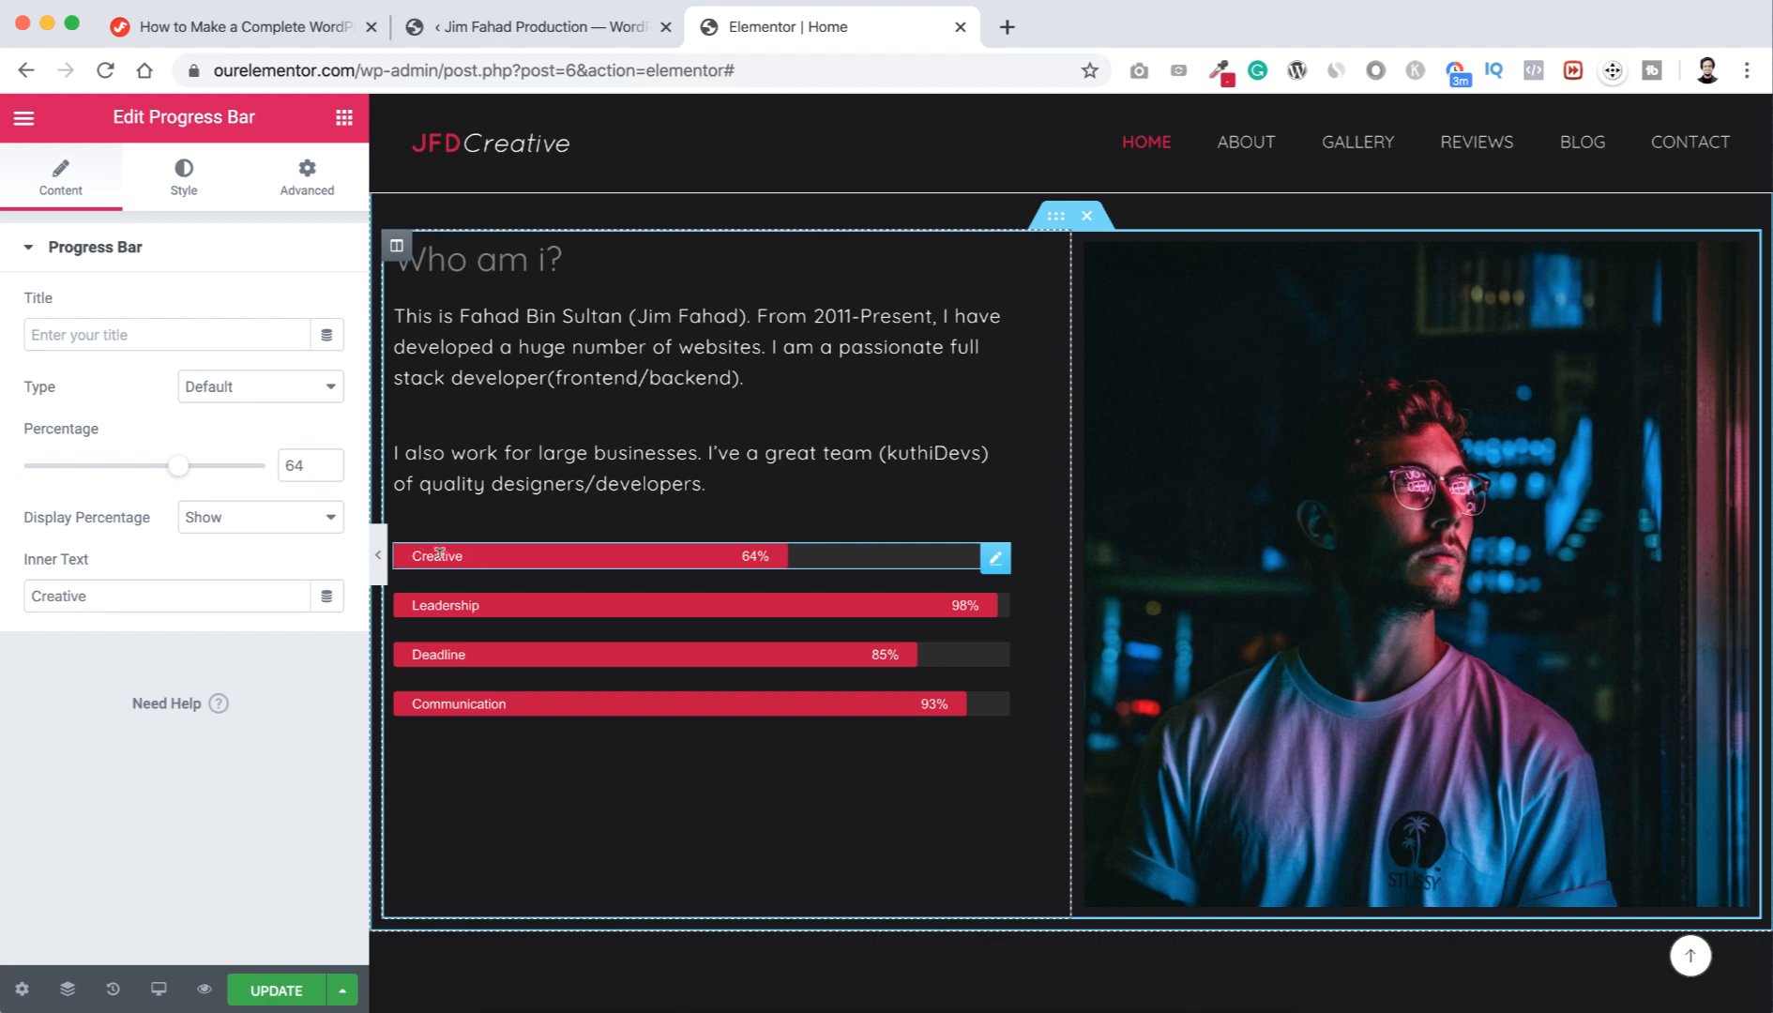
{"action": "left_click", "coordinate": [131, 595]}
{"action": "left_click_drag", "start_coordinate": [87, 596], "coordinate": [31, 596]}
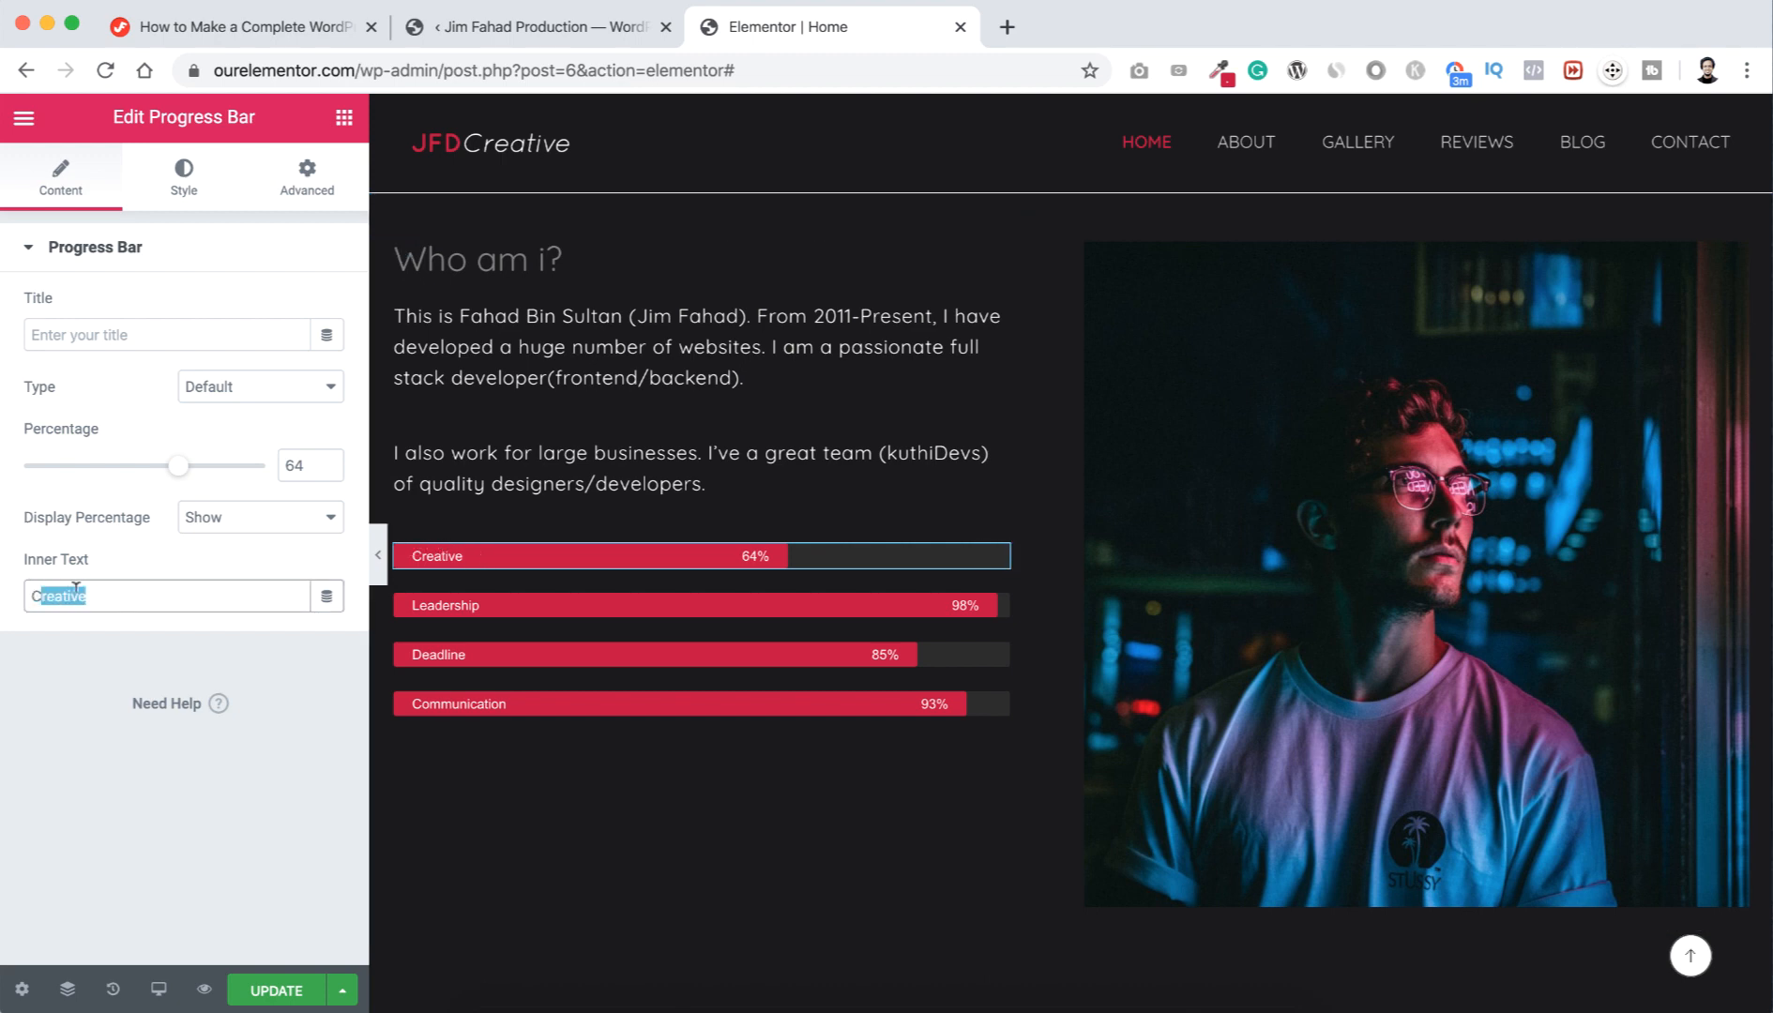
{"action": "left_click", "coordinate": [115, 594]}
Step: Try hiding the percentage display on the Creative progress bar, and set it back to Show
{"action": "left_click", "coordinate": [214, 517]}
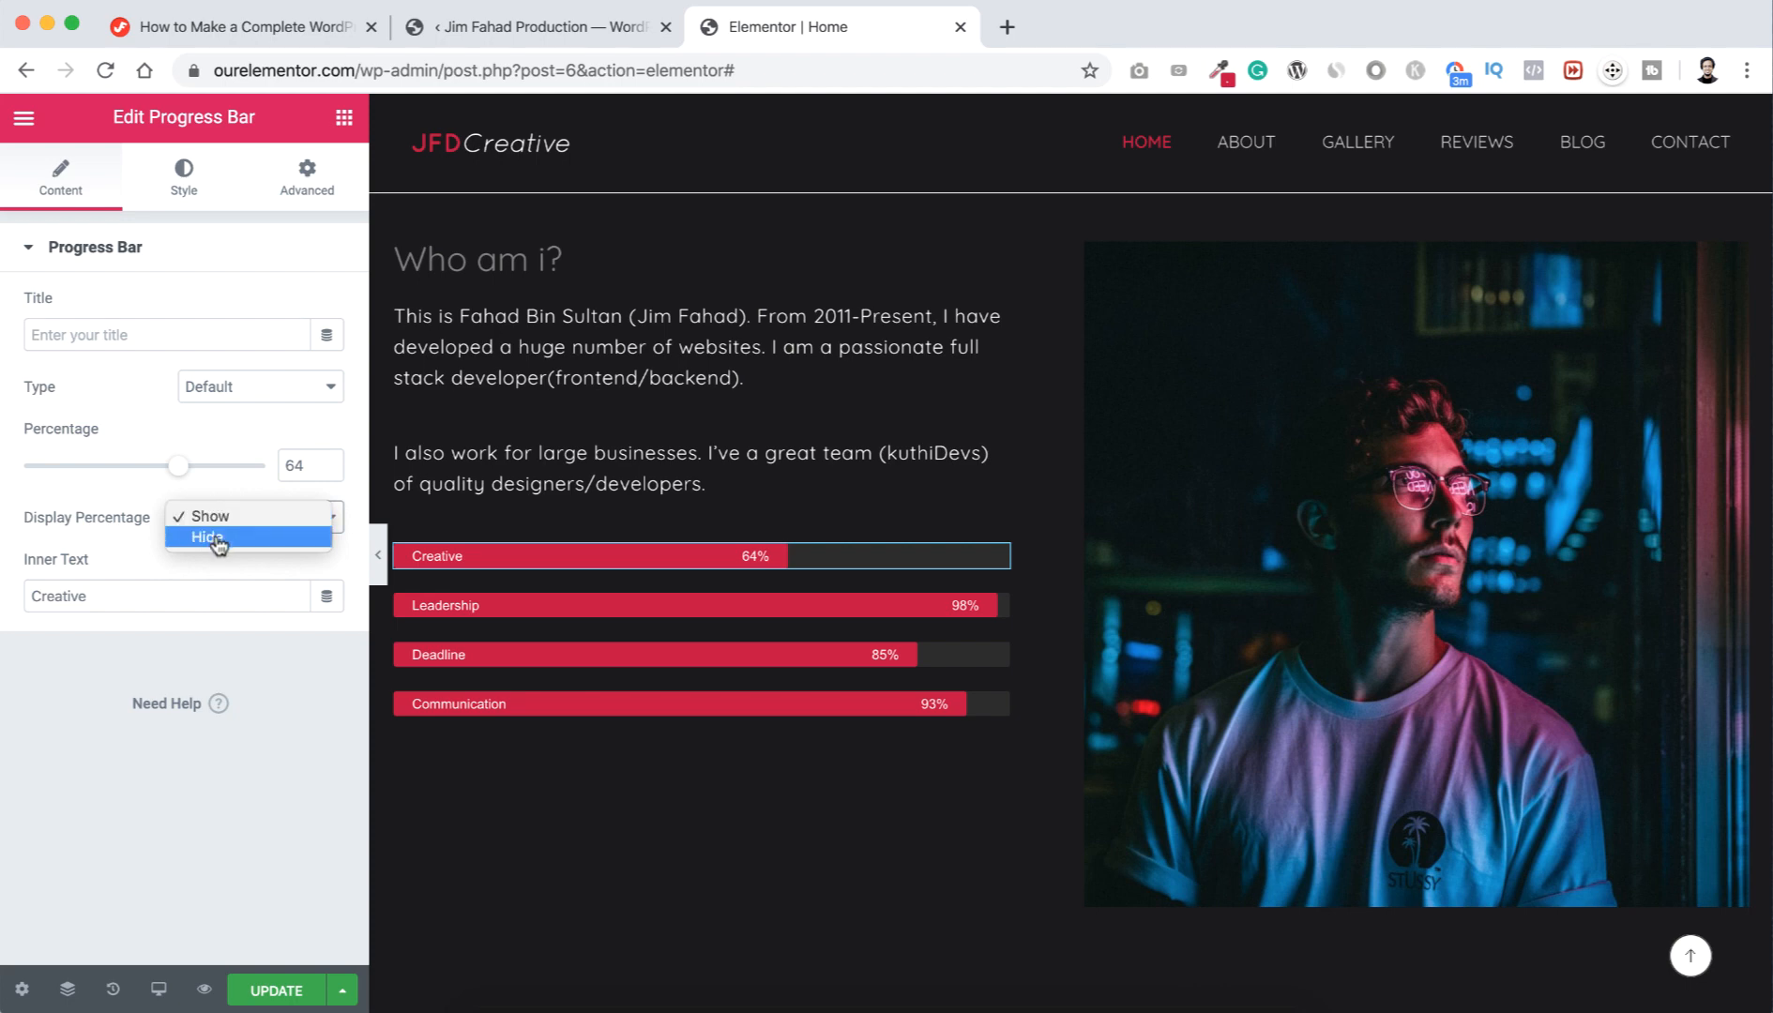
{"action": "left_click", "coordinate": [207, 538]}
{"action": "left_click", "coordinate": [216, 527]}
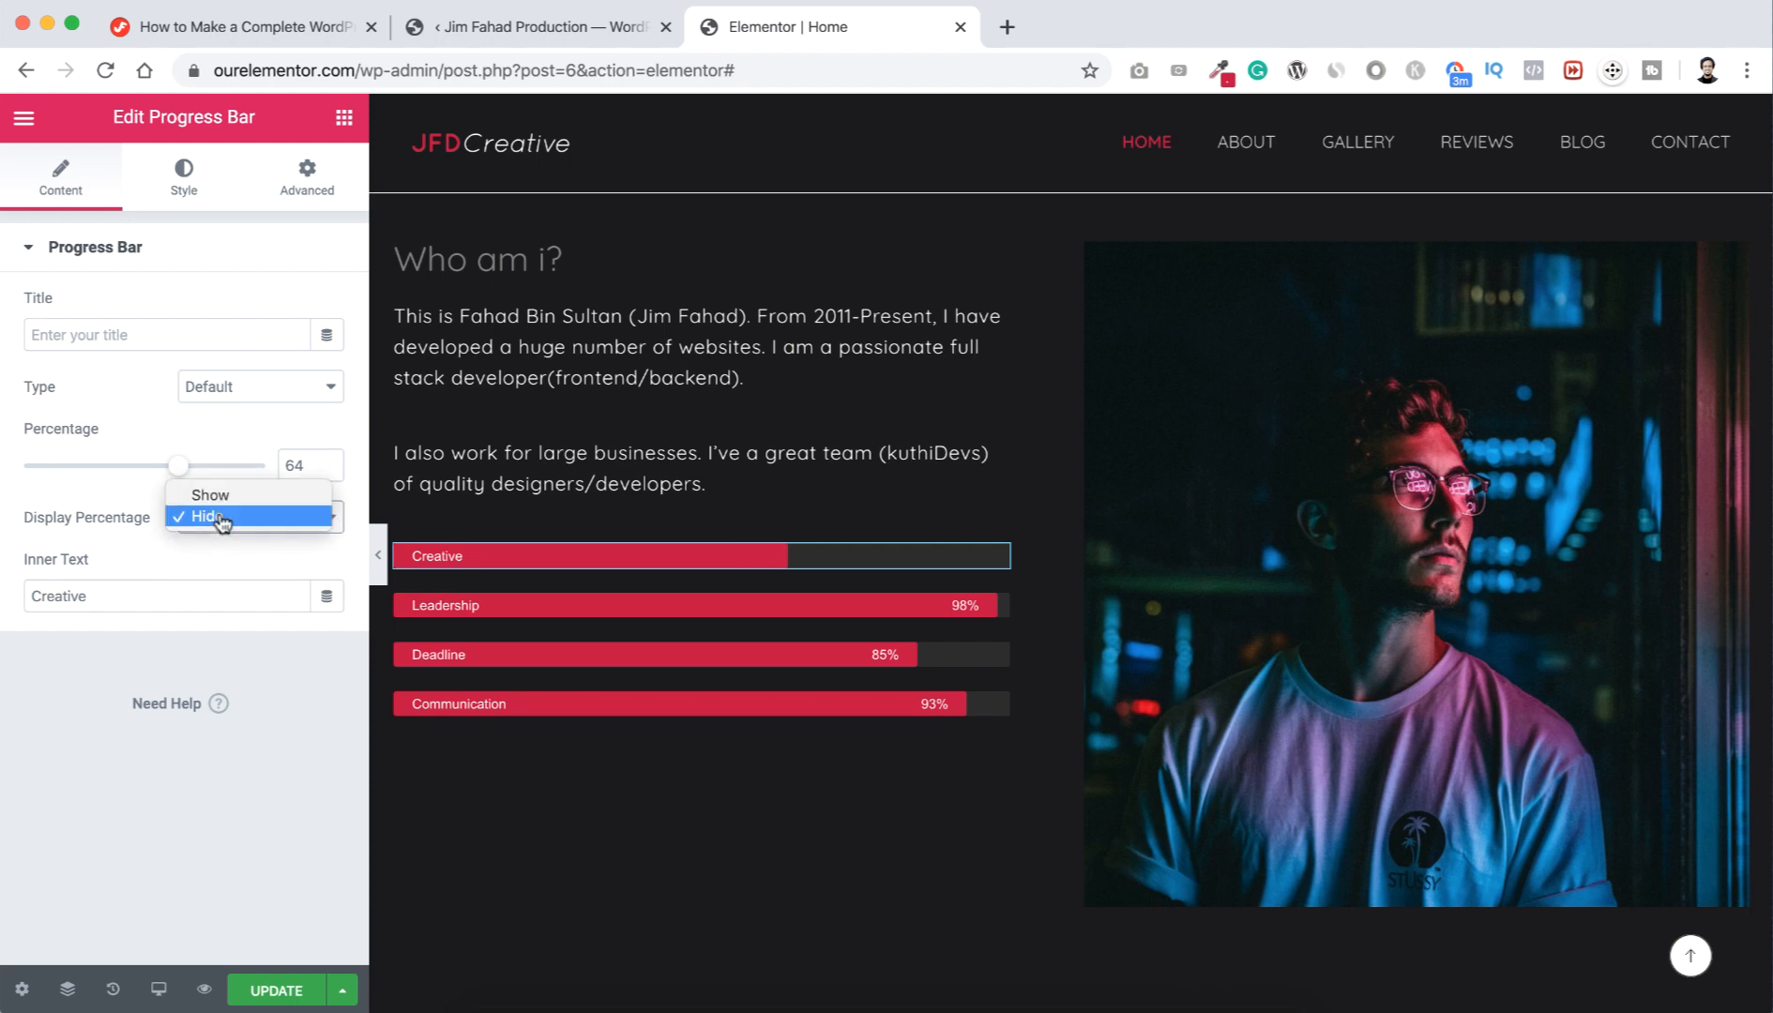
{"action": "left_click", "coordinate": [218, 497]}
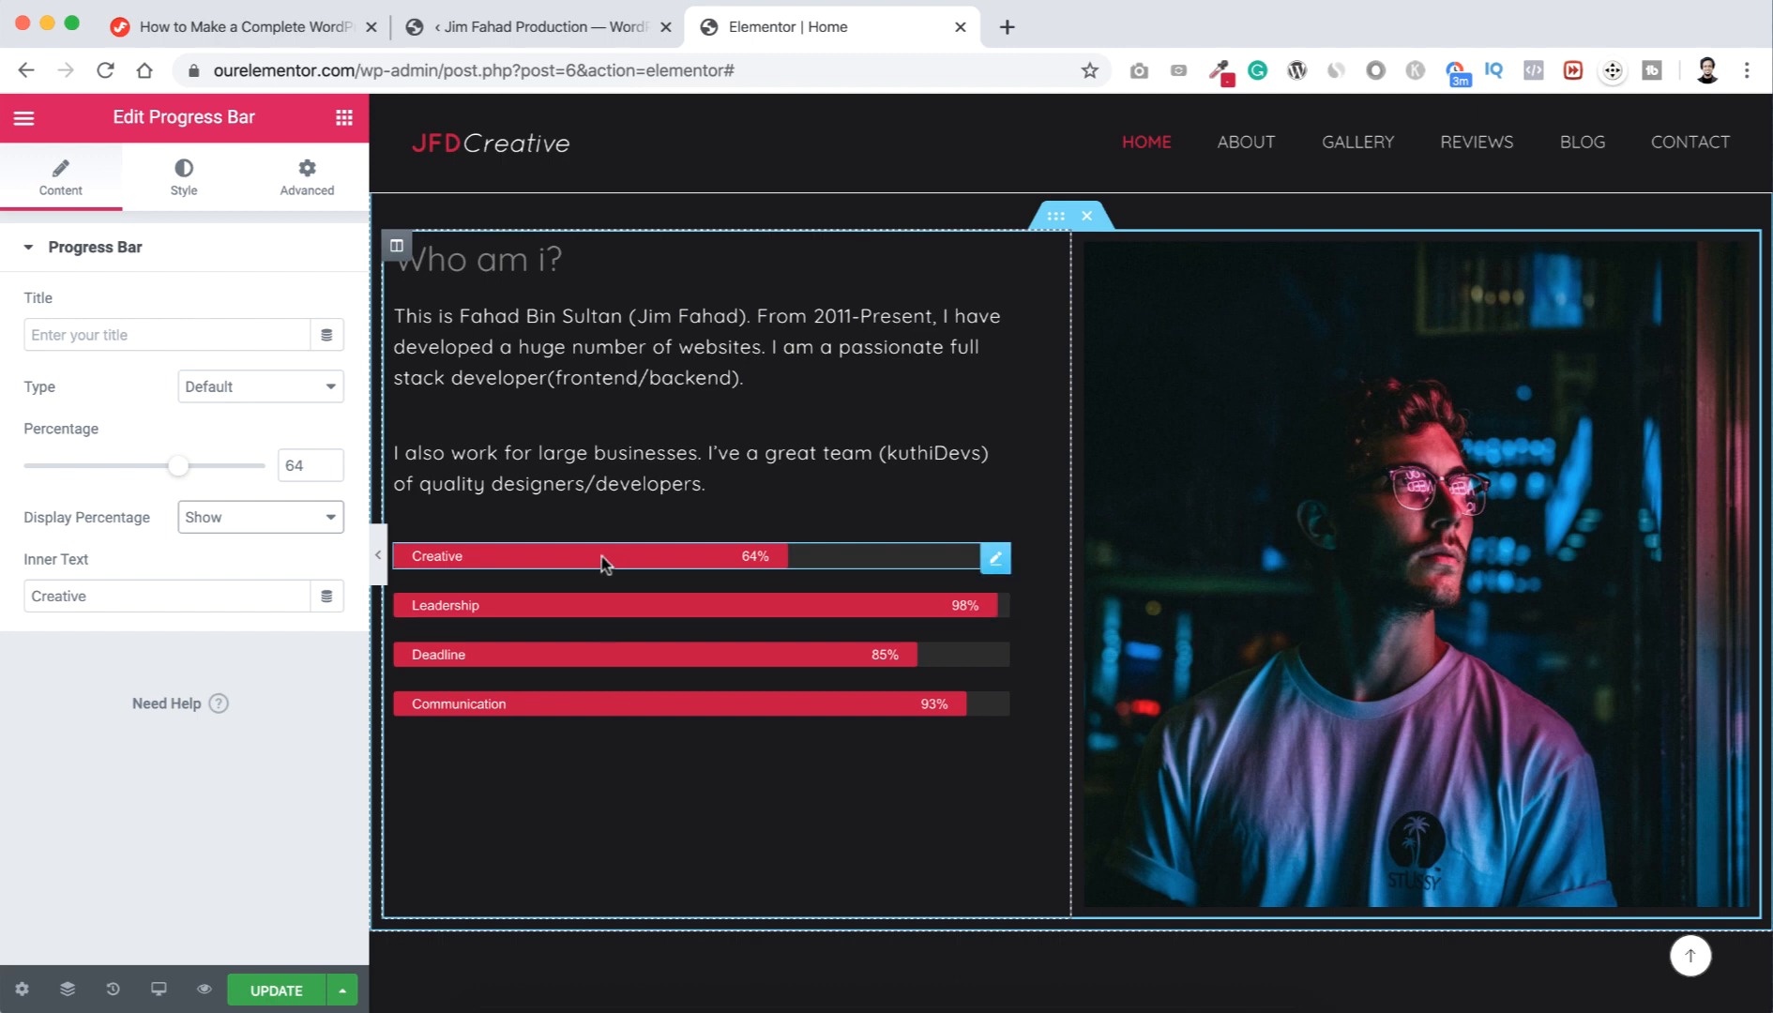
Step: Try white (#FFFFFF) as the Creative progress bar's color, and restore it to #C3083F
{"action": "left_click", "coordinate": [186, 178]}
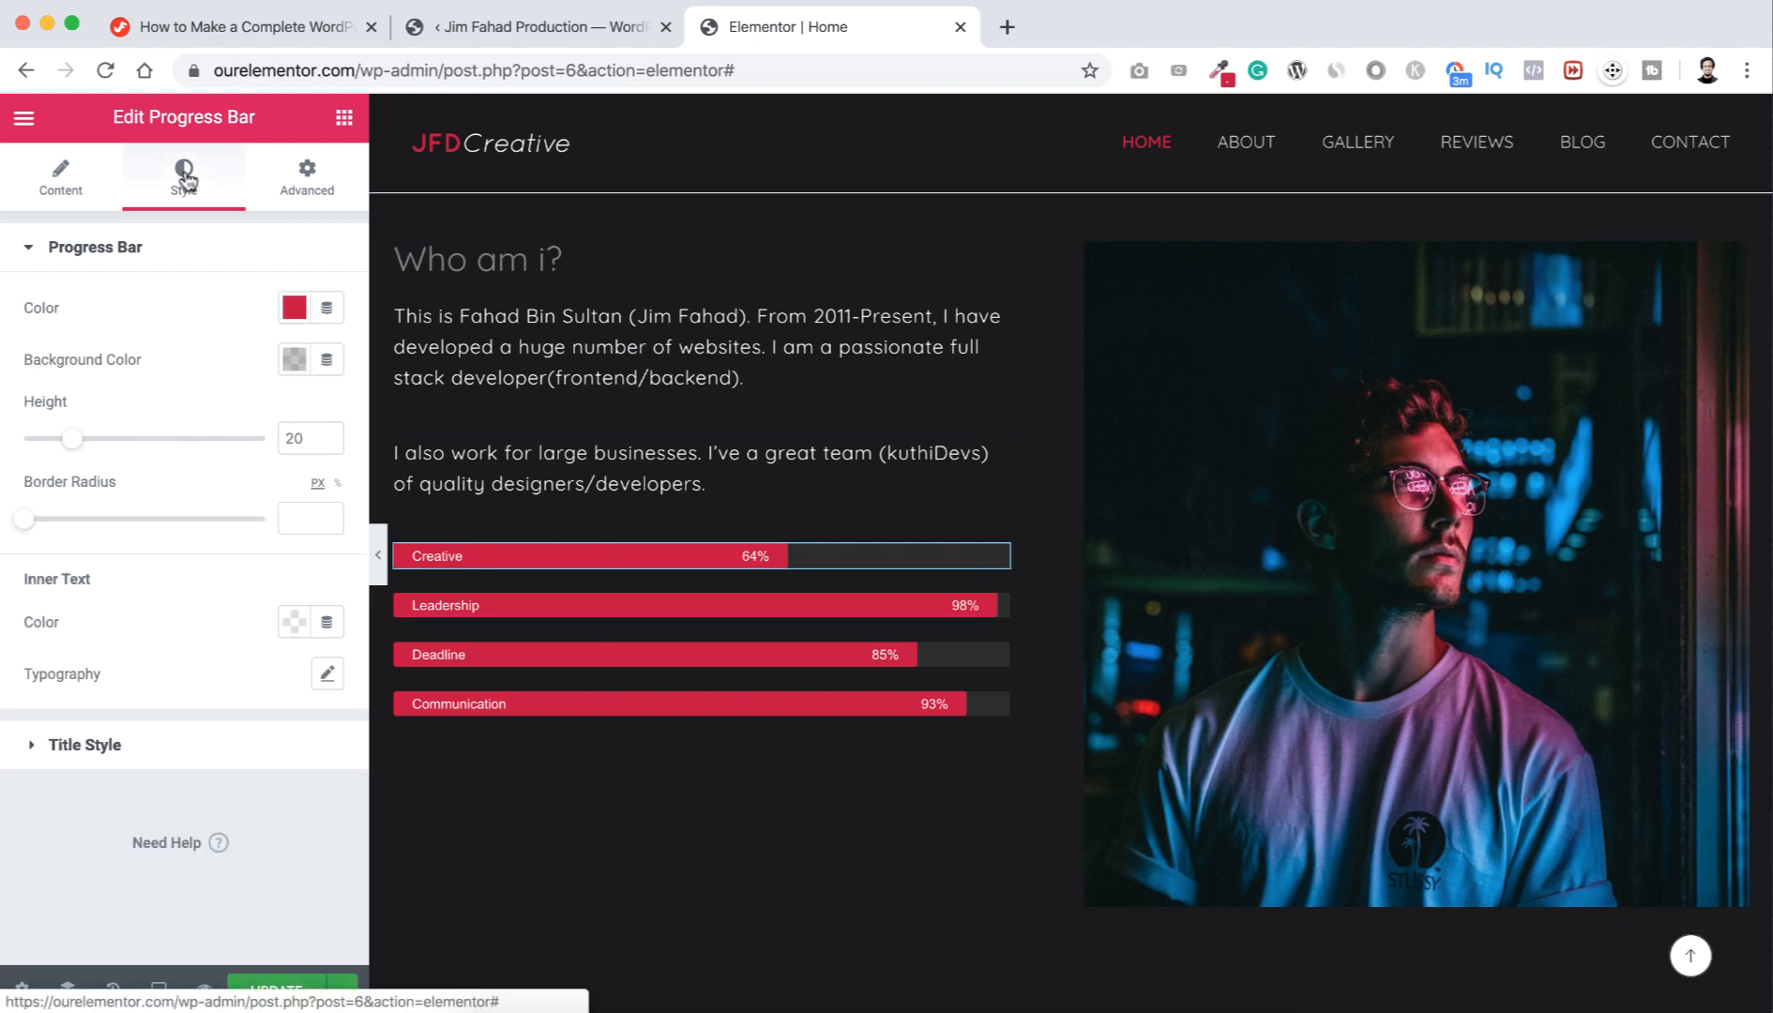
{"action": "left_click", "coordinate": [293, 309]}
{"action": "key", "text": "ctrl+c"}
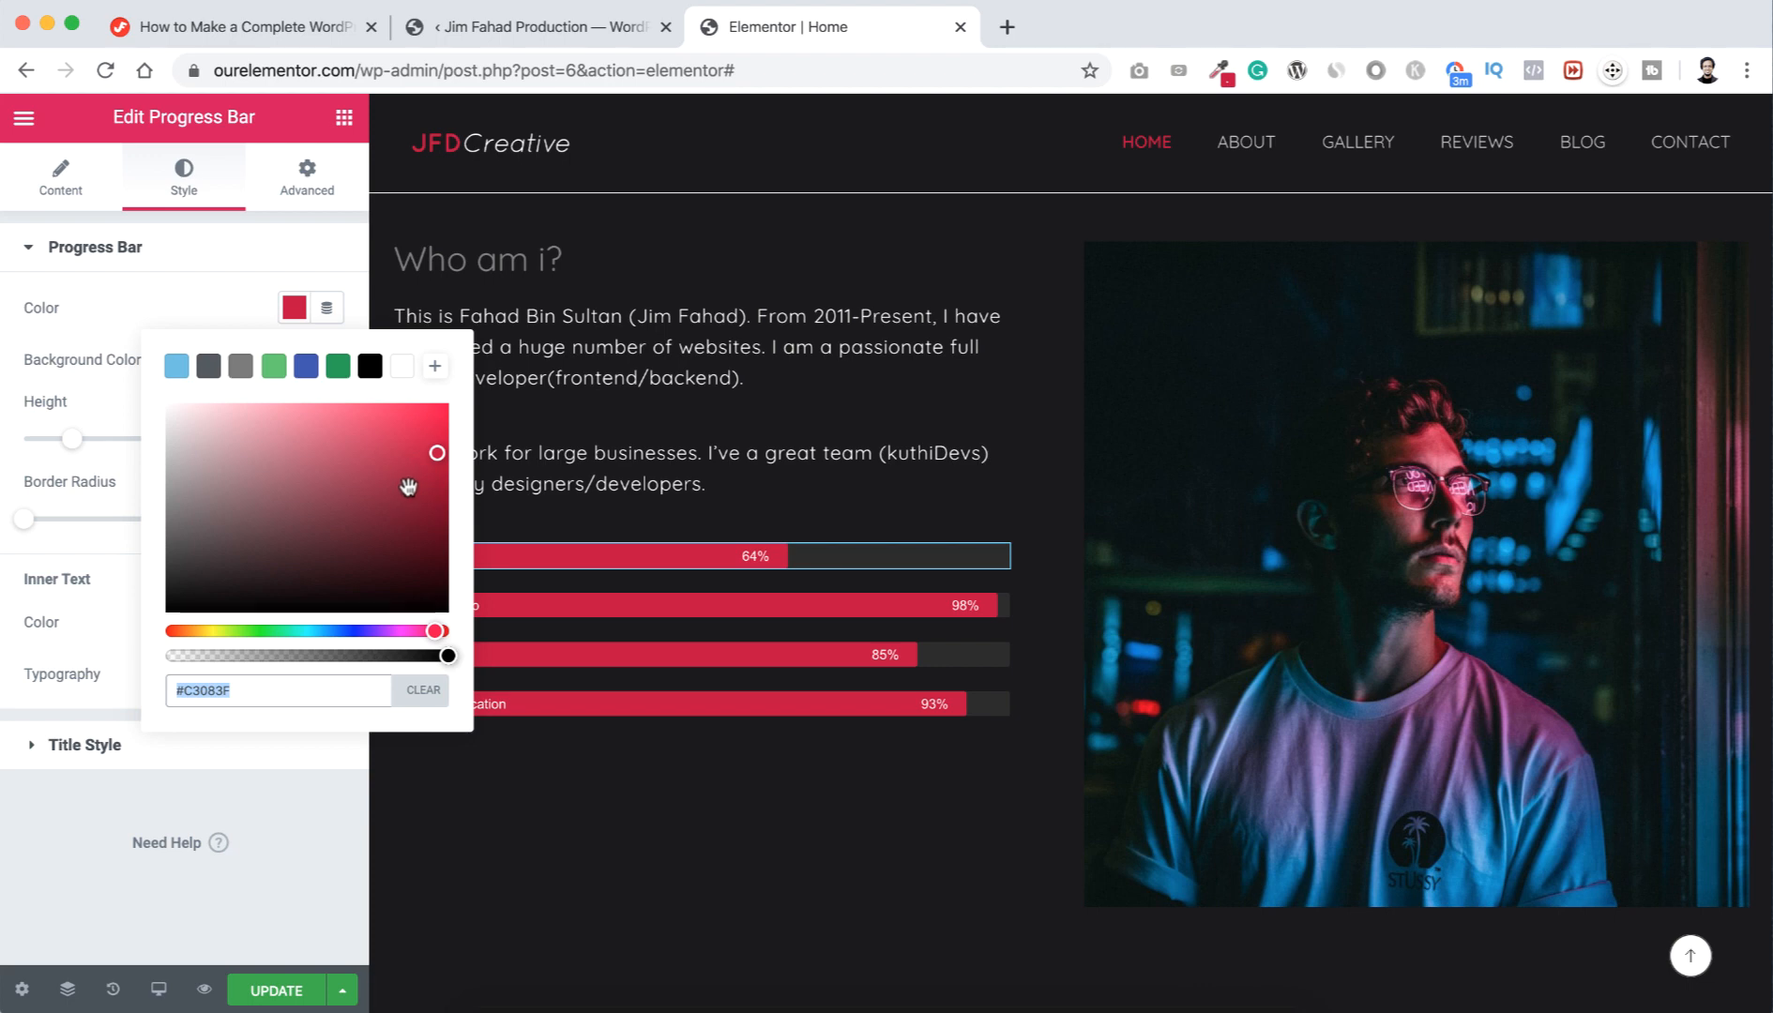
{"action": "left_click", "coordinate": [402, 366]}
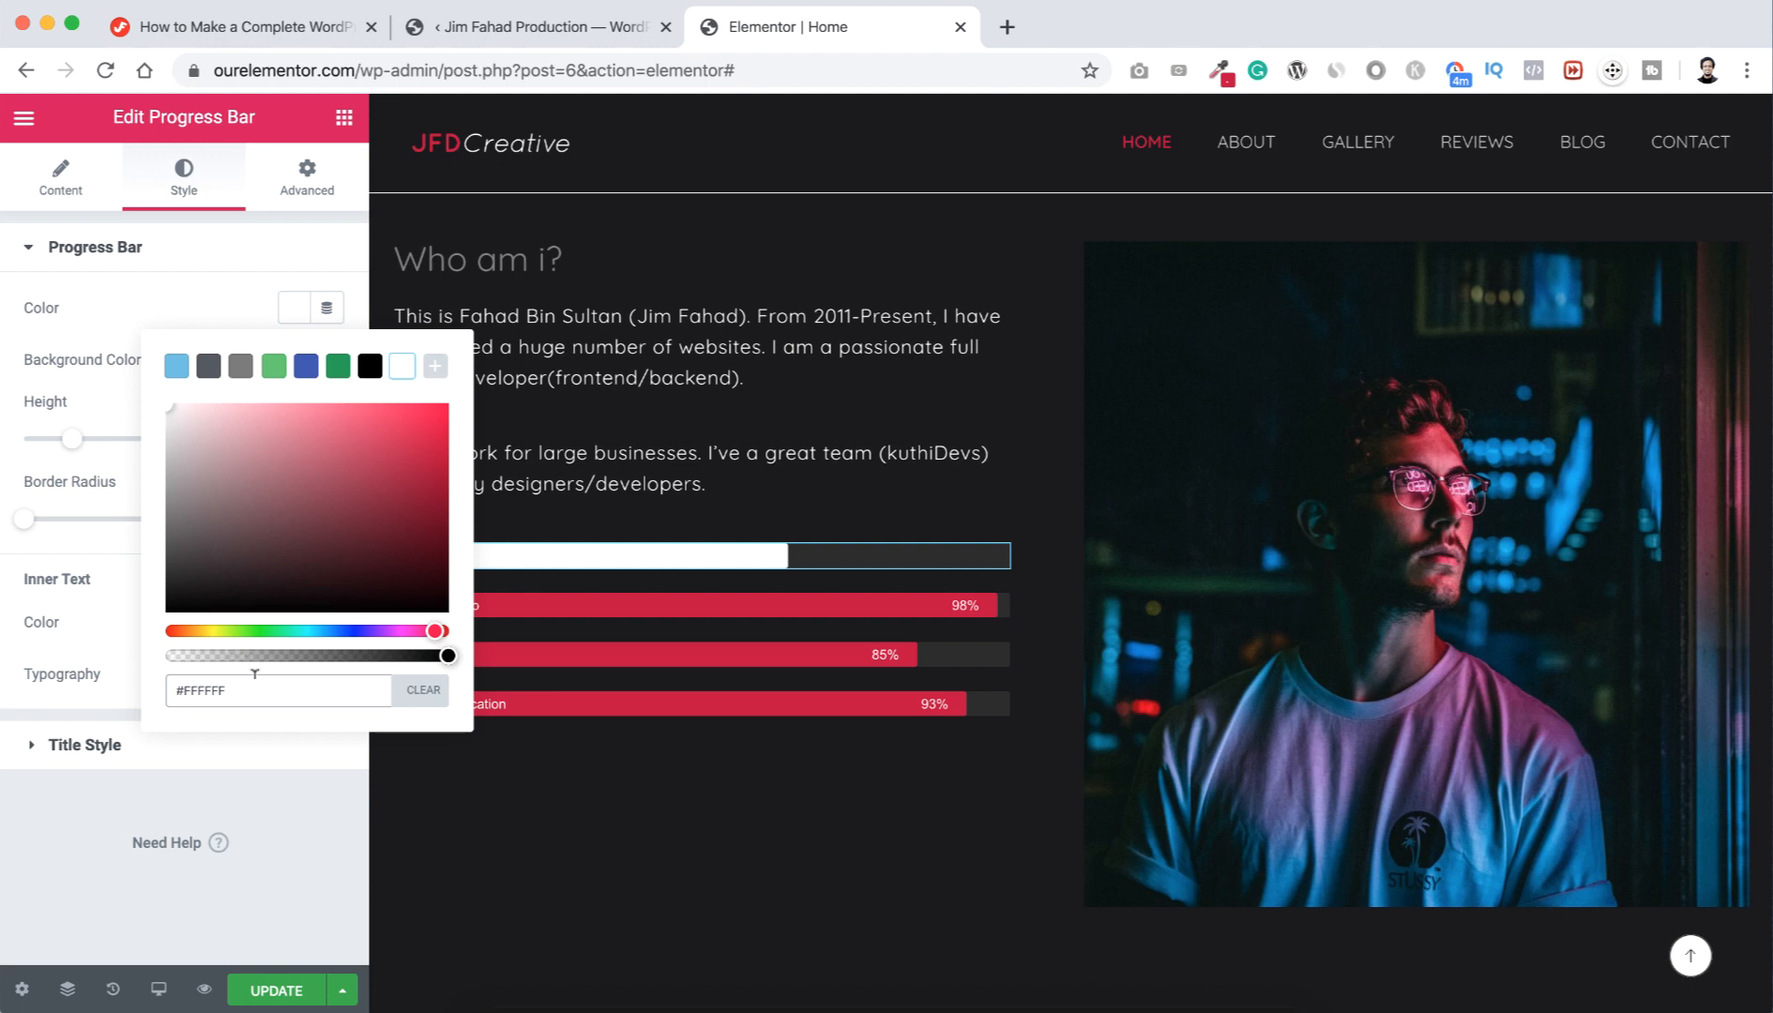
{"action": "left_click_drag", "start_coordinate": [218, 687], "coordinate": [131, 693]}
{"action": "key", "text": "ctrl+v"}
{"action": "left_click", "coordinate": [157, 297]}
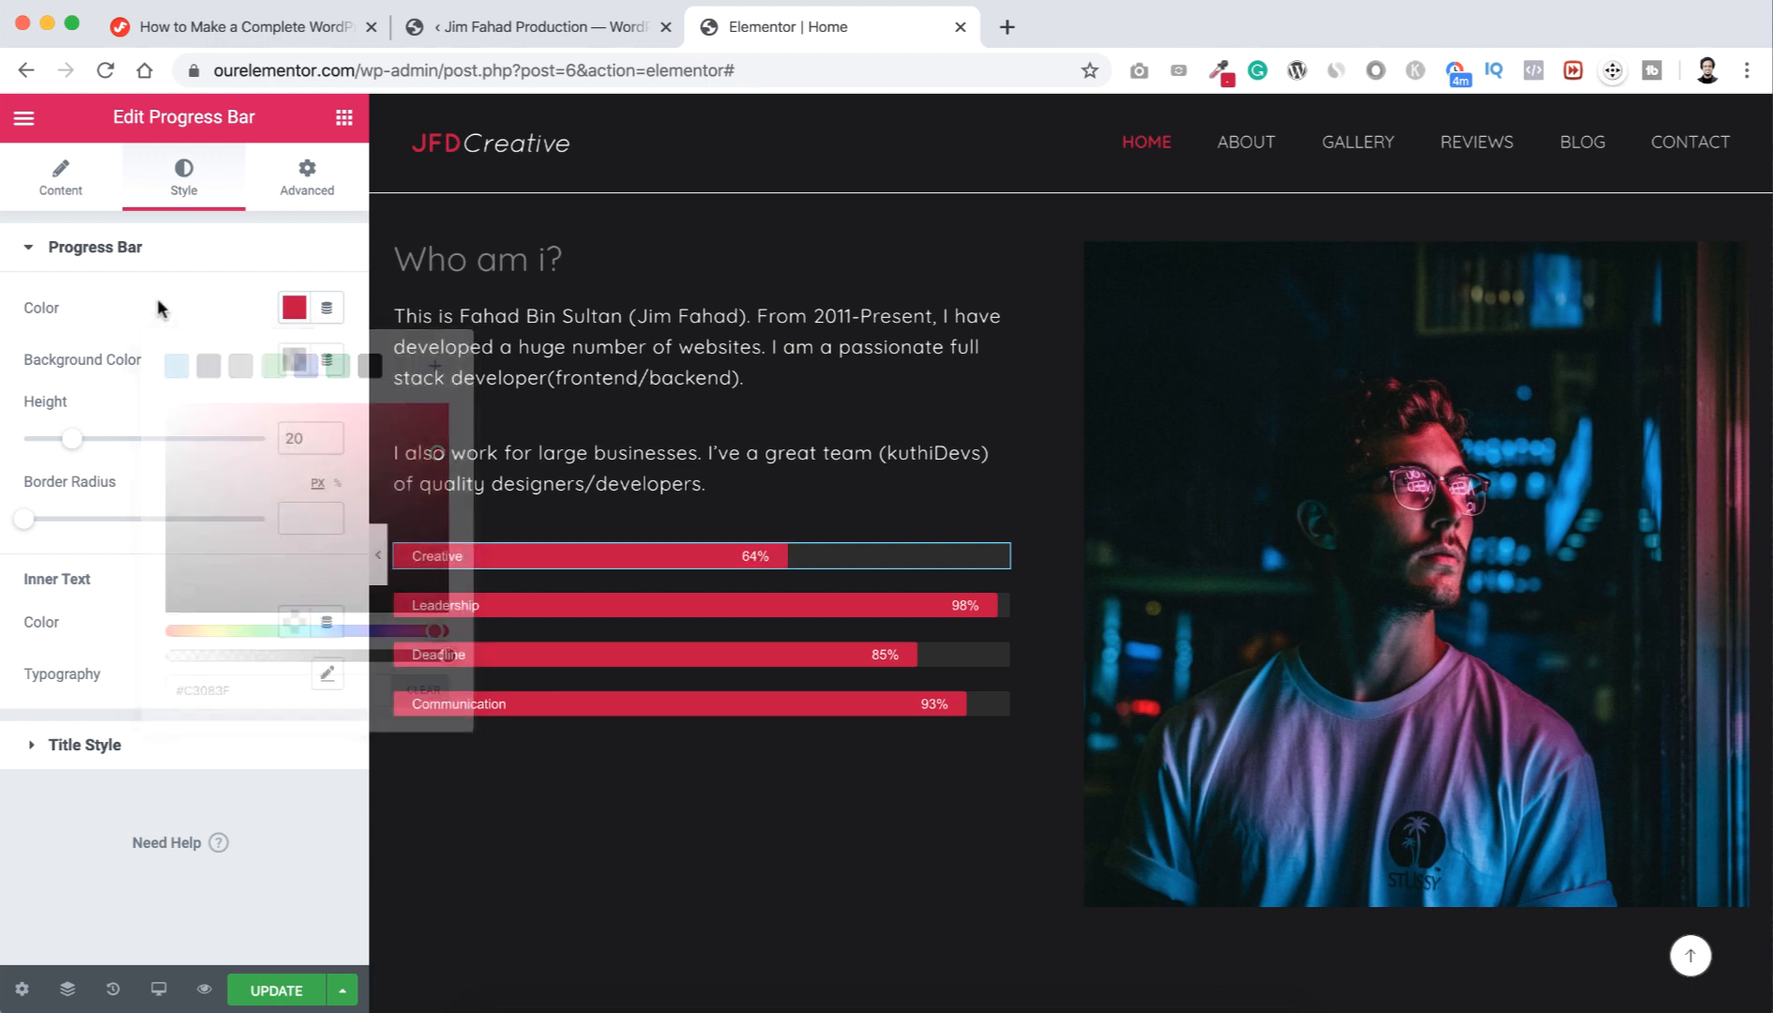
Step: Reset the Modern Gallery widget in the Gallery section by deleting all of its selected images
{"action": "scroll", "coordinate": [765, 660], "scroll_direction": "down", "scroll_amount": 7}
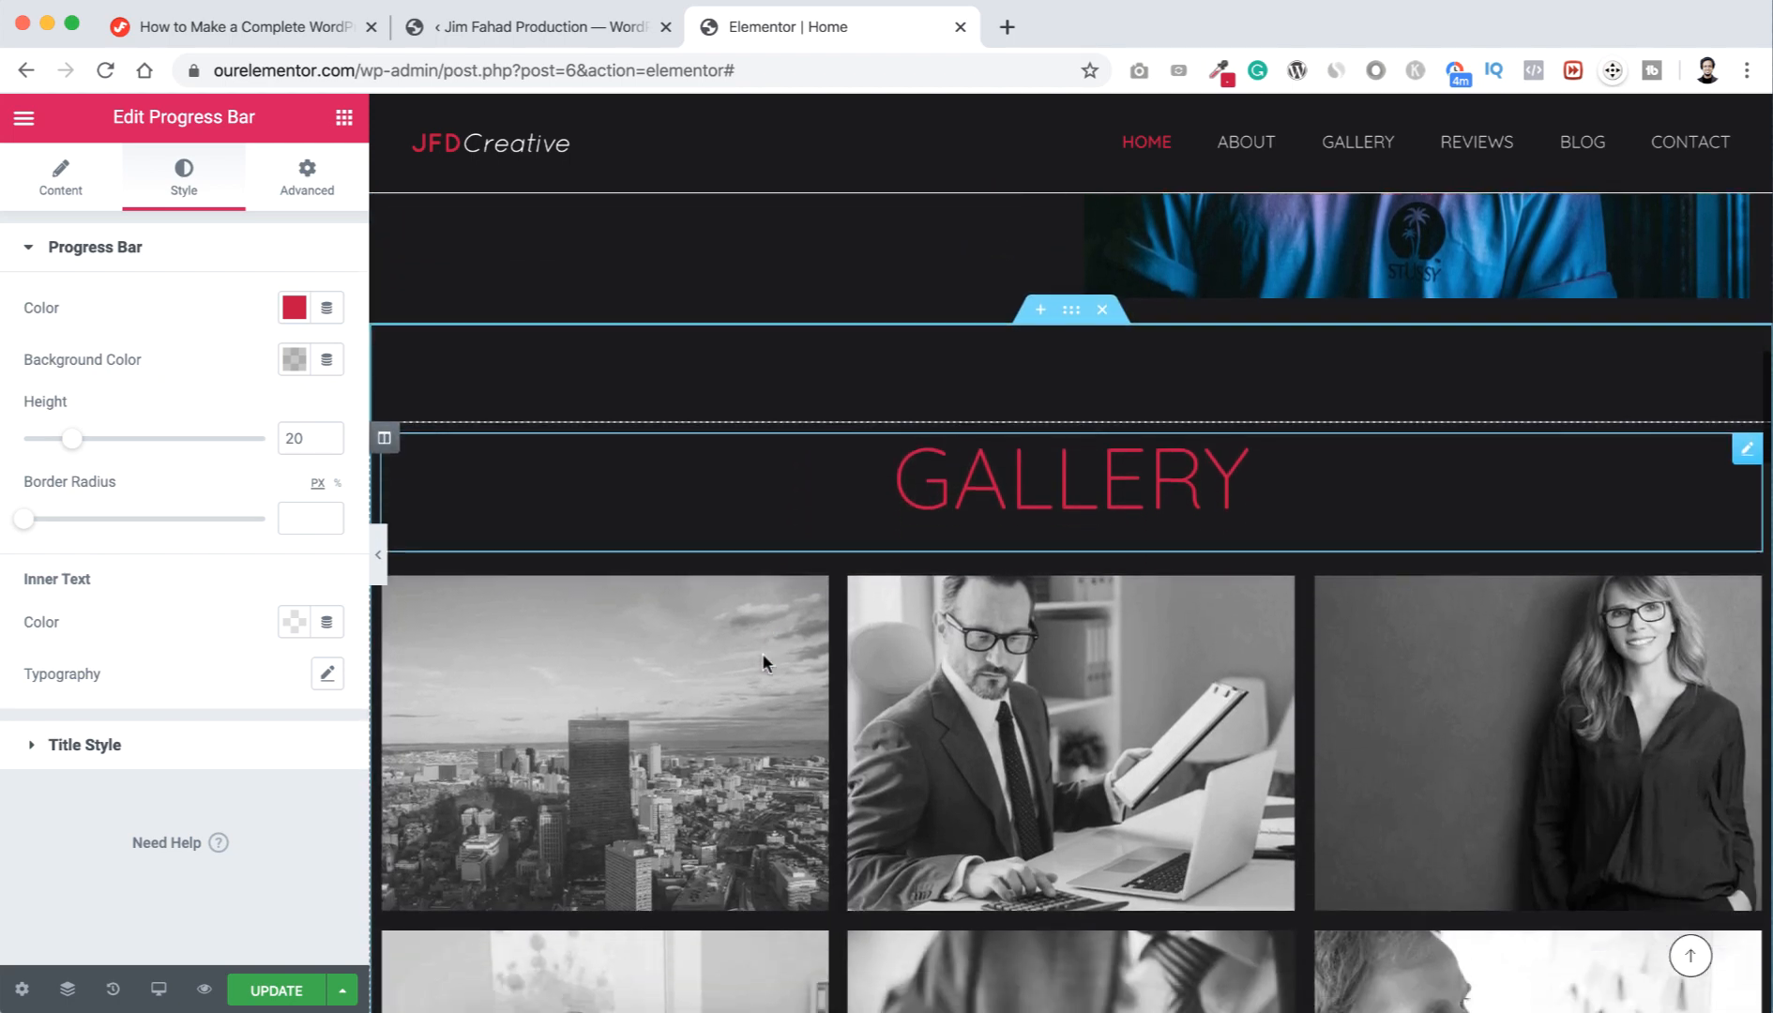
{"action": "scroll", "coordinate": [762, 652], "scroll_direction": "down", "scroll_amount": 3}
{"action": "left_click", "coordinate": [762, 652]}
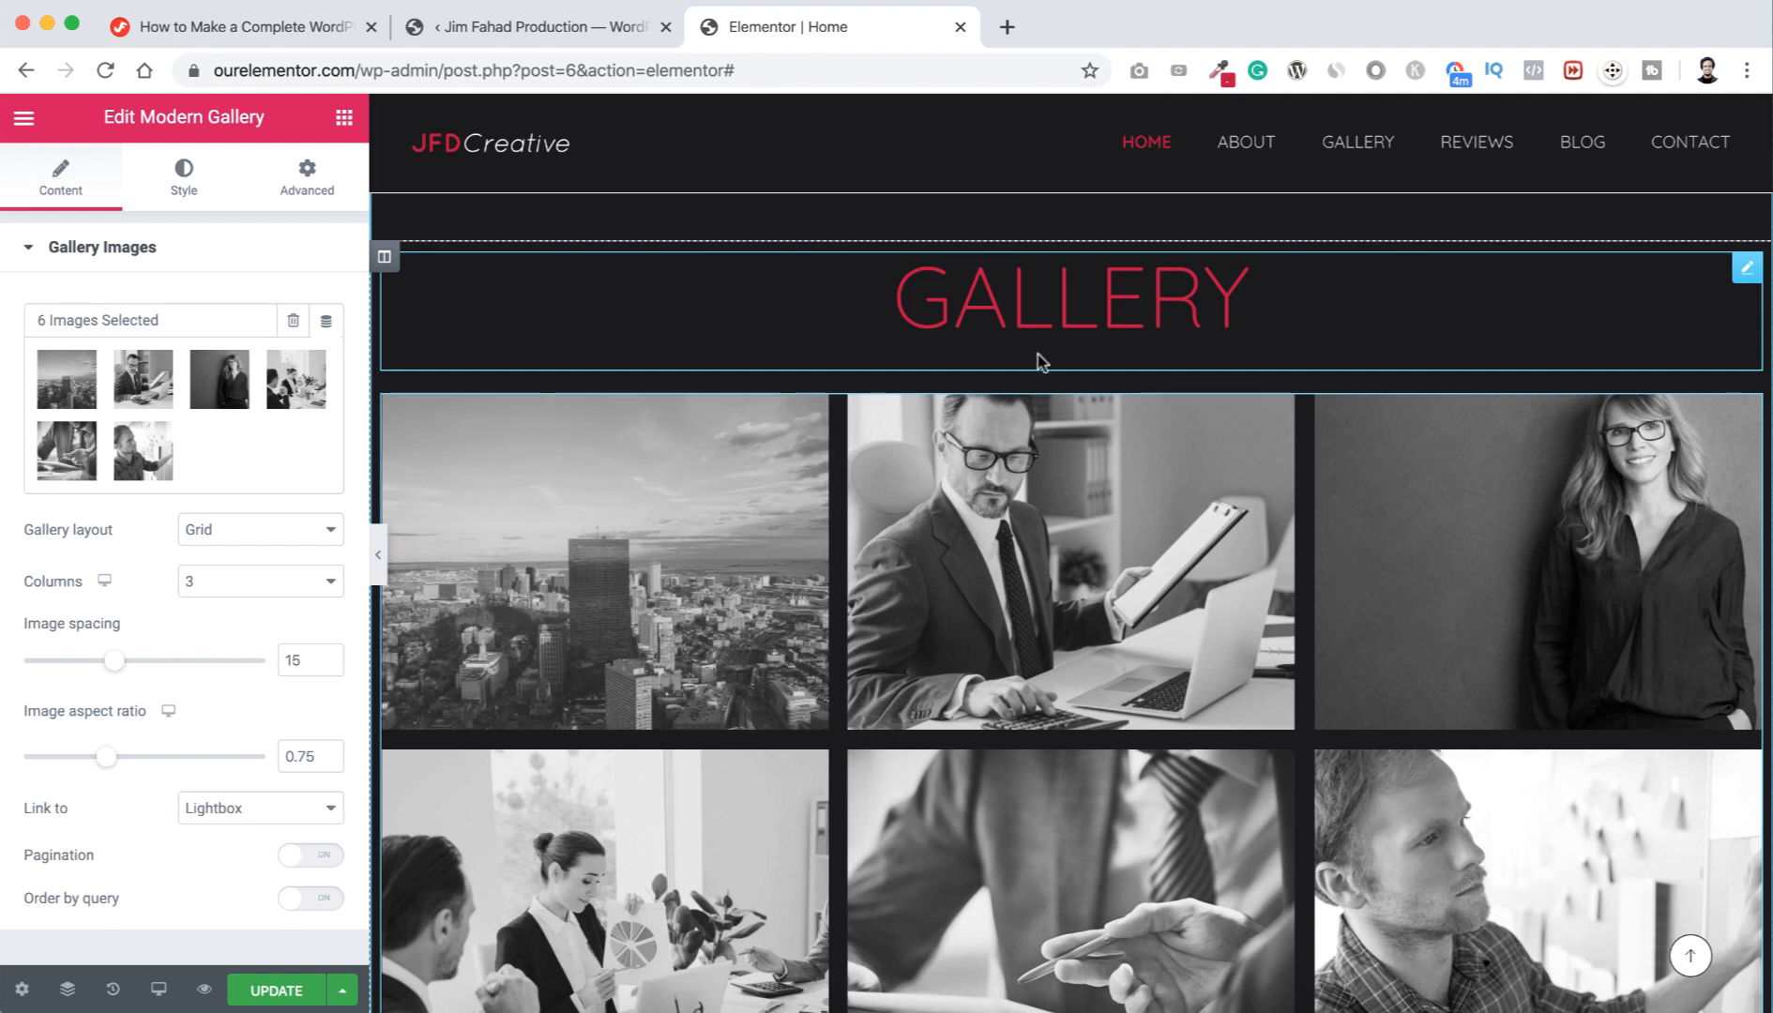
{"action": "scroll", "coordinate": [1020, 510], "scroll_direction": "down", "scroll_amount": 3}
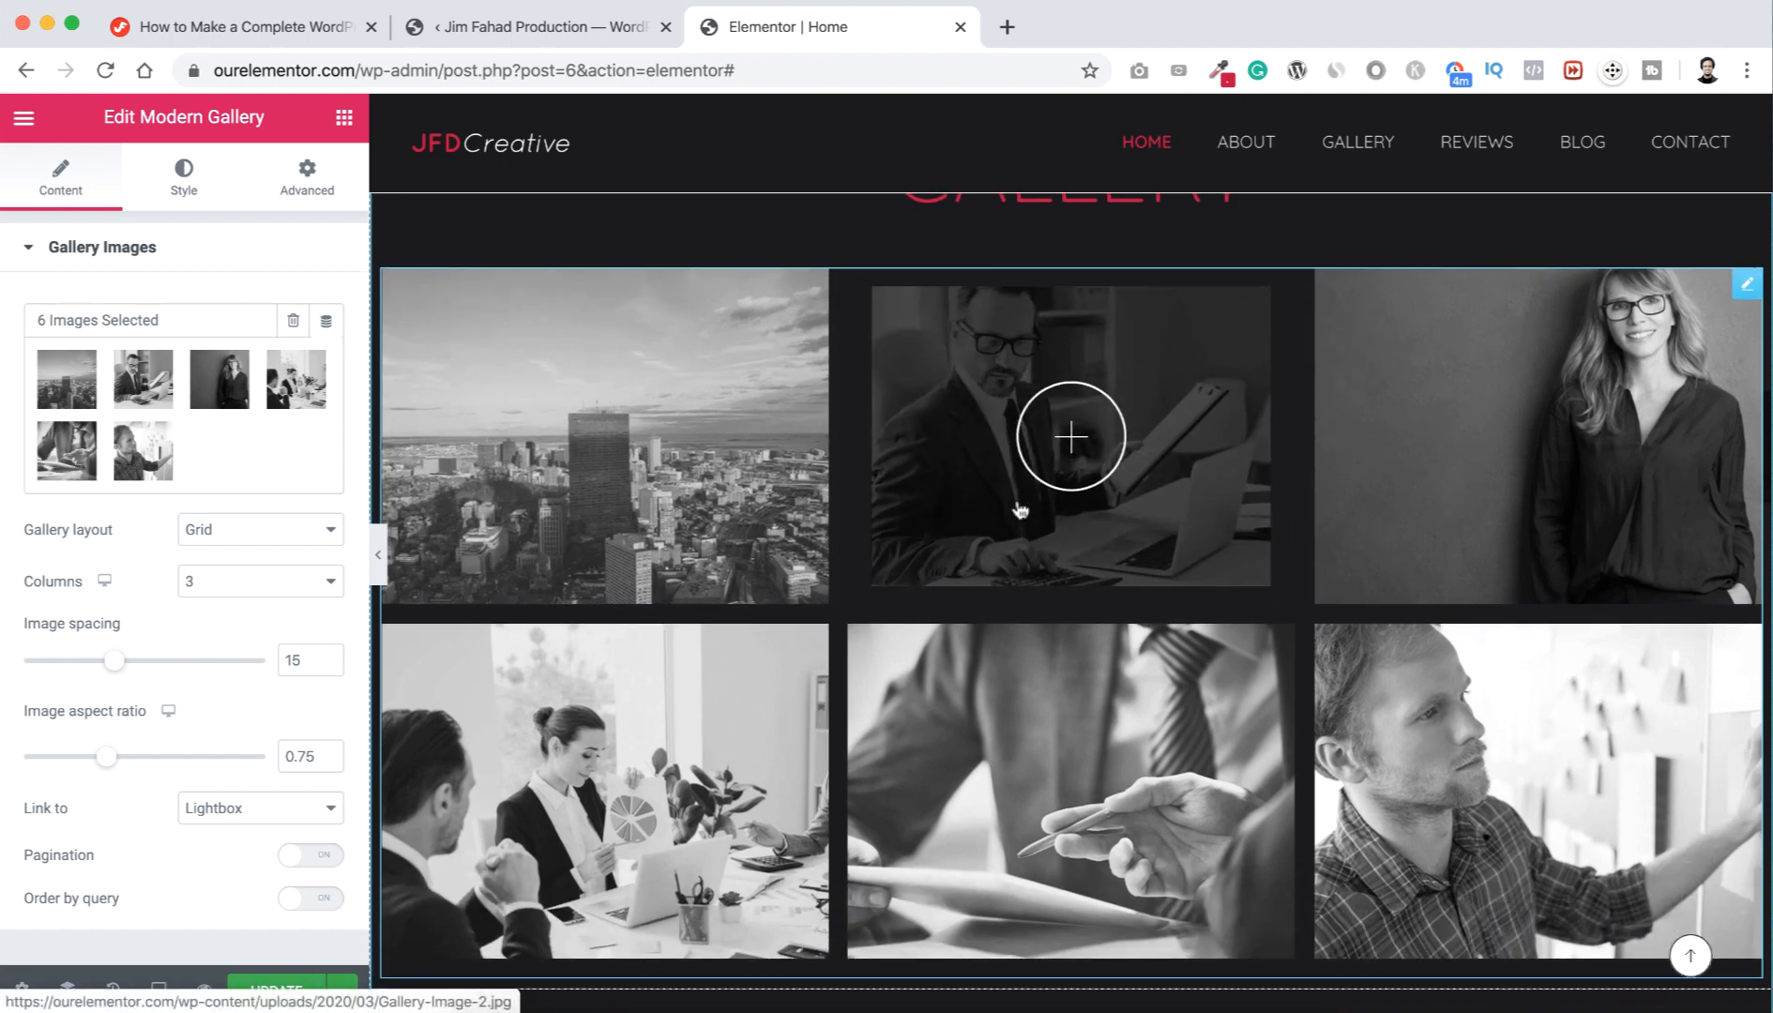
{"action": "scroll", "coordinate": [1021, 510], "scroll_direction": "up", "scroll_amount": 1}
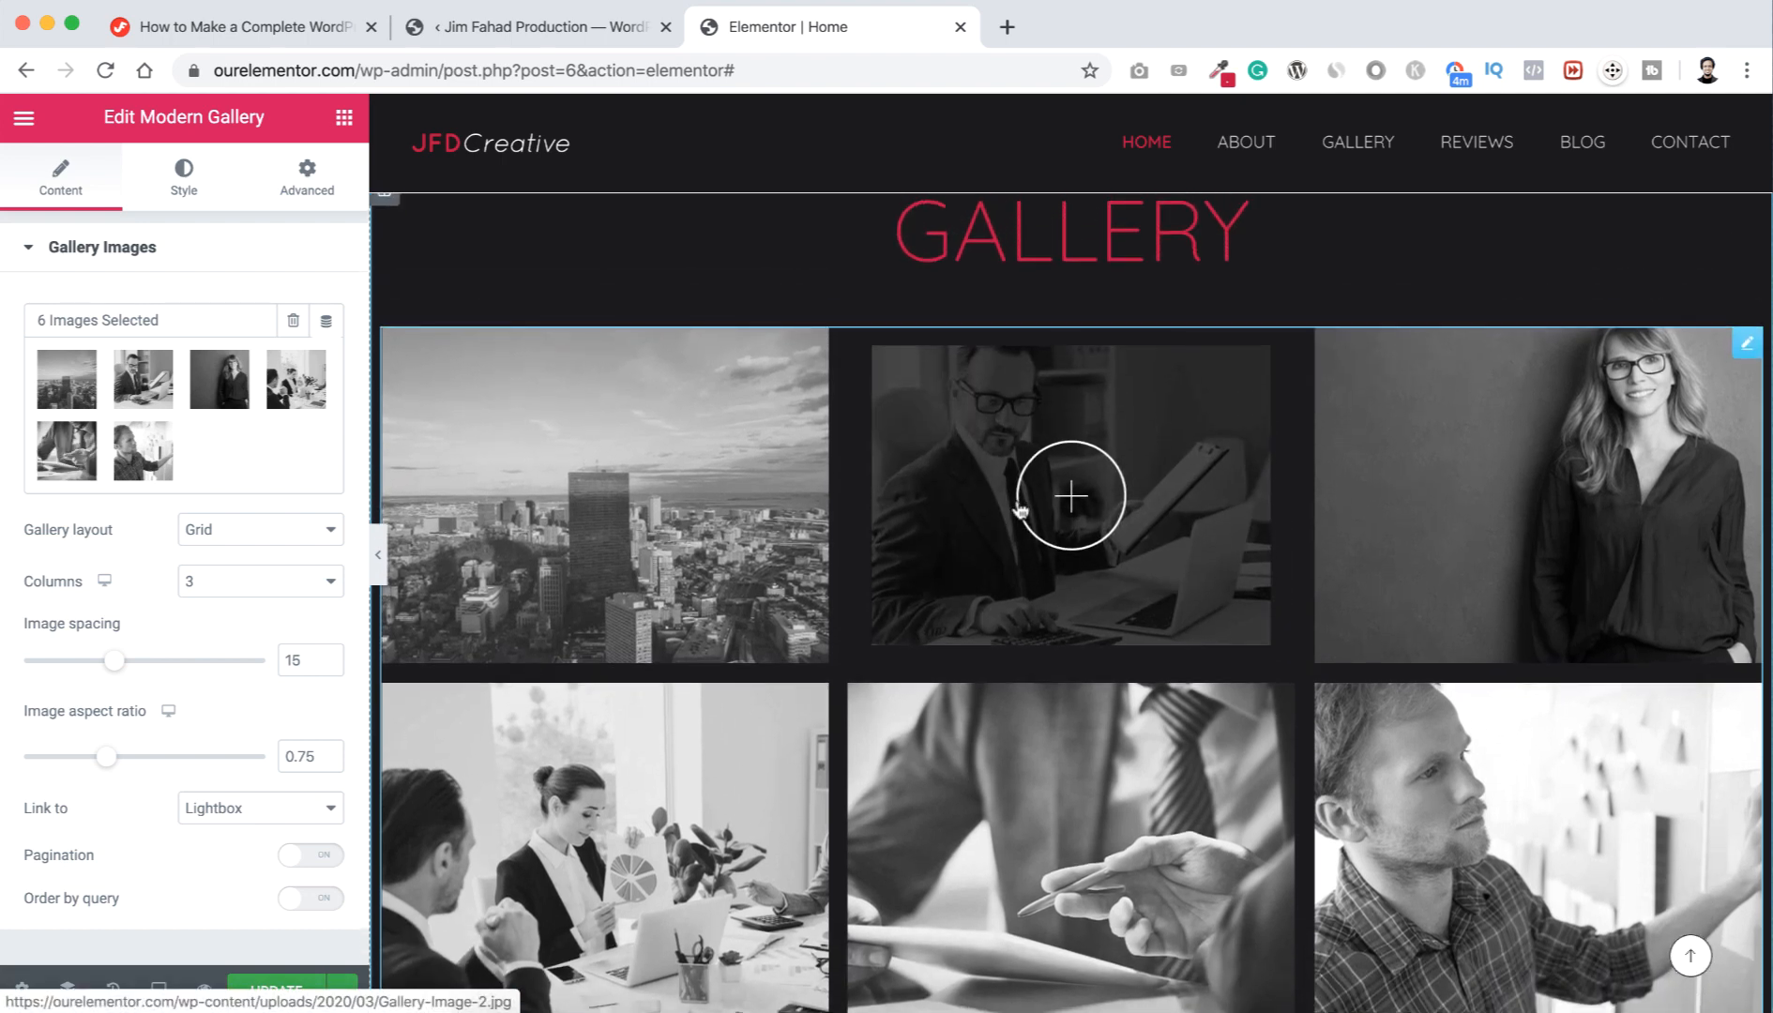
{"action": "scroll", "coordinate": [1021, 509], "scroll_direction": "down", "scroll_amount": 3}
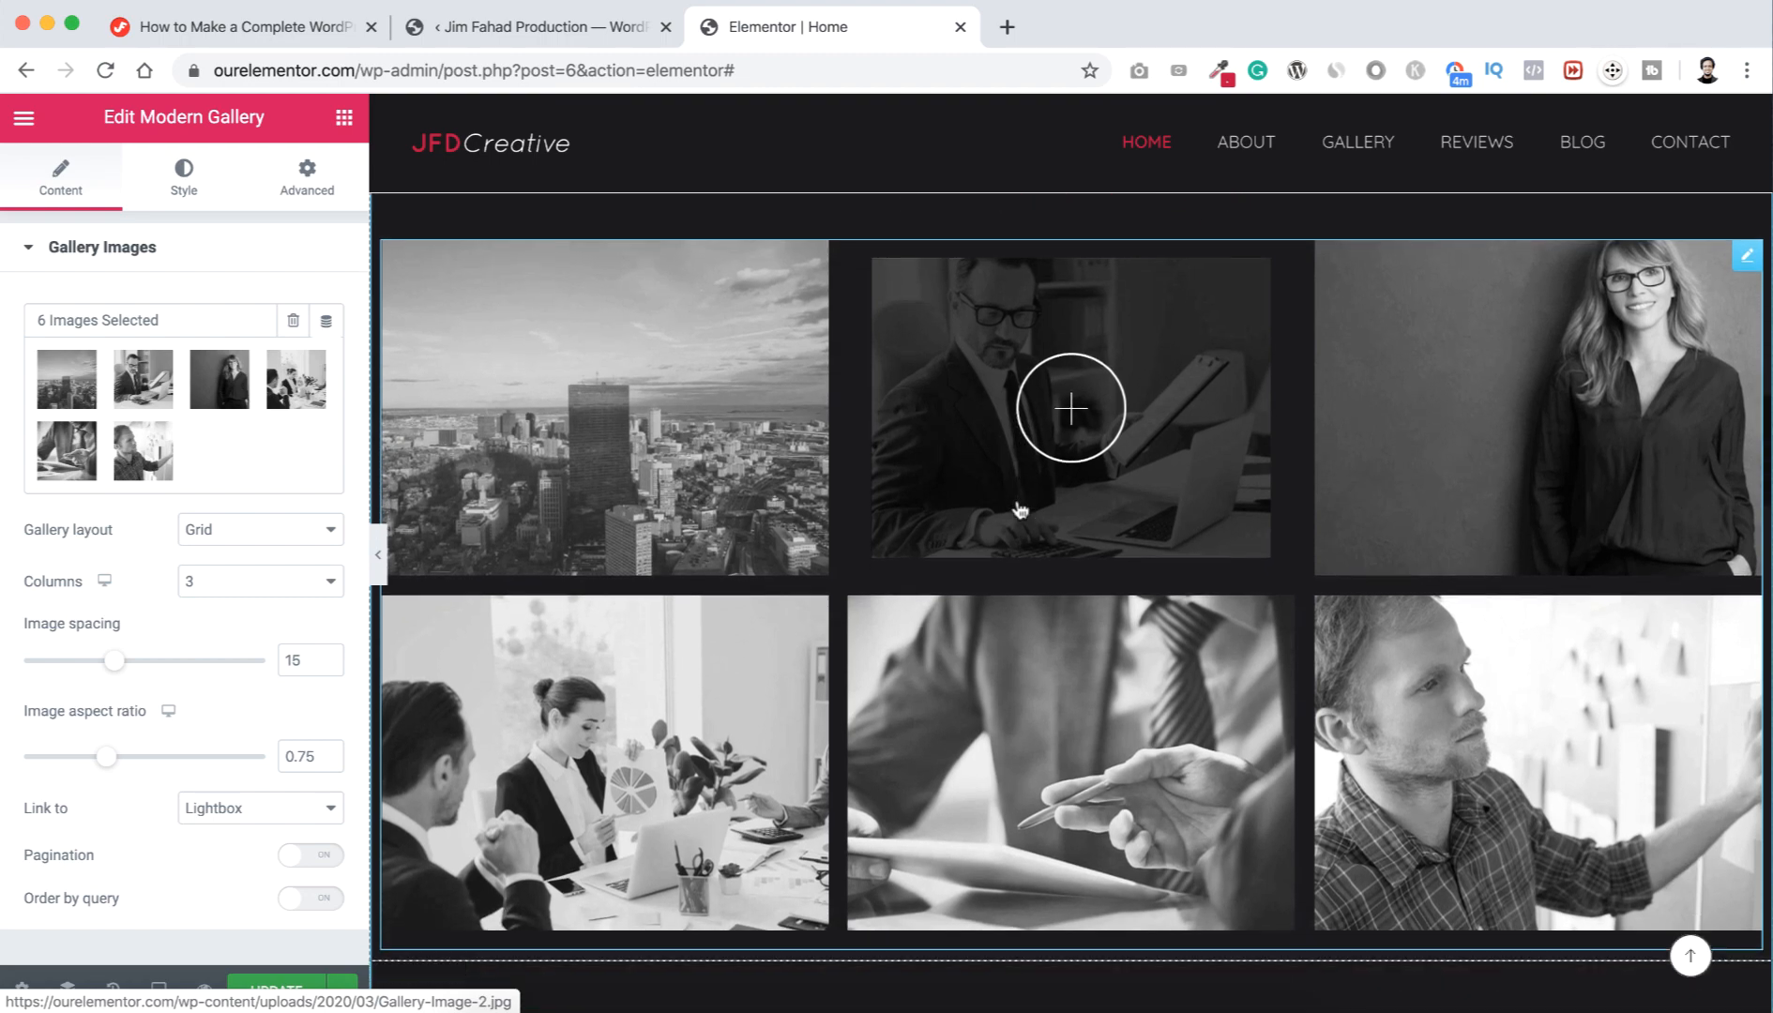
{"action": "scroll", "coordinate": [1021, 510], "scroll_direction": "up", "scroll_amount": 1}
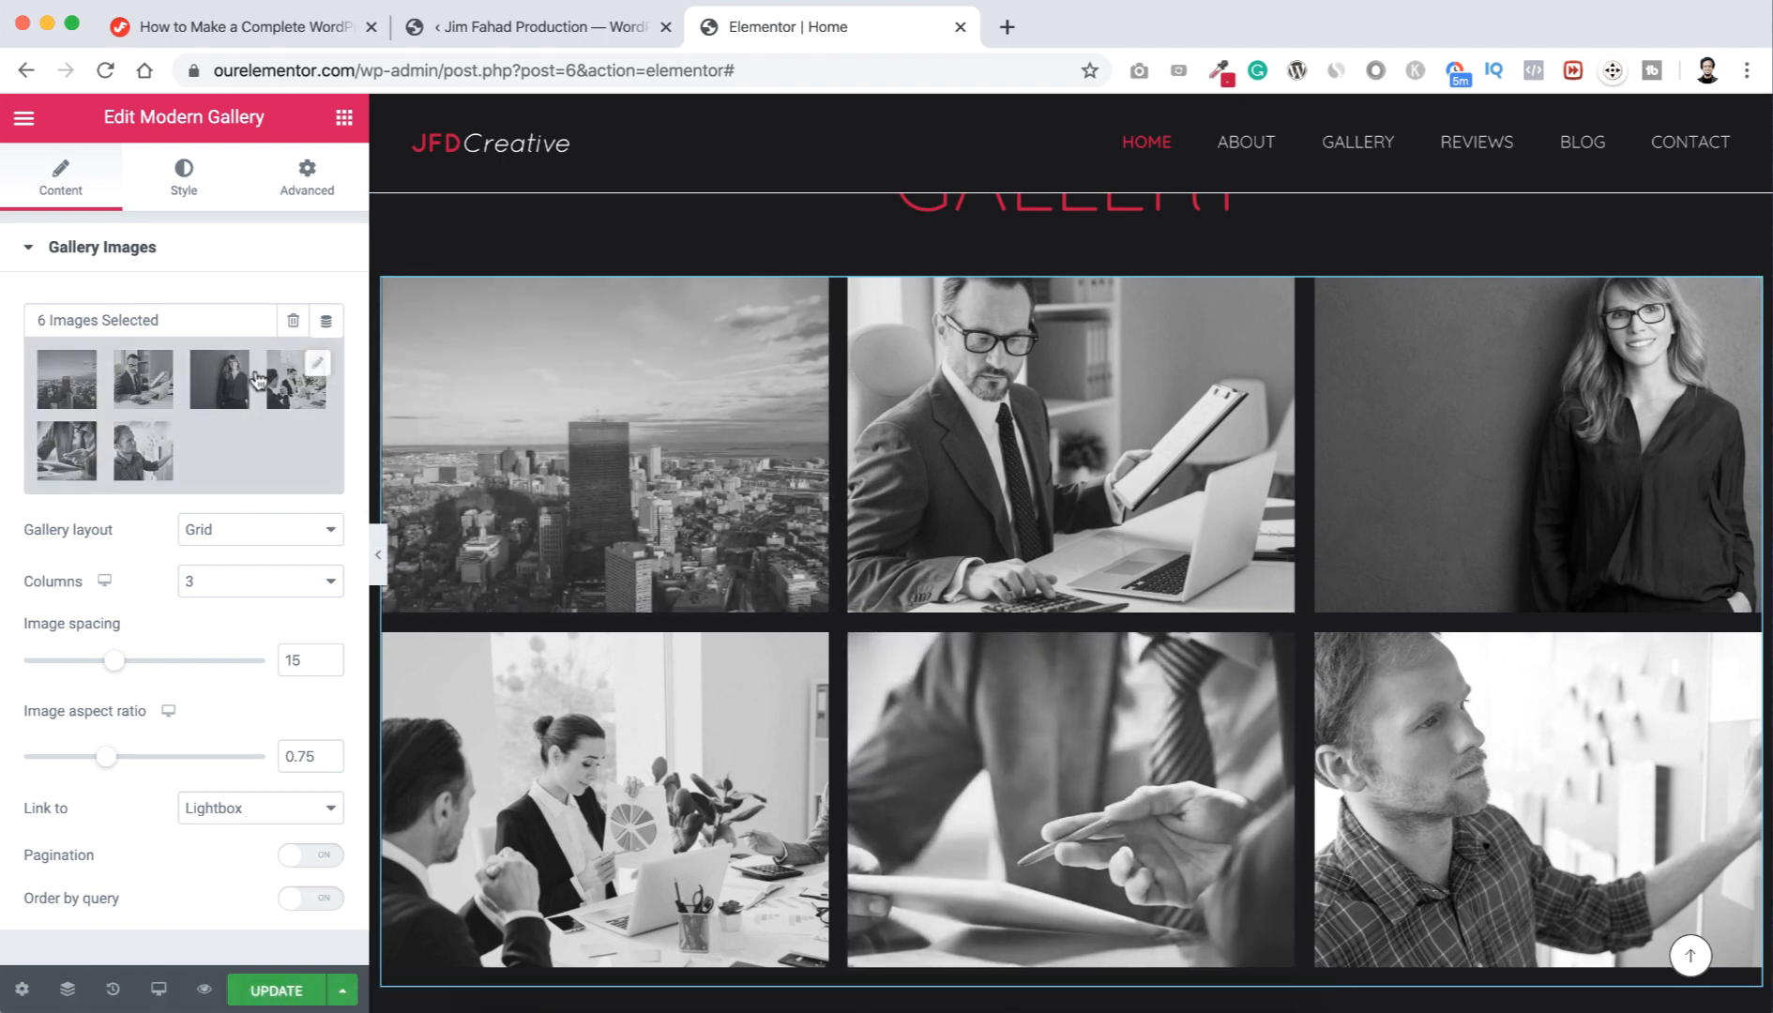
{"action": "left_click", "coordinate": [293, 322]}
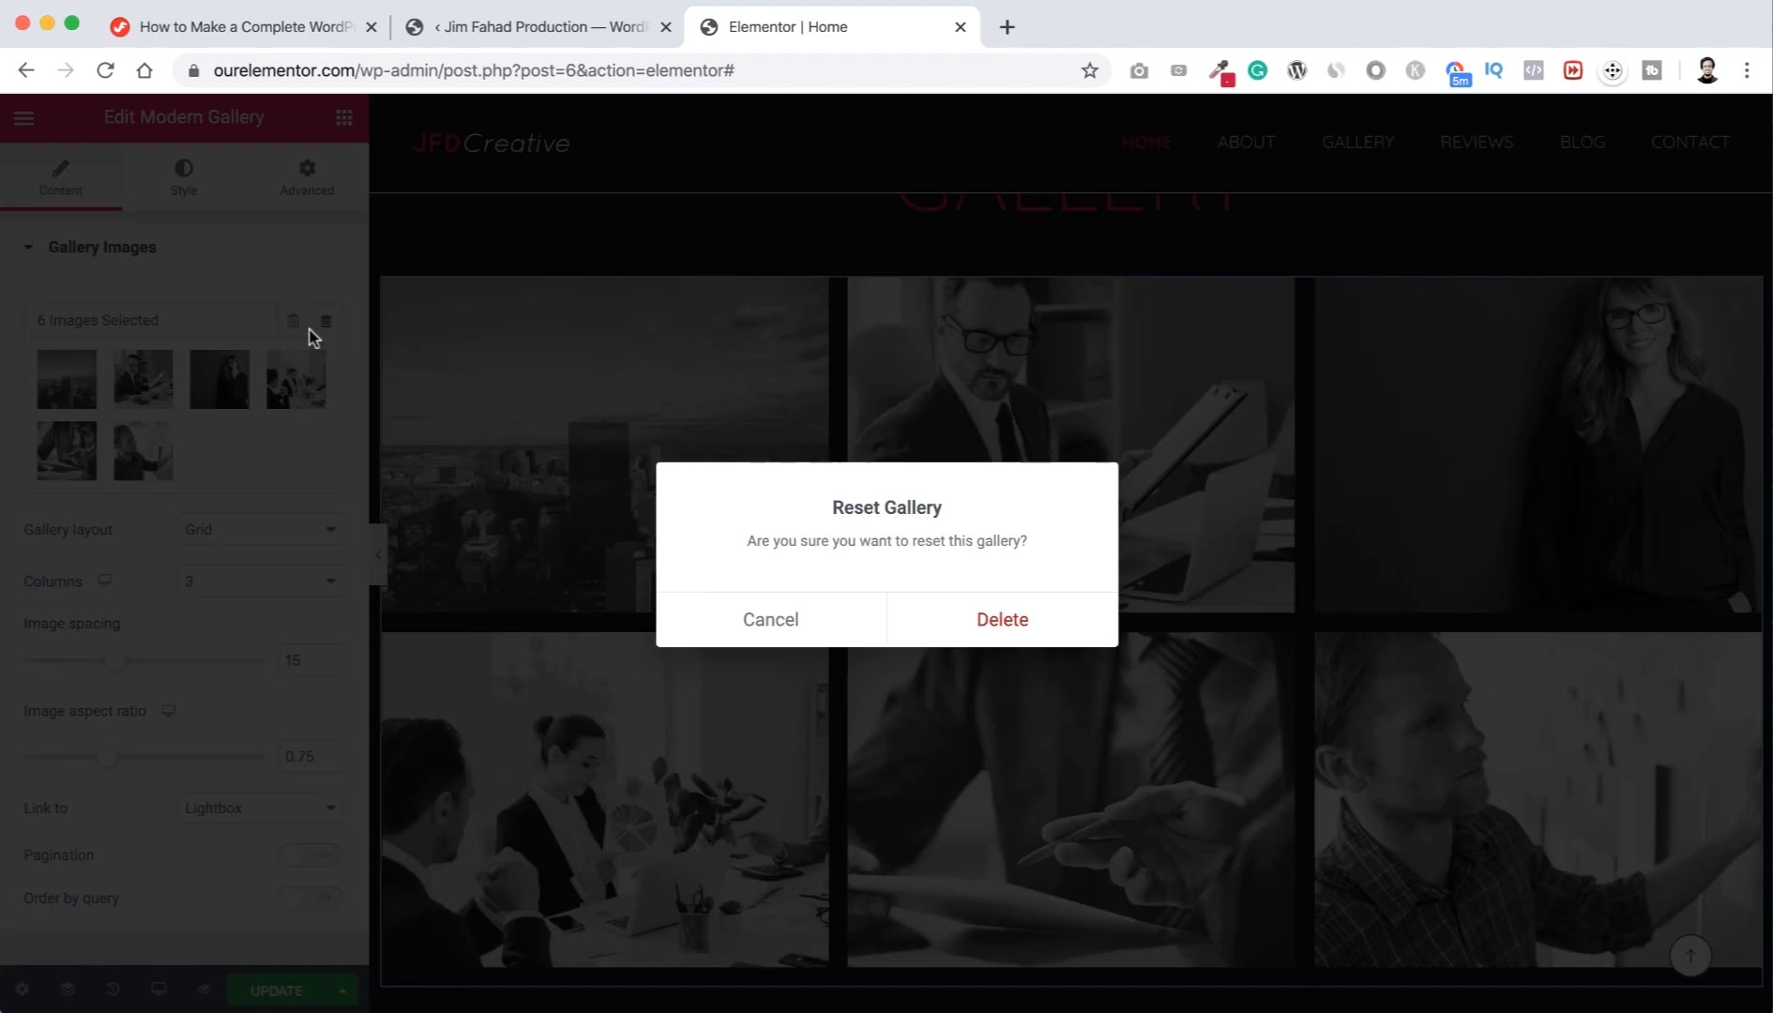
{"action": "left_click", "coordinate": [1002, 621]}
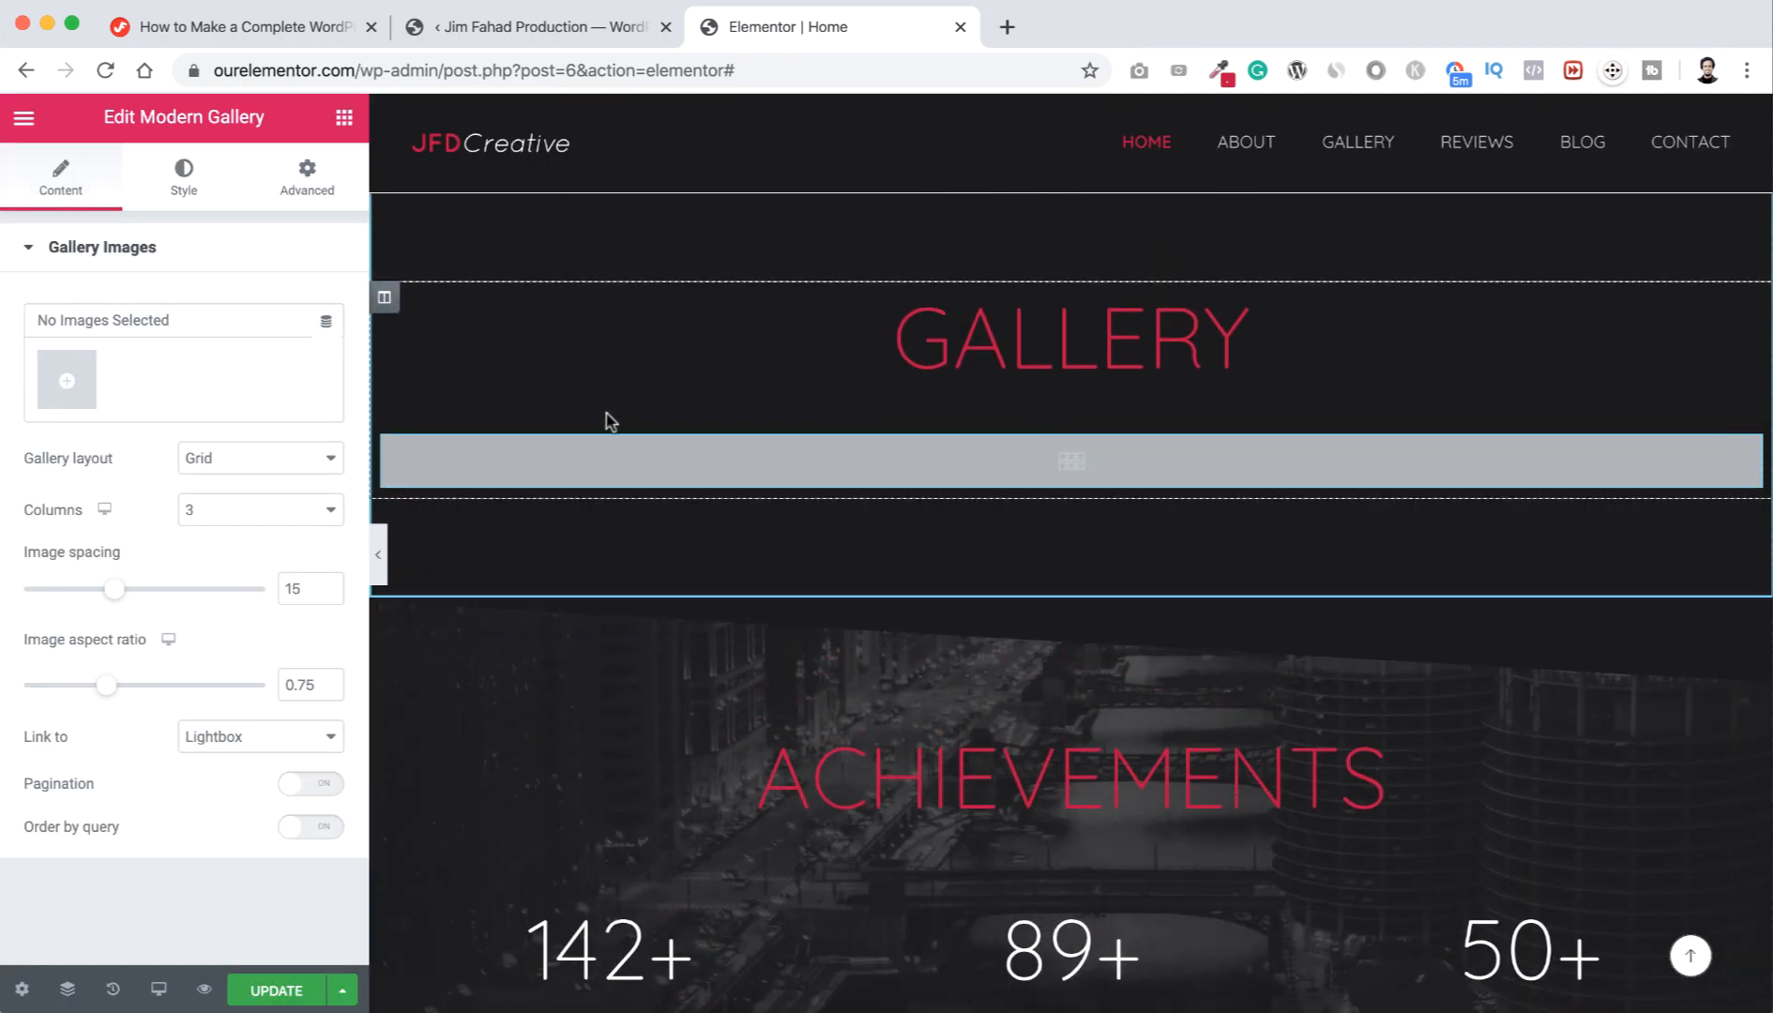
Step: Select six media library images for the Modern Gallery widget: the daytime city skyline and five business photos from Gallery-Image-2 to Gallery-Image-6
{"action": "left_click", "coordinate": [68, 381]}
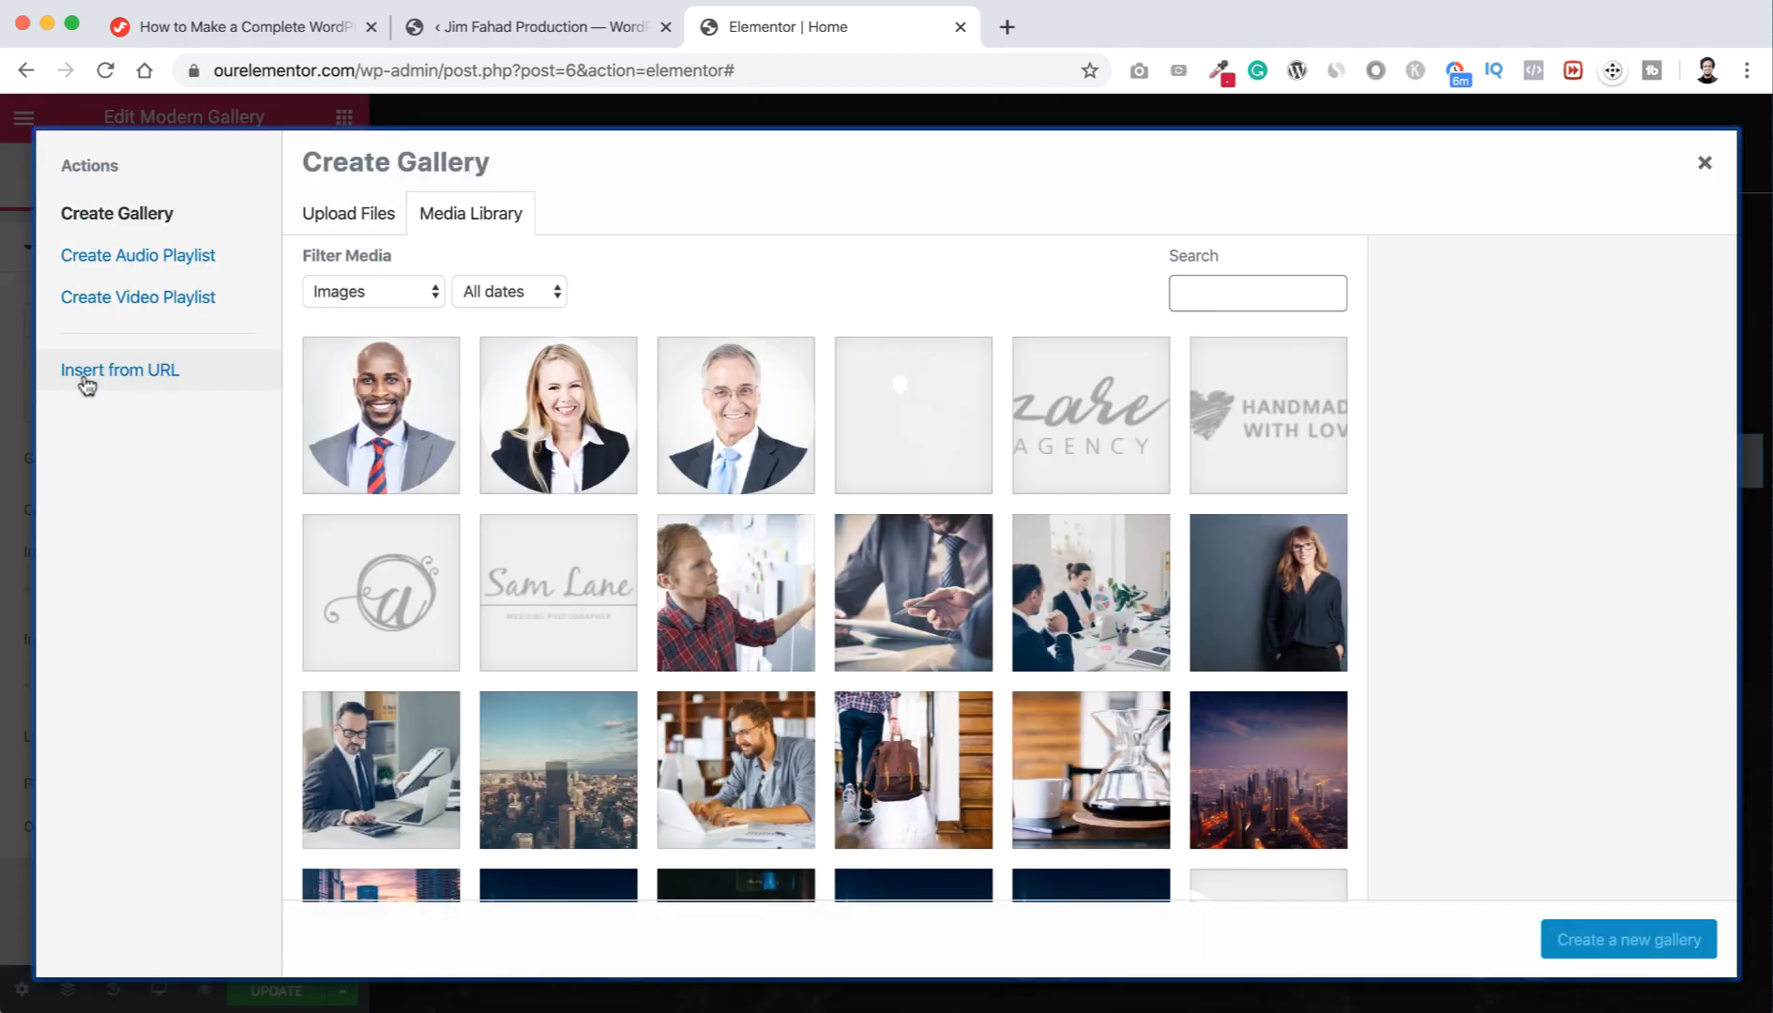
{"action": "scroll", "coordinate": [407, 629], "scroll_direction": "down", "scroll_amount": 1}
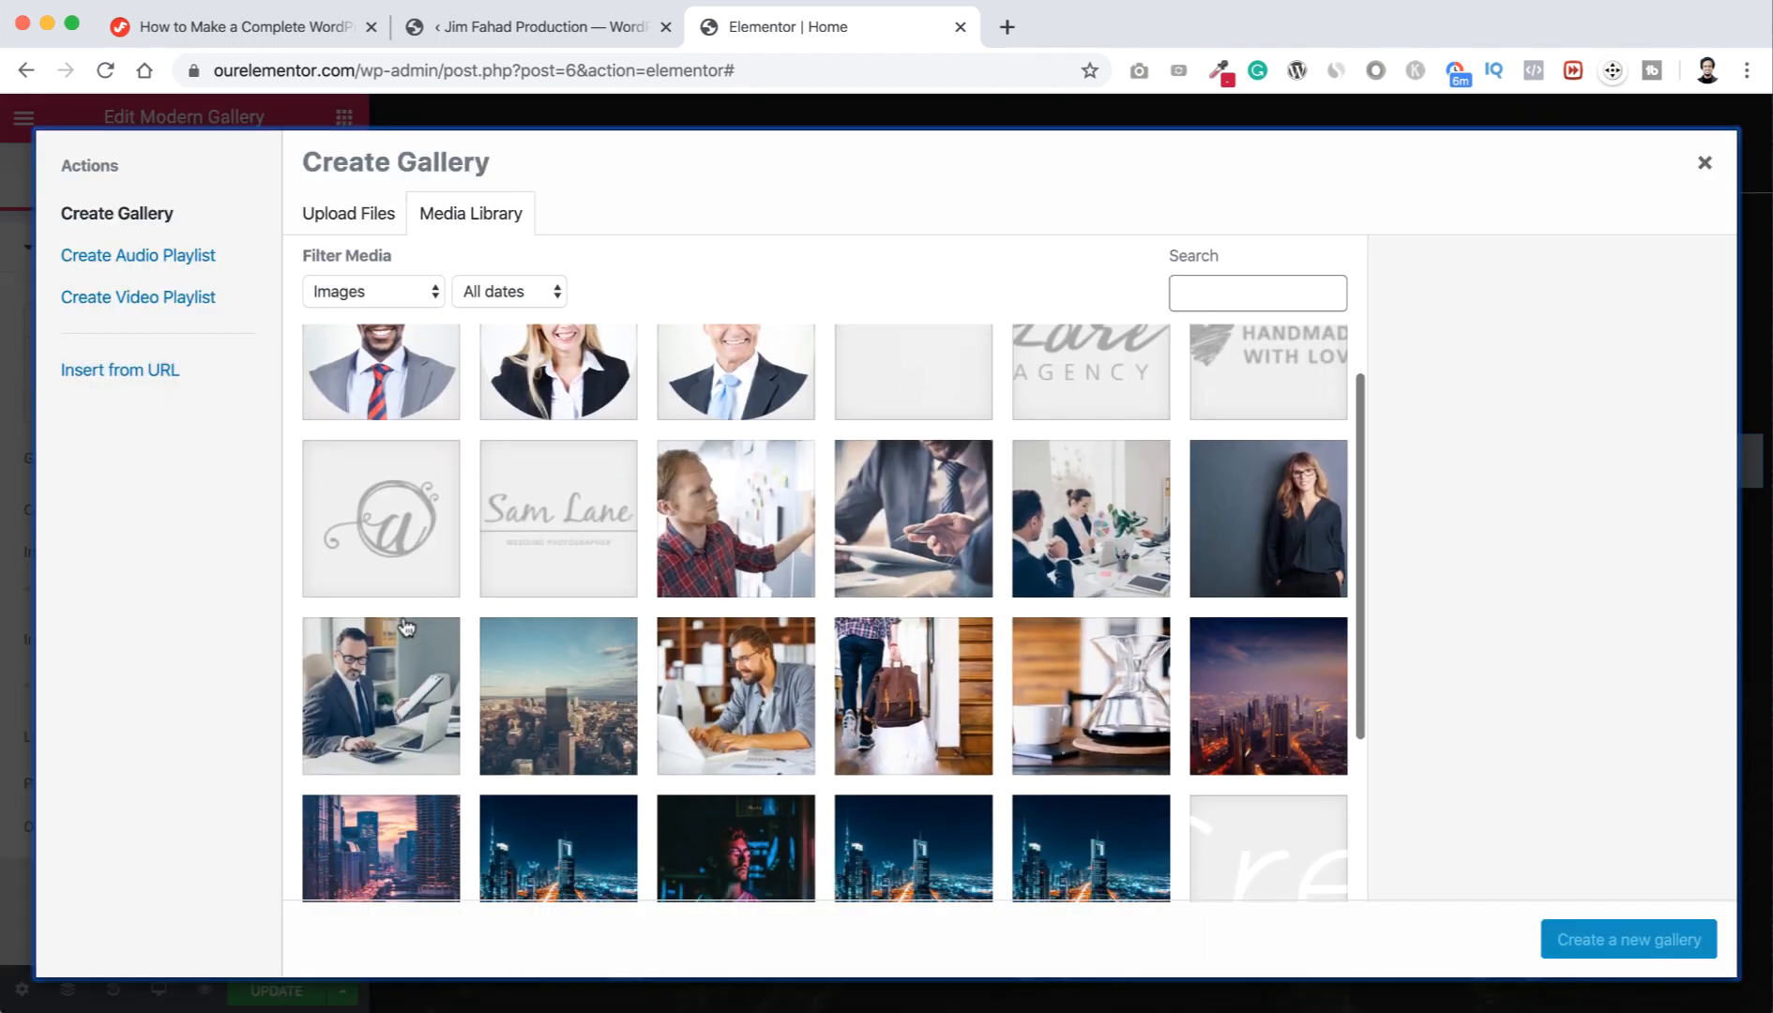
{"action": "left_click", "coordinate": [537, 702]}
{"action": "left_click", "coordinate": [432, 685]}
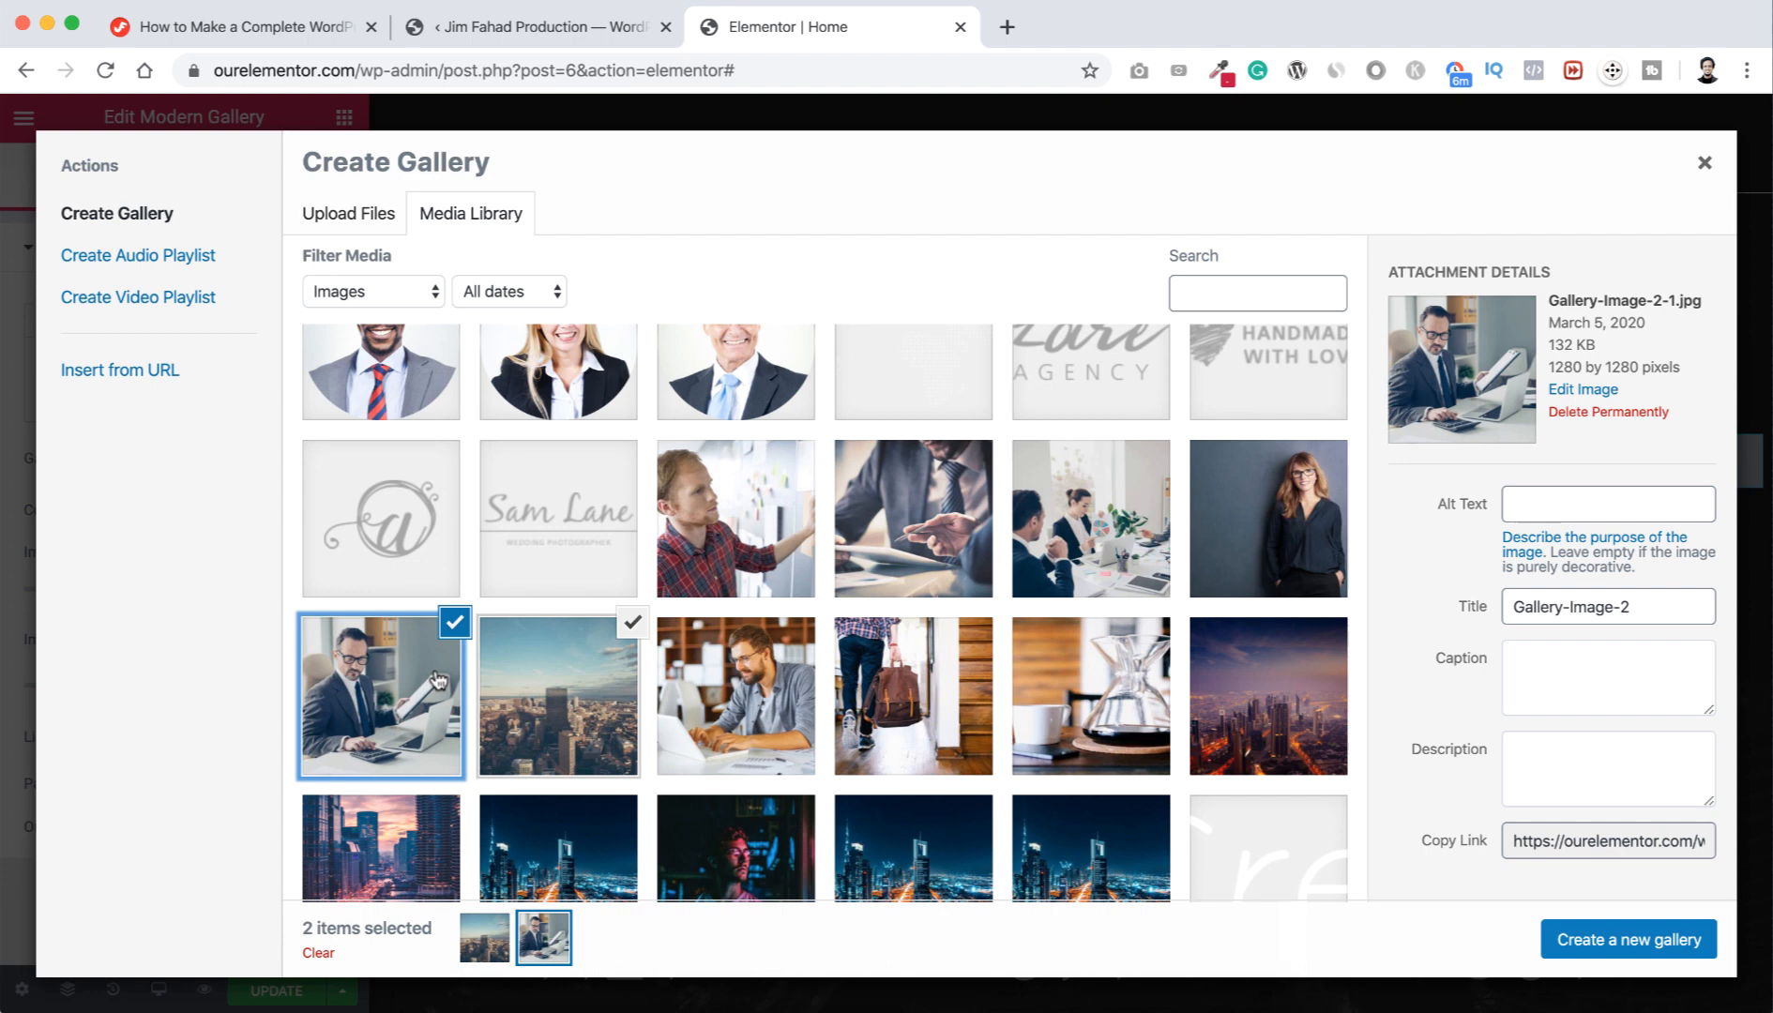
{"action": "left_click", "coordinate": [1224, 530]}
{"action": "left_click", "coordinate": [1070, 533]}
{"action": "left_click", "coordinate": [932, 532]}
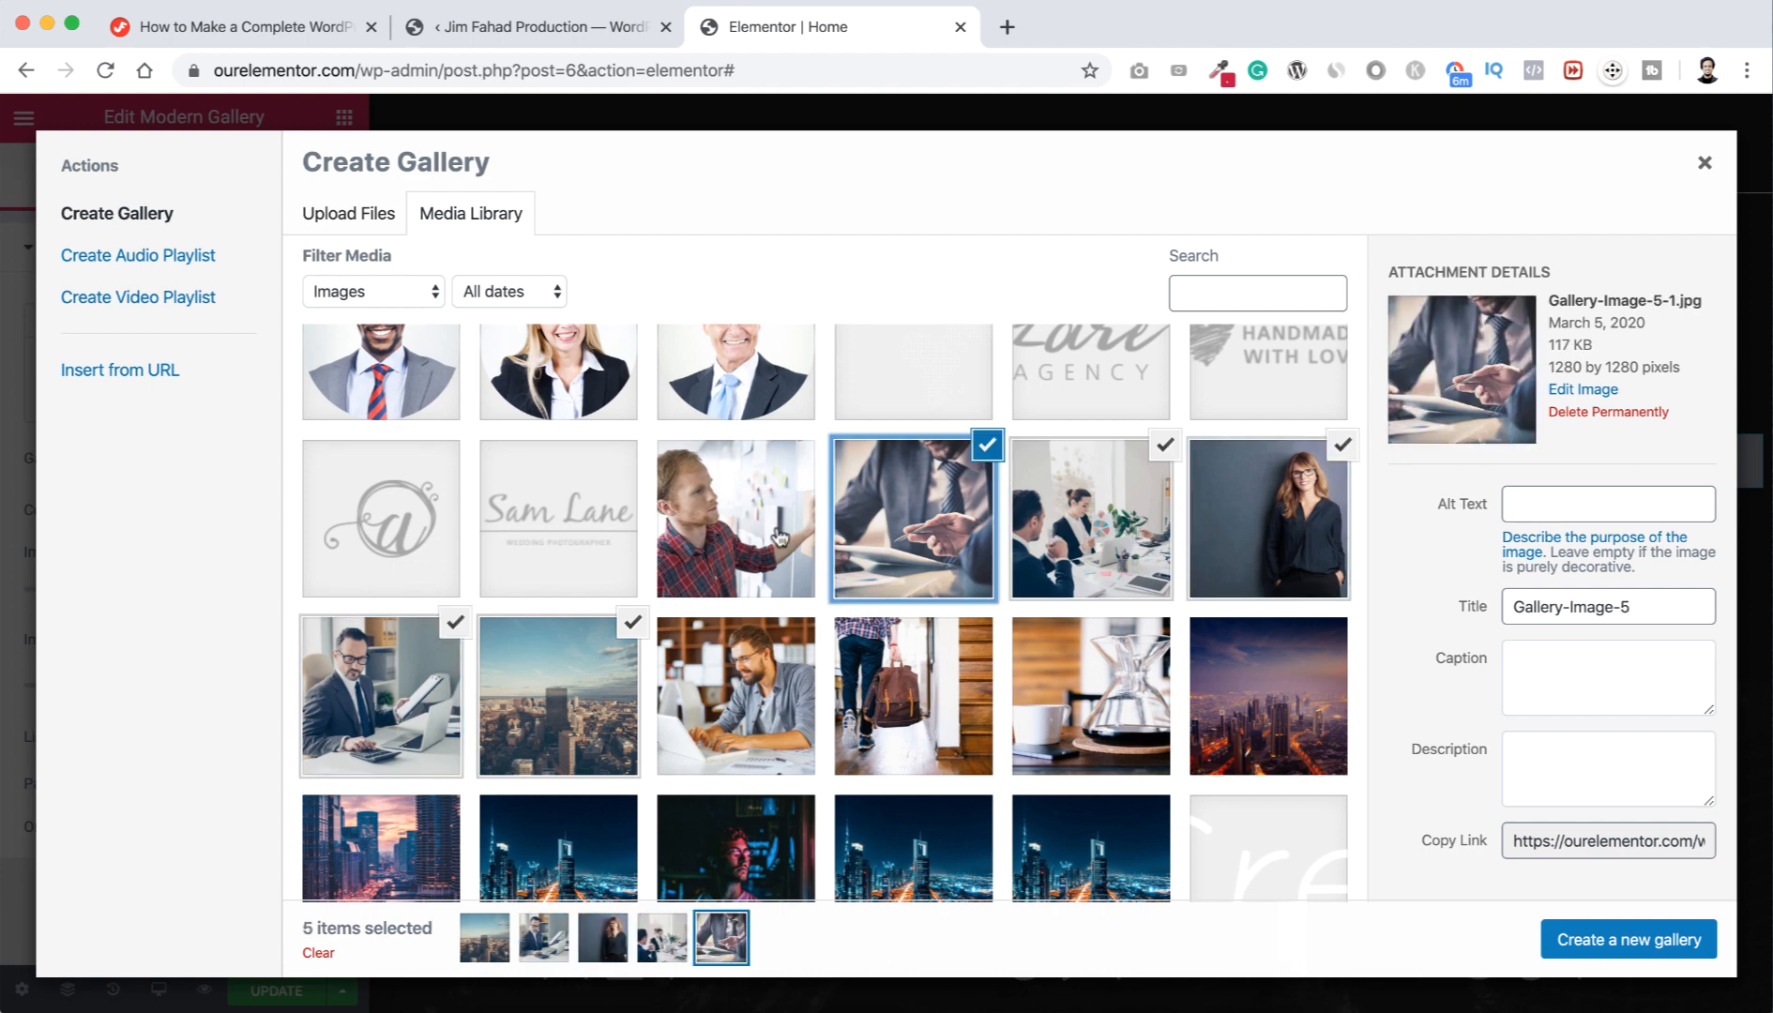
{"action": "left_click", "coordinate": [772, 537]}
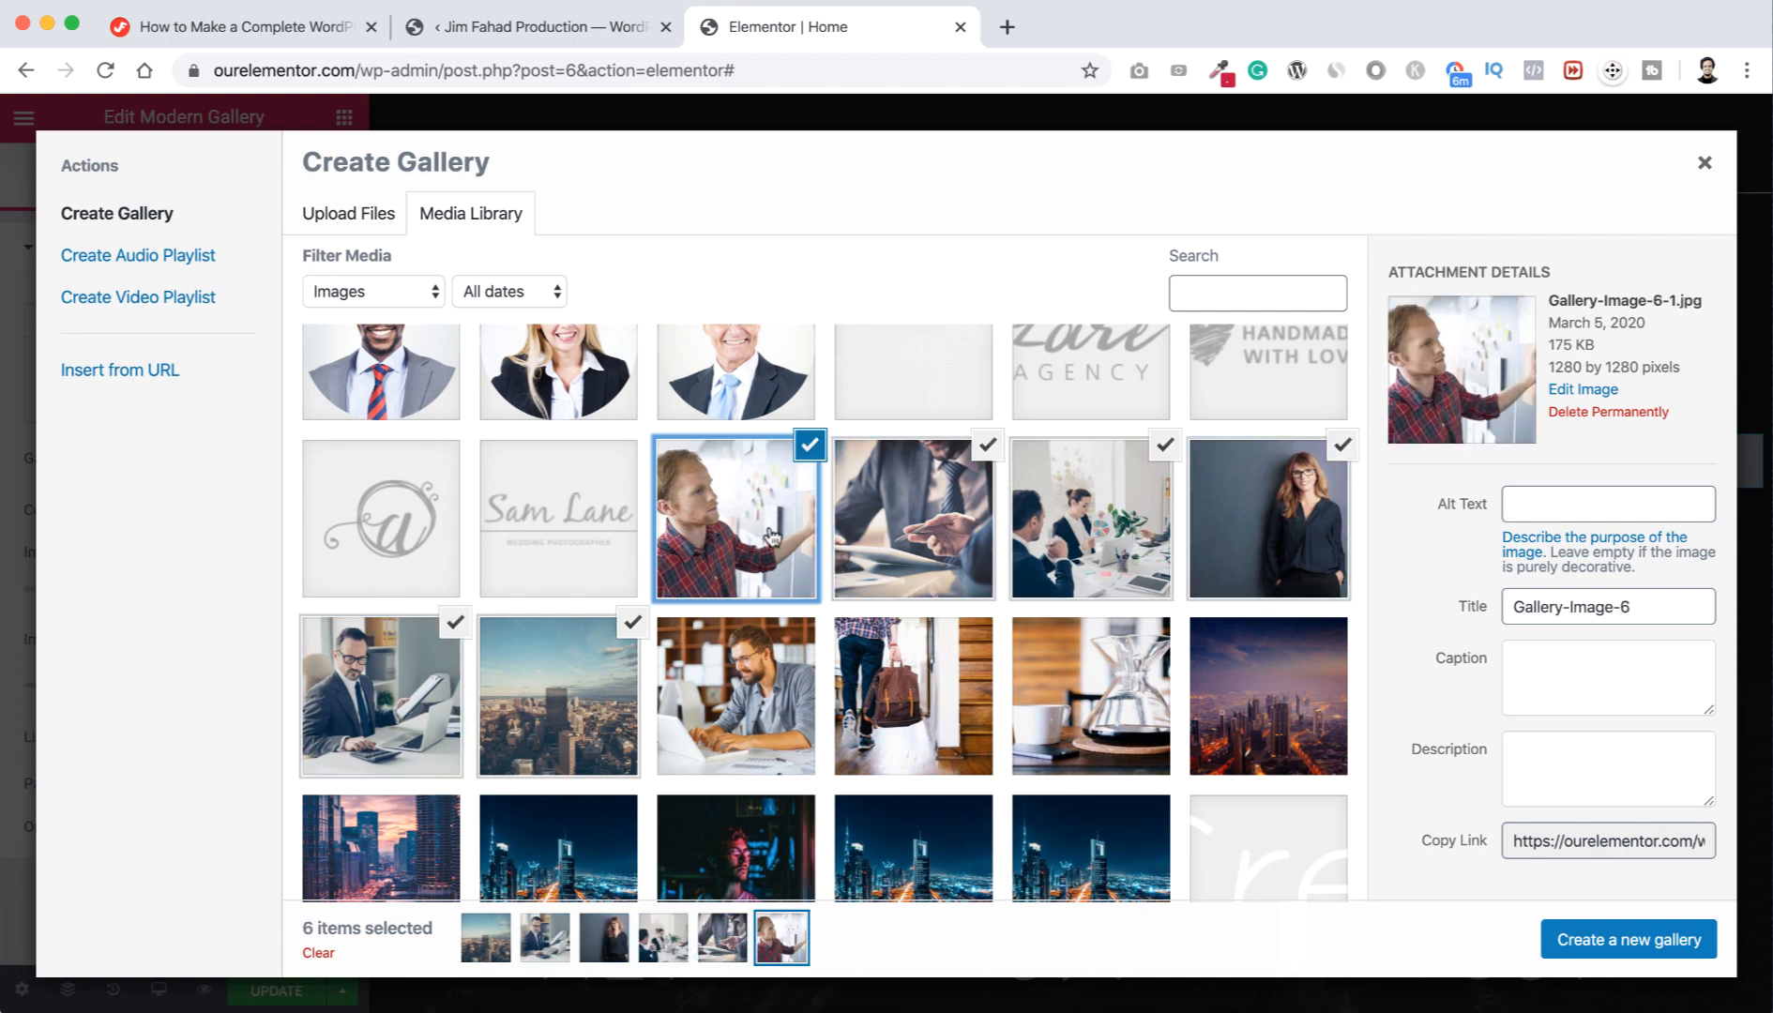
Step: Create the gallery from the six selected images, keeping their original order after trying Reverse order, and insert it into the Gallery section
{"action": "left_click", "coordinate": [1633, 949]}
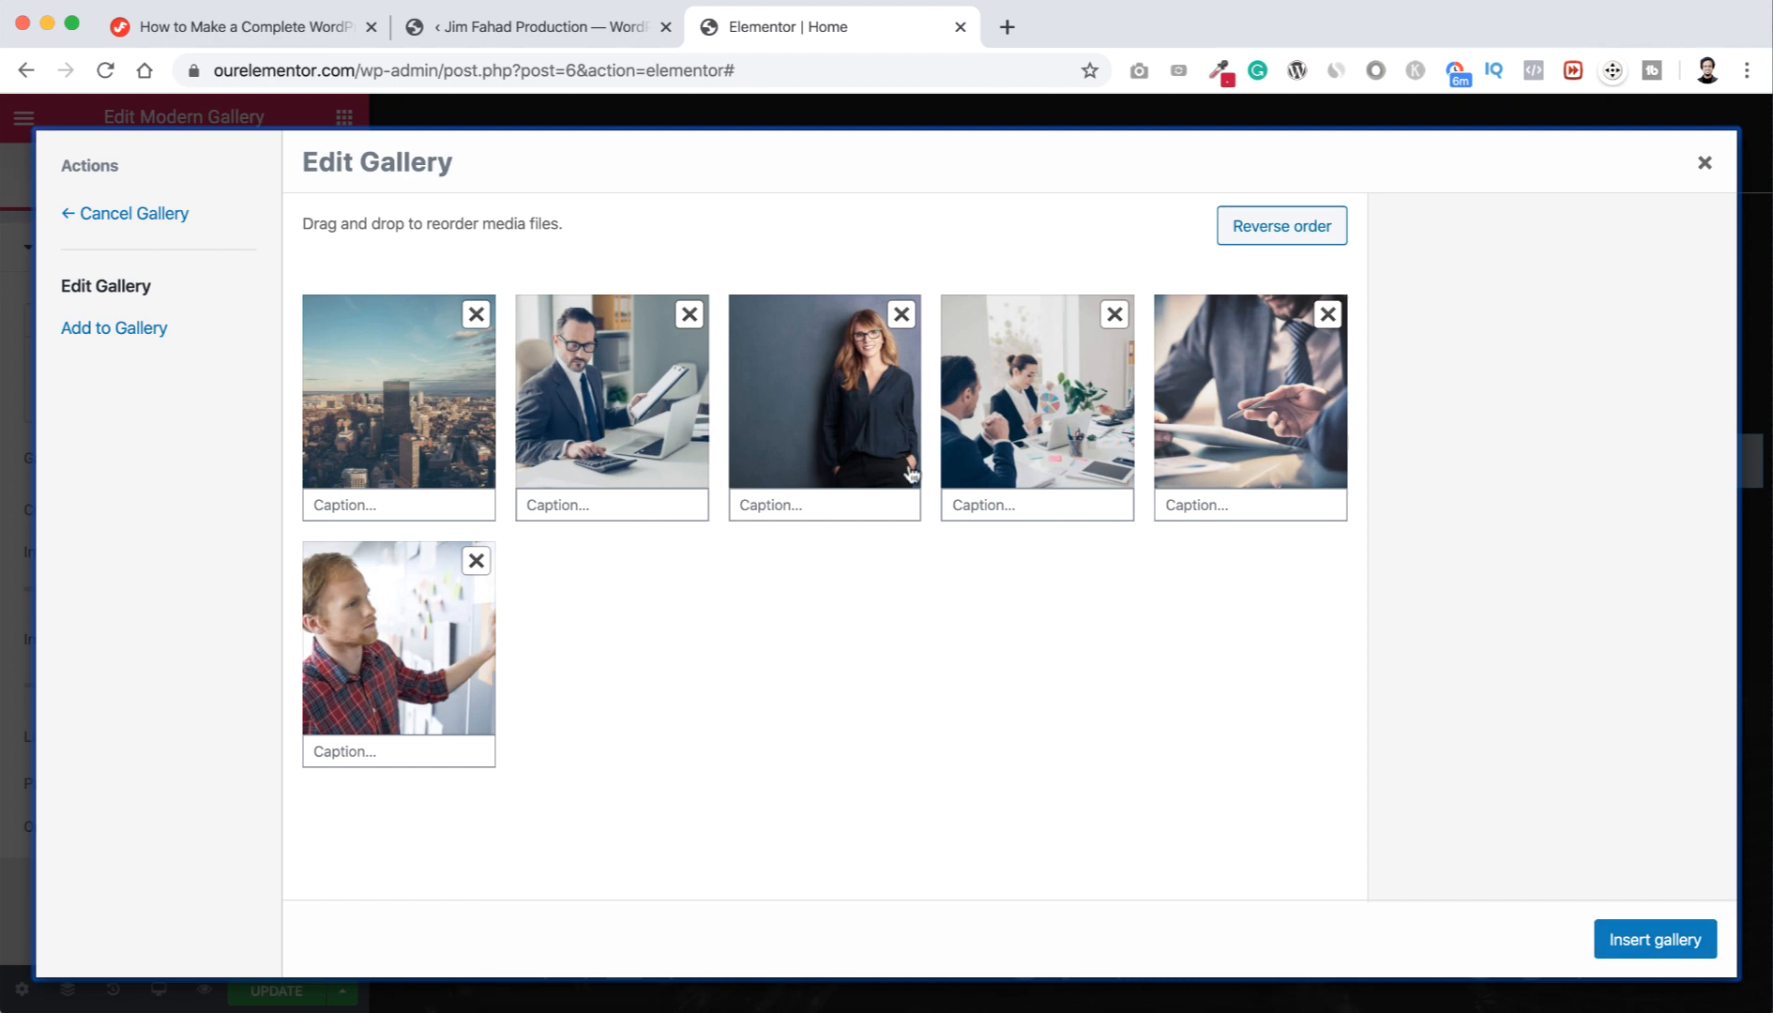
{"action": "mouse_move", "coordinate": [1048, 439]}
{"action": "left_mouse_down"}
{"action": "mouse_move", "coordinate": [844, 431]}
{"action": "mouse_move", "coordinate": [1053, 432]}
{"action": "left_mouse_up"}
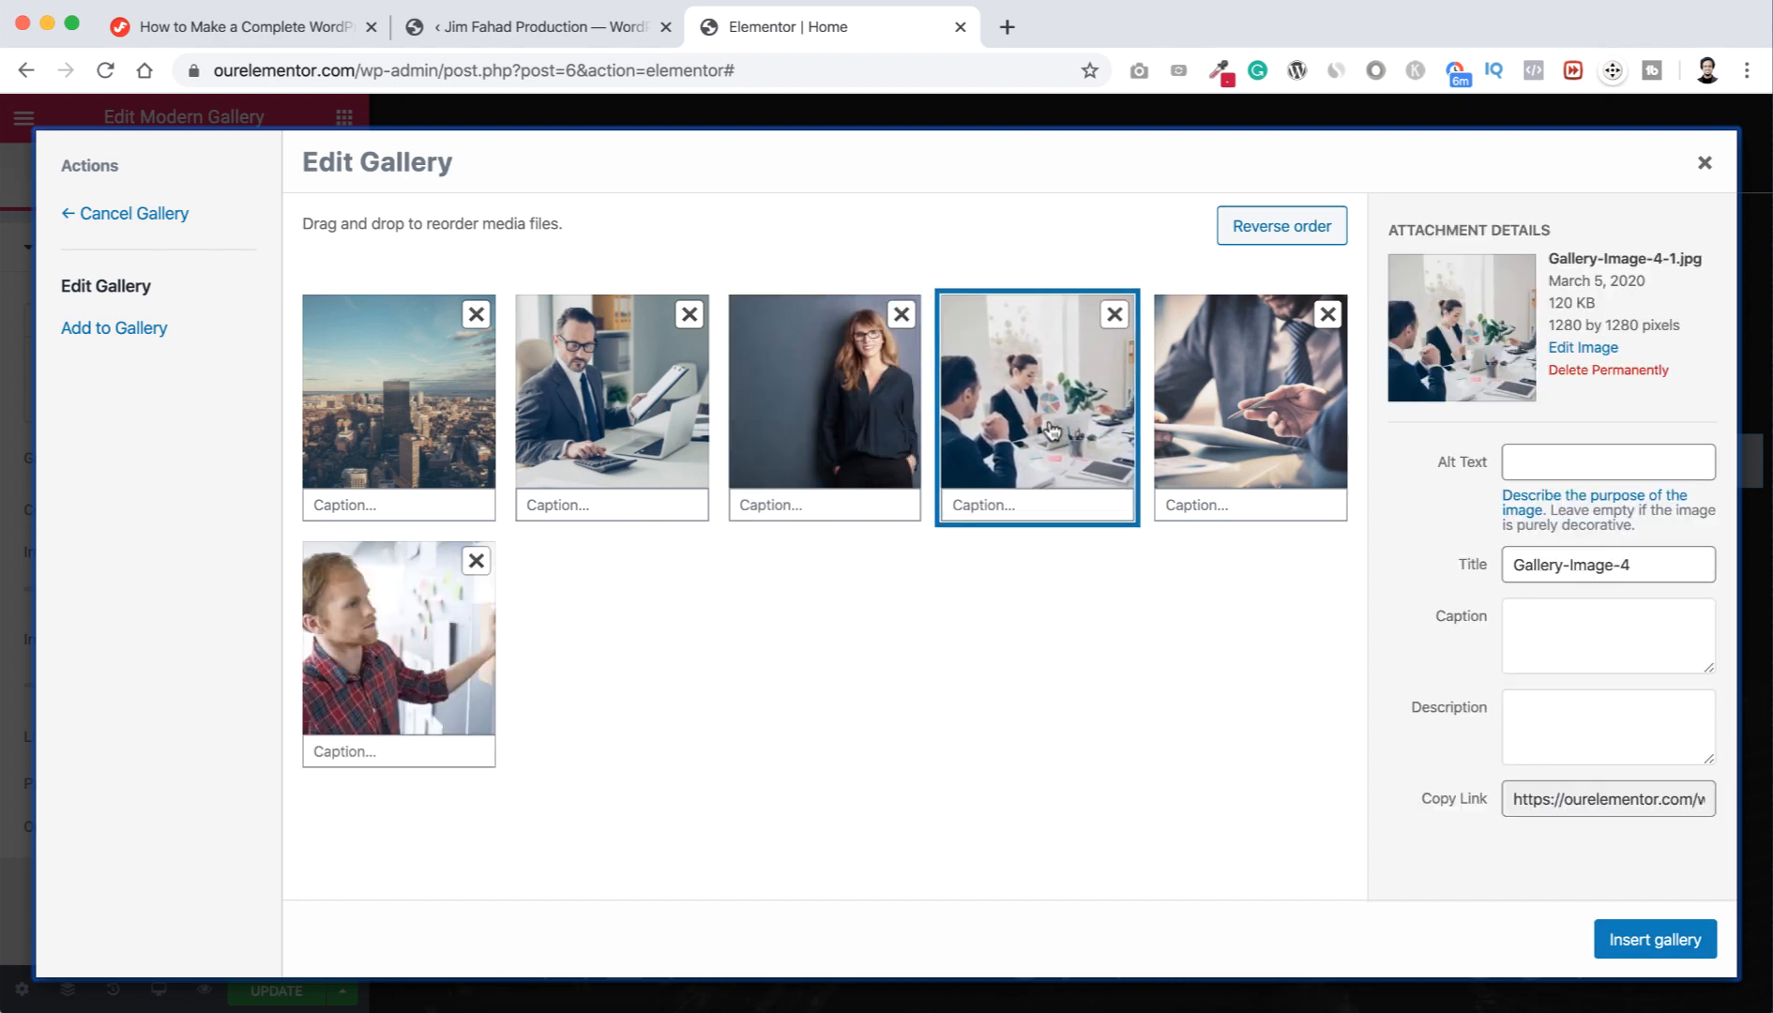
{"action": "left_click", "coordinate": [1267, 228]}
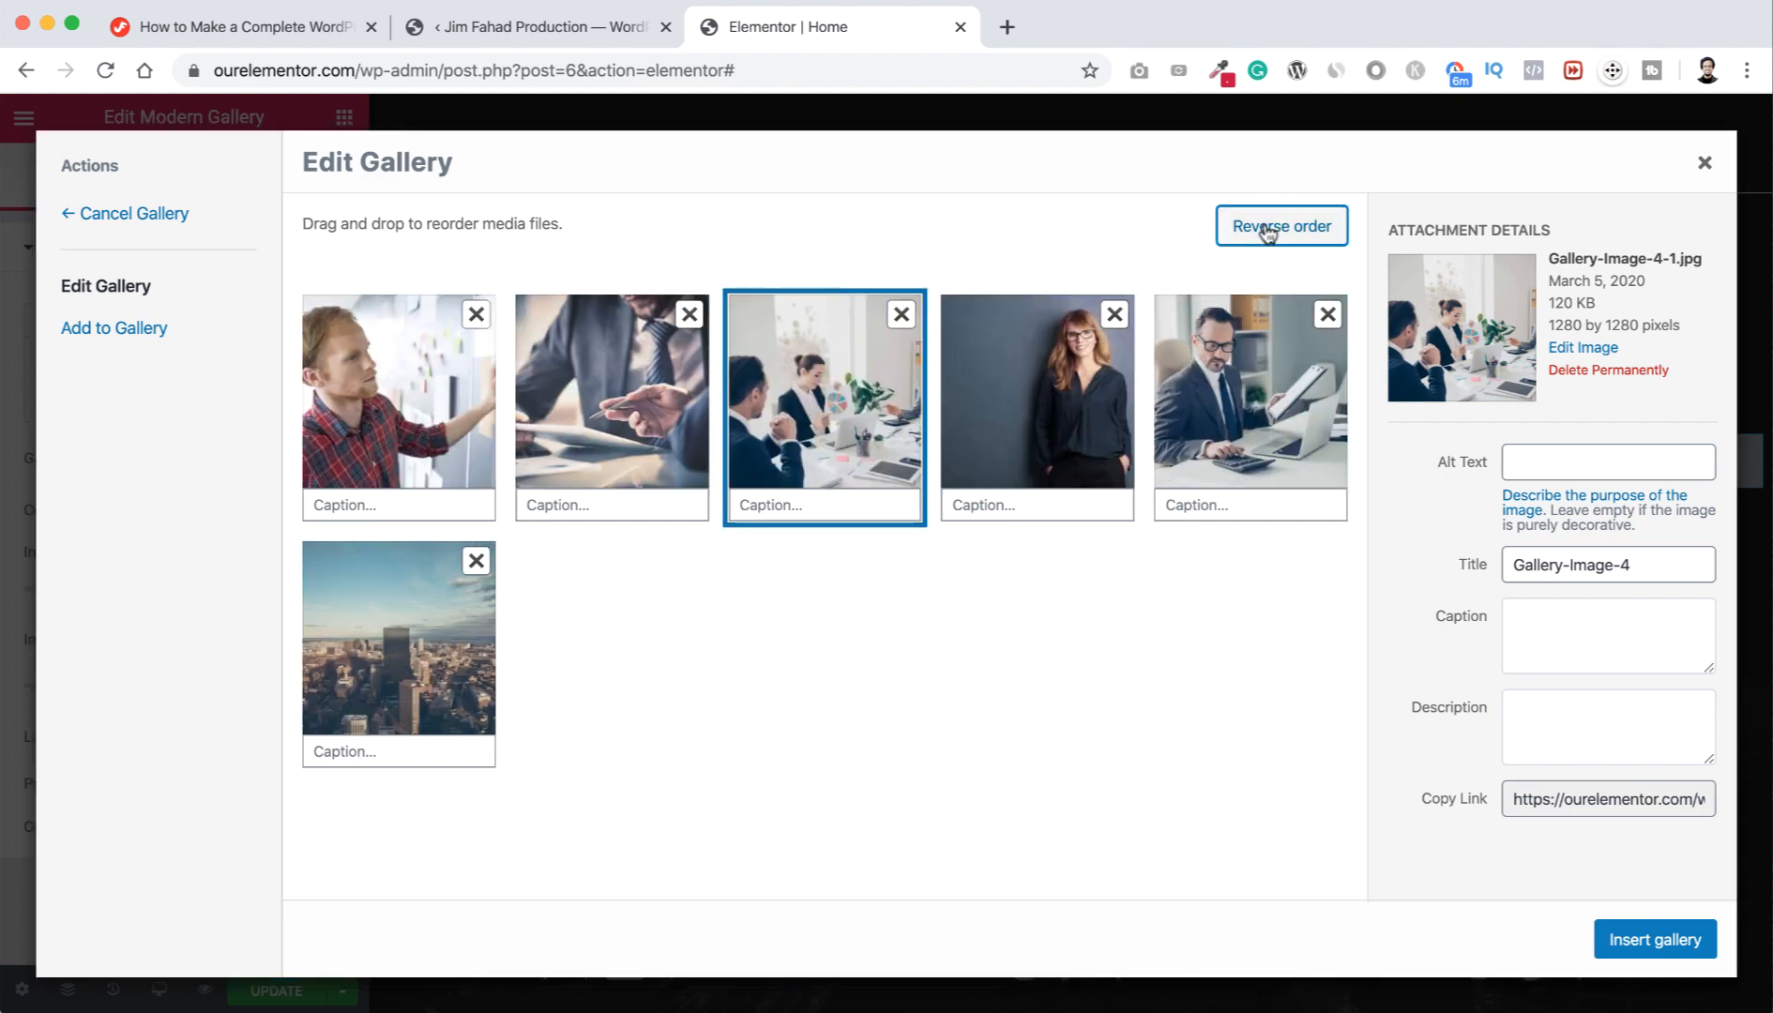
{"action": "left_click", "coordinate": [1268, 231]}
{"action": "left_click", "coordinate": [1645, 933]}
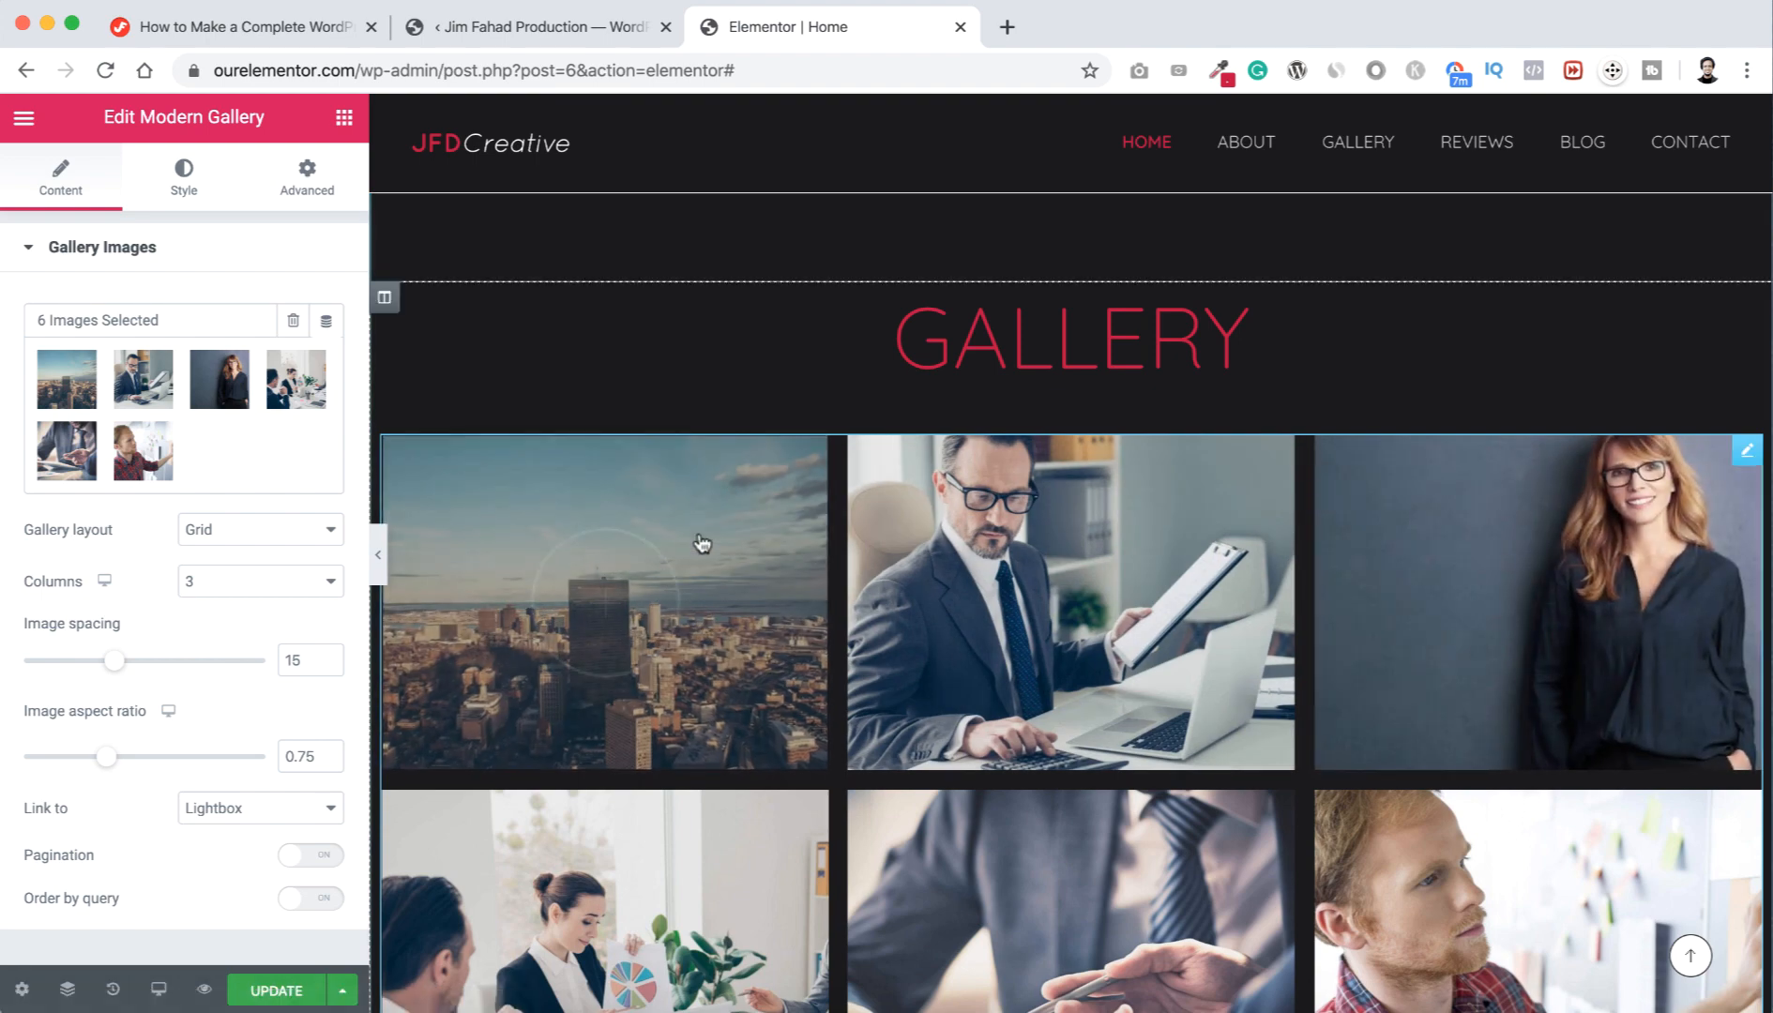
Step: Try a 4-column layout for the Modern Gallery, and set the columns back to 3
{"action": "scroll", "coordinate": [704, 543], "scroll_direction": "down", "scroll_amount": 2}
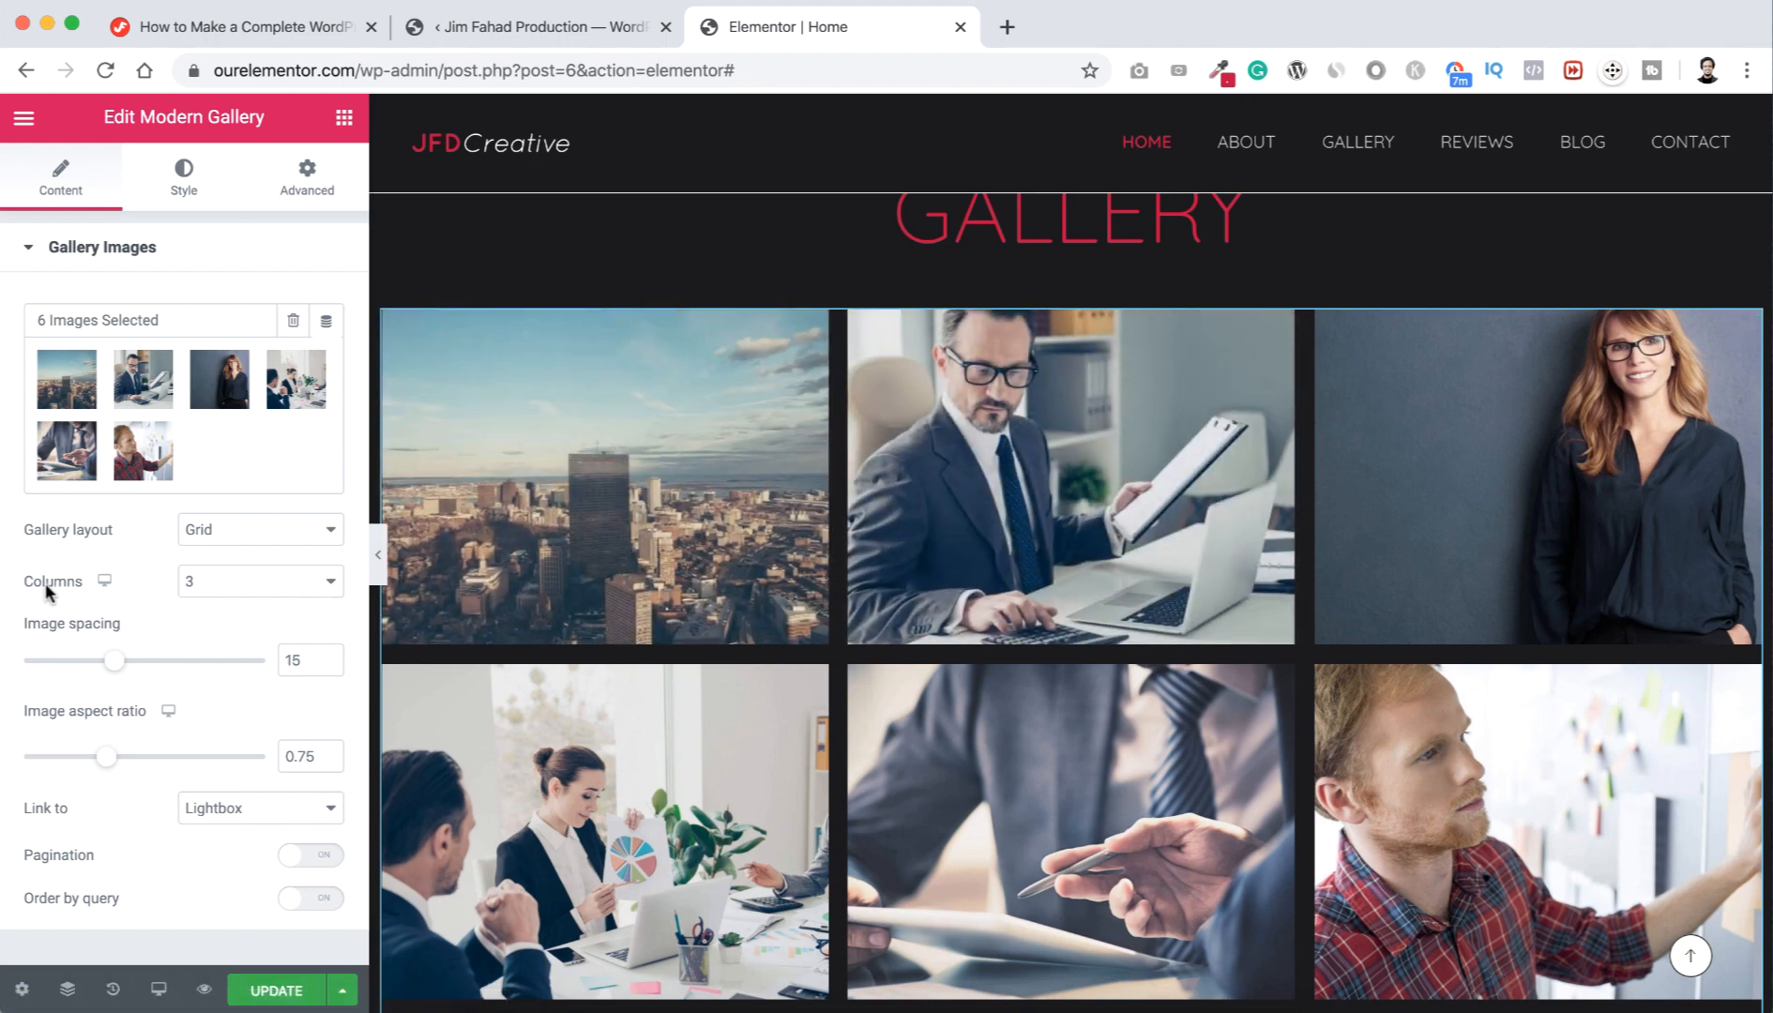
{"action": "left_click", "coordinate": [252, 589]}
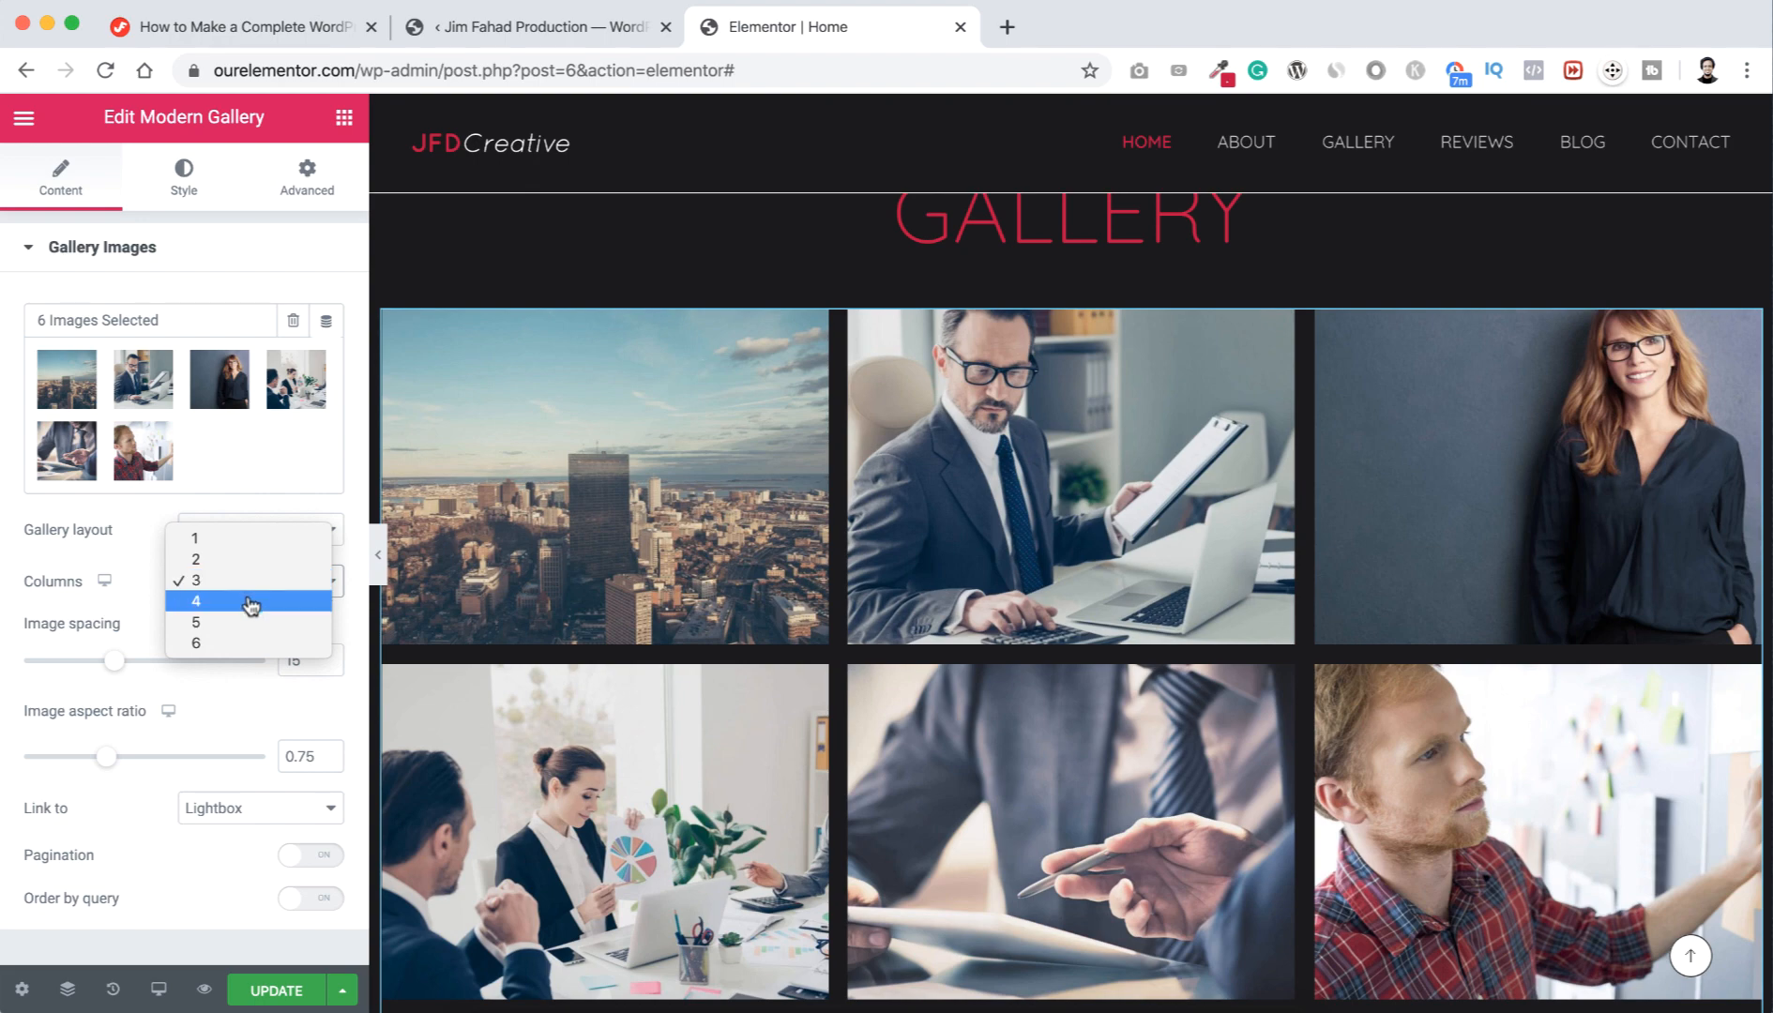
{"action": "left_click", "coordinate": [232, 603]}
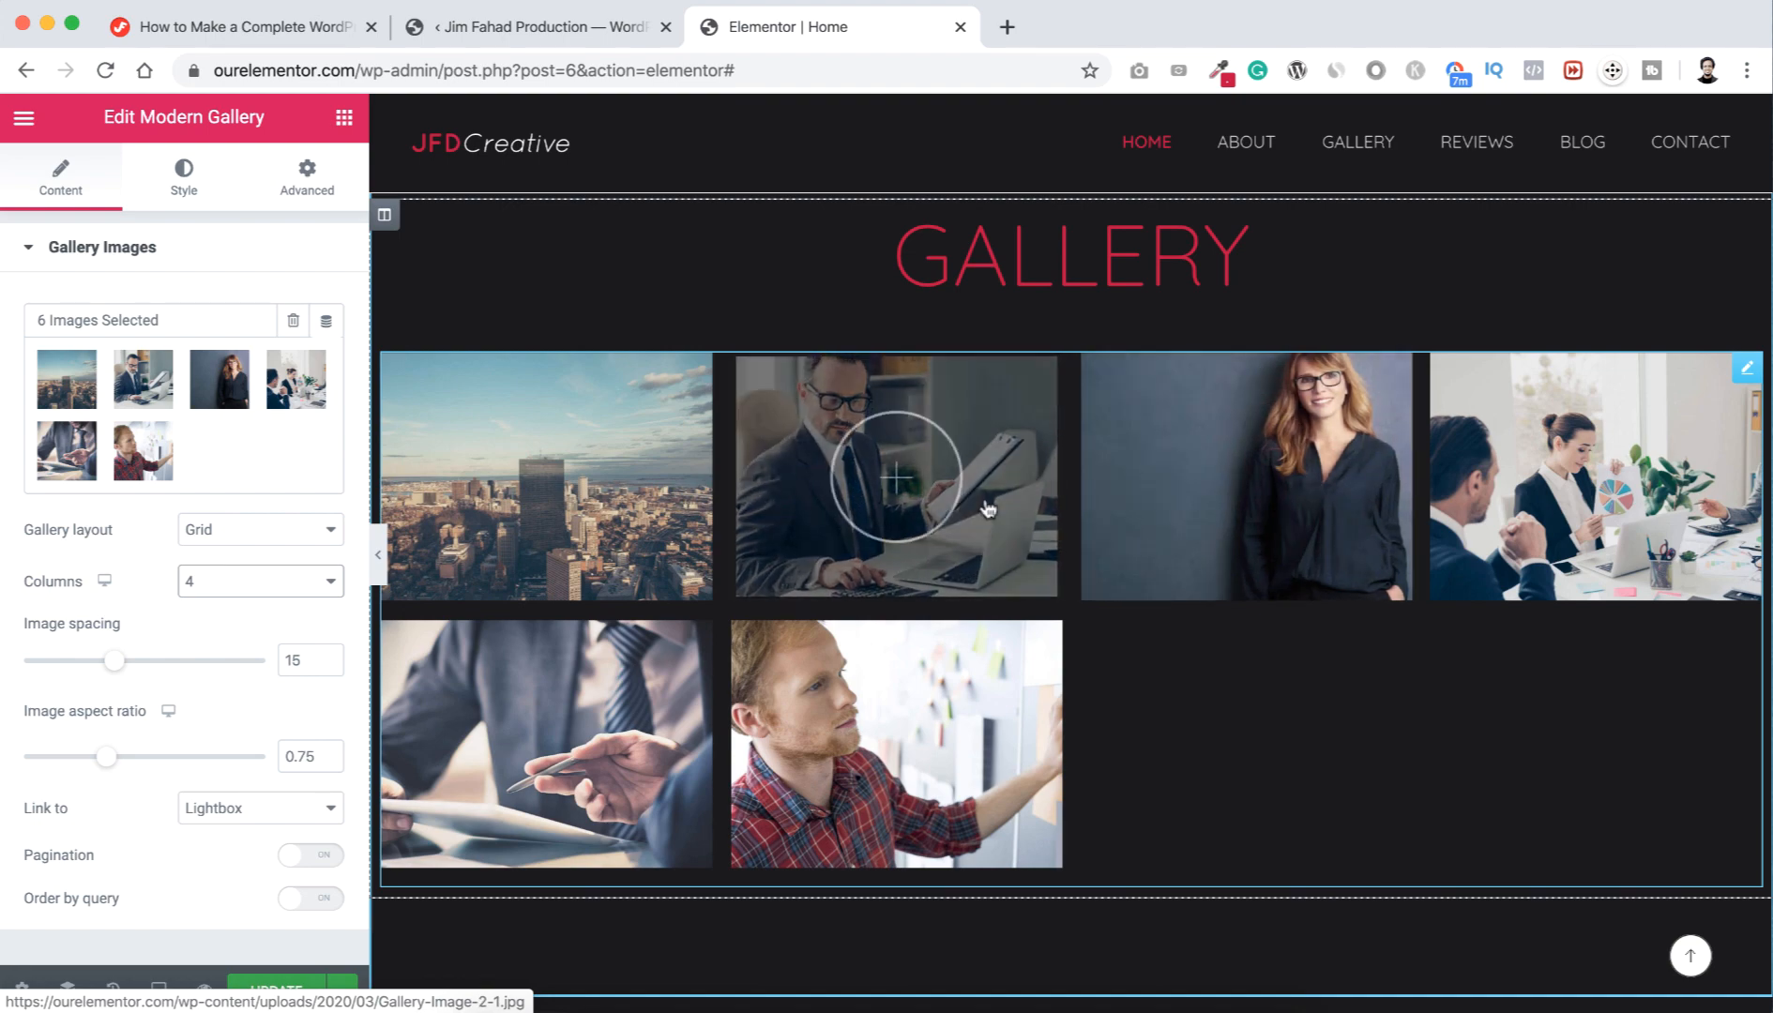
{"action": "left_click", "coordinate": [307, 583]}
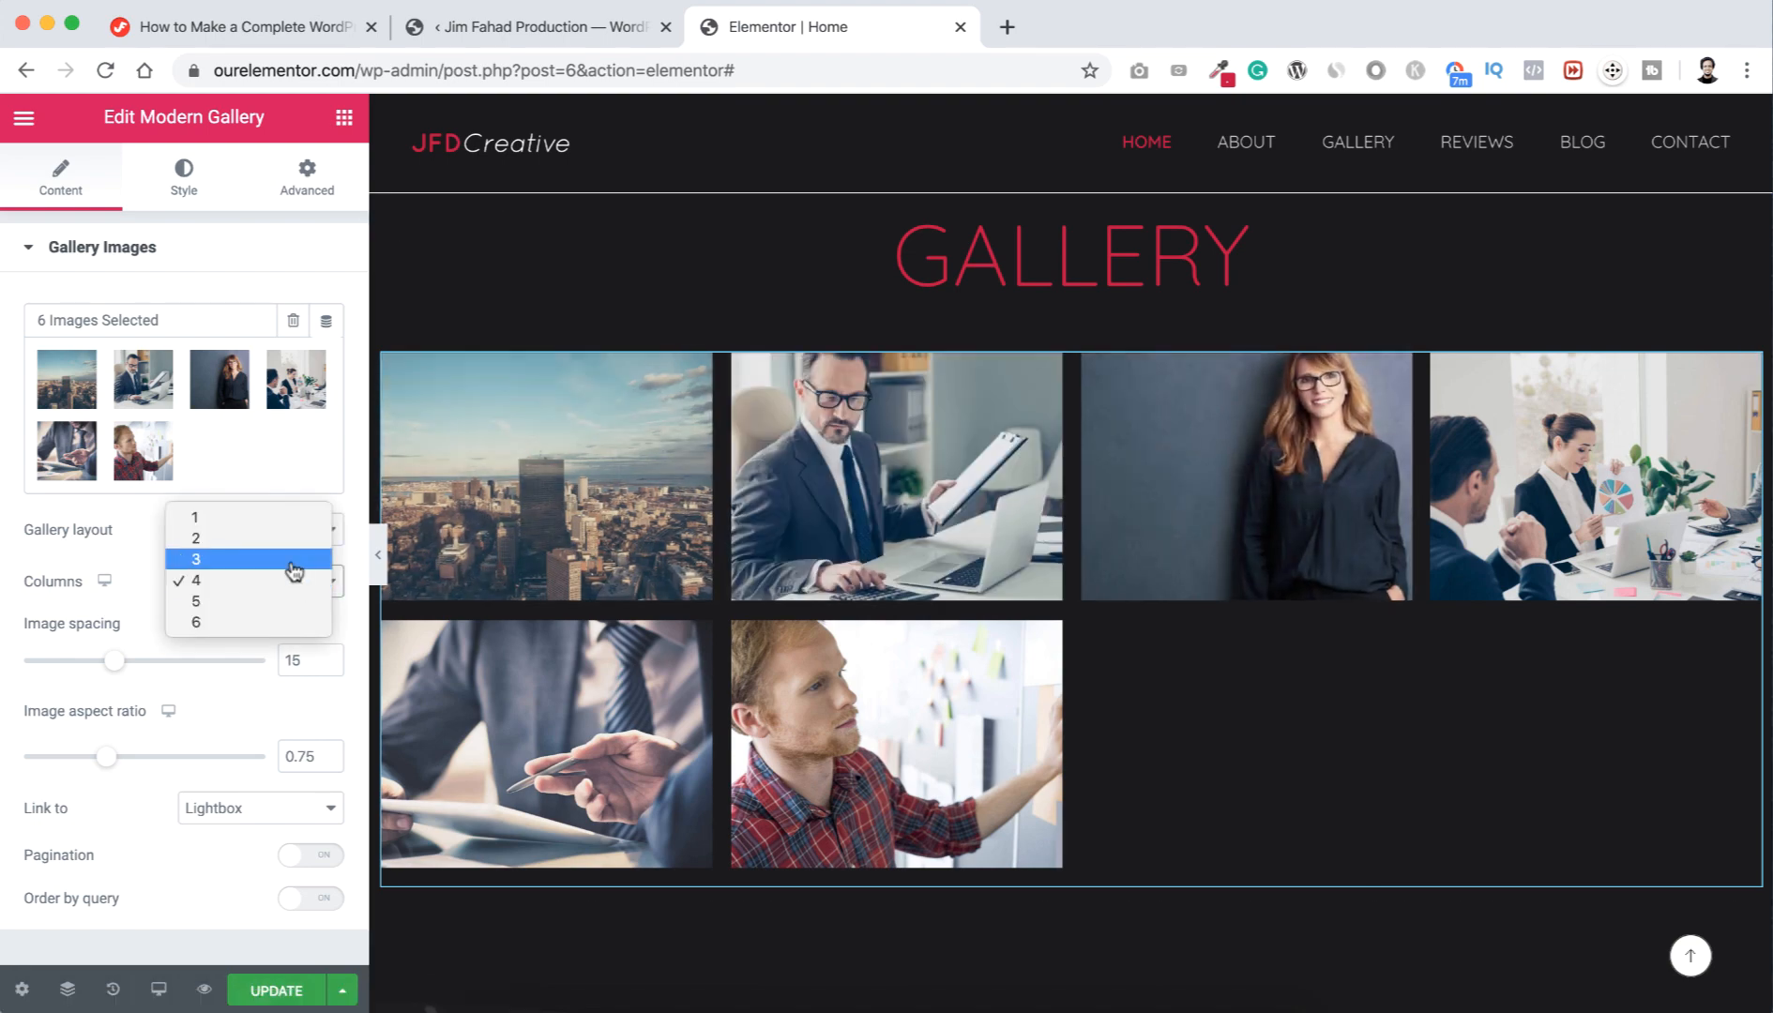
{"action": "left_click", "coordinate": [289, 560]}
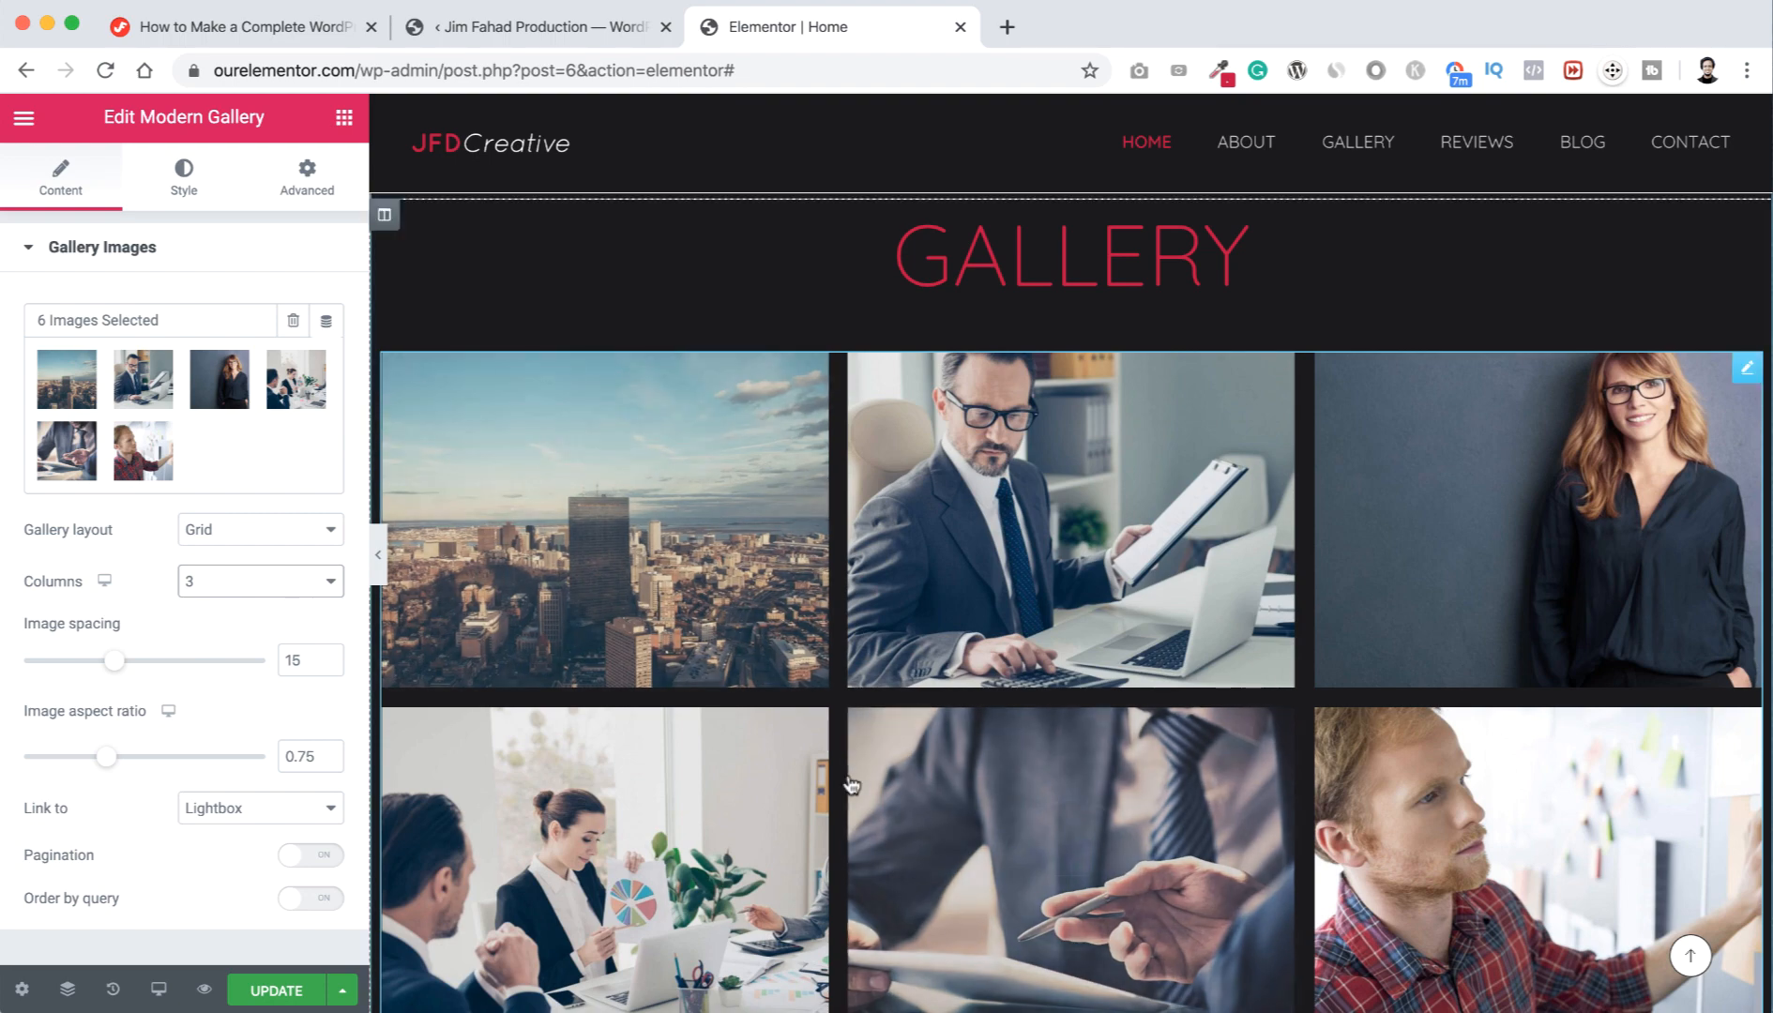
Step: Set the ending number of the Projects counter in the Achievements section to 95
{"action": "scroll", "coordinate": [849, 781], "scroll_direction": "down", "scroll_amount": 3}
{"action": "scroll", "coordinate": [850, 780], "scroll_direction": "down", "scroll_amount": 6}
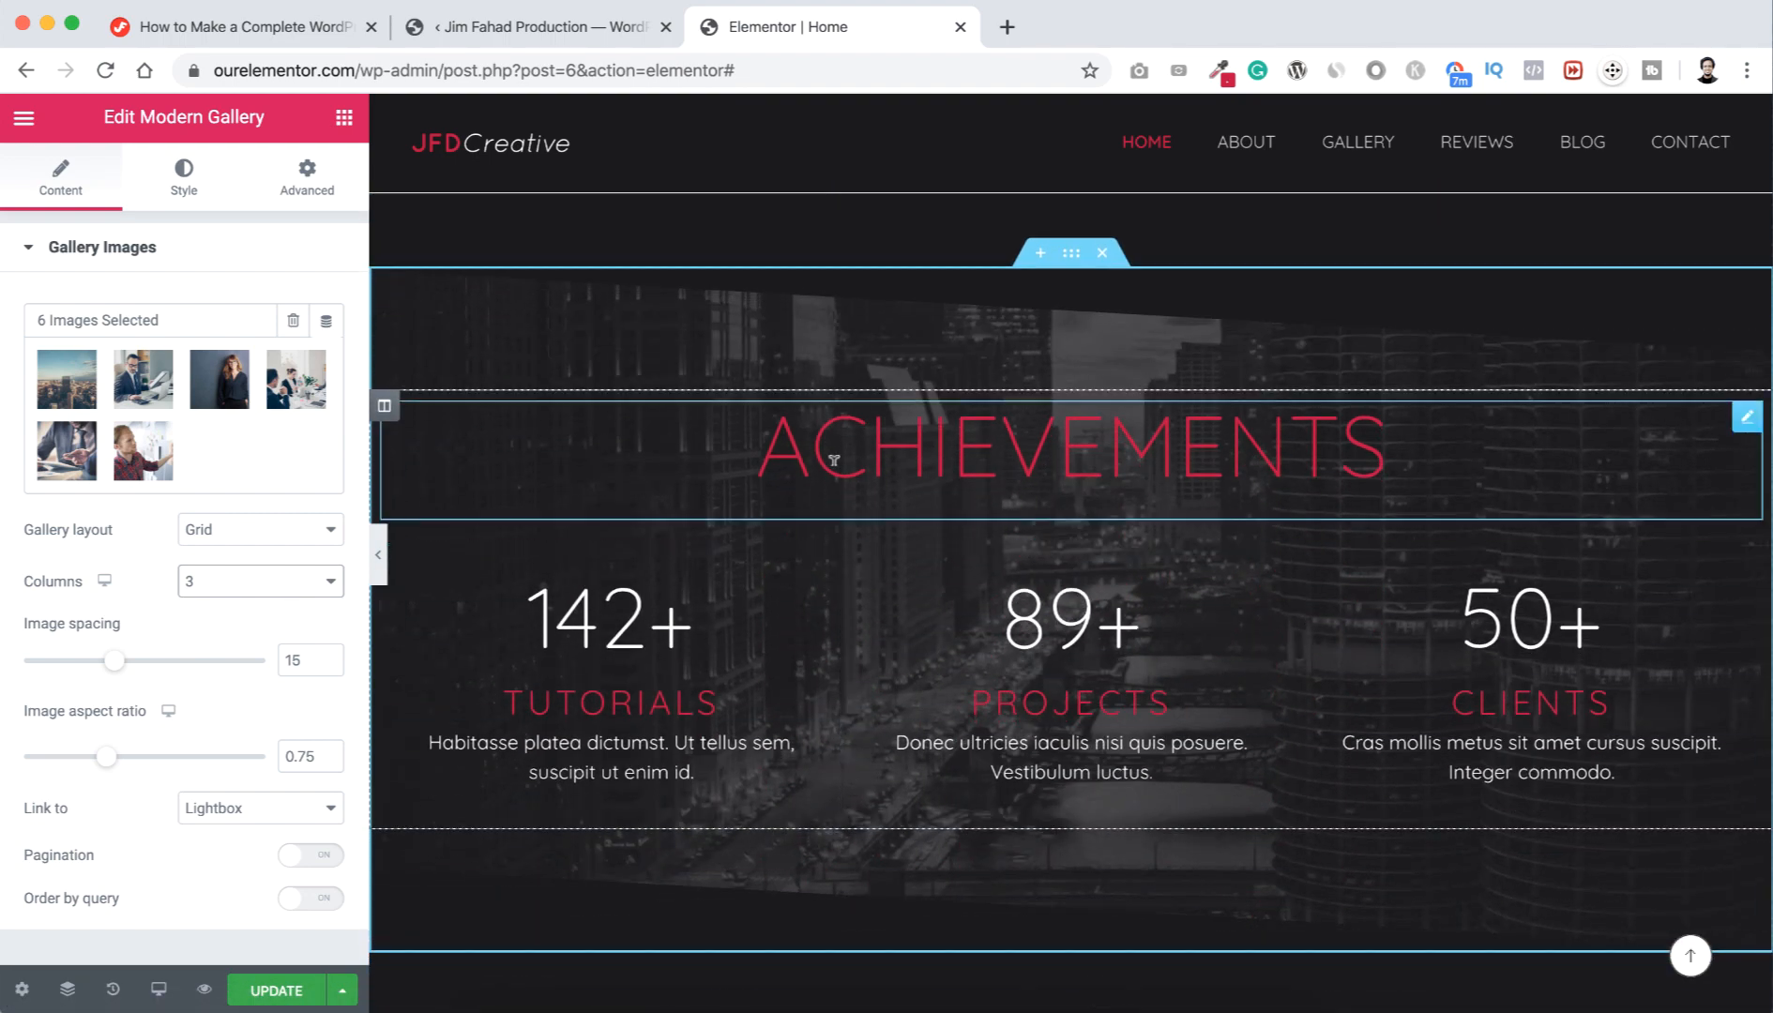
{"action": "scroll", "coordinate": [832, 460], "scroll_direction": "down", "scroll_amount": 1}
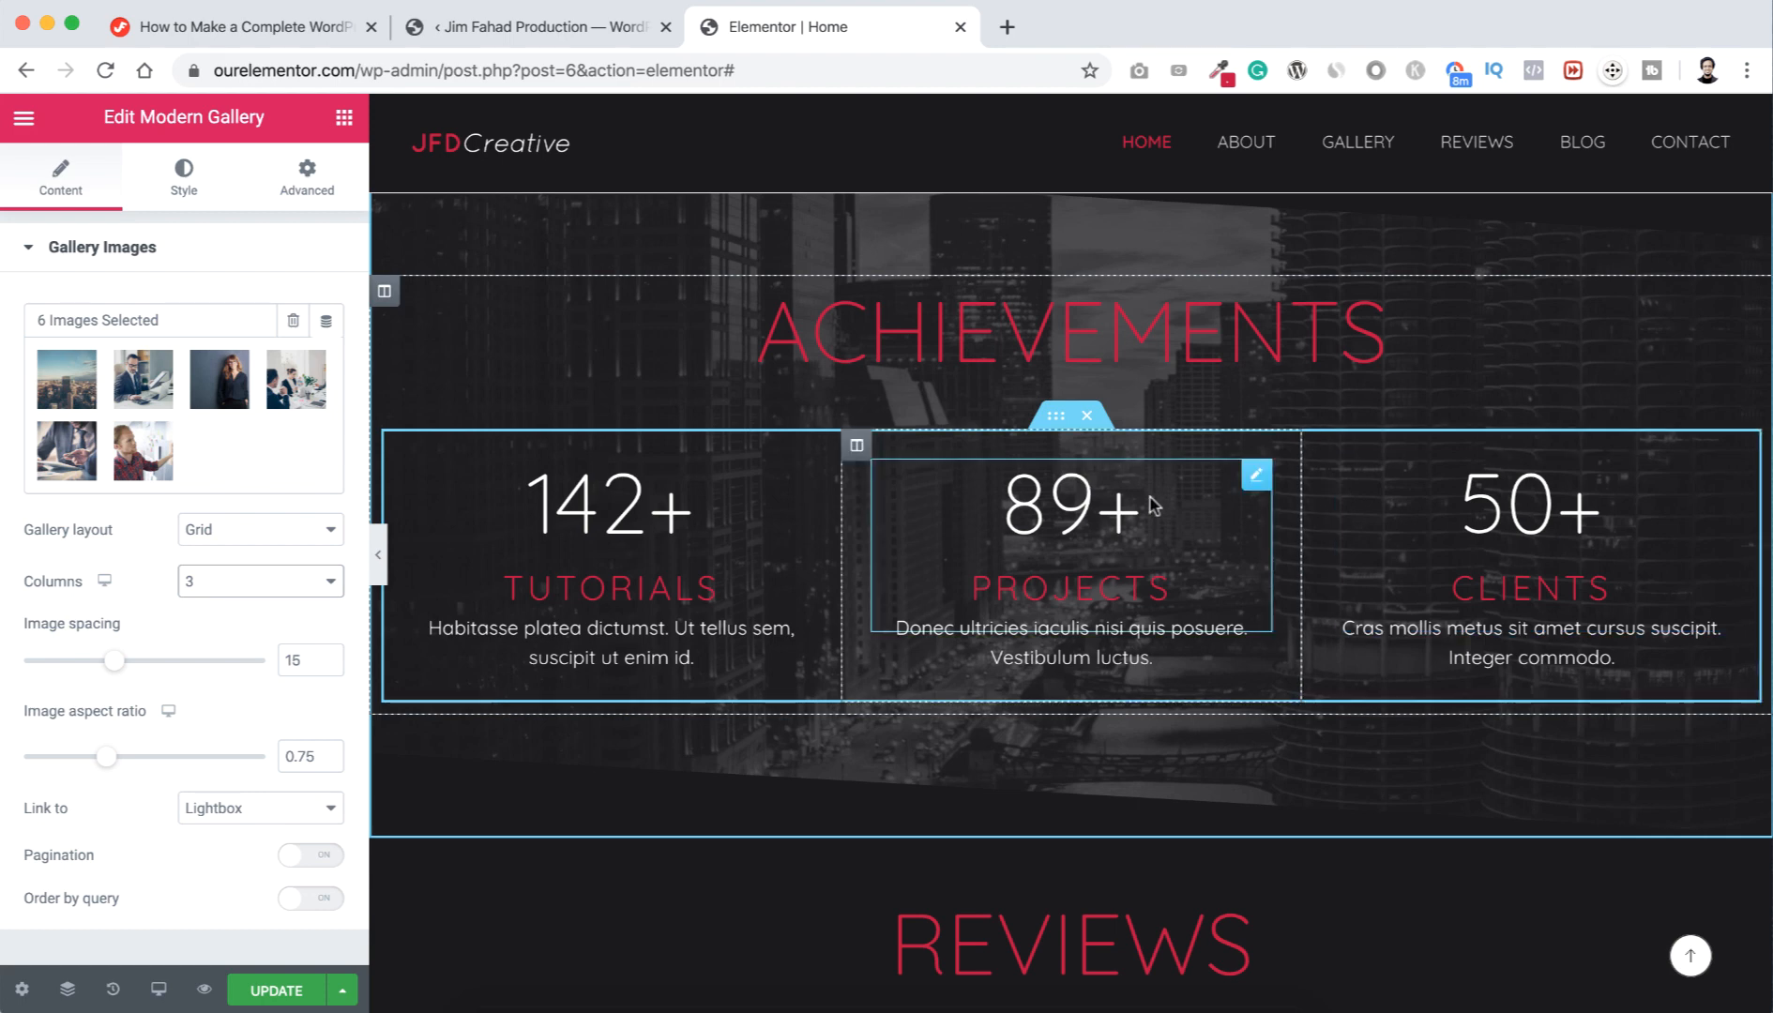
{"action": "left_click", "coordinate": [1257, 479]}
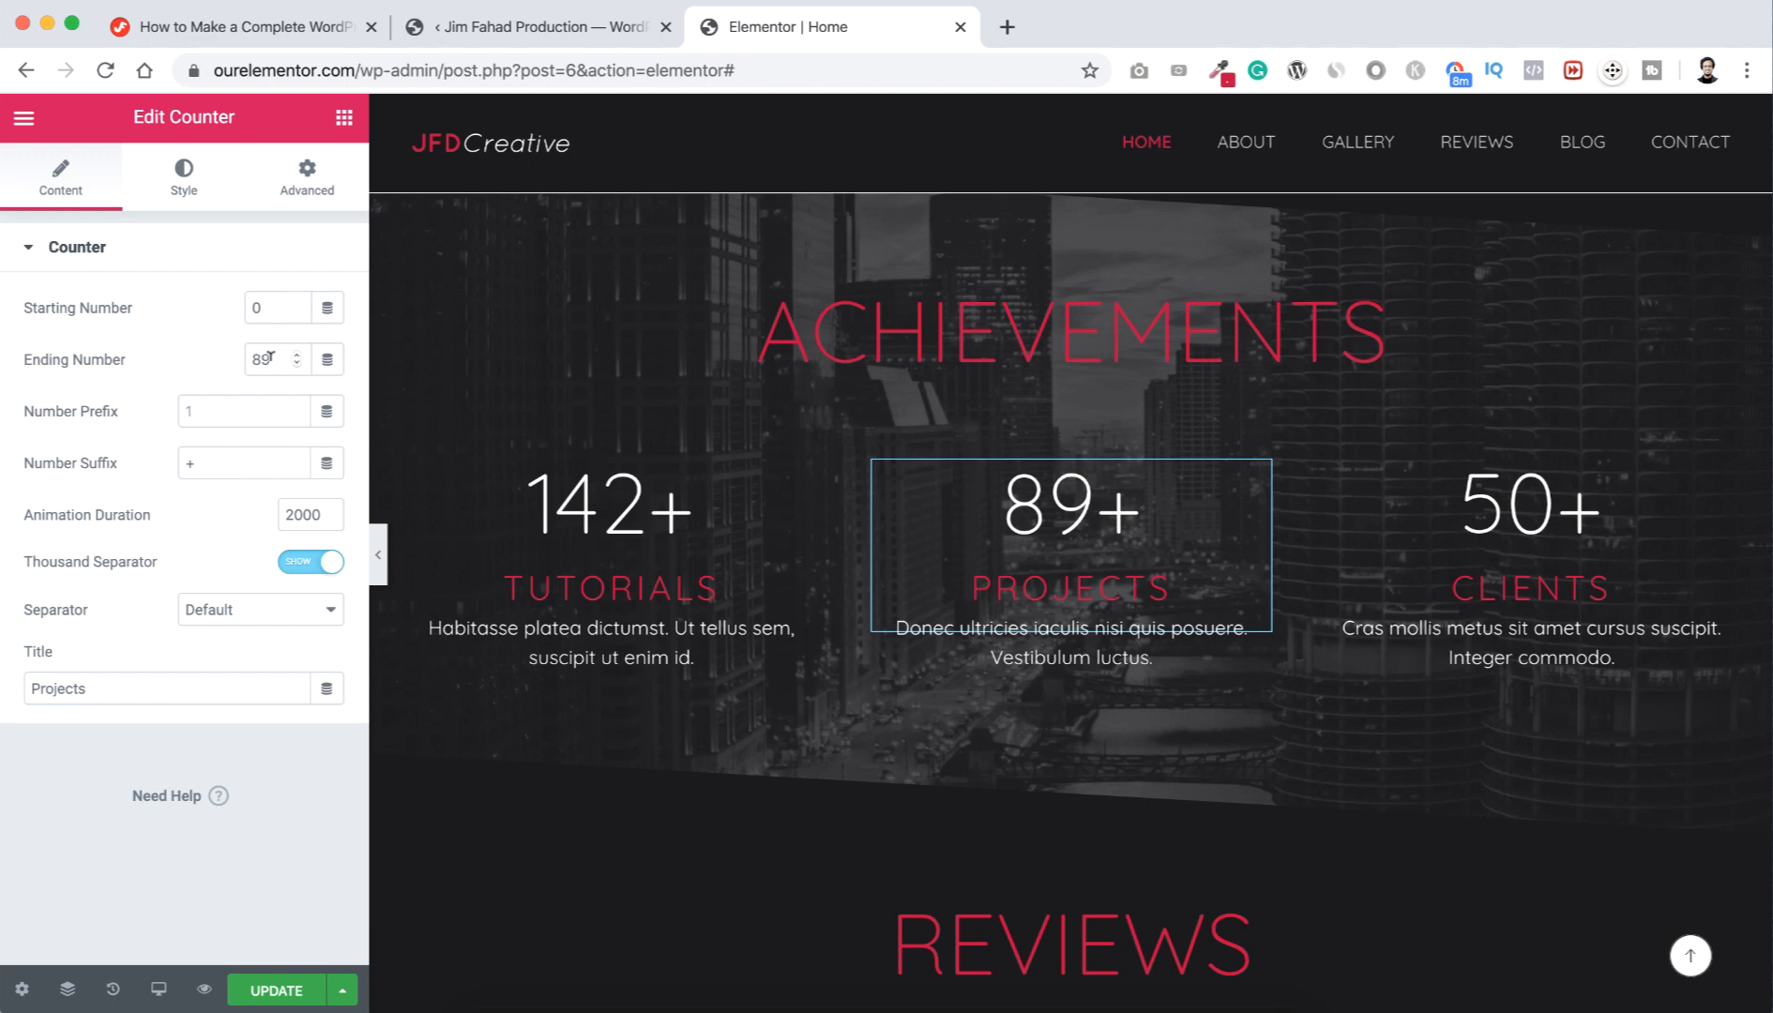
{"action": "left_click_drag", "start_coordinate": [271, 357], "coordinate": [241, 355]}
{"action": "type", "text": "95"}
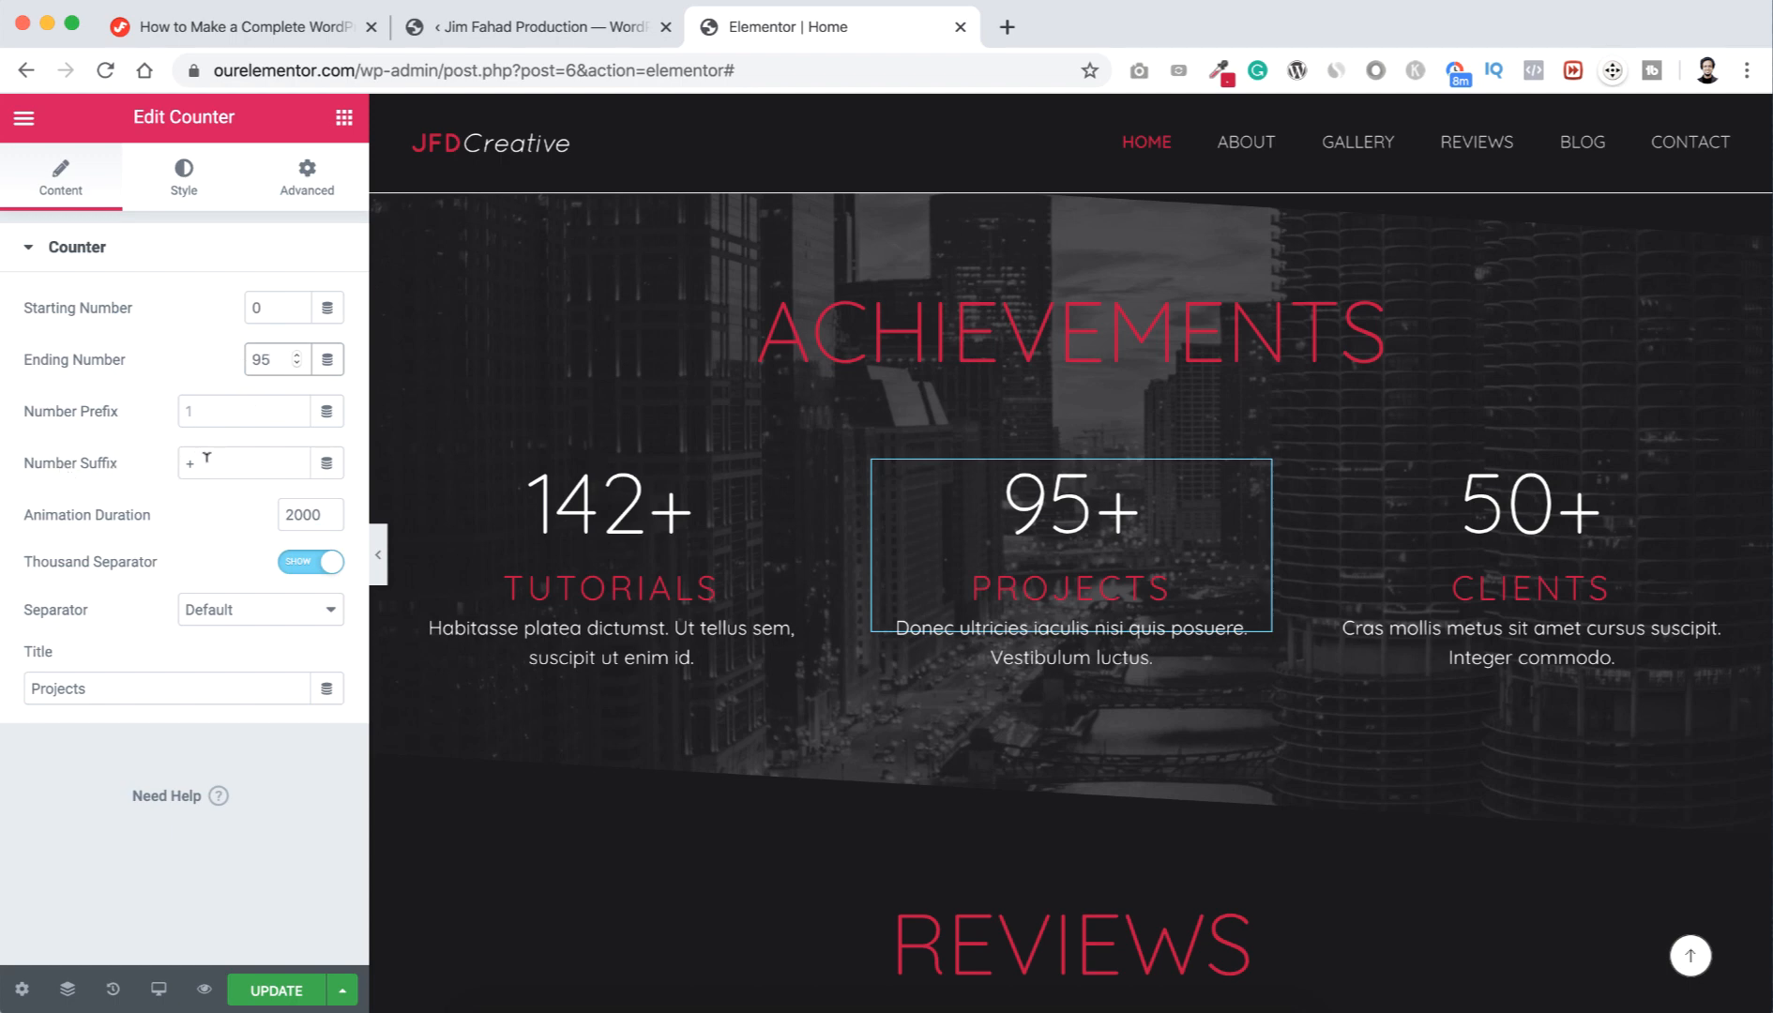
Step: Try placeholder letters as the Projects counter's number suffix, and restore the suffix to +
{"action": "left_click_drag", "start_coordinate": [203, 457], "coordinate": [153, 465]}
{"action": "type", "text": "j"}
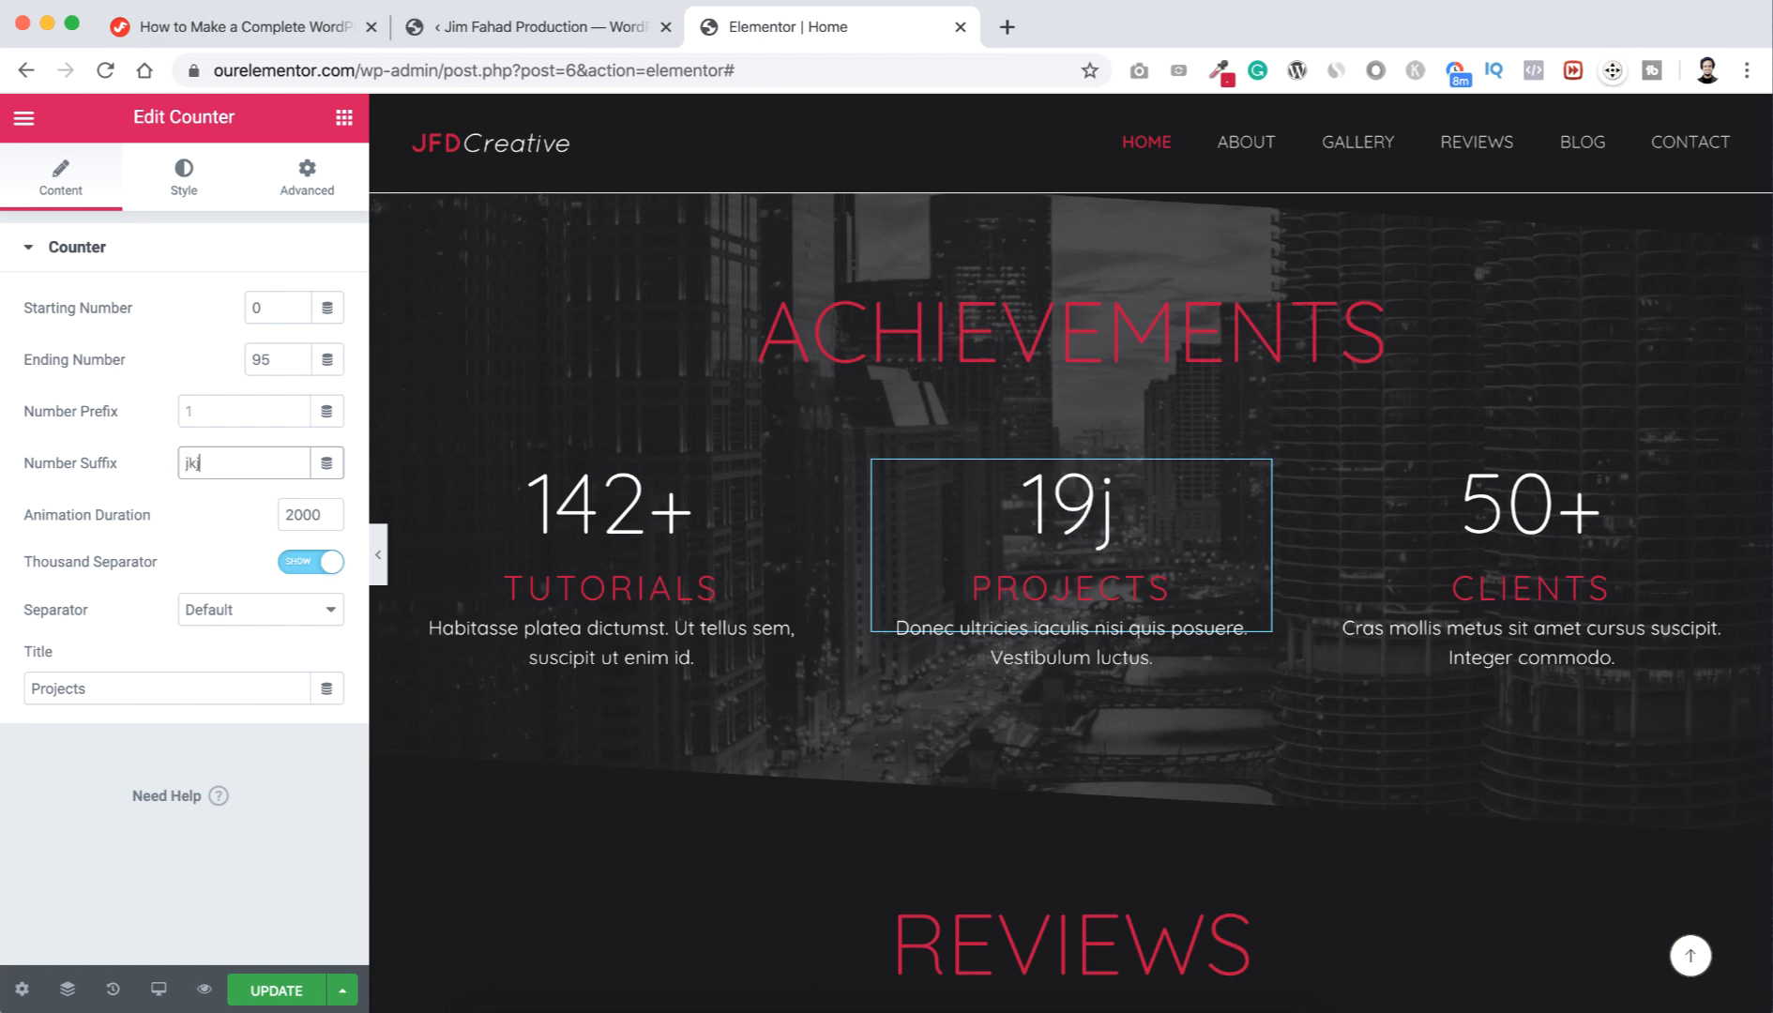
{"action": "key", "text": "BackSpace"}
{"action": "type", "text": "+"}
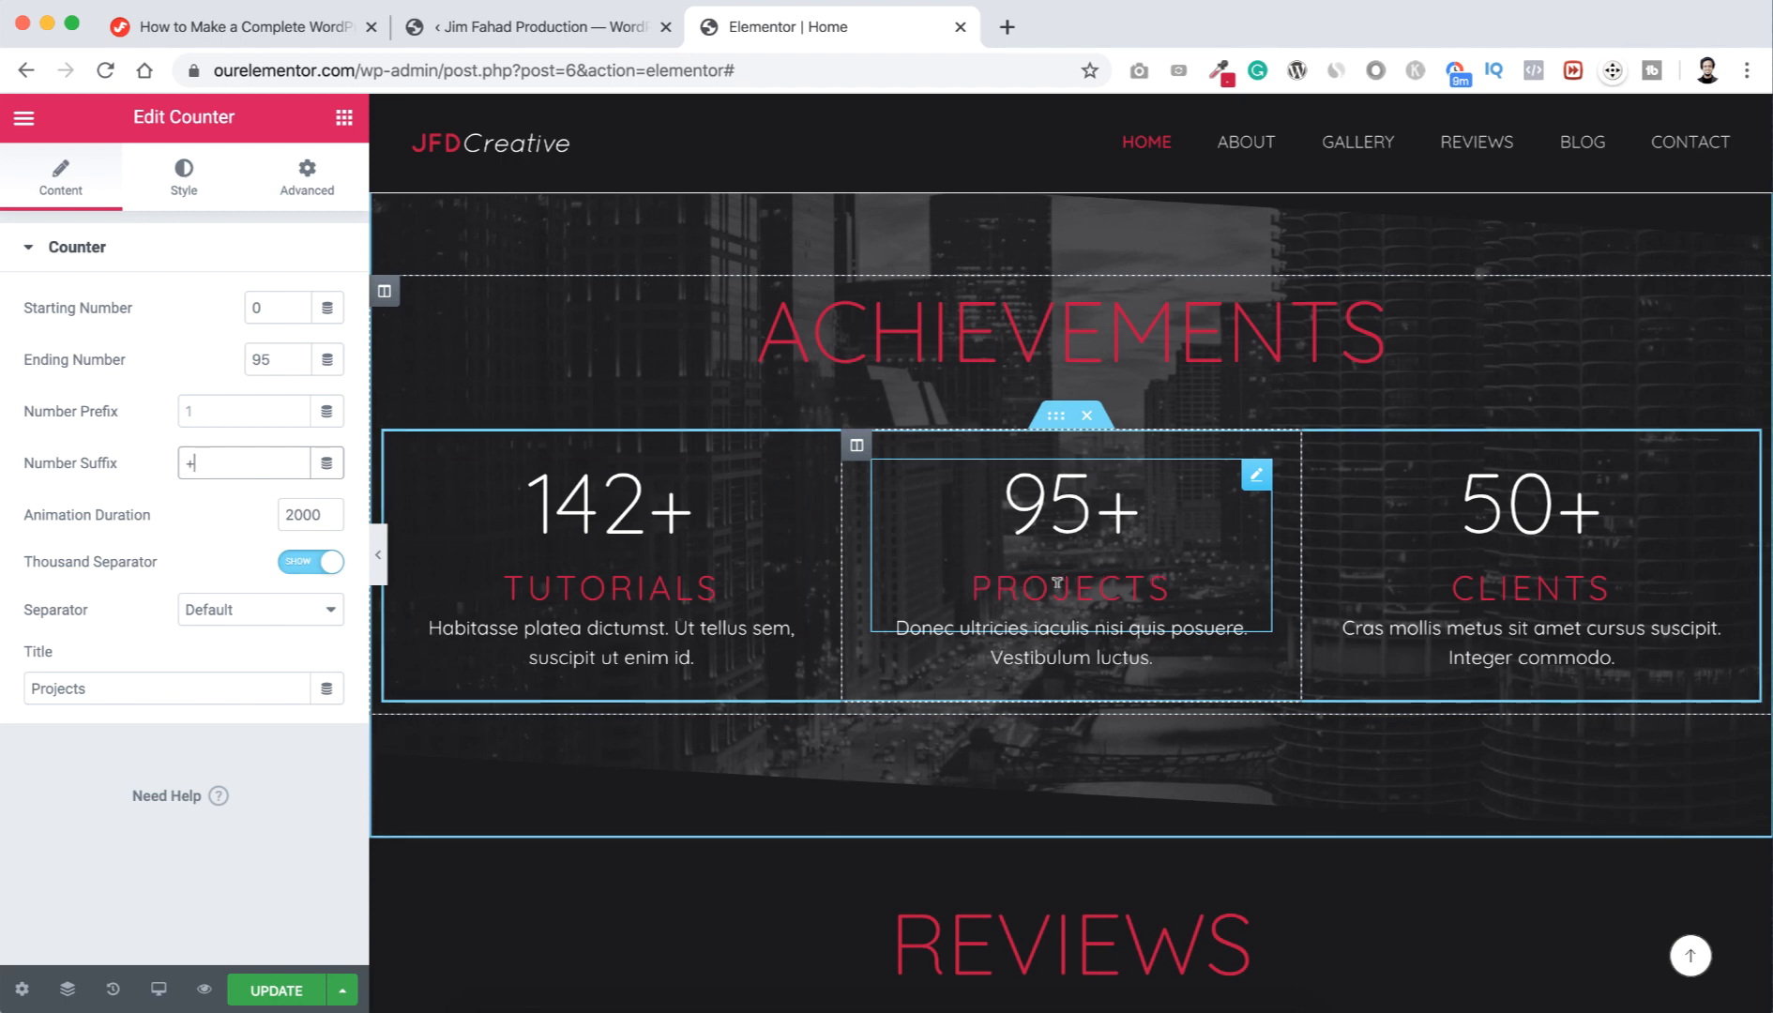
Step: Examine the Projects counter's title field and the editable description text beneath the counter
{"action": "left_click", "coordinate": [114, 682]}
{"action": "left_click_drag", "start_coordinate": [111, 682], "coordinate": [36, 684]}
{"action": "left_click", "coordinate": [111, 686]}
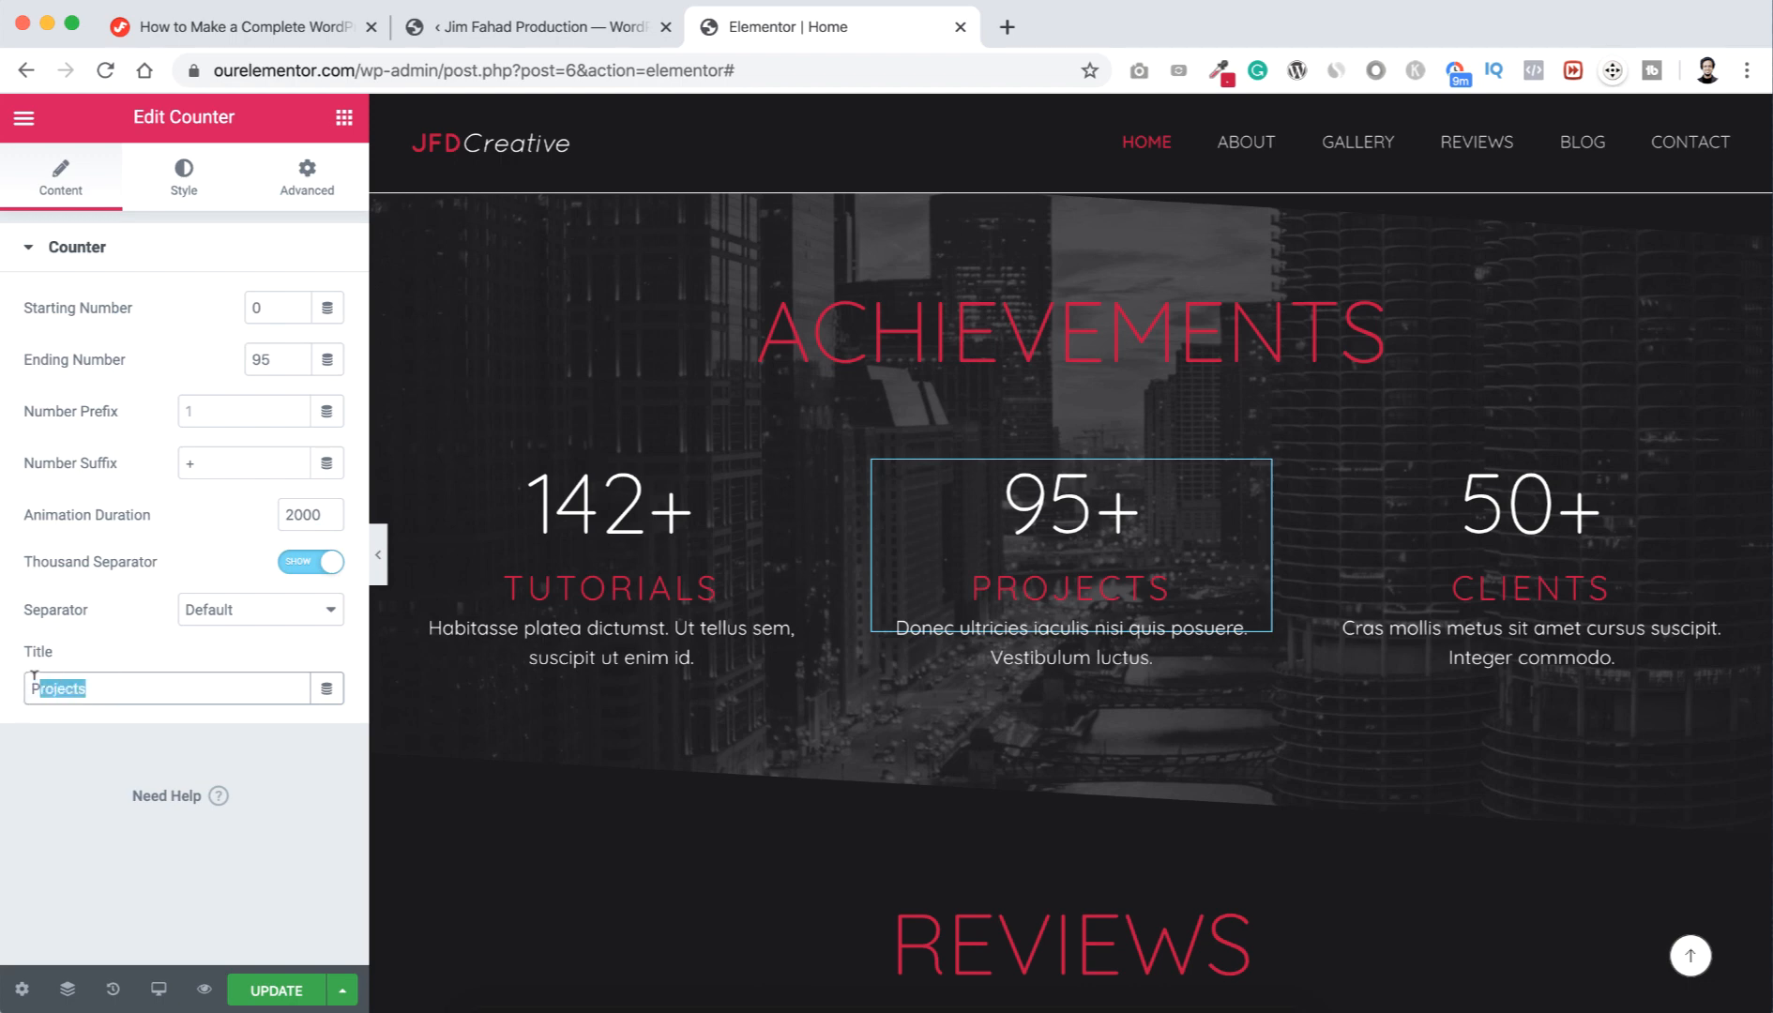
{"action": "left_click", "coordinate": [36, 743]}
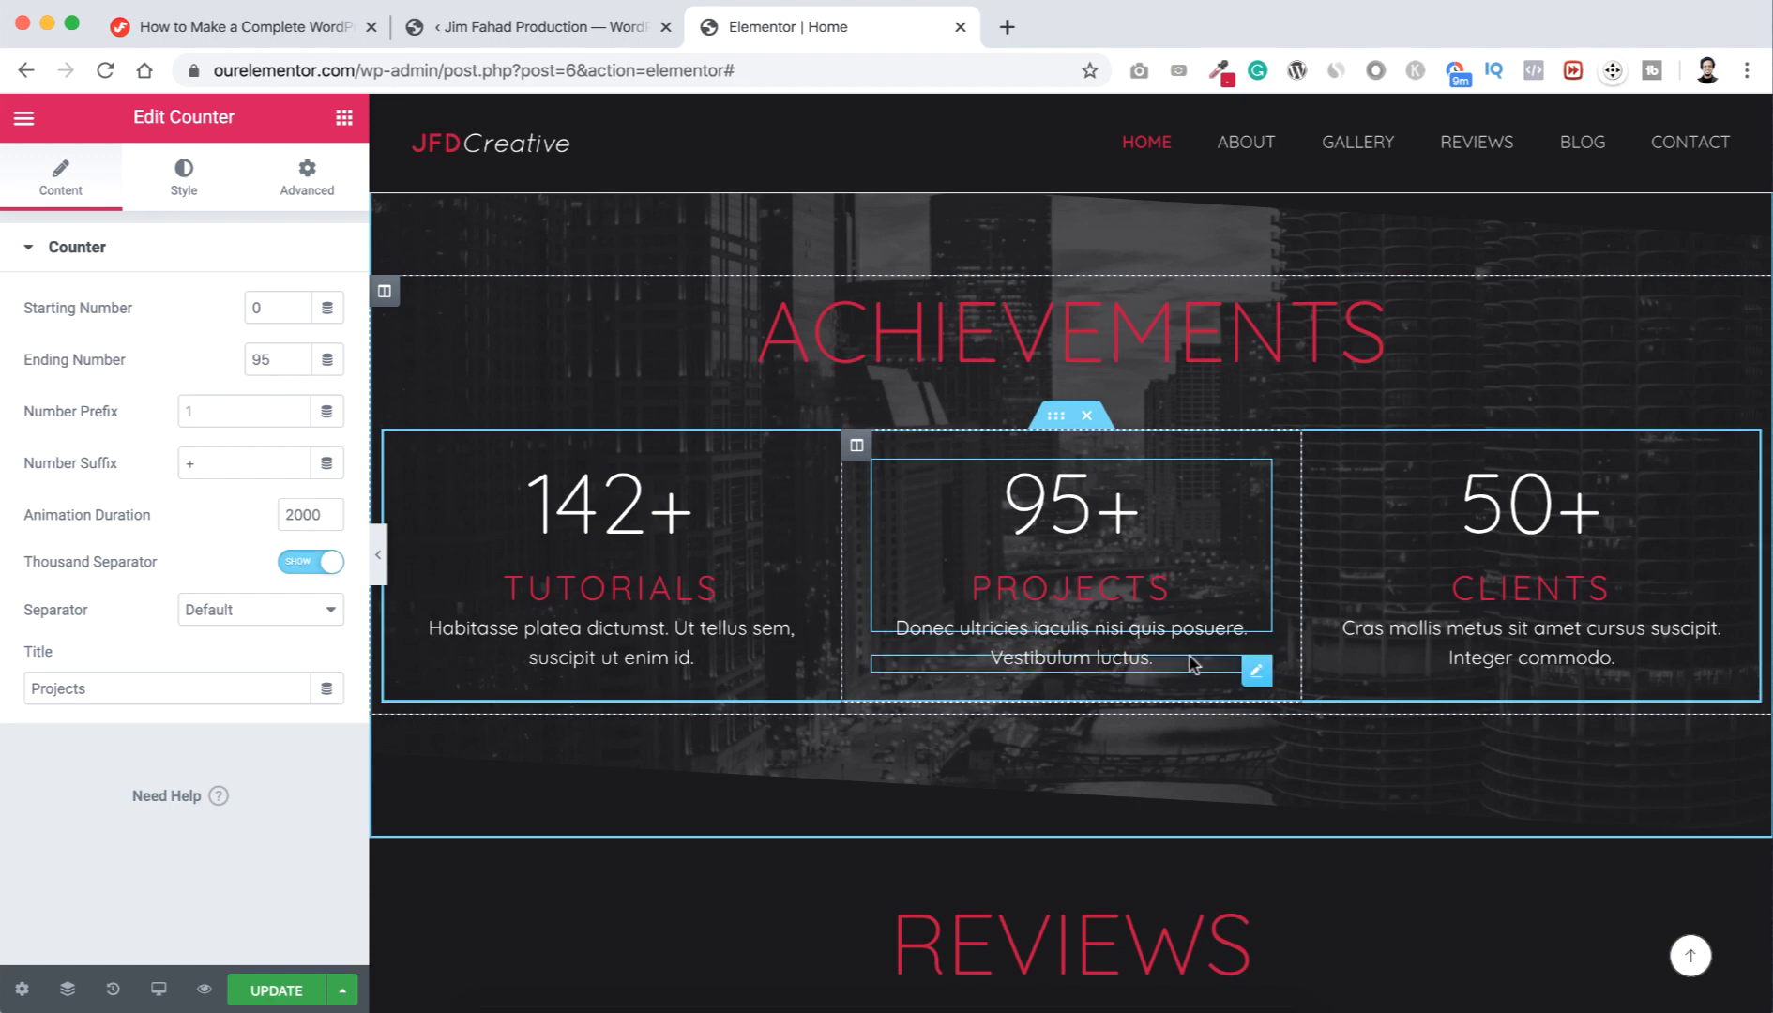
{"action": "left_click", "coordinate": [1257, 671]}
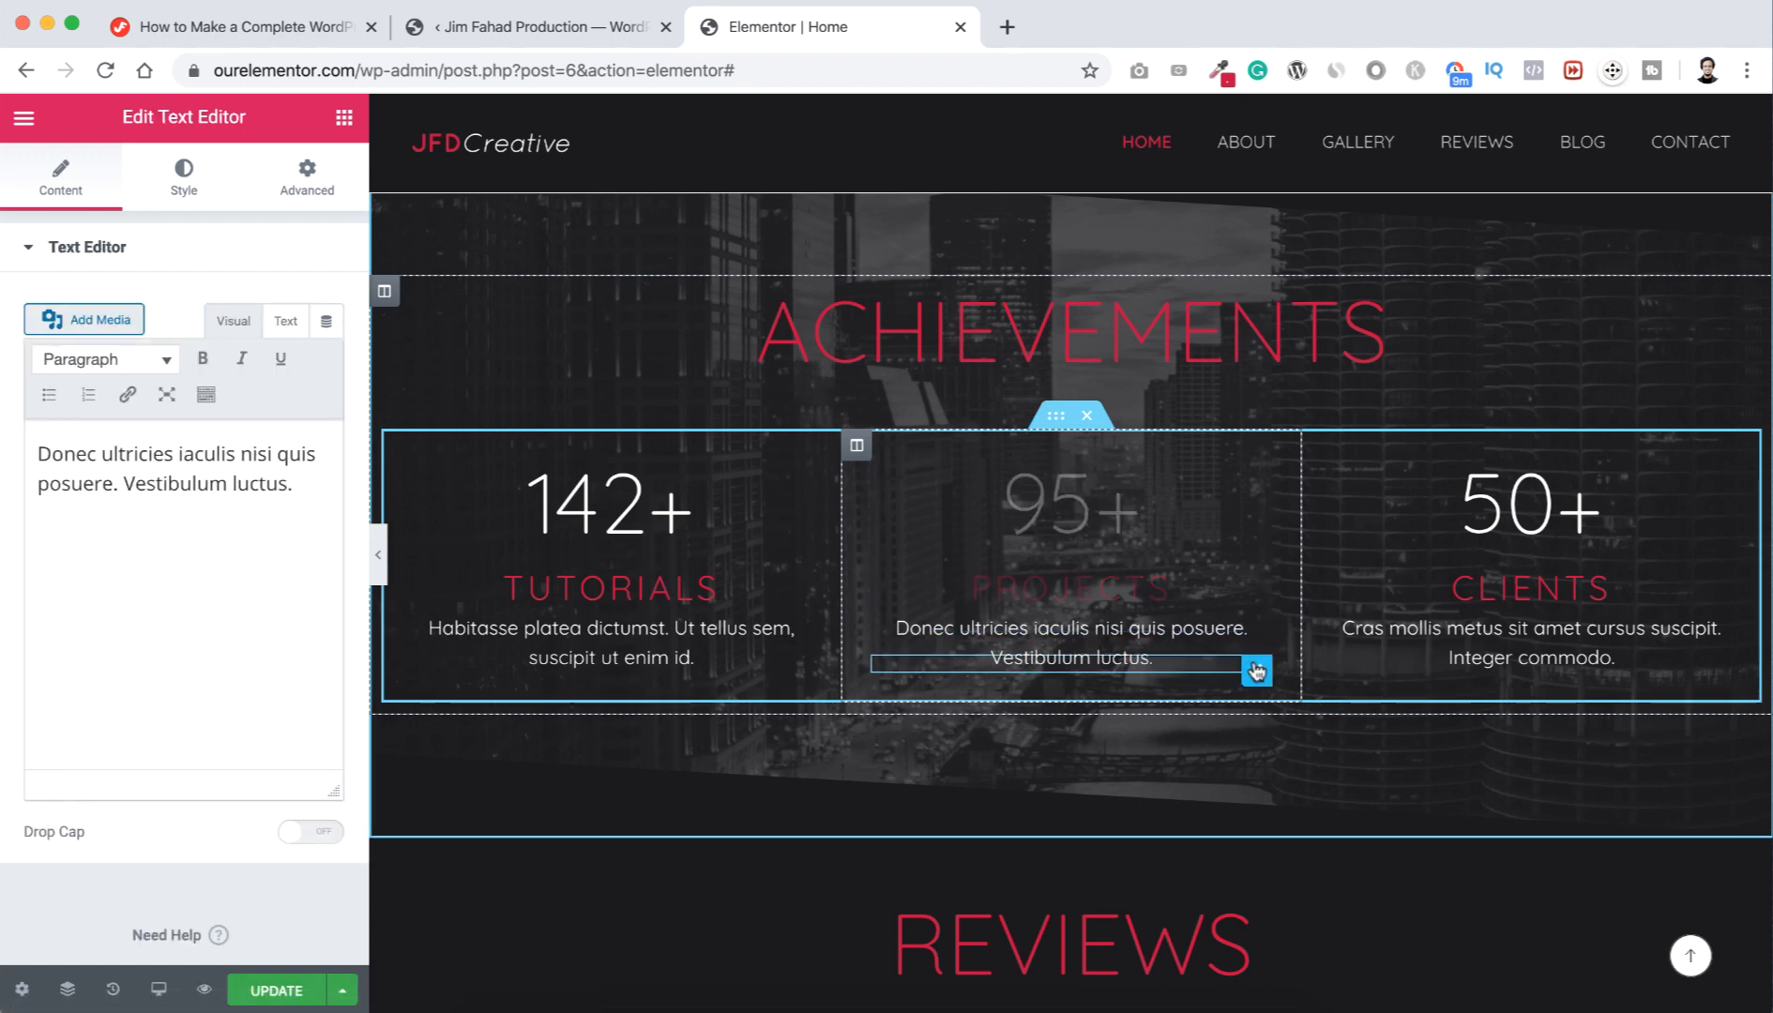
{"action": "left_click_drag", "start_coordinate": [298, 485], "coordinate": [34, 456]}
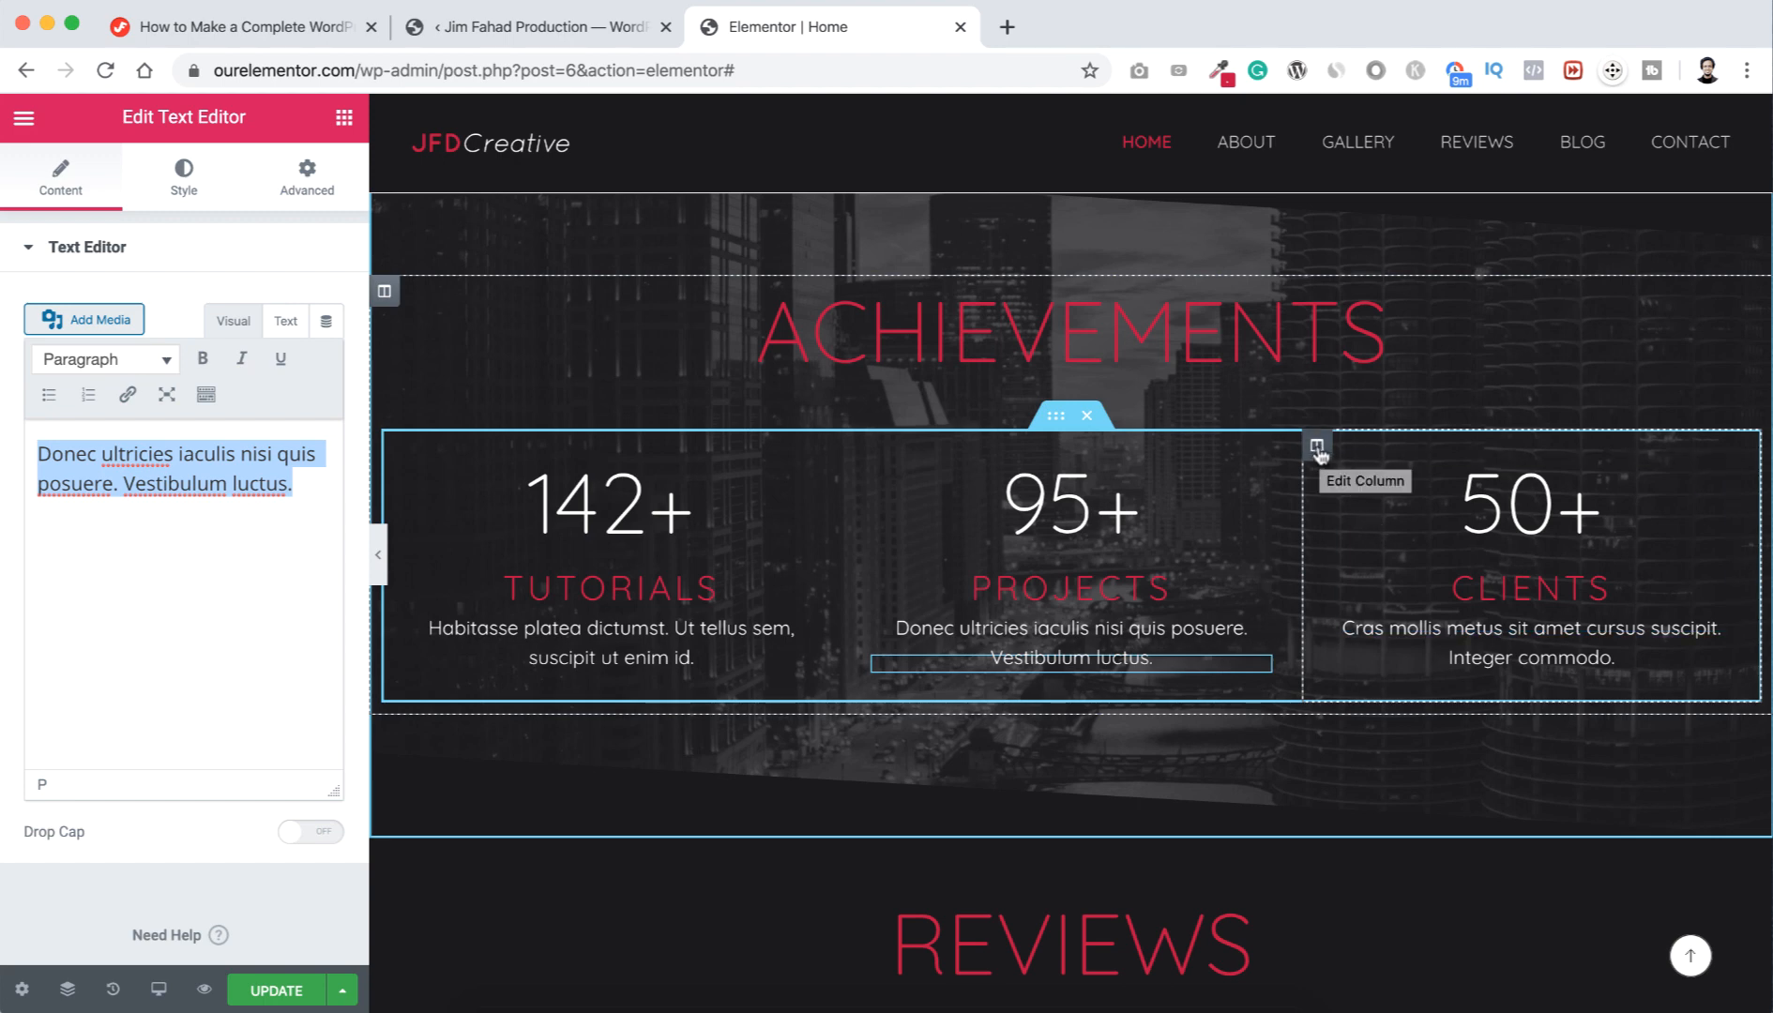
Step: Try duplicating the Clients column in the Achievements section, and delete the duplicate
{"action": "right_click", "coordinate": [1317, 448]}
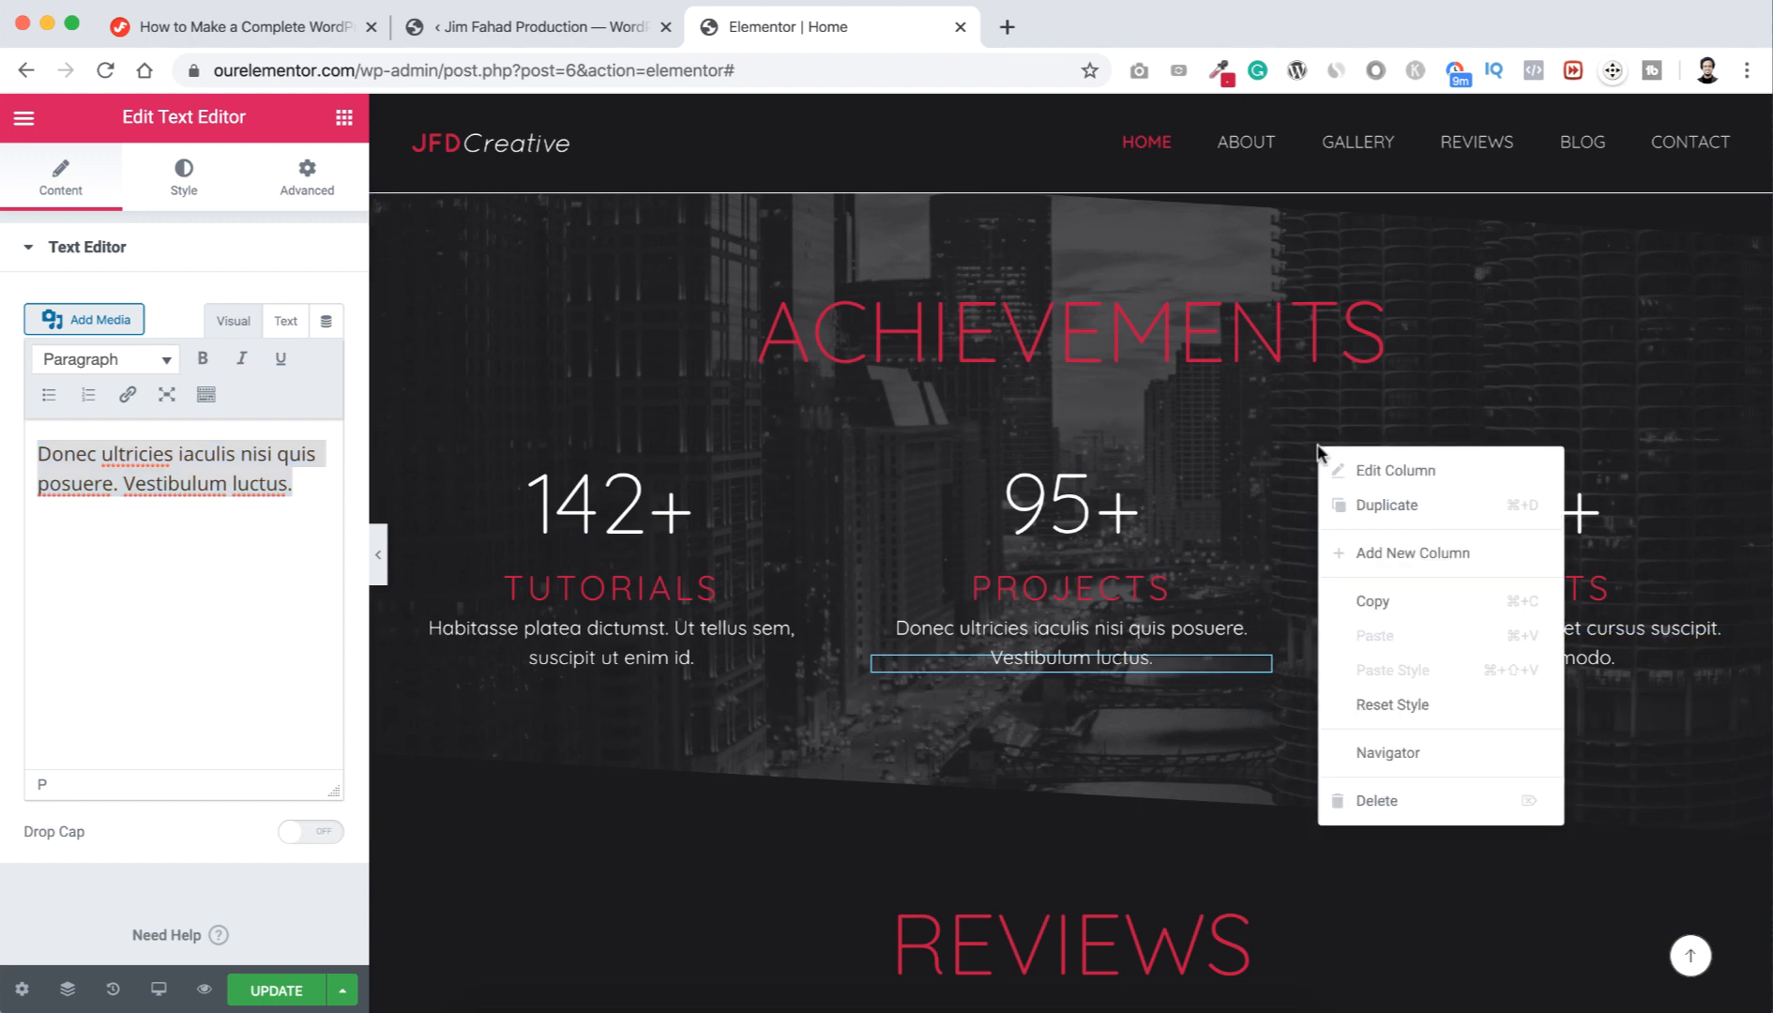
{"action": "left_click", "coordinate": [1356, 508]}
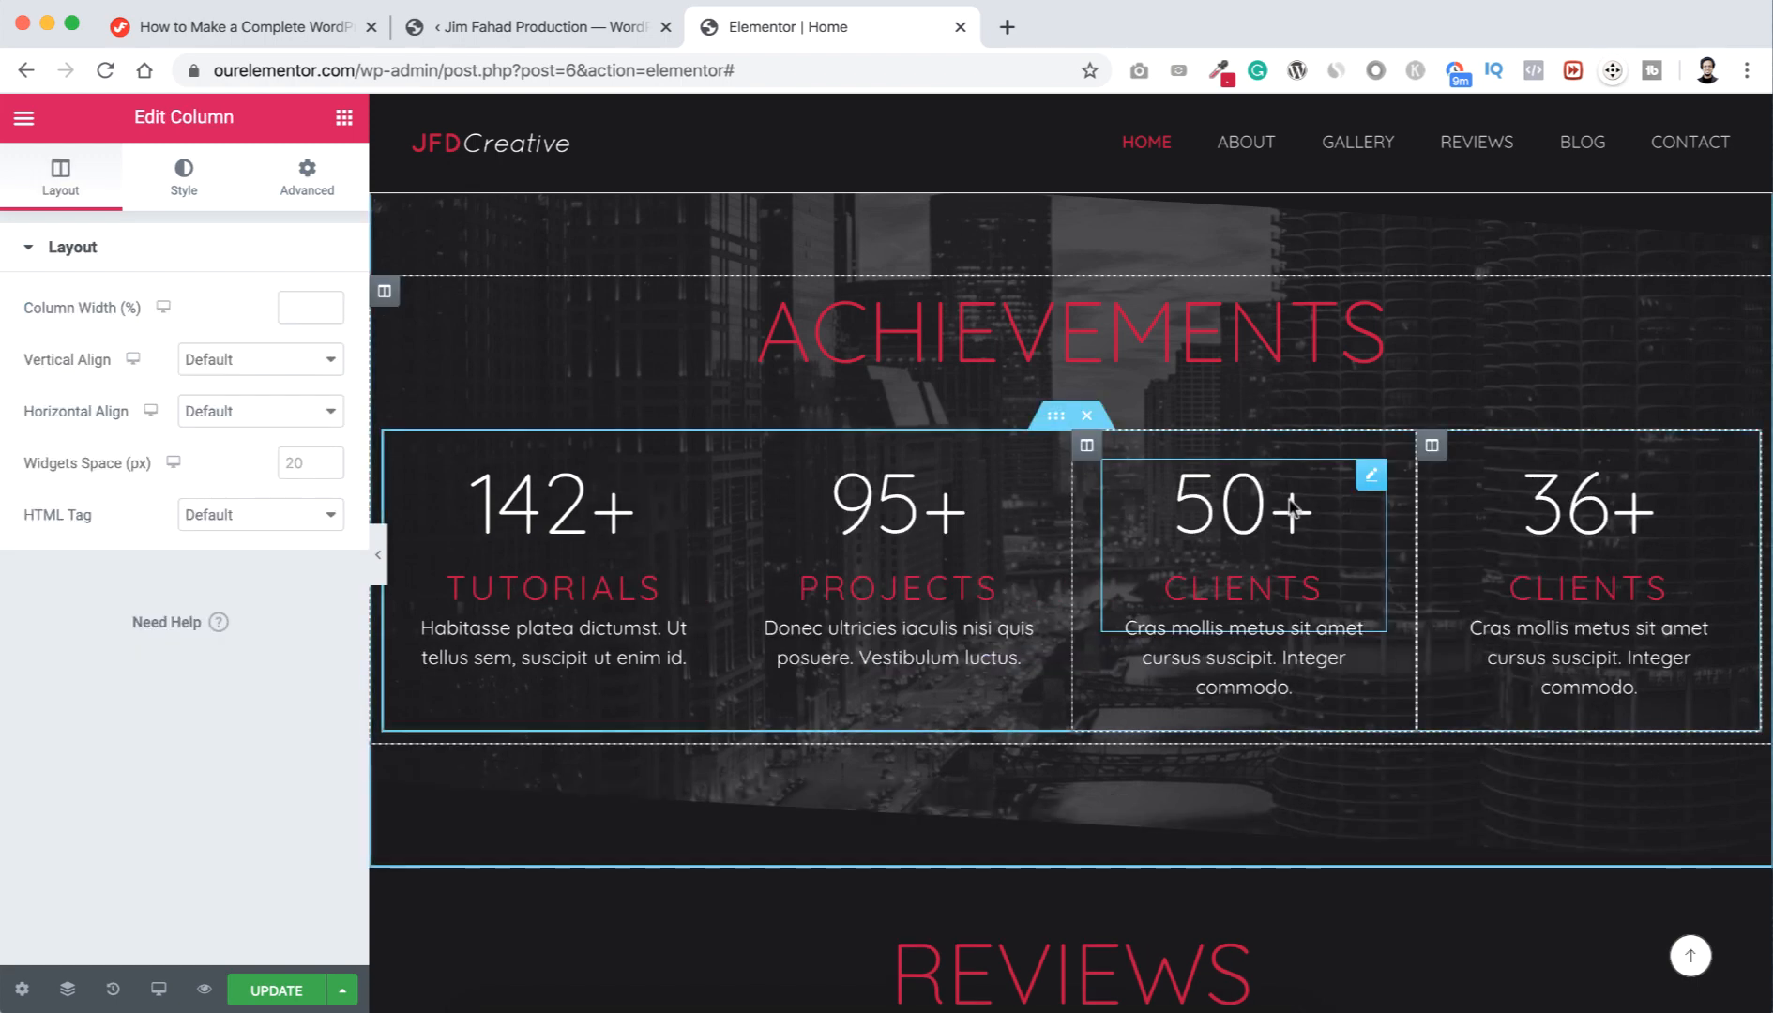
{"action": "right_click", "coordinate": [1432, 450]}
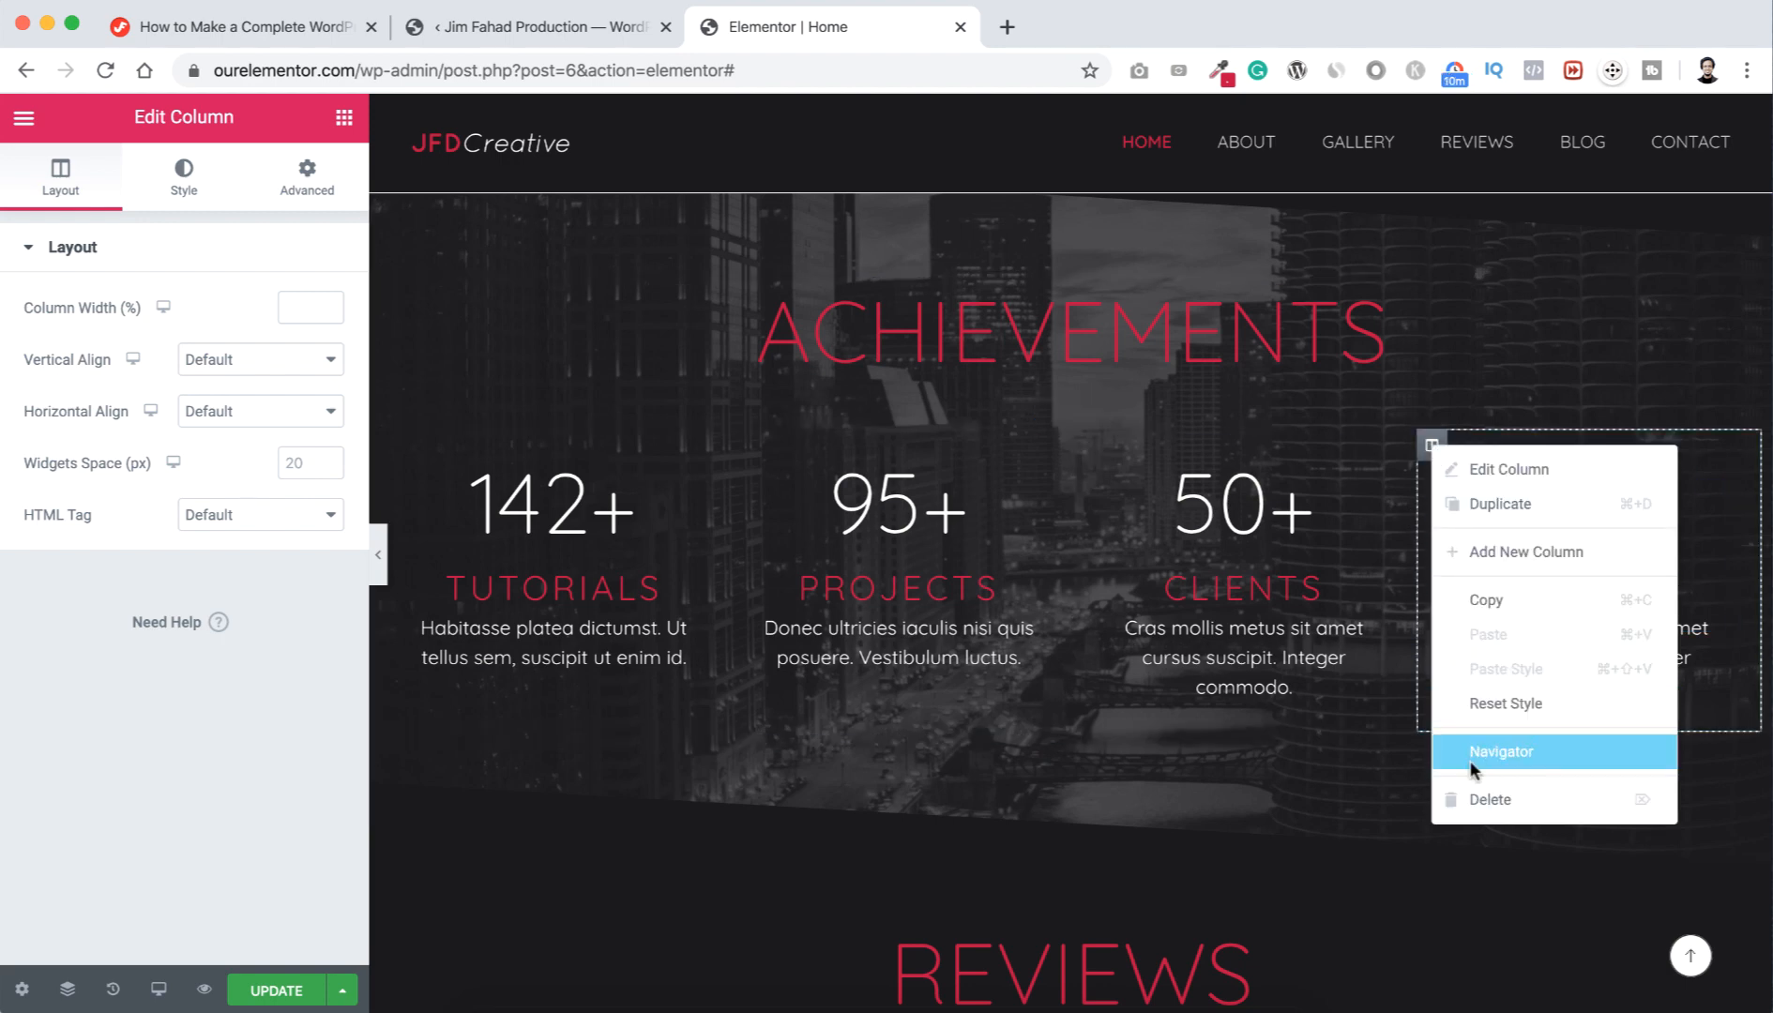
{"action": "left_click", "coordinate": [1472, 806]}
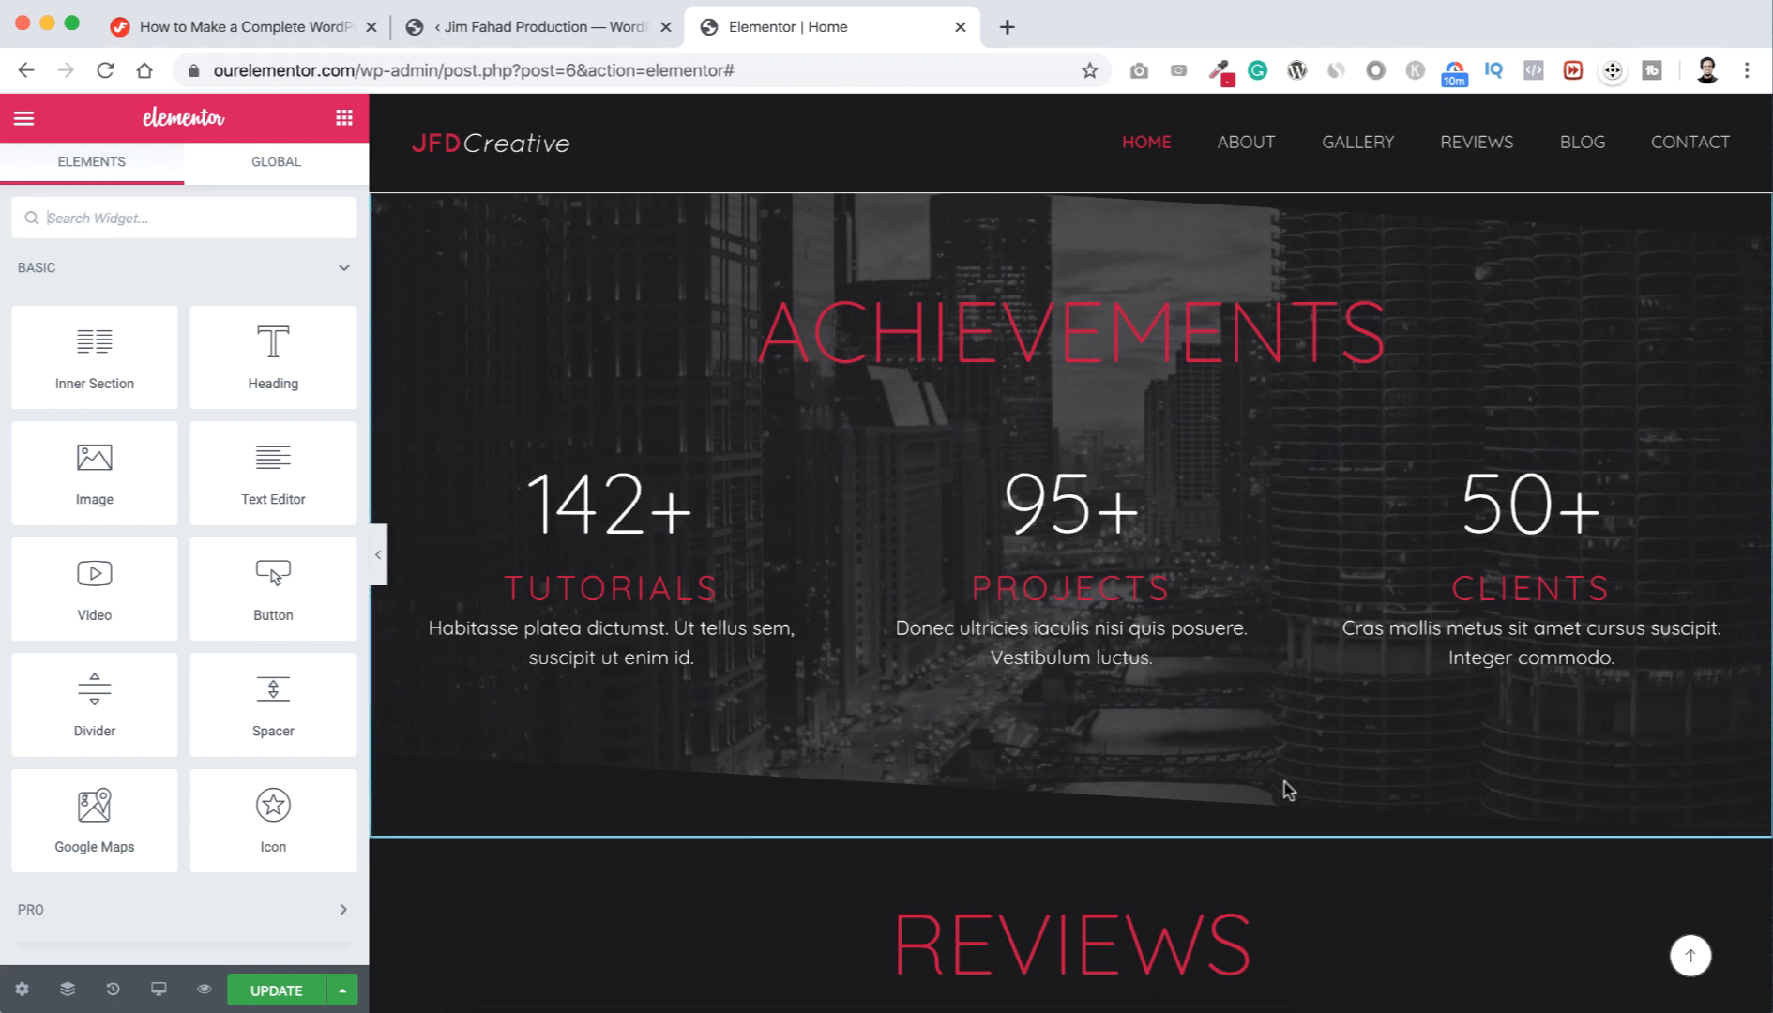
Step: Examine the Reviews section, including the image settings and the "Saved my Business" heading settings of the middle review
{"action": "scroll", "coordinate": [1300, 742], "scroll_direction": "down", "scroll_amount": 5}
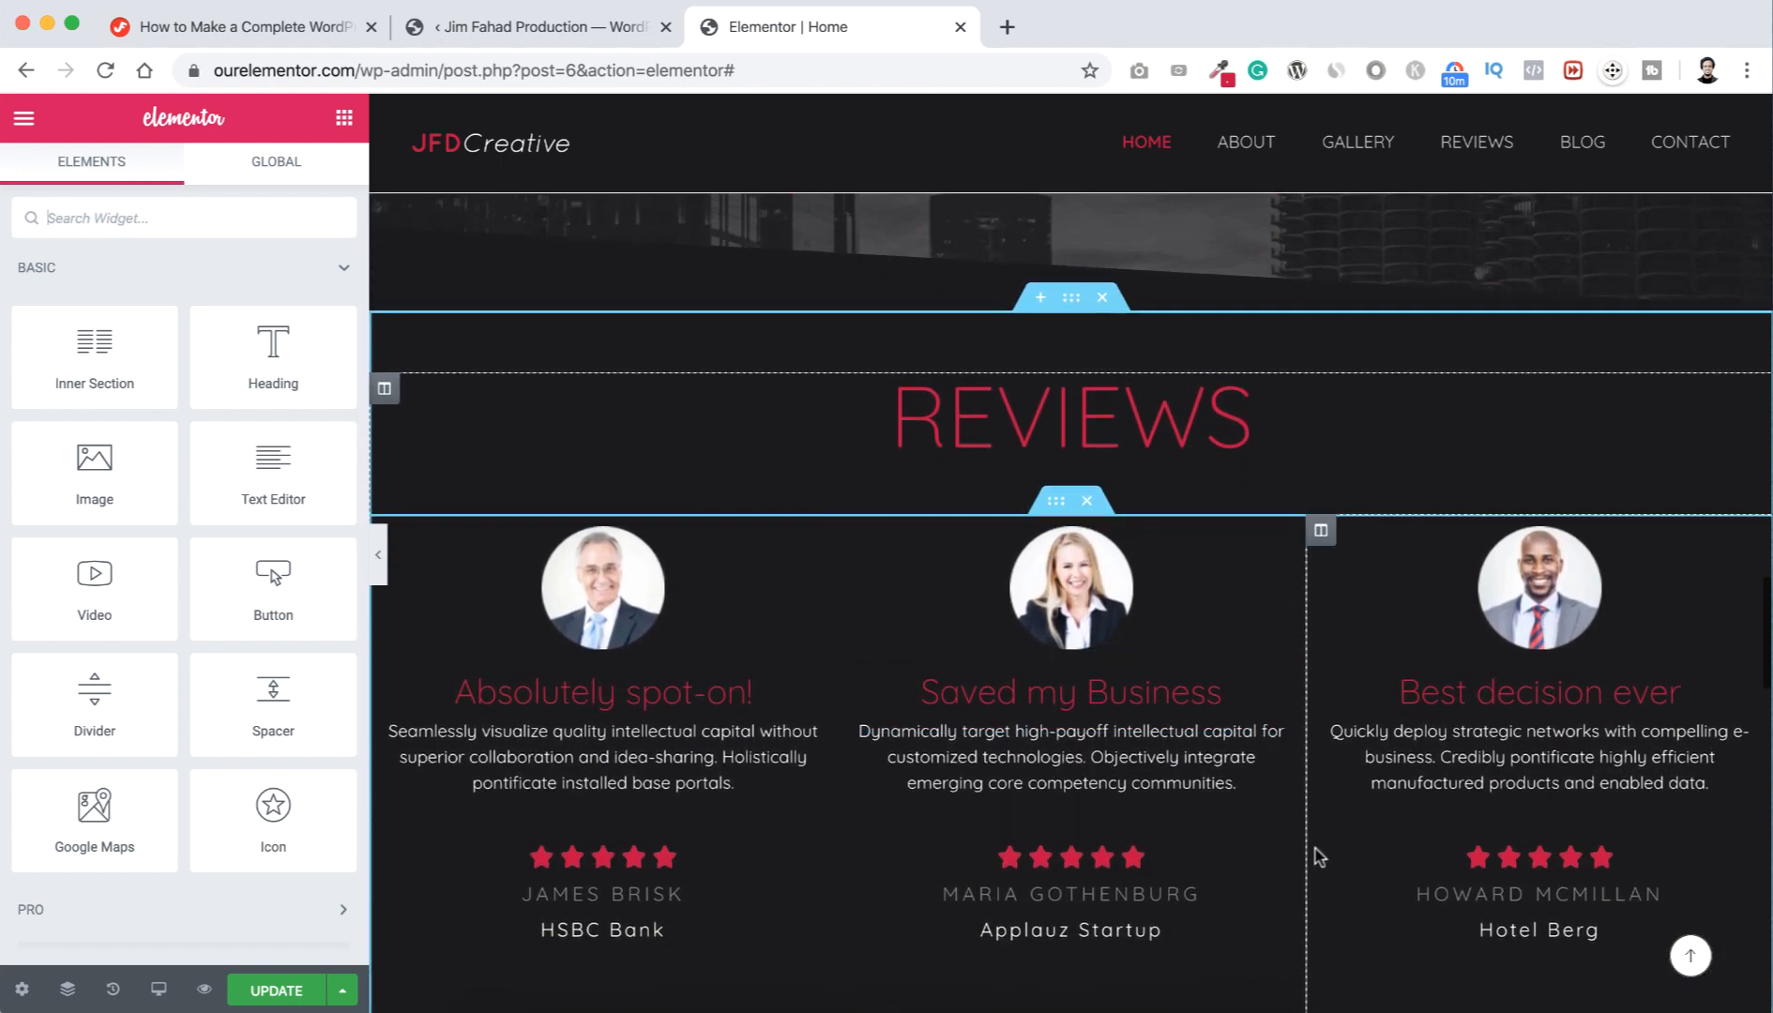
{"action": "scroll", "coordinate": [1314, 851], "scroll_direction": "down", "scroll_amount": 2}
{"action": "scroll", "coordinate": [1319, 856], "scroll_direction": "down", "scroll_amount": 1}
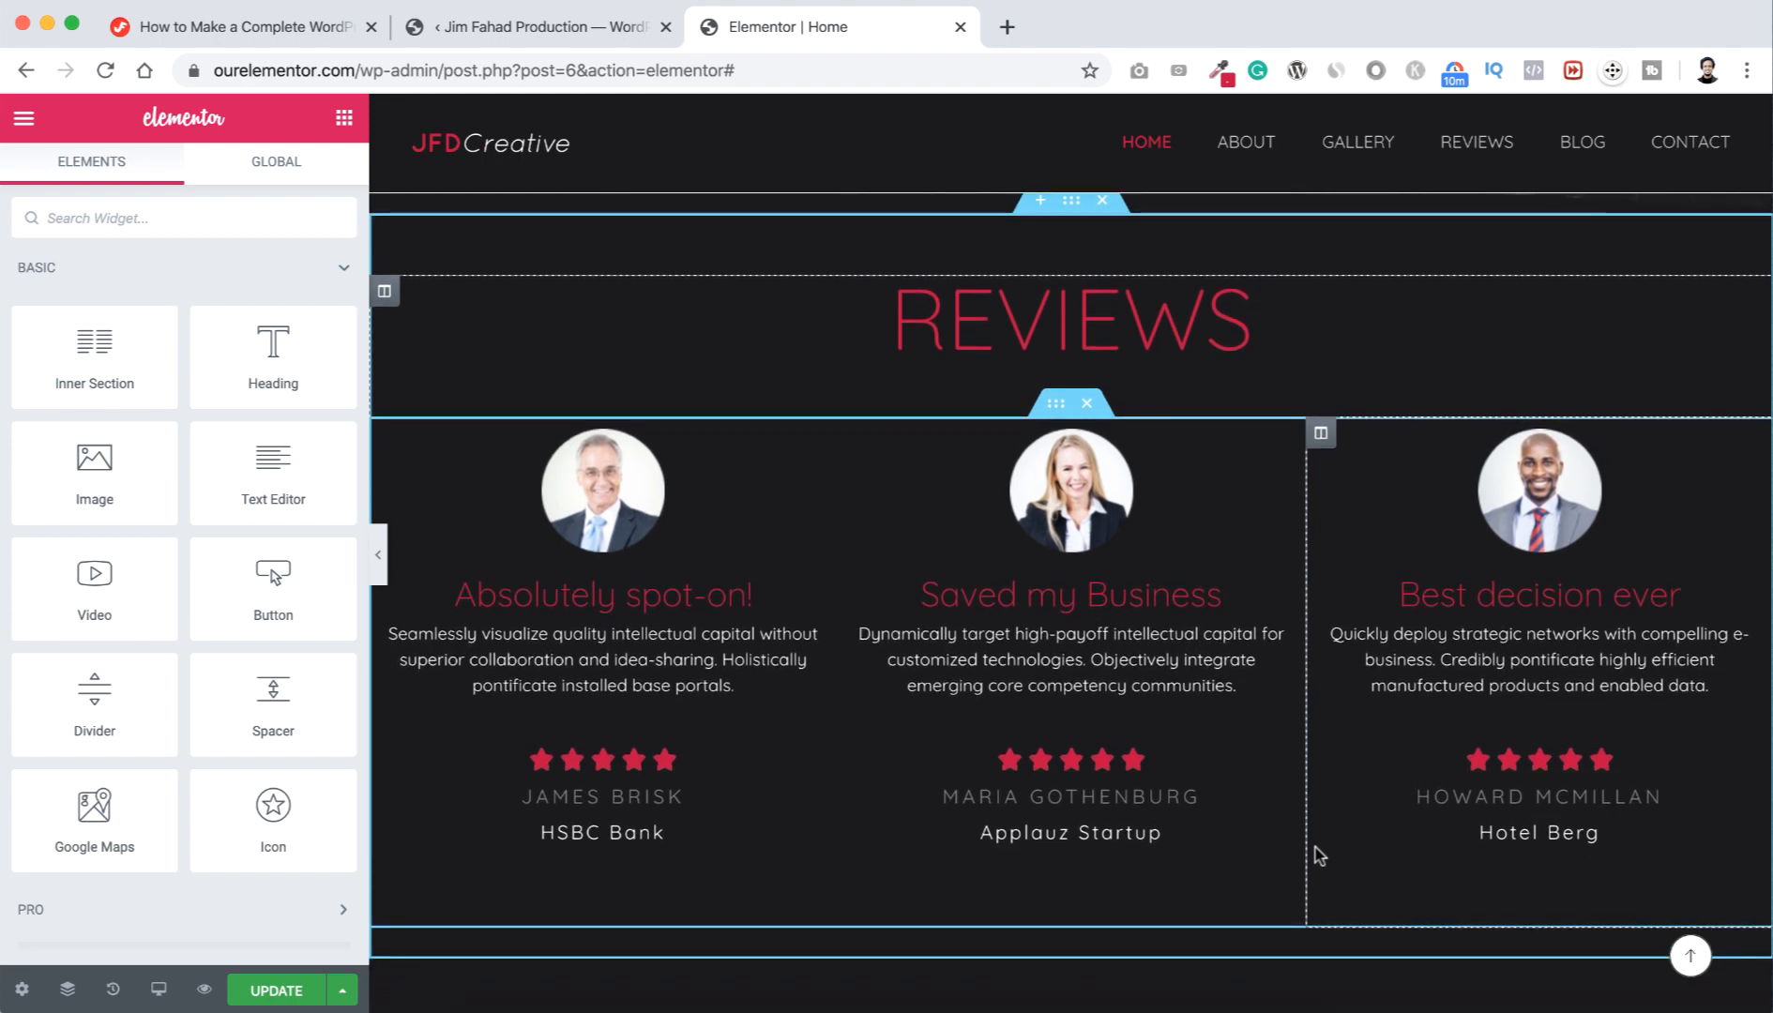
{"action": "scroll", "coordinate": [1318, 856], "scroll_direction": "up", "scroll_amount": 1}
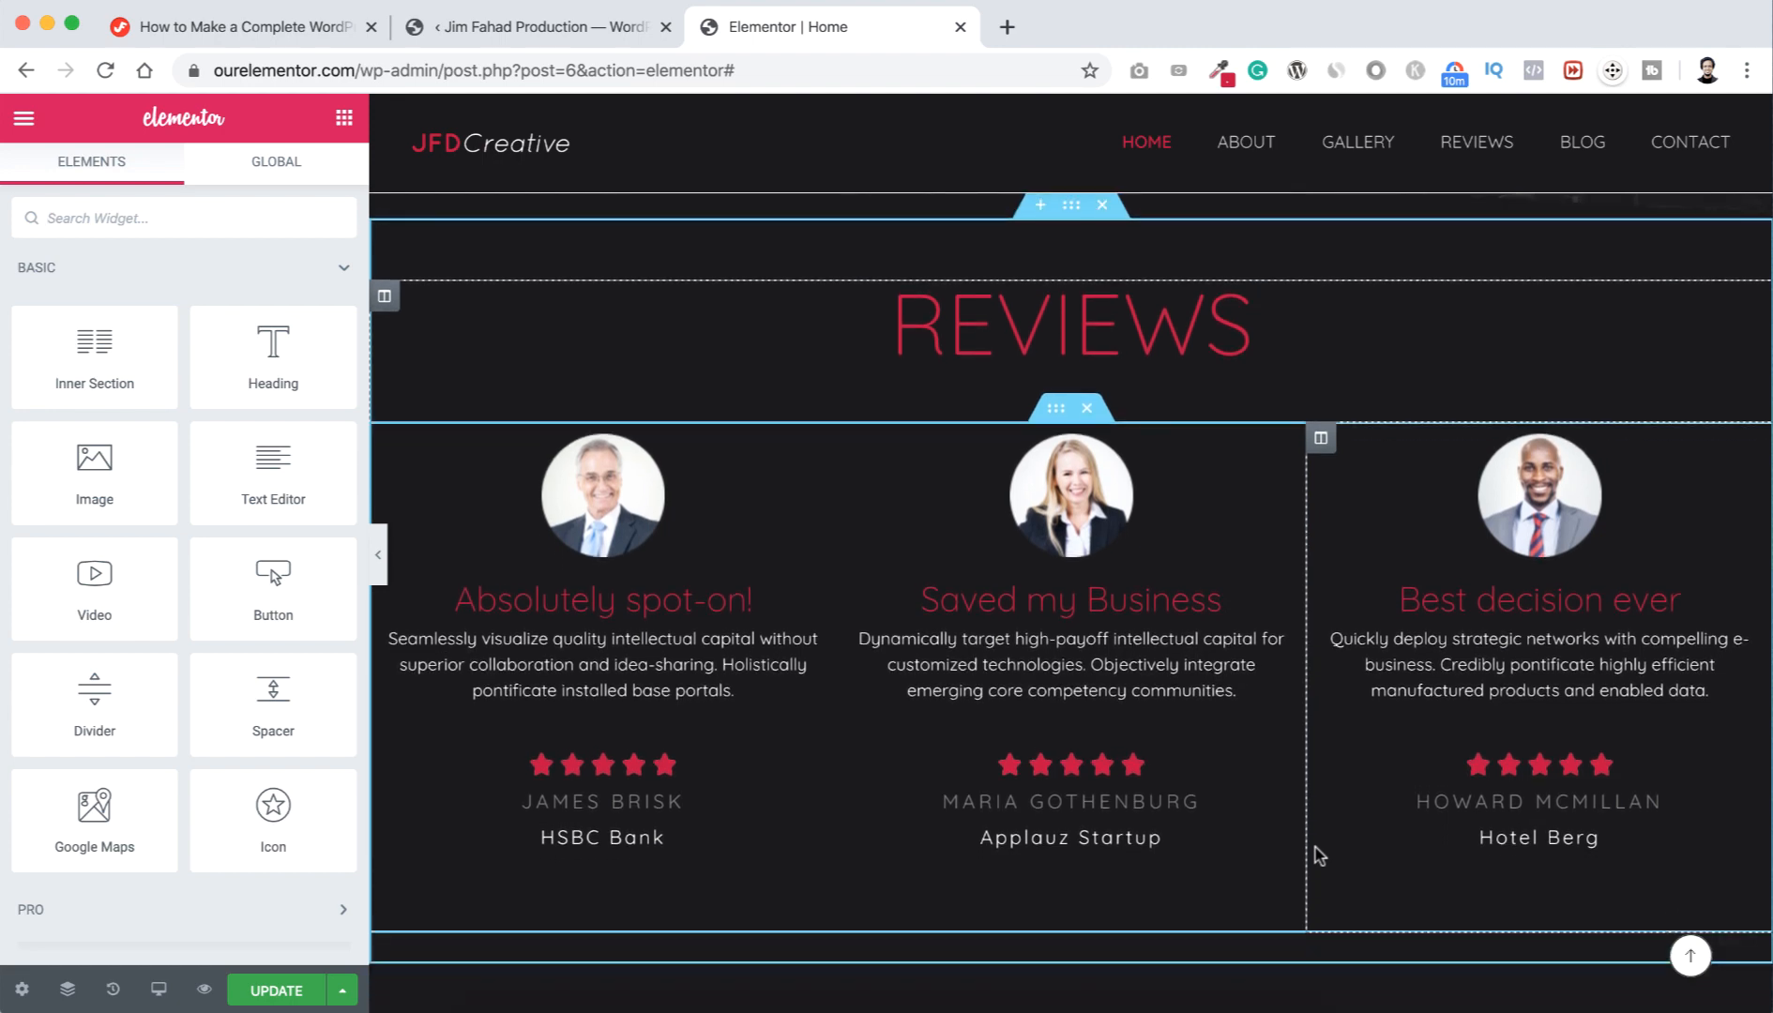
{"action": "scroll", "coordinate": [1319, 856], "scroll_direction": "down", "scroll_amount": 1}
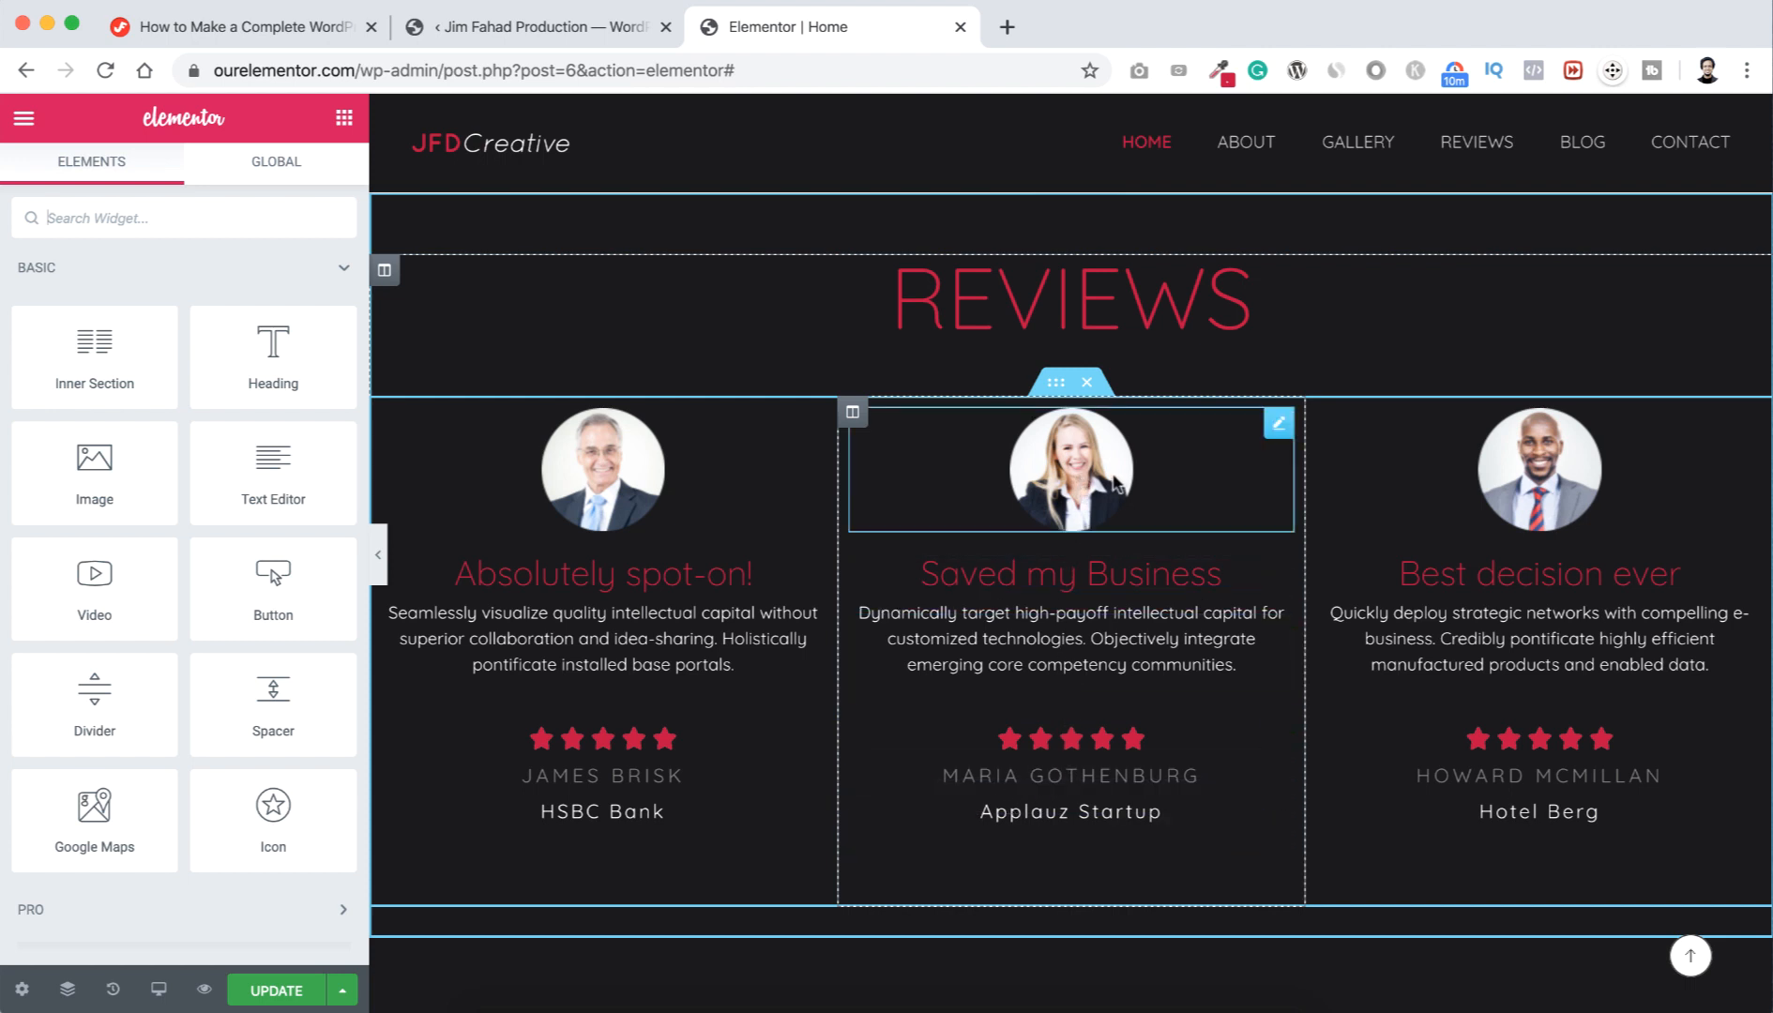
{"action": "left_click", "coordinate": [1277, 423]}
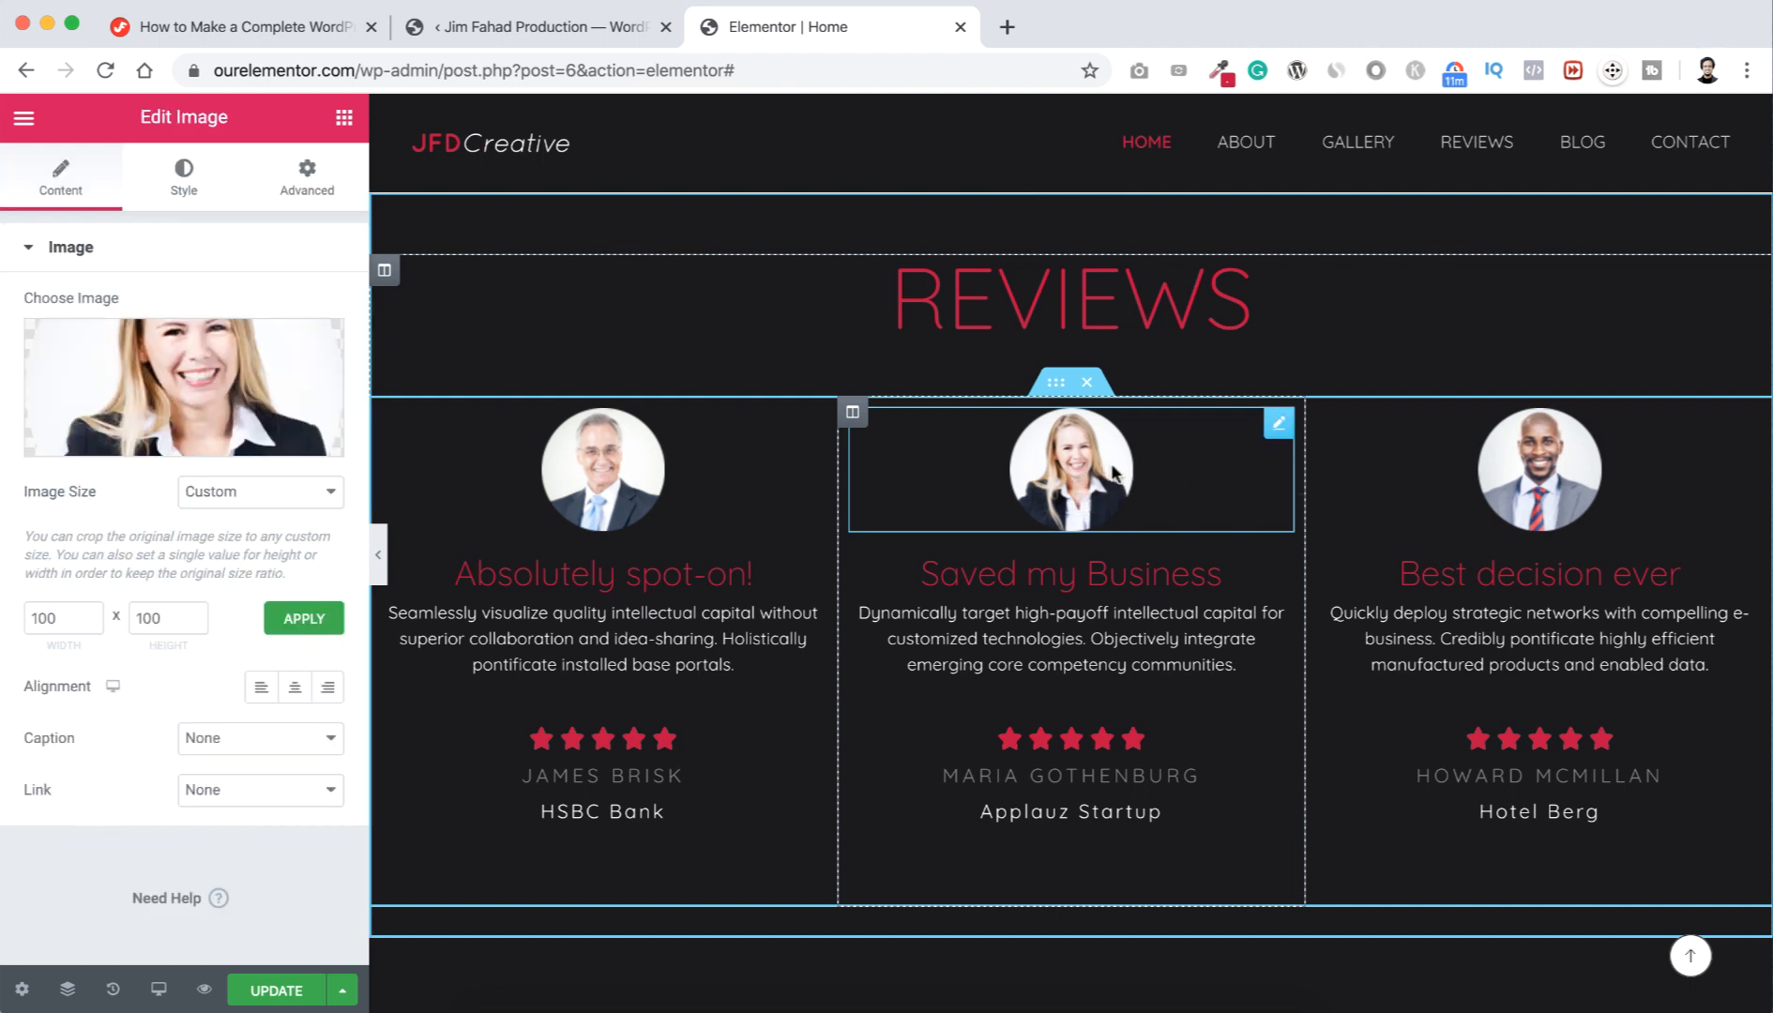
{"action": "mouse_move", "coordinate": [195, 390]}
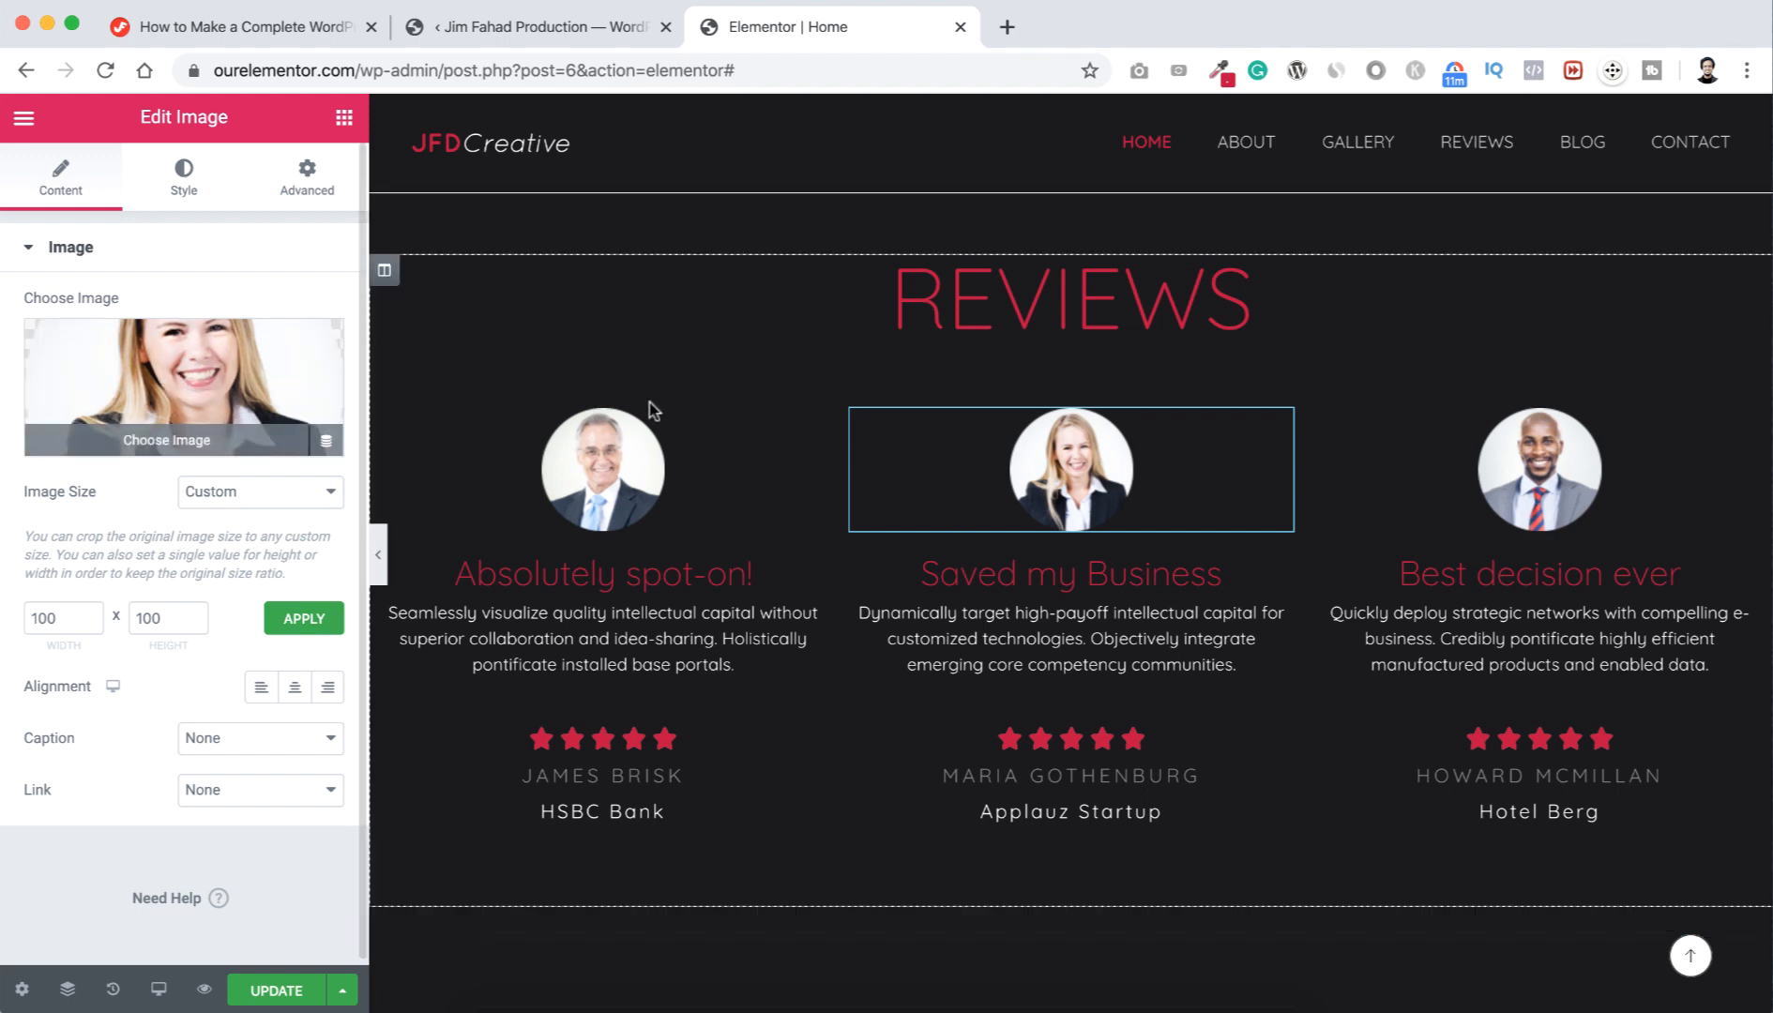
{"action": "left_click", "coordinate": [1060, 570]}
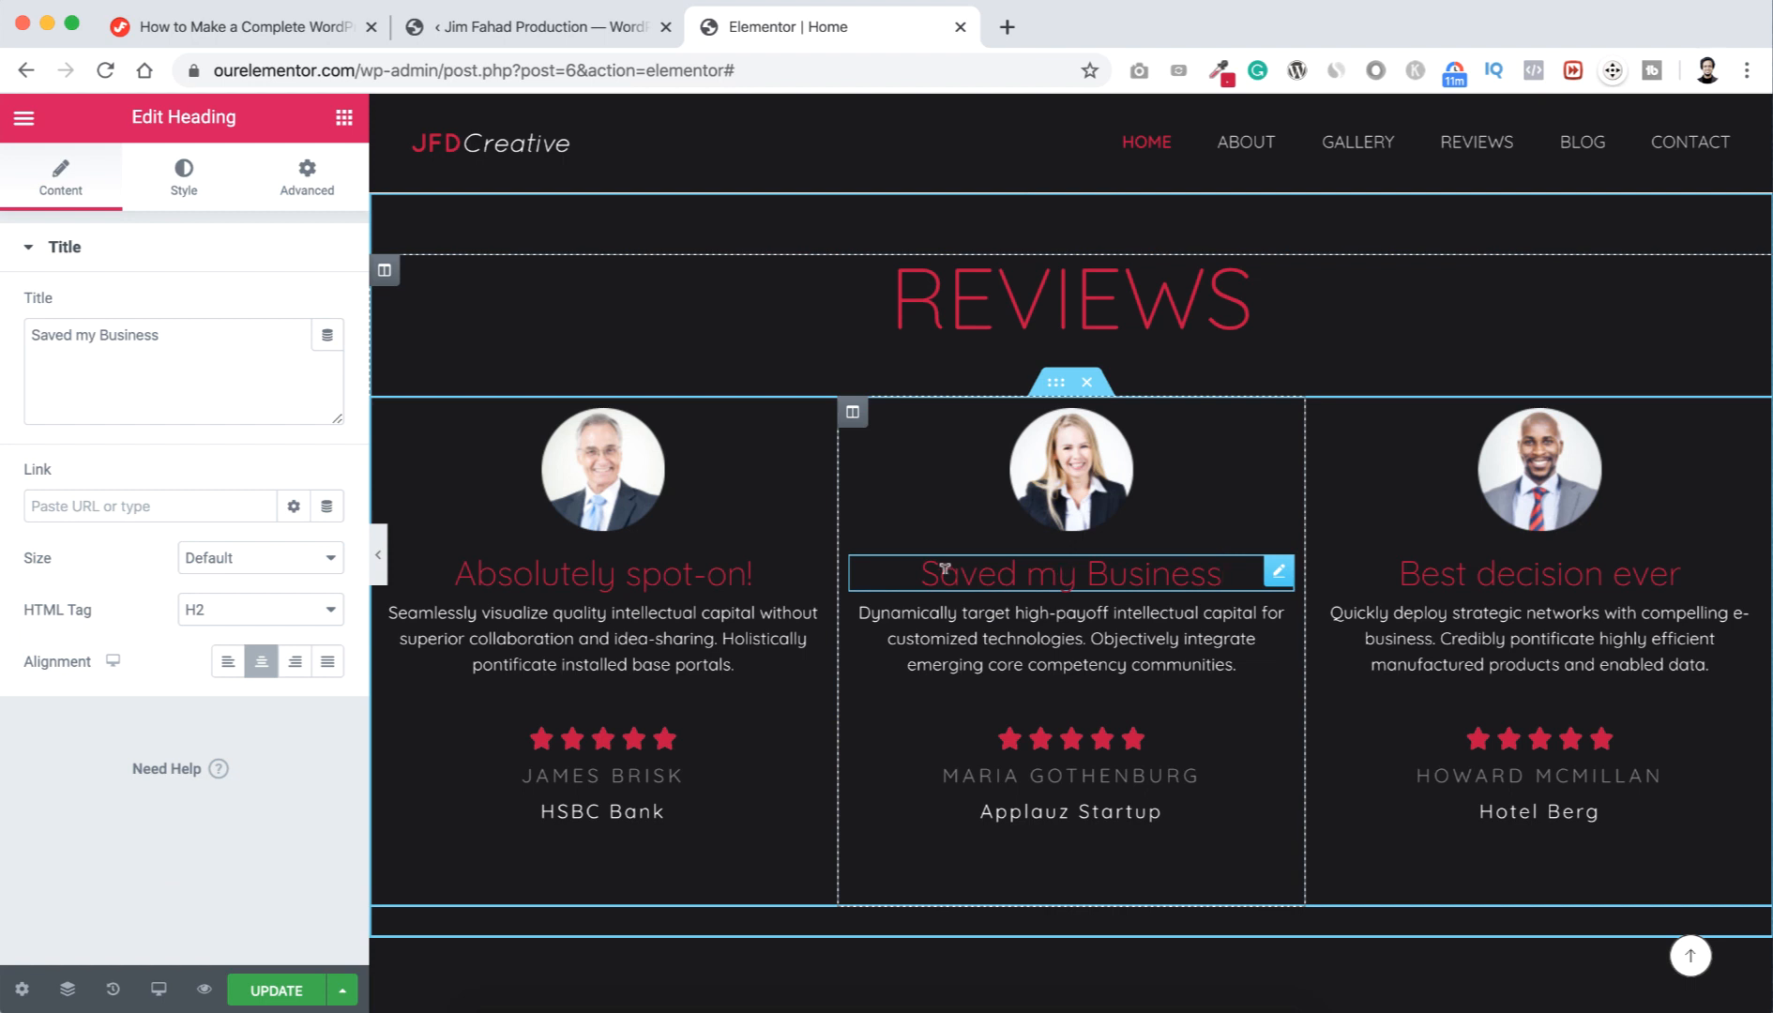
Step: Try the 0-10 rating scale on the middle review's star rating, and restore the scale to 0-5
{"action": "left_click", "coordinate": [1073, 637]}
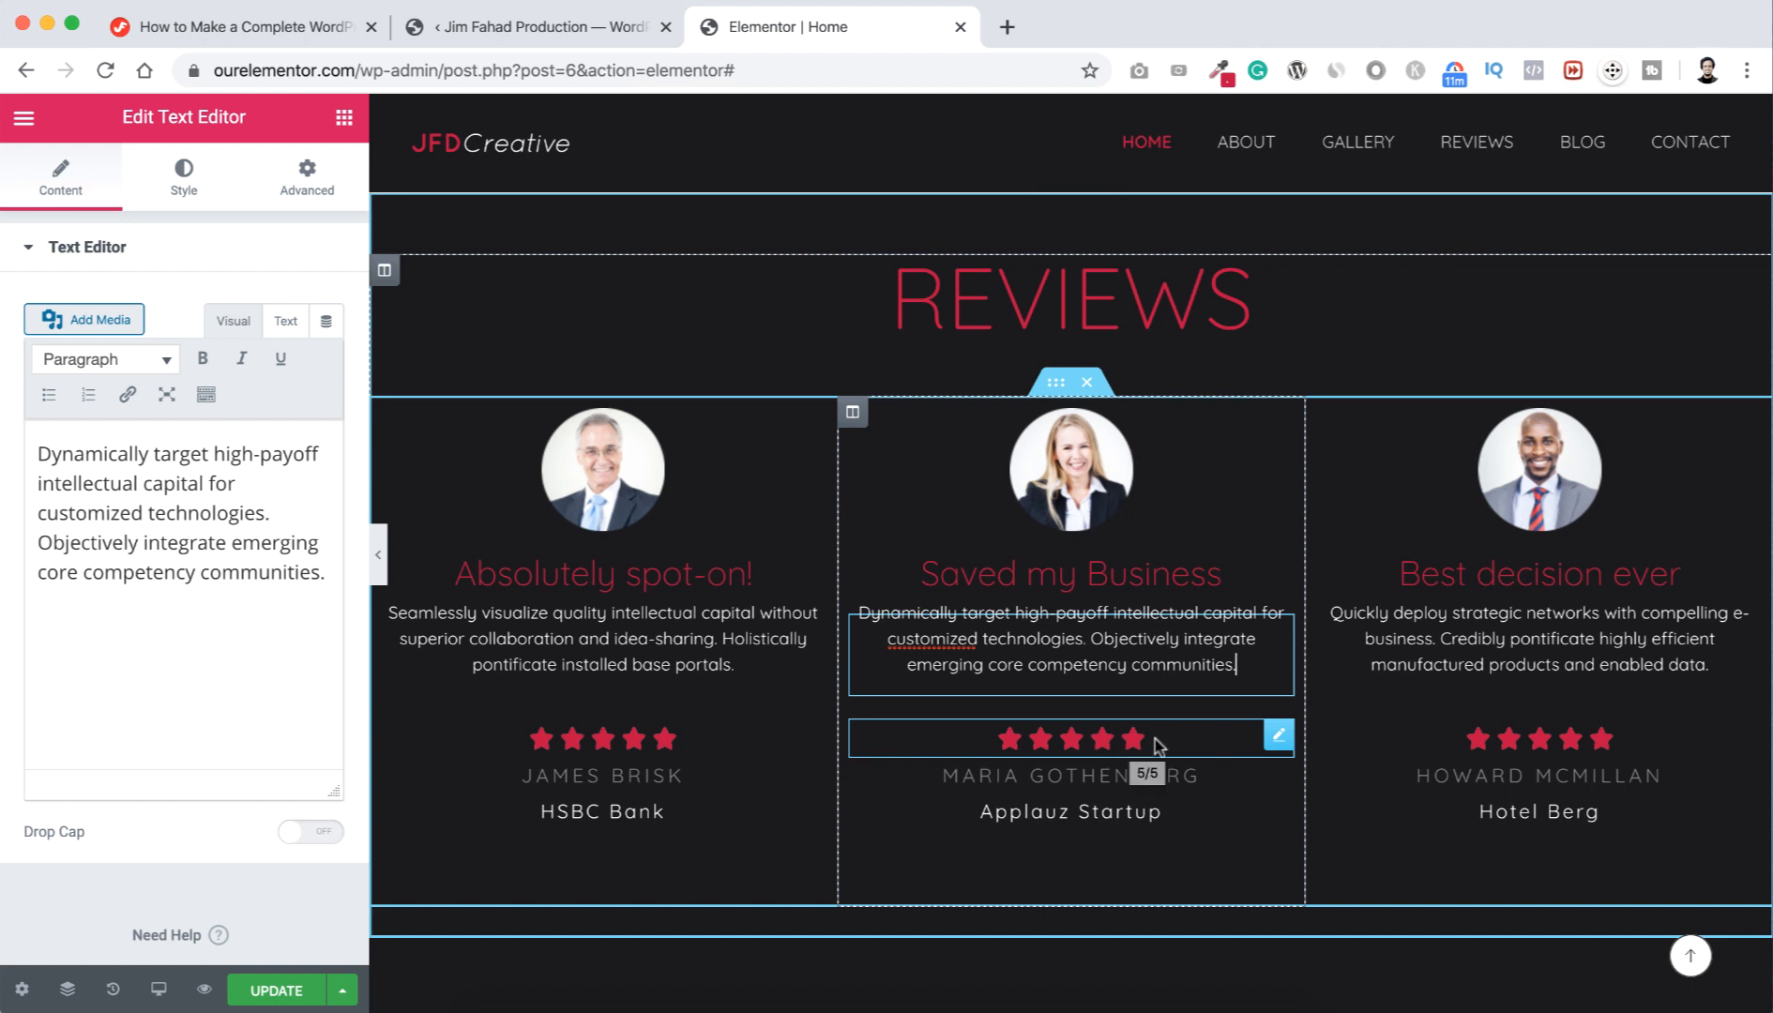
{"action": "left_click", "coordinate": [1279, 738]}
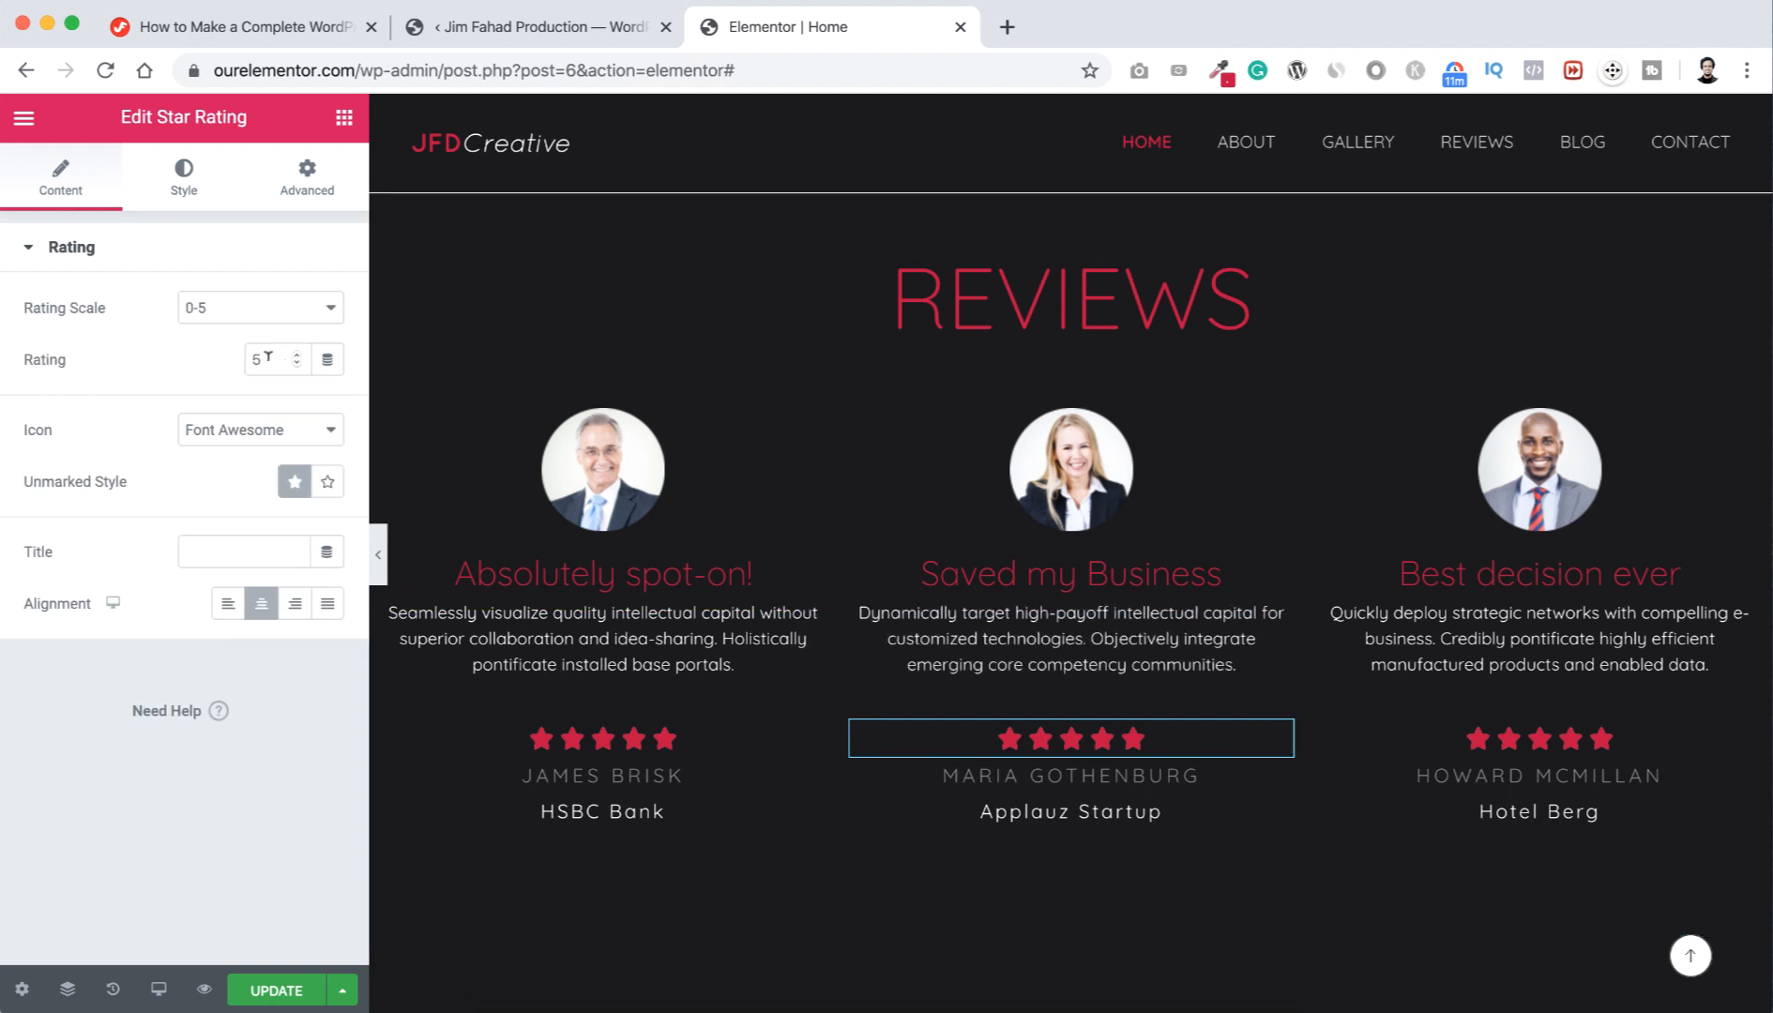
{"action": "left_click", "coordinate": [235, 316]}
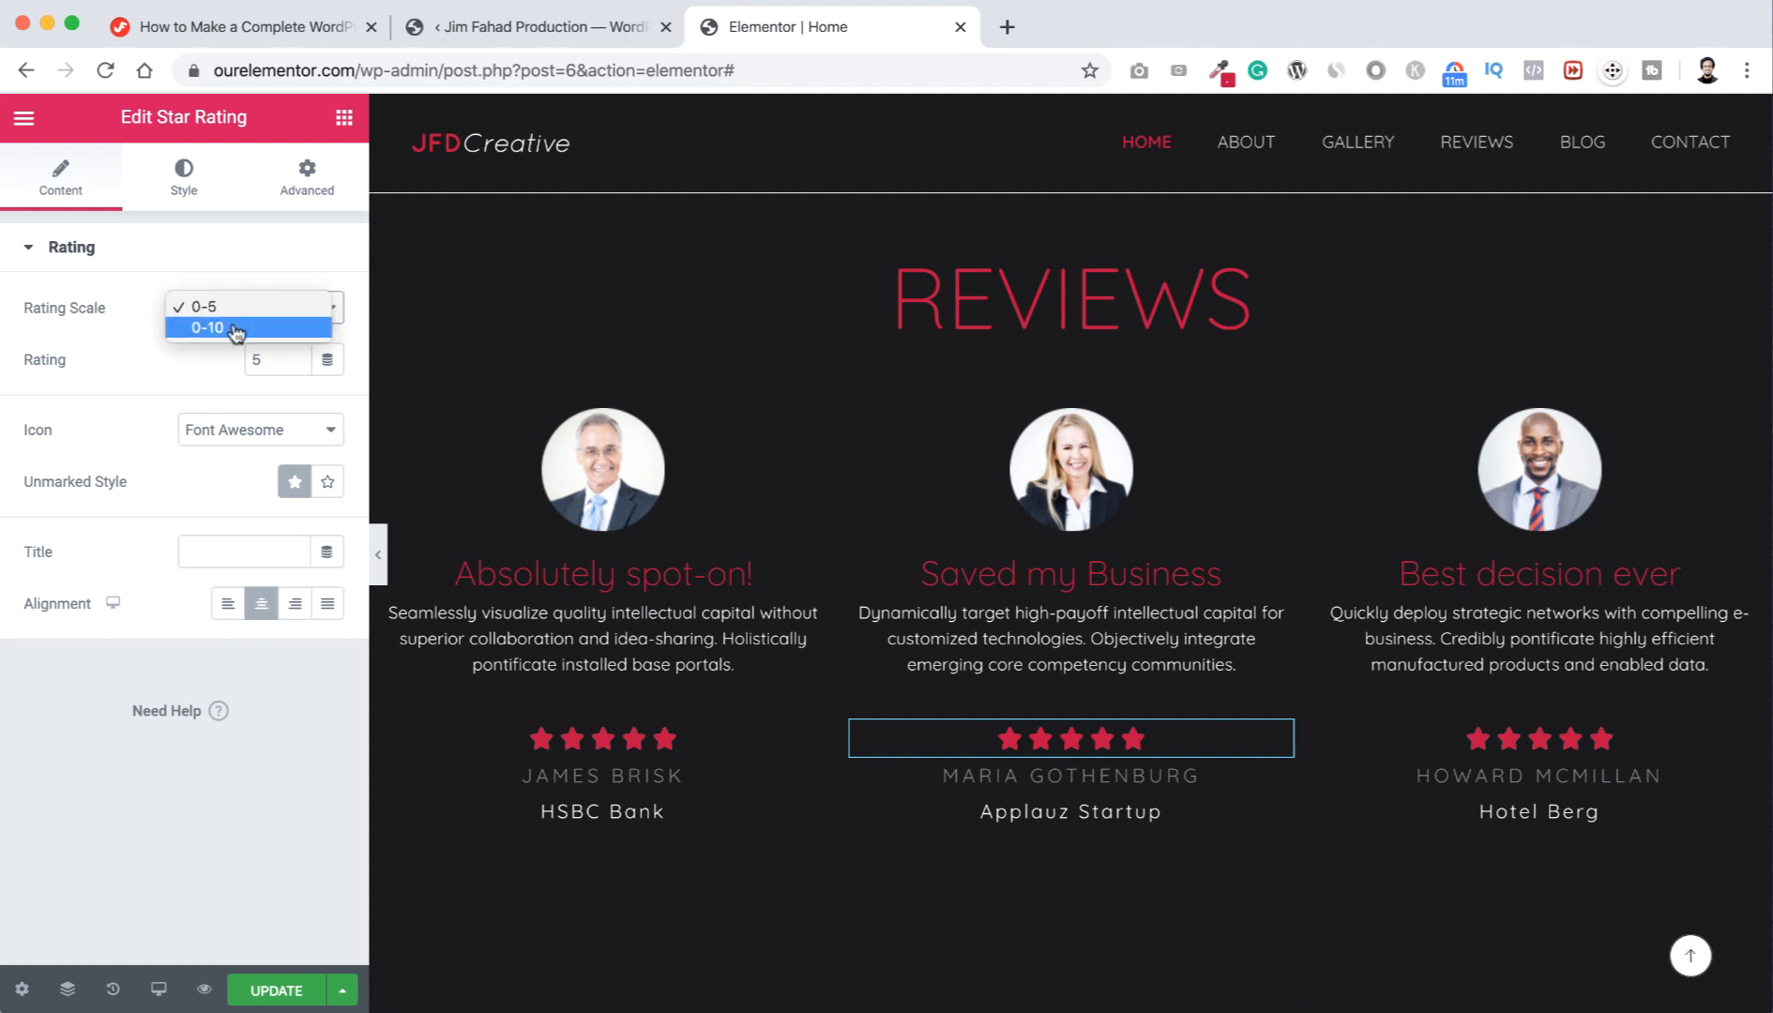
{"action": "left_click", "coordinate": [237, 328]}
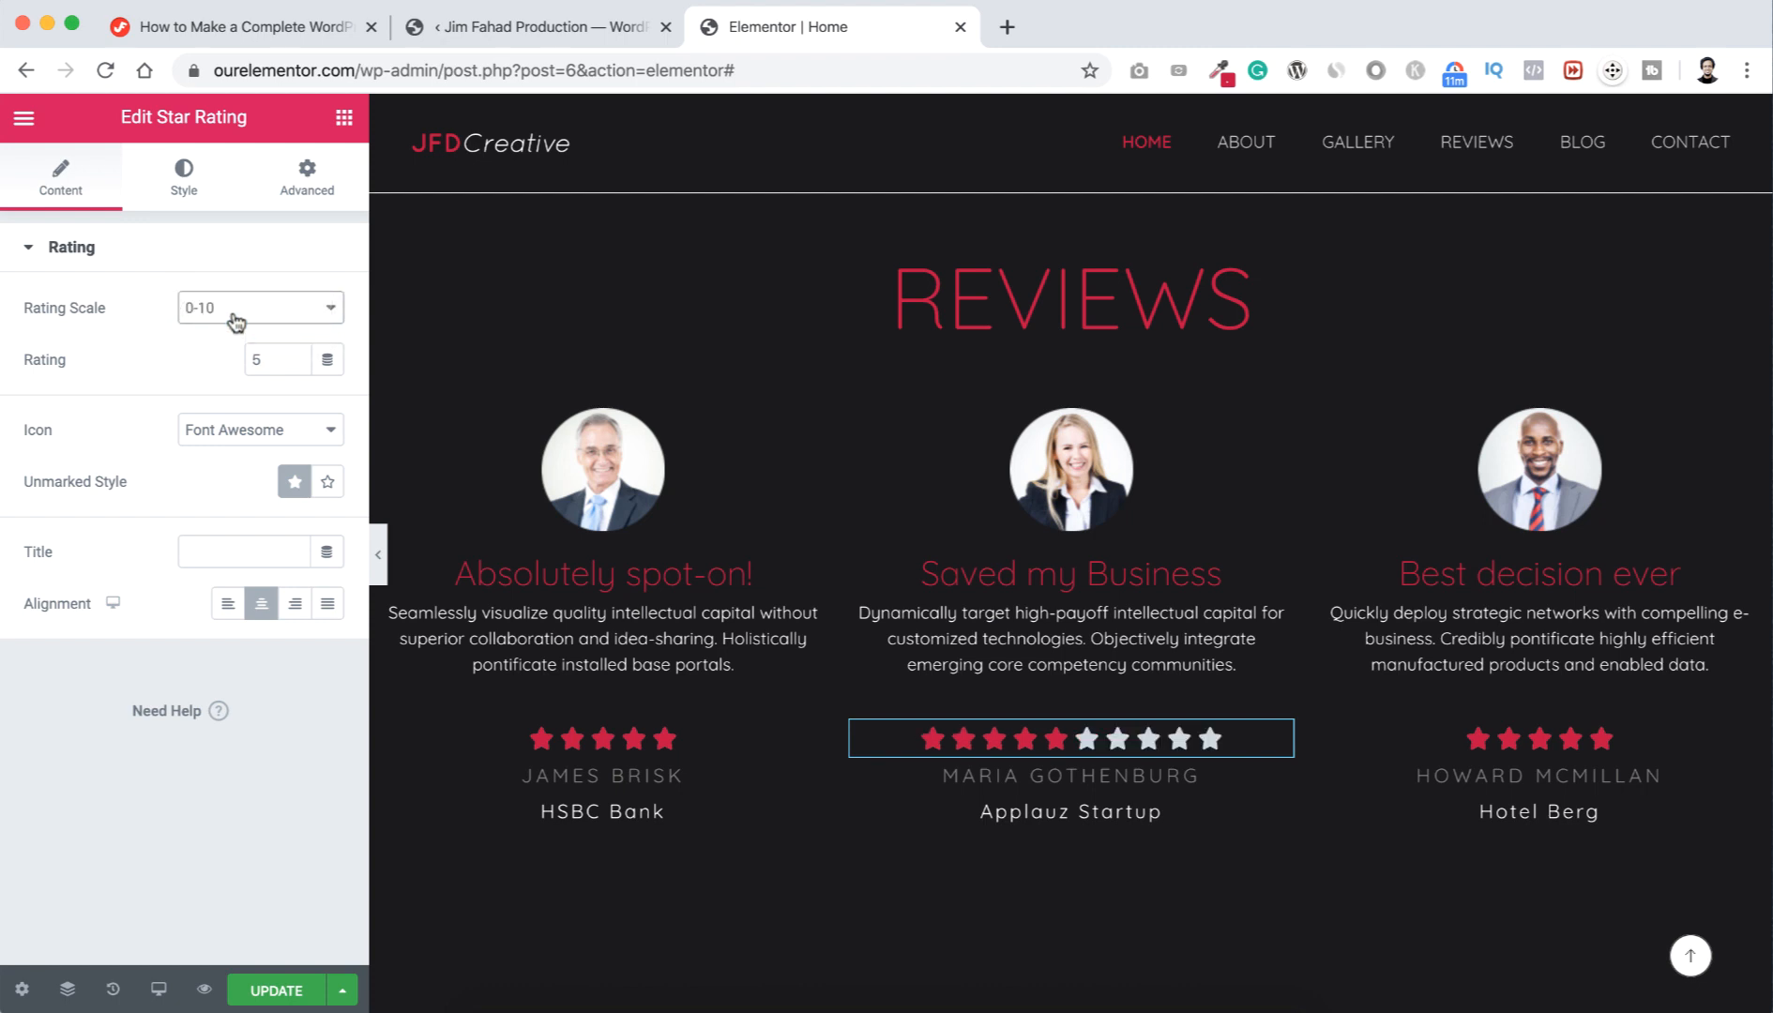
{"action": "left_click", "coordinate": [235, 319]}
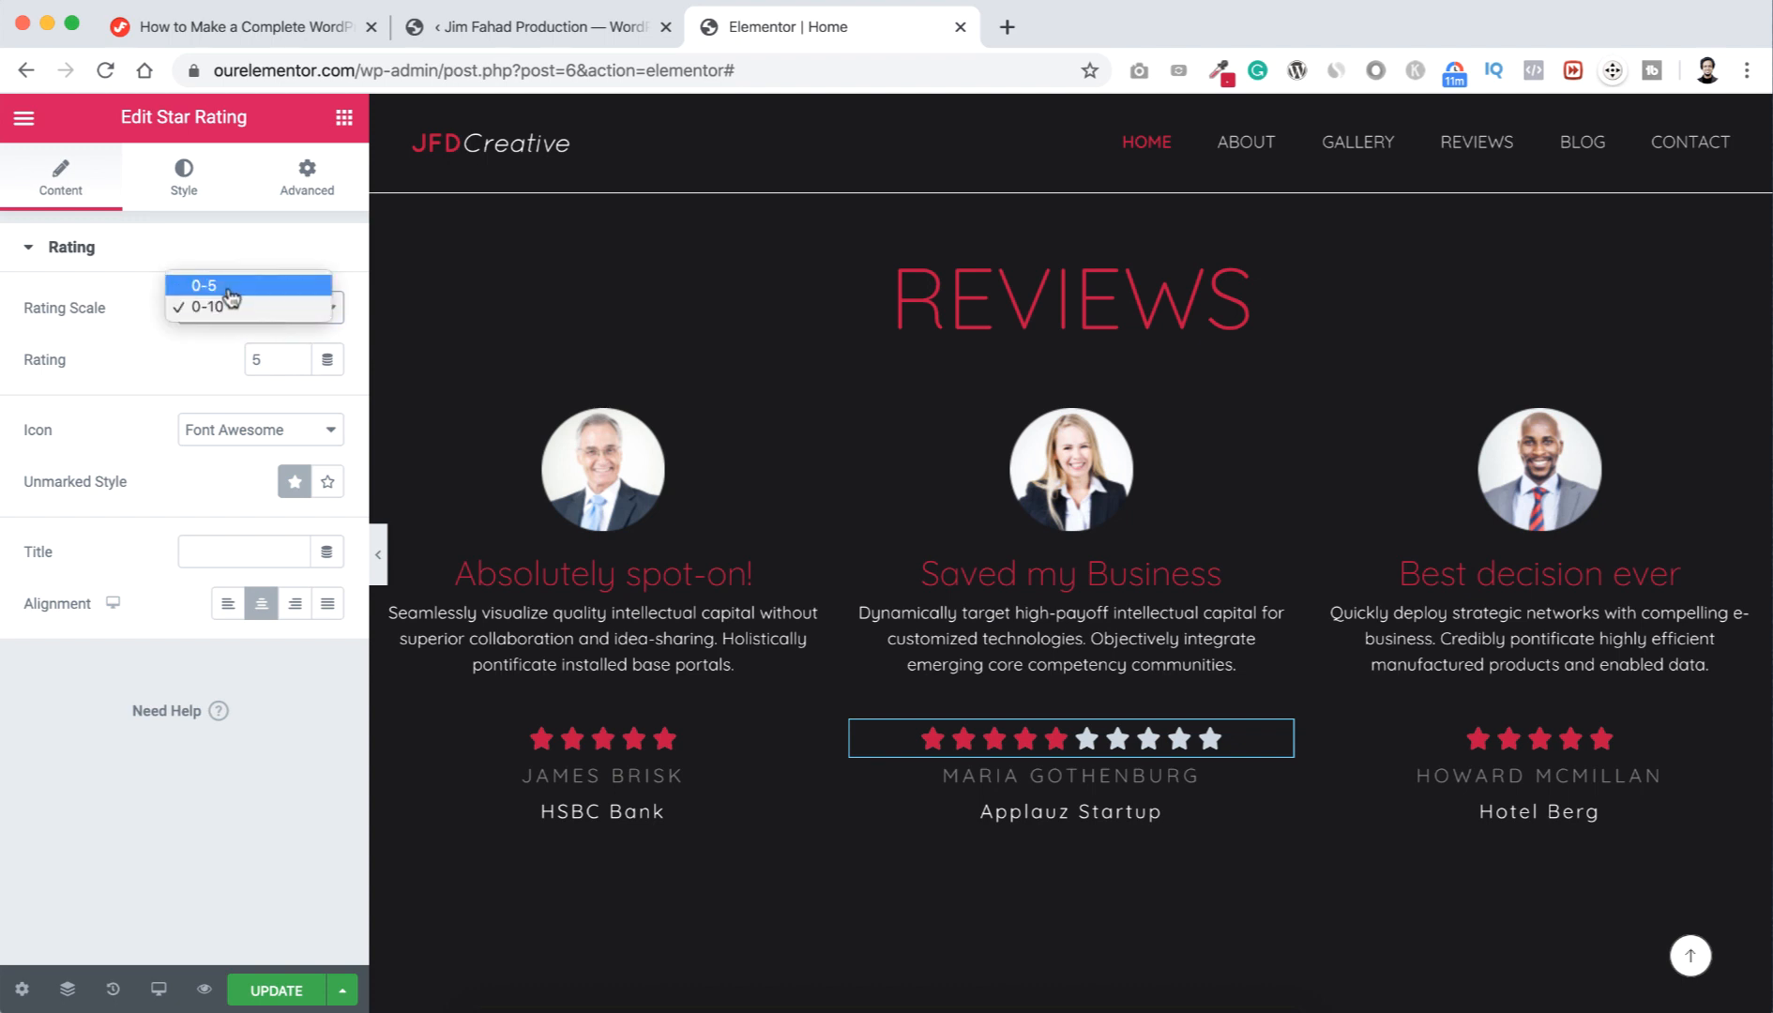
{"action": "left_click", "coordinate": [233, 283]}
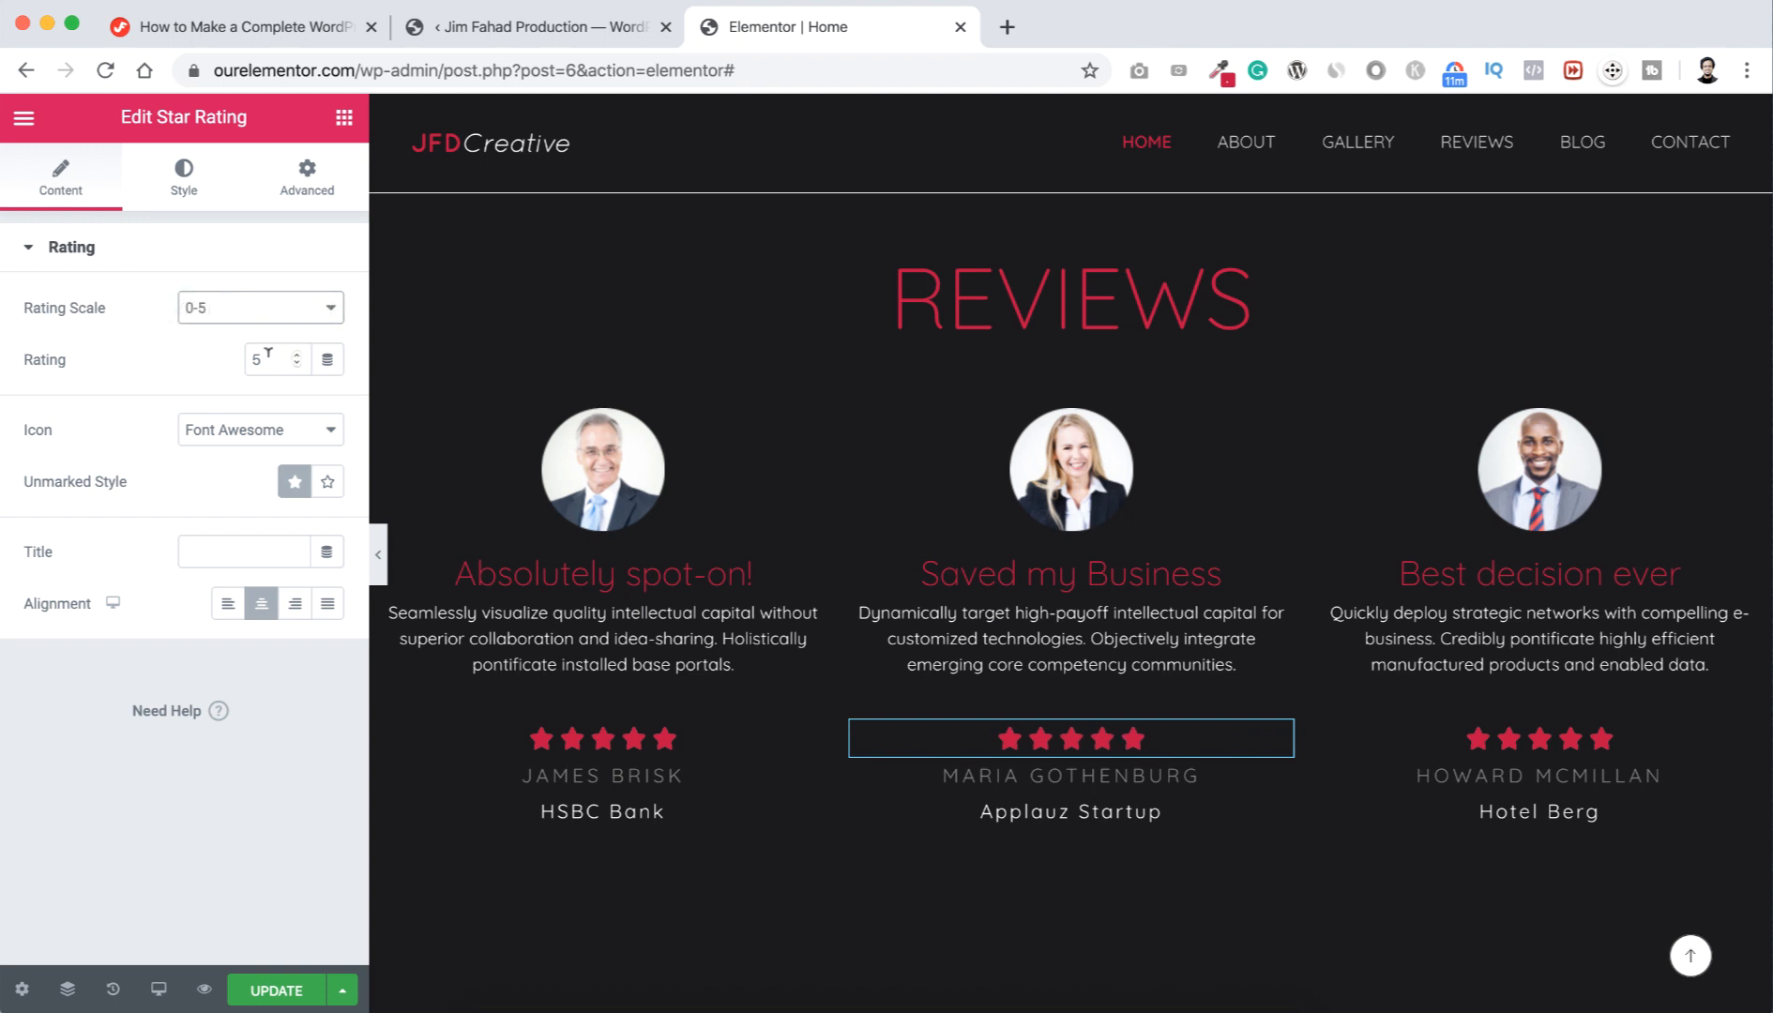
Step: Try a rating of 4 on the middle review, restore it to 5, and view its reviewer name and company text settings
{"action": "left_click_drag", "start_coordinate": [268, 354], "coordinate": [244, 361]}
{"action": "type", "text": "4"}
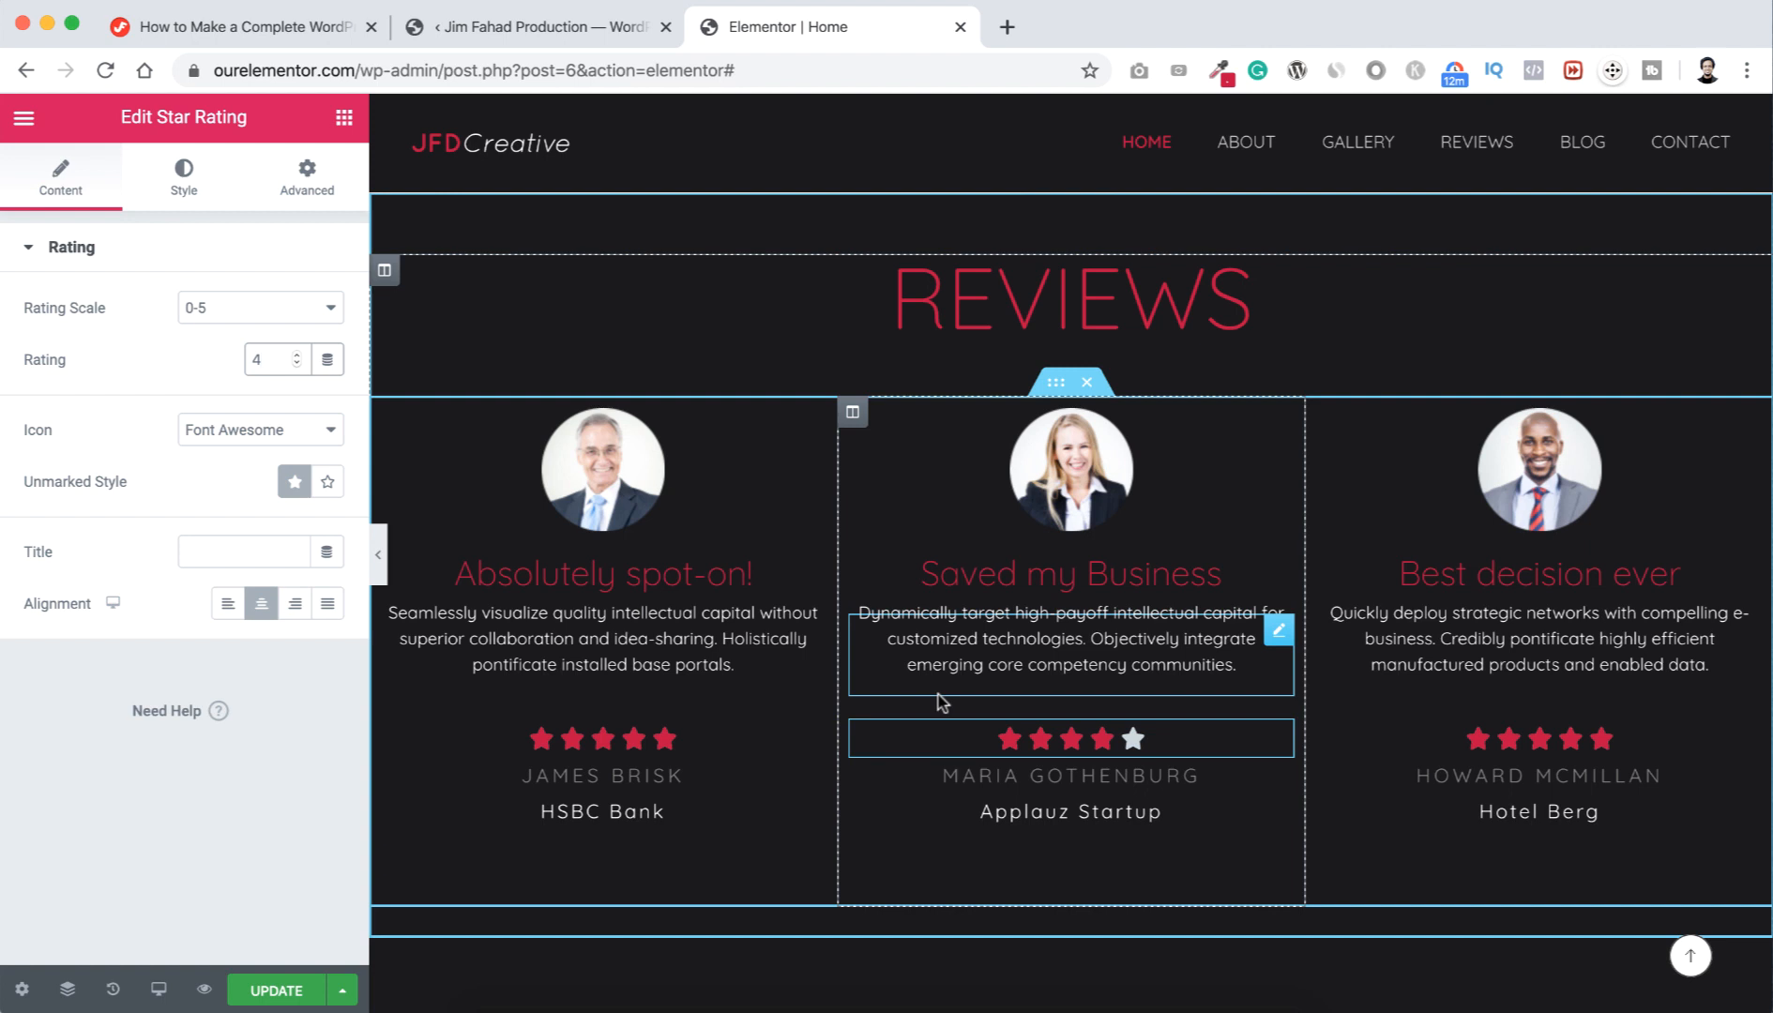
{"action": "key", "text": "BackSpace"}
{"action": "type", "text": "5"}
{"action": "left_click", "coordinate": [1152, 765]}
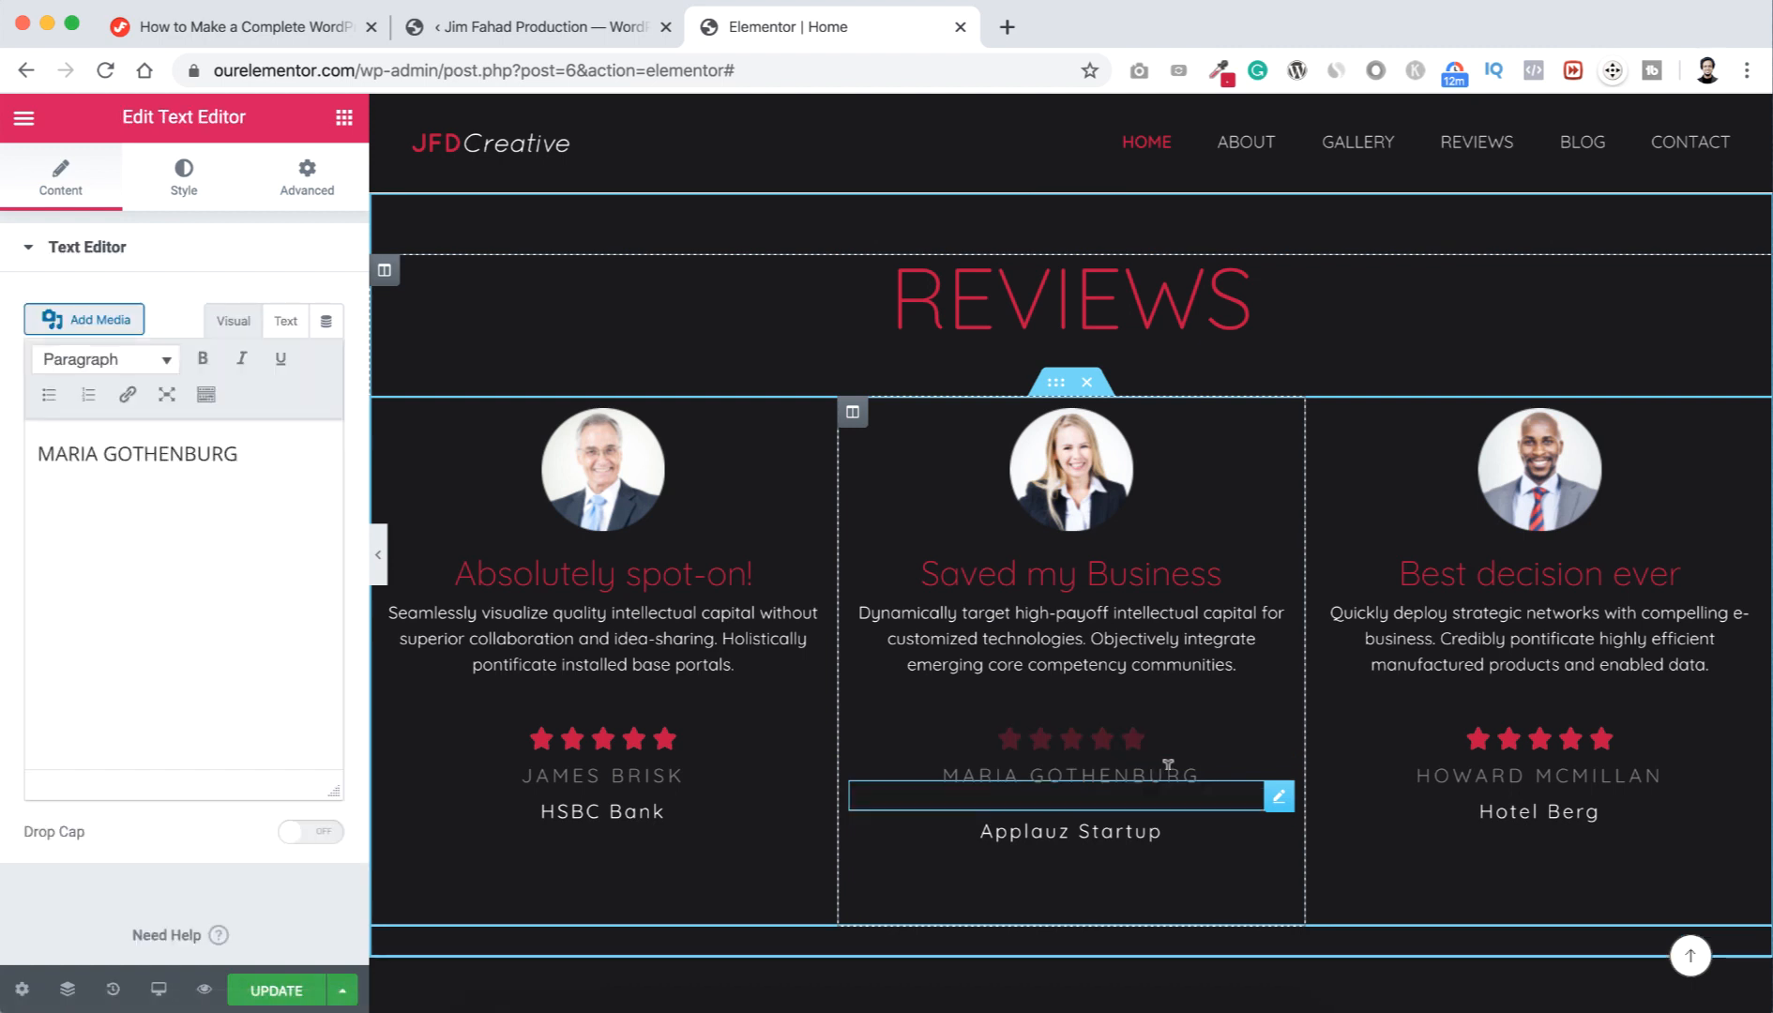
{"action": "left_click", "coordinate": [1112, 828]}
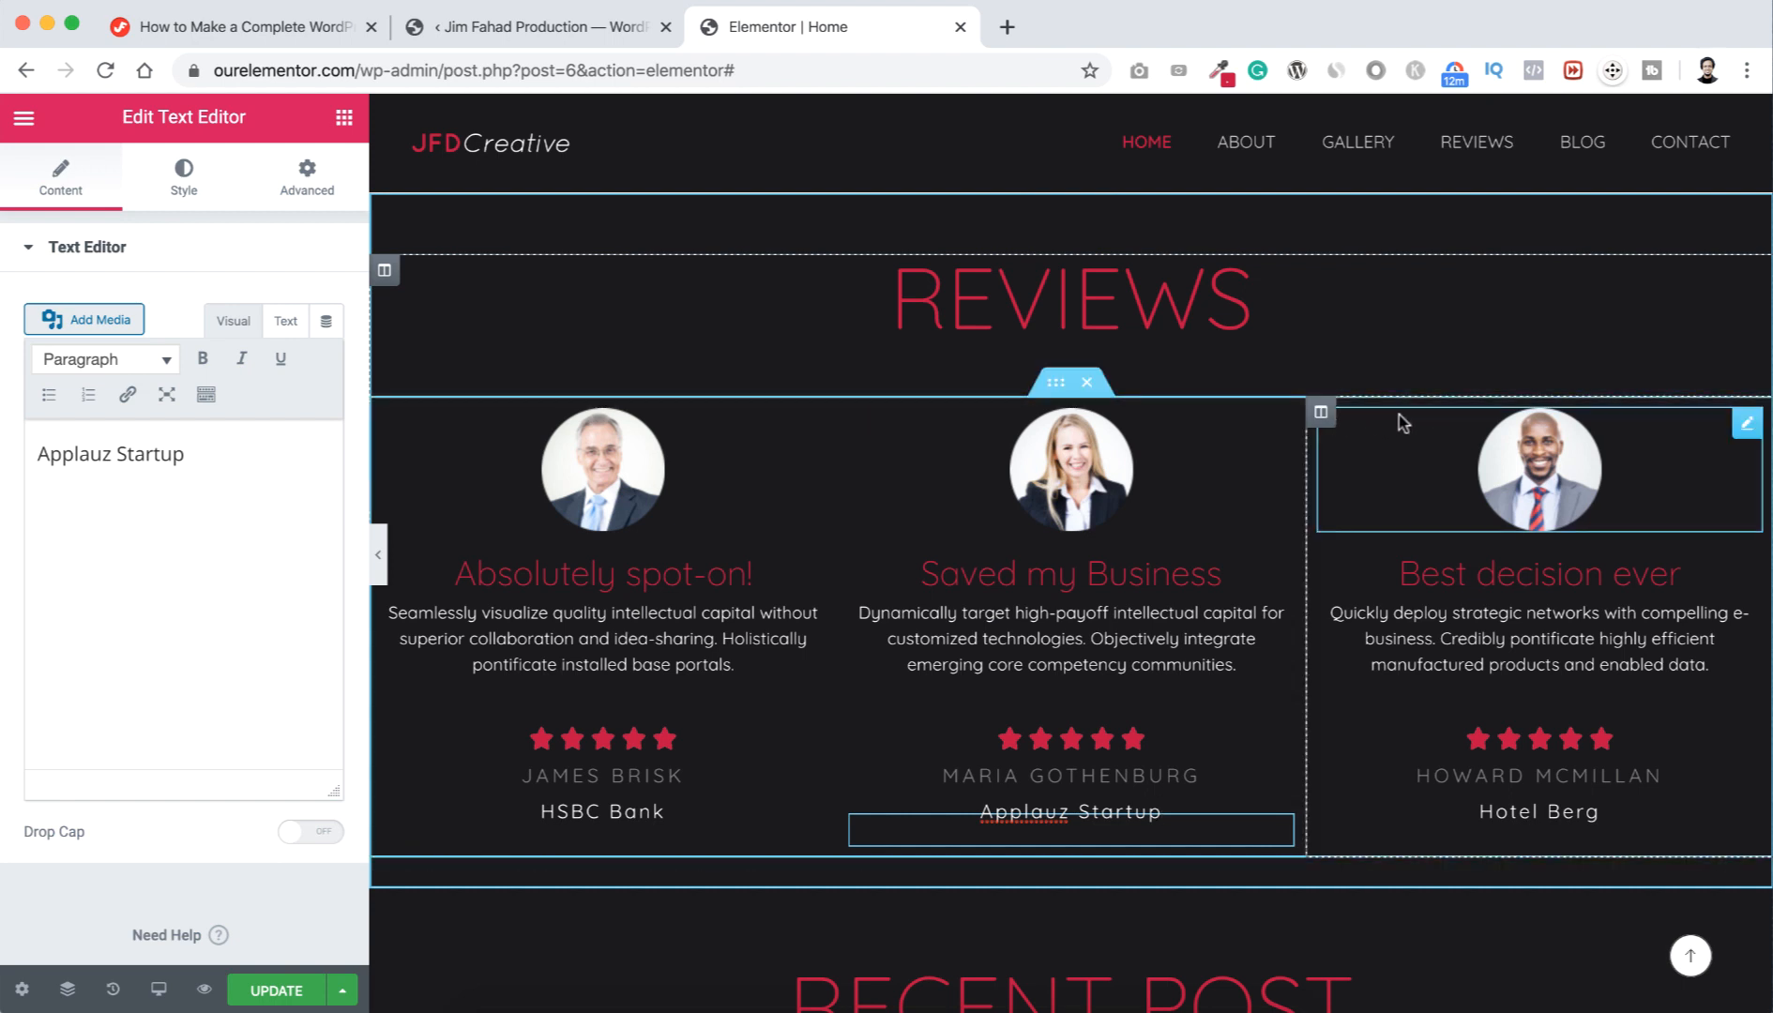
Step: Duplicate the "Best decision ever" review column in the Reviews section
{"action": "right_click", "coordinate": [1323, 418]}
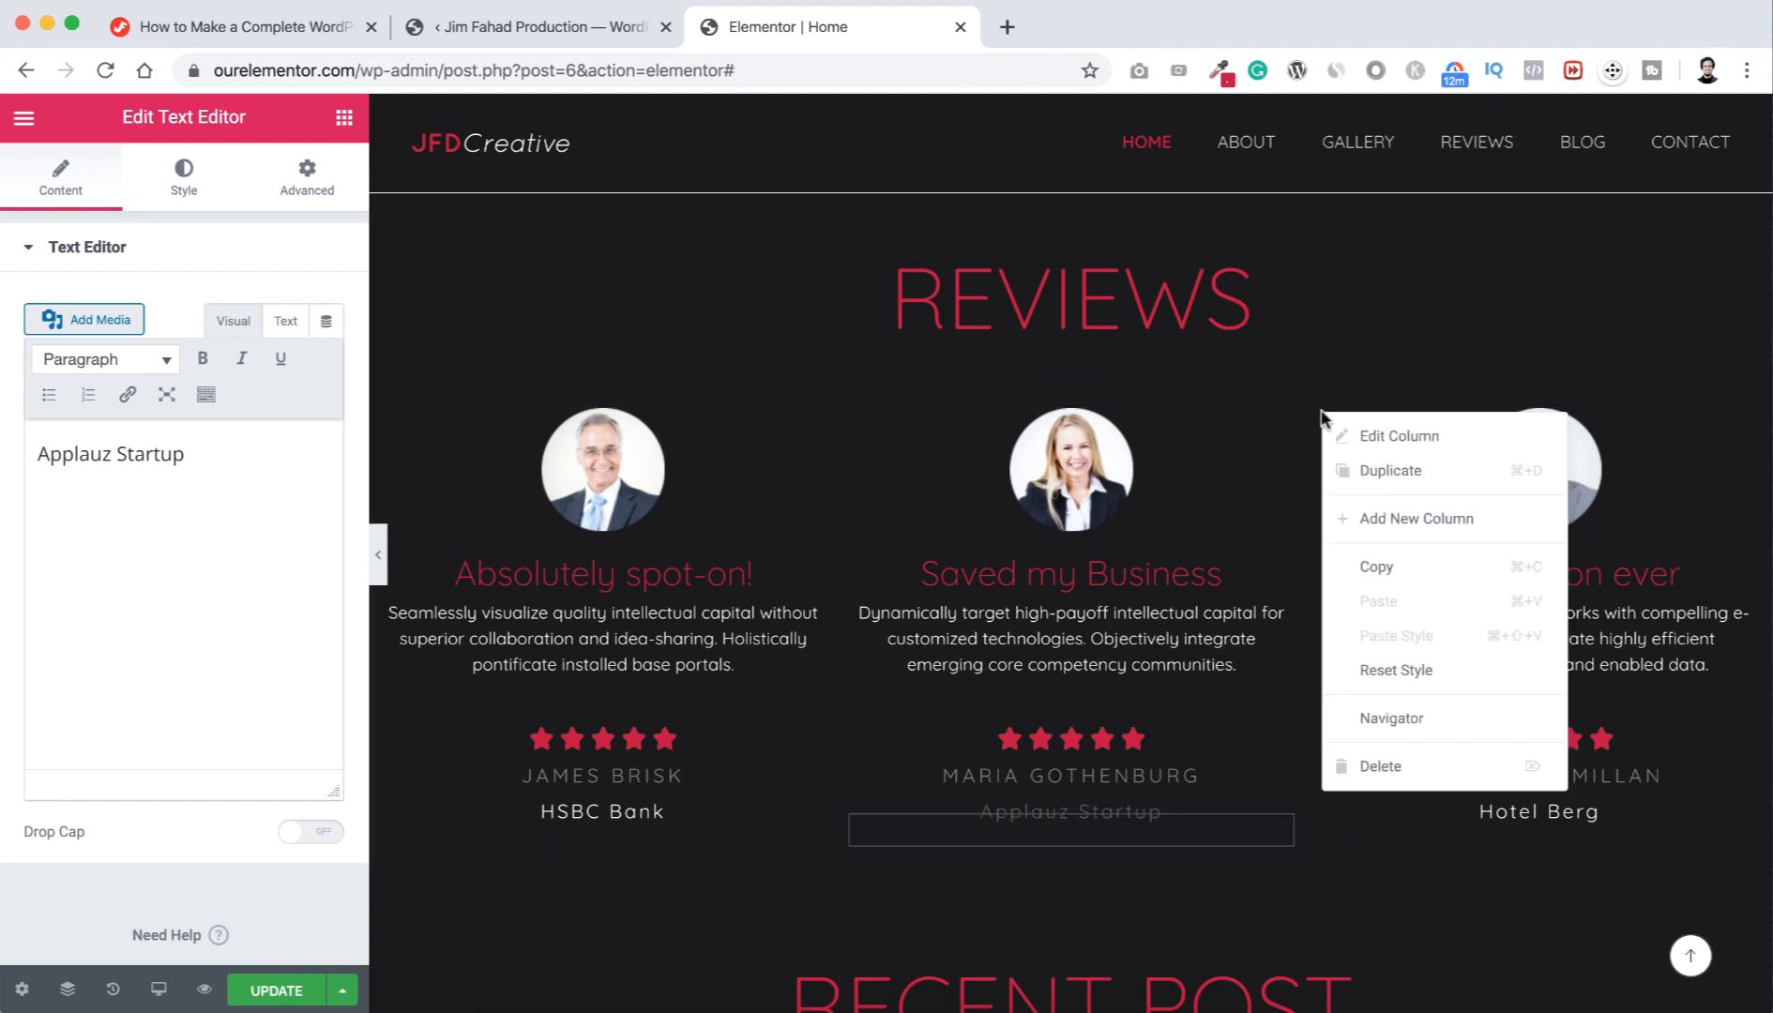
{"action": "left_click", "coordinate": [1358, 474]}
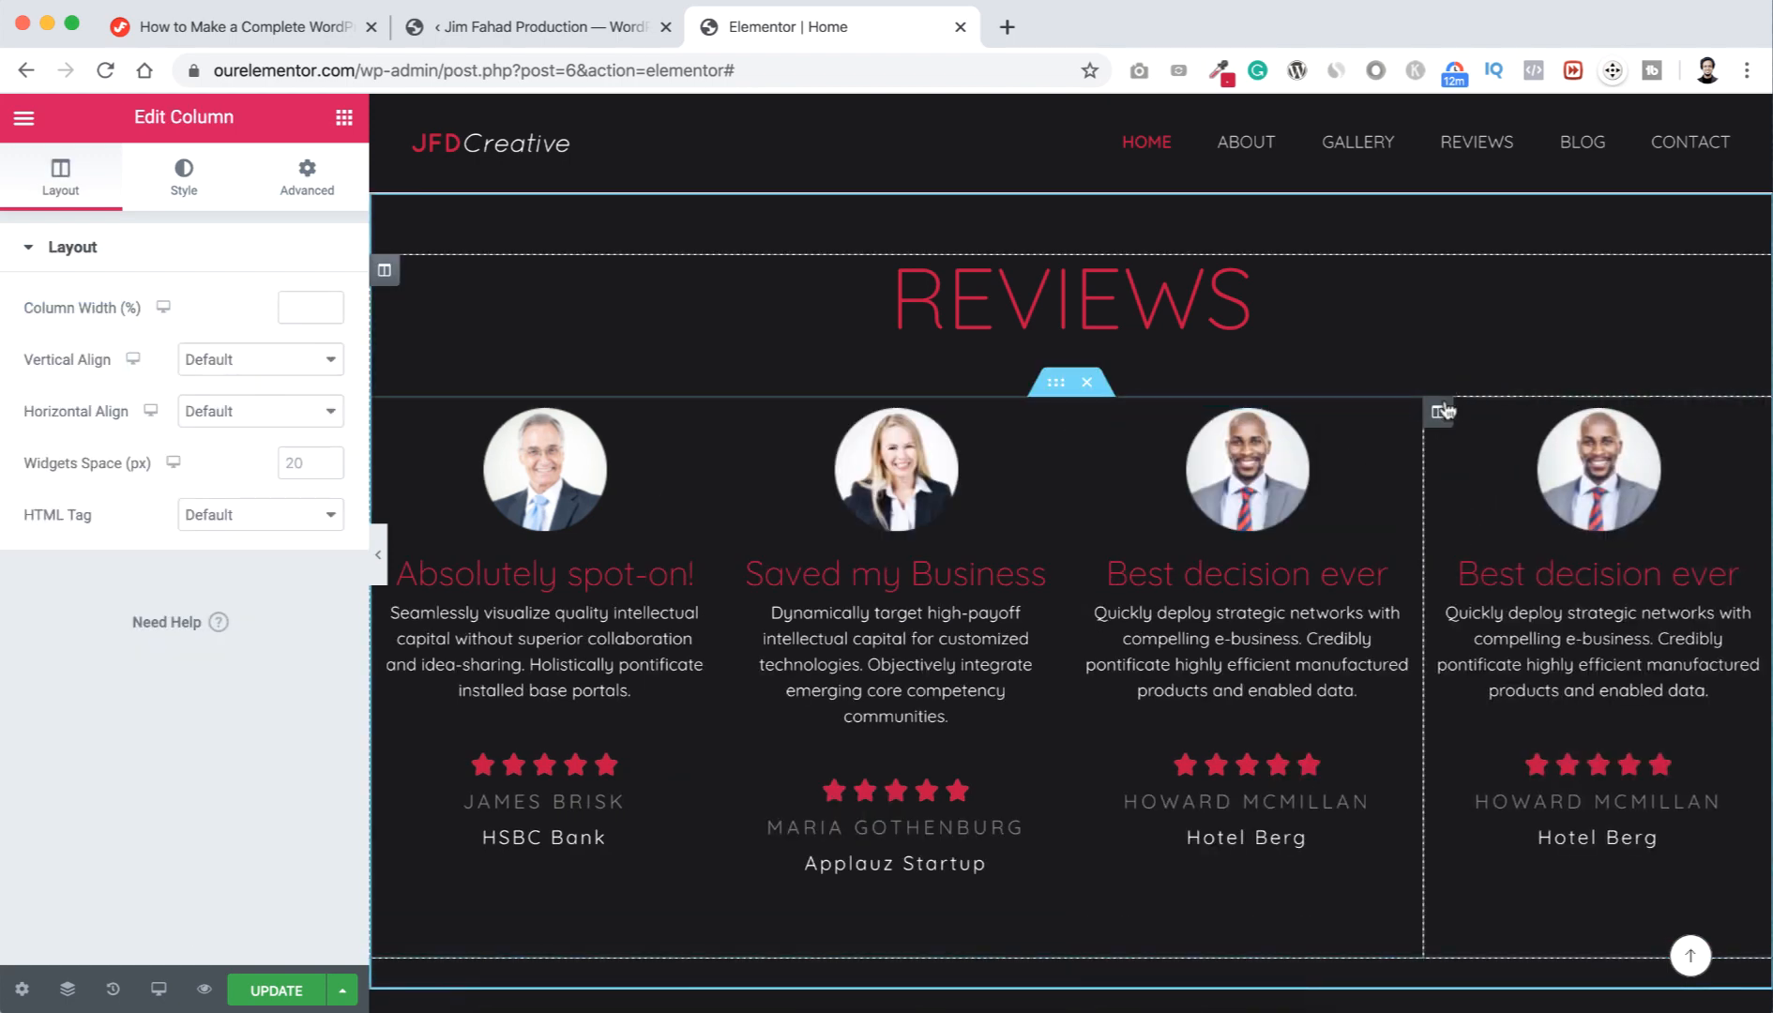
{"action": "scroll", "coordinate": [1385, 357], "scroll_direction": "down", "scroll_amount": 1}
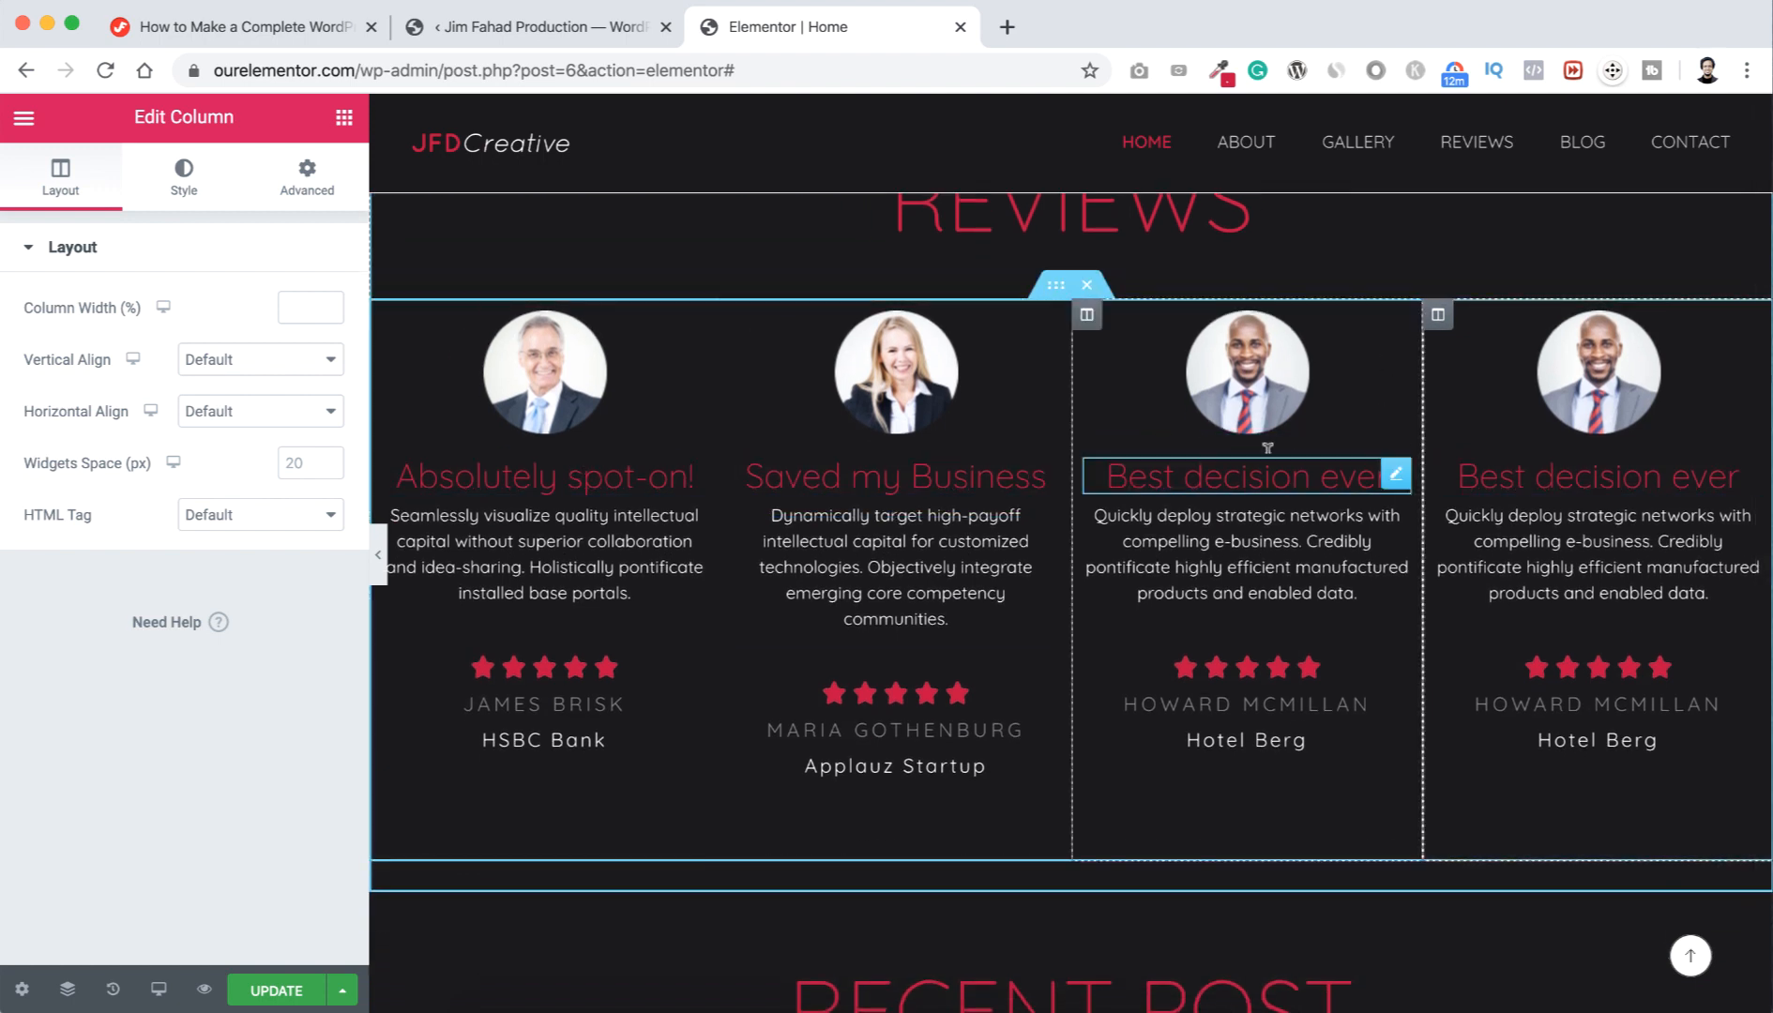
{"action": "scroll", "coordinate": [1266, 483], "scroll_direction": "up", "scroll_amount": 1}
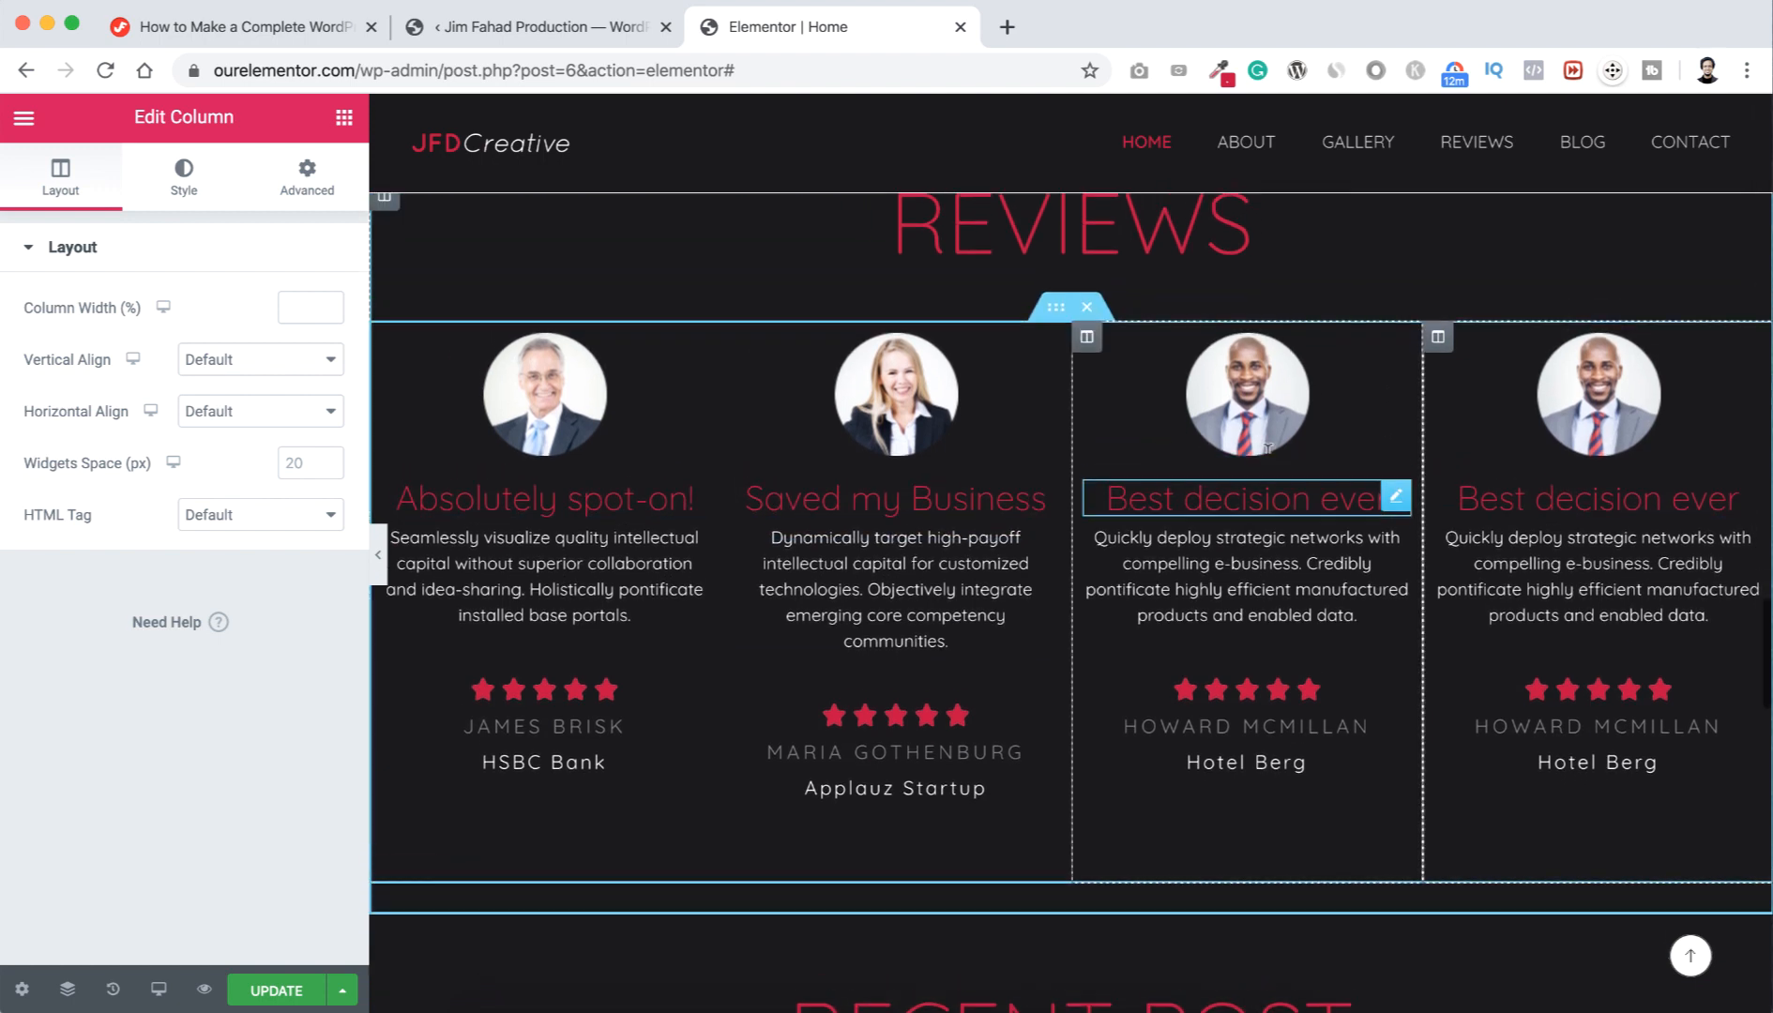
Step: Try duplicating the whole inner section that holds the review columns, and delete the duplicated inner section
{"action": "right_click", "coordinate": [1055, 312]}
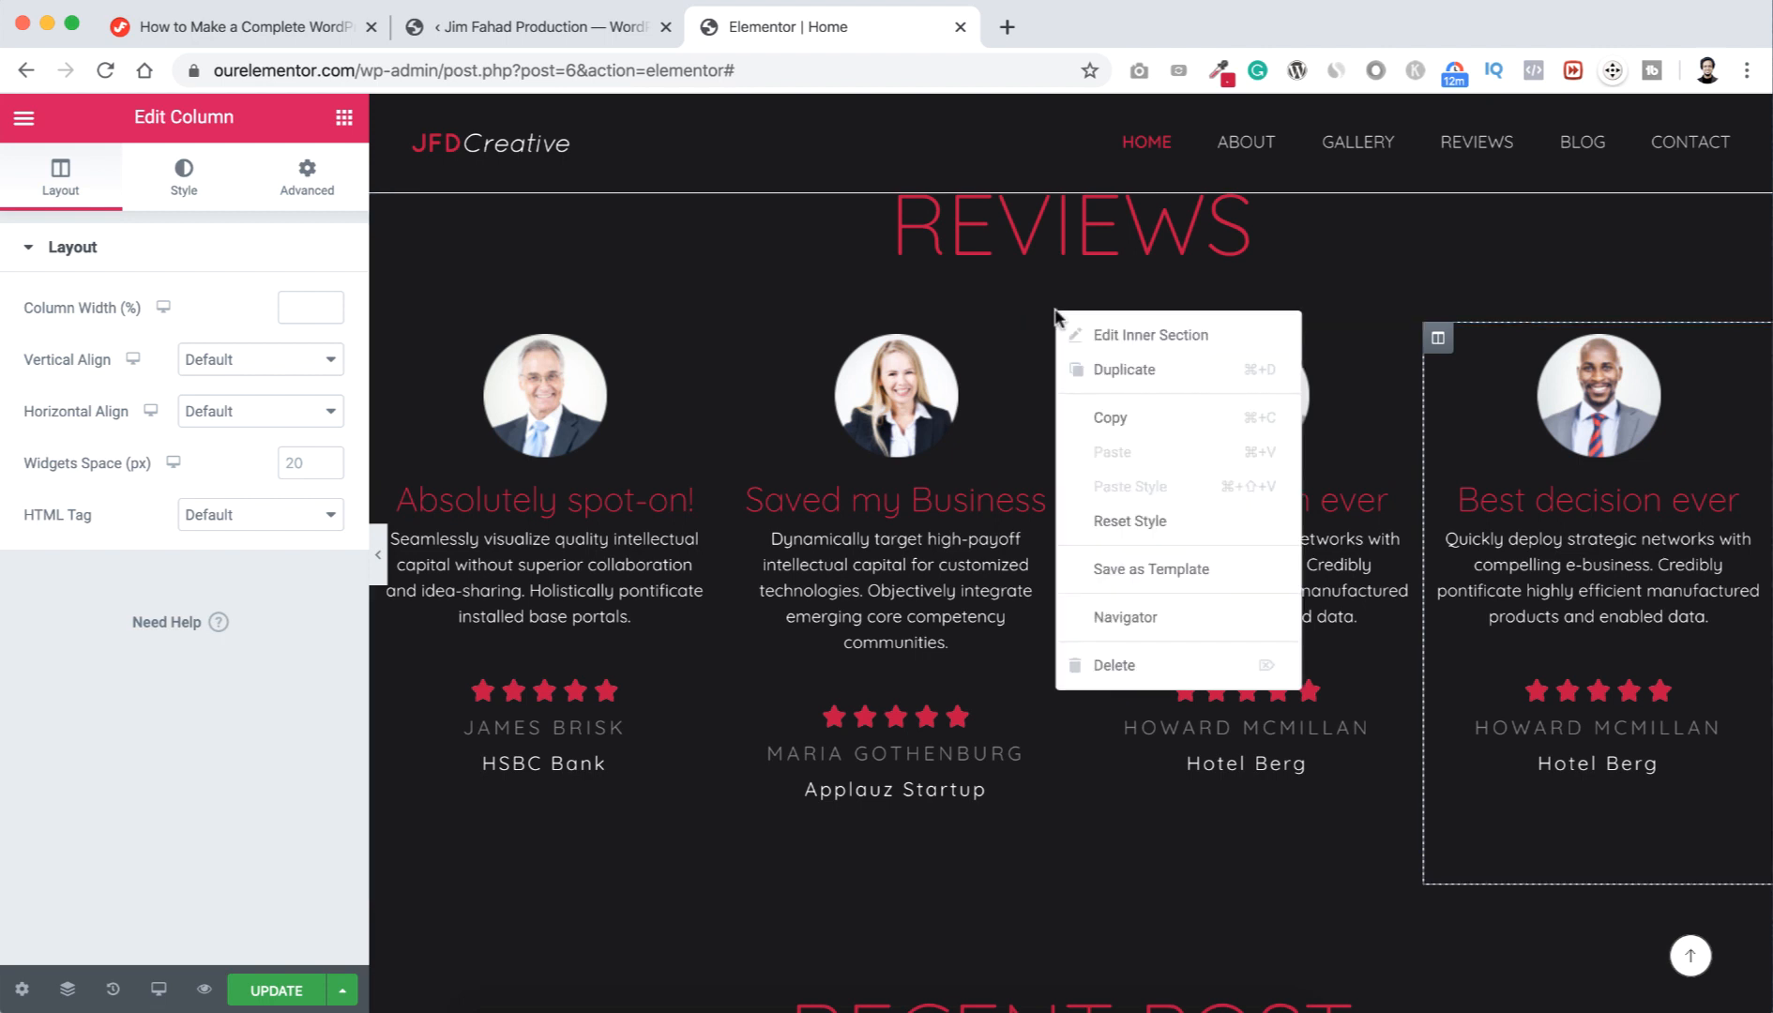
{"action": "left_click", "coordinate": [1092, 369]}
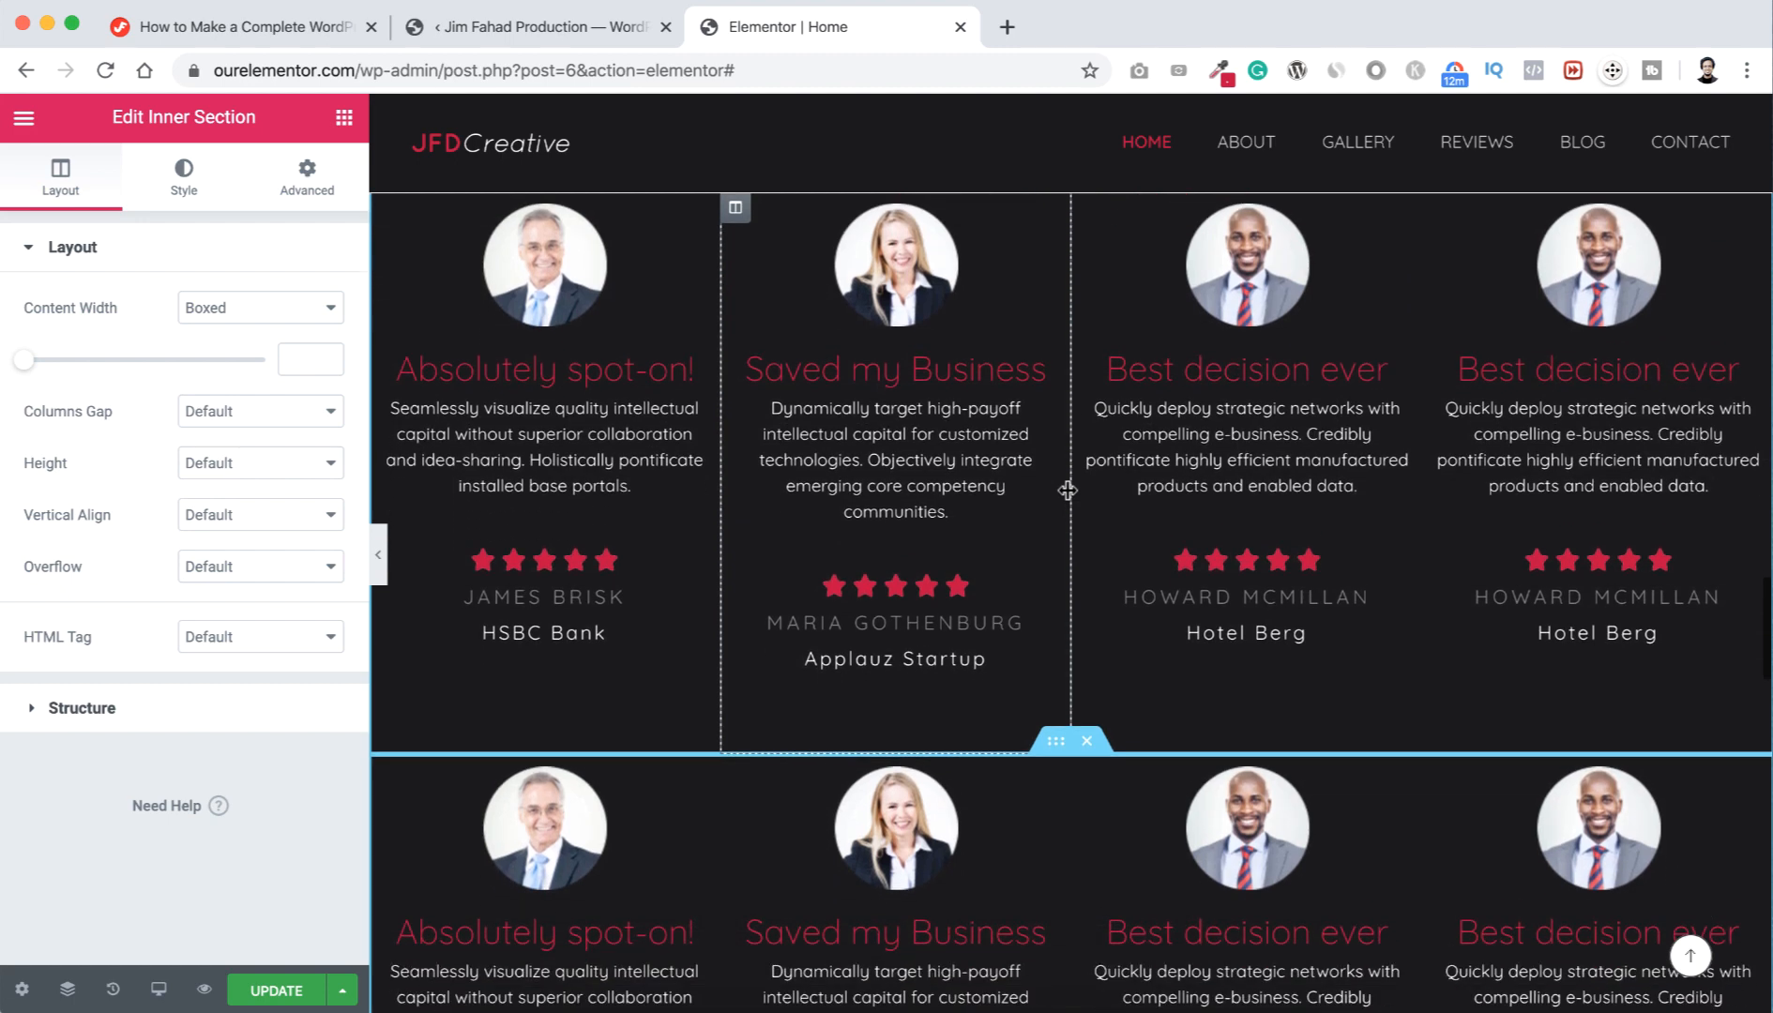
{"action": "scroll", "coordinate": [1067, 490], "scroll_direction": "up", "scroll_amount": 3}
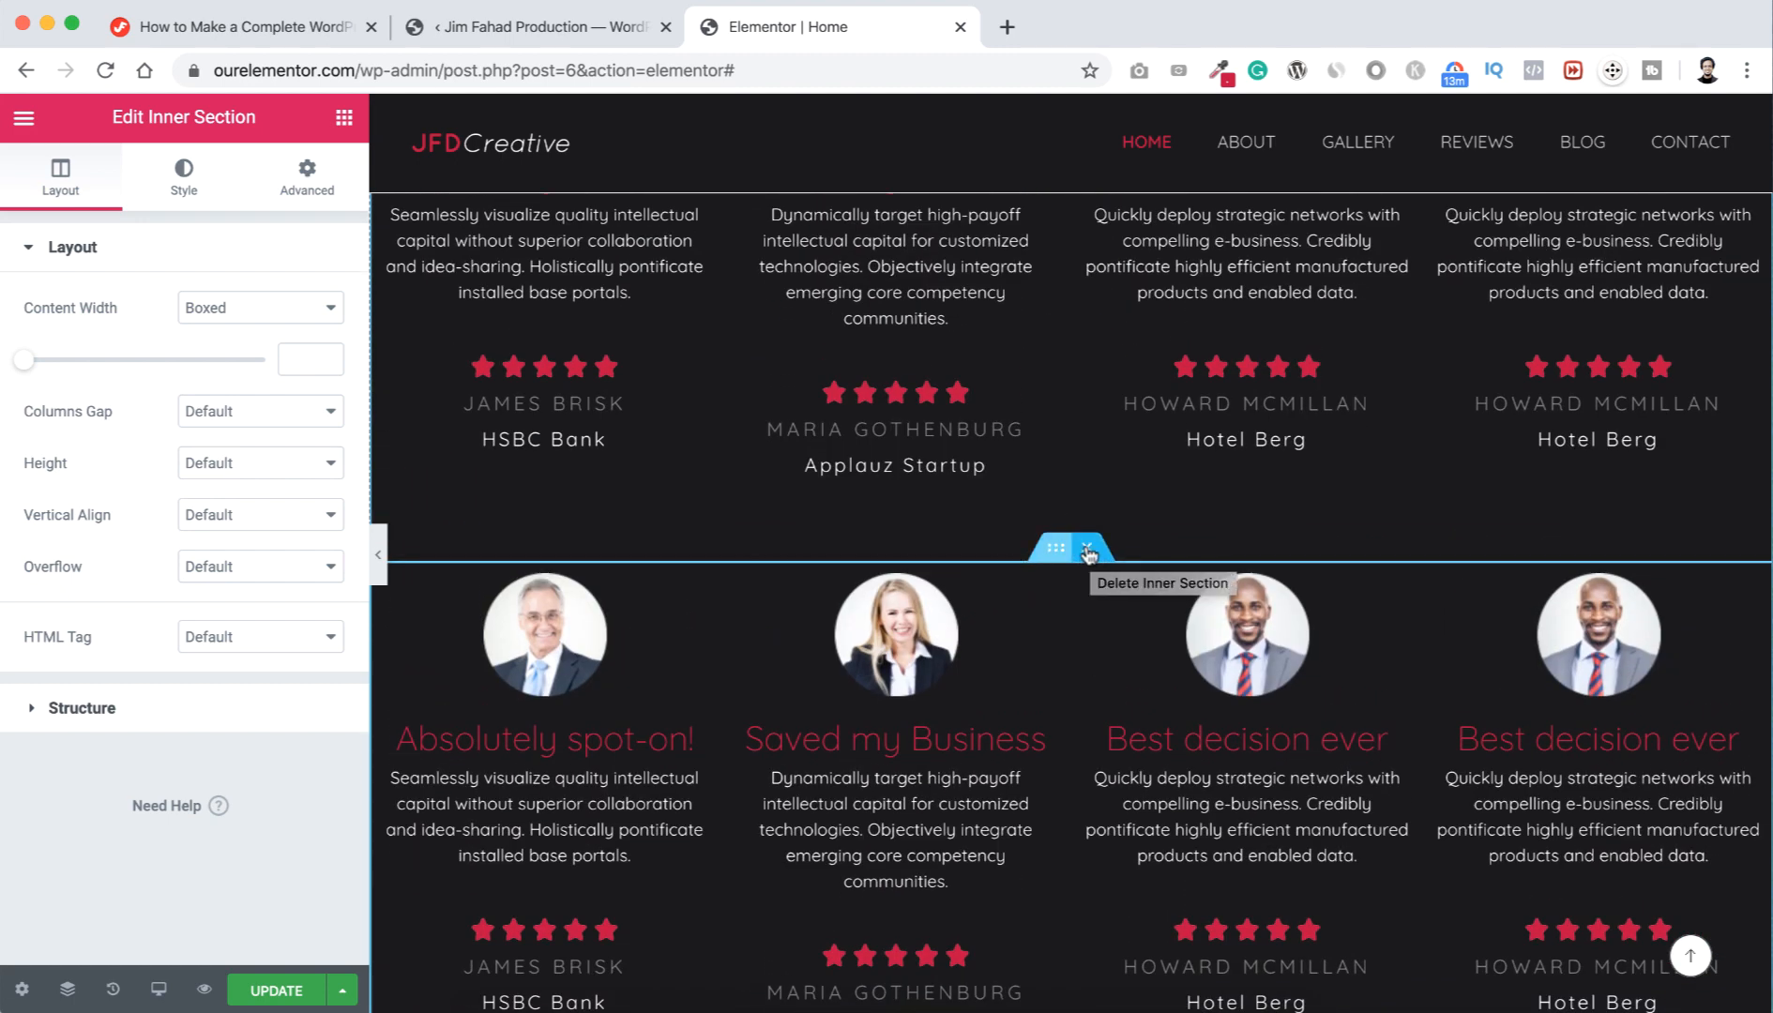
{"action": "left_click", "coordinate": [1088, 550]}
{"action": "scroll", "coordinate": [1159, 463], "scroll_direction": "up", "scroll_amount": 3}
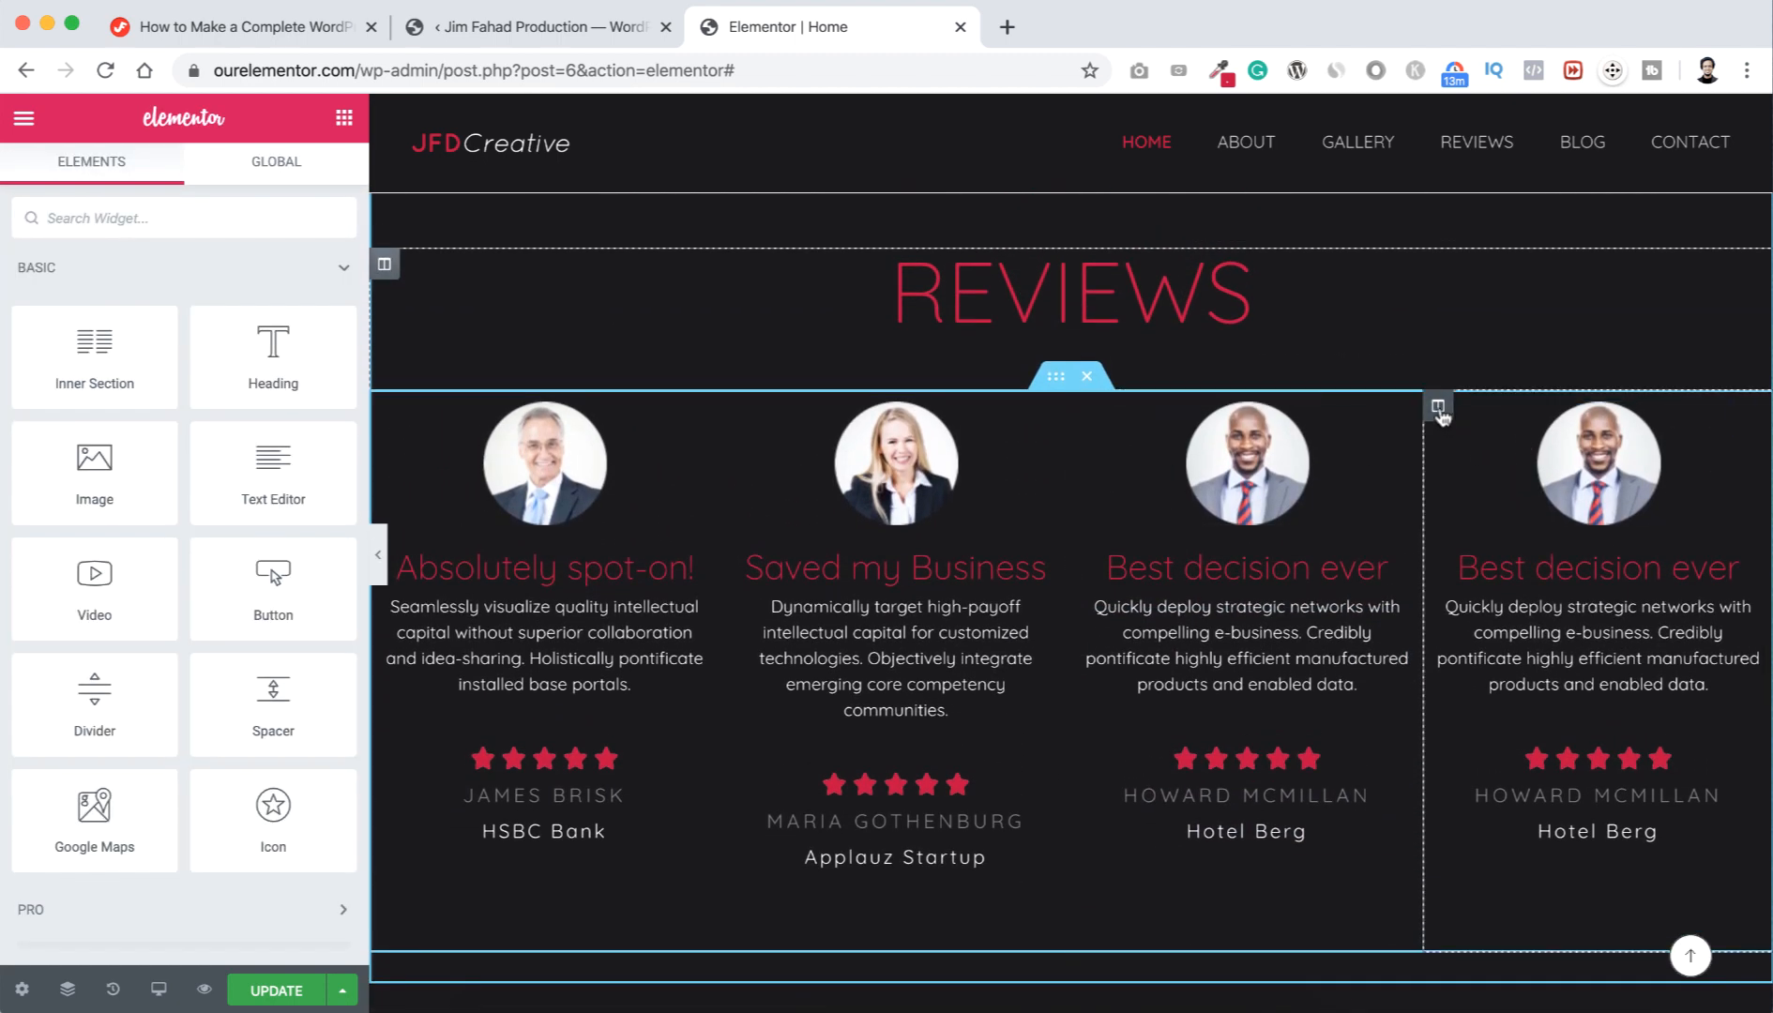
Step: Delete the duplicated fourth review column from the Reviews section
{"action": "right_click", "coordinate": [1439, 409]}
{"action": "left_click", "coordinate": [1464, 763]}
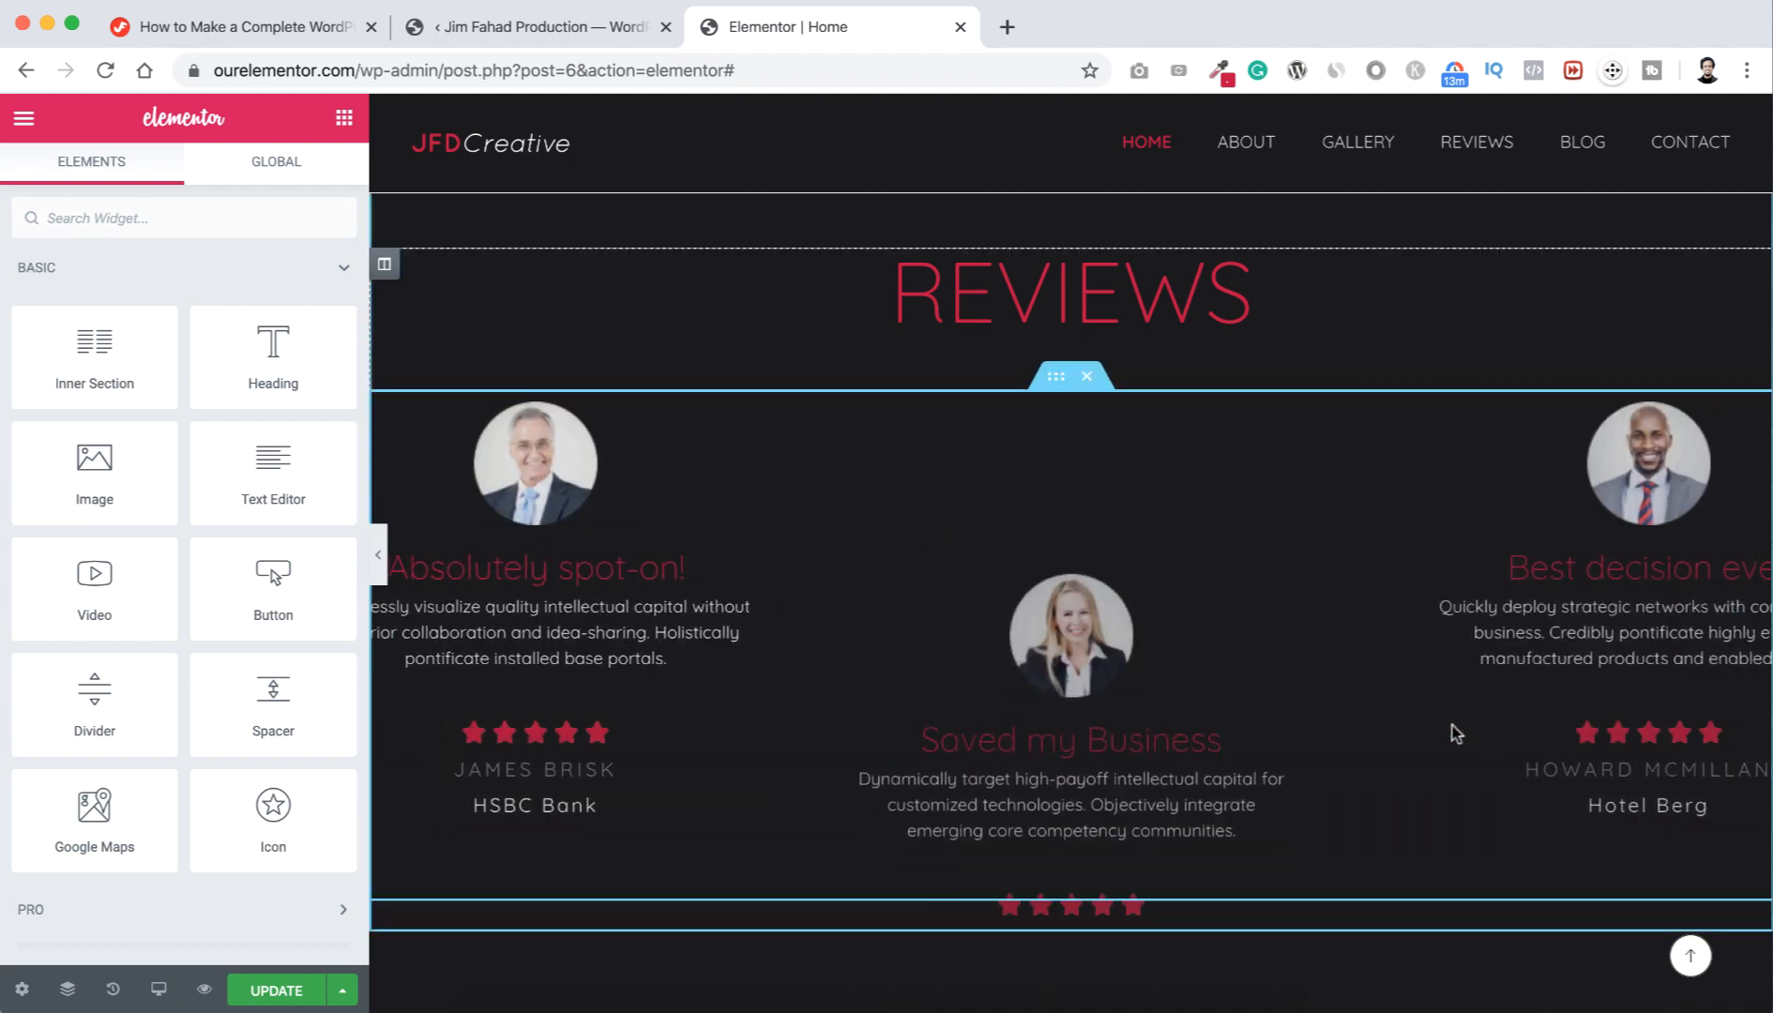
Step: Try showing 3 slides in the logo image carousel of the Work With section, and restore the number of slides to 4
{"action": "scroll", "coordinate": [1453, 732], "scroll_direction": "down", "scroll_amount": 5}
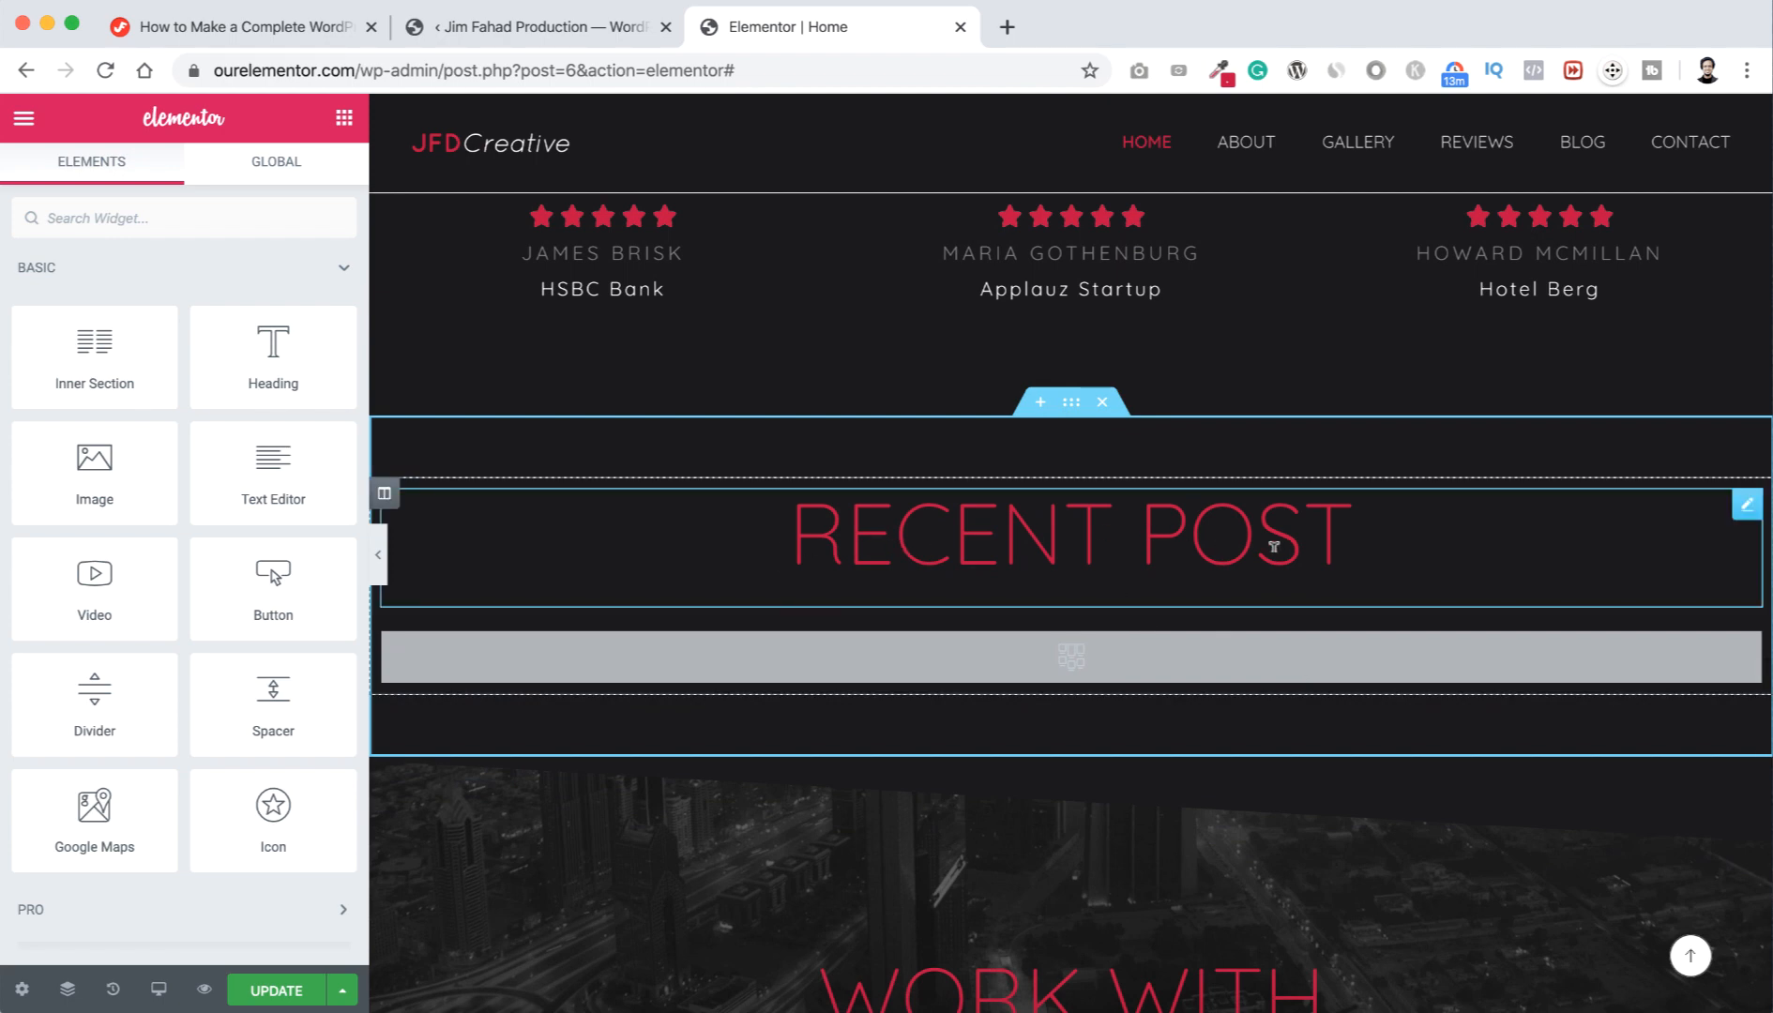
{"action": "scroll", "coordinate": [1274, 546], "scroll_direction": "down", "scroll_amount": 1}
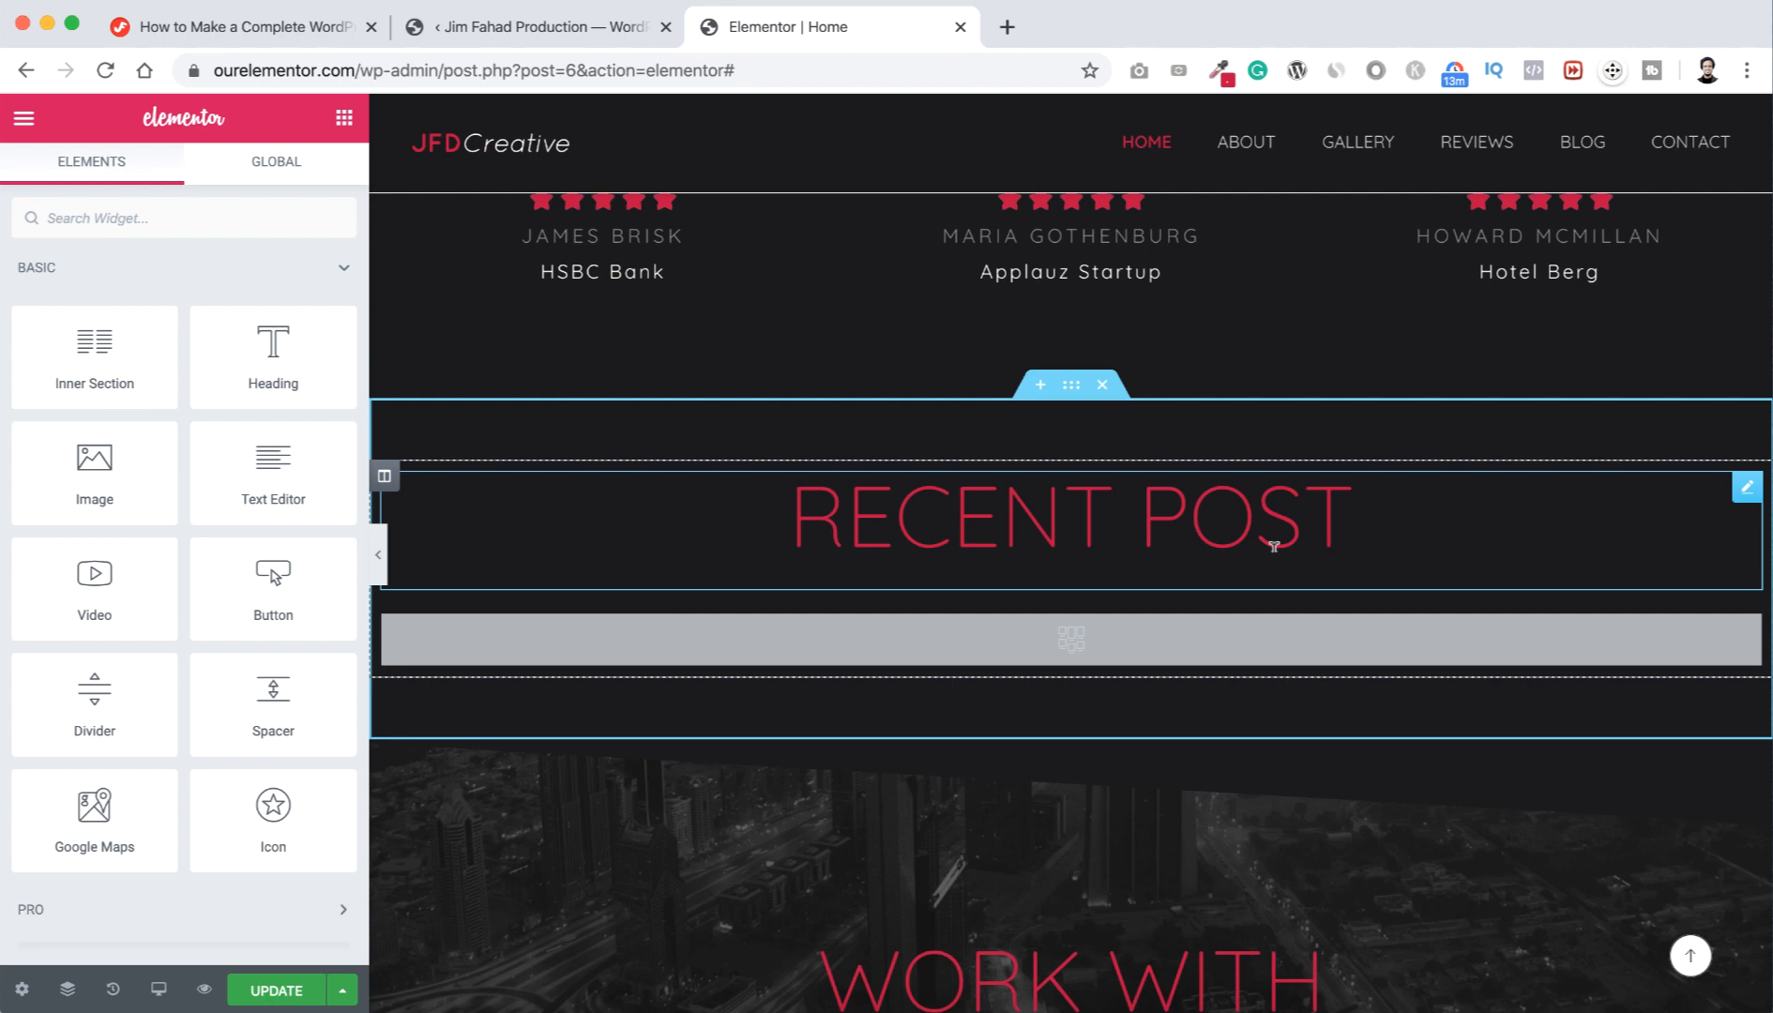
{"action": "scroll", "coordinate": [1275, 546], "scroll_direction": "up", "scroll_amount": 1}
{"action": "scroll", "coordinate": [1275, 546], "scroll_direction": "down", "scroll_amount": 1}
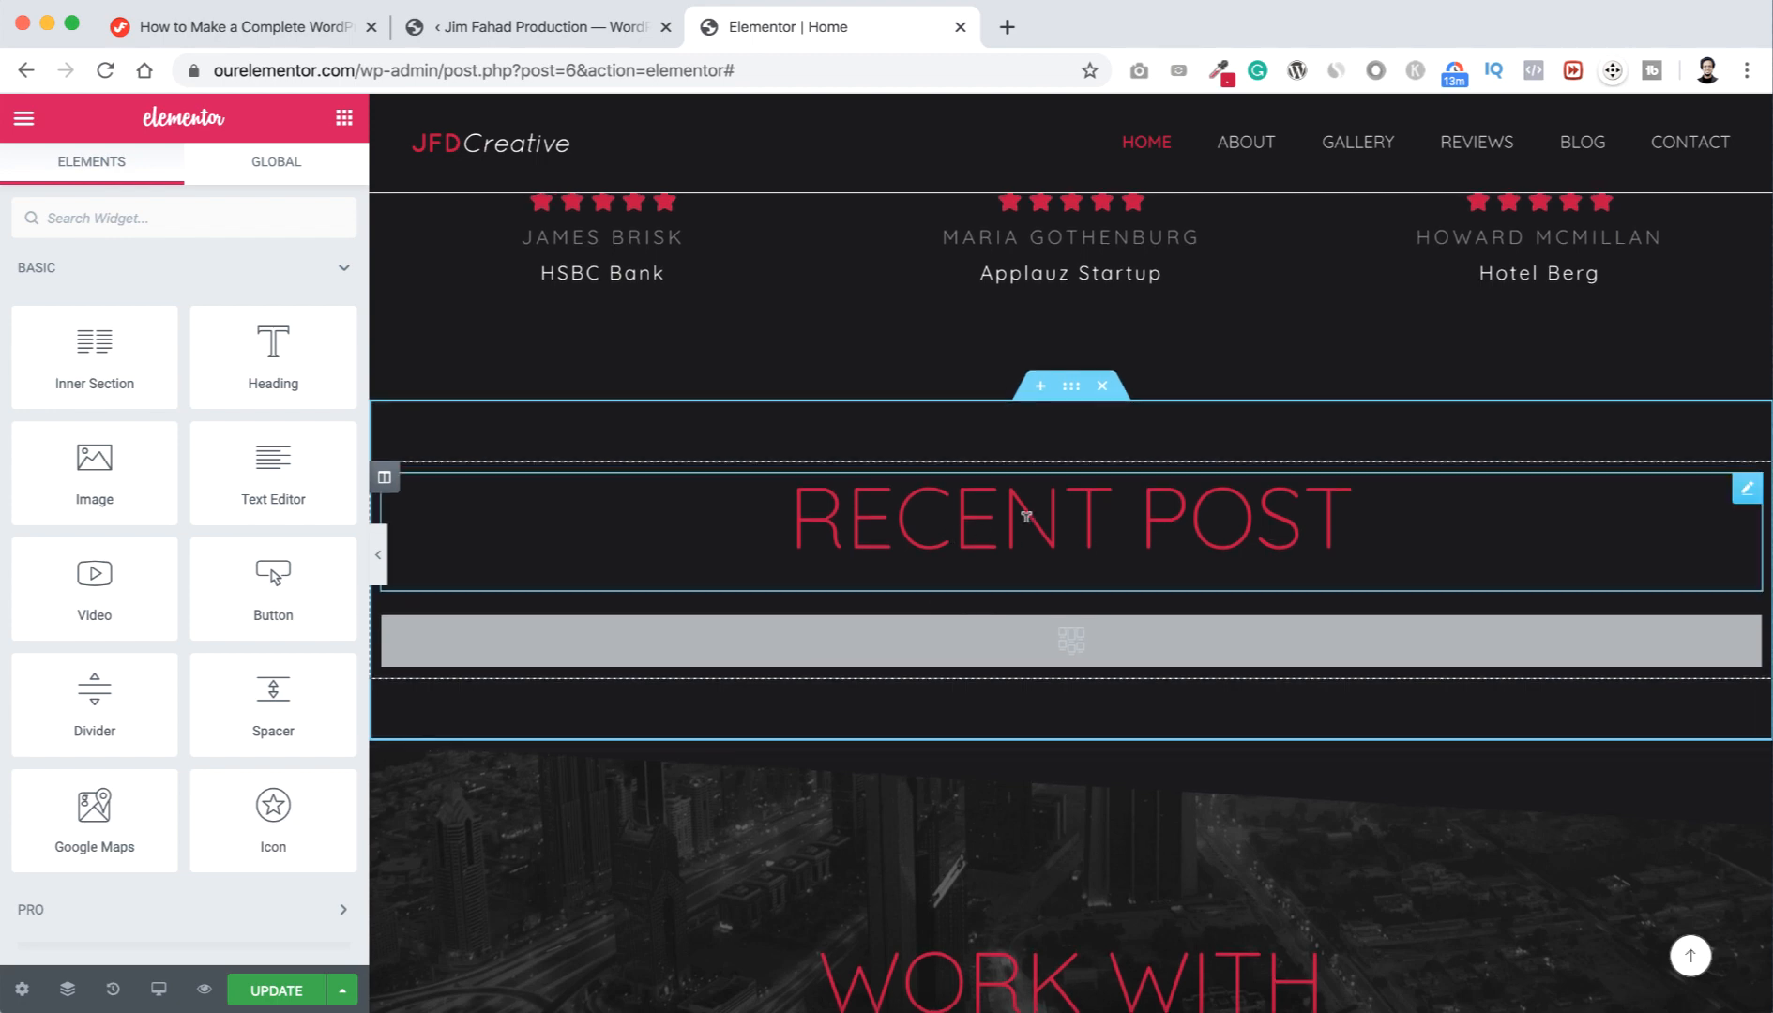
{"action": "scroll", "coordinate": [1046, 612], "scroll_direction": "down", "scroll_amount": 5}
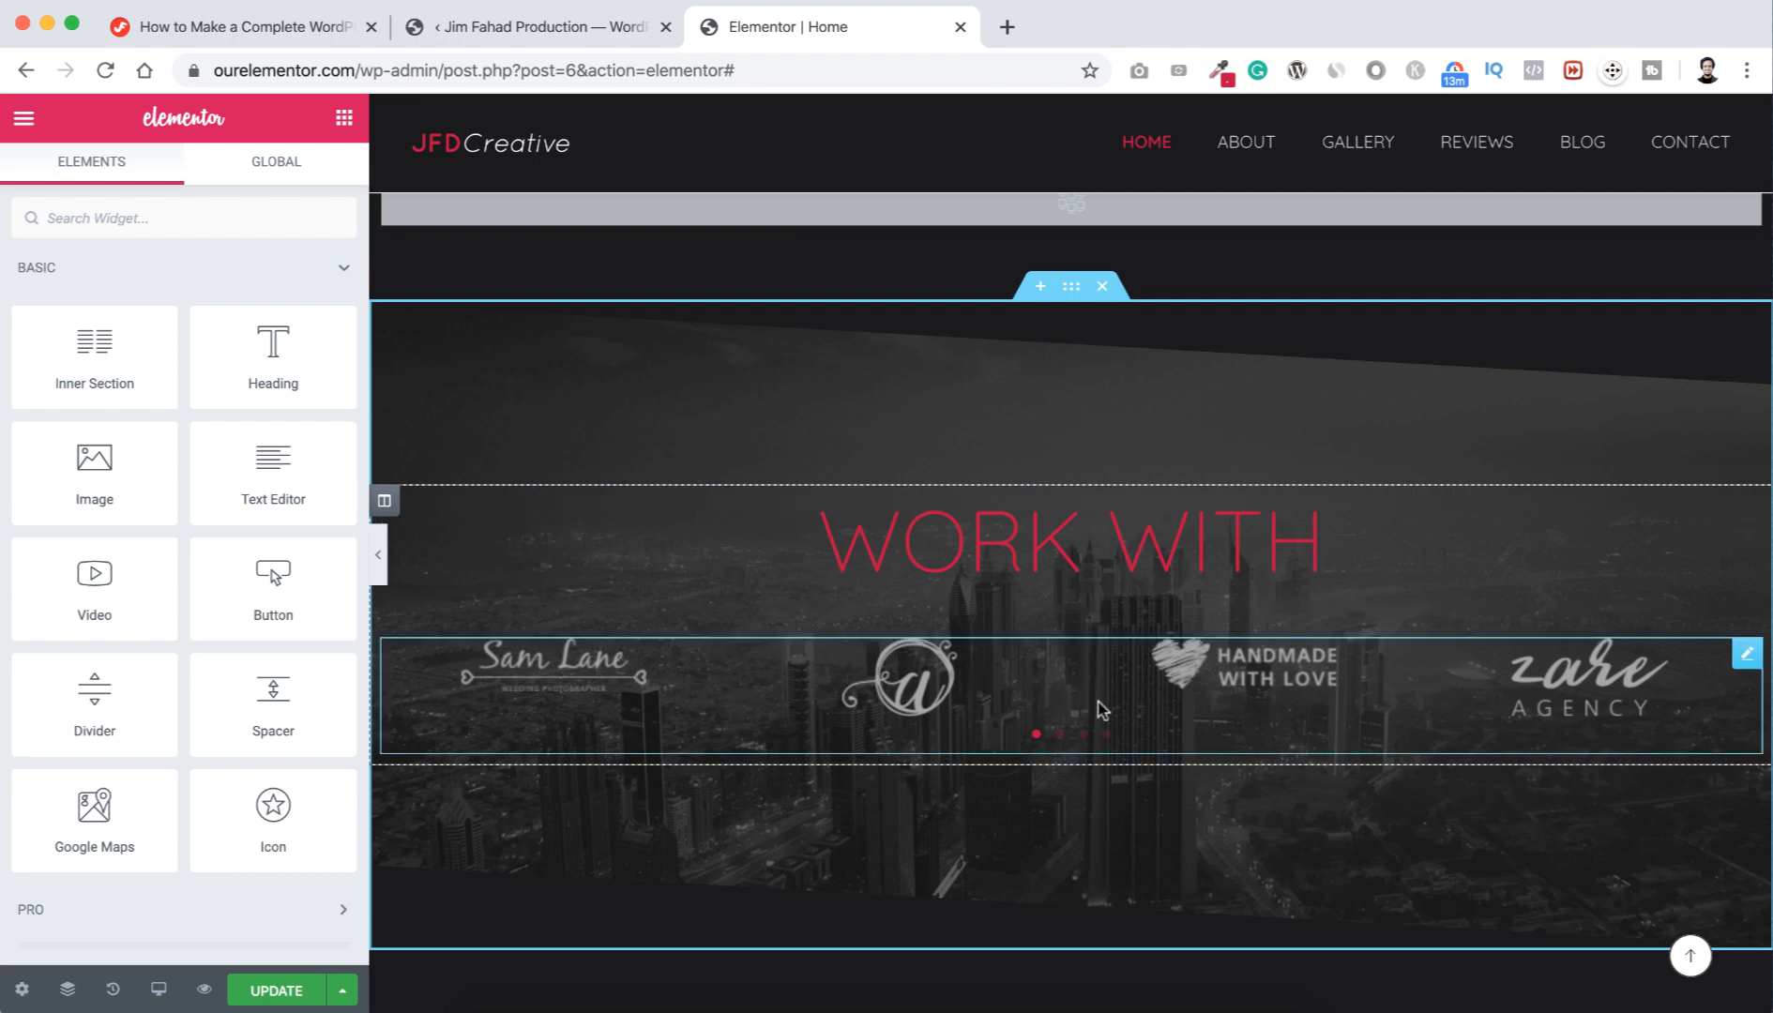
{"action": "left_click", "coordinate": [1747, 657]}
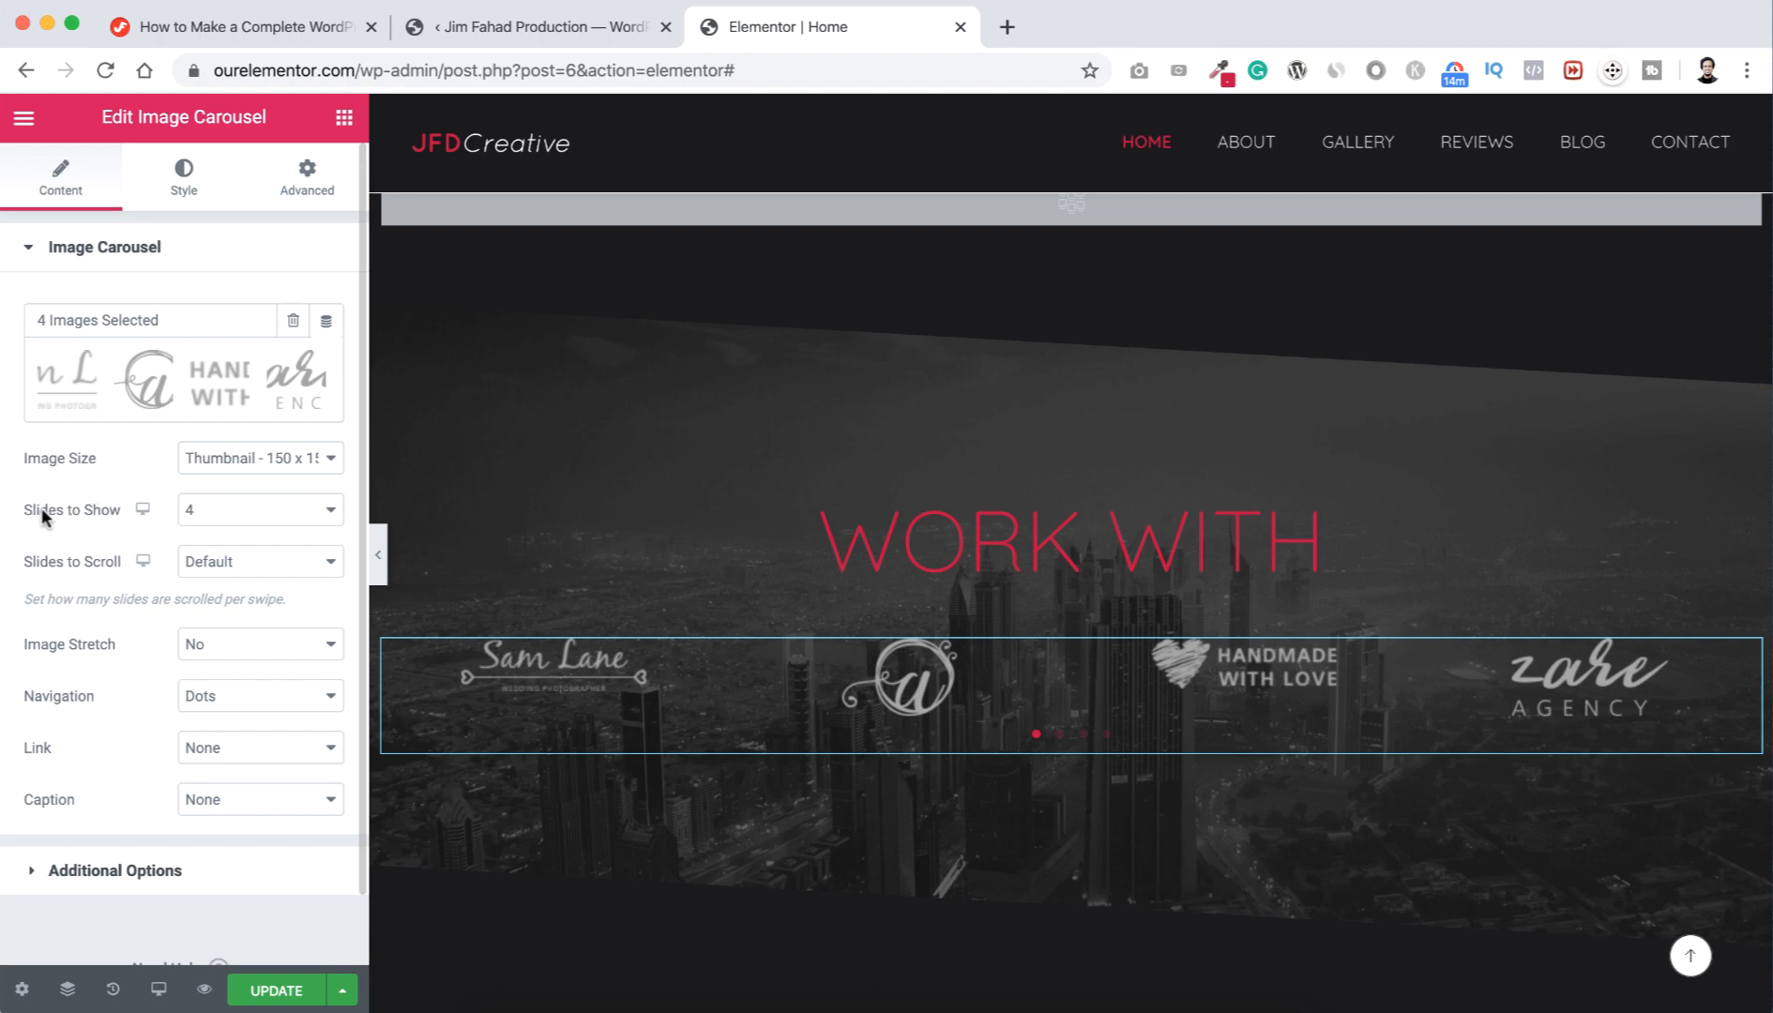
{"action": "left_click", "coordinate": [241, 513]}
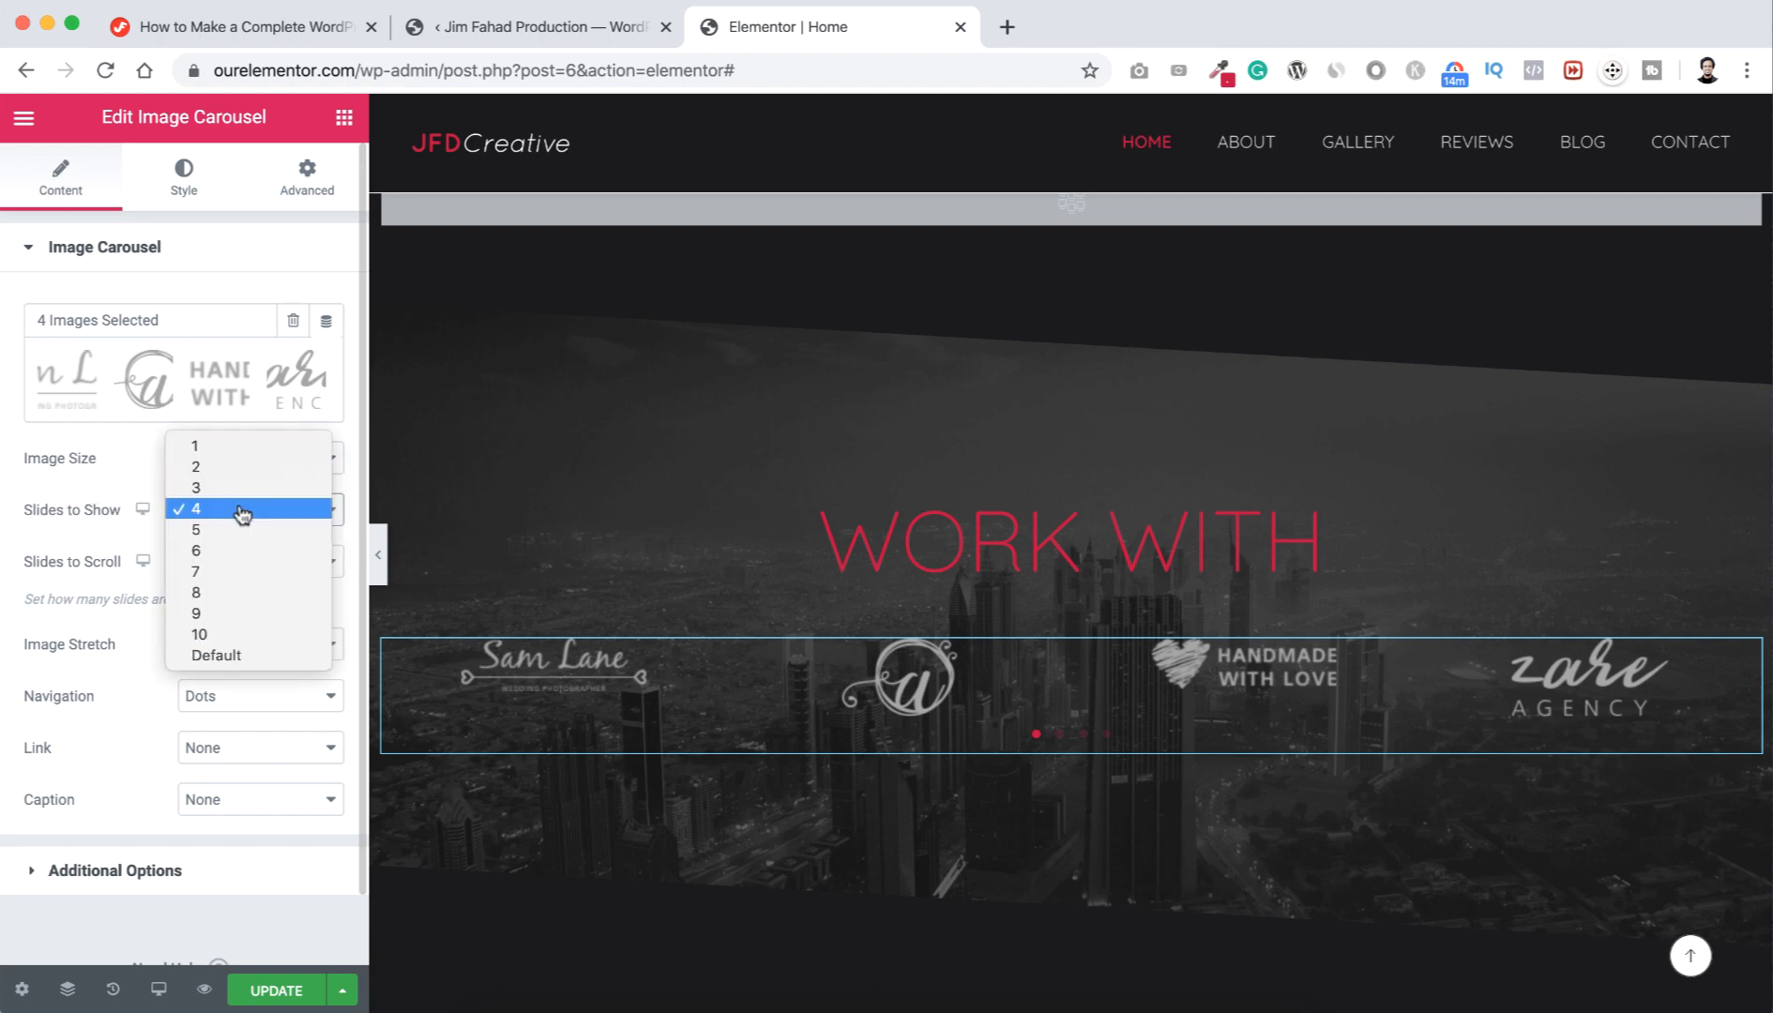
{"action": "left_click", "coordinate": [238, 488]}
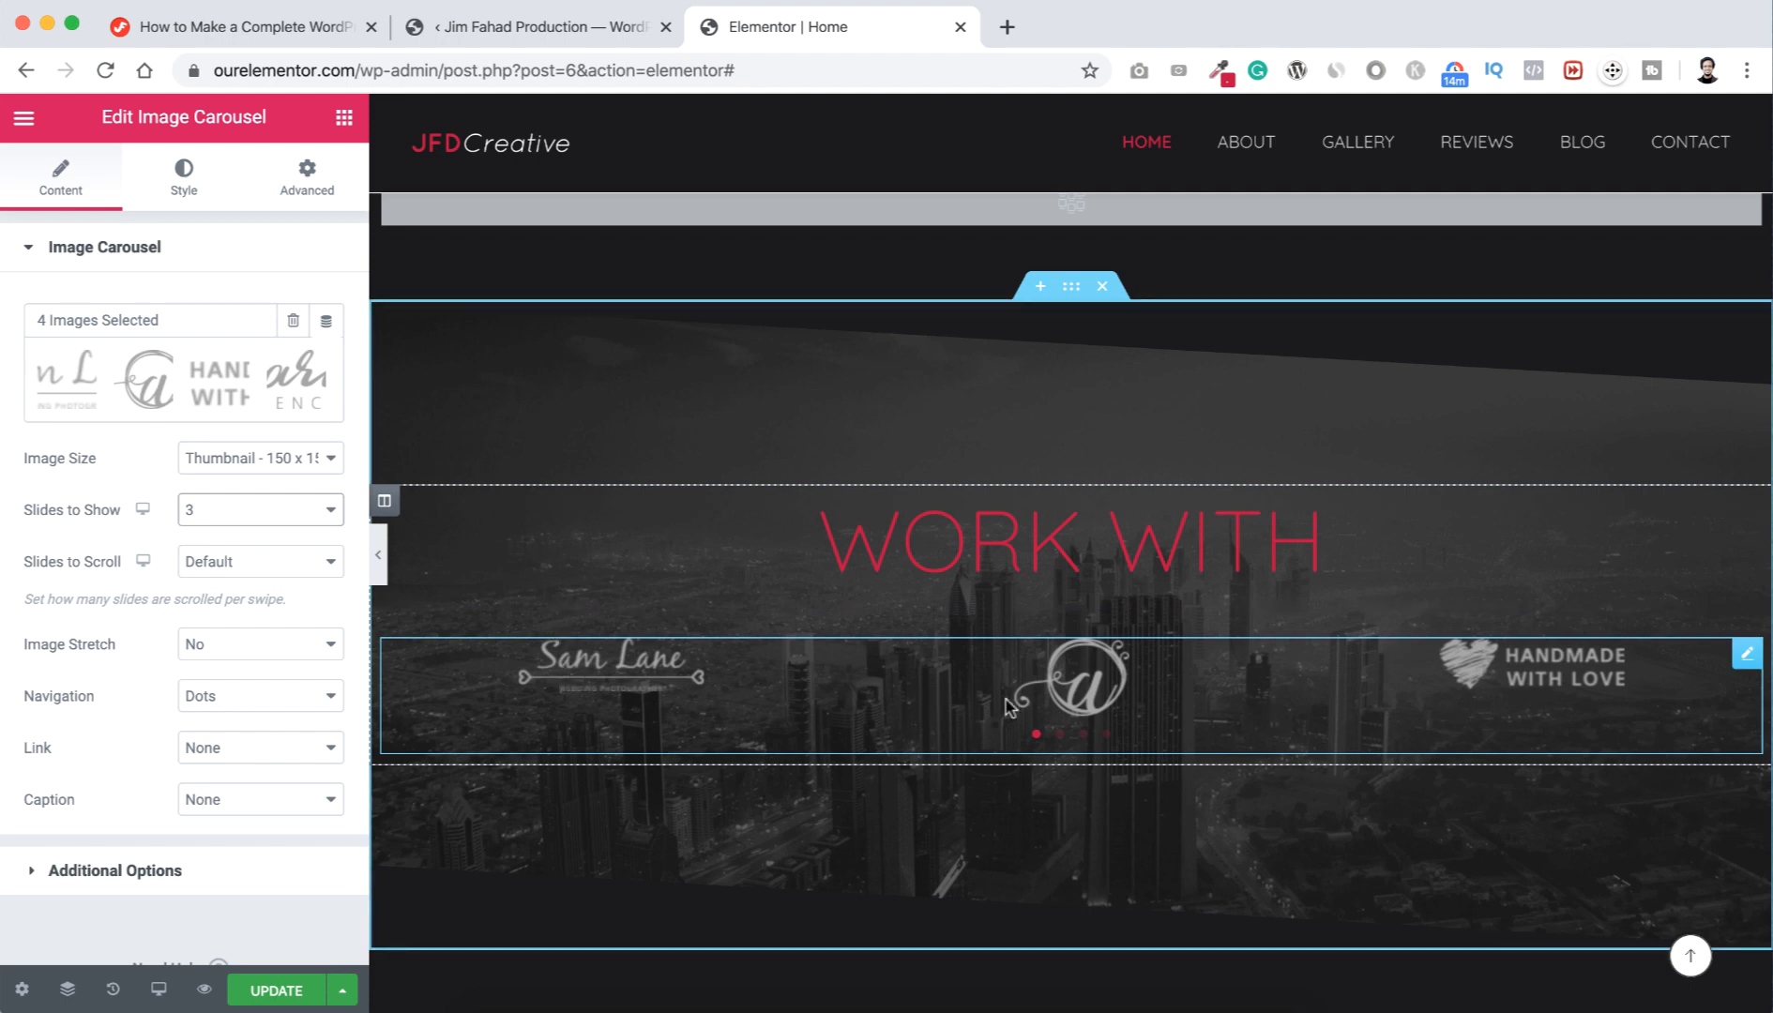
{"action": "left_click", "coordinate": [272, 518]}
{"action": "left_click", "coordinate": [266, 531]}
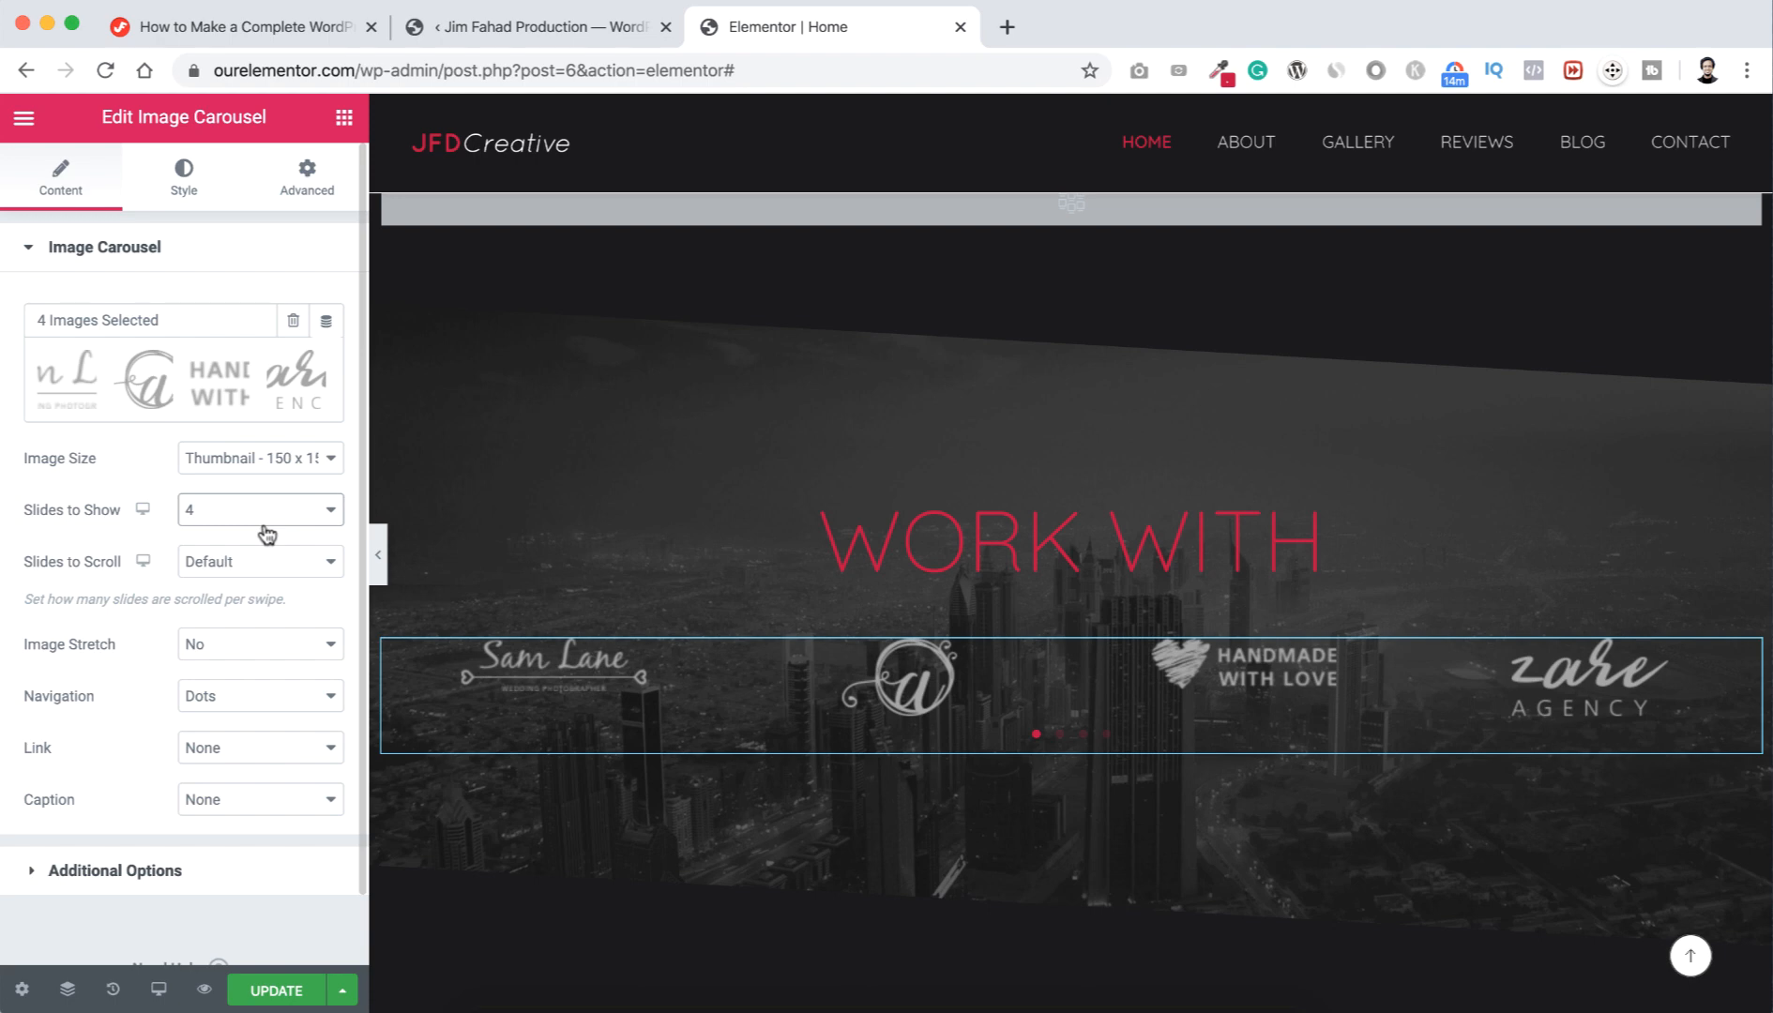
Step: Enter the message recipient's email address in the Contact section's form settings, and update the page
{"action": "scroll", "coordinate": [710, 697], "scroll_direction": "down", "scroll_amount": 5}
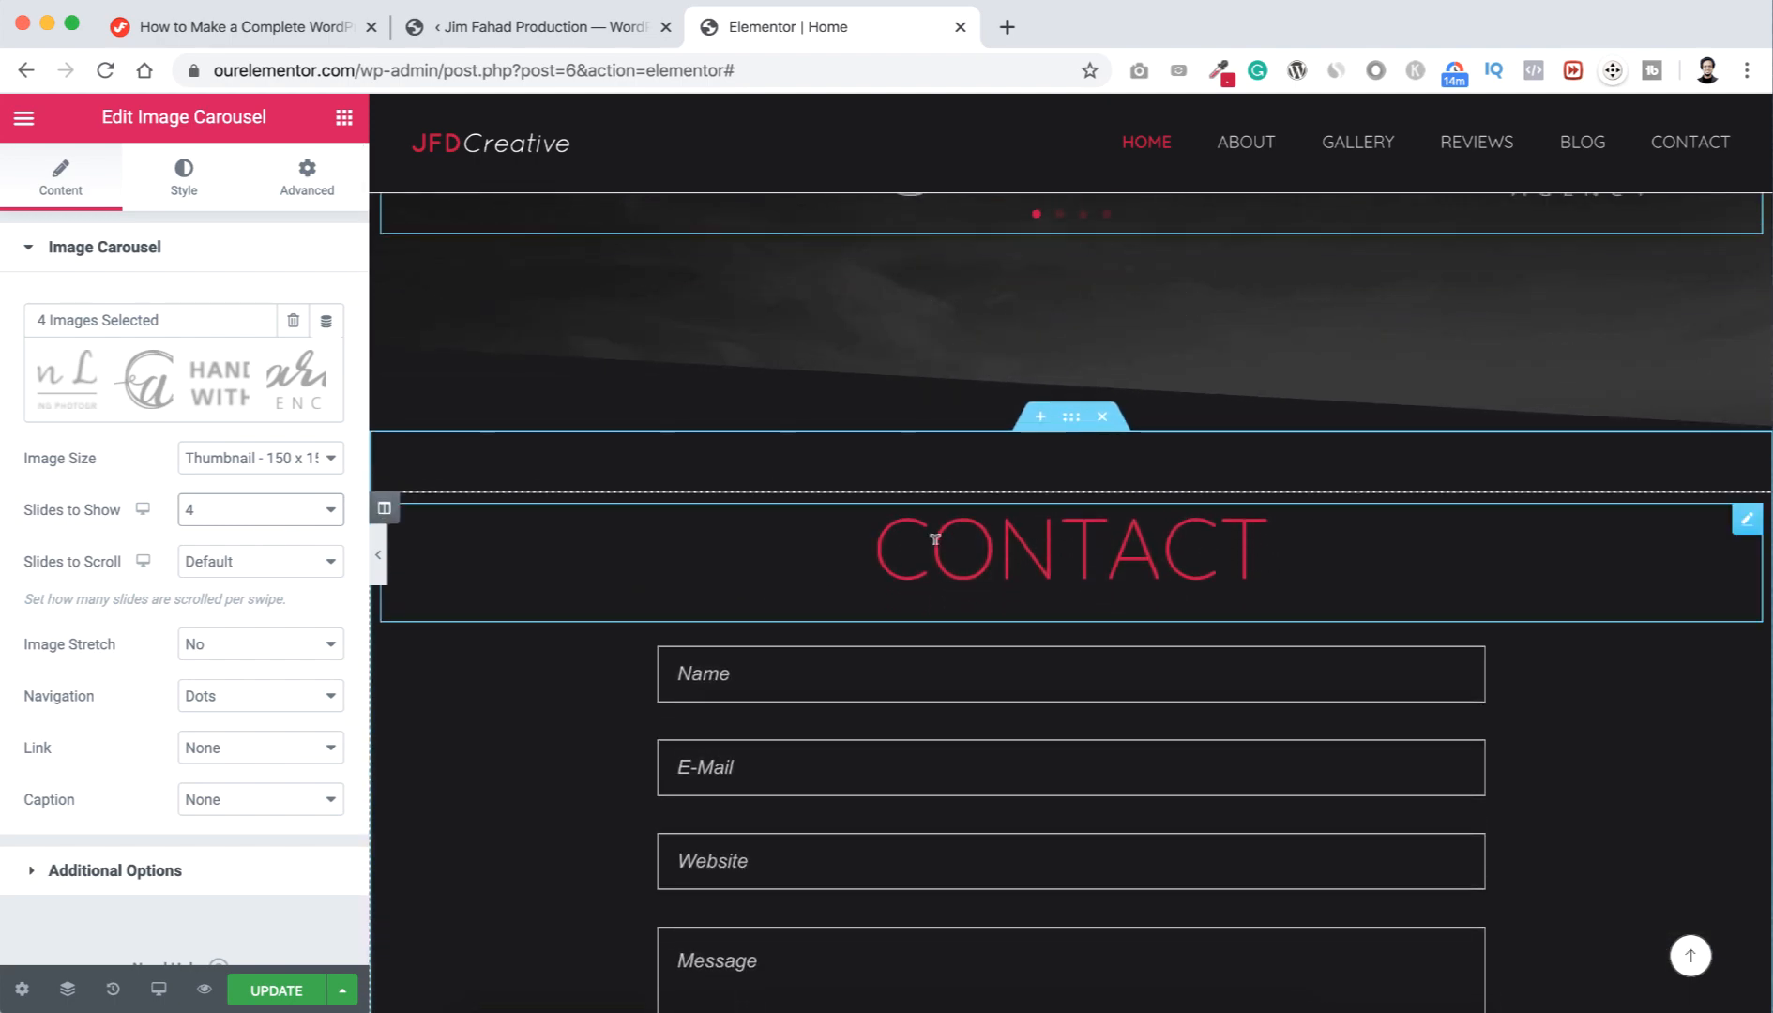
{"action": "scroll", "coordinate": [879, 494], "scroll_direction": "down", "scroll_amount": 3}
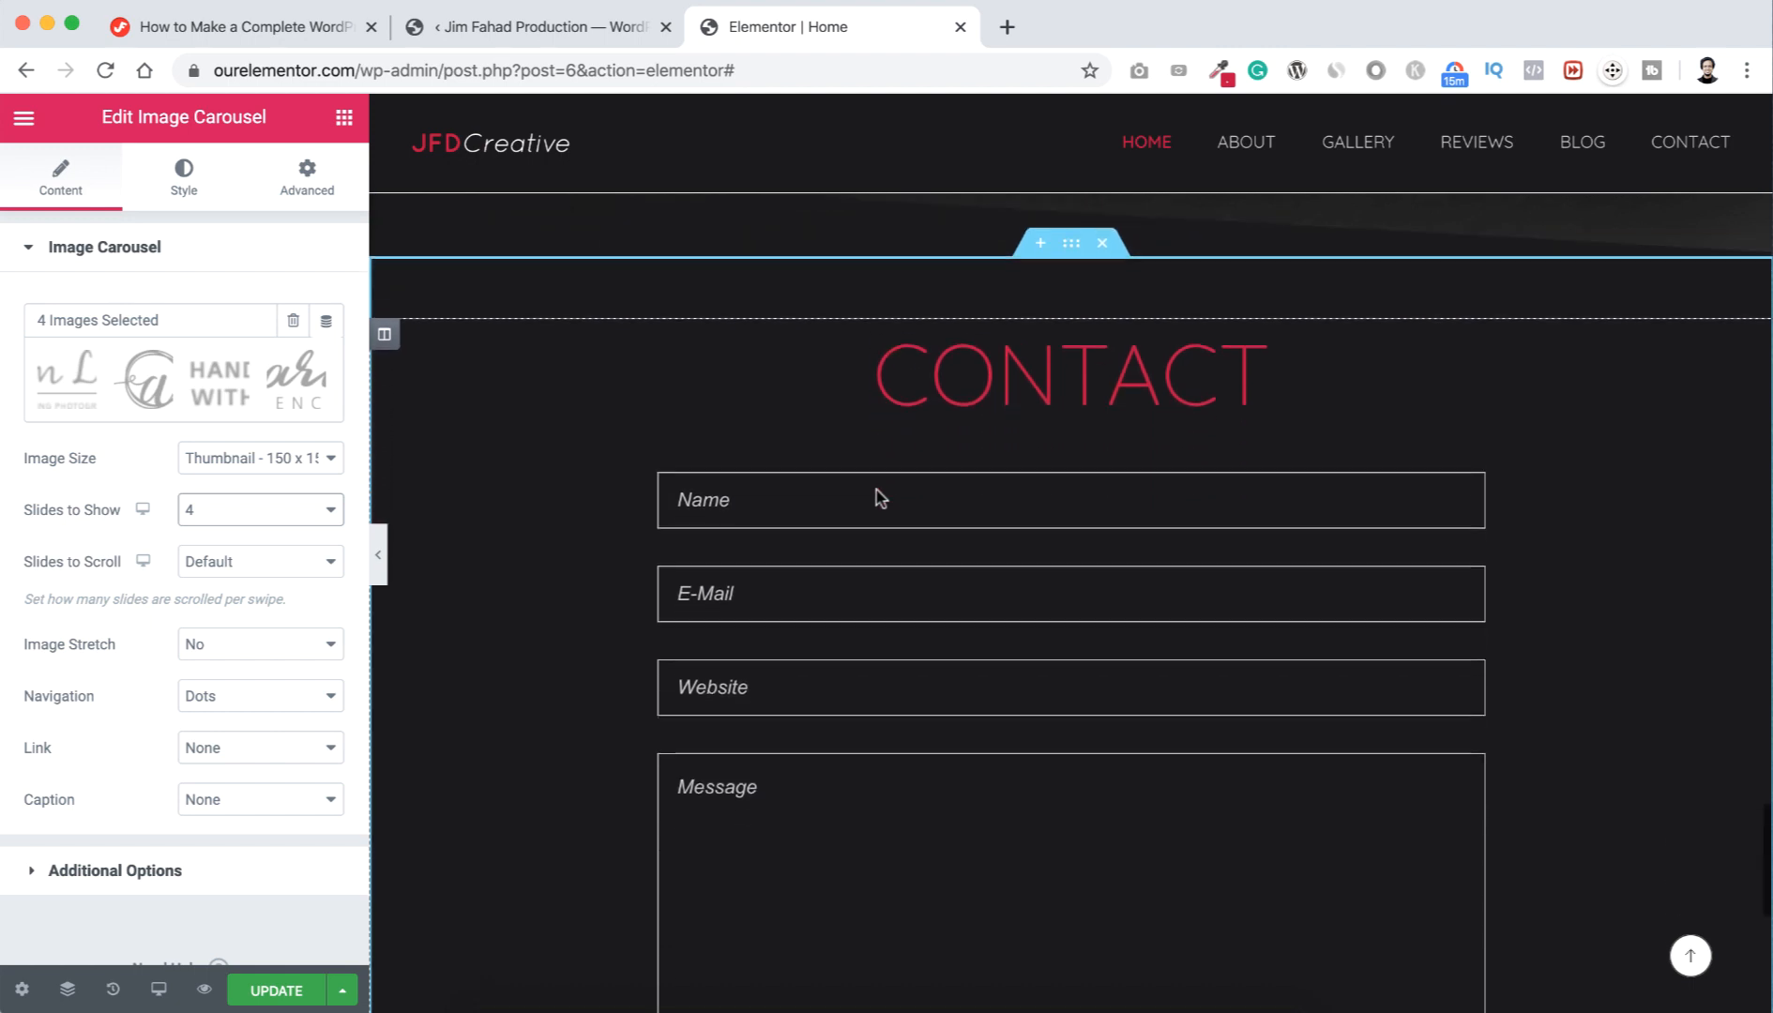
{"action": "scroll", "coordinate": [879, 498], "scroll_direction": "down", "scroll_amount": 2}
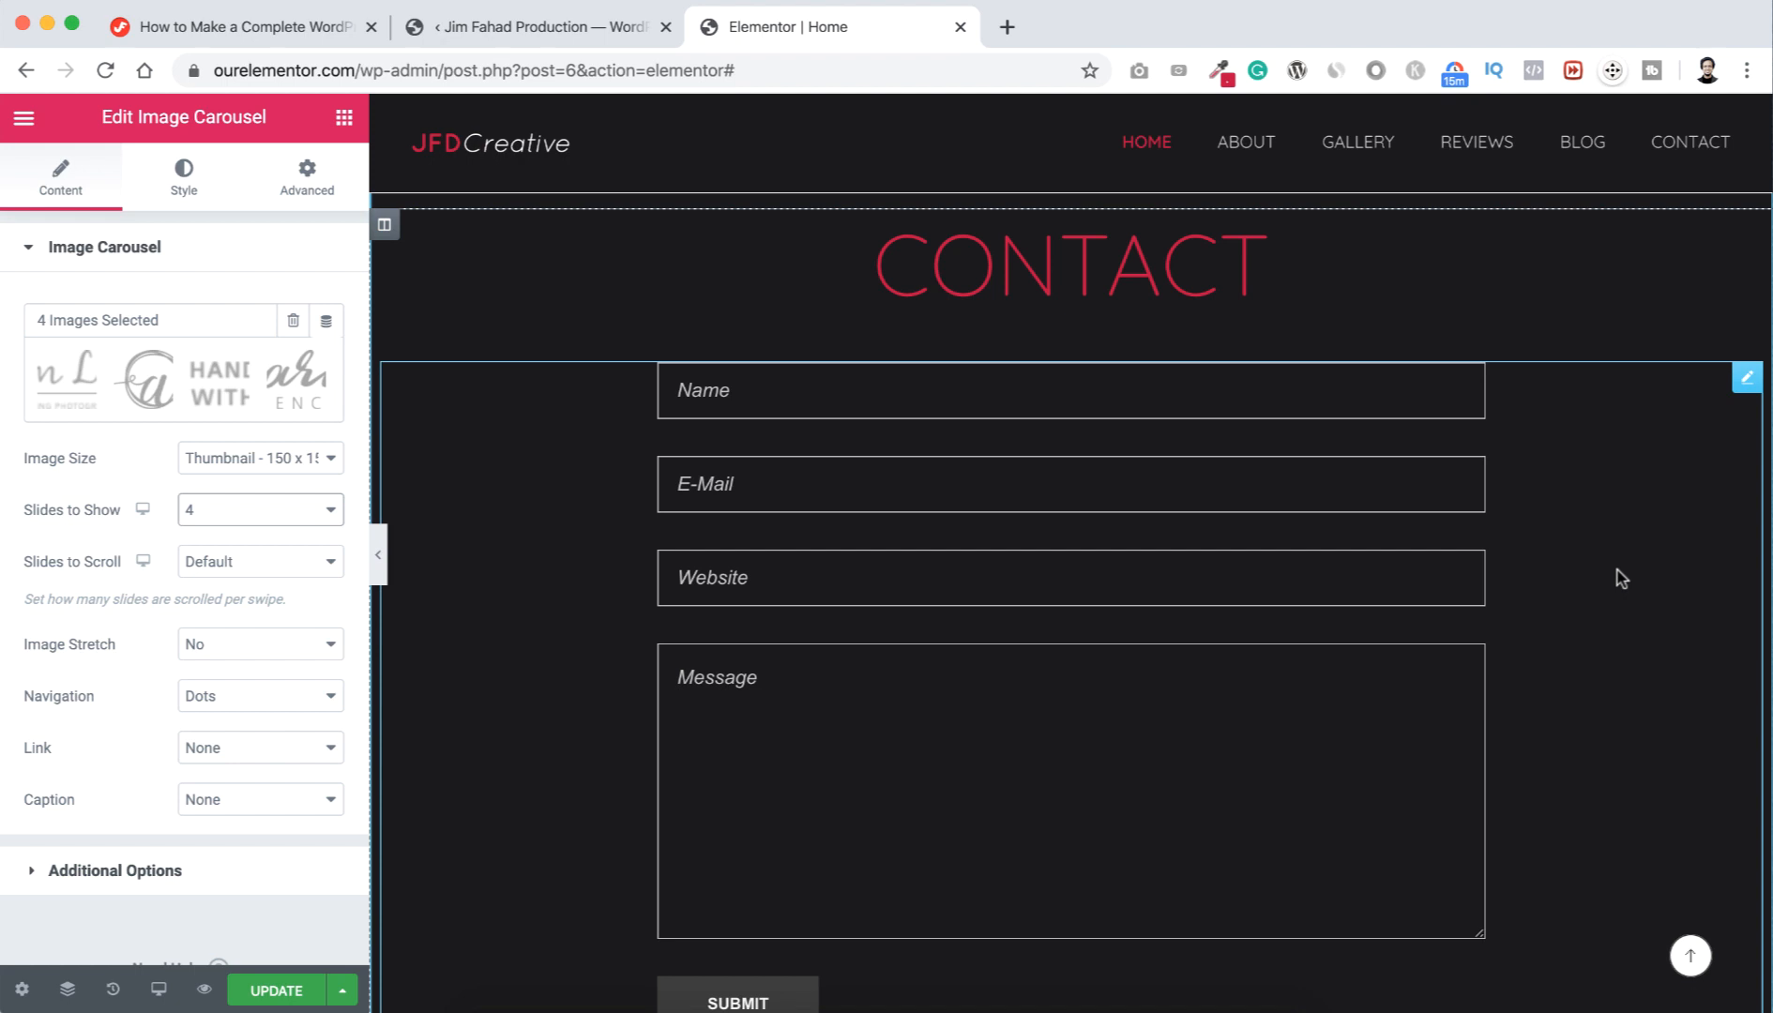
{"action": "scroll", "coordinate": [1622, 578], "scroll_direction": "down", "scroll_amount": 1}
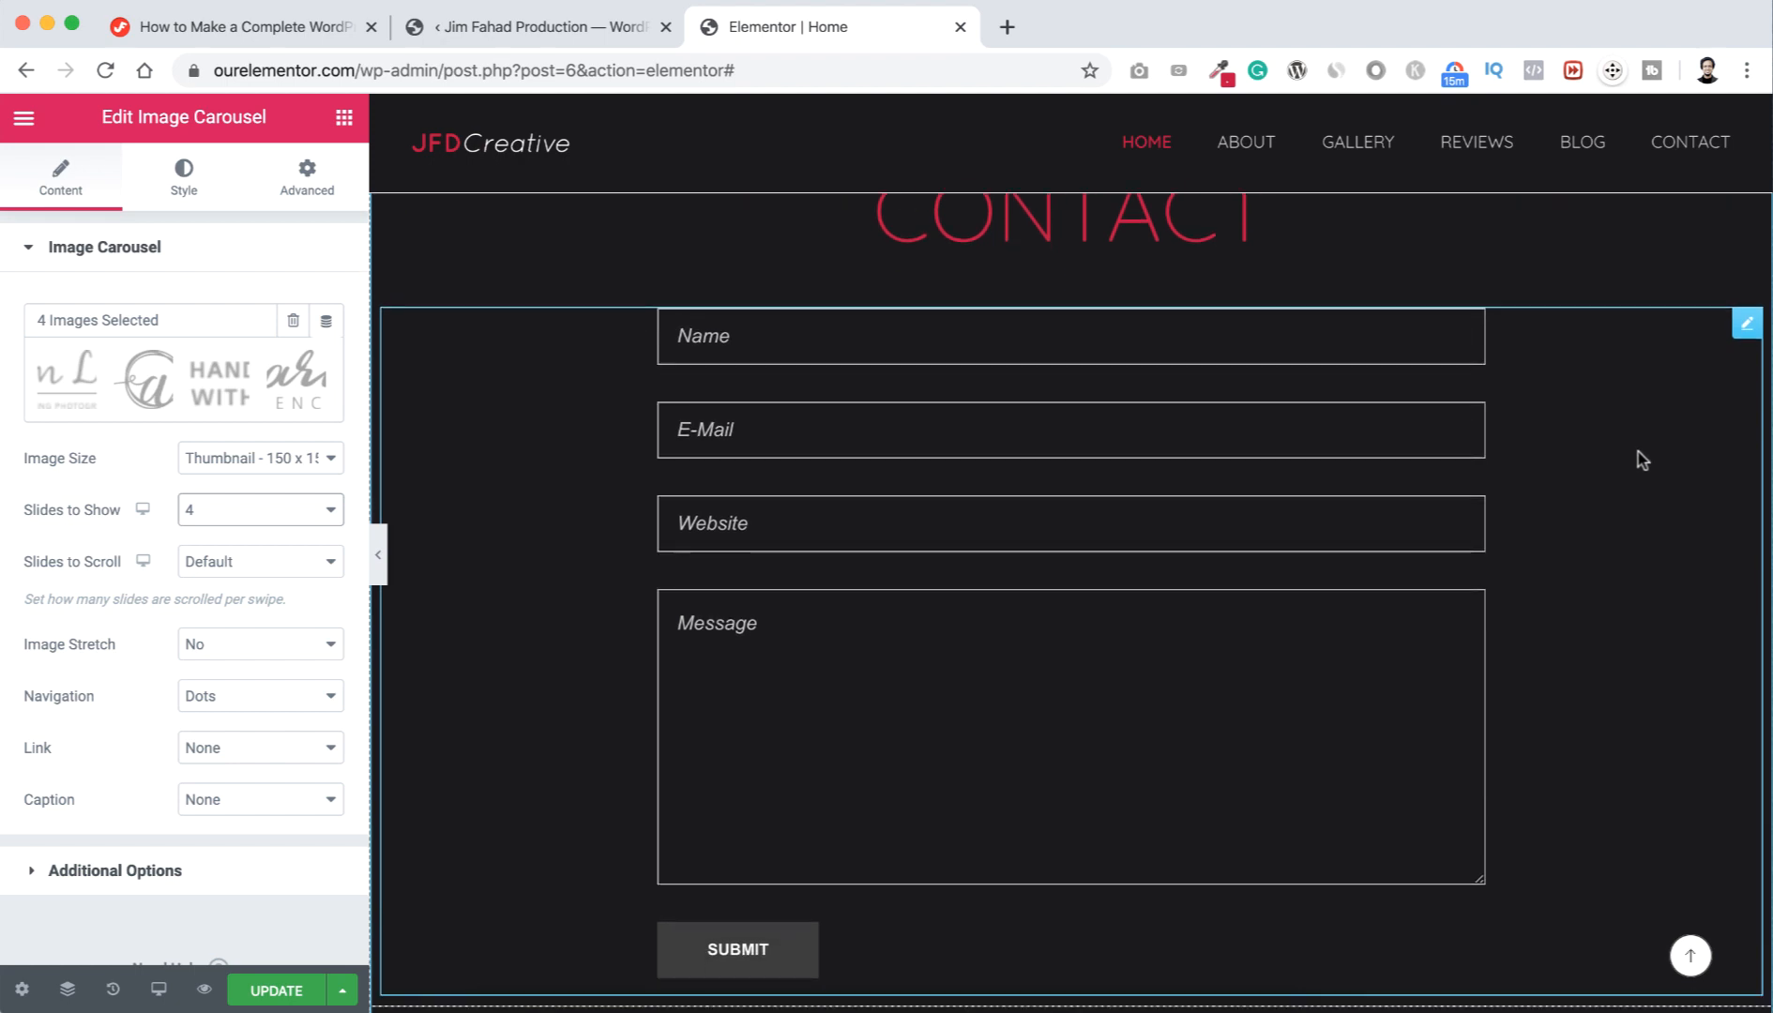
{"action": "left_click", "coordinate": [1746, 326]}
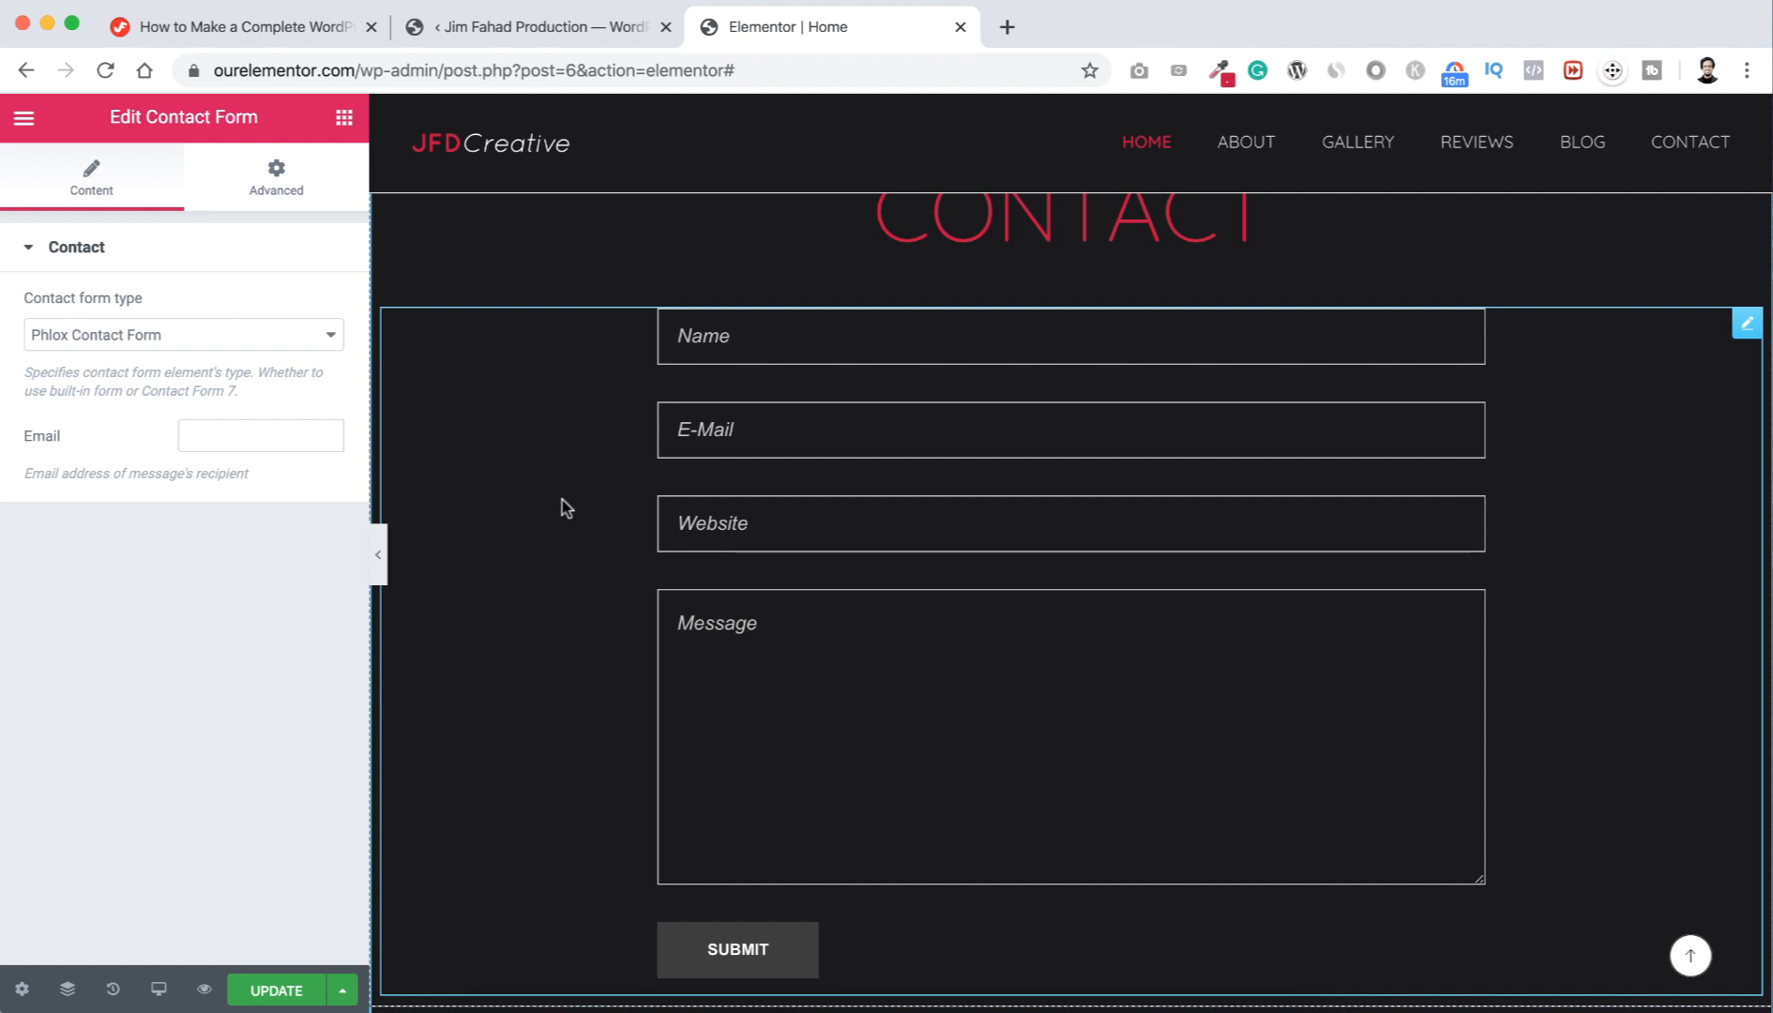
{"action": "scroll", "coordinate": [796, 681], "scroll_direction": "down", "scroll_amount": 1}
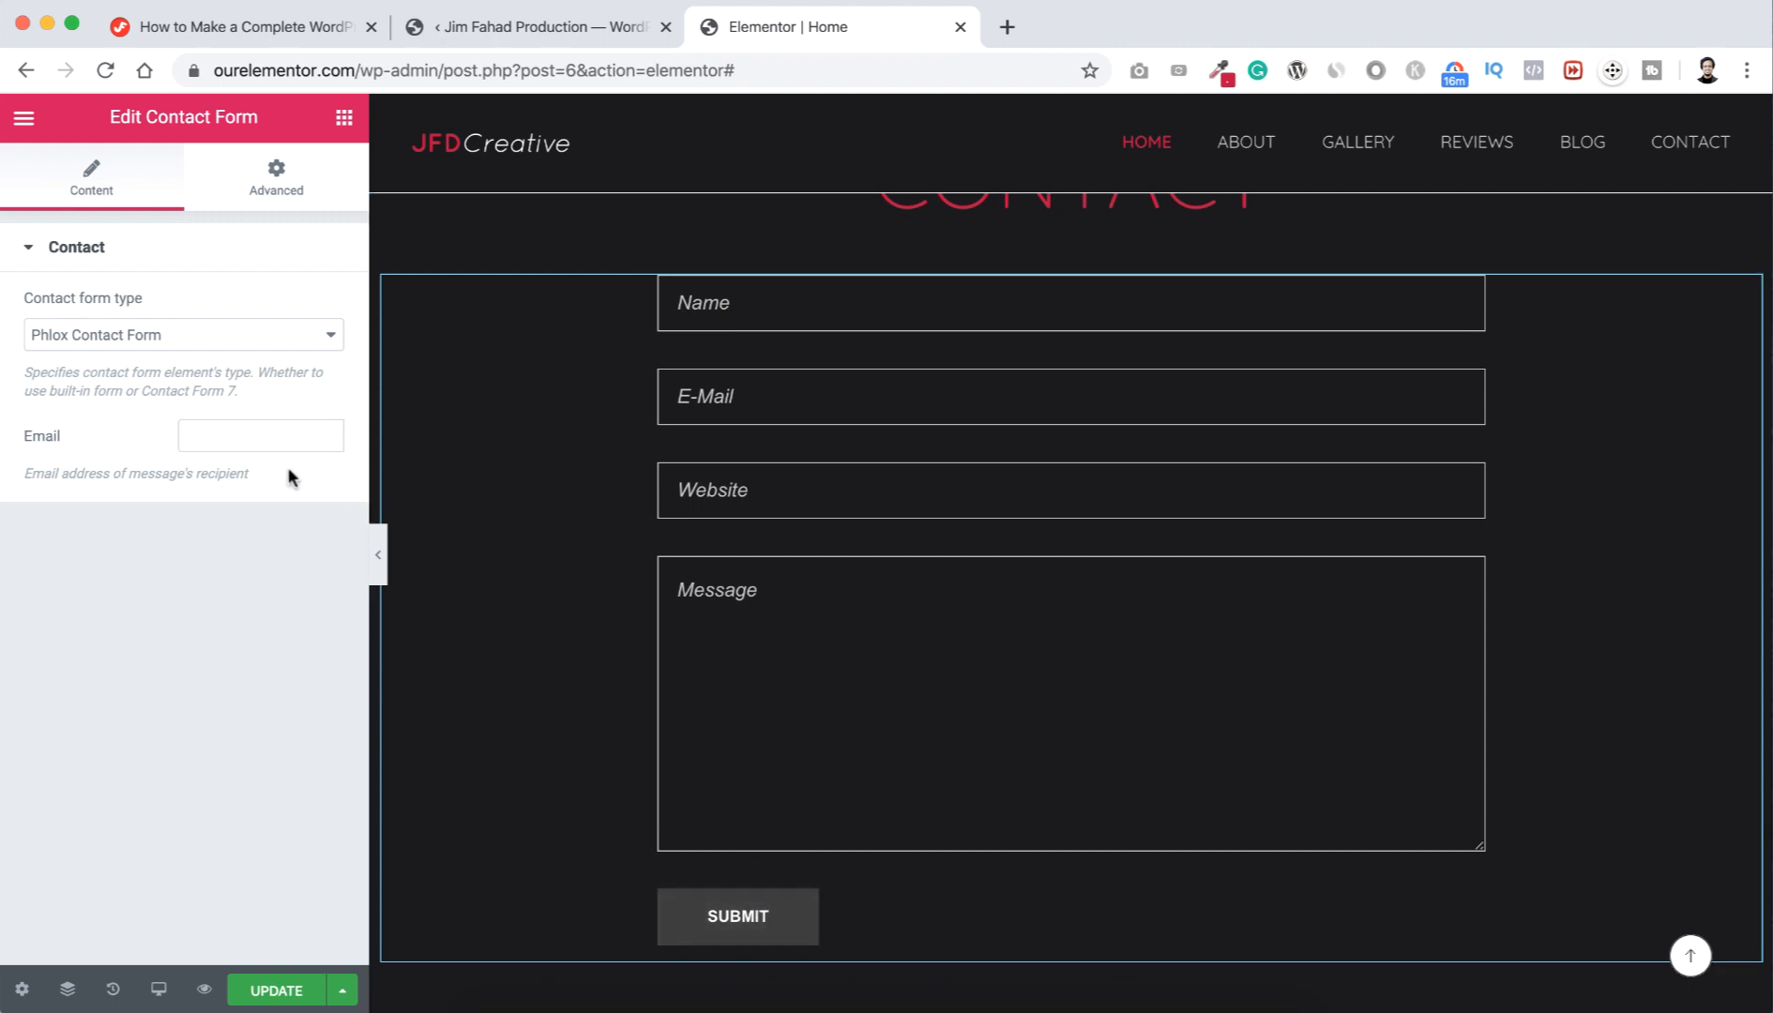
{"action": "left_click", "coordinate": [212, 430]}
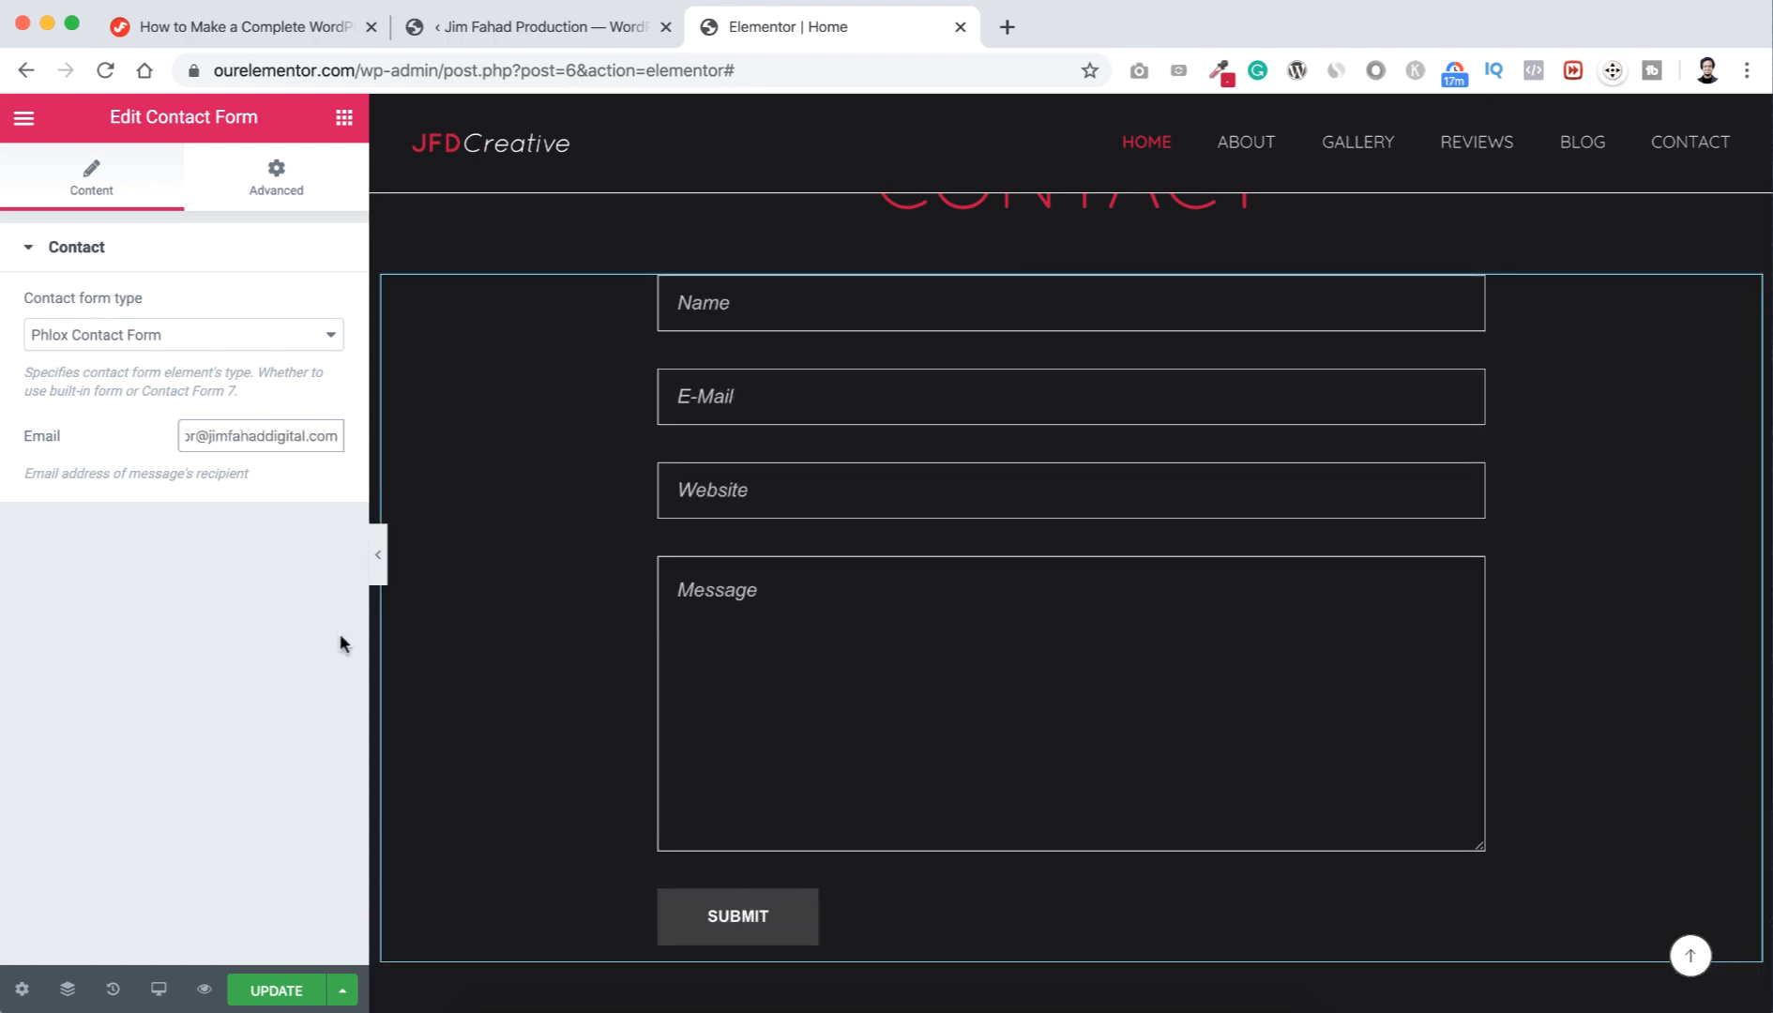
{"action": "left_click", "coordinate": [277, 993]}
{"action": "left_click", "coordinate": [275, 992]}
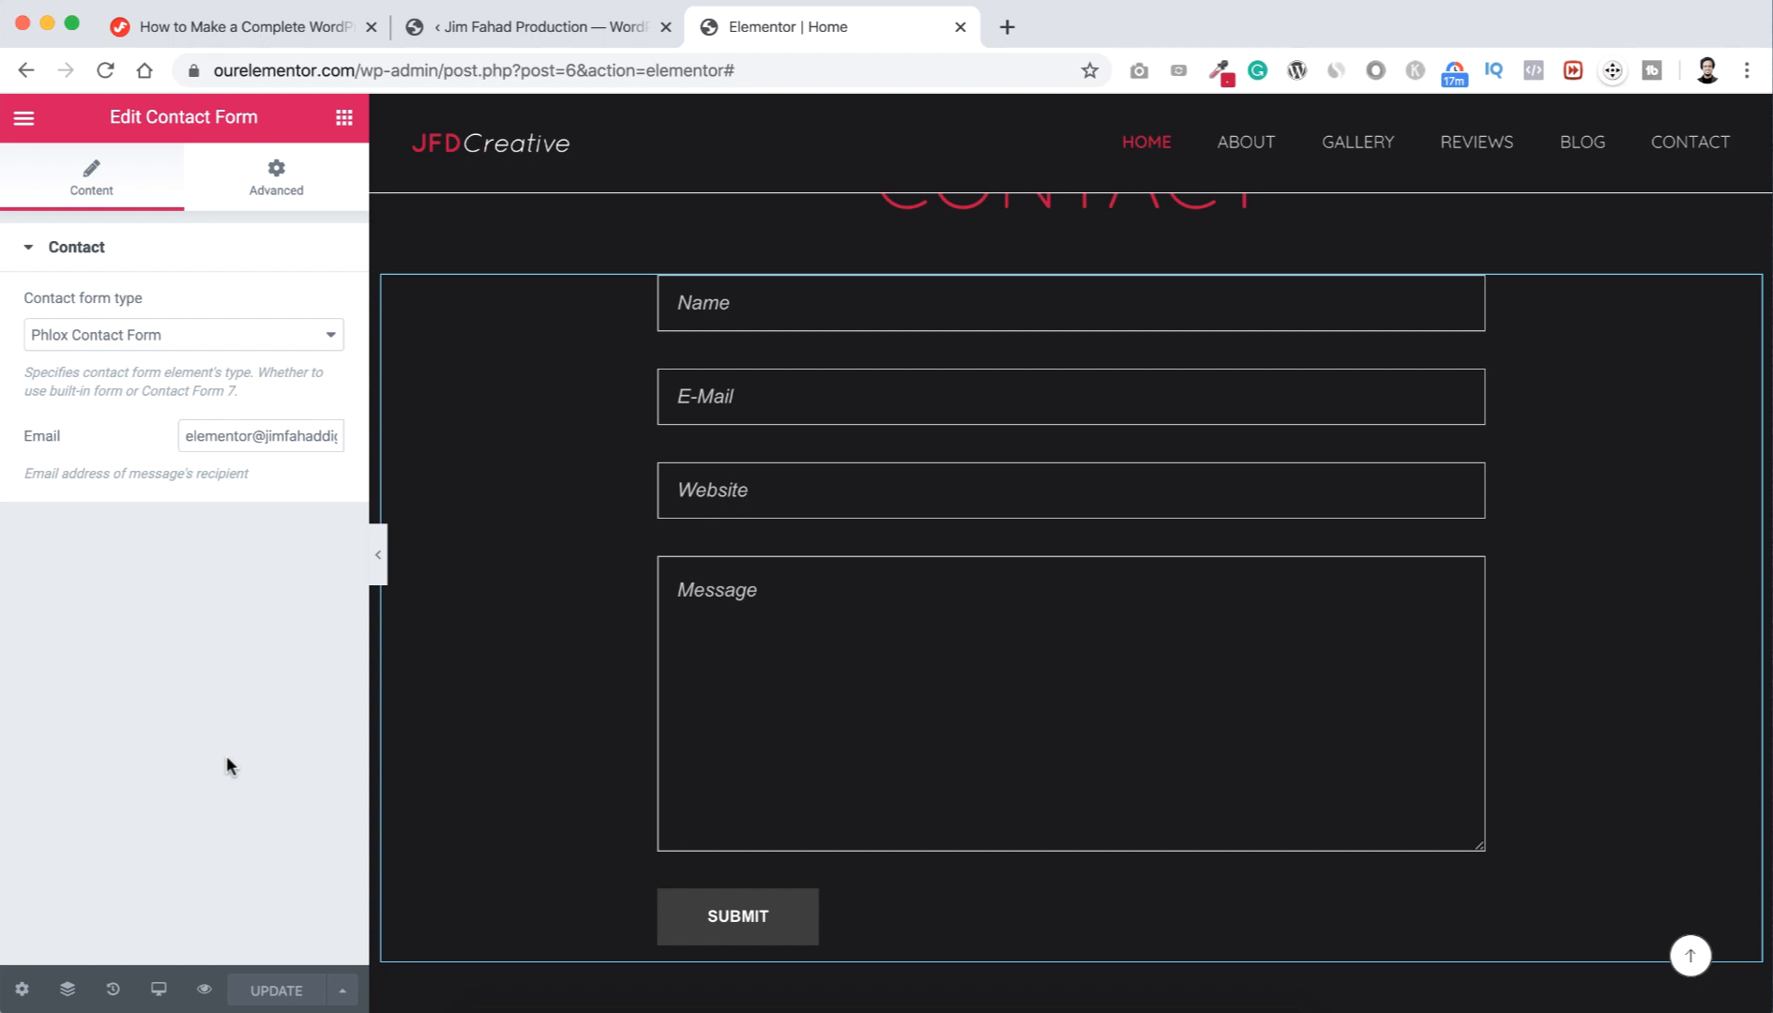
Step: Copy the background color code of the hero section's Quick View button from its style settings
{"action": "scroll", "coordinate": [586, 823], "scroll_direction": "down", "scroll_amount": 2}
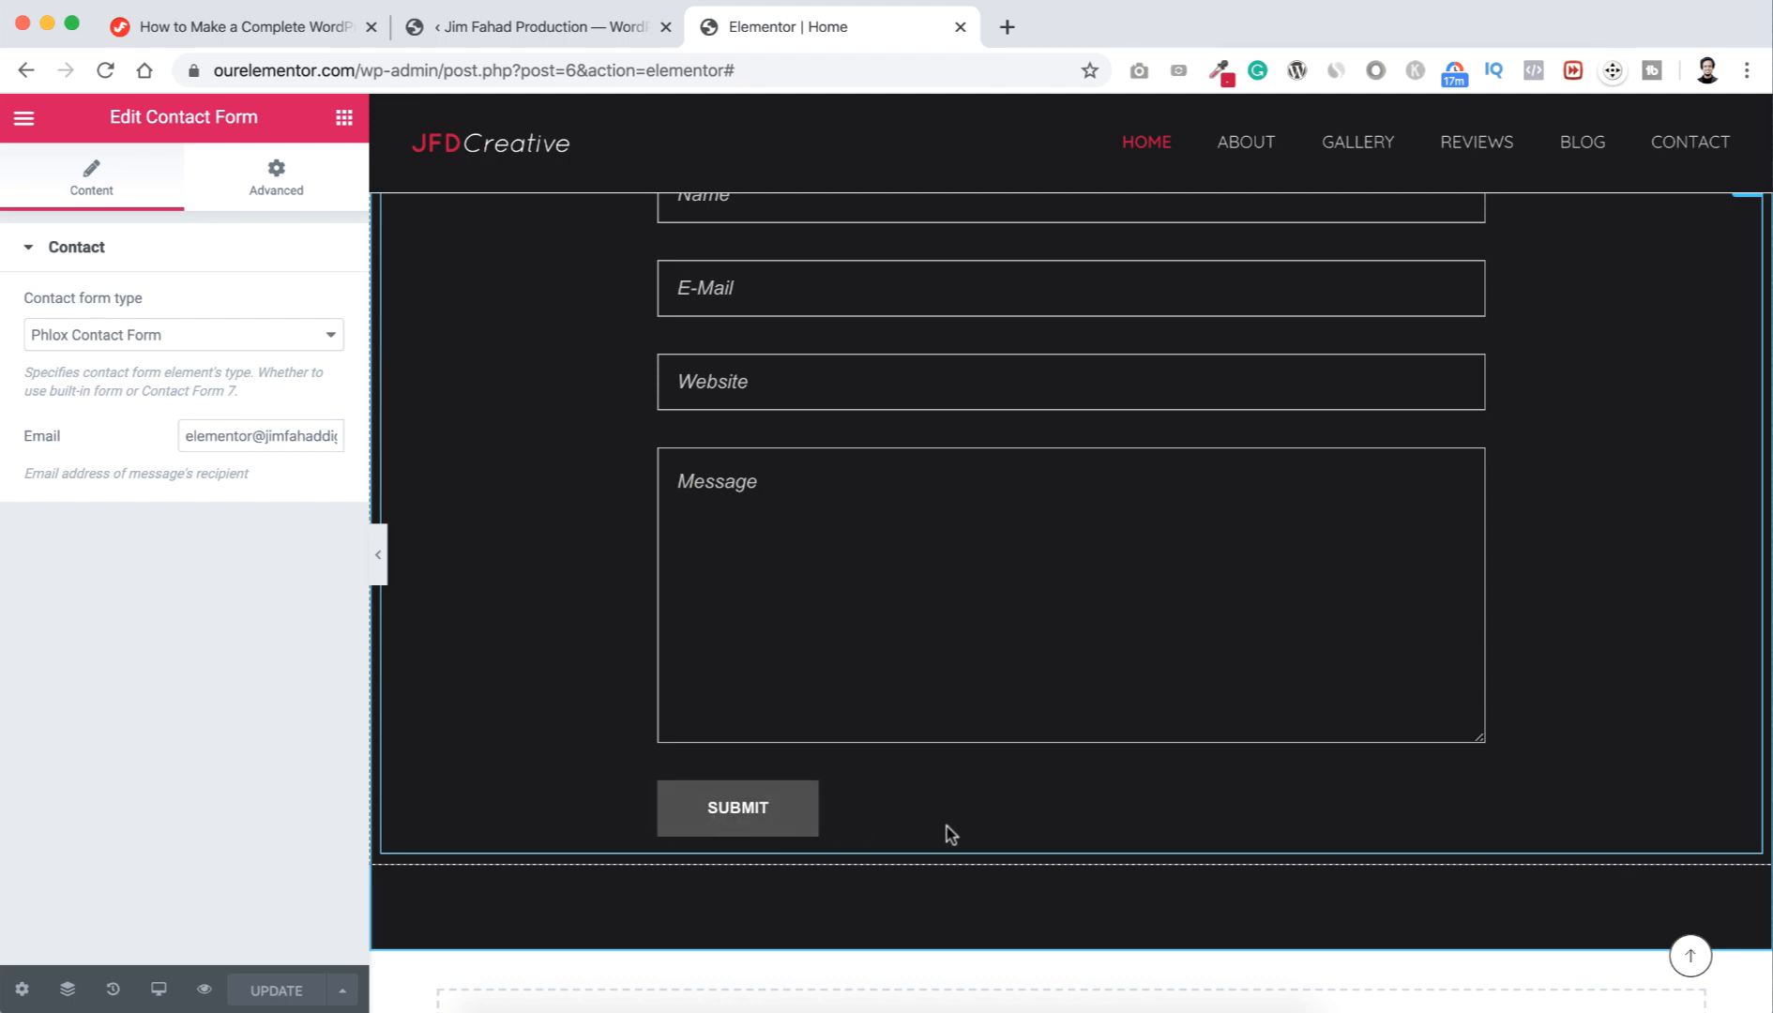
{"action": "scroll", "coordinate": [1016, 849], "scroll_direction": "up", "scroll_amount": 1}
{"action": "scroll", "coordinate": [1016, 849], "scroll_direction": "down", "scroll_amount": 1}
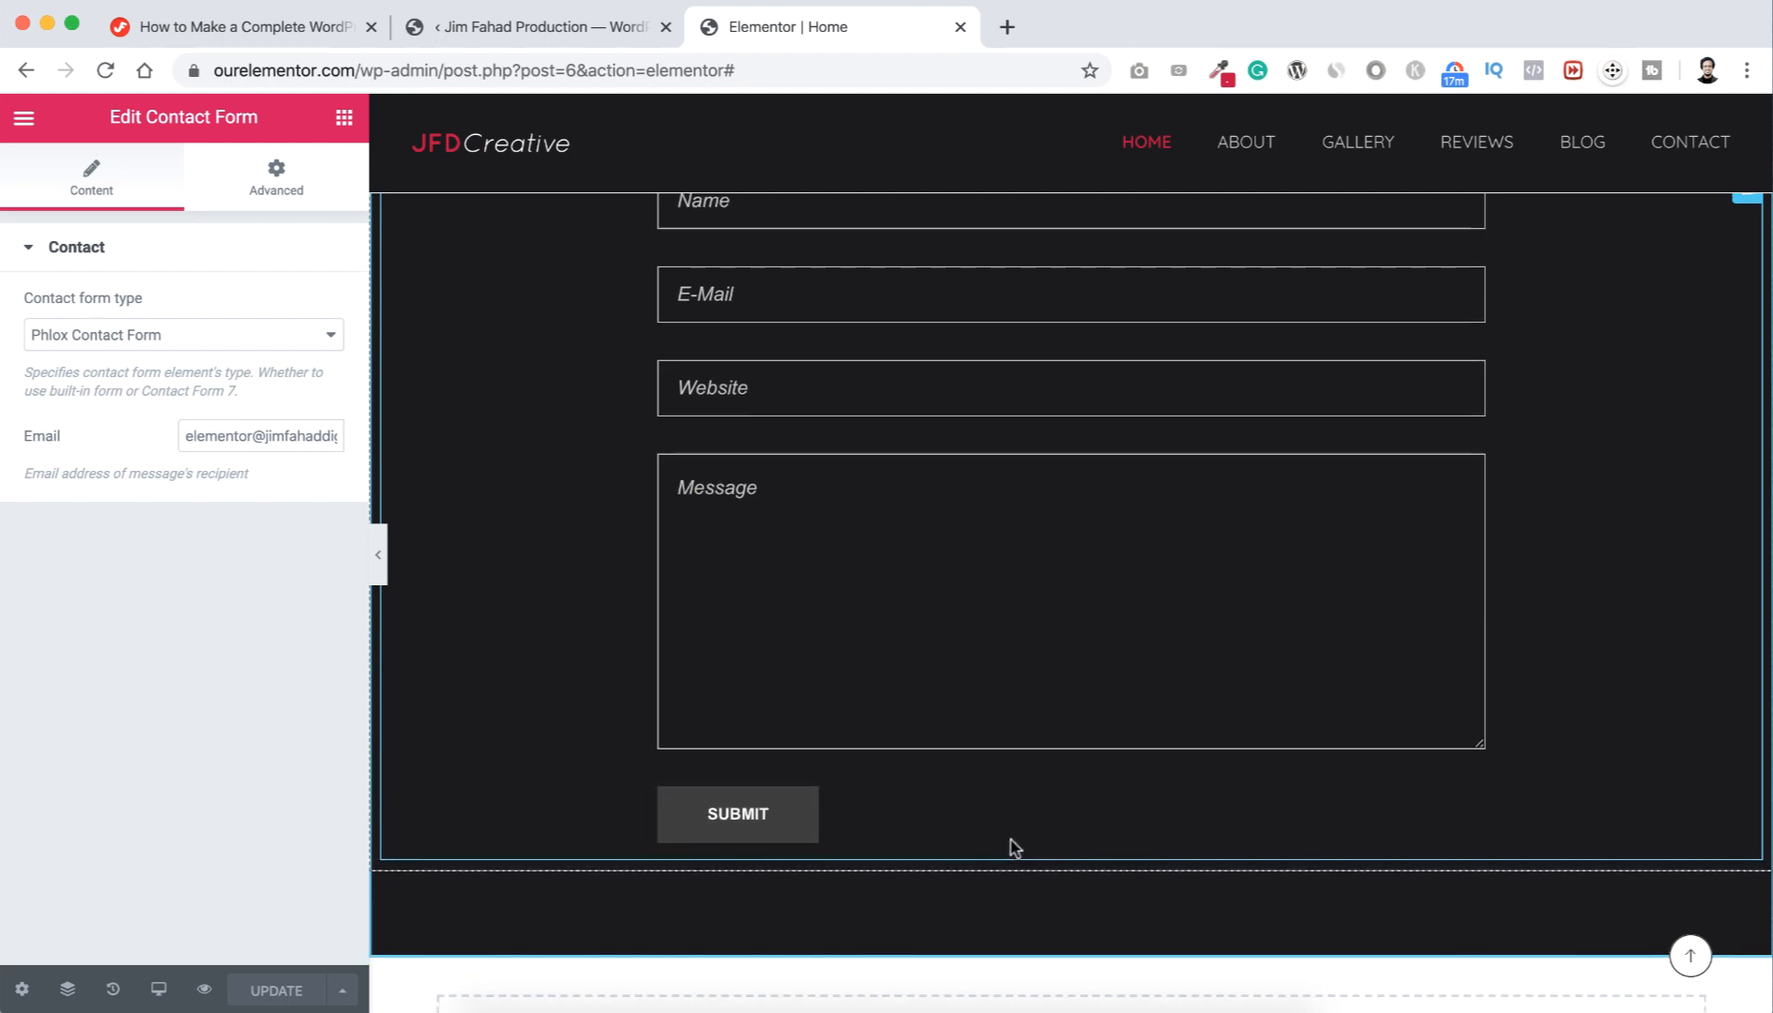
{"action": "scroll", "coordinate": [1072, 499], "scroll_direction": "up", "scroll_amount": 15}
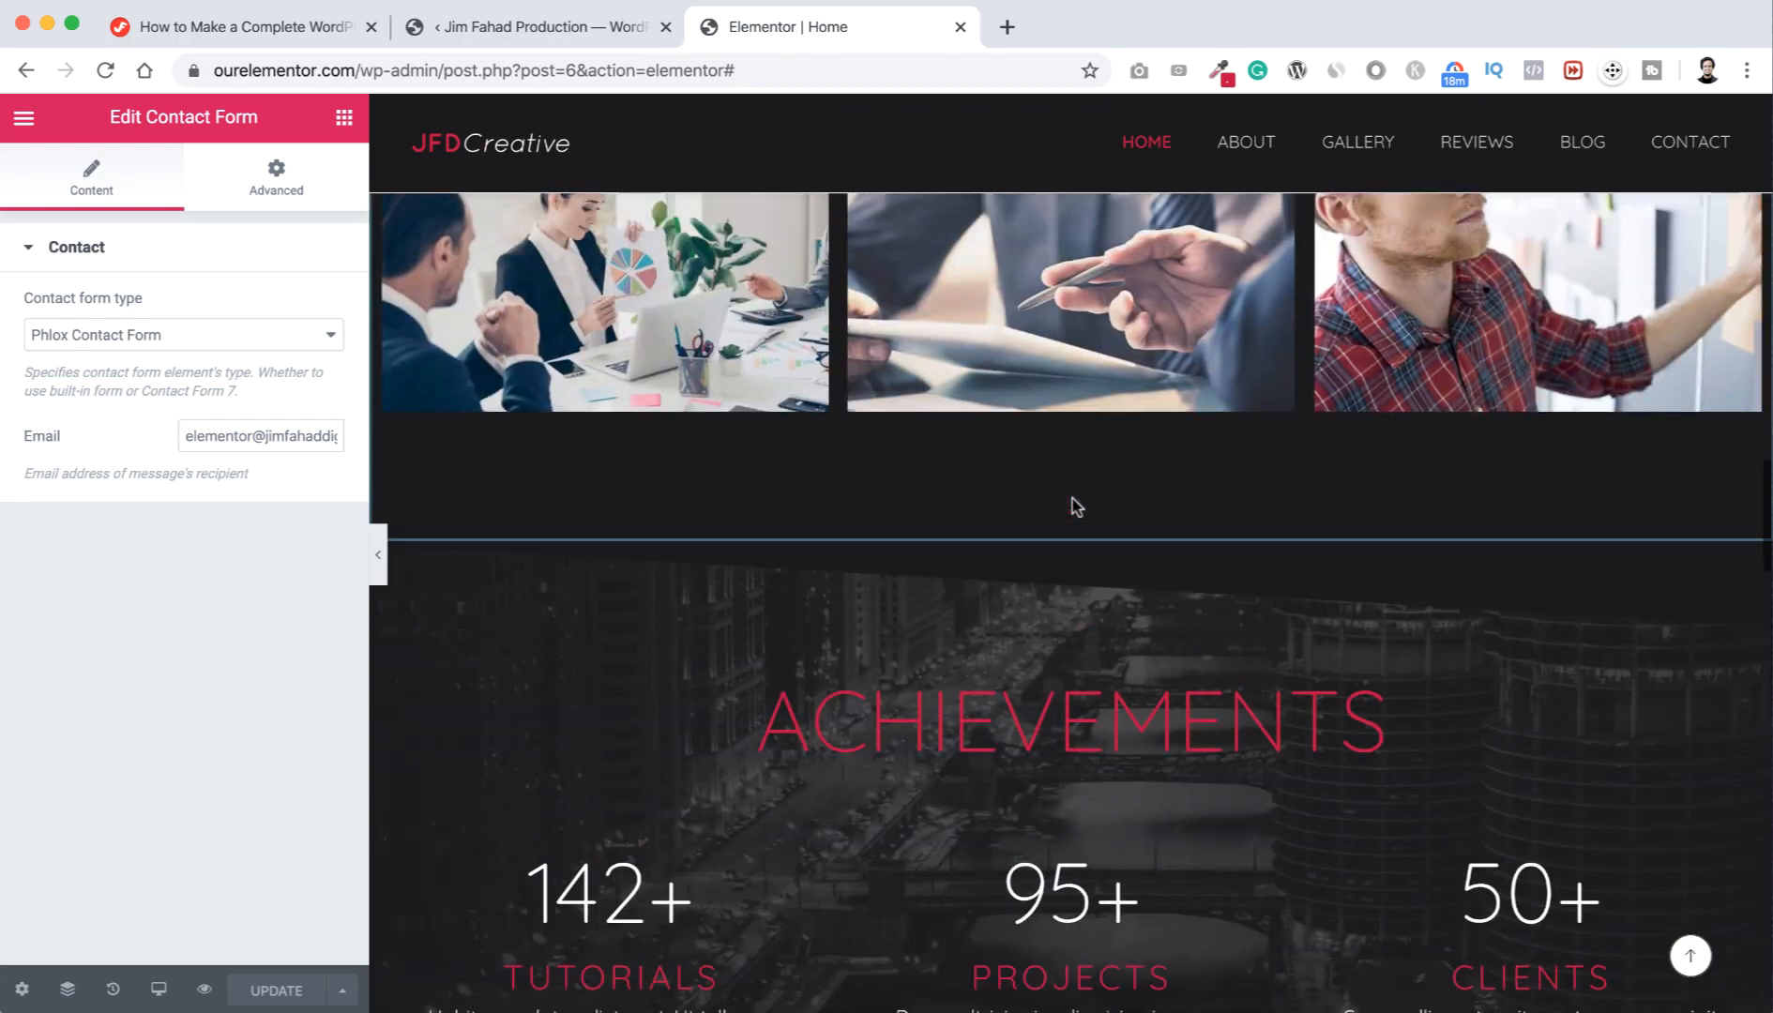
{"action": "scroll", "coordinate": [1073, 500], "scroll_direction": "up", "scroll_amount": 10}
{"action": "scroll", "coordinate": [1456, 617], "scroll_direction": "down", "scroll_amount": 4}
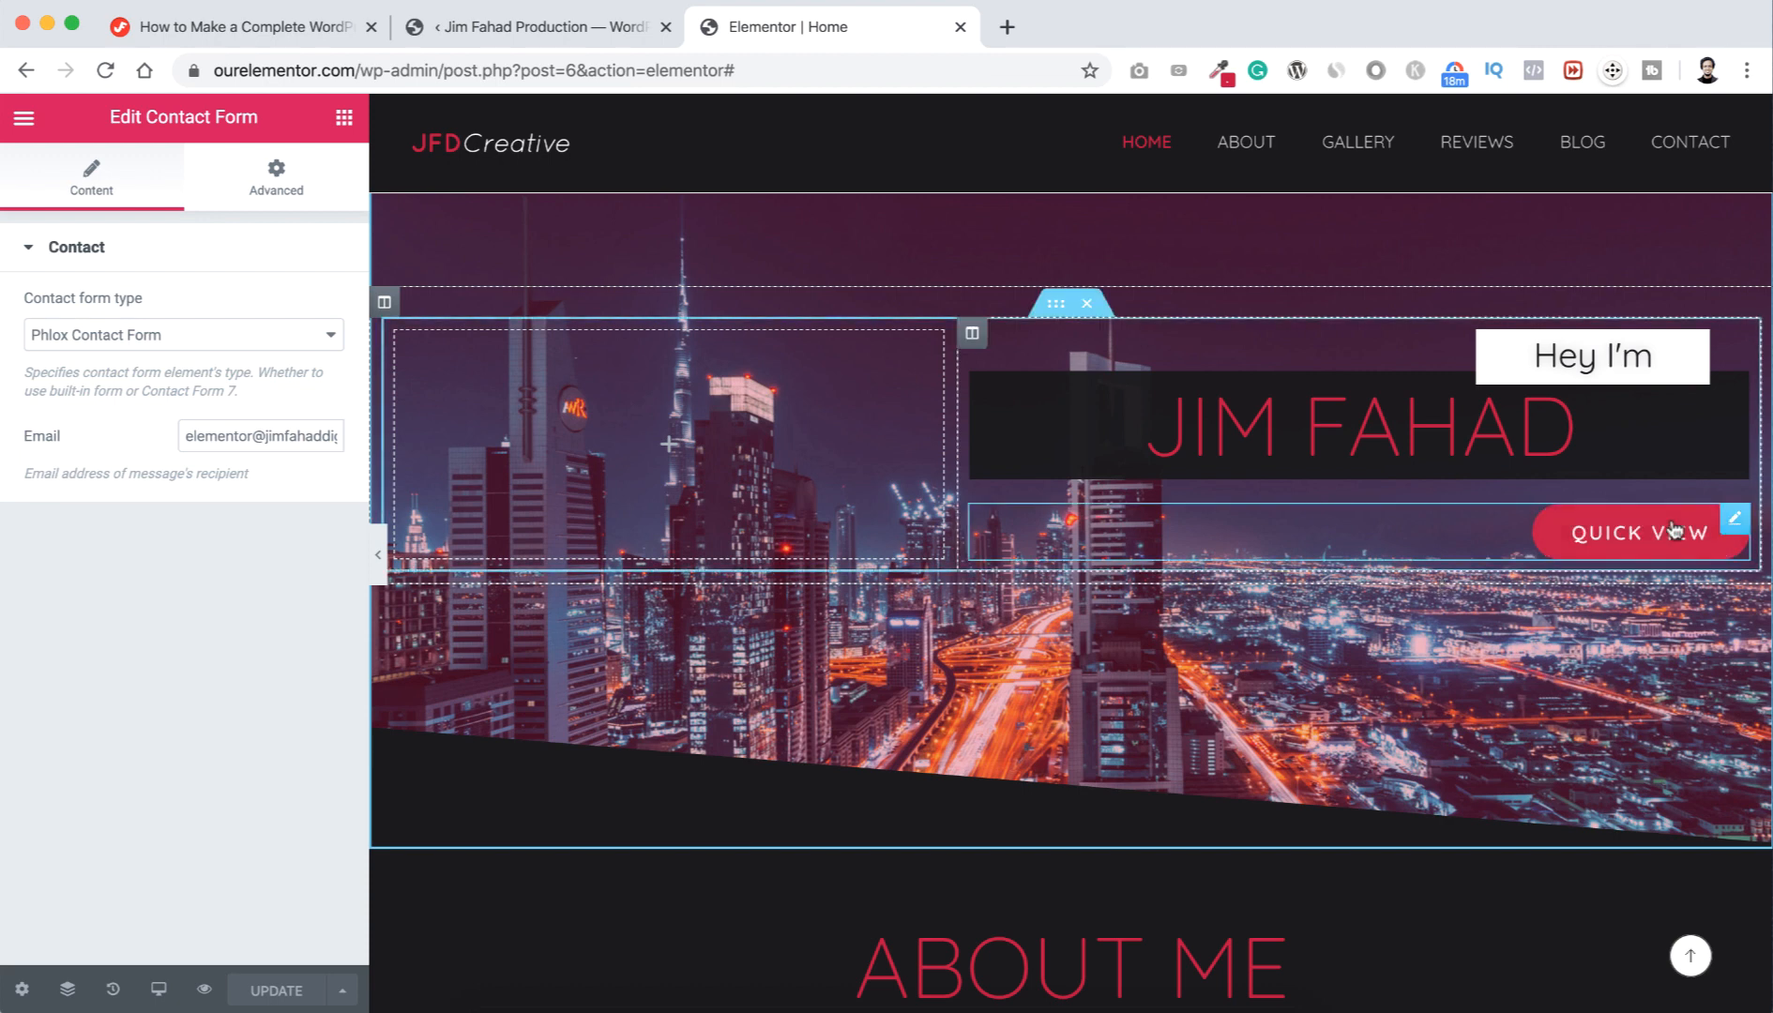
{"action": "left_click", "coordinate": [1733, 524]}
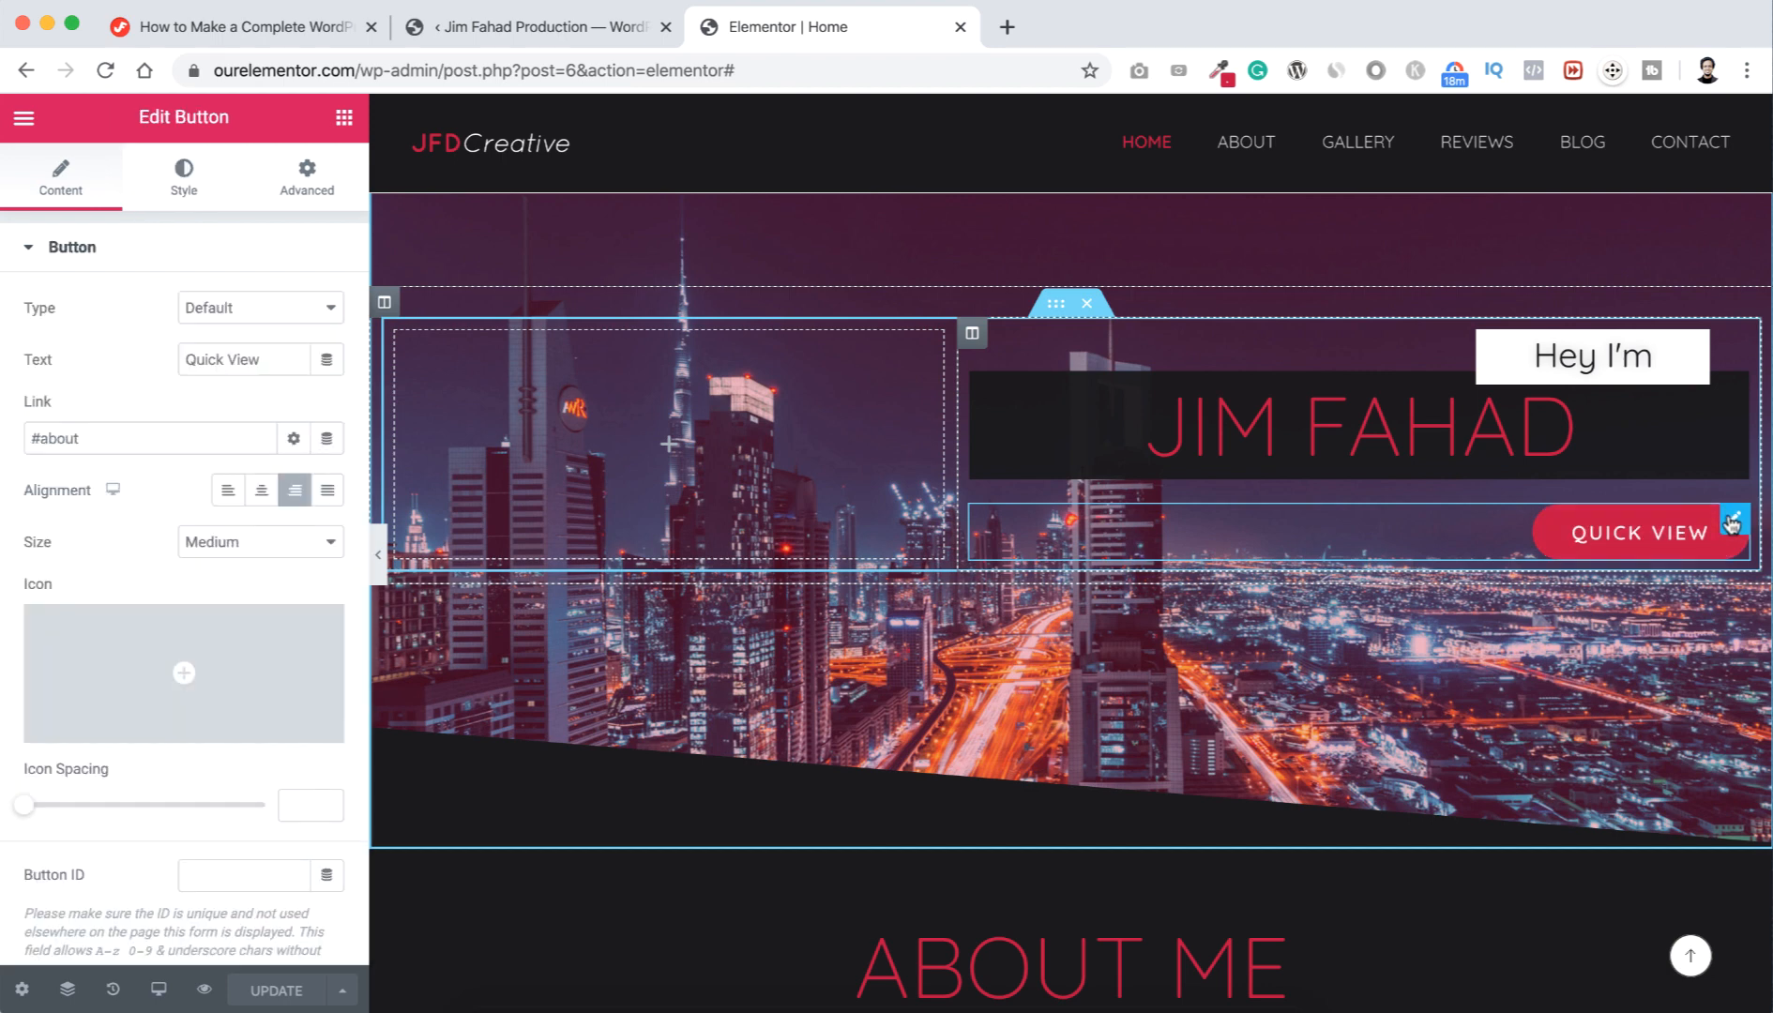
{"action": "left_click", "coordinate": [178, 178]}
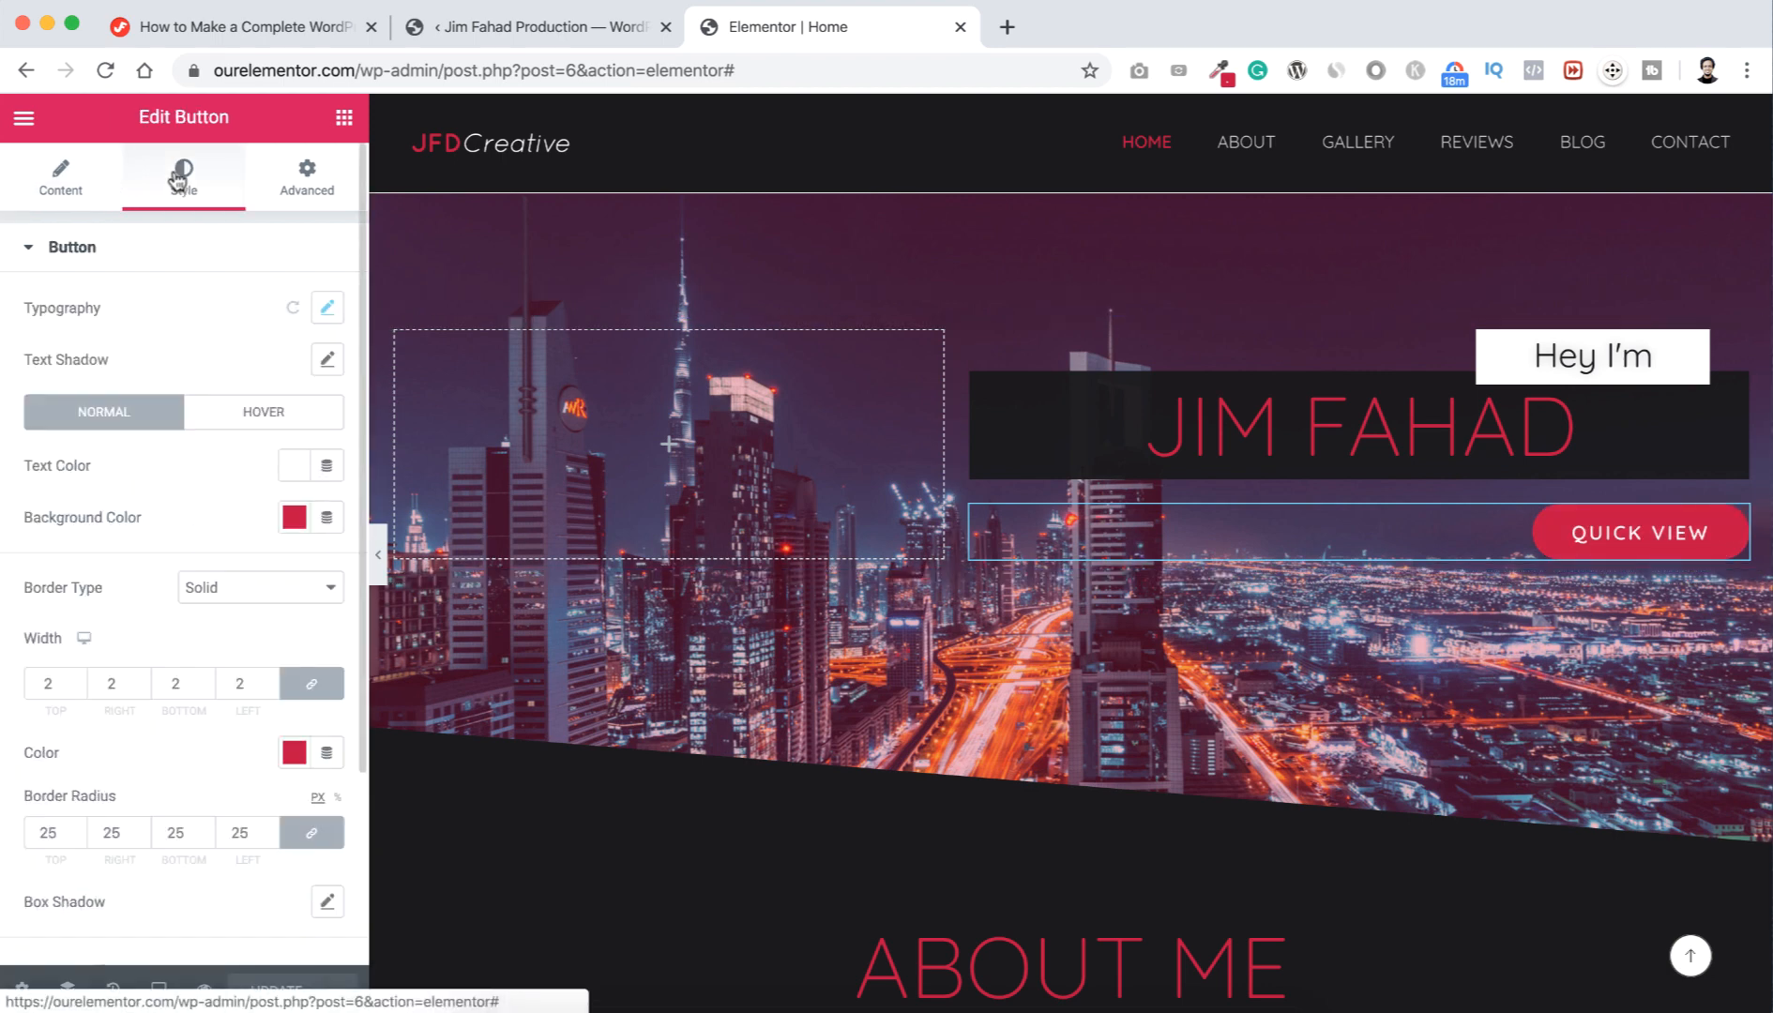
{"action": "left_click", "coordinate": [292, 517]}
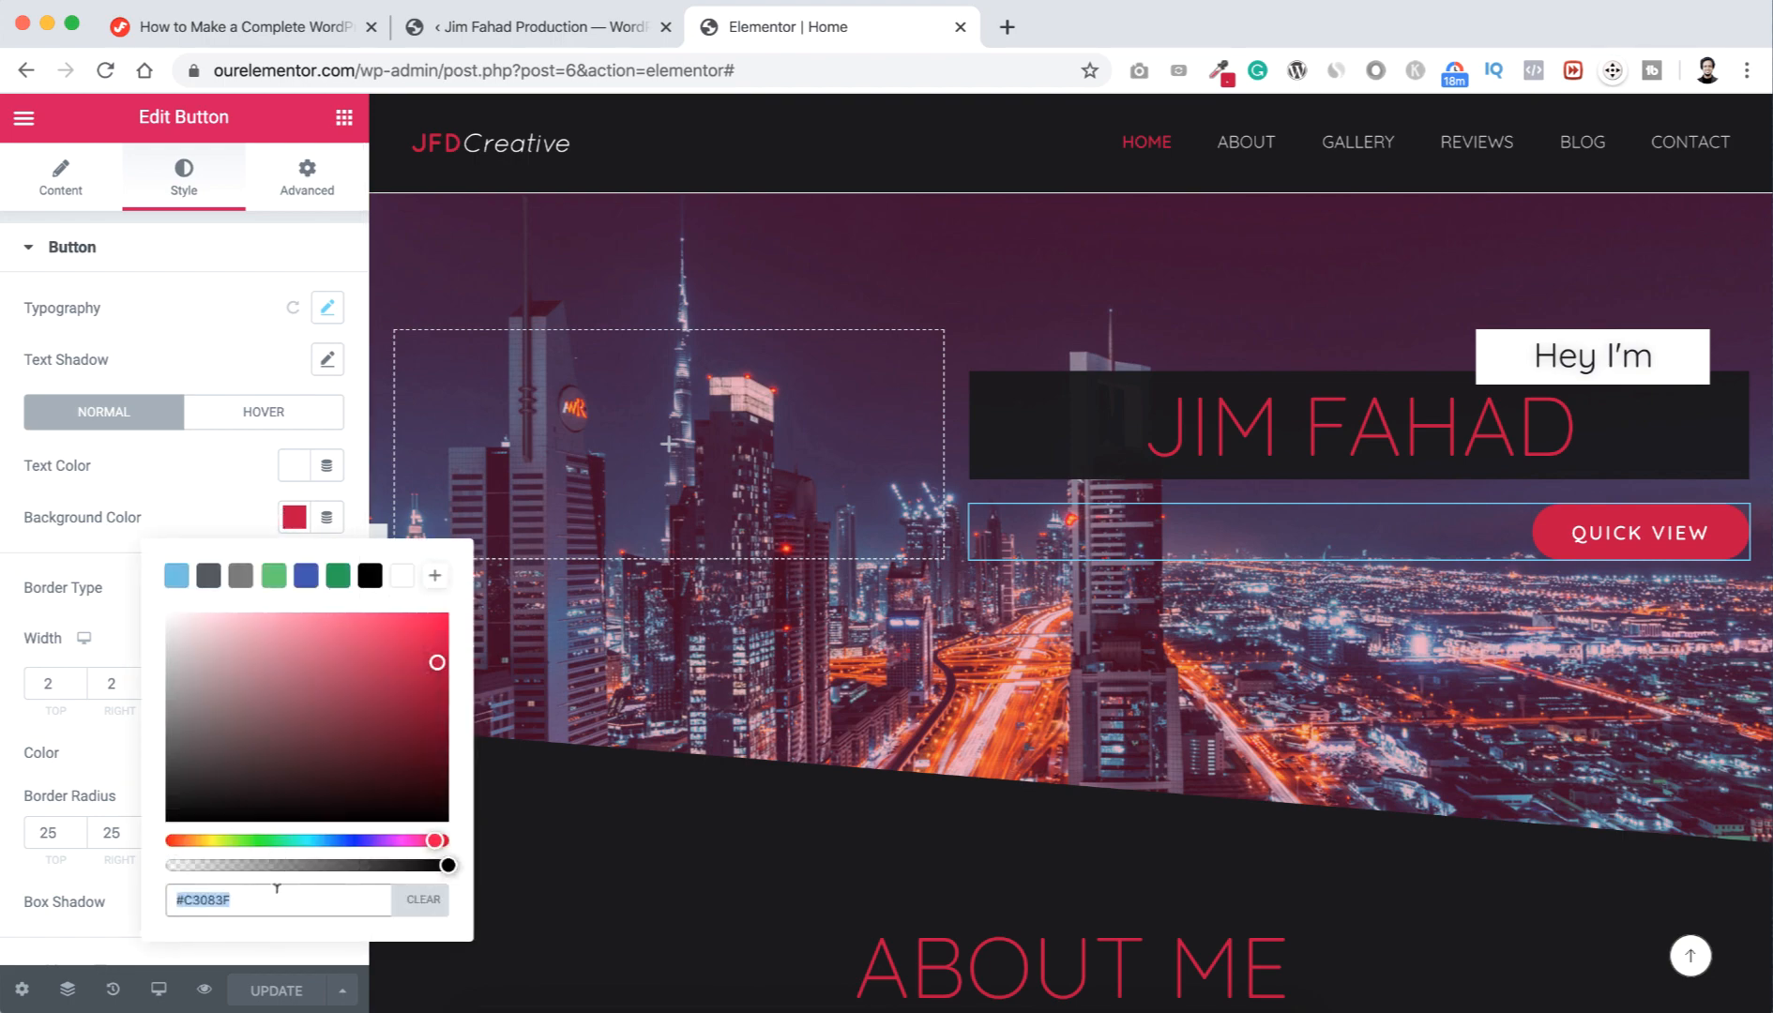
{"action": "left_click", "coordinate": [210, 499]}
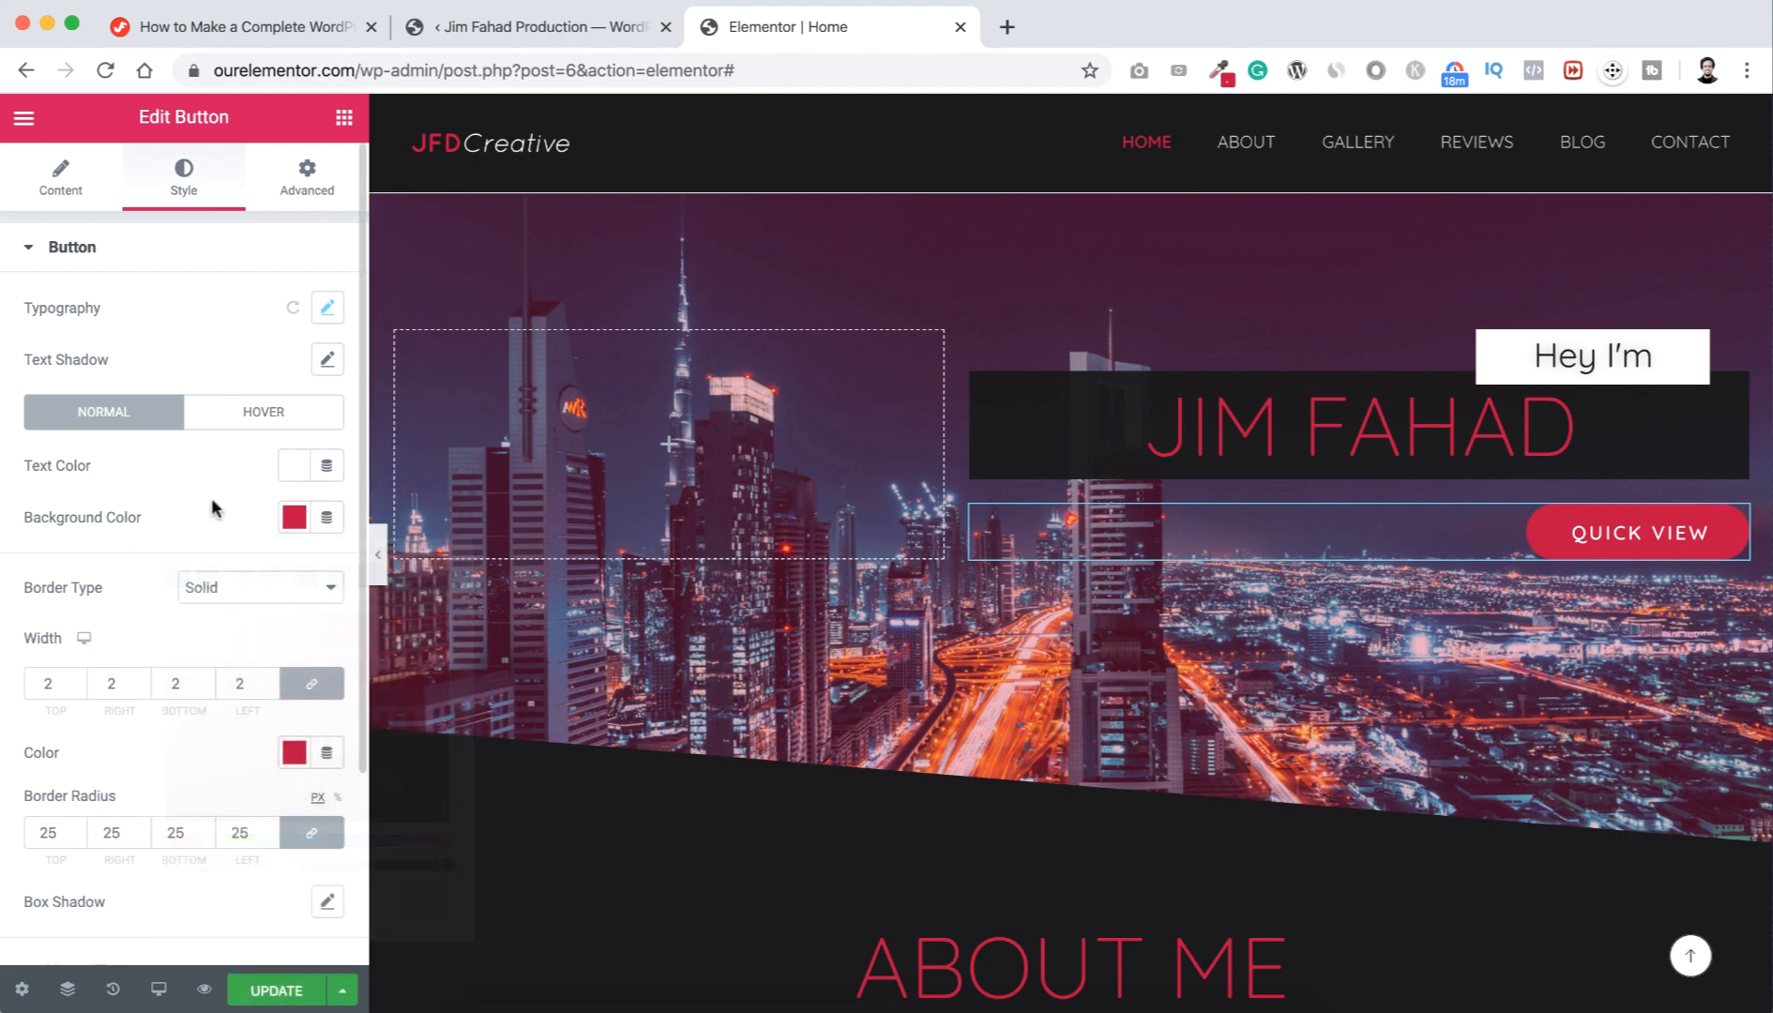
Step: In Theme Style, set the normal button background color to #C3083F and the border radius to 25 px on all corners
{"action": "scroll", "coordinate": [744, 753], "scroll_direction": "down", "scroll_amount": 10}
{"action": "scroll", "coordinate": [748, 758], "scroll_direction": "down", "scroll_amount": 20}
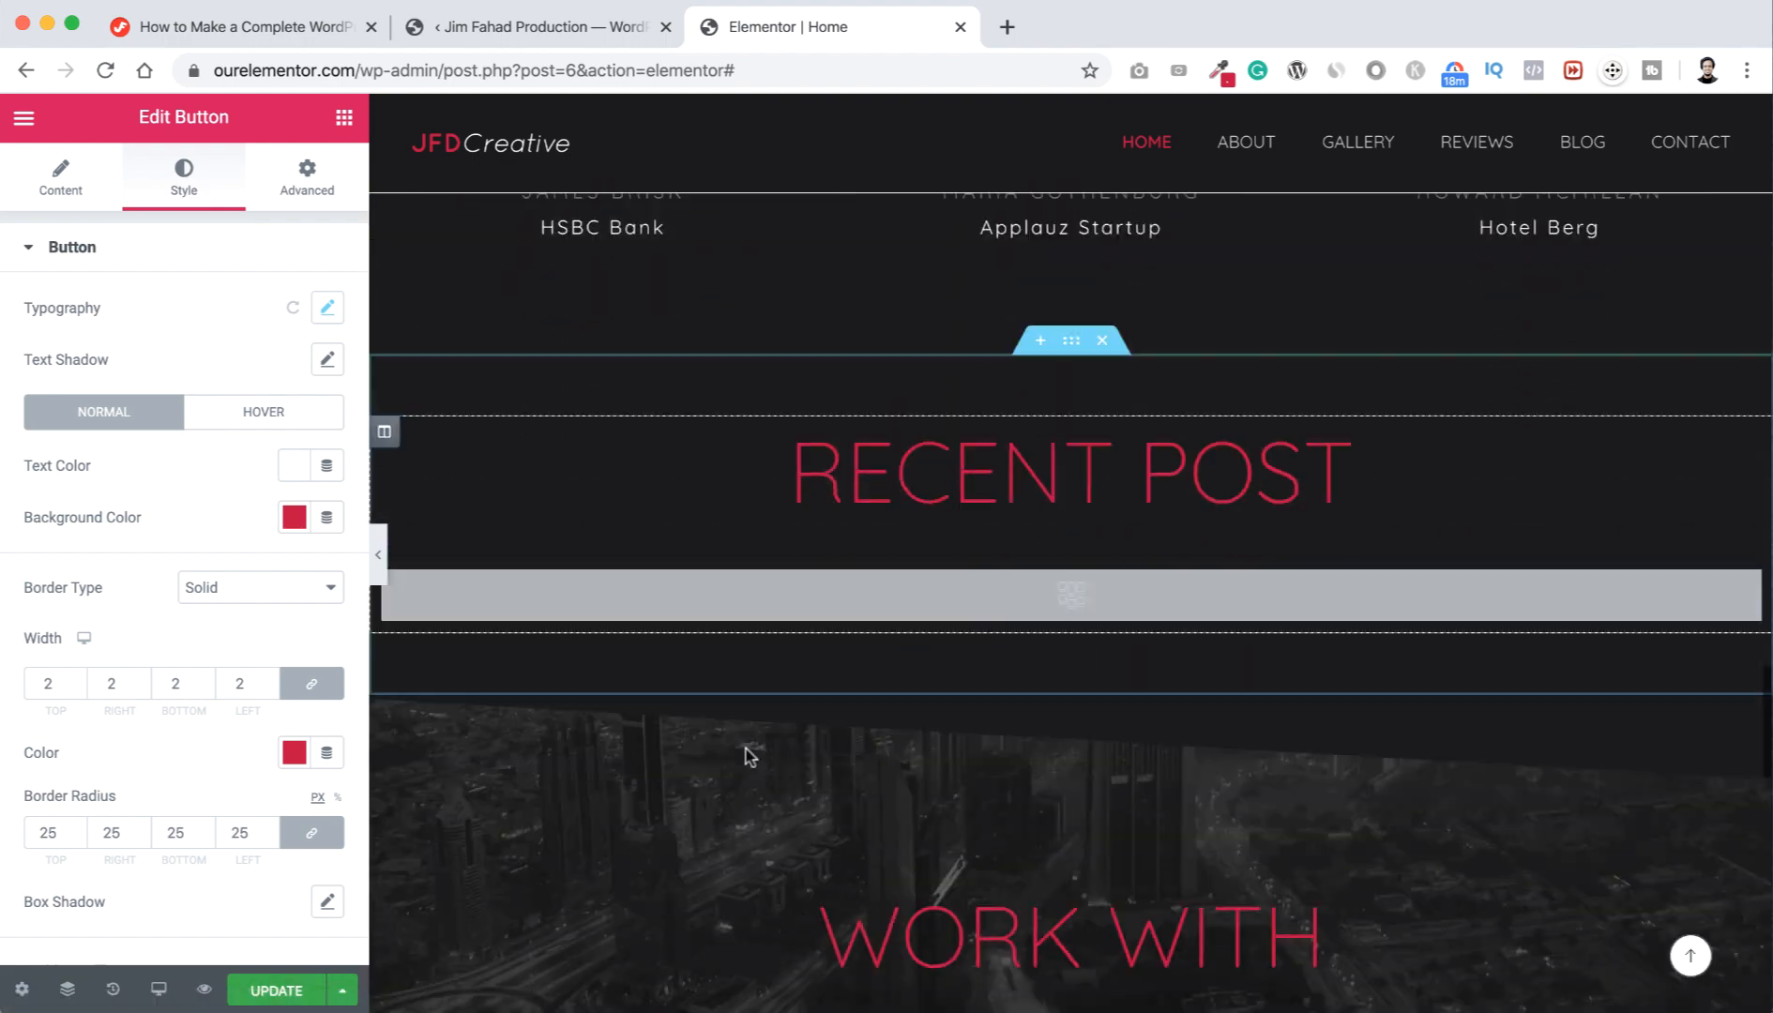
{"action": "scroll", "coordinate": [747, 743], "scroll_direction": "down", "scroll_amount": 2}
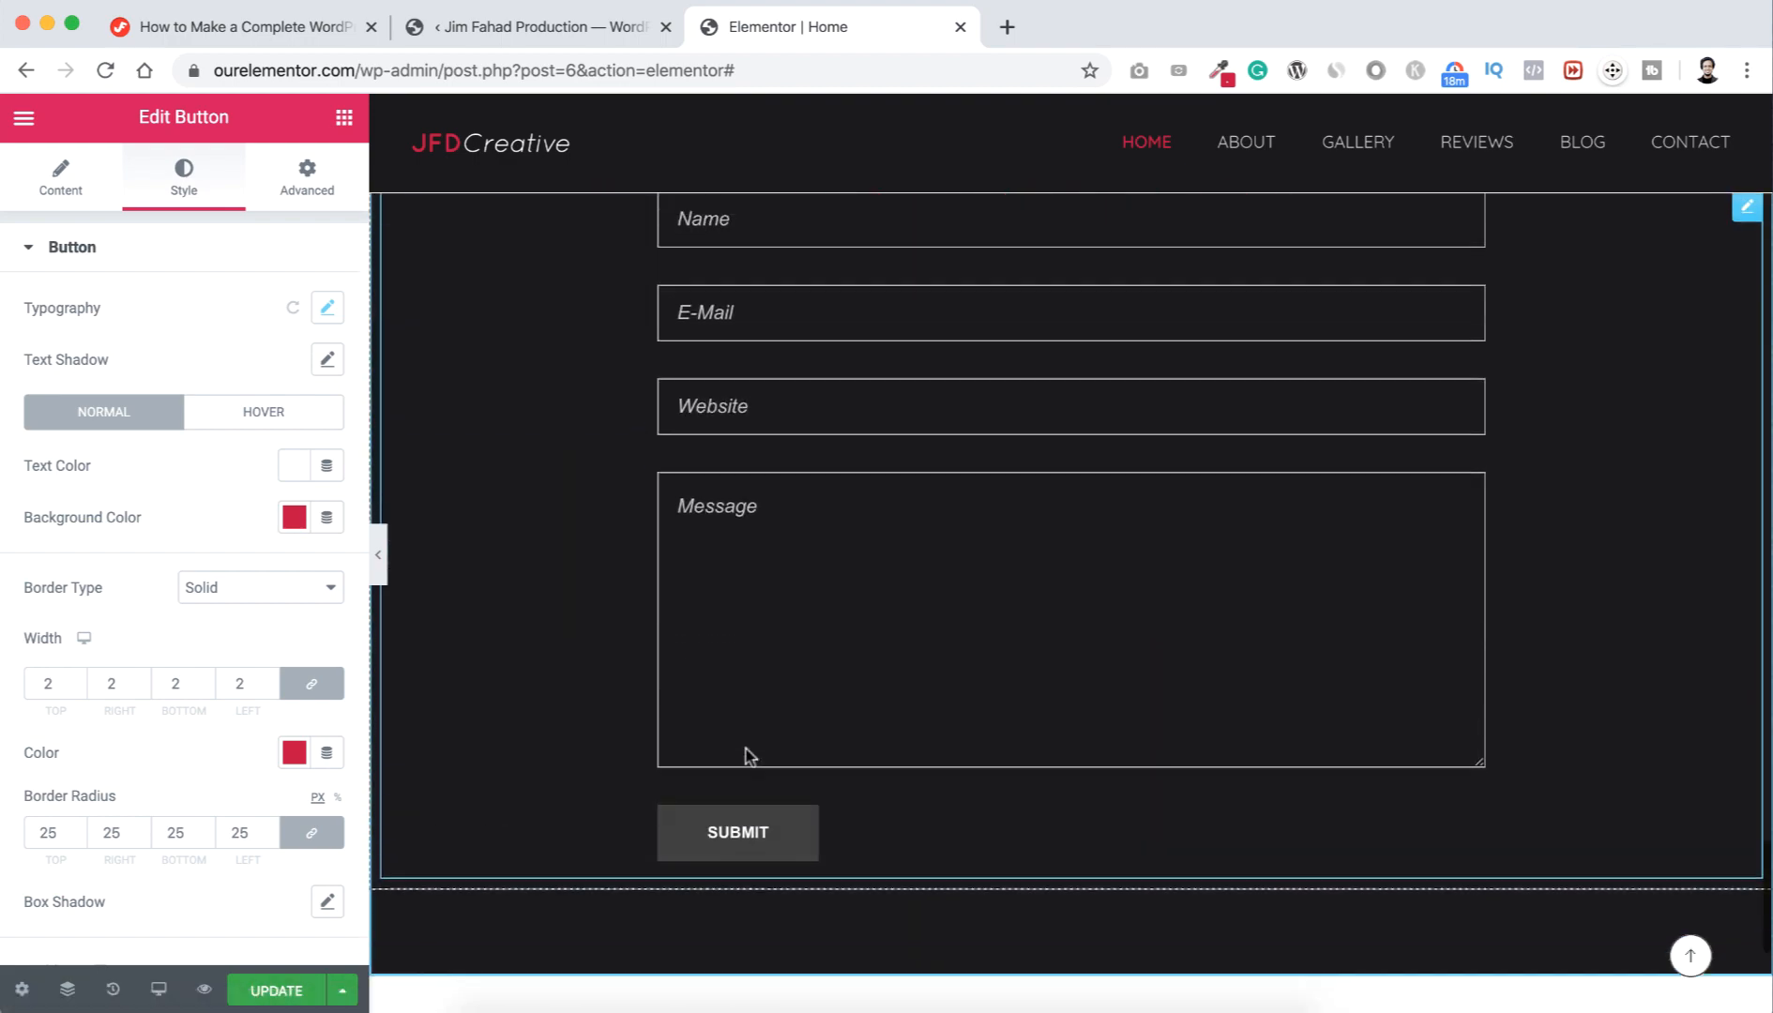
{"action": "scroll", "coordinate": [826, 831], "scroll_direction": "down", "scroll_amount": 2}
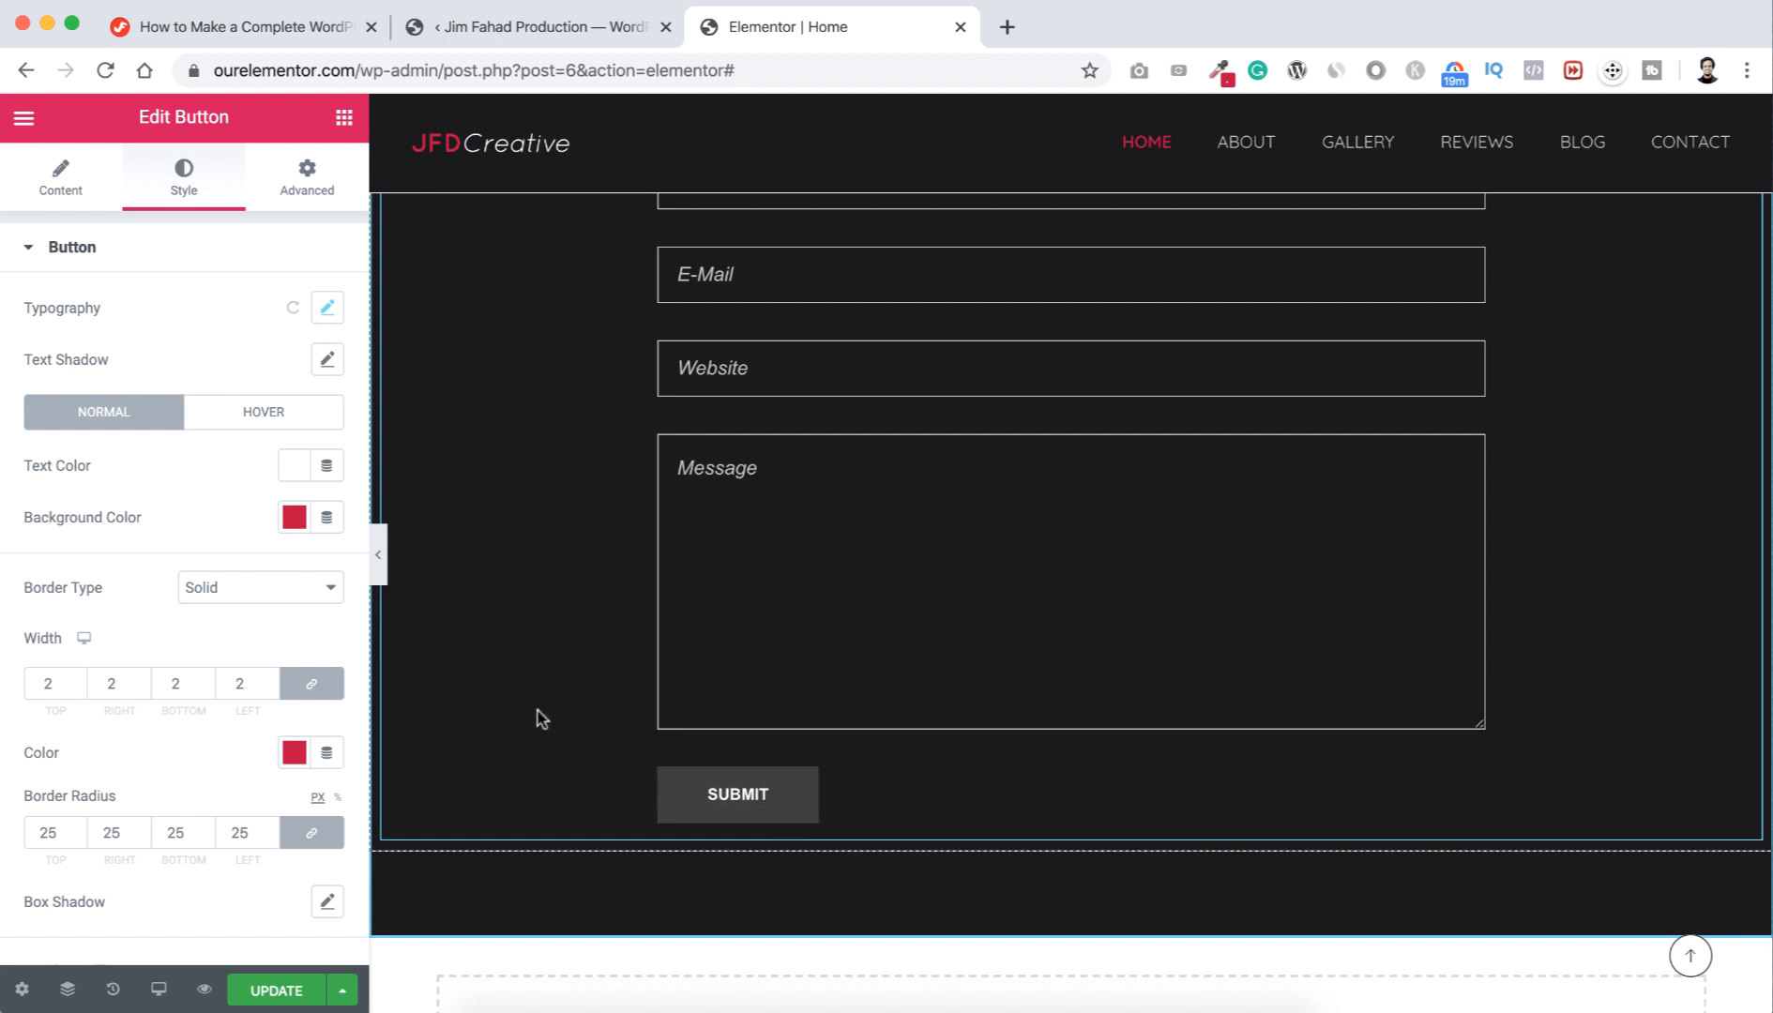
{"action": "left_click", "coordinate": [24, 119]}
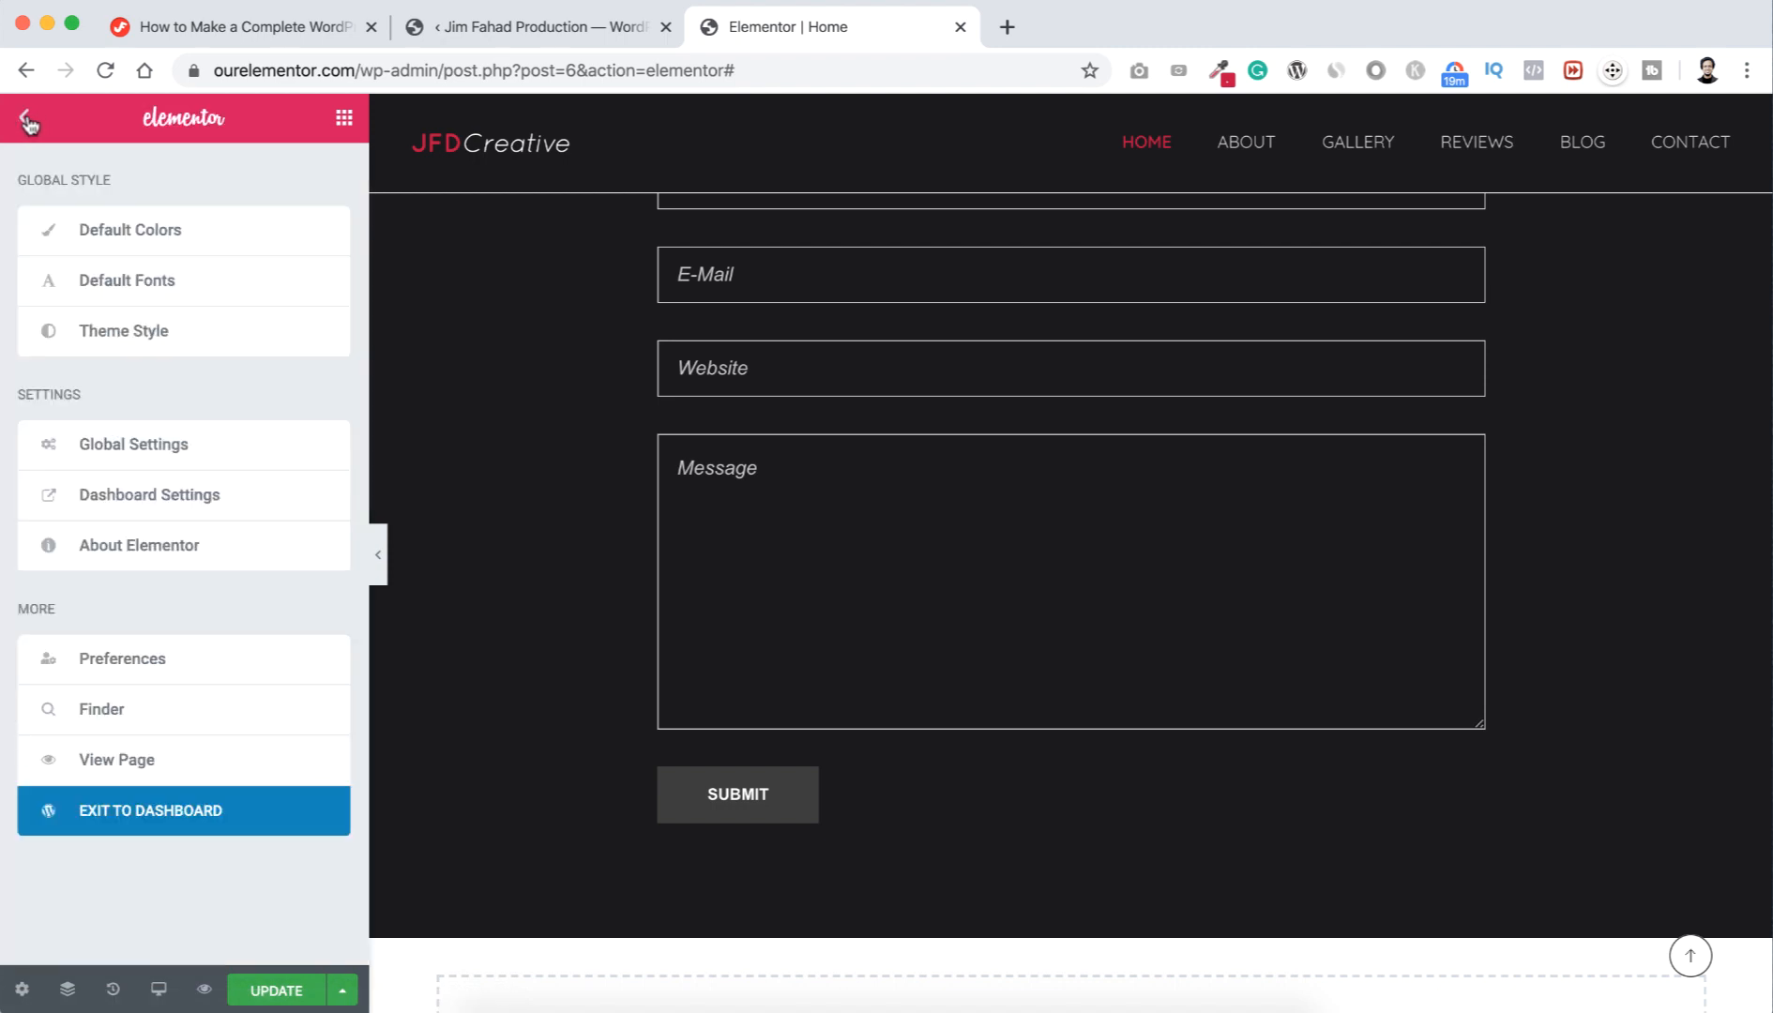
{"action": "left_click", "coordinate": [135, 332]}
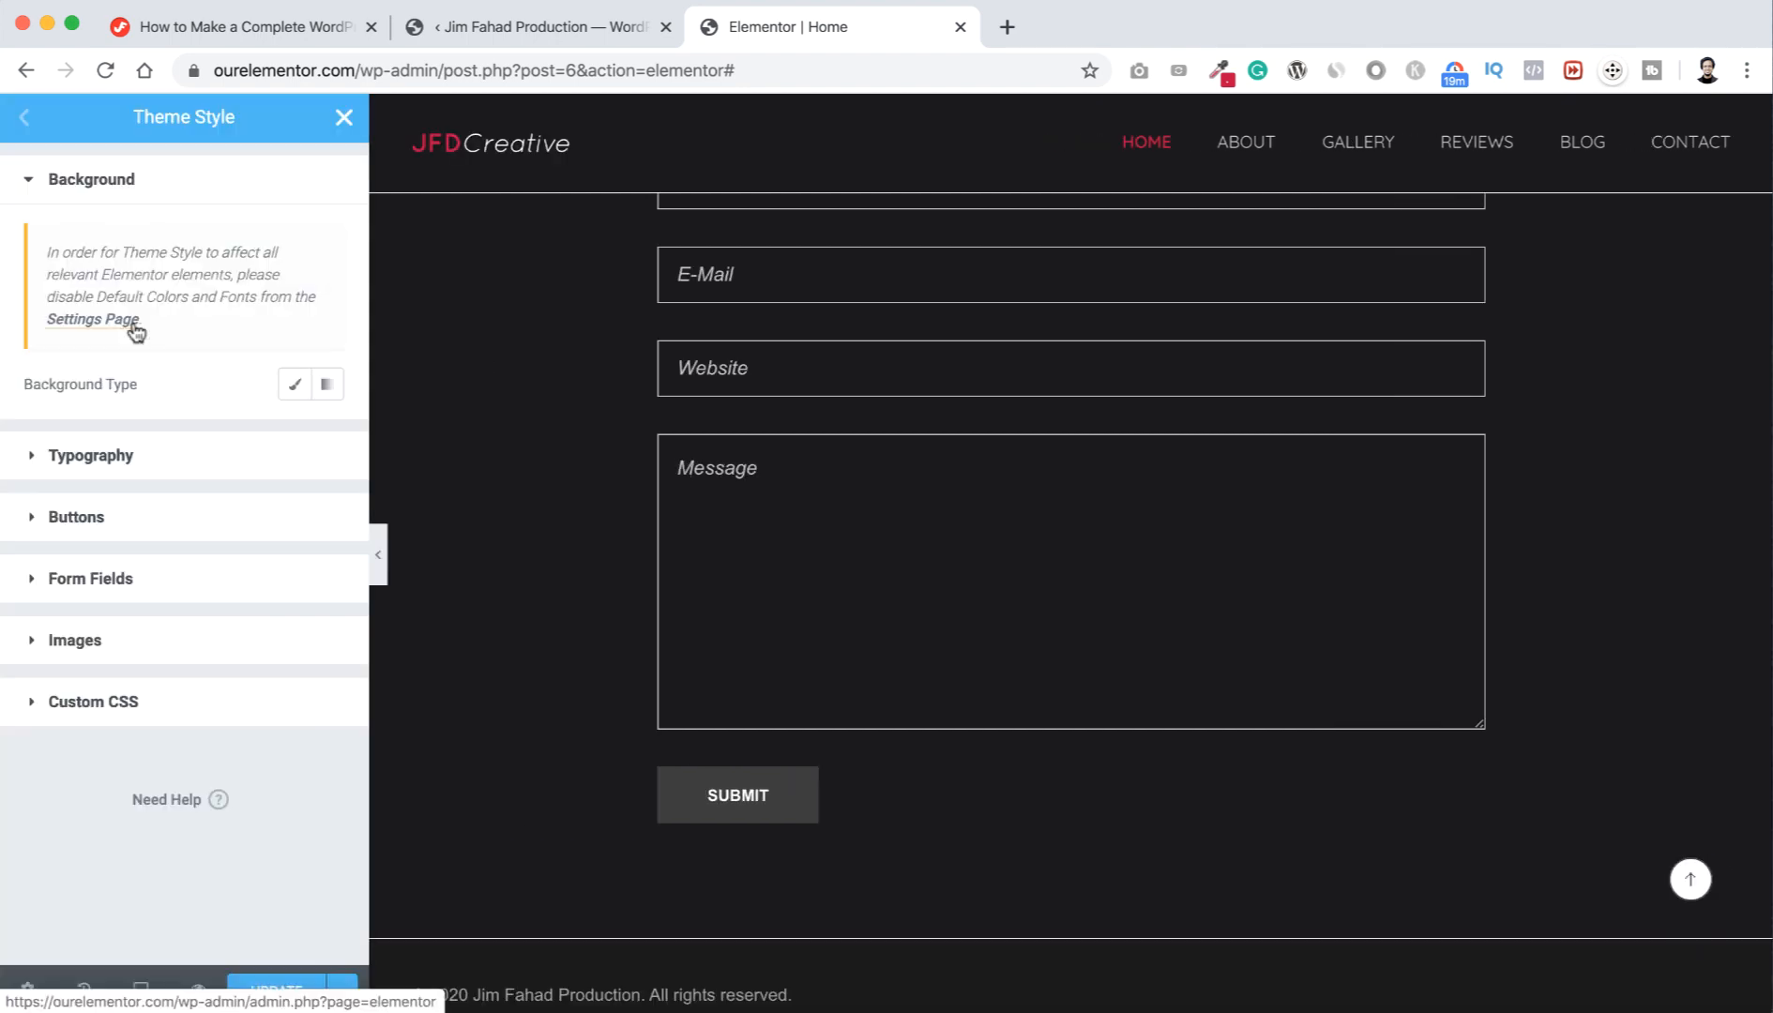
{"action": "left_click", "coordinate": [66, 519]}
{"action": "scroll", "coordinate": [64, 521], "scroll_direction": "down", "scroll_amount": 2}
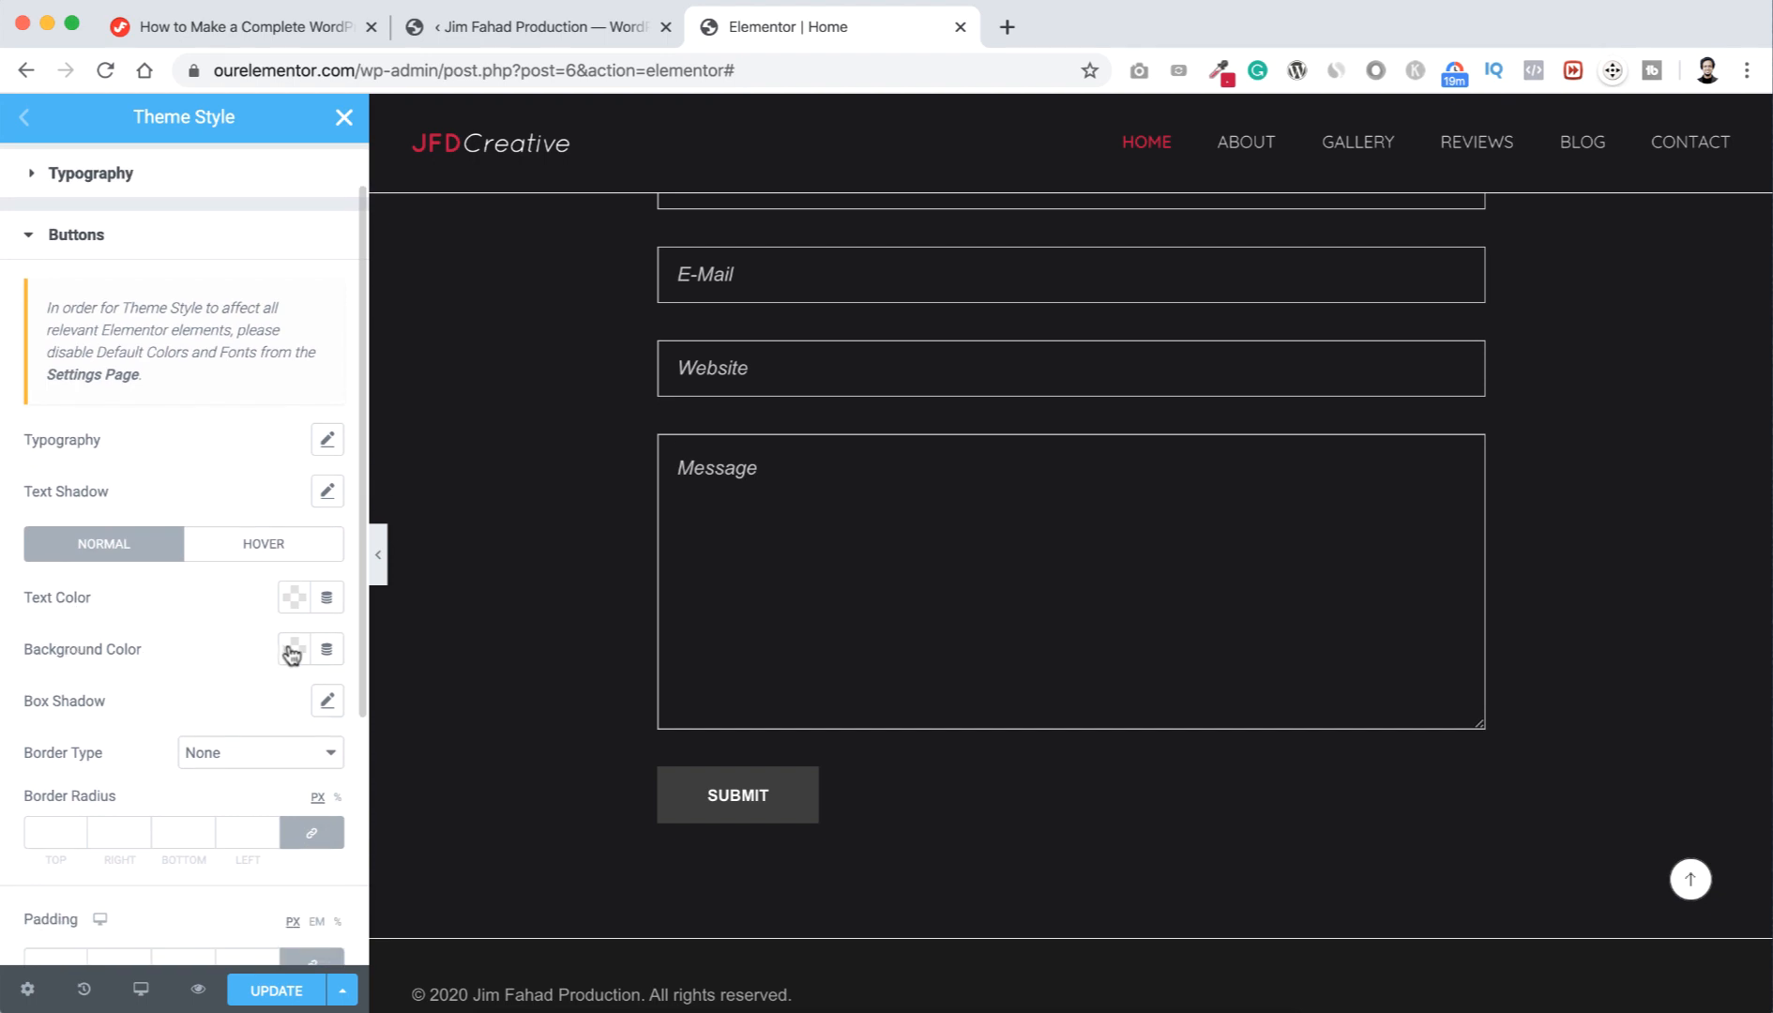
{"action": "left_click", "coordinate": [294, 649]}
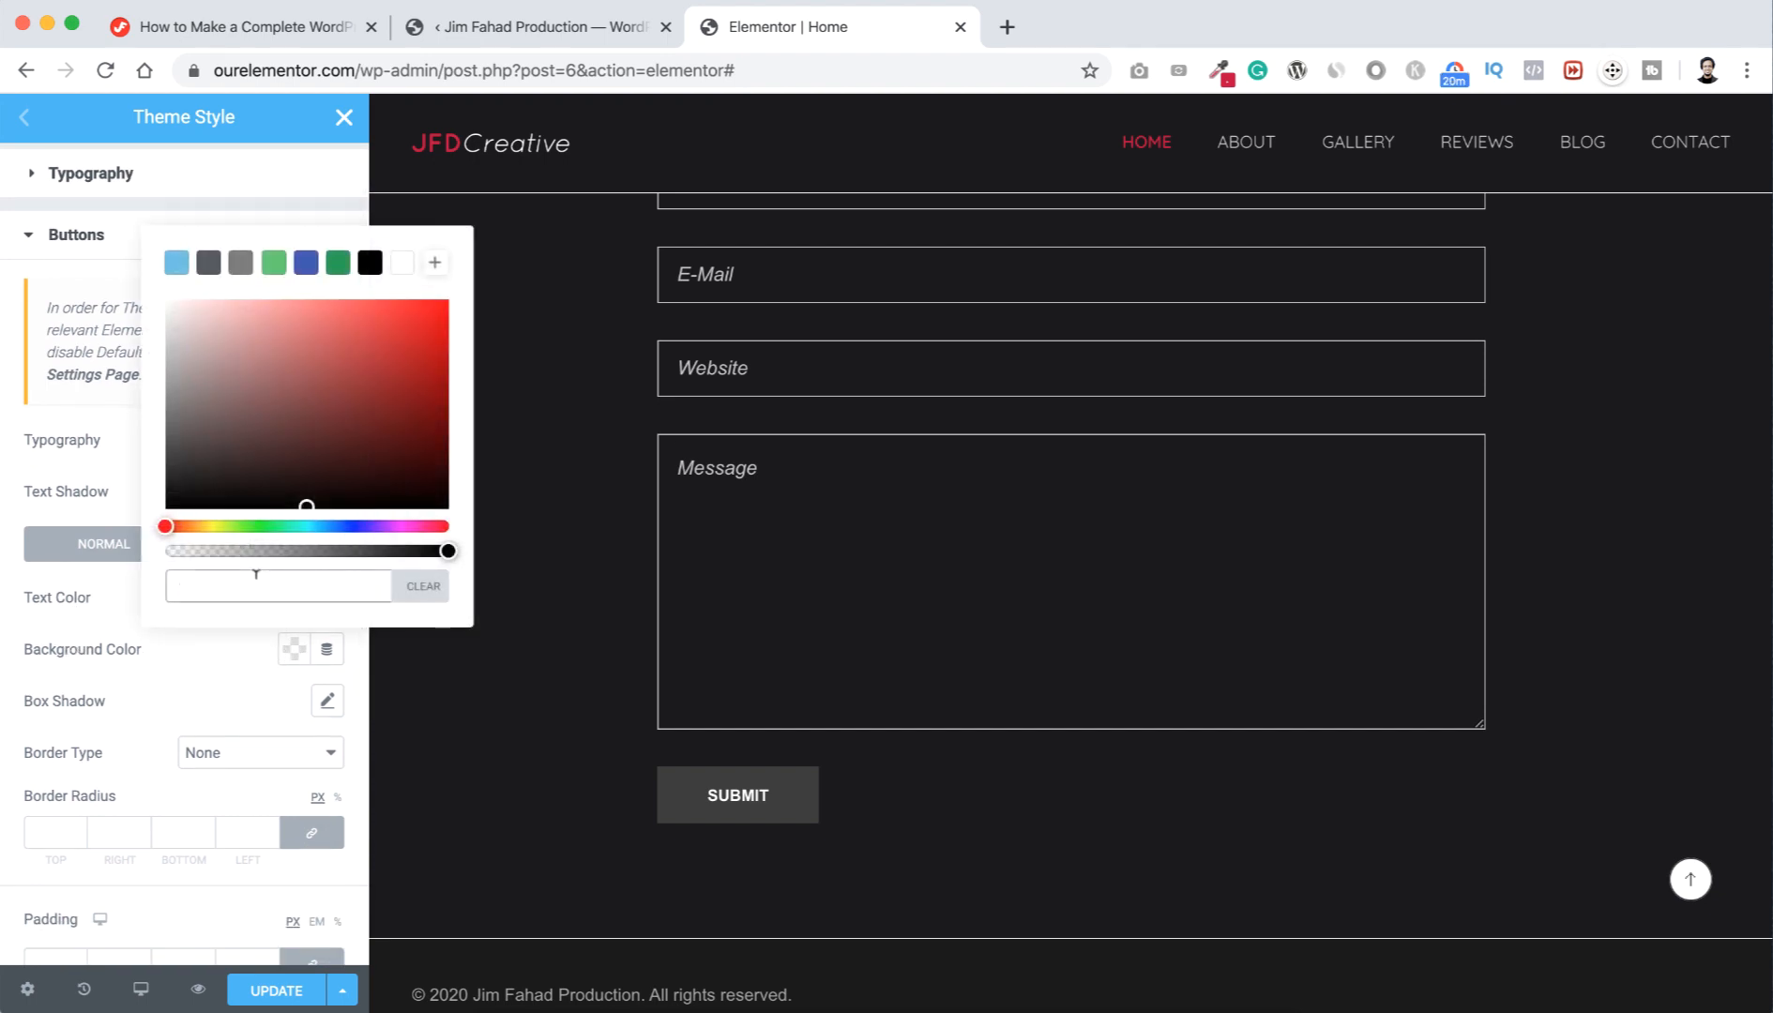
{"action": "type", "text": "#C3083F"}
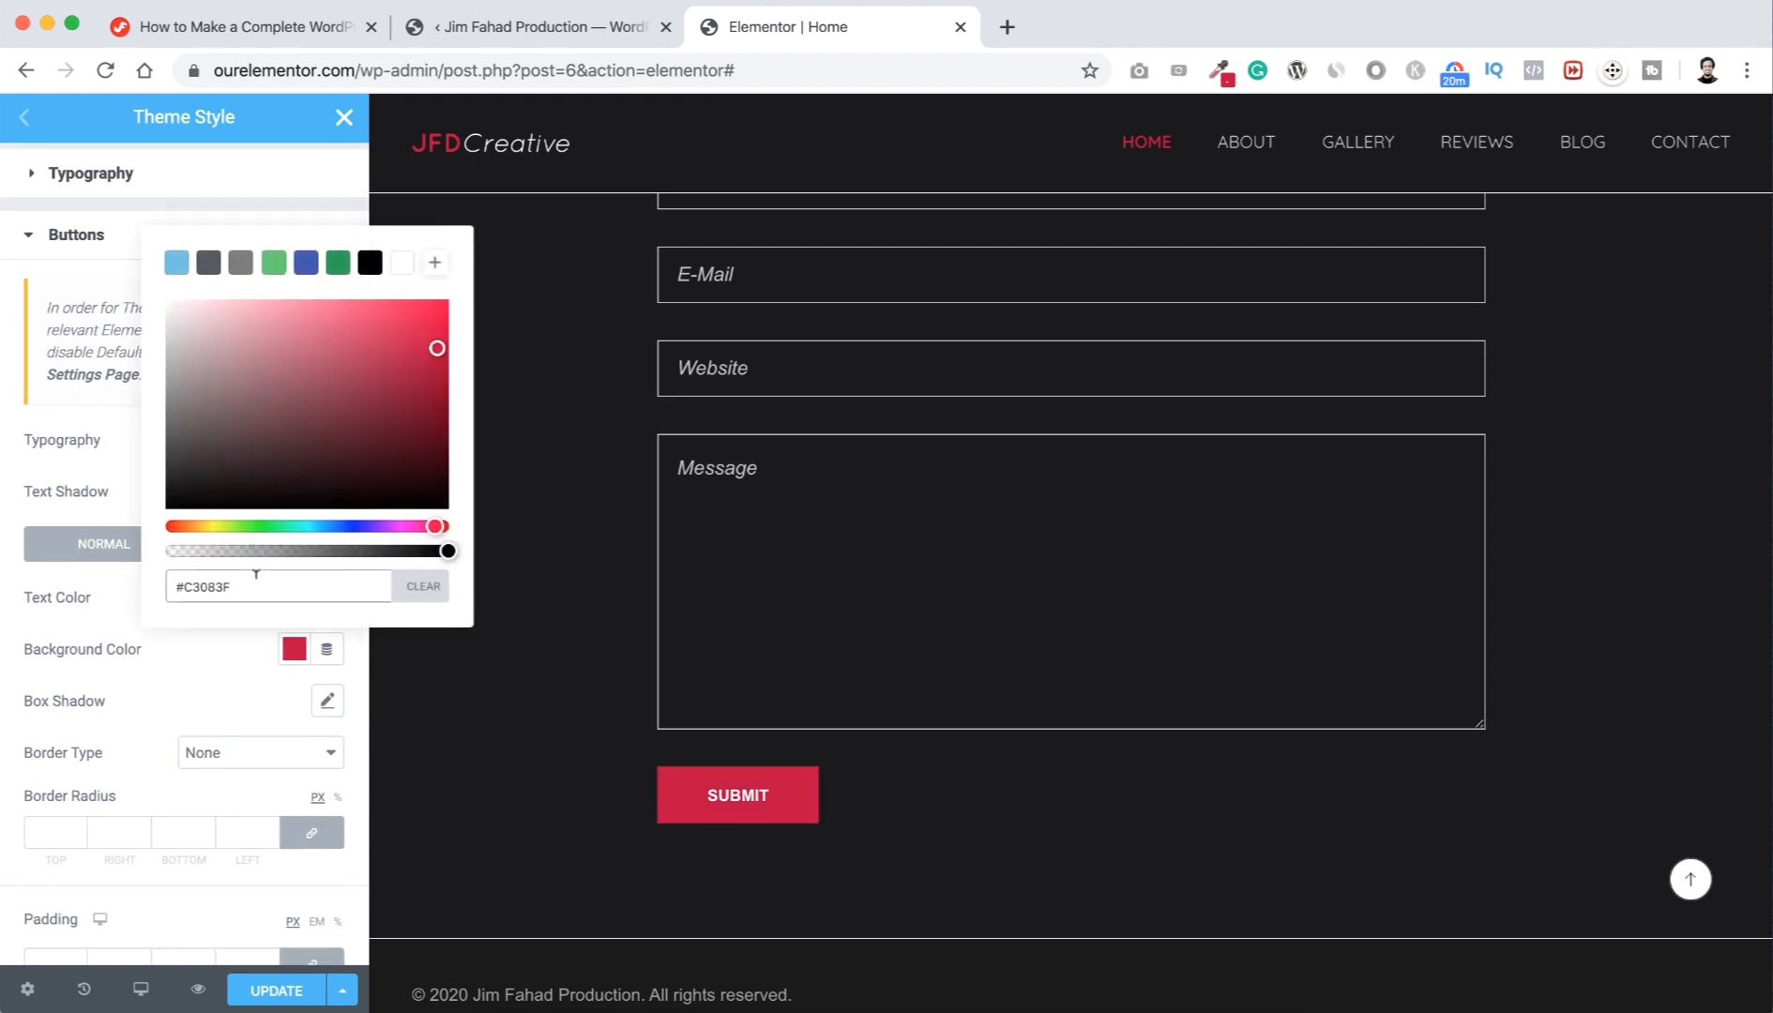
{"action": "left_click", "coordinate": [193, 668]}
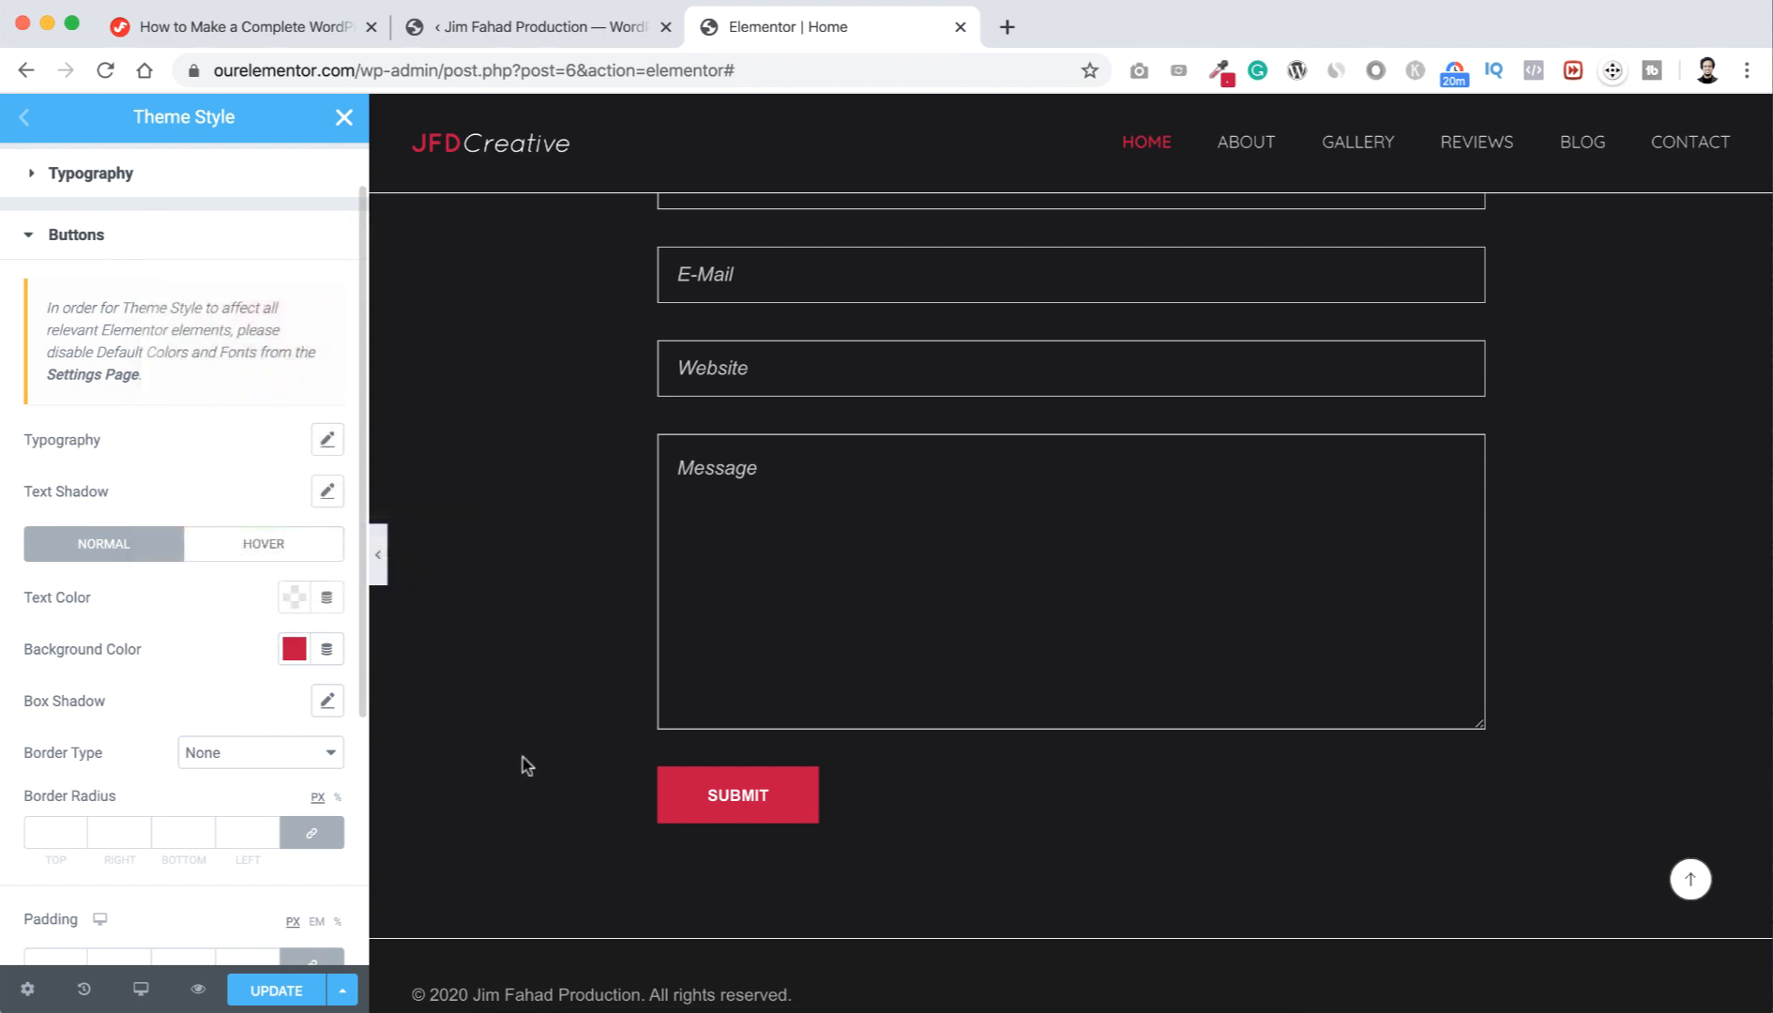
{"action": "left_click", "coordinate": [49, 825]}
{"action": "type", "text": "25"}
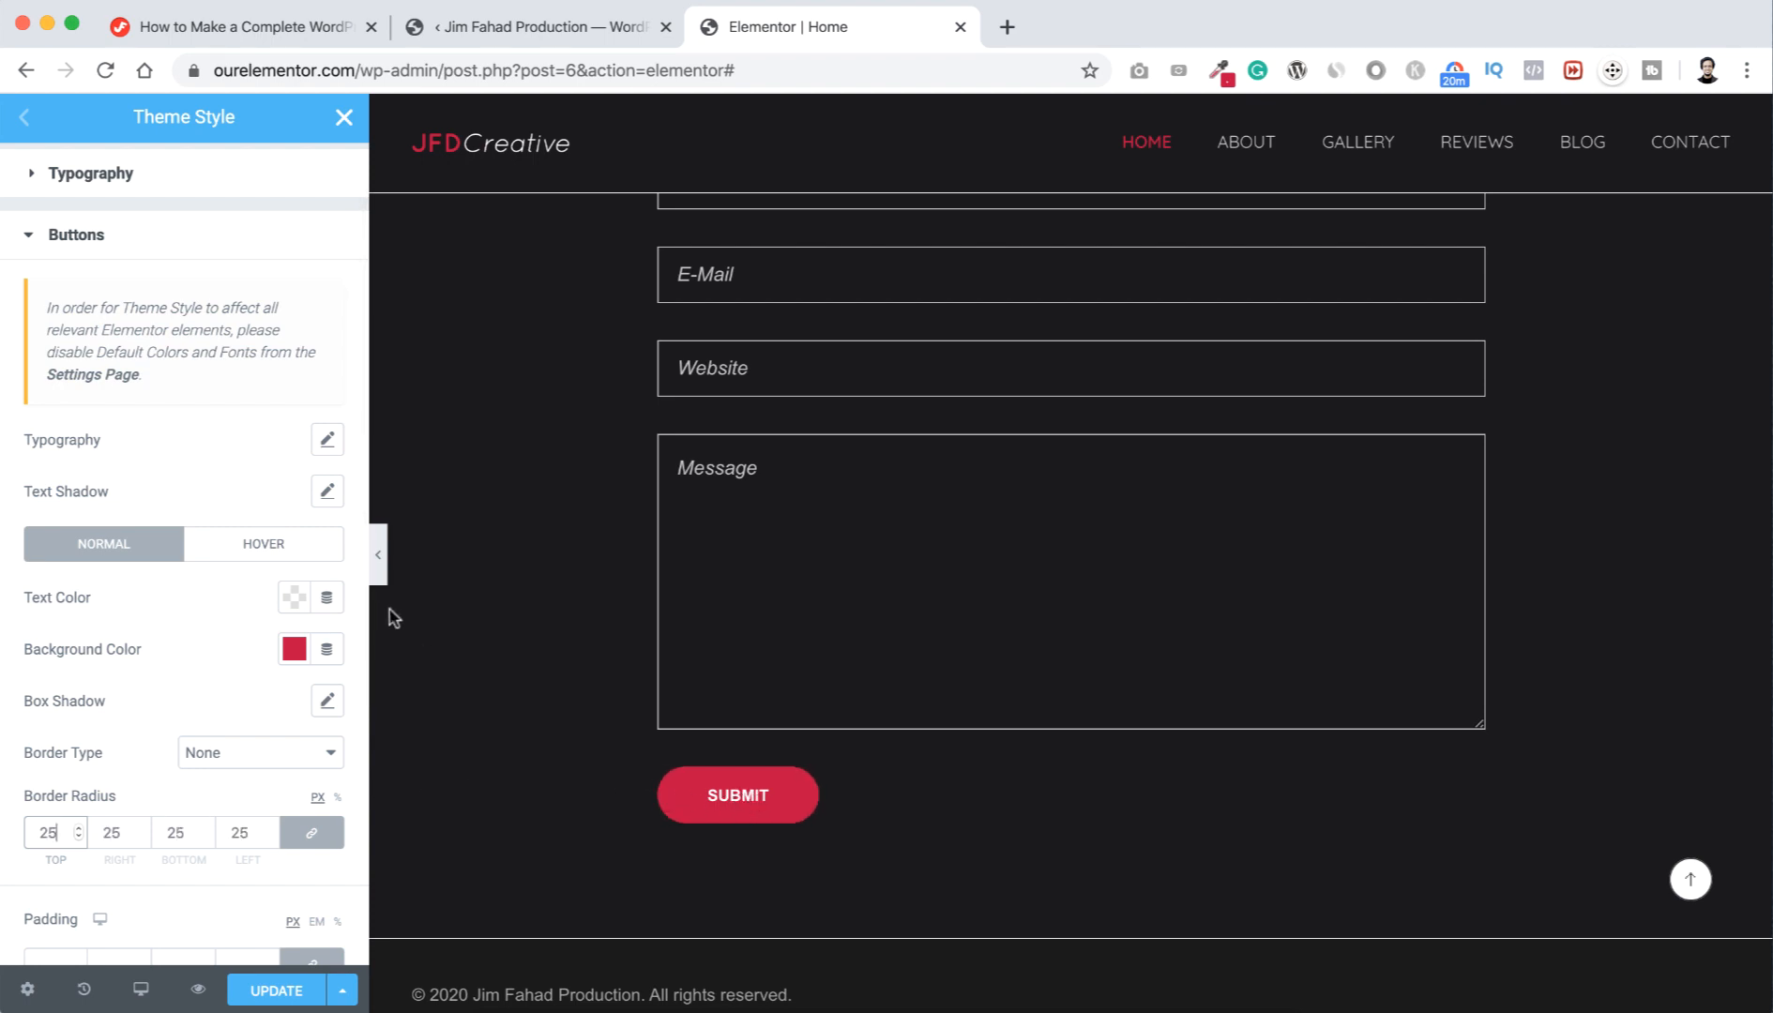
Step: Set the theme buttons' hover background color to #FFFDFD and hover text color to #000000
{"action": "left_click", "coordinate": [259, 551]}
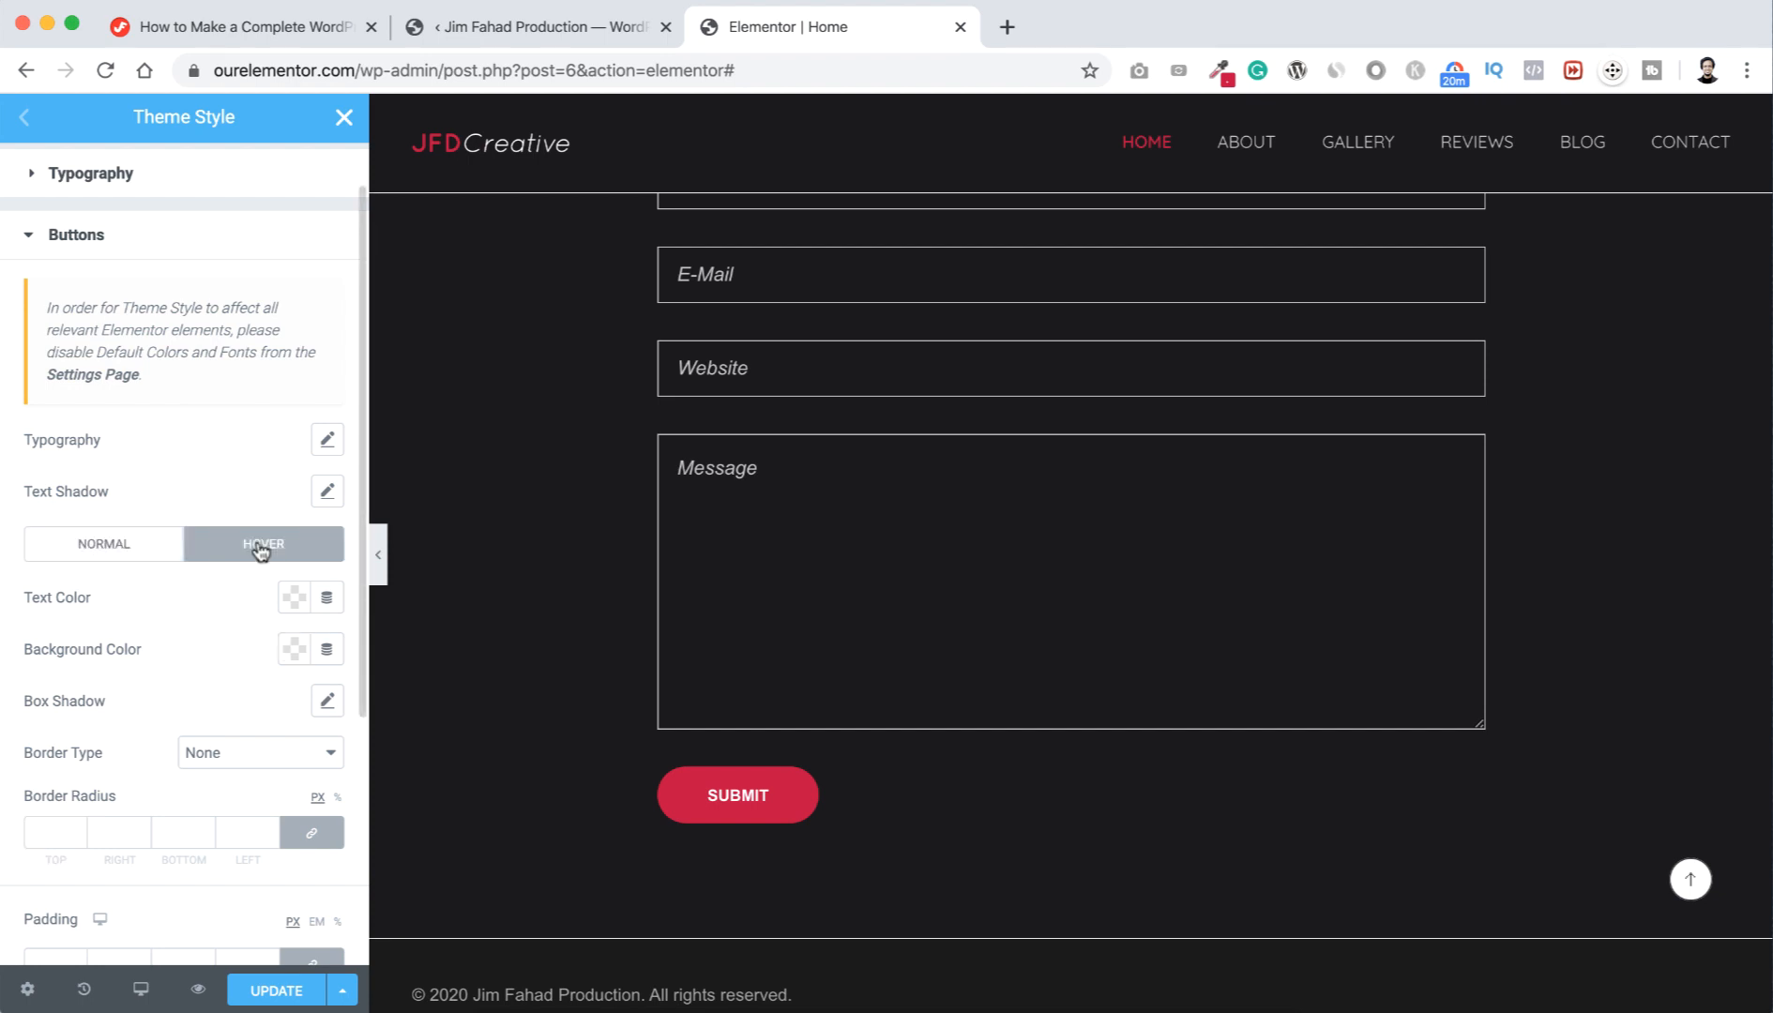
{"action": "left_click", "coordinate": [294, 649]}
{"action": "left_click", "coordinate": [190, 311]}
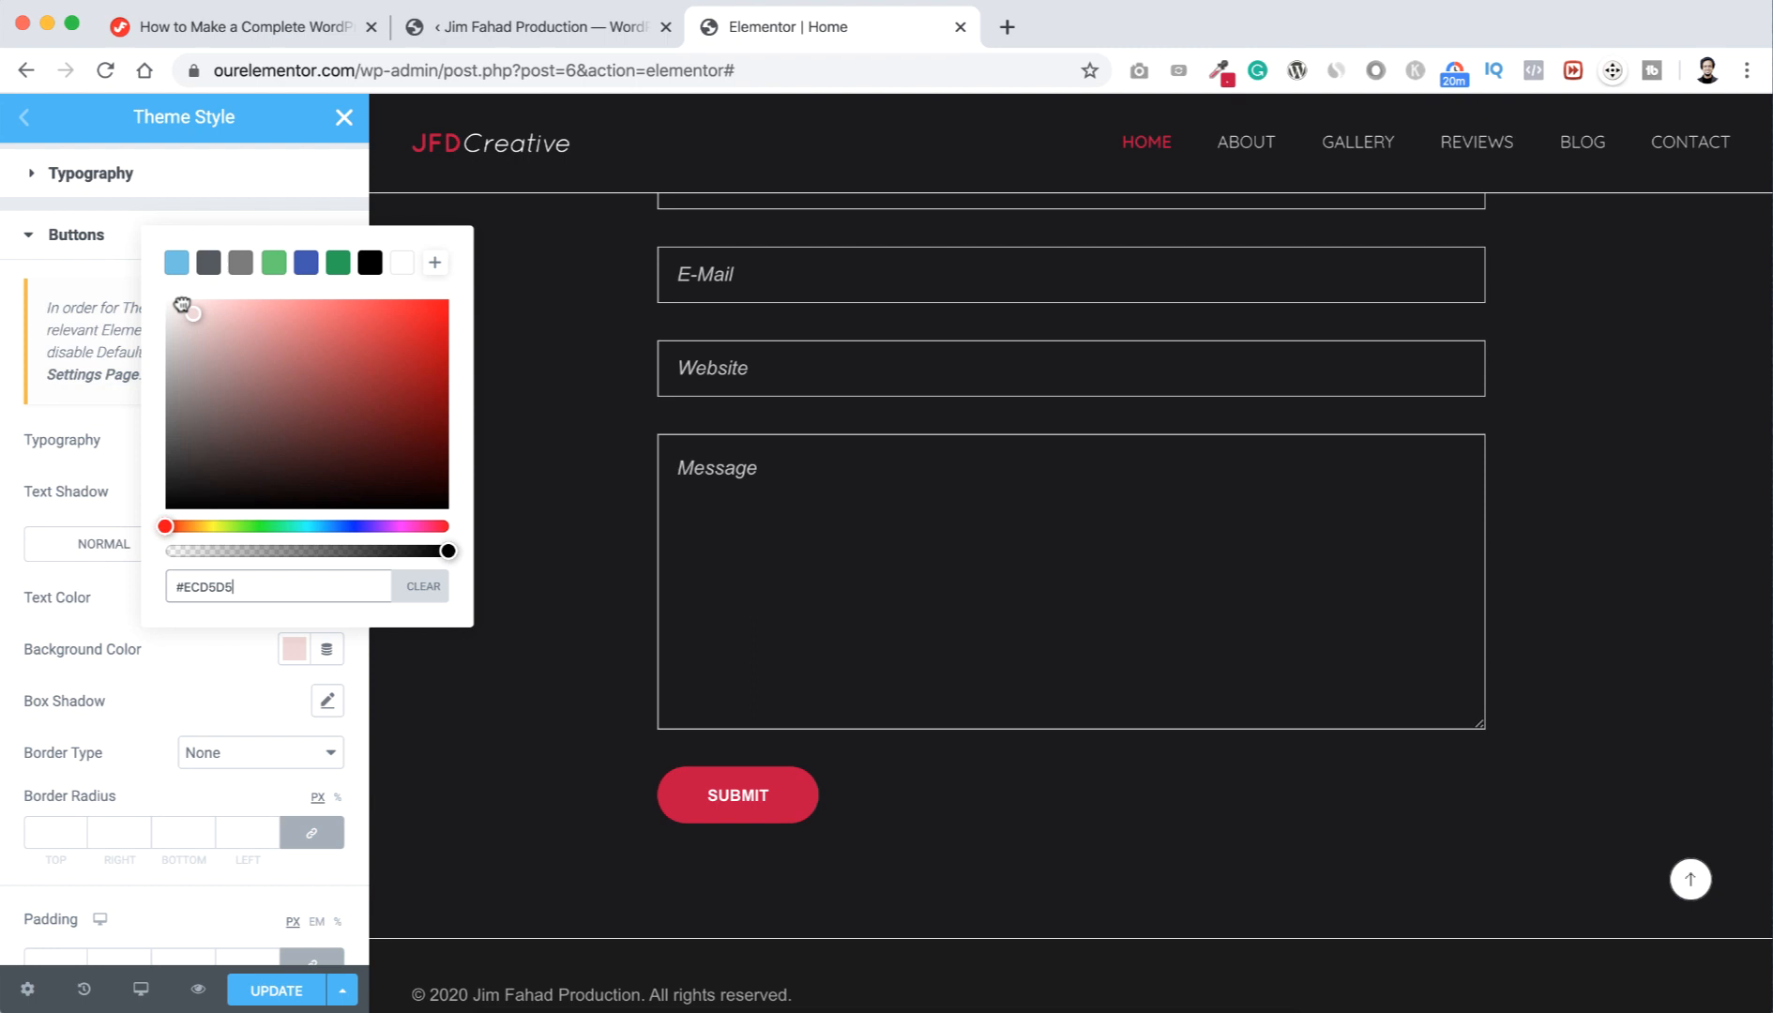
{"action": "left_click", "coordinate": [173, 652]}
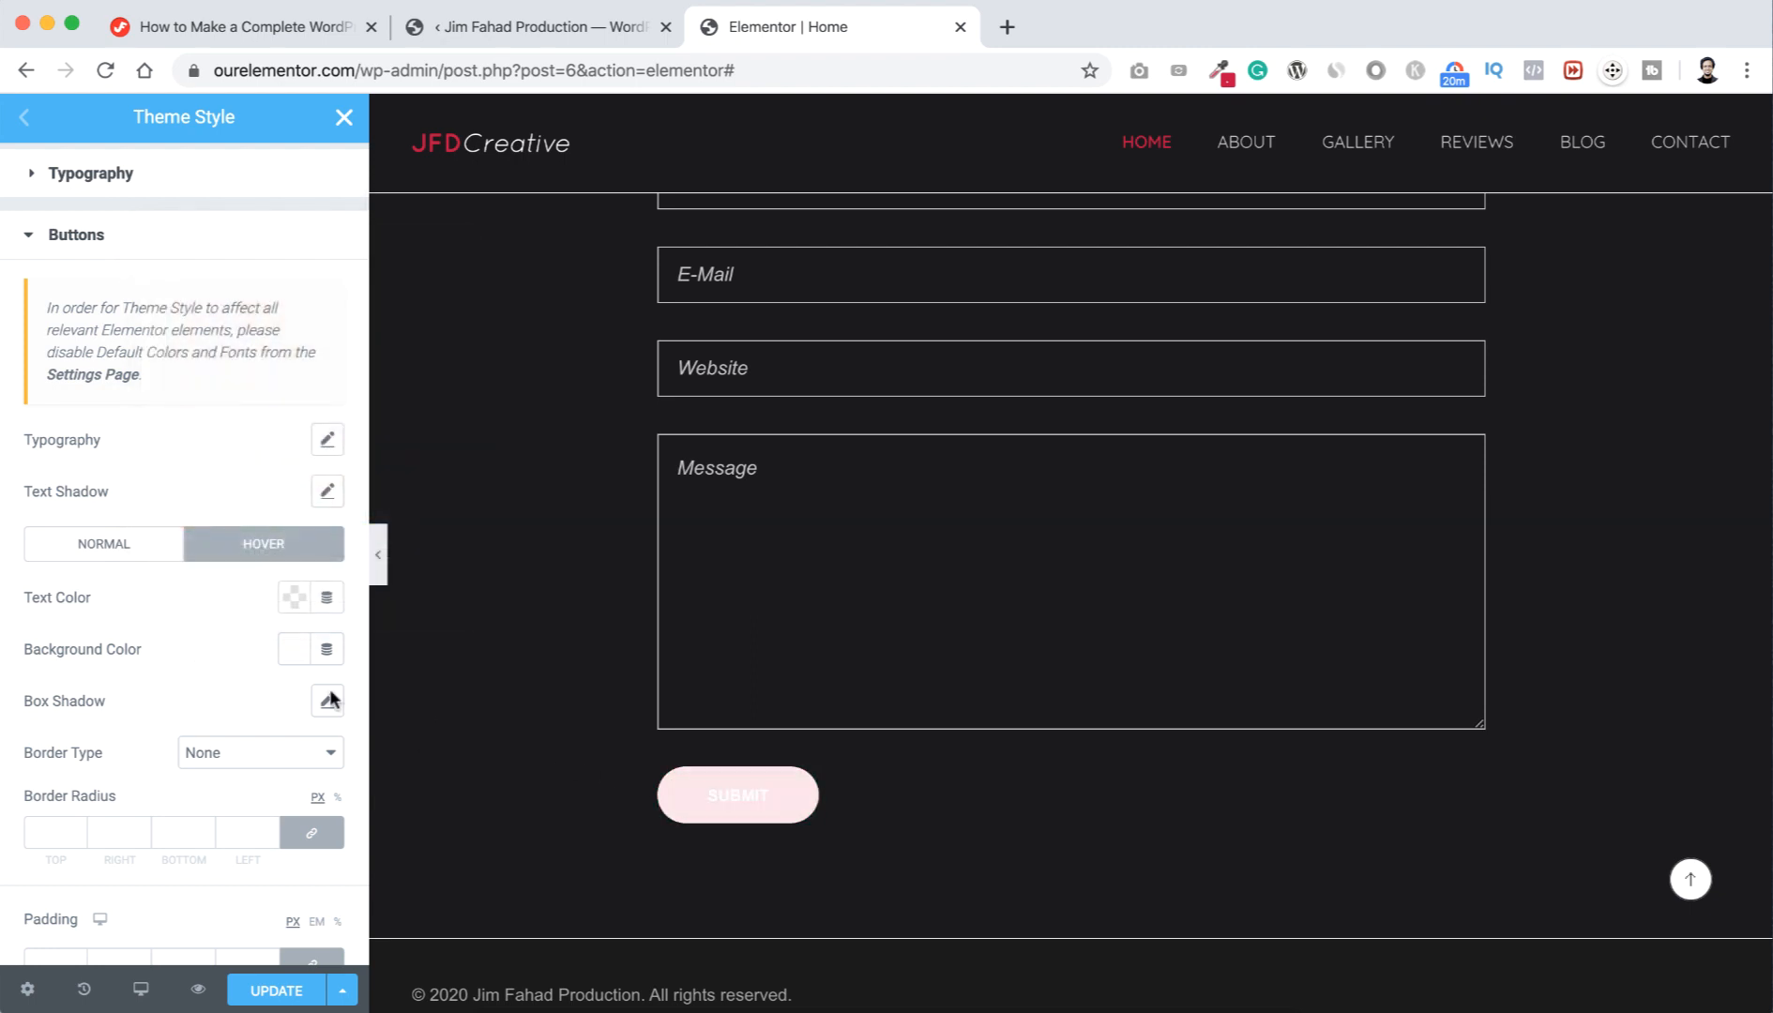
{"action": "left_click", "coordinate": [292, 597]}
{"action": "left_click_drag", "start_coordinate": [288, 389], "coordinate": [290, 490]}
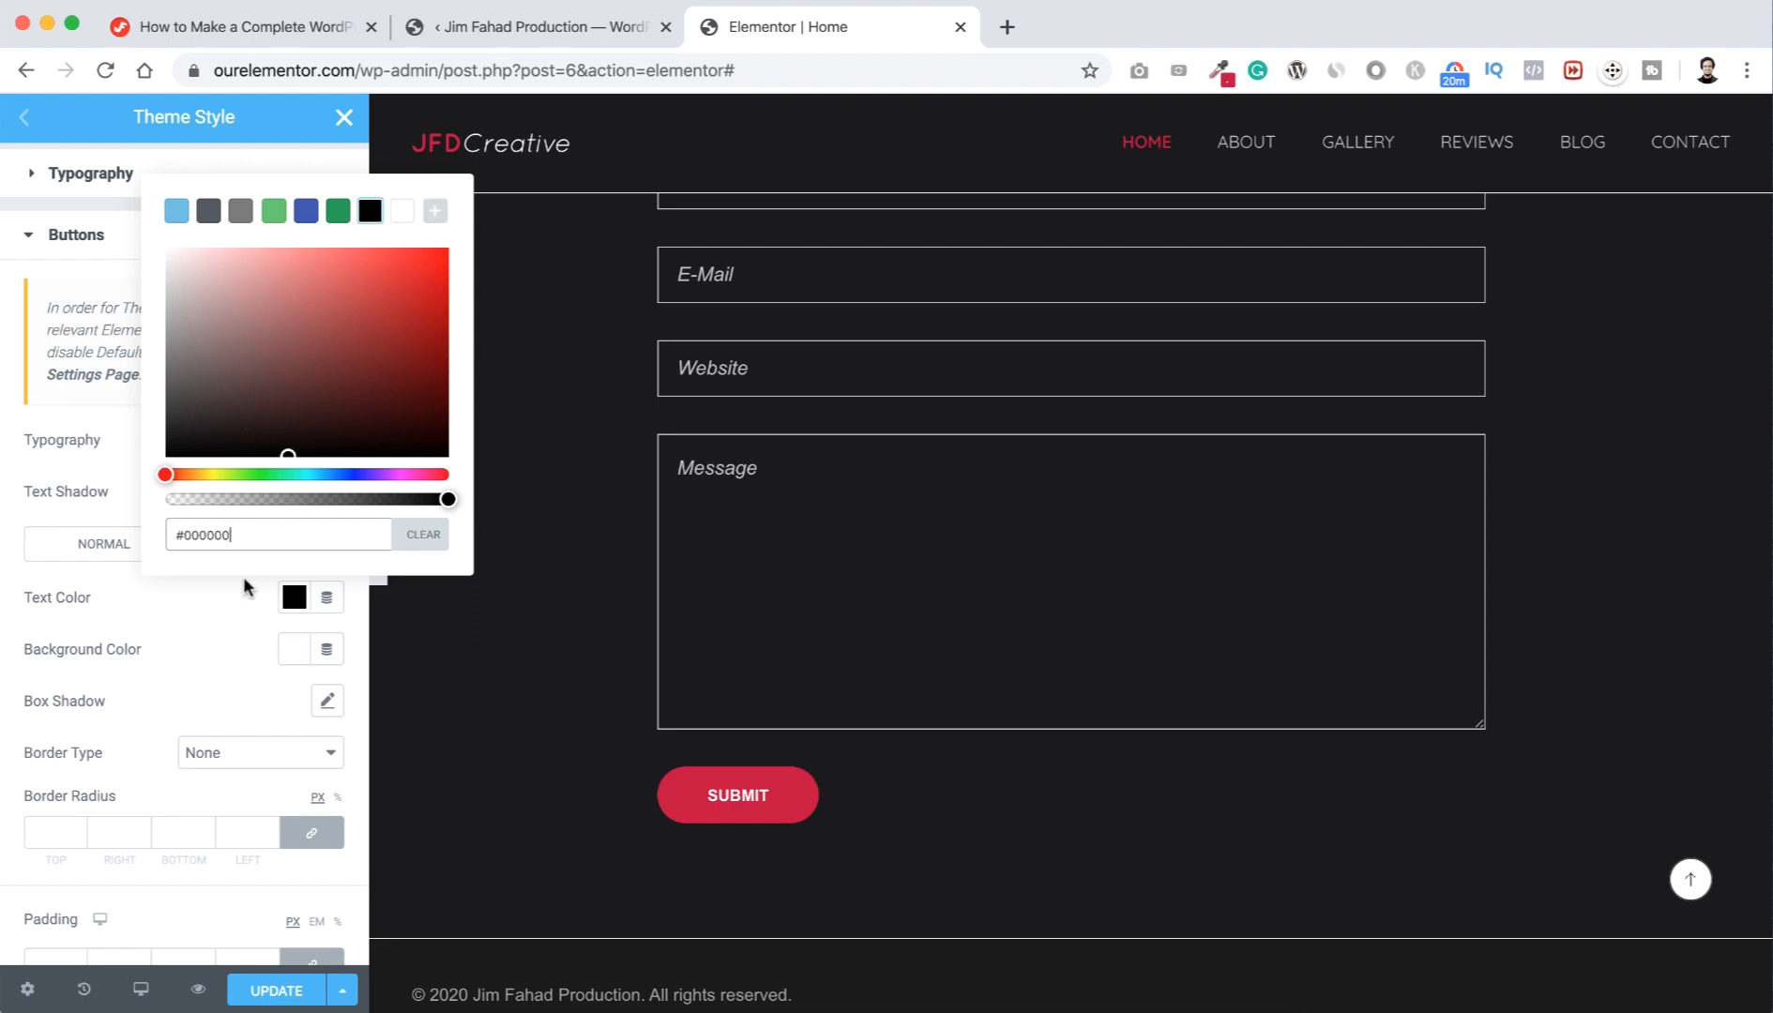
{"action": "left_click", "coordinate": [232, 618]}
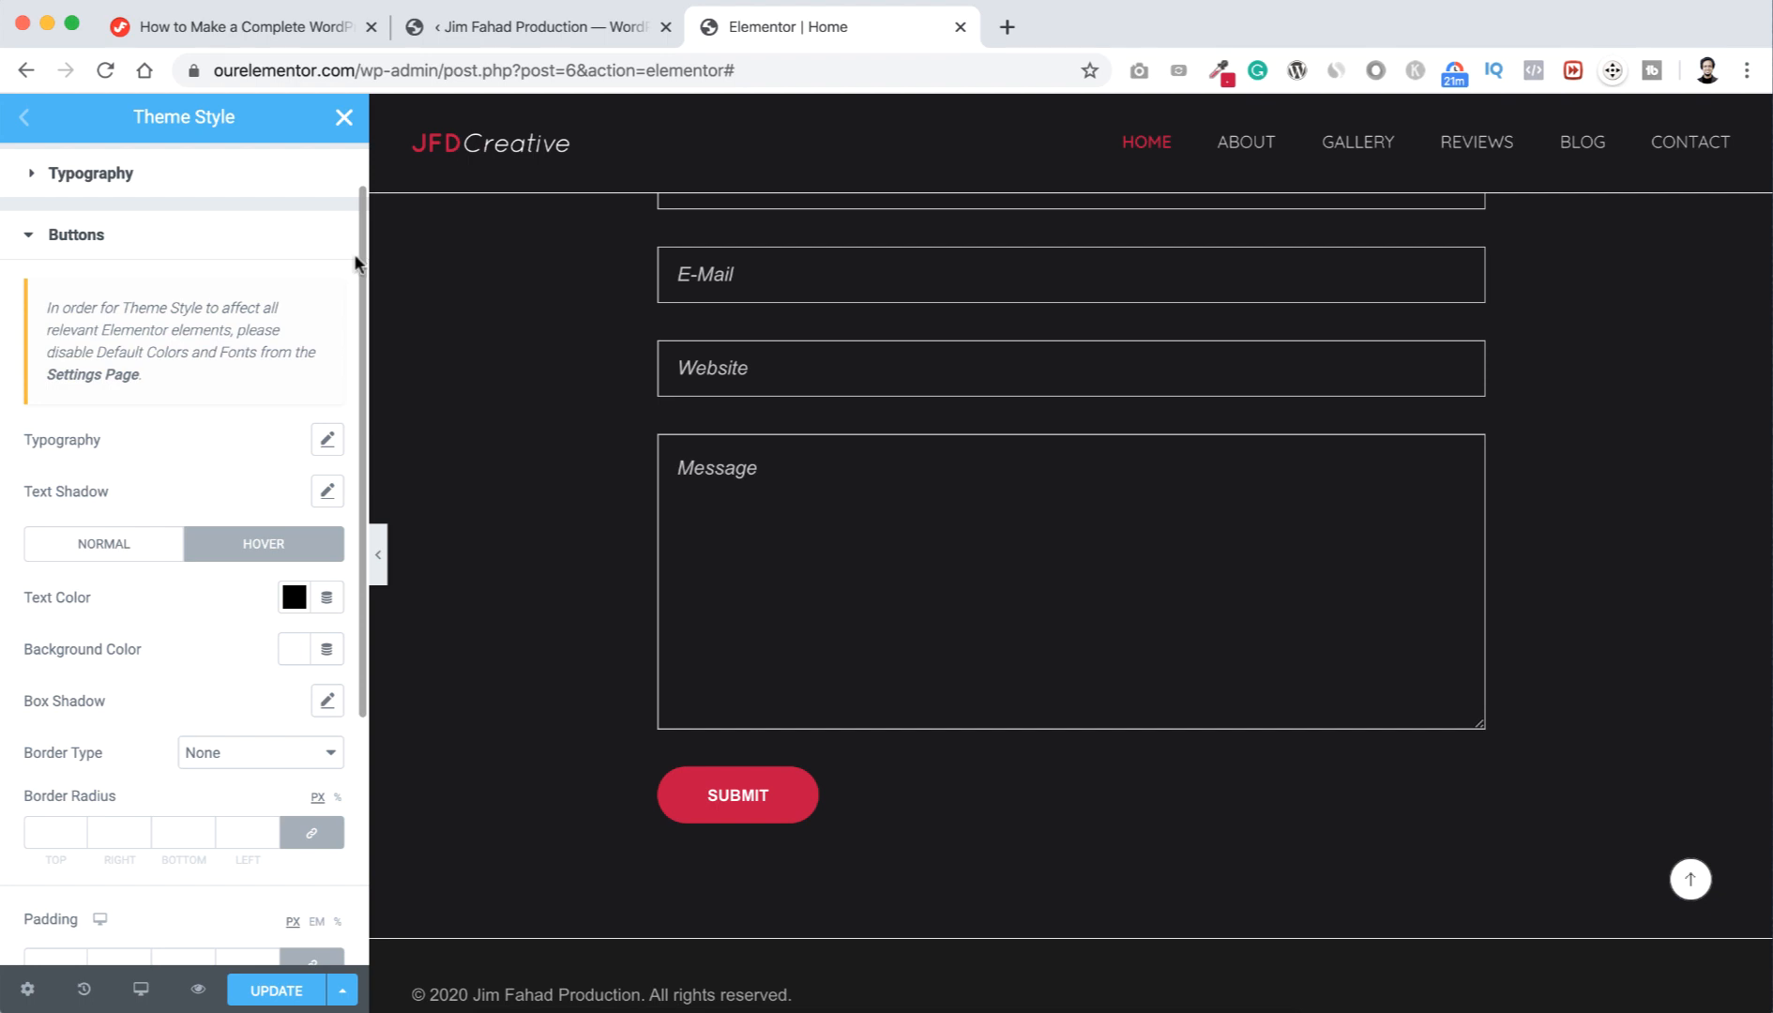
Step: Enter a sample full name in the contact form's Name field to check the color of typed text
{"action": "scroll", "coordinate": [479, 331], "scroll_direction": "up", "scroll_amount": 3}
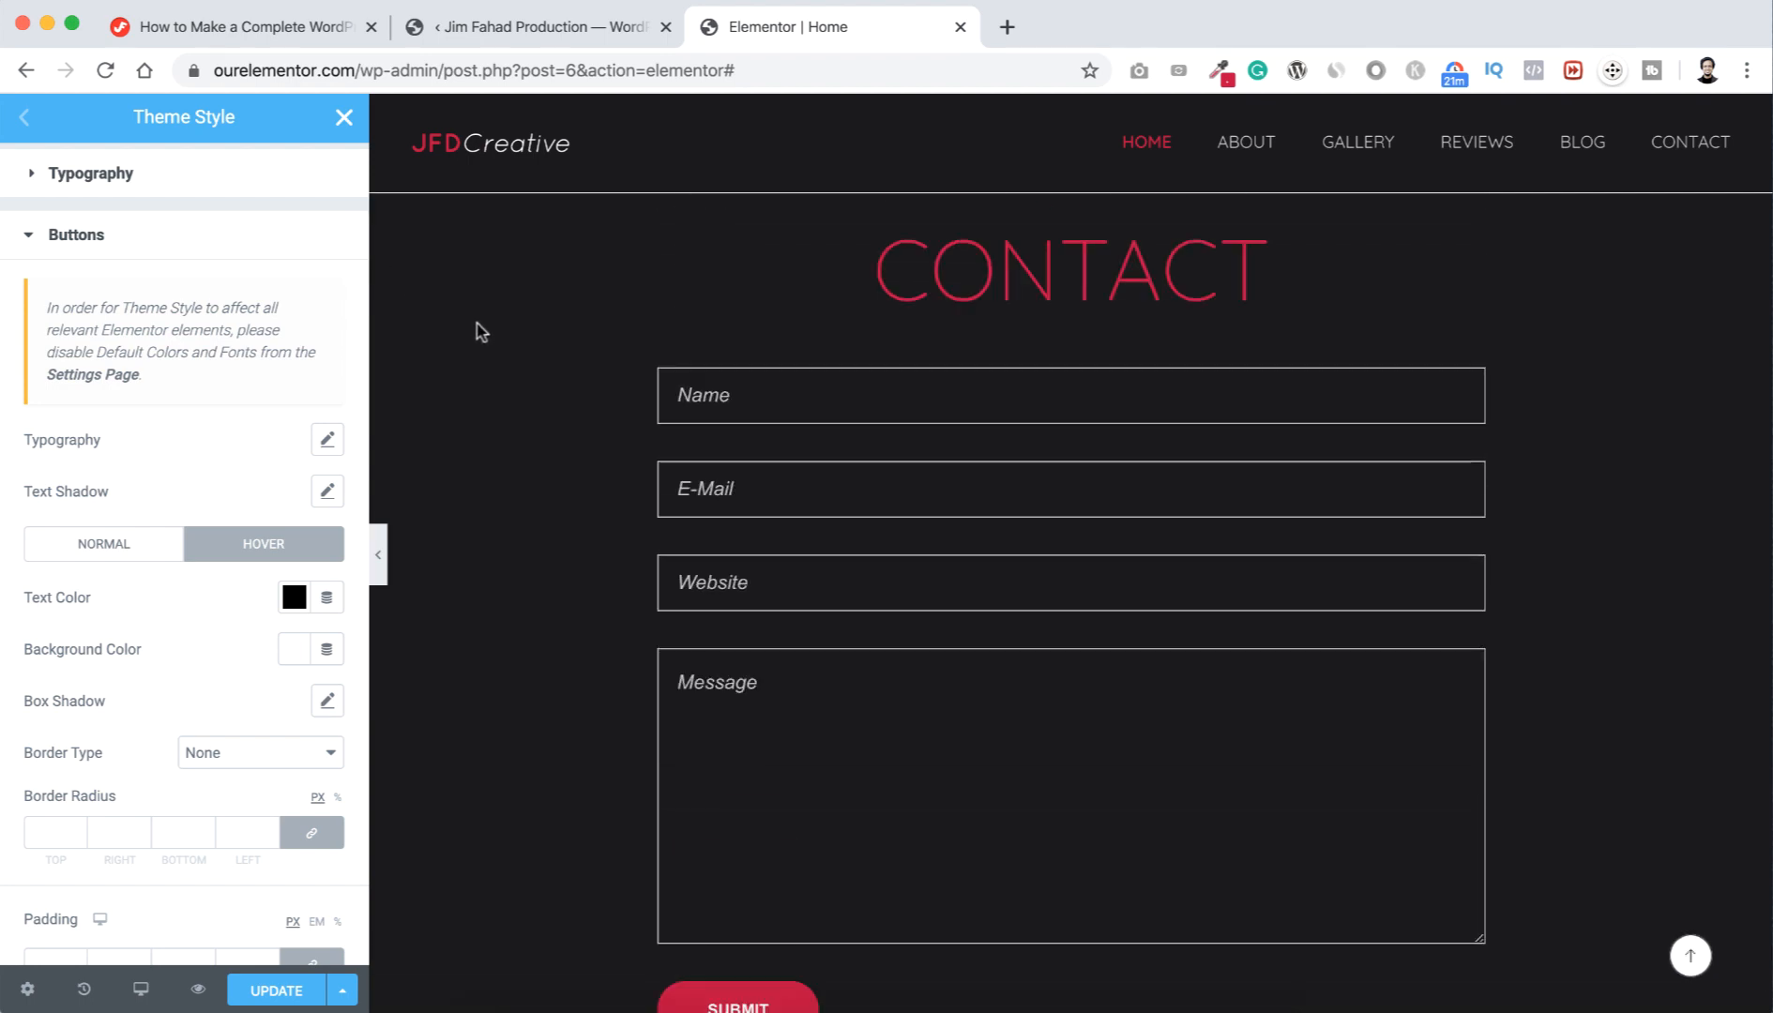
{"action": "scroll", "coordinate": [479, 330], "scroll_direction": "down", "scroll_amount": 1}
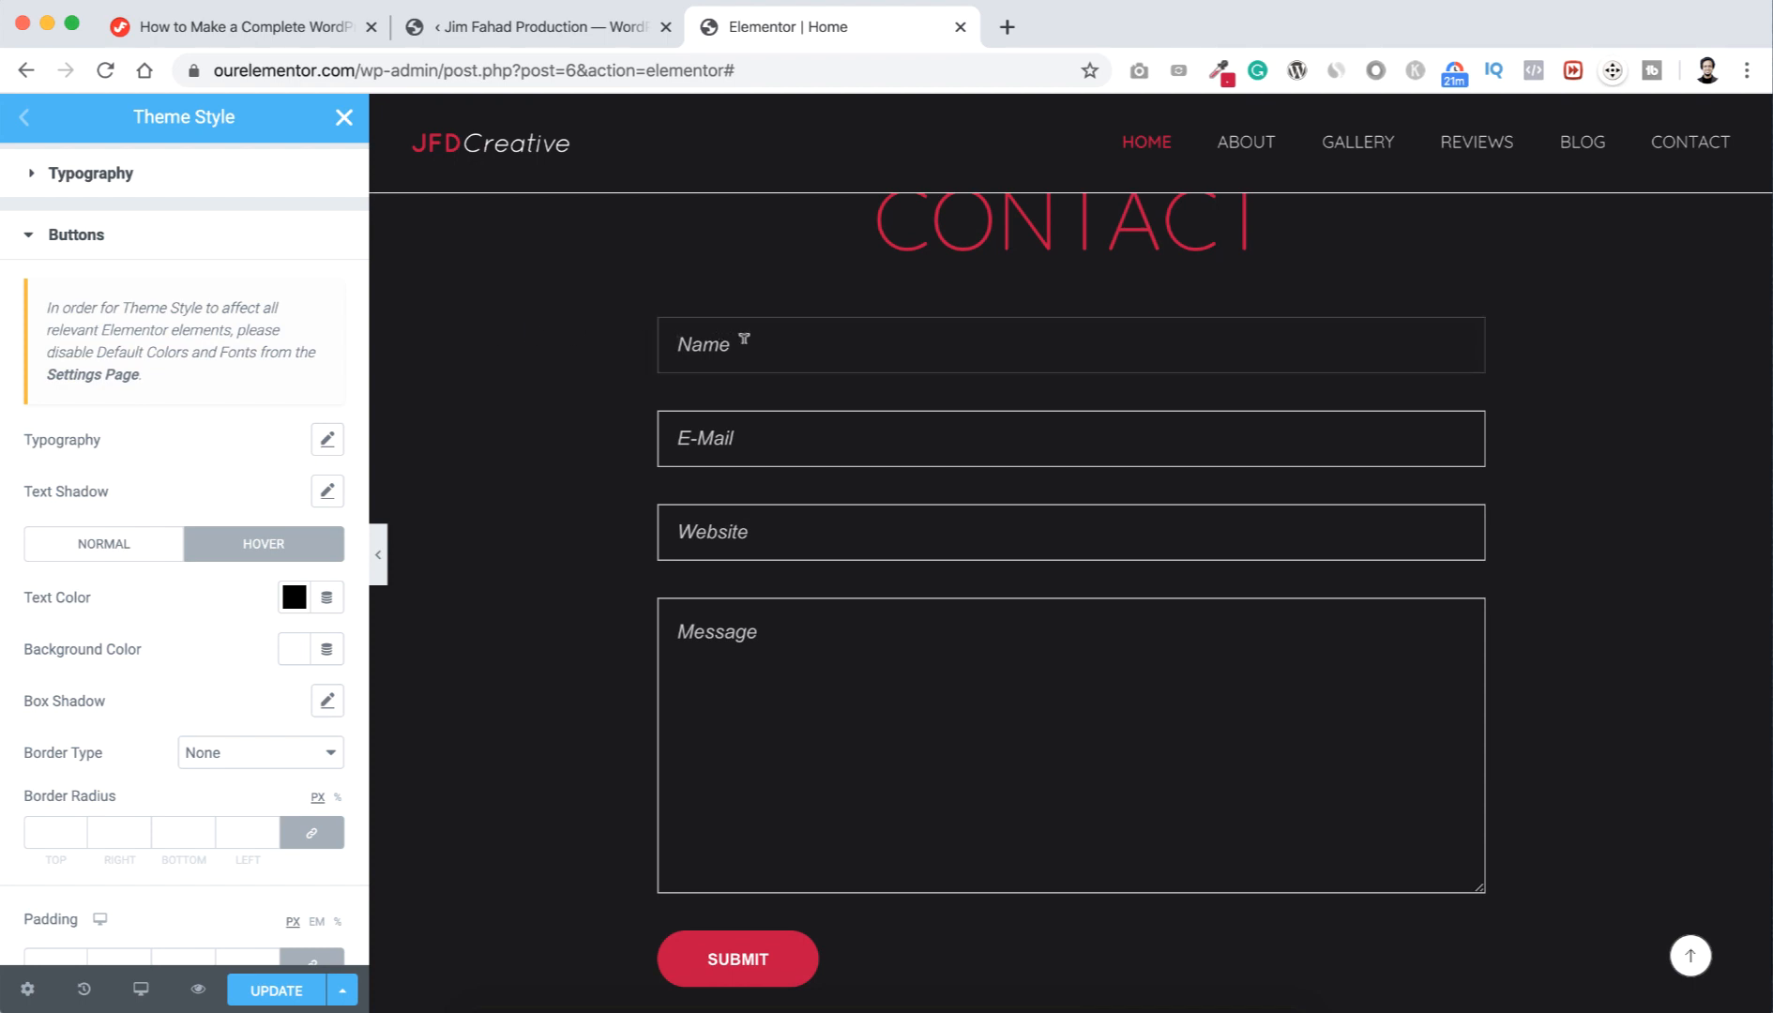
Step: Set the theme's normal form field text color to #C1C1C1, then update and close Theme Style
{"action": "left_click", "coordinate": [34, 242]}
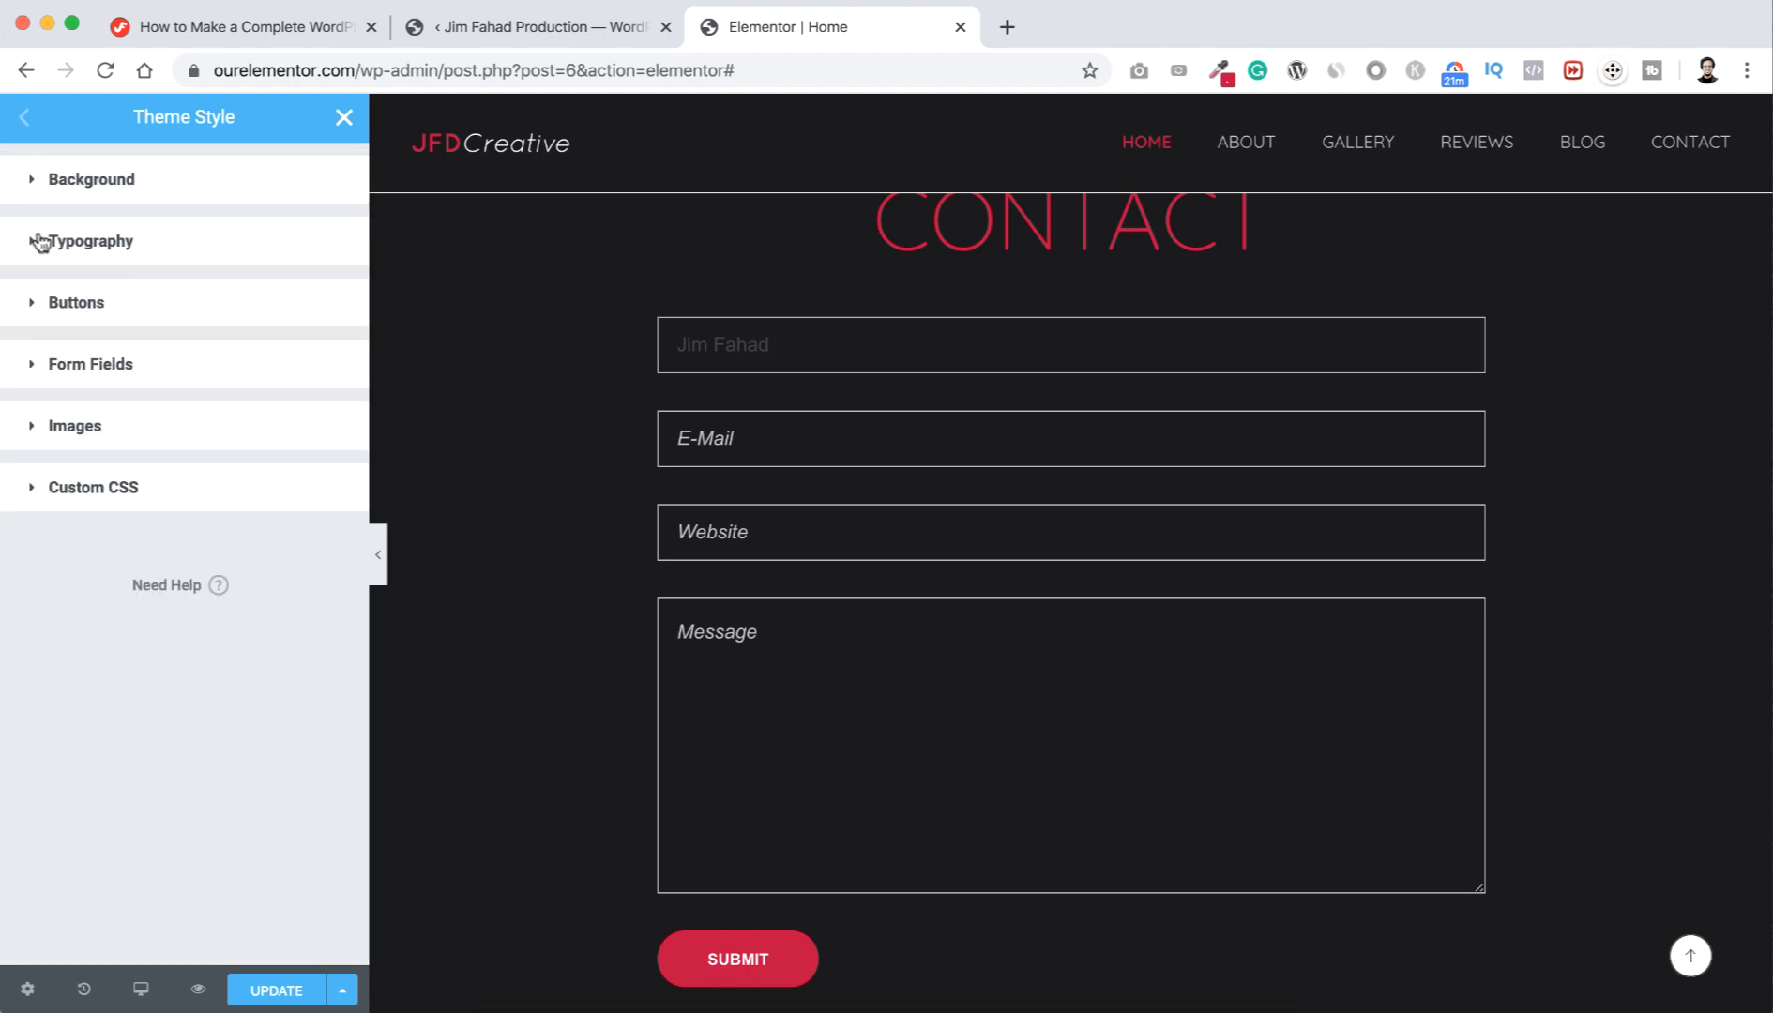
{"action": "left_click", "coordinate": [37, 367]}
{"action": "scroll", "coordinate": [96, 618], "scroll_direction": "down", "scroll_amount": 3}
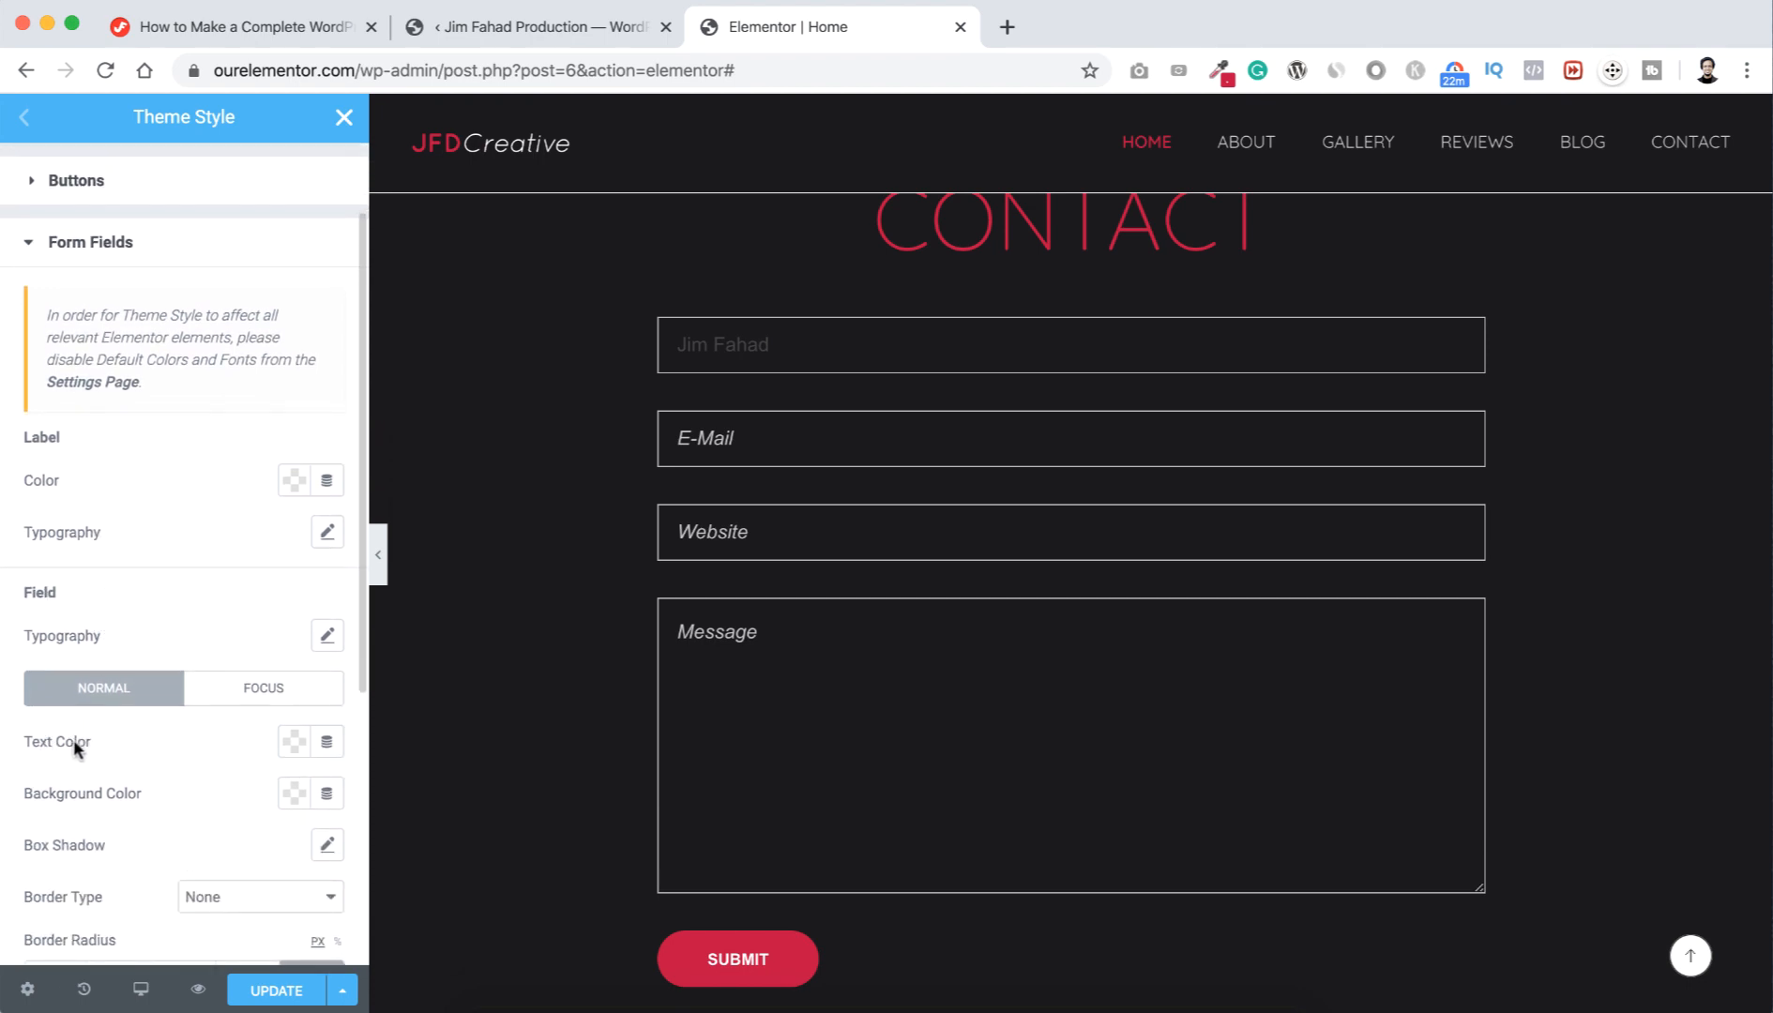
{"action": "left_click", "coordinate": [288, 748]}
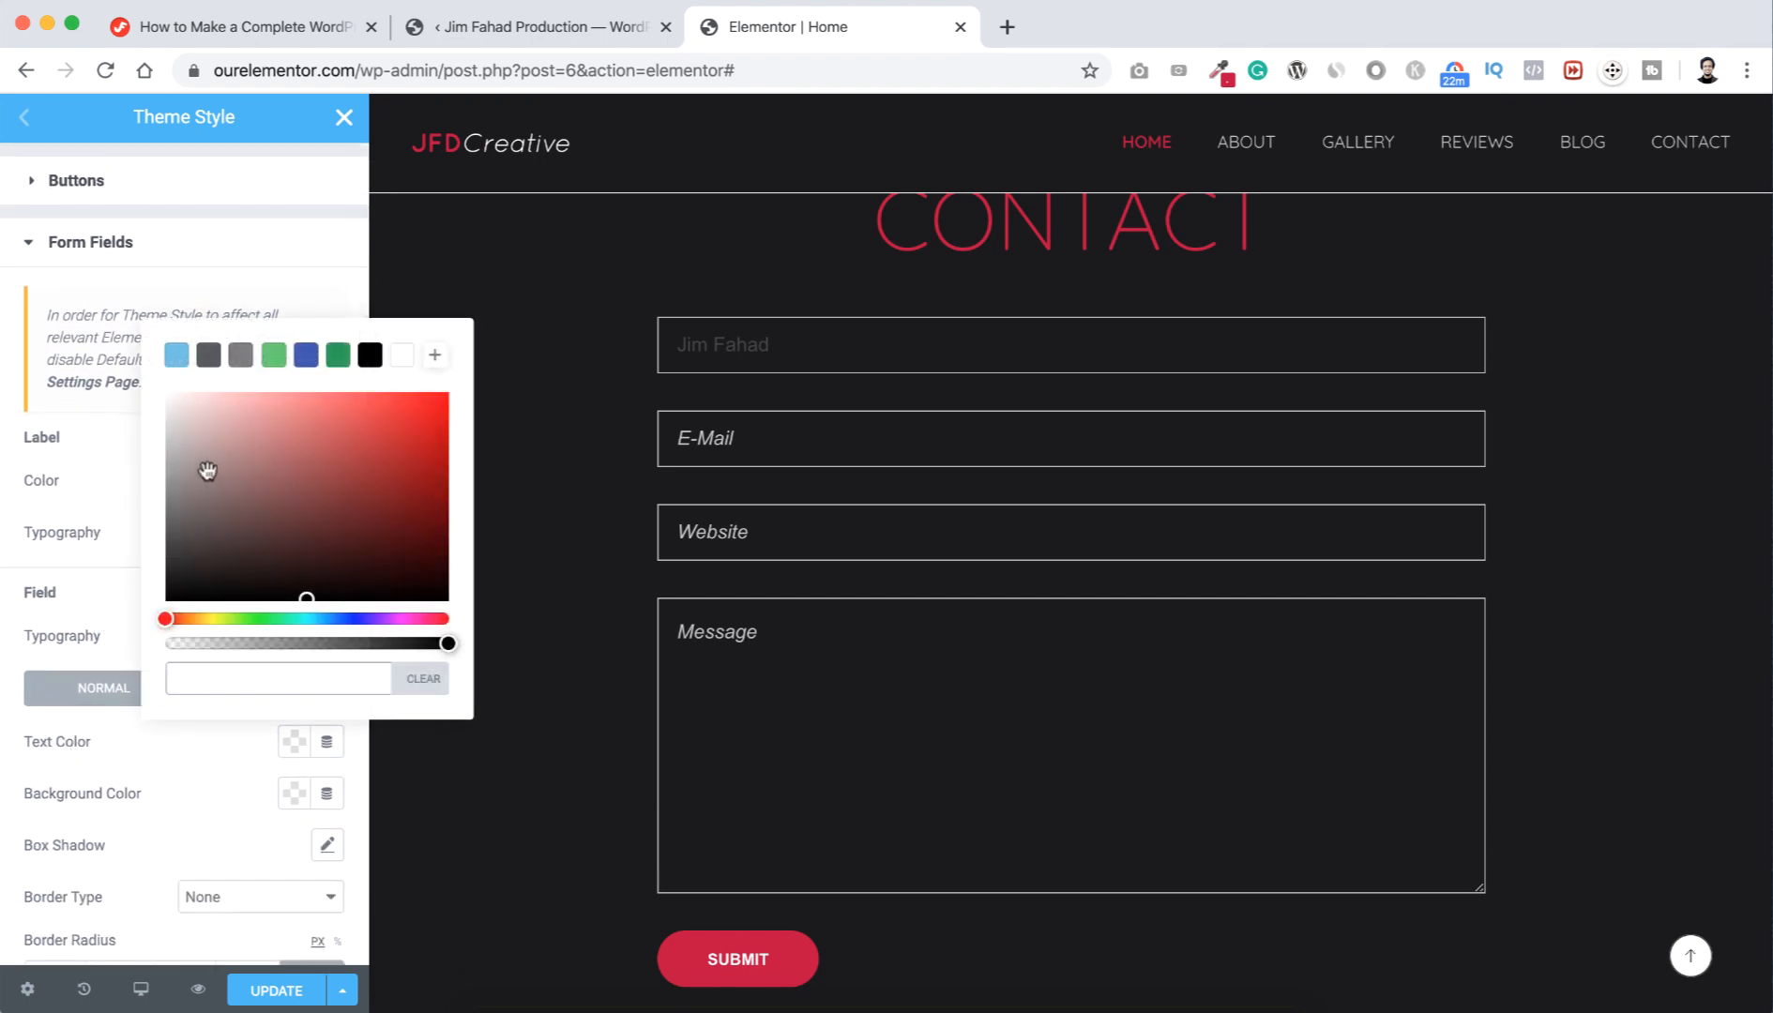
{"action": "left_click", "coordinate": [166, 395]}
{"action": "left_click_drag", "start_coordinate": [169, 398], "coordinate": [164, 448]}
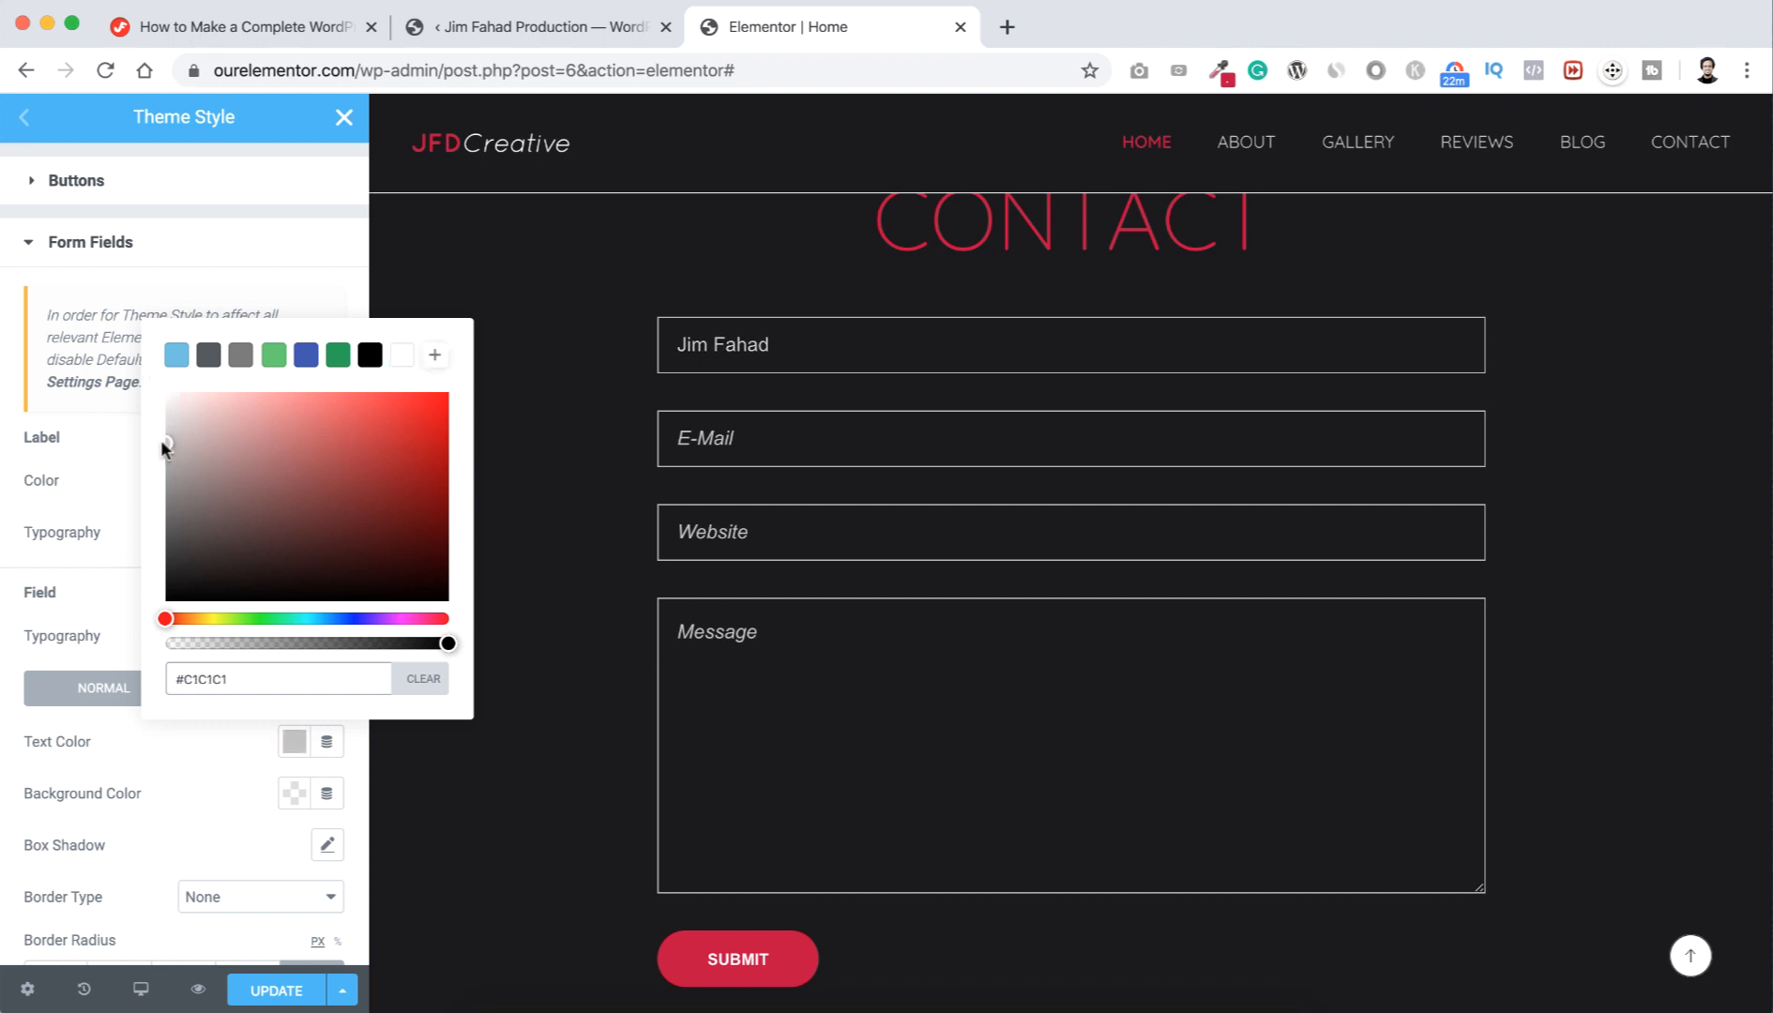
{"action": "left_click", "coordinate": [107, 452]}
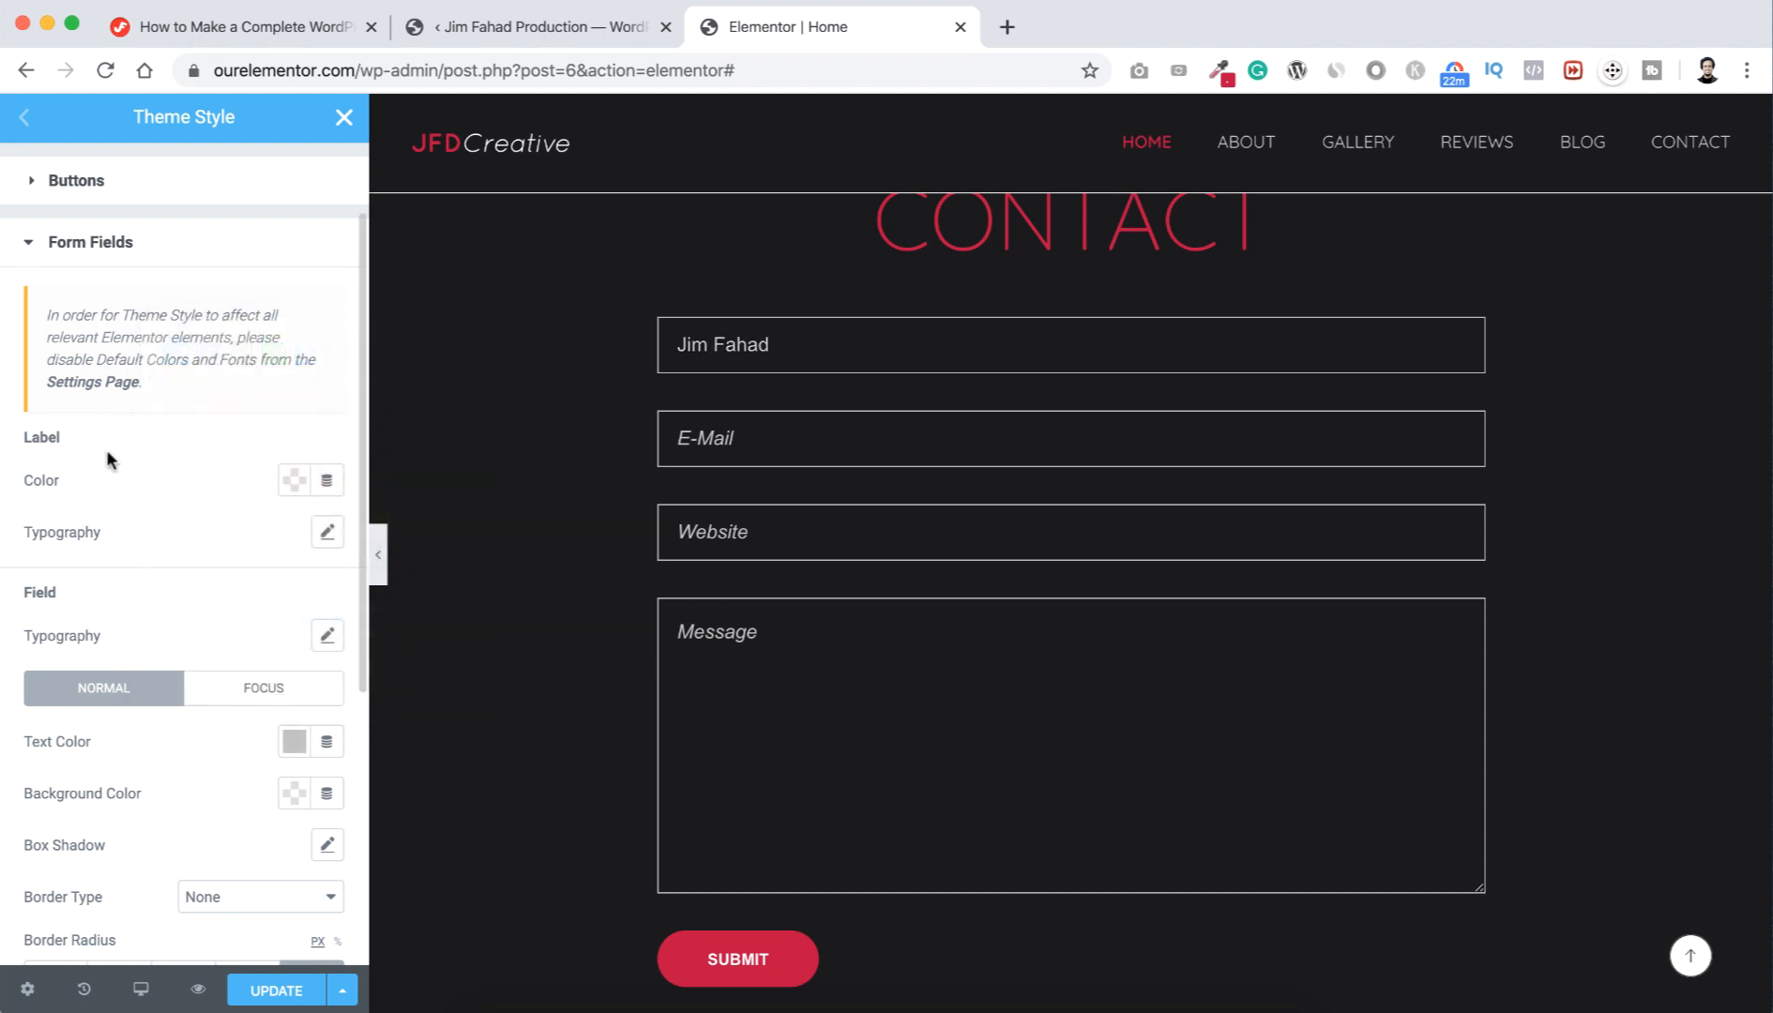
{"action": "left_click", "coordinate": [275, 991]}
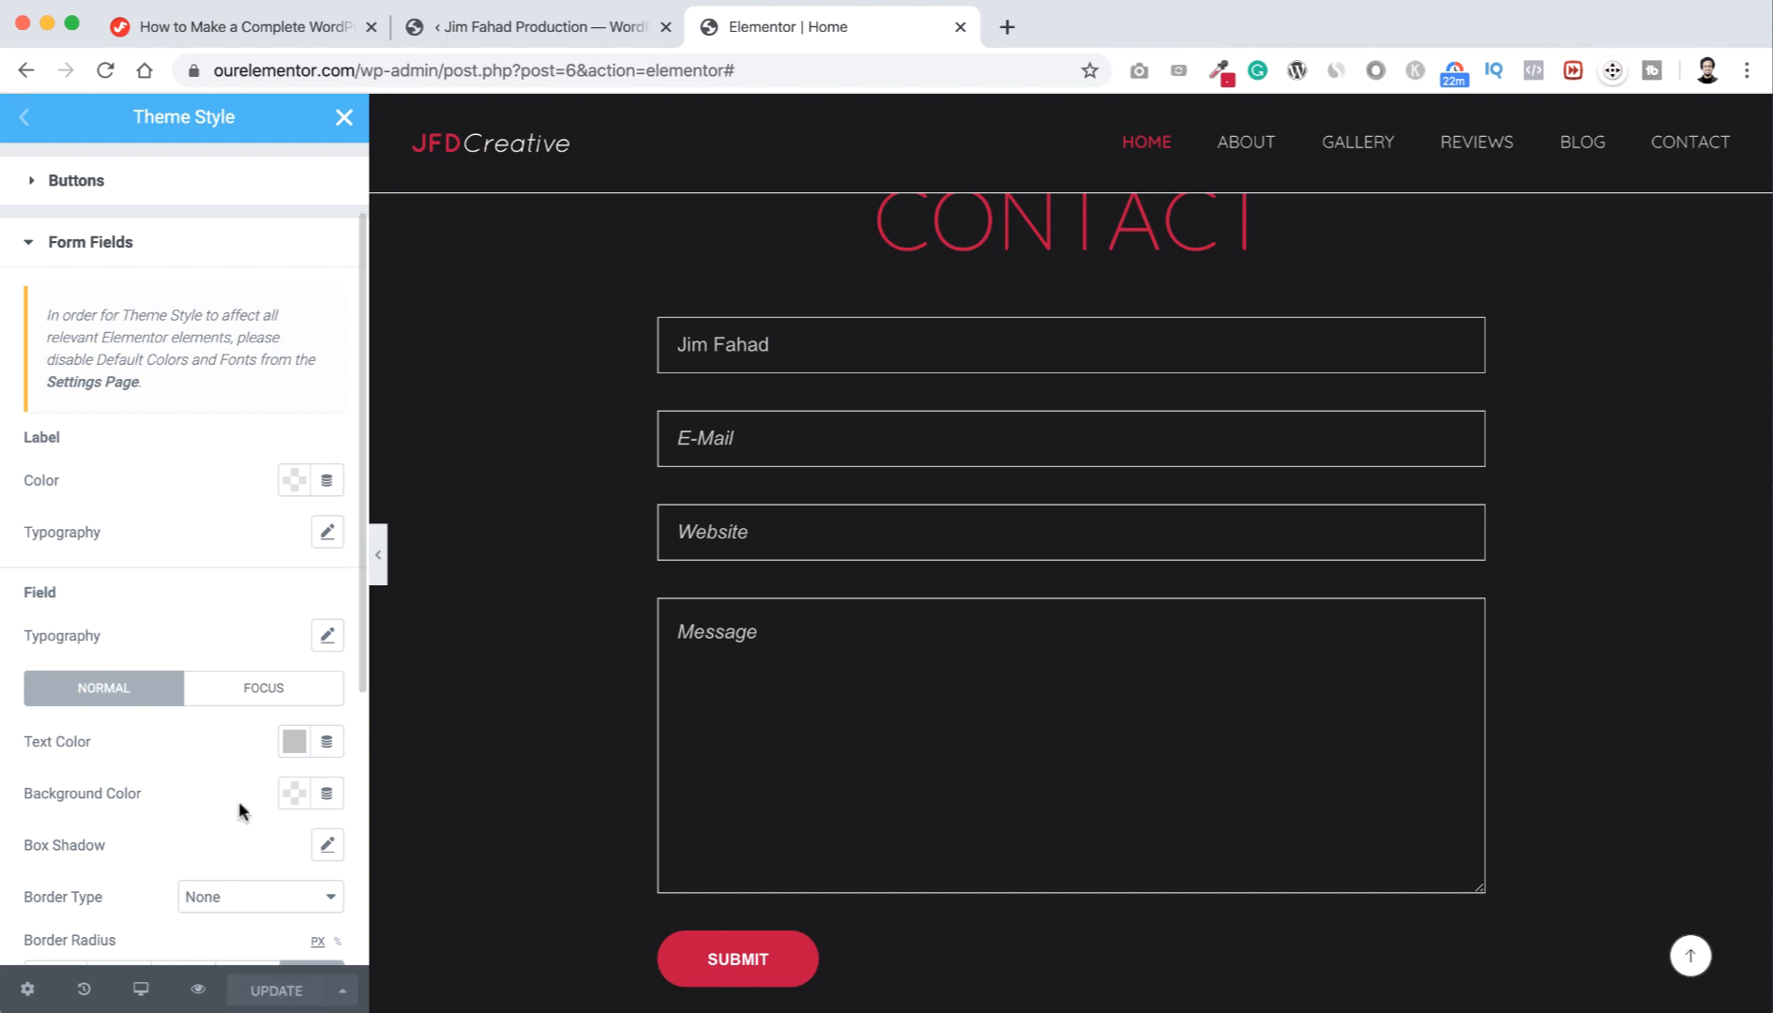
{"action": "left_click", "coordinate": [343, 117]}
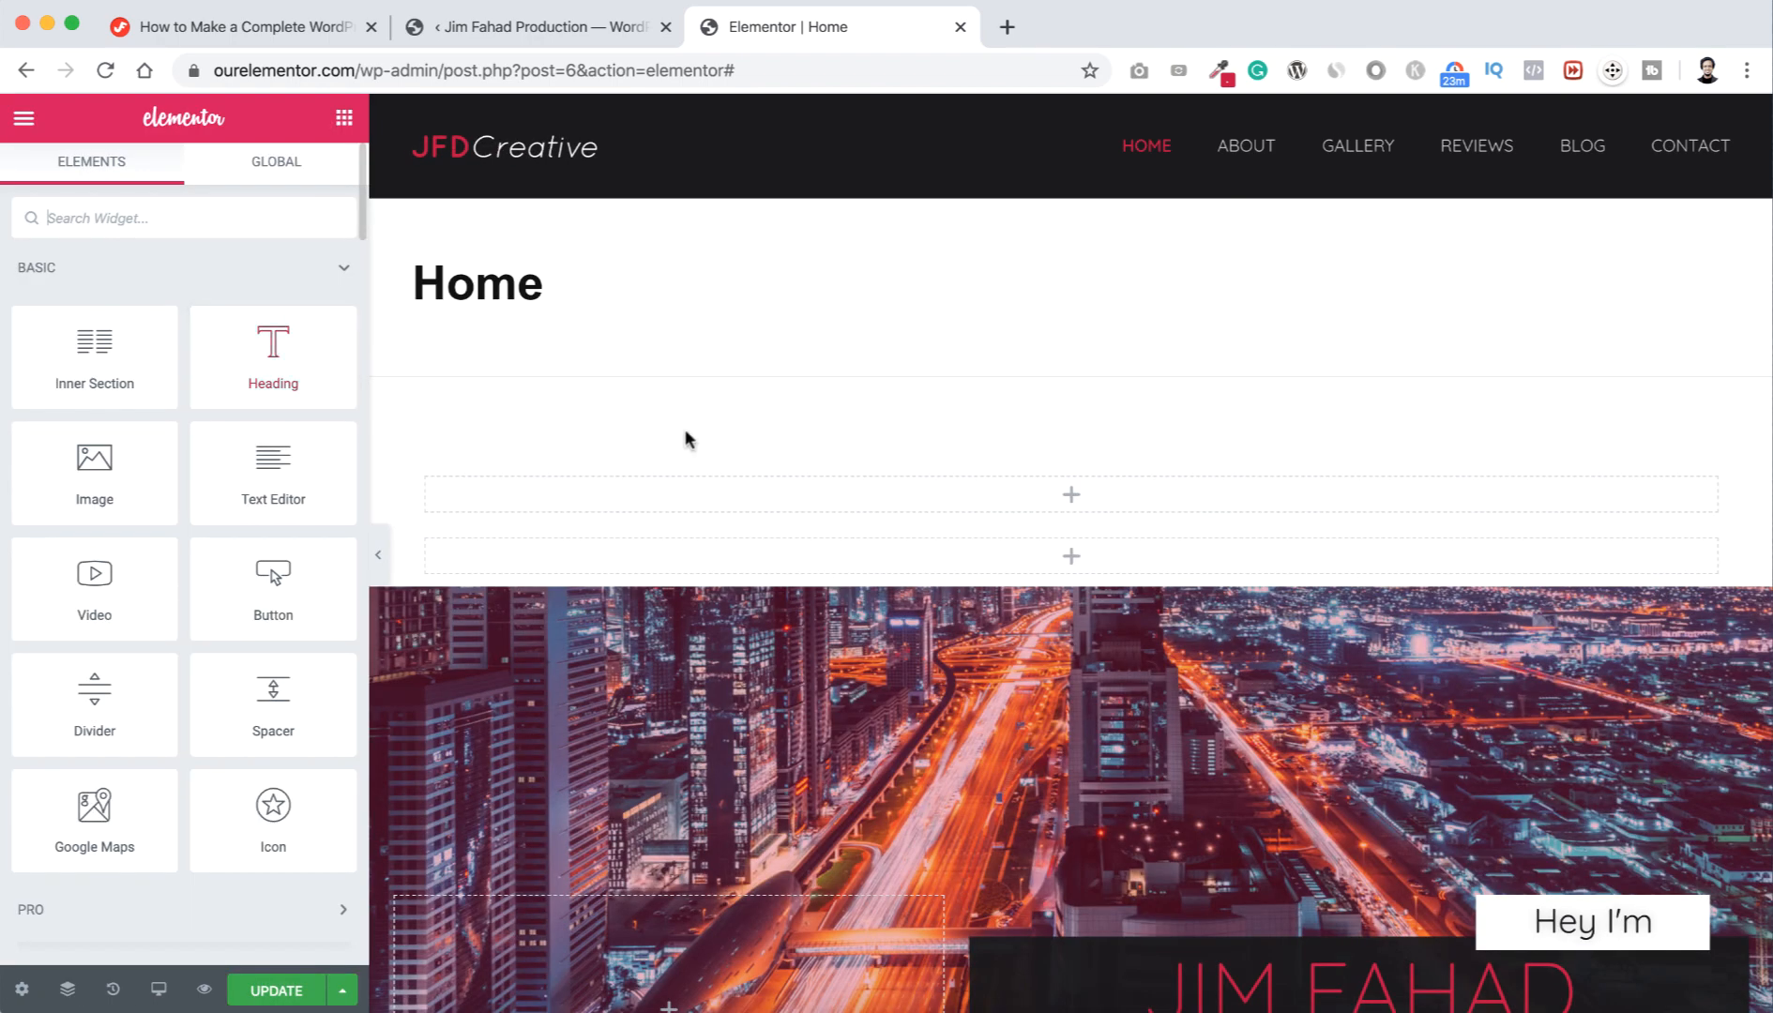
Step: Look through the Home page's sections down to the Recent Post section and its empty posts widget
{"action": "scroll", "coordinate": [717, 468], "scroll_direction": "down", "scroll_amount": 8}
{"action": "scroll", "coordinate": [720, 469], "scroll_direction": "down", "scroll_amount": 14}
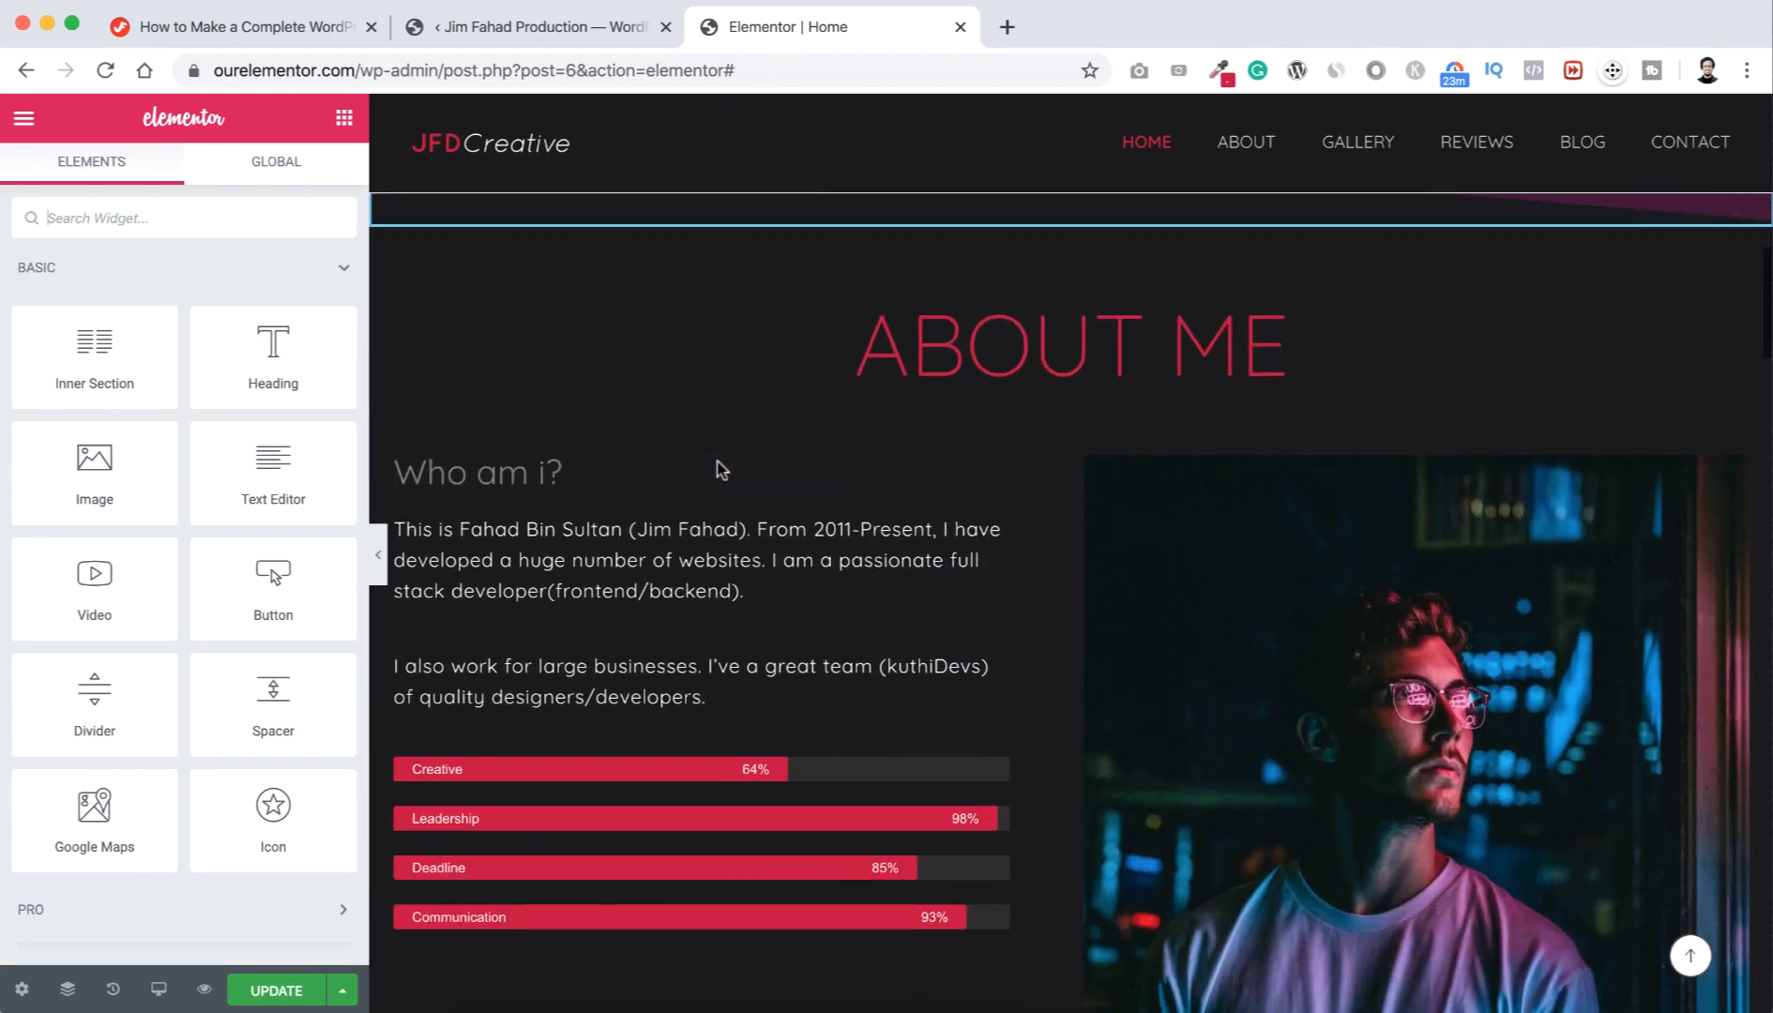
{"action": "scroll", "coordinate": [718, 469], "scroll_direction": "down", "scroll_amount": 15}
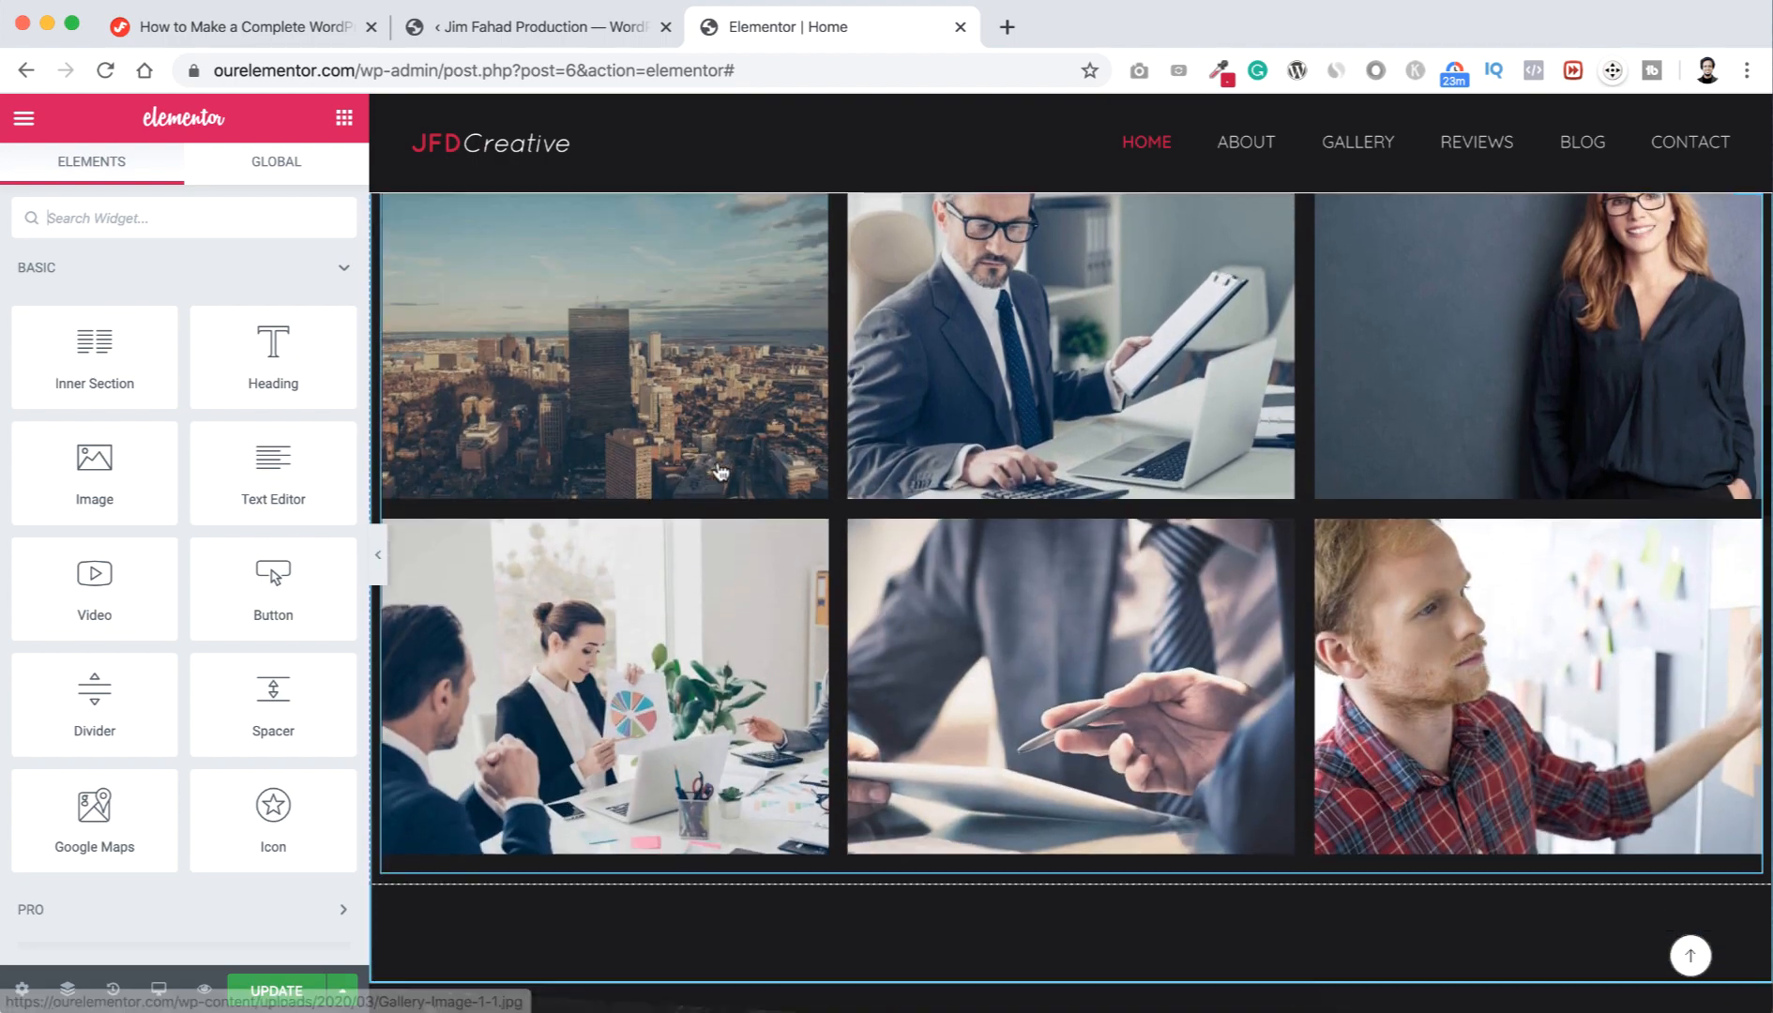
{"action": "scroll", "coordinate": [721, 470], "scroll_direction": "down", "scroll_amount": 14}
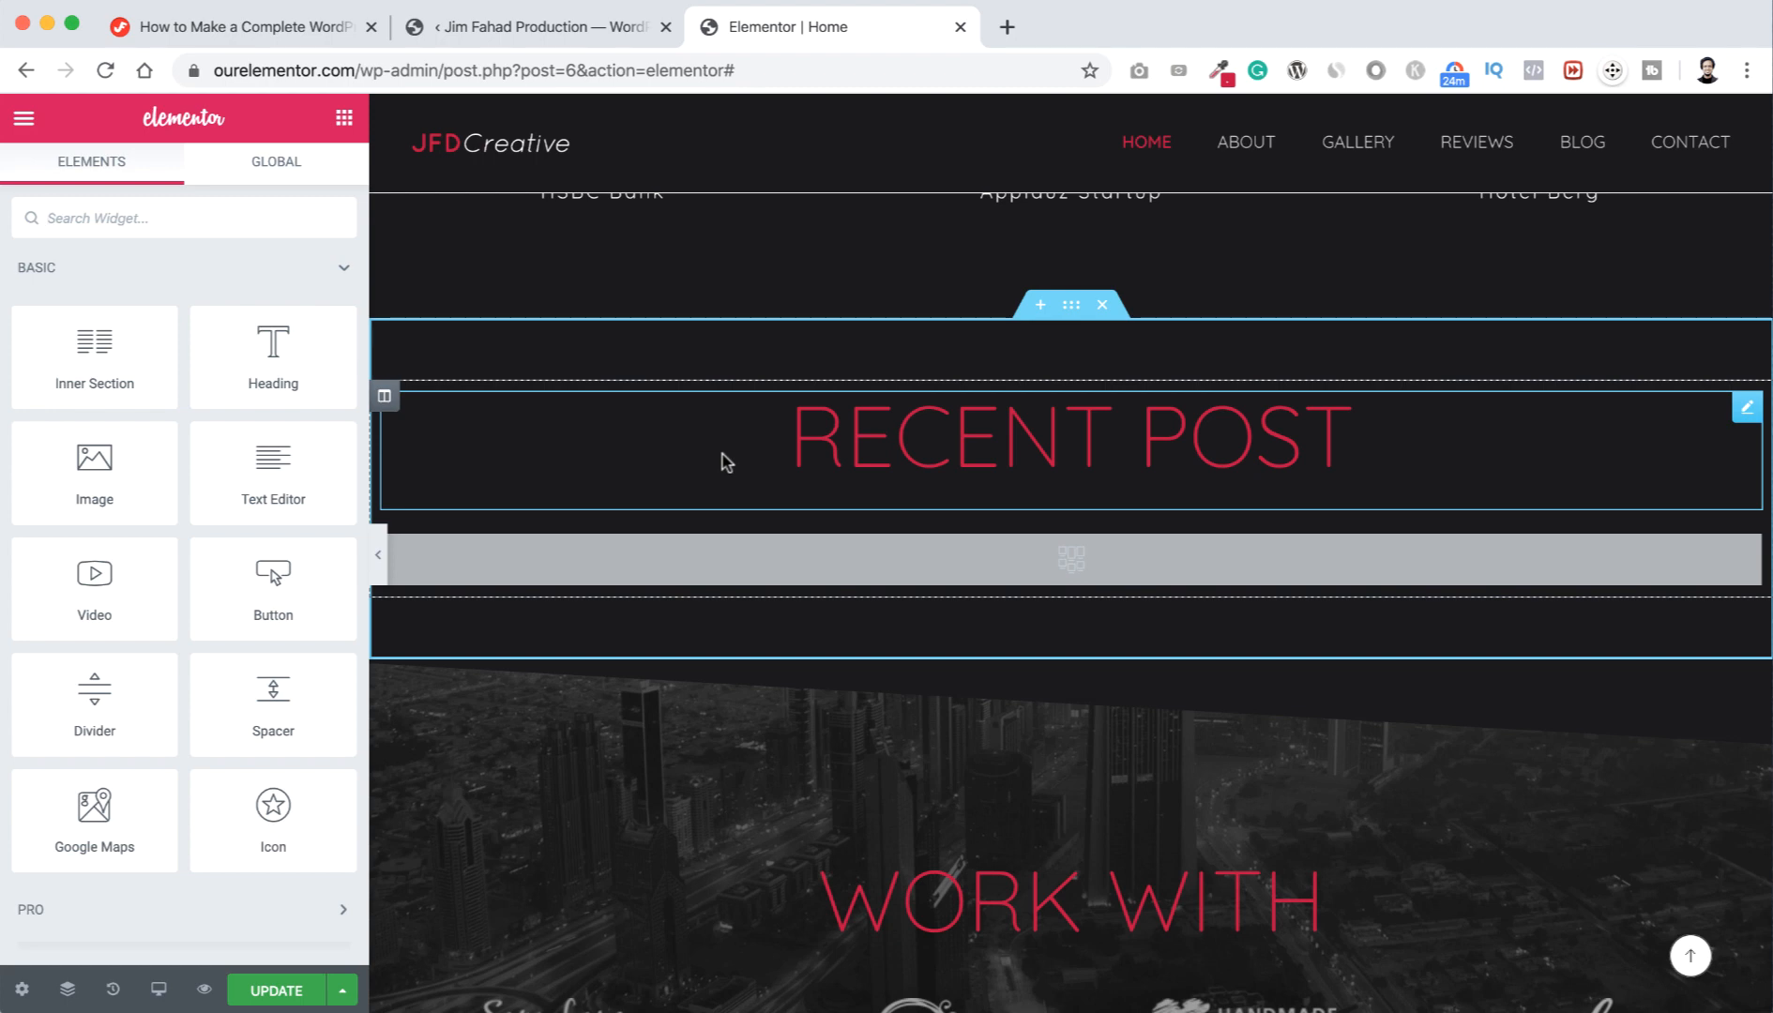
{"action": "scroll", "coordinate": [722, 460], "scroll_direction": "down", "scroll_amount": 2}
{"action": "scroll", "coordinate": [723, 459], "scroll_direction": "up", "scroll_amount": 2}
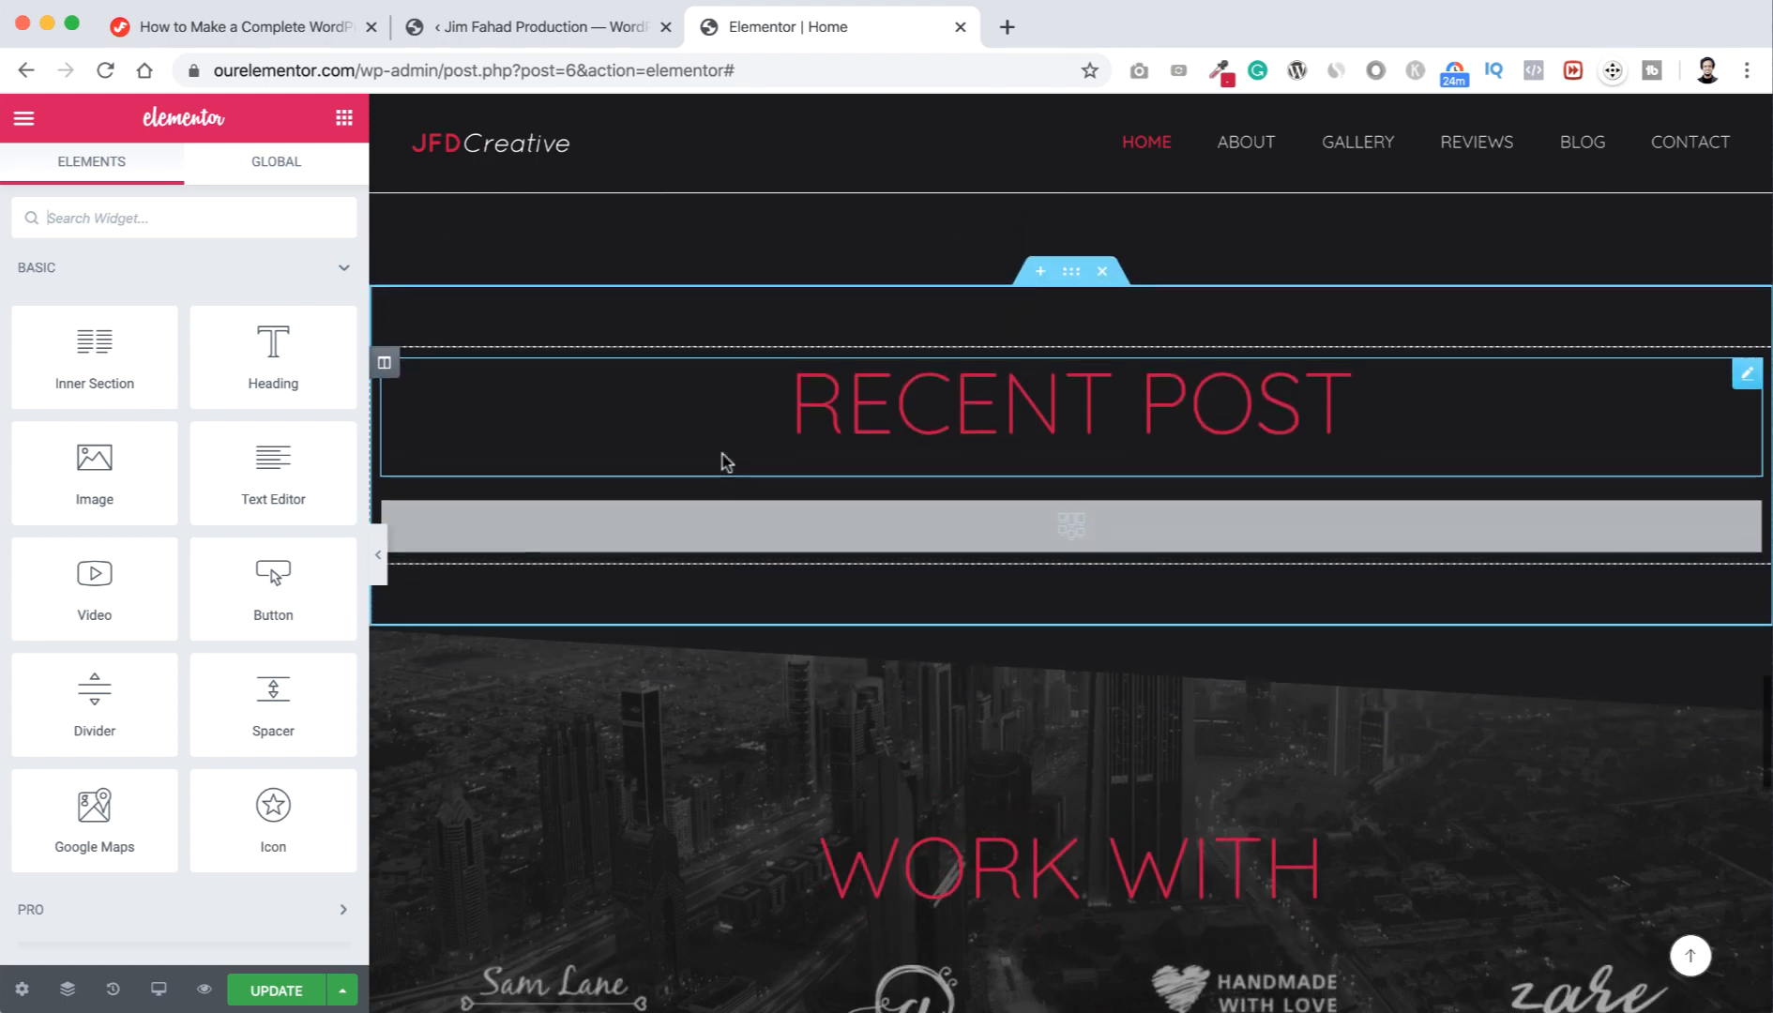
{"action": "scroll", "coordinate": [723, 460], "scroll_direction": "down", "scroll_amount": 2}
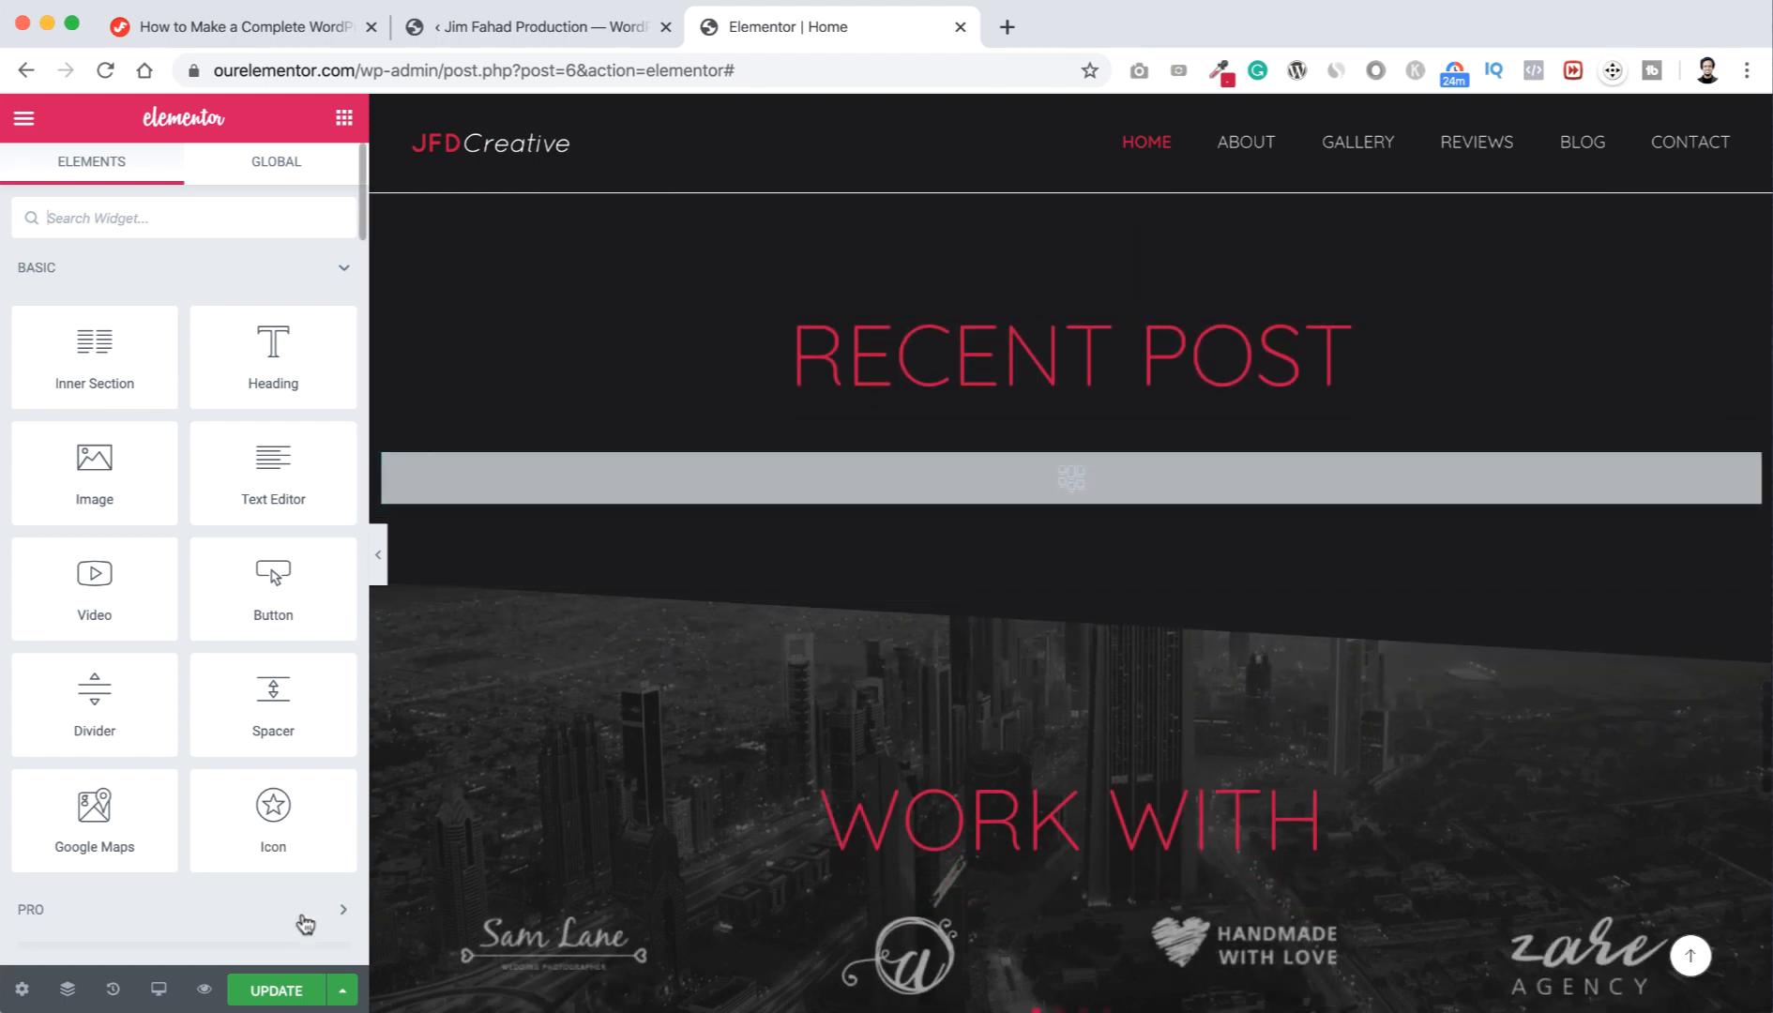
Step: Update the Home page and exit the Elementor editor to the WordPress dashboard
{"action": "left_click", "coordinate": [276, 993]}
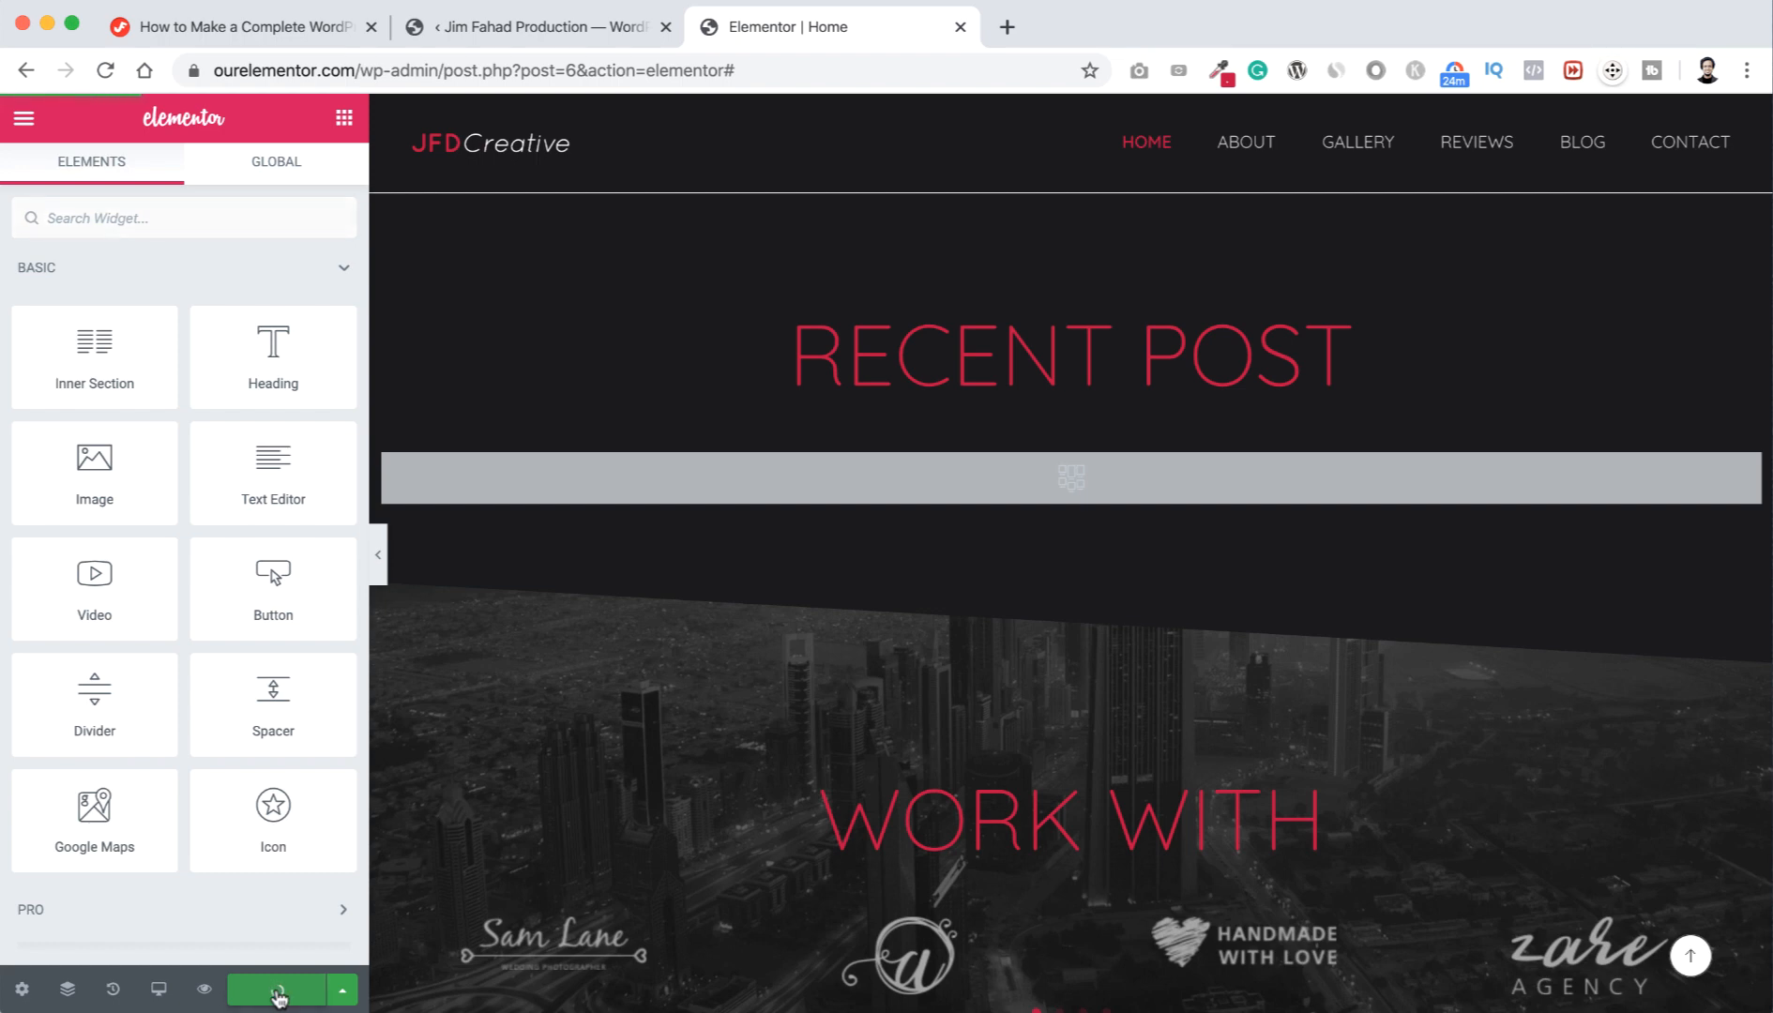
{"action": "left_click", "coordinate": [24, 120]}
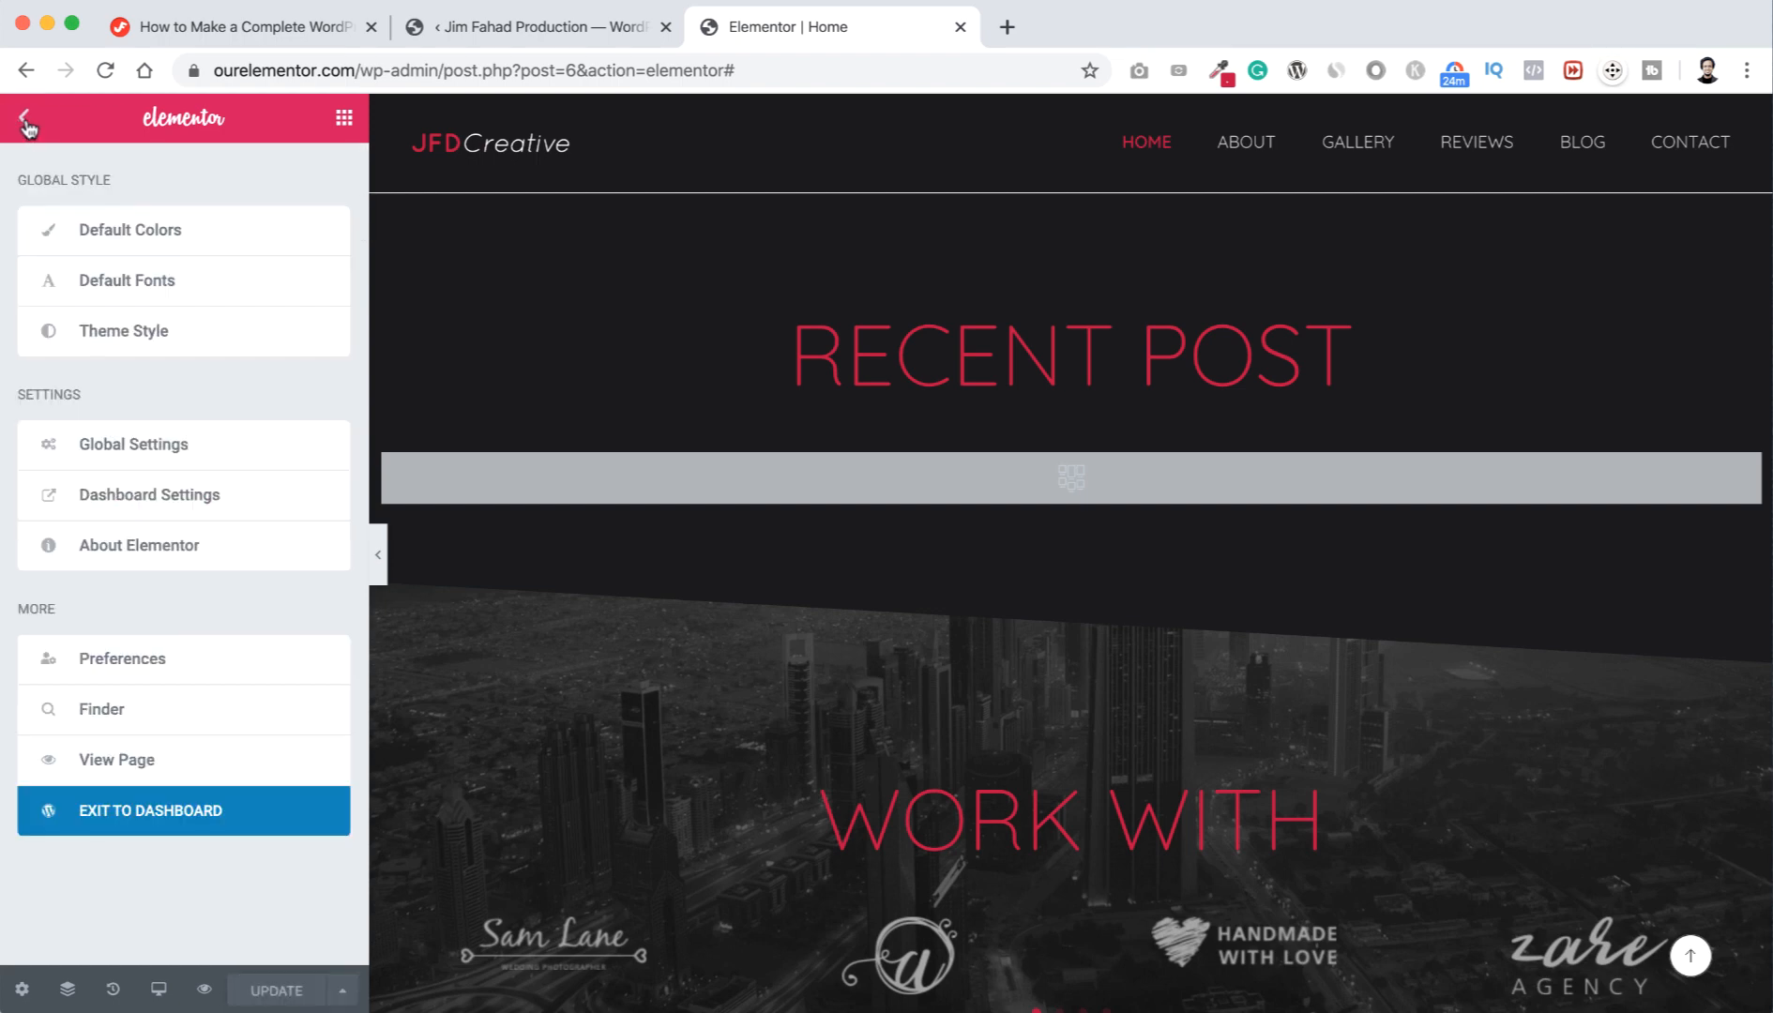
{"action": "left_click", "coordinate": [137, 809]}
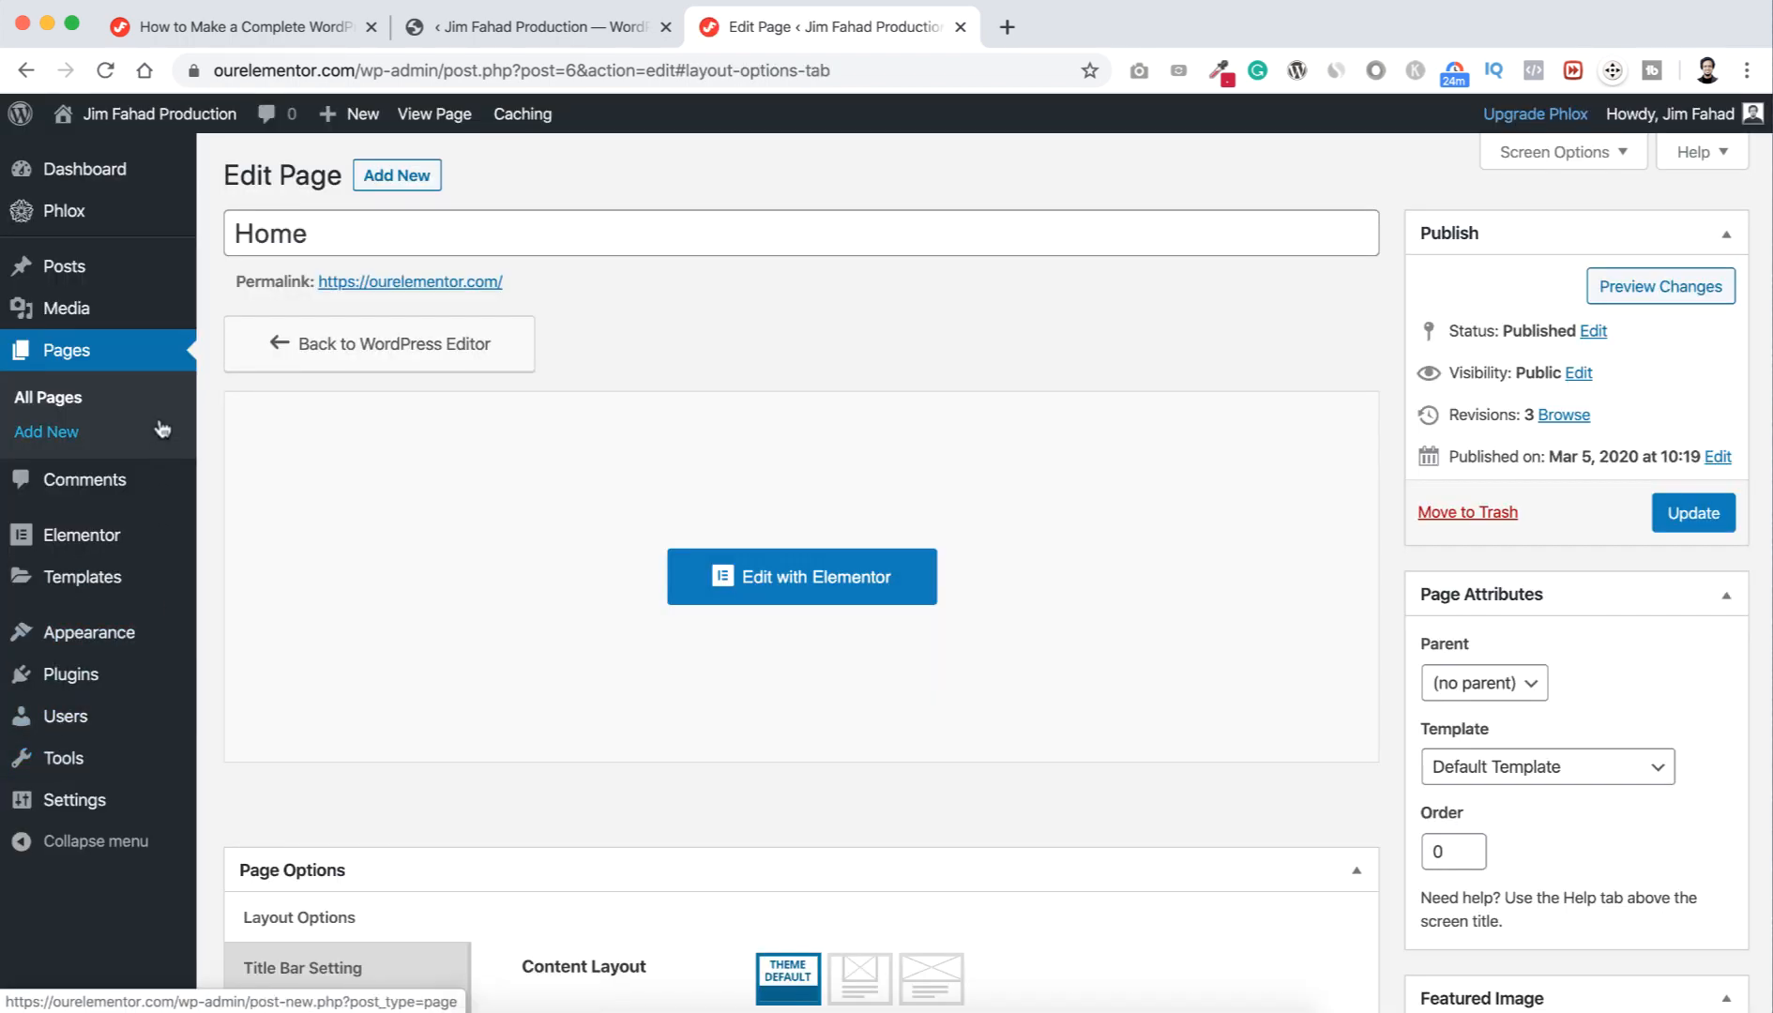
Step: Open the list of all posts and move the "Hello world!" post to the trash
{"action": "mouse_move", "coordinate": [89, 271]}
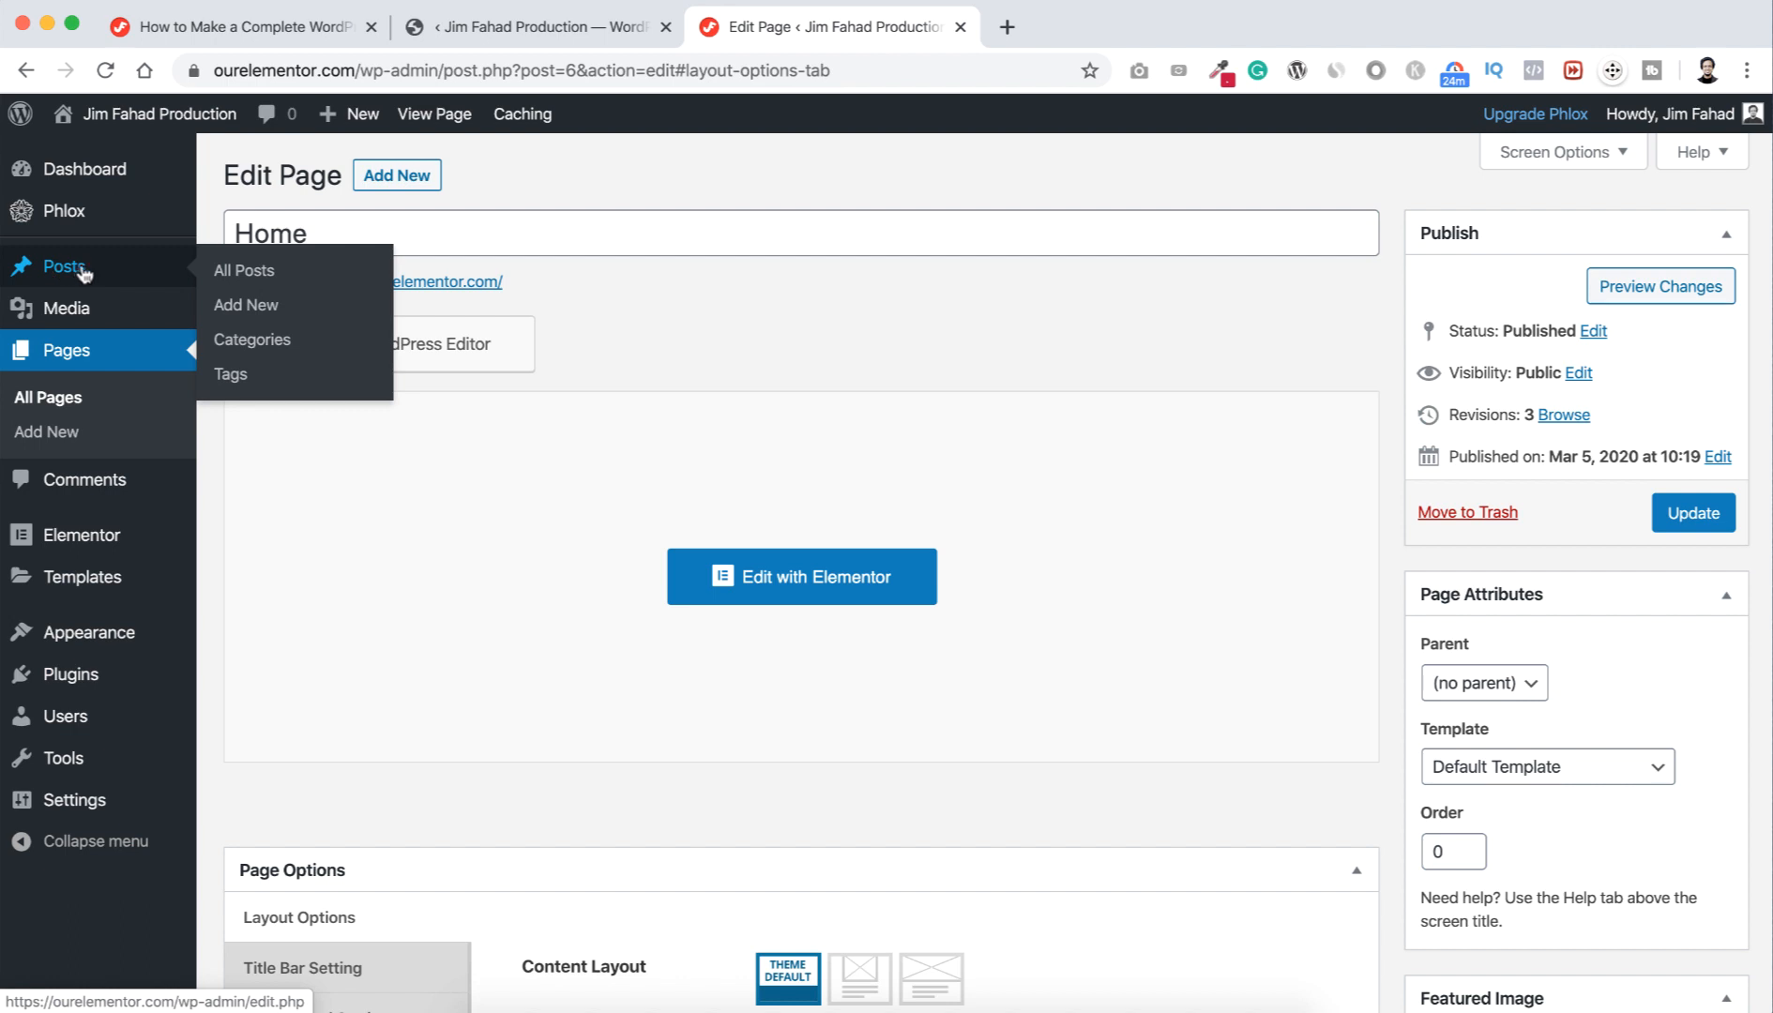
{"action": "left_click", "coordinate": [260, 274]}
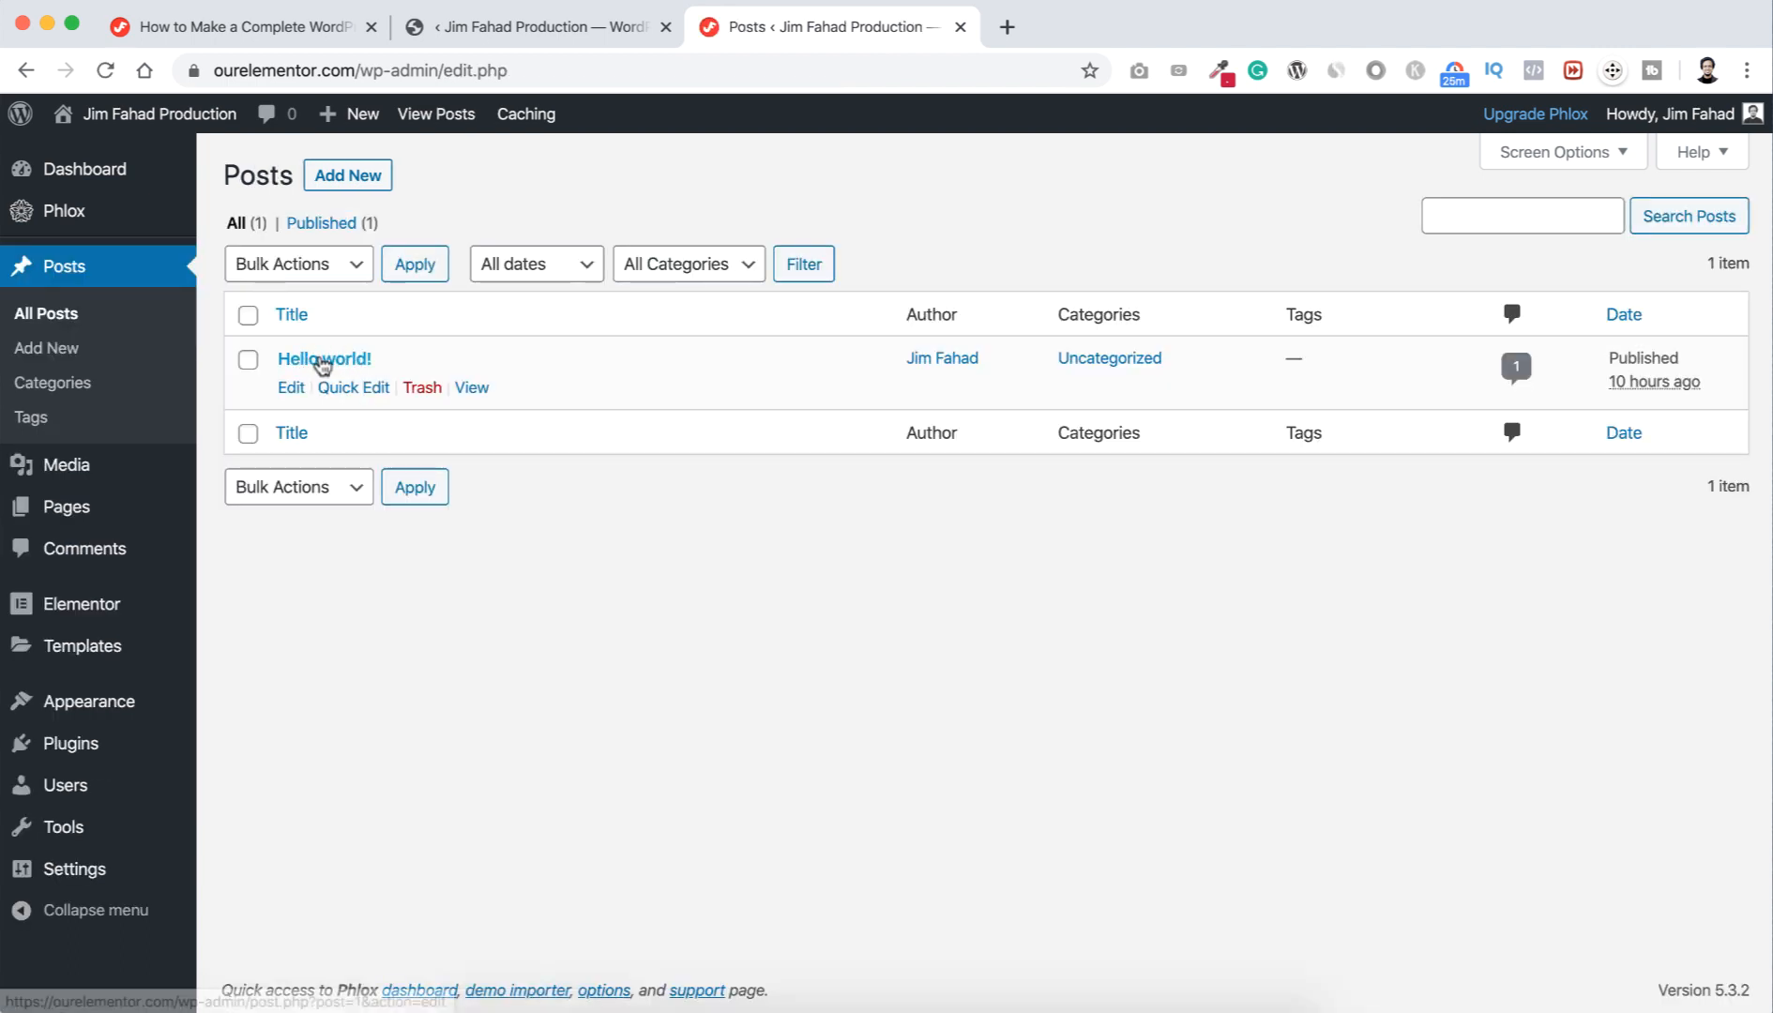
{"action": "left_click", "coordinate": [422, 387]}
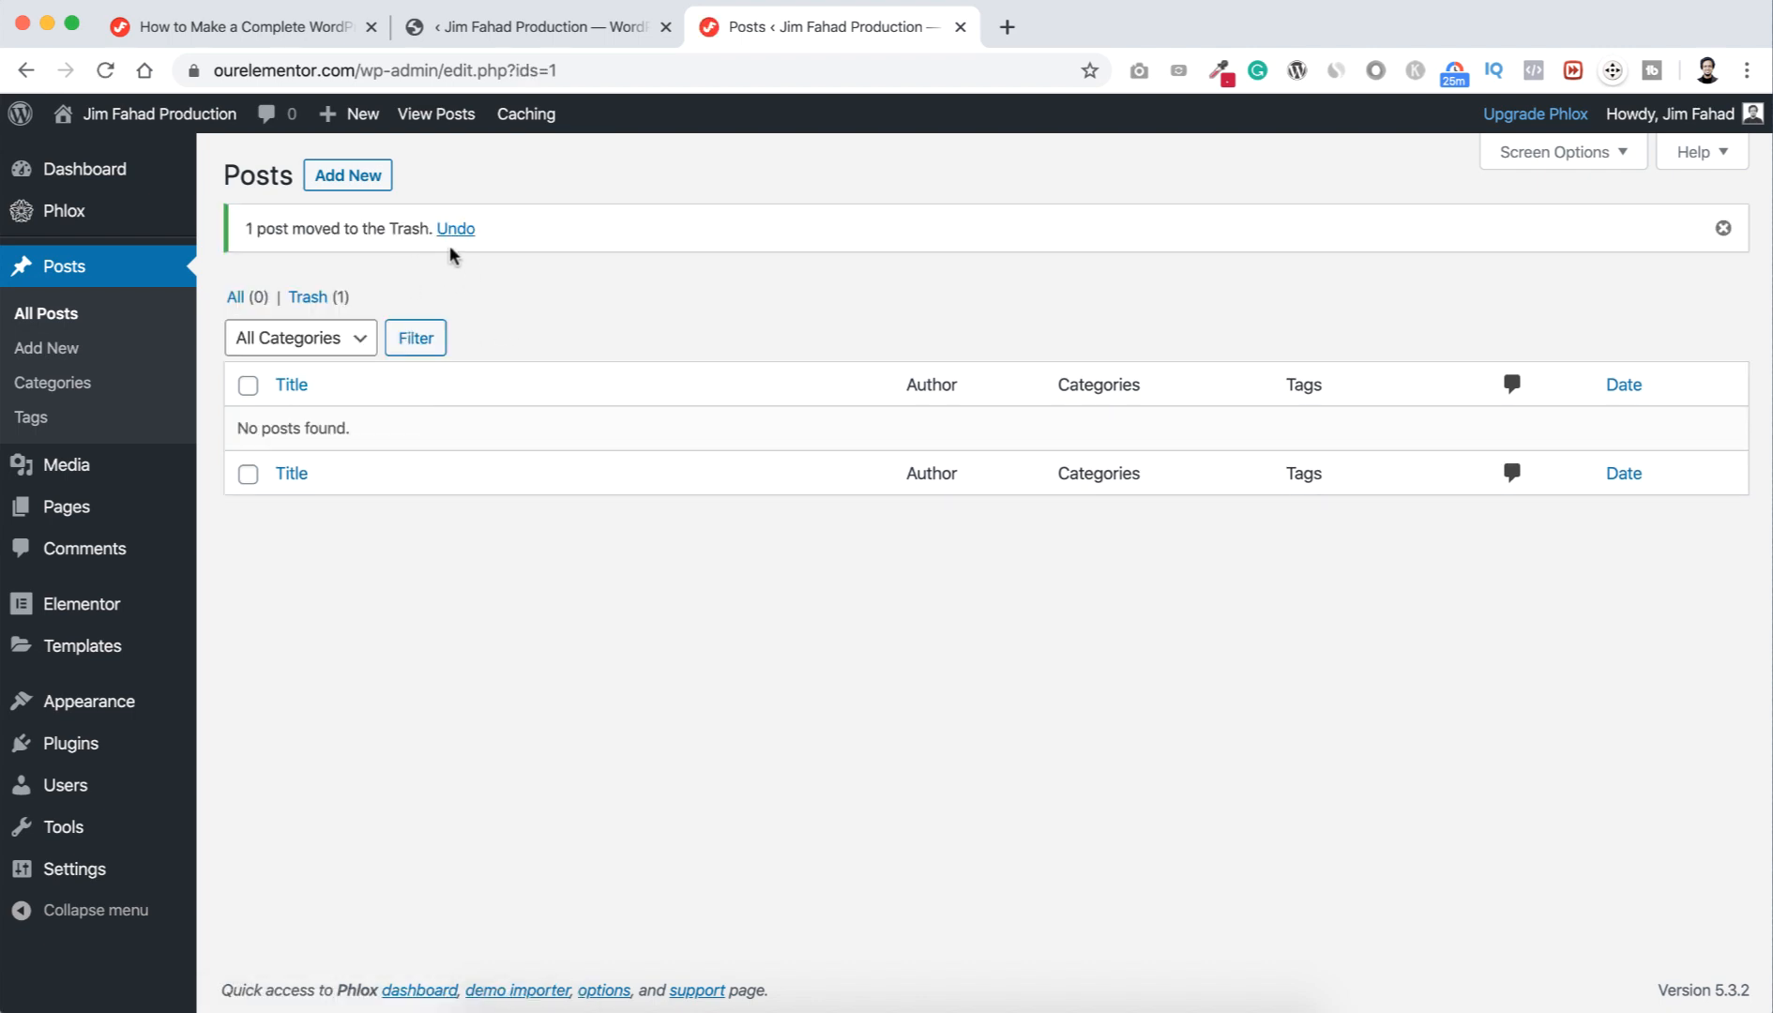
Step: Create a new post titled "How to Do Keyword Research" and paste the copied article into its body
{"action": "left_click", "coordinate": [349, 176]}
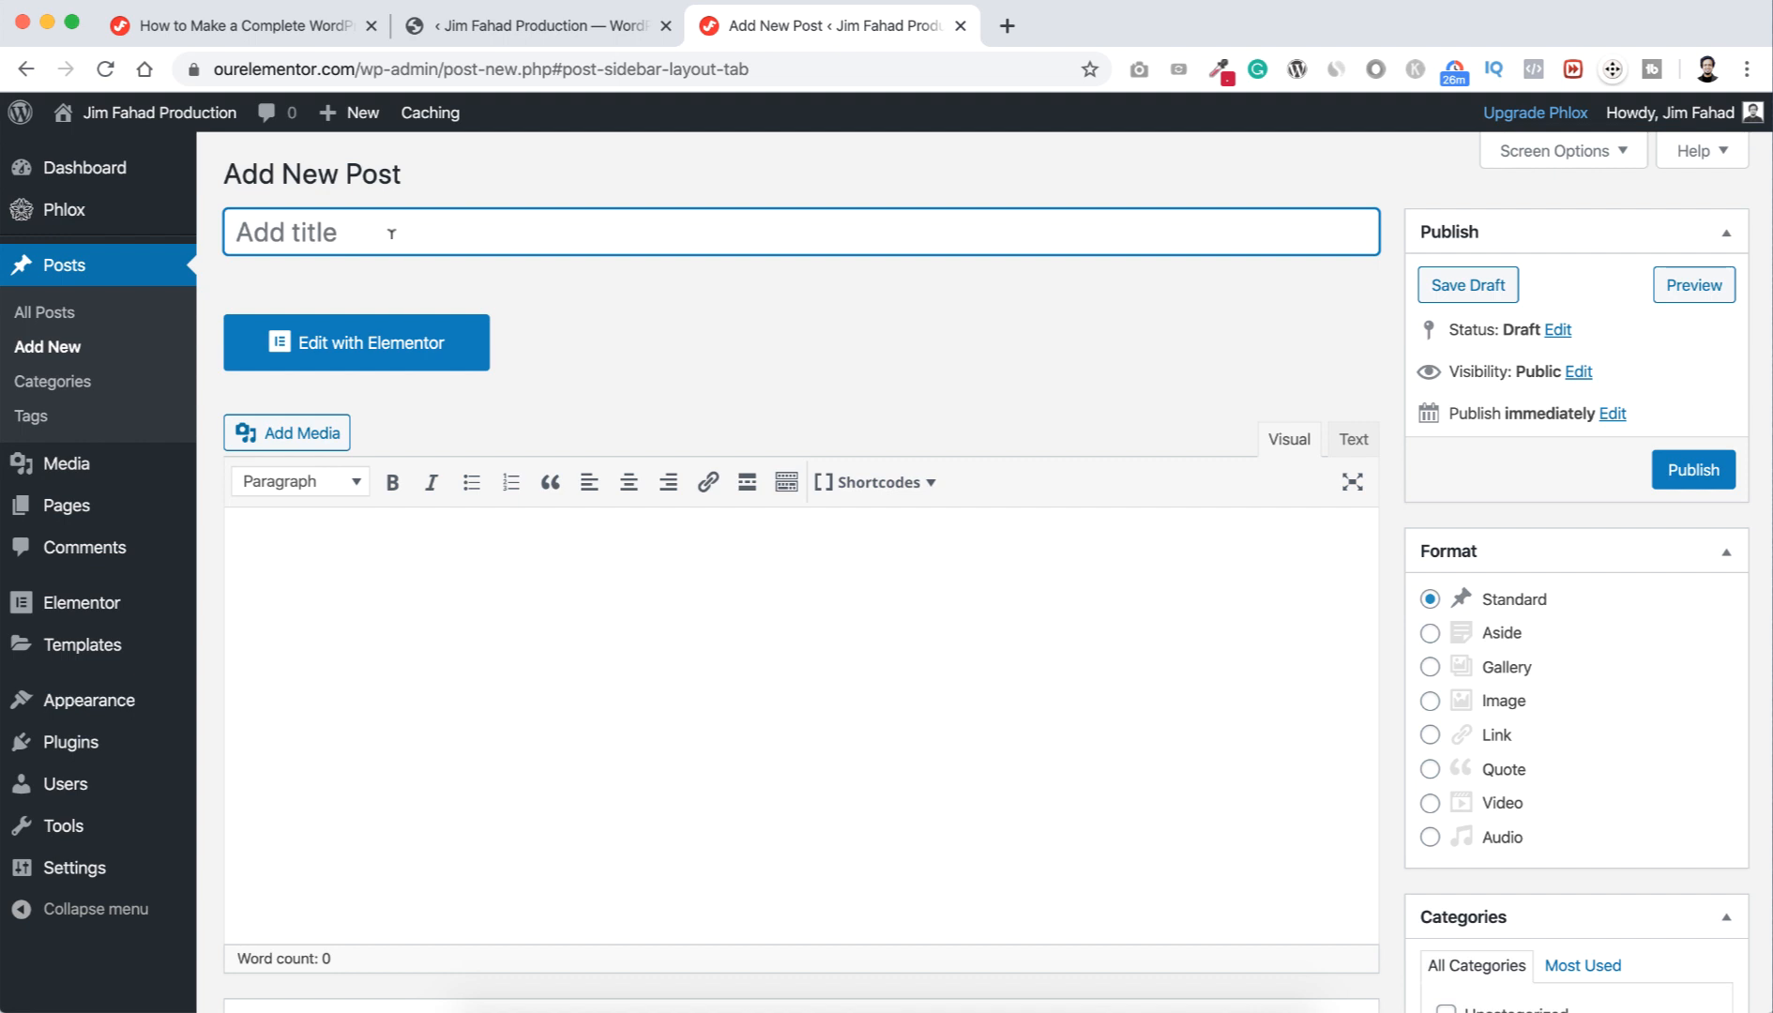
{"action": "type", "text": "How to Do Keyword Research"}
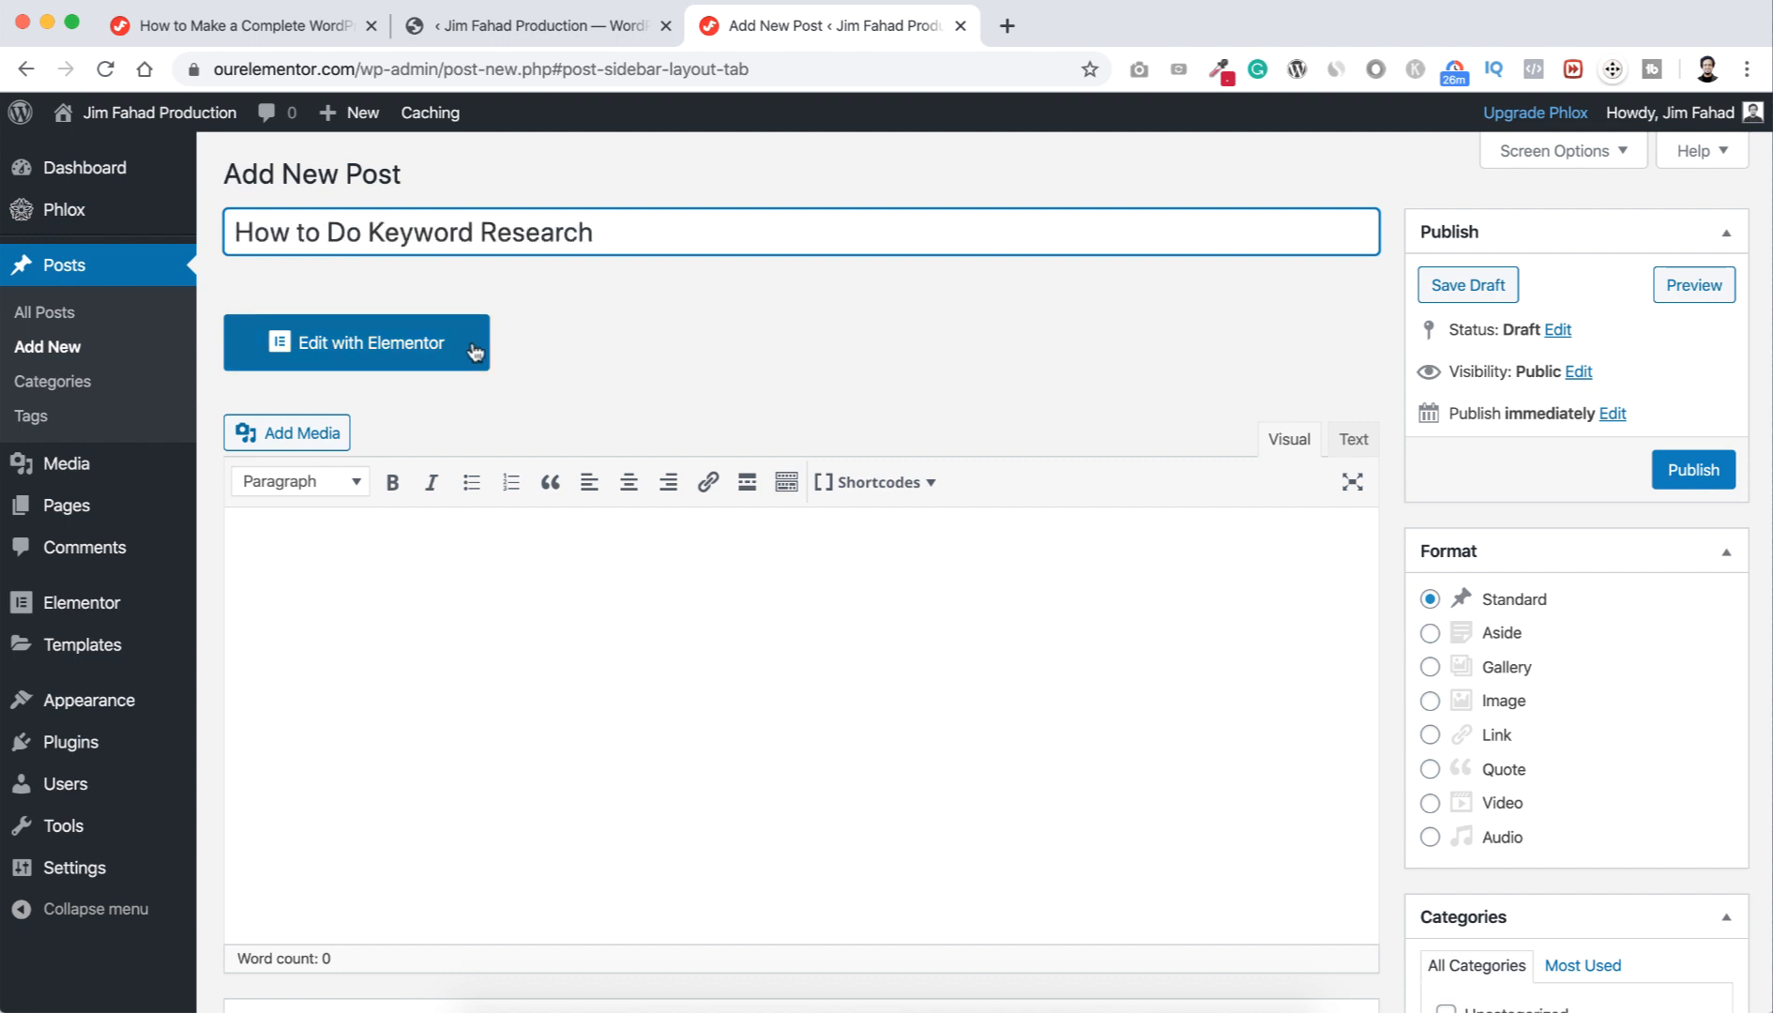
{"action": "scroll", "coordinate": [473, 348], "scroll_direction": "down", "scroll_amount": 1}
{"action": "left_click", "coordinate": [476, 492]}
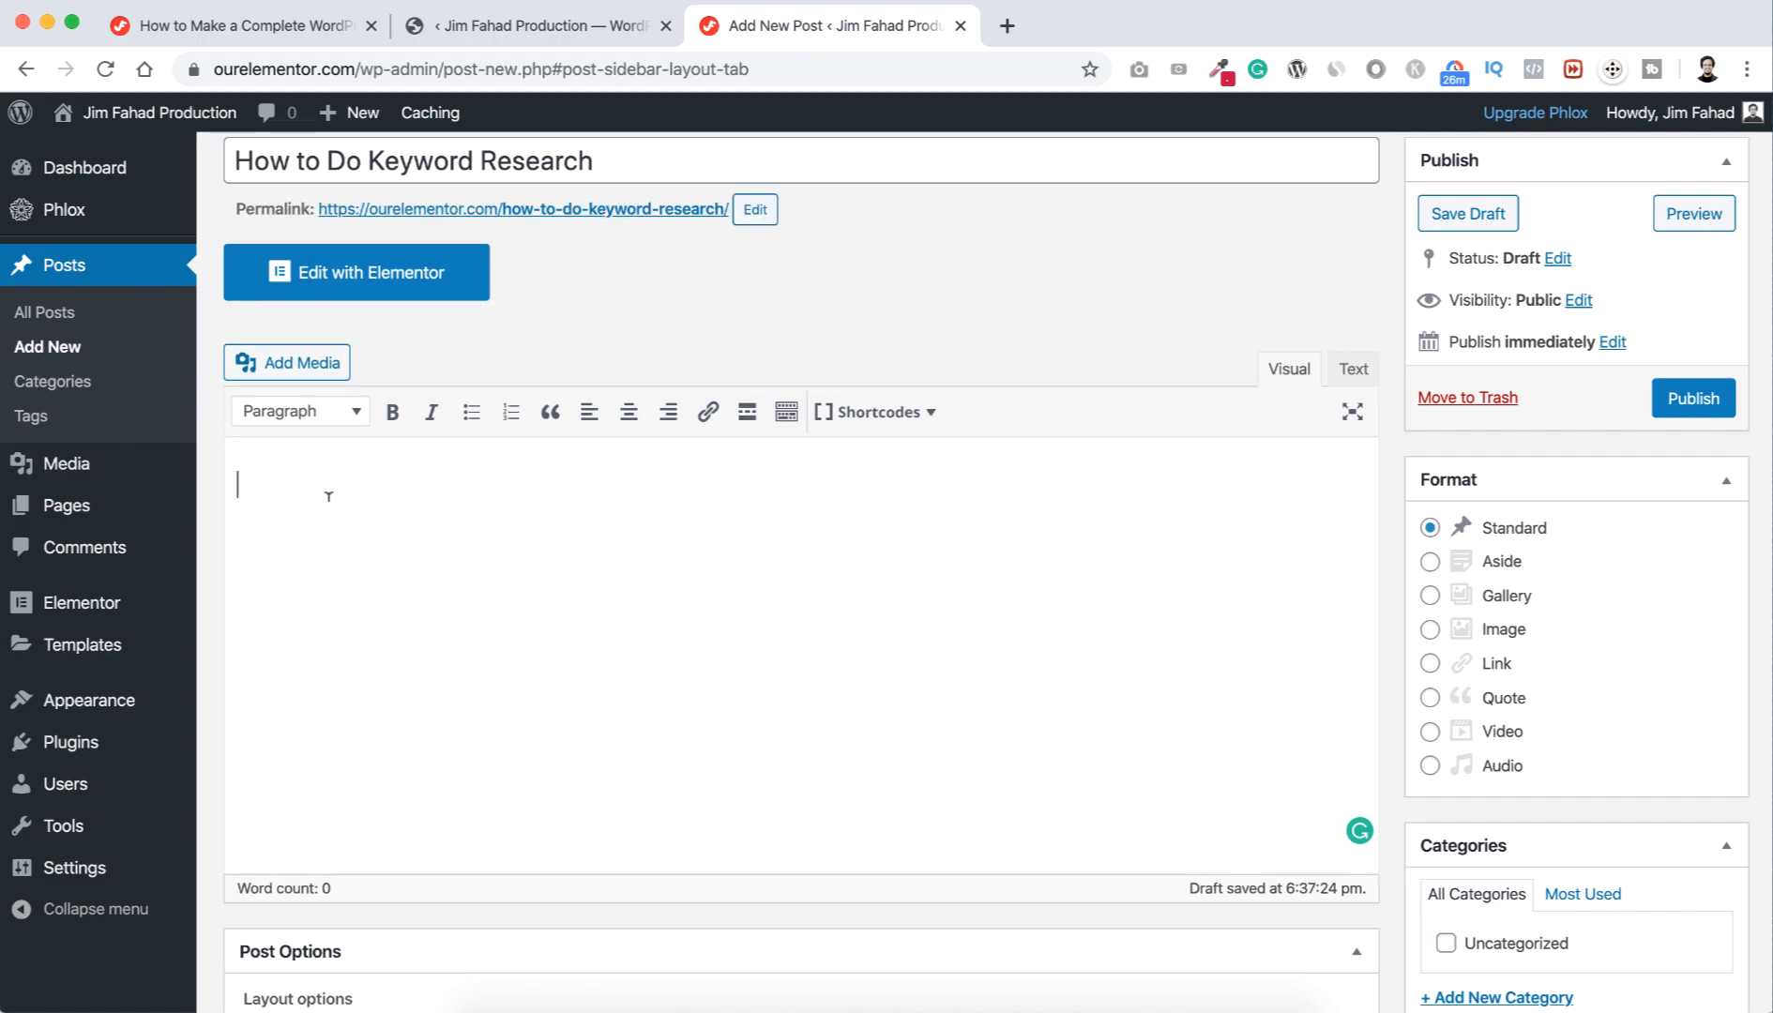
{"action": "key", "text": "super+v"}
Step: Make the words "In this article" bold in the post's opening paragraph
{"action": "scroll", "coordinate": [426, 391], "scroll_direction": "up", "scroll_amount": 10}
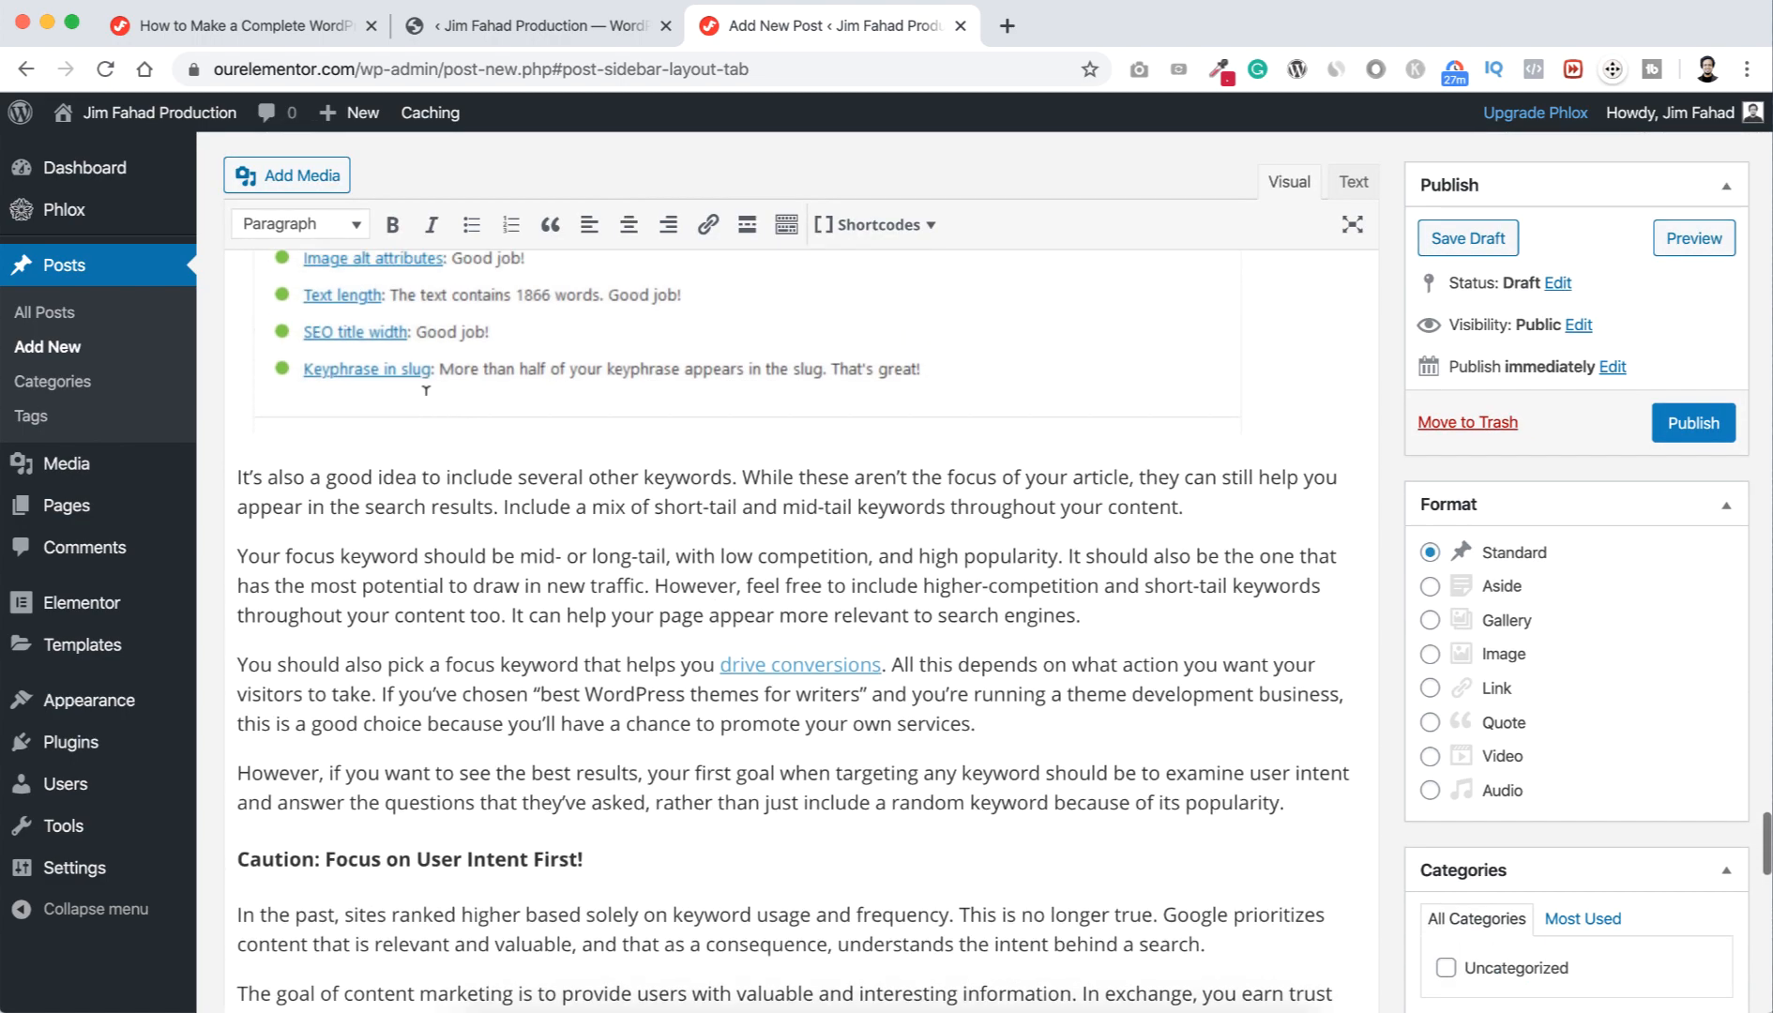
{"action": "scroll", "coordinate": [426, 390], "scroll_direction": "up", "scroll_amount": 20}
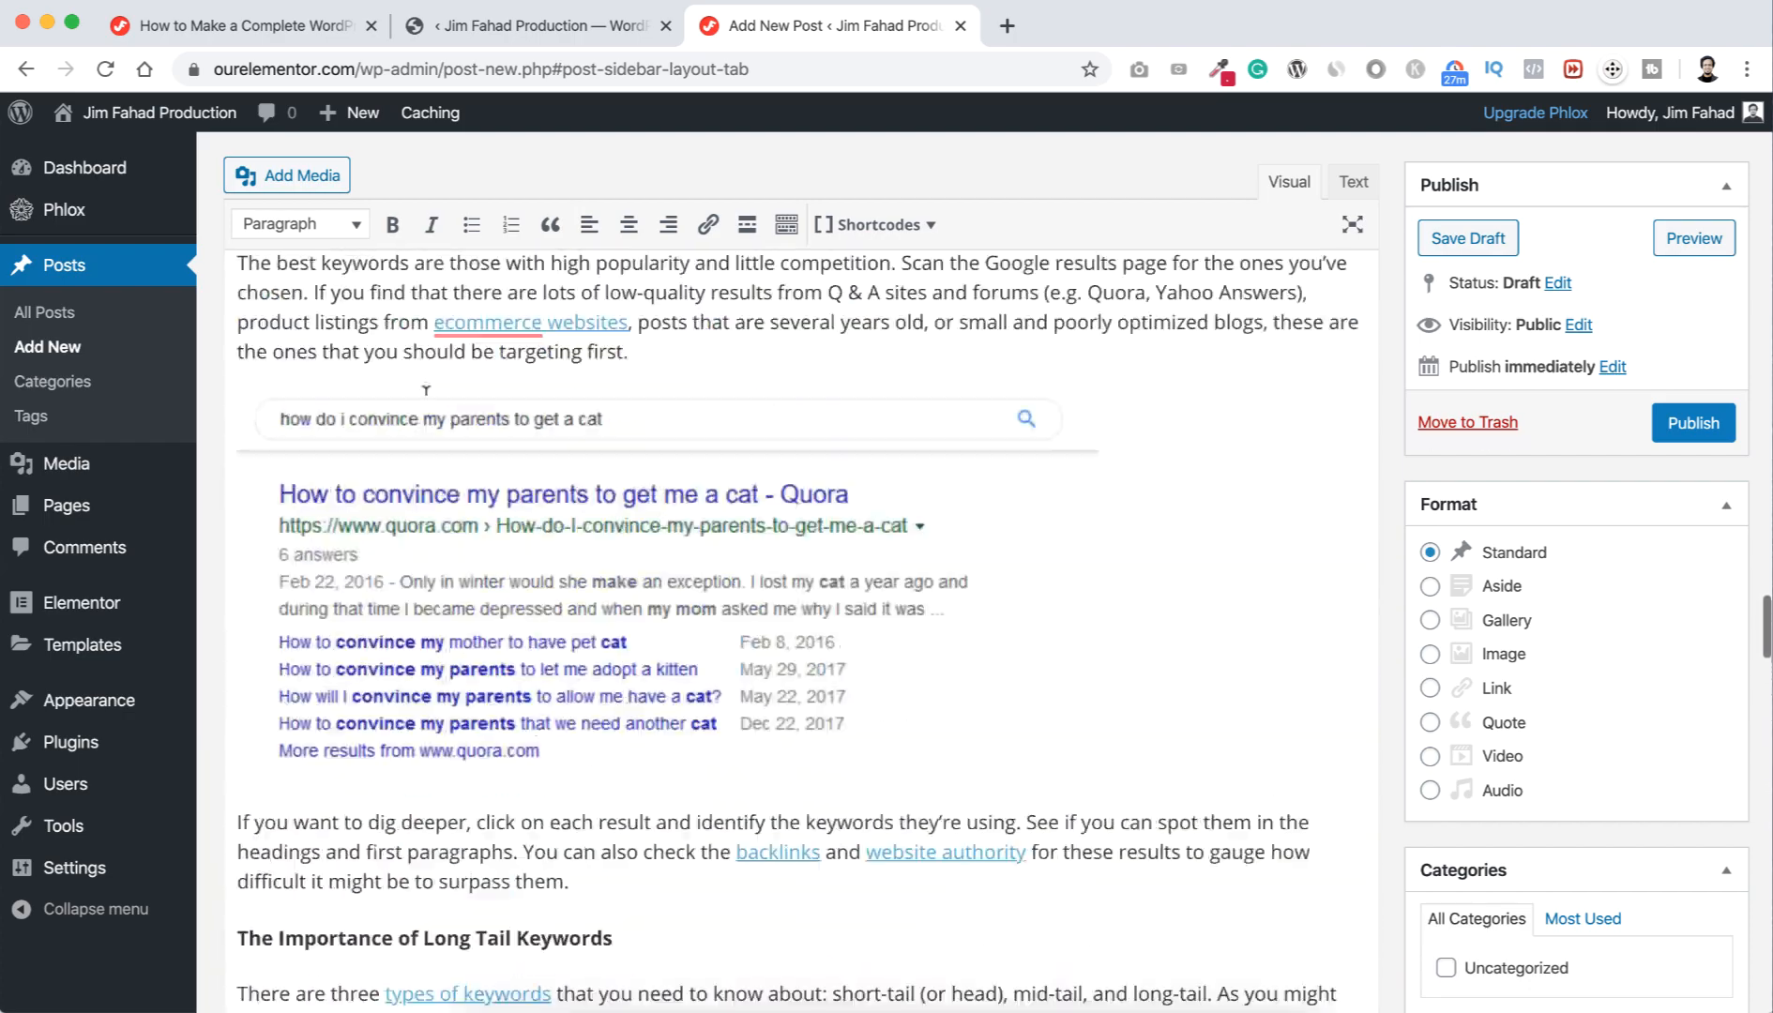
{"action": "scroll", "coordinate": [426, 390], "scroll_direction": "up", "scroll_amount": 15}
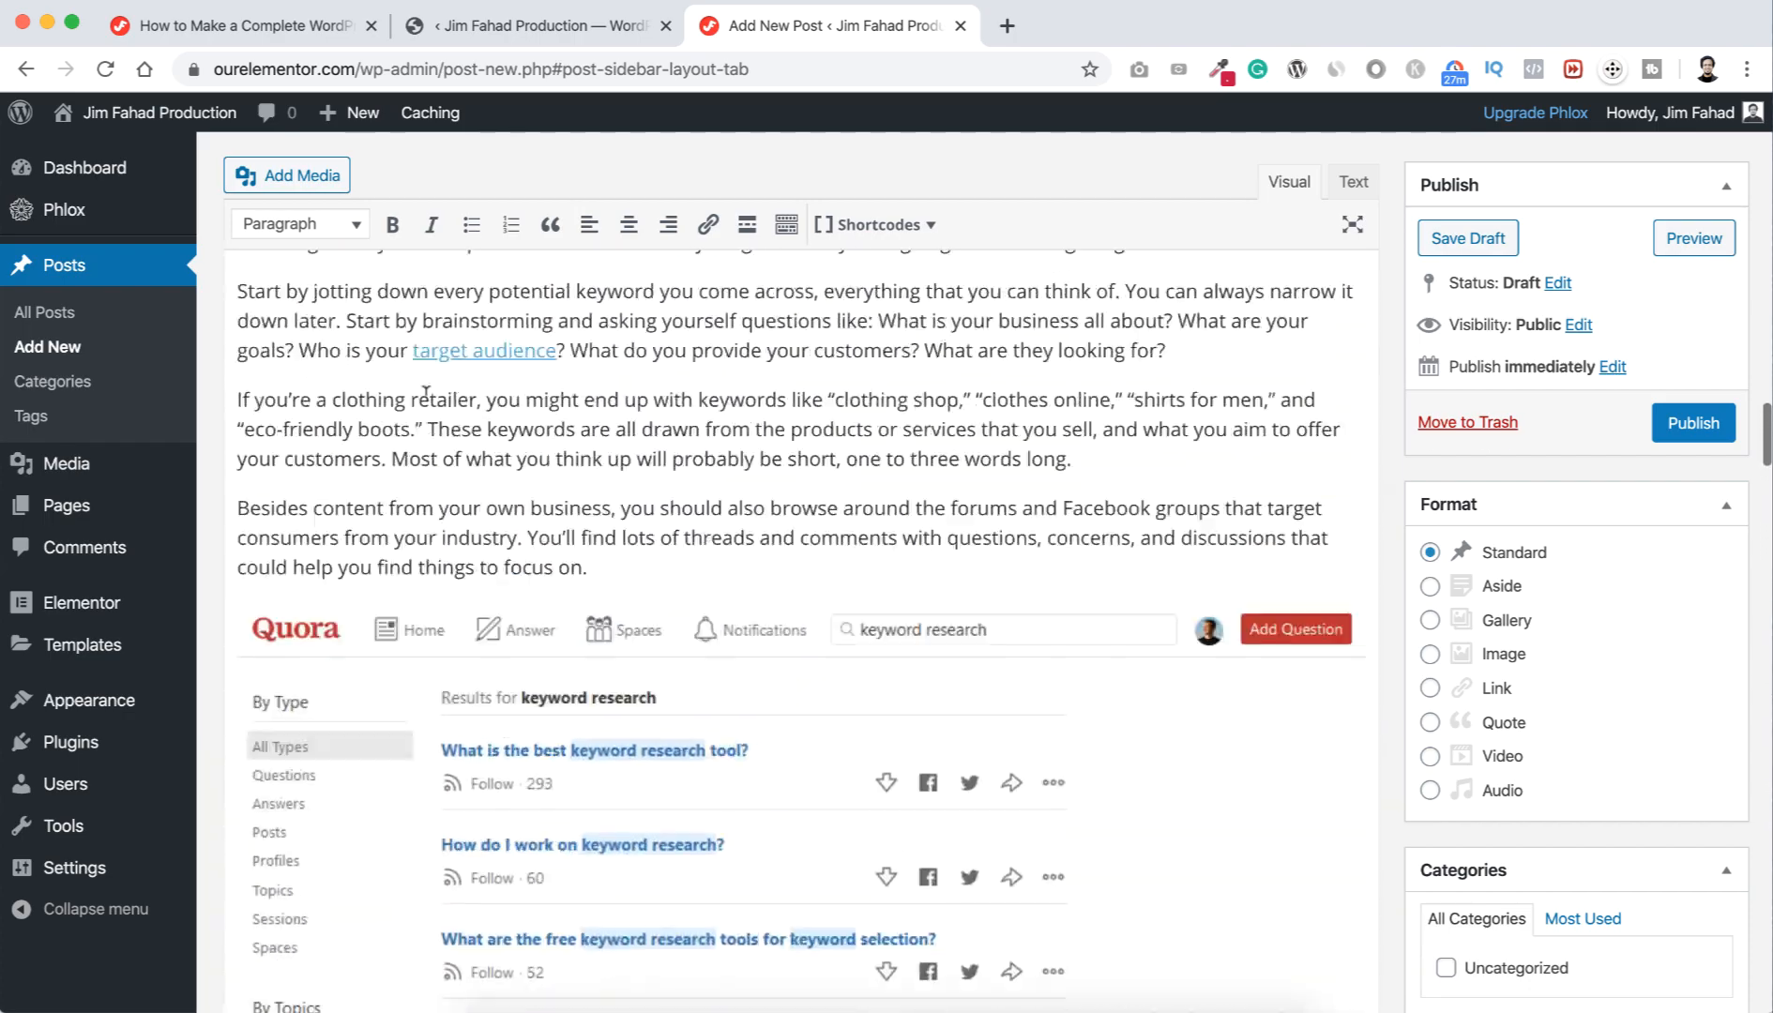
{"action": "scroll", "coordinate": [426, 390], "scroll_direction": "up", "scroll_amount": 15}
{"action": "scroll", "coordinate": [424, 394], "scroll_direction": "down", "scroll_amount": 3}
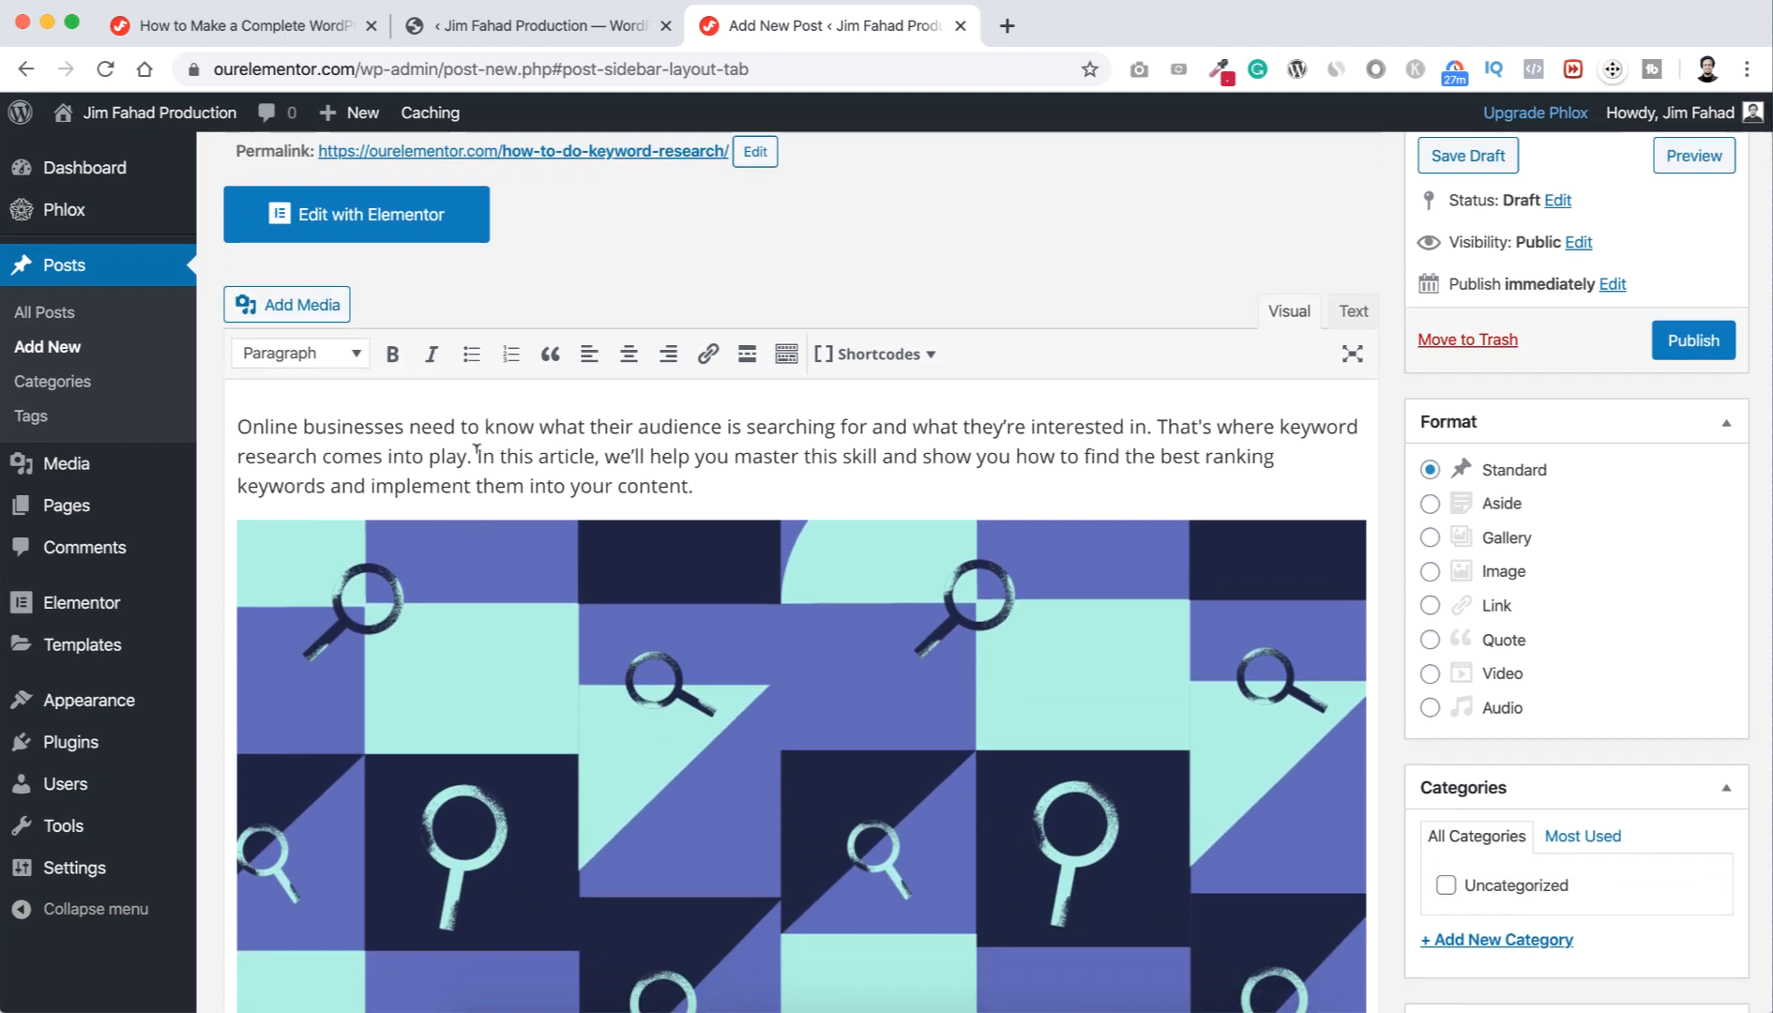
{"action": "left_click_drag", "start_coordinate": [478, 456], "coordinate": [592, 456]}
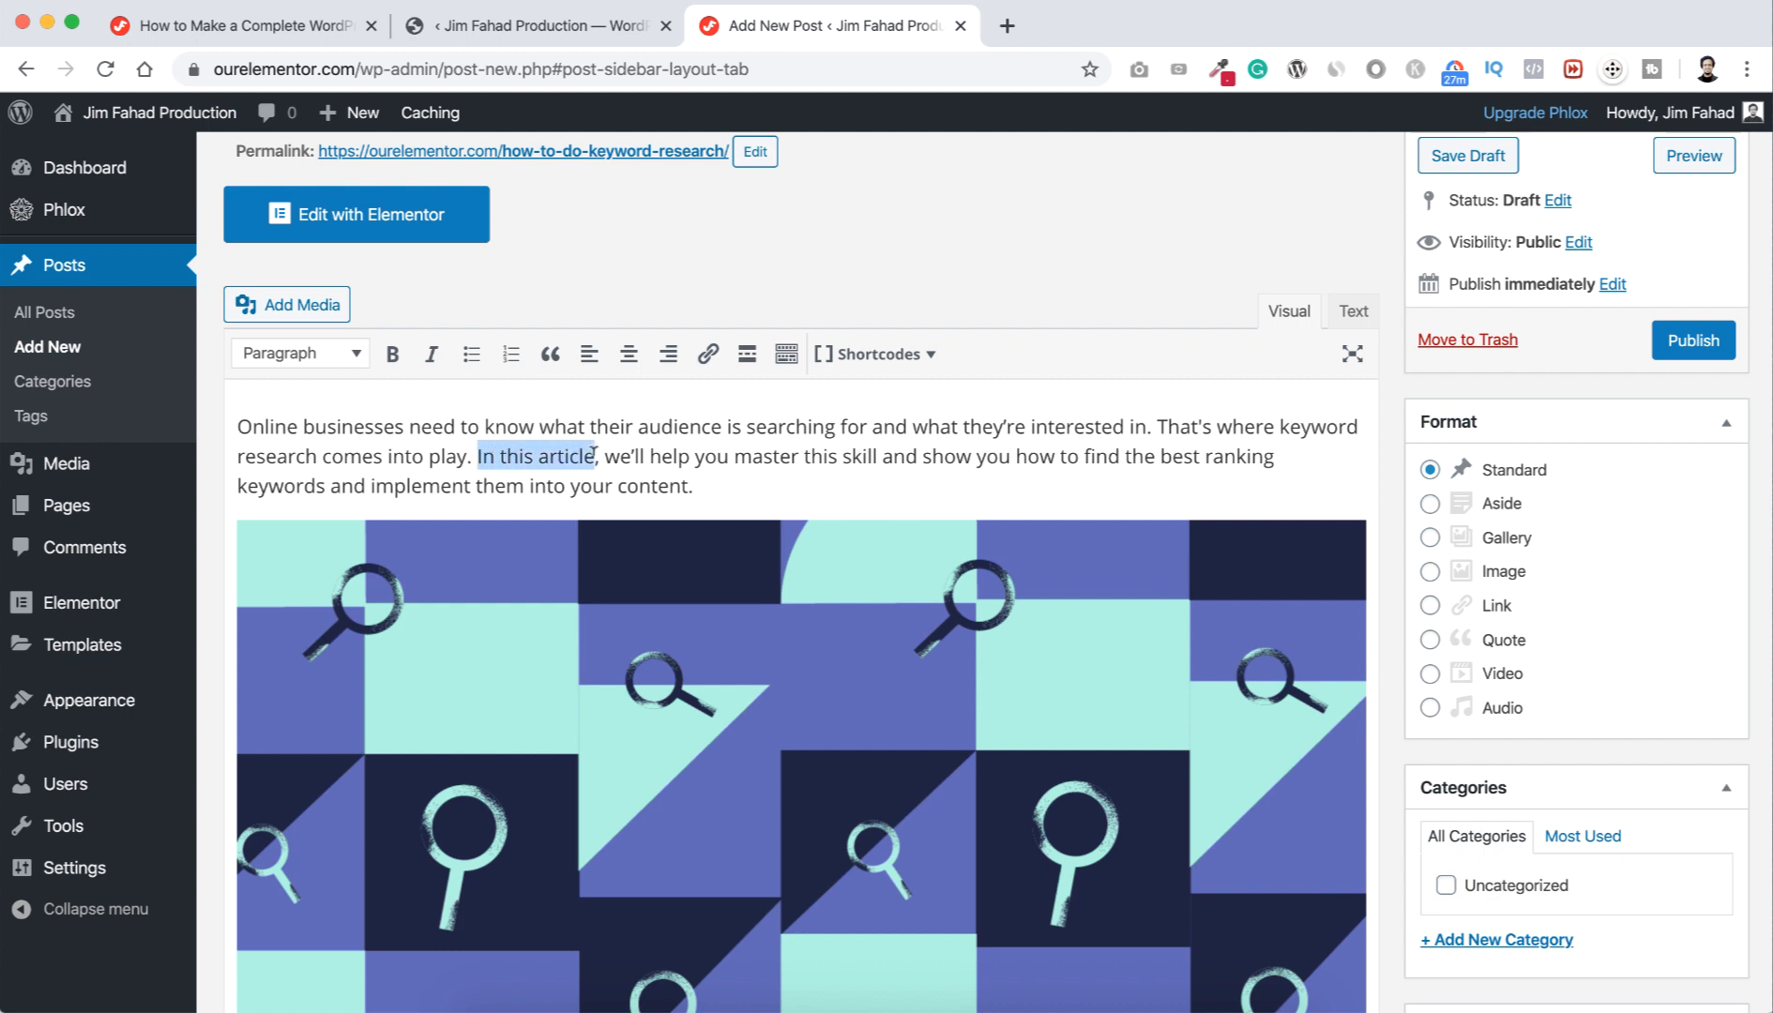
{"action": "left_click", "coordinate": [392, 353]}
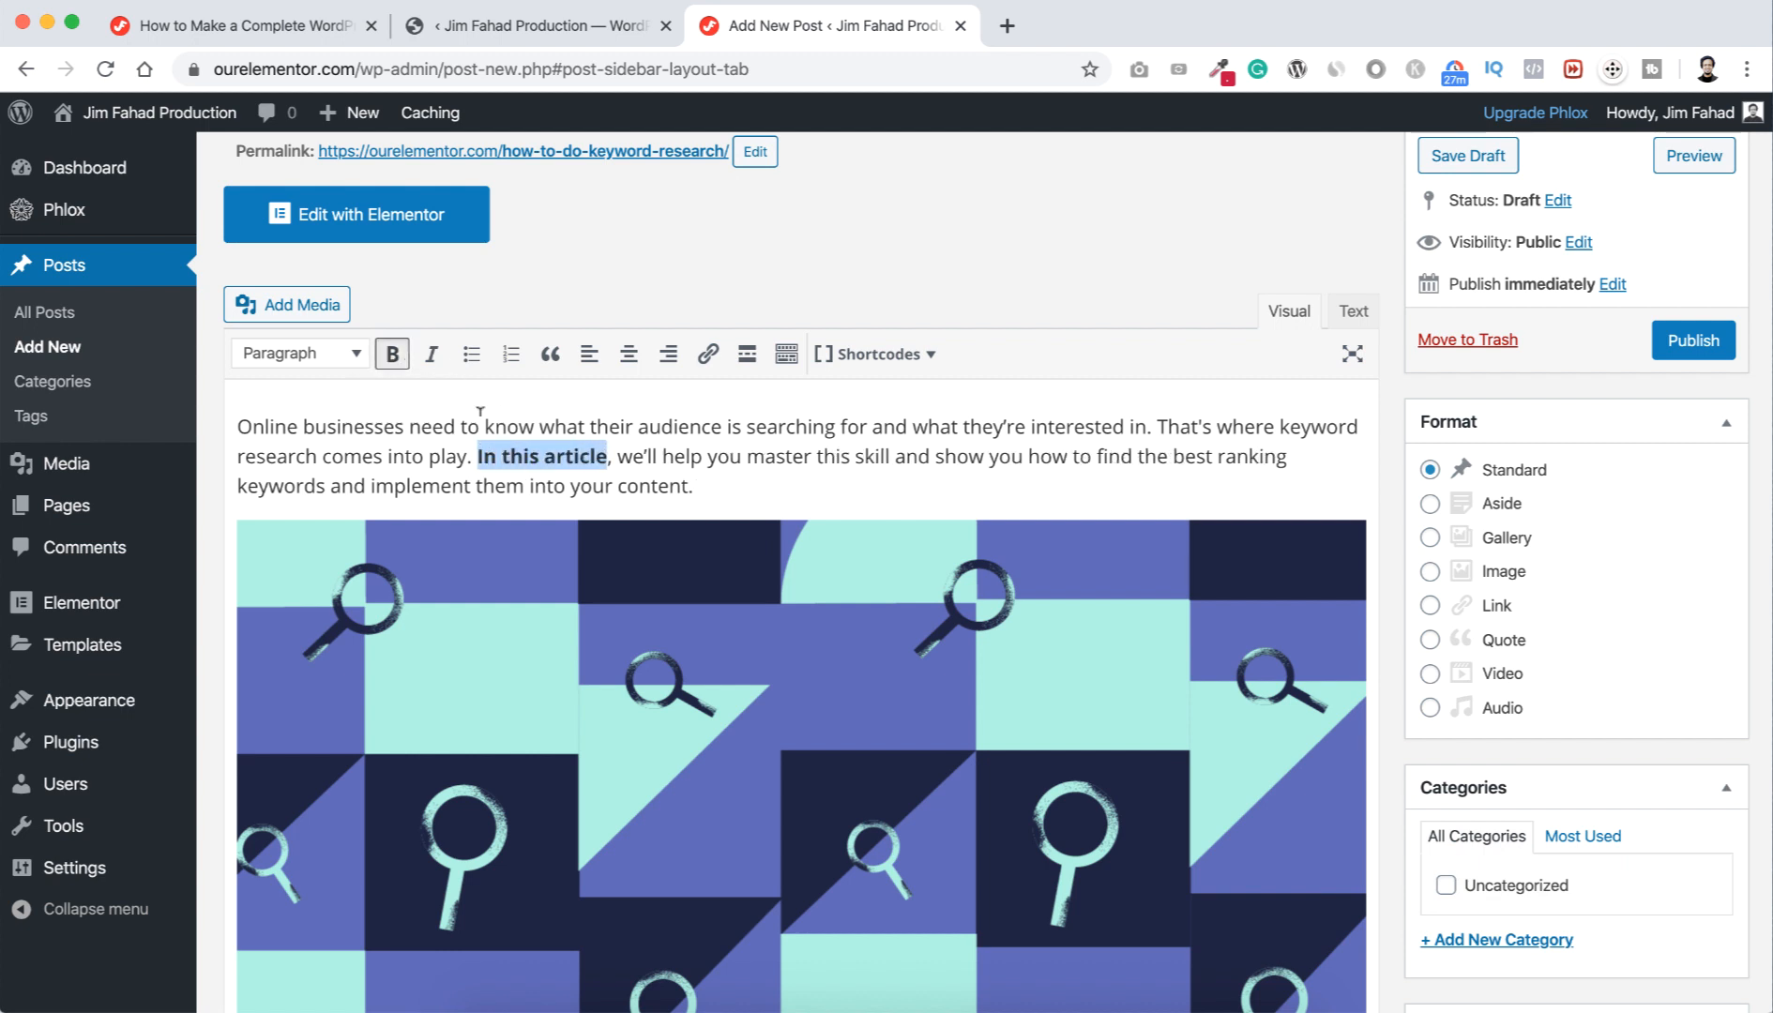
{"action": "left_click", "coordinate": [639, 445]}
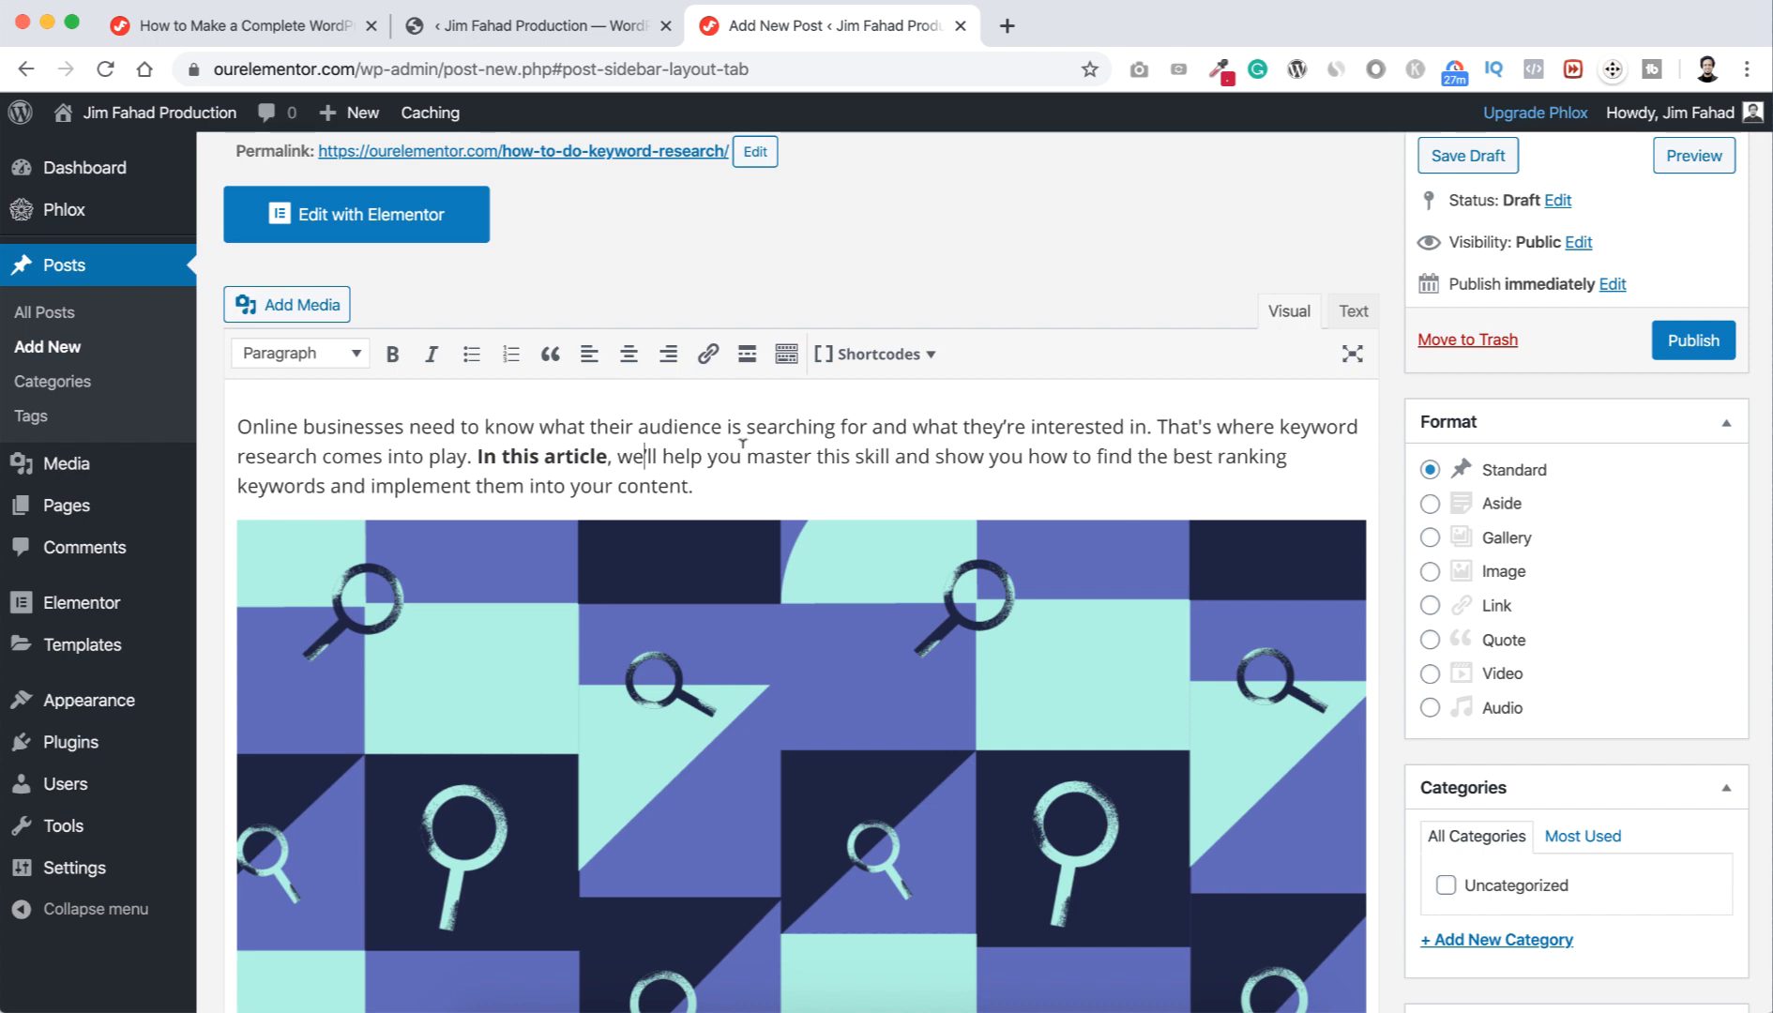
Step: Add a new category named SEO to the keyword research post
{"action": "scroll", "coordinate": [743, 450], "scroll_direction": "up", "scroll_amount": 3}
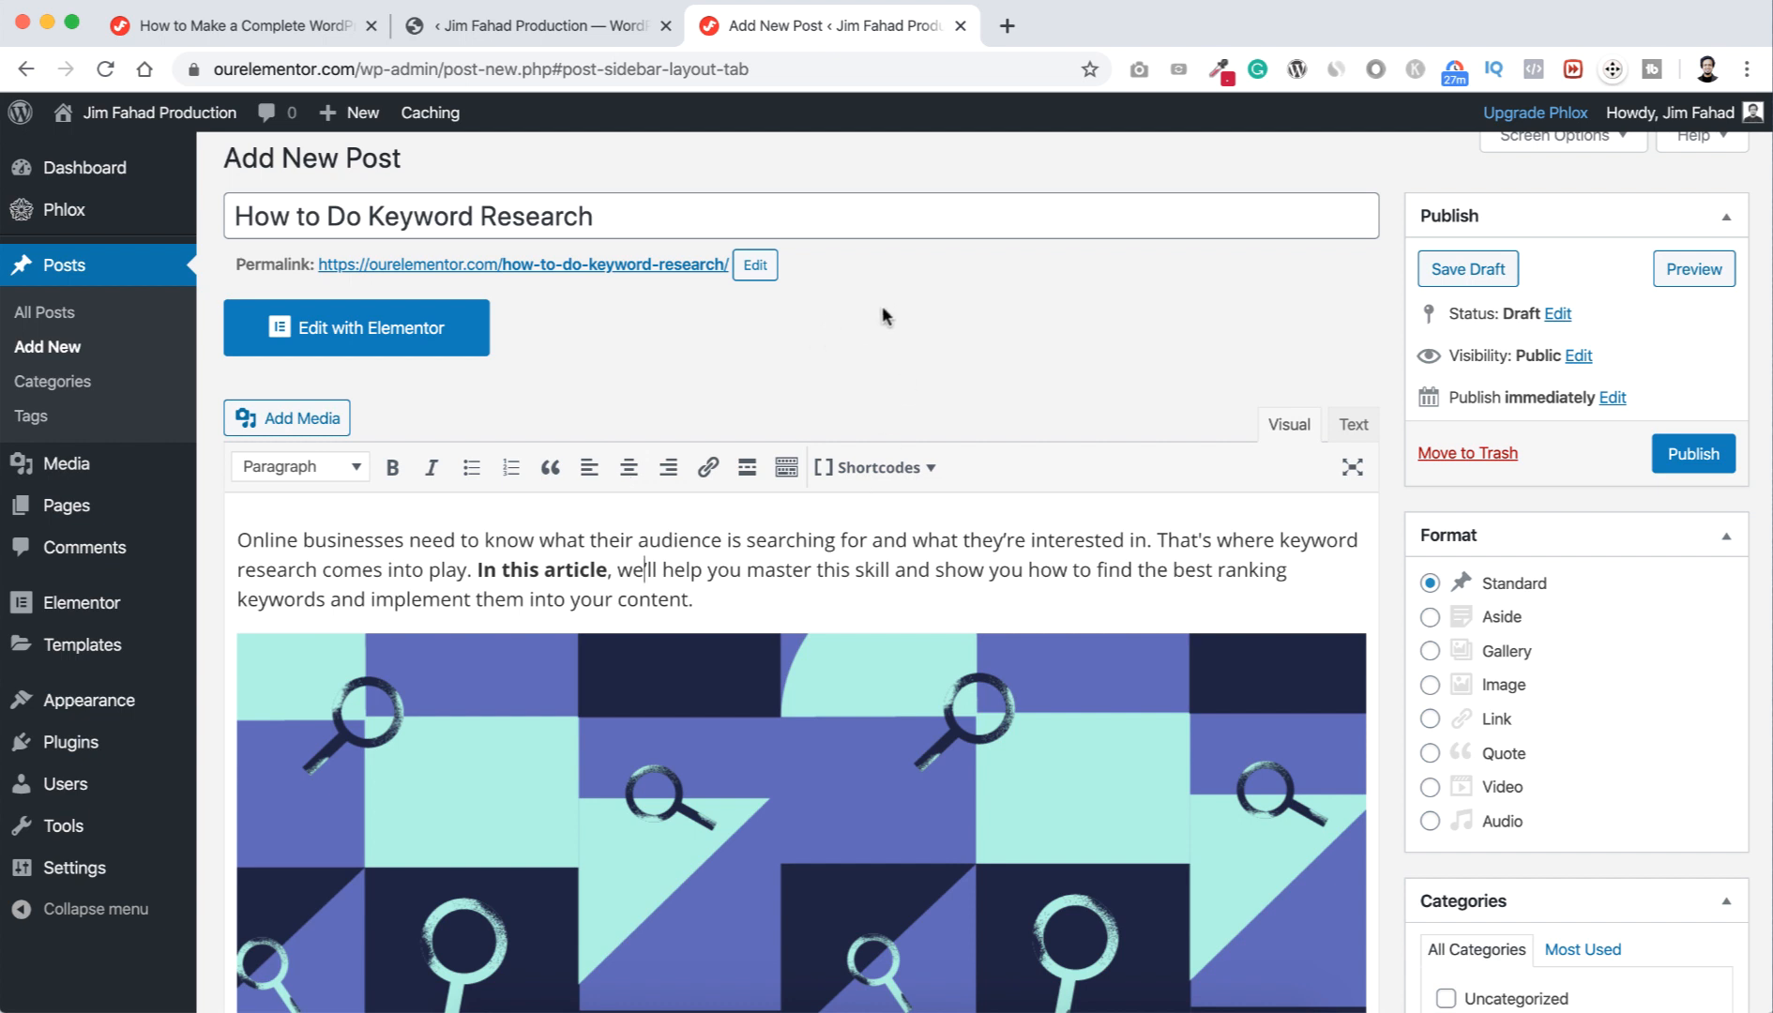
{"action": "scroll", "coordinate": [883, 306], "scroll_direction": "up", "scroll_amount": 1}
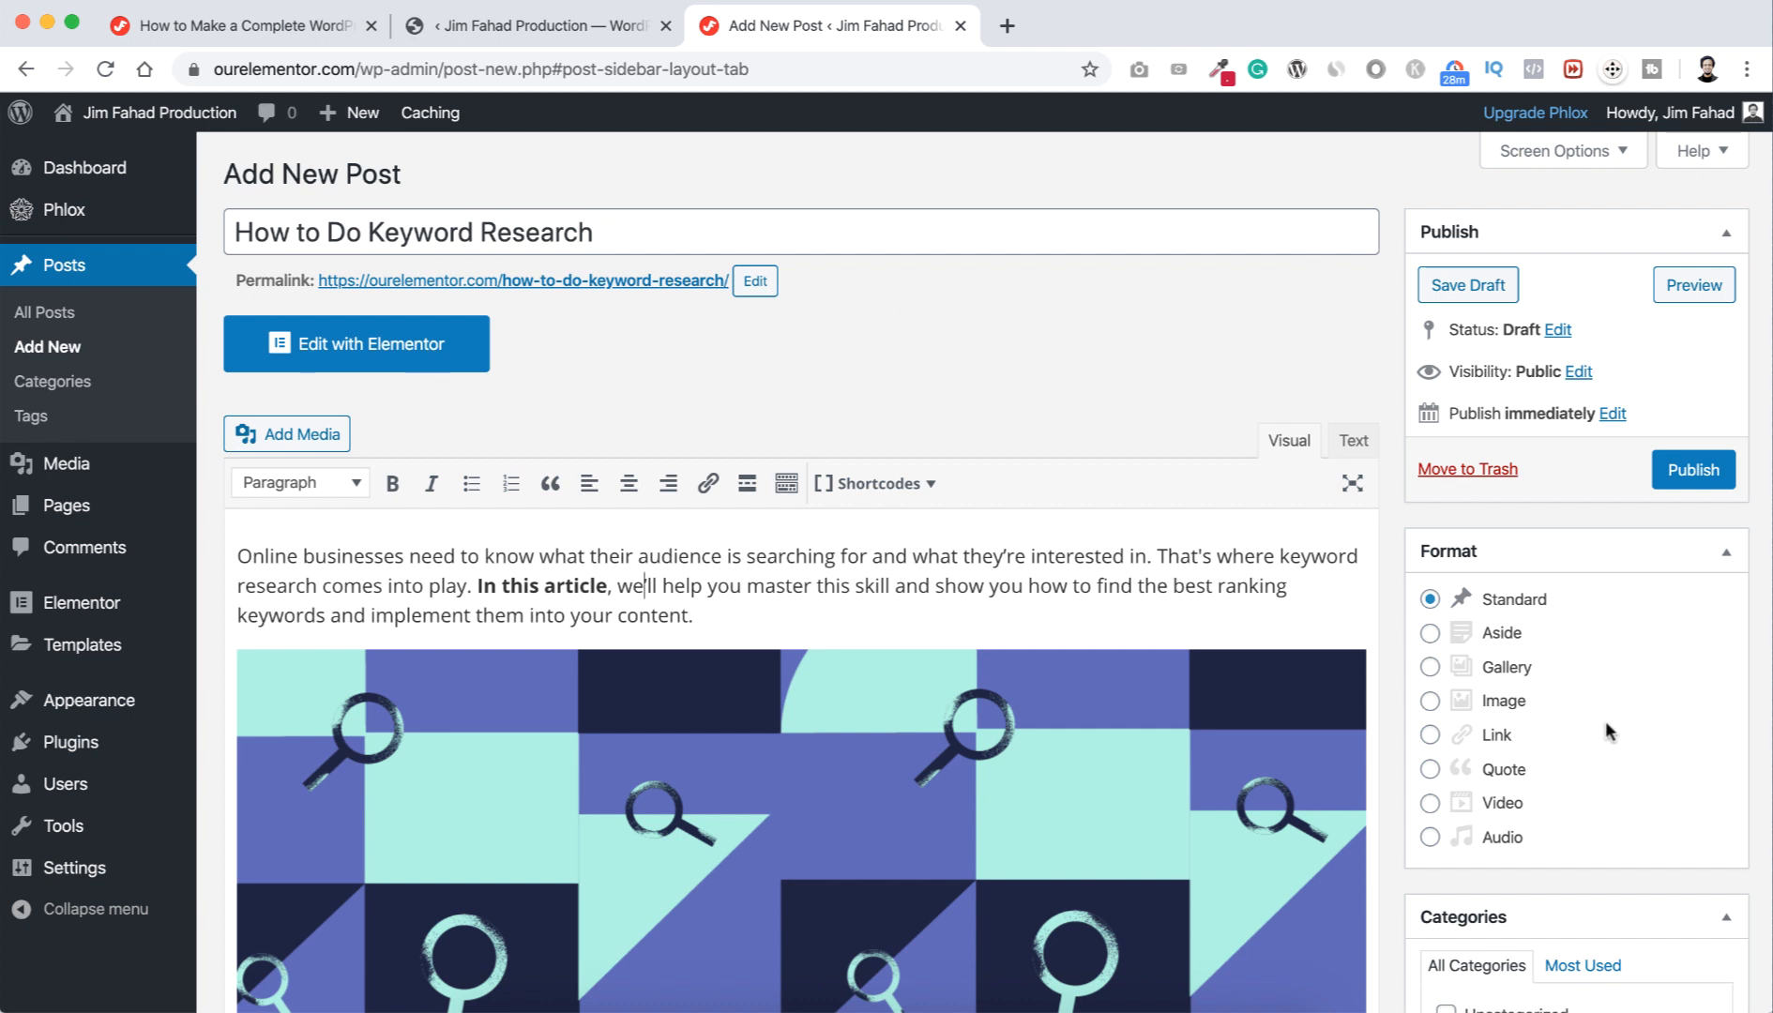
{"action": "scroll", "coordinate": [1607, 730], "scroll_direction": "down", "scroll_amount": 5}
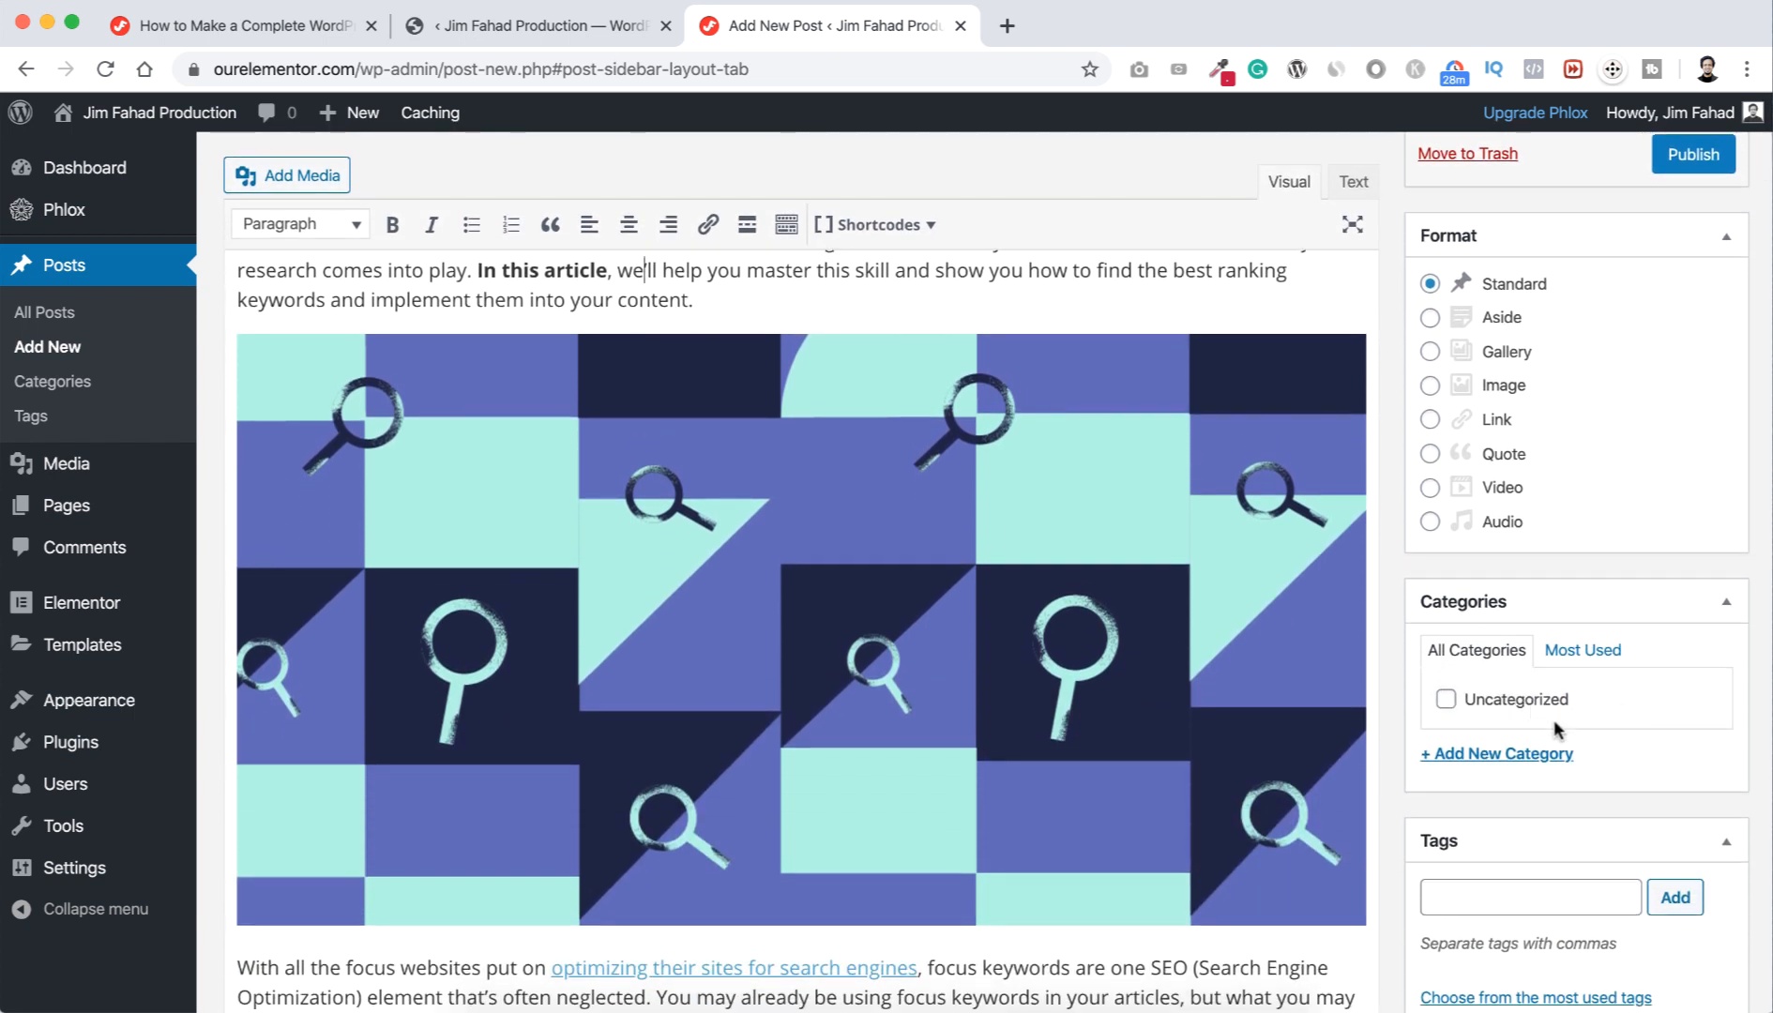
{"action": "left_click", "coordinate": [1482, 758]}
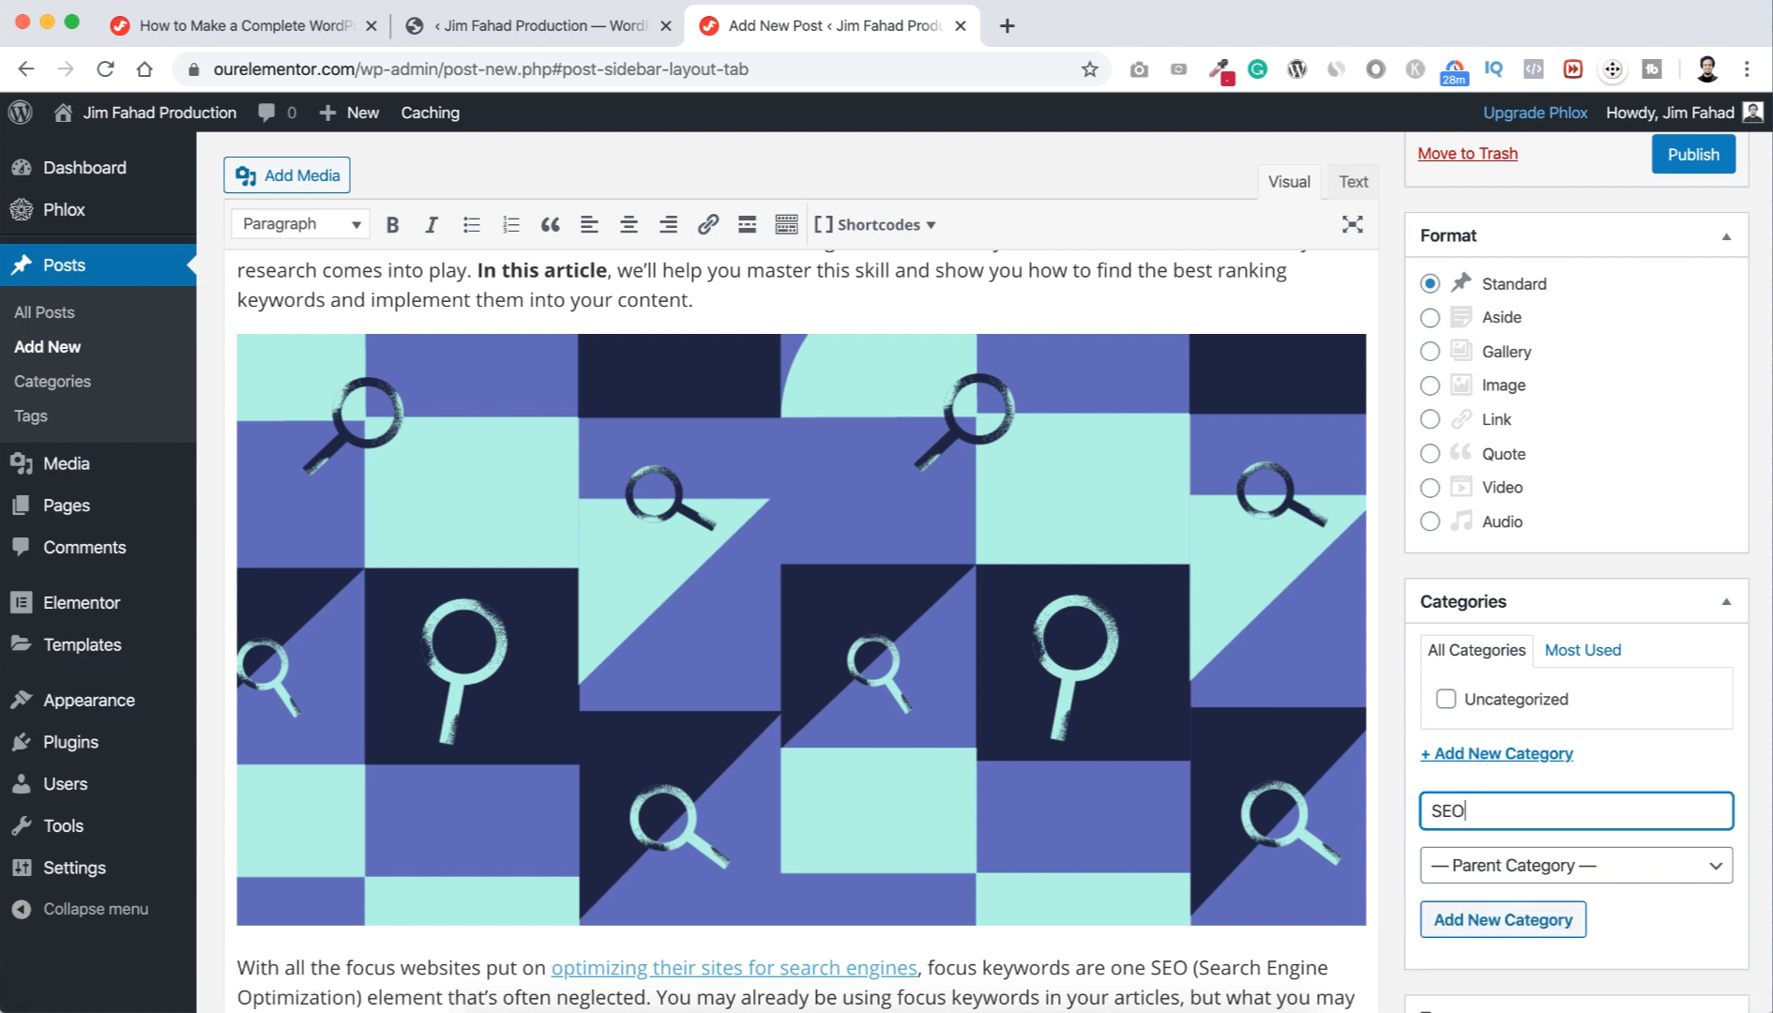
{"action": "left_click", "coordinate": [1494, 921]}
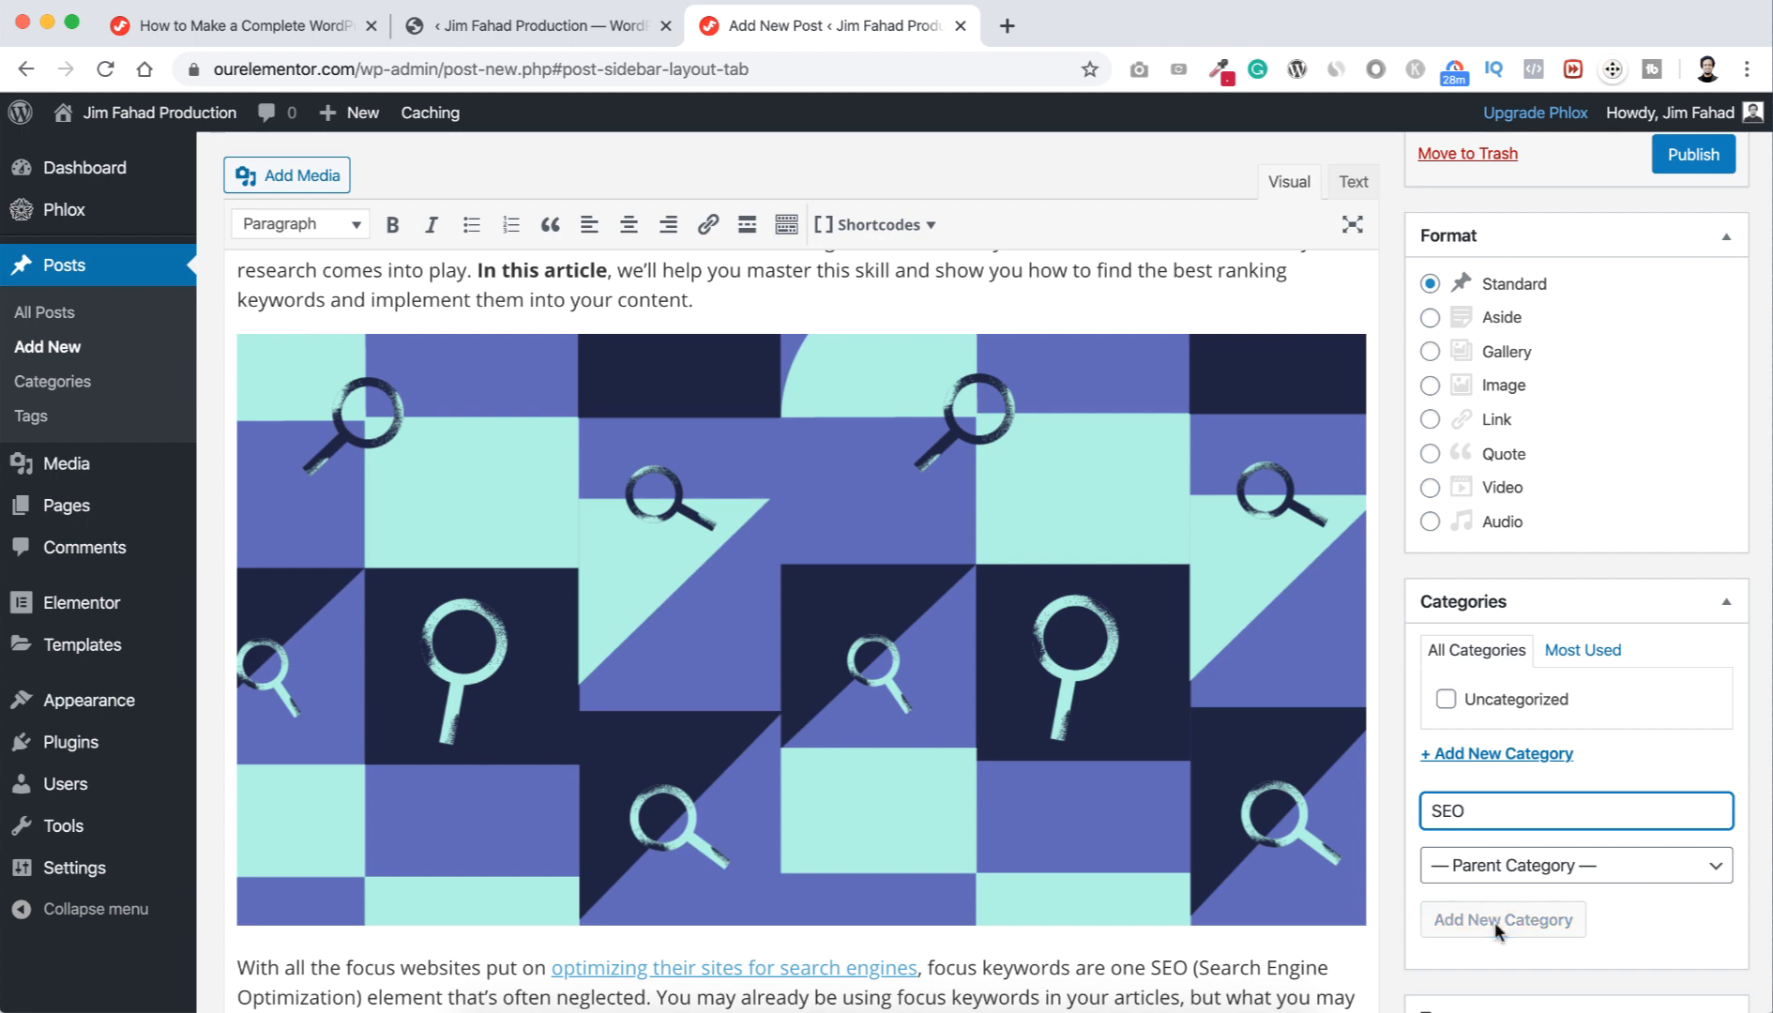
Step: Set Blog-Post-3.jpg from the media library as the post's featured image
{"action": "scroll", "coordinate": [1494, 922], "scroll_direction": "down", "scroll_amount": 6}
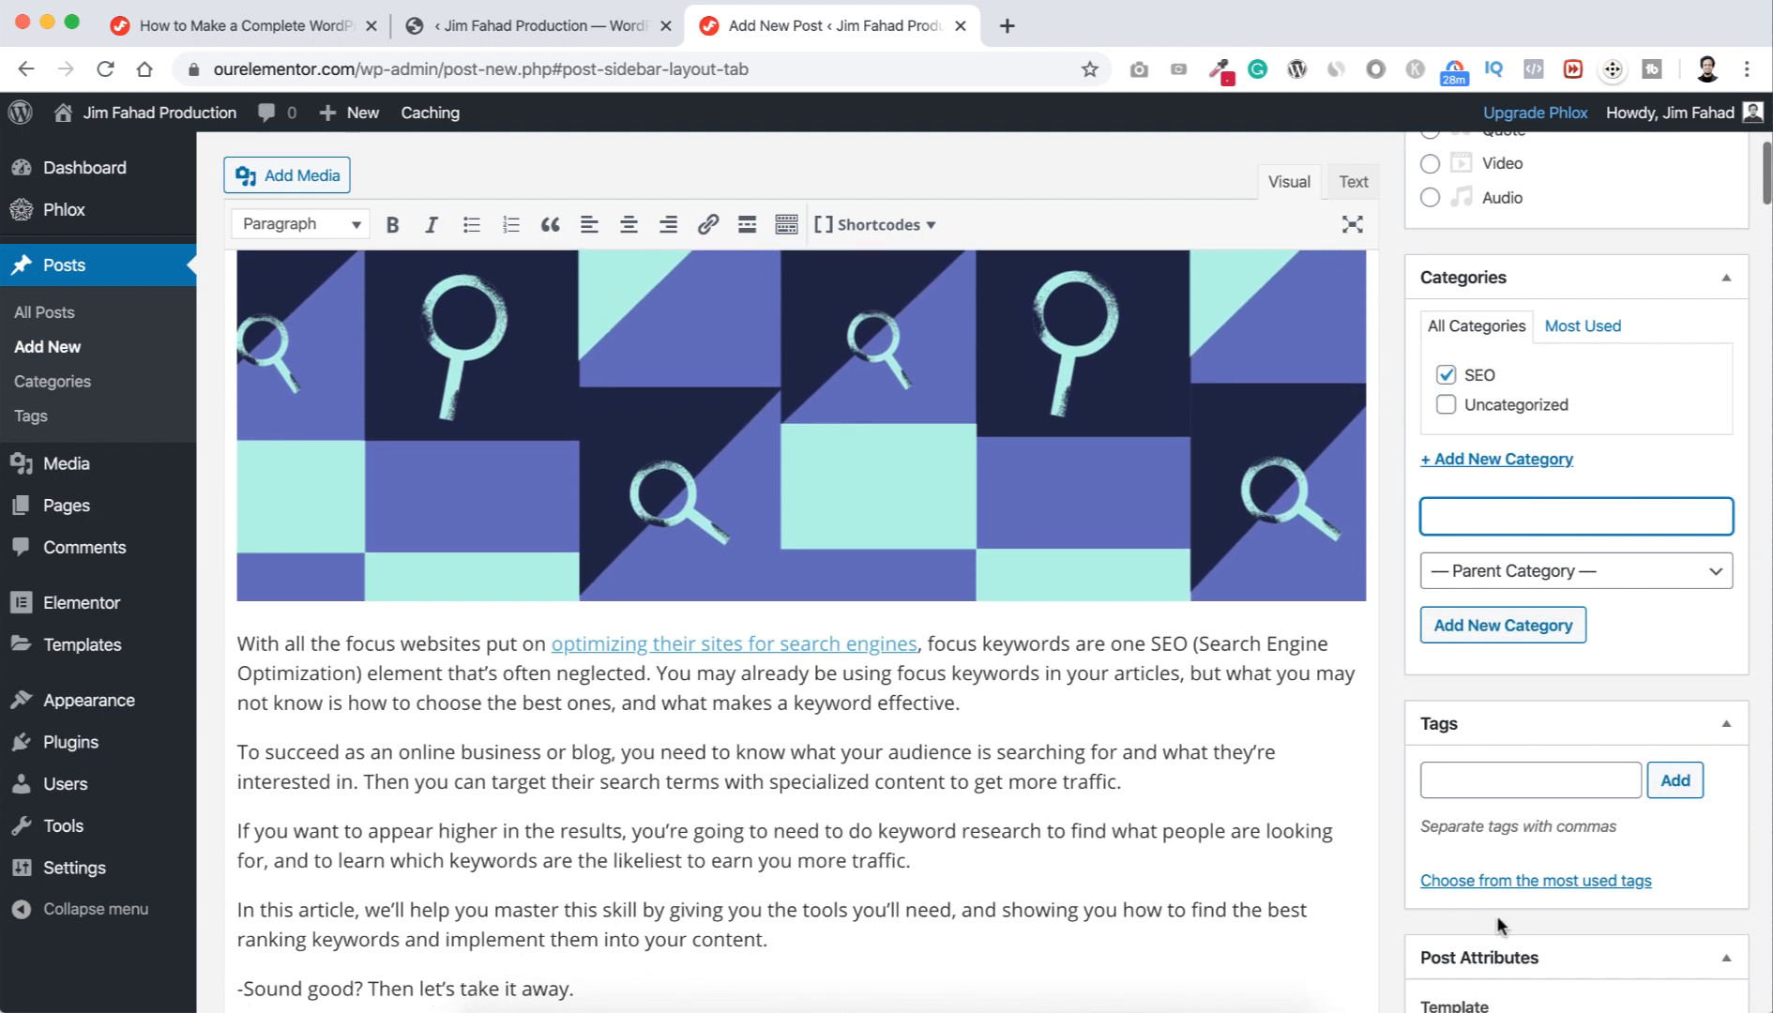
{"action": "scroll", "coordinate": [1501, 927], "scroll_direction": "down", "scroll_amount": 1}
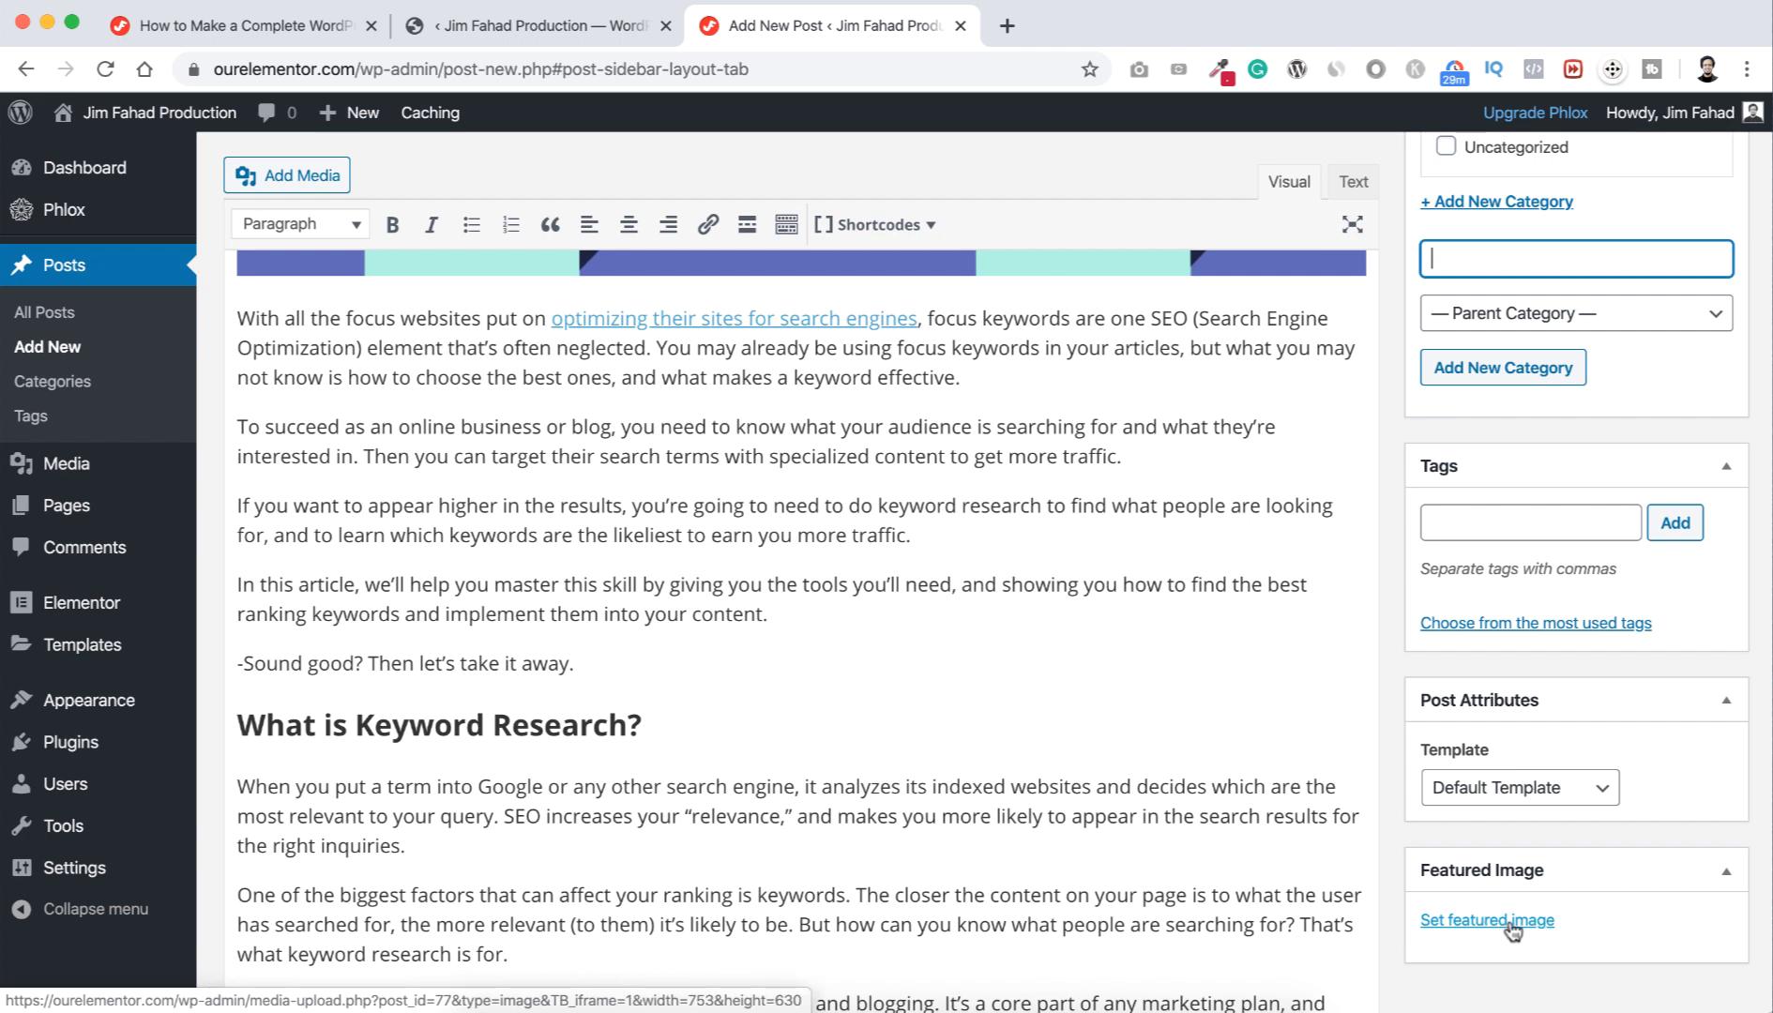
{"action": "left_click", "coordinate": [1511, 924]}
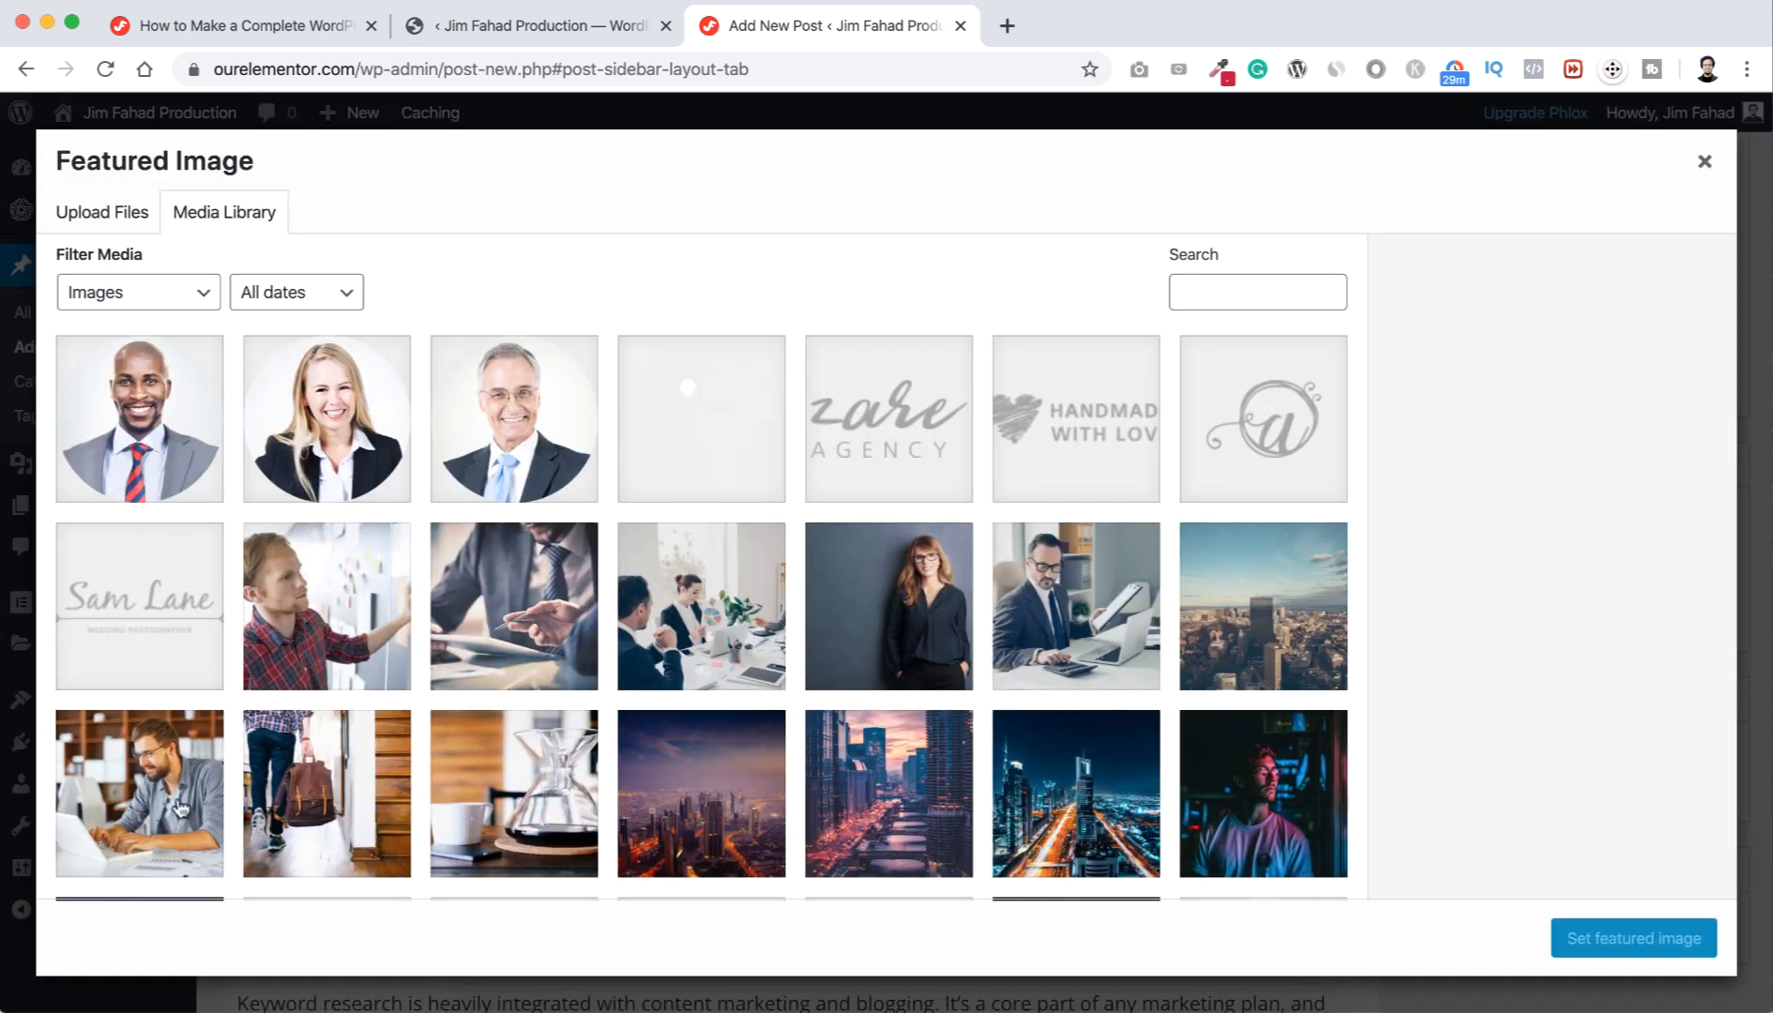
{"action": "left_click", "coordinate": [147, 800]}
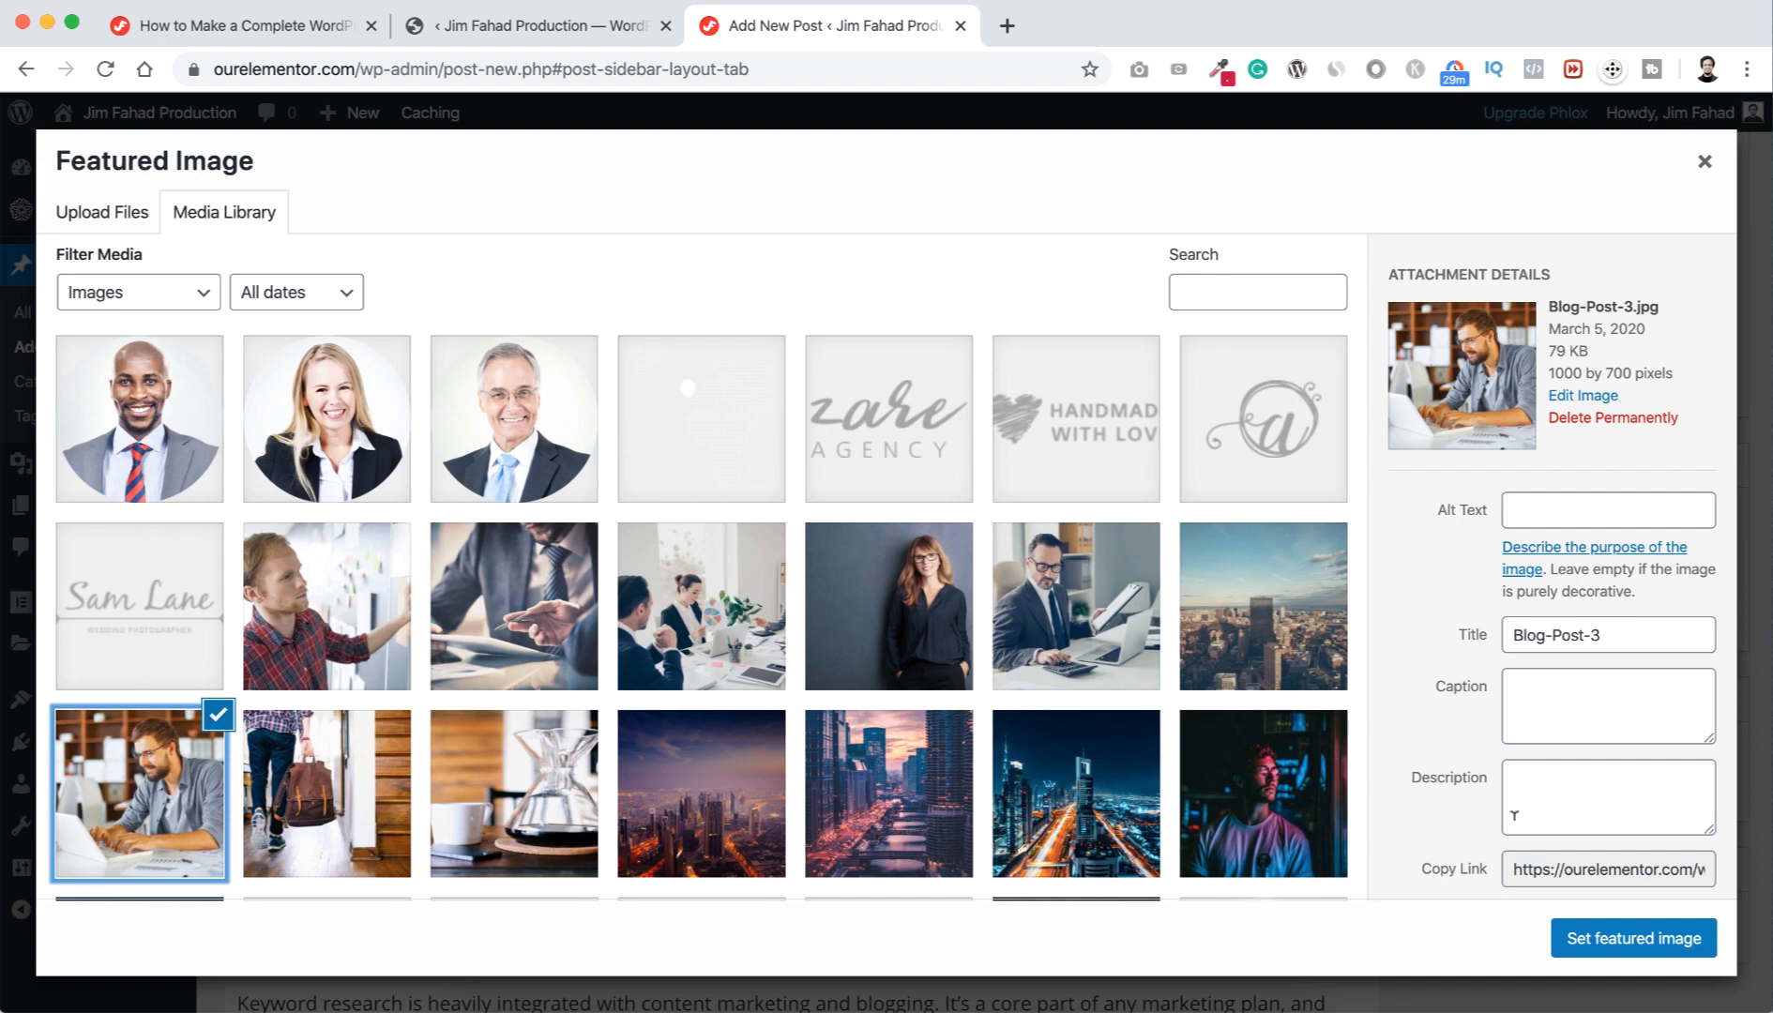
{"action": "left_click", "coordinate": [1645, 939]}
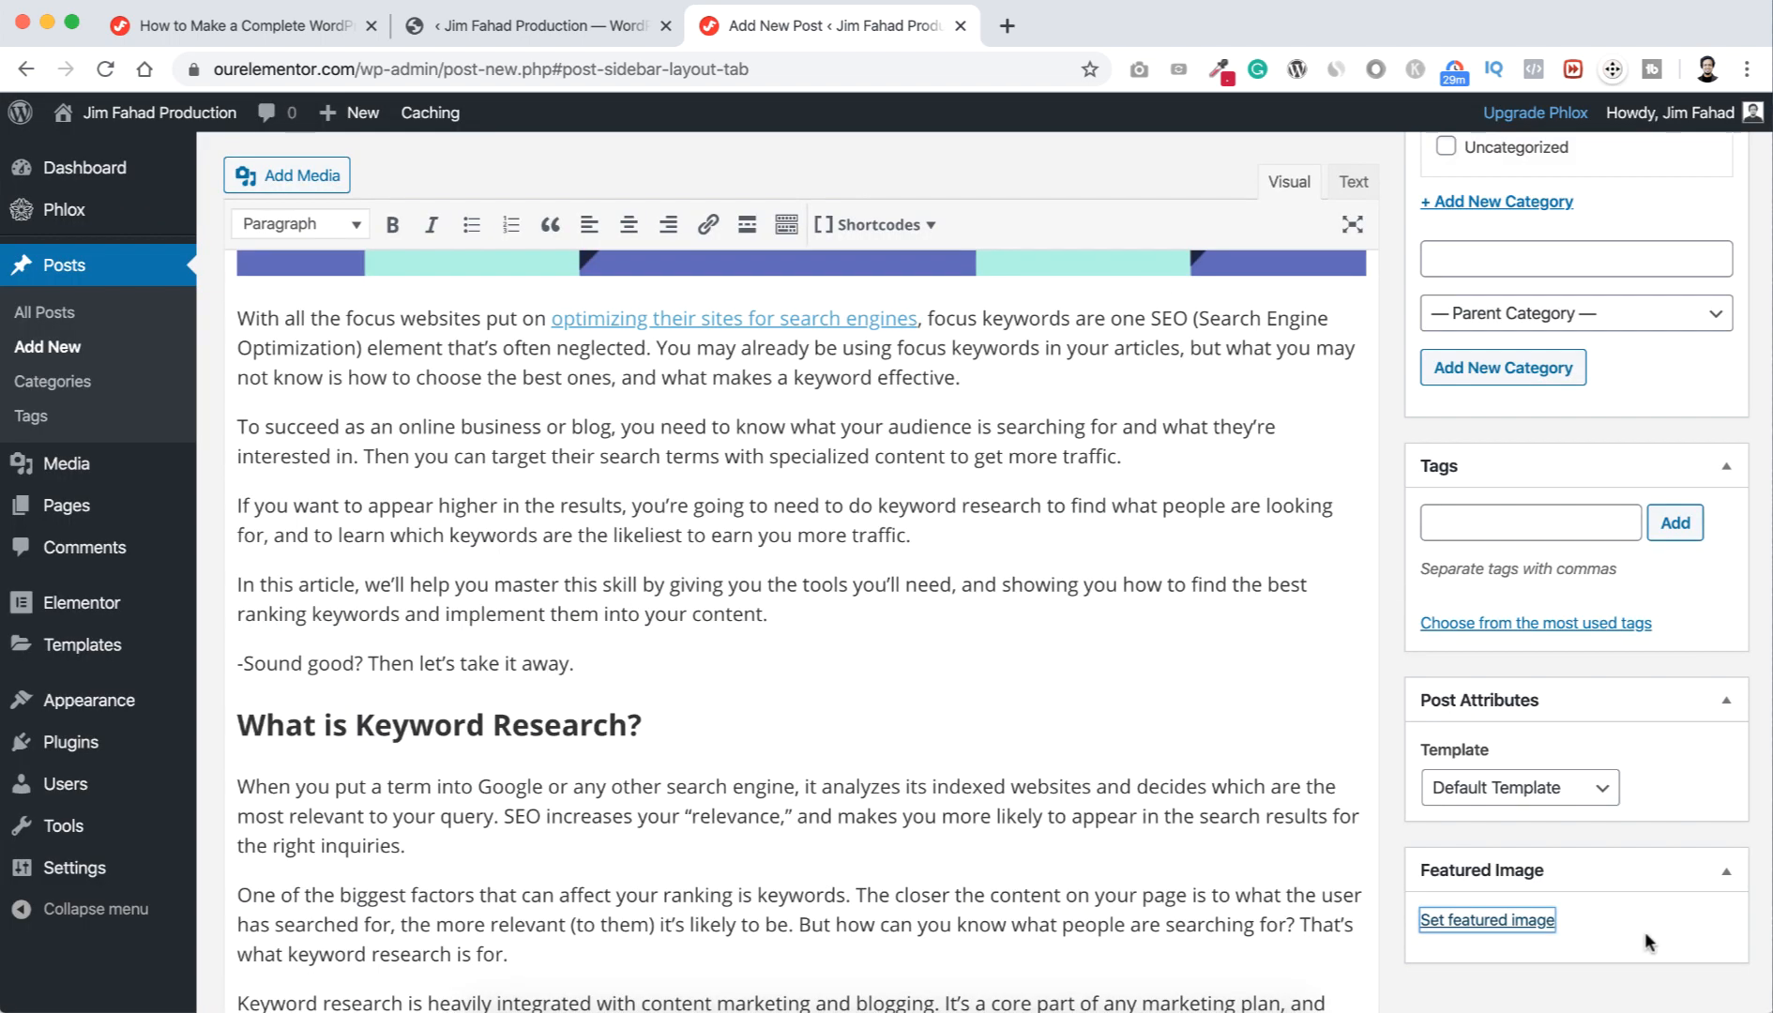
Step: Publish the "How to Do Keyword Research" post
{"action": "scroll", "coordinate": [1558, 748], "scroll_direction": "up", "scroll_amount": 10}
{"action": "scroll", "coordinate": [1558, 742], "scroll_direction": "up", "scroll_amount": 2}
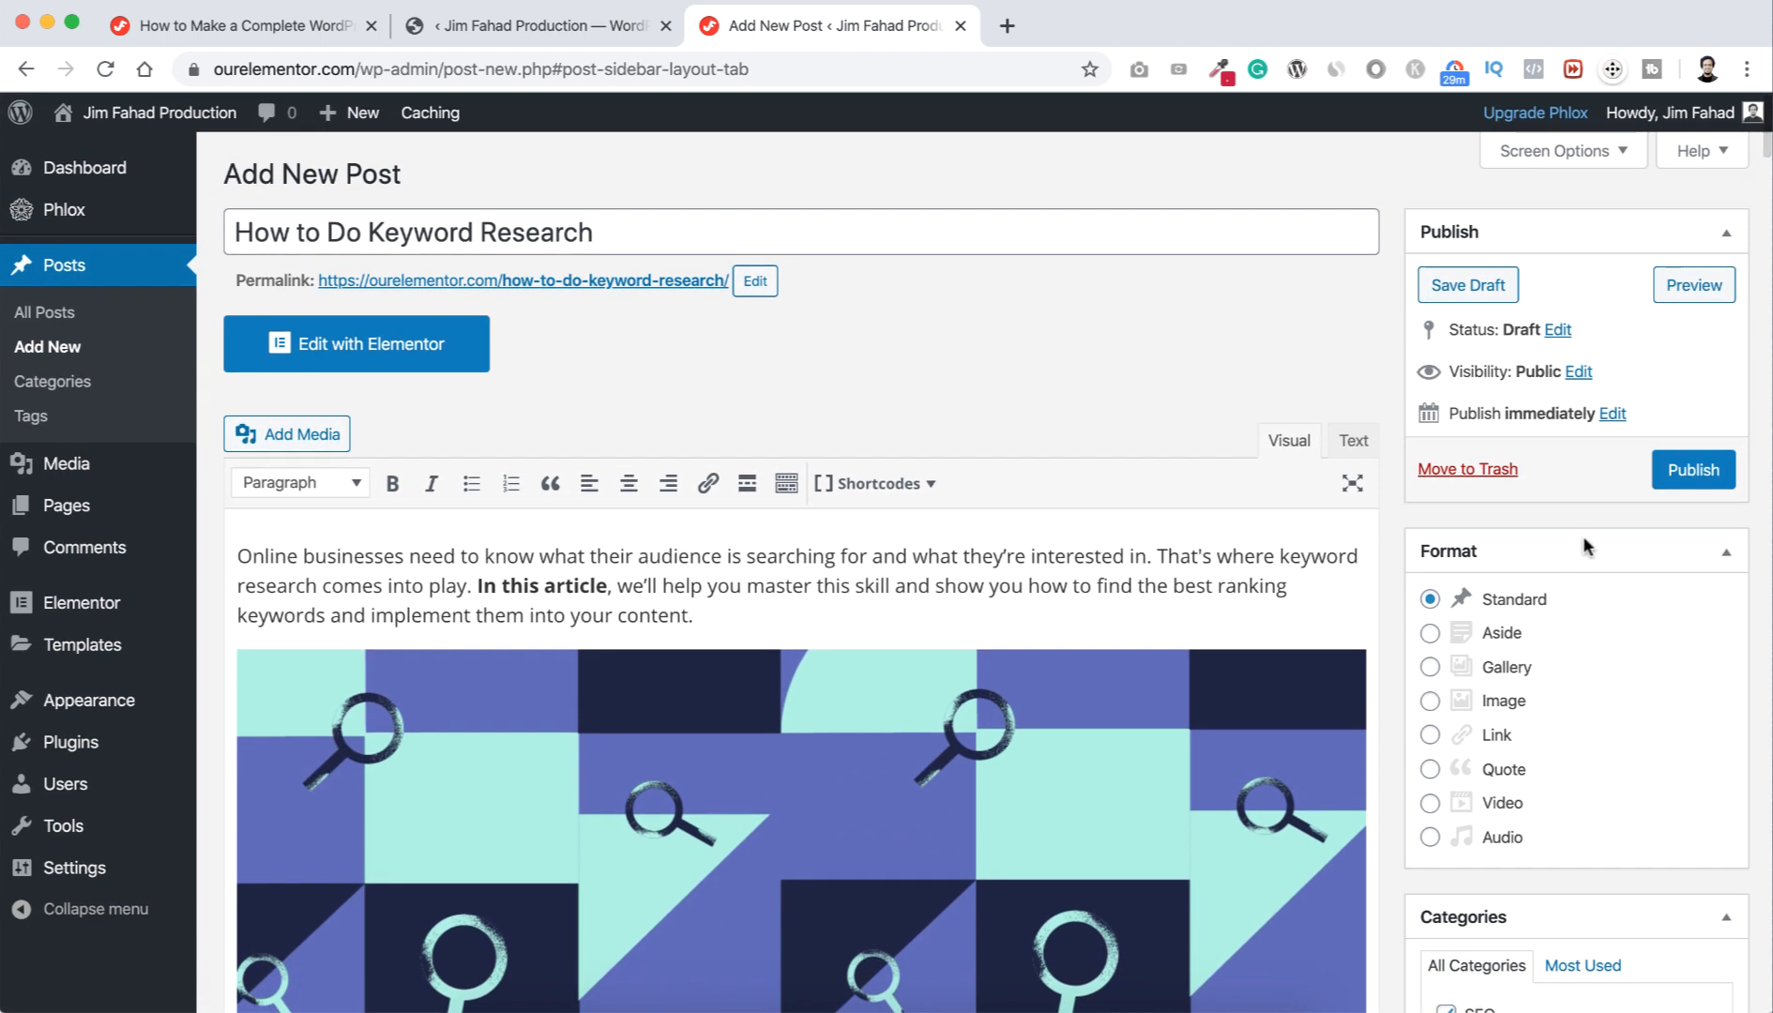
{"action": "left_click", "coordinate": [1689, 472]}
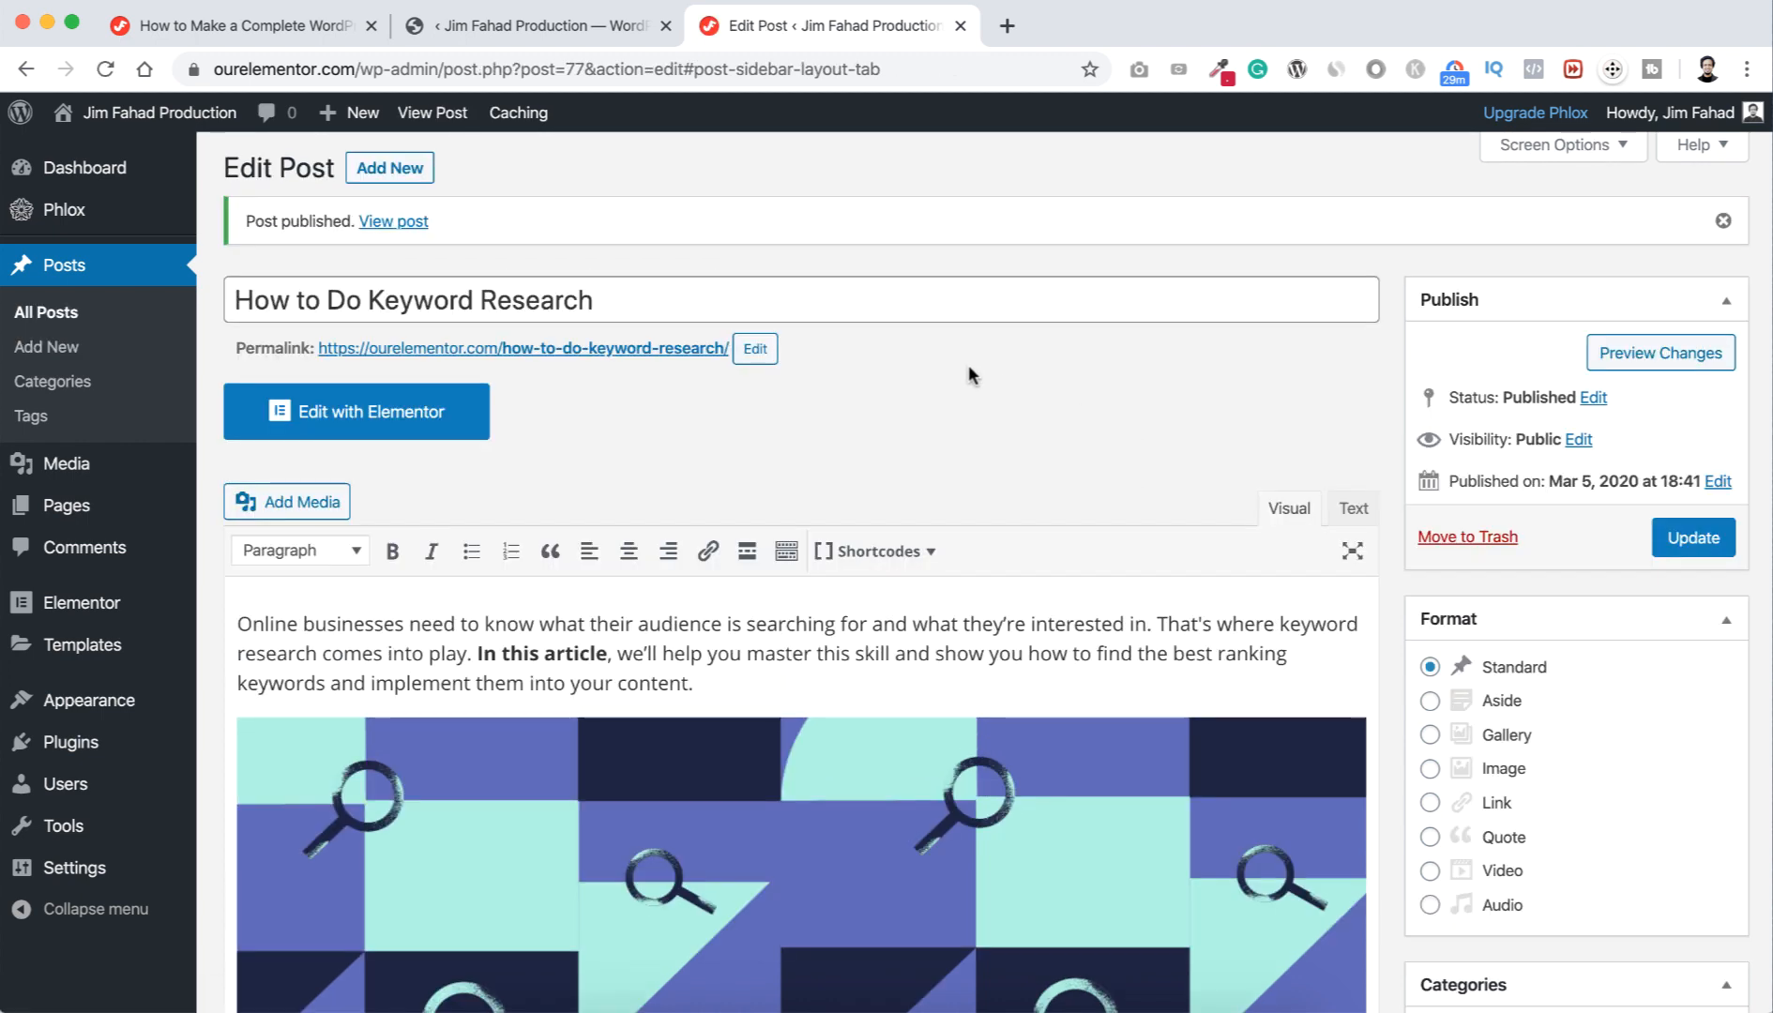
Step: Start another new blog post
{"action": "left_click", "coordinate": [410, 171]}
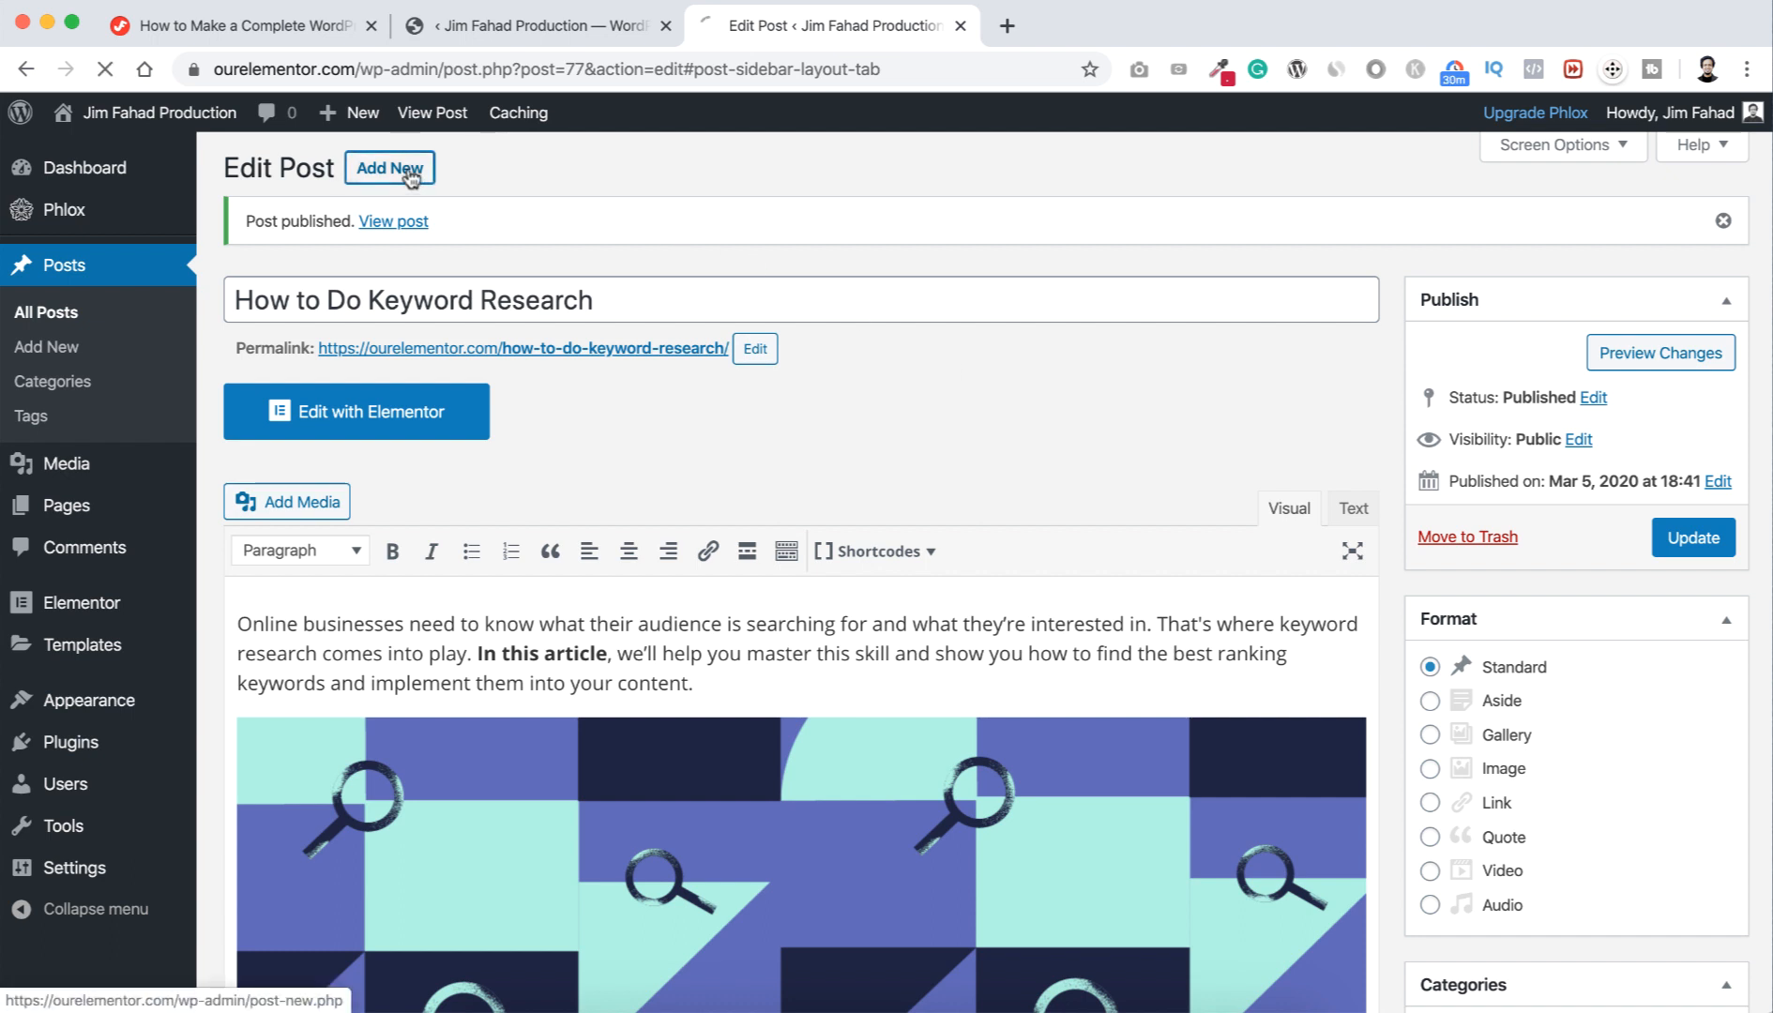
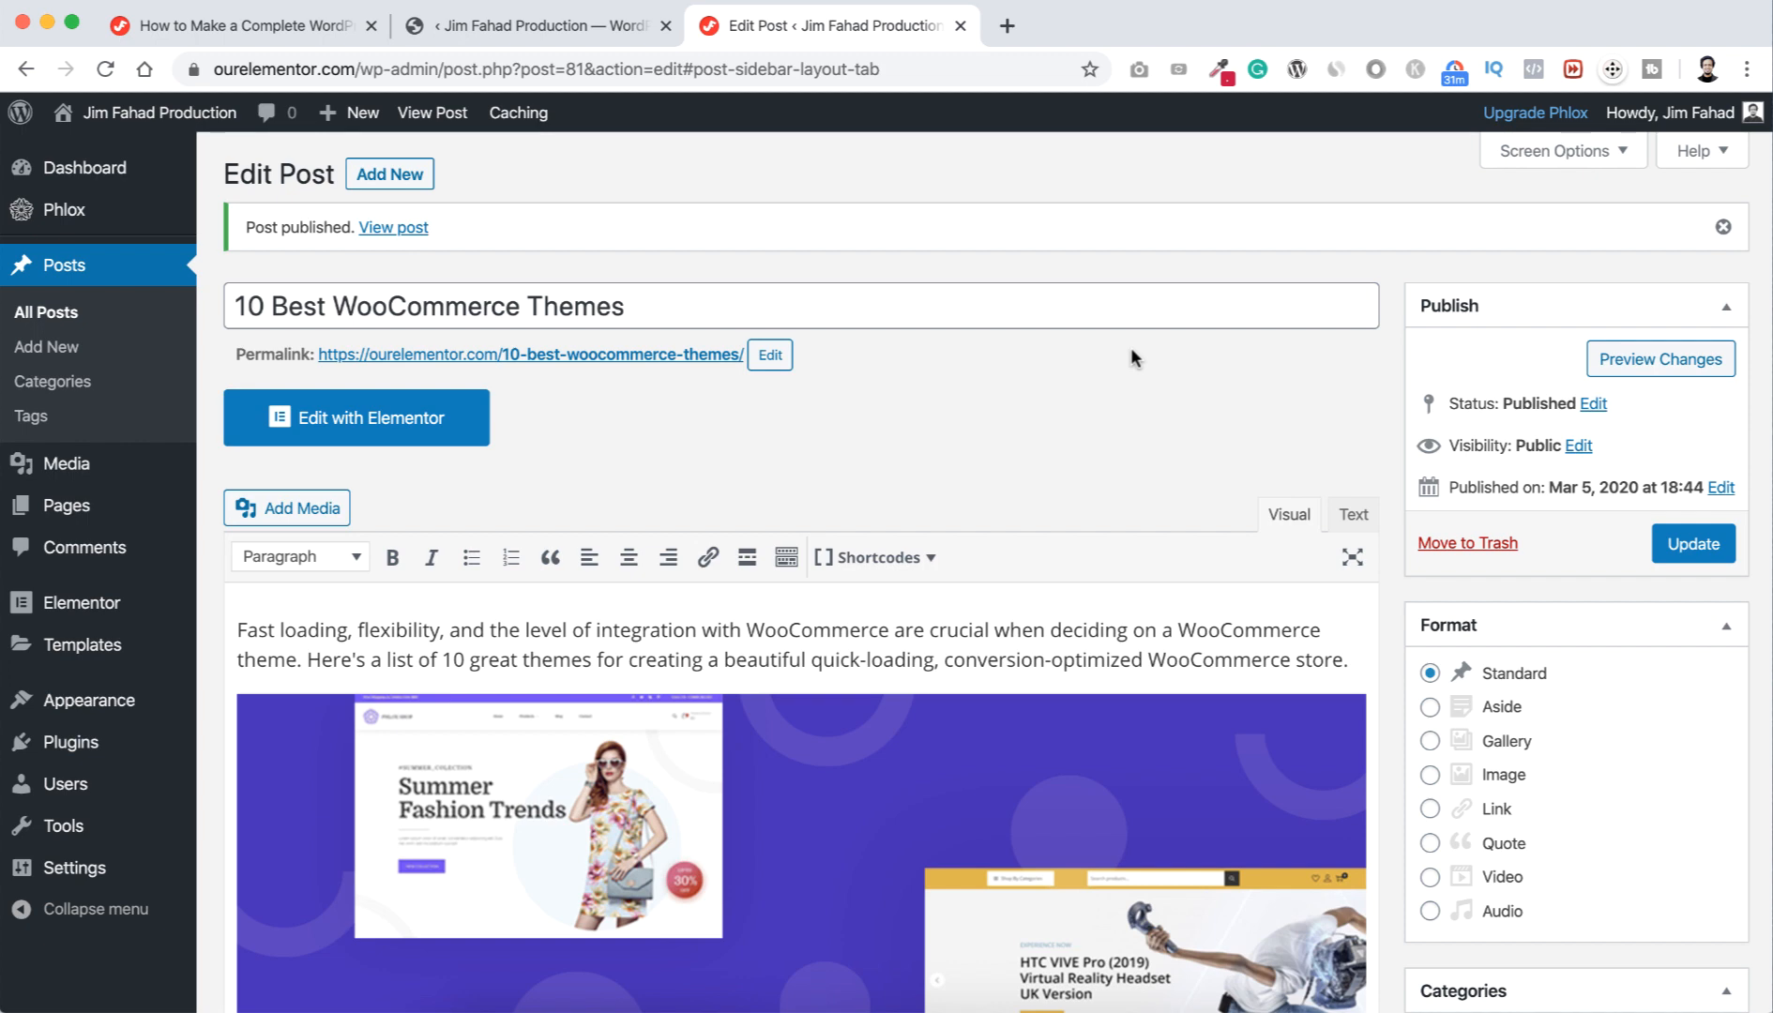
Step: Go from the posts list to the pages list and open the Home page in the Elementor editor
{"action": "left_click", "coordinate": [45, 315]}
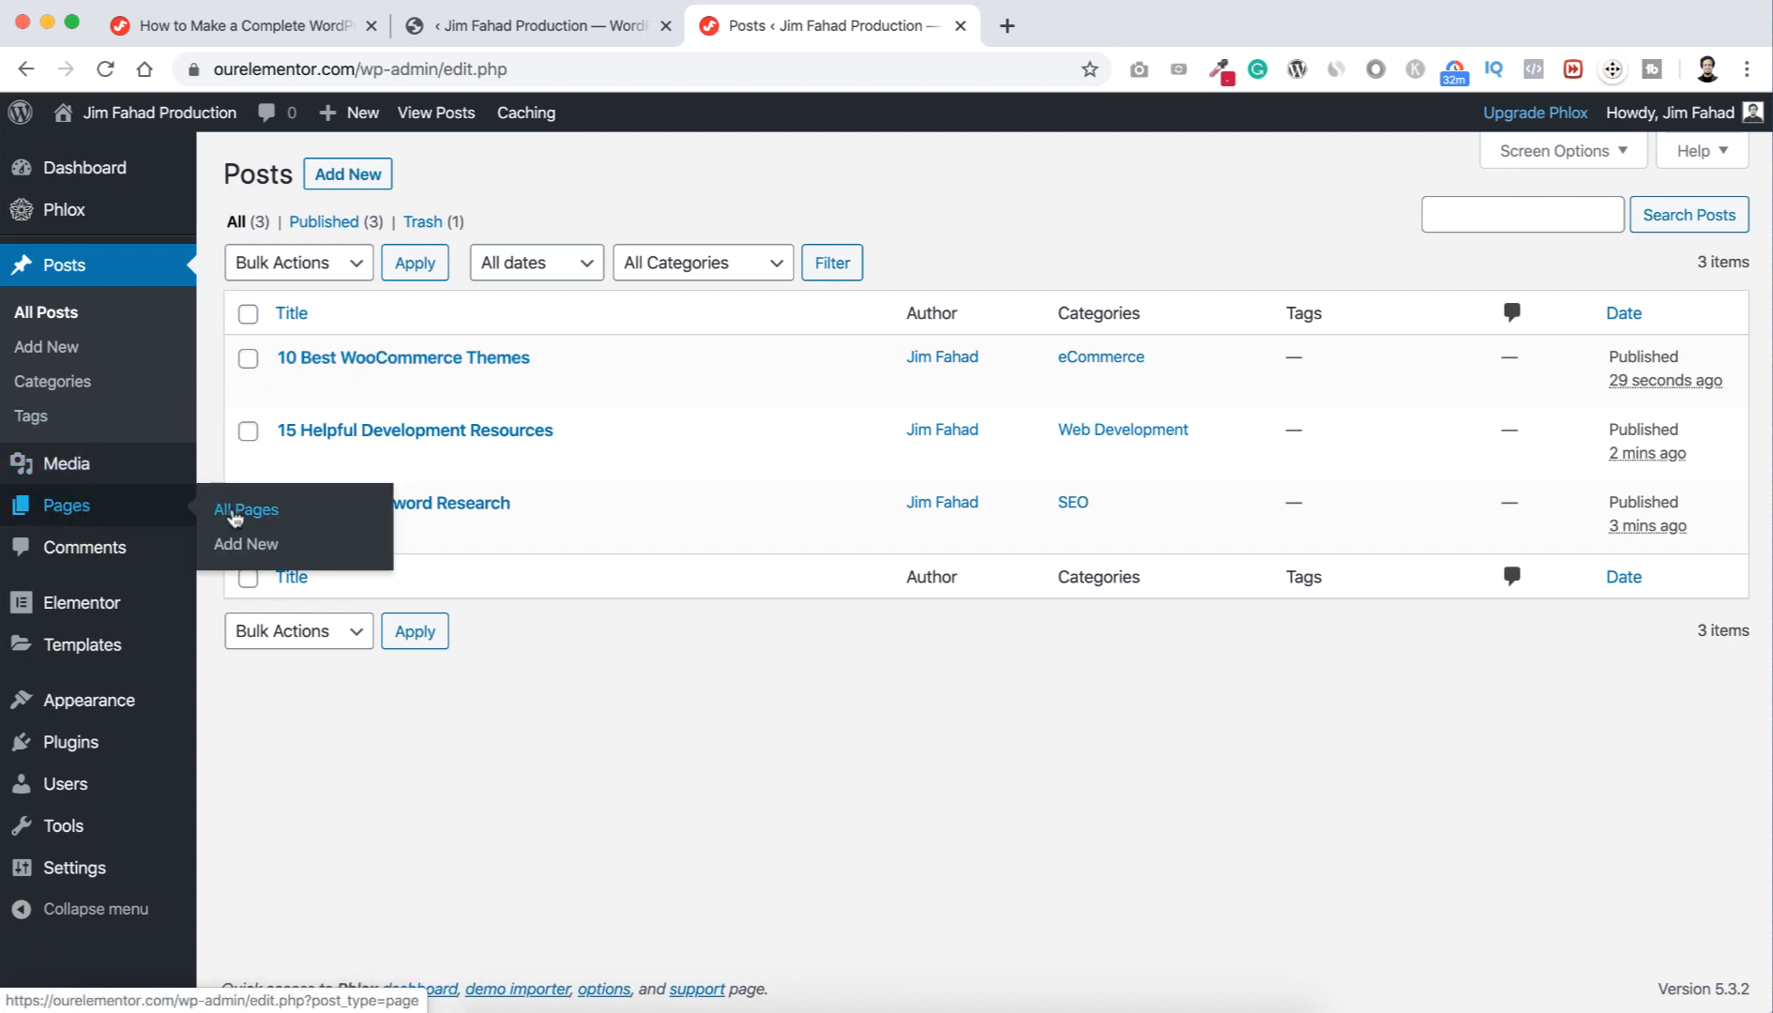
{"action": "left_click", "coordinate": [241, 515]}
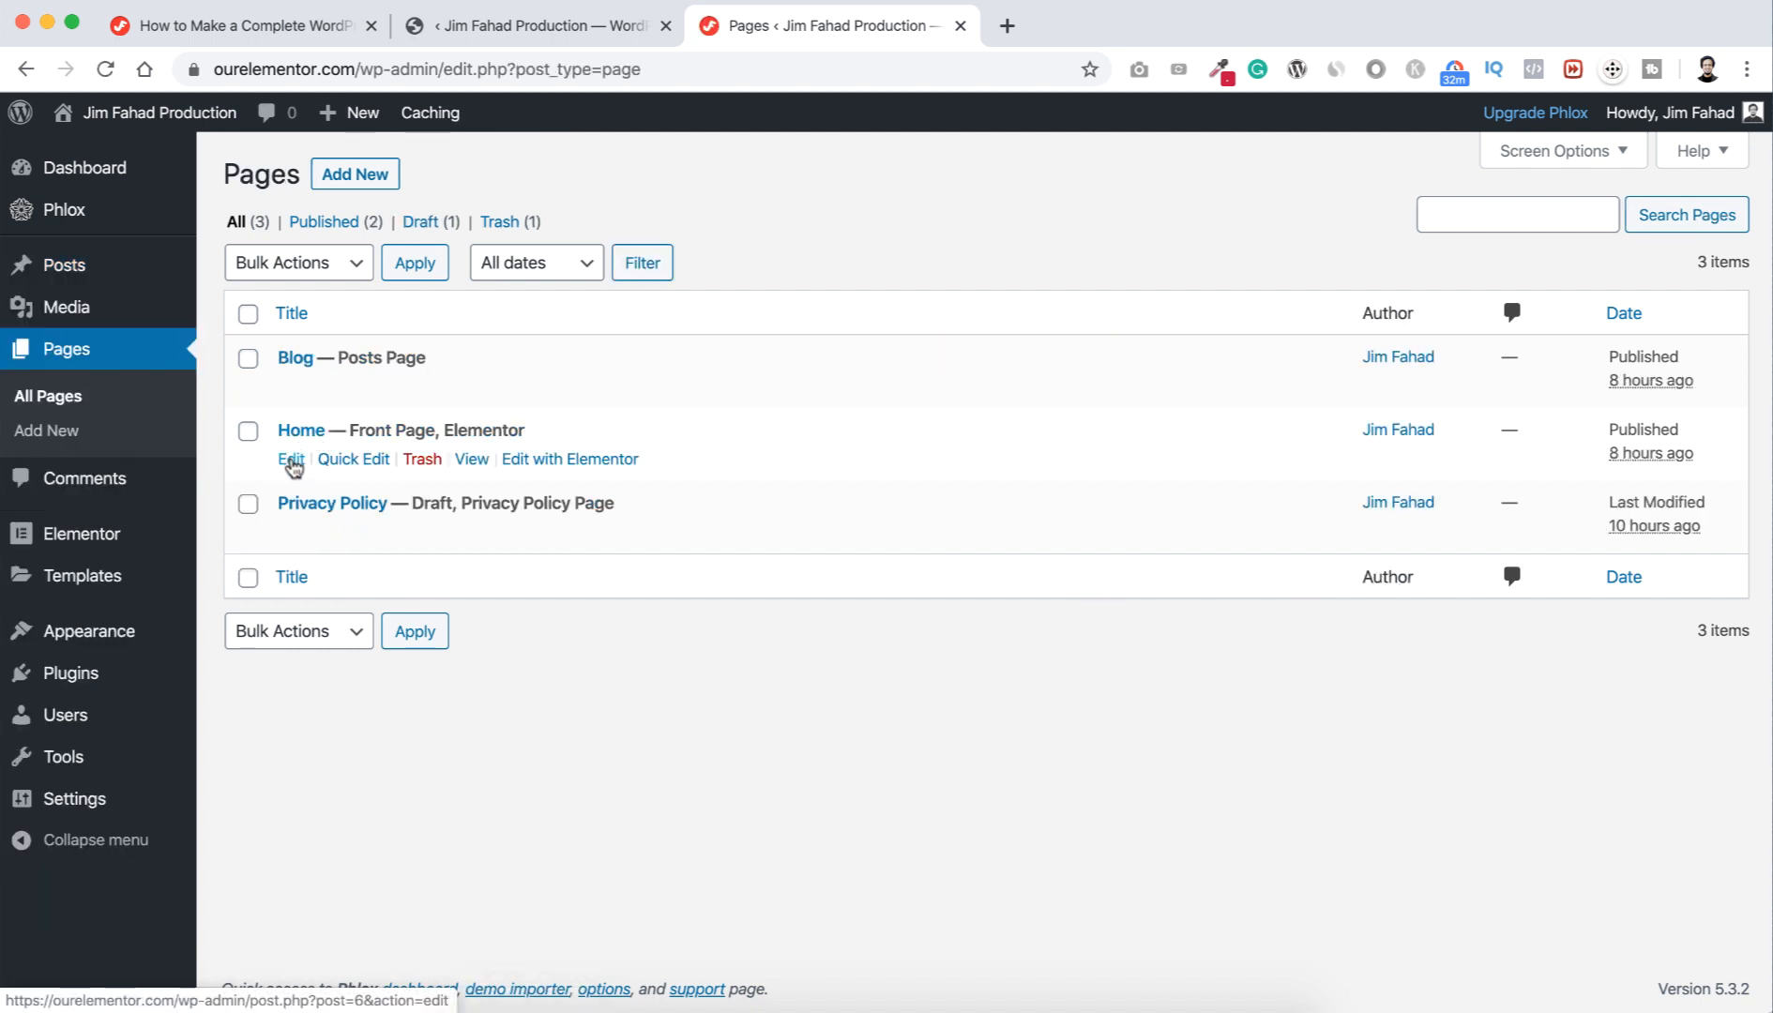
{"action": "left_click", "coordinate": [291, 460]}
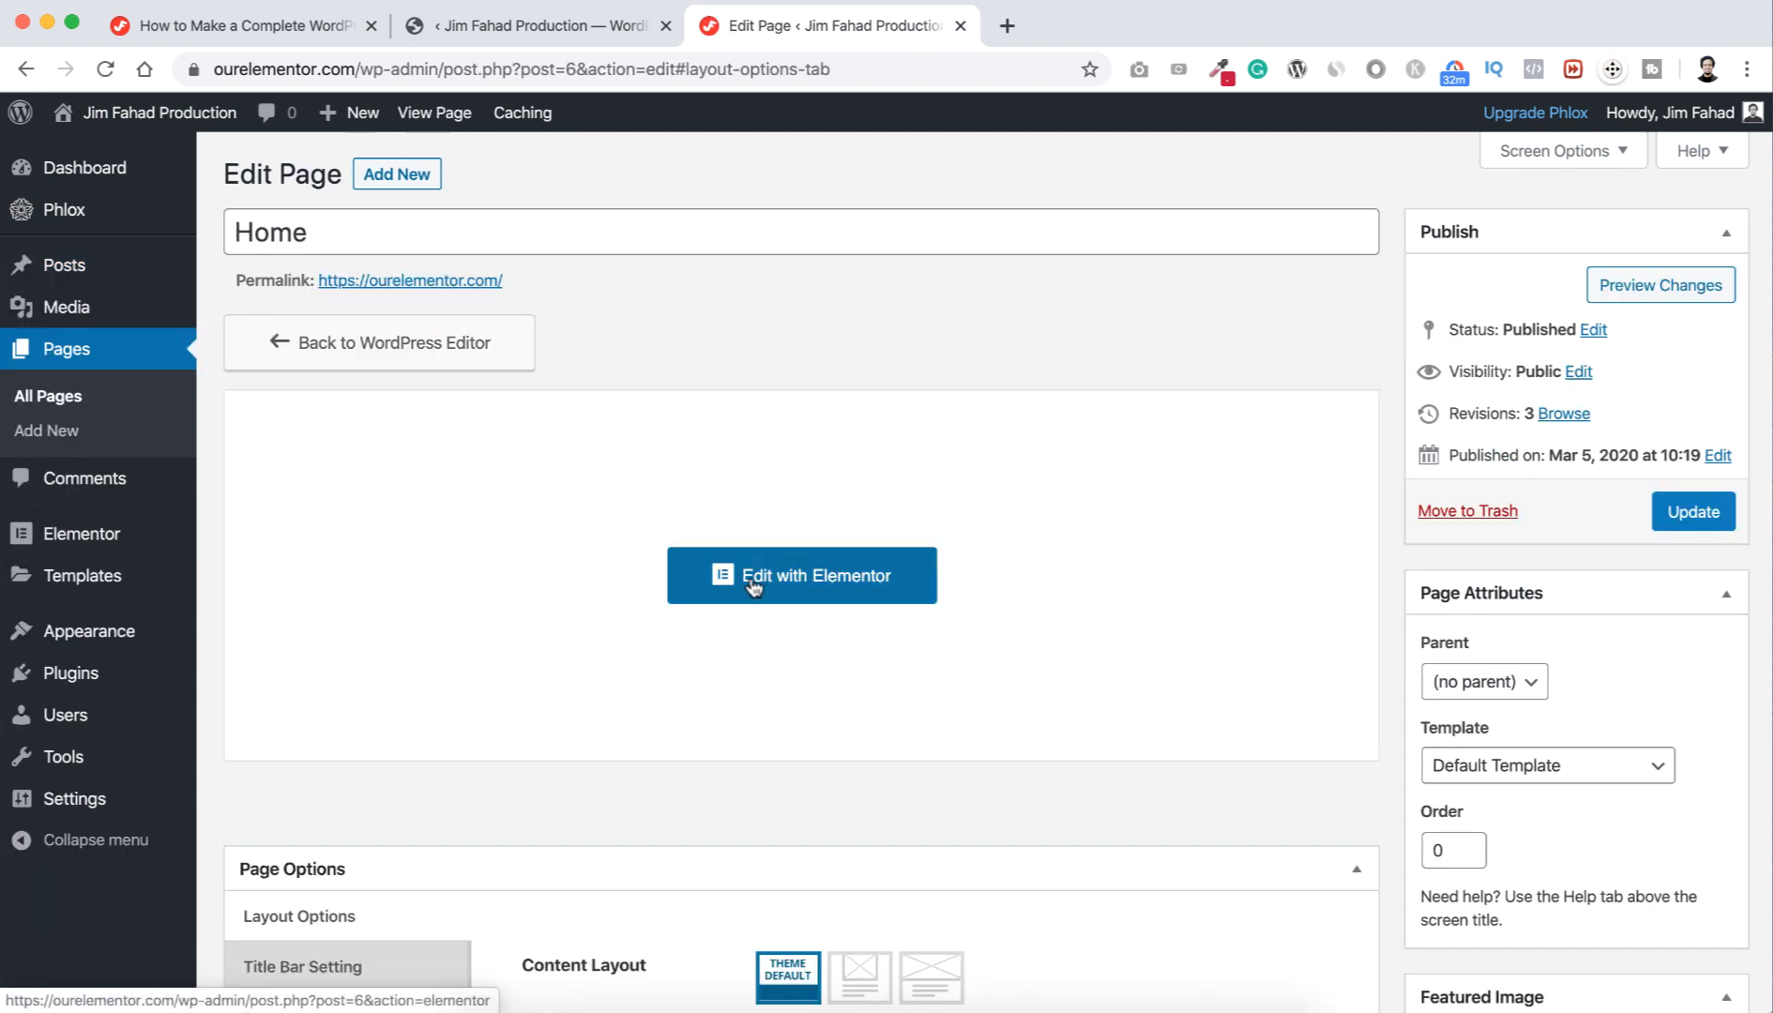
{"action": "left_click", "coordinate": [756, 581]}
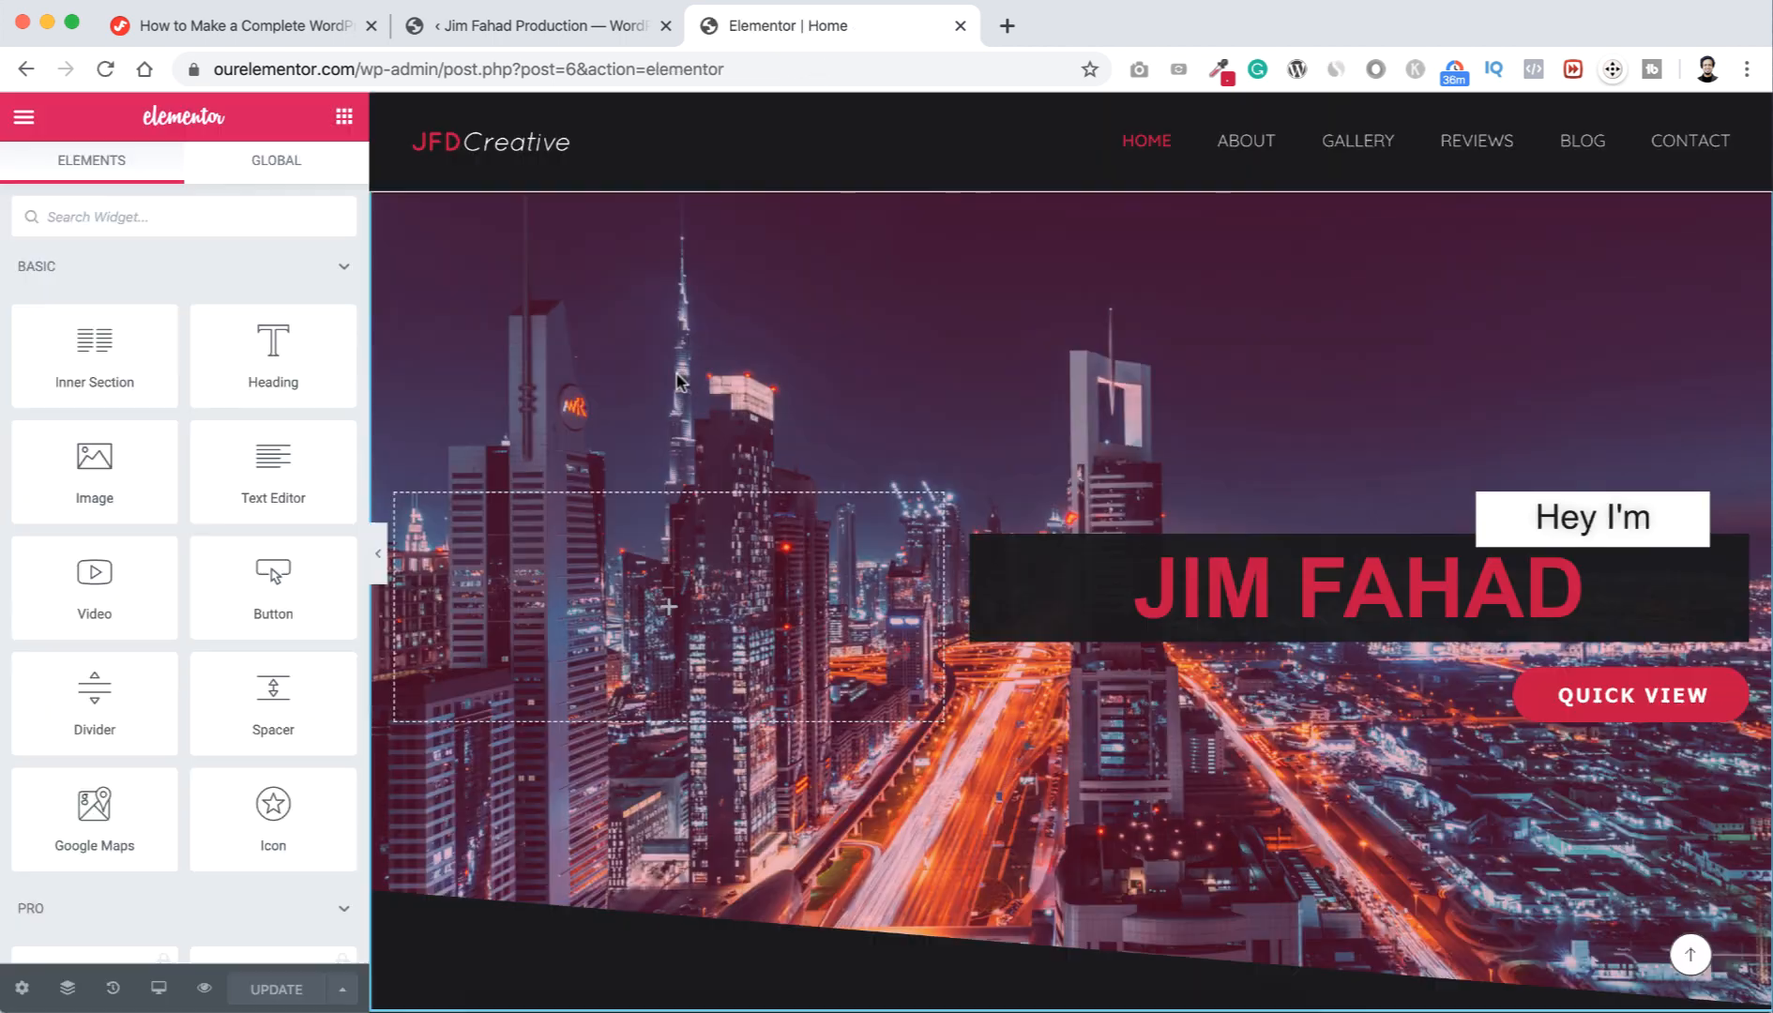
Step: Examine how the published blog posts are displayed in the Home page's Recent Post section
{"action": "scroll", "coordinate": [954, 526], "scroll_direction": "down", "scroll_amount": 15}
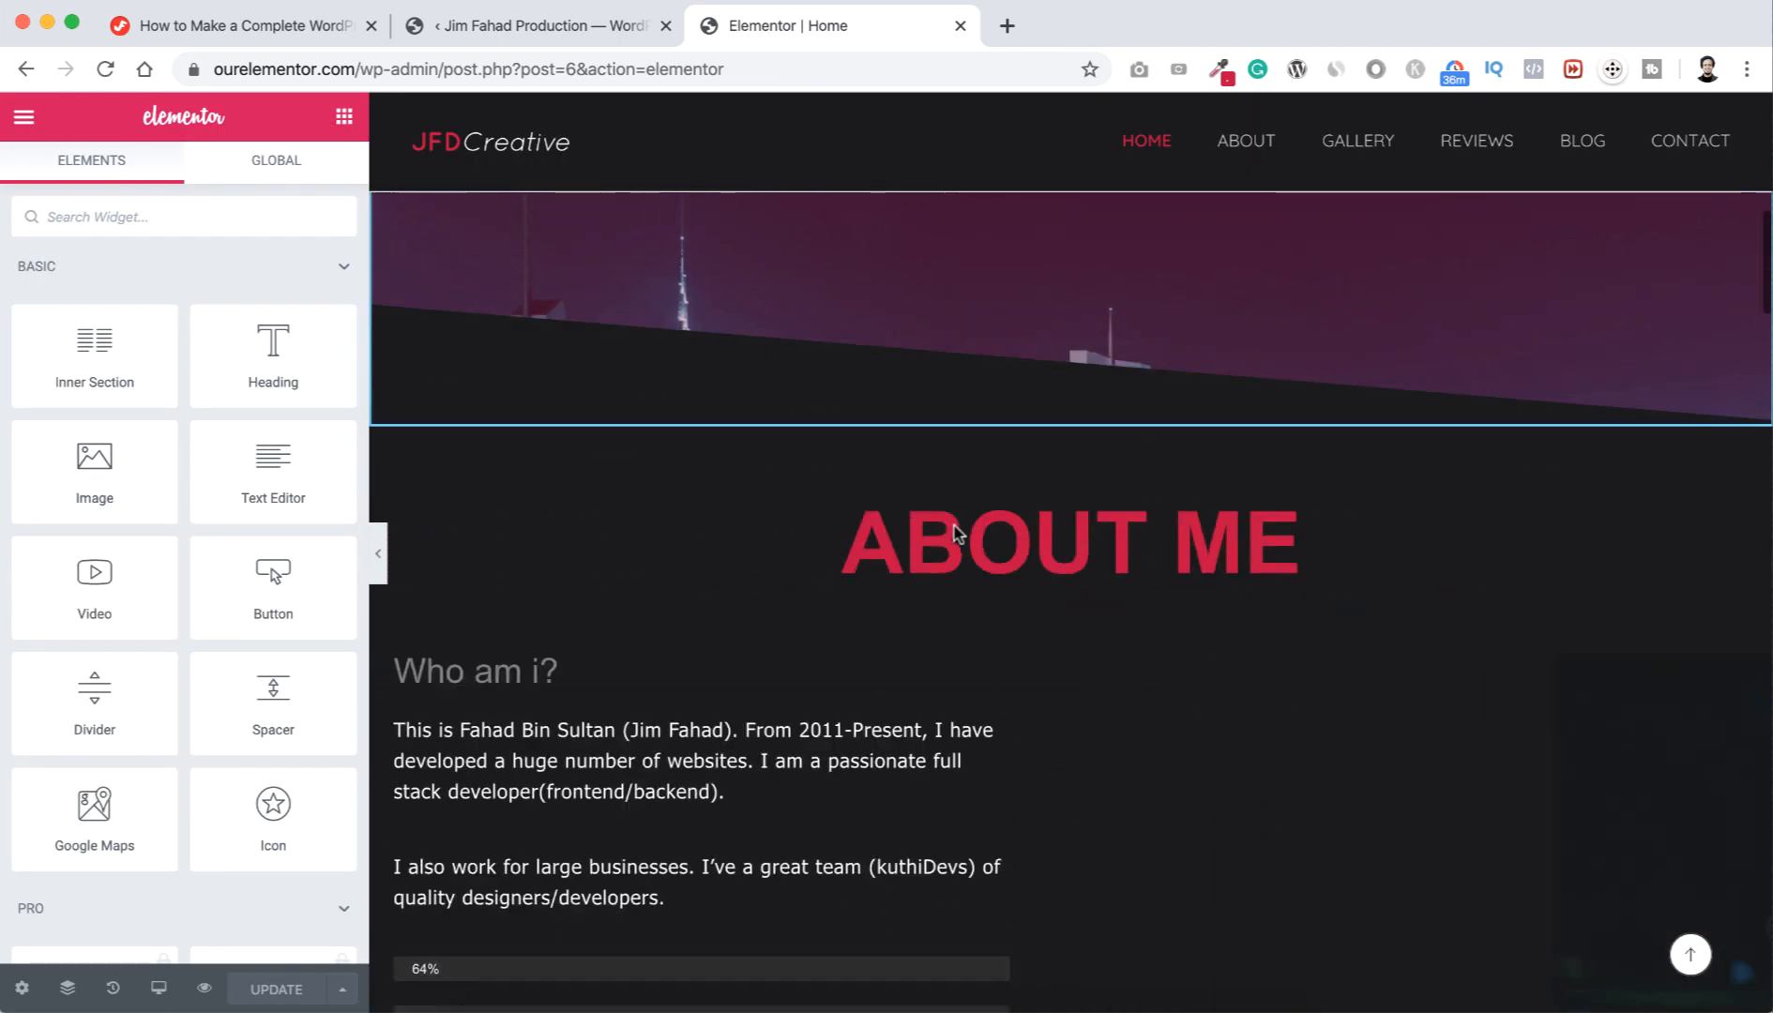
{"action": "scroll", "coordinate": [954, 533], "scroll_direction": "down", "scroll_amount": 15}
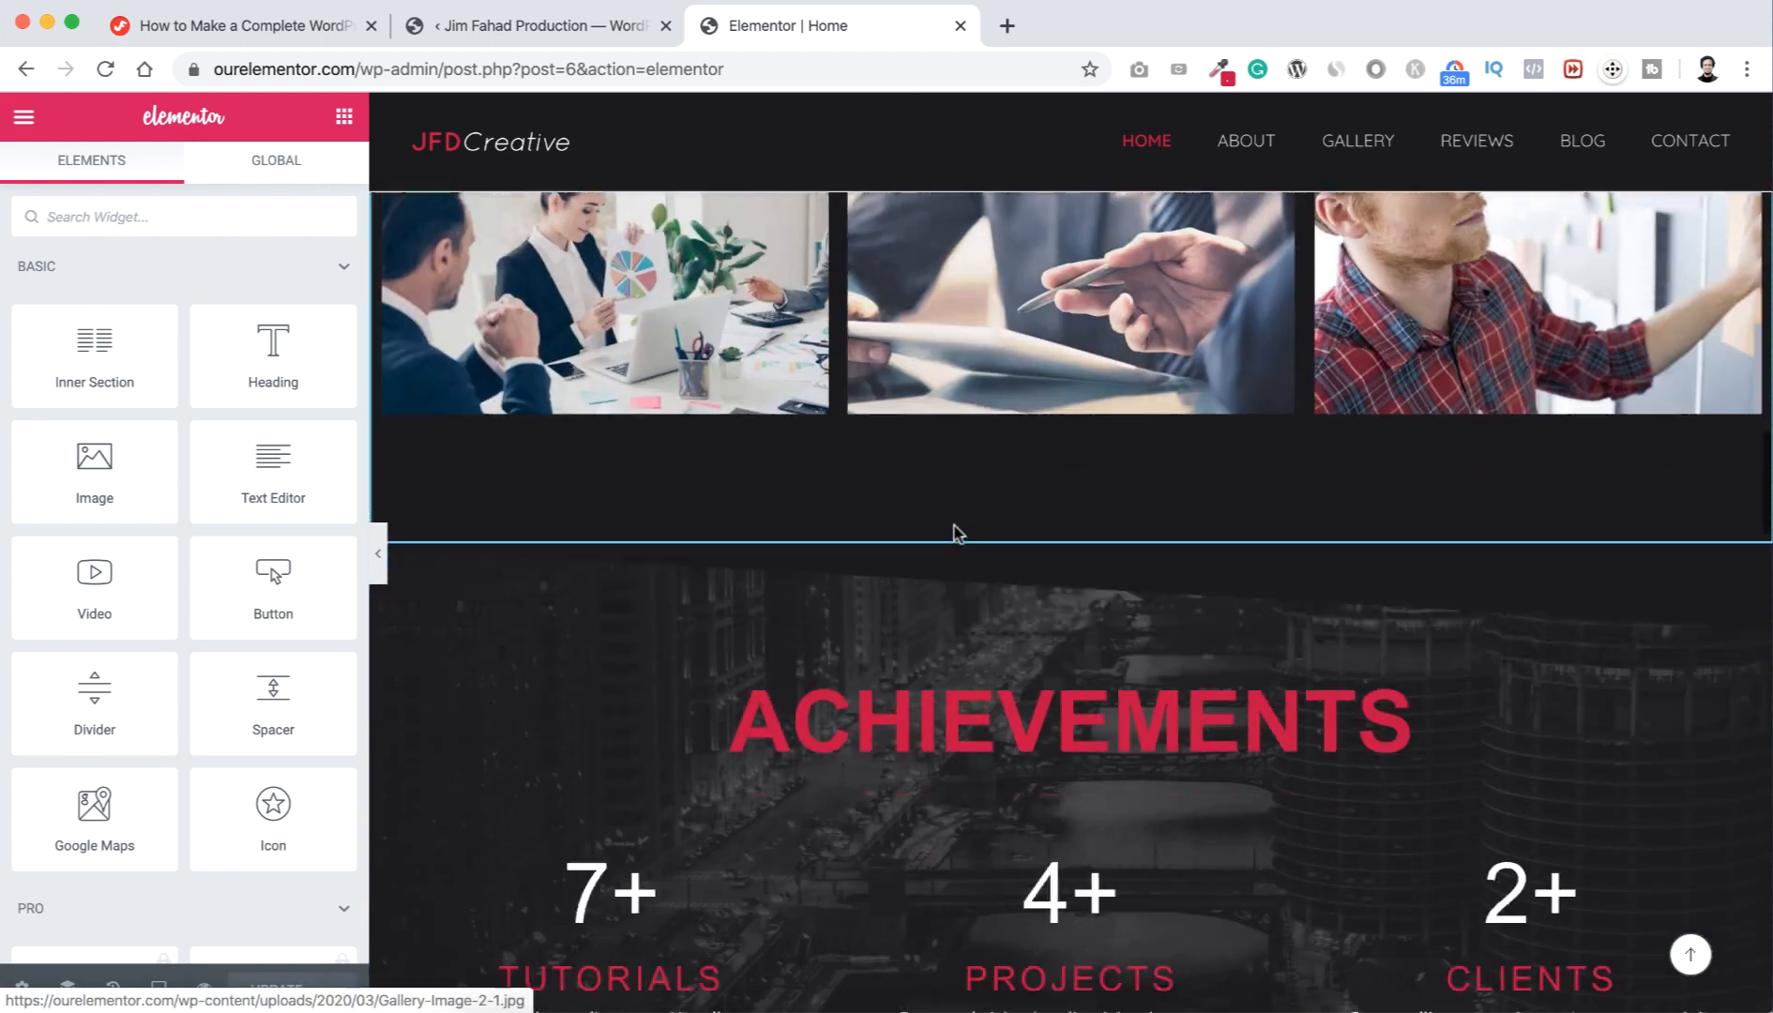
{"action": "scroll", "coordinate": [954, 532], "scroll_direction": "down", "scroll_amount": 15}
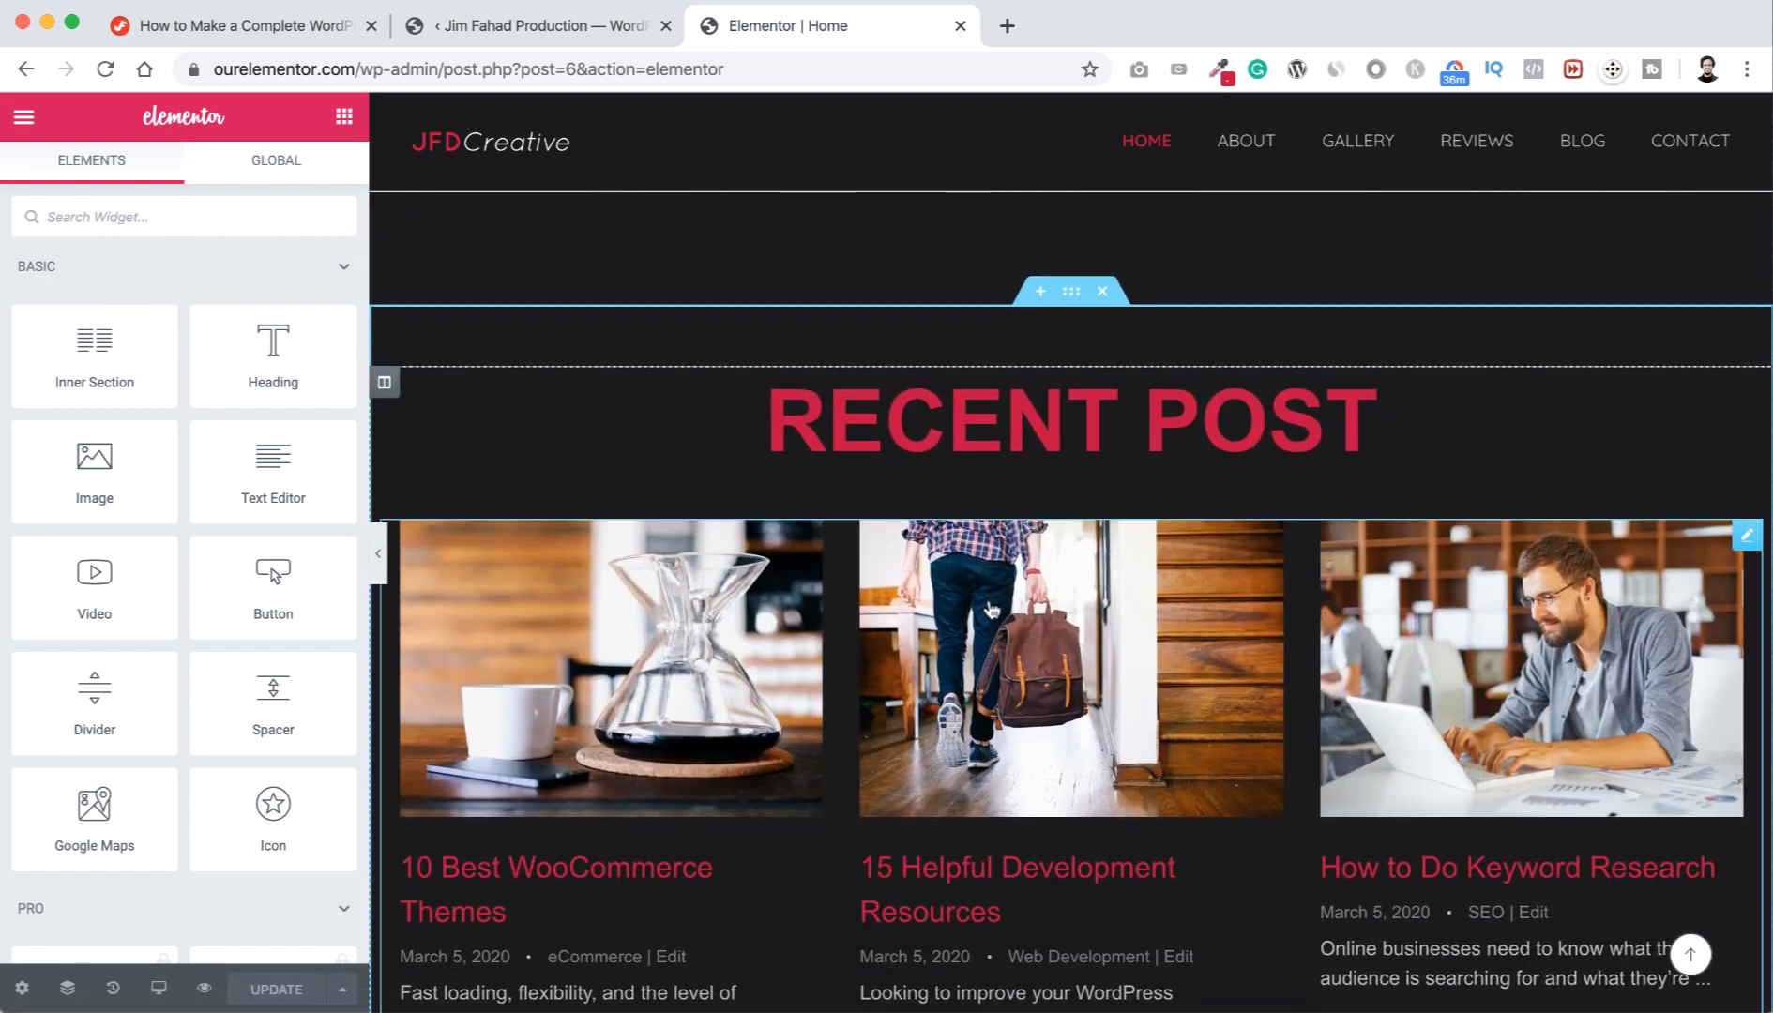
{"action": "scroll", "coordinate": [994, 612], "scroll_direction": "down", "scroll_amount": 2}
{"action": "scroll", "coordinate": [994, 612], "scroll_direction": "down", "scroll_amount": 2}
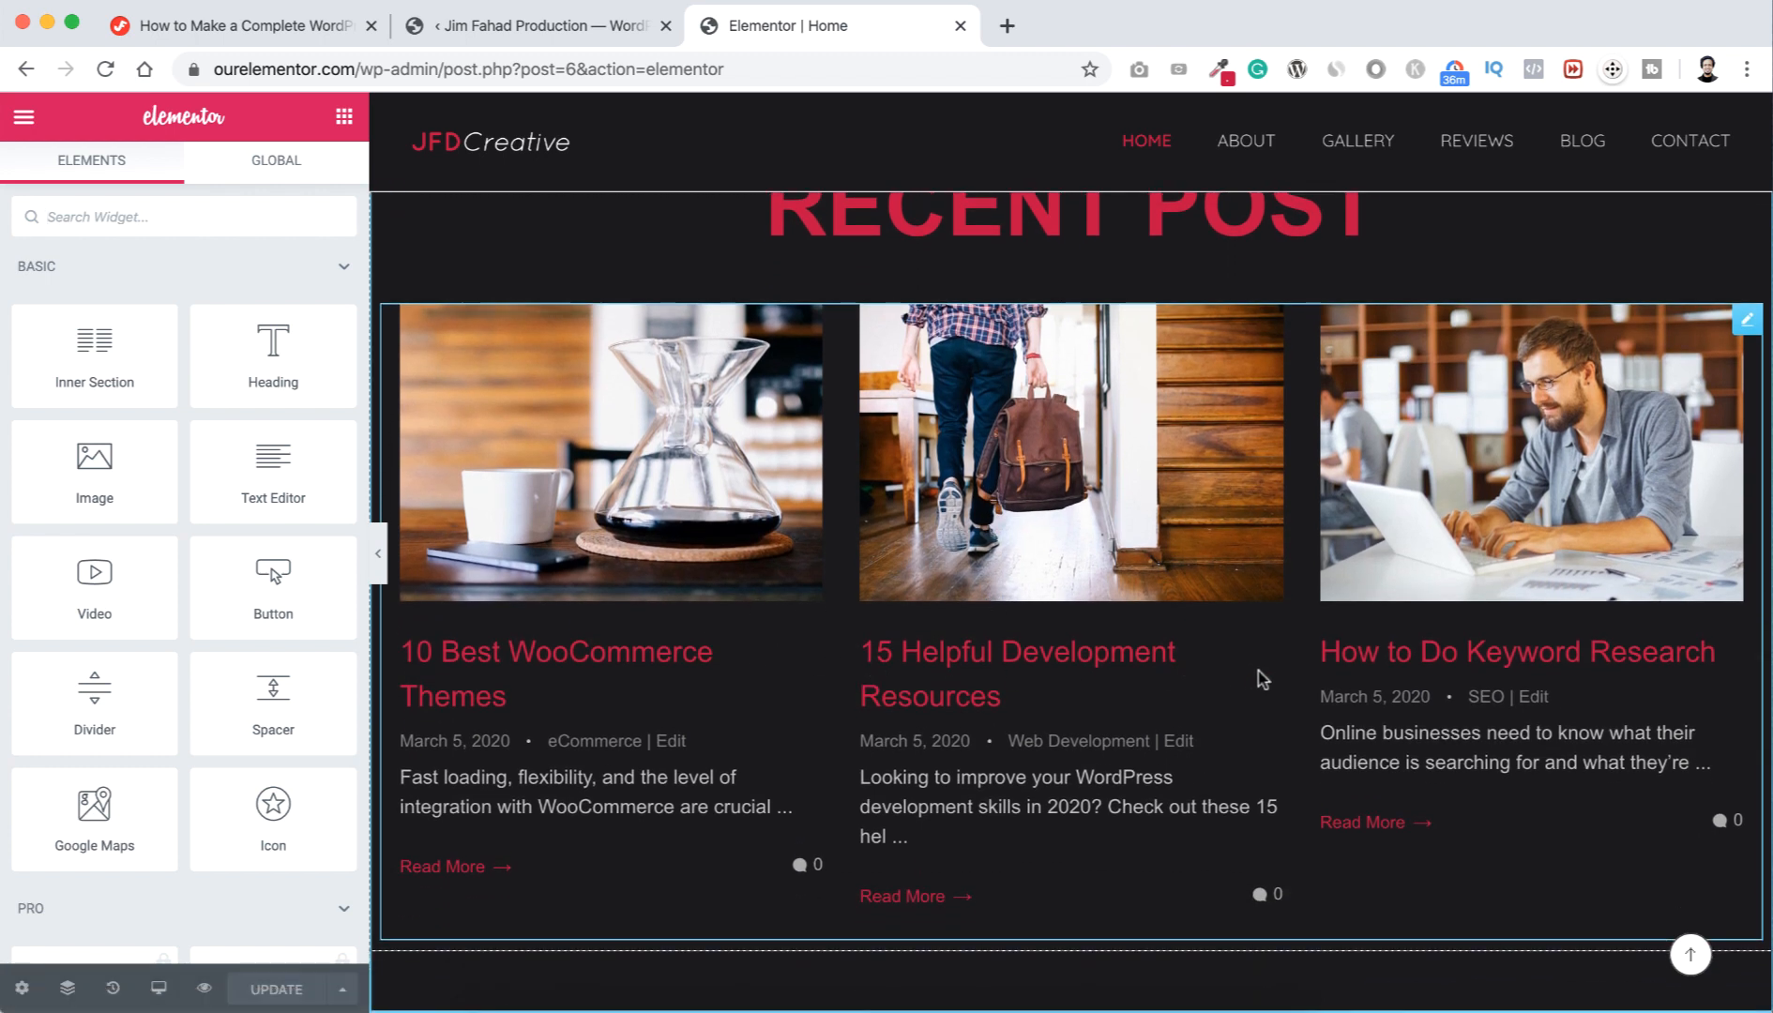
{"action": "scroll", "coordinate": [1264, 680], "scroll_direction": "down", "scroll_amount": 1}
{"action": "scroll", "coordinate": [1264, 680], "scroll_direction": "up", "scroll_amount": 2}
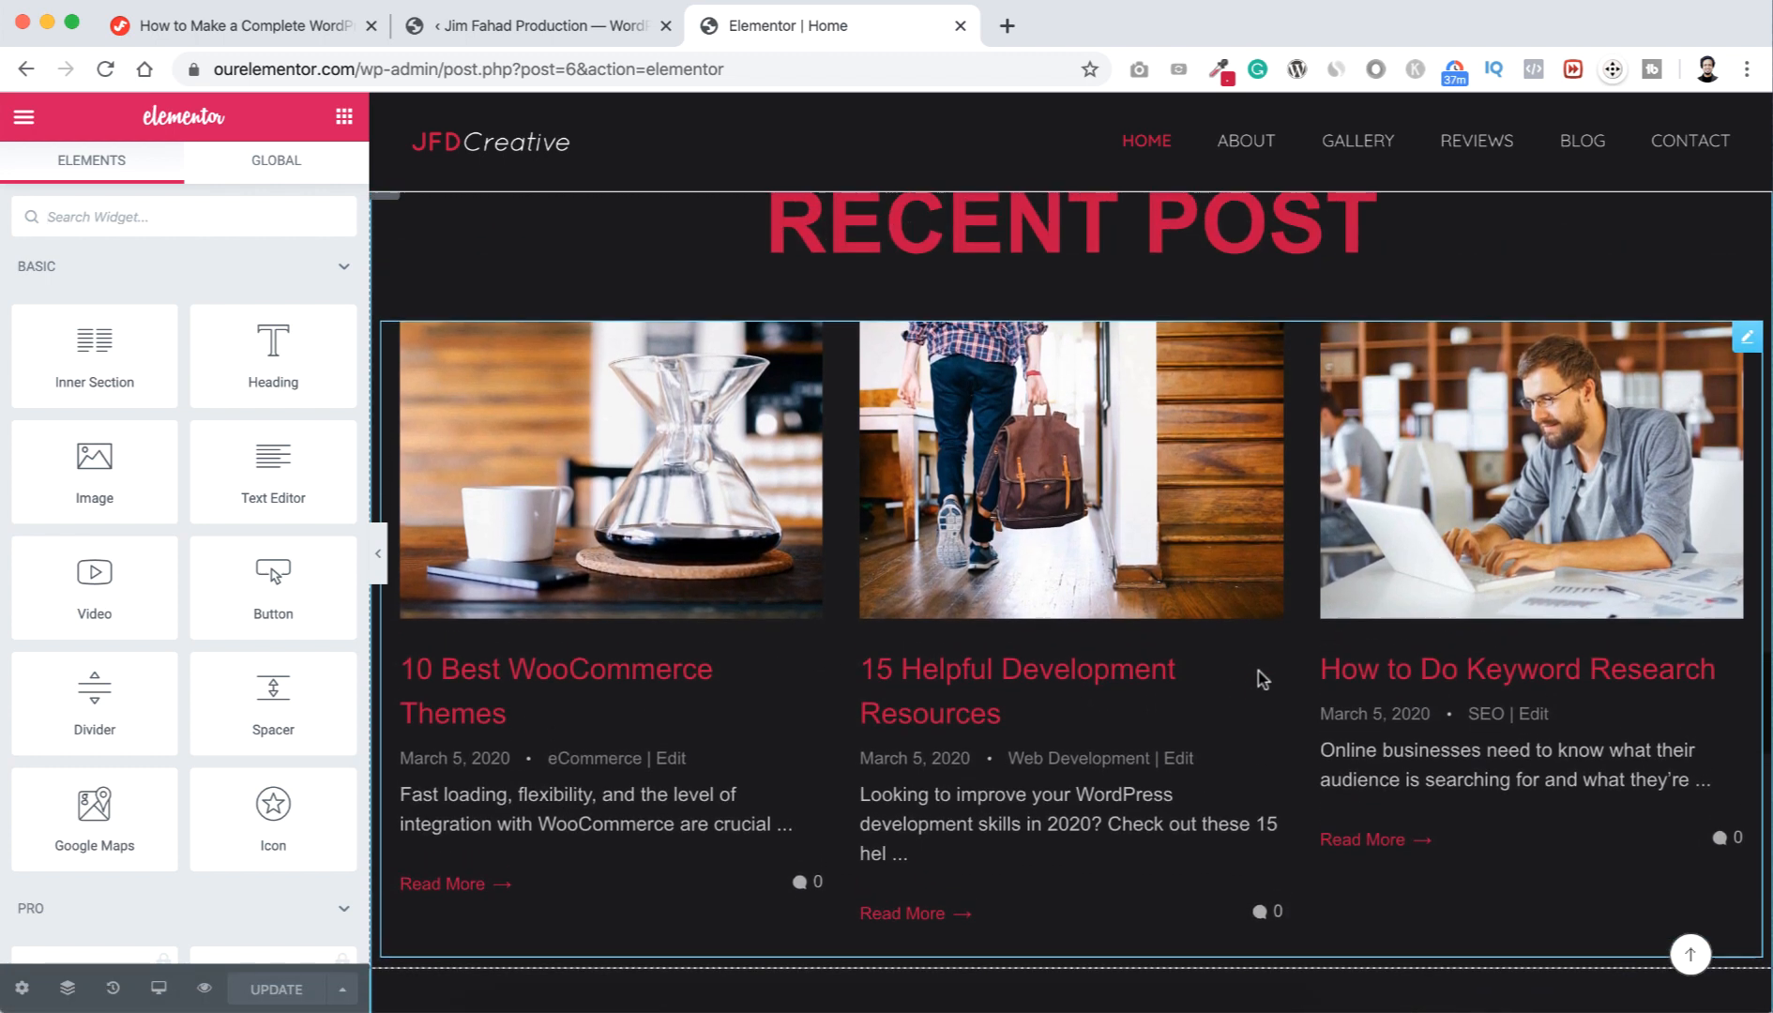
{"action": "scroll", "coordinate": [1263, 681], "scroll_direction": "down", "scroll_amount": 1}
{"action": "scroll", "coordinate": [1264, 680], "scroll_direction": "up", "scroll_amount": 1}
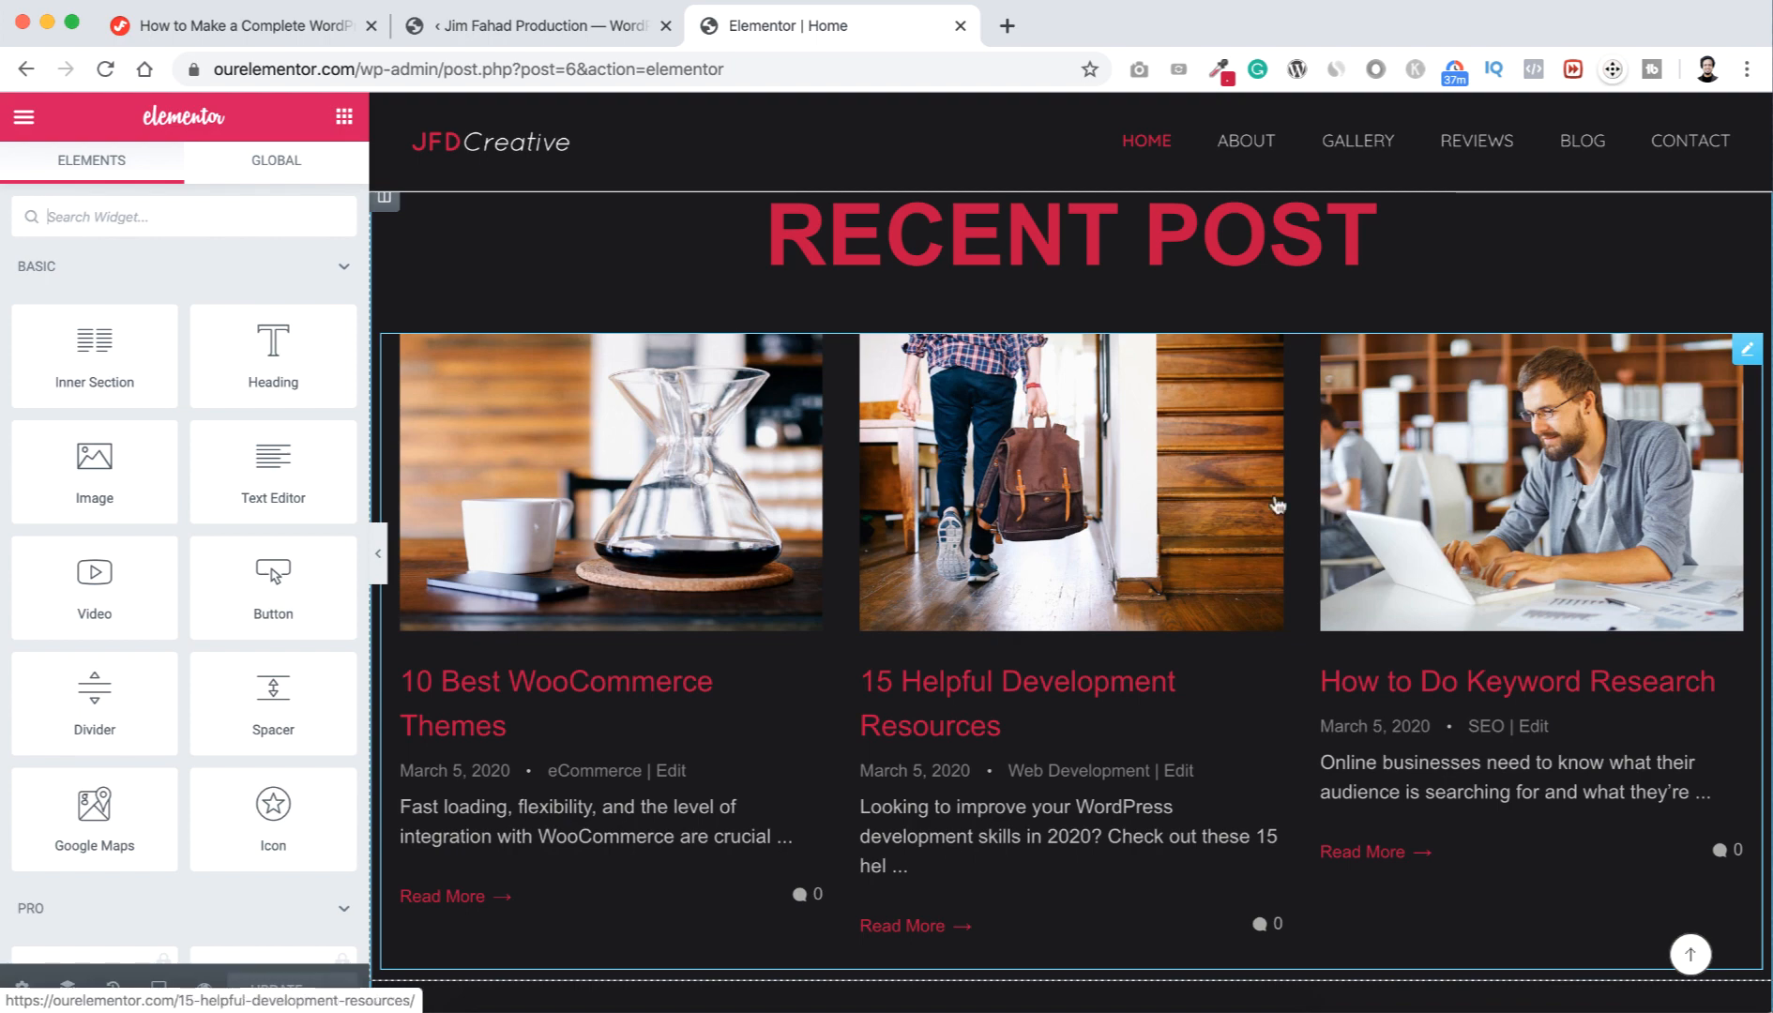
Step: Review the heading and text fonts in the sections from Reviews back up to About Me
{"action": "scroll", "coordinate": [1278, 505], "scroll_direction": "up", "scroll_amount": 2}
{"action": "scroll", "coordinate": [1278, 505], "scroll_direction": "up", "scroll_amount": 5}
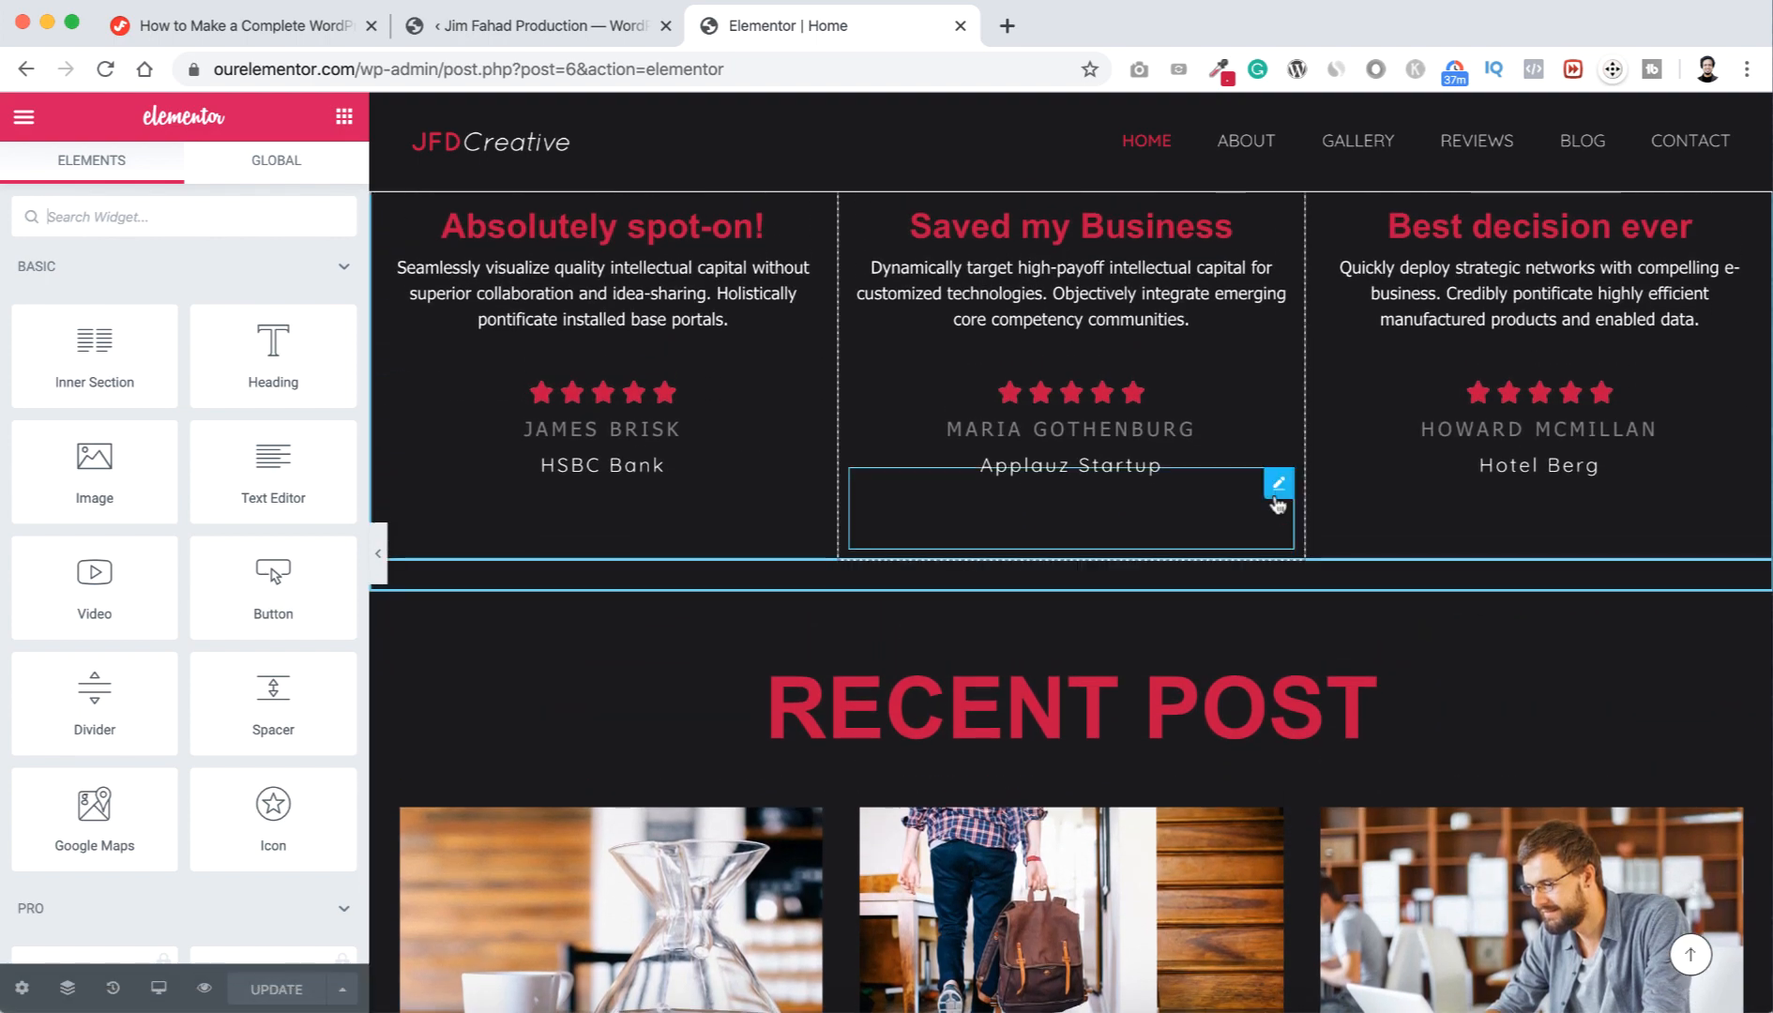
{"action": "scroll", "coordinate": [1306, 419], "scroll_direction": "up", "scroll_amount": 7}
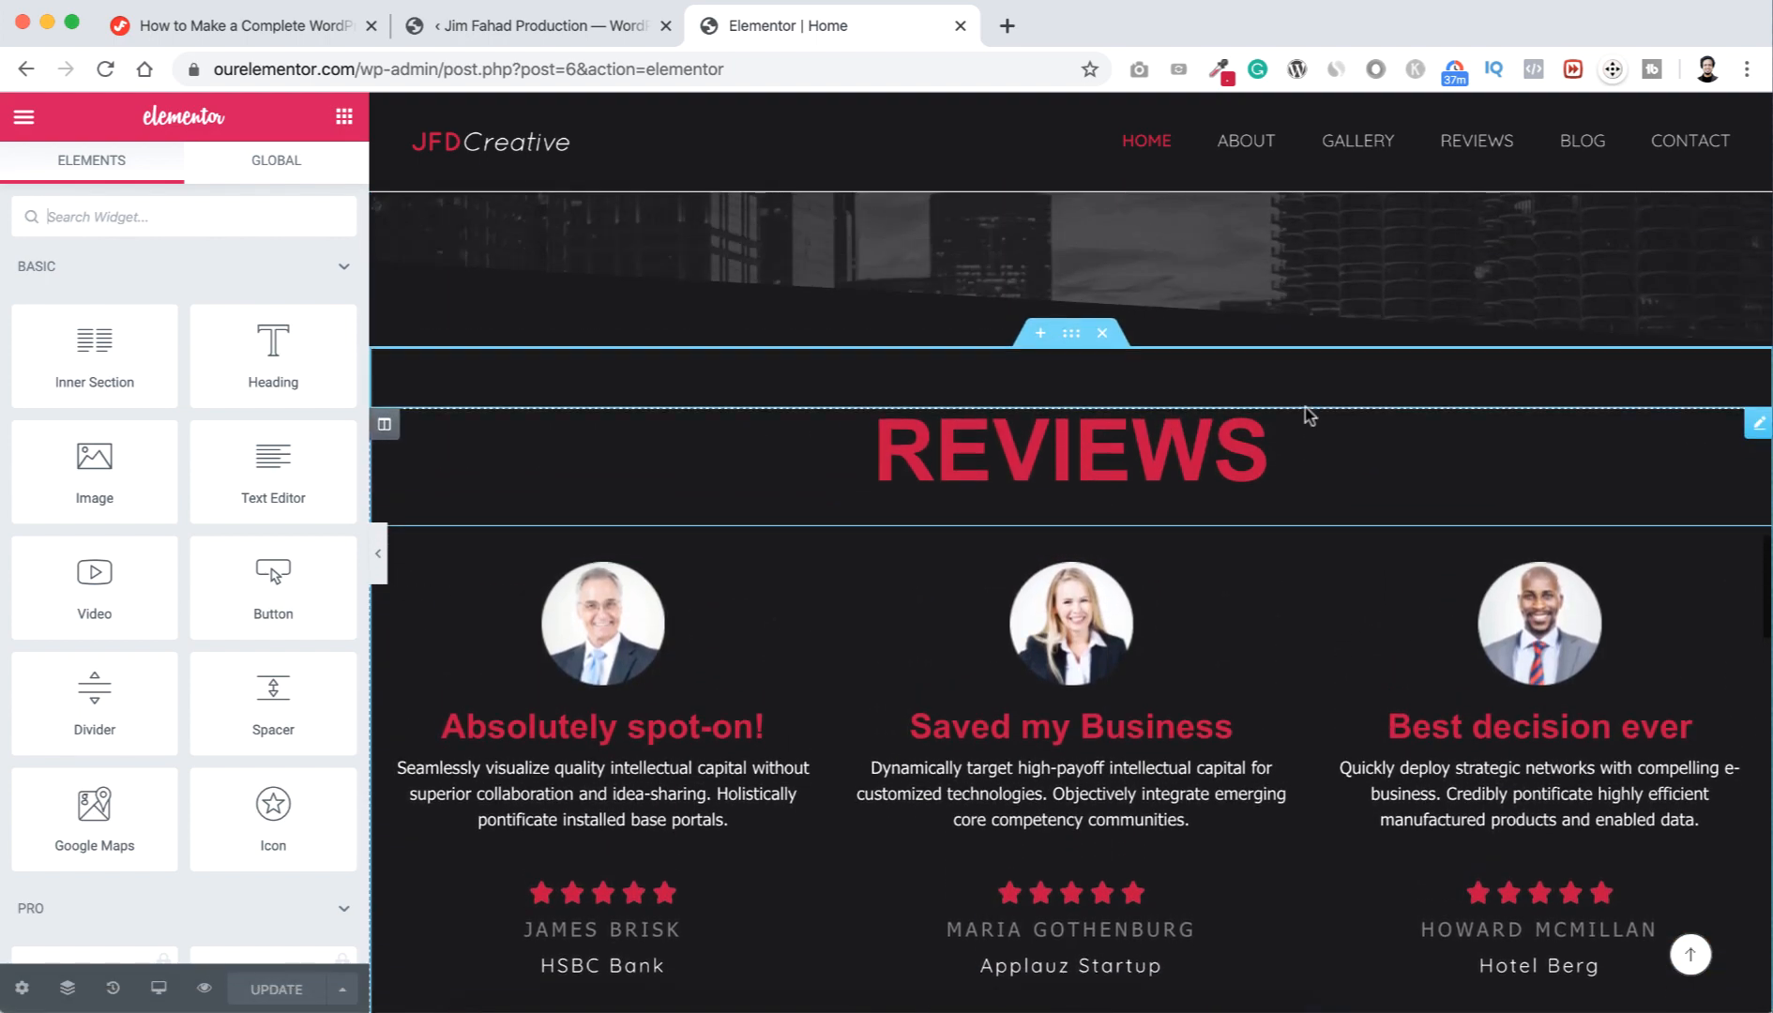
{"action": "scroll", "coordinate": [1309, 416], "scroll_direction": "up", "scroll_amount": 15}
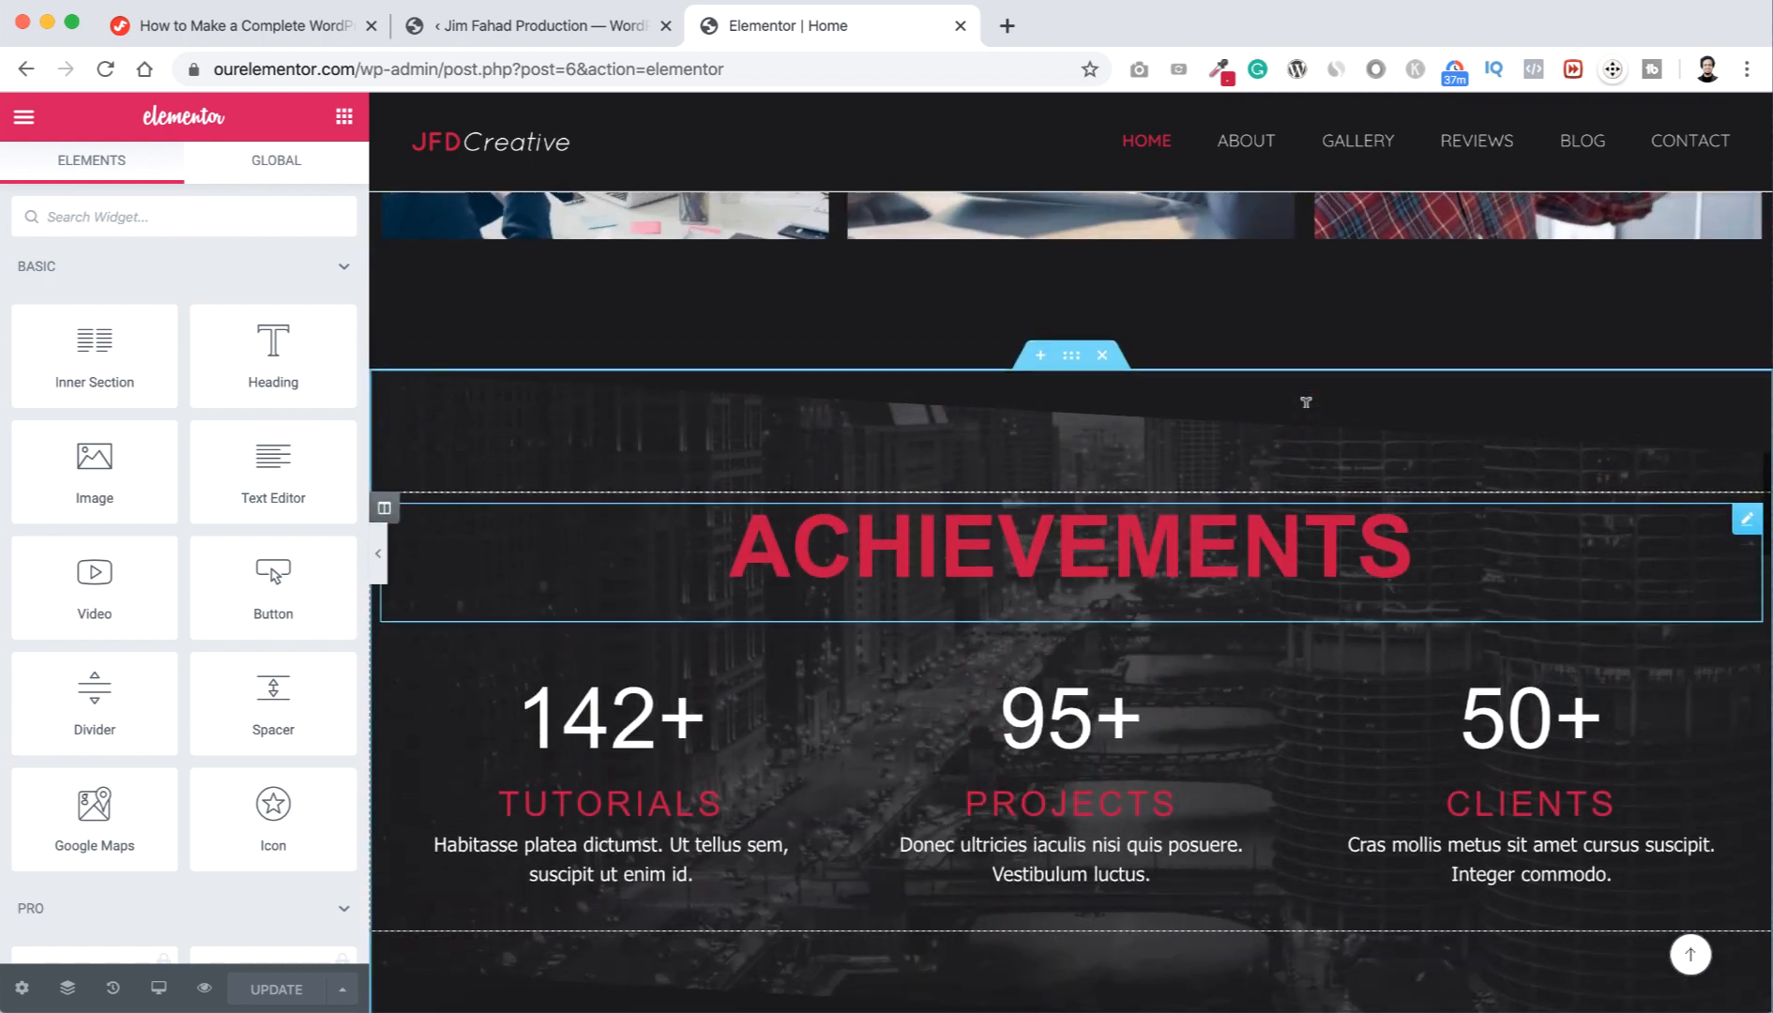
{"action": "scroll", "coordinate": [1309, 415], "scroll_direction": "up", "scroll_amount": 15}
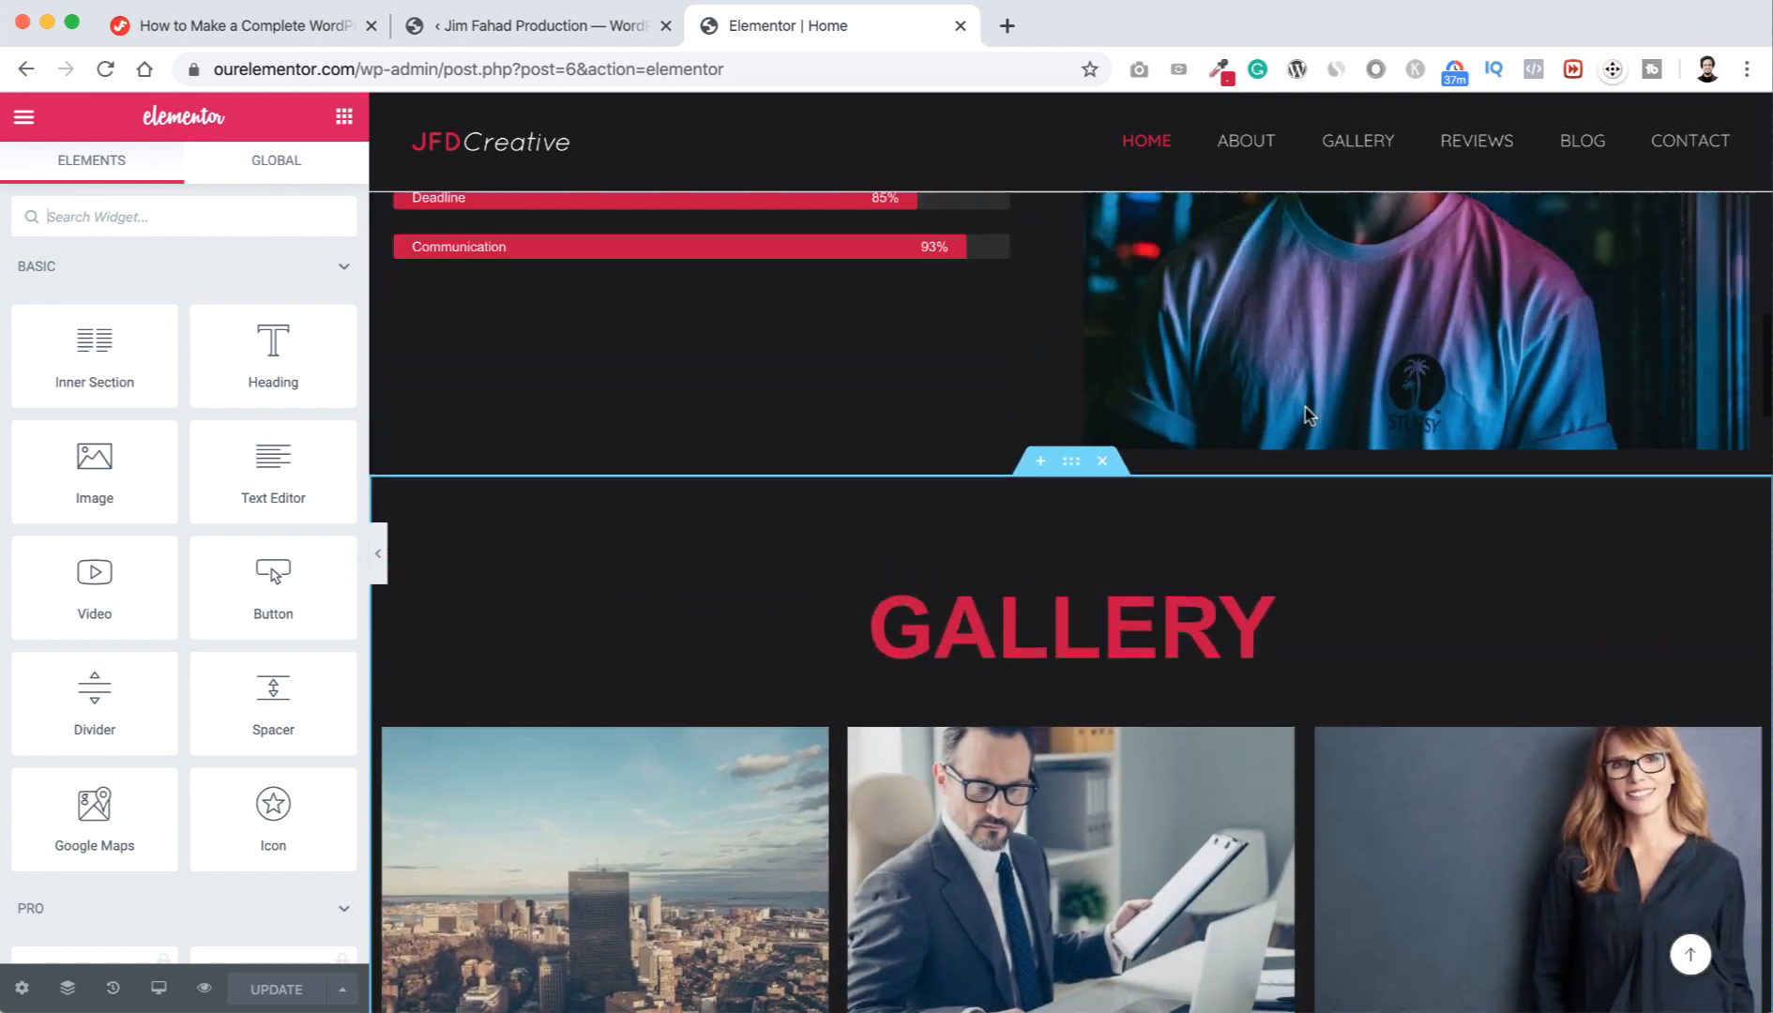
{"action": "scroll", "coordinate": [1309, 416], "scroll_direction": "up", "scroll_amount": 5}
{"action": "scroll", "coordinate": [1309, 416], "scroll_direction": "down", "scroll_amount": 1}
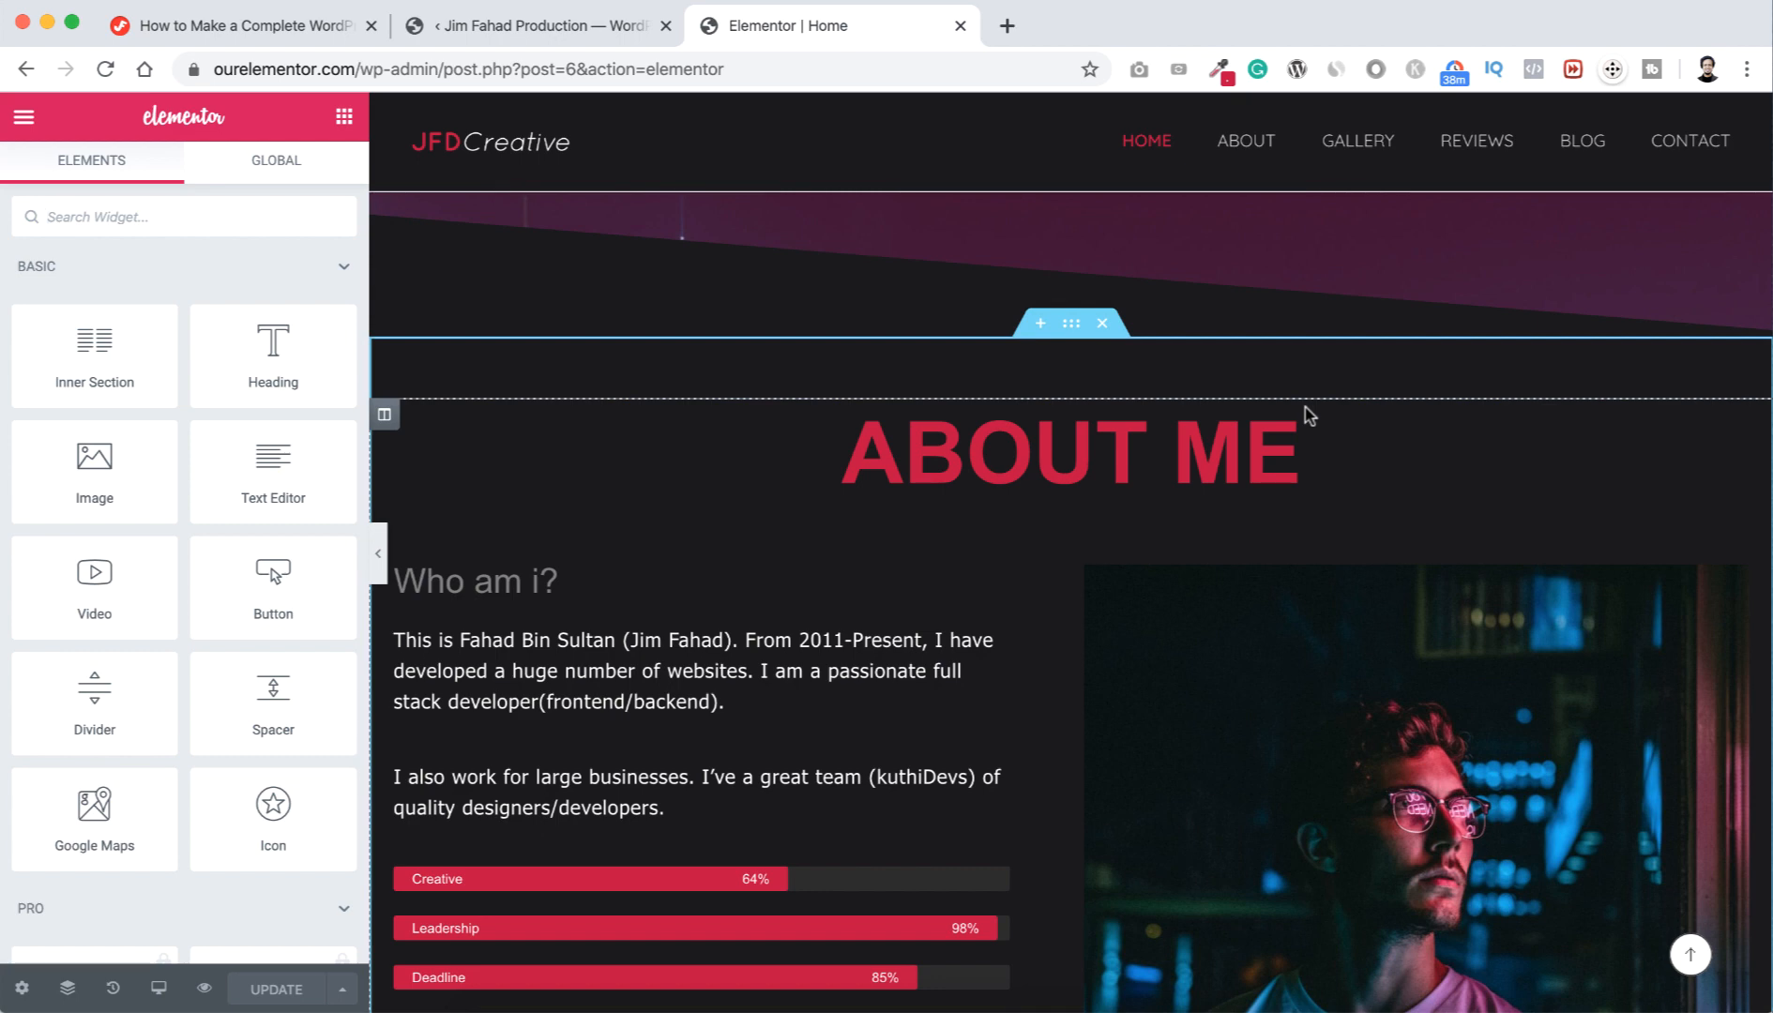
{"action": "scroll", "coordinate": [1309, 414], "scroll_direction": "up", "scroll_amount": 2}
{"action": "scroll", "coordinate": [1309, 414], "scroll_direction": "down", "scroll_amount": 1}
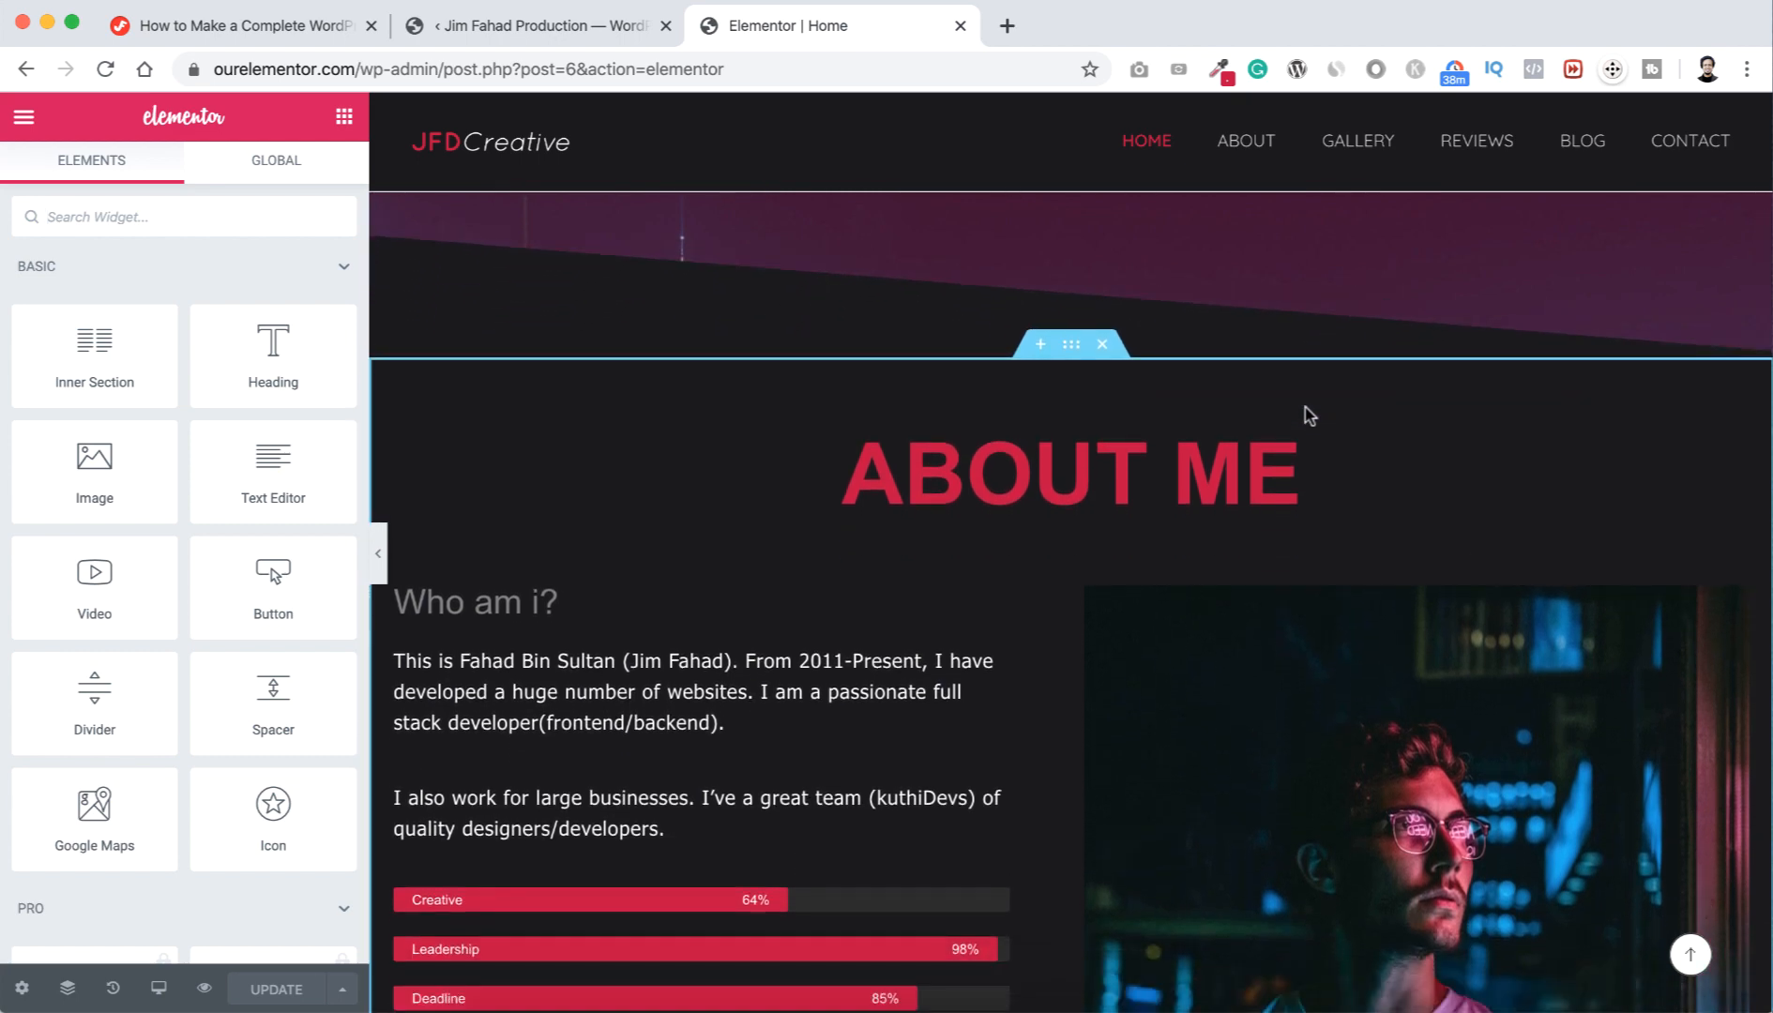
Step: In Elementor's default fonts, set the Primary Headline to the Quicksand family with weight 100
{"action": "left_click", "coordinate": [24, 121]}
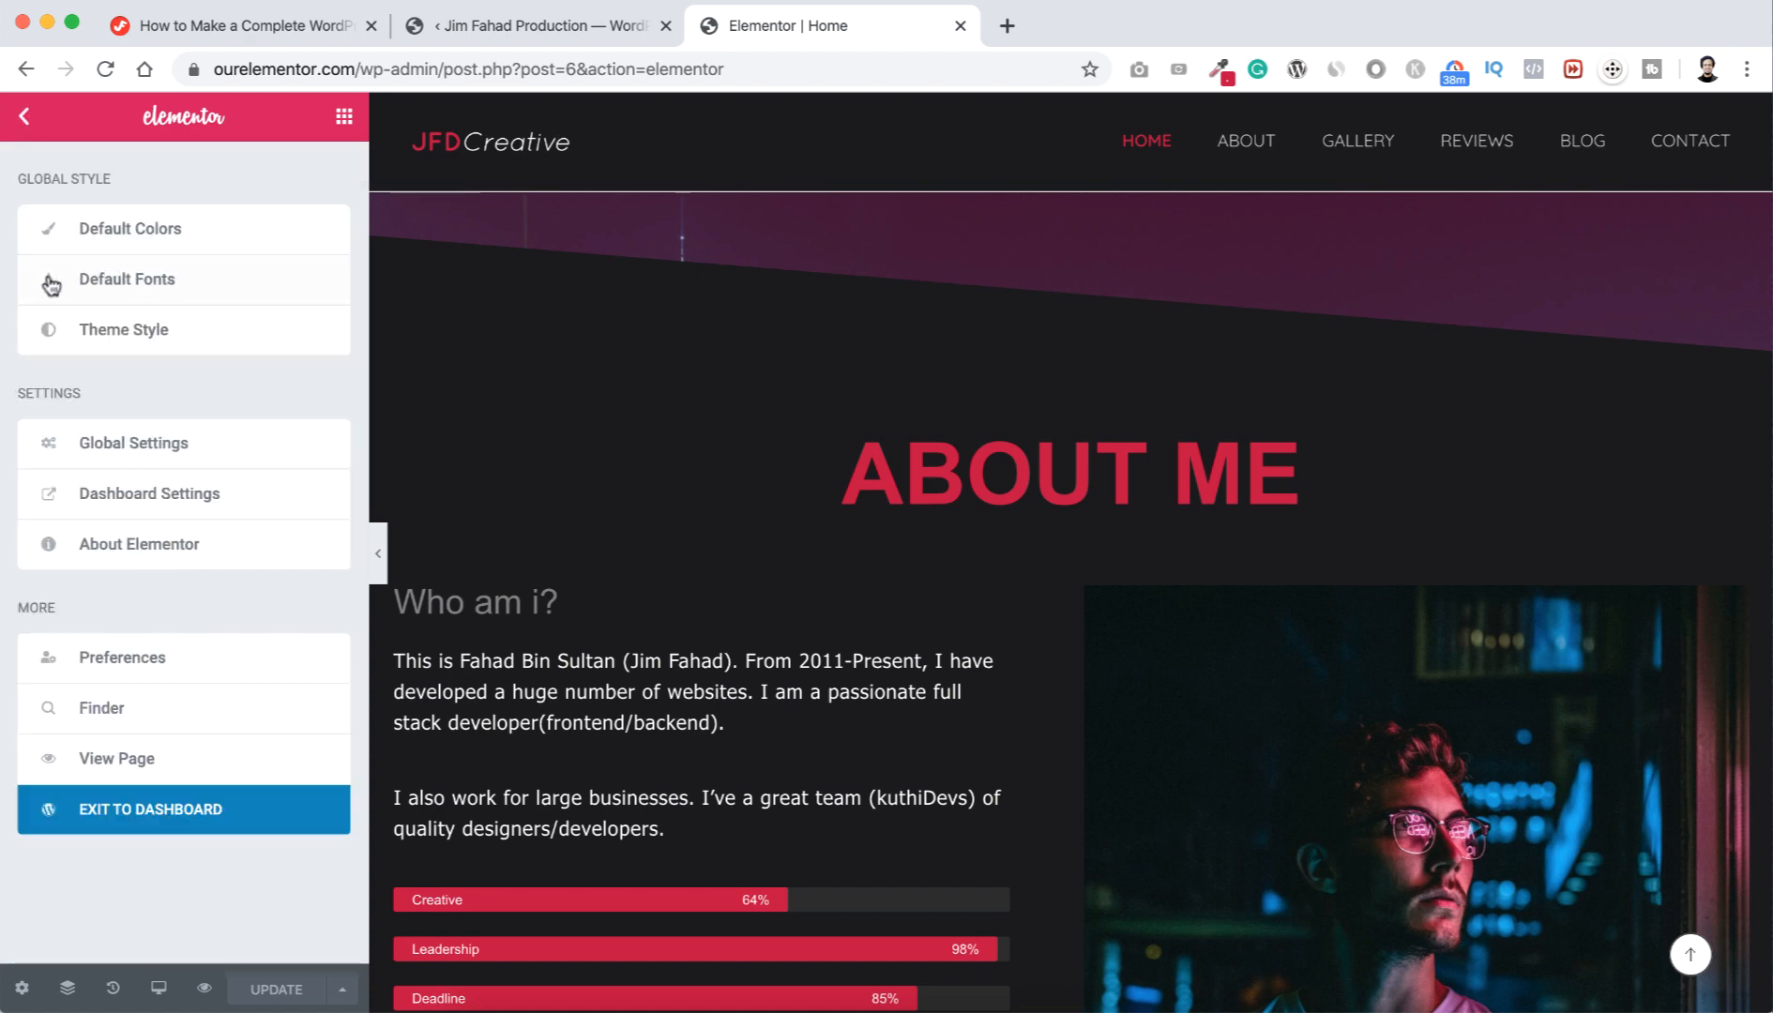
{"action": "left_click", "coordinate": [151, 281]}
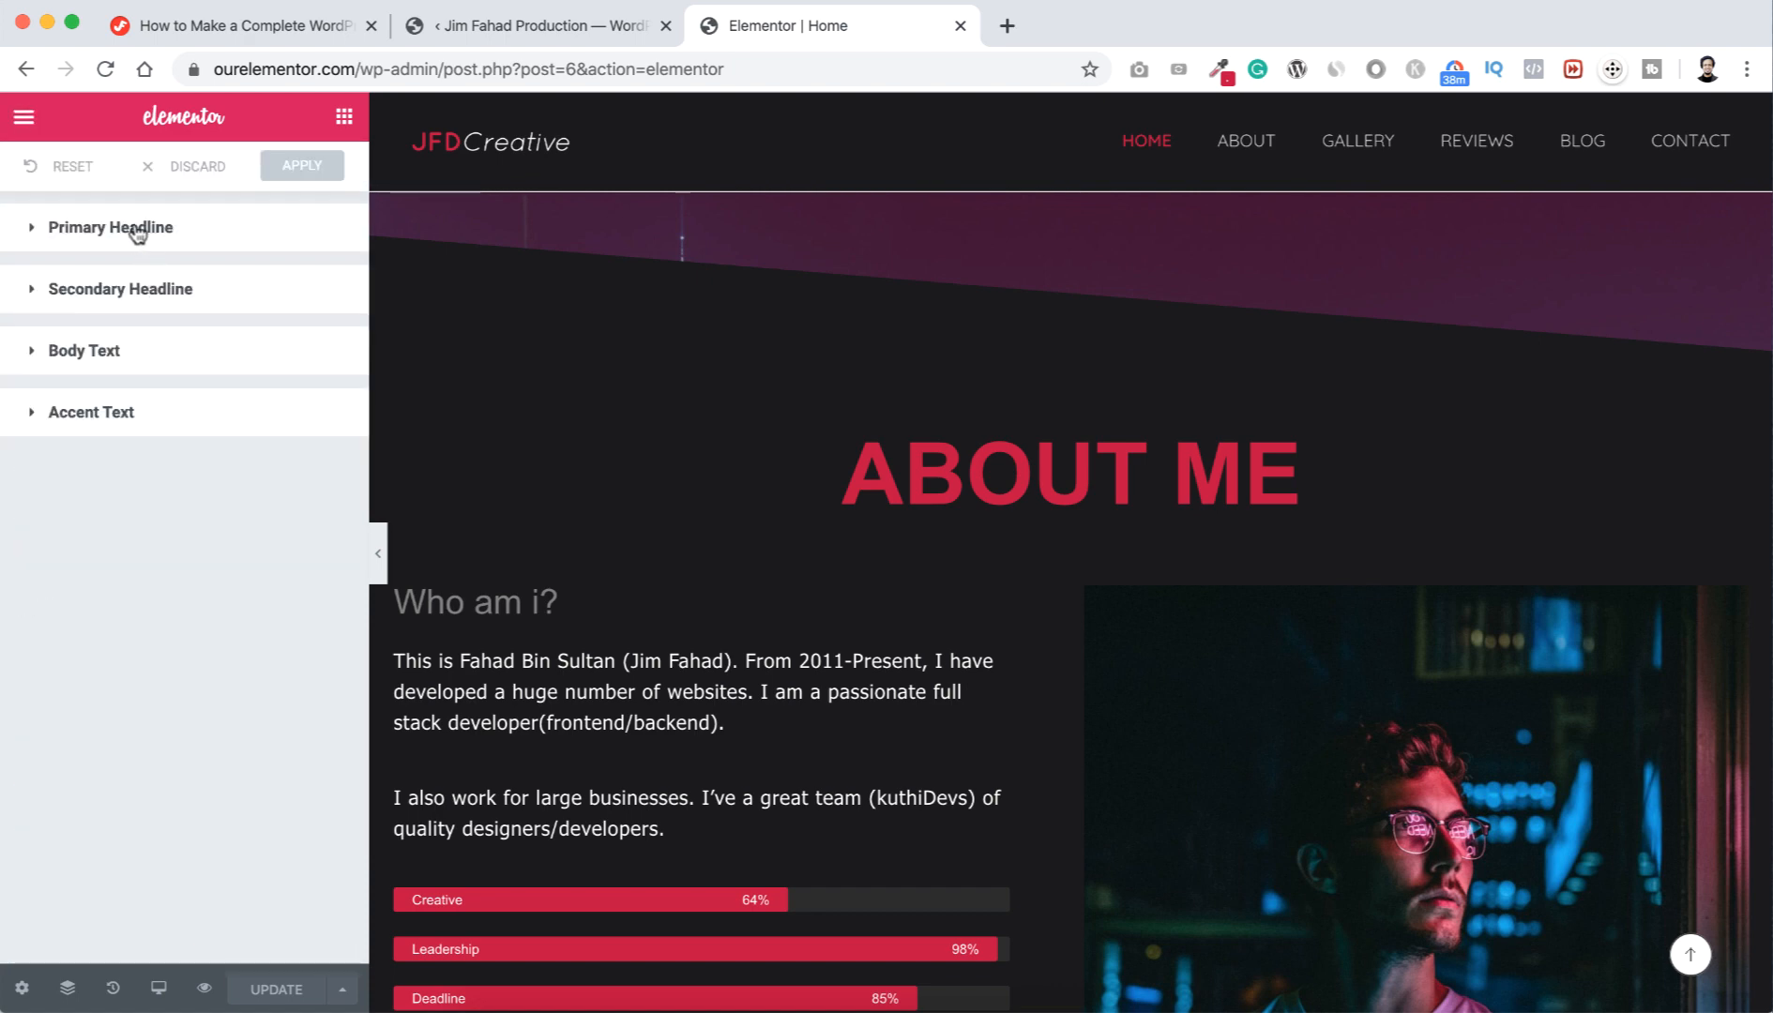
{"action": "left_click", "coordinate": [138, 235]}
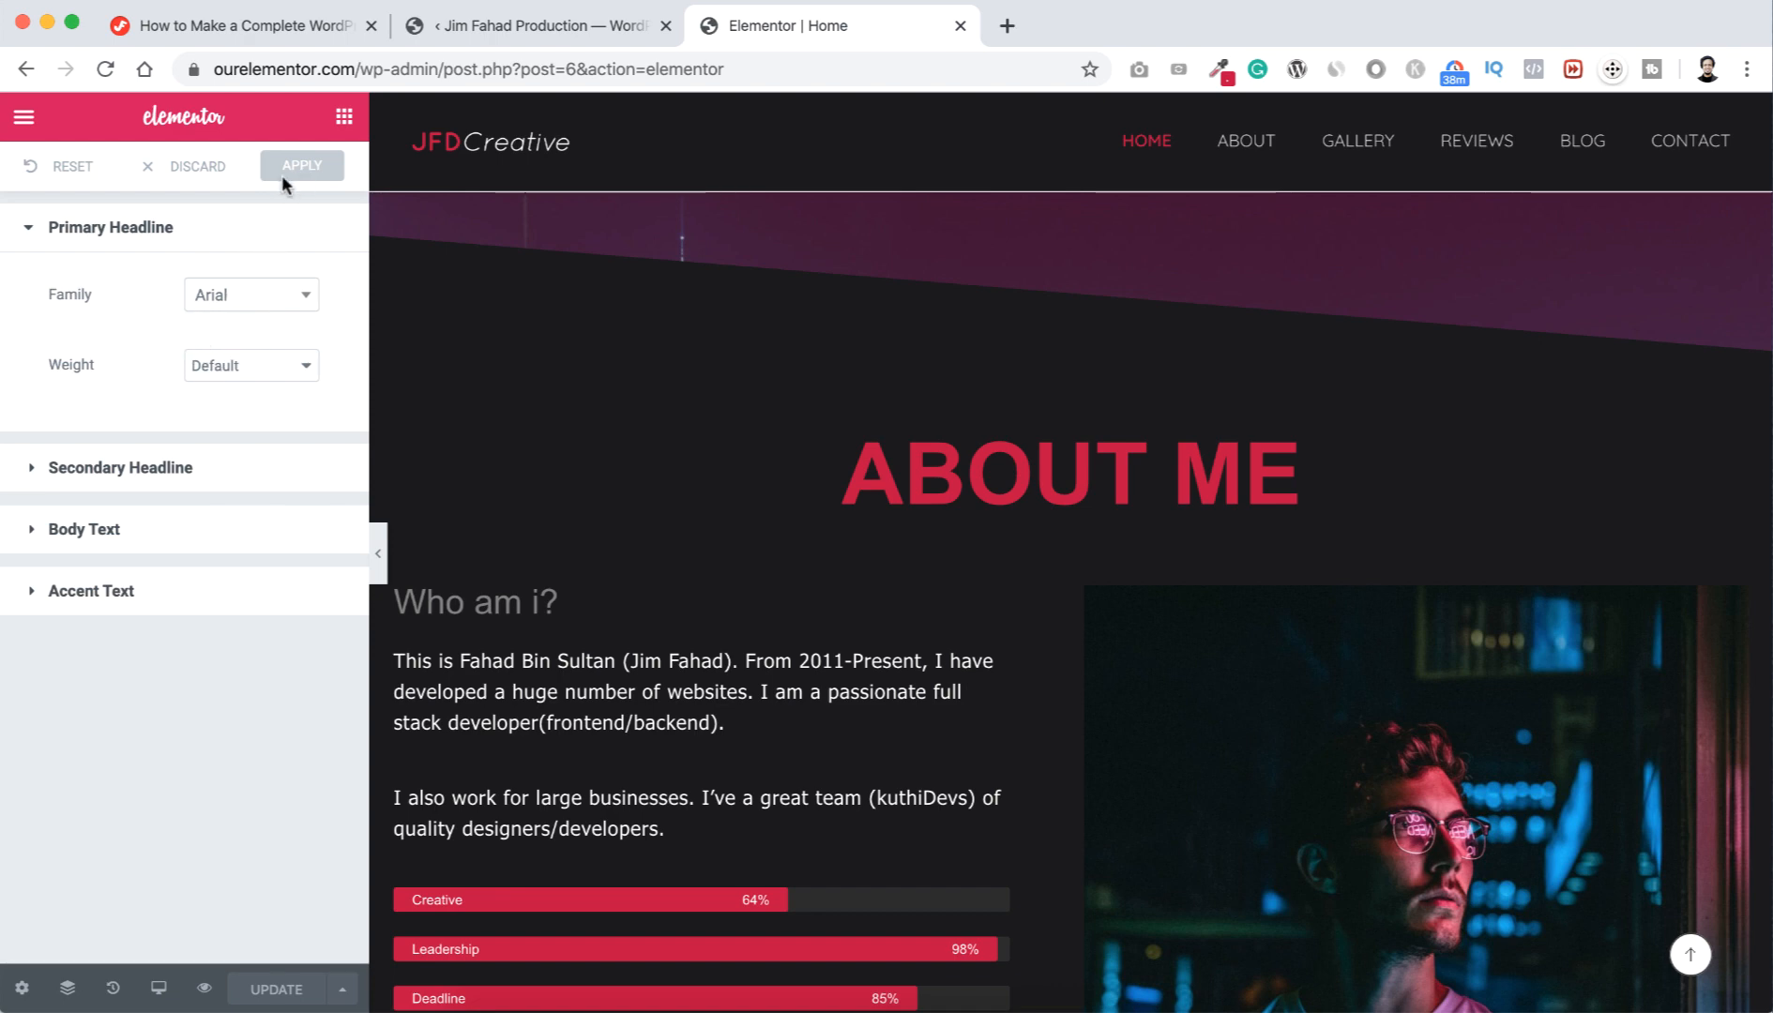
{"action": "left_click", "coordinate": [262, 295]}
{"action": "type", "text": "quick"}
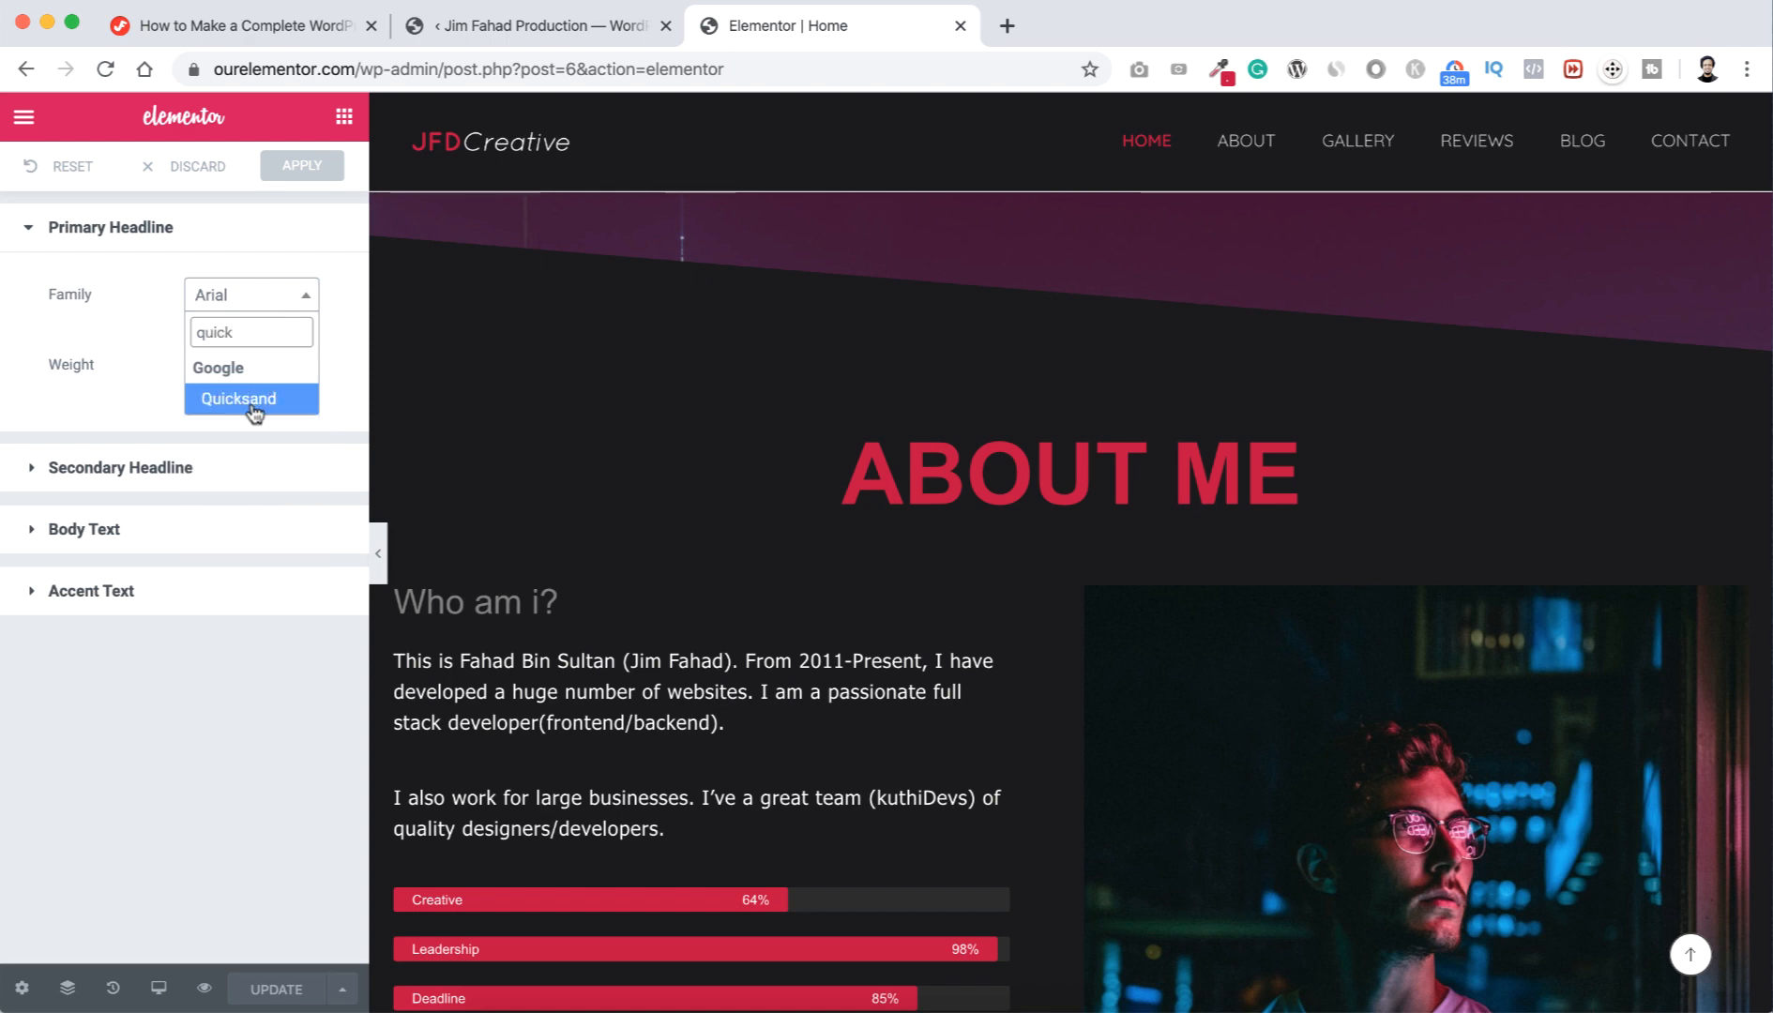
{"action": "left_click", "coordinate": [254, 405]}
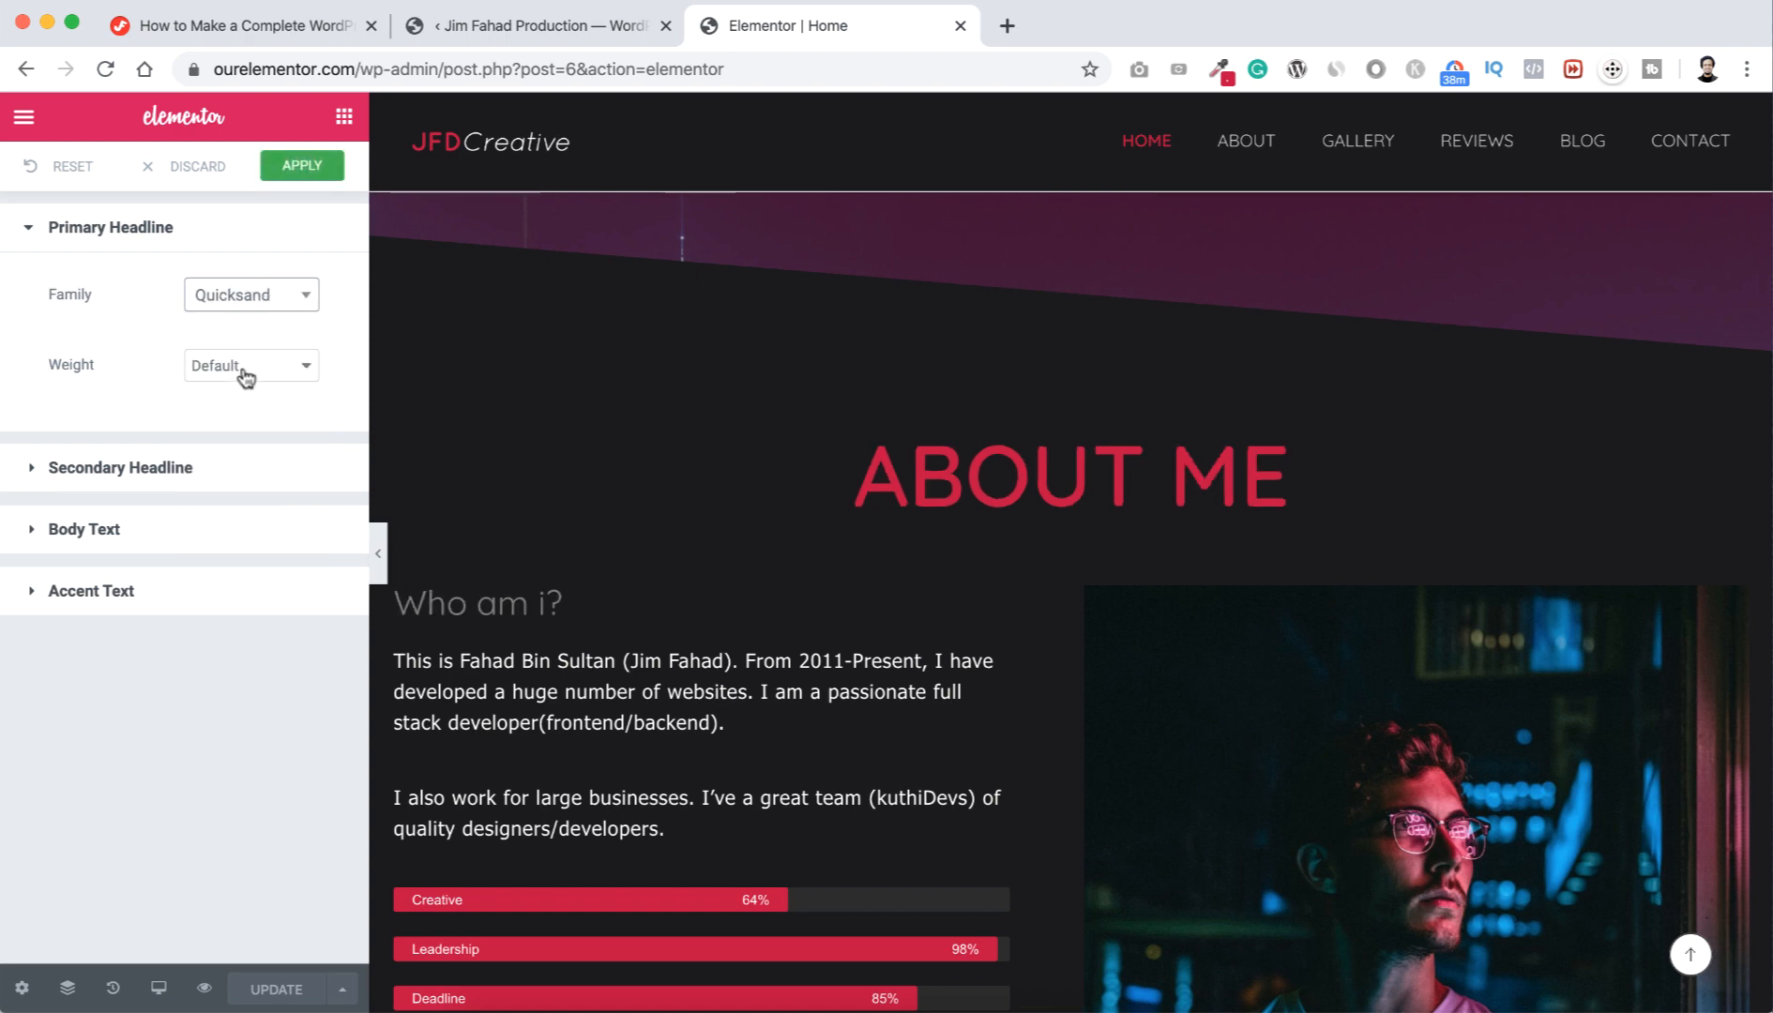
{"action": "left_click", "coordinate": [246, 370]}
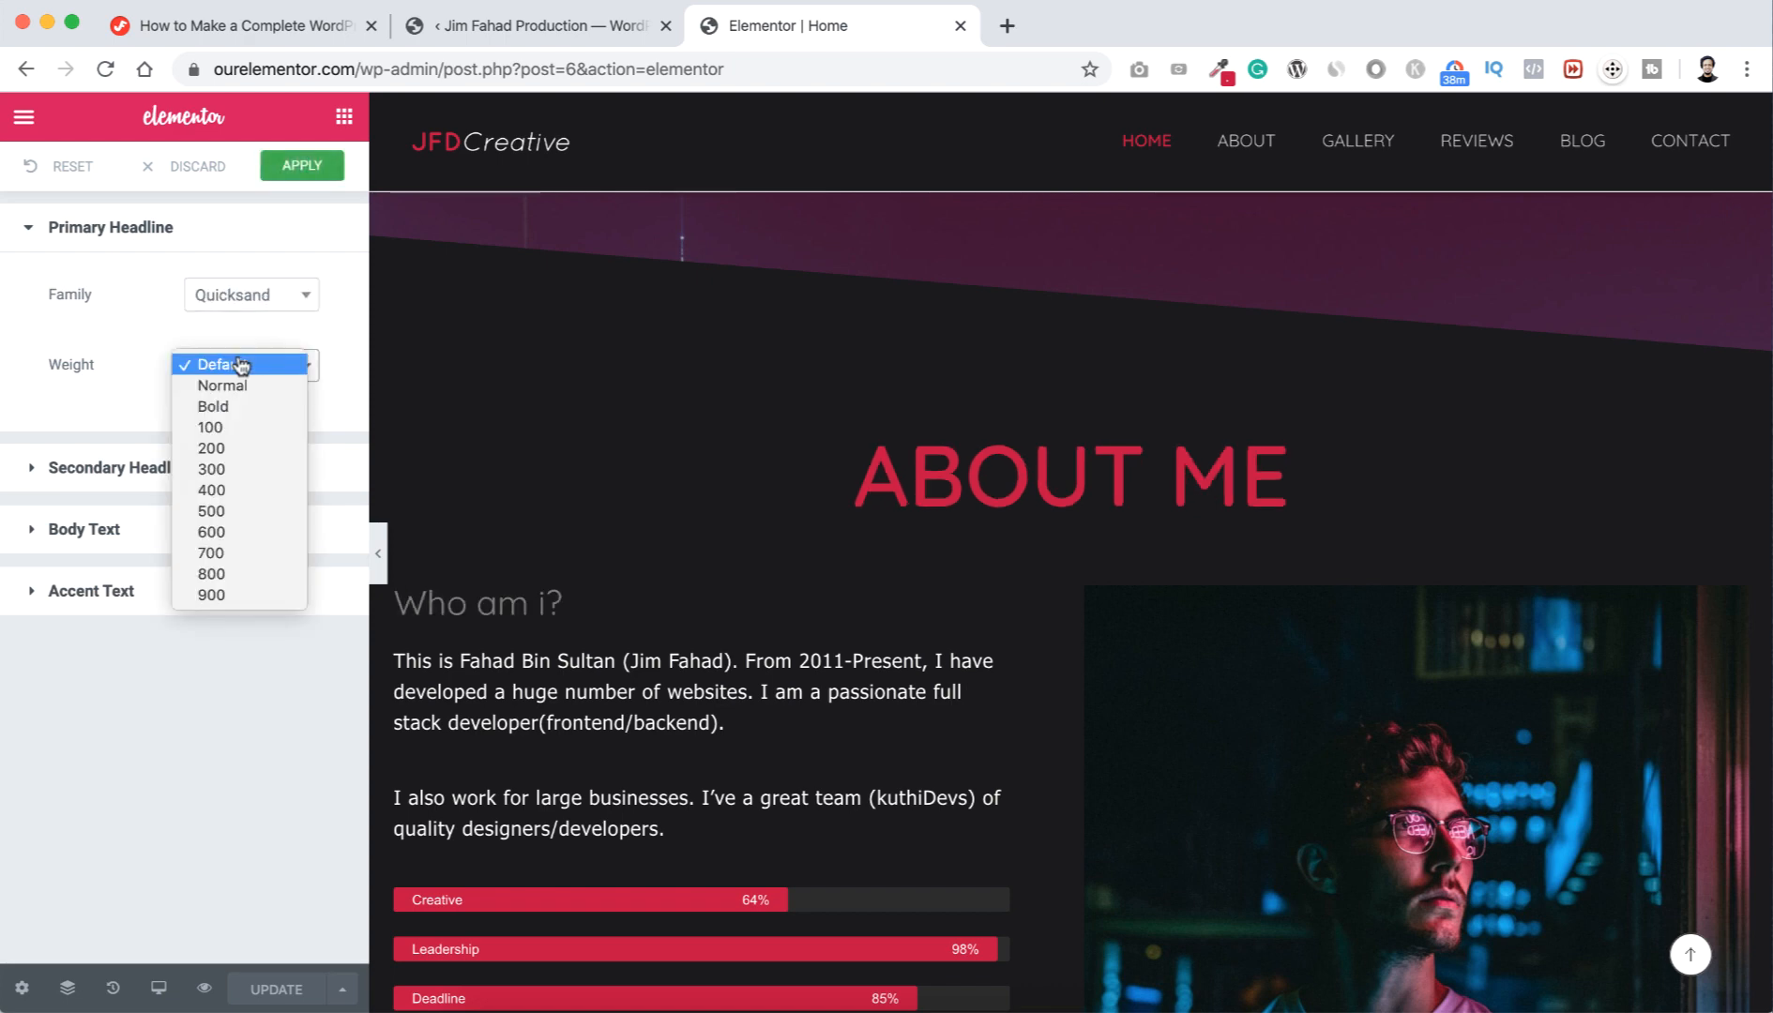
{"action": "left_click", "coordinate": [230, 430]}
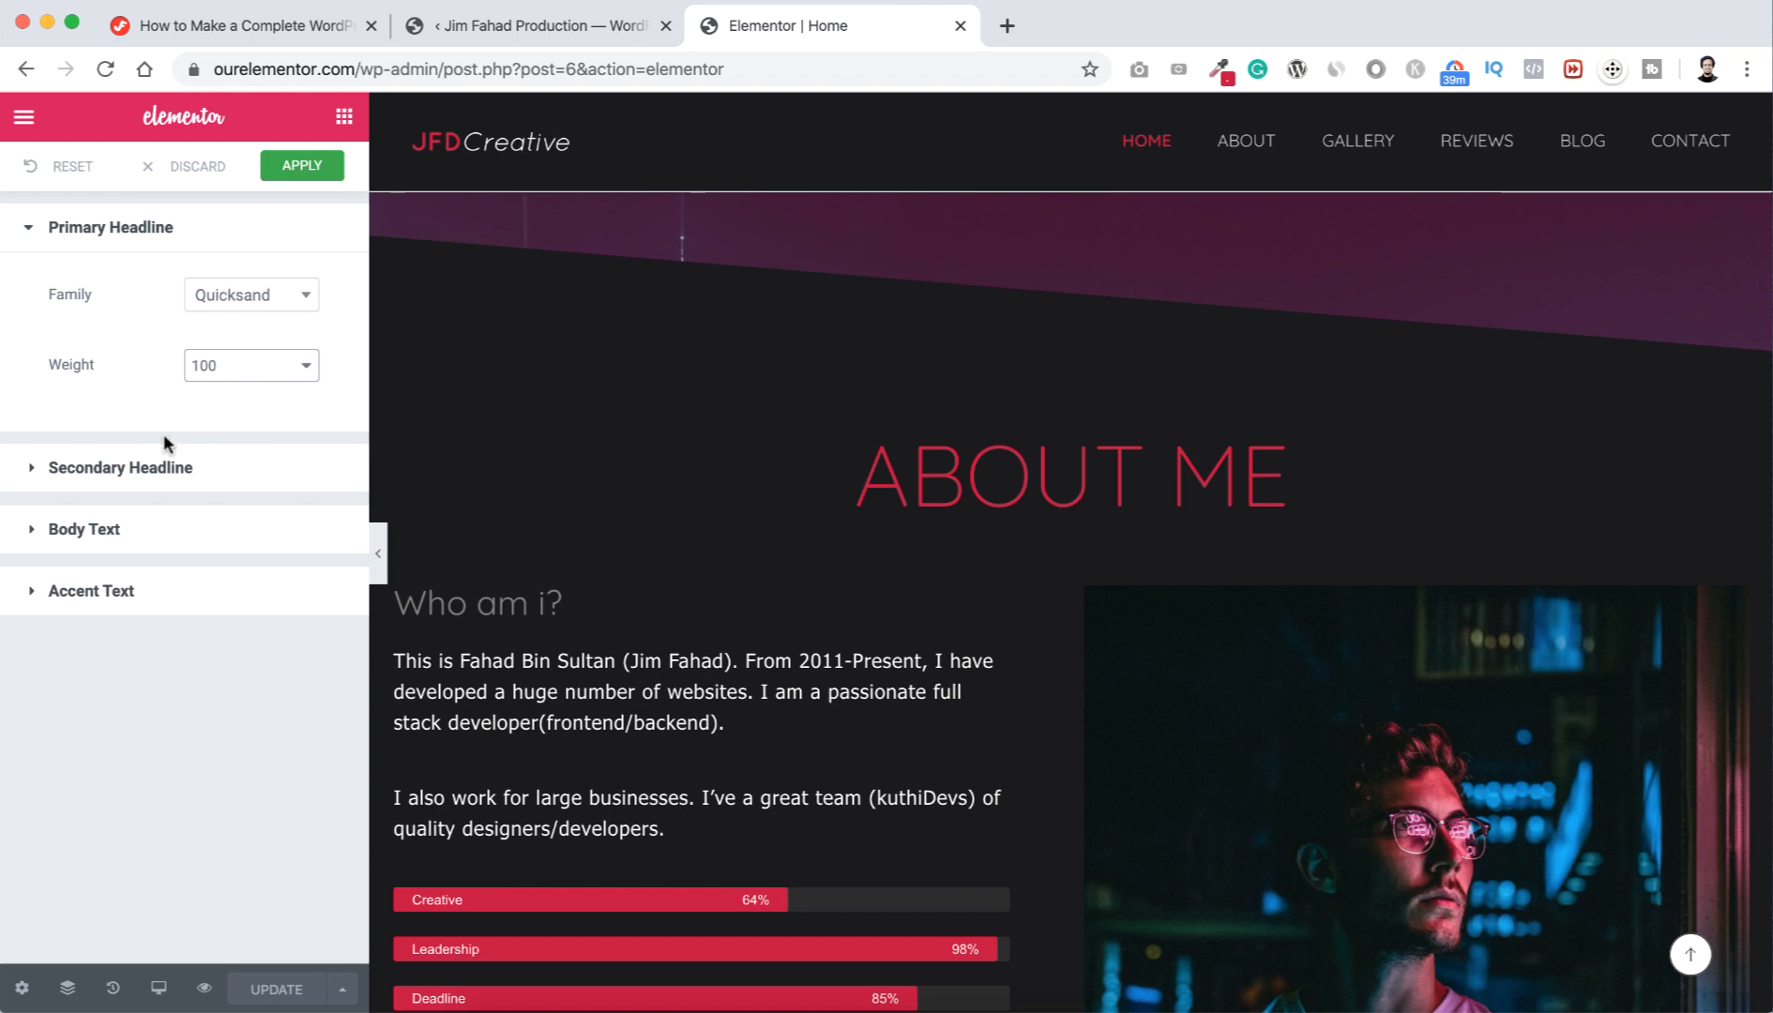
Step: Set the Secondary Headline, Body Text and Accent Text default fonts to Quicksand with weight 100 and apply the font changes
{"action": "left_click", "coordinate": [130, 467]}
{"action": "left_click", "coordinate": [246, 534]}
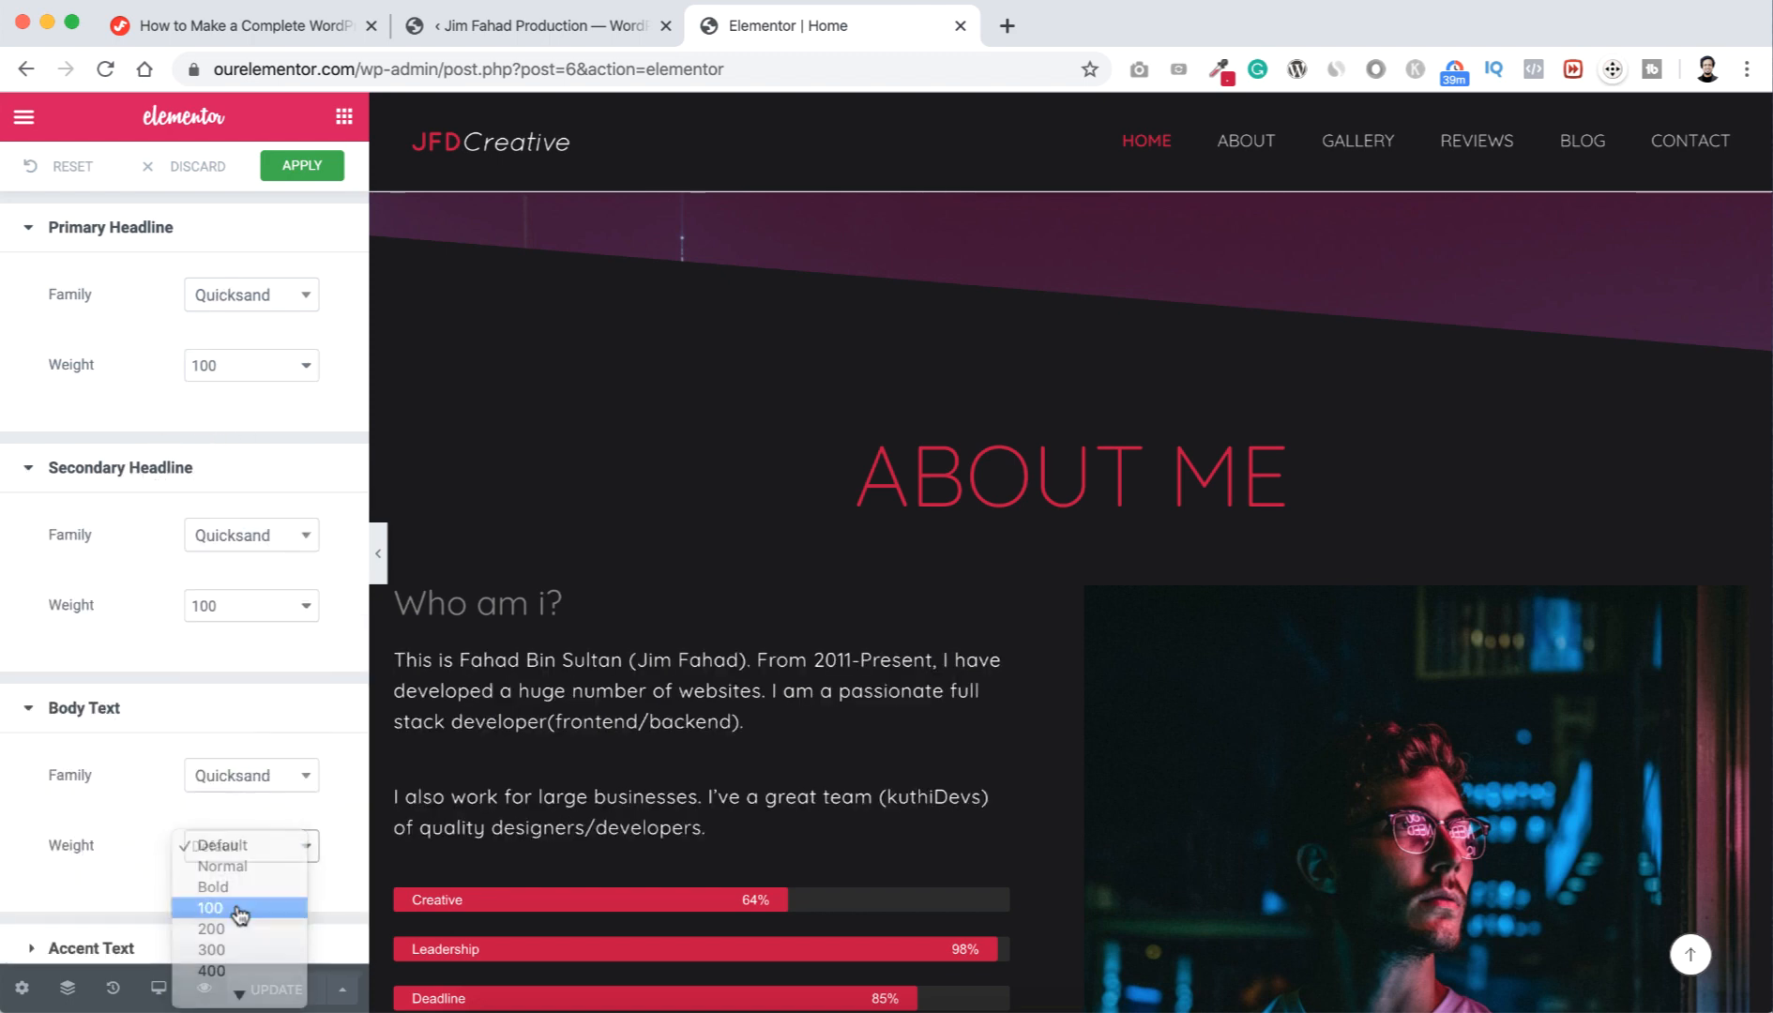
{"action": "left_click", "coordinate": [238, 905]}
{"action": "left_click", "coordinate": [249, 950]}
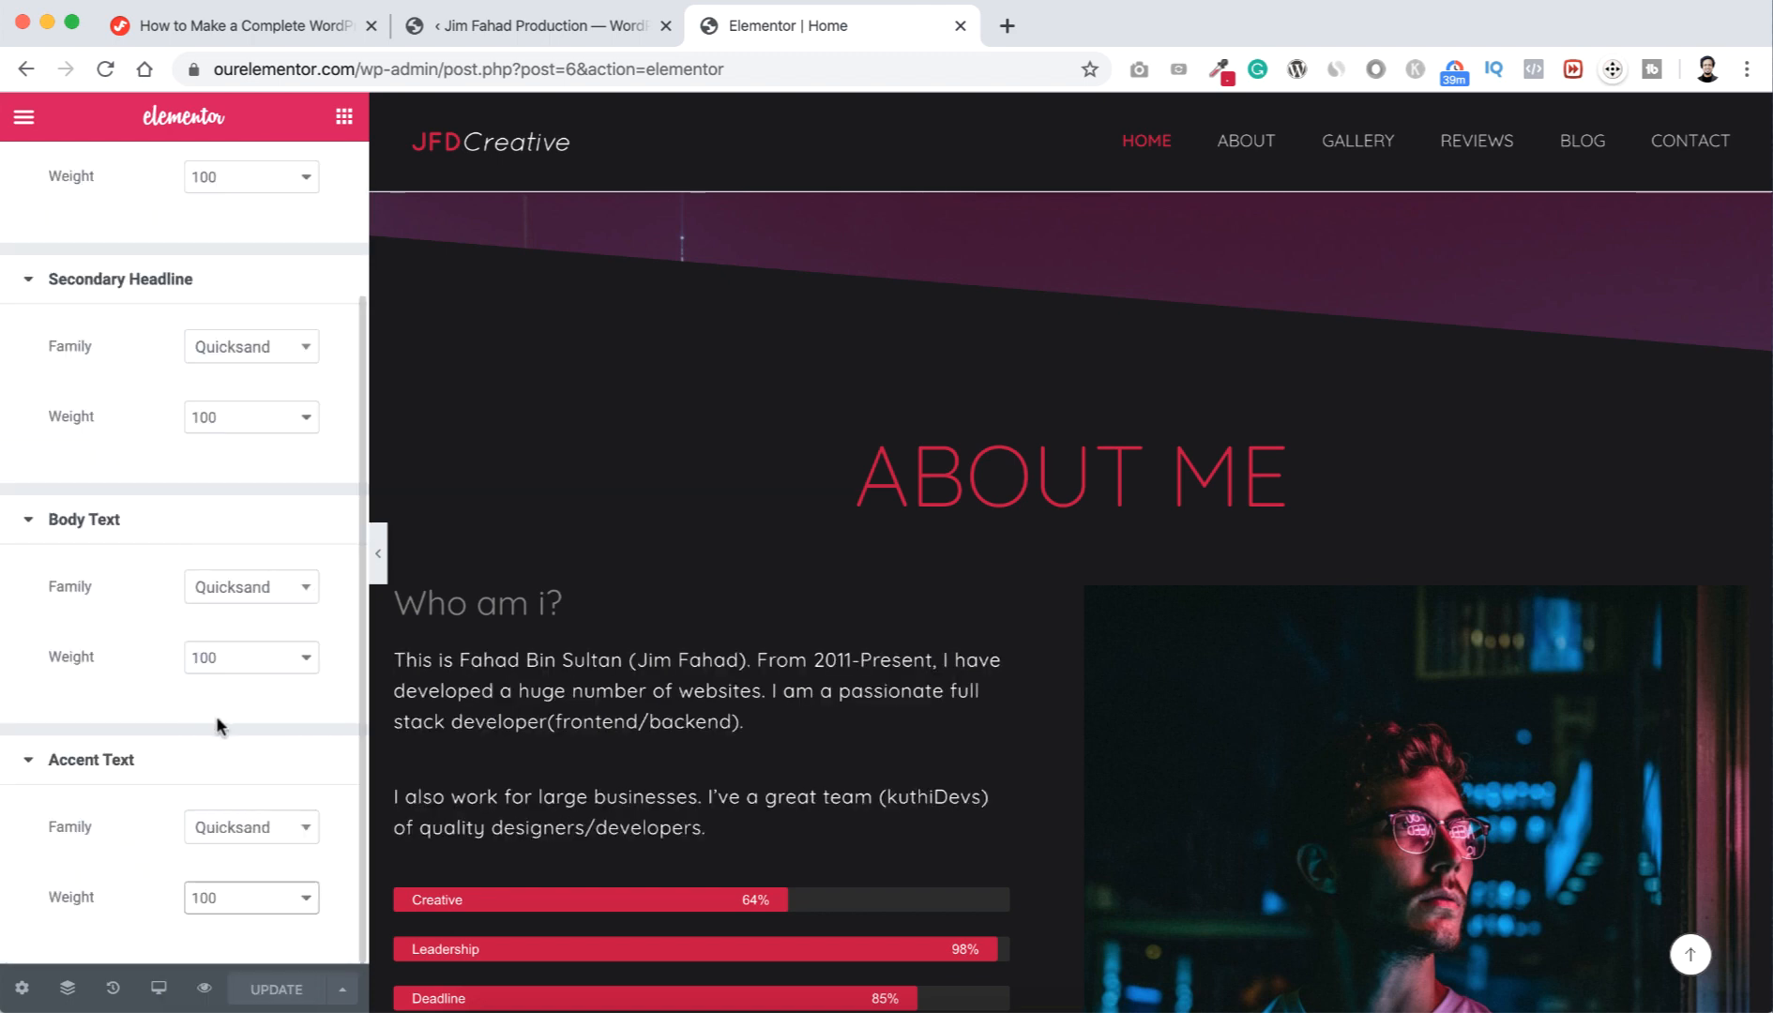
{"action": "scroll", "coordinate": [216, 726], "scroll_direction": "up", "scroll_amount": 3}
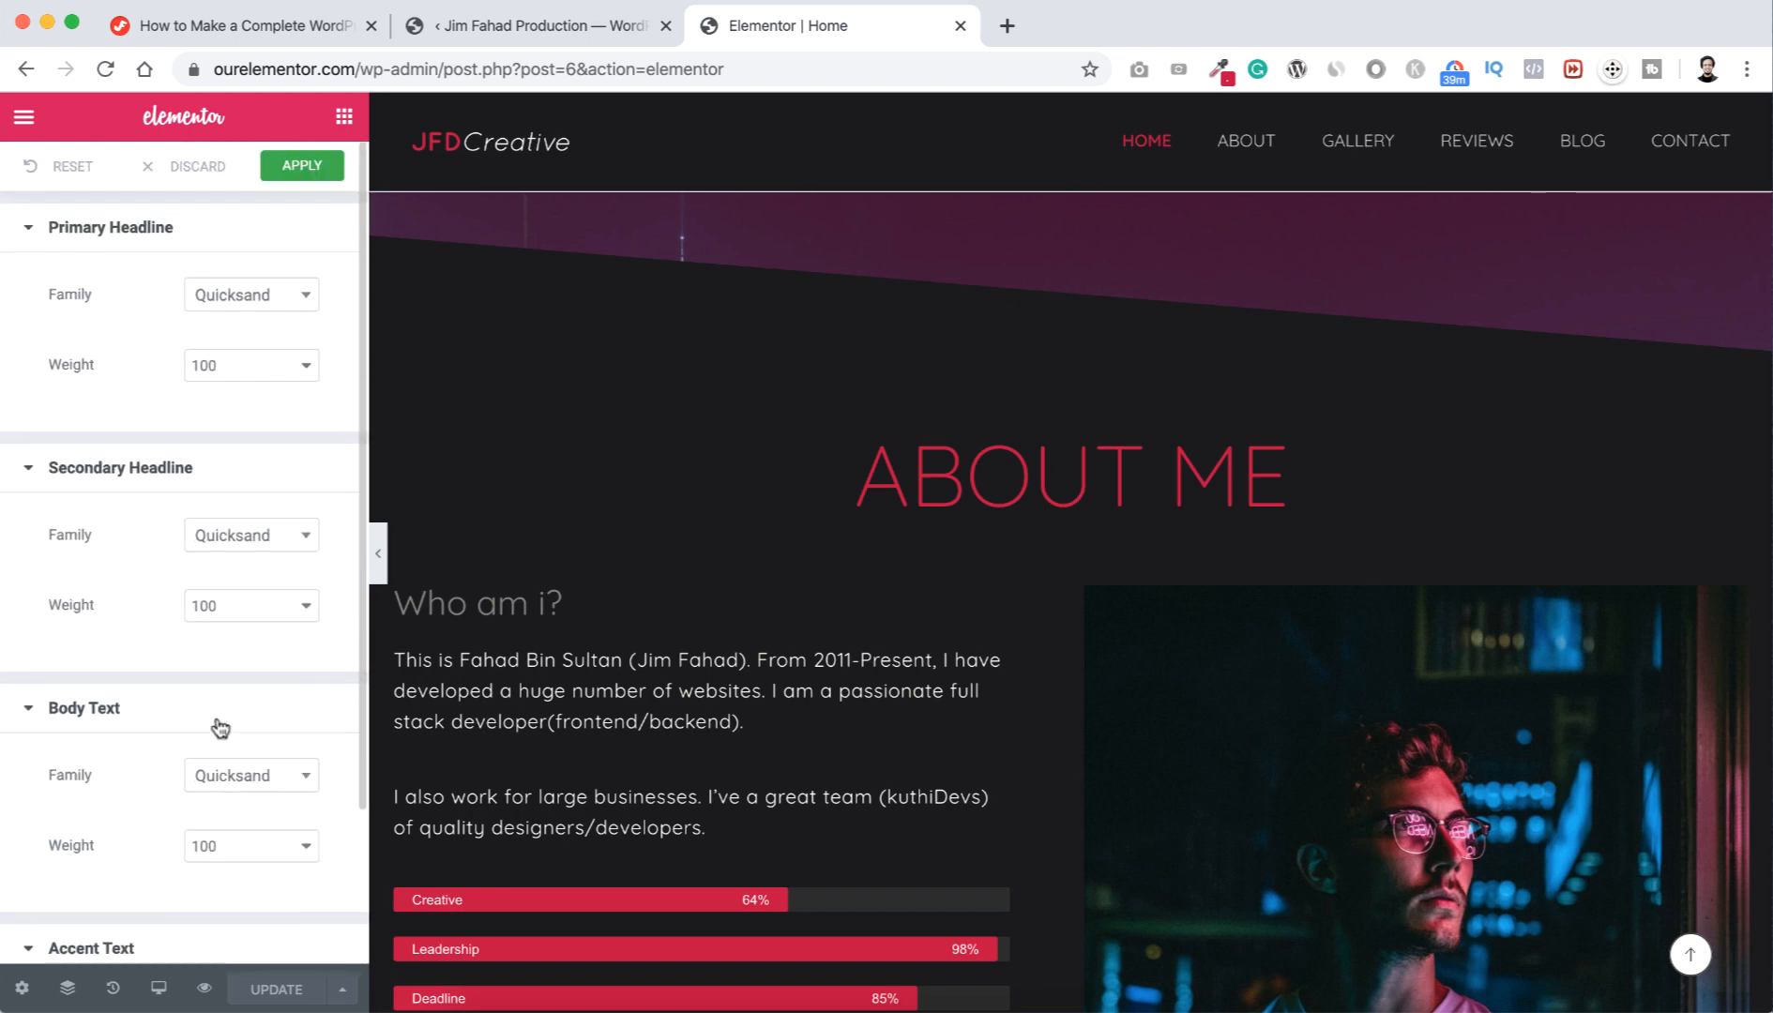
{"action": "left_click", "coordinate": [299, 169]}
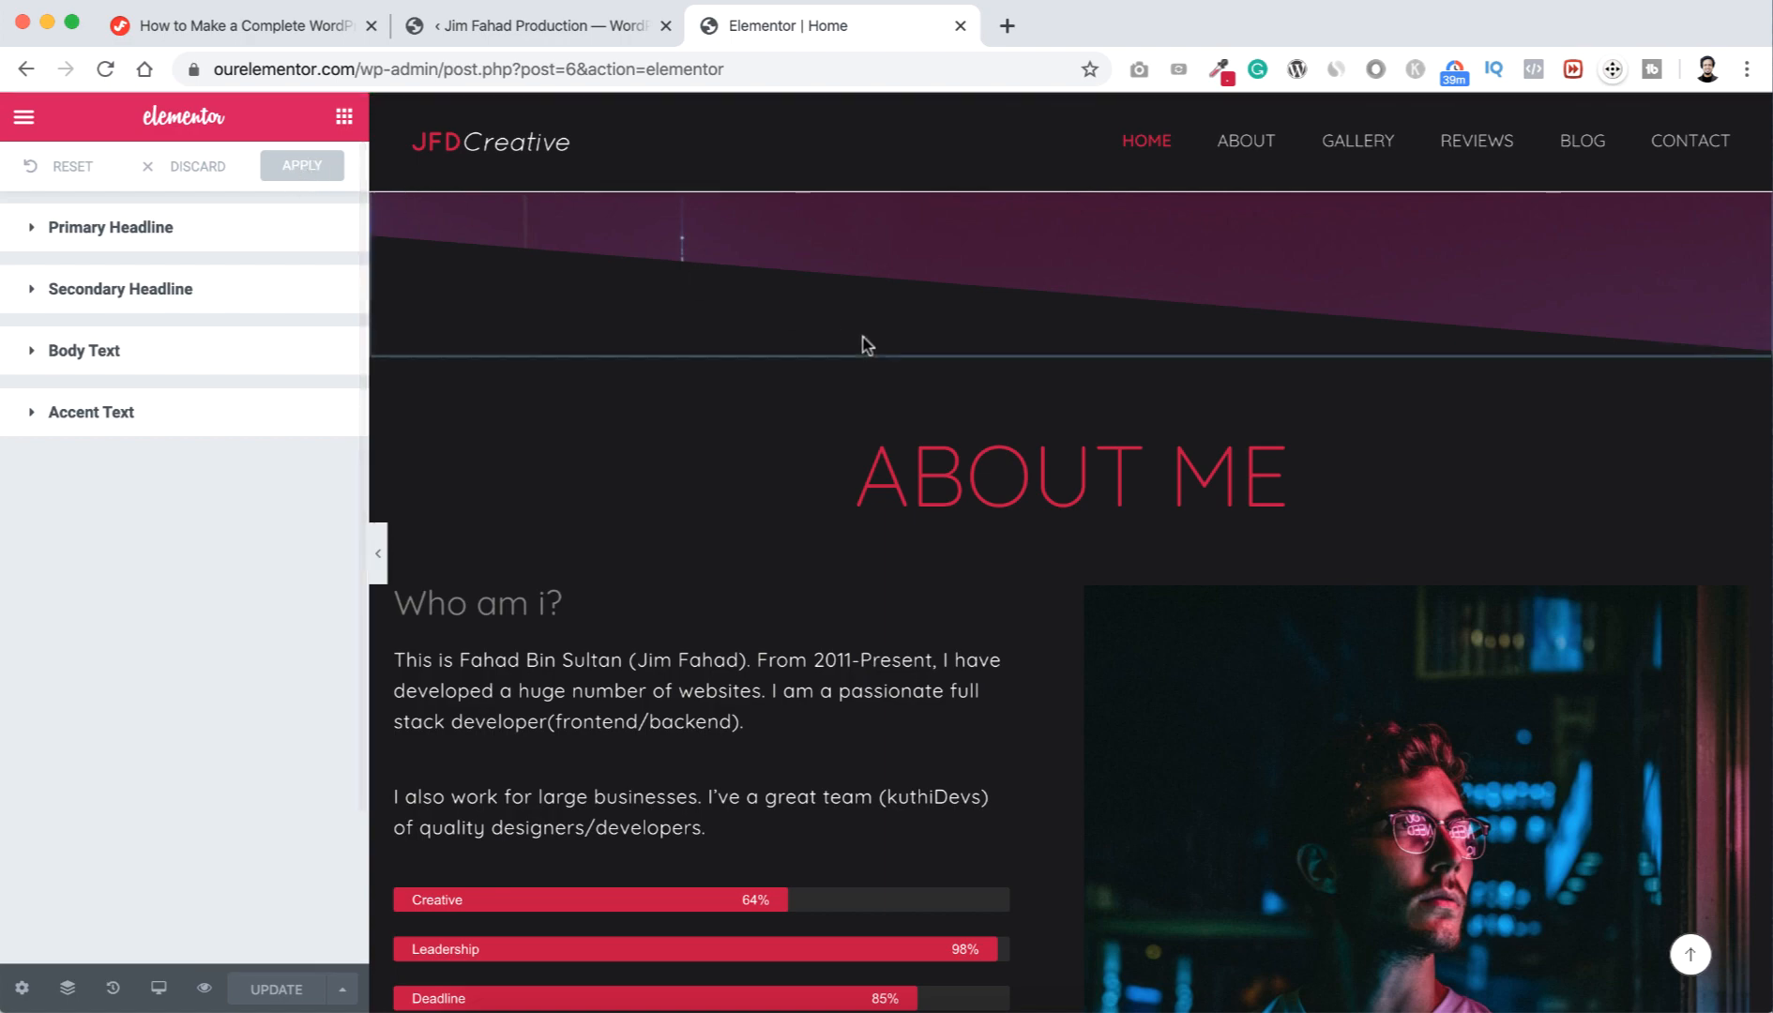
Step: Inspect the new default fonts in every section of the Home page, from the hero banner down to the footer
{"action": "scroll", "coordinate": [863, 340], "scroll_direction": "up", "scroll_amount": 11}
{"action": "scroll", "coordinate": [863, 340], "scroll_direction": "down", "scroll_amount": 5}
{"action": "scroll", "coordinate": [863, 344], "scroll_direction": "down", "scroll_amount": 15}
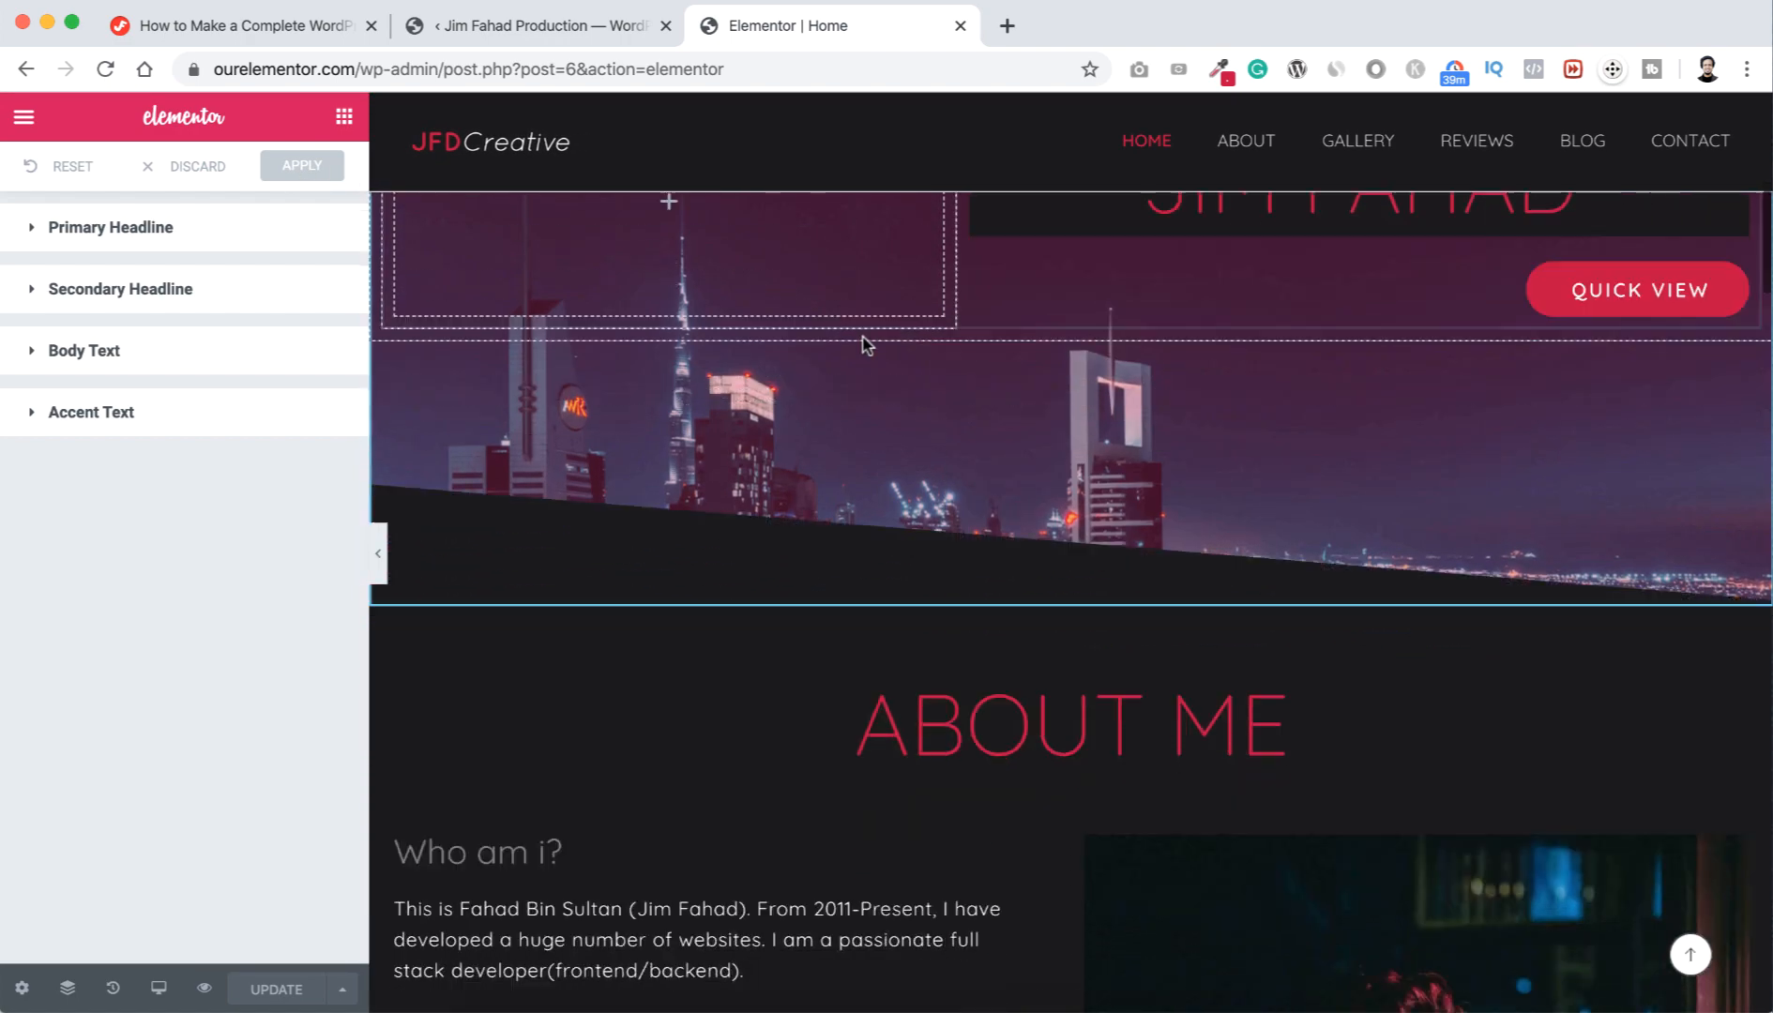
{"action": "scroll", "coordinate": [865, 347], "scroll_direction": "down", "scroll_amount": 15}
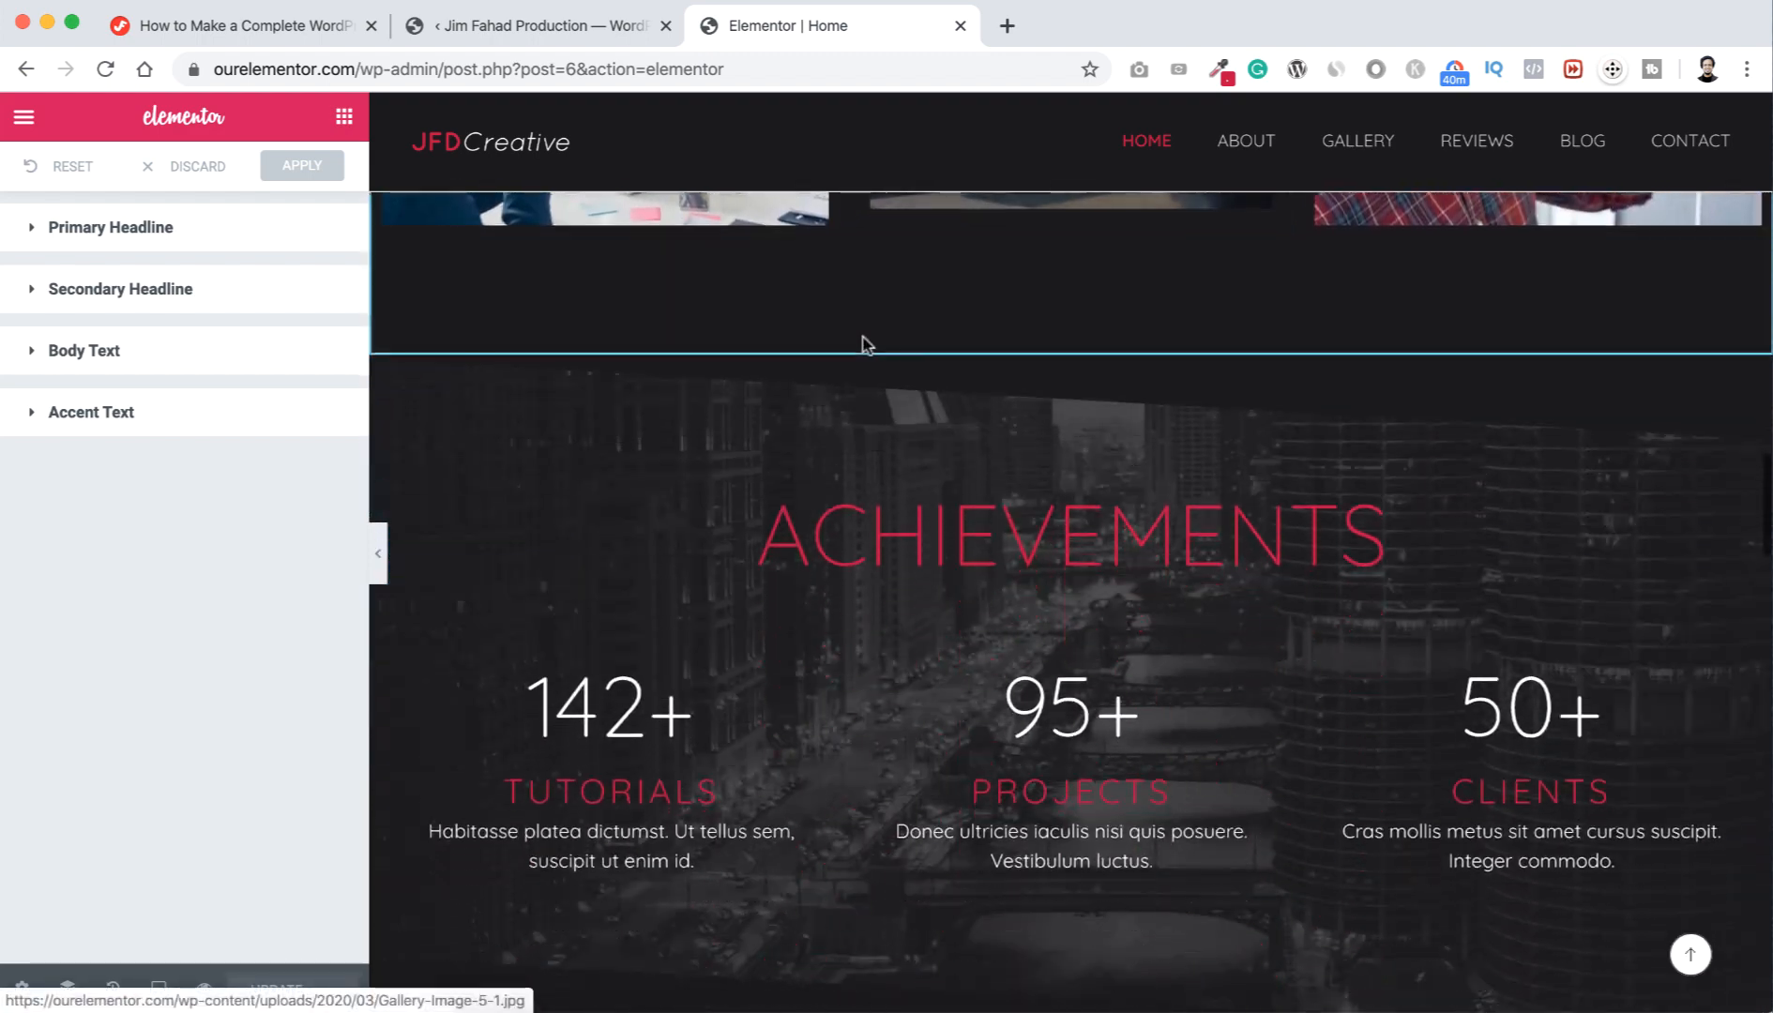
{"action": "scroll", "coordinate": [865, 347], "scroll_direction": "down", "scroll_amount": 10}
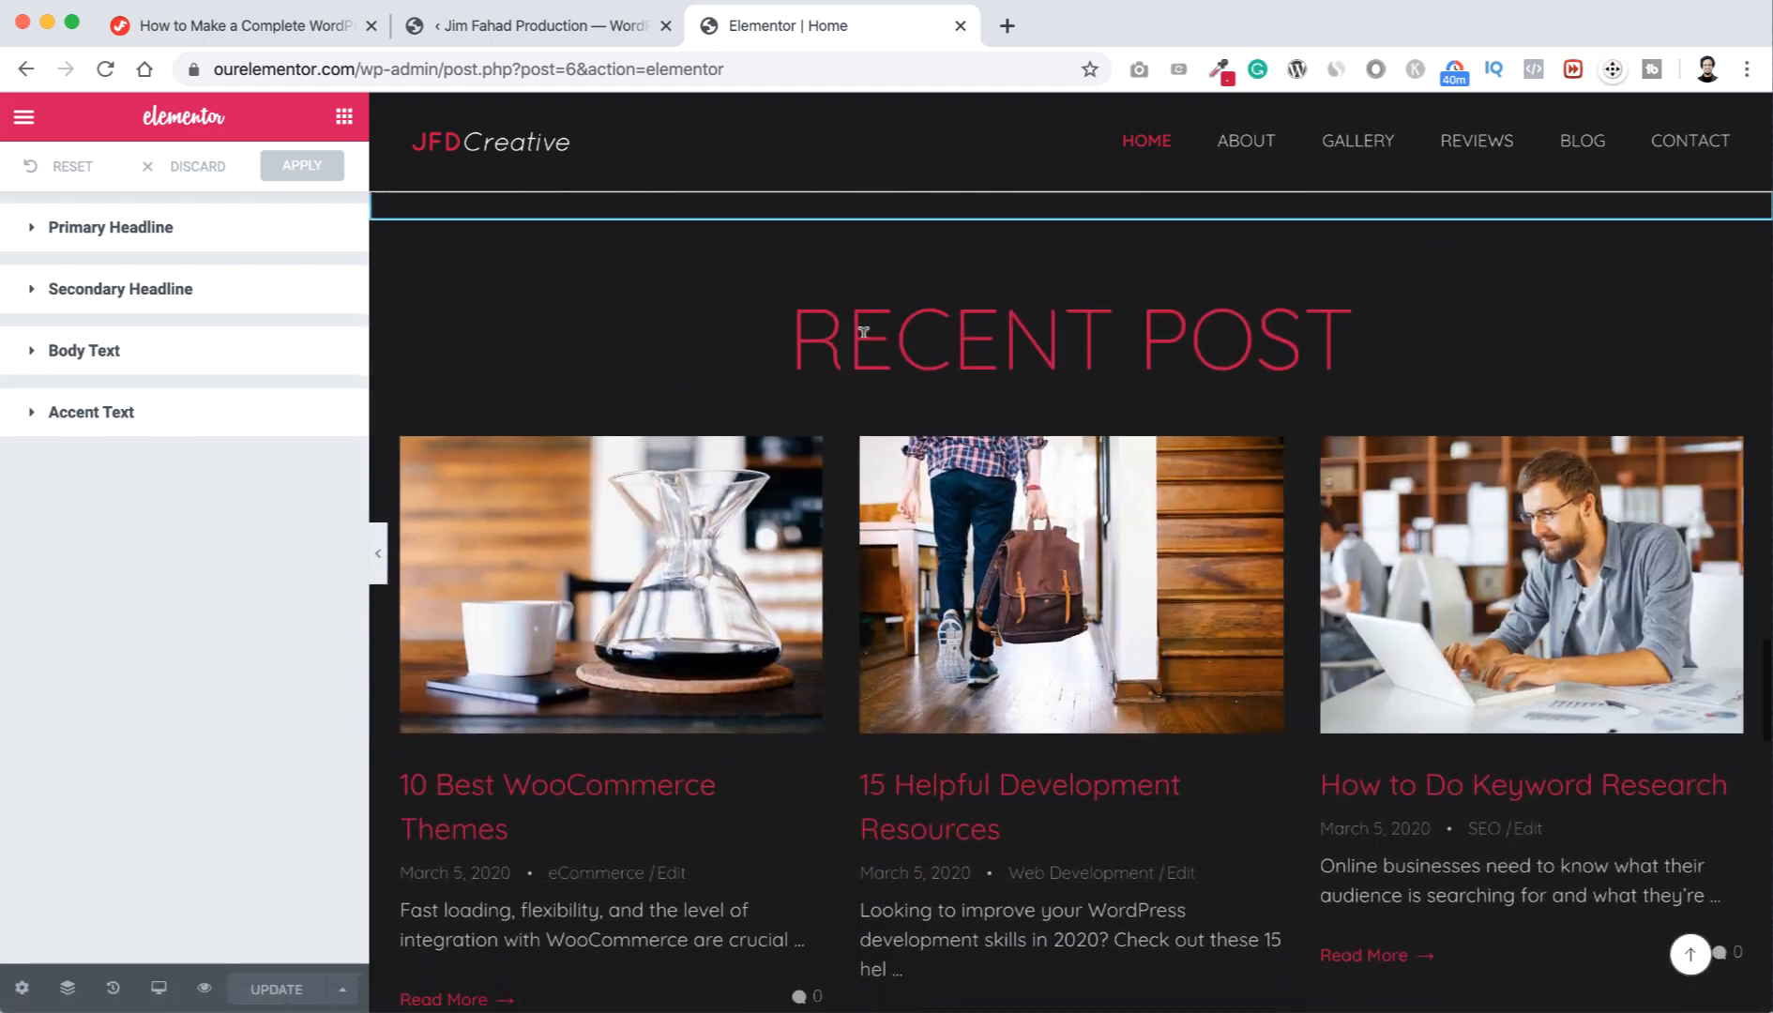
{"action": "scroll", "coordinate": [865, 347], "scroll_direction": "down", "scroll_amount": 10}
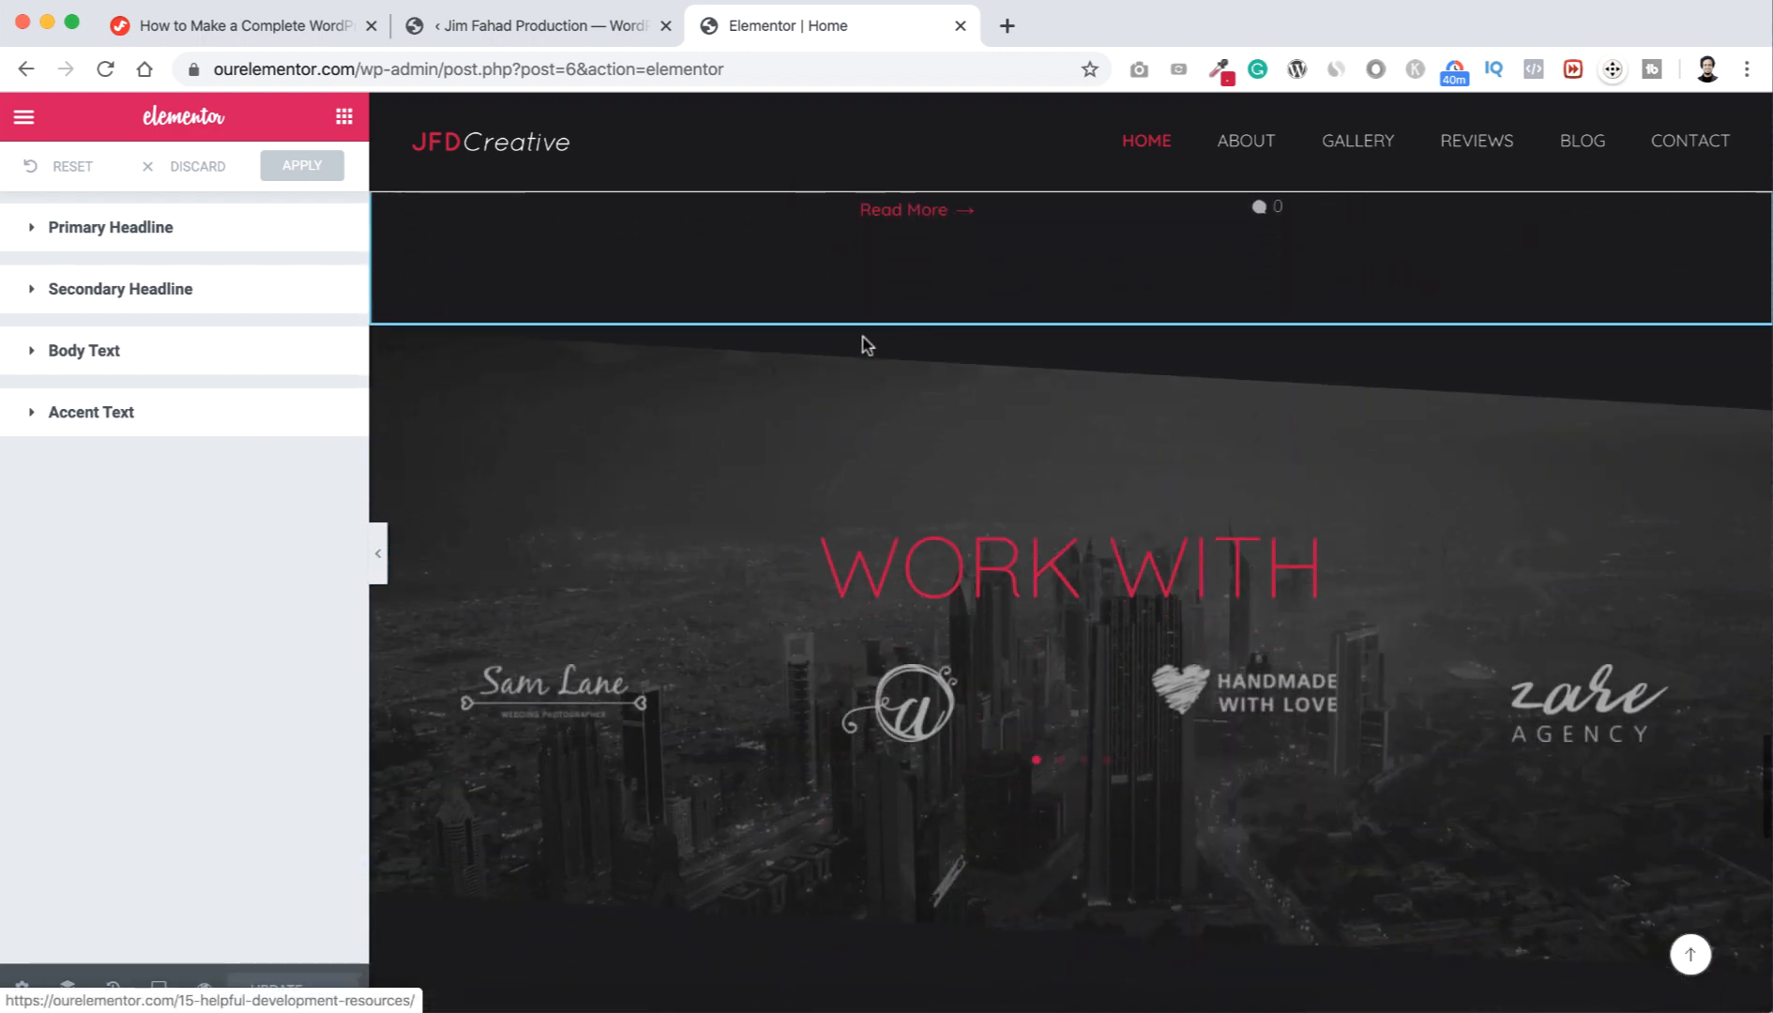
{"action": "scroll", "coordinate": [865, 348], "scroll_direction": "down", "scroll_amount": 4}
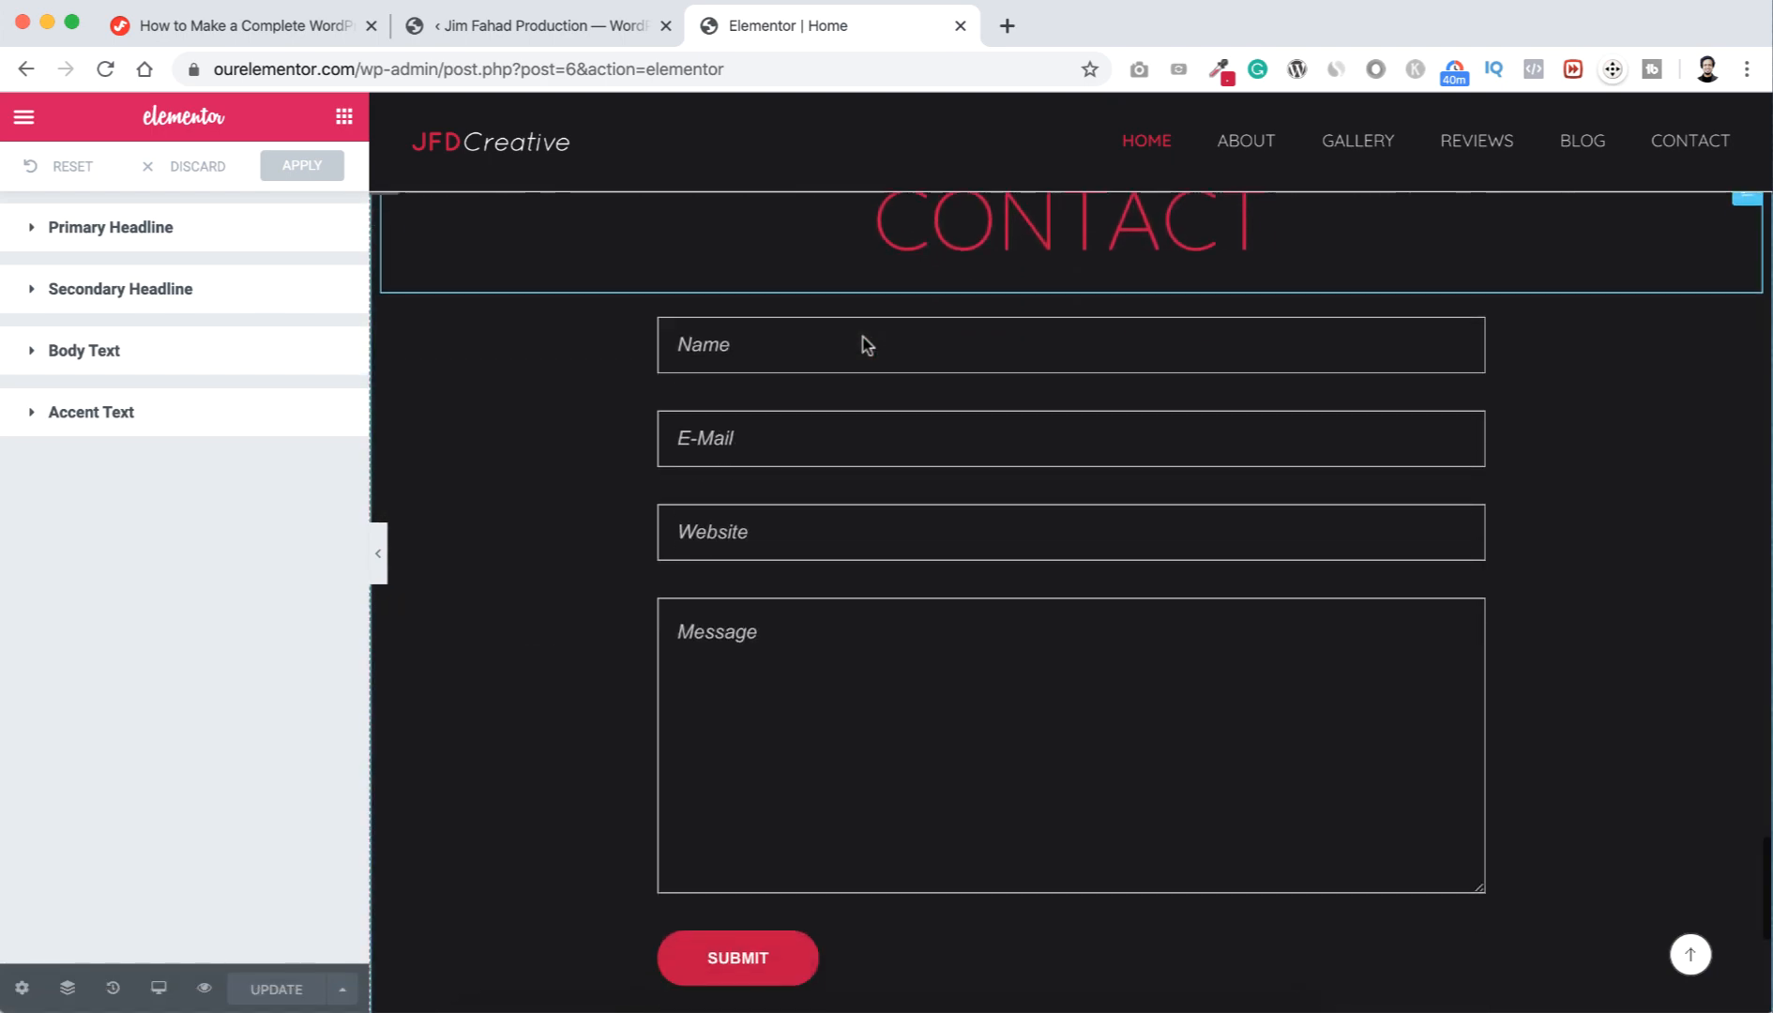
{"action": "scroll", "coordinate": [865, 345], "scroll_direction": "down", "scroll_amount": 4}
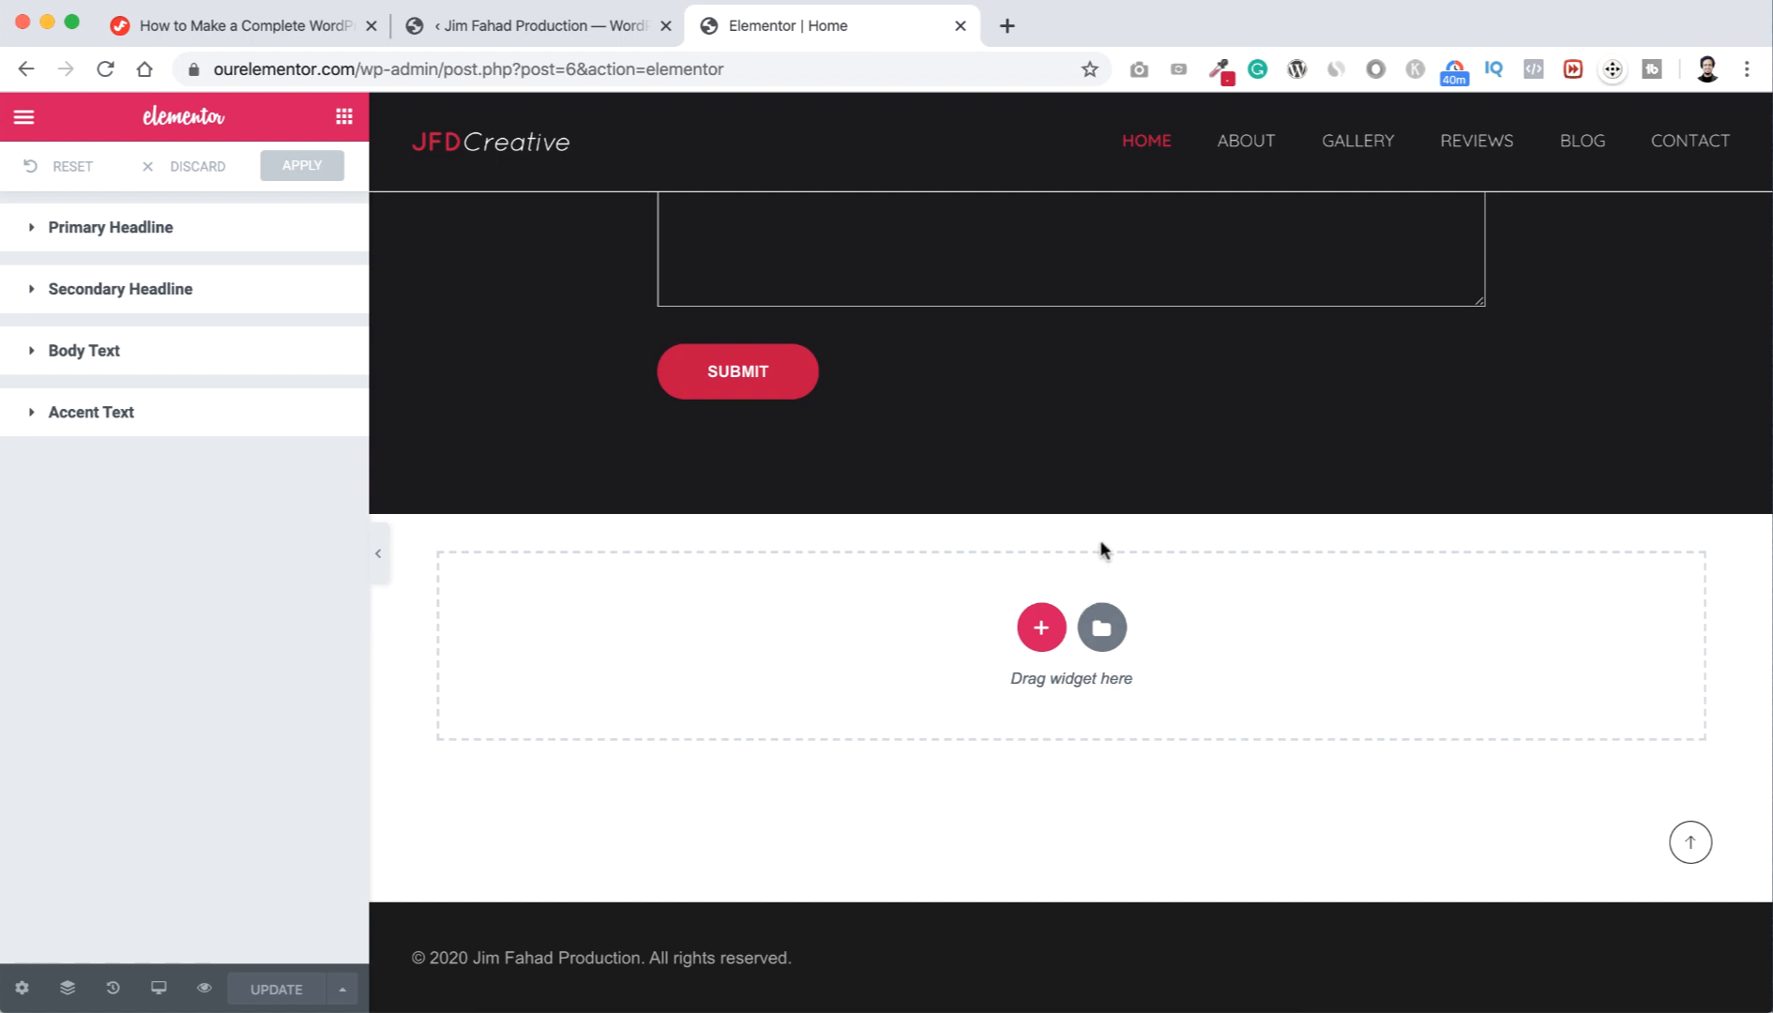
{"action": "scroll", "coordinate": [1164, 352], "scroll_direction": "up", "scroll_amount": 10}
{"action": "scroll", "coordinate": [1167, 362], "scroll_direction": "up", "scroll_amount": 15}
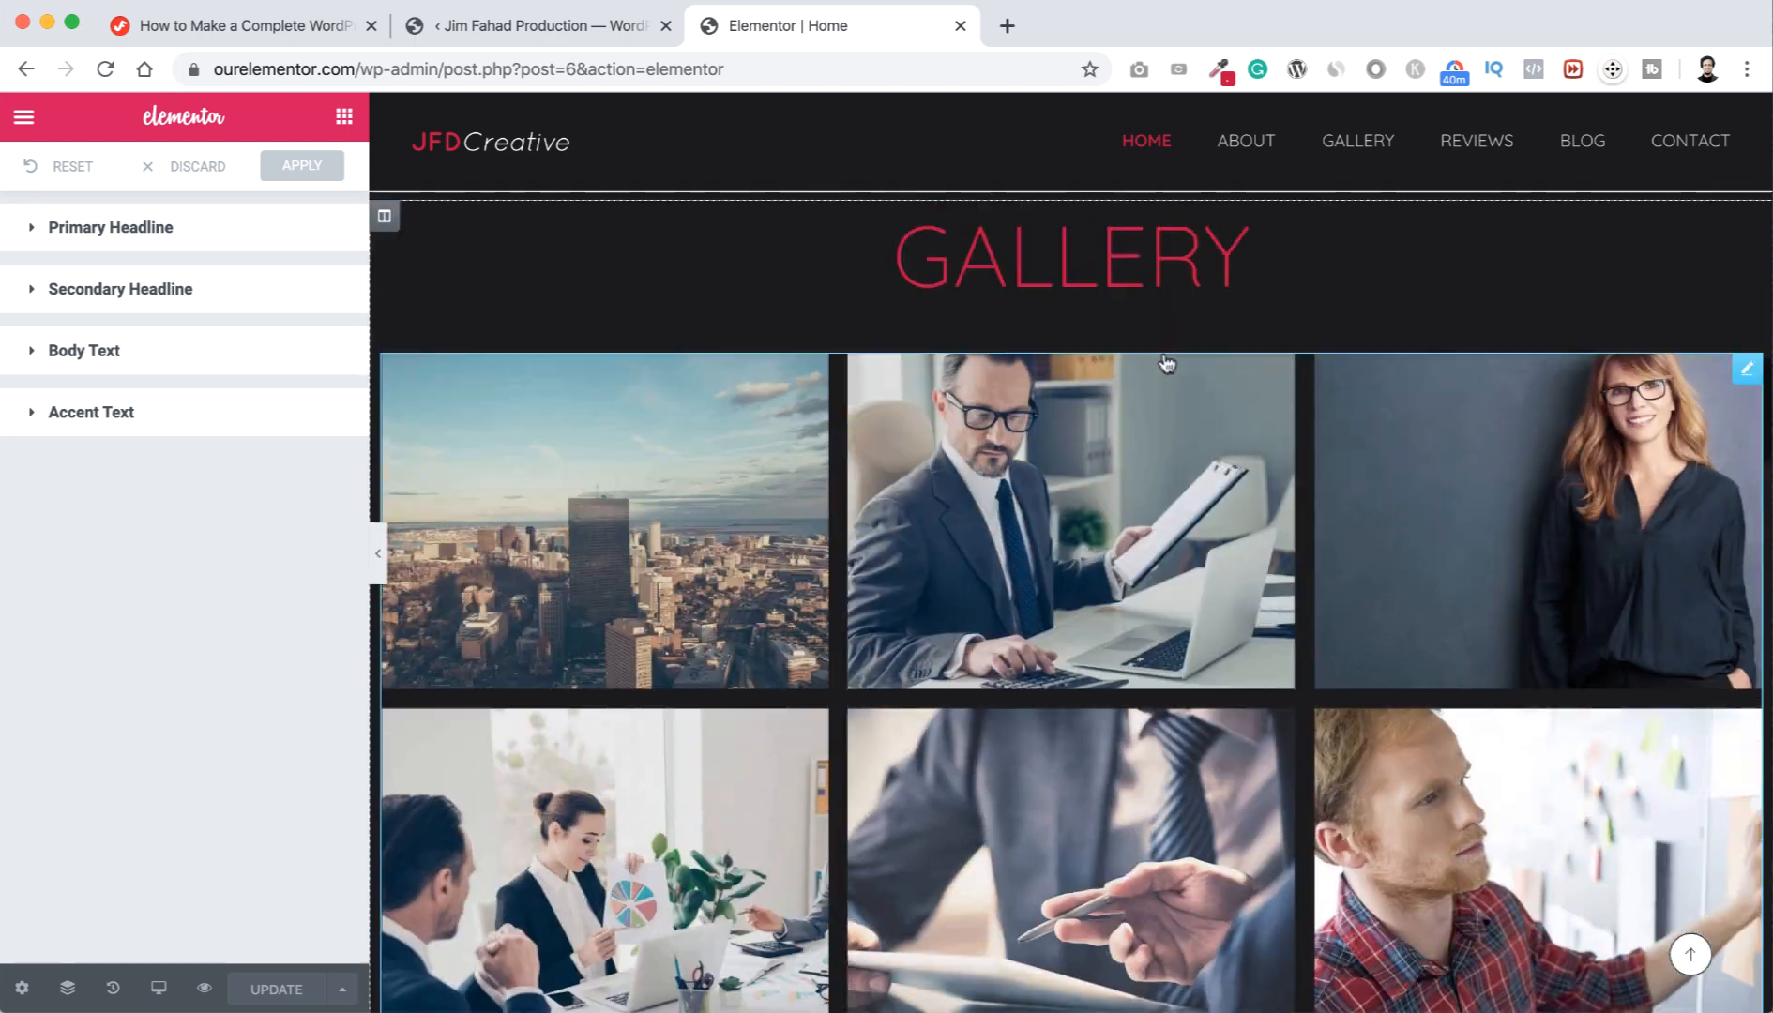
{"action": "scroll", "coordinate": [1164, 353], "scroll_direction": "down", "scroll_amount": 3}
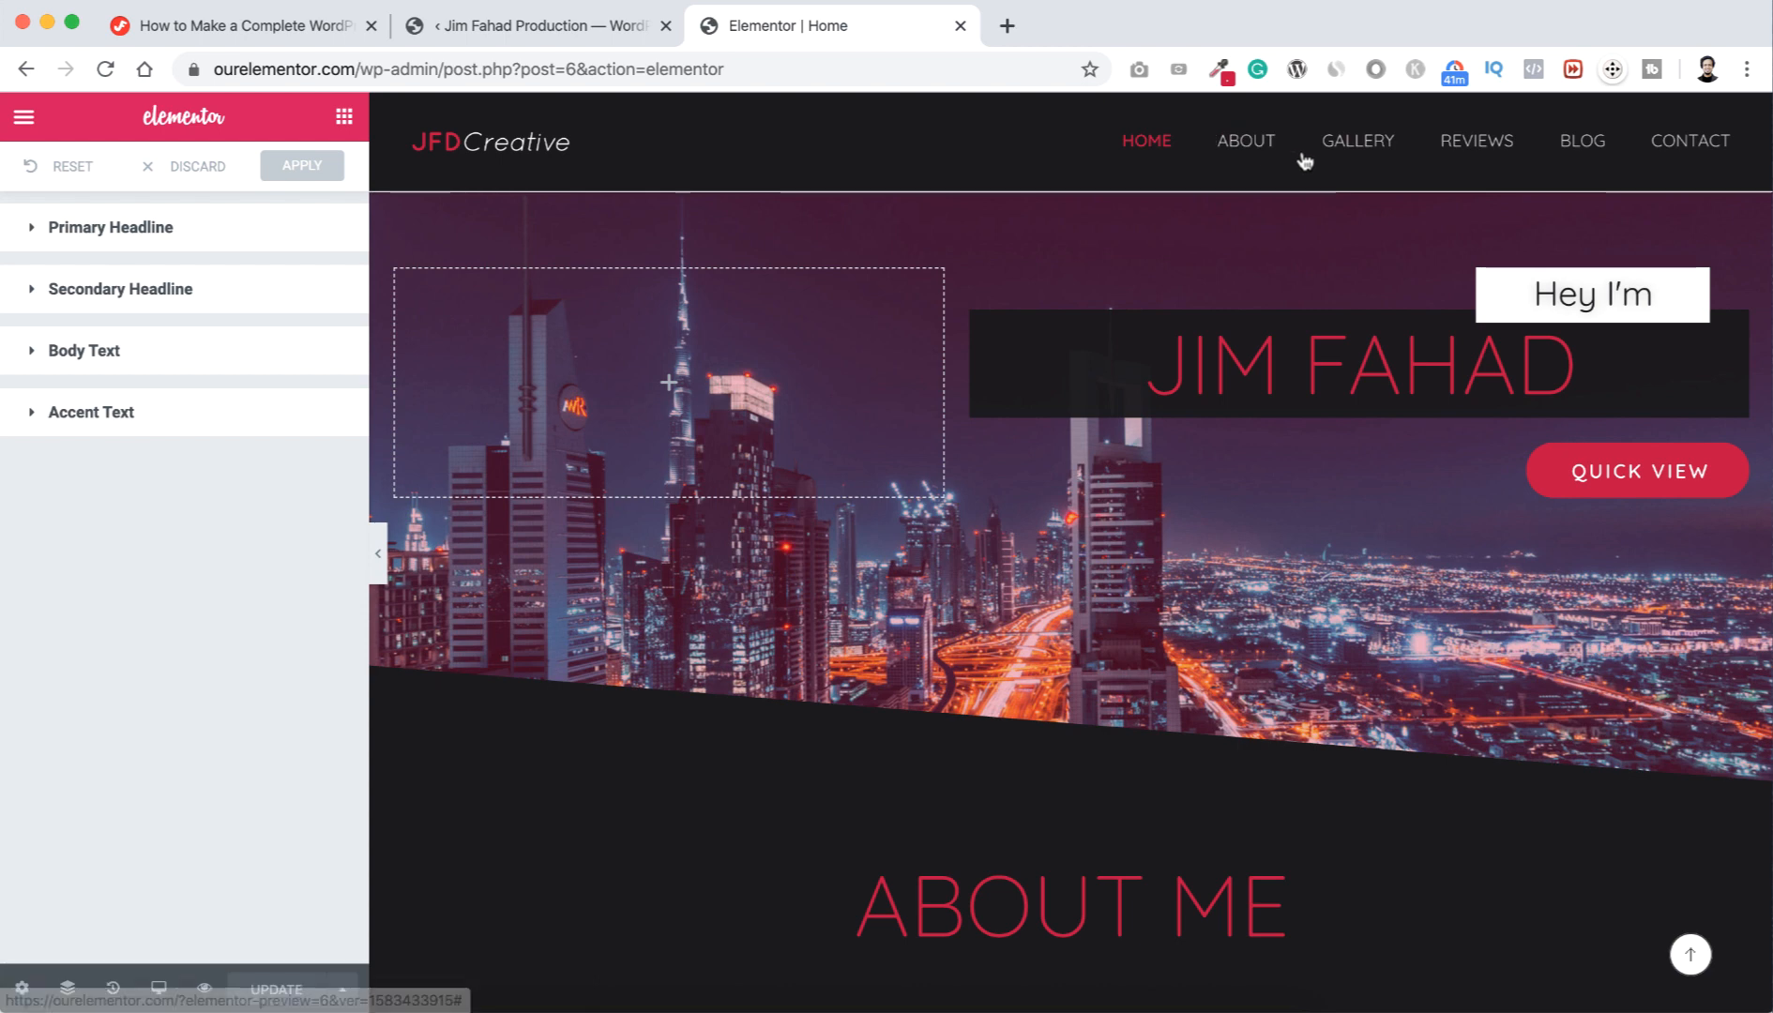
Step: Test the About and Gallery links of the header navigation in the Home page preview
{"action": "scroll", "coordinate": [1192, 275], "scroll_direction": "up", "scroll_amount": 2}
{"action": "scroll", "coordinate": [1192, 275], "scroll_direction": "up", "scroll_amount": 1}
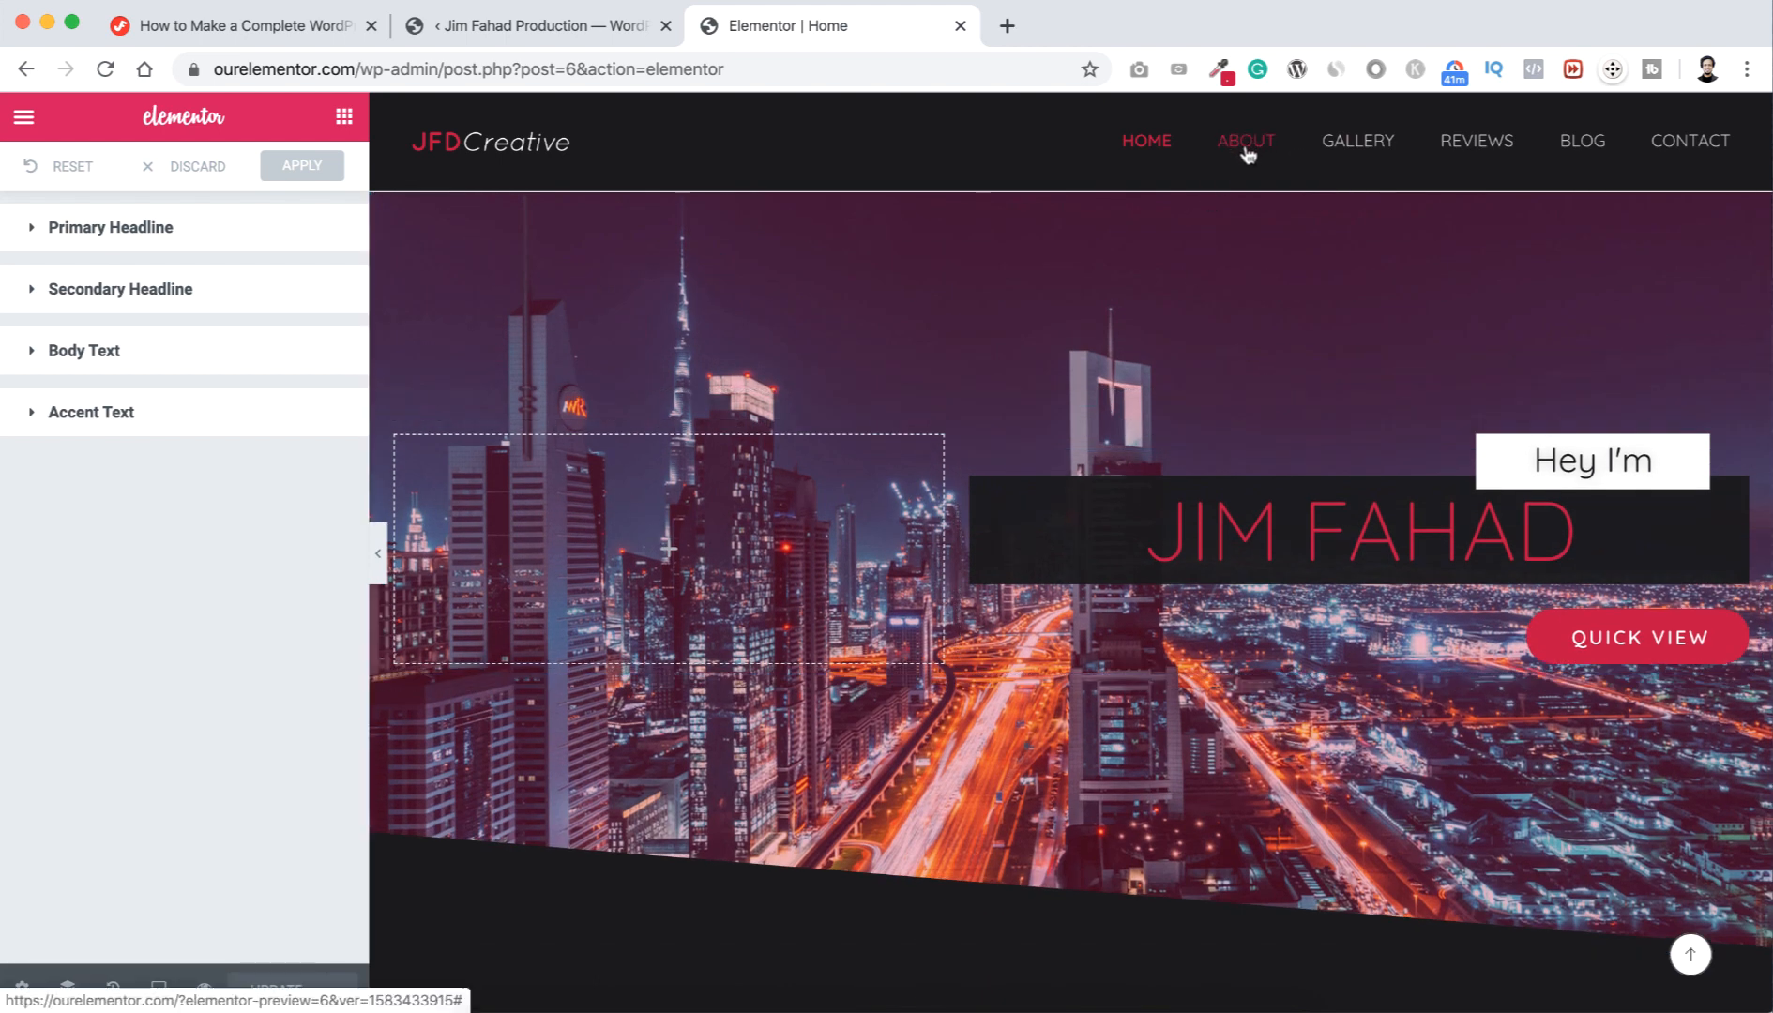
{"action": "left_click", "coordinate": [1247, 143]}
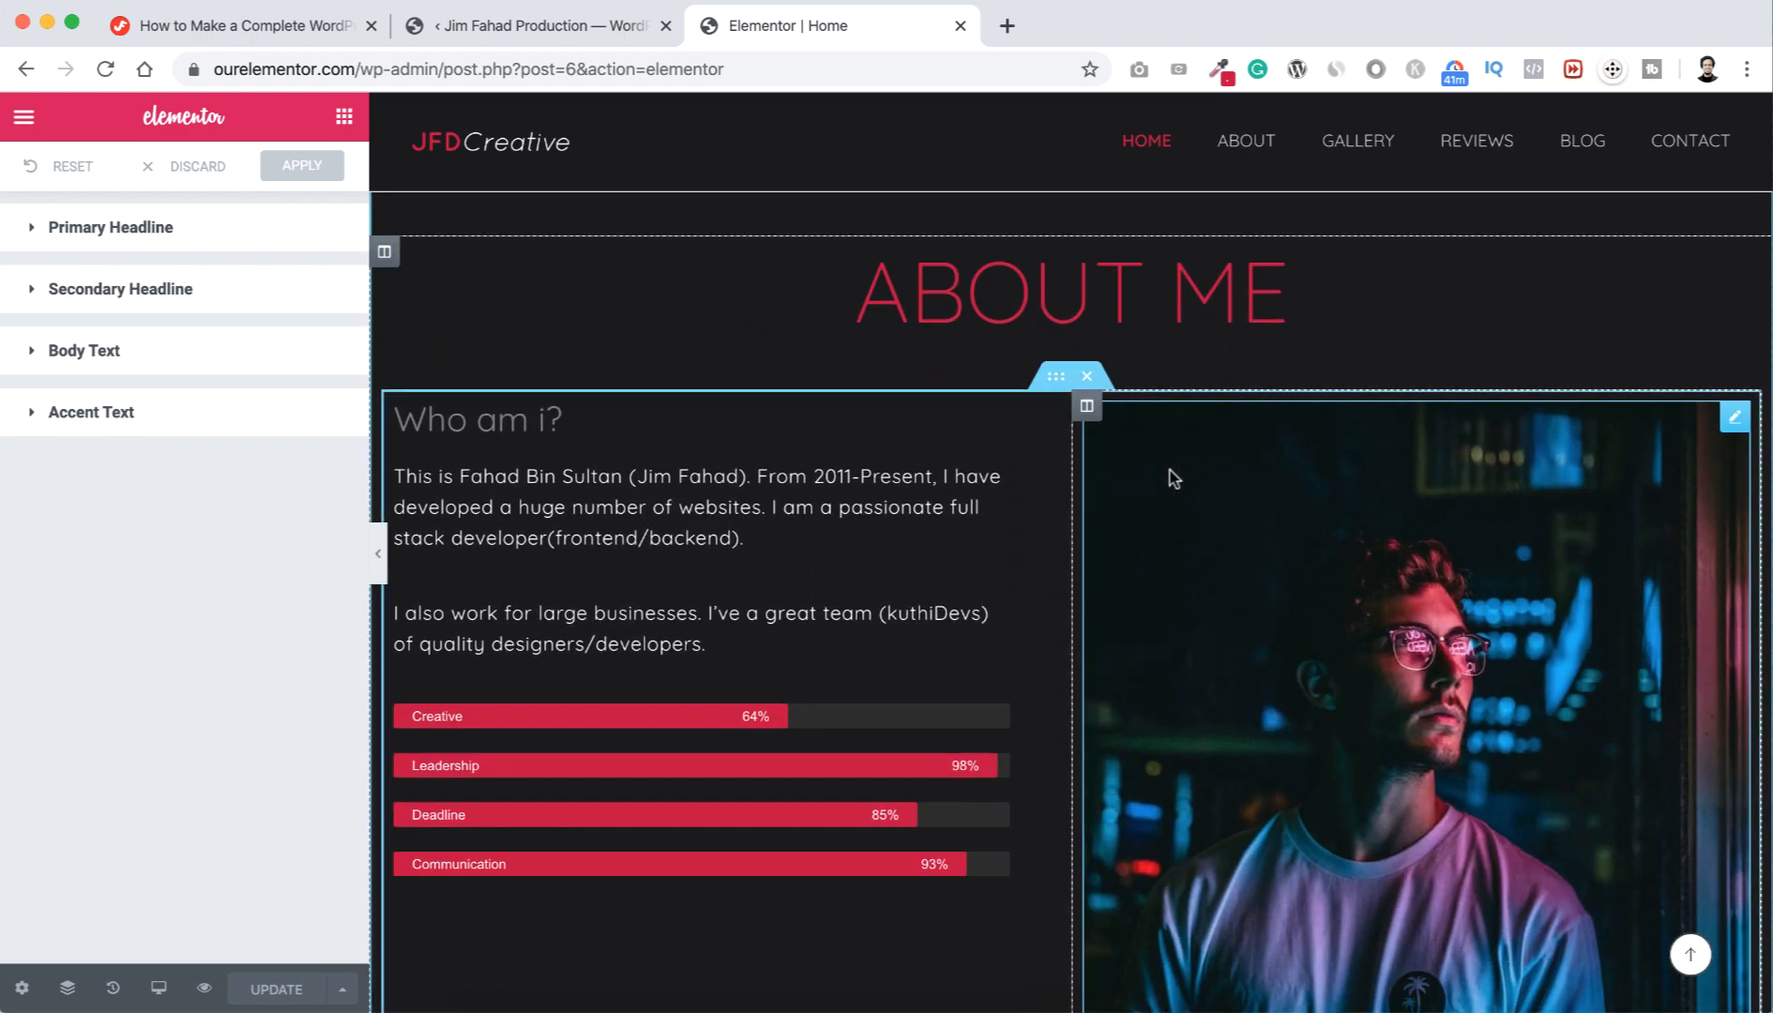
{"action": "left_click", "coordinate": [1358, 150]}
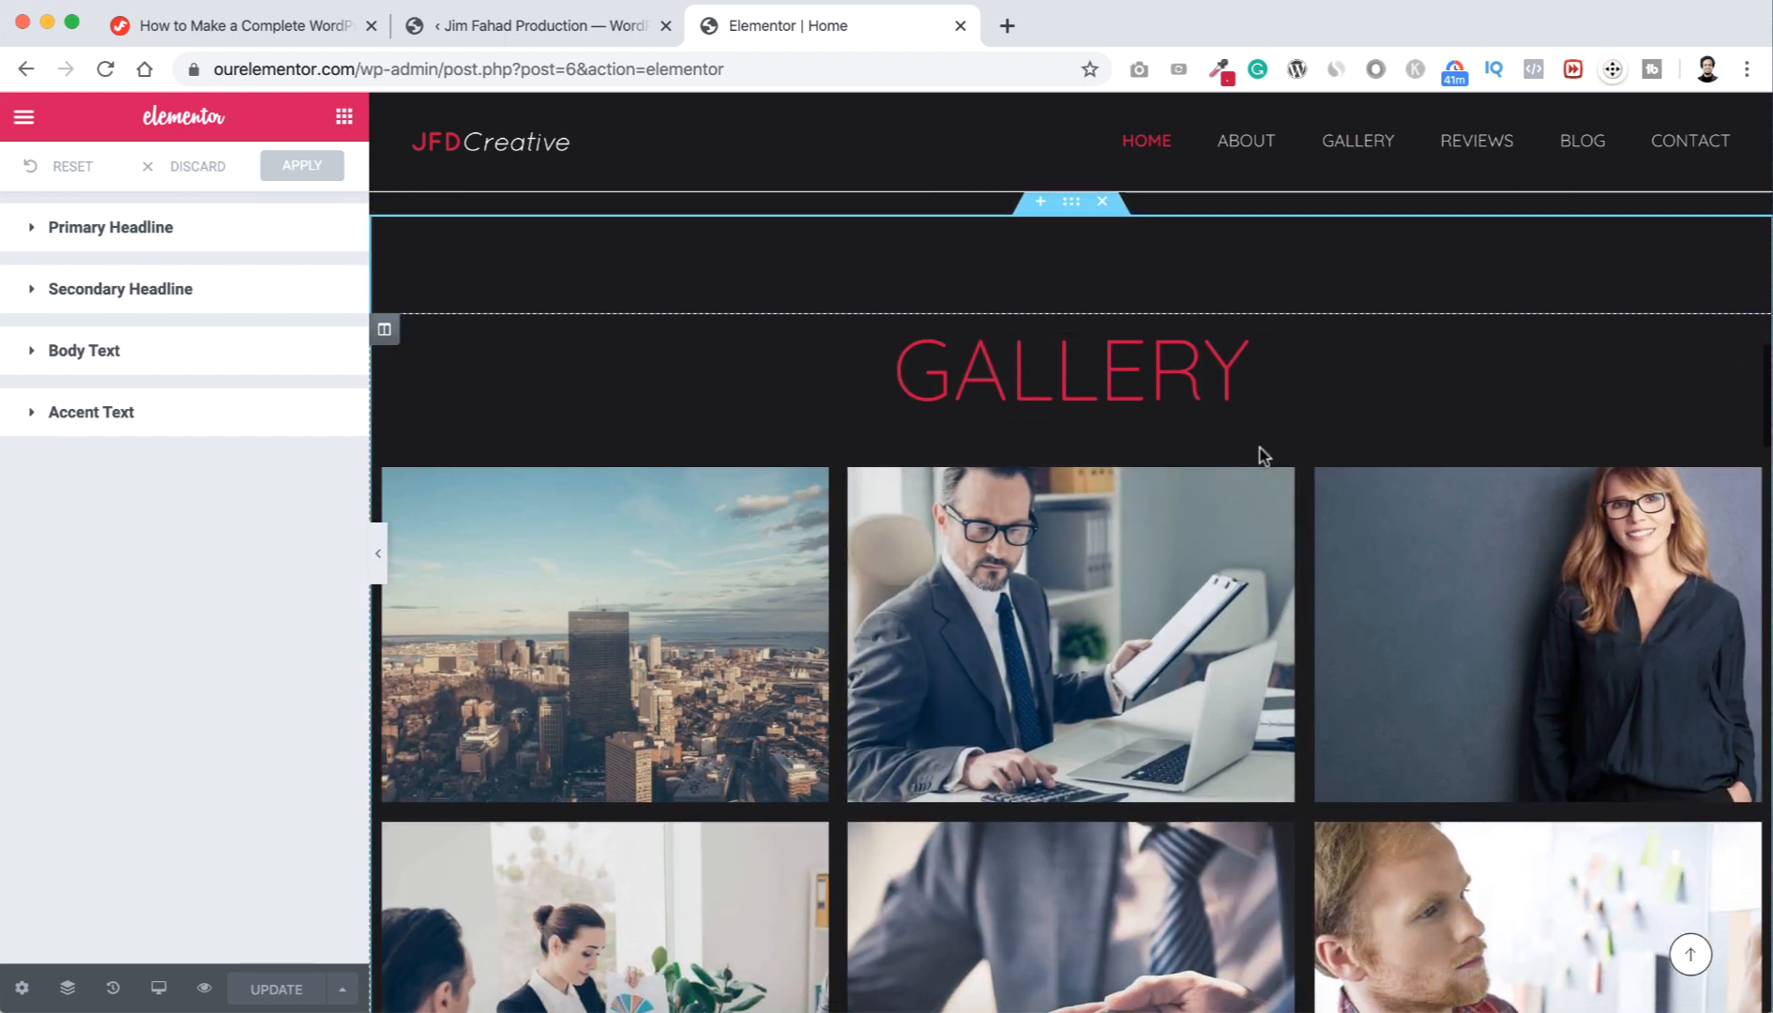
{"action": "scroll", "coordinate": [1307, 291], "scroll_direction": "up", "scroll_amount": 7}
{"action": "scroll", "coordinate": [1307, 286], "scroll_direction": "up", "scroll_amount": 10}
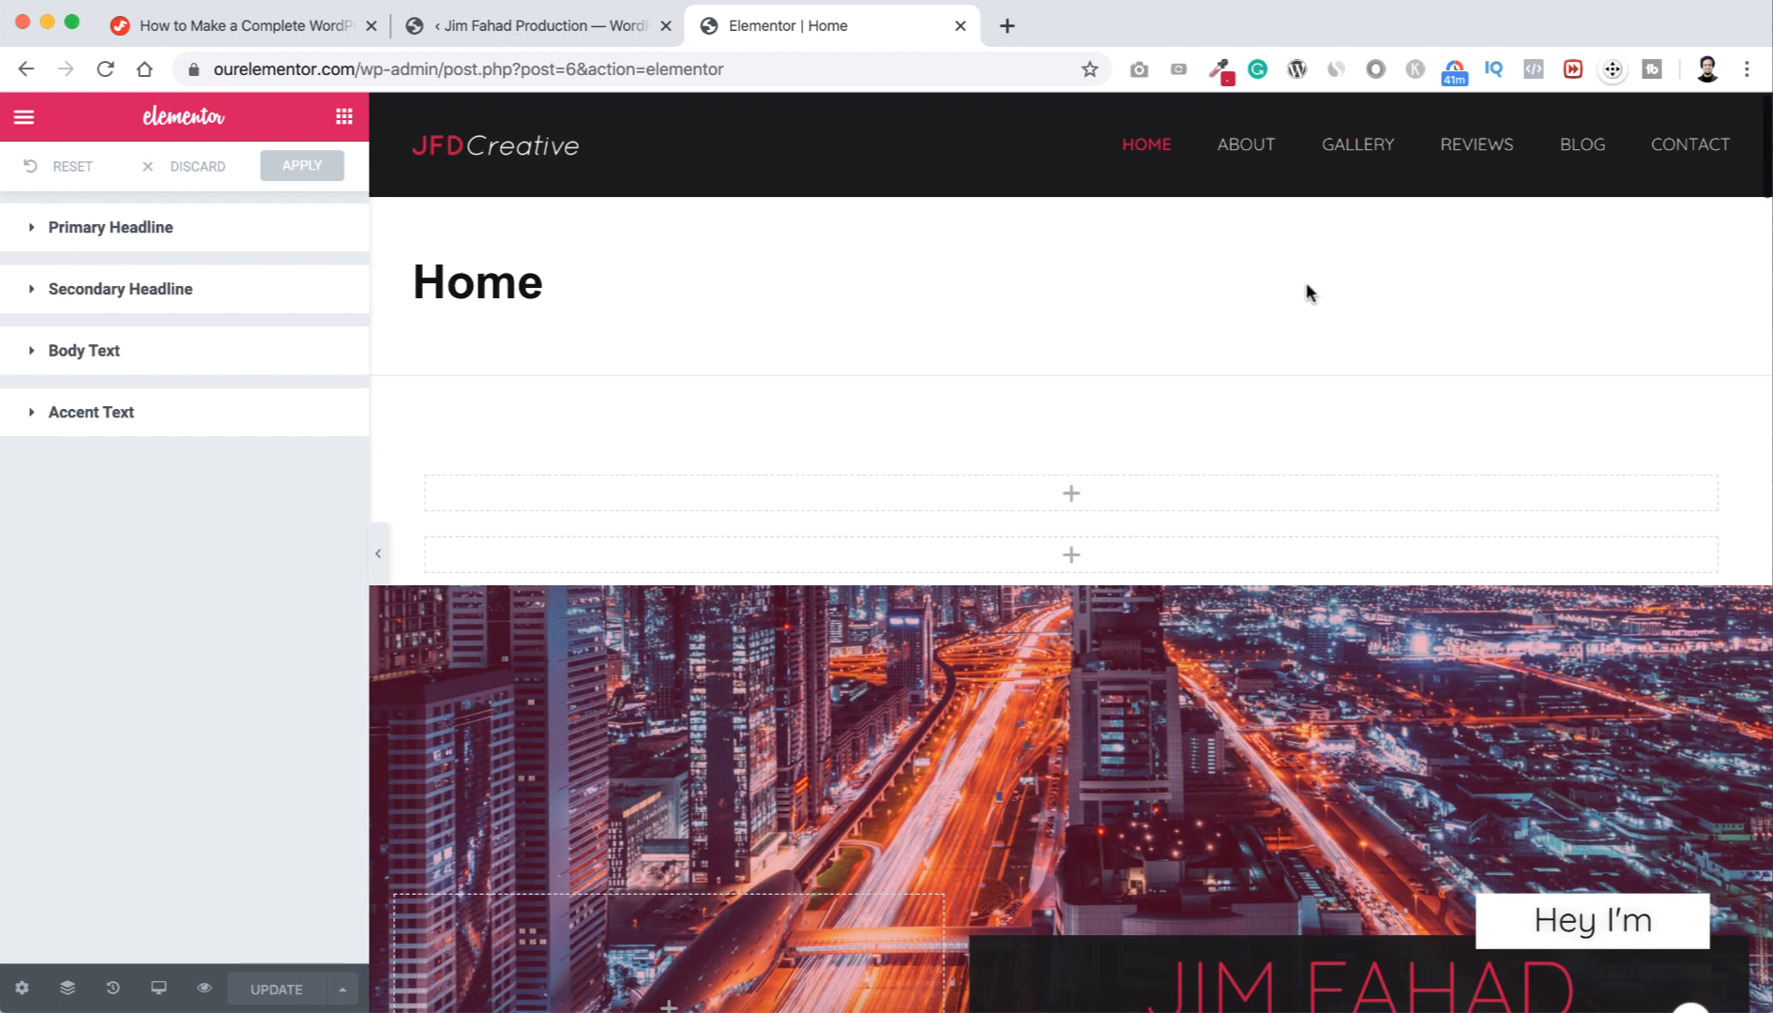
{"action": "scroll", "coordinate": [1306, 282], "scroll_direction": "down", "scroll_amount": 4}
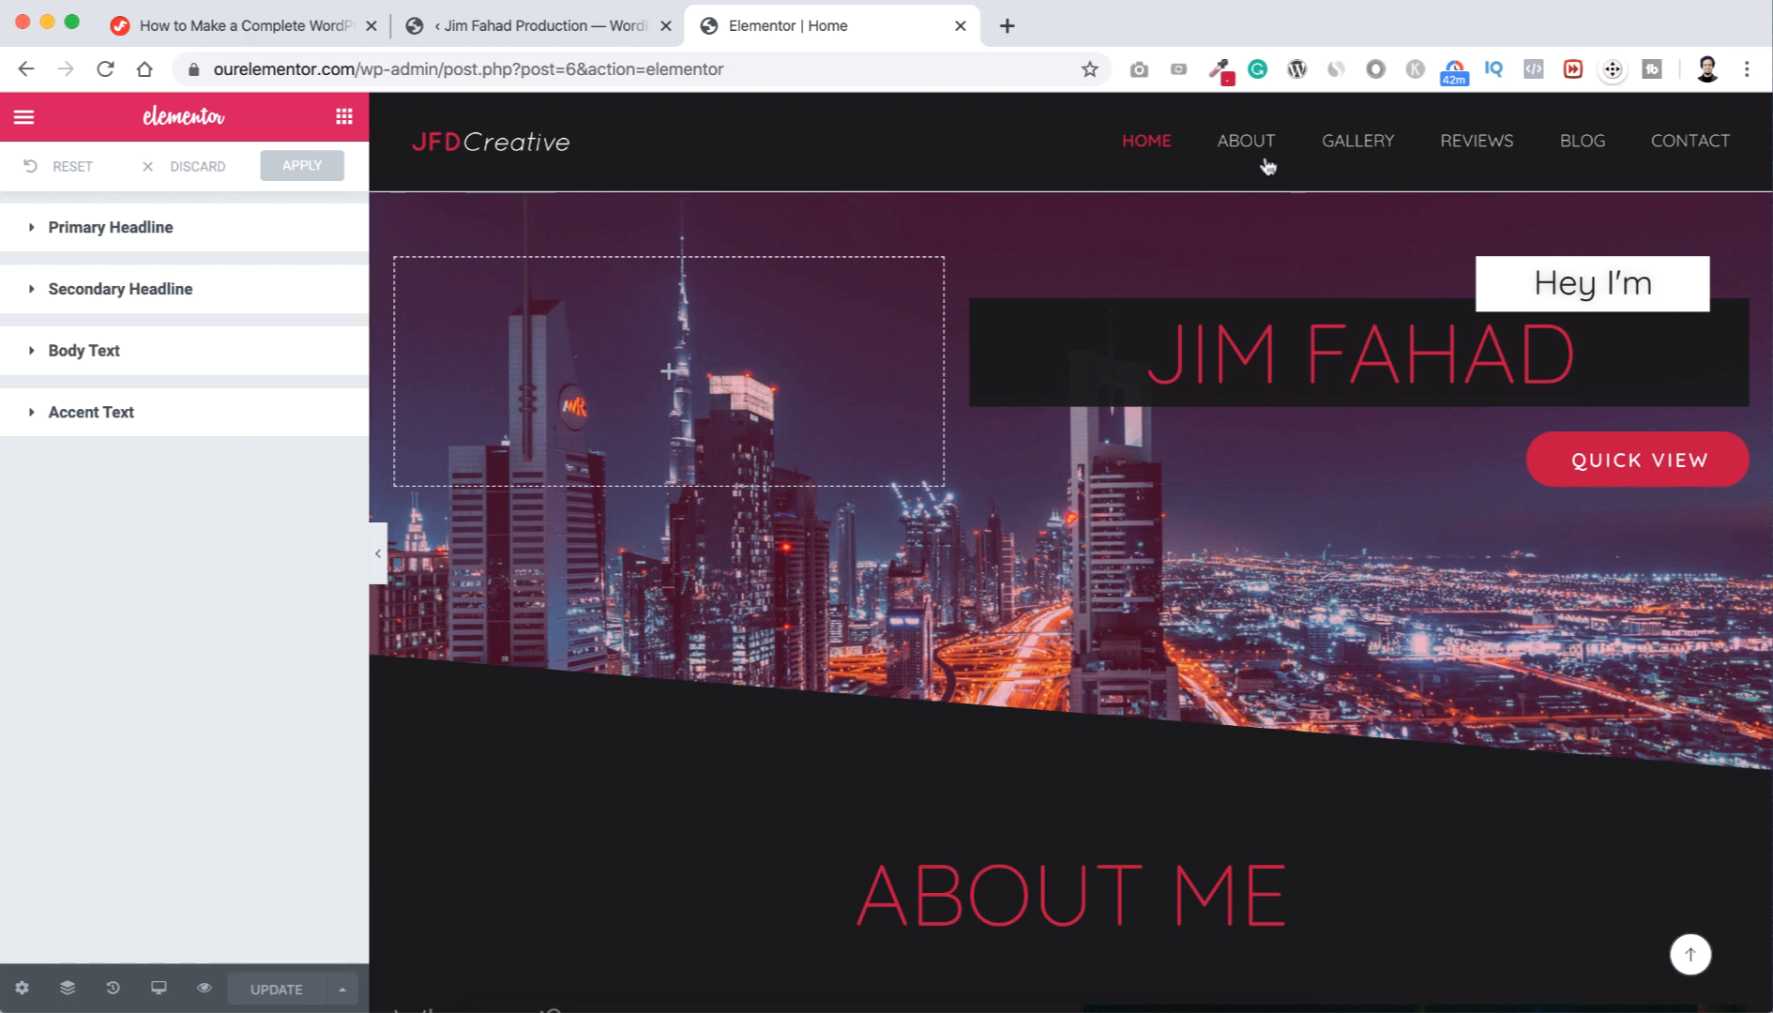
Step: Check the CSS IDs in the advanced settings of the About Me section and the Gallery section
{"action": "scroll", "coordinate": [1168, 495], "scroll_direction": "down", "scroll_amount": 3}
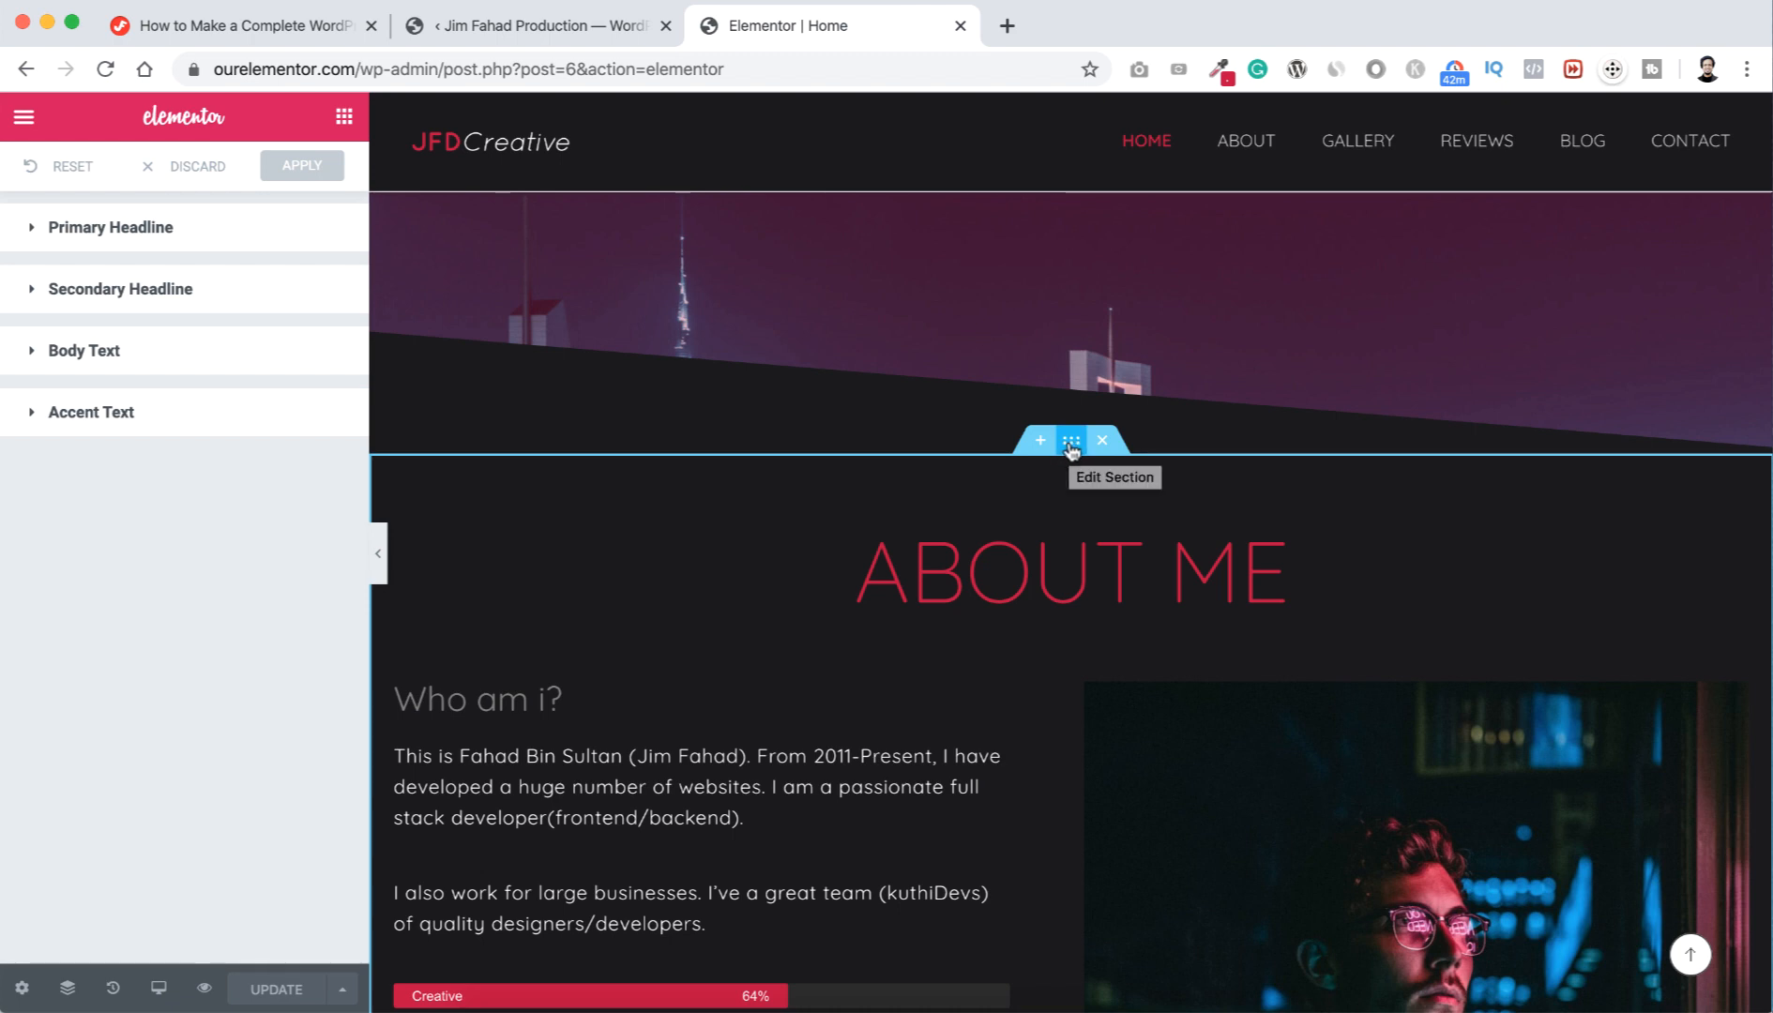
{"action": "left_click", "coordinate": [1072, 449]}
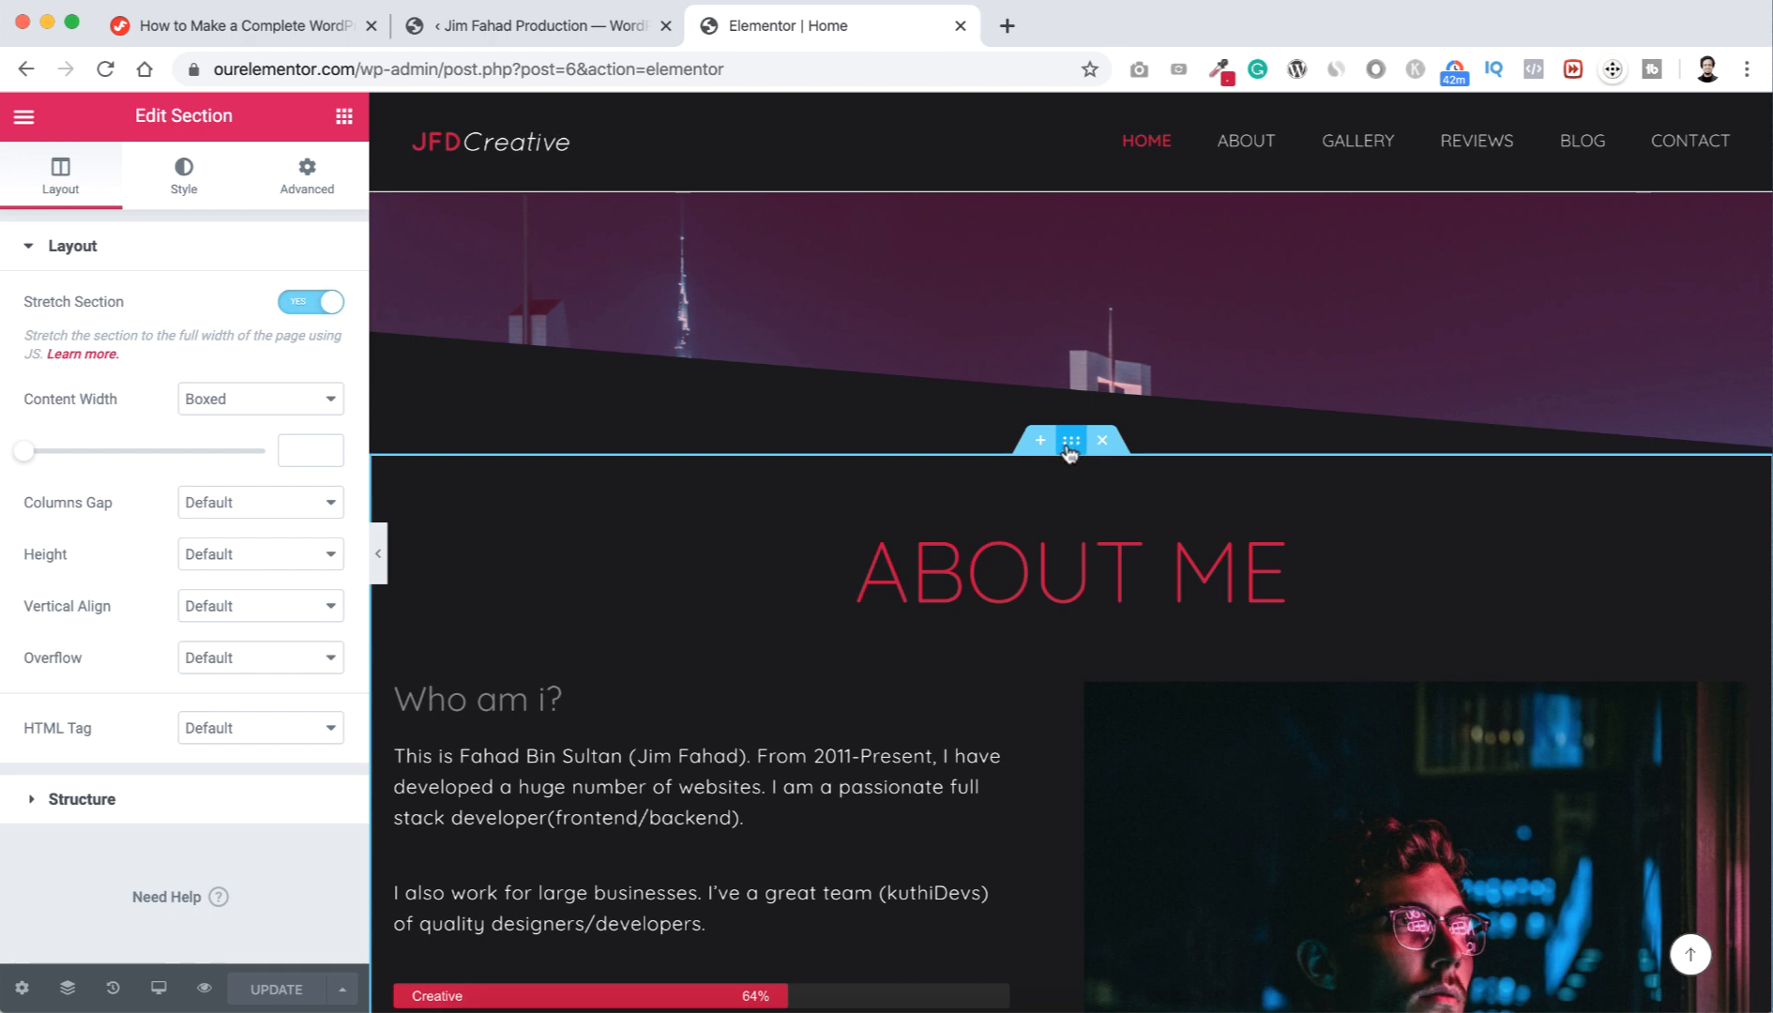
{"action": "left_click", "coordinate": [309, 178]}
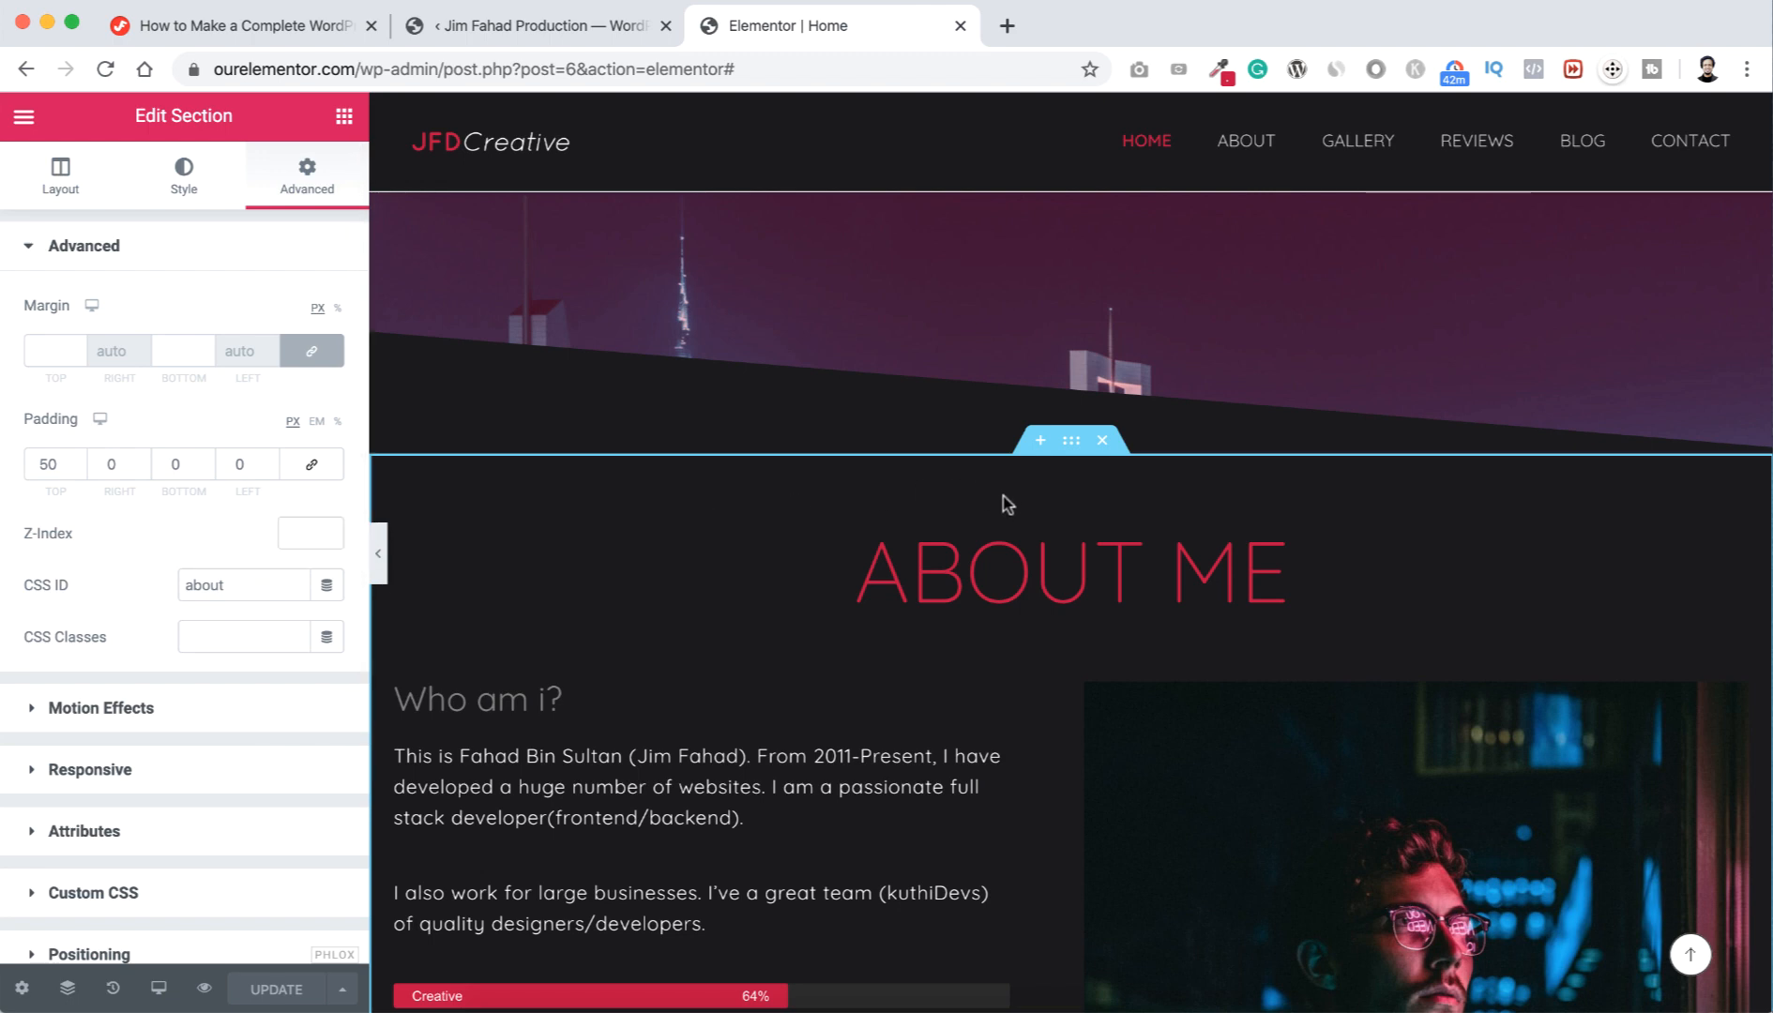
{"action": "scroll", "coordinate": [507, 602], "scroll_direction": "down", "scroll_amount": 2}
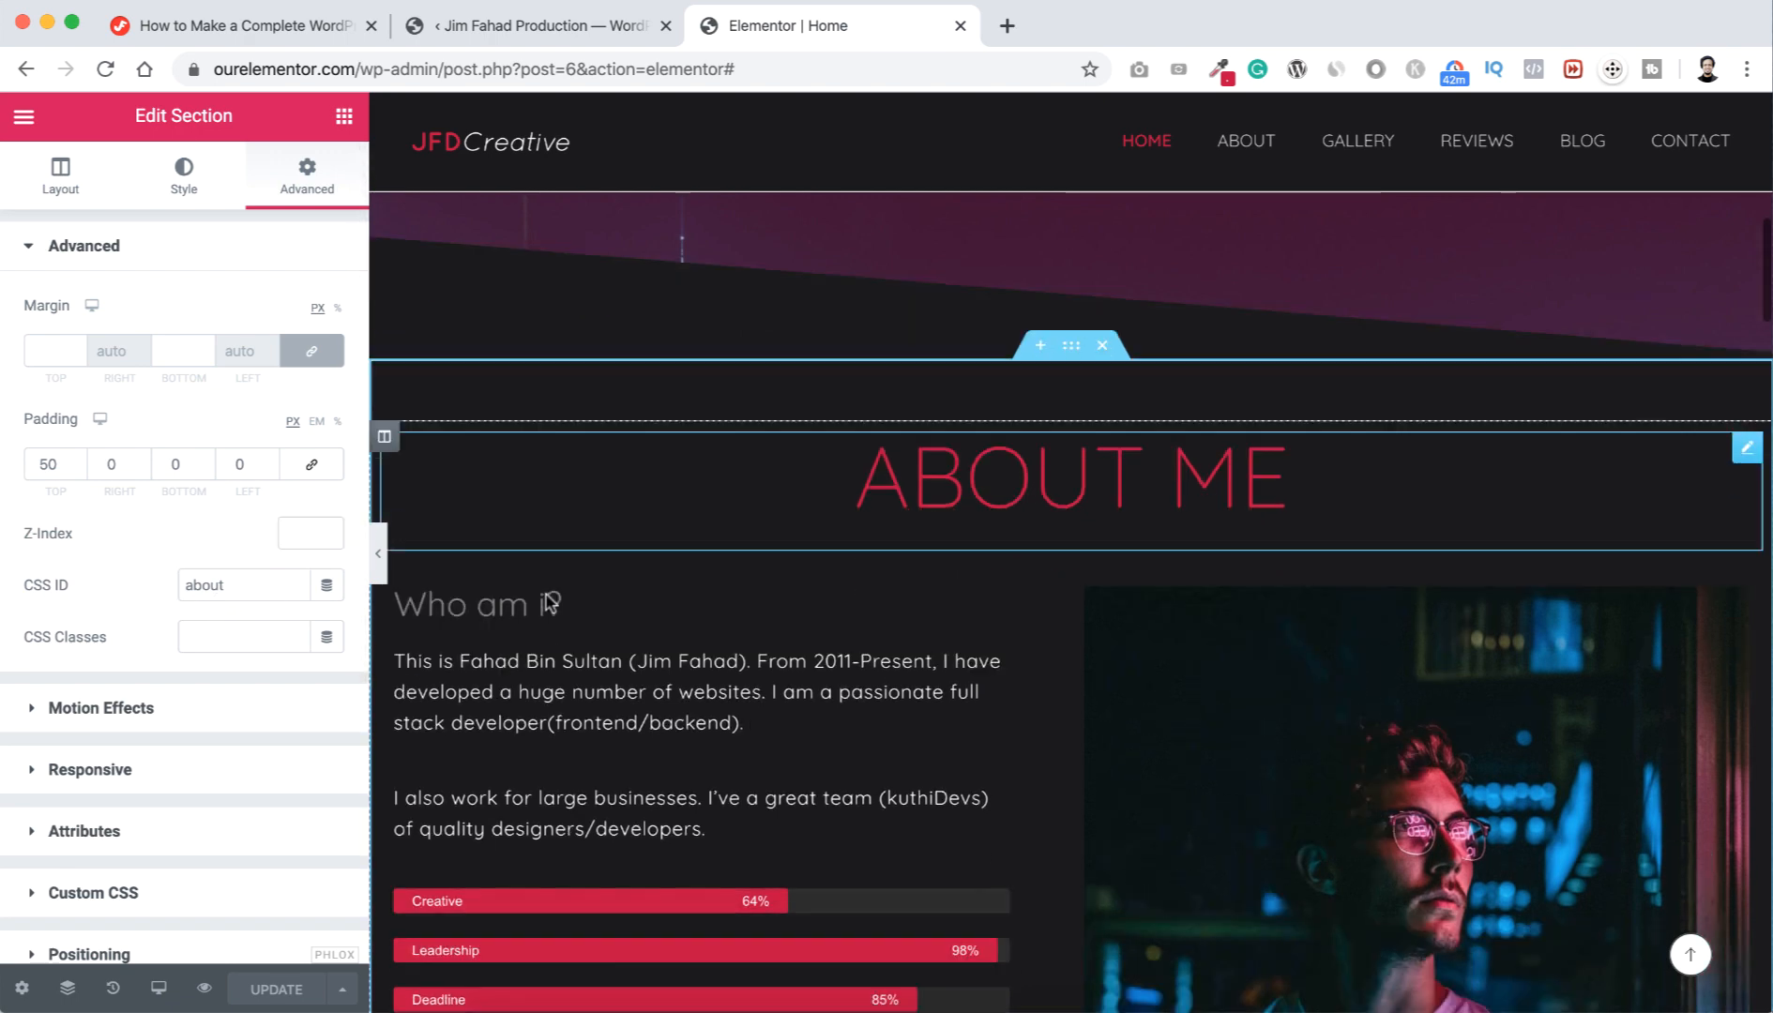
{"action": "scroll", "coordinate": [546, 601], "scroll_direction": "down", "scroll_amount": 8}
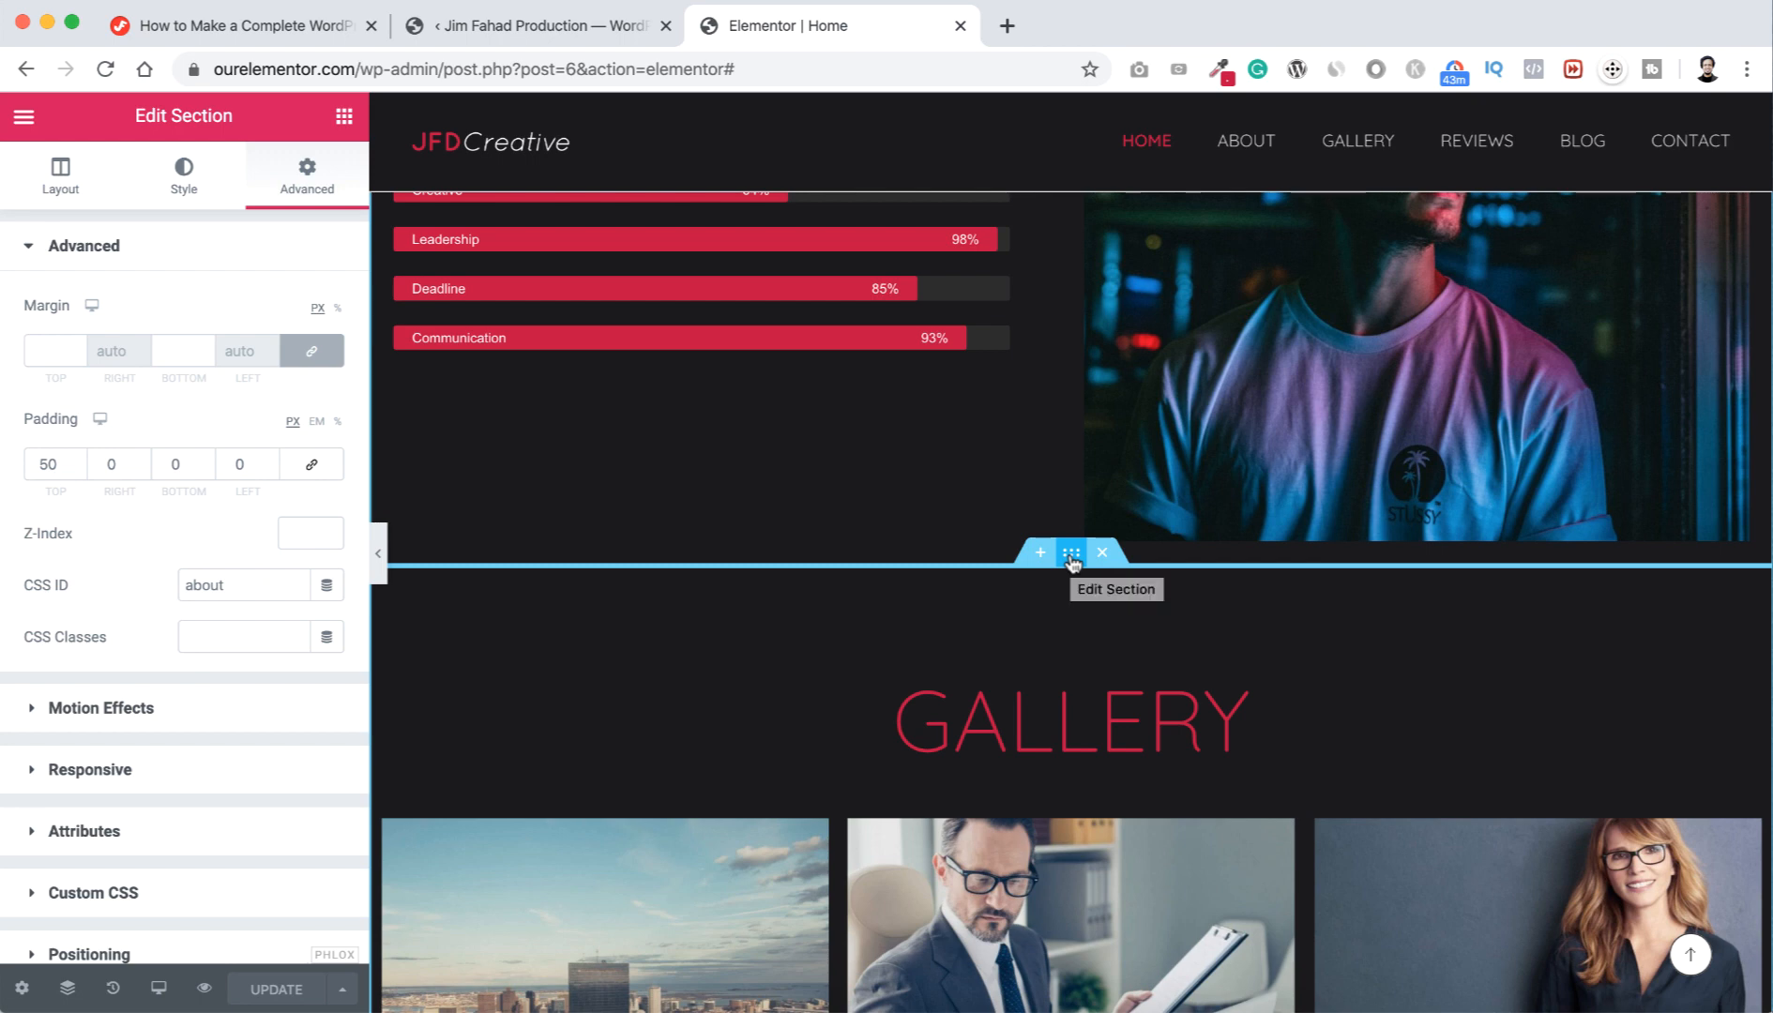
{"action": "left_click", "coordinate": [1071, 560]}
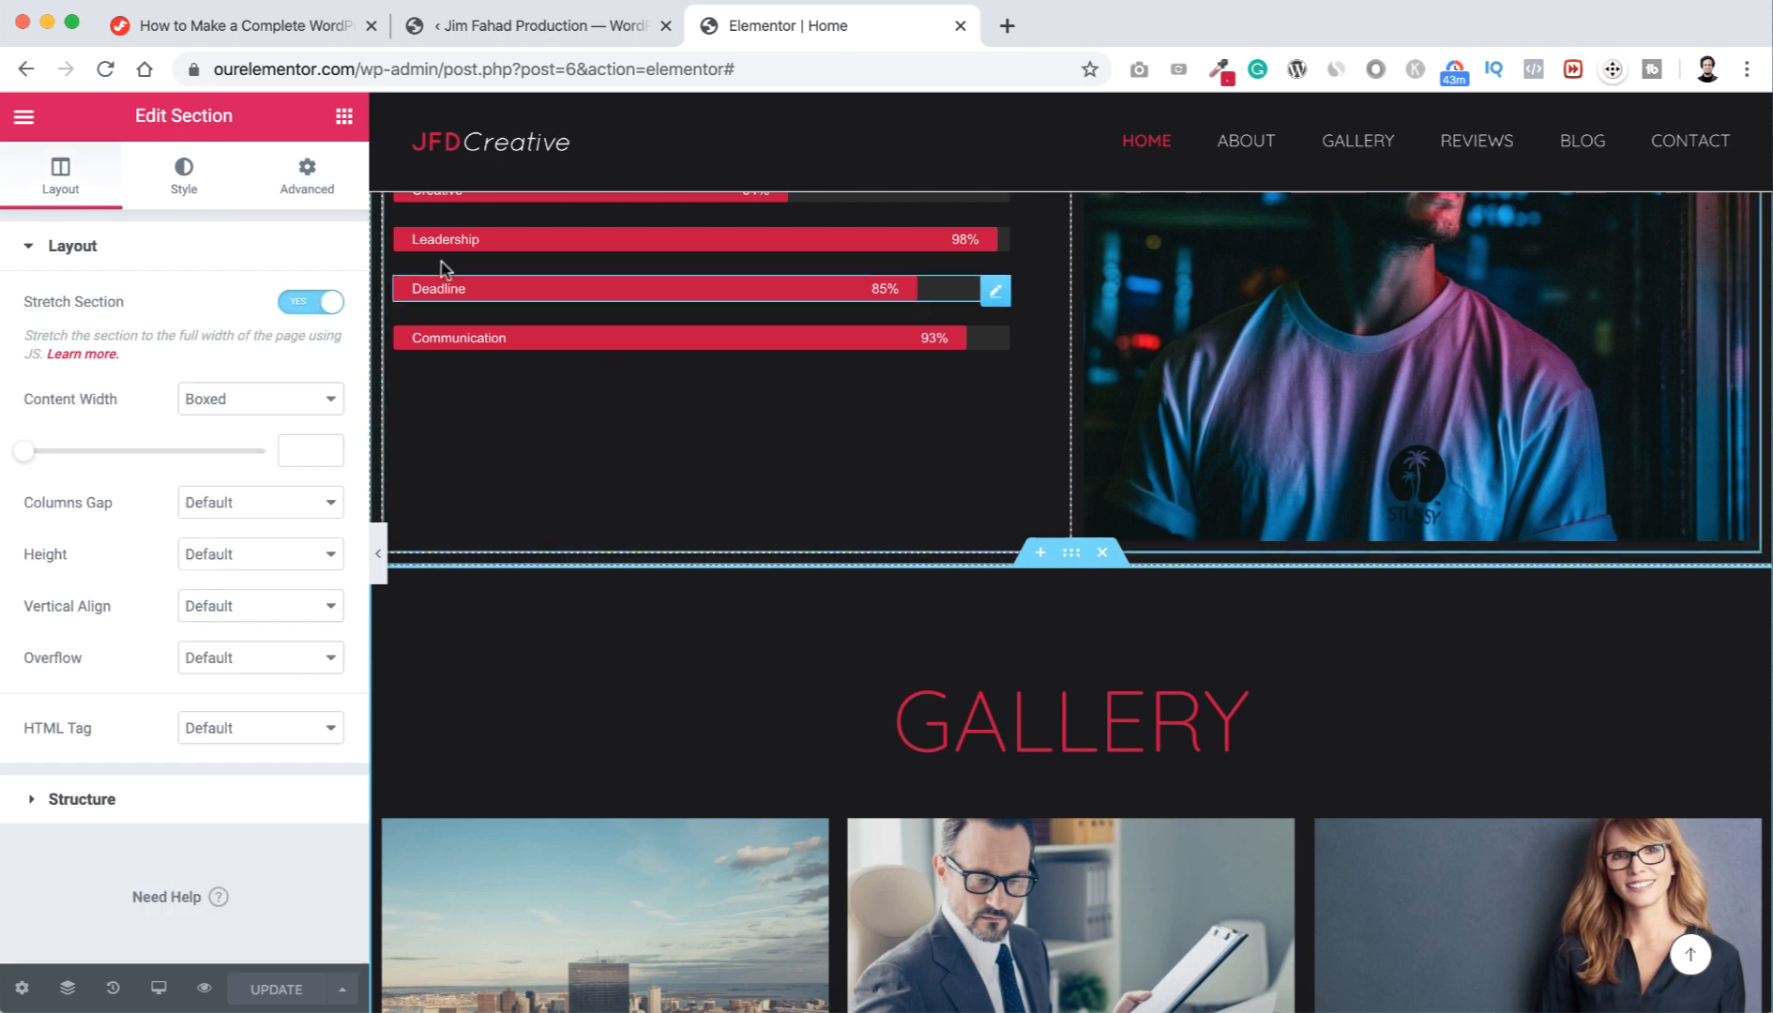
{"action": "left_click", "coordinate": [317, 180]}
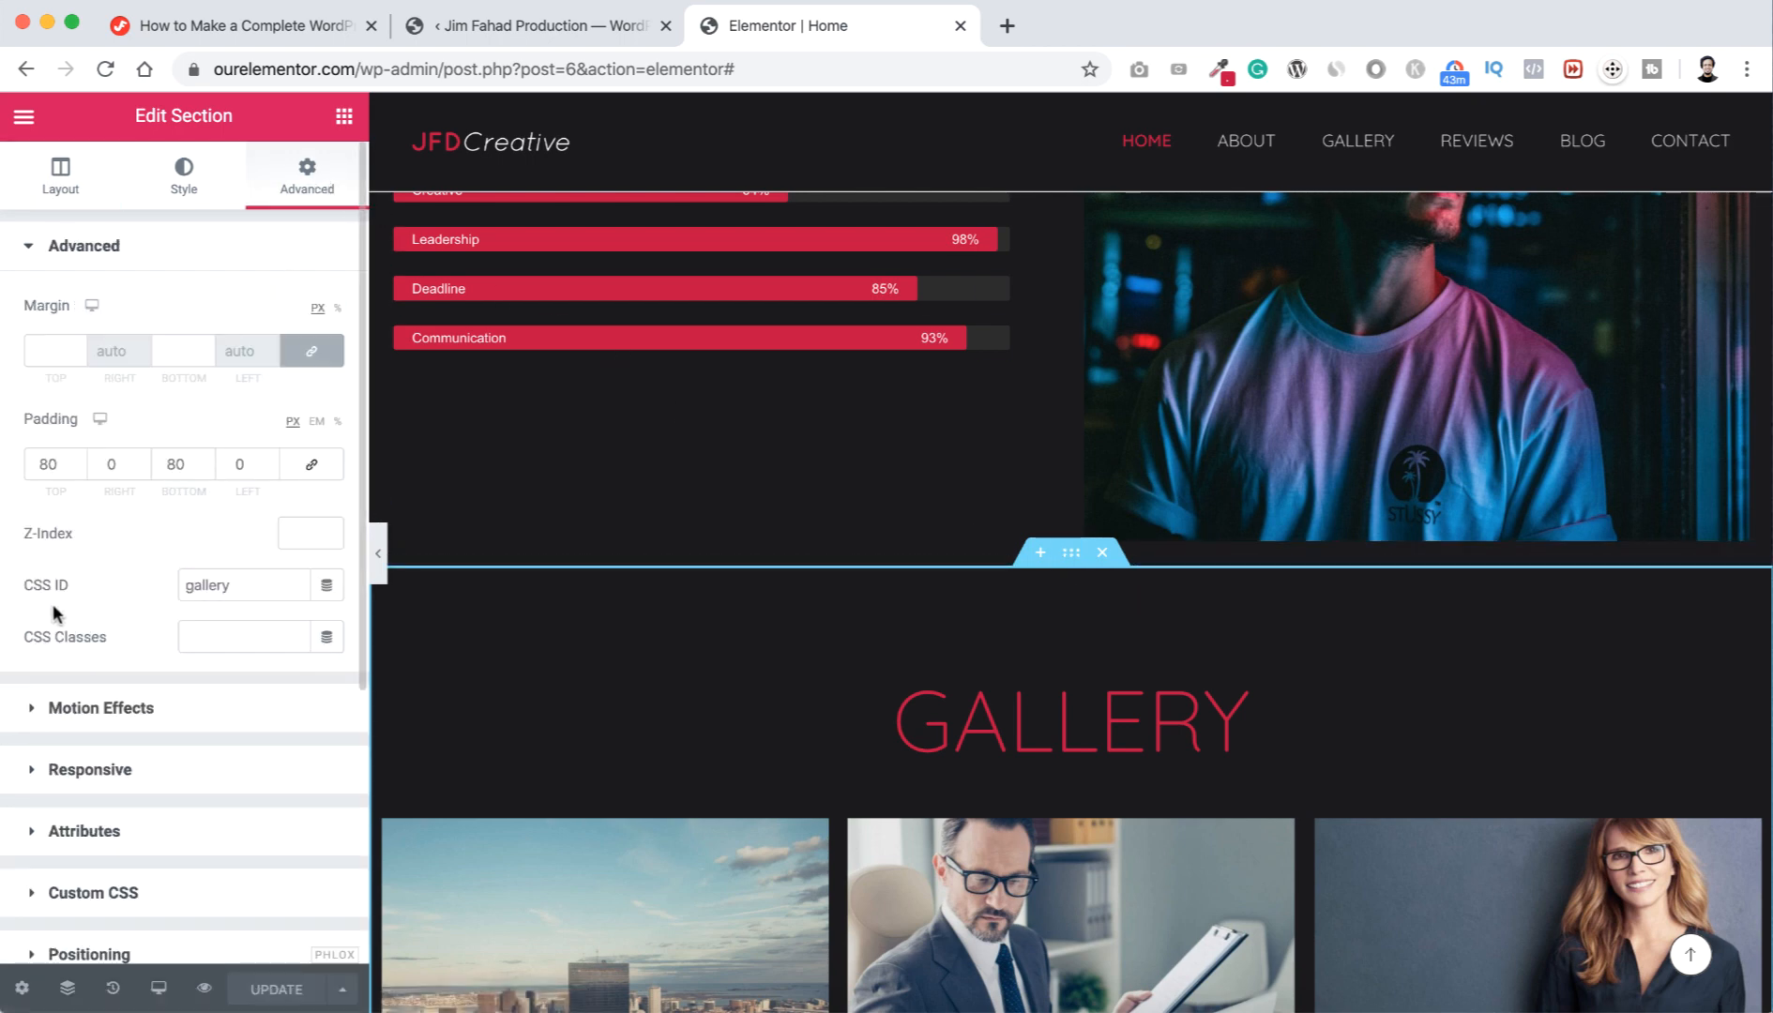
Step: Check the CSS ID in the advanced settings of the Reviews section
{"action": "scroll", "coordinate": [727, 698], "scroll_direction": "down", "scroll_amount": 5}
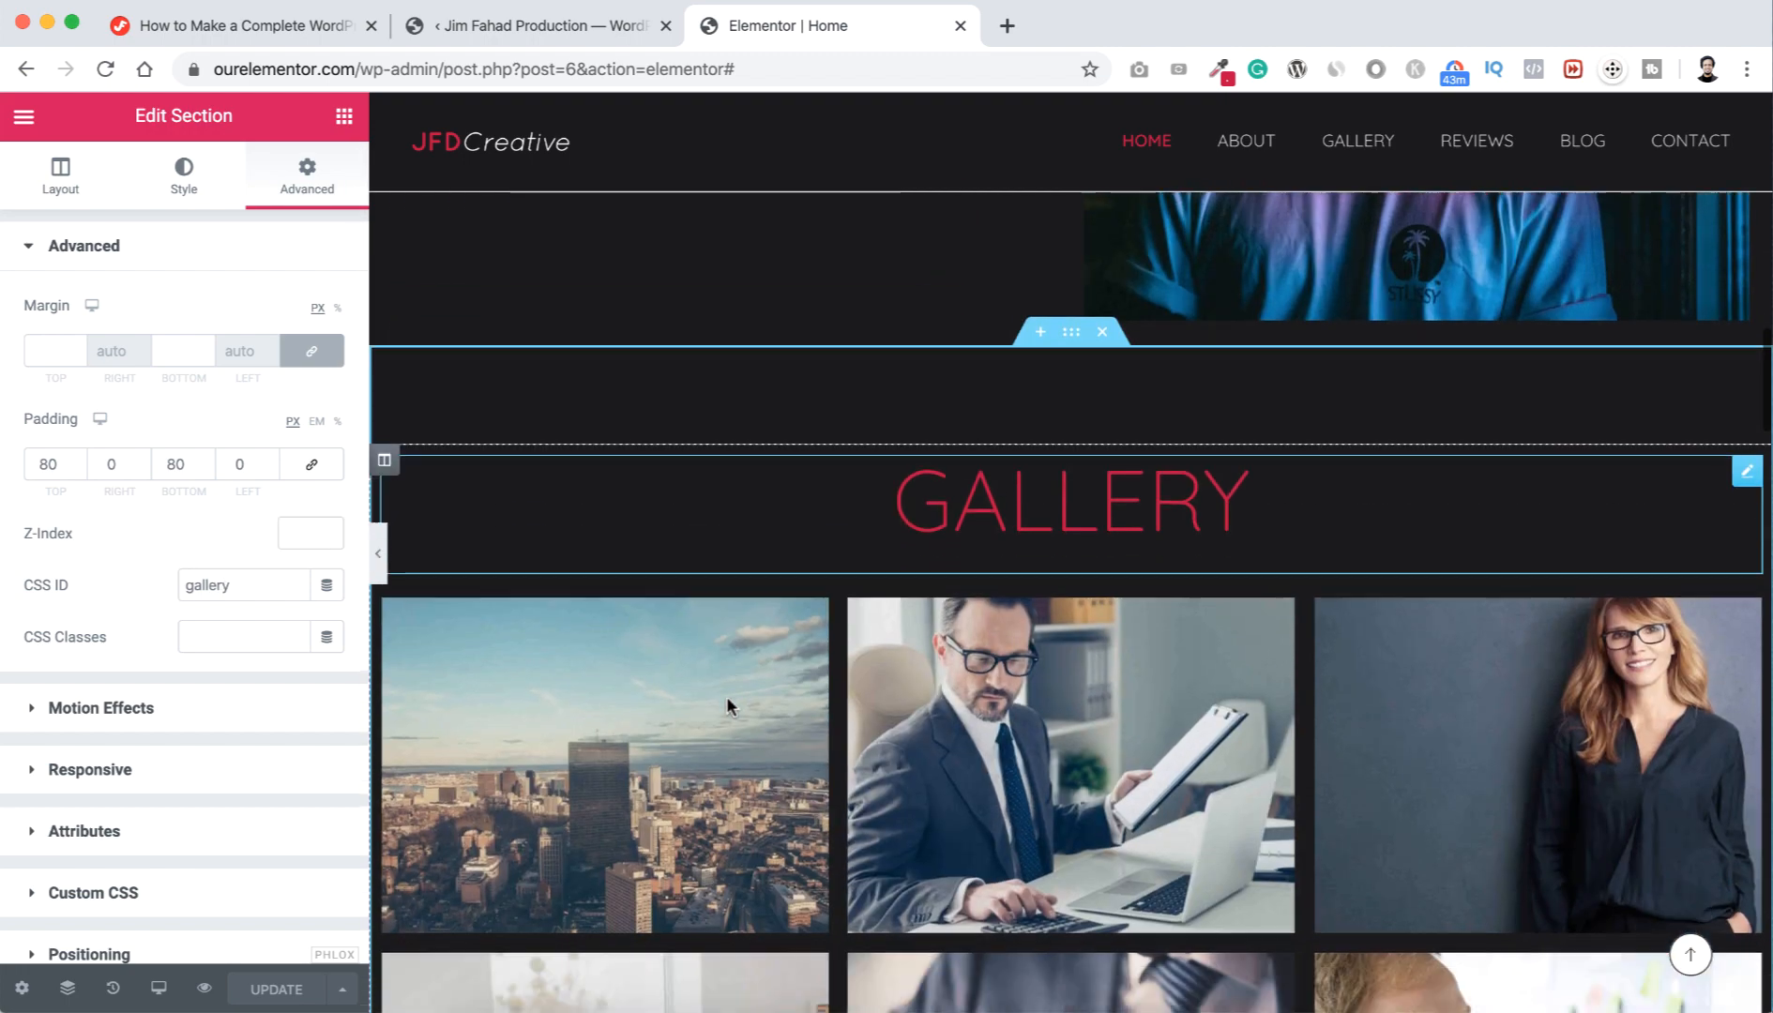
{"action": "scroll", "coordinate": [731, 709], "scroll_direction": "down", "scroll_amount": 7}
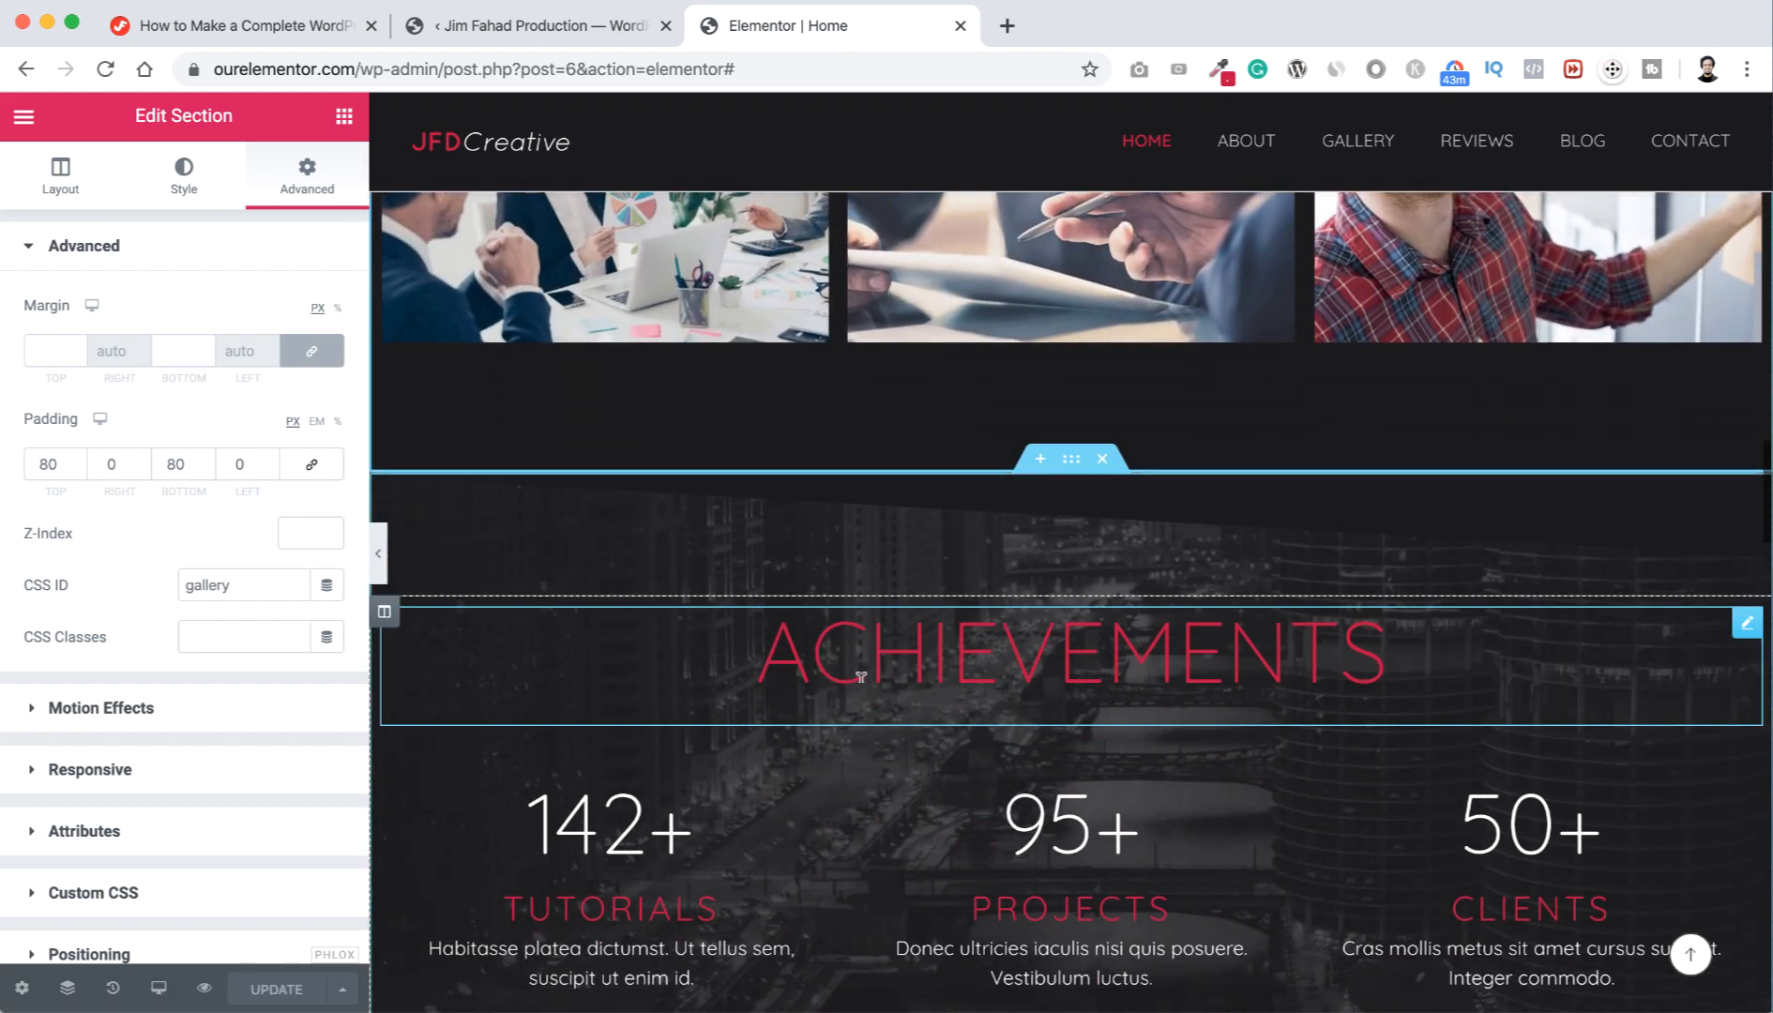
{"action": "scroll", "coordinate": [1032, 657], "scroll_direction": "down", "scroll_amount": 6}
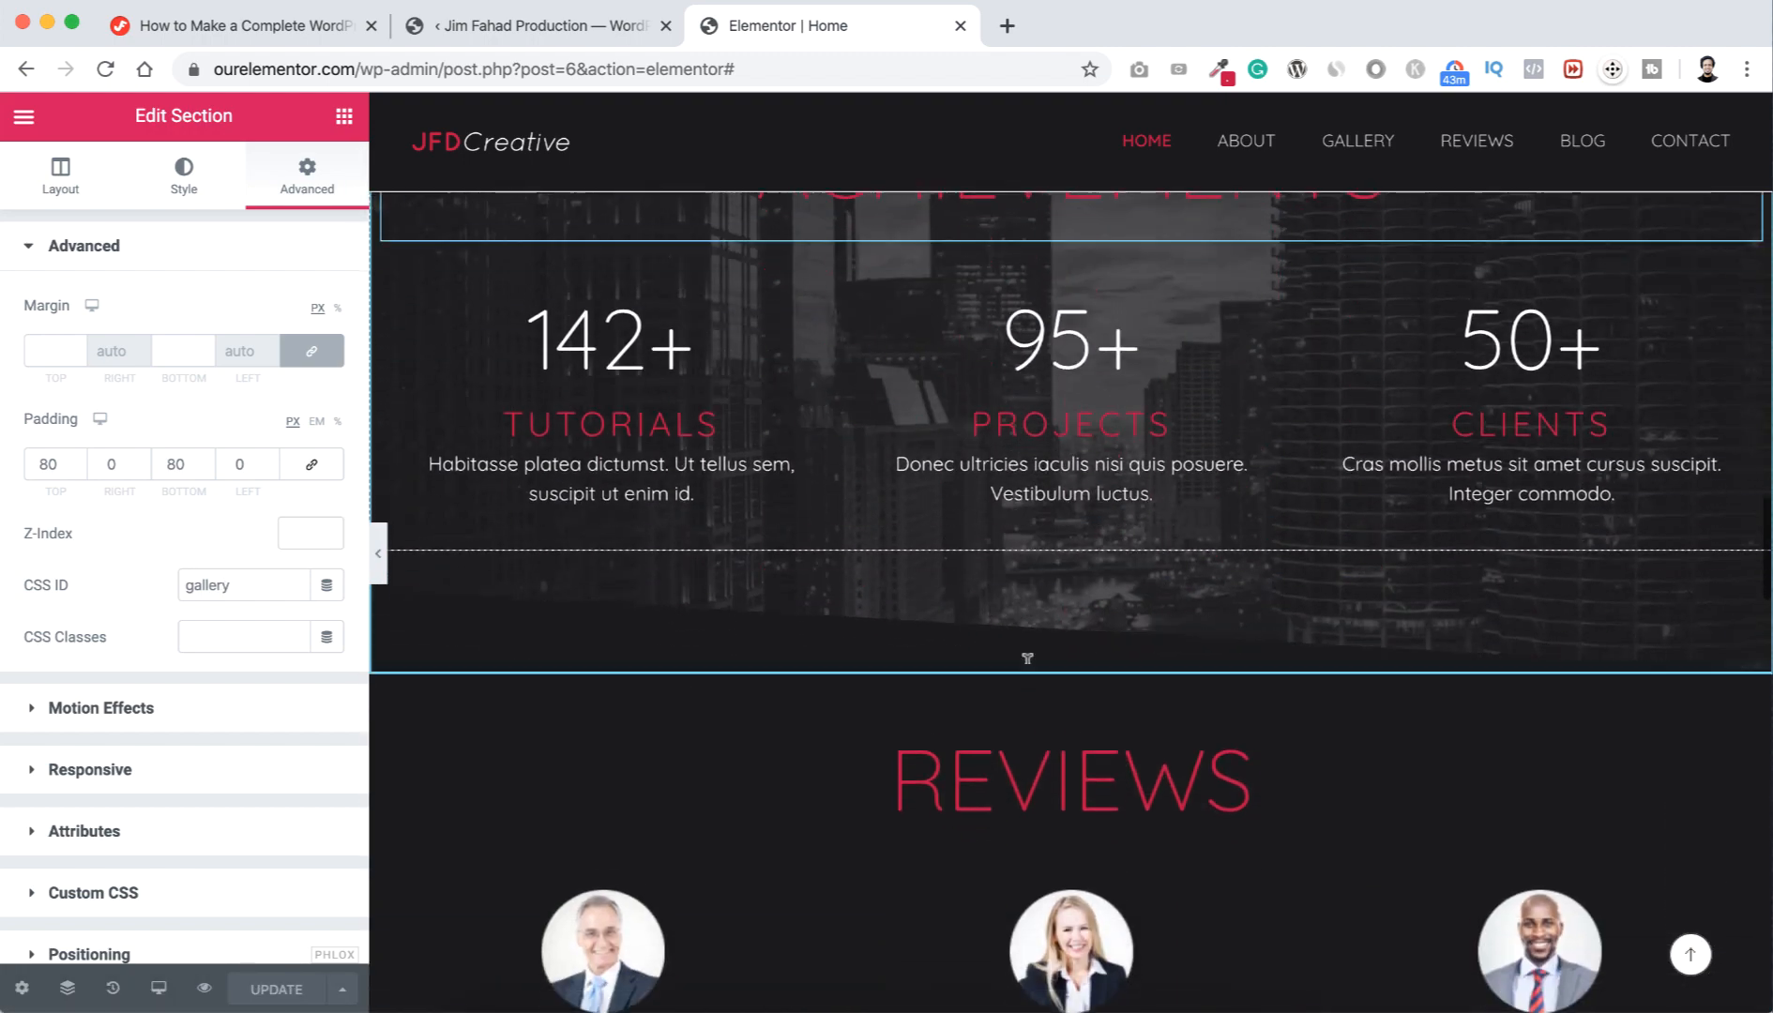
{"action": "scroll", "coordinate": [1032, 671], "scroll_direction": "down", "scroll_amount": 1}
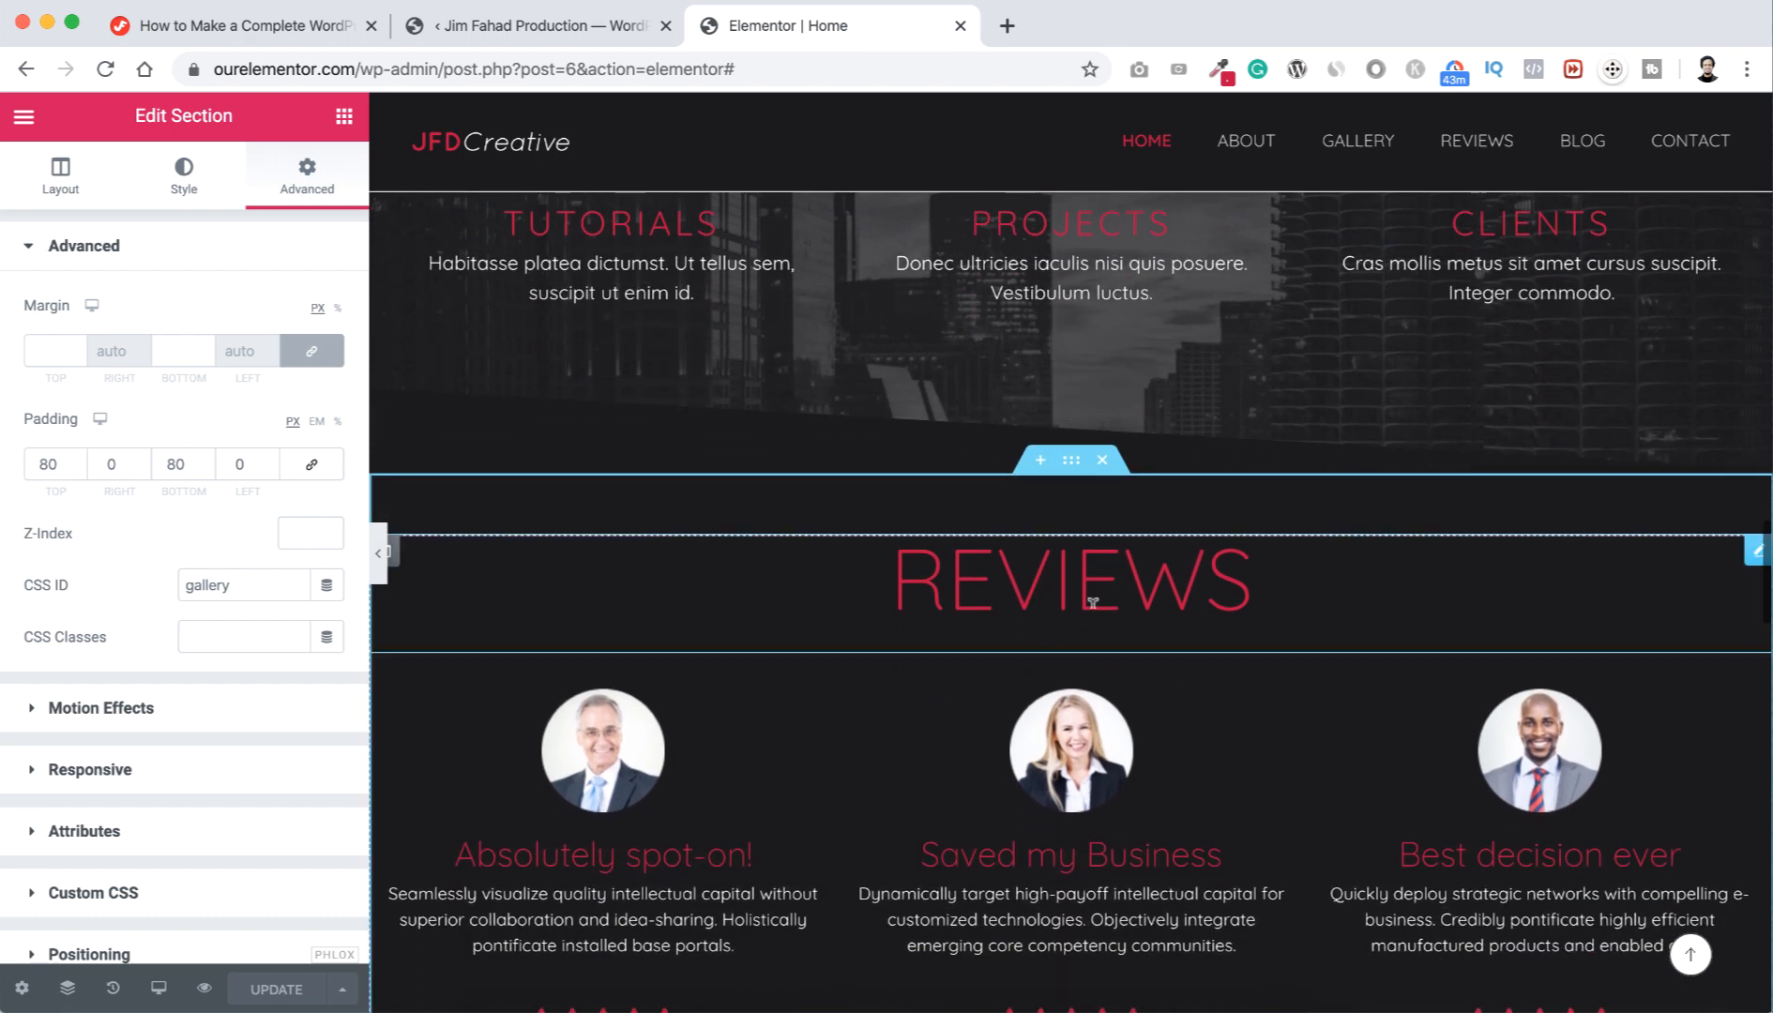
{"action": "left_click", "coordinate": [1070, 461]}
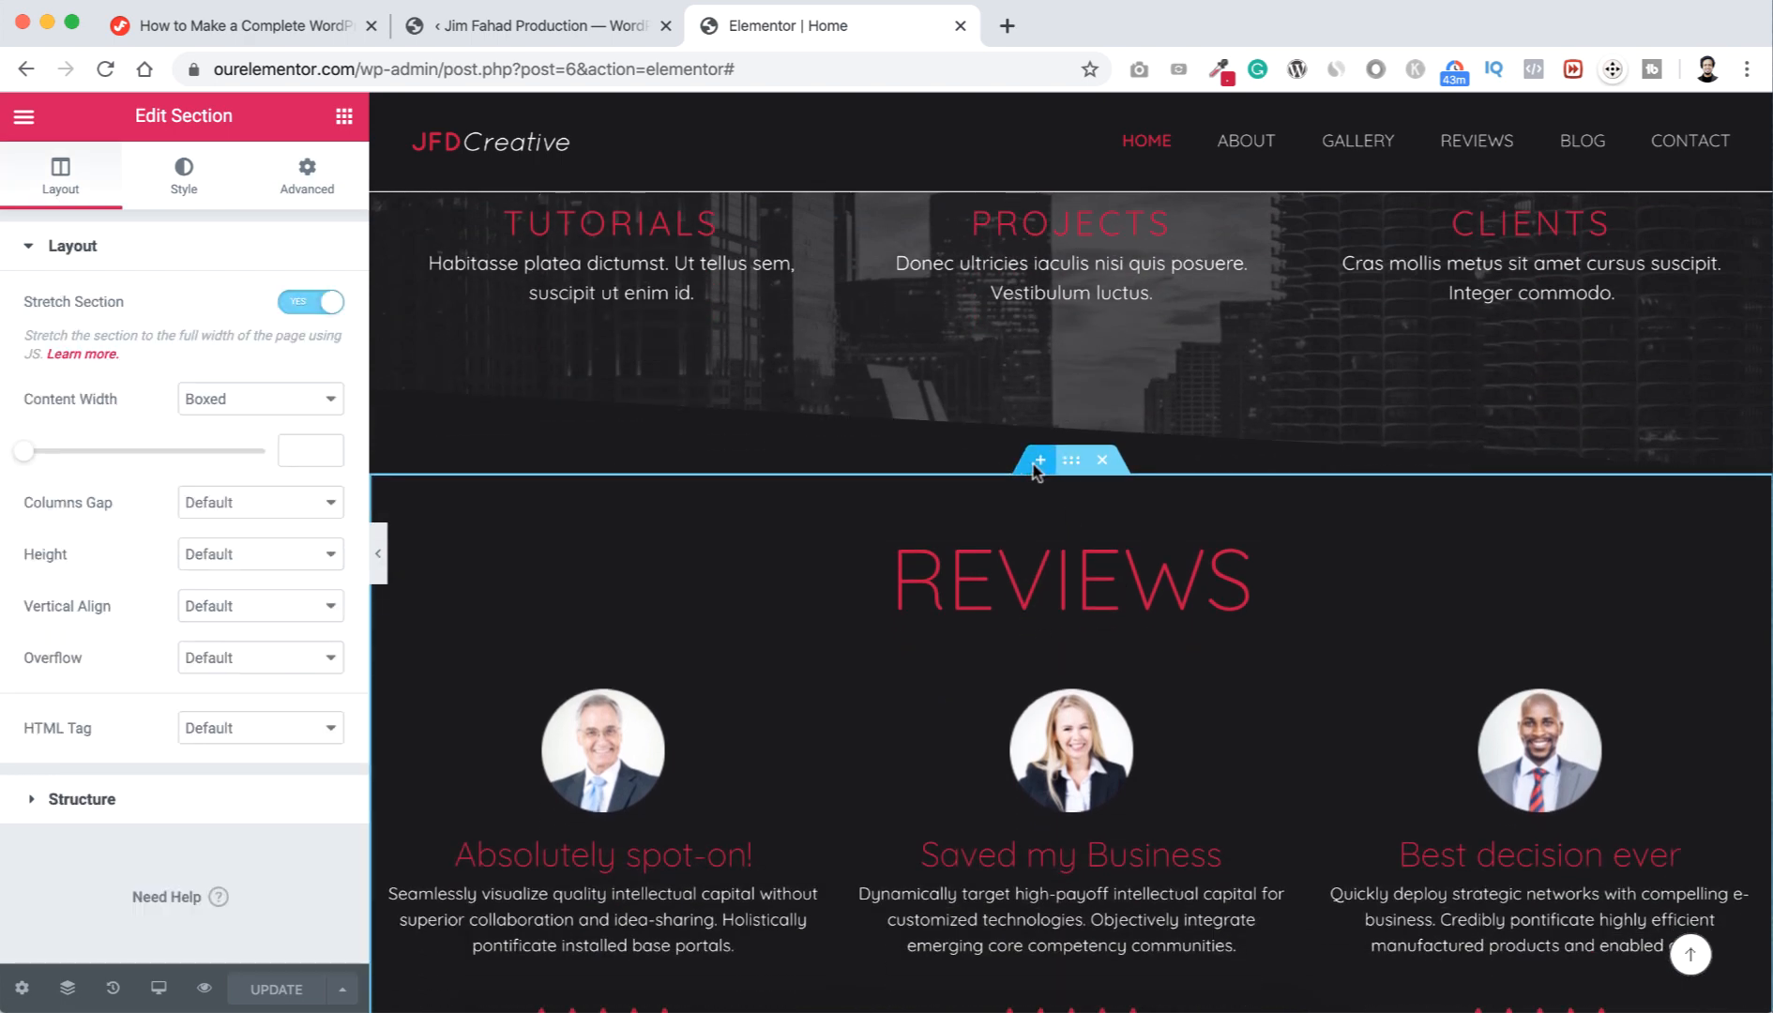
{"action": "left_click", "coordinate": [302, 175]}
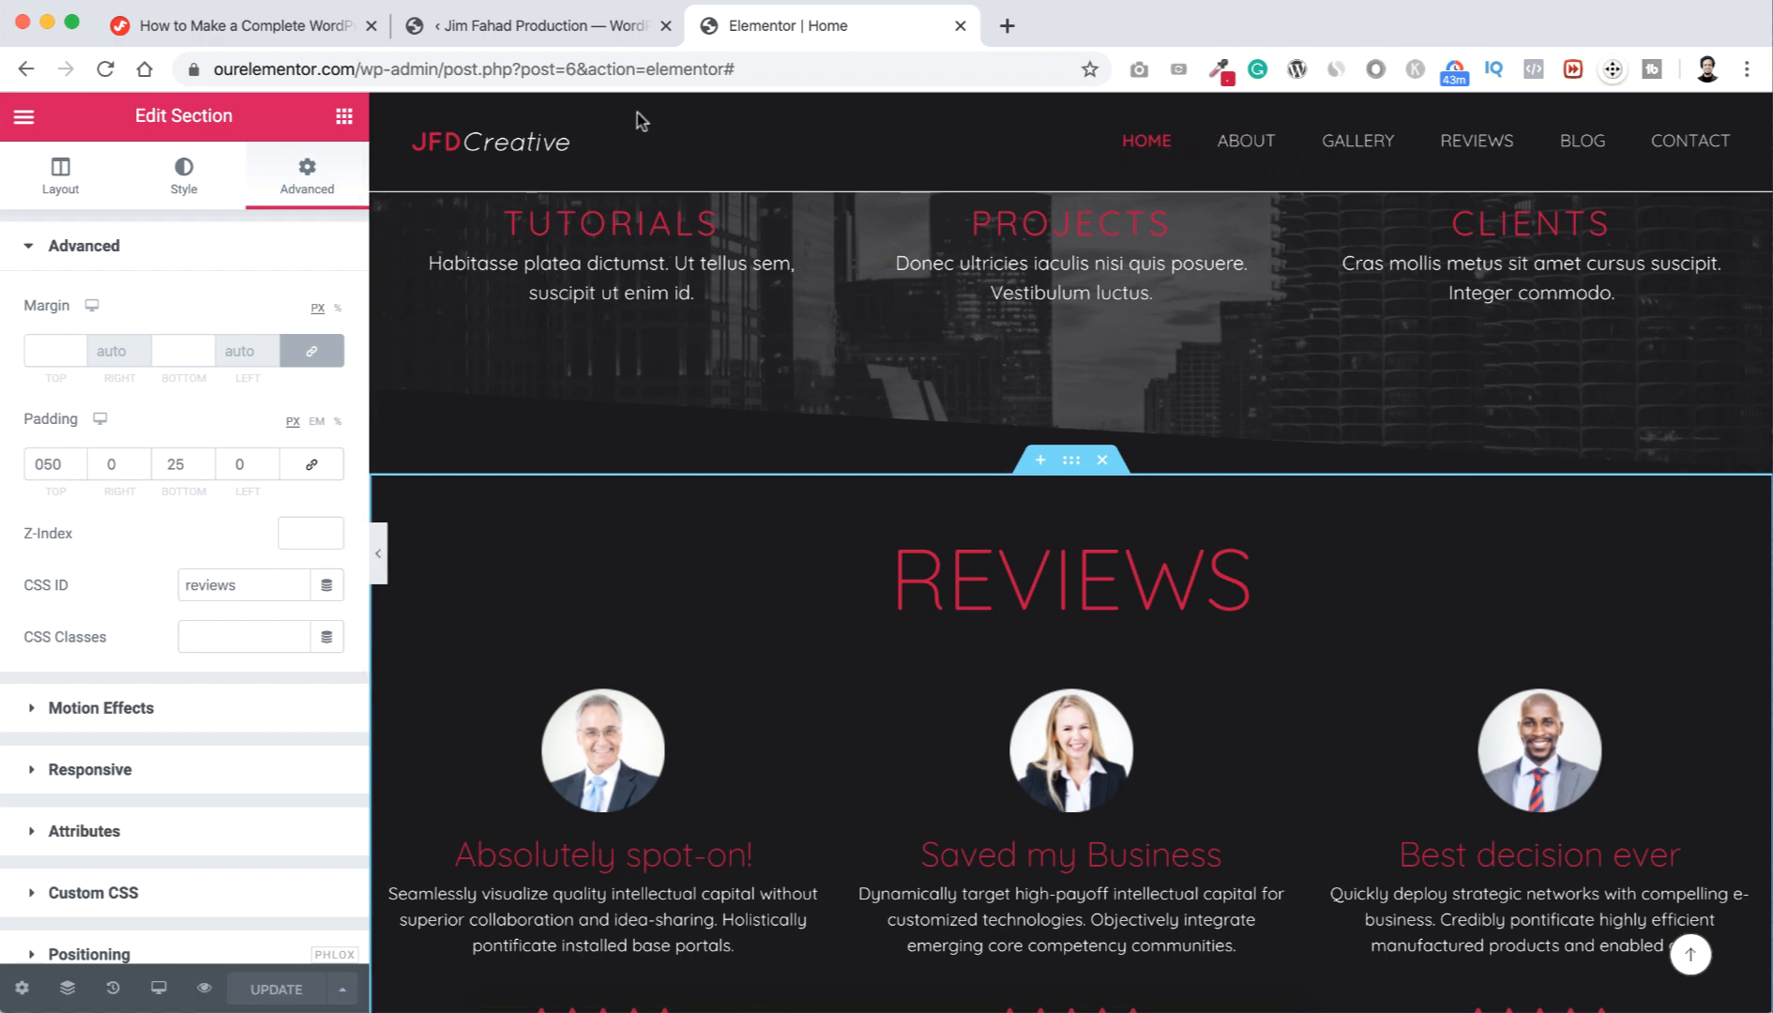
Step: Go to the live site from the WordPress dashboard and open Main_menu for editing in the theme customizer
{"action": "left_click", "coordinate": [562, 22]}
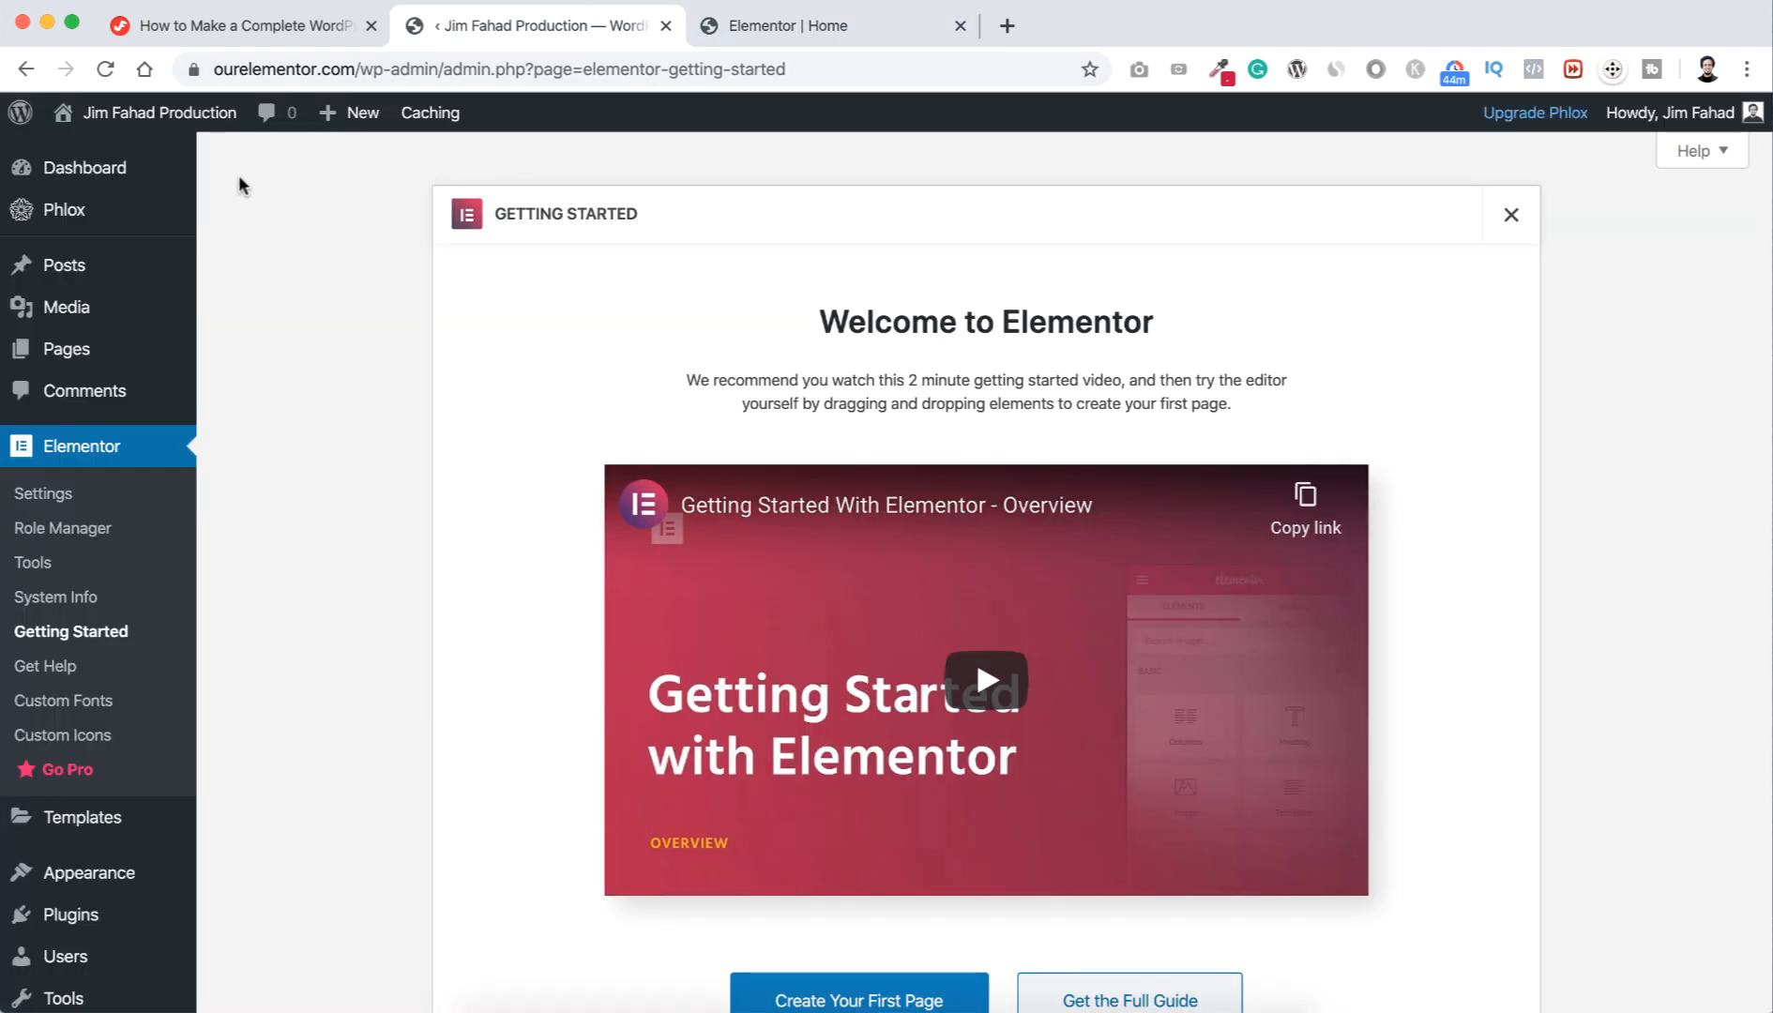
{"action": "mouse_move", "coordinate": [136, 117]}
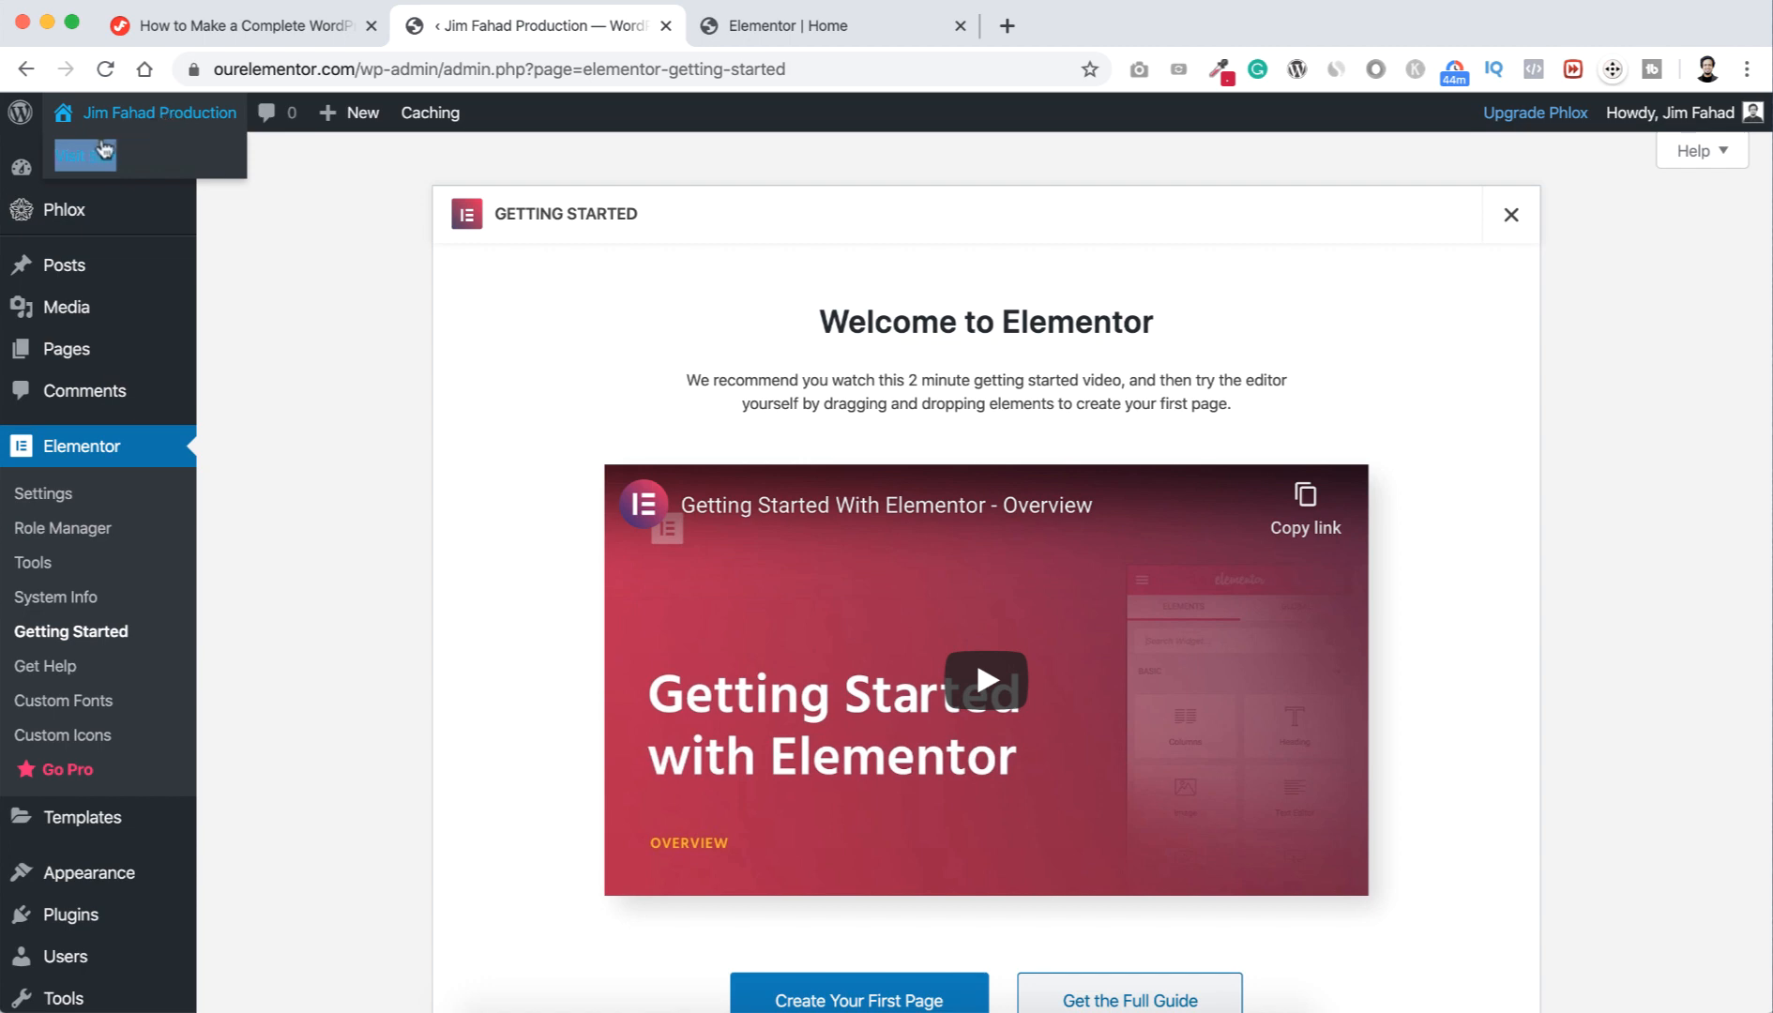
{"action": "left_click", "coordinate": [98, 157]}
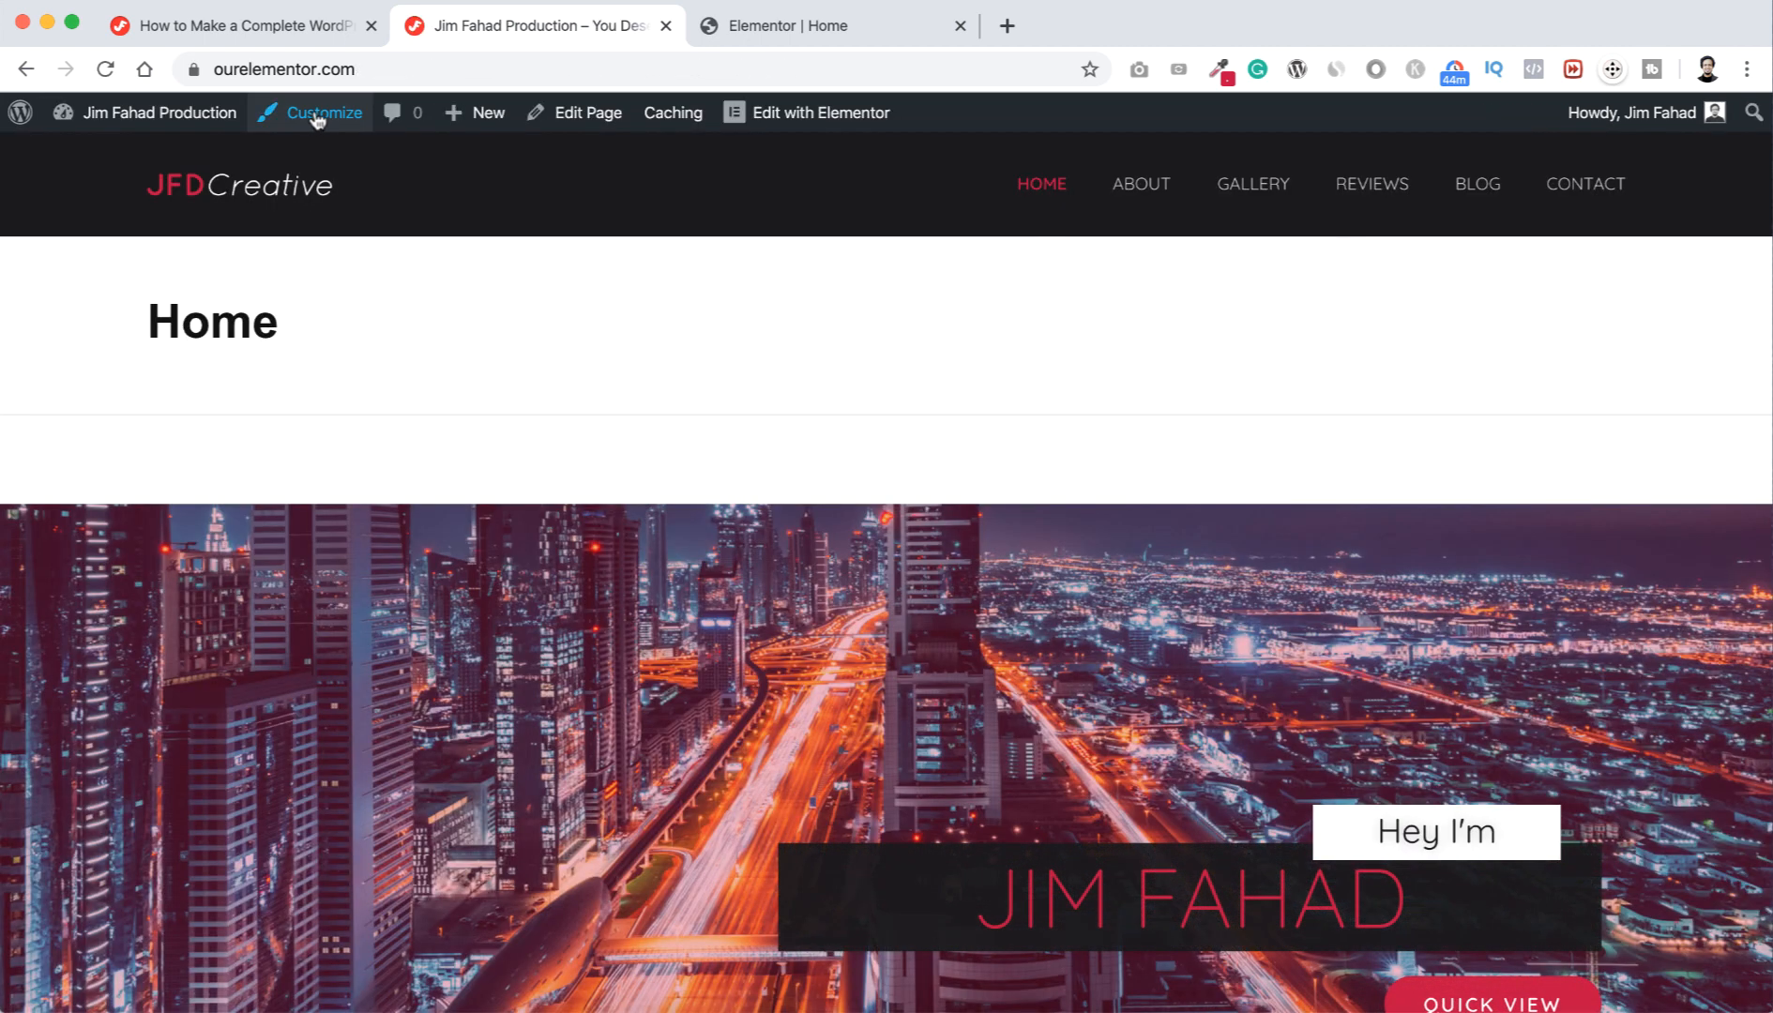
{"action": "left_click", "coordinate": [317, 113]}
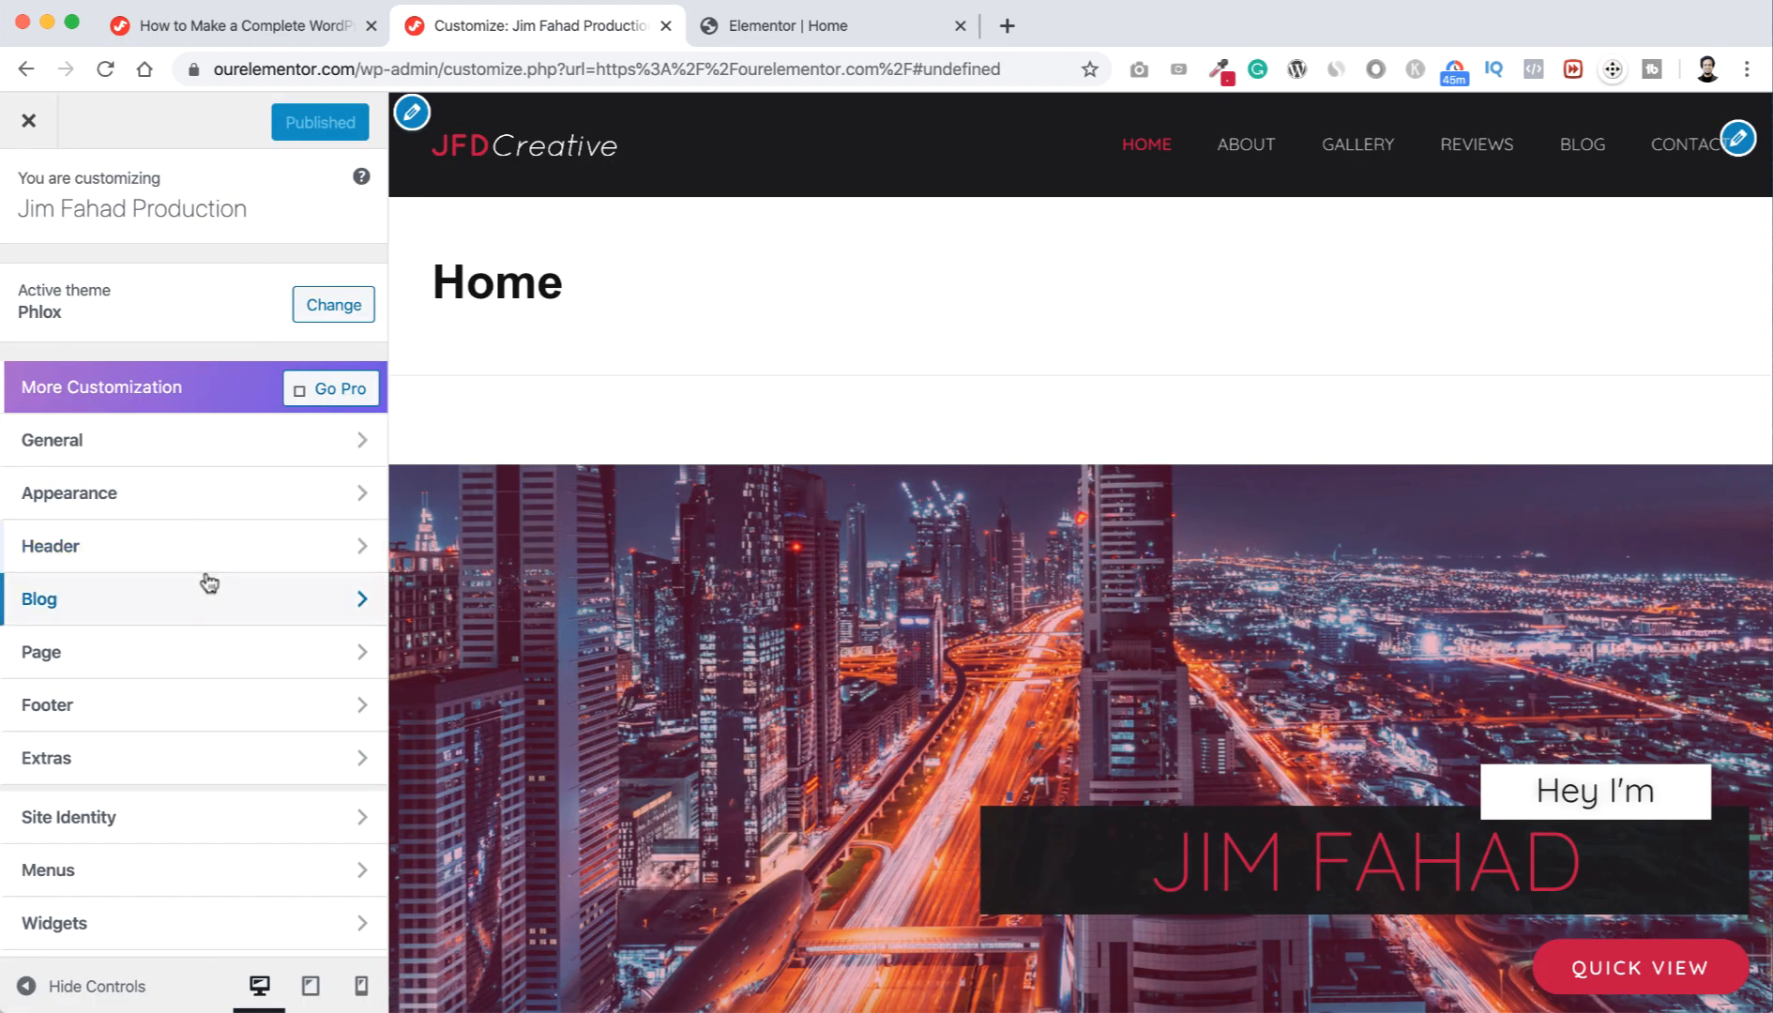
{"action": "scroll", "coordinate": [208, 584], "scroll_direction": "down", "scroll_amount": 2}
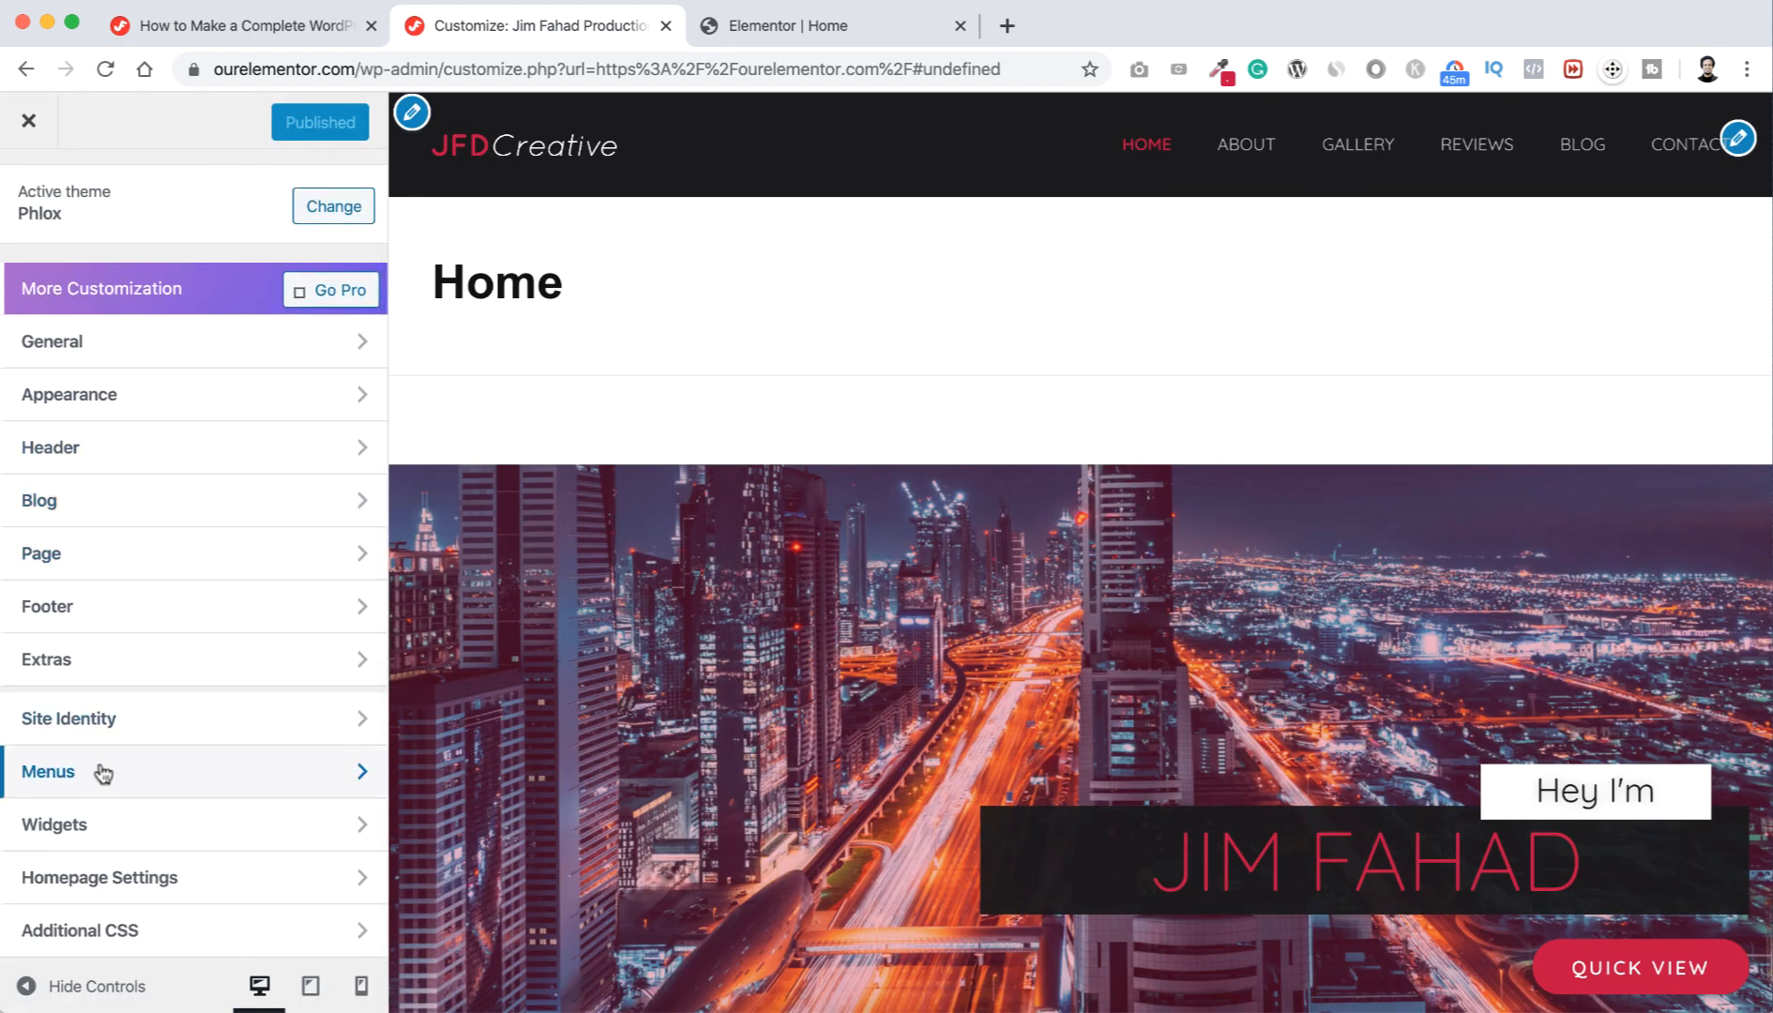
{"action": "left_click", "coordinate": [123, 773]}
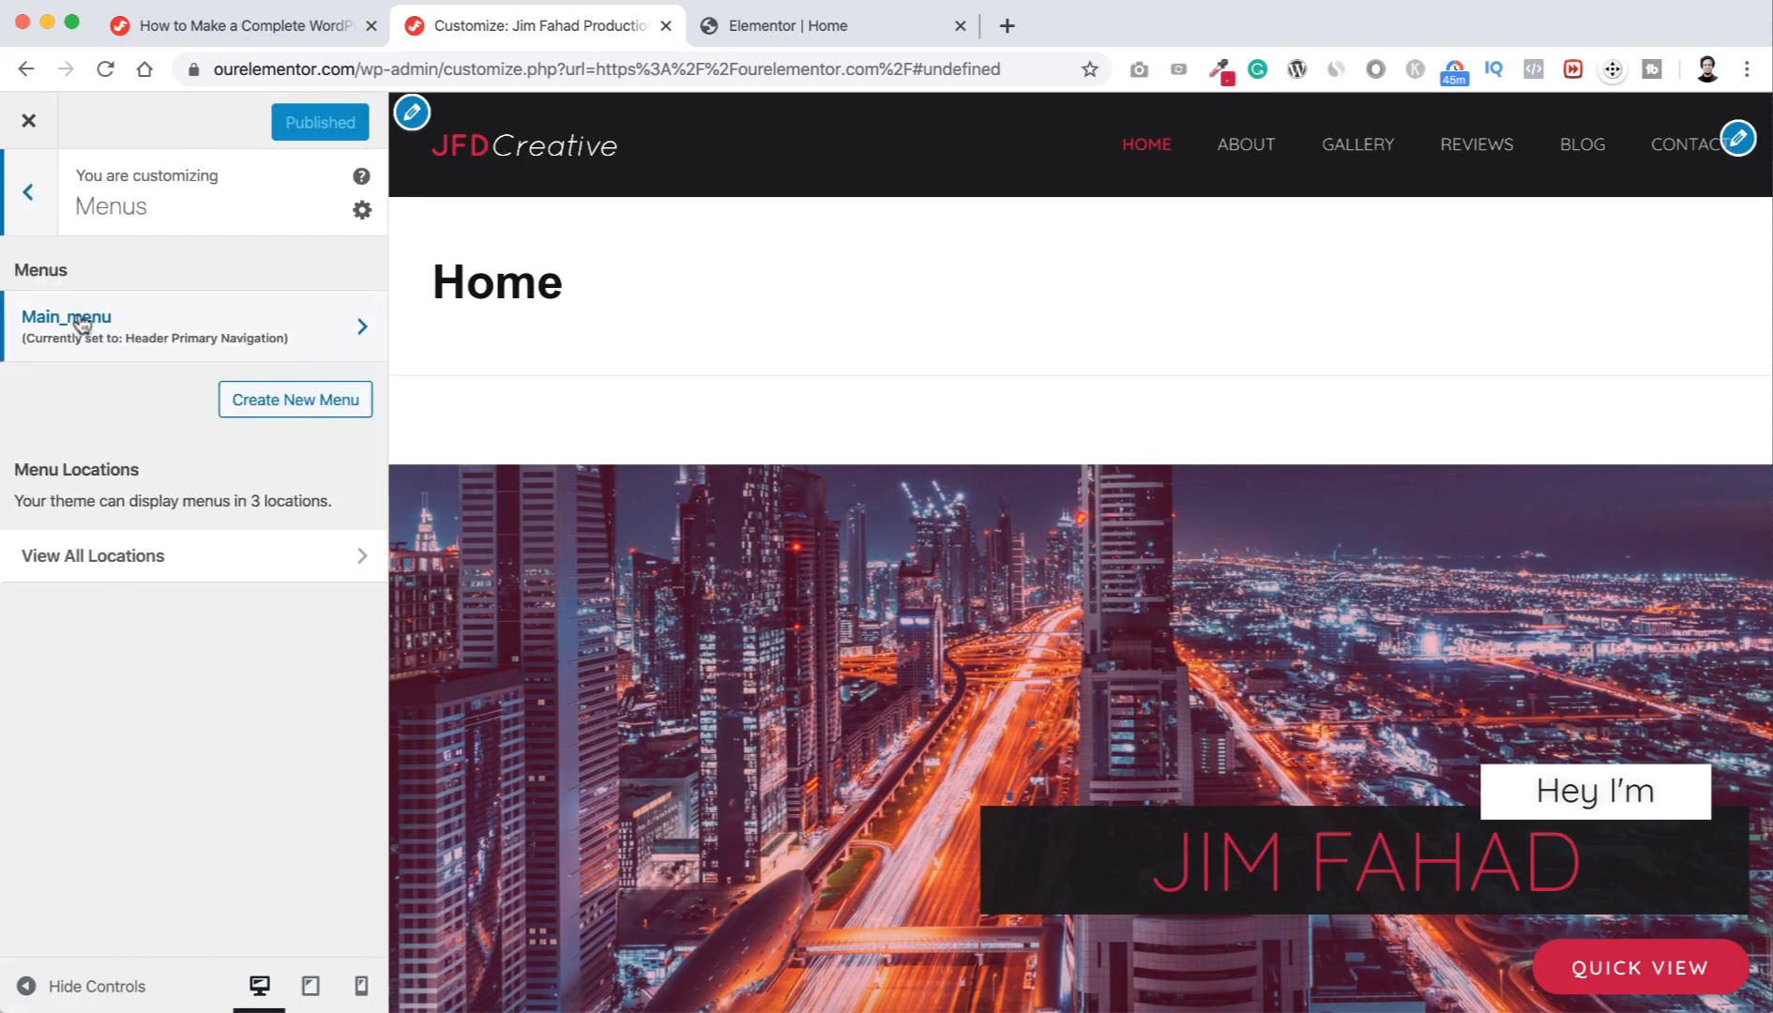
{"action": "left_click", "coordinate": [144, 328]}
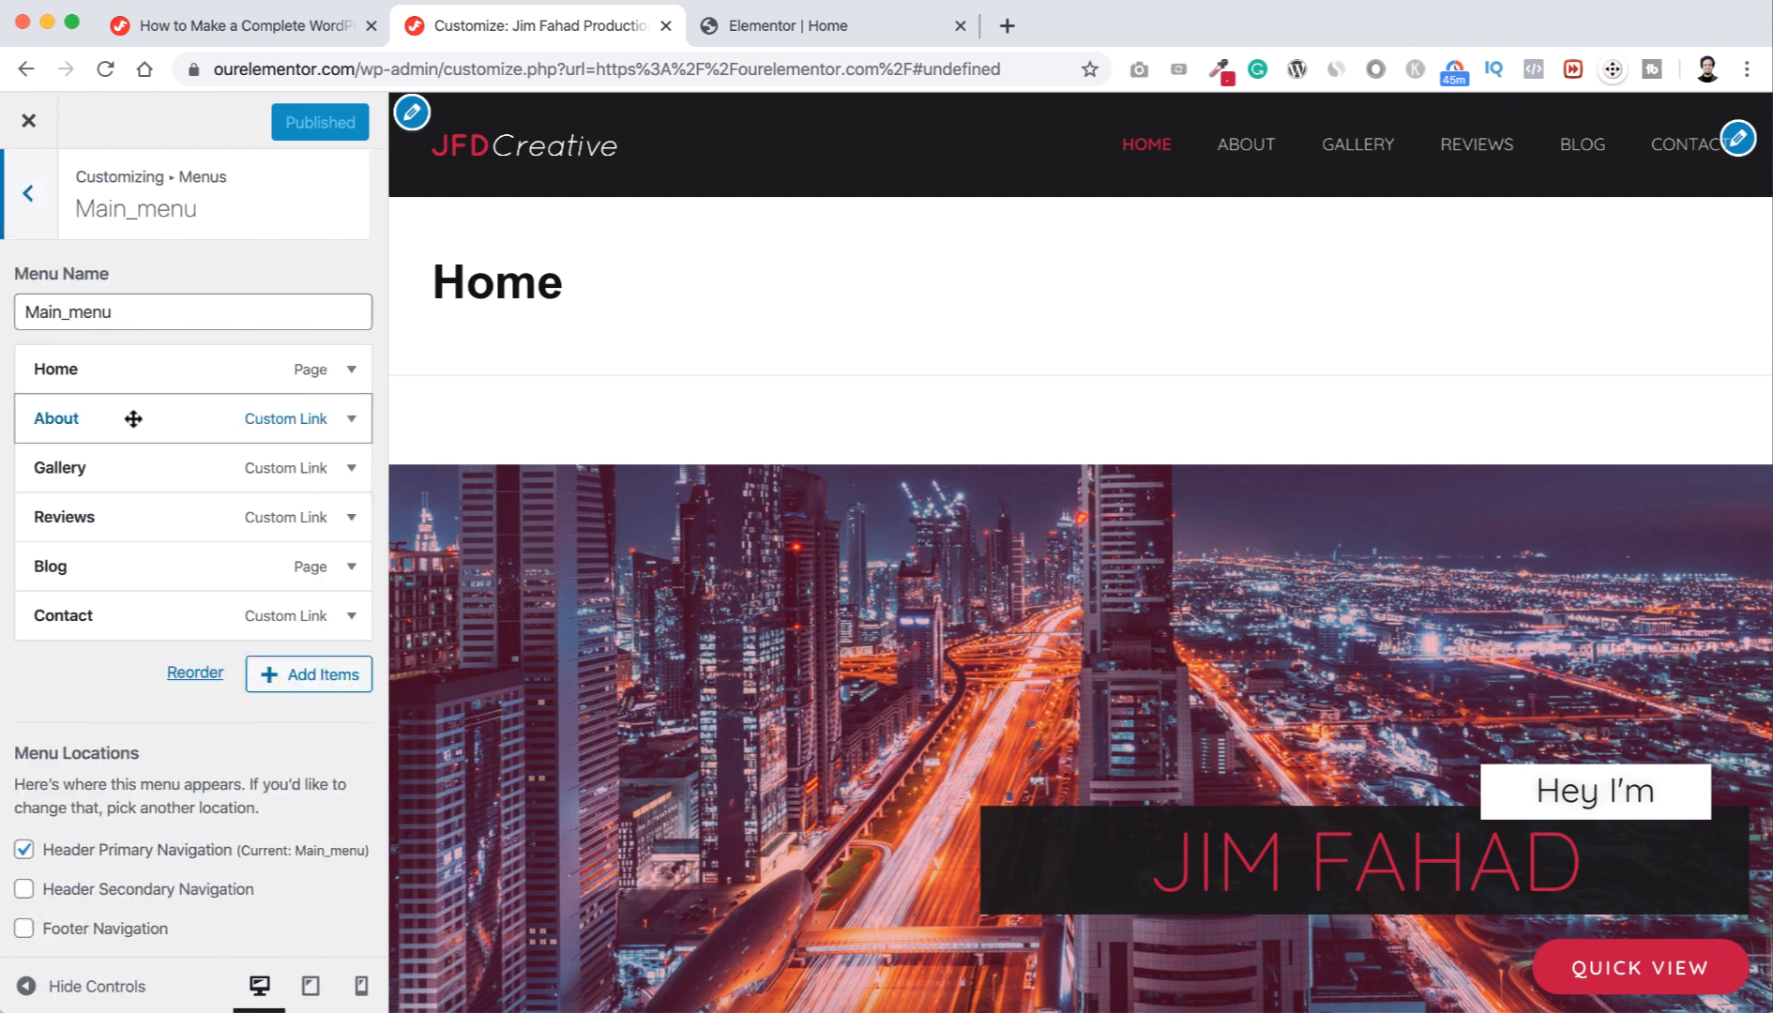
Step: Set the URL of the About menu item to #about and test the link in the preview
{"action": "left_click", "coordinate": [353, 422]}
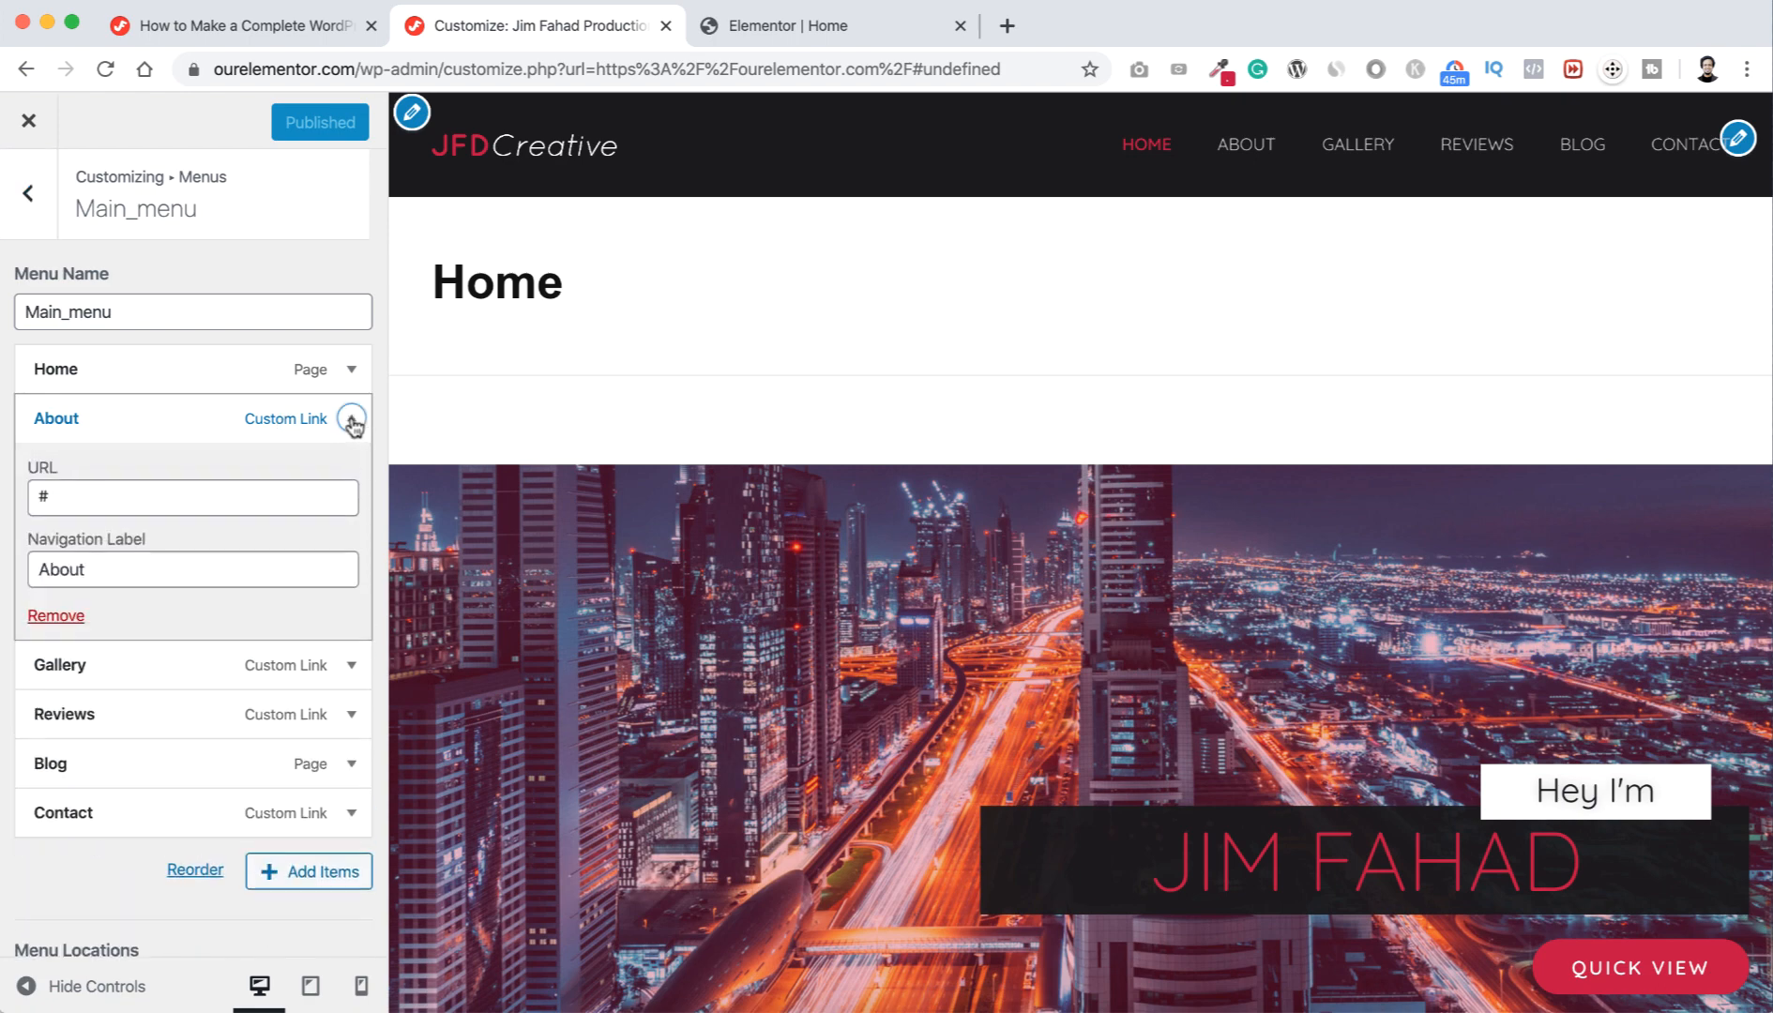
{"action": "left_click", "coordinate": [68, 486]}
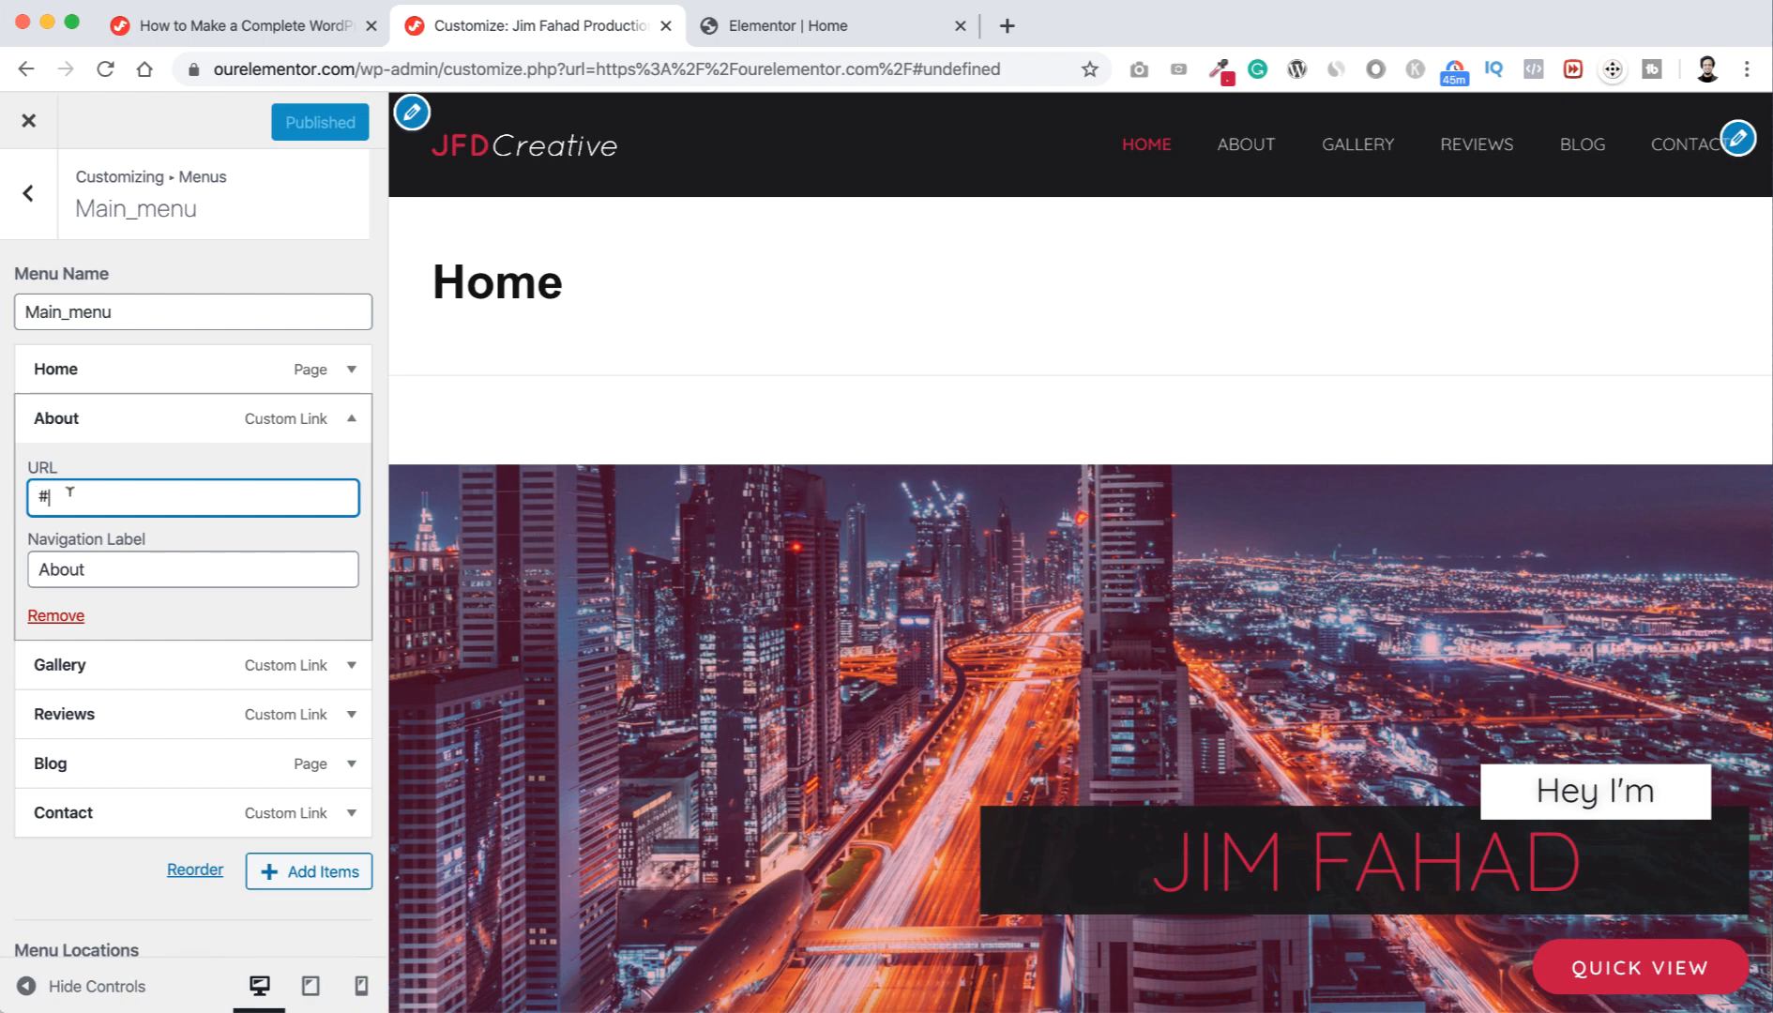
{"action": "type", "text": "about"}
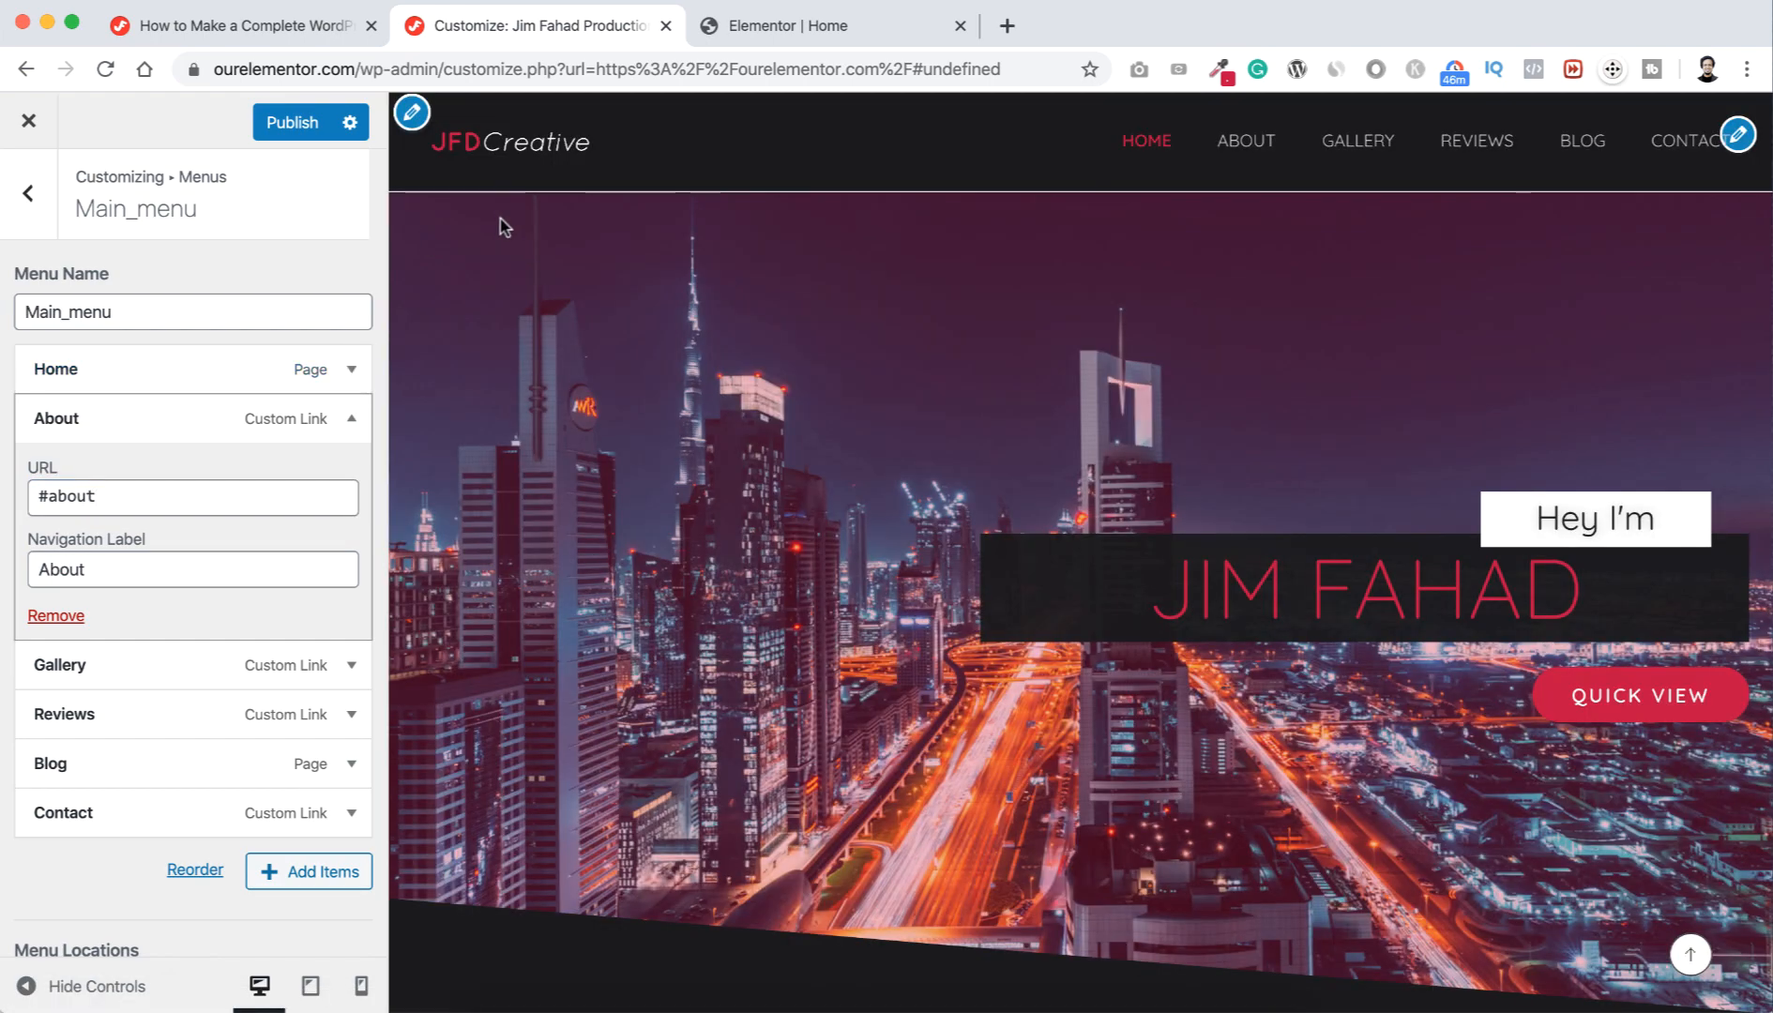
{"action": "left_click", "coordinate": [1250, 145]}
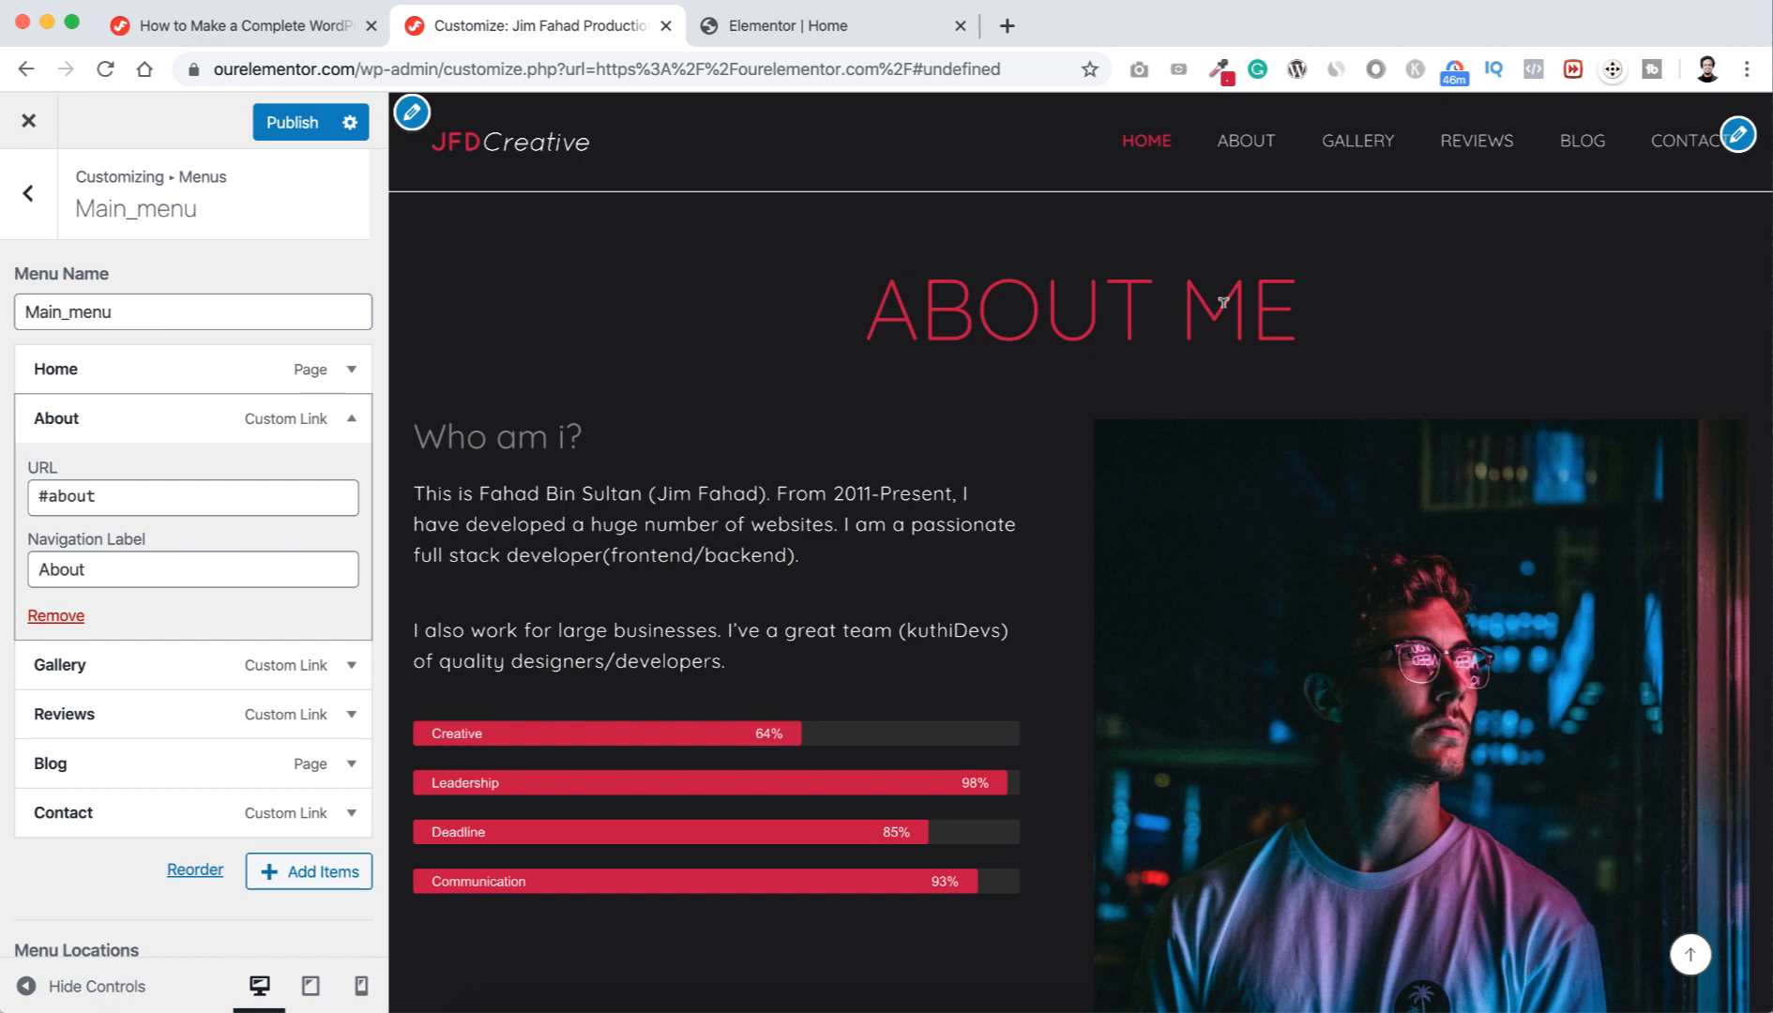
Step: Set the URL of the Gallery menu item to #gallery and that of the Reviews item to #reviews
{"action": "left_click", "coordinate": [352, 674]}
{"action": "left_click", "coordinate": [79, 542]}
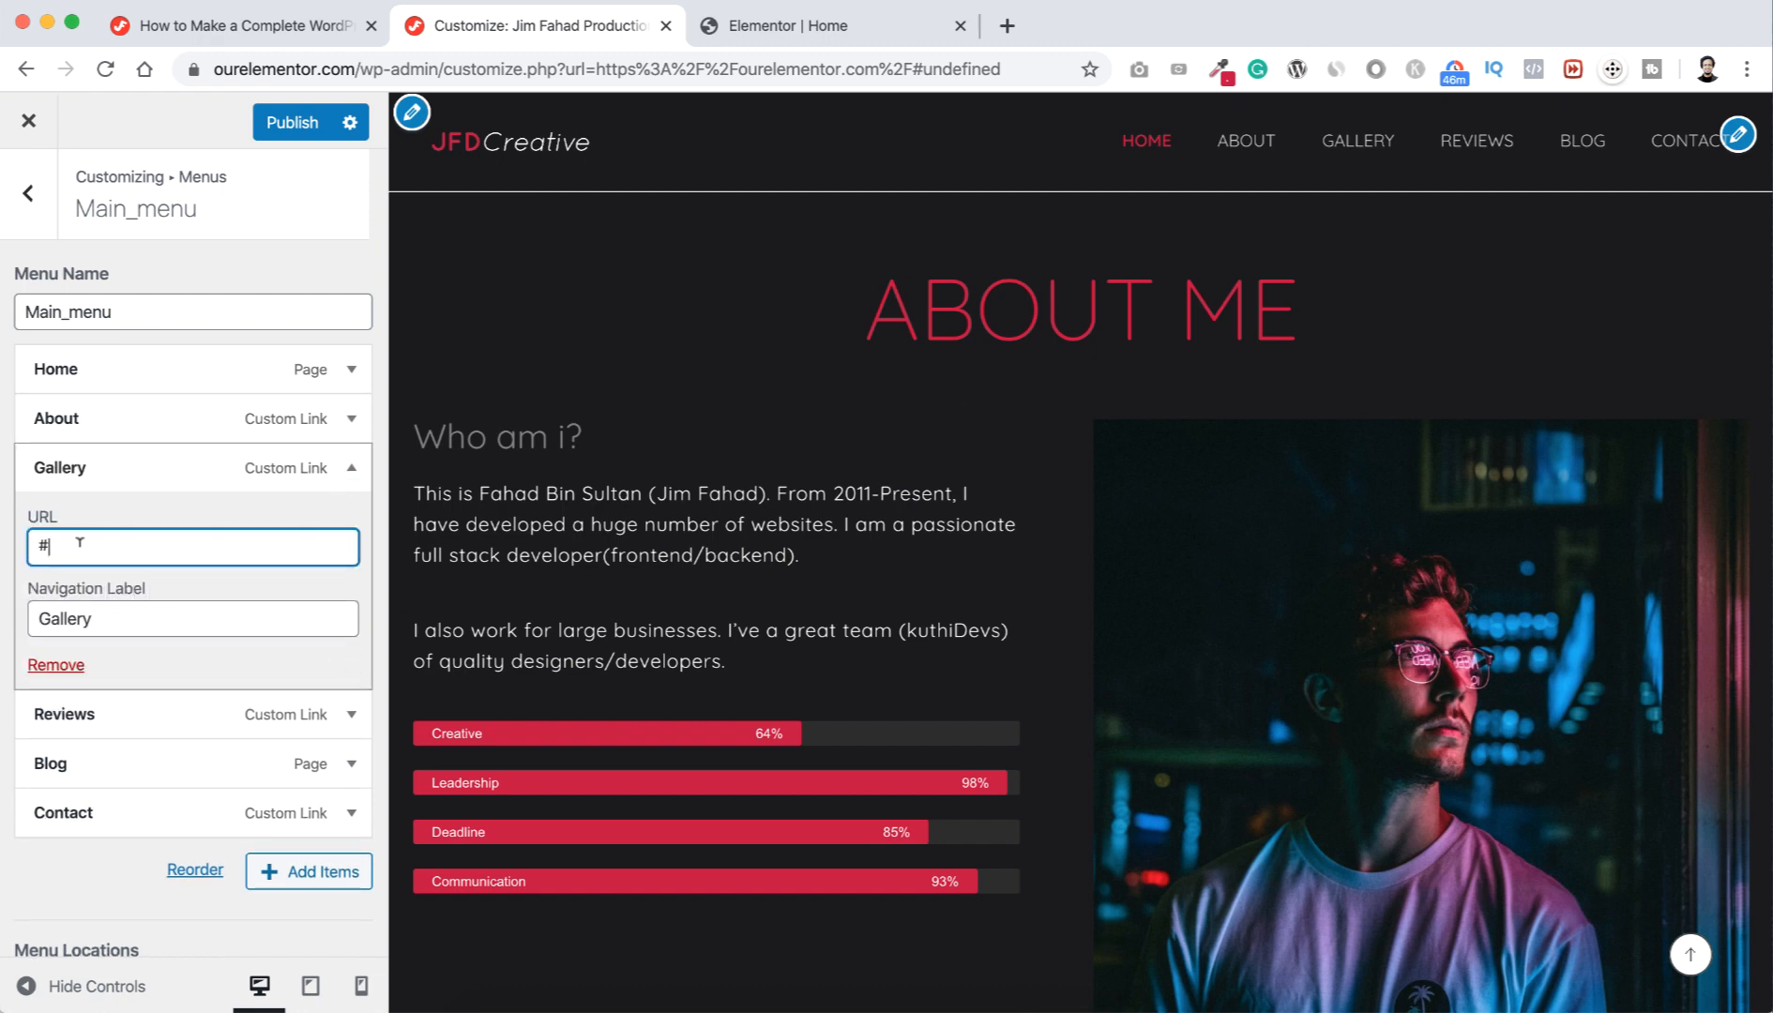
{"action": "type", "text": "gallery"}
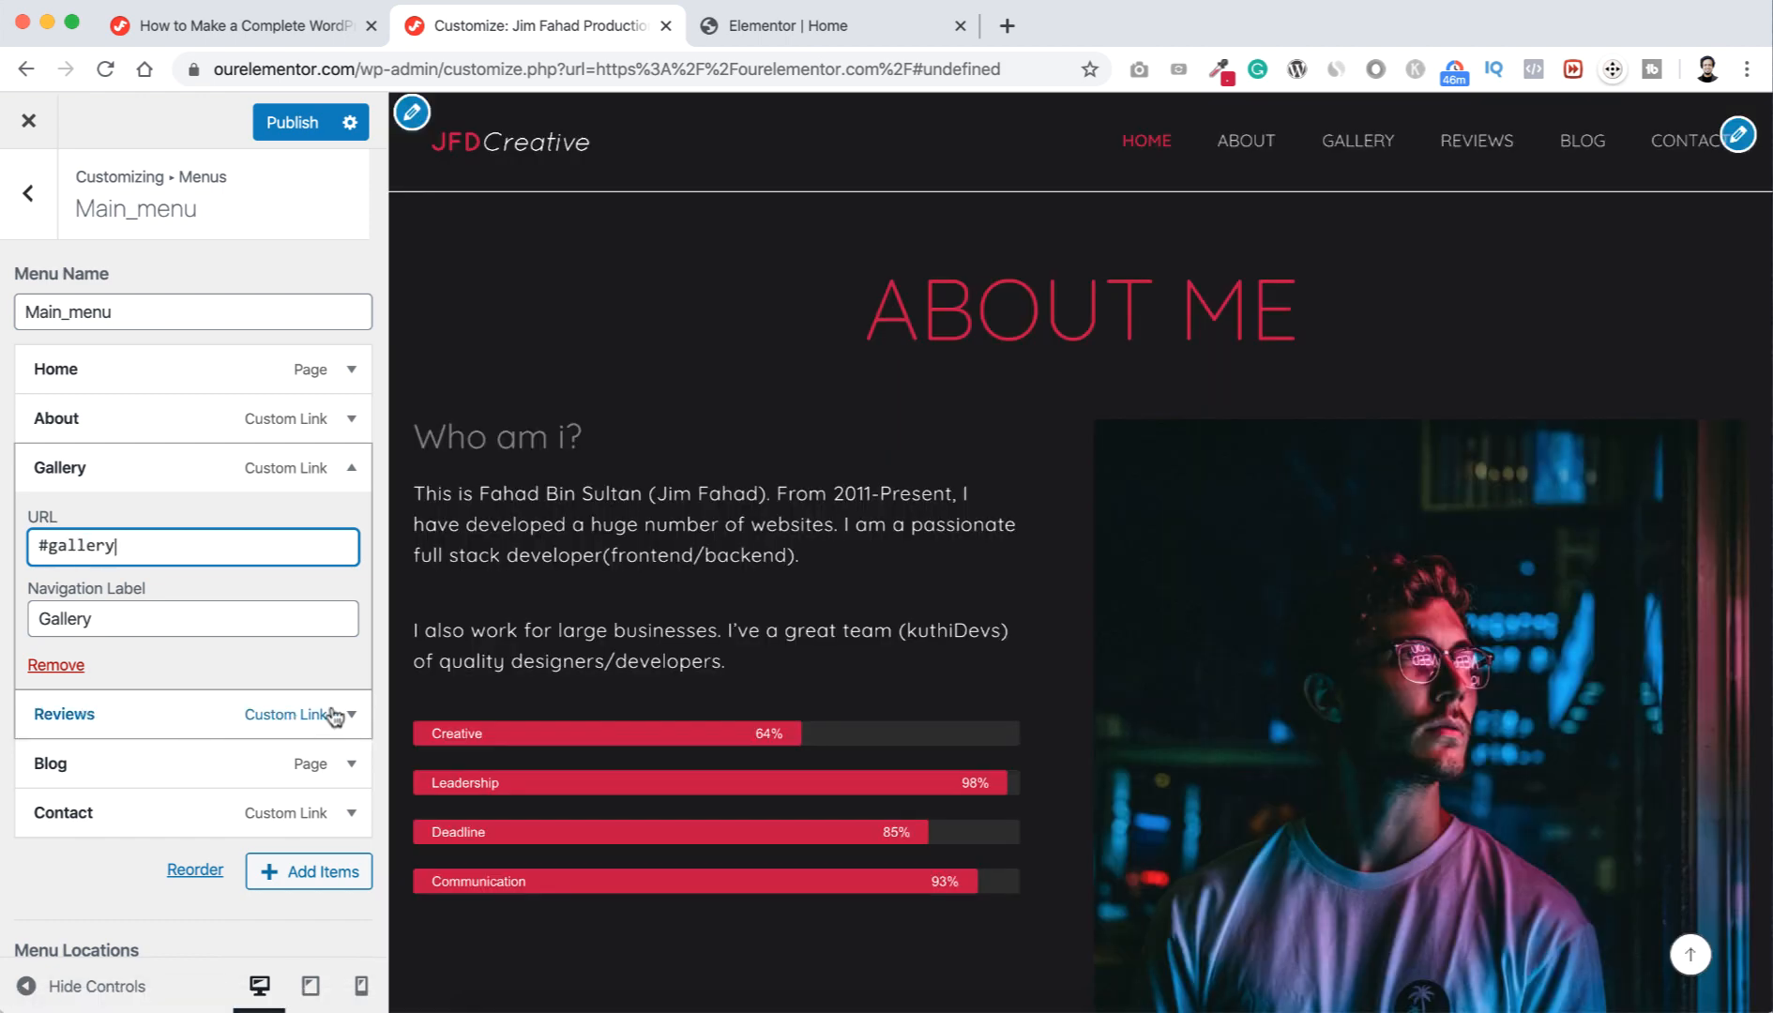
{"action": "left_click", "coordinate": [334, 717]}
{"action": "left_click", "coordinate": [100, 591]}
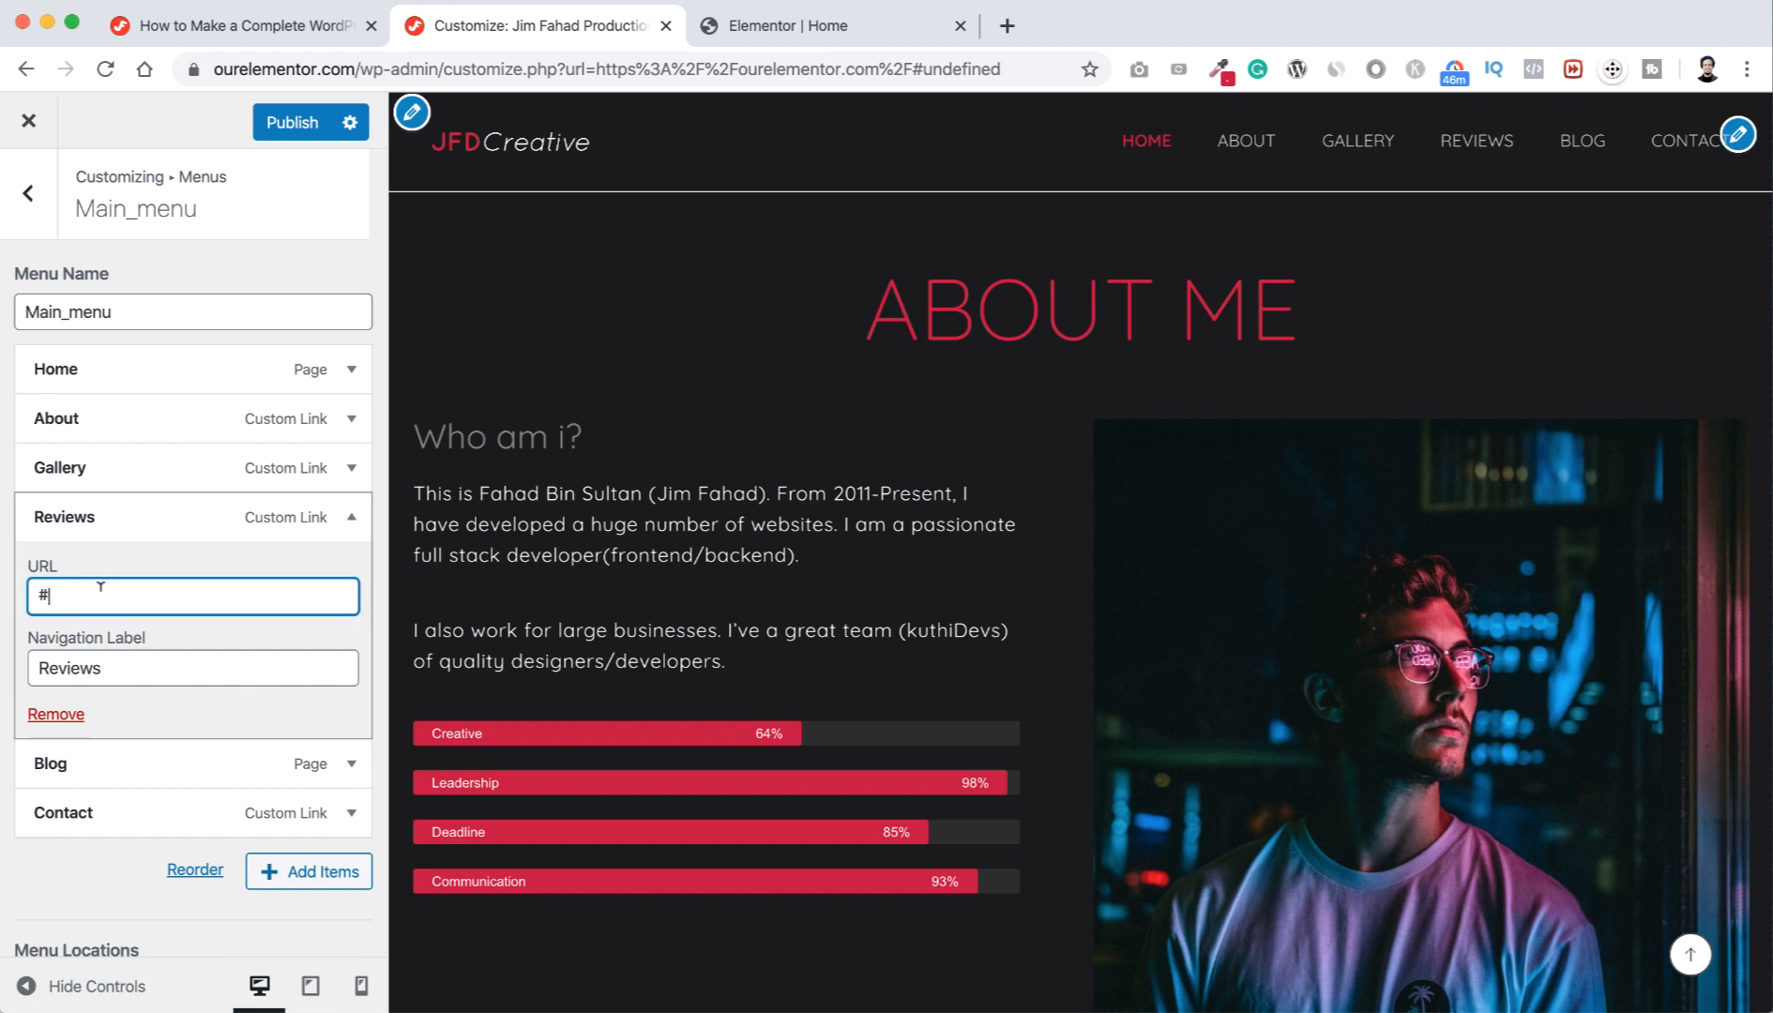
{"action": "type", "text": "reviews"}
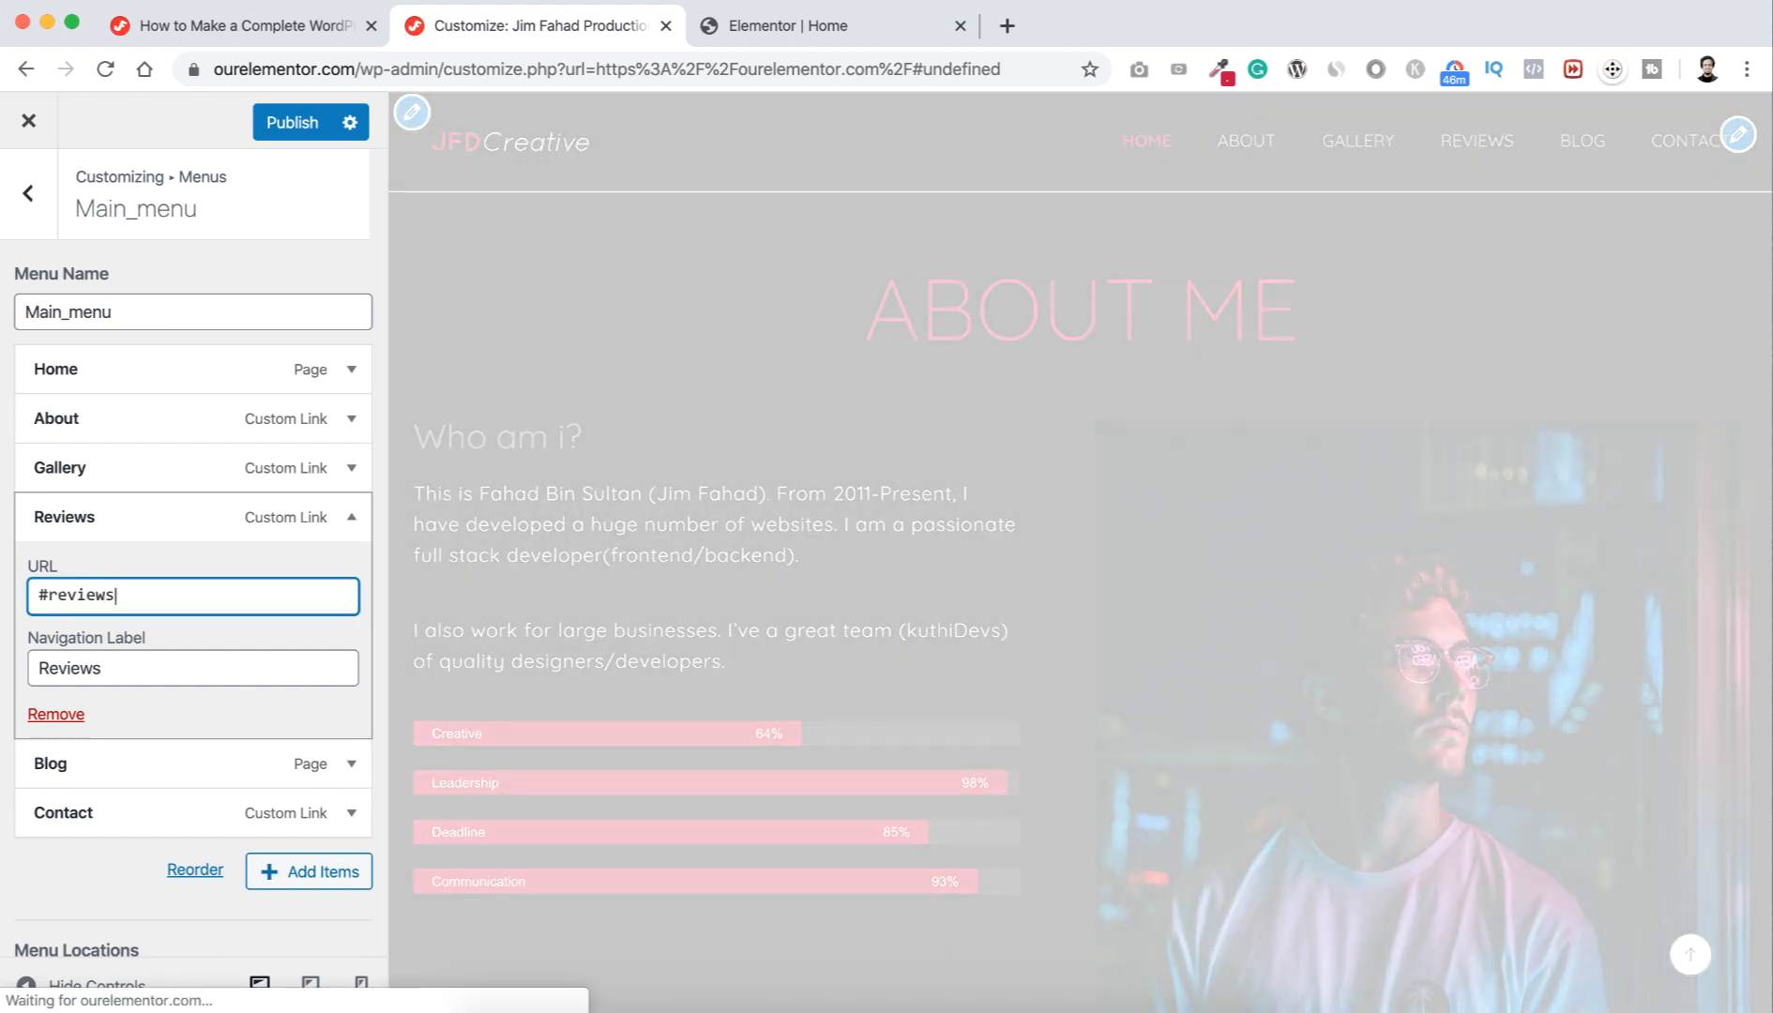
Step: Set the URL of the Contact menu item to #contact
{"action": "scroll", "coordinate": [126, 729], "scroll_direction": "down", "scroll_amount": 1}
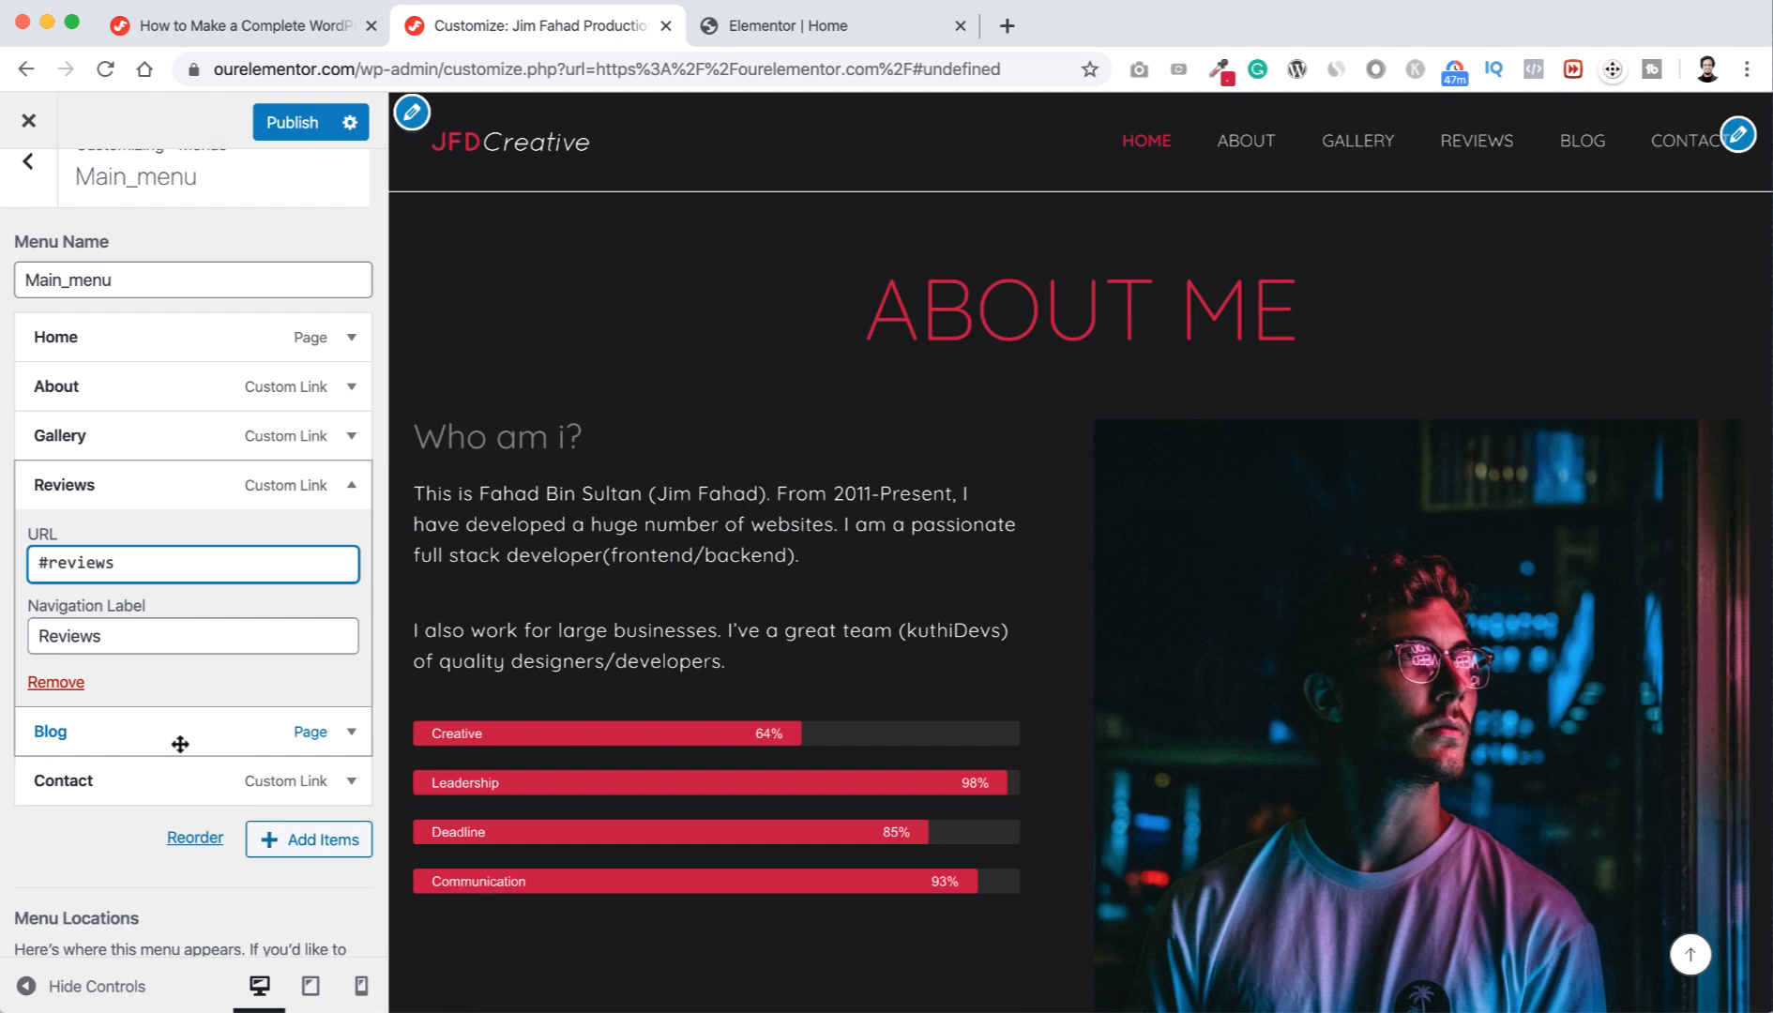
{"action": "left_click", "coordinate": [316, 781]}
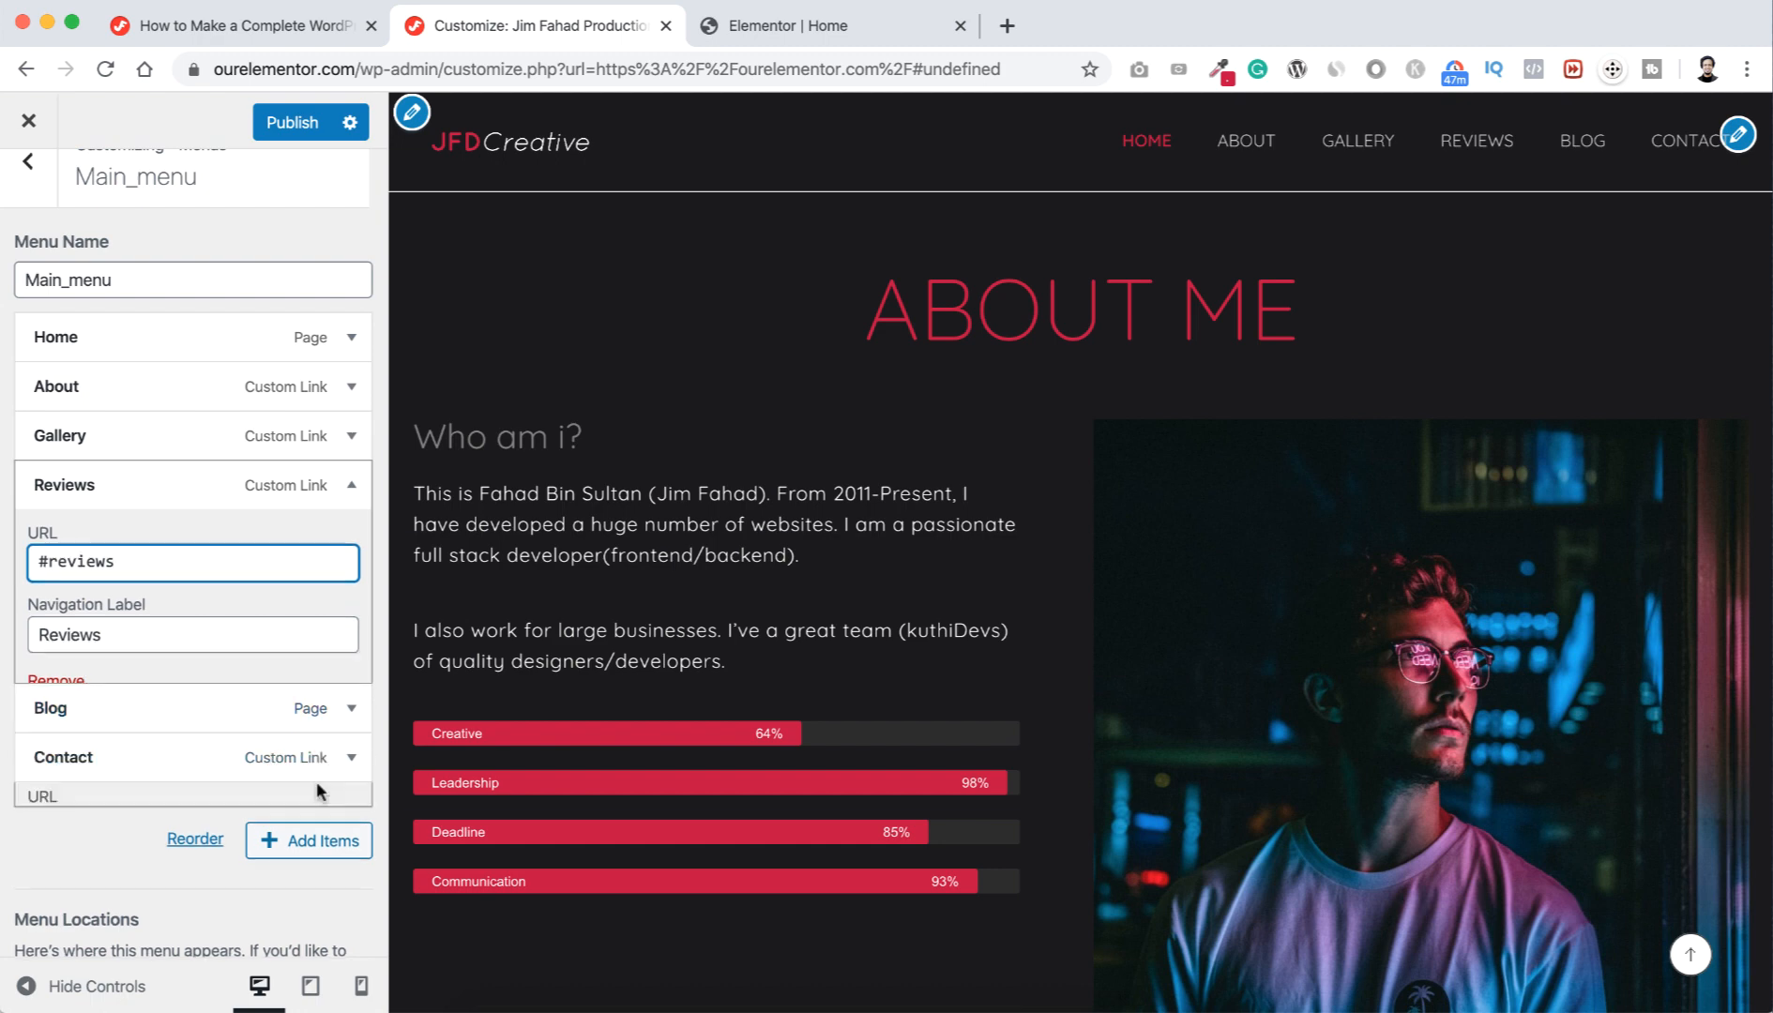
{"action": "left_click", "coordinate": [97, 655]}
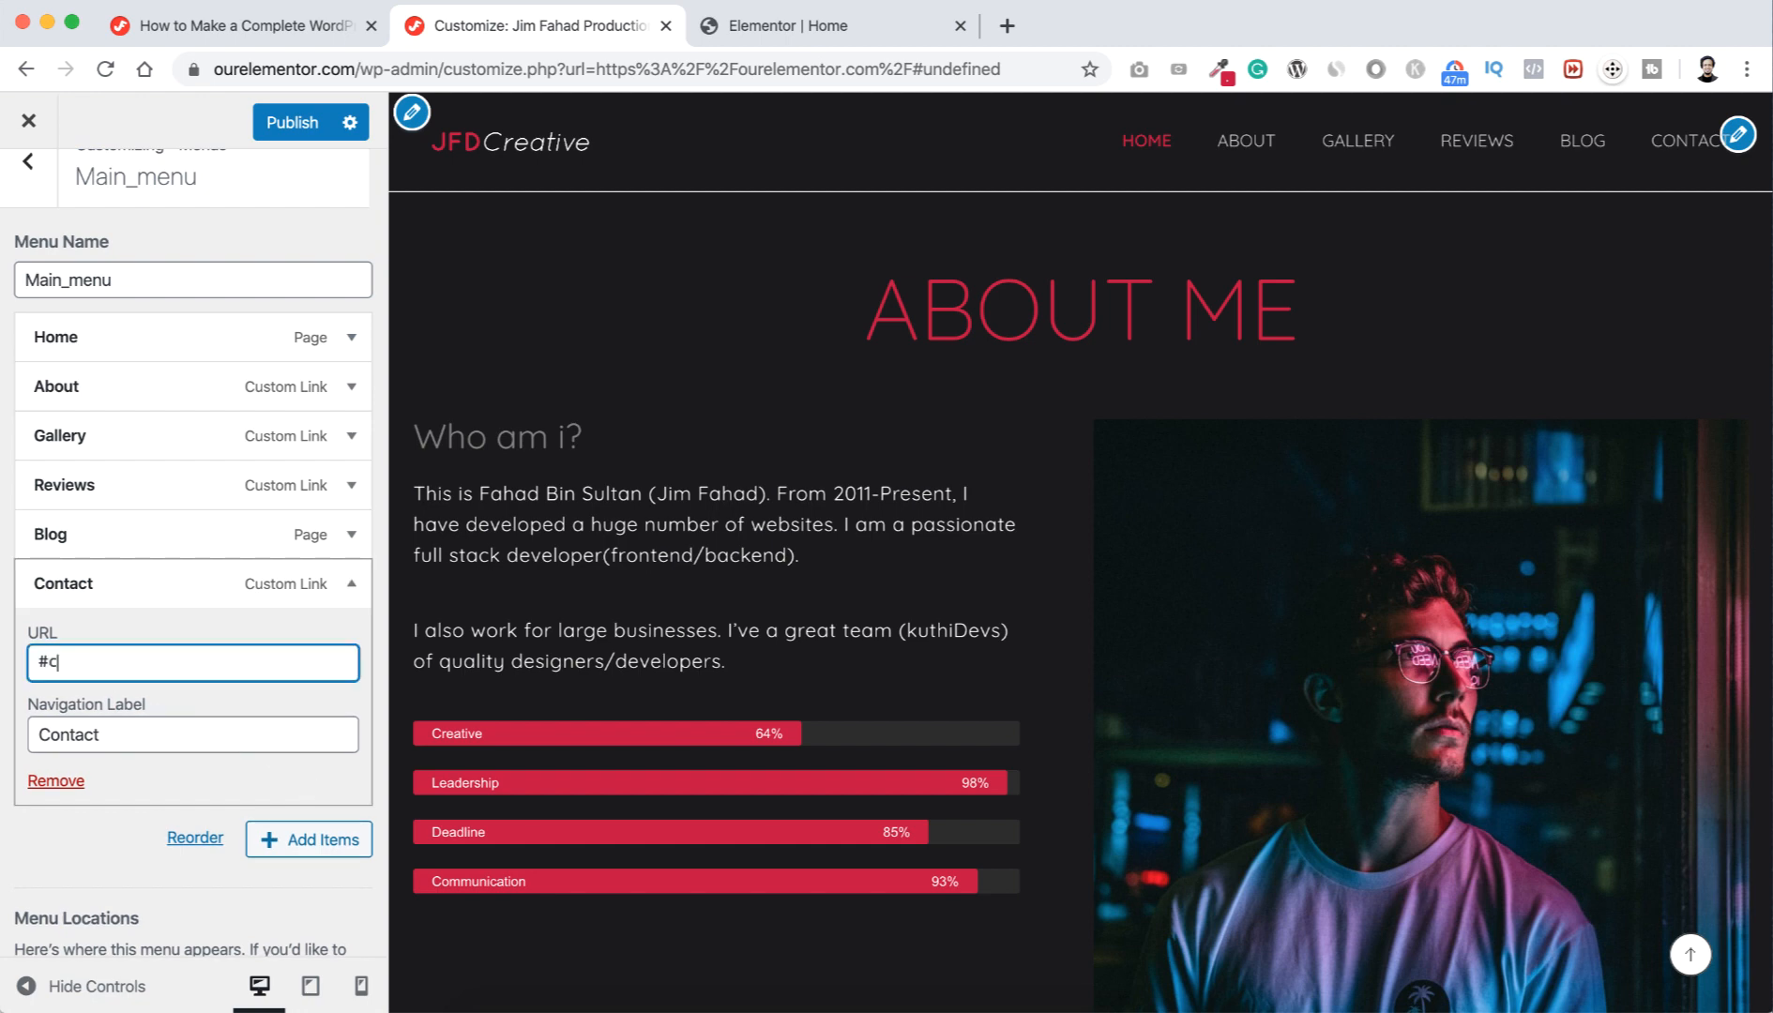
{"action": "type", "text": "contact"}
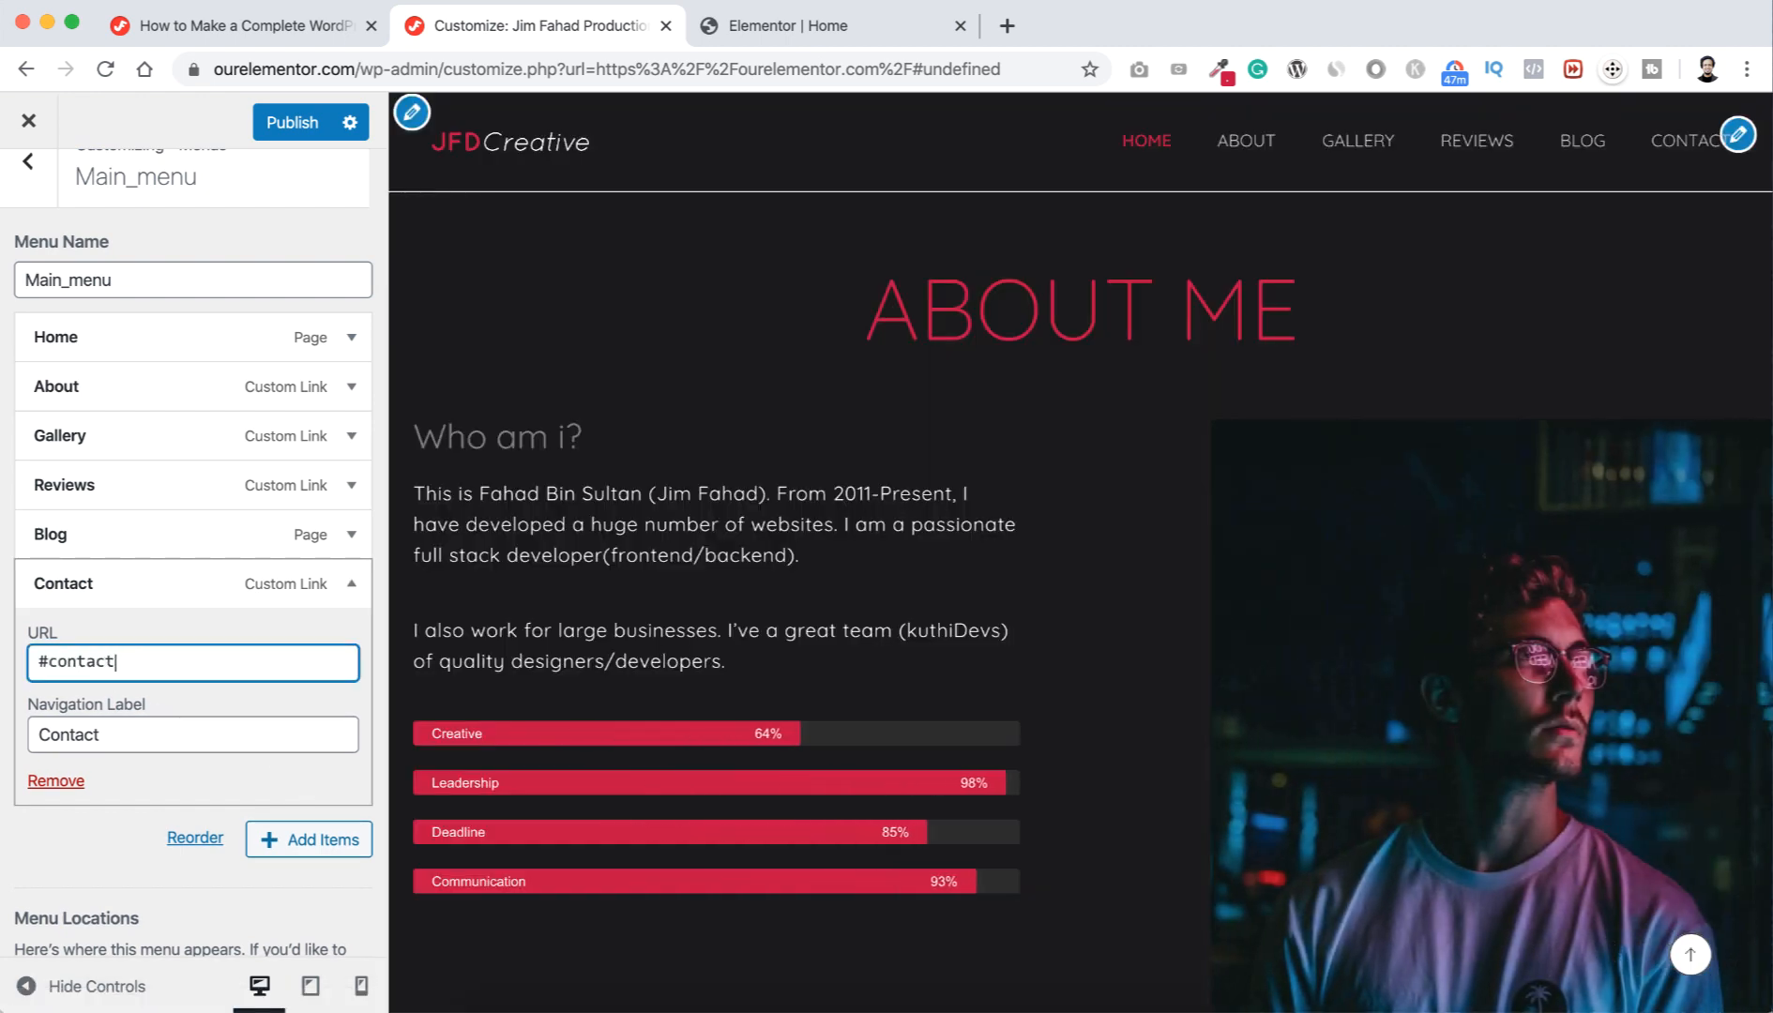
Step: Test the About, Gallery, Reviews and Contact menu links in the preview, then publish the menu changes
{"action": "left_click", "coordinate": [1252, 141]}
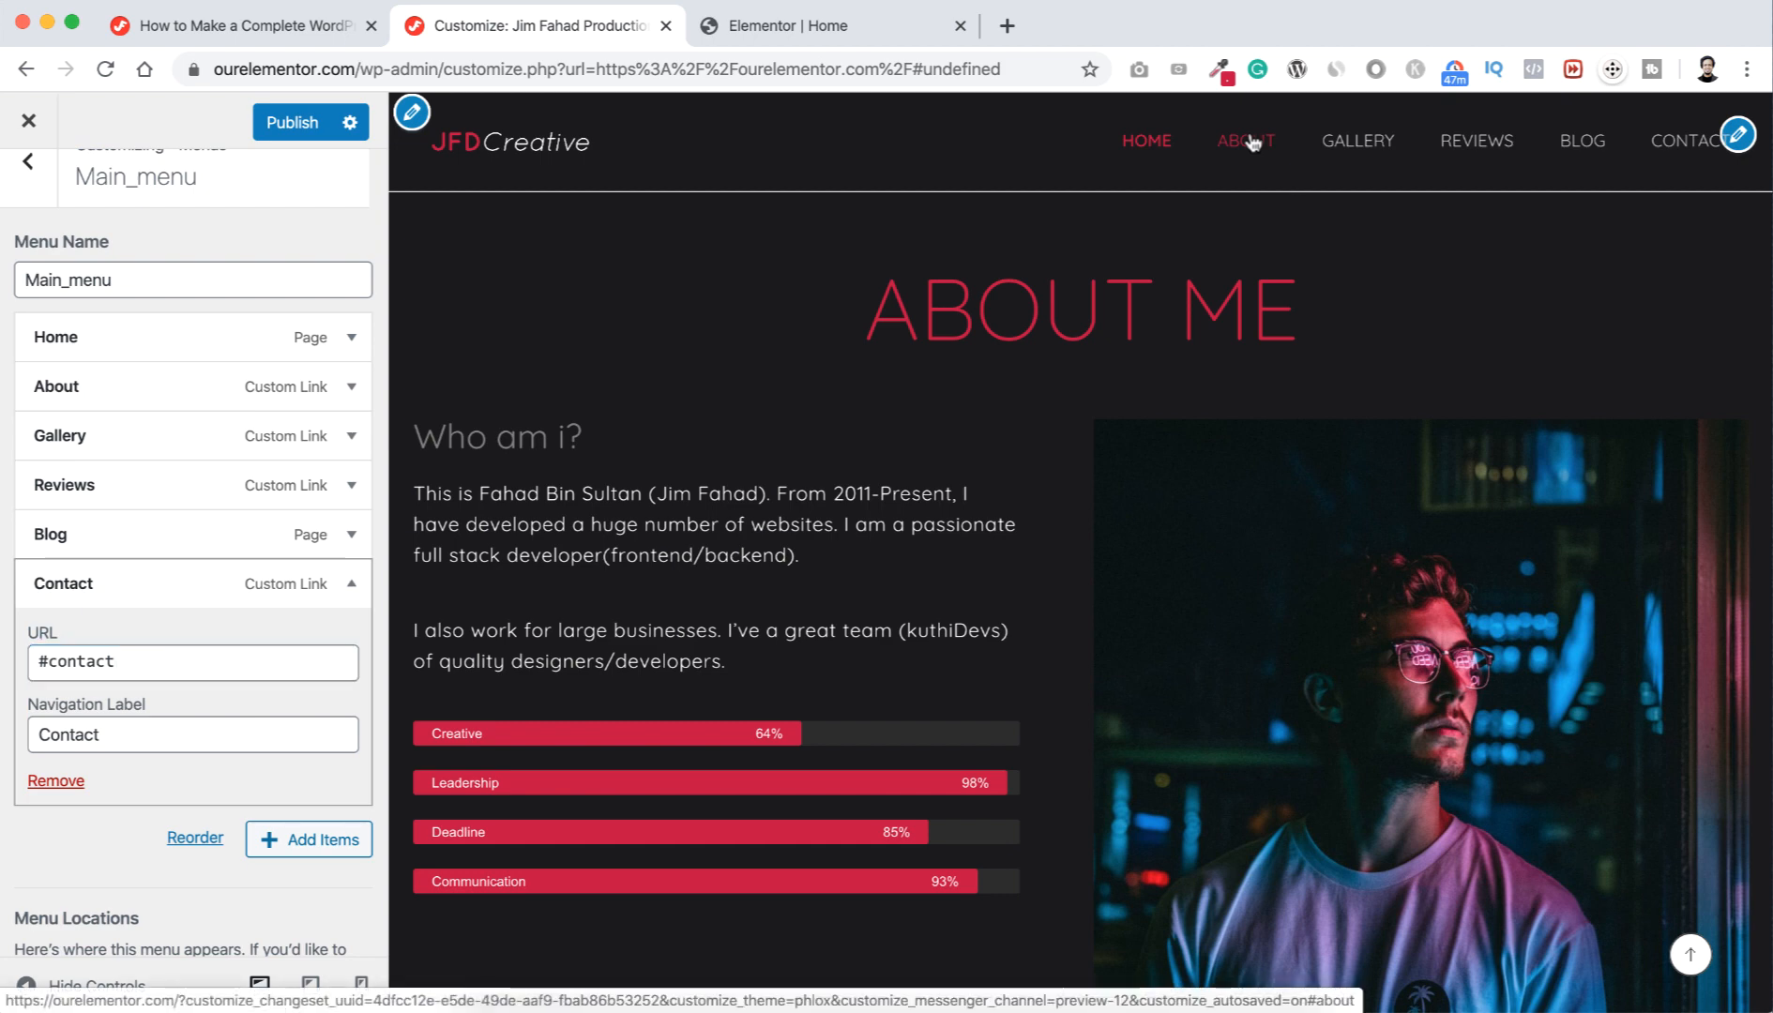
{"action": "left_click", "coordinate": [1357, 142]}
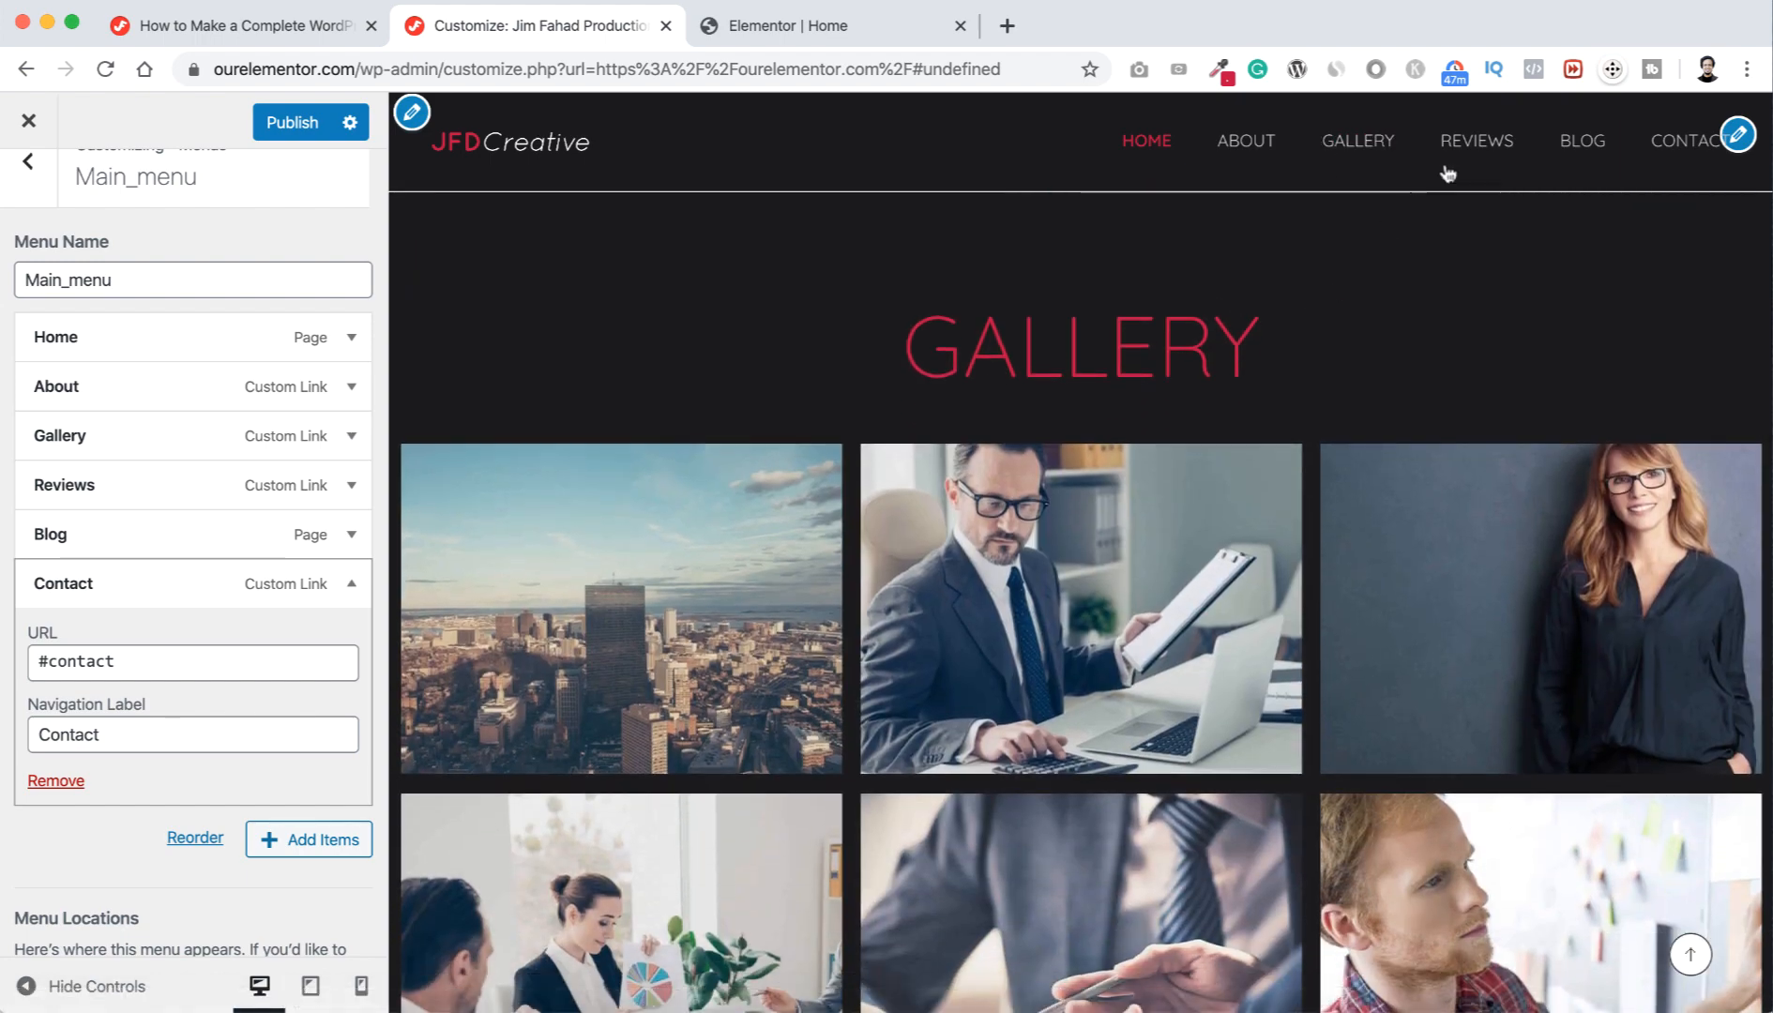
{"action": "left_click", "coordinate": [1469, 150]}
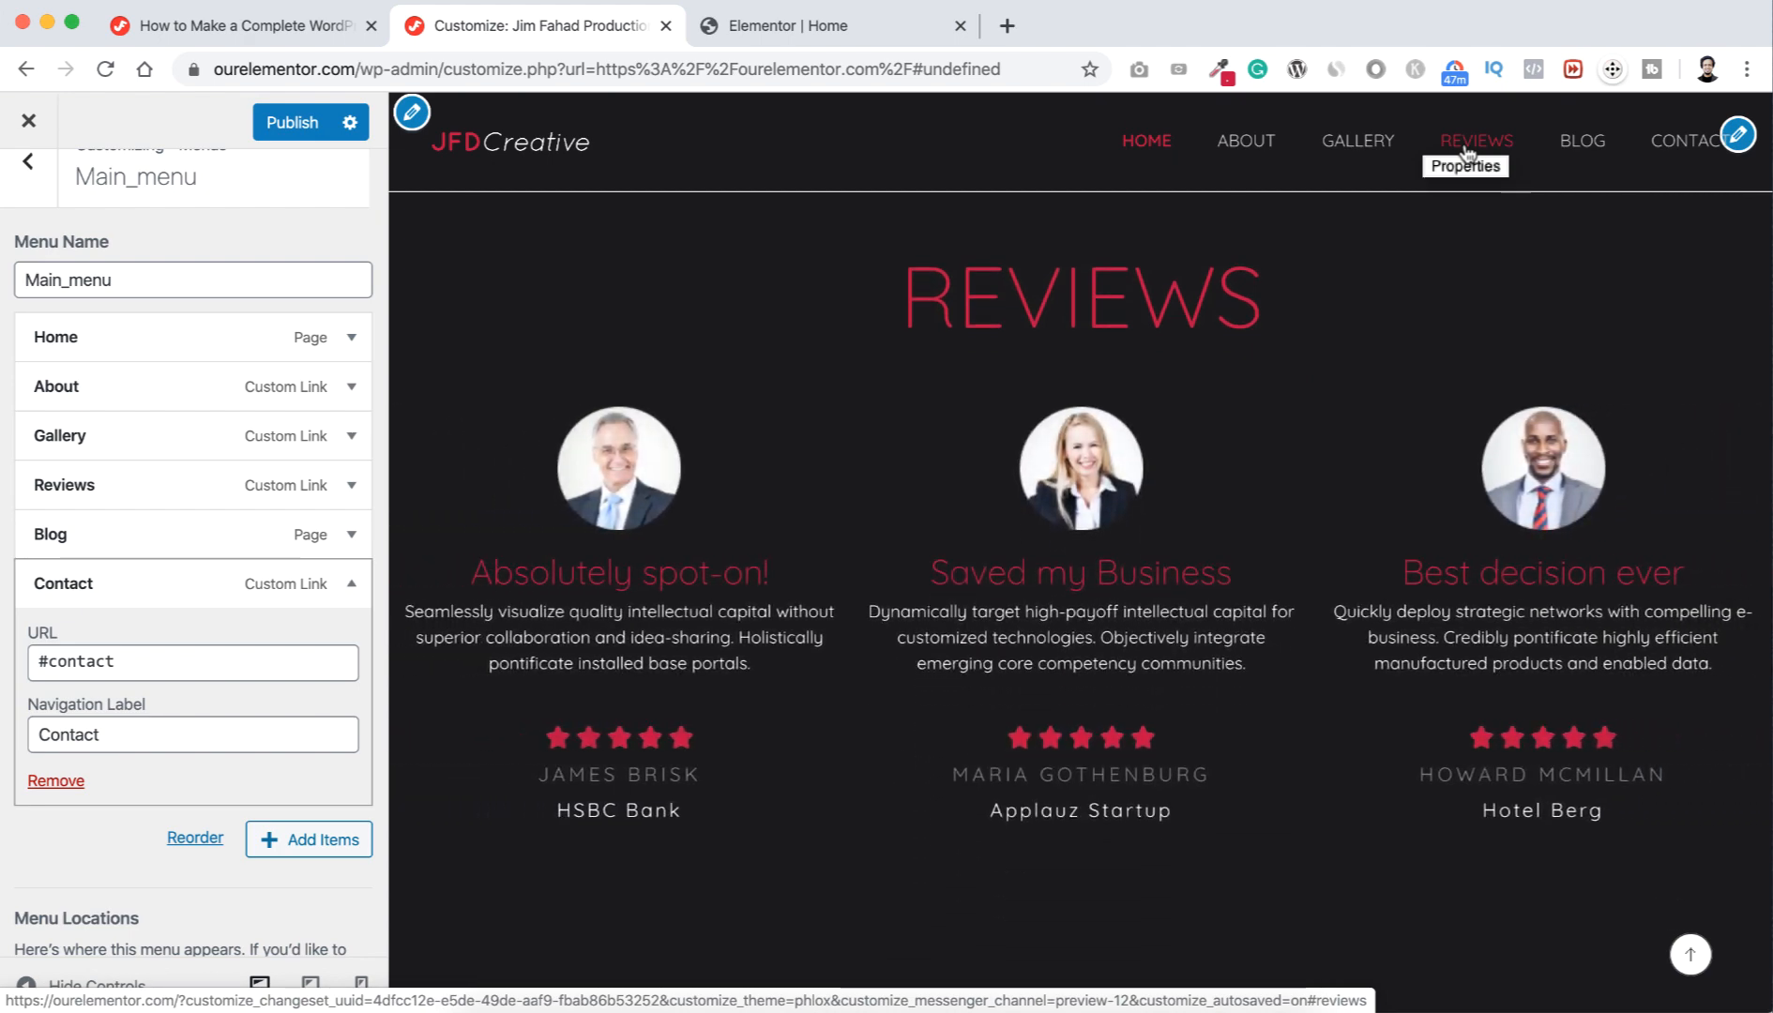
{"action": "left_click", "coordinate": [1672, 145]}
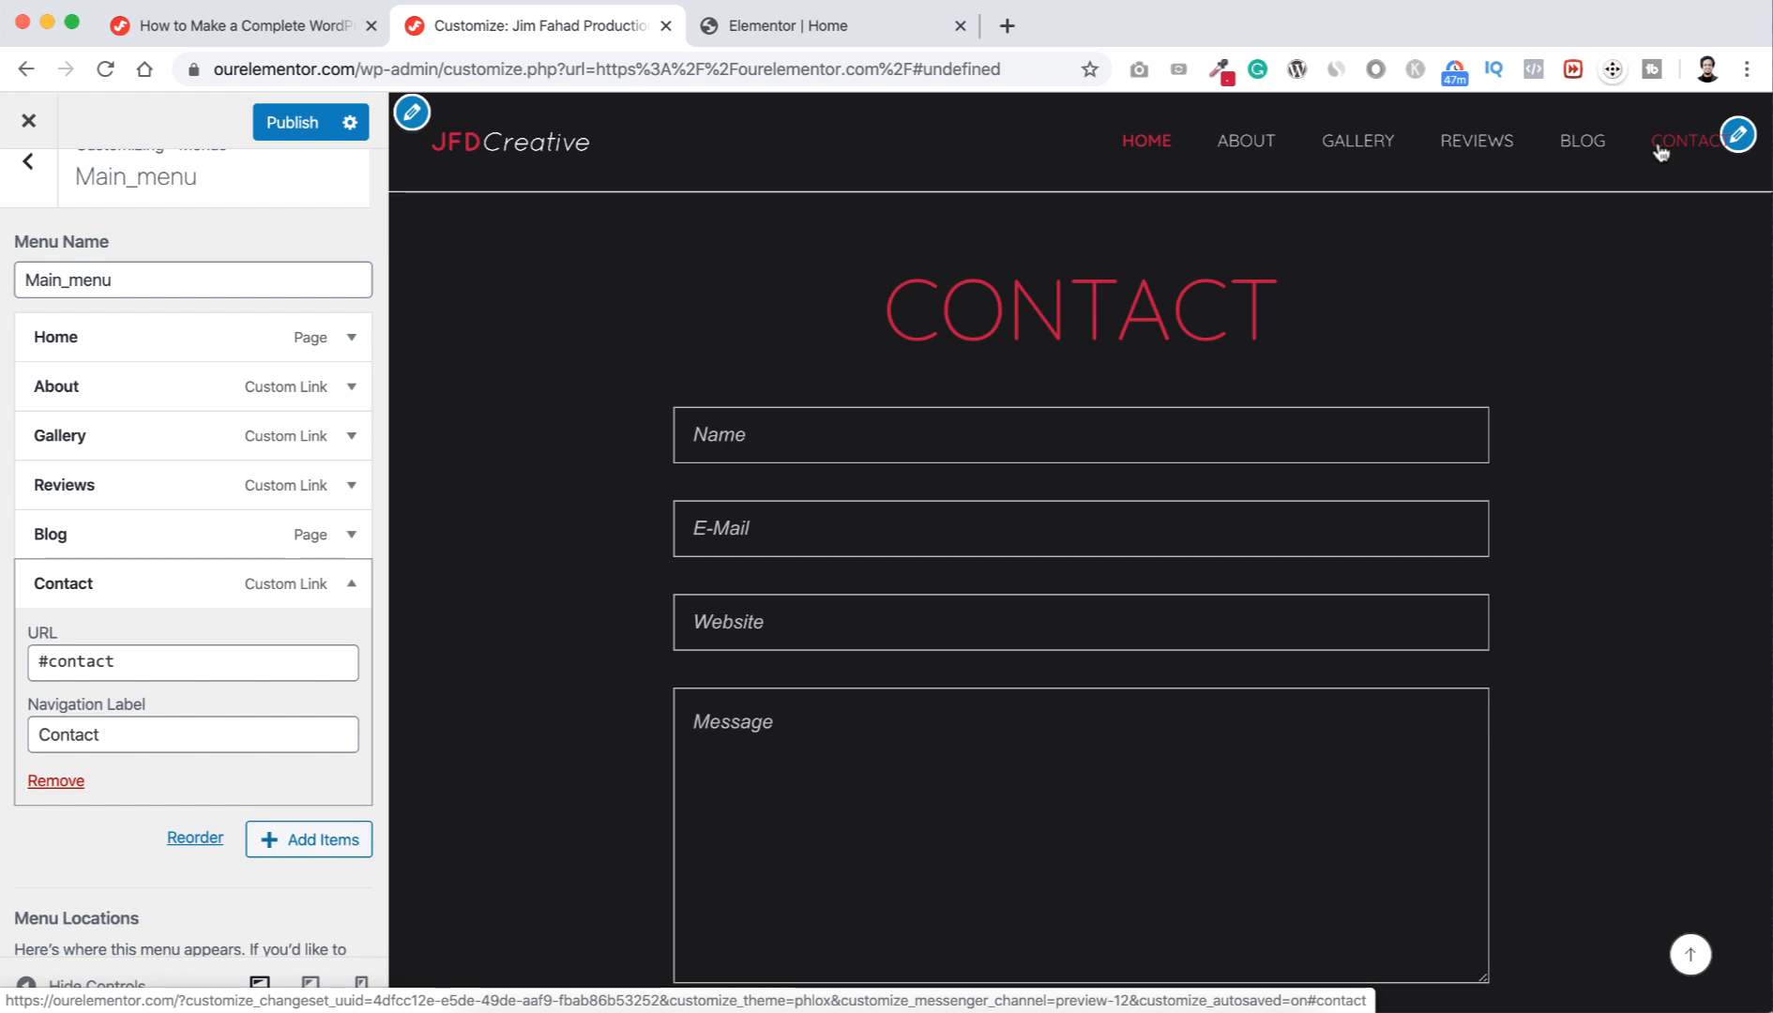
{"action": "left_click", "coordinate": [277, 123]}
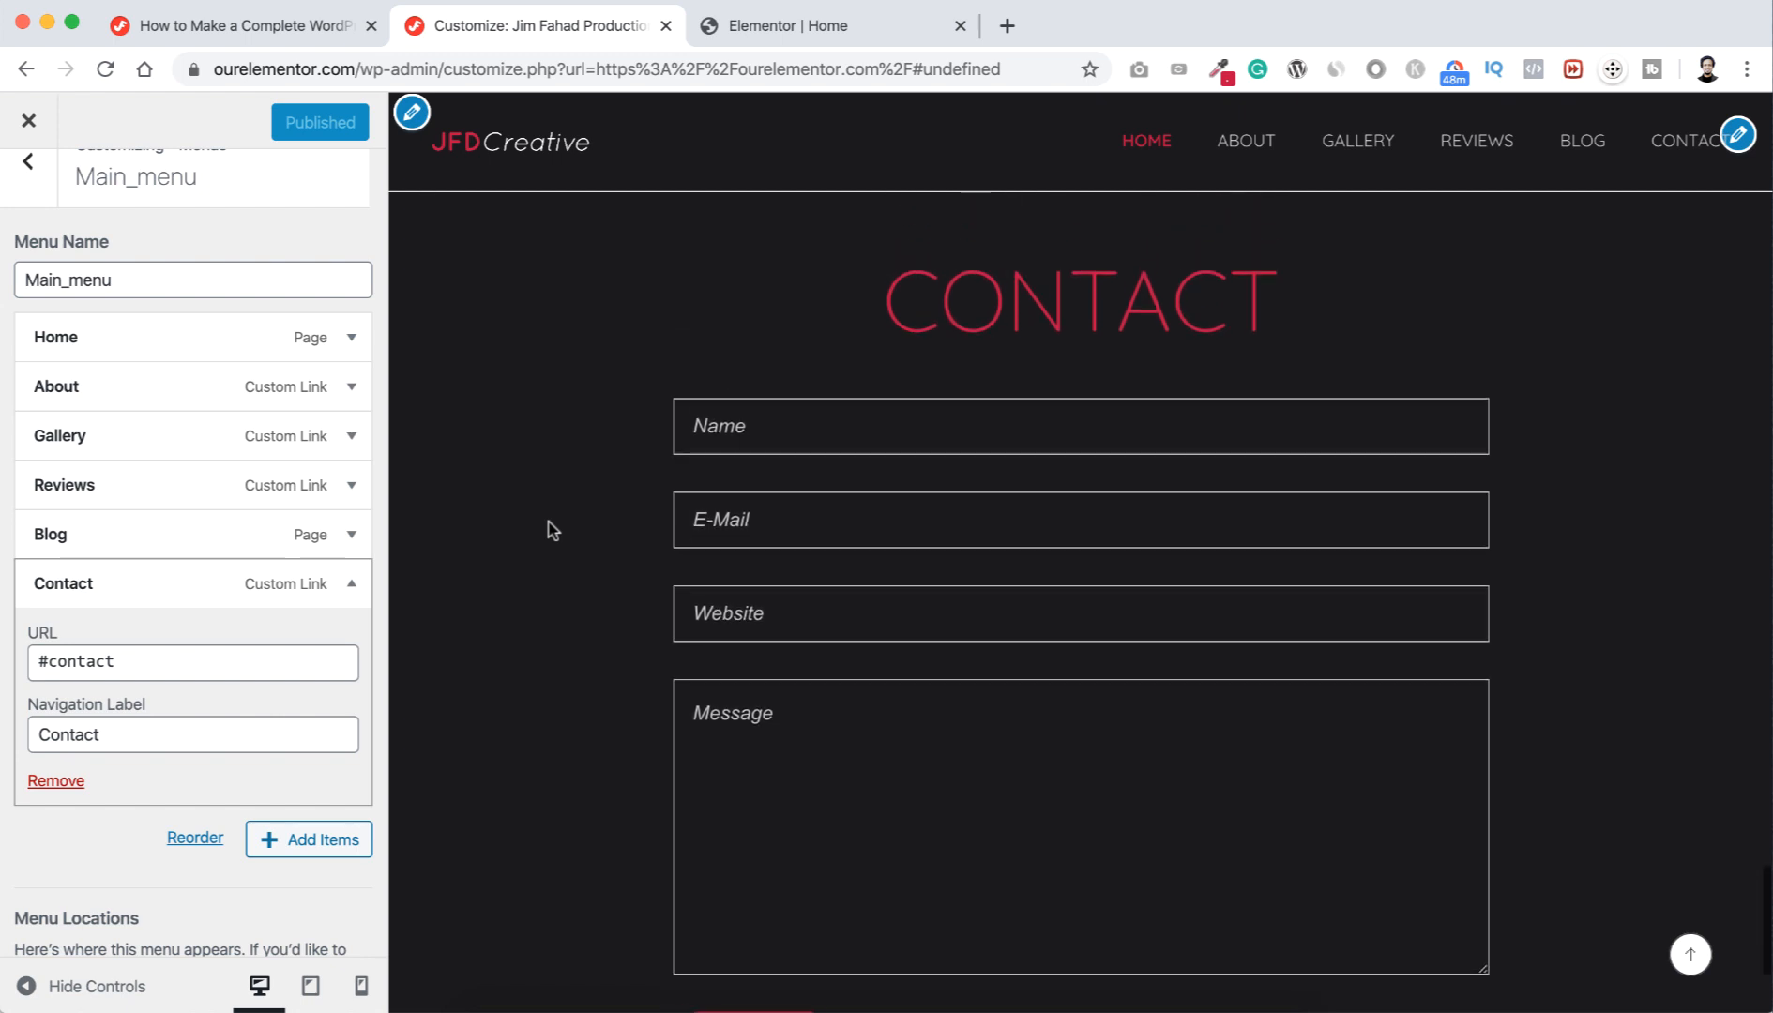
Step: Enable the subfooter in the theme's footer settings, publish the change and check the bottom of the page in the reloaded preview
{"action": "scroll", "coordinate": [553, 531], "scroll_direction": "down", "scroll_amount": 2}
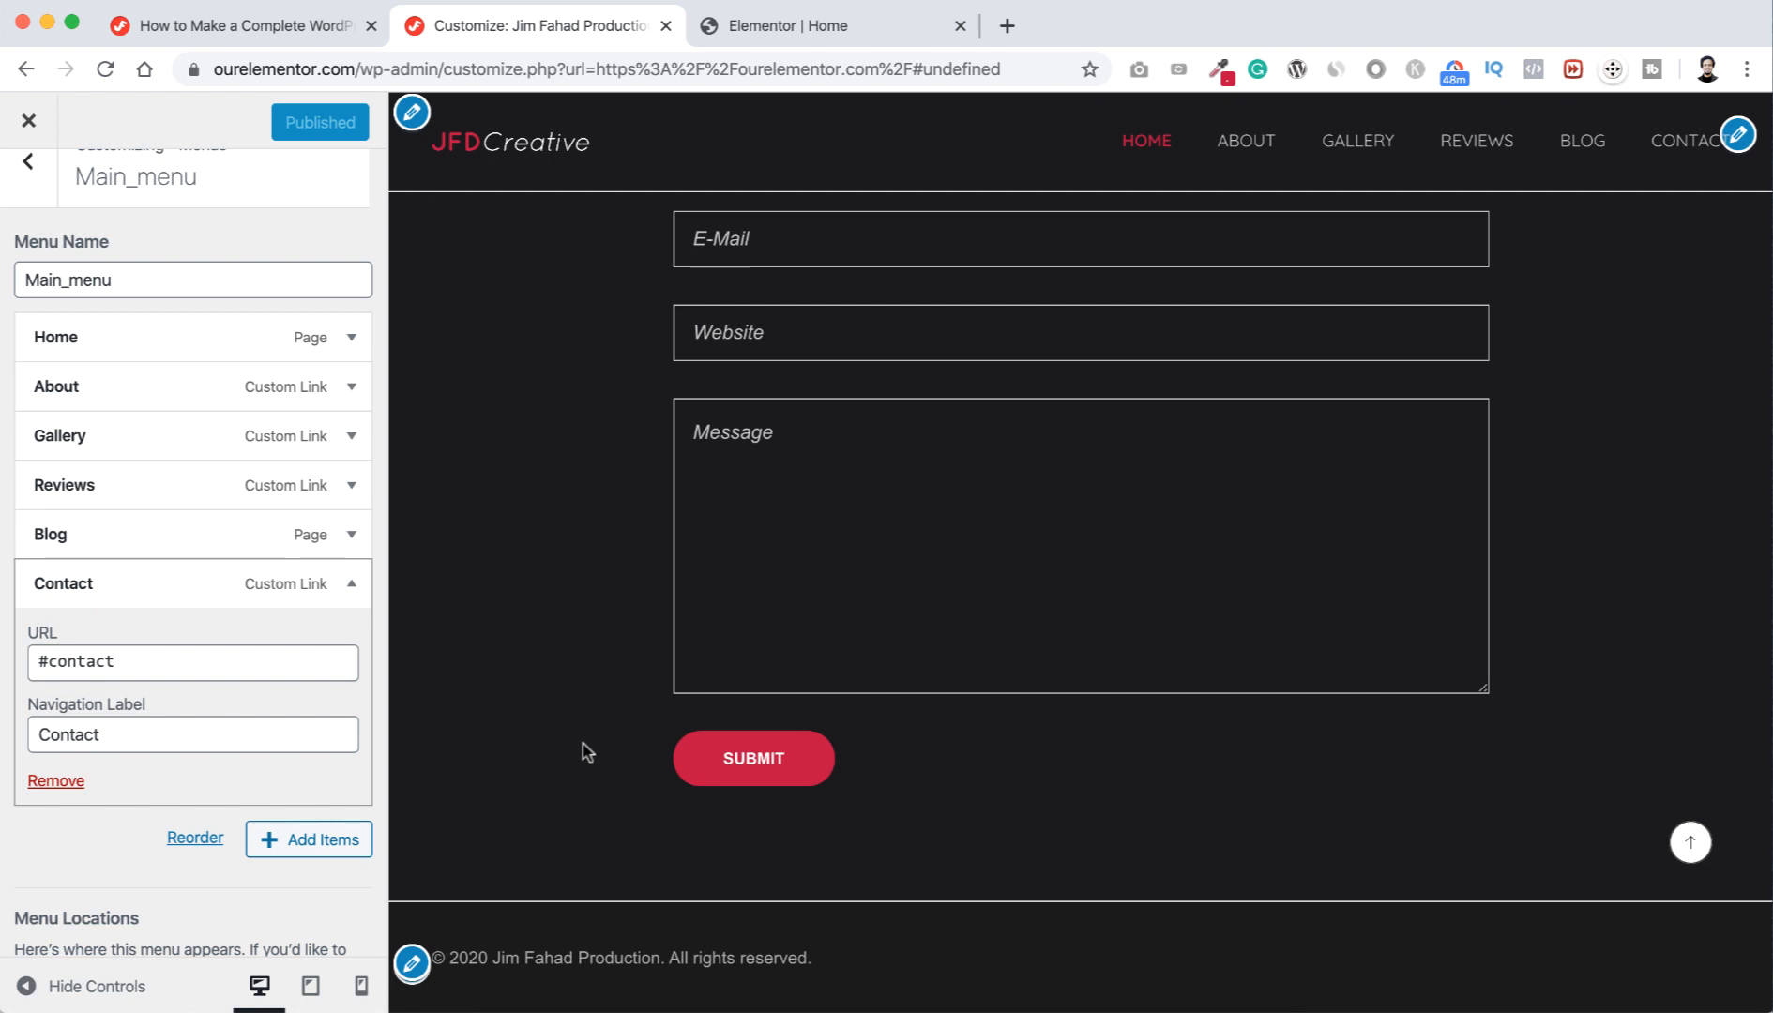
{"action": "scroll", "coordinate": [253, 241], "scroll_direction": "up", "scroll_amount": 1}
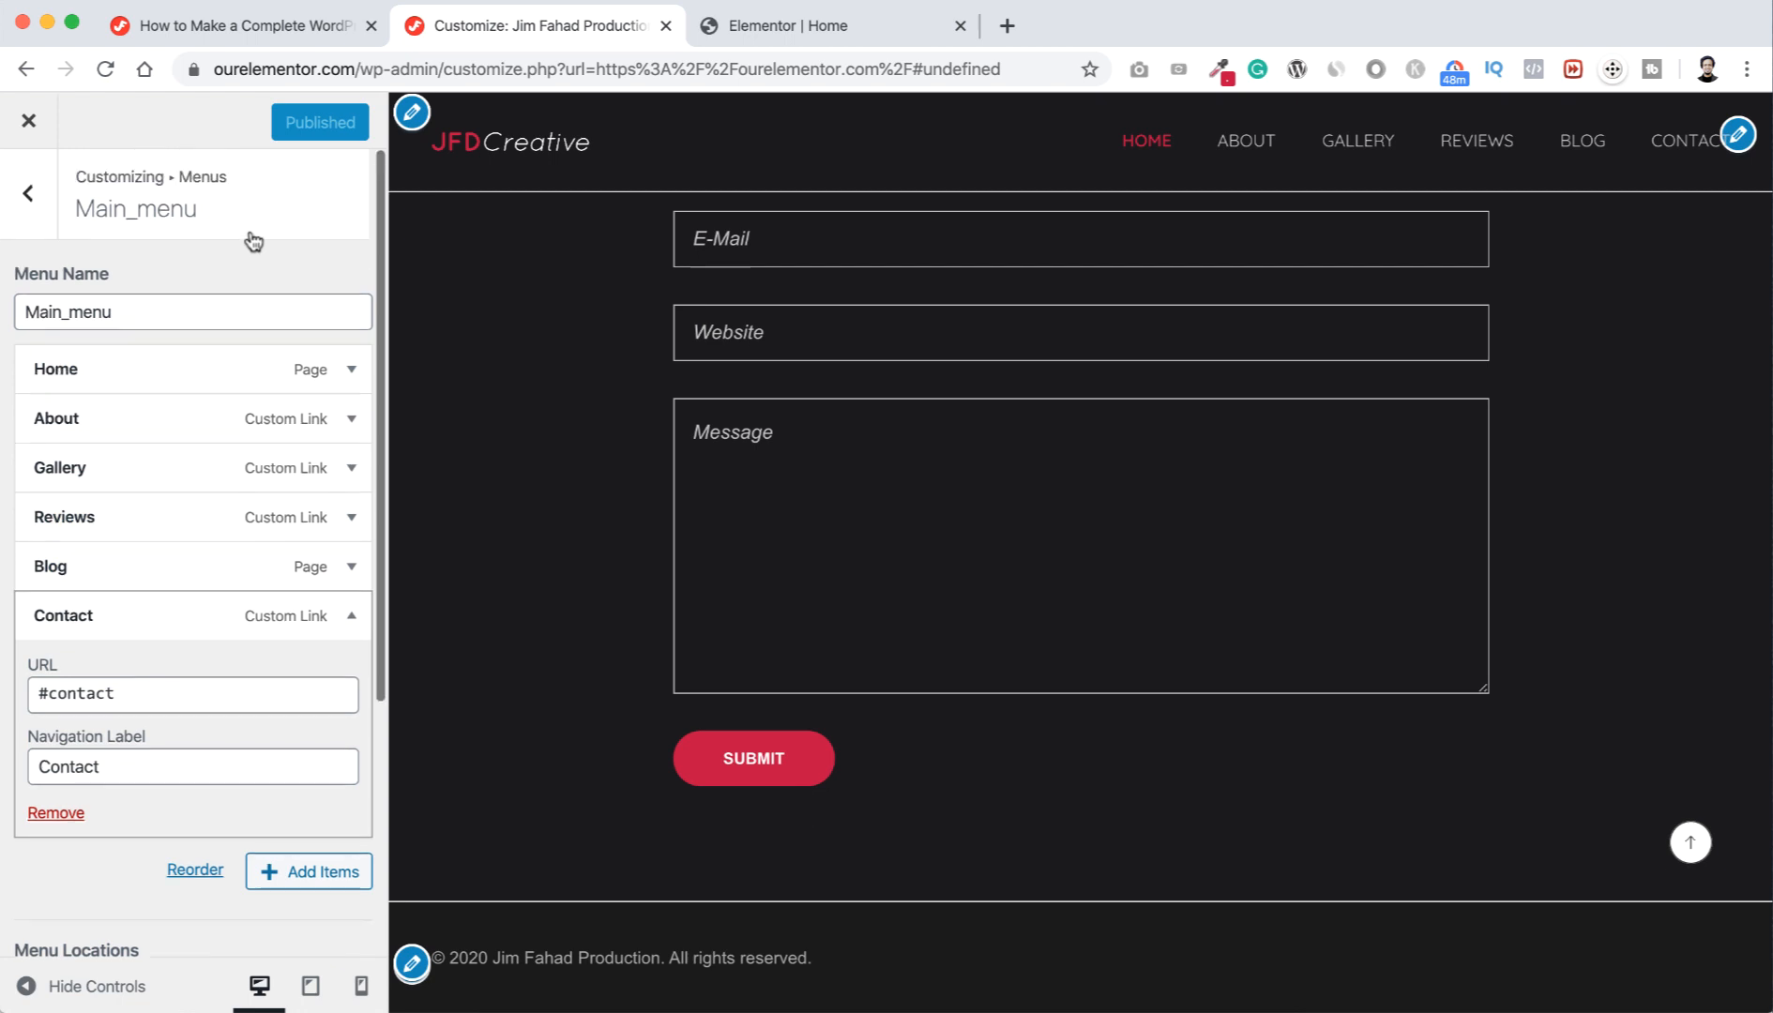
{"action": "left_click", "coordinate": [28, 194]}
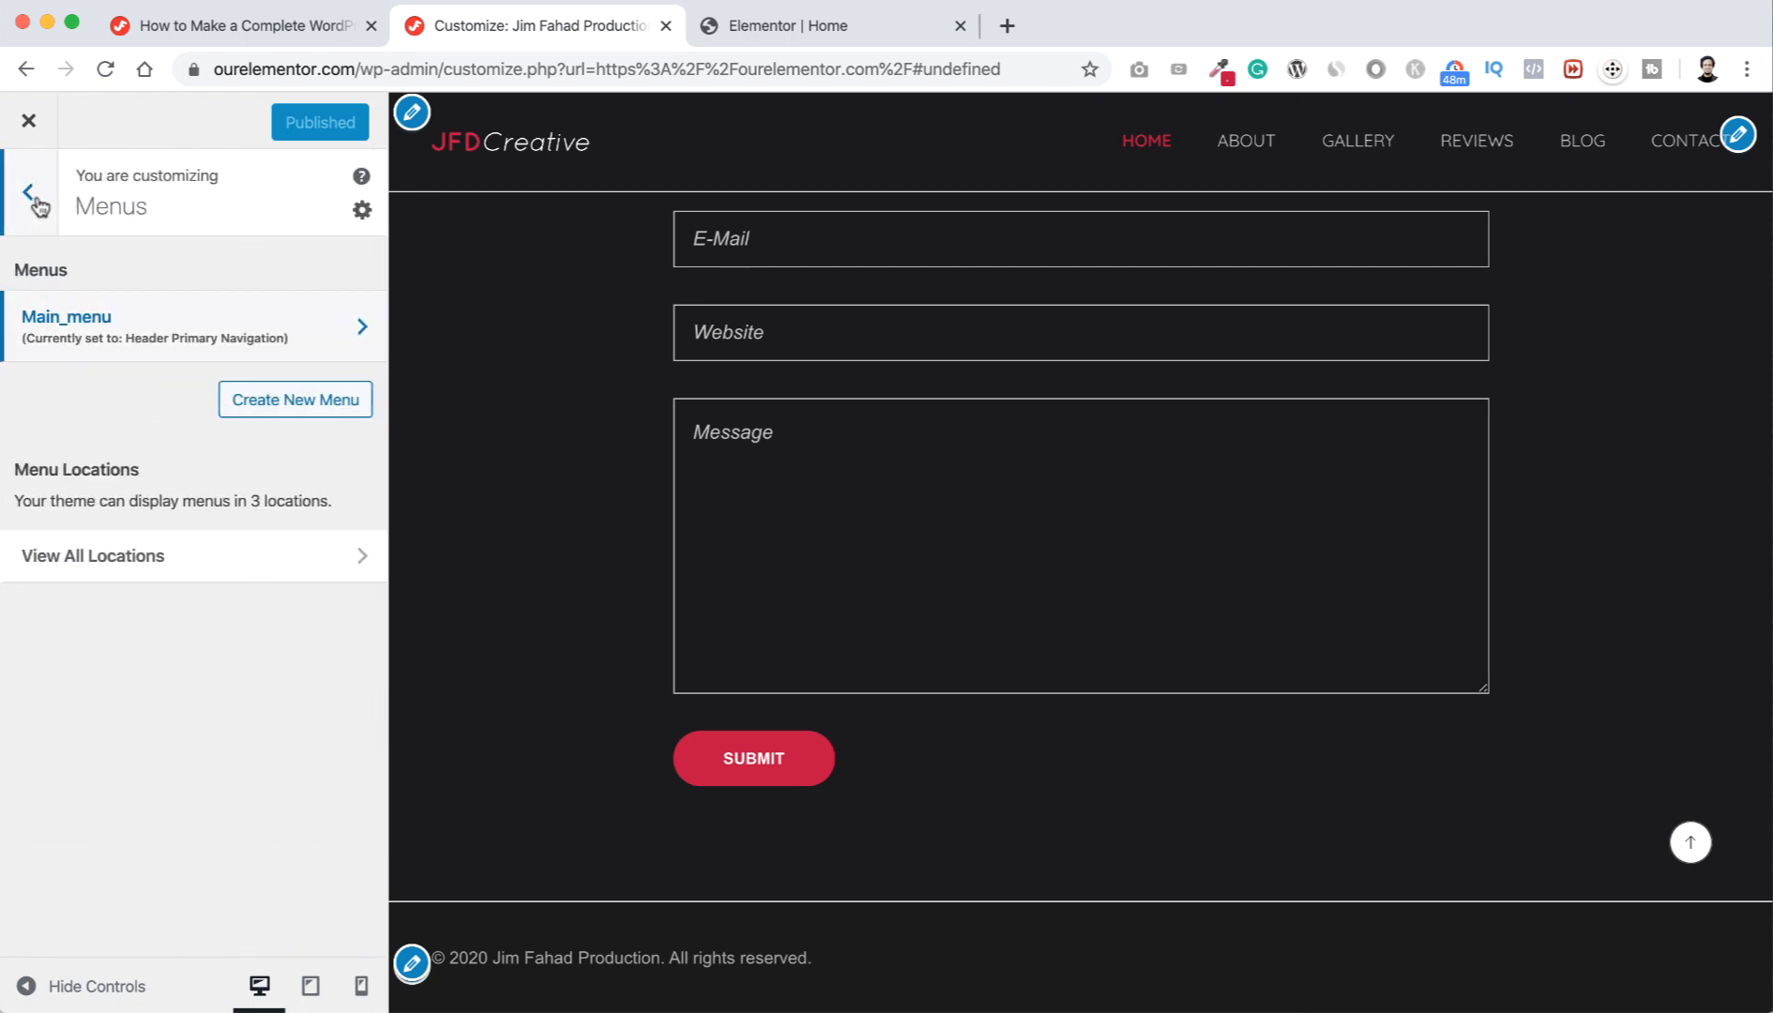
{"action": "left_click", "coordinate": [29, 191]}
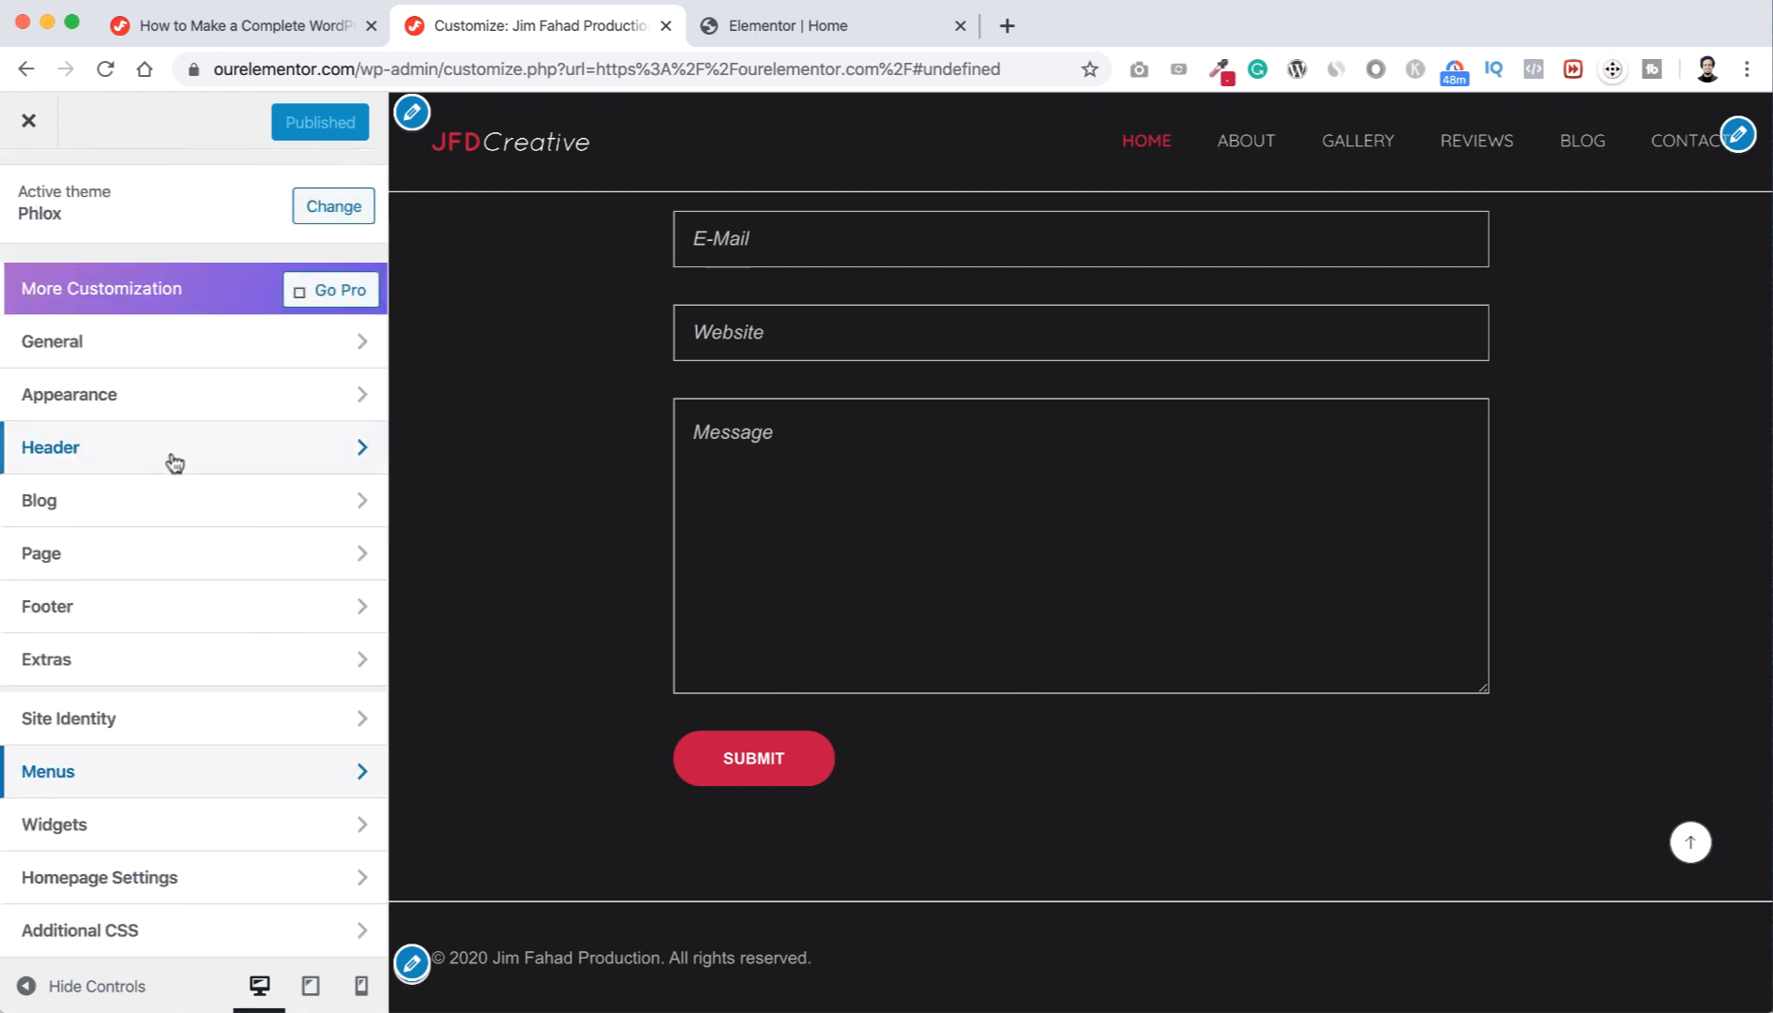
{"action": "left_click", "coordinate": [157, 612]}
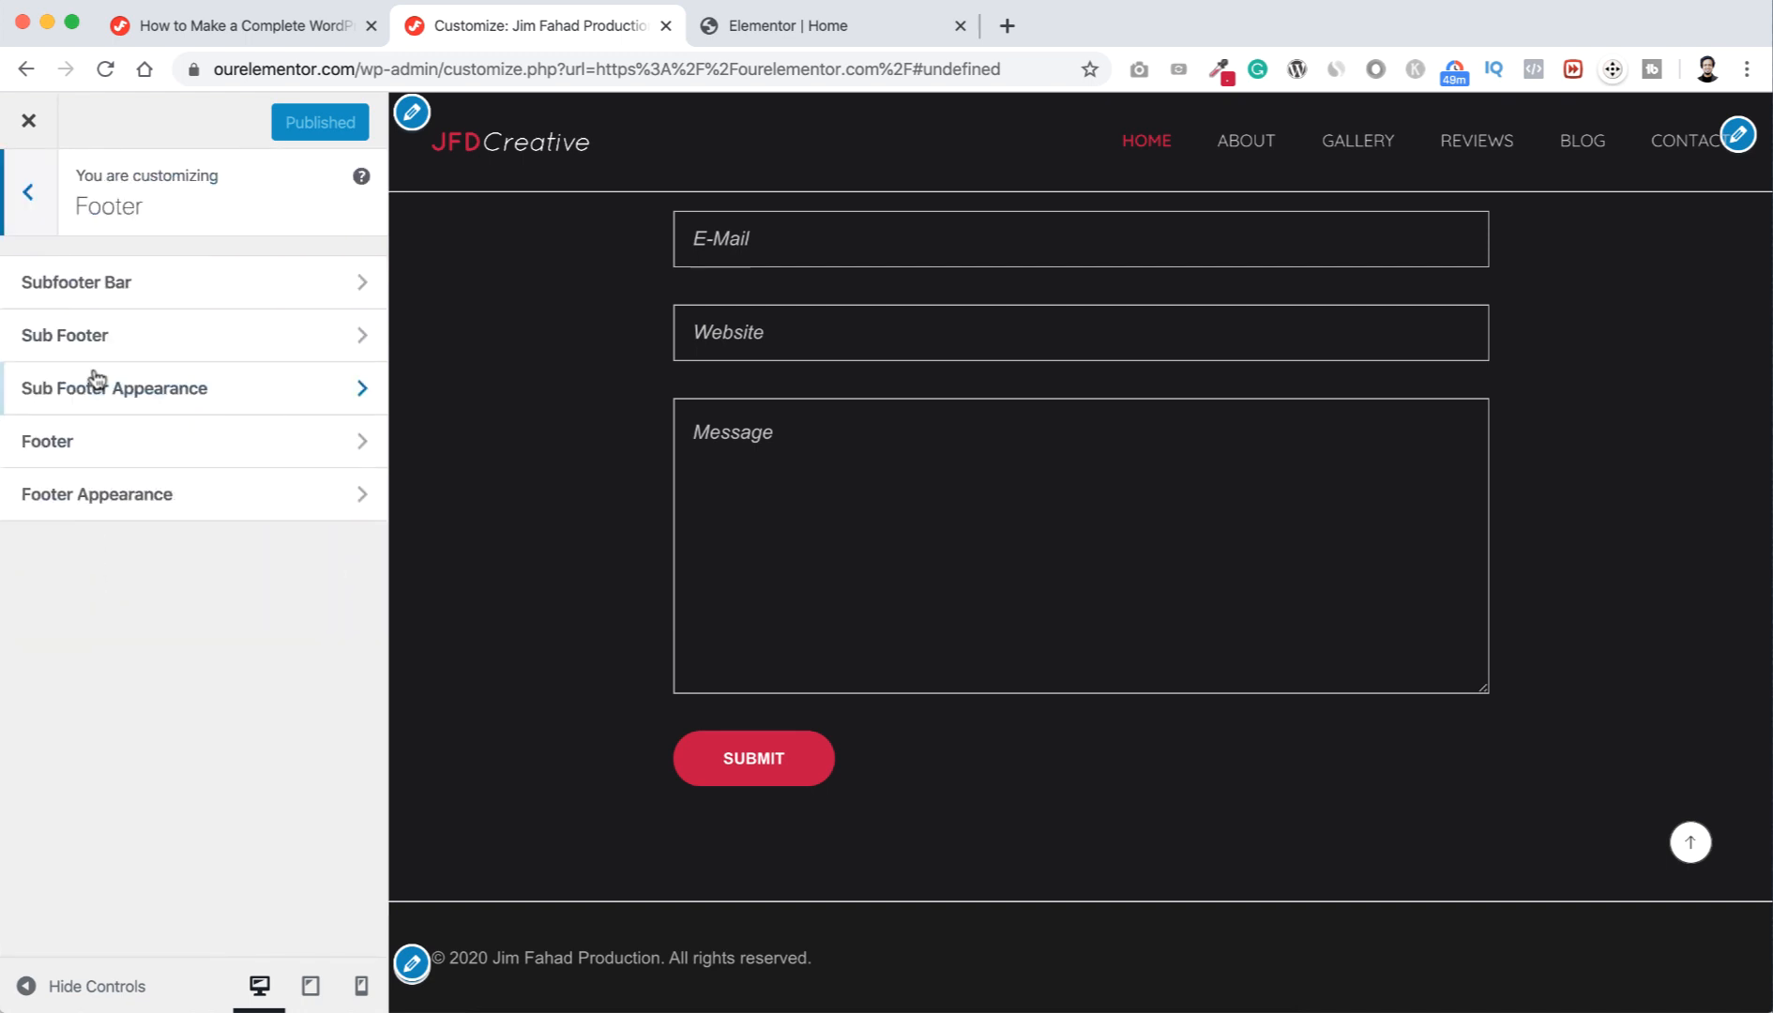
{"action": "left_click", "coordinate": [167, 346]}
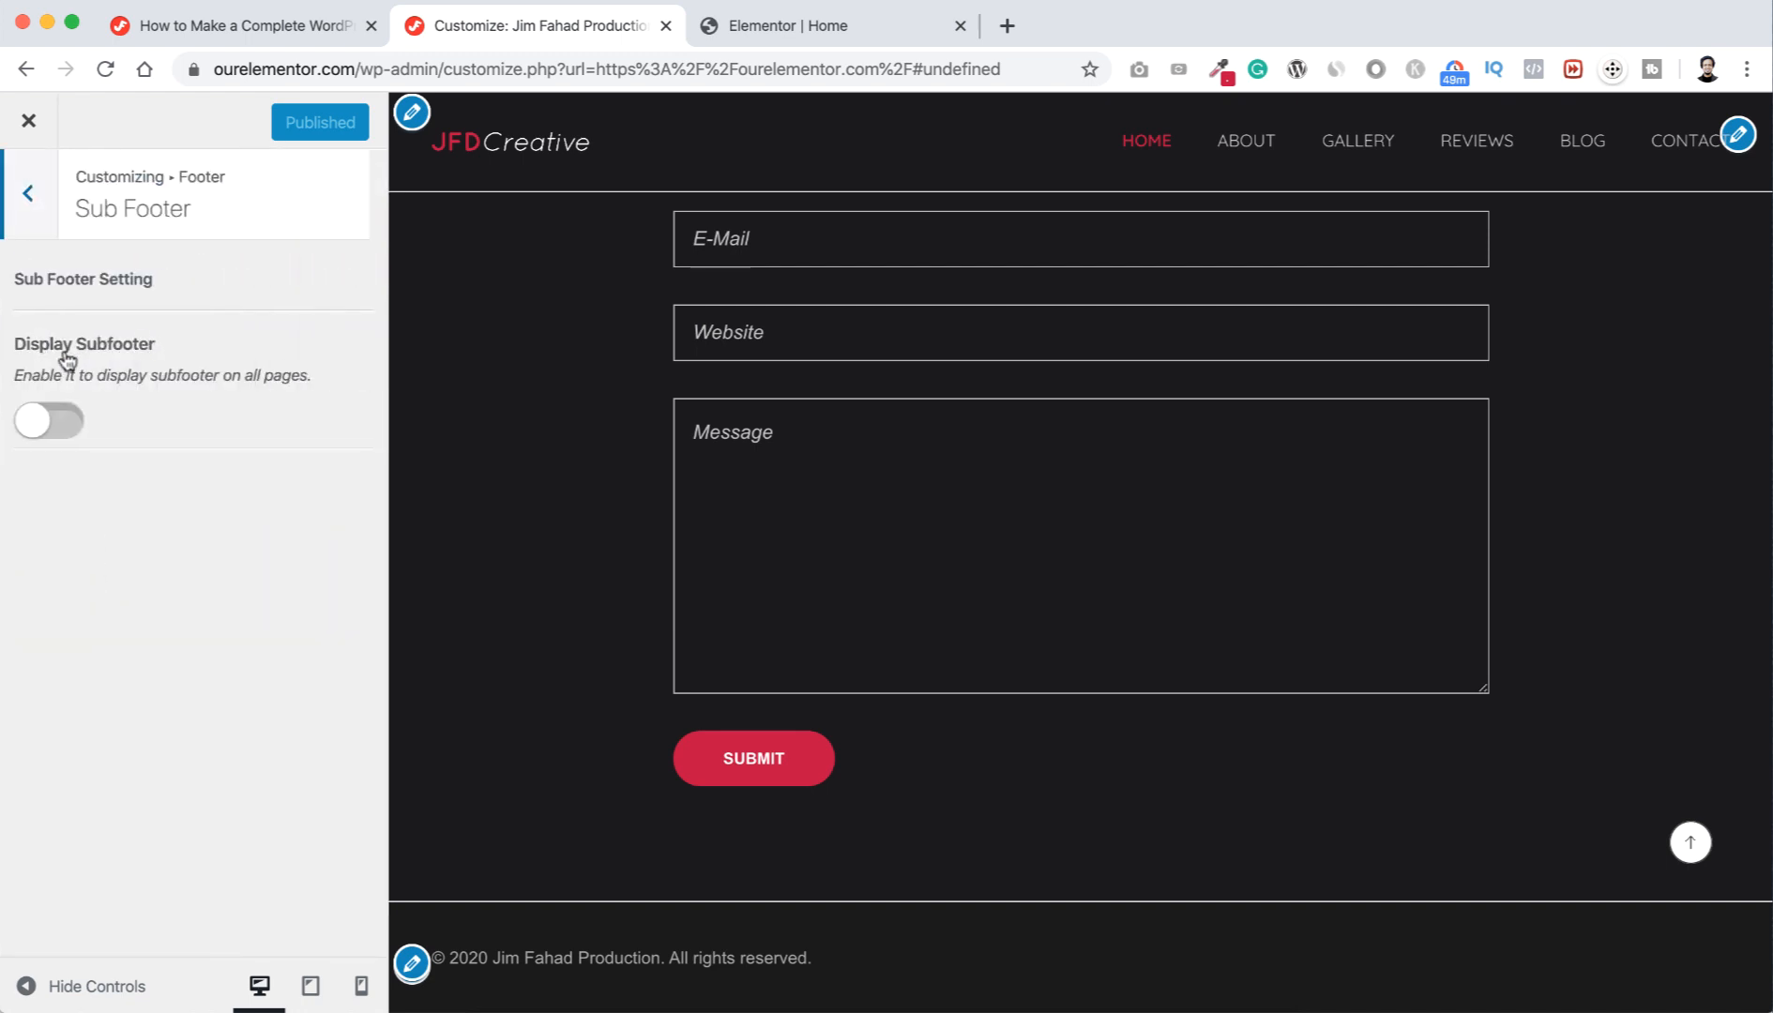
{"action": "left_click", "coordinate": [63, 419]}
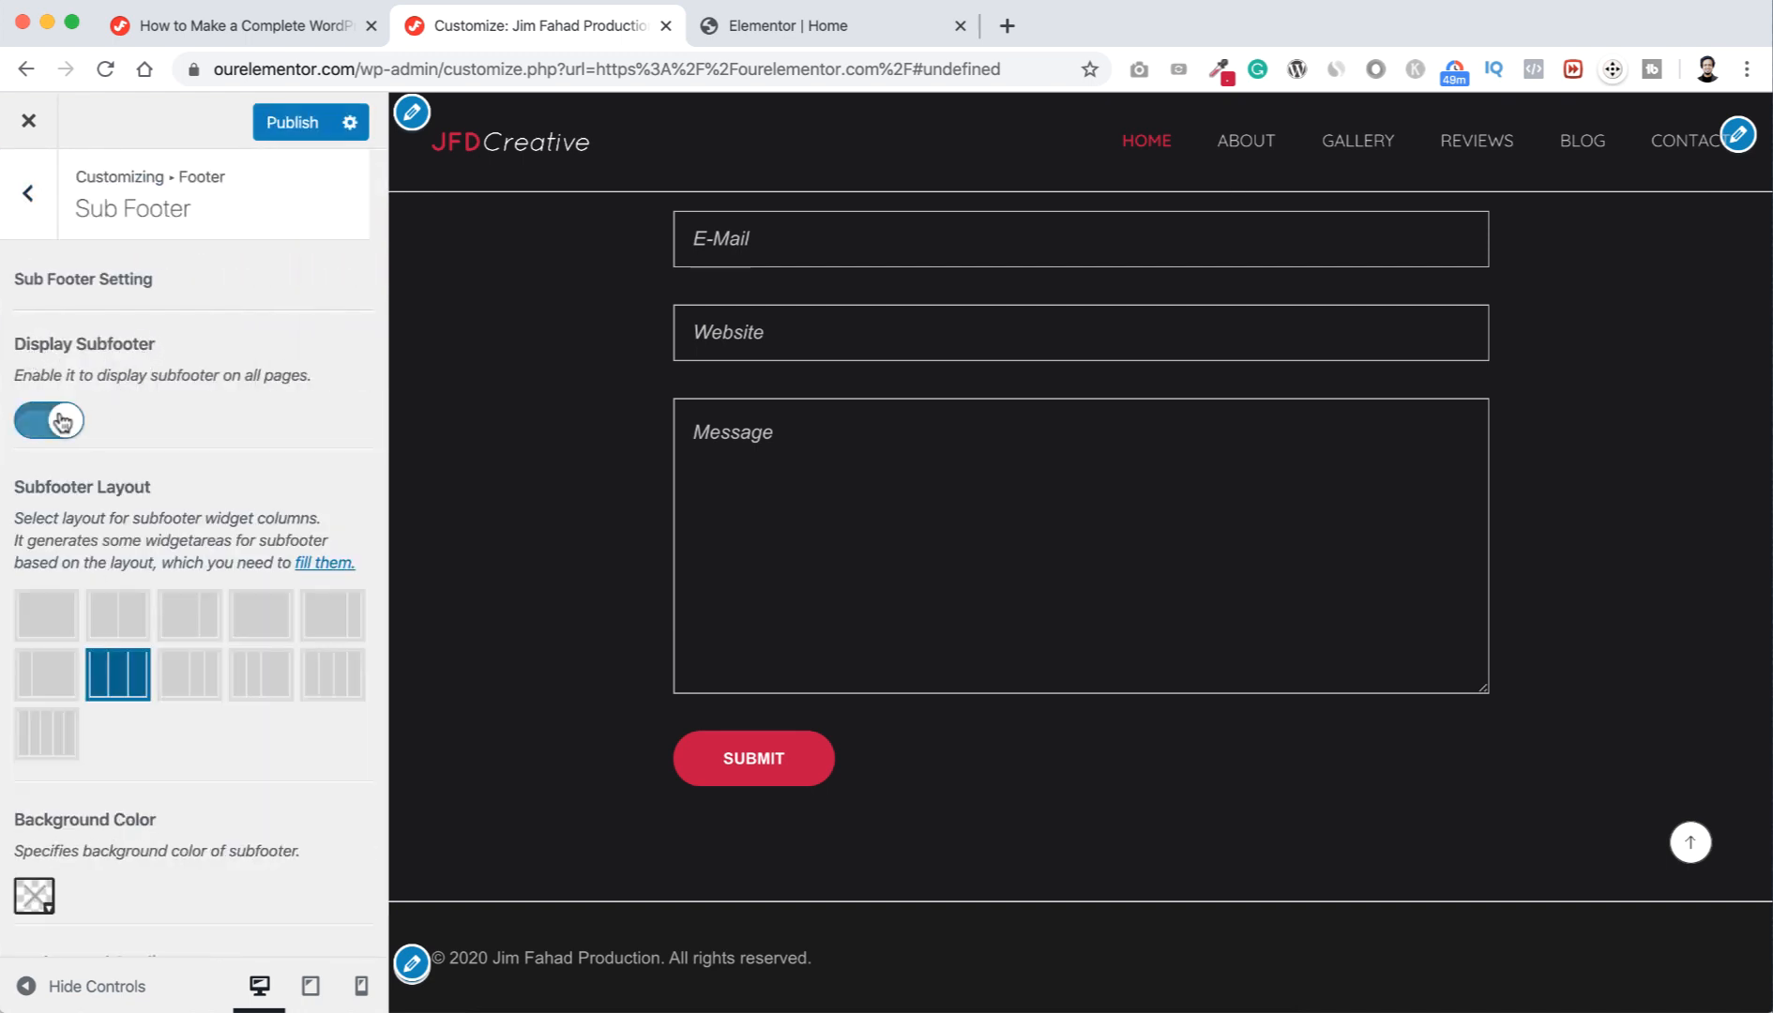
{"action": "scroll", "coordinate": [178, 463], "scroll_direction": "down", "scroll_amount": 3}
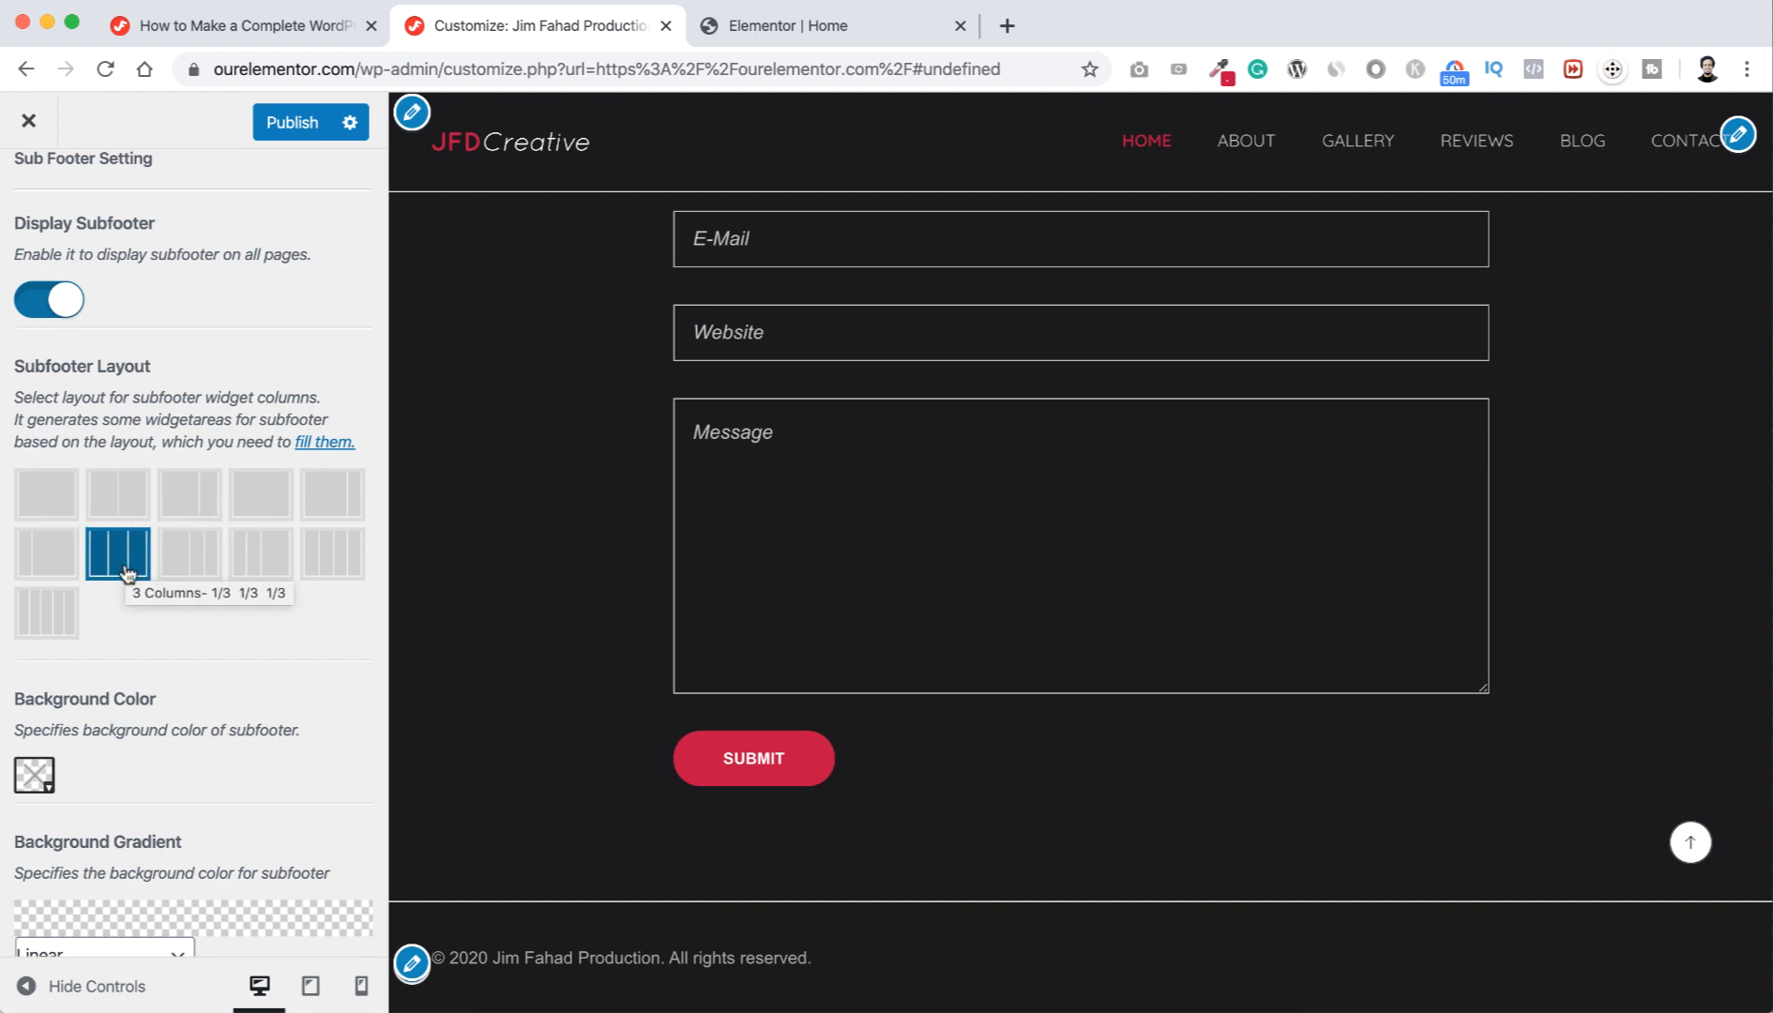
{"action": "left_click", "coordinate": [291, 121]}
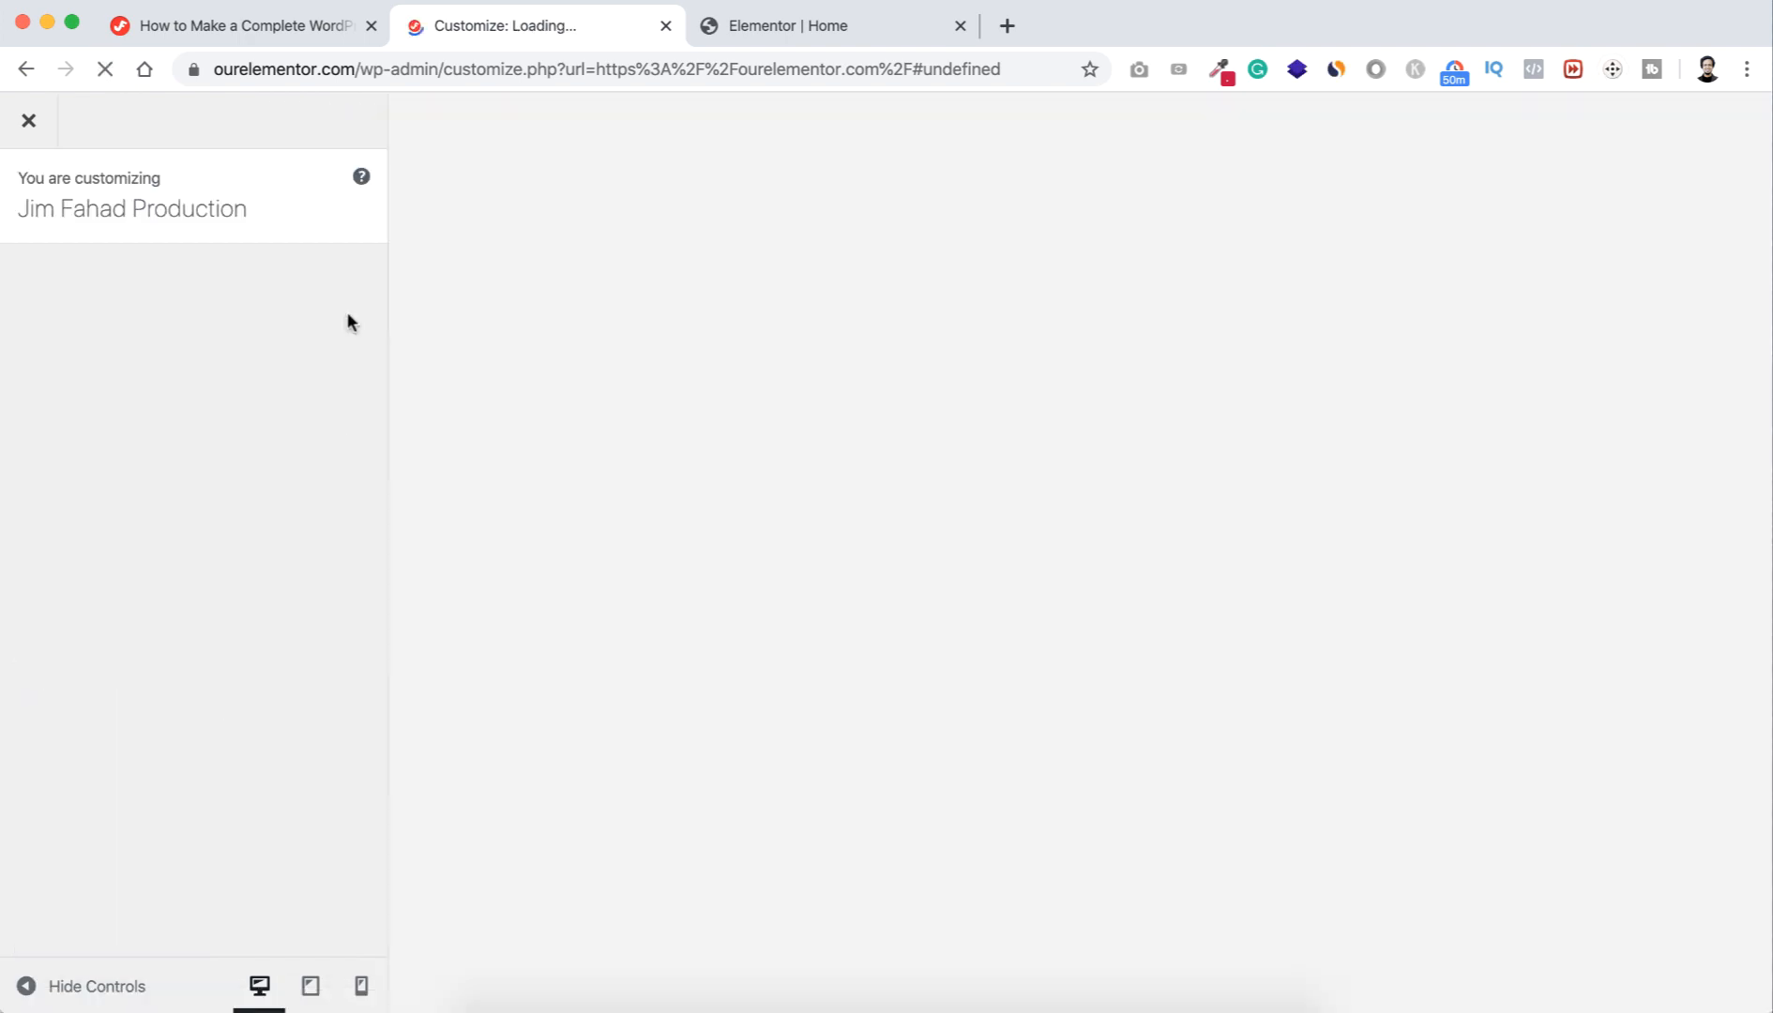
{"action": "scroll", "coordinate": [690, 641], "scroll_direction": "down", "scroll_amount": 20}
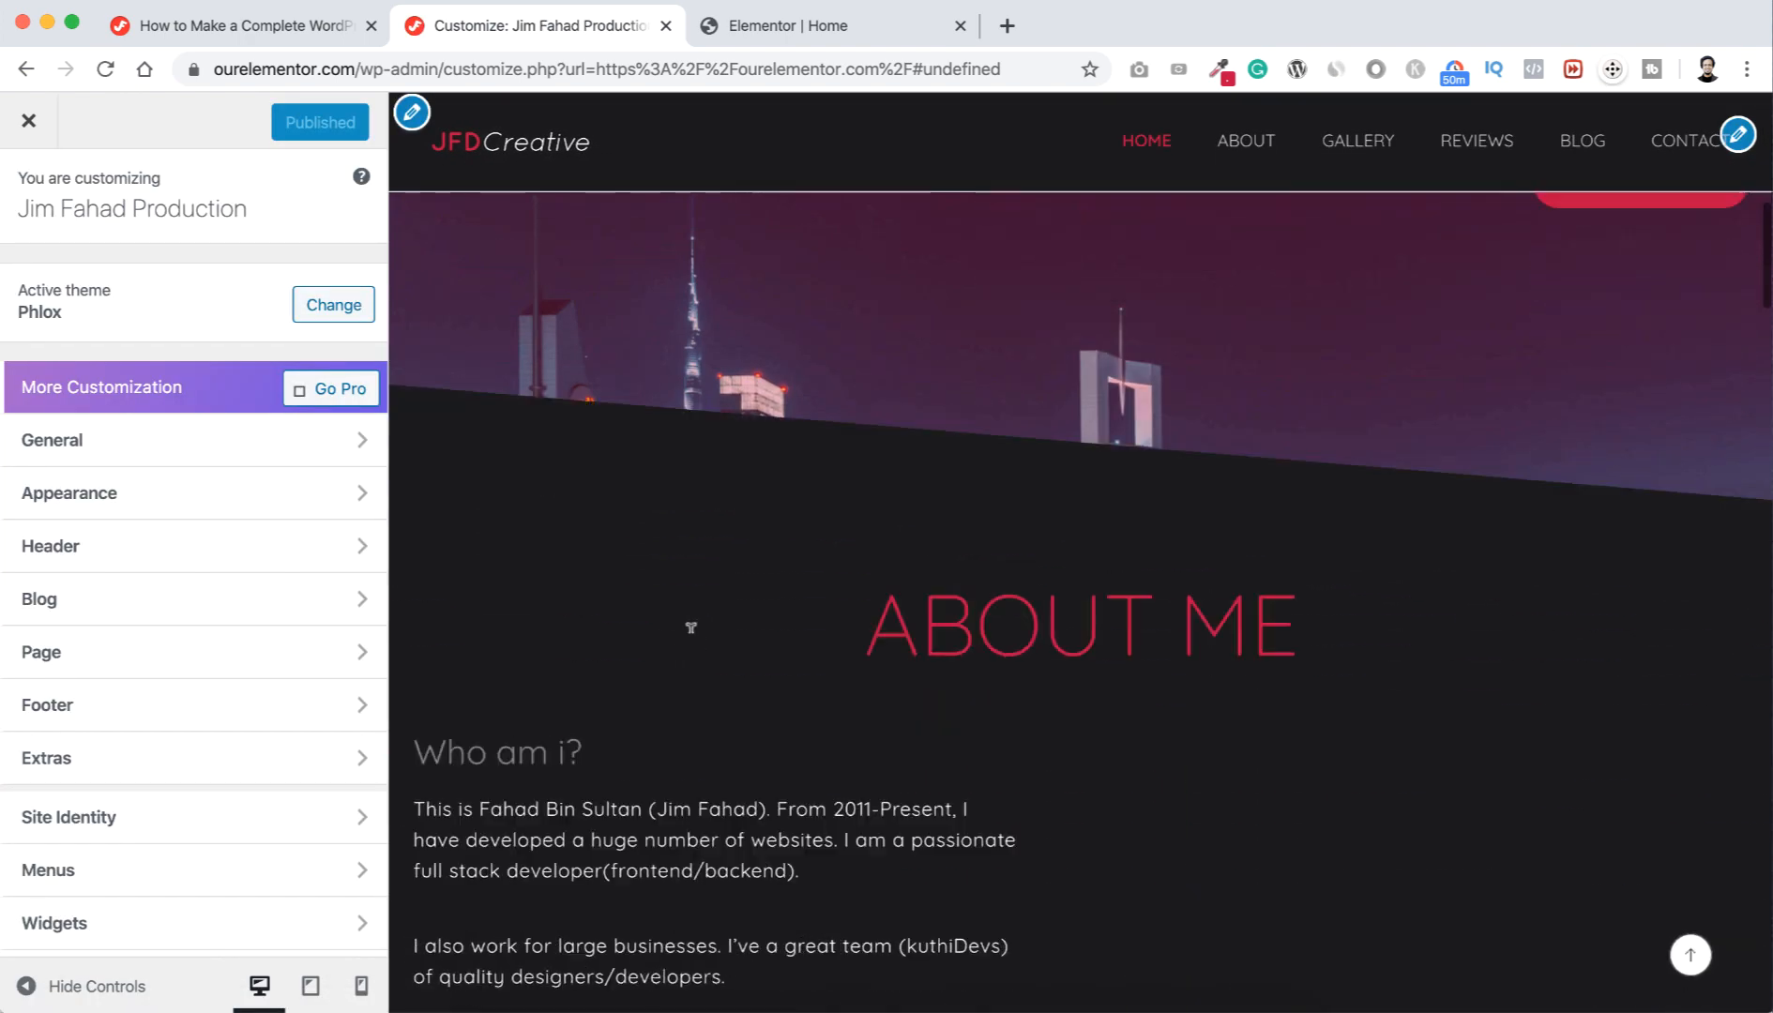
{"action": "scroll", "coordinate": [692, 641], "scroll_direction": "down", "scroll_amount": 15}
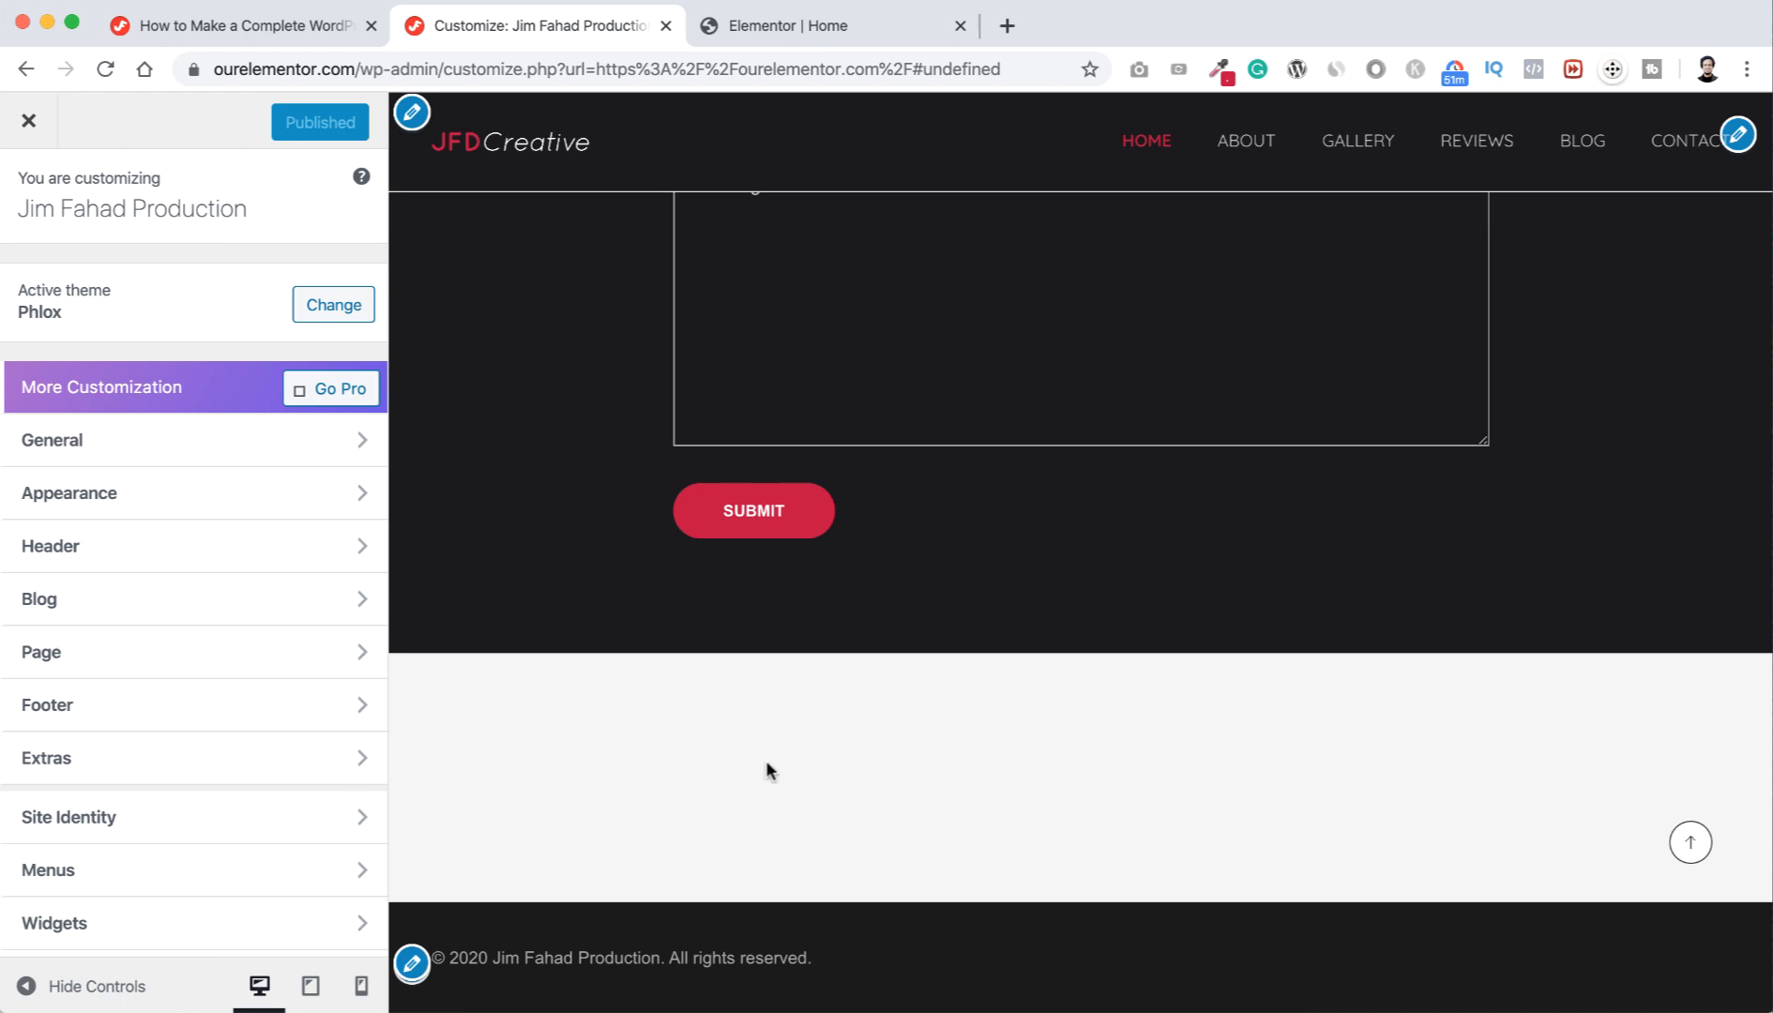
Step: Add a Text widget to the Subfooter First Widget Area
{"action": "scroll", "coordinate": [269, 784], "scroll_direction": "down", "scroll_amount": 2}
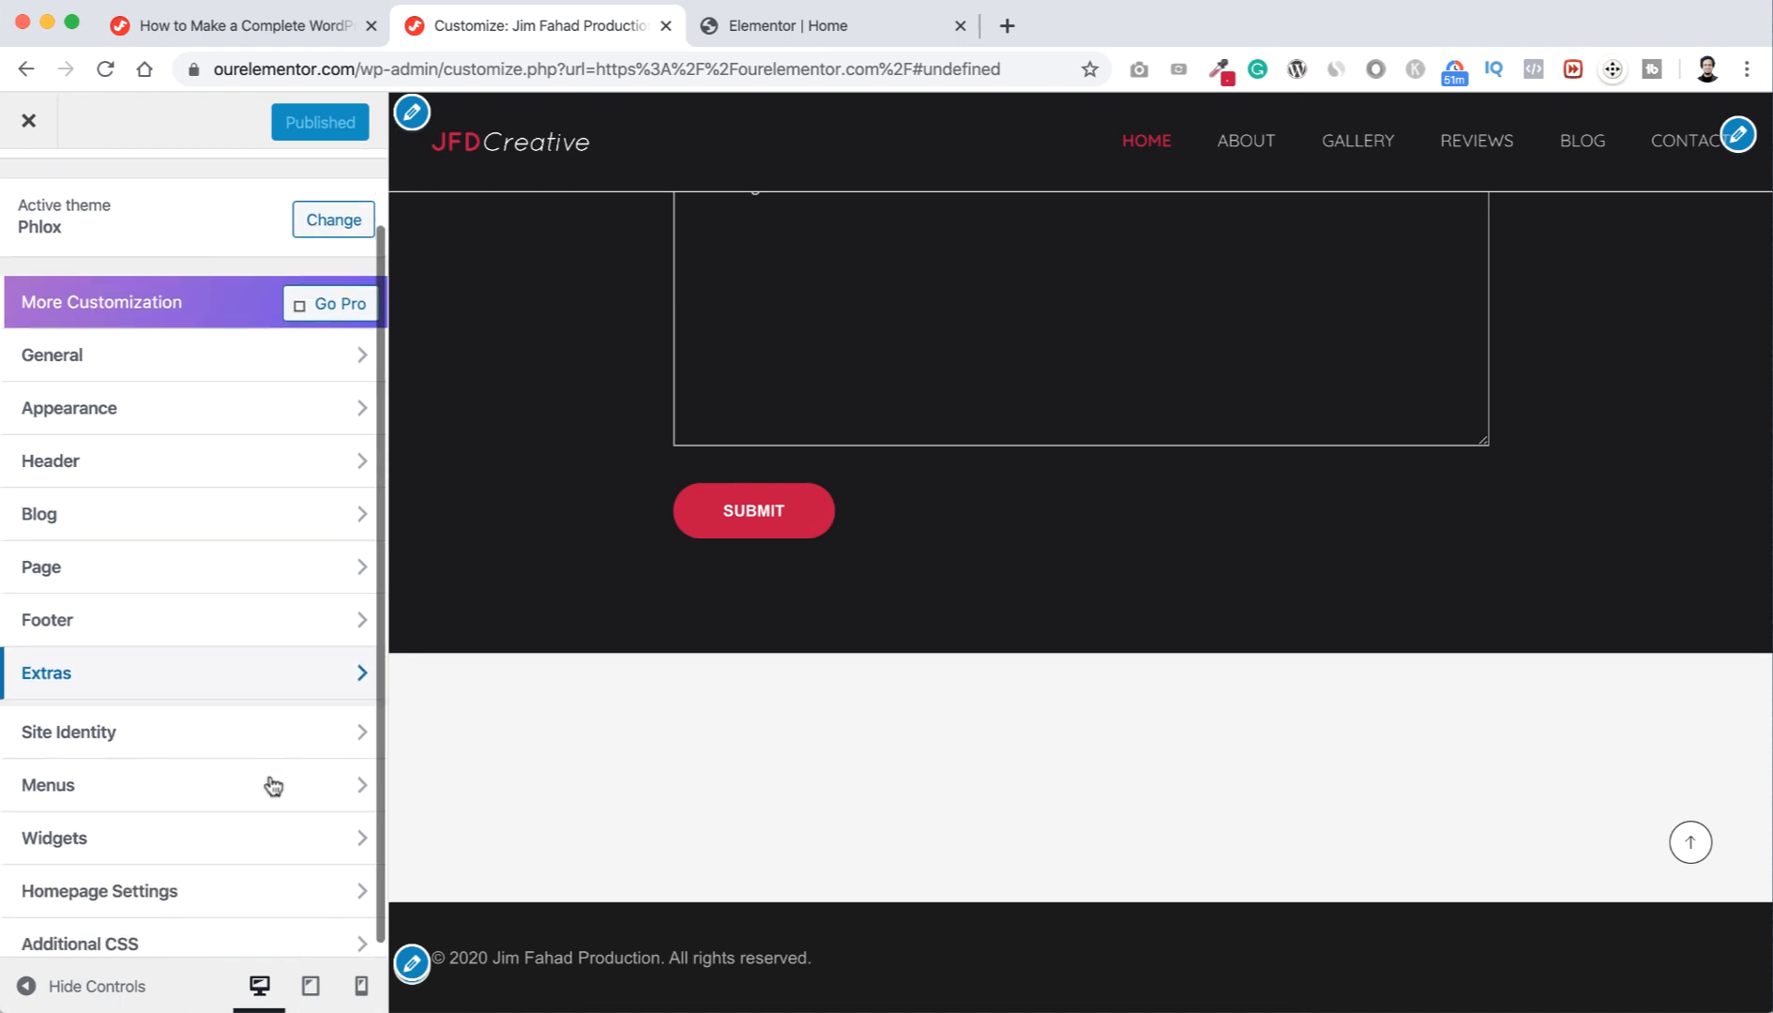
{"action": "left_click", "coordinate": [171, 825]}
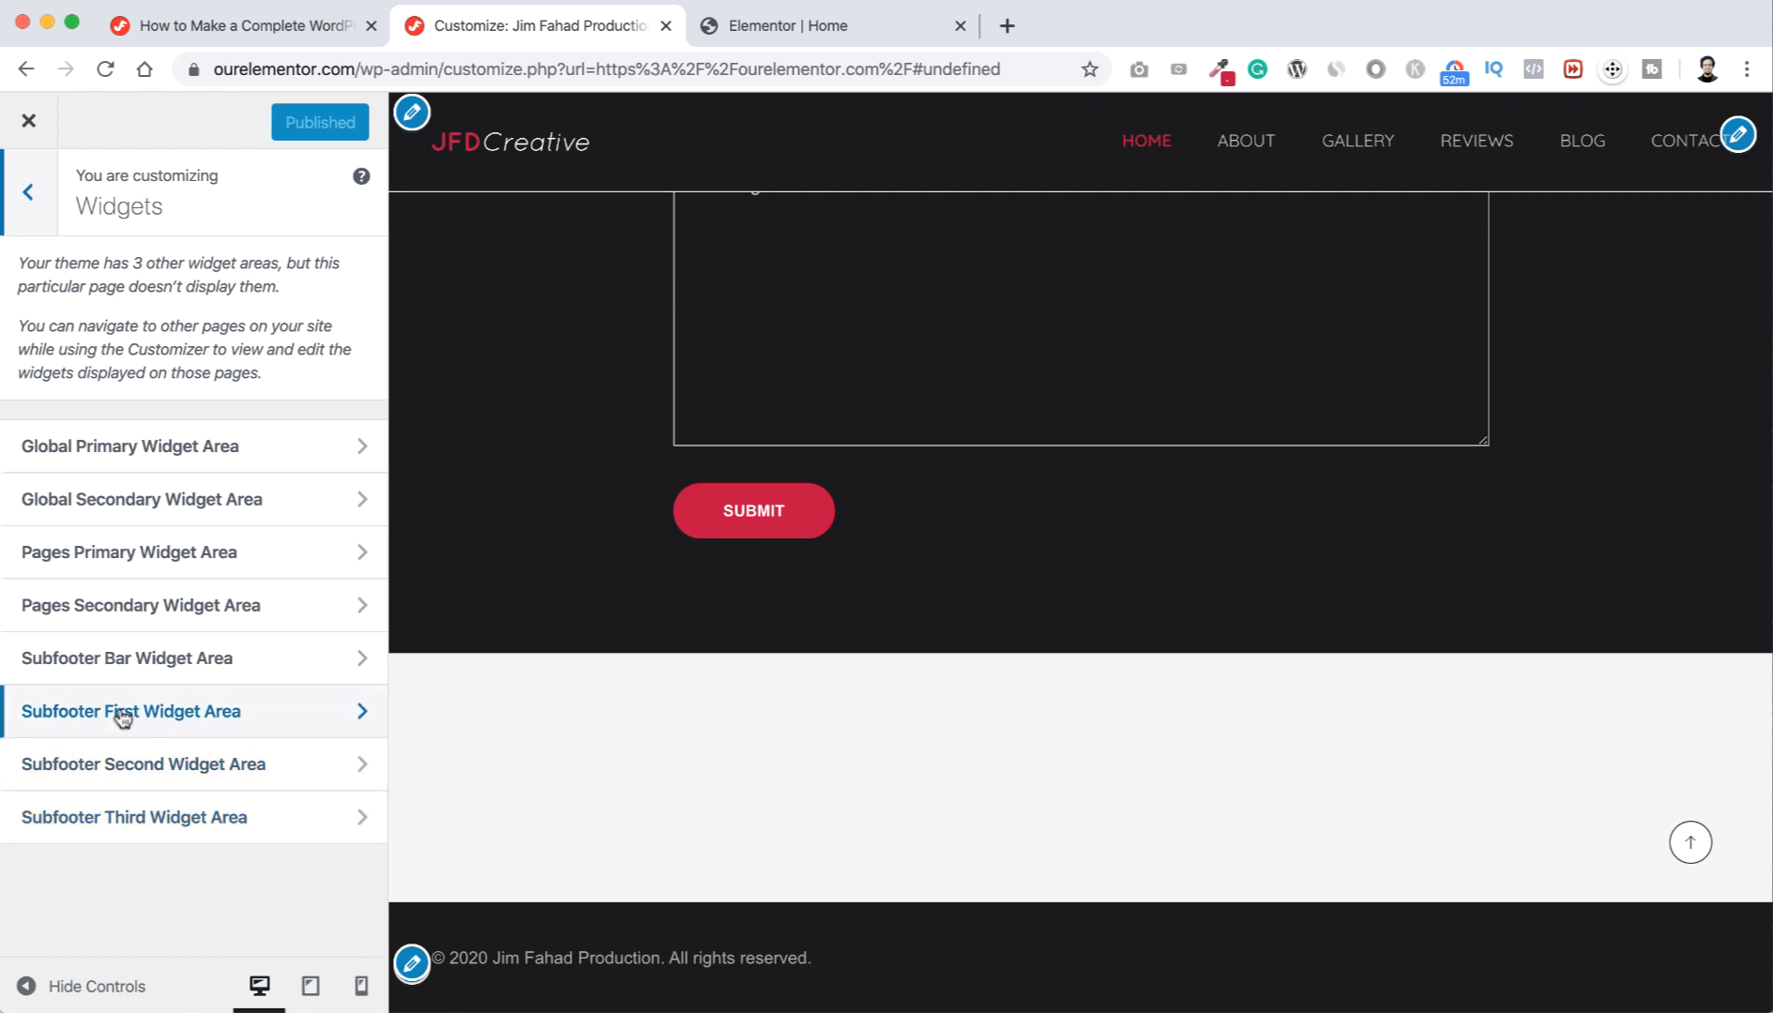
{"action": "left_click", "coordinate": [255, 721]}
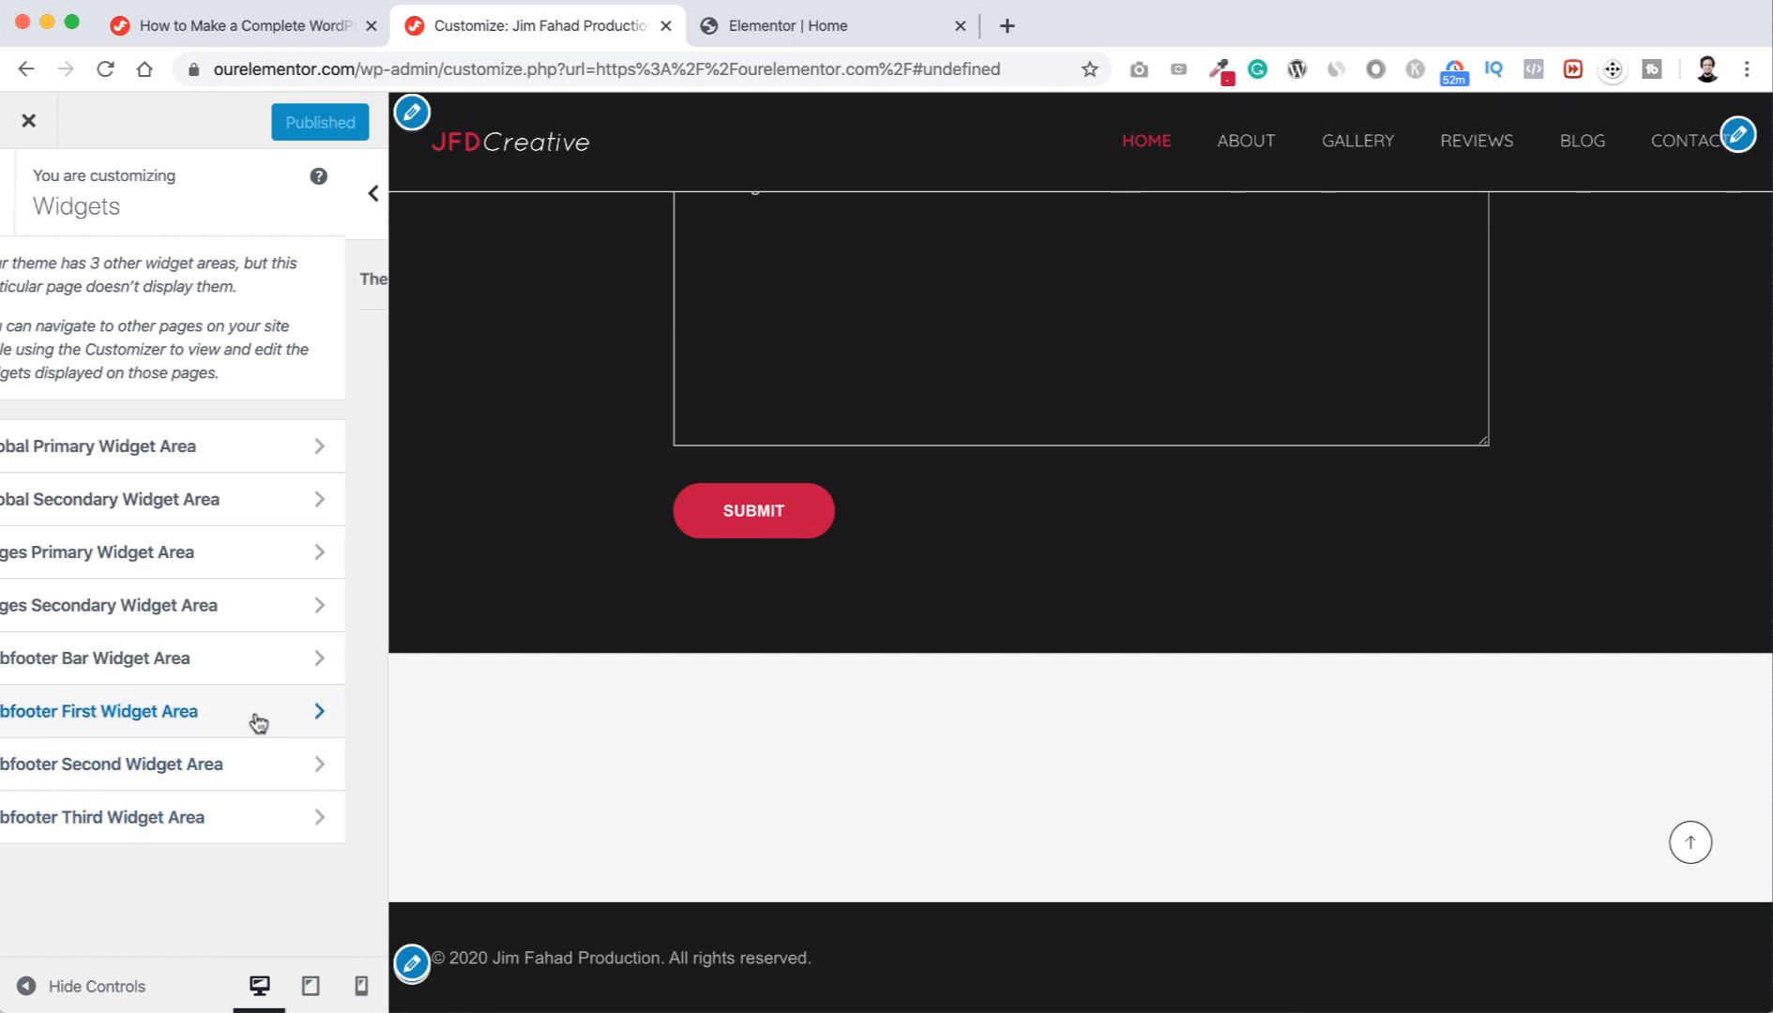
{"action": "left_click", "coordinate": [285, 350]}
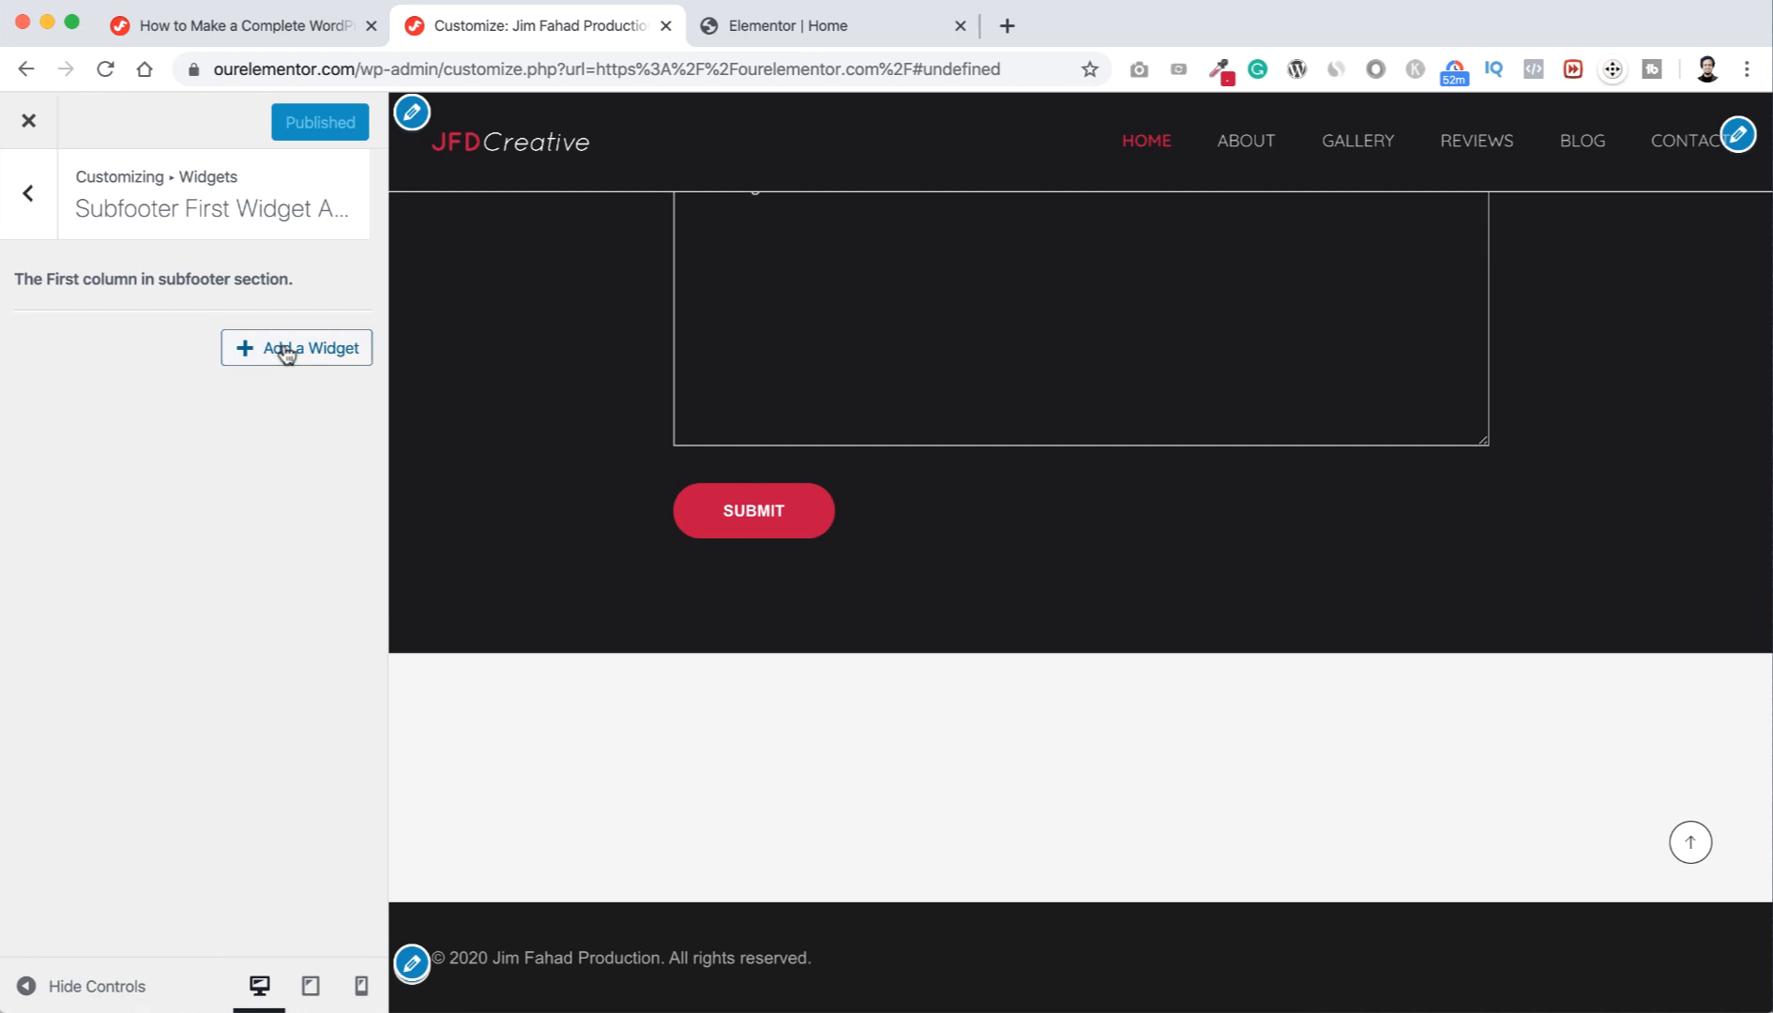
{"action": "type", "text": "t"}
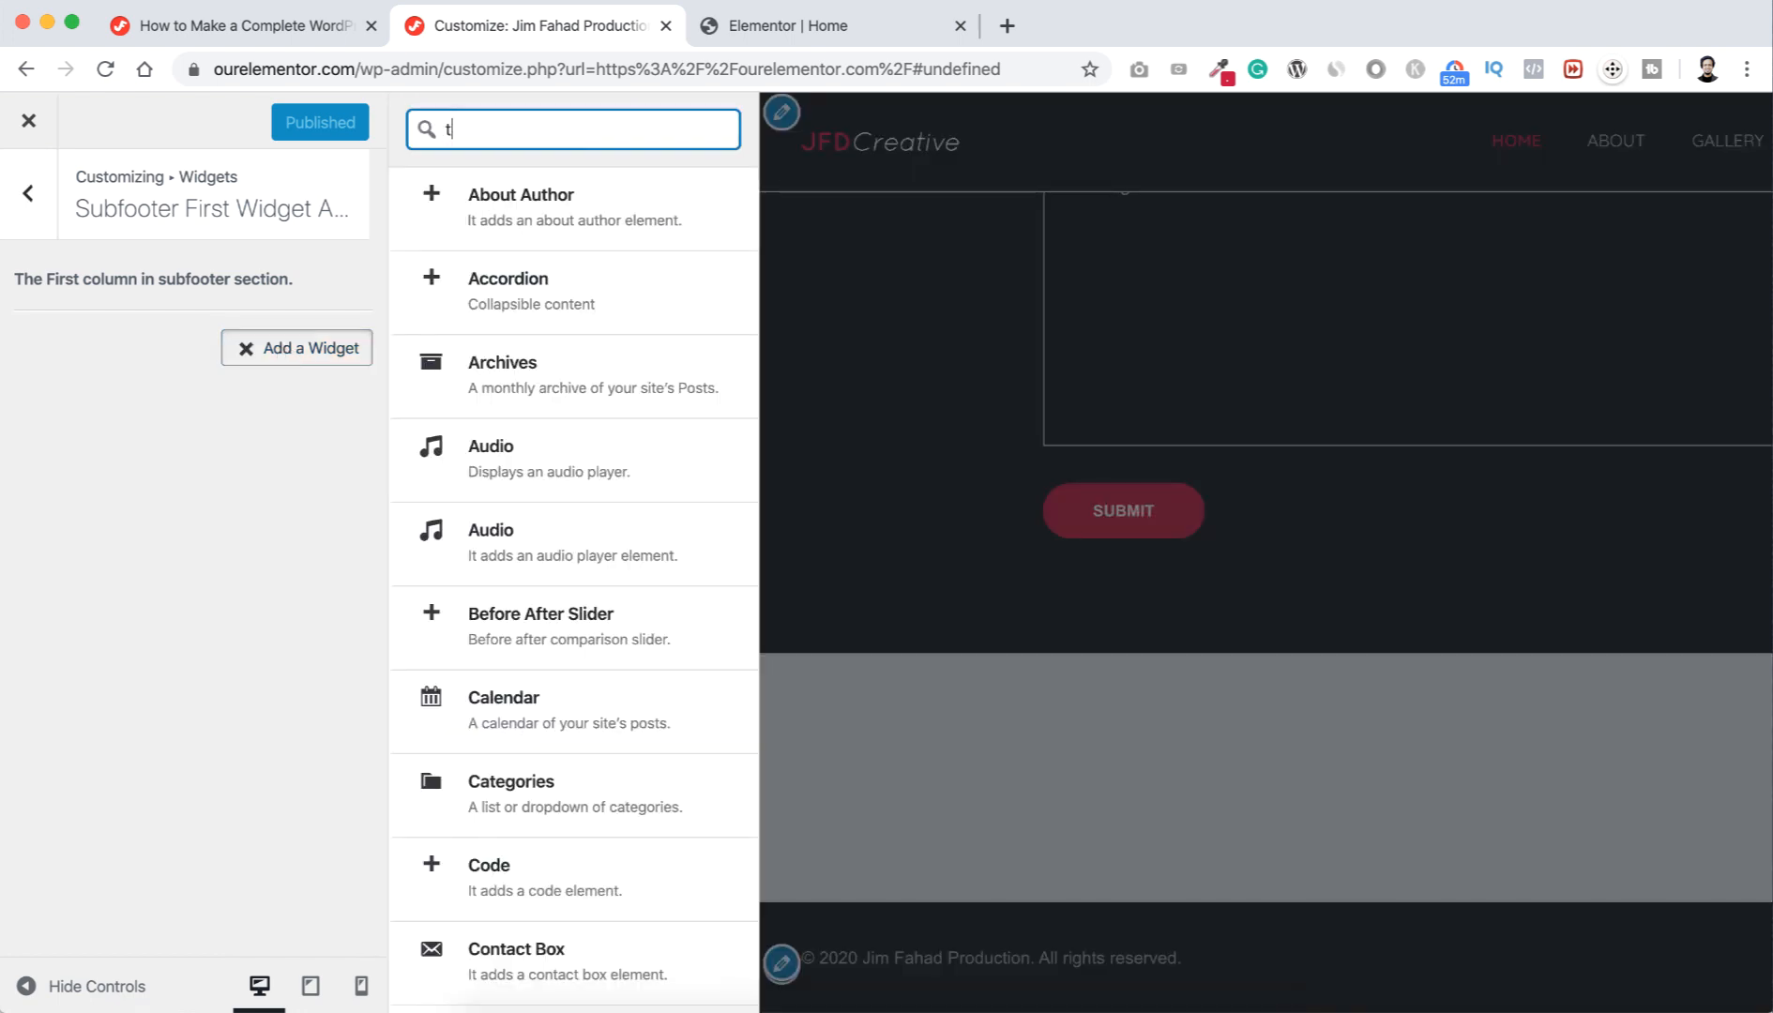
{"action": "type", "text": "ext"}
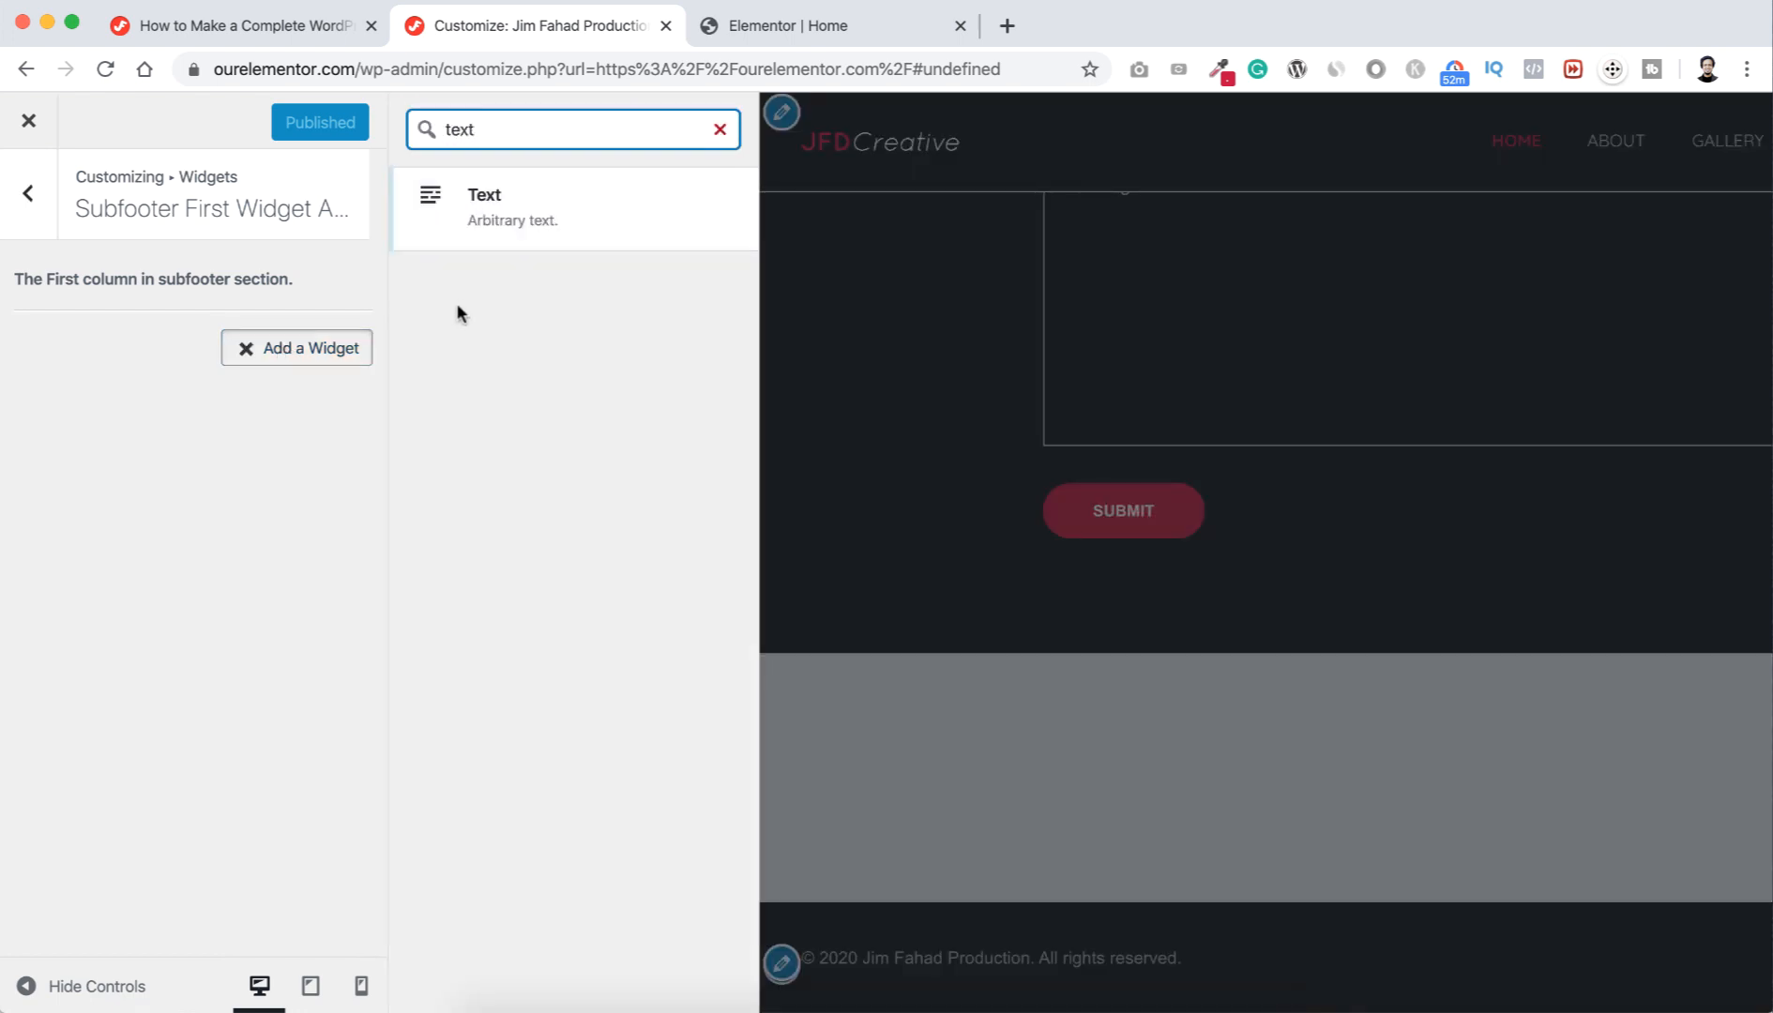
{"action": "left_click", "coordinate": [511, 218]}
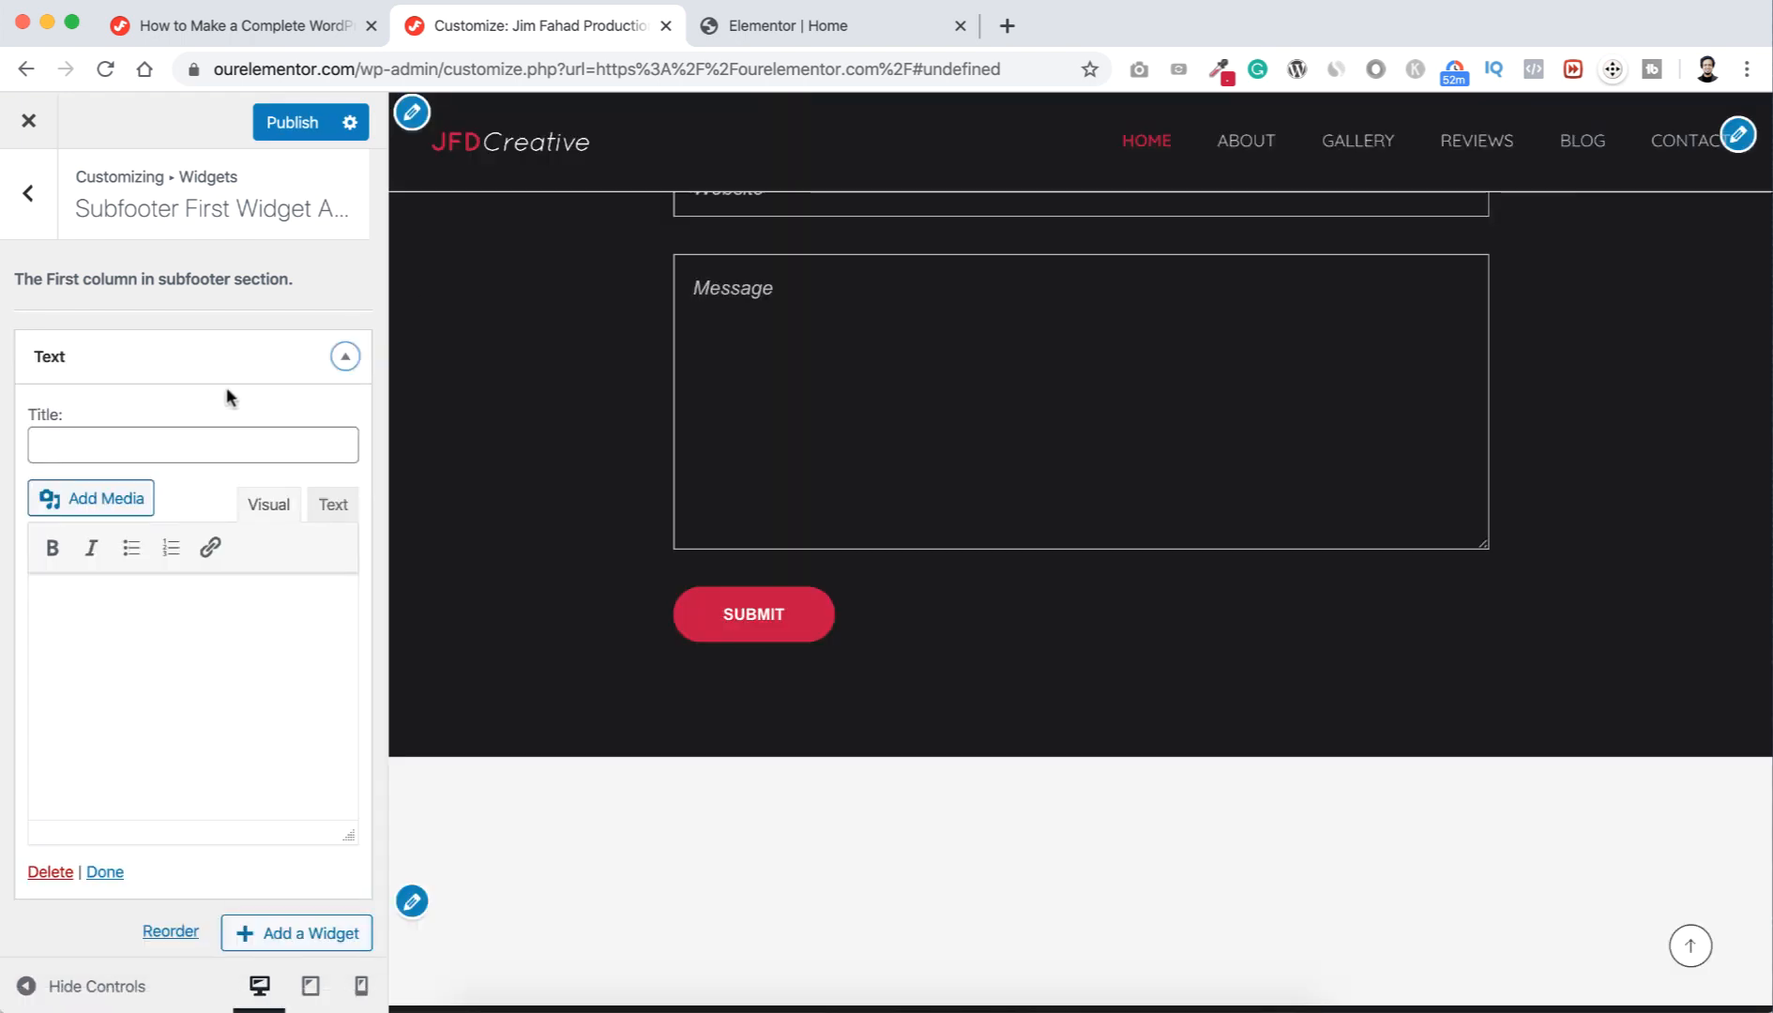
Step: Title the text widget Quick Contact and paste the "Organically grow the holistic world view" paragraph with phone number, e-mail and website into its body
{"action": "left_click", "coordinate": [171, 402]}
{"action": "type", "text": "Q"}
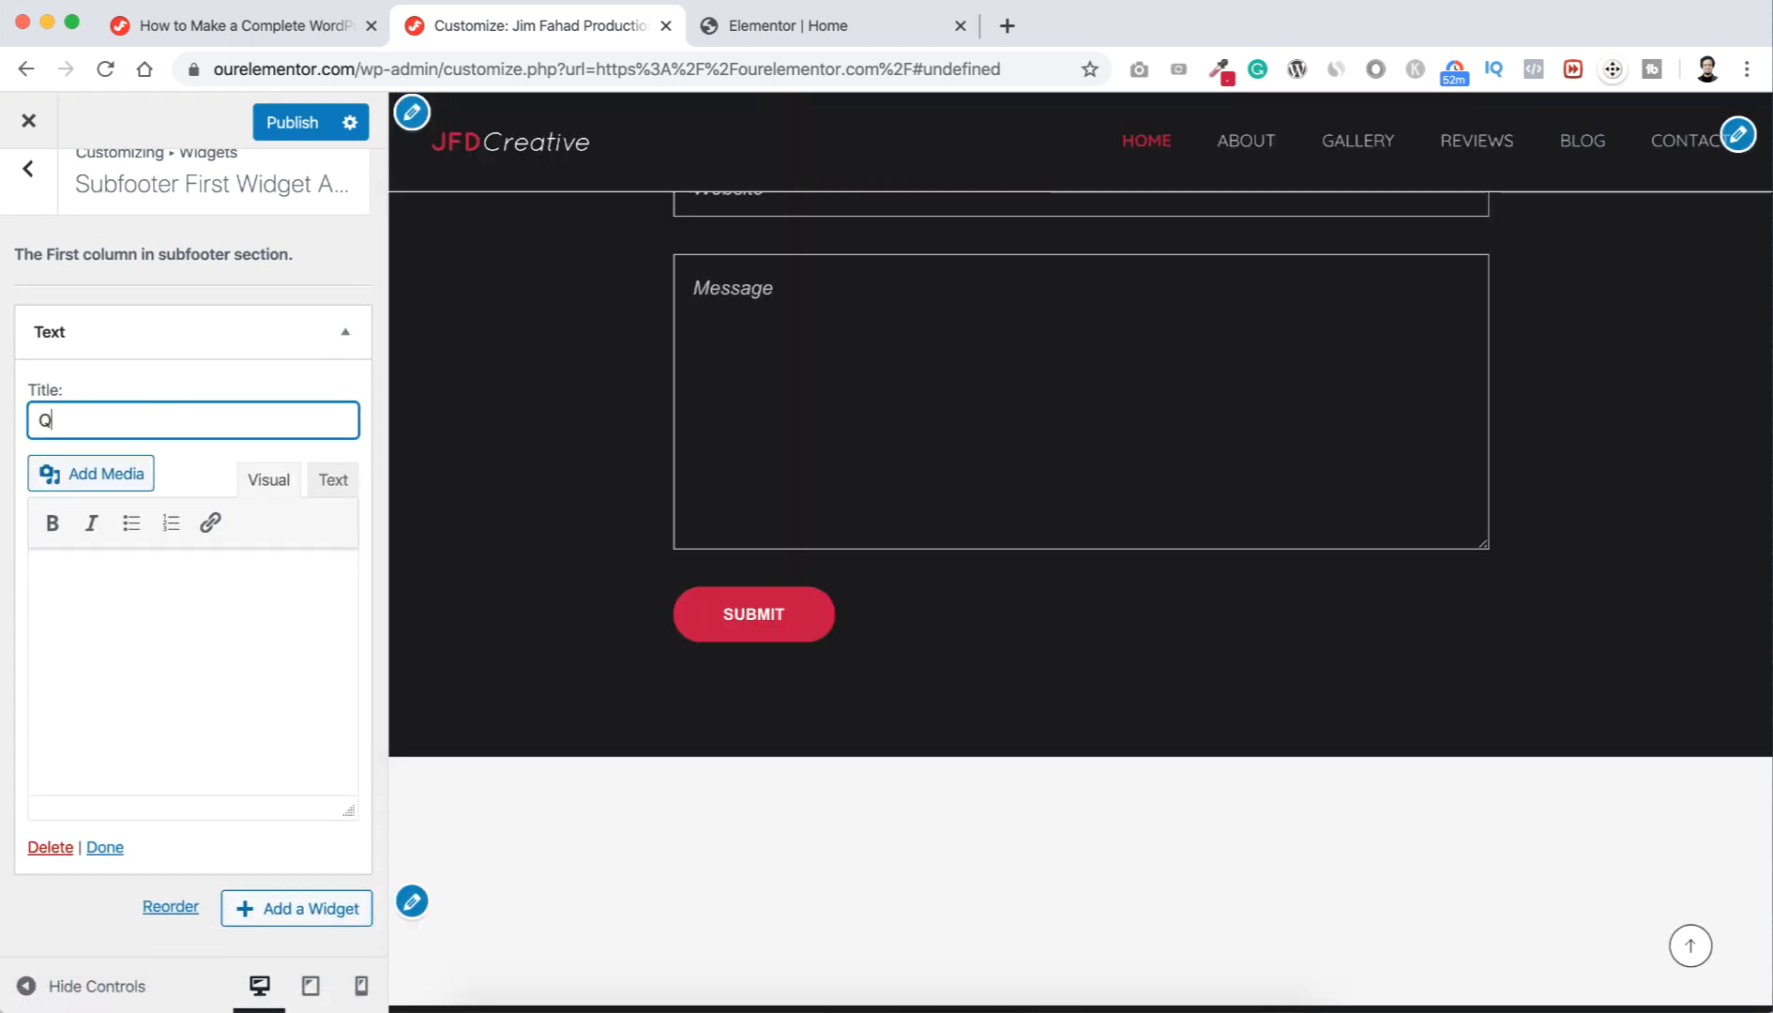
{"action": "type", "text": "uick Con"}
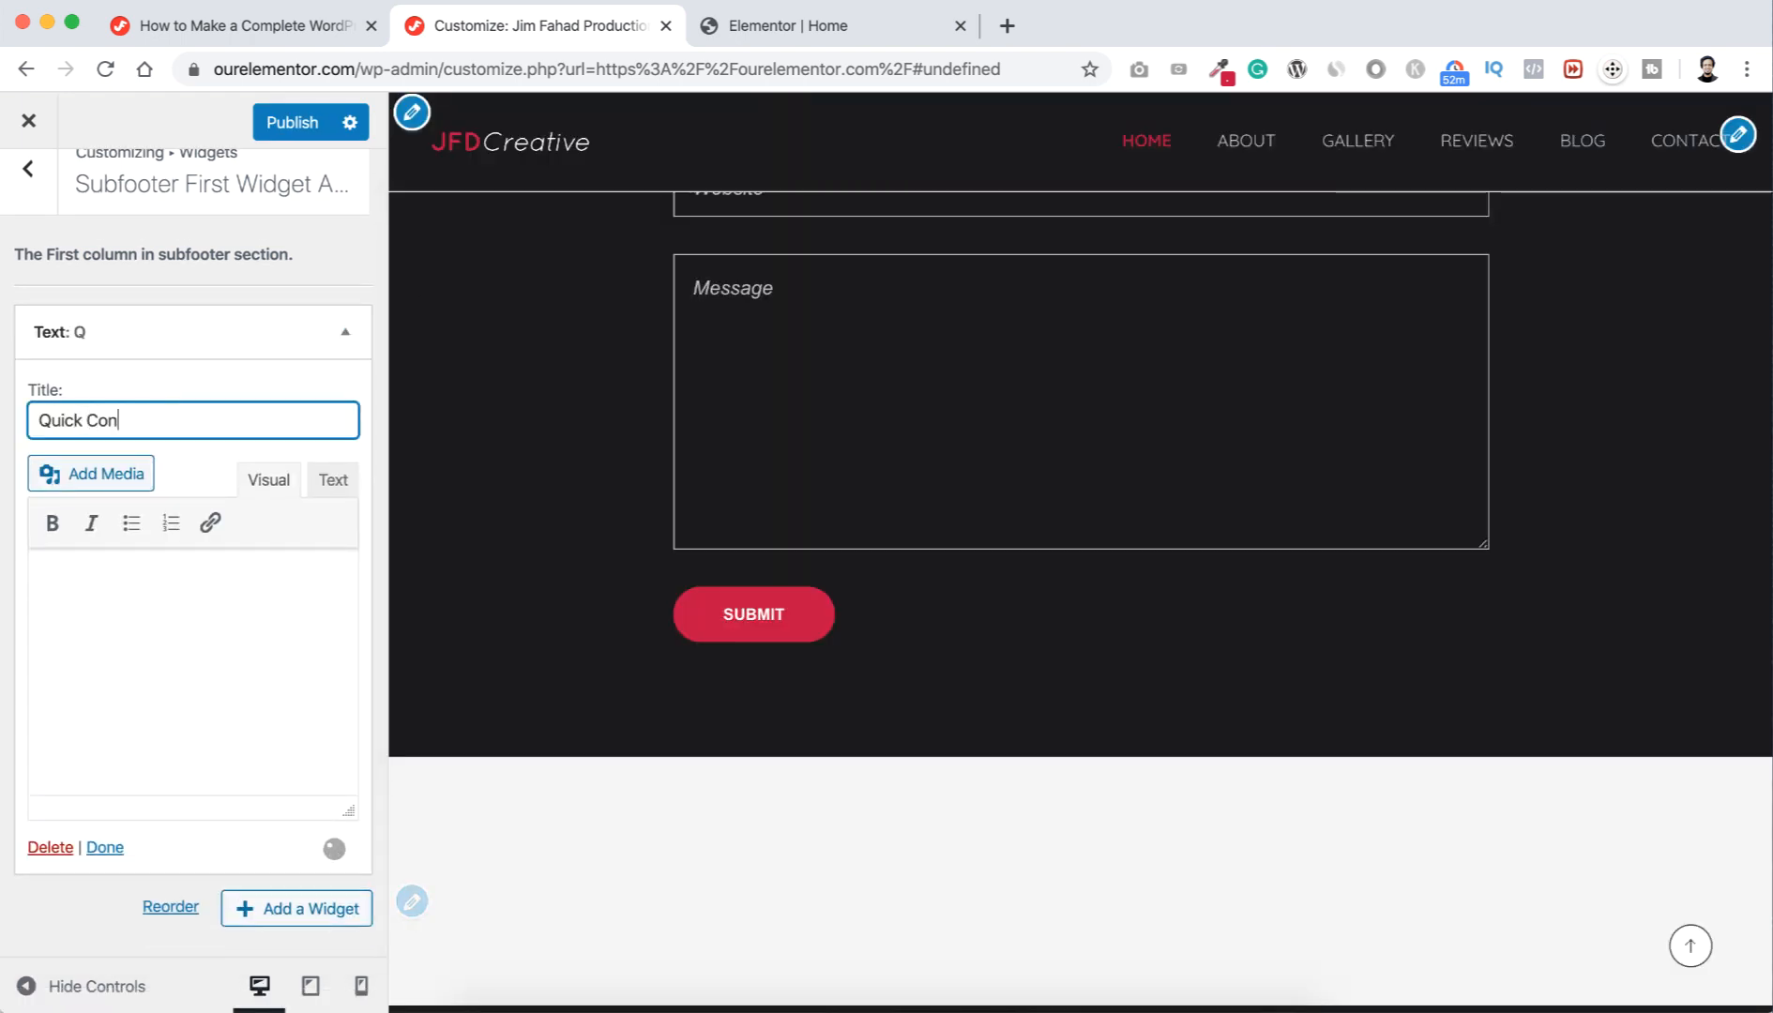
{"action": "type", "text": "tact"}
{"action": "scroll", "coordinate": [554, 713], "scroll_direction": "down", "scroll_amount": 2}
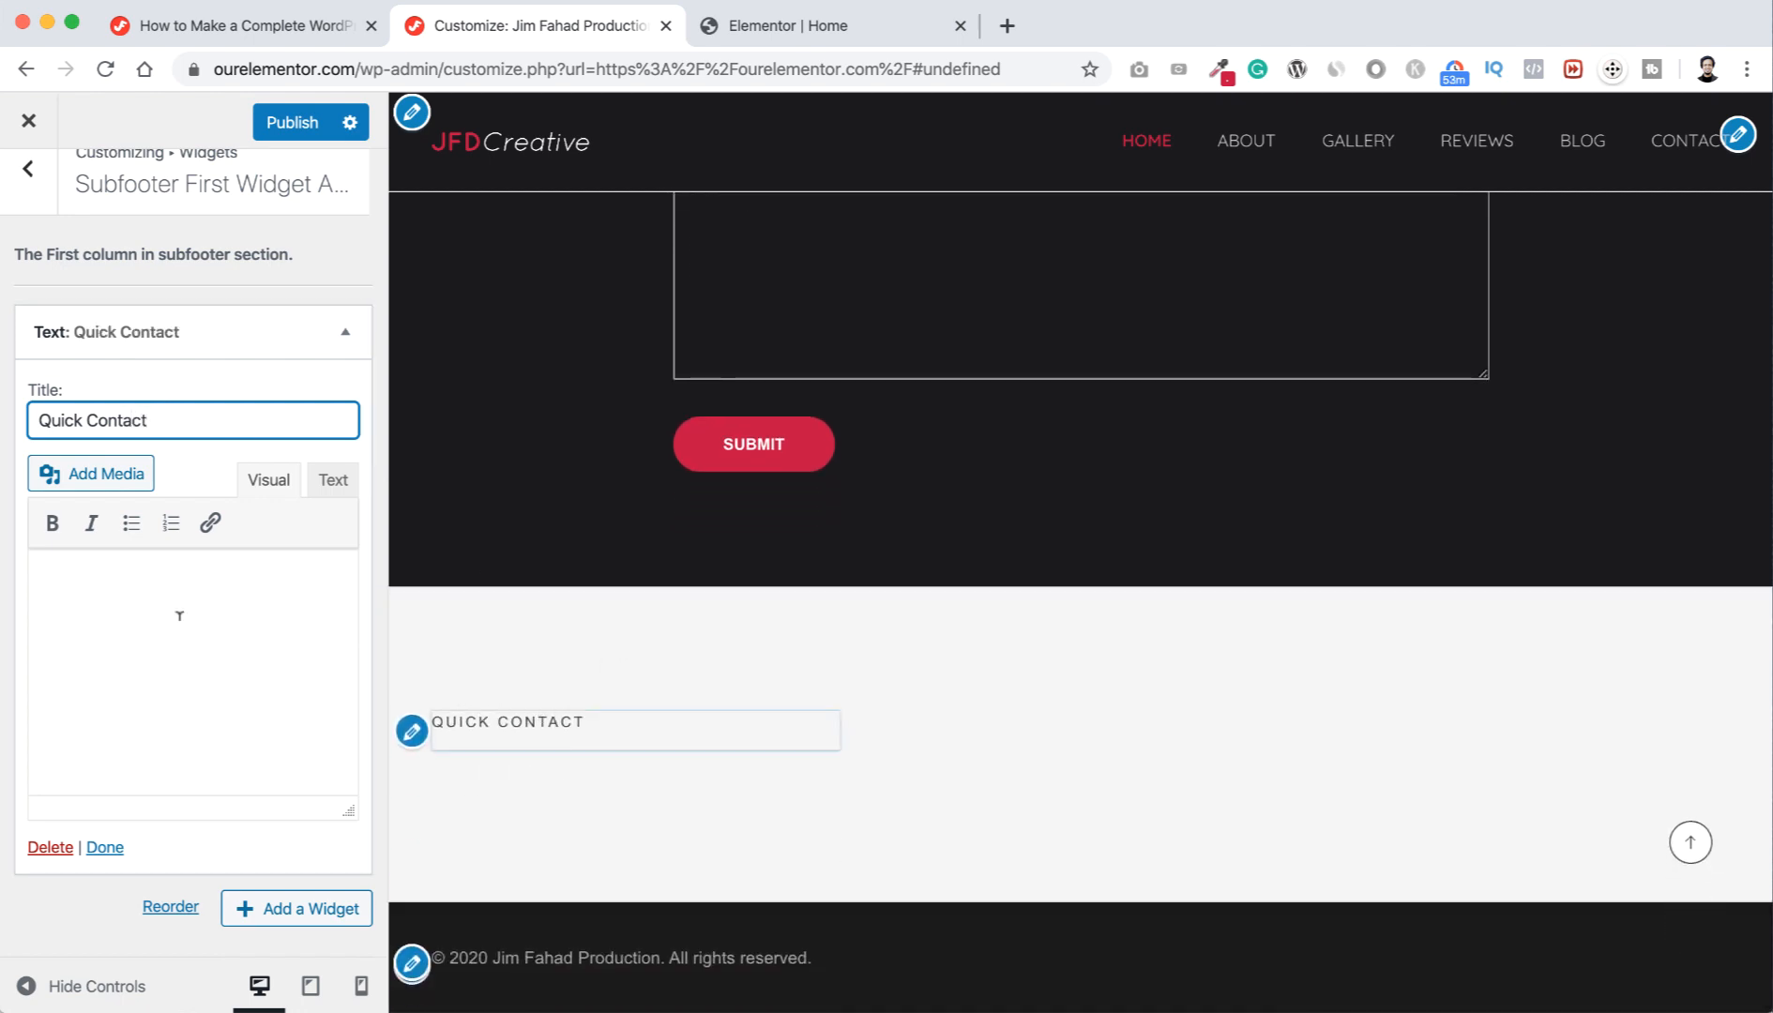
{"action": "left_click", "coordinate": [170, 587]}
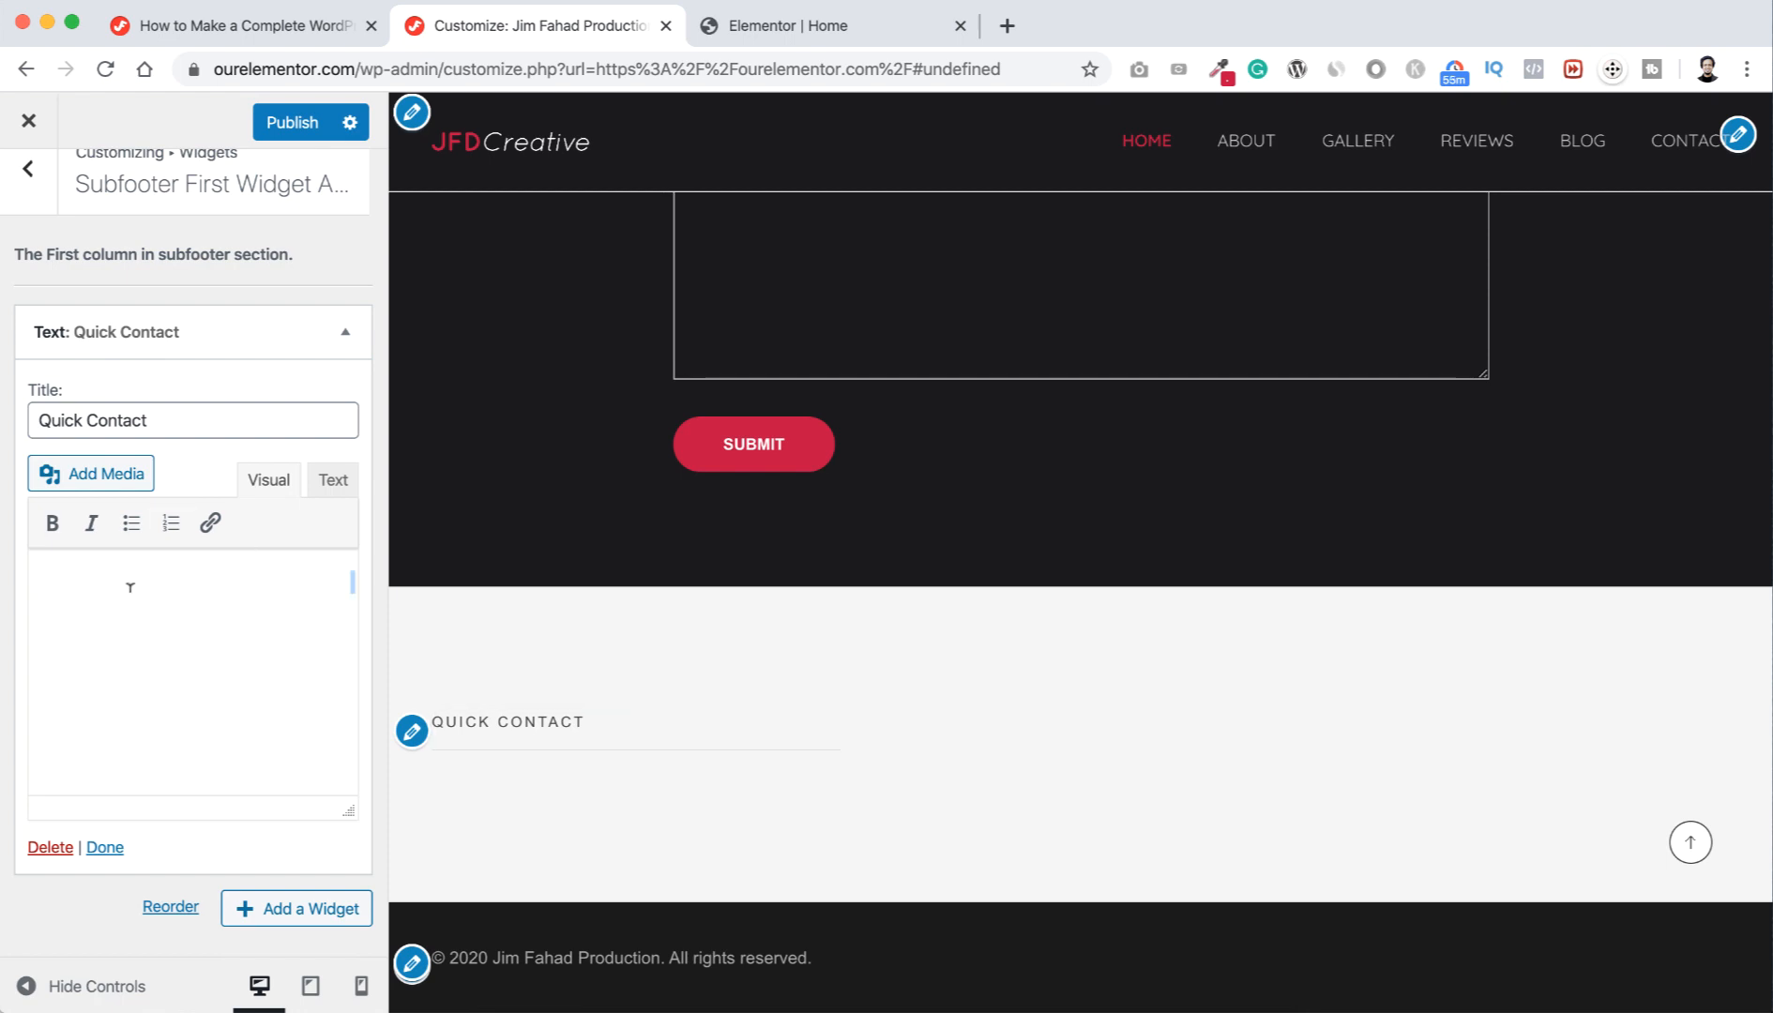
{"action": "key", "text": "super+v"}
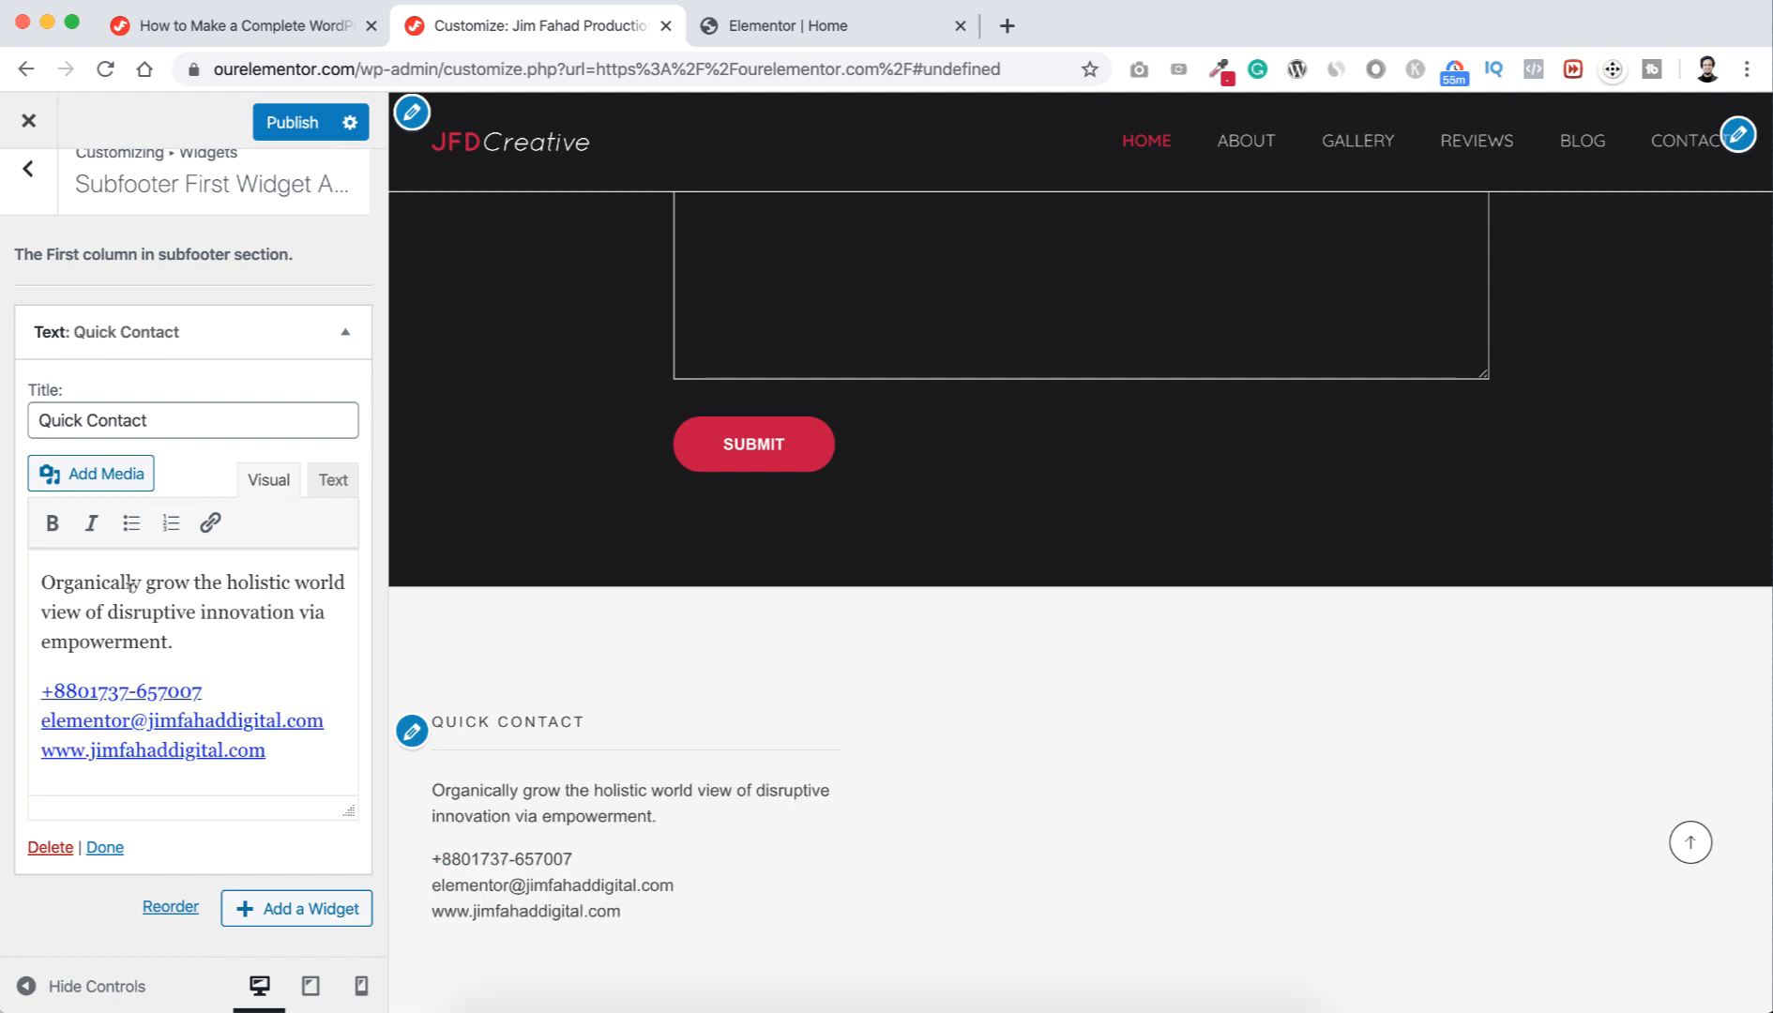
Step: Insert the footer map image from the media library below the contact details in the Quick Contact widget and publish the change
{"action": "key", "text": "Return"}
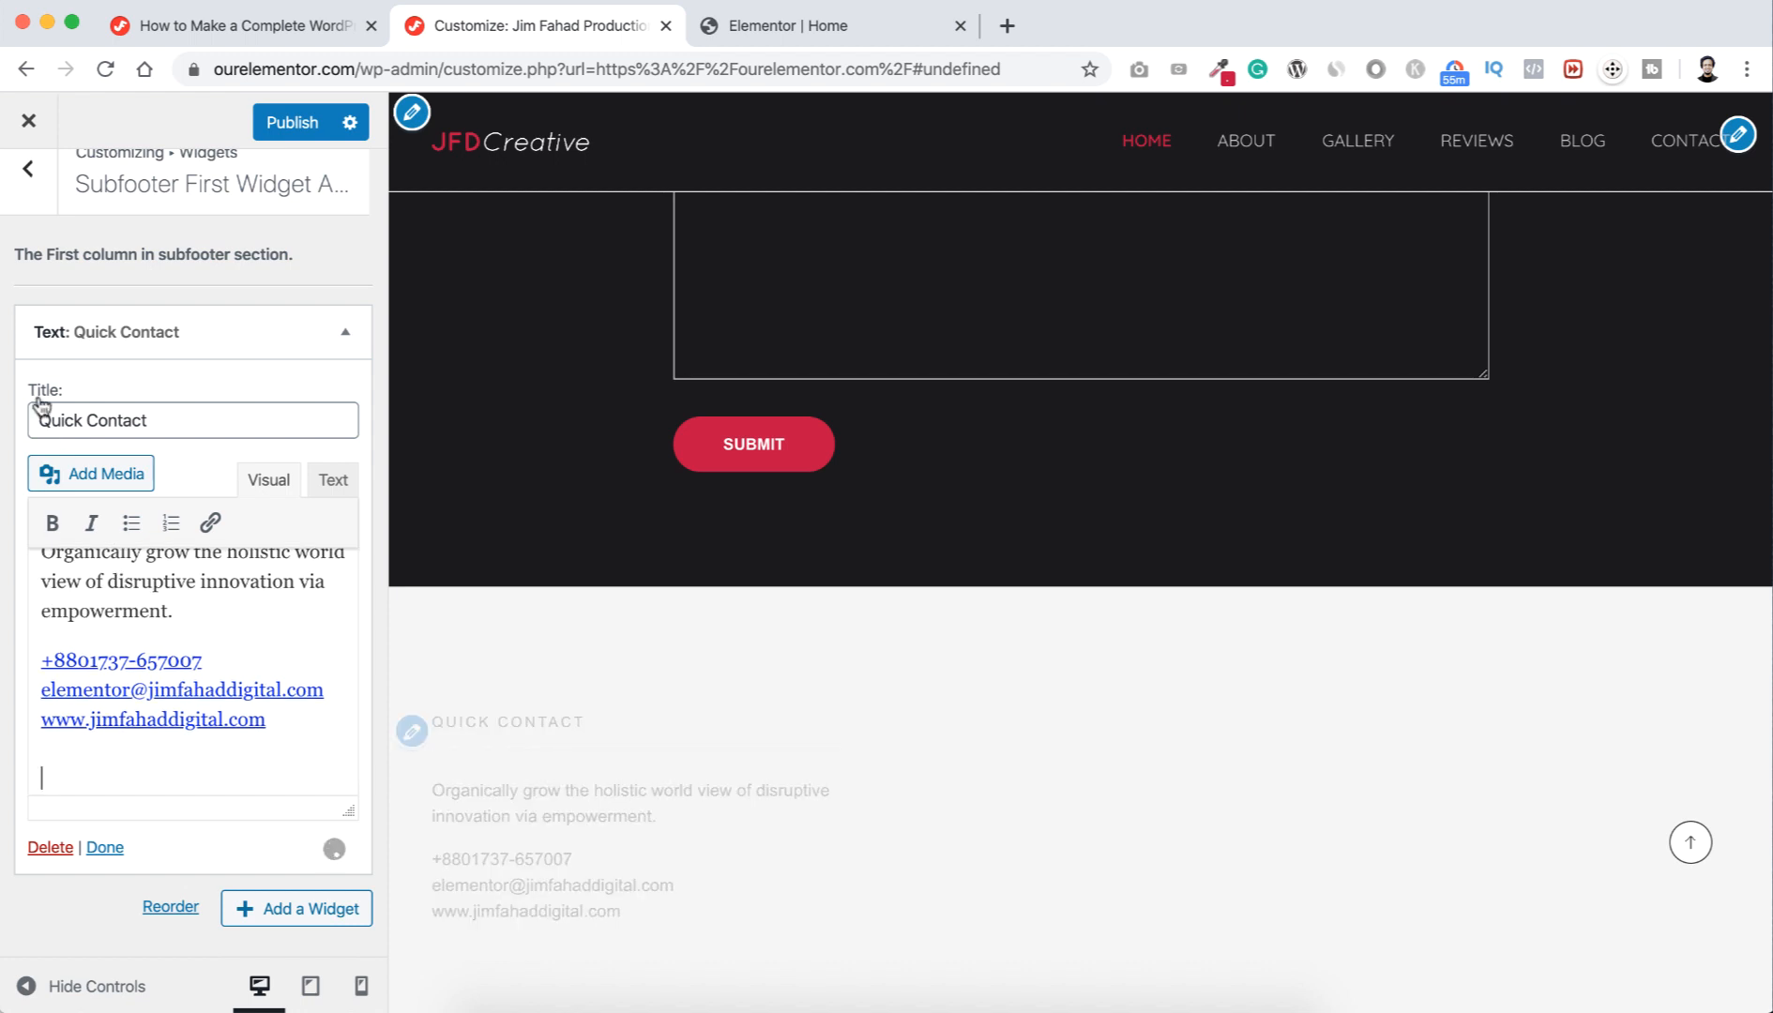
{"action": "left_click", "coordinate": [85, 472]}
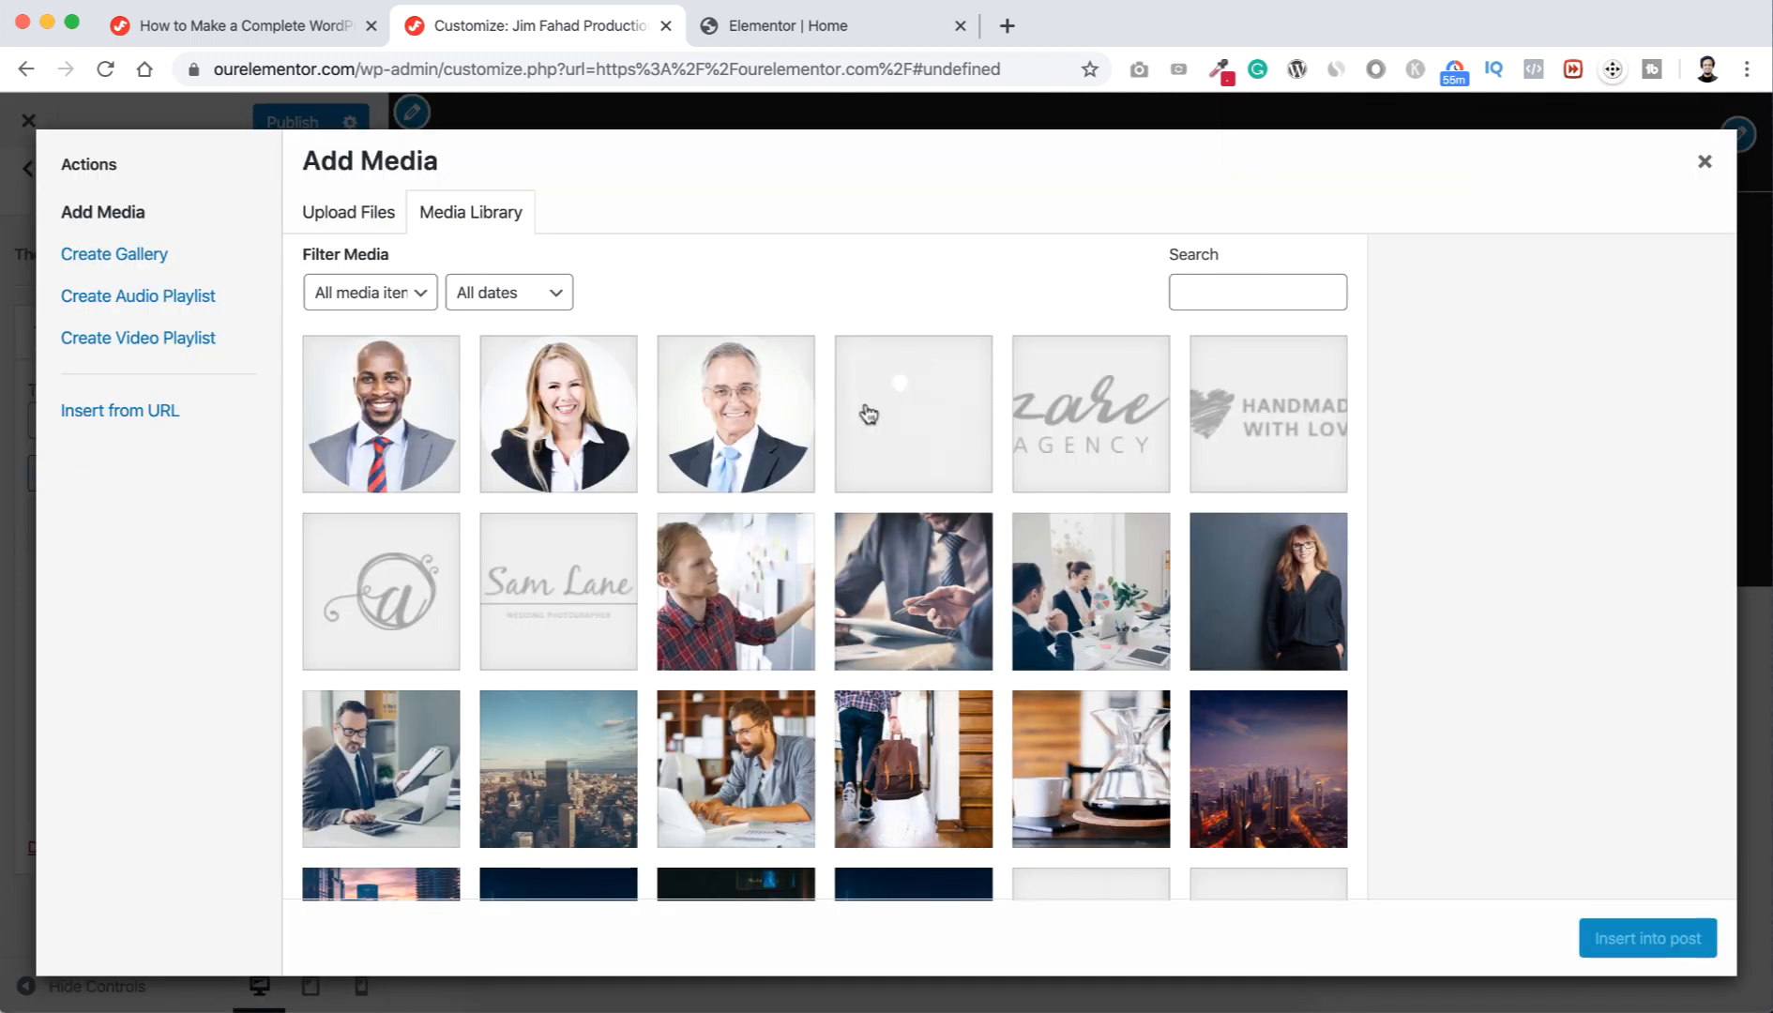
{"action": "left_click", "coordinate": [911, 420]}
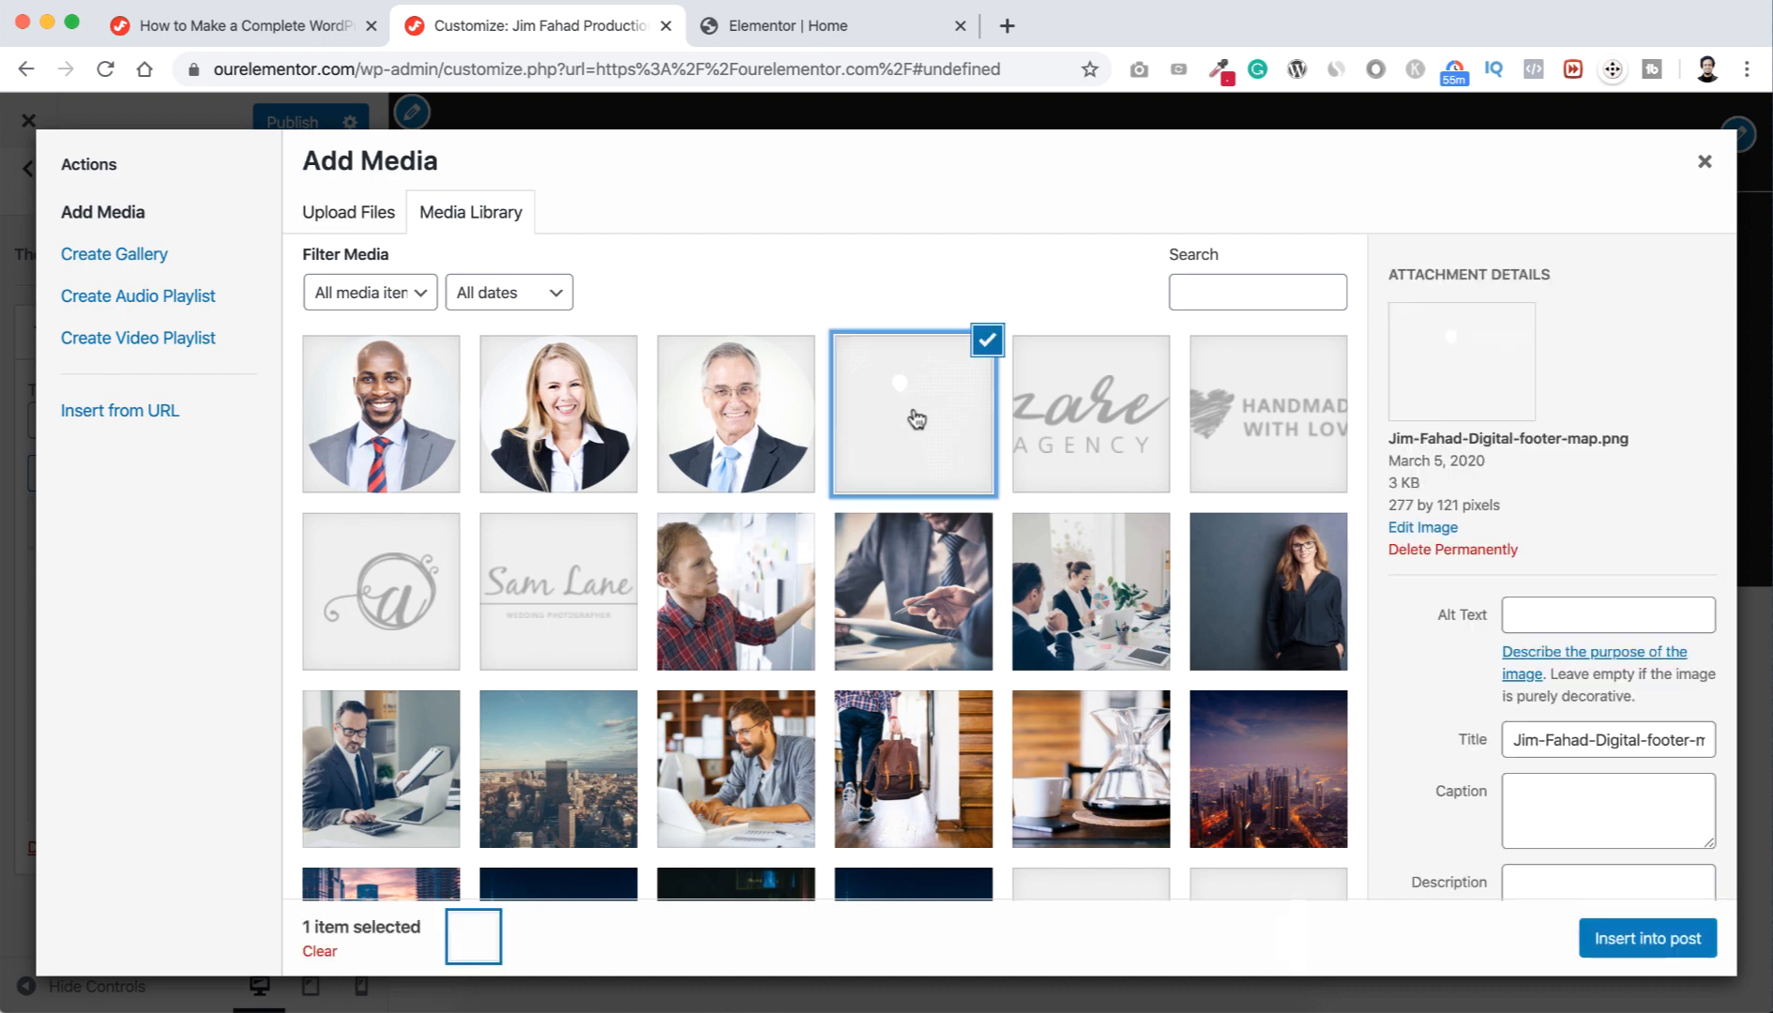
{"action": "left_click", "coordinate": [1648, 938]}
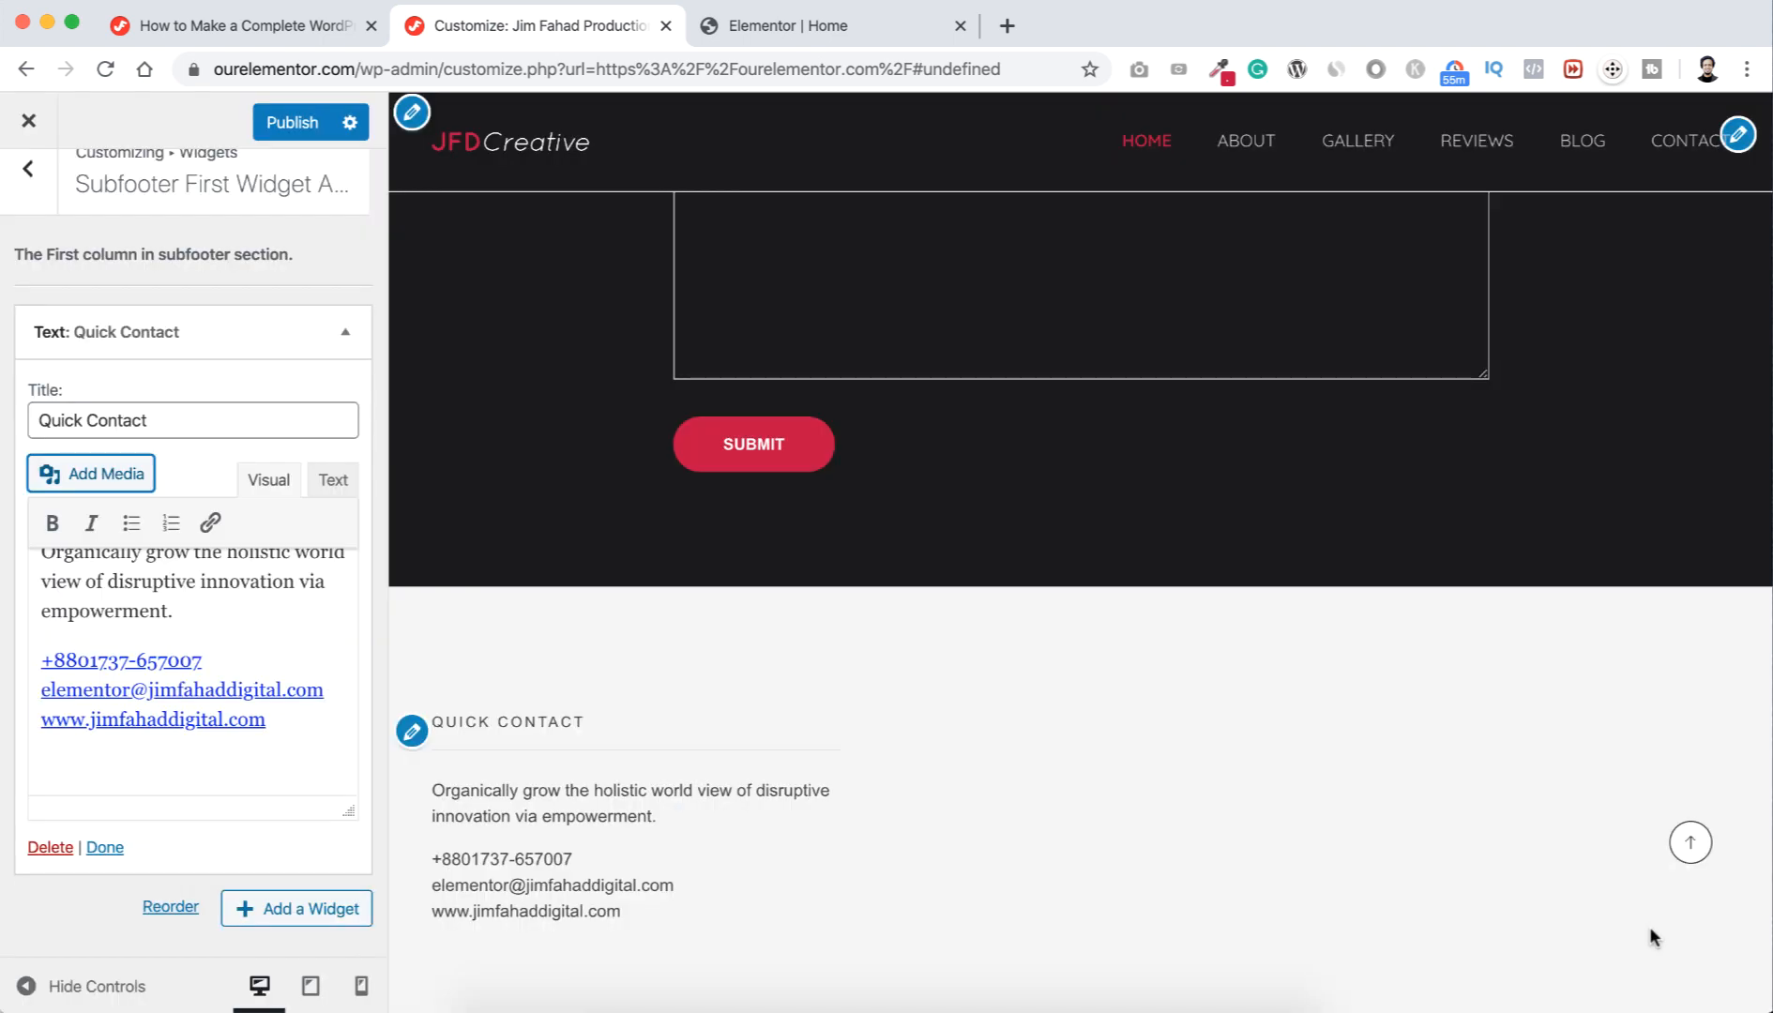
{"action": "scroll", "coordinate": [964, 862], "scroll_direction": "down", "scroll_amount": 2}
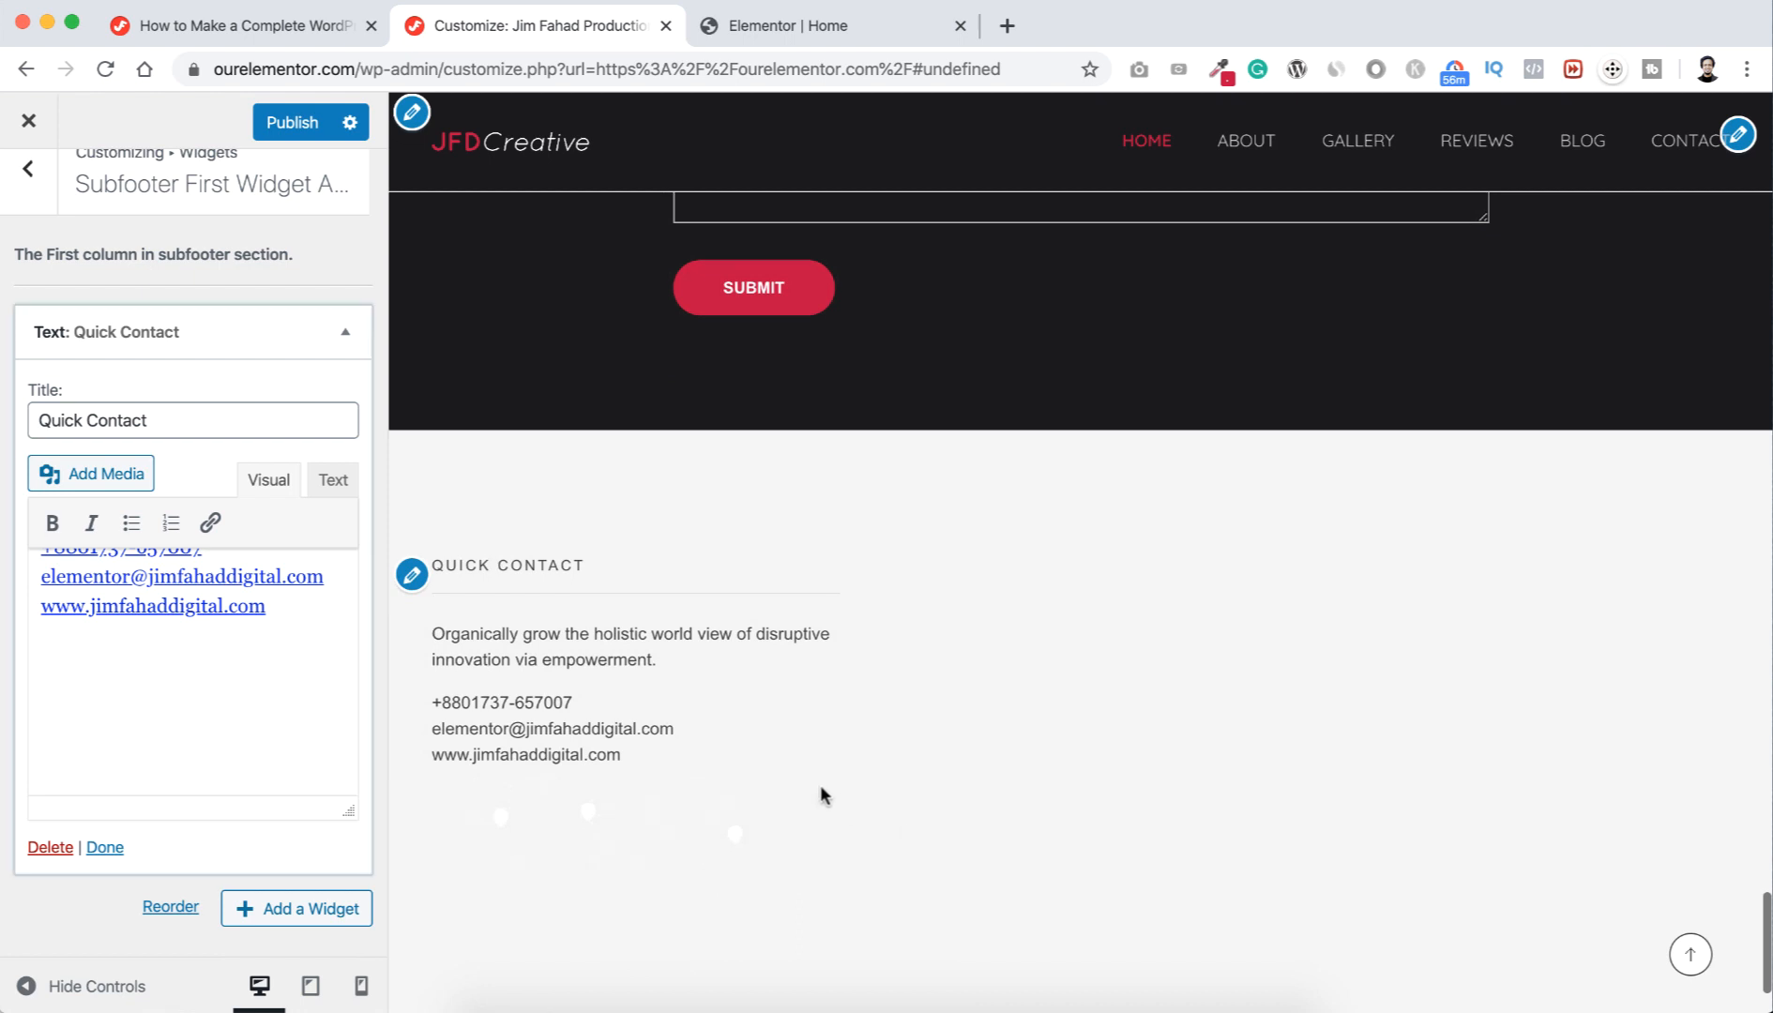
{"action": "scroll", "coordinate": [819, 786], "scroll_direction": "down", "scroll_amount": 1}
{"action": "scroll", "coordinate": [819, 786], "scroll_direction": "down", "scroll_amount": 1}
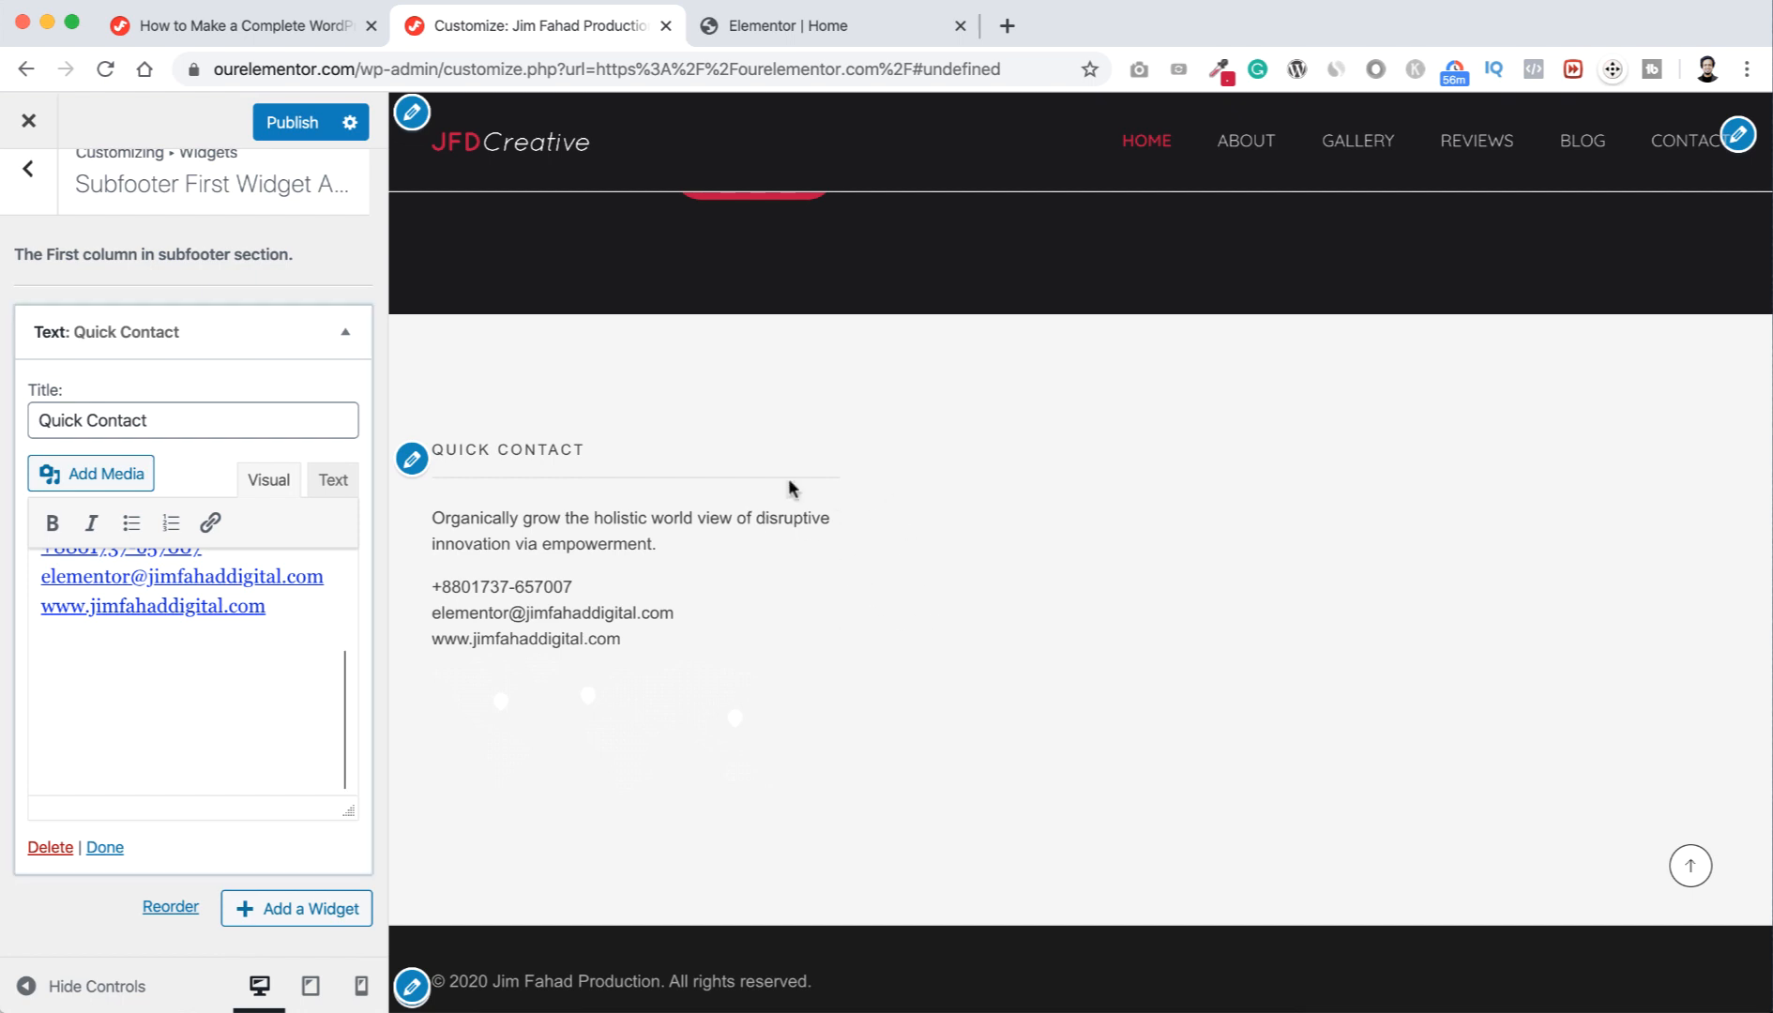
{"action": "left_click", "coordinate": [287, 126]}
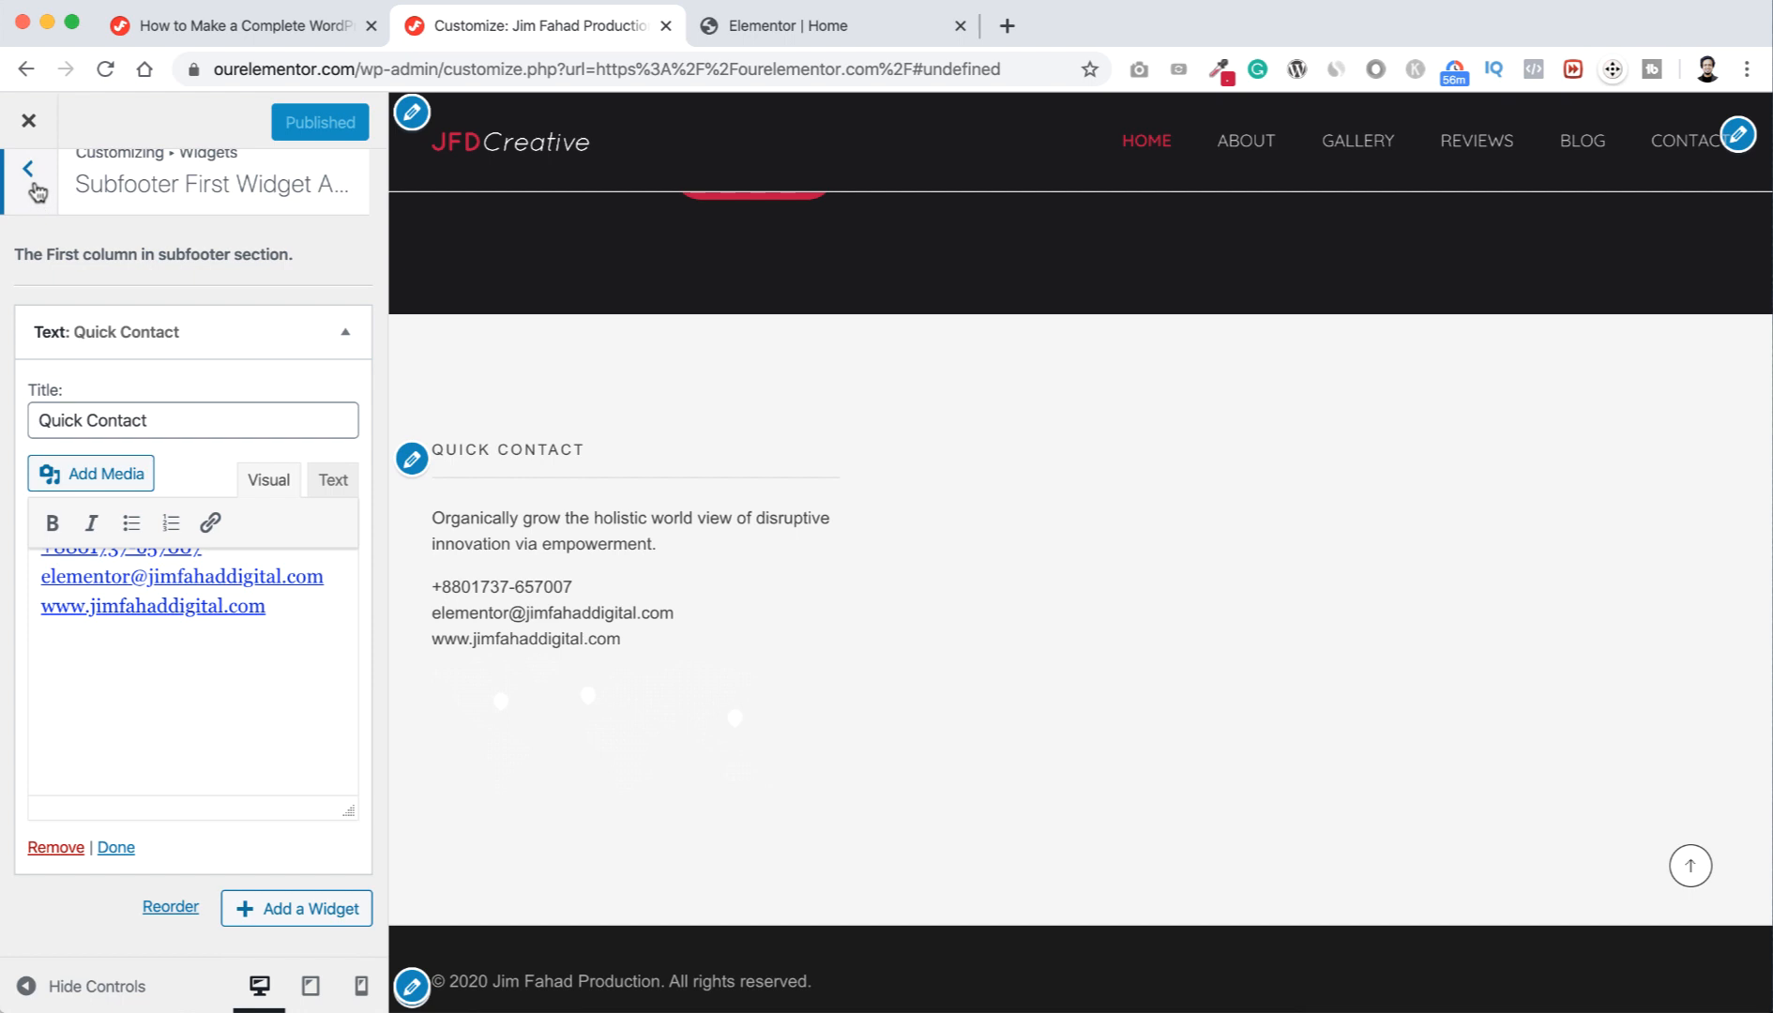
Step: Leave the Customizer for the WordPress dashboard and search for new plugins with "facebook like box"
{"action": "left_click", "coordinate": [34, 188]}
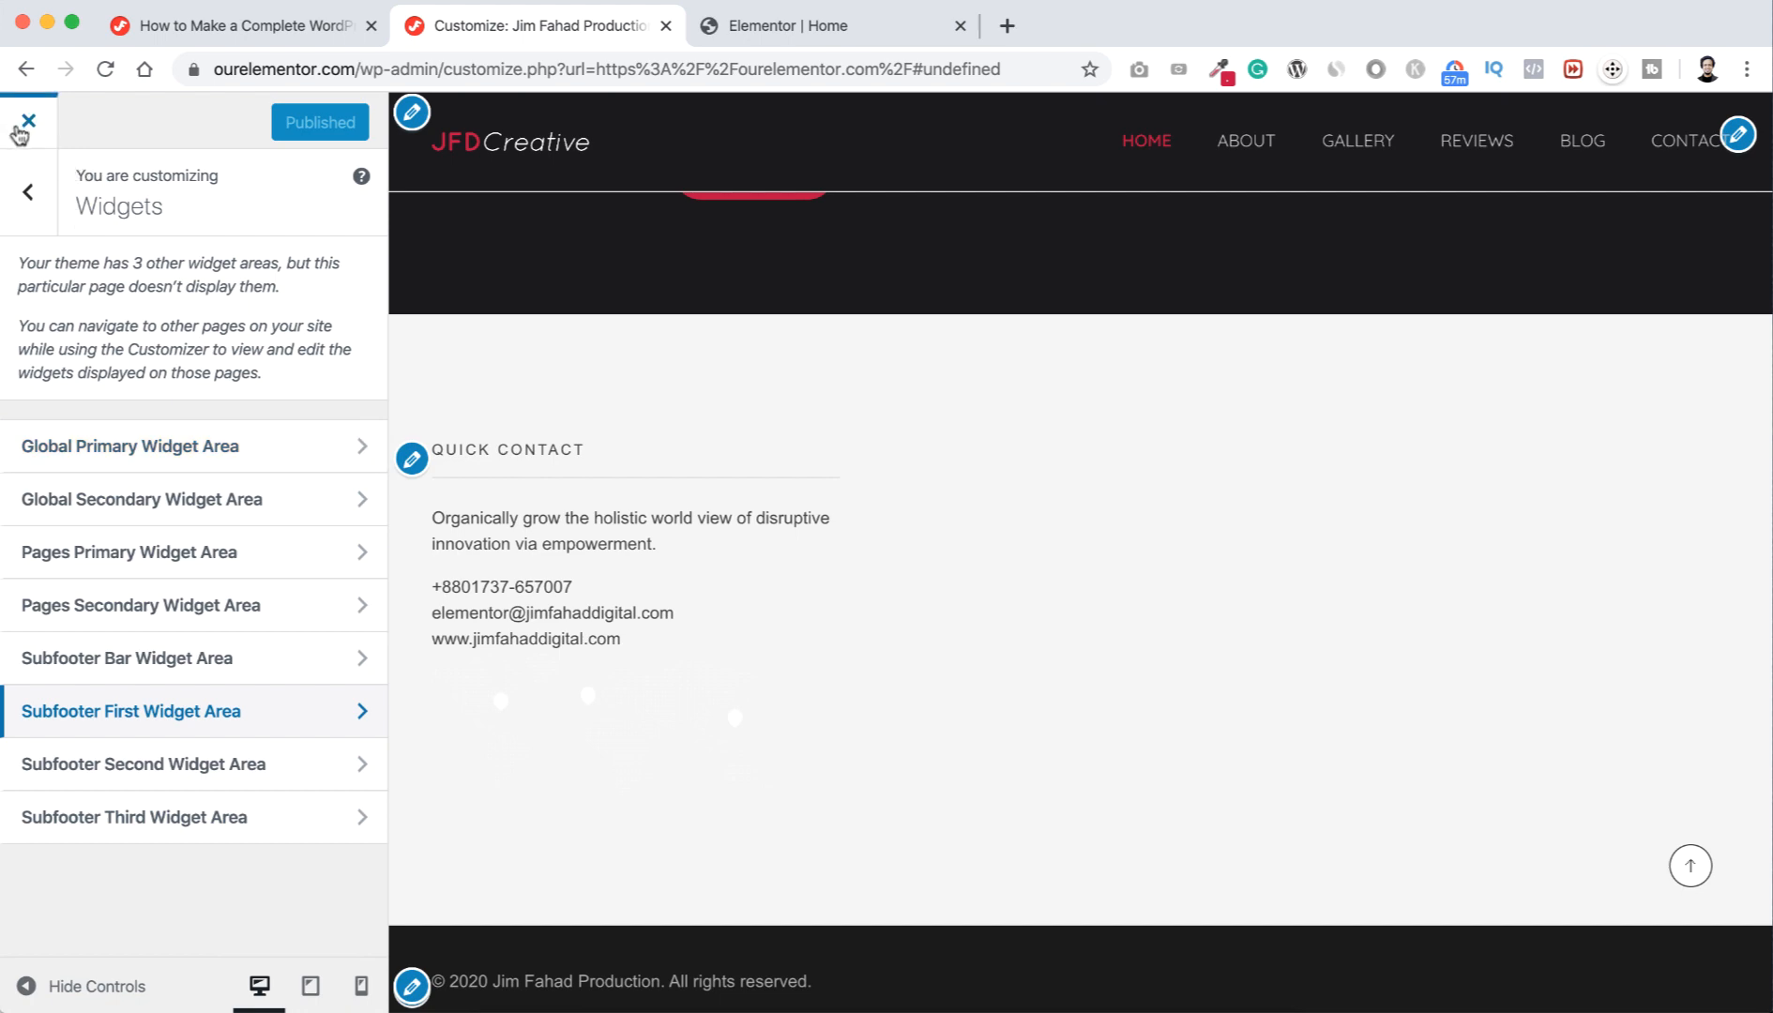
{"action": "left_click", "coordinate": [30, 132]}
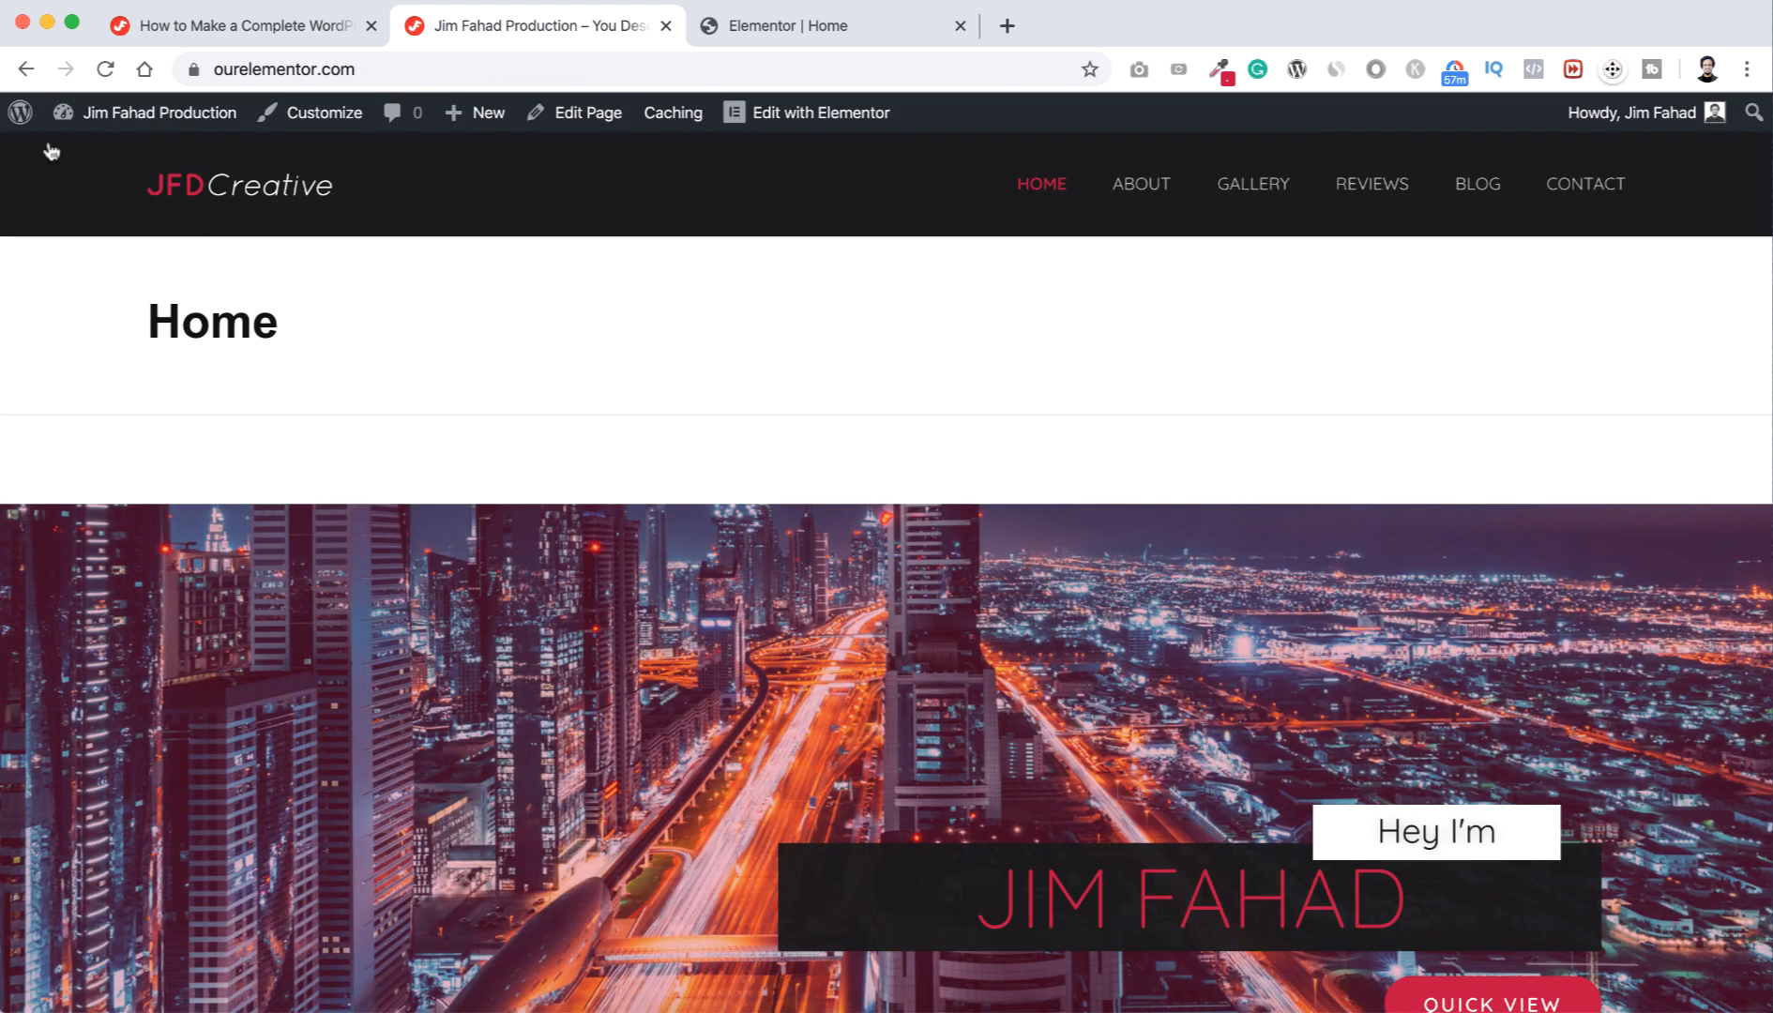
{"action": "mouse_move", "coordinate": [94, 114]}
{"action": "left_click", "coordinate": [103, 158]}
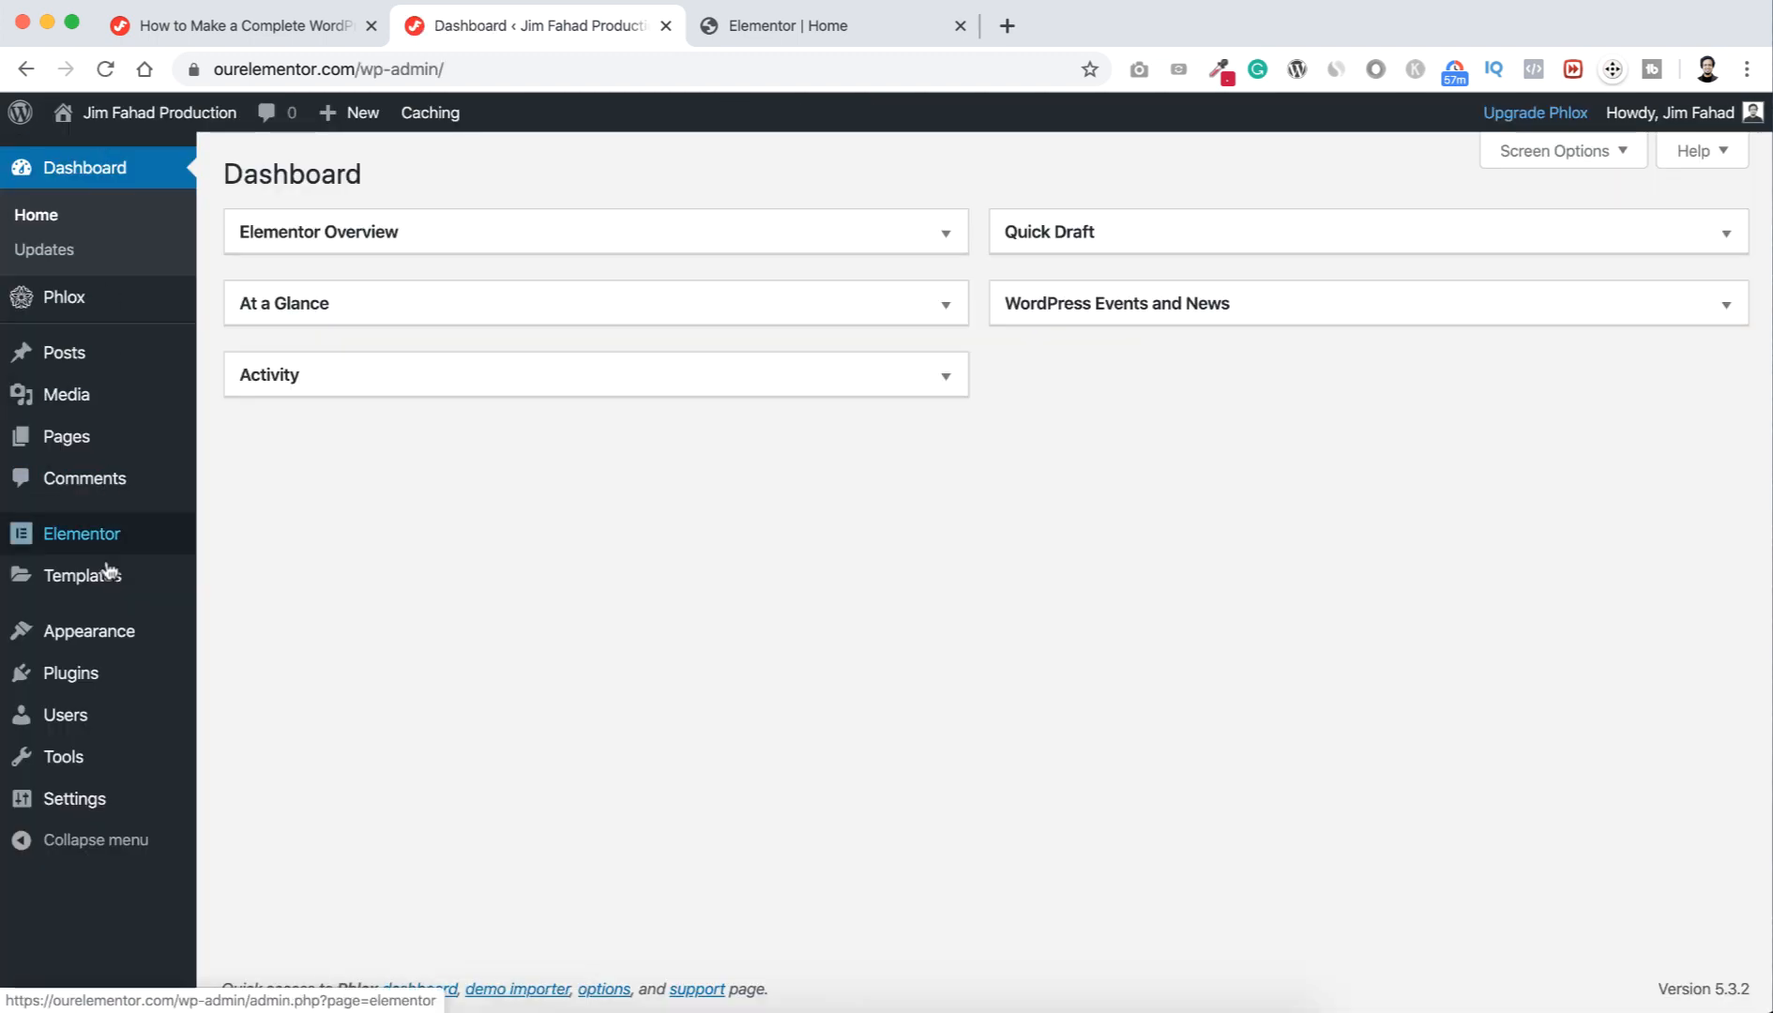
{"action": "mouse_move", "coordinate": [72, 682]}
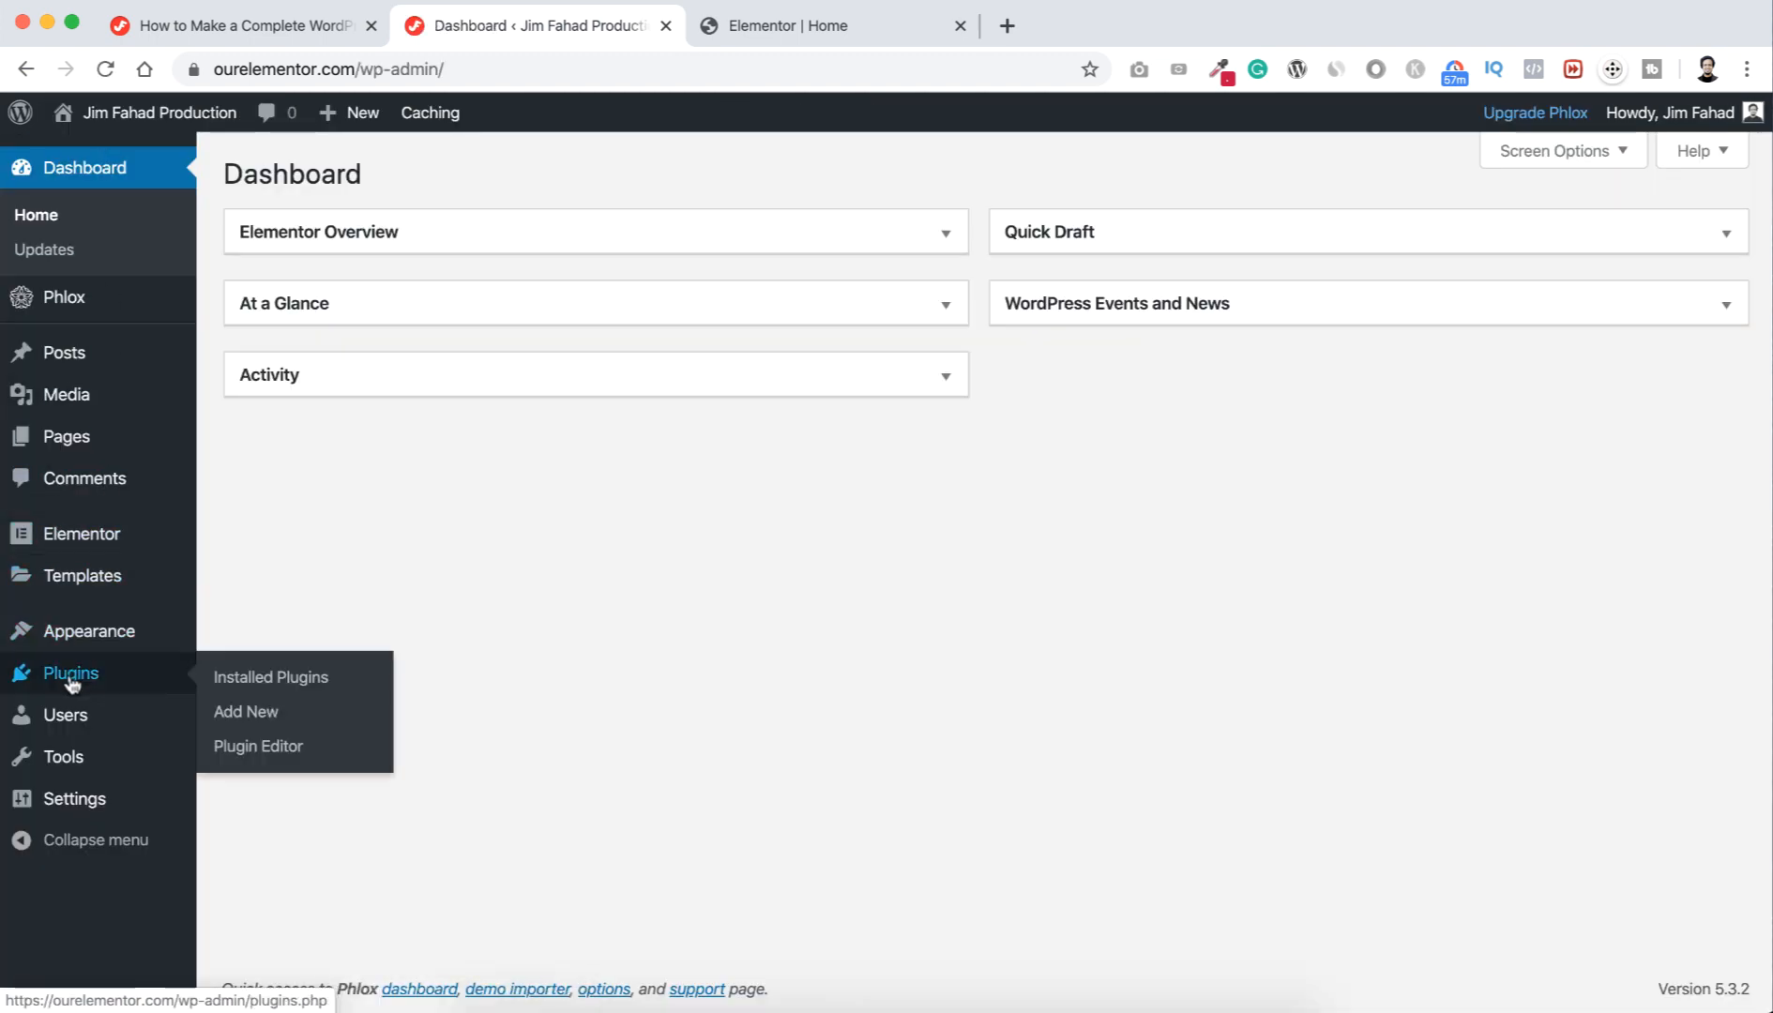
{"action": "left_click", "coordinate": [251, 715]}
{"action": "left_click", "coordinate": [1453, 235]}
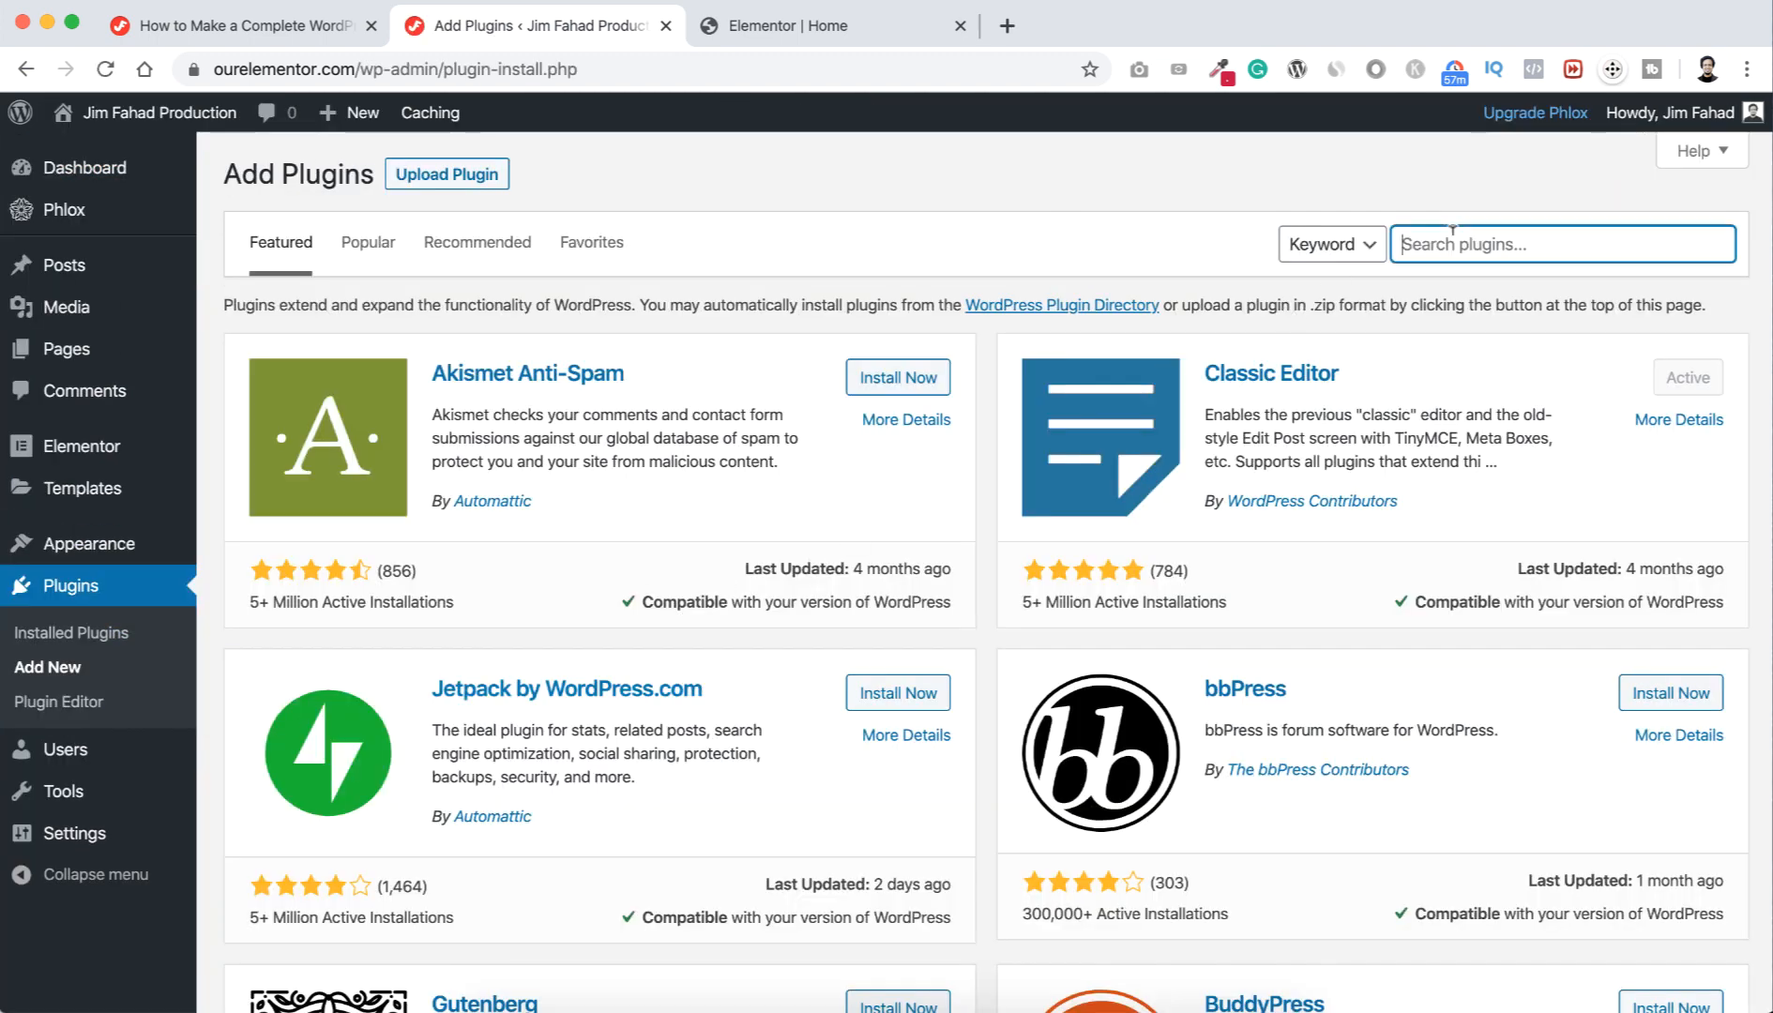
{"action": "type", "text": "faceboo"}
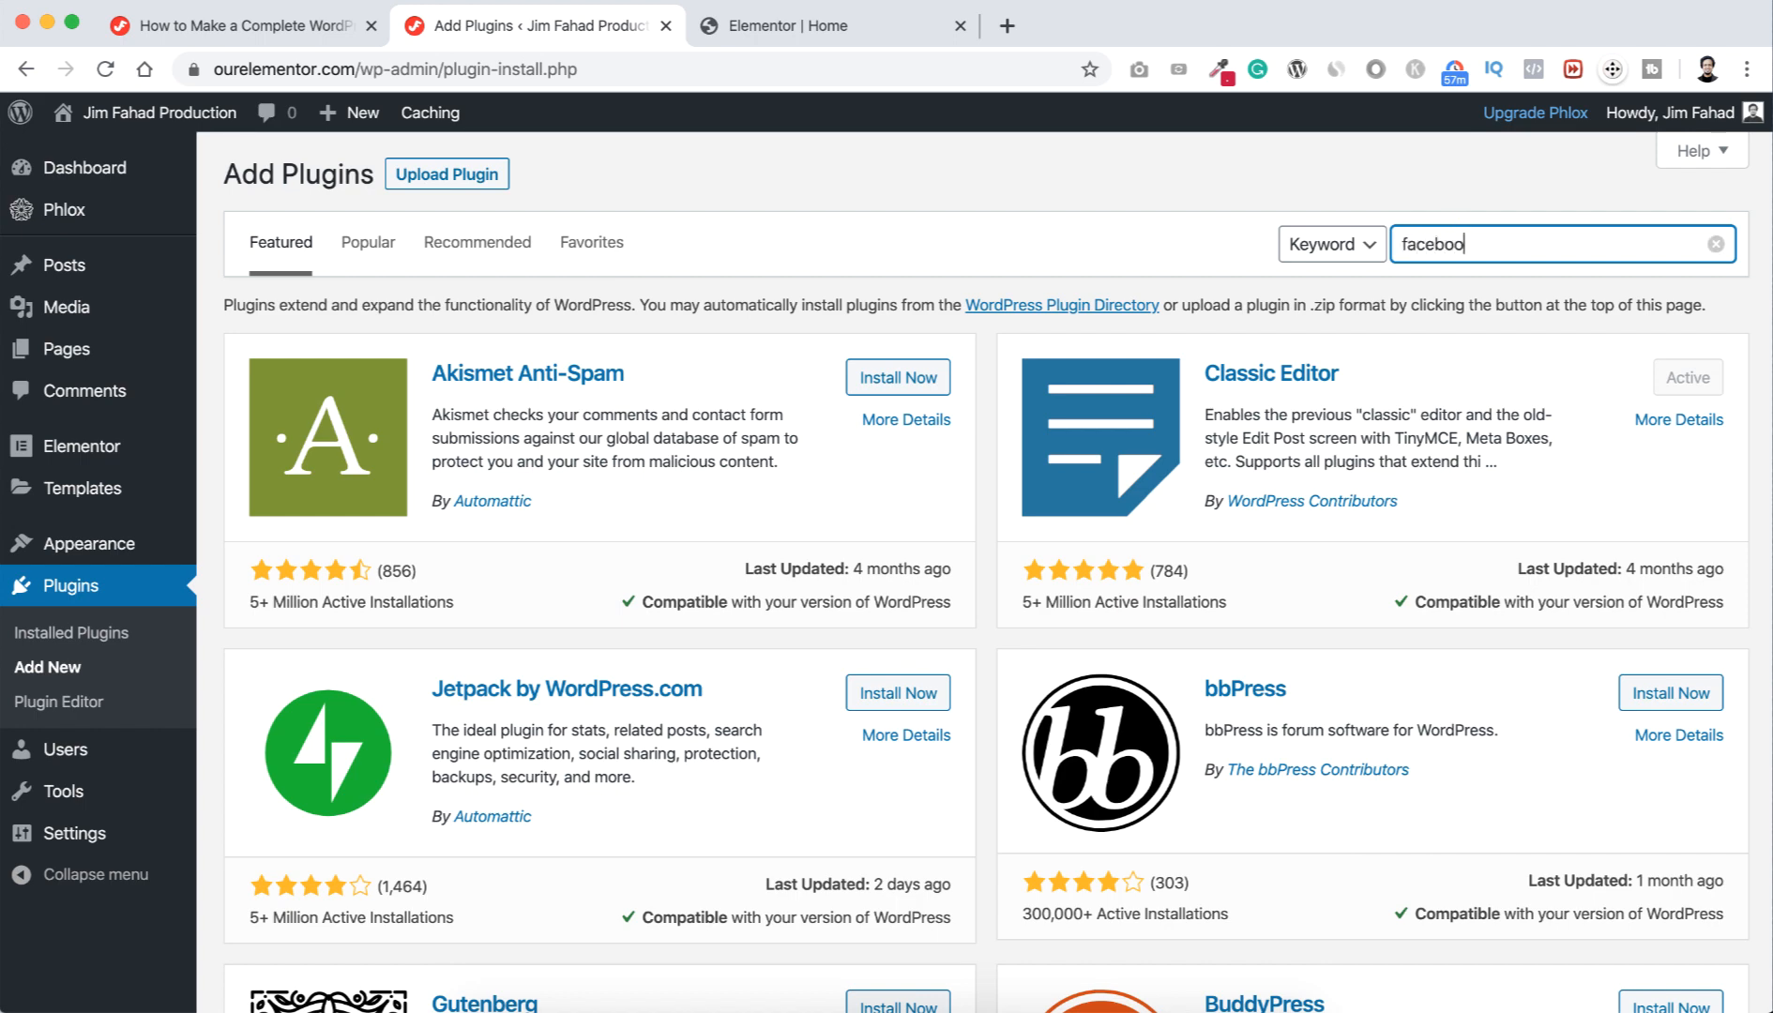
{"action": "type", "text": "k like box"}
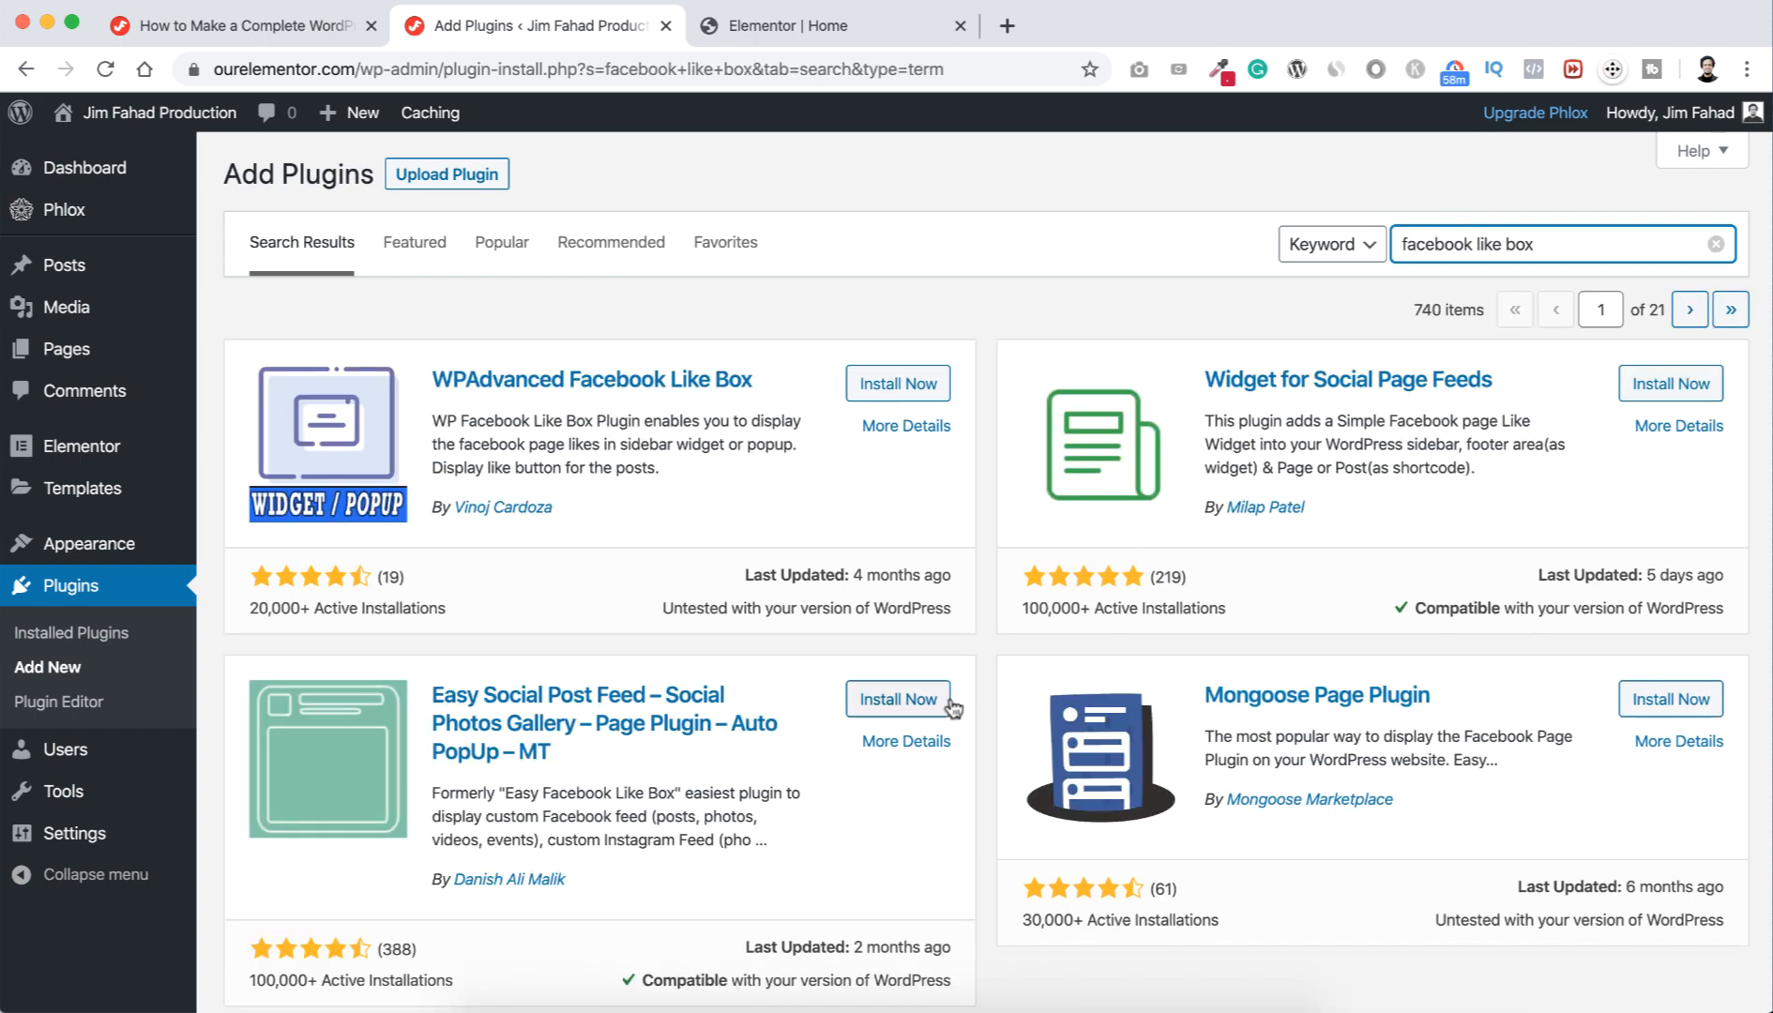
Step: Install and activate the Easy Social Post Feed plugin and allow its update notifications and diagnostic tracking
{"action": "scroll", "coordinate": [680, 777], "scroll_direction": "down", "scroll_amount": 1}
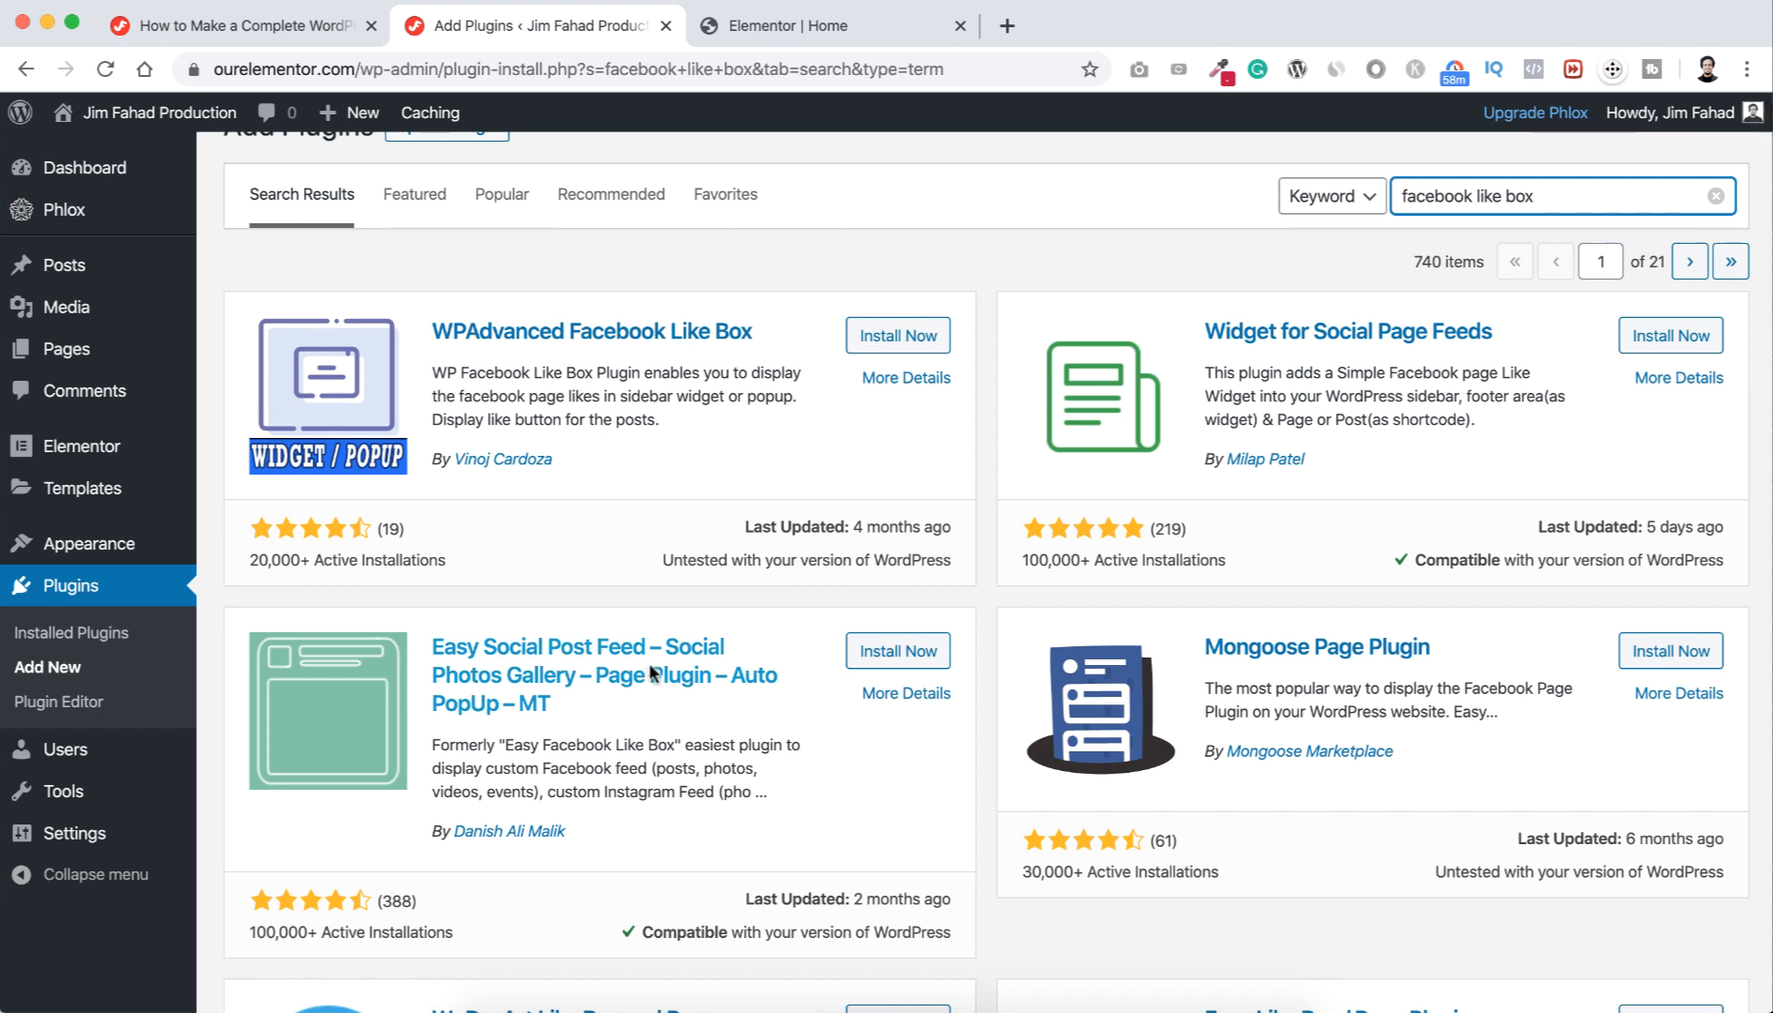
{"action": "left_click", "coordinate": [886, 650]}
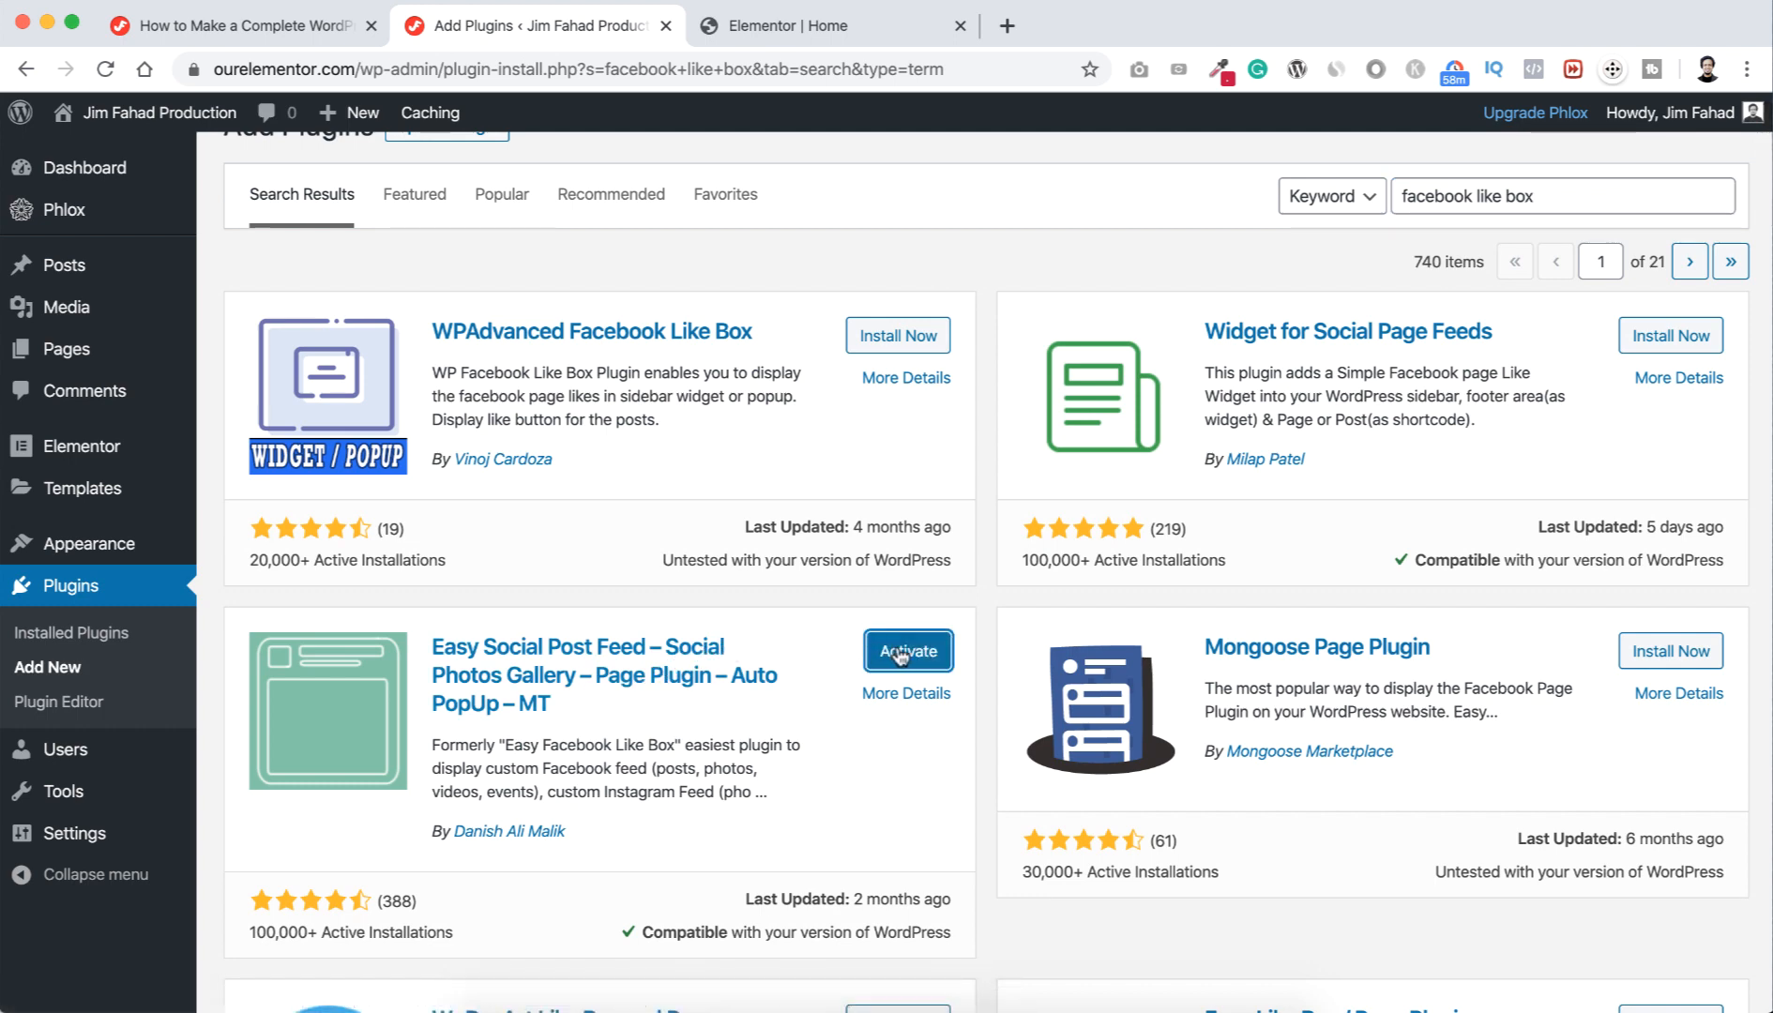
{"action": "left_click", "coordinate": [901, 655]}
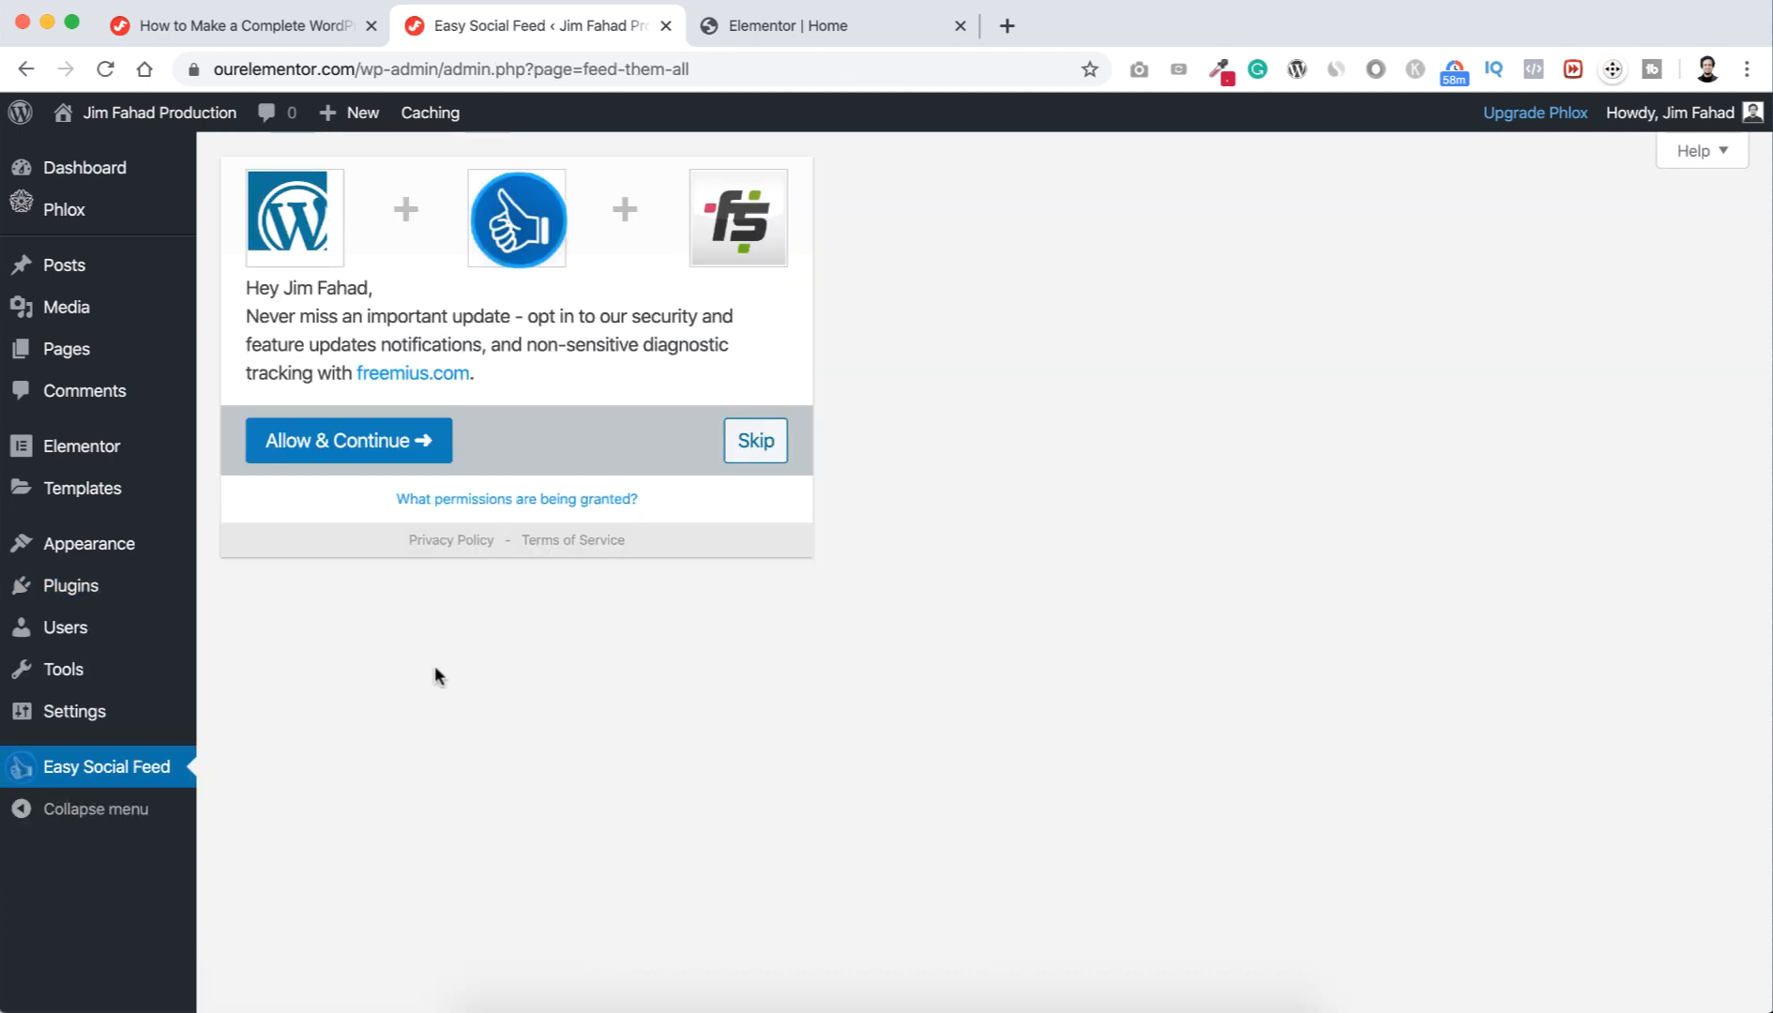
{"action": "left_click", "coordinate": [375, 443]}
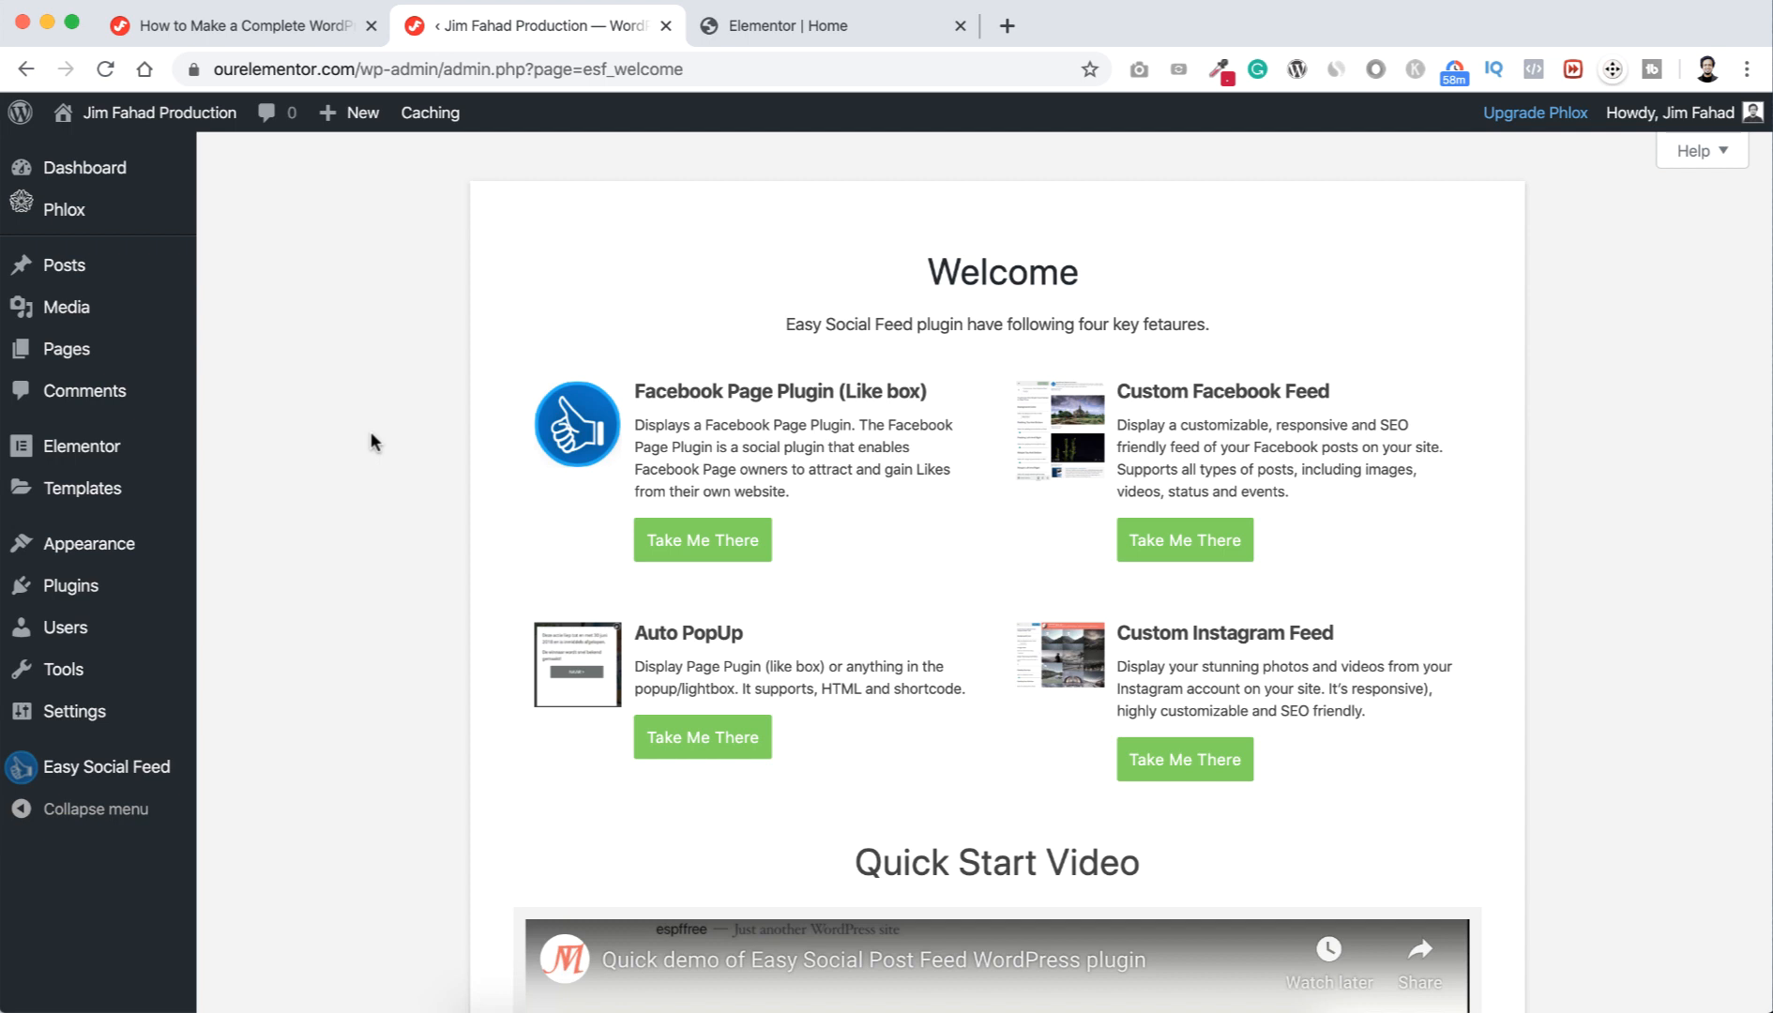
Step: Return to adding plugins, dismiss the Easy Social Feed update notice and search for "instagram feed wpzoom"
{"action": "mouse_move", "coordinate": [42, 587]}
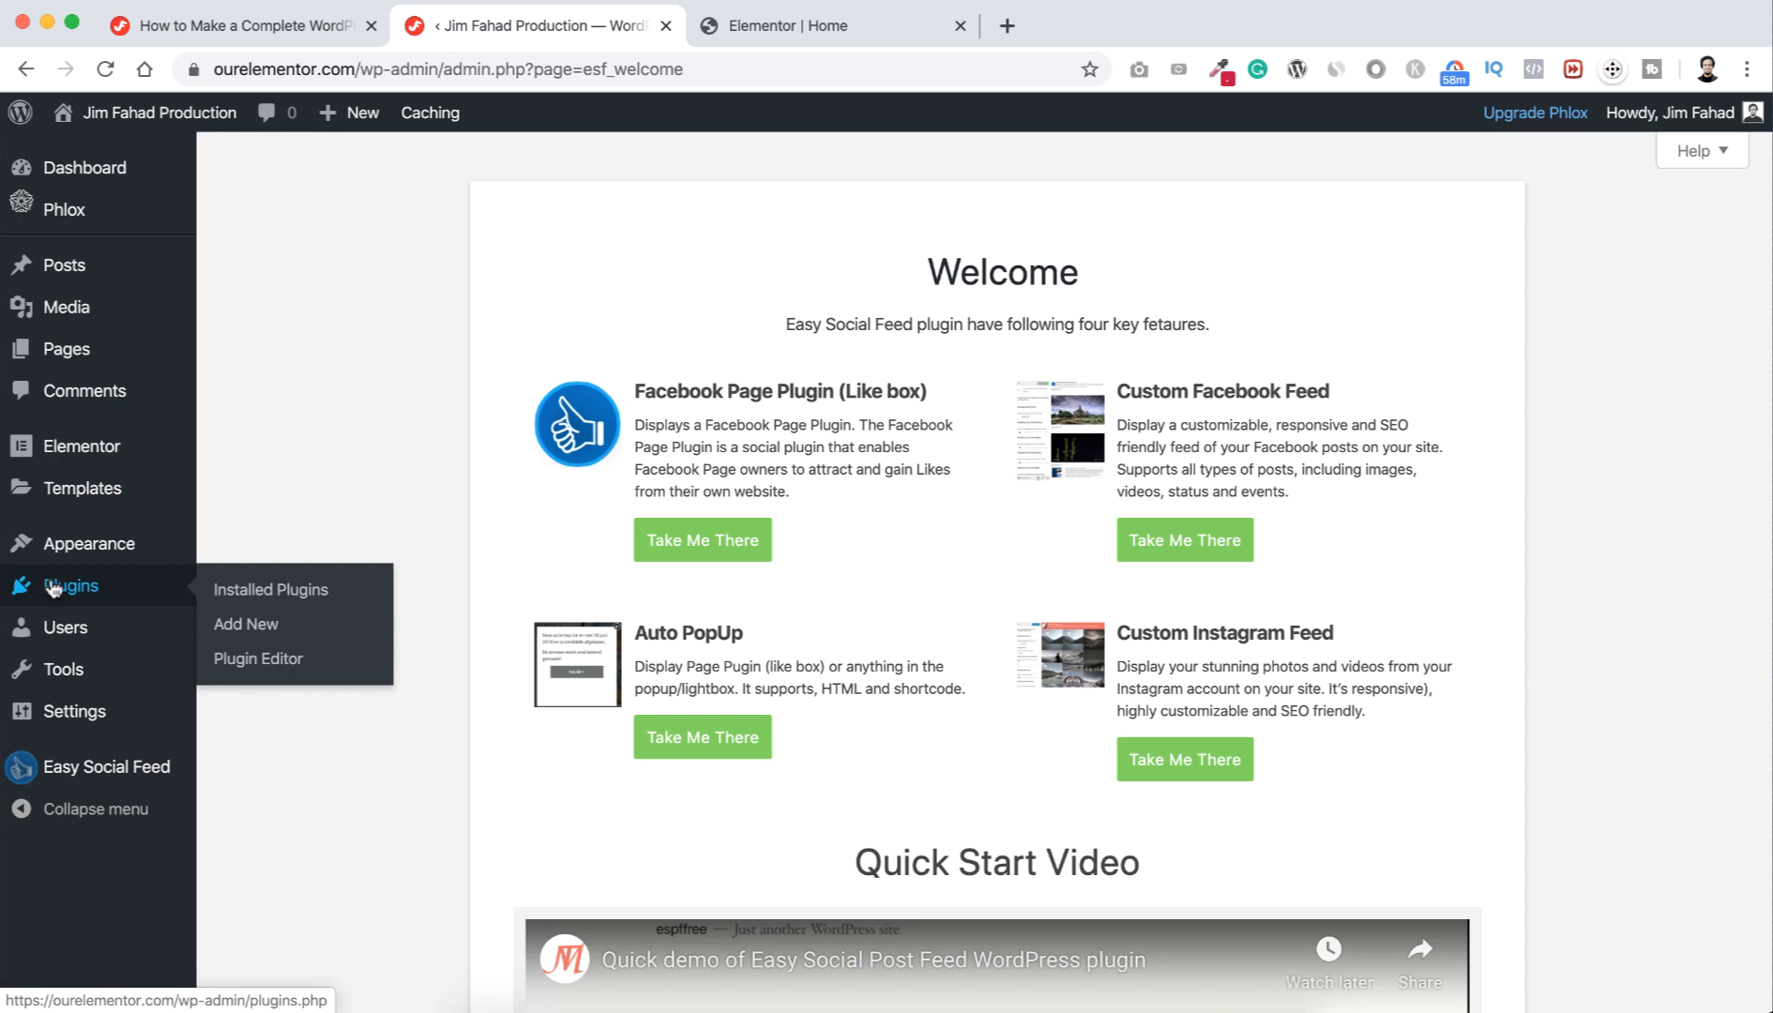
{"action": "left_click", "coordinate": [264, 625]}
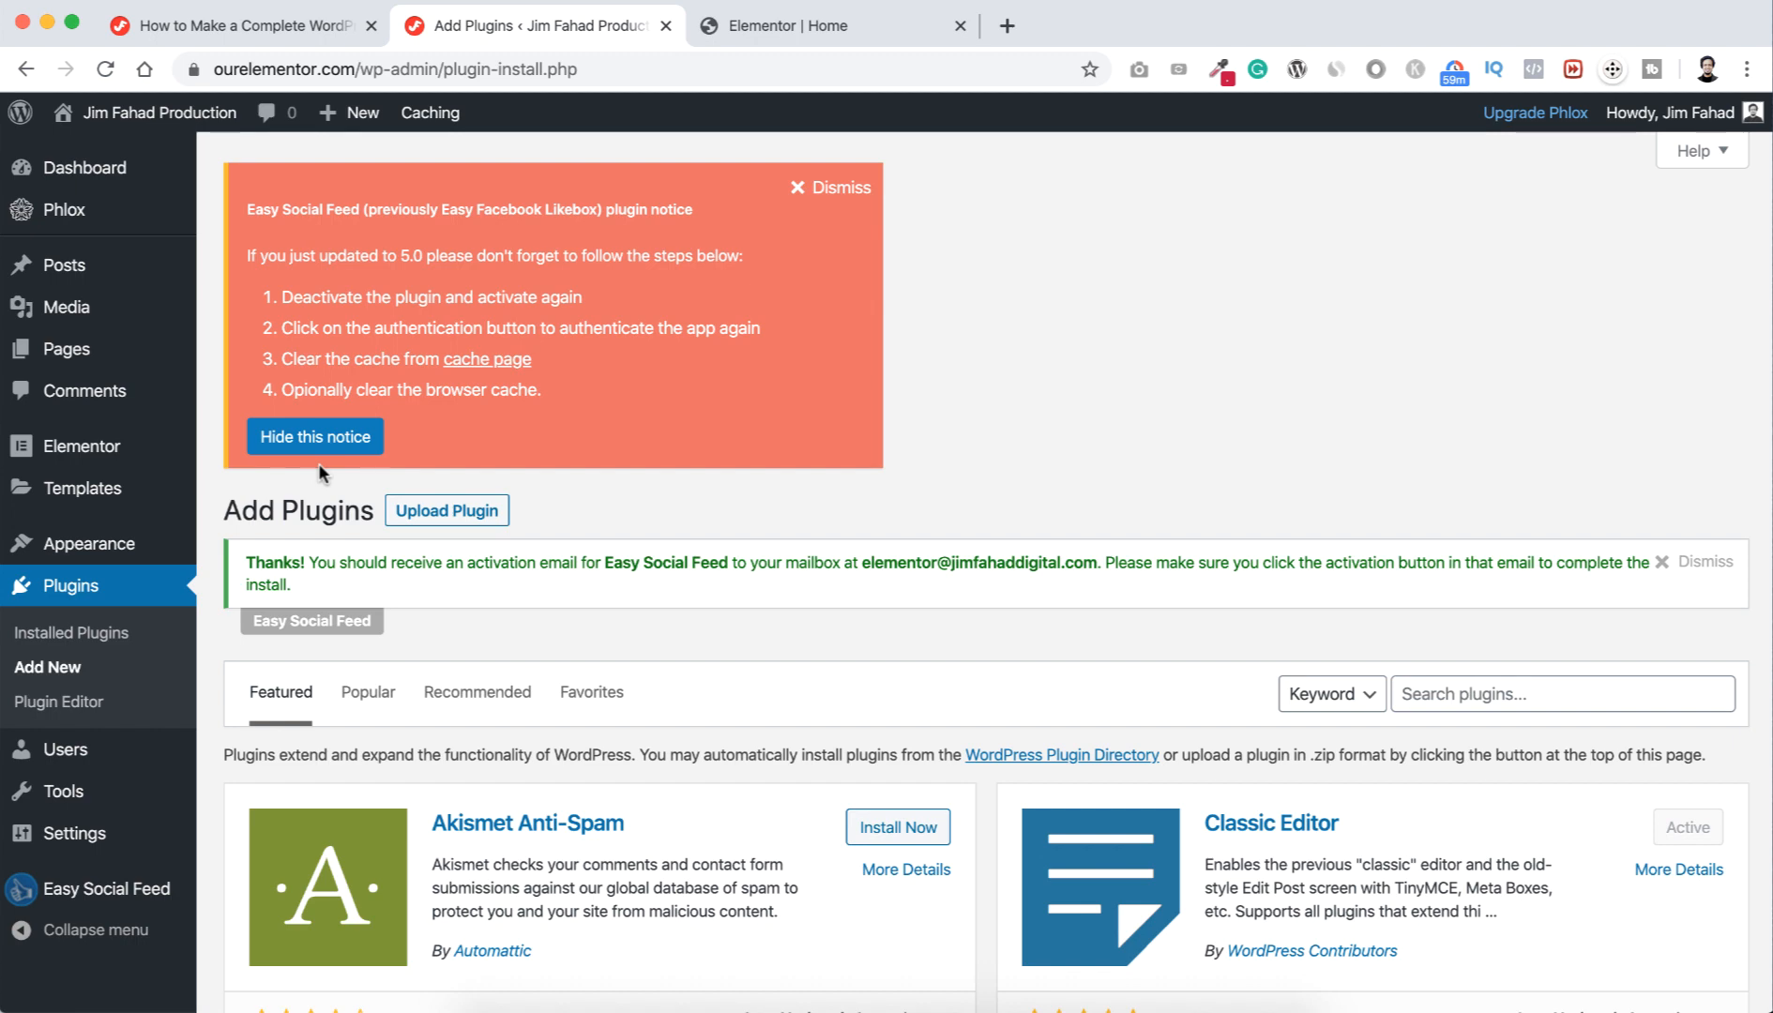
{"action": "left_click", "coordinate": [801, 190]}
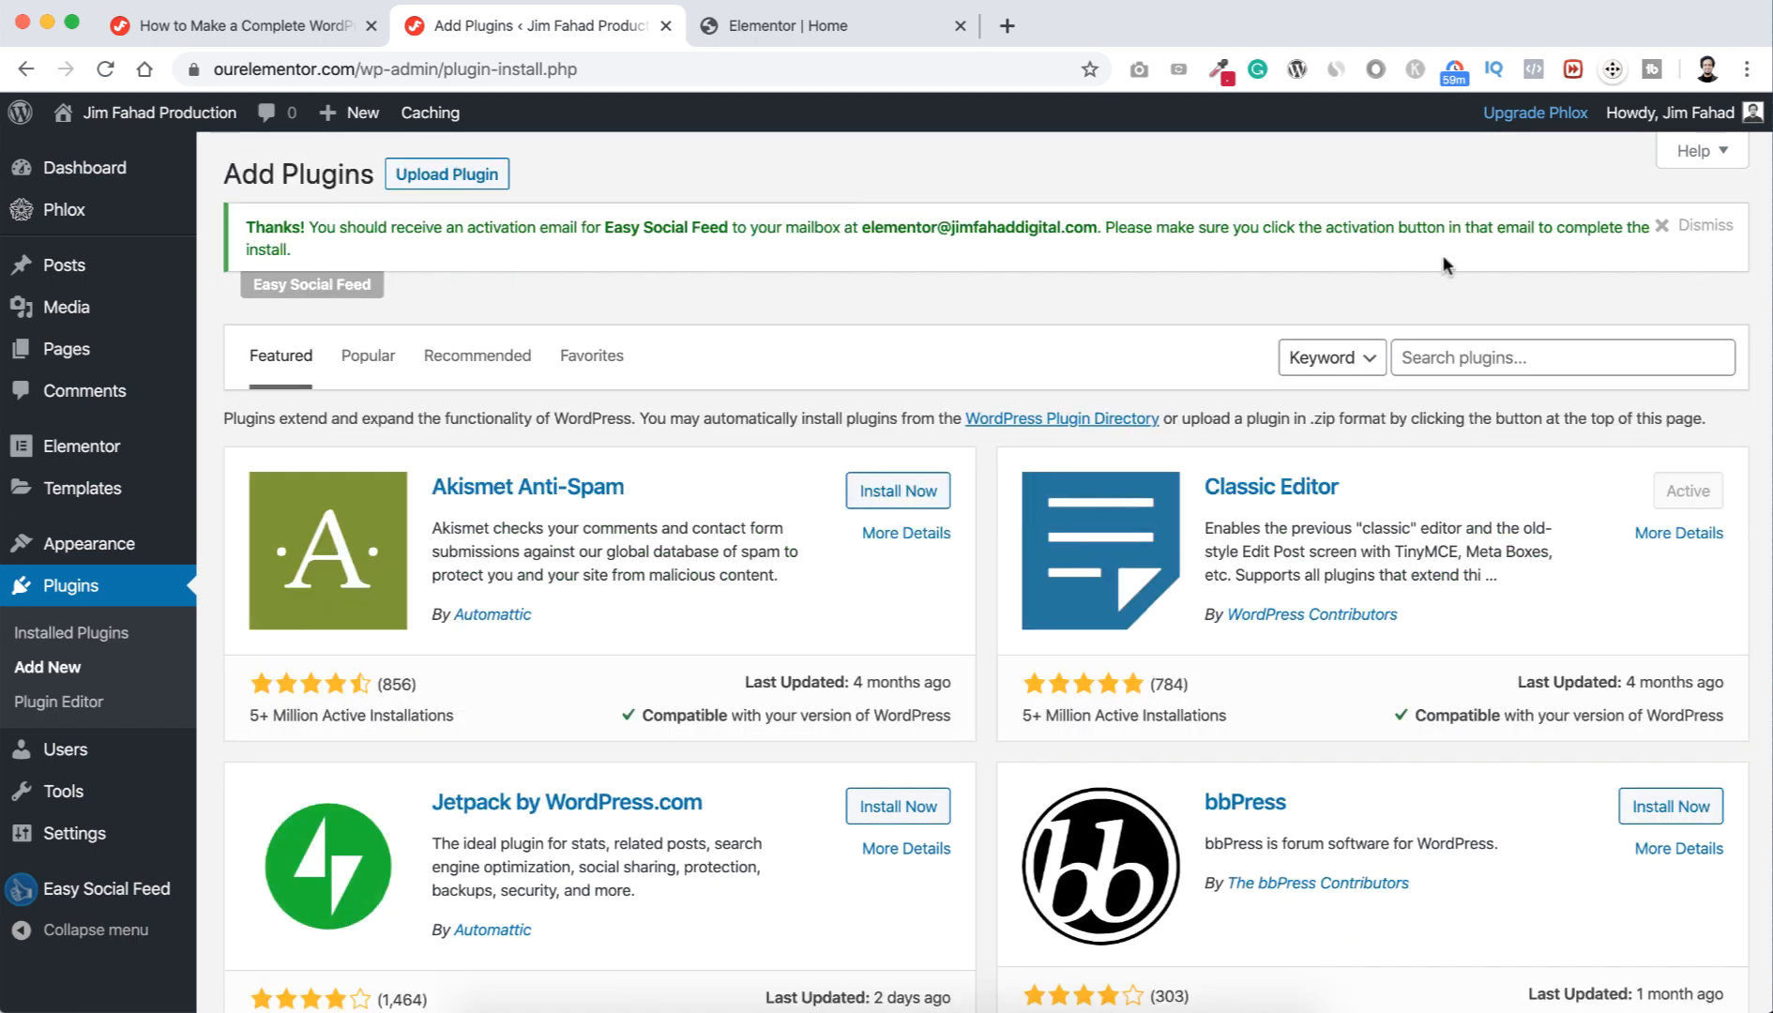
{"action": "left_click", "coordinate": [1466, 345]}
{"action": "type", "text": "insta"}
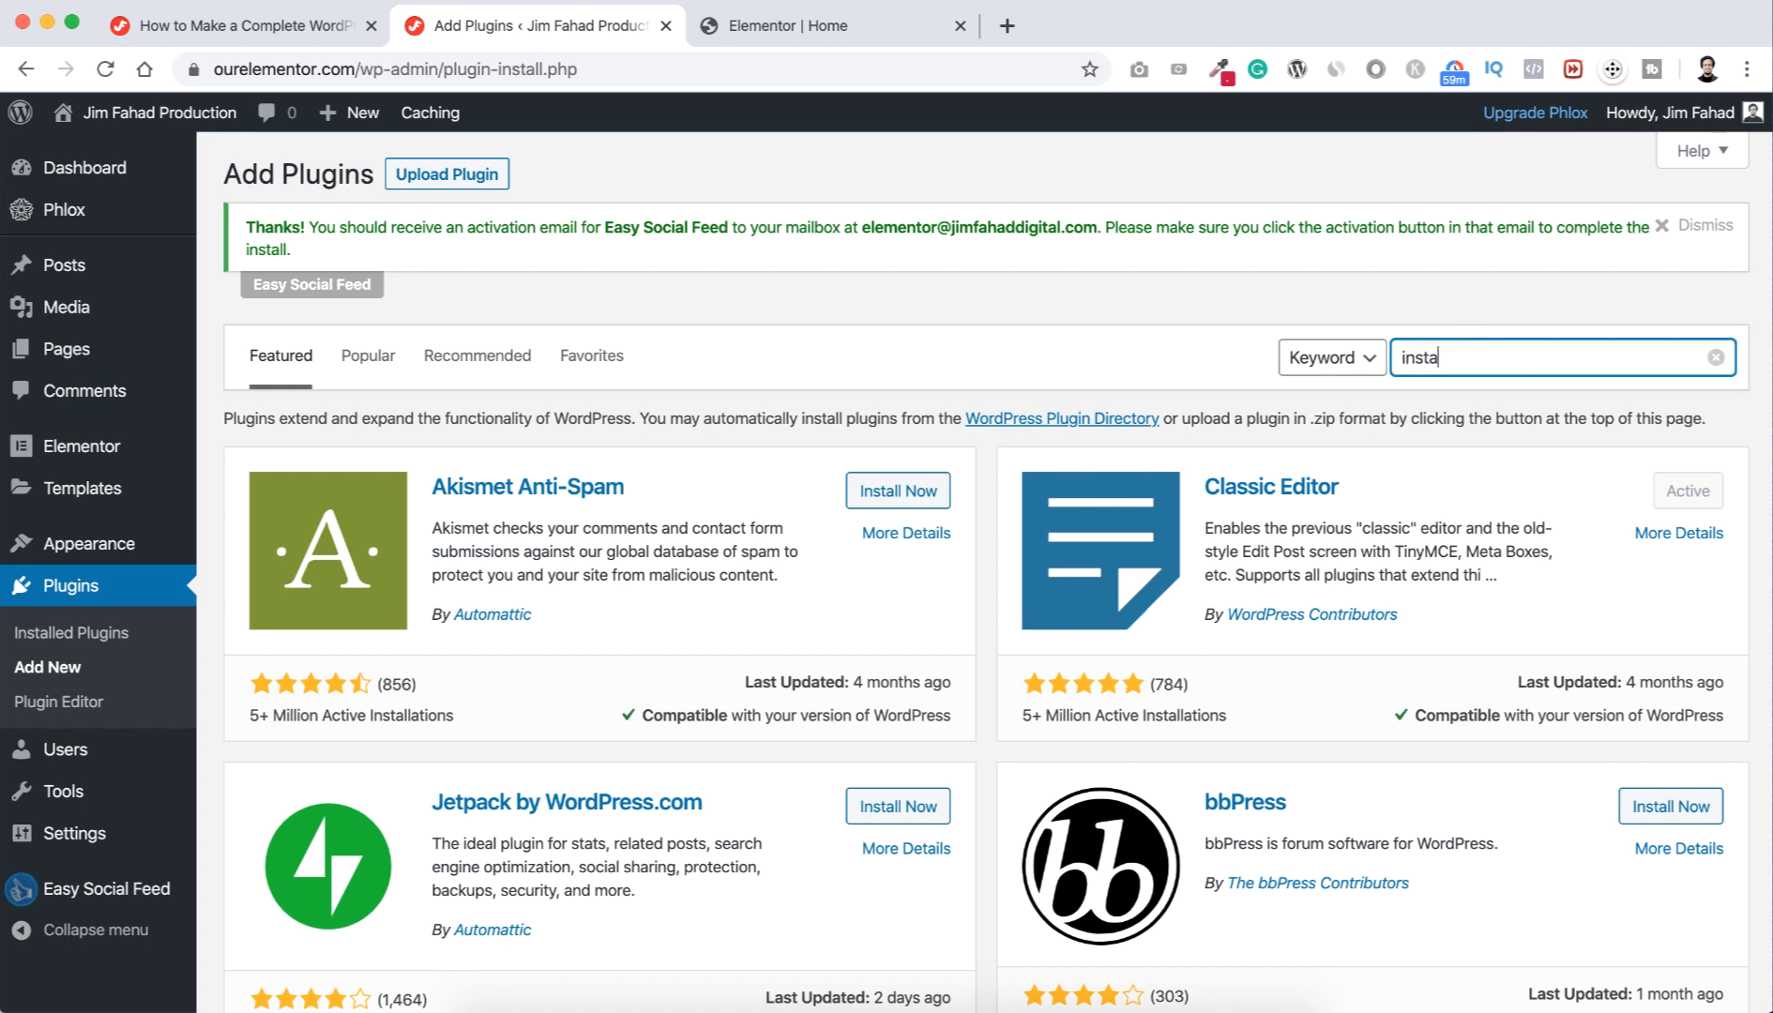
{"action": "type", "text": "gram feed wp"}
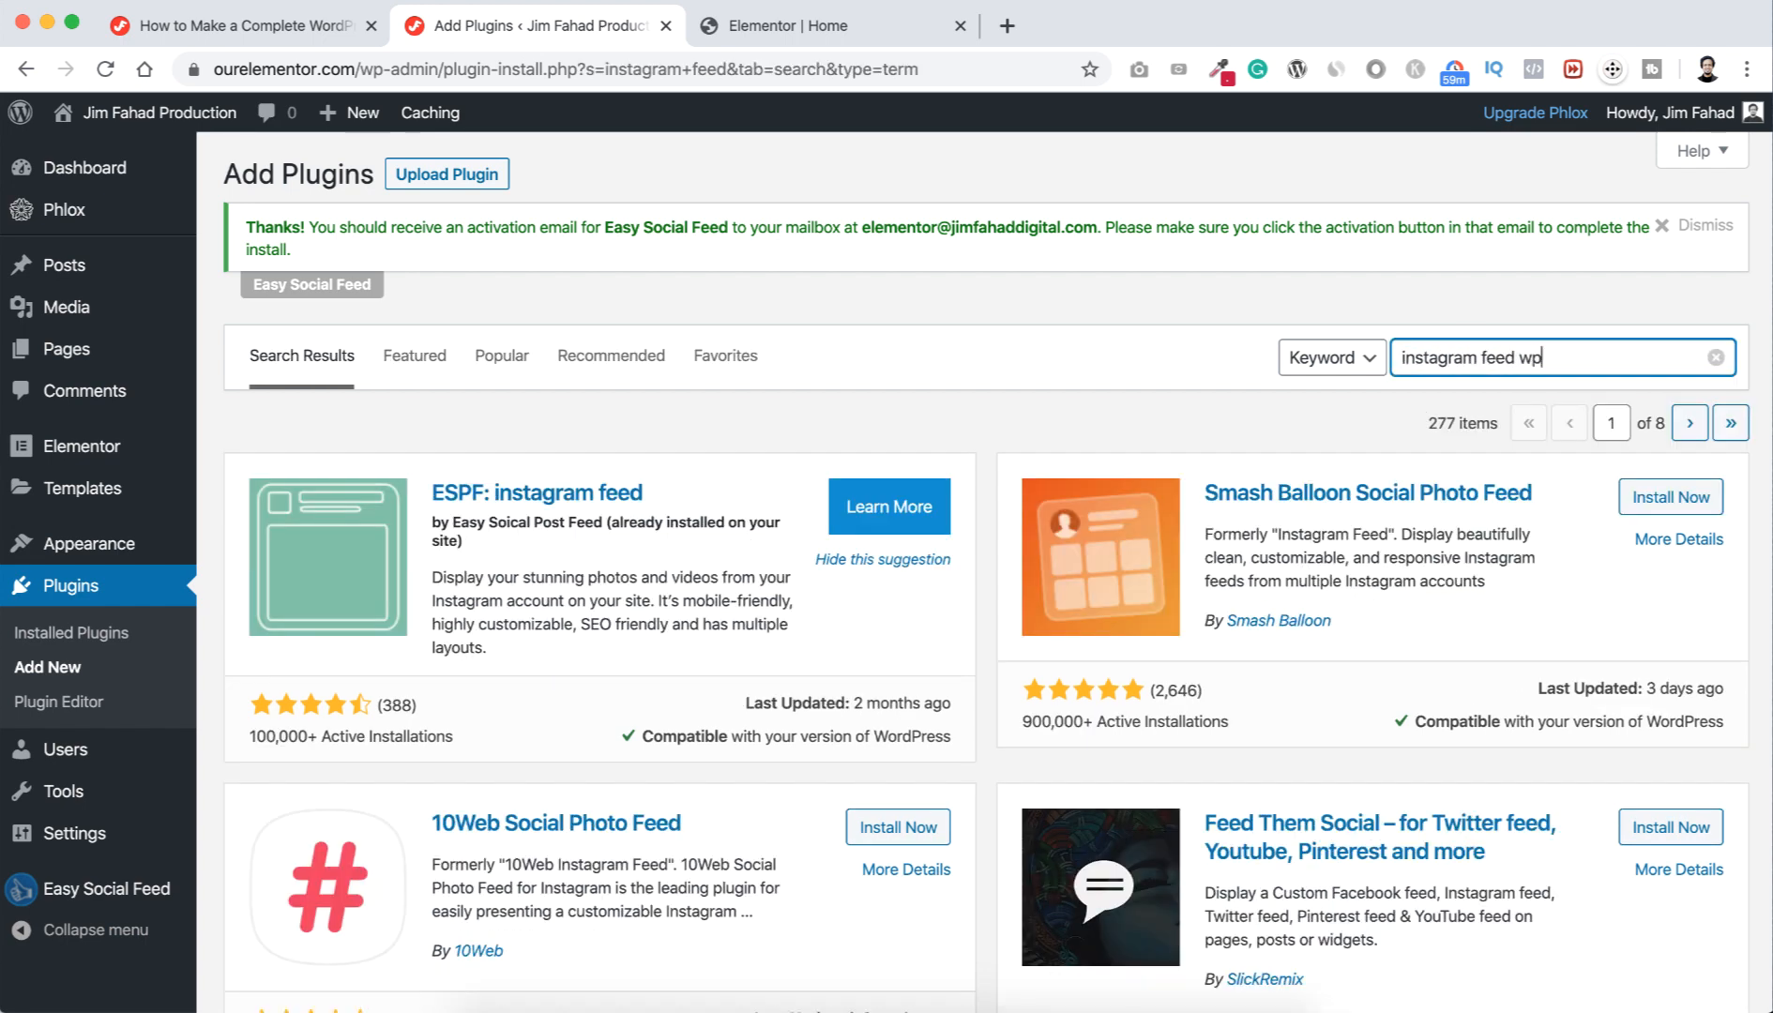
{"action": "type", "text": "zoom"}
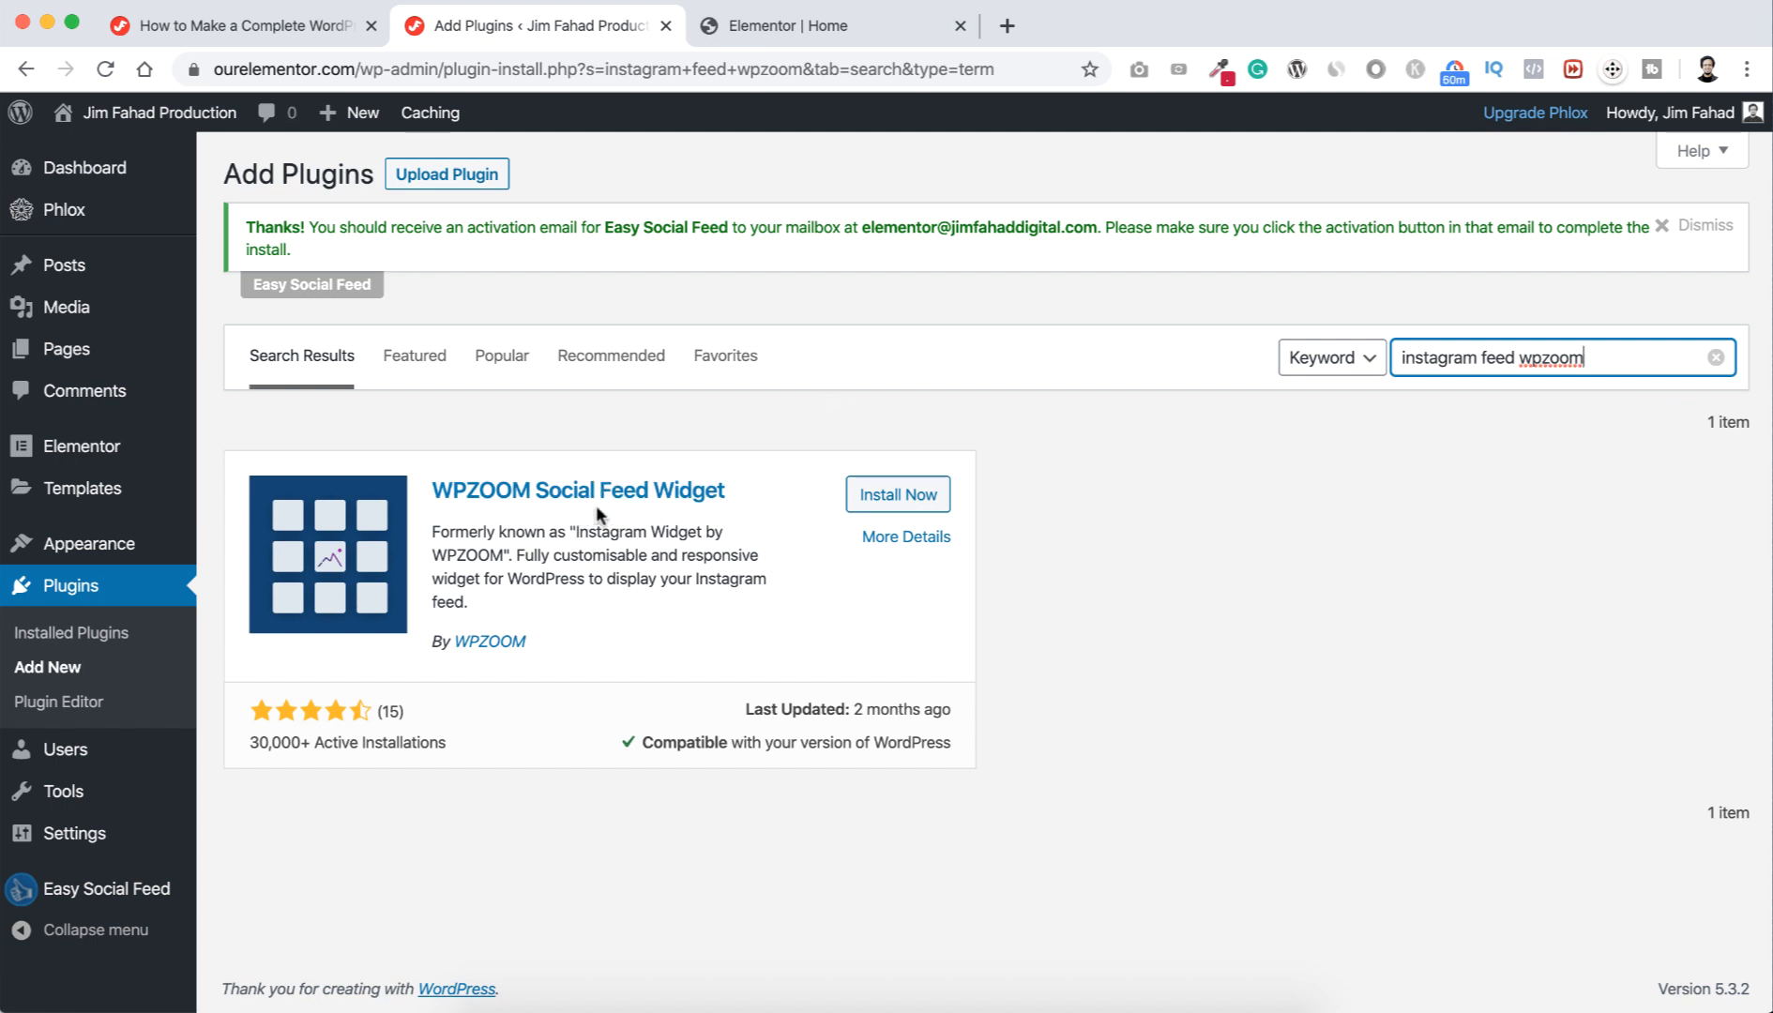
Step: Install and activate the WPZOOM Social Feed Widget plugin and open its account connection settings
{"action": "left_click", "coordinate": [877, 500]}
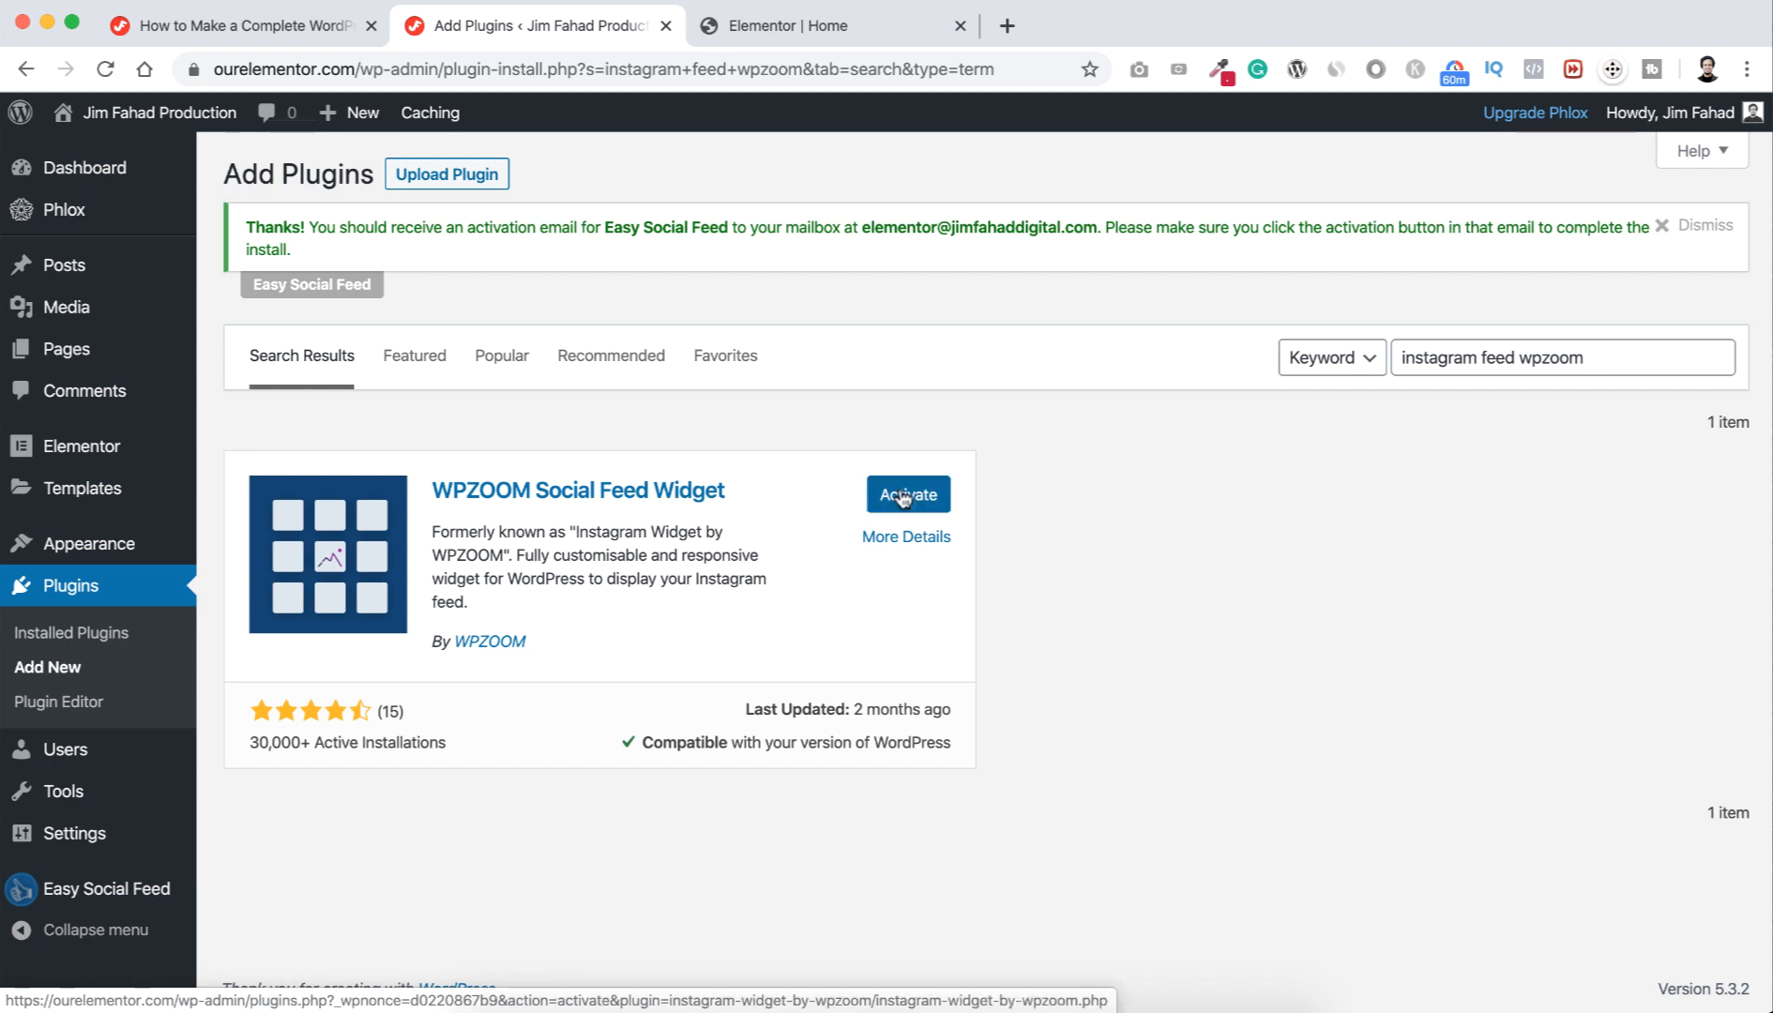
{"action": "left_click", "coordinate": [904, 496]}
{"action": "scroll", "coordinate": [687, 541], "scroll_direction": "down", "scroll_amount": 5}
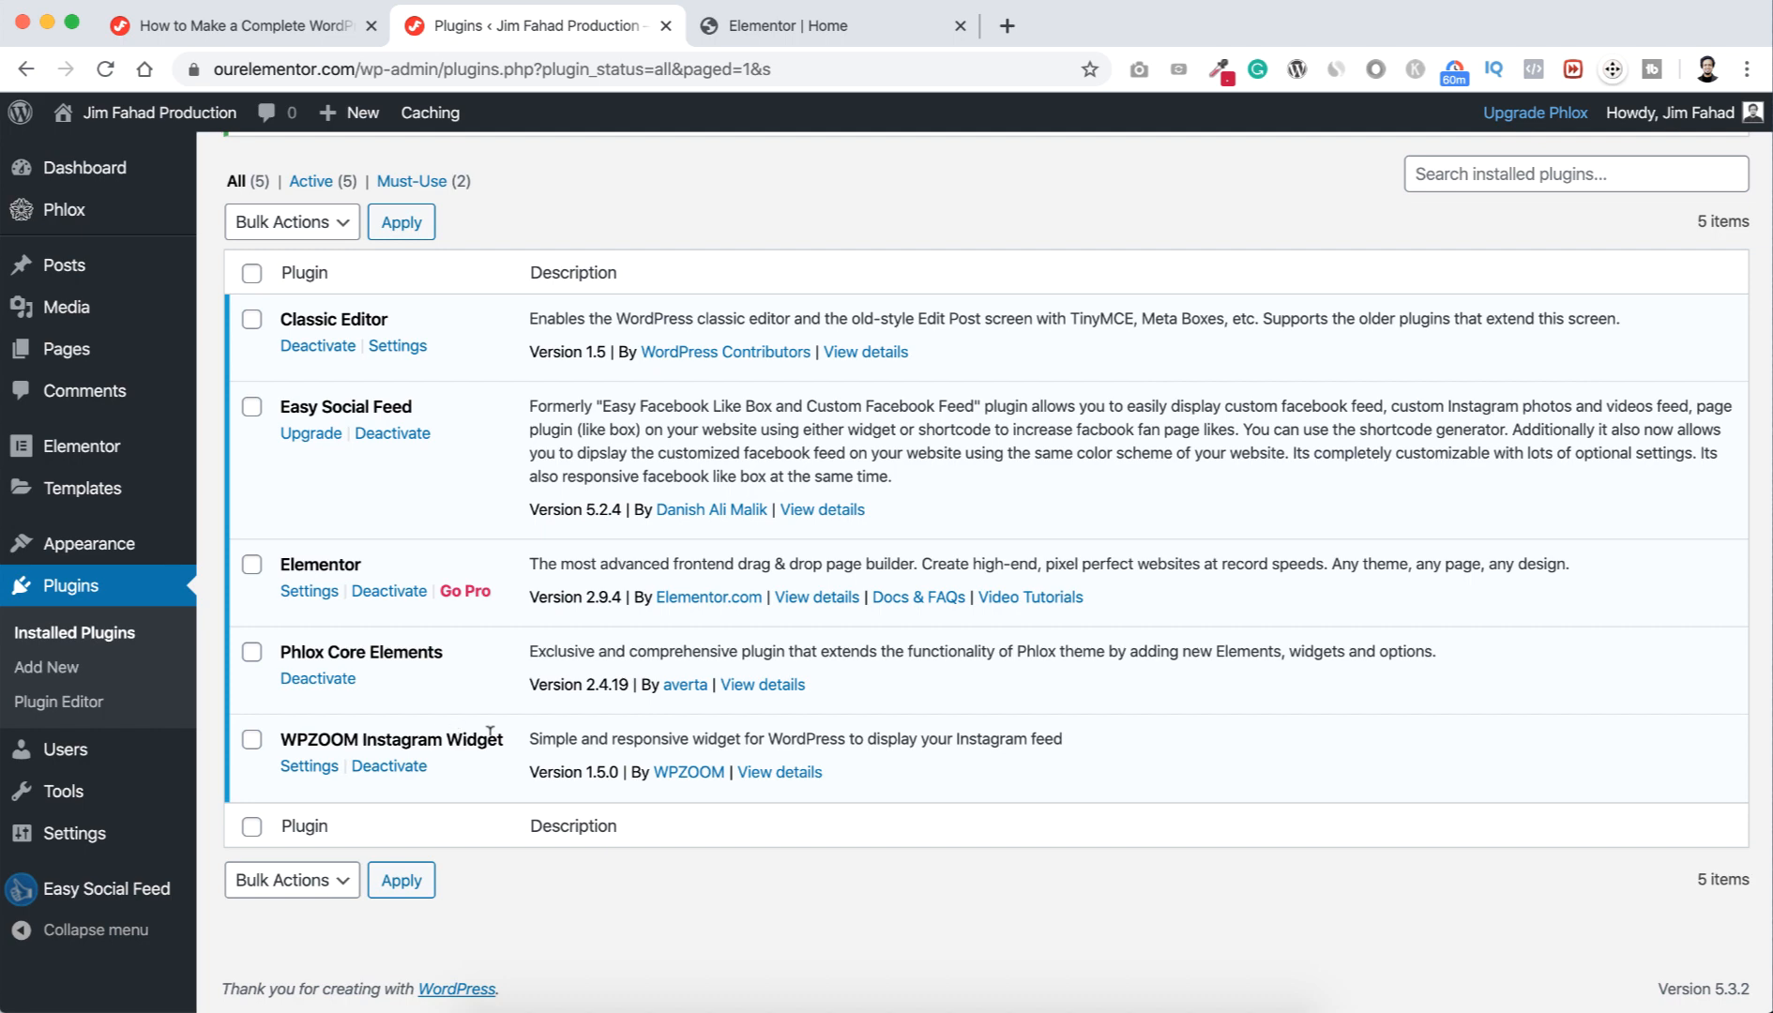
{"action": "left_click", "coordinate": [310, 767]}
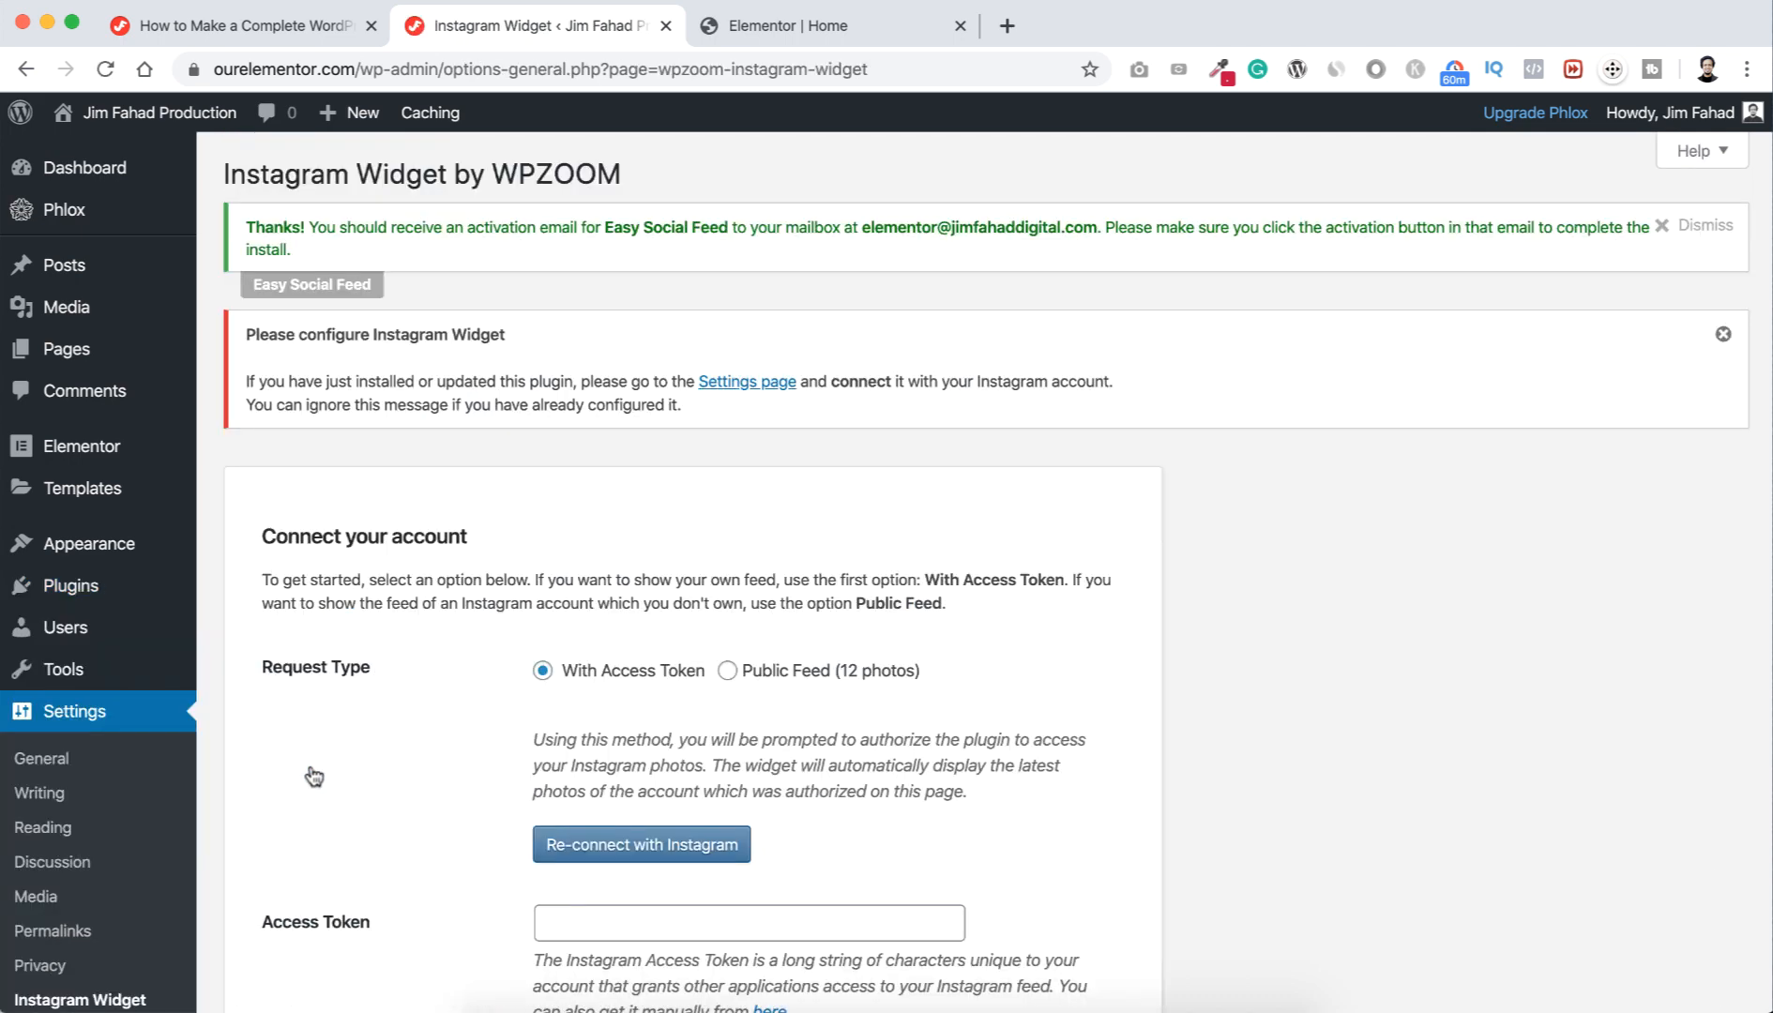
{"action": "scroll", "coordinate": [314, 775], "scroll_direction": "down", "scroll_amount": 4}
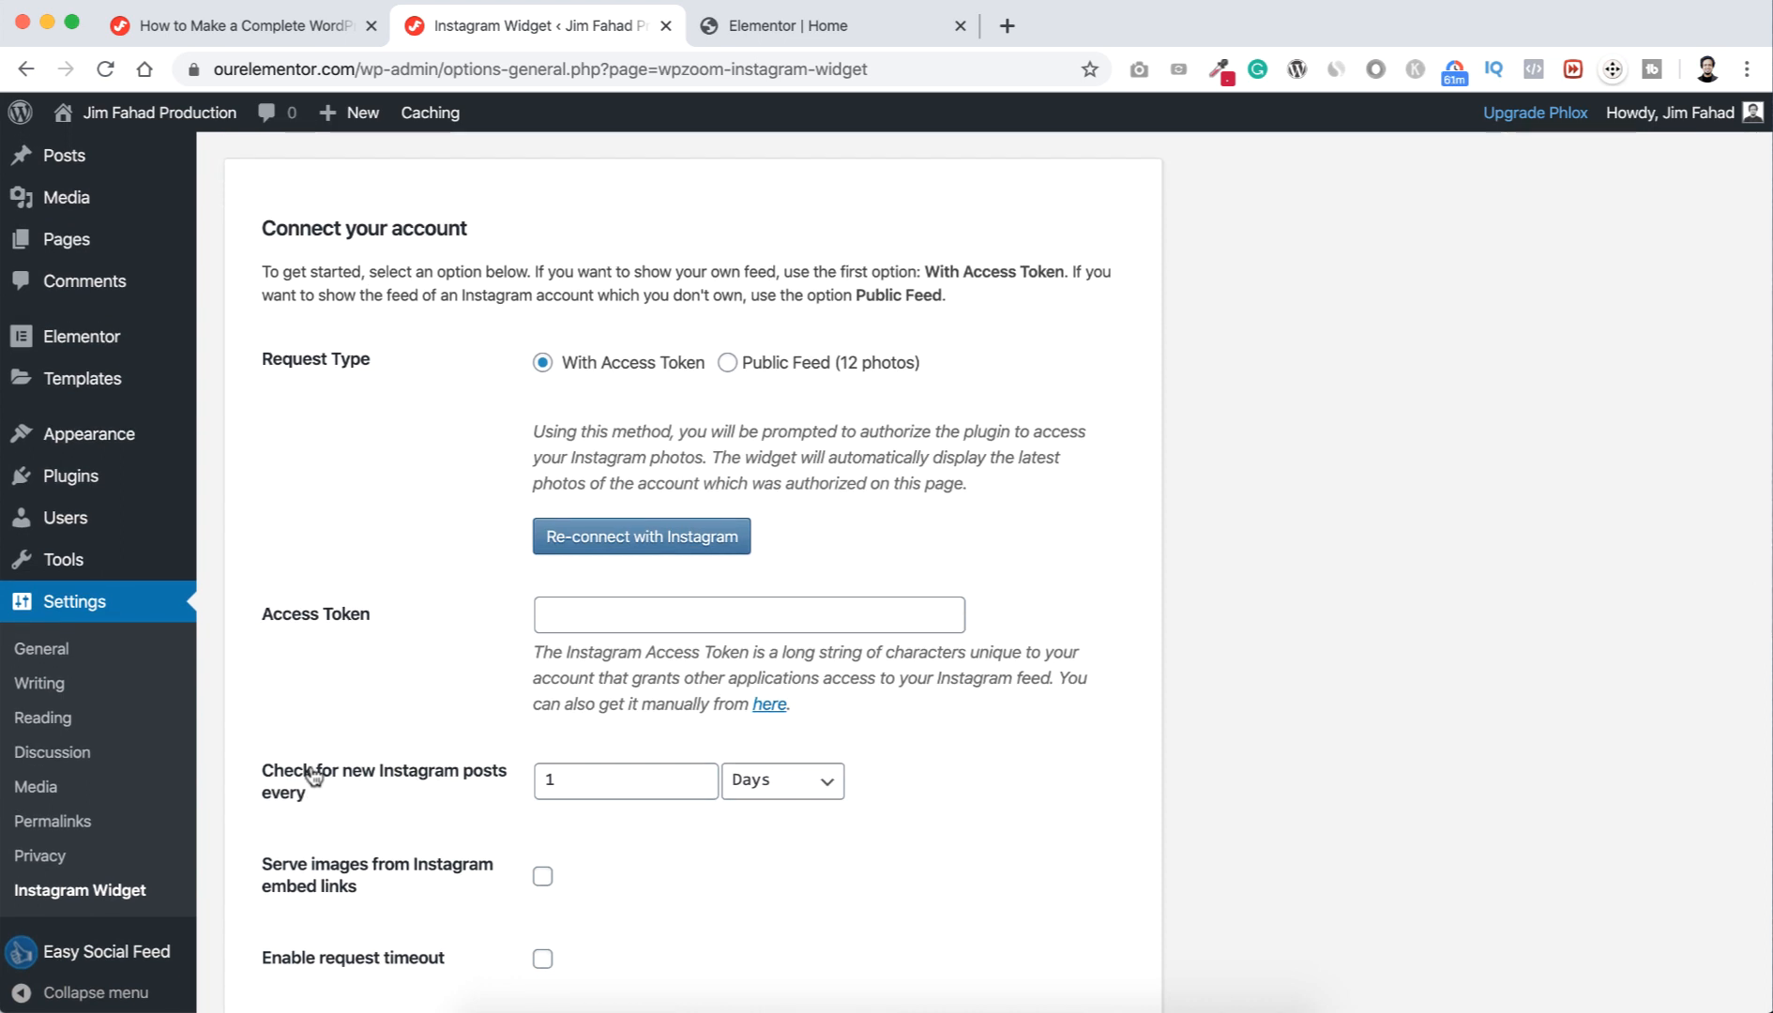
{"action": "scroll", "coordinate": [411, 565], "scroll_direction": "down", "scroll_amount": 1}
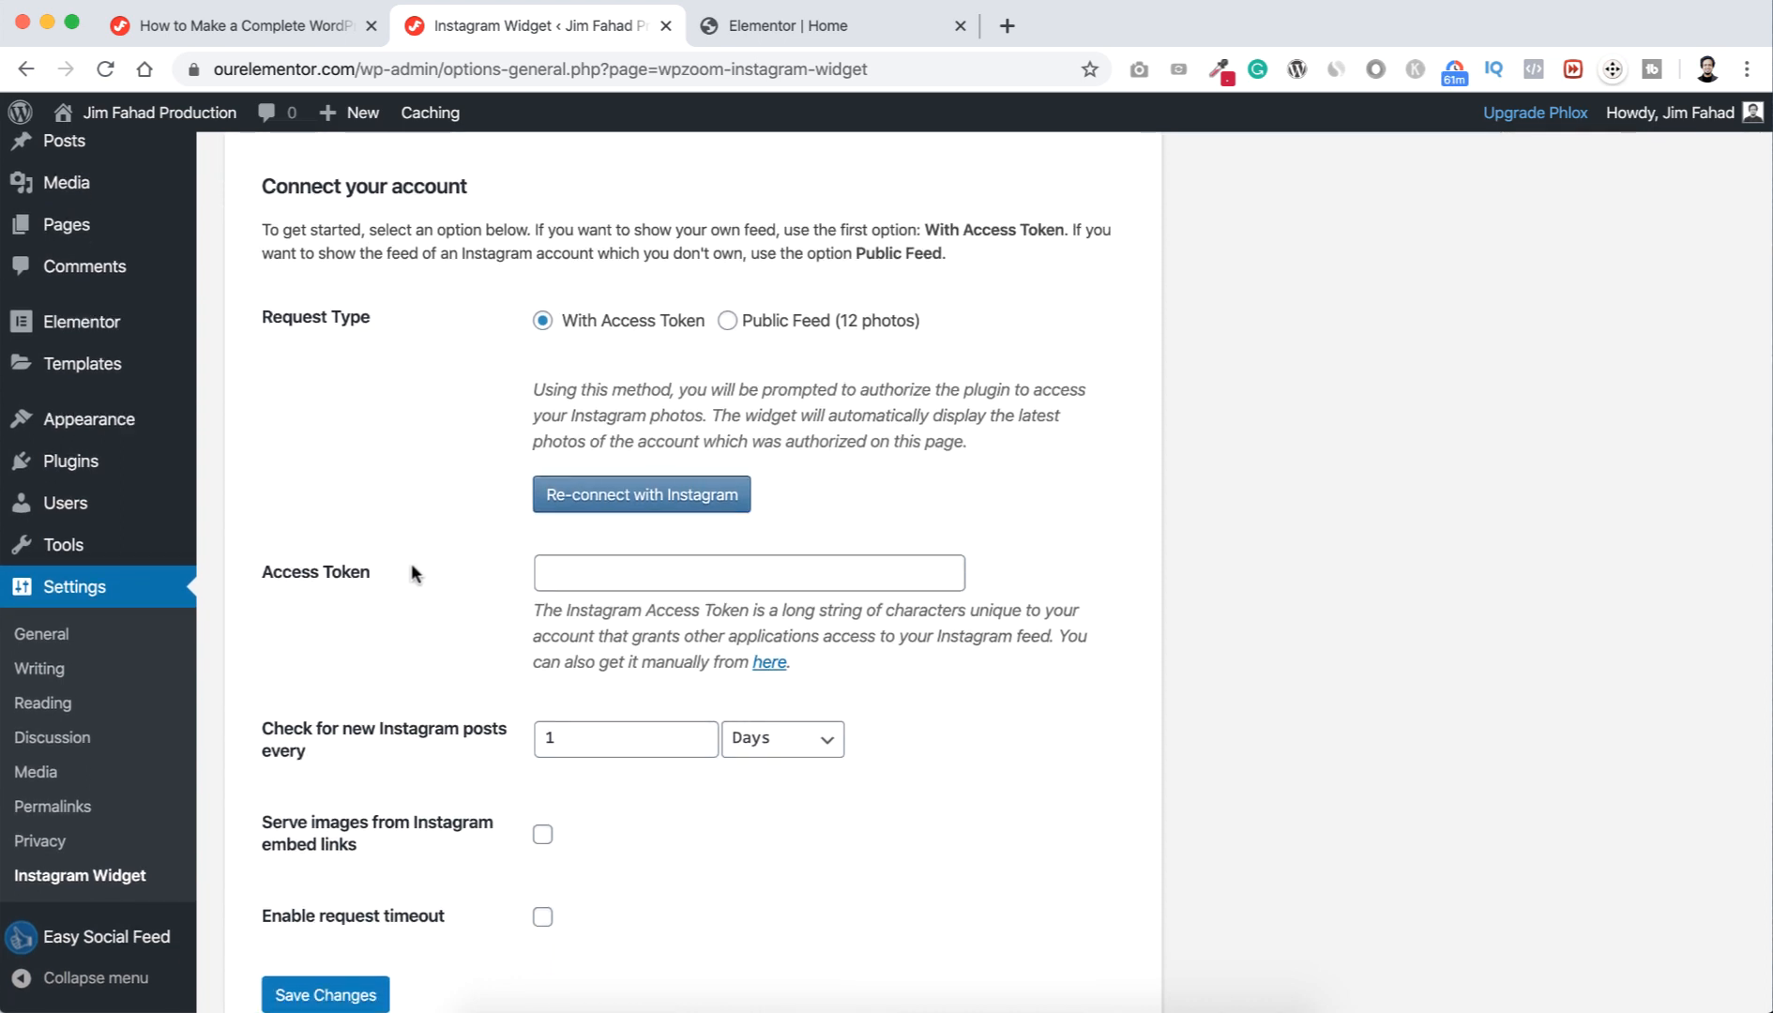
Step: Start the Instagram re-connection in a new browser tab and authorize it with the already signed-in Instagram account
{"action": "right_click", "coordinate": [652, 497]}
{"action": "left_click", "coordinate": [694, 505]}
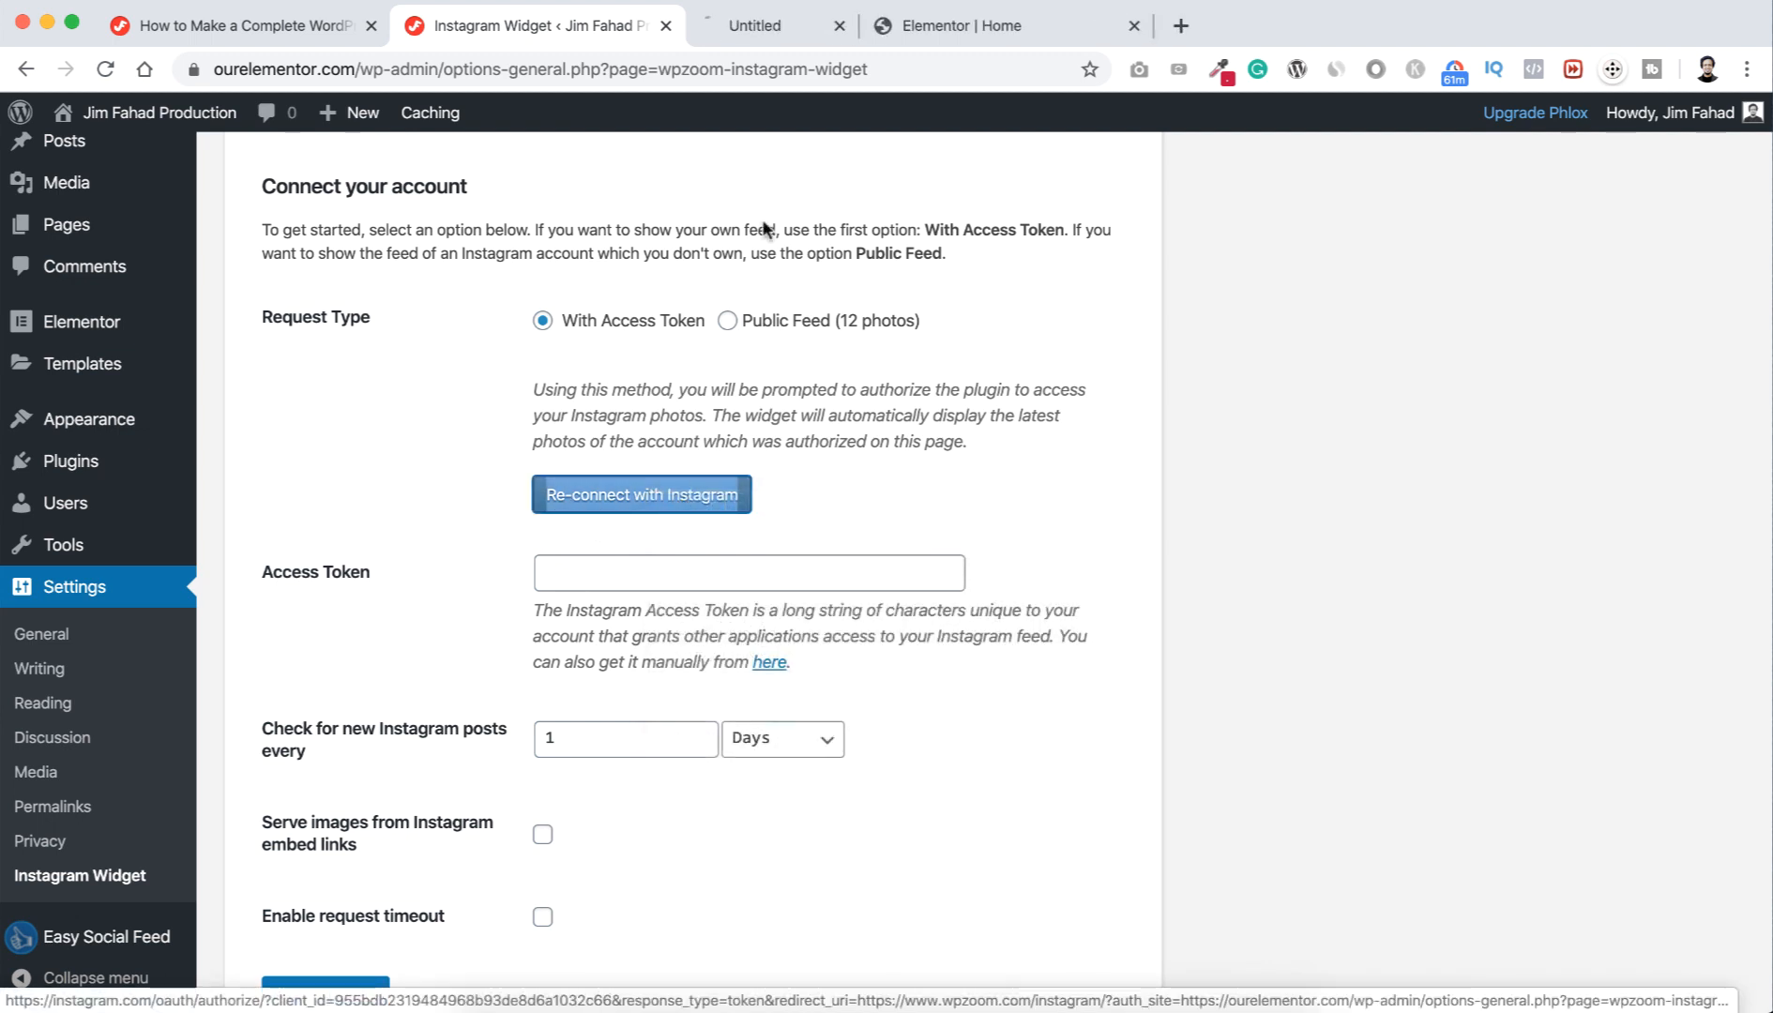
{"action": "left_click", "coordinate": [790, 37]}
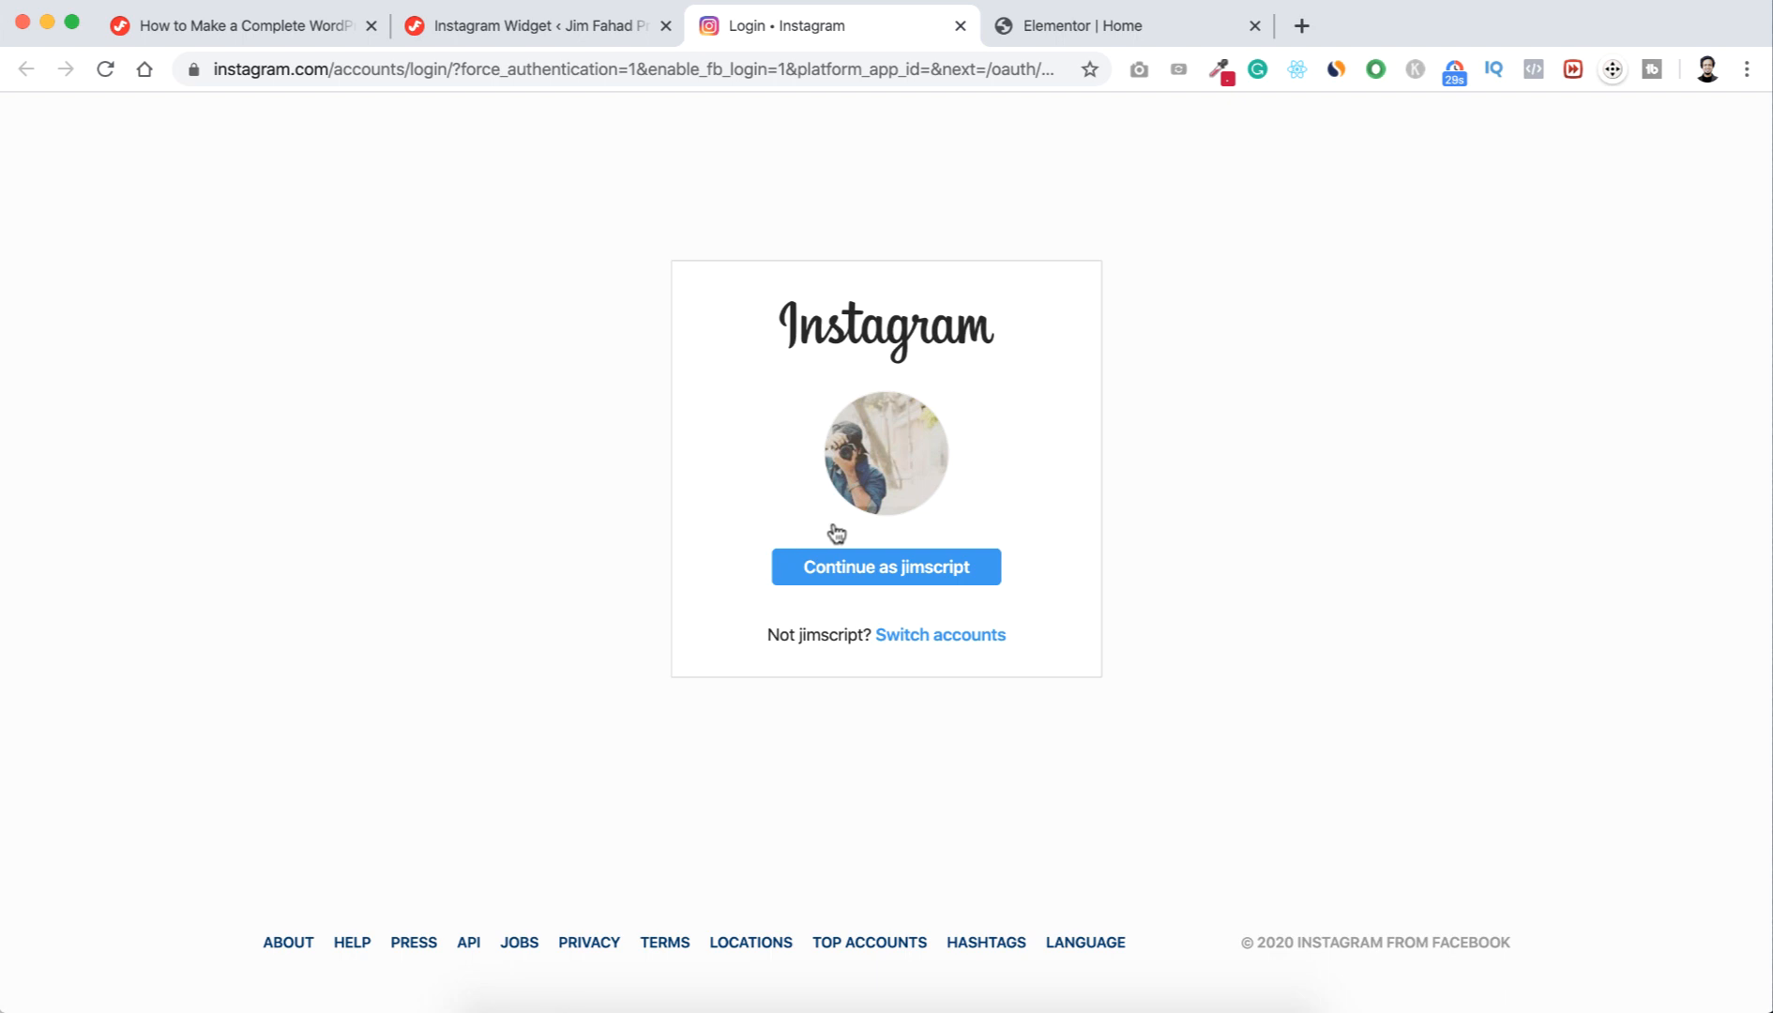
{"action": "left_click", "coordinate": [863, 574]}
{"action": "scroll", "coordinate": [863, 578], "scroll_direction": "down", "scroll_amount": 1}
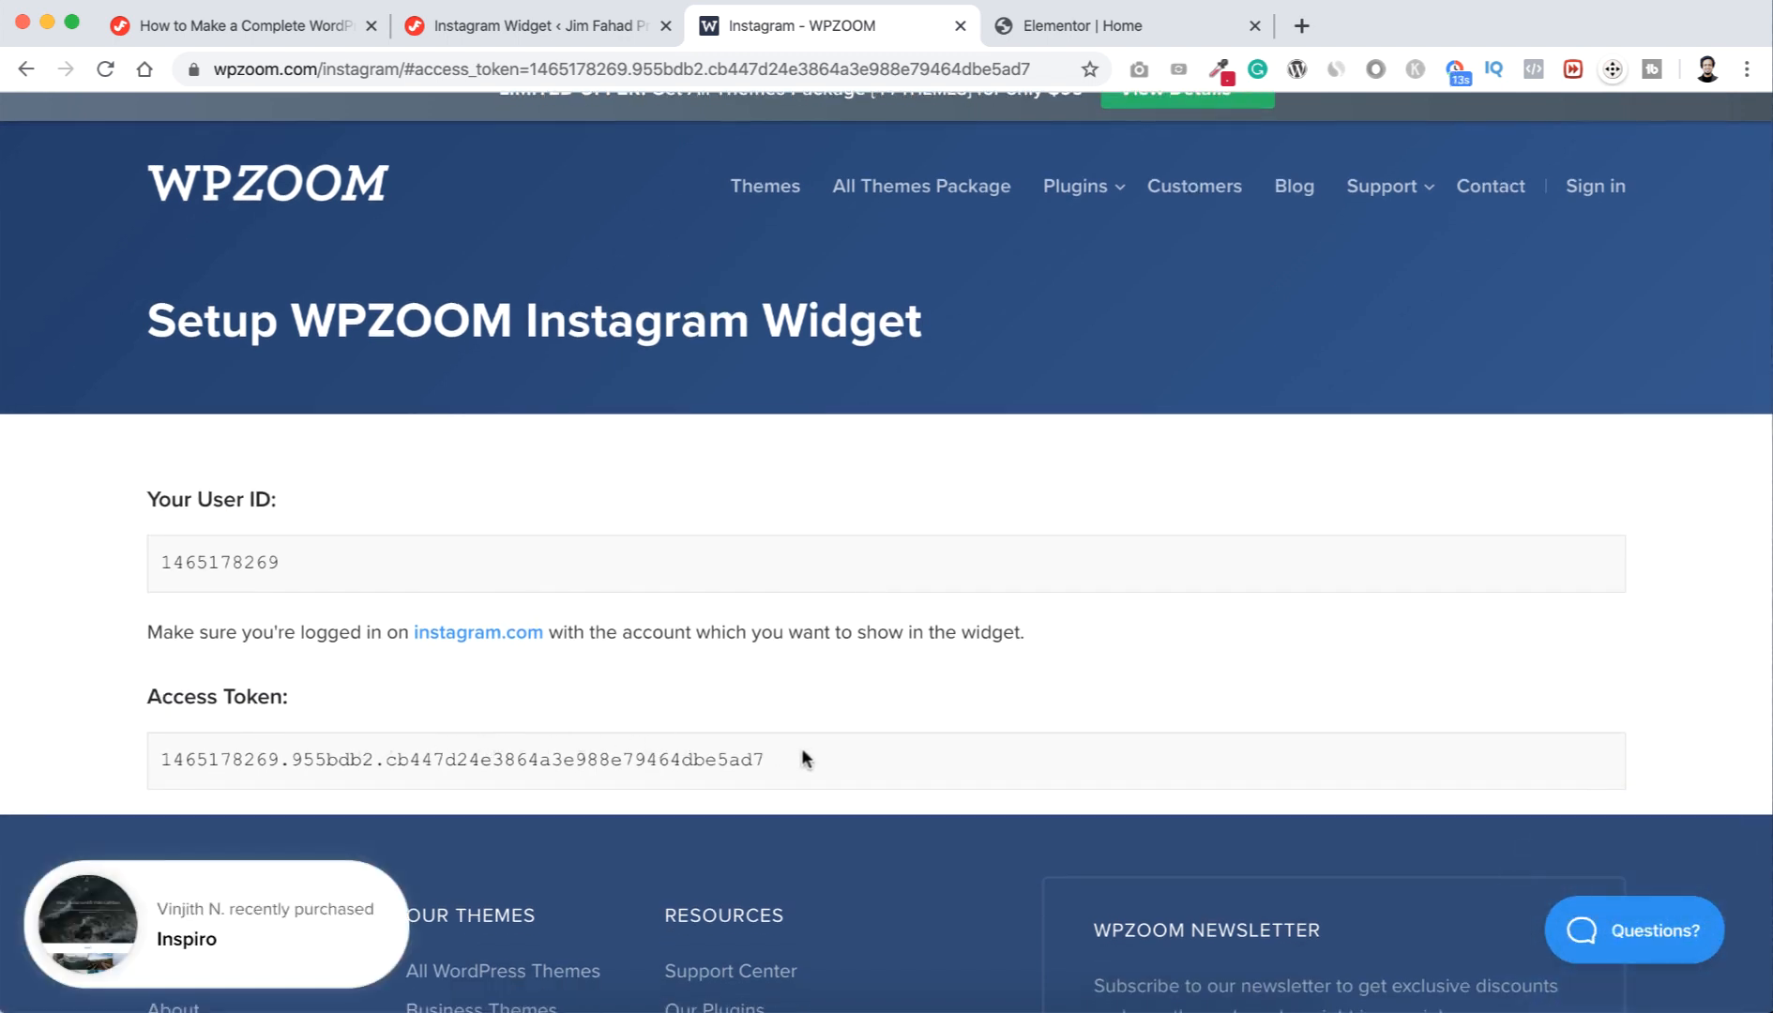
Step: Copy the generated Instagram access token into the Access Token field of the Instagram Widget settings and save the changes
{"action": "left_click_drag", "start_coordinate": [800, 751], "coordinate": [156, 740]}
{"action": "key", "text": "cmd+c"}
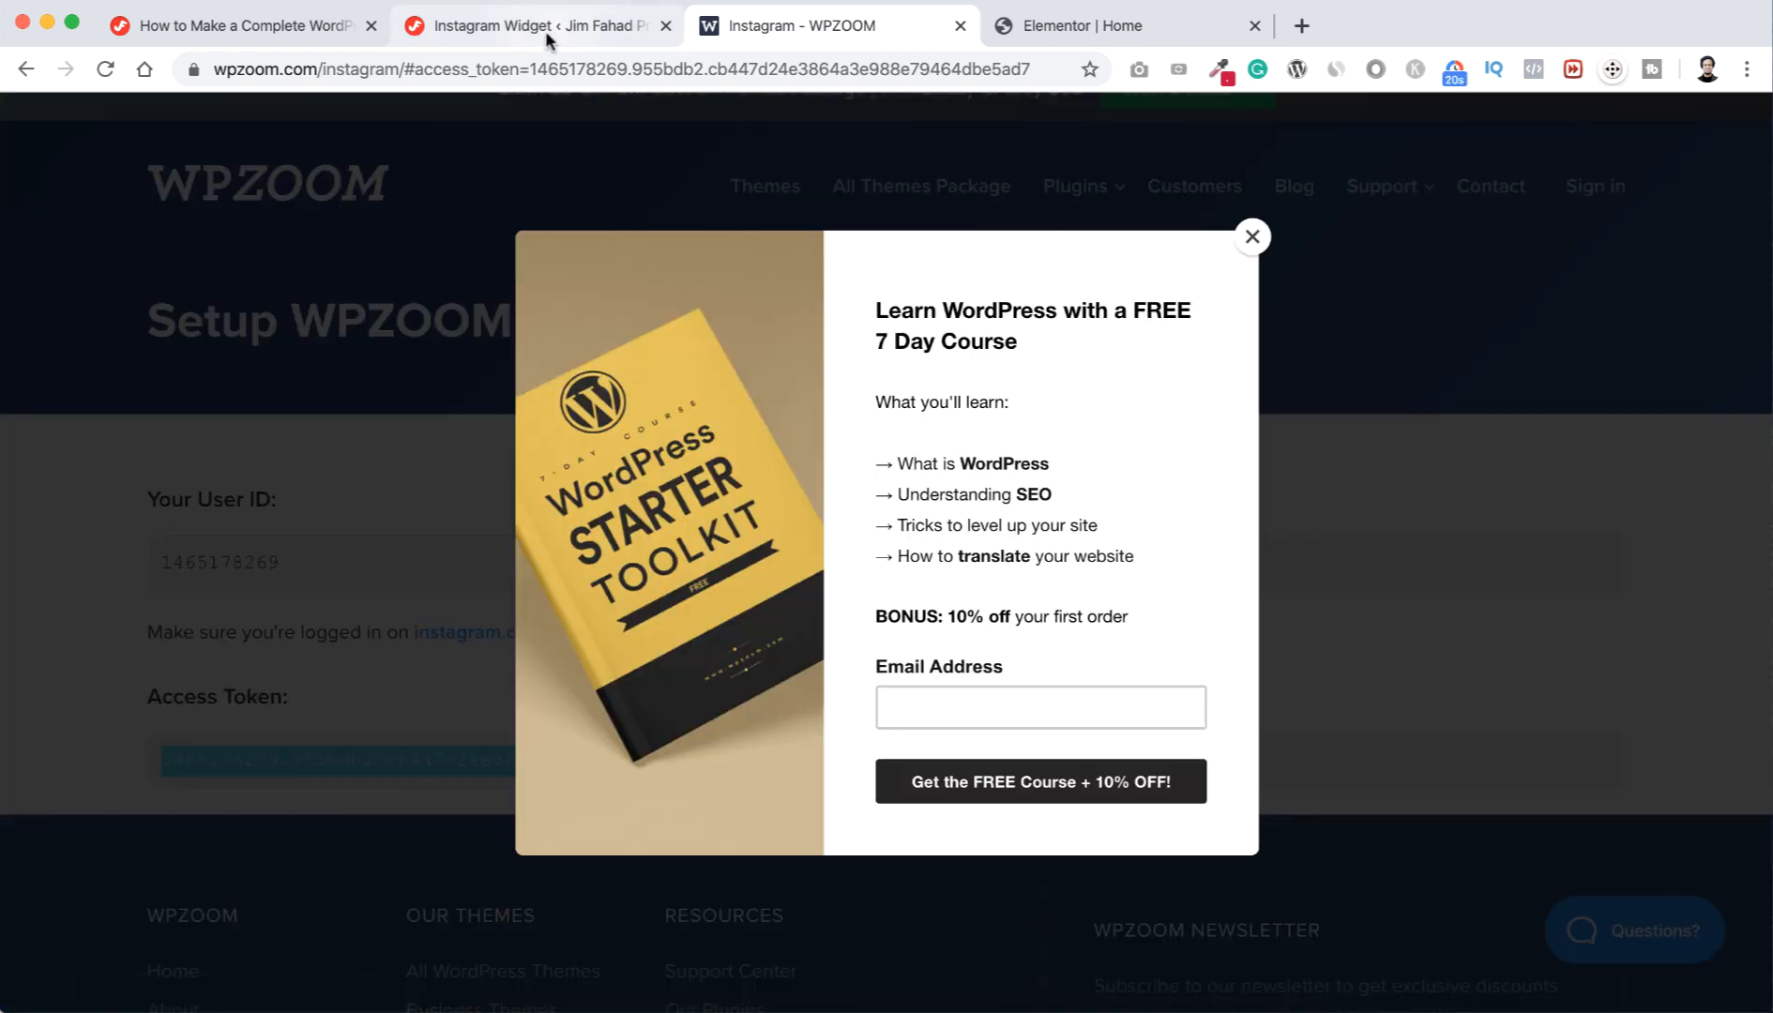
{"action": "left_click", "coordinate": [545, 30]}
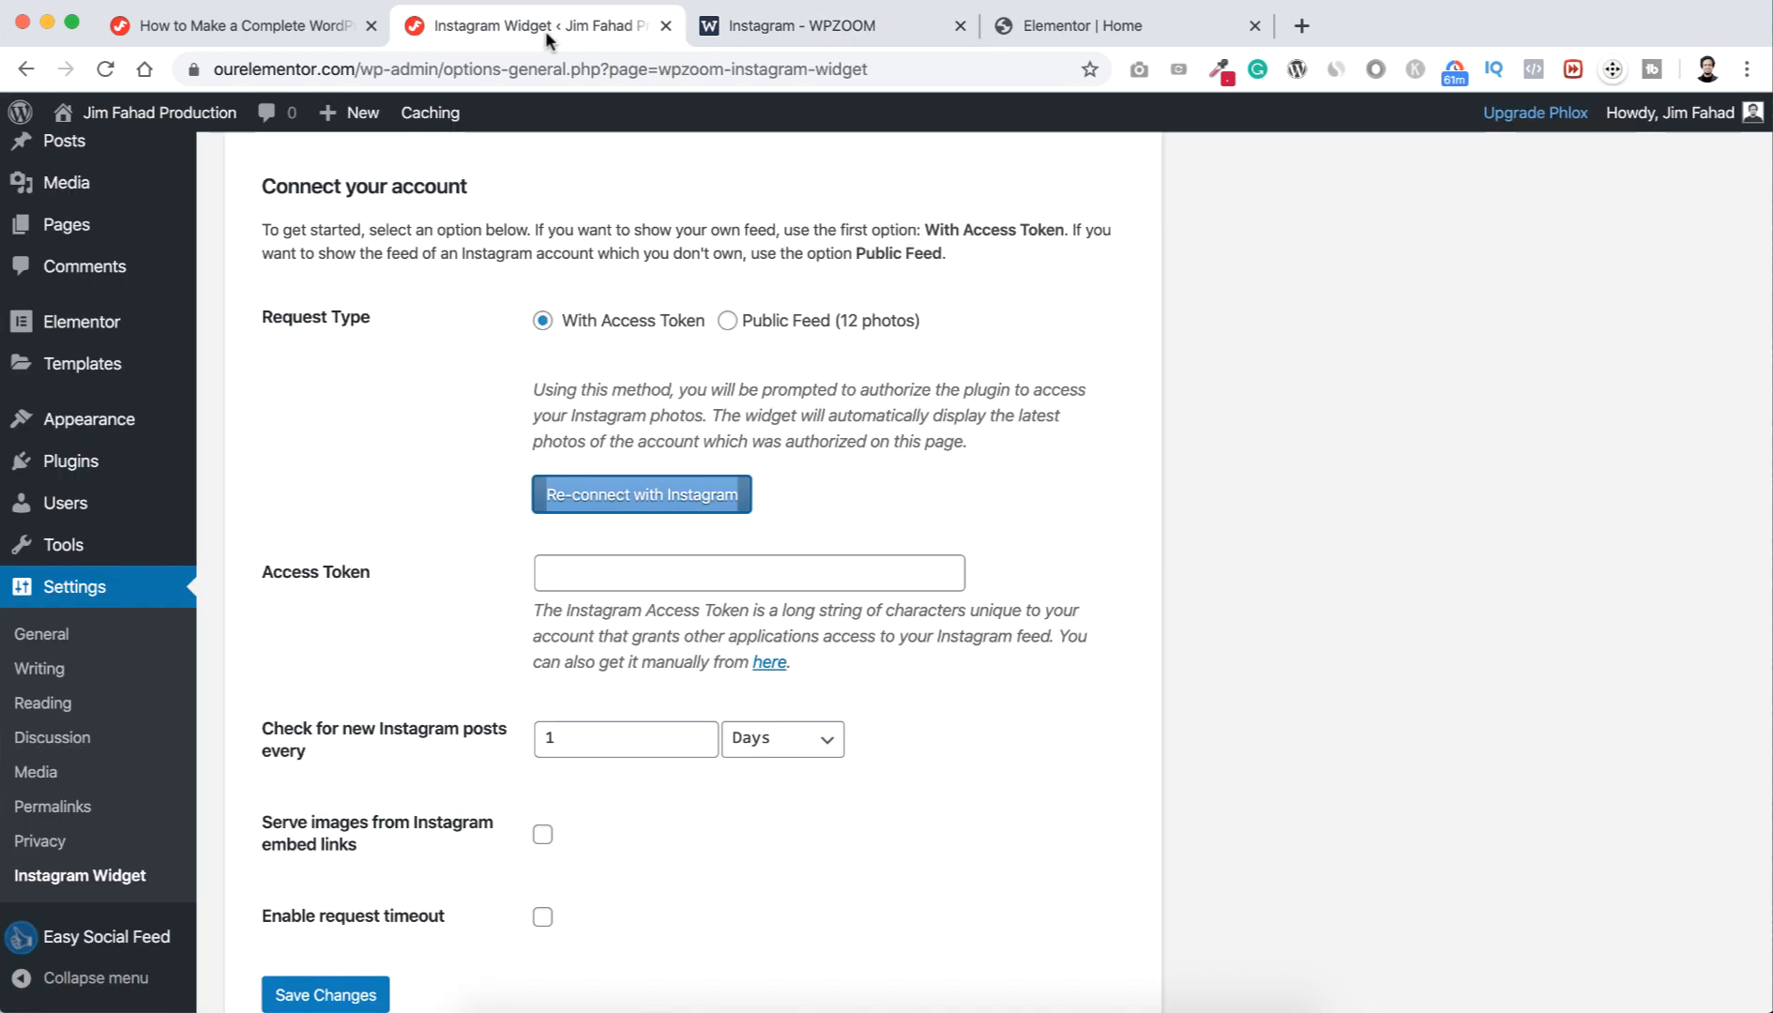
{"action": "left_click", "coordinate": [431, 297]}
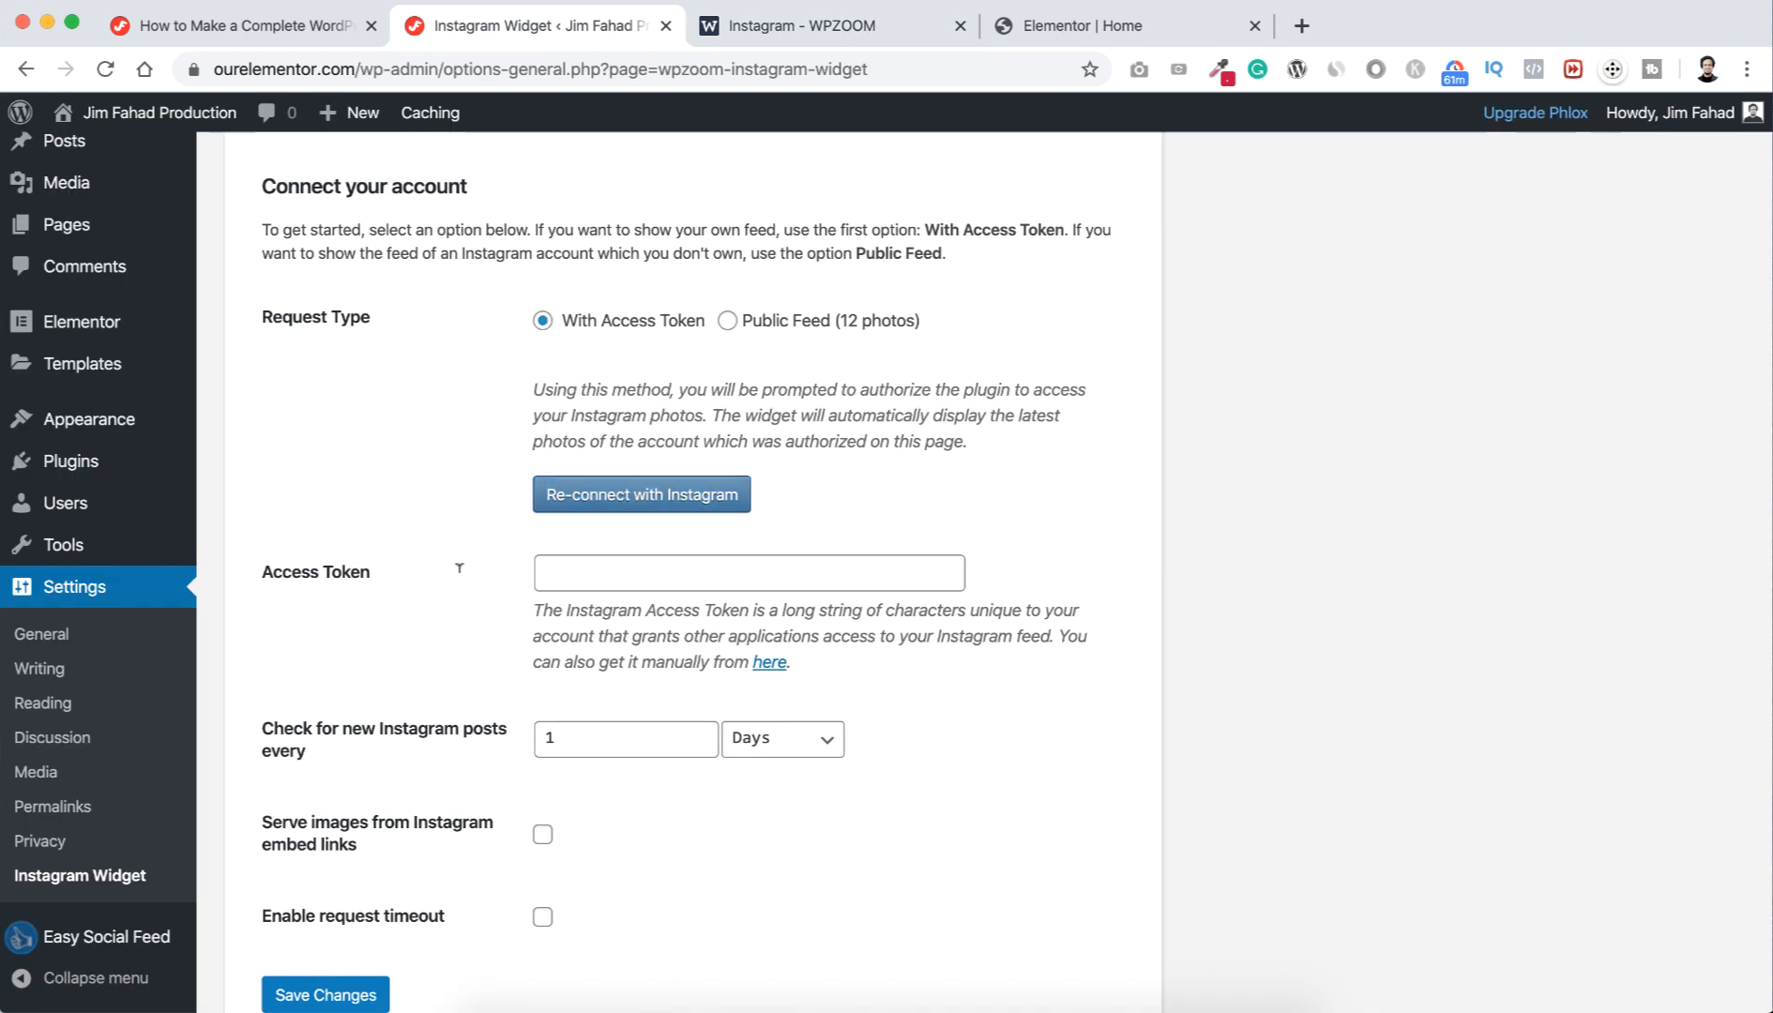
{"action": "left_click", "coordinate": [617, 561]}
{"action": "key", "text": "cmd+v"}
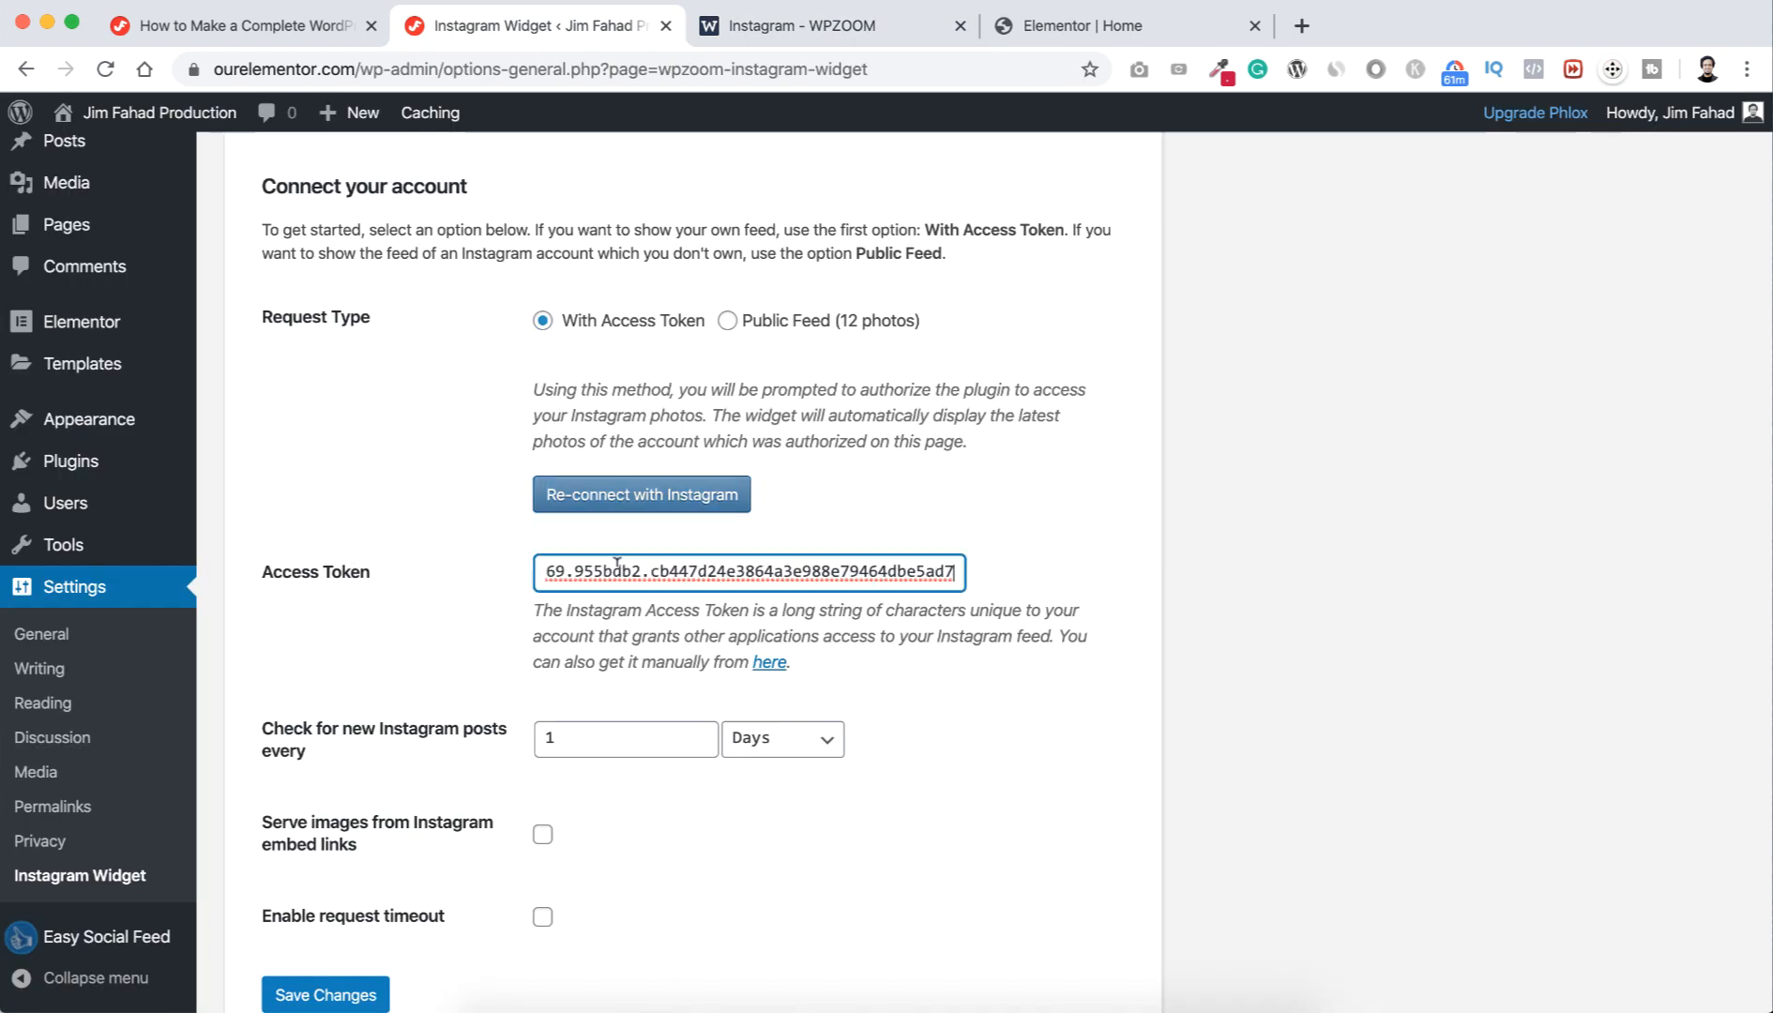
{"action": "scroll", "coordinate": [507, 619], "scroll_direction": "down", "scroll_amount": 2}
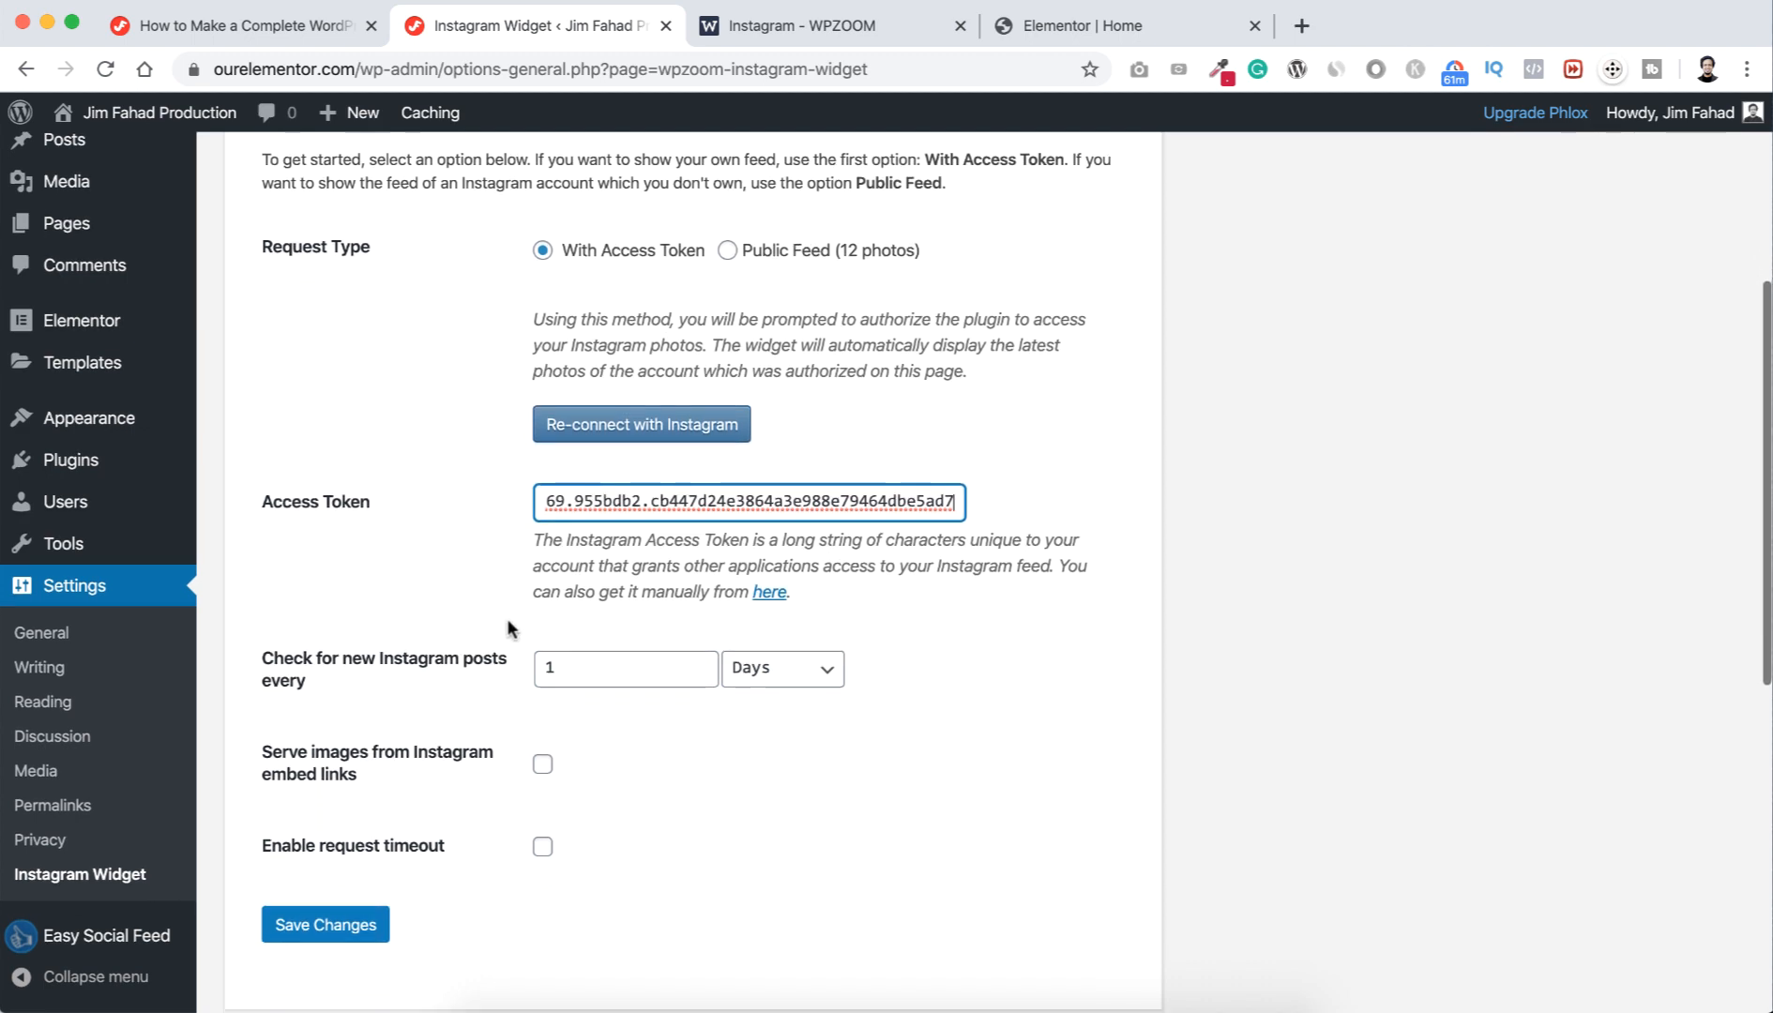
{"action": "left_click", "coordinate": [361, 924]}
{"action": "scroll", "coordinate": [745, 825], "scroll_direction": "down", "scroll_amount": 3}
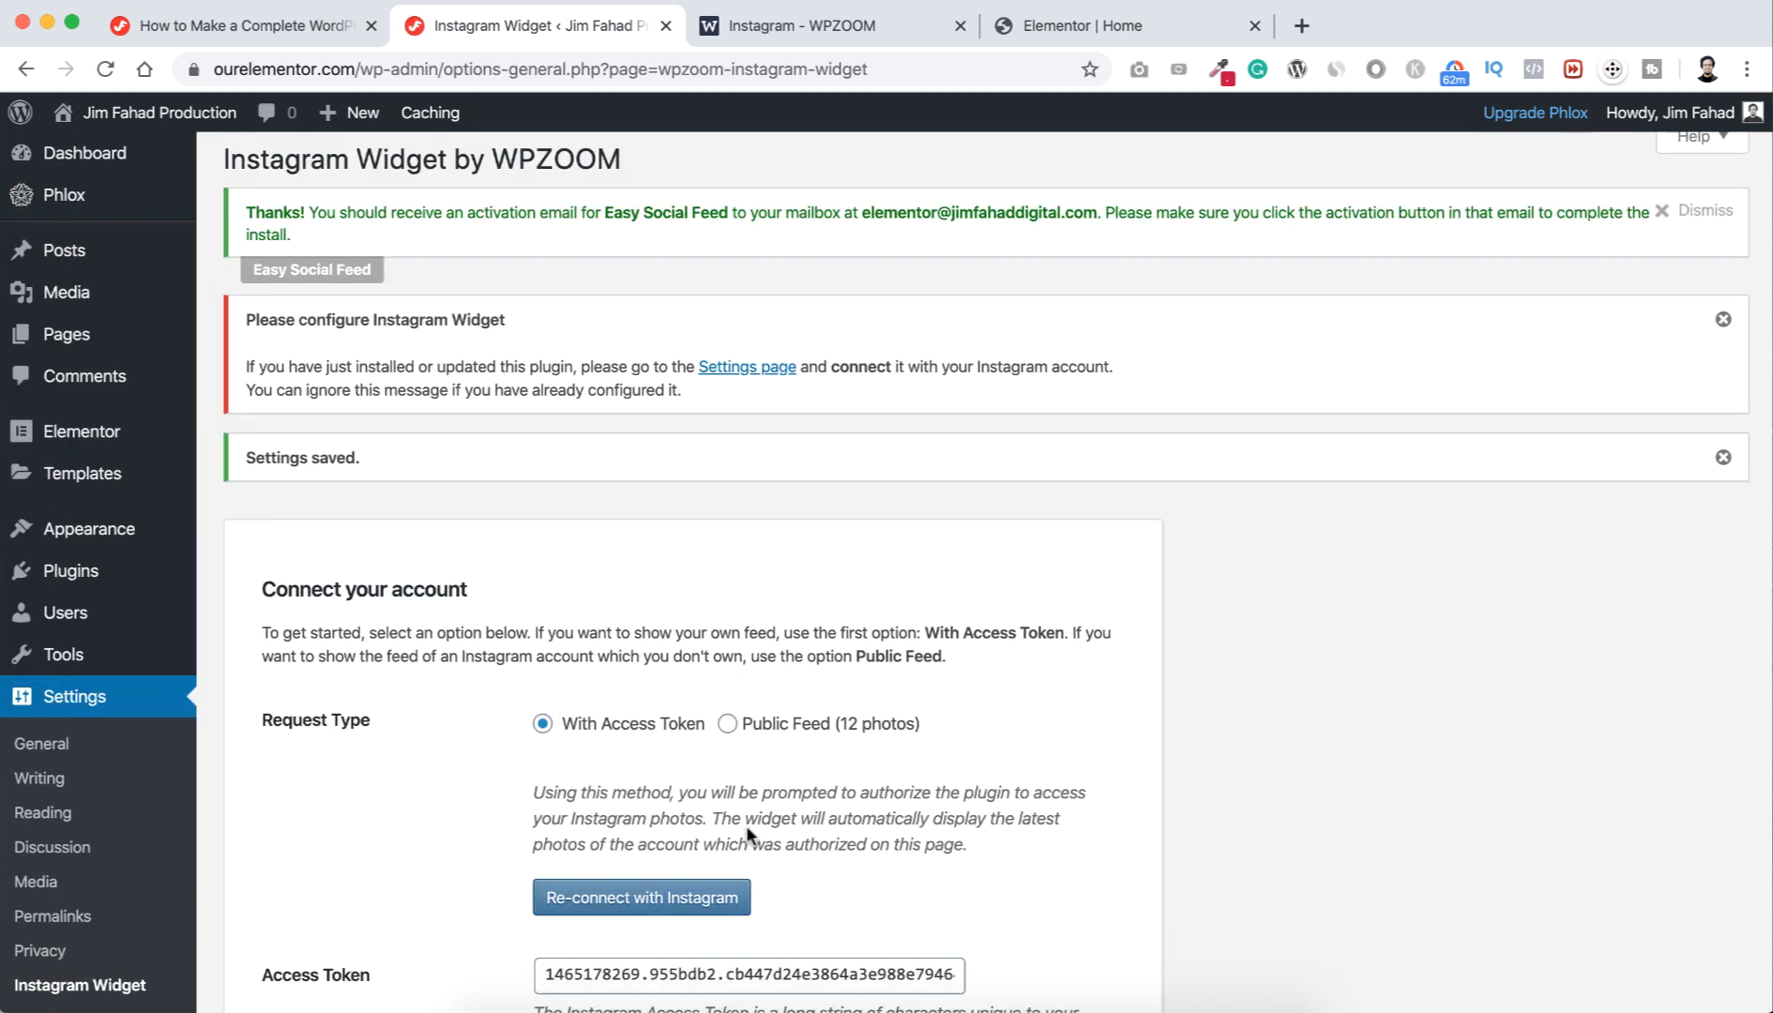
Step: Dismiss the settings-saved notice and the Instagram Widget configuration notice
{"action": "scroll", "coordinate": [751, 751], "scroll_direction": "up", "scroll_amount": 3}
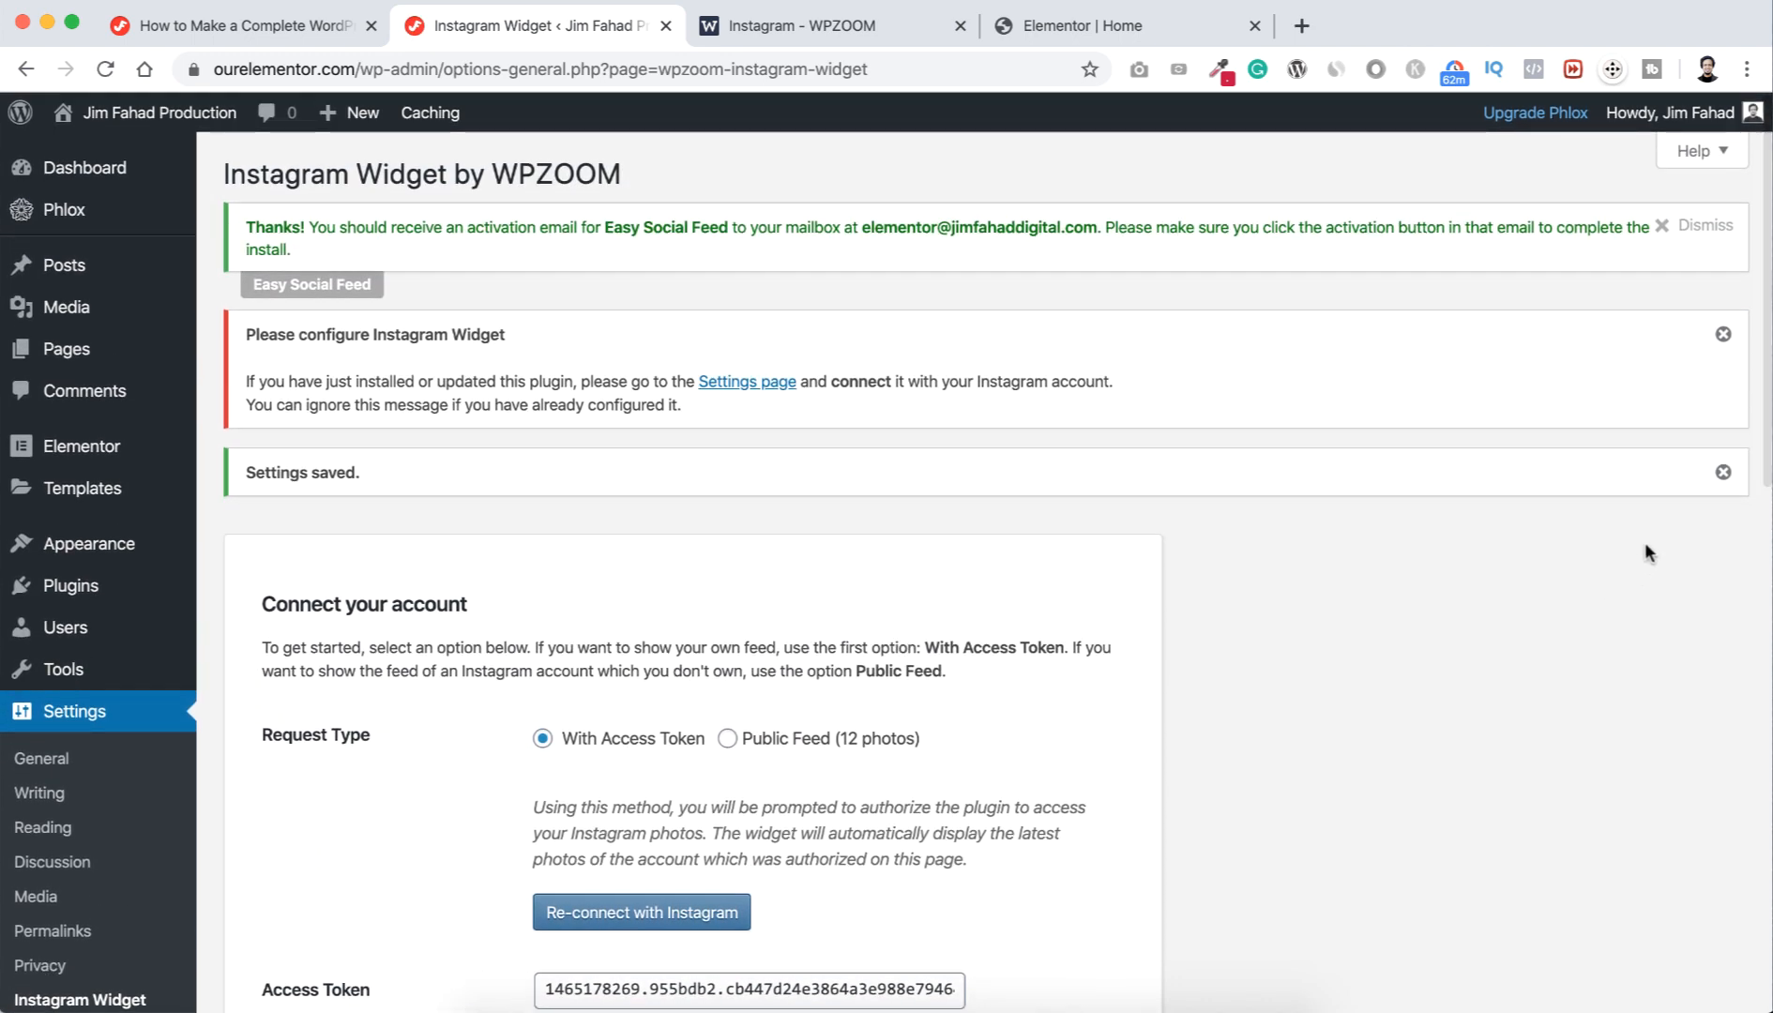
{"action": "left_click", "coordinate": [1724, 471]}
{"action": "left_click", "coordinate": [1724, 335]}
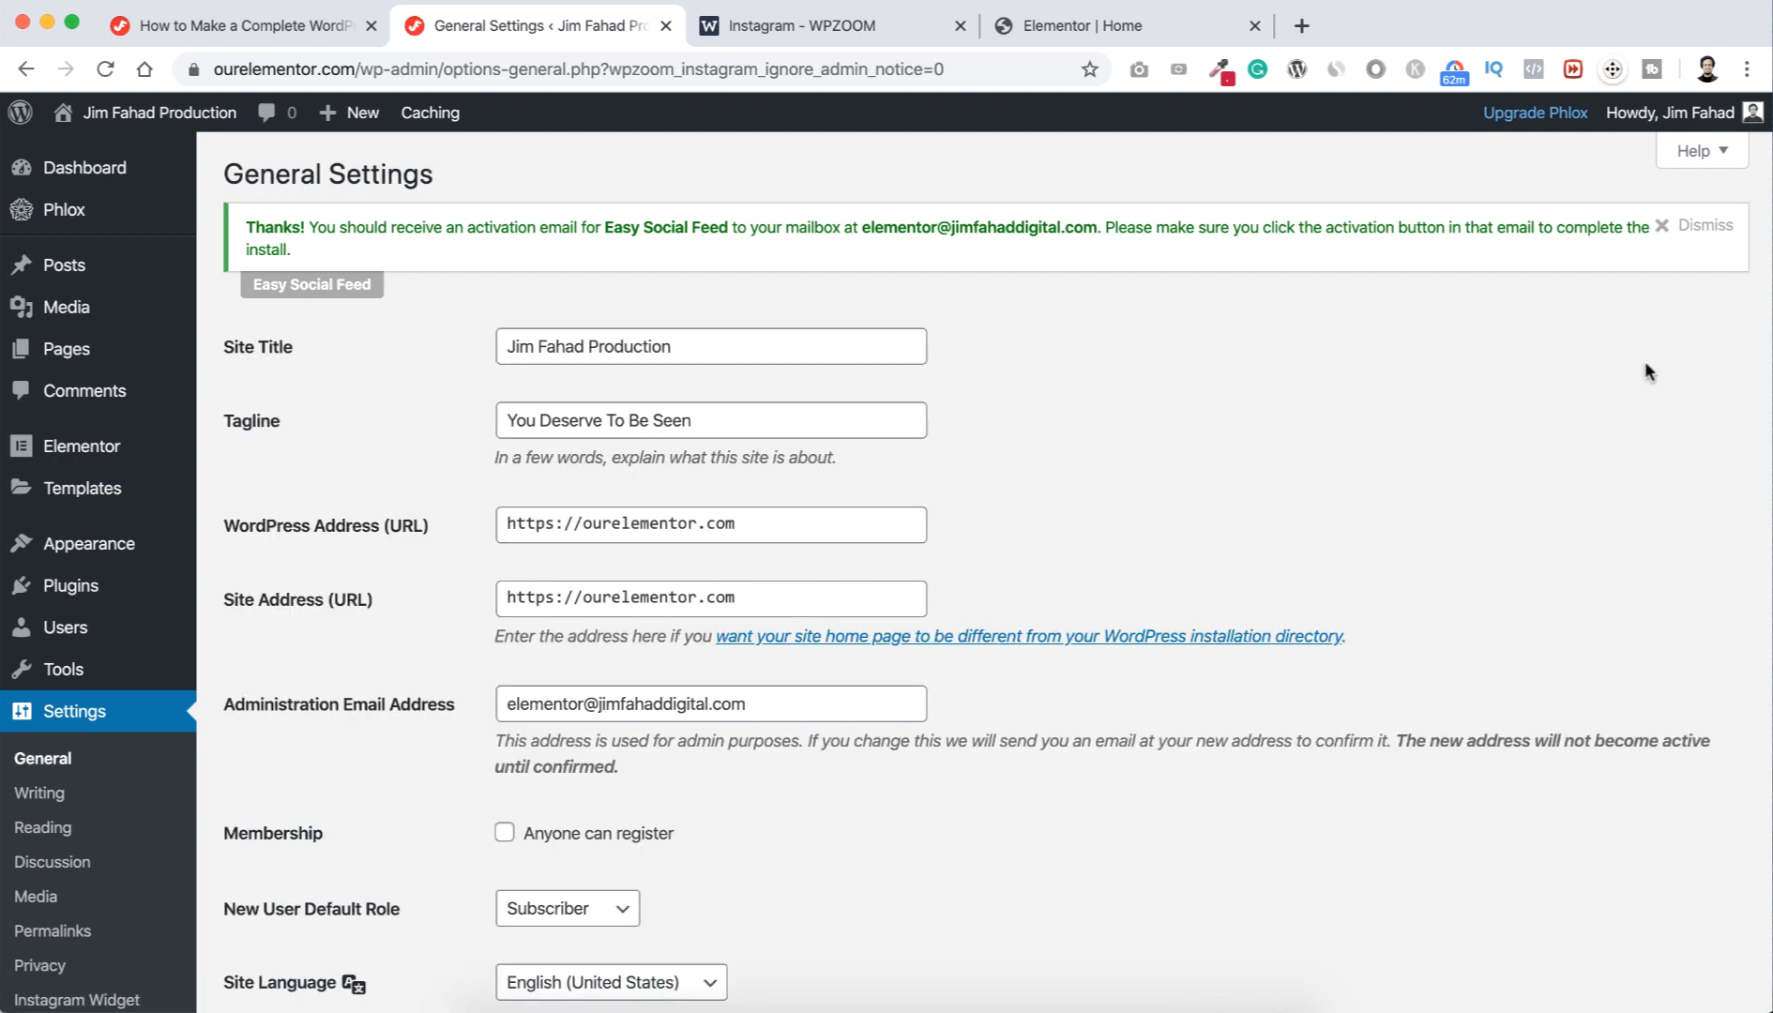
Step: Visit the live site, open its home page in the Customizer and go to the footer in the preview
{"action": "mouse_move", "coordinate": [150, 114]}
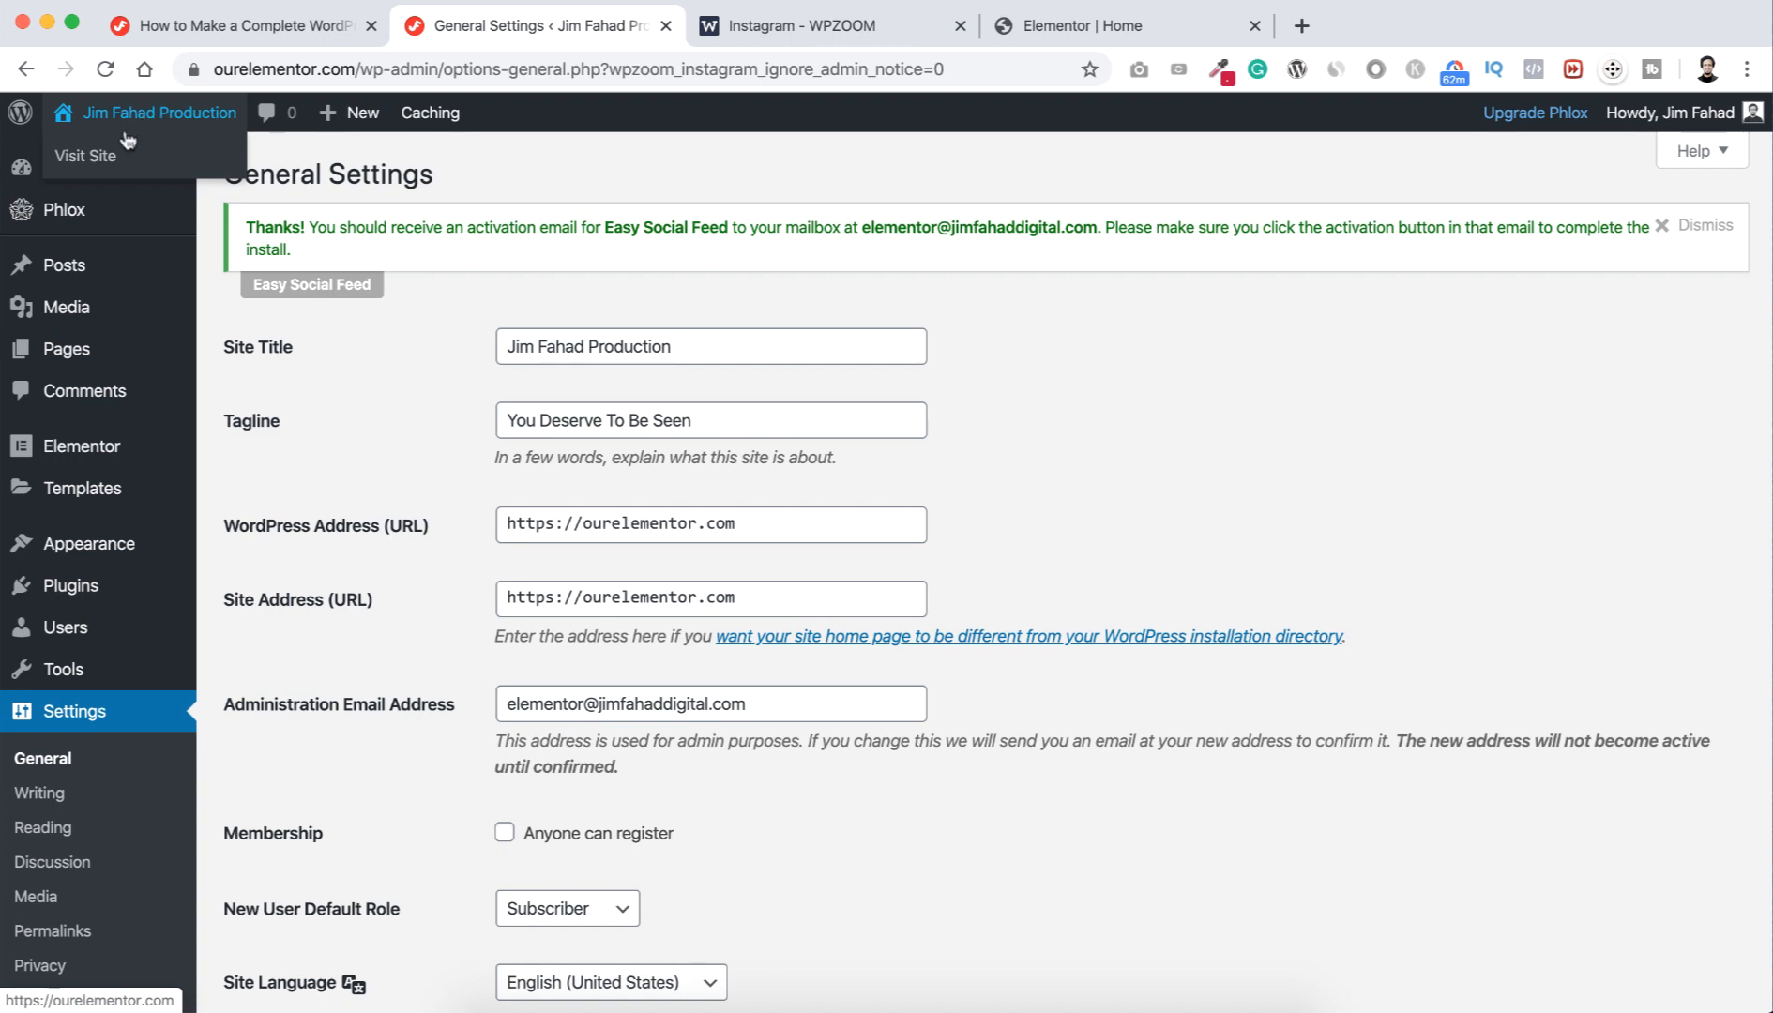
{"action": "left_click", "coordinate": [109, 160]}
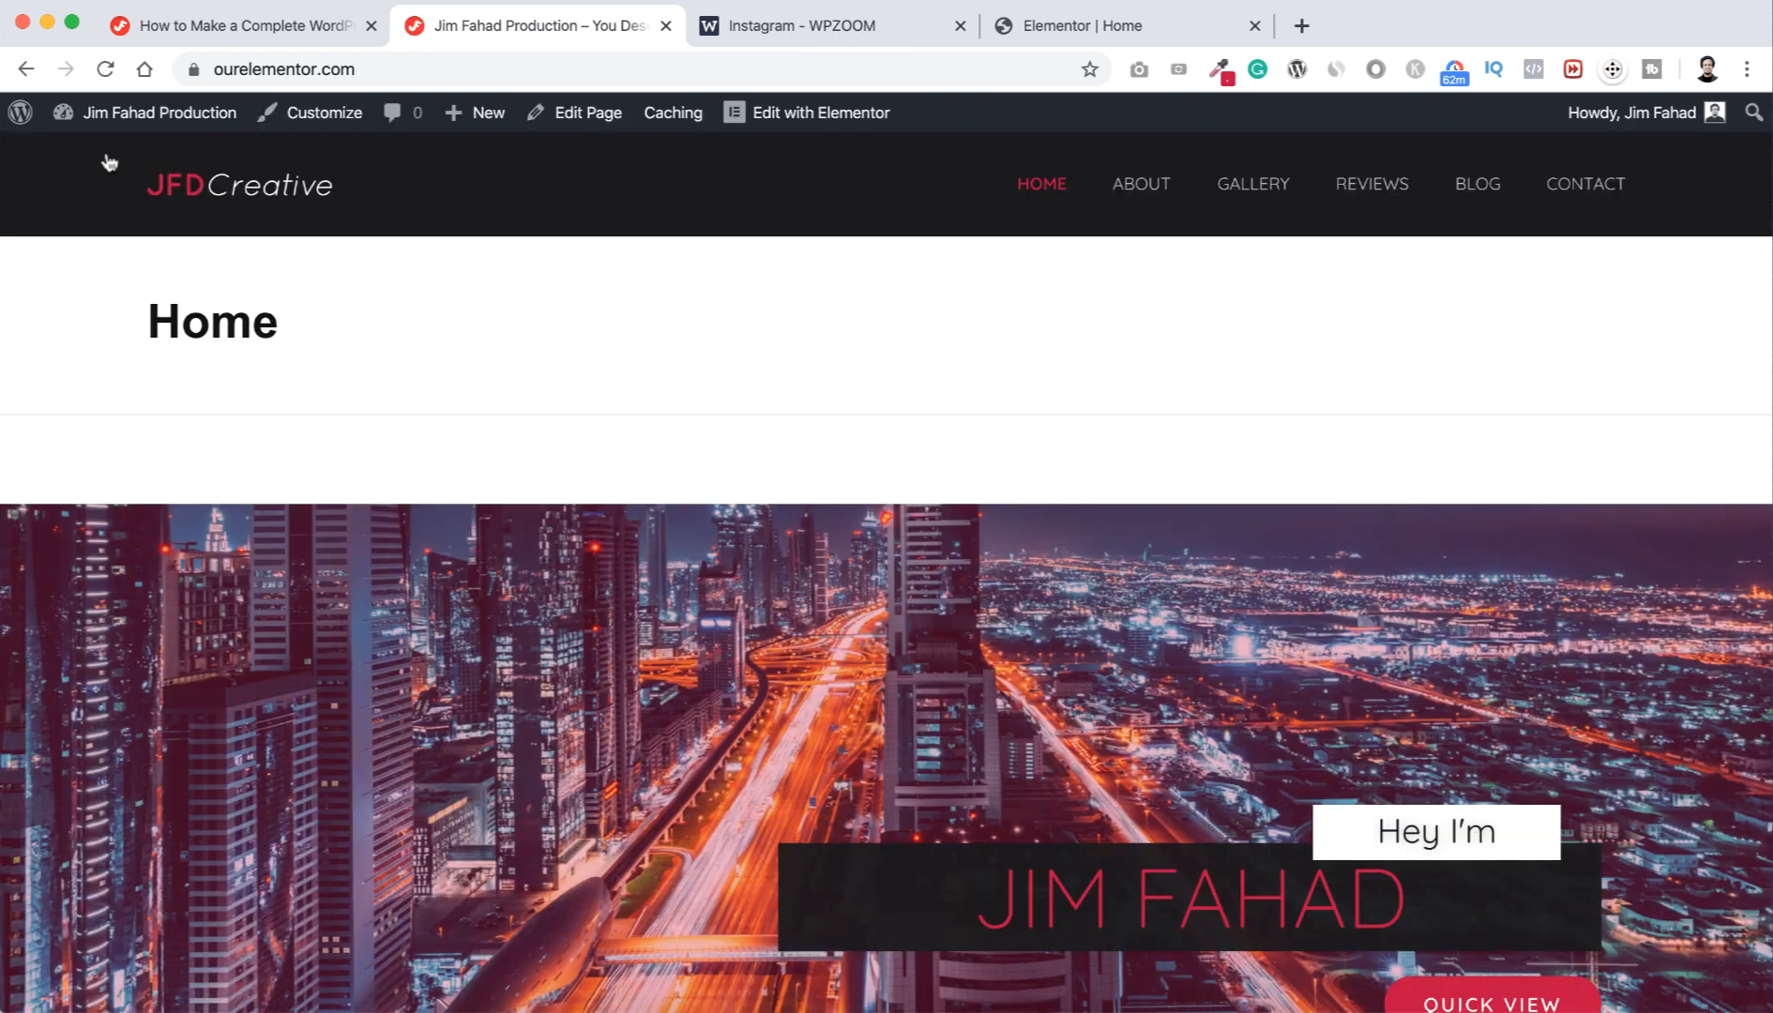
{"action": "left_click", "coordinate": [311, 112]}
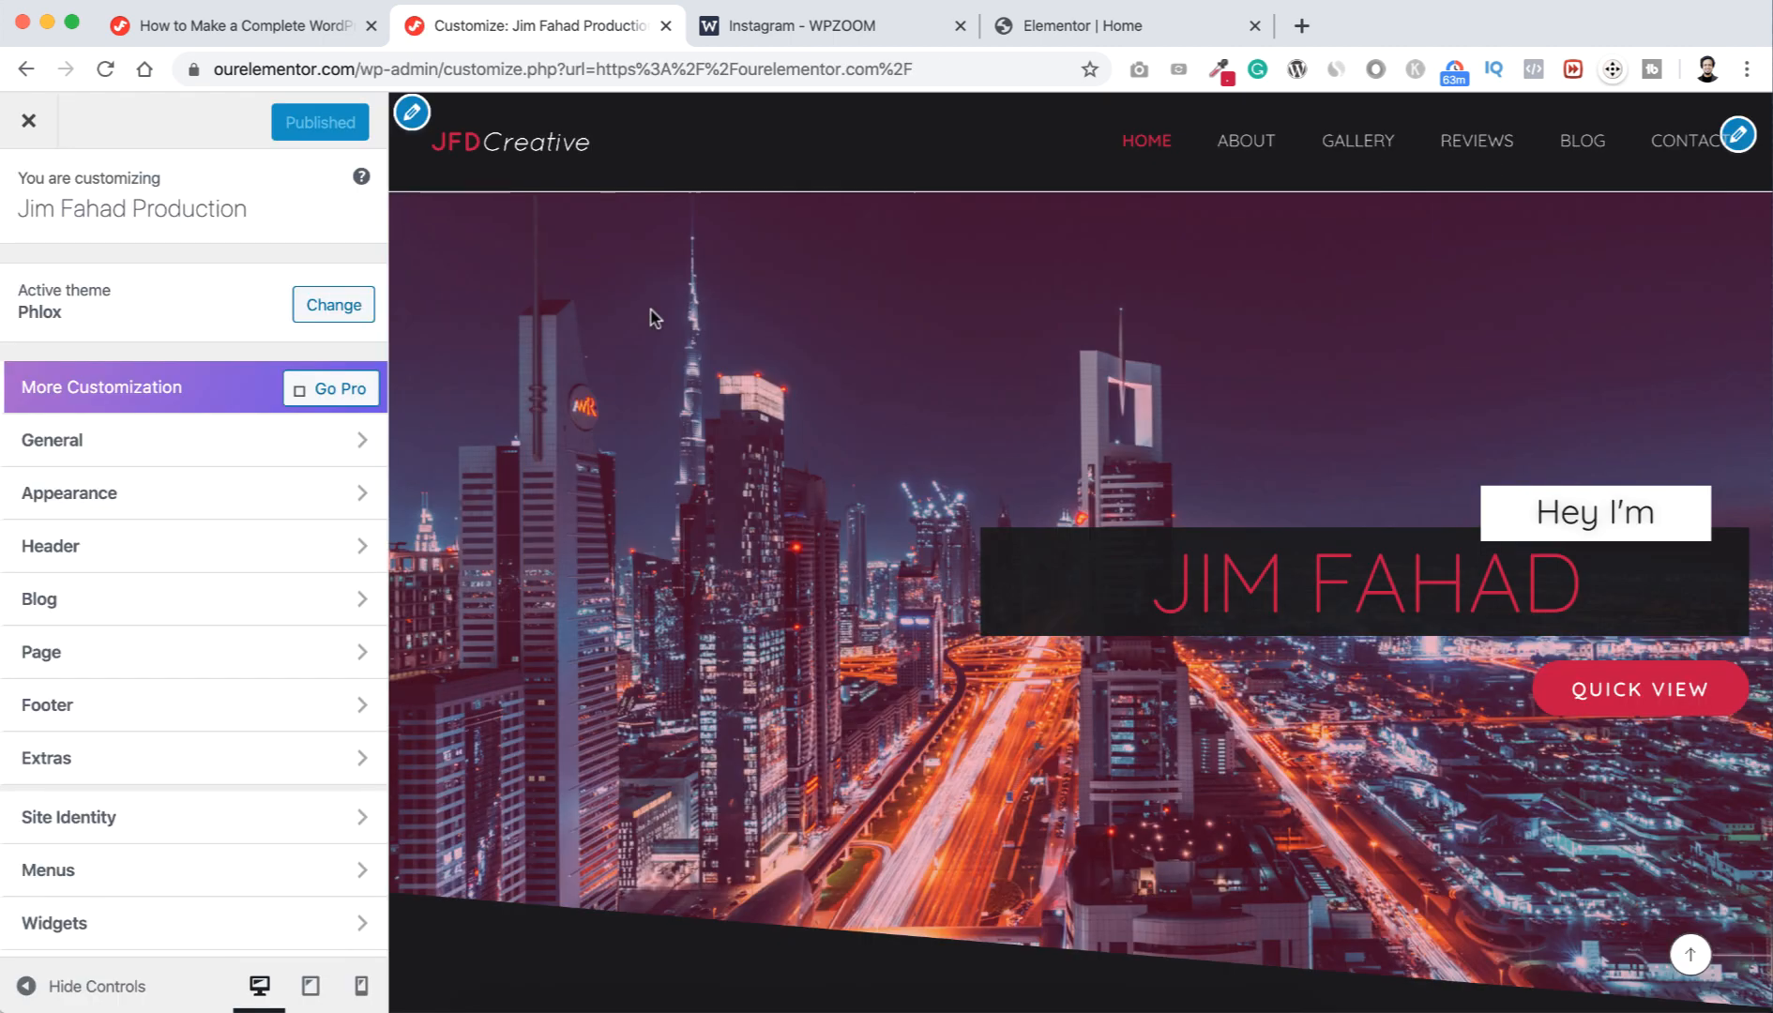
{"action": "scroll", "coordinate": [654, 319], "scroll_direction": "down", "scroll_amount": 20}
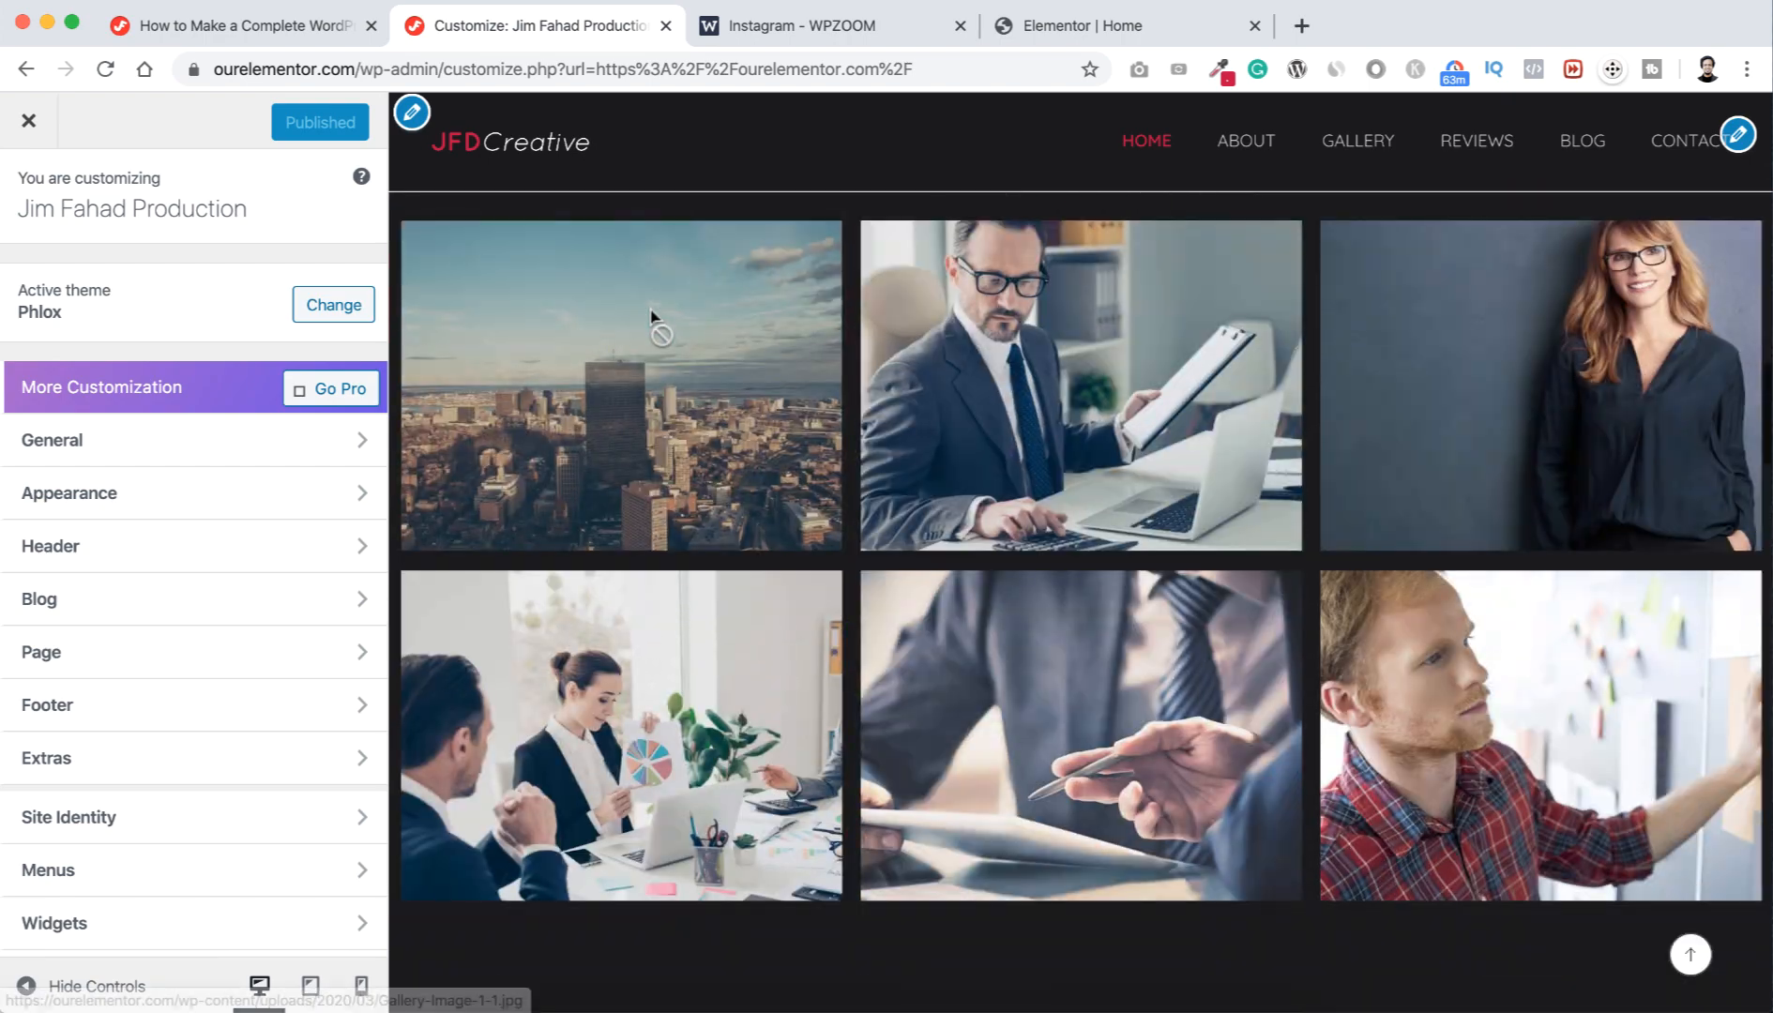
{"action": "scroll", "coordinate": [654, 319], "scroll_direction": "down", "scroll_amount": 20}
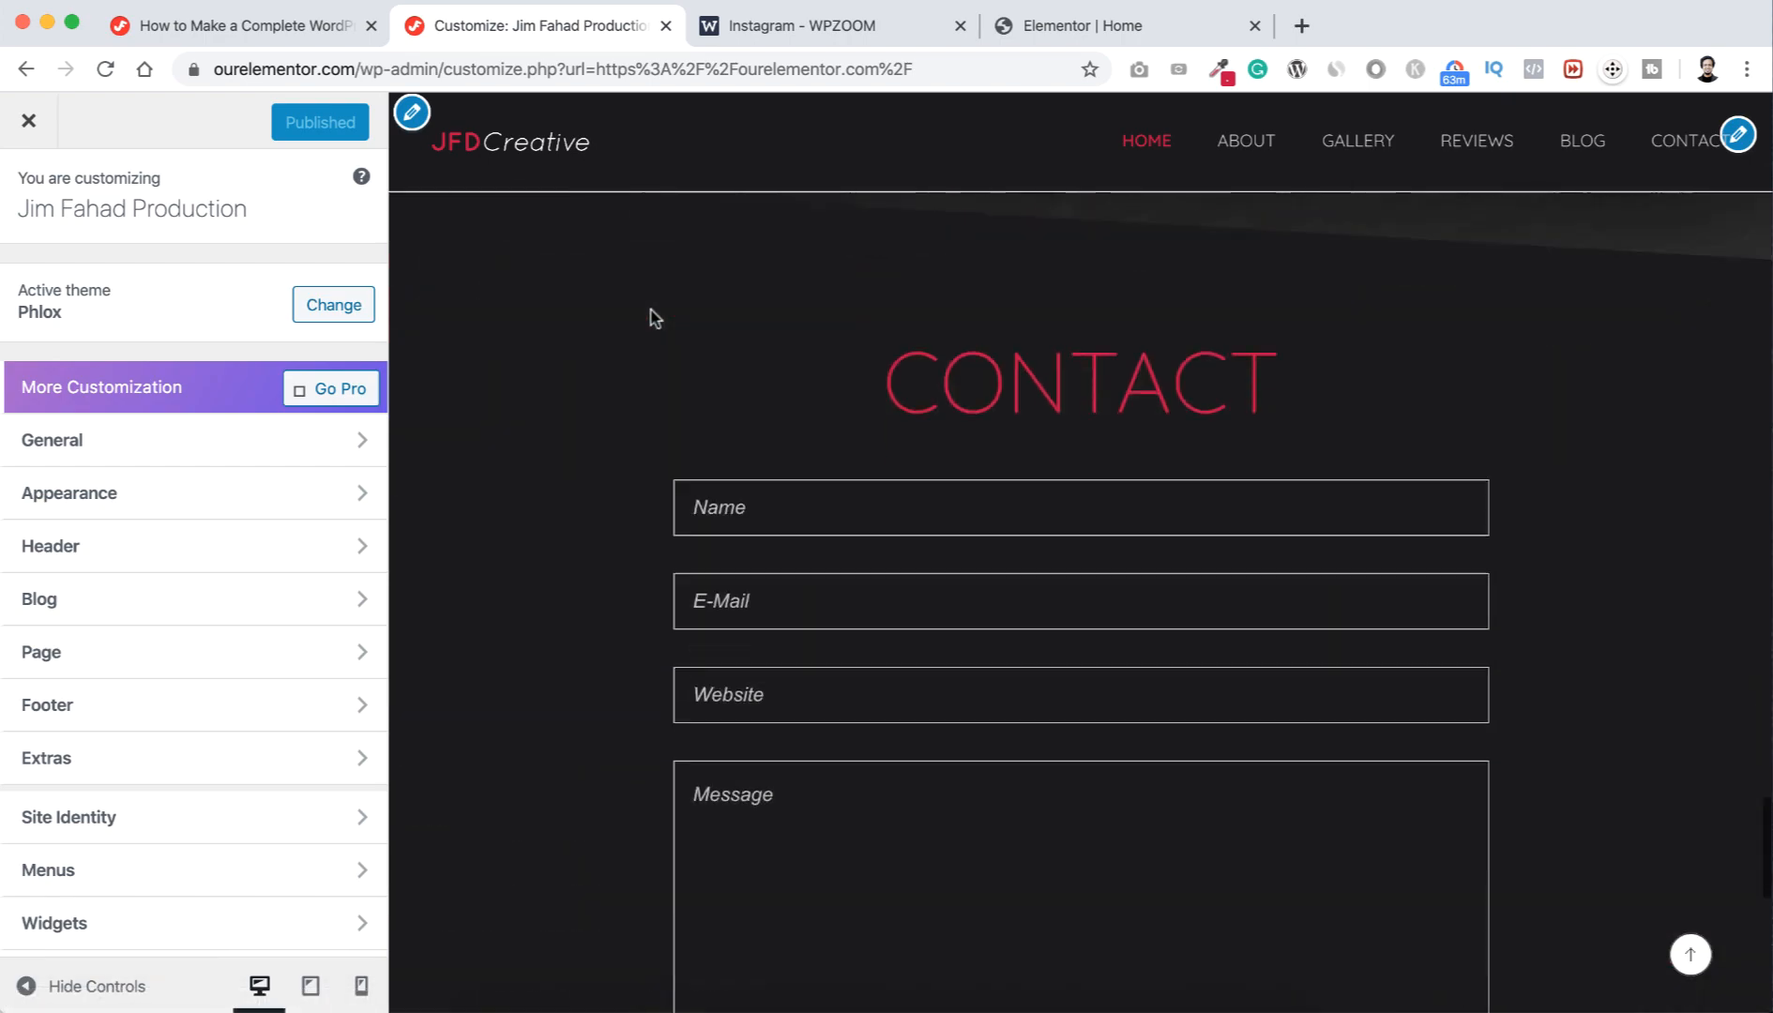
{"action": "scroll", "coordinate": [654, 319], "scroll_direction": "down", "scroll_amount": 10}
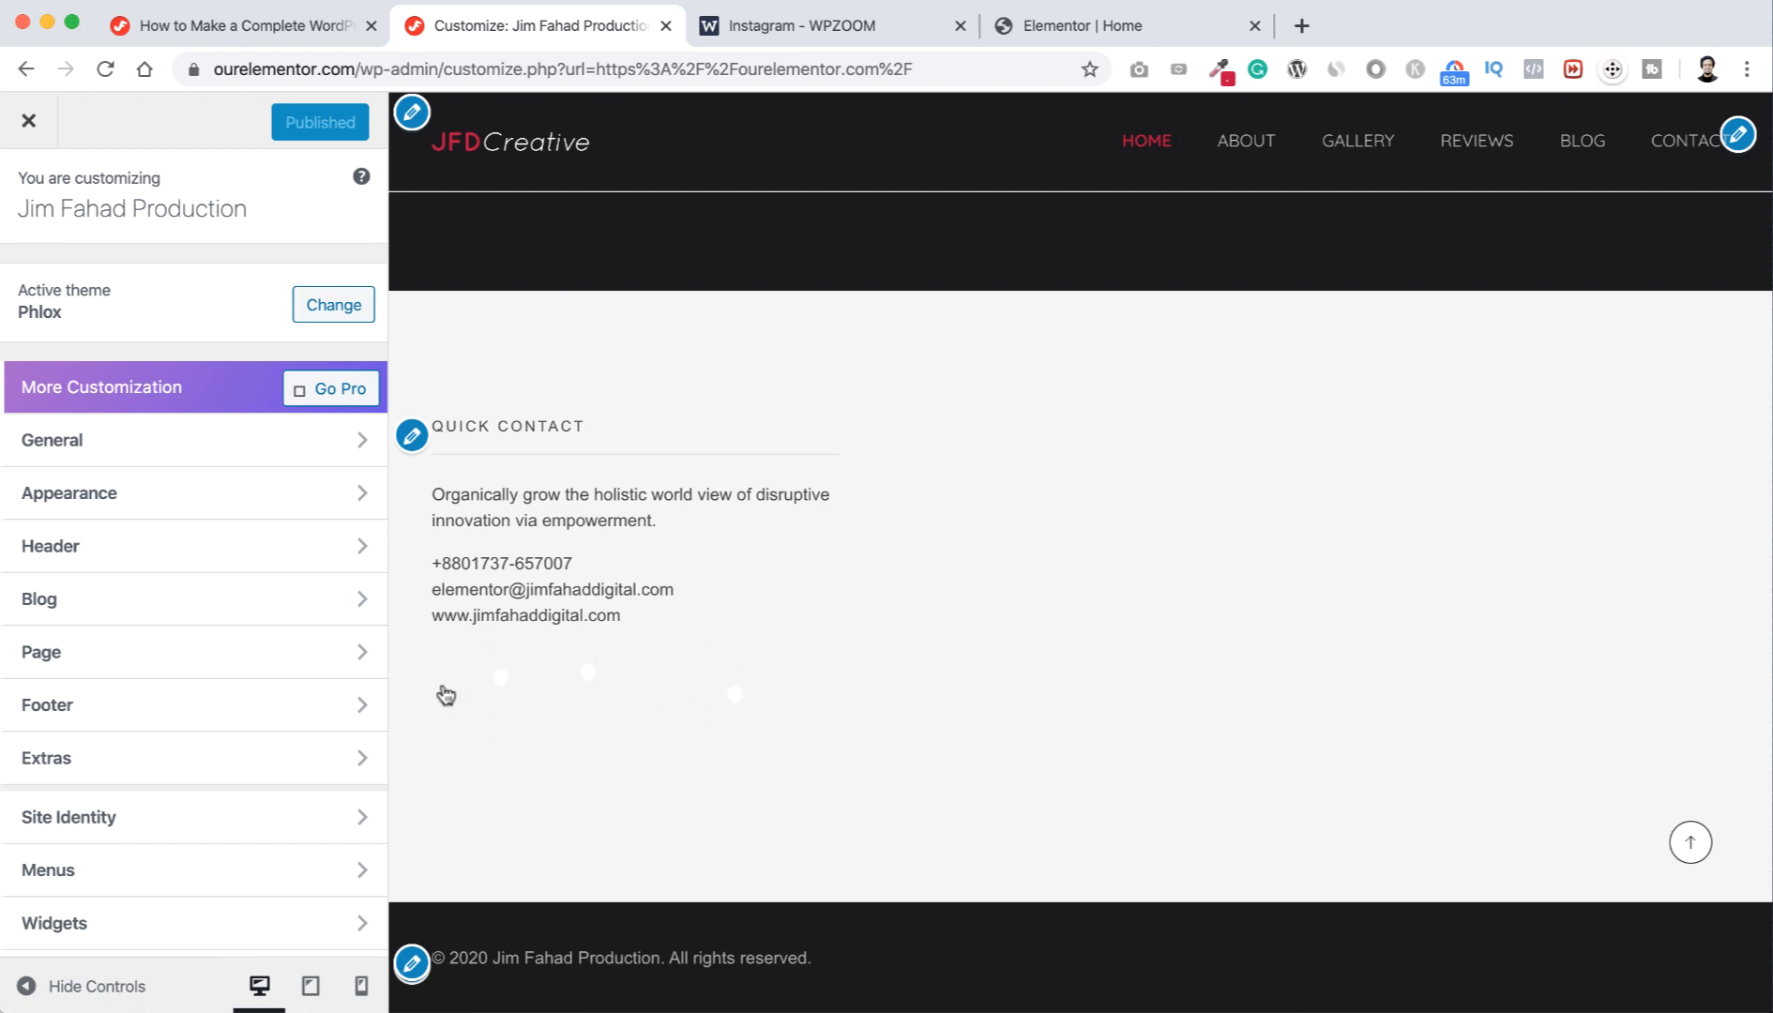
{"action": "scroll", "coordinate": [155, 793], "scroll_direction": "down", "scroll_amount": 2}
Step: Add the Instagram Widget by WPZOOM to the Subfooter Second Widget Area
{"action": "left_click", "coordinate": [156, 796]}
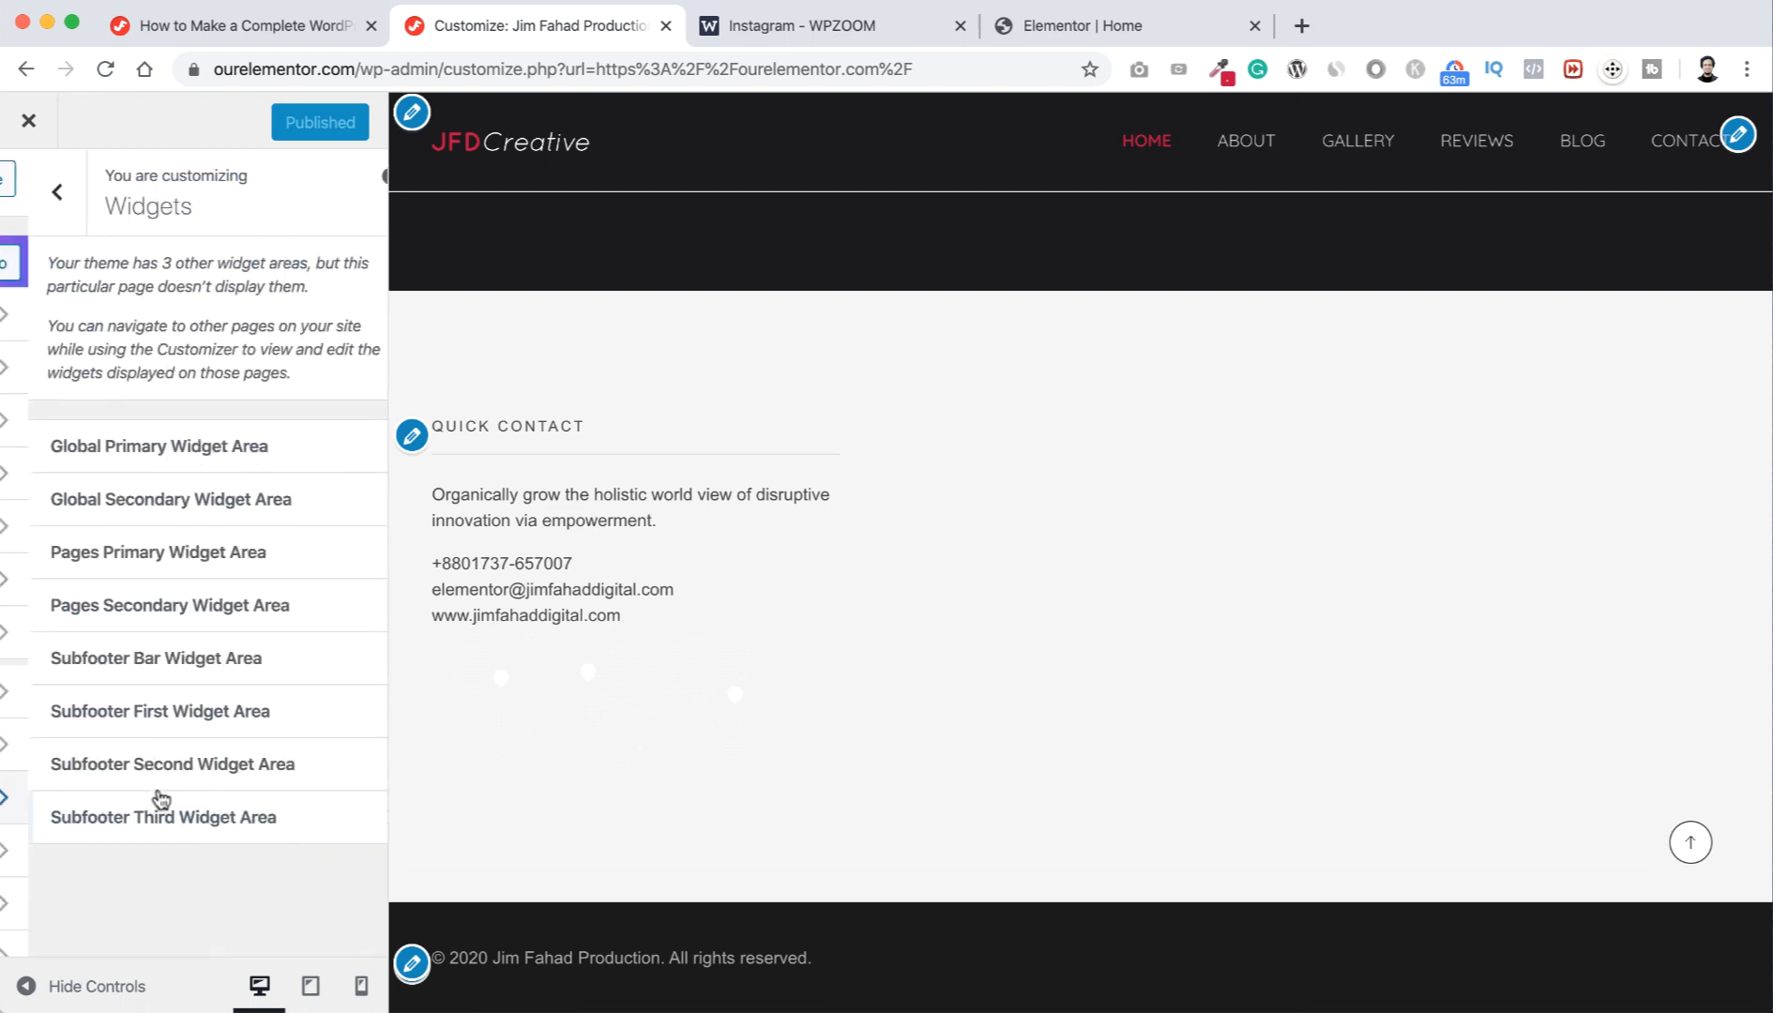
{"action": "left_click", "coordinate": [247, 769]}
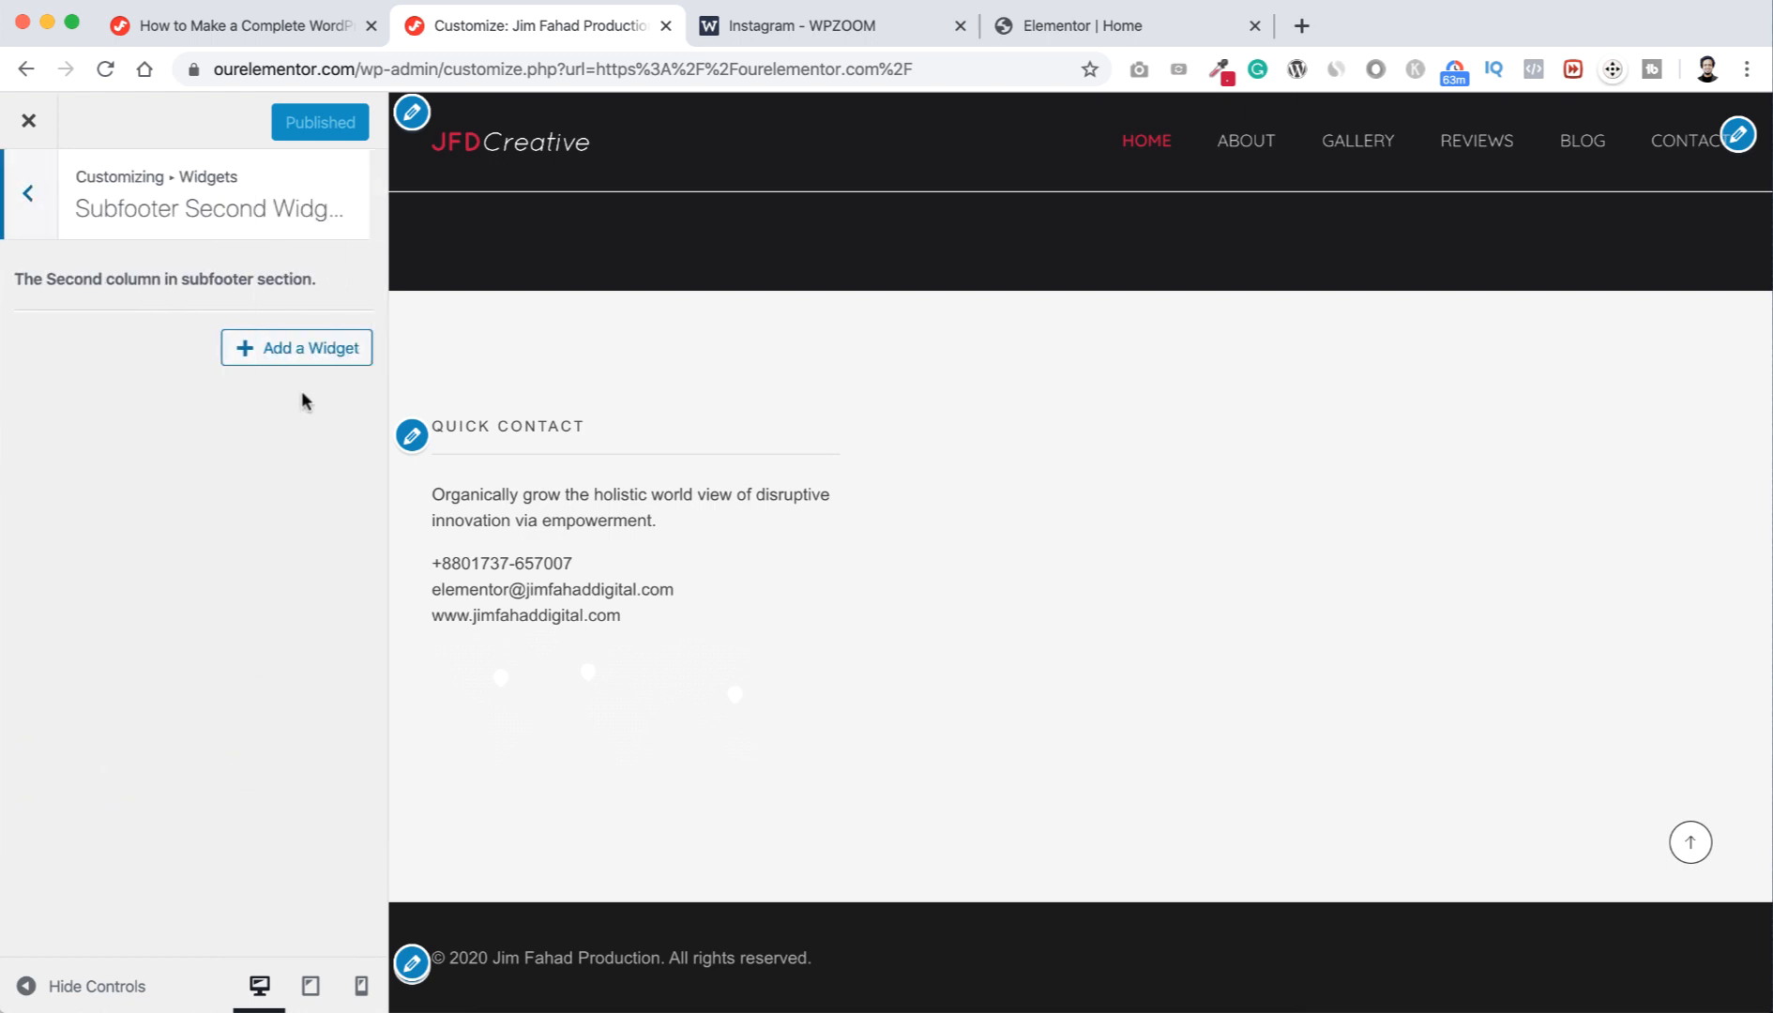
{"action": "left_click", "coordinate": [294, 362]}
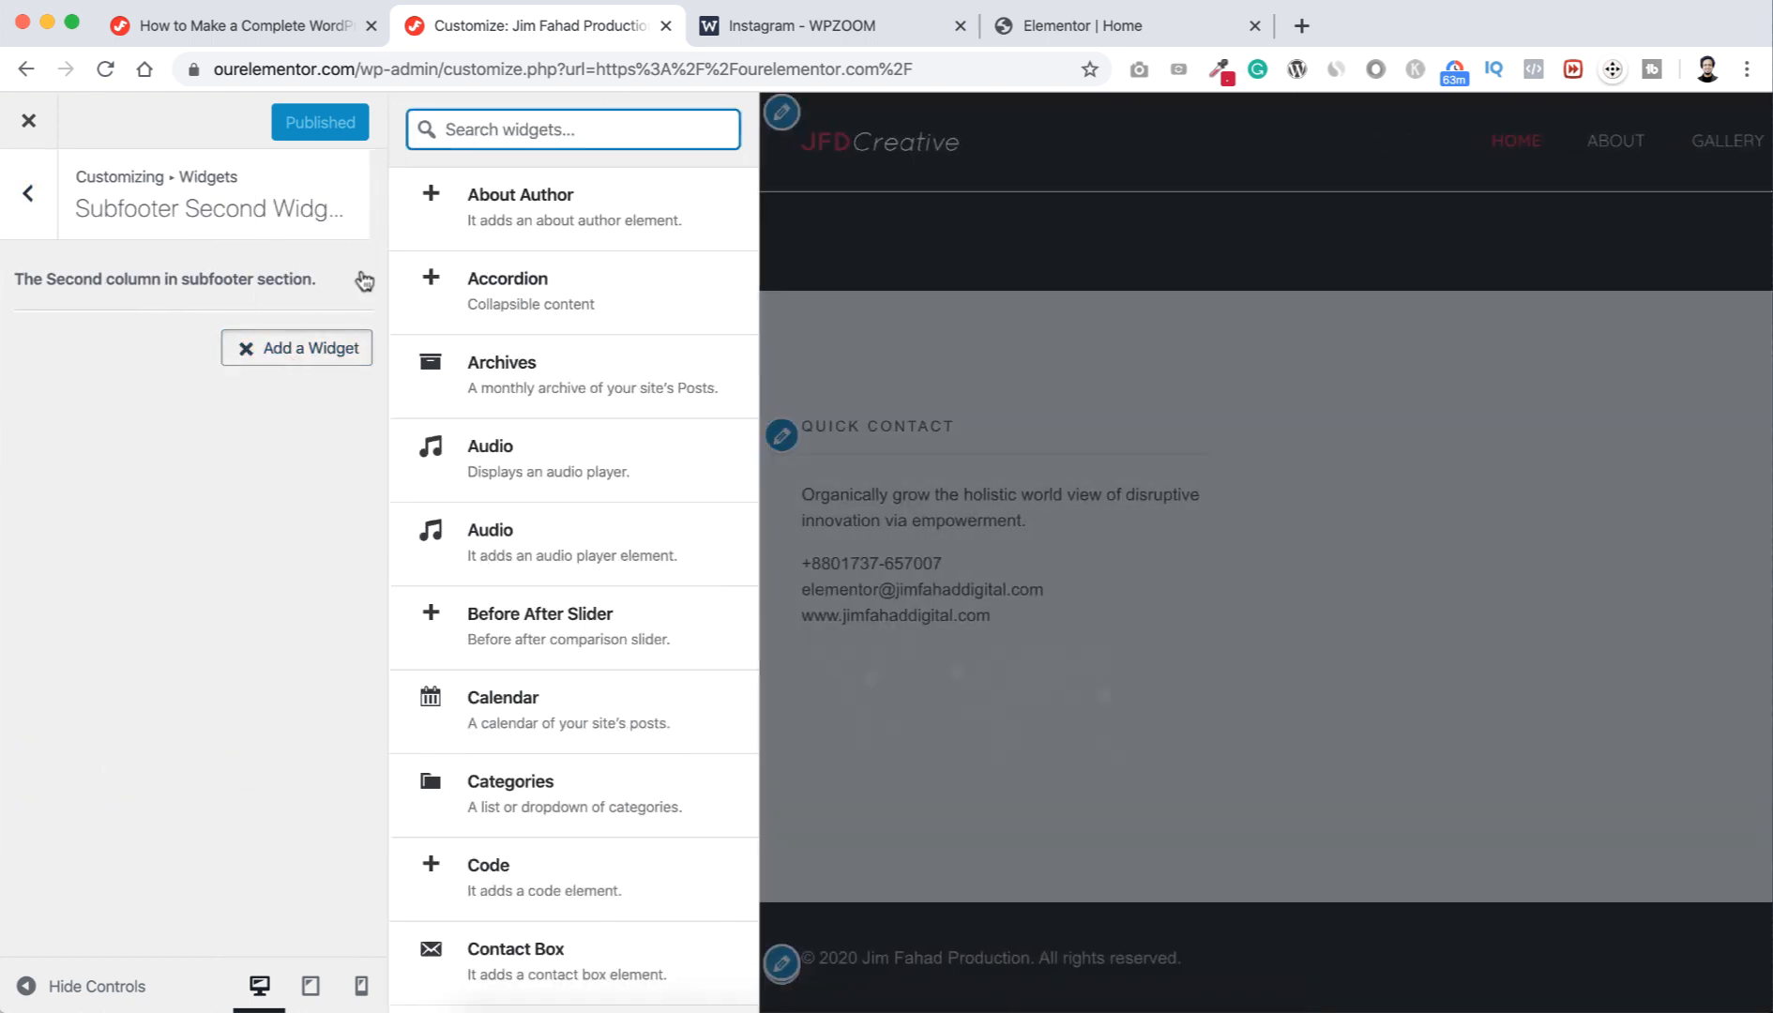
{"action": "type", "text": "insta"}
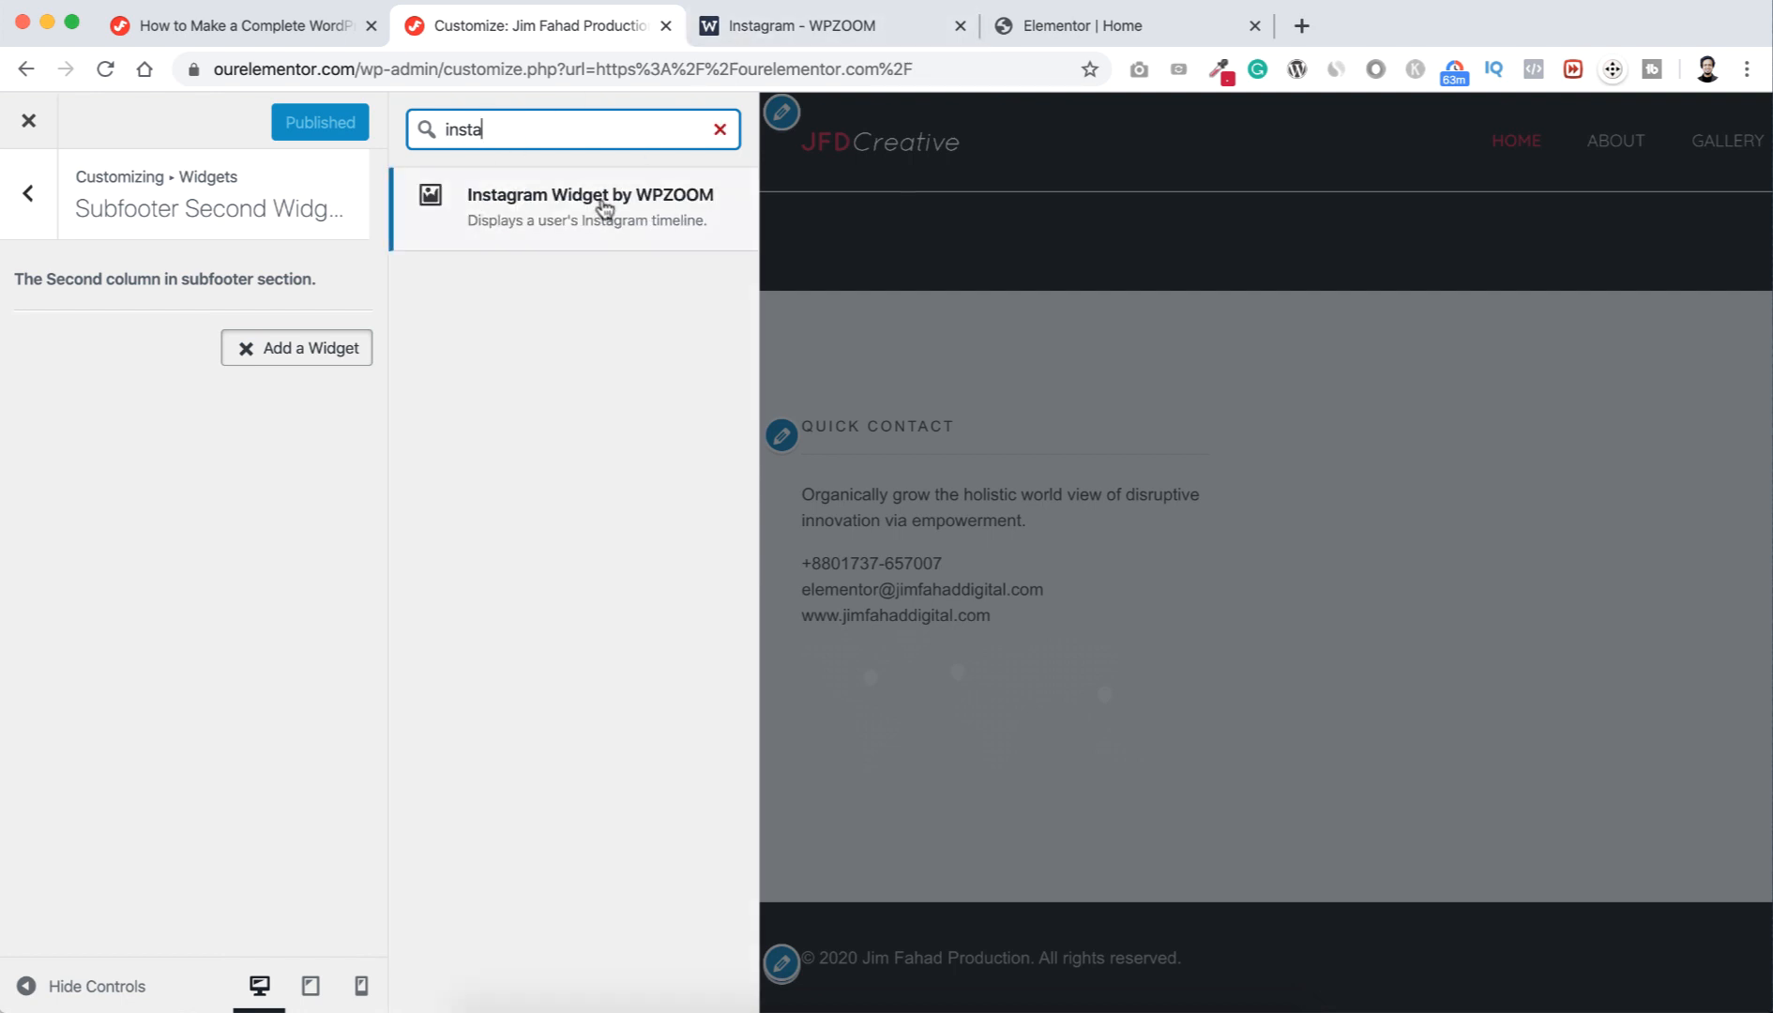
{"action": "left_click", "coordinate": [539, 222]}
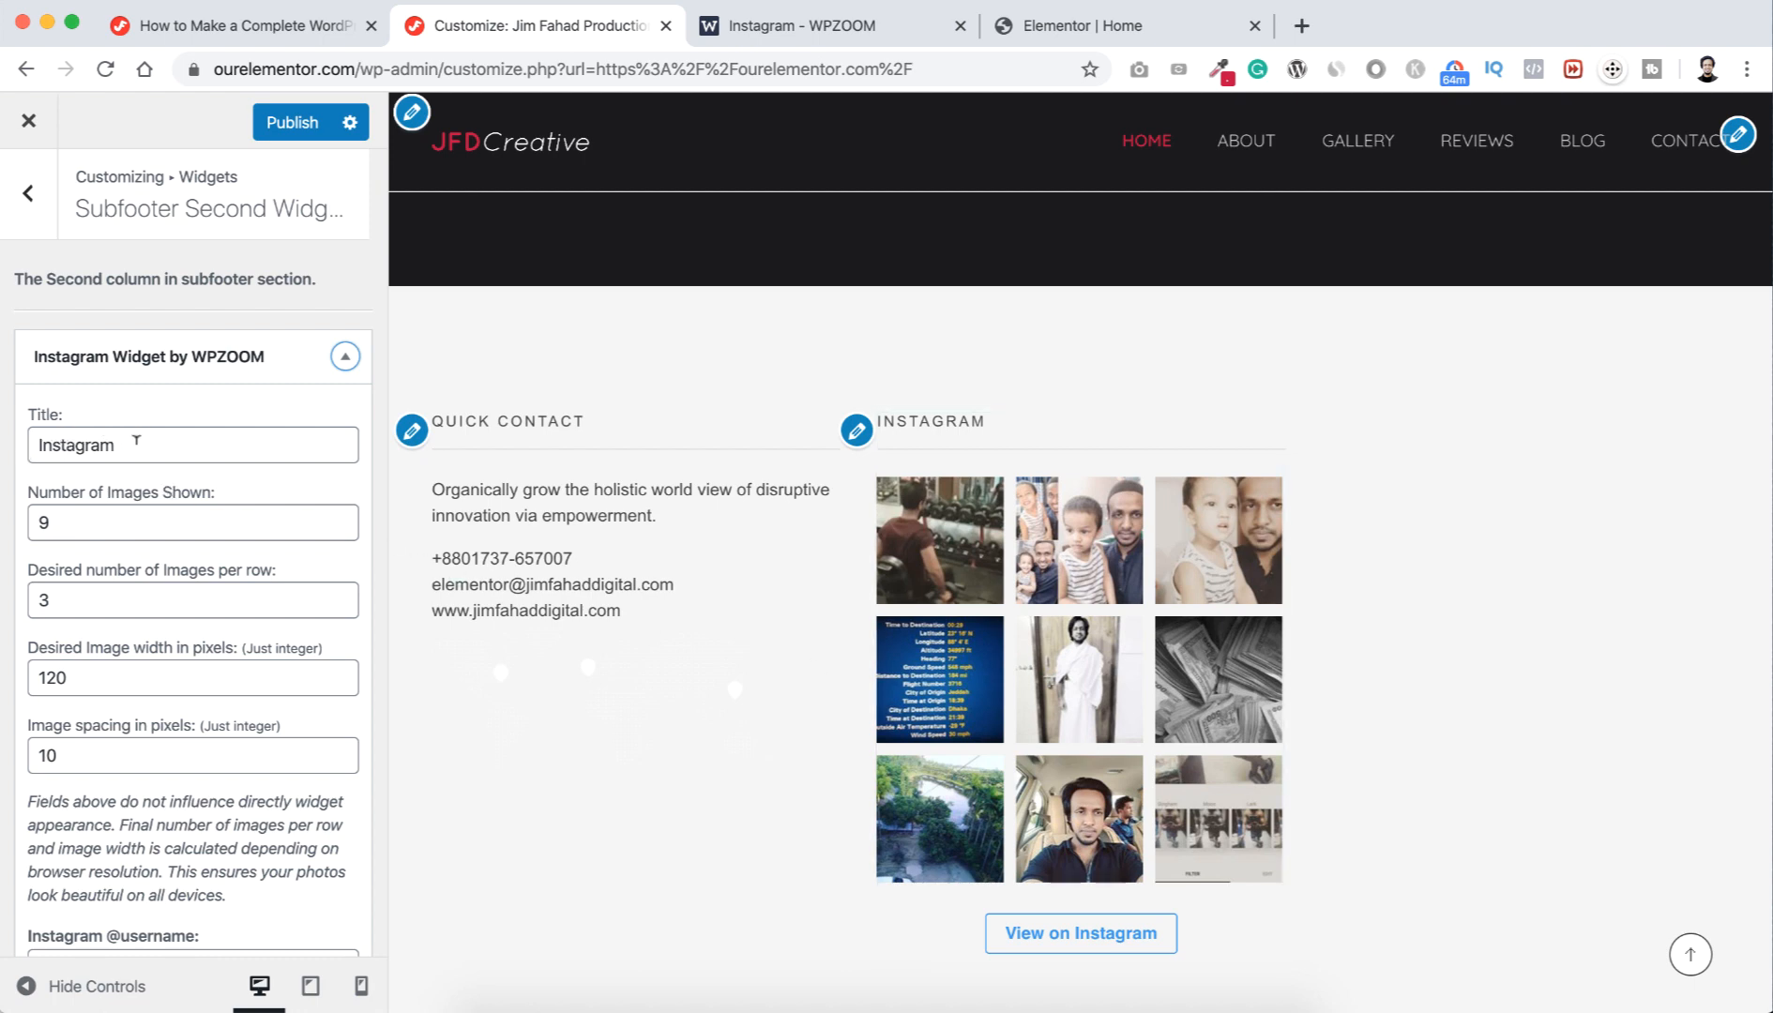
Step: Set the Instagram widget's title to "Follow On Instagram"
{"action": "left_click_drag", "start_coordinate": [136, 439], "coordinate": [19, 446]}
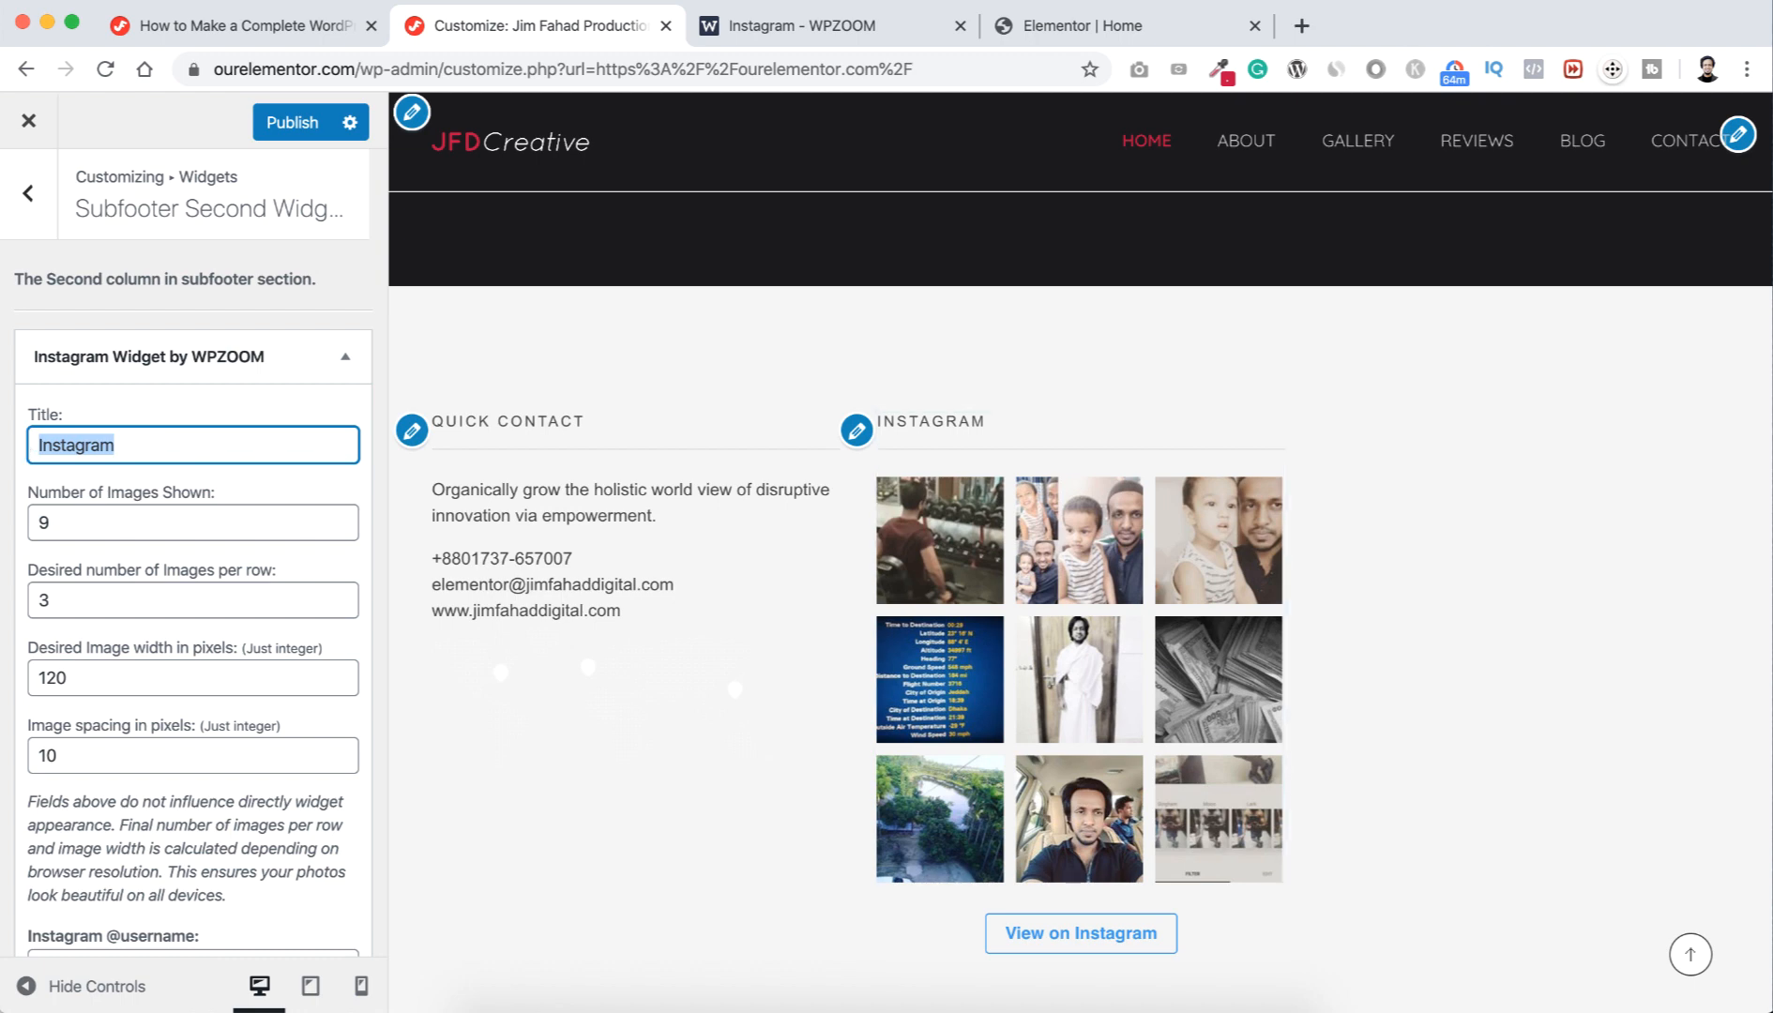
{"action": "type", "text": "Follow On Instagram"}
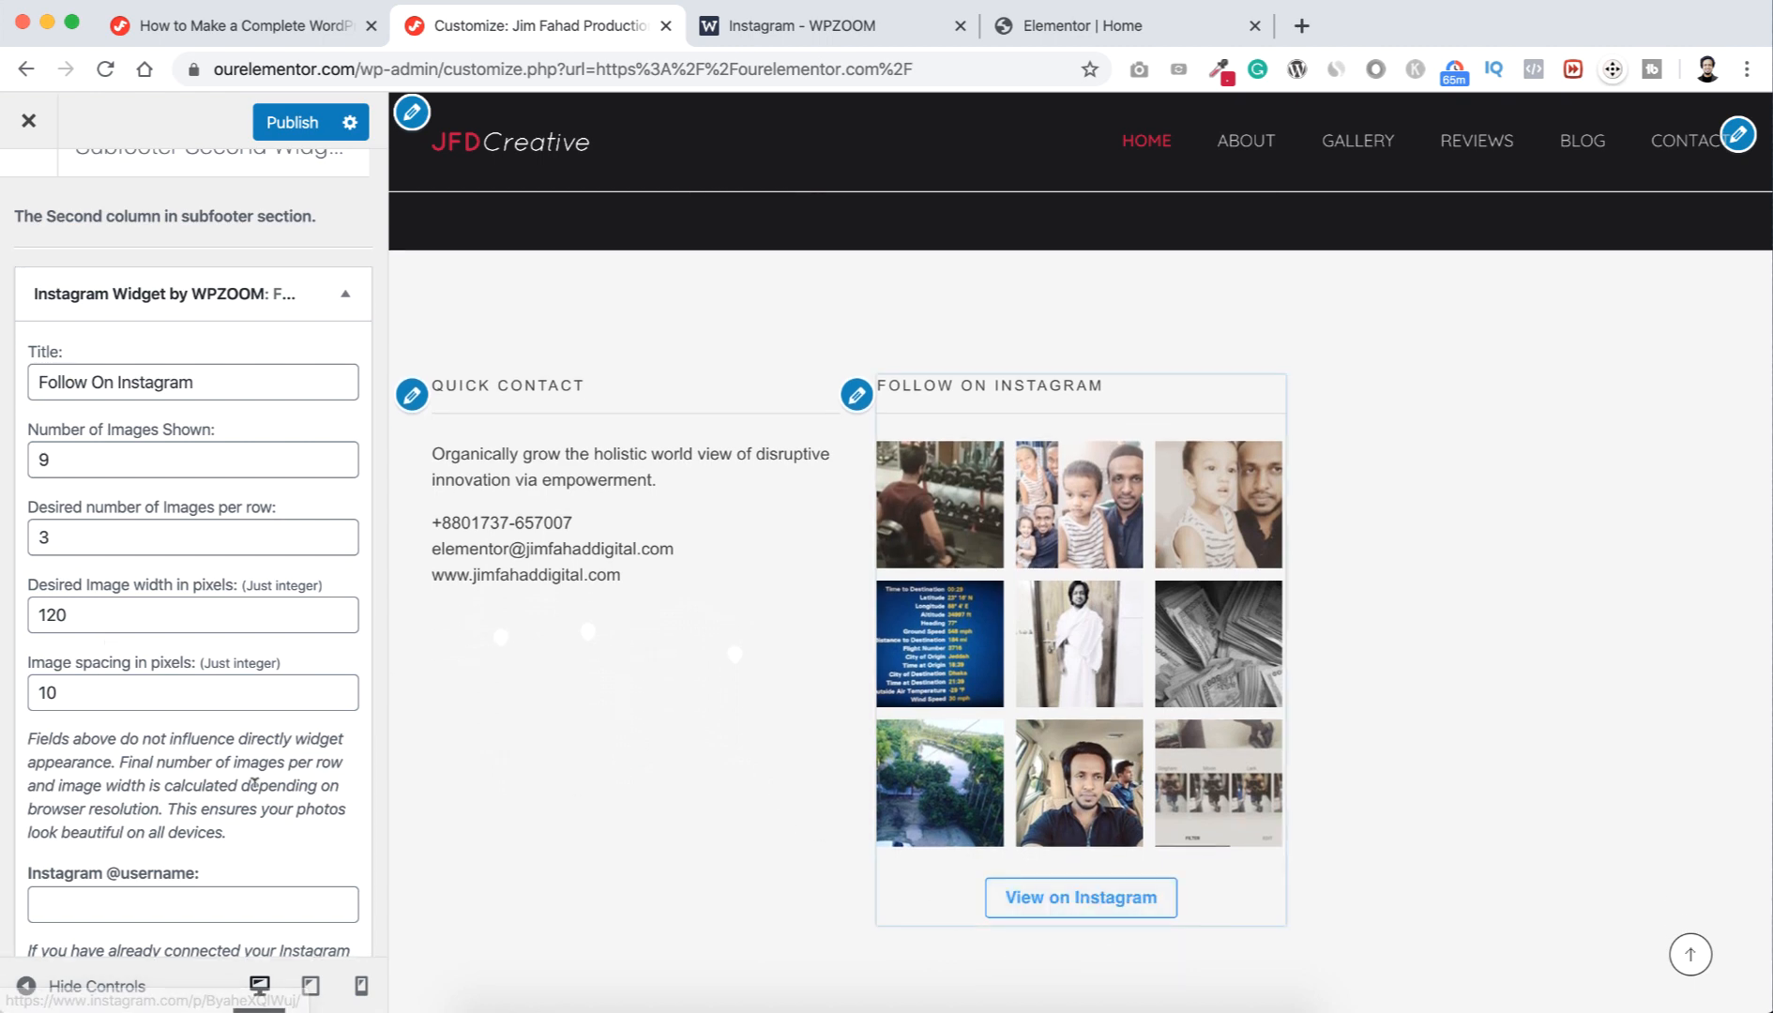
Step: Turn off the Instagram widget's "View on Instagram" button, finish editing the widget and publish the changes
{"action": "scroll", "coordinate": [252, 795], "scroll_direction": "down", "scroll_amount": 5}
{"action": "scroll", "coordinate": [251, 795], "scroll_direction": "down", "scroll_amount": 1}
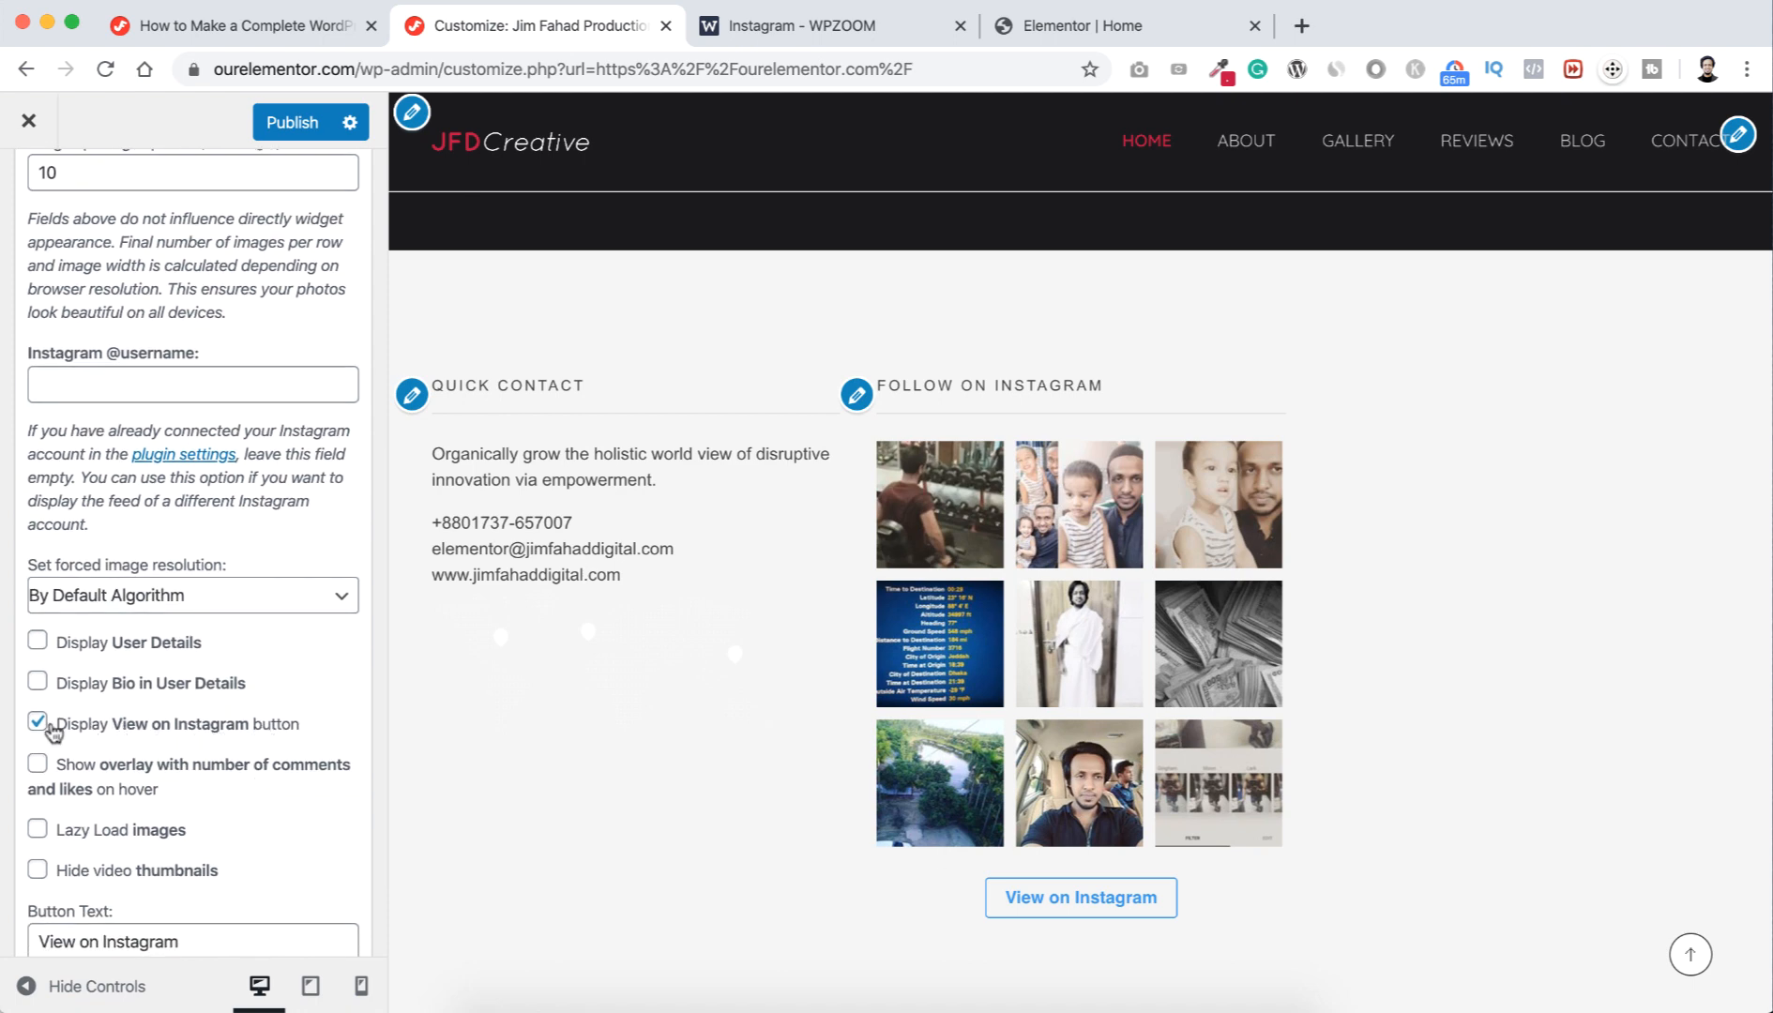
{"action": "left_click", "coordinate": [45, 725]}
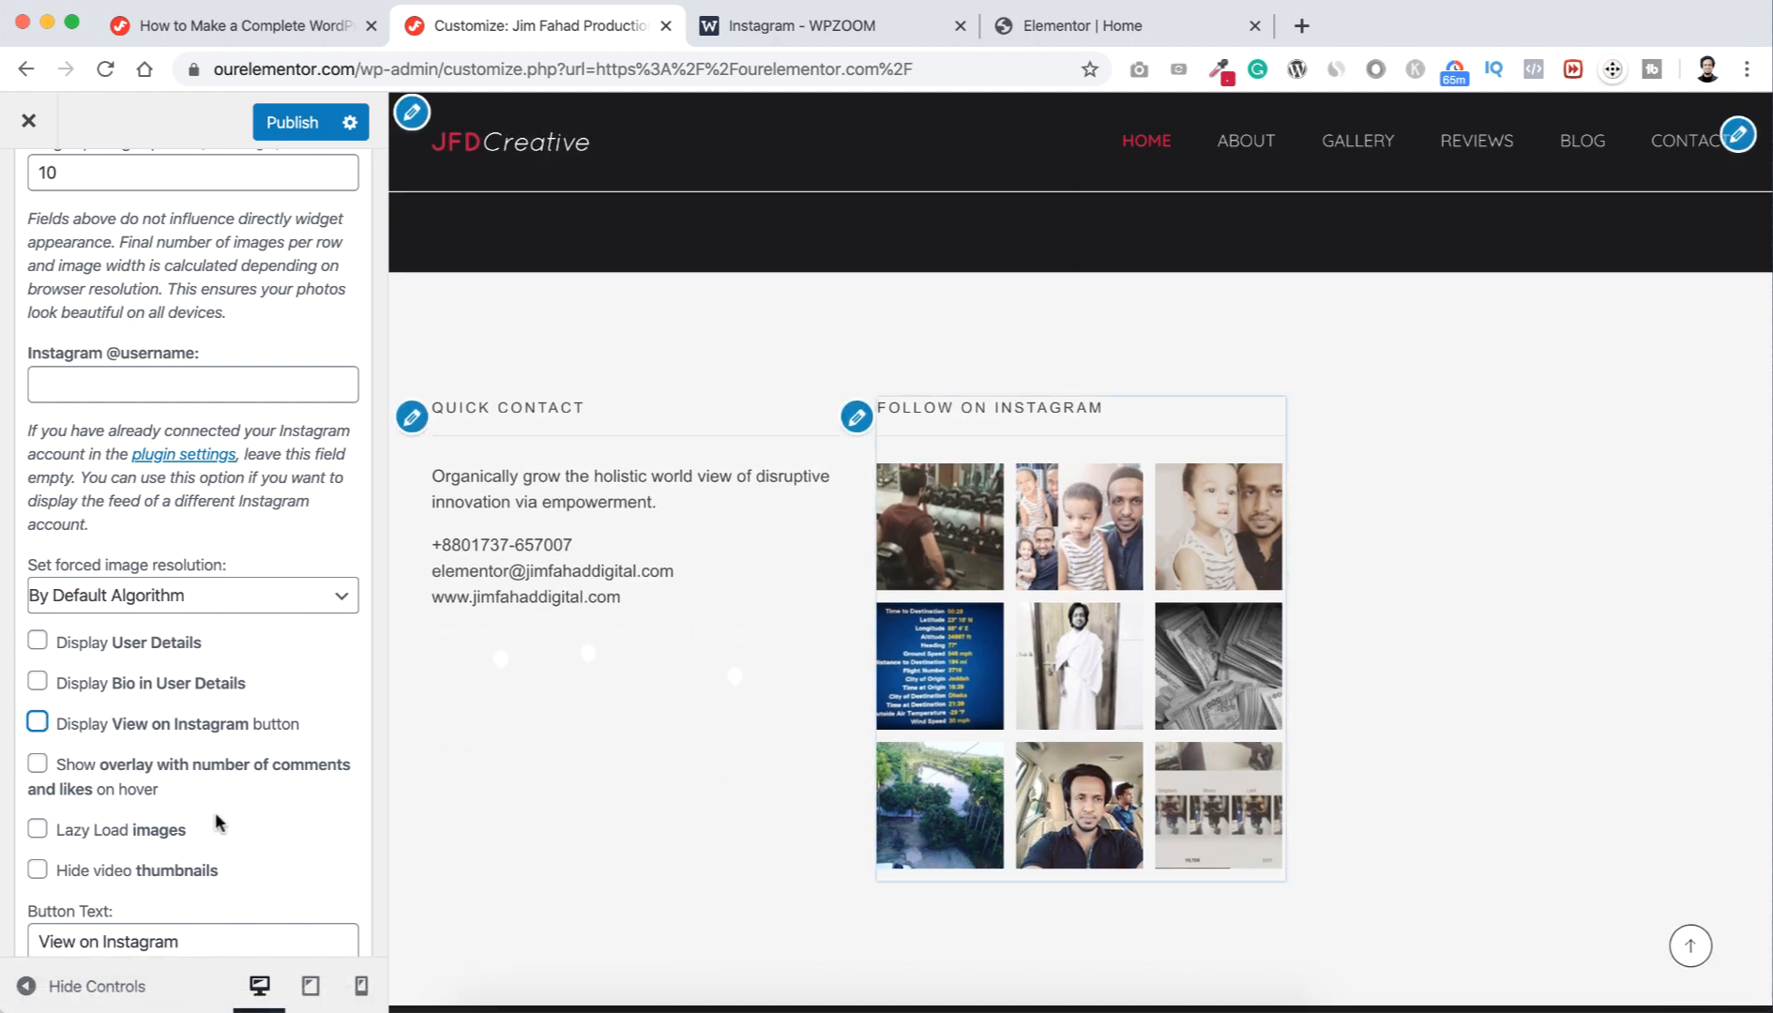
{"action": "scroll", "coordinate": [217, 816], "scroll_direction": "down", "scroll_amount": 3}
{"action": "left_click", "coordinate": [107, 848]}
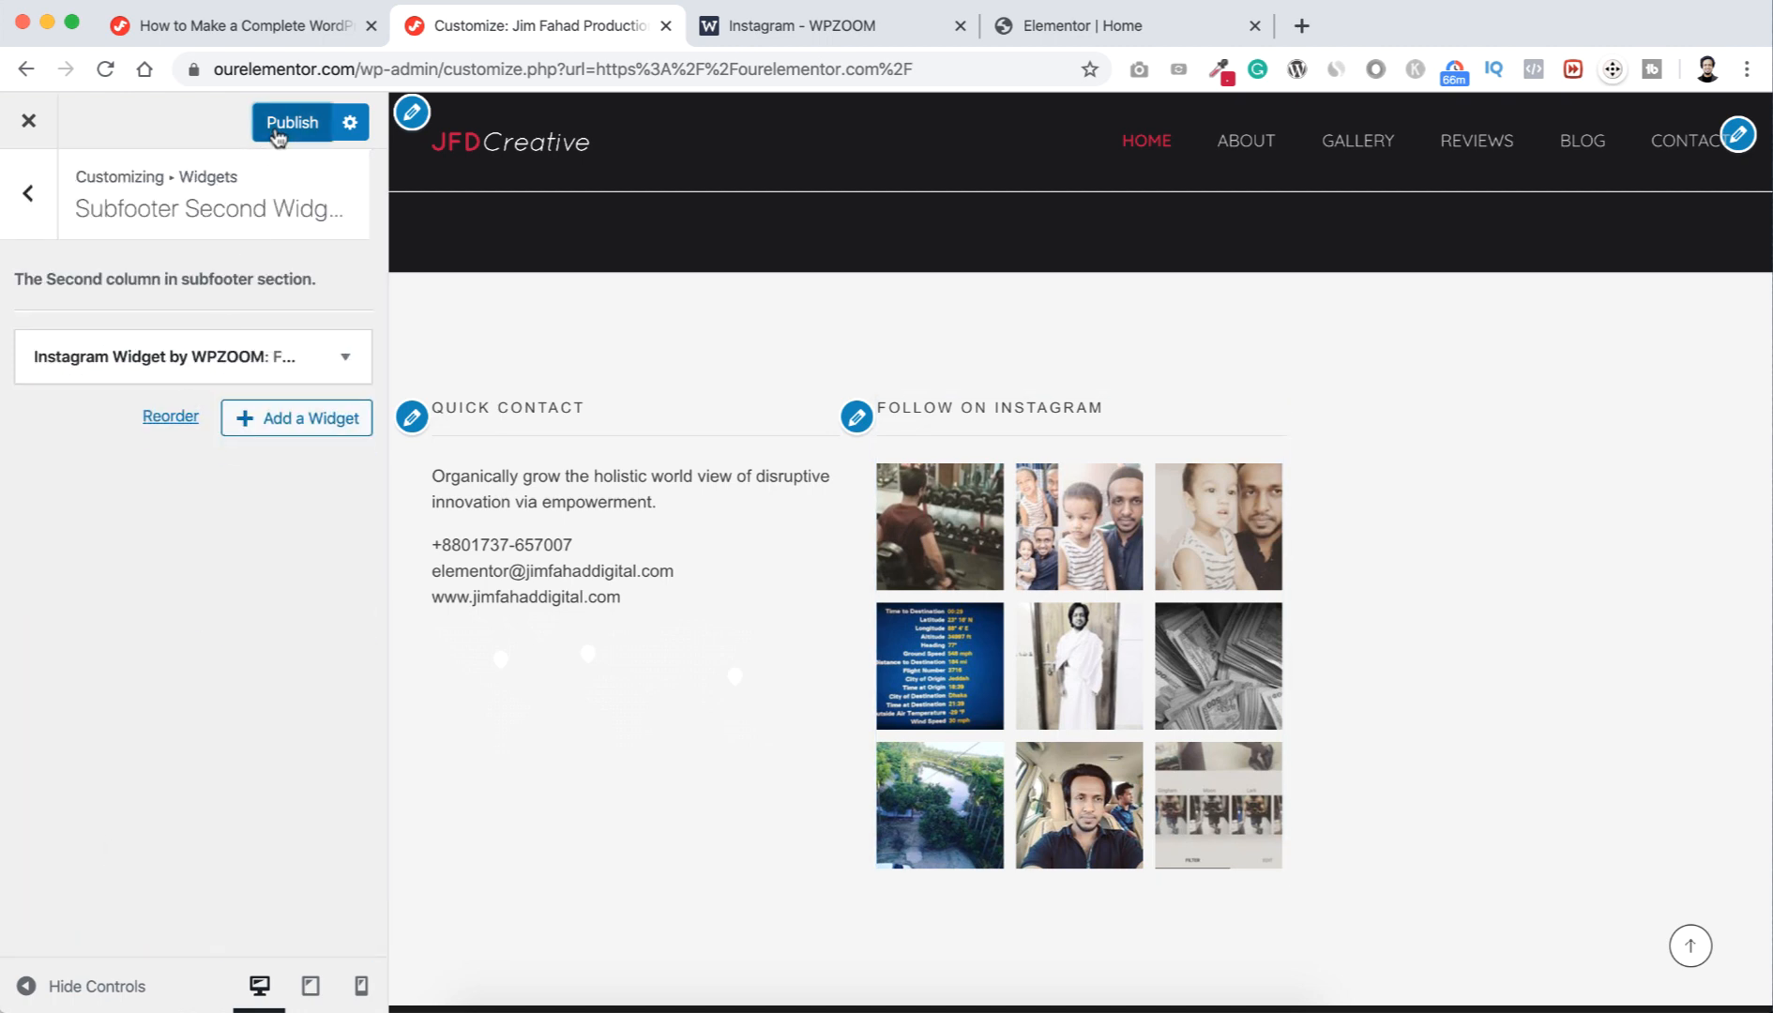
{"action": "left_click", "coordinate": [284, 122]}
Step: Find the Easy Facebook Likebox widget with "facebook like" and add it to the Subfooter Third Widget Area
{"action": "left_click", "coordinate": [28, 197]}
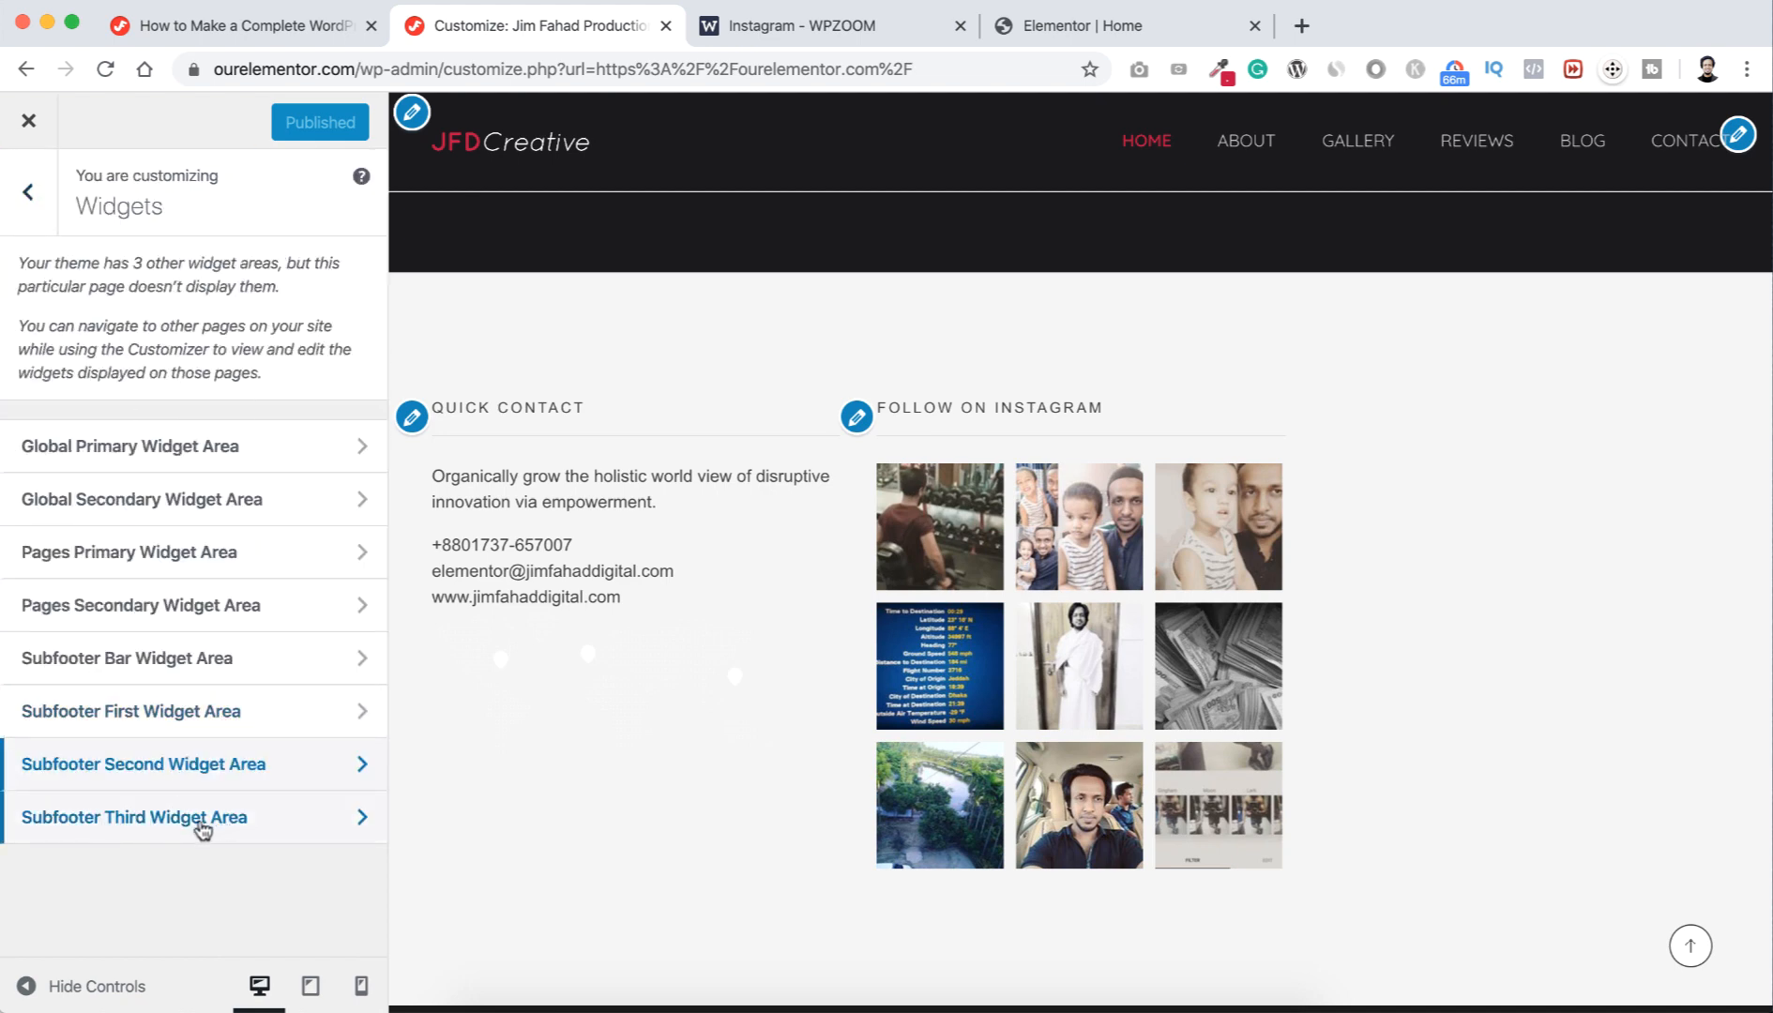
{"action": "left_click", "coordinate": [210, 820]}
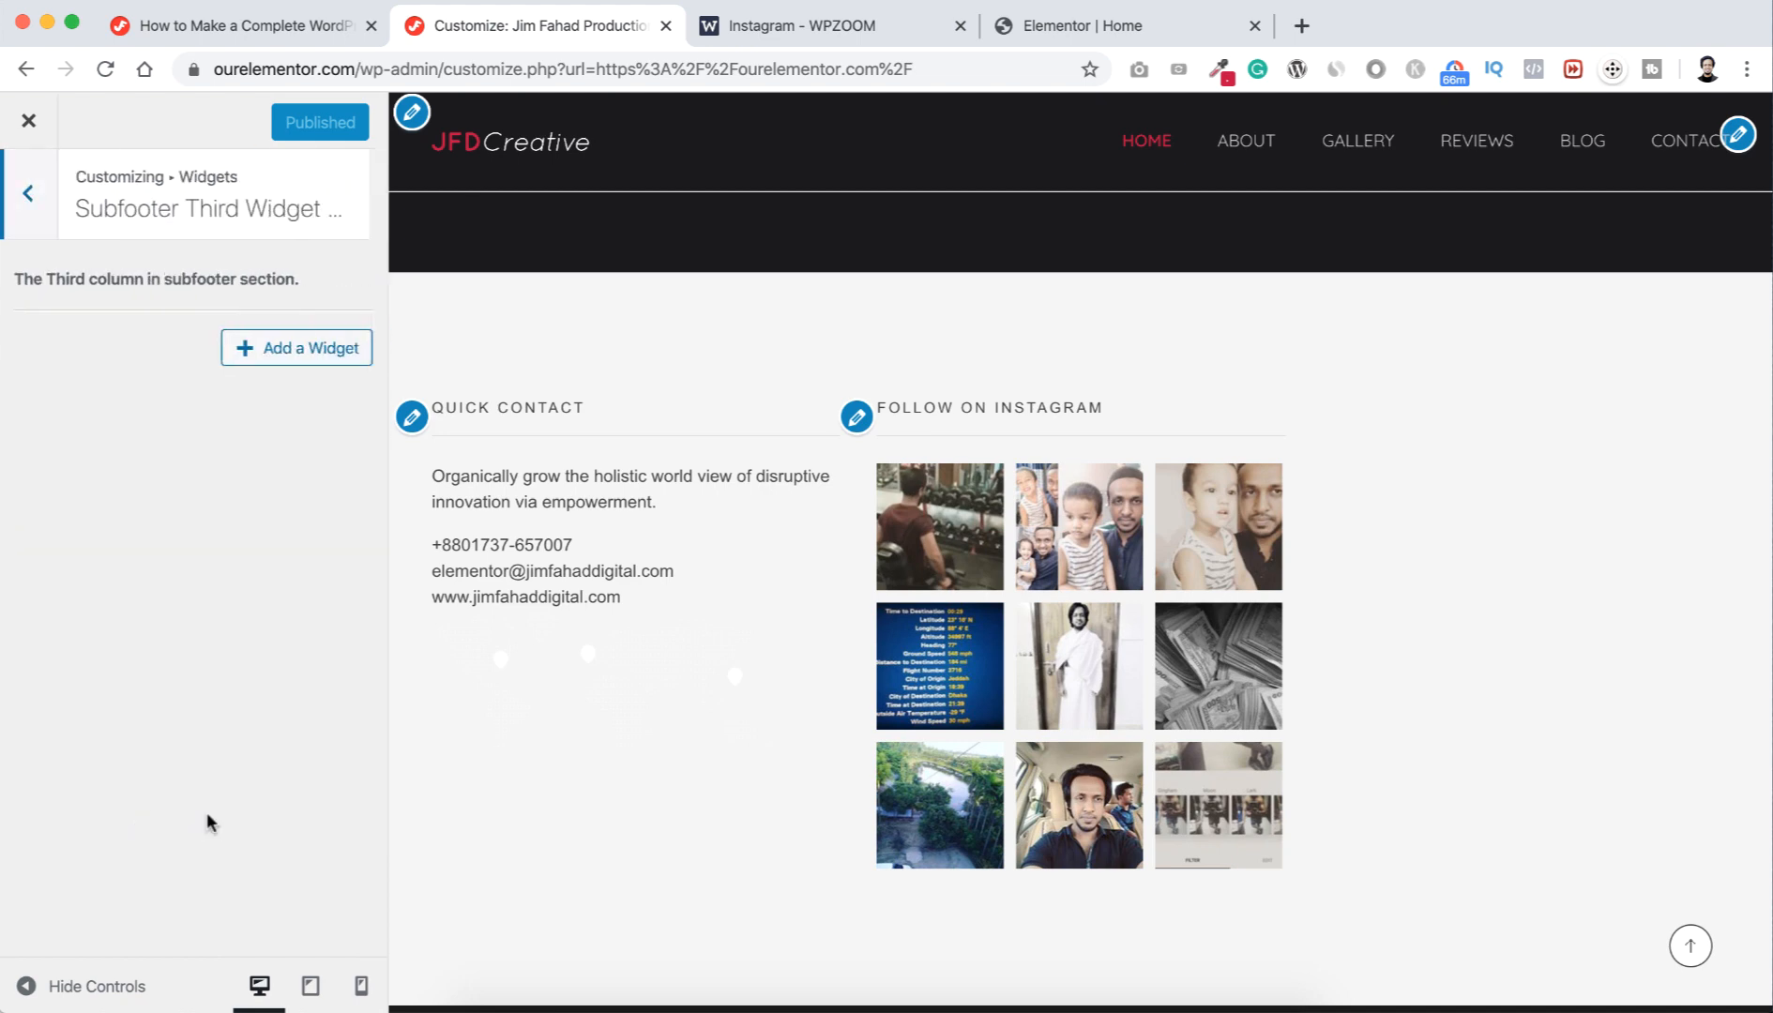
{"action": "left_click", "coordinate": [307, 349]}
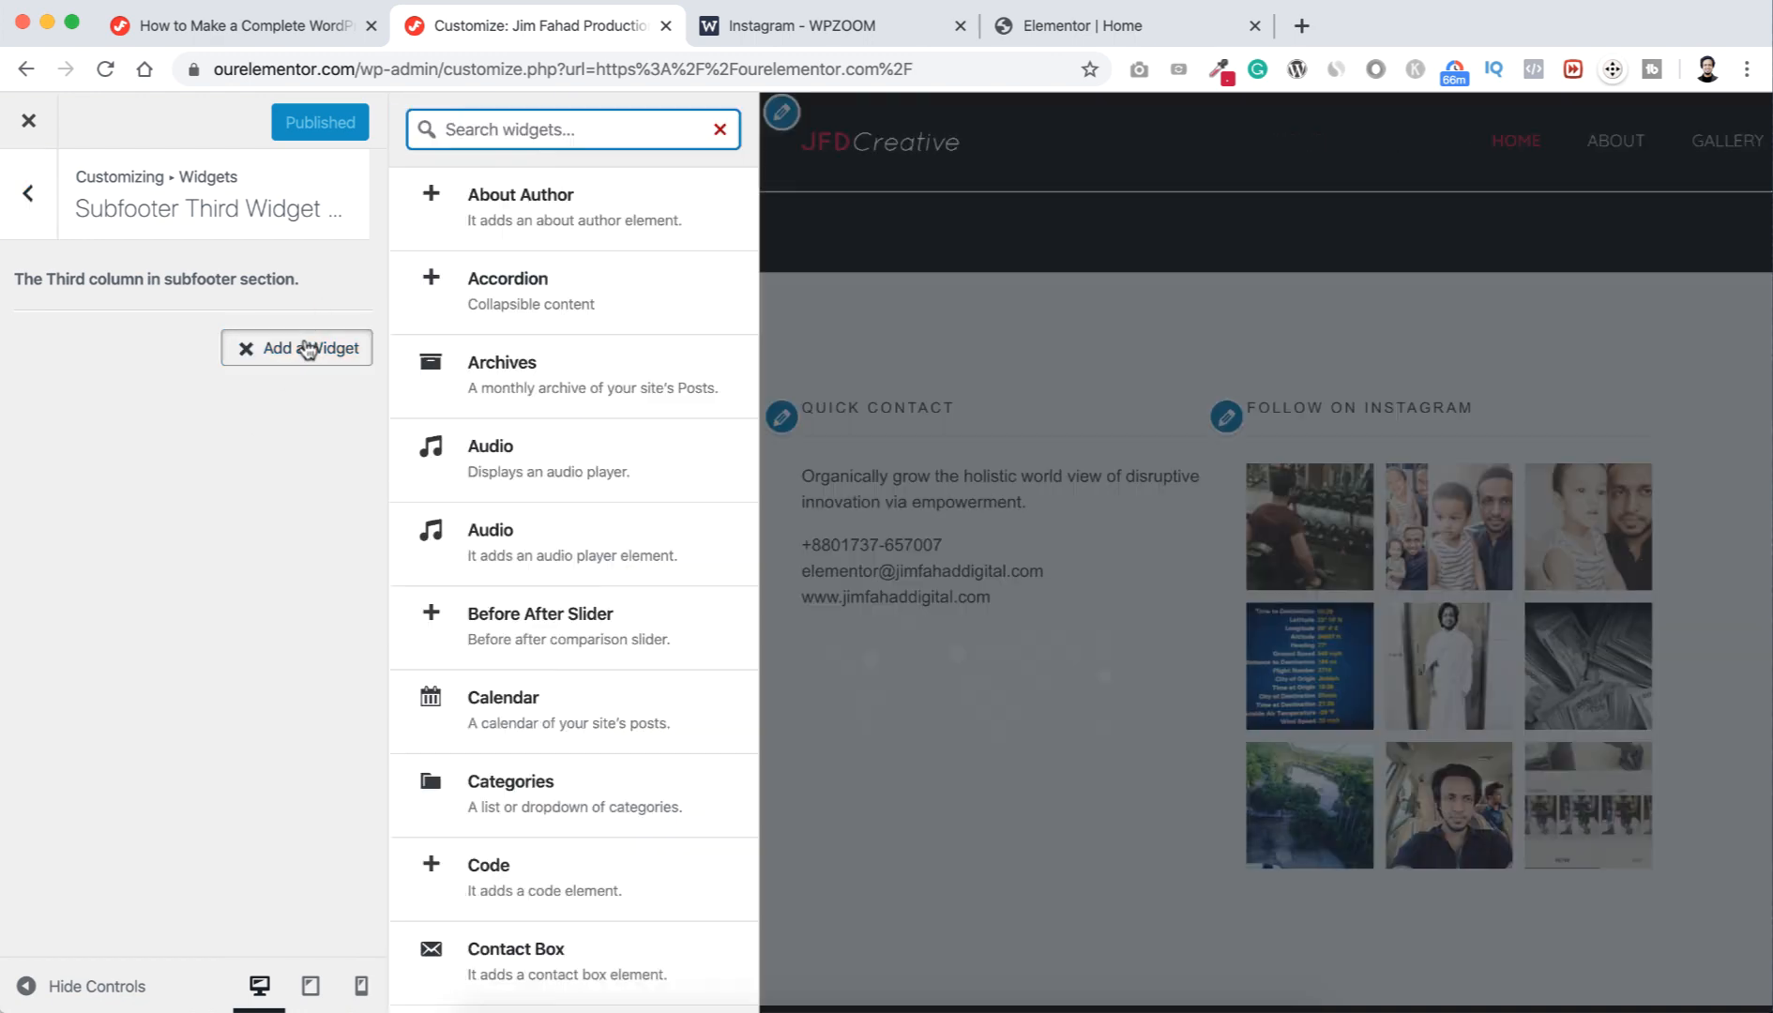
{"action": "type", "text": "facebook like"}
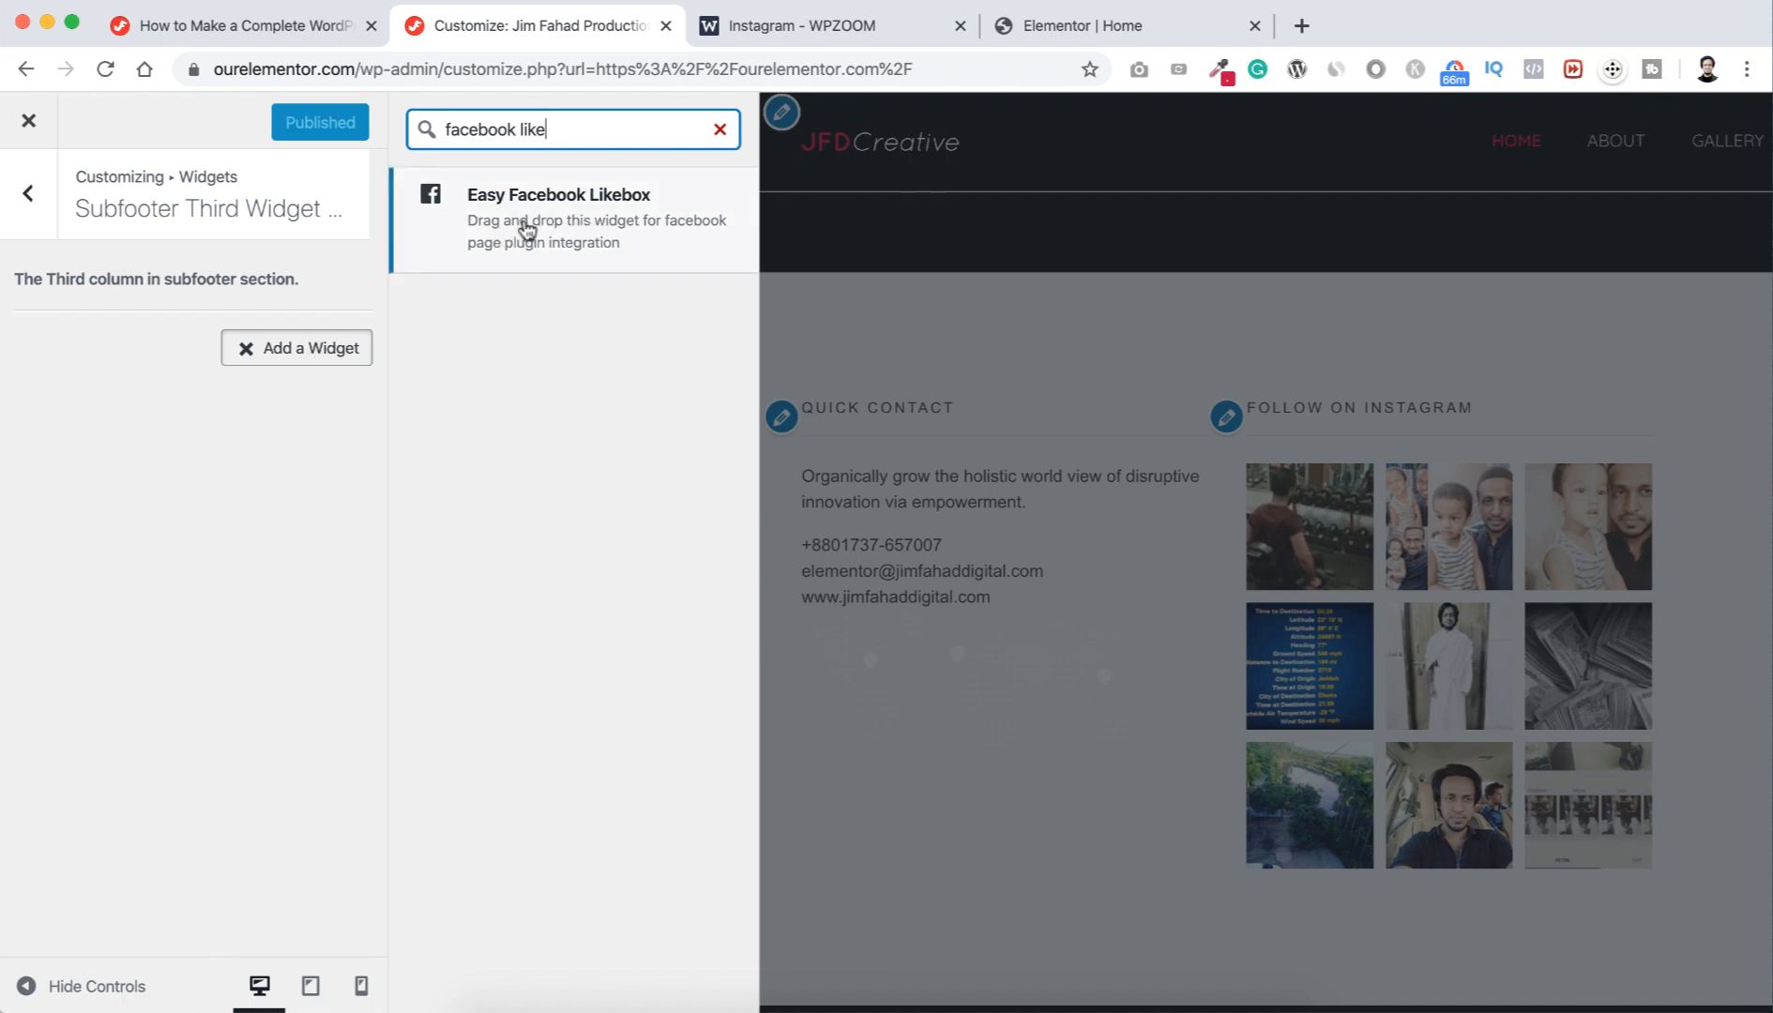
{"action": "left_click", "coordinate": [526, 226]}
Step: Title the Facebook Likebox widget "Like On Facebook" and replace its Fanpage Url with the site owner's Facebook page address
{"action": "left_click", "coordinate": [88, 437]}
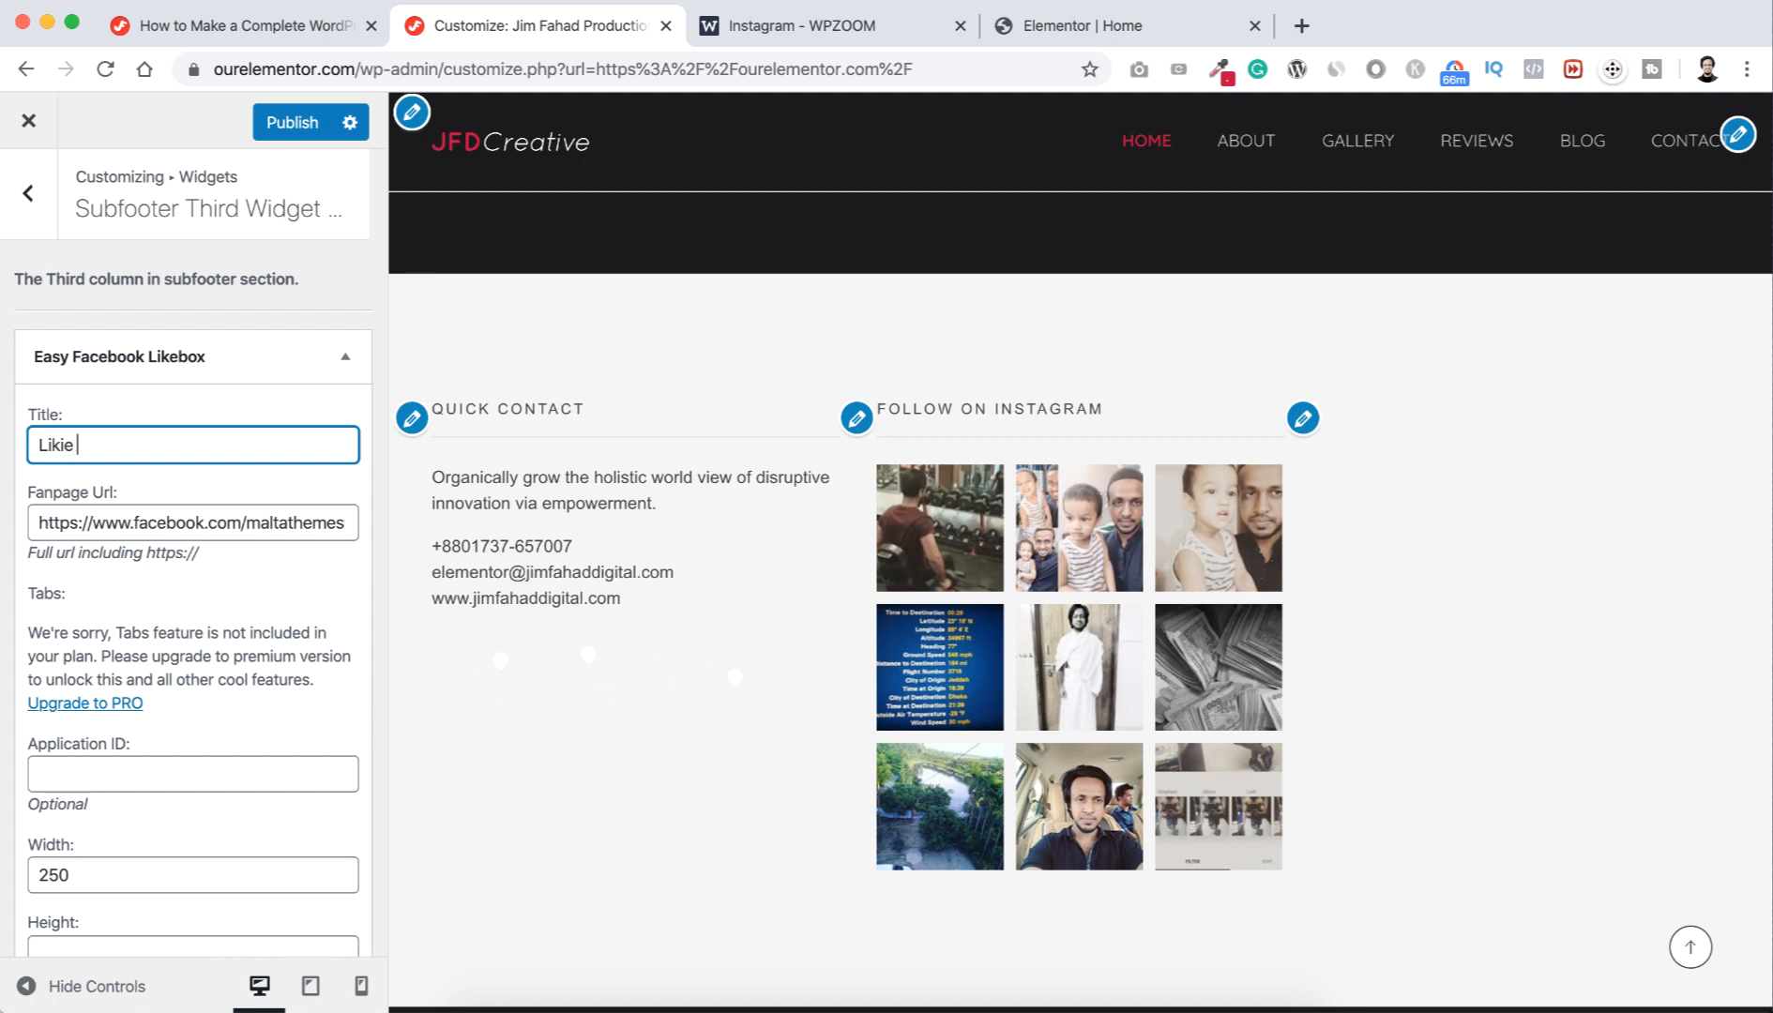
{"action": "type", "text": "Likie"}
{"action": "key", "text": "BackSpace"}
{"action": "key", "text": "BackSpace"}
{"action": "type", "text": "e On Facebook"}
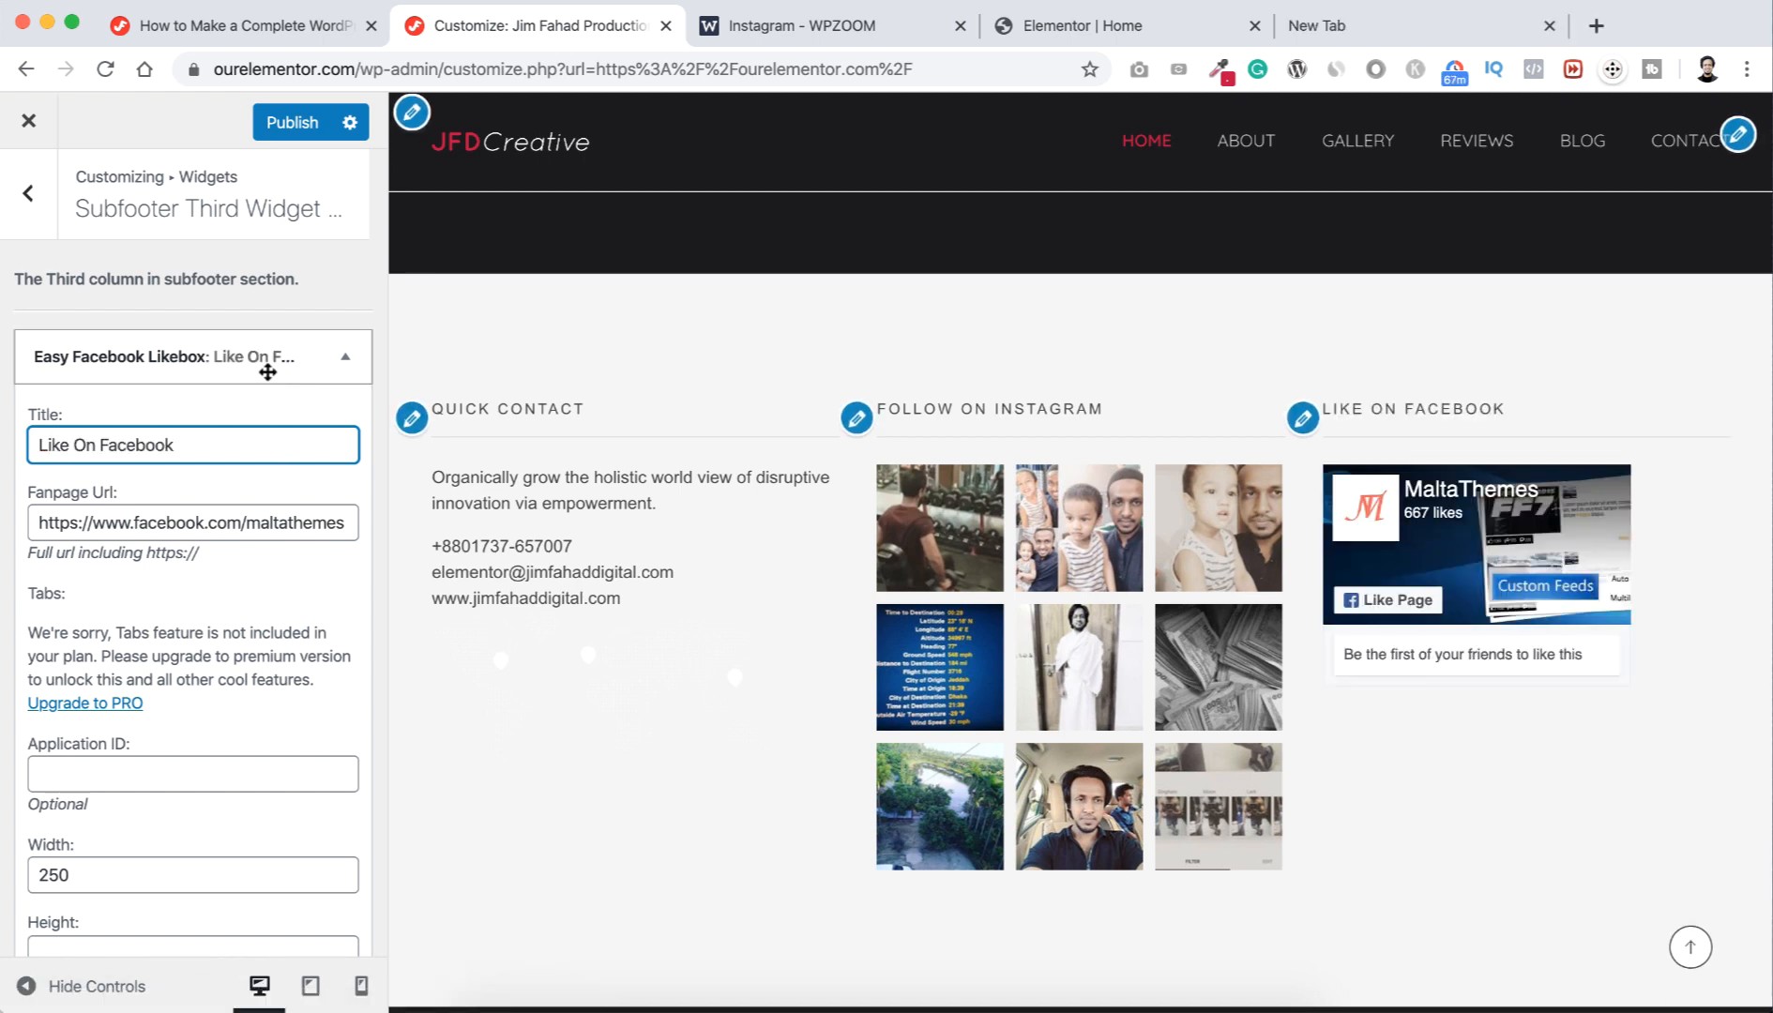
{"action": "triple_click", "coordinate": [159, 511]}
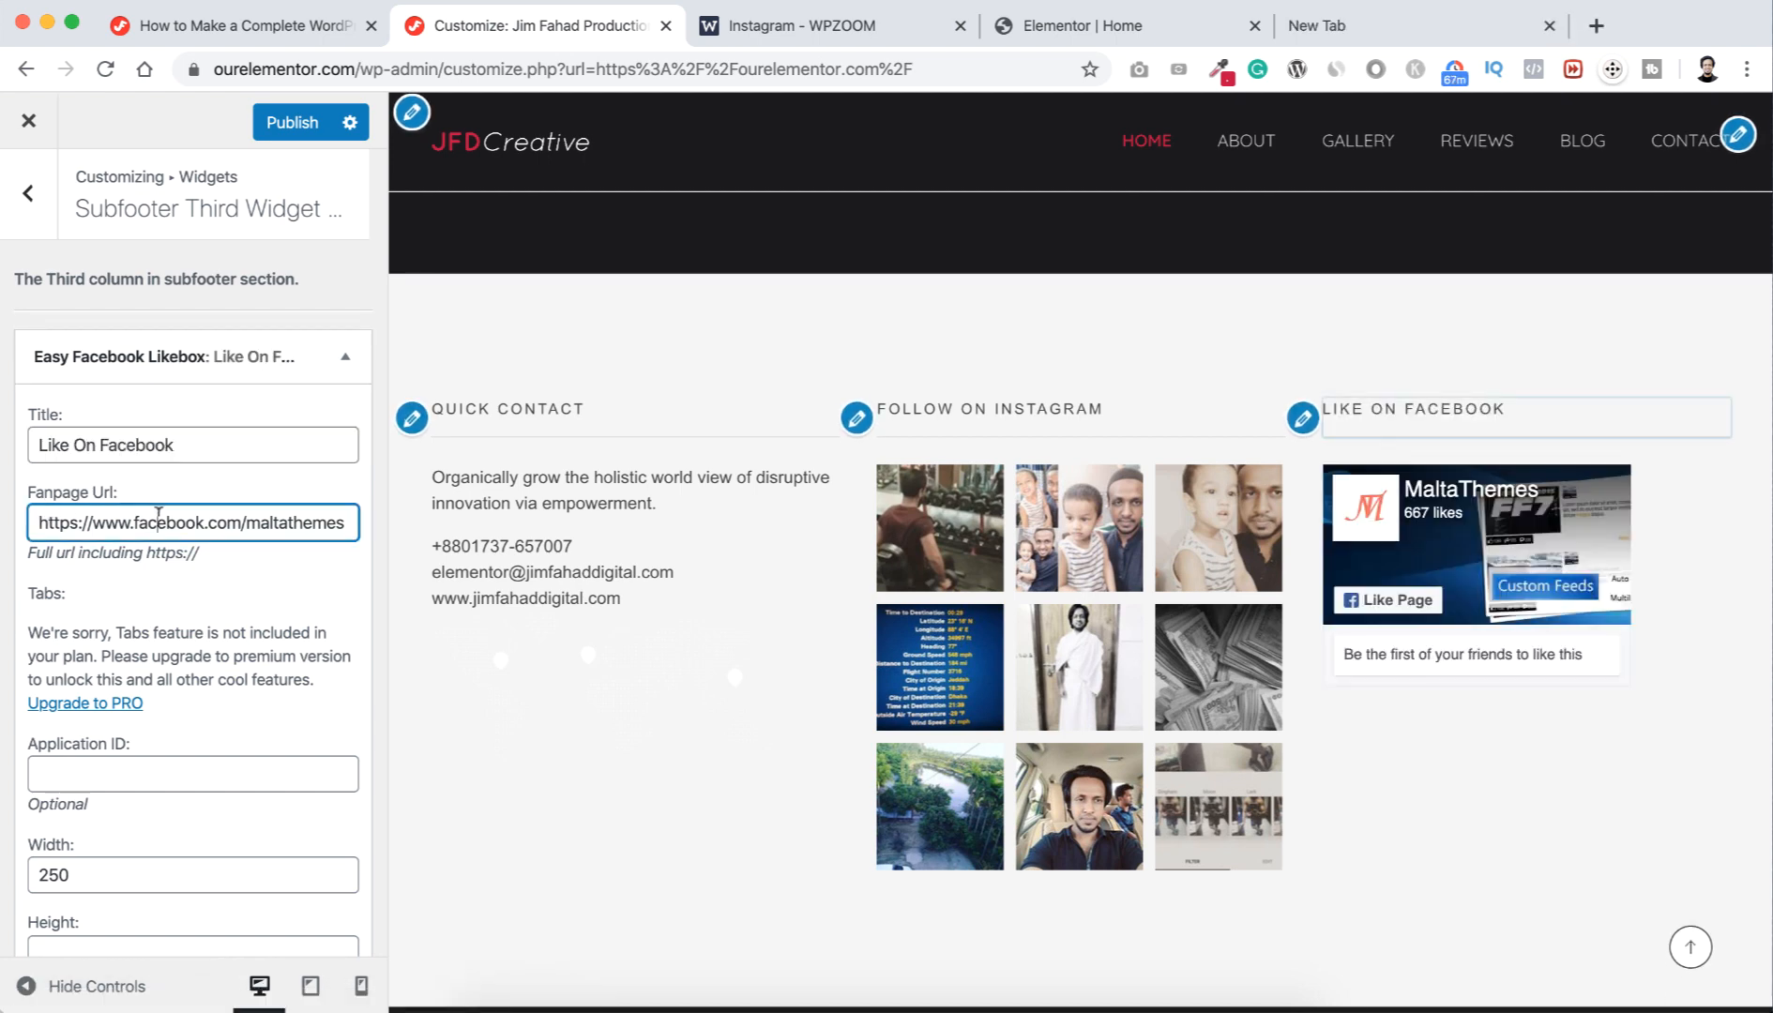
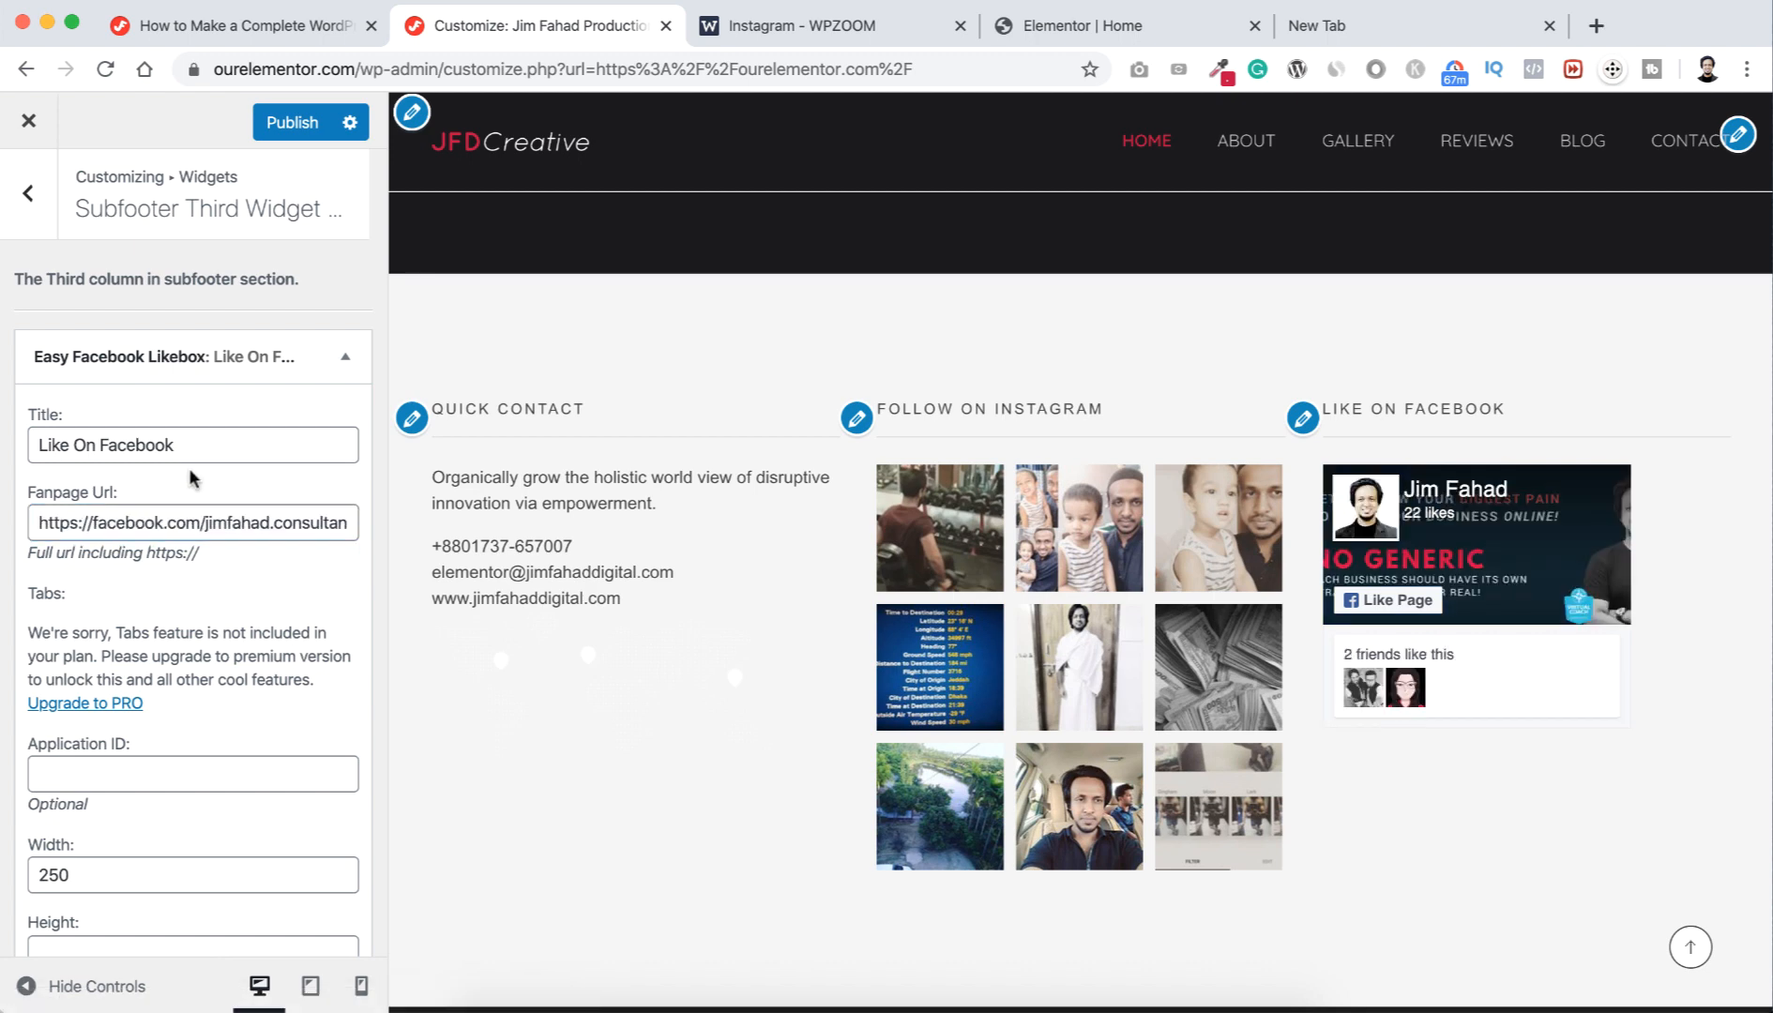
Step: Finish editing the Easy Facebook Likebox widget with its remaining default options and publish the changes
{"action": "scroll", "coordinate": [191, 620], "scroll_direction": "down", "scroll_amount": 3}
{"action": "scroll", "coordinate": [191, 619], "scroll_direction": "down", "scroll_amount": 2}
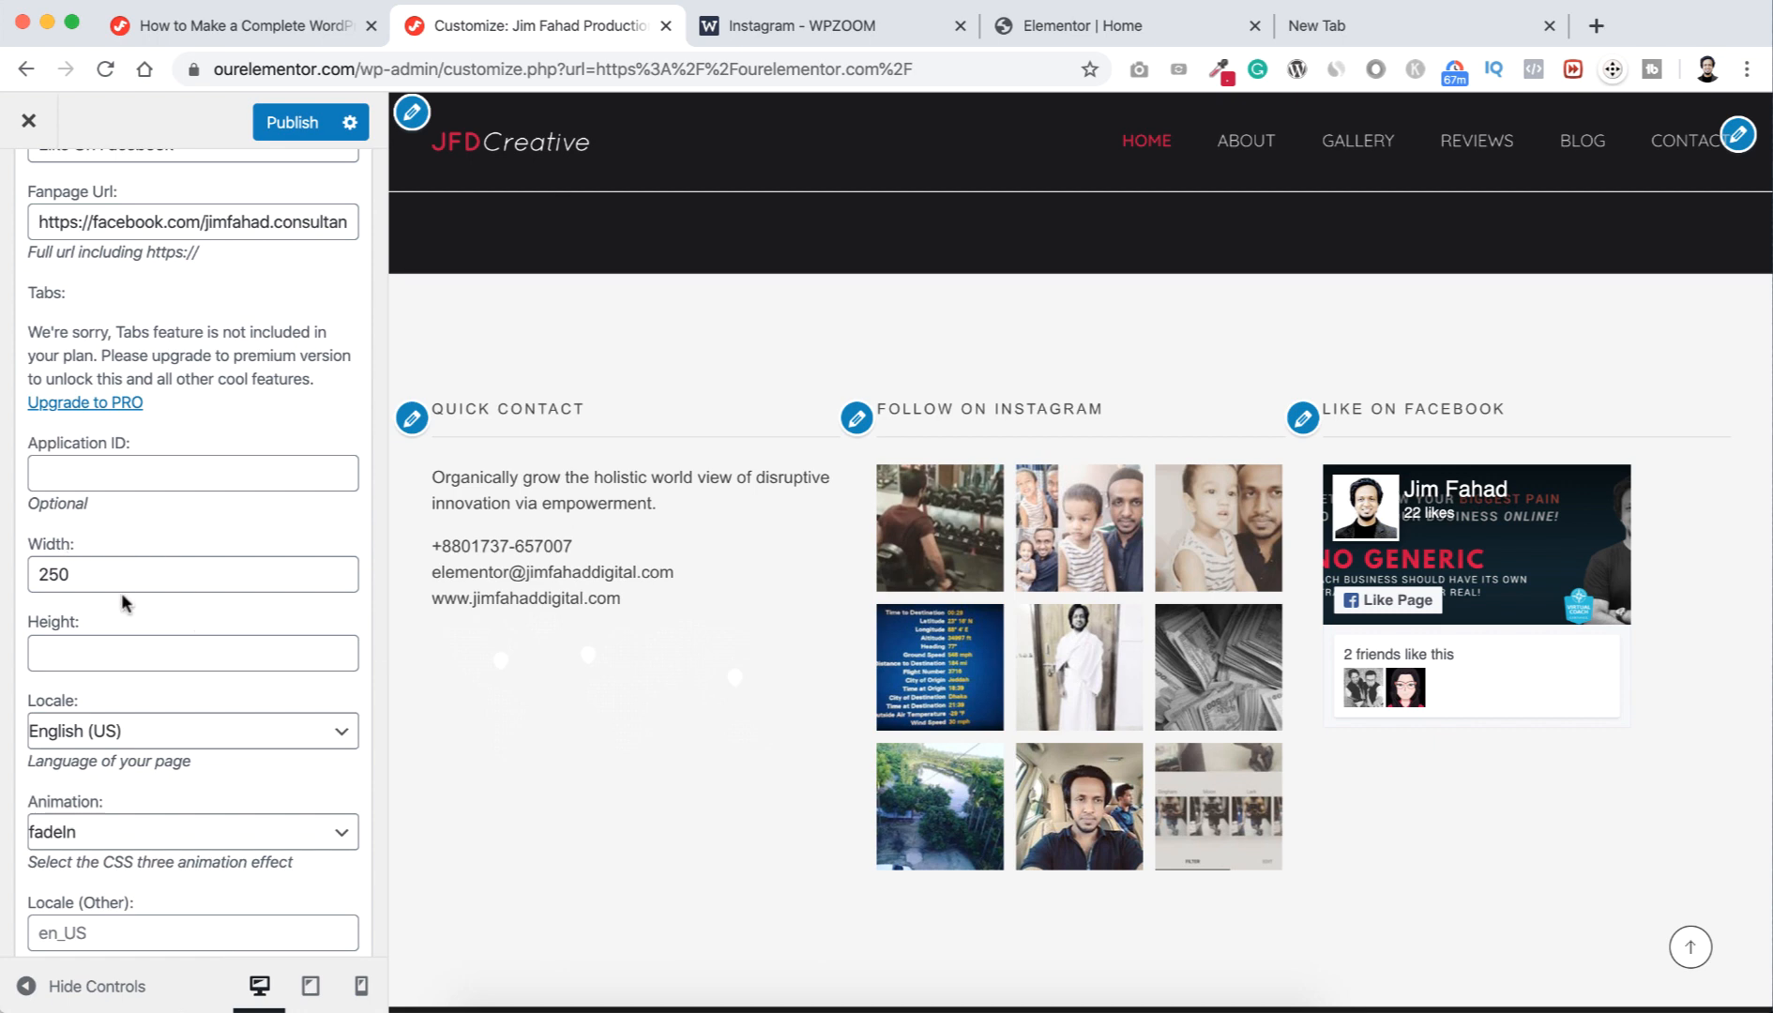
{"action": "scroll", "coordinate": [125, 604], "scroll_direction": "down", "scroll_amount": 1}
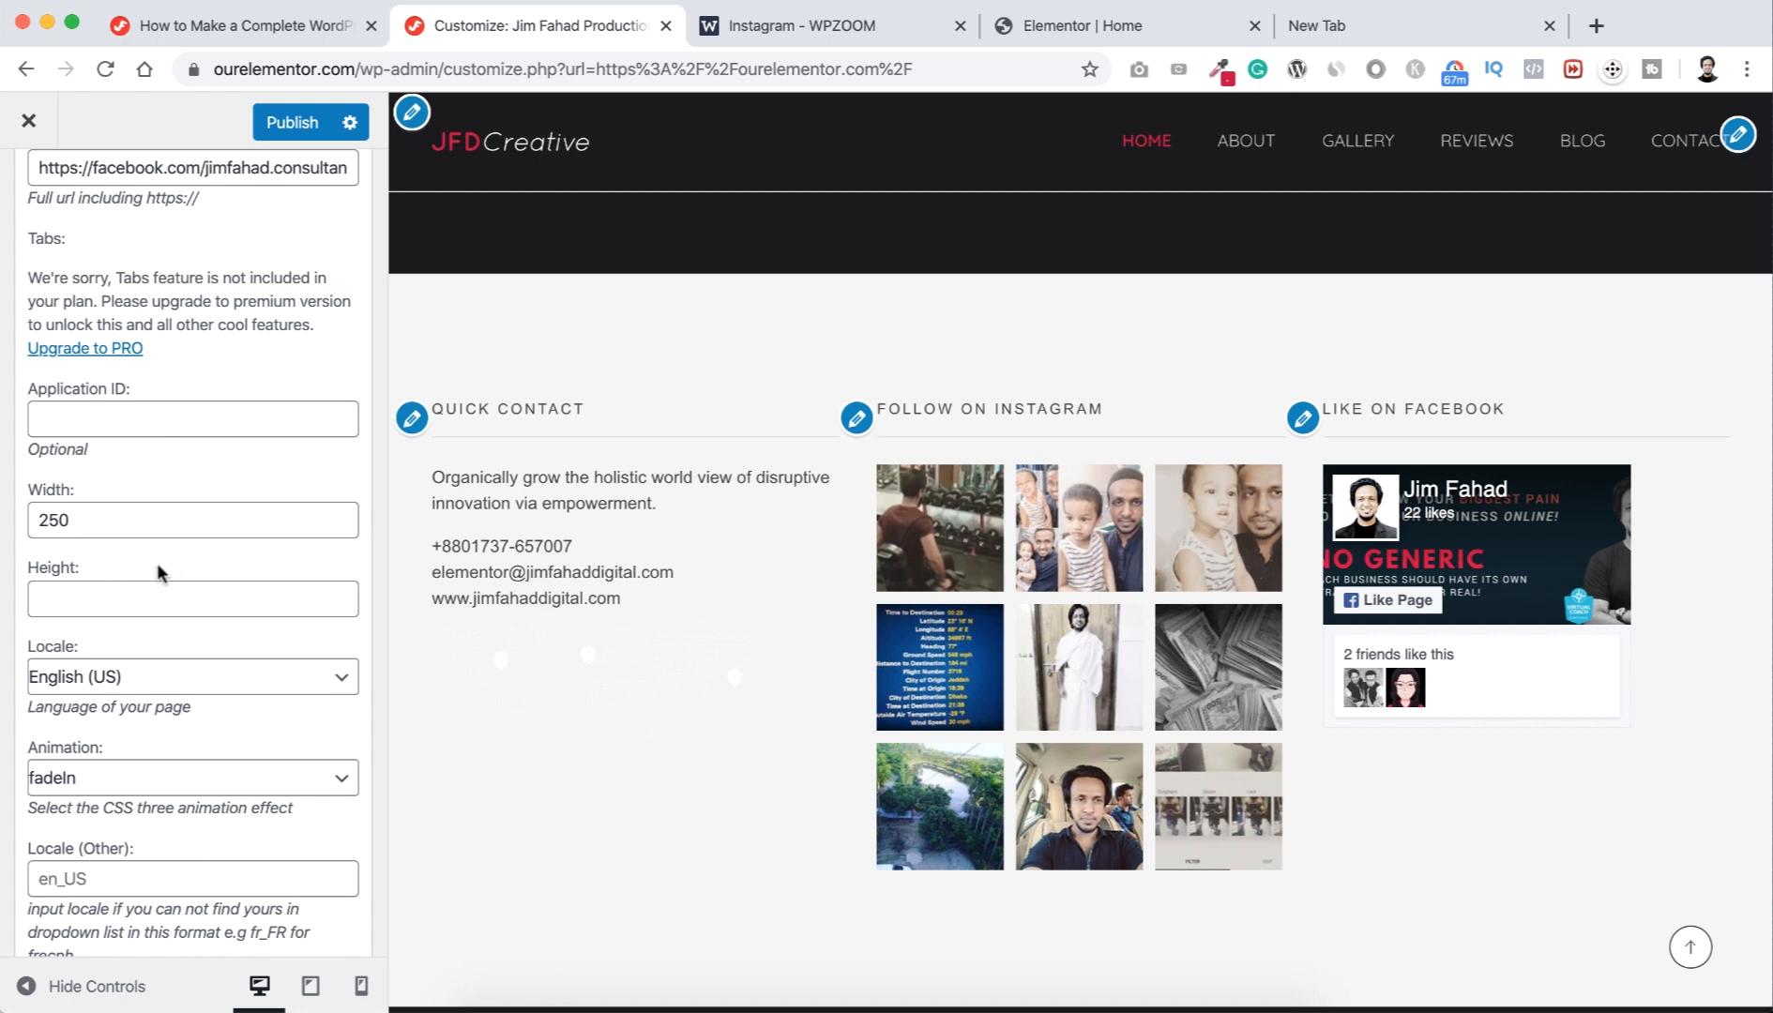
{"action": "scroll", "coordinate": [157, 565], "scroll_direction": "down", "scroll_amount": 10}
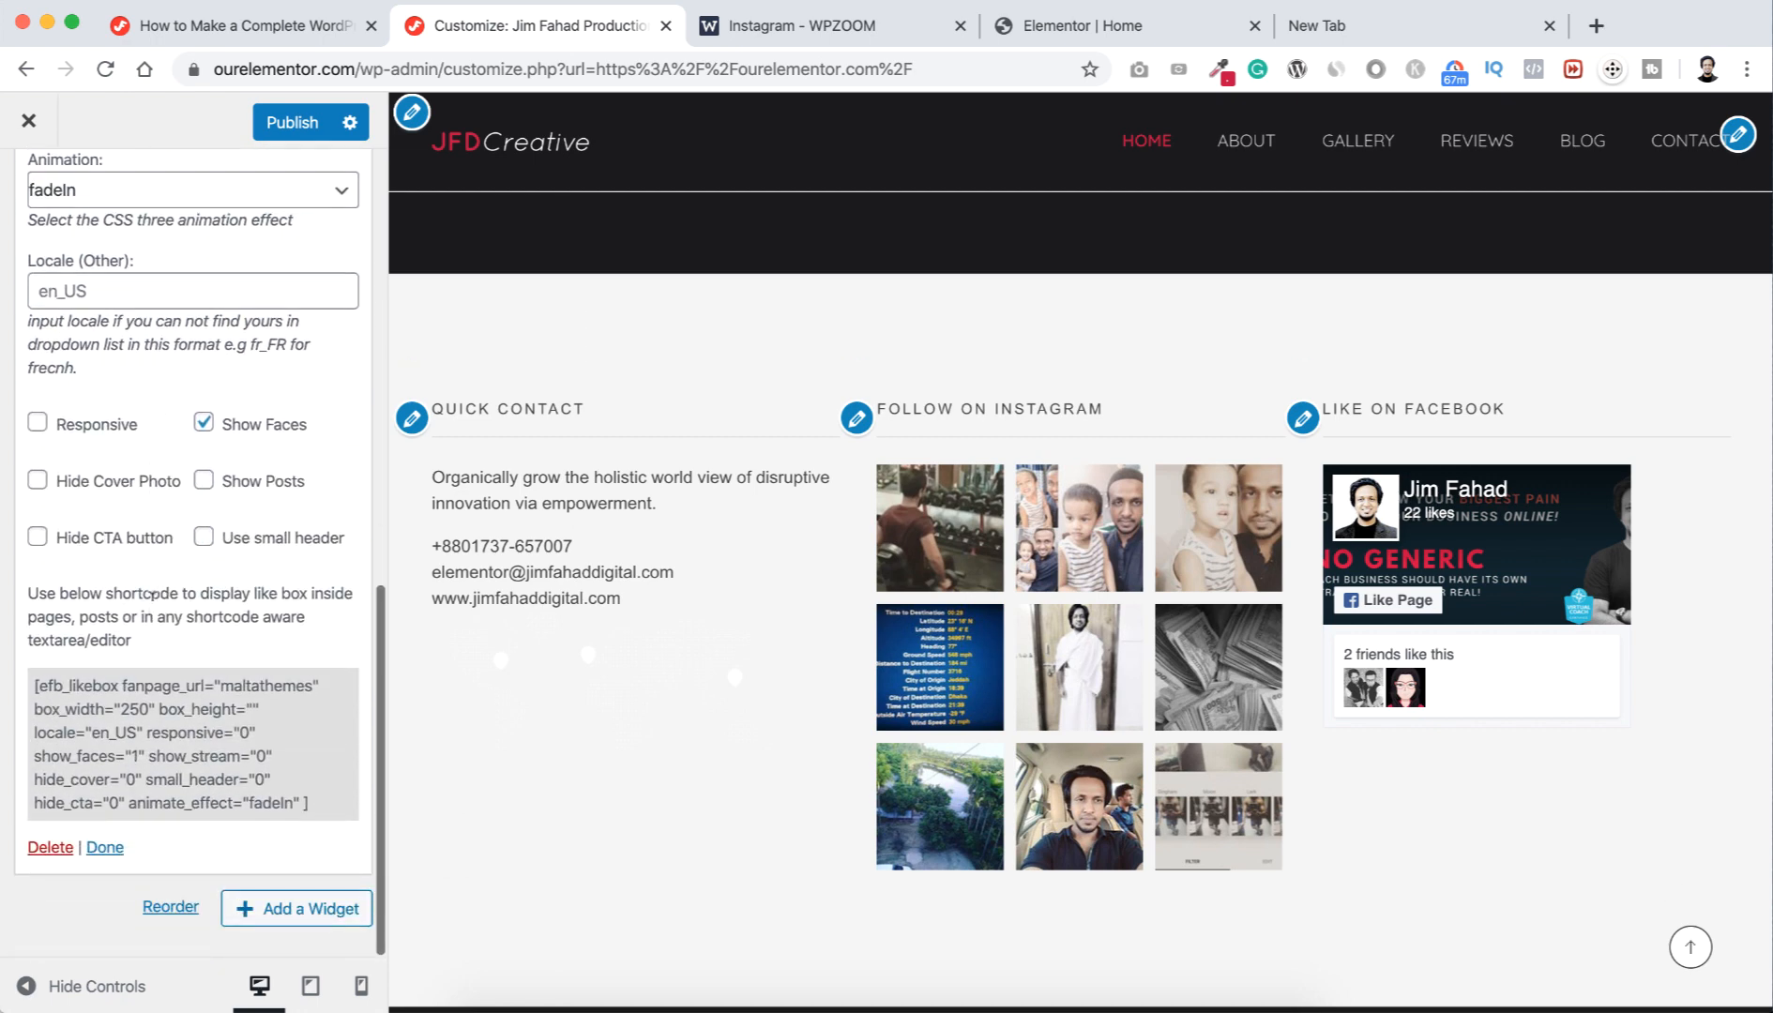
{"action": "left_click", "coordinate": [106, 847]}
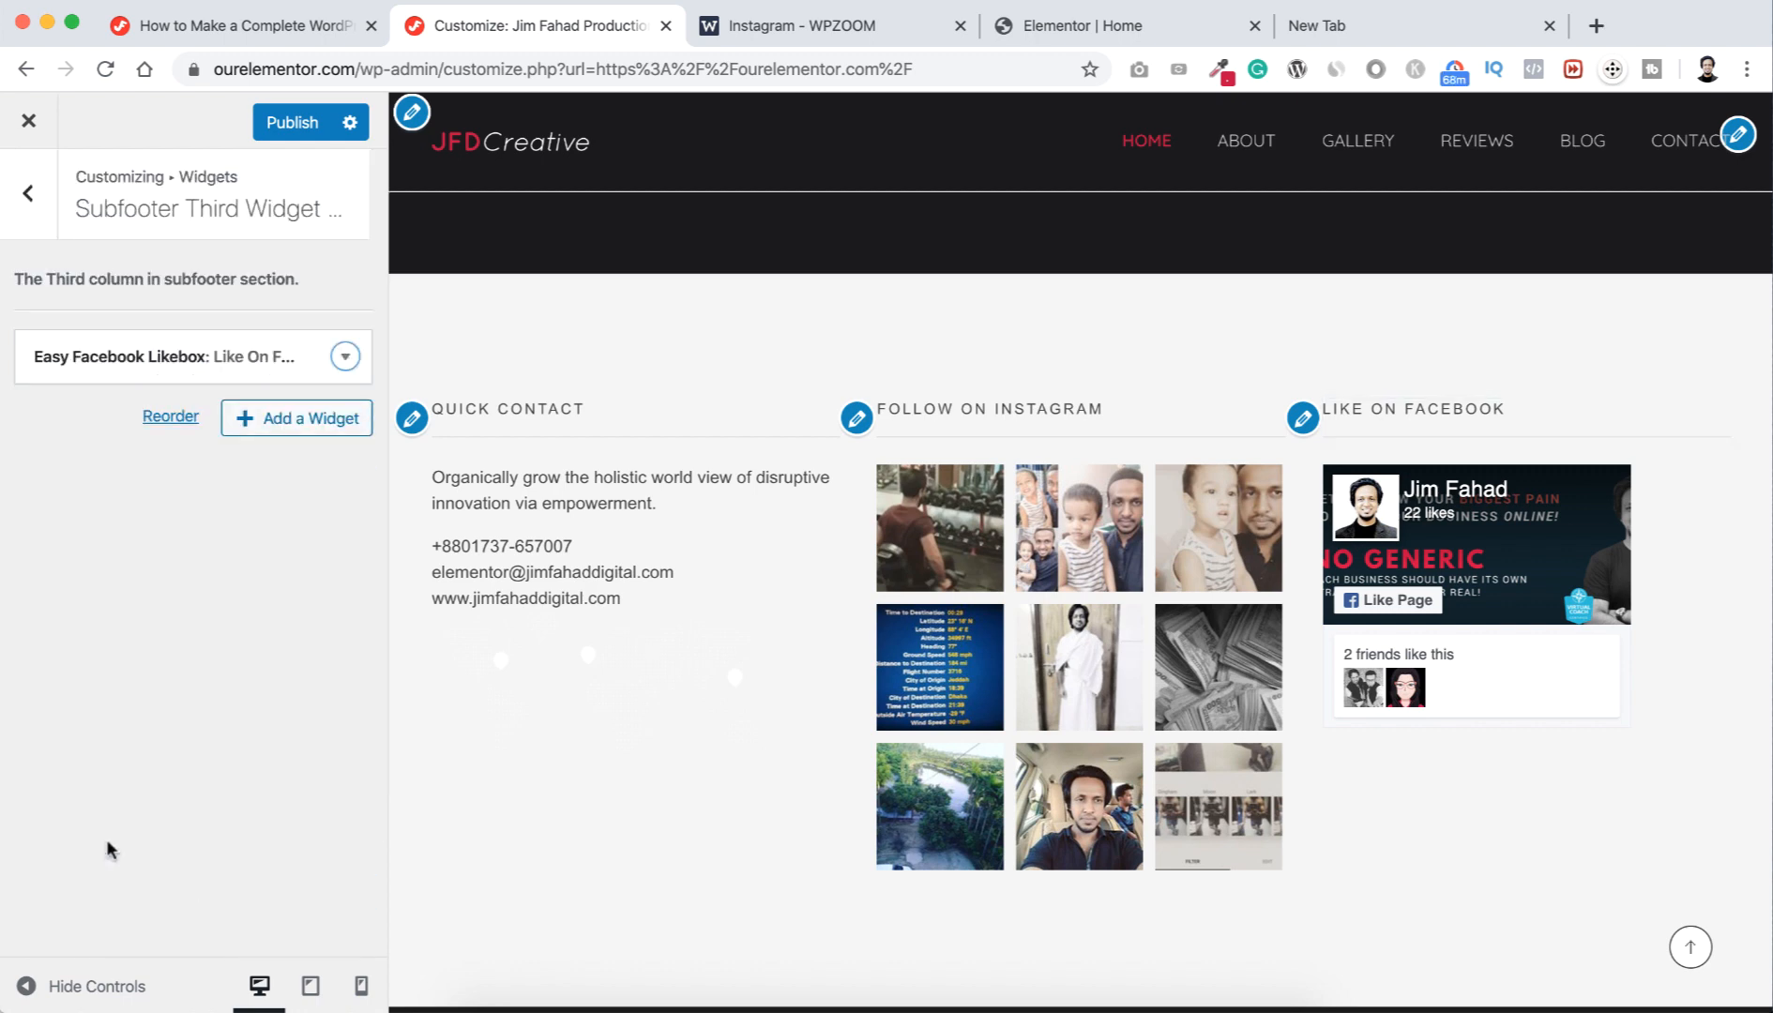
{"action": "left_click", "coordinate": [279, 122]}
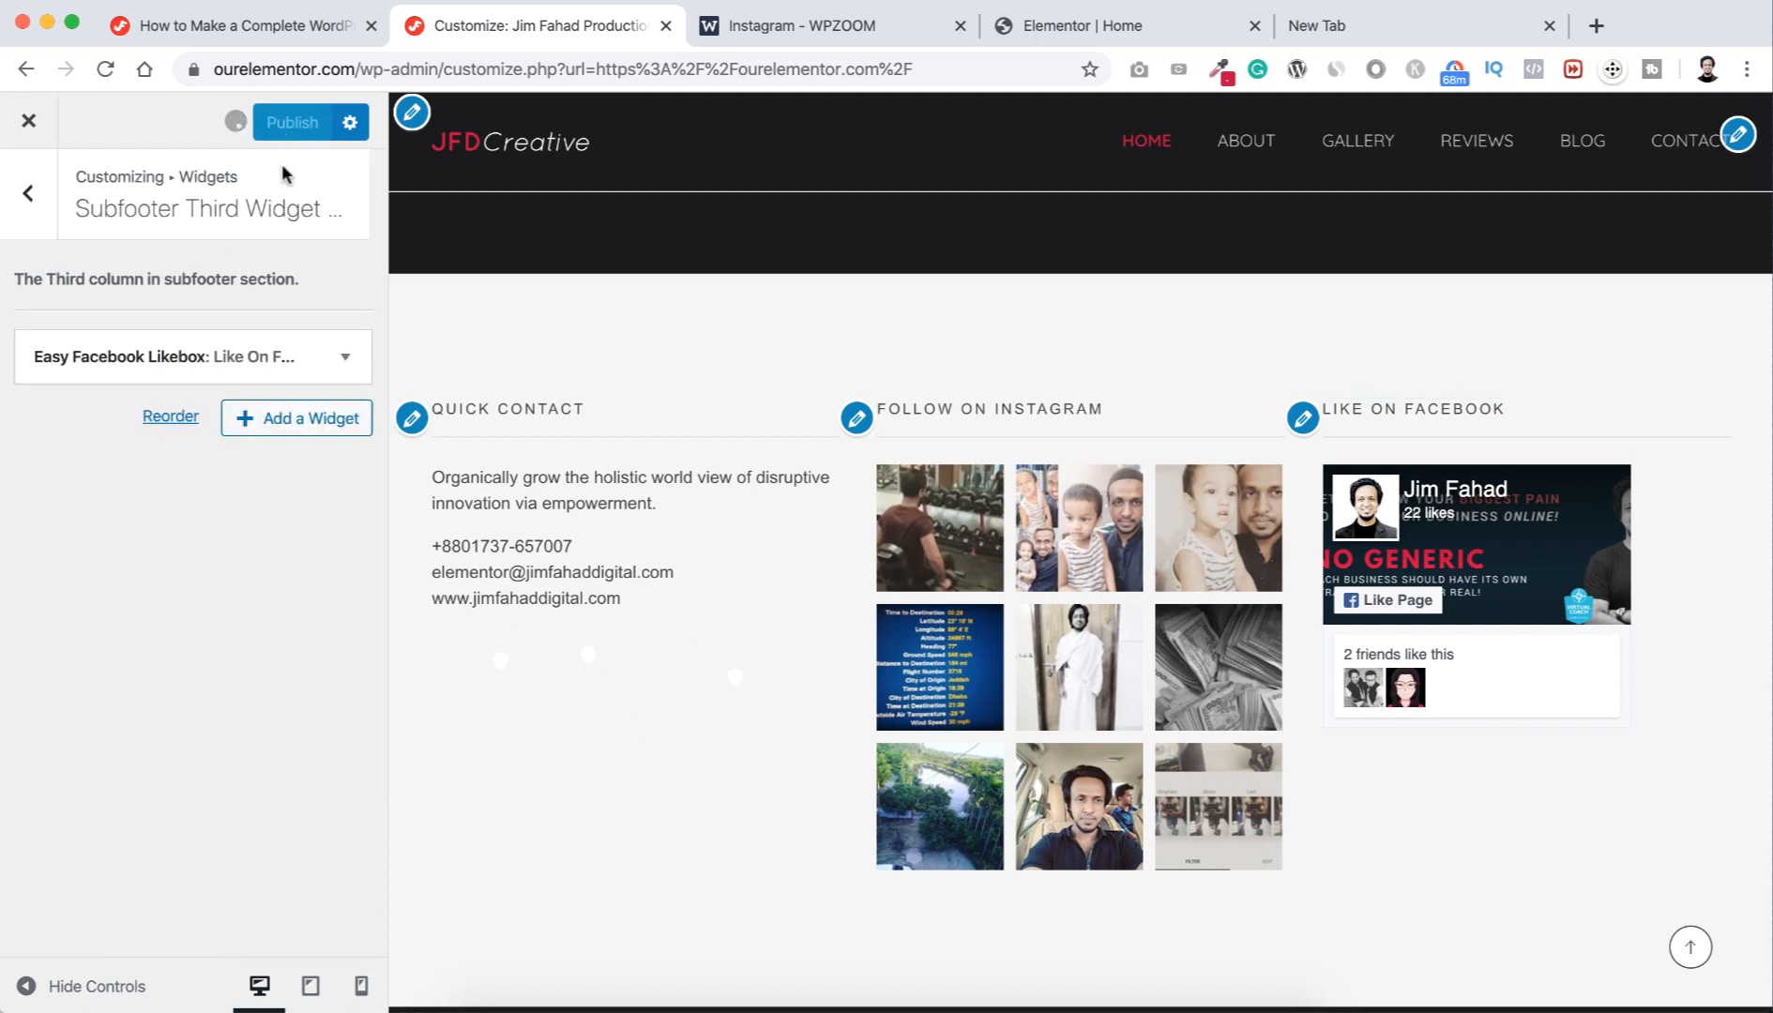
Step: Set the background color in the Sub Footer settings to black, #000000
{"action": "left_click", "coordinate": [42, 199]}
{"action": "left_click", "coordinate": [42, 199]}
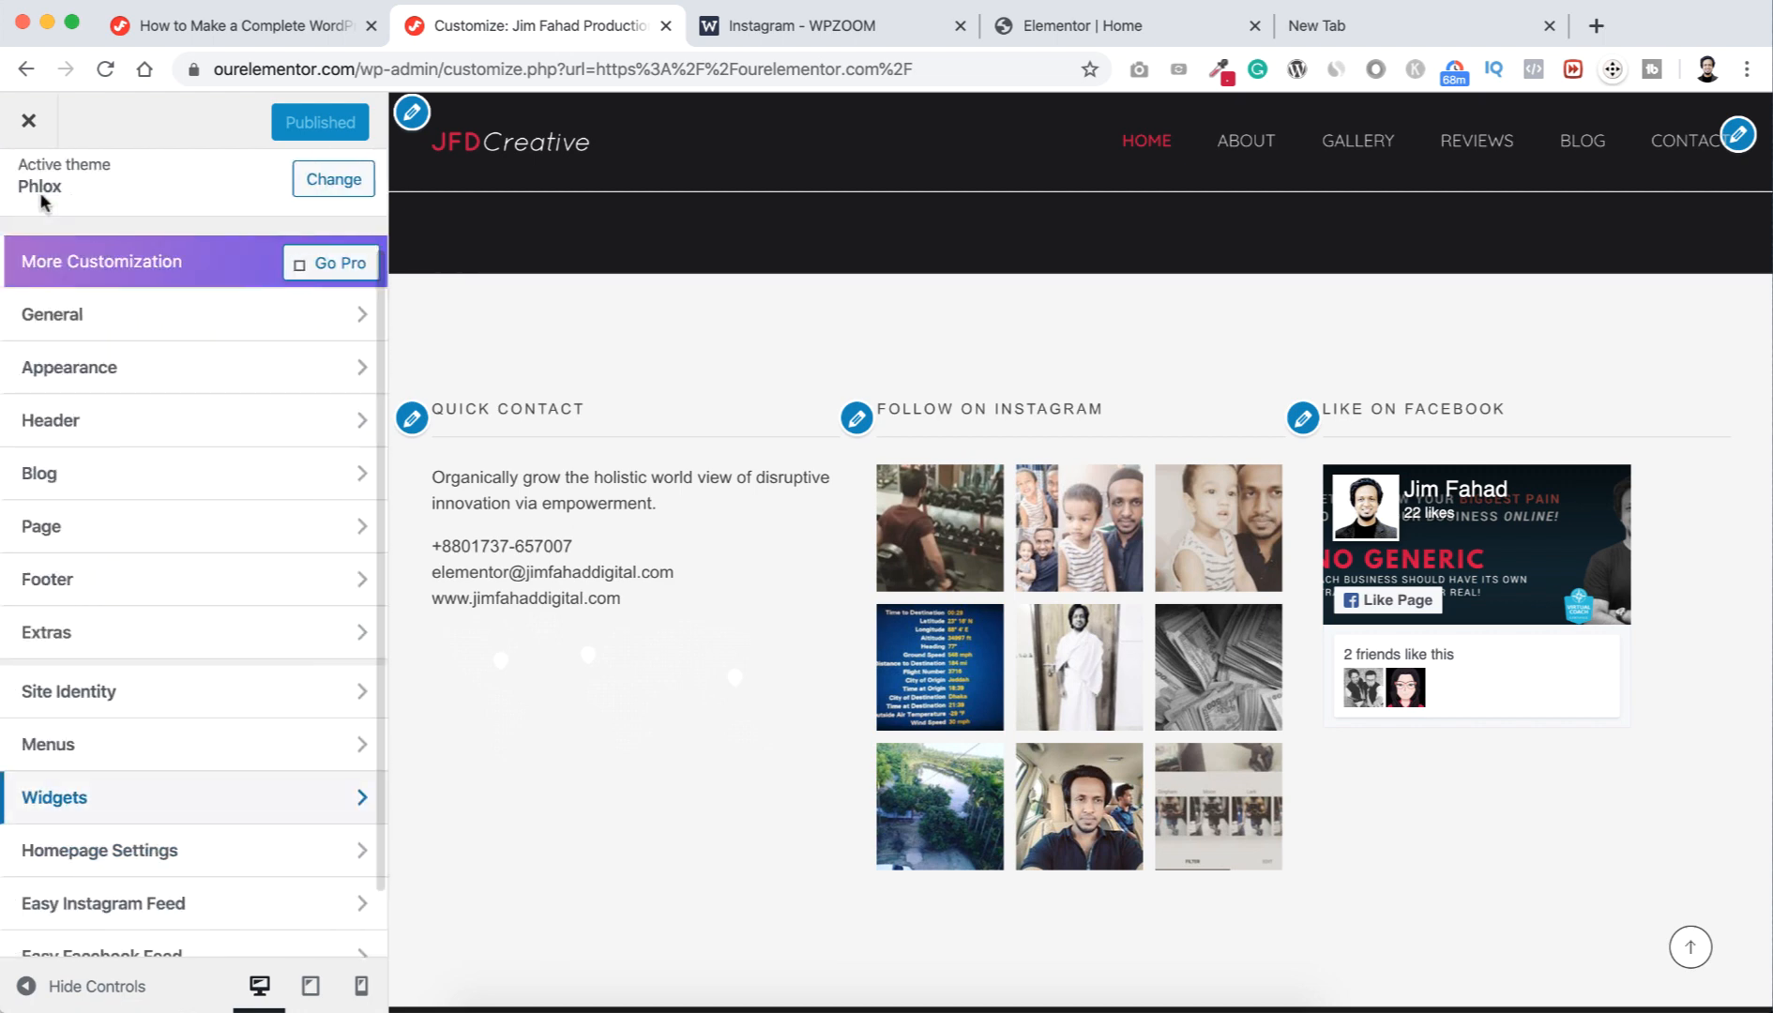
{"action": "left_click", "coordinate": [120, 576]}
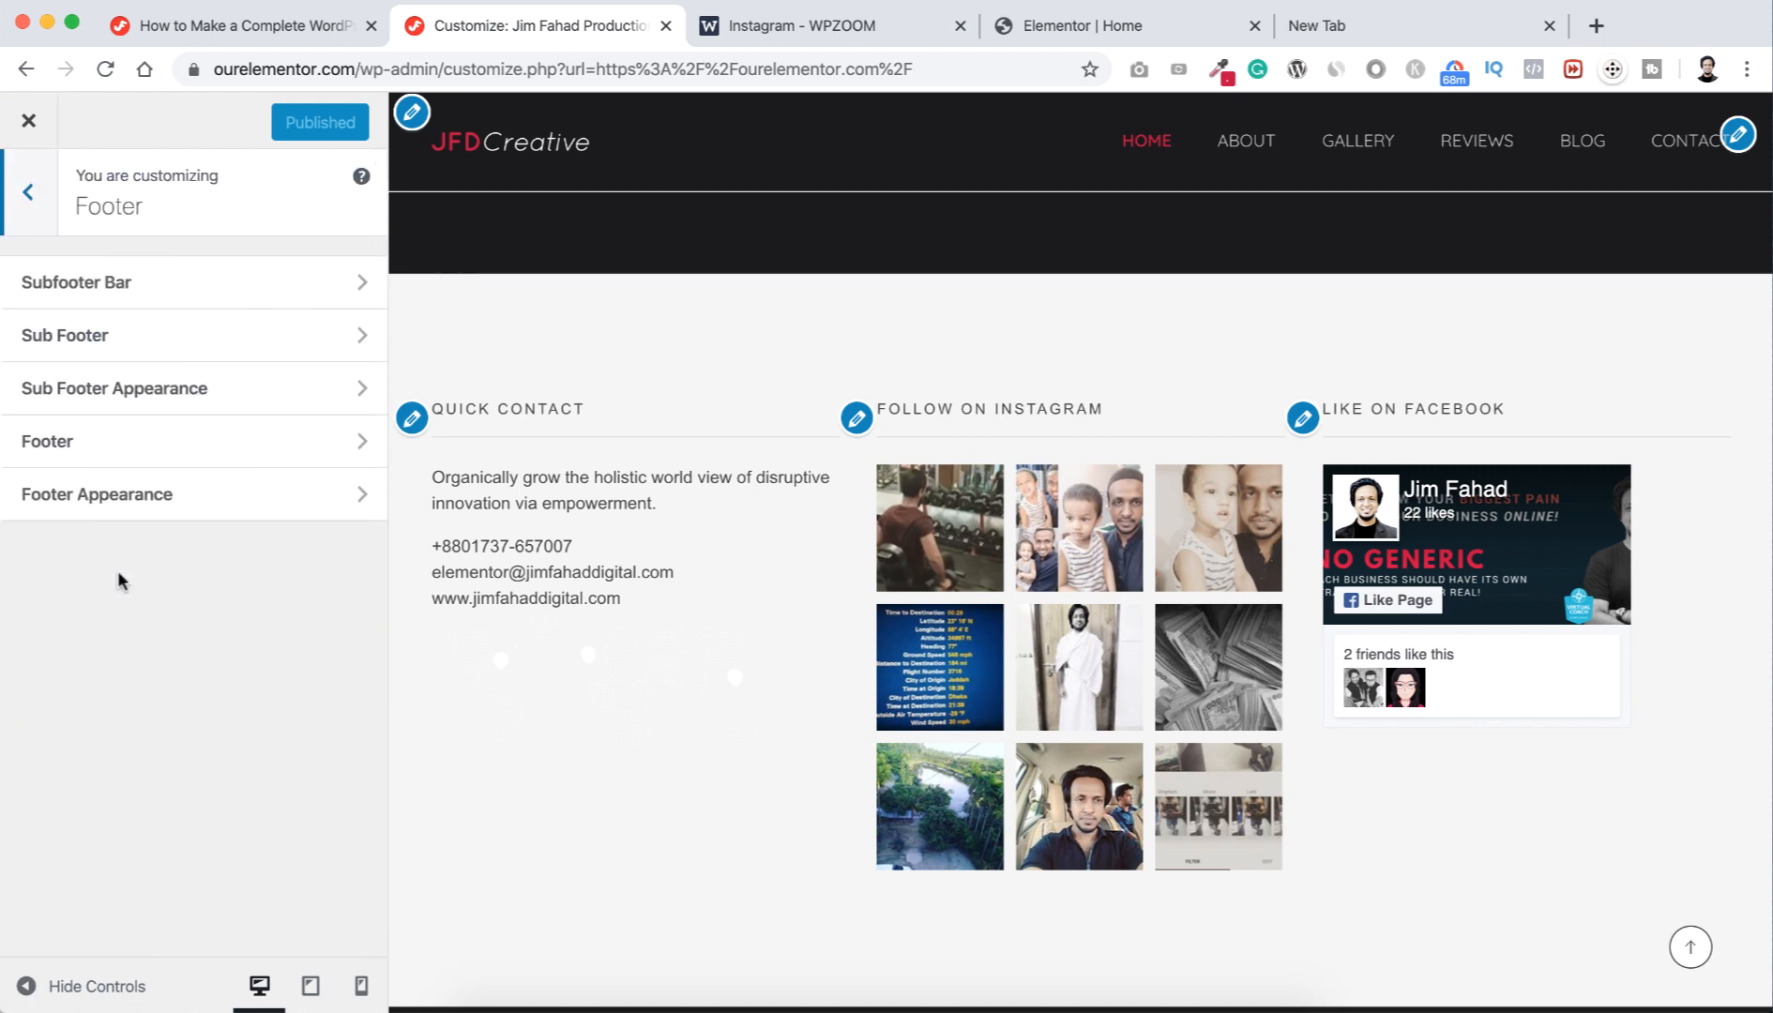
{"action": "left_click", "coordinate": [140, 336]}
{"action": "scroll", "coordinate": [154, 588], "scroll_direction": "down", "scroll_amount": 4}
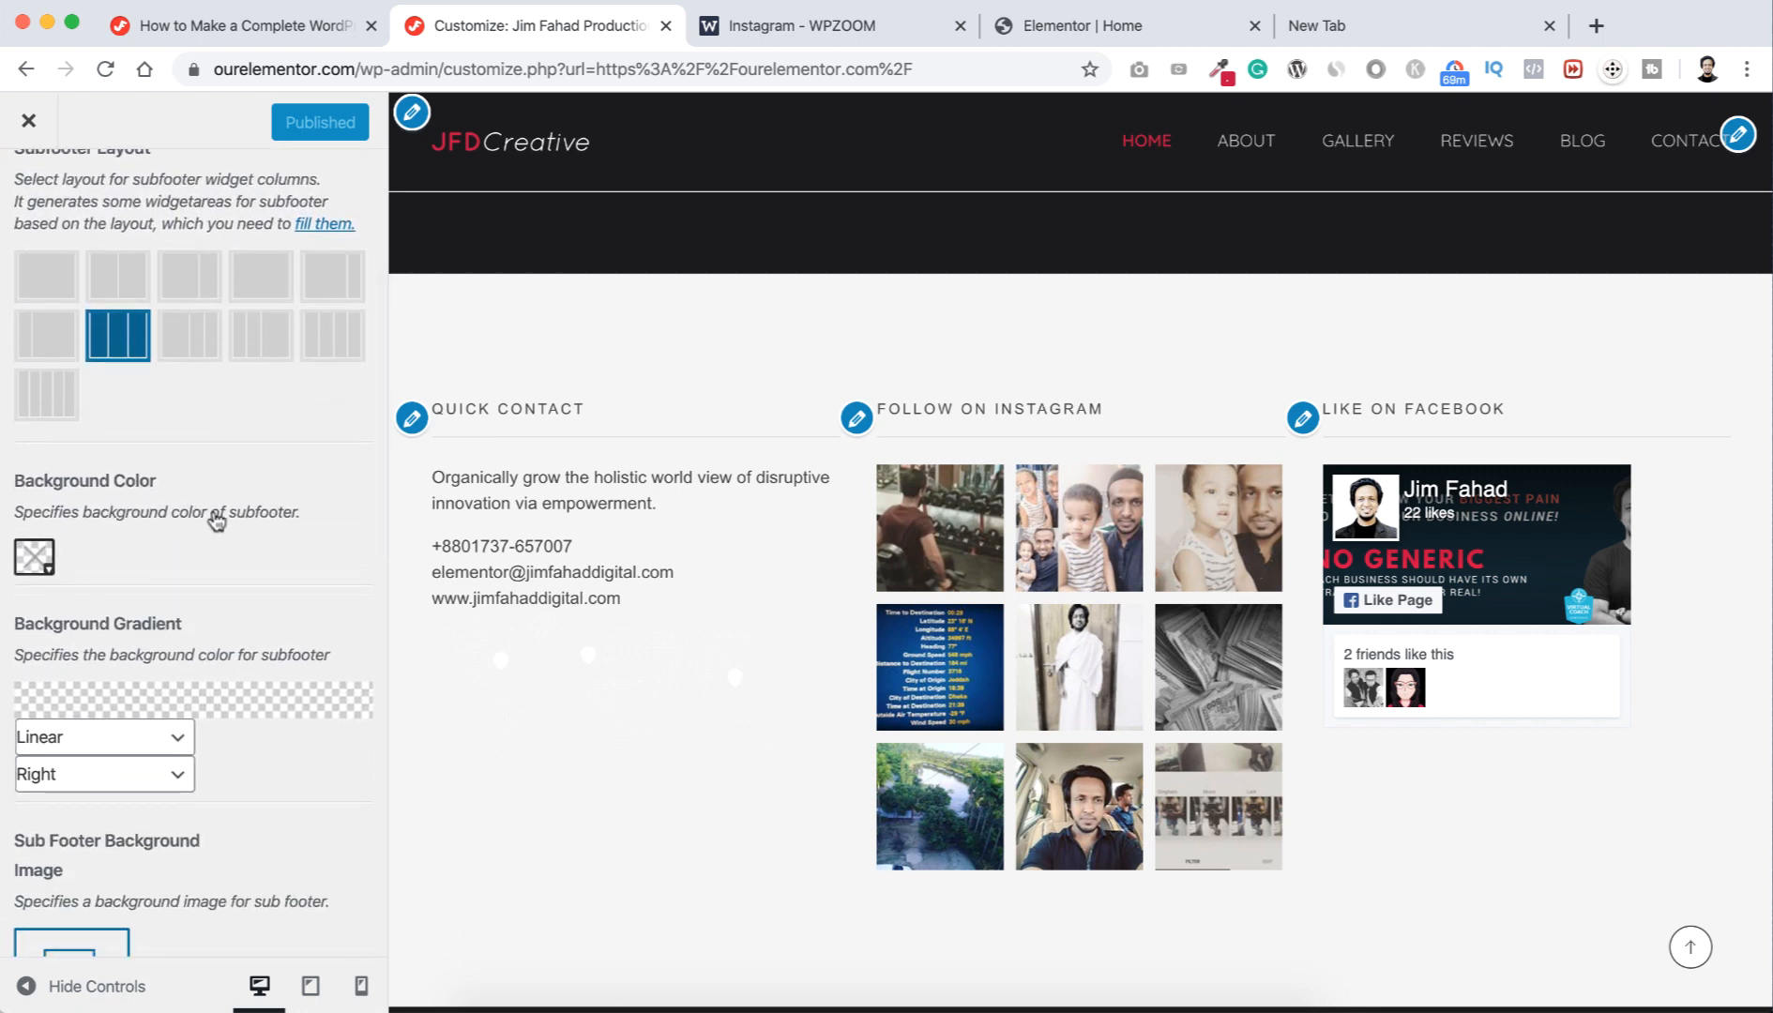
{"action": "scroll", "coordinate": [610, 467], "scroll_direction": "up", "scroll_amount": 15}
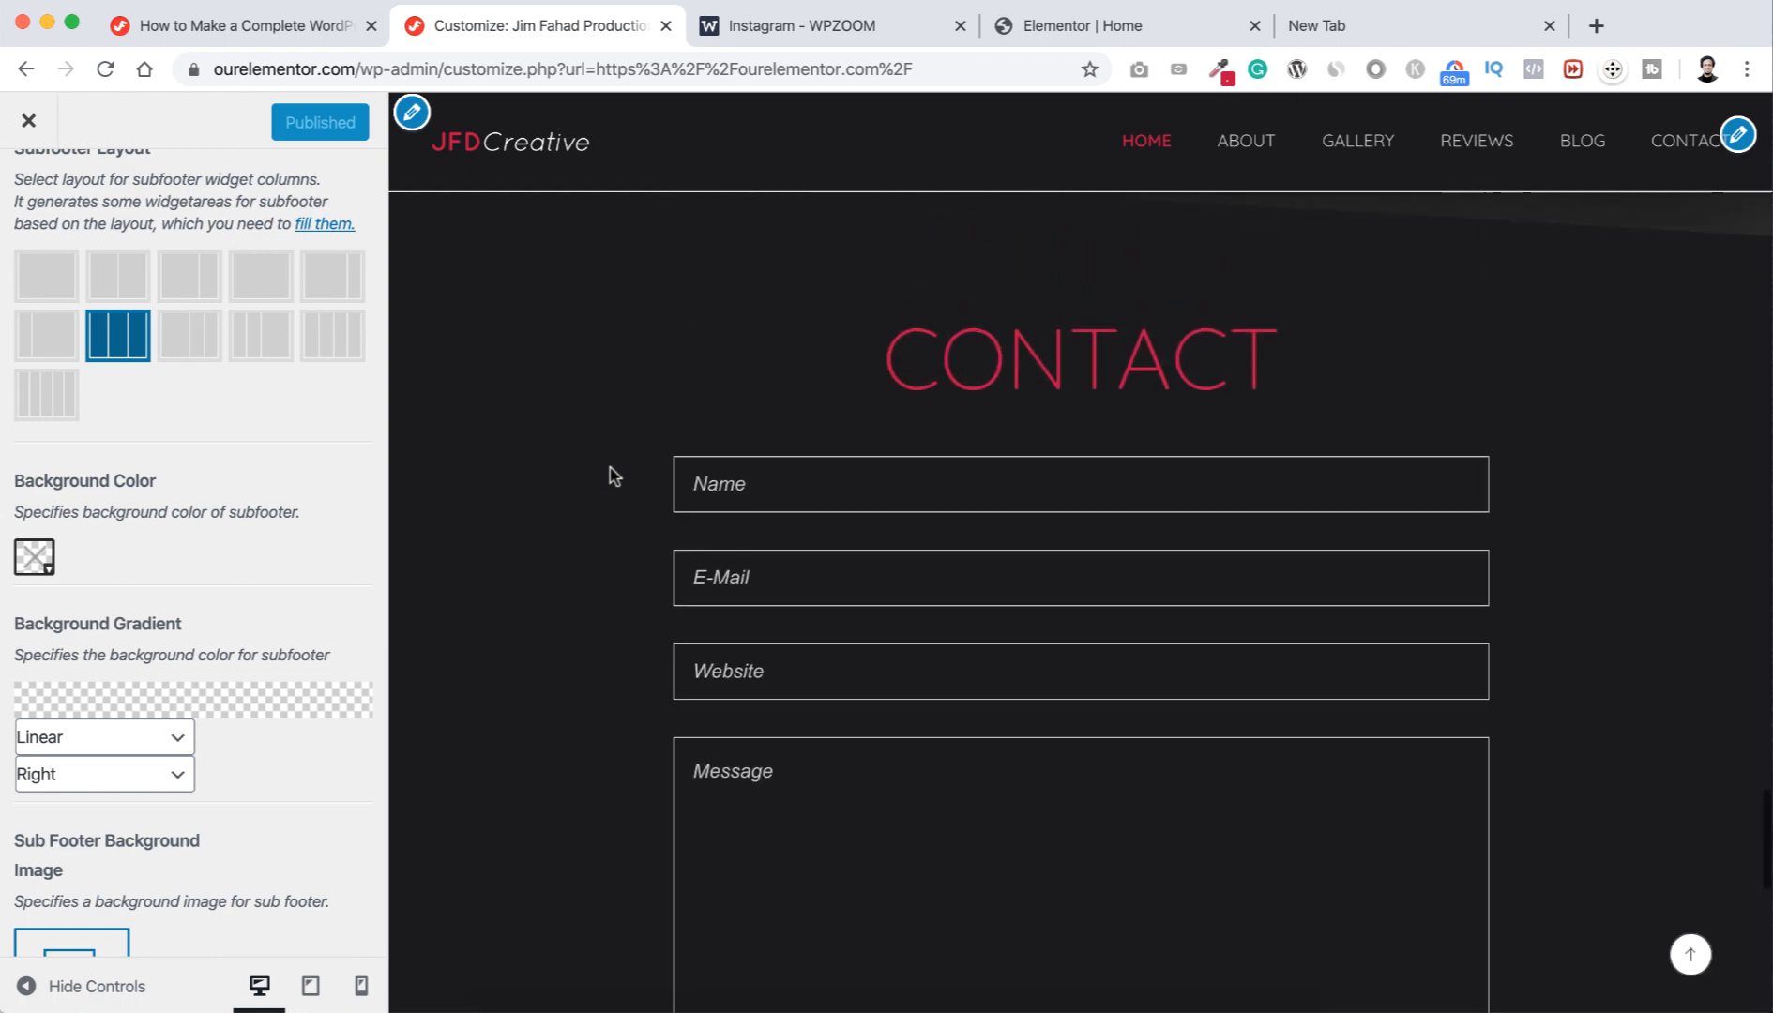
{"action": "scroll", "coordinate": [612, 474], "scroll_direction": "down", "scroll_amount": 15}
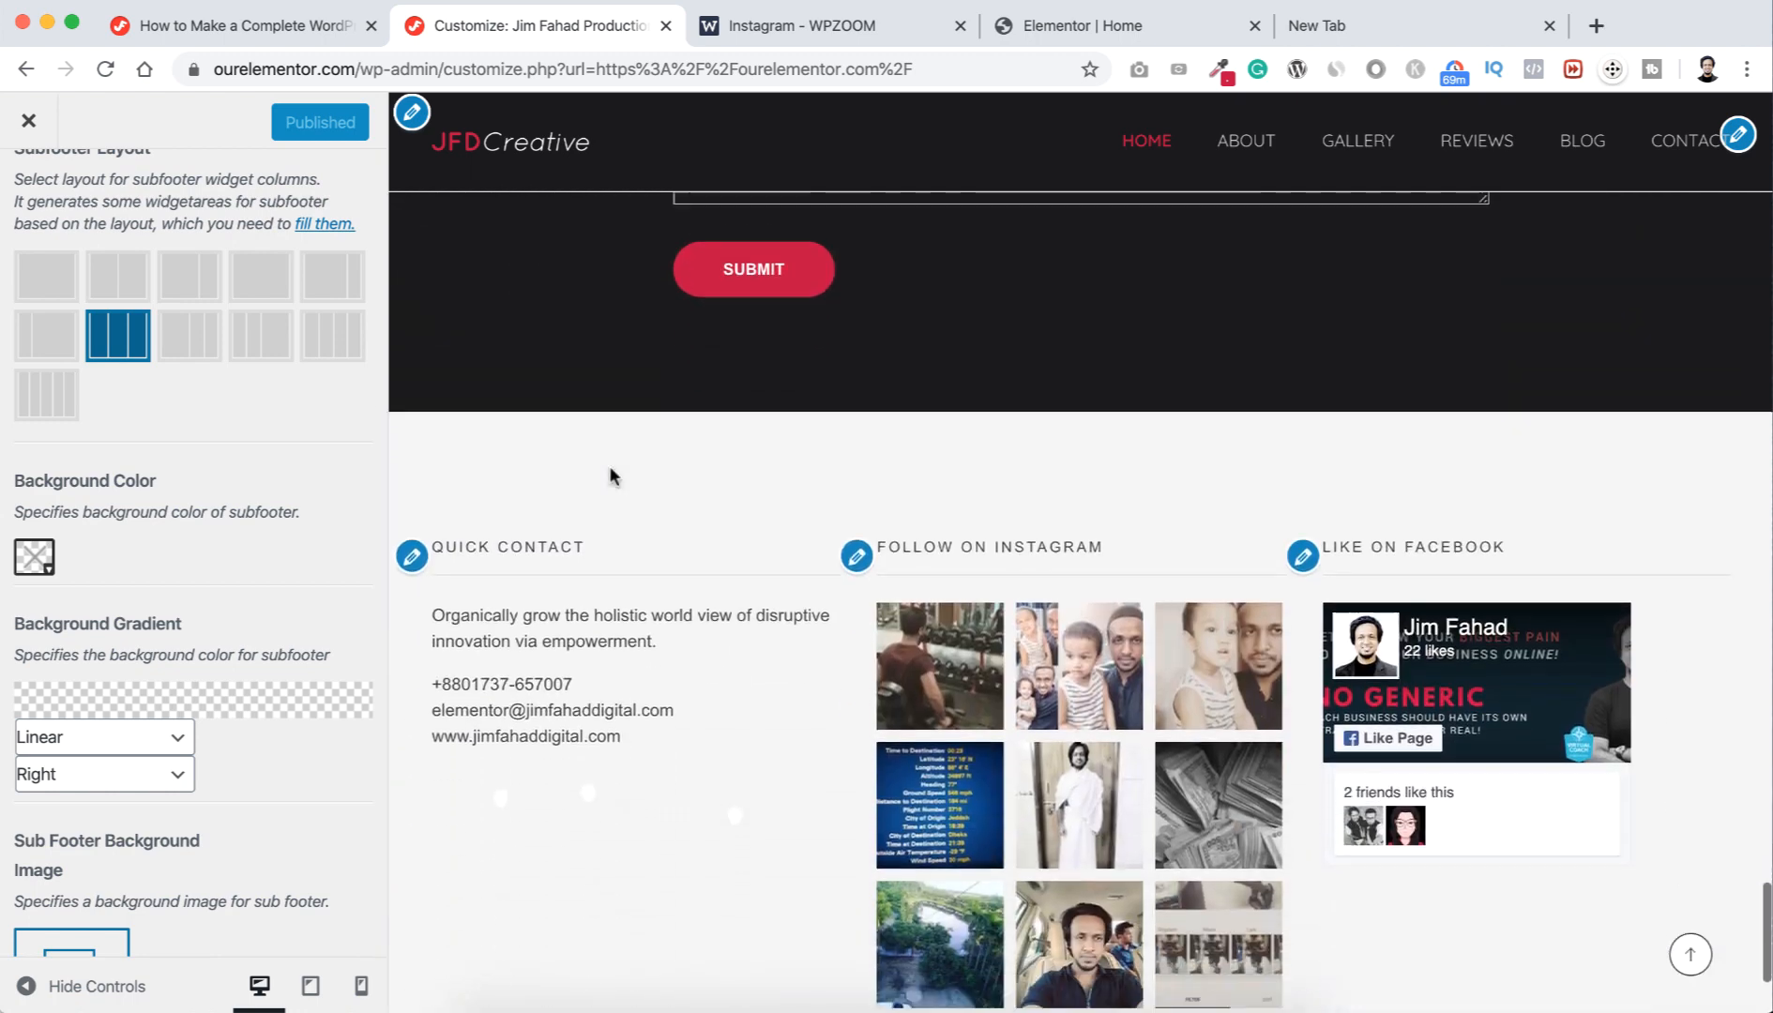
{"action": "scroll", "coordinate": [577, 713], "scroll_direction": "down", "scroll_amount": 2}
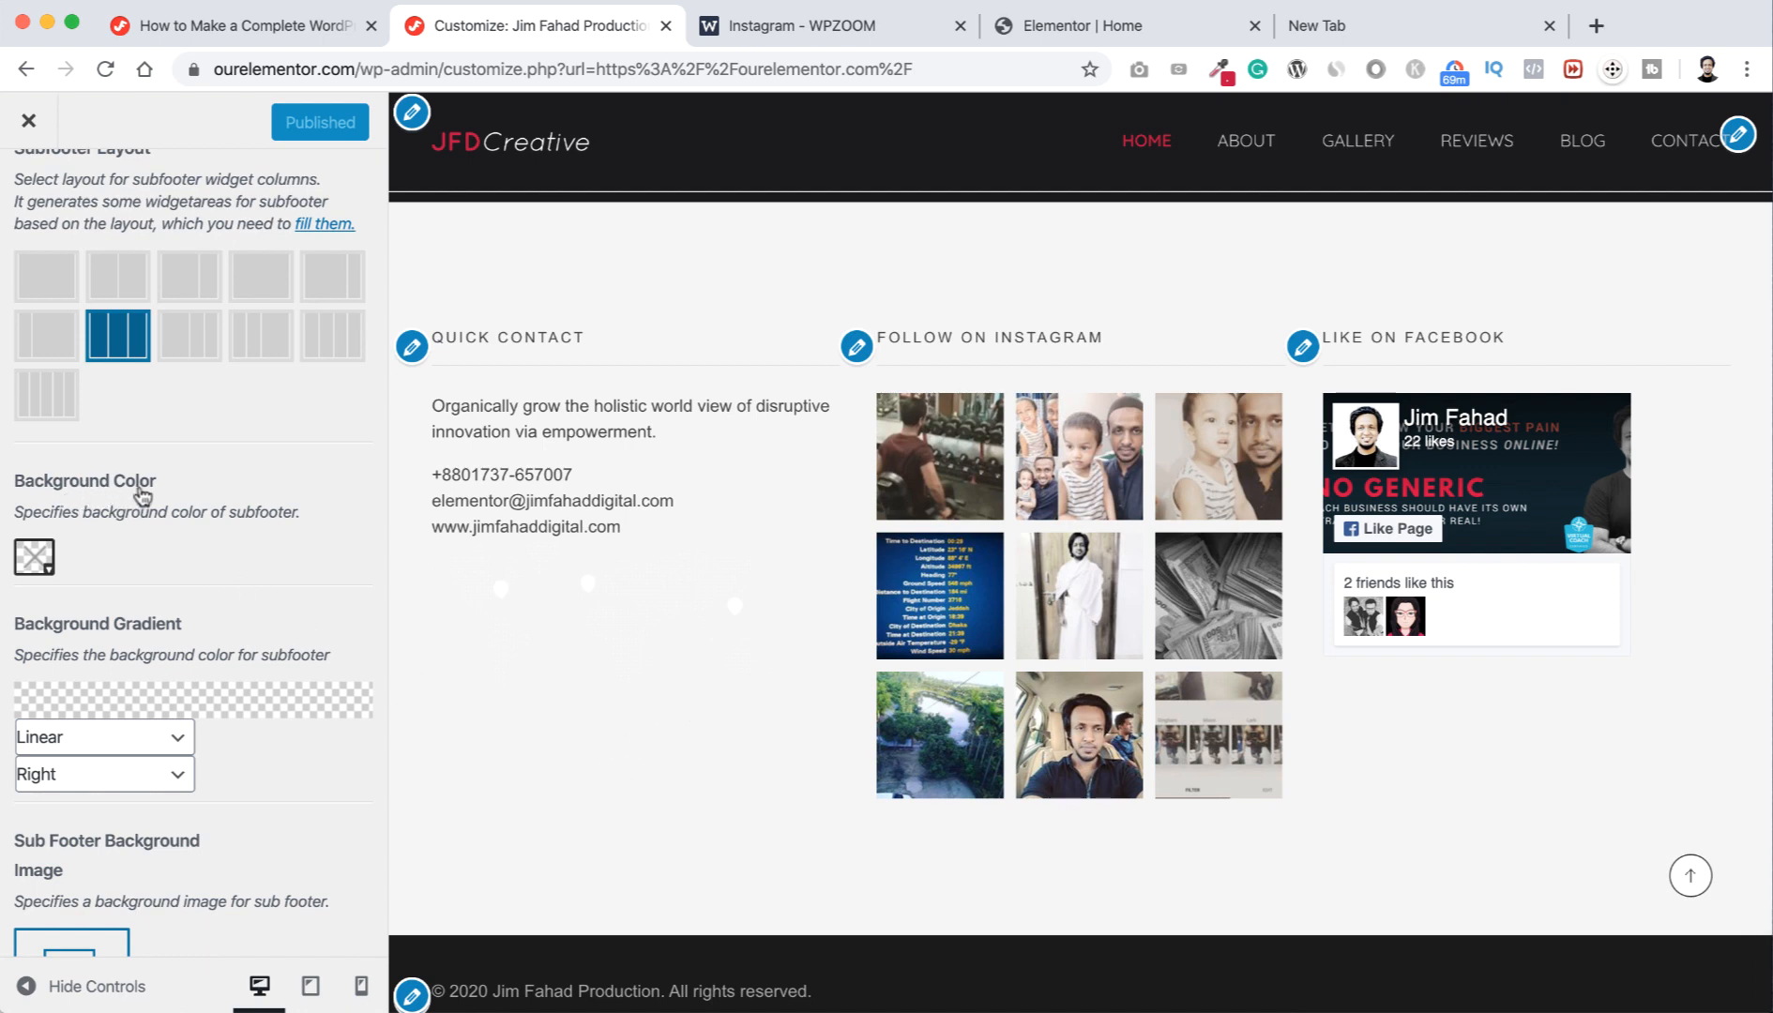
{"action": "left_click", "coordinate": [35, 554]}
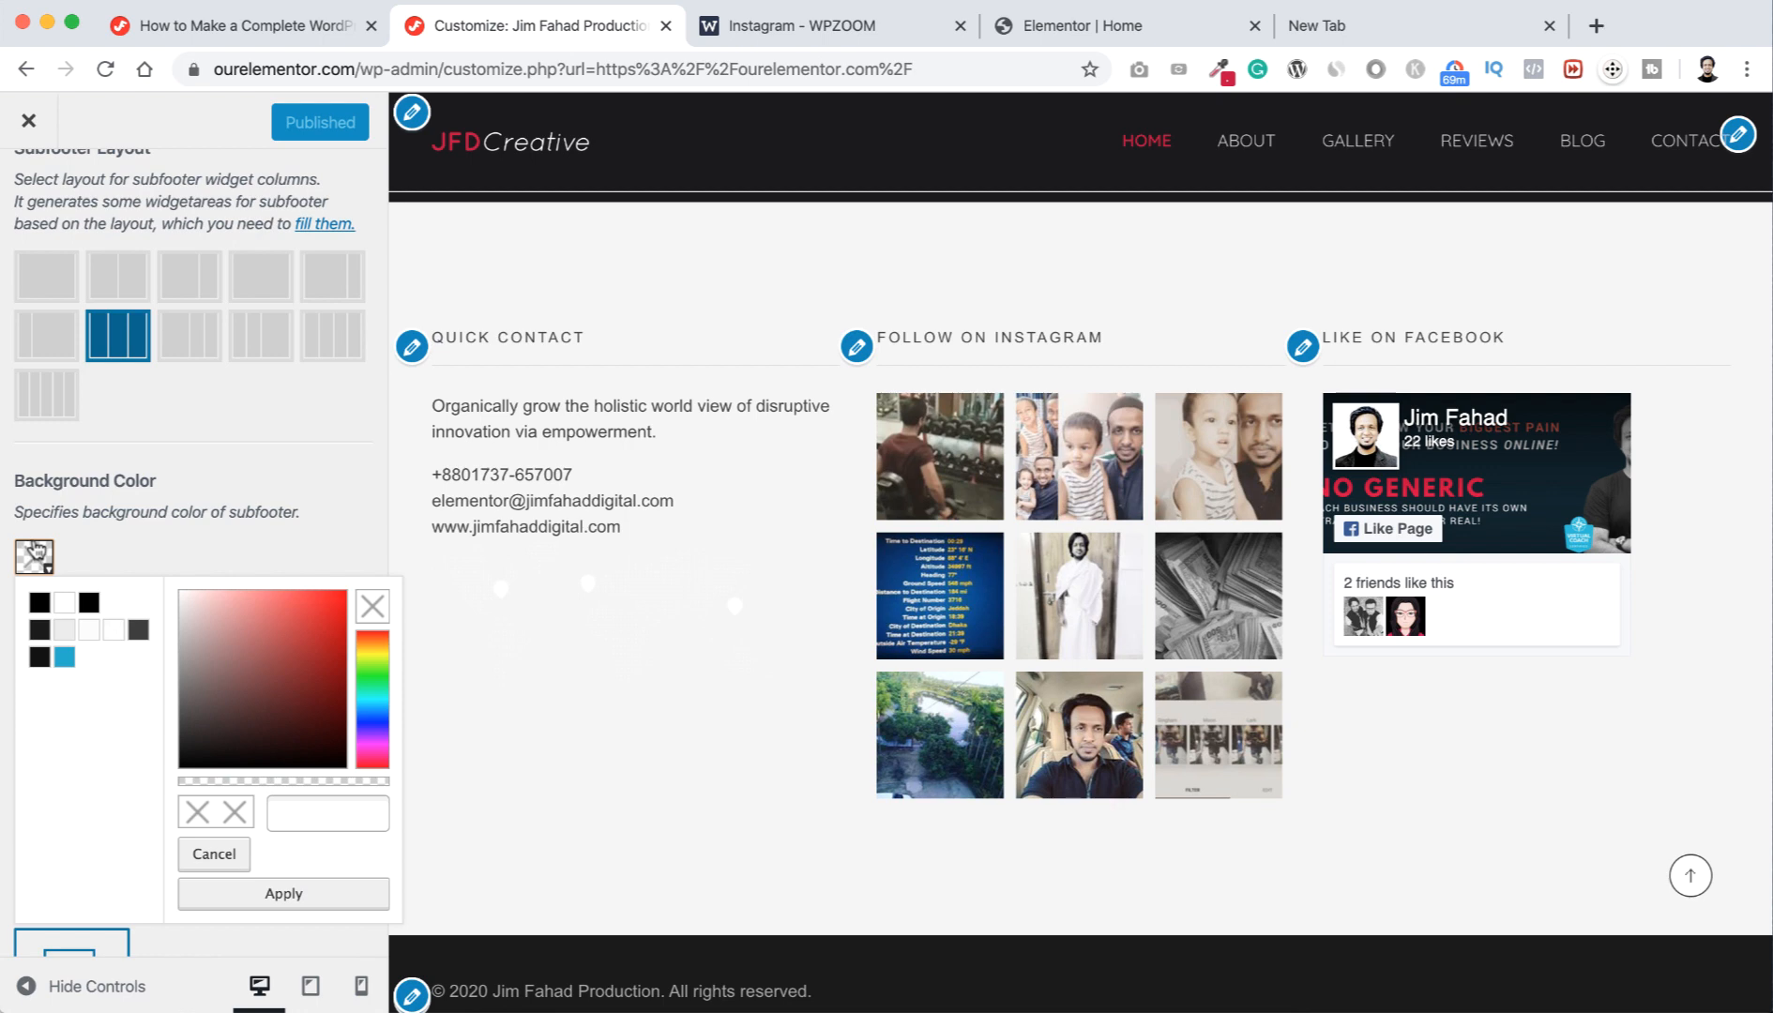
{"action": "left_click_drag", "start_coordinate": [226, 721], "coordinate": [227, 776]}
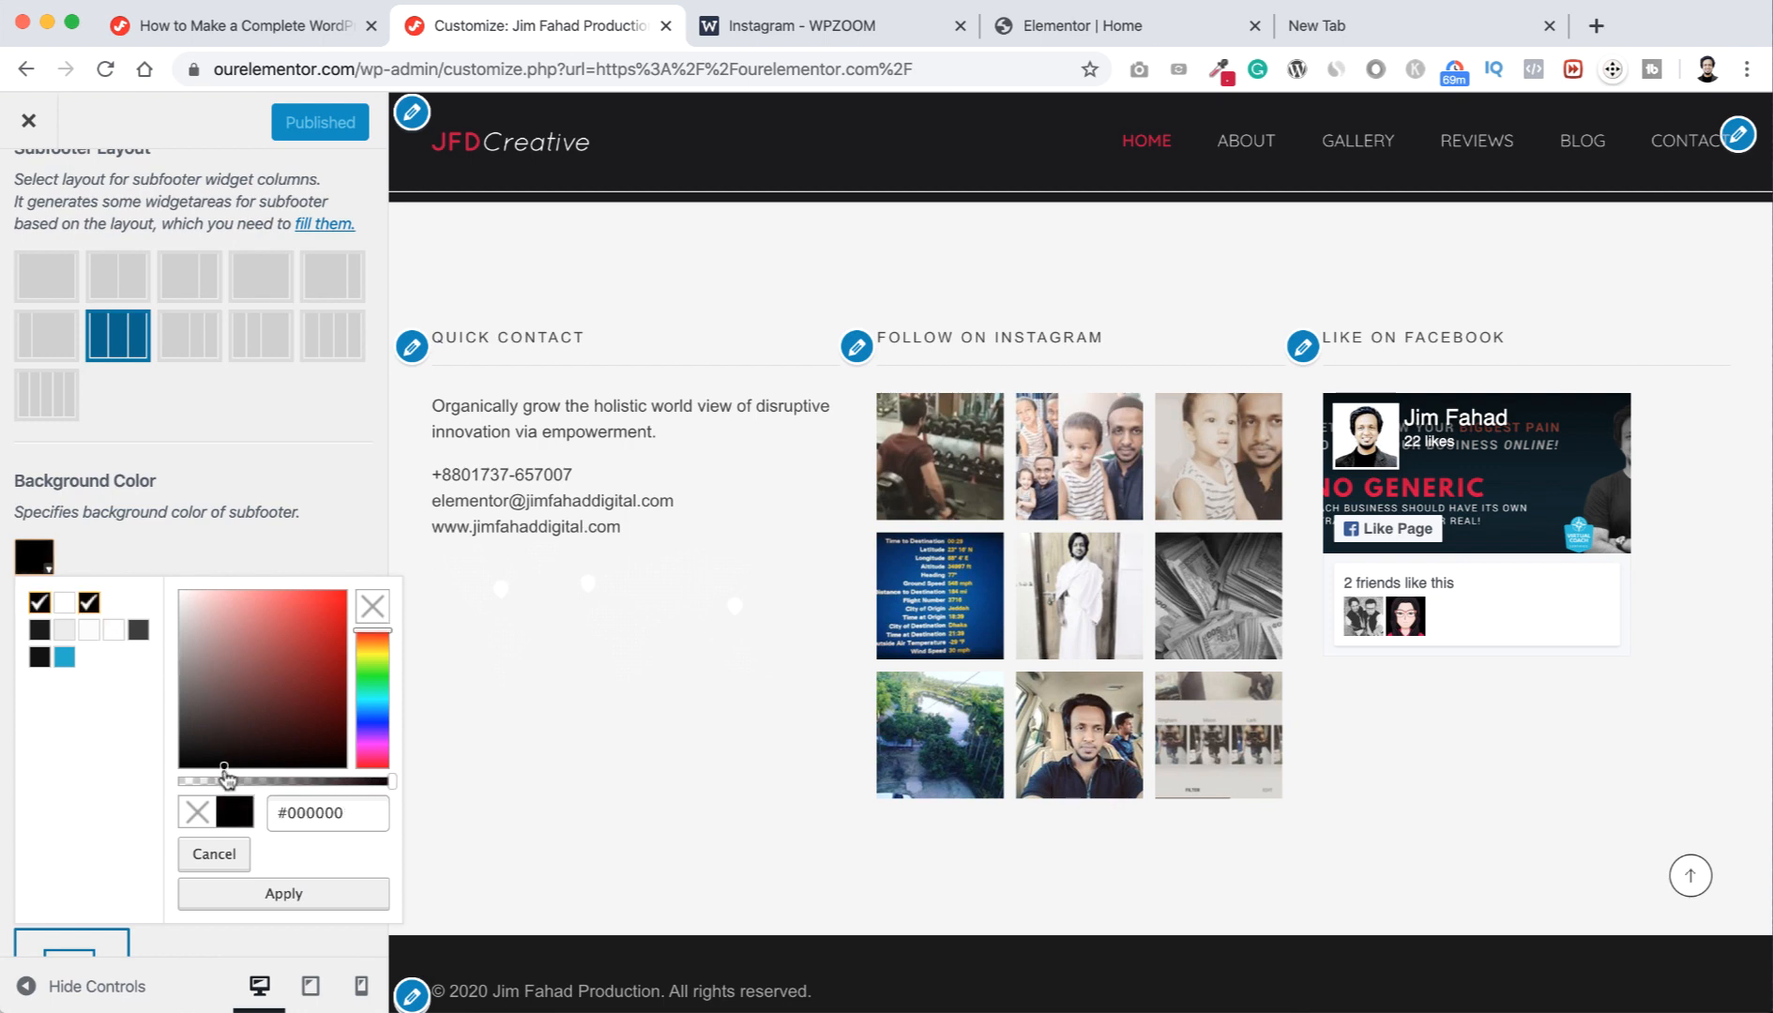
{"action": "left_click", "coordinate": [260, 896]}
{"action": "left_click", "coordinate": [260, 896]}
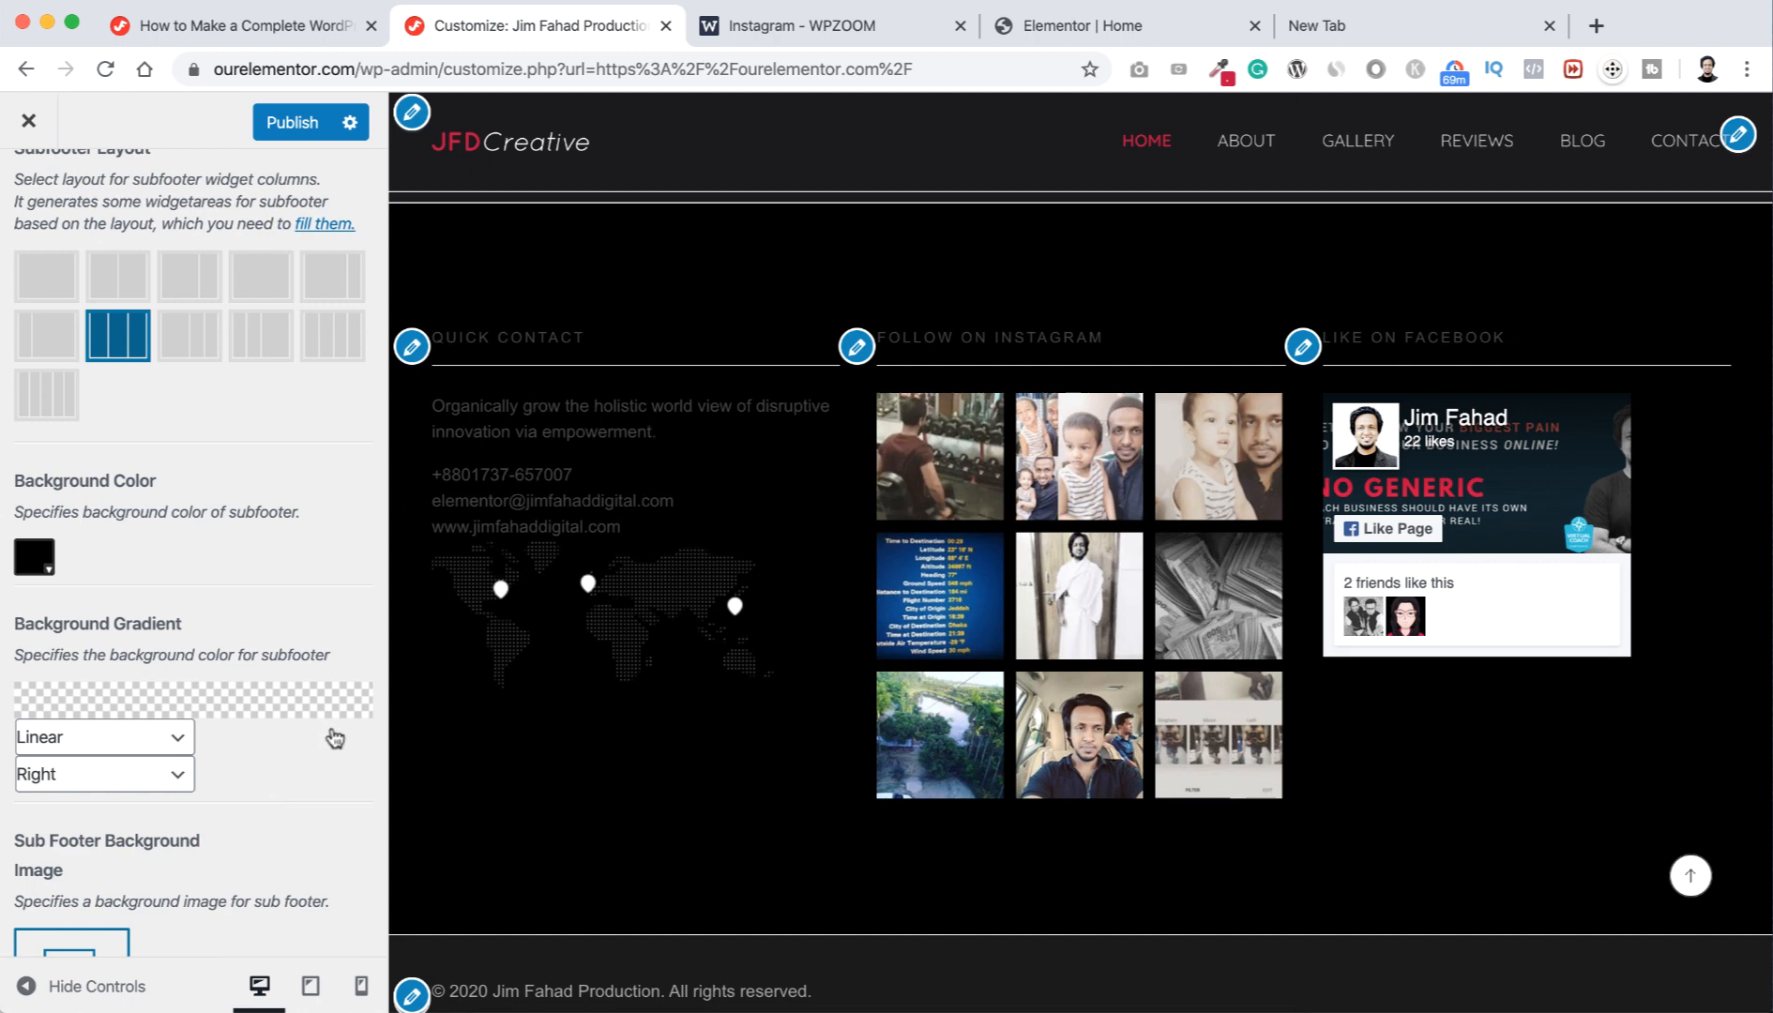
Step: Enable Dark Skin For Widgets in the Sub Footer settings
{"action": "scroll", "coordinate": [335, 744], "scroll_direction": "down", "scroll_amount": 5}
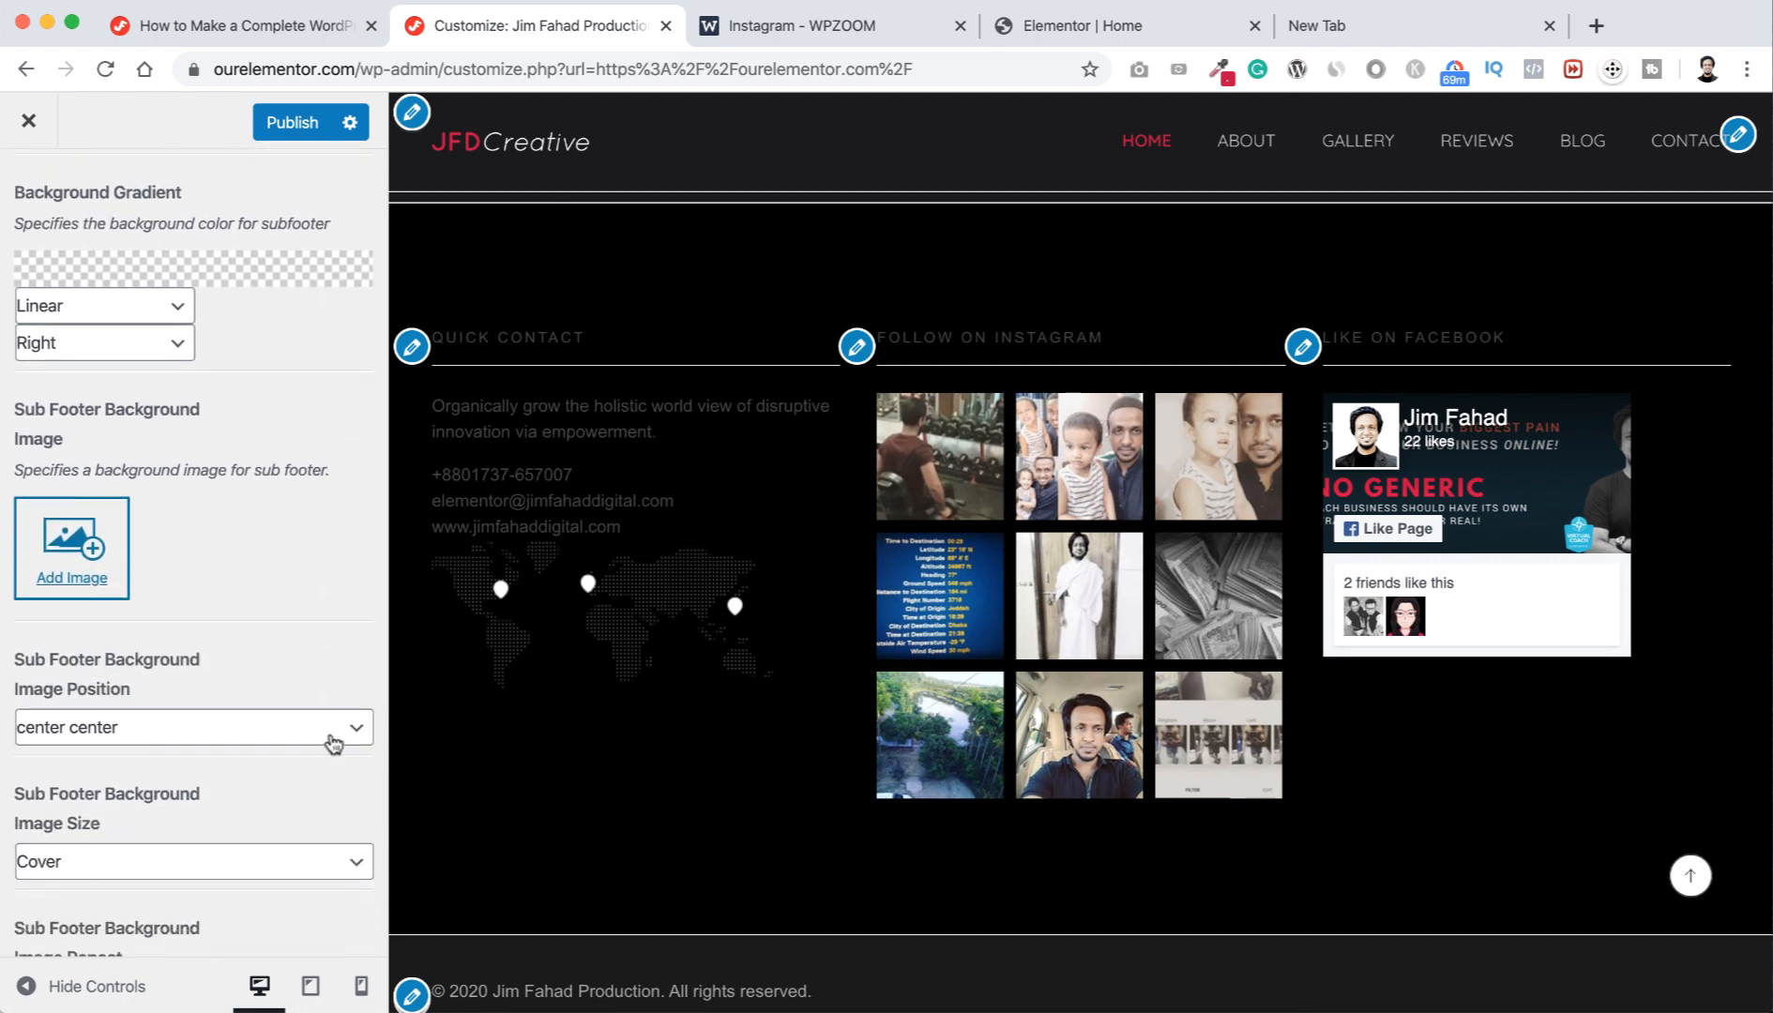
{"action": "scroll", "coordinate": [333, 741], "scroll_direction": "down", "scroll_amount": 4}
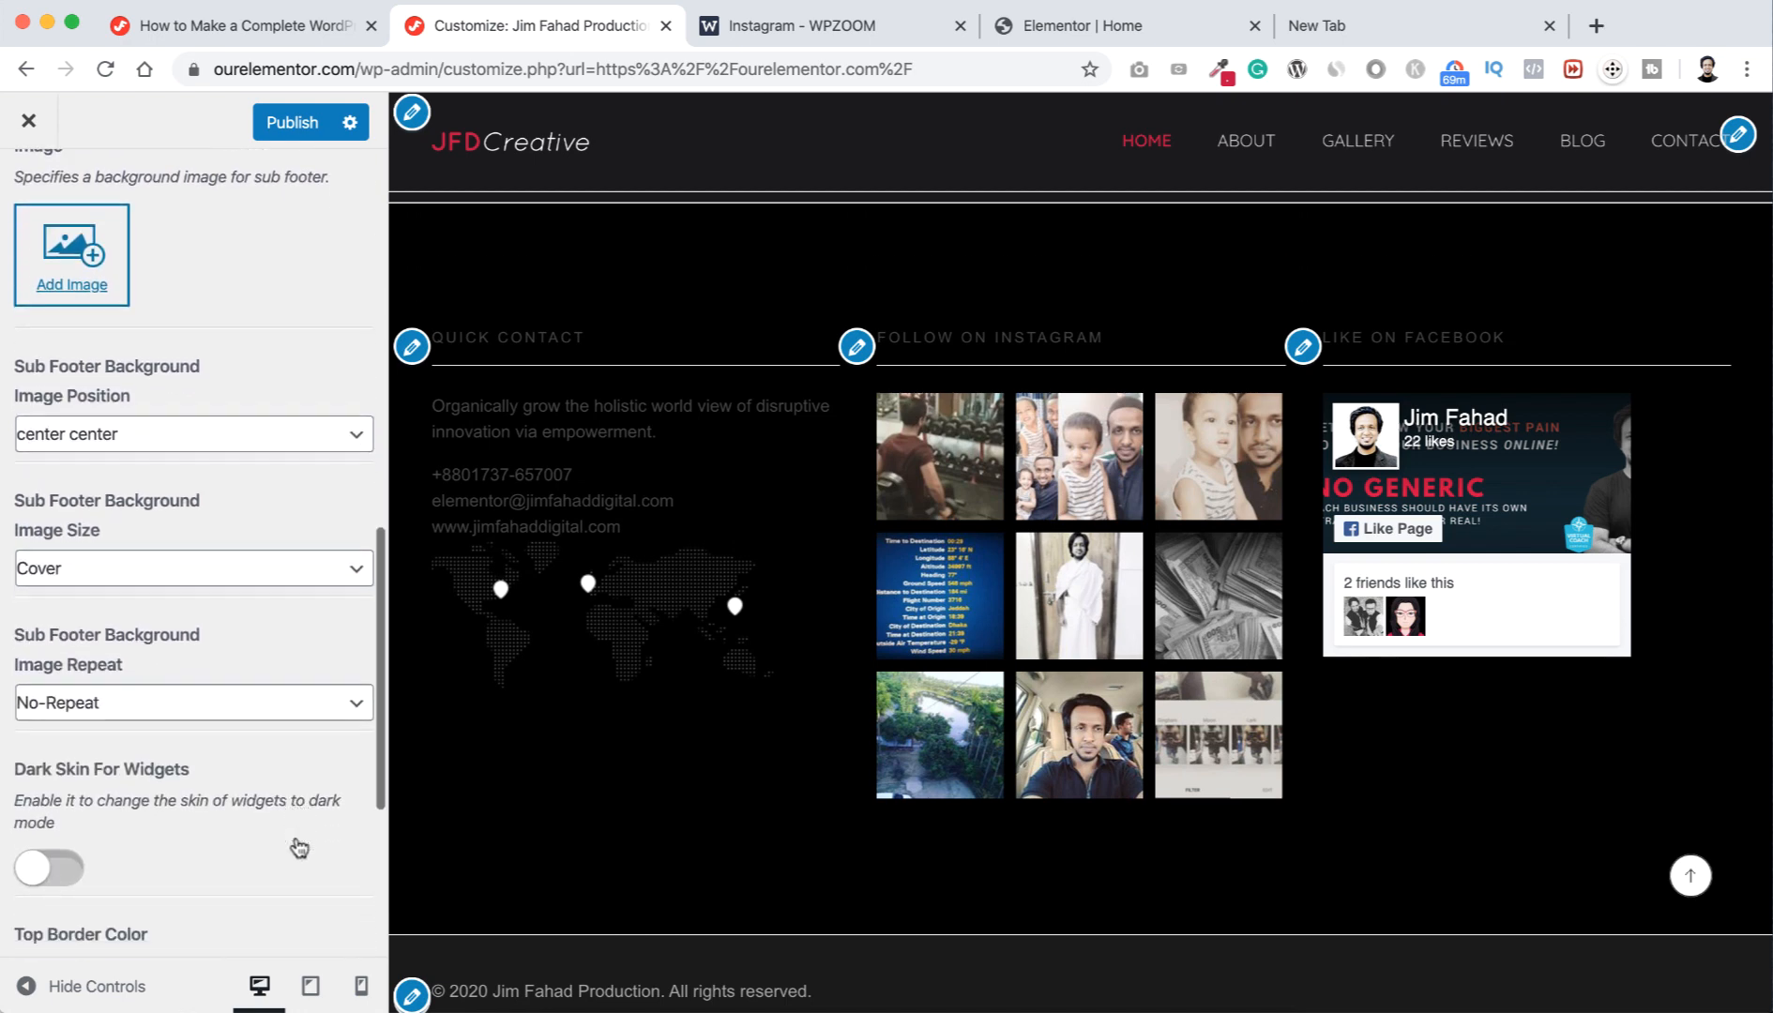
{"action": "scroll", "coordinate": [299, 848], "scroll_direction": "down", "scroll_amount": 2}
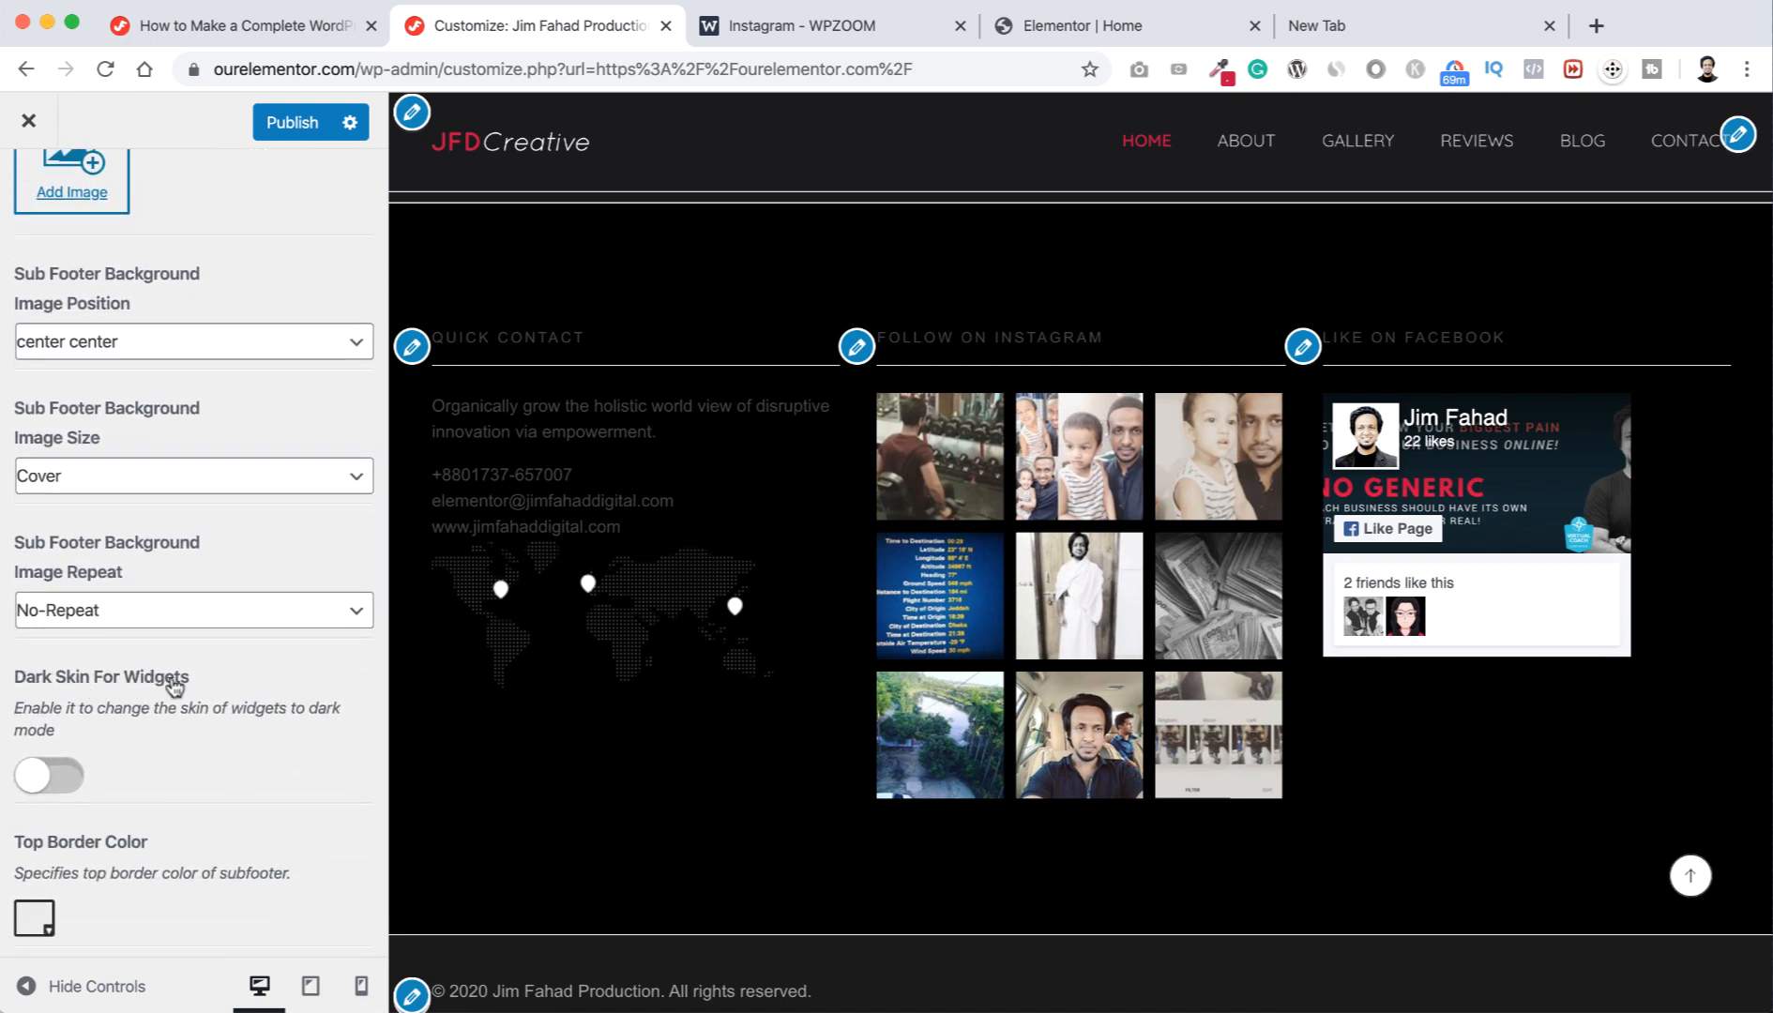
{"action": "left_click", "coordinate": [64, 779]}
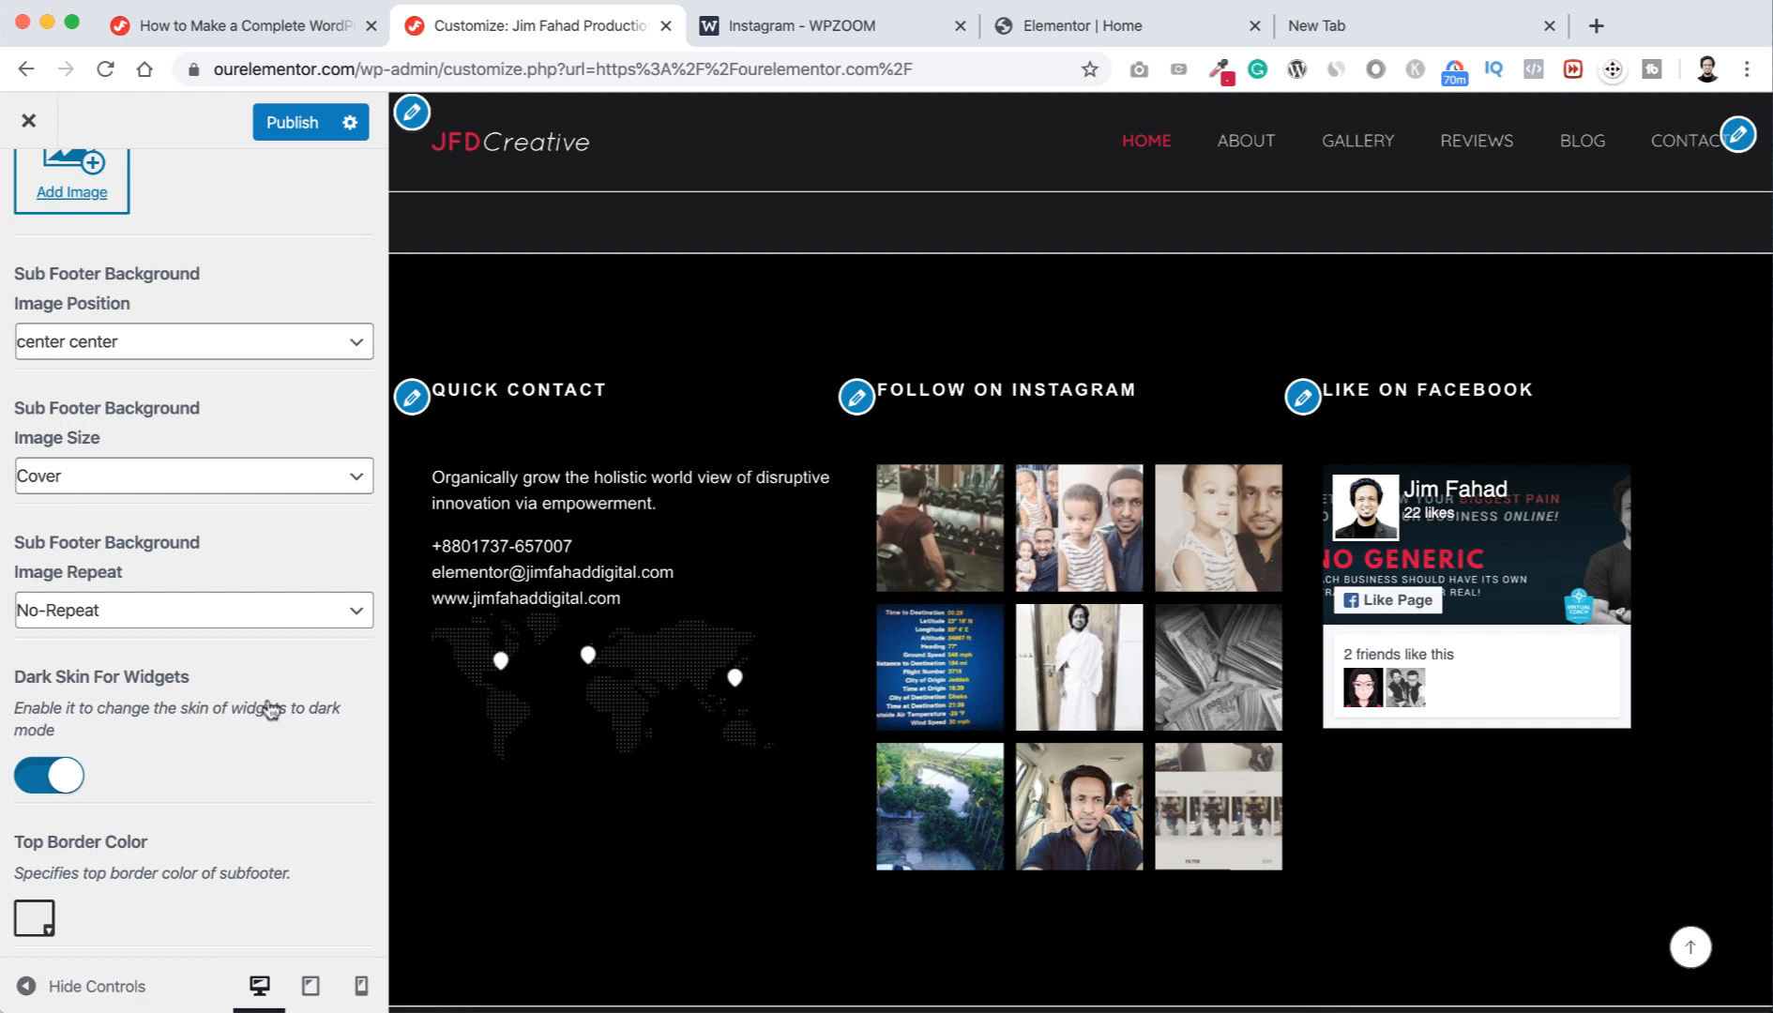
Step: Set the subfooter's Top Border Color to #000000 and publish the changes
{"action": "scroll", "coordinate": [270, 710], "scroll_direction": "down", "scroll_amount": 5}
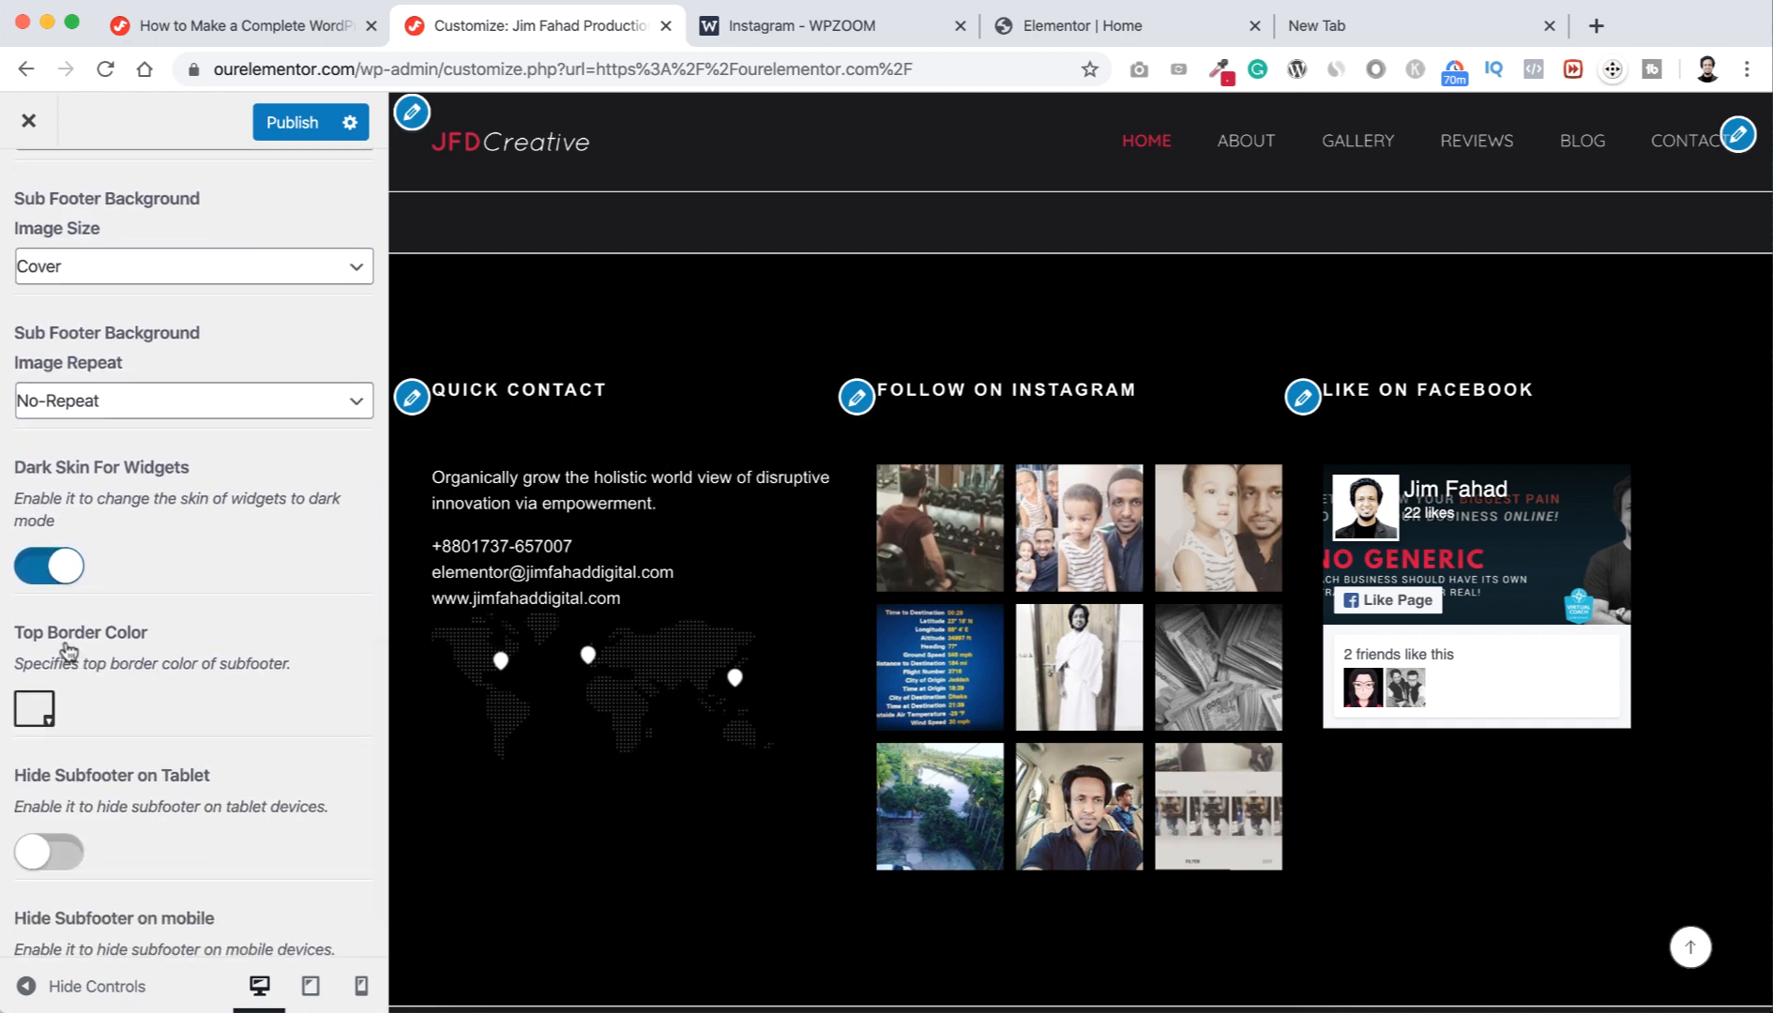
{"action": "scroll", "coordinate": [167, 661], "scroll_direction": "down", "scroll_amount": 1}
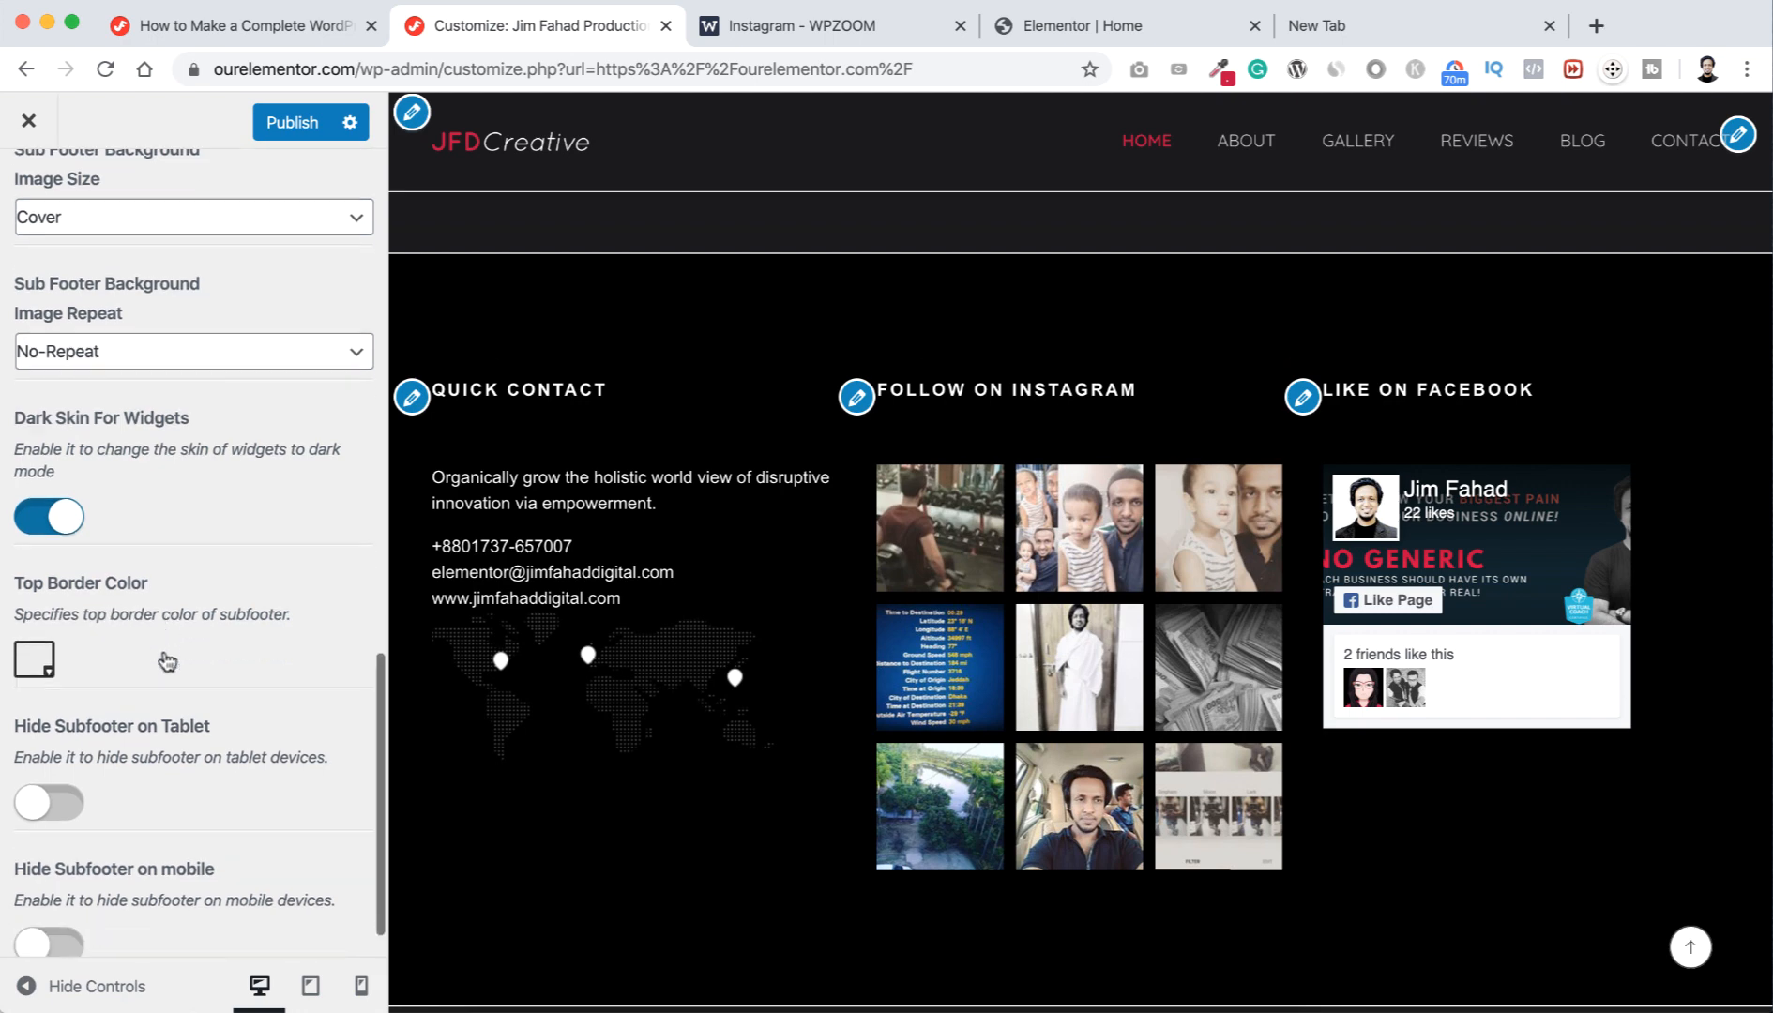
{"action": "left_click", "coordinate": [37, 660]}
{"action": "left_click", "coordinate": [227, 482]}
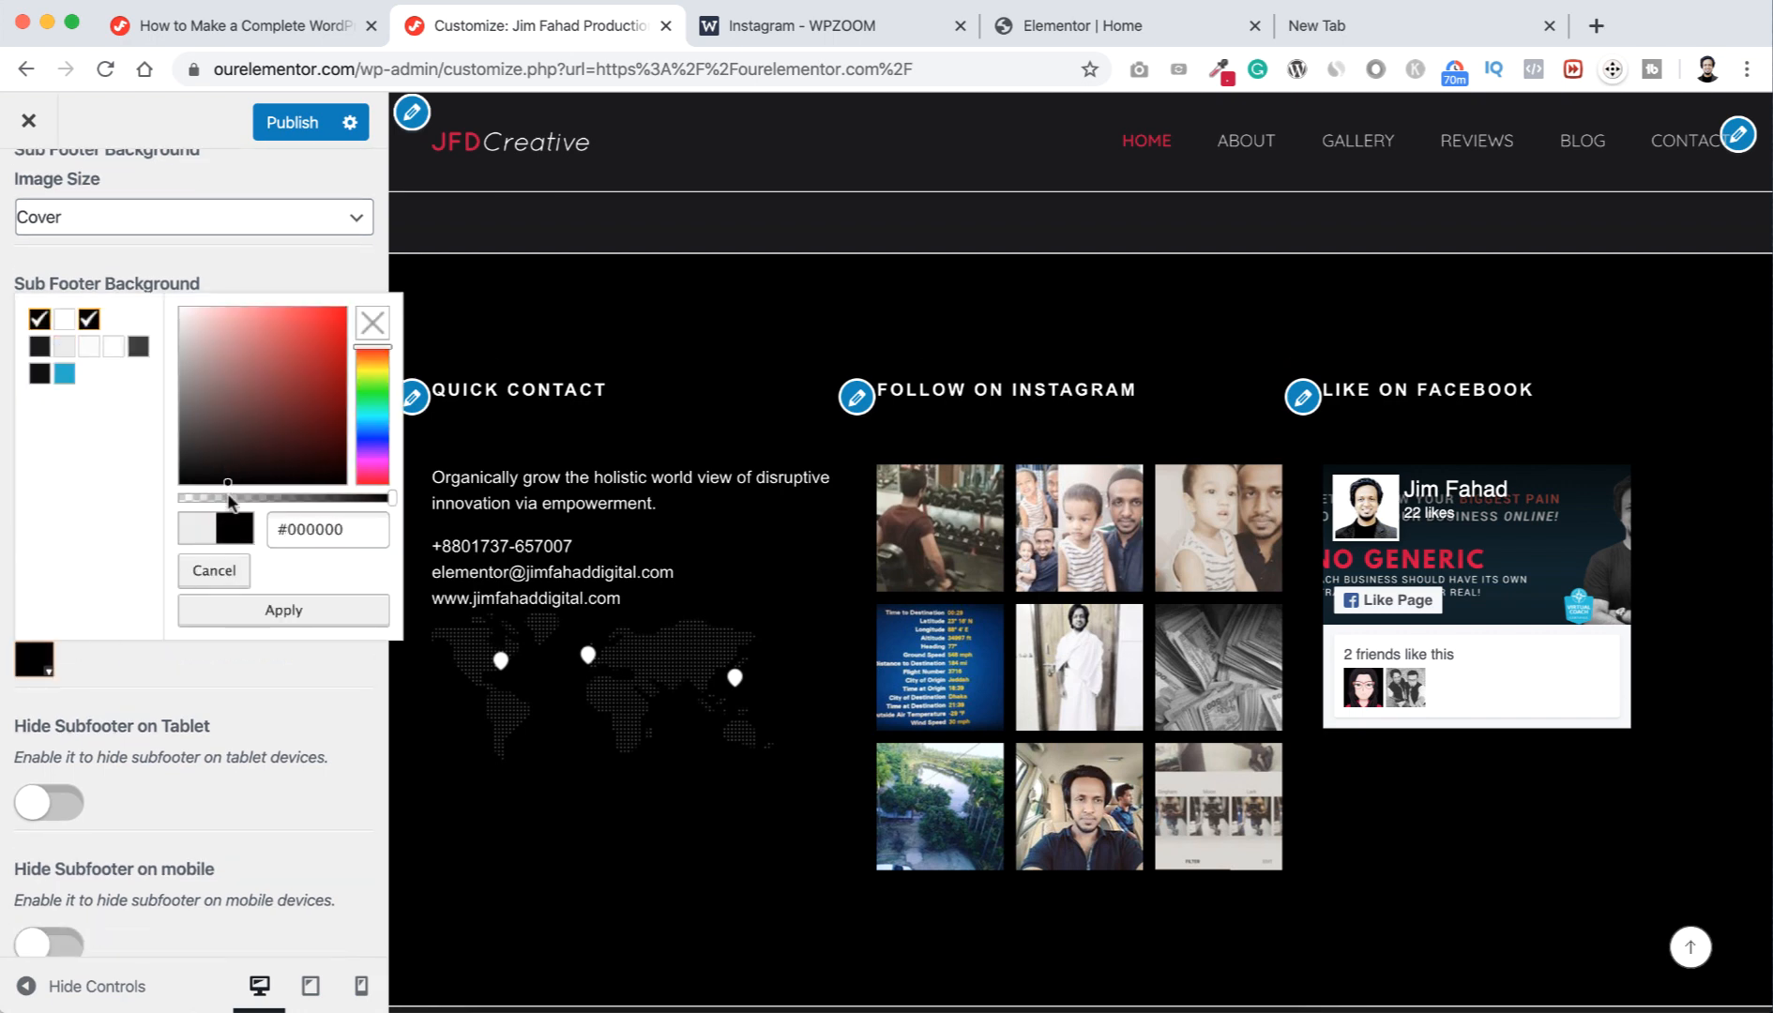
{"action": "left_click", "coordinate": [242, 612]}
{"action": "scroll", "coordinate": [237, 661], "scroll_direction": "down", "scroll_amount": 1}
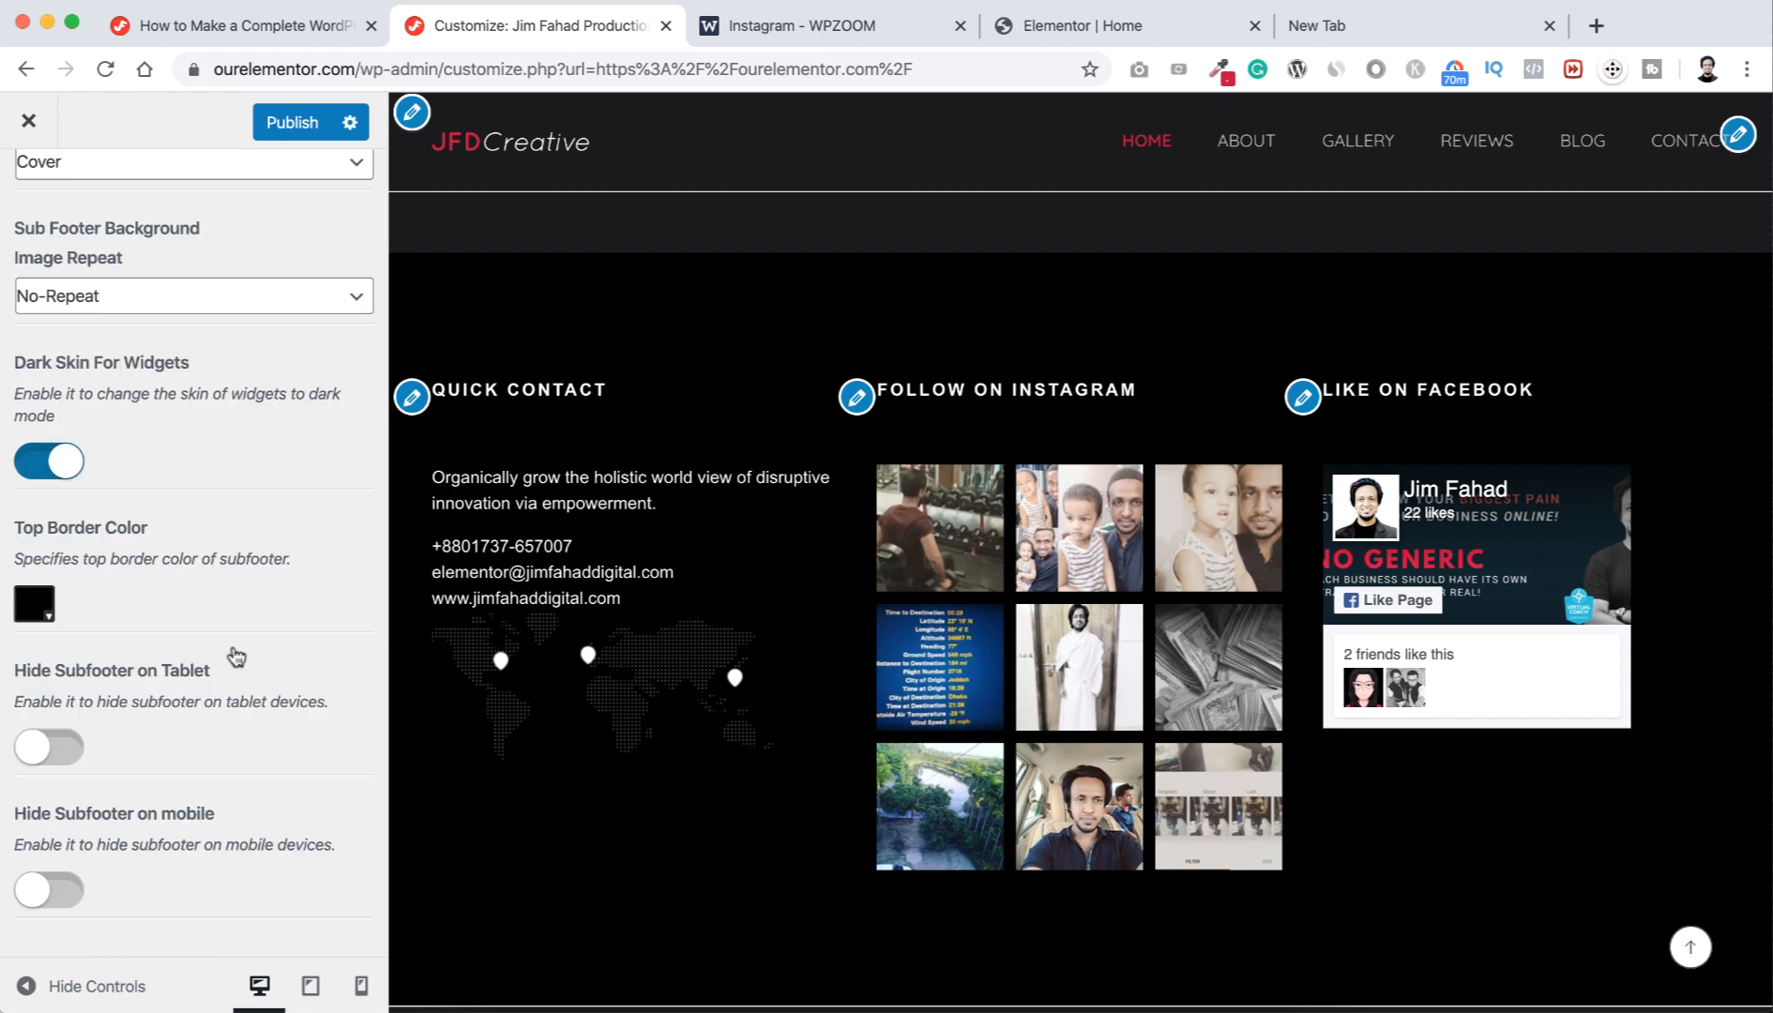
{"action": "scroll", "coordinate": [217, 483], "scroll_direction": "up", "scroll_amount": 10}
{"action": "left_click", "coordinate": [281, 126]}
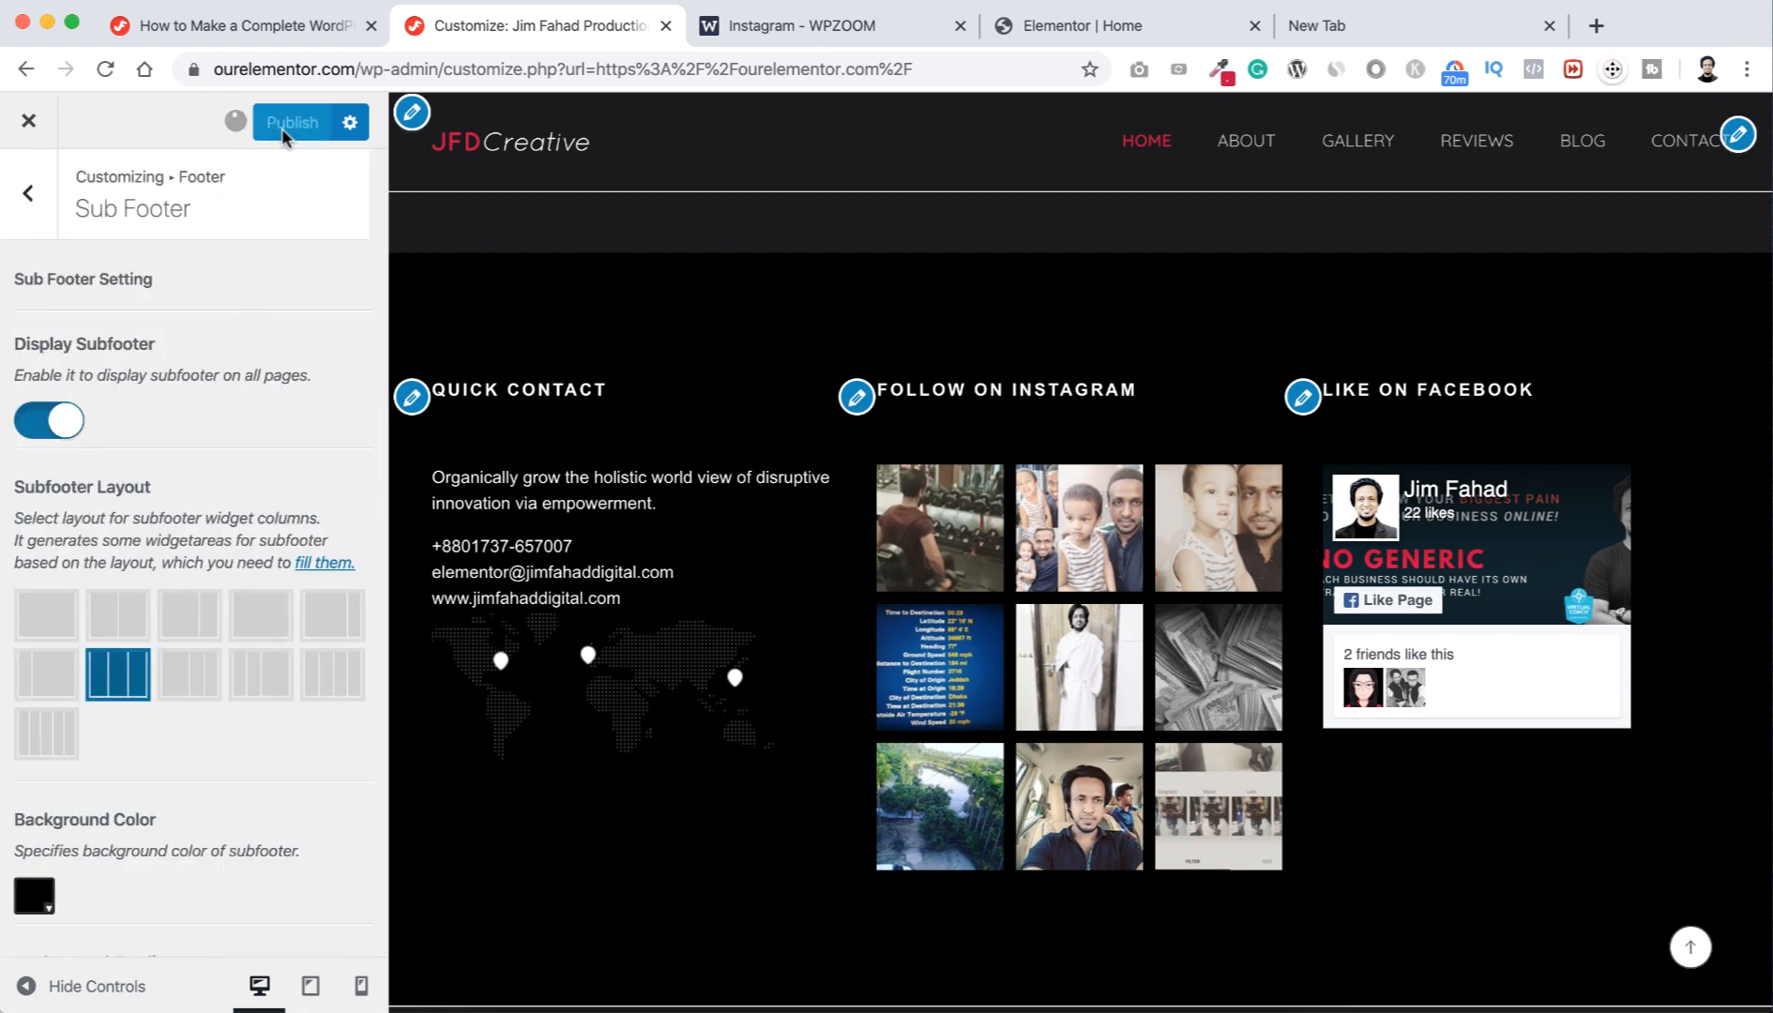
Step: Change the layout in the Footer settings to the third option, with copyright text and a footer menu
{"action": "left_click", "coordinate": [31, 218]}
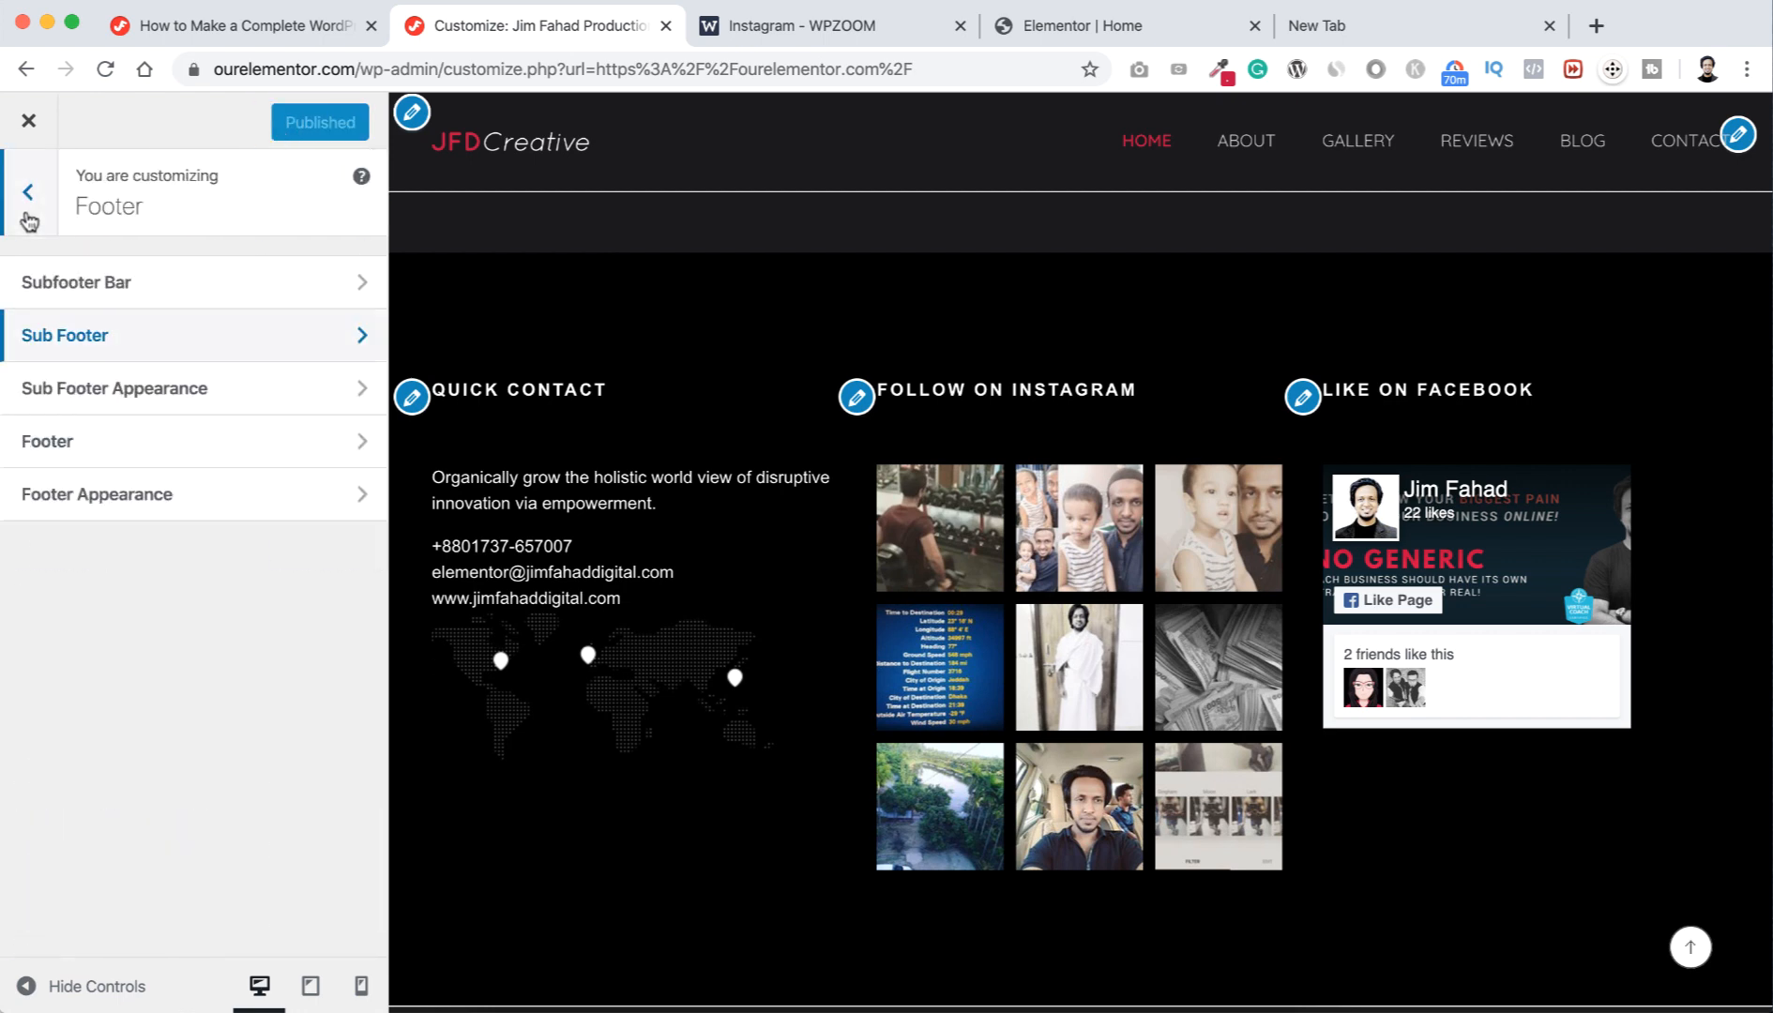
{"action": "left_click", "coordinate": [28, 218]}
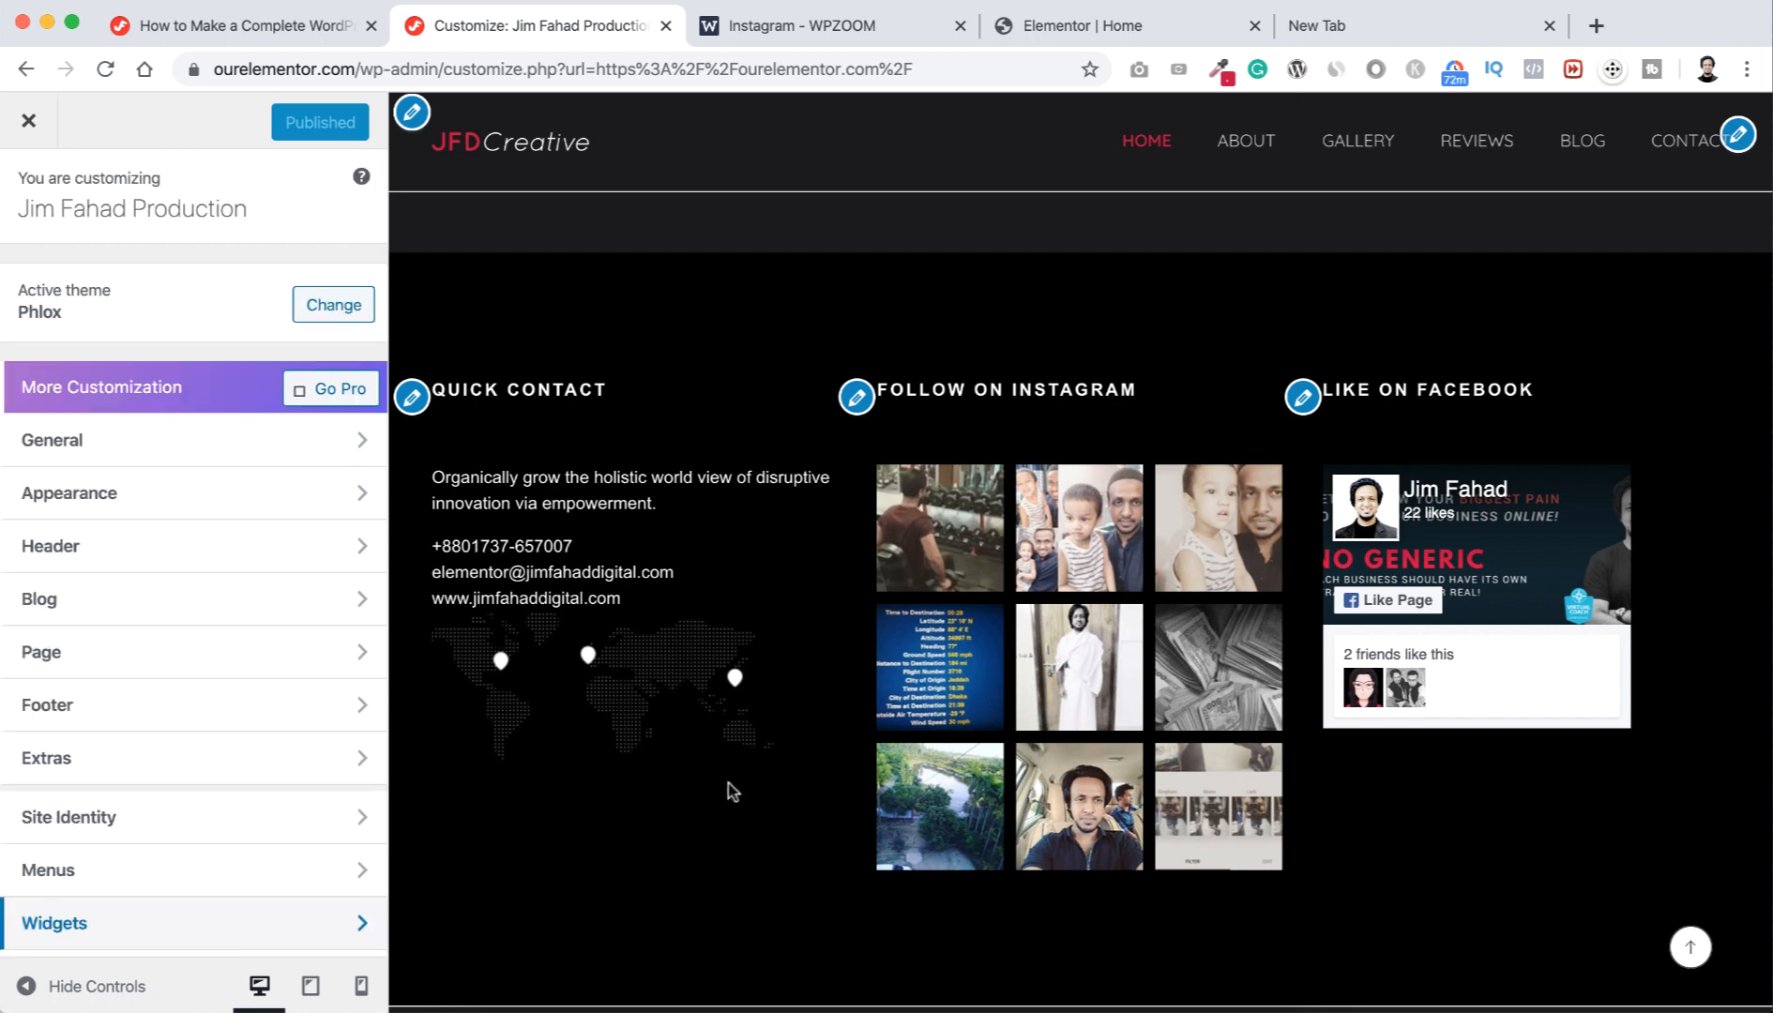
{"action": "scroll", "coordinate": [733, 791], "scroll_direction": "down", "scroll_amount": 2}
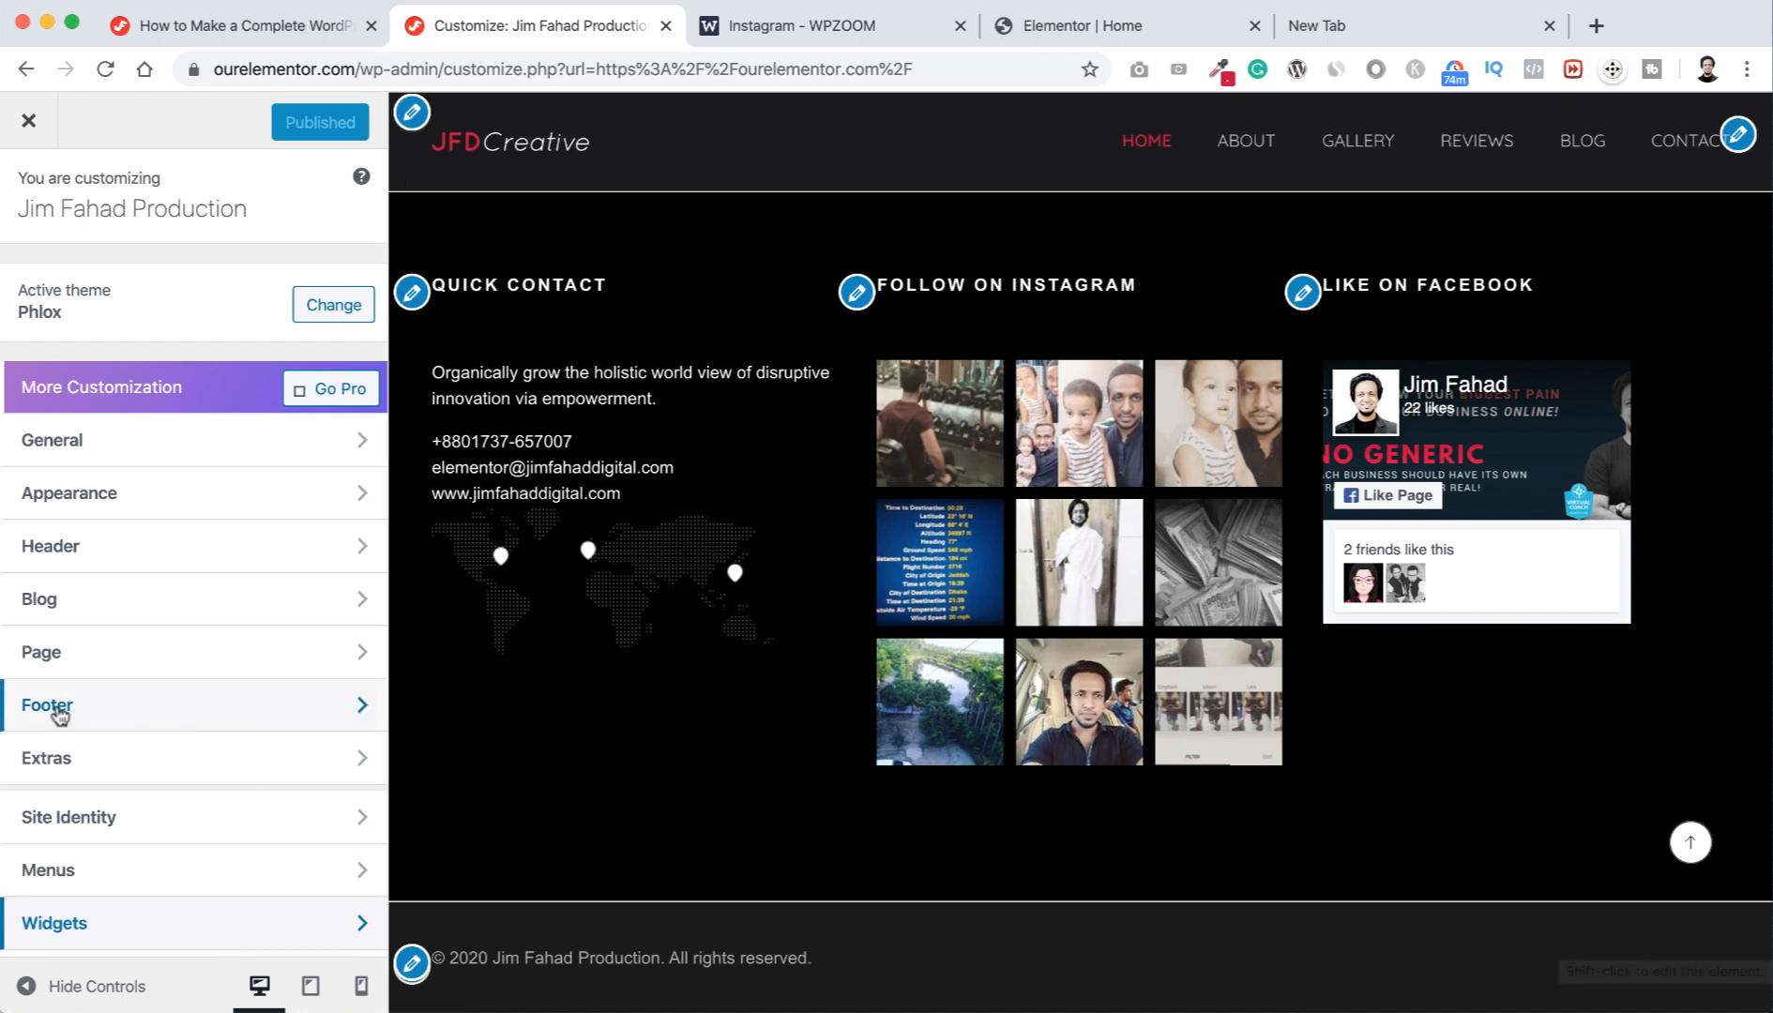
{"action": "left_click", "coordinate": [125, 713]}
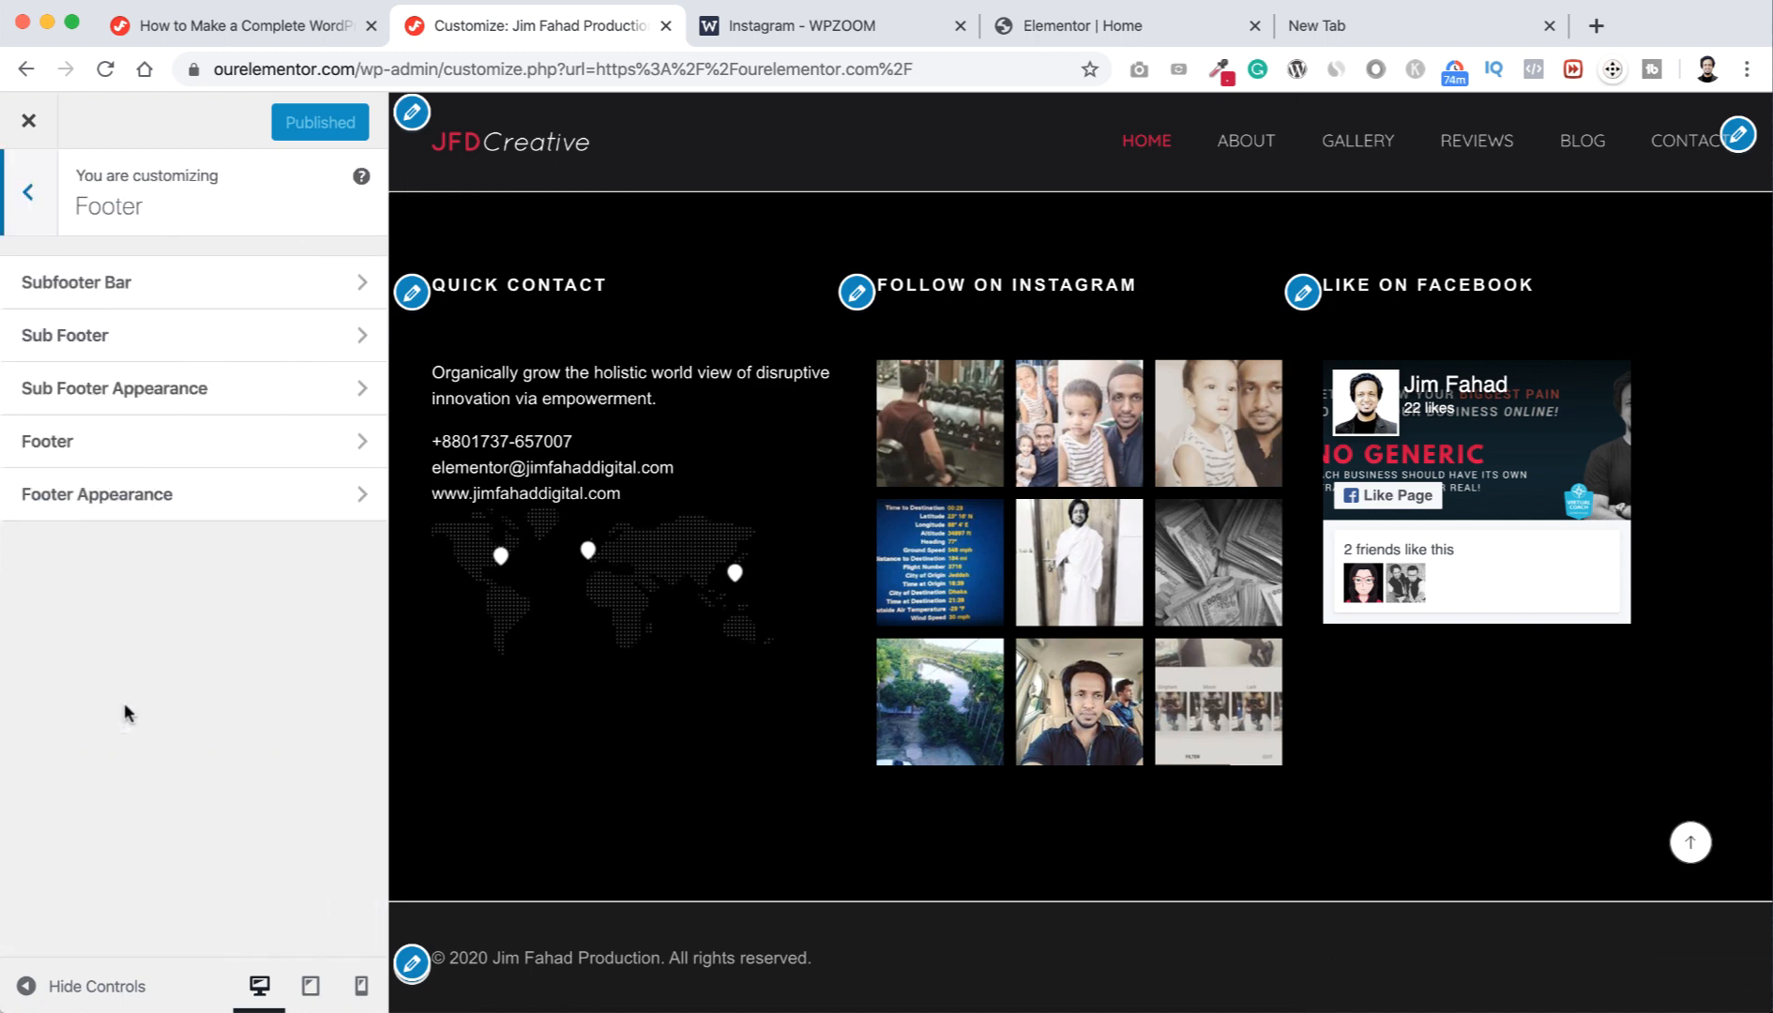
{"action": "left_click", "coordinate": [187, 453]}
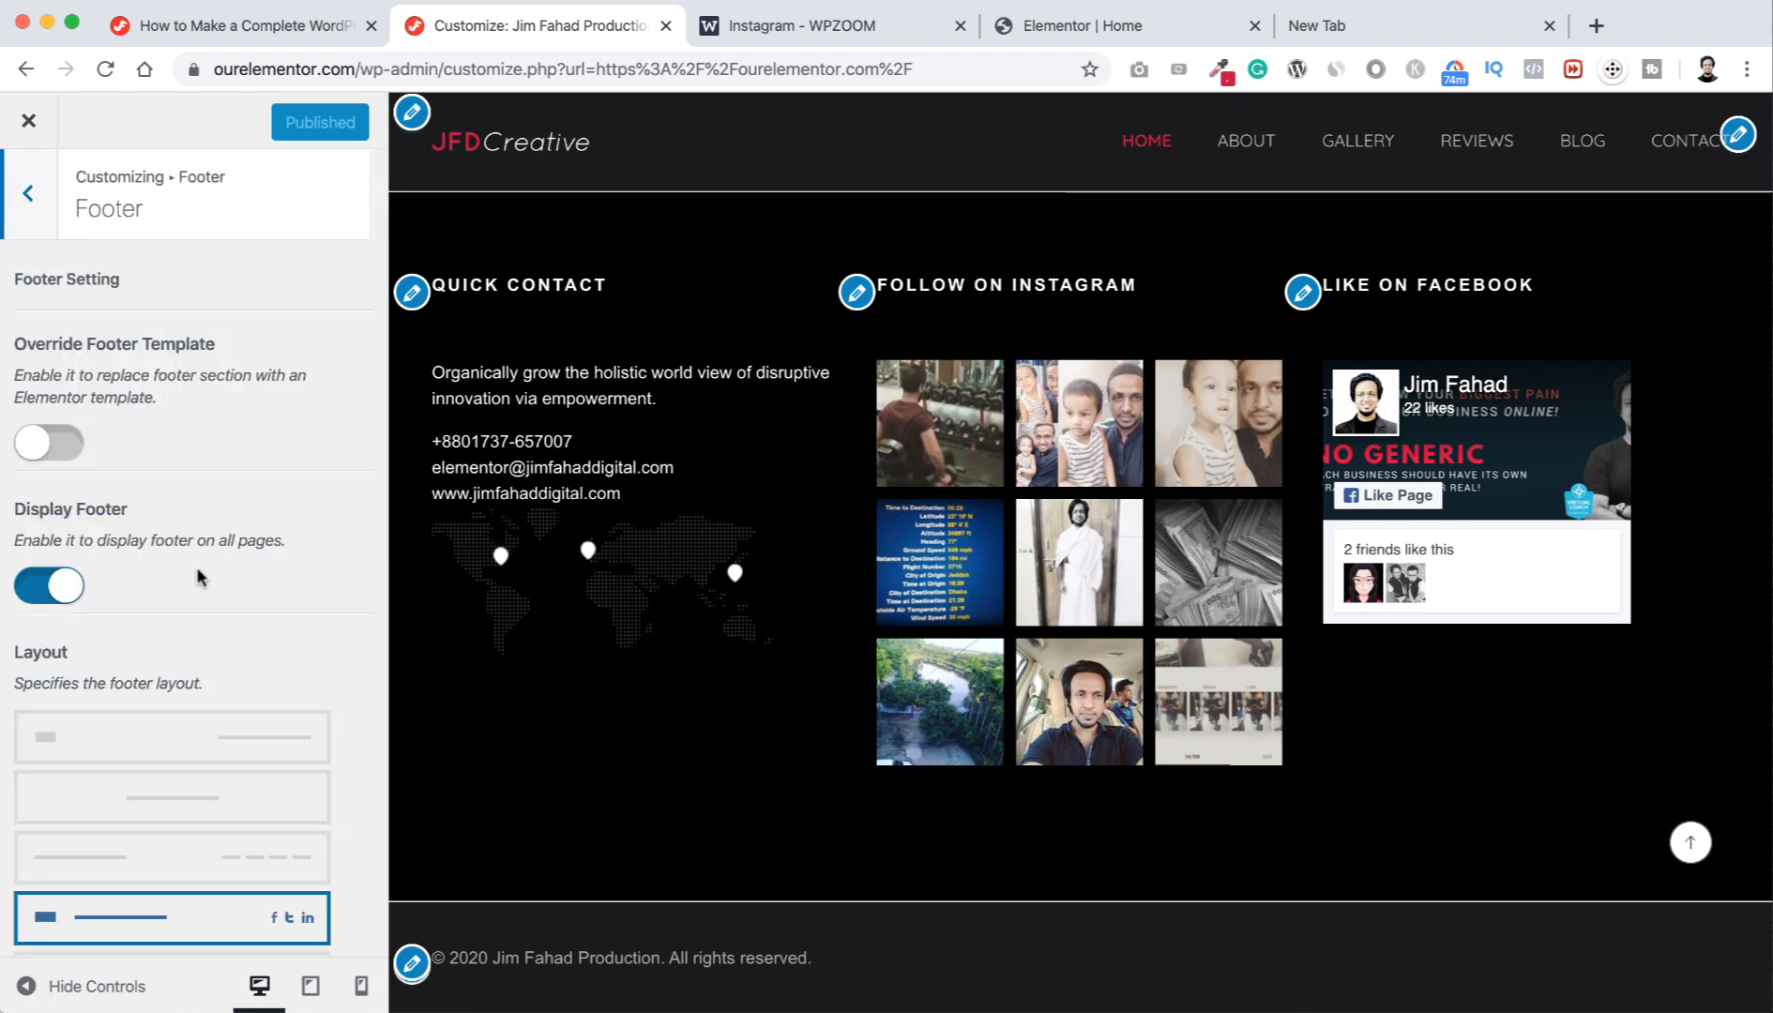
{"action": "scroll", "coordinate": [197, 567], "scroll_direction": "down", "scroll_amount": 2}
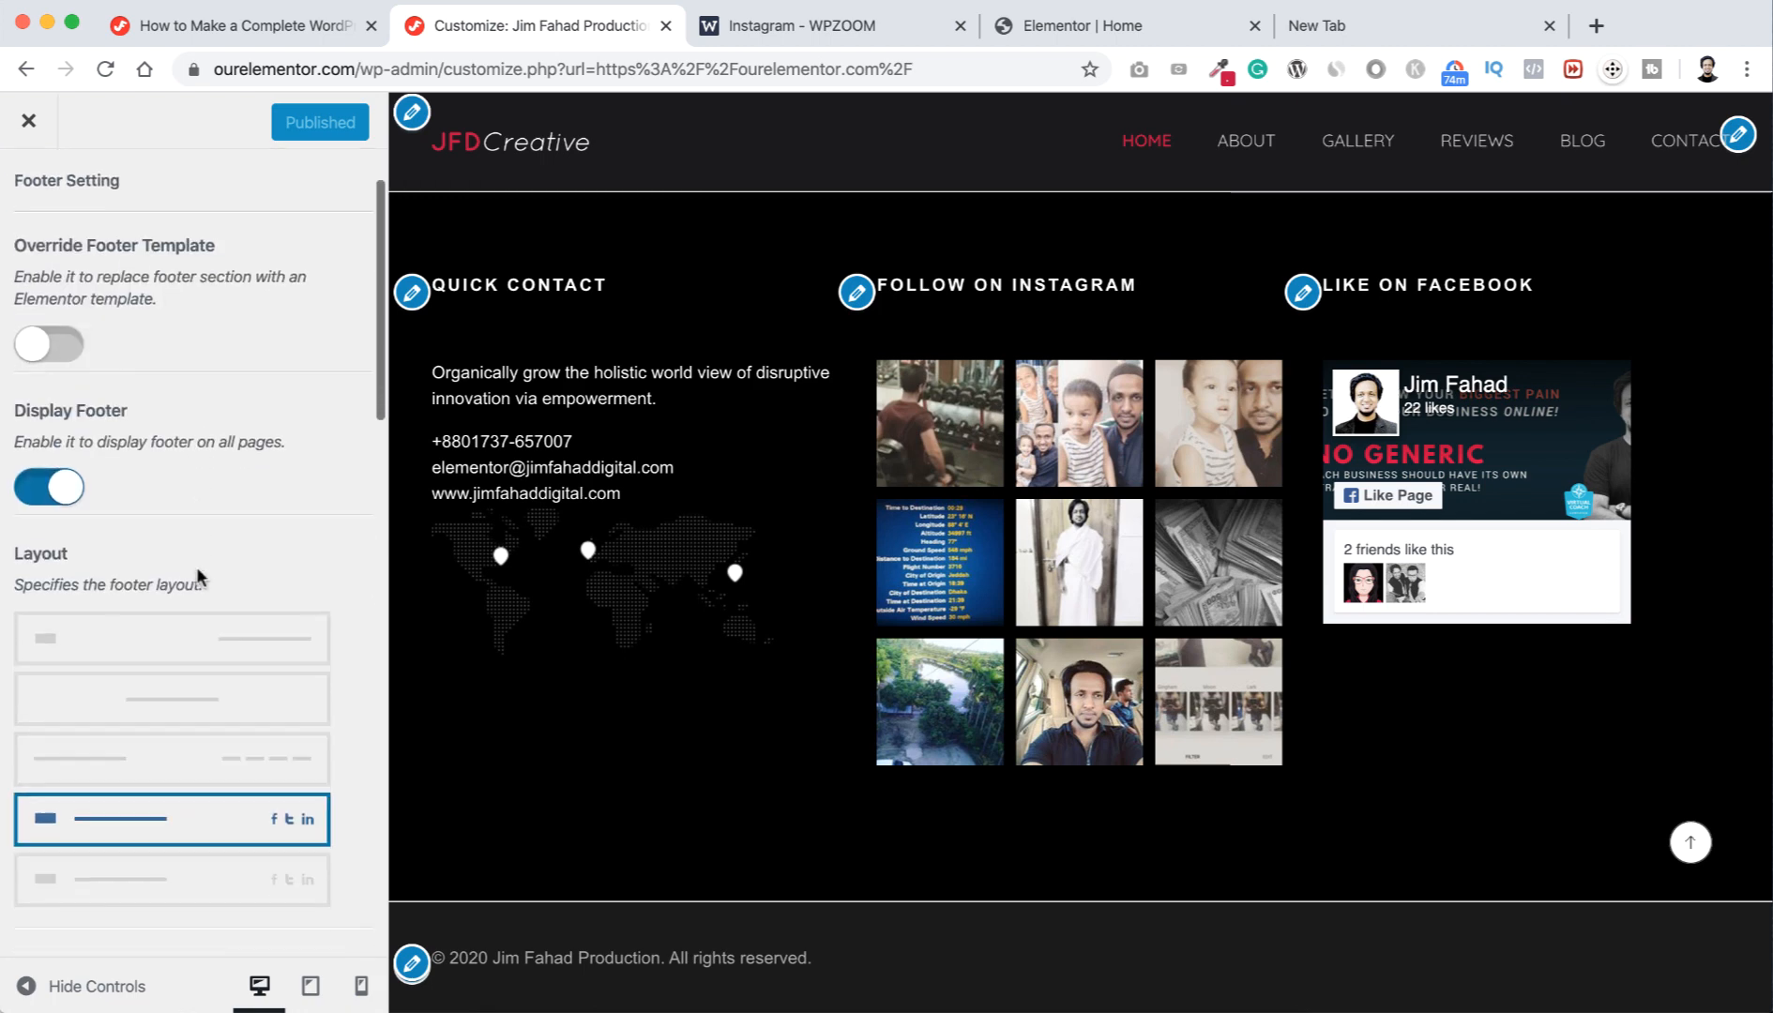
{"action": "left_click", "coordinate": [179, 743]}
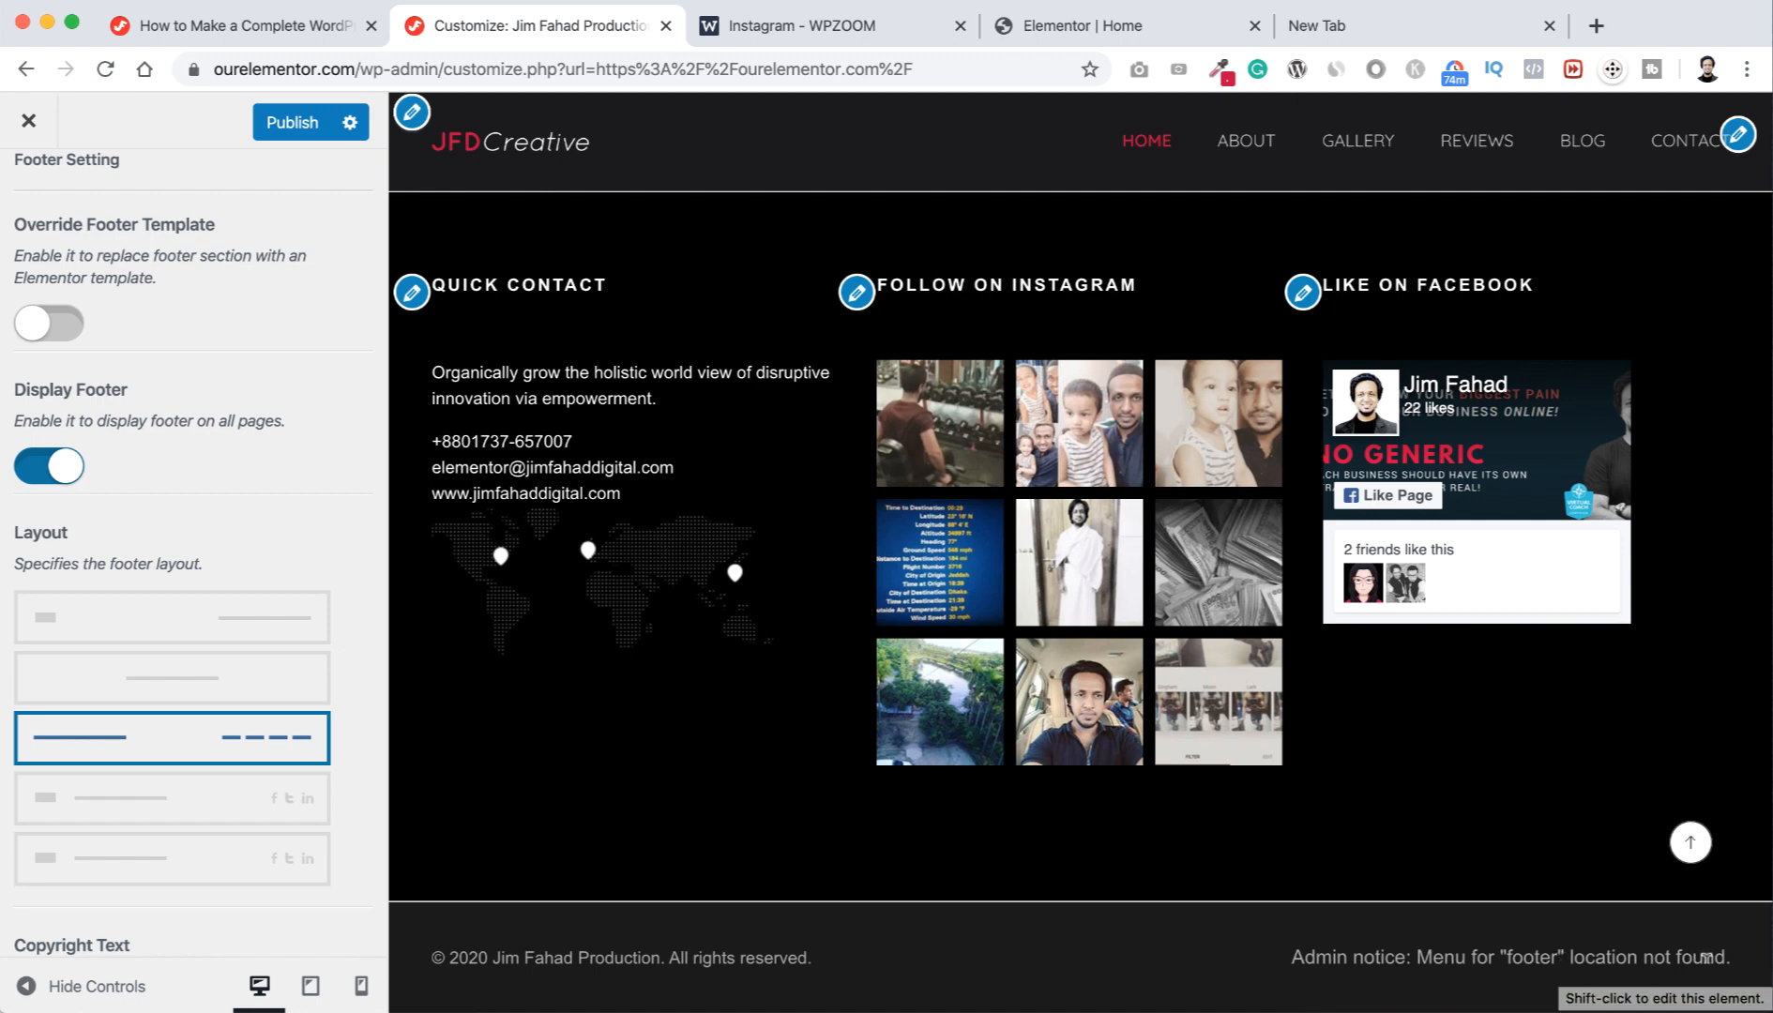
Step: Create a new menu named footer_menu in the customizer and assign it to the Footer Navigation location
{"action": "scroll", "coordinate": [265, 451], "scroll_direction": "up", "scroll_amount": 3}
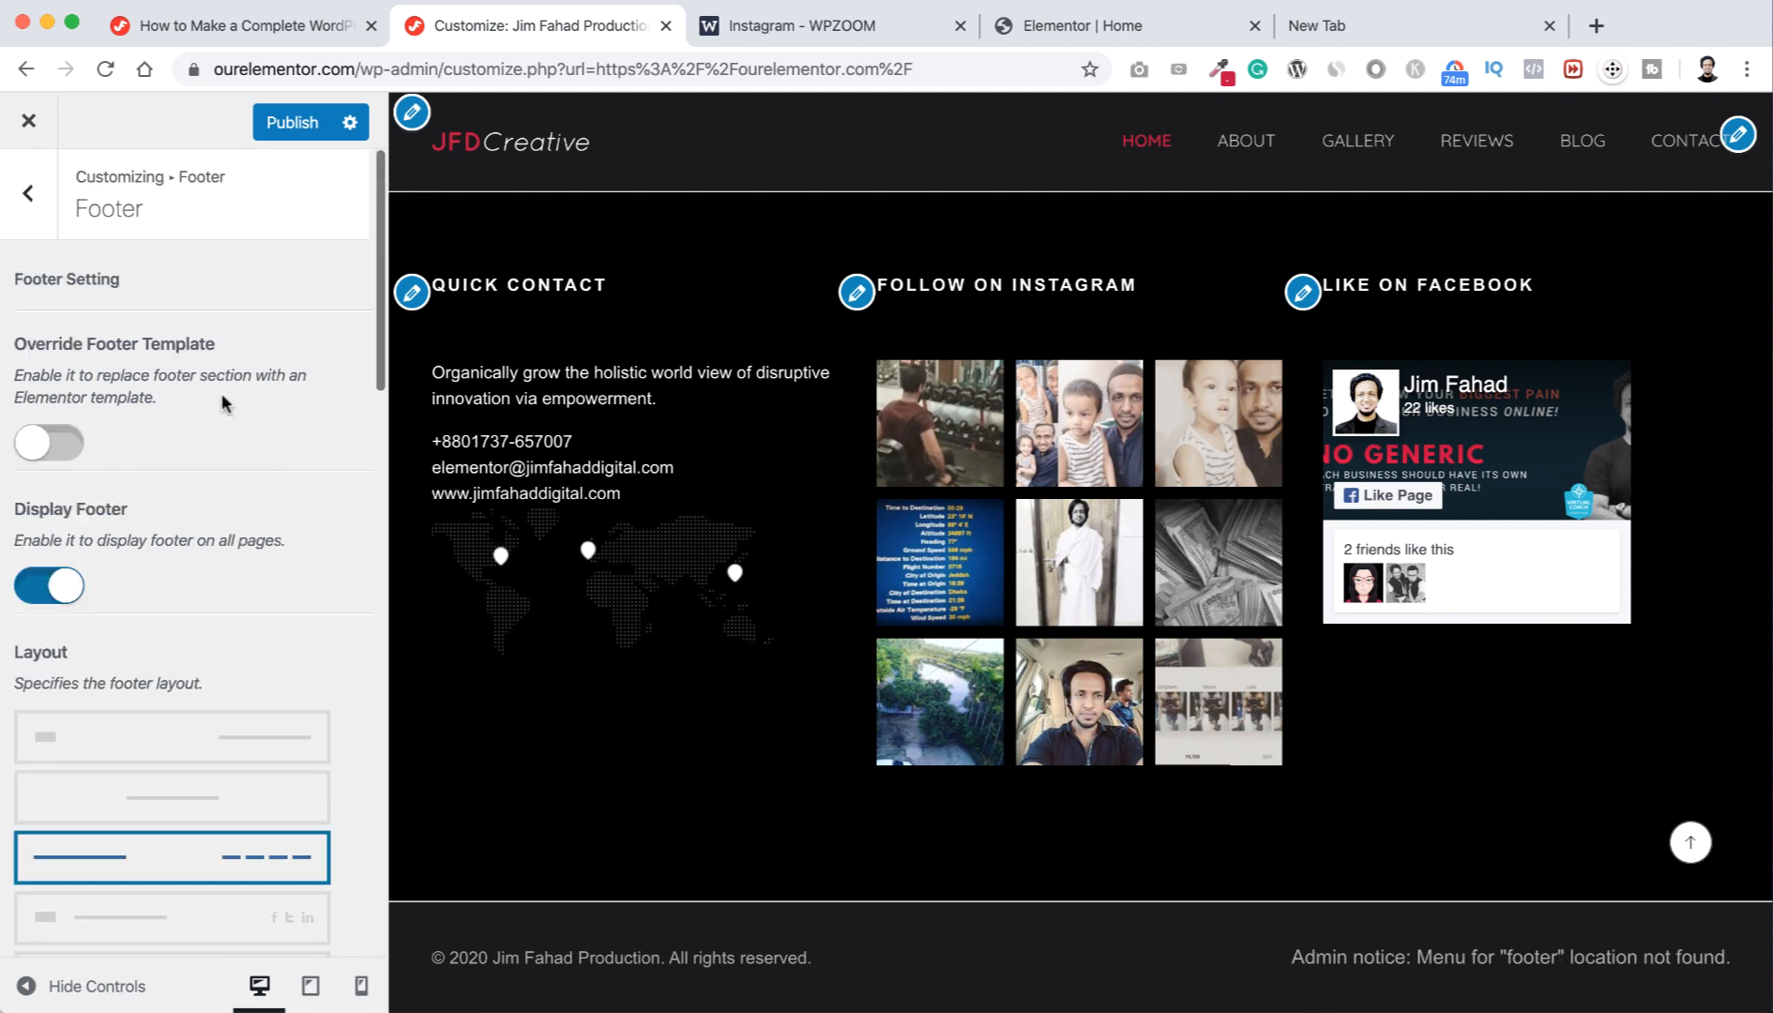
{"action": "left_click", "coordinate": [48, 223]}
{"action": "left_click", "coordinate": [35, 199]}
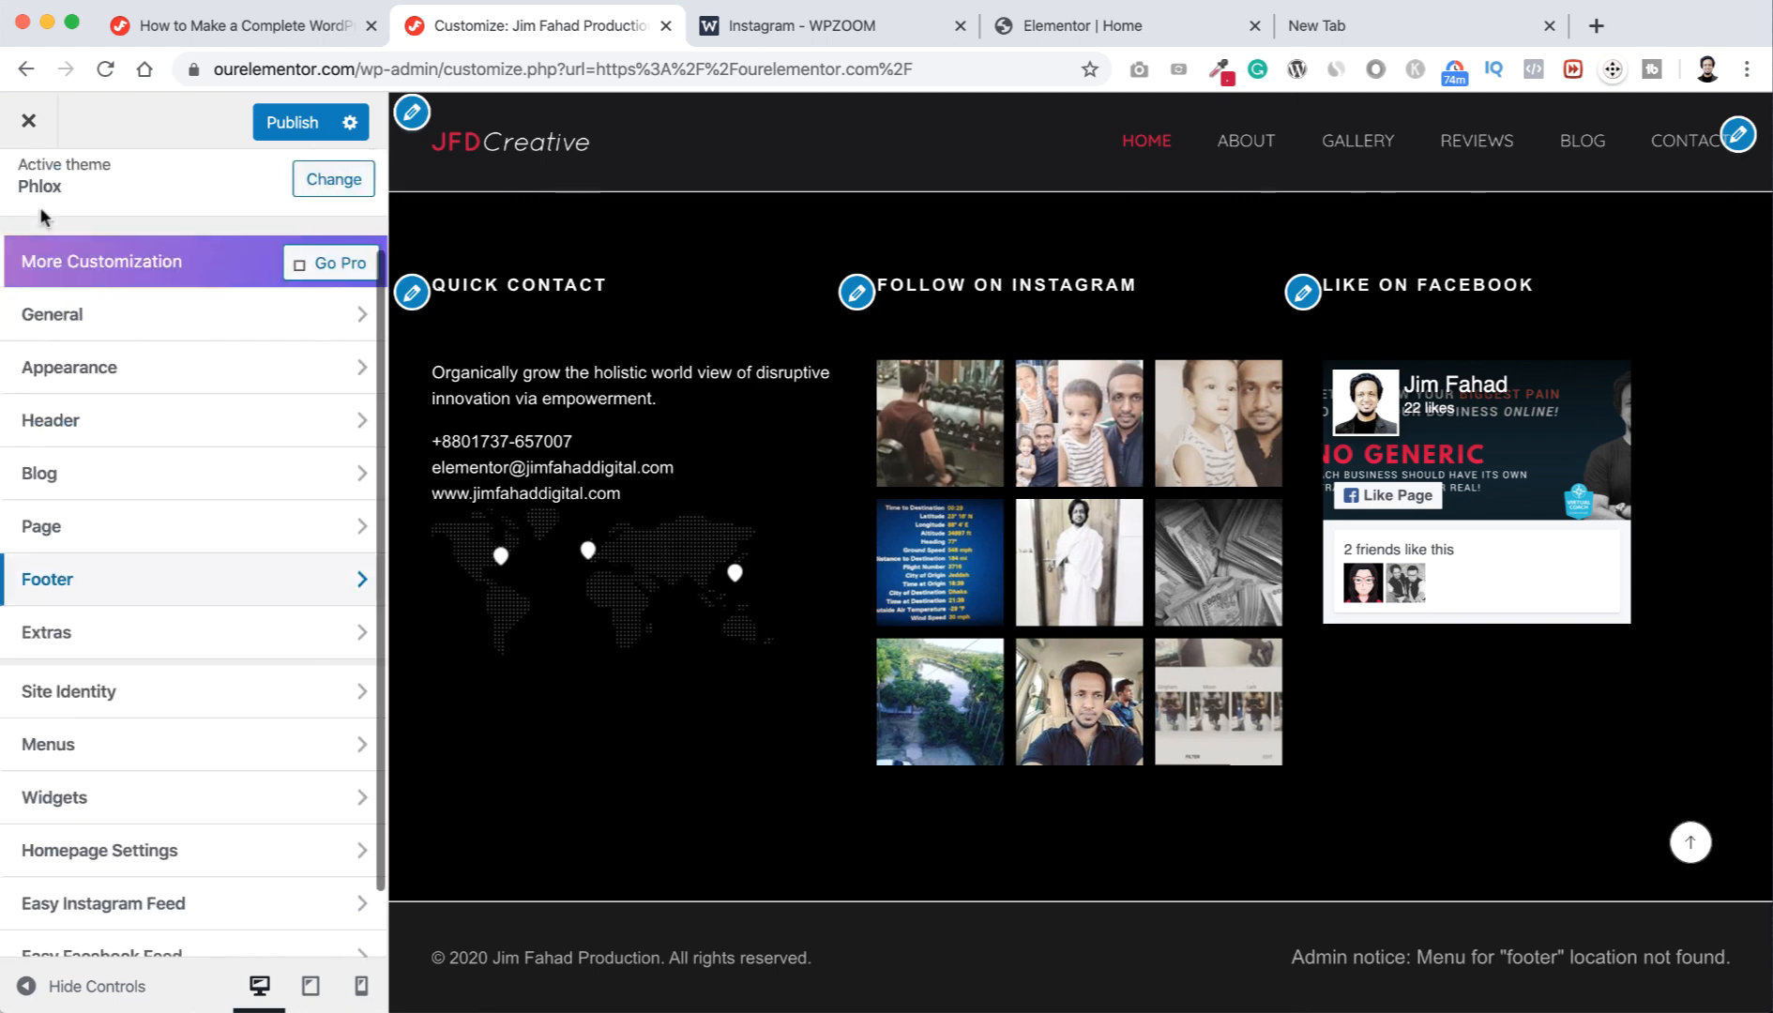
{"action": "scroll", "coordinate": [117, 617], "scroll_direction": "down", "scroll_amount": 2}
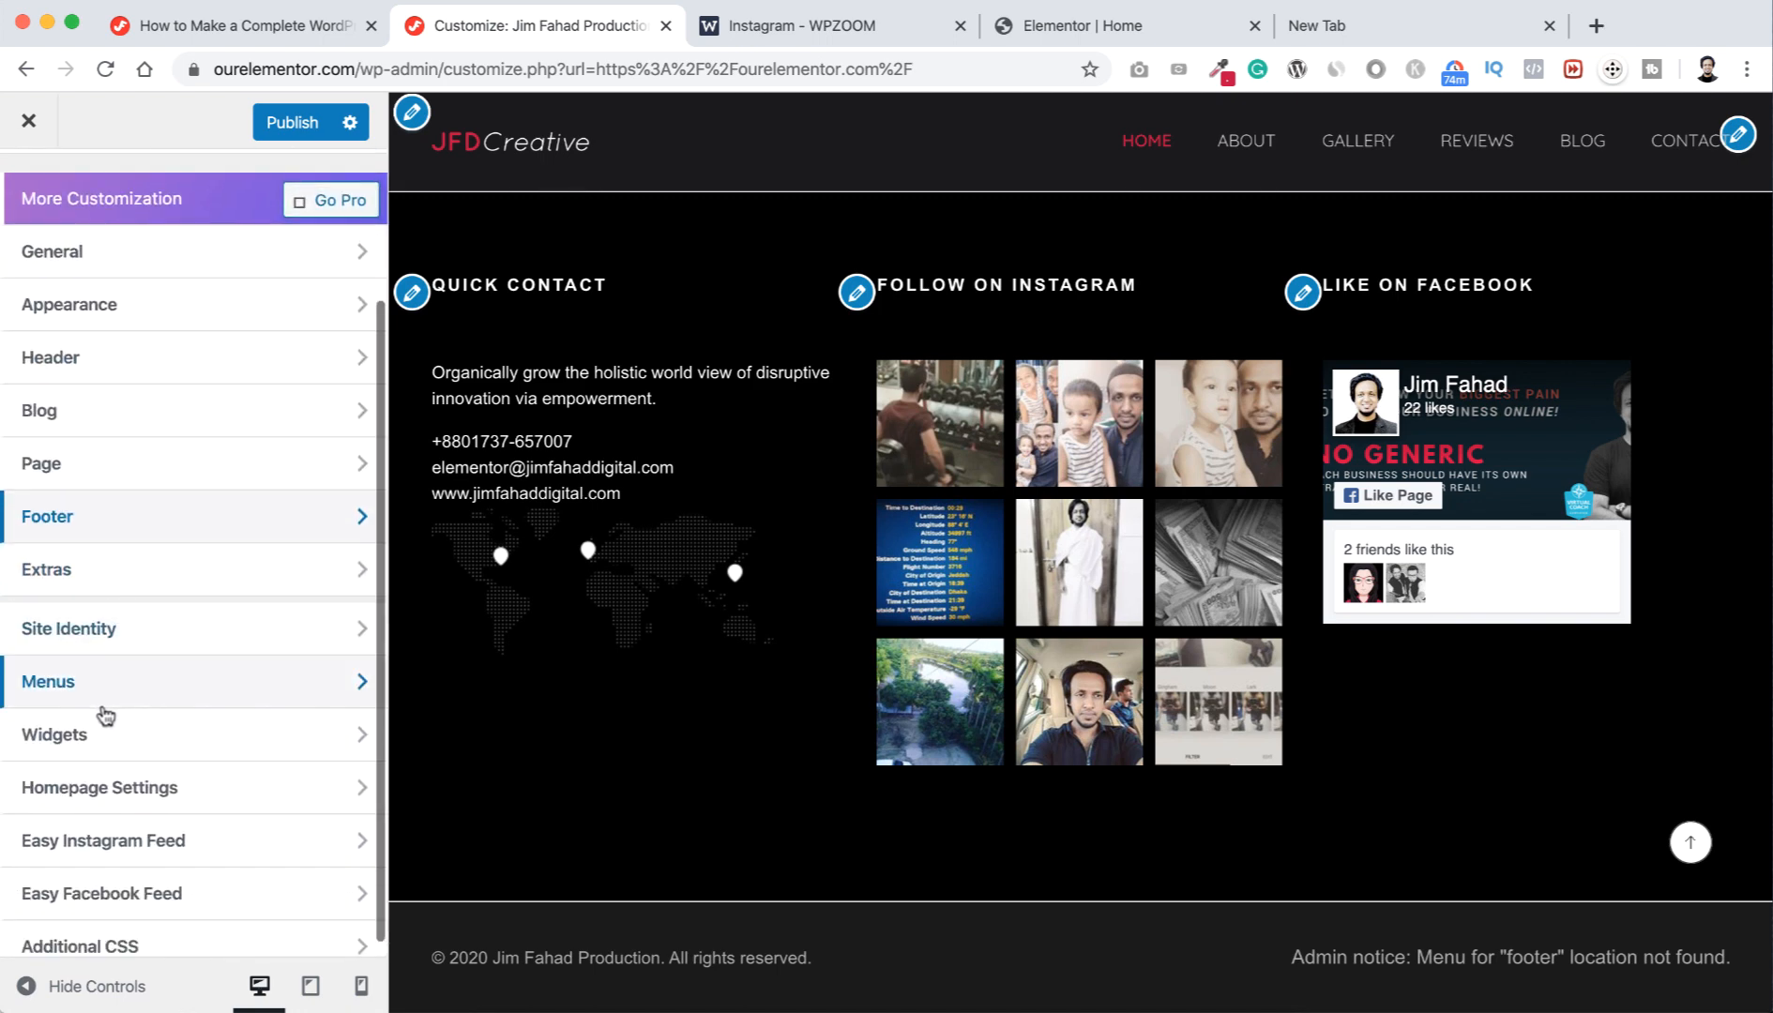
{"action": "left_click", "coordinate": [106, 693]}
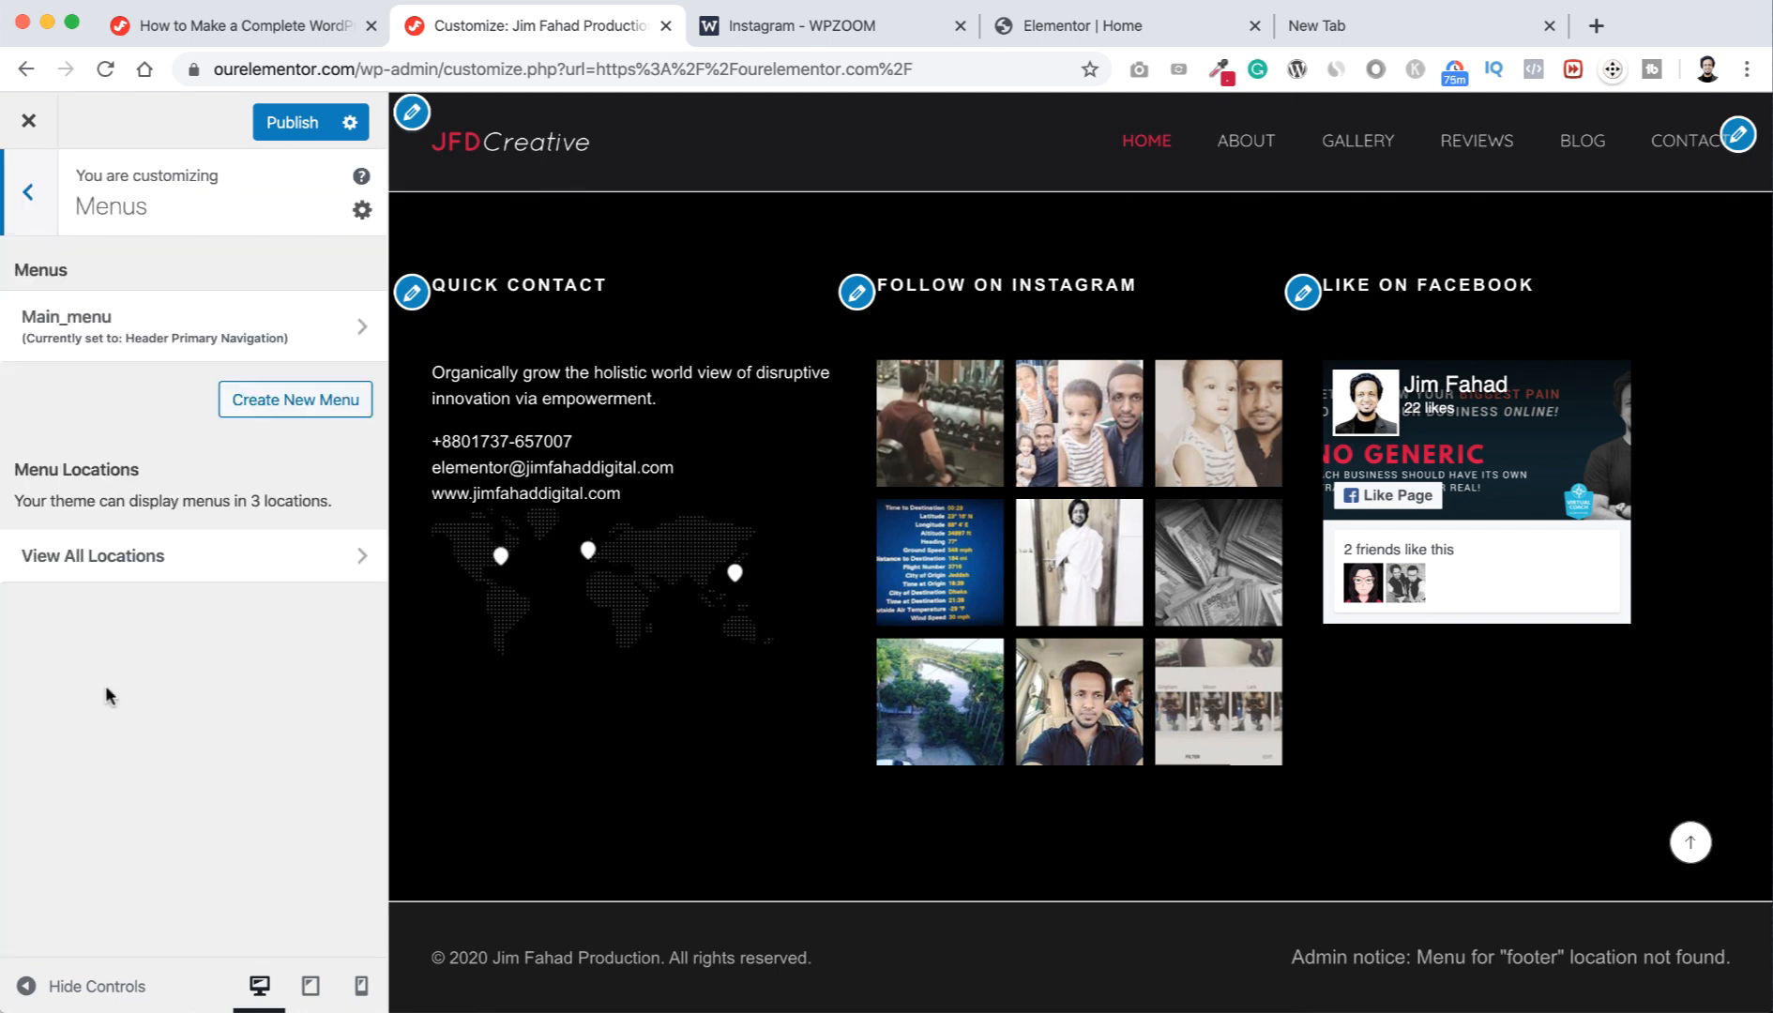
{"action": "left_click", "coordinate": [291, 401]}
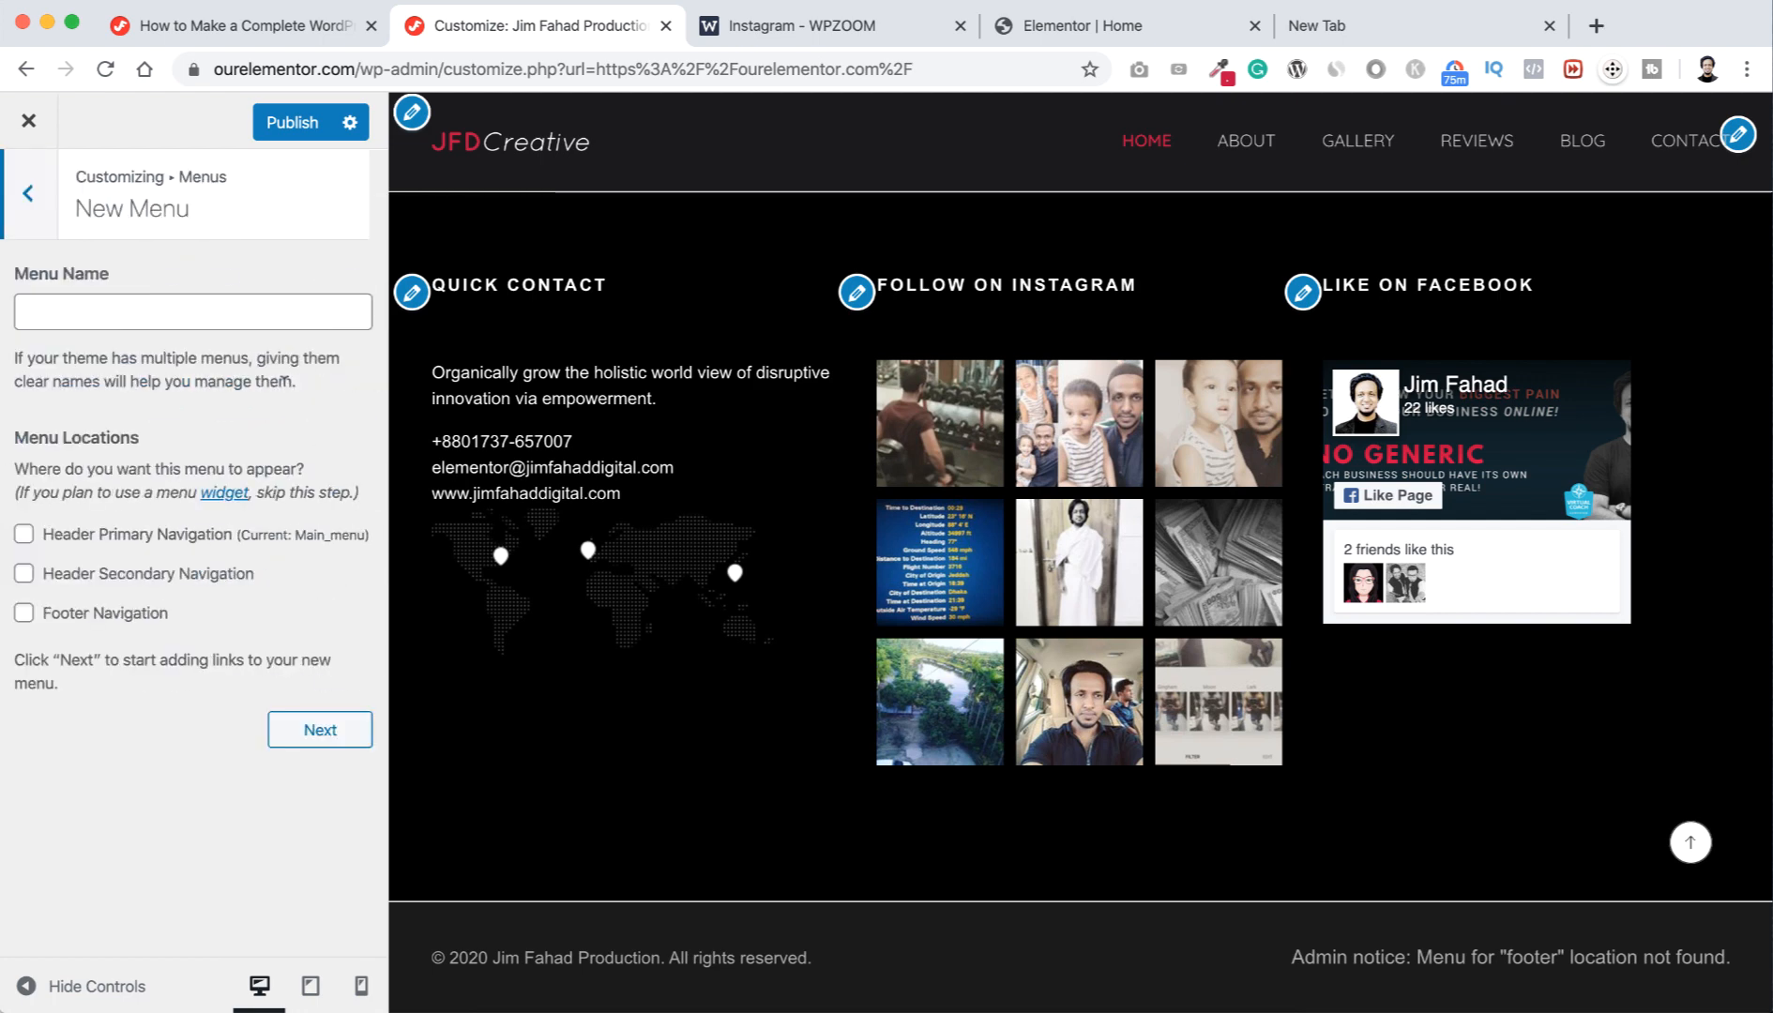
{"action": "left_click", "coordinate": [203, 307]}
{"action": "type", "text": "footer"}
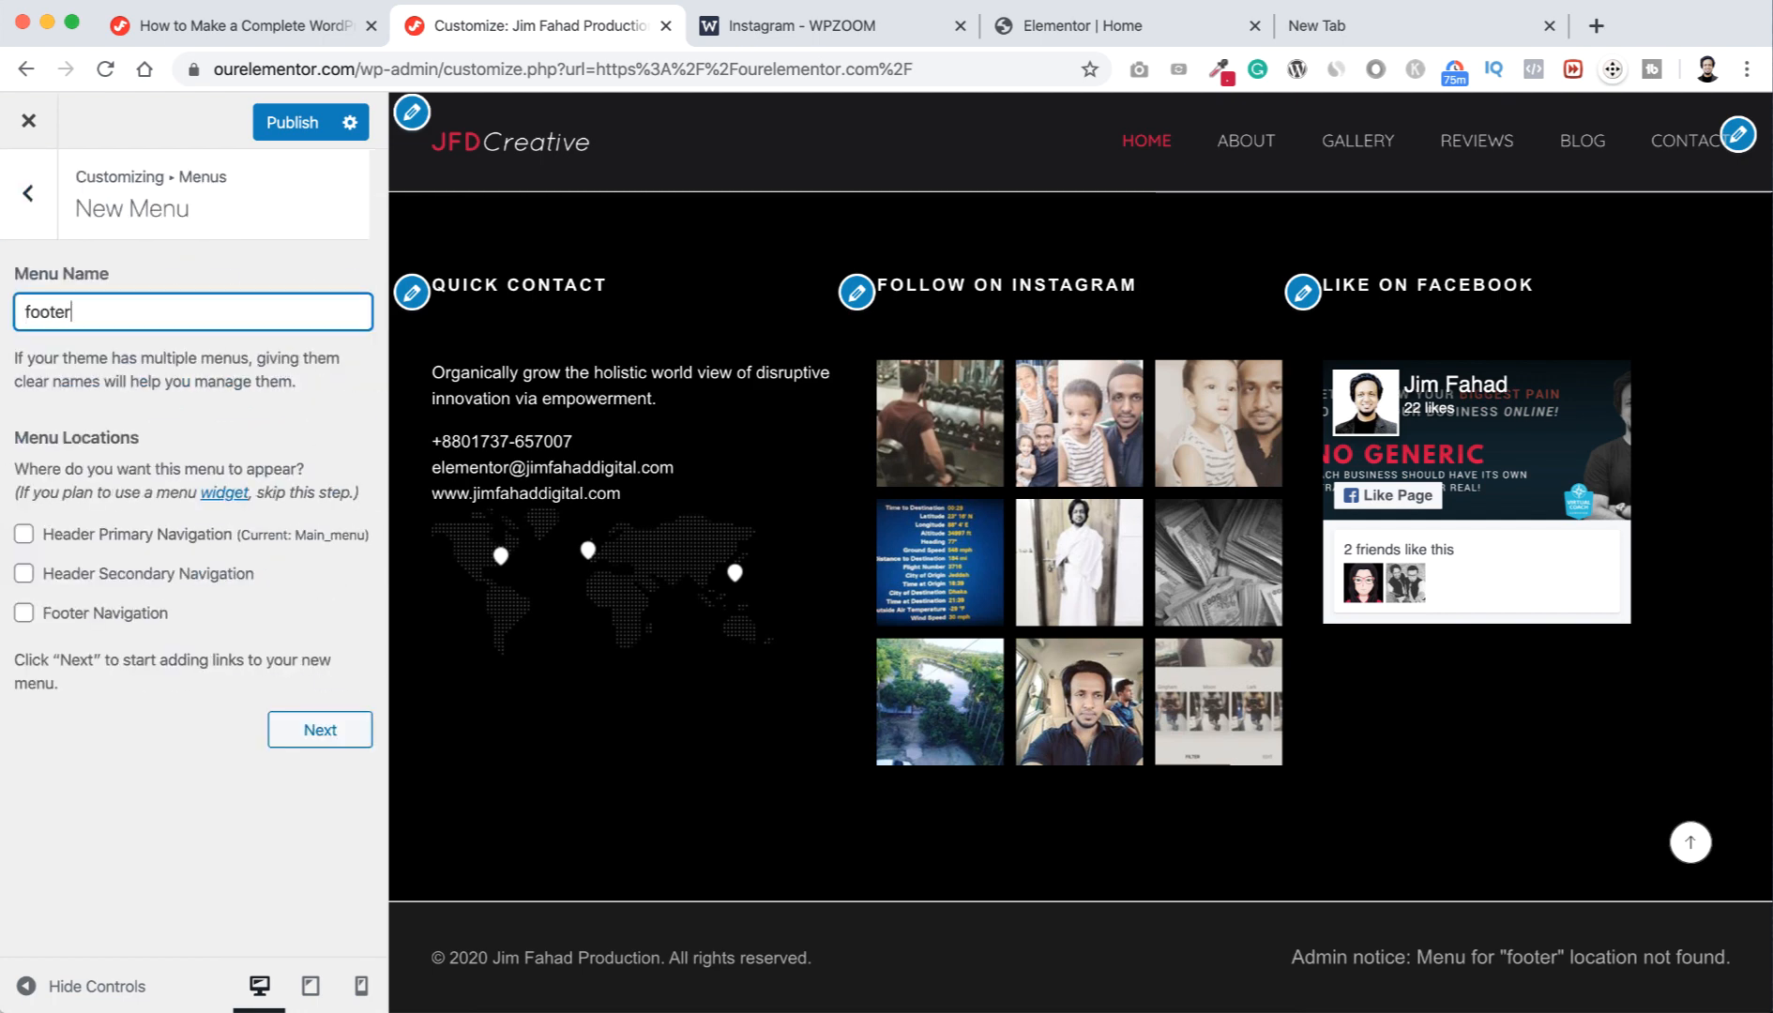
{"action": "type", "text": "_menu"}
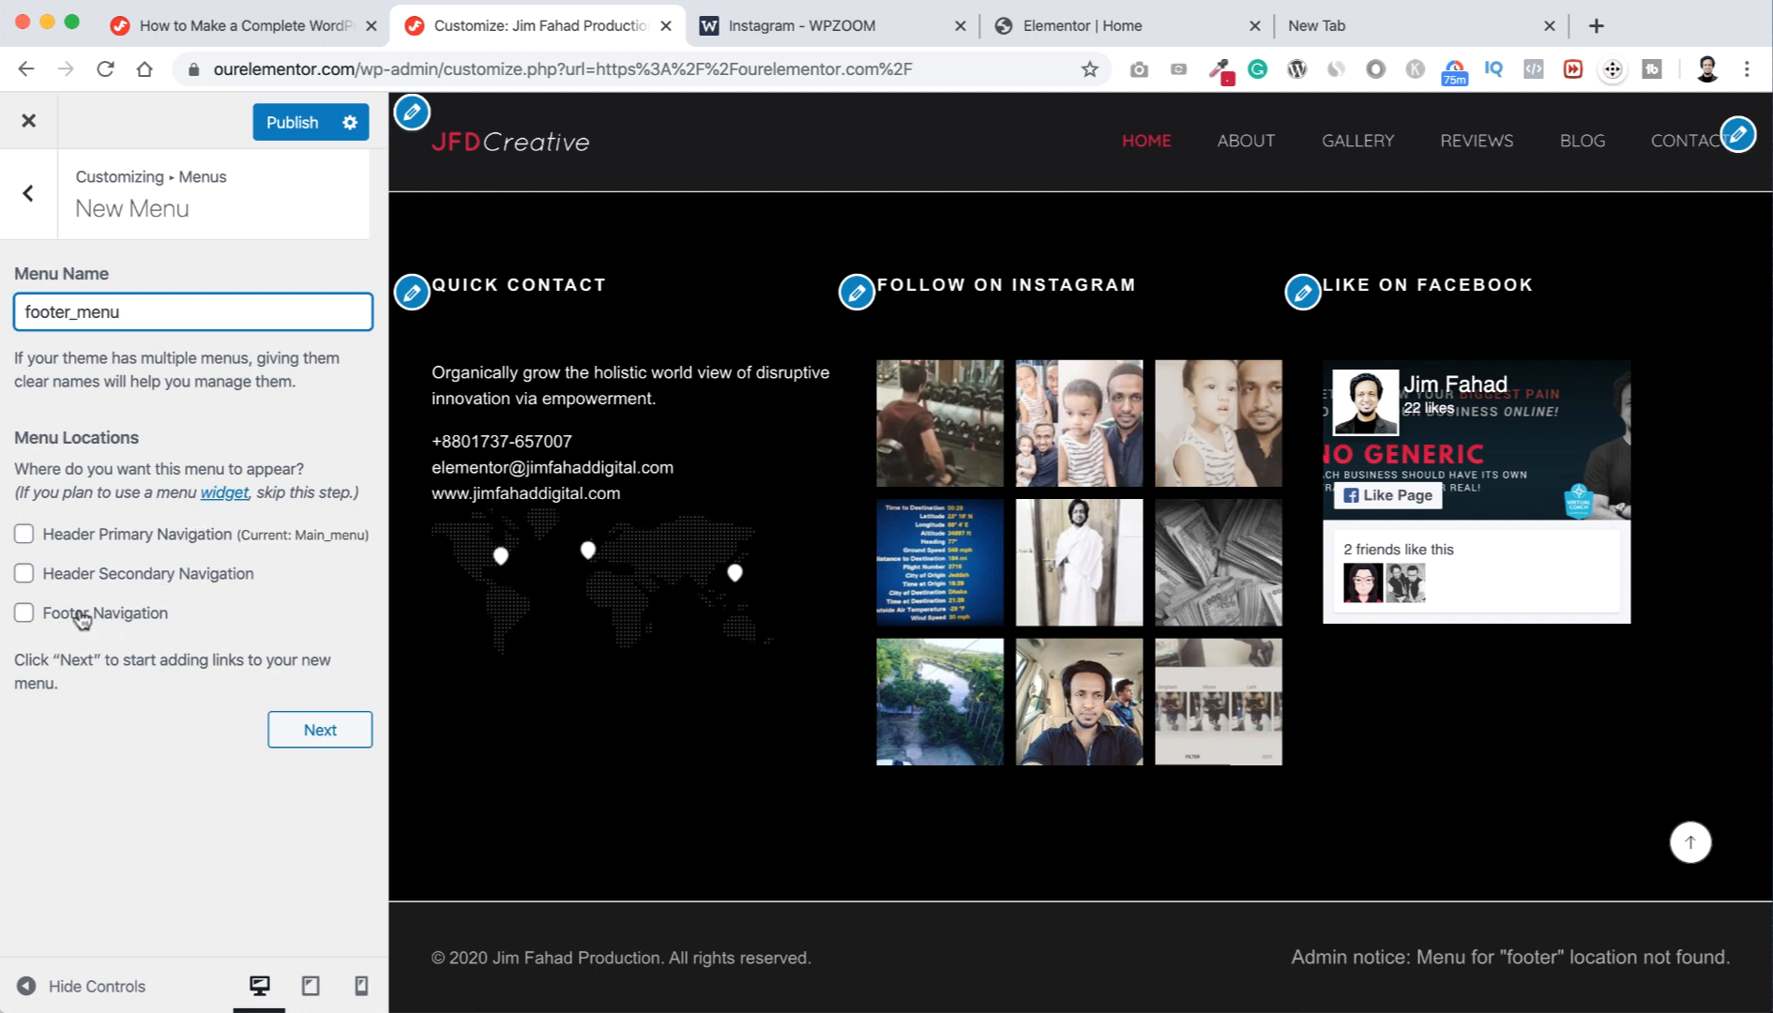
{"action": "left_click", "coordinate": [25, 615]}
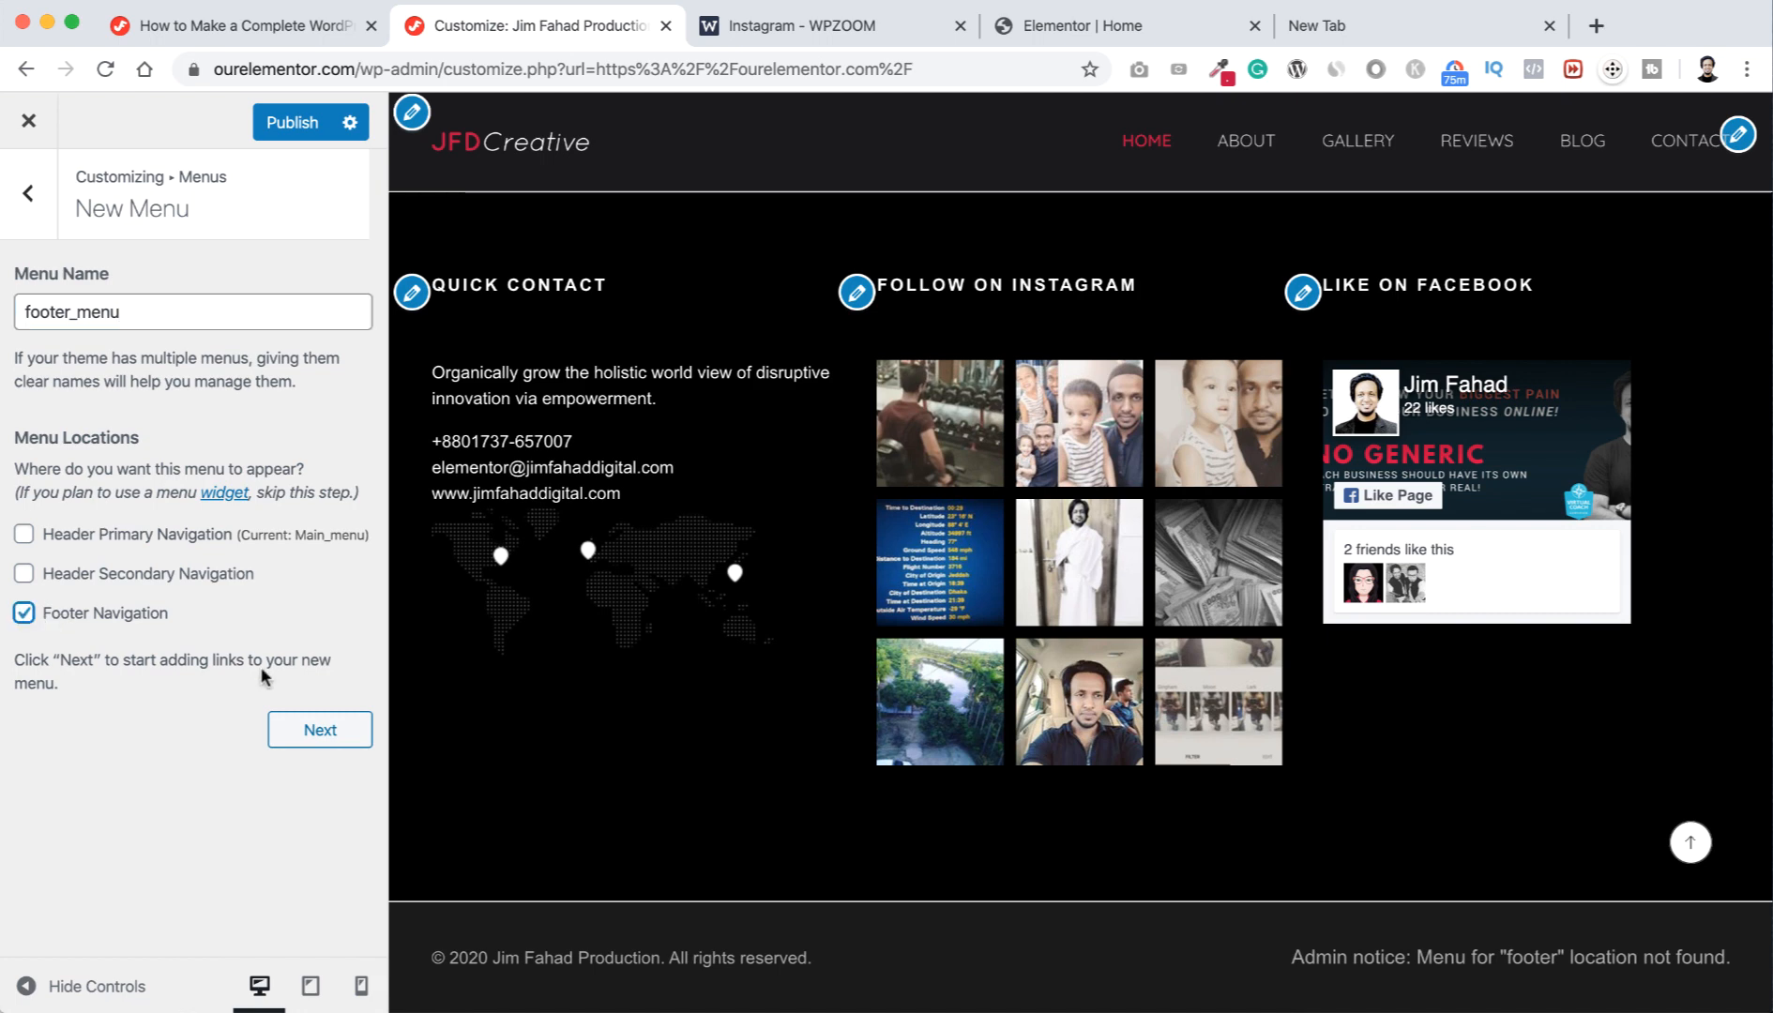
{"action": "left_click", "coordinate": [302, 732]}
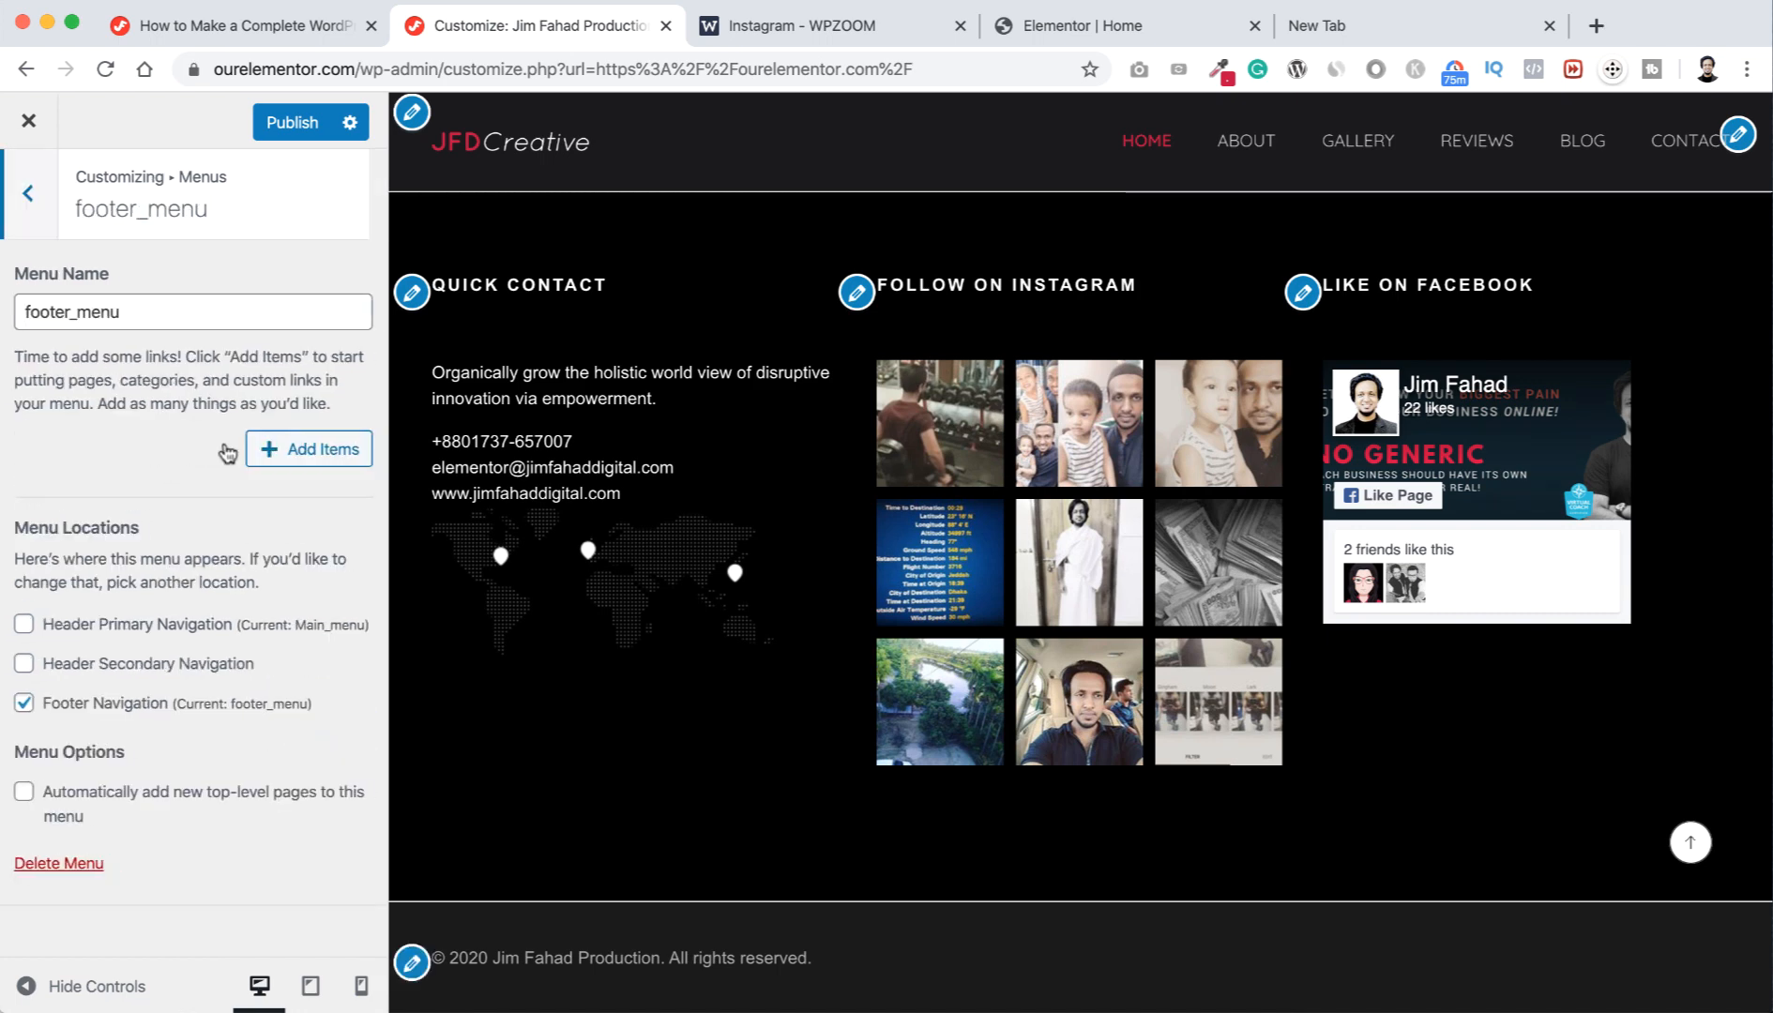
Step: Create a new page titled Privacy Policy as an item of footer_menu
{"action": "left_click", "coordinate": [297, 452]}
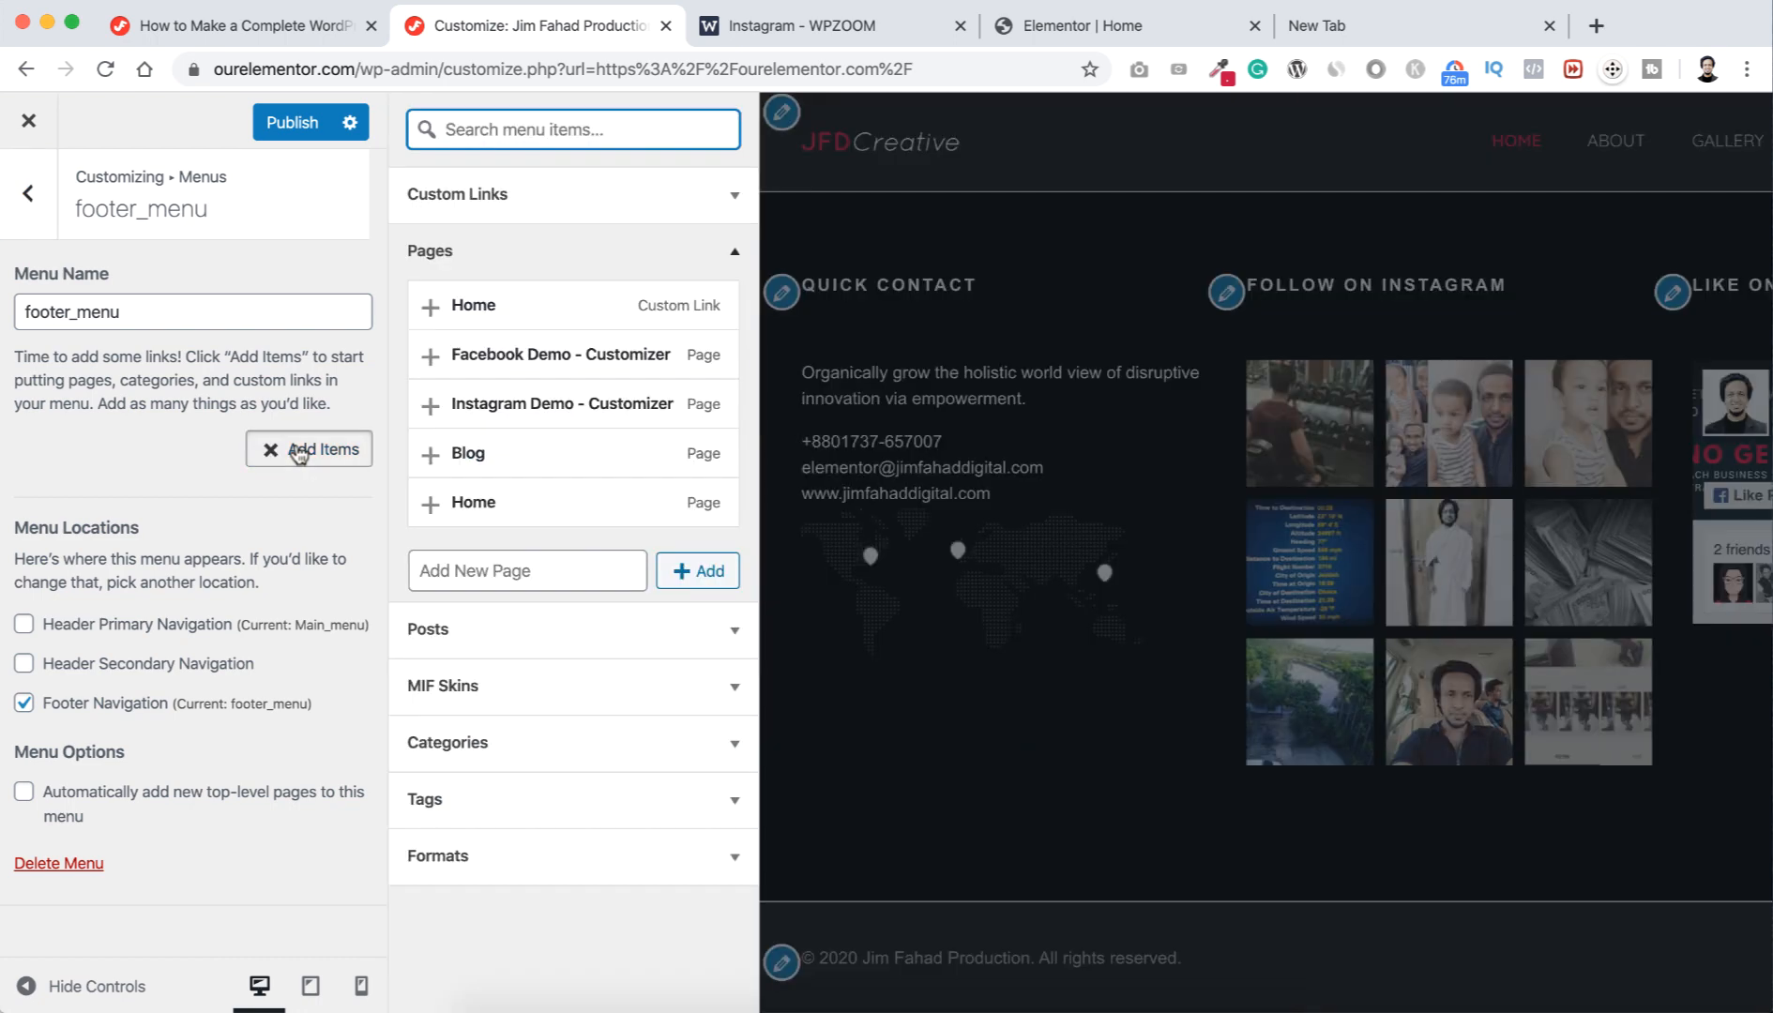
{"action": "left_click", "coordinate": [471, 566]}
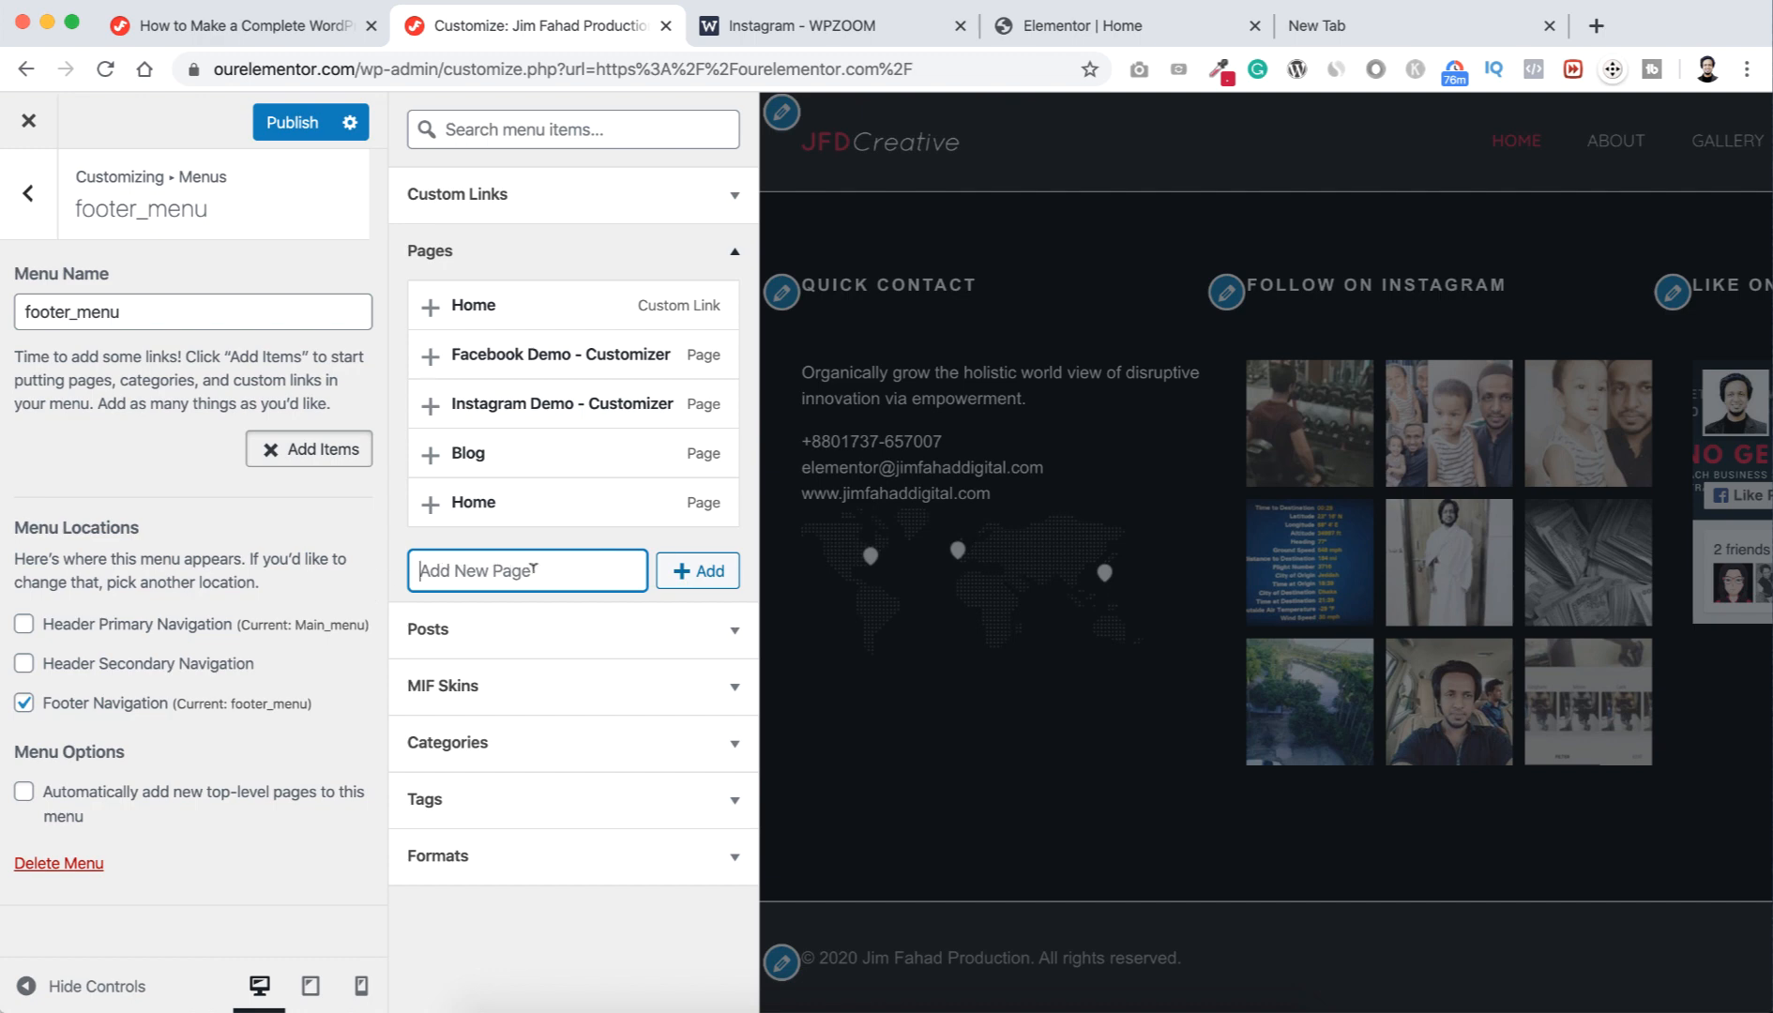
{"action": "type", "text": "Privacy Policy"}
{"action": "left_click", "coordinate": [683, 571]}
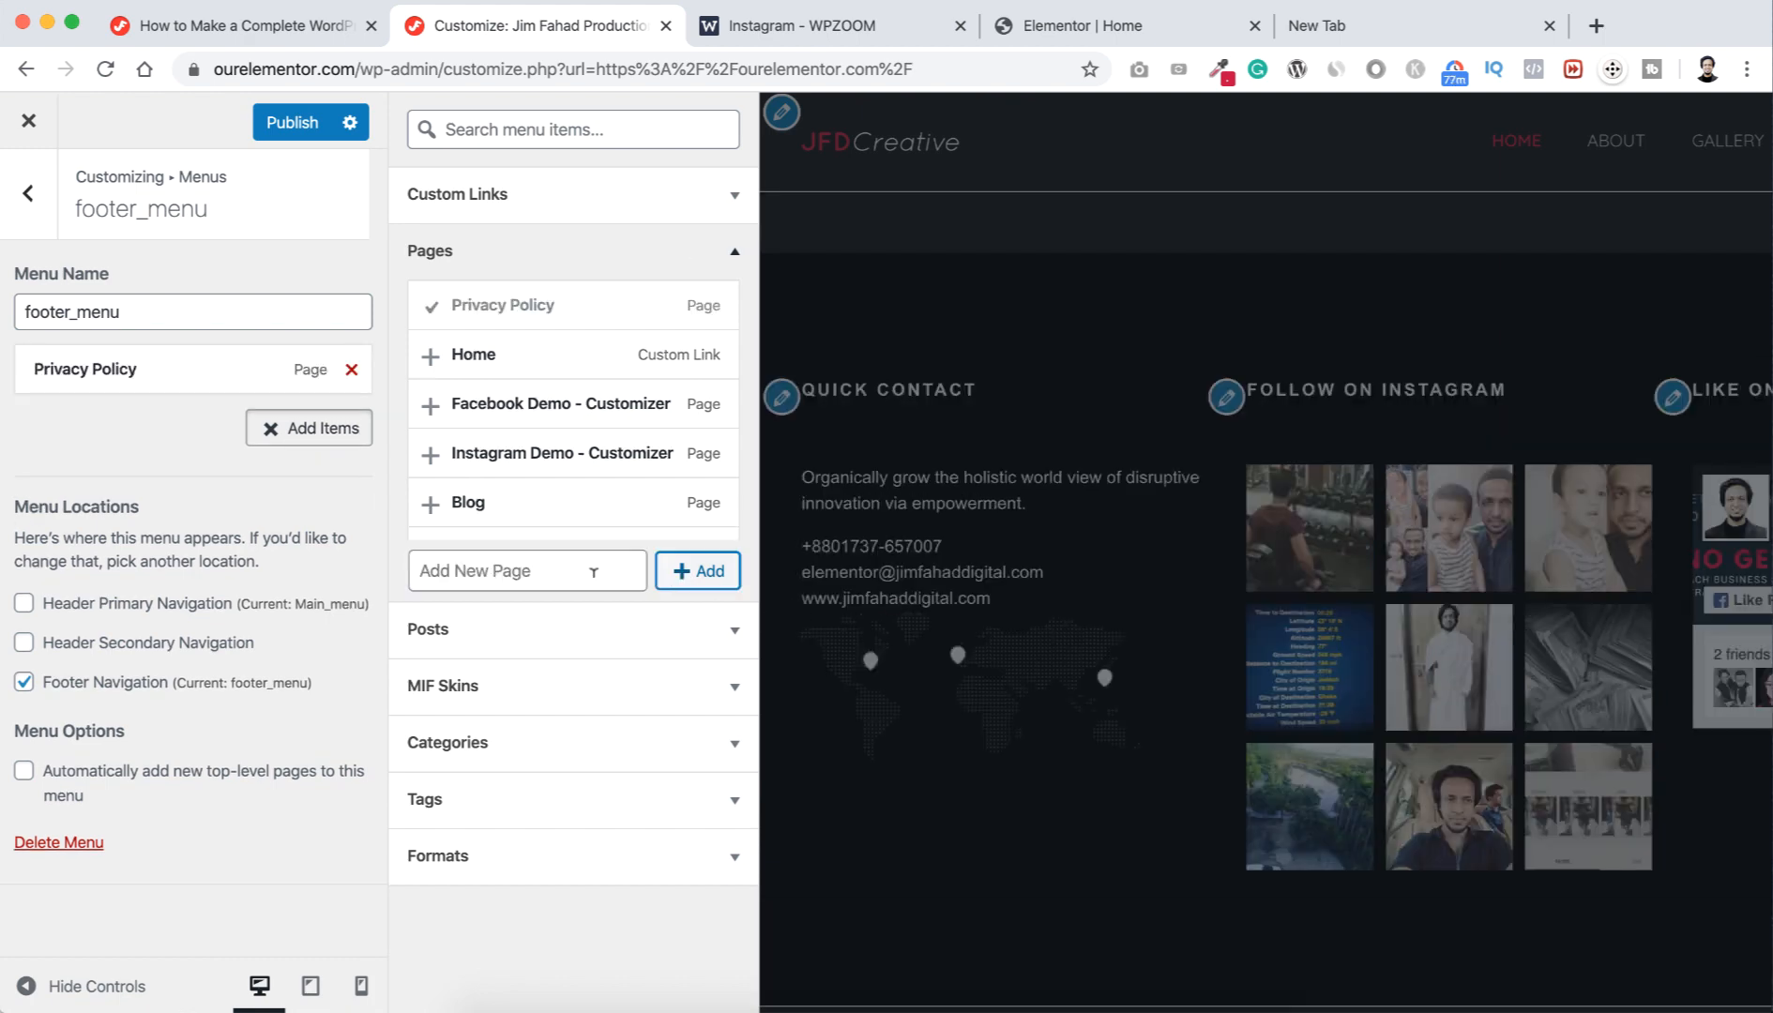
Step: Create a new page titled Disclaimer as an item of footer_menu and publish the changes
{"action": "left_click", "coordinate": [593, 571]}
{"action": "type", "text": "Discl"}
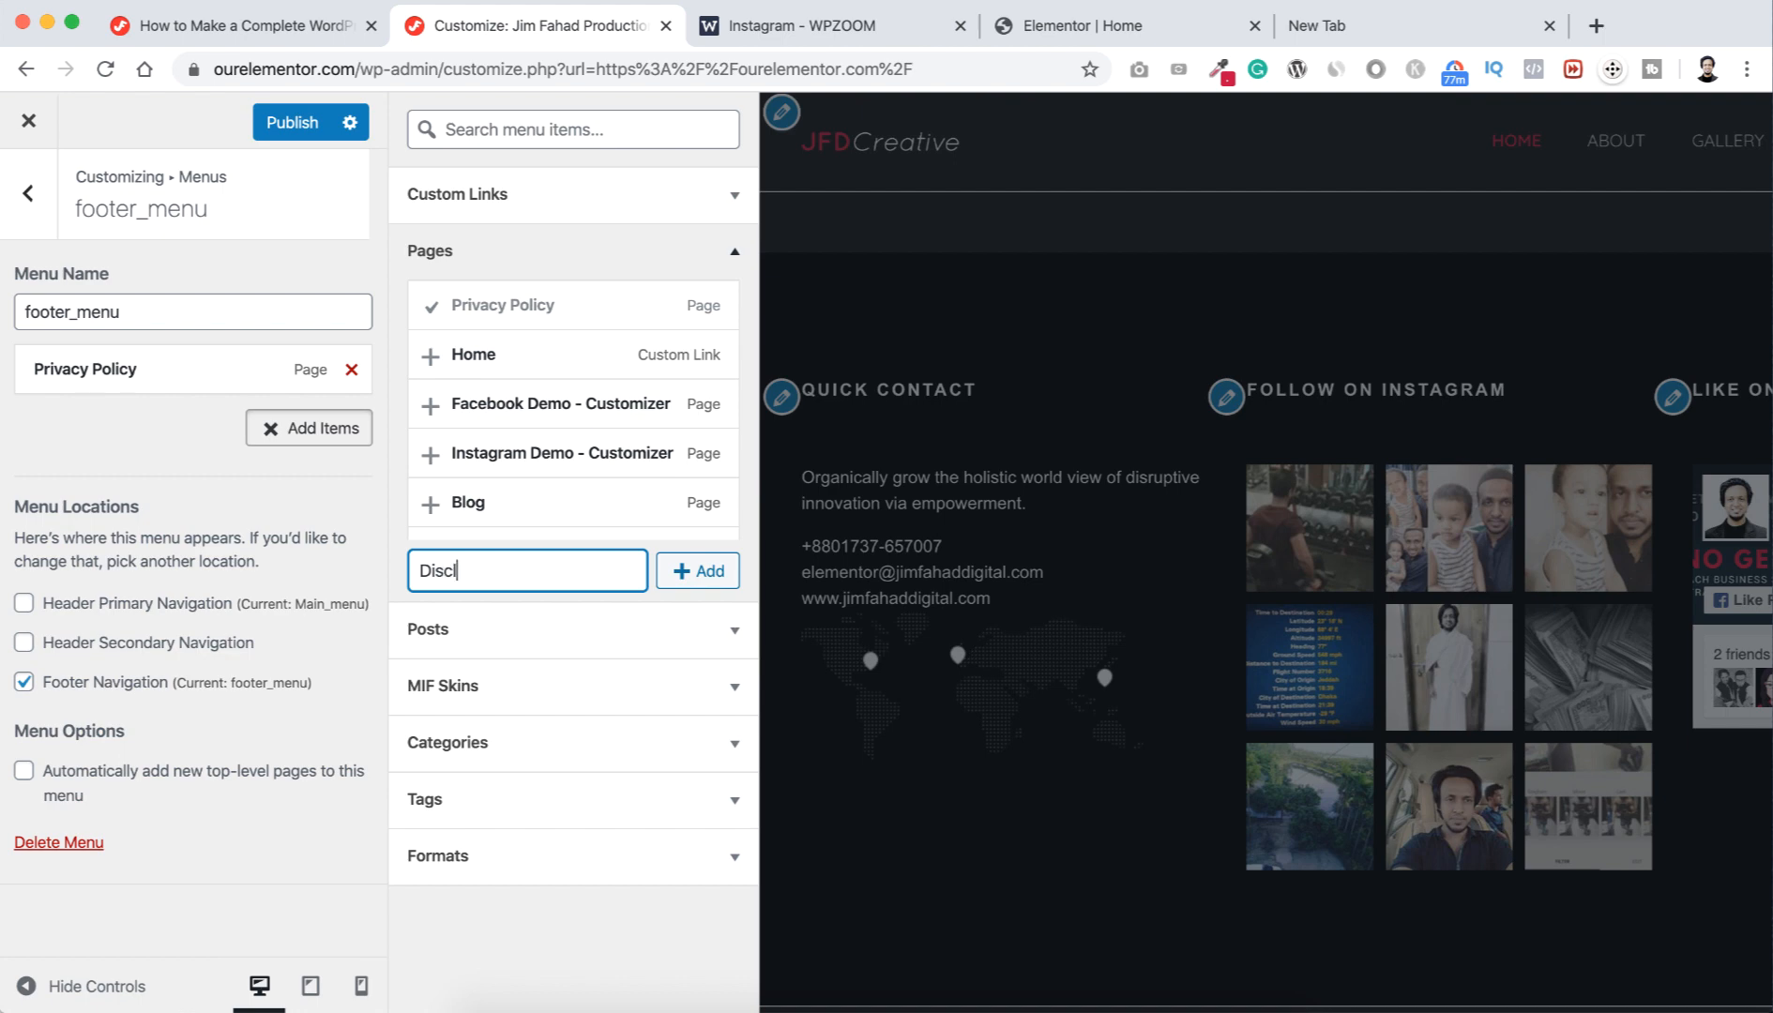
{"action": "type", "text": "aimer"}
{"action": "left_click", "coordinate": [689, 571]}
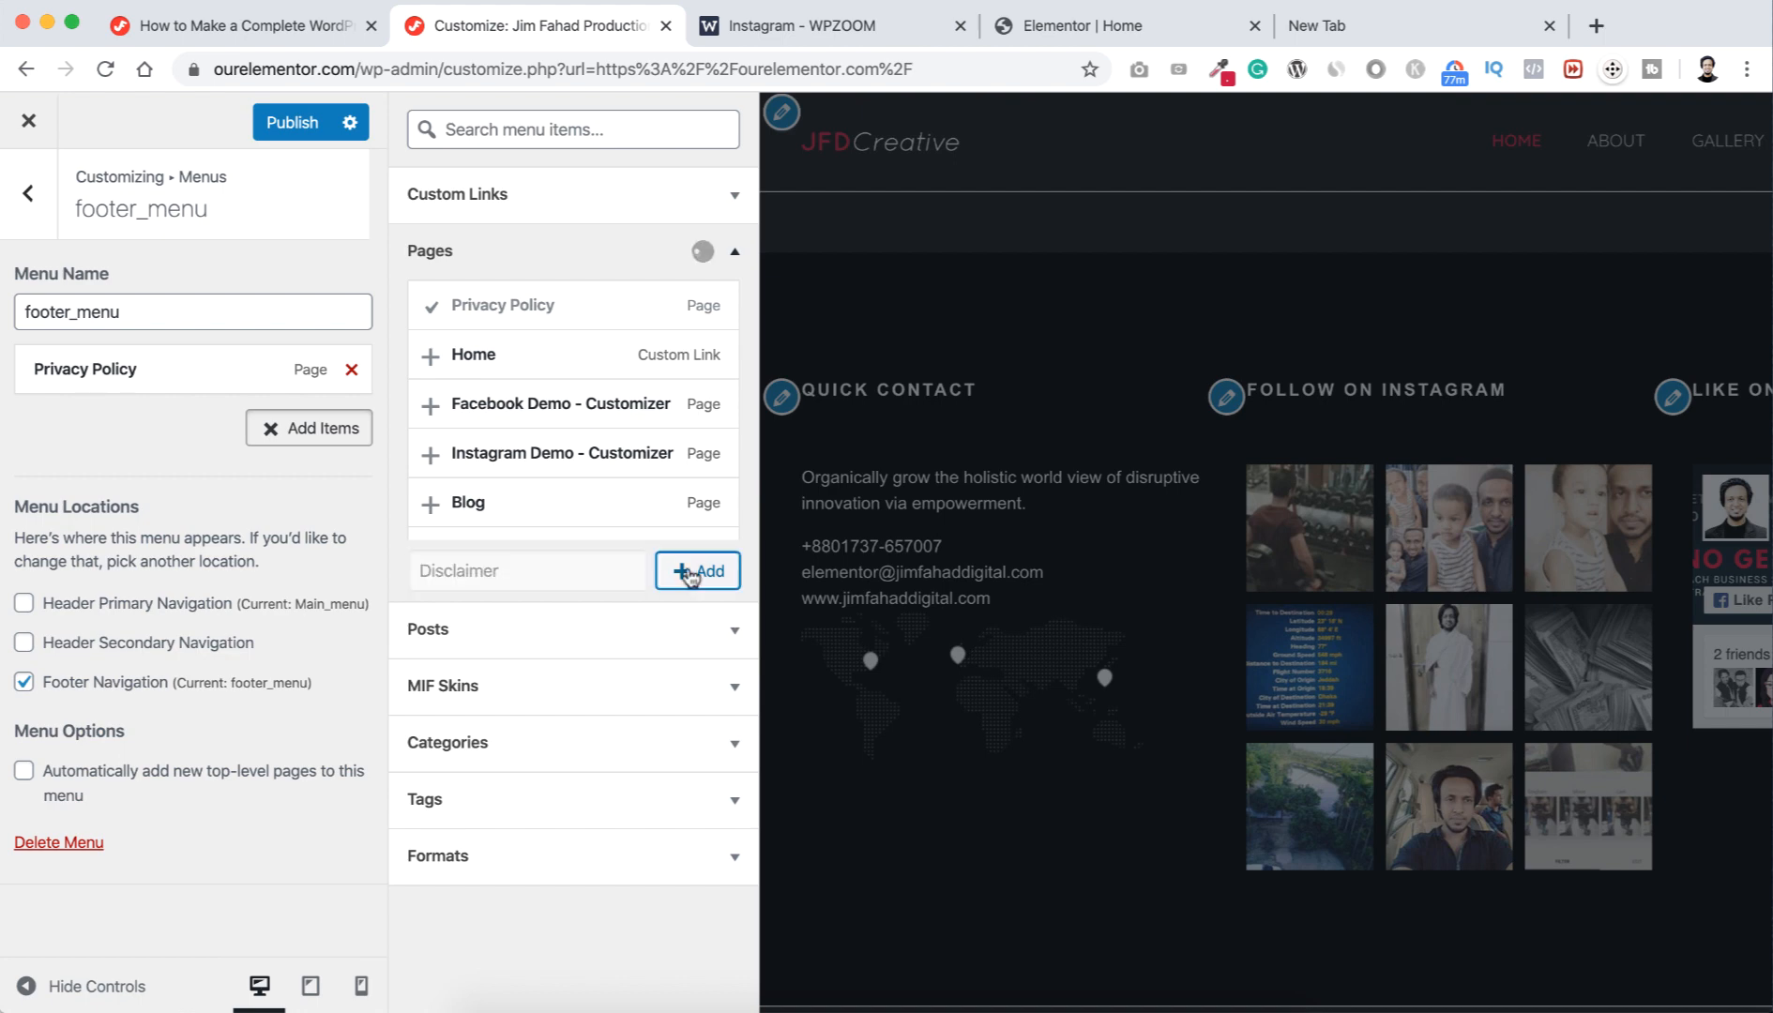
{"action": "left_click", "coordinate": [290, 122]}
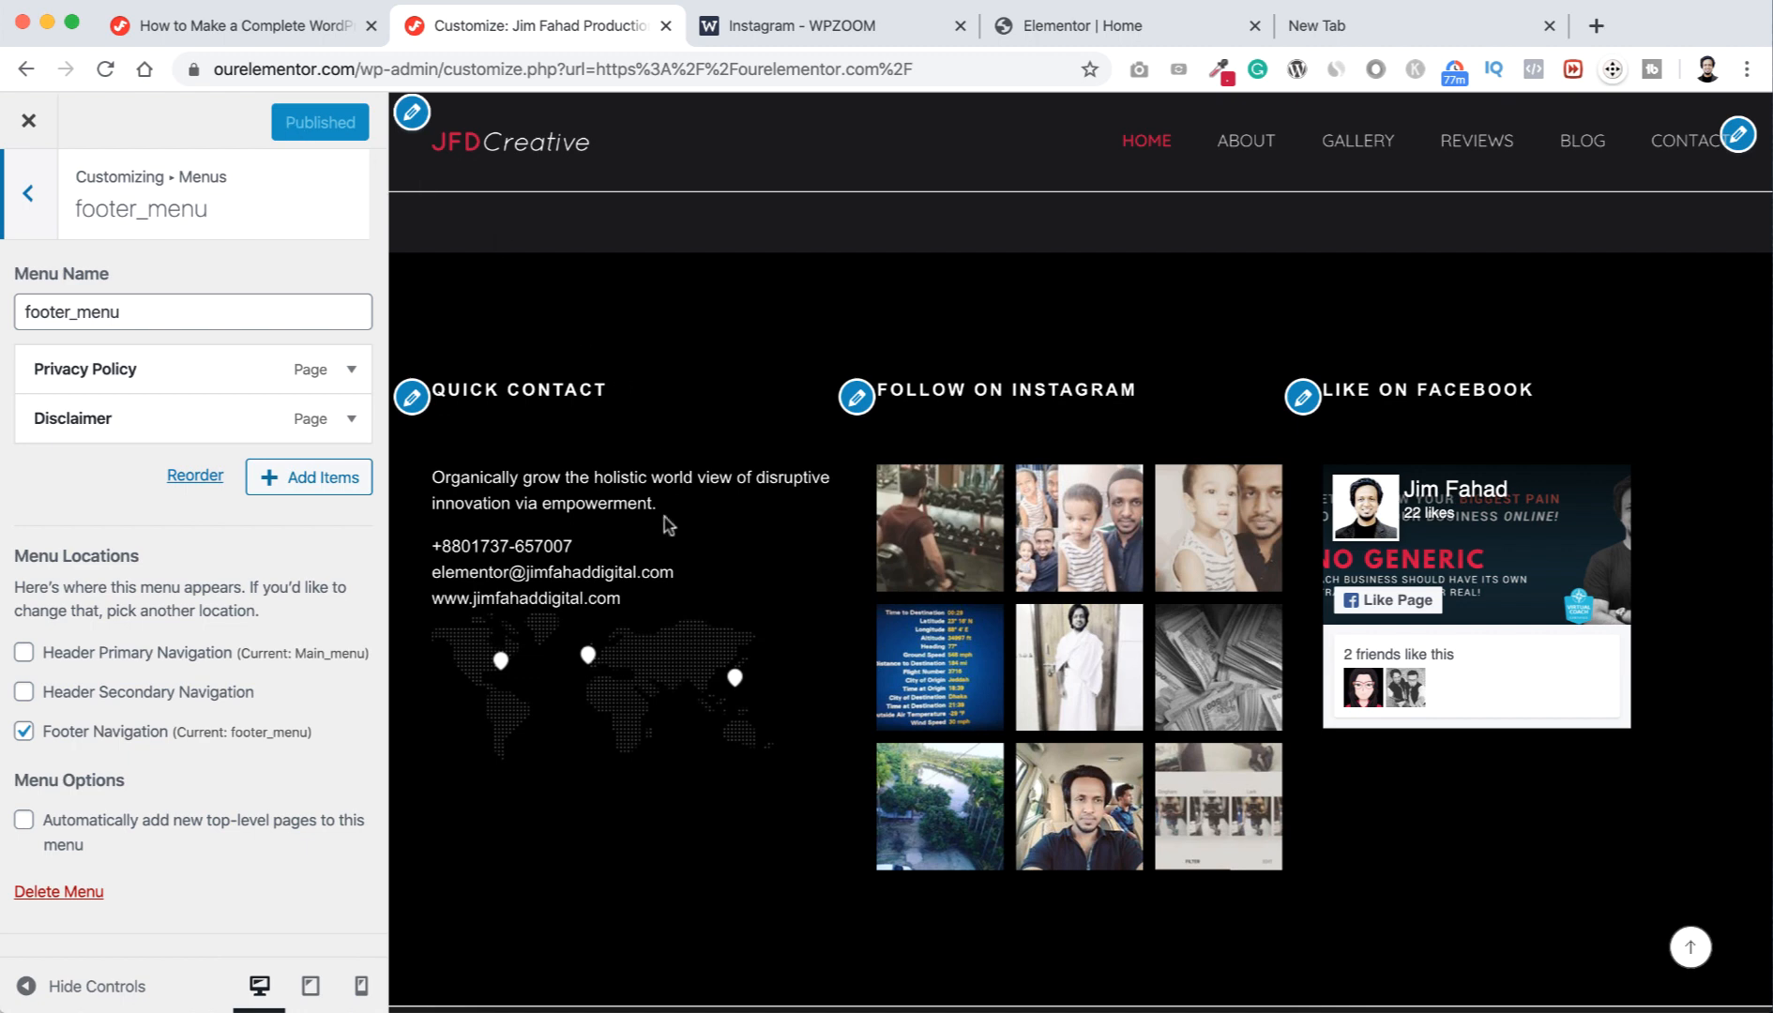
{"action": "scroll", "coordinate": [663, 517], "scroll_direction": "down", "scroll_amount": 2}
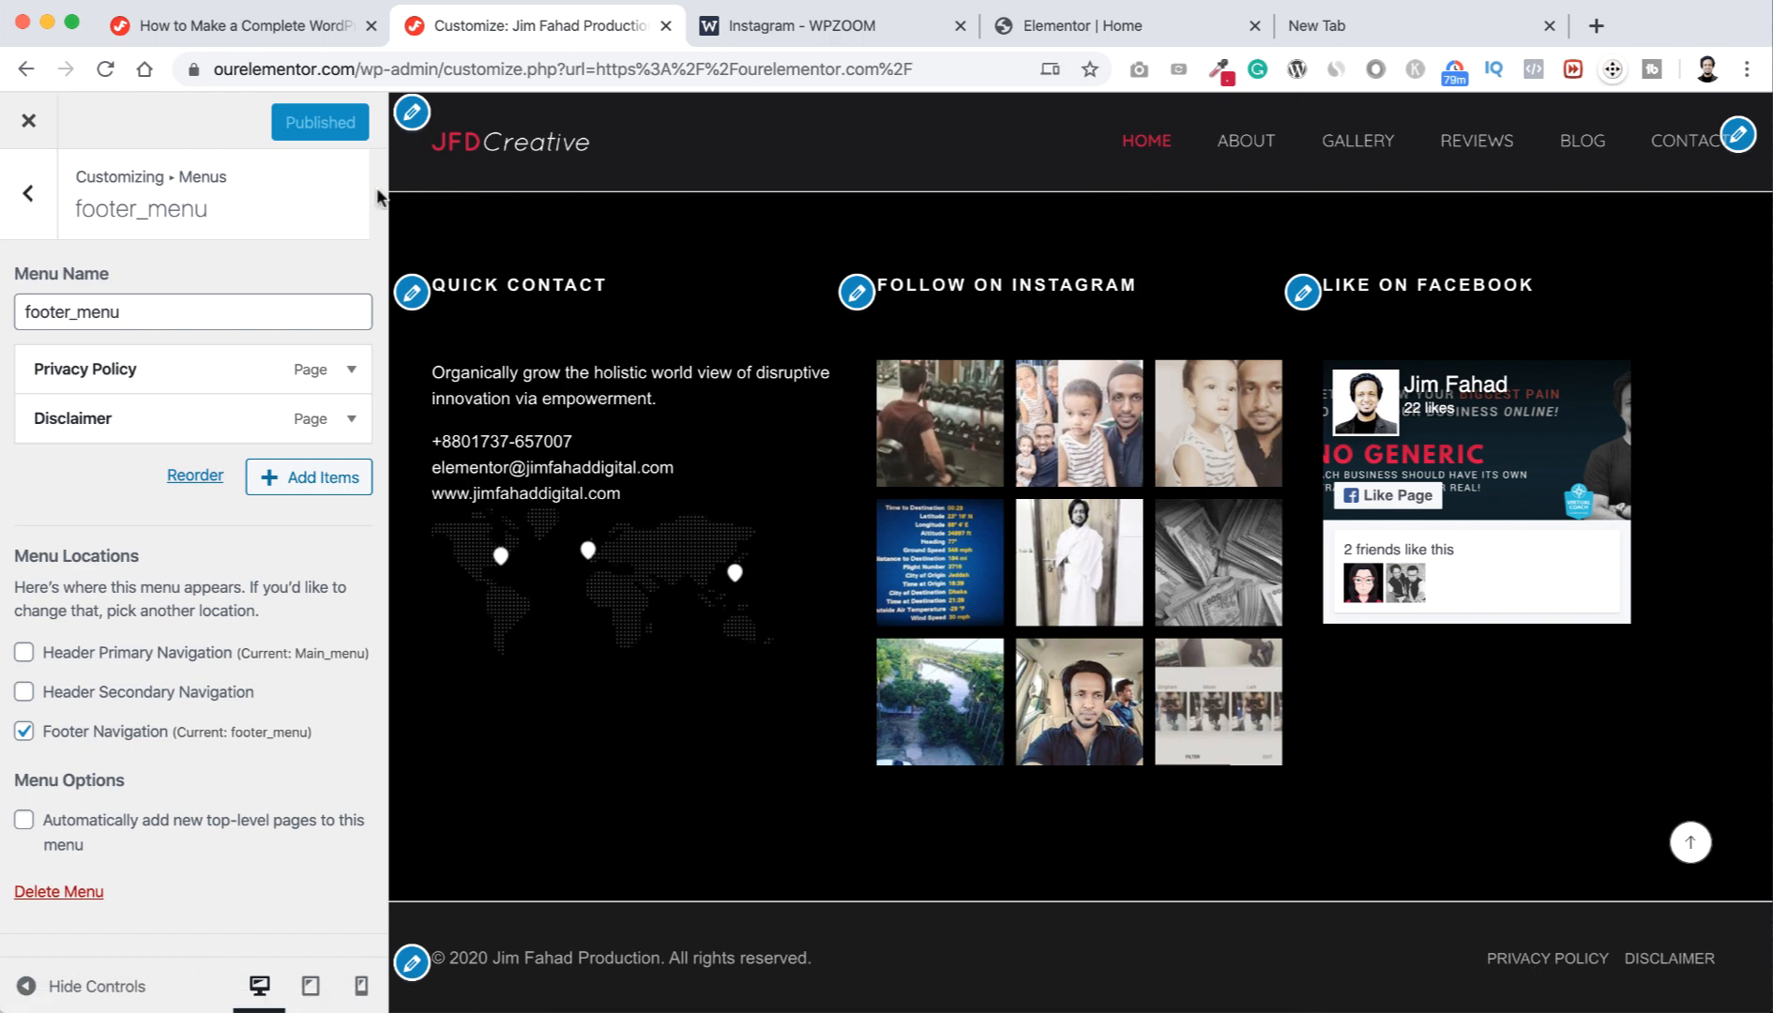
Step: Leave the customizer and open the list of all pages in the WordPress dashboard
{"action": "left_click", "coordinate": [28, 121]}
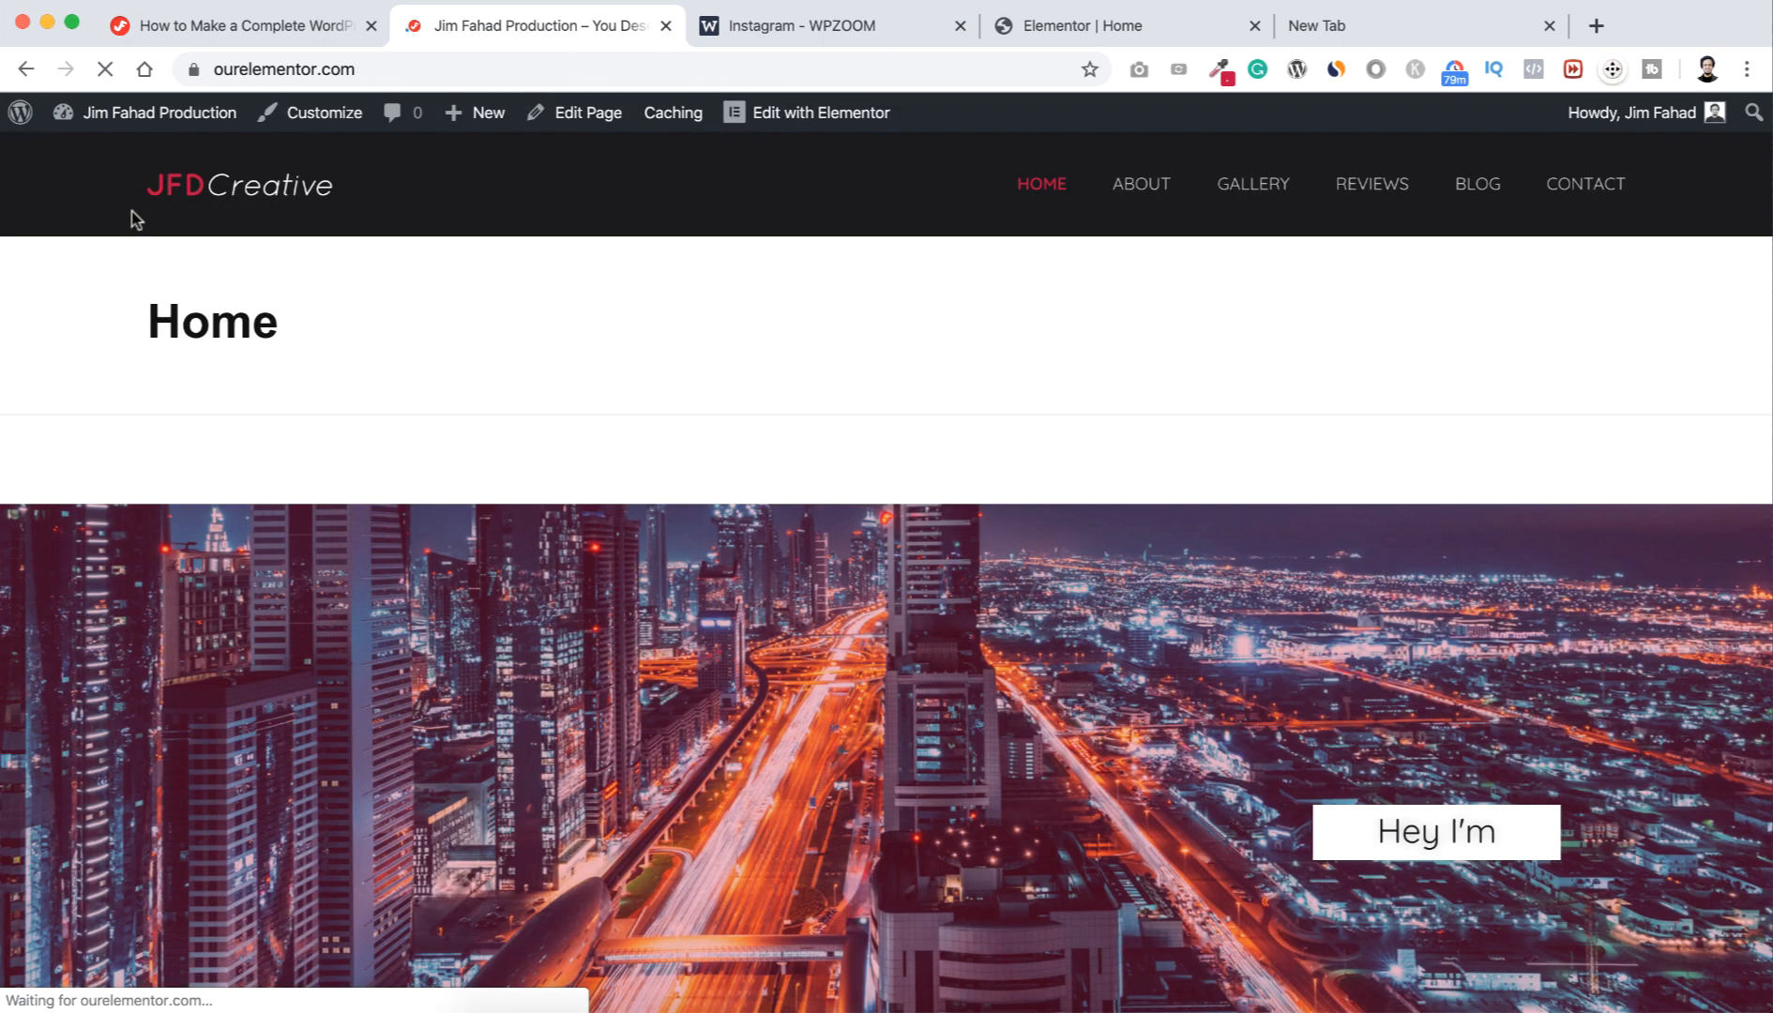
{"action": "mouse_move", "coordinate": [129, 116]}
{"action": "left_click", "coordinate": [113, 163]}
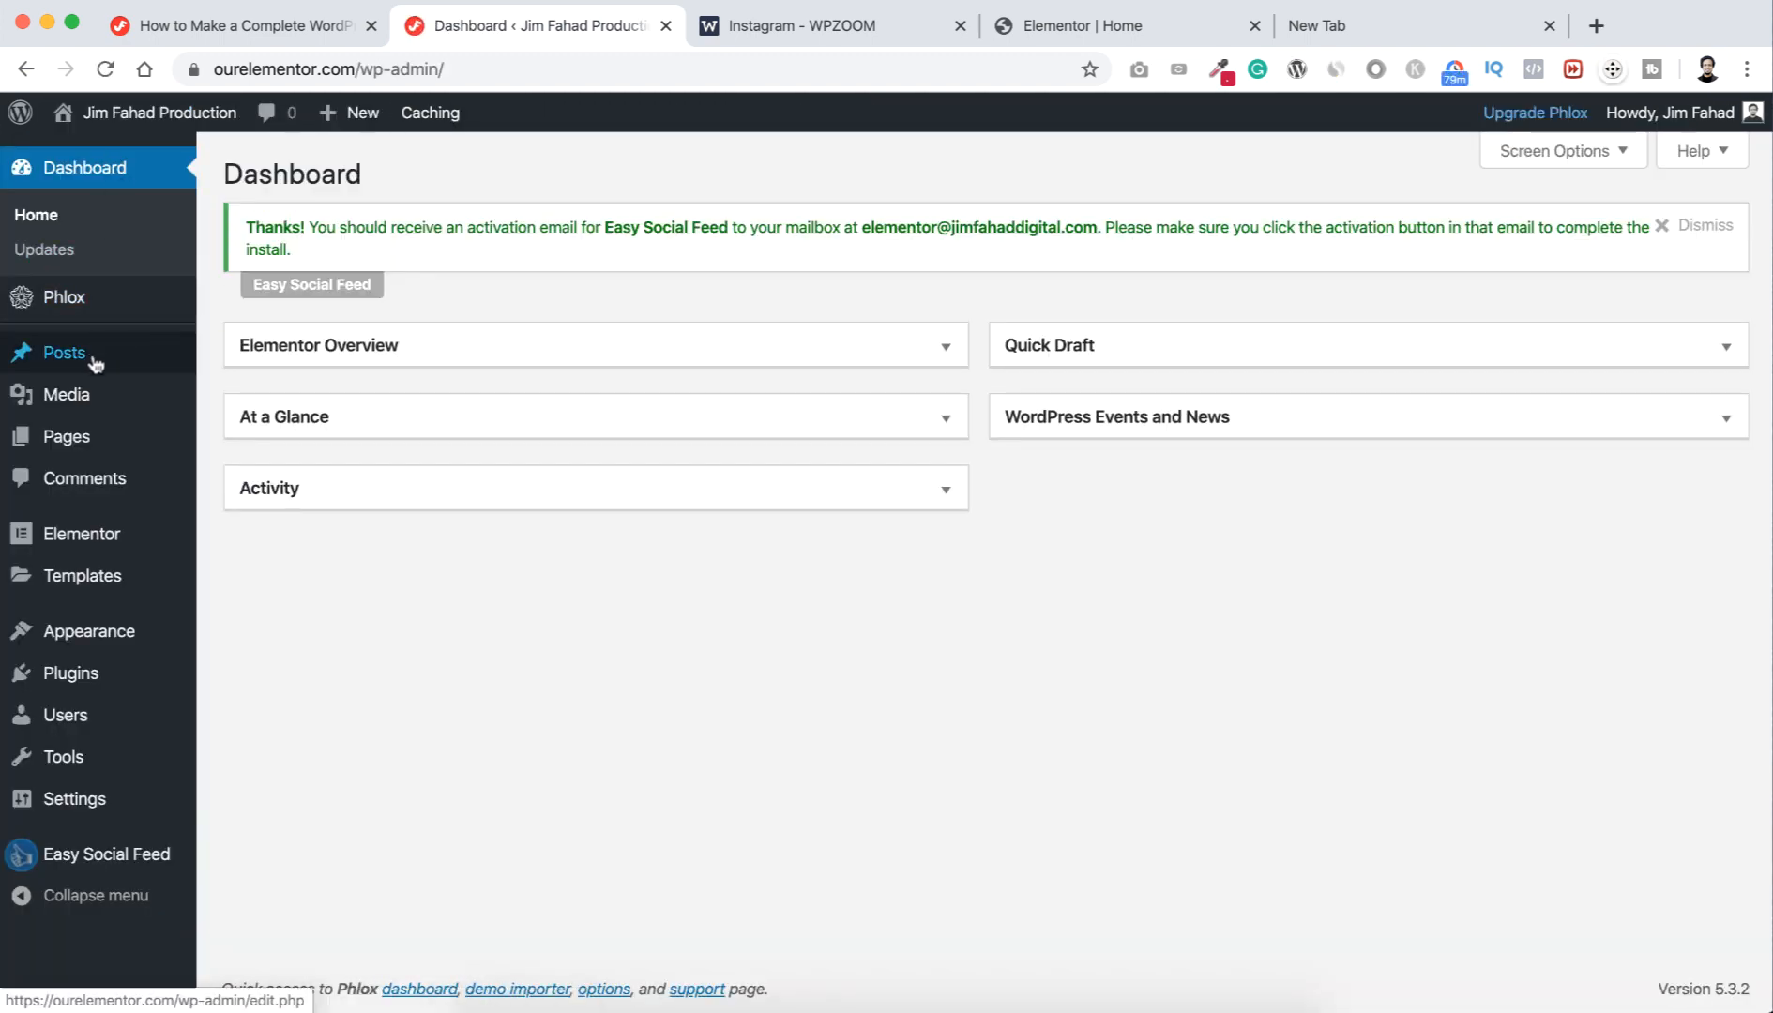
{"action": "mouse_move", "coordinate": [95, 392]}
{"action": "mouse_move", "coordinate": [89, 438]}
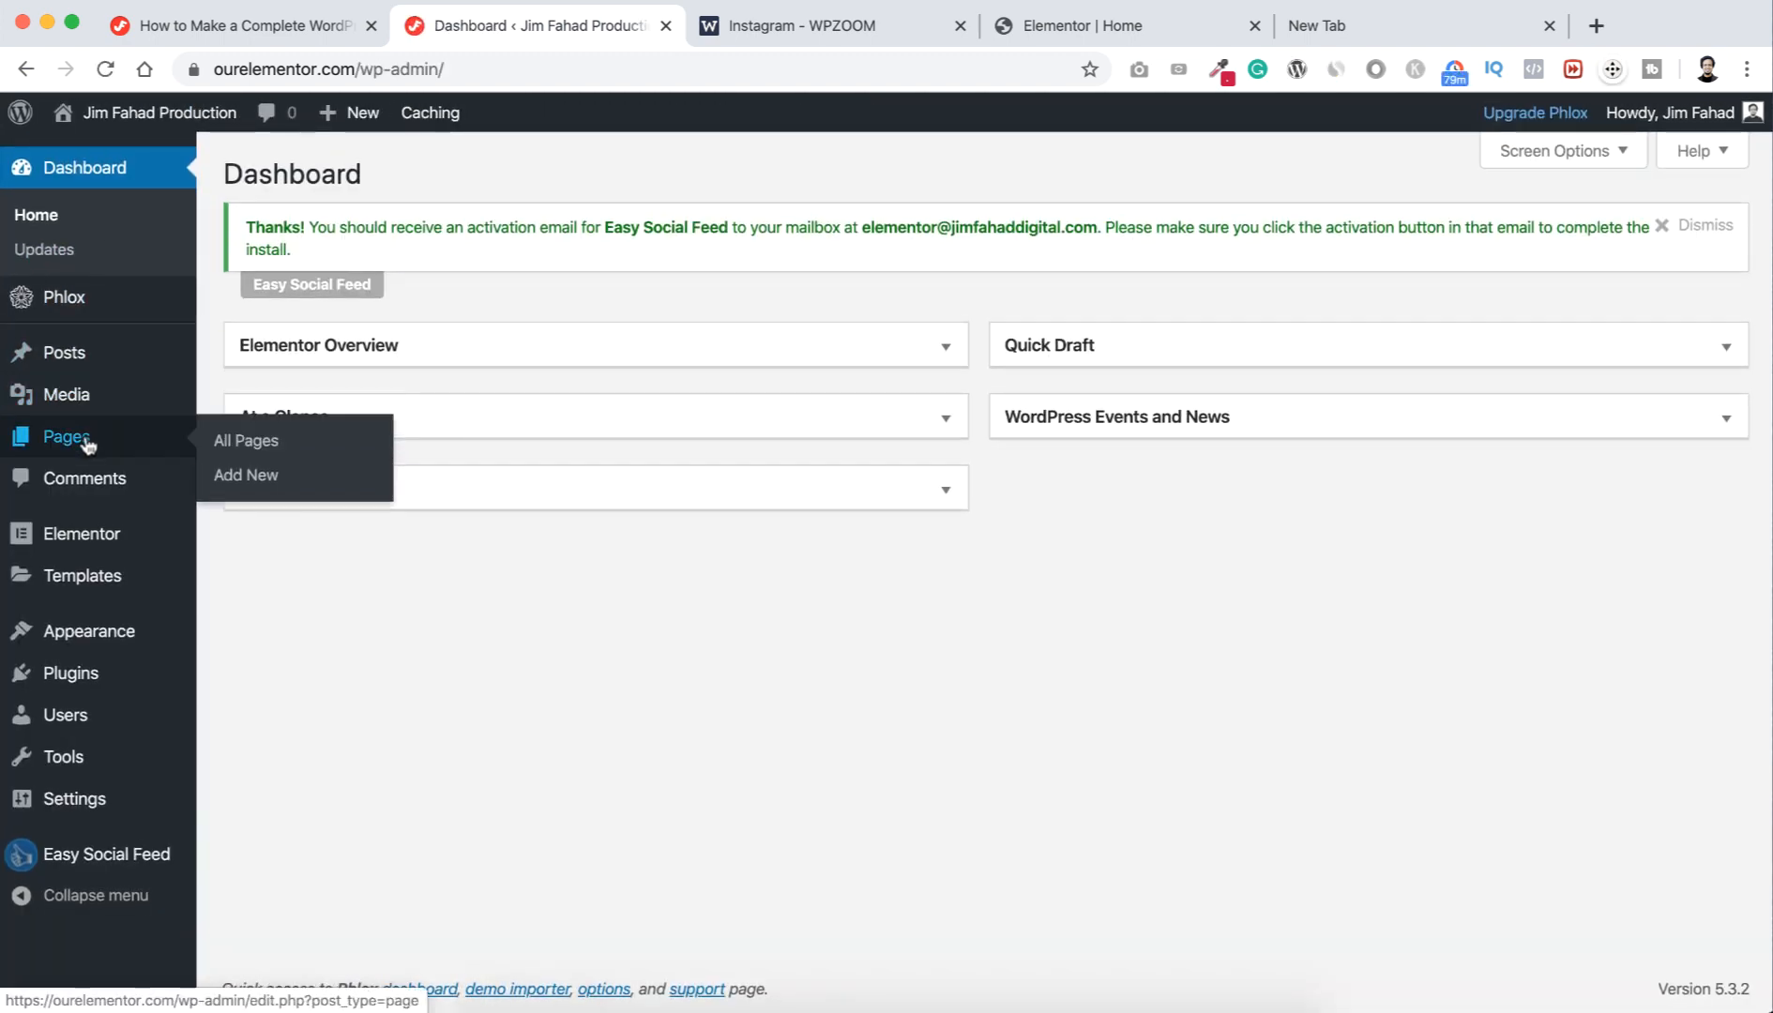
{"action": "left_click", "coordinate": [226, 443]}
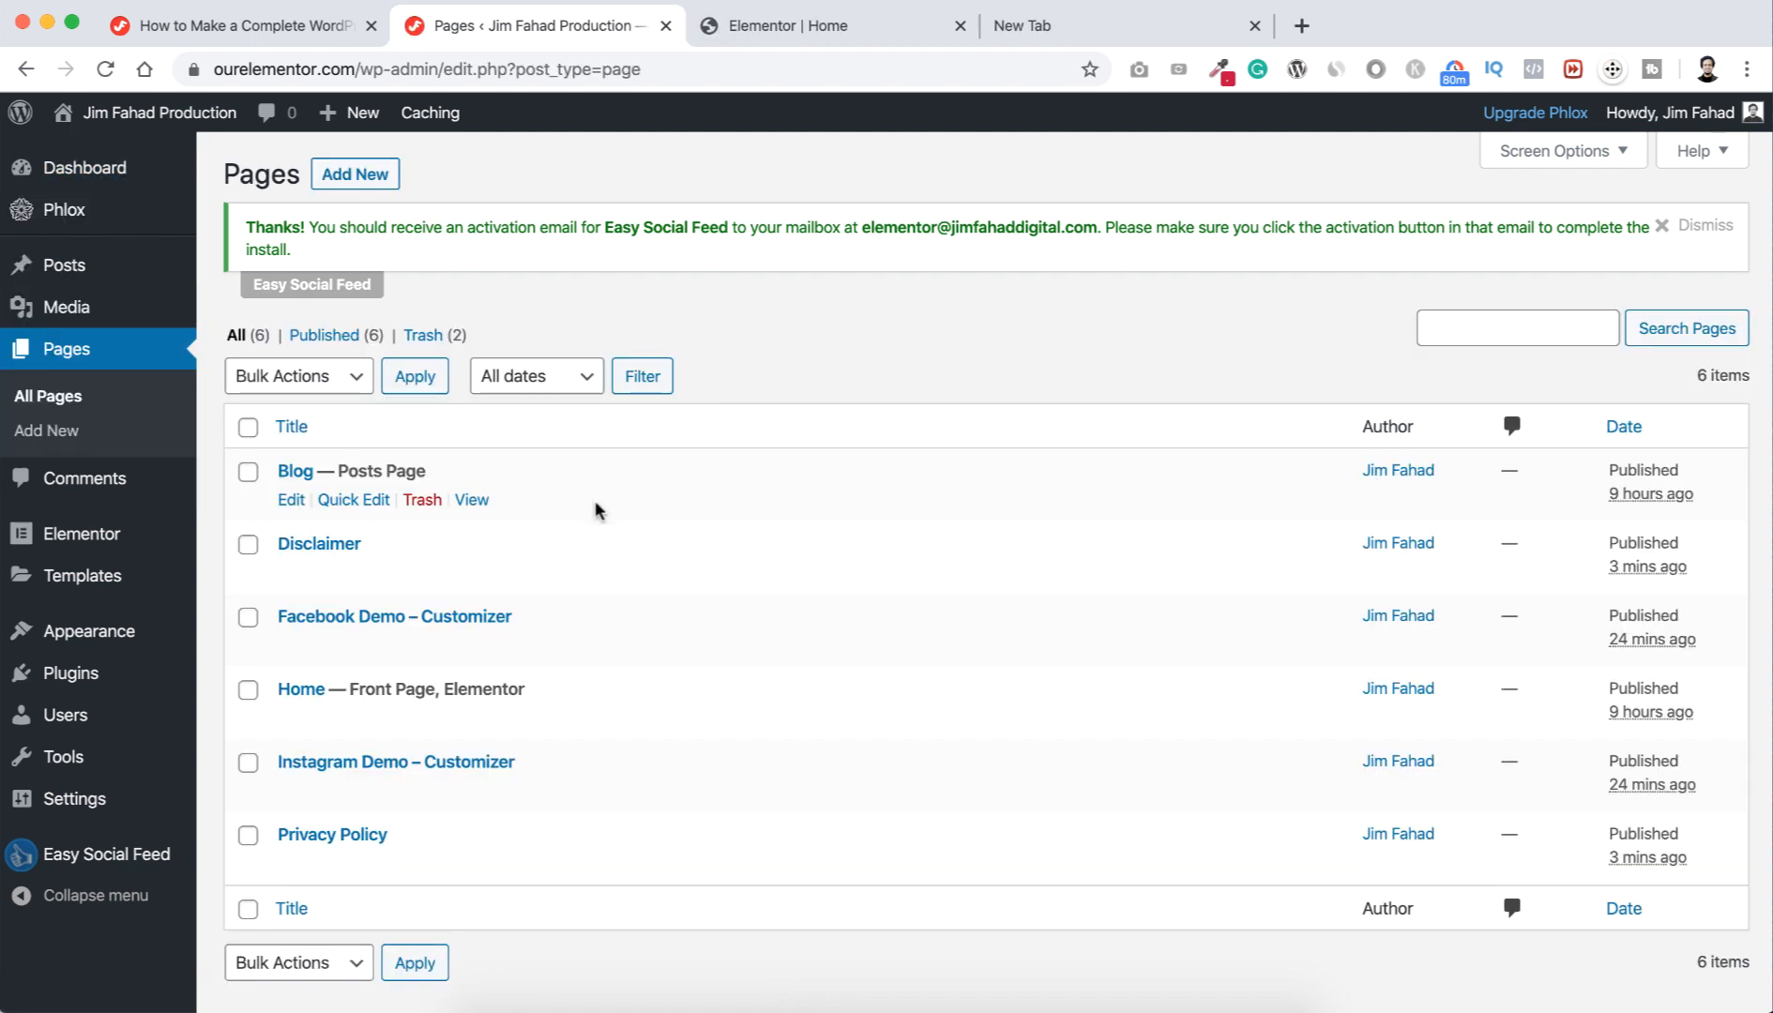
Step: Edit the Privacy Policy page, paste the copied privacy policy text into its content and update the page
{"action": "scroll", "coordinate": [586, 535], "scroll_direction": "down", "scroll_amount": 2}
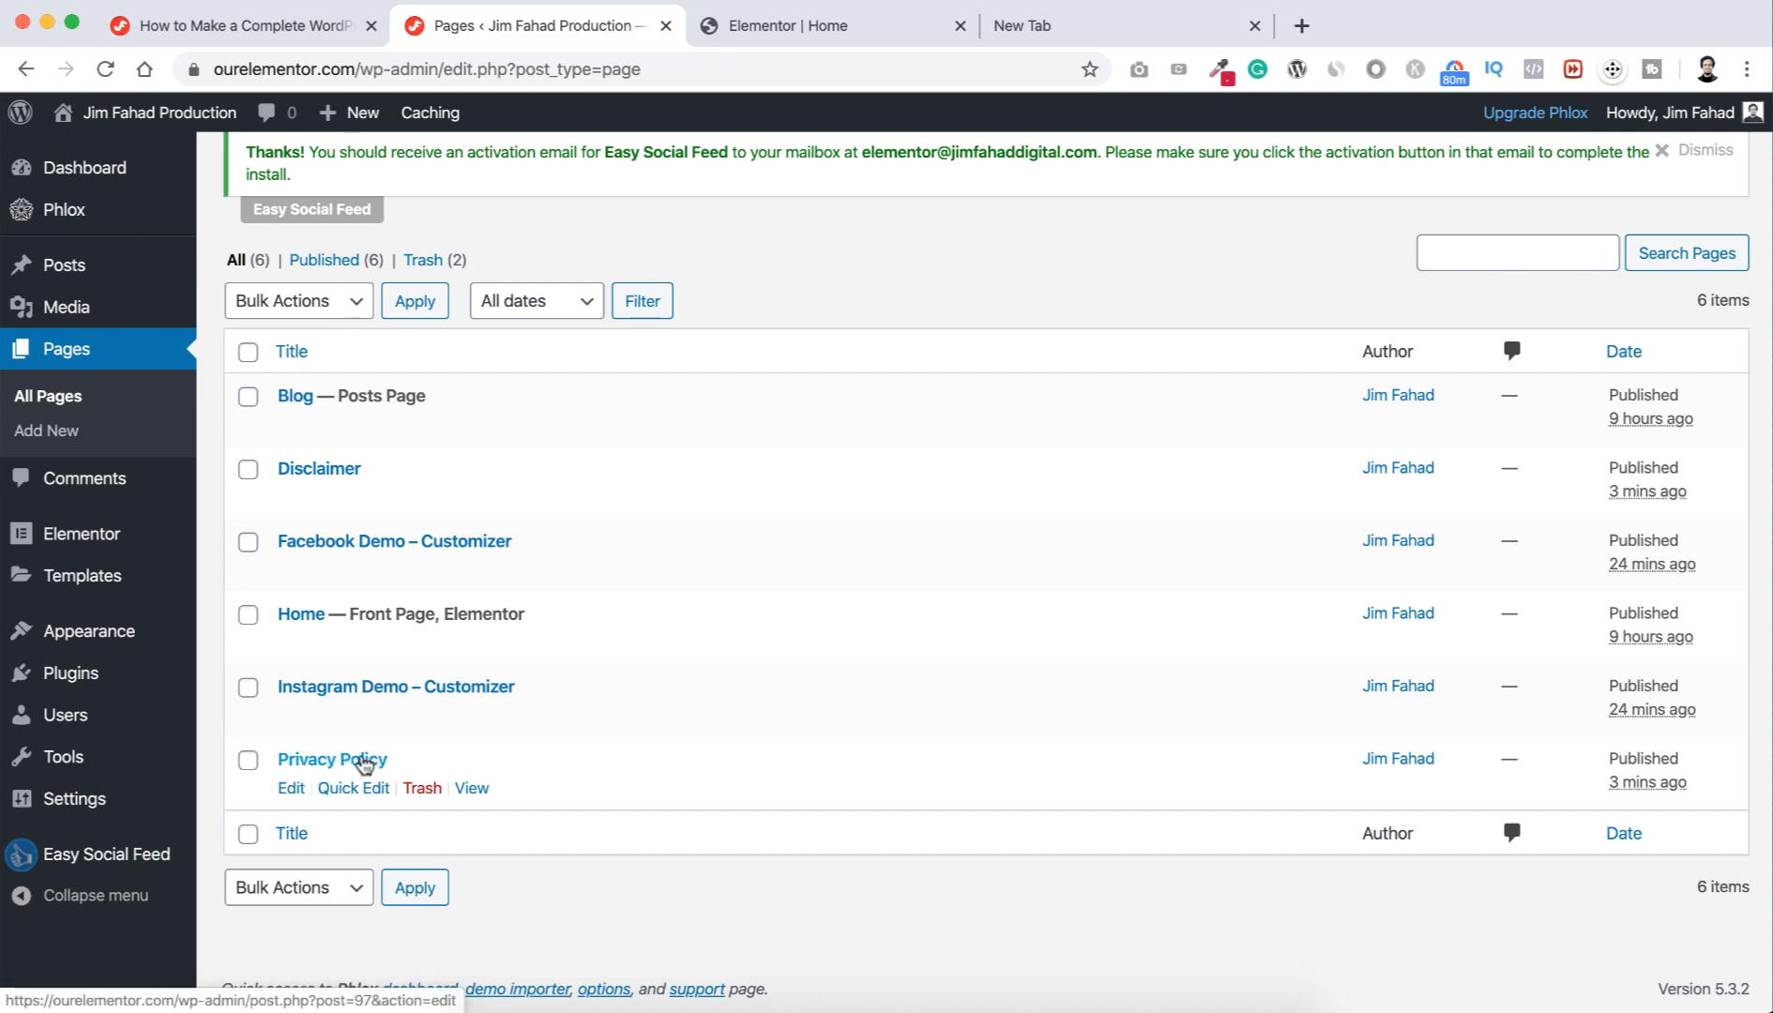
{"action": "left_click", "coordinate": [292, 790]}
{"action": "scroll", "coordinate": [309, 763], "scroll_direction": "down", "scroll_amount": 3}
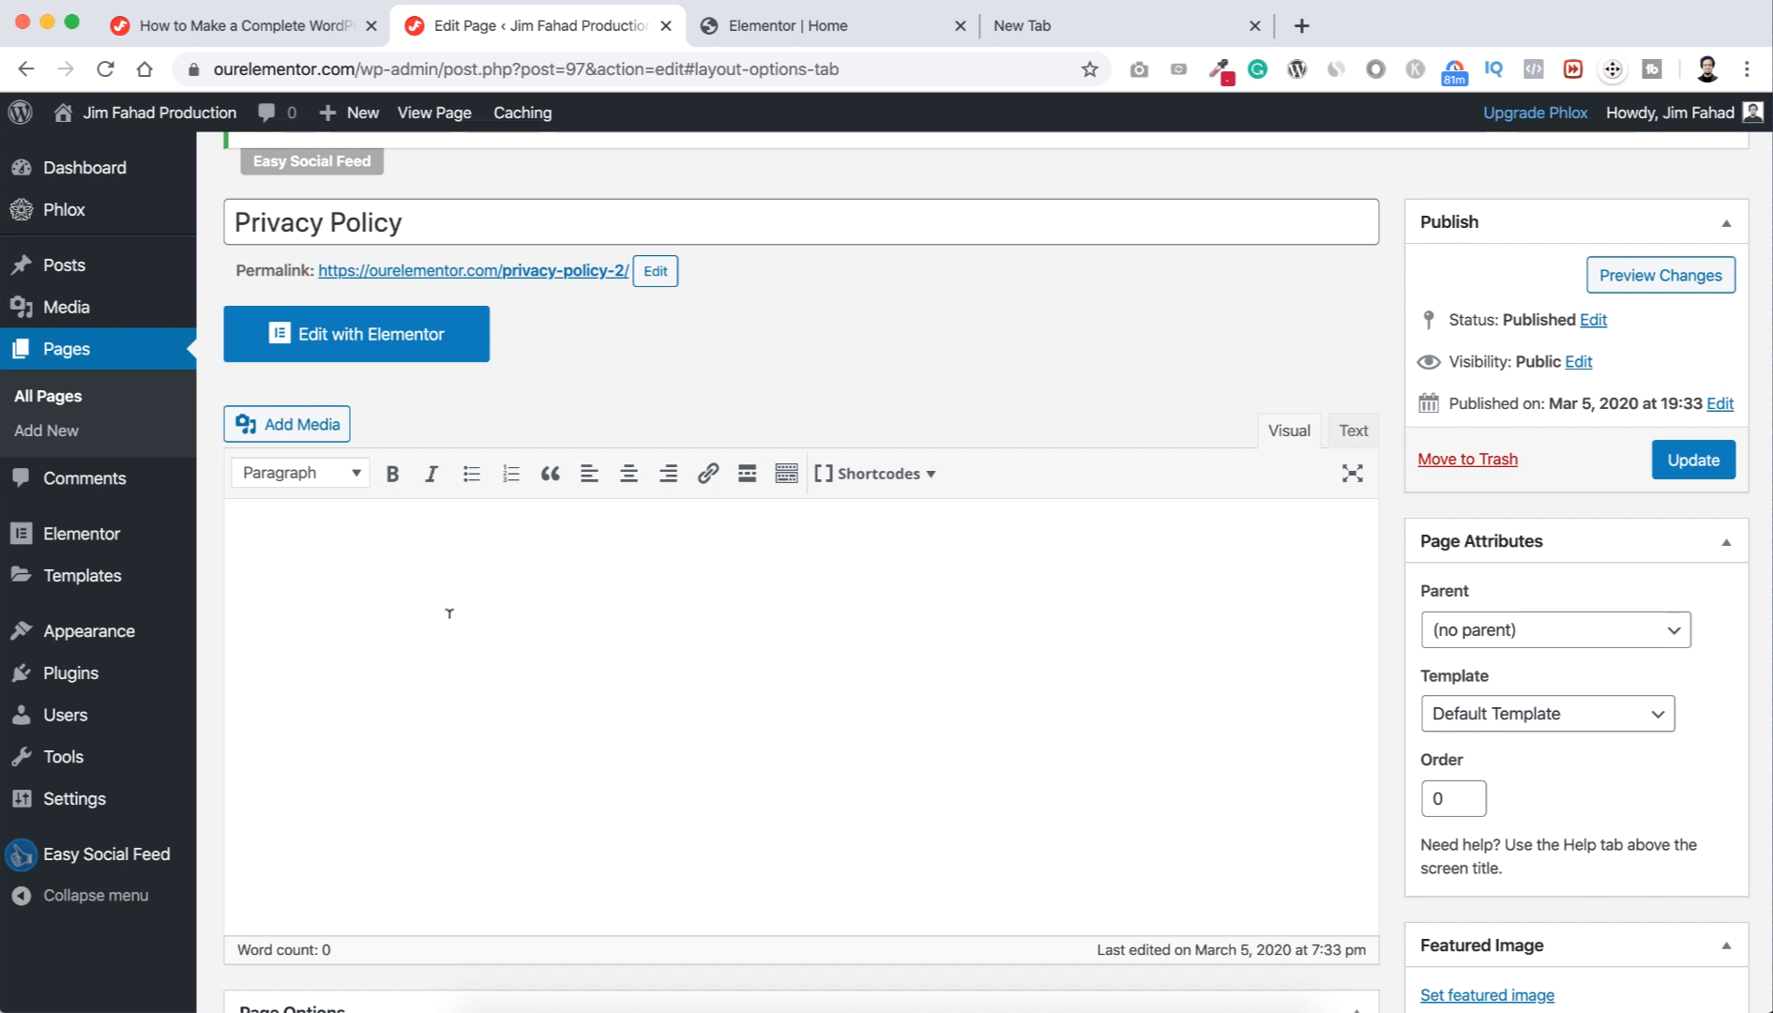
{"action": "left_click", "coordinate": [357, 551]}
{"action": "key", "text": "ctrl+v"}
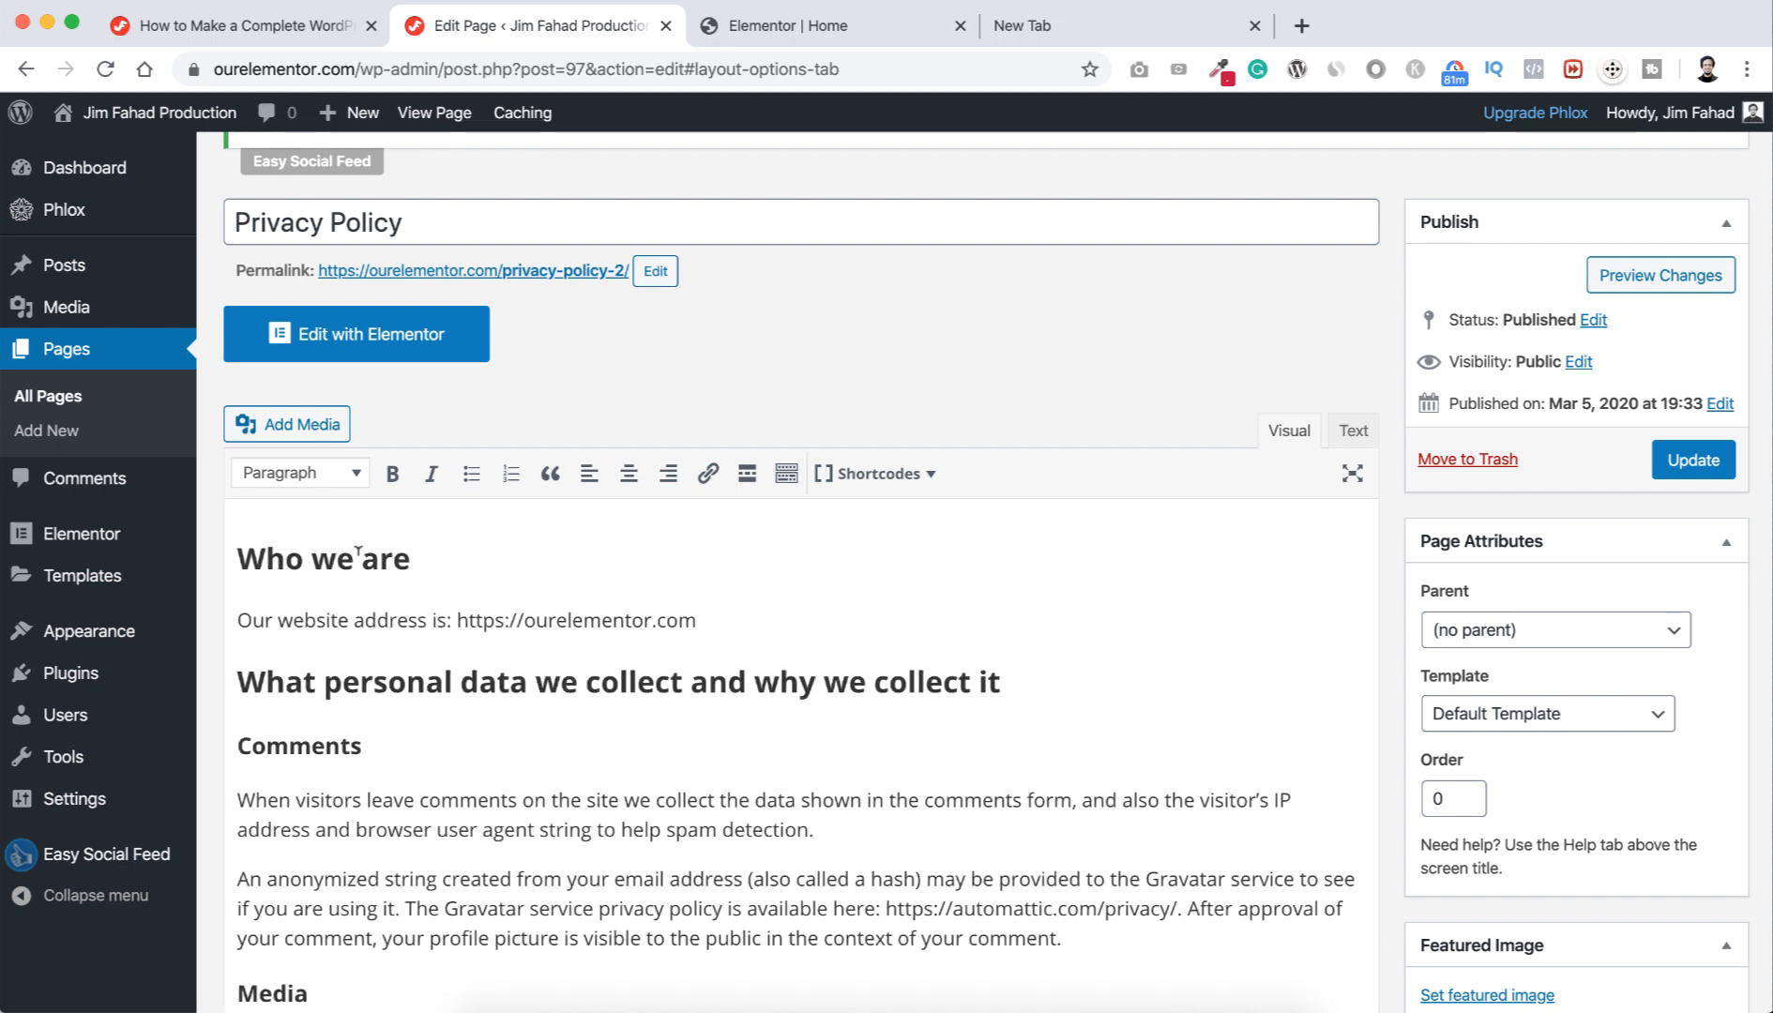
{"action": "left_click", "coordinate": [1680, 464]}
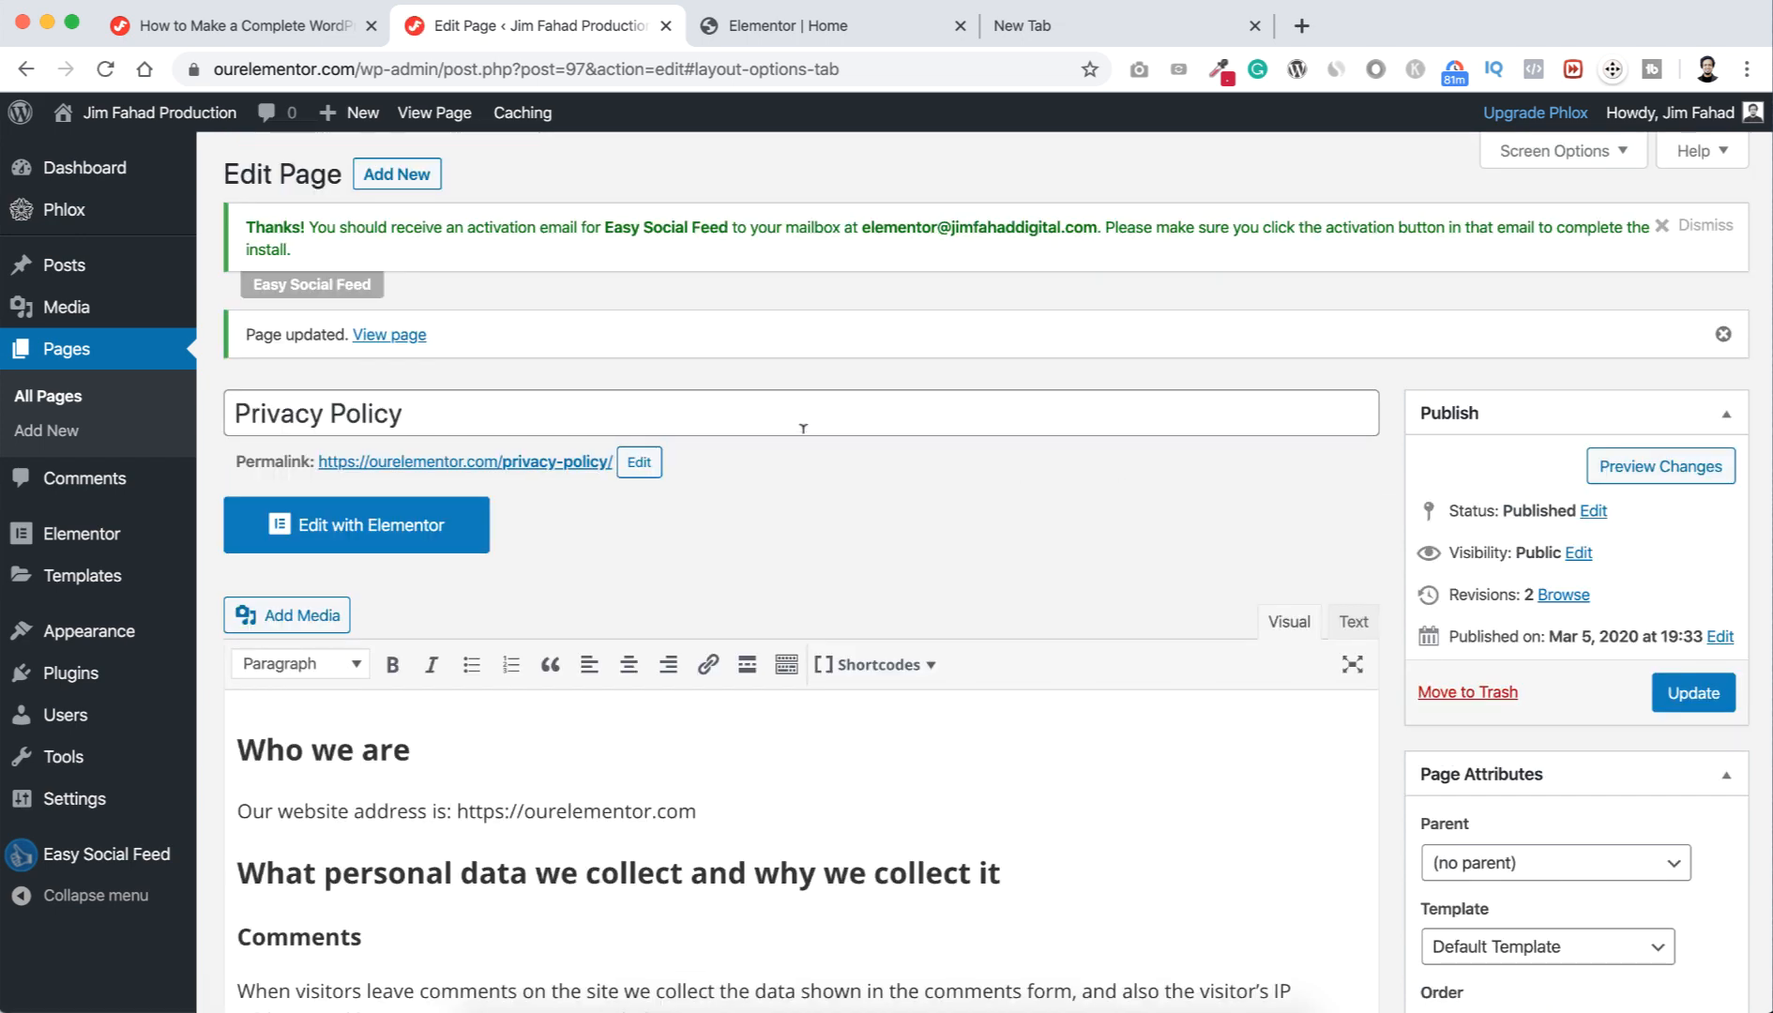
Step: View the live Privacy Policy page in a new tab and look through its content
{"action": "right_click", "coordinate": [485, 466]}
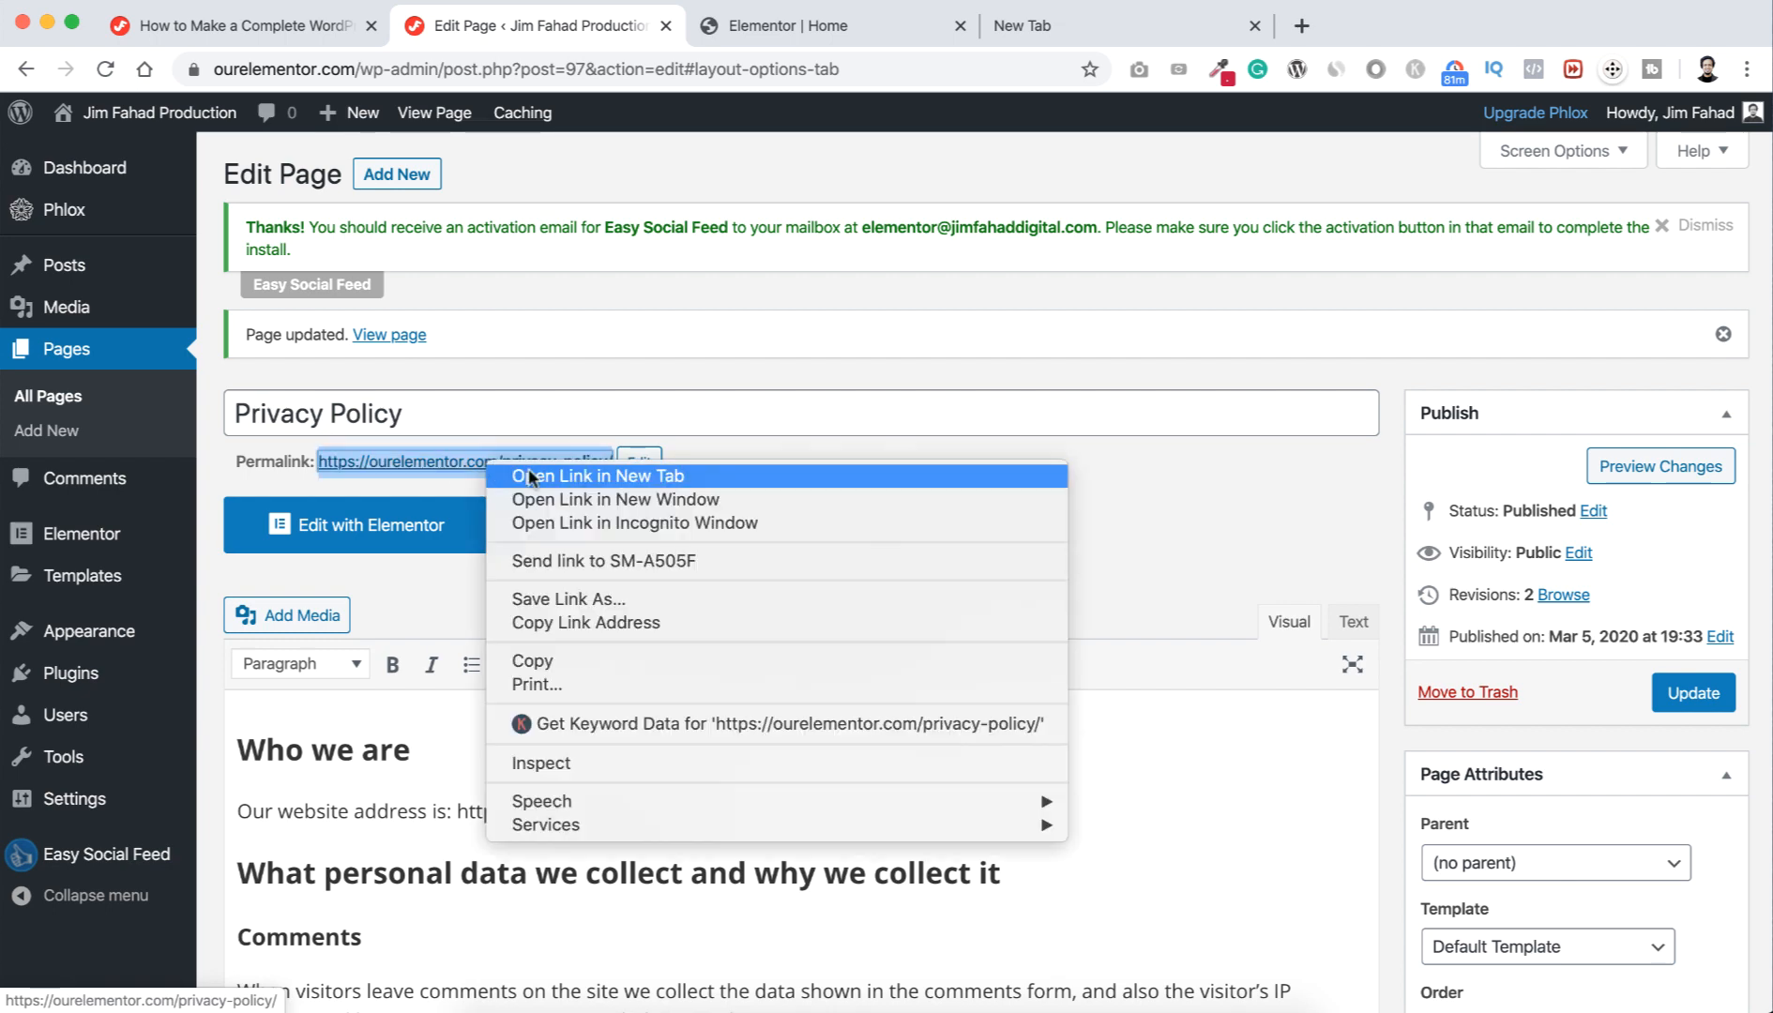
{"action": "left_click", "coordinate": [530, 477]}
{"action": "left_click", "coordinate": [721, 28]}
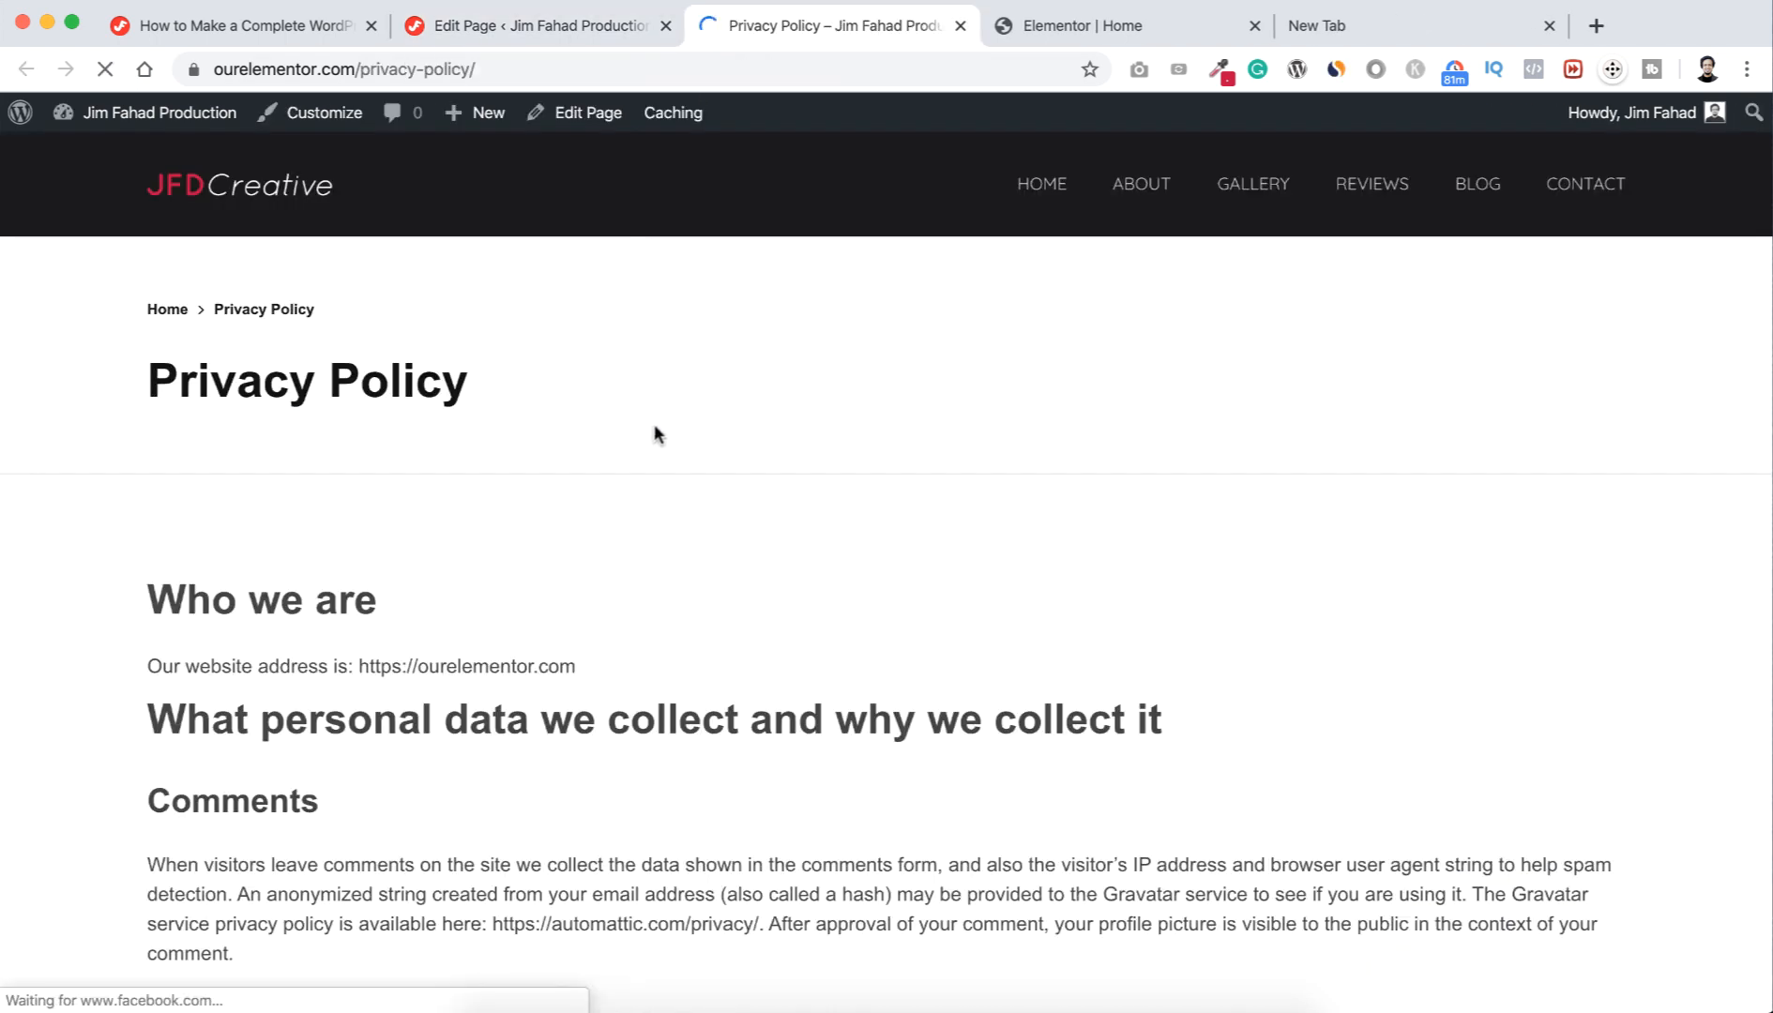
{"action": "scroll", "coordinate": [659, 435], "scroll_direction": "down", "scroll_amount": 8}
{"action": "scroll", "coordinate": [658, 435], "scroll_direction": "up", "scroll_amount": 8}
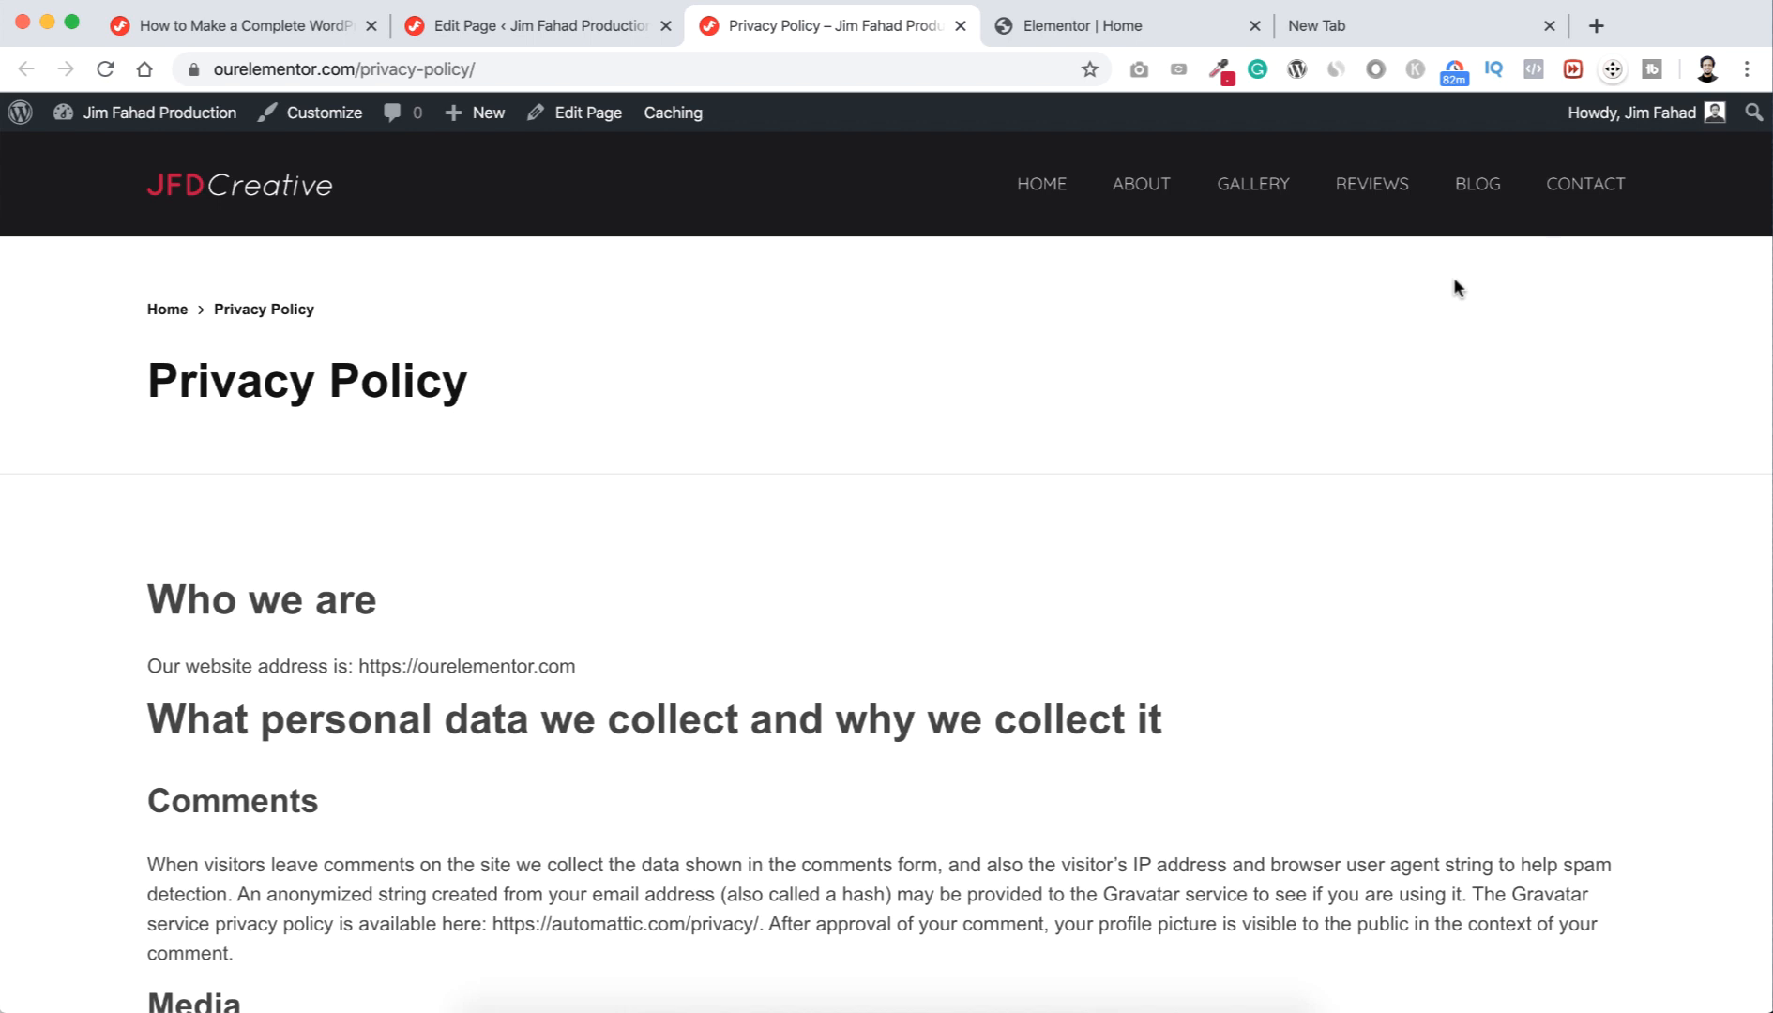
Step: Open the site's Blog page and examine its post slider, post content and sidebar
{"action": "left_click", "coordinate": [1481, 188]}
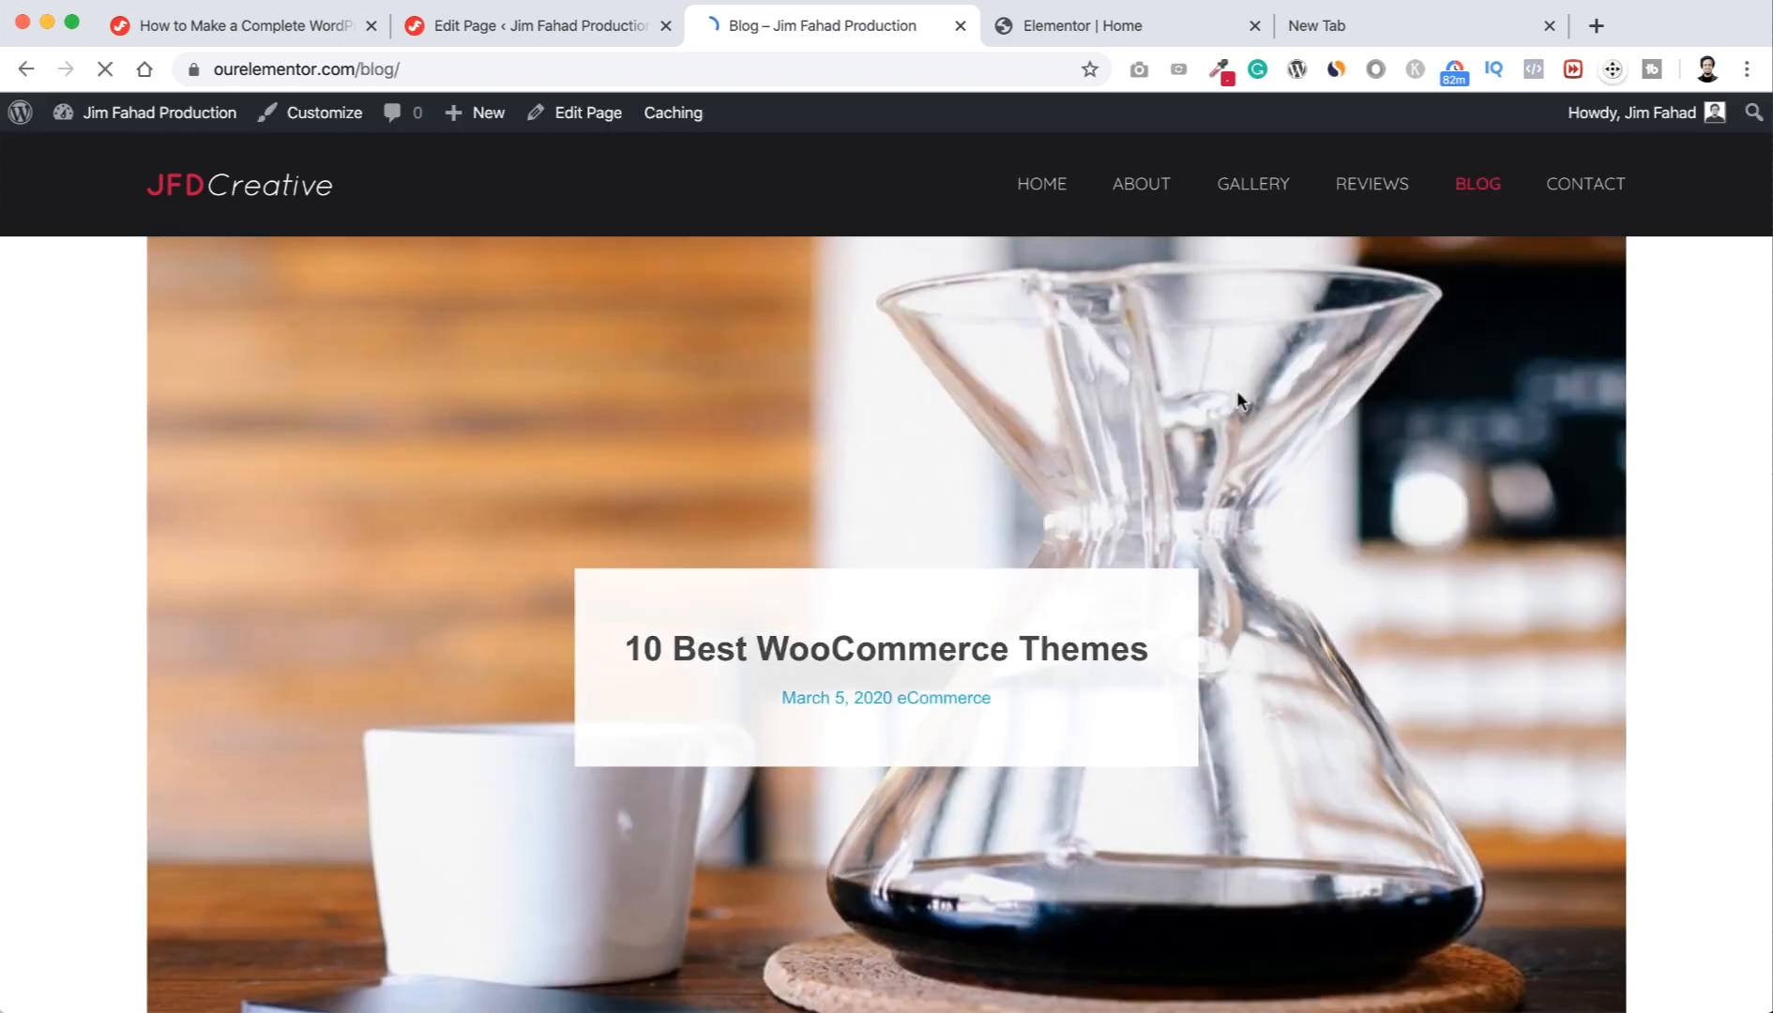
{"action": "scroll", "coordinate": [1237, 399], "scroll_direction": "down", "scroll_amount": 10}
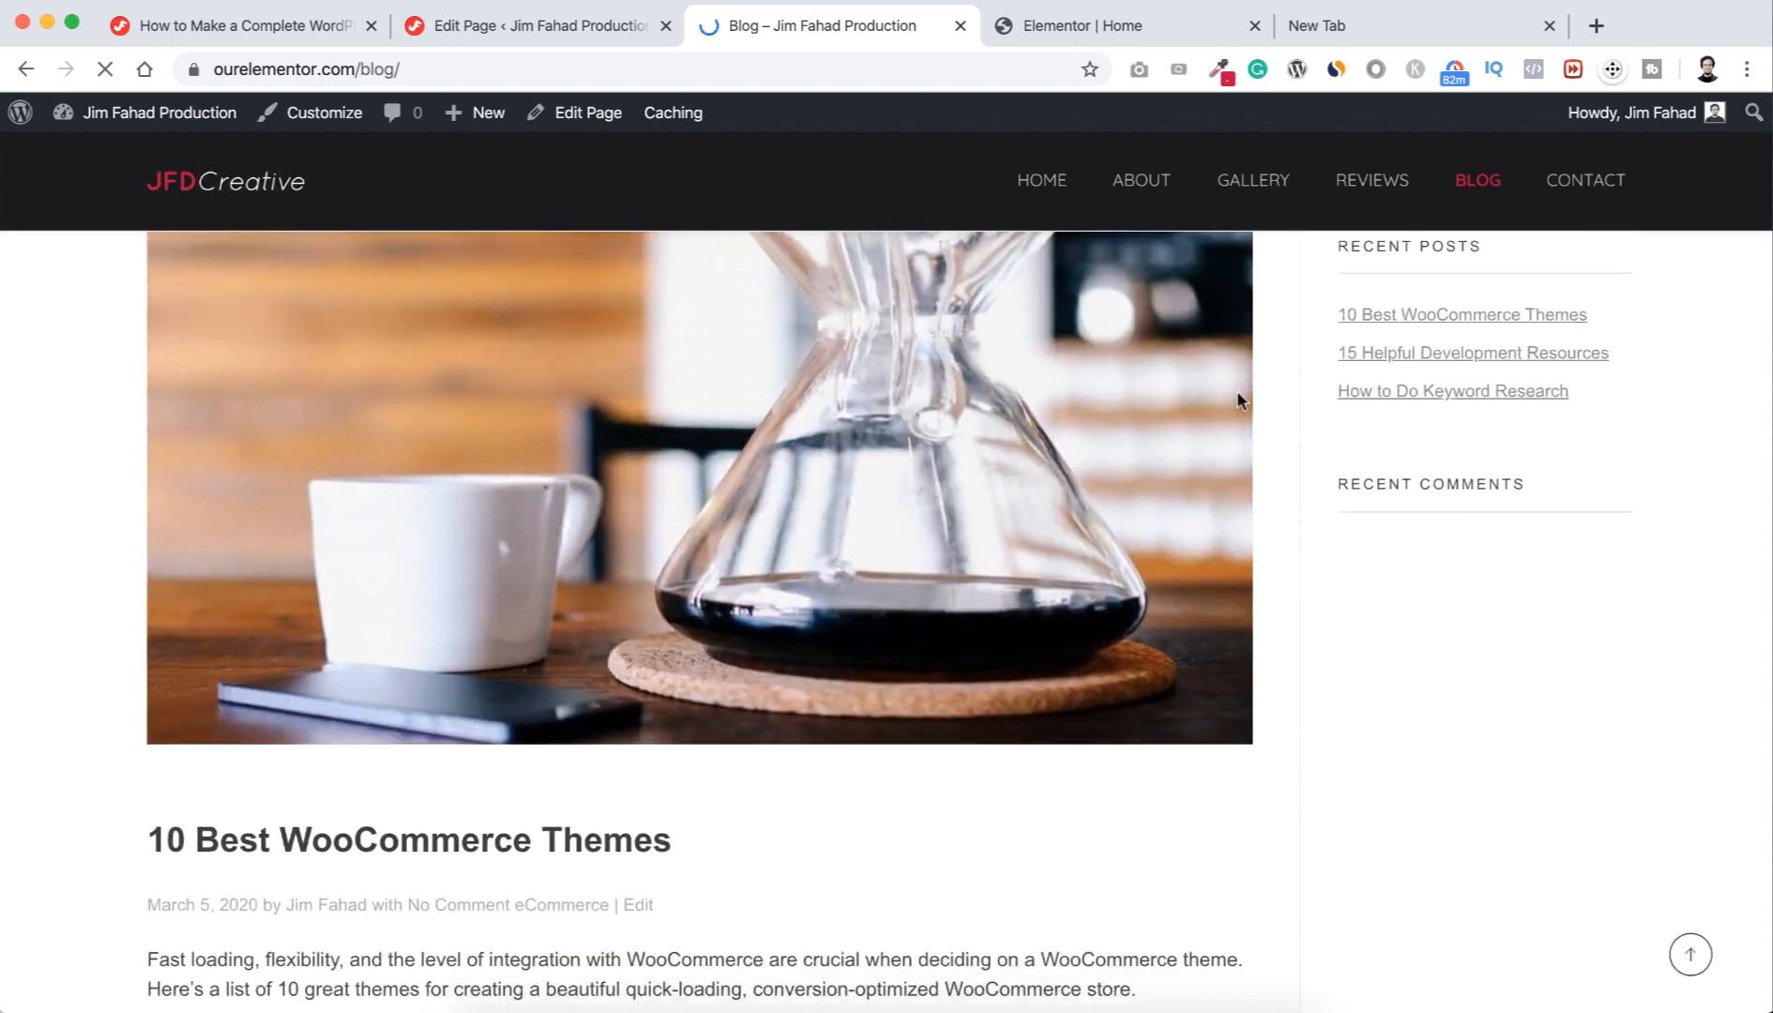
{"action": "scroll", "coordinate": [1240, 401], "scroll_direction": "down", "scroll_amount": 15}
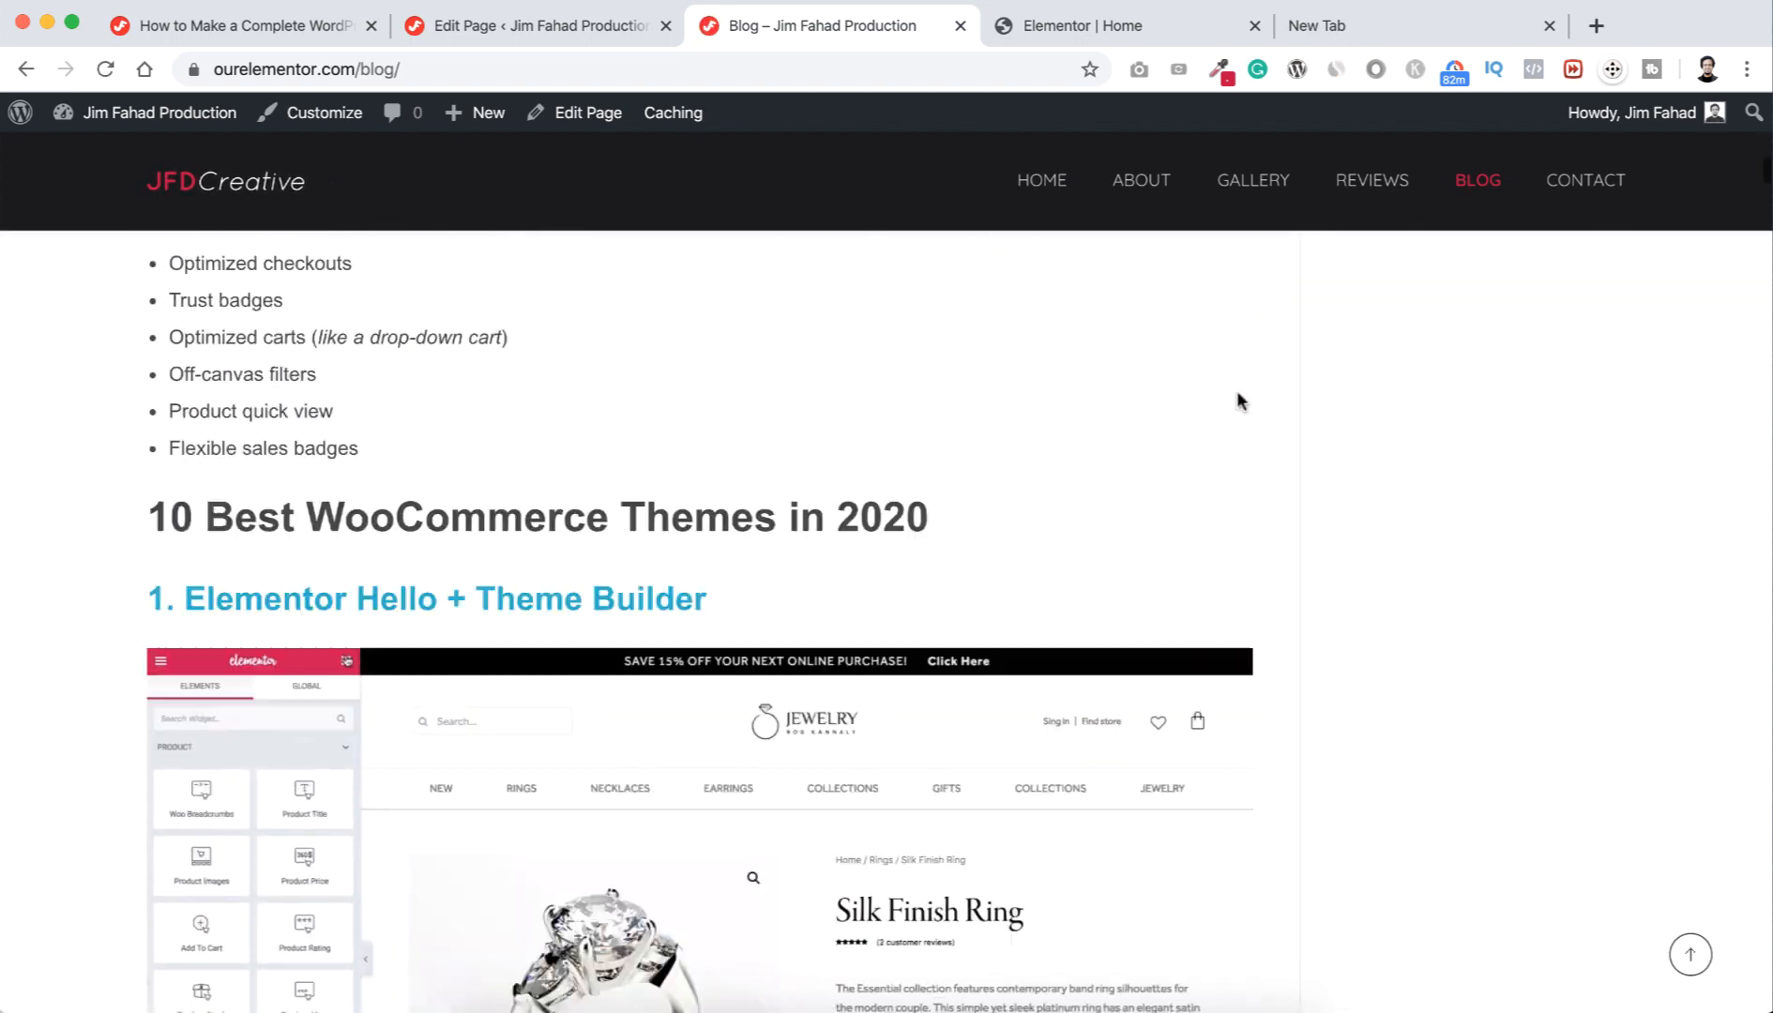
{"action": "scroll", "coordinate": [1240, 402], "scroll_direction": "up", "scroll_amount": 12}
{"action": "scroll", "coordinate": [1238, 401], "scroll_direction": "up", "scroll_amount": 10}
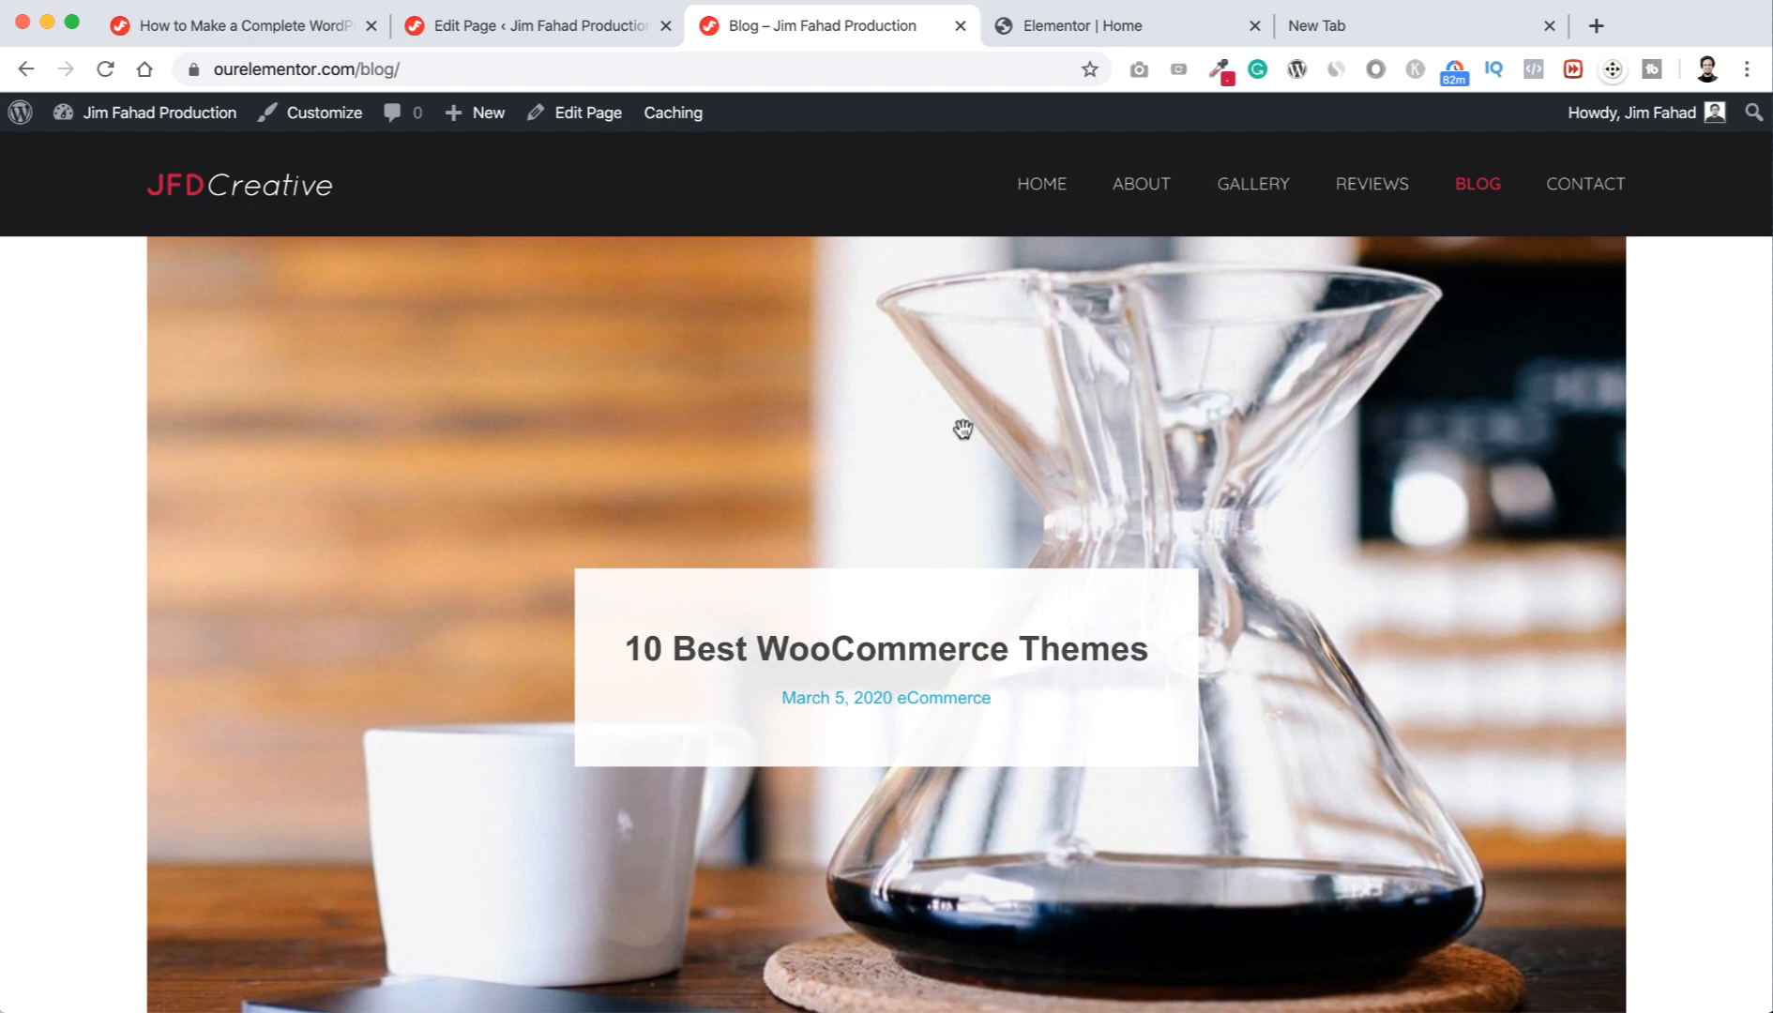
Step: Start customizing the Blog page and open the theme's Blog settings
{"action": "left_click", "coordinate": [324, 113]}
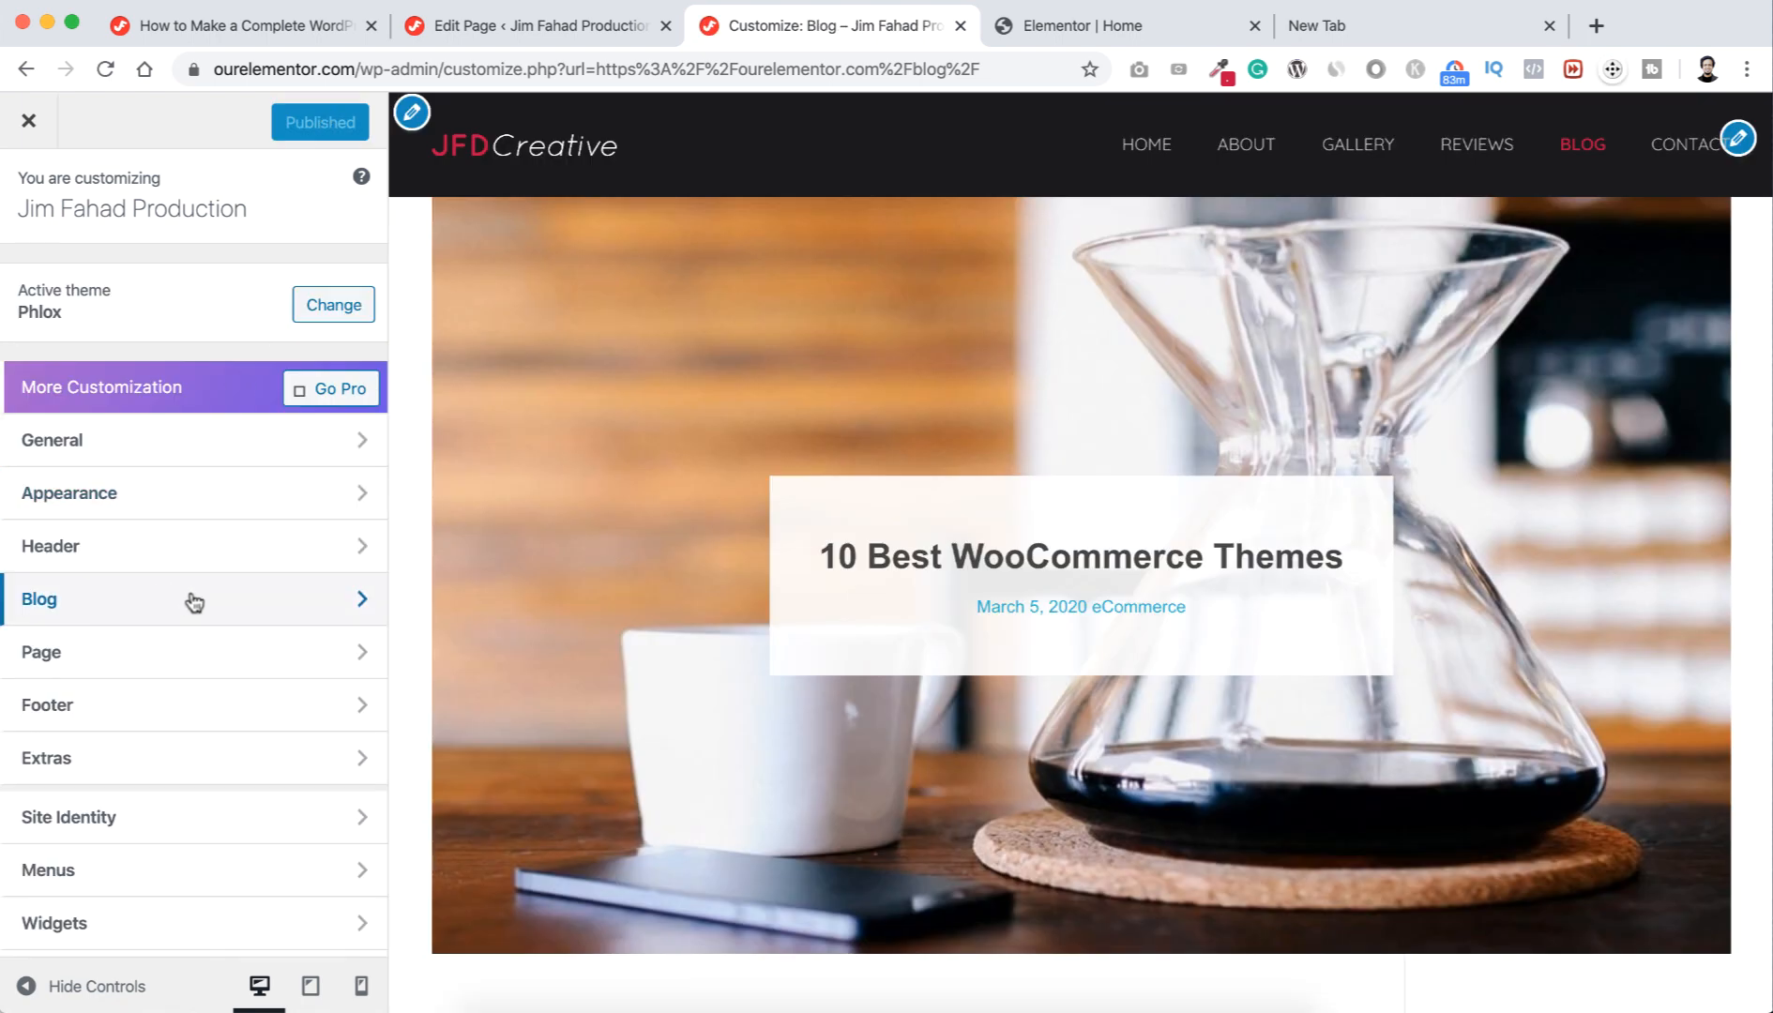
{"action": "left_click", "coordinate": [193, 600]}
{"action": "scroll", "coordinate": [760, 439], "scroll_direction": "down", "scroll_amount": 2}
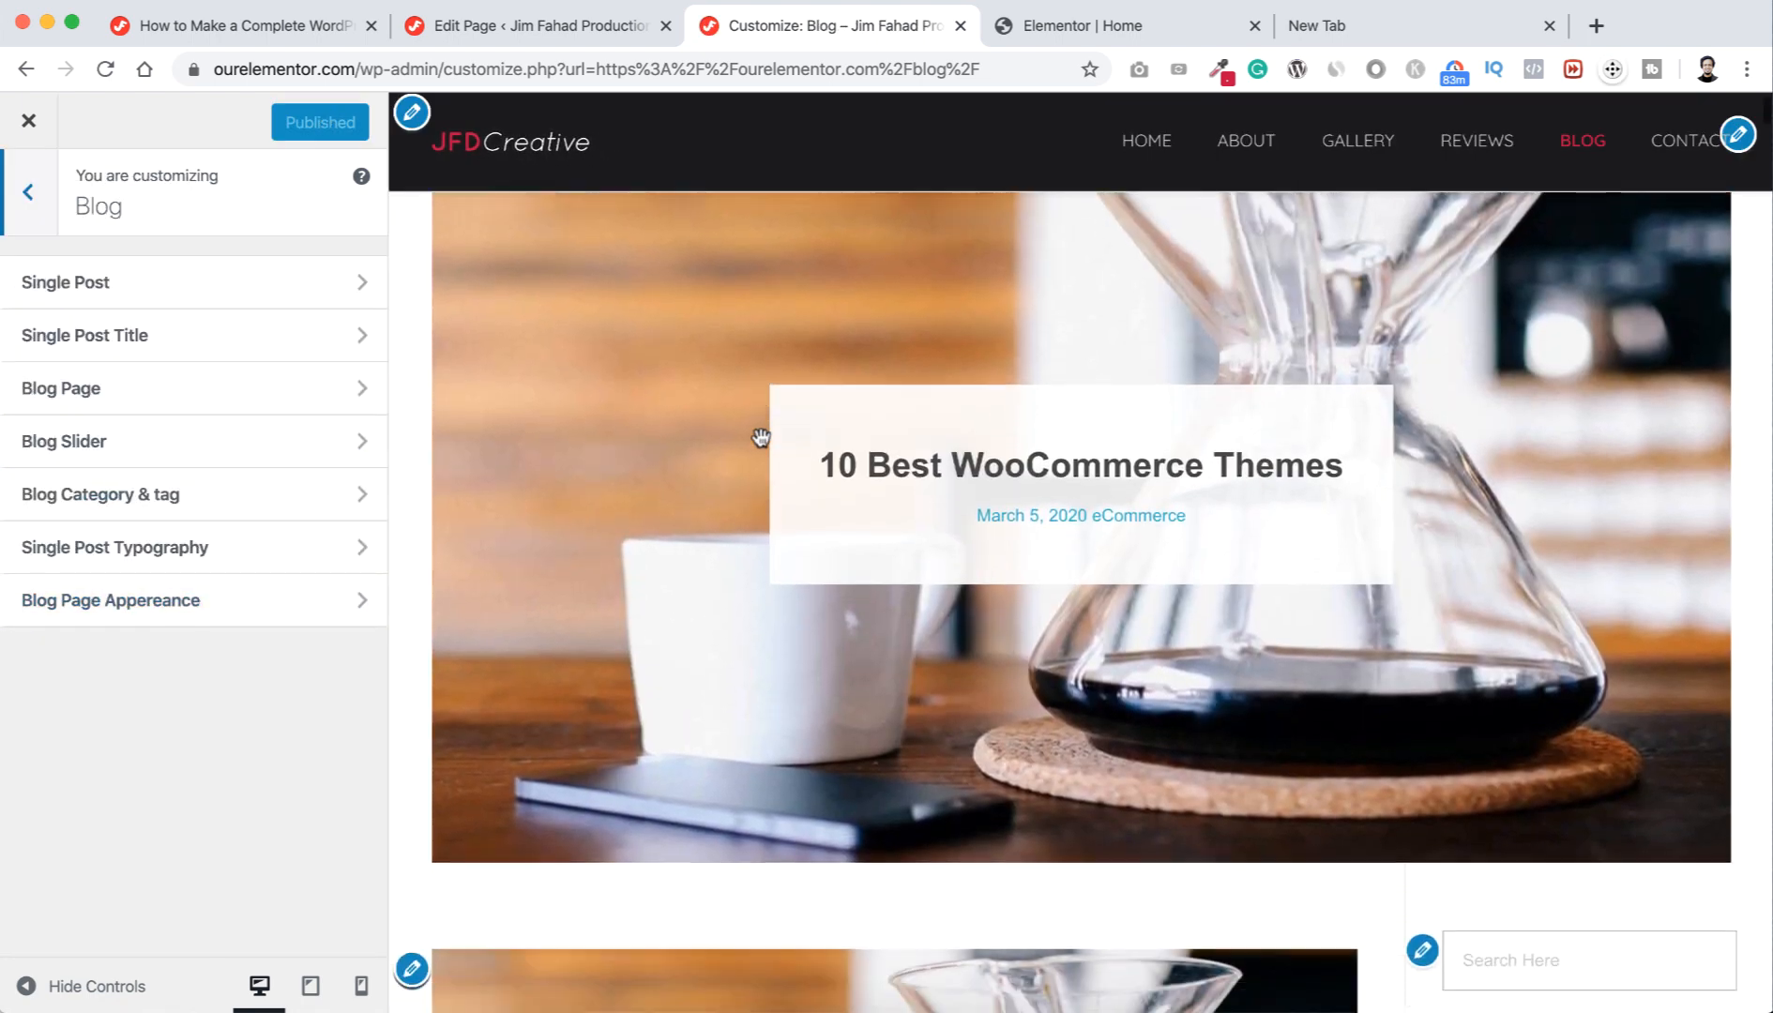
{"action": "scroll", "coordinate": [761, 437], "scroll_direction": "up", "scroll_amount": 2}
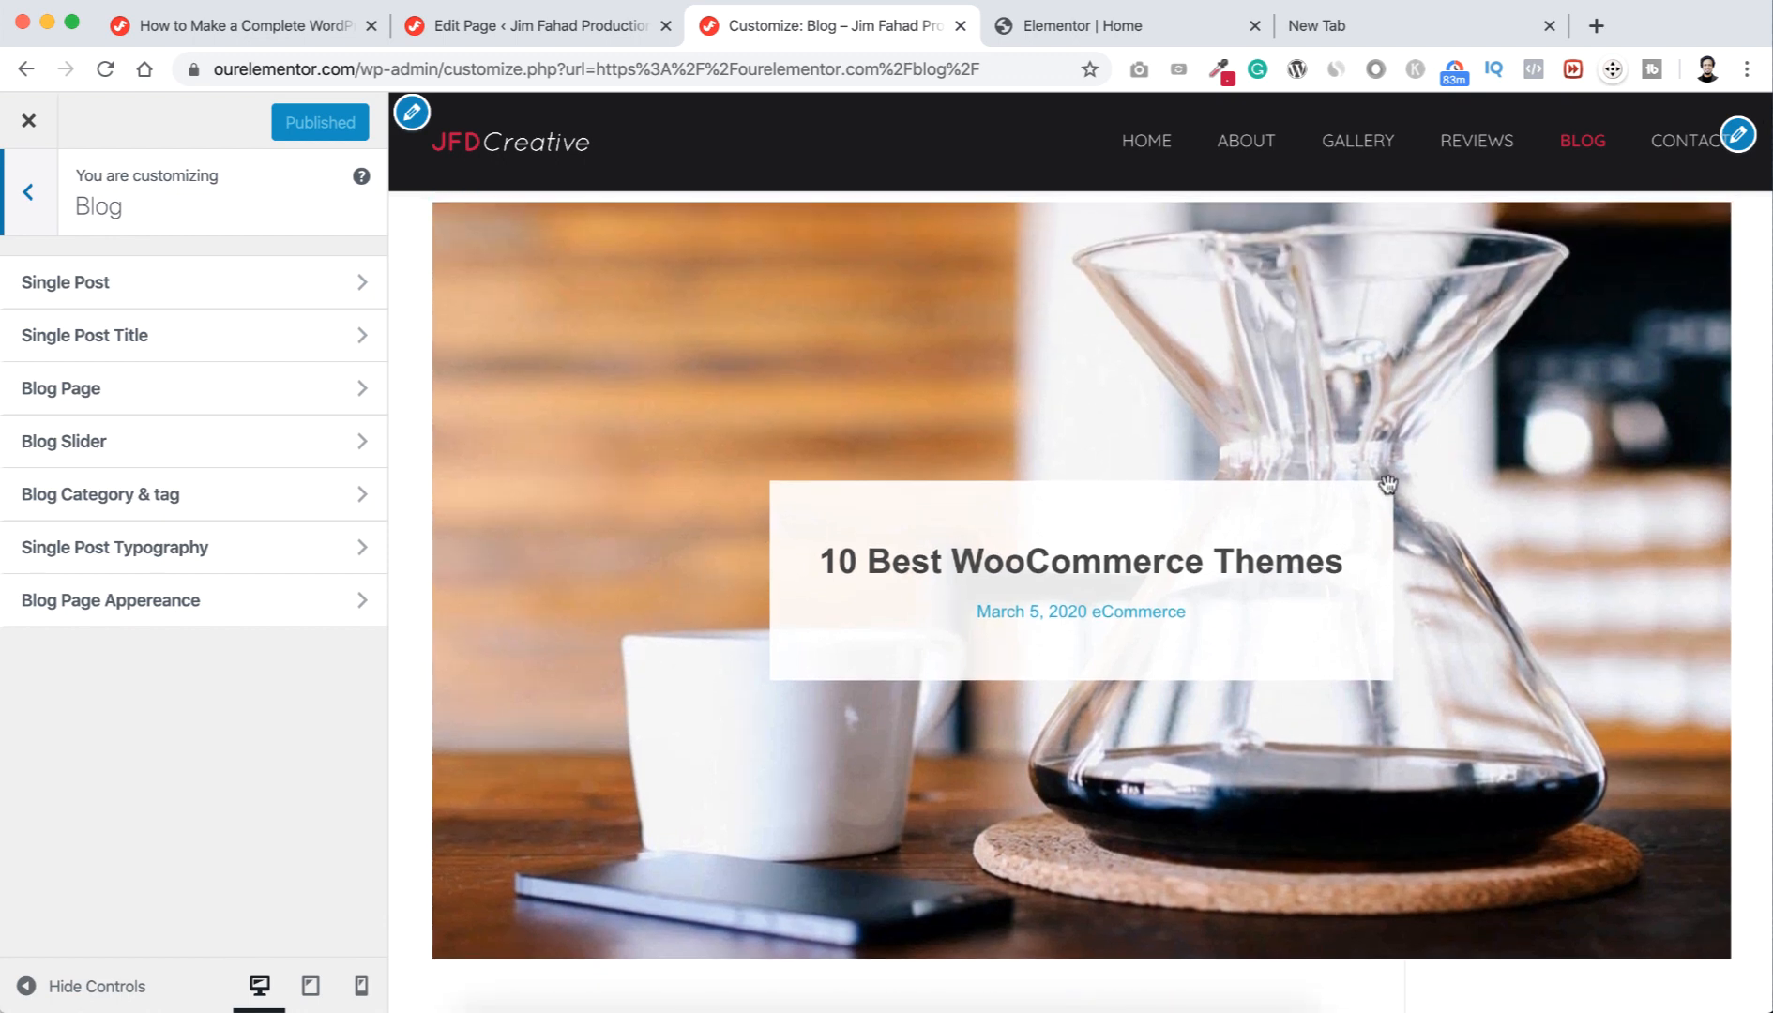
{"action": "scroll", "coordinate": [1125, 613], "scroll_direction": "down", "scroll_amount": 2}
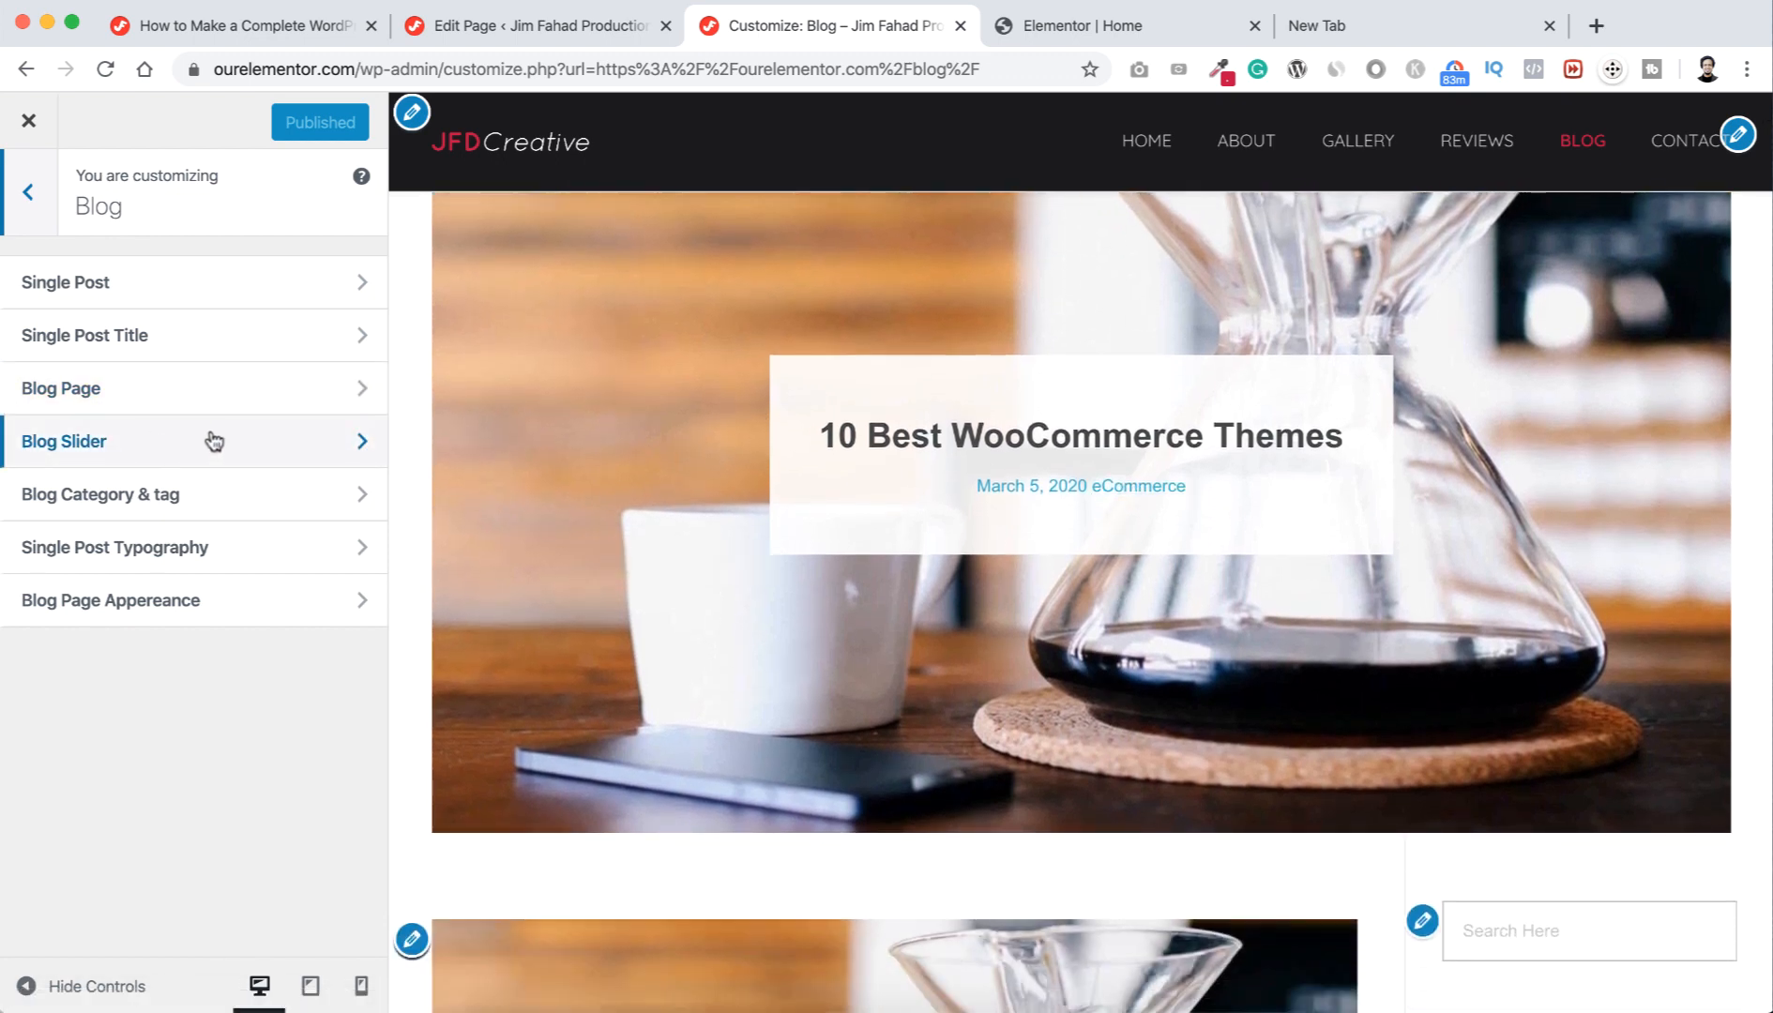
Step: Turn off the post slider display in the Blog Slider settings and return to the Blog settings
{"action": "left_click", "coordinate": [210, 442]}
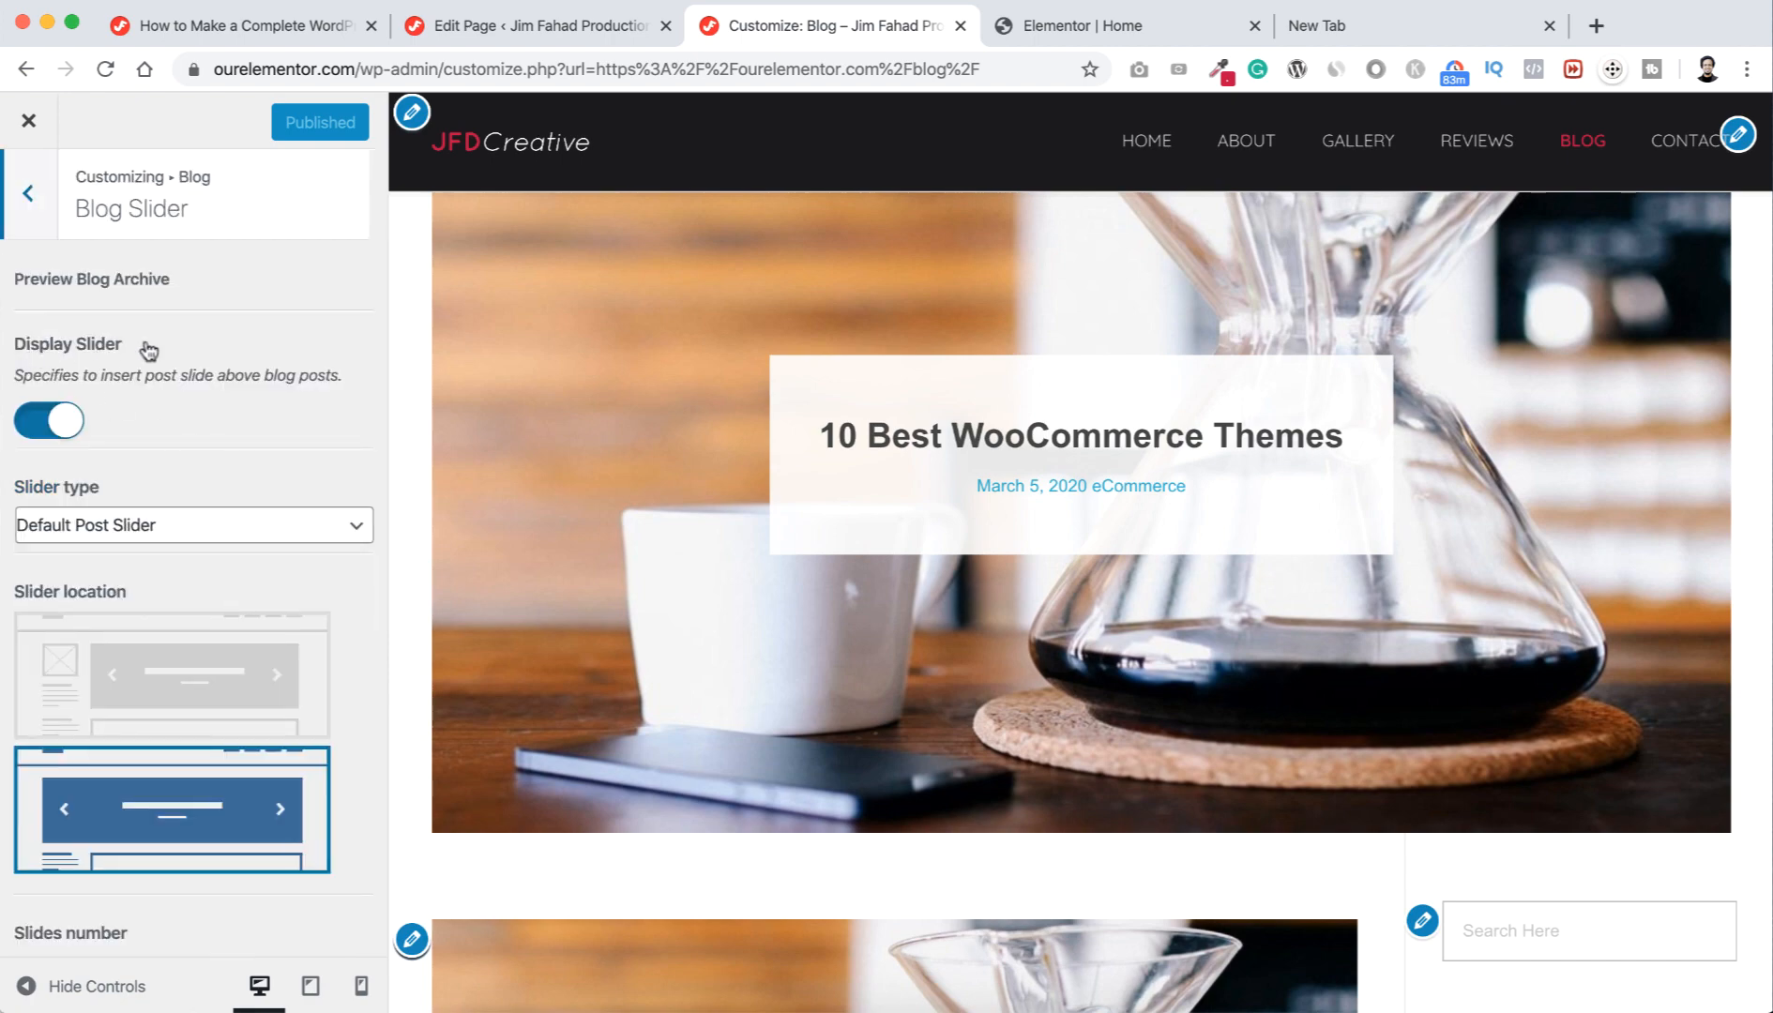
{"action": "left_click", "coordinate": [24, 427]}
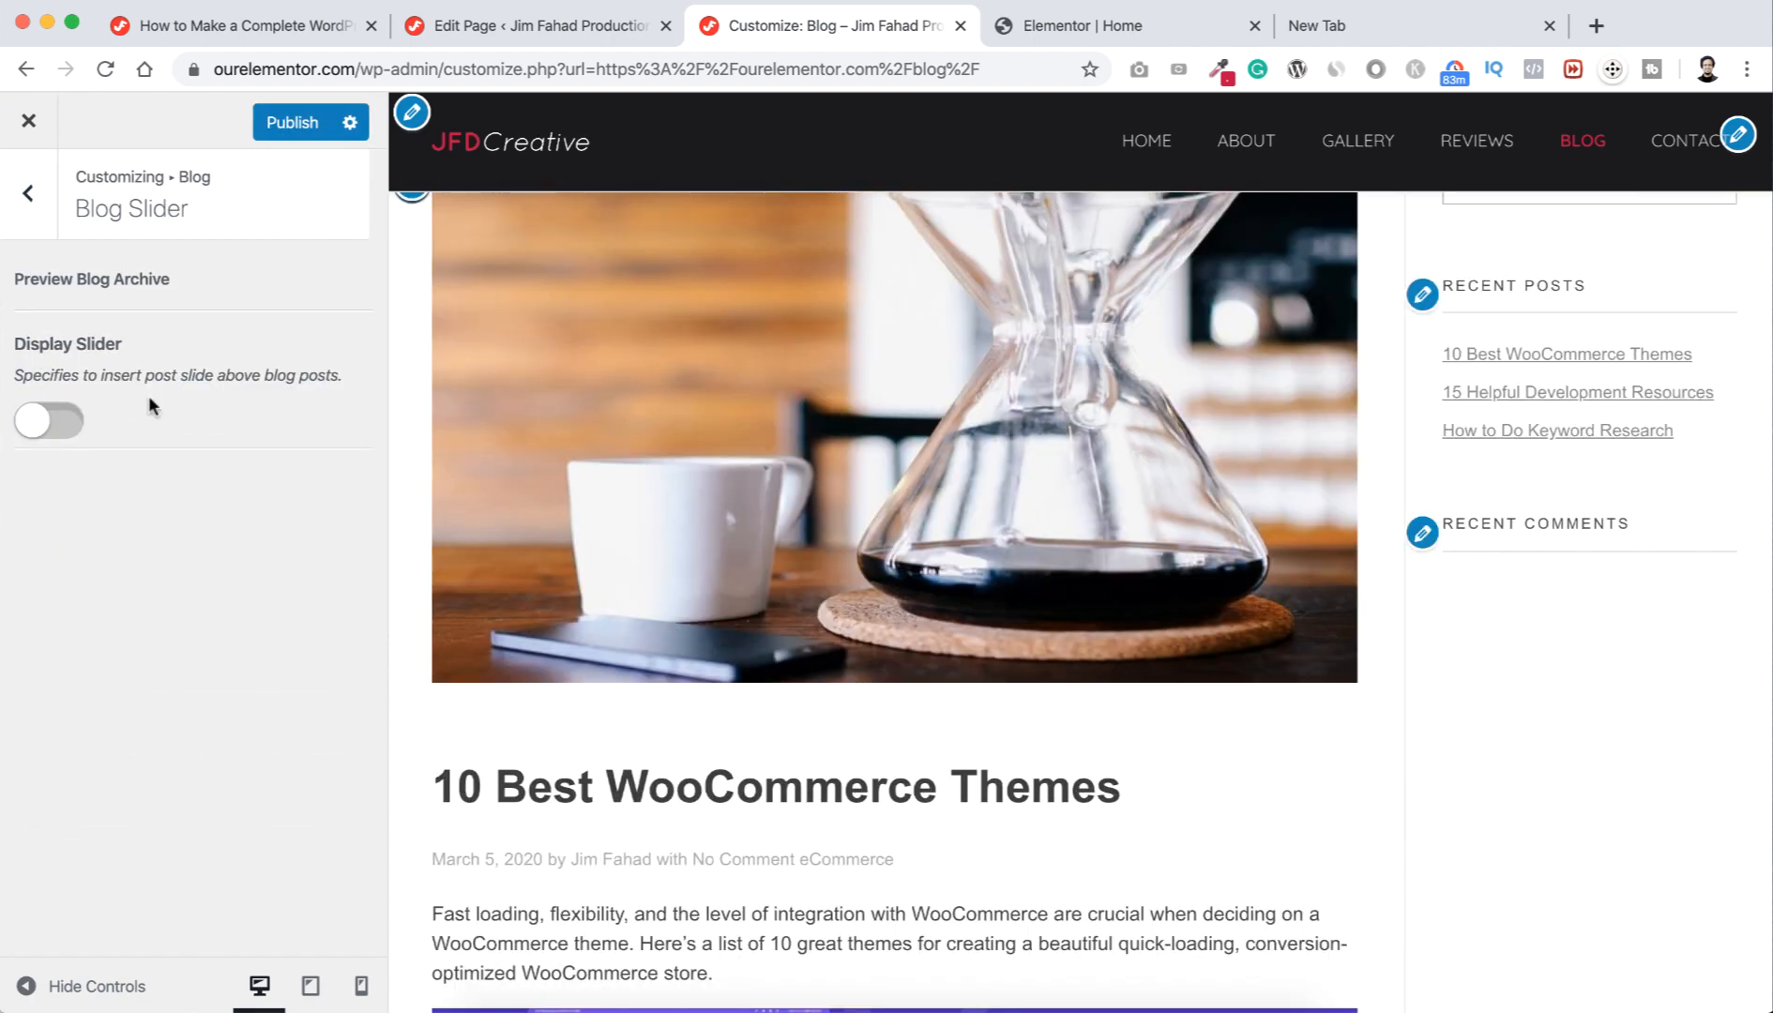
{"action": "left_click", "coordinate": [35, 191]}
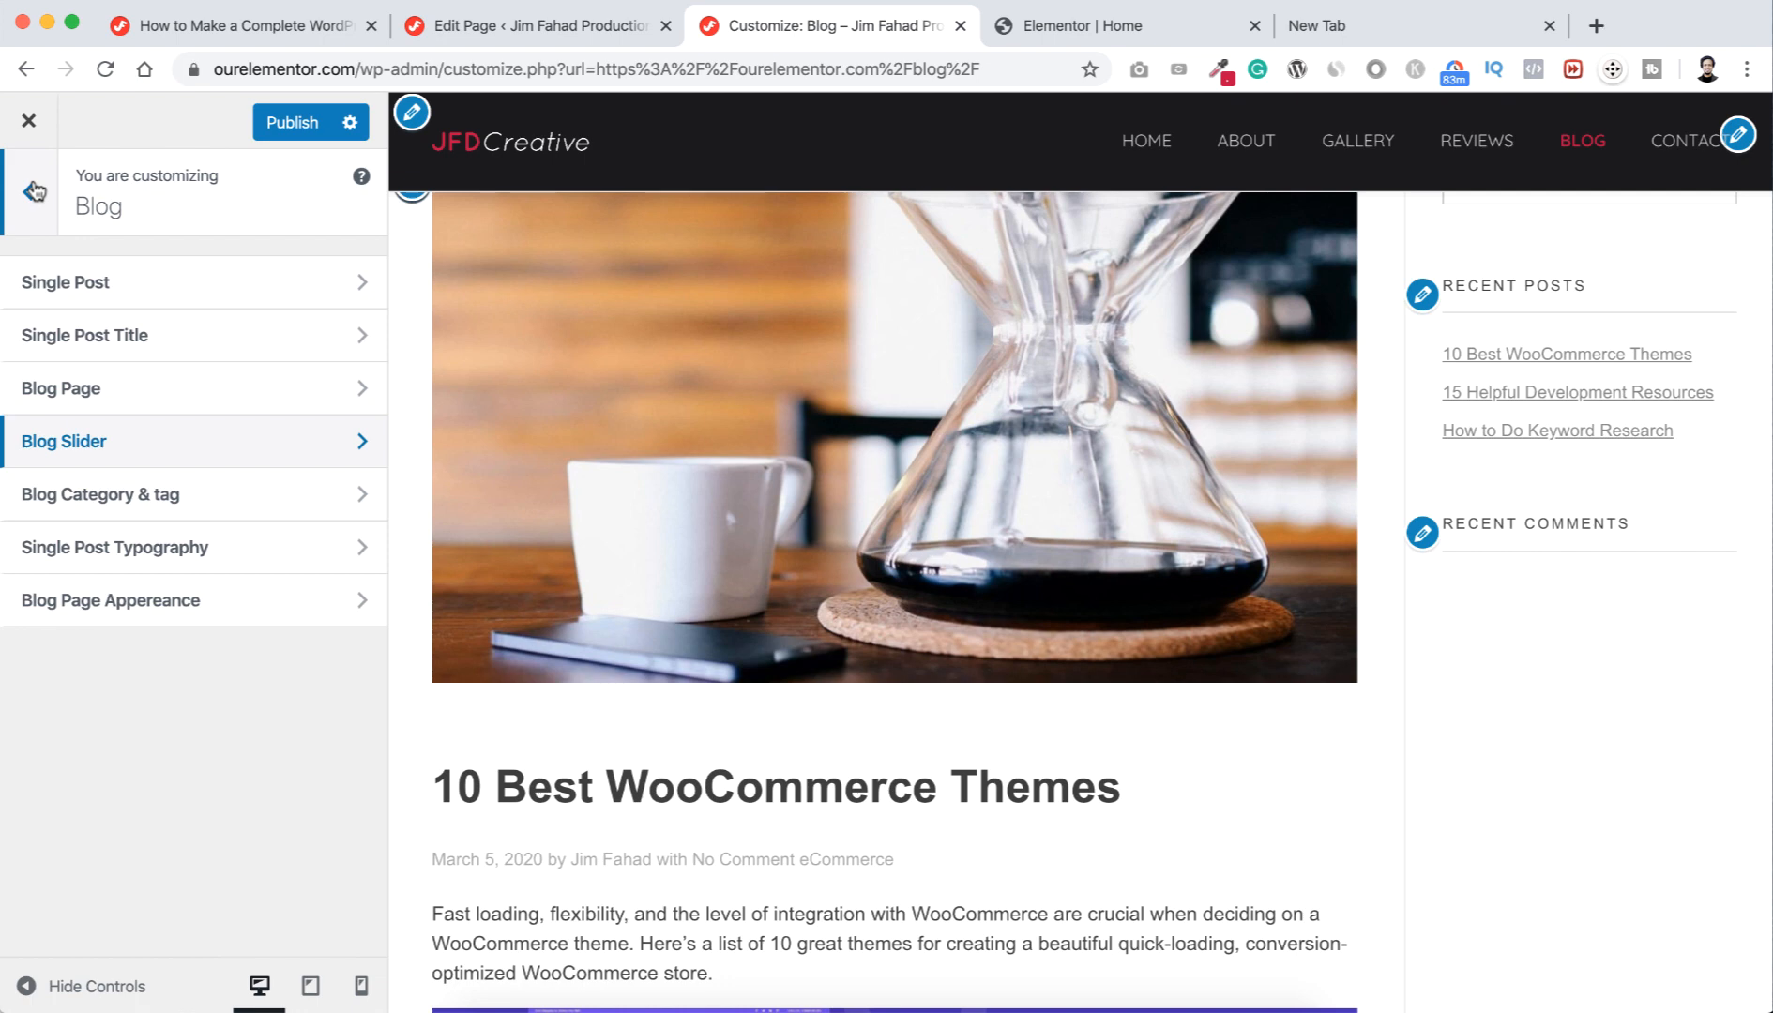
Step: Try the three-column grid blog template, then choose the list template with the image beside each post's text
{"action": "left_click", "coordinate": [169, 390]}
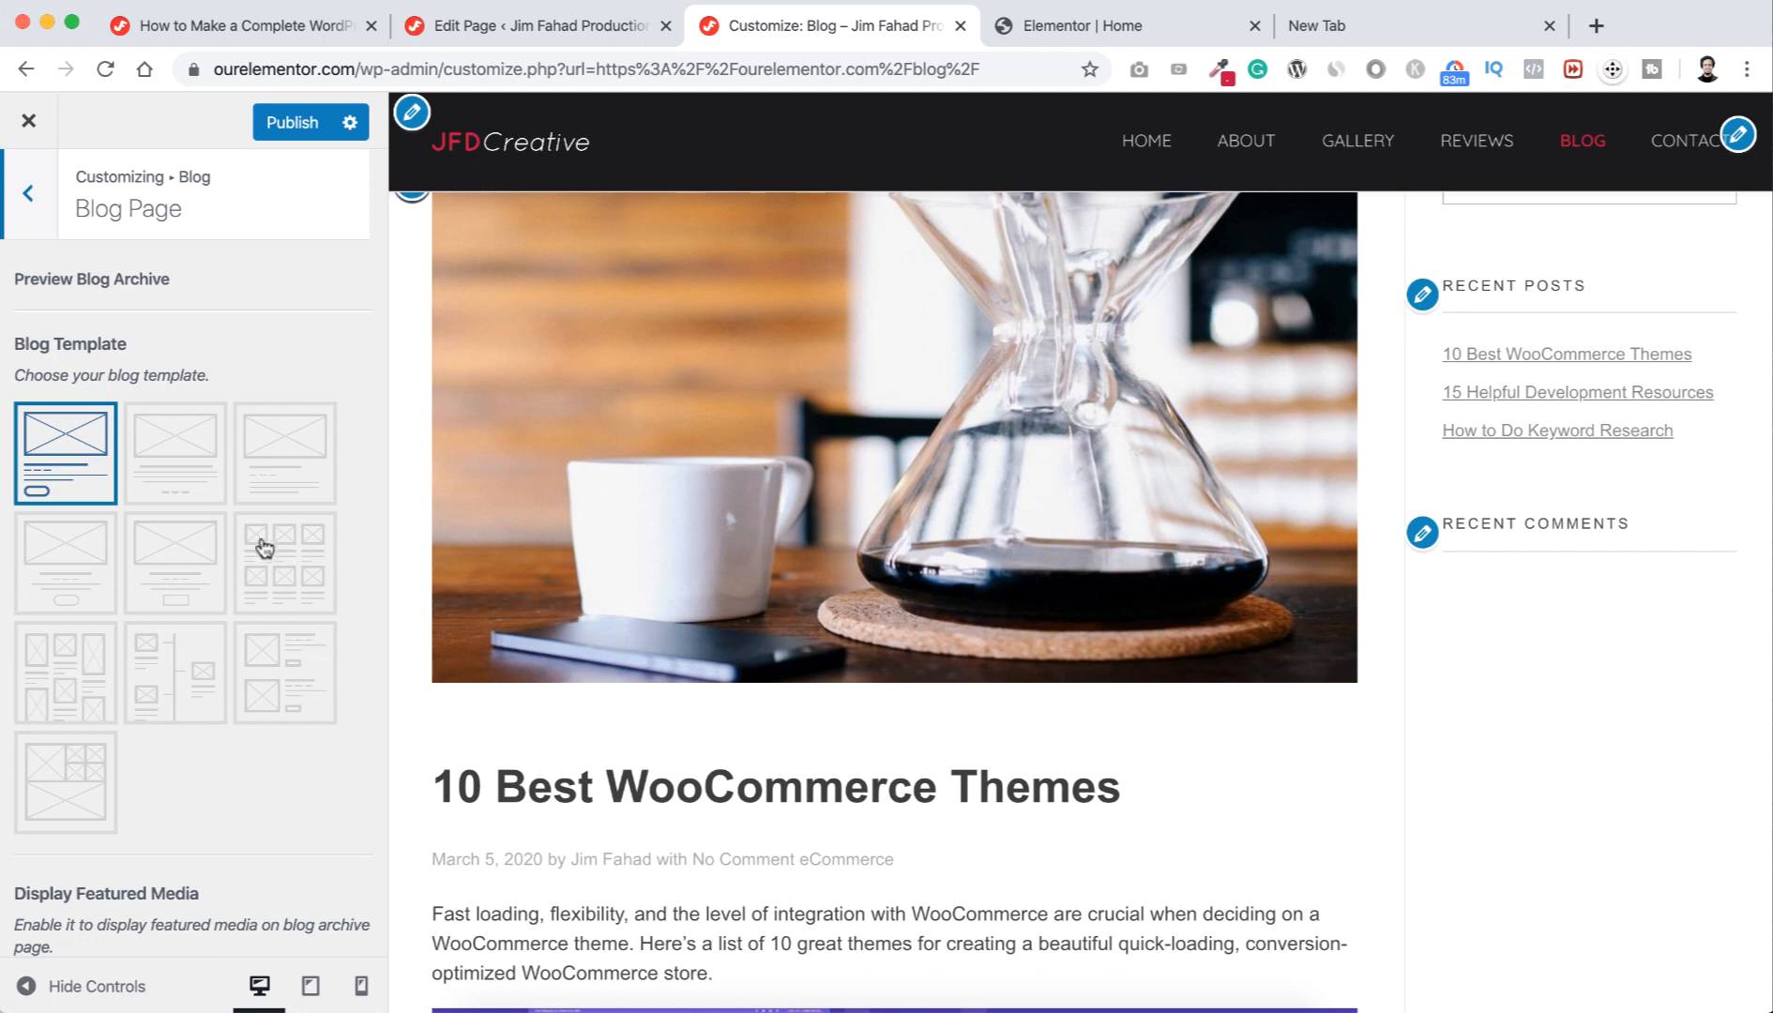
{"action": "left_click", "coordinate": [280, 566]}
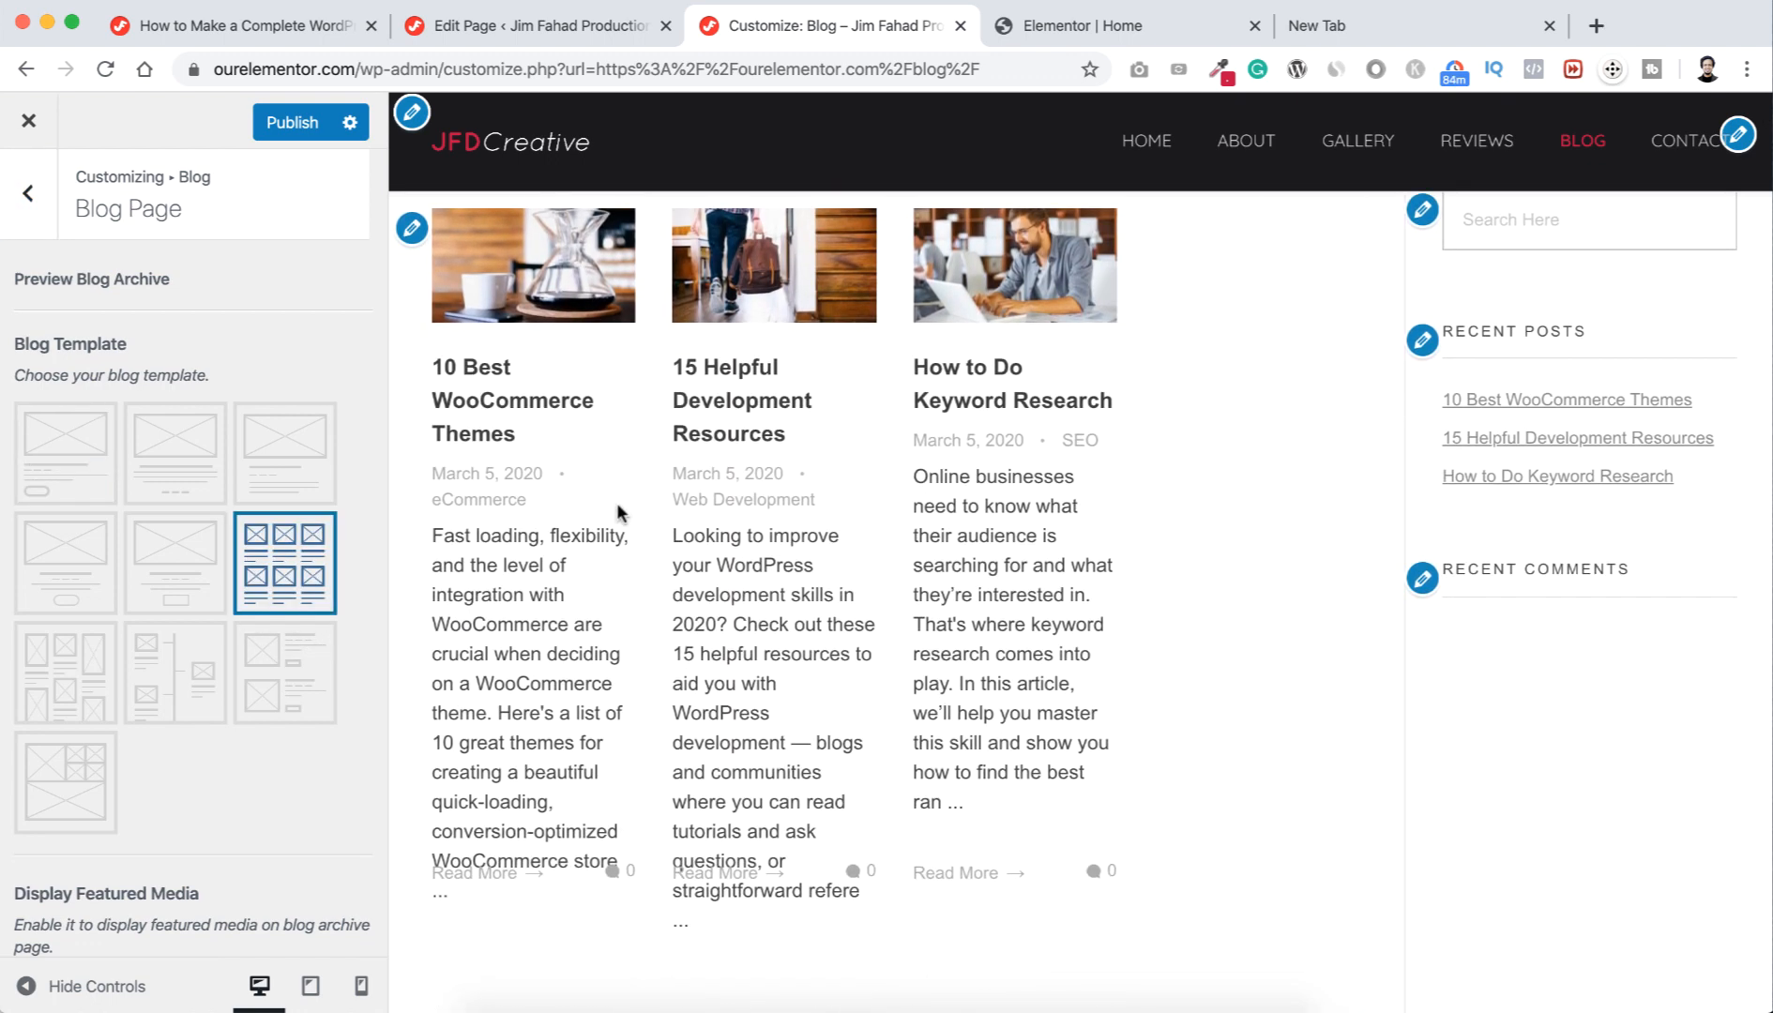
{"action": "left_click", "coordinate": [301, 674]}
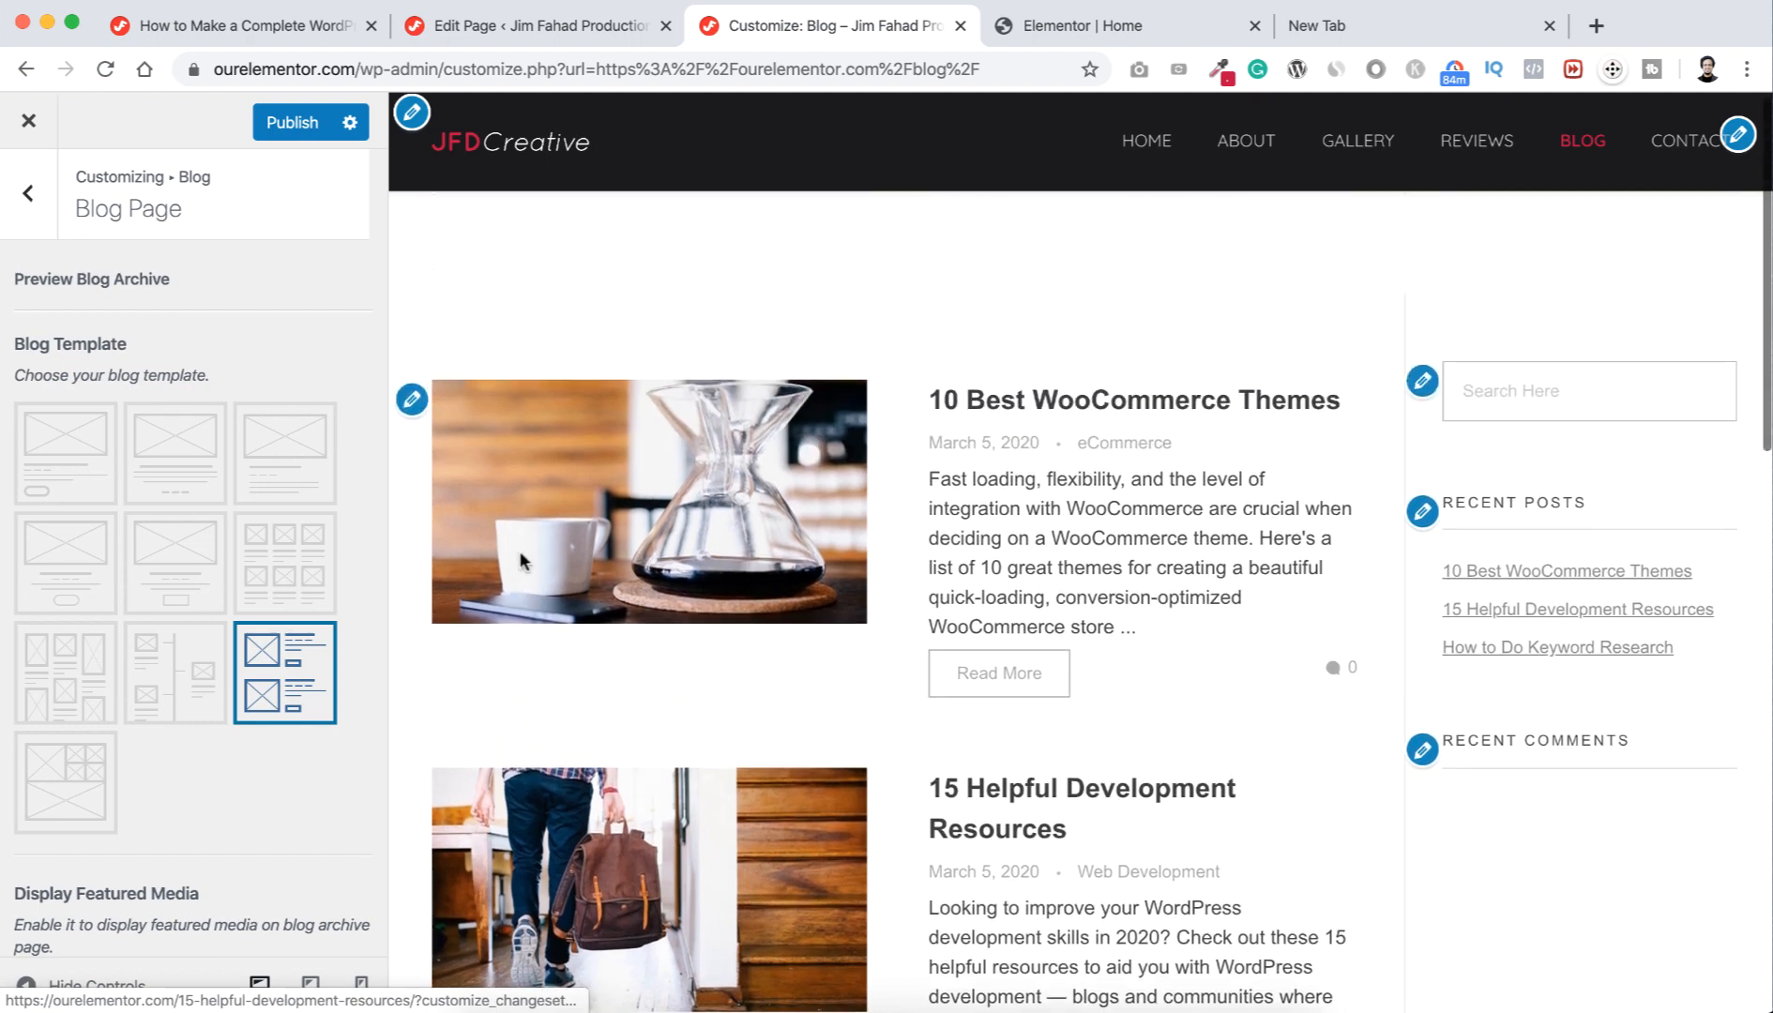
{"action": "scroll", "coordinate": [520, 553], "scroll_direction": "down", "scroll_amount": 6}
{"action": "scroll", "coordinate": [520, 554], "scroll_direction": "up", "scroll_amount": 5}
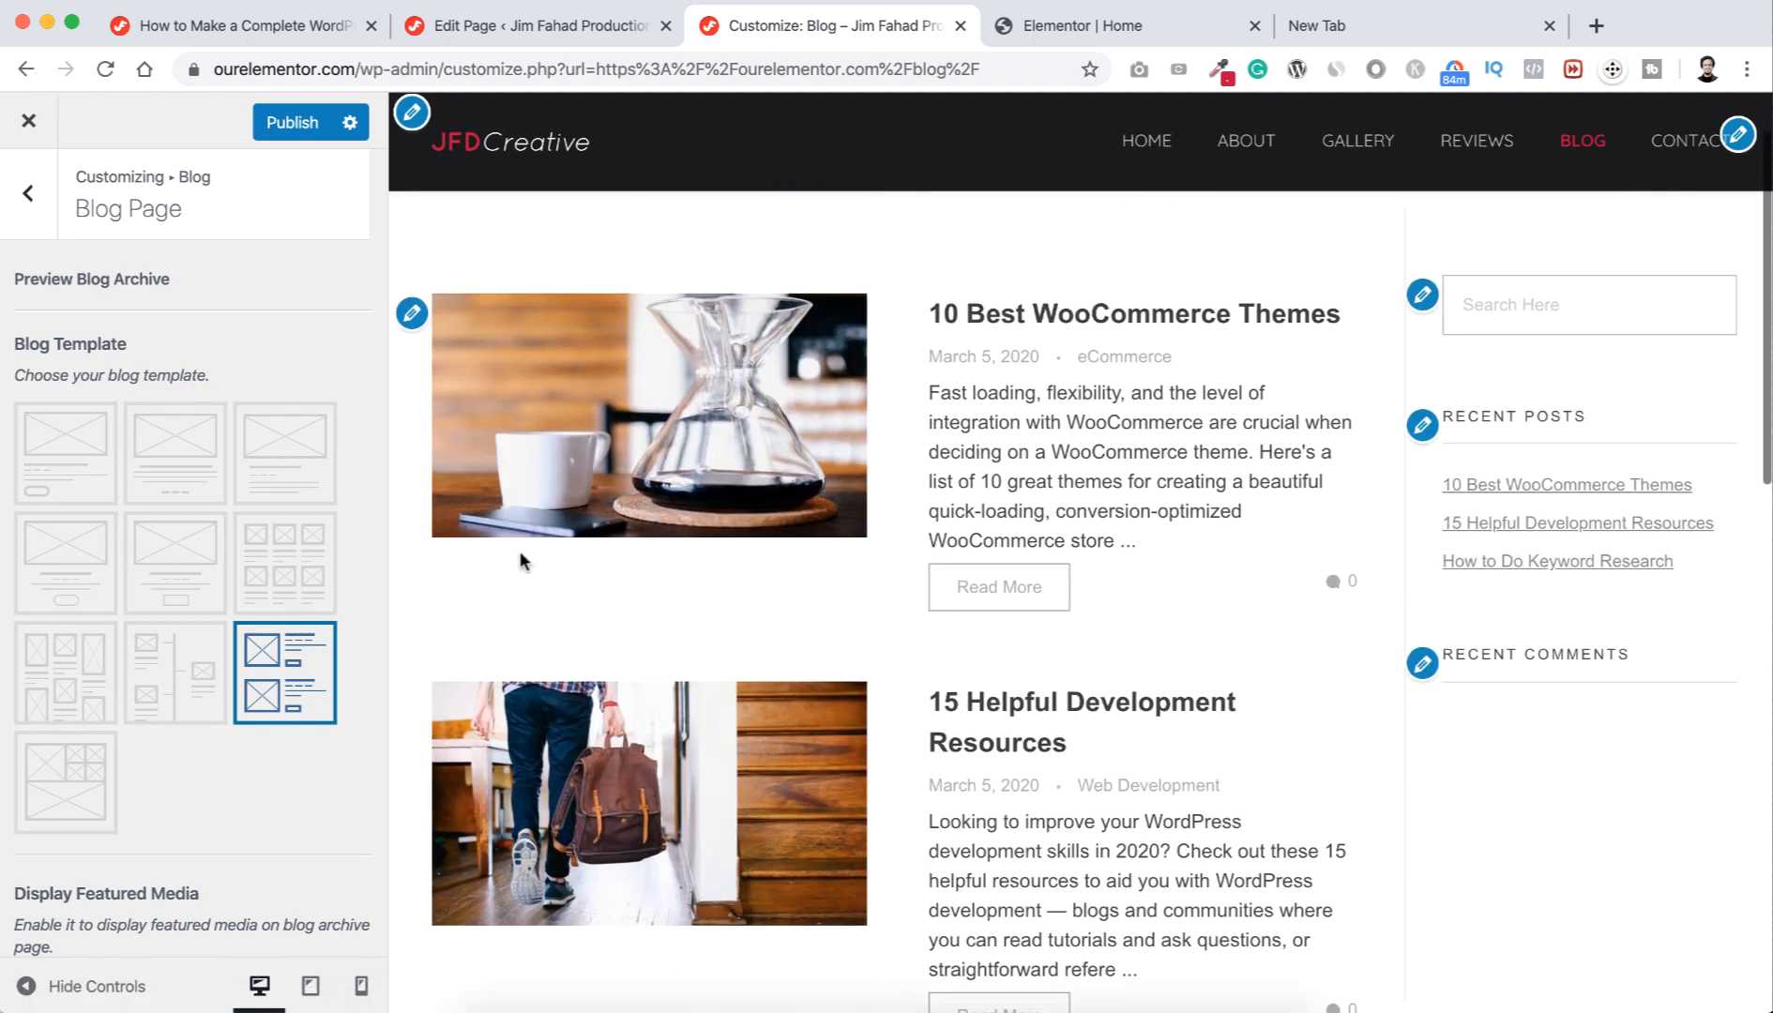
{"action": "scroll", "coordinate": [520, 552], "scroll_direction": "up", "scroll_amount": 1}
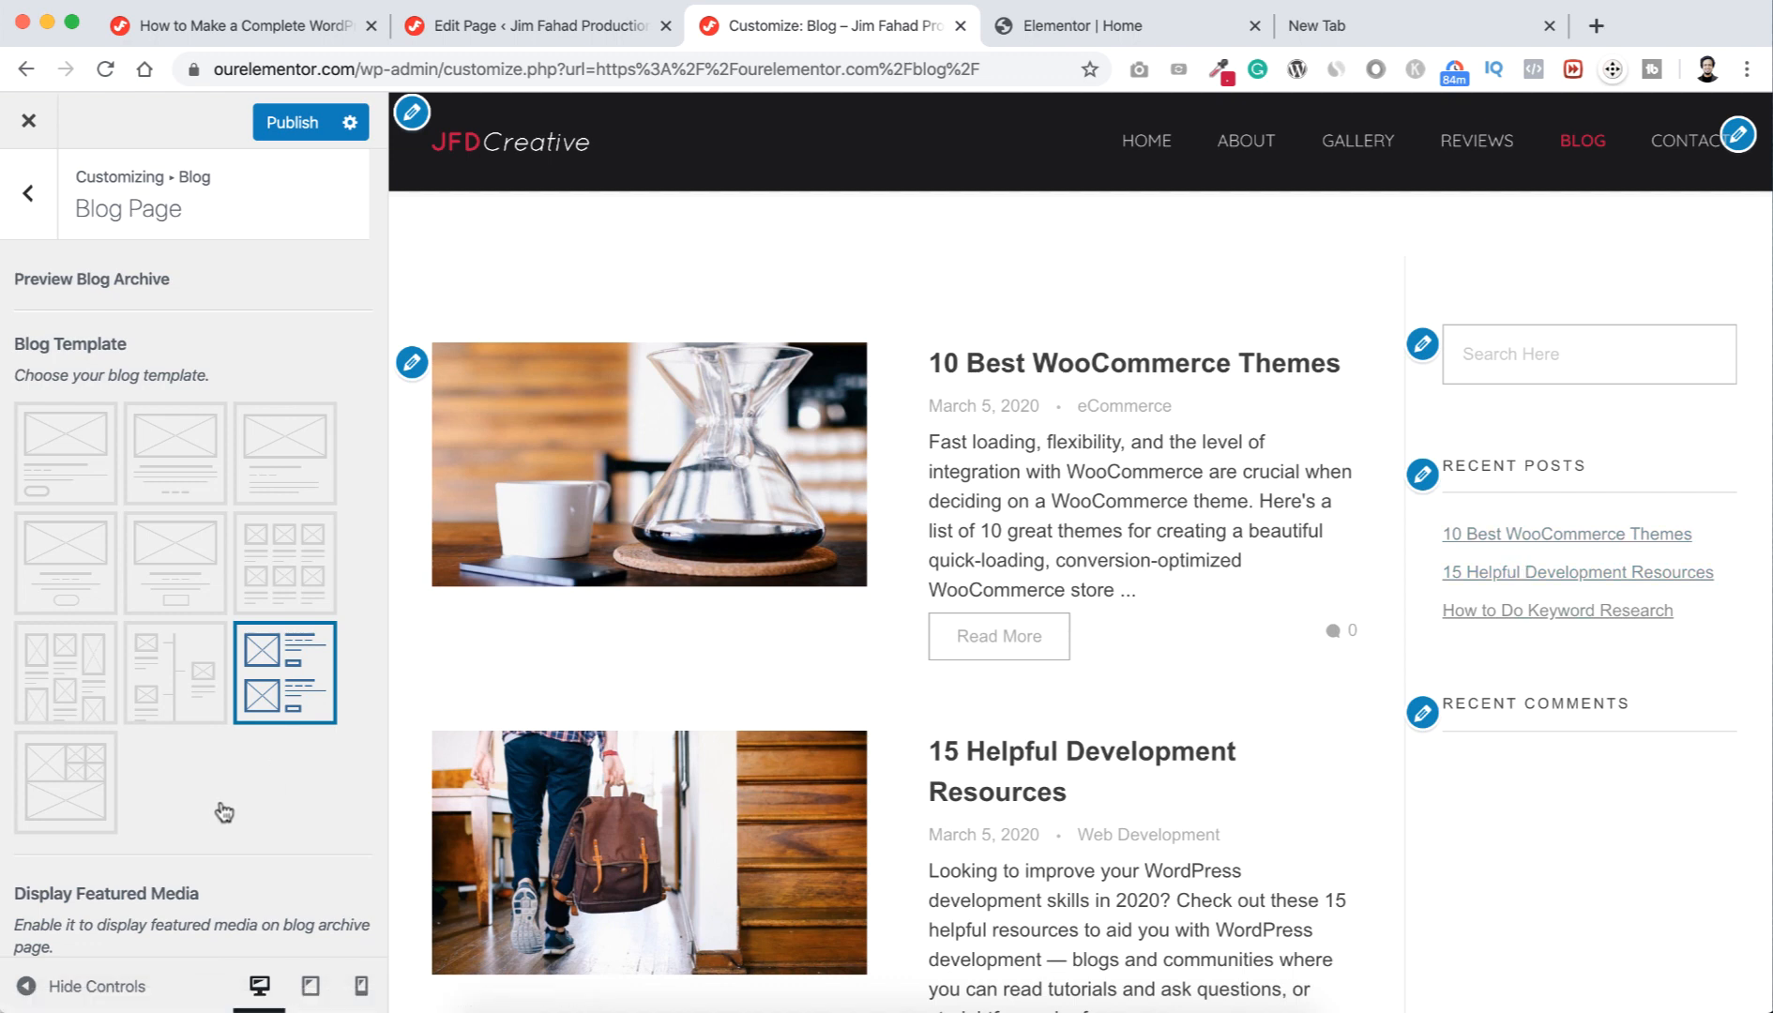
Step: Try placing the blog sidebar on the left, then choose the full-width layout without a sidebar and check the preview
{"action": "scroll", "coordinate": [225, 811], "scroll_direction": "down", "scroll_amount": 5}
{"action": "scroll", "coordinate": [219, 816], "scroll_direction": "down", "scroll_amount": 15}
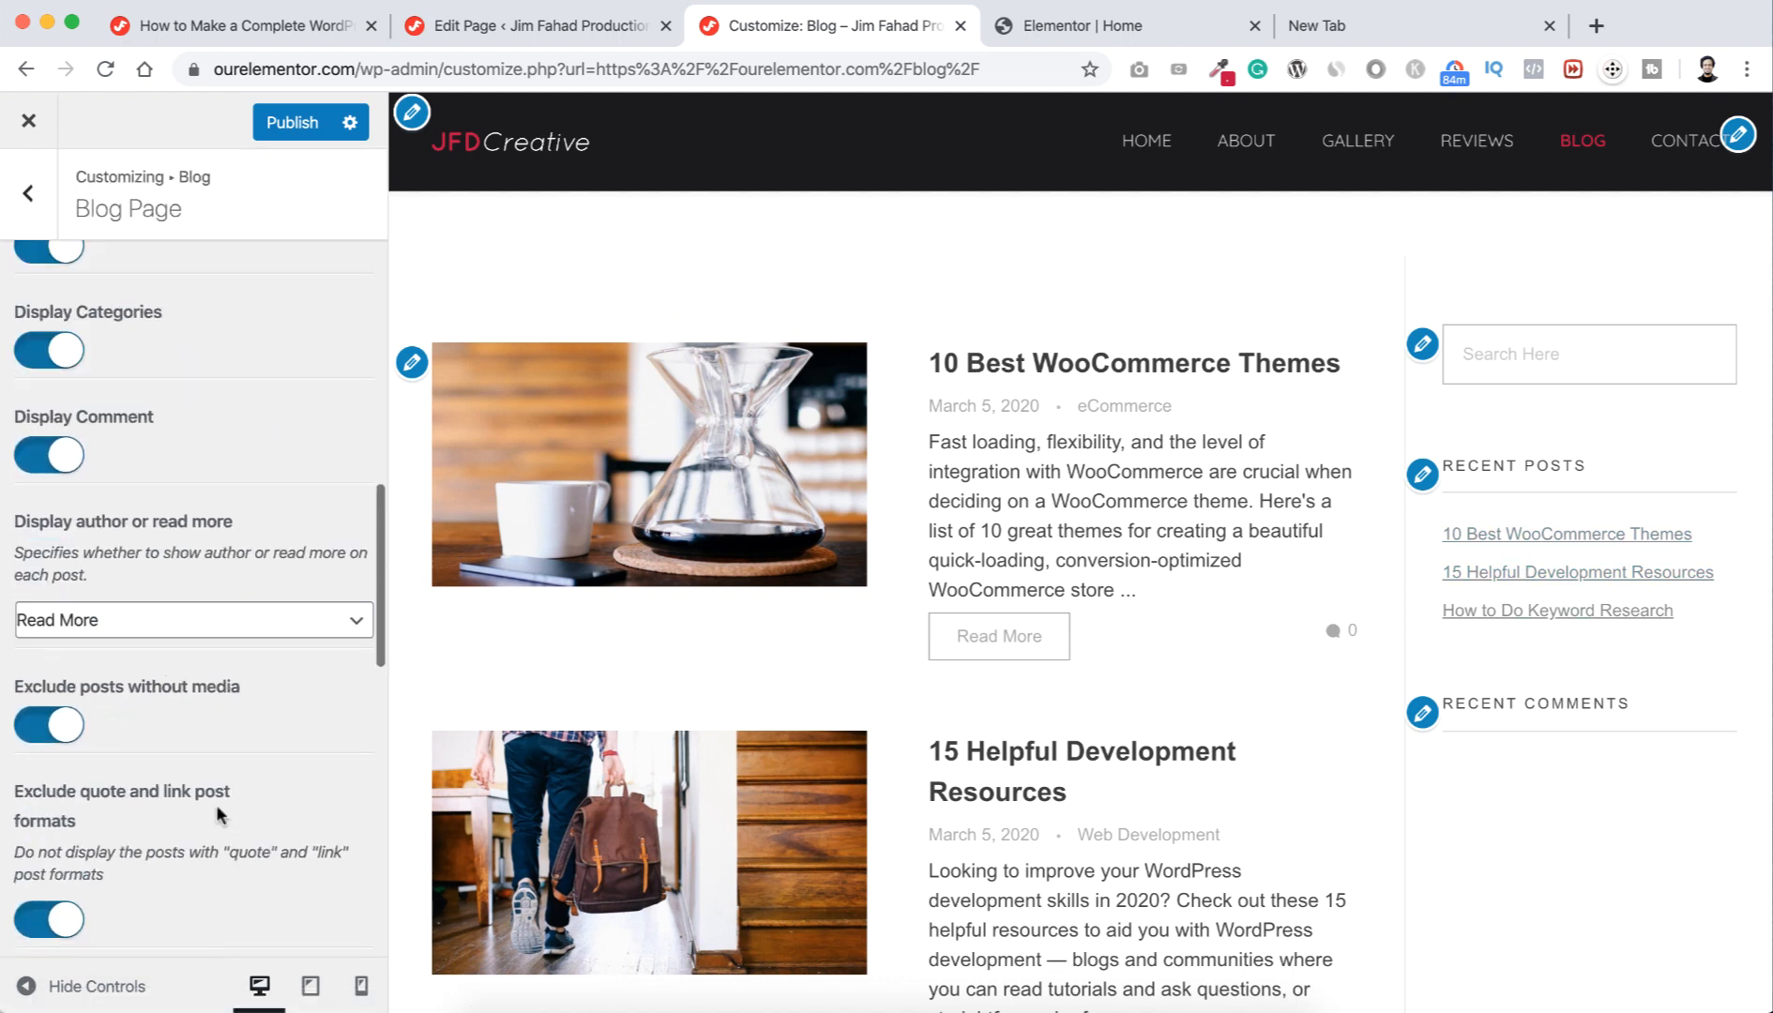
{"action": "scroll", "coordinate": [215, 803], "scroll_direction": "down", "scroll_amount": 10}
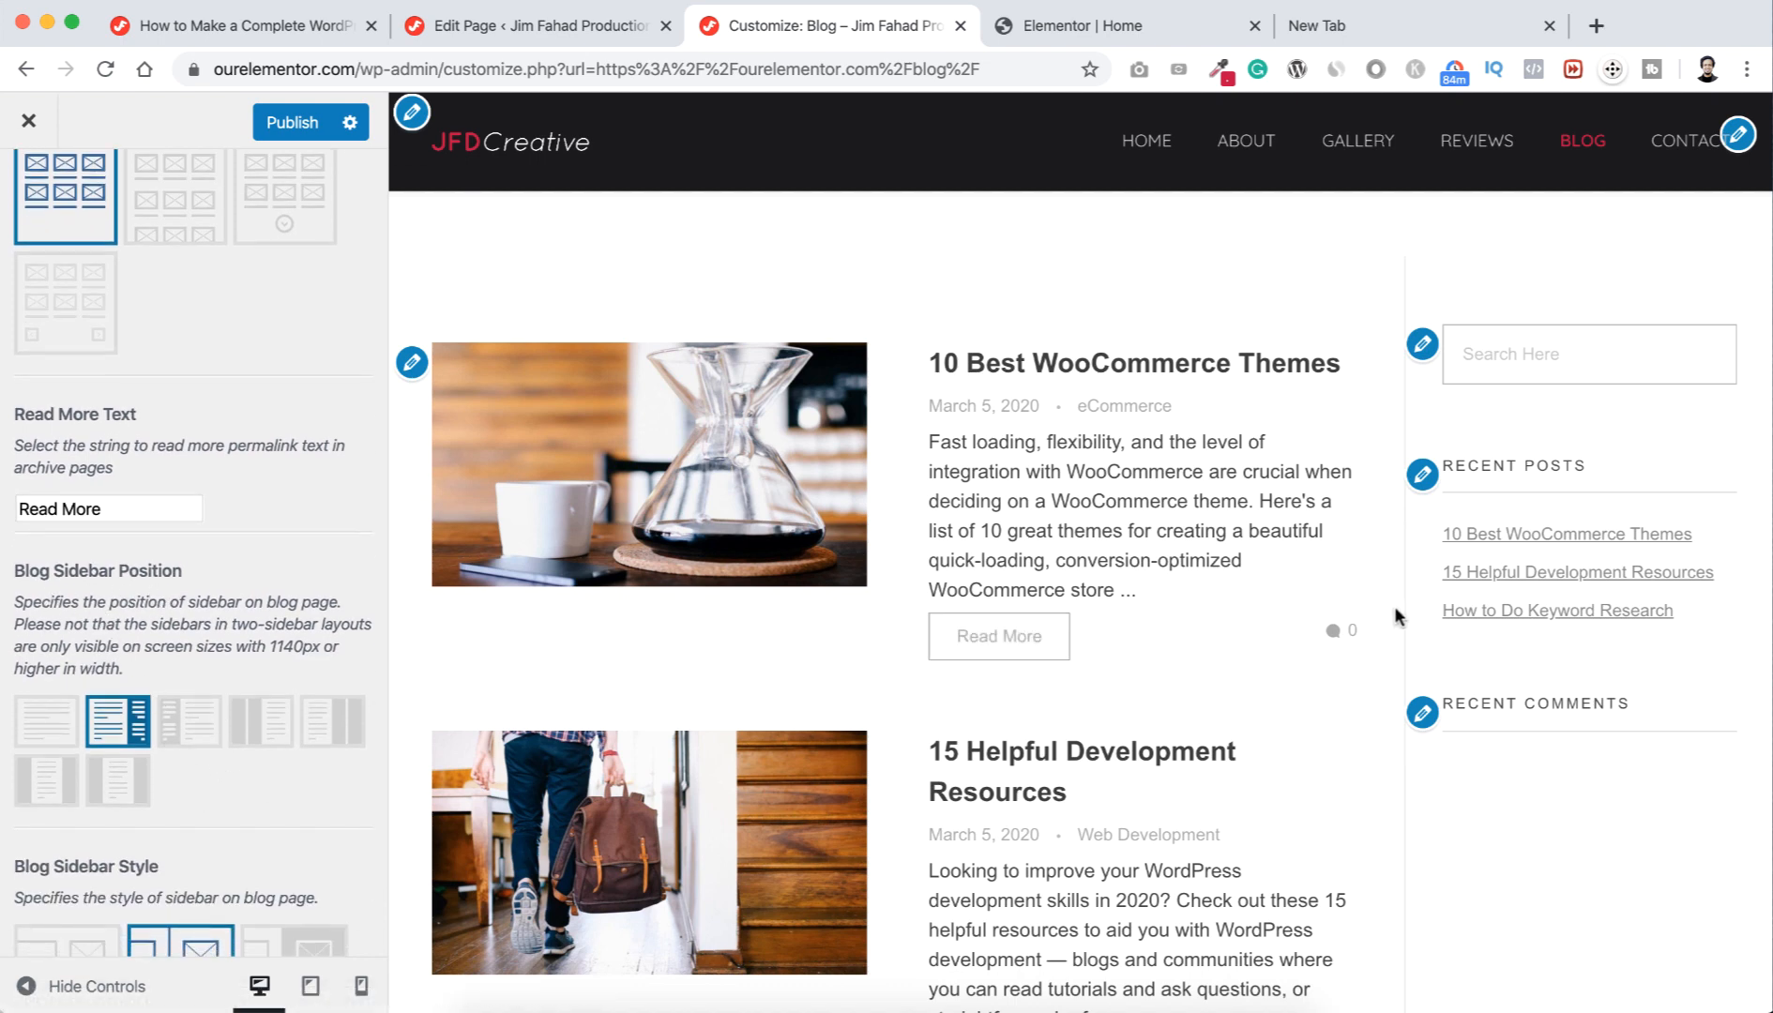
{"action": "left_click", "coordinate": [197, 719]}
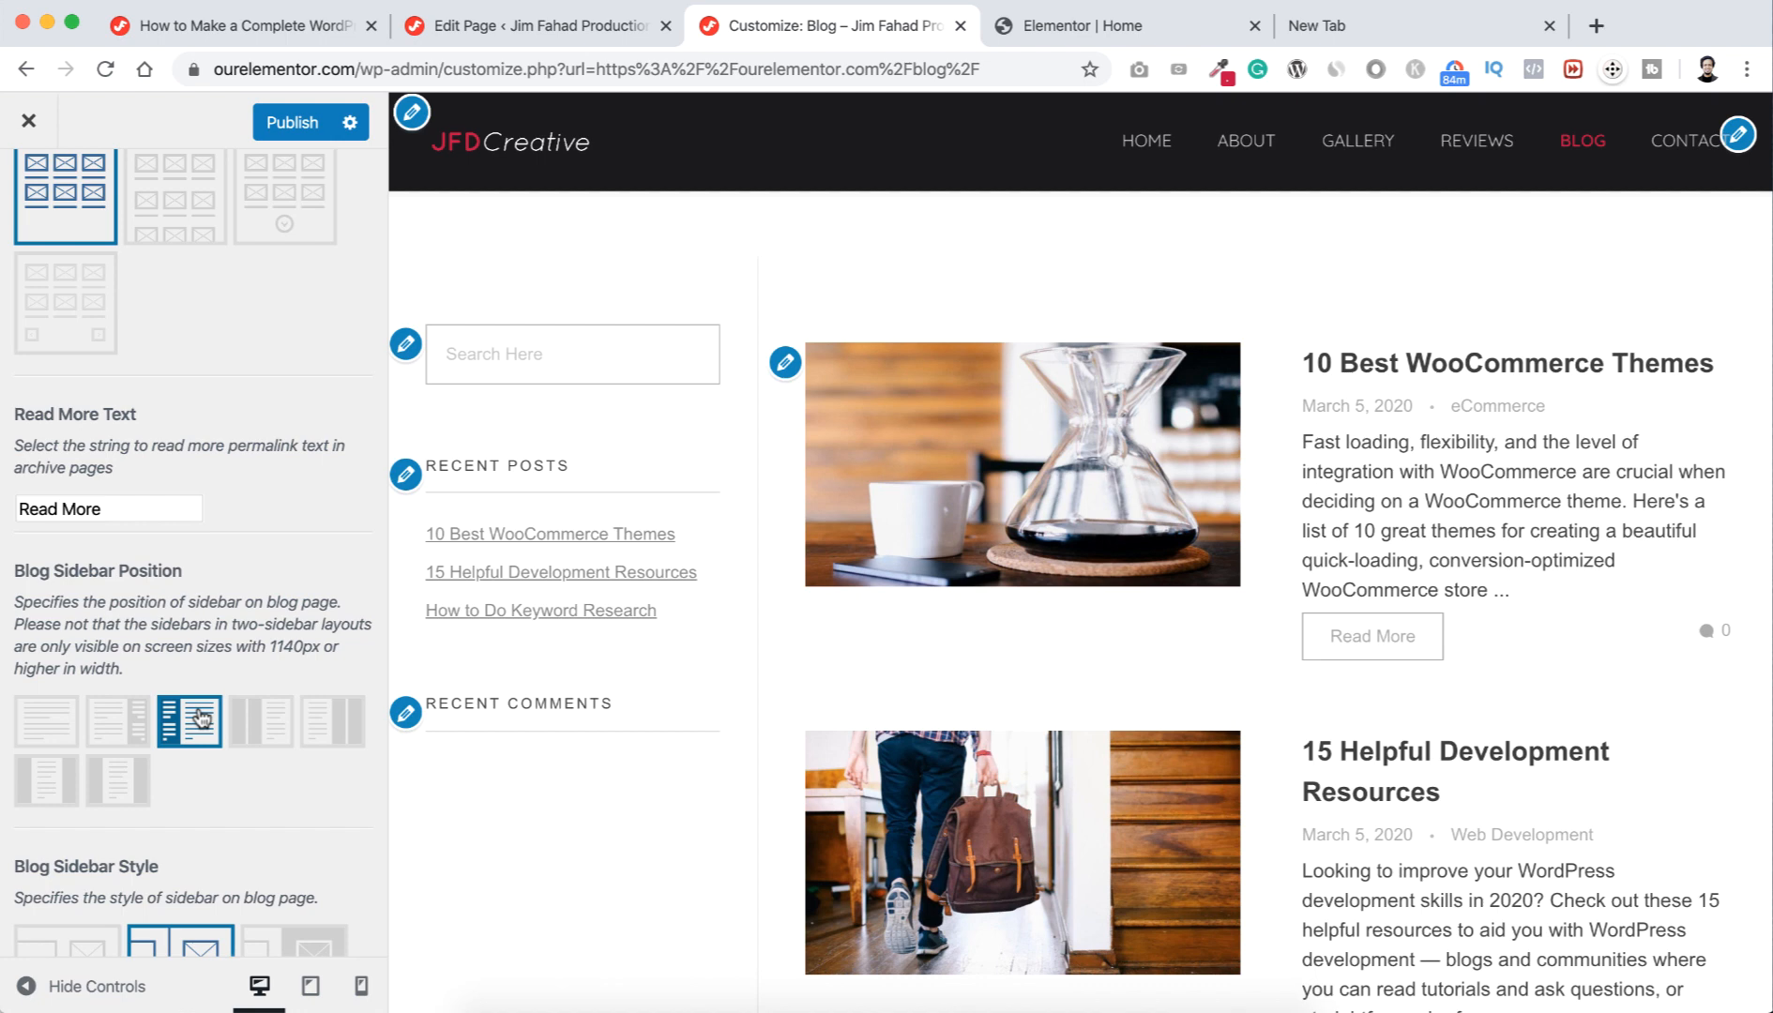
{"action": "left_click", "coordinate": [65, 728]}
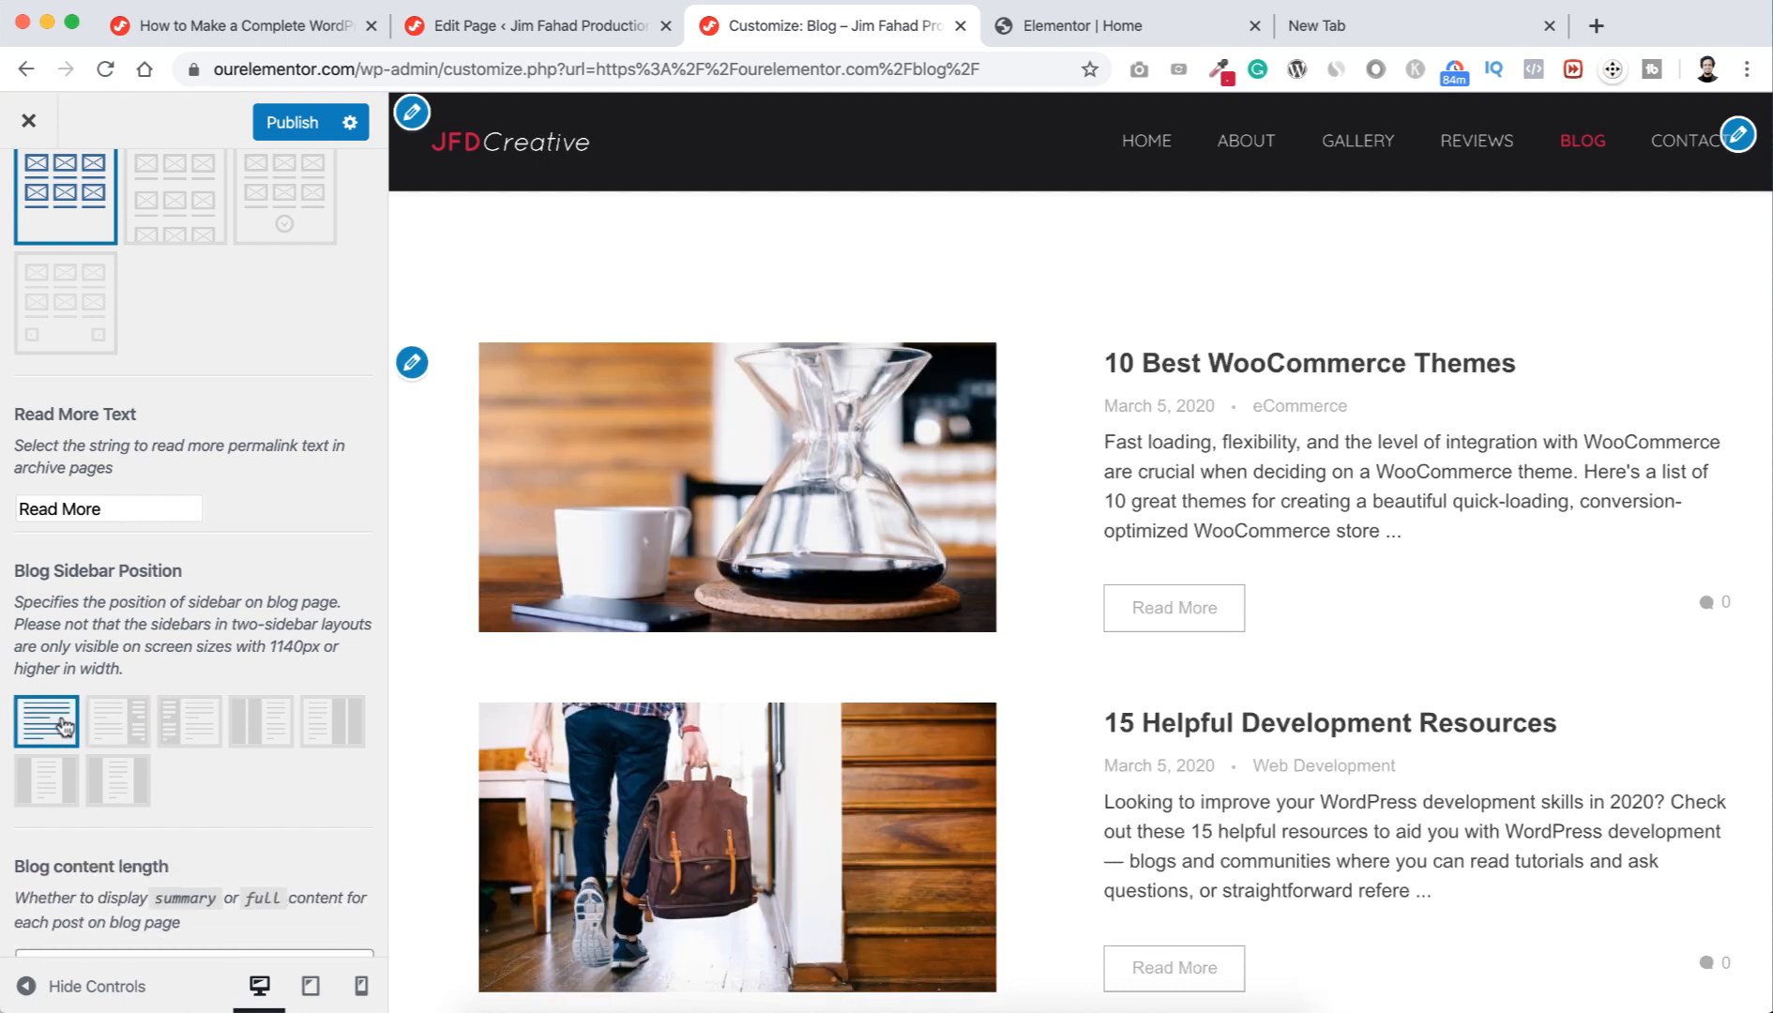
{"action": "scroll", "coordinate": [770, 731], "scroll_direction": "down", "scroll_amount": 9}
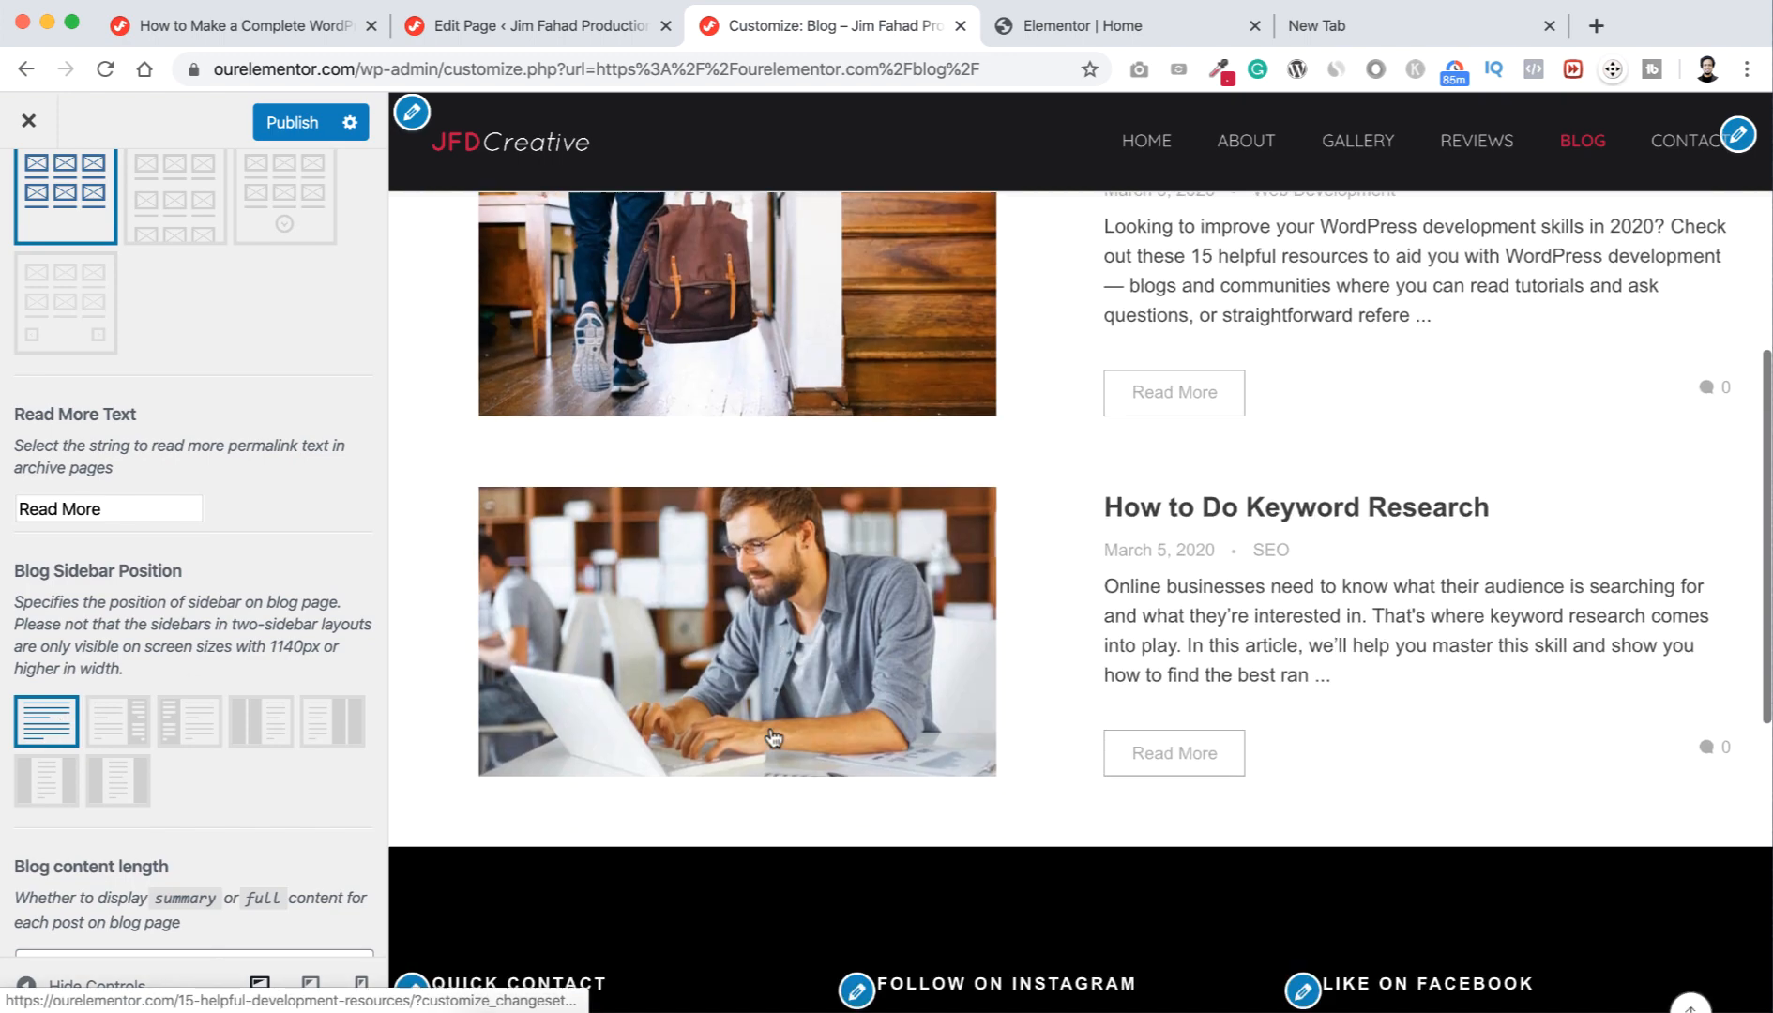
{"action": "scroll", "coordinate": [770, 729], "scroll_direction": "up", "scroll_amount": 8}
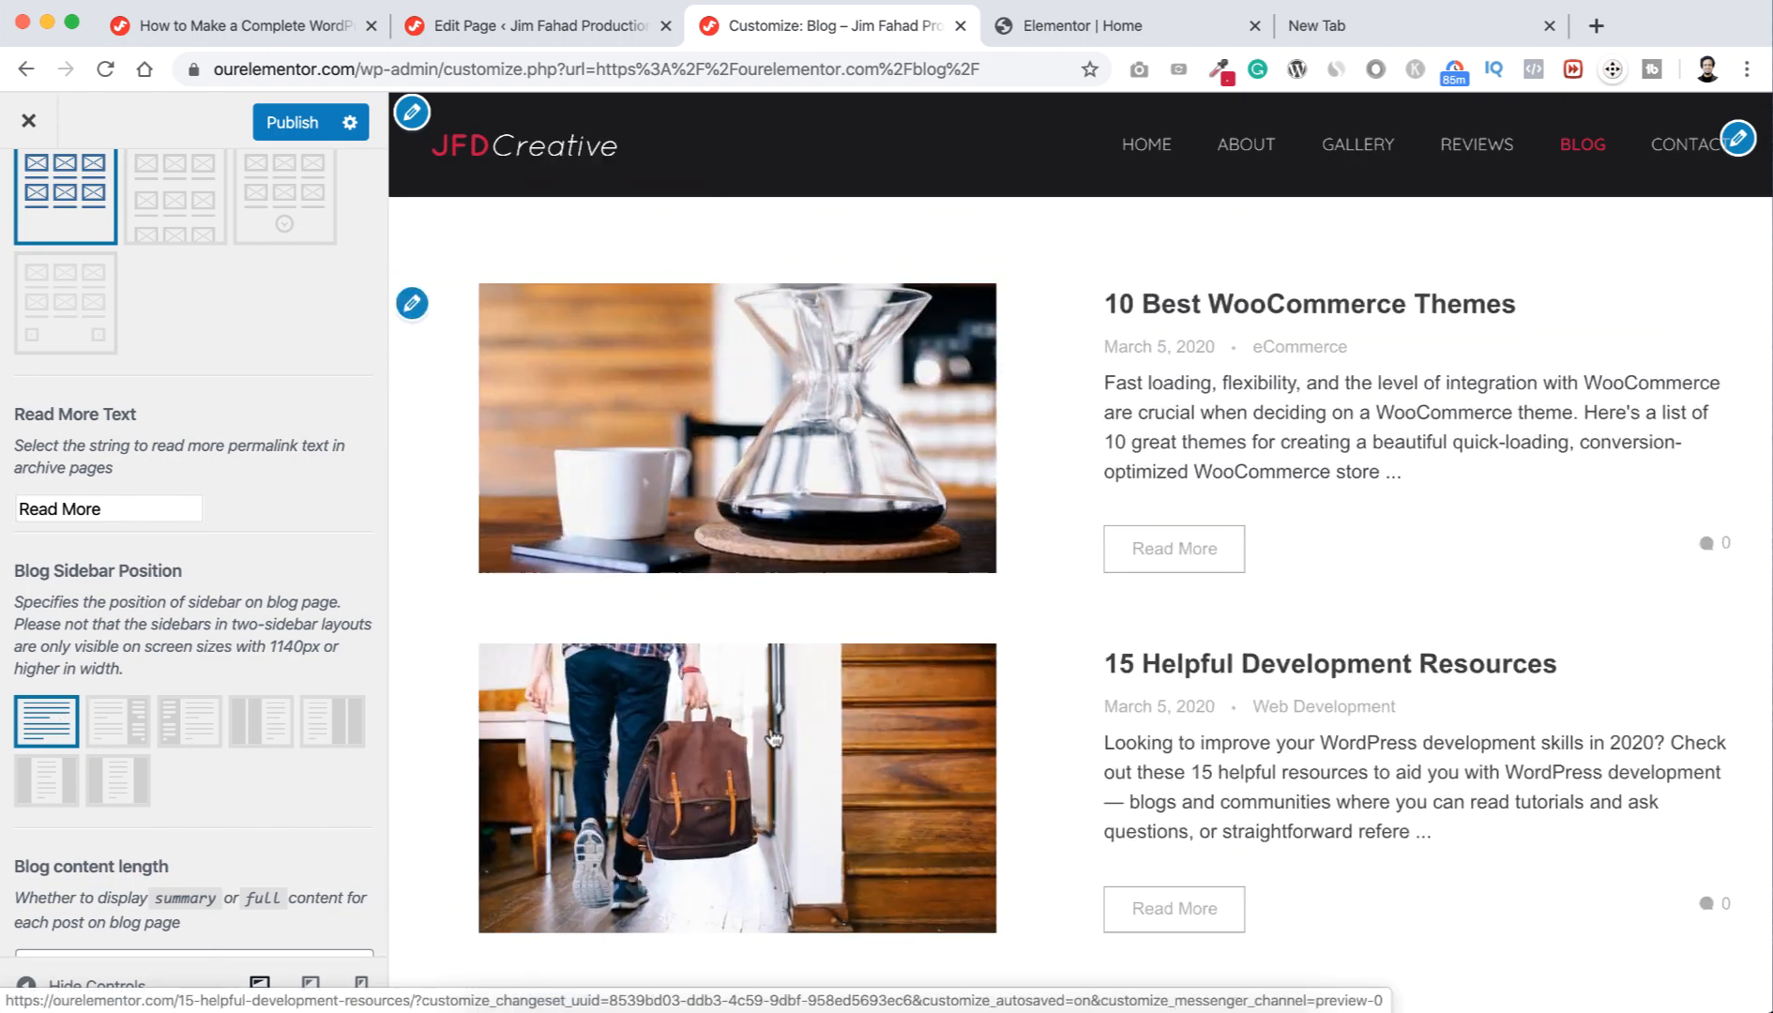
Step: Review the Blog Page options for post info, date, categories, comments, load more type and Read More text
{"action": "scroll", "coordinate": [201, 375], "scroll_direction": "up", "scroll_amount": 10}
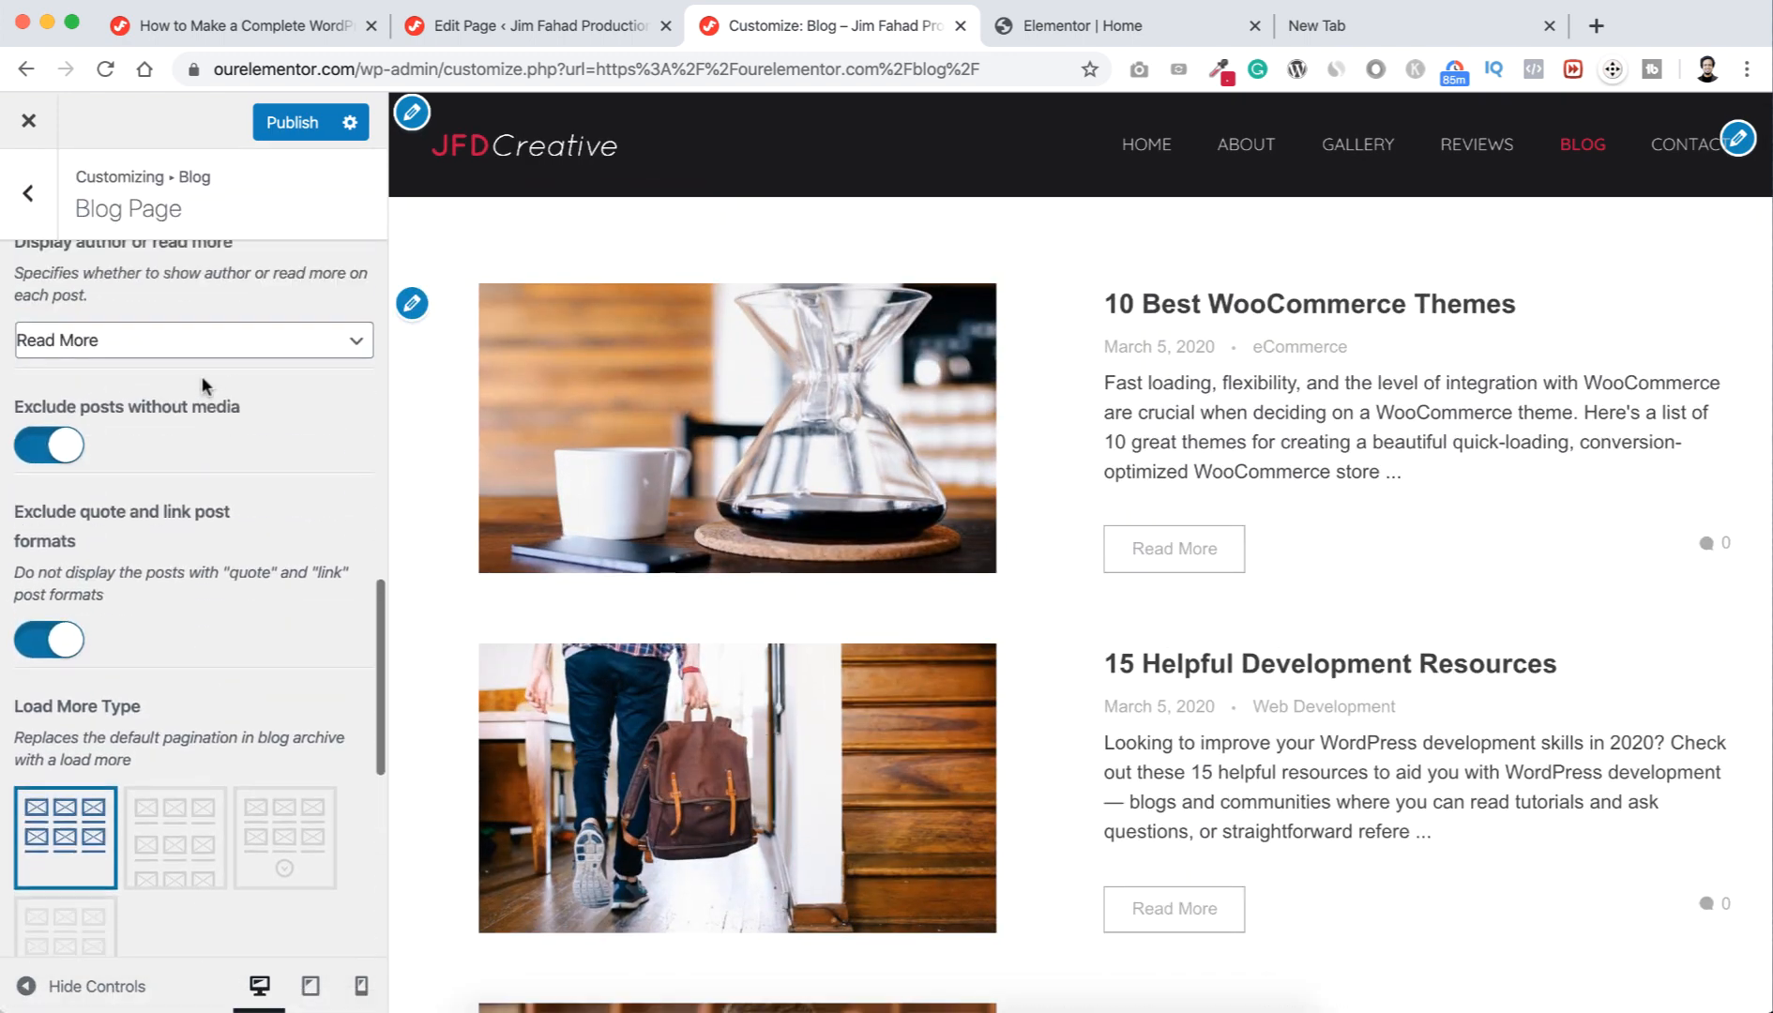
{"action": "scroll", "coordinate": [203, 380], "scroll_direction": "up", "scroll_amount": 1}
{"action": "scroll", "coordinate": [203, 383], "scroll_direction": "down", "scroll_amount": 8}
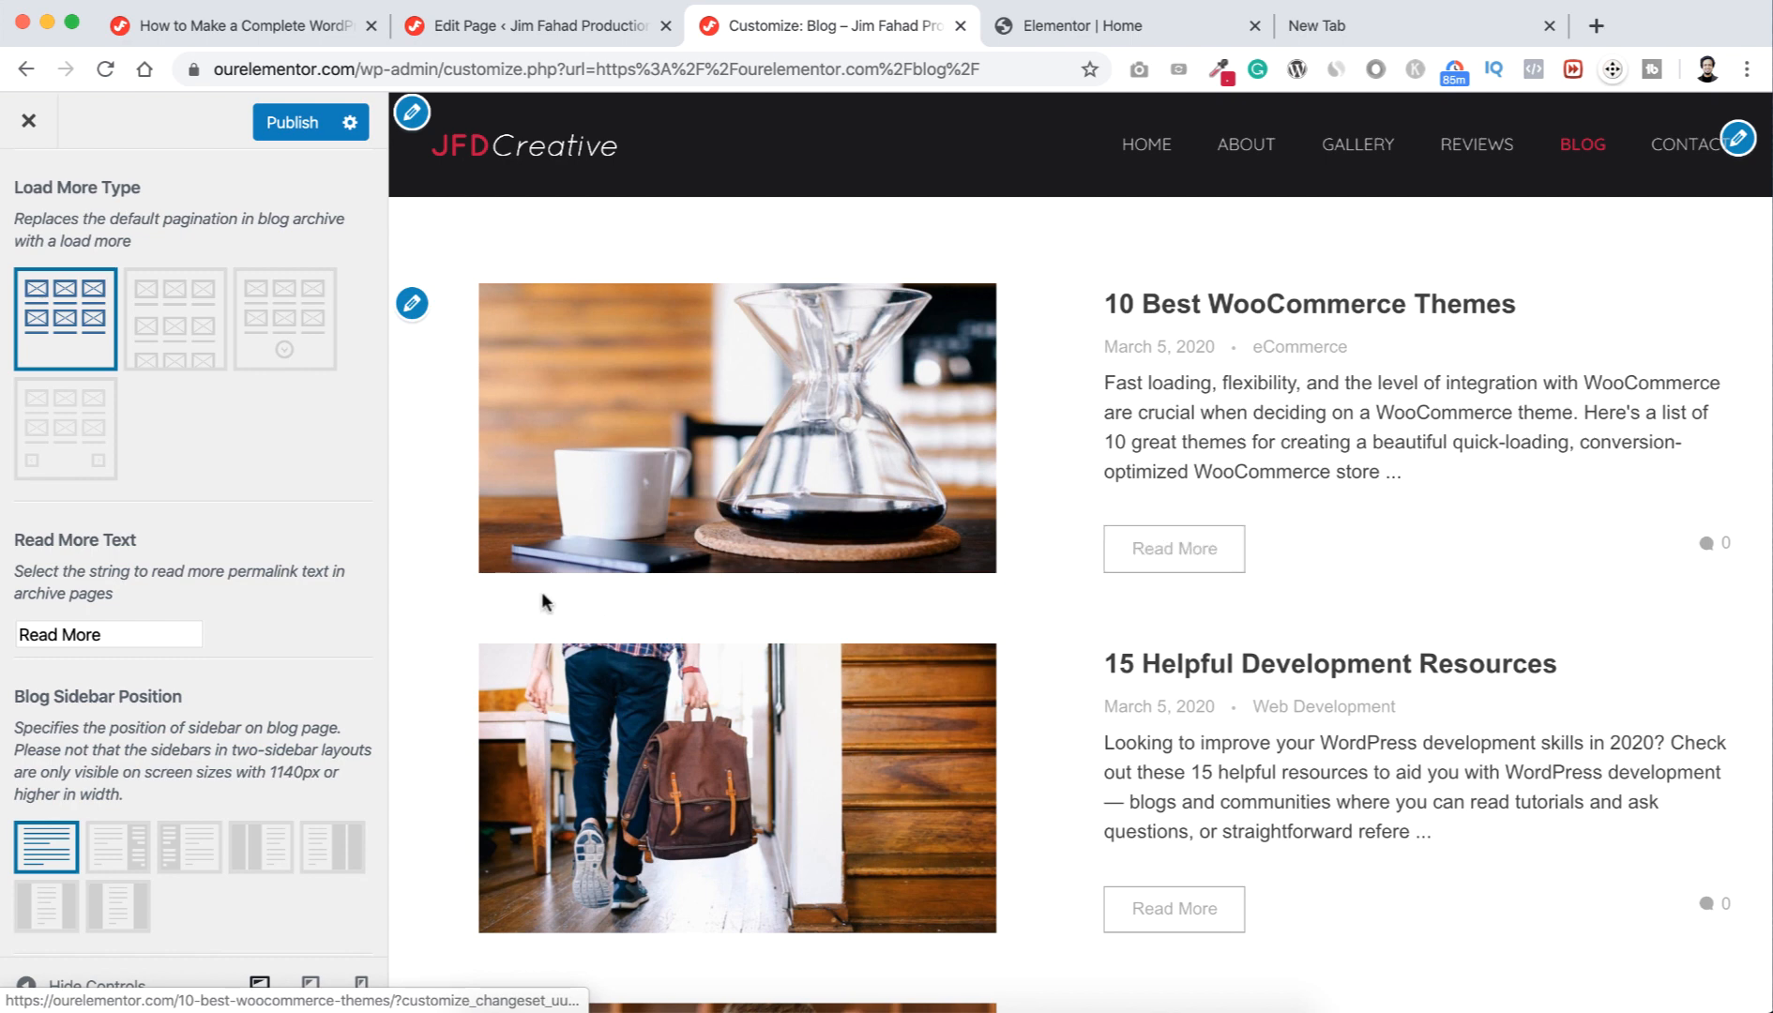
{"action": "left_click_drag", "start_coordinate": [128, 626], "coordinate": [2, 635]}
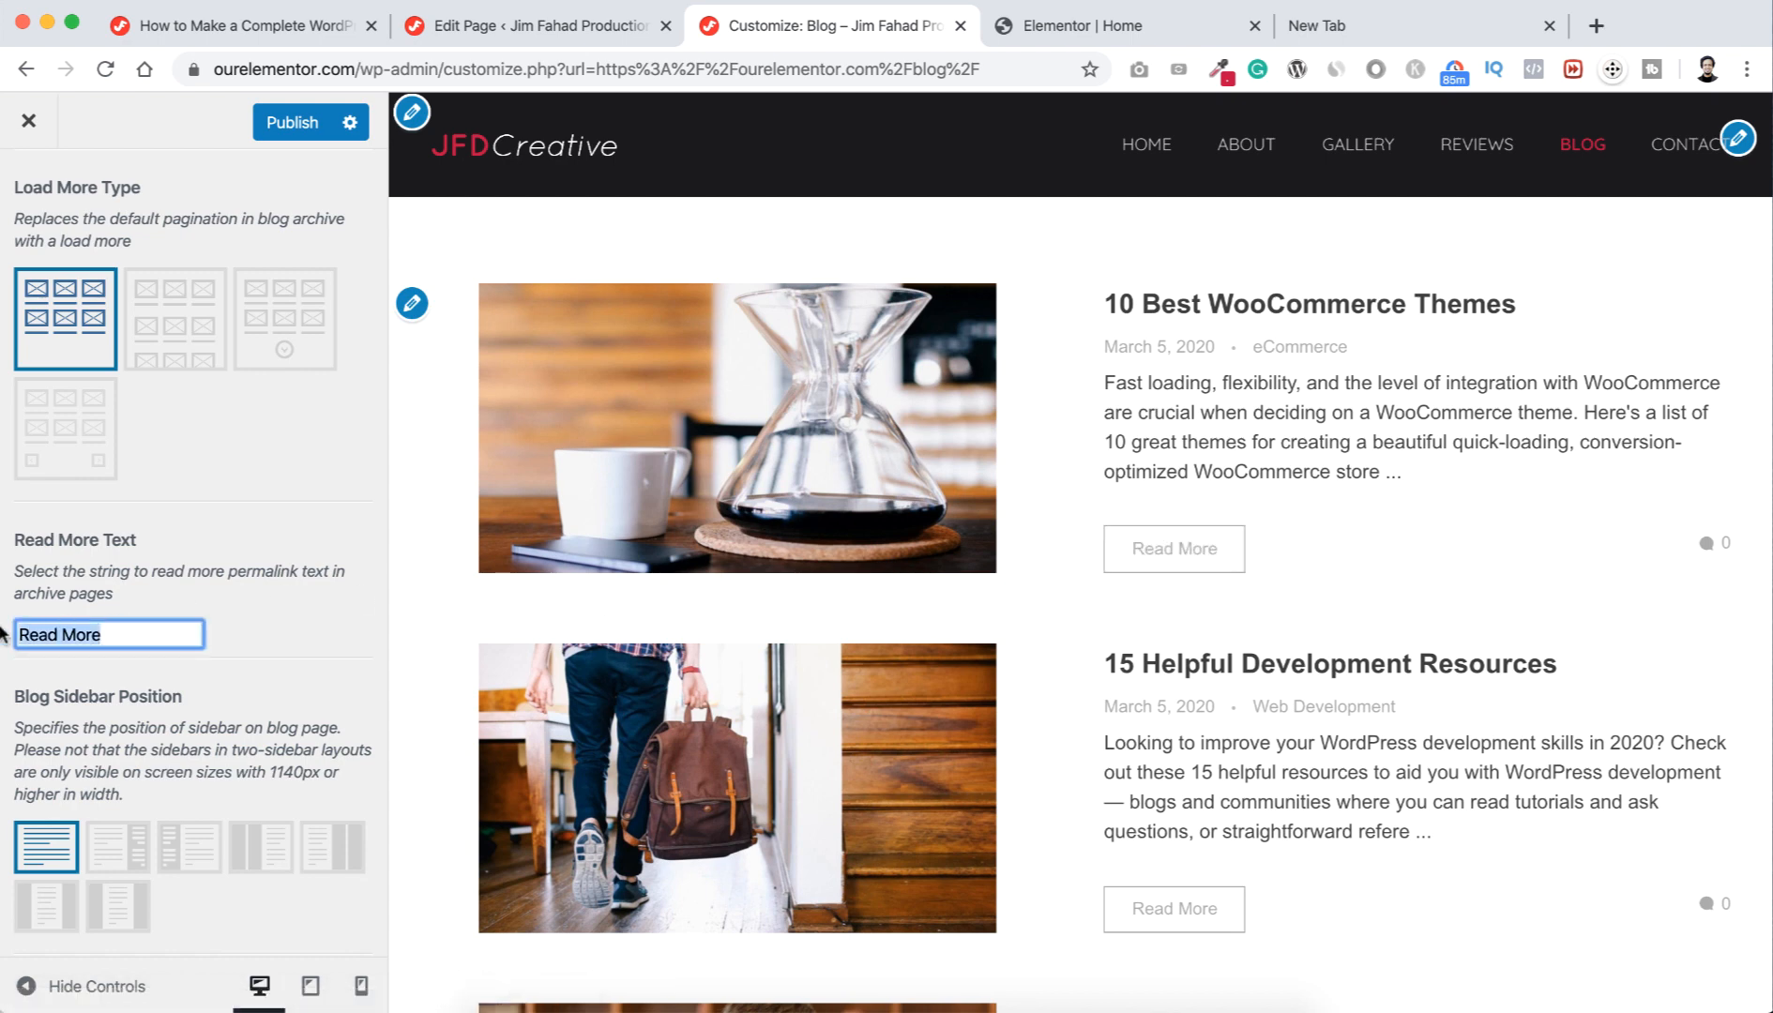
{"action": "scroll", "coordinate": [225, 460], "scroll_direction": "up", "scroll_amount": 6}
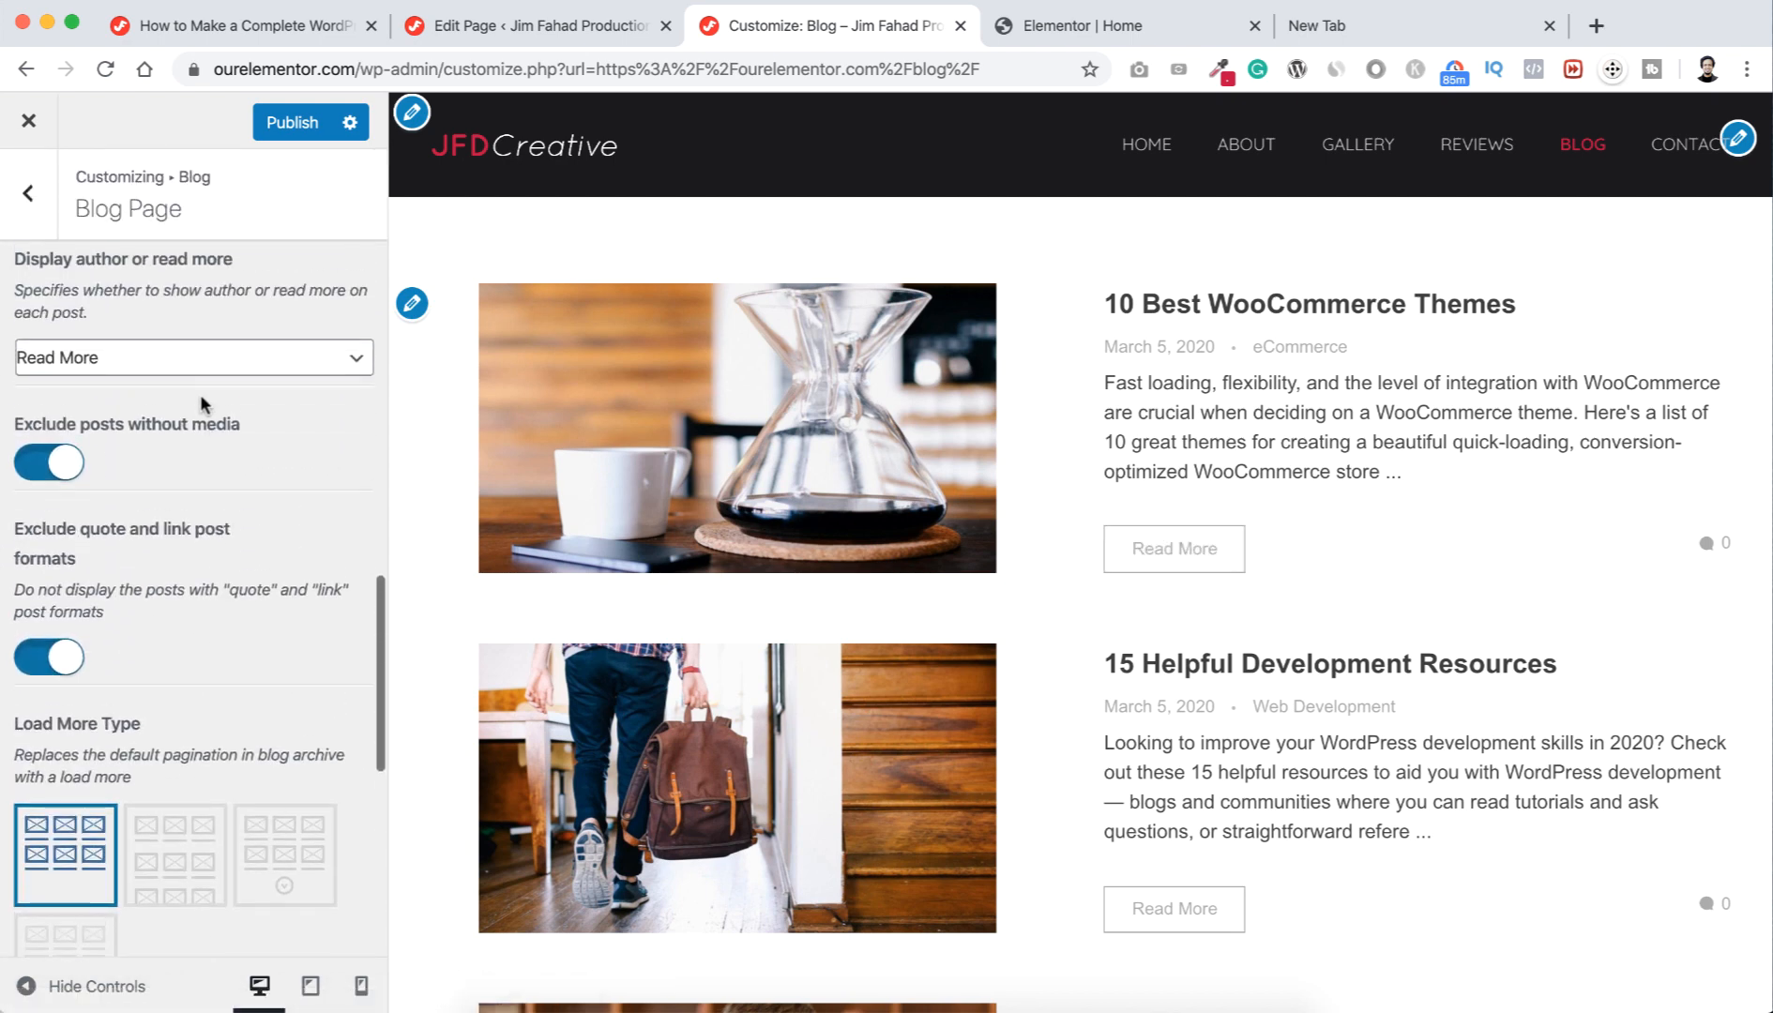
{"action": "scroll", "coordinate": [175, 531], "scroll_direction": "up", "scroll_amount": 7}
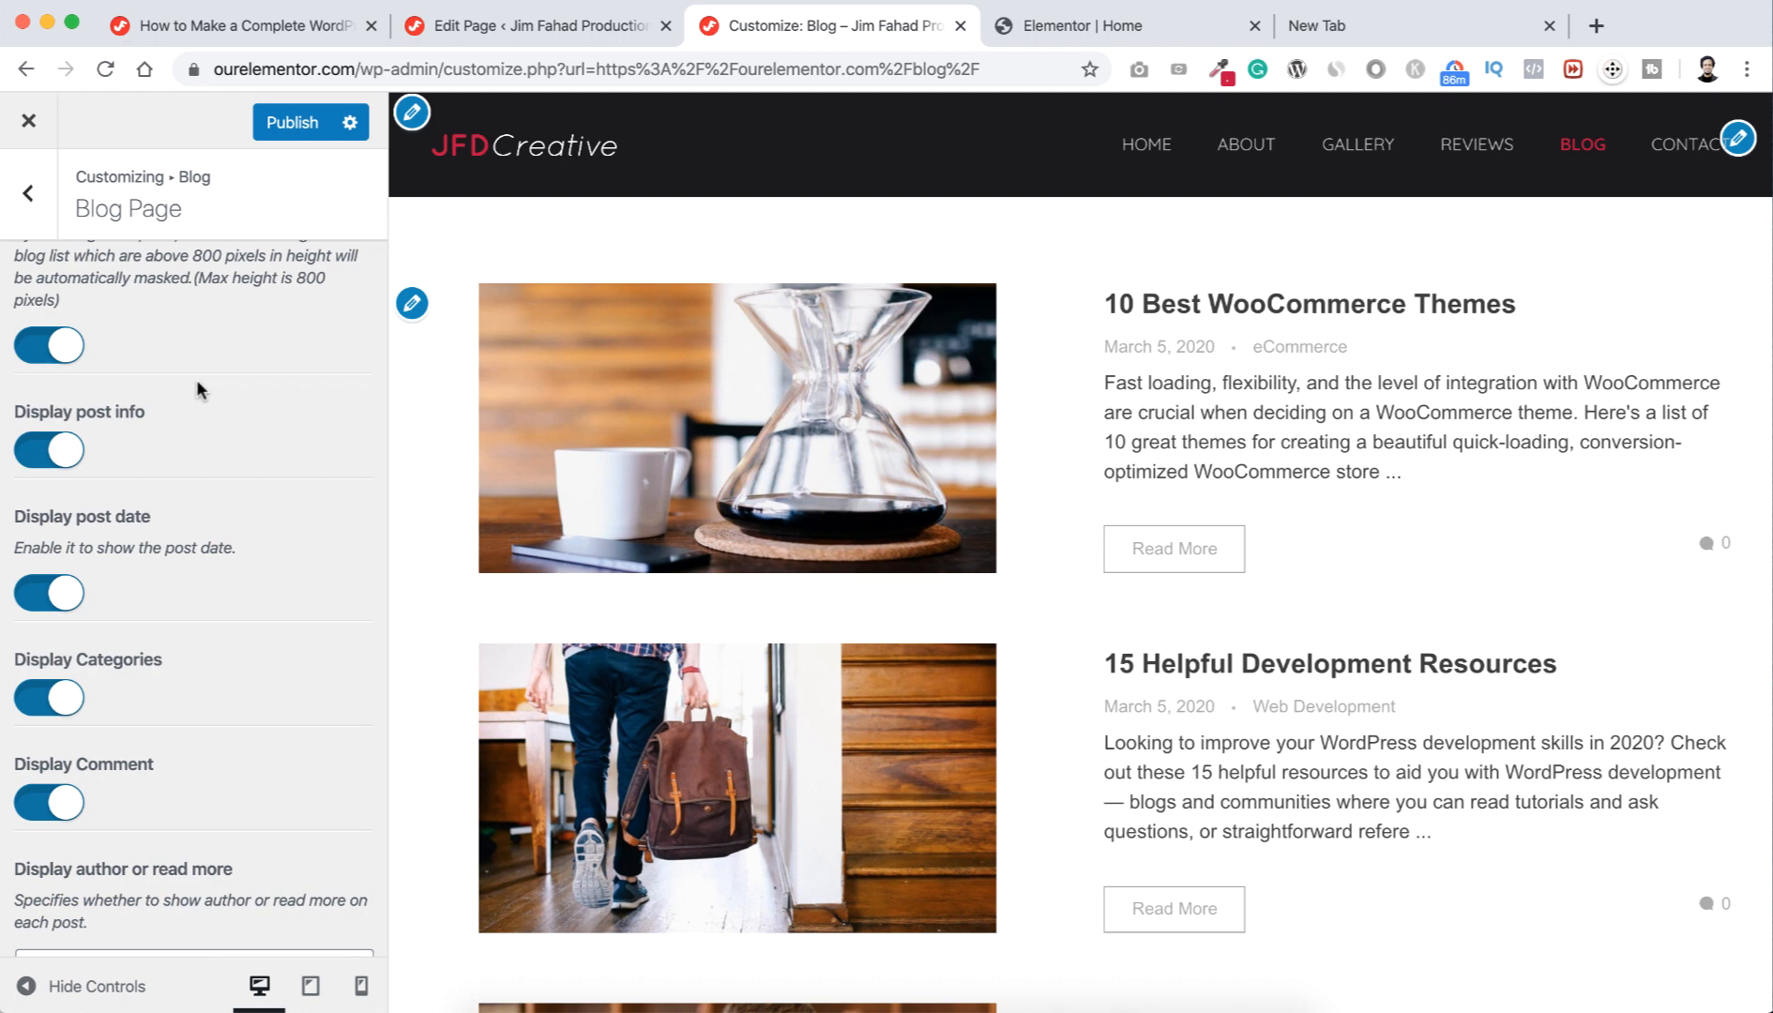
Step: Review the Blog Page display settings and publish the customizations
{"action": "scroll", "coordinate": [197, 380], "scroll_direction": "down", "scroll_amount": 3}
{"action": "scroll", "coordinate": [197, 380], "scroll_direction": "up", "scroll_amount": 2}
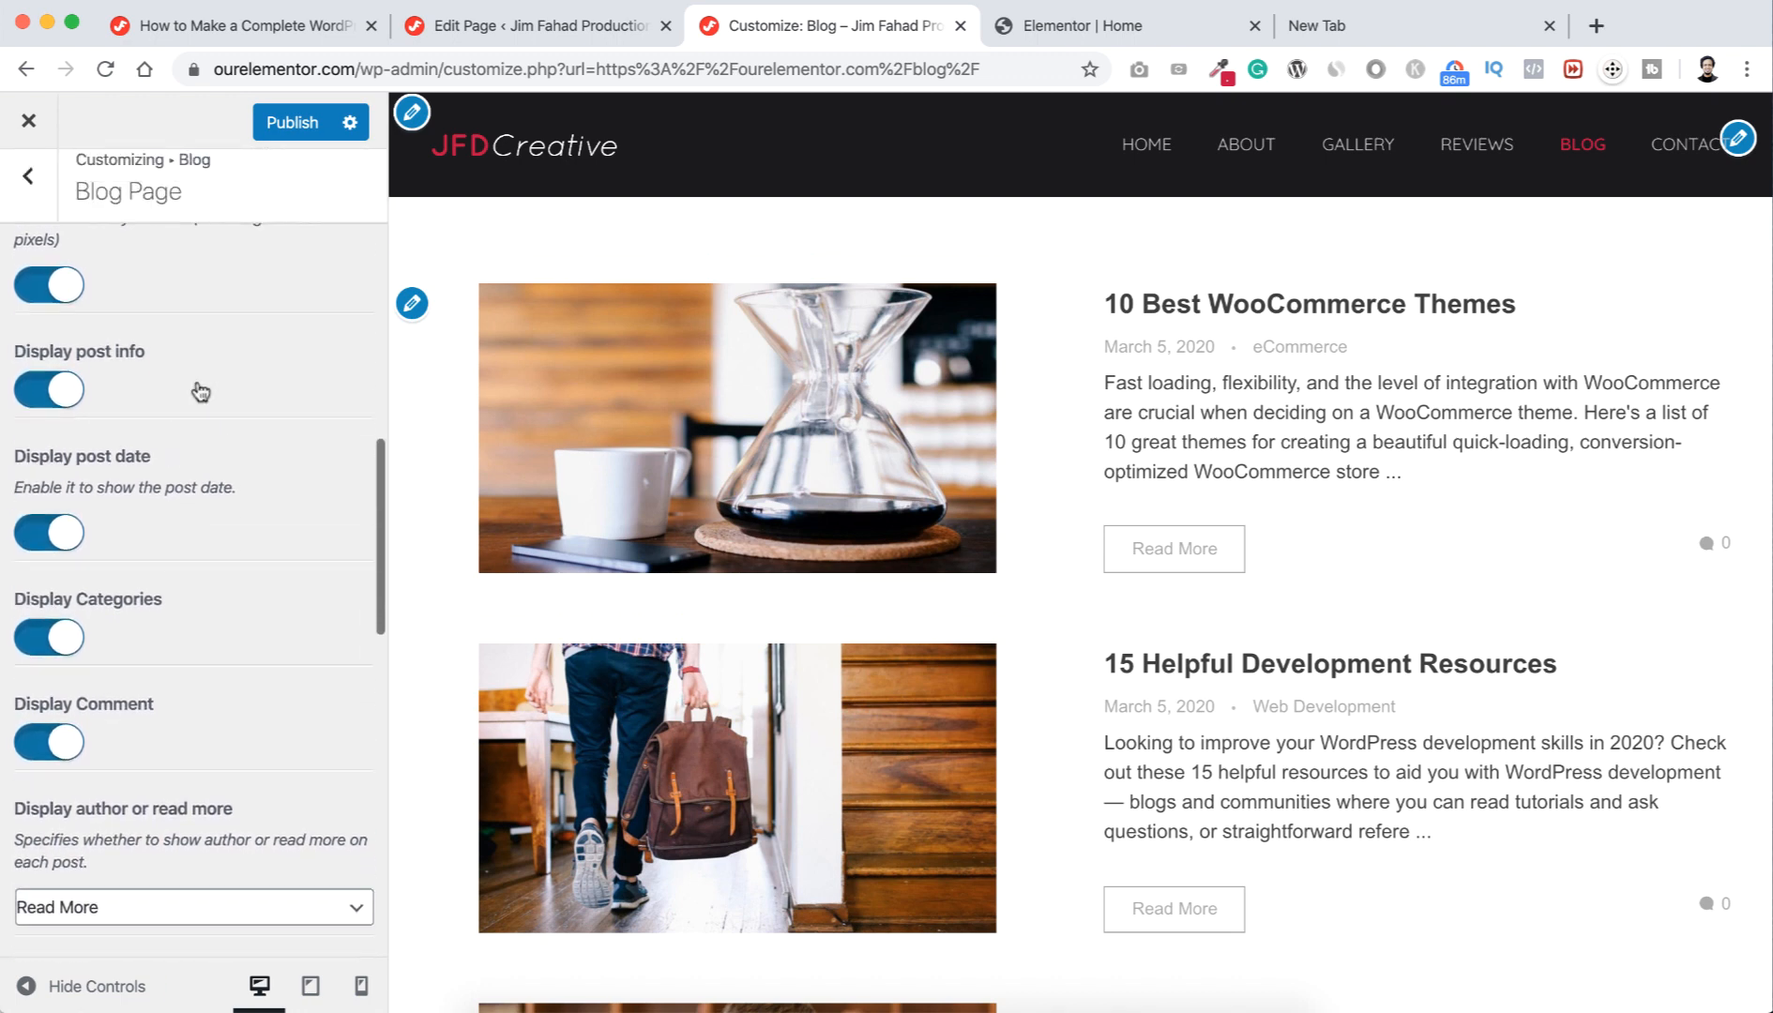
{"action": "scroll", "coordinate": [199, 391], "scroll_direction": "up", "scroll_amount": 10}
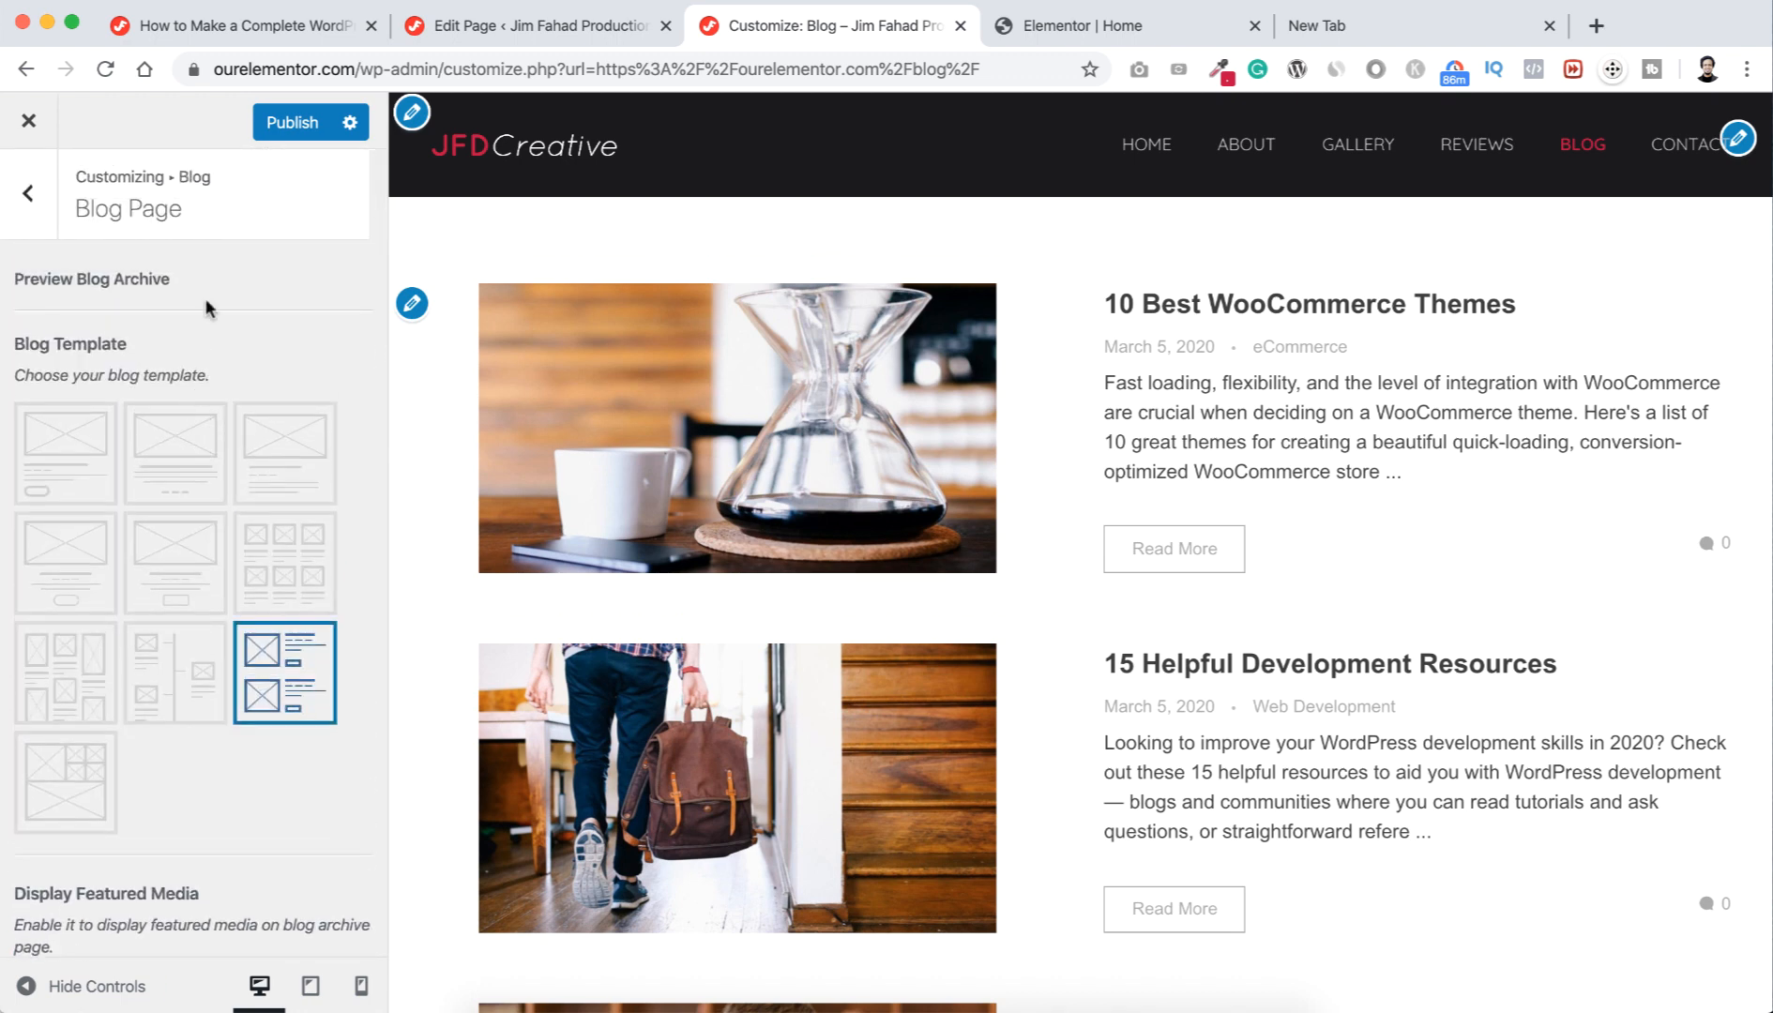
{"action": "left_click", "coordinate": [292, 131]}
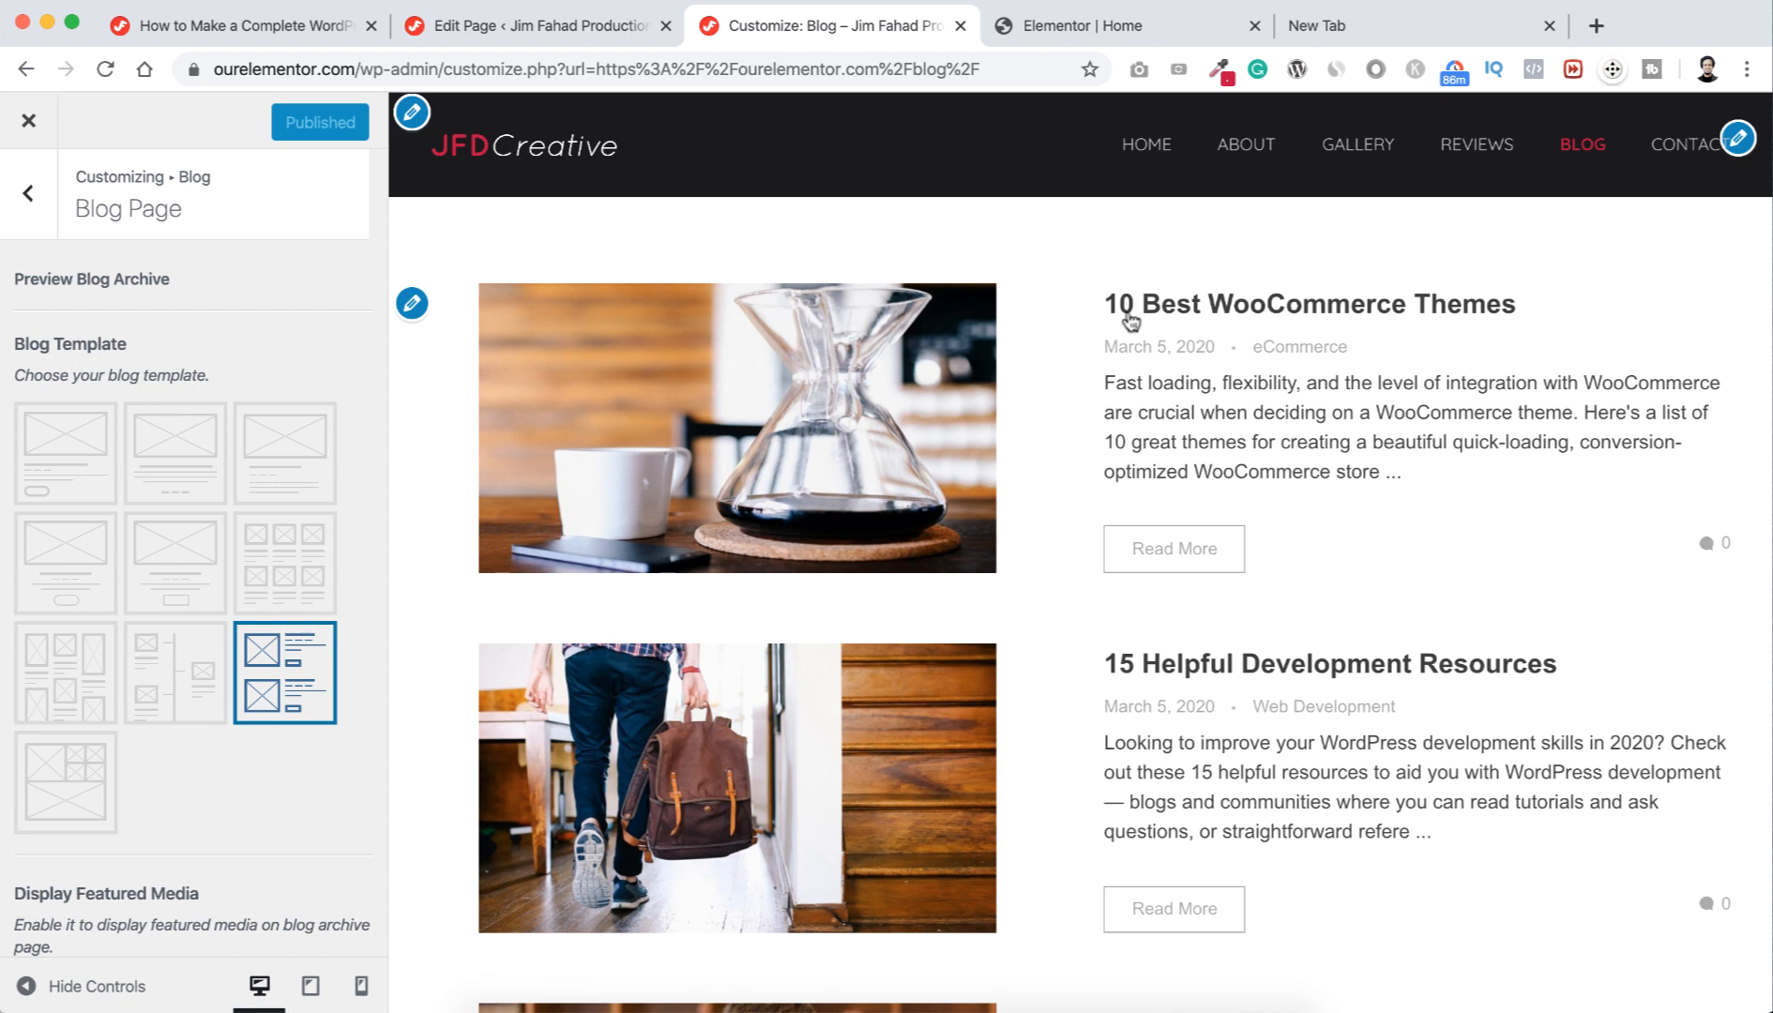
Step: Open the "10 Best WooCommerce Themes" post in the preview and look over its layout and sidebar
{"action": "left_click", "coordinate": [1242, 306]}
{"action": "scroll", "coordinate": [1208, 542], "scroll_direction": "down", "scroll_amount": 10}
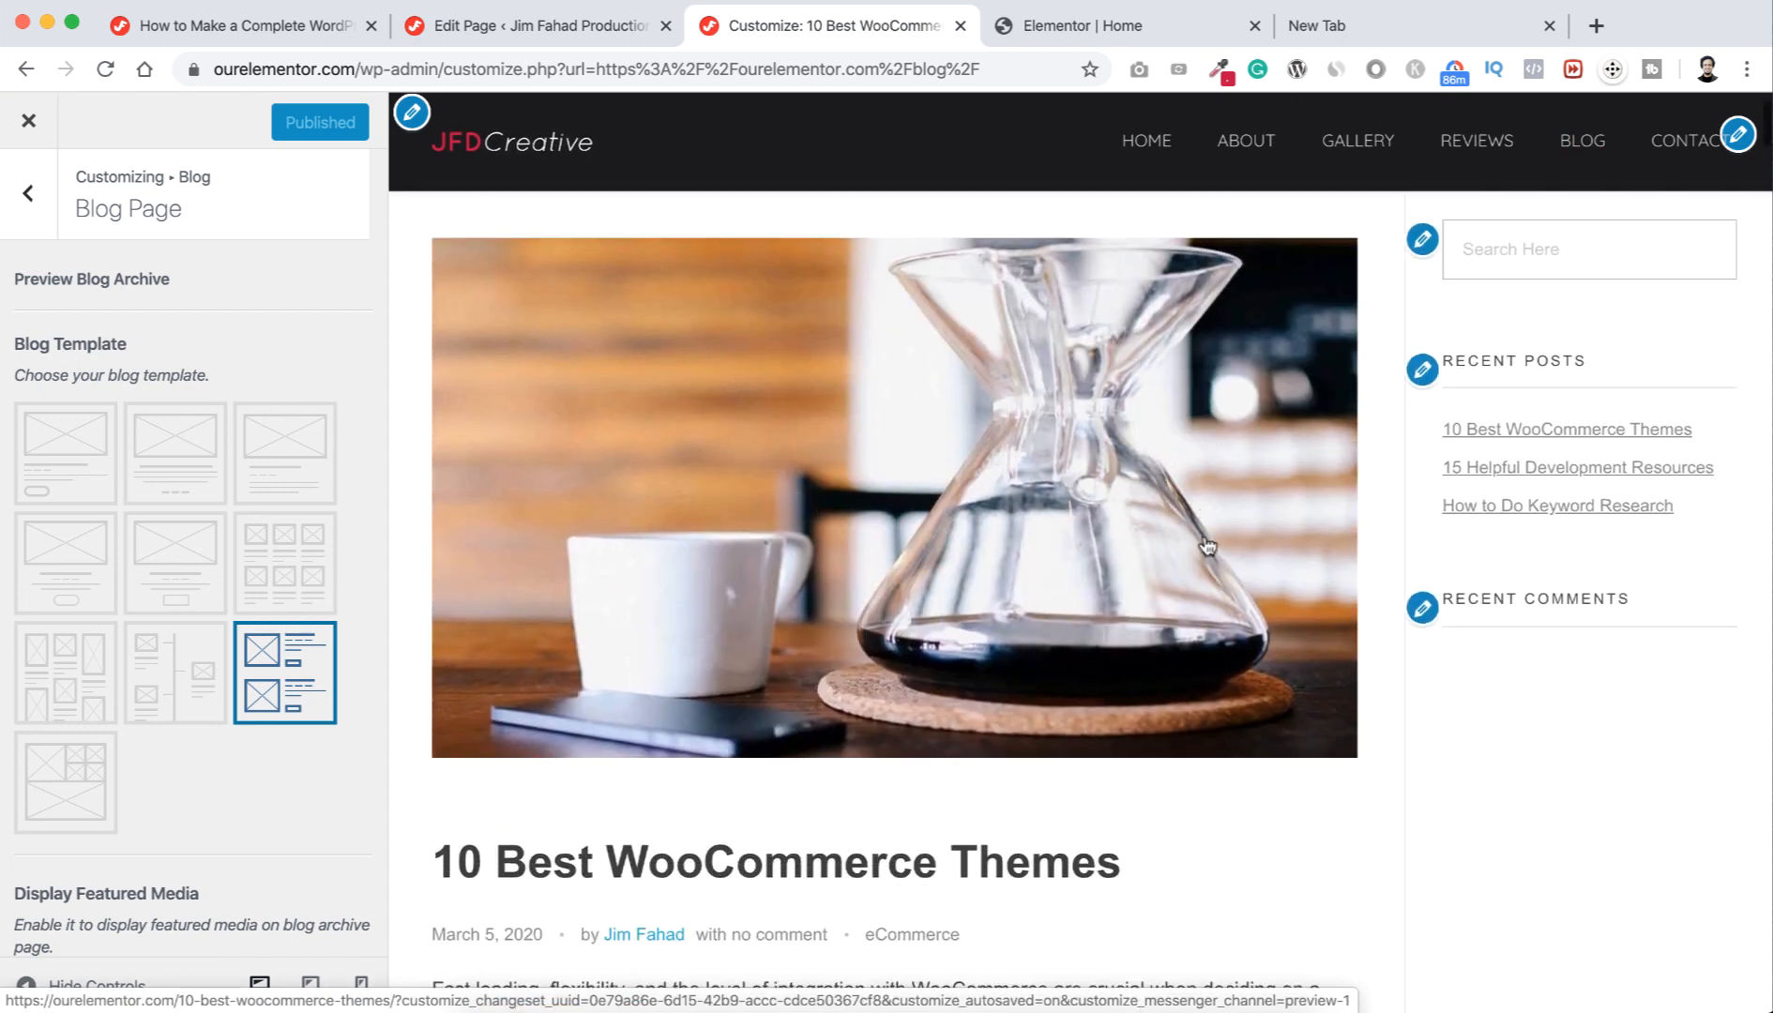
{"action": "scroll", "coordinate": [1207, 543], "scroll_direction": "down", "scroll_amount": 5}
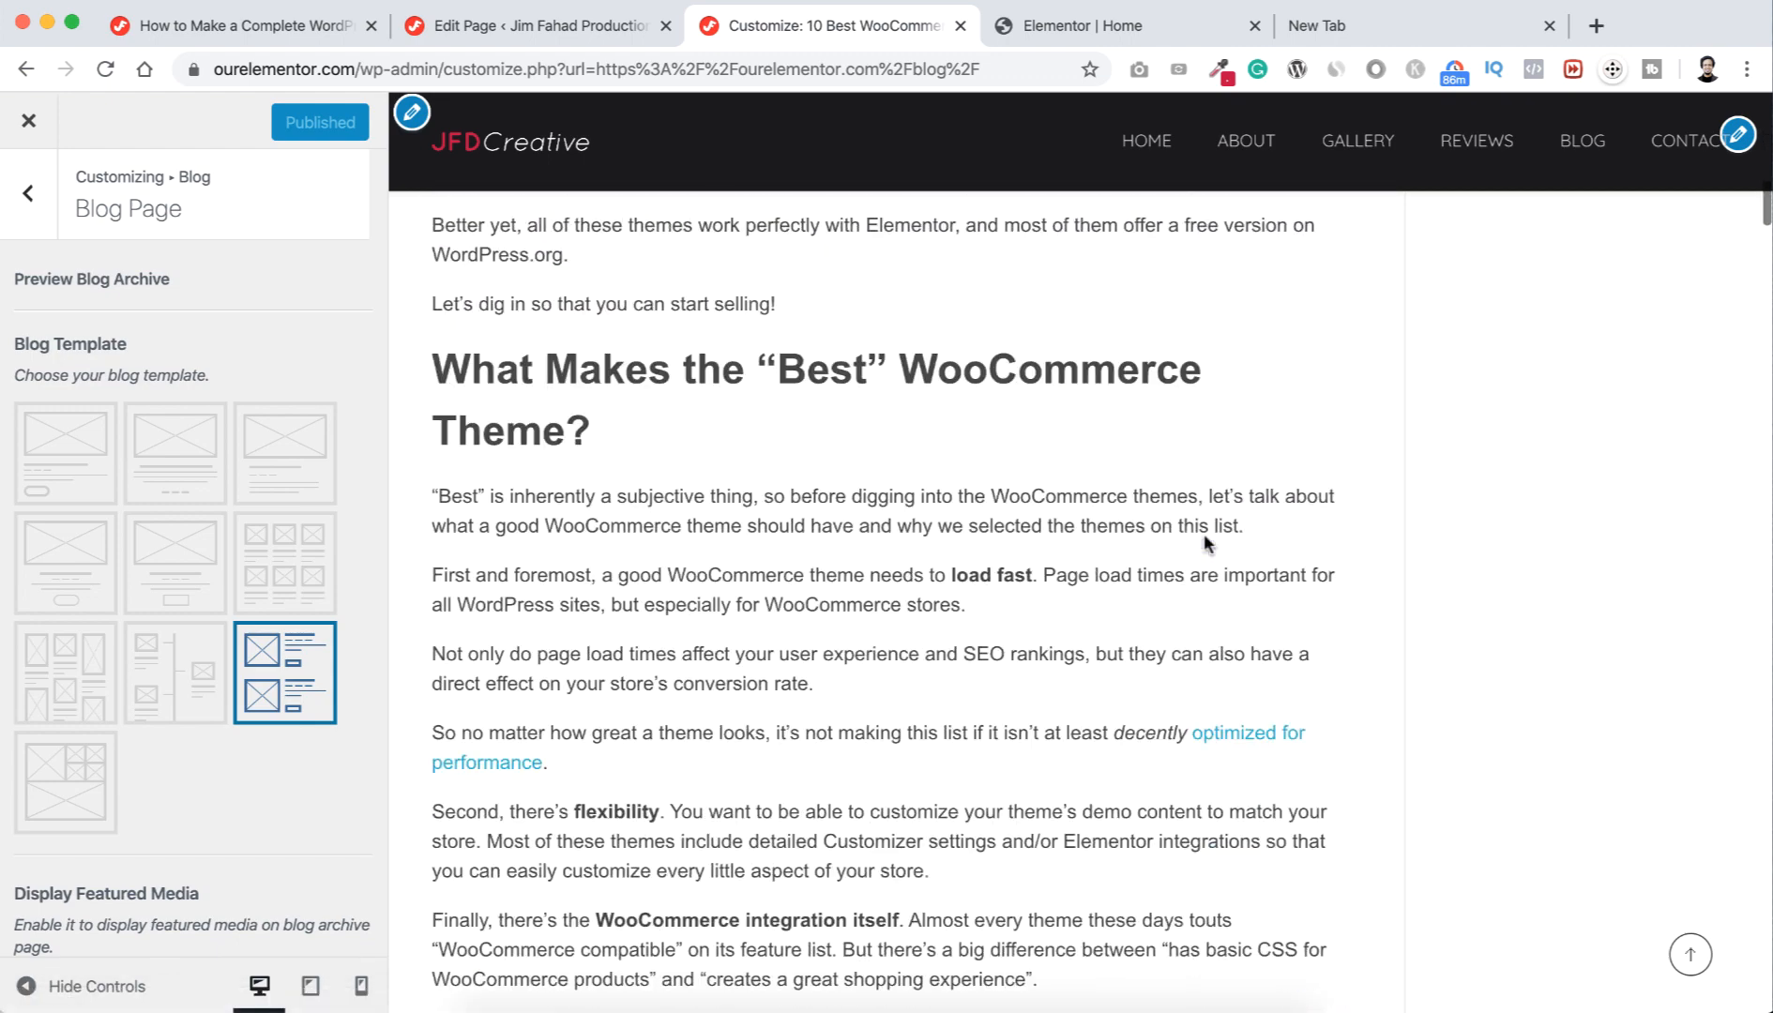
{"action": "scroll", "coordinate": [1207, 542], "scroll_direction": "up", "scroll_amount": 12}
{"action": "scroll", "coordinate": [1208, 456], "scroll_direction": "up", "scroll_amount": 3}
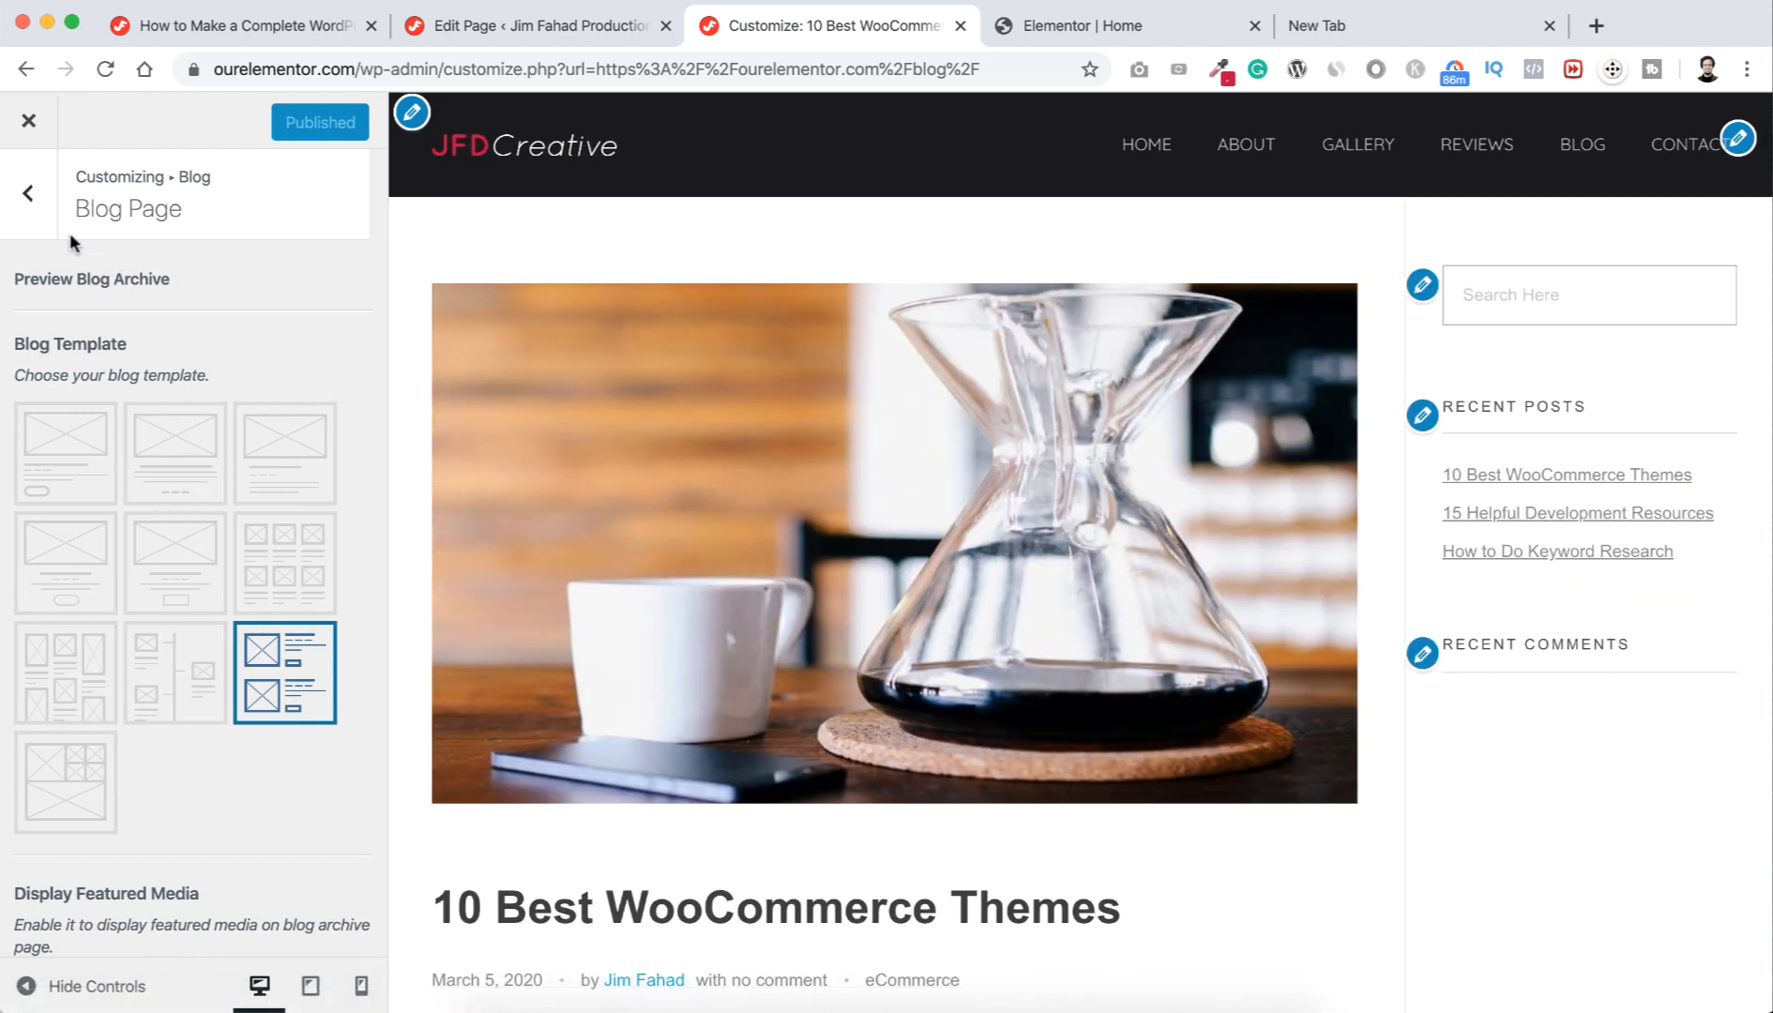
Step: In the blog's Single Post settings, set the sidebar position to the layout without a sidebar
{"action": "left_click", "coordinate": [42, 208]}
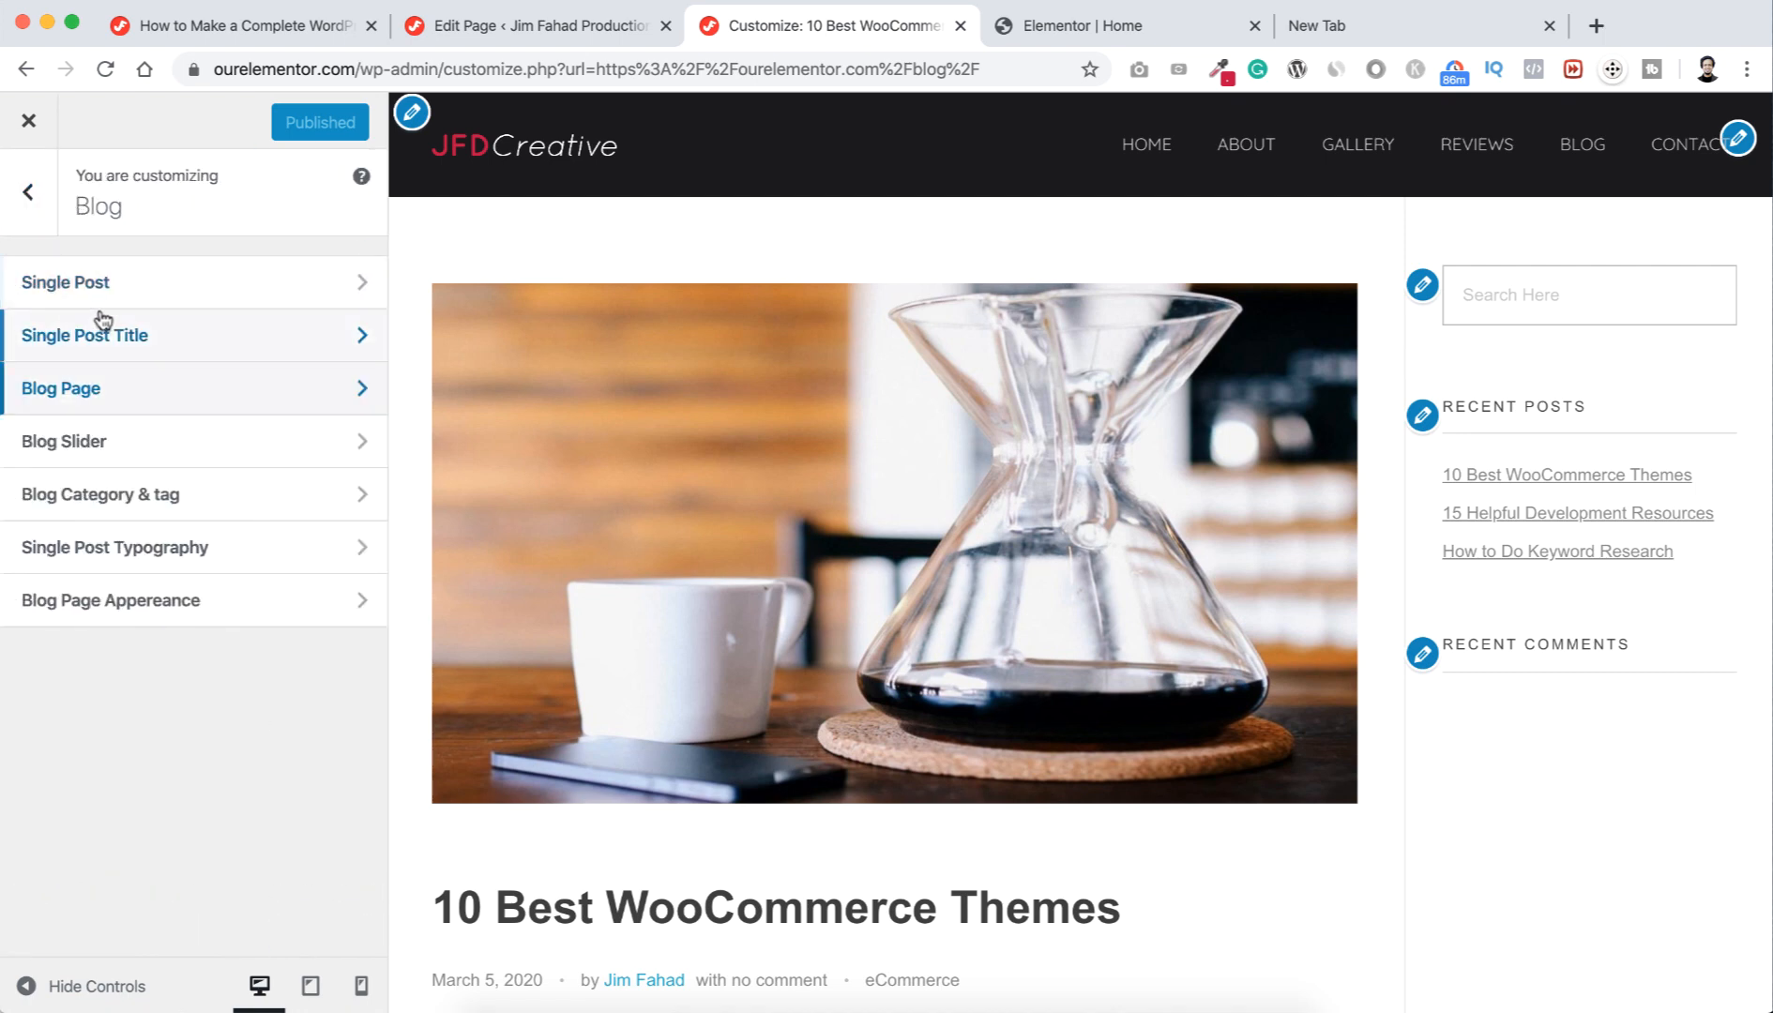
{"action": "left_click", "coordinate": [171, 298]}
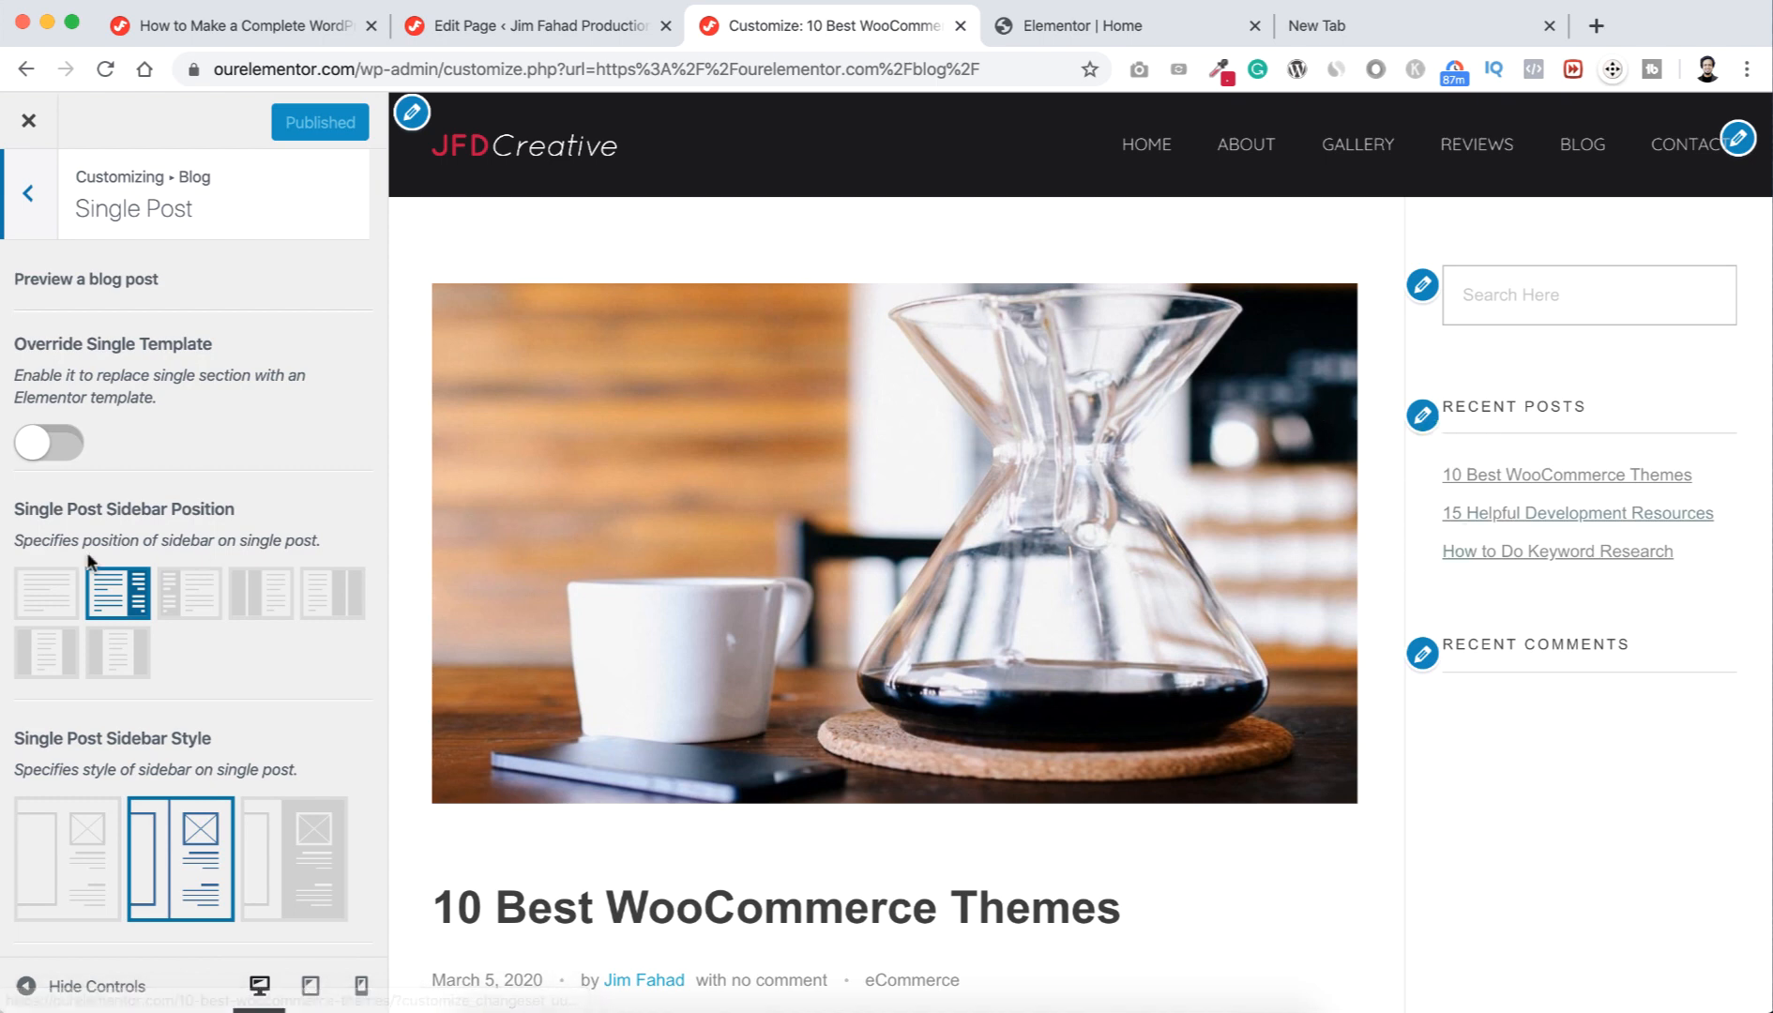
{"action": "left_click", "coordinate": [52, 598]}
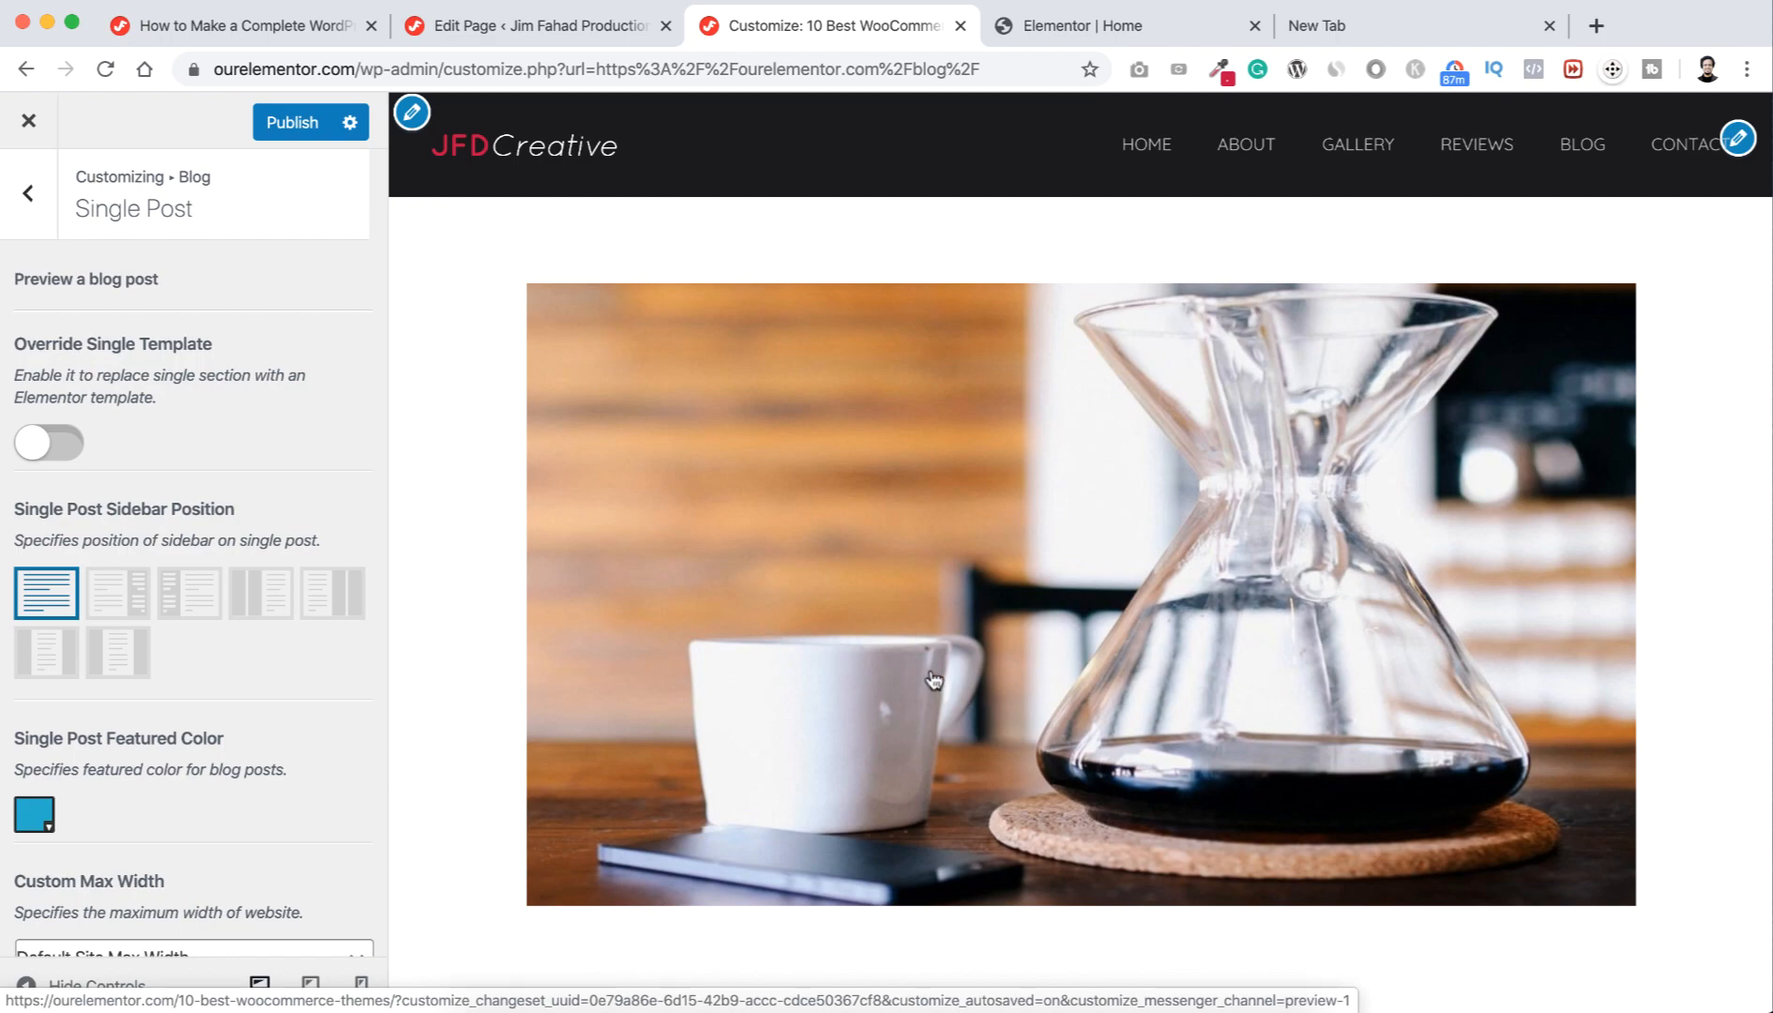
Step: Examine the full-width single post preview from the article content down to the tags, share icon, previous post link and comment form
{"action": "scroll", "coordinate": [936, 662], "scroll_direction": "down", "scroll_amount": 10}
{"action": "scroll", "coordinate": [930, 671], "scroll_direction": "down", "scroll_amount": 20}
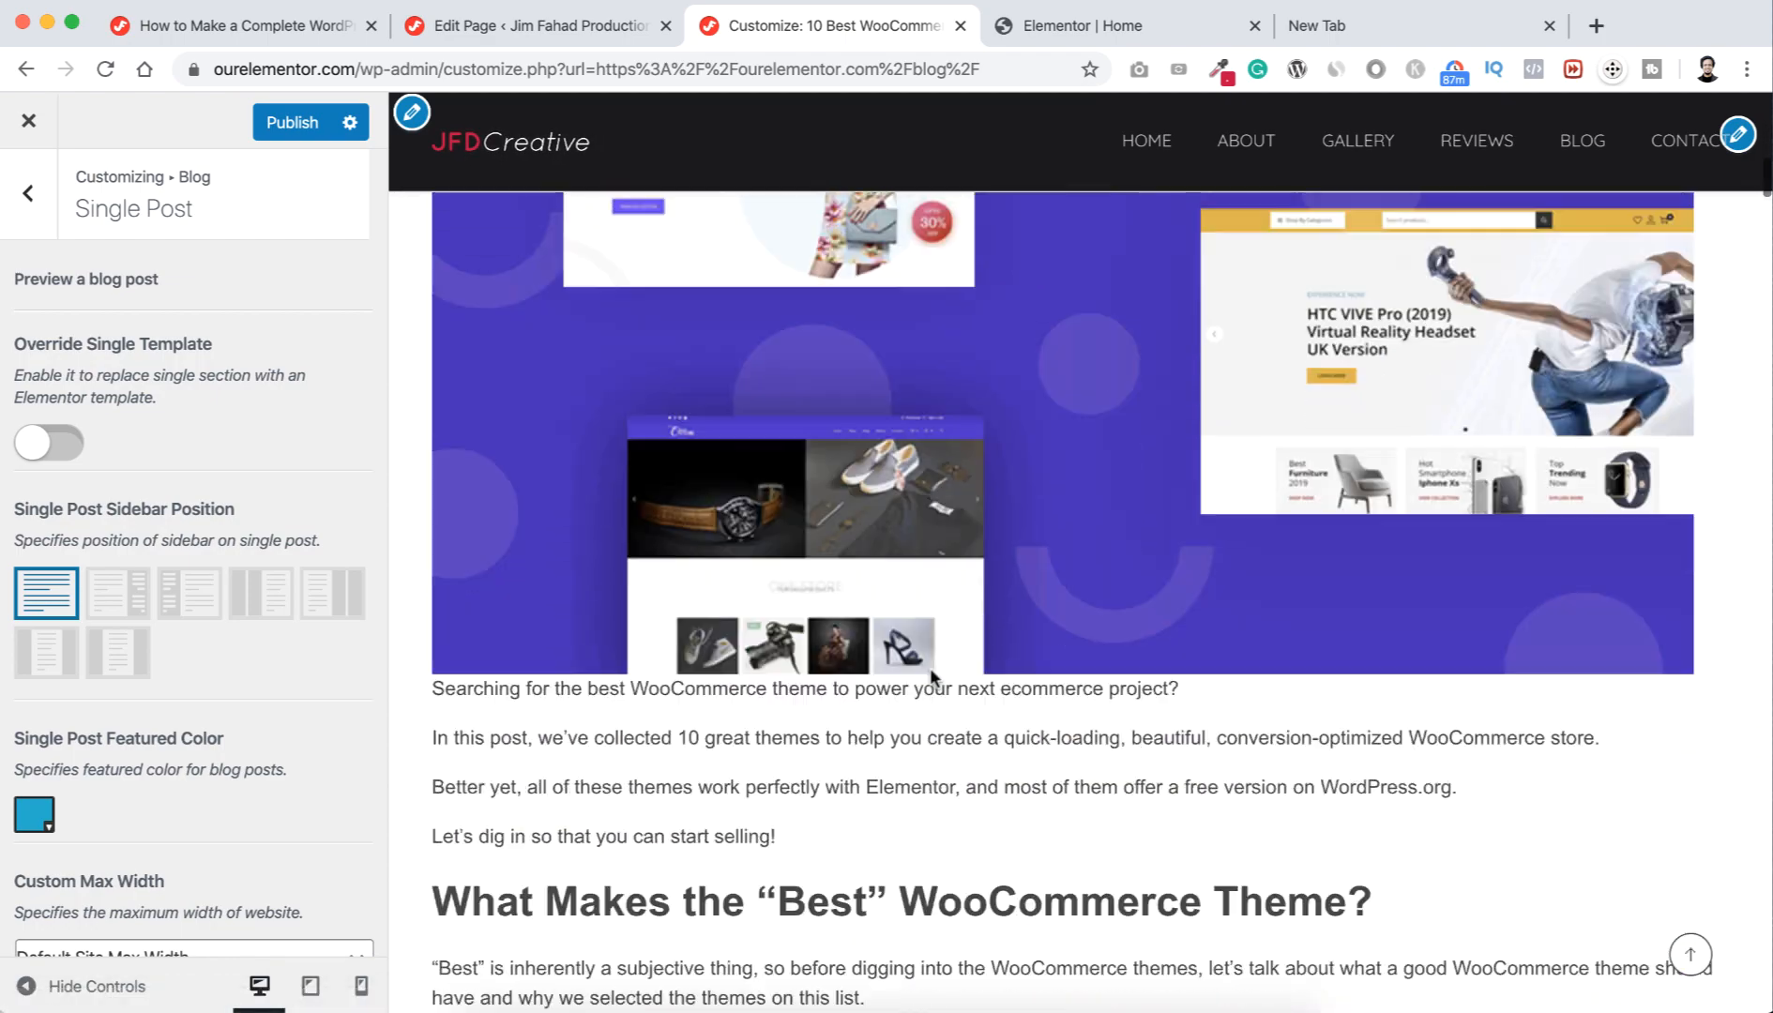
{"action": "scroll", "coordinate": [930, 671], "scroll_direction": "down", "scroll_amount": 20}
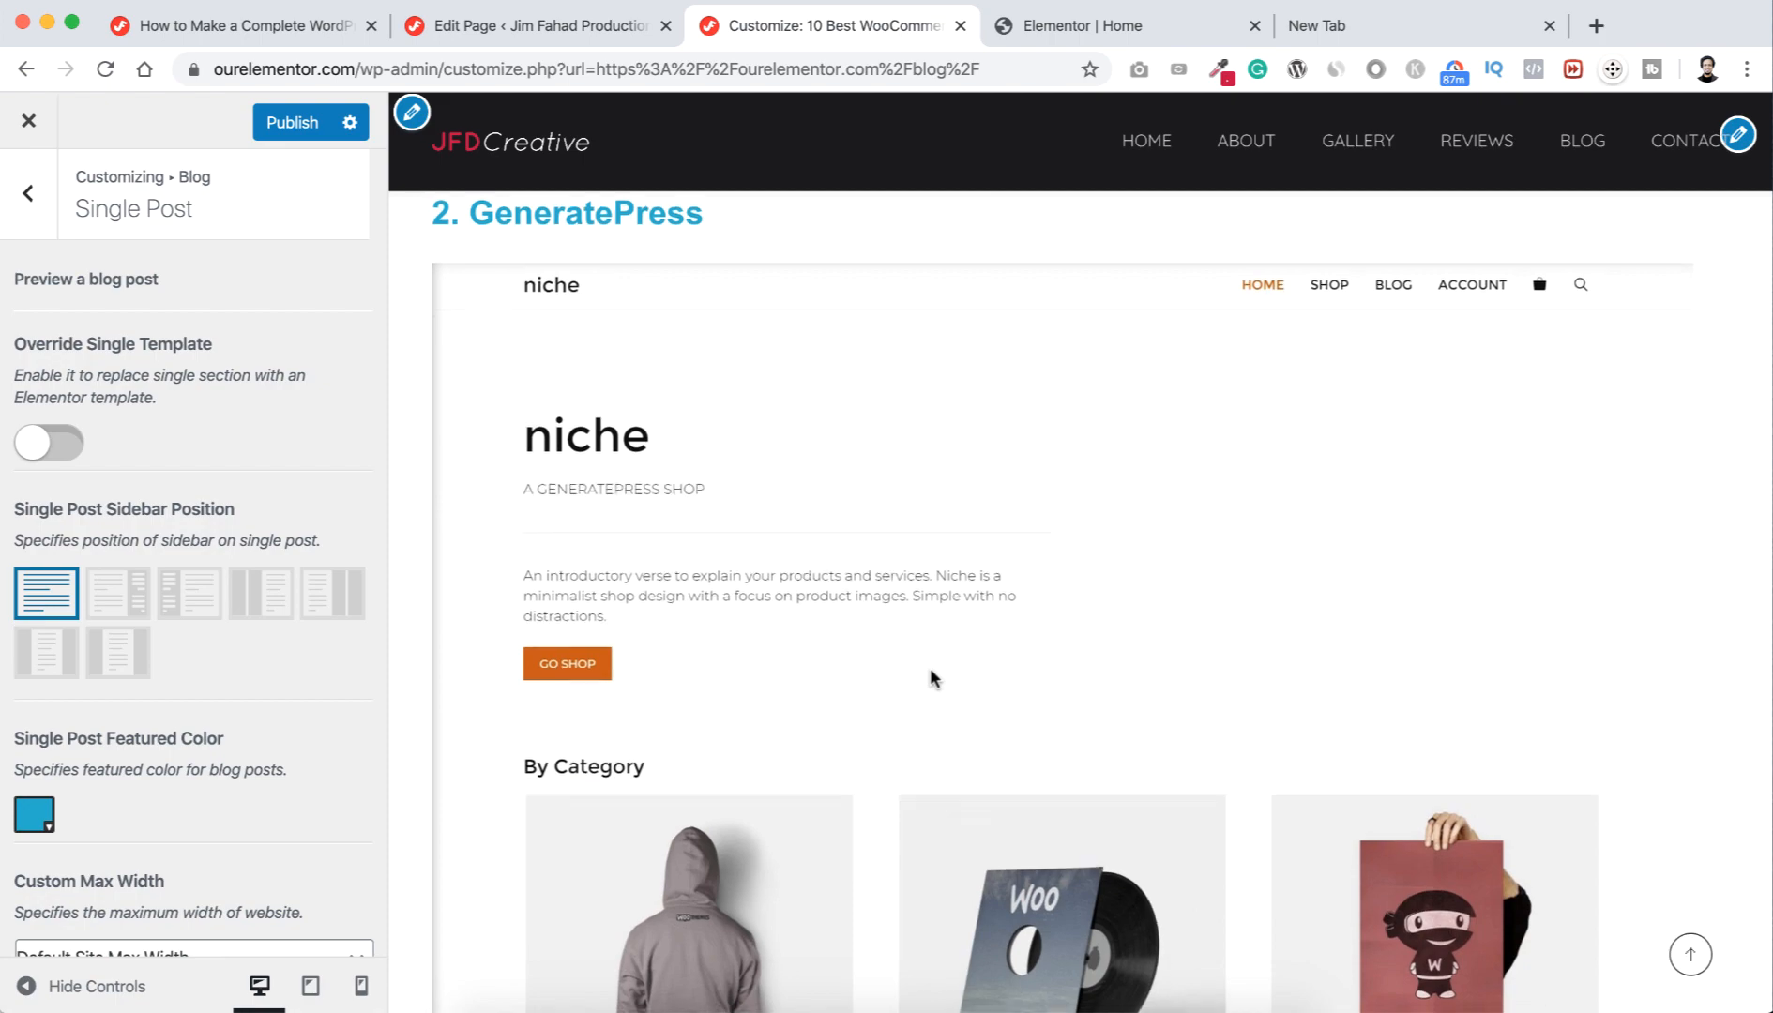
{"action": "scroll", "coordinate": [931, 670], "scroll_direction": "down", "scroll_amount": 20}
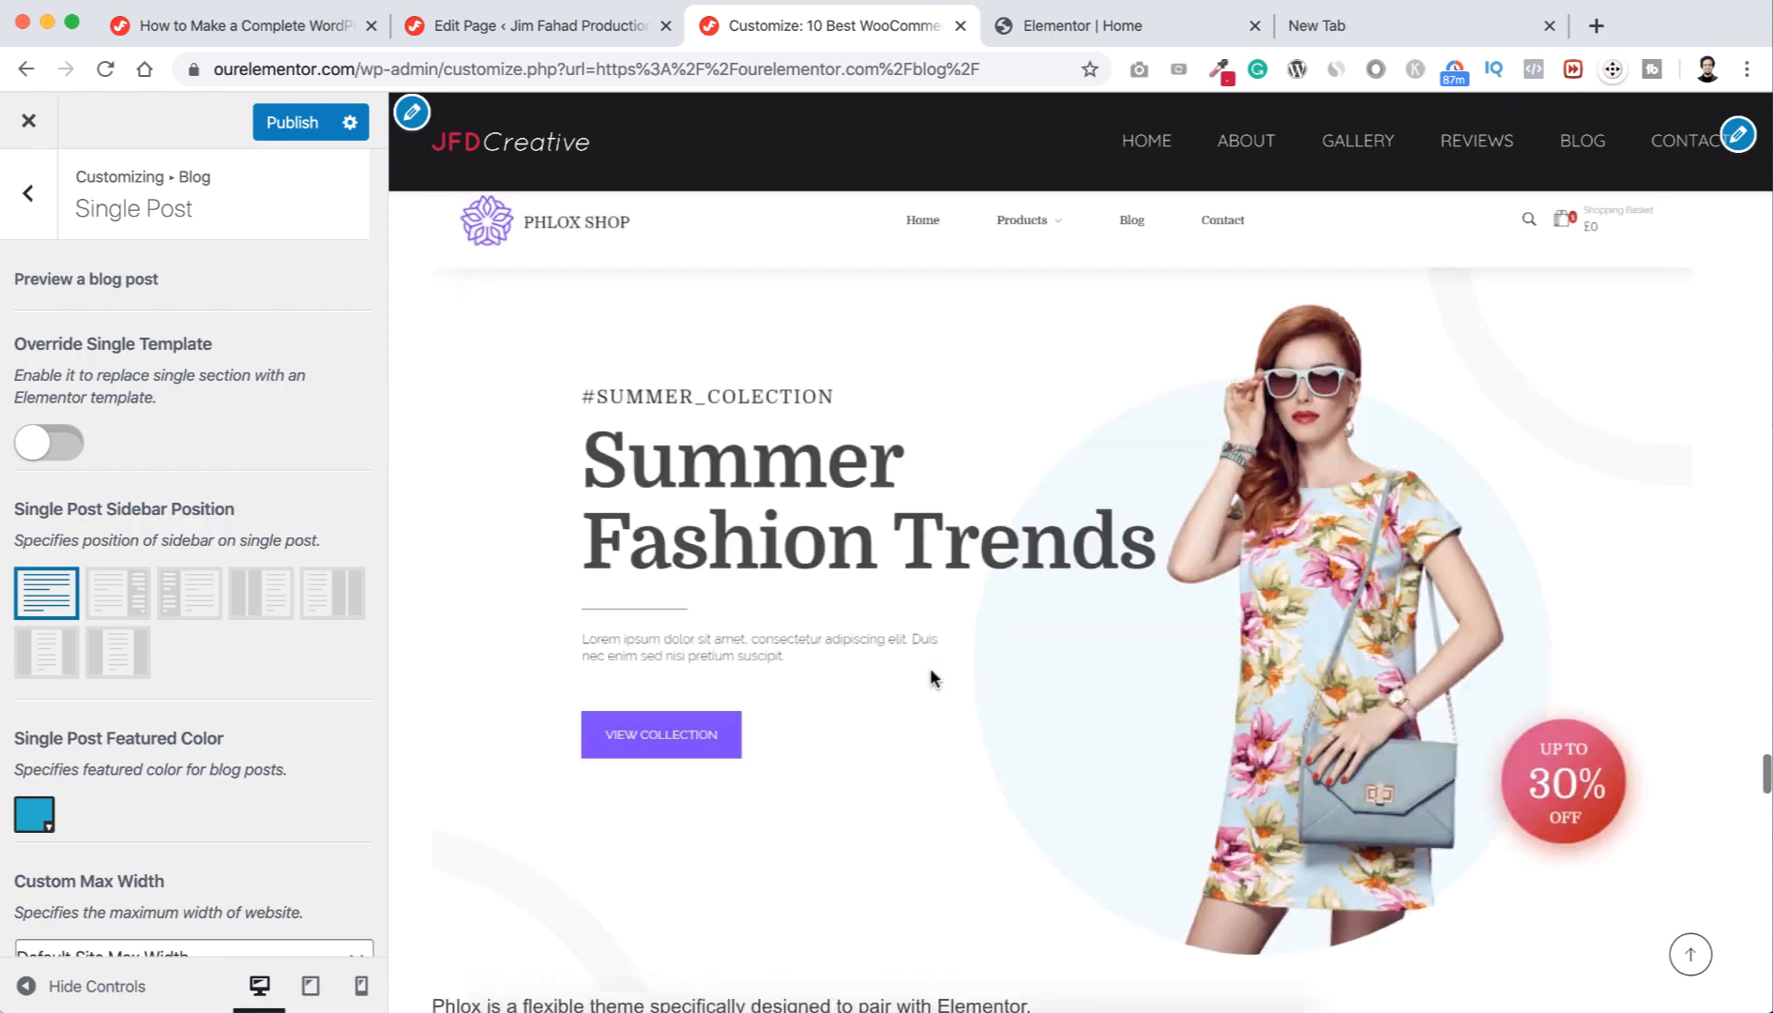
{"action": "scroll", "coordinate": [831, 433], "scroll_direction": "up", "scroll_amount": 10}
{"action": "scroll", "coordinate": [832, 441], "scroll_direction": "up", "scroll_amount": 5}
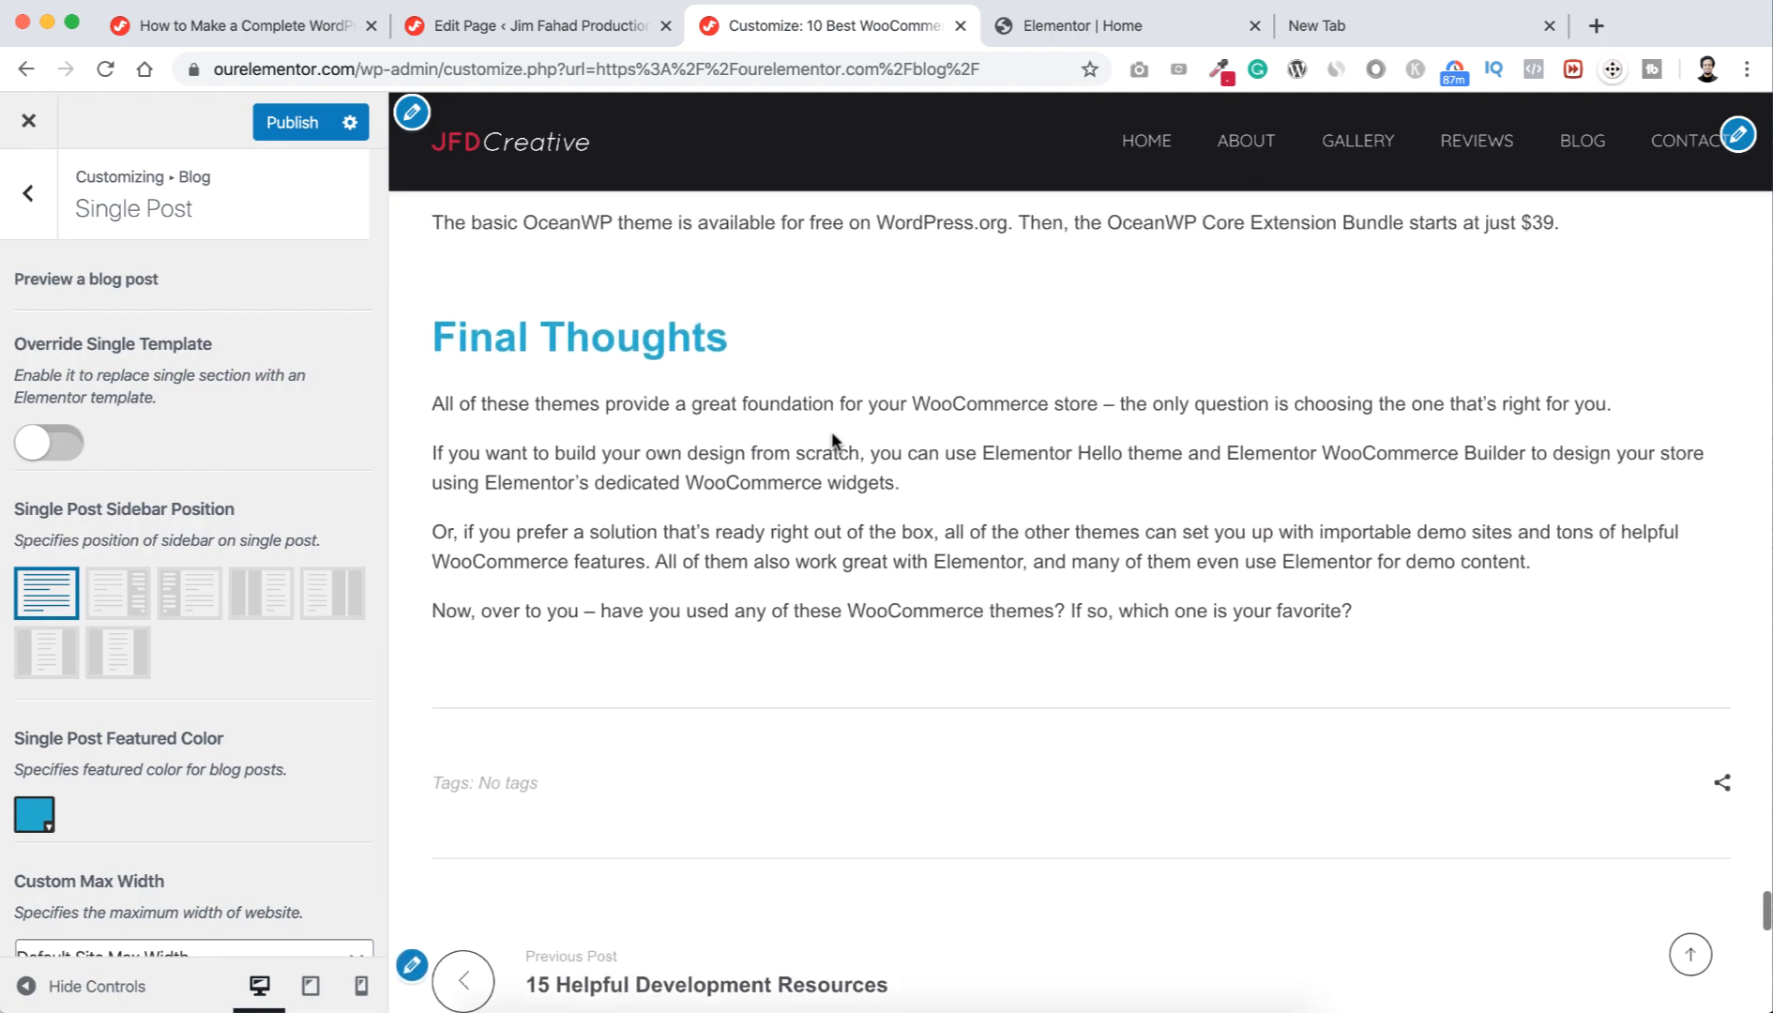
{"action": "scroll", "coordinate": [831, 441], "scroll_direction": "down", "scroll_amount": 2}
{"action": "scroll", "coordinate": [831, 441], "scroll_direction": "down", "scroll_amount": 2}
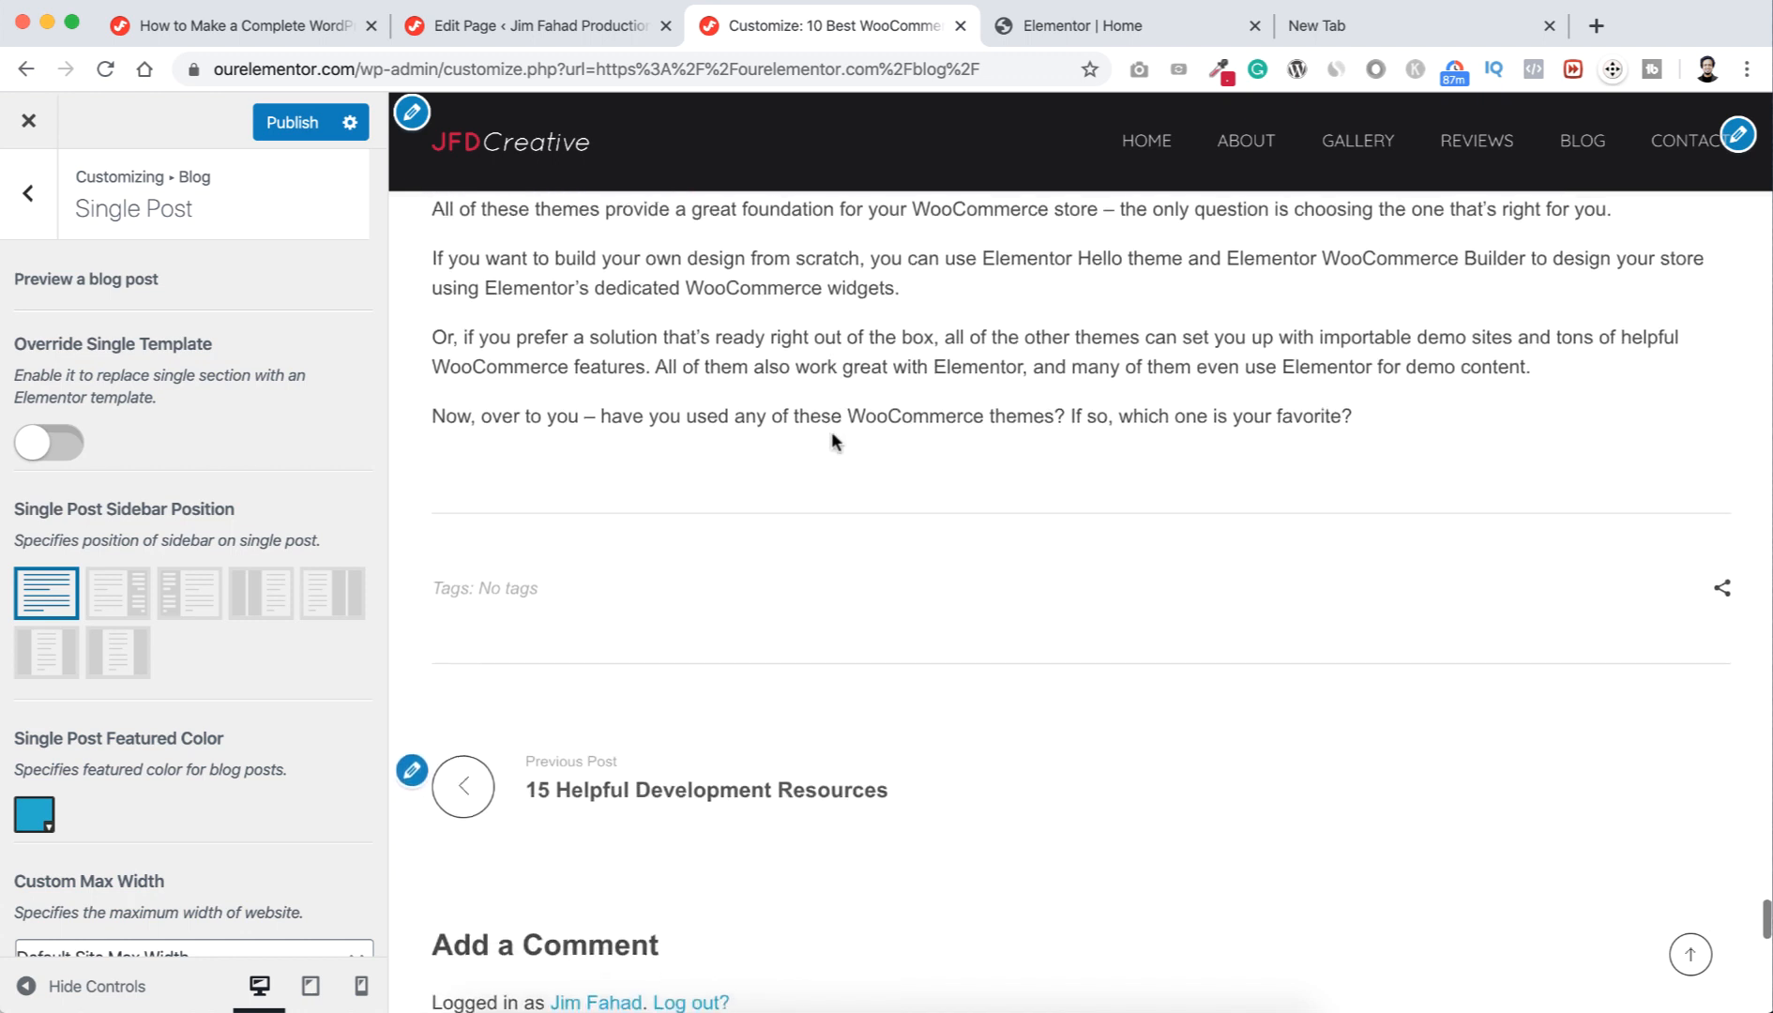
{"action": "scroll", "coordinate": [832, 441], "scroll_direction": "down", "scroll_amount": 3}
{"action": "scroll", "coordinate": [831, 441], "scroll_direction": "down", "scroll_amount": 2}
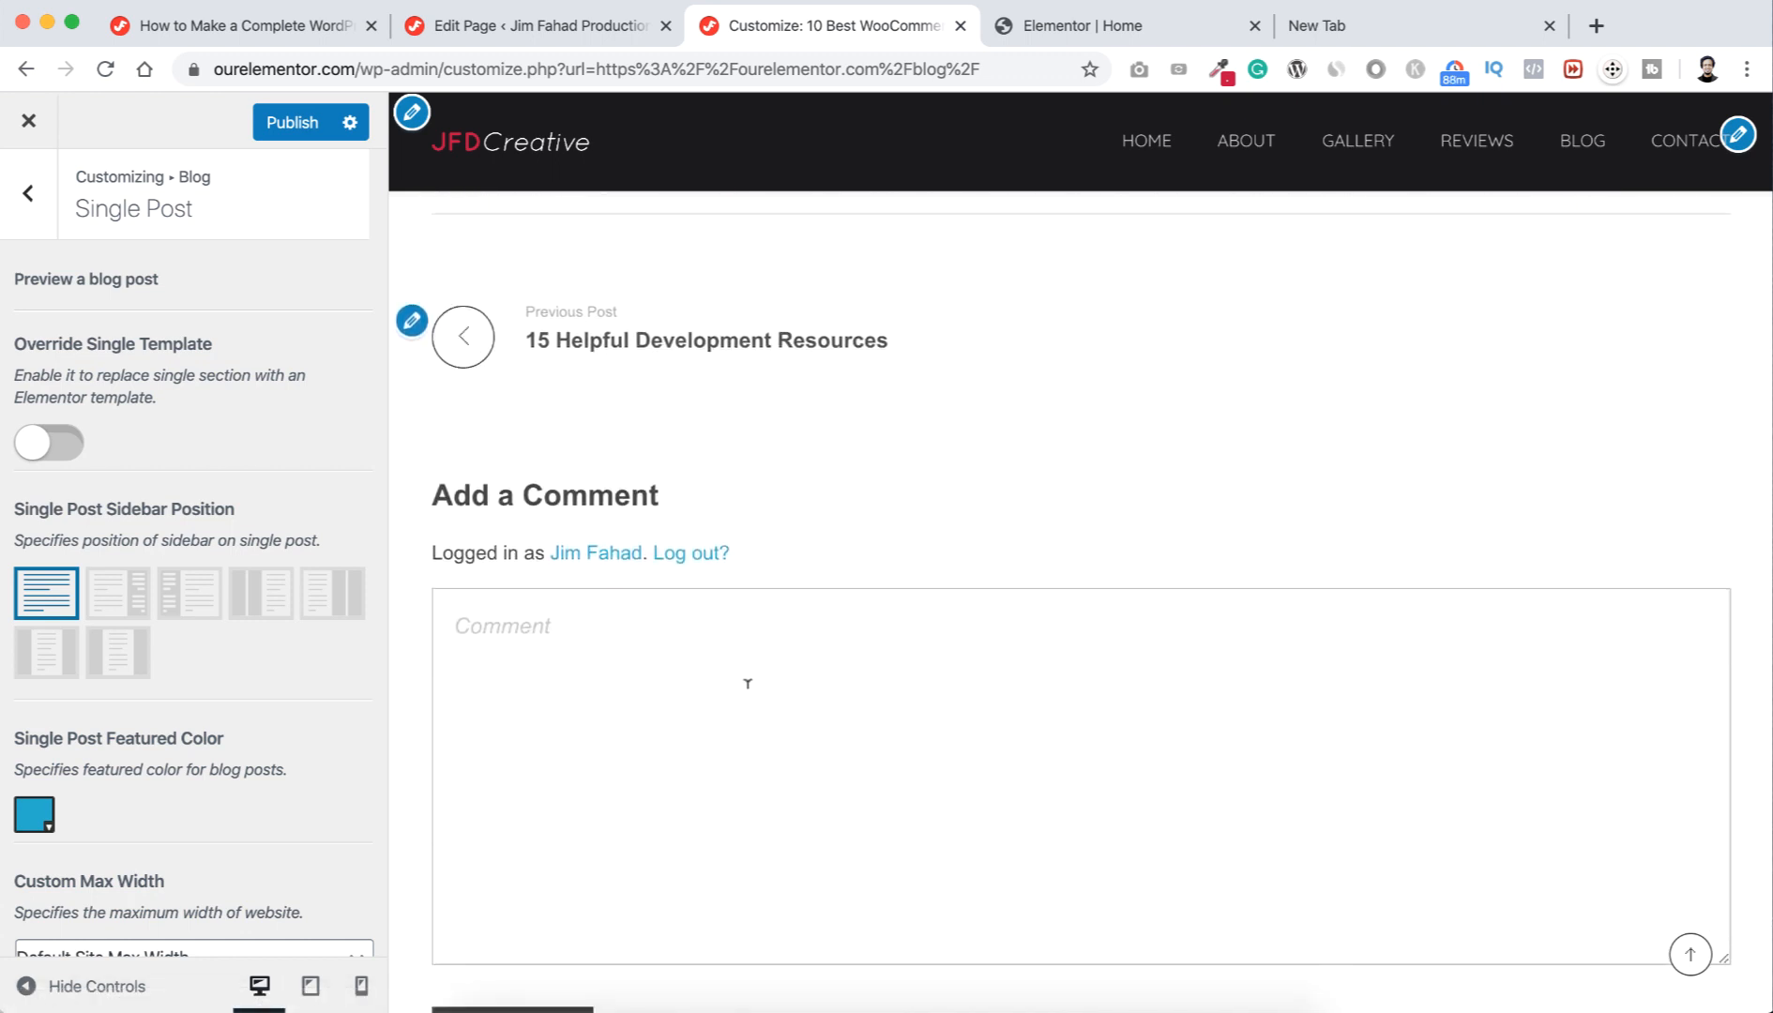
{"action": "scroll", "coordinate": [748, 684], "scroll_direction": "down", "scroll_amount": 2}
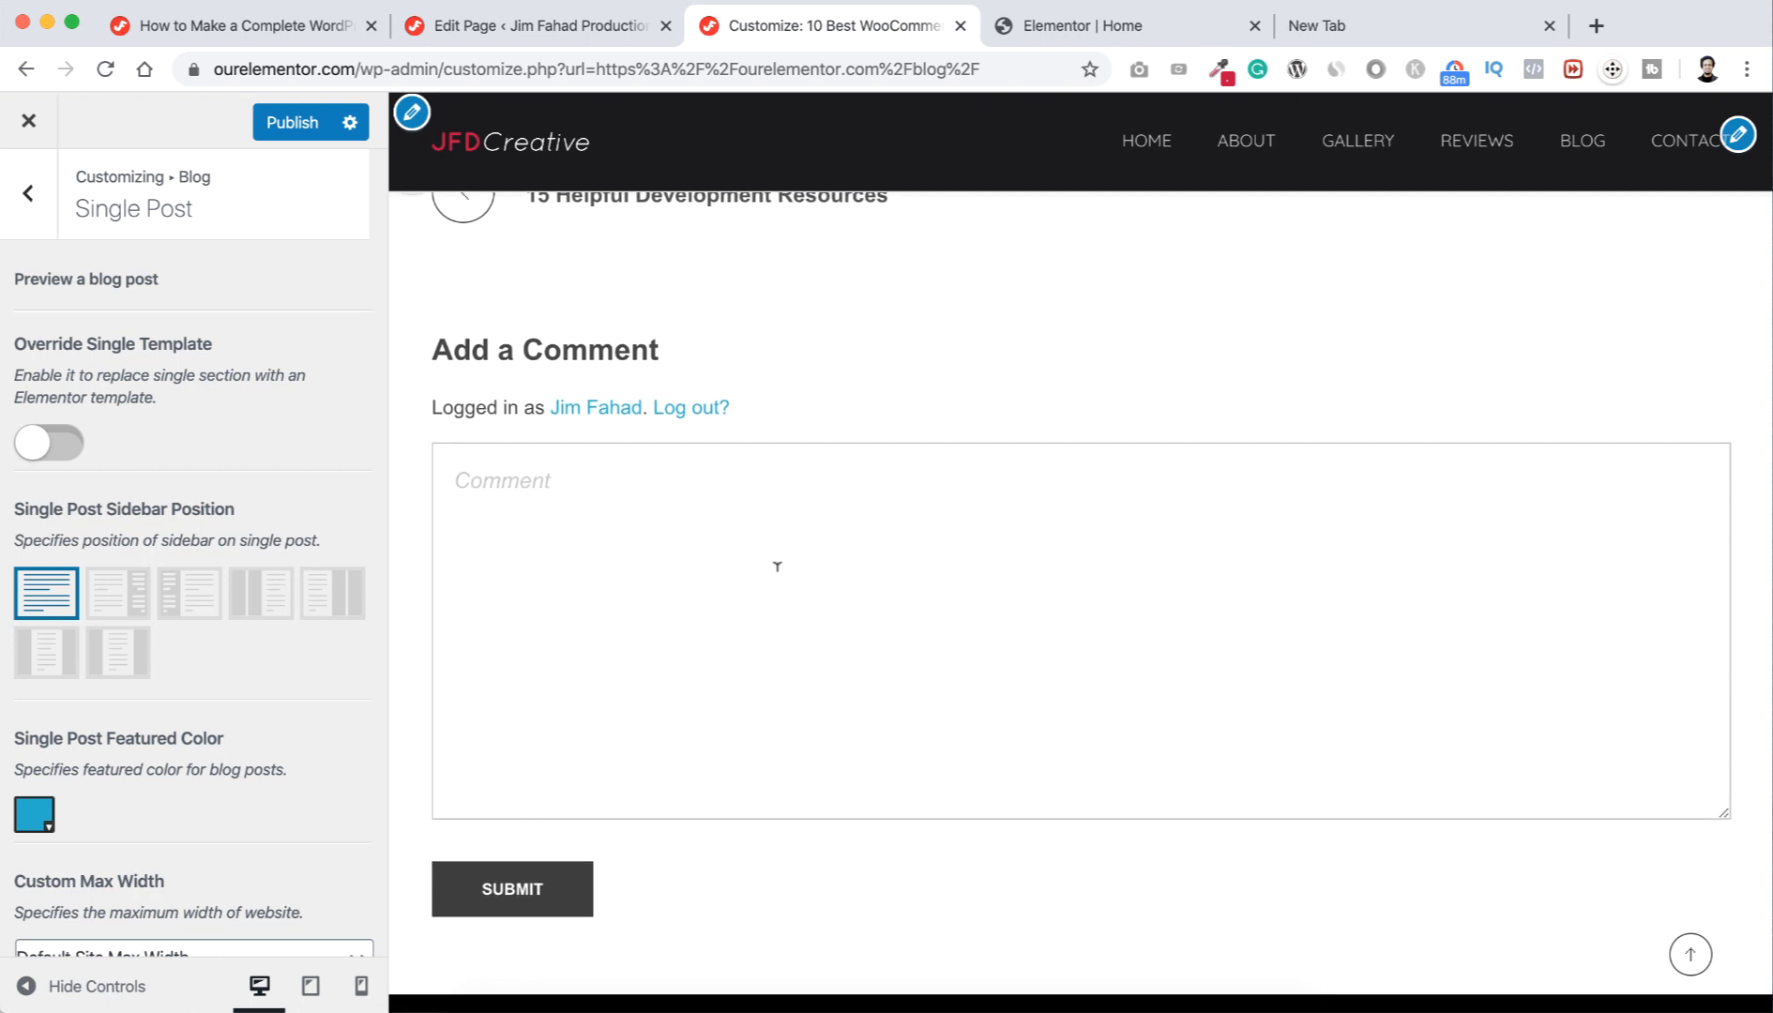
{"action": "scroll", "coordinate": [776, 566], "scroll_direction": "up", "scroll_amount": 5}
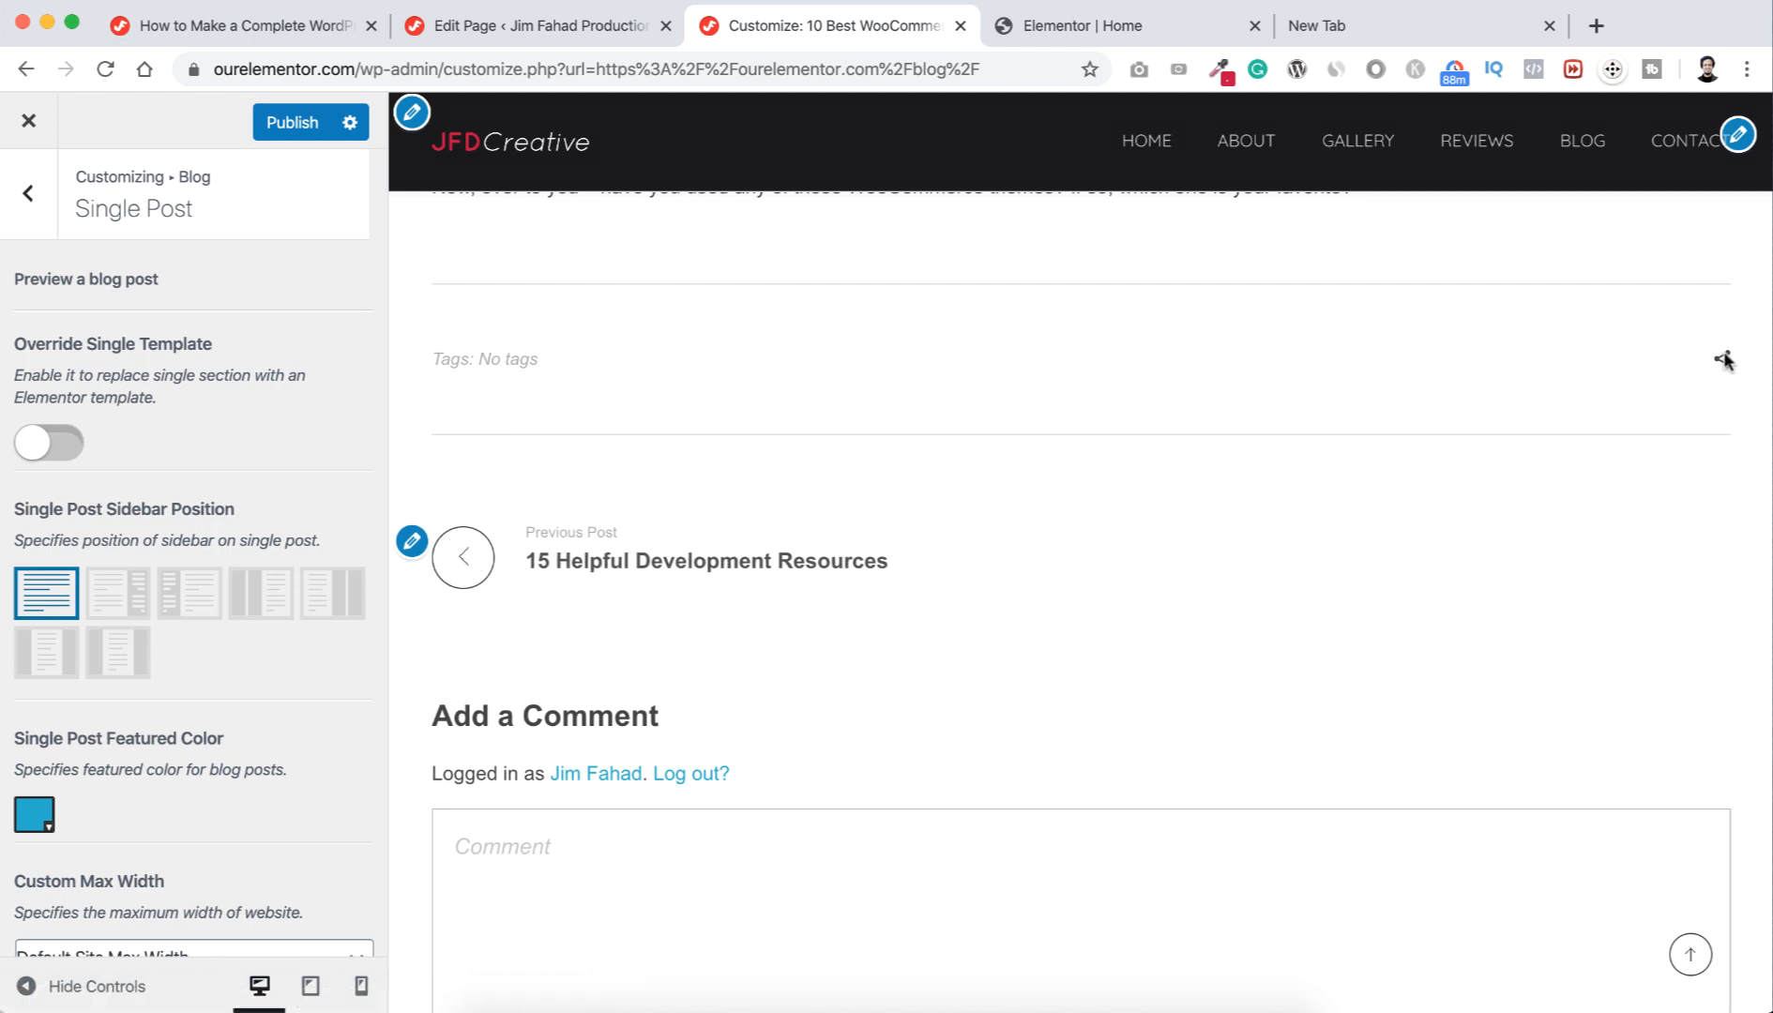
Step: Set the Skin for Next & Previous Links to the second option with boxed arrows and thumbnails, and publish the change
{"action": "scroll", "coordinate": [128, 734], "scroll_direction": "down", "scroll_amount": 7}
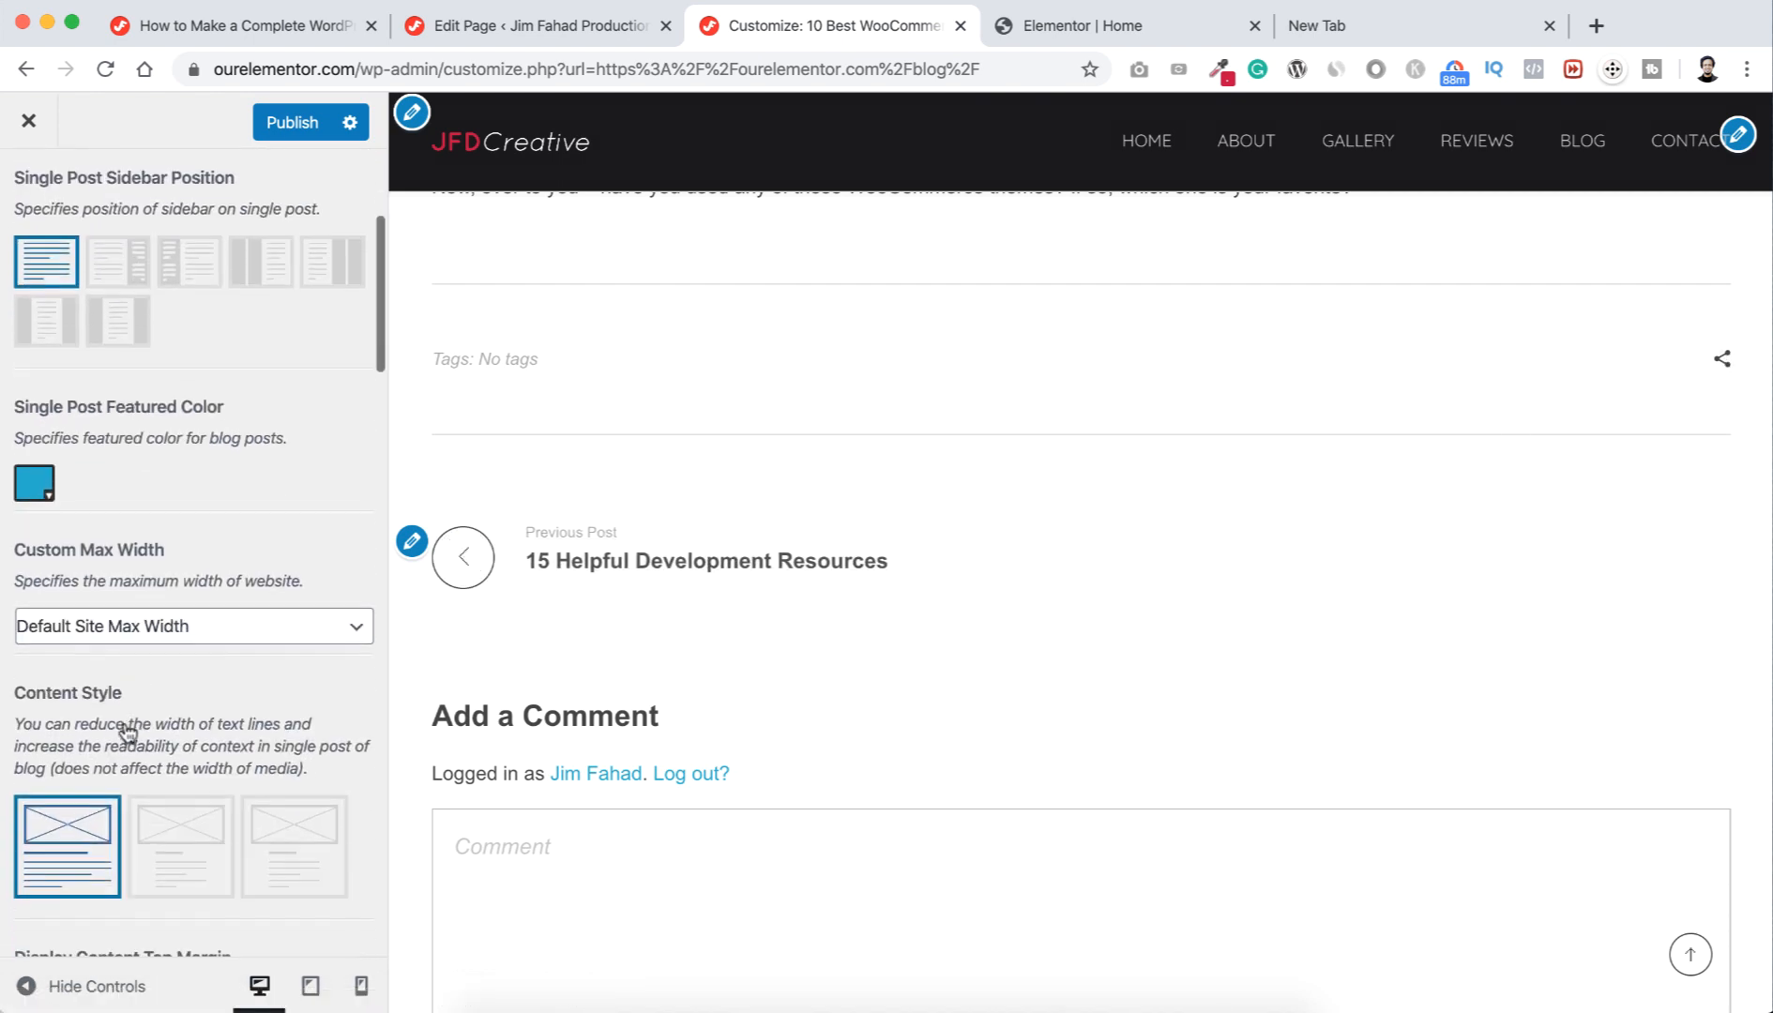
{"action": "scroll", "coordinate": [125, 730], "scroll_direction": "down", "scroll_amount": 18}
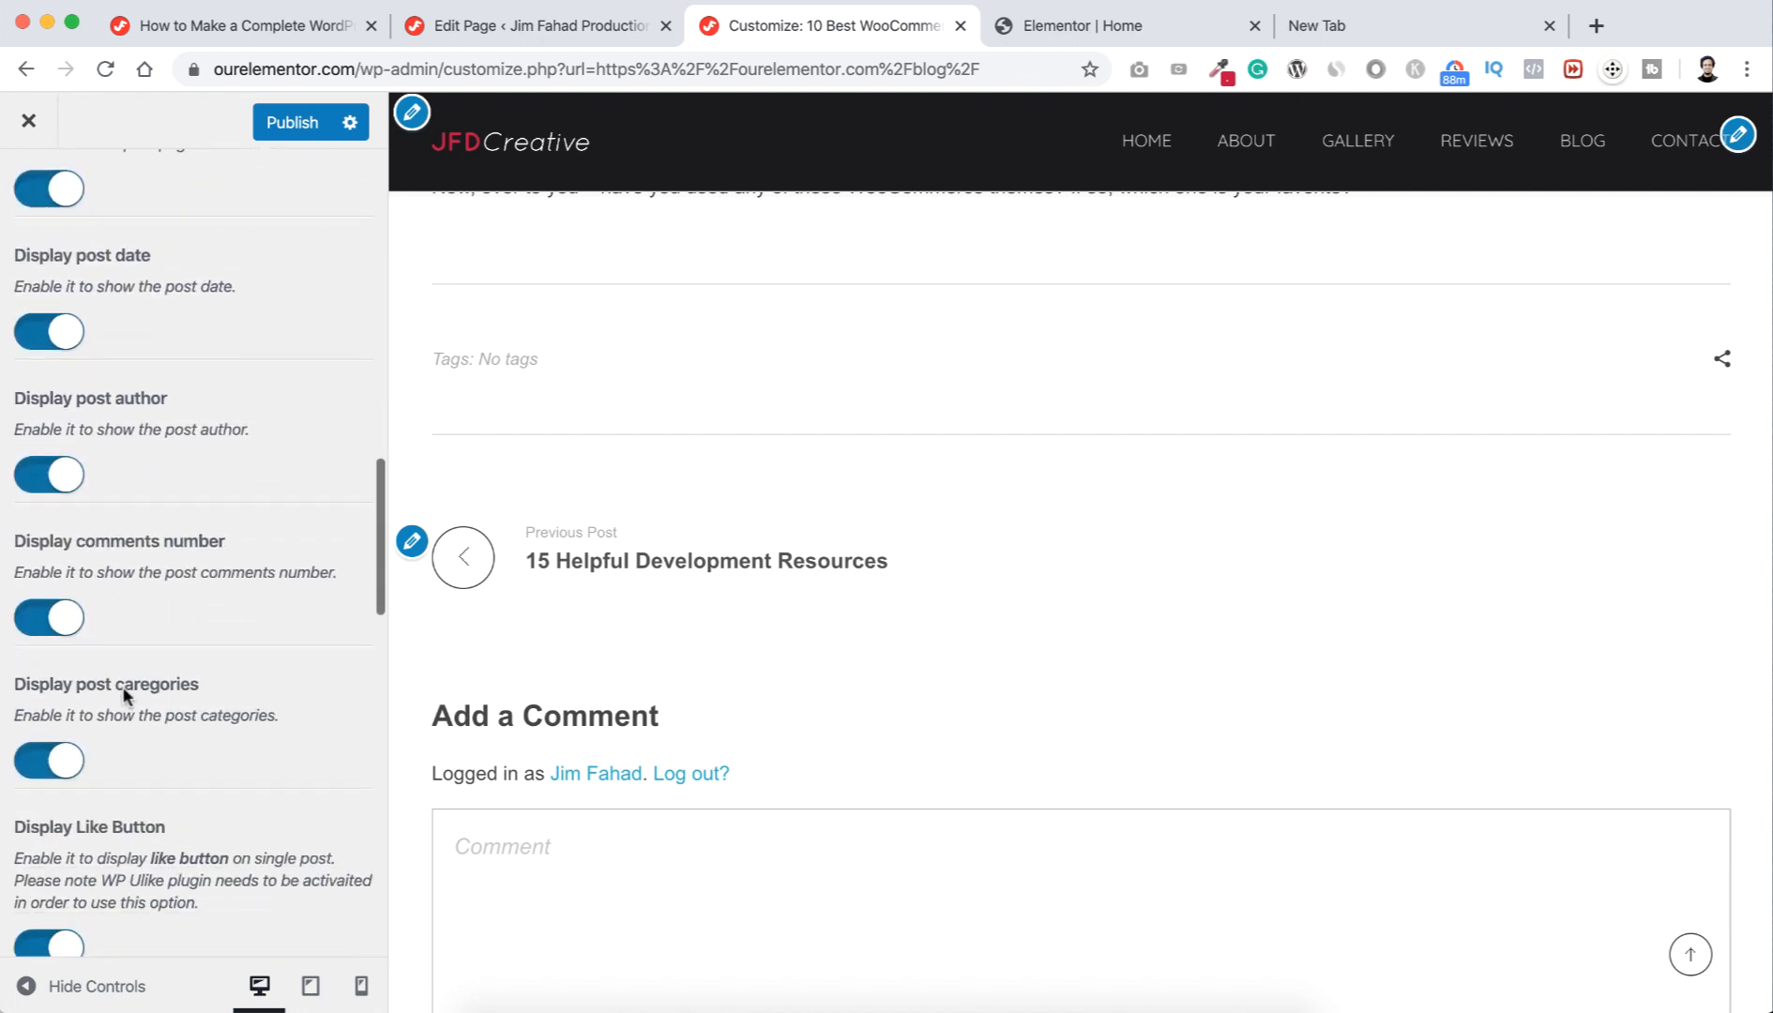
{"action": "scroll", "coordinate": [123, 692], "scroll_direction": "down", "scroll_amount": 7}
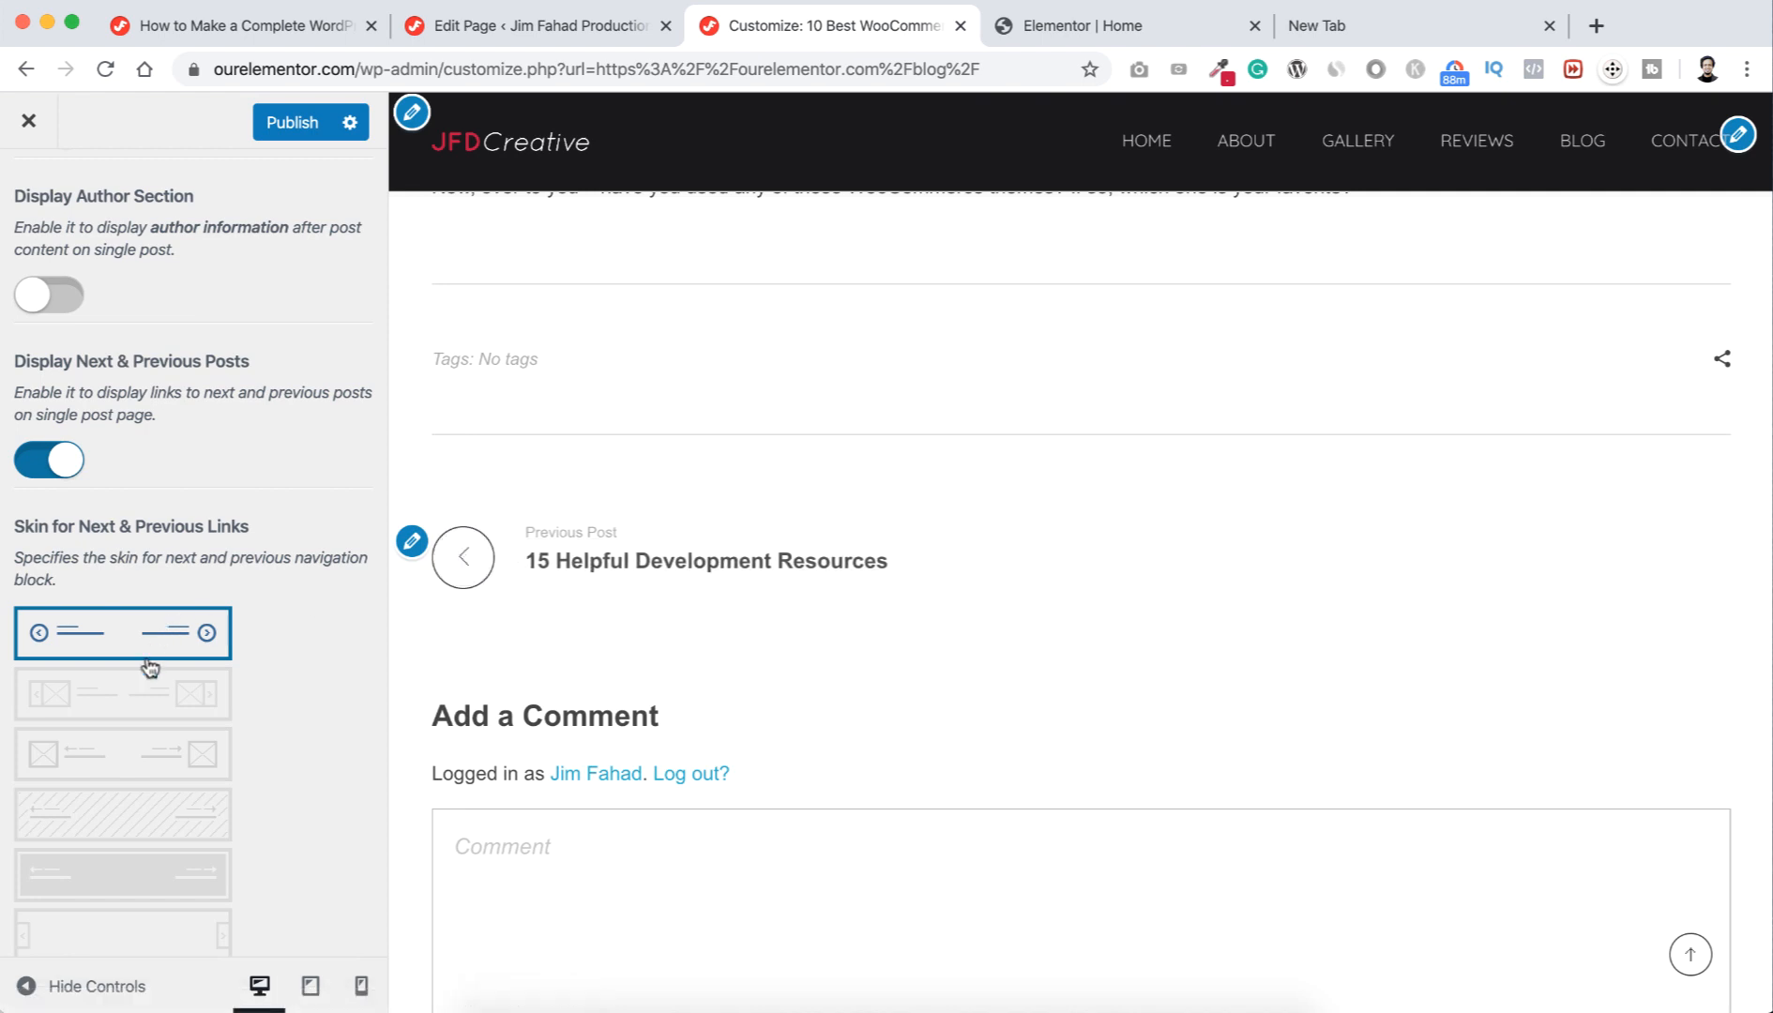
{"action": "left_click", "coordinate": [116, 703]}
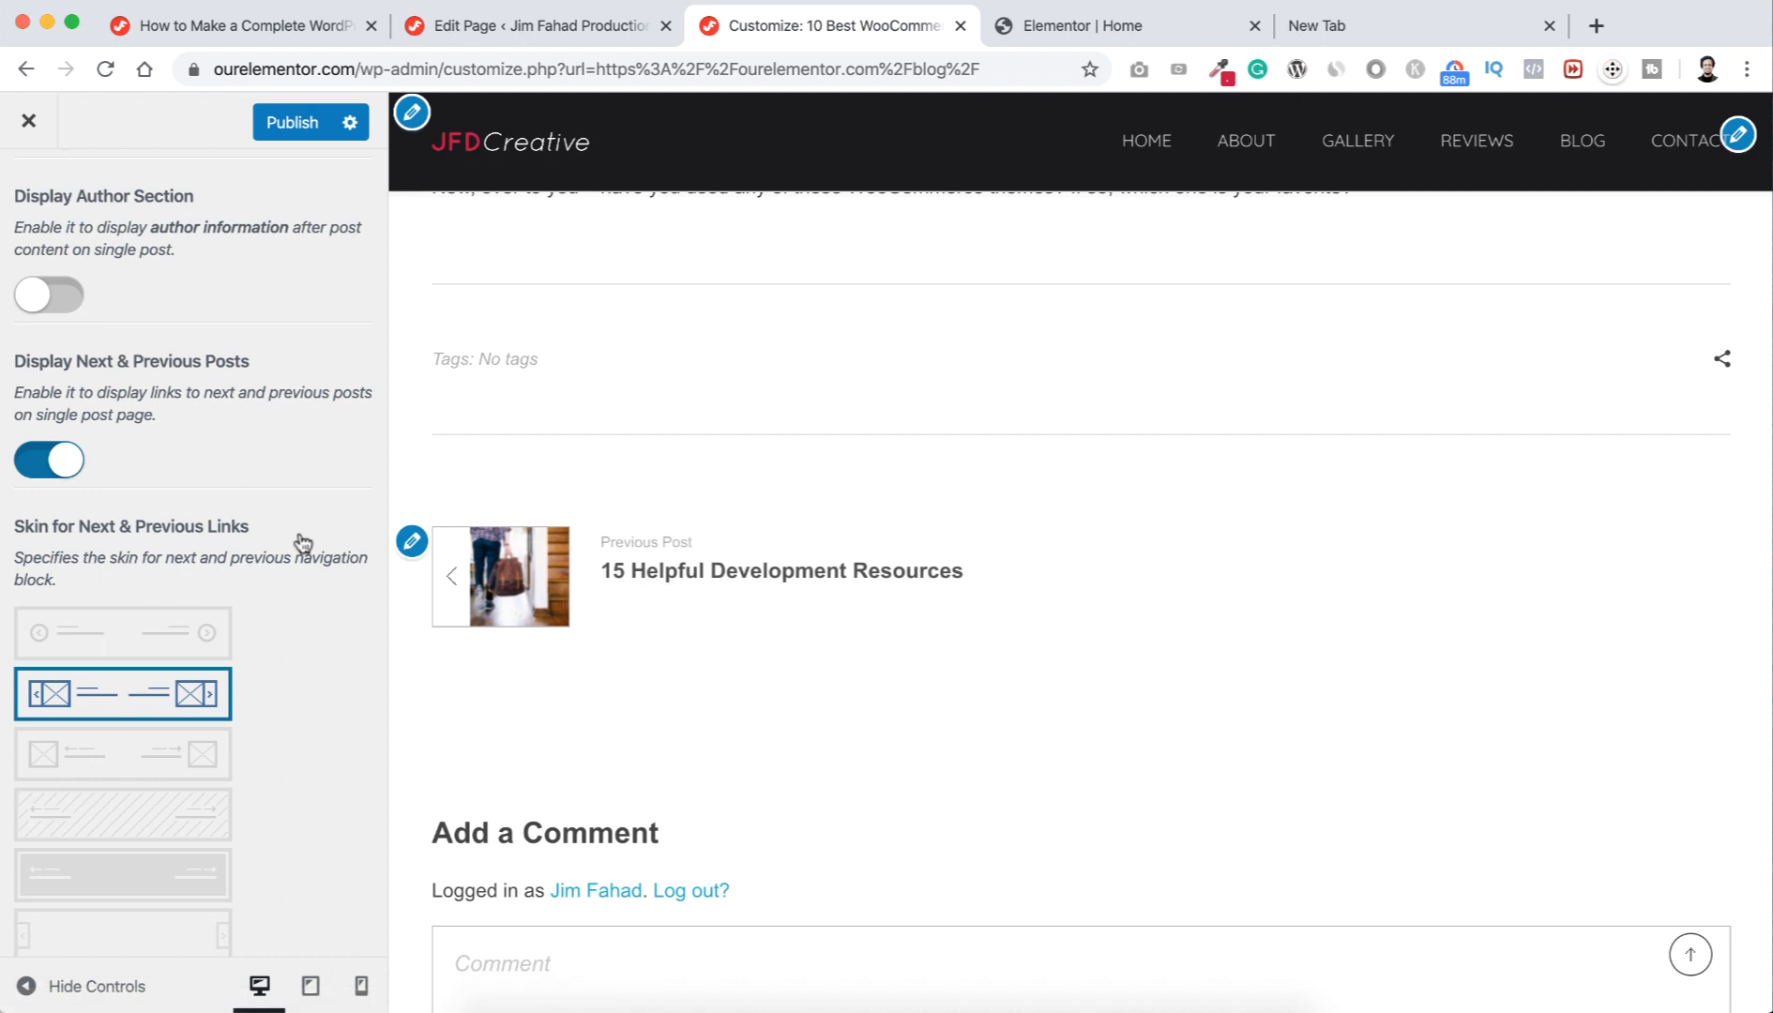
{"action": "left_click", "coordinate": [292, 123]}
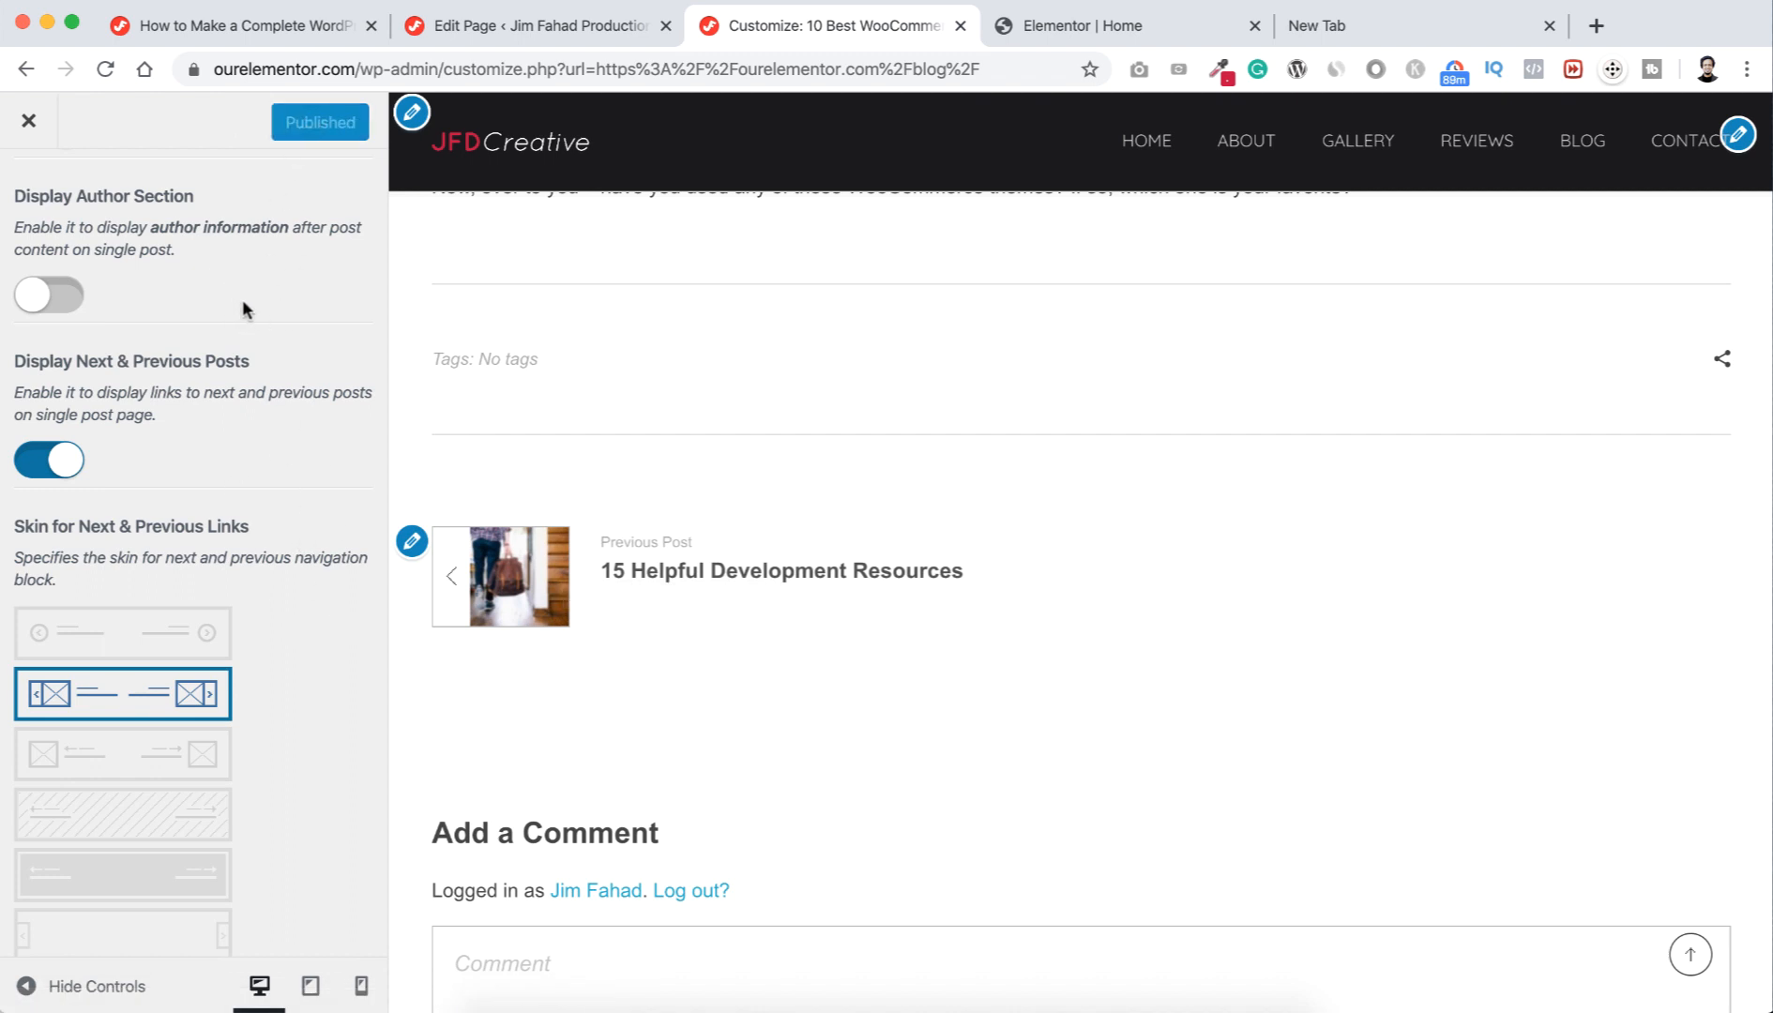
Step: Open the Home page in the preview and check its sections, footer and the page title above the hero image
{"action": "left_click", "coordinate": [1151, 143]}
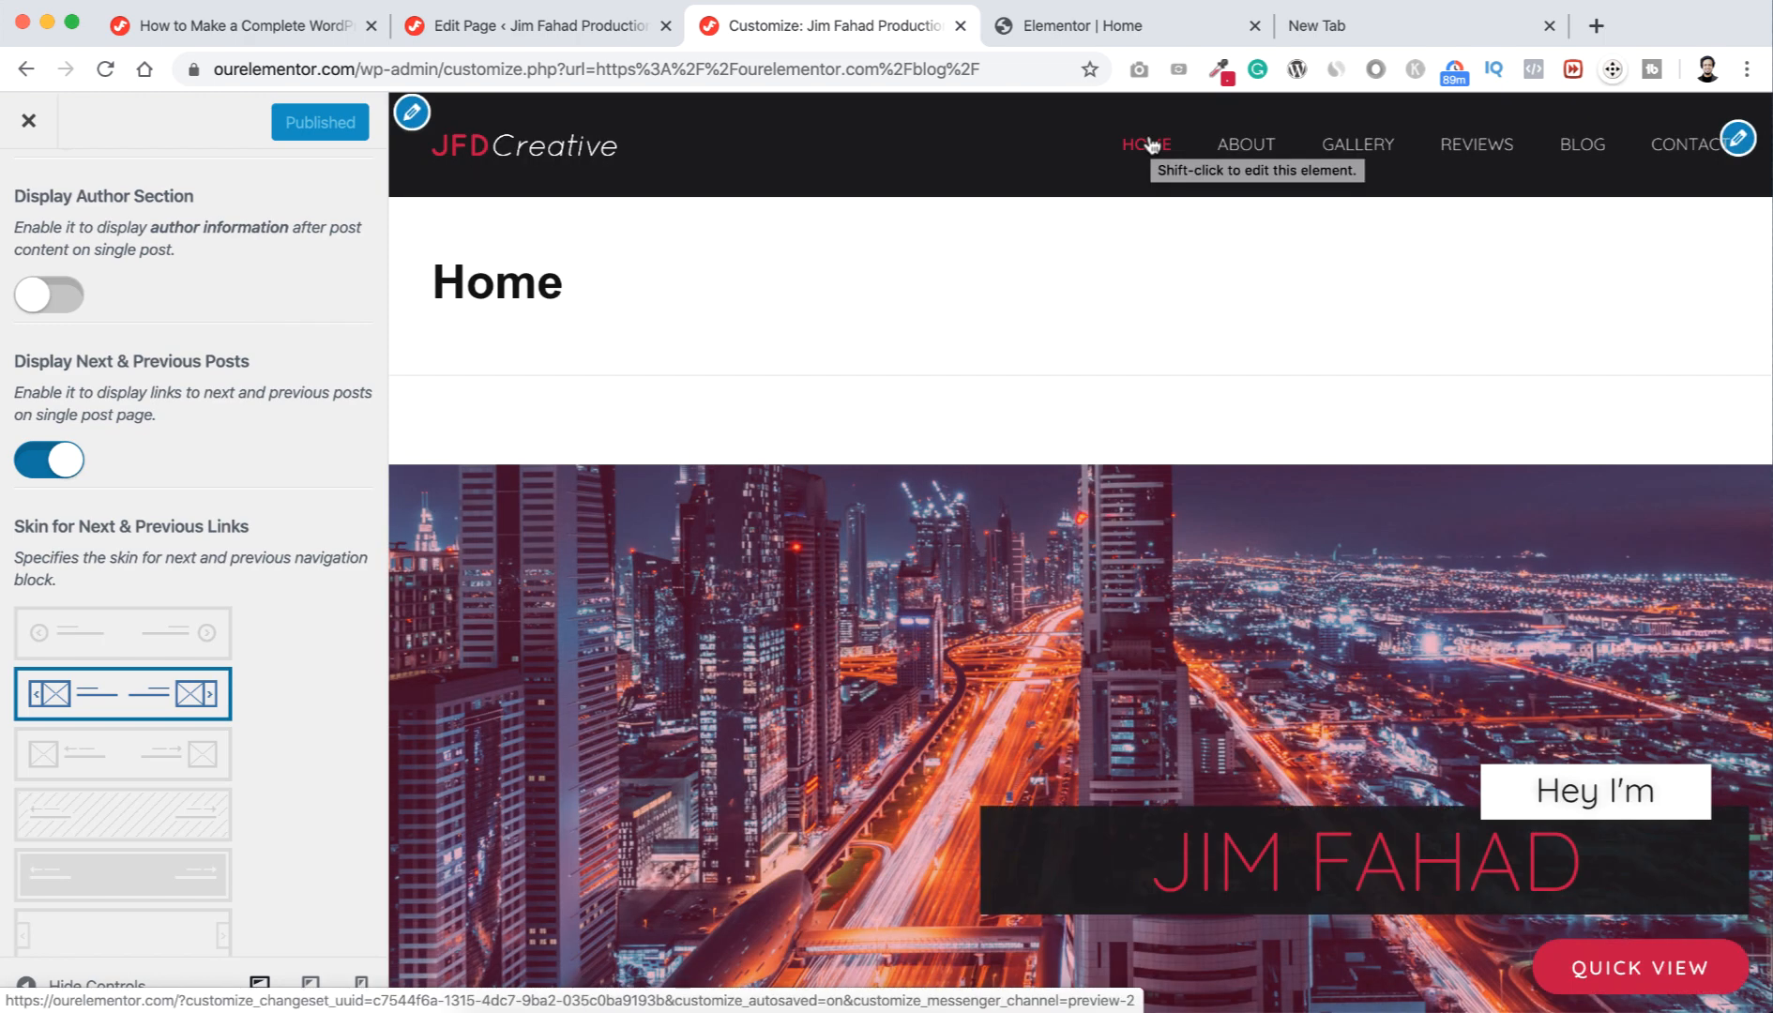
{"action": "scroll", "coordinate": [978, 638], "scroll_direction": "down", "scroll_amount": 20}
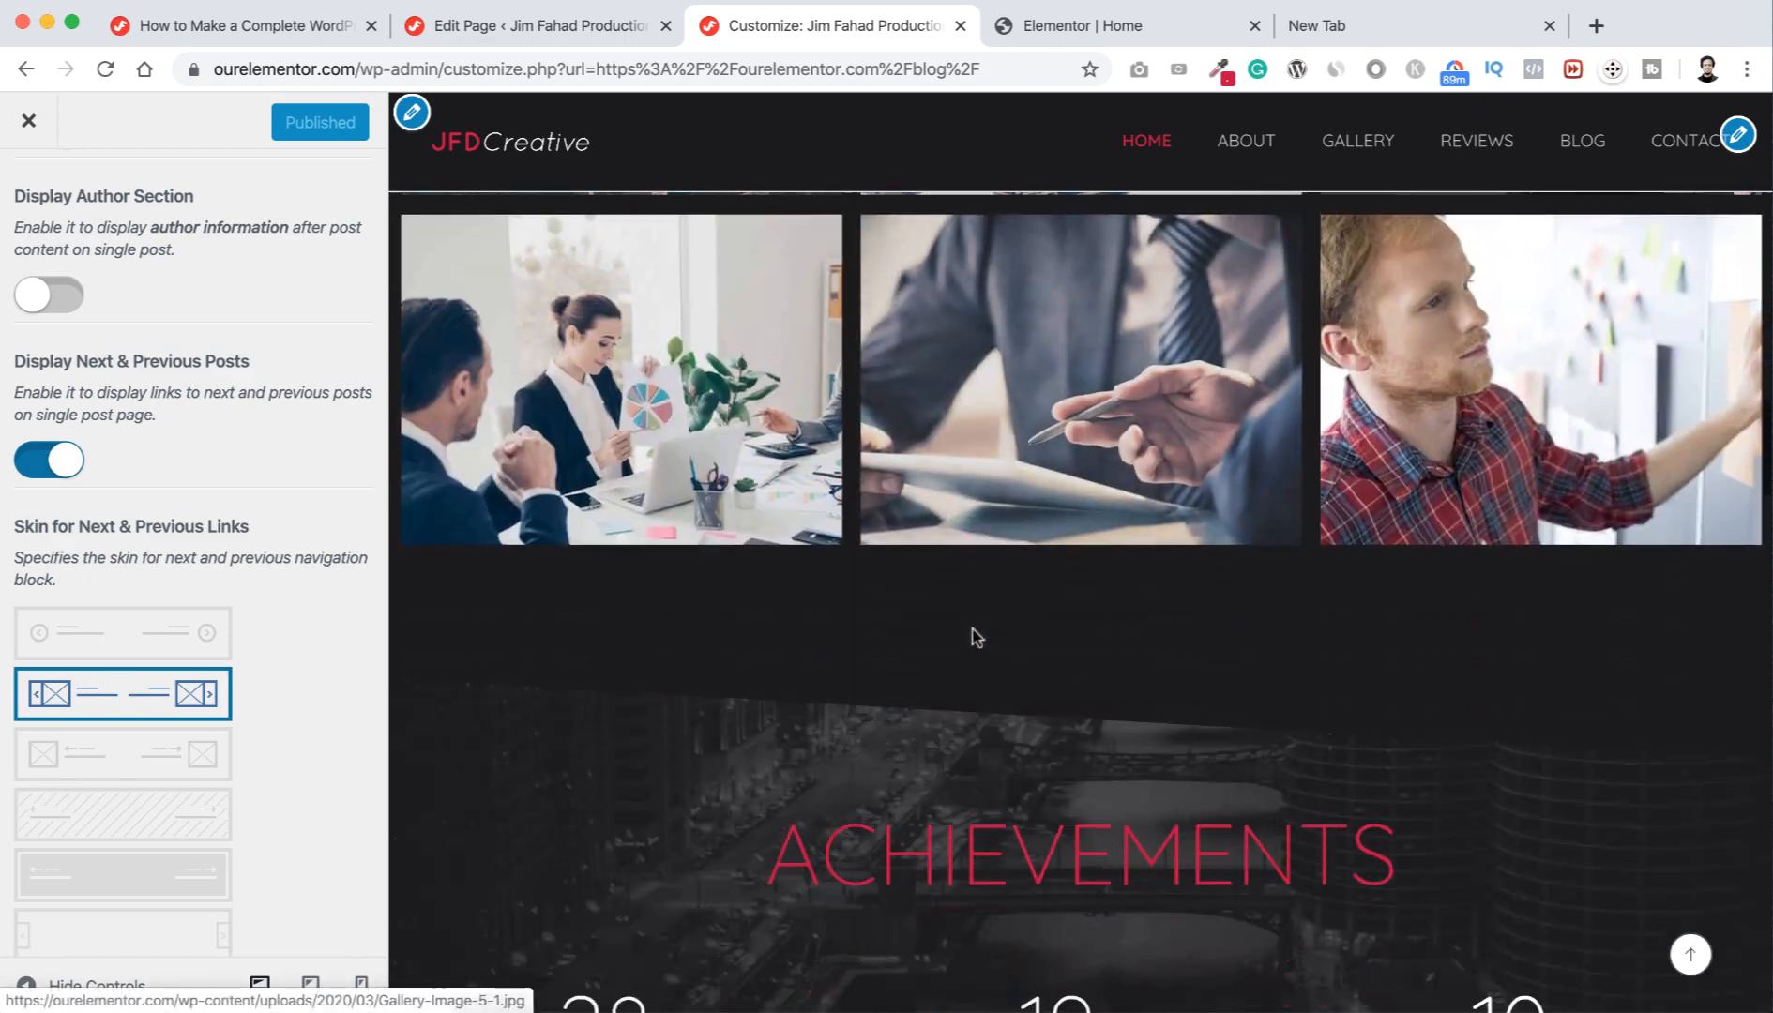
{"action": "scroll", "coordinate": [978, 638], "scroll_direction": "down", "scroll_amount": 20}
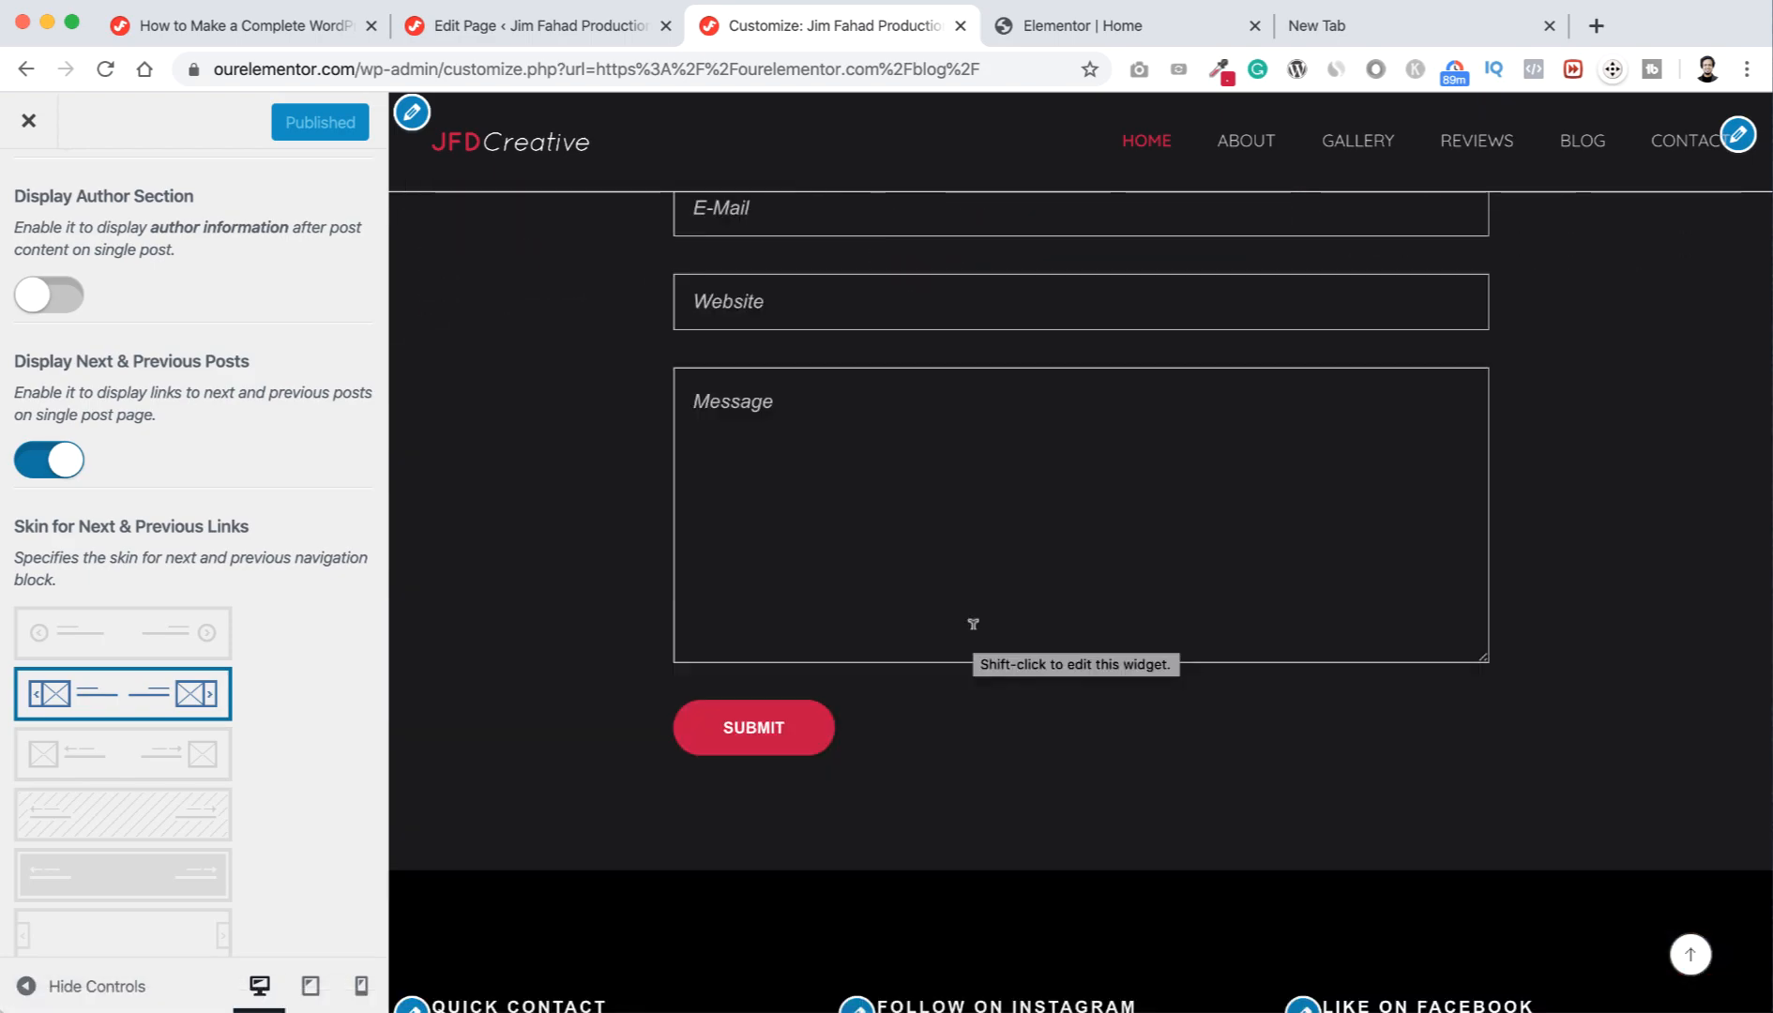
{"action": "scroll", "coordinate": [973, 624], "scroll_direction": "down", "scroll_amount": 7}
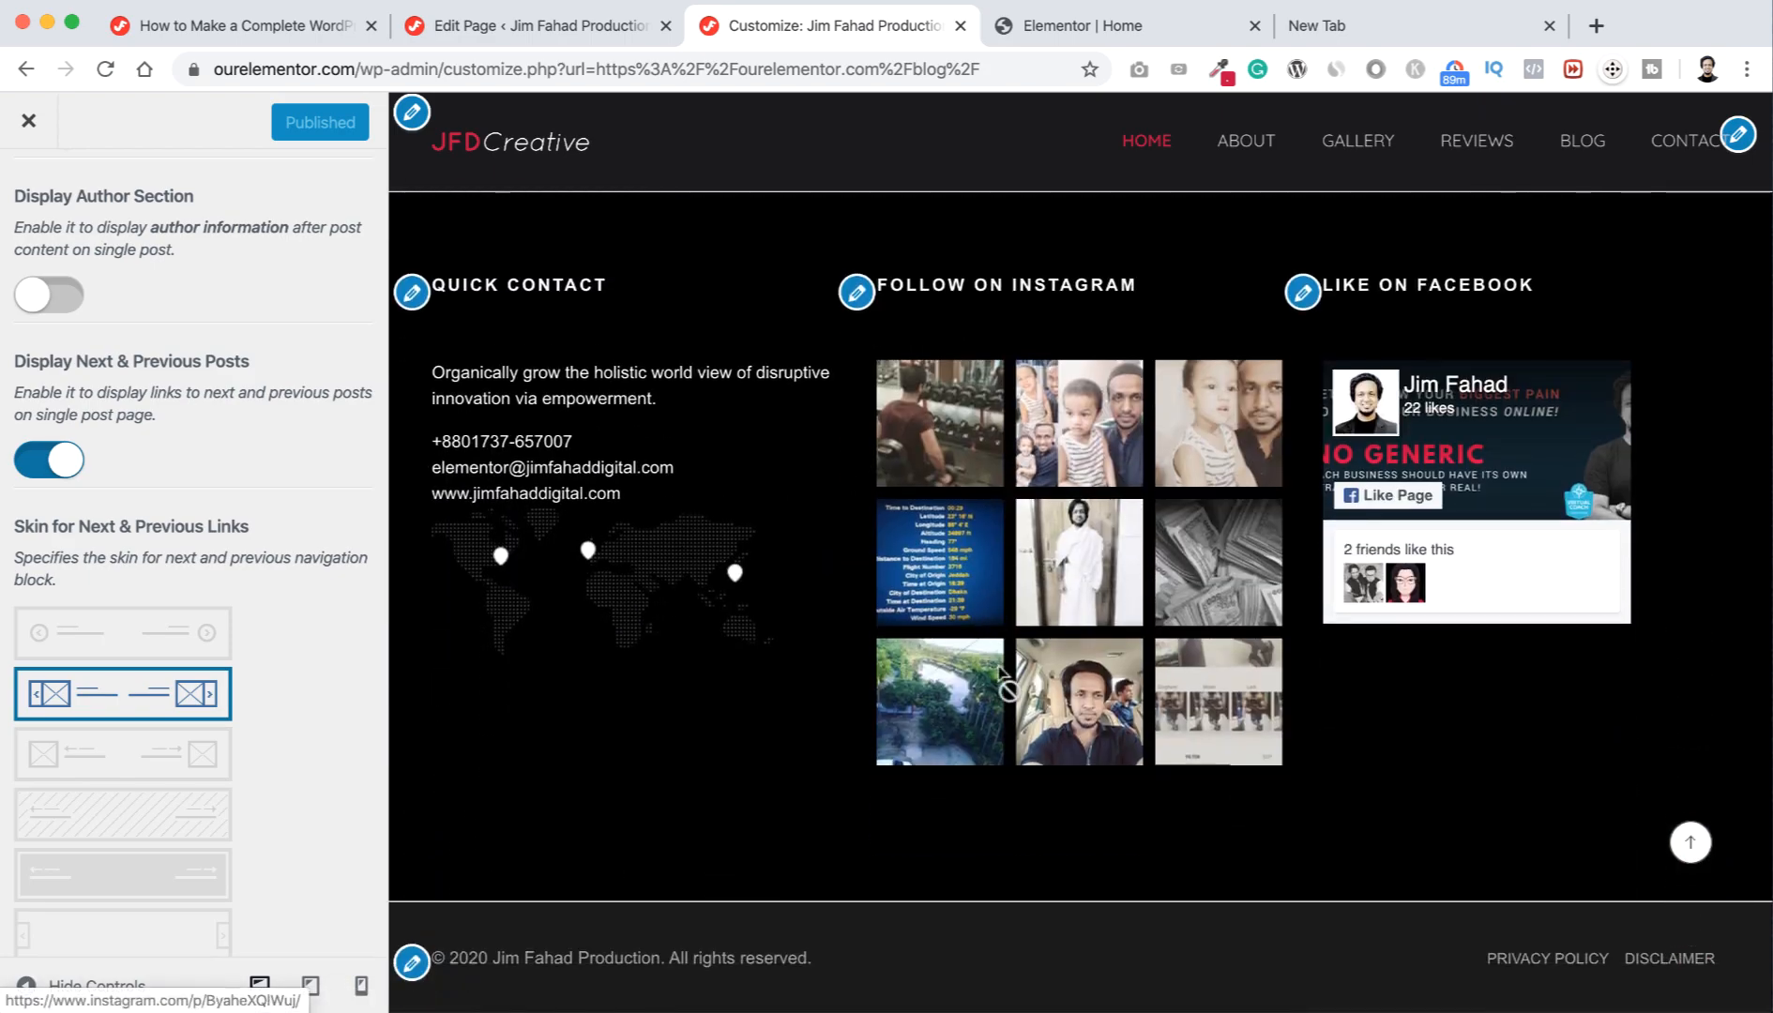
{"action": "scroll", "coordinate": [918, 424], "scroll_direction": "up", "scroll_amount": 20}
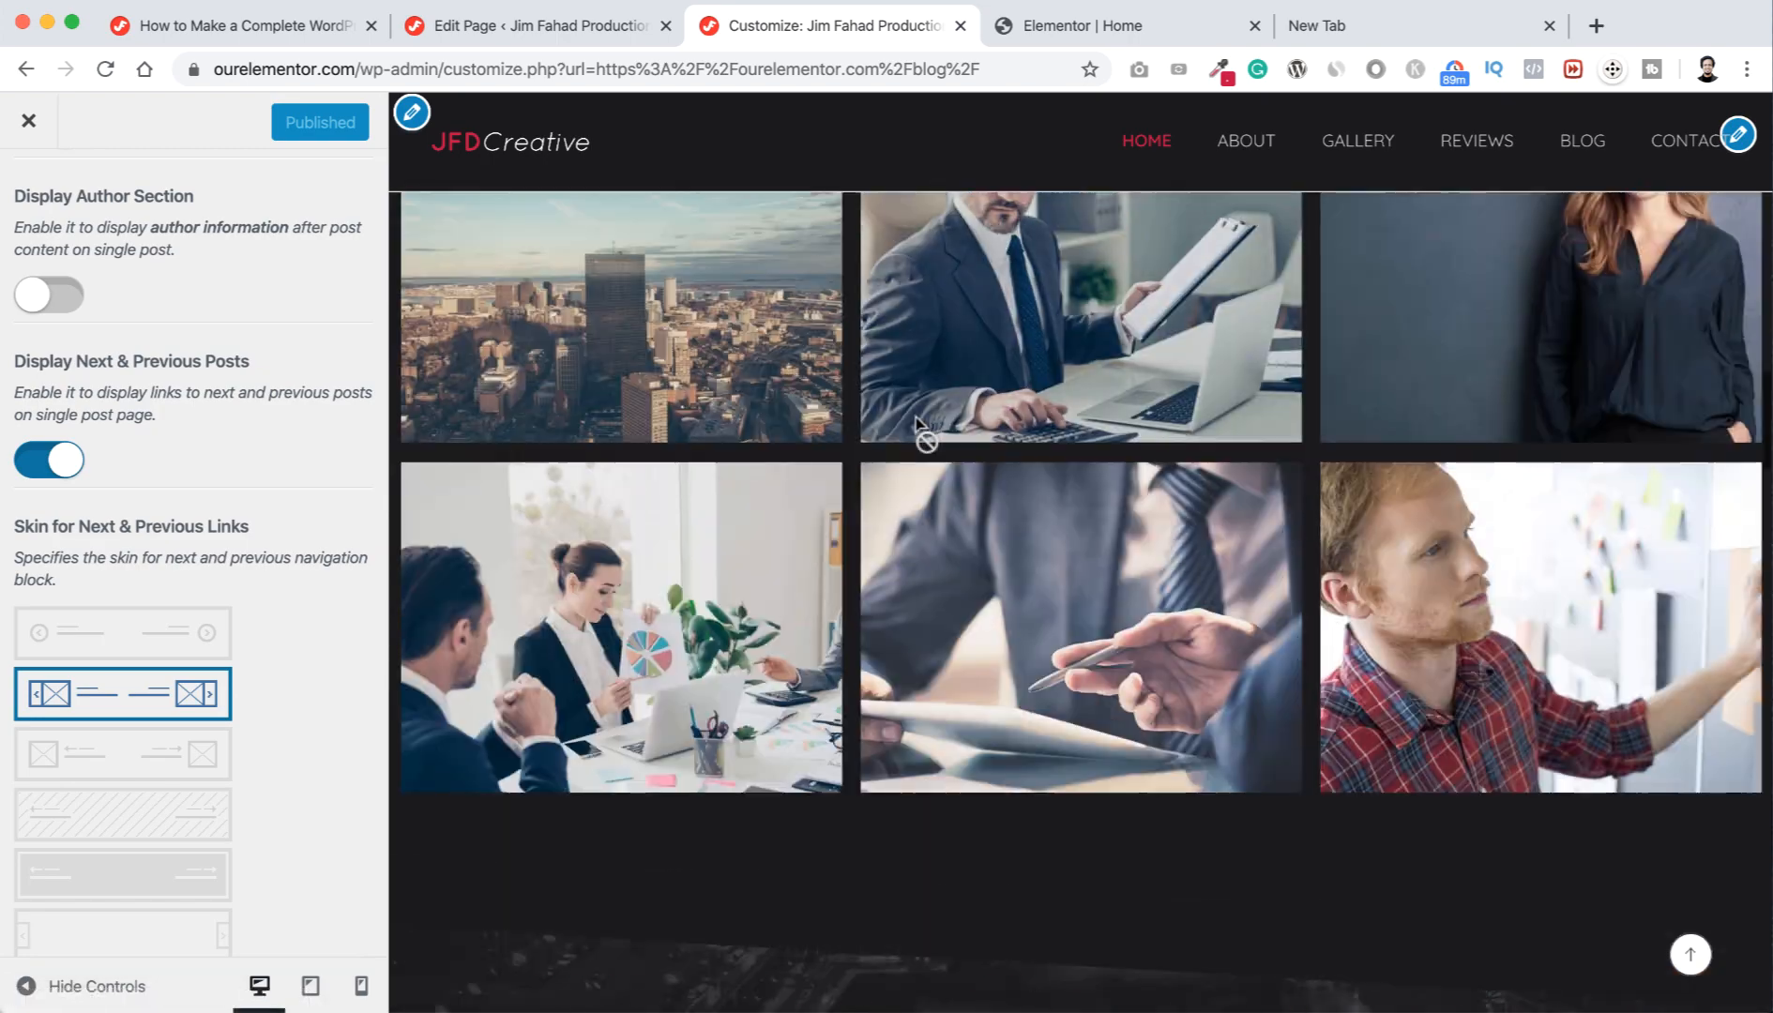
{"action": "scroll", "coordinate": [916, 417], "scroll_direction": "up", "scroll_amount": 15}
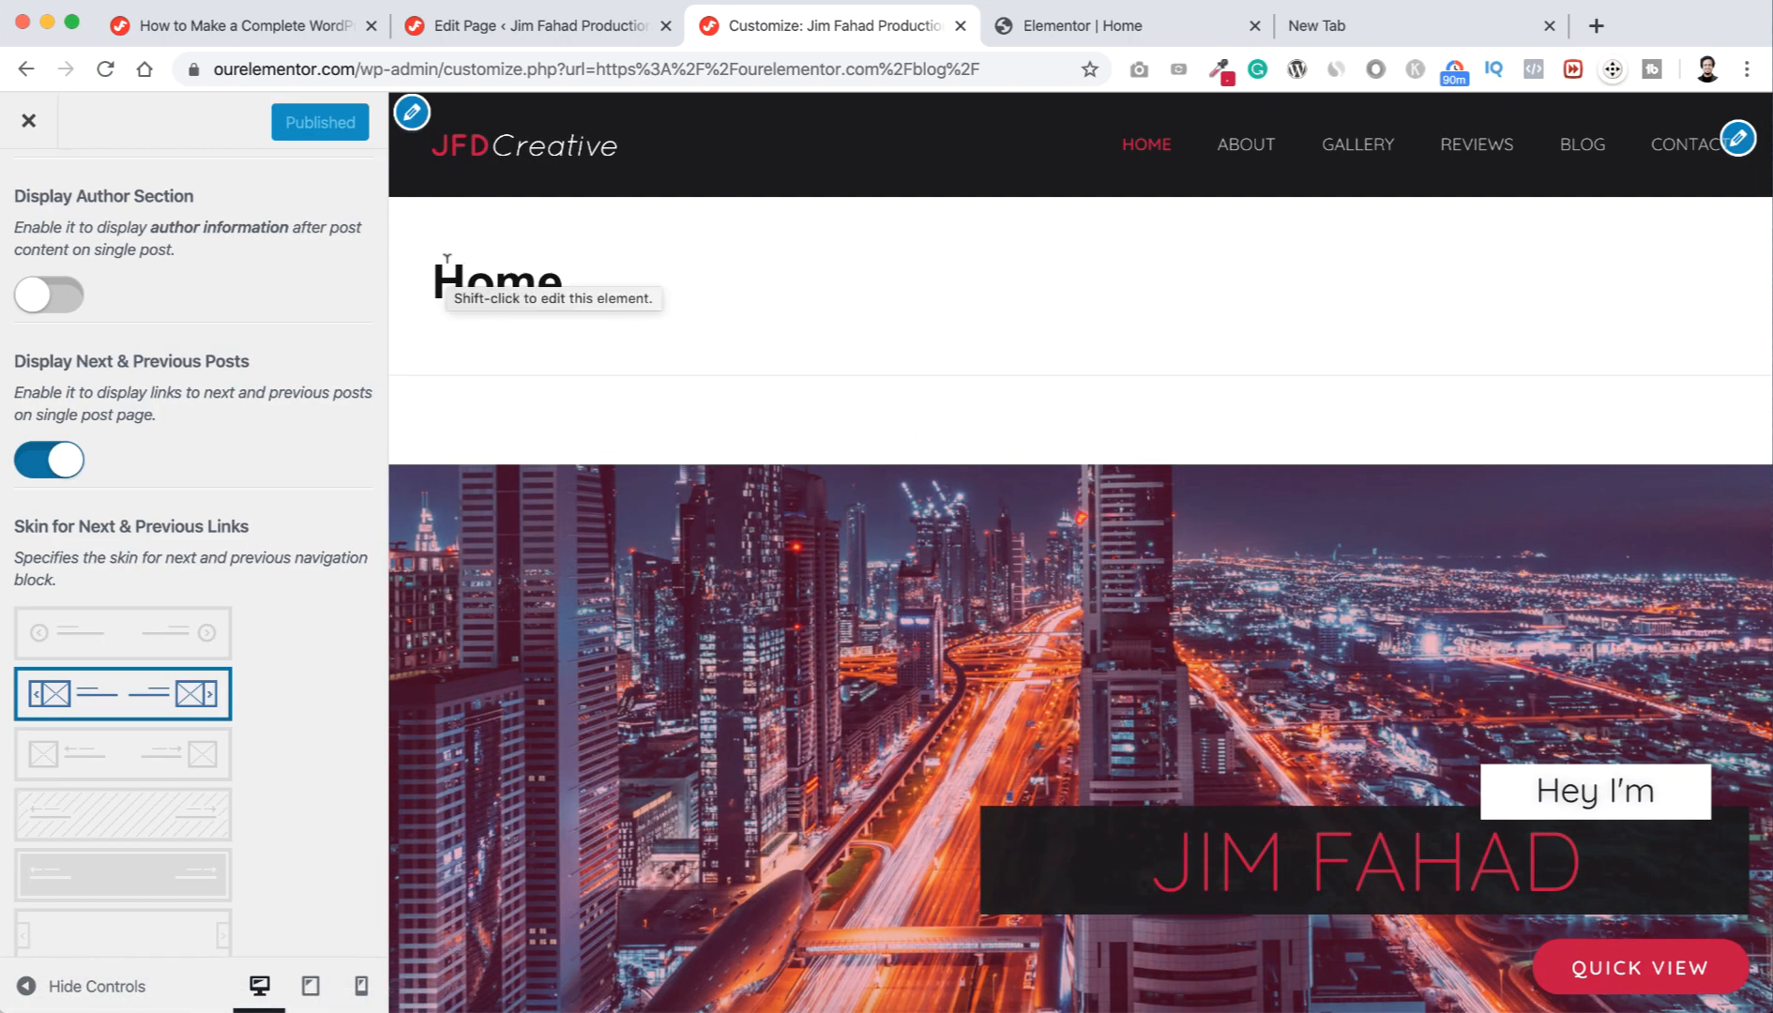
{"action": "left_click_drag", "start_coordinate": [423, 285], "coordinate": [618, 285]}
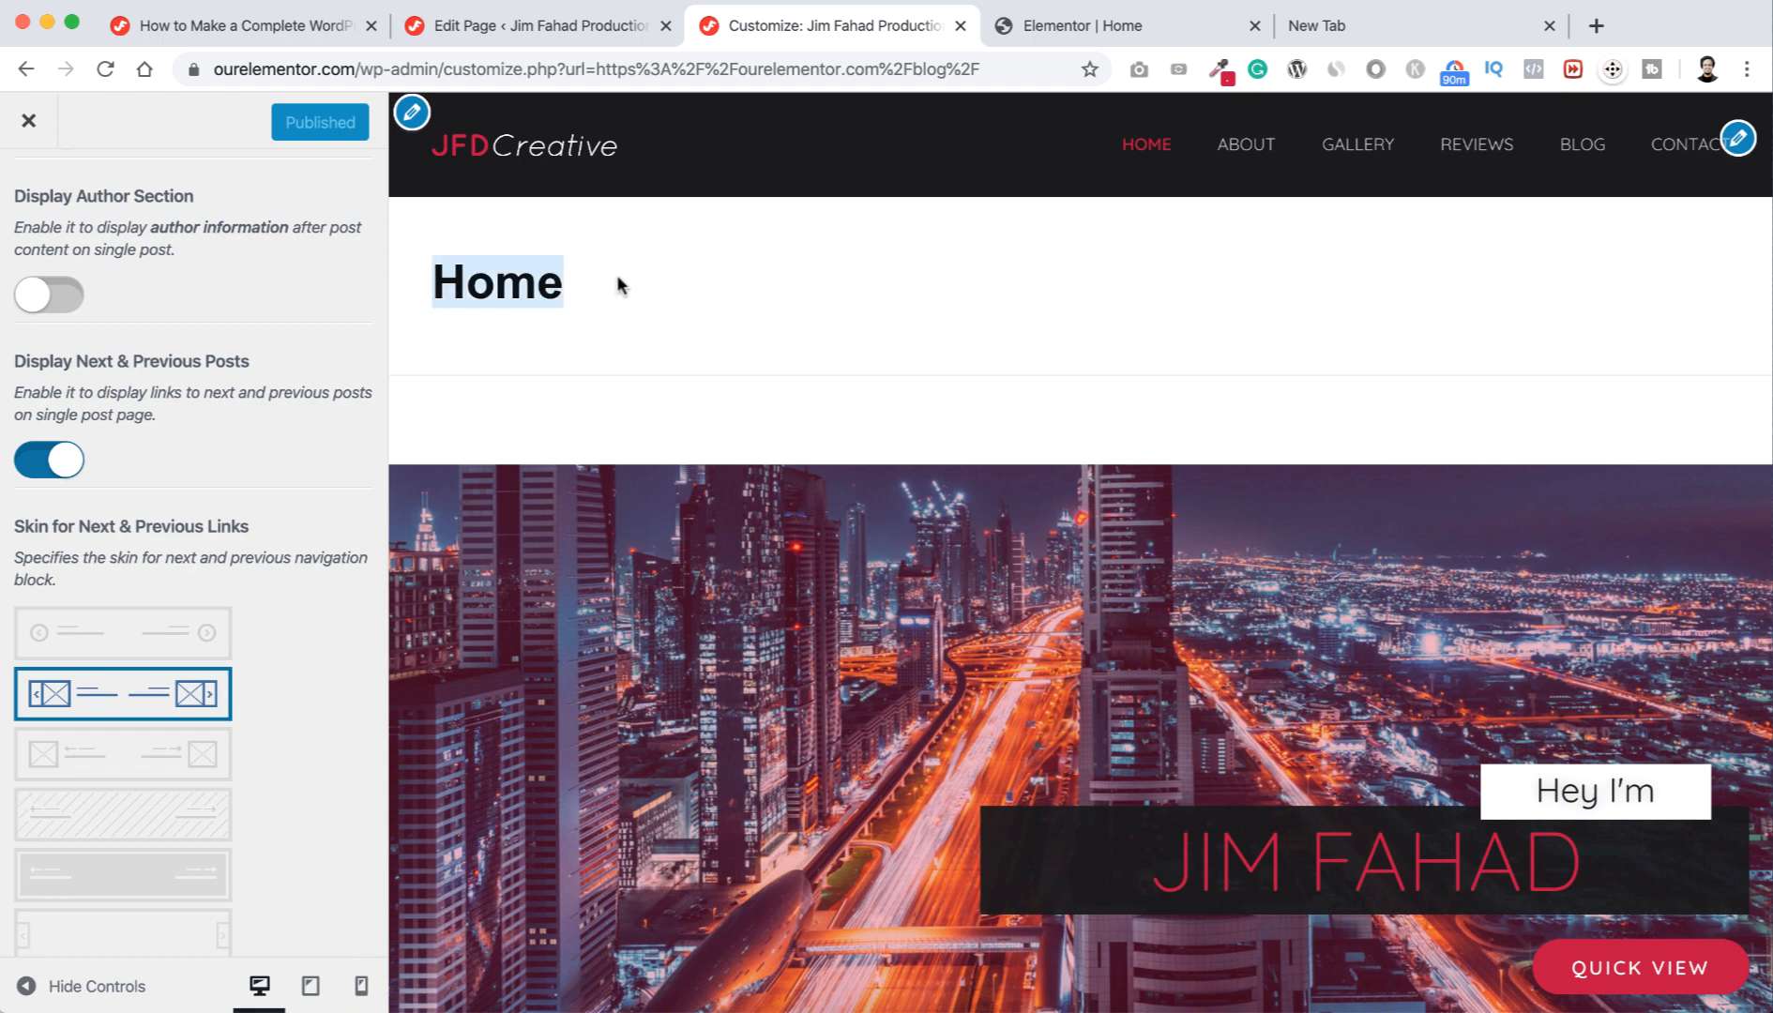
{"action": "left_click", "coordinate": [764, 240]}
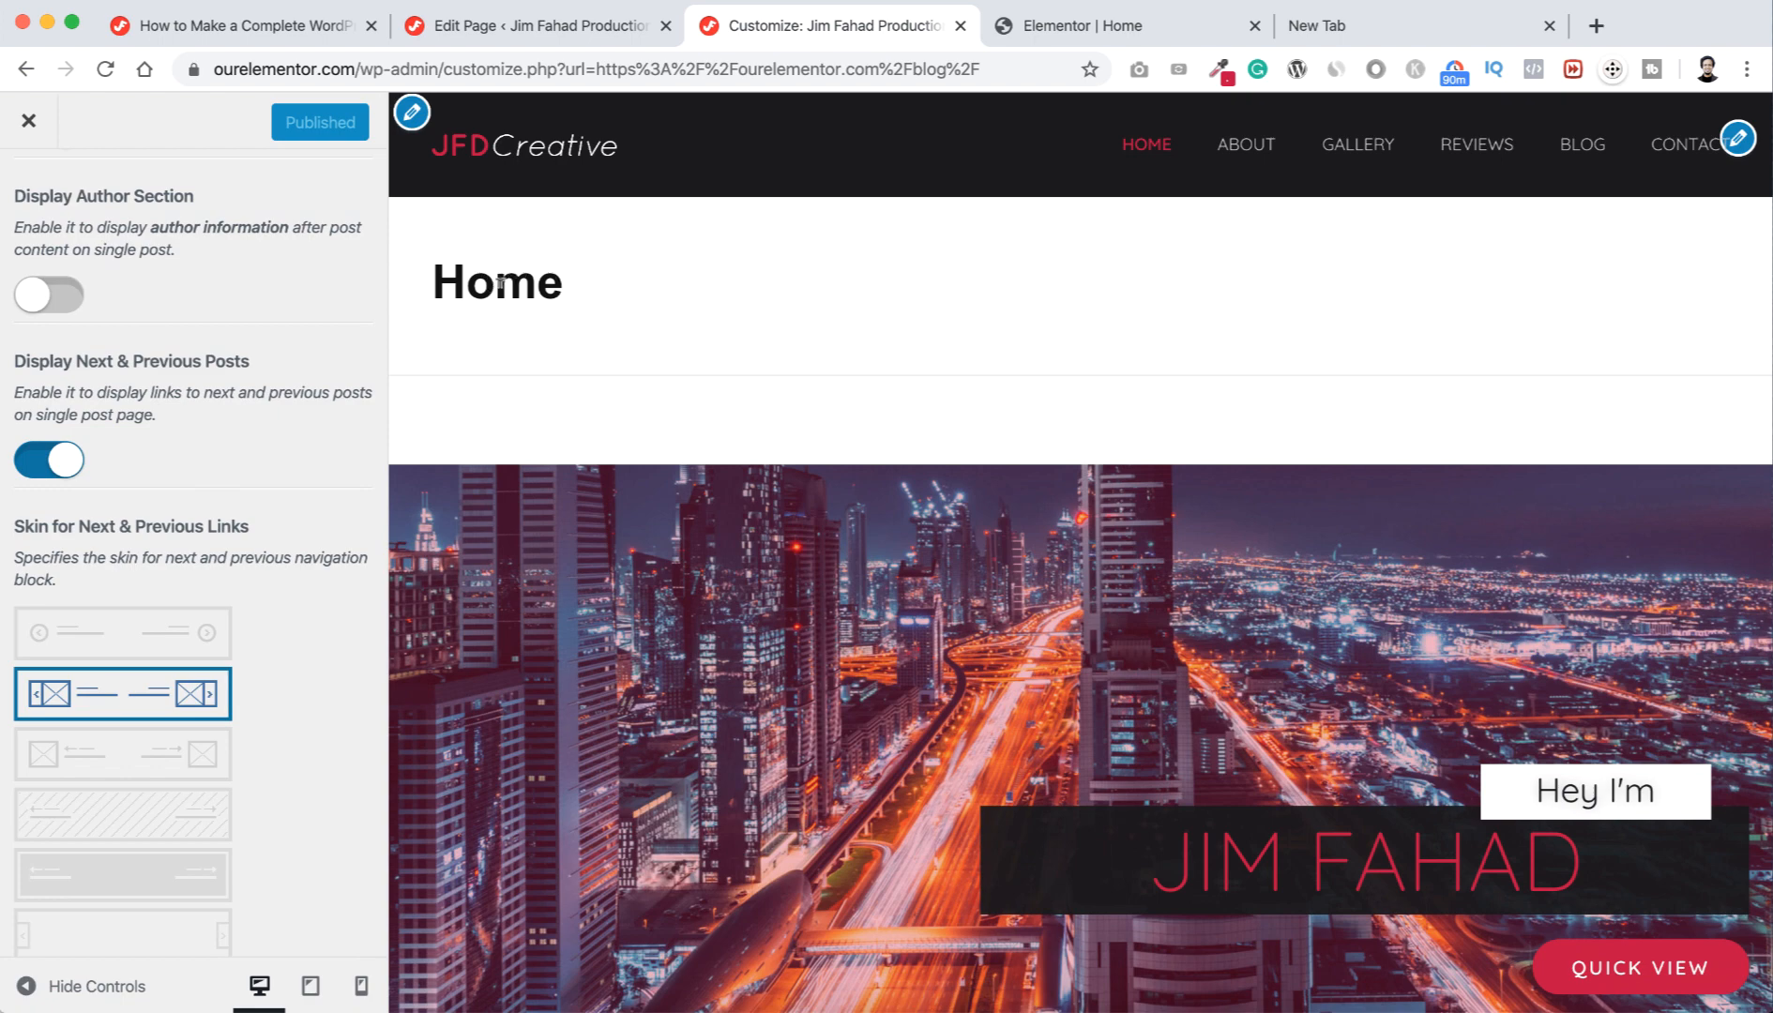
Step: Turn off Display Title Bar Section in the Page Title settings for pages
{"action": "scroll", "coordinate": [199, 235], "scroll_direction": "up", "scroll_amount": 10}
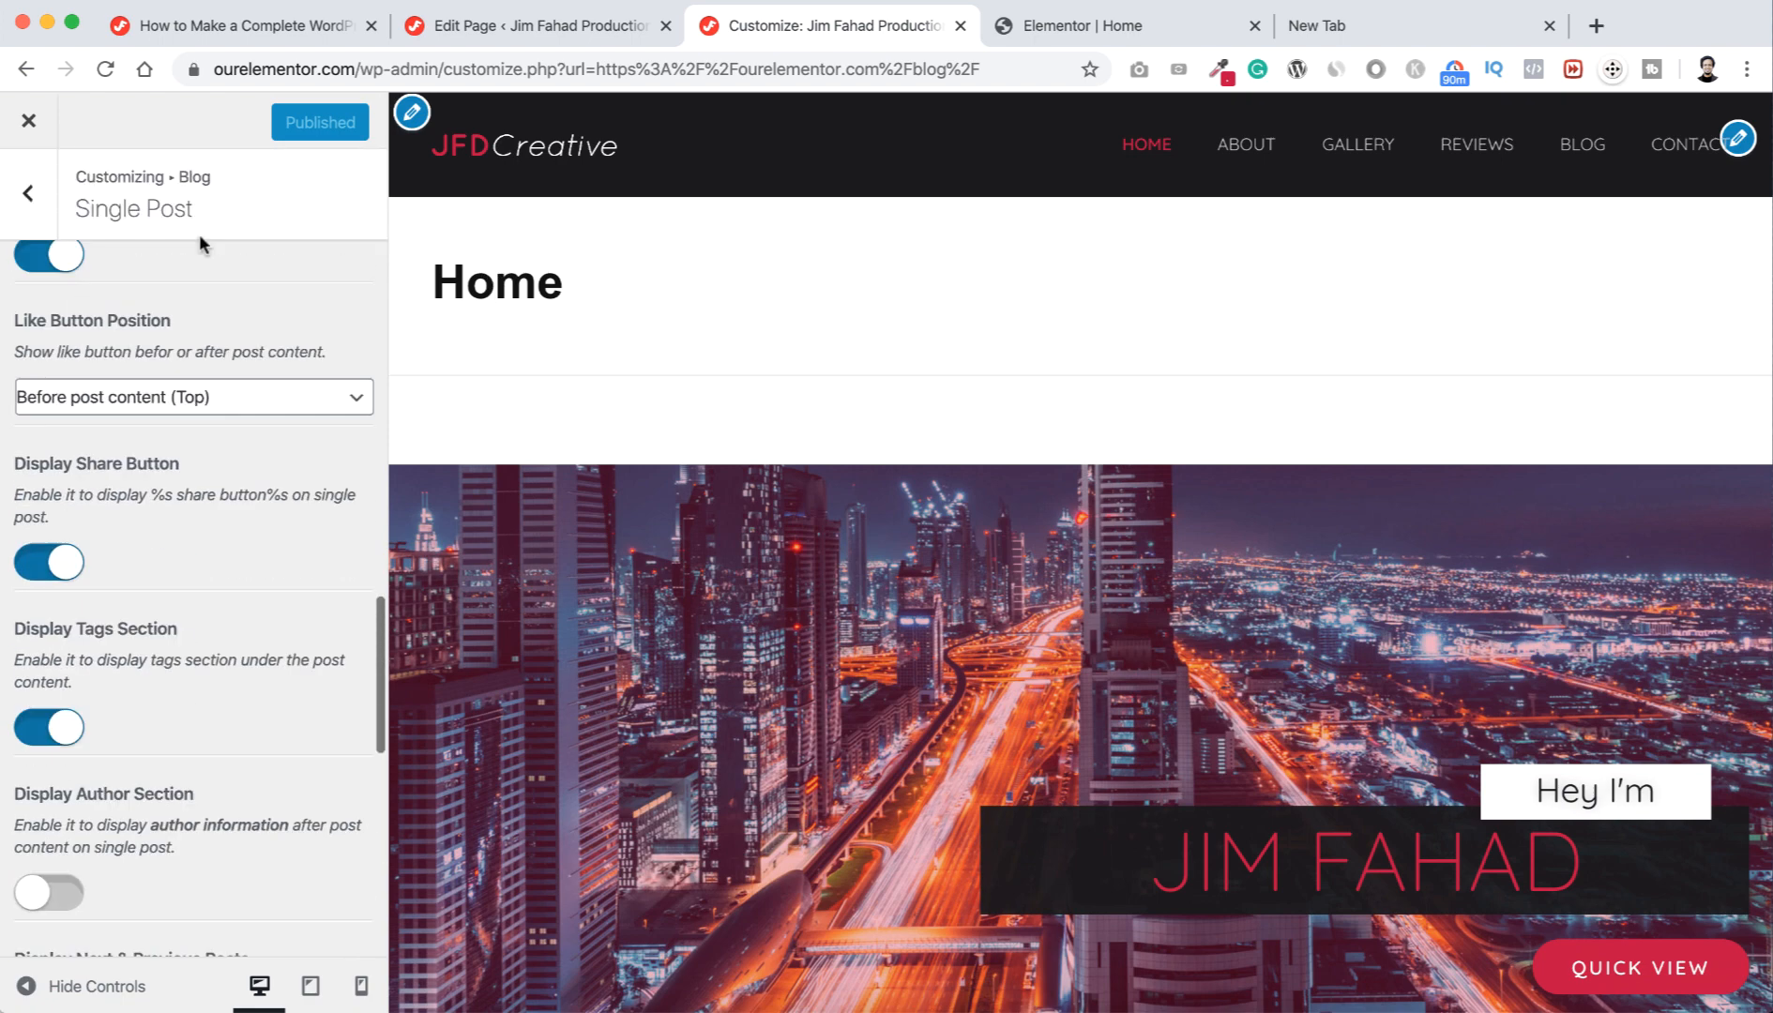
{"action": "left_click", "coordinate": [33, 208]}
{"action": "left_click", "coordinate": [31, 197]}
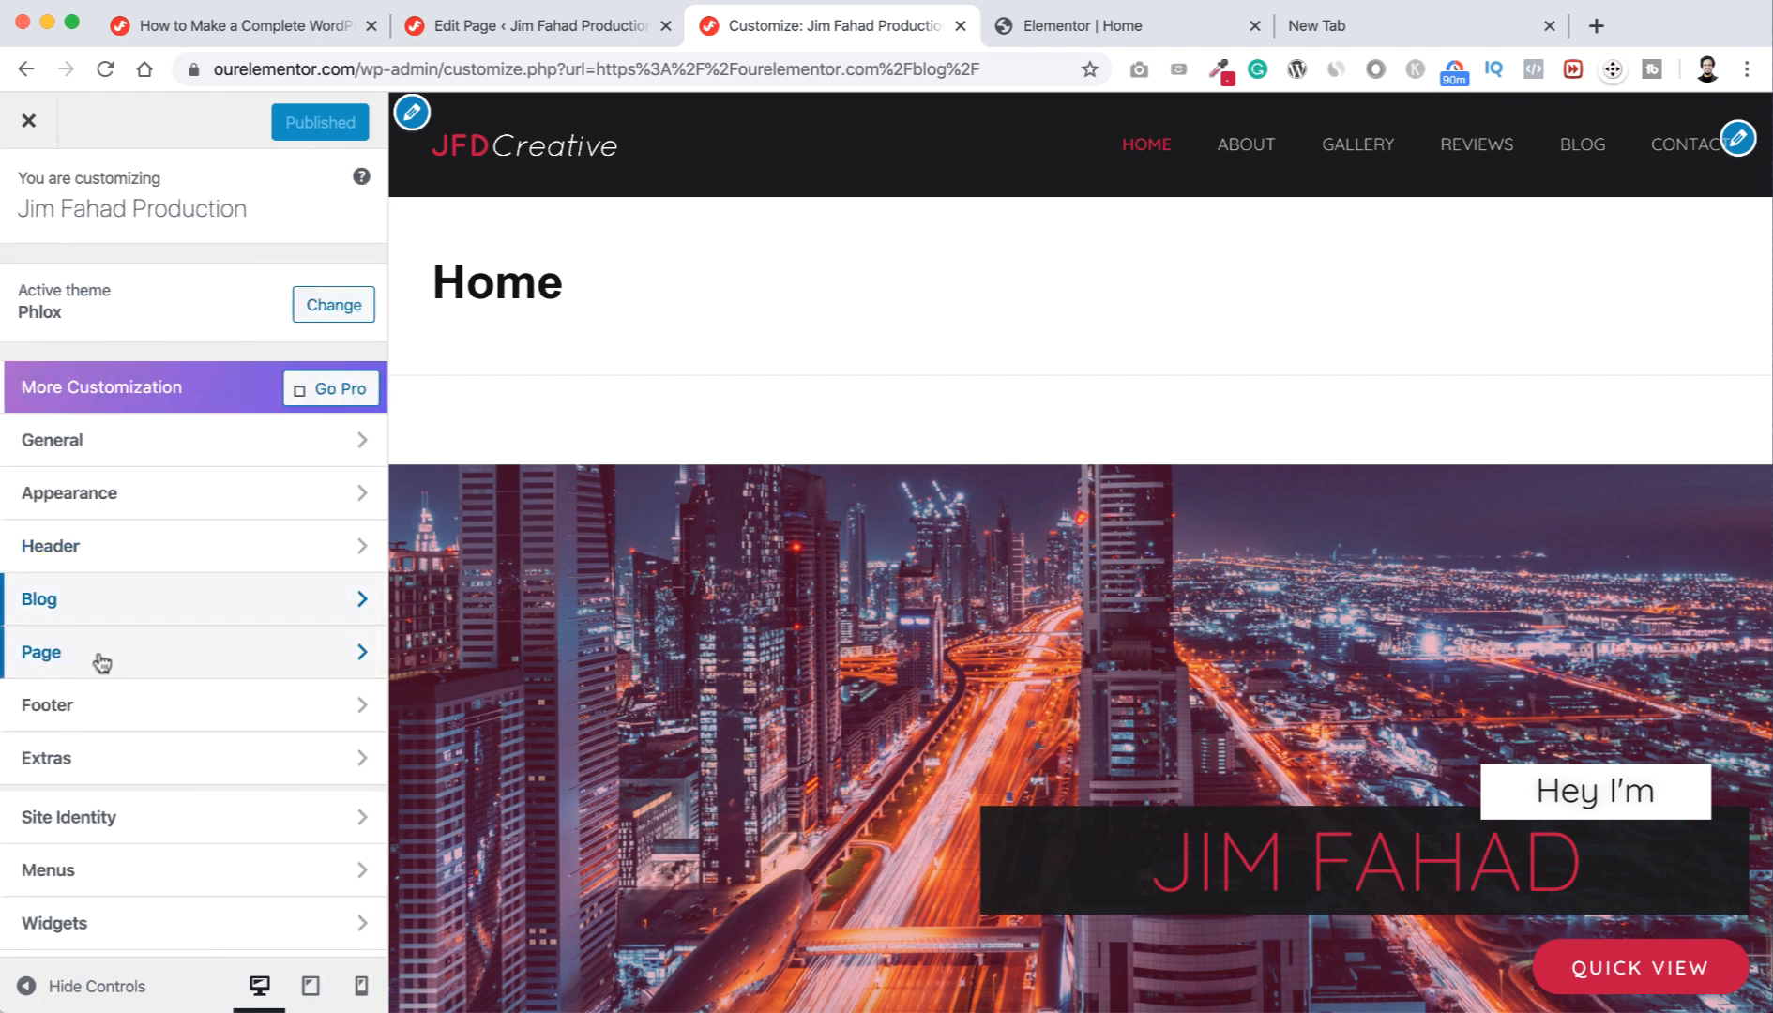
{"action": "left_click", "coordinate": [145, 658]}
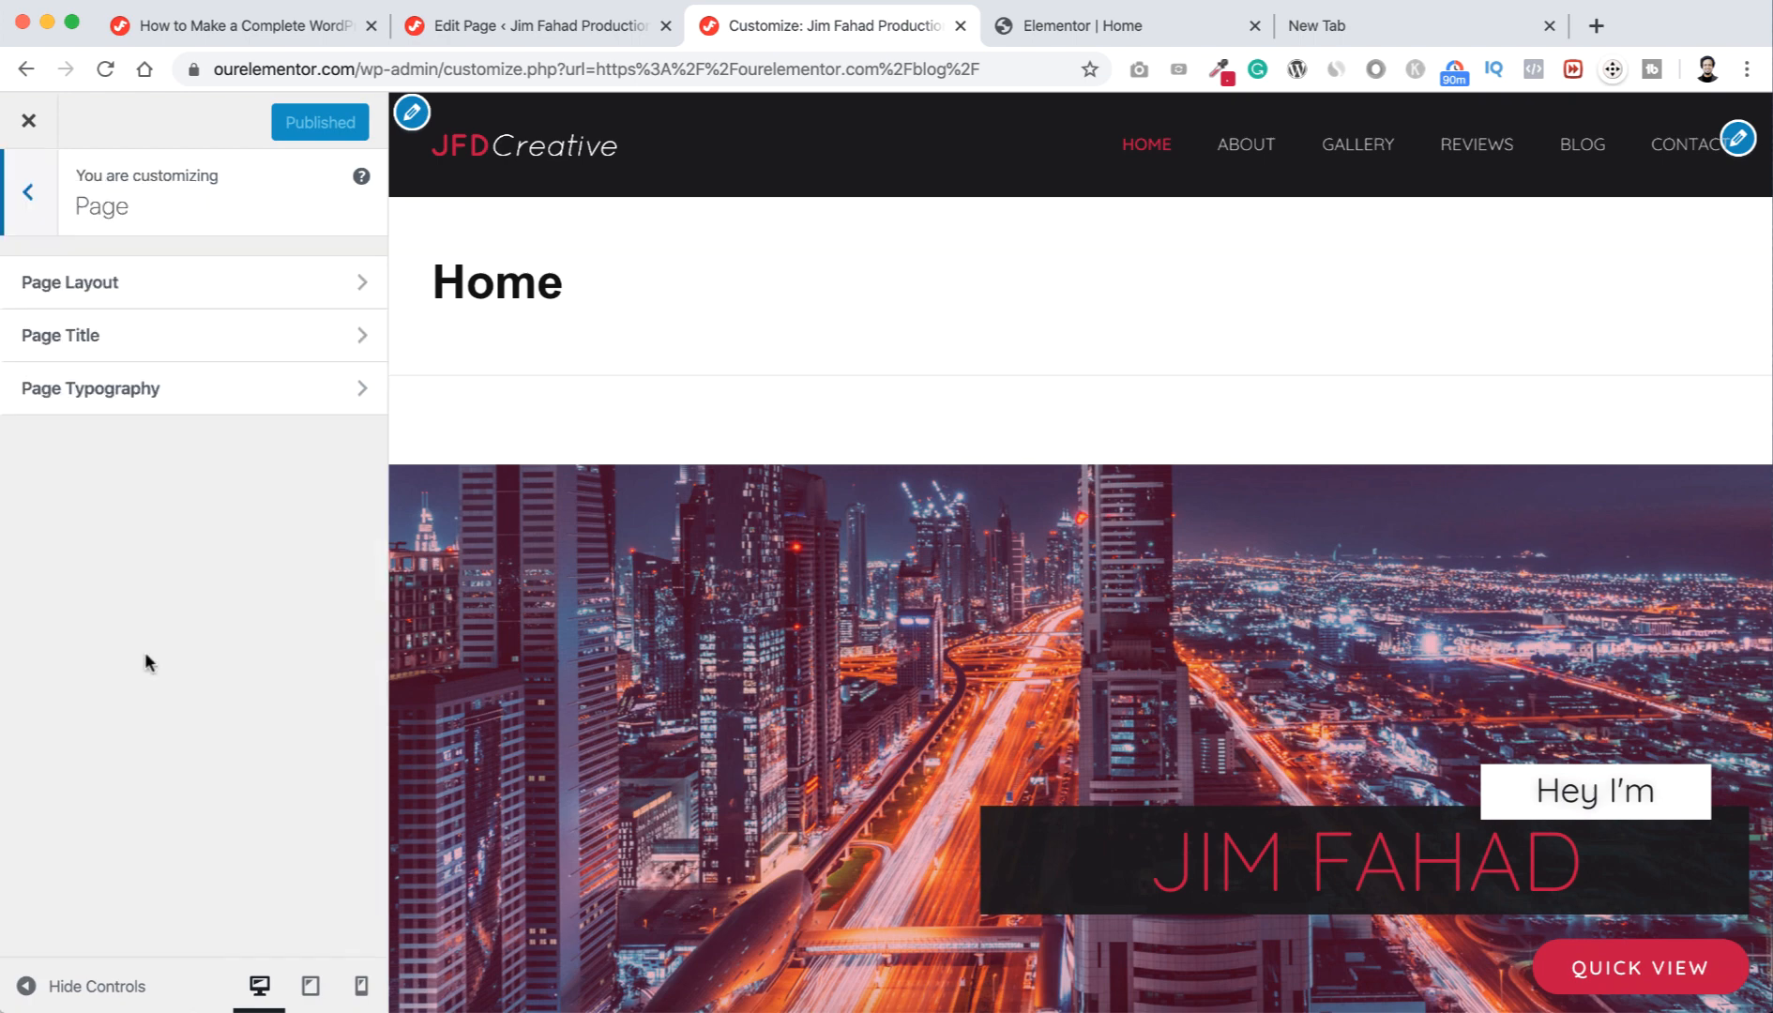
{"action": "left_click", "coordinate": [159, 349]}
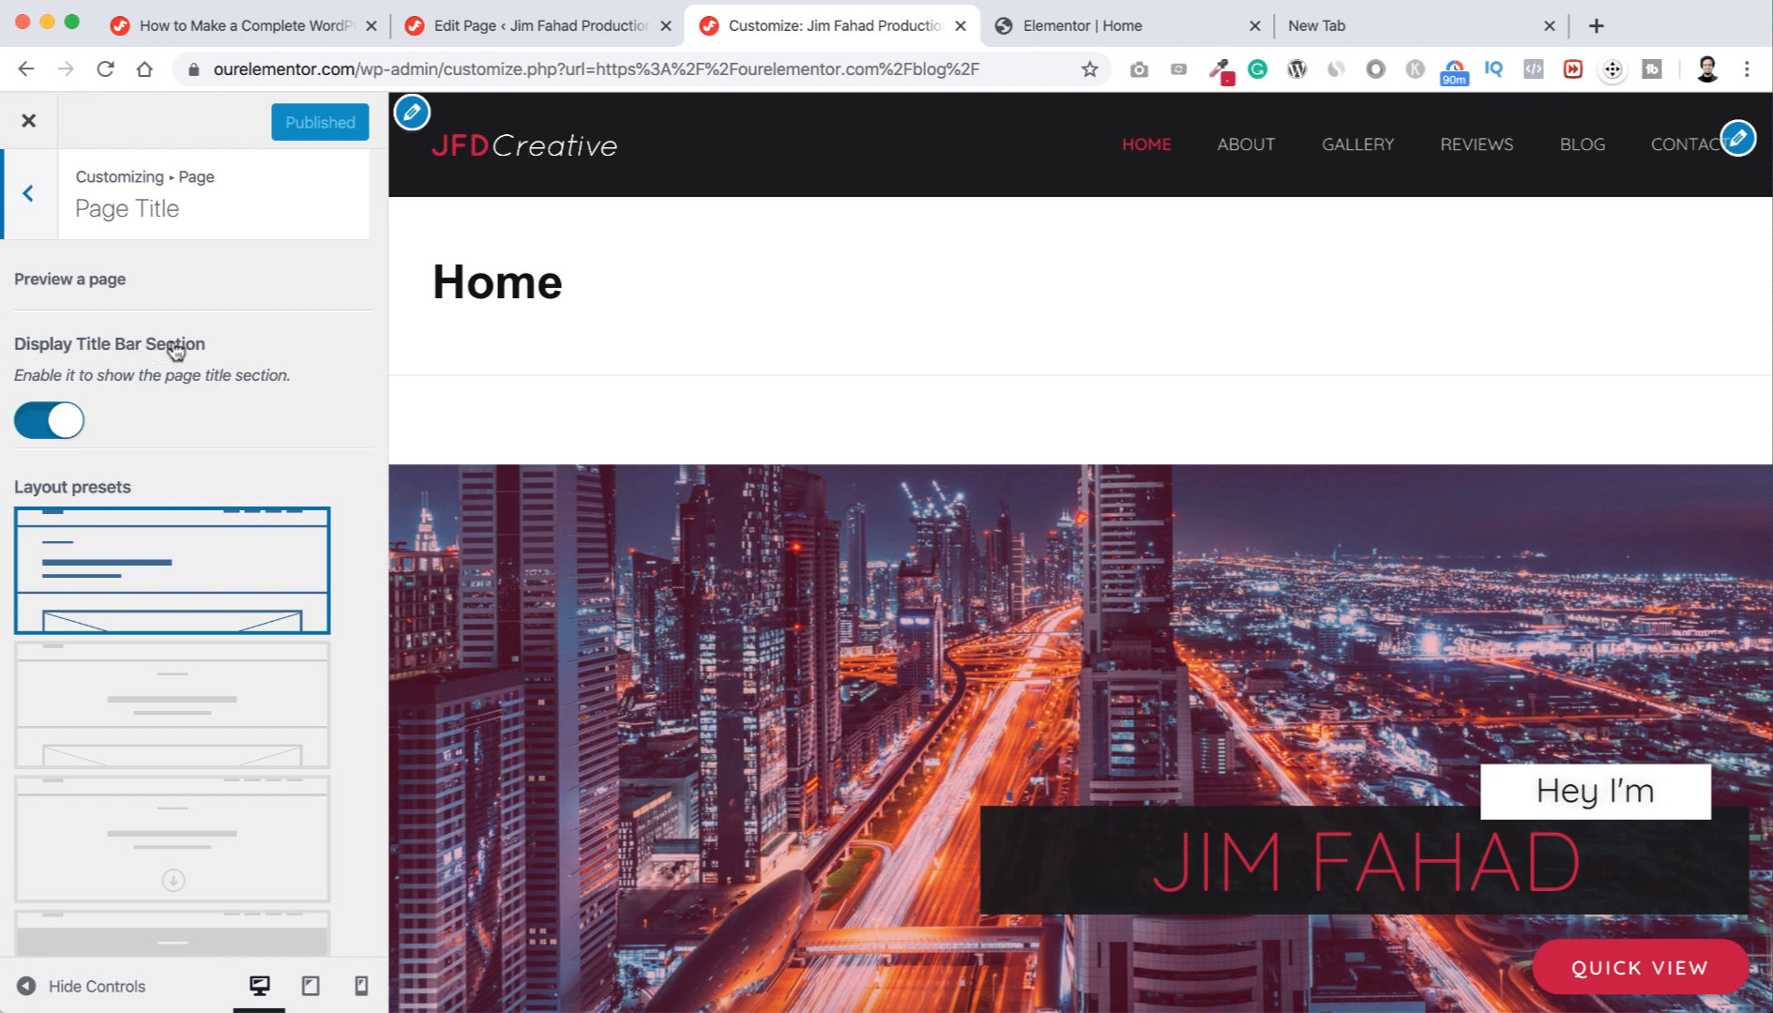
{"action": "left_click", "coordinate": [41, 420]}
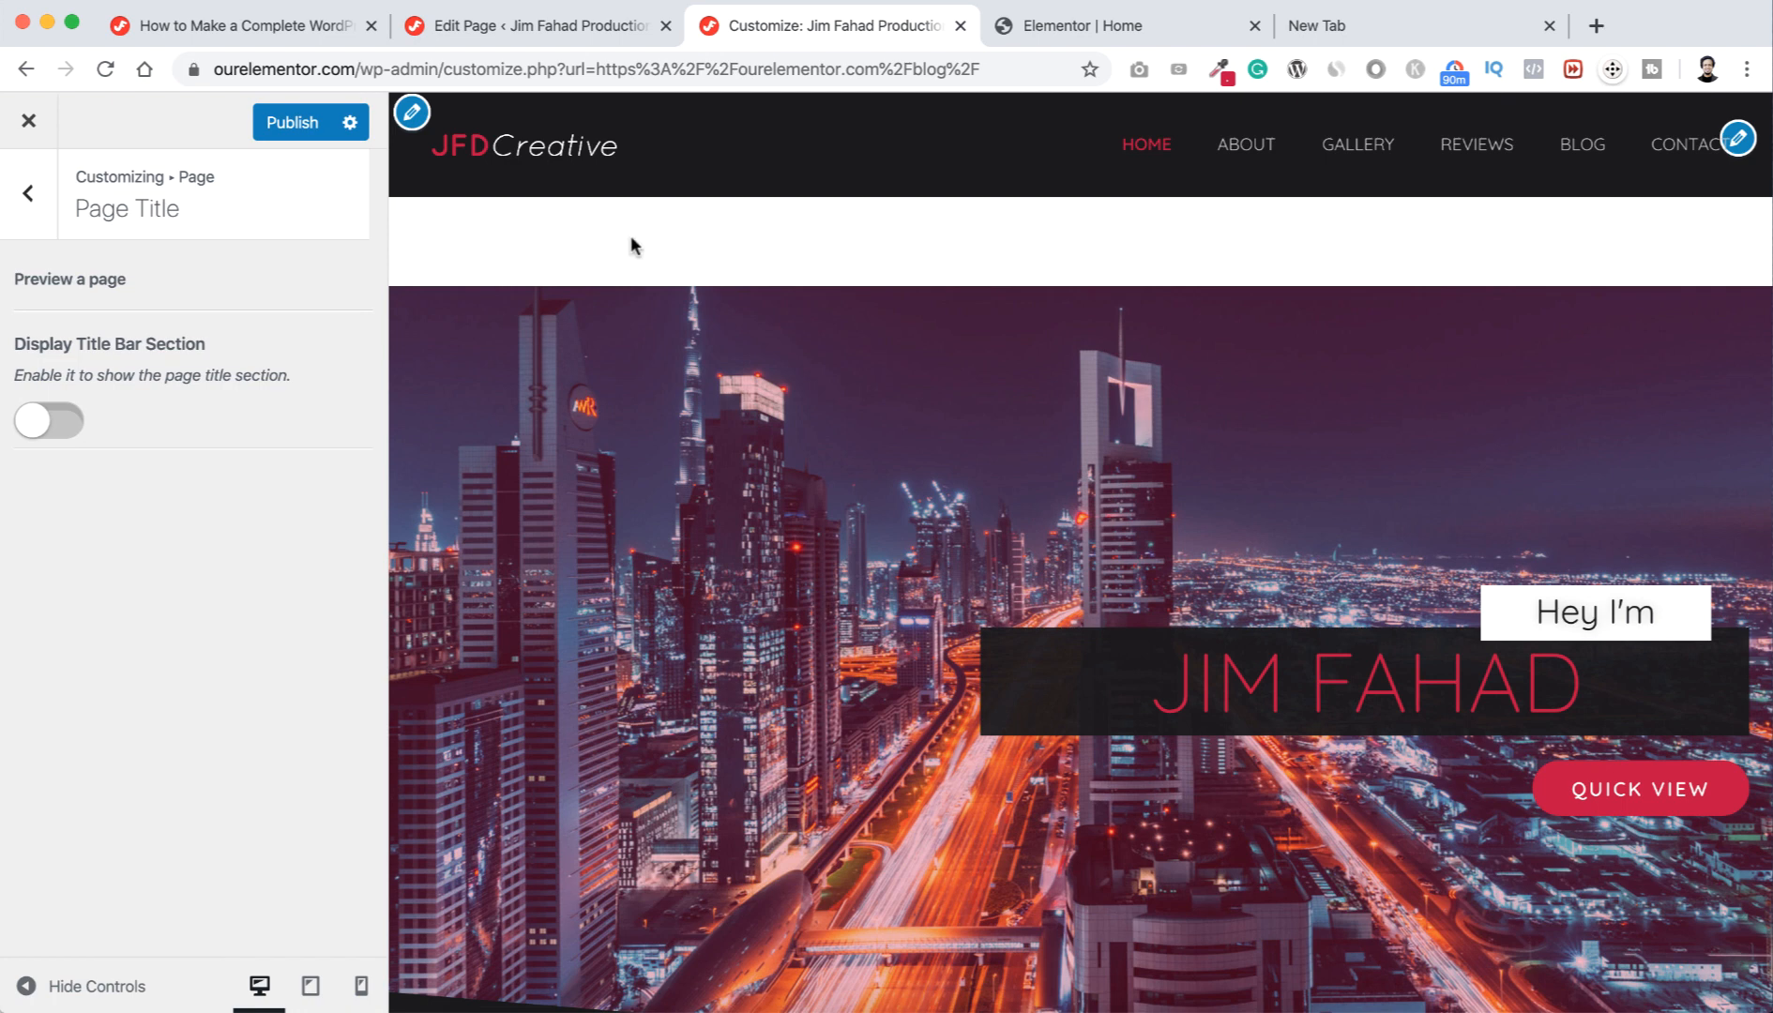
Step: Turn off Display Content Top Margin in the Page Layout settings, publish the change and close the customizer
{"action": "left_click", "coordinate": [28, 192]}
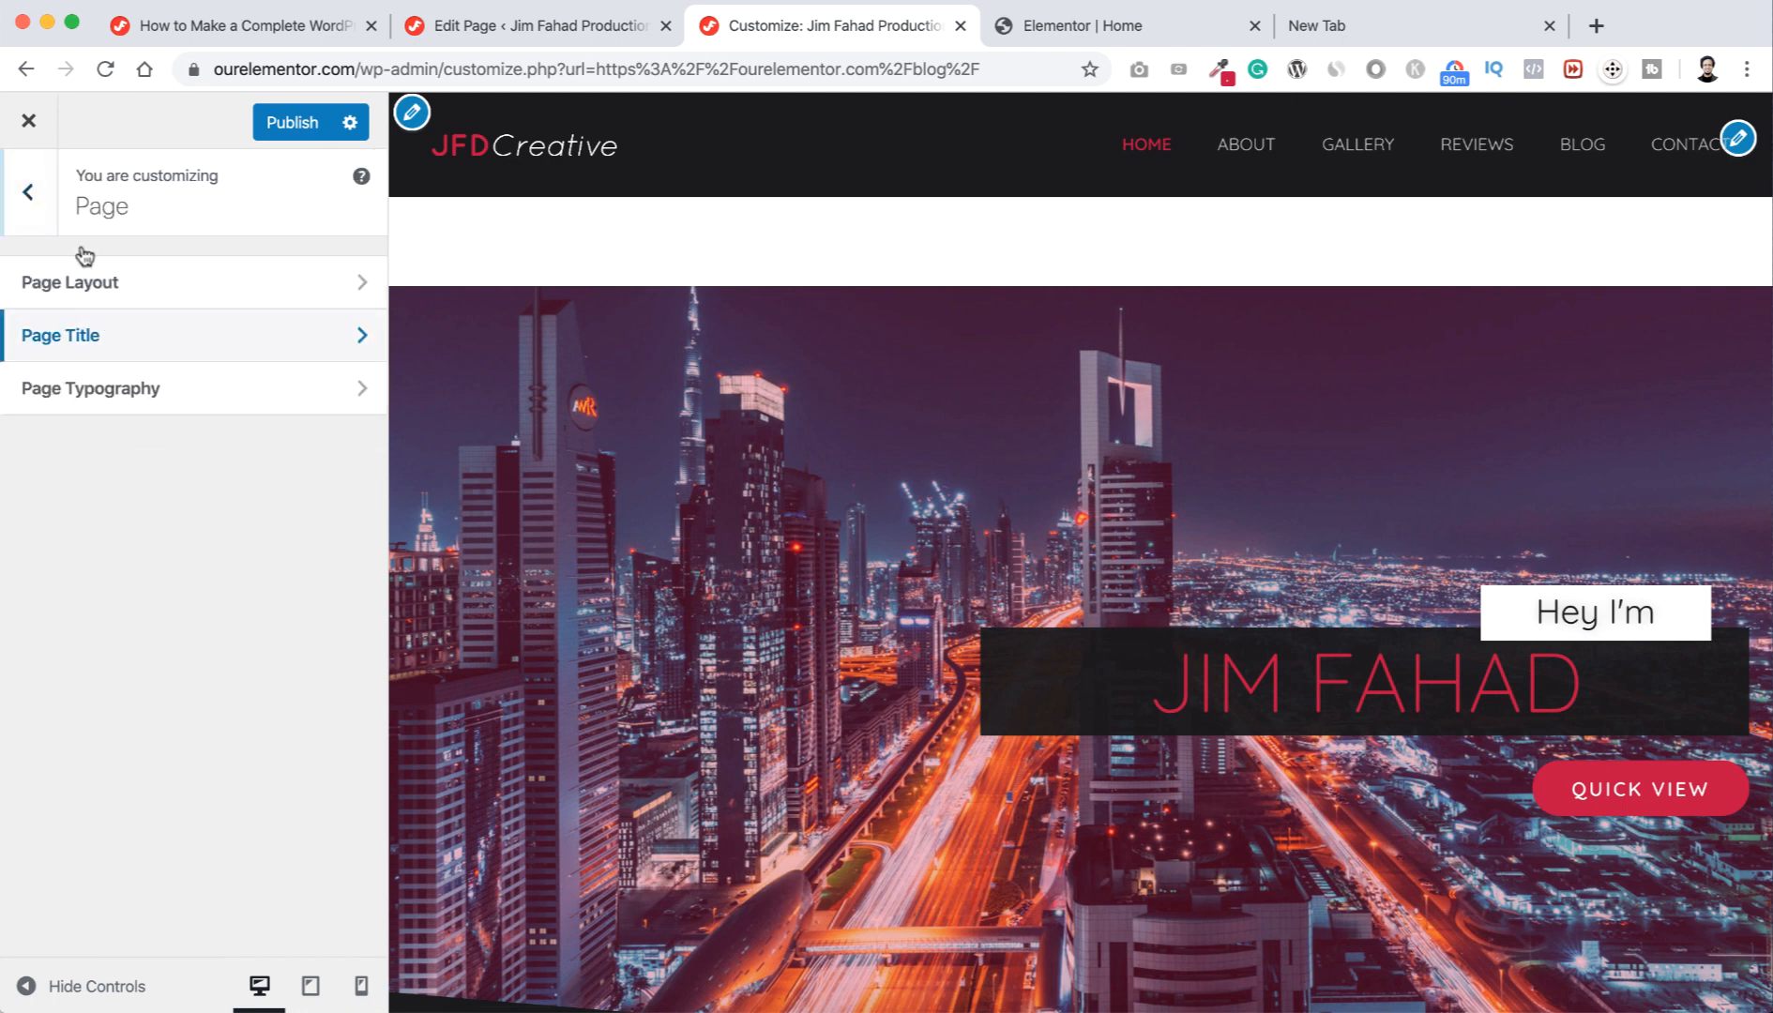
{"action": "left_click", "coordinate": [139, 280]}
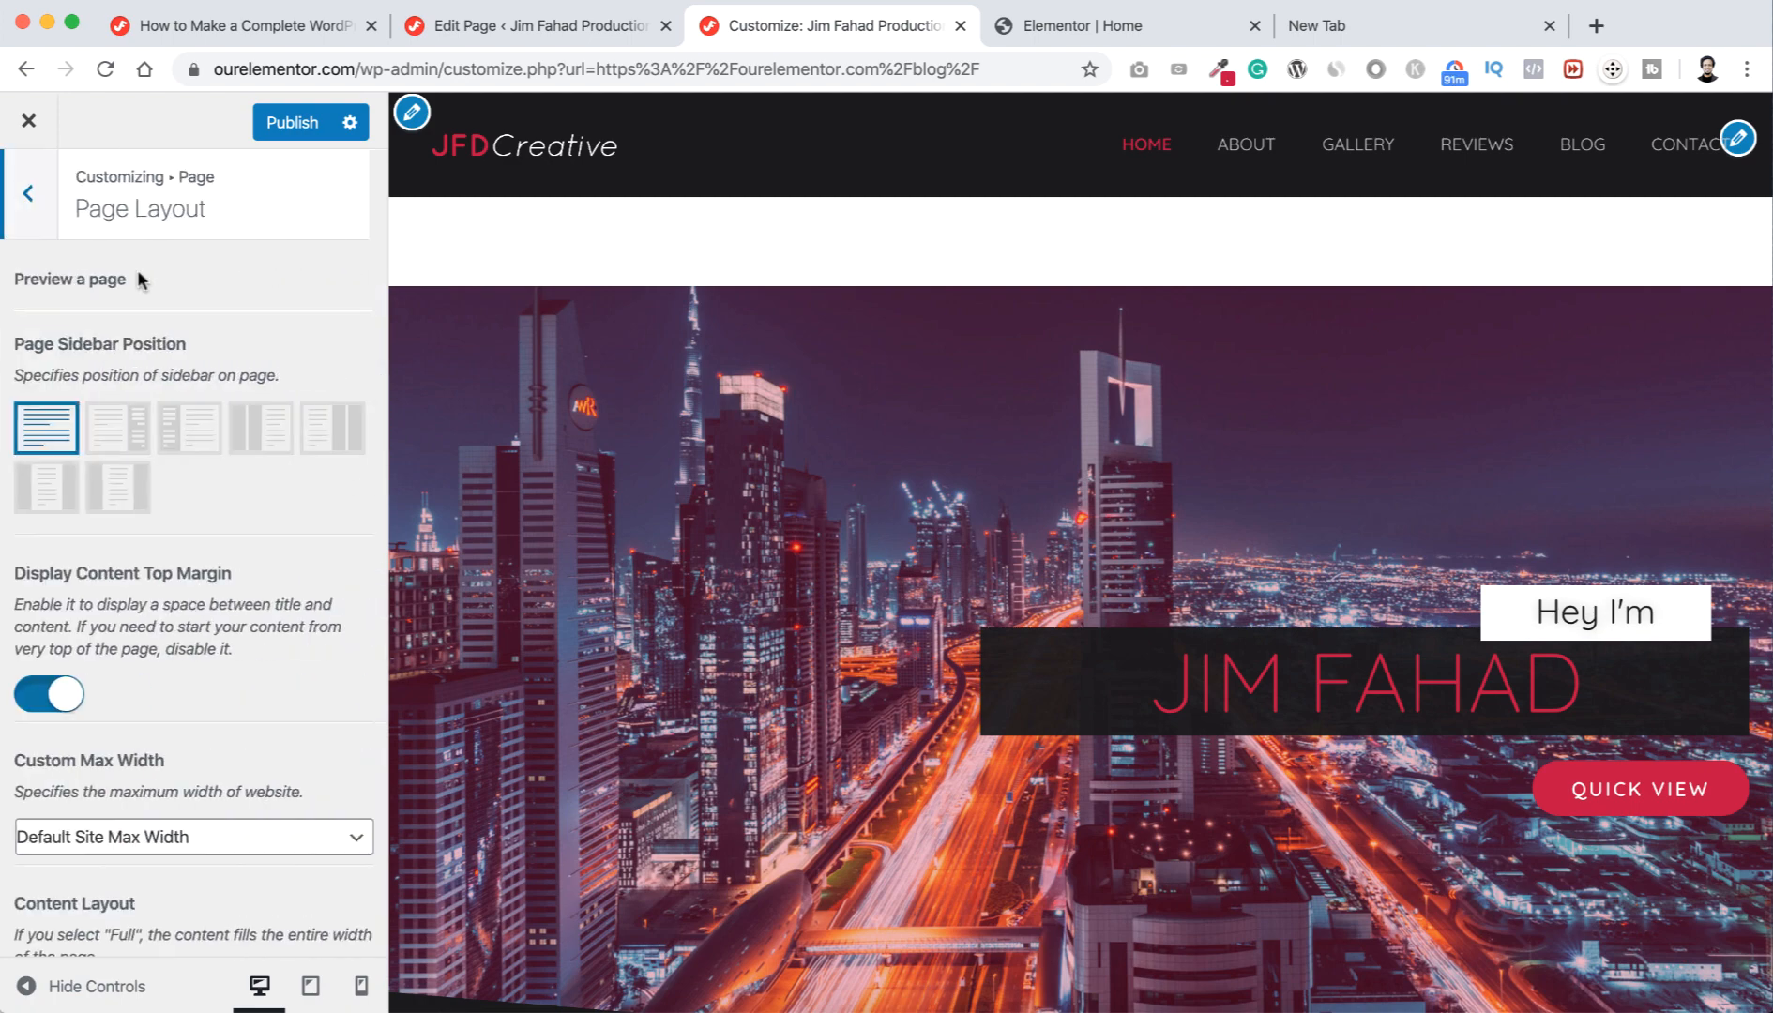
{"action": "scroll", "coordinate": [150, 520], "scroll_direction": "down", "scroll_amount": 1}
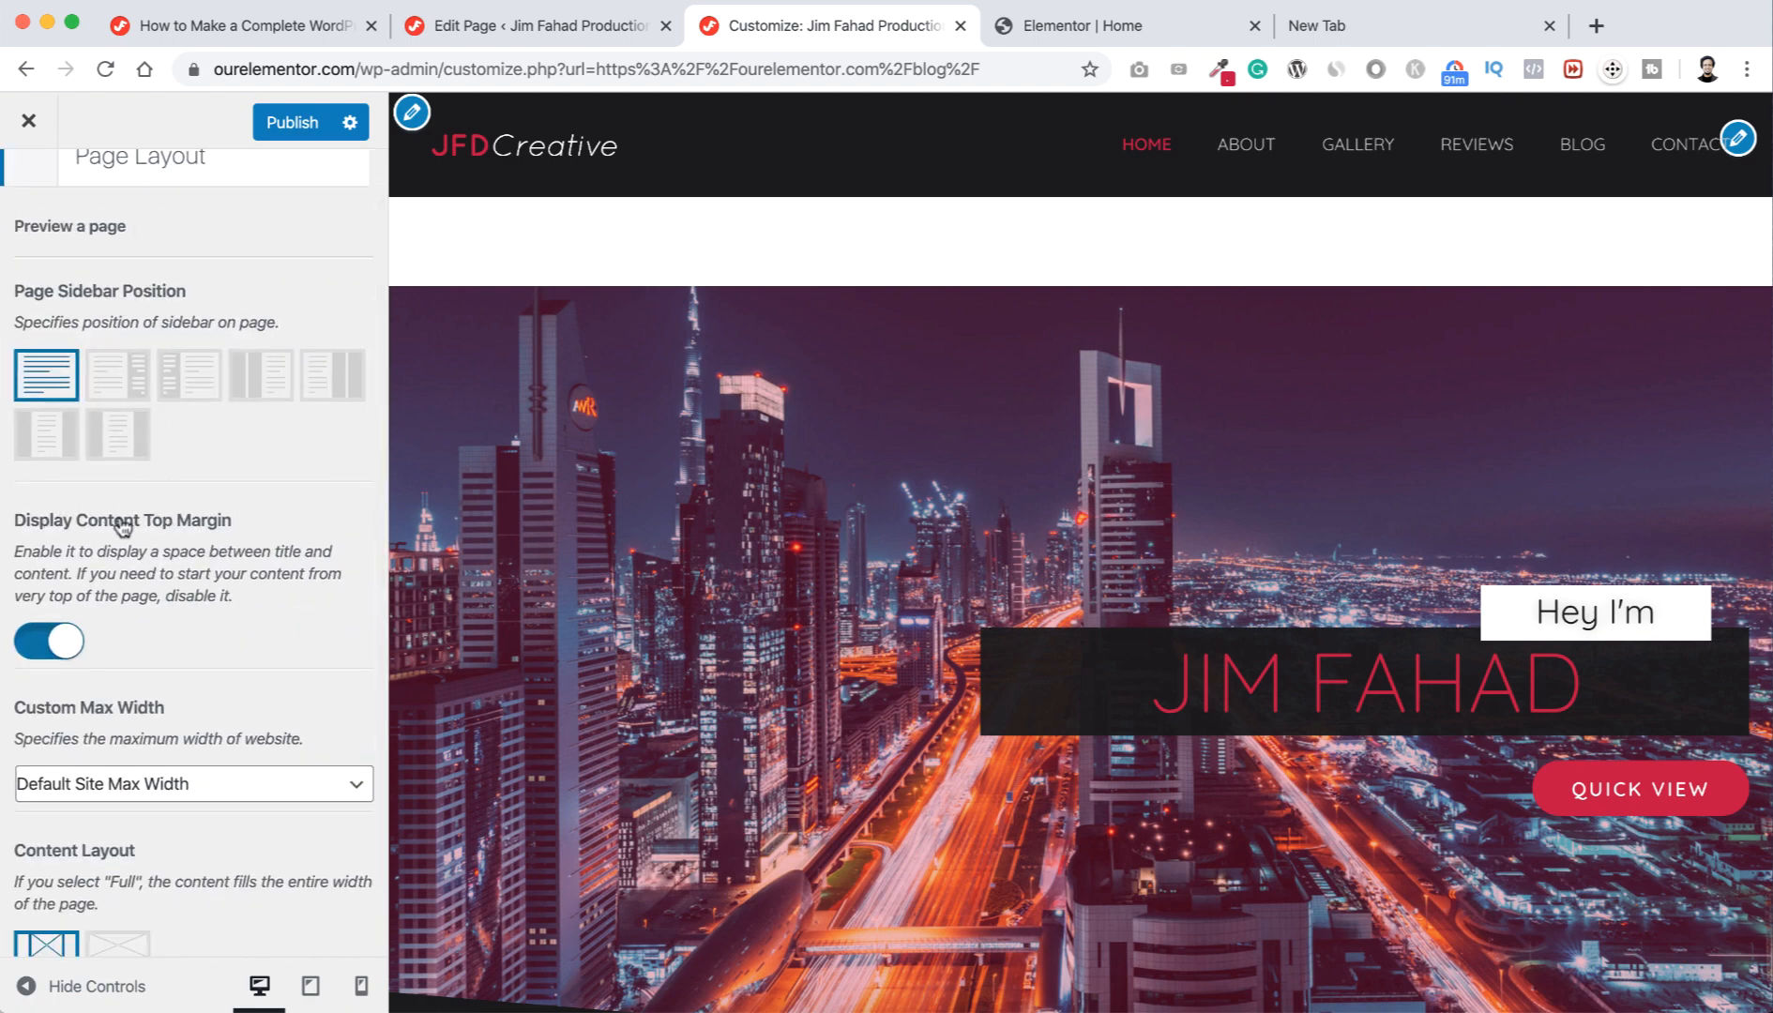
{"action": "left_click", "coordinate": [42, 645]}
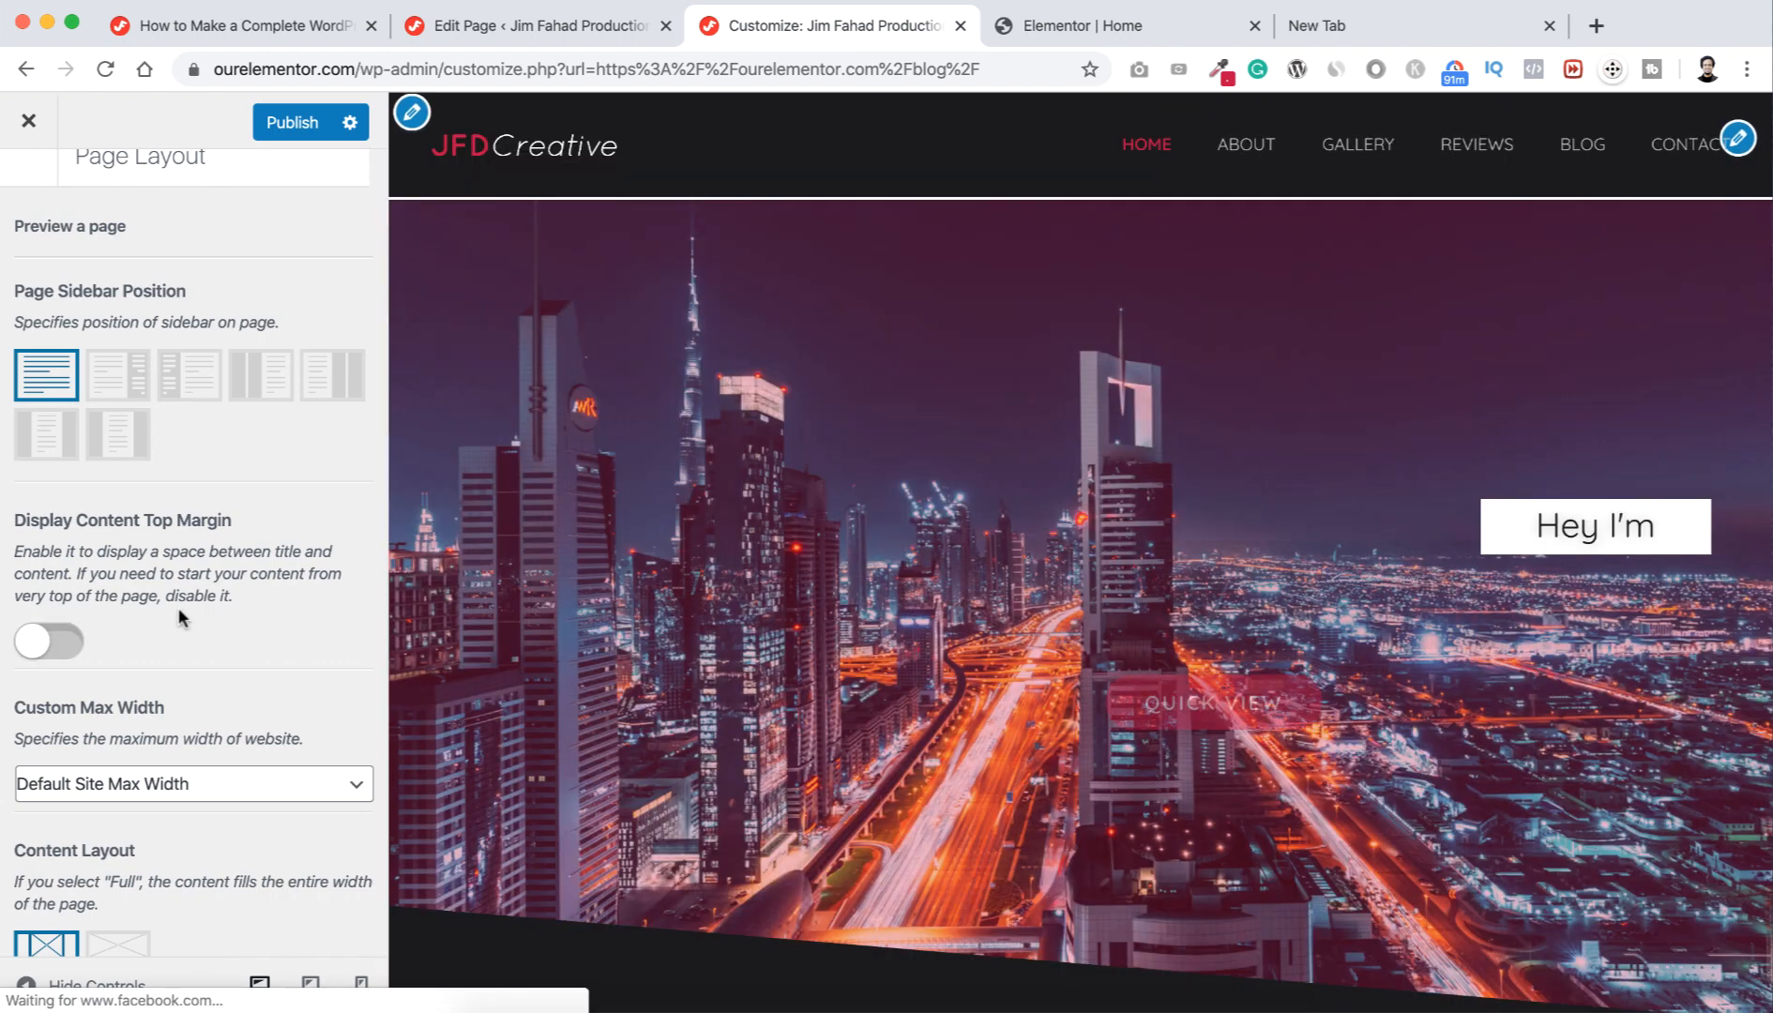
{"action": "scroll", "coordinate": [277, 532], "scroll_direction": "up", "scroll_amount": 1}
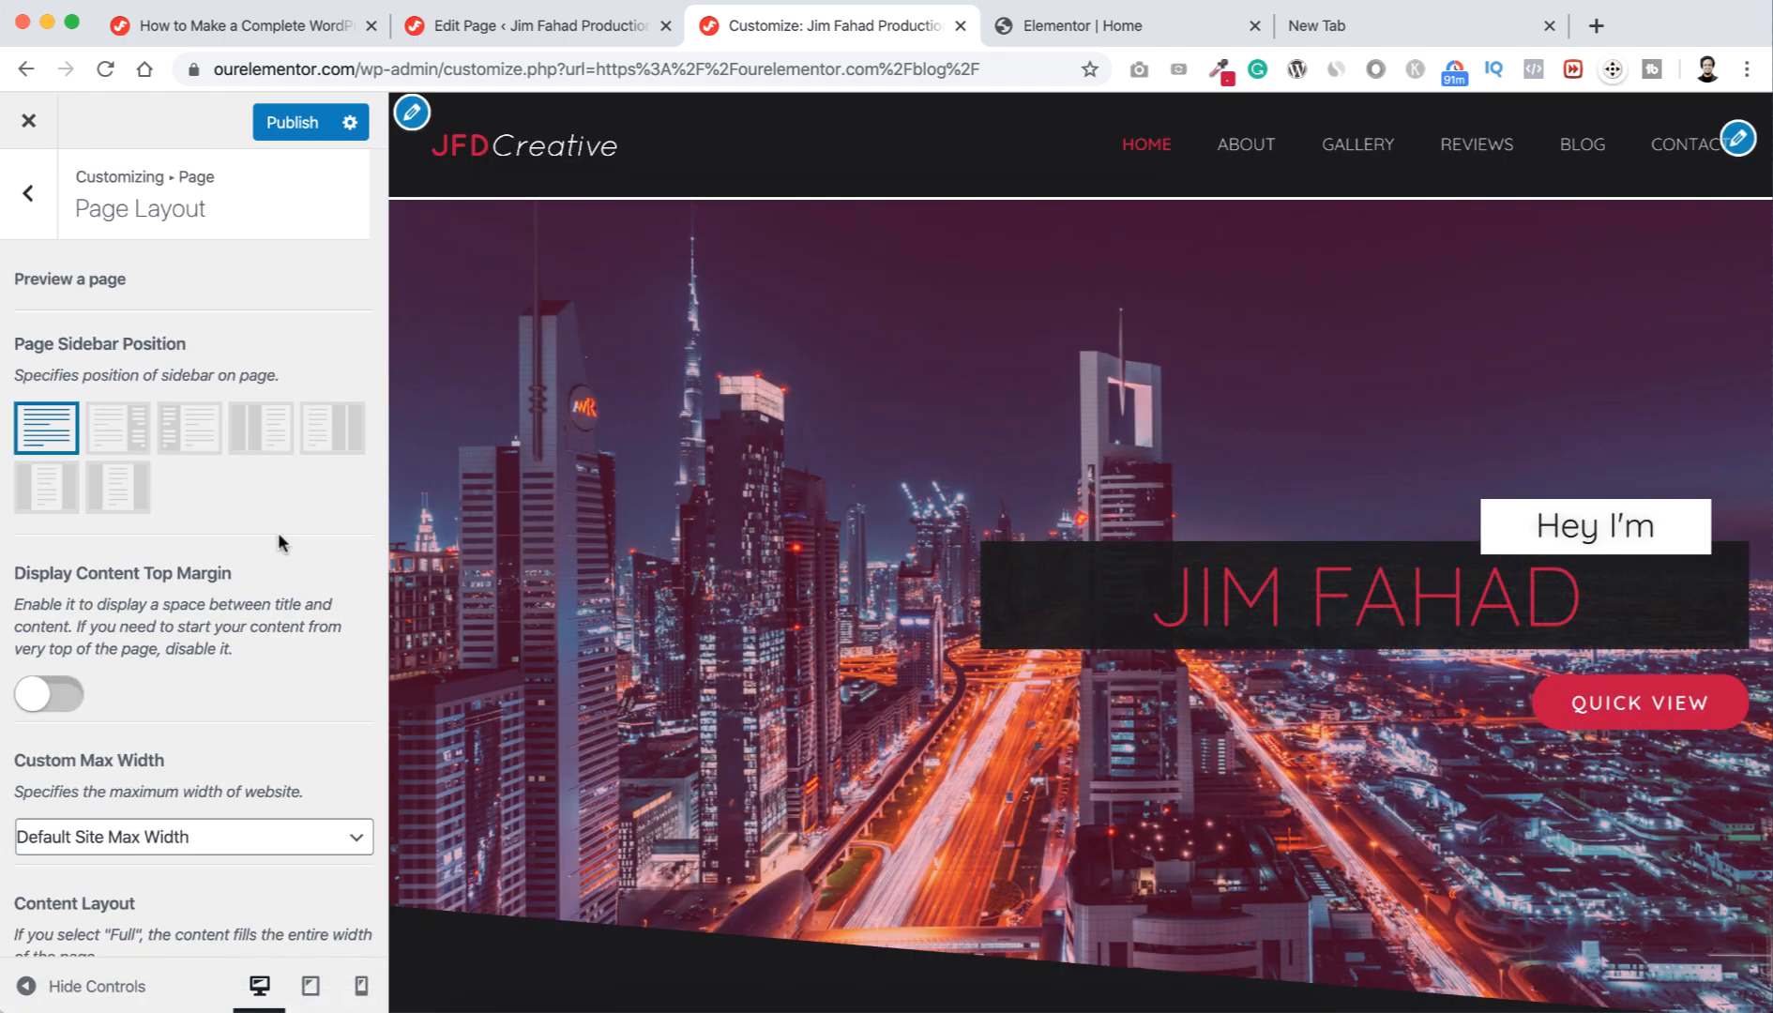
{"action": "left_click", "coordinate": [292, 126]}
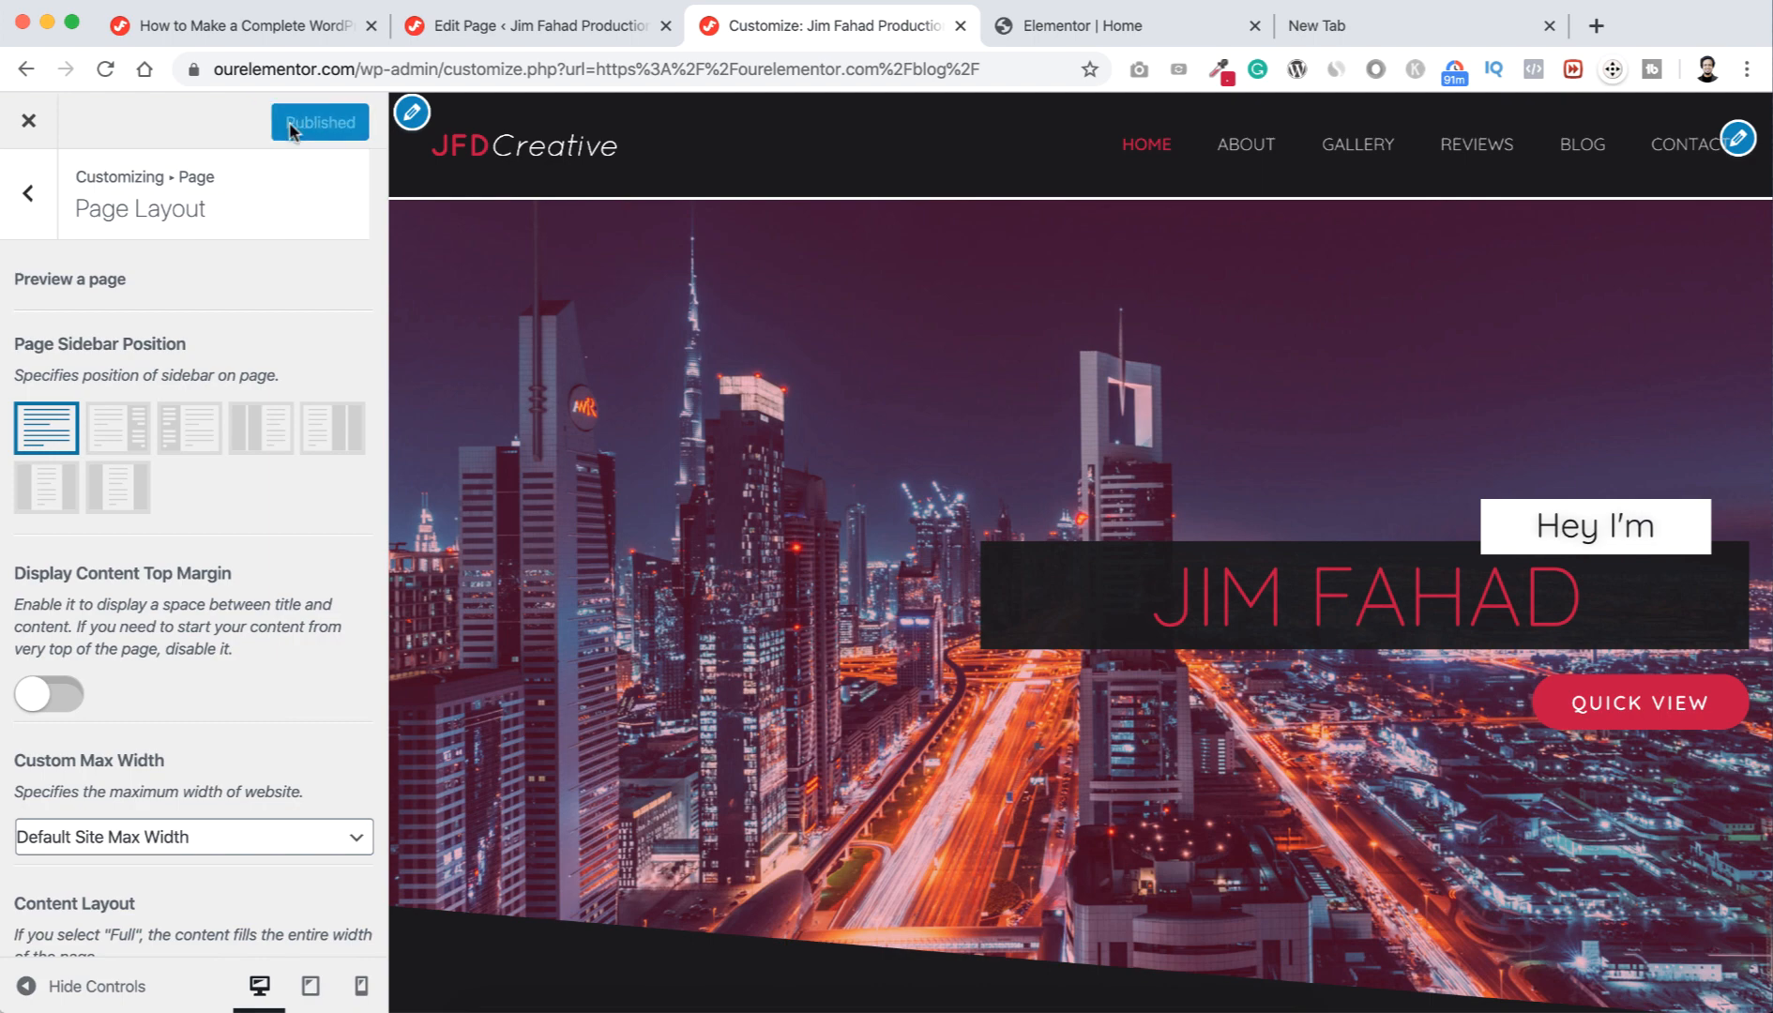
{"action": "left_click", "coordinate": [29, 124]}
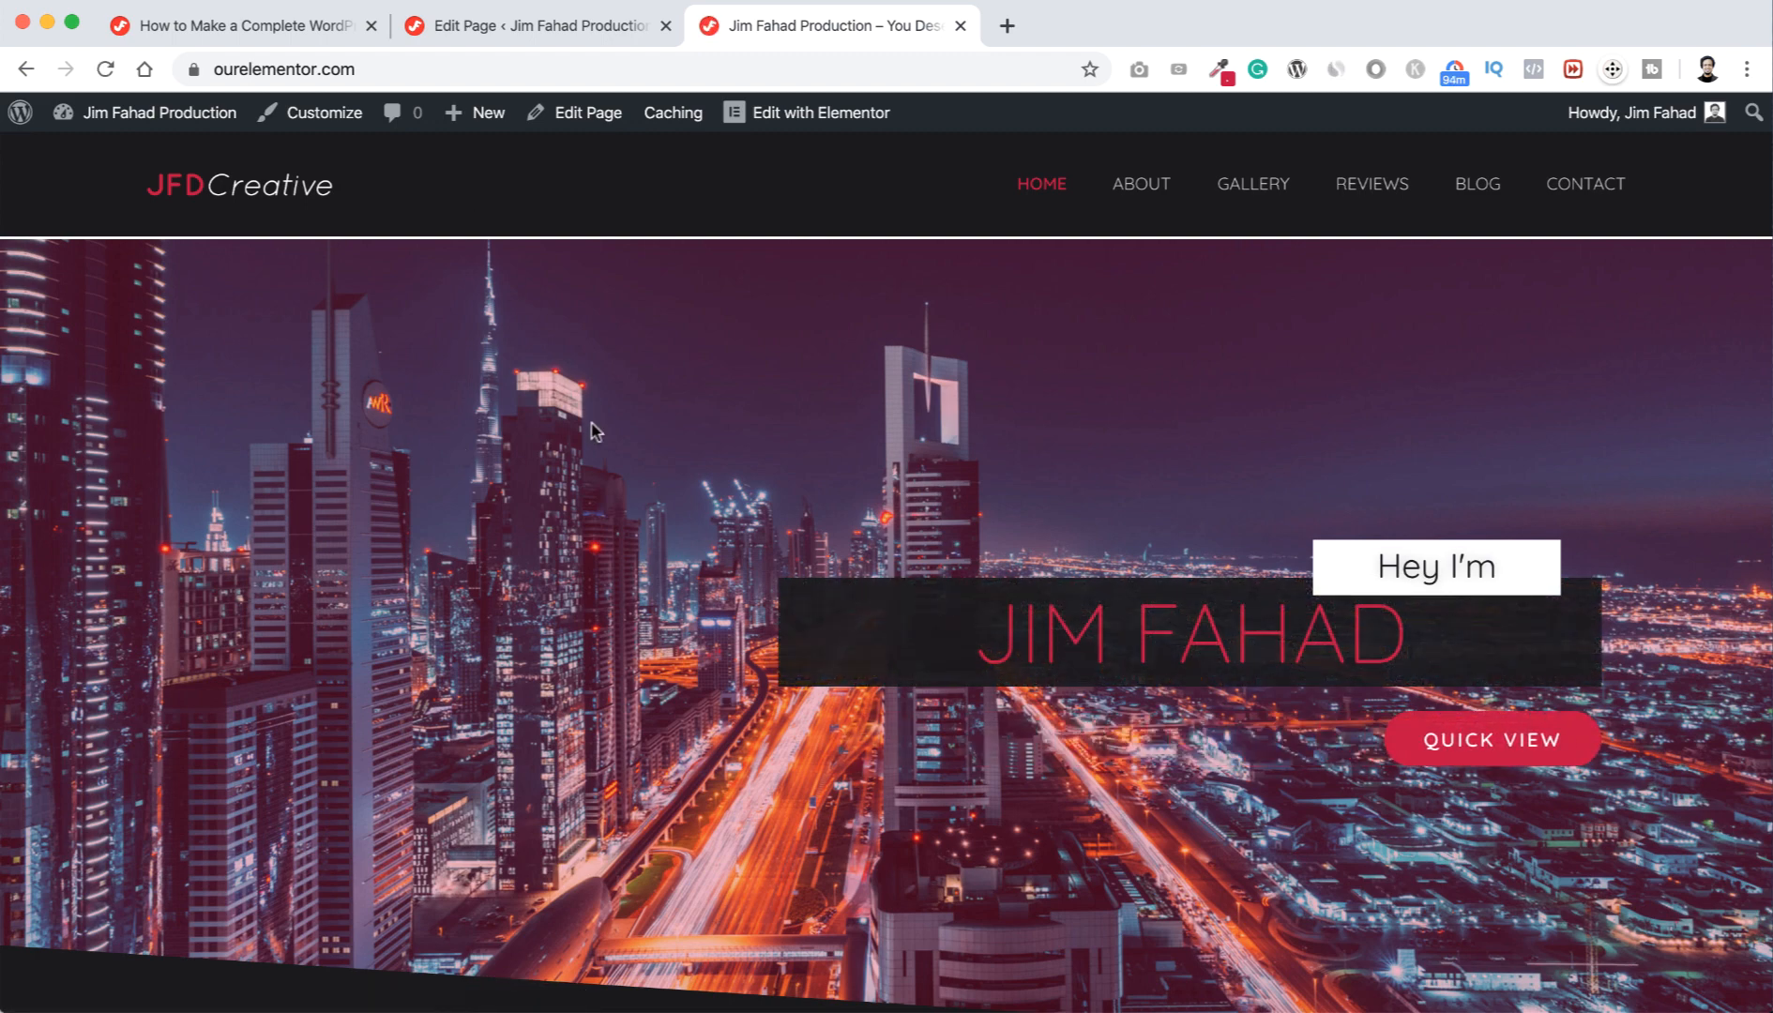
Step: Preview the live Home page's gallery images in the lightbox from Gallery-Image-1 through Gallery-Image-4, and close the lightbox
{"action": "scroll", "coordinate": [593, 432], "scroll_direction": "down", "scroll_amount": 10}
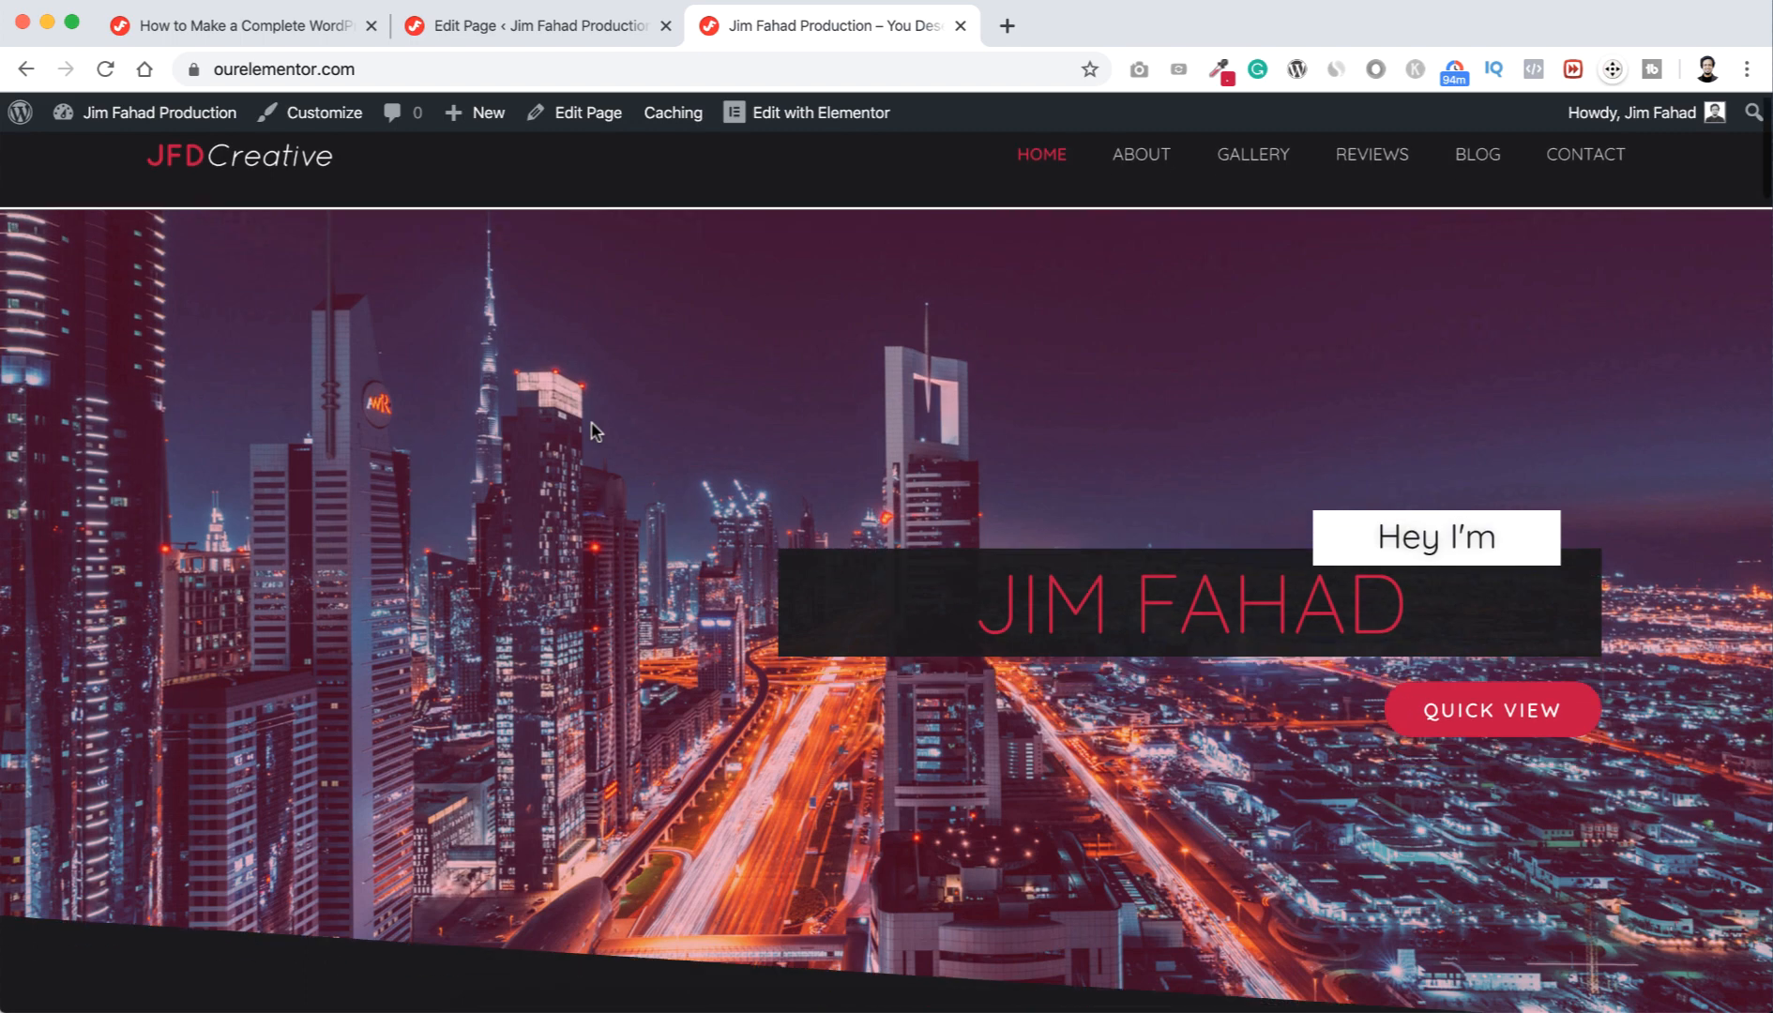
{"action": "scroll", "coordinate": [593, 432], "scroll_direction": "down", "scroll_amount": 8}
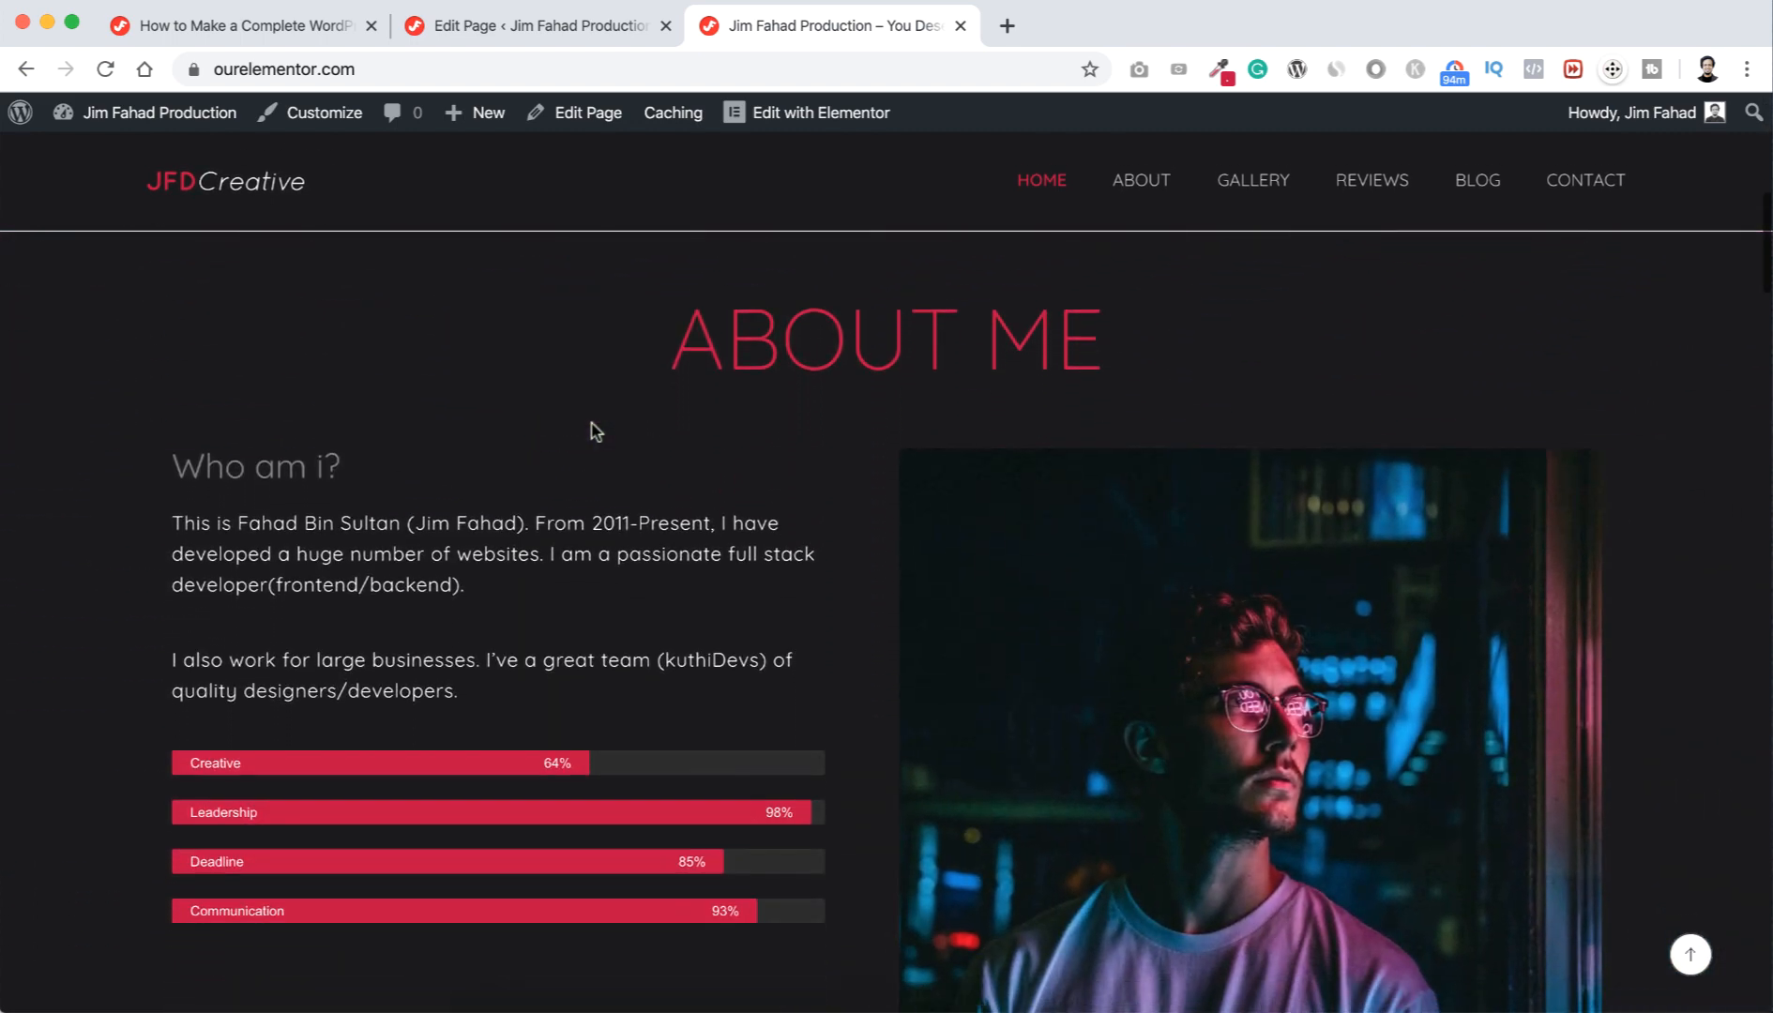
{"action": "scroll", "coordinate": [593, 432], "scroll_direction": "down", "scroll_amount": 5}
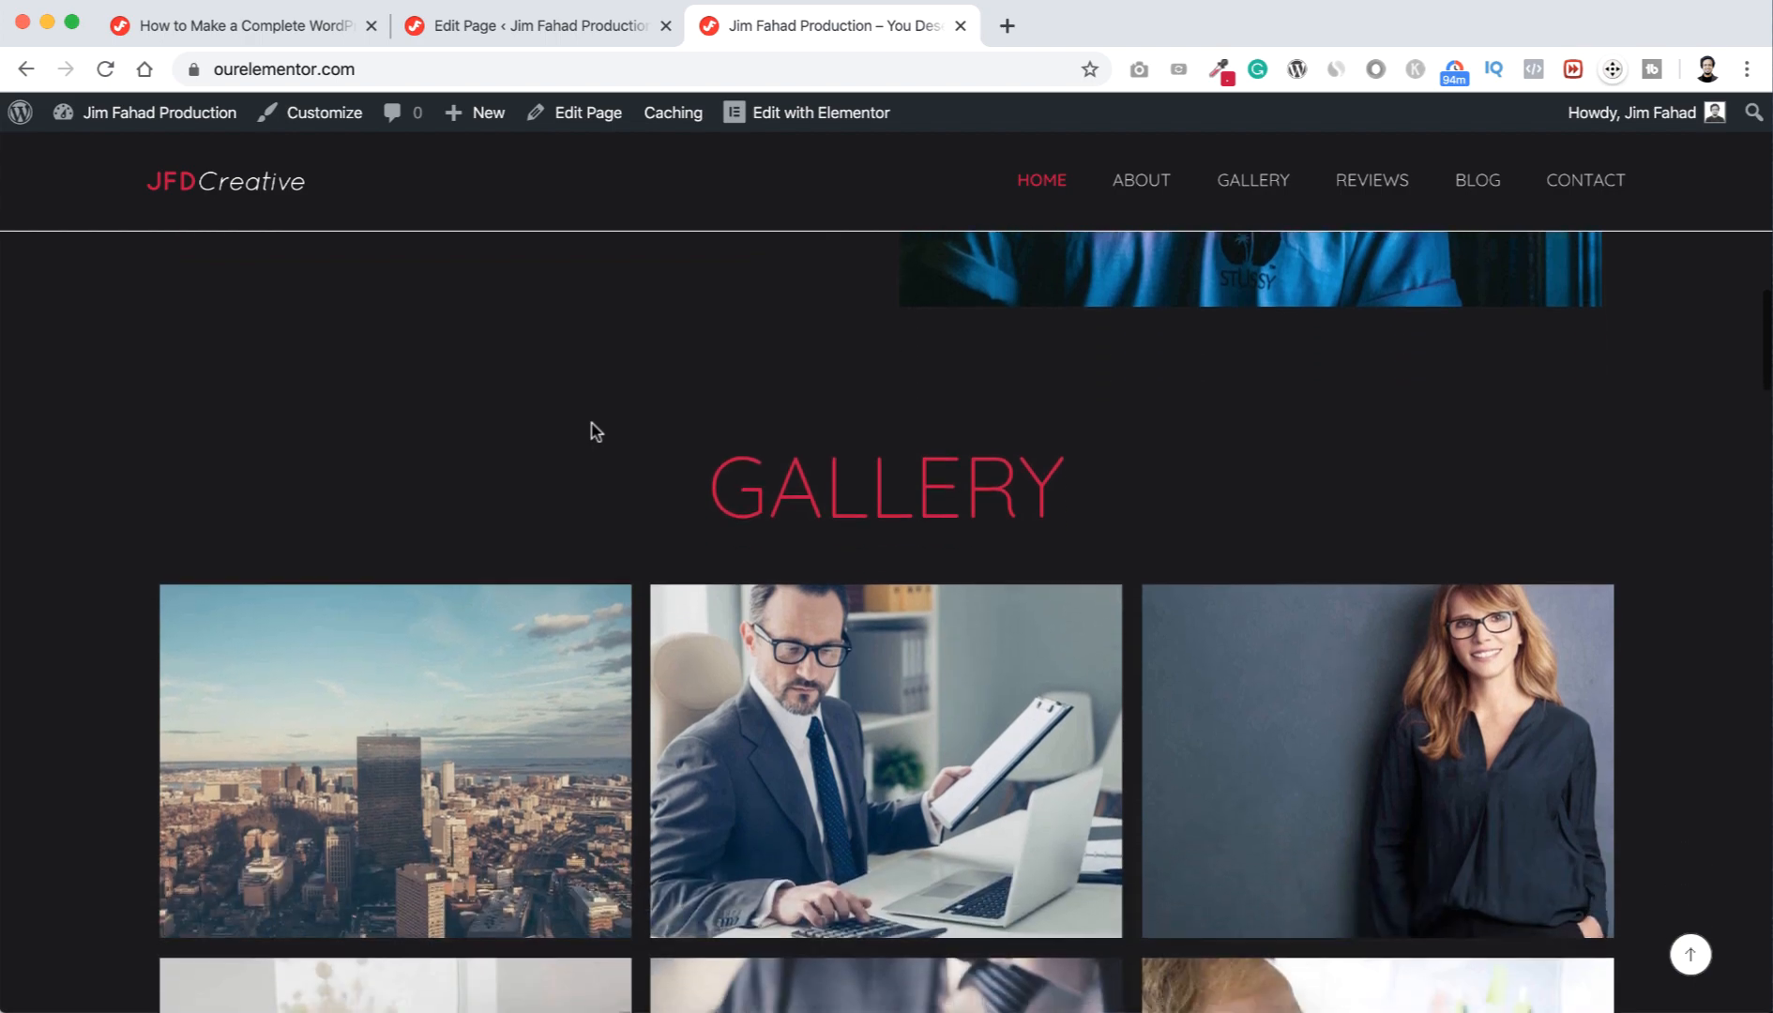
{"action": "scroll", "coordinate": [591, 421], "scroll_direction": "down", "scroll_amount": 2}
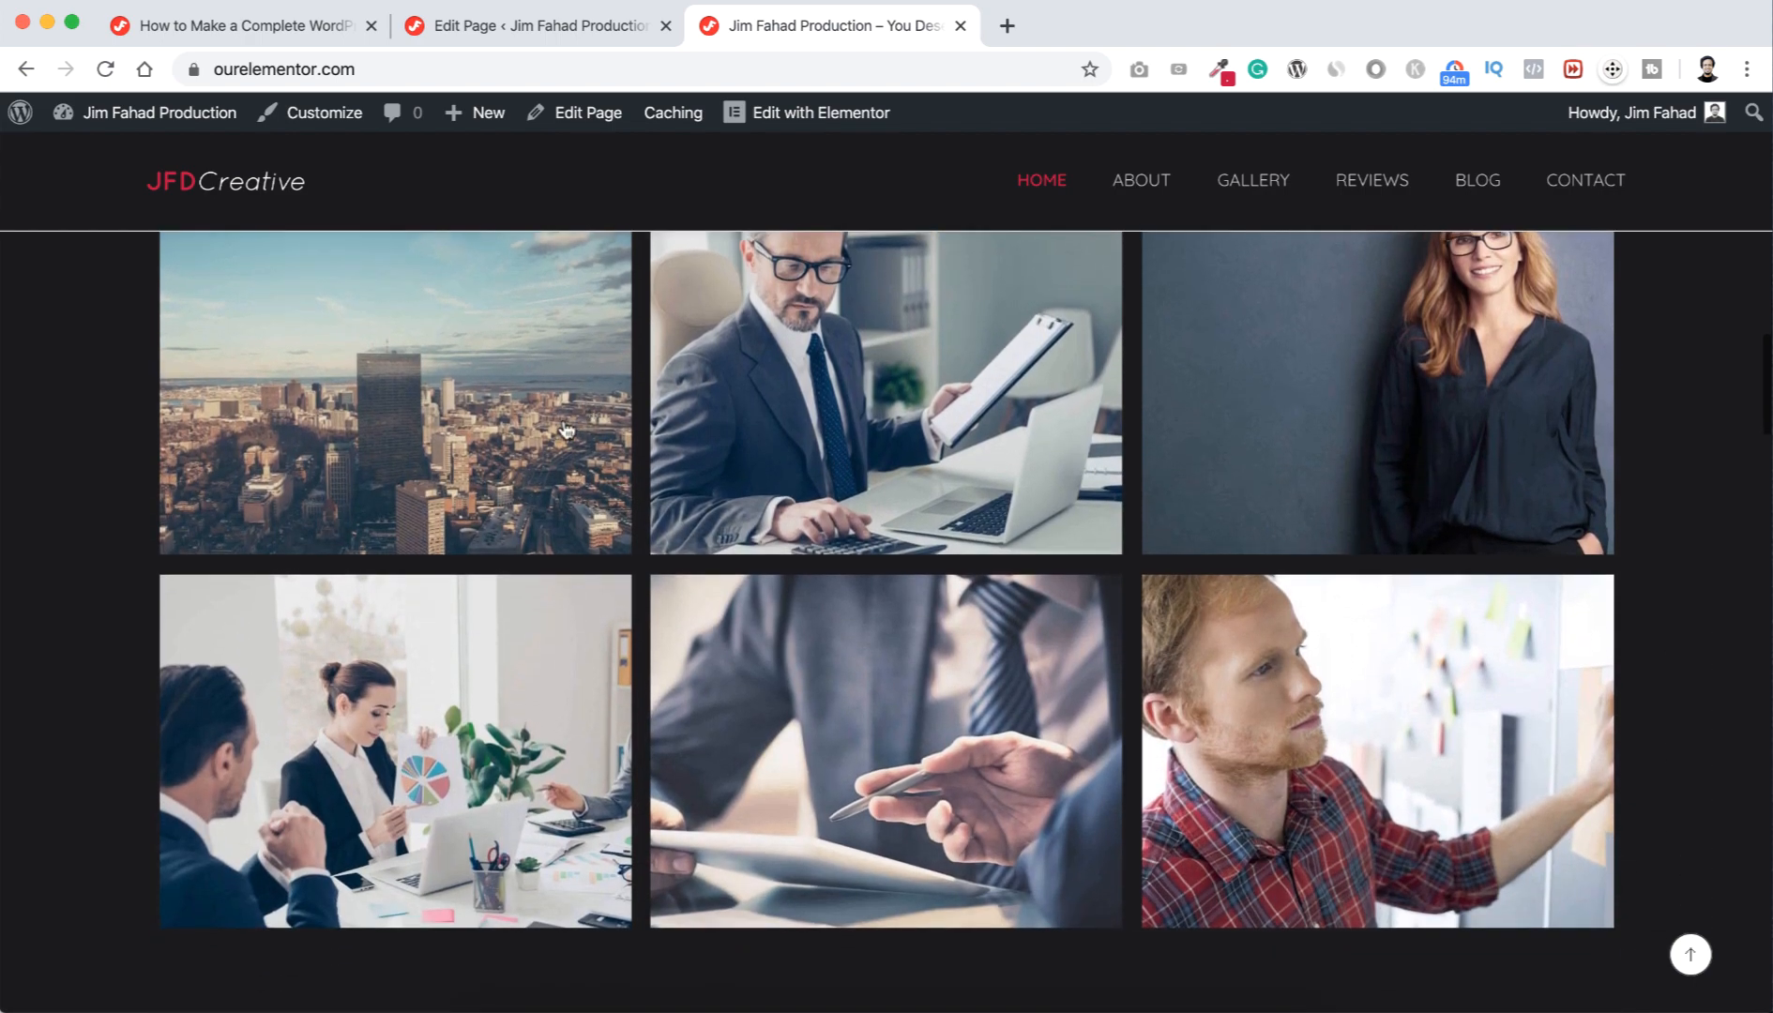
{"action": "left_click", "coordinate": [395, 380]}
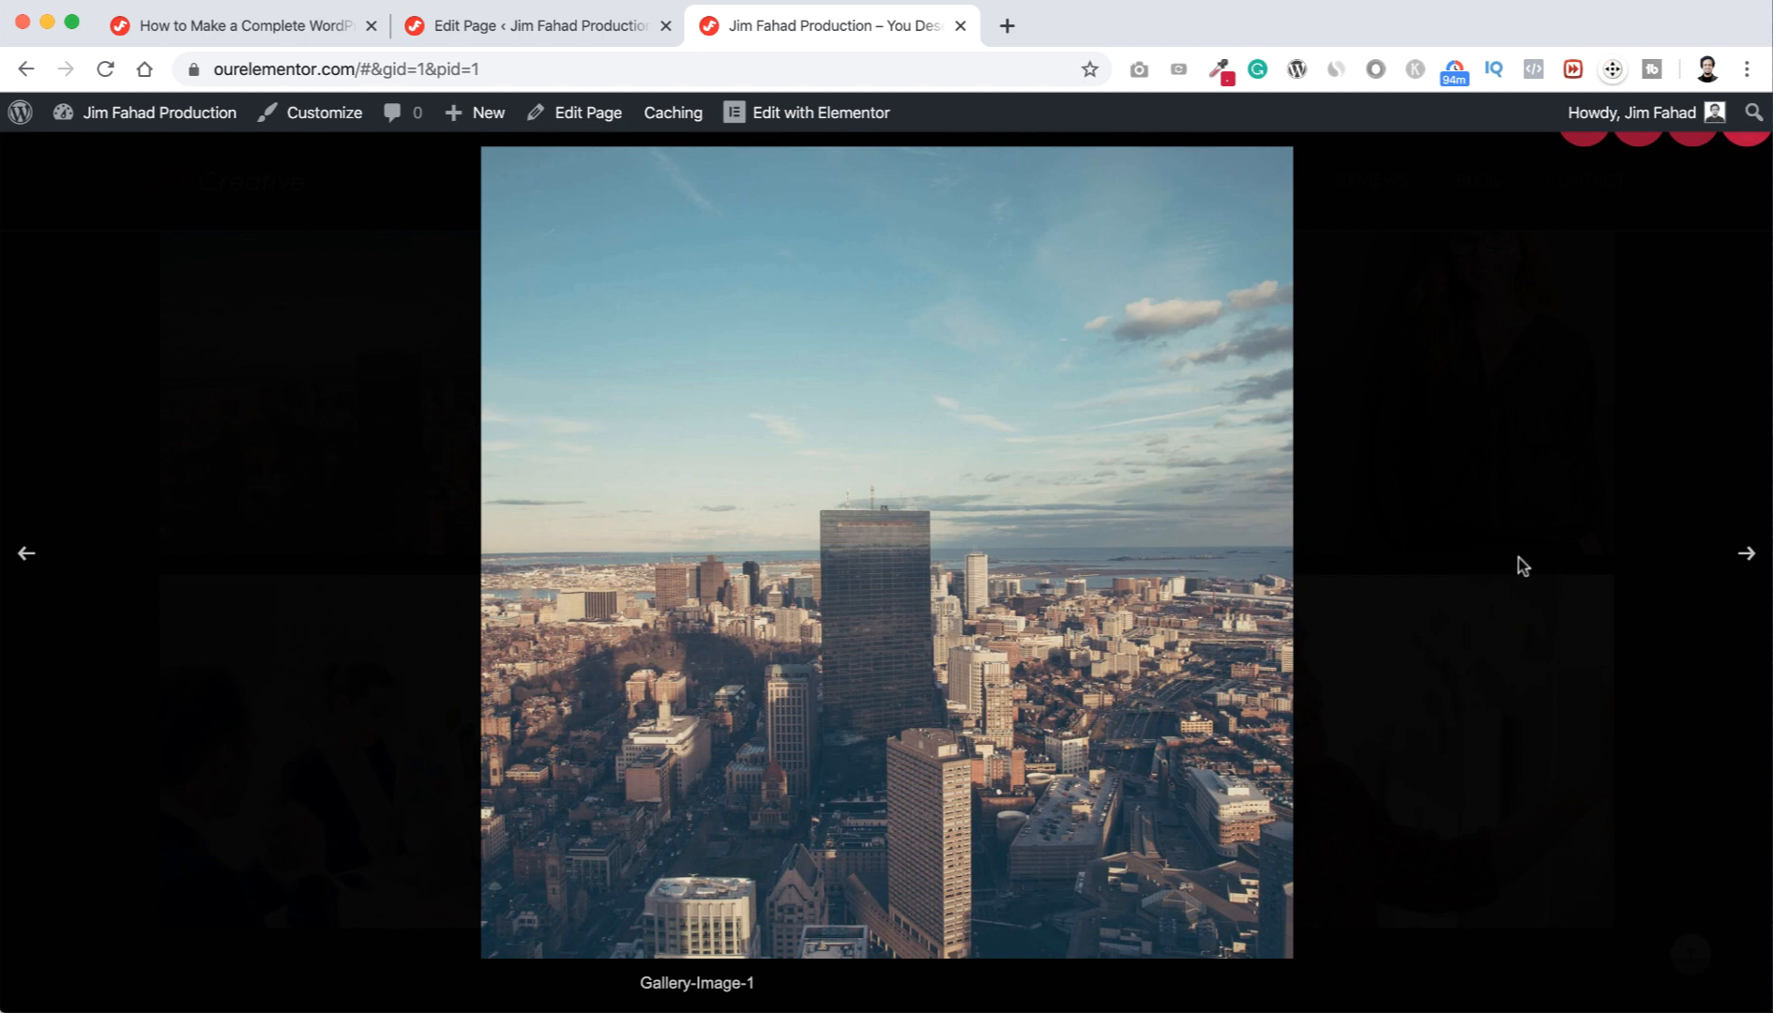
{"action": "left_click", "coordinate": [1743, 554]}
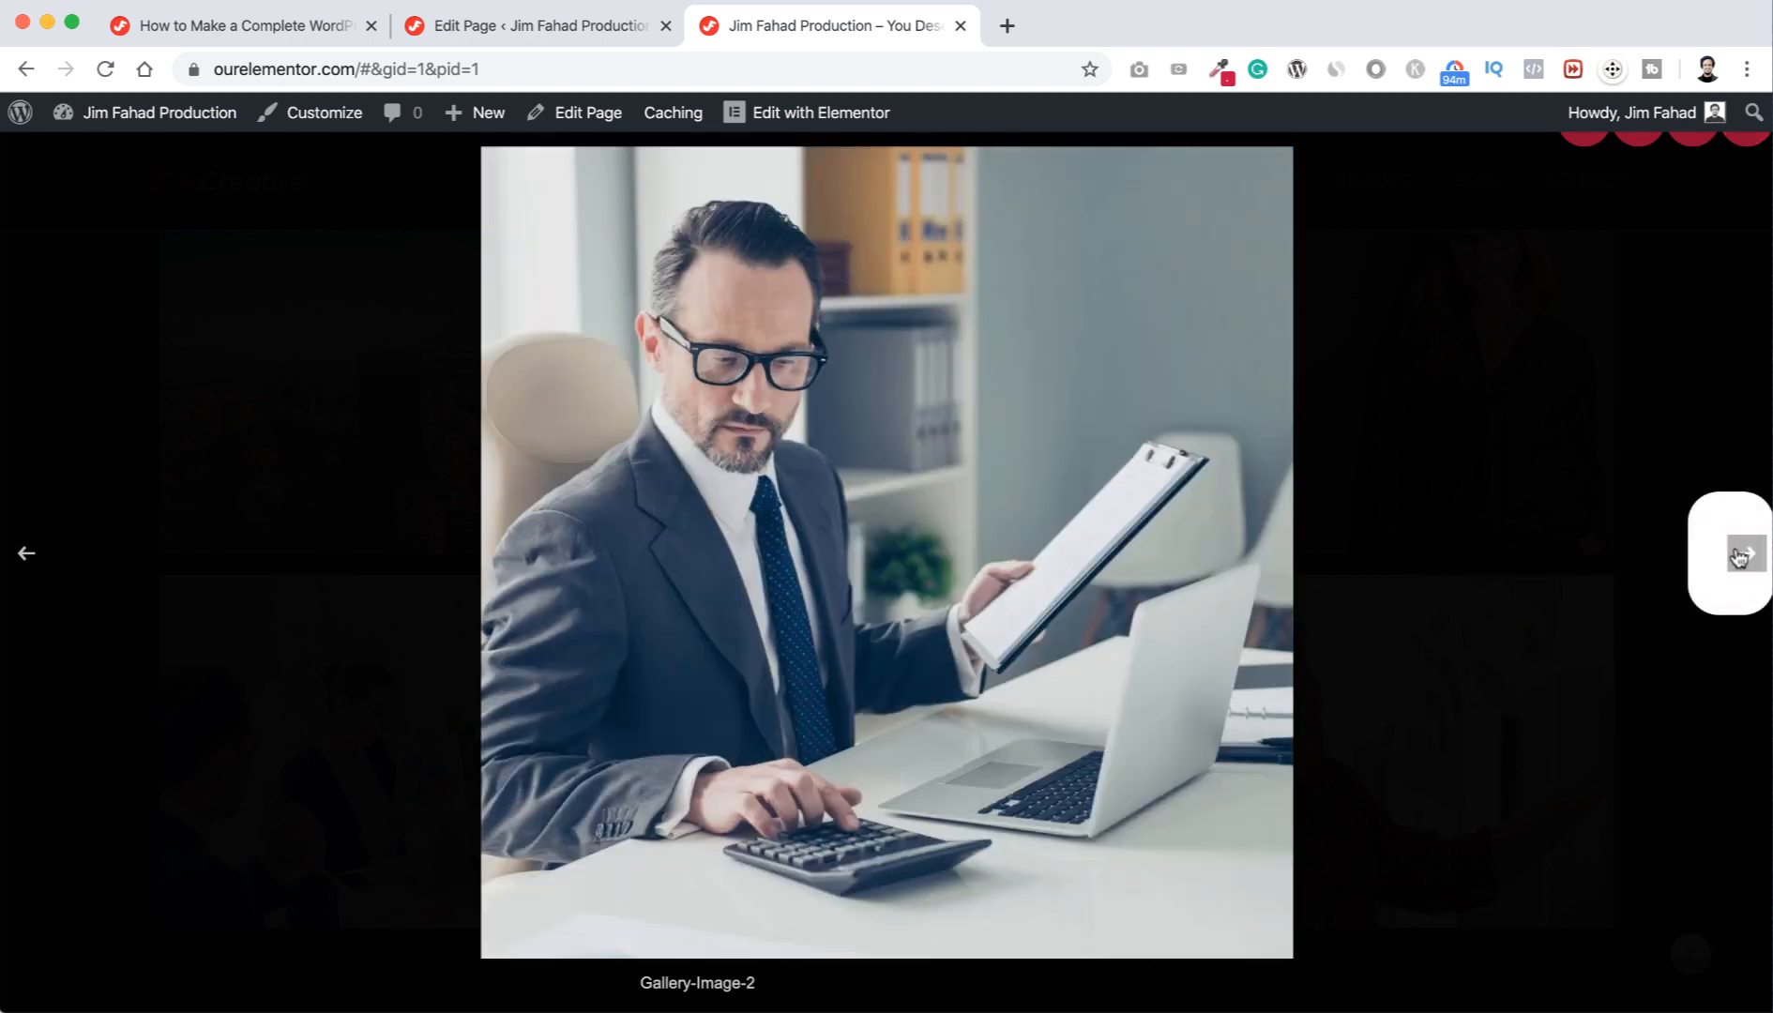
{"action": "left_click", "coordinate": [1742, 554]}
{"action": "left_click", "coordinate": [1742, 555]}
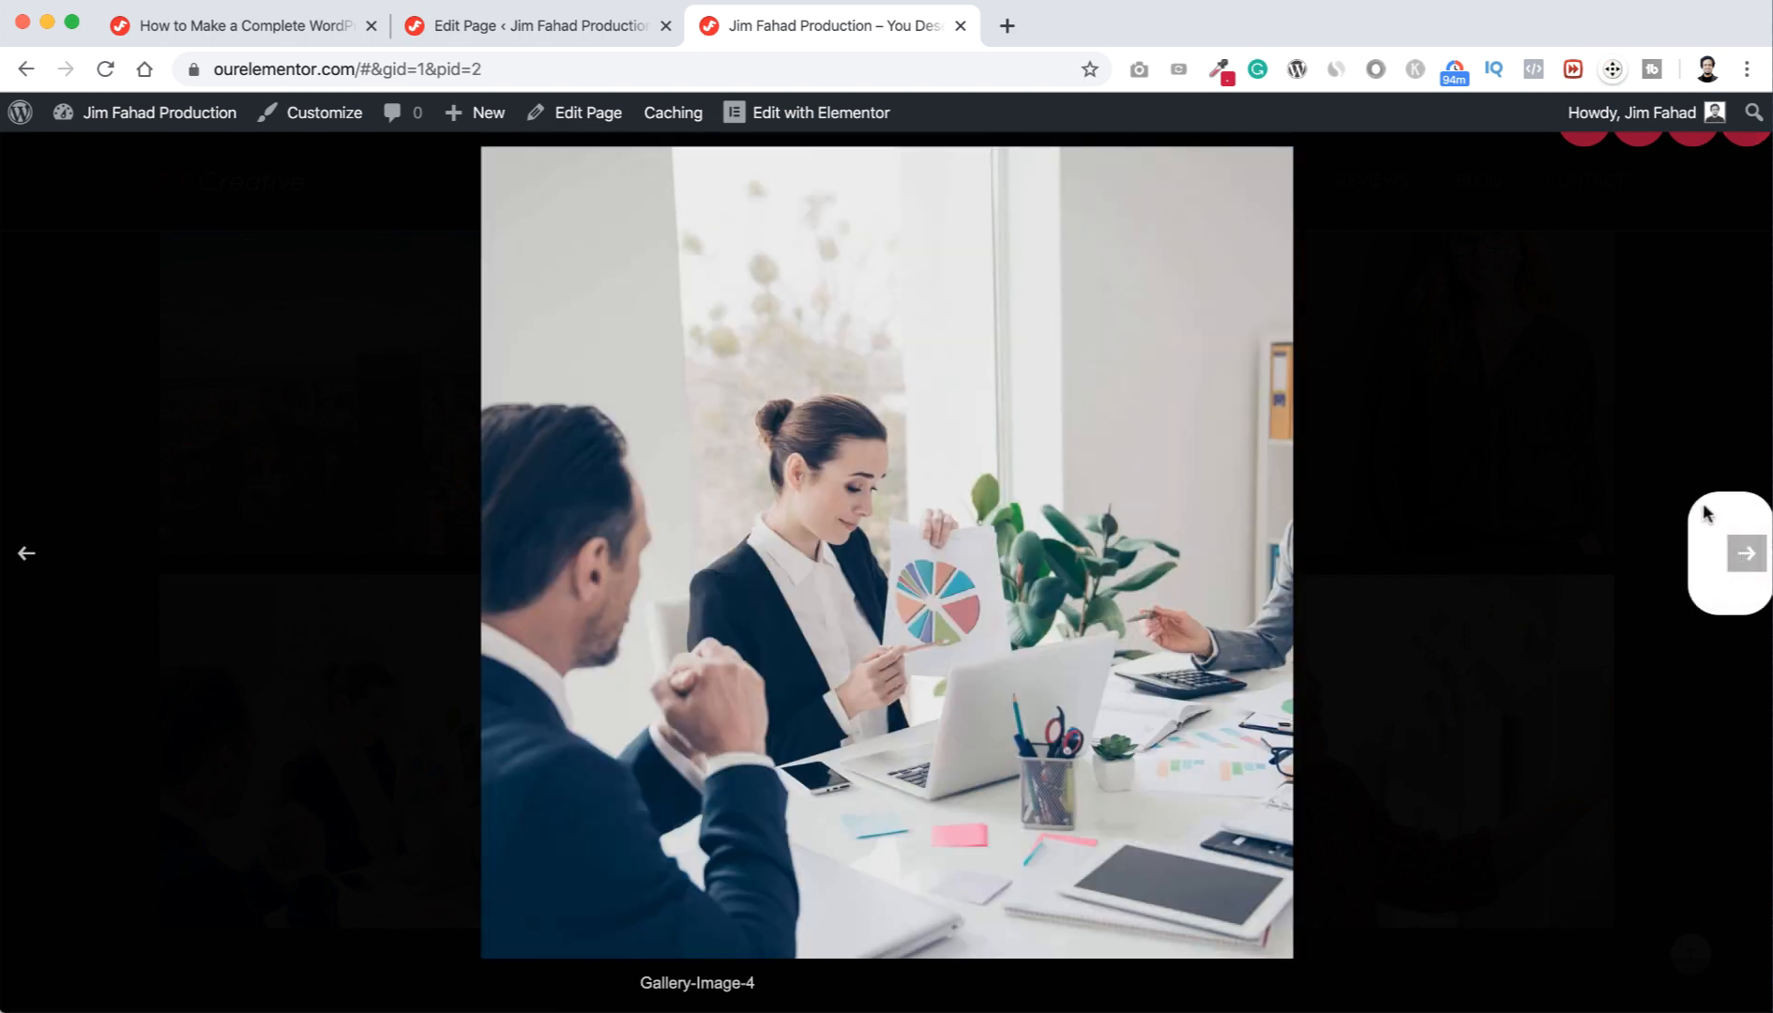
{"action": "left_click", "coordinate": [1670, 350]}
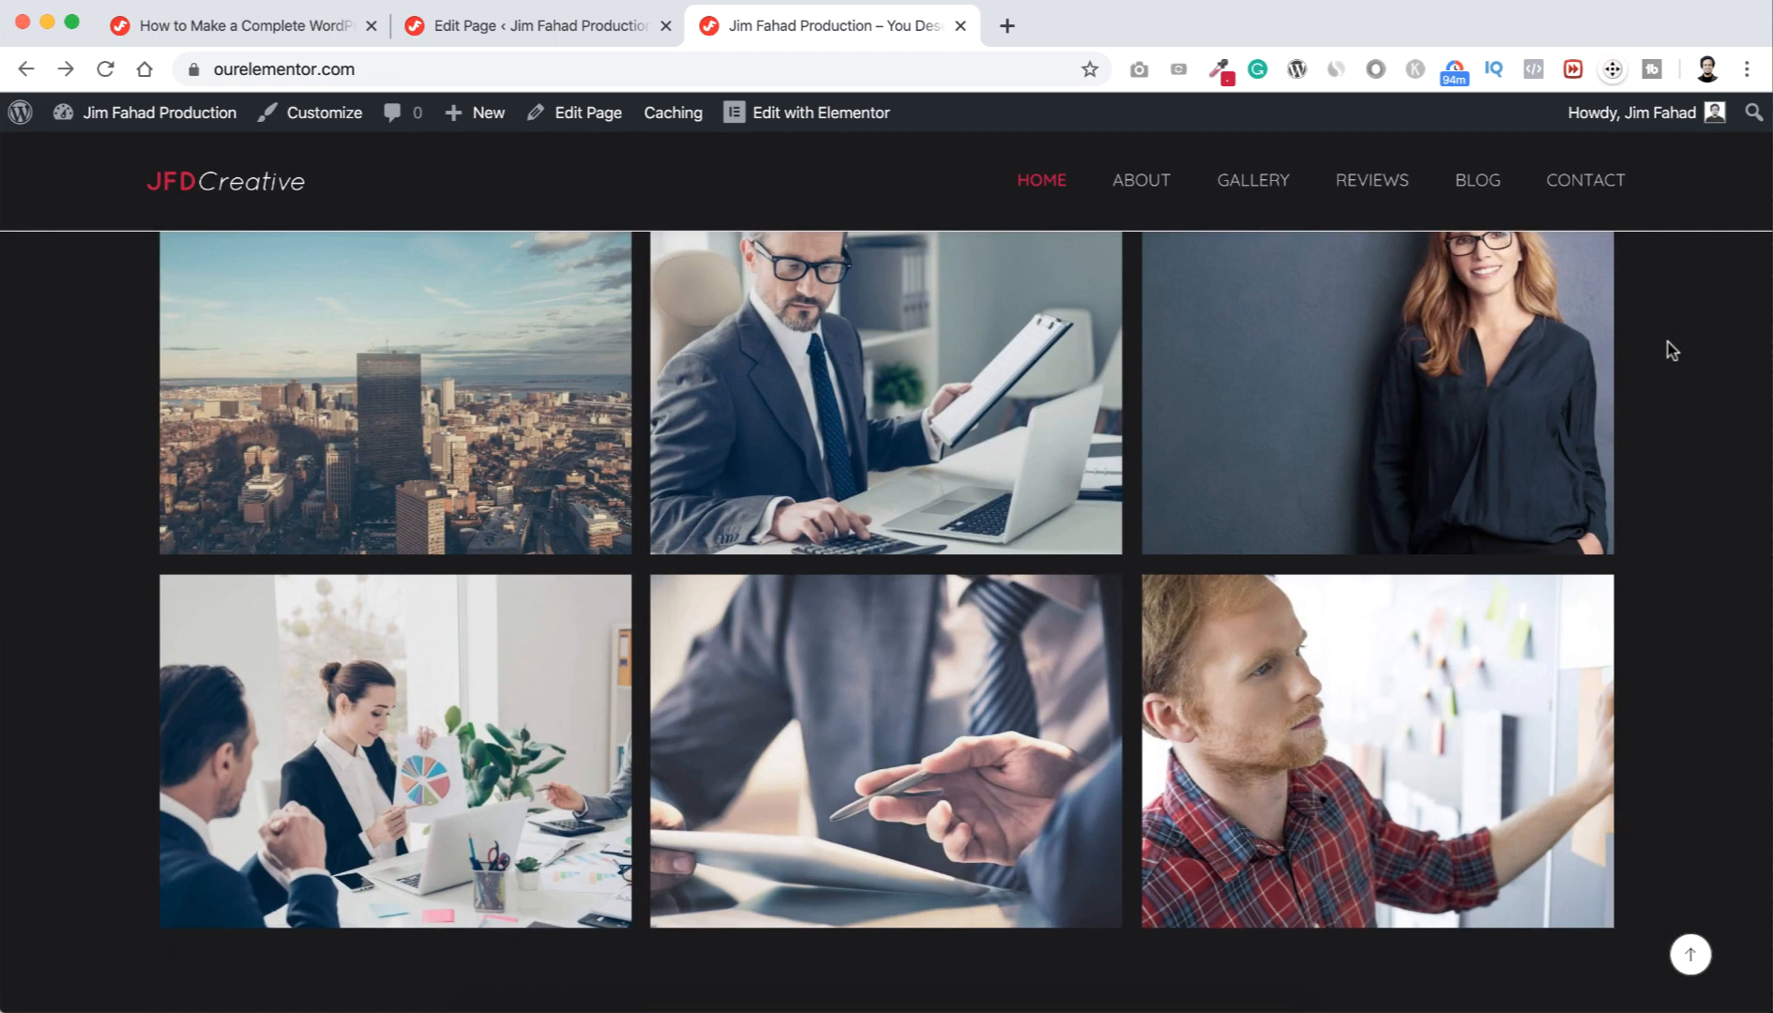
Step: Examine the live Home page from the Achievements section through reviews, recent posts, clients and contact form to the footer, and return to its hero
{"action": "scroll", "coordinate": [1658, 366], "scroll_direction": "down", "scroll_amount": 3}
{"action": "scroll", "coordinate": [1658, 367], "scroll_direction": "down", "scroll_amount": 7}
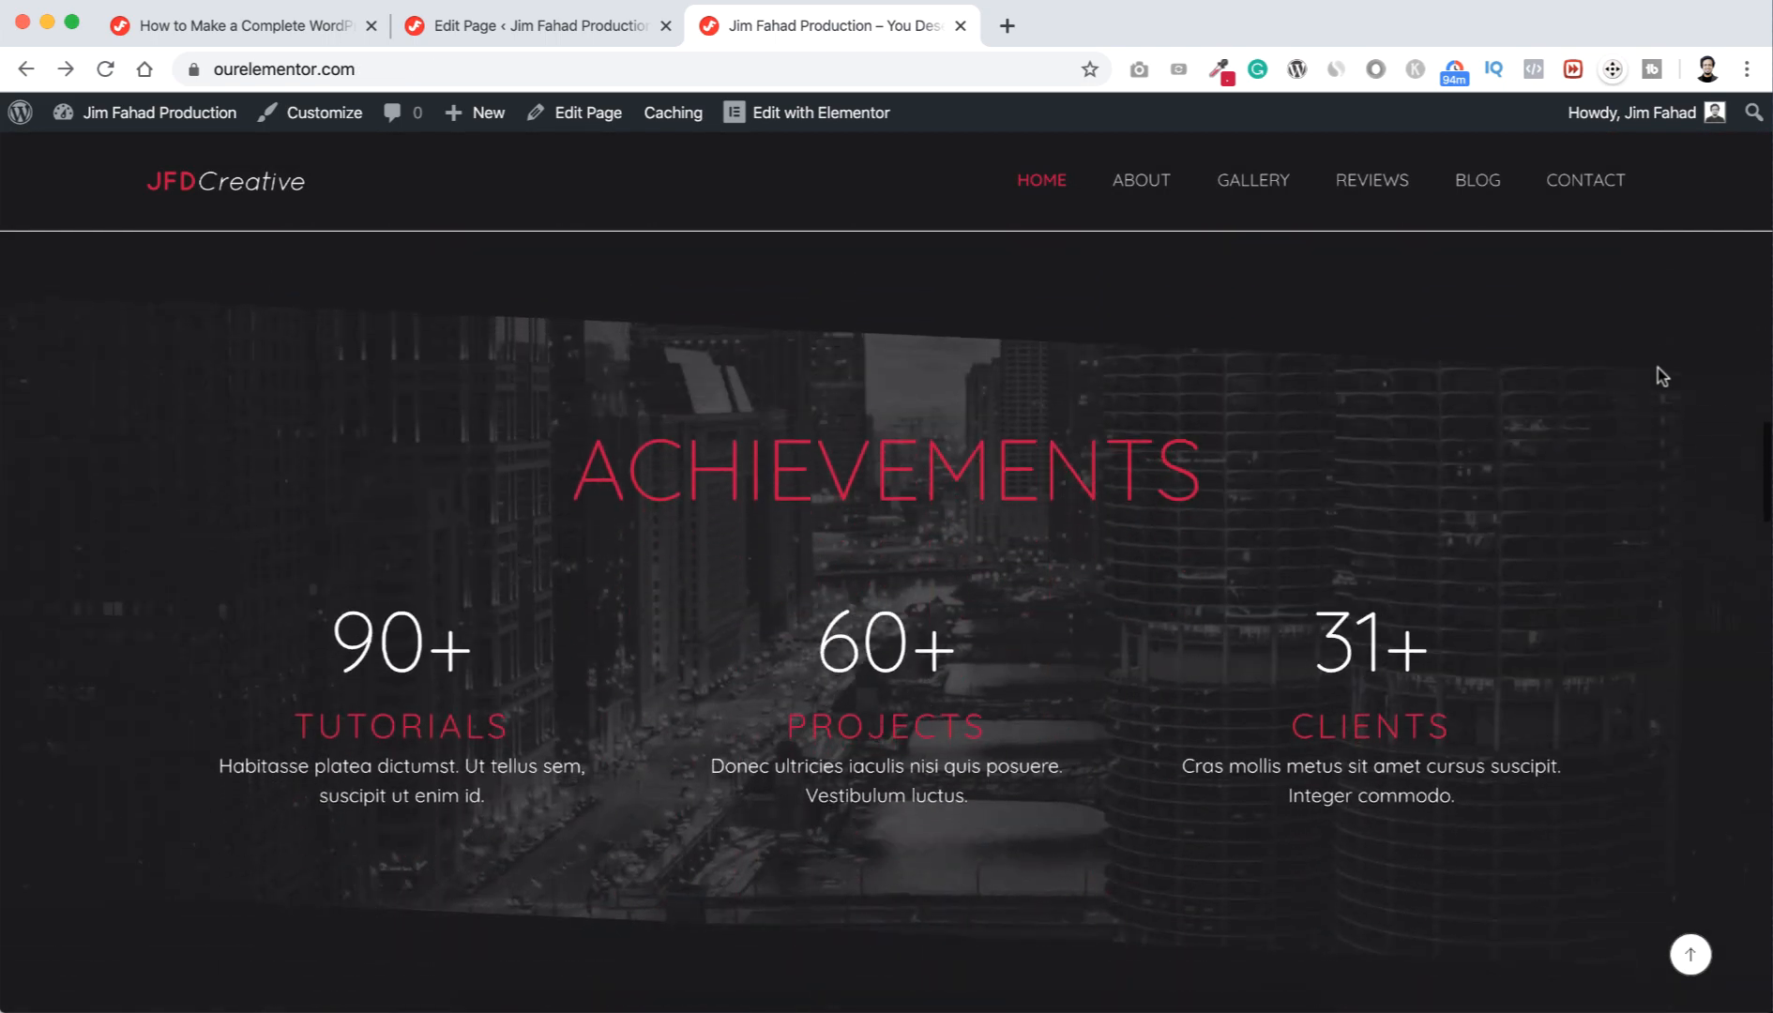
{"action": "scroll", "coordinate": [1658, 367], "scroll_direction": "down", "scroll_amount": 8}
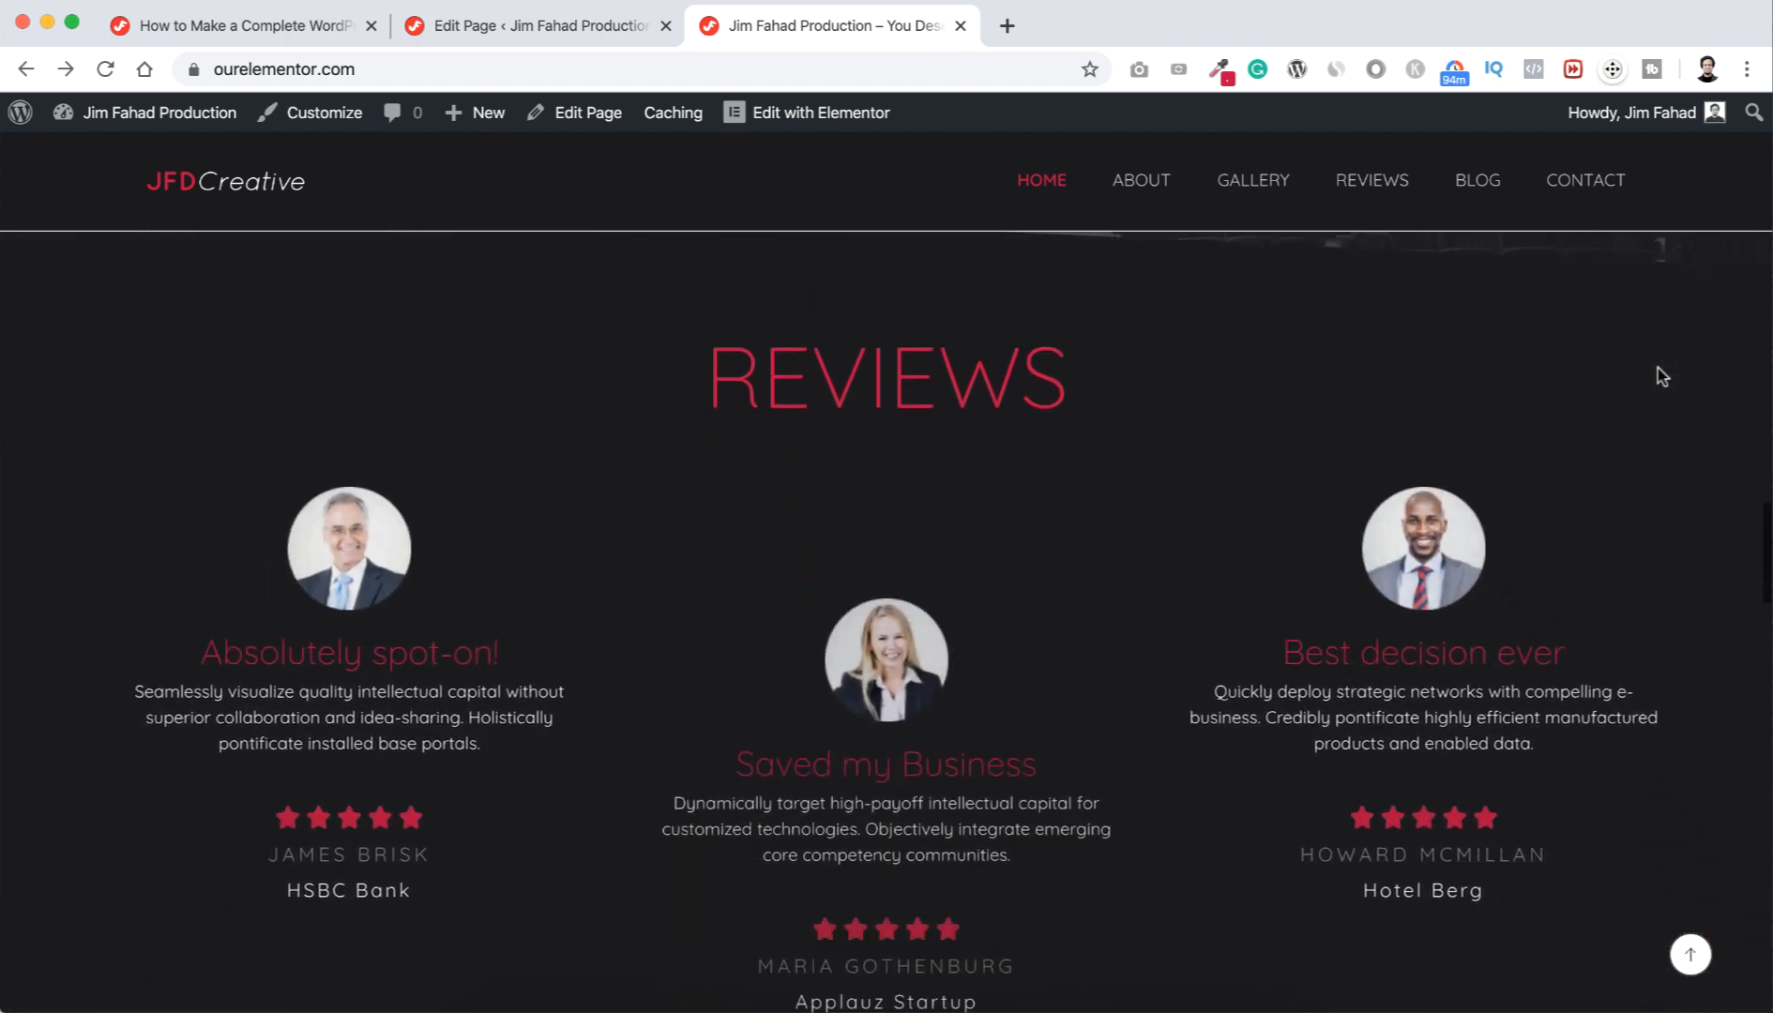
{"action": "scroll", "coordinate": [1658, 367], "scroll_direction": "down", "scroll_amount": 8}
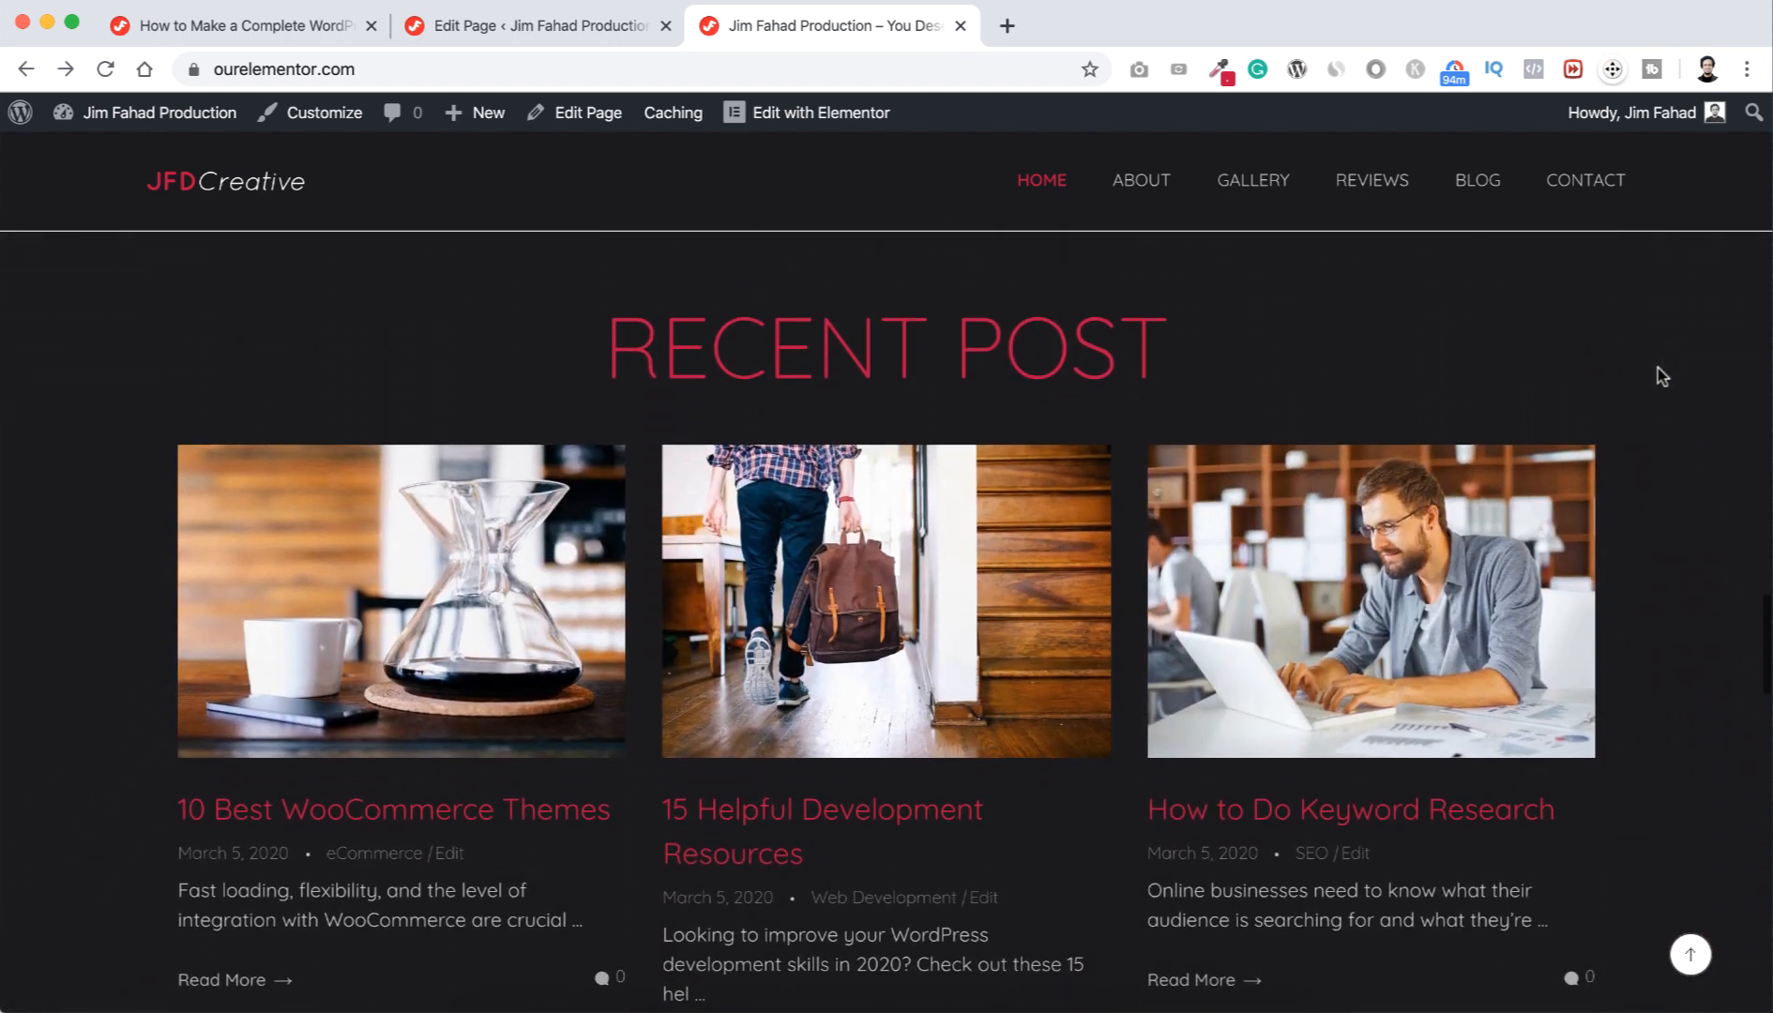
{"action": "scroll", "coordinate": [1658, 367], "scroll_direction": "down", "scroll_amount": 5}
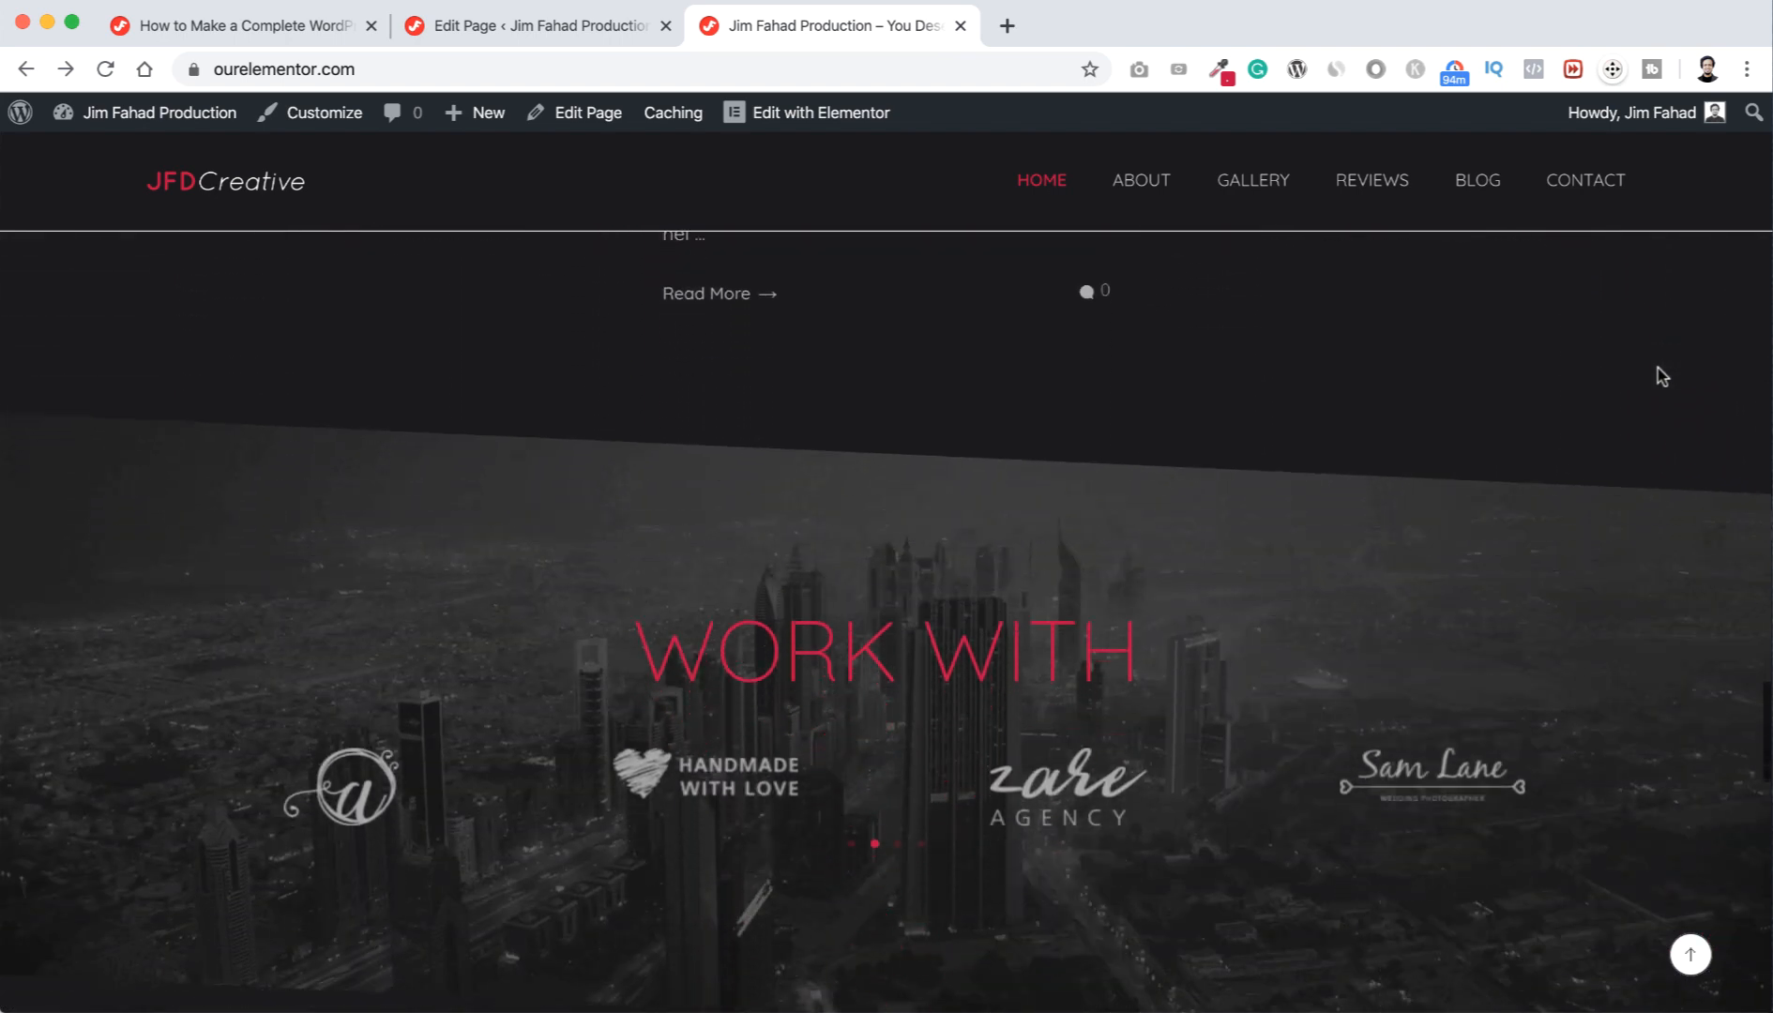
{"action": "scroll", "coordinate": [1658, 366], "scroll_direction": "down", "scroll_amount": 5}
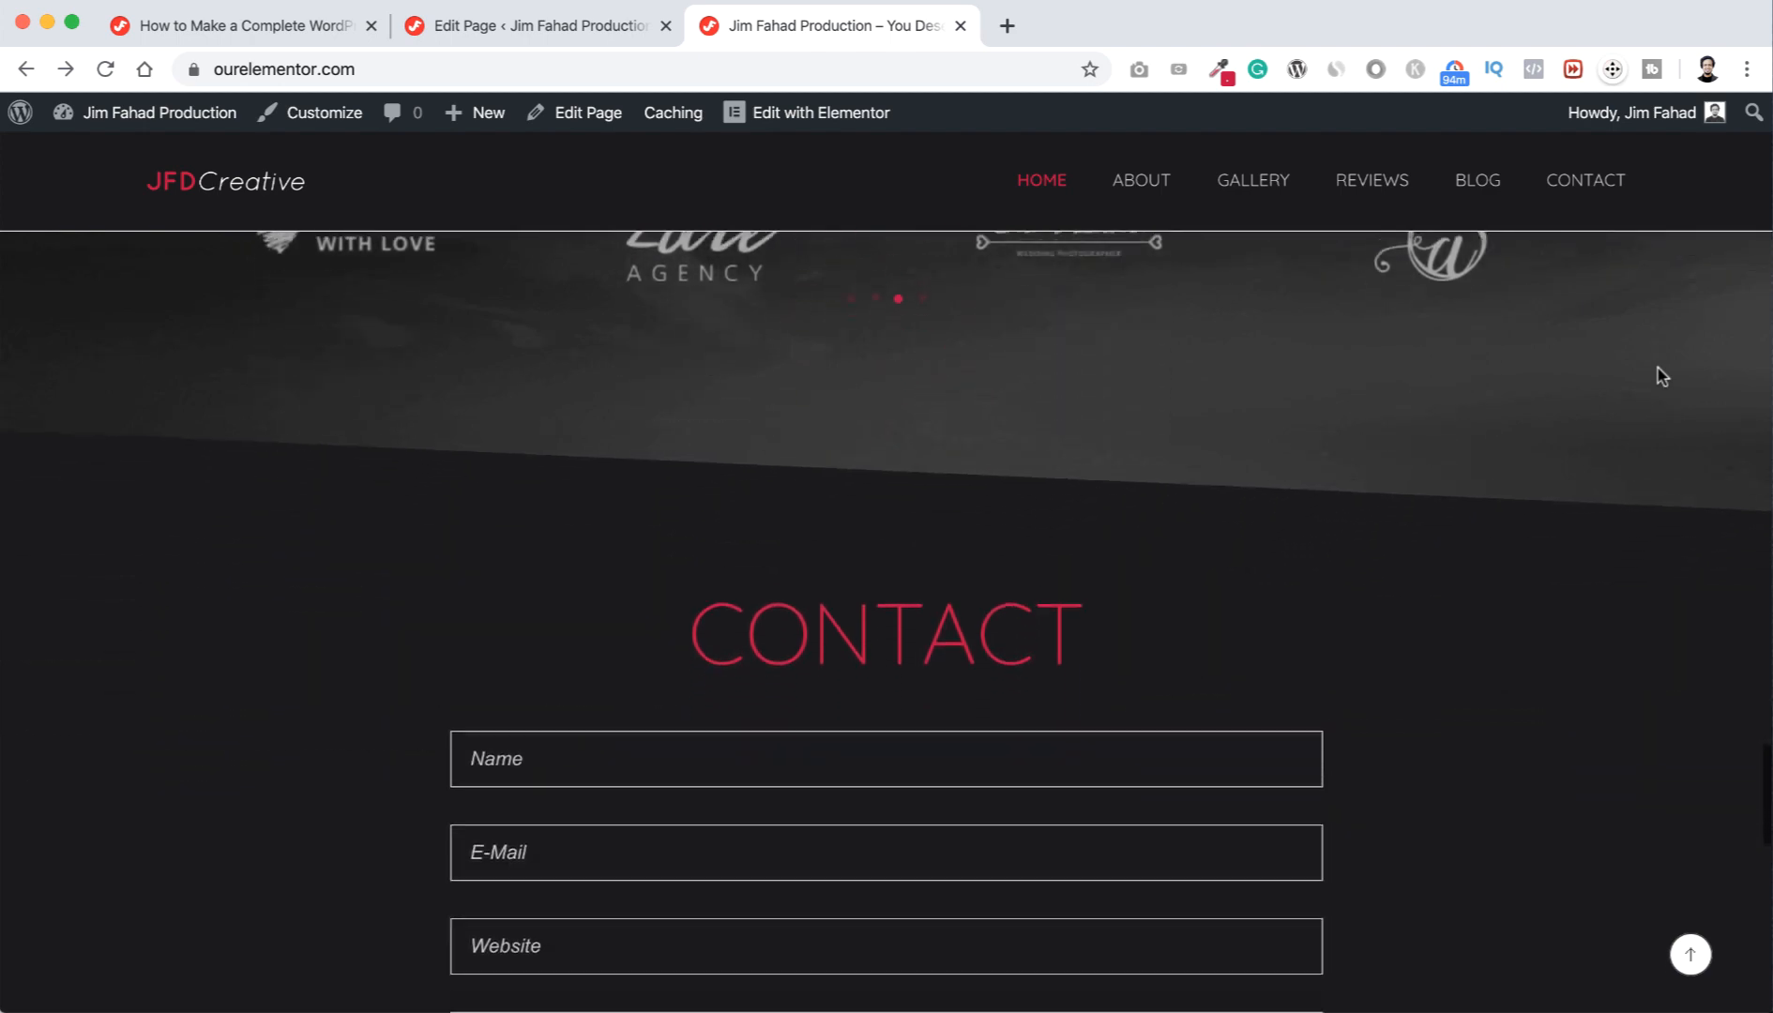
{"action": "scroll", "coordinate": [1658, 367], "scroll_direction": "down", "scroll_amount": 4}
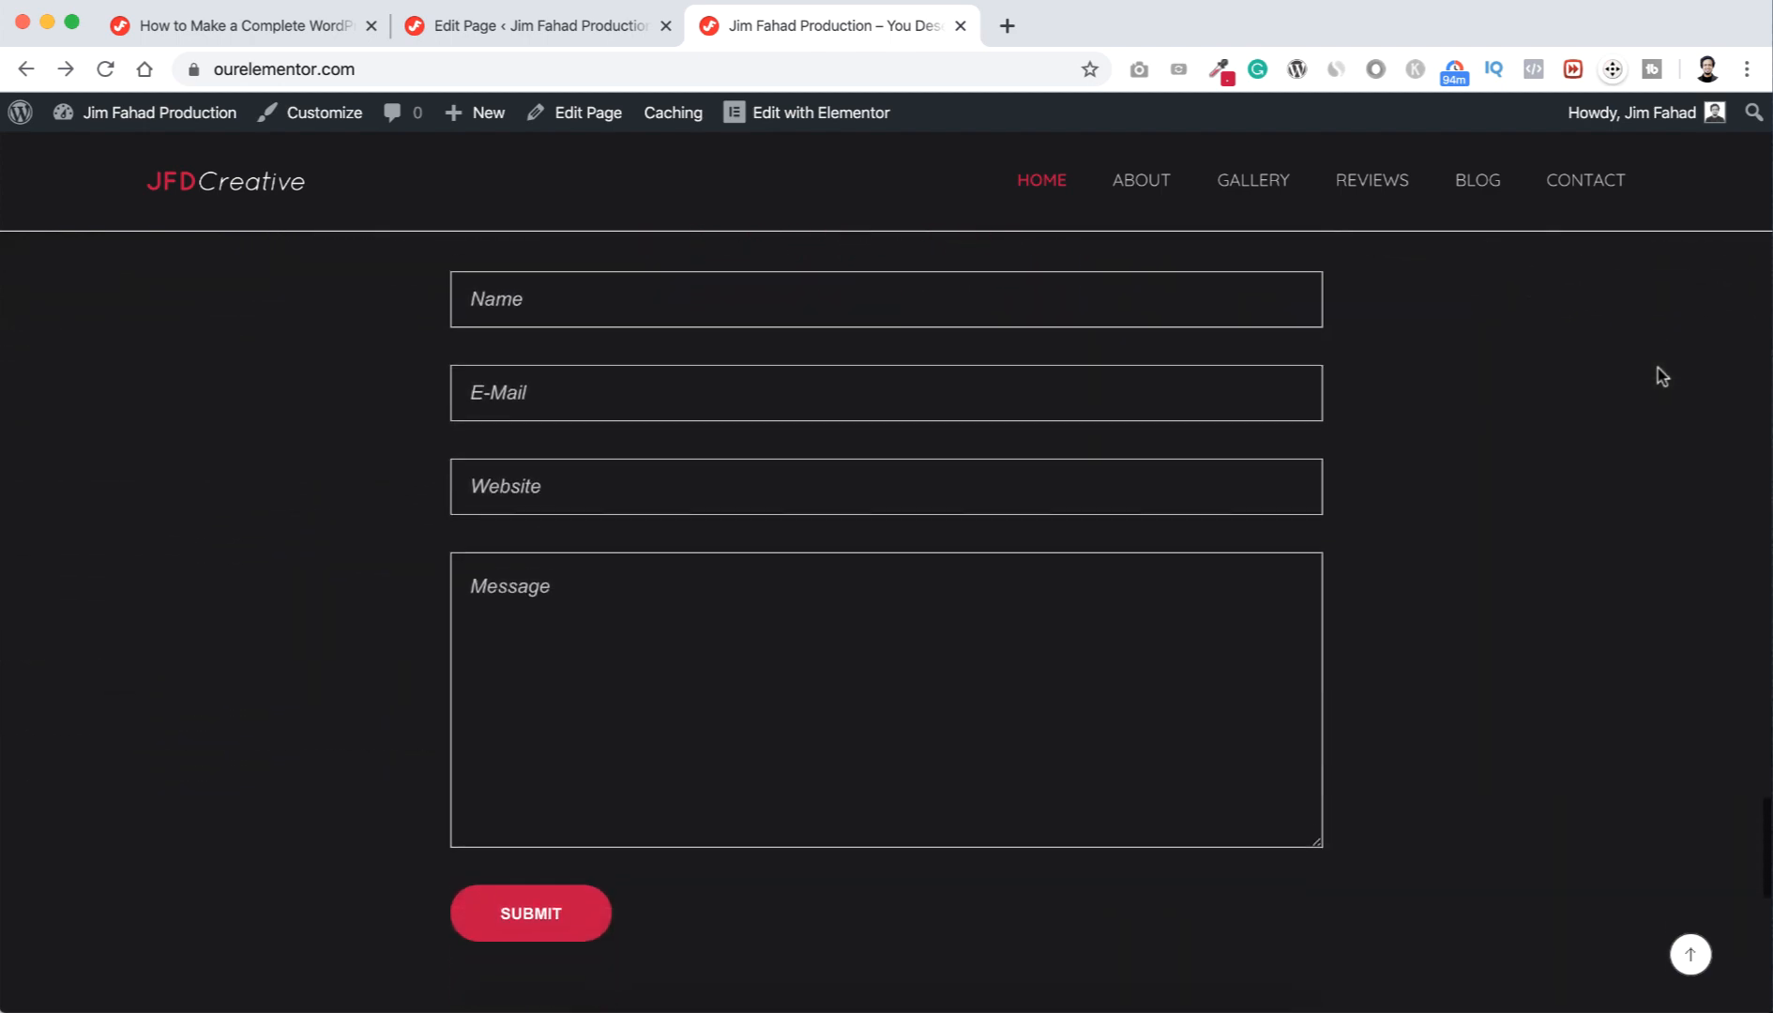
{"action": "scroll", "coordinate": [1658, 367], "scroll_direction": "down", "scroll_amount": 7}
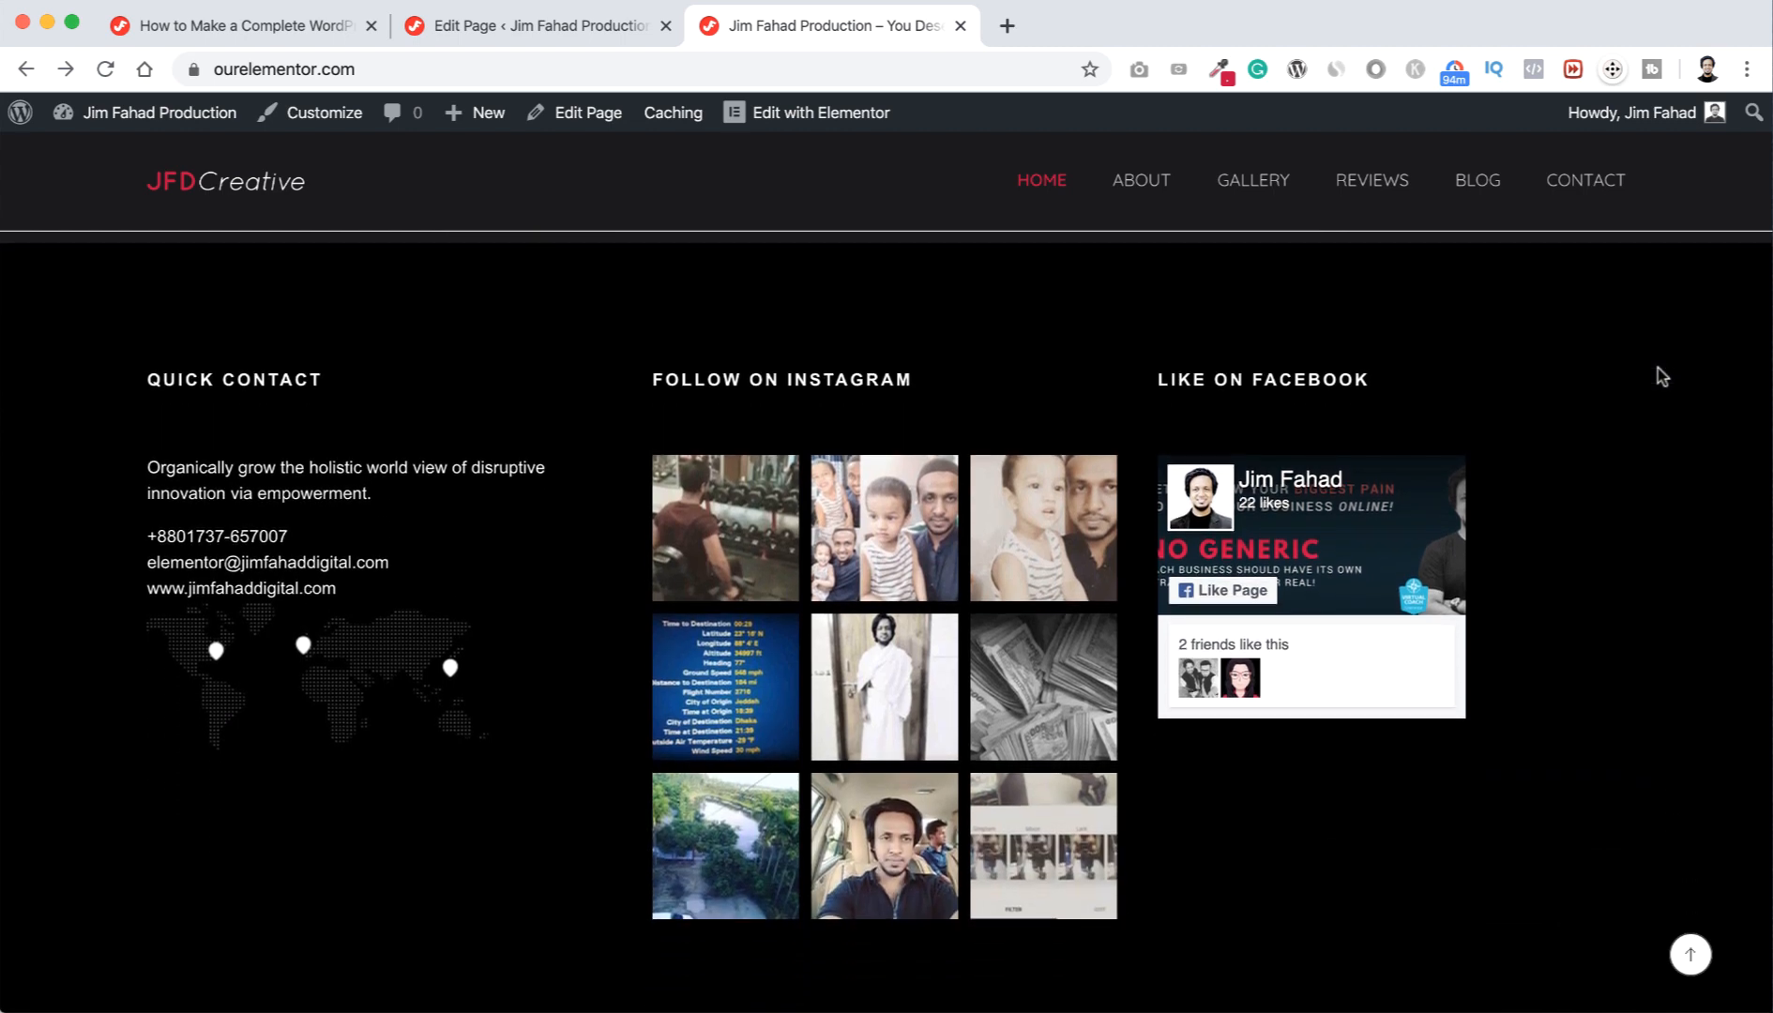
{"action": "scroll", "coordinate": [1658, 366], "scroll_direction": "down", "scroll_amount": 2}
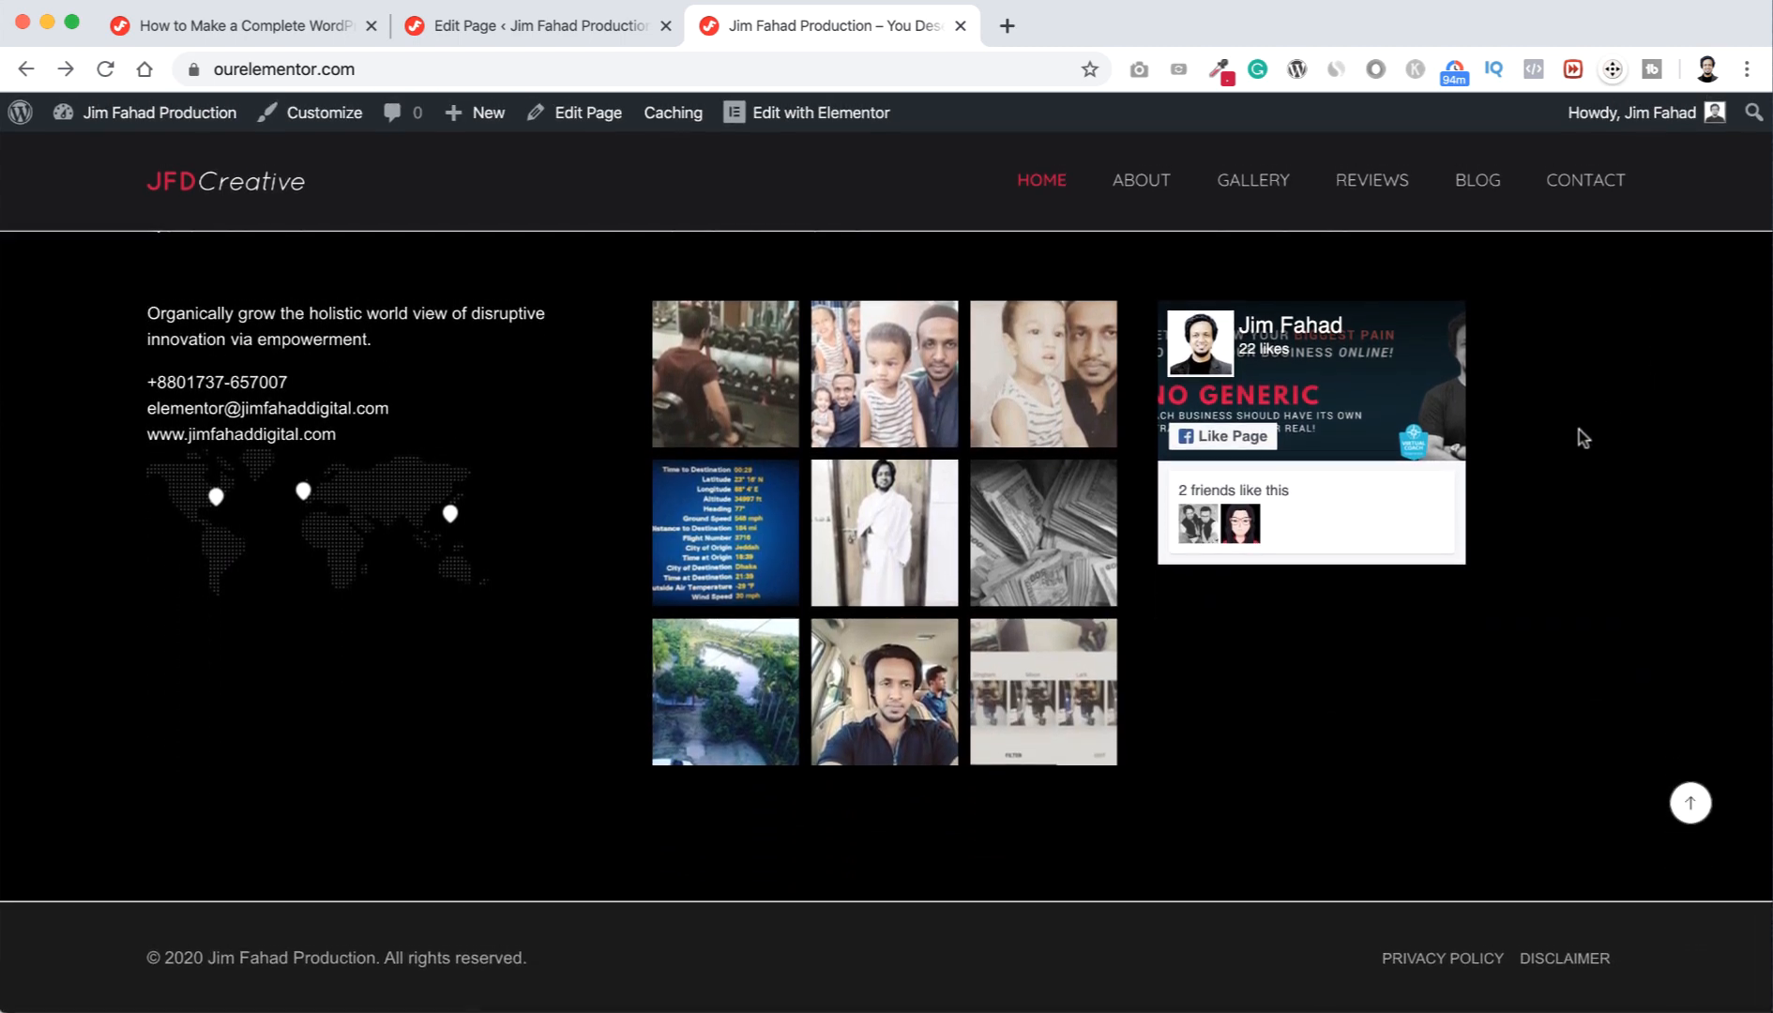
{"action": "scroll", "coordinate": [1595, 393], "scroll_direction": "up", "scroll_amount": 13}
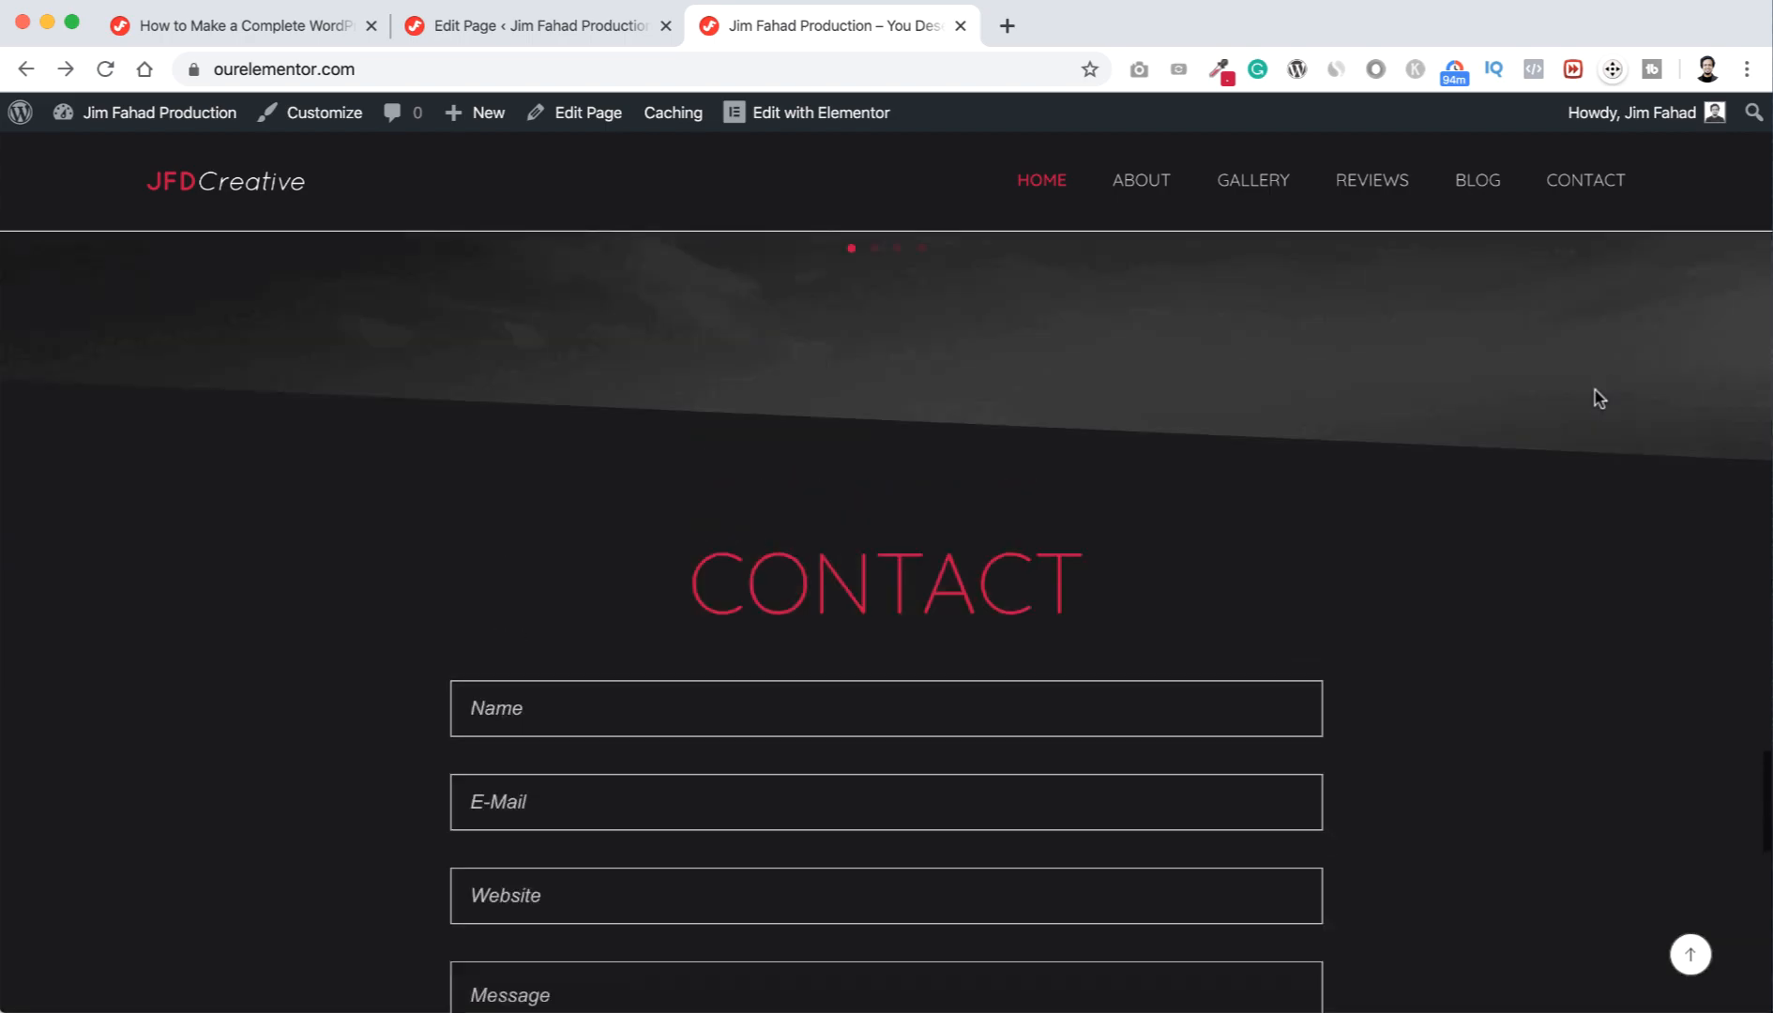
{"action": "scroll", "coordinate": [1595, 390], "scroll_direction": "up", "scroll_amount": 5}
{"action": "scroll", "coordinate": [1595, 391], "scroll_direction": "up", "scroll_amount": 20}
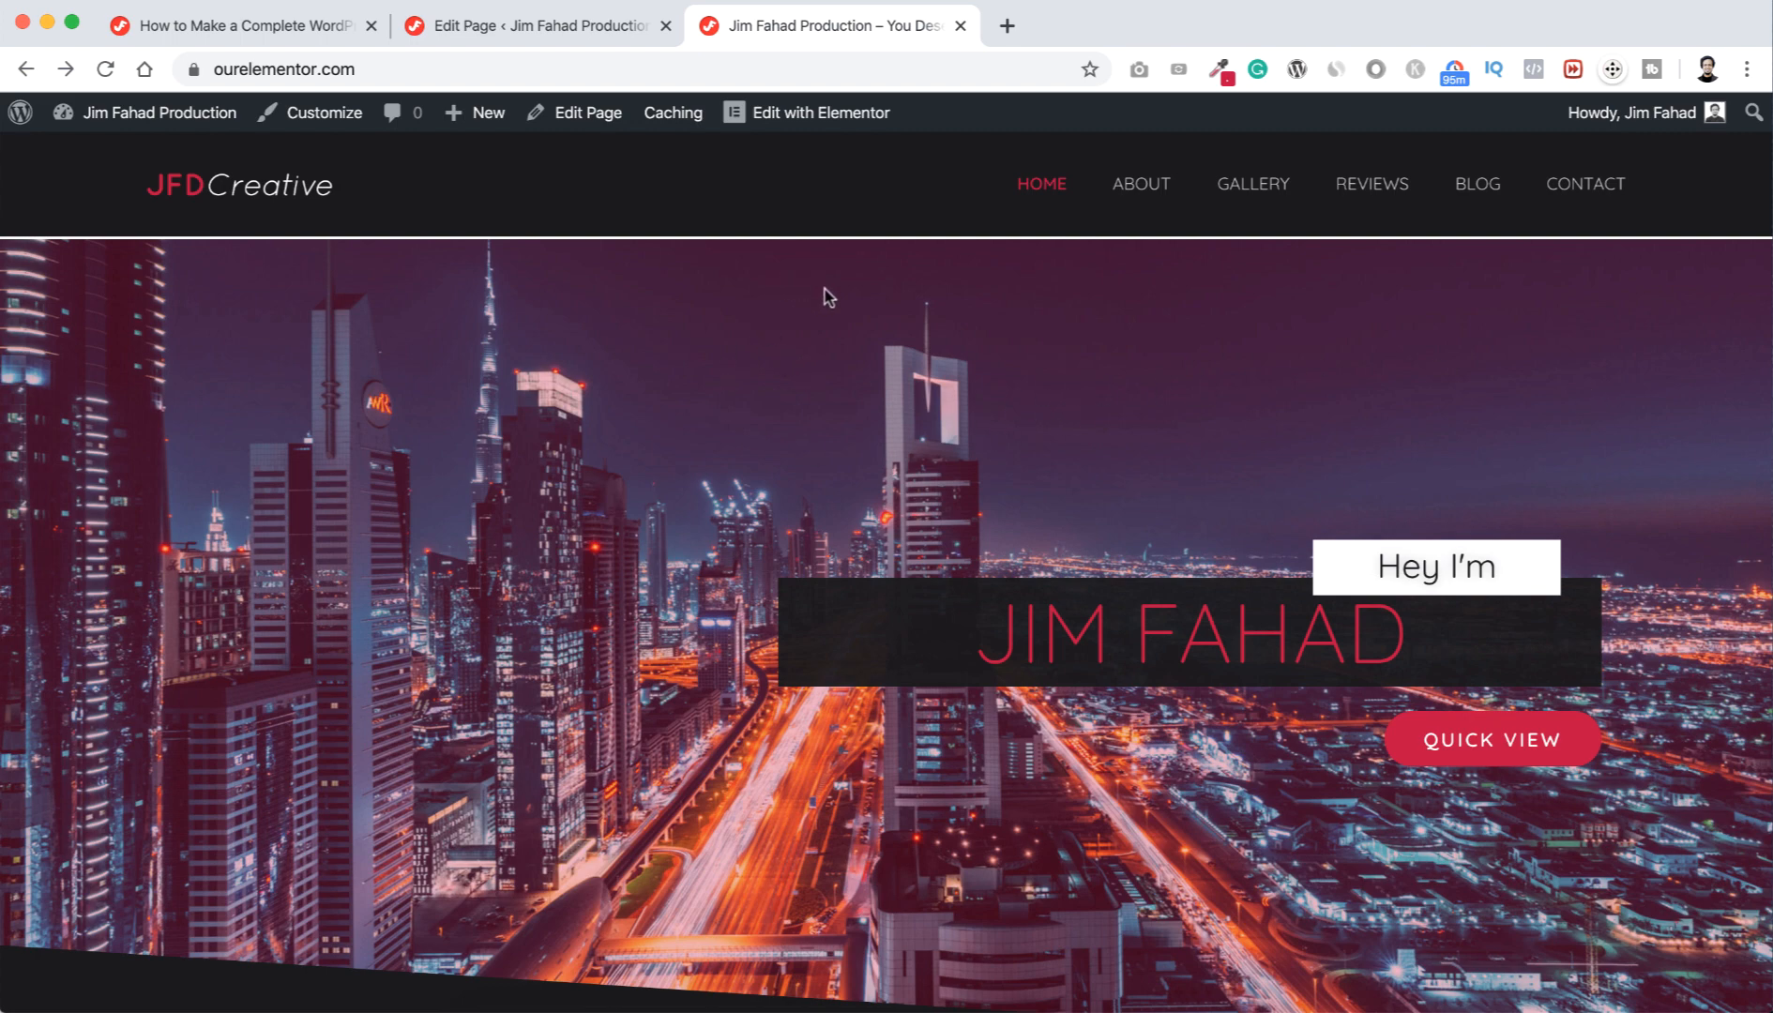
Step: Open the Home page in the Elementor editor and switch its responsive preview to Tablet
{"action": "left_click", "coordinate": [830, 123]}
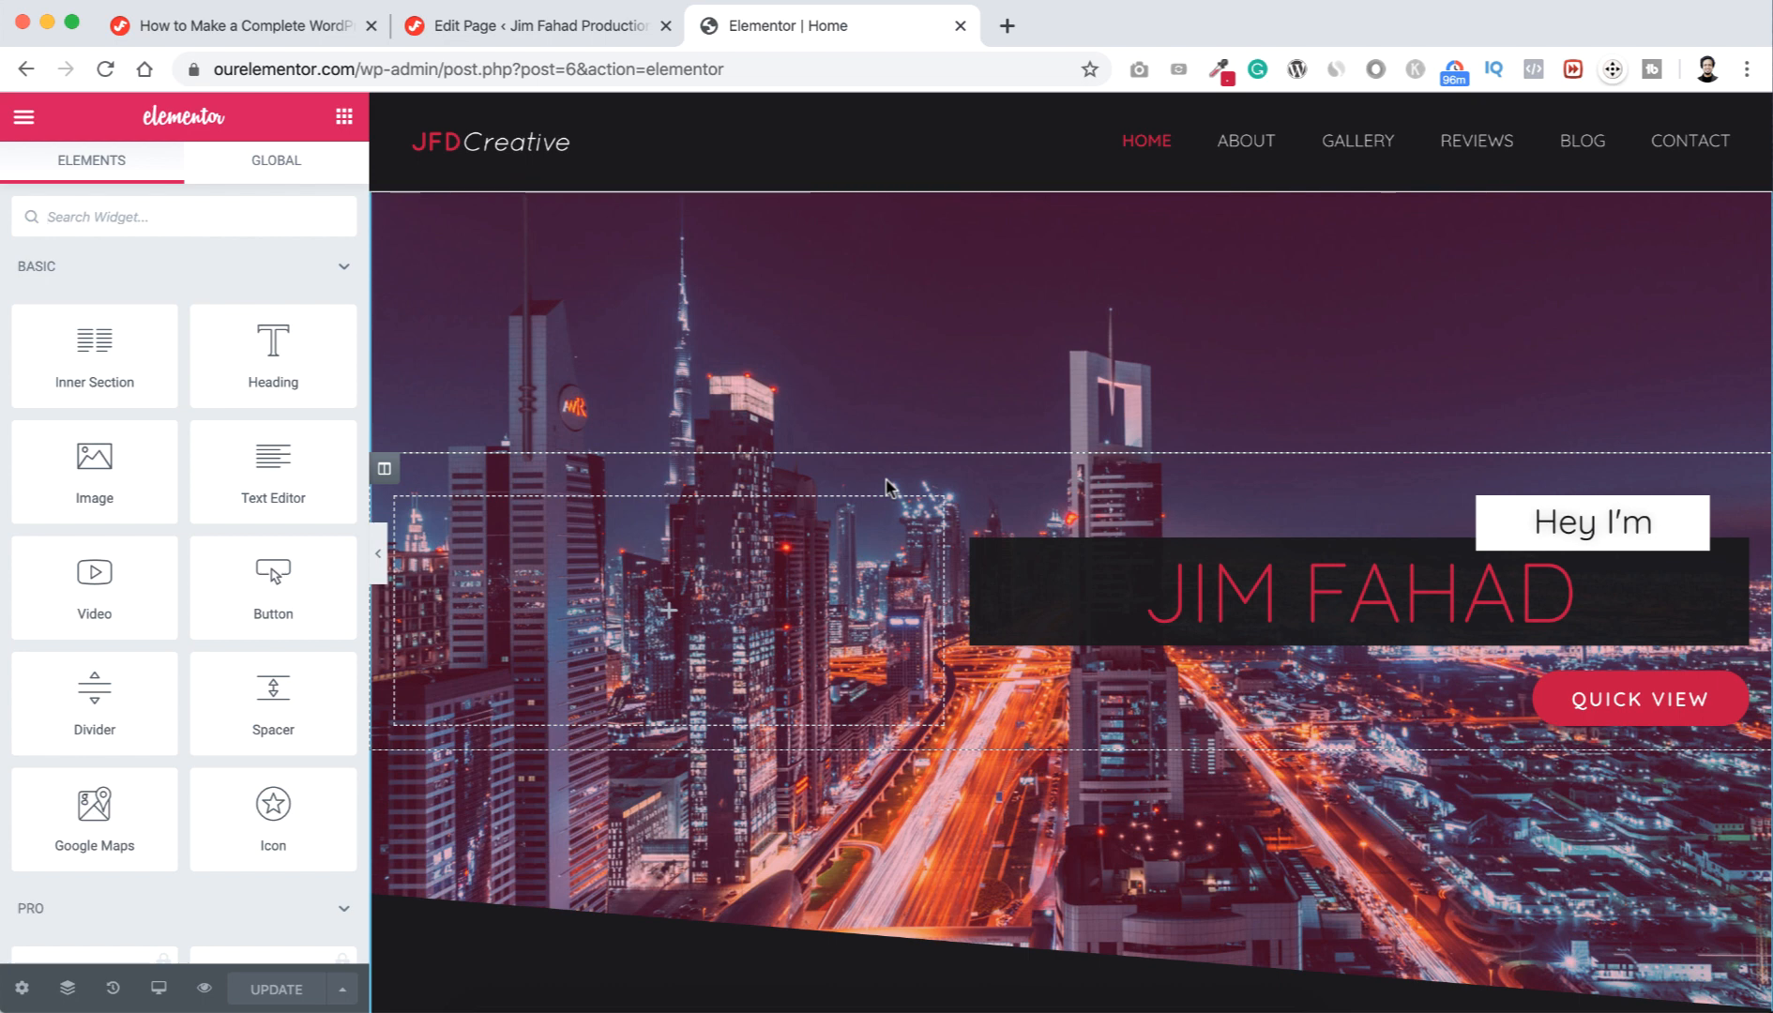
{"action": "left_click", "coordinate": [159, 990]}
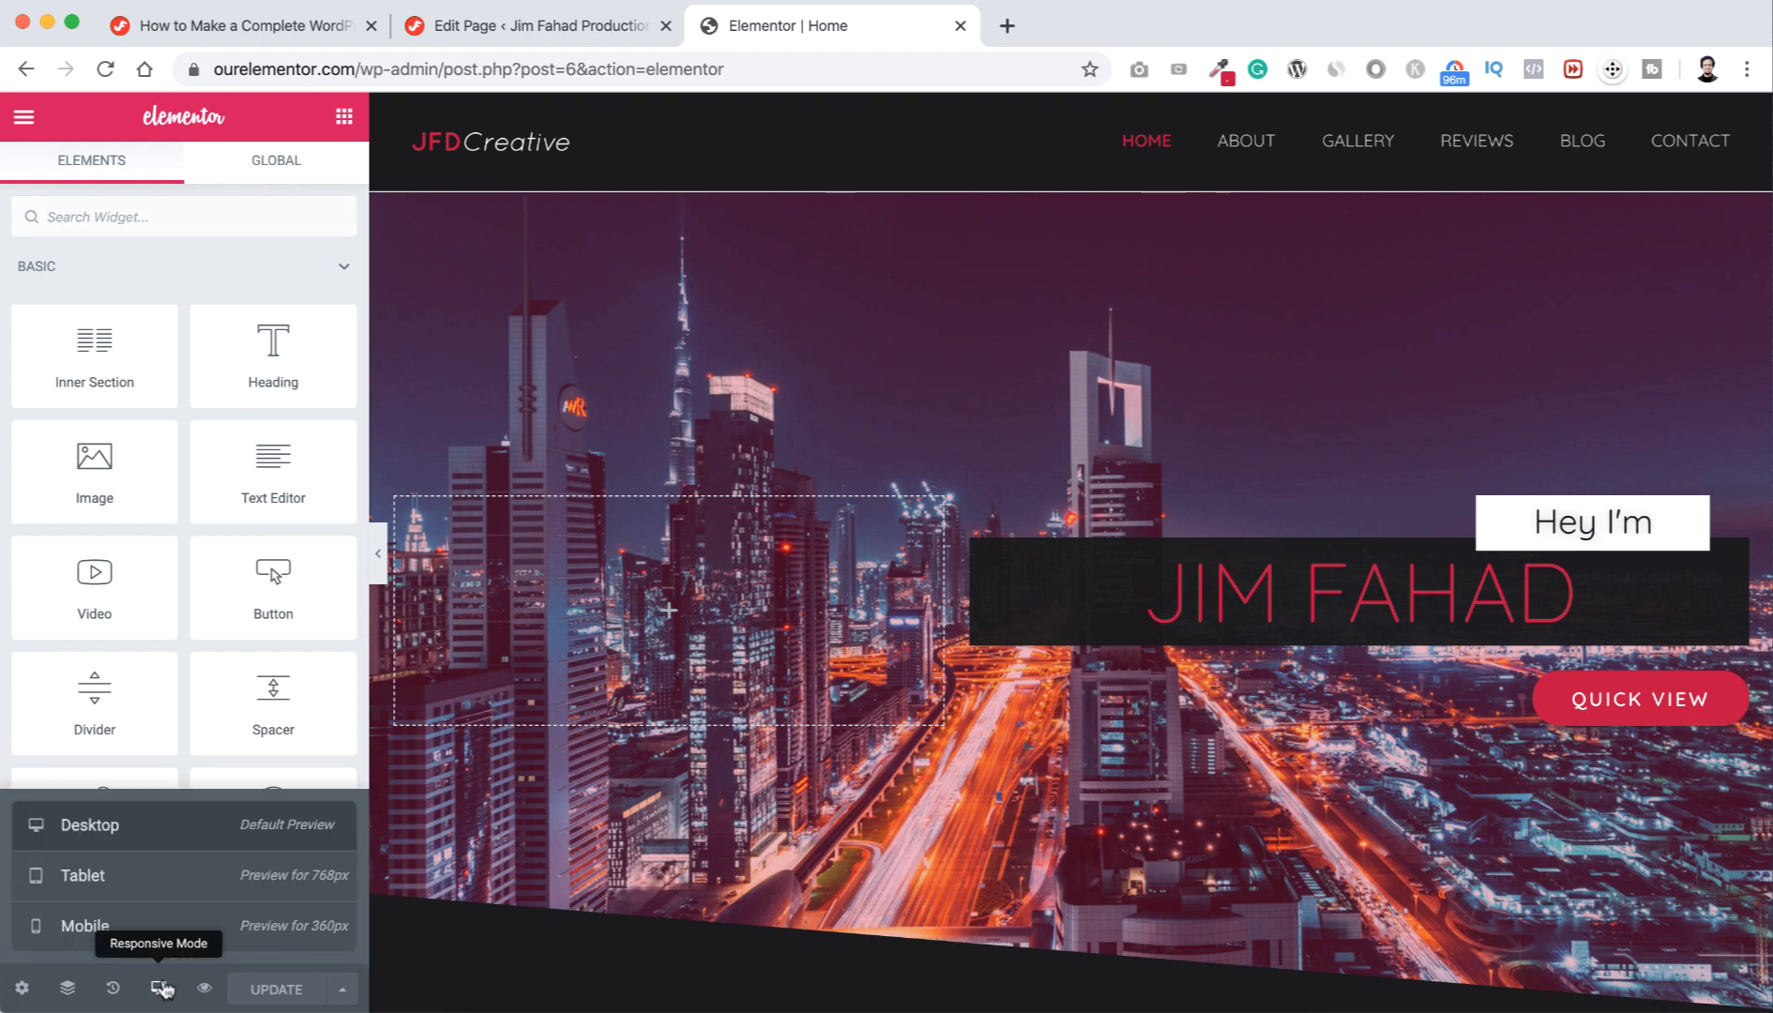
{"action": "left_click", "coordinate": [186, 885]}
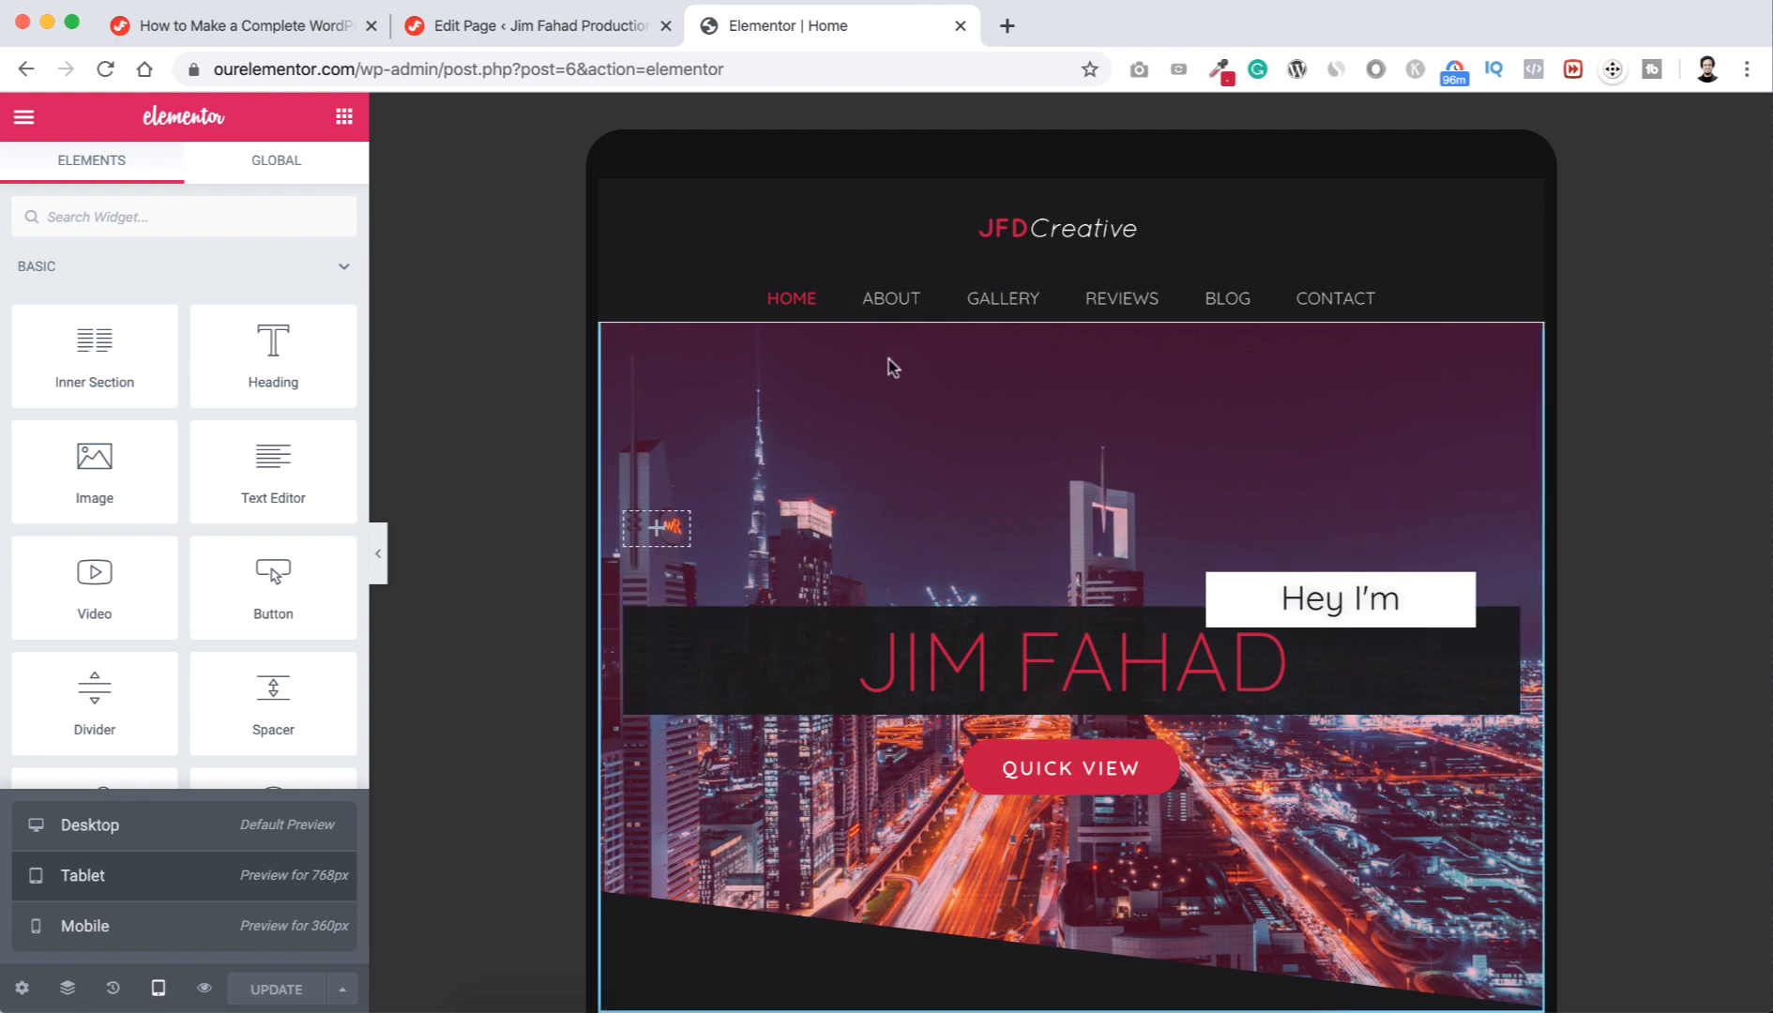
Step: Examine the Home page's tablet layout from the hero down through every section to the footer
{"action": "scroll", "coordinate": [990, 572], "scroll_direction": "down", "scroll_amount": 2}
{"action": "scroll", "coordinate": [990, 577], "scroll_direction": "down", "scroll_amount": 15}
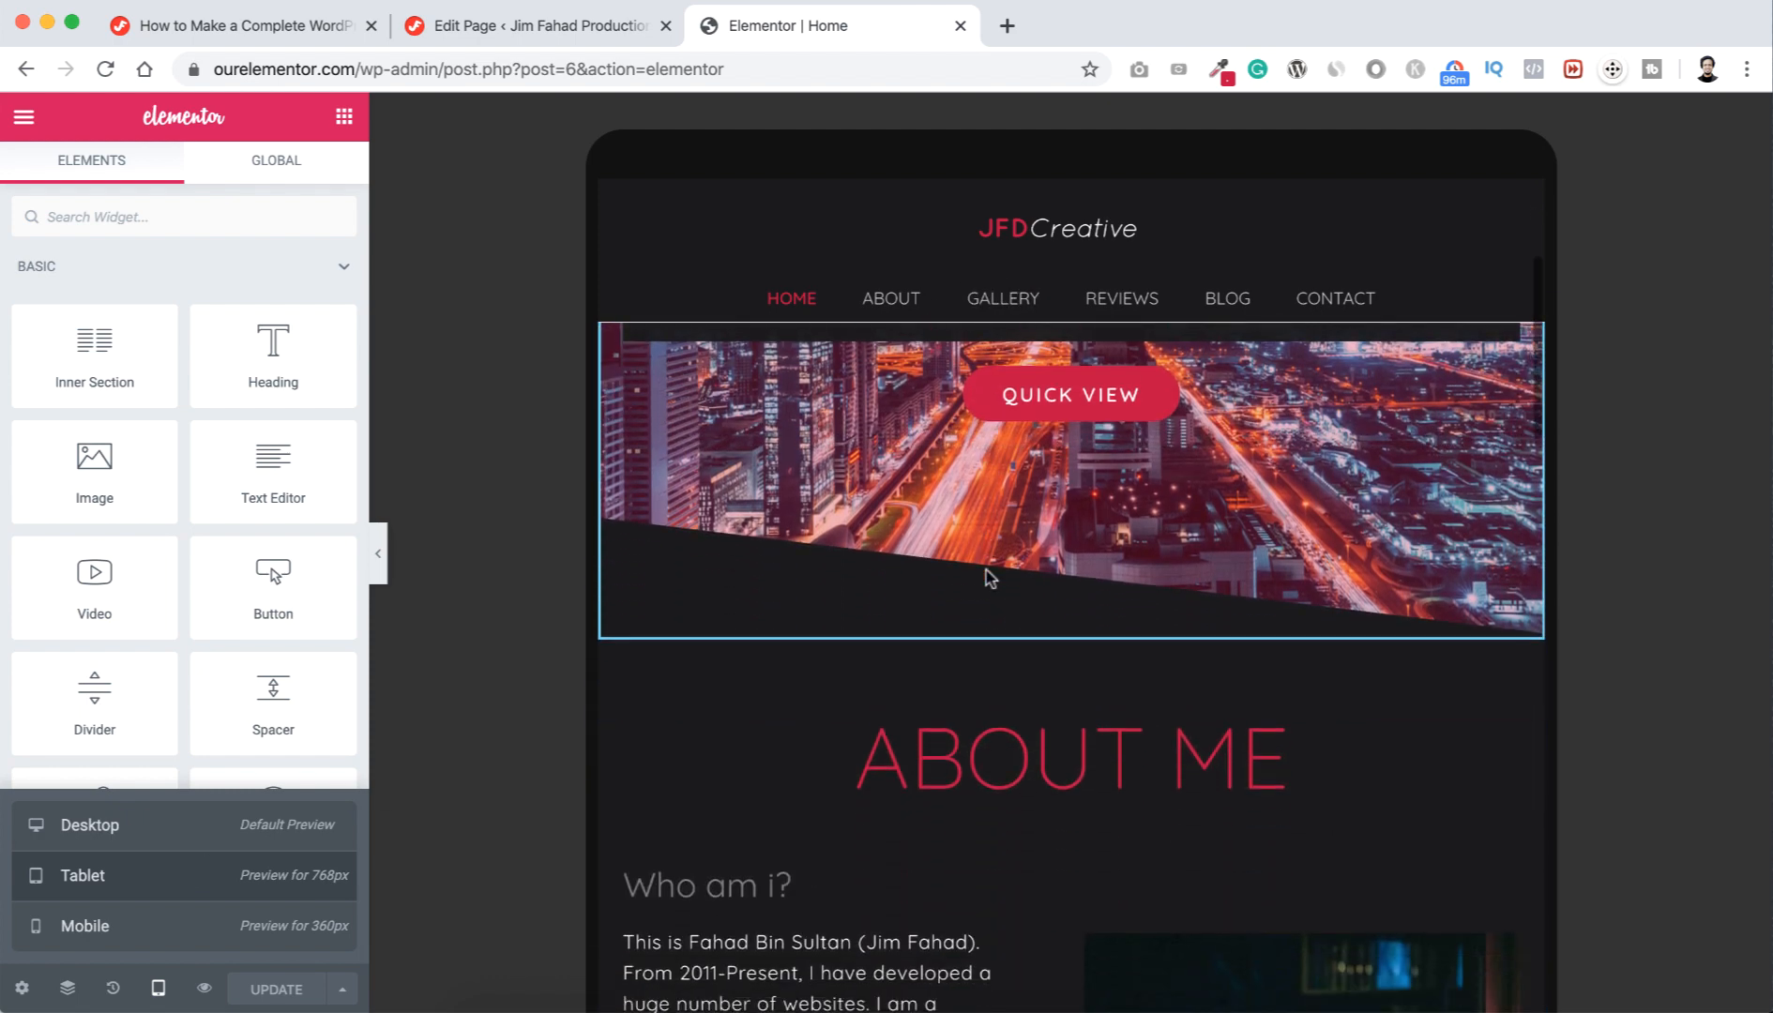
{"action": "scroll", "coordinate": [990, 577], "scroll_direction": "down", "scroll_amount": 10}
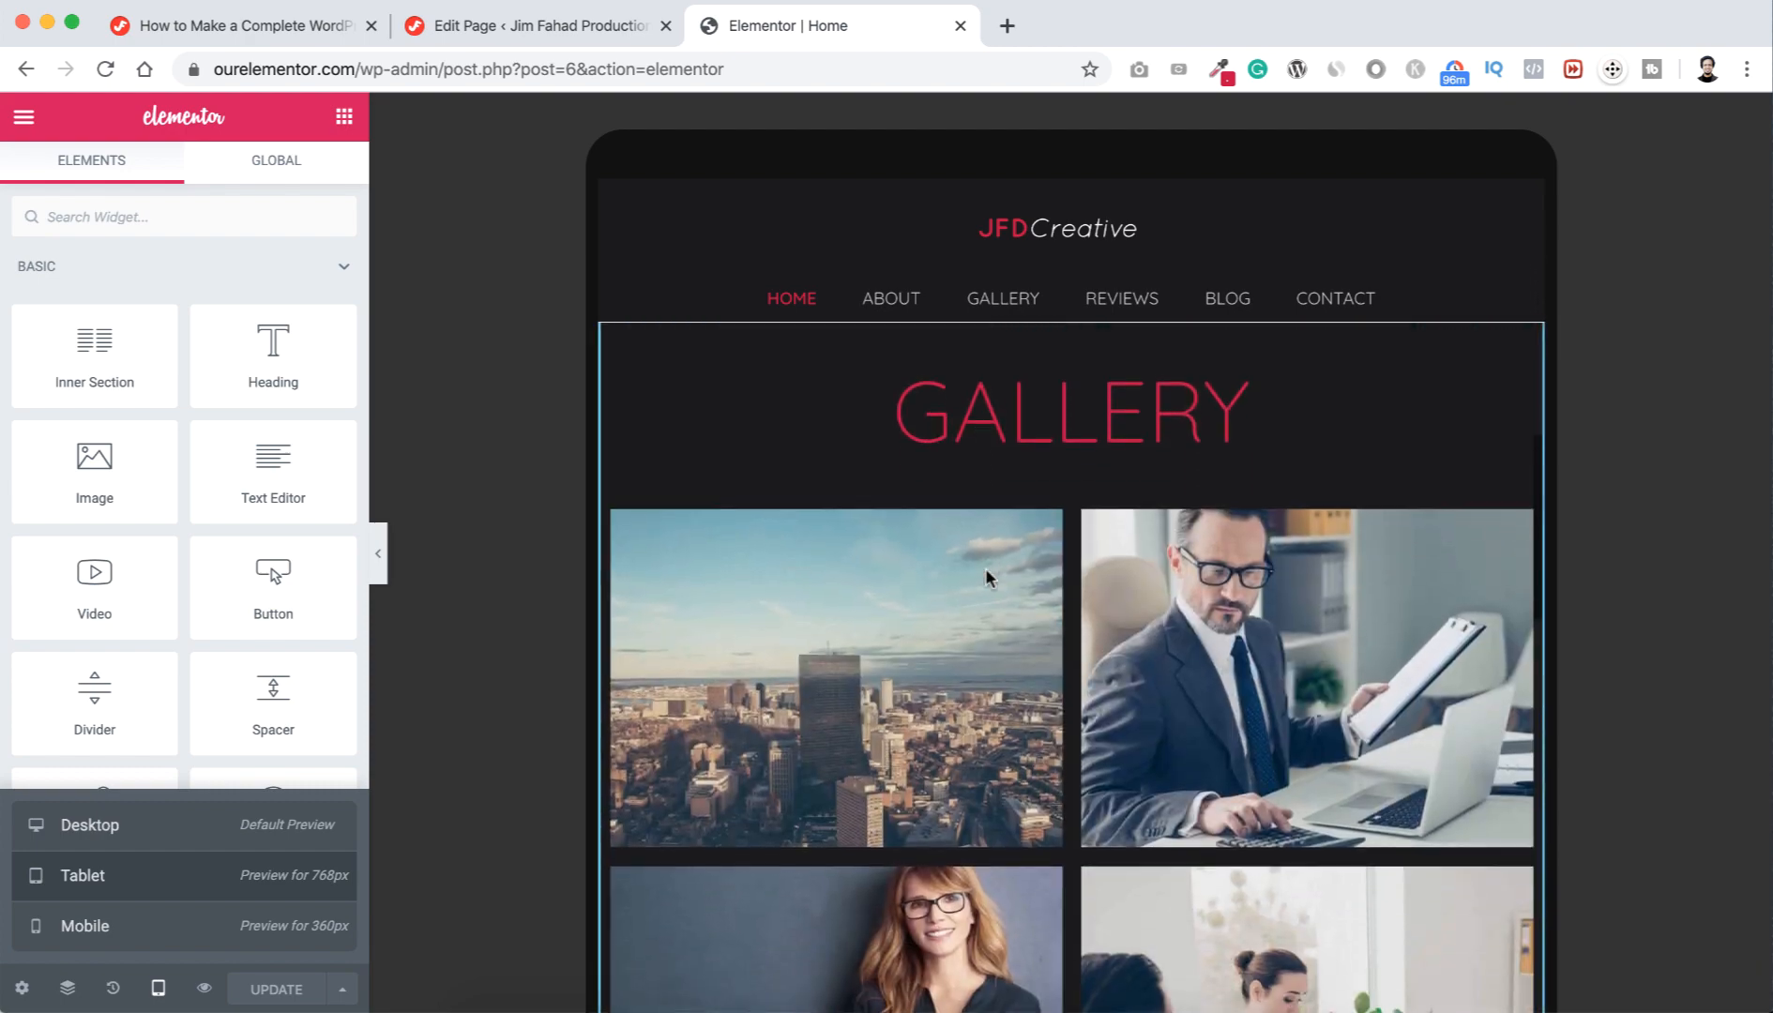
{"action": "scroll", "coordinate": [990, 577], "scroll_direction": "down", "scroll_amount": 12}
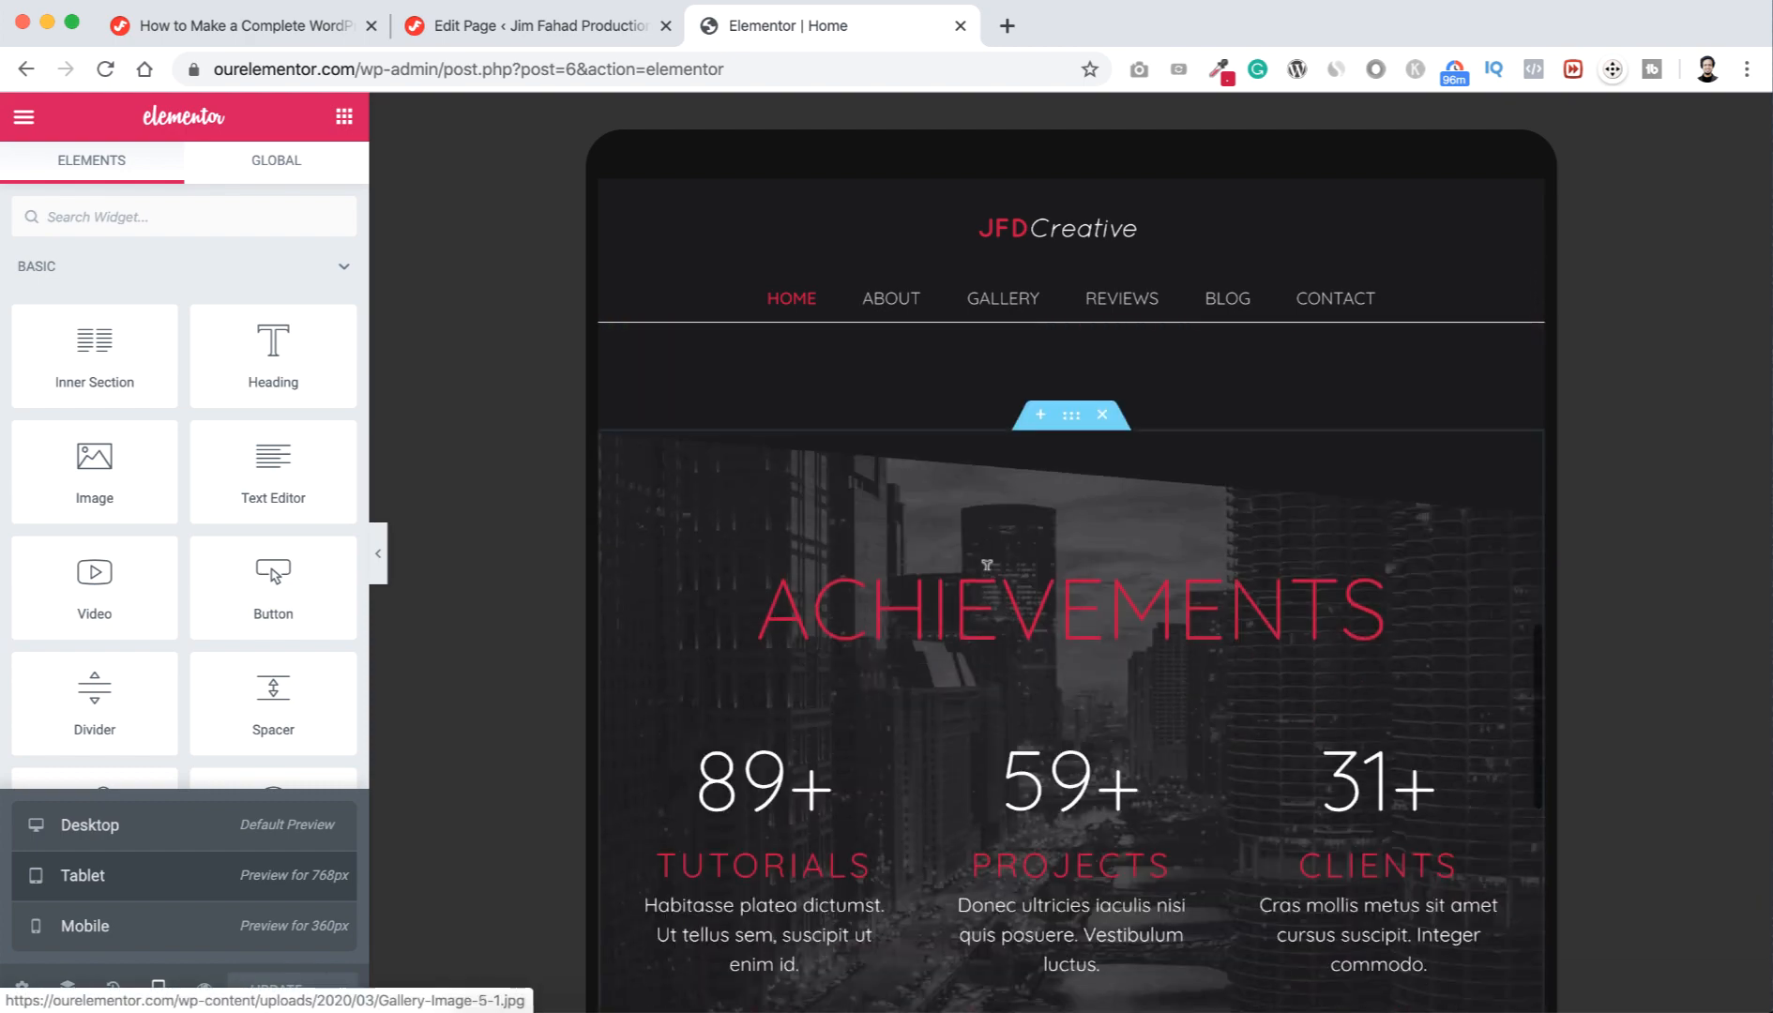
{"action": "scroll", "coordinate": [990, 577], "scroll_direction": "down", "scroll_amount": 10}
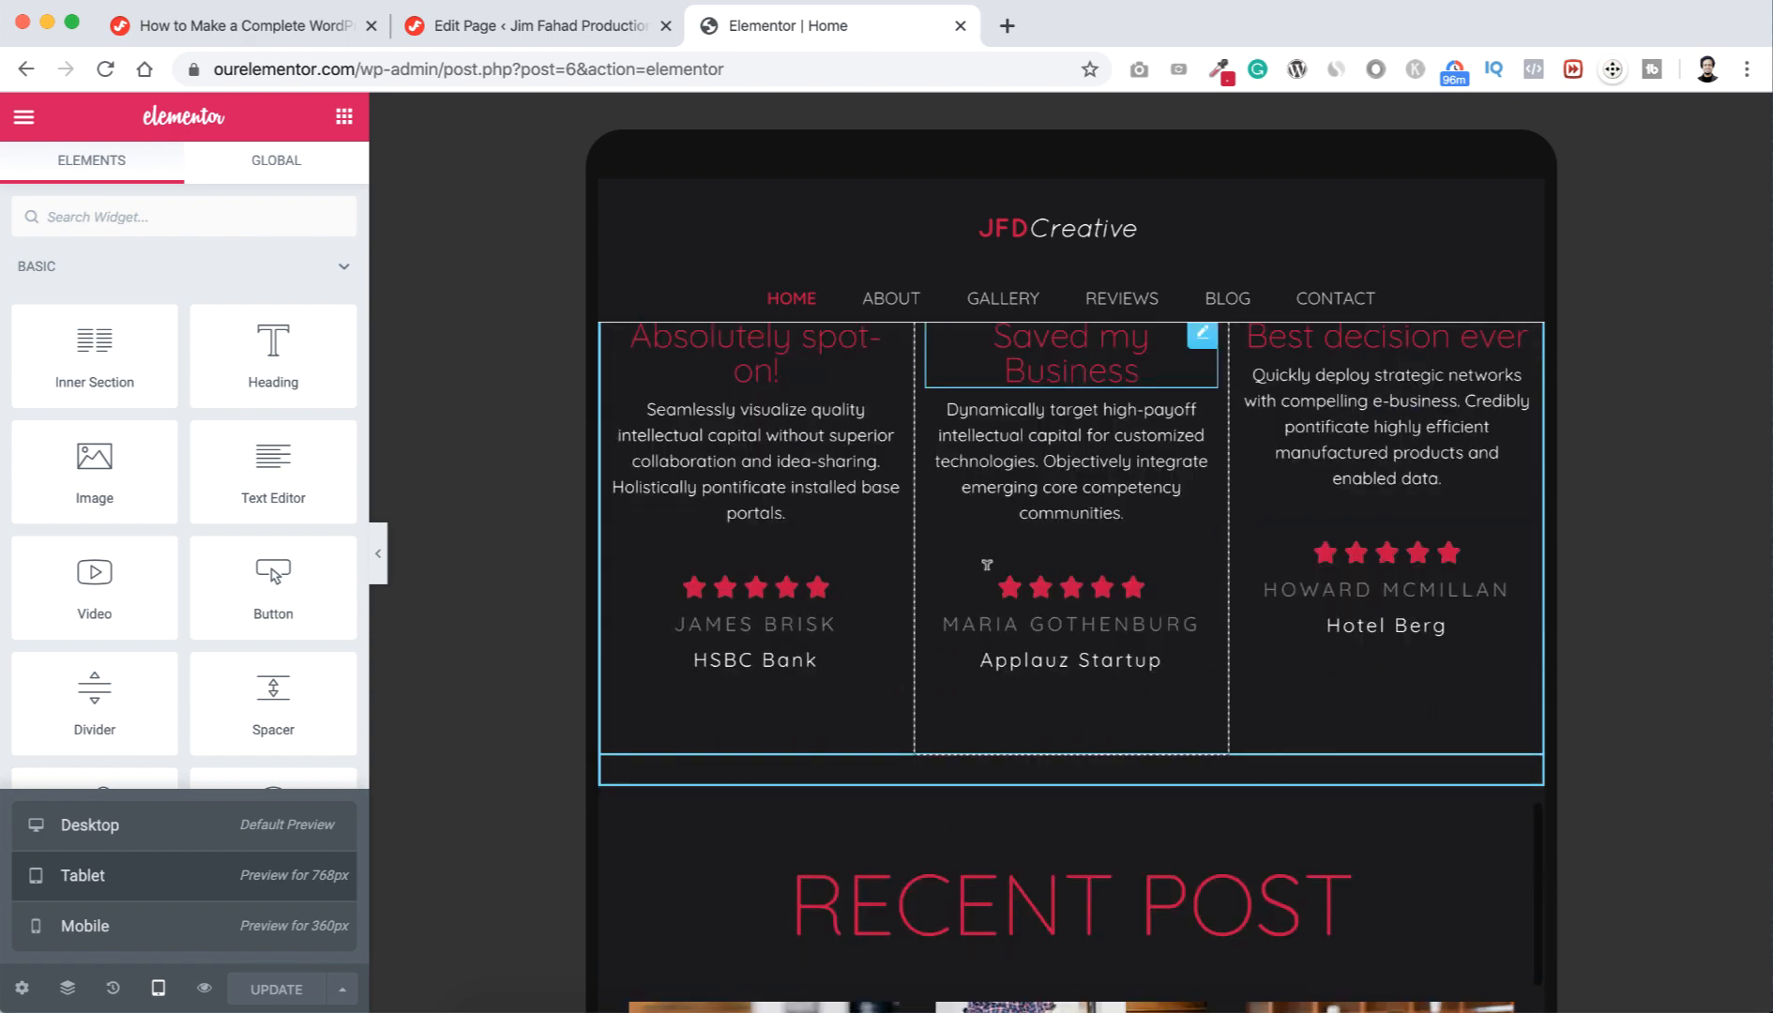
{"action": "scroll", "coordinate": [987, 564], "scroll_direction": "down", "scroll_amount": 12}
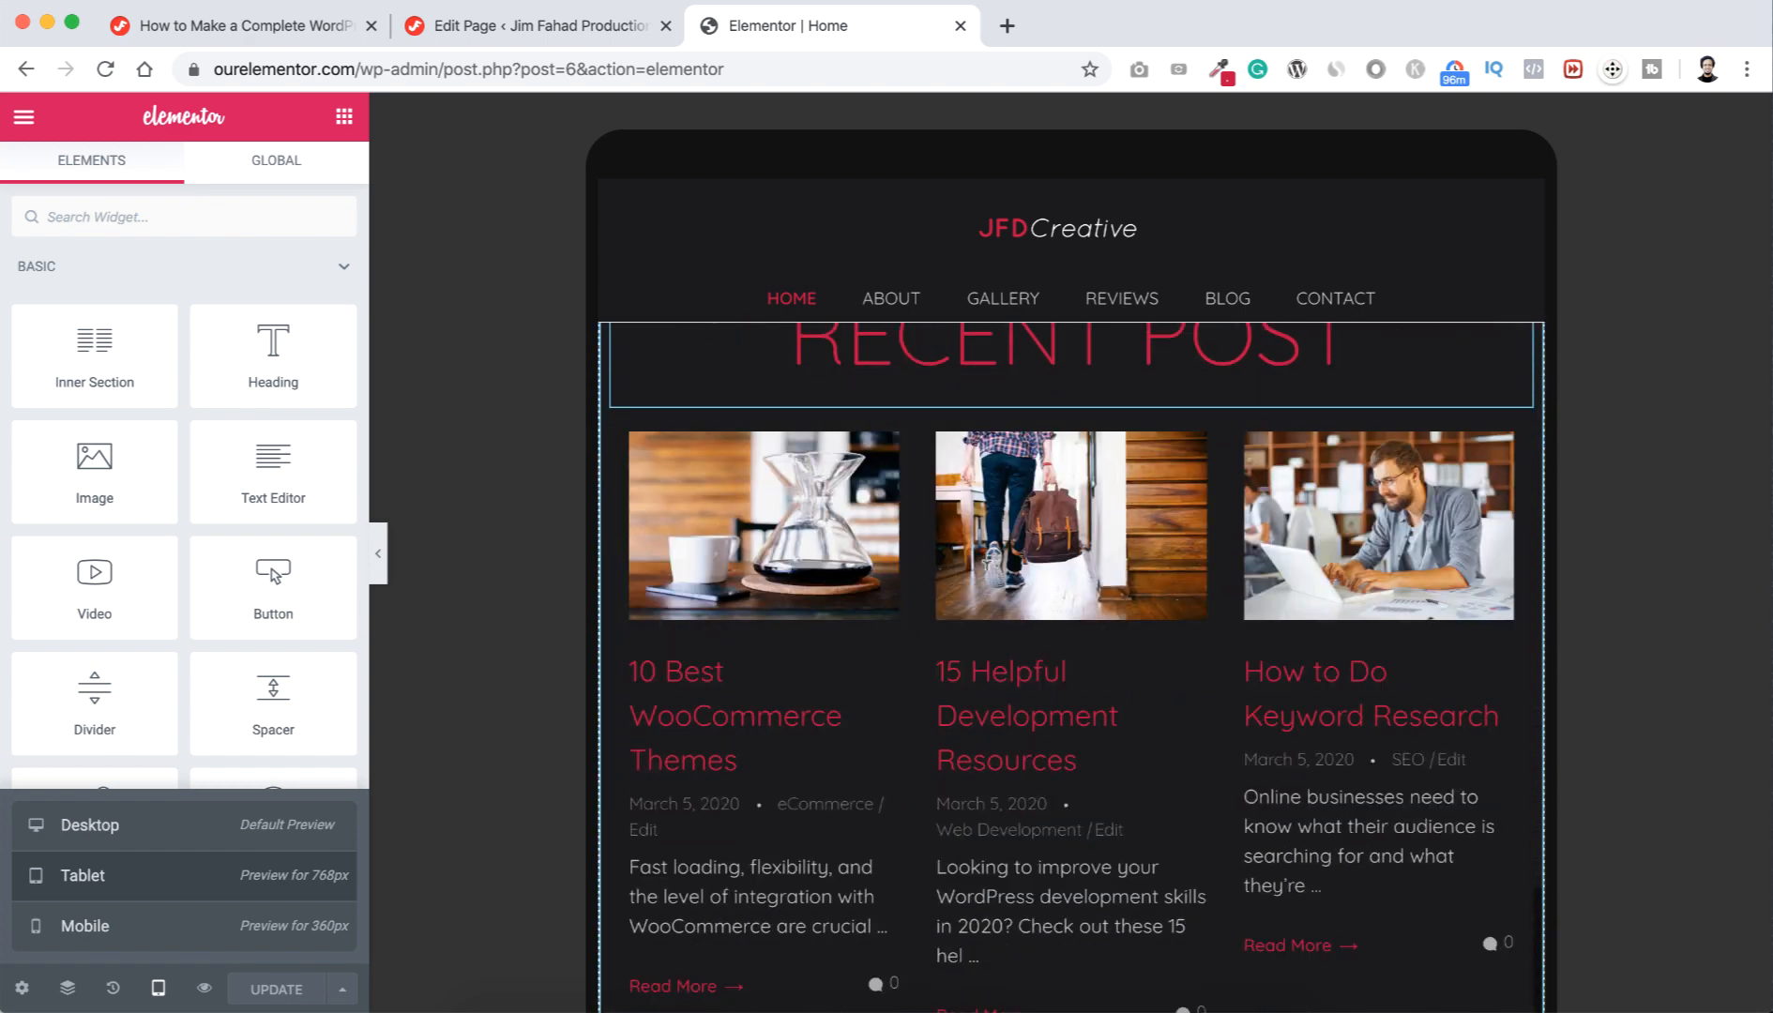
{"action": "scroll", "coordinate": [987, 572], "scroll_direction": "down", "scroll_amount": 12}
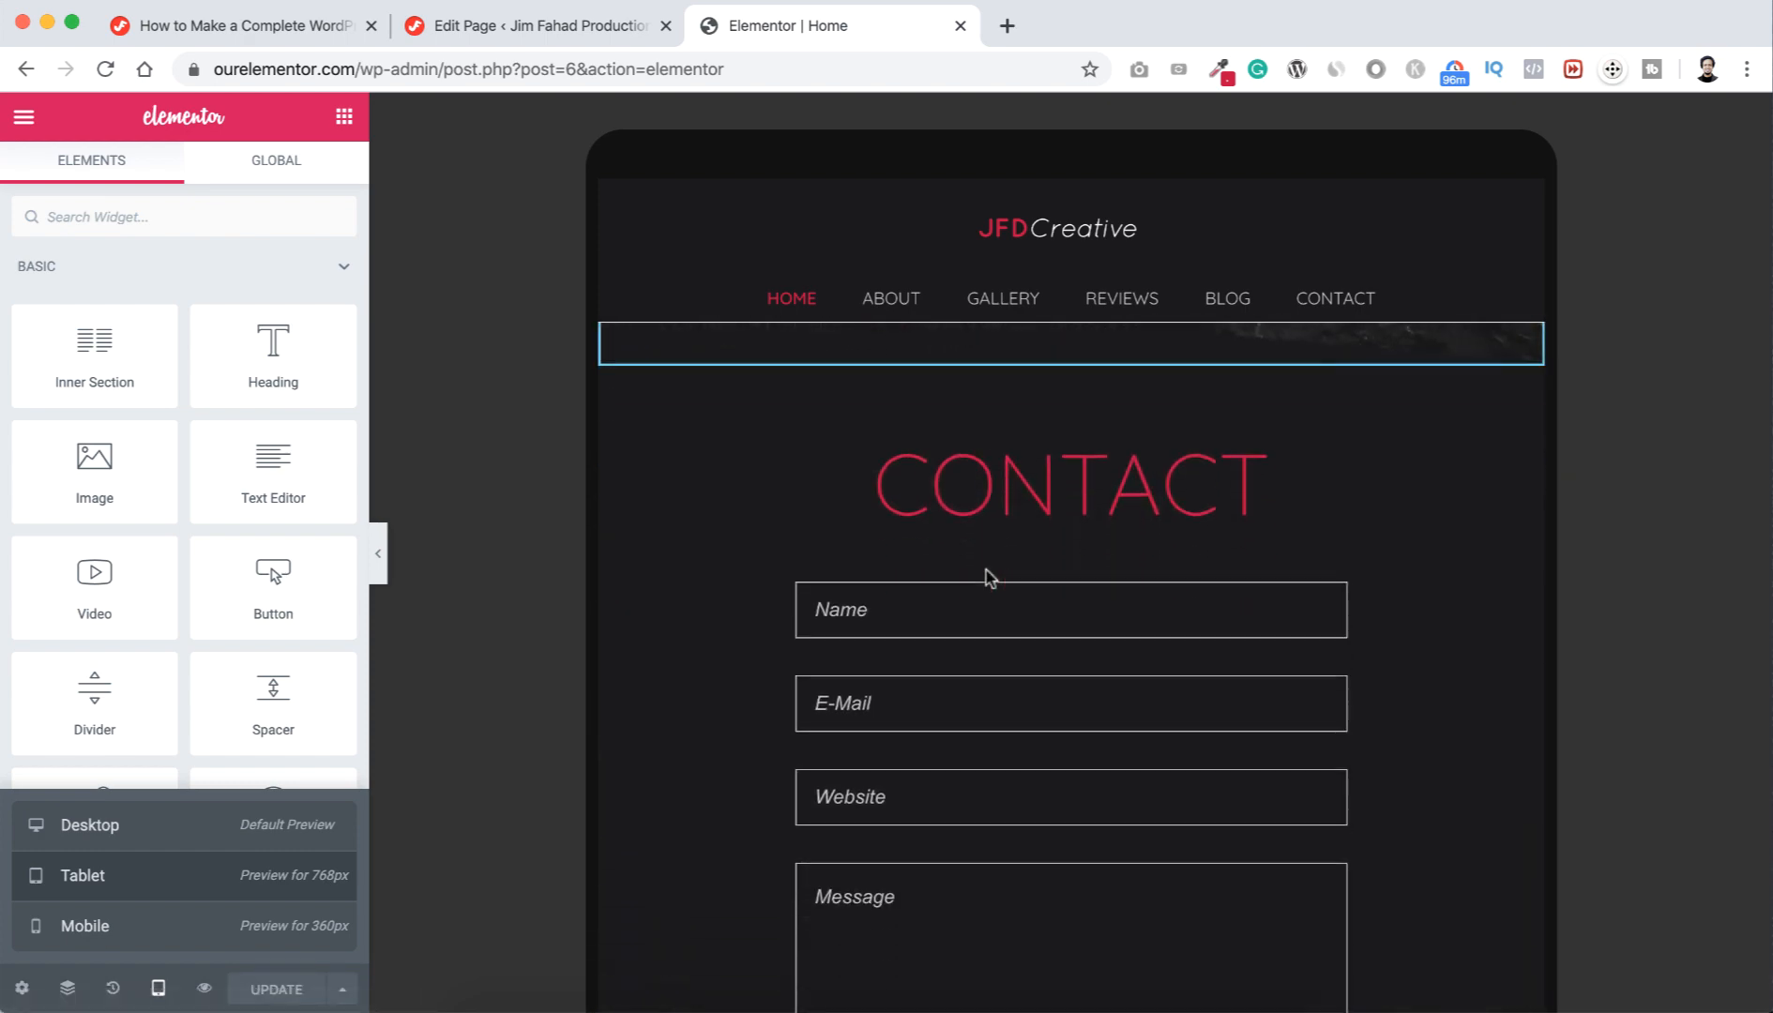
{"action": "scroll", "coordinate": [987, 568], "scroll_direction": "down", "scroll_amount": 8}
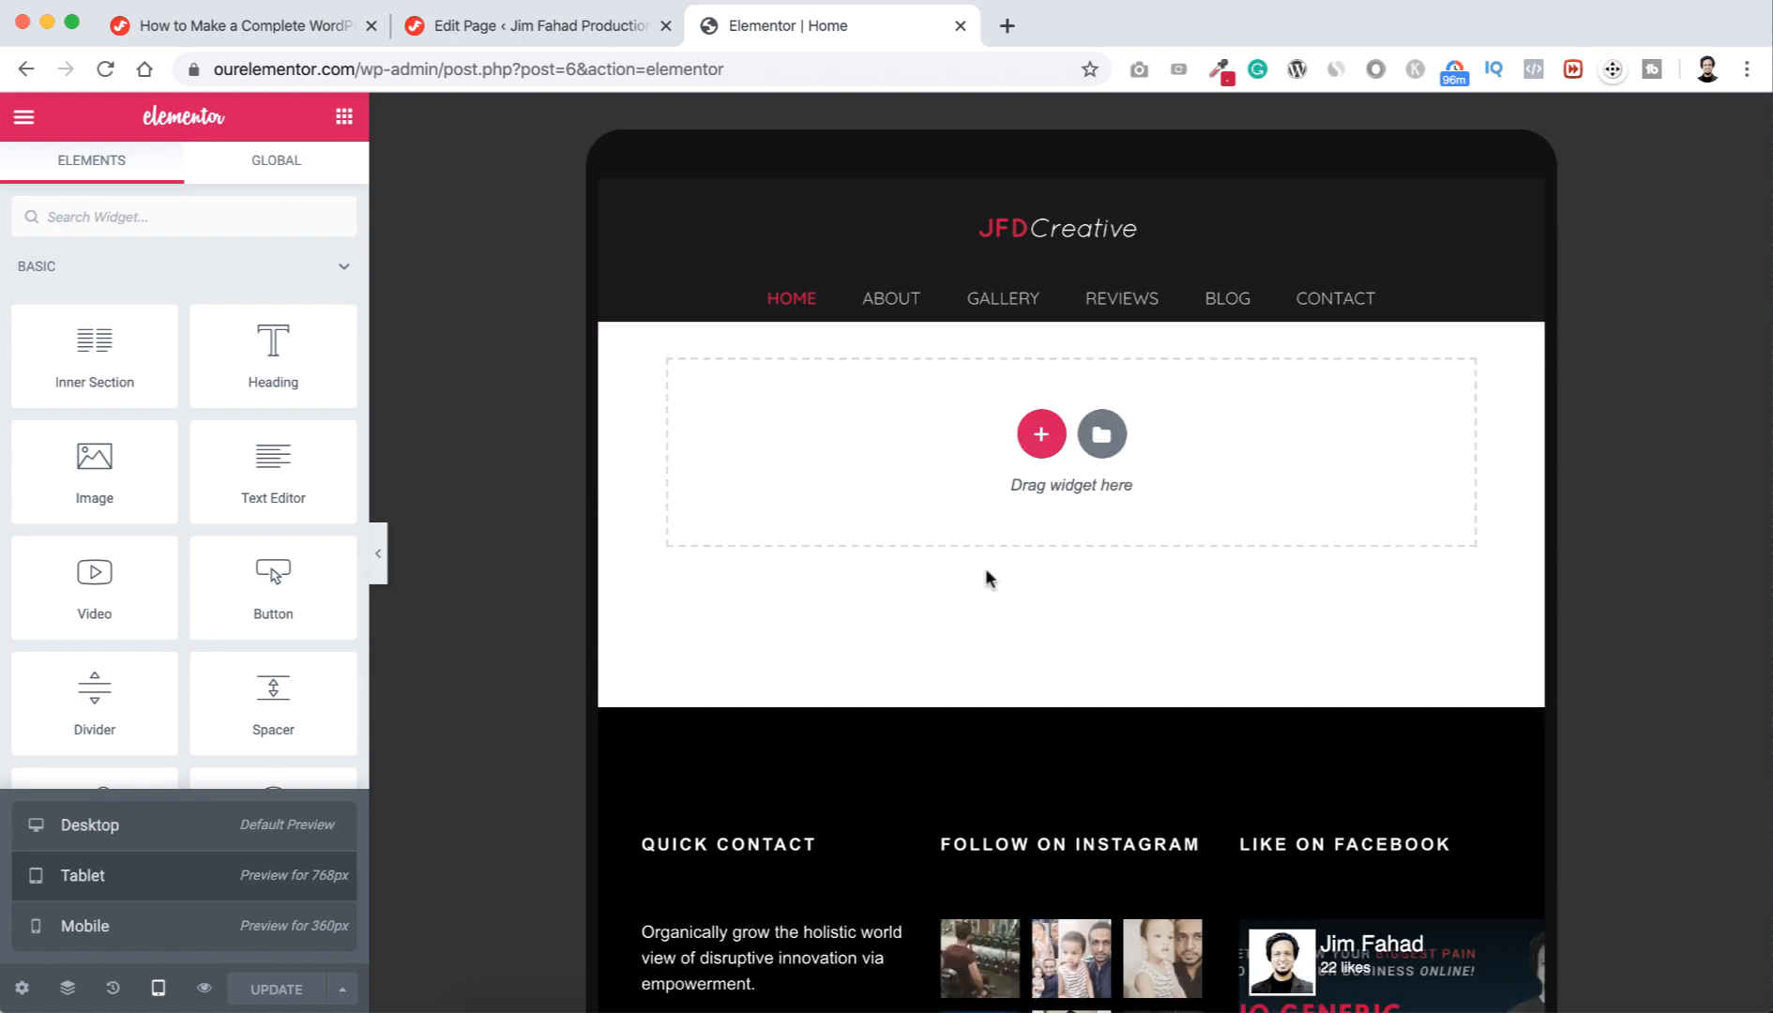
Step: Switch the Home page's responsive preview to Mobile and test opening and closing the burger menu
{"action": "scroll", "coordinate": [986, 570], "scroll_direction": "up", "scroll_amount": 20}
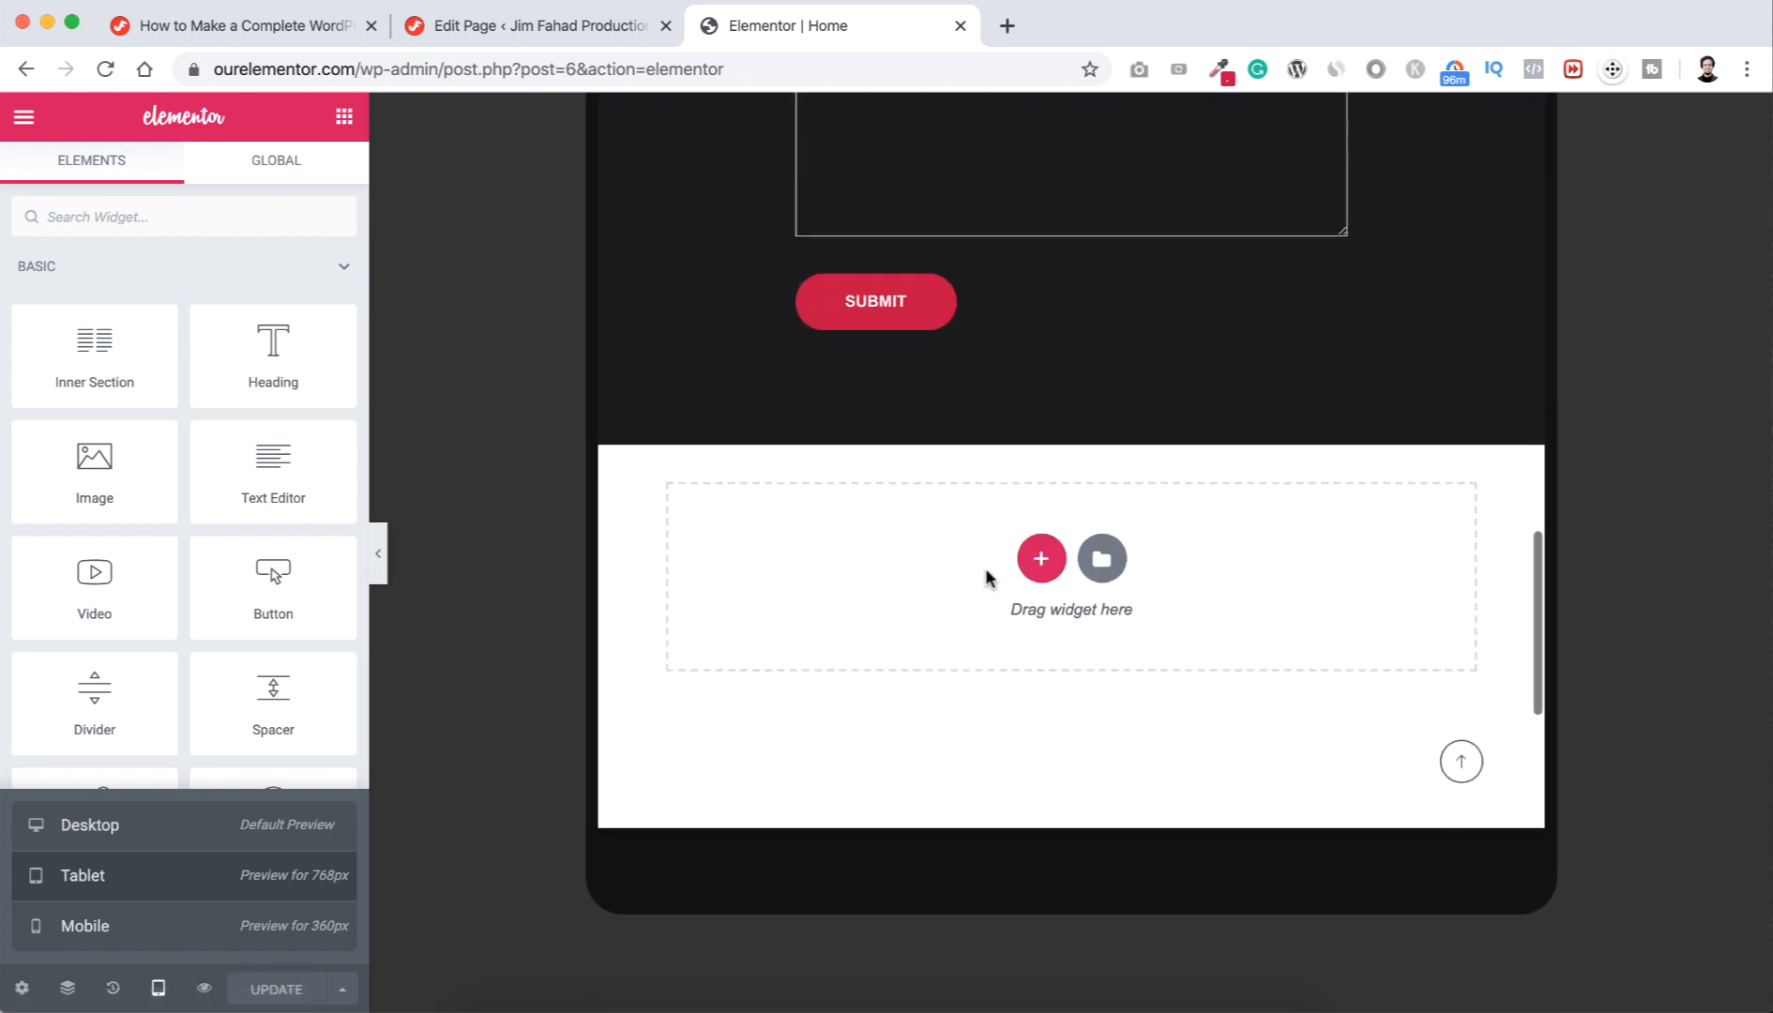
{"action": "scroll", "coordinate": [990, 578], "scroll_direction": "up", "scroll_amount": 20}
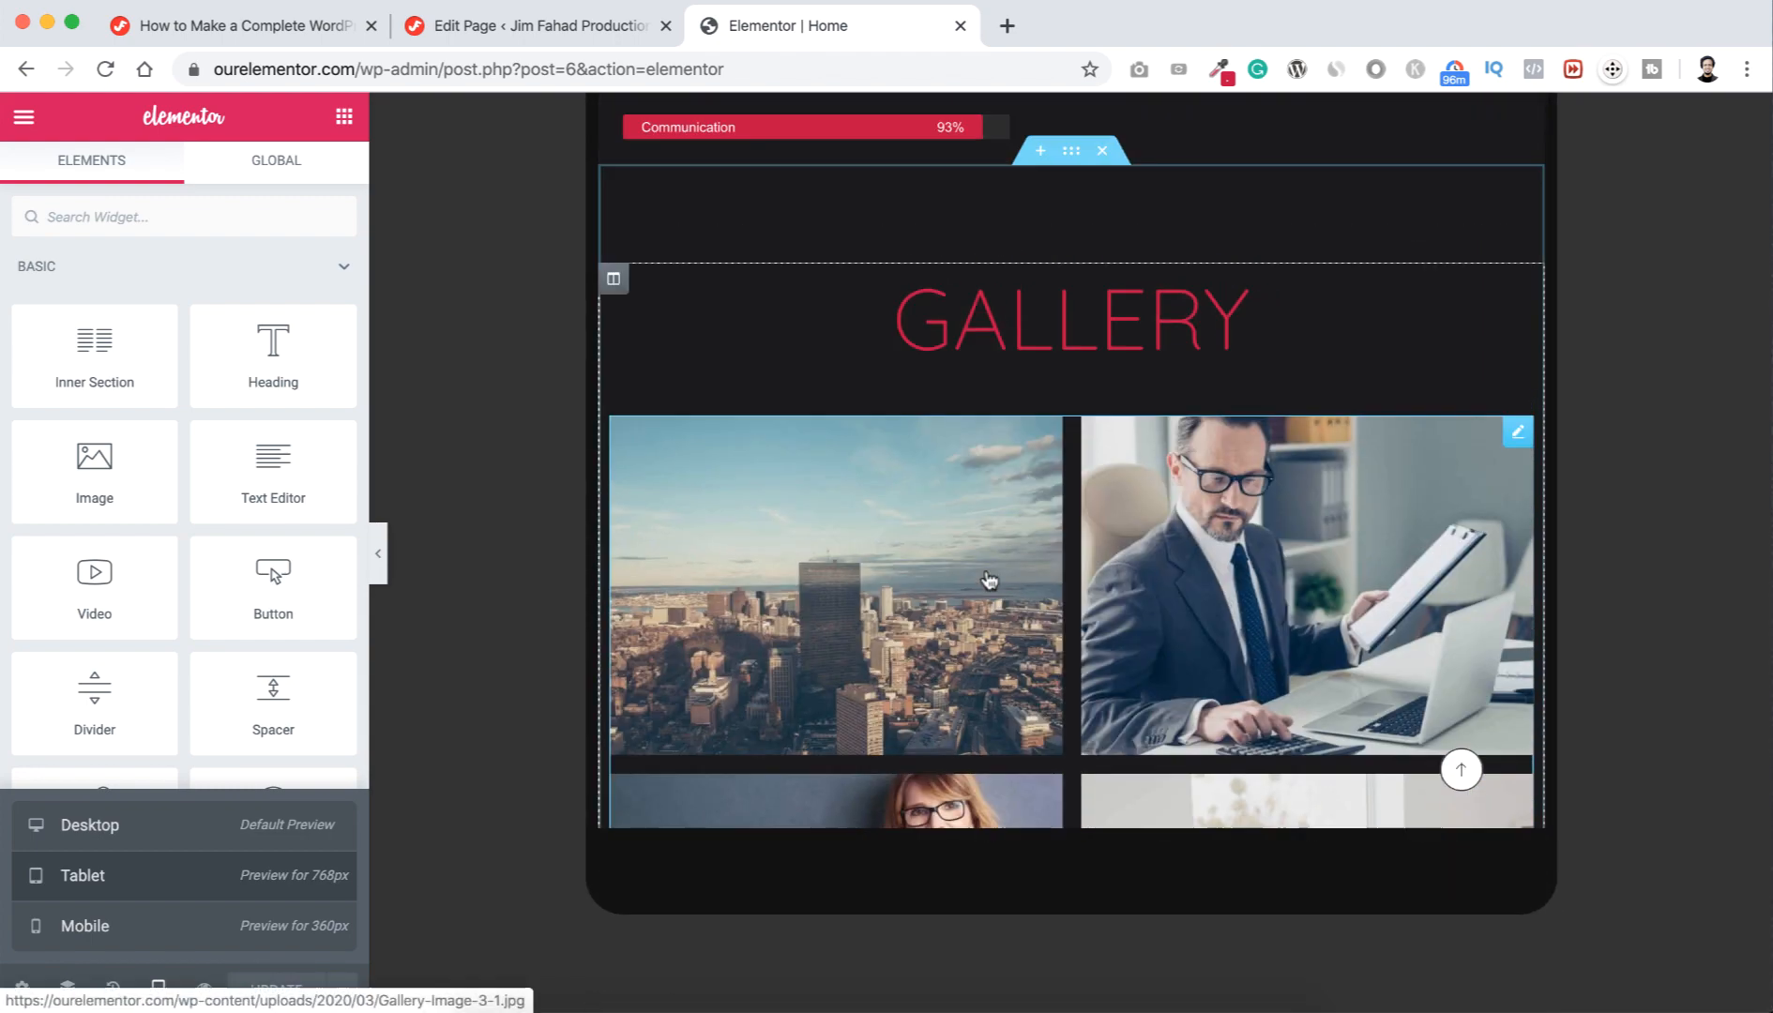
{"action": "scroll", "coordinate": [987, 576], "scroll_direction": "up", "scroll_amount": 5}
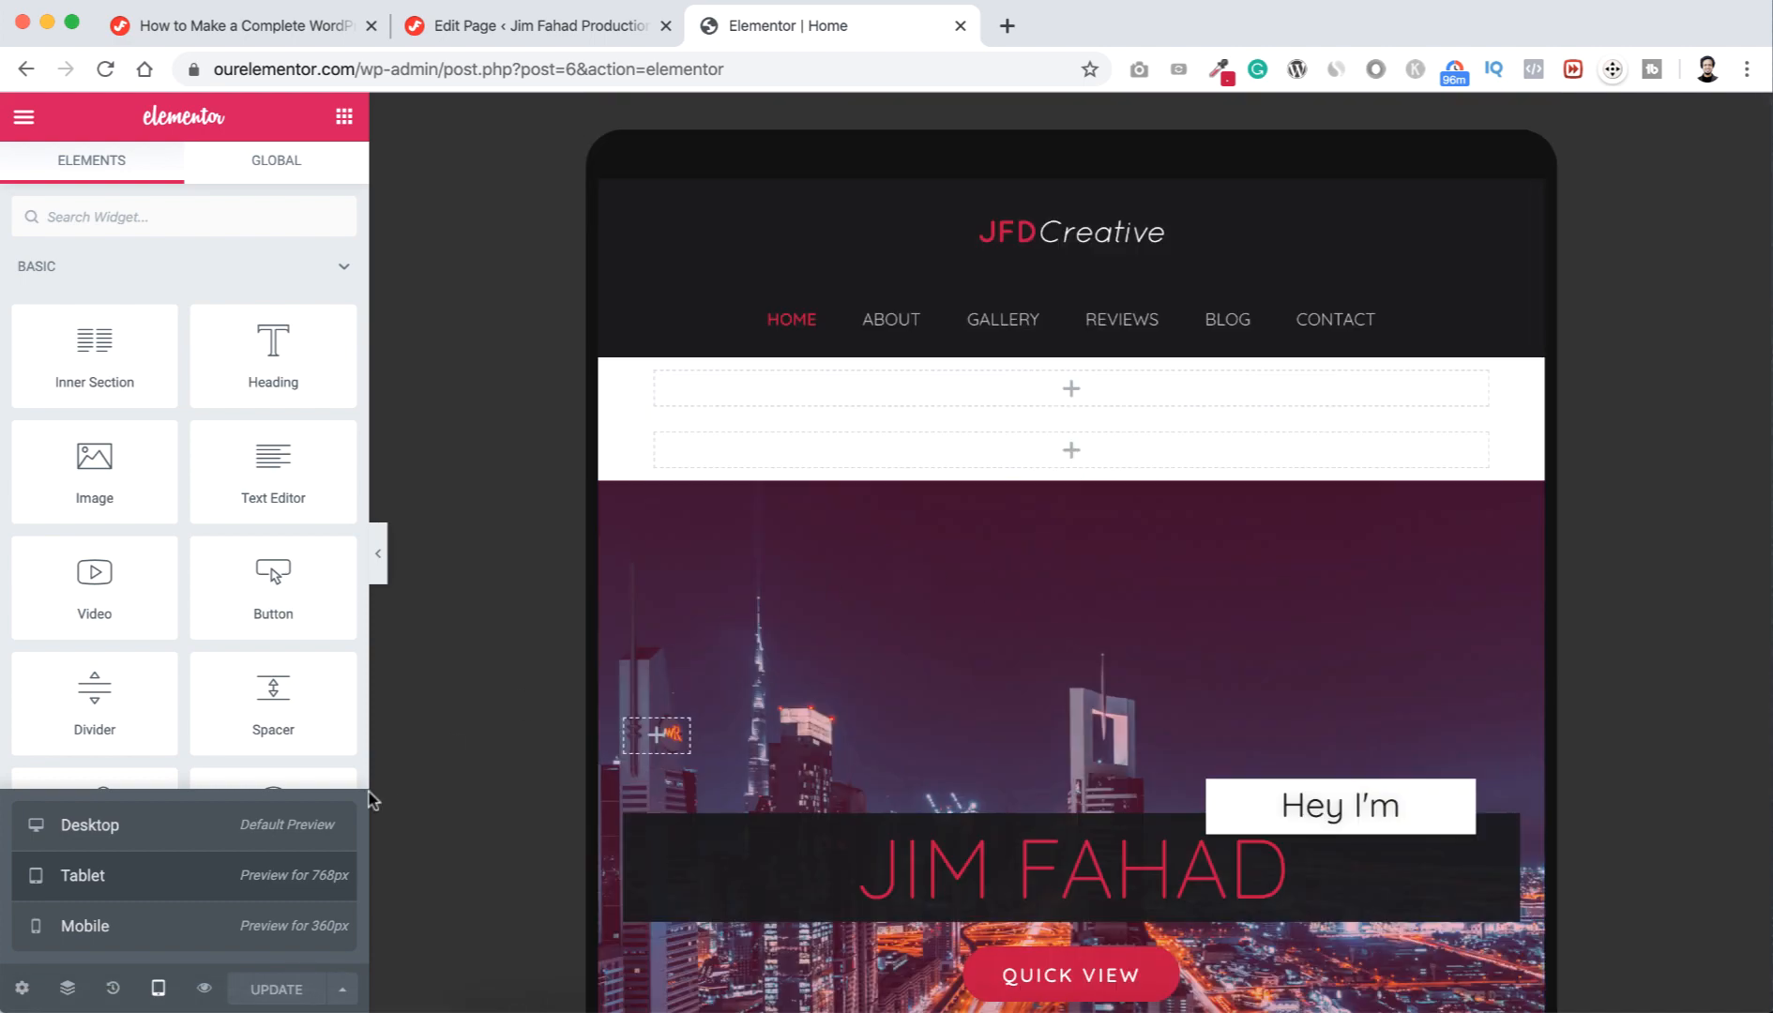
{"action": "left_click", "coordinate": [173, 939]}
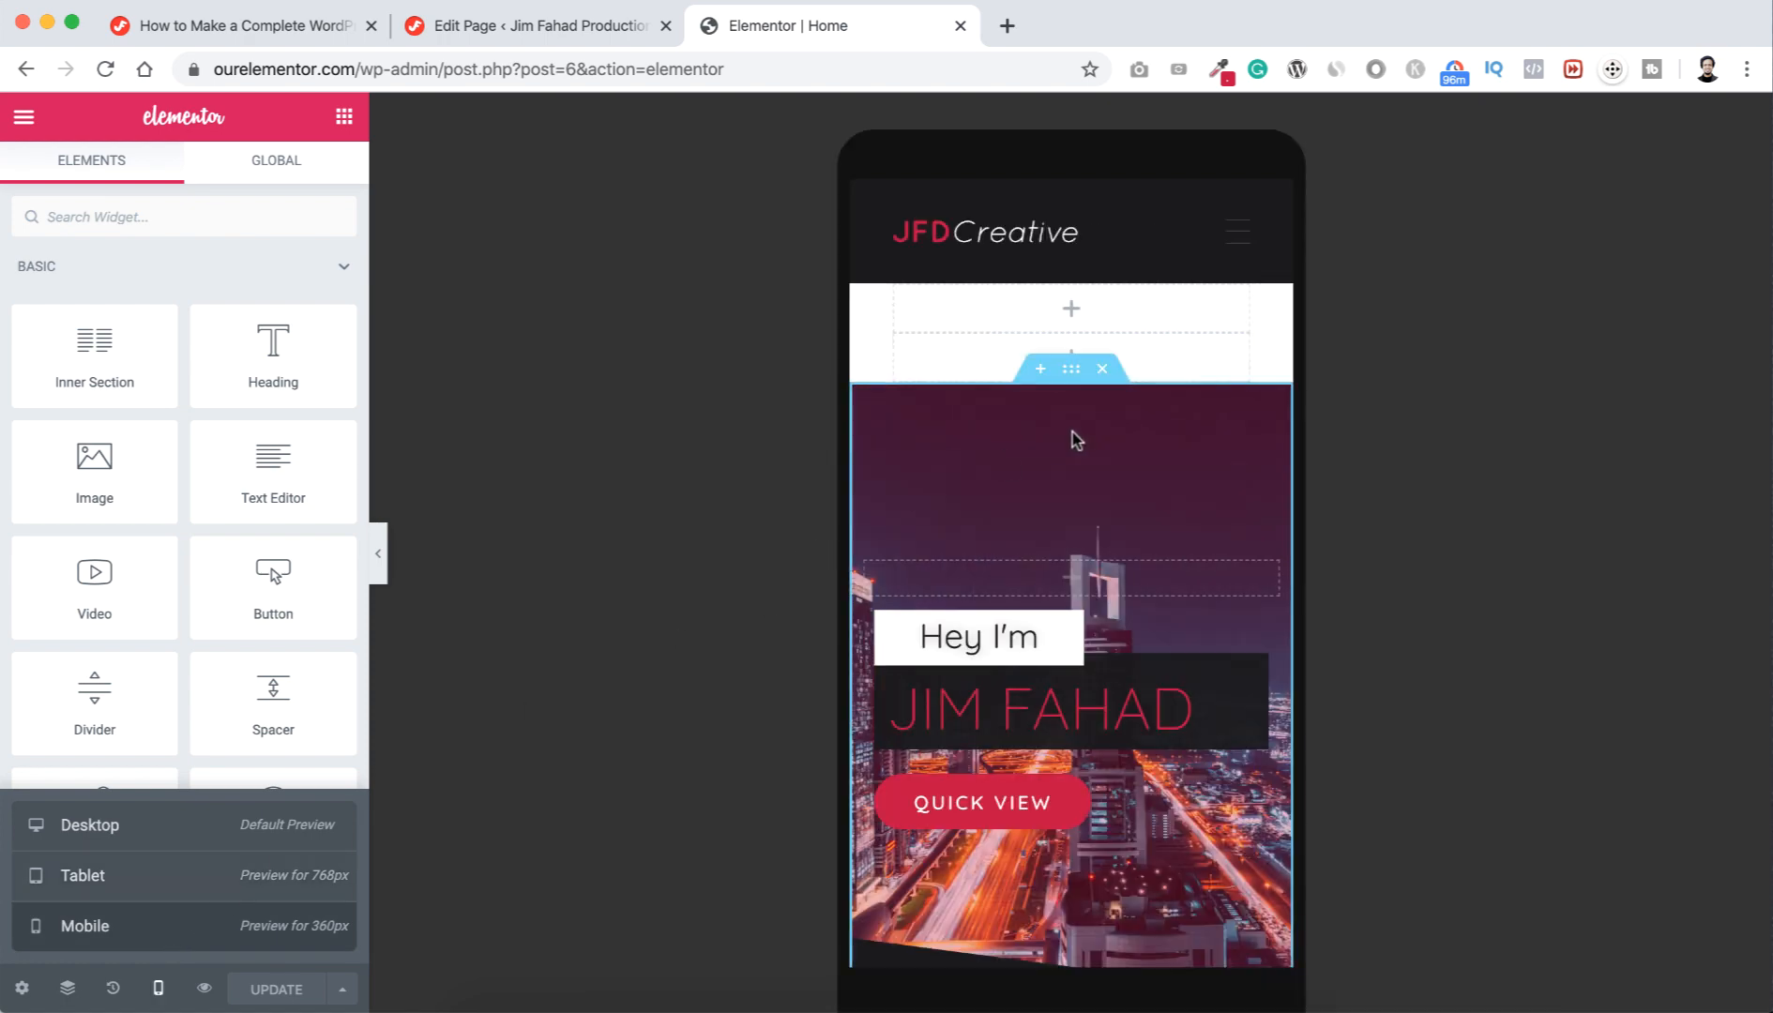
{"action": "left_click", "coordinate": [1239, 232]}
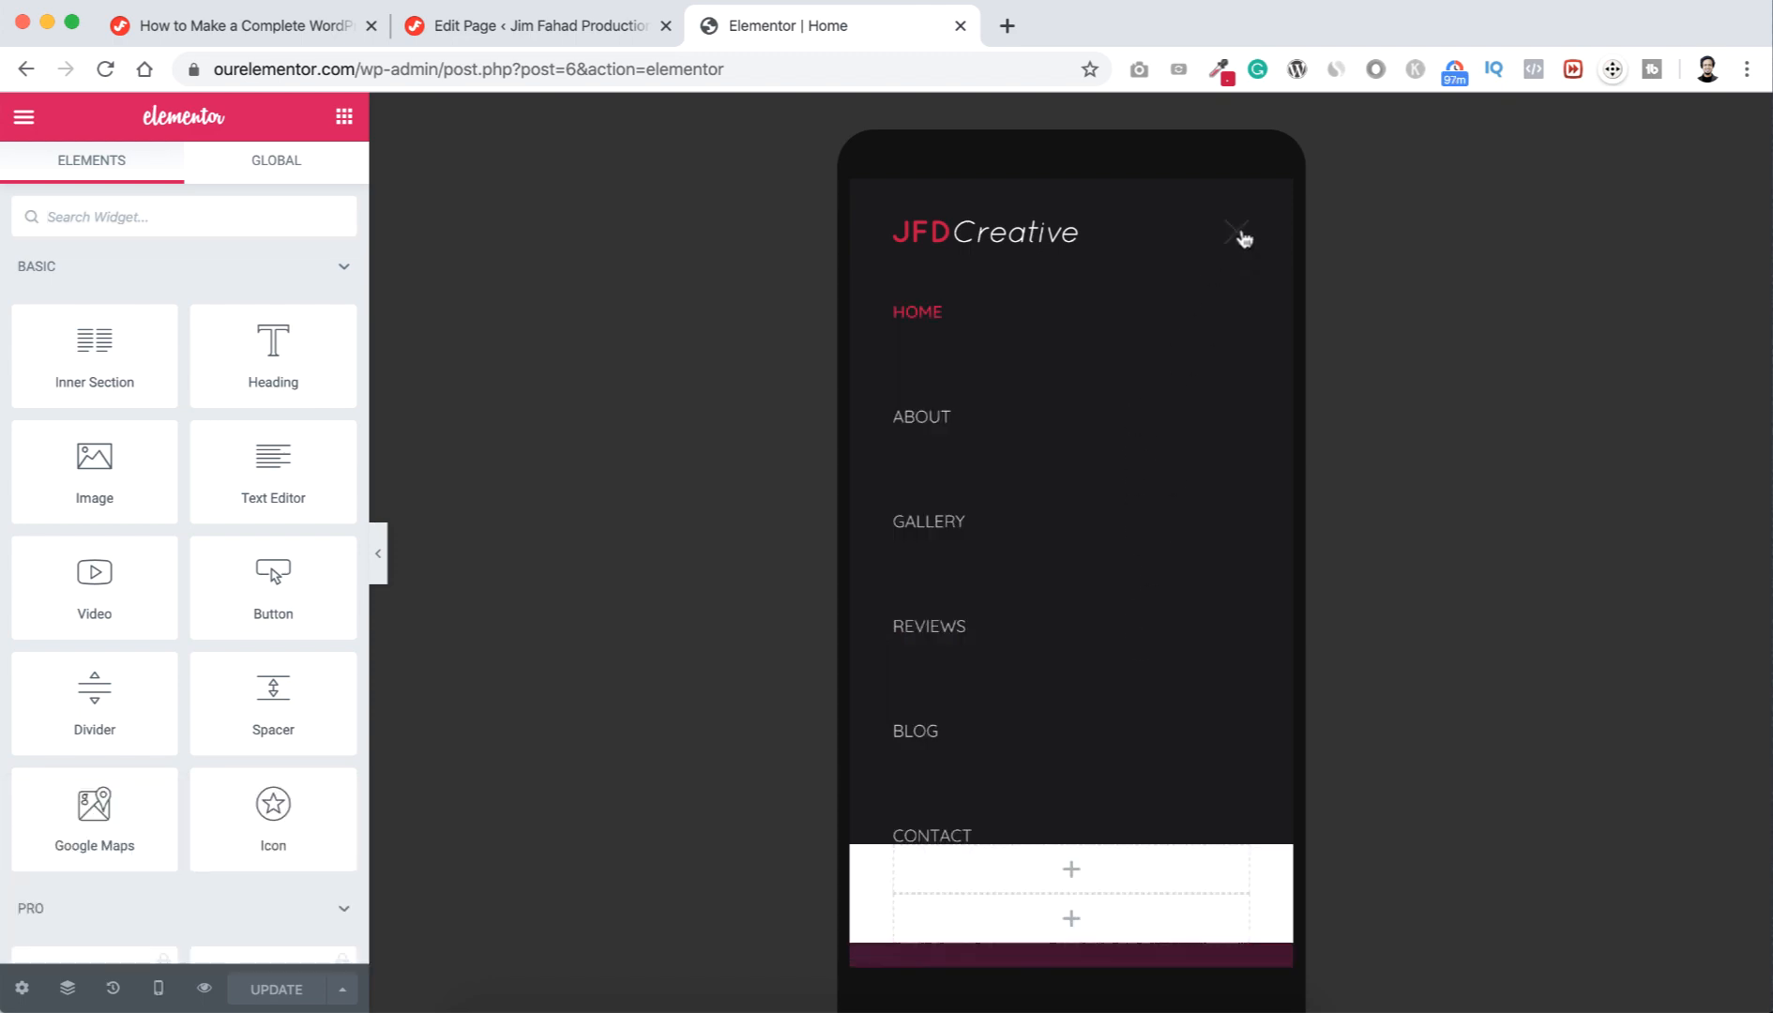
{"action": "left_click", "coordinate": [1239, 233]}
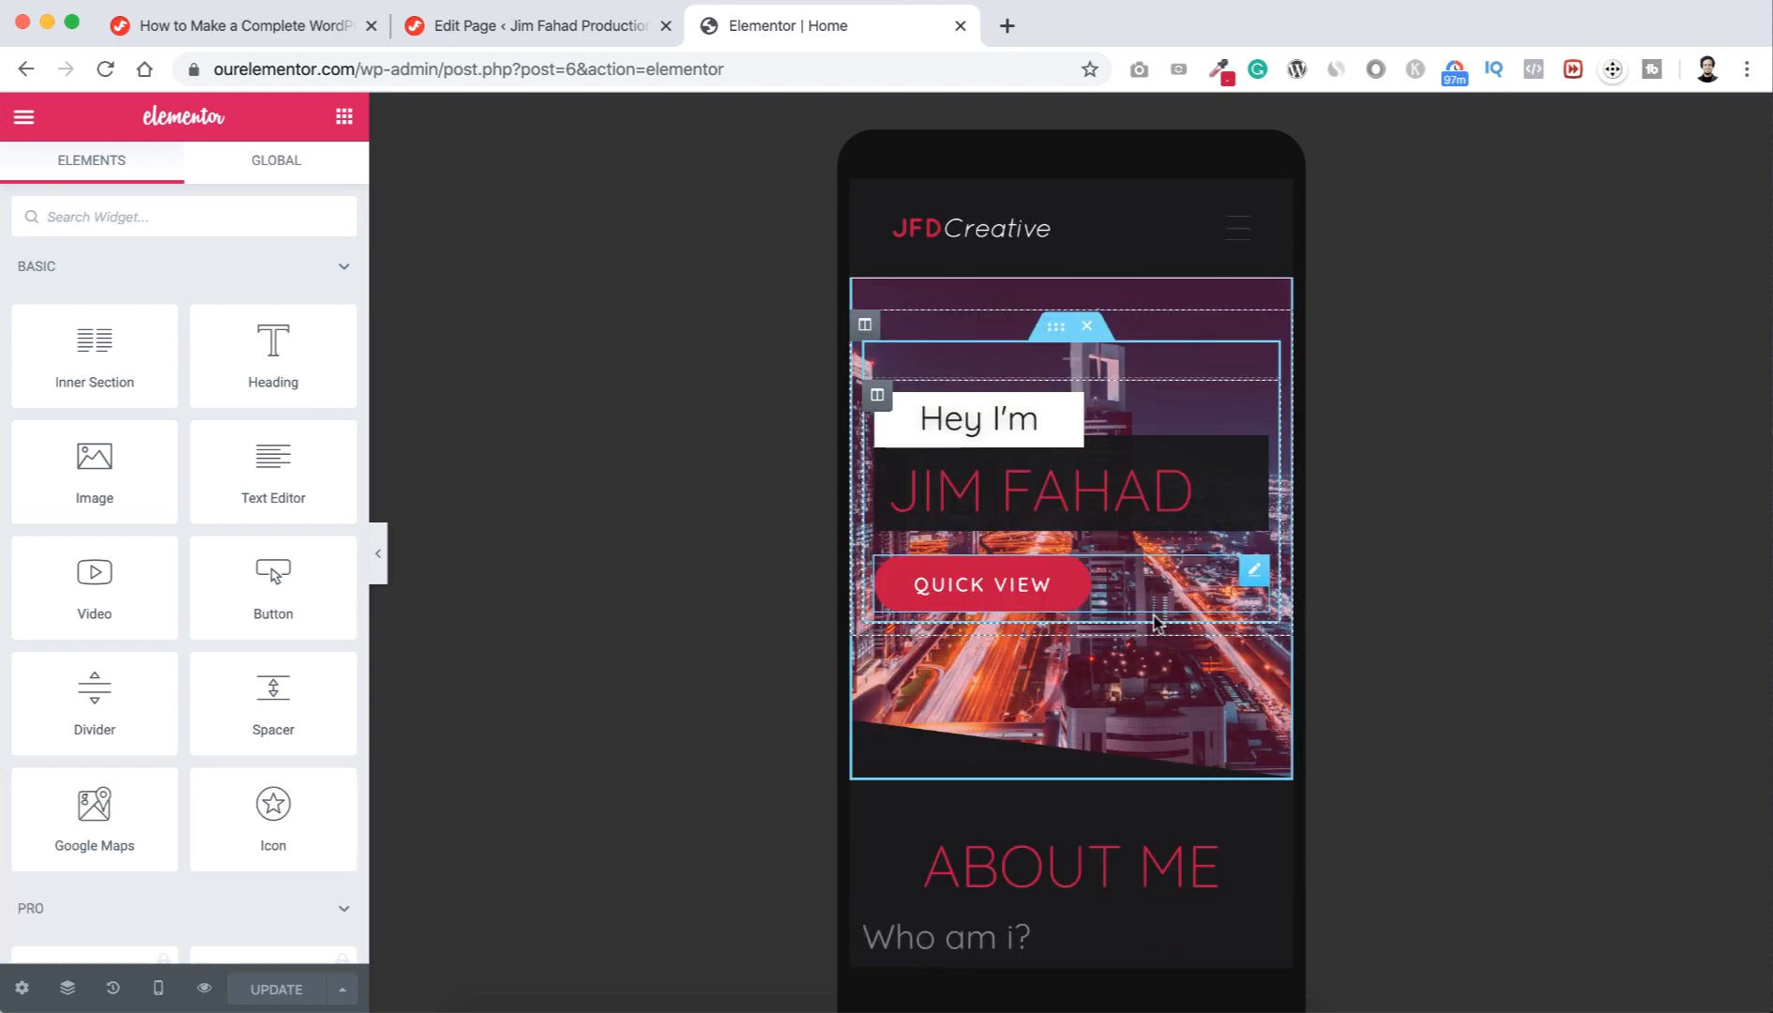
Step: Examine the Home page's mobile layout from the hero through every section to the footer, and go back up to the recent posts
{"action": "scroll", "coordinate": [1135, 718], "scroll_direction": "down", "scroll_amount": 5}
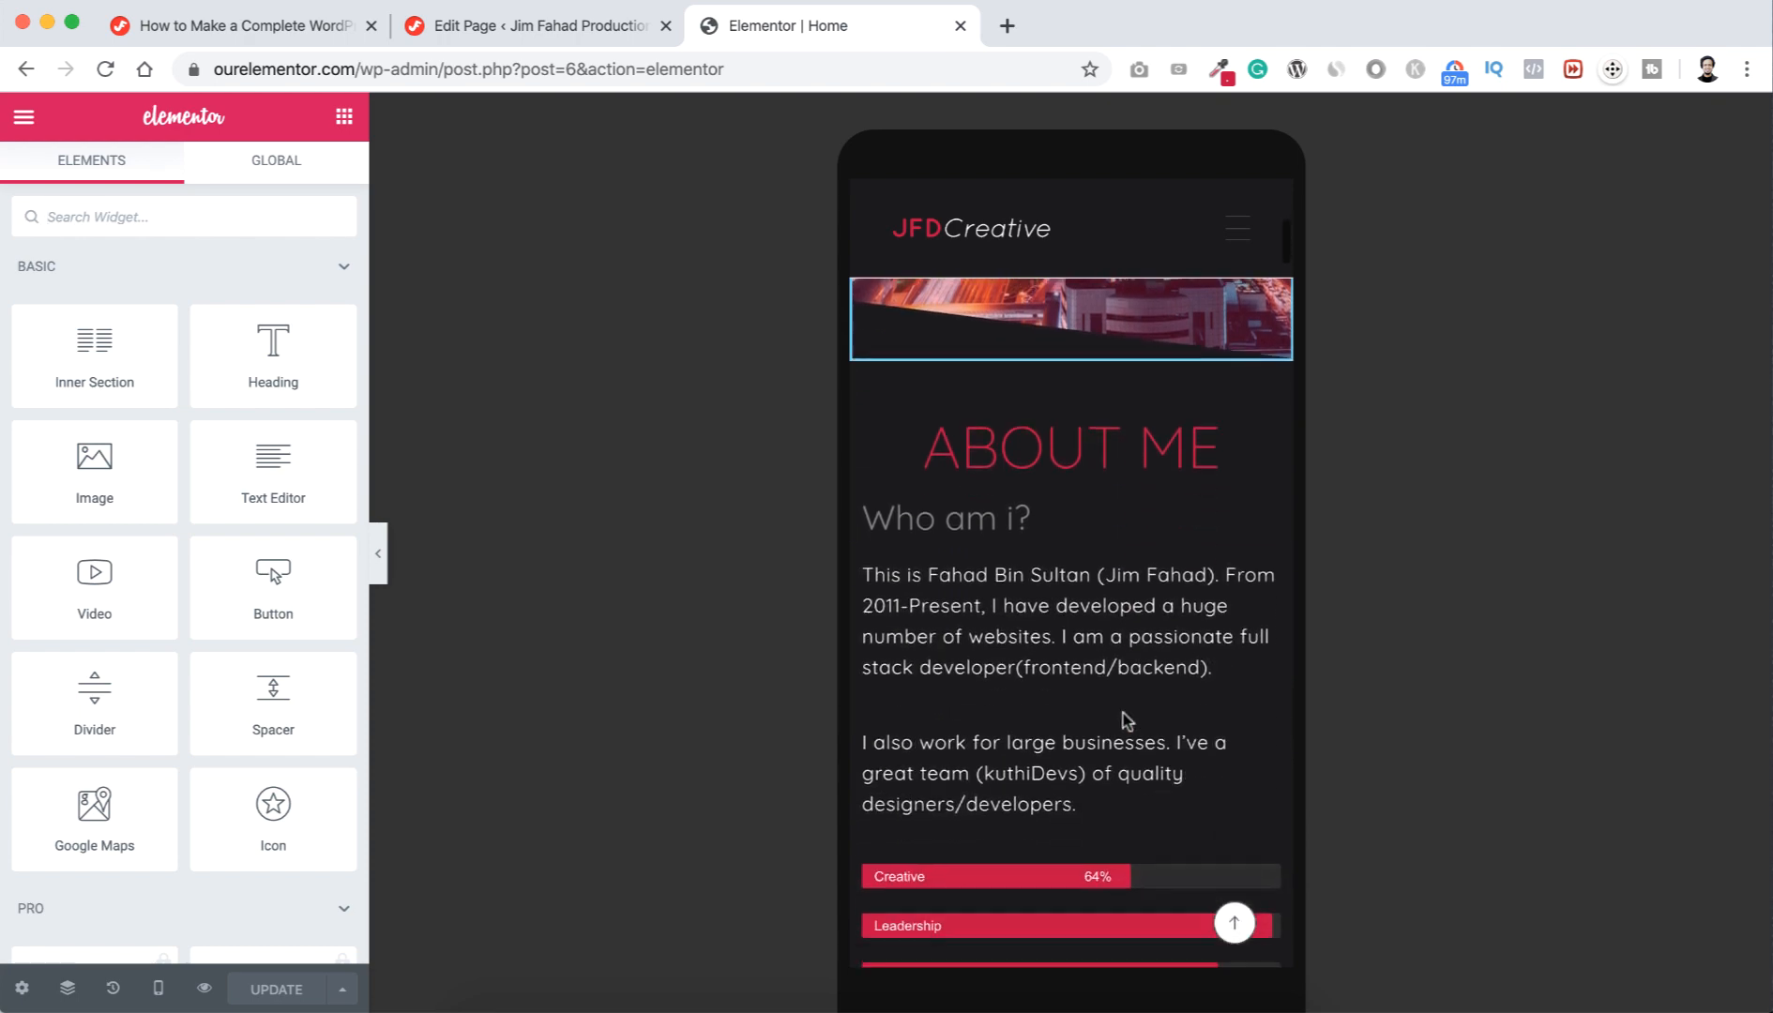
{"action": "scroll", "coordinate": [1126, 721], "scroll_direction": "down", "scroll_amount": 10}
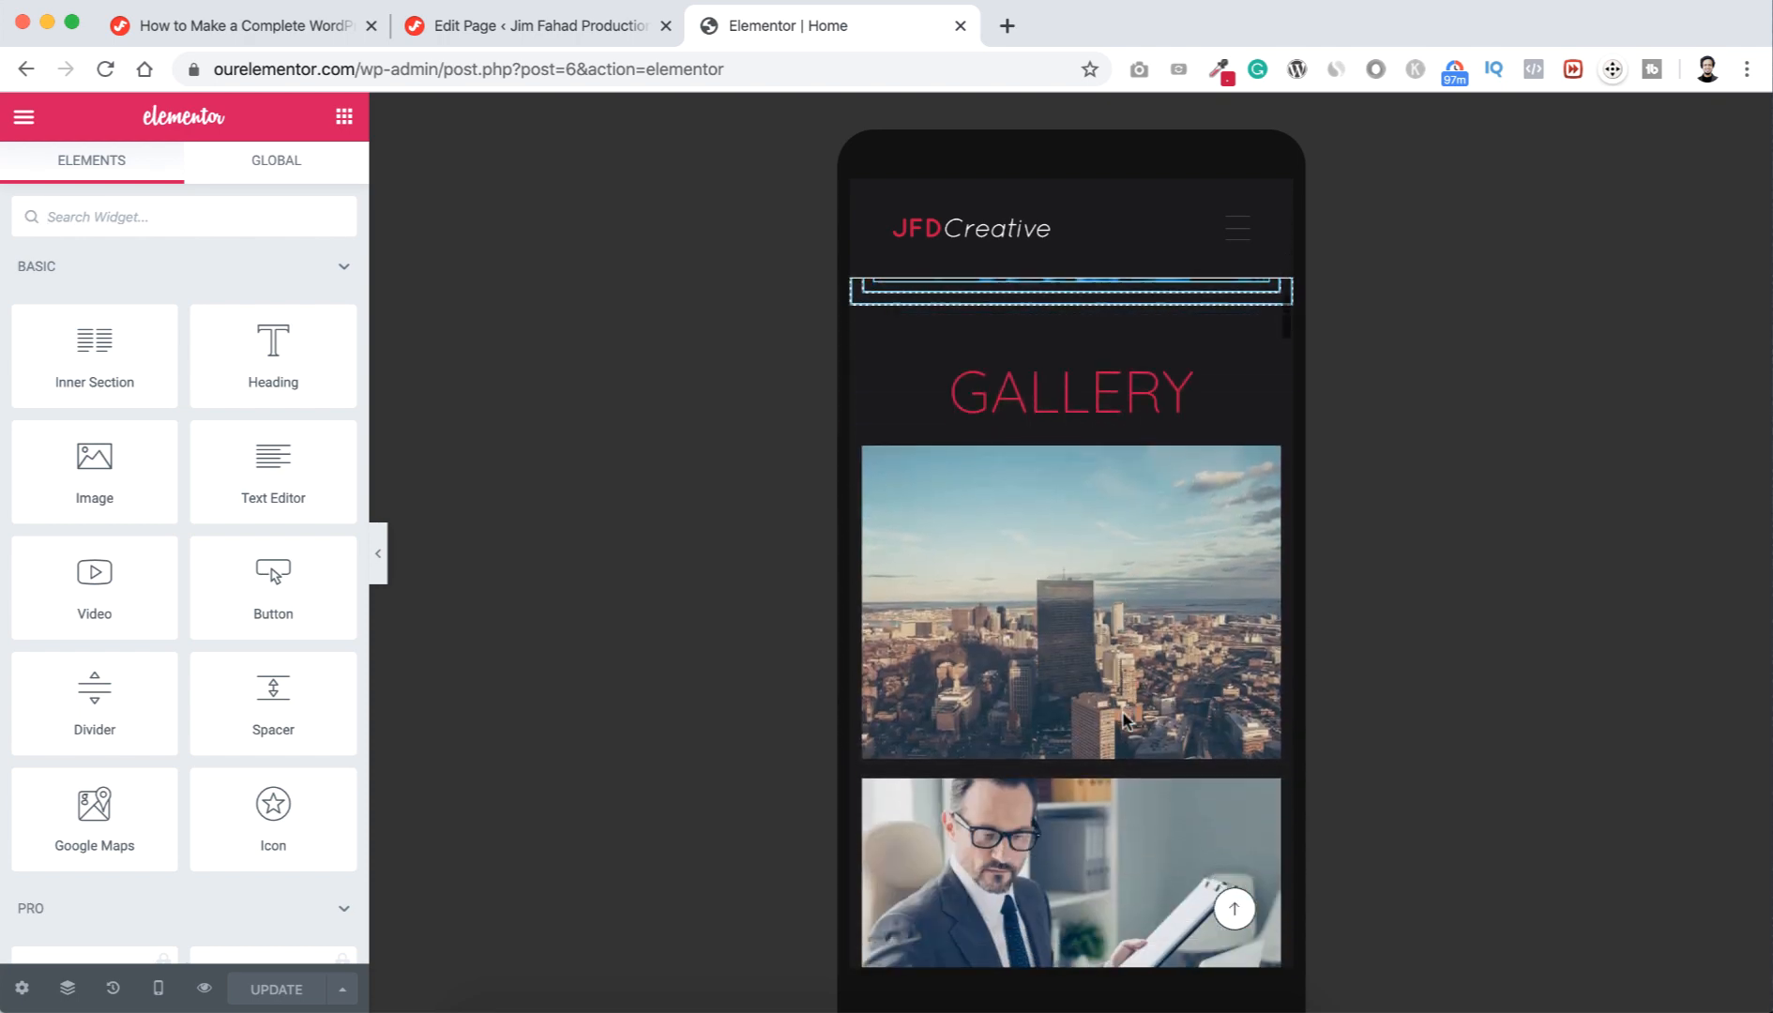
{"action": "scroll", "coordinate": [1126, 723], "scroll_direction": "down", "scroll_amount": 15}
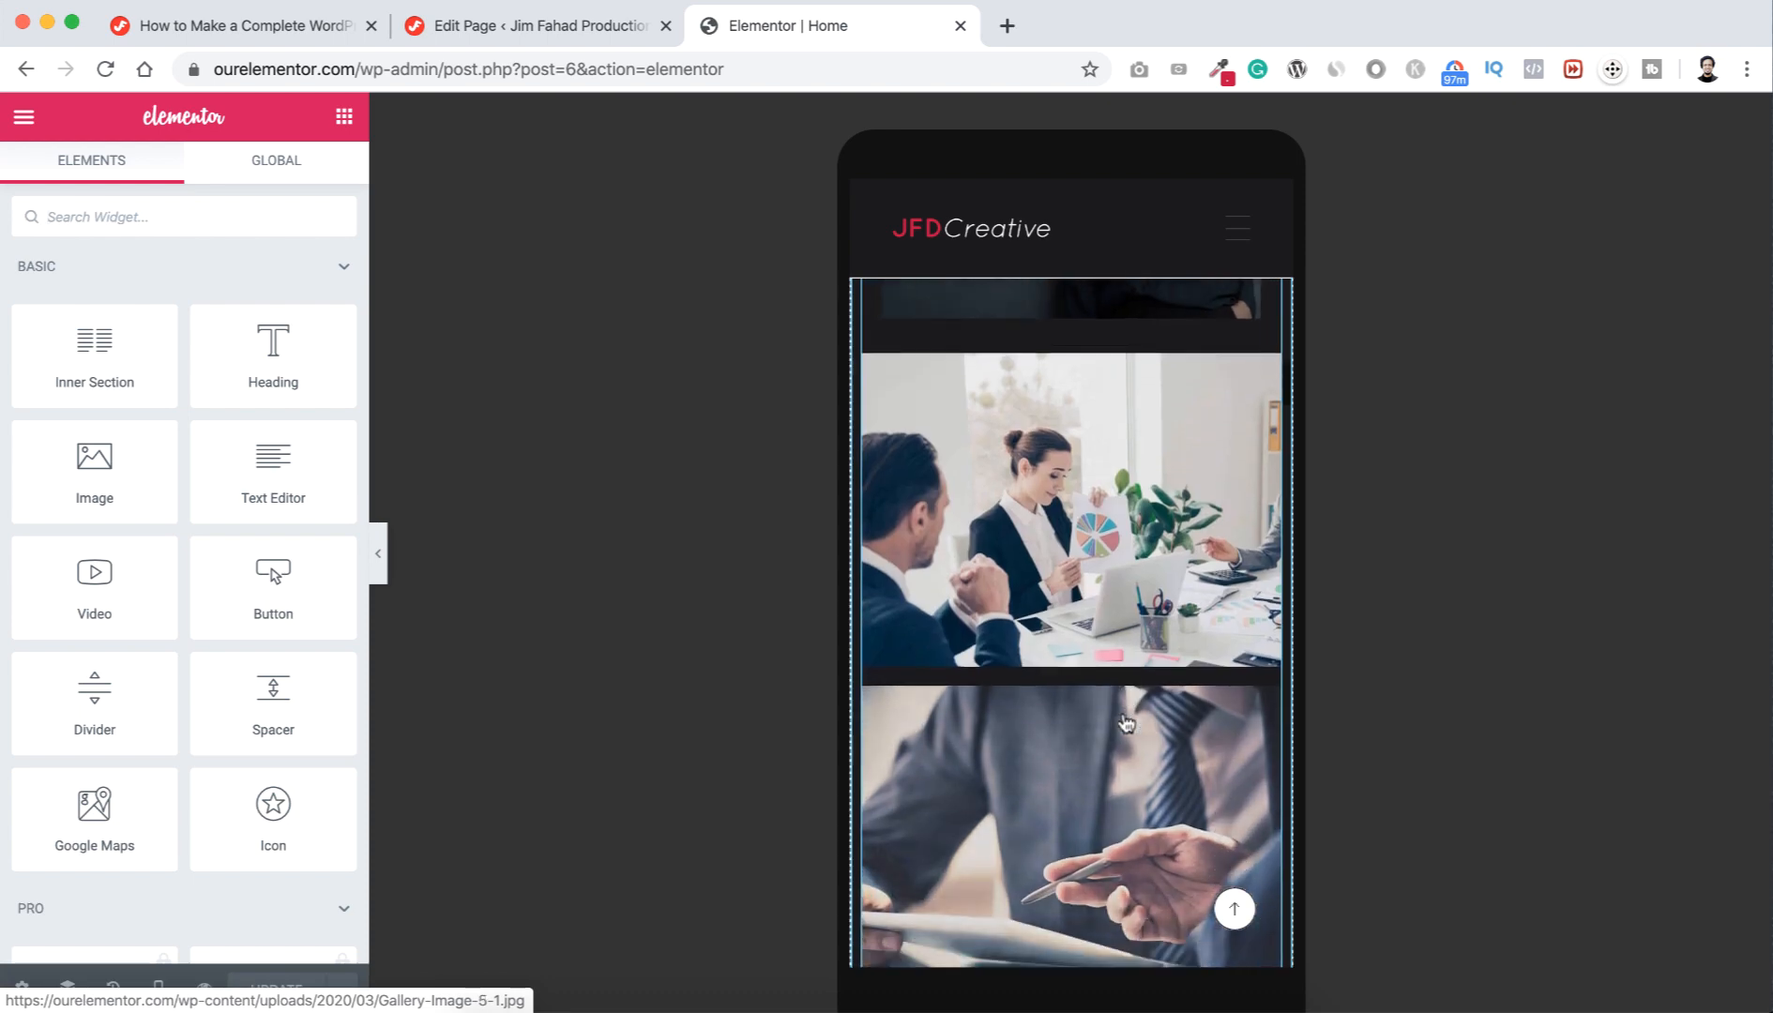
{"action": "scroll", "coordinate": [1123, 707], "scroll_direction": "down", "scroll_amount": 15}
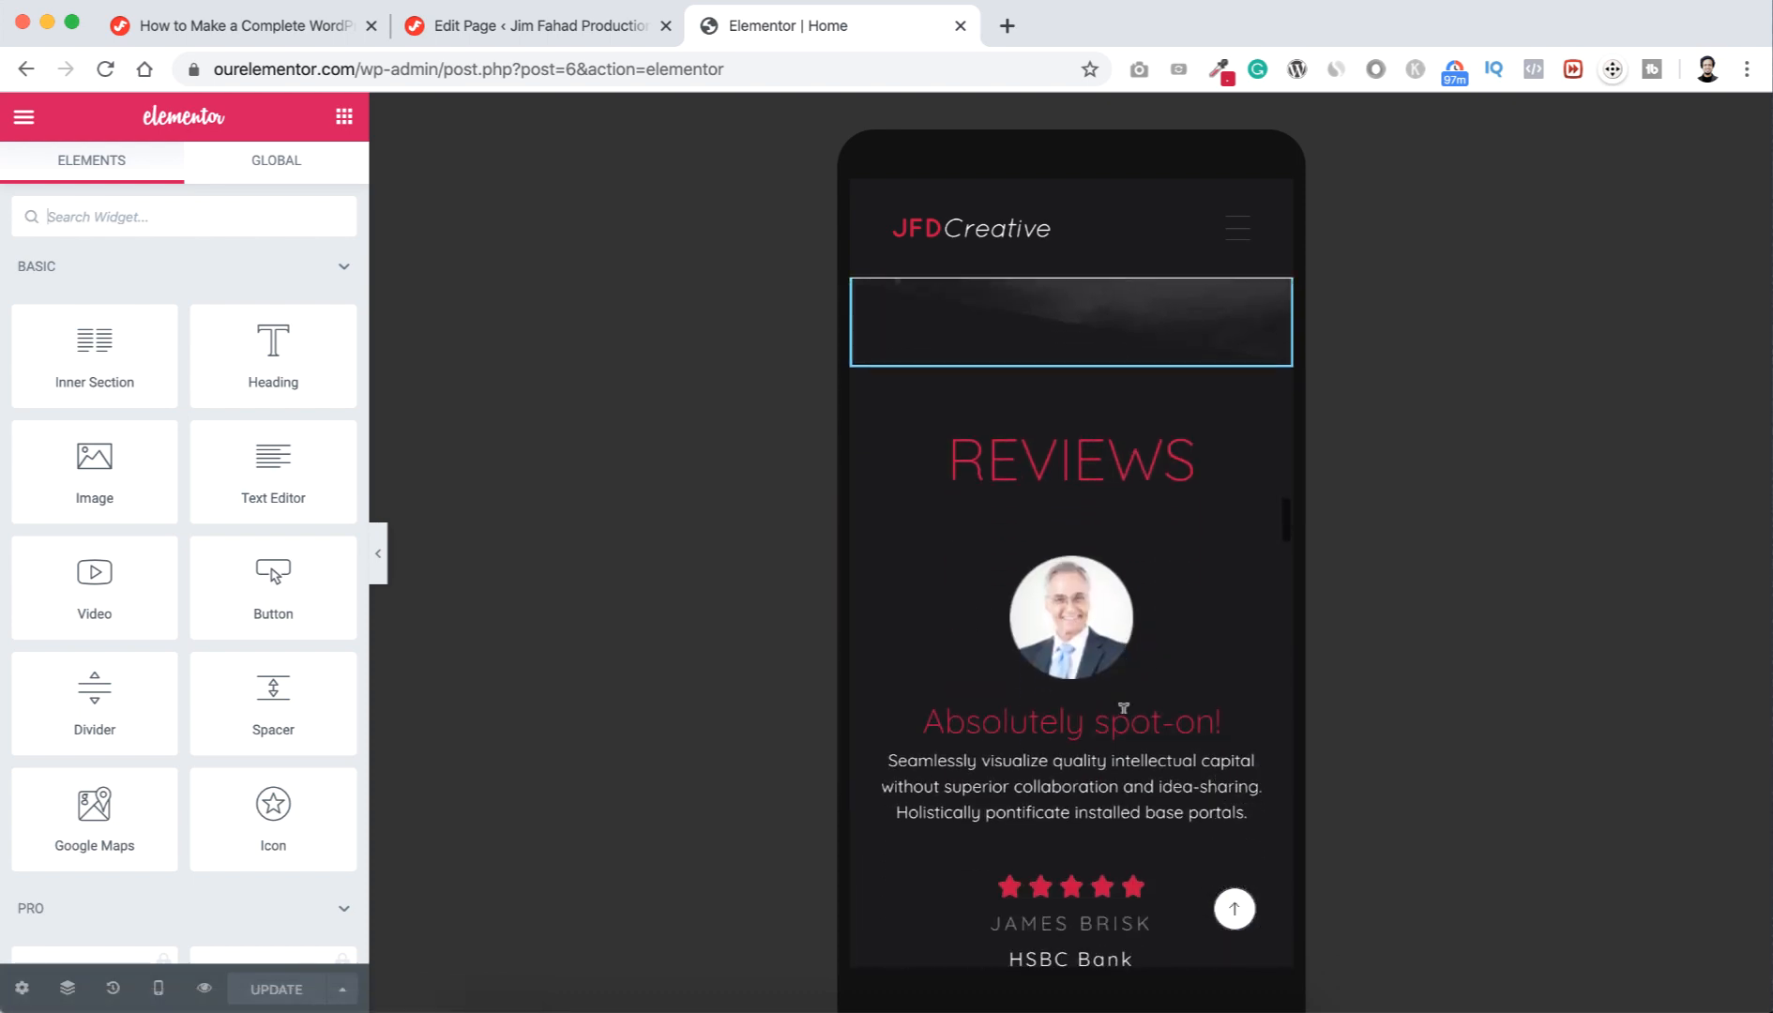
{"action": "scroll", "coordinate": [1125, 713], "scroll_direction": "down", "scroll_amount": 15}
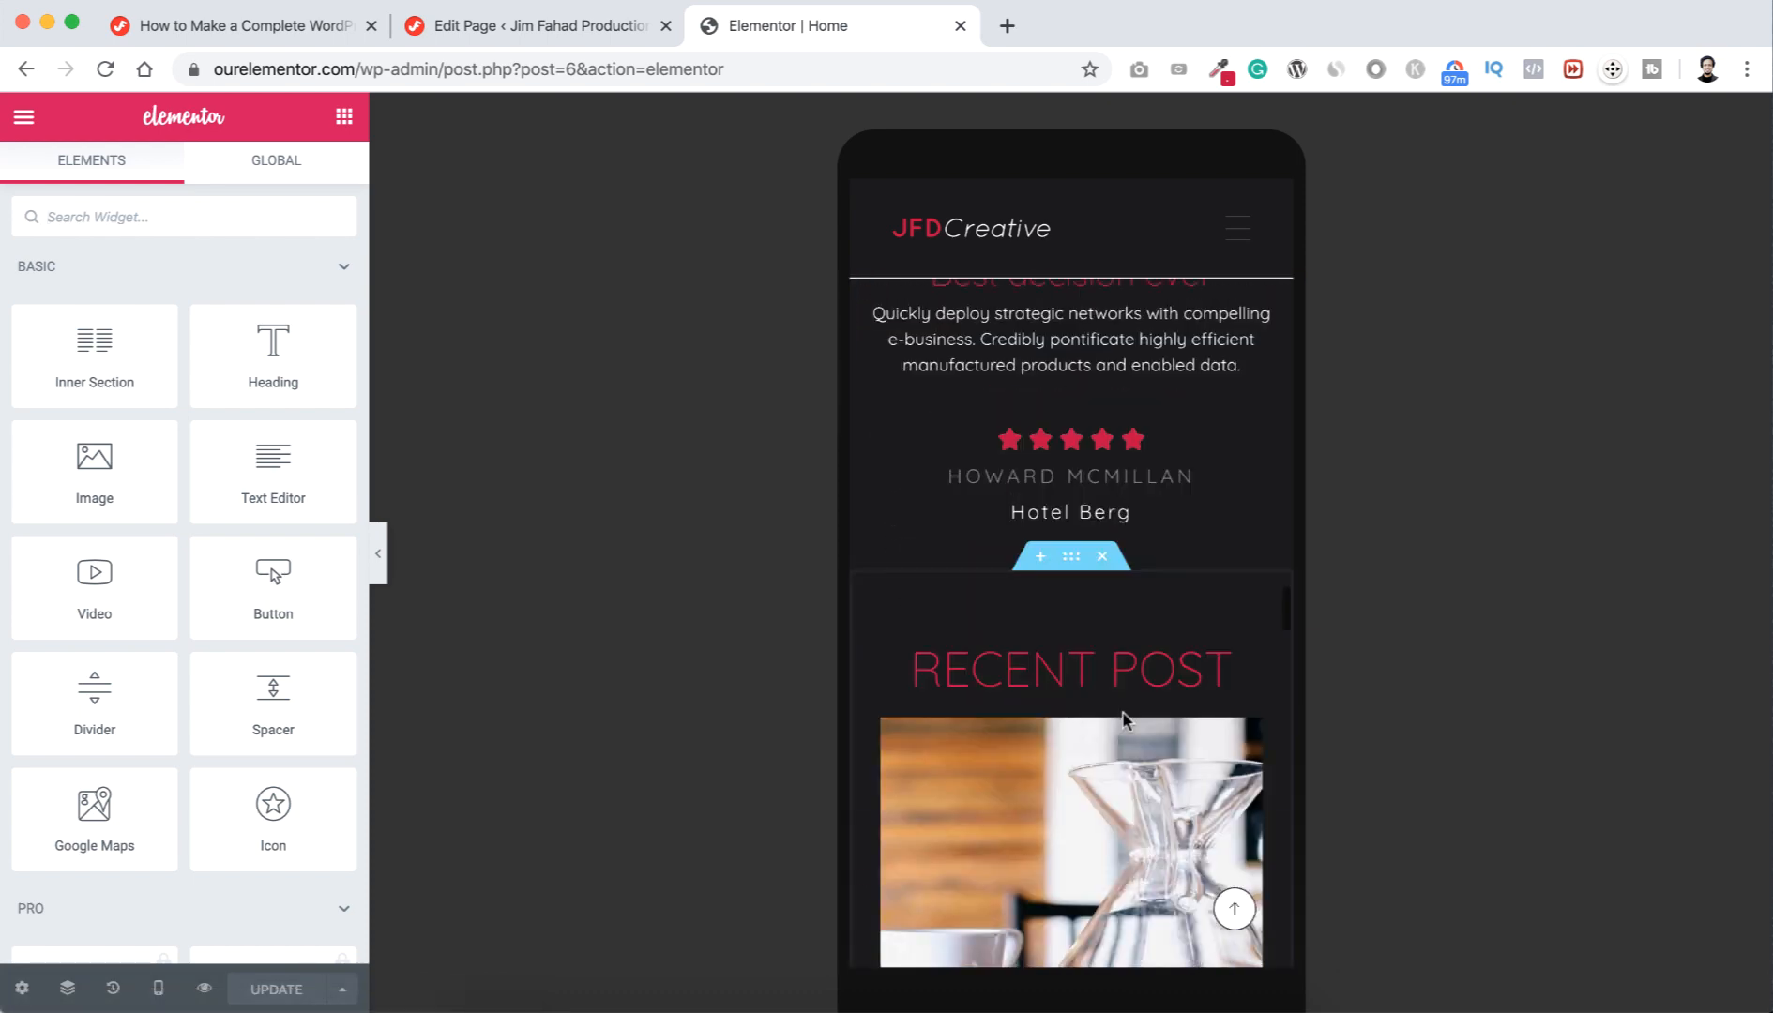
{"action": "scroll", "coordinate": [1126, 721], "scroll_direction": "down", "scroll_amount": 15}
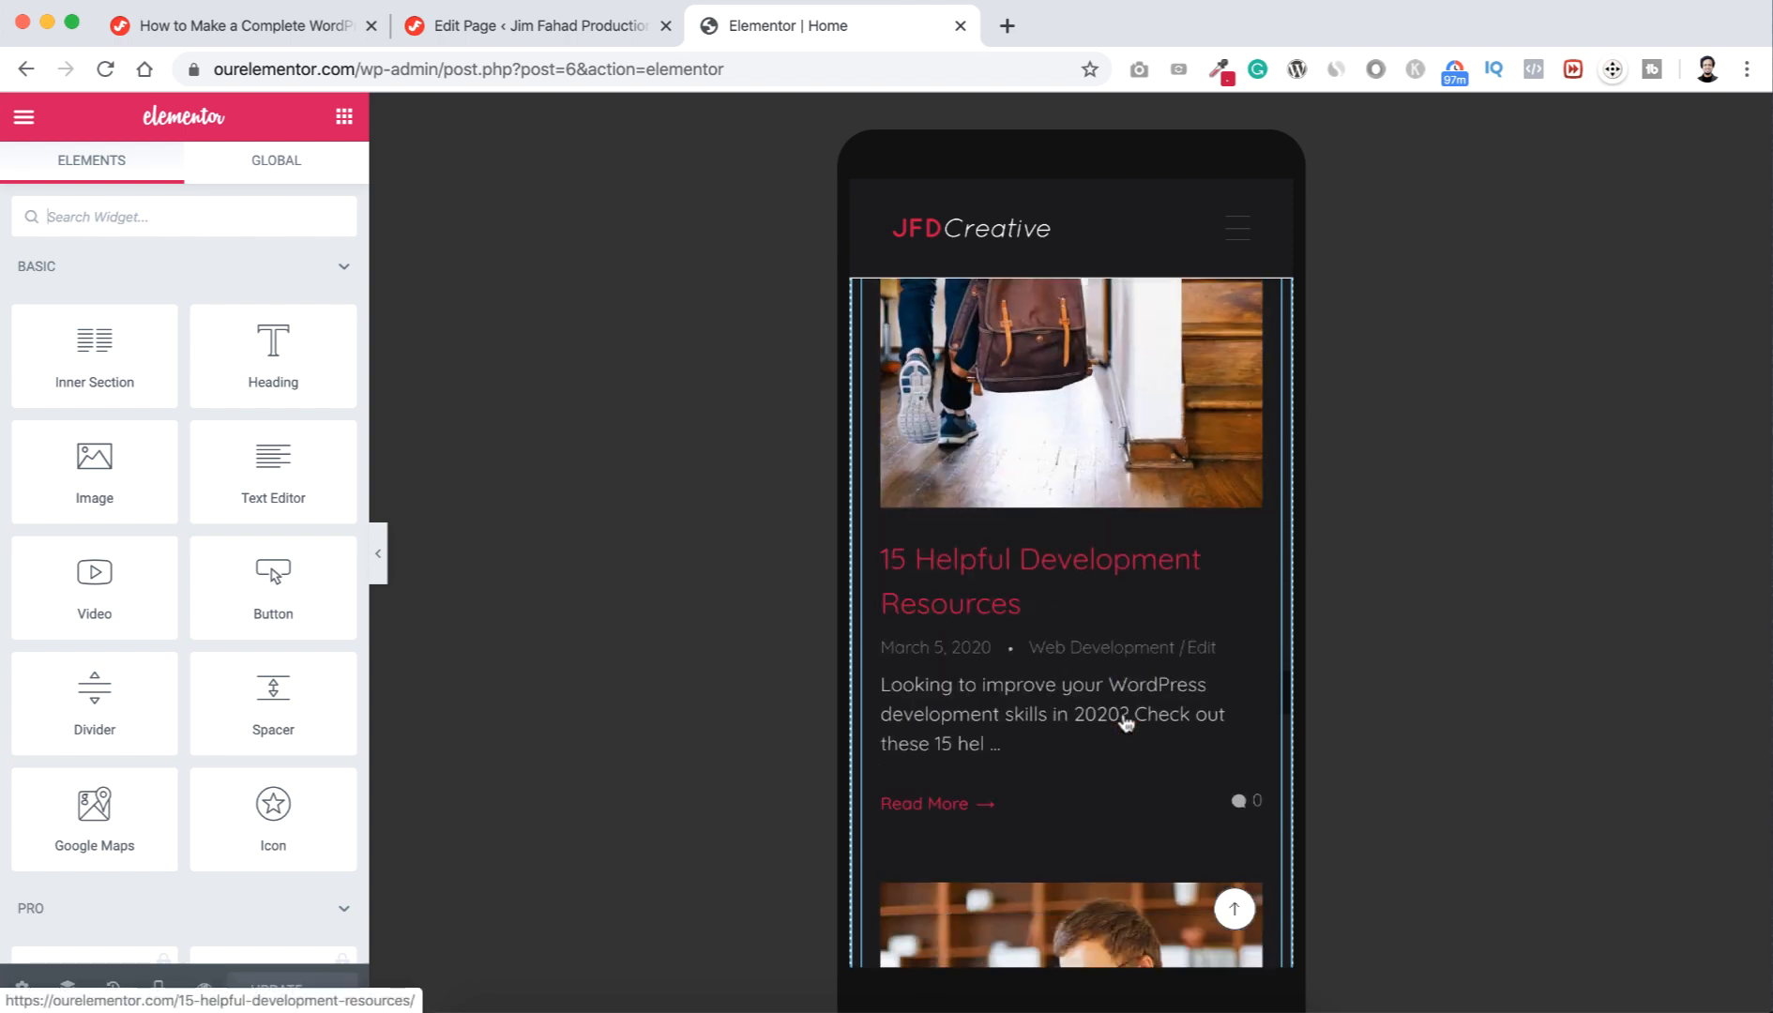
{"action": "scroll", "coordinate": [1127, 722], "scroll_direction": "down", "scroll_amount": 15}
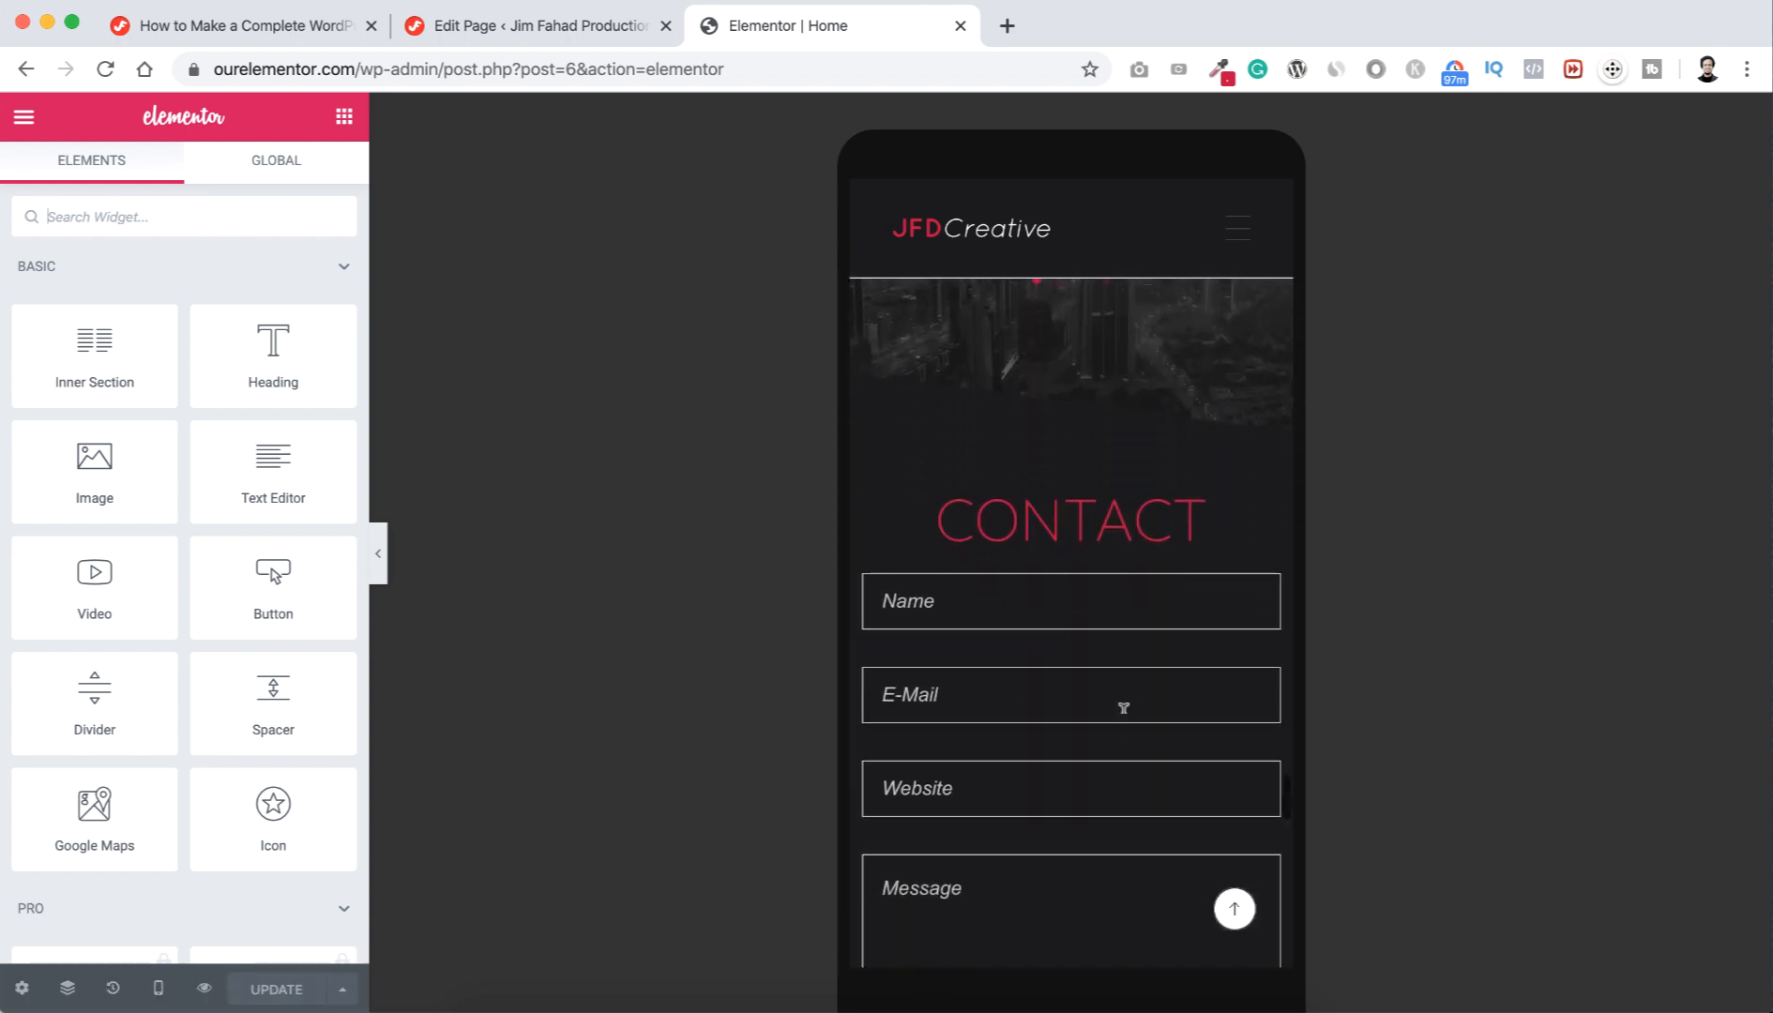
{"action": "scroll", "coordinate": [1123, 719], "scroll_direction": "down", "scroll_amount": 10}
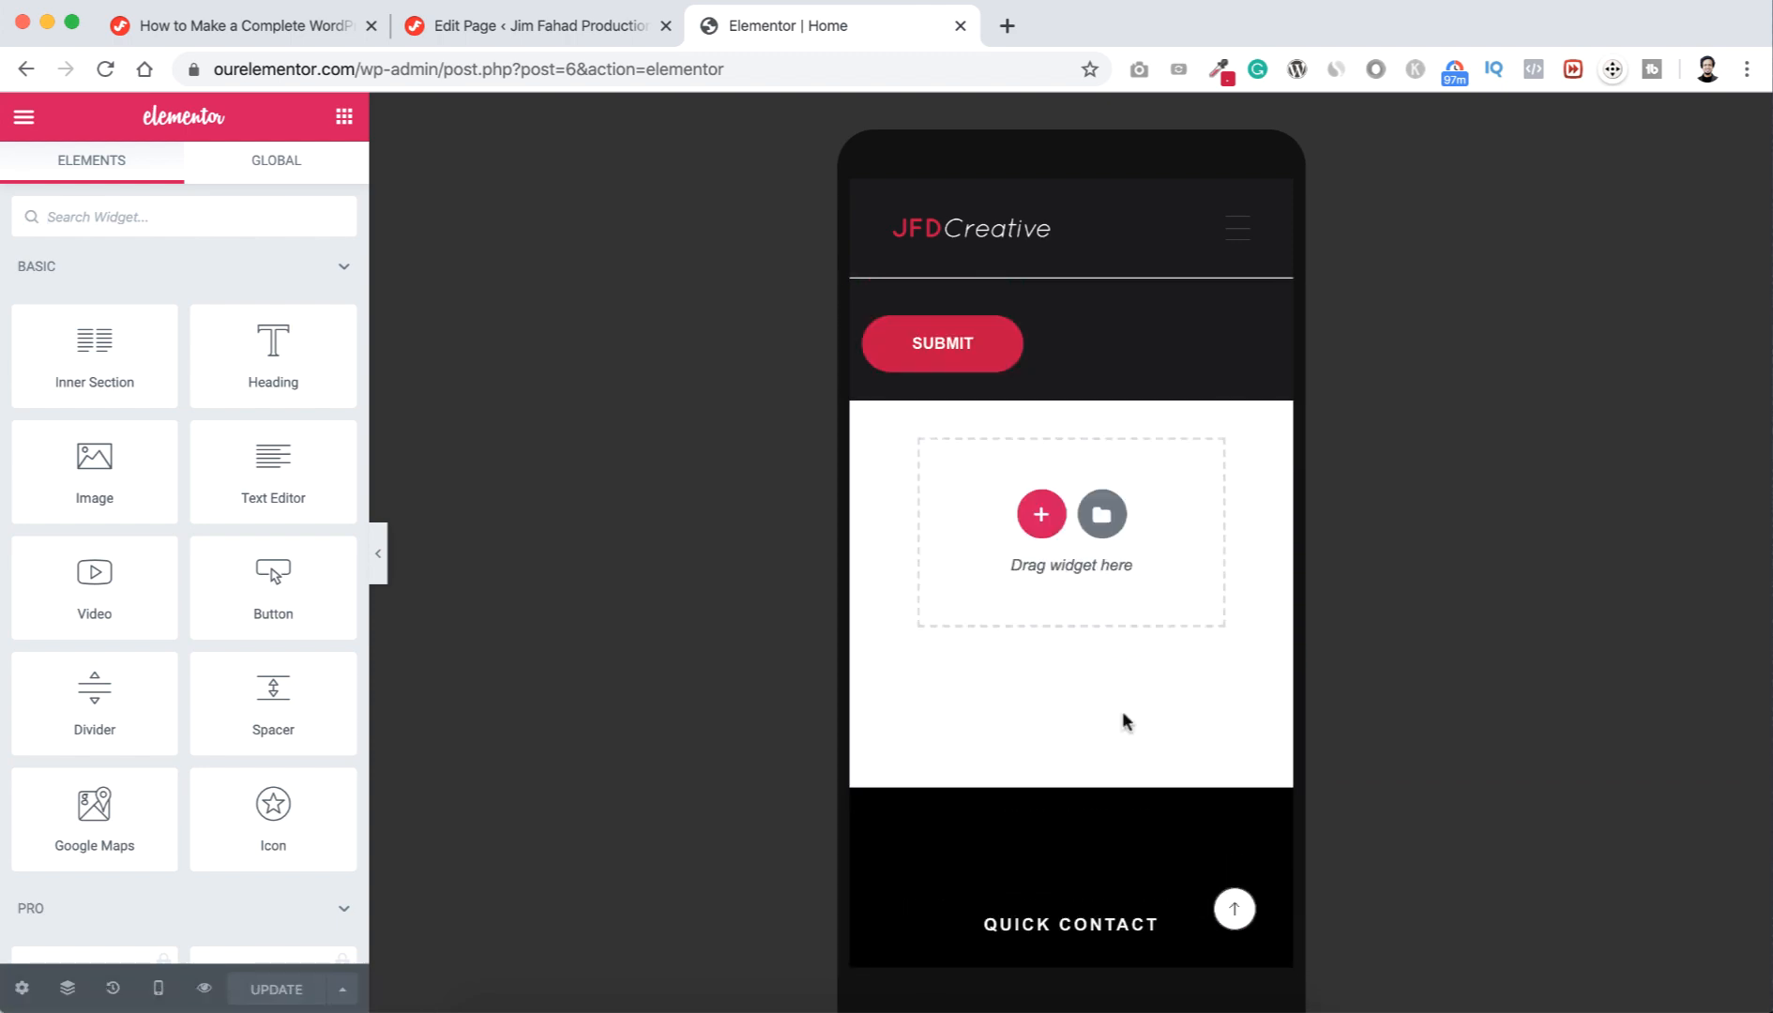
{"action": "scroll", "coordinate": [1123, 718], "scroll_direction": "down", "scroll_amount": 8}
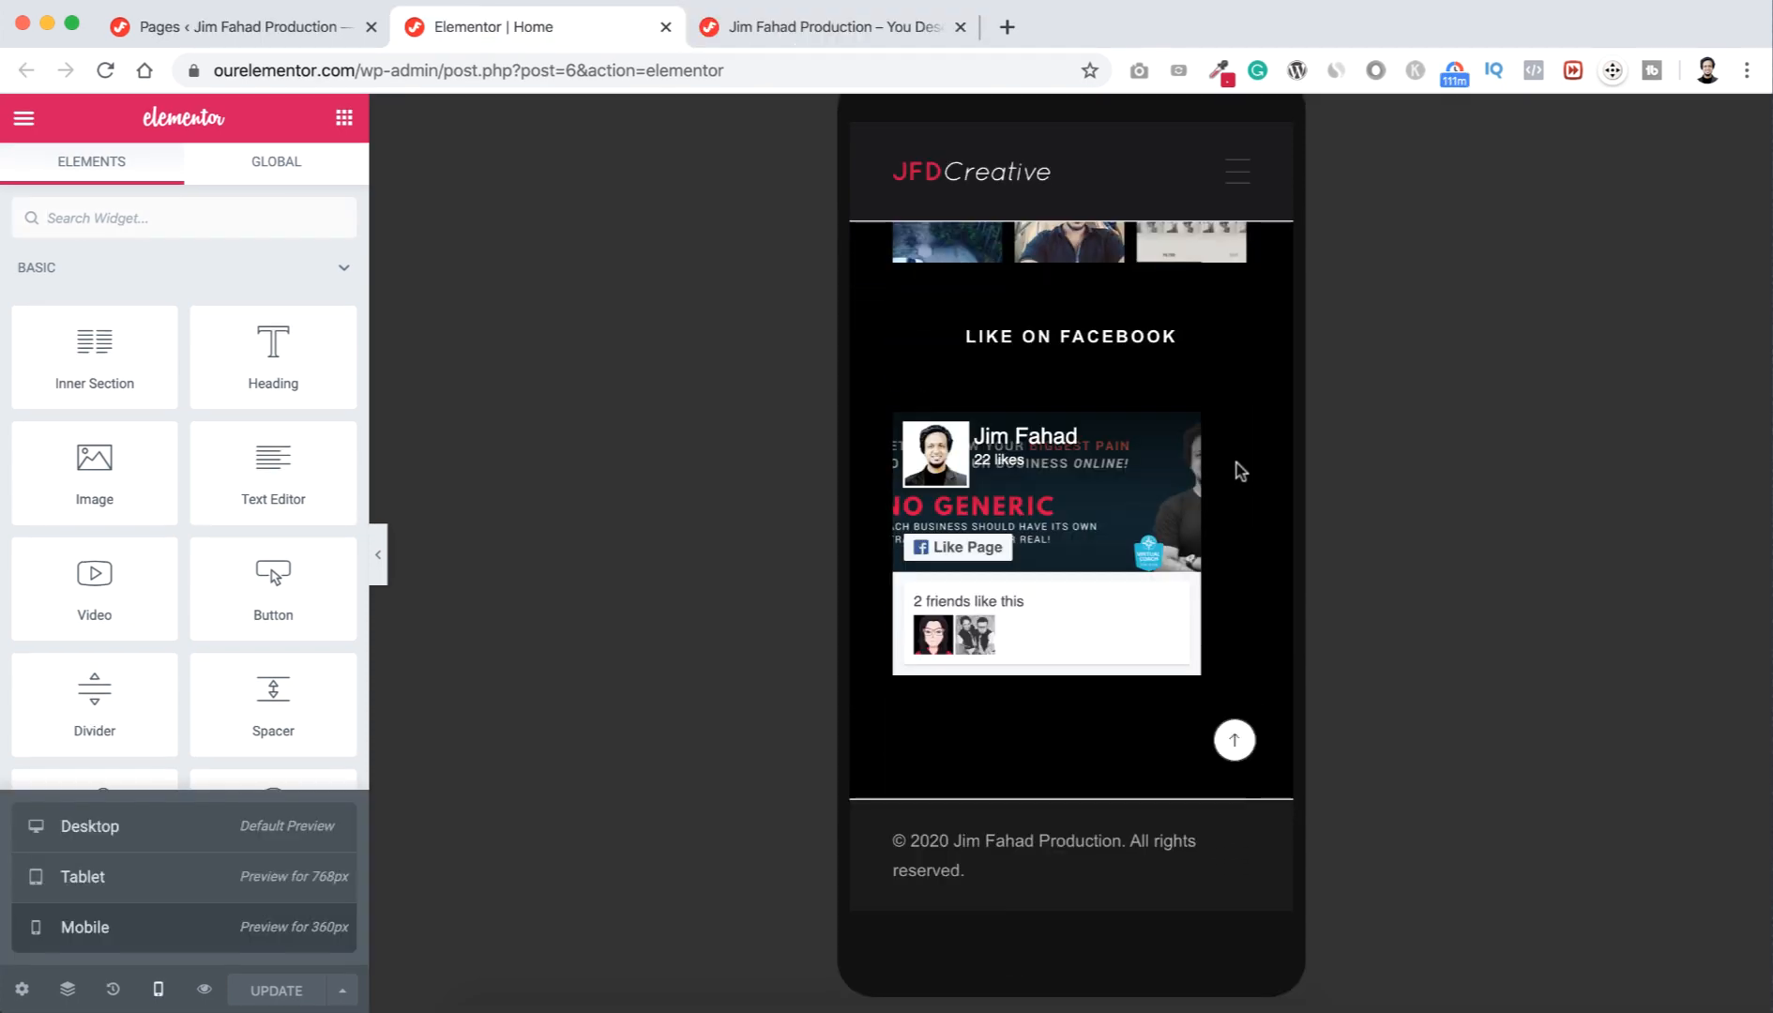
{"action": "scroll", "coordinate": [1237, 462], "scroll_direction": "up", "scroll_amount": 3}
{"action": "scroll", "coordinate": [1237, 469], "scroll_direction": "up", "scroll_amount": 18}
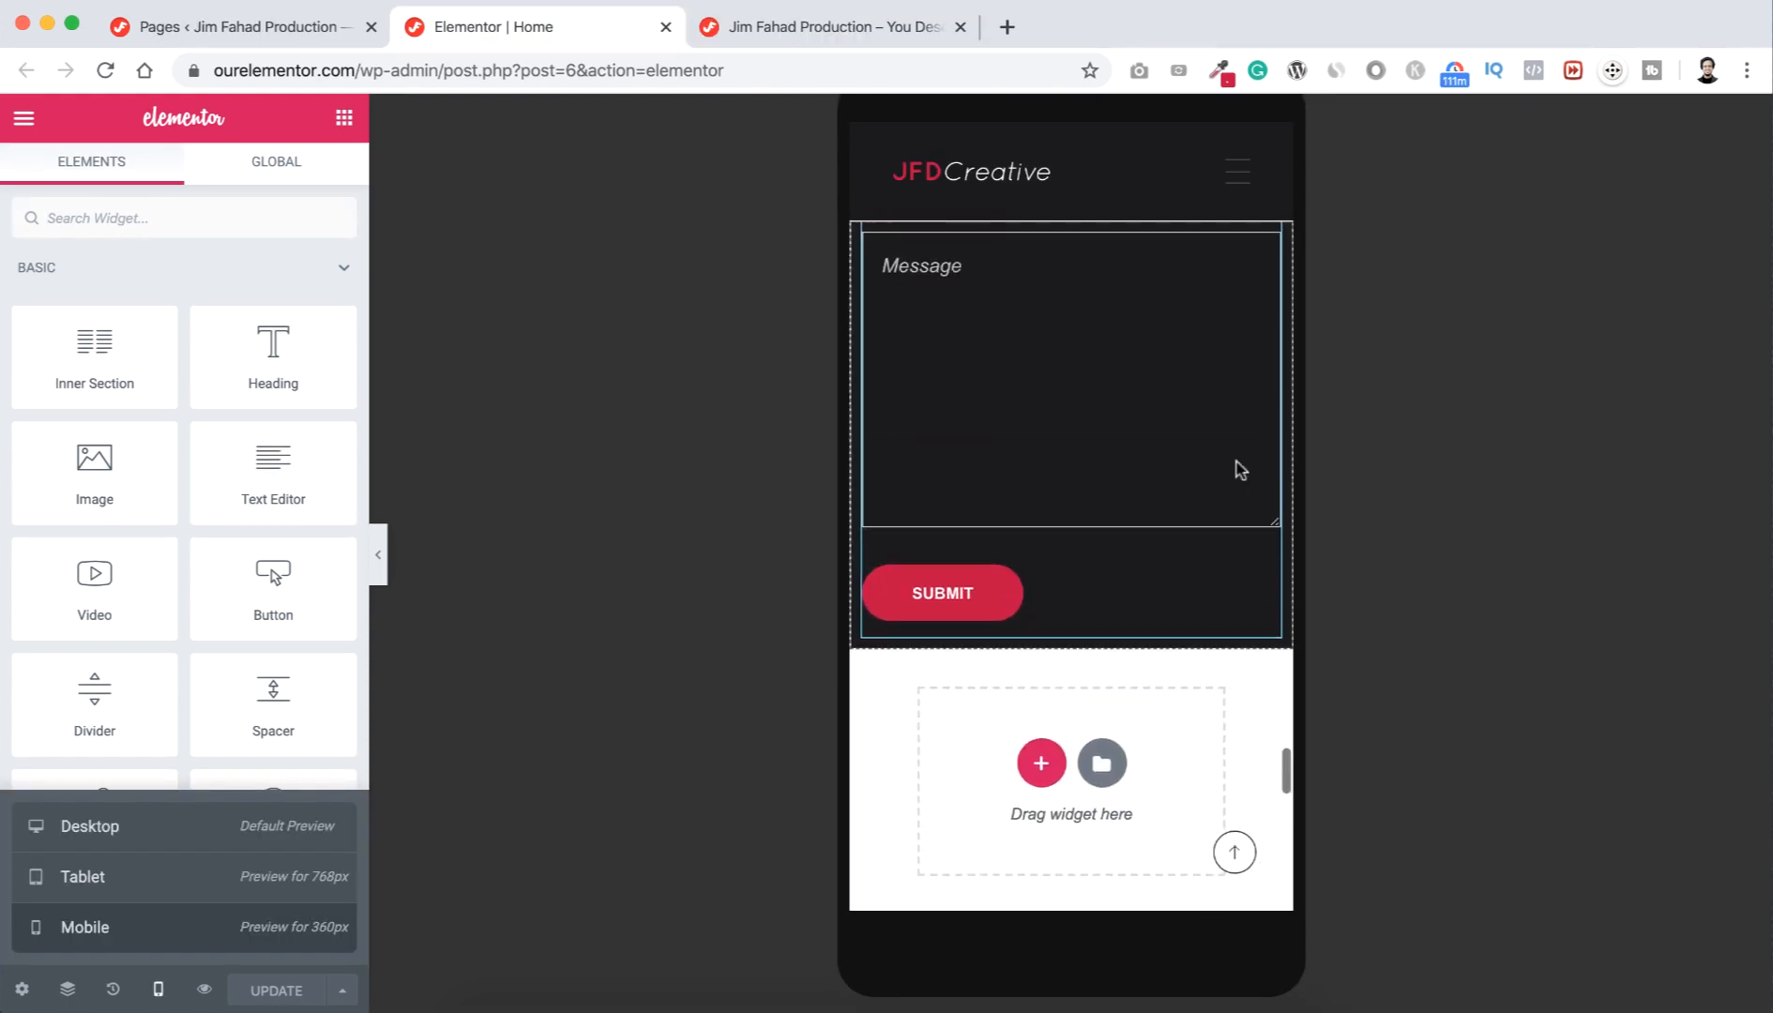
{"action": "scroll", "coordinate": [1238, 461], "scroll_direction": "up", "scroll_amount": 20}
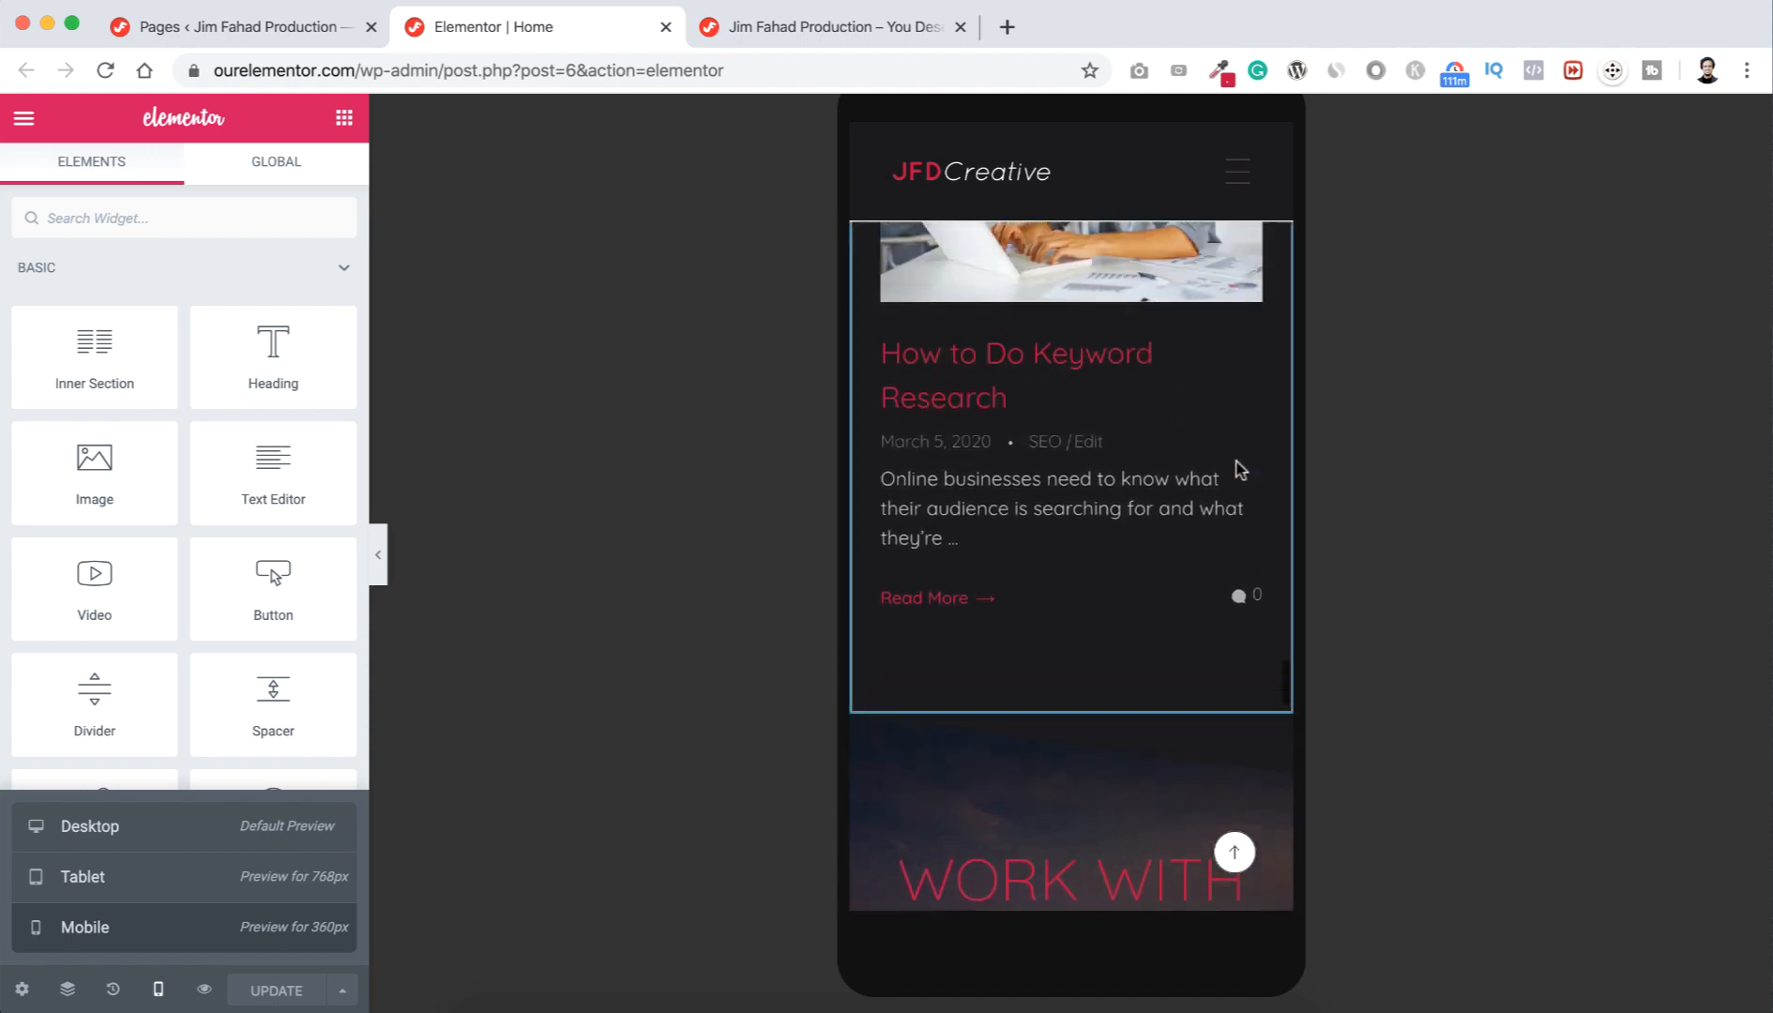
{"action": "scroll", "coordinate": [1238, 462], "scroll_direction": "up", "scroll_amount": 5}
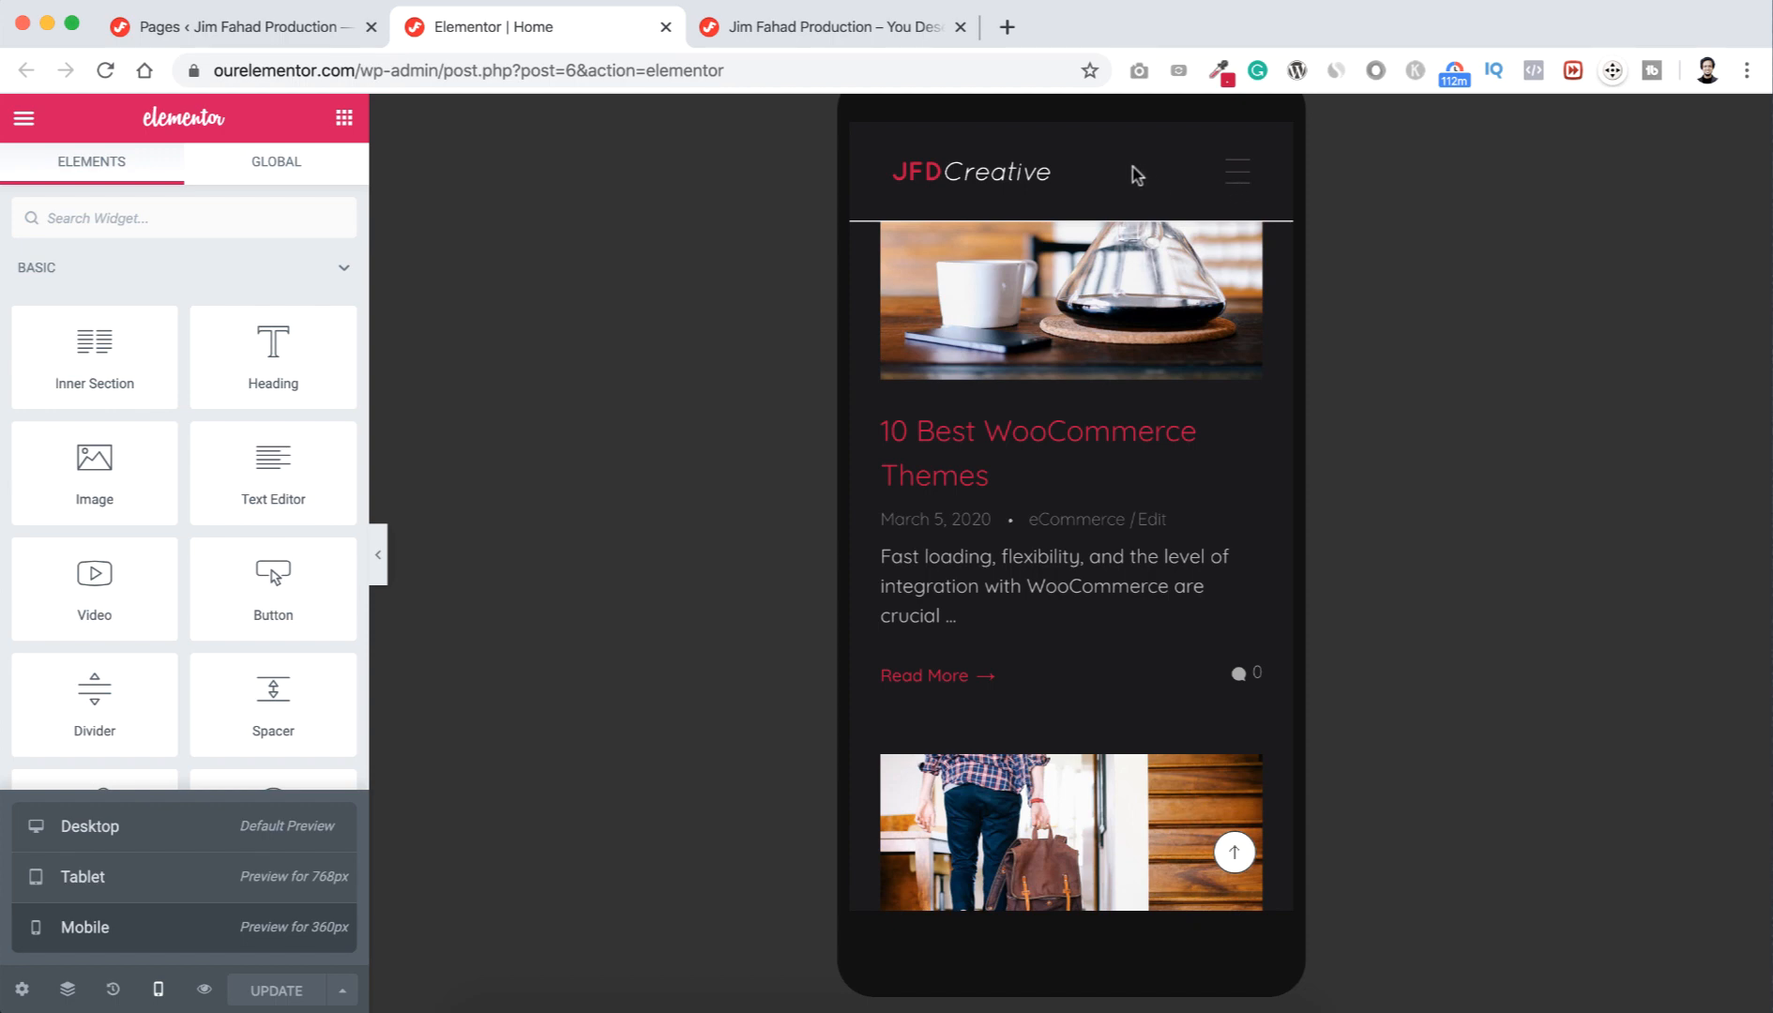
Step: Open the live site in the Customizer with the mobile preview and go to the header's Burger Menu settings
{"action": "left_click", "coordinate": [864, 26]}
{"action": "scroll", "coordinate": [733, 380], "scroll_direction": "down", "scroll_amount": 3}
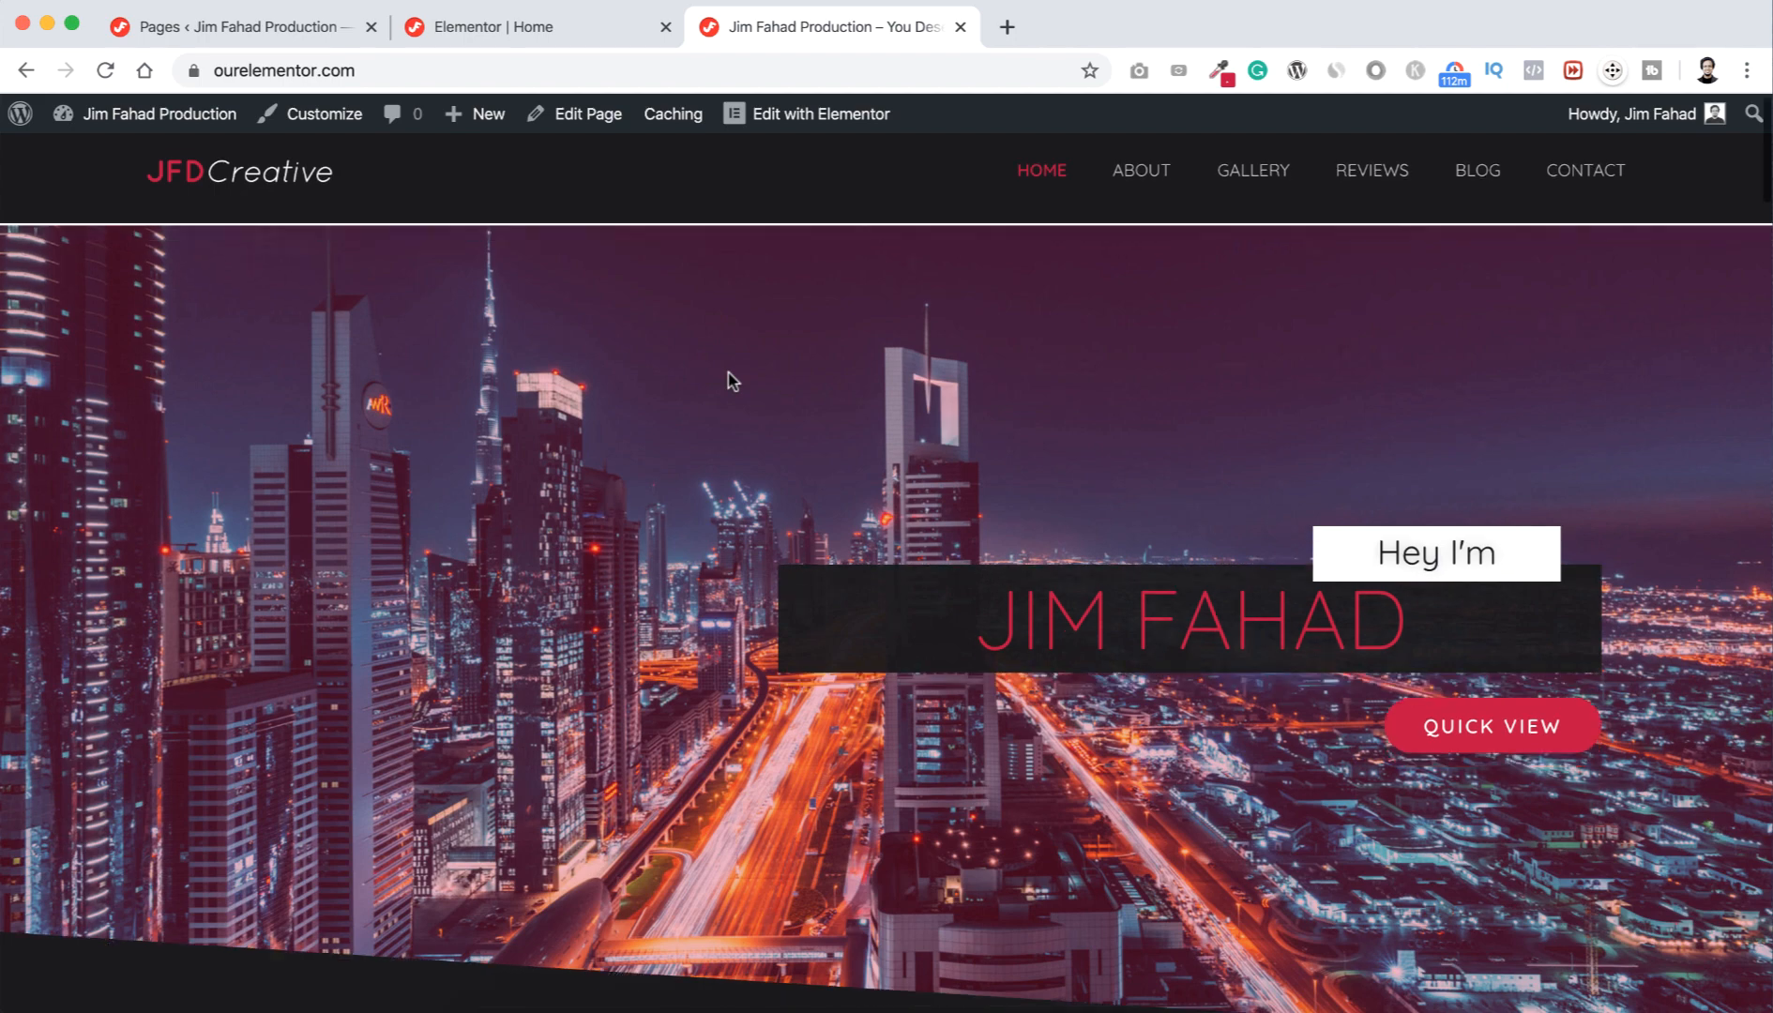
{"action": "left_click", "coordinate": [324, 117]}
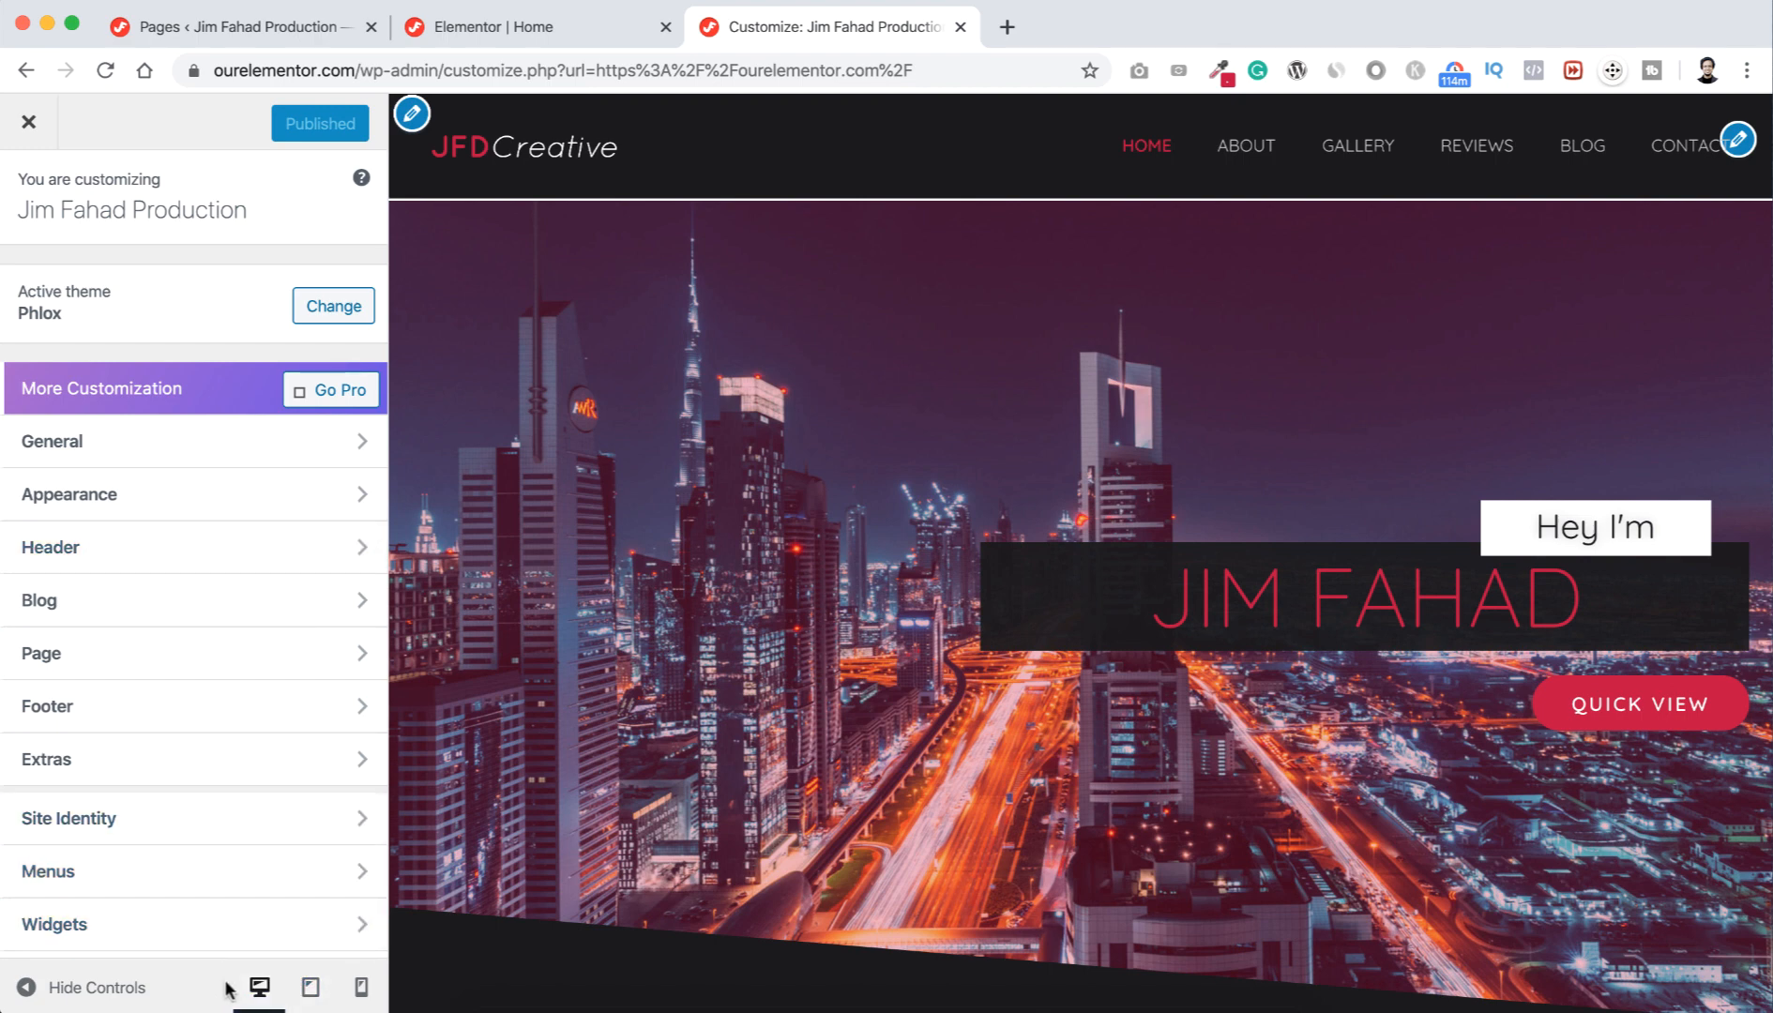
{"action": "left_click", "coordinate": [361, 990]}
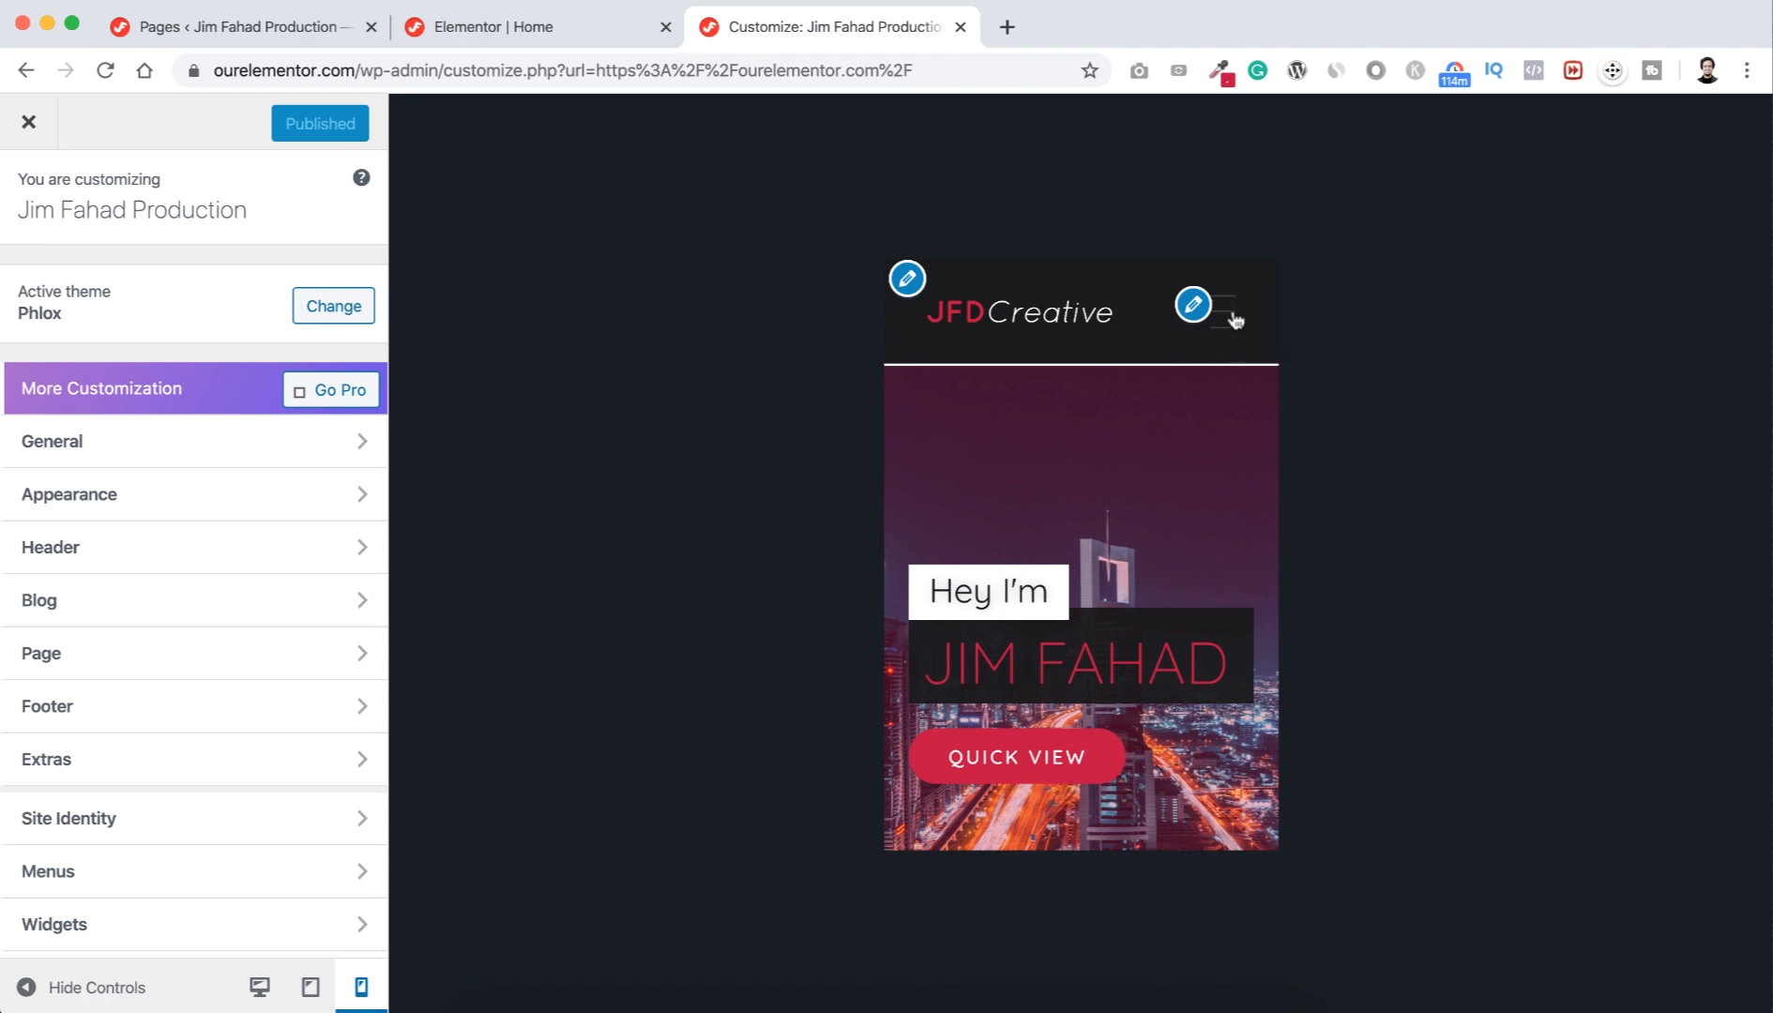
{"action": "left_click", "coordinate": [125, 560]}
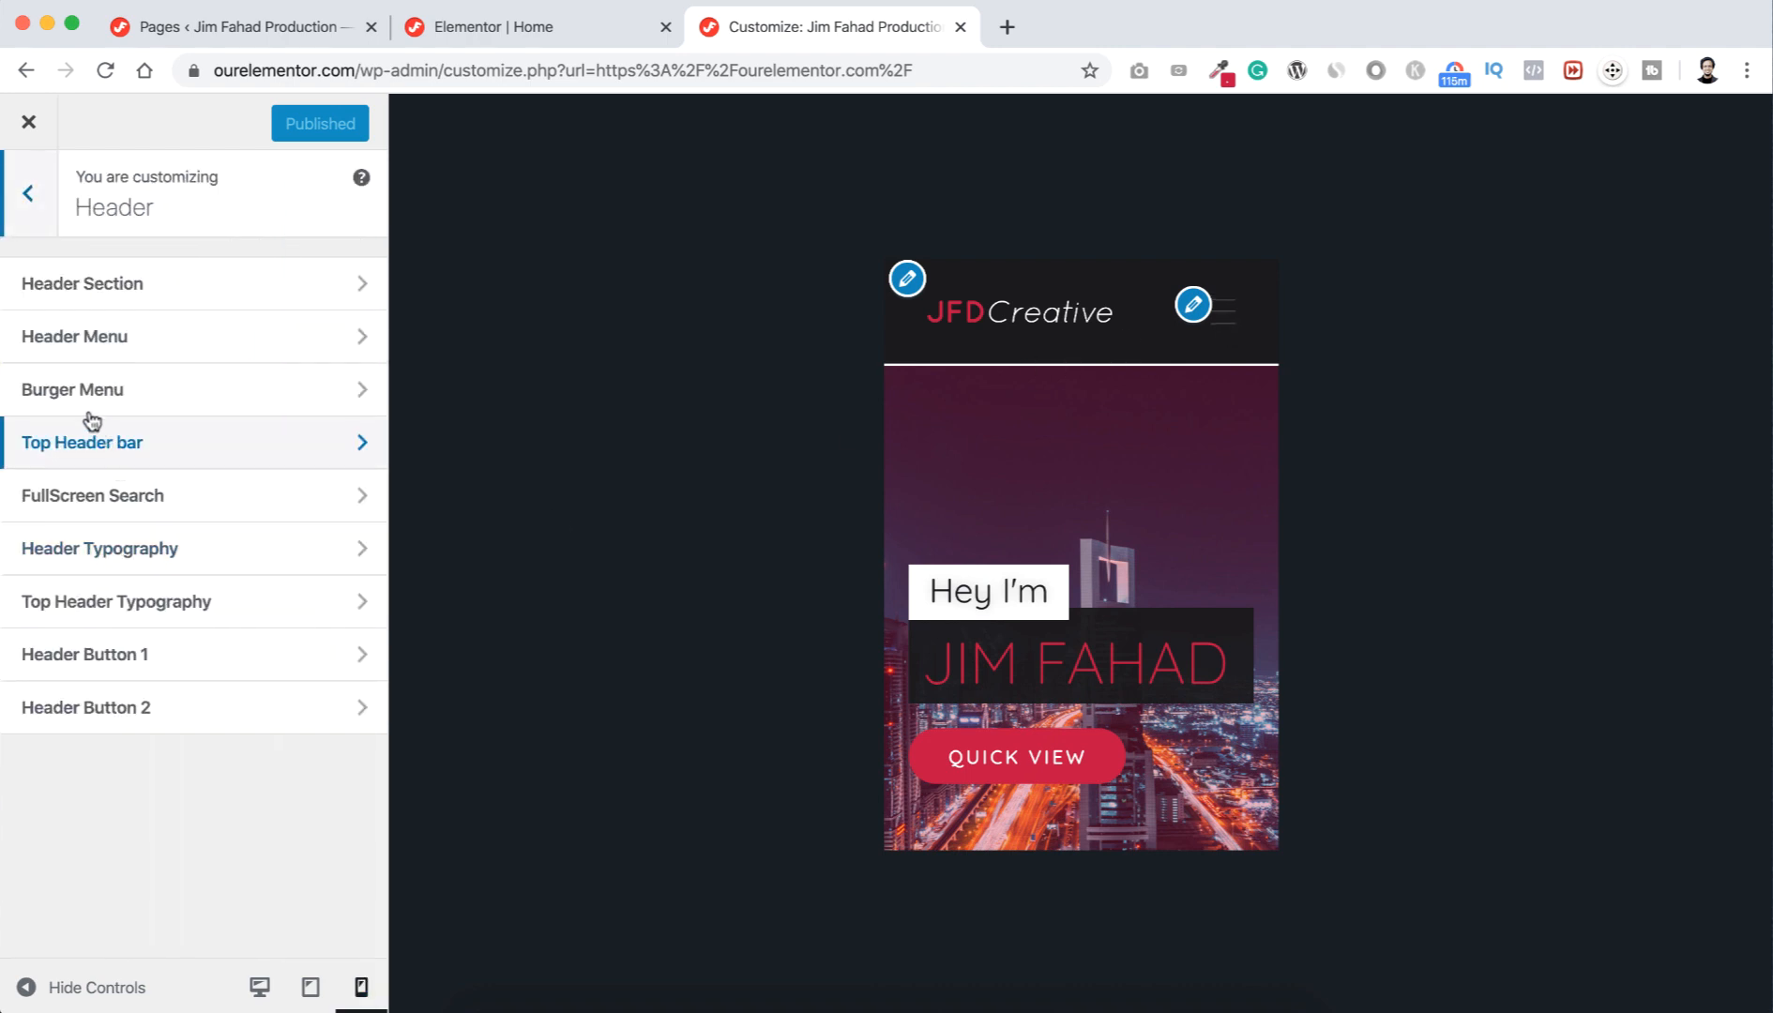
{"action": "left_click", "coordinate": [163, 398]}
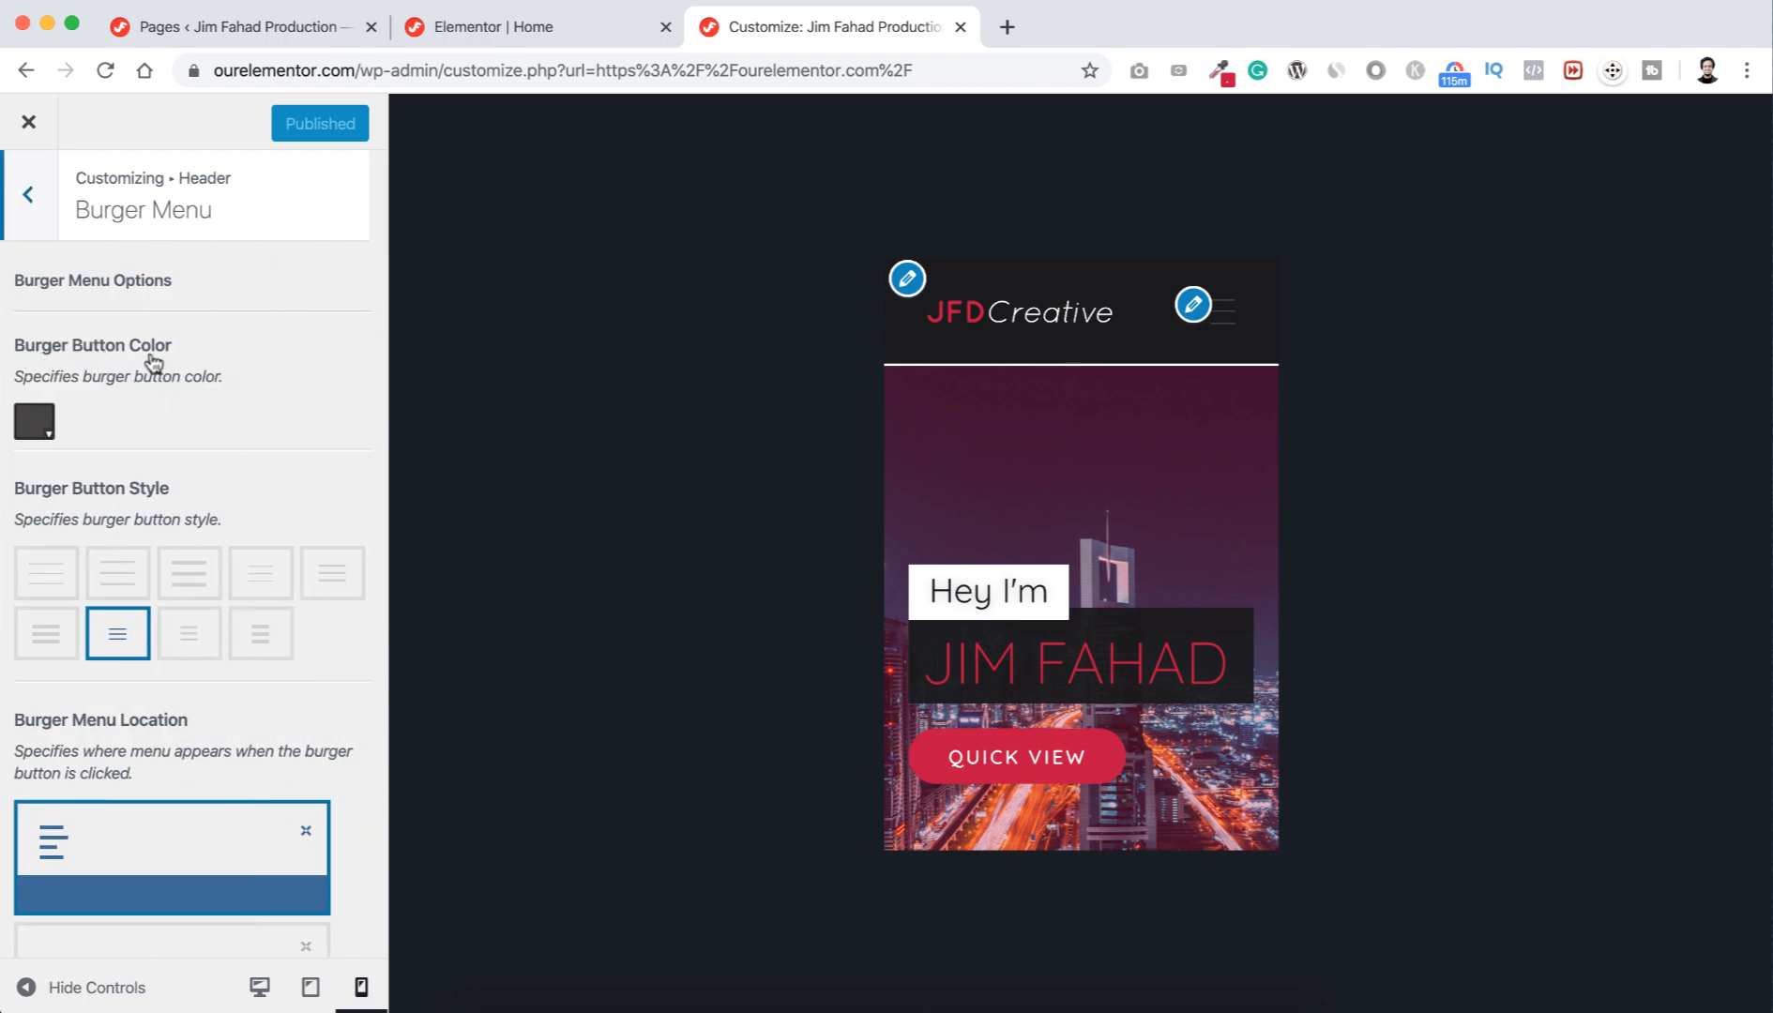
Step: Set the Burger Button Color to white (#ffffff), publish the change and close the Customizer
{"action": "left_click", "coordinate": [36, 429]}
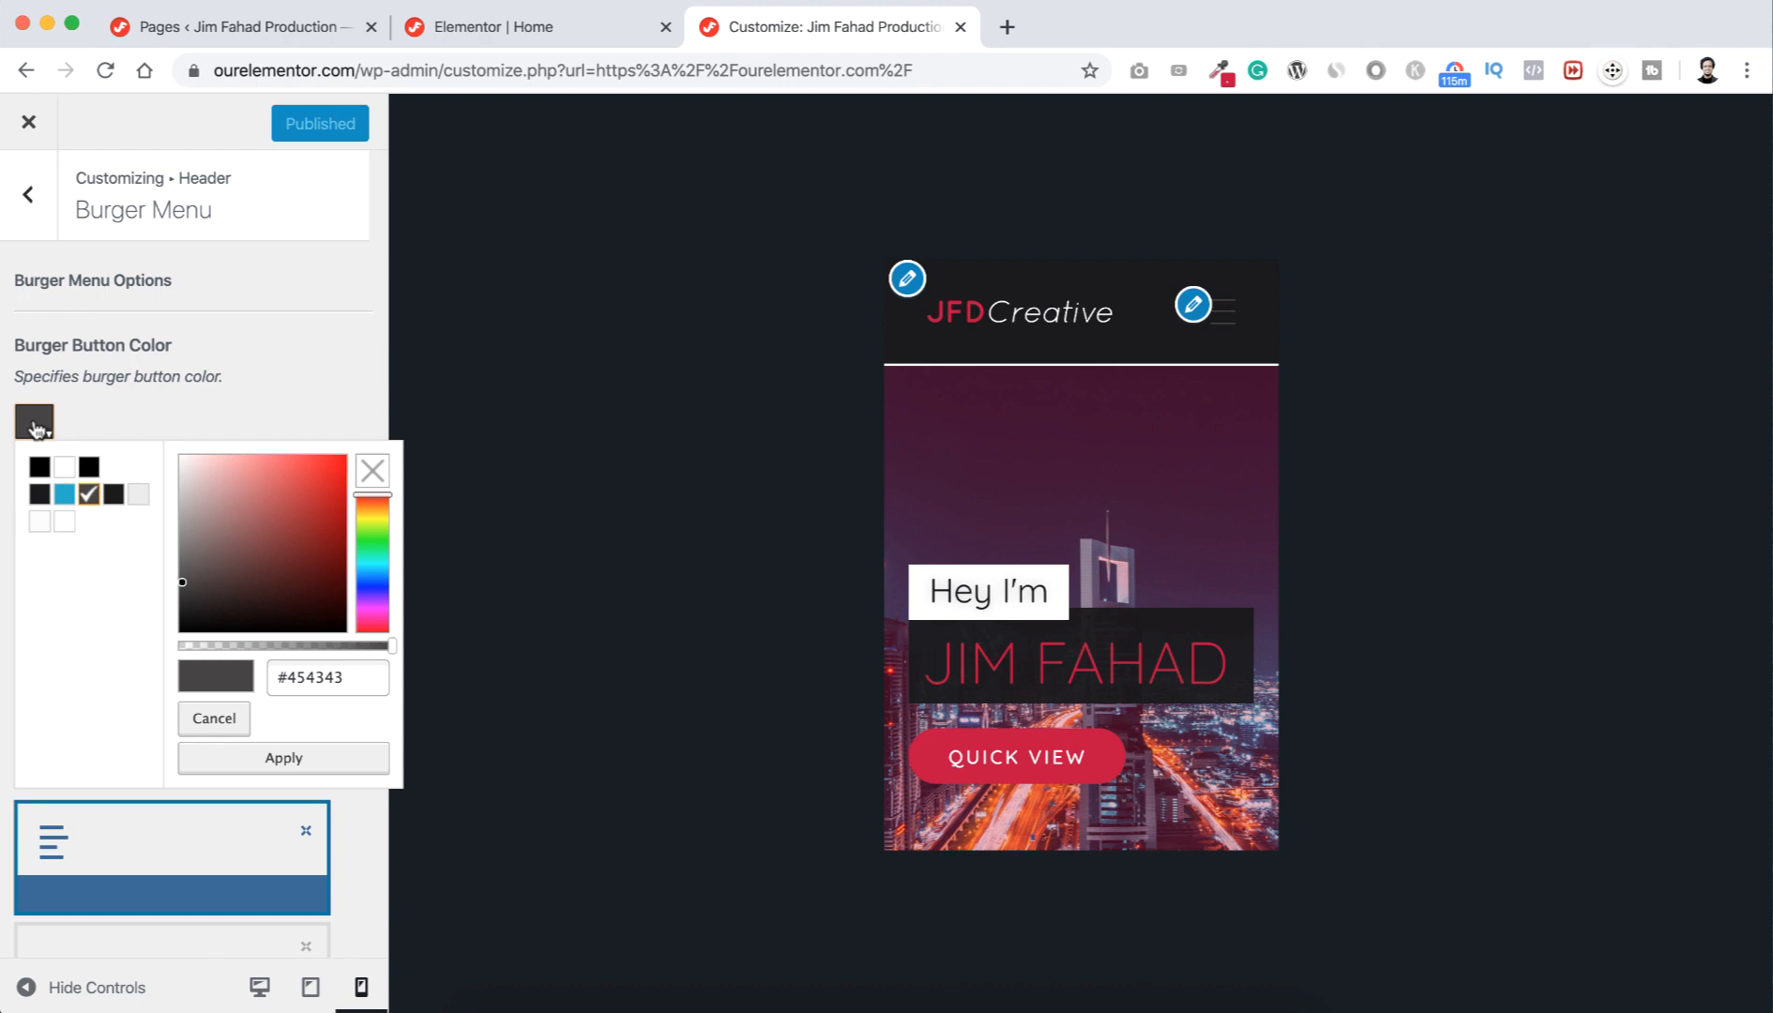
{"action": "left_click", "coordinate": [199, 512]}
{"action": "left_click_drag", "start_coordinate": [185, 472], "coordinate": [175, 459]}
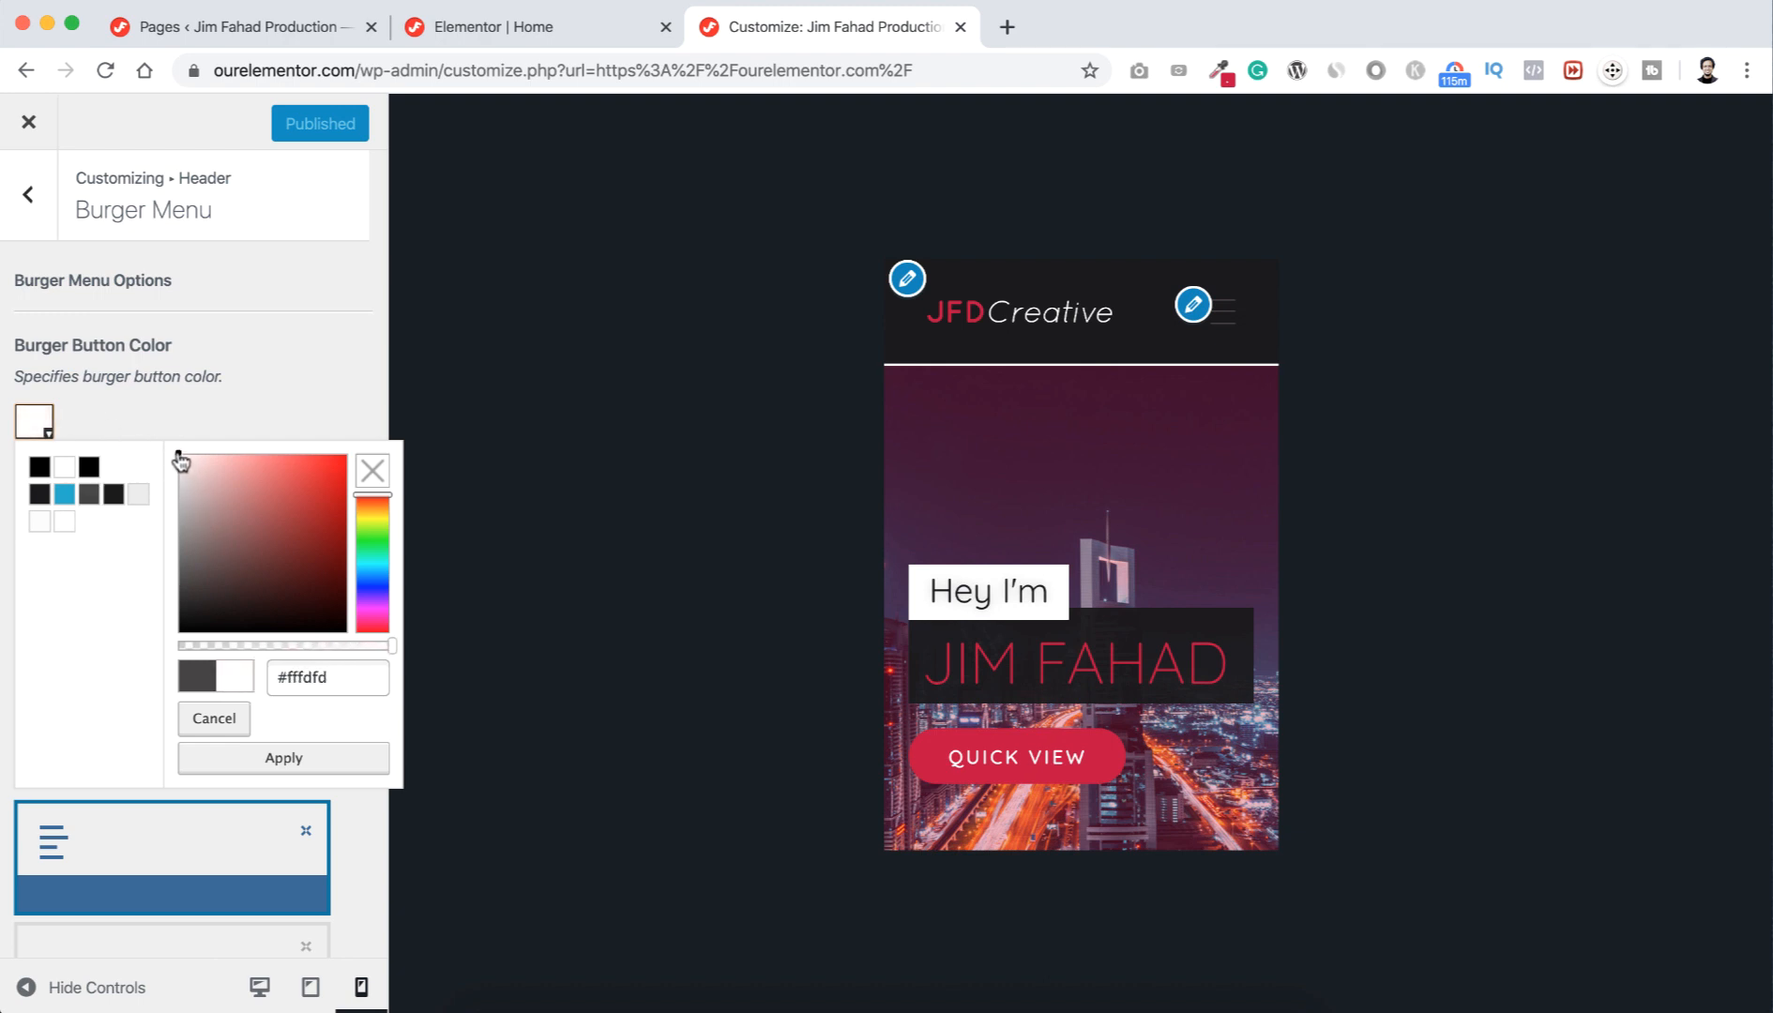
{"action": "left_click", "coordinate": [266, 762]}
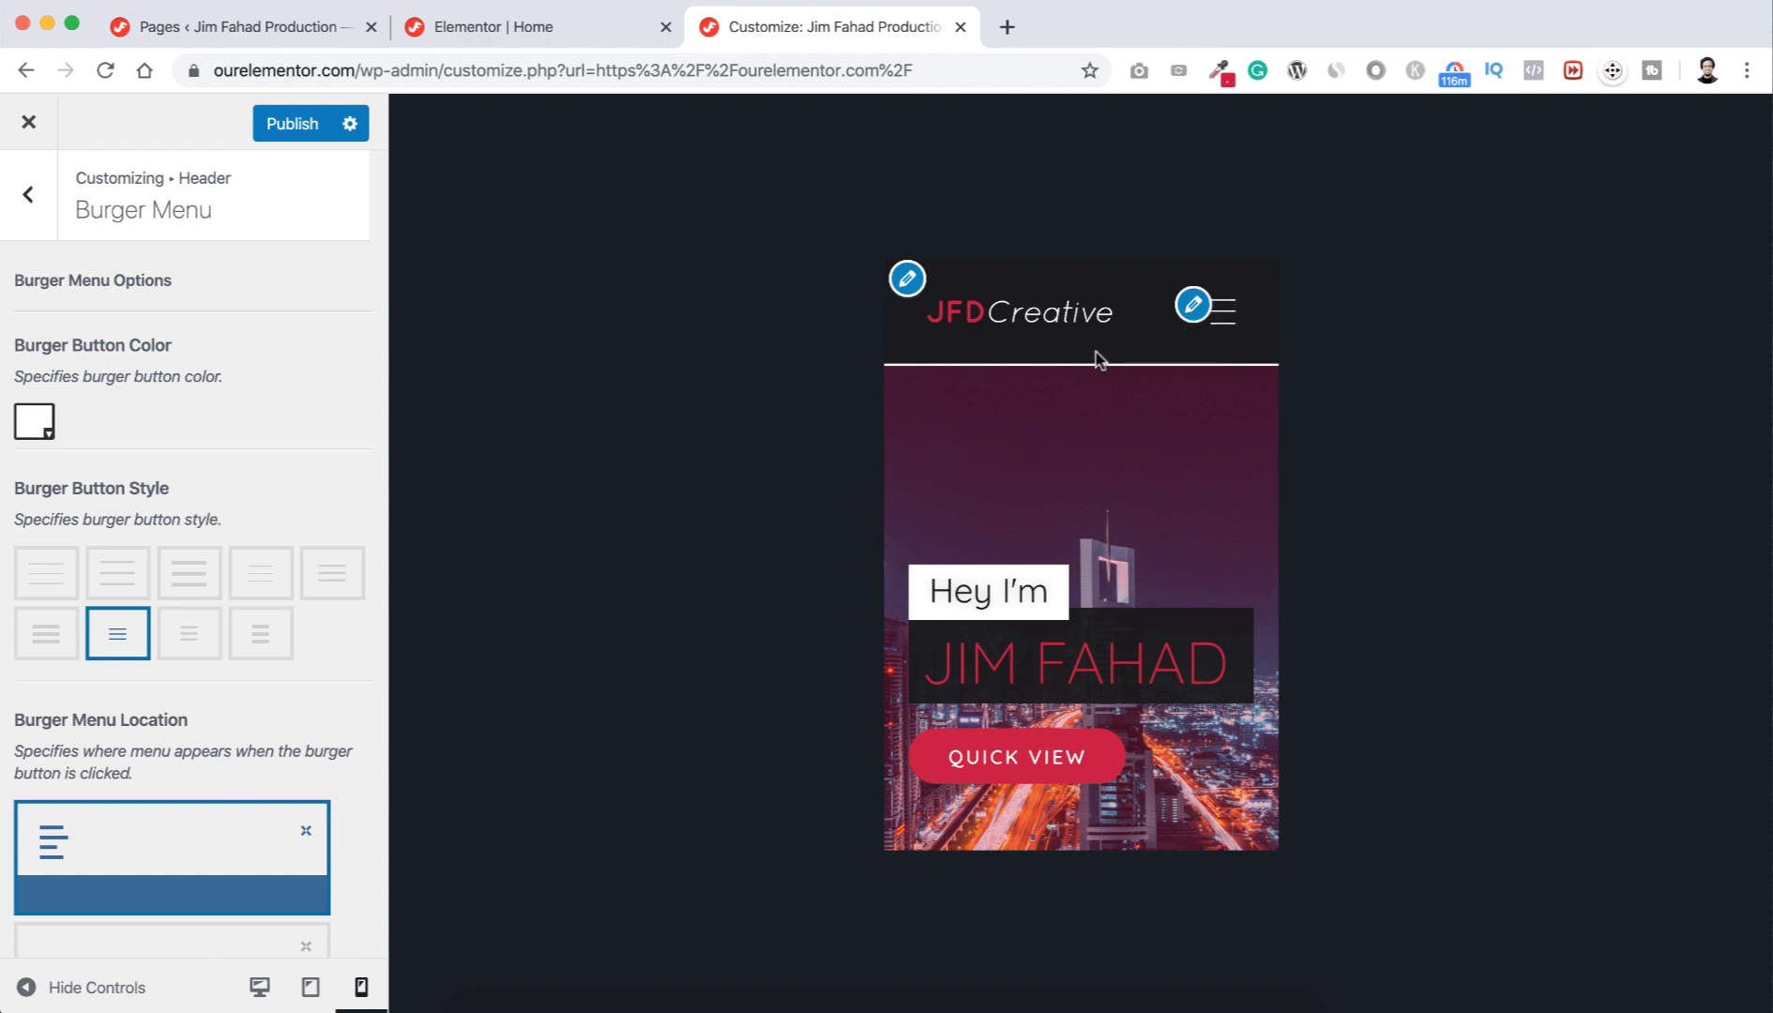
{"action": "left_click", "coordinate": [291, 122]}
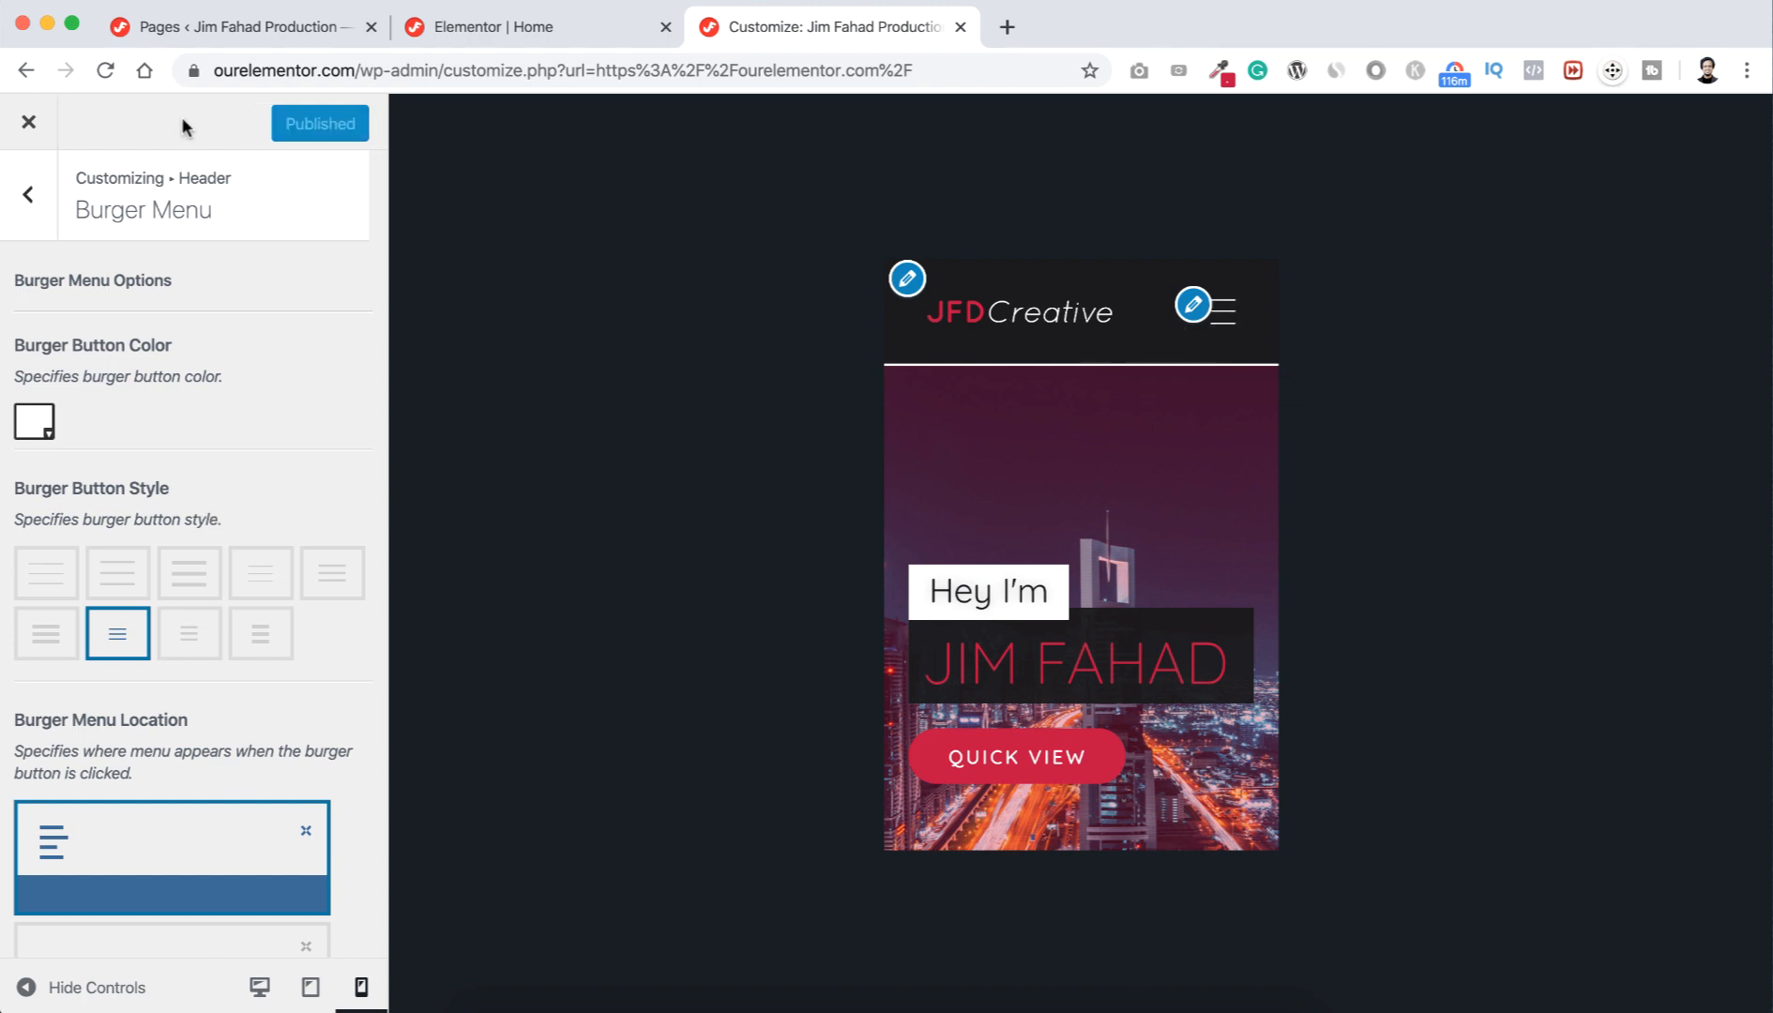
{"action": "left_click", "coordinate": [25, 128]}
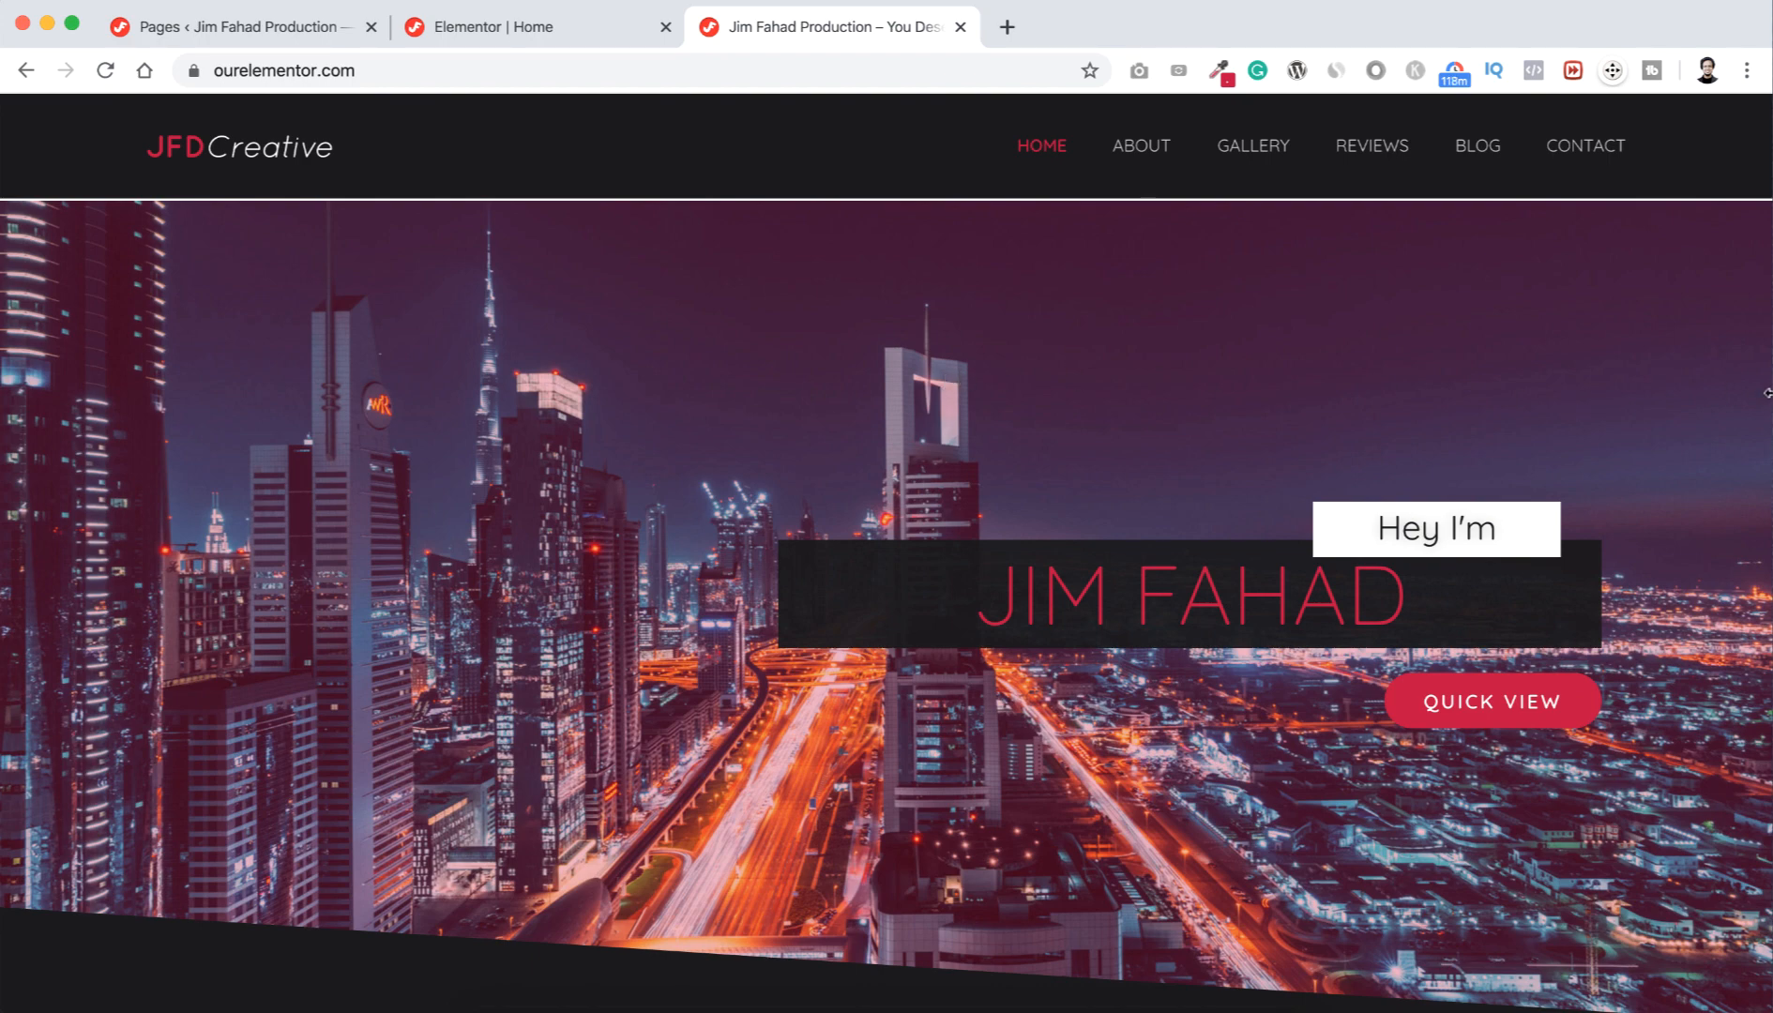
Step: Narrow the browser window to tablet width, examine the live Home page down to the footer, and return to its hero
{"action": "left_click_drag", "start_coordinate": [1761, 394], "coordinate": [1154, 436]}
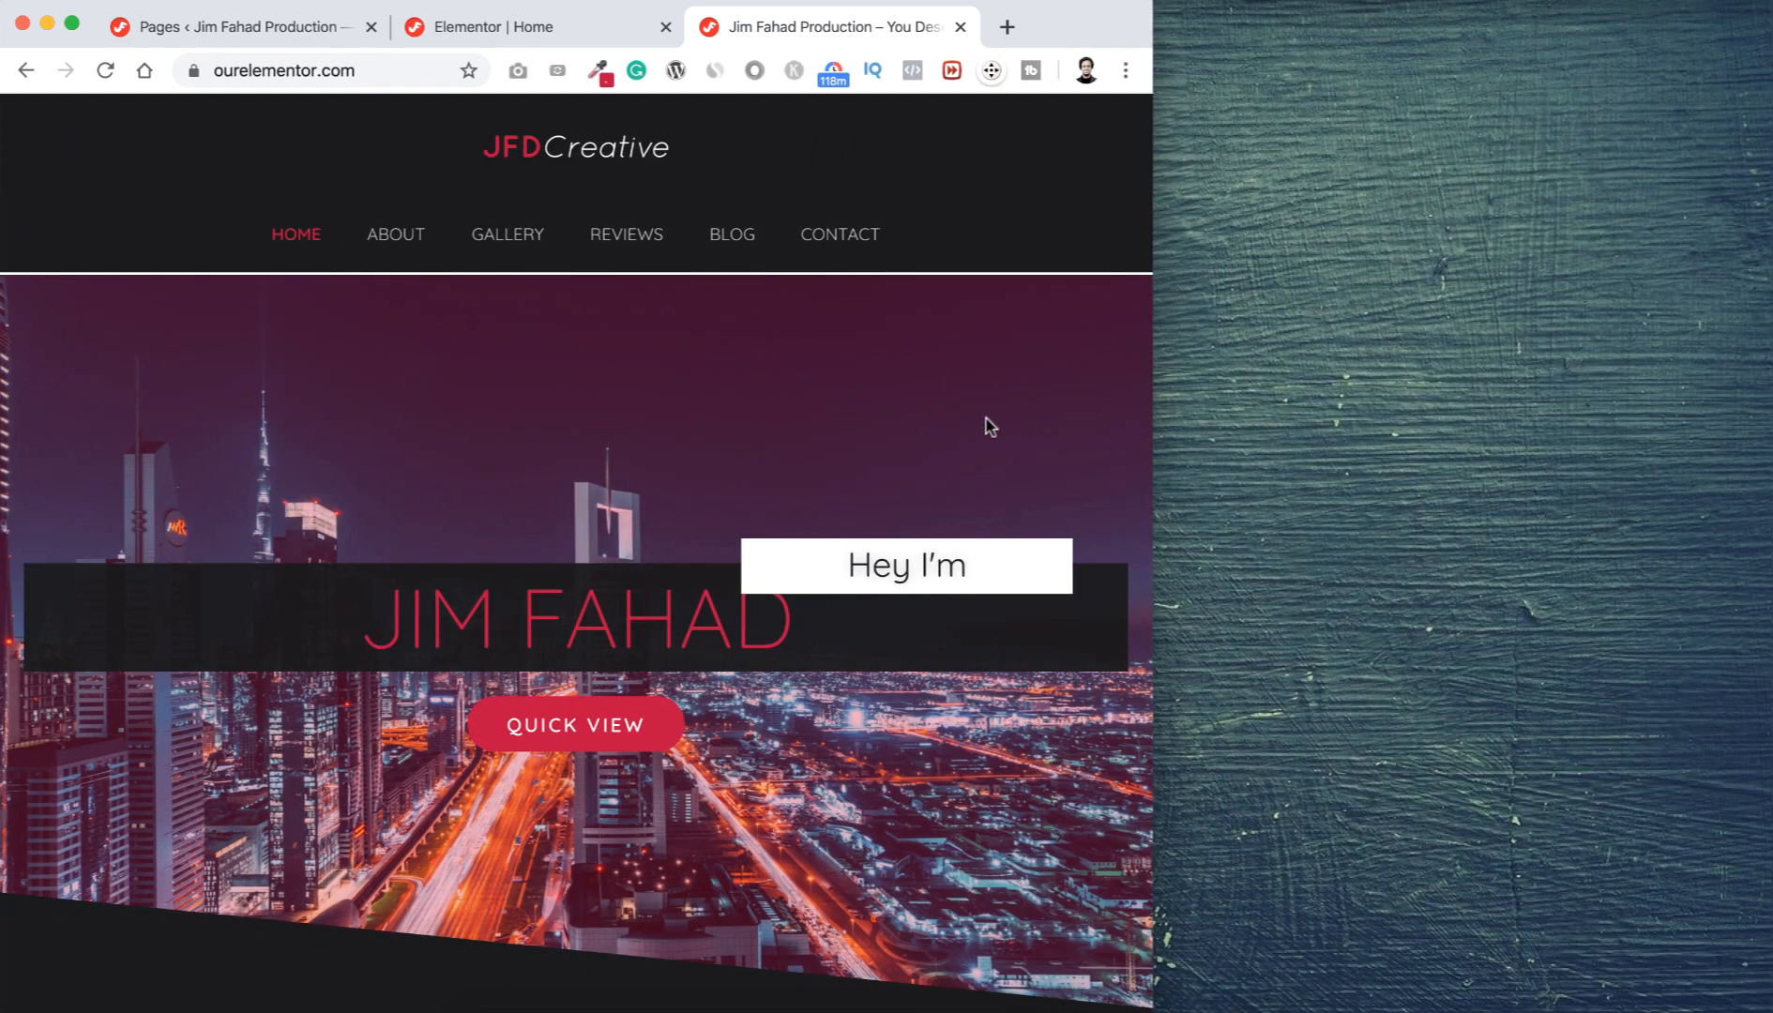
{"action": "scroll", "coordinate": [825, 768], "scroll_direction": "down", "scroll_amount": 15}
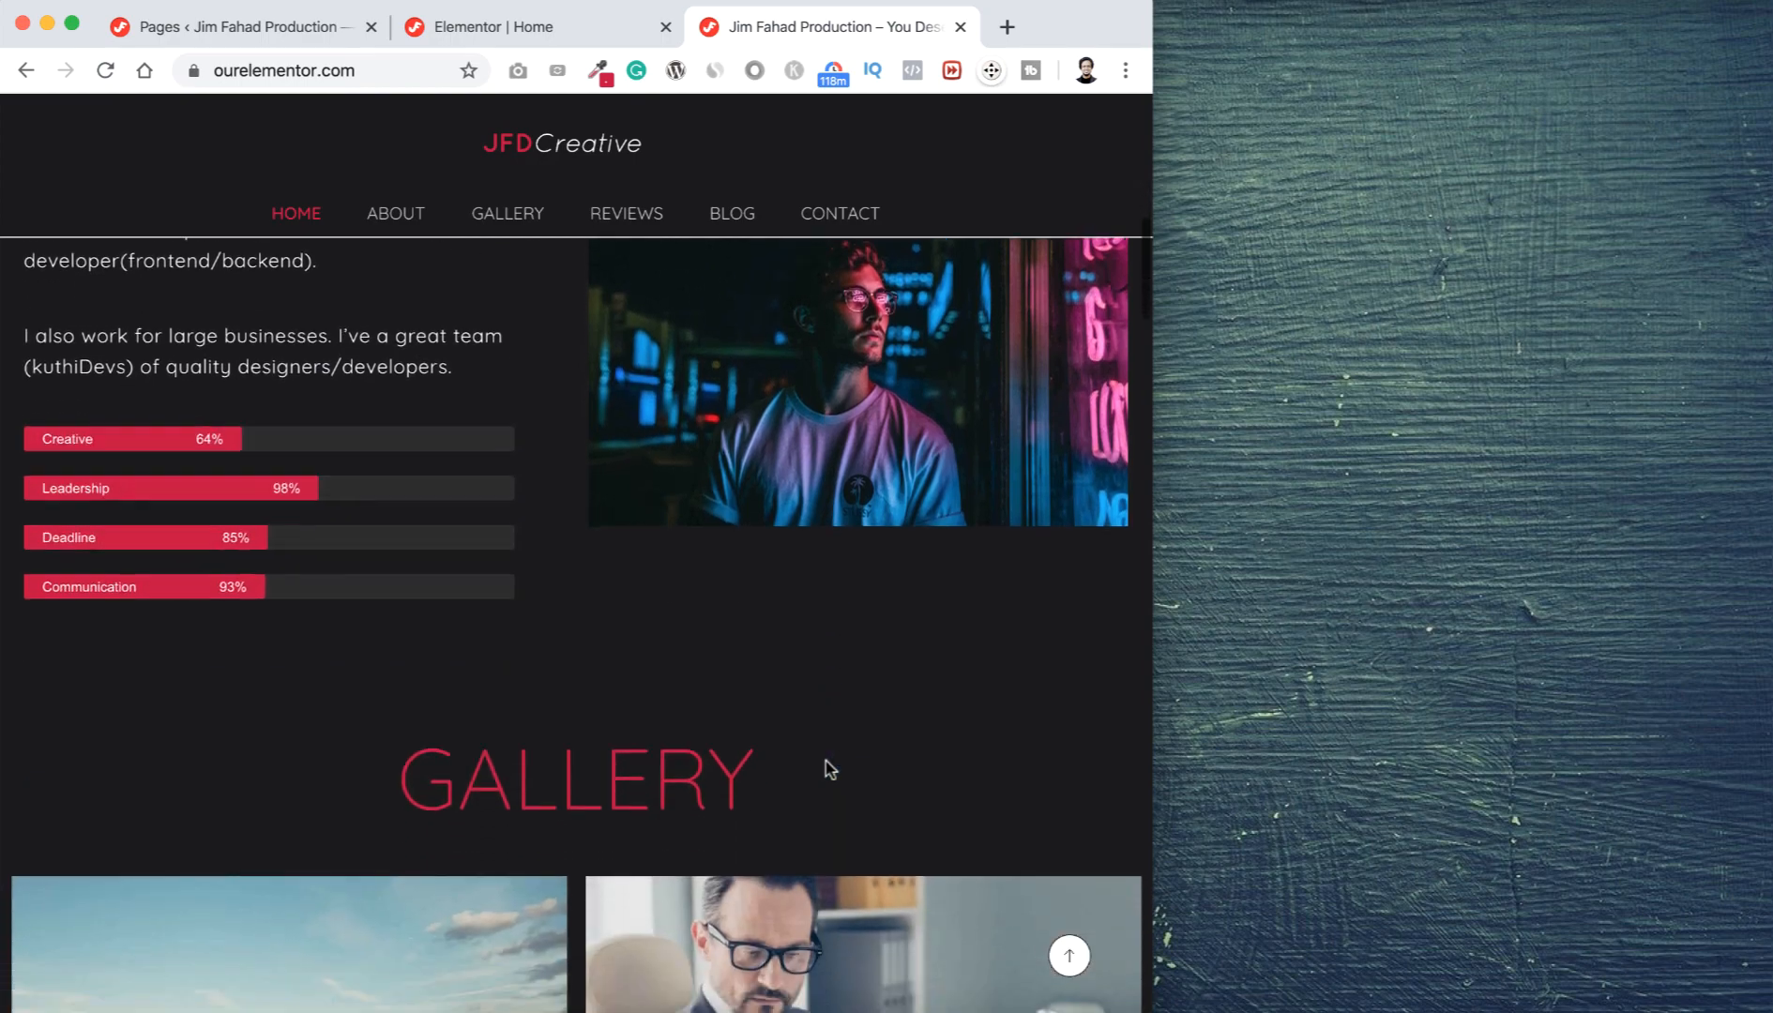
{"action": "scroll", "coordinate": [829, 771], "scroll_direction": "down", "scroll_amount": 15}
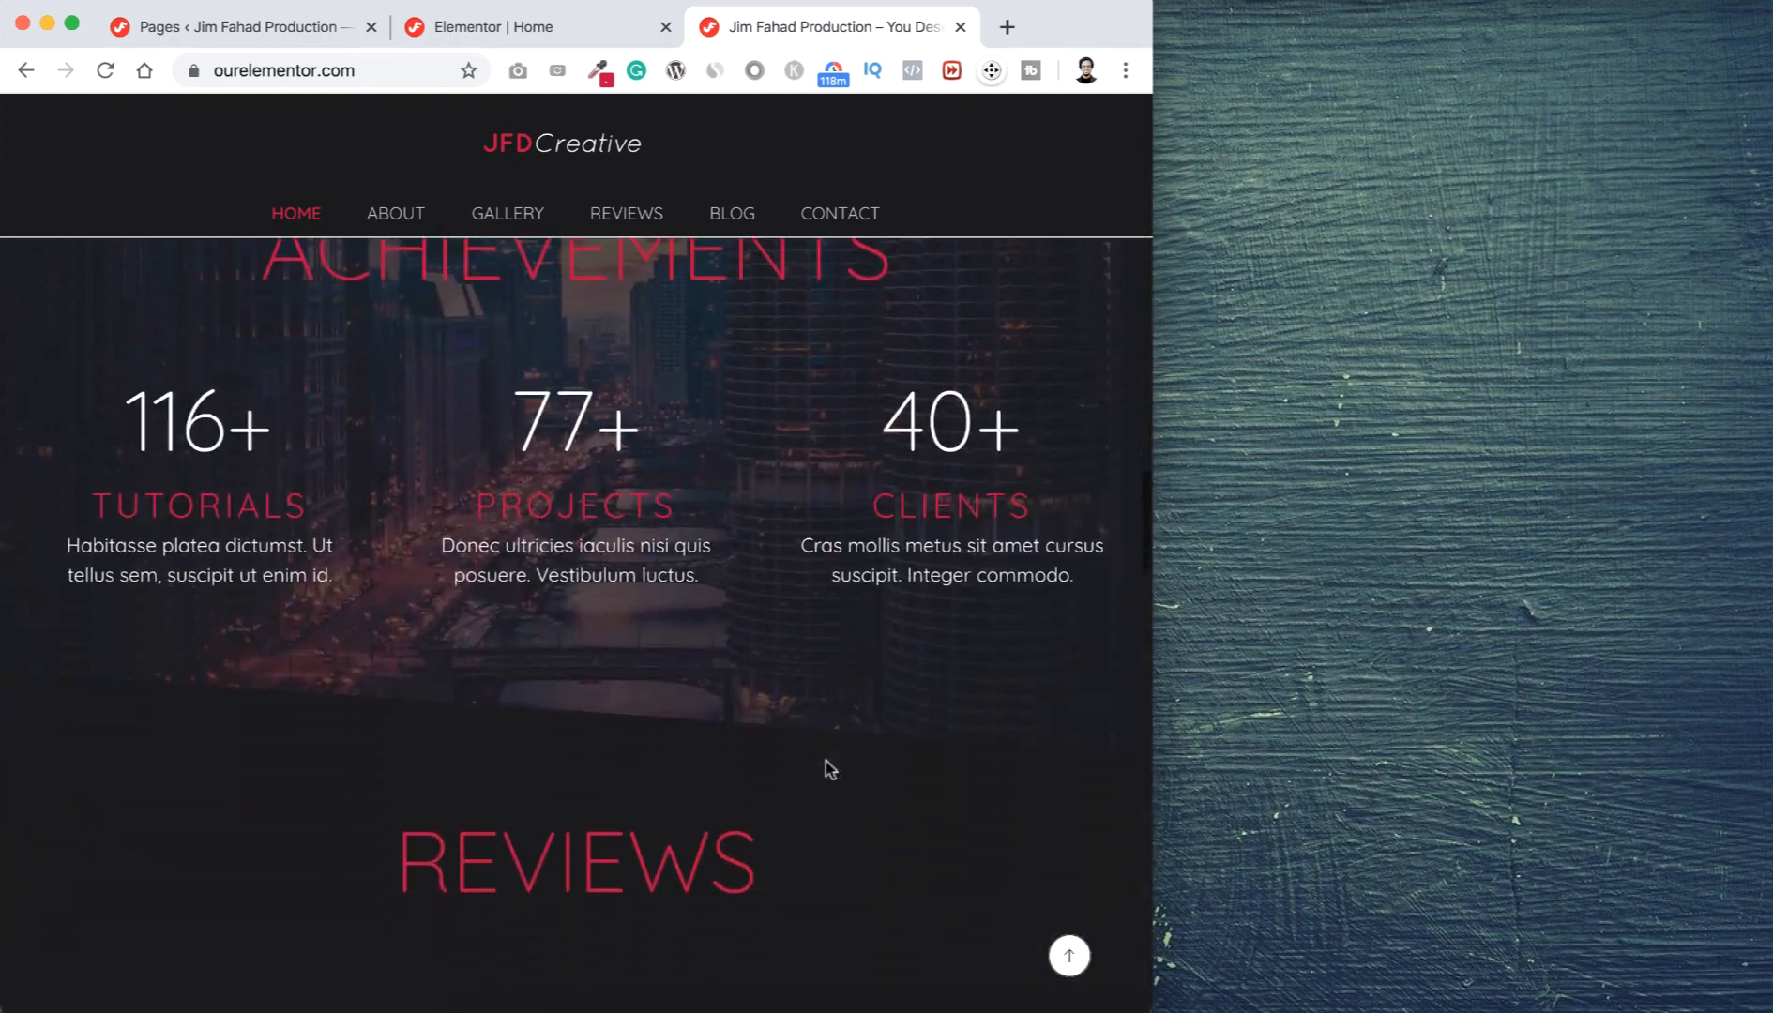
{"action": "scroll", "coordinate": [830, 769], "scroll_direction": "down", "scroll_amount": 20}
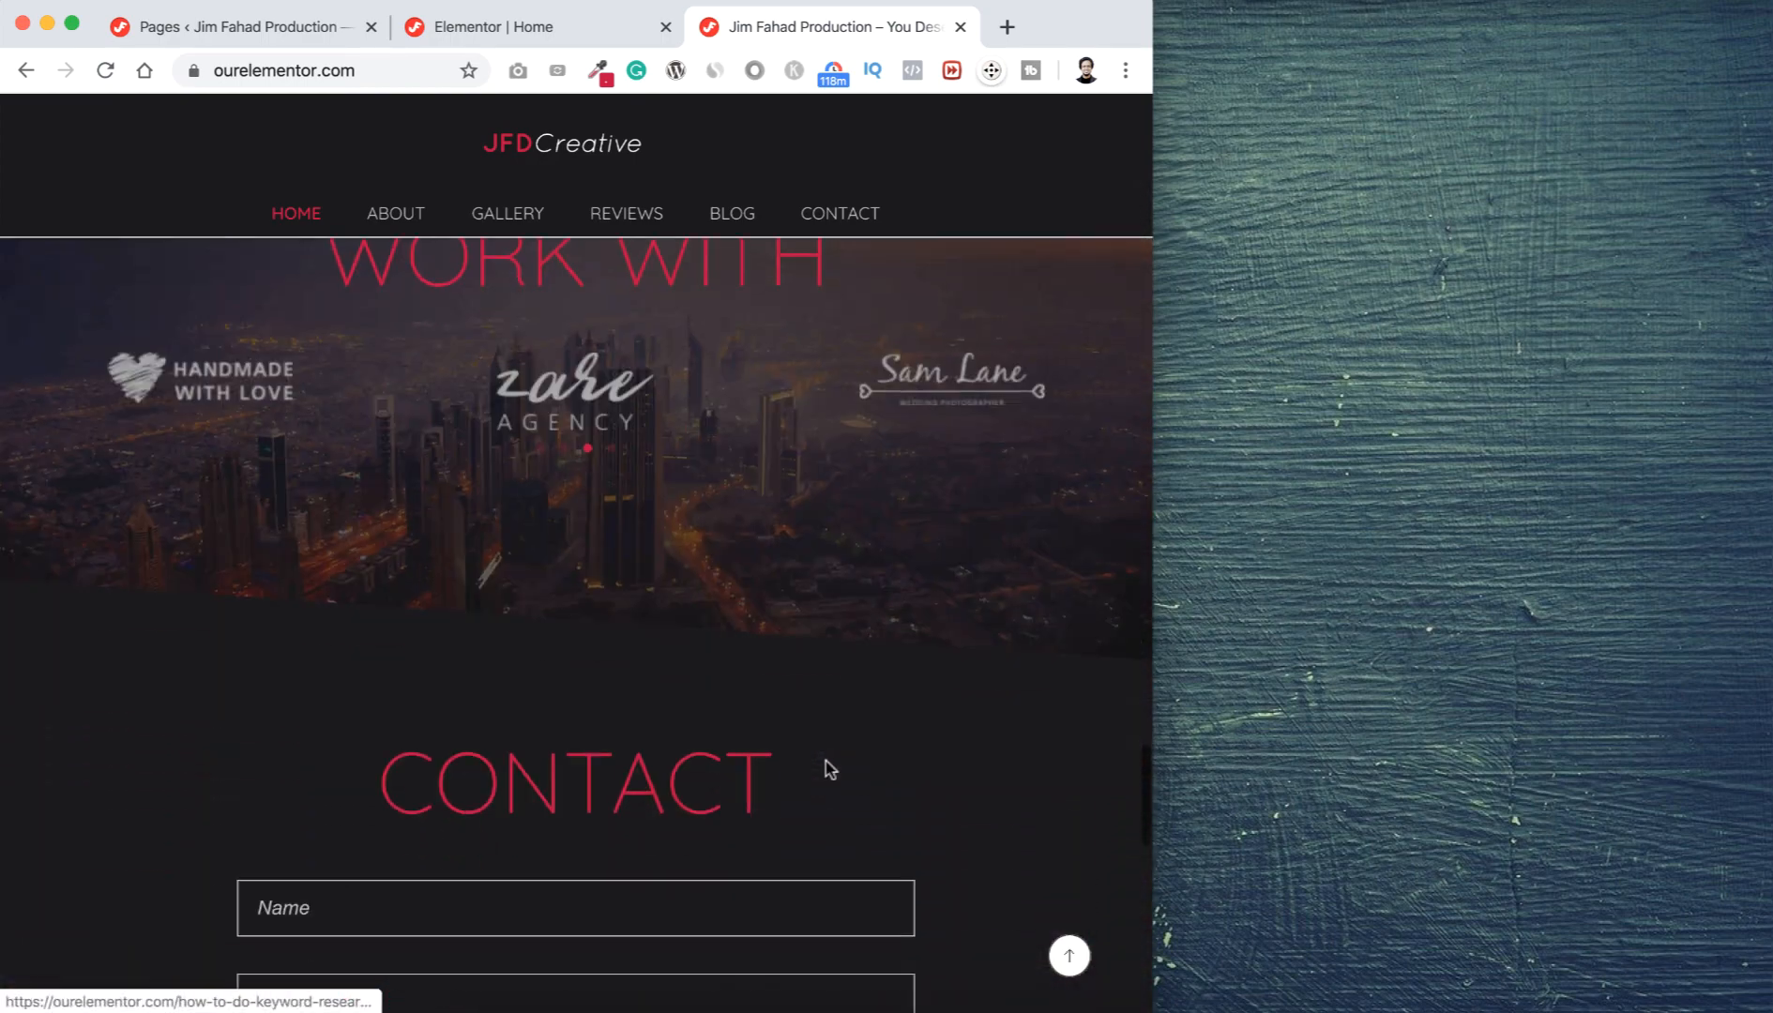
{"action": "scroll", "coordinate": [827, 762], "scroll_direction": "down", "scroll_amount": 6}
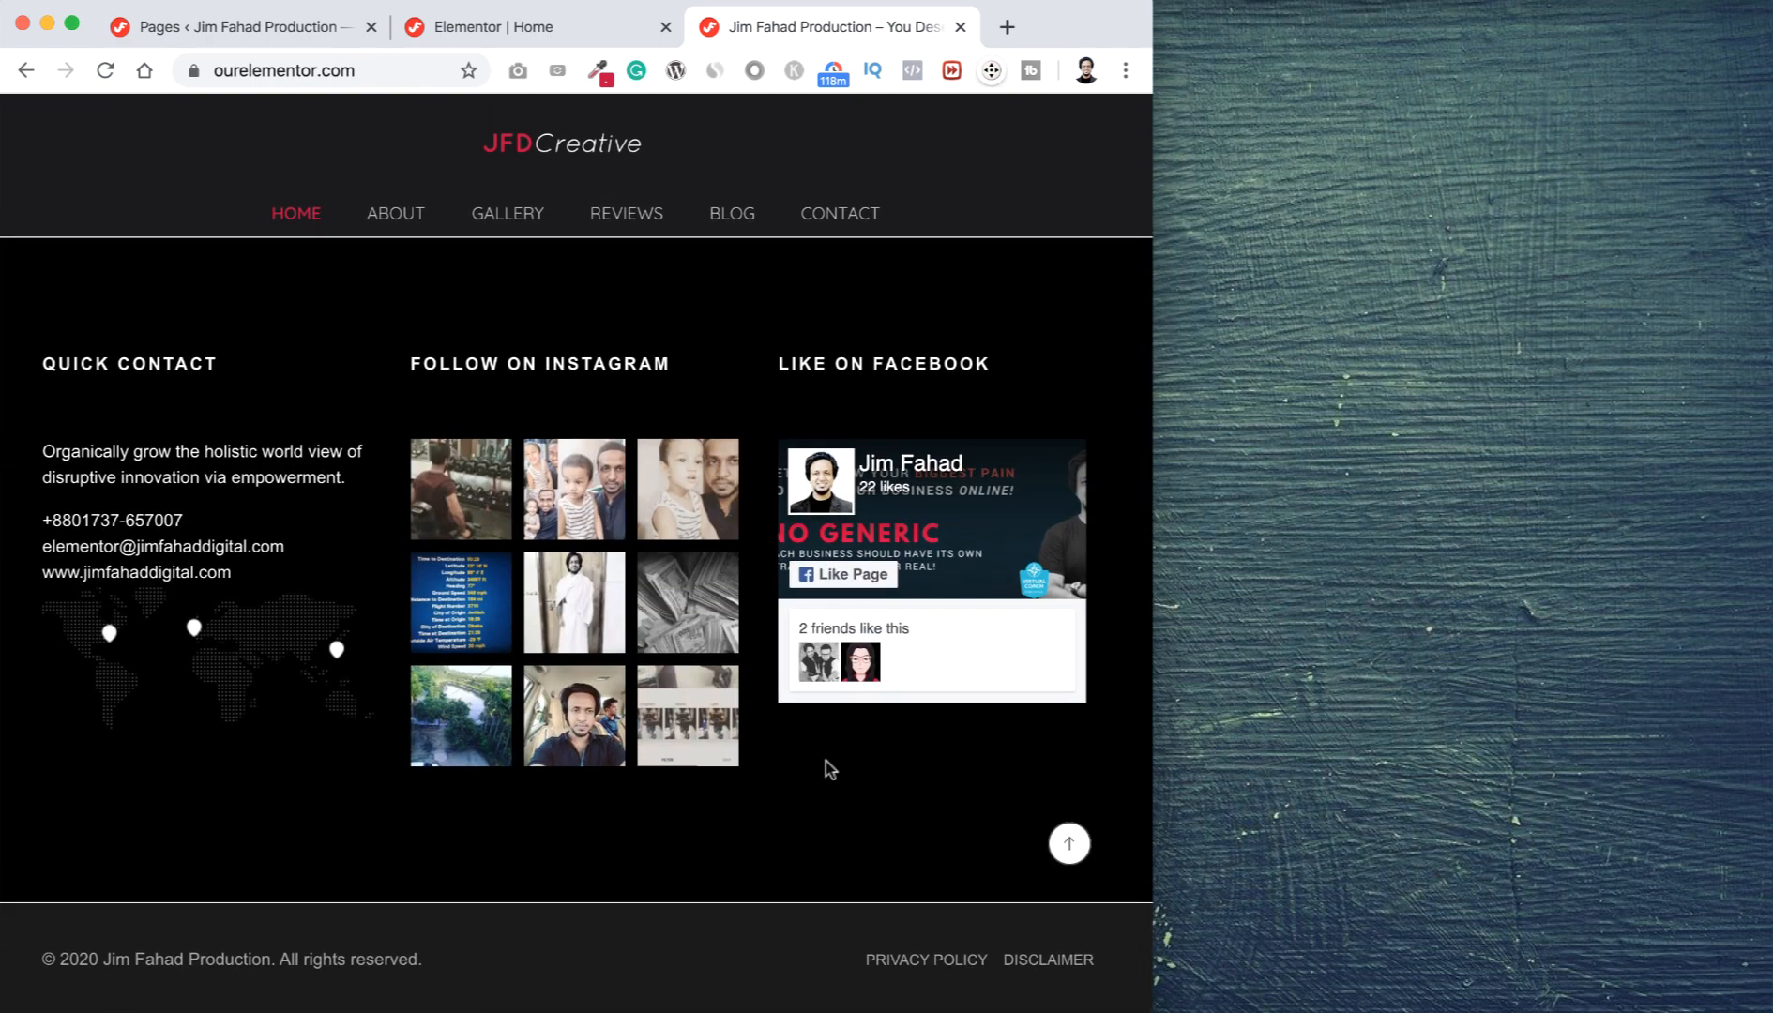
{"action": "left_click", "coordinate": [1068, 844]}
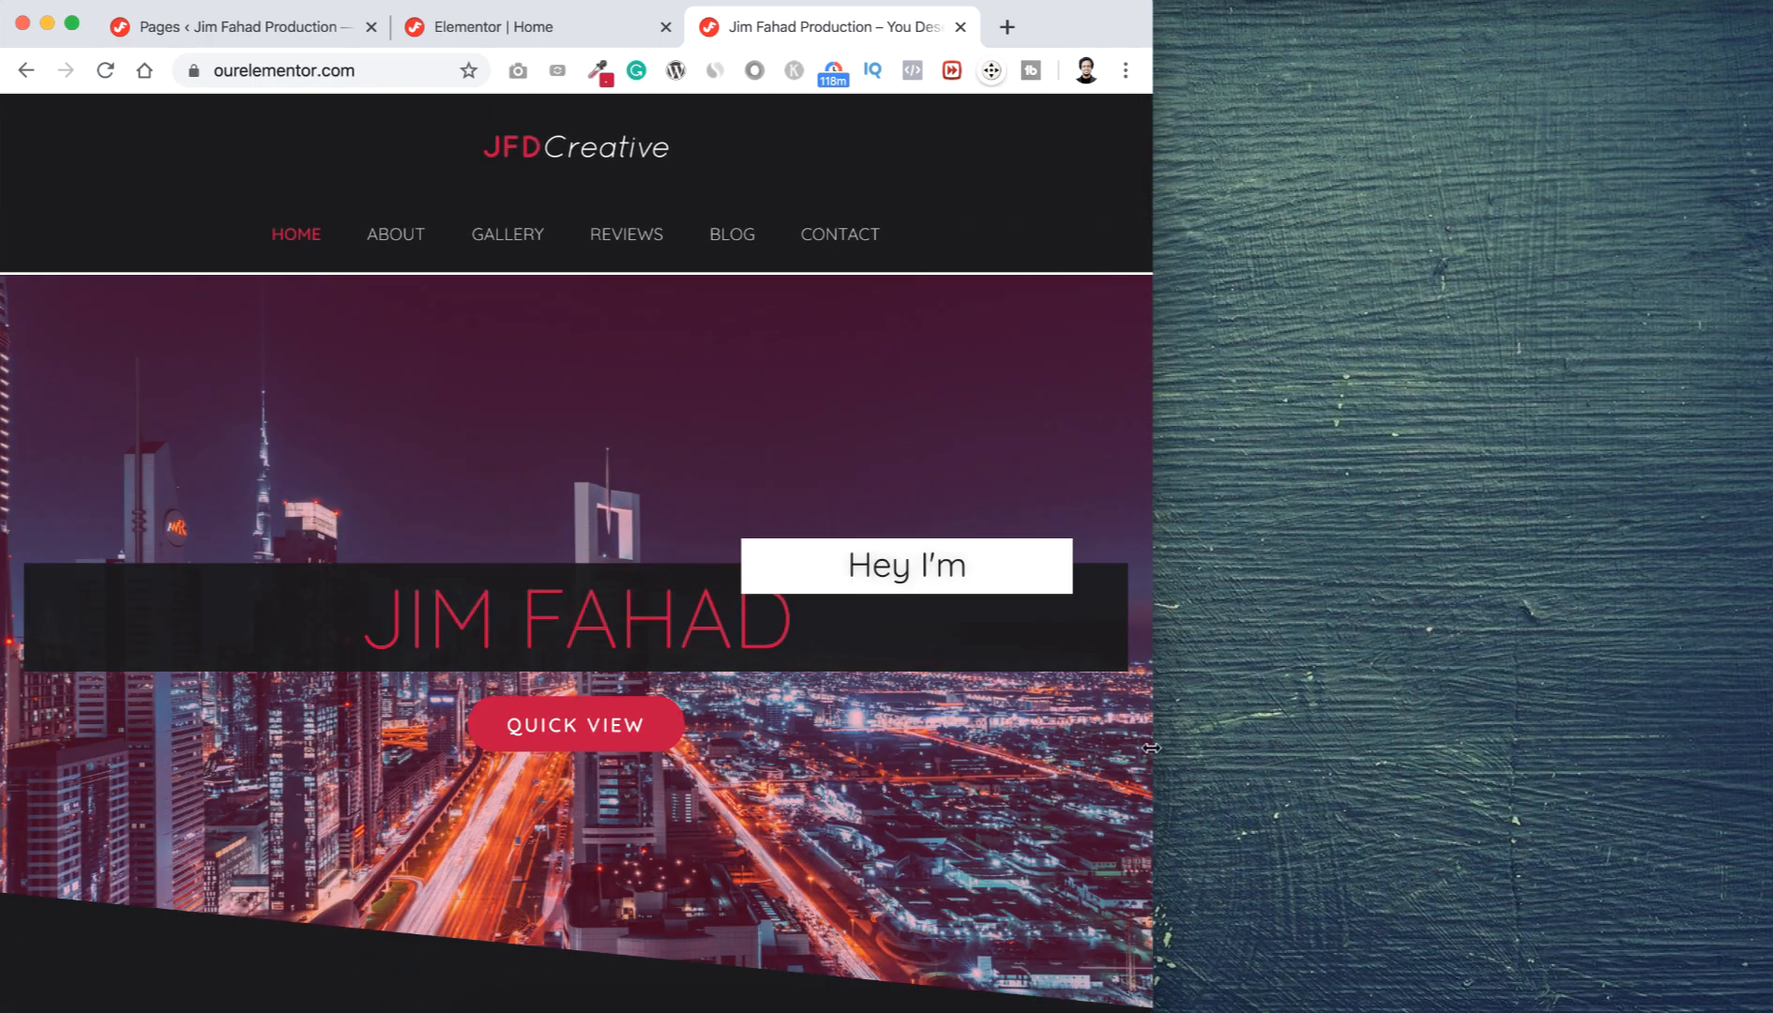
Step: Narrow the browser window to phone width and test opening and closing the live site's burger menu
{"action": "left_click_drag", "start_coordinate": [1153, 751], "coordinate": [348, 740]}
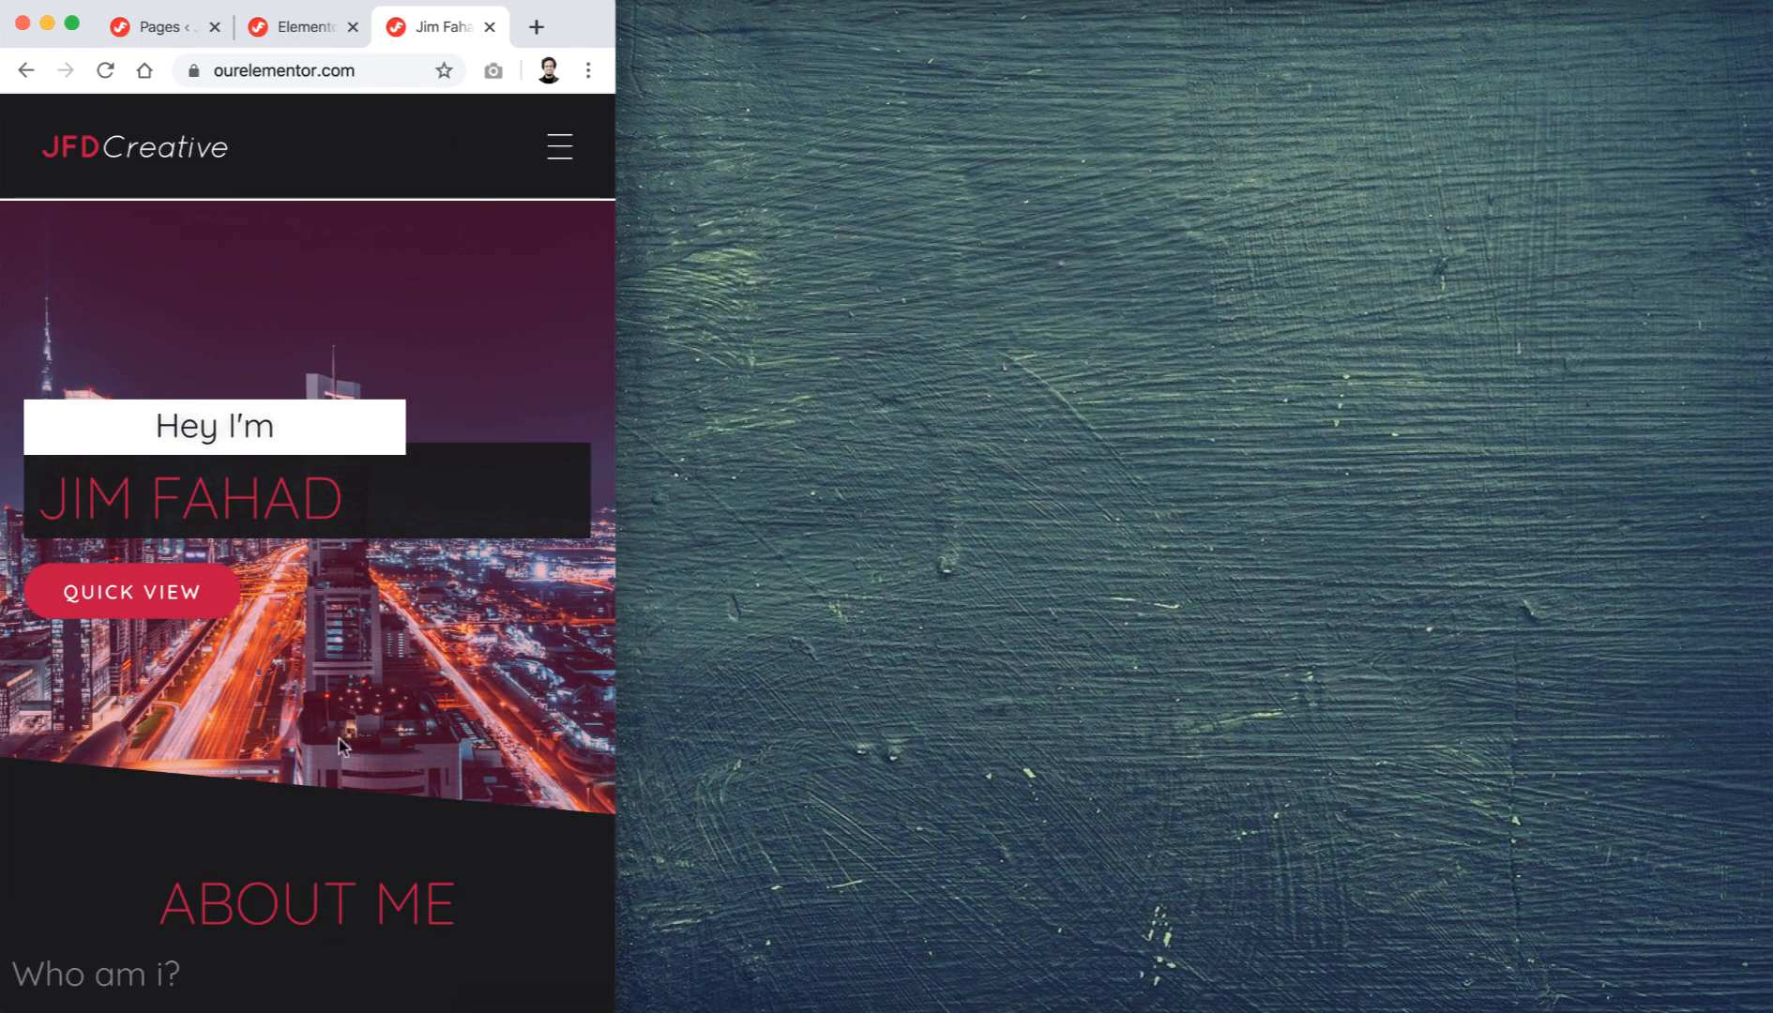
{"action": "left_click", "coordinate": [561, 159]}
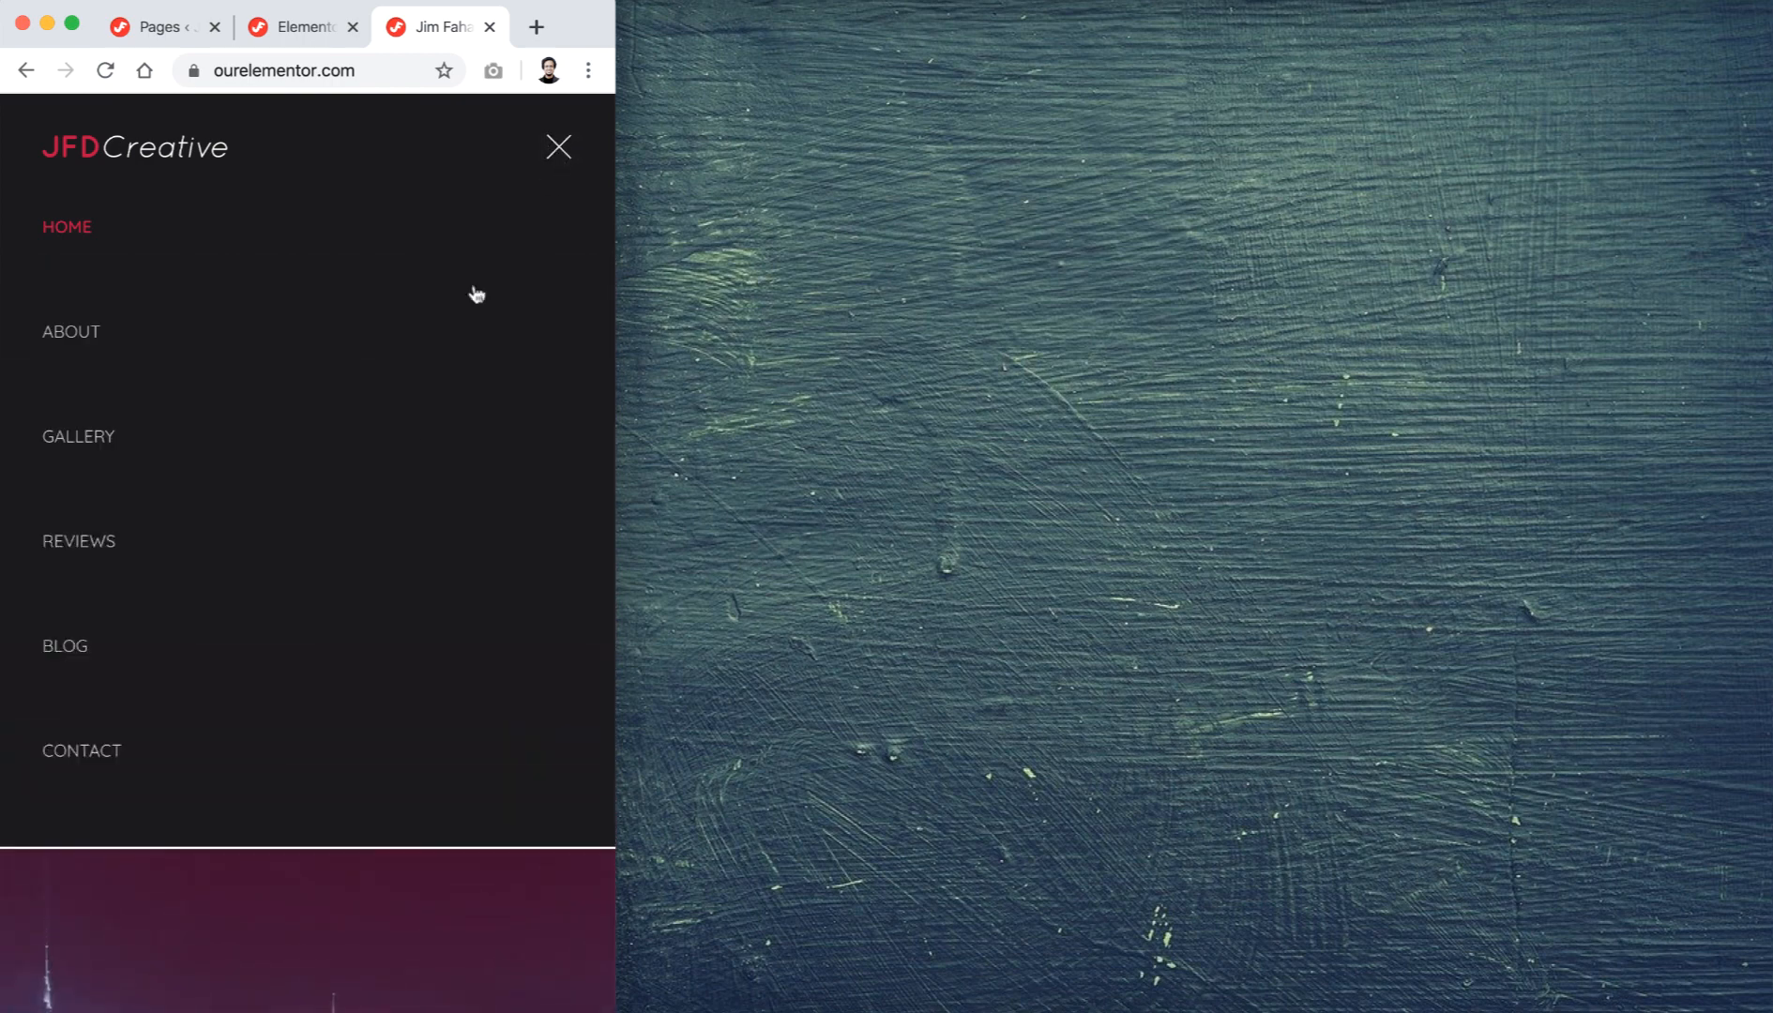
{"action": "left_click", "coordinate": [559, 147]}
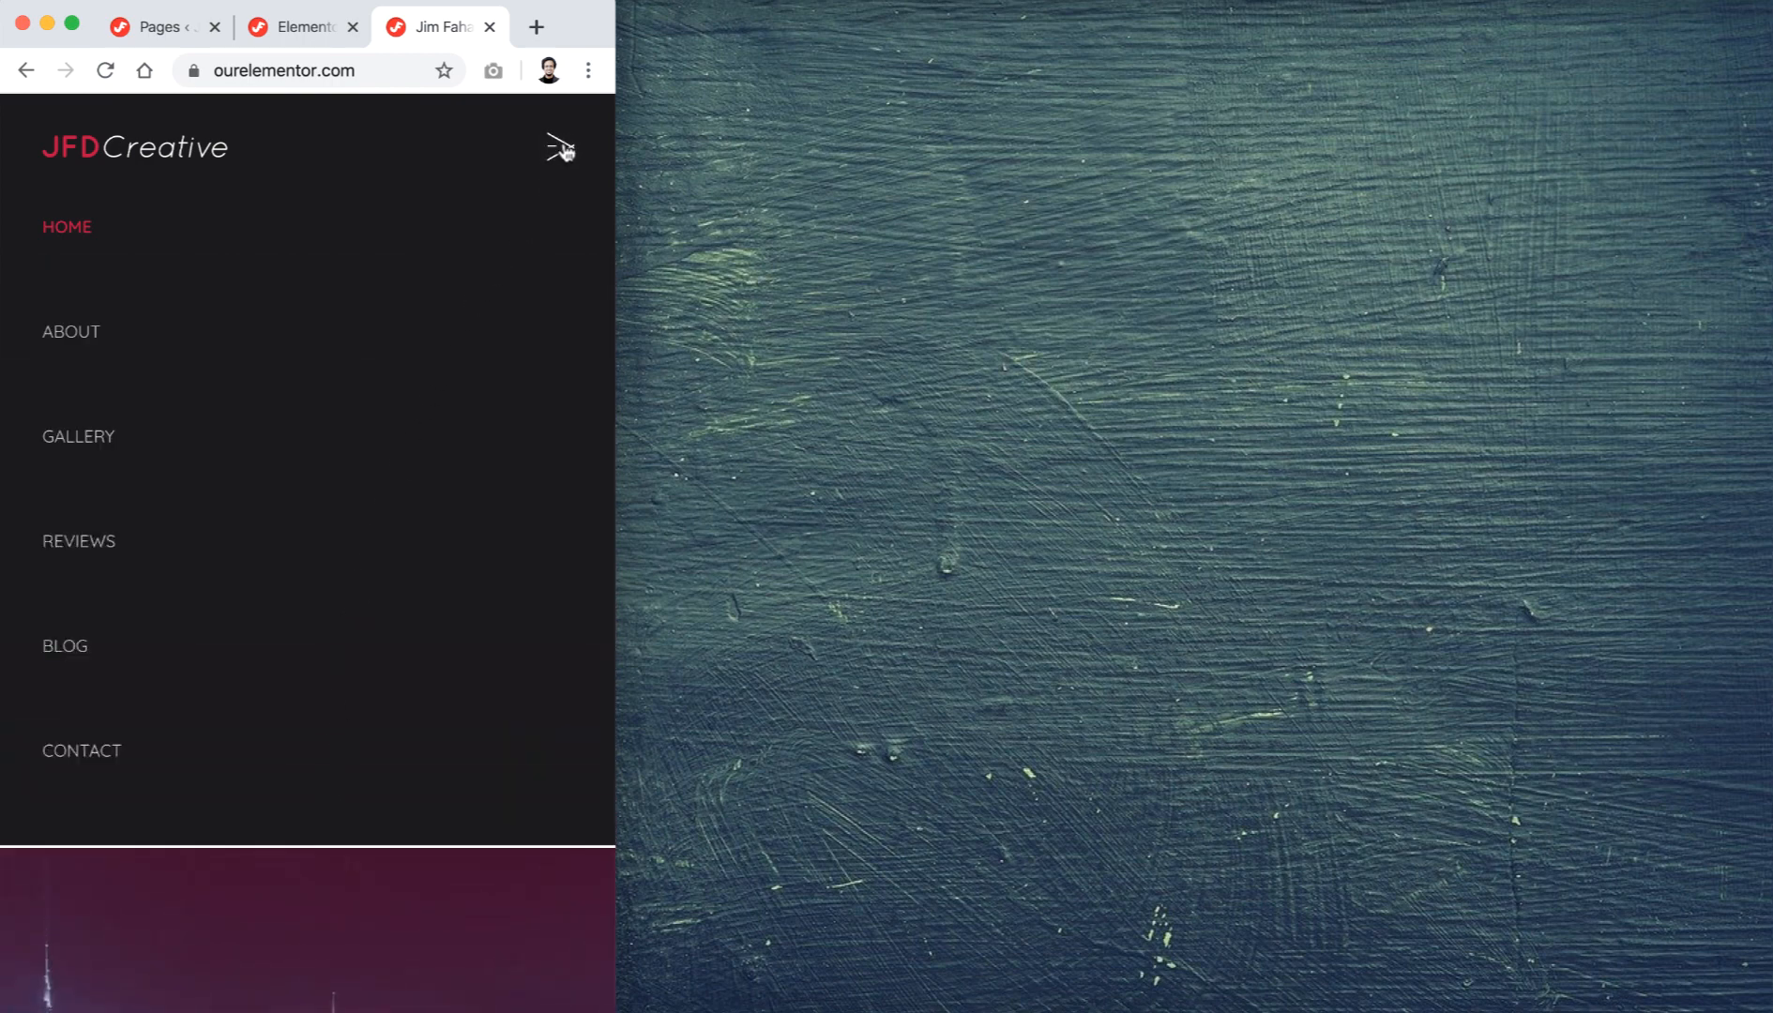
Step: Examine the live Home page at phone width through the gallery and recent posts to the footer, and return to the top
{"action": "scroll", "coordinate": [377, 718], "scroll_direction": "down", "scroll_amount": 20}
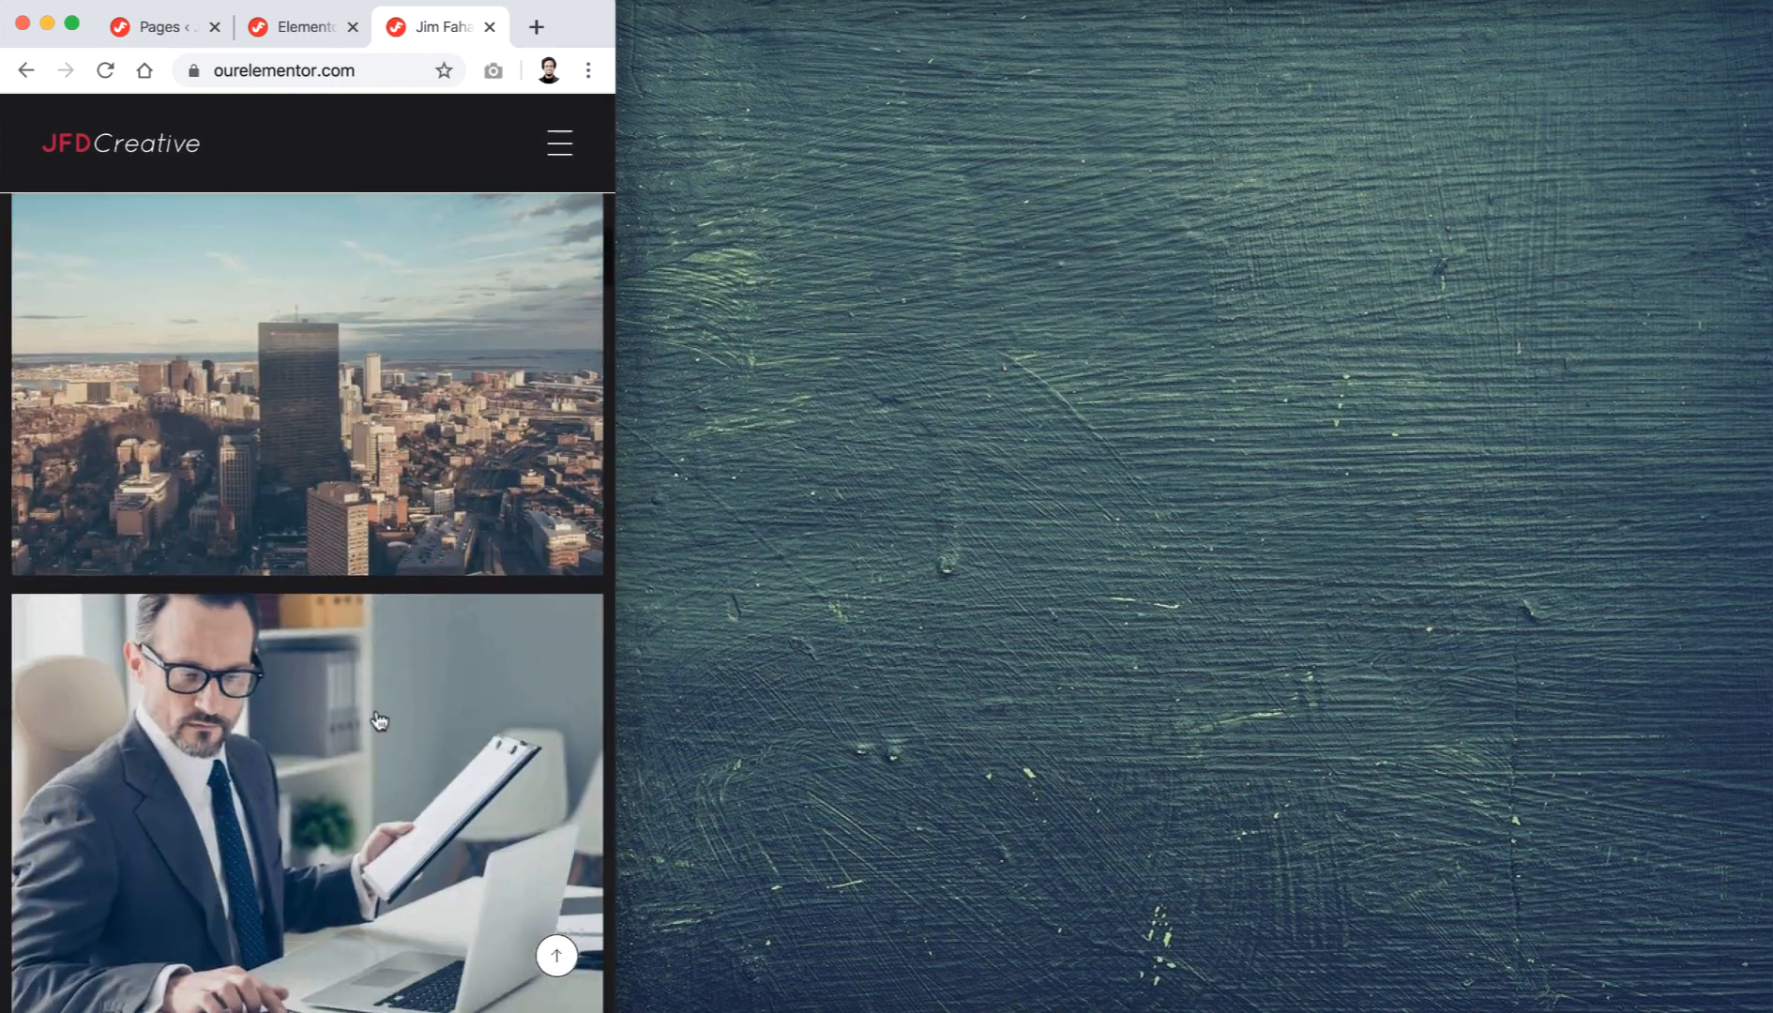
{"action": "scroll", "coordinate": [379, 721], "scroll_direction": "down", "scroll_amount": 20}
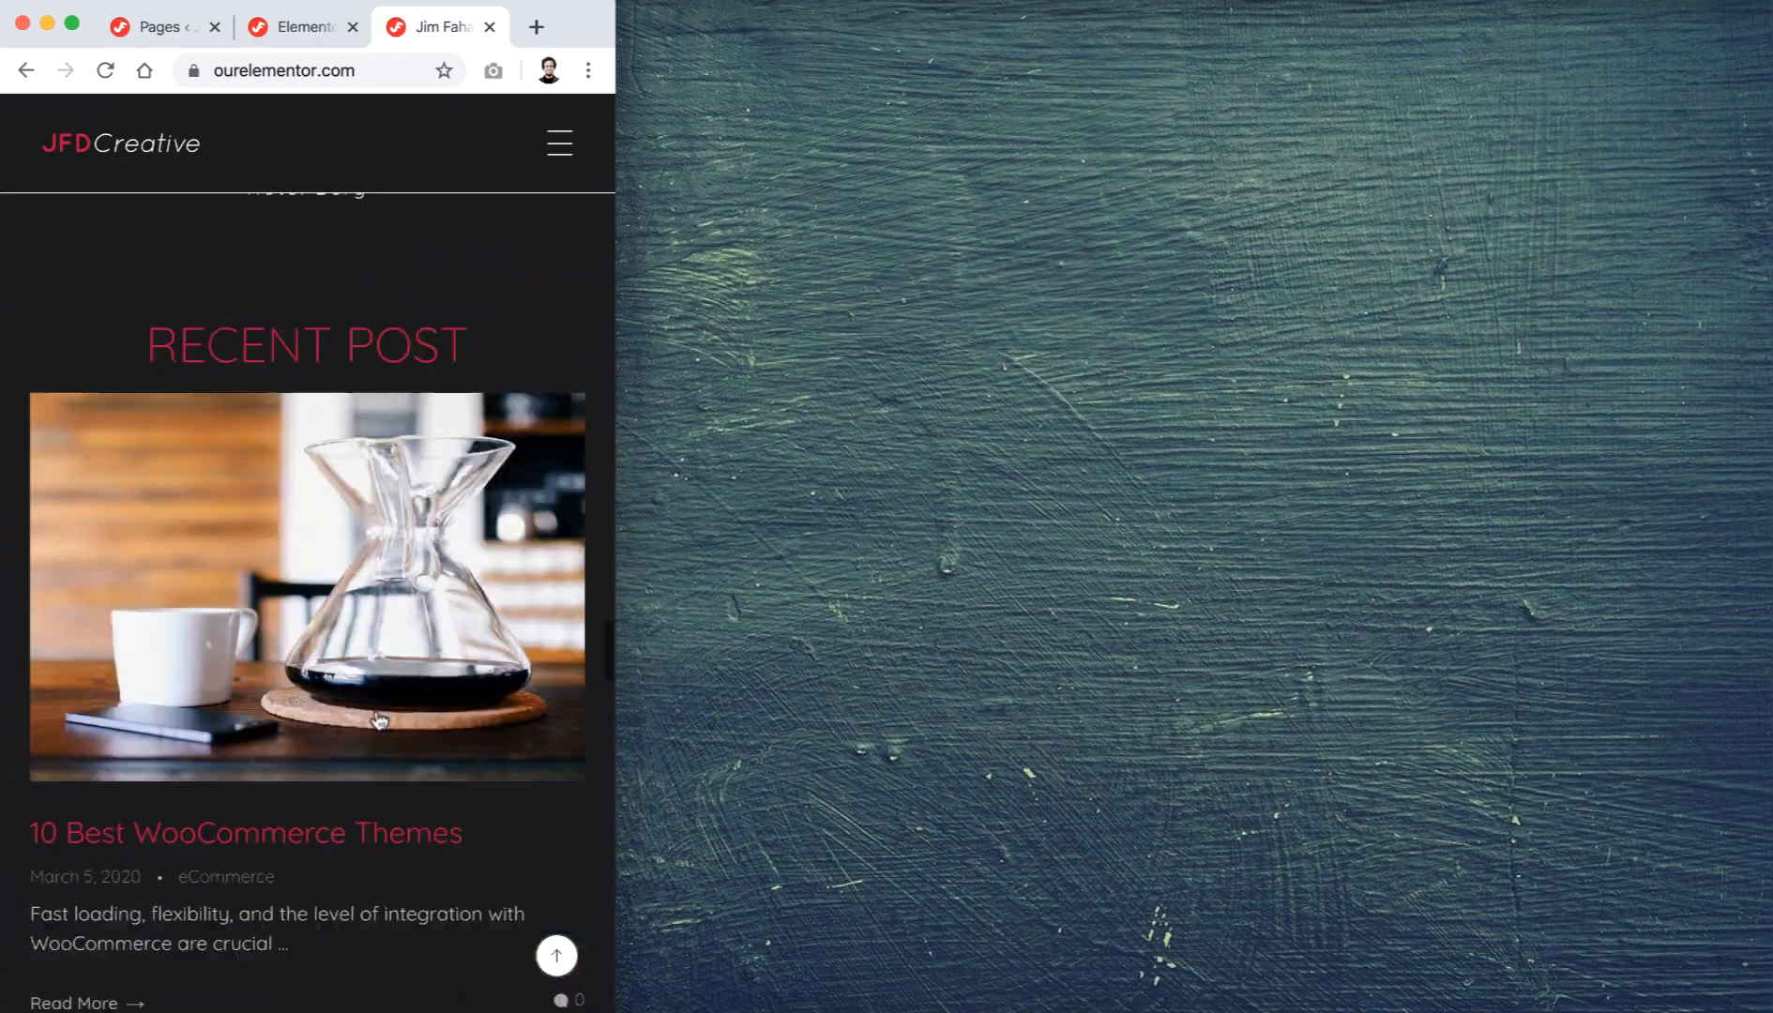
{"action": "scroll", "coordinate": [379, 719], "scroll_direction": "down", "scroll_amount": 15}
{"action": "left_click", "coordinate": [553, 849]}
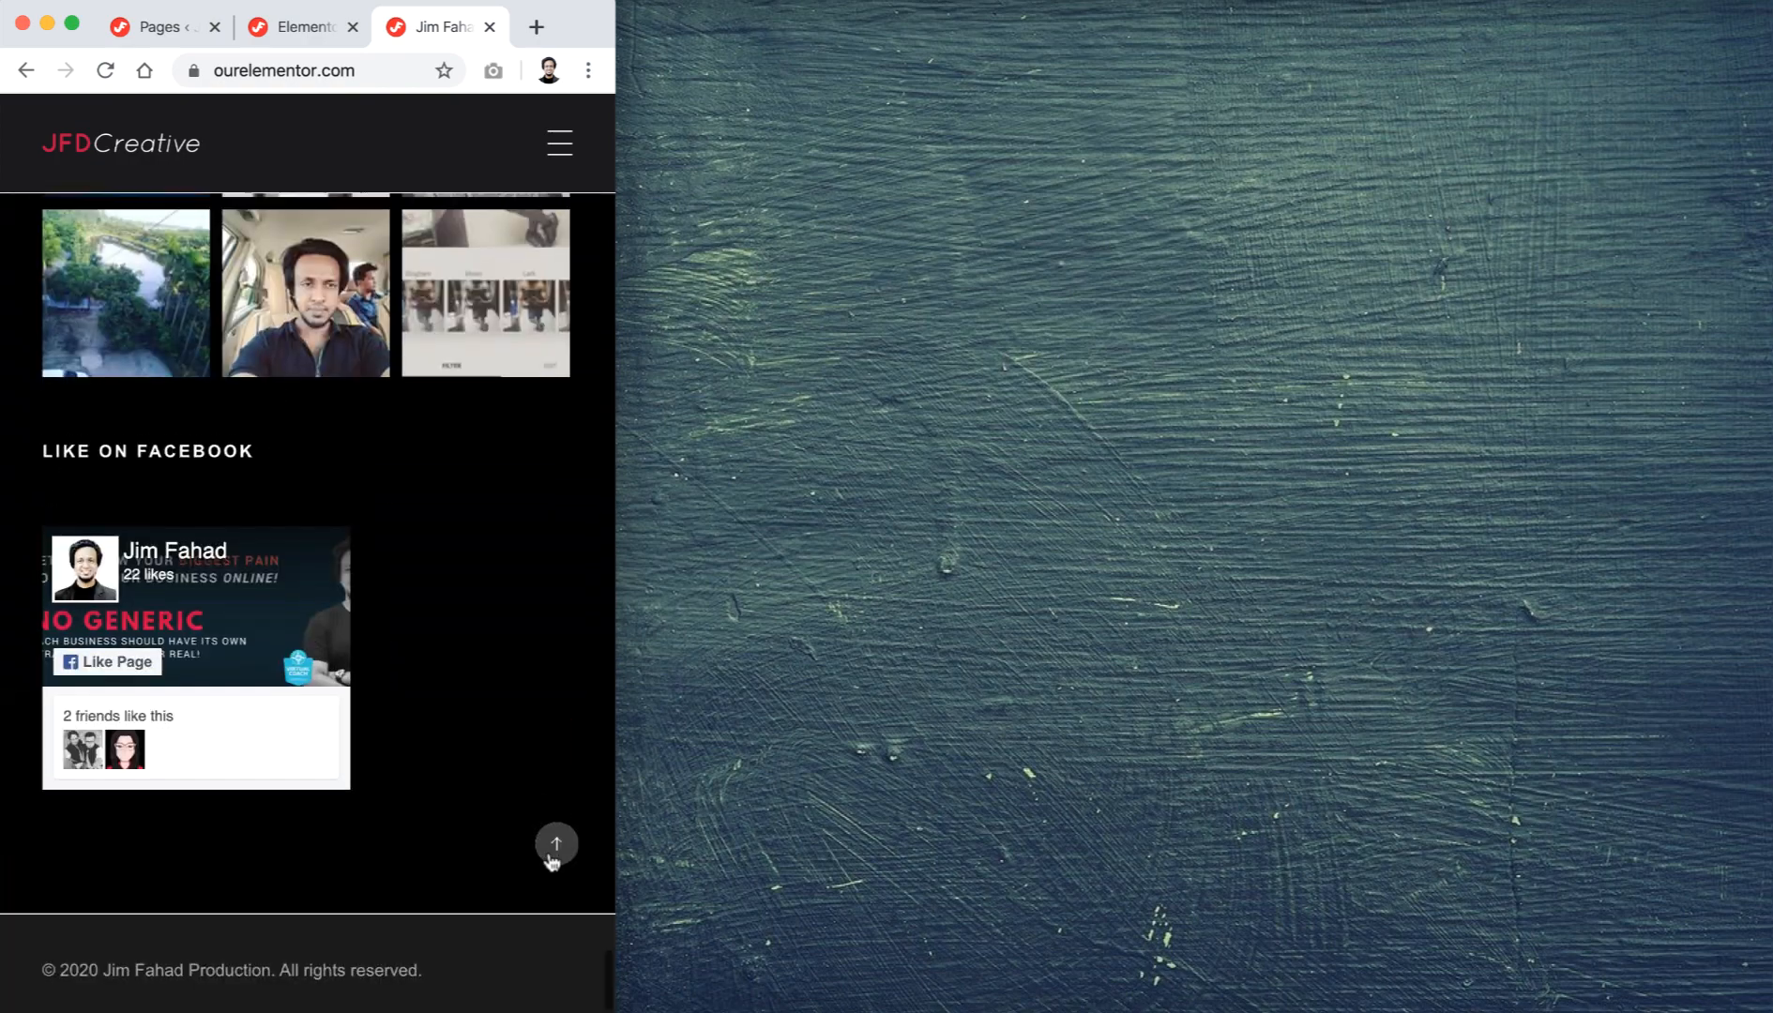